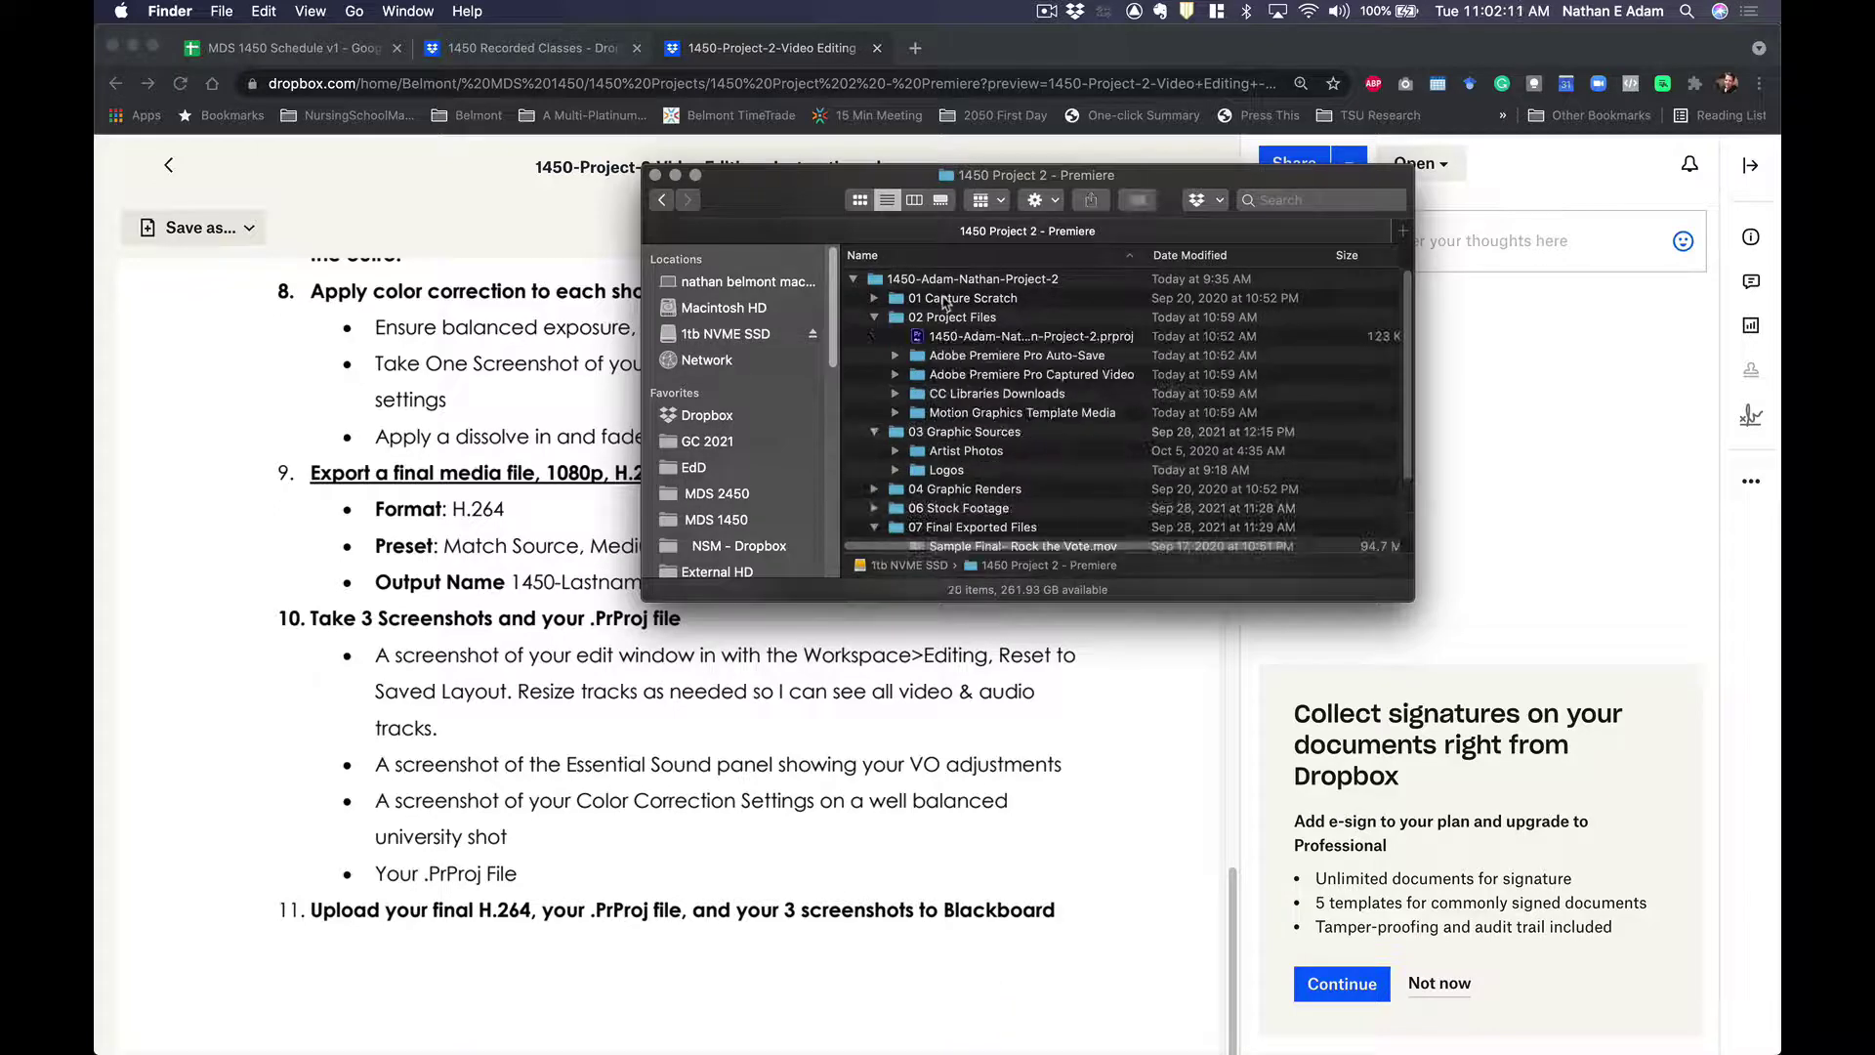
Enlarge the 1450 Project 2 - Premiere folder window and select the .prproj file in 02 Project Files.
{"action": "left_click_drag", "start_coordinate": [1412, 597], "coordinate": [1614, 898]}
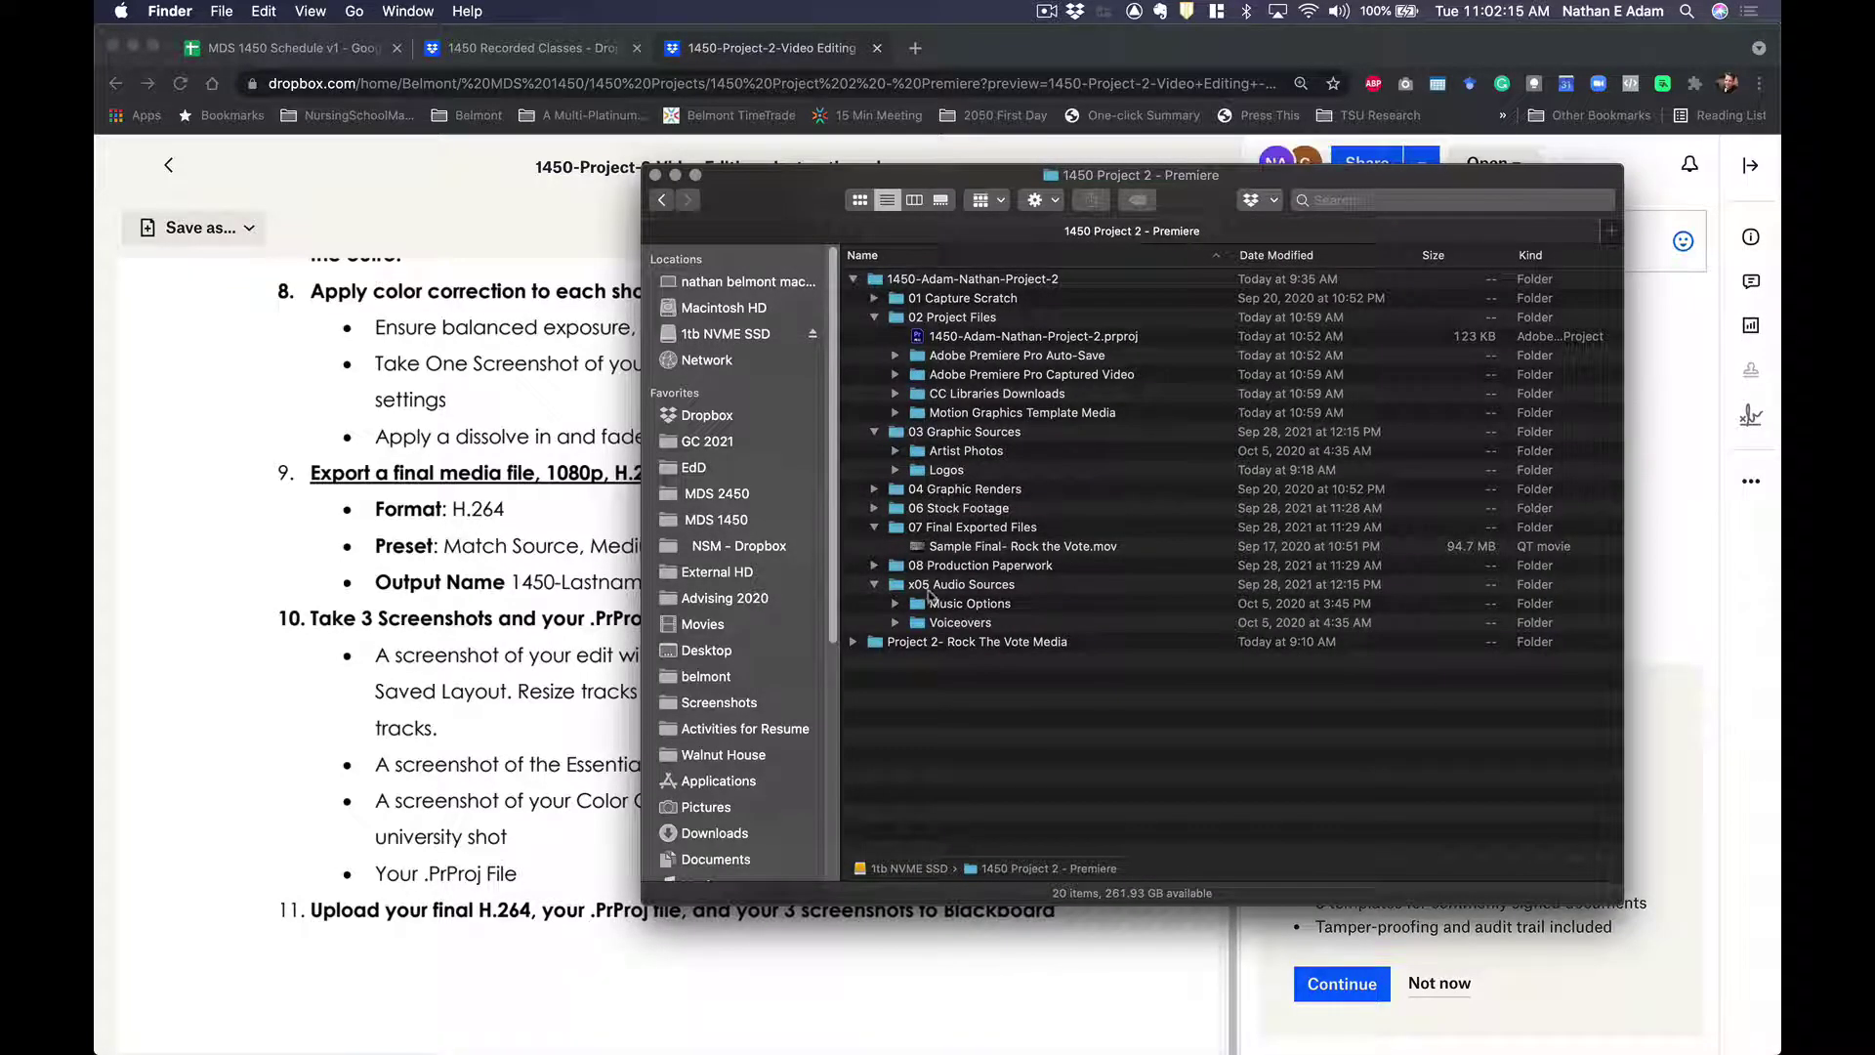
{"action": "left_click", "coordinate": [957, 585]}
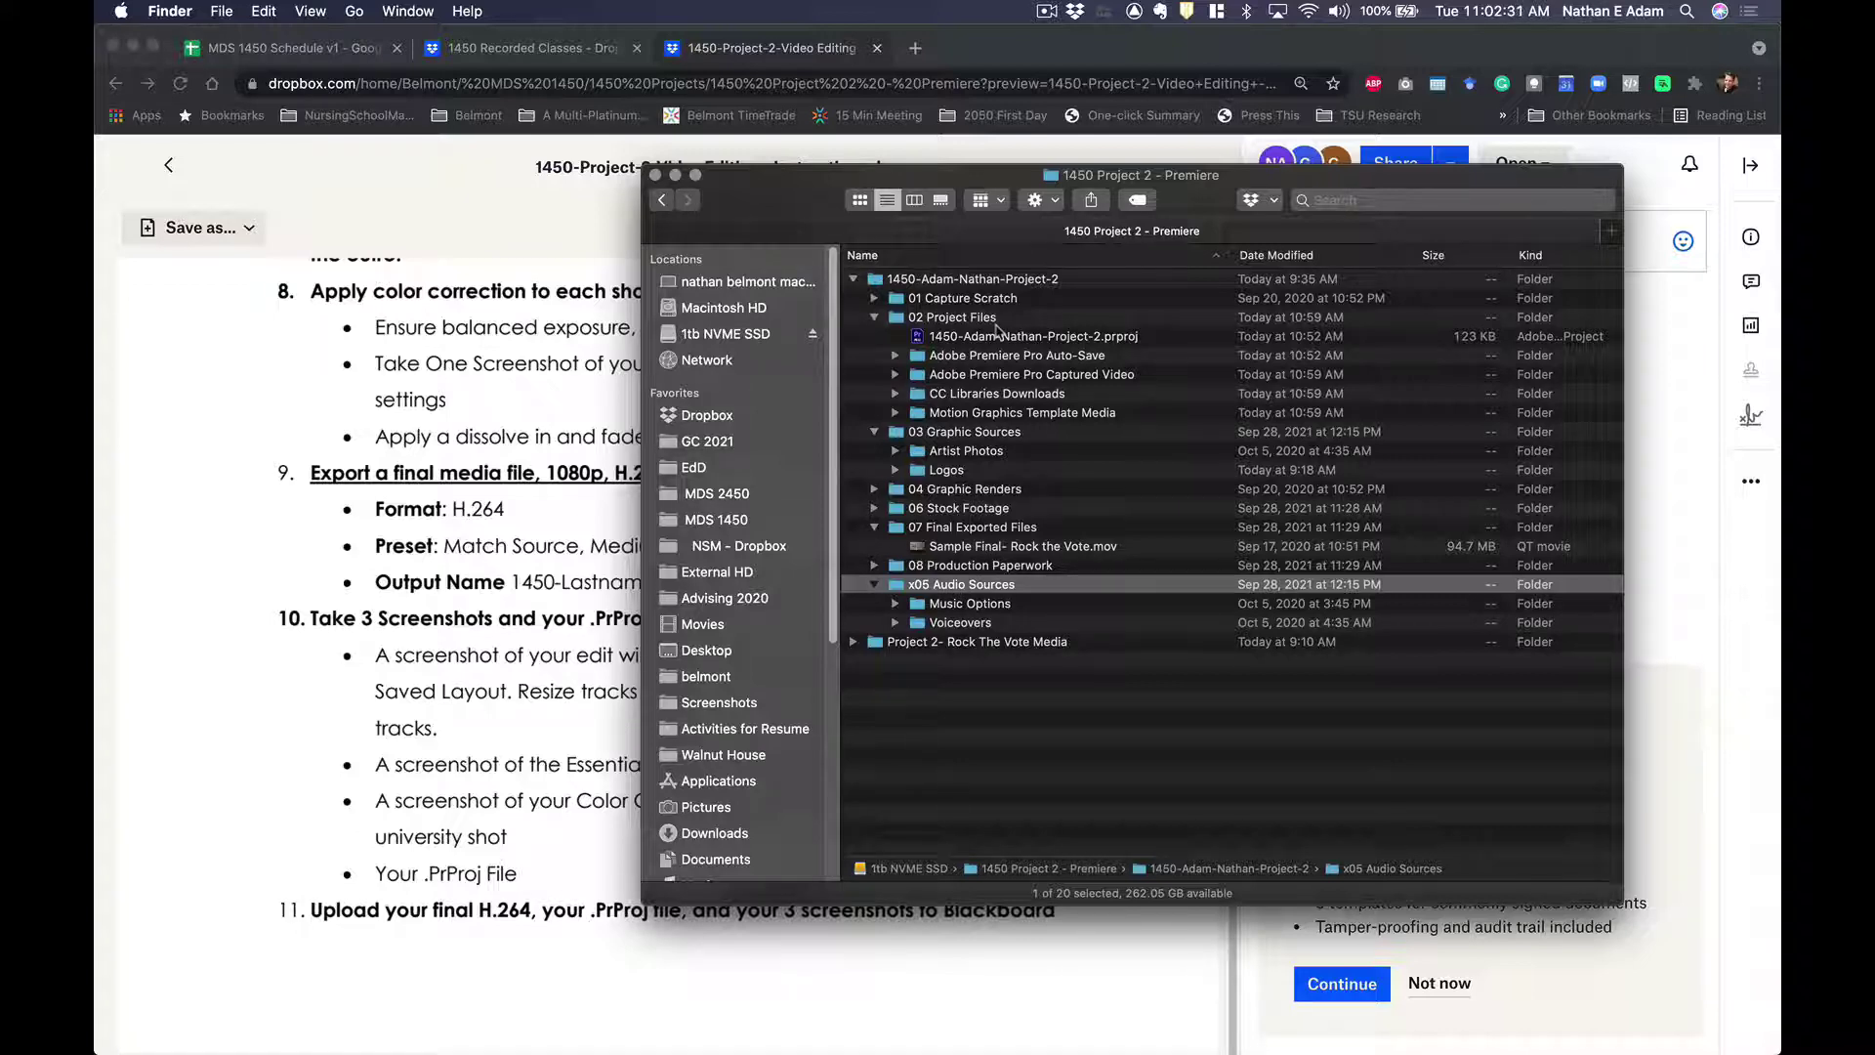
{"action": "left_click", "coordinate": [965, 336]}
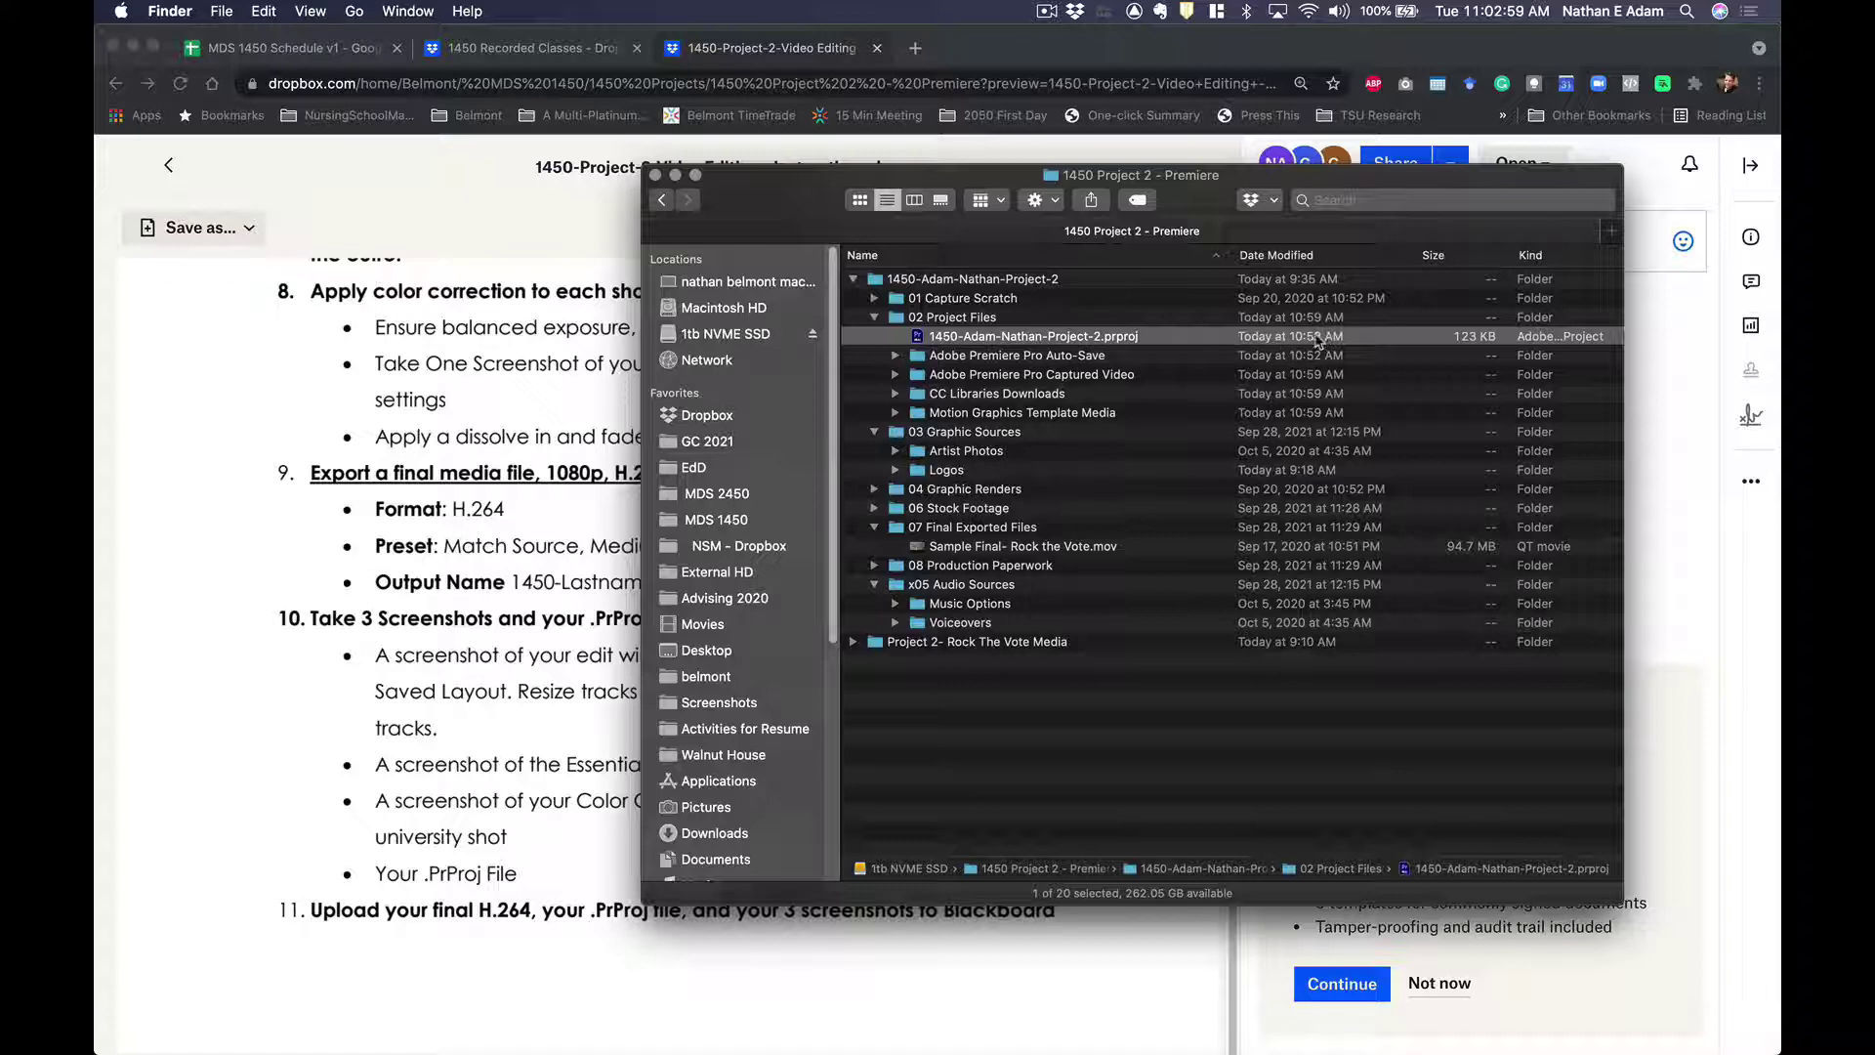
View the project folder as icons and columns, return to list view and check the .prproj file's modification date.
{"action": "key", "text": "super"}
{"action": "key", "text": "super+1"}
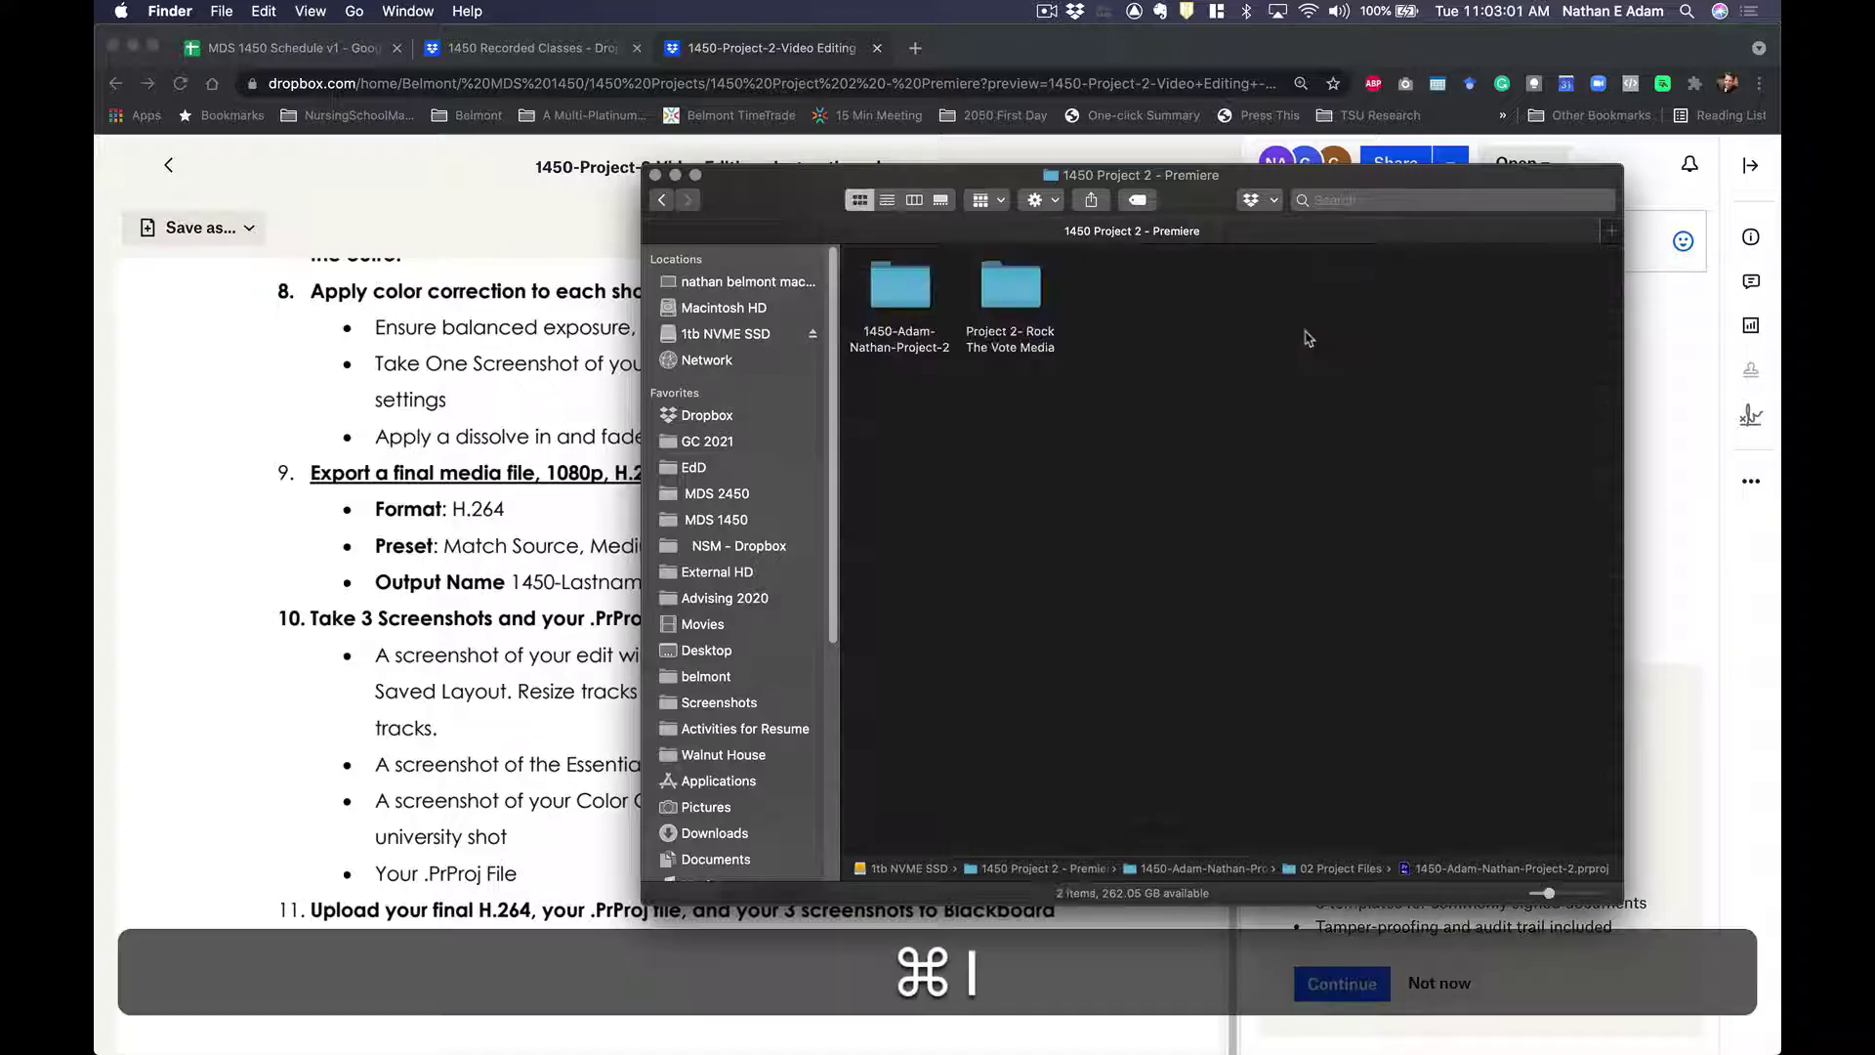
{"action": "key", "text": "super+2"}
{"action": "key", "text": "super+3"}
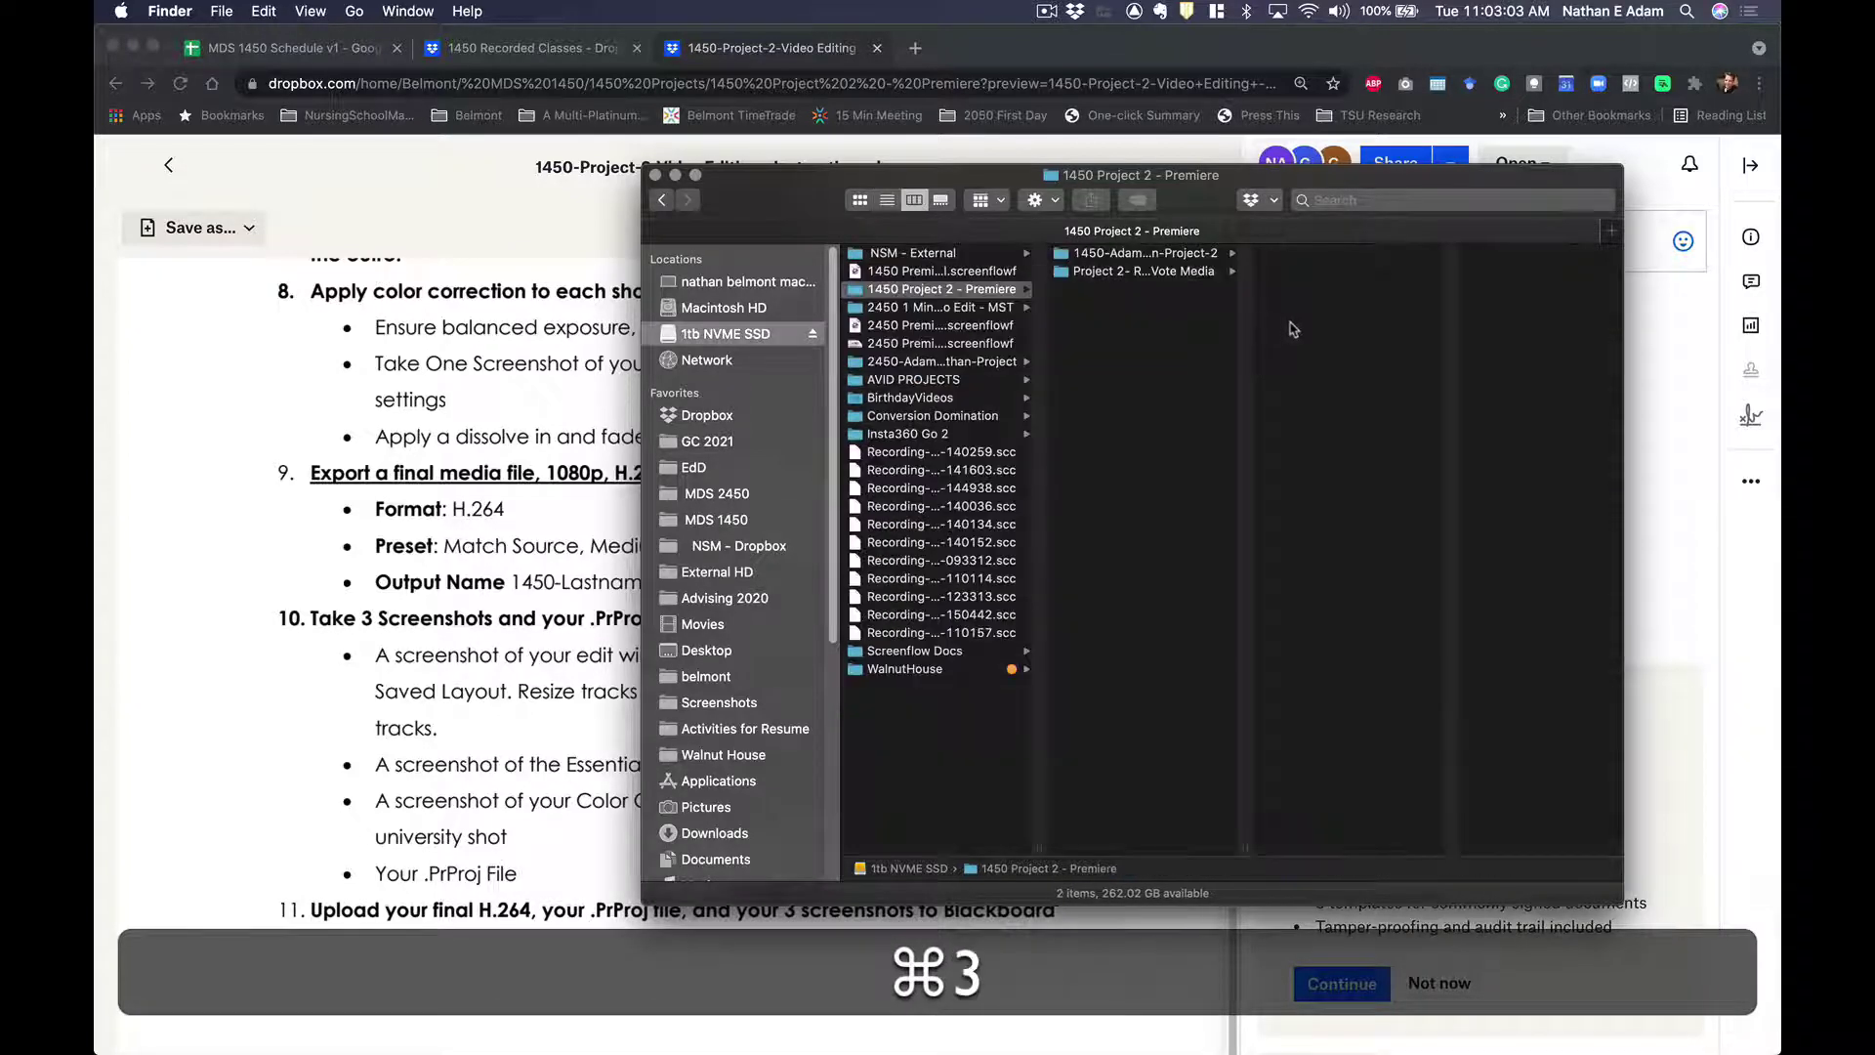
{"action": "key", "text": "super+2"}
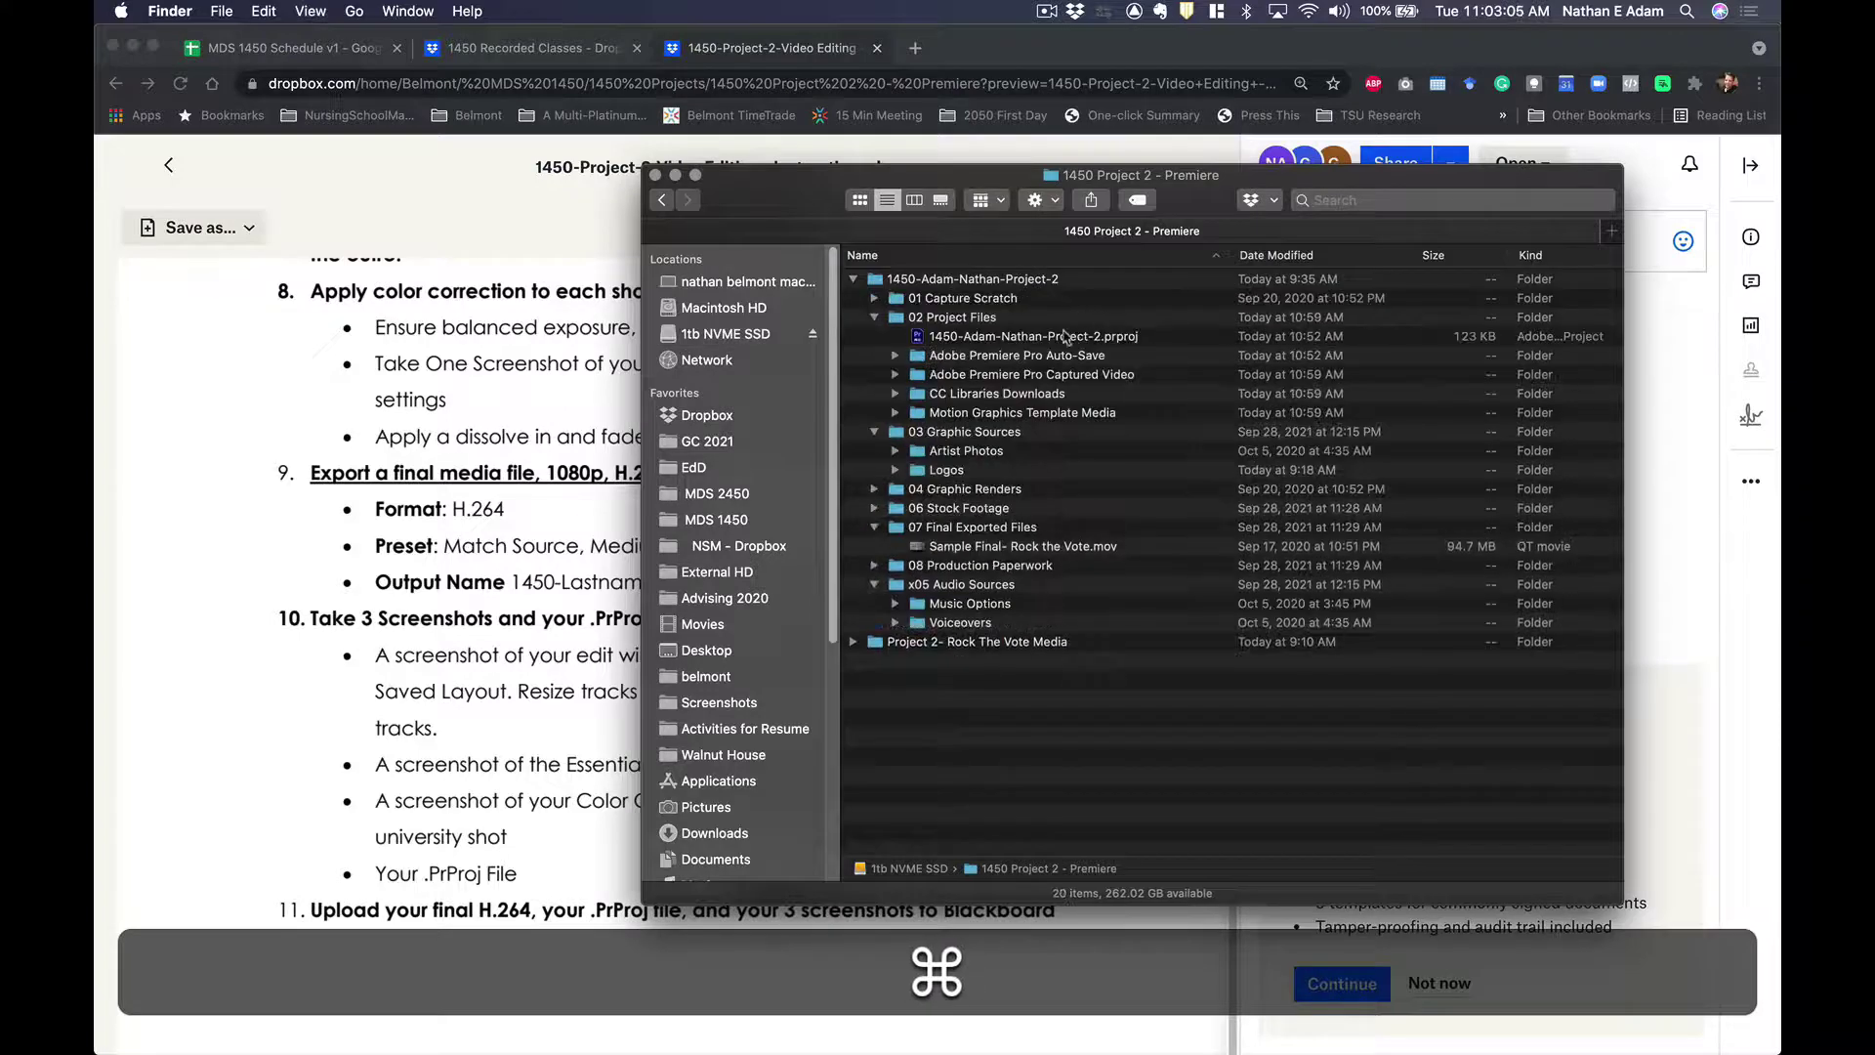
{"action": "left_click", "coordinate": [1091, 336]}
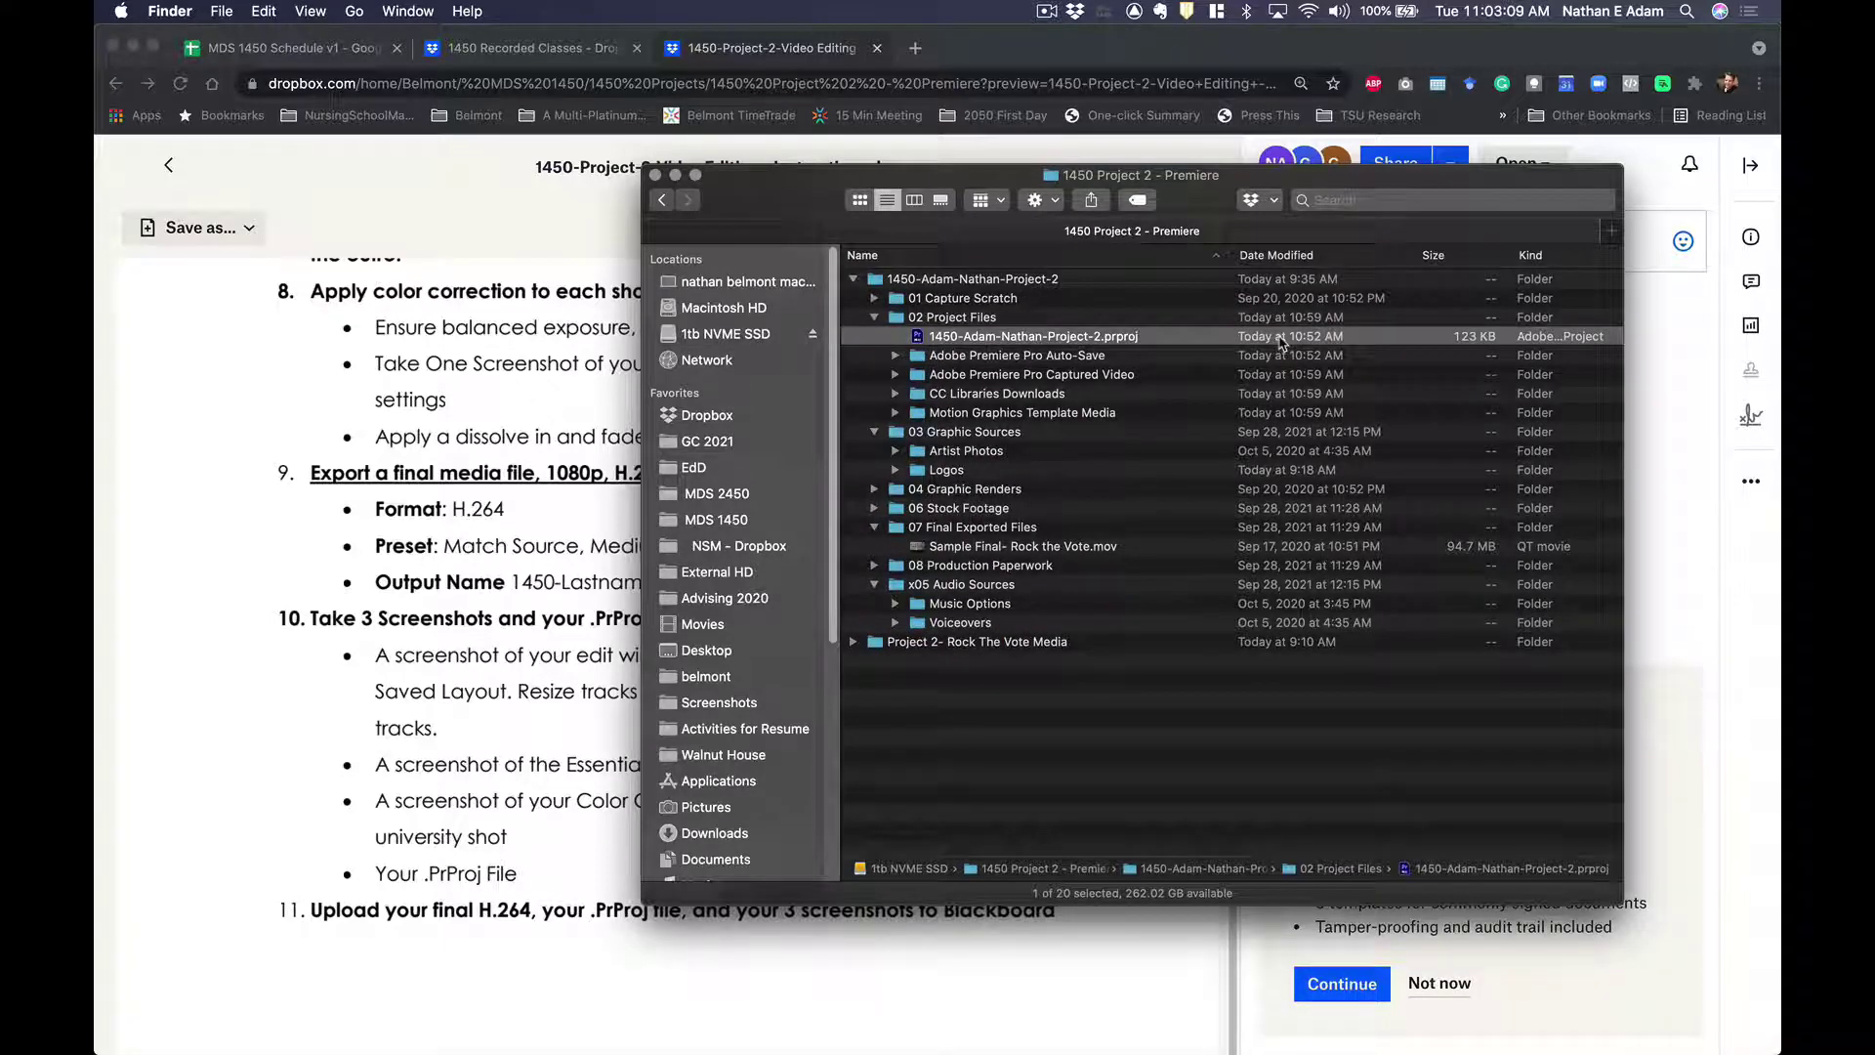
Examine the dated backup projects in the Adobe Premiere Pro Auto-Save folder, collapse it and reselect the main .prproj file.
{"action": "left_click", "coordinate": [895, 357]}
{"action": "left_click", "coordinate": [1052, 471]}
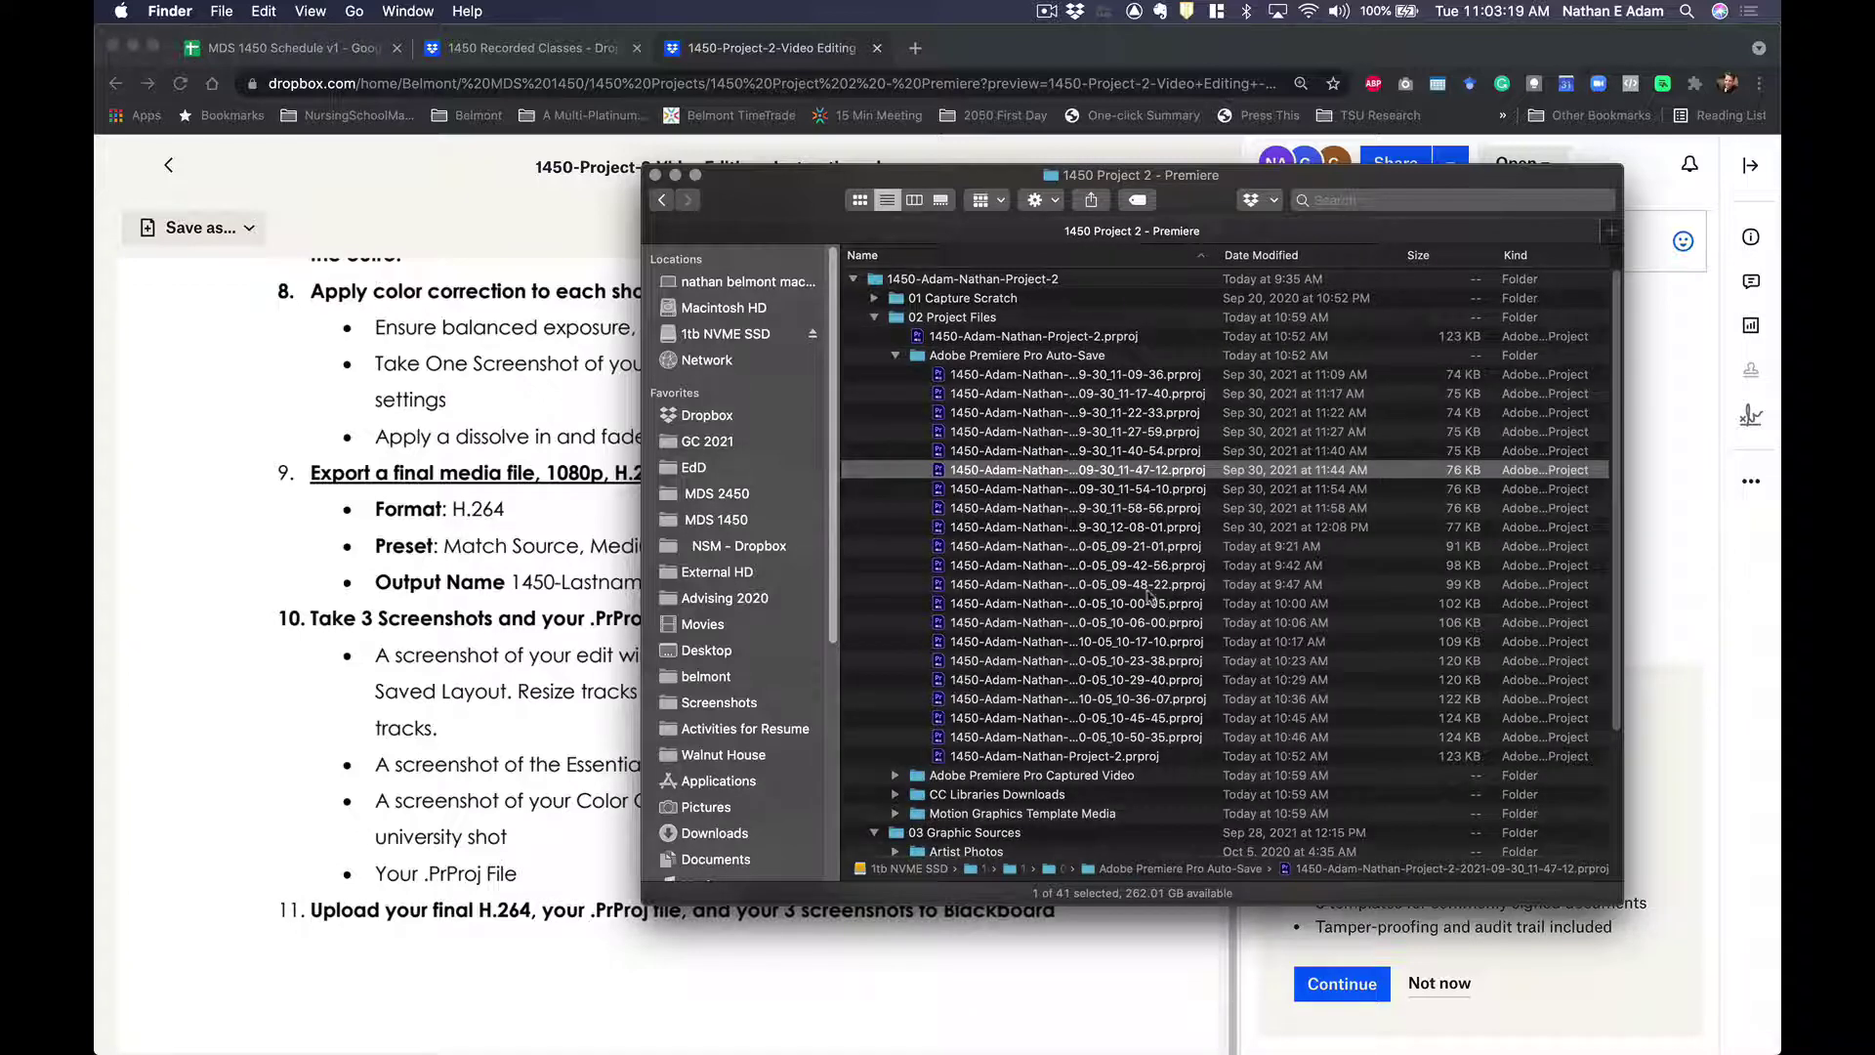
{"action": "left_click", "coordinate": [1125, 528]}
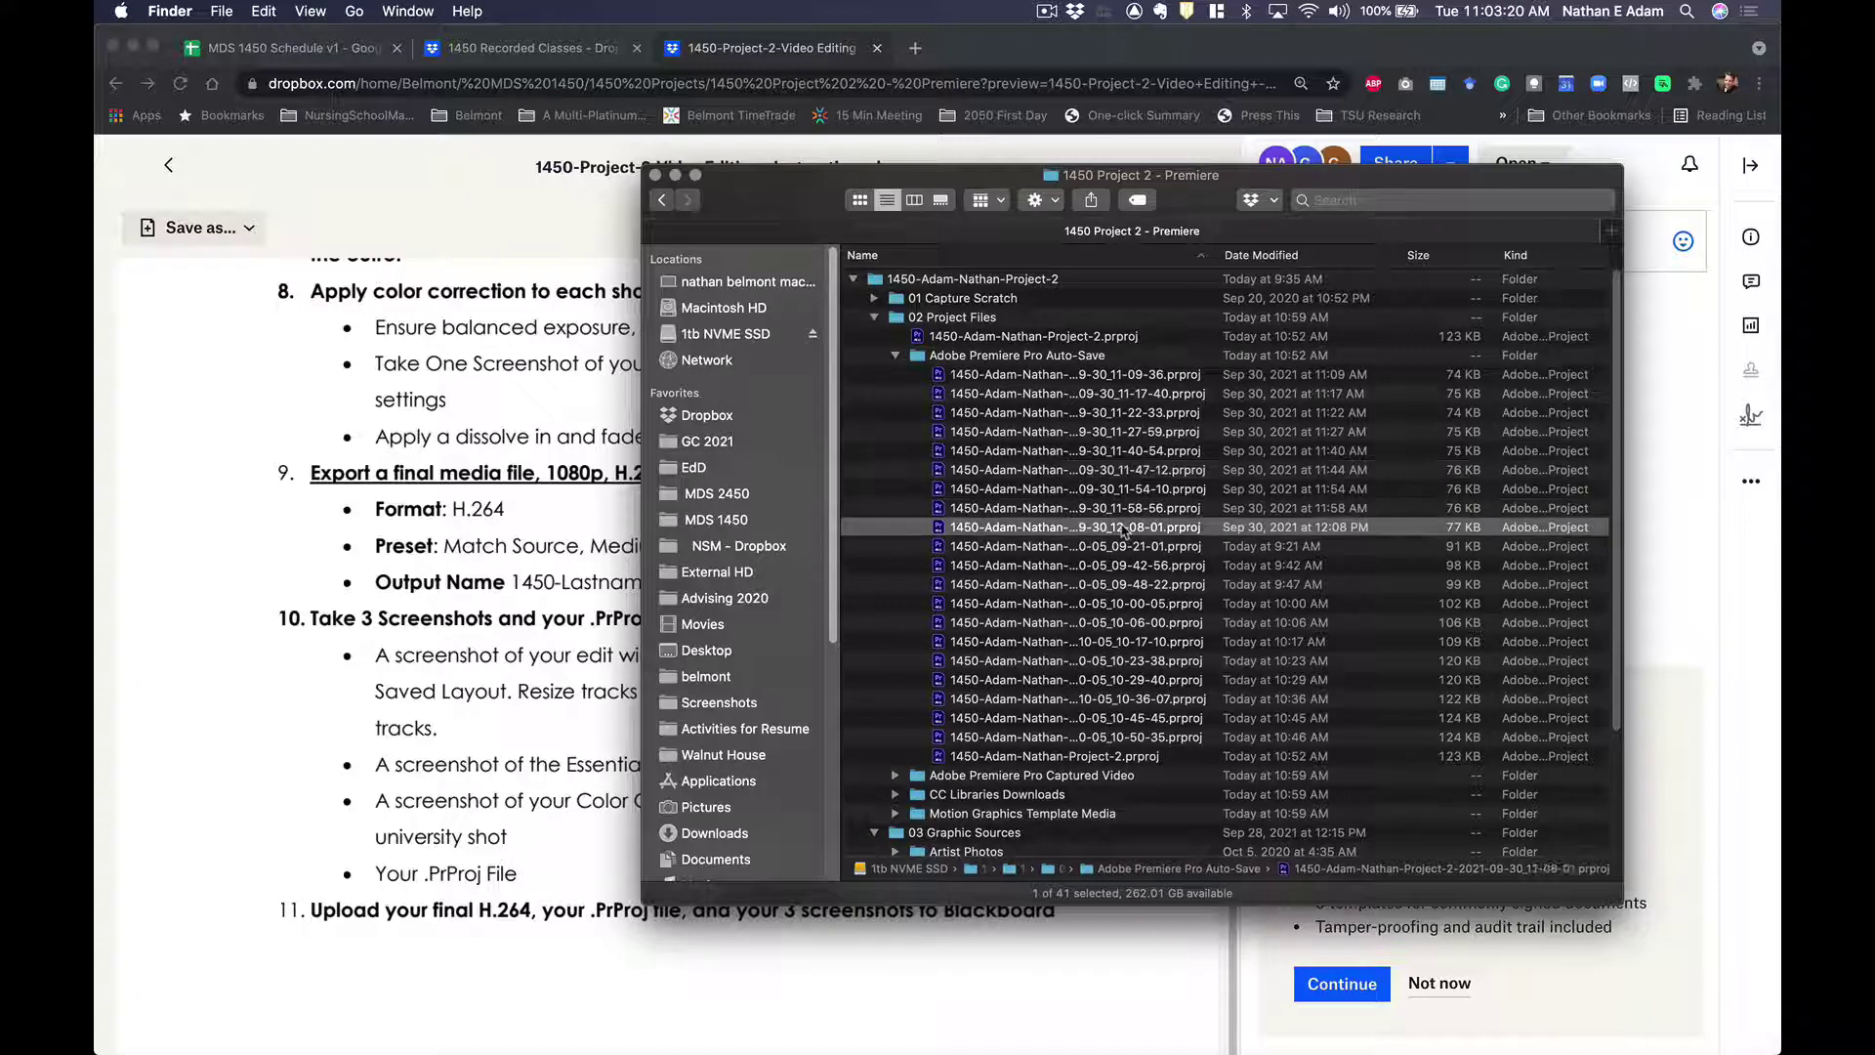
{"action": "left_click", "coordinate": [1132, 452]}
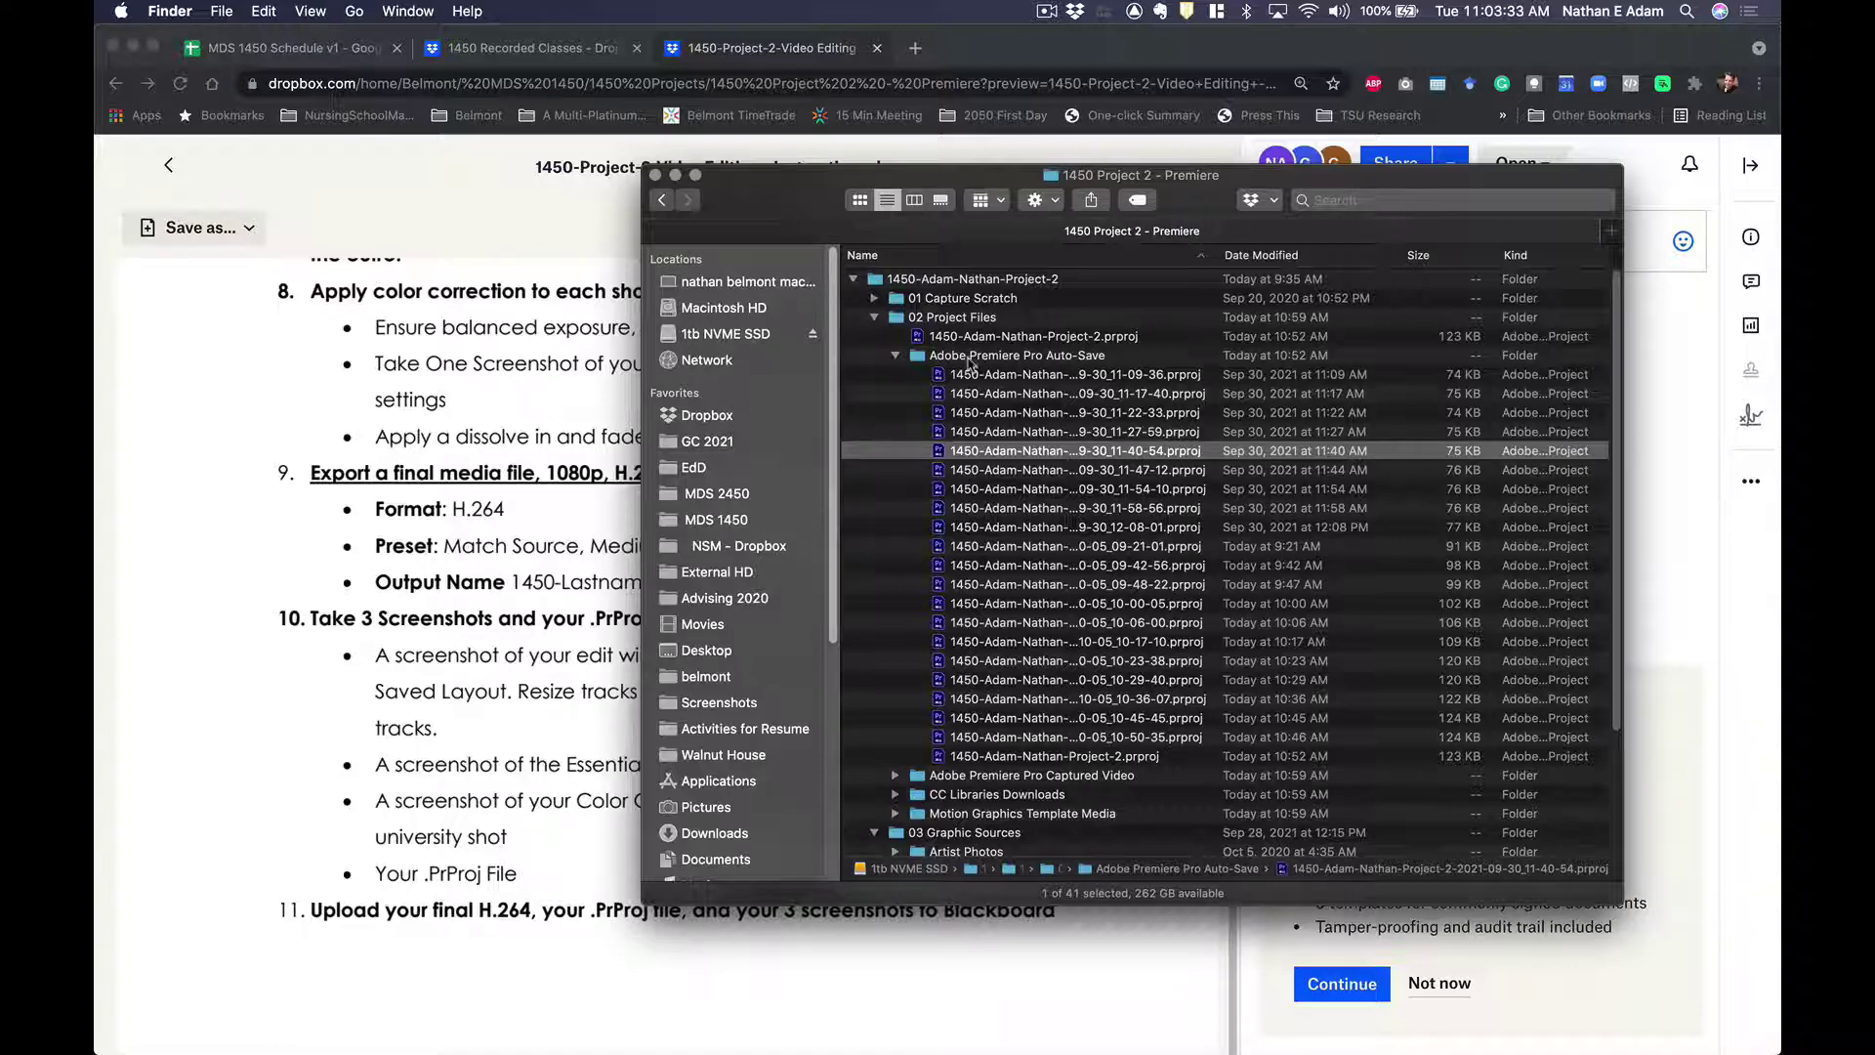
{"action": "left_click", "coordinate": [897, 358]}
{"action": "left_click", "coordinate": [1078, 336]}
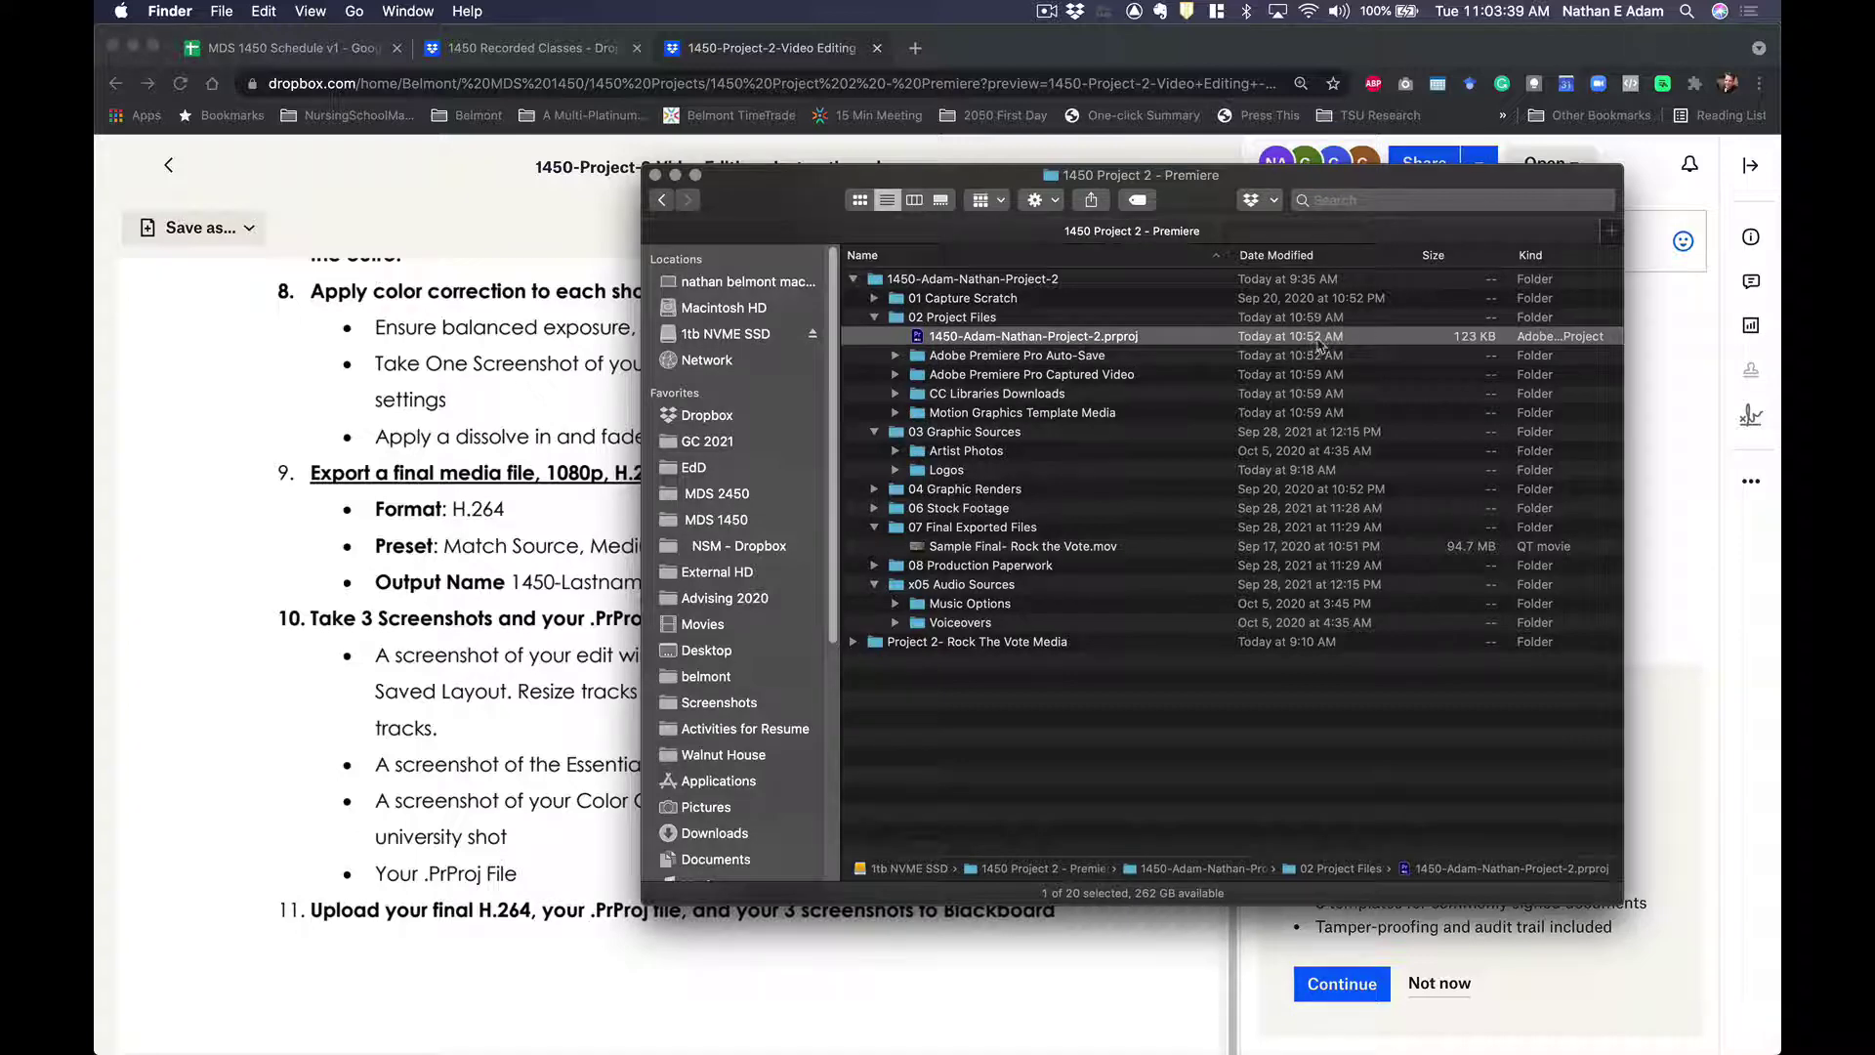
Review the 02 Project Files and 03 Graphic Sources folders, including the image files inside Artist Photos.
{"action": "left_click", "coordinate": [875, 319]}
{"action": "left_click", "coordinate": [874, 318]}
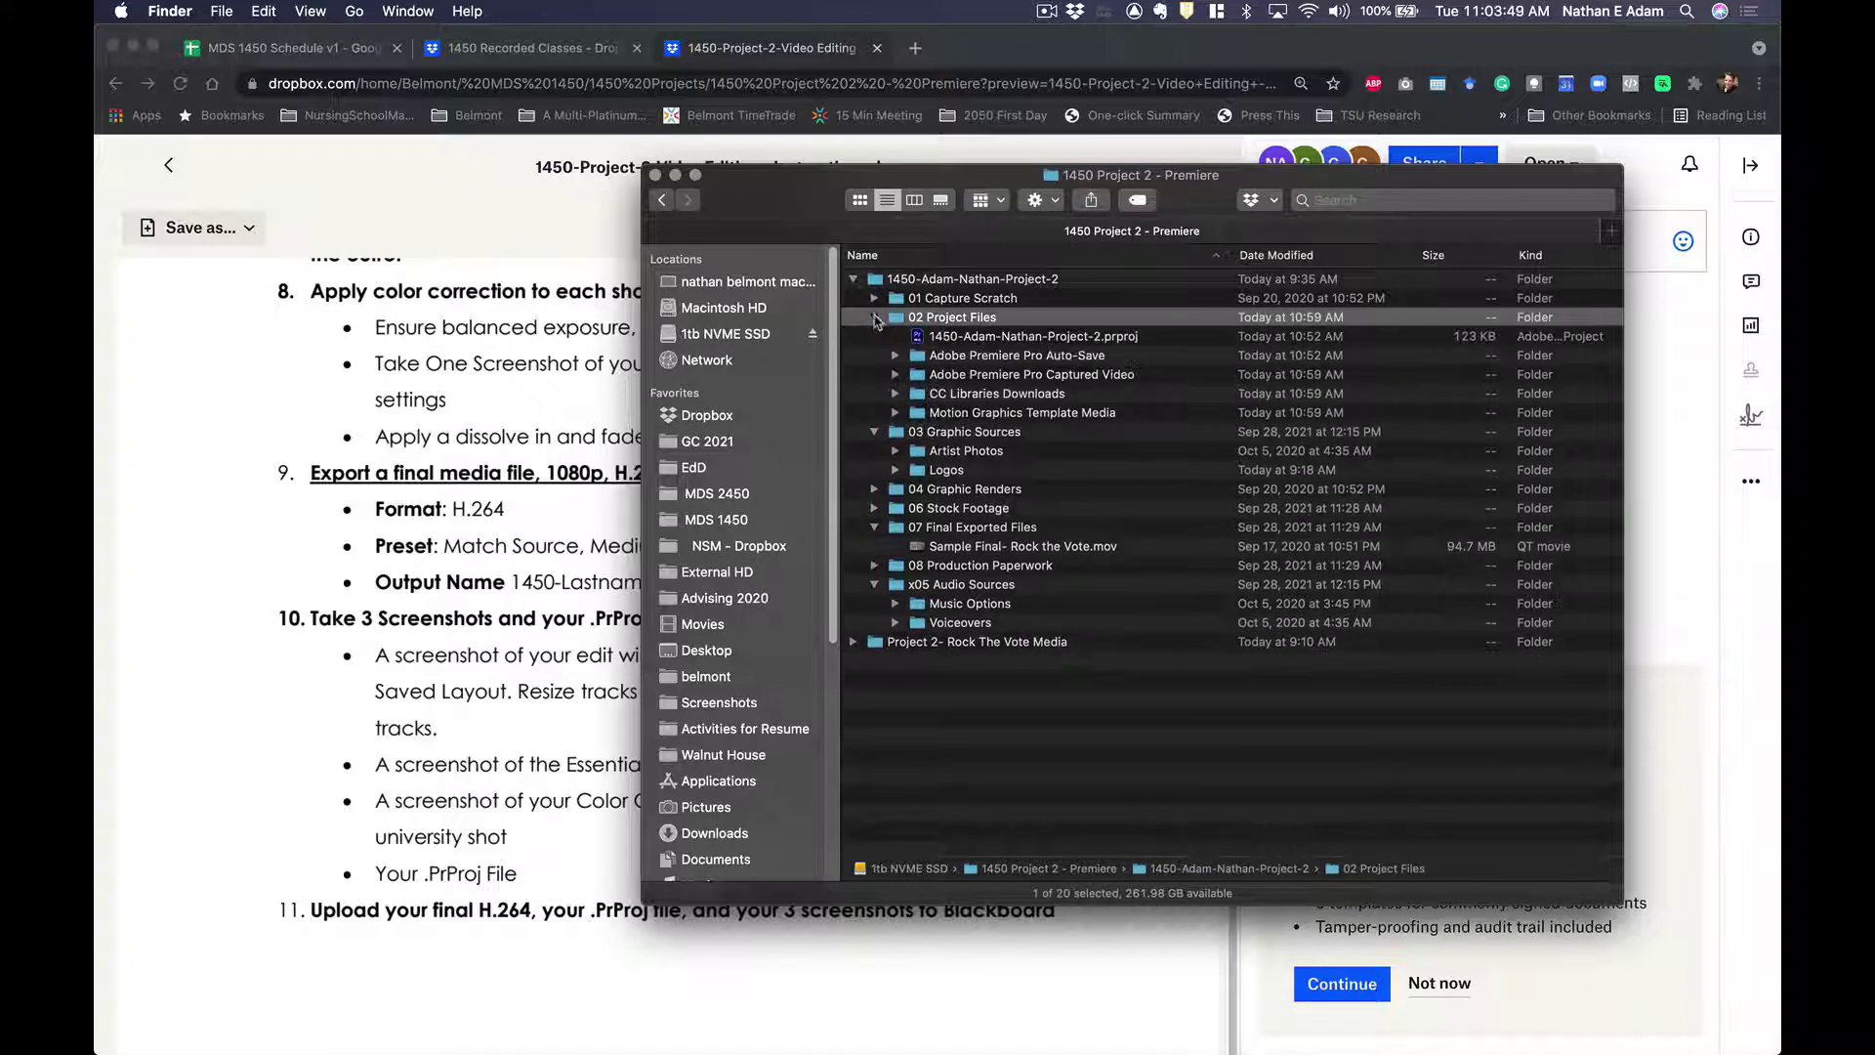
{"action": "left_click", "coordinate": [872, 432]}
{"action": "left_click", "coordinate": [872, 434]}
{"action": "left_click", "coordinate": [891, 452]}
{"action": "left_click", "coordinate": [893, 453]}
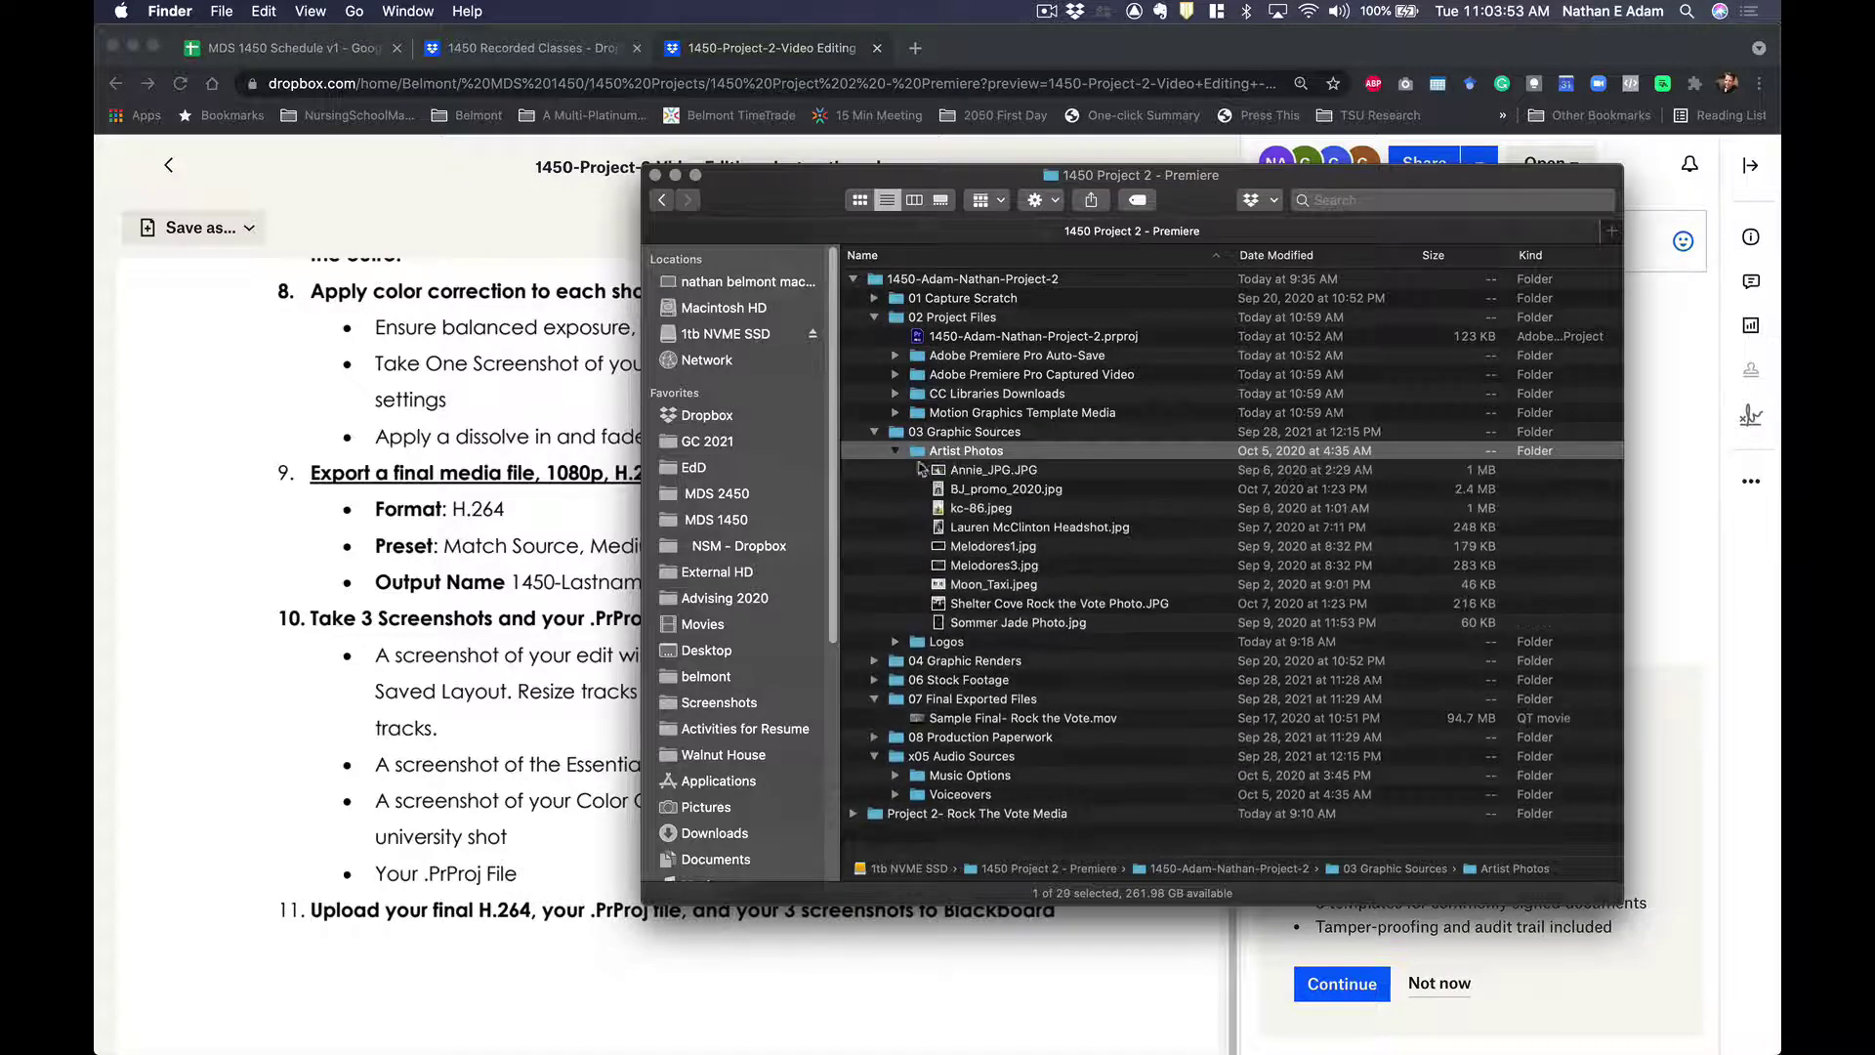
{"action": "left_click", "coordinate": [981, 509]}
{"action": "left_click", "coordinate": [984, 566]}
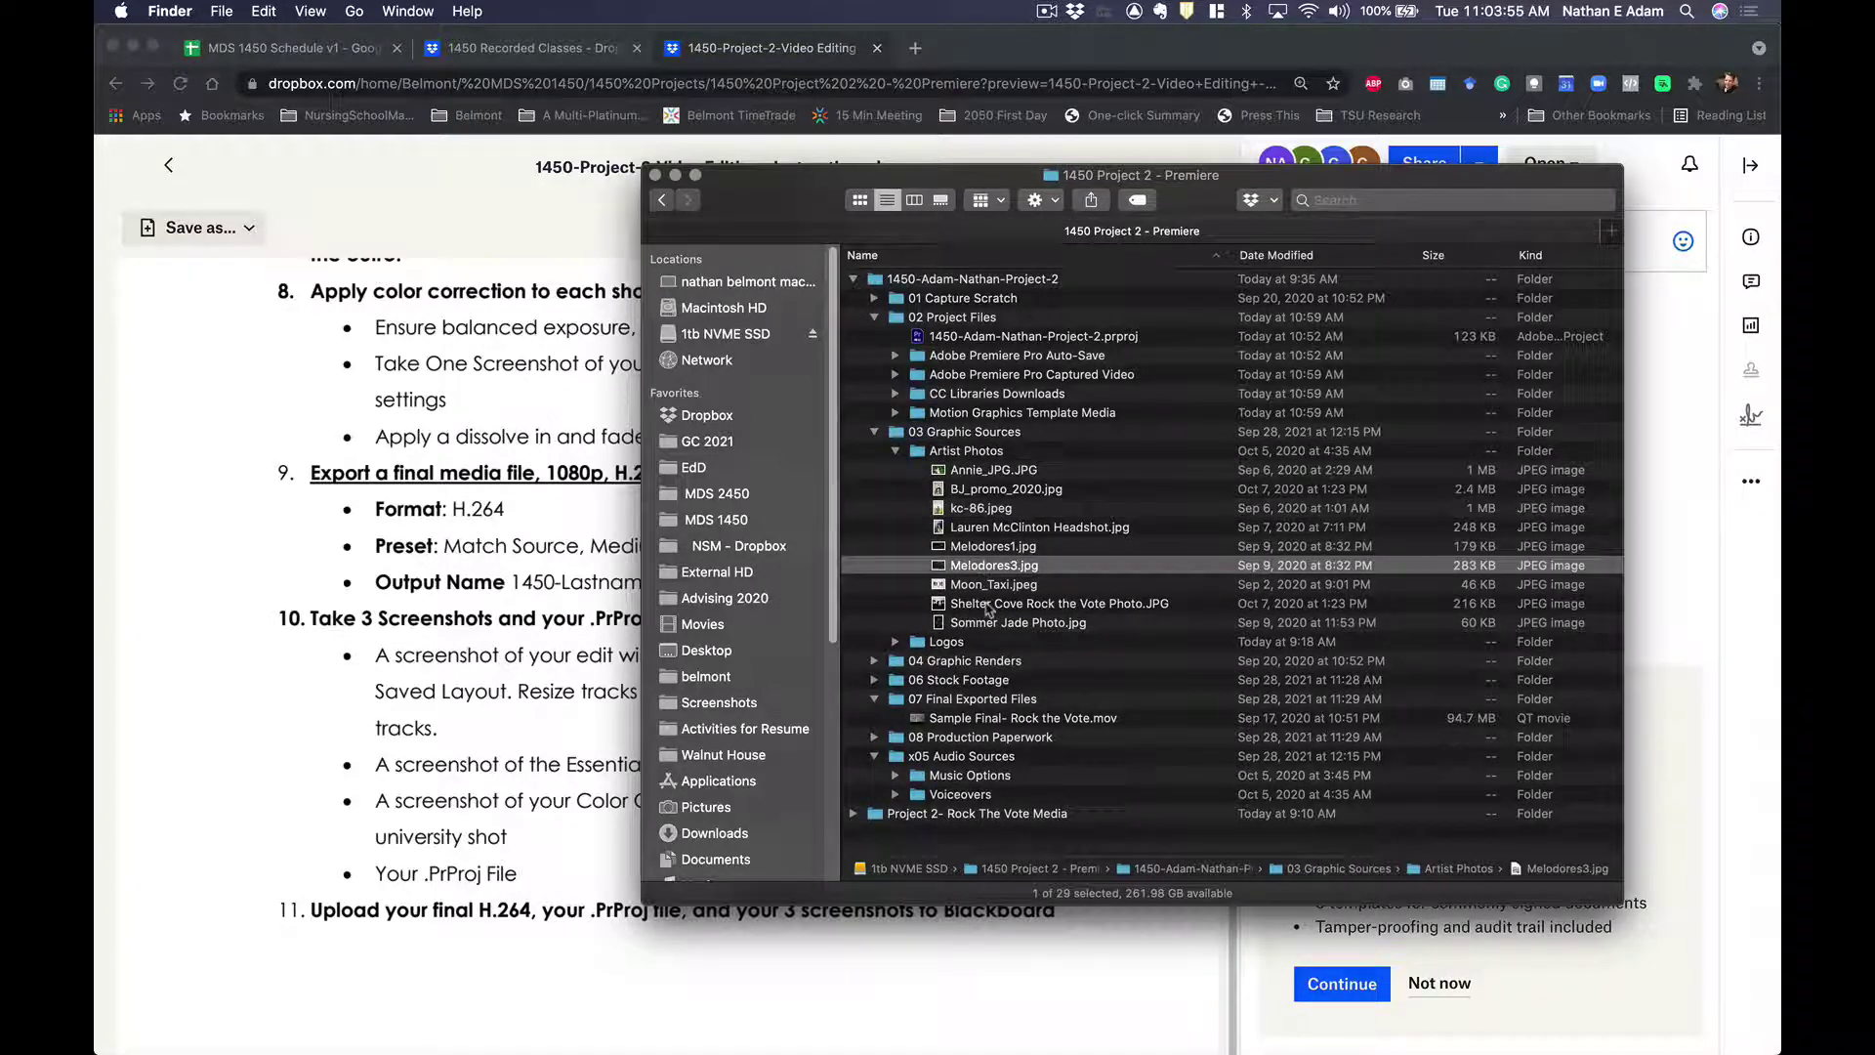
{"action": "left_click", "coordinate": [988, 608]}
{"action": "left_click", "coordinate": [896, 452]}
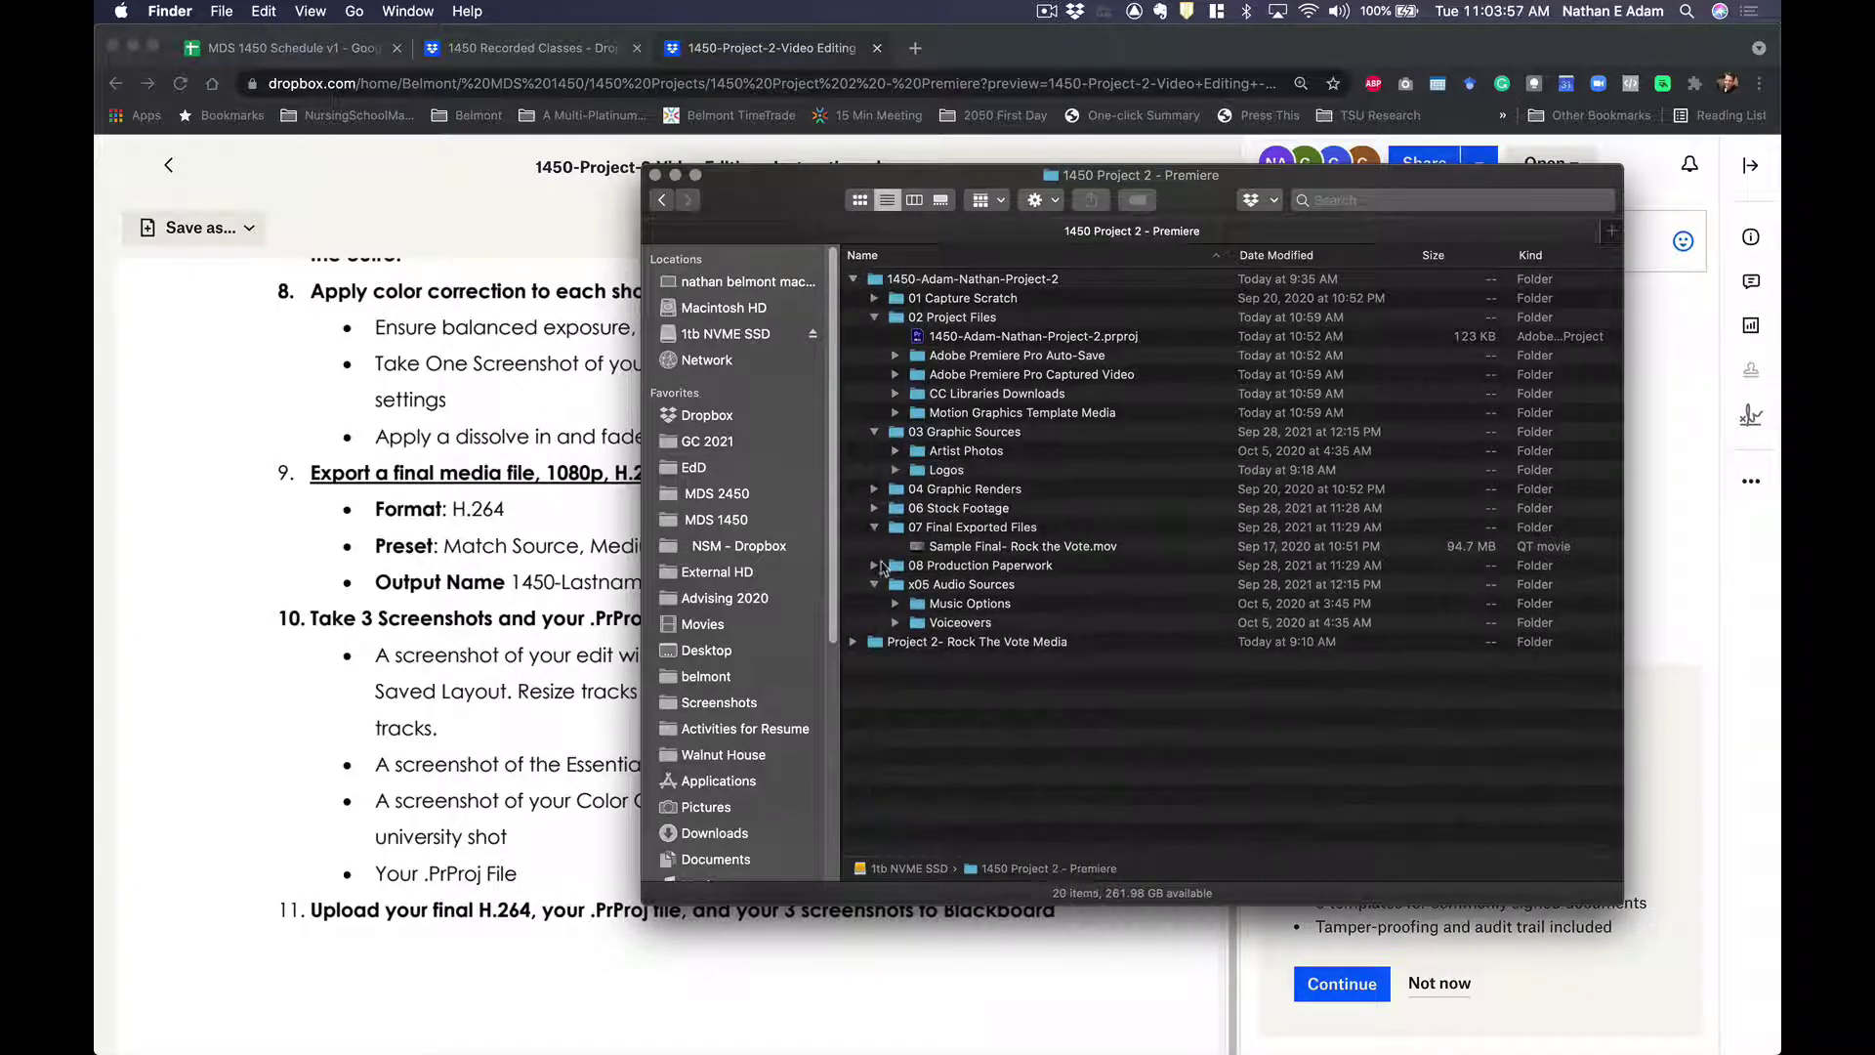
Expand the Music Options and Voiceovers subfolders of x05 Audio Sources to review their audio files.
{"action": "left_click", "coordinate": [874, 586]}
{"action": "left_click", "coordinate": [874, 586]}
{"action": "left_click", "coordinate": [873, 586]}
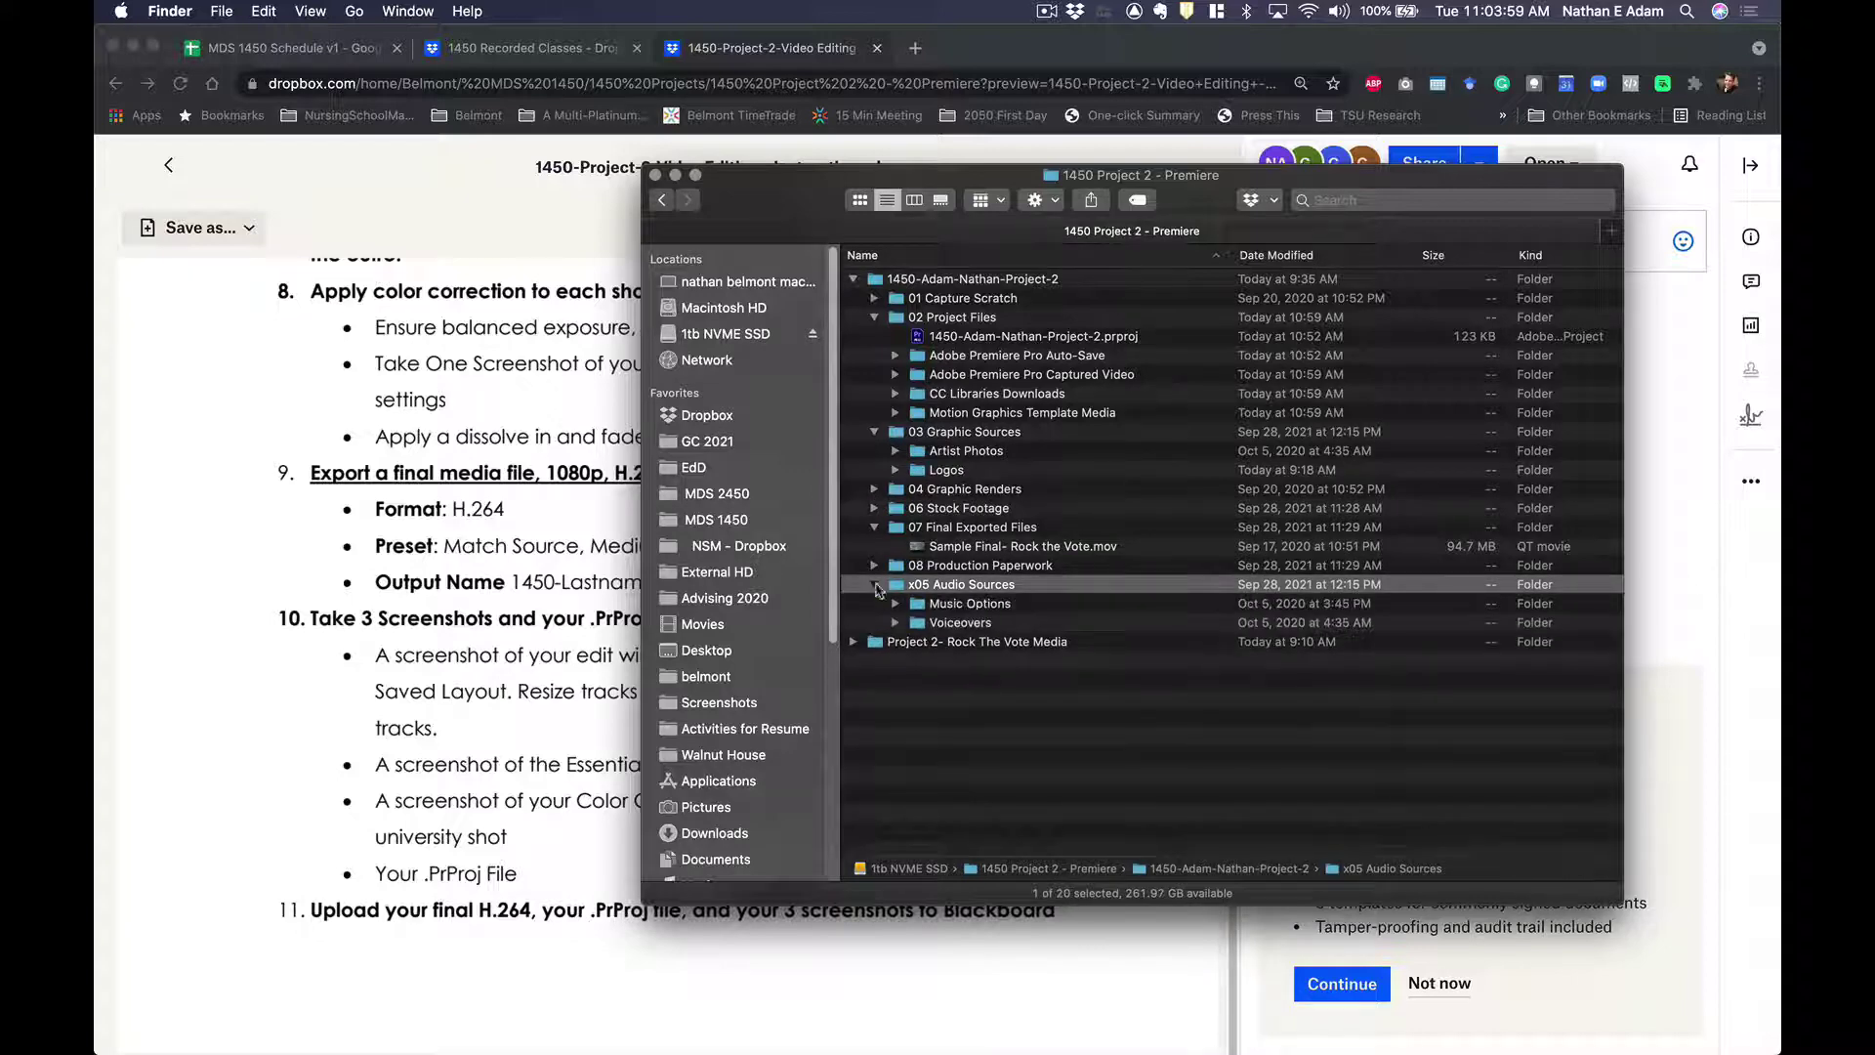
{"action": "left_click", "coordinate": [895, 603]}
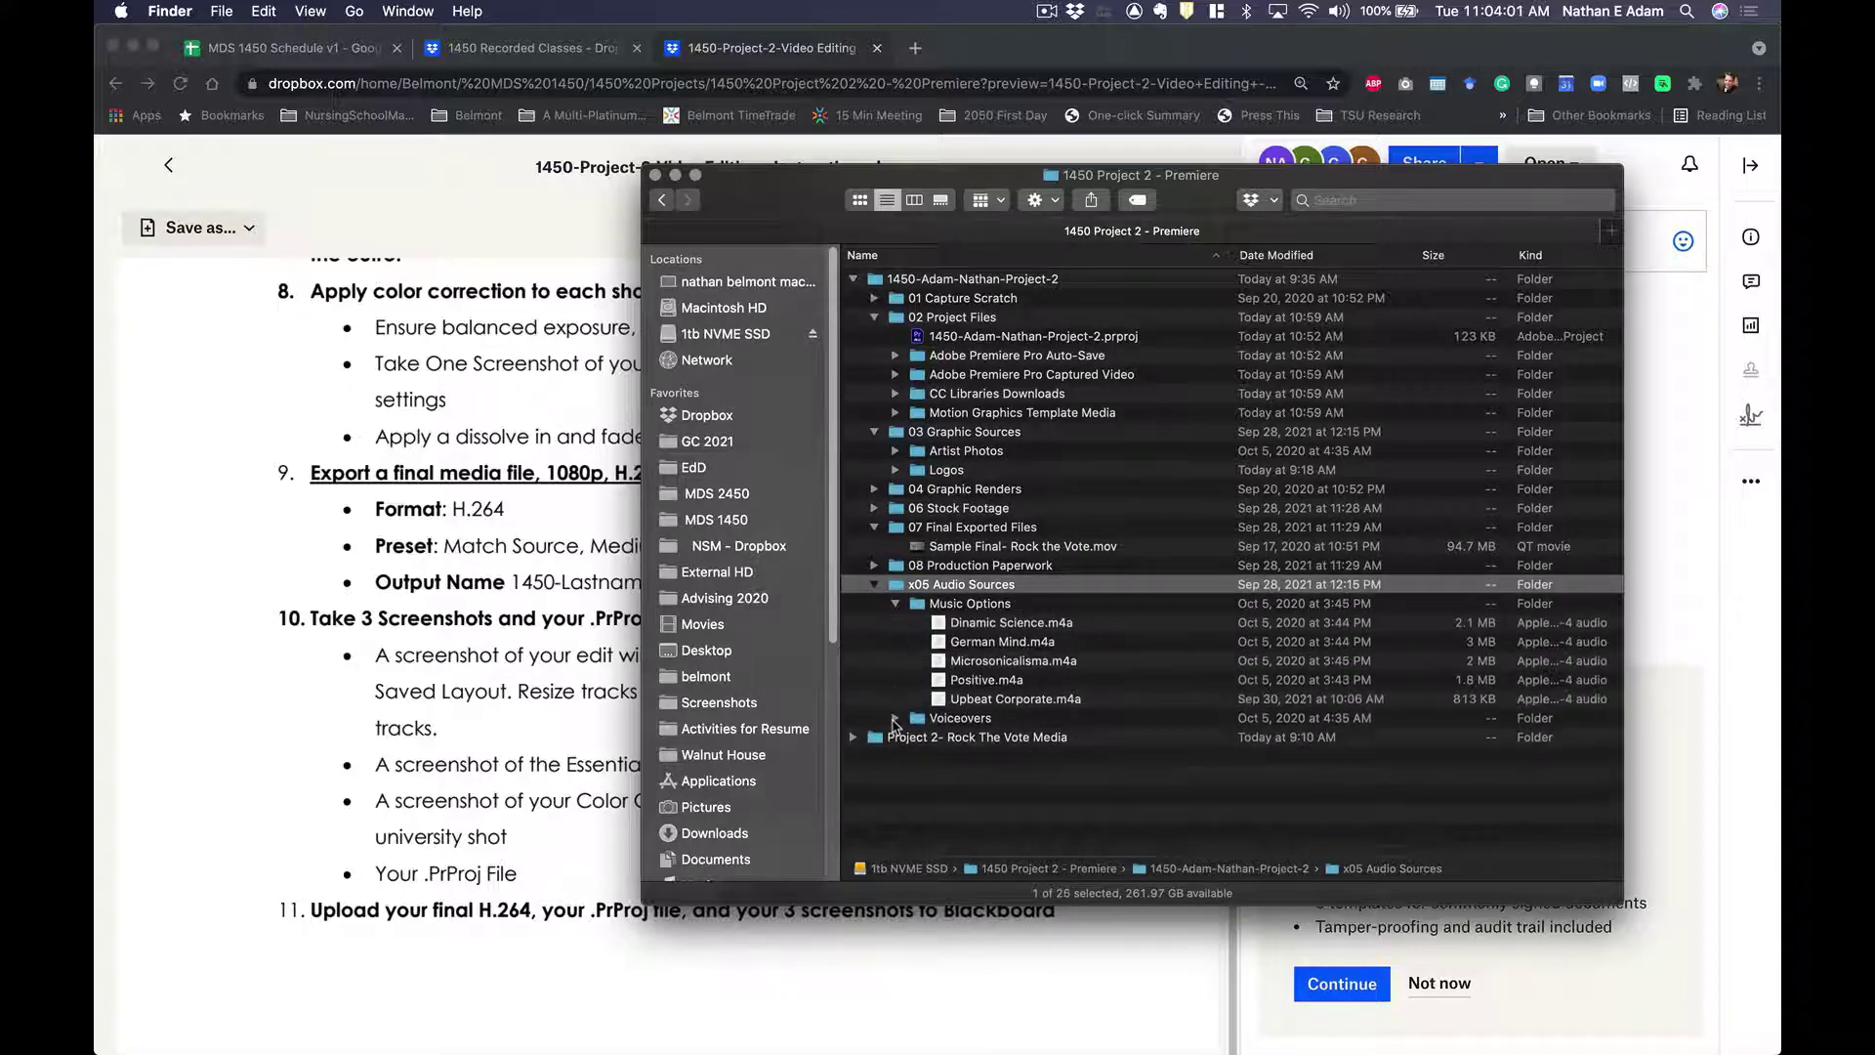
{"action": "left_click", "coordinate": [895, 719]}
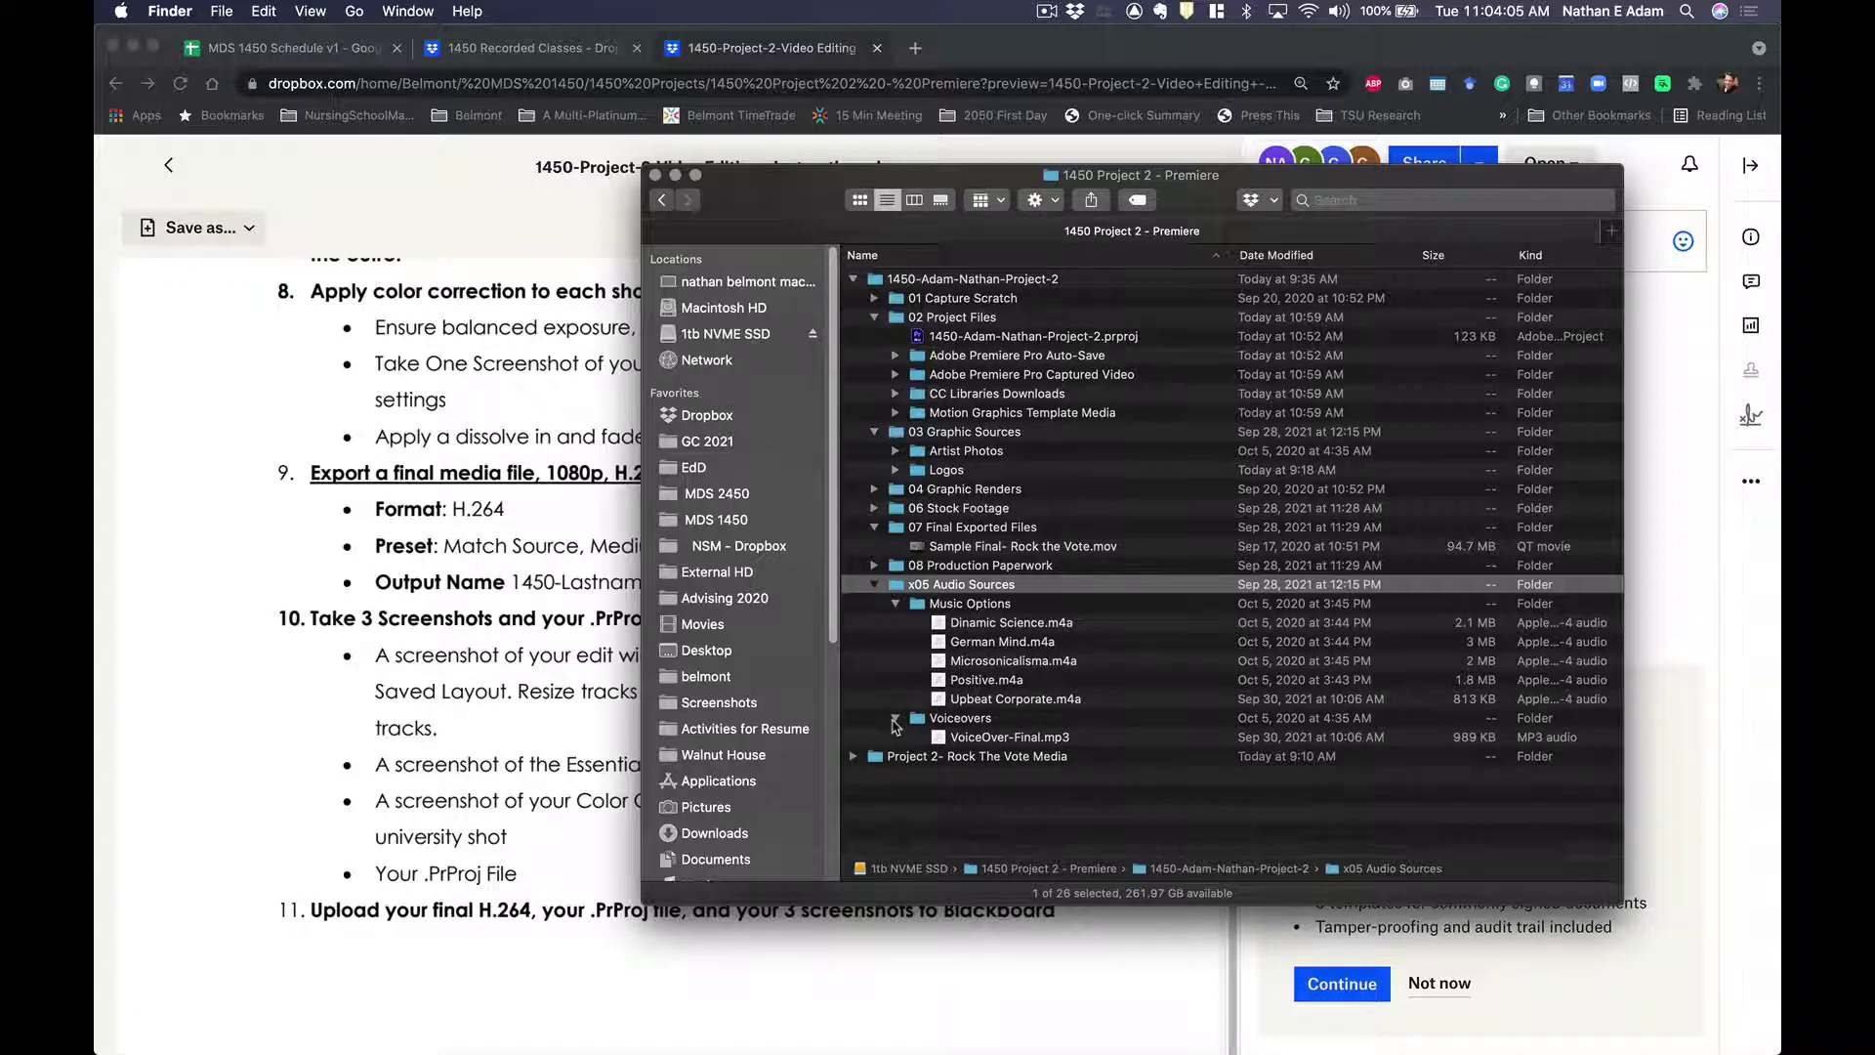
Switch to Premiere Pro, save the open project, and return to Finder to check the project file's modification date.
{"action": "left_click", "coordinate": [1023, 338]}
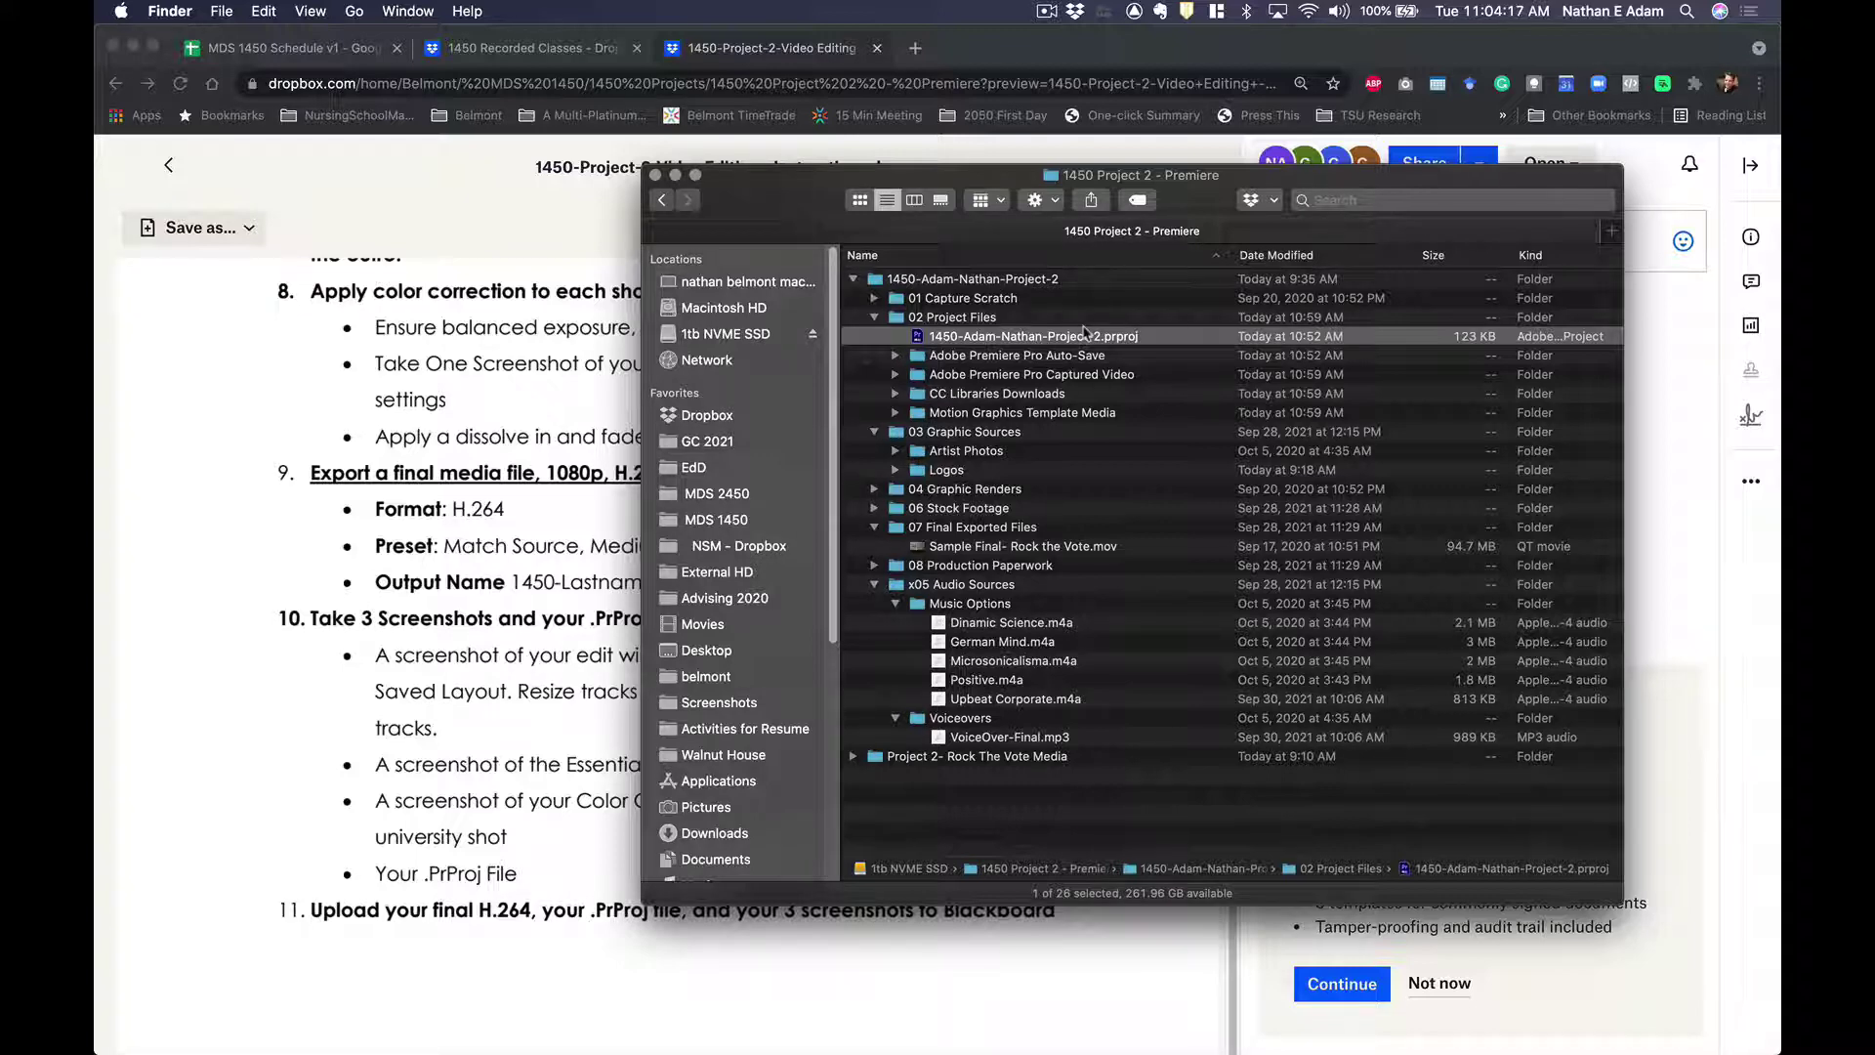
{"action": "key", "text": "alt+super+Tab"}
{"action": "key", "text": "alt+super+Tab"}
{"action": "key", "text": "alt+super+Tab"}
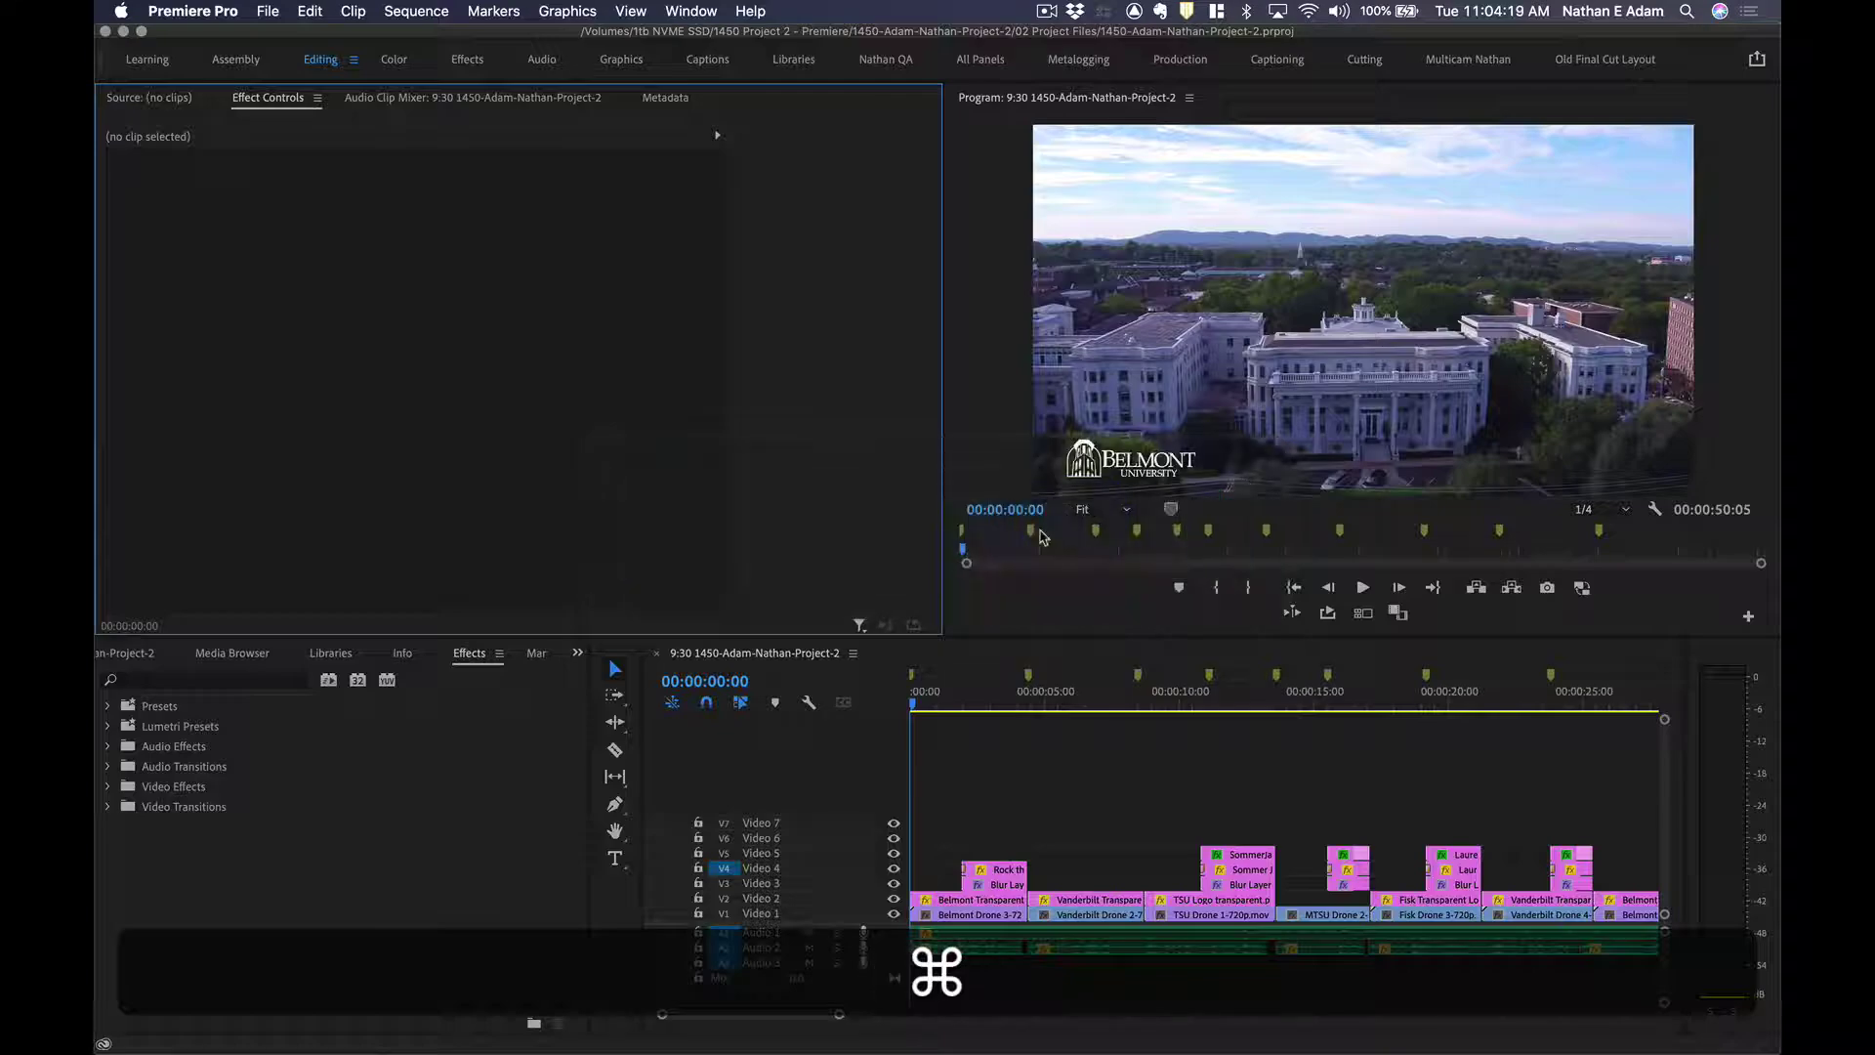
{"action": "key", "text": "shift+super+s"}
{"action": "key", "text": "shift+super+w"}
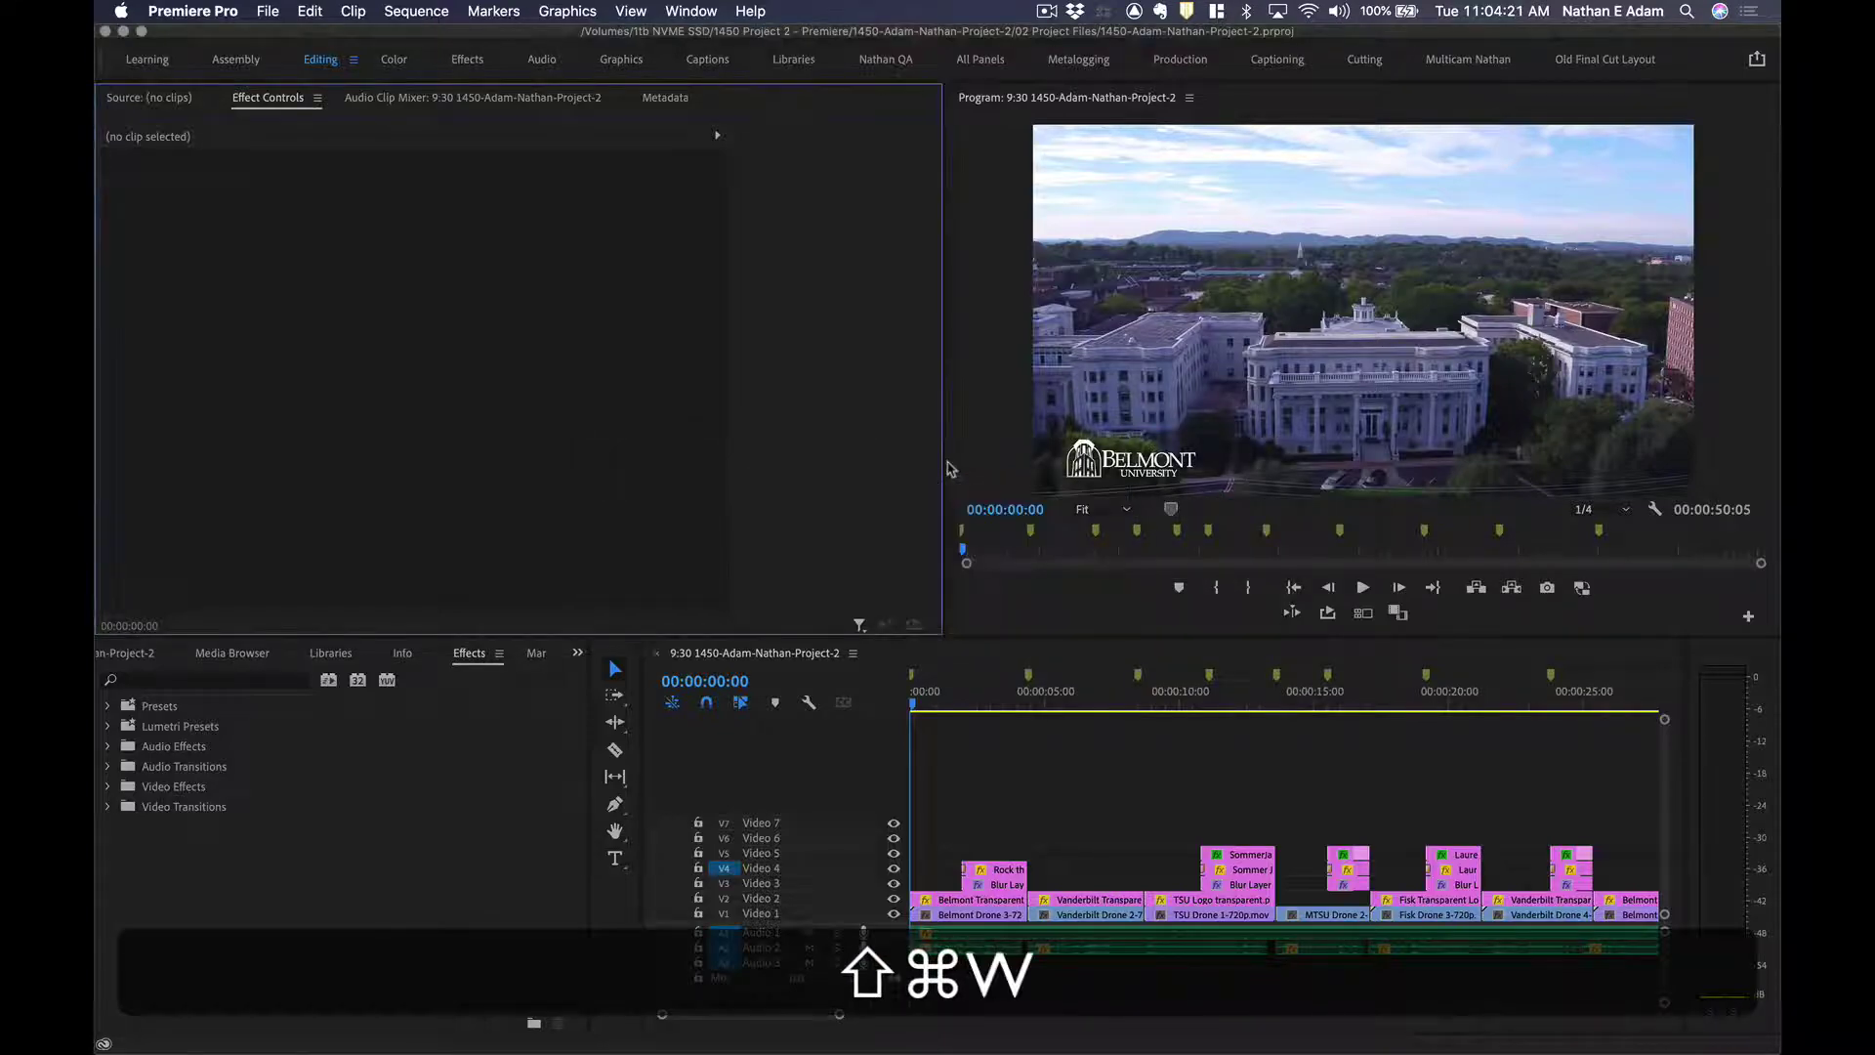
{"action": "key", "text": "super+Tab"}
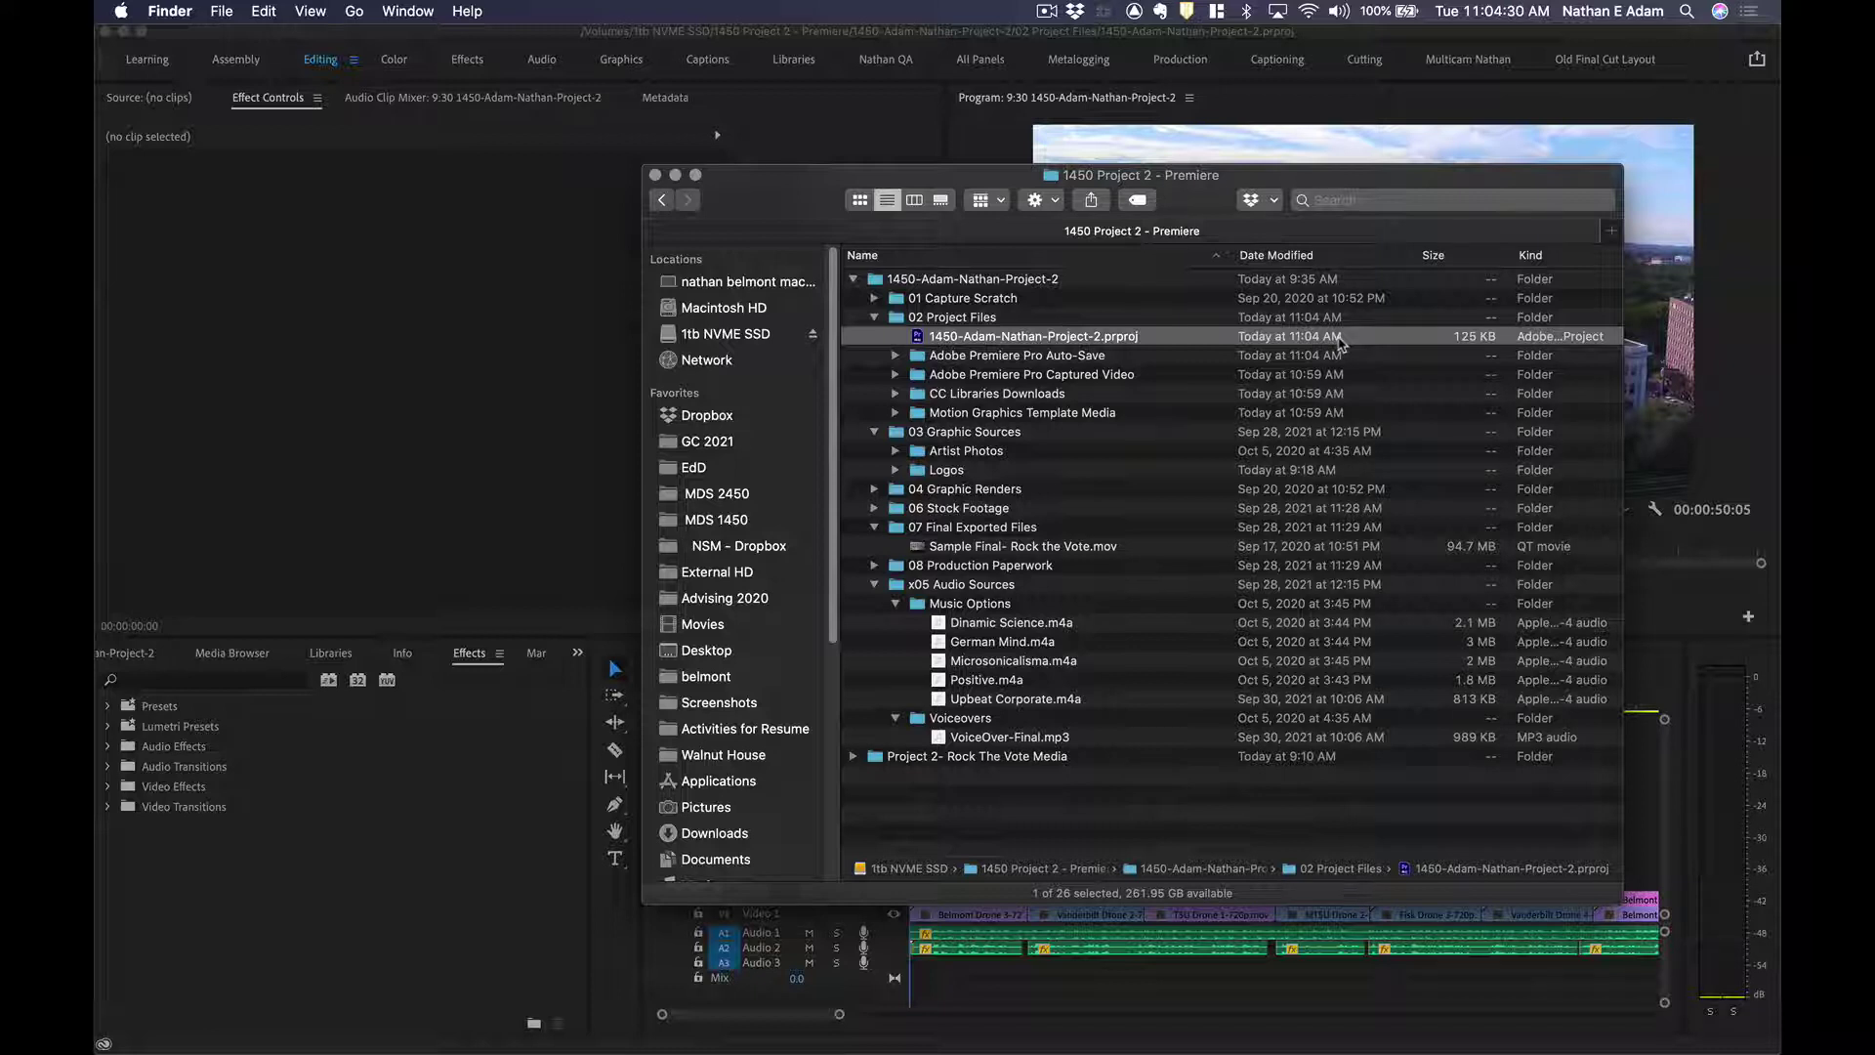
{"action": "left_click", "coordinate": [874, 584]}
{"action": "left_click", "coordinate": [939, 587]}
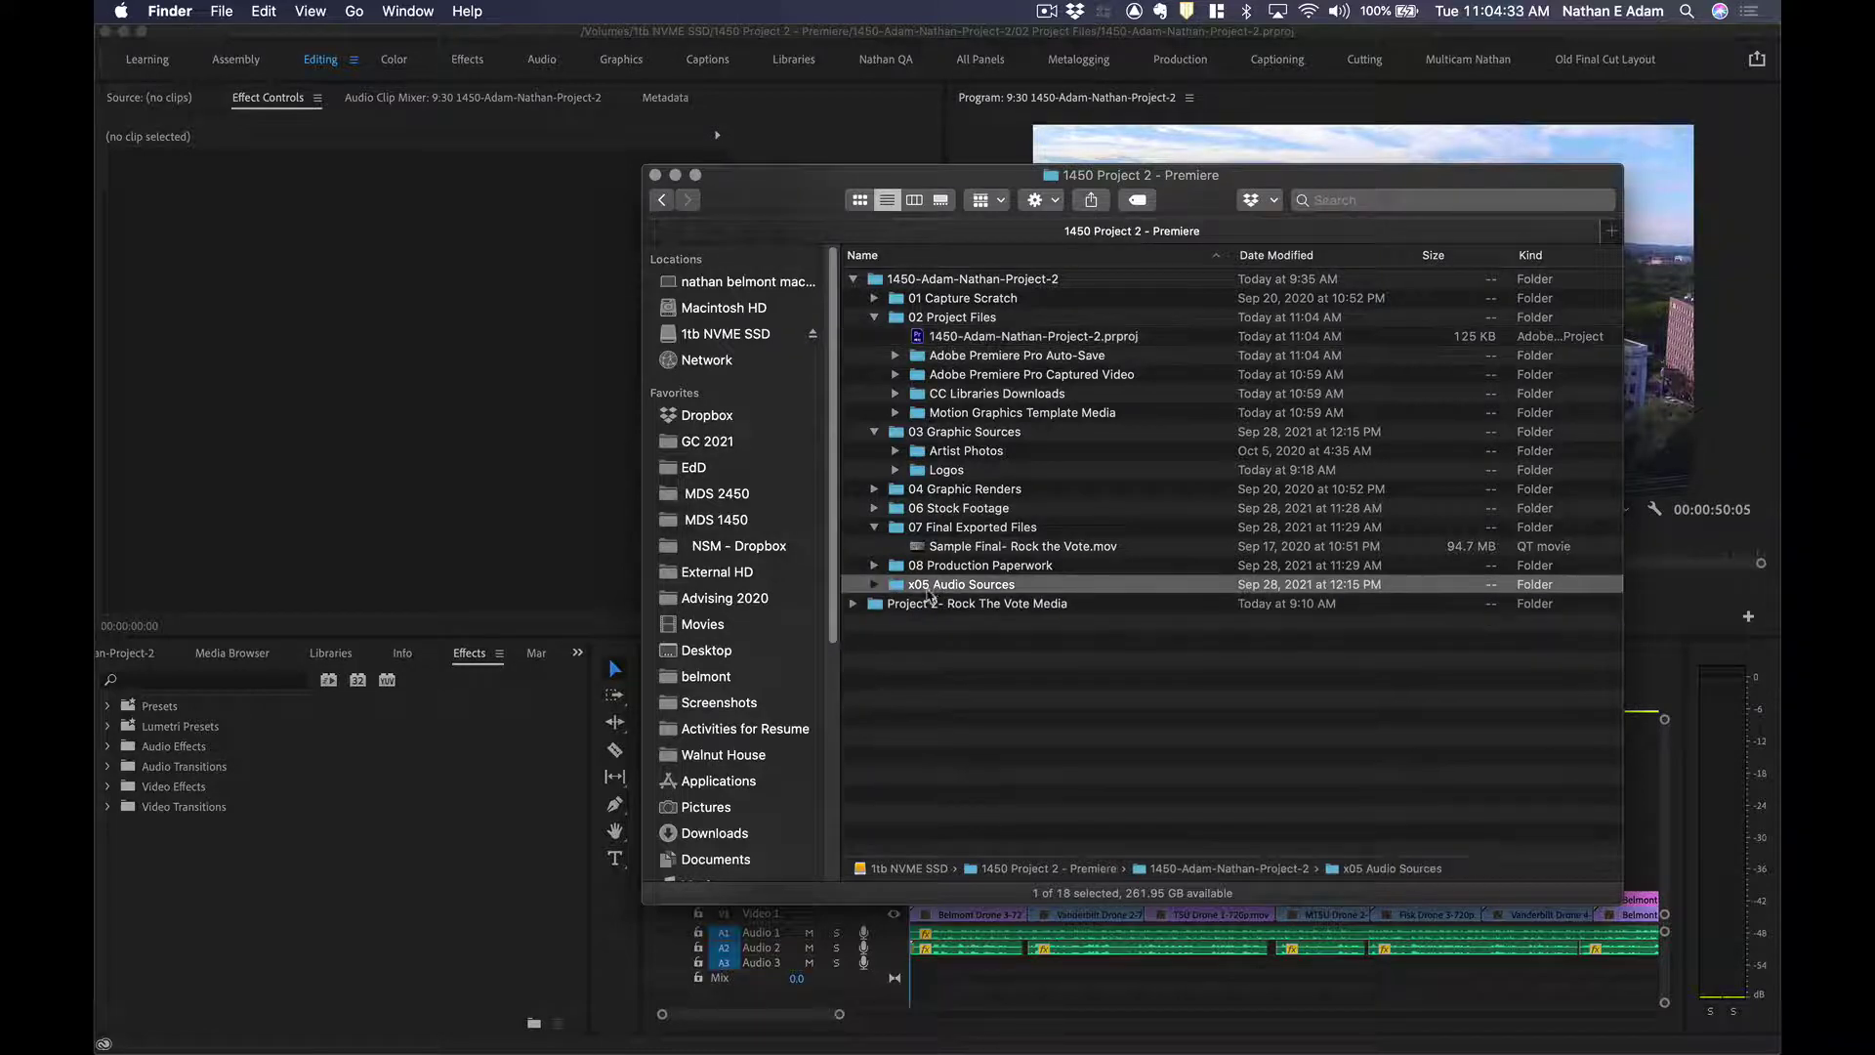
{"action": "key", "text": "Return"}
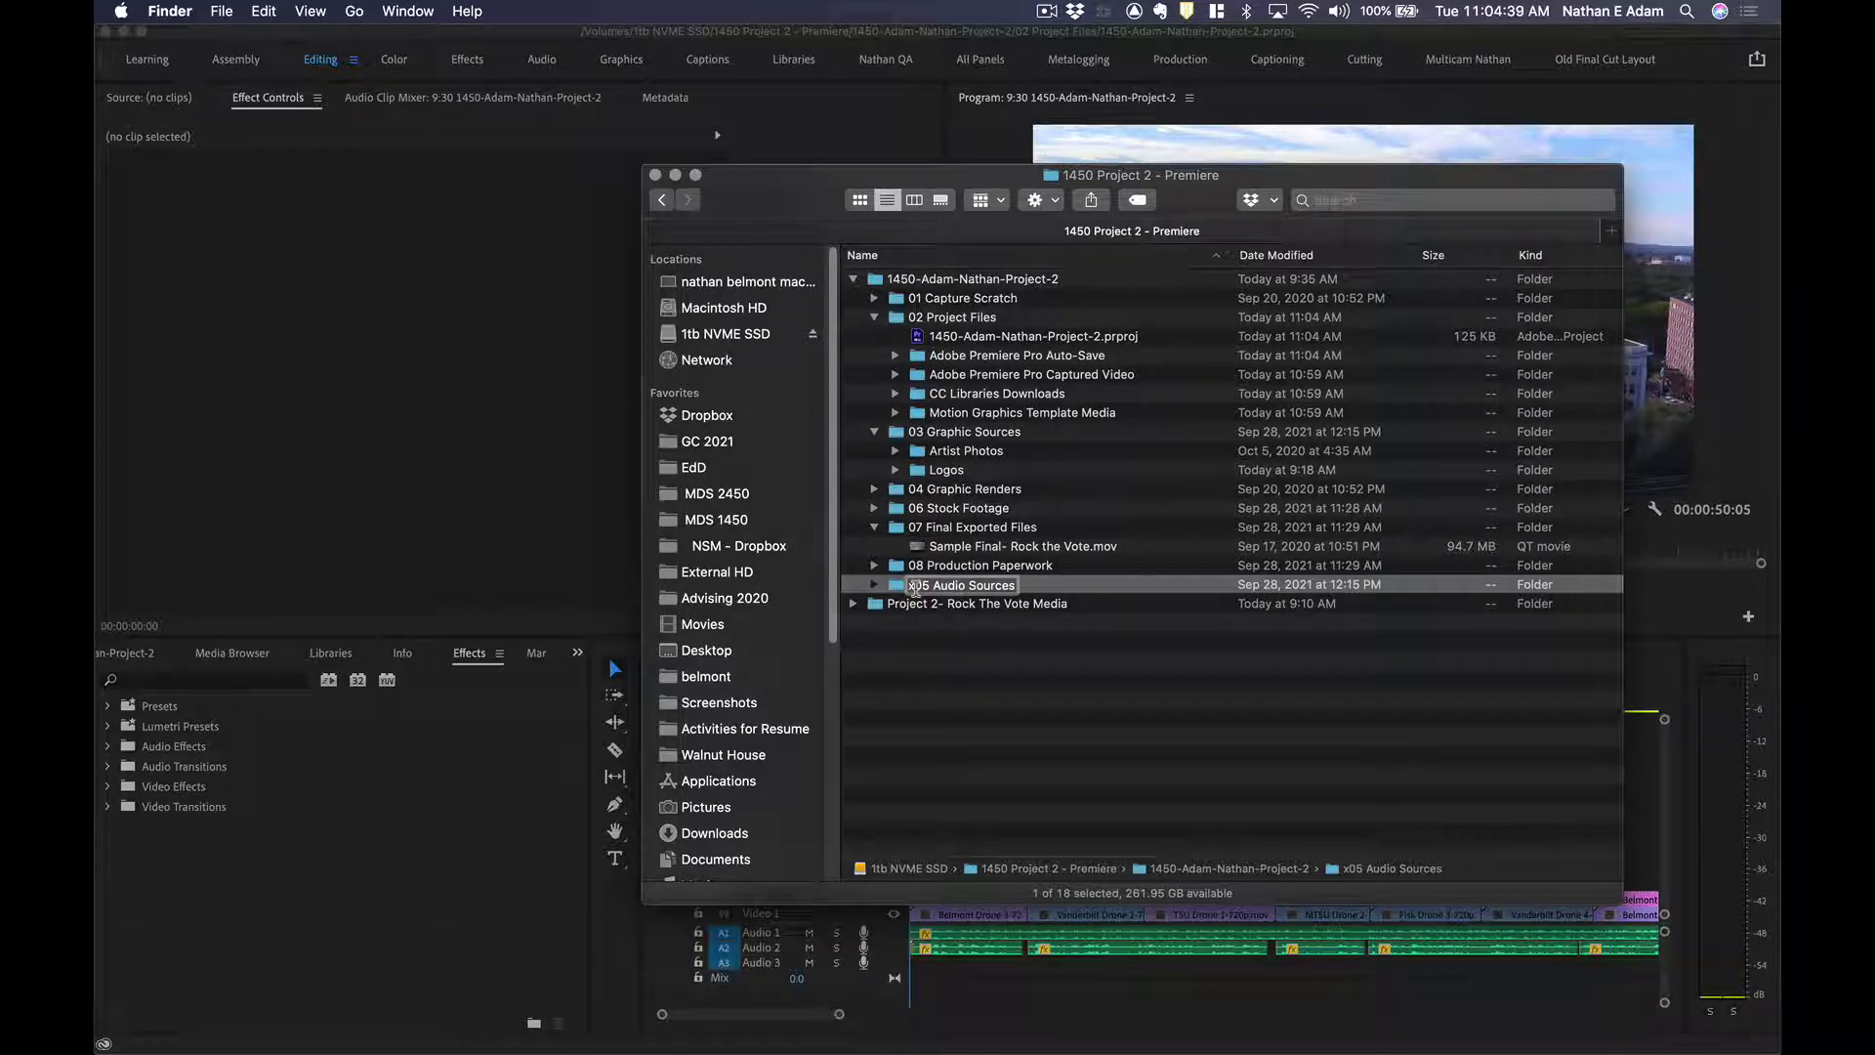
Switch to Premiere Pro and close all open projects.
{"action": "left_click", "coordinate": [545, 695]}
{"action": "key", "text": "shift+super+w"}
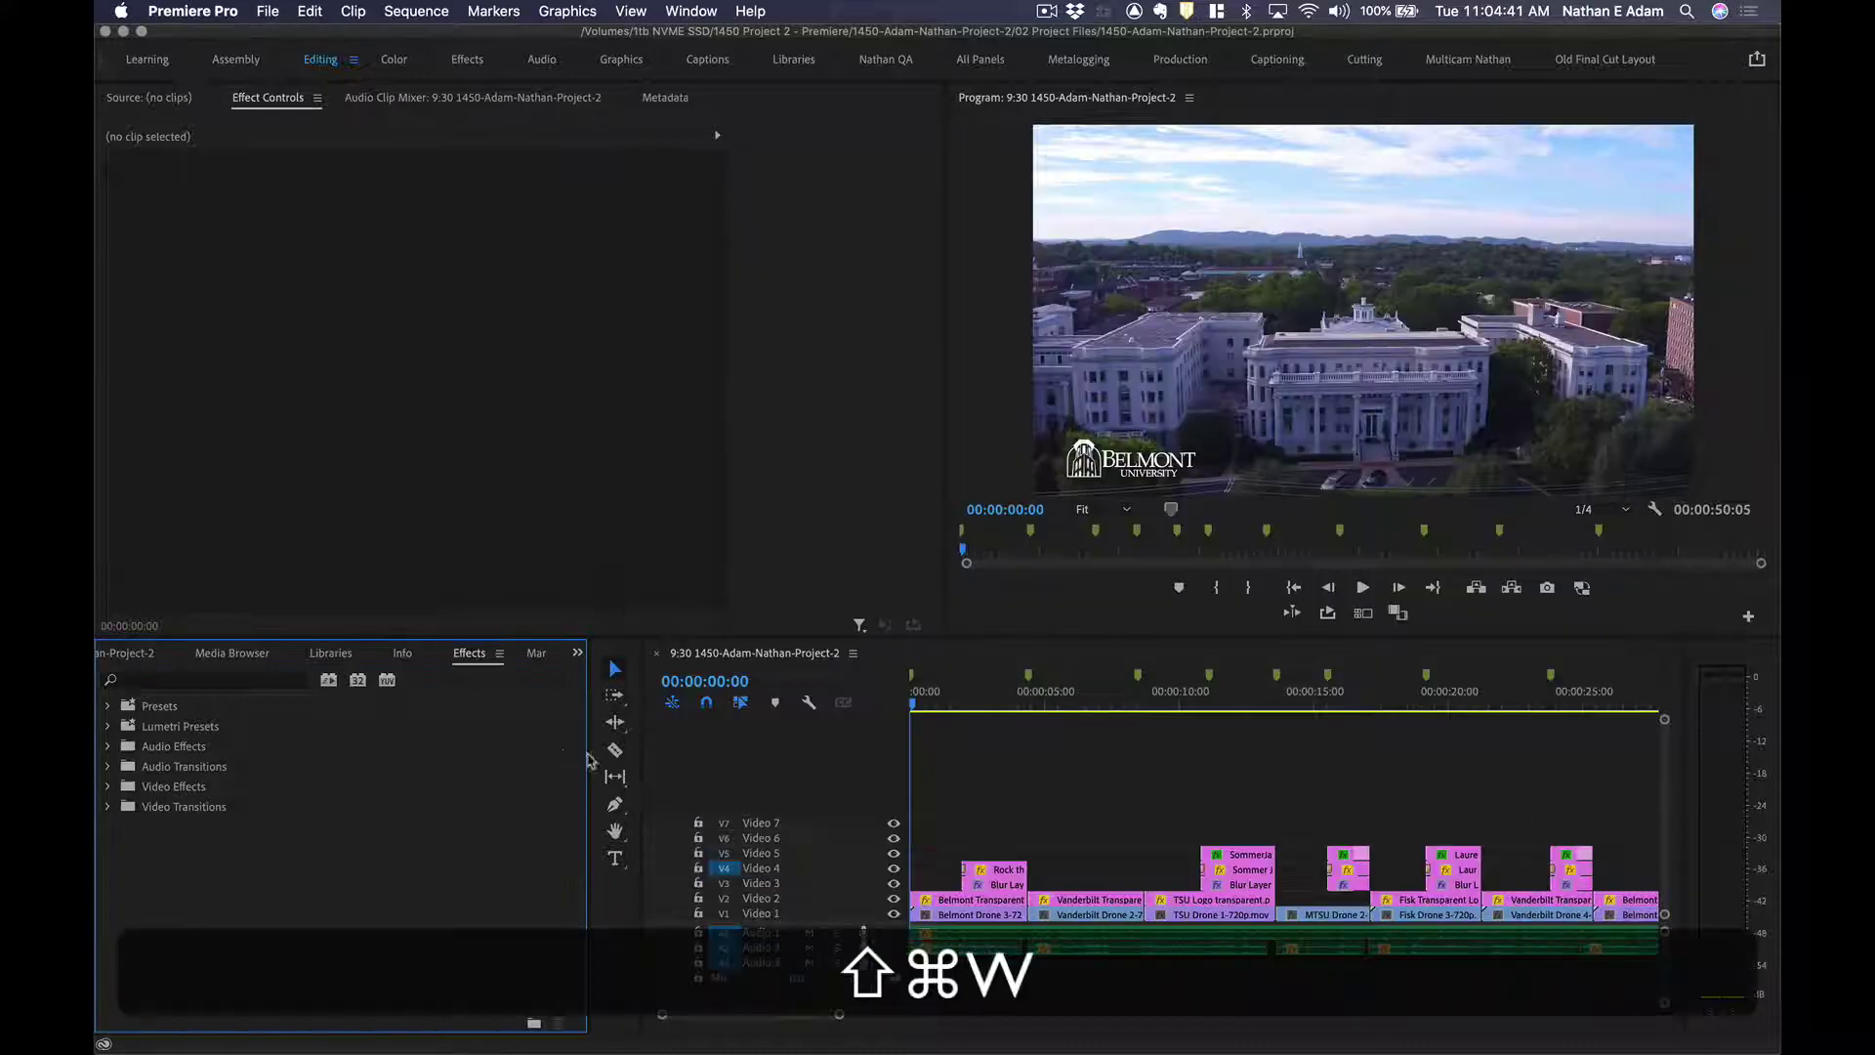
{"action": "left_click", "coordinate": [265, 10]}
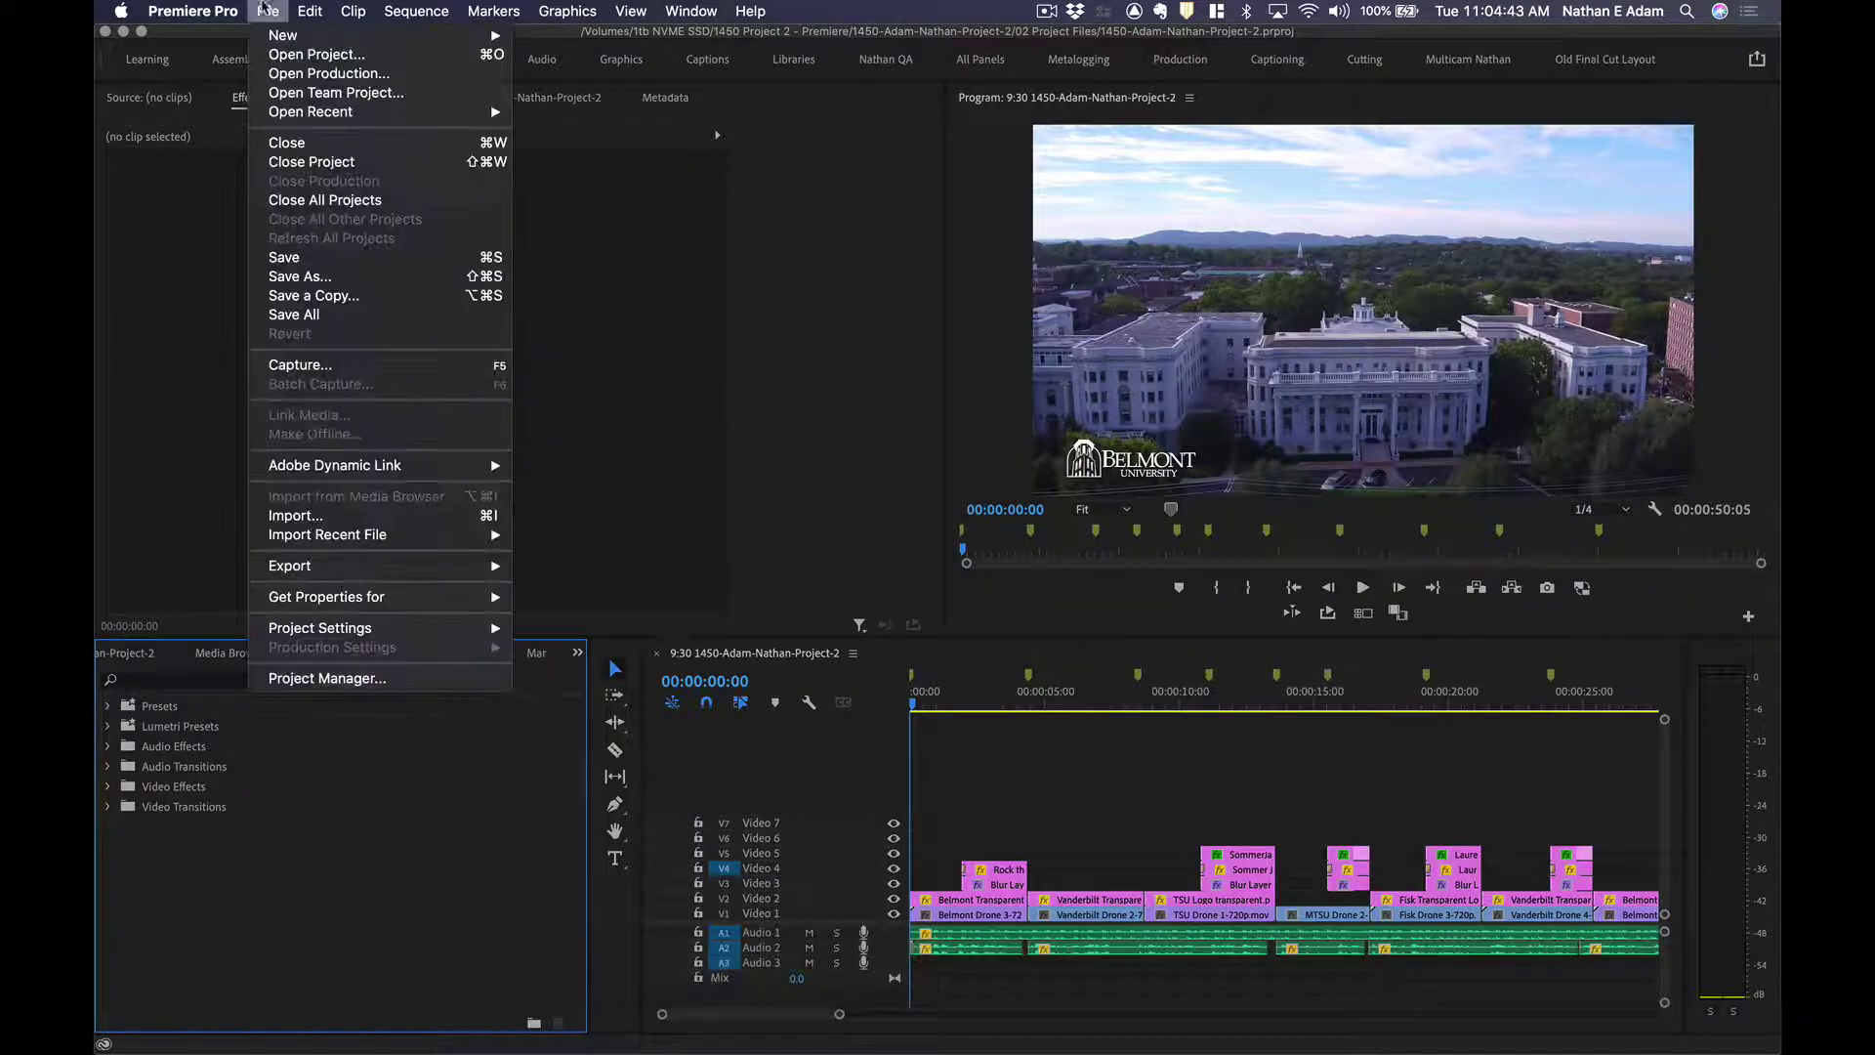
{"action": "left_click", "coordinate": [348, 199]}
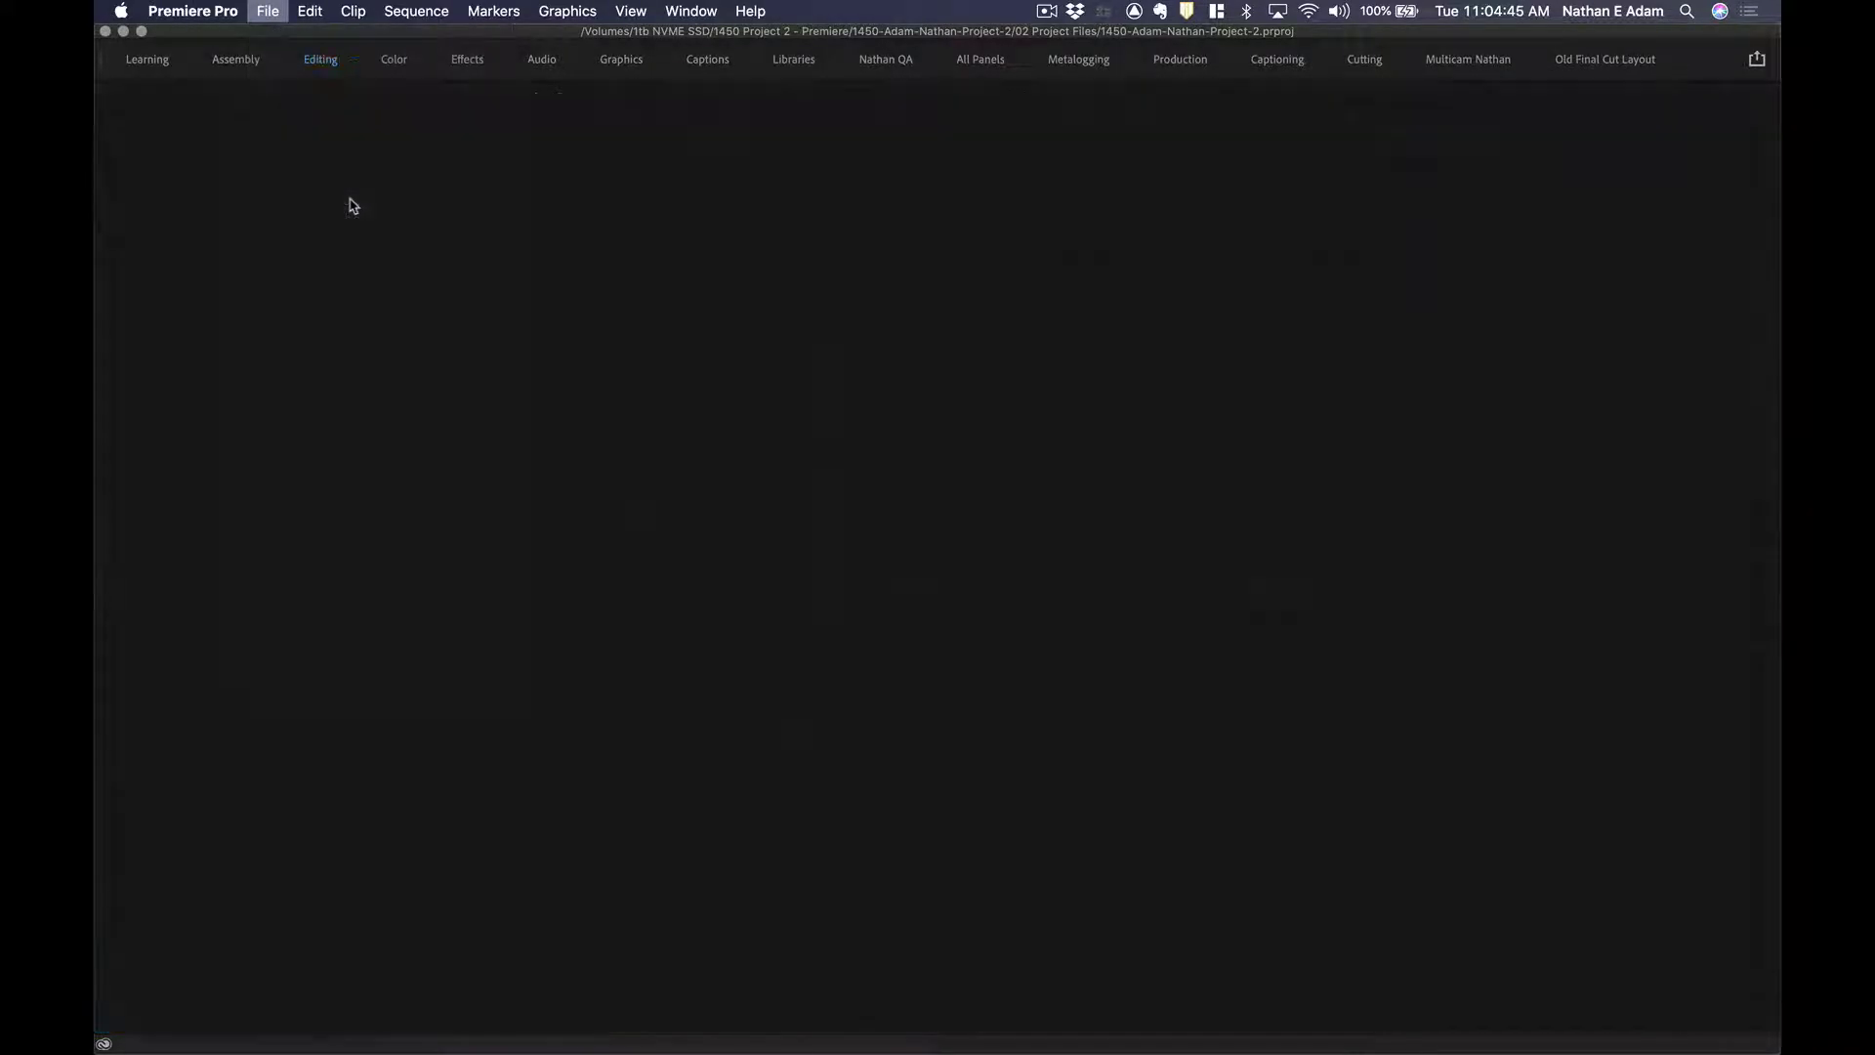
Return to Finder, rename the x05 Audio Sources folder as 05 Audio Sources, and expand it.
{"action": "key", "text": "super+Tab"}
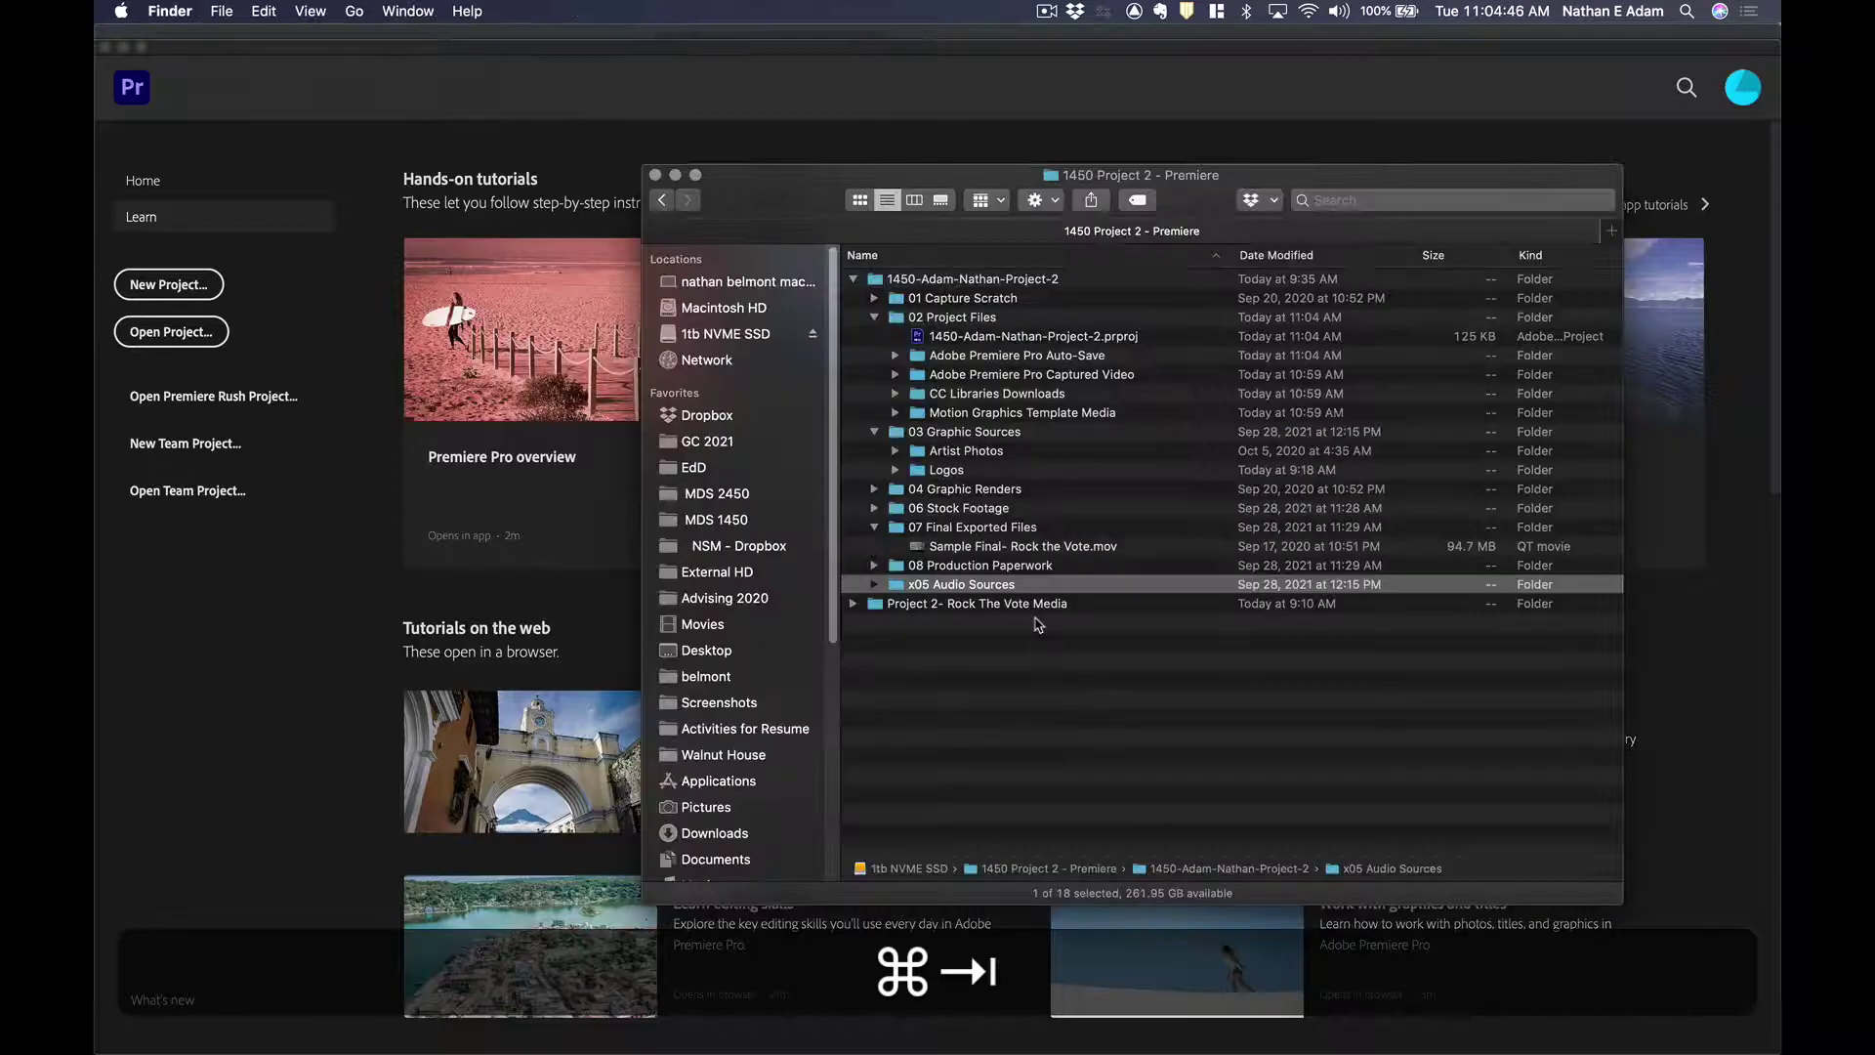
{"action": "left_click", "coordinate": [921, 586]}
{"action": "key", "text": "Left"}
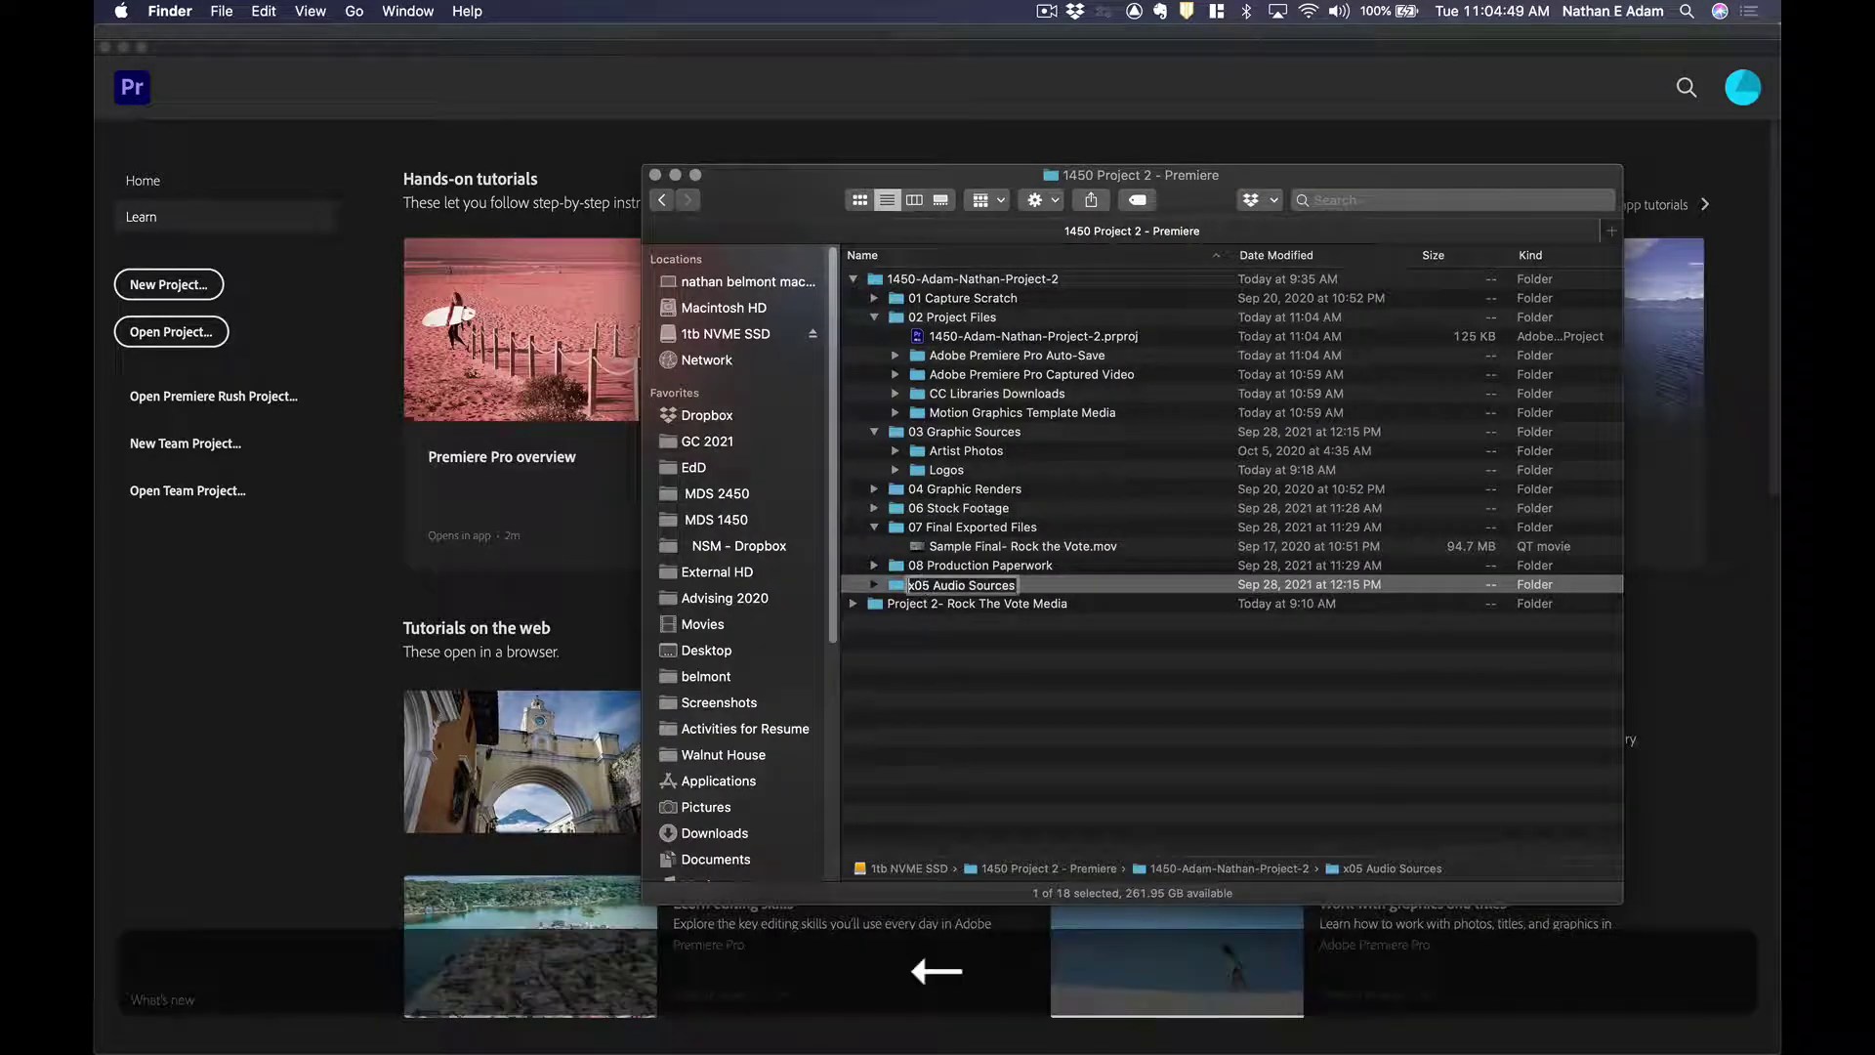
{"action": "key", "text": "Right"}
{"action": "key", "text": "BackSpace"}
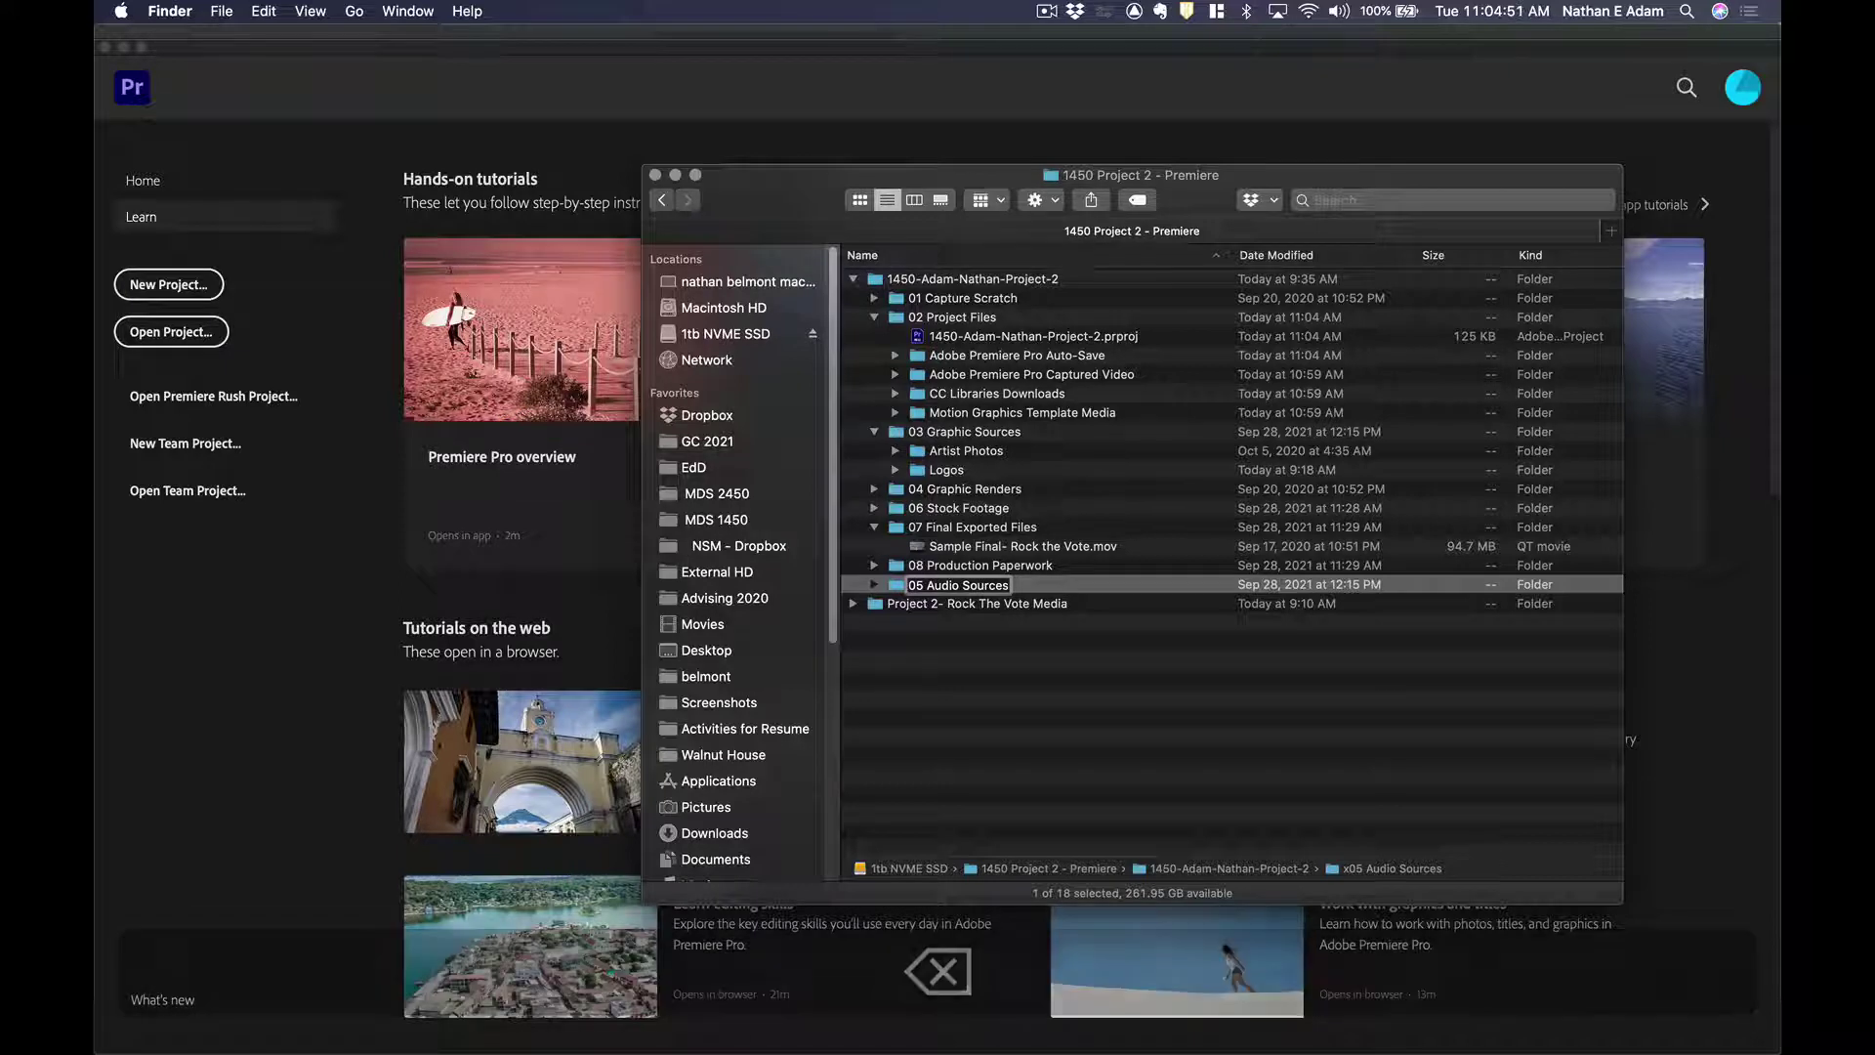
{"action": "key", "text": "Return"}
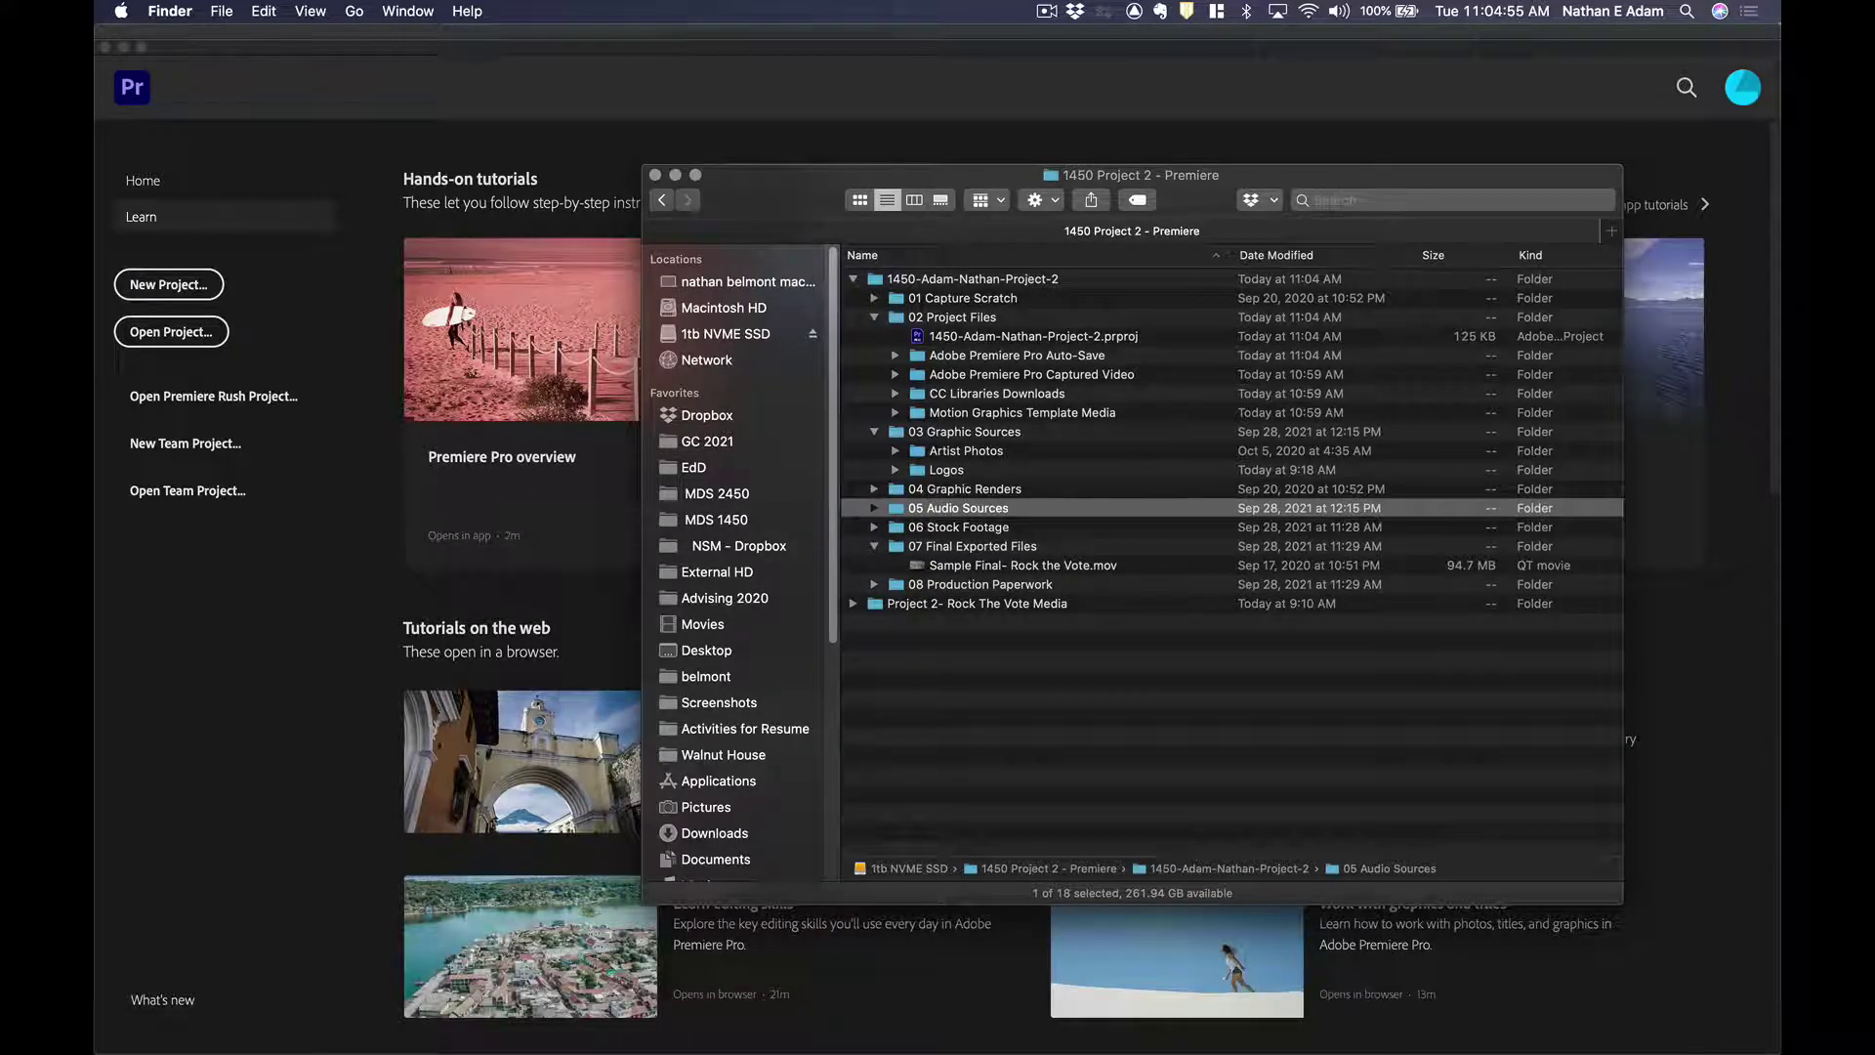
{"action": "key", "text": "Right"}
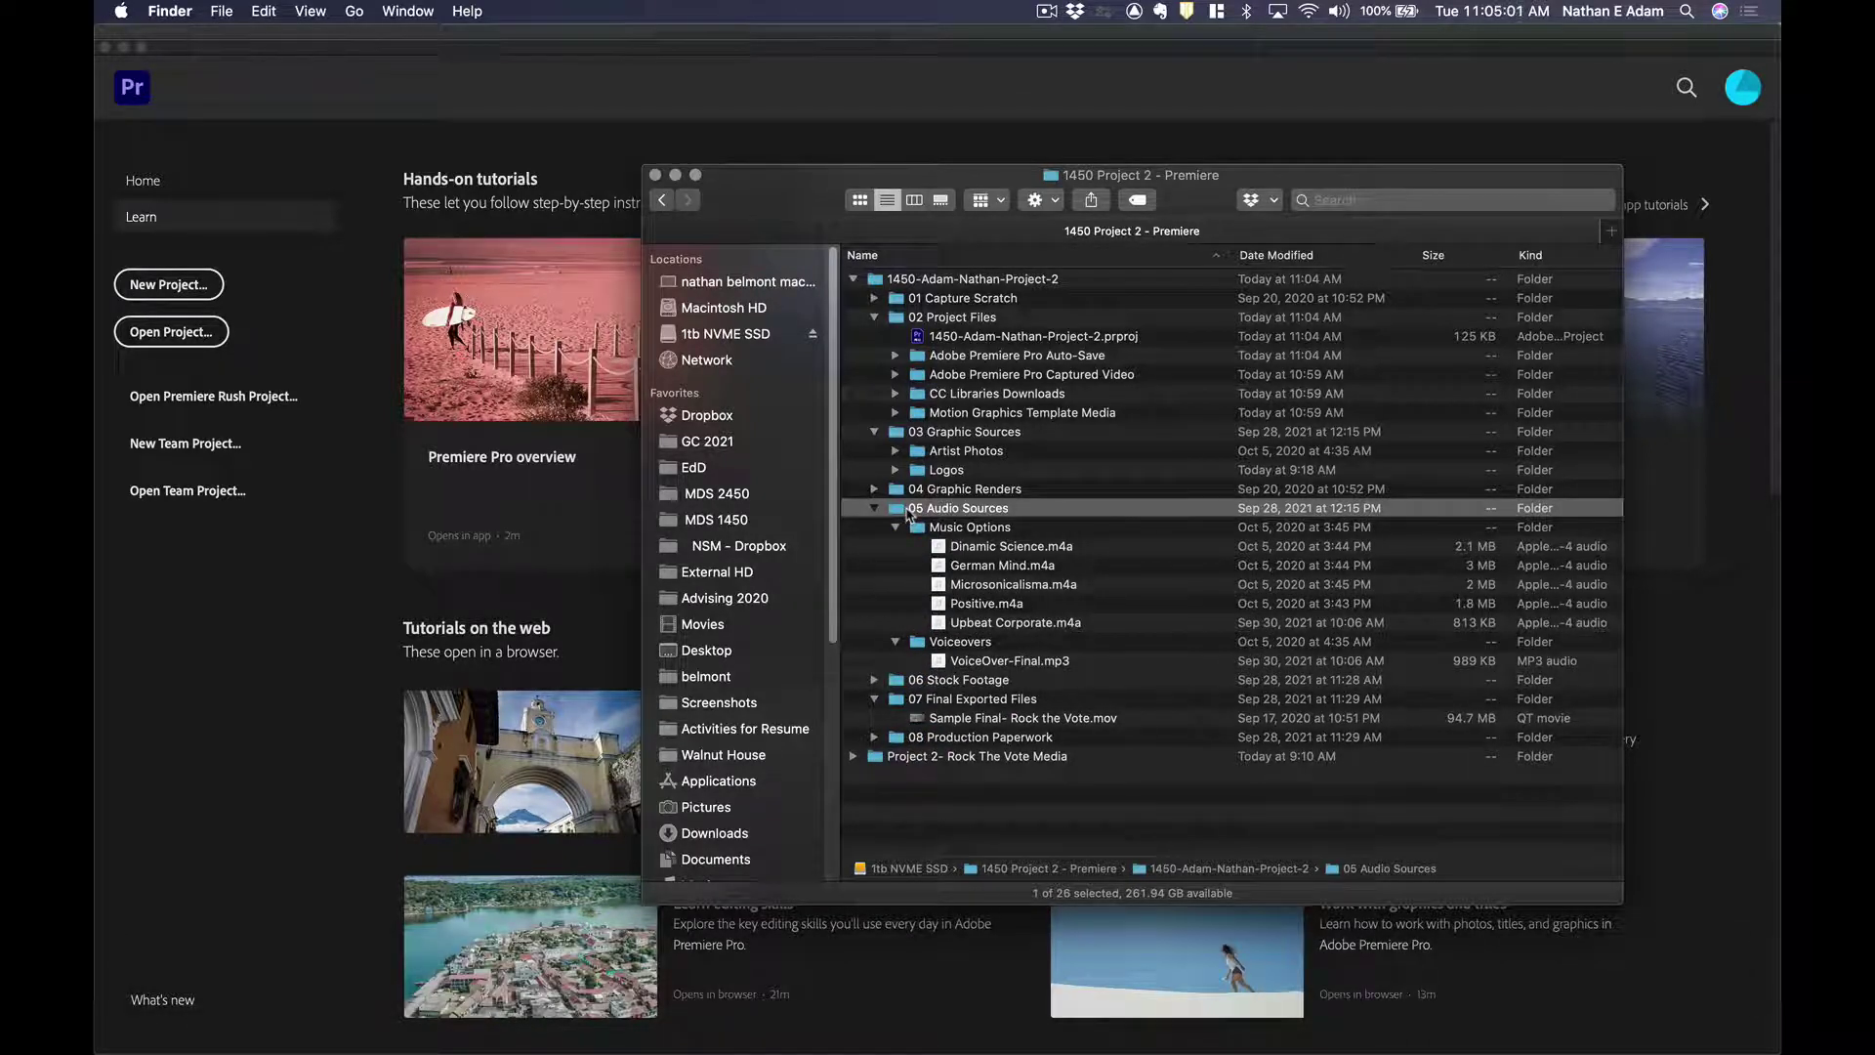
Reopen the .prproj file from 02 Project Files and display the contents of its 05 Audio Sources bin.
{"action": "double_click", "coordinate": [1007, 338]}
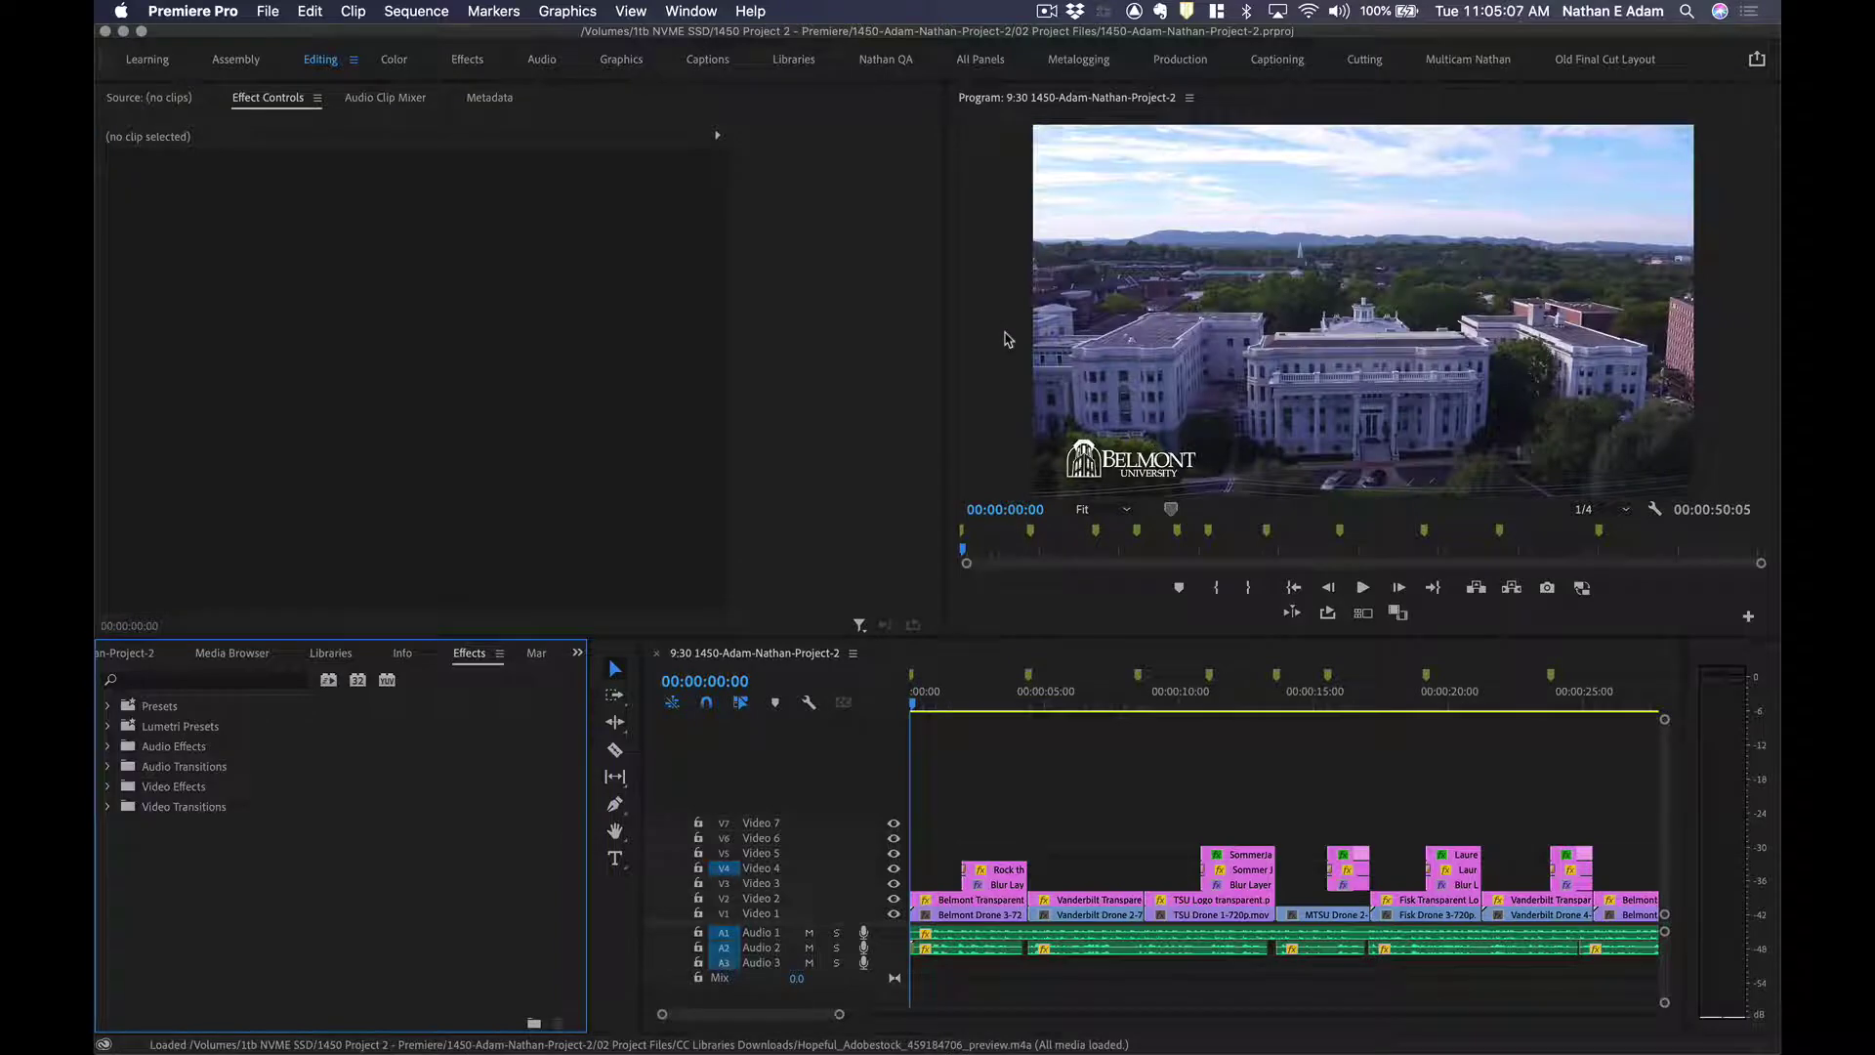
{"action": "left_click_drag", "start_coordinate": [1139, 690], "coordinate": [758, 703]}
{"action": "key", "text": "shift+1"}
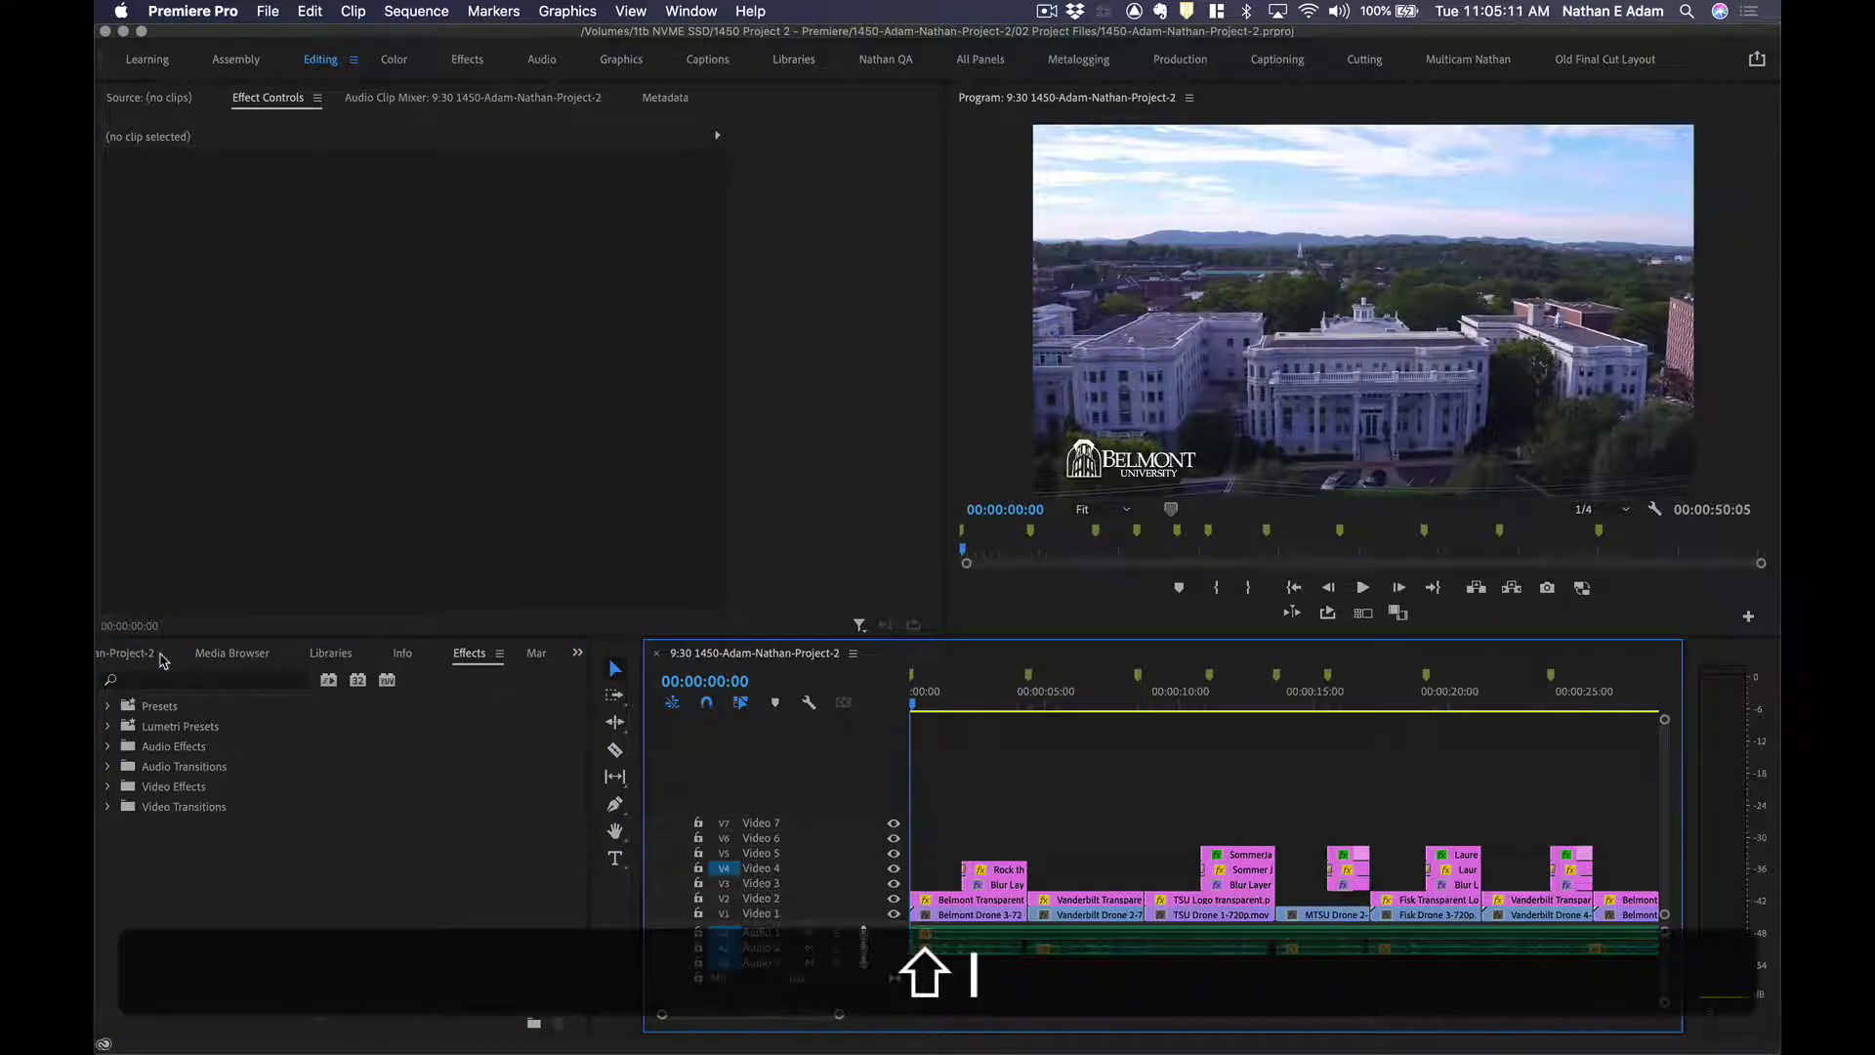
{"action": "left_click", "coordinate": [149, 788]}
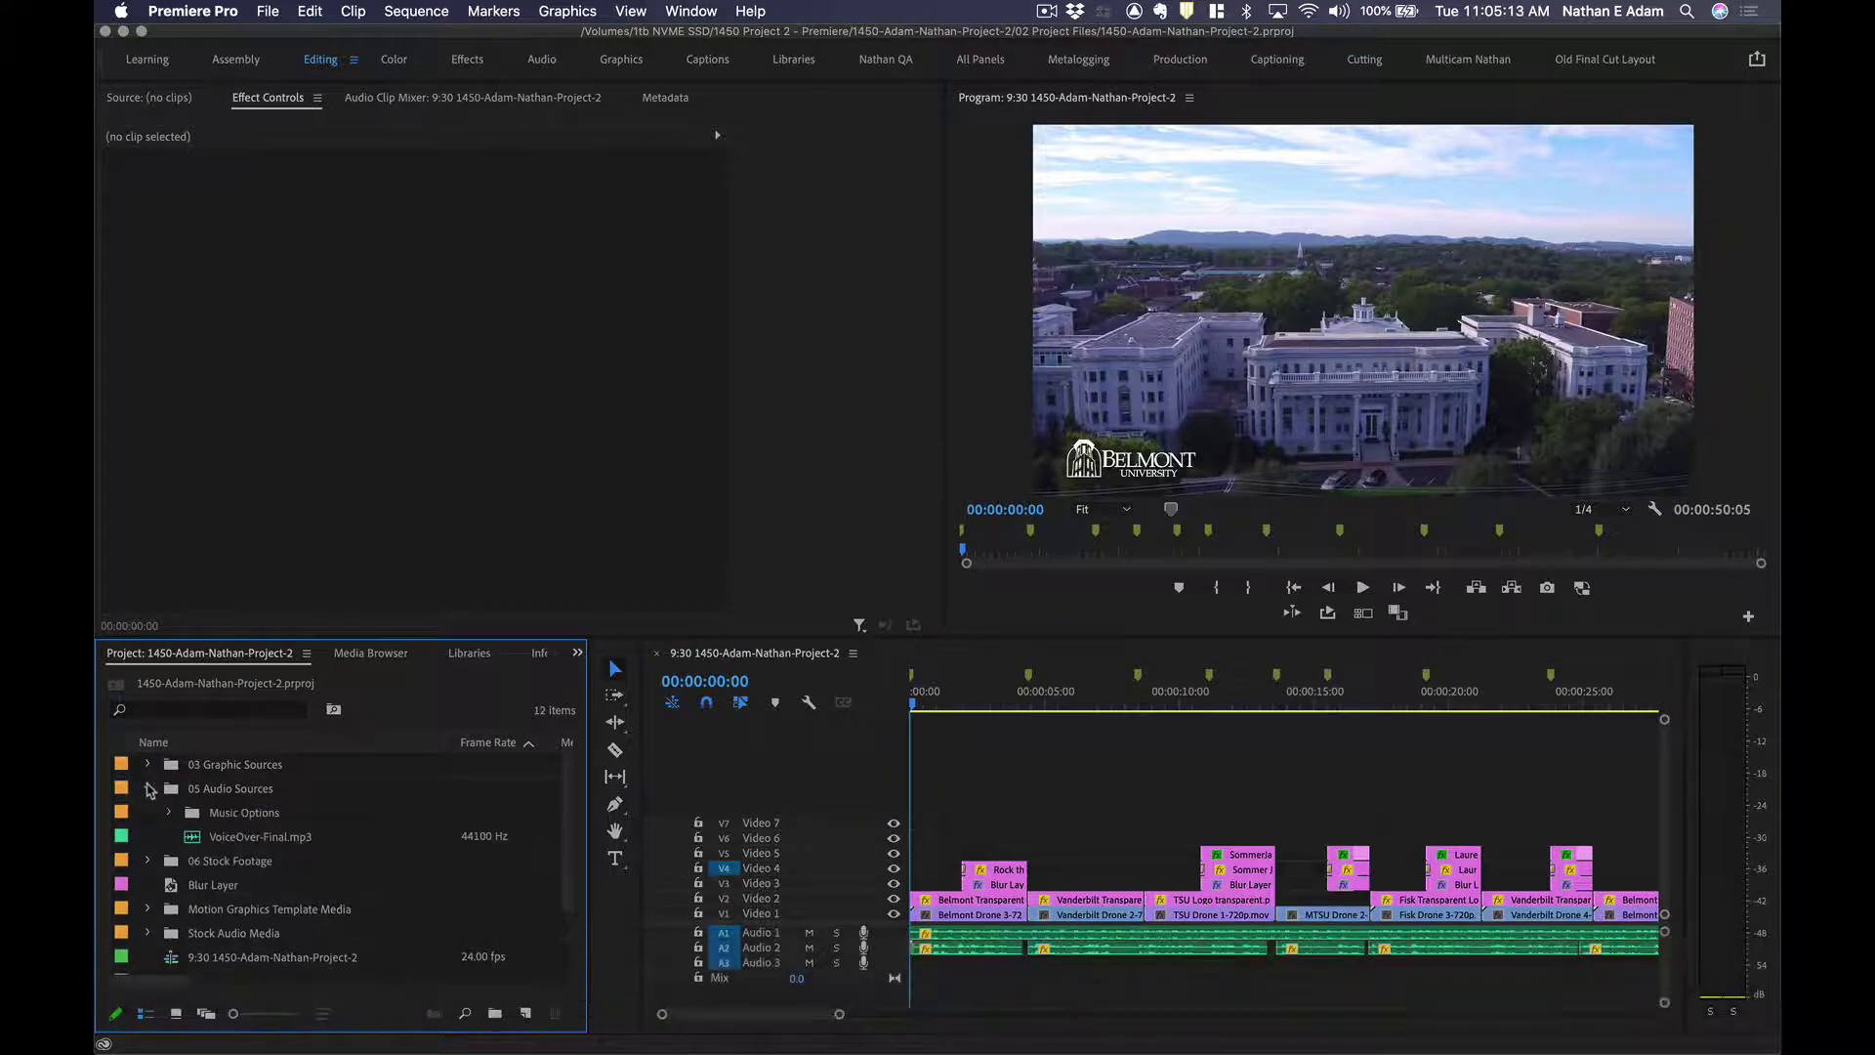
Expand the Music Options bin and switch between Premiere Pro and Finder to compare its audio files with the 05 Audio Sources folder.
{"action": "left_click", "coordinate": [168, 813]}
{"action": "key", "text": "super+Tab"}
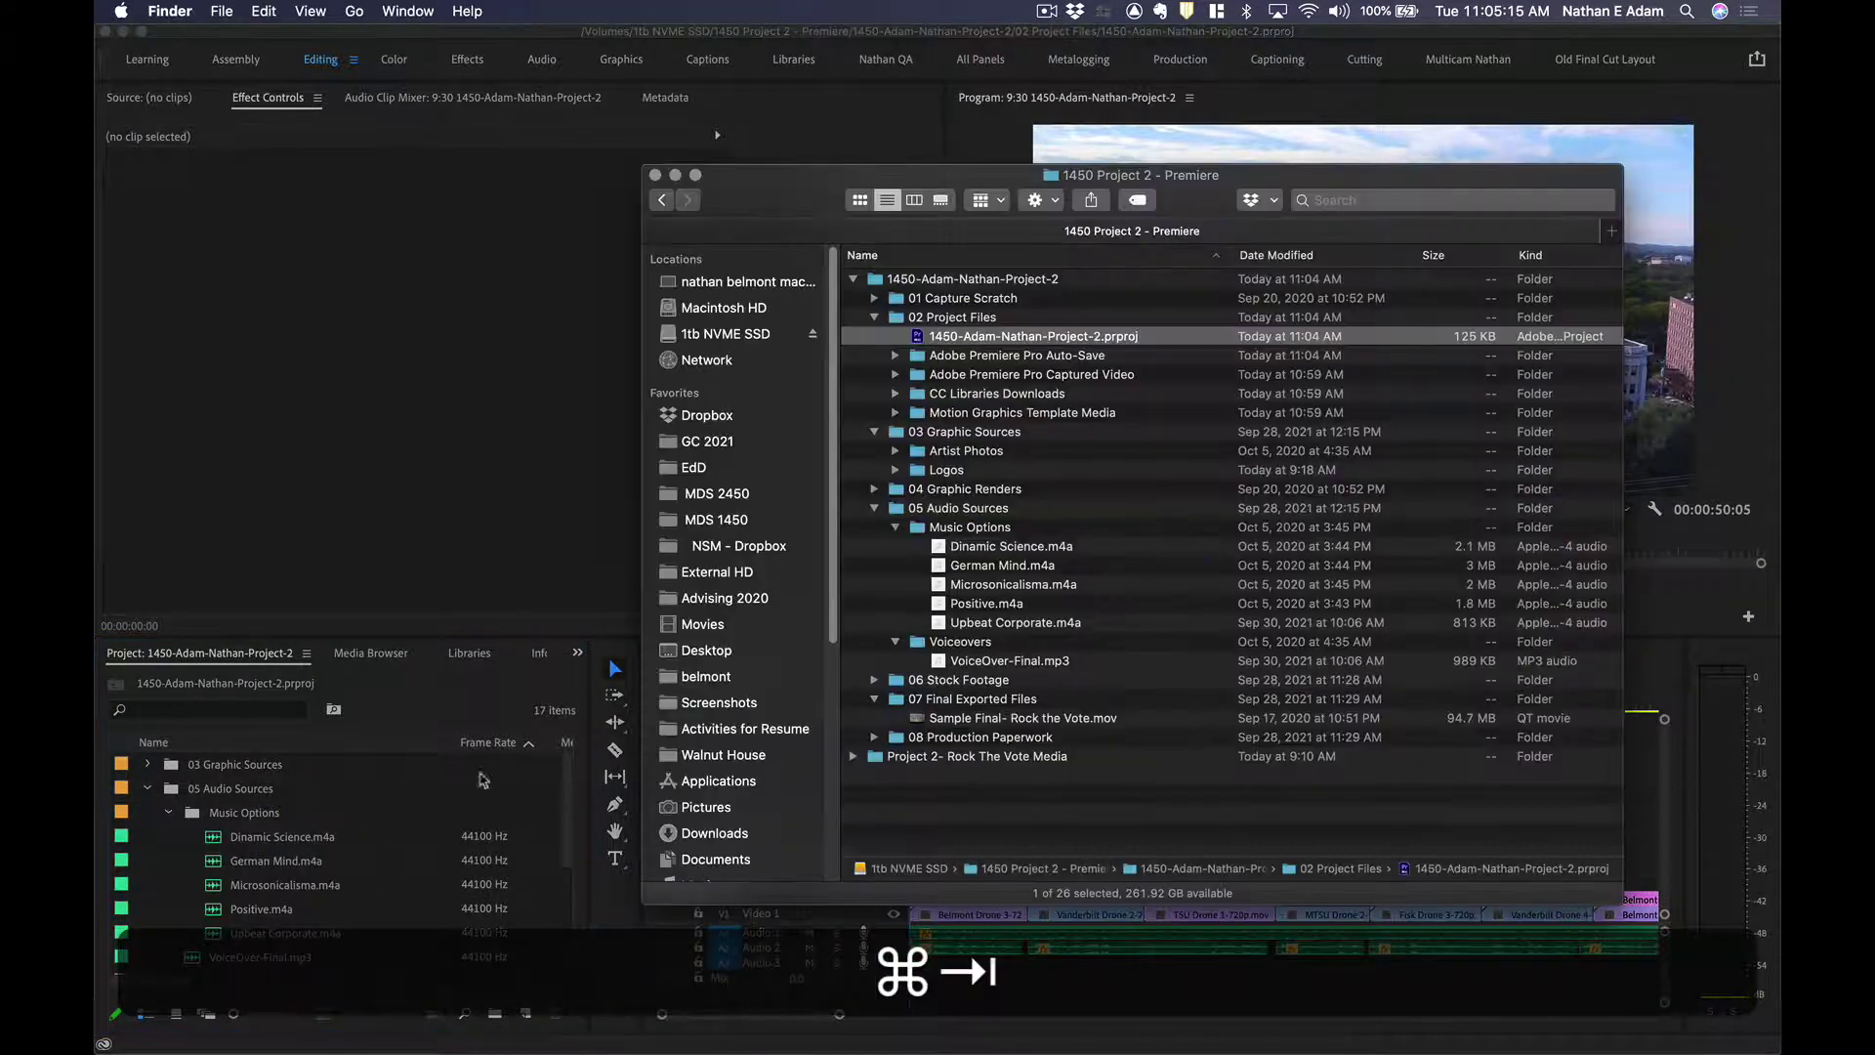
{"action": "key", "text": "shift+super+Tab"}
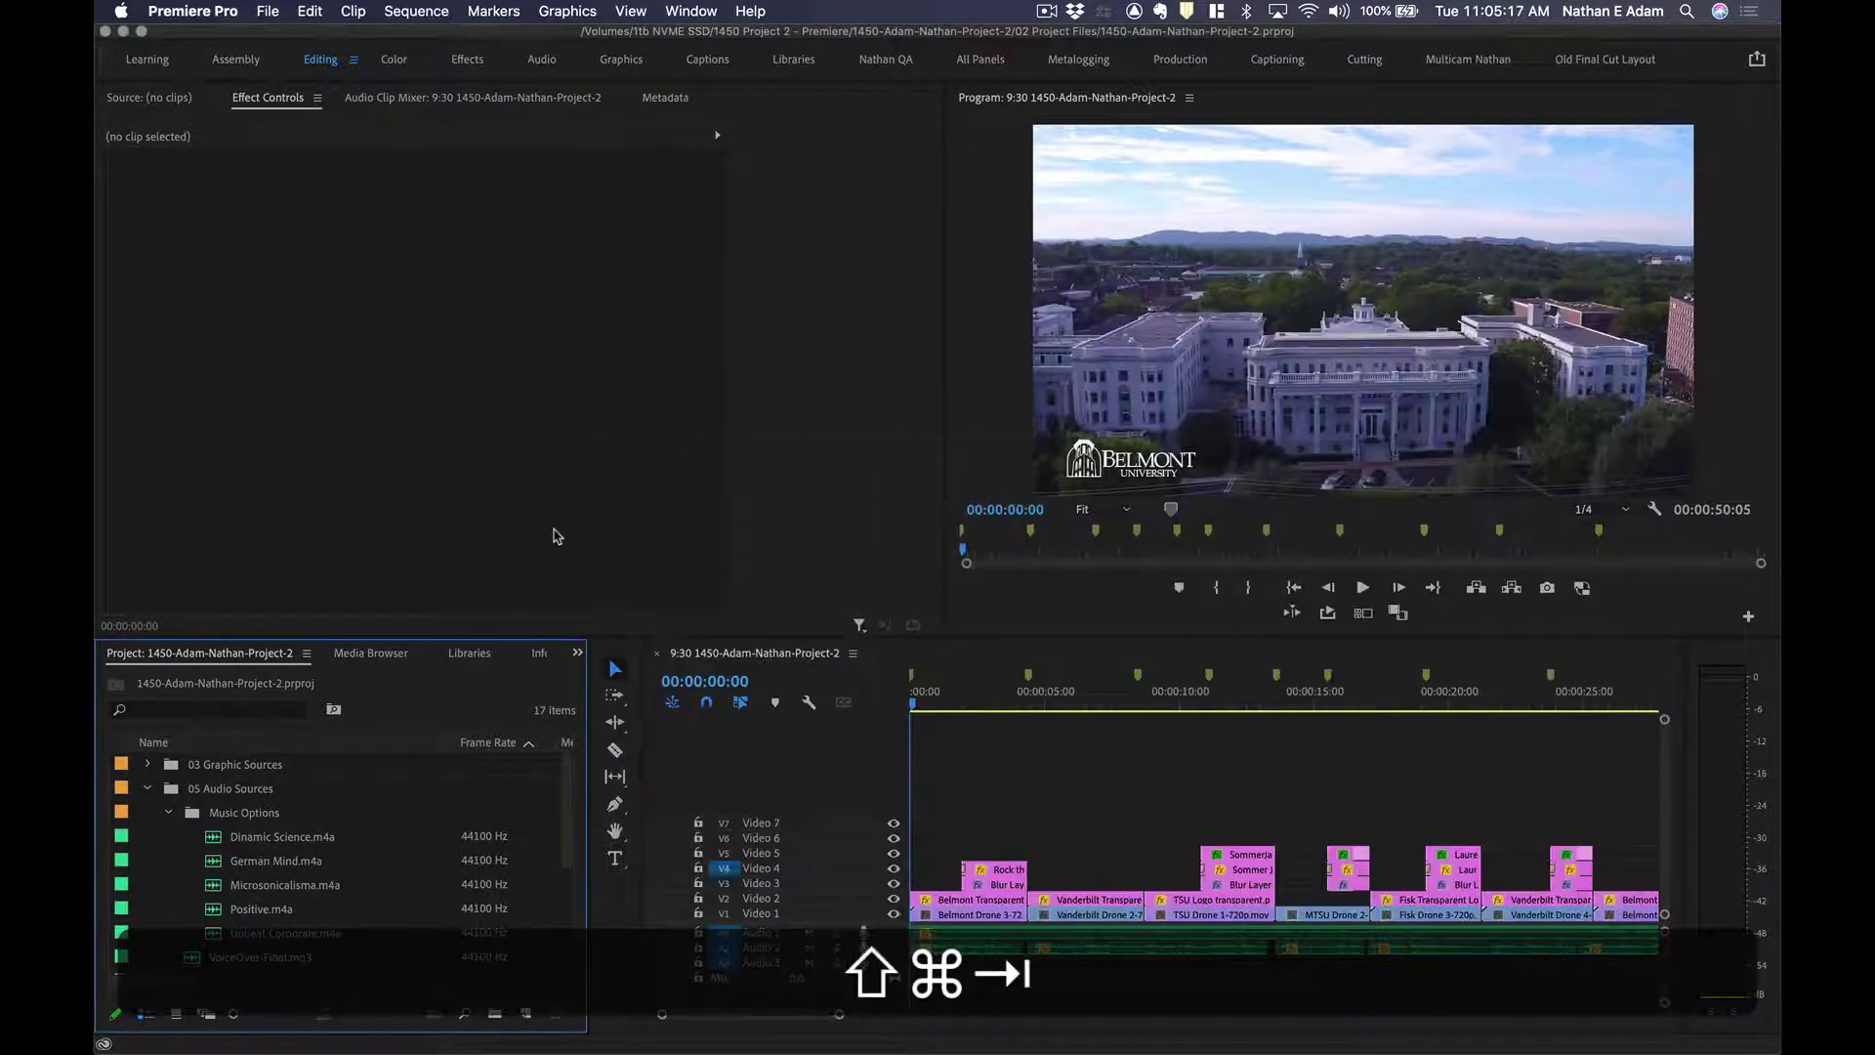
{"action": "key", "text": "shift+super+Tab"}
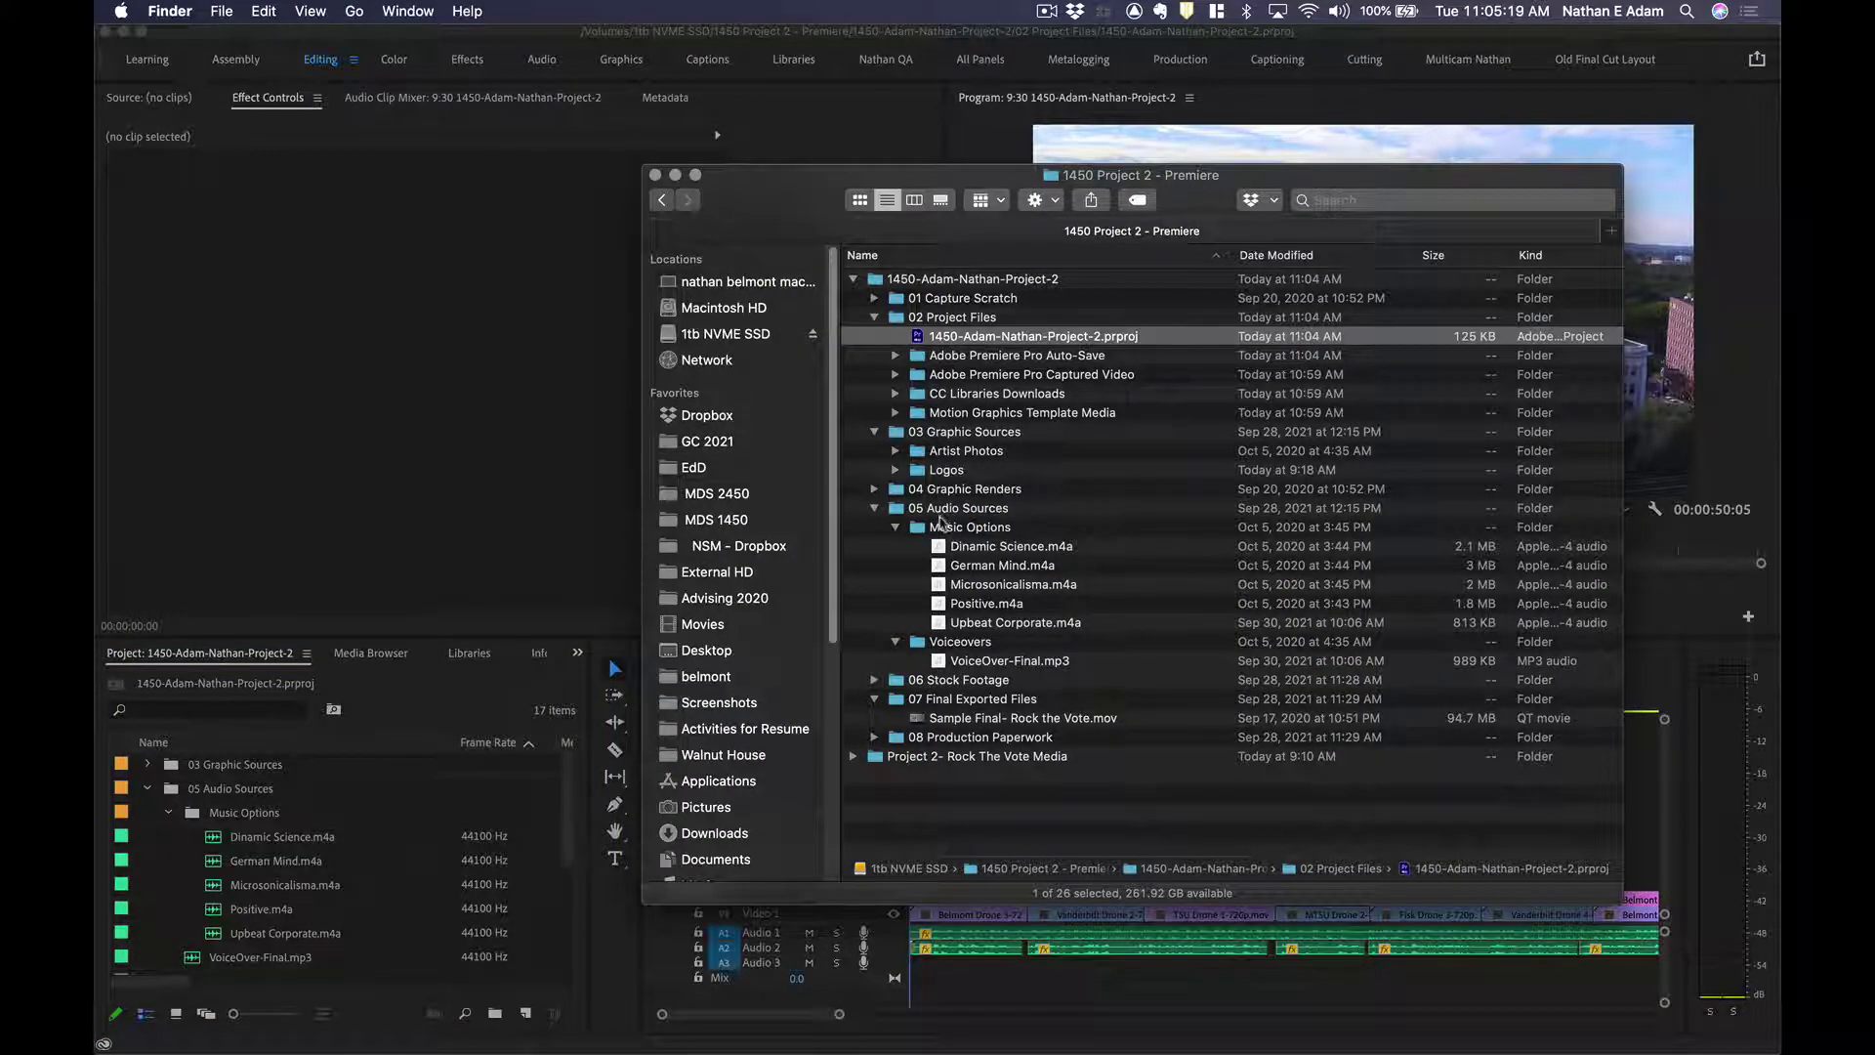
Rename the 05 Audio Sources folder in Finder as x05 Audio Sources and return to Premiere Pro.
{"action": "left_click", "coordinate": [939, 511]}
{"action": "key", "text": "Return"}
{"action": "key", "text": "Left"}
{"action": "type", "text": "x"}
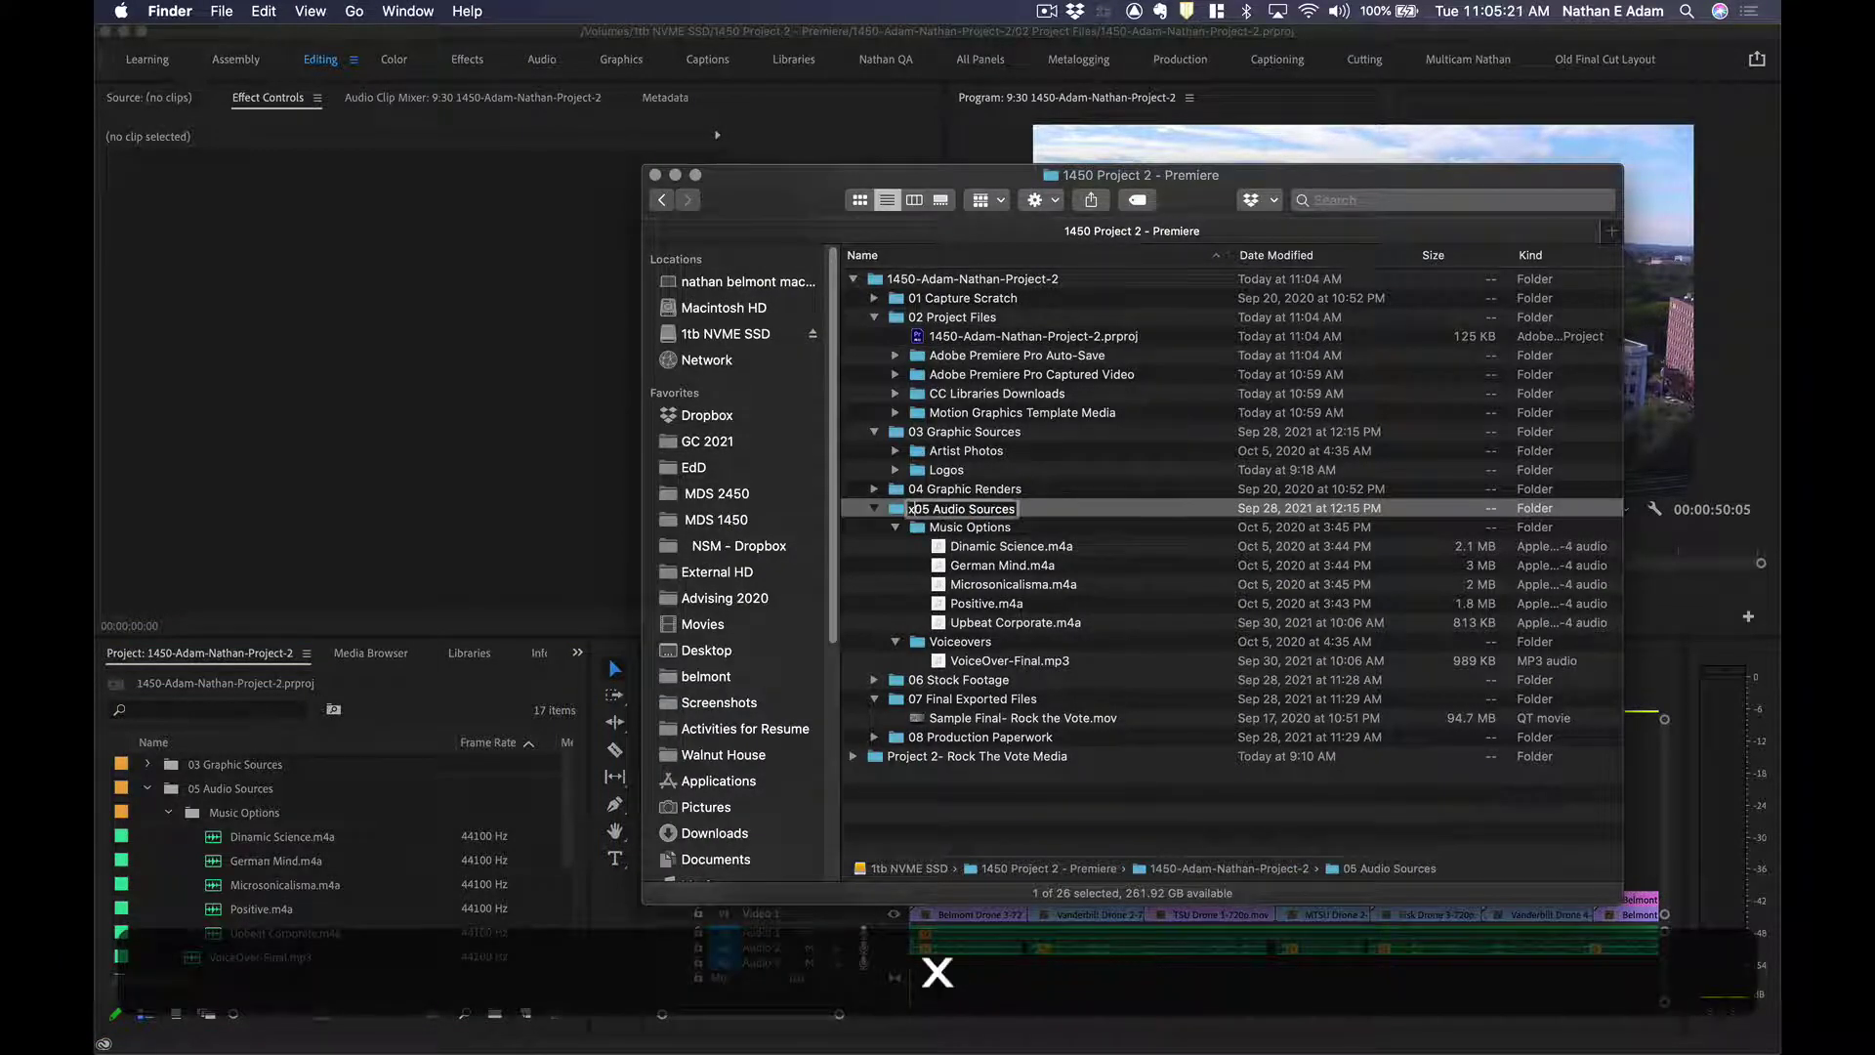
{"action": "key", "text": "Return"}
{"action": "left_click", "coordinate": [395, 431]}
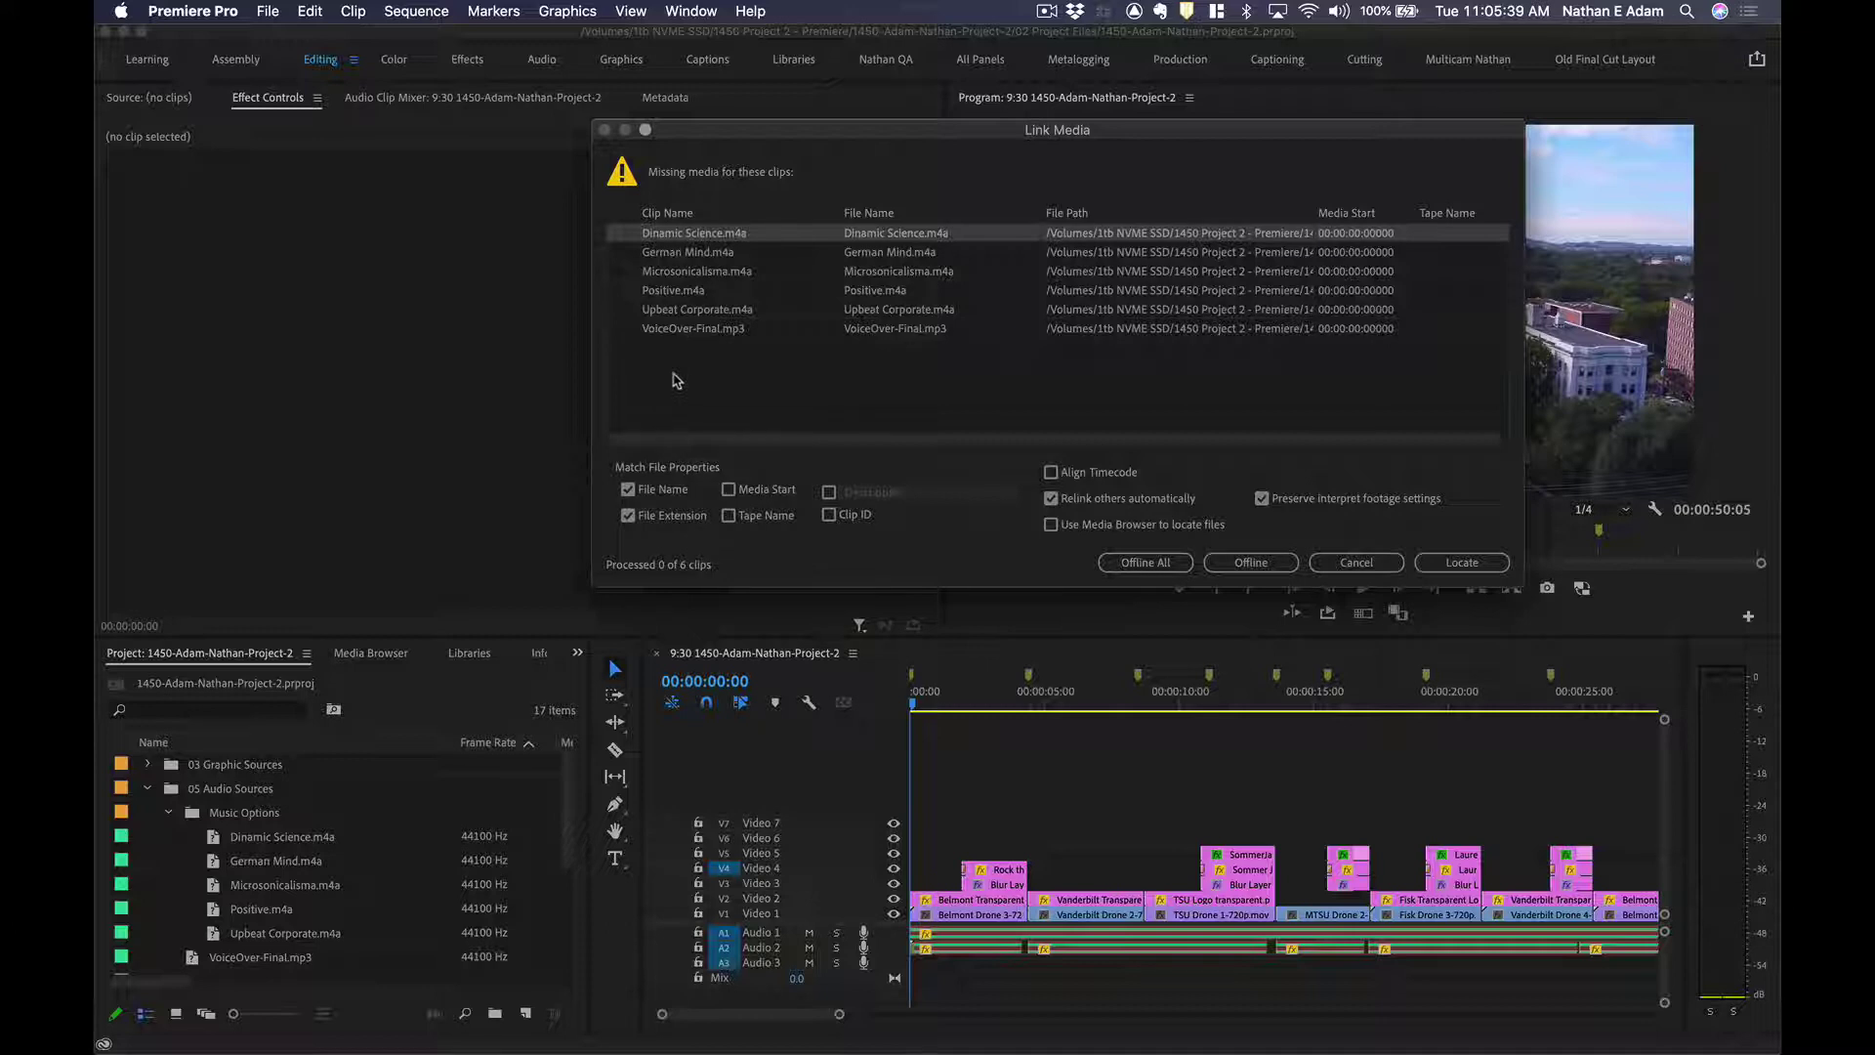
{"action": "left_click", "coordinate": [1053, 526]}
{"action": "left_click", "coordinate": [1461, 563]}
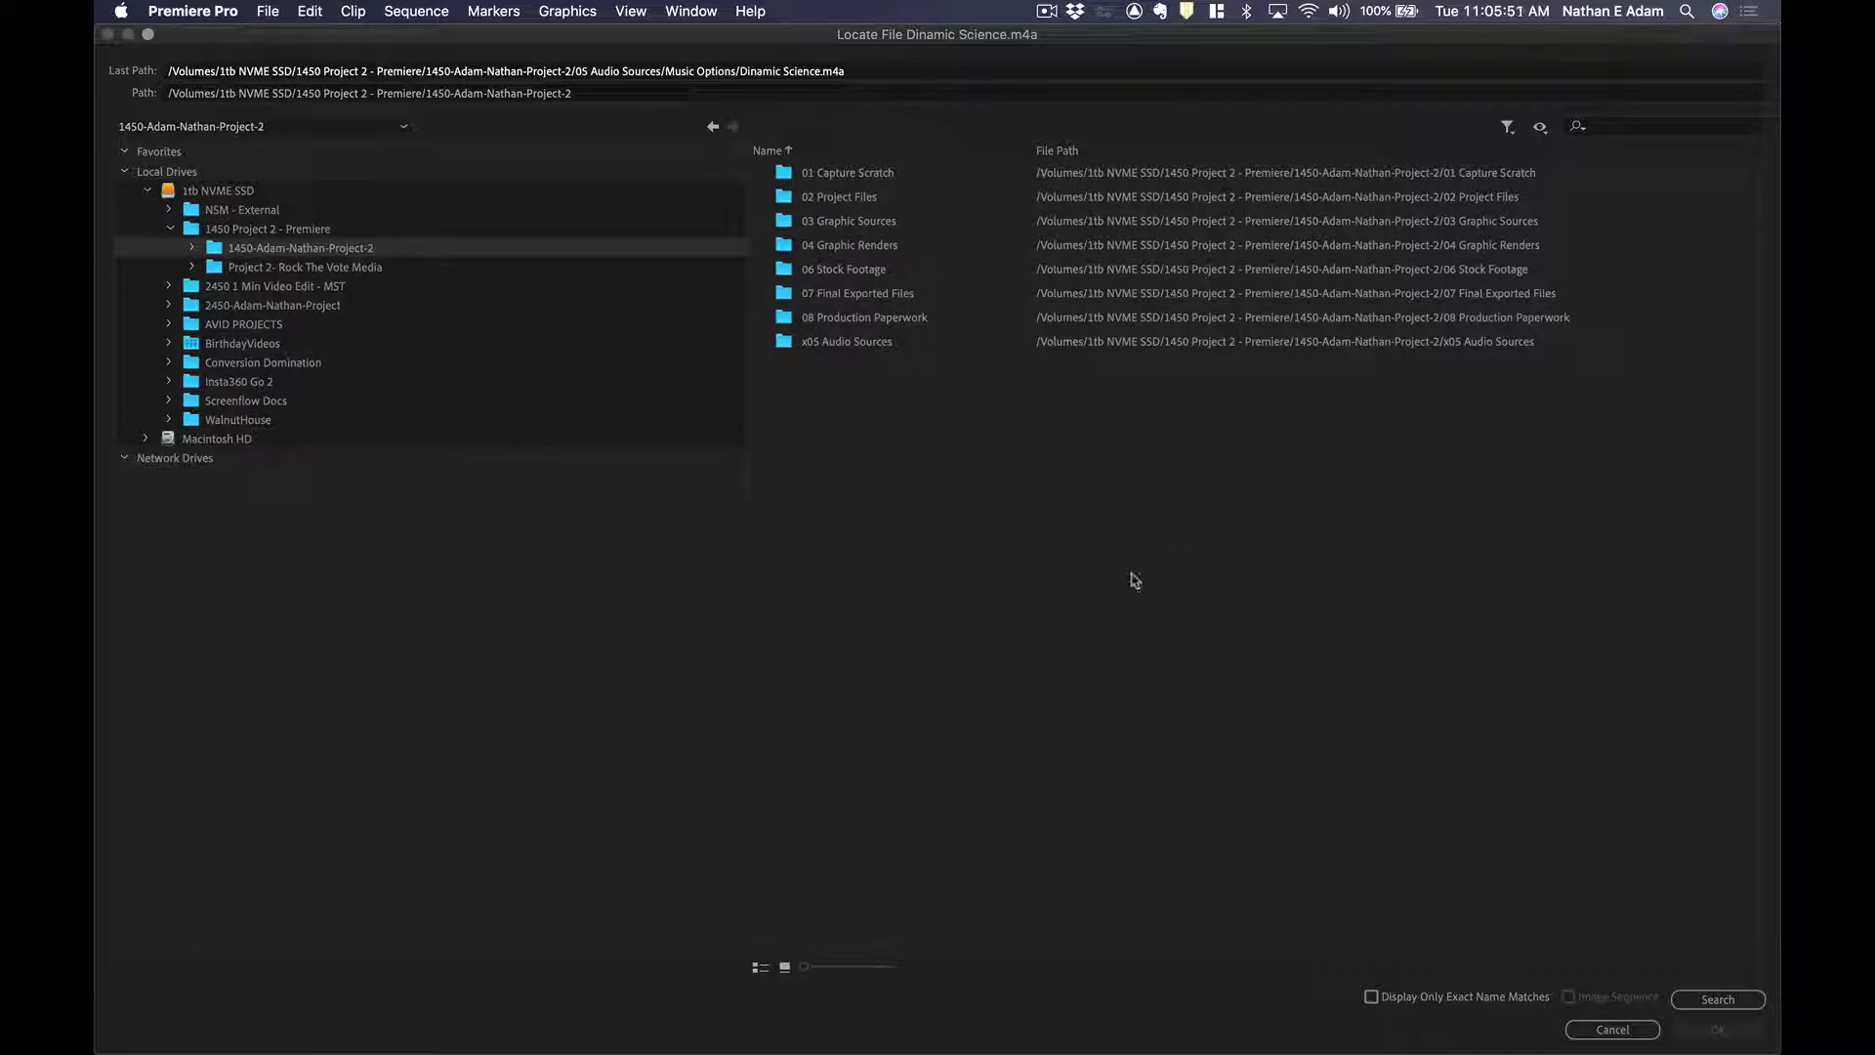
{"action": "left_click", "coordinate": [1612, 1029]}
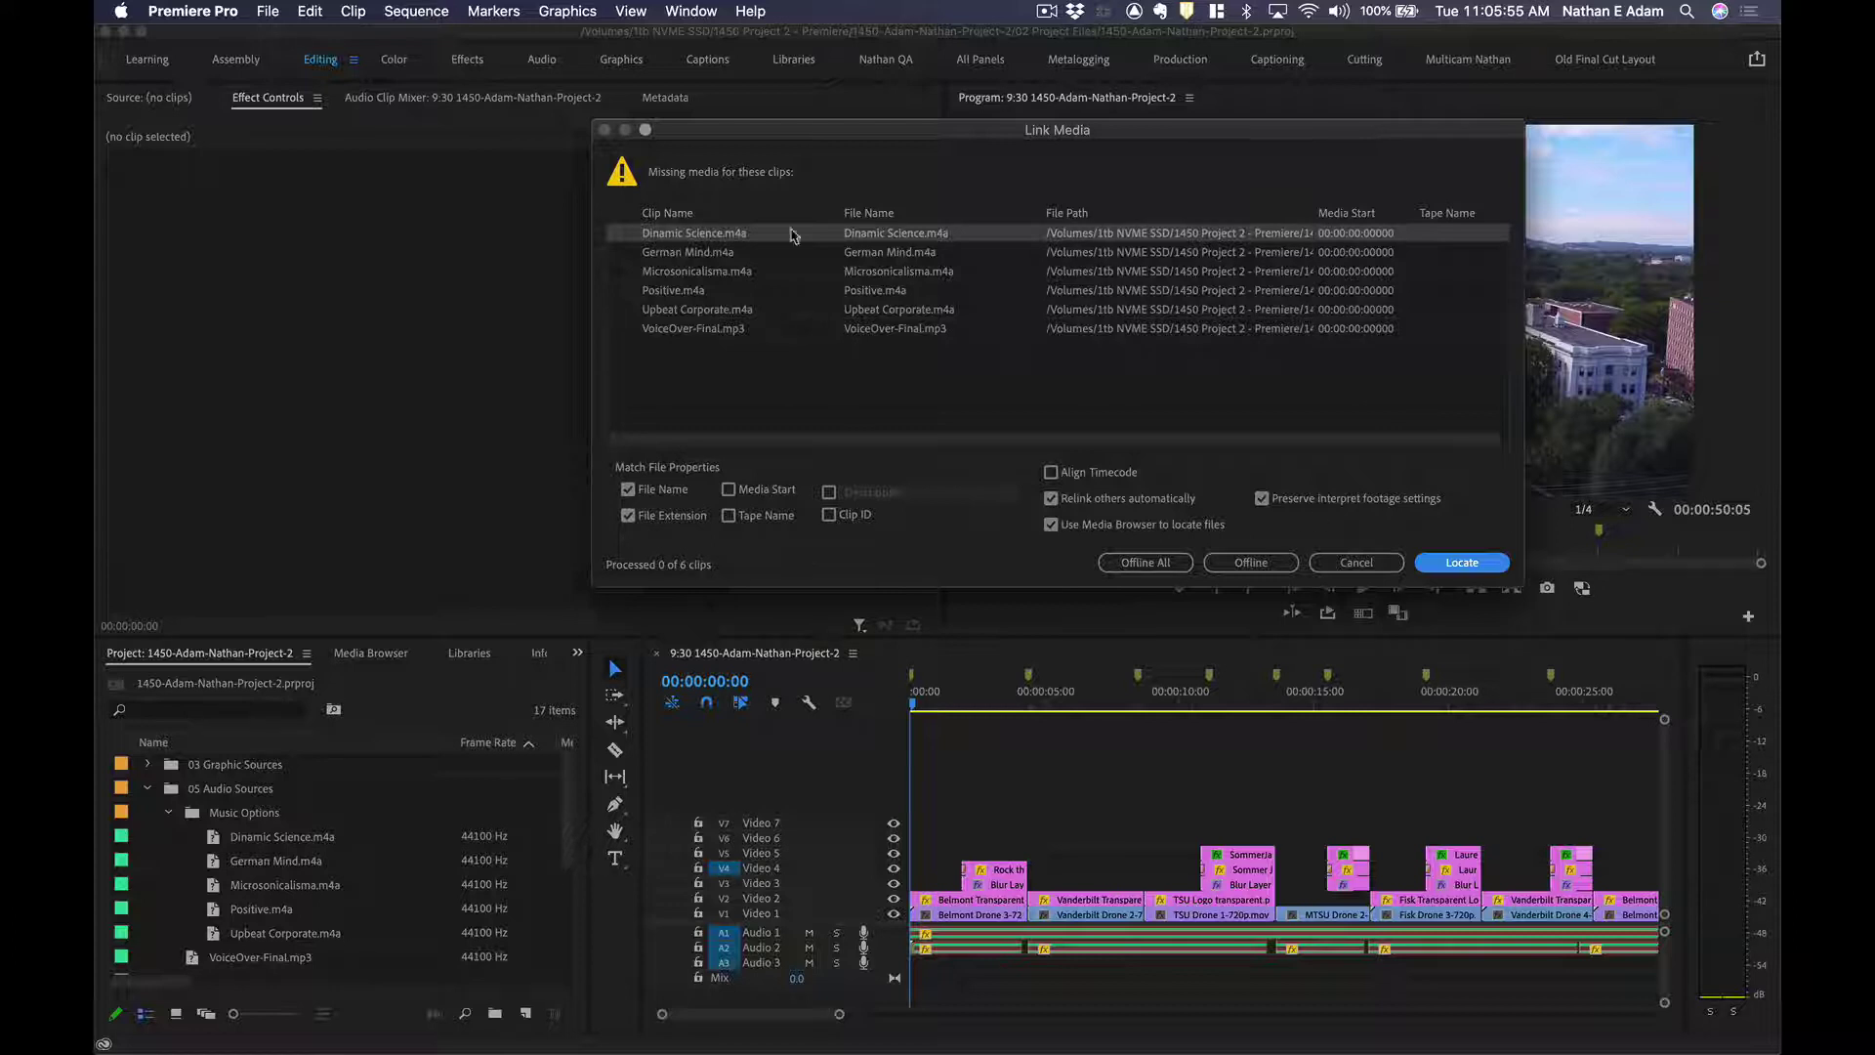
{"action": "left_click", "coordinate": [1050, 525]}
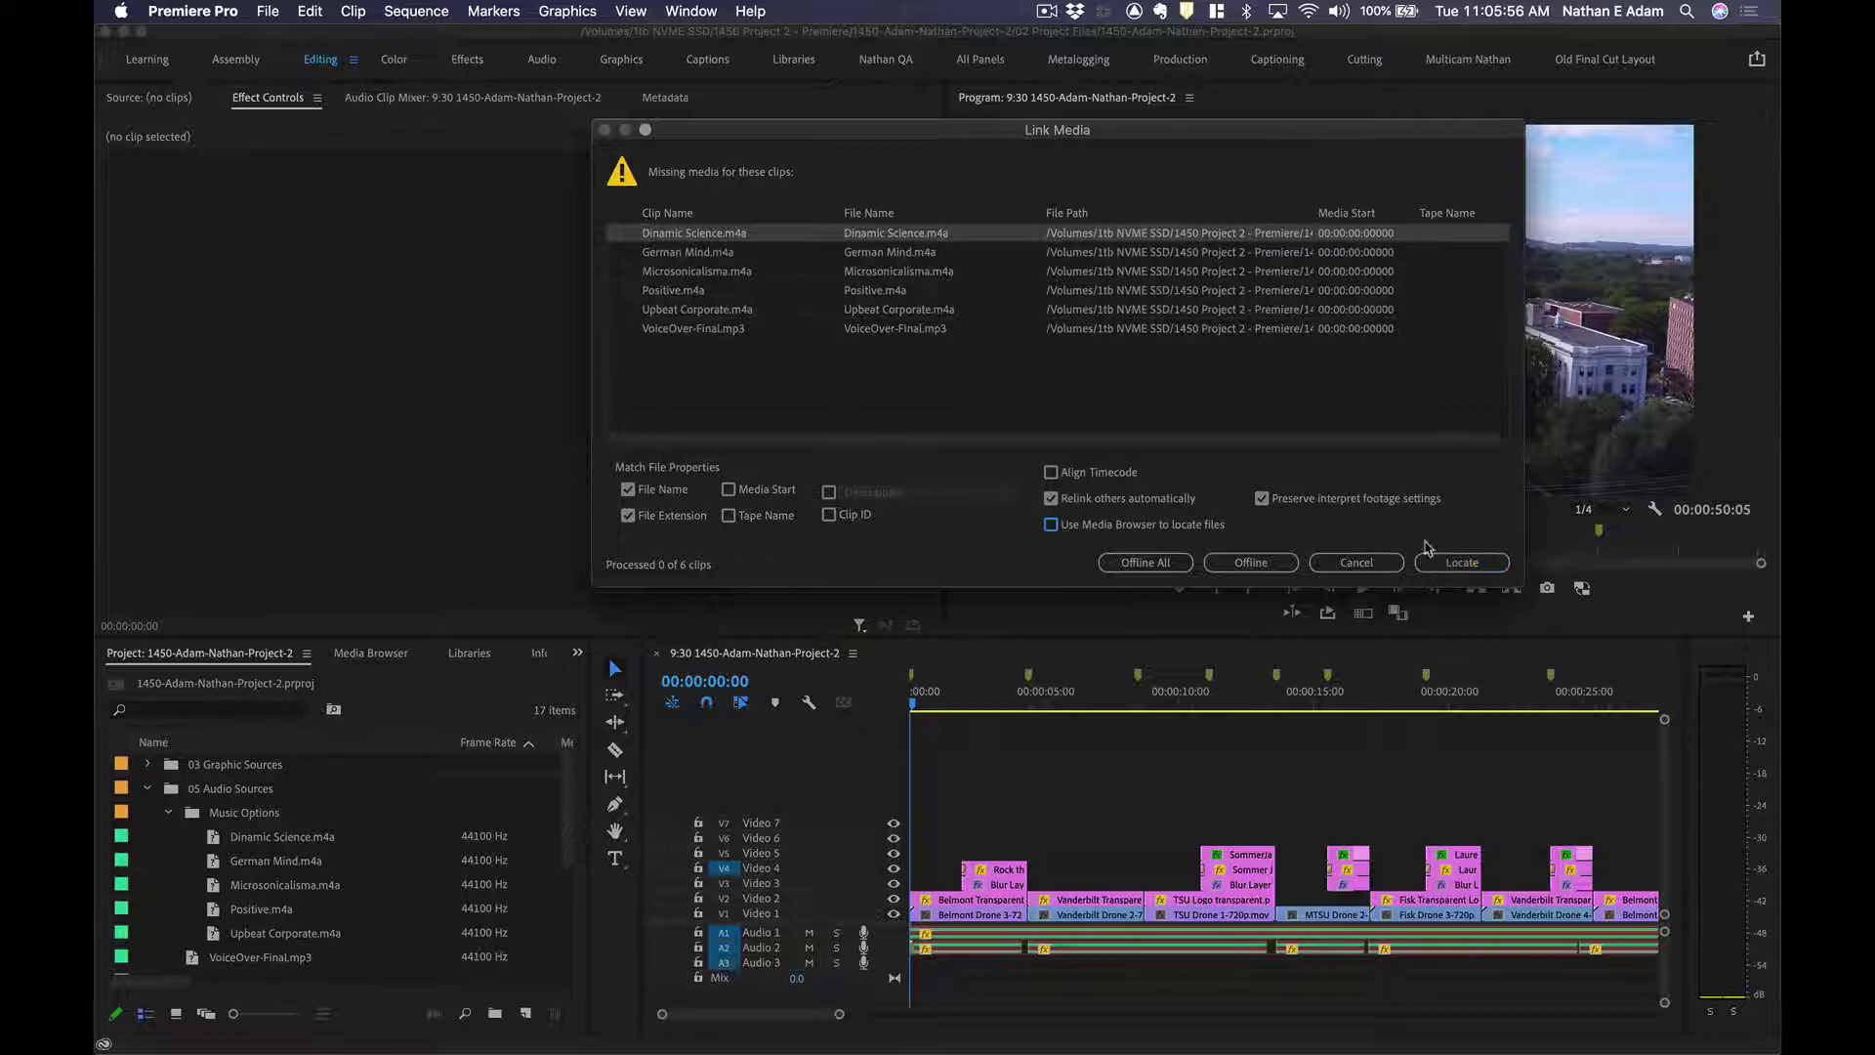
Relink the missing audio clips by locating Dinamic Science.m4a in the Music Options subfolder of x05 Audio Sources.
{"action": "left_click", "coordinate": [1474, 562]}
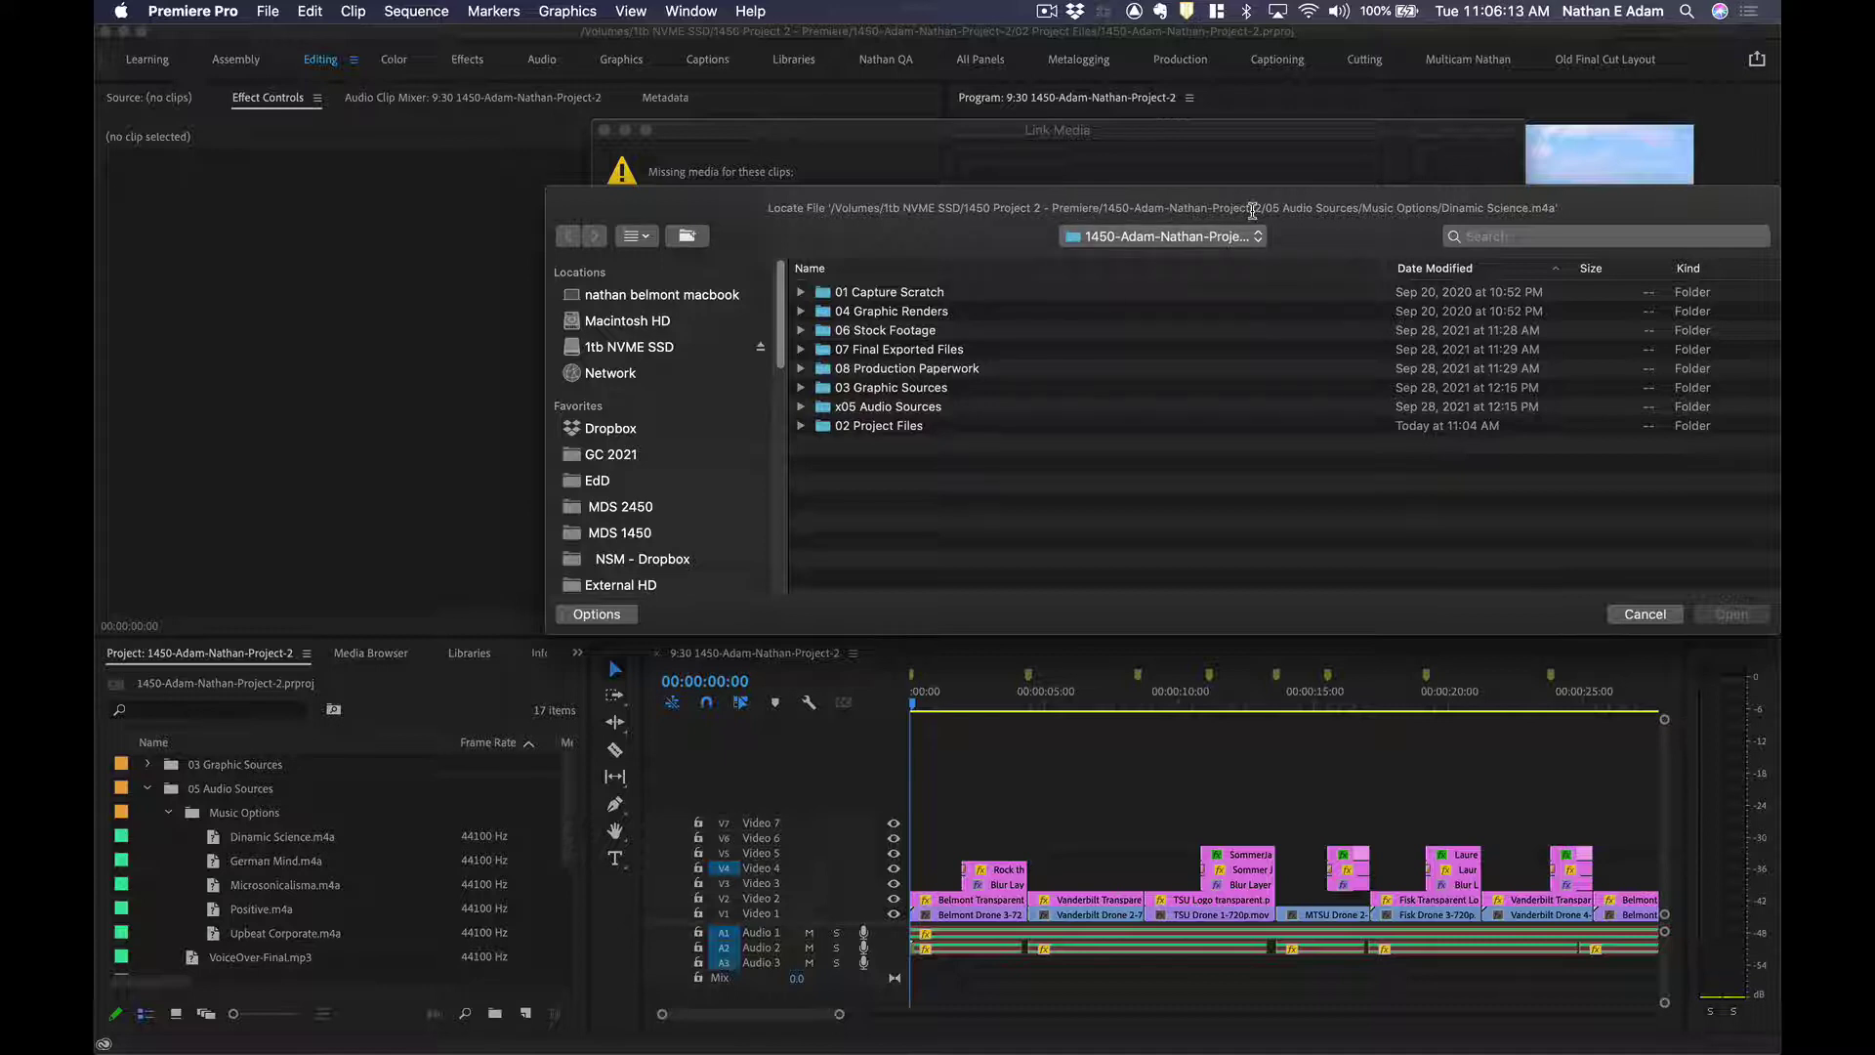
{"action": "left_click", "coordinate": [801, 408]}
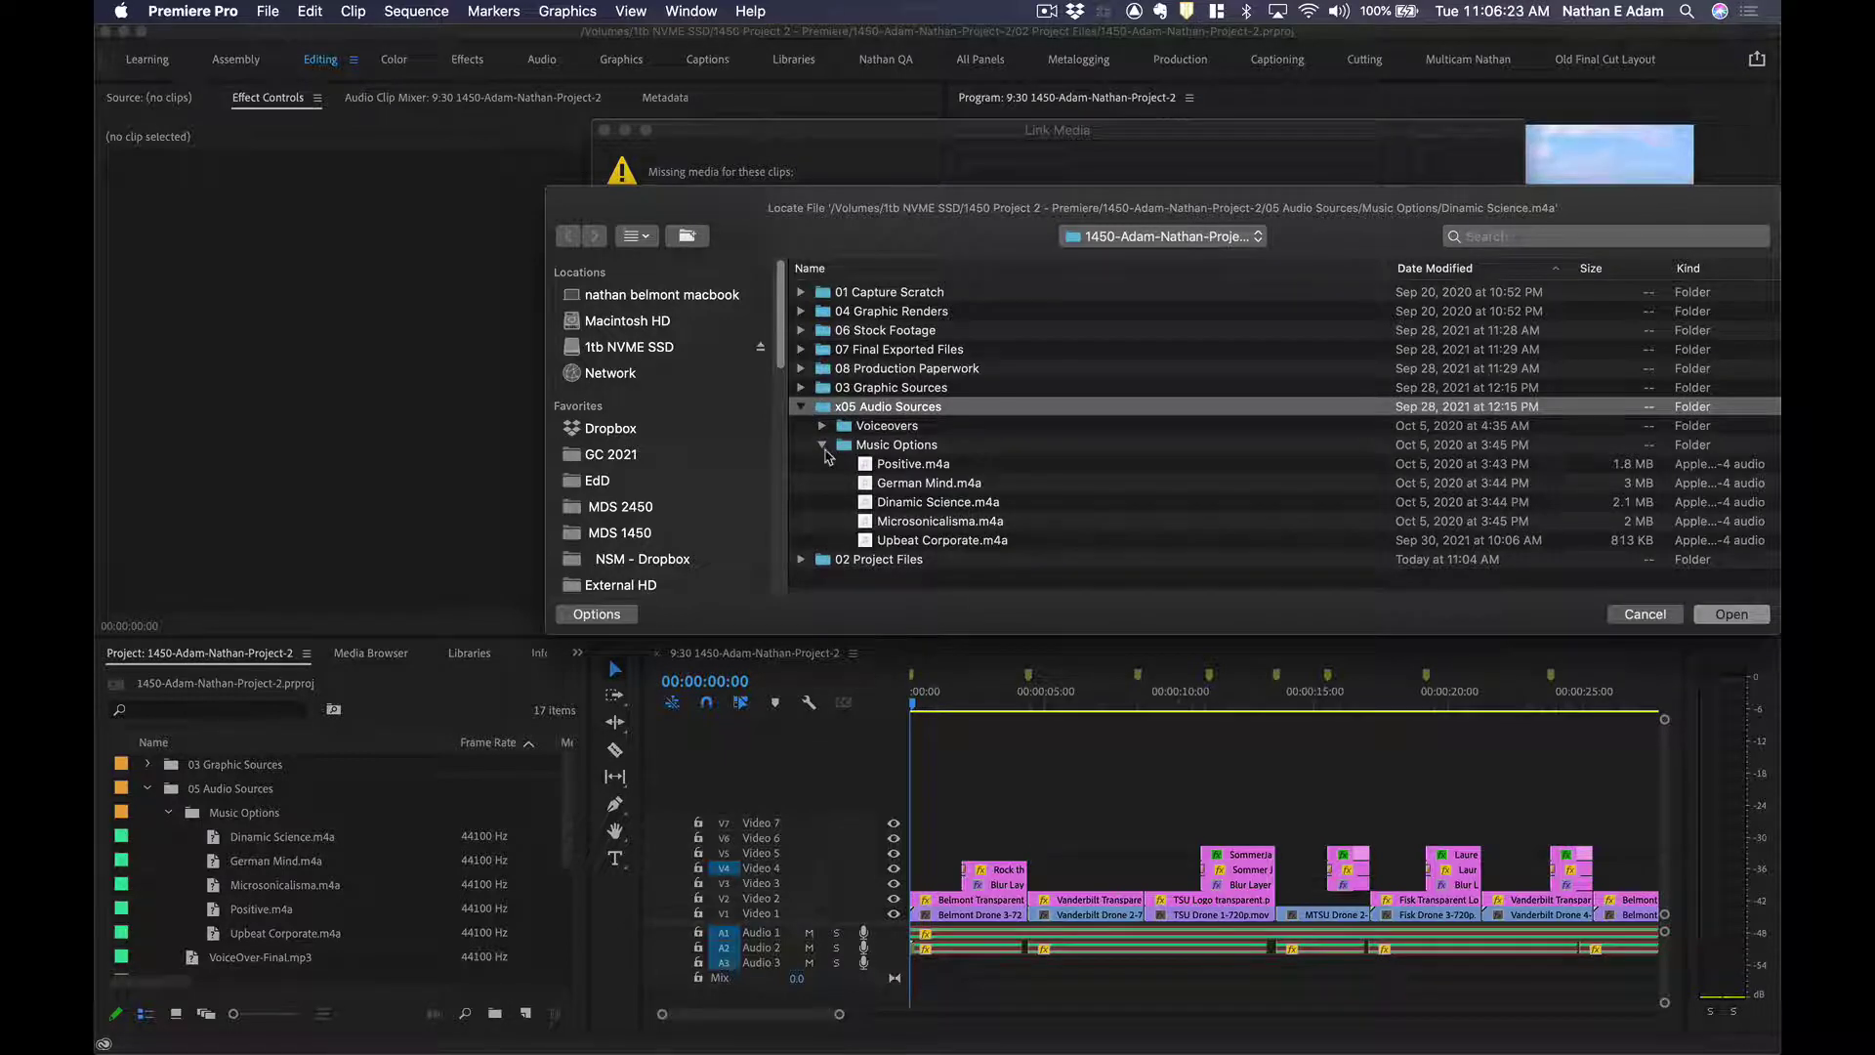
{"action": "left_click", "coordinate": [823, 446]}
{"action": "left_click", "coordinate": [823, 446]}
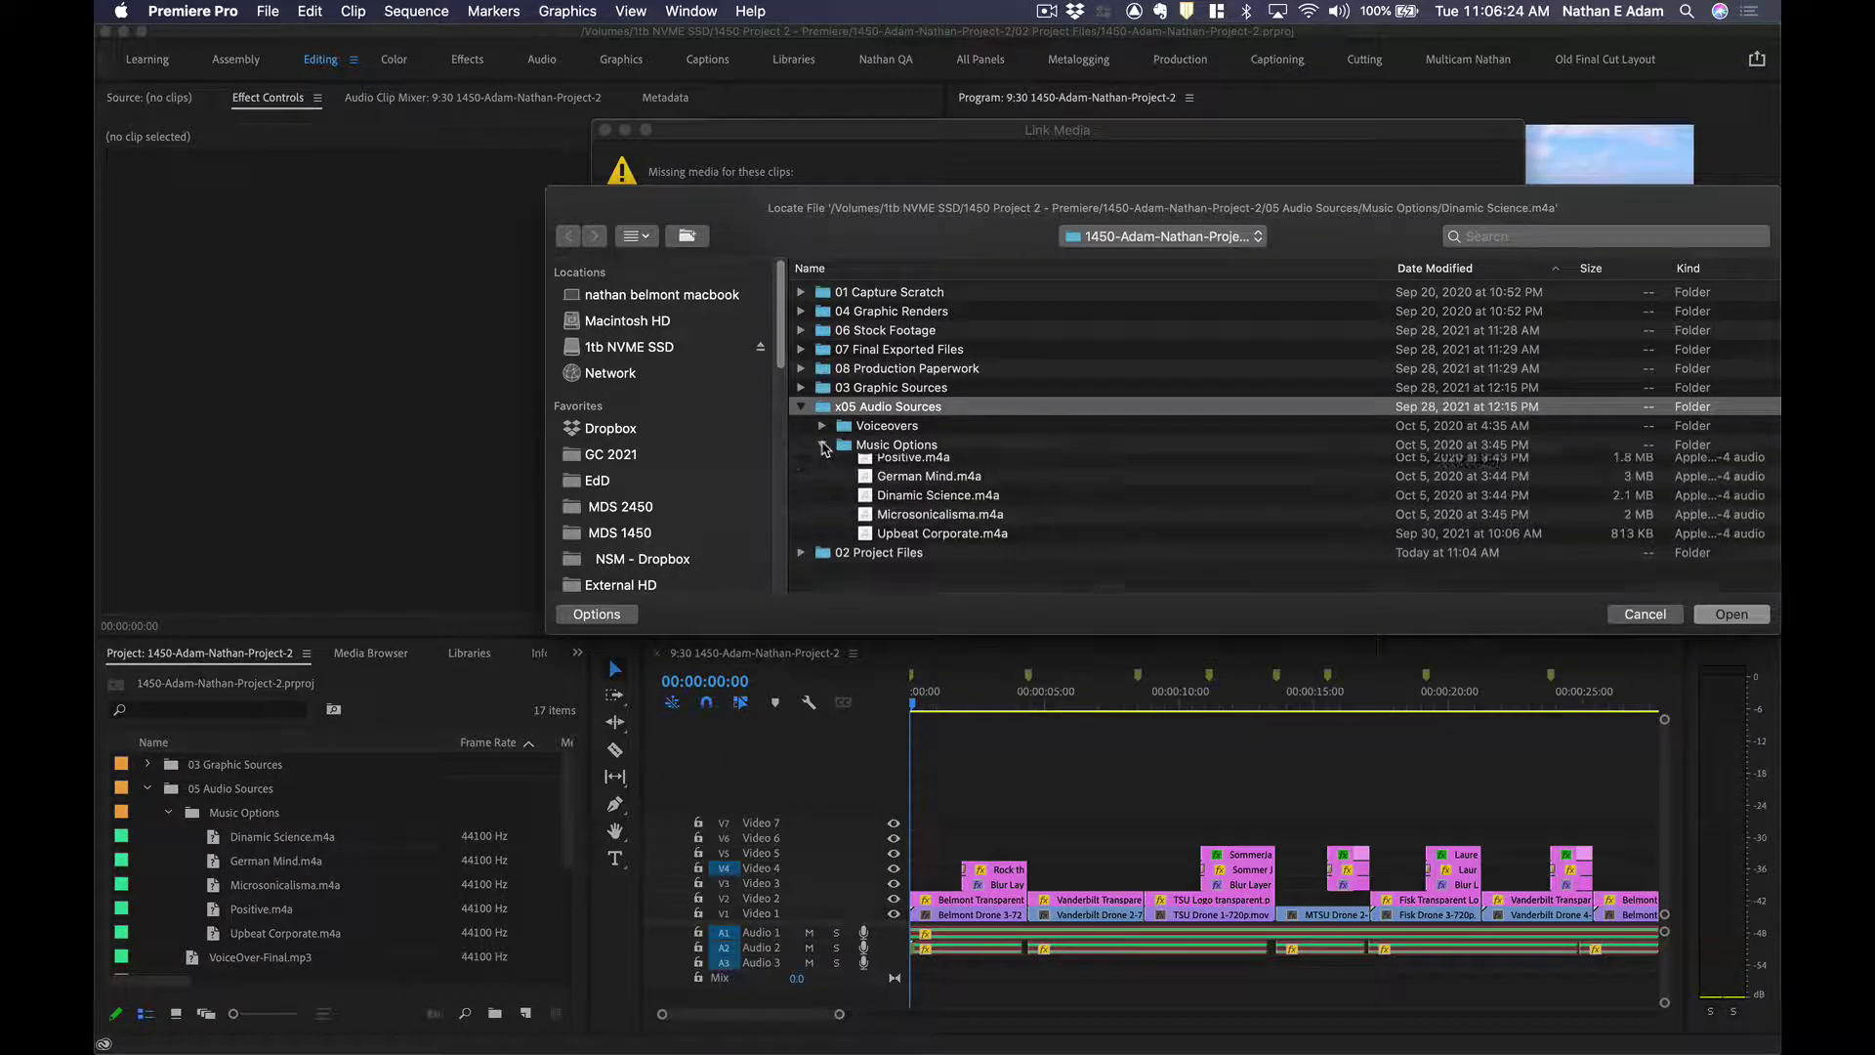
{"action": "left_click", "coordinate": [919, 504]}
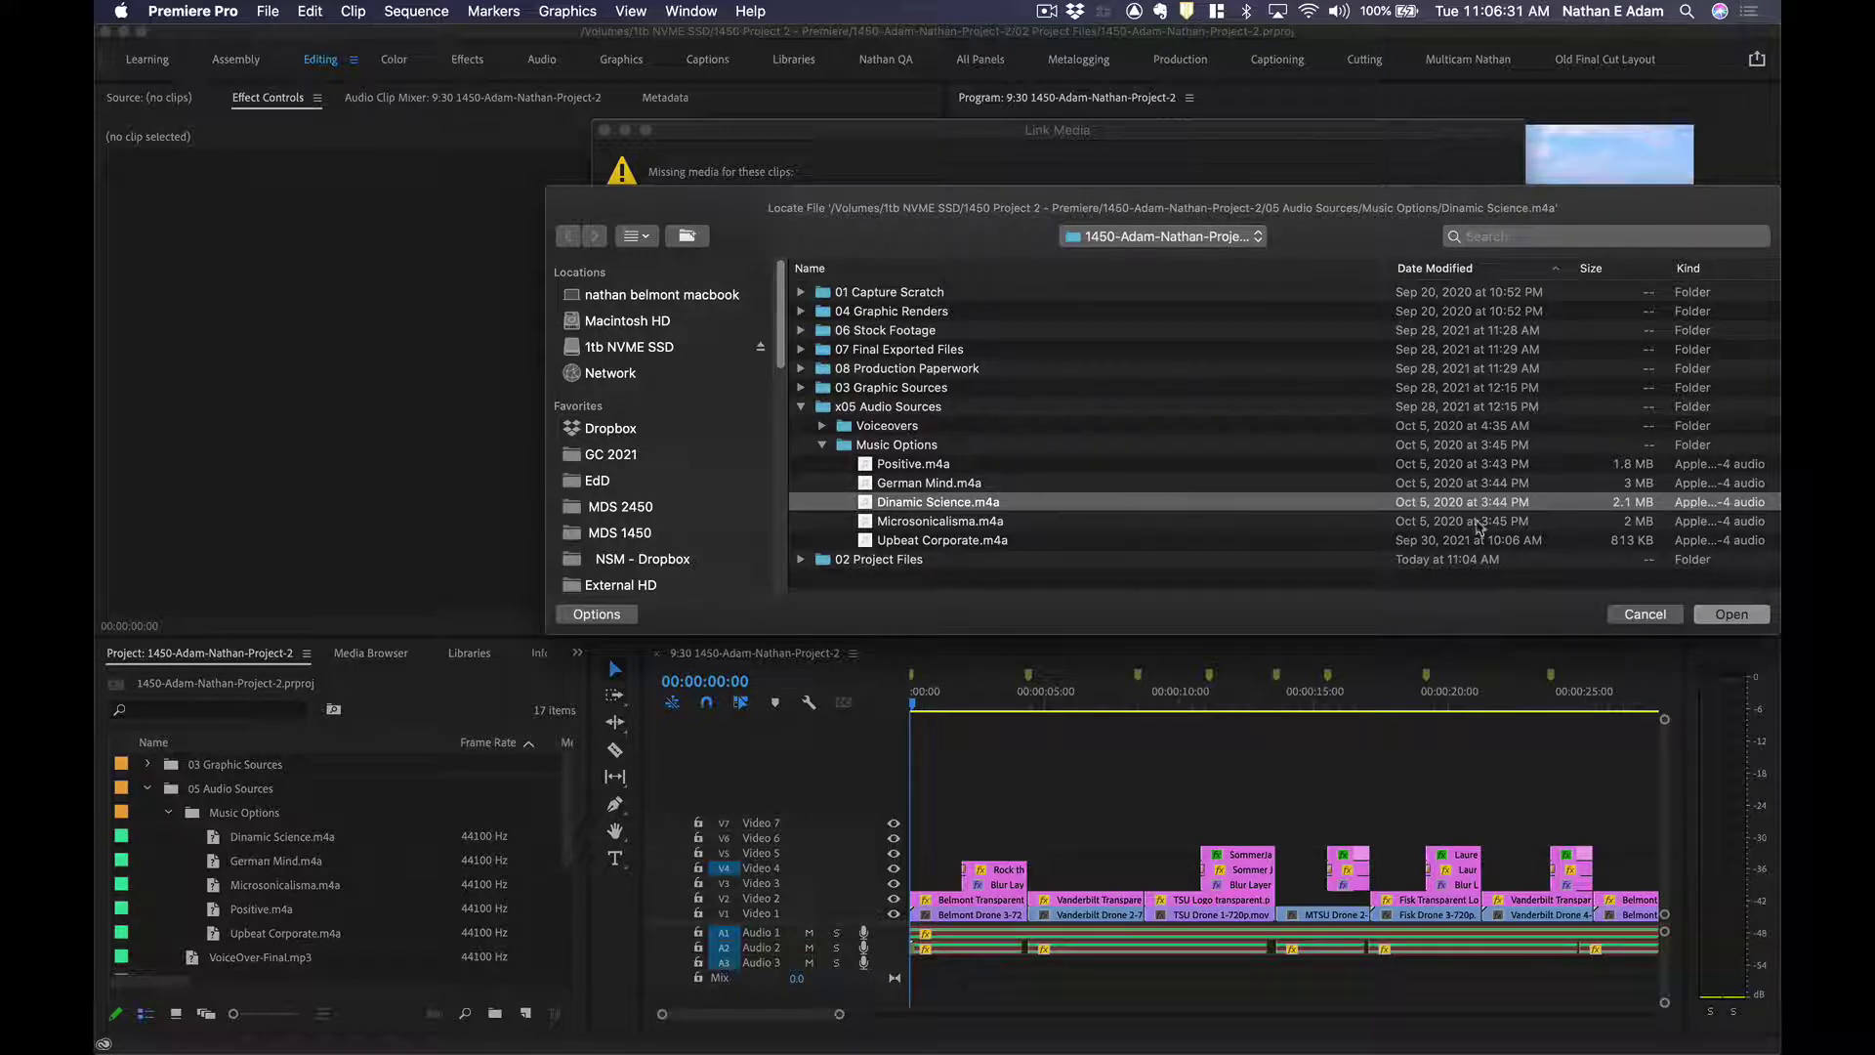
{"action": "left_click", "coordinate": [1729, 613]}
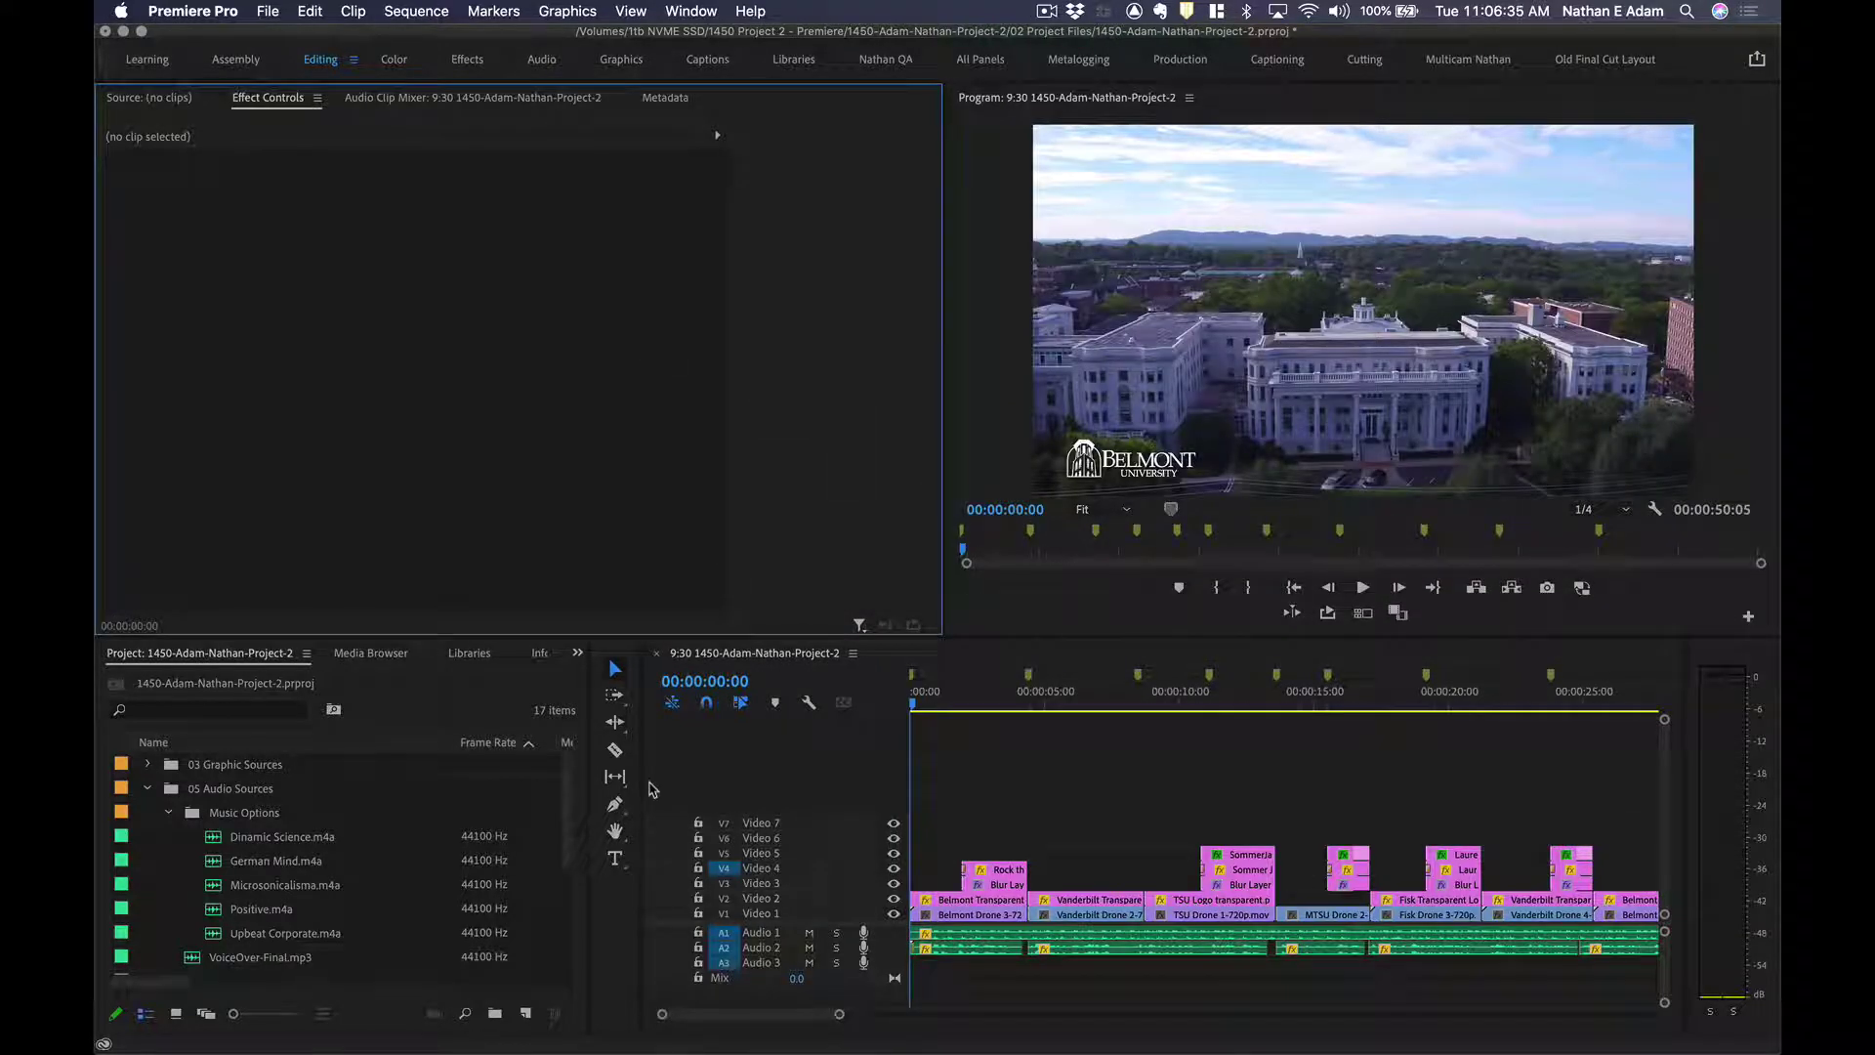
Switch to Chrome, search Google for "relink files premiere pro" in a new tab, and close that tab after viewing the results.
{"action": "key", "text": "super+Tab"}
{"action": "key", "text": "super+Tab"}
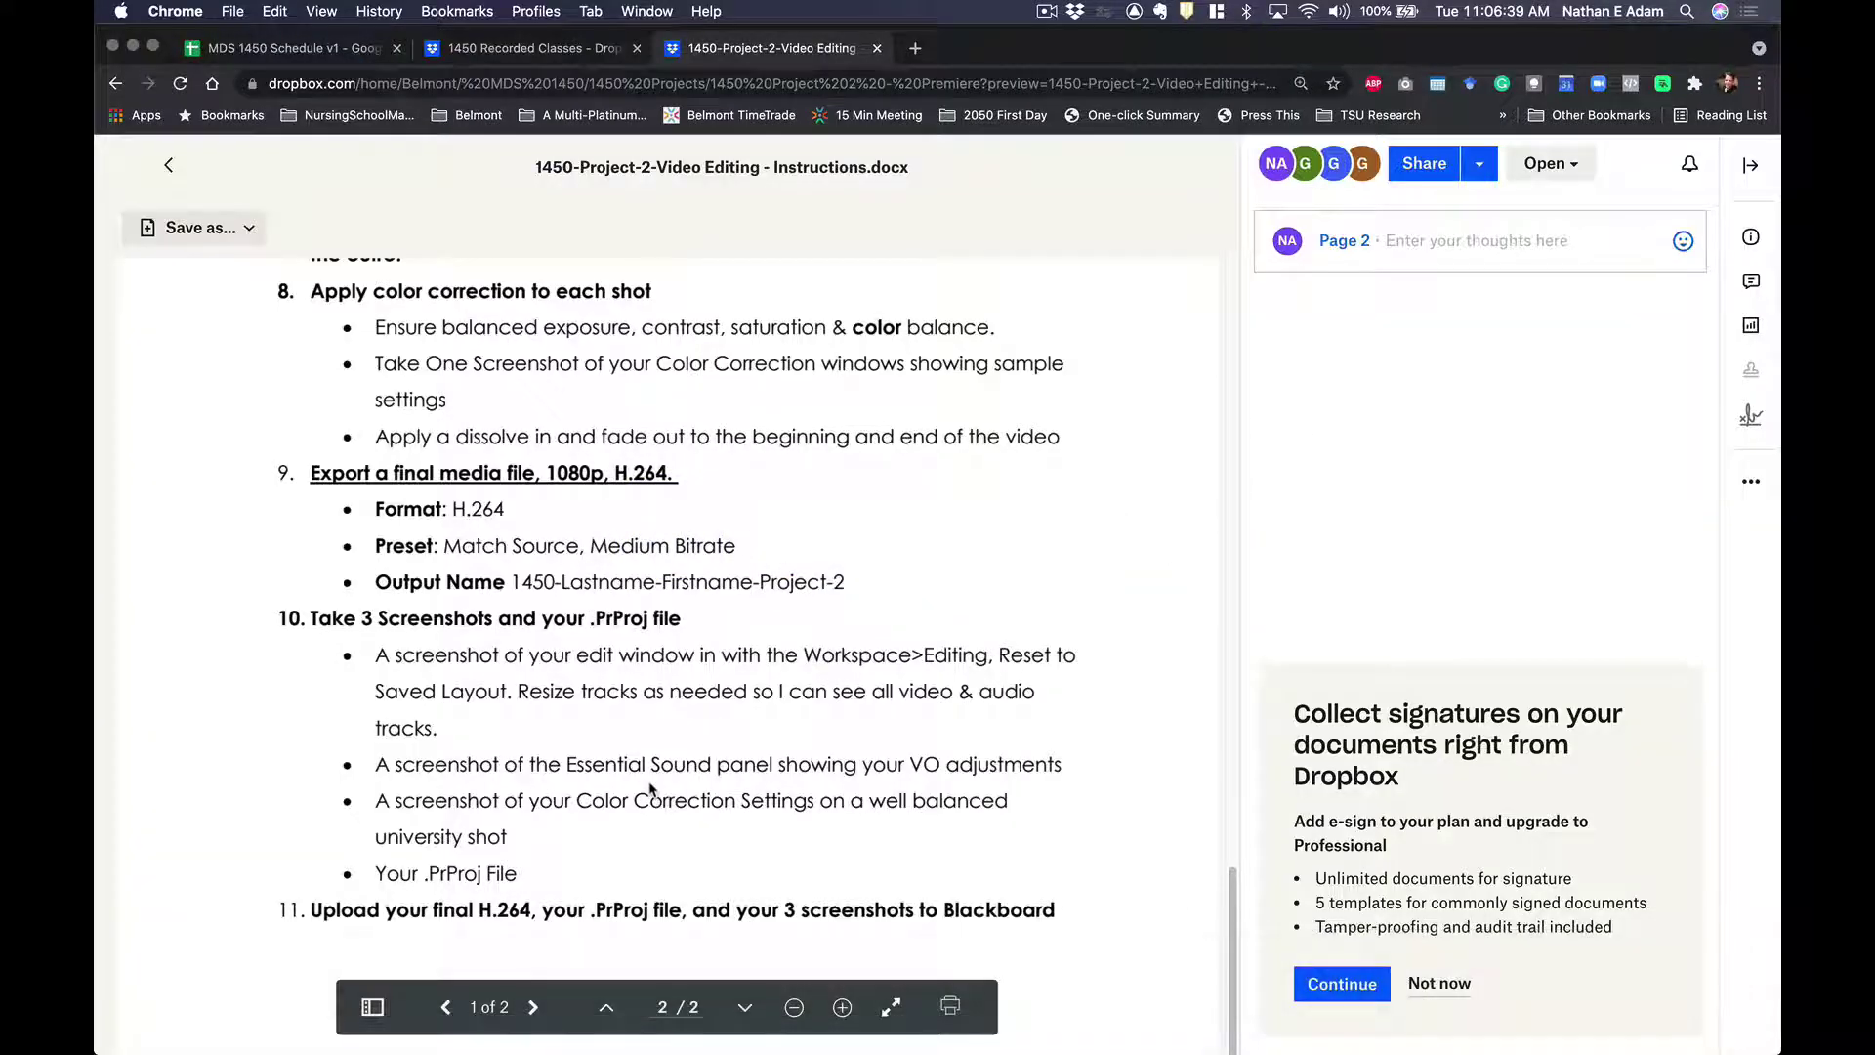
{"action": "key", "text": "super"}
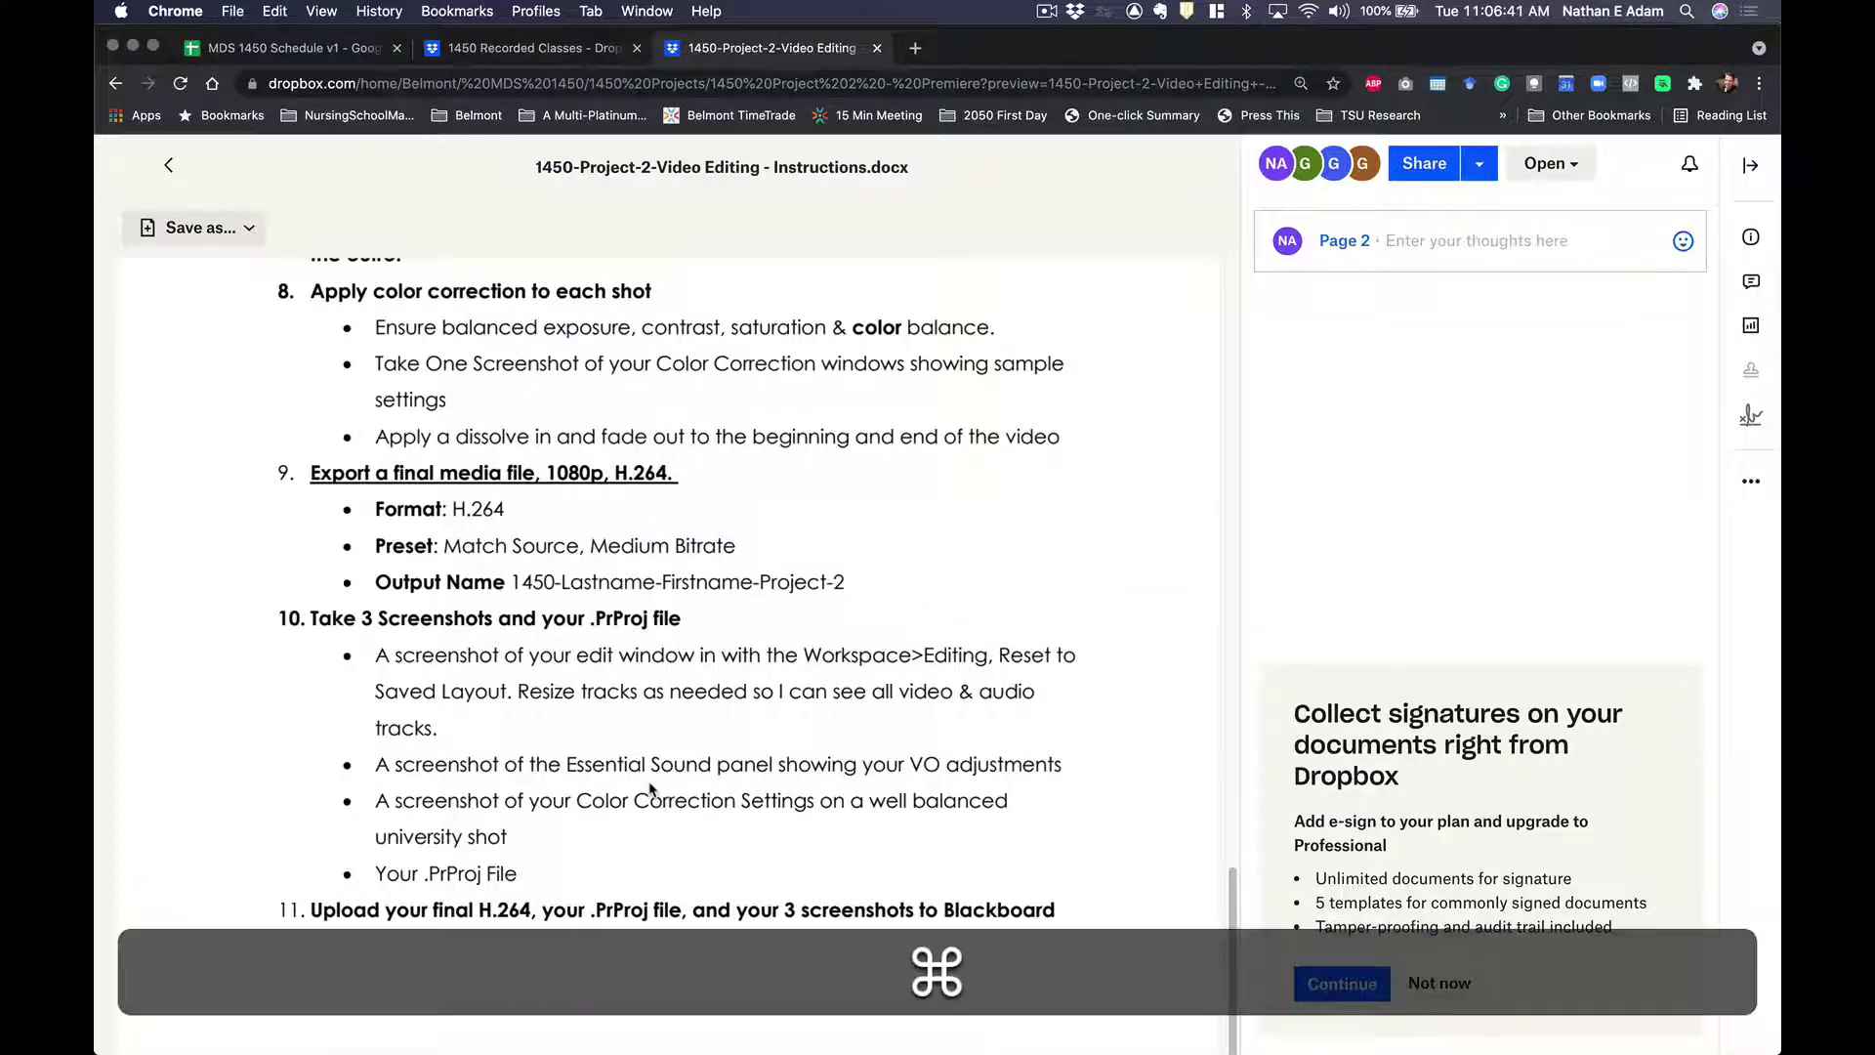
{"action": "key", "text": "super+t"}
{"action": "type", "text": "relink"}
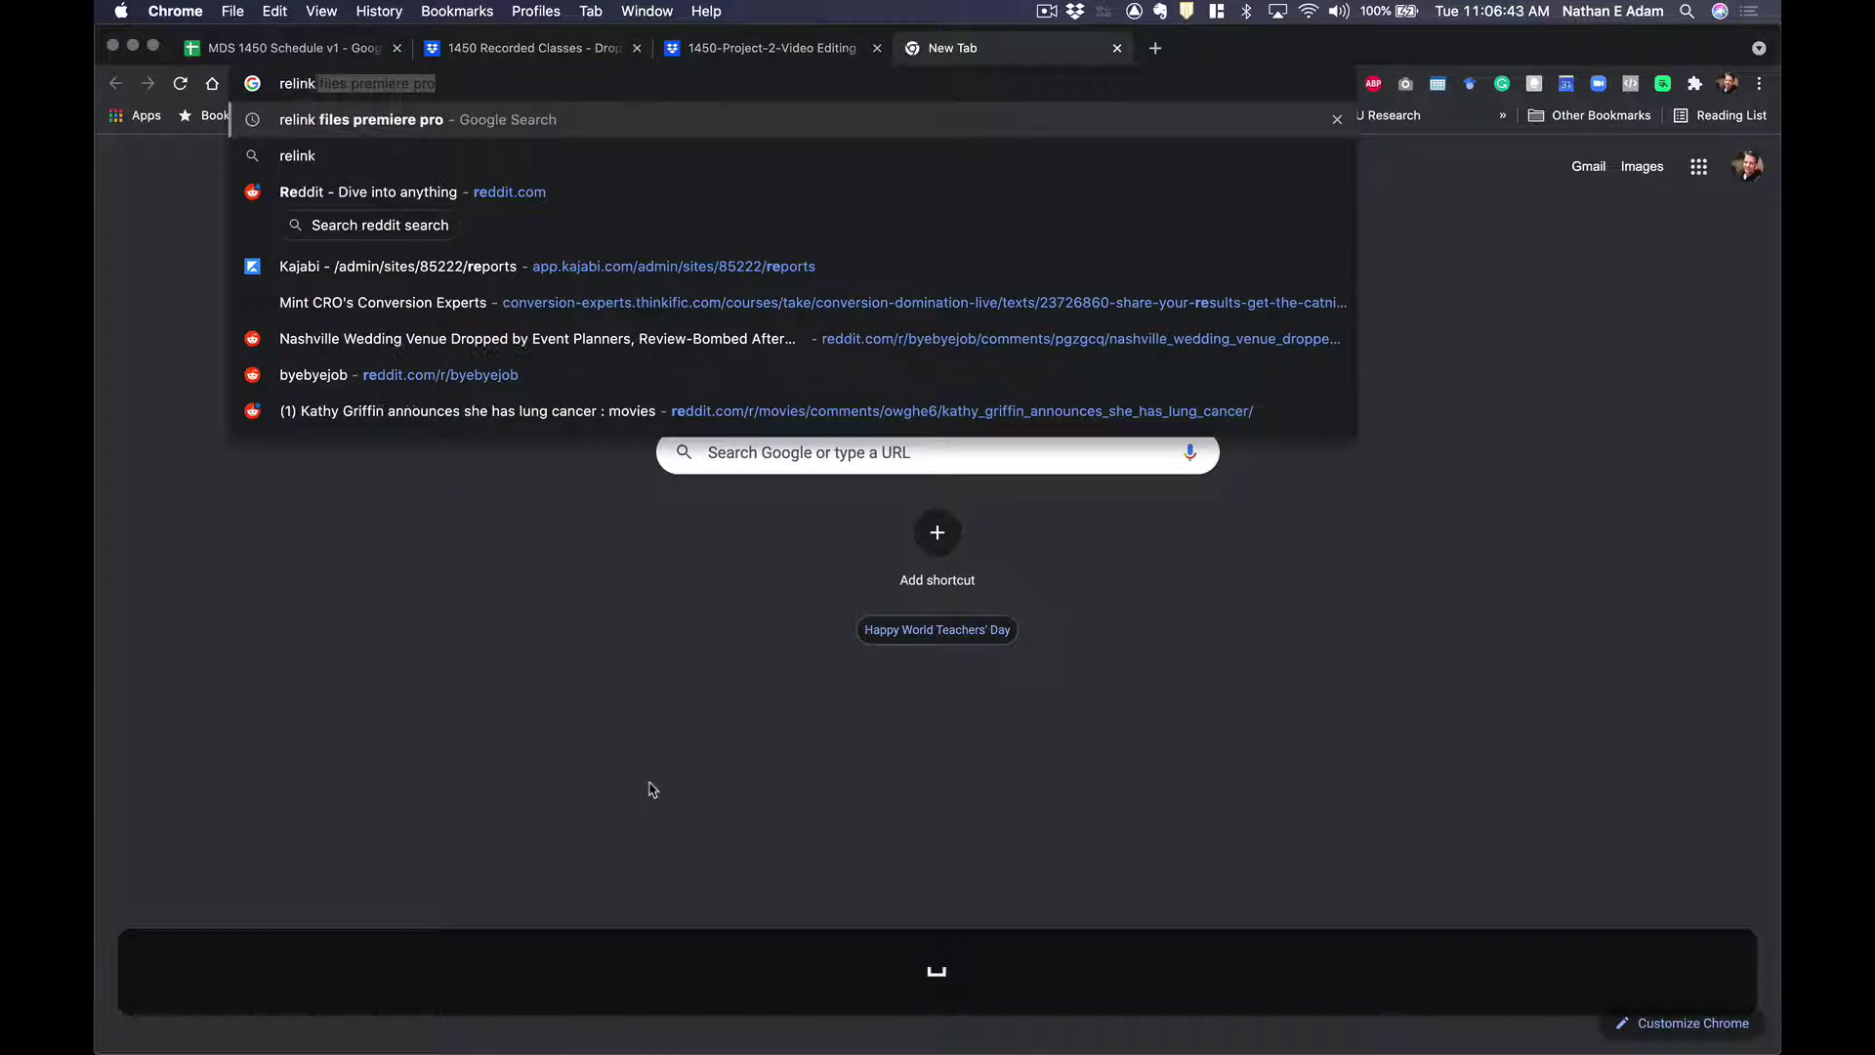
{"action": "key", "text": "Return"}
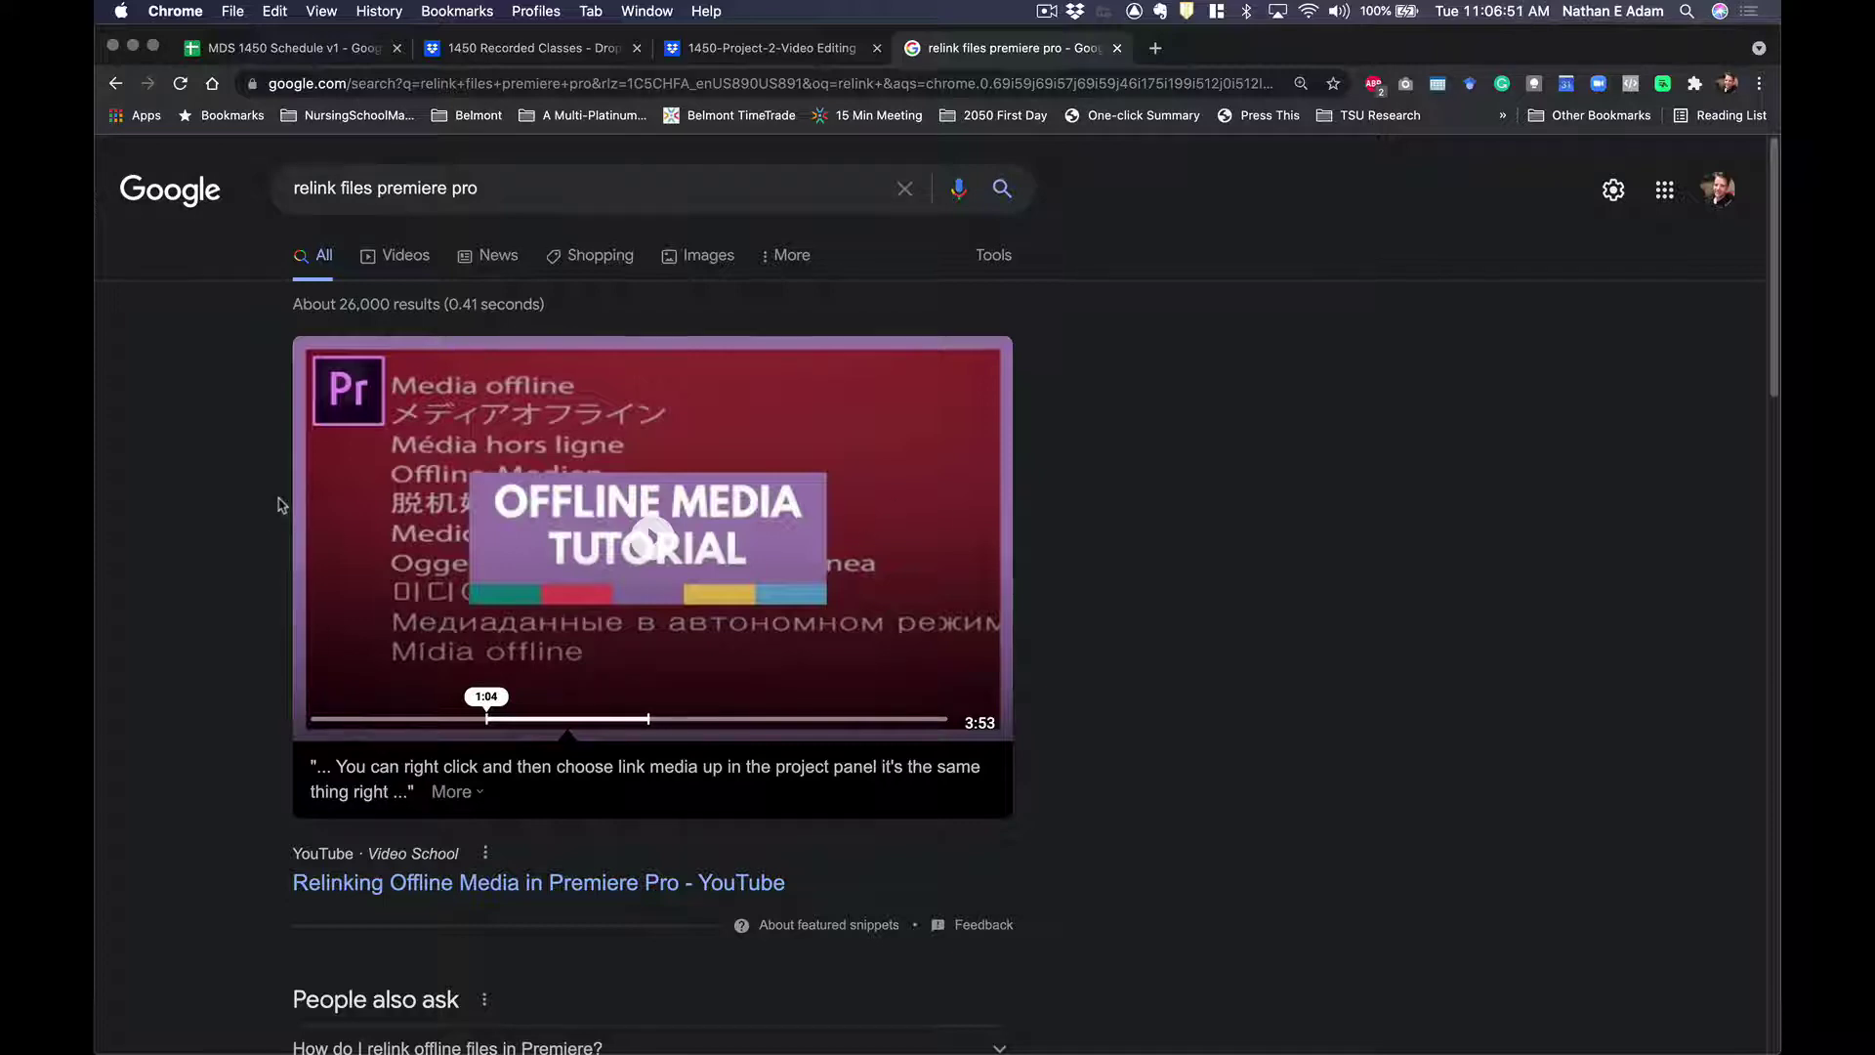
{"action": "key", "text": "super+w"}
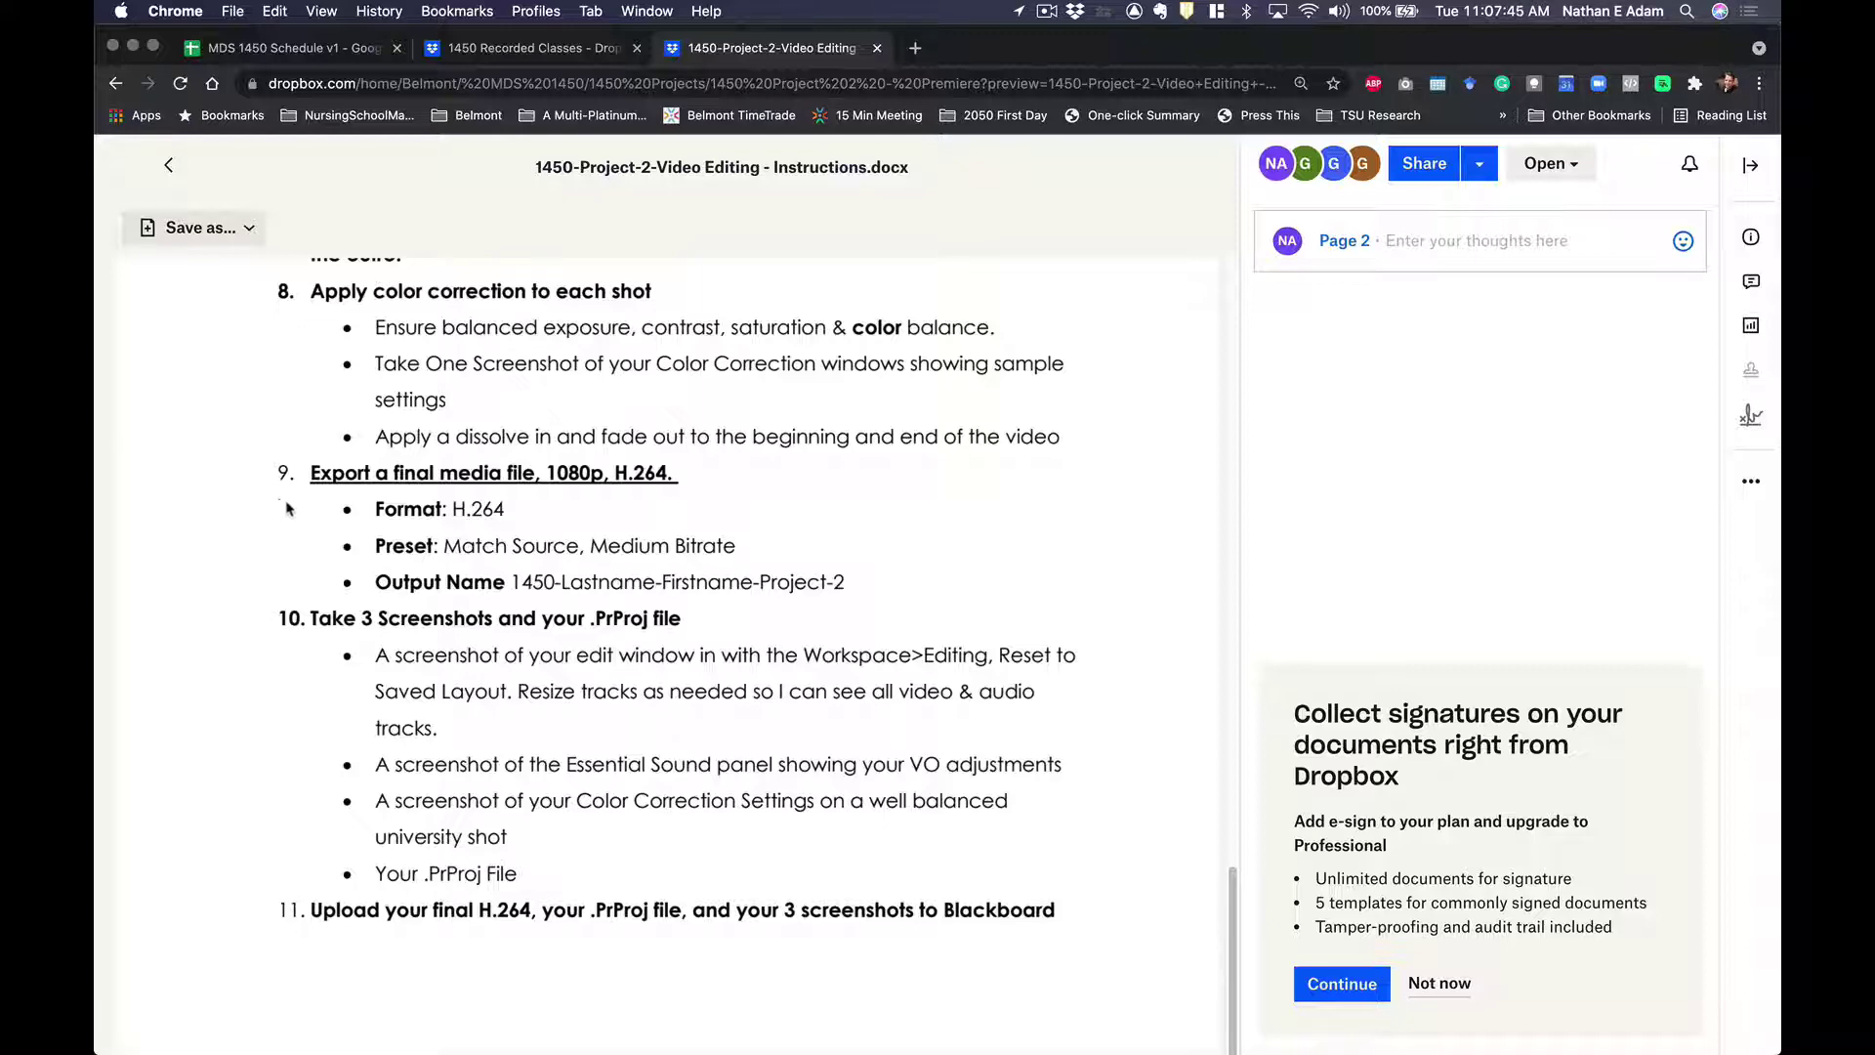
Look back through the Project 2 video editing instructions around the music, voiceover and rough cut requirements.
{"action": "scroll", "coordinate": [547, 542], "scroll_direction": "up", "scroll_amount": 10}
{"action": "scroll", "coordinate": [554, 553], "scroll_direction": "up", "scroll_amount": 5}
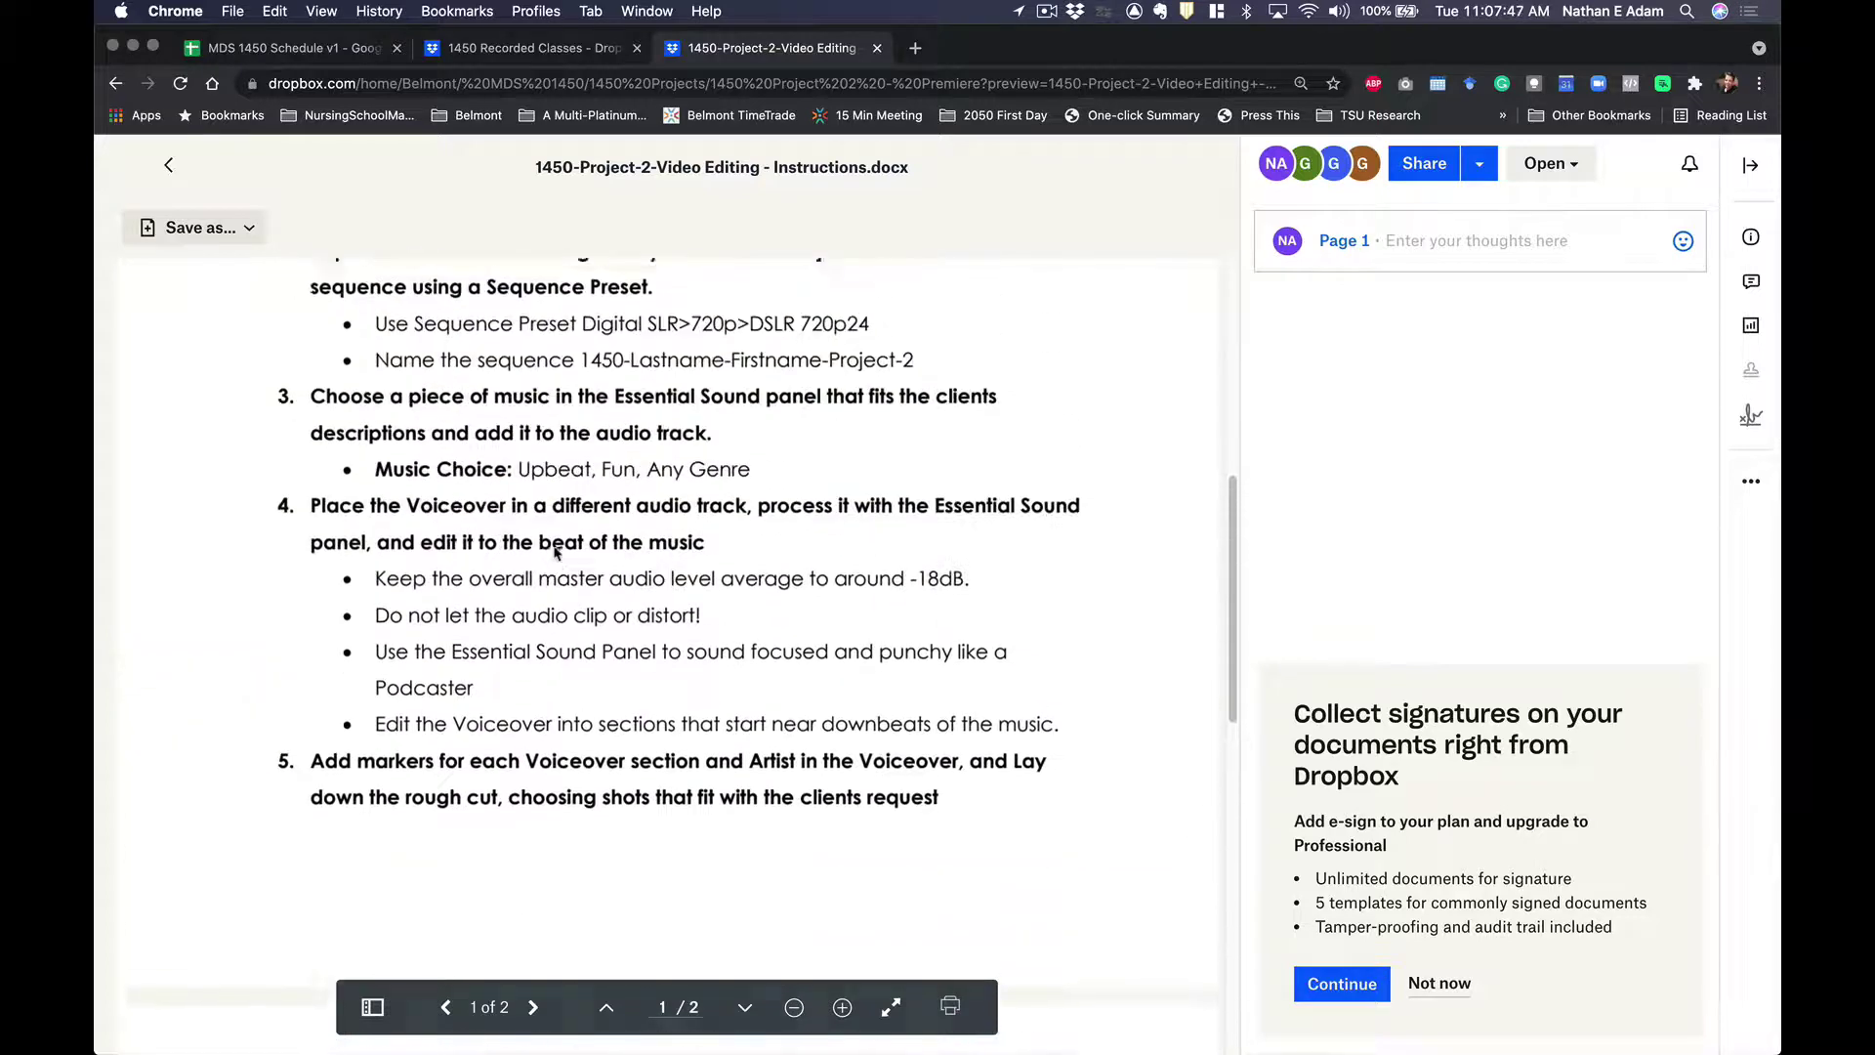
{"action": "scroll", "coordinate": [553, 552], "scroll_direction": "down", "scroll_amount": 10}
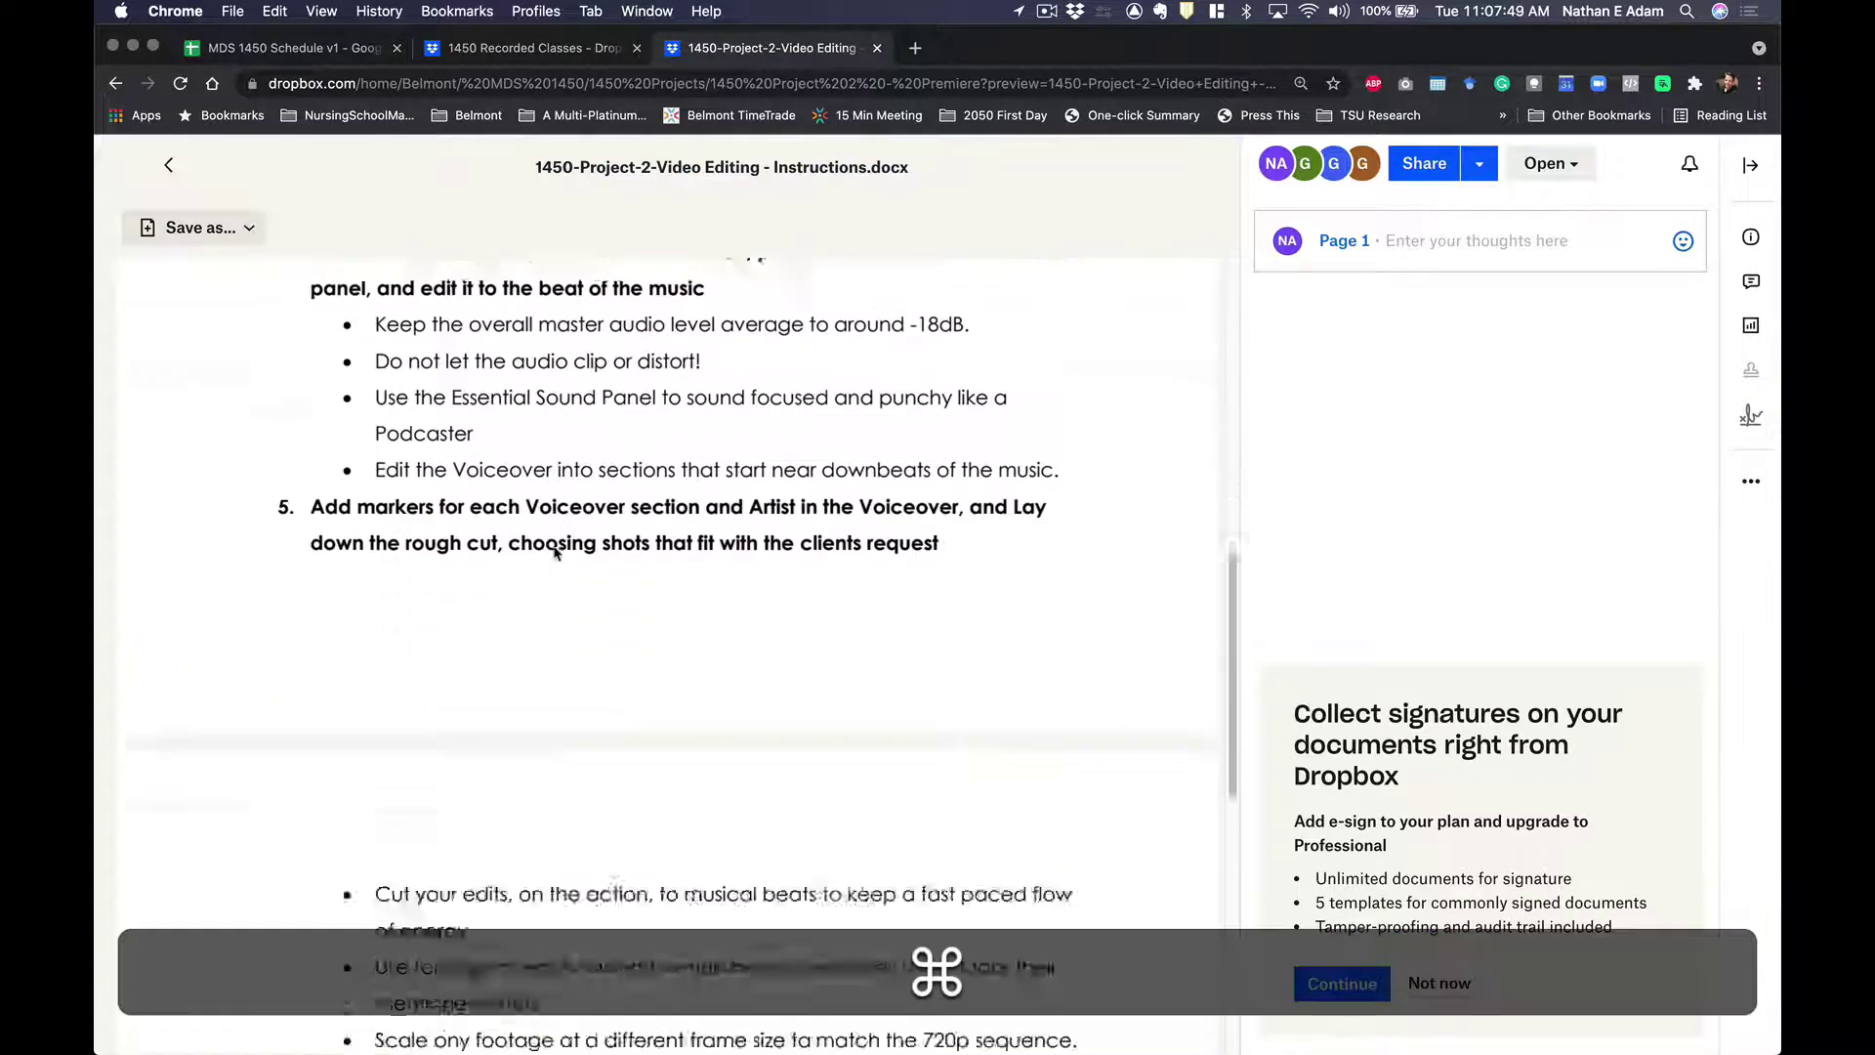
Switch to Premiere Pro and view the 9:30 sequence at 00:00:02:19 and 00:00:10:20, showing its full length in the timeline.
{"action": "key", "text": "super+Tab"}
{"action": "left_click", "coordinate": [840, 535]}
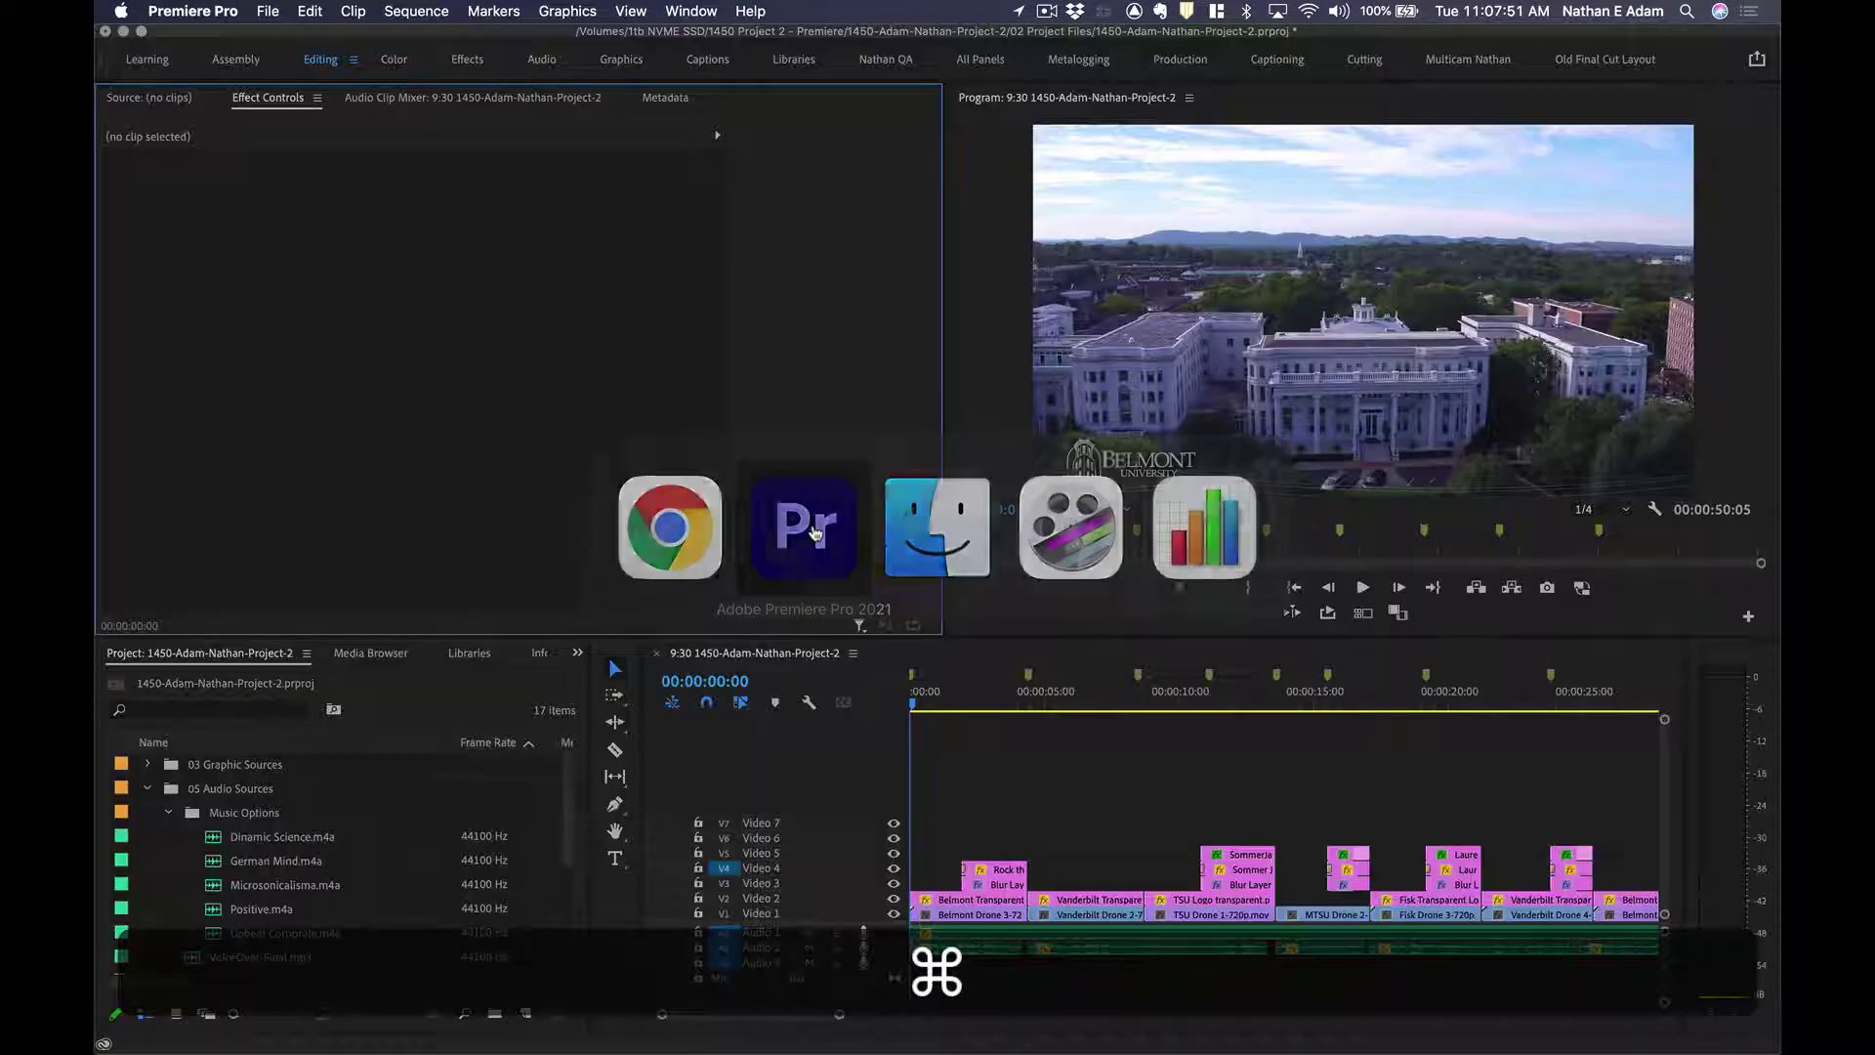
{"action": "left_click", "coordinate": [985, 697]}
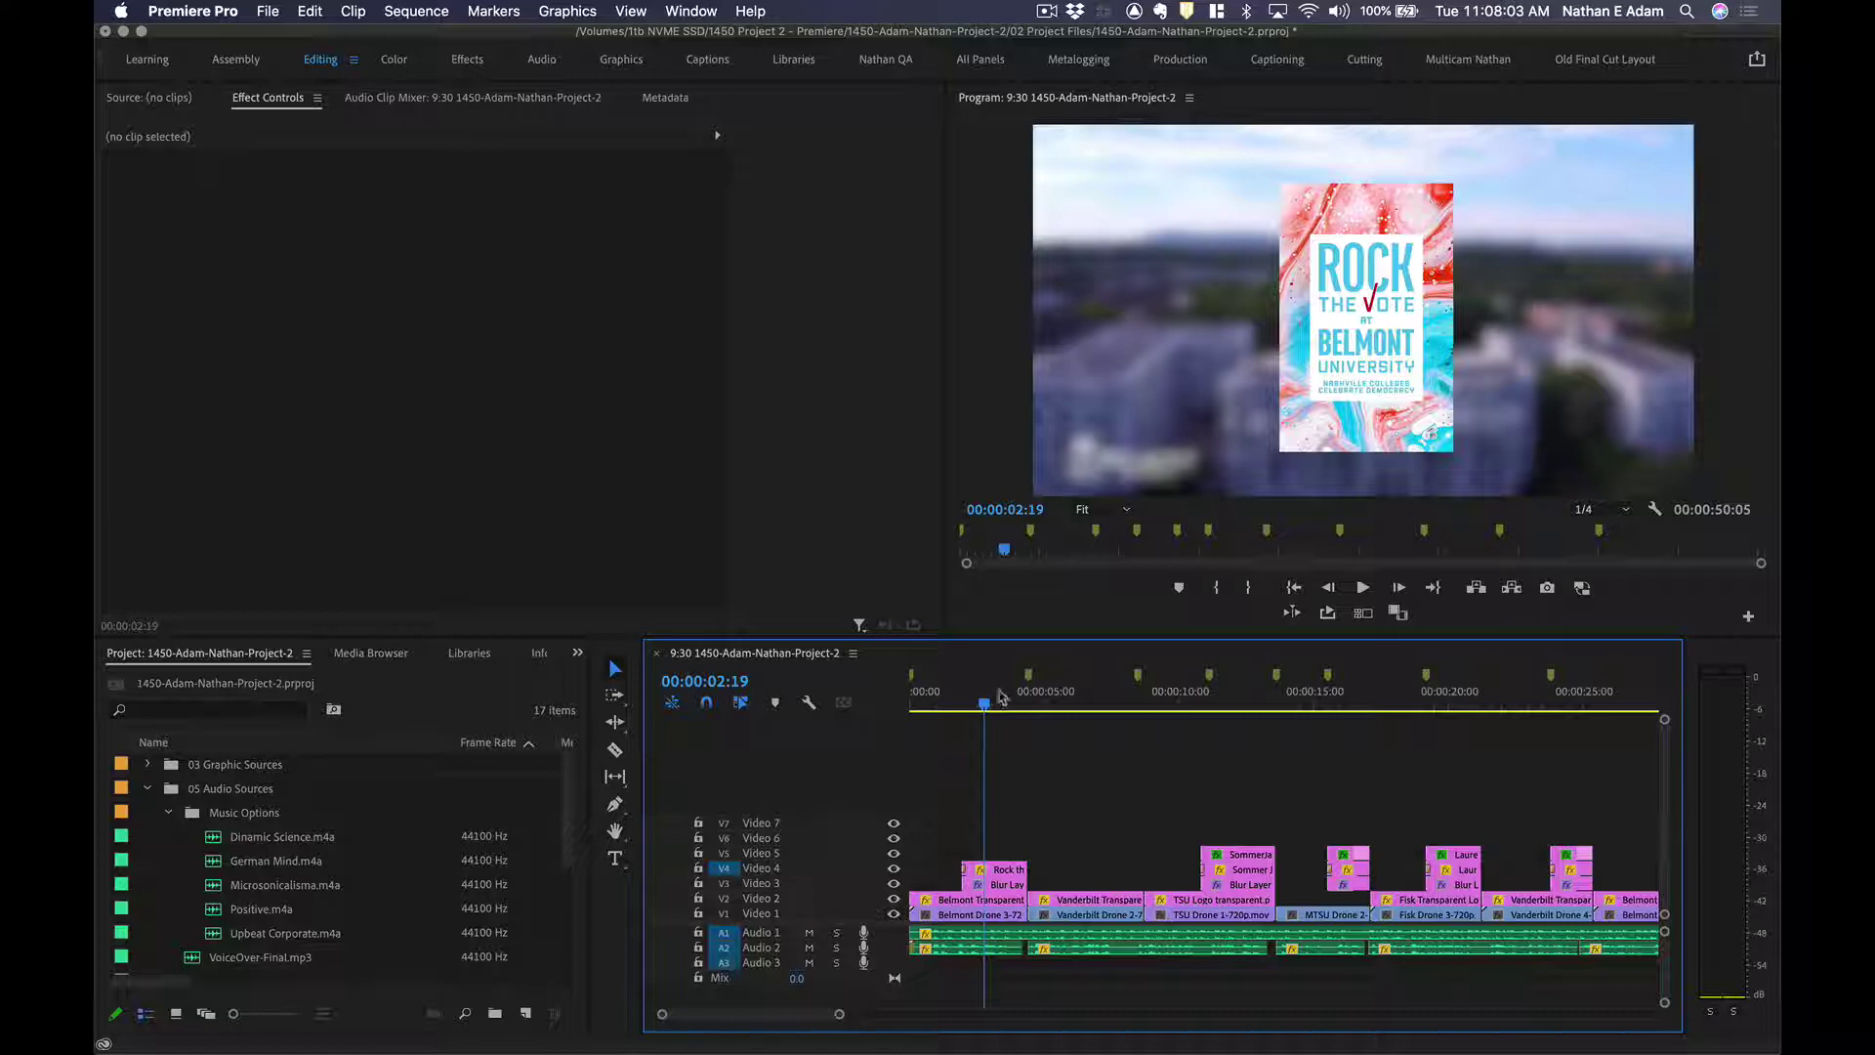
{"action": "left_click", "coordinate": [1201, 685]}
{"action": "key", "text": "minus"}
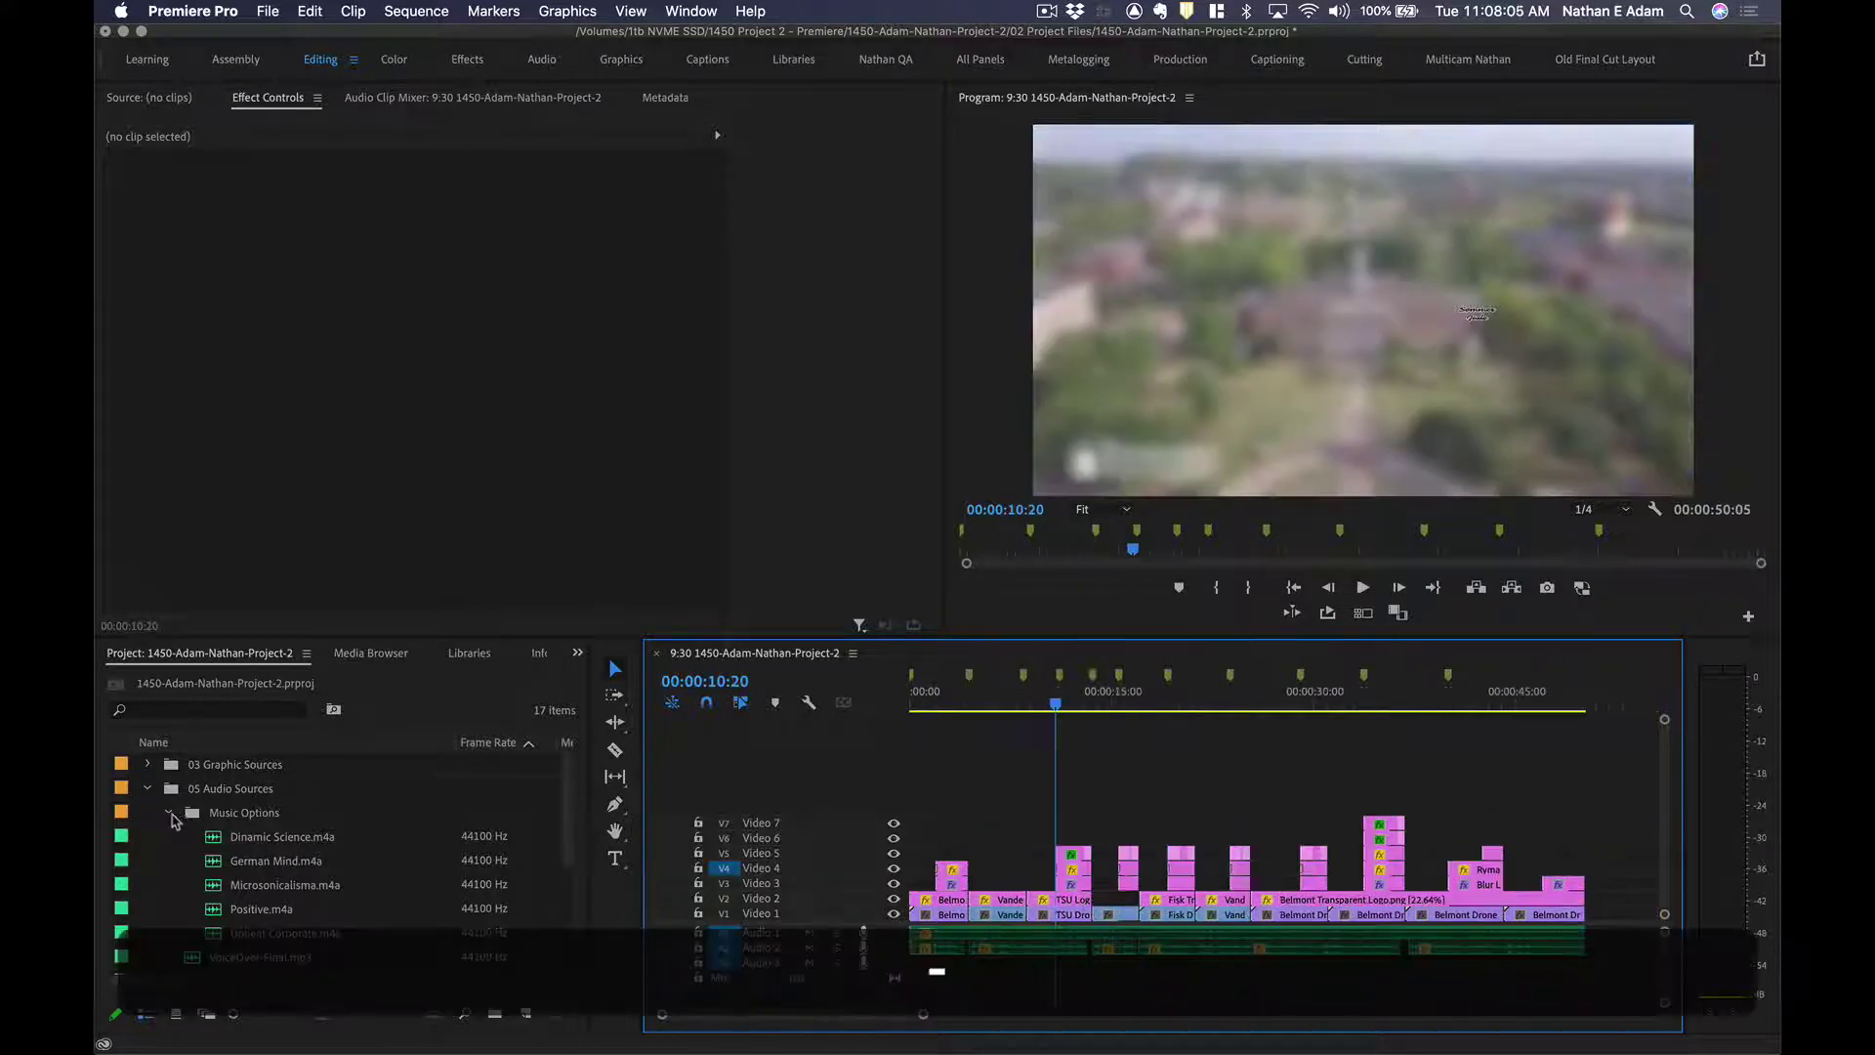
Open the 11am Copy 01 sequence with the playhead past its last clip at 00:01:05:16, and save the project.
{"action": "left_click", "coordinate": [148, 788]}
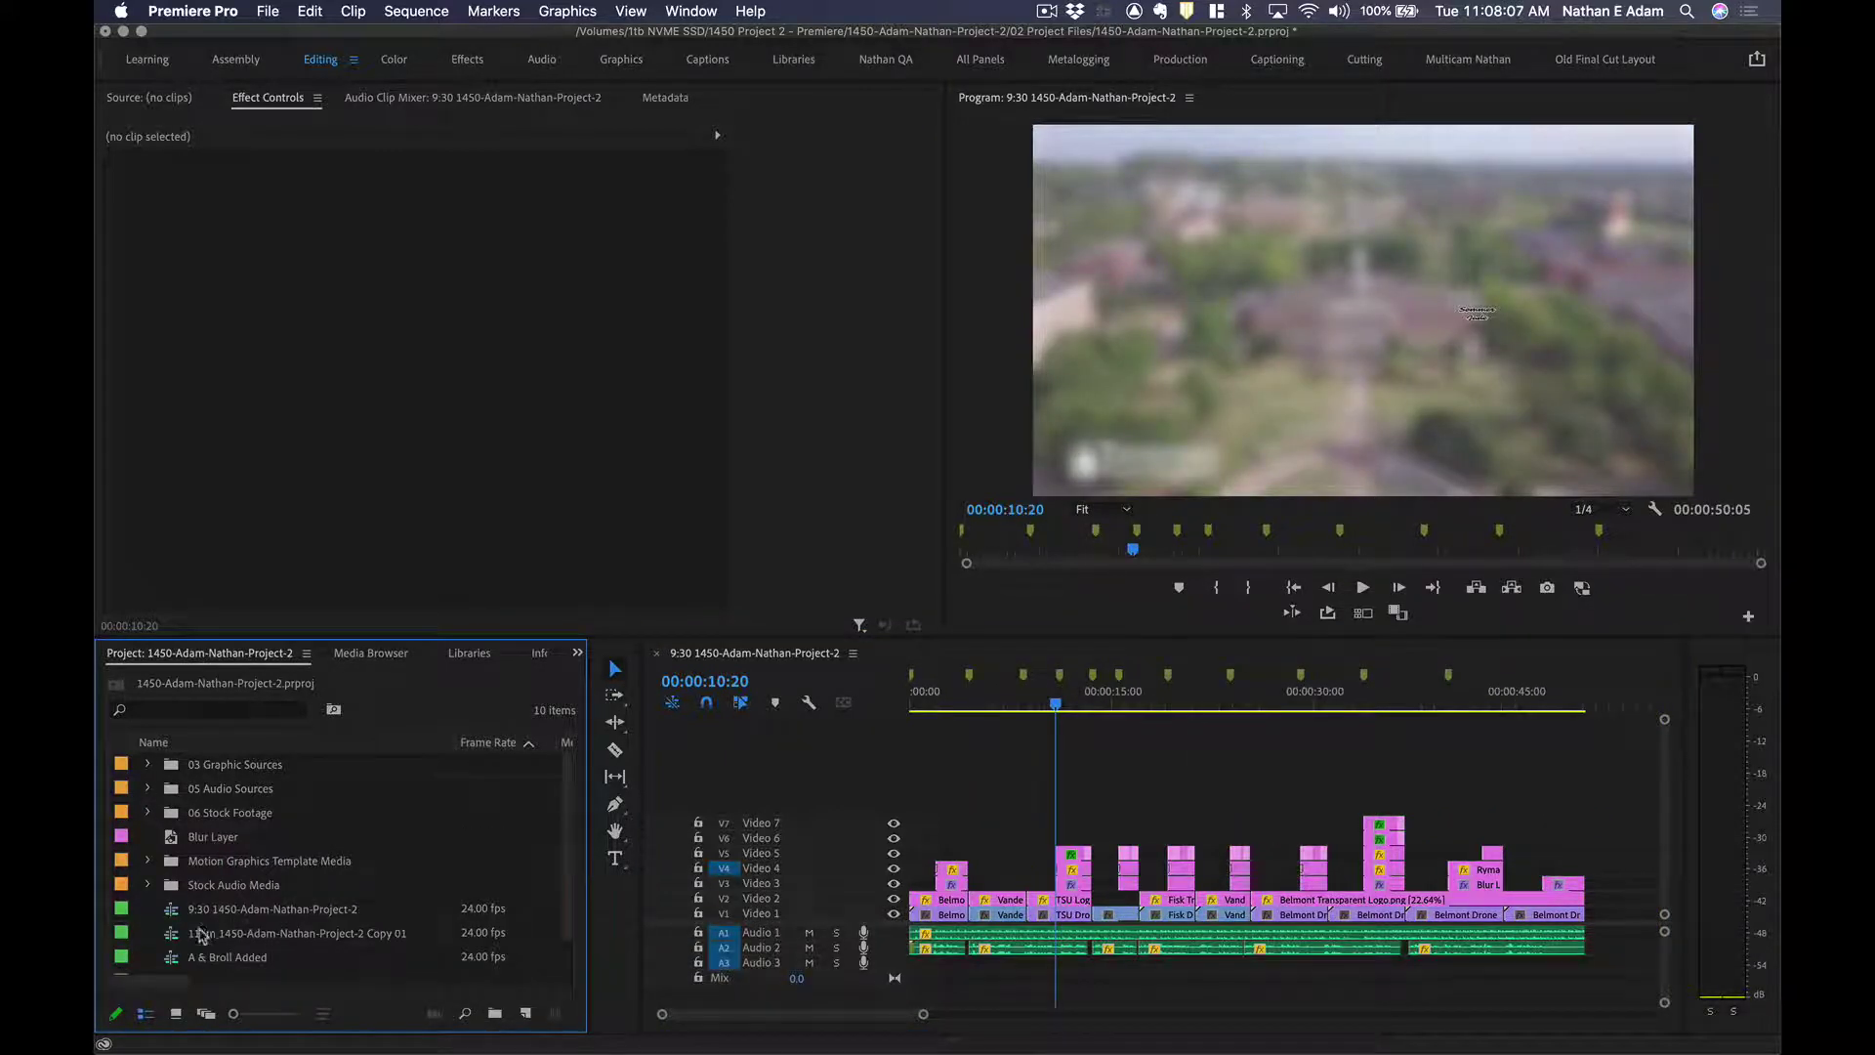
{"action": "double_click", "coordinate": [262, 933]}
{"action": "key", "text": "minus"}
{"action": "key", "text": "minus"}
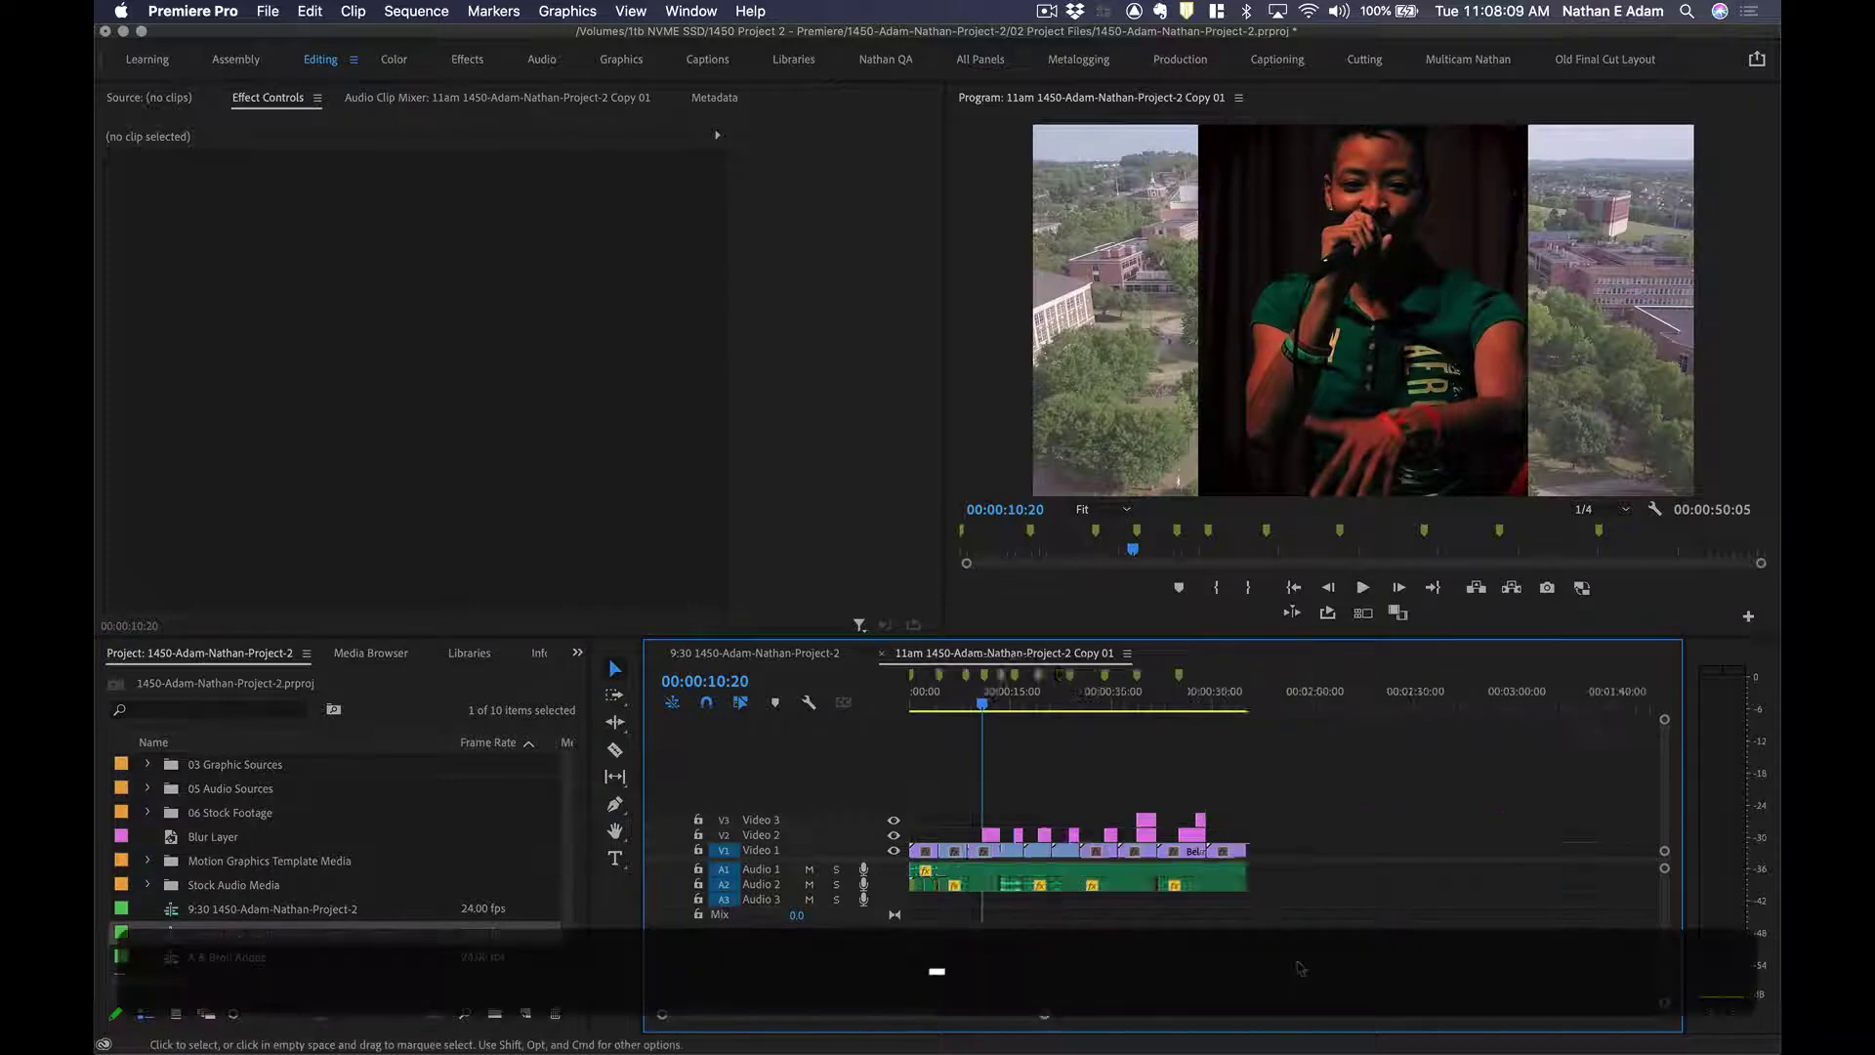
{"action": "left_click", "coordinate": [1131, 690]}
{"action": "key", "text": "super+s"}
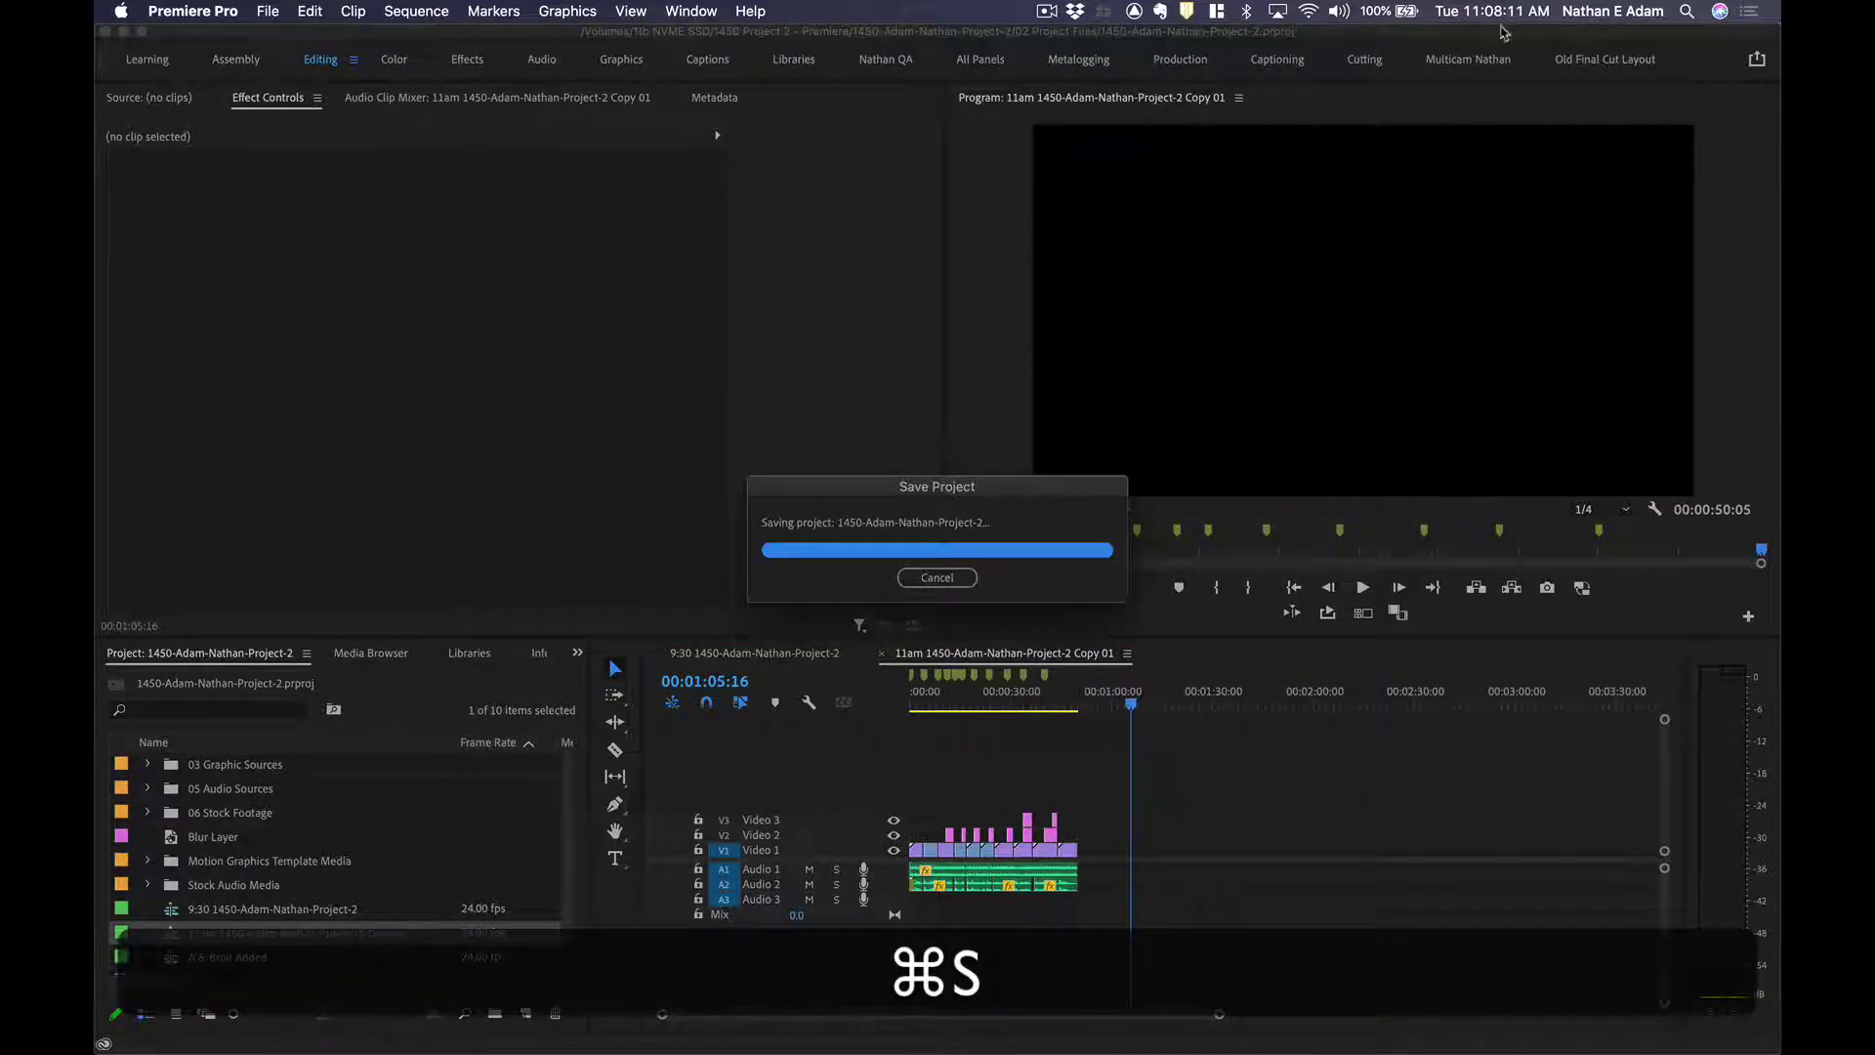
In the Audio workspace, preview the Adobe Stock track Hopeful and place it on Audio 1 after the edit, at about 00:01:02.
{"action": "left_click", "coordinate": [541, 60]}
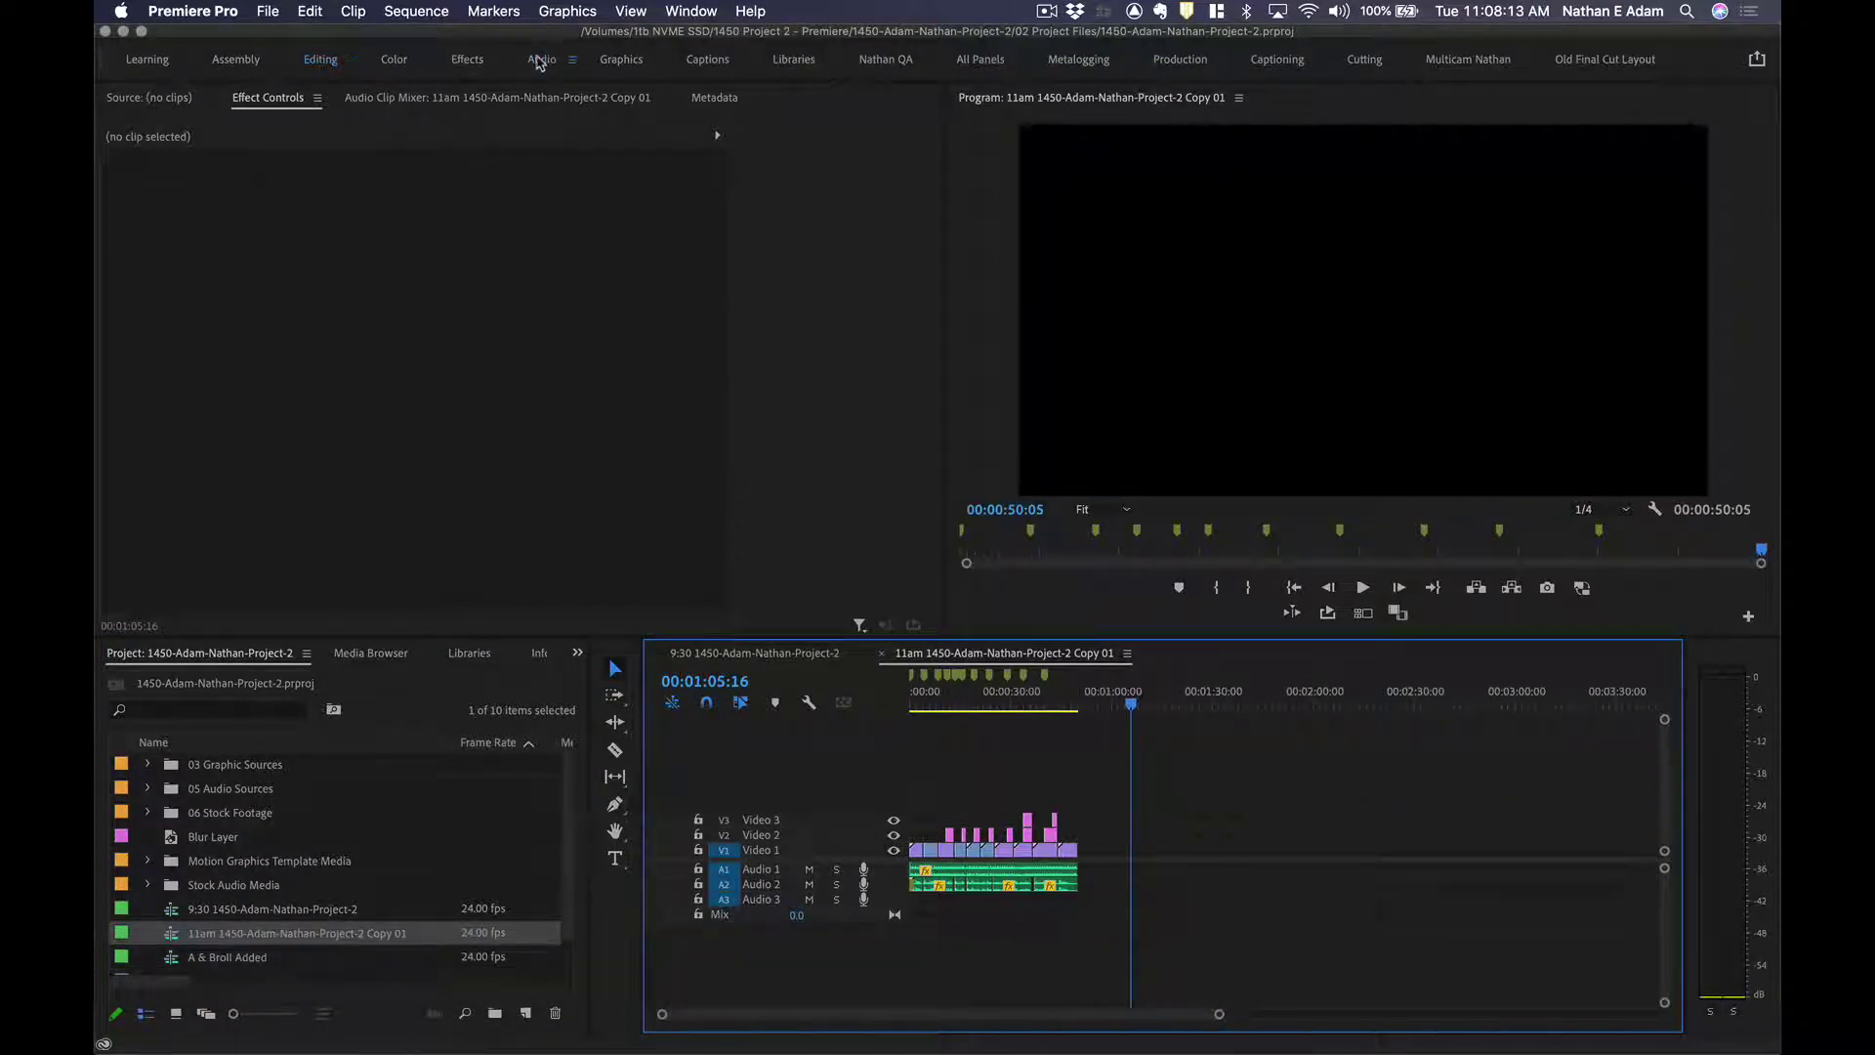
{"action": "left_click", "coordinate": [1500, 142]}
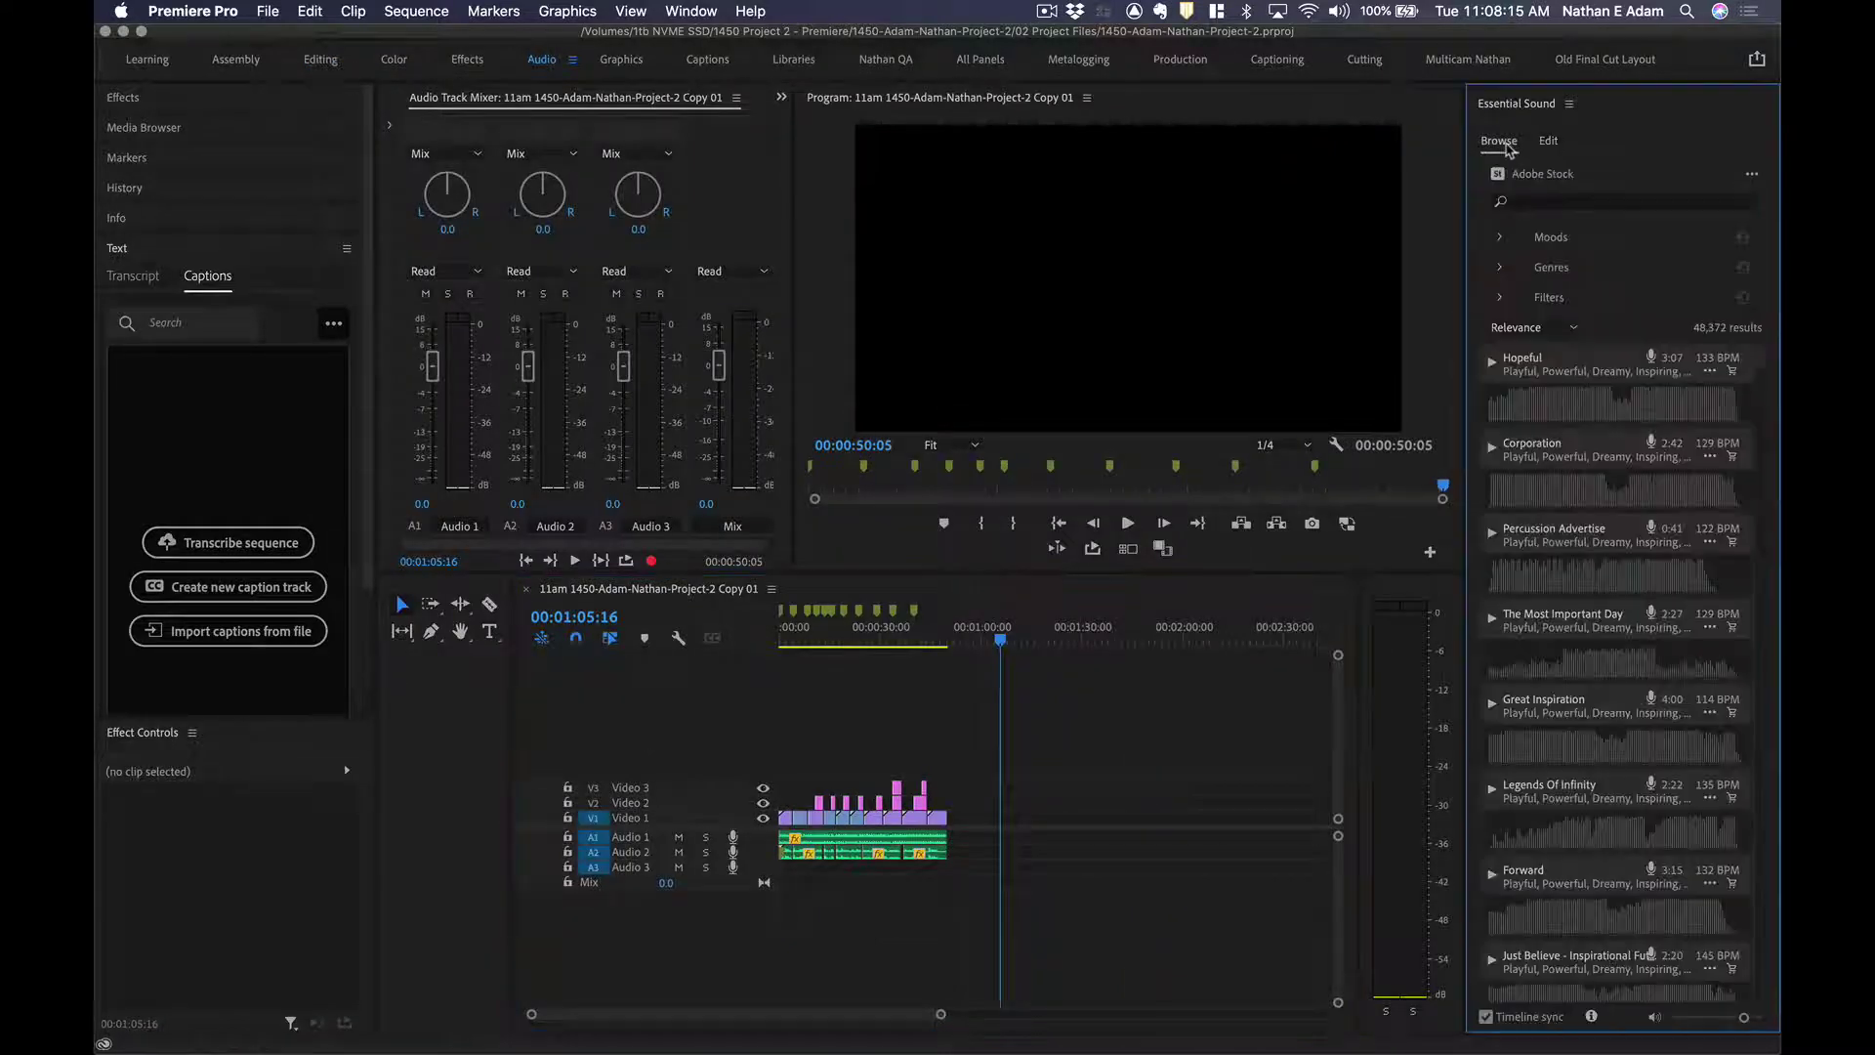
{"action": "left_click", "coordinate": [1492, 363]}
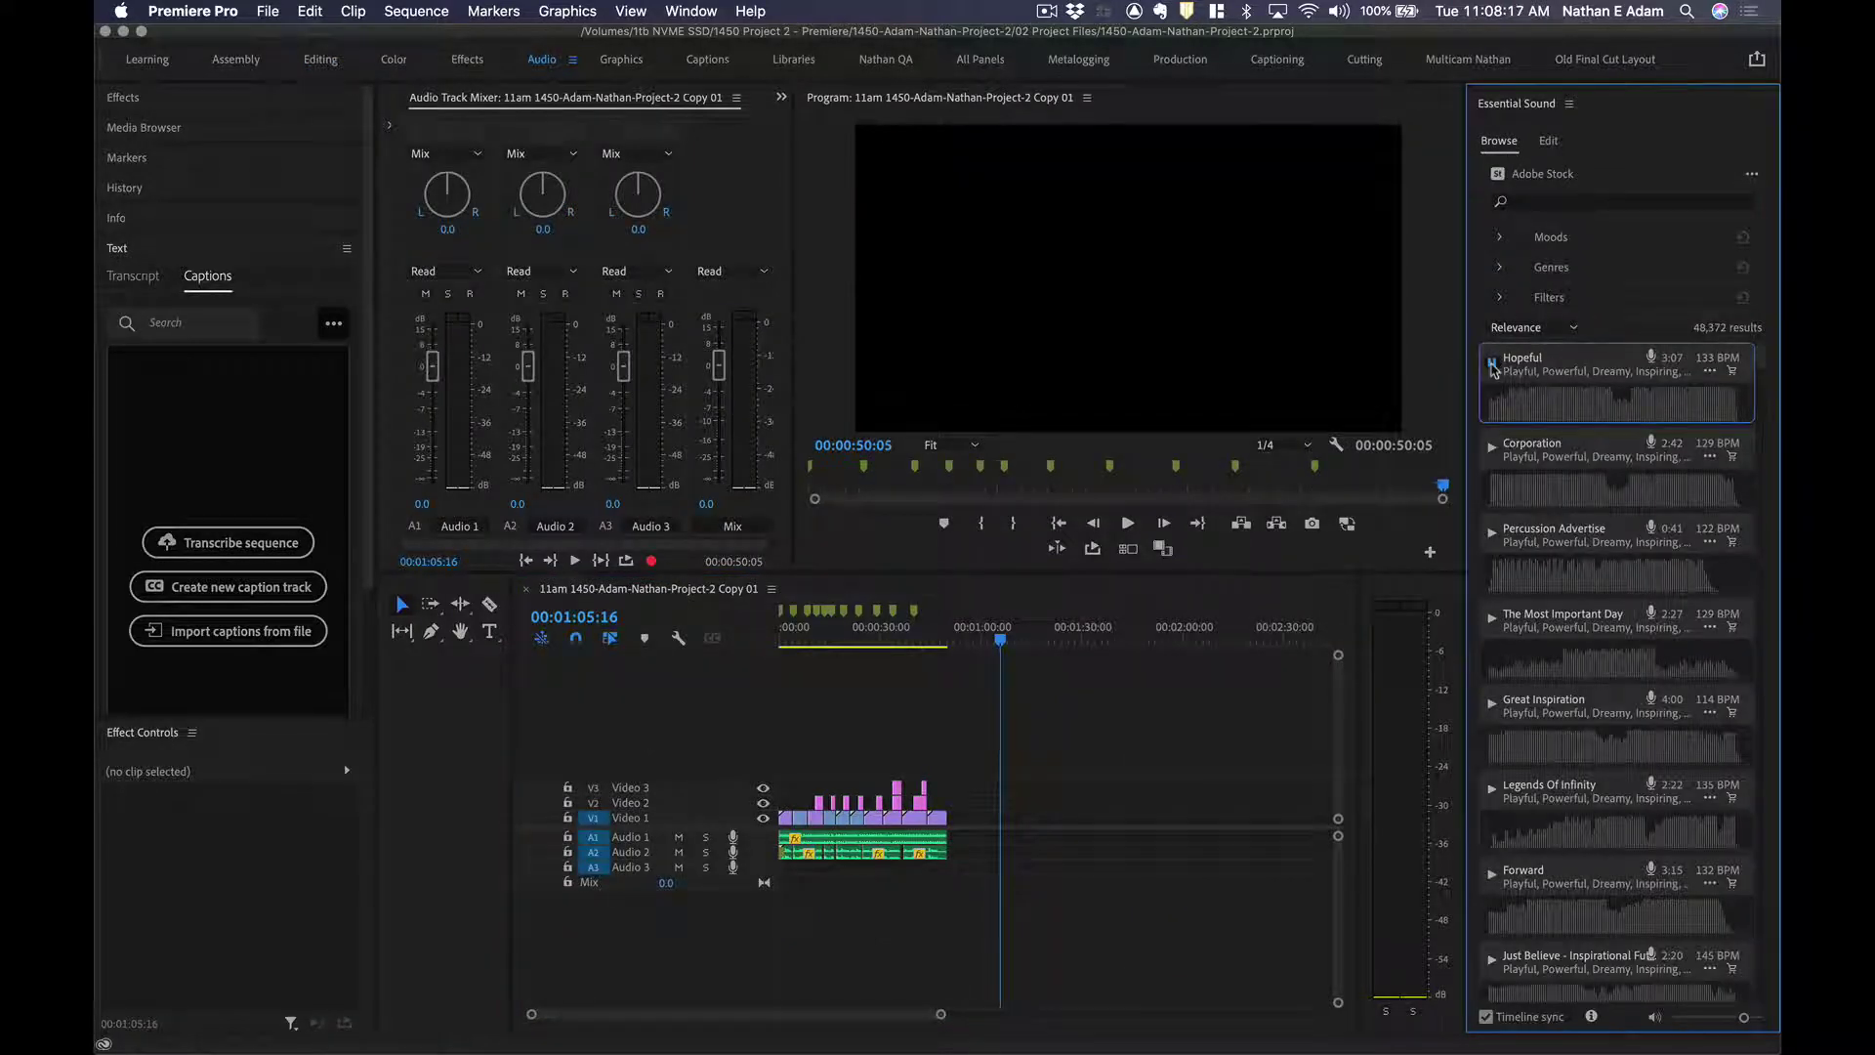
{"action": "left_click_drag", "start_coordinate": [1492, 367], "coordinate": [1005, 857]}
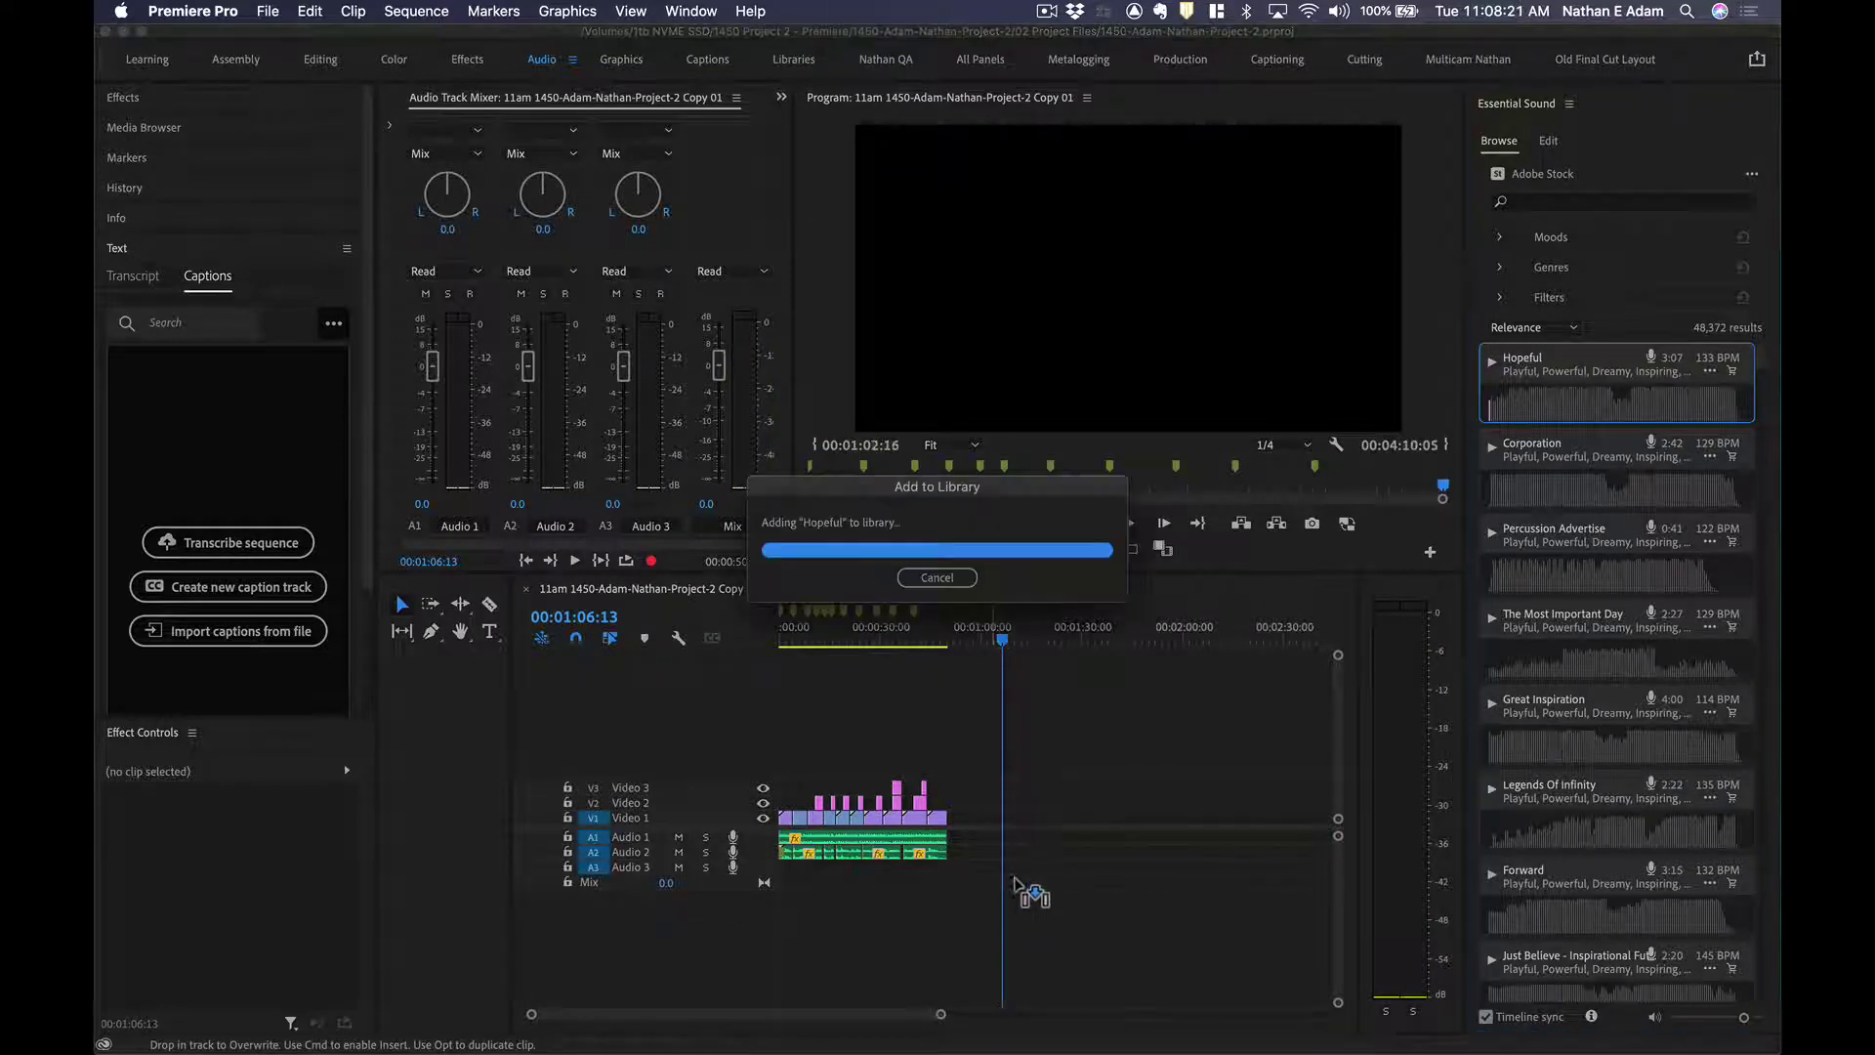
Expand the timeline tracks, select the Hopeful clip on Audio 1 and reveal it in its project bin.
{"action": "key", "text": "shift+equal"}
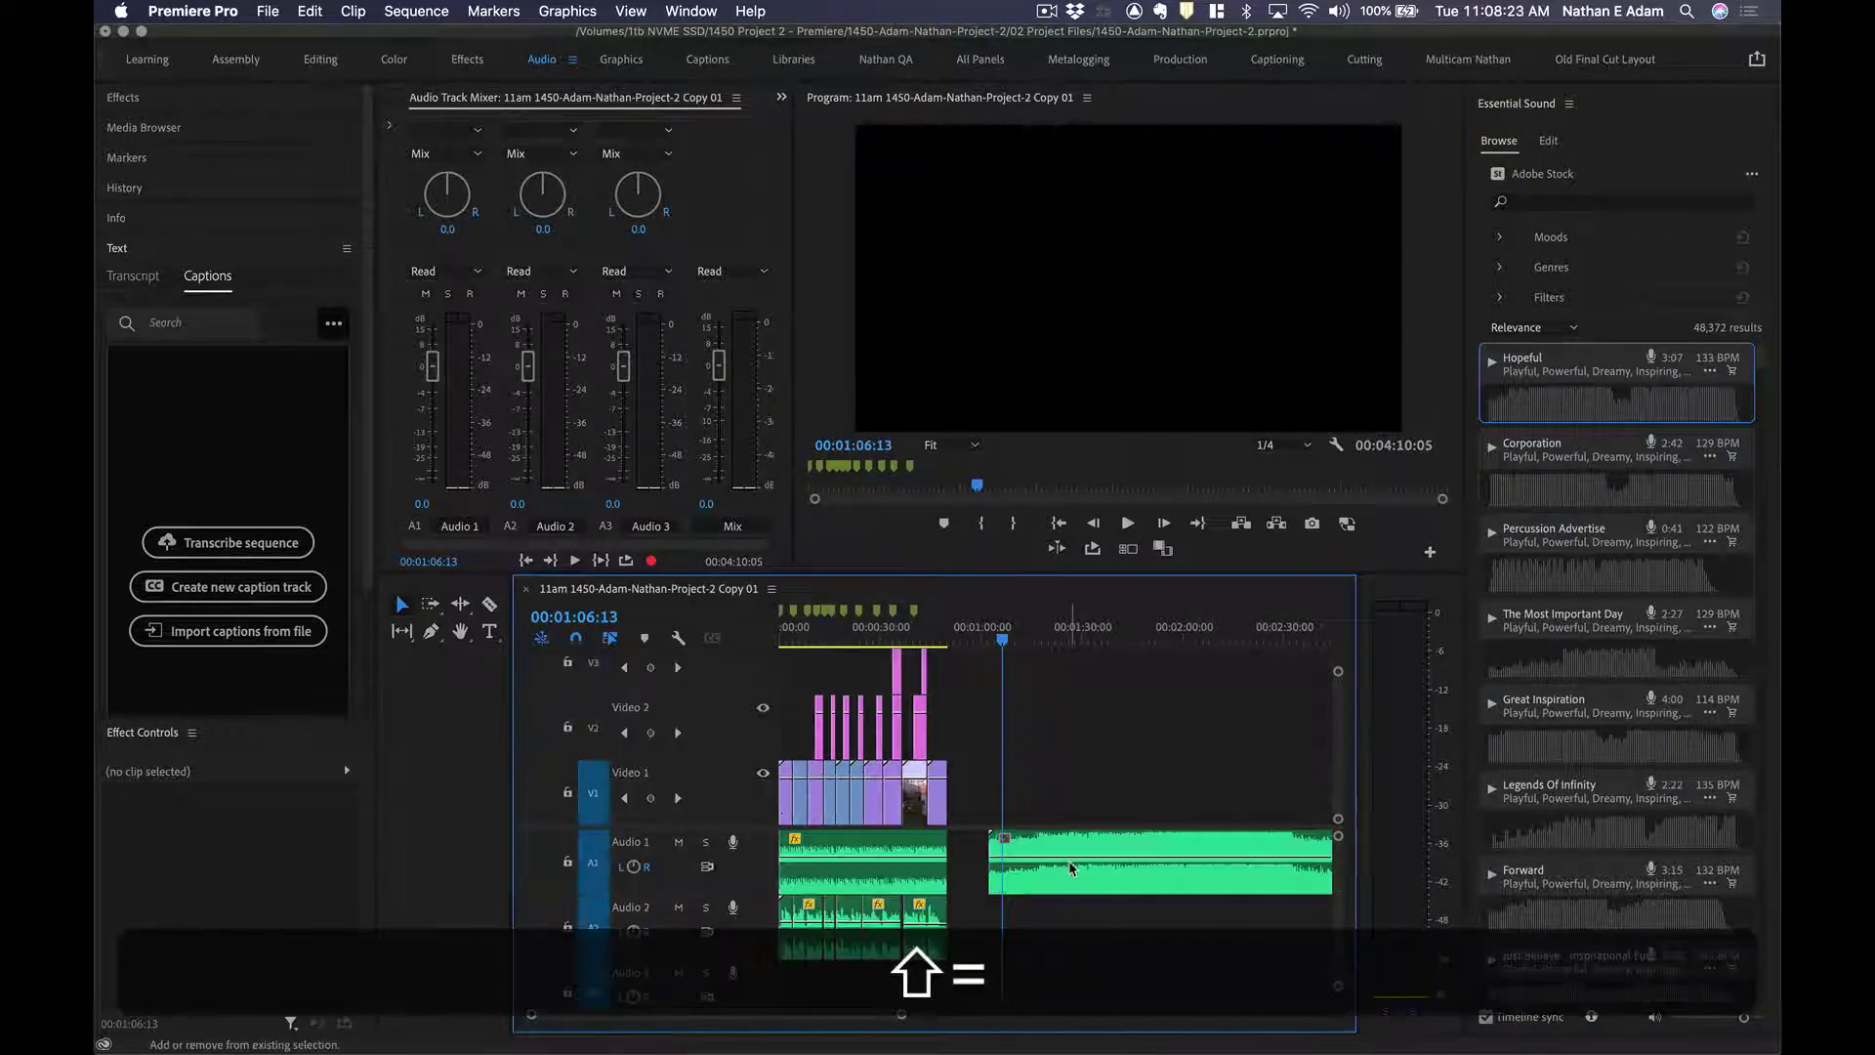
{"action": "left_click", "coordinate": [1091, 867], "text": "shift"}
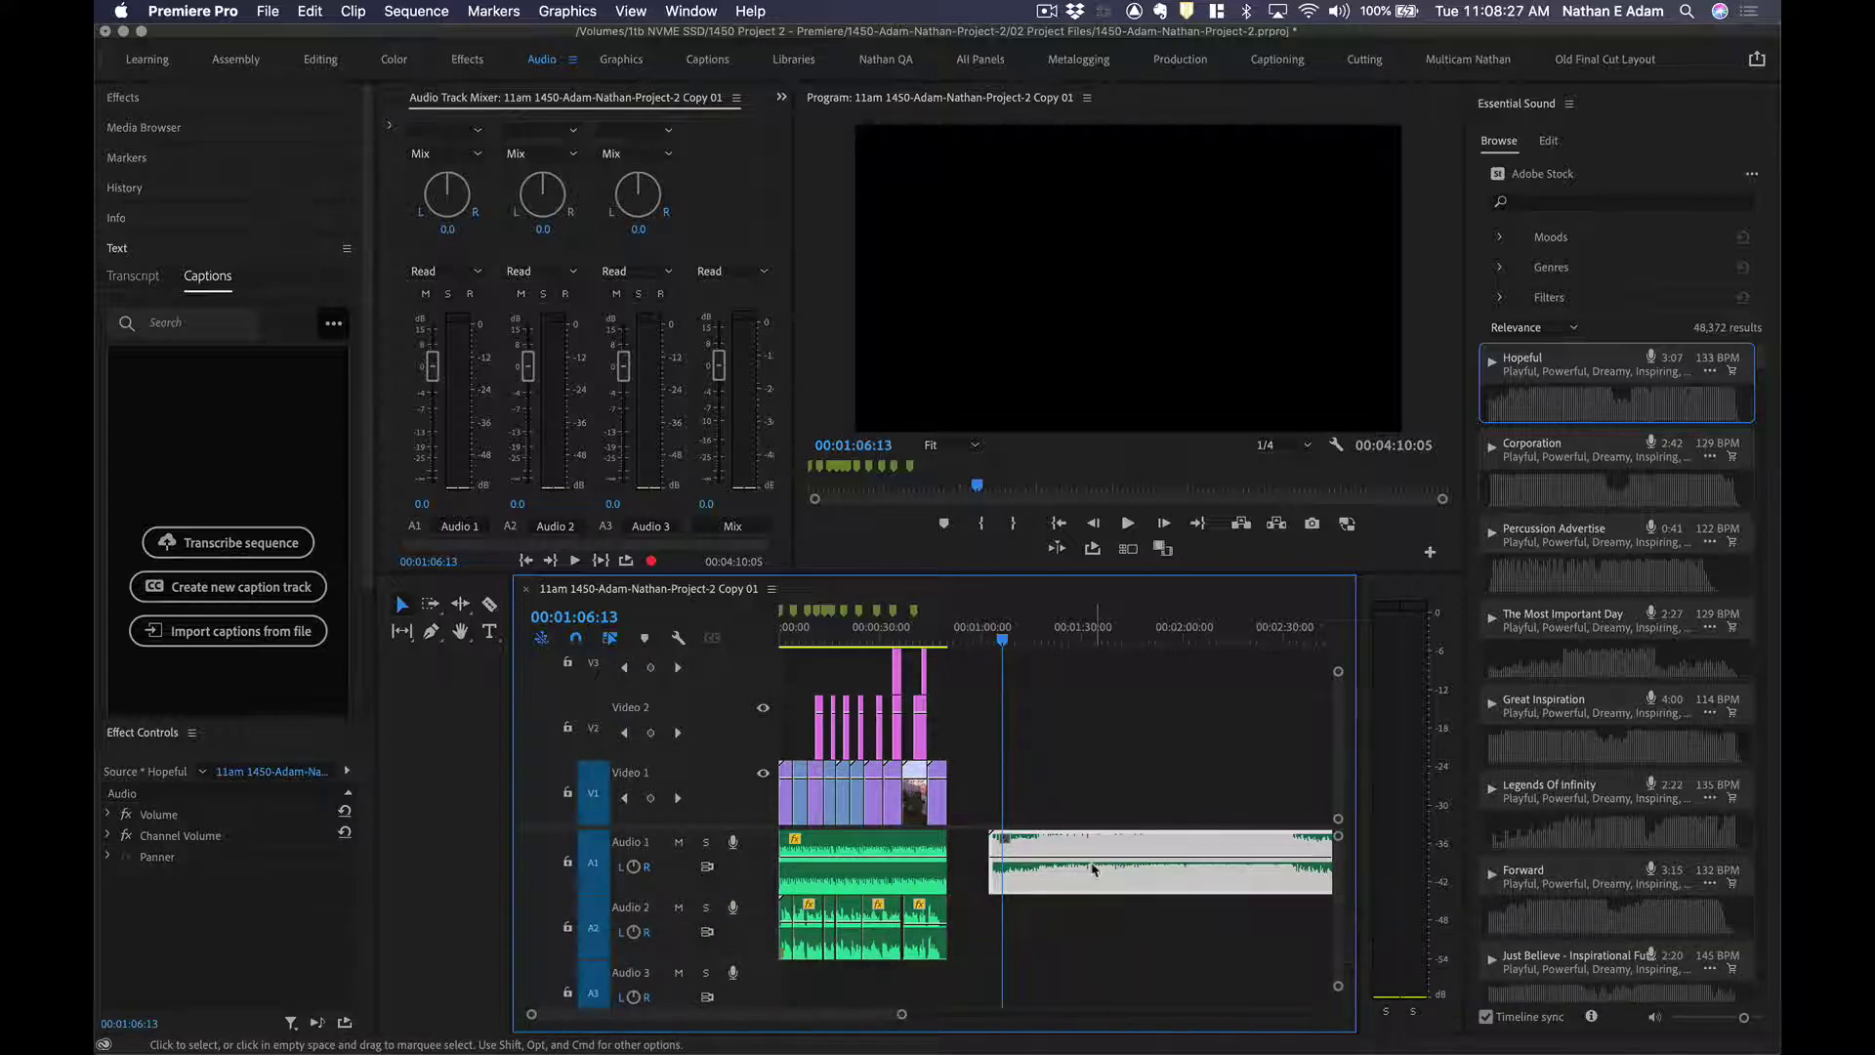
{"action": "right_click", "coordinate": [1092, 867]}
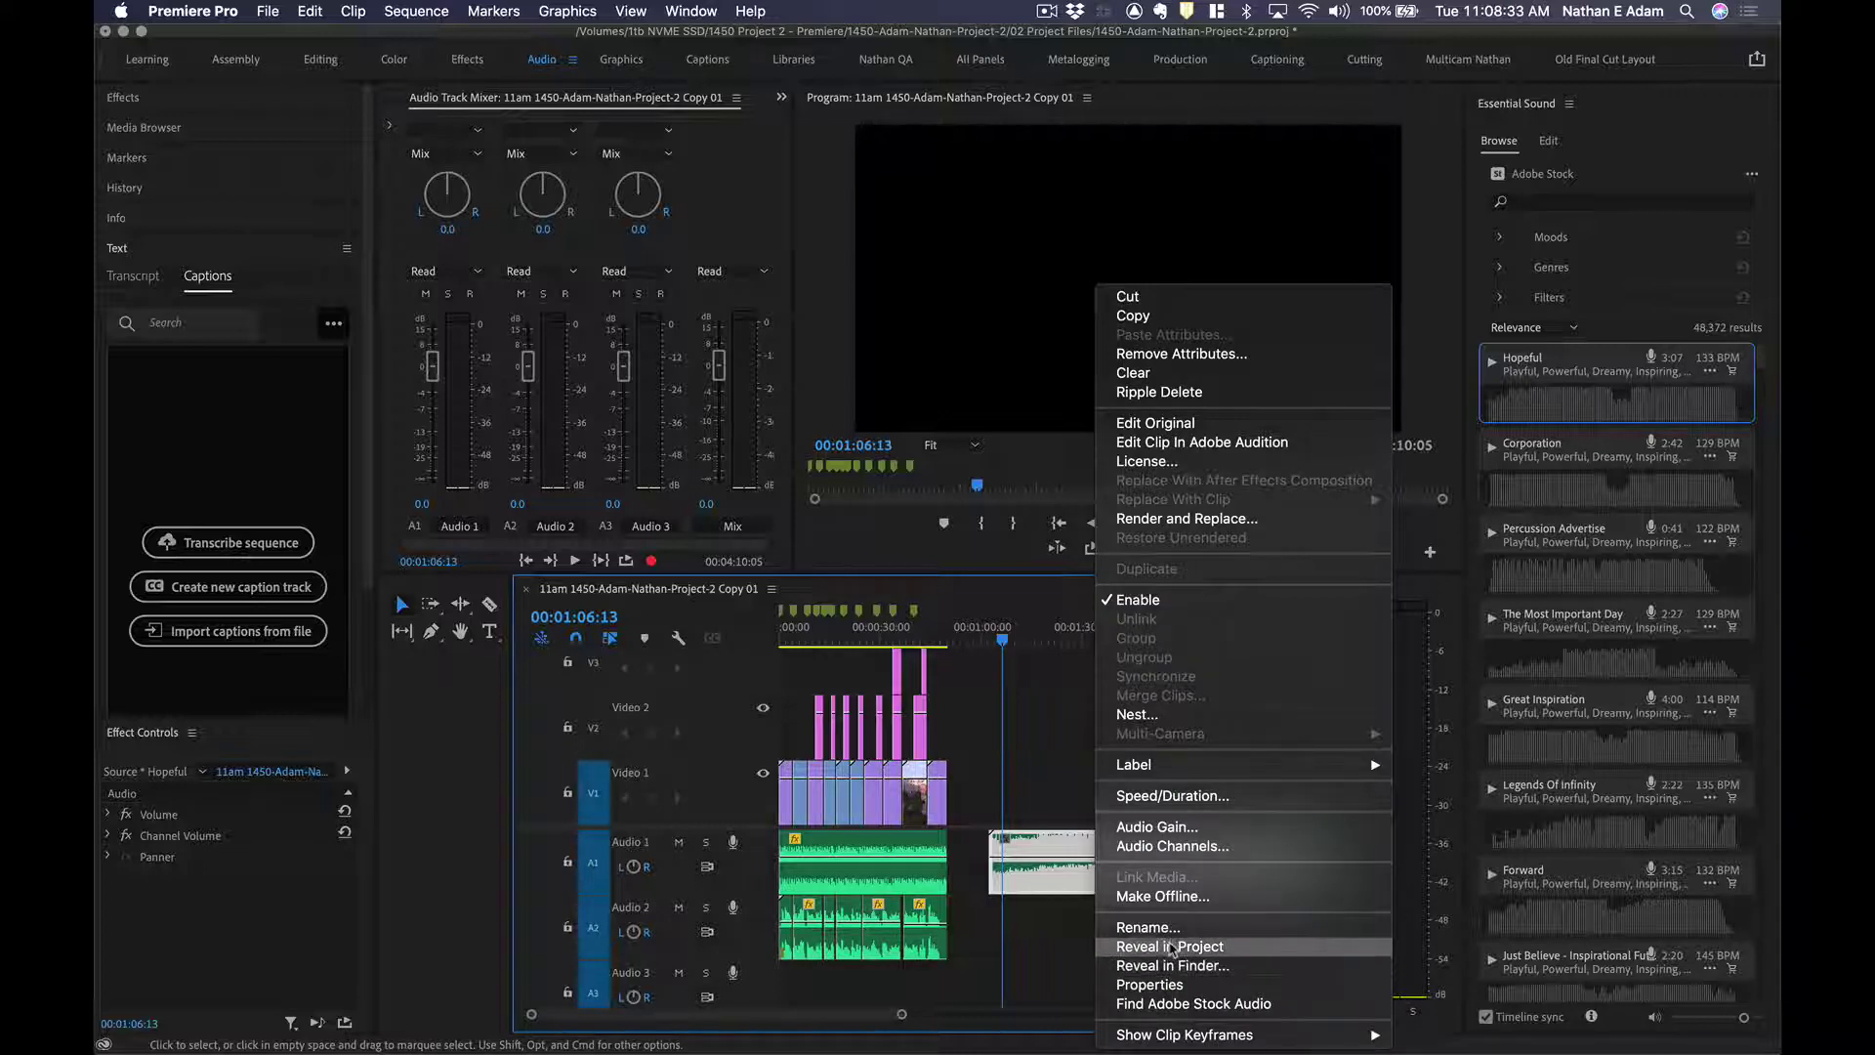
{"action": "left_click", "coordinate": [1169, 967]}
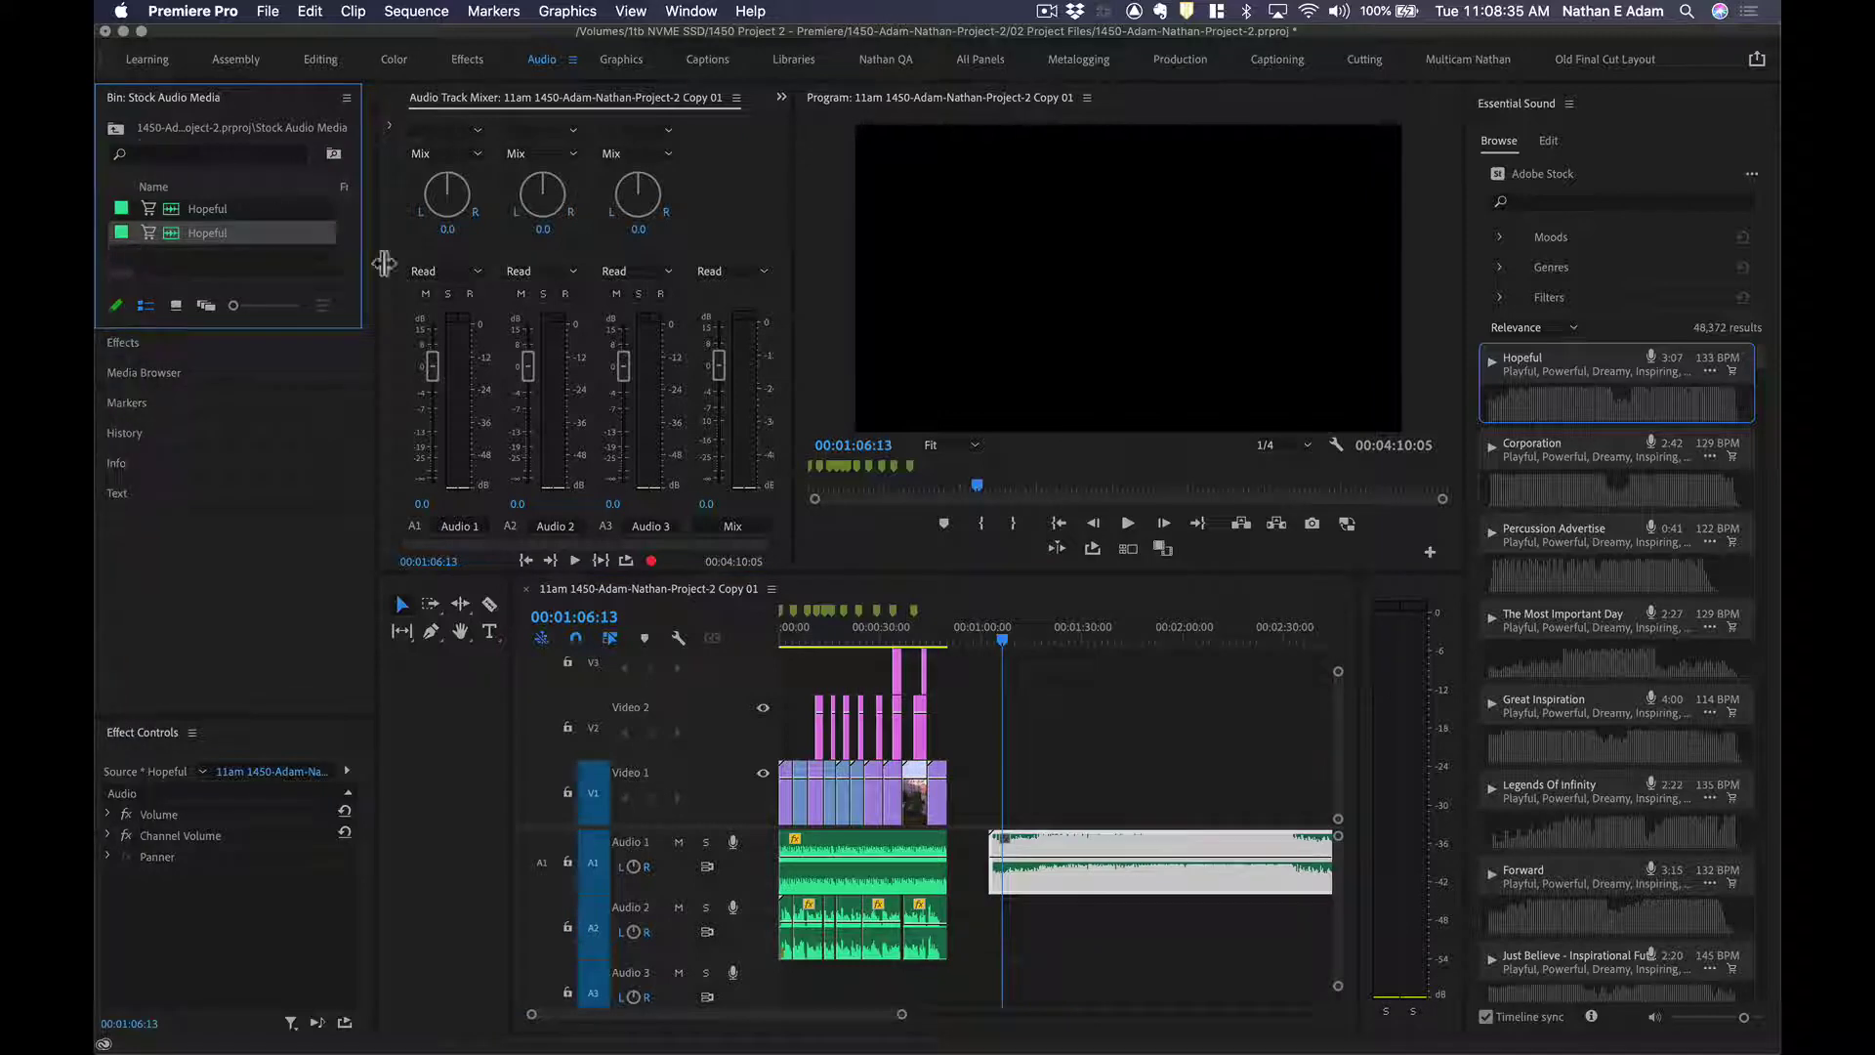
Reveal the Hopeful clip's file in Finder and trace its CC Libraries Downloads folder through the parent folders in an enlarged column view.
{"action": "right_click", "coordinate": [1133, 883]}
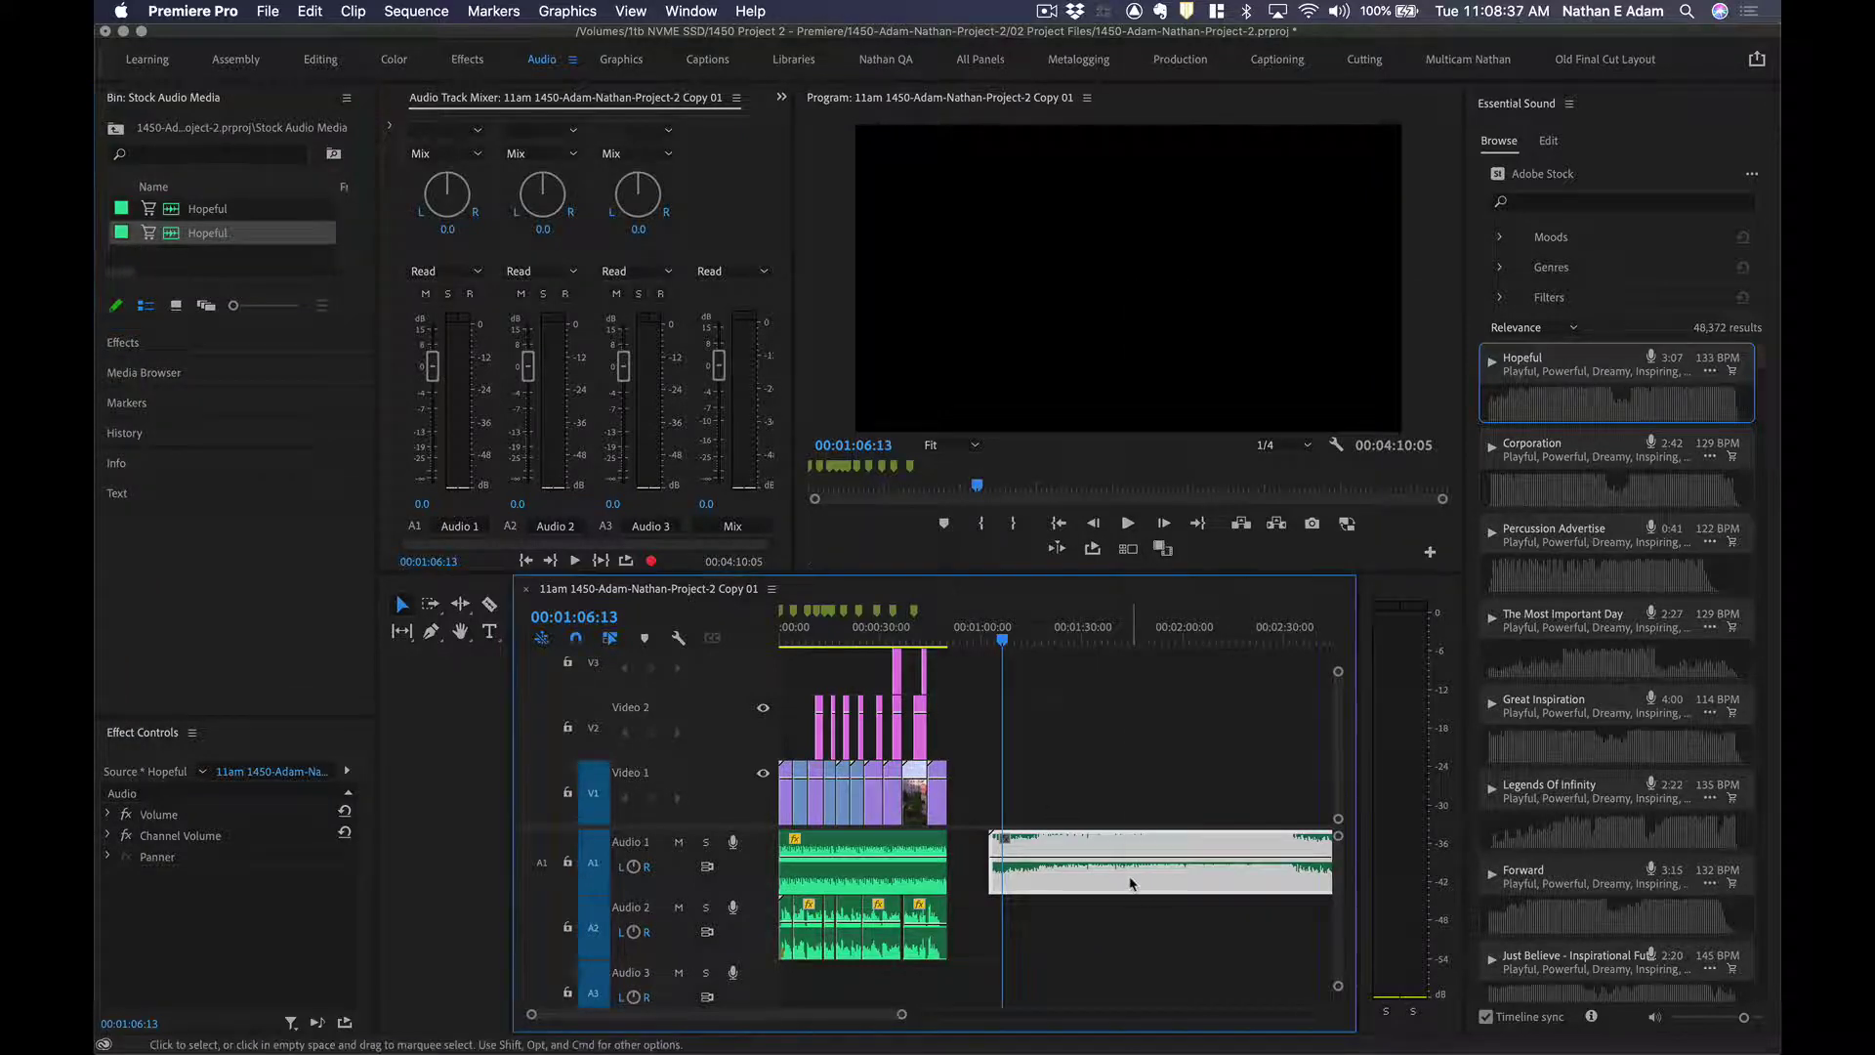
{"action": "left_click", "coordinate": [1220, 967]}
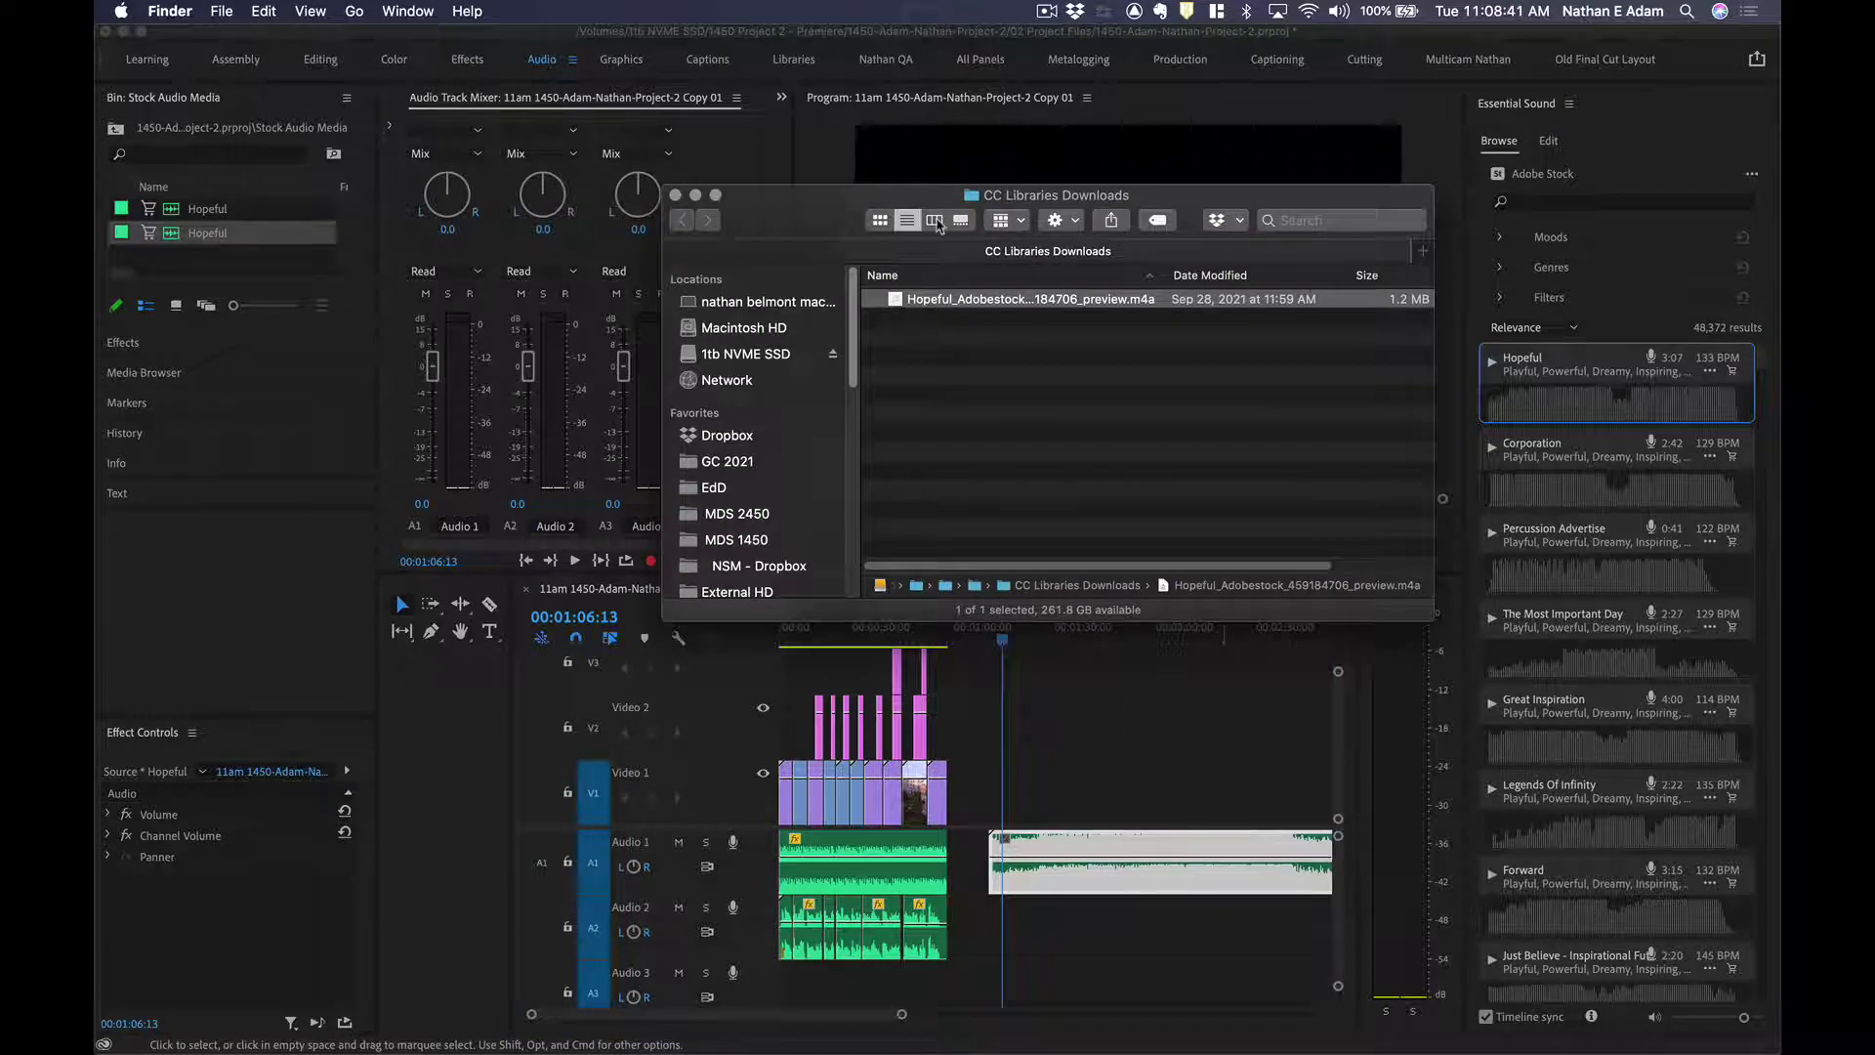
{"action": "left_click", "coordinate": [934, 220]}
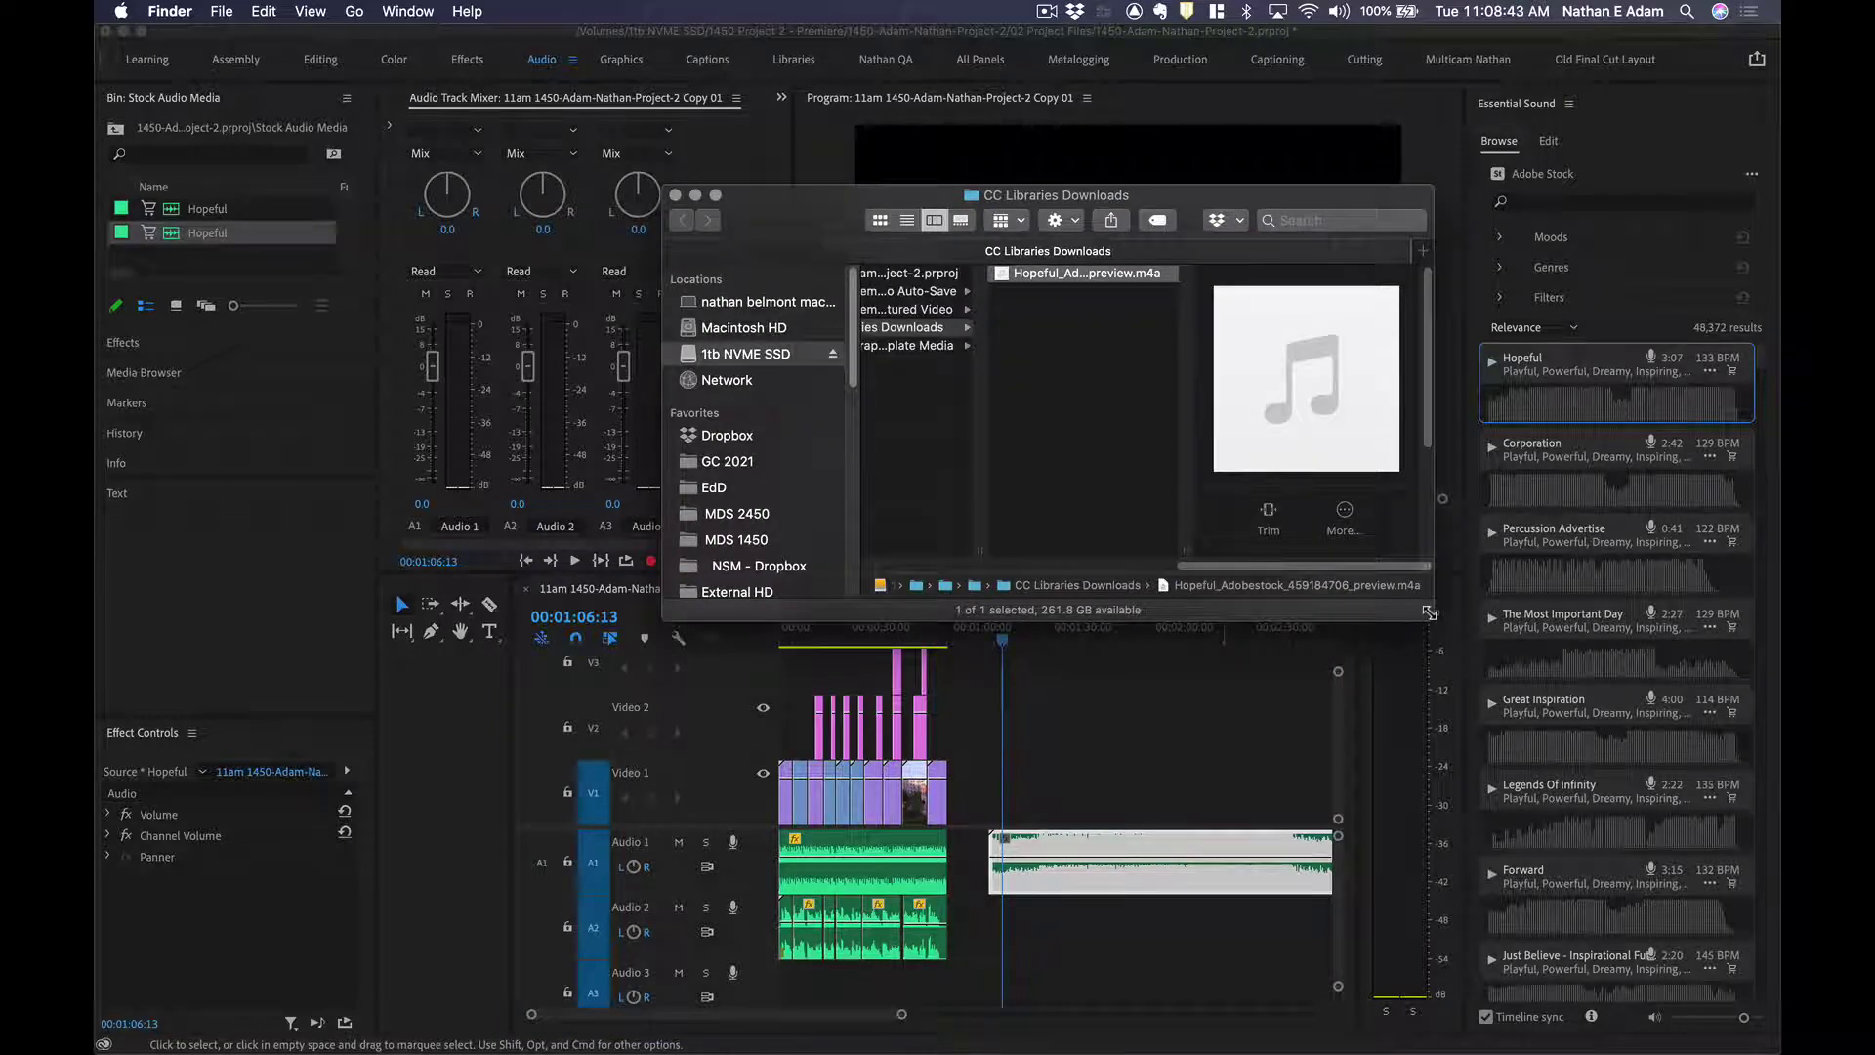
{"action": "left_click_drag", "start_coordinate": [1424, 612], "coordinate": [1777, 882]}
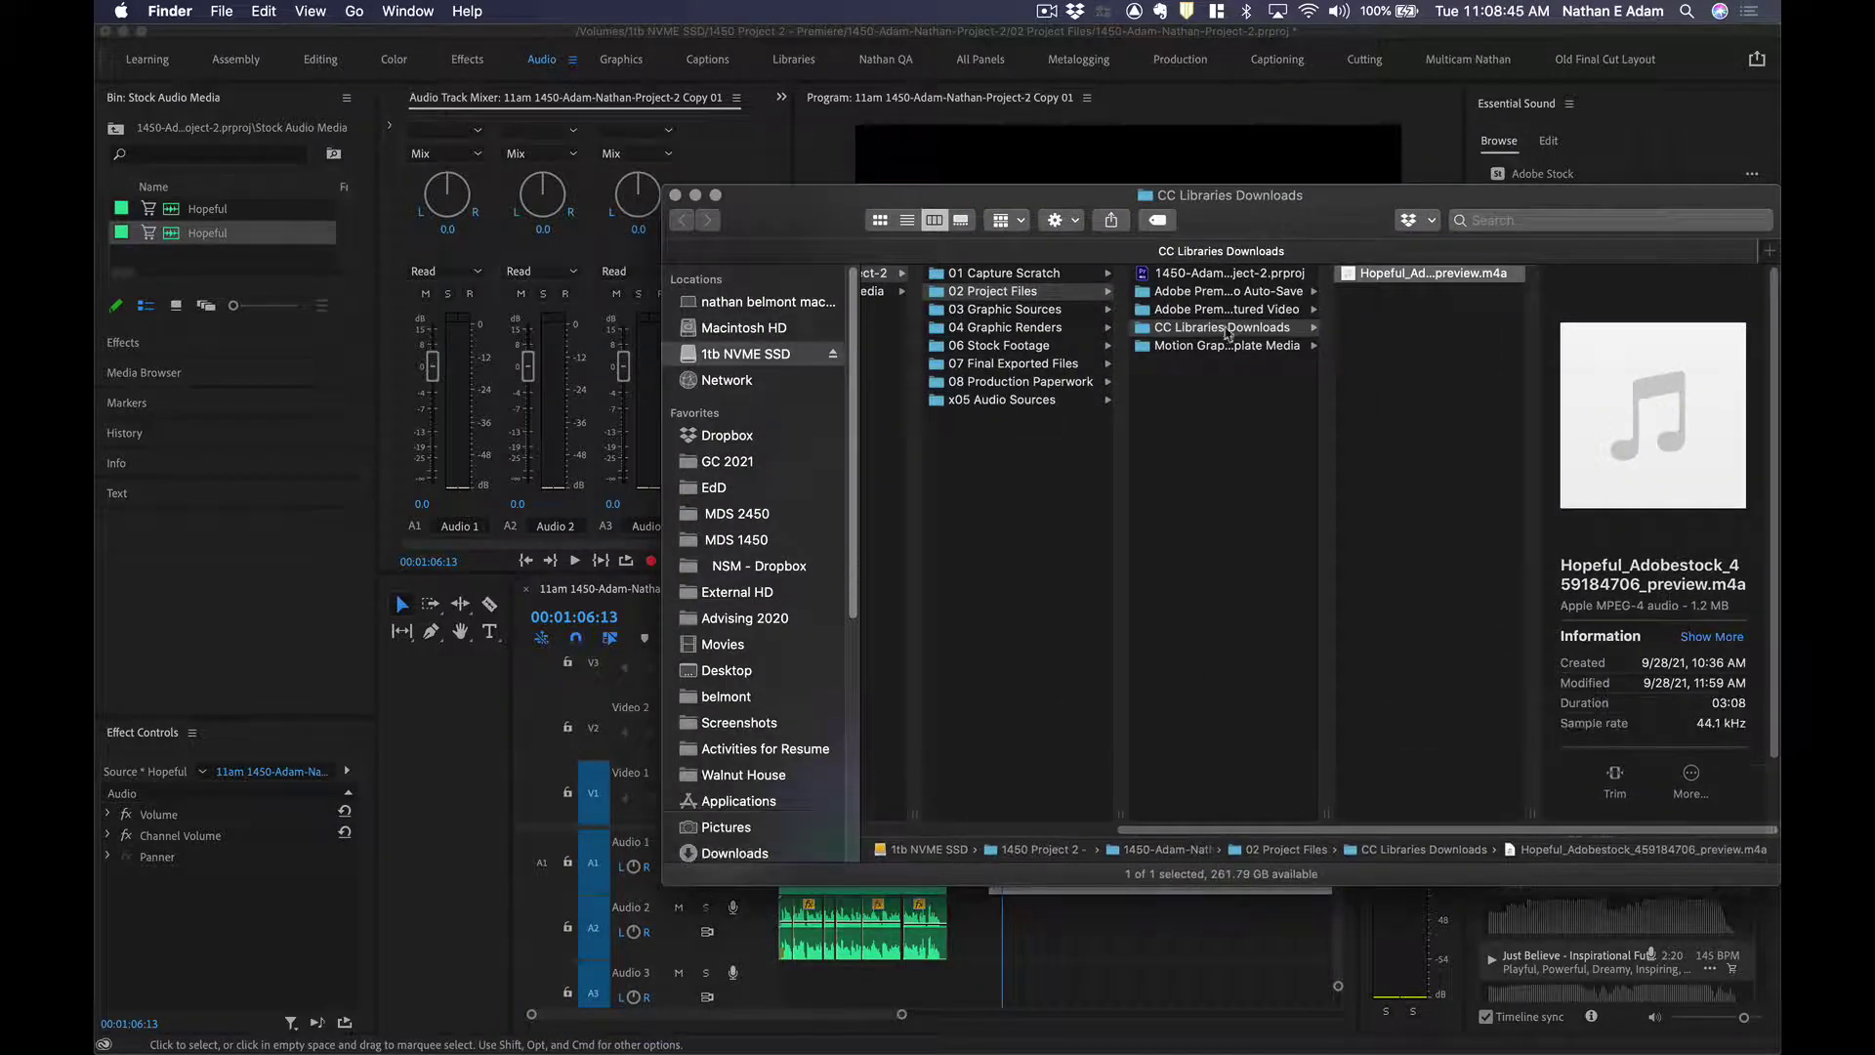
{"action": "scroll", "coordinate": [1015, 291], "scroll_direction": "left", "scroll_amount": 5}
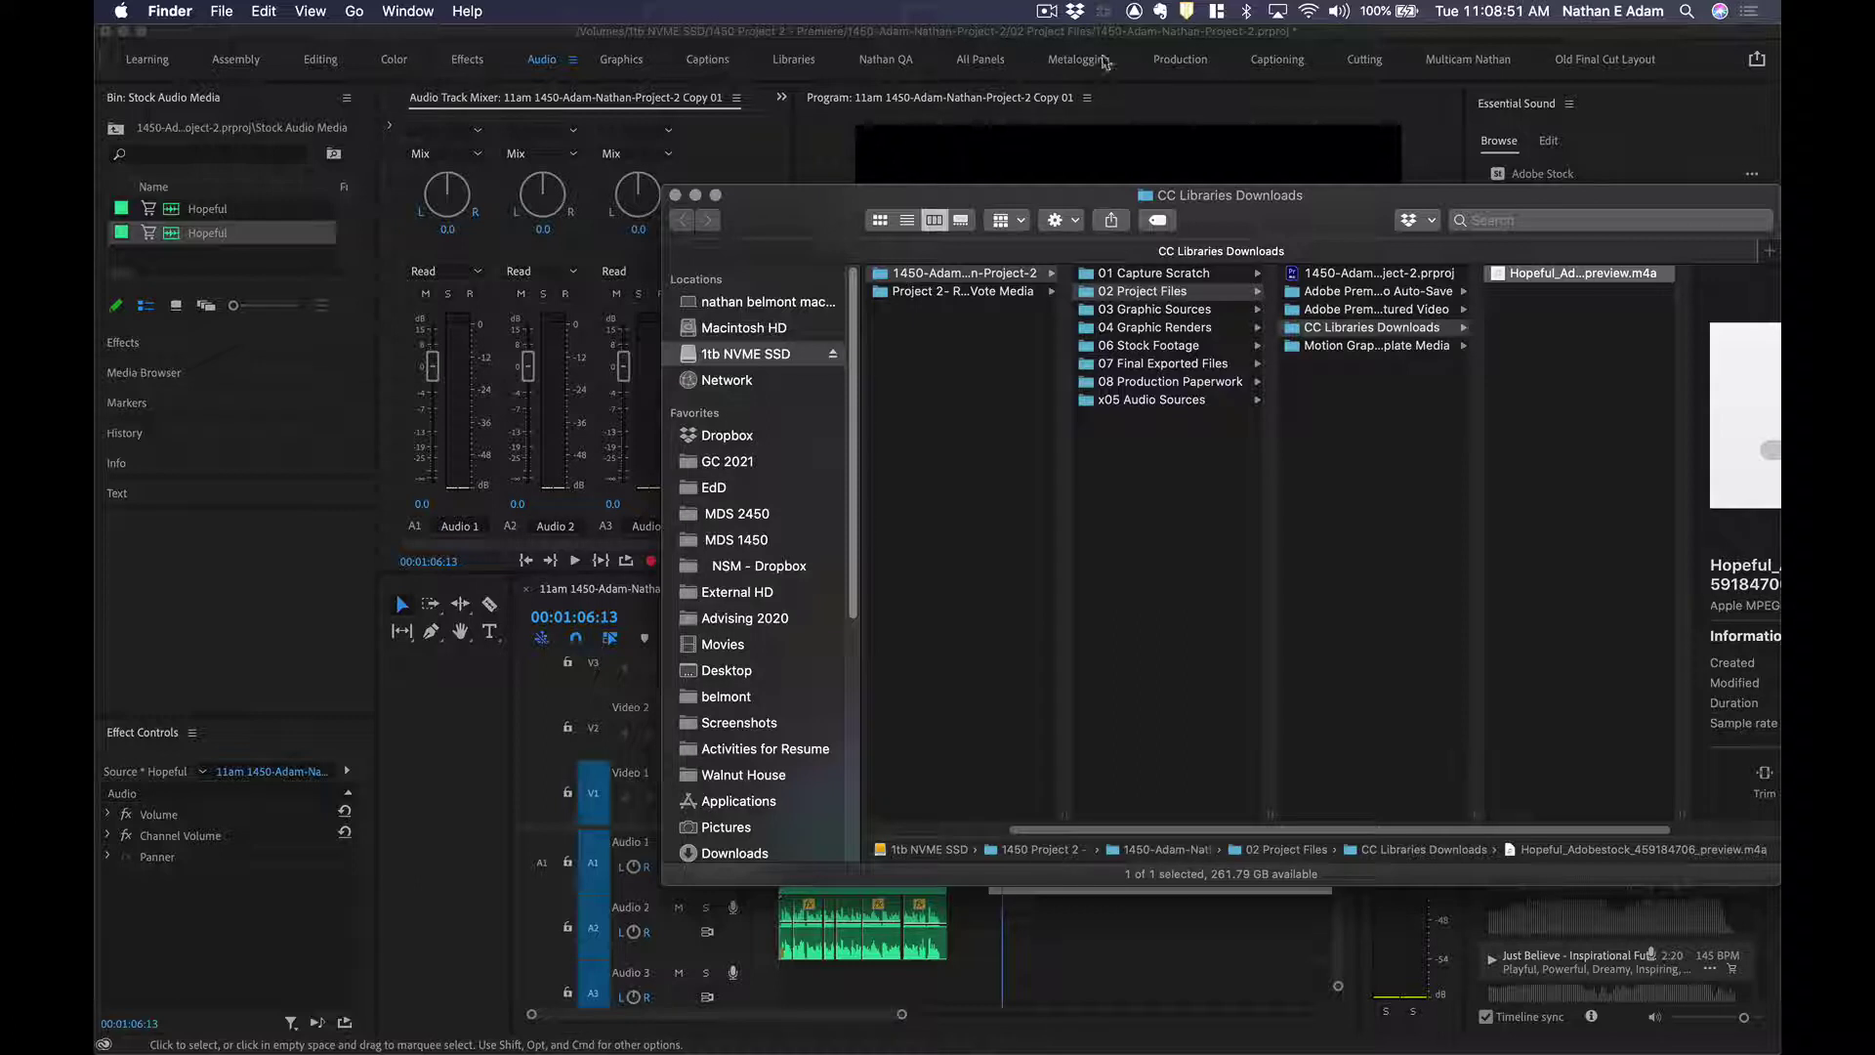
{"action": "left_click", "coordinate": [1396, 330]}
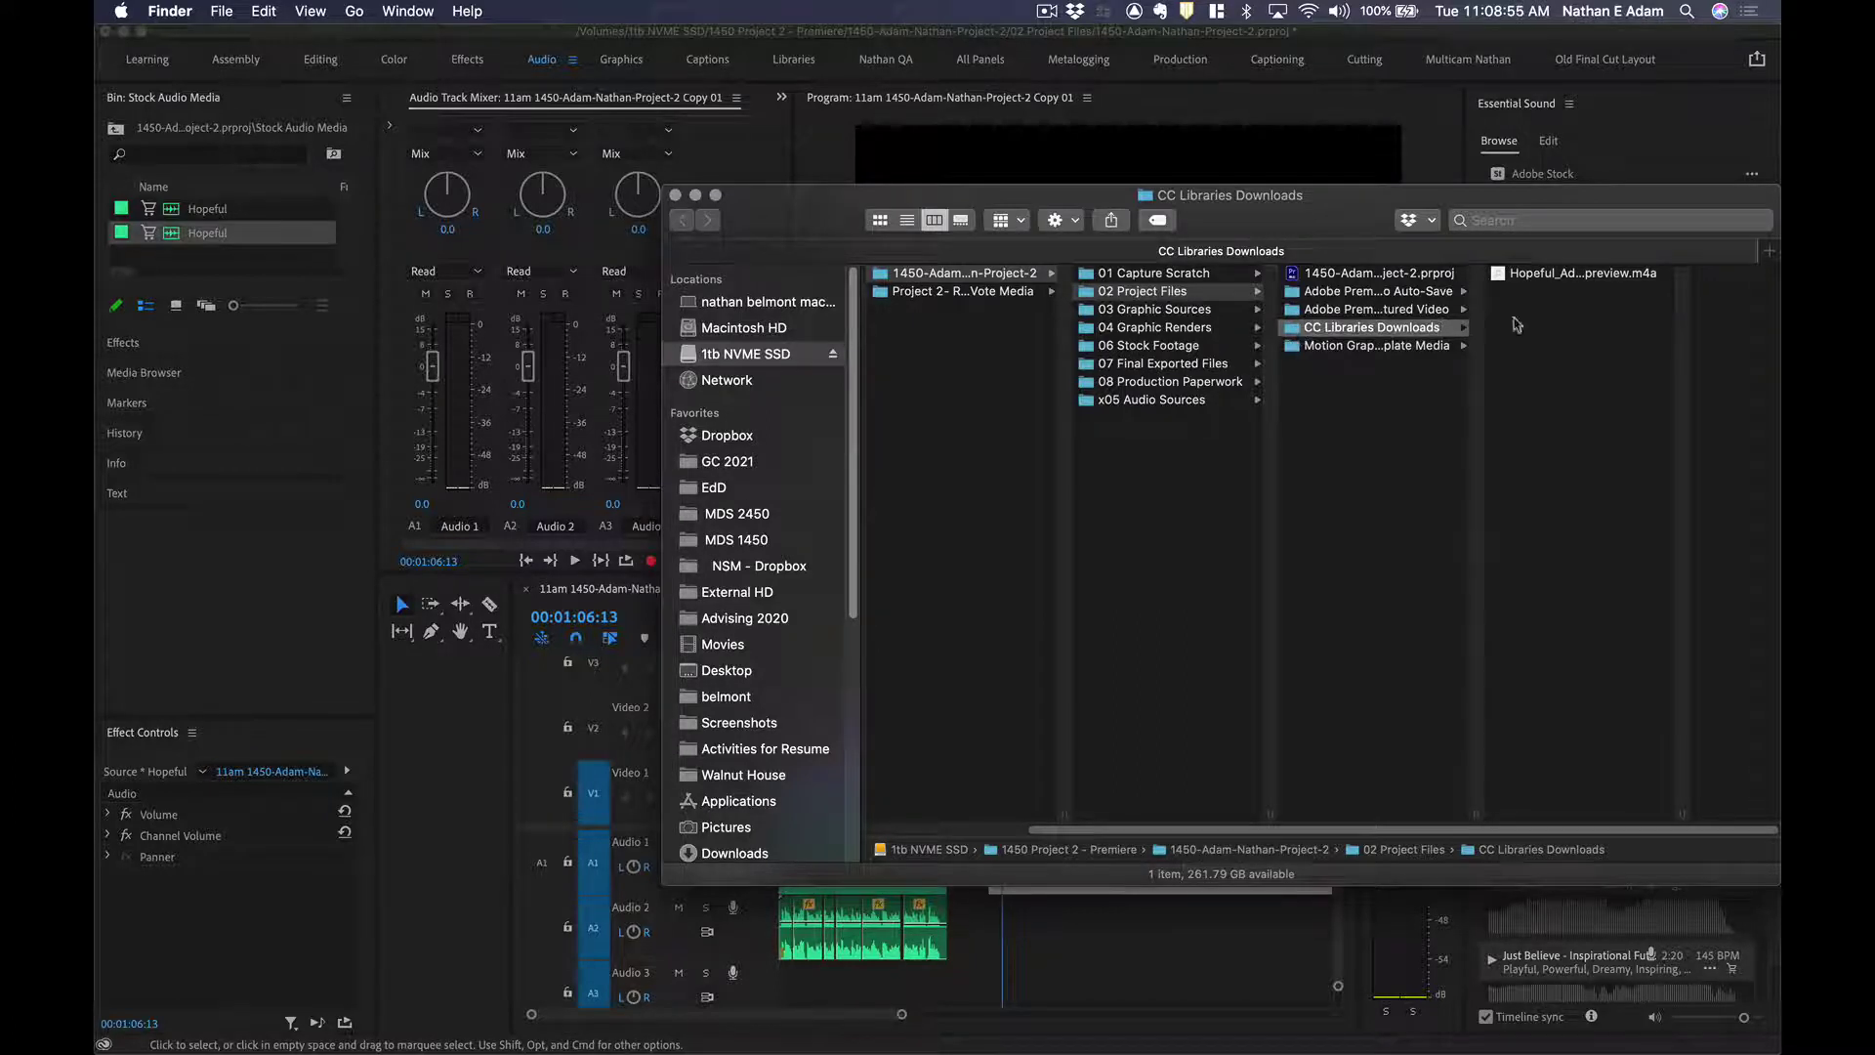
{"action": "left_click", "coordinate": [1596, 277]}
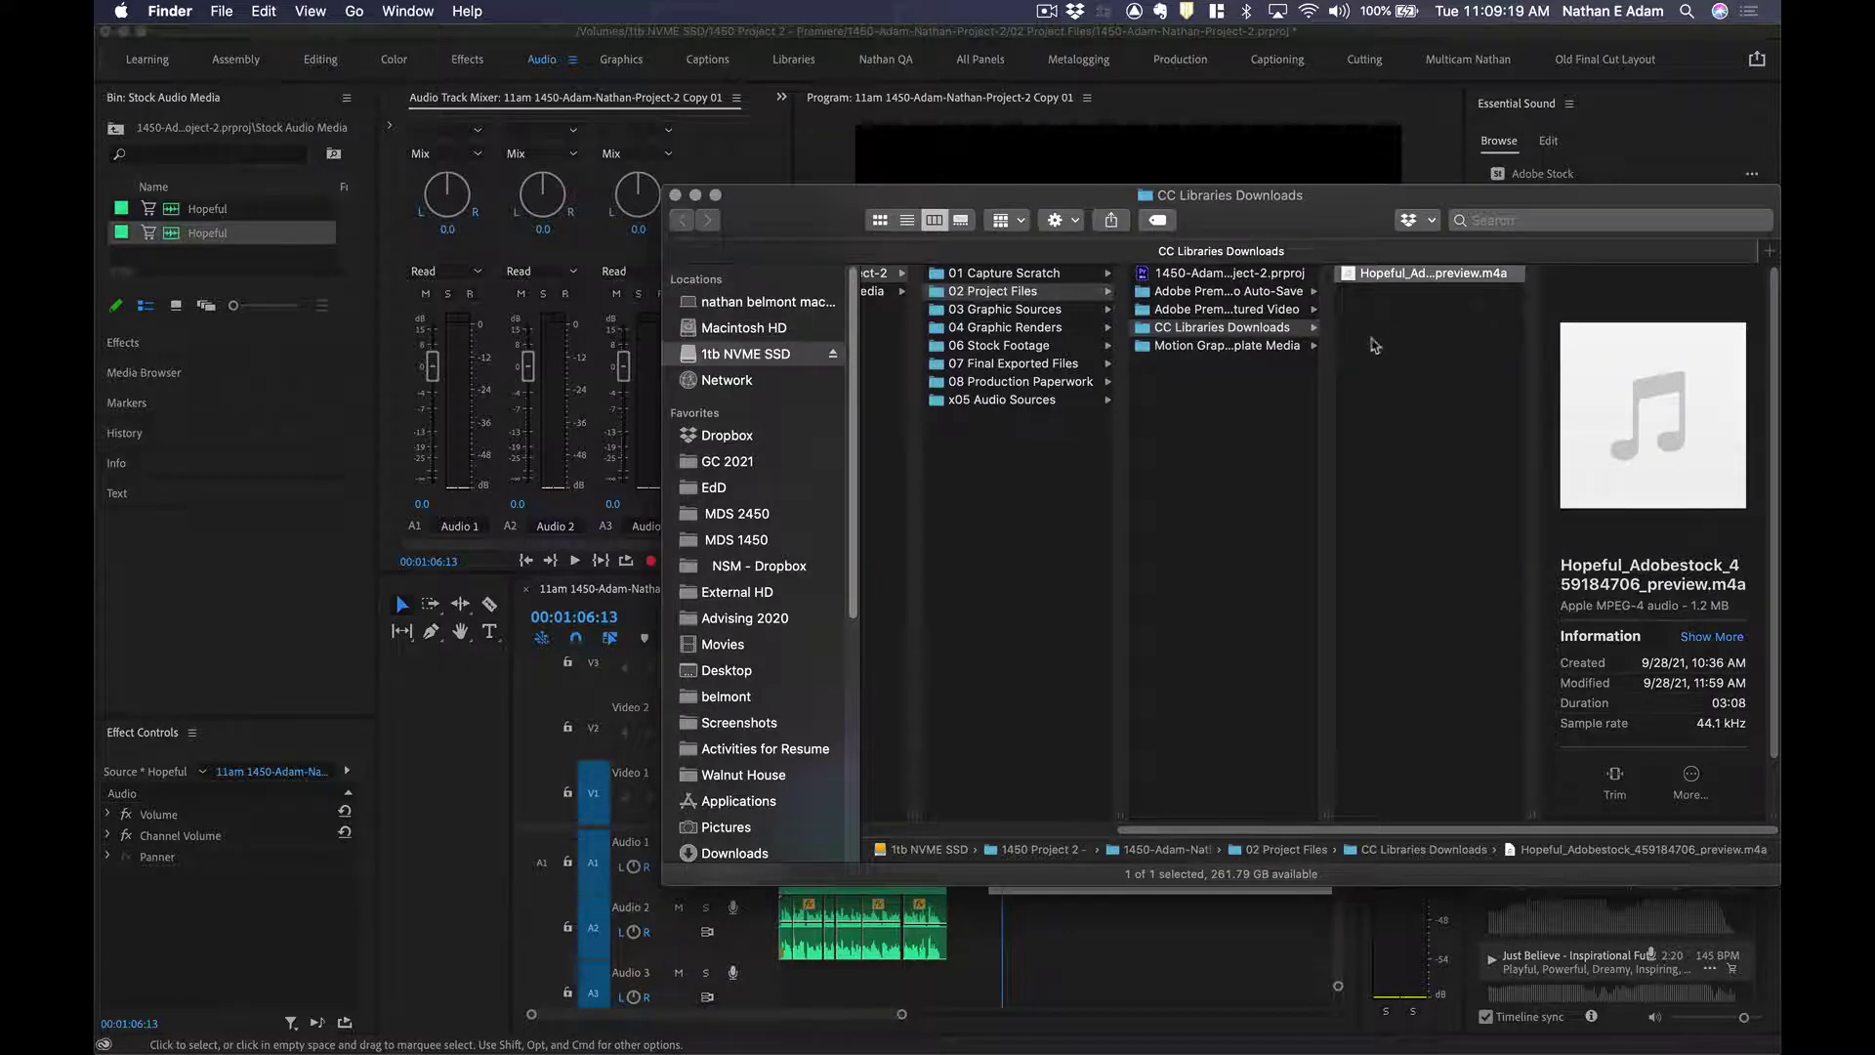
Return to Premiere Pro, save the project and switch to the Editing workspace.
{"action": "left_click", "coordinate": [1318, 30]}
{"action": "key", "text": "cmd+s"}
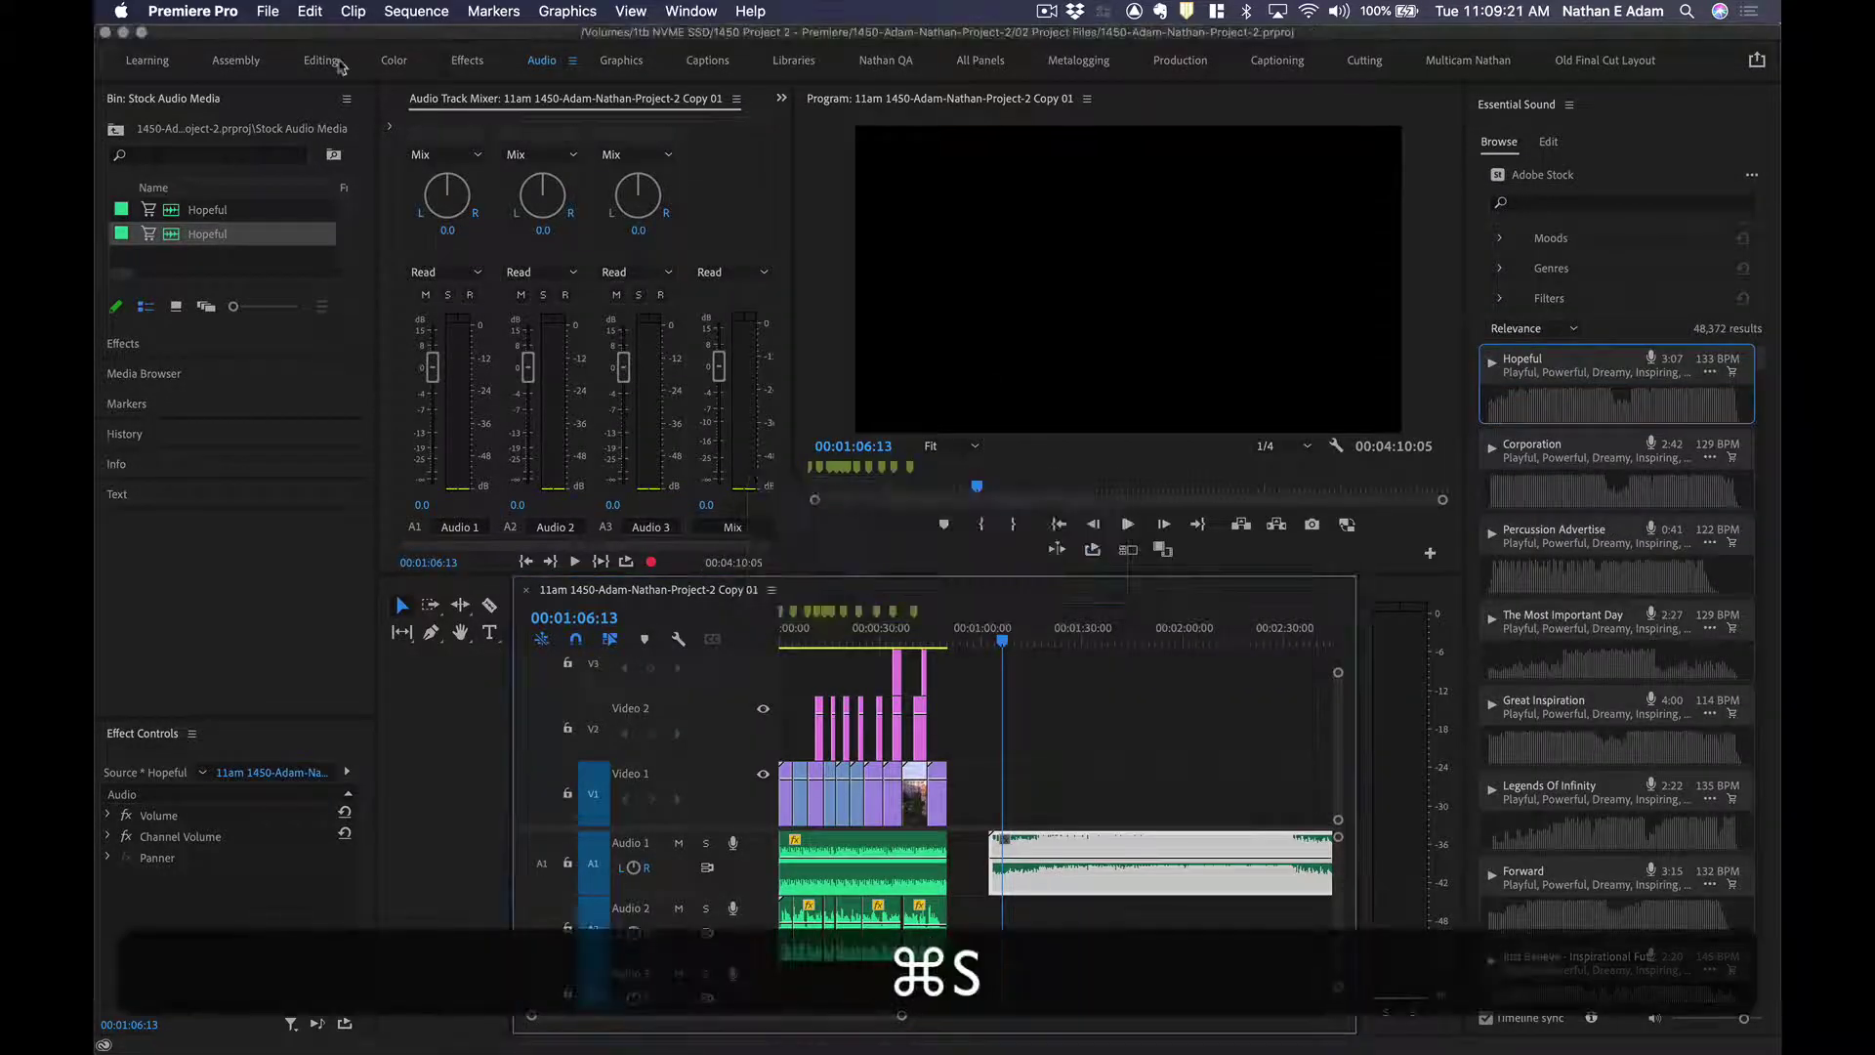
{"action": "left_click", "coordinate": [690, 11]}
{"action": "mouse_move", "coordinate": [707, 37]}
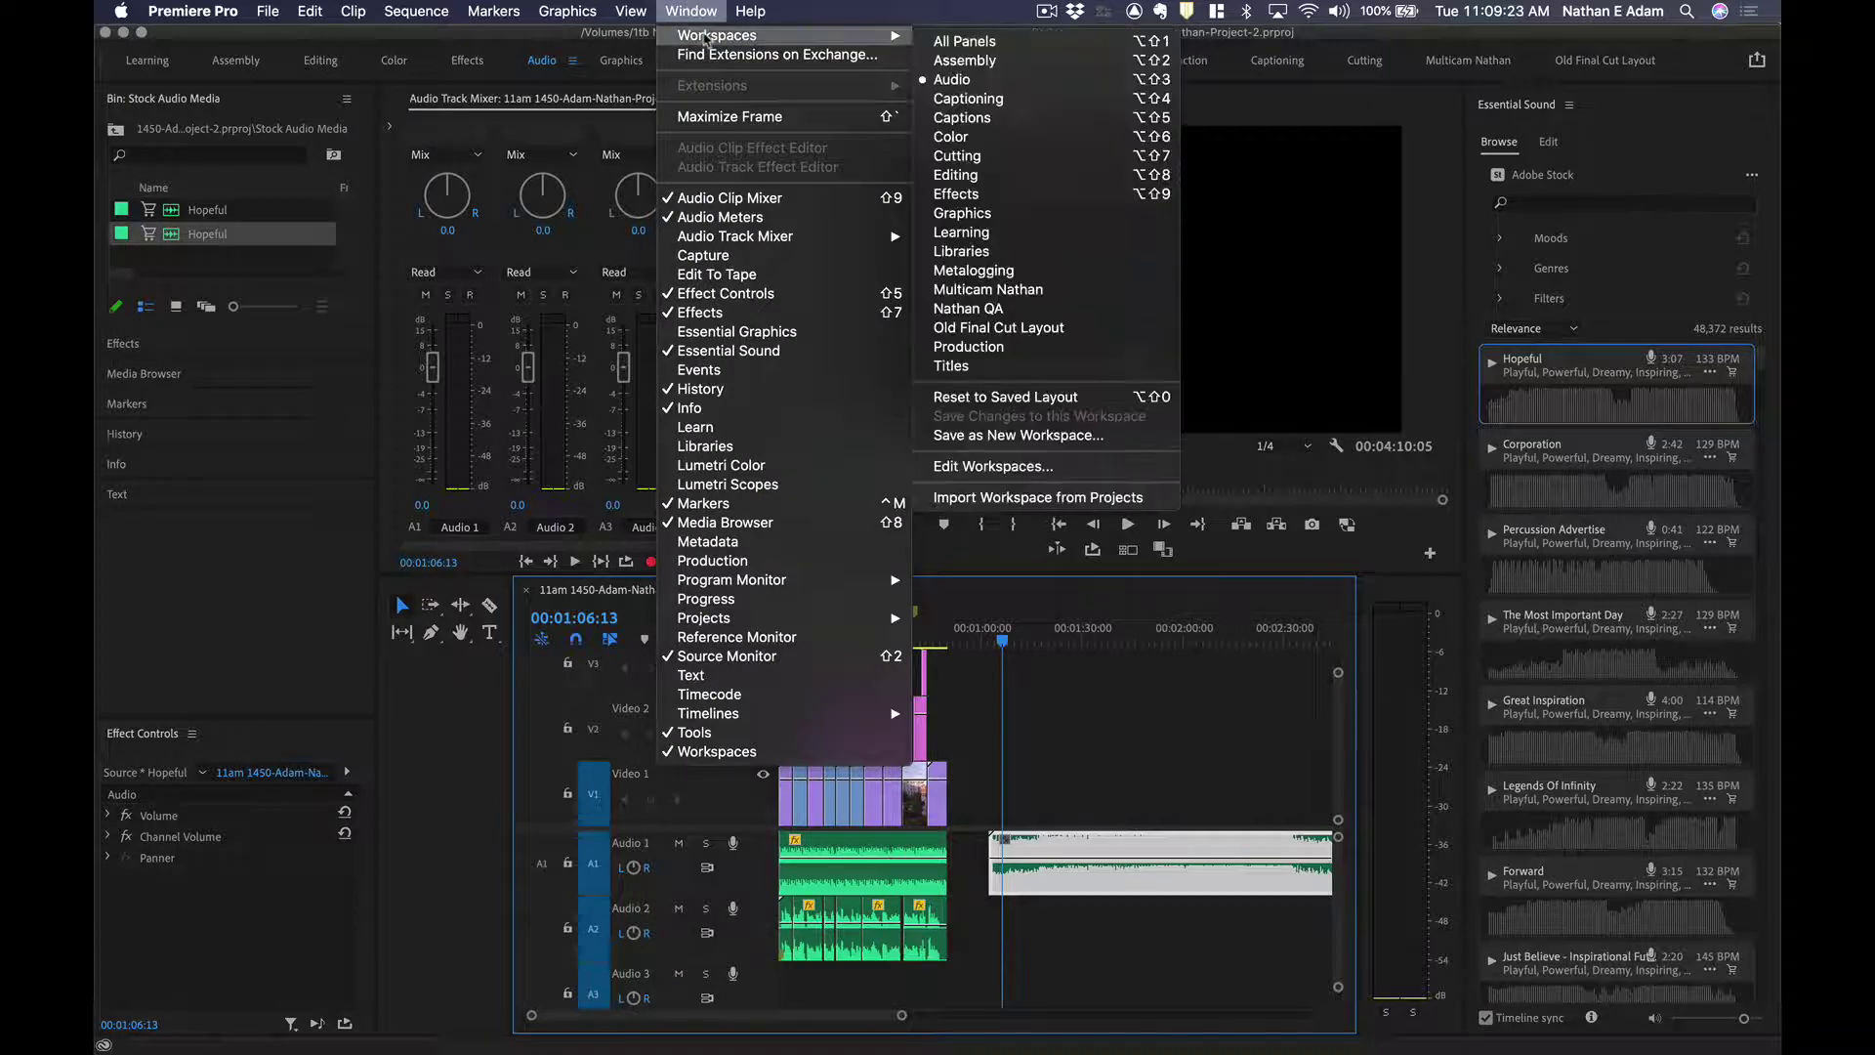
{"action": "left_click", "coordinate": [1052, 176]}
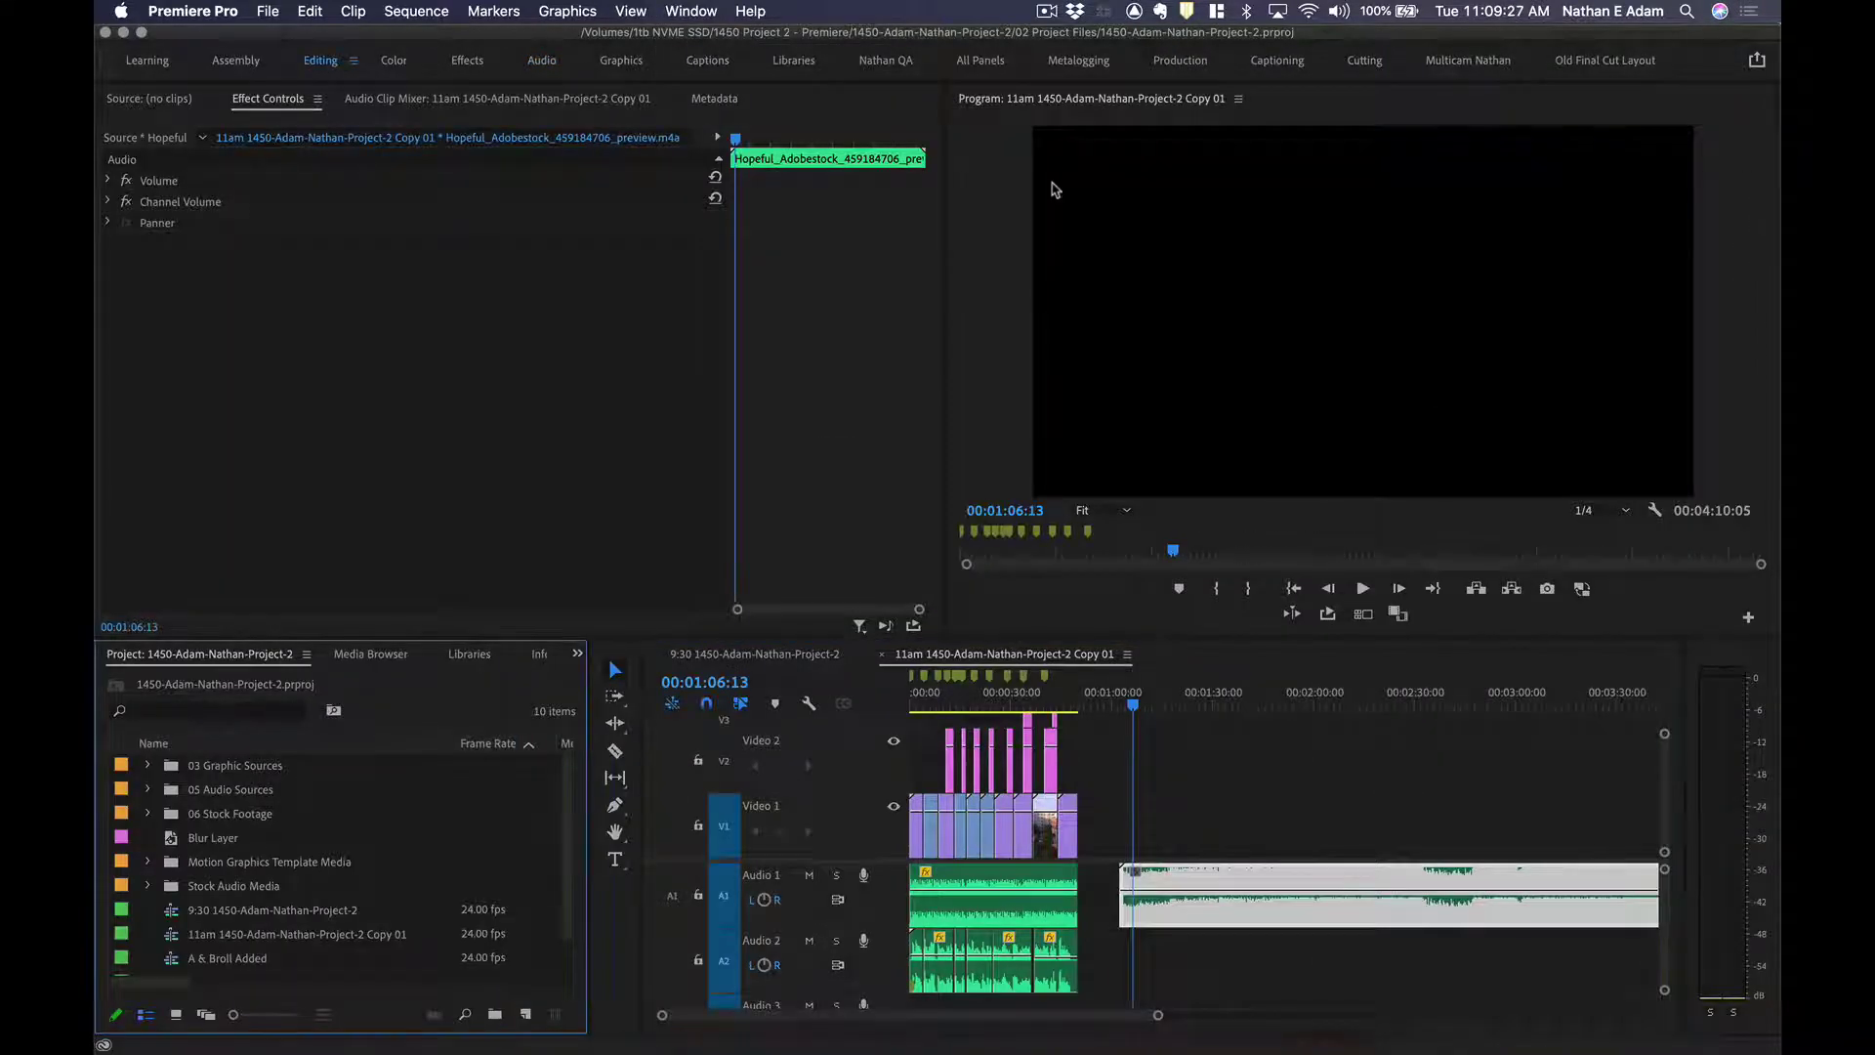
Delete the Hopeful clip from Audio 1, fit the whole sequence in the timeline and save the project.
{"action": "key", "text": "BackSpace"}
{"action": "key", "text": "backslash"}
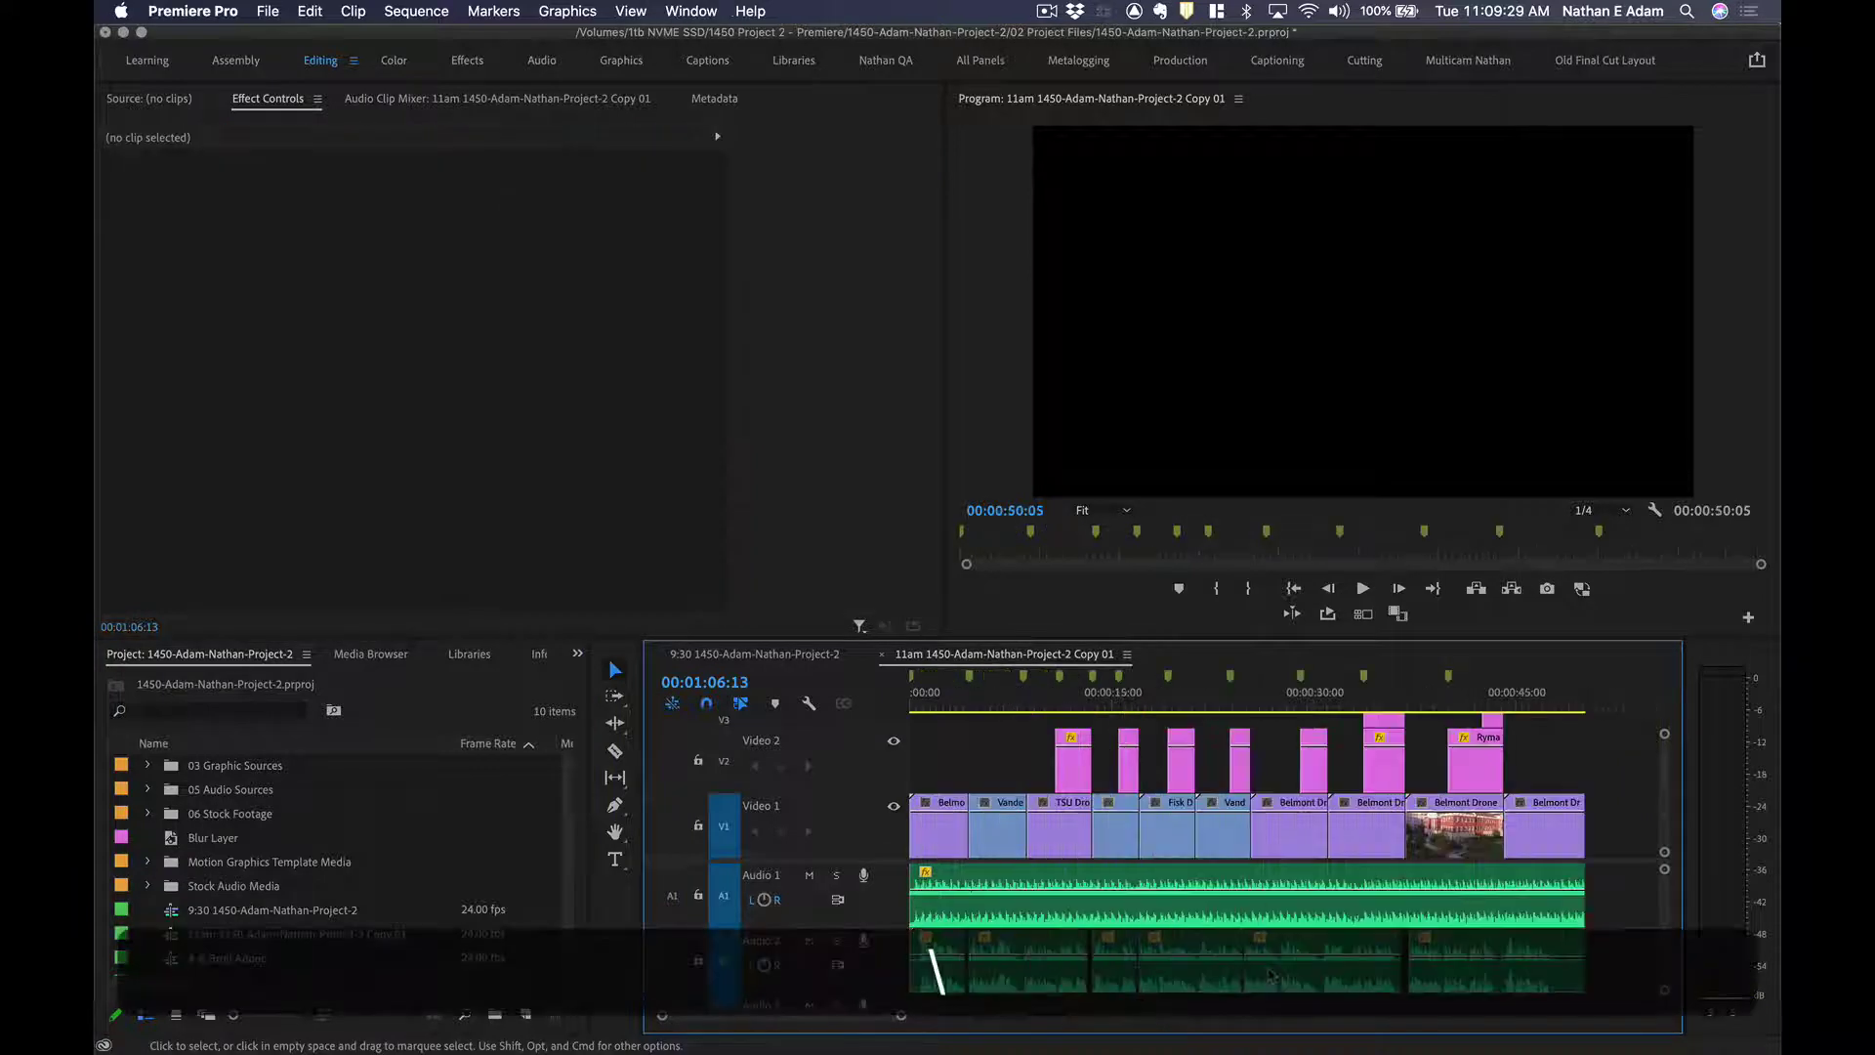
{"action": "key", "text": "super+s"}
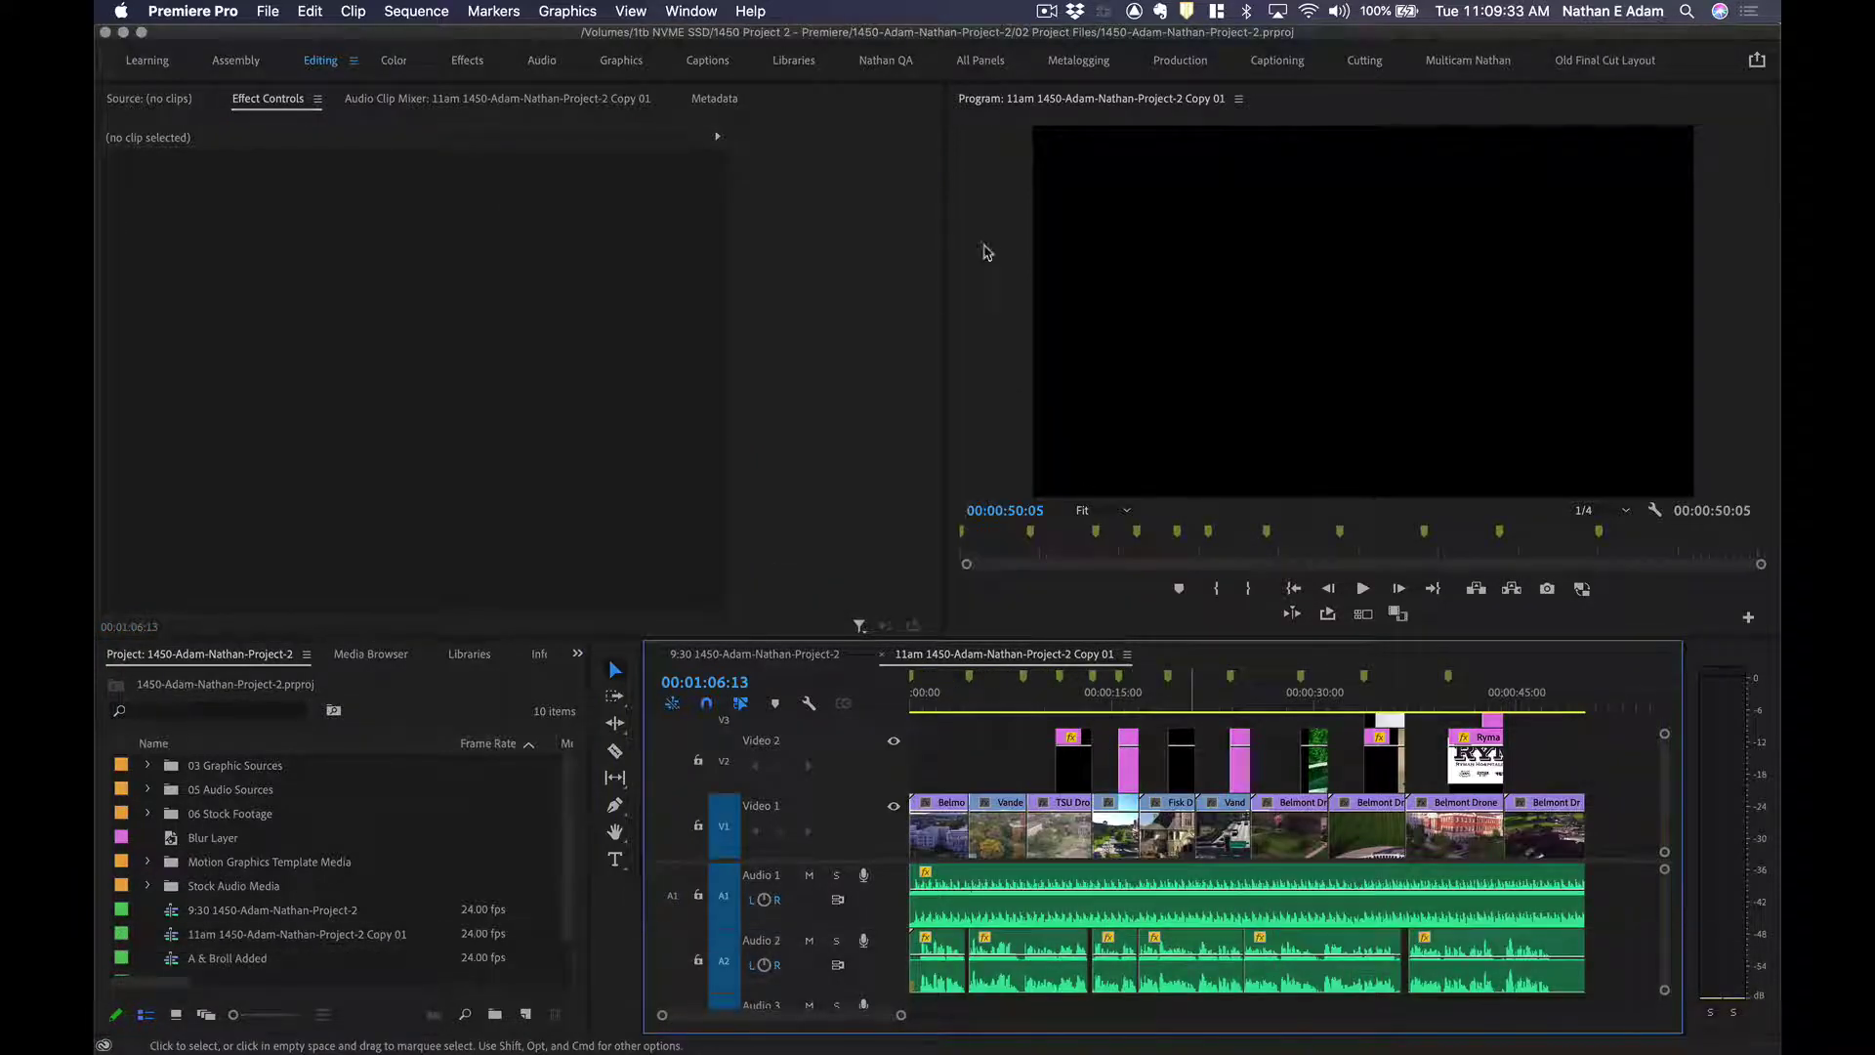
Reset the Editing workspace to its saved layout and save the project.
{"action": "left_click", "coordinate": [693, 11]}
{"action": "mouse_move", "coordinate": [750, 39]}
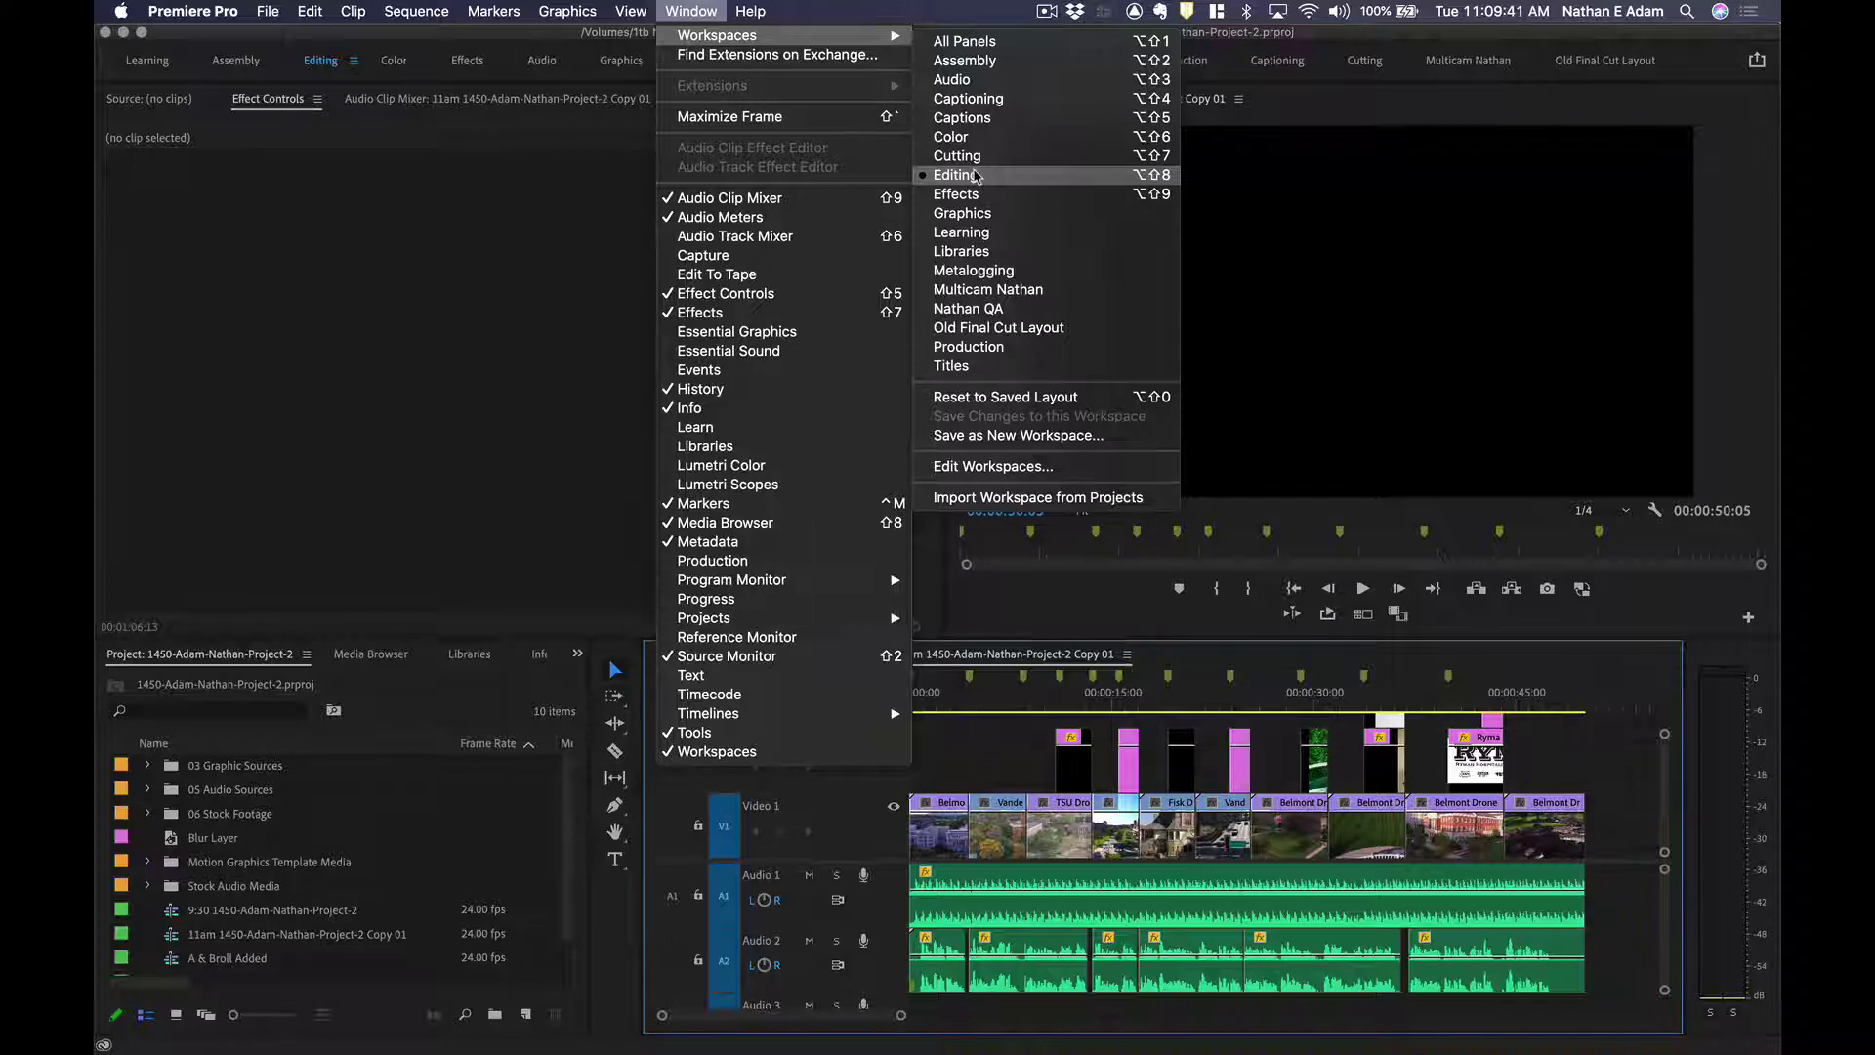
{"action": "left_click", "coordinate": [1030, 398]}
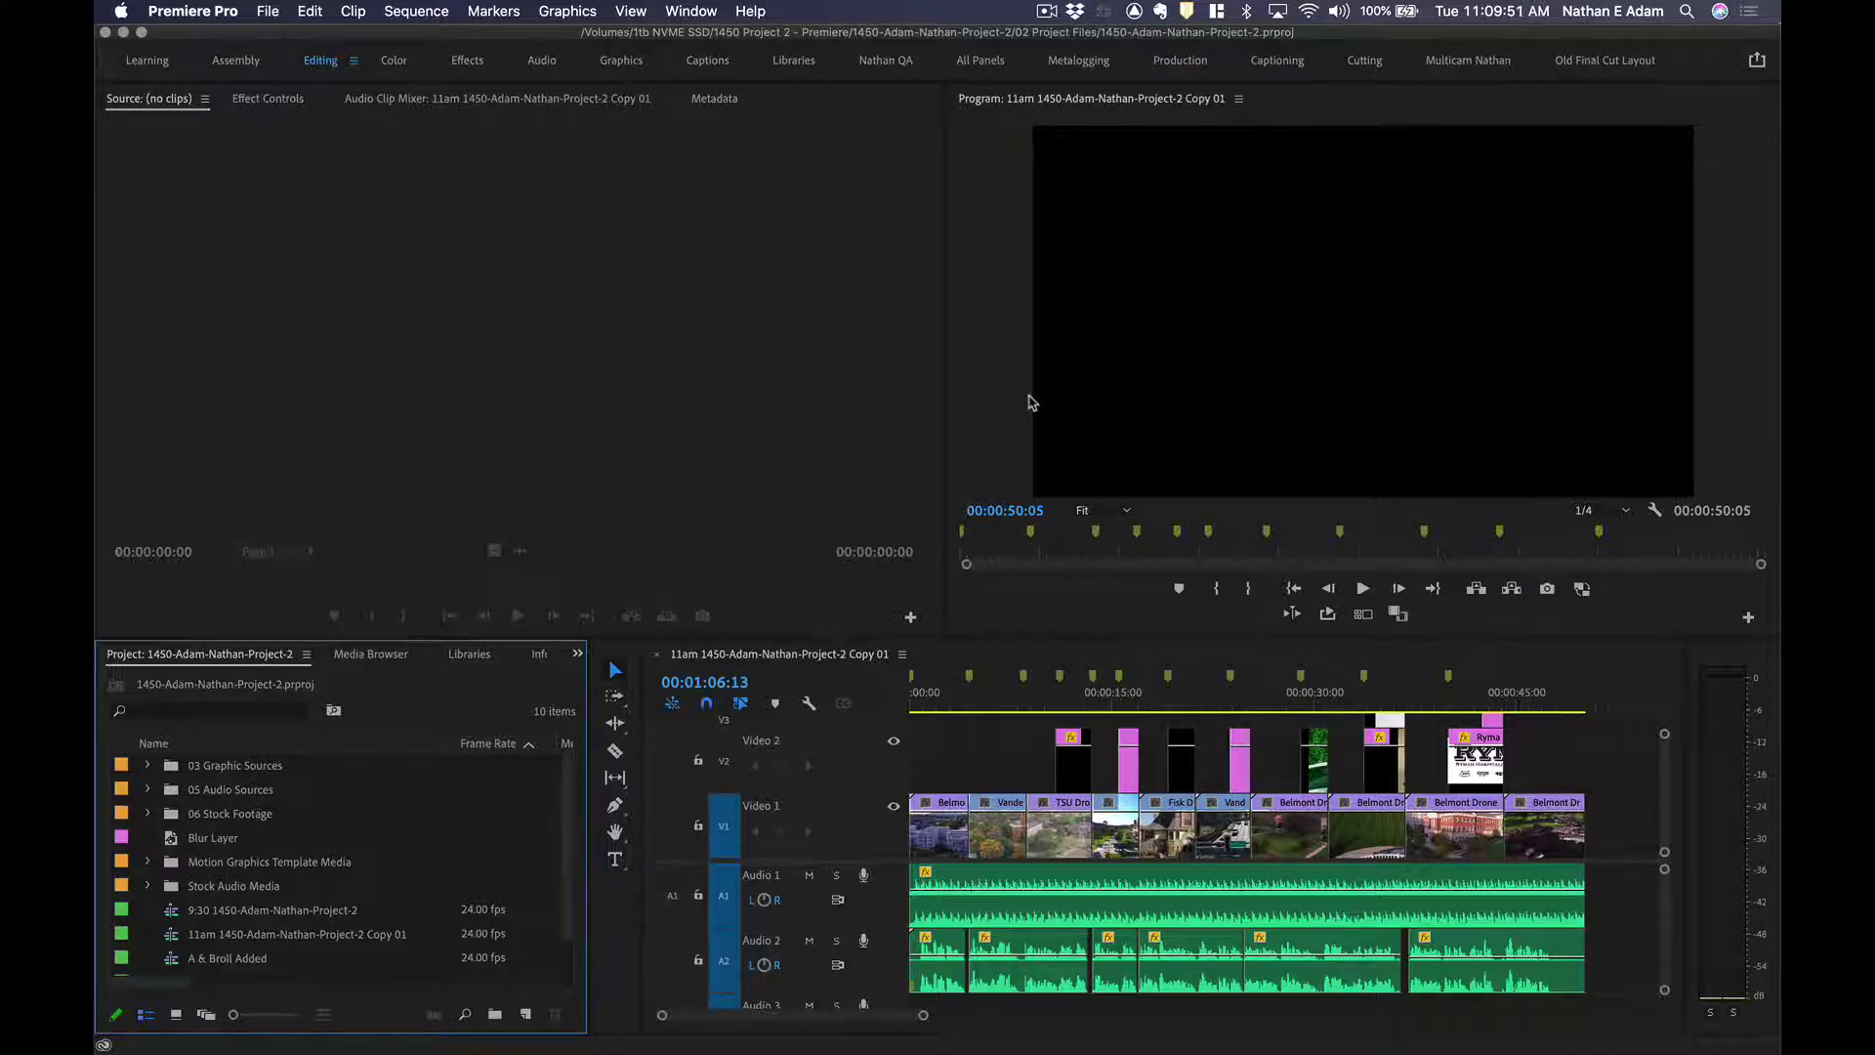
{"action": "key", "text": "super+s"}
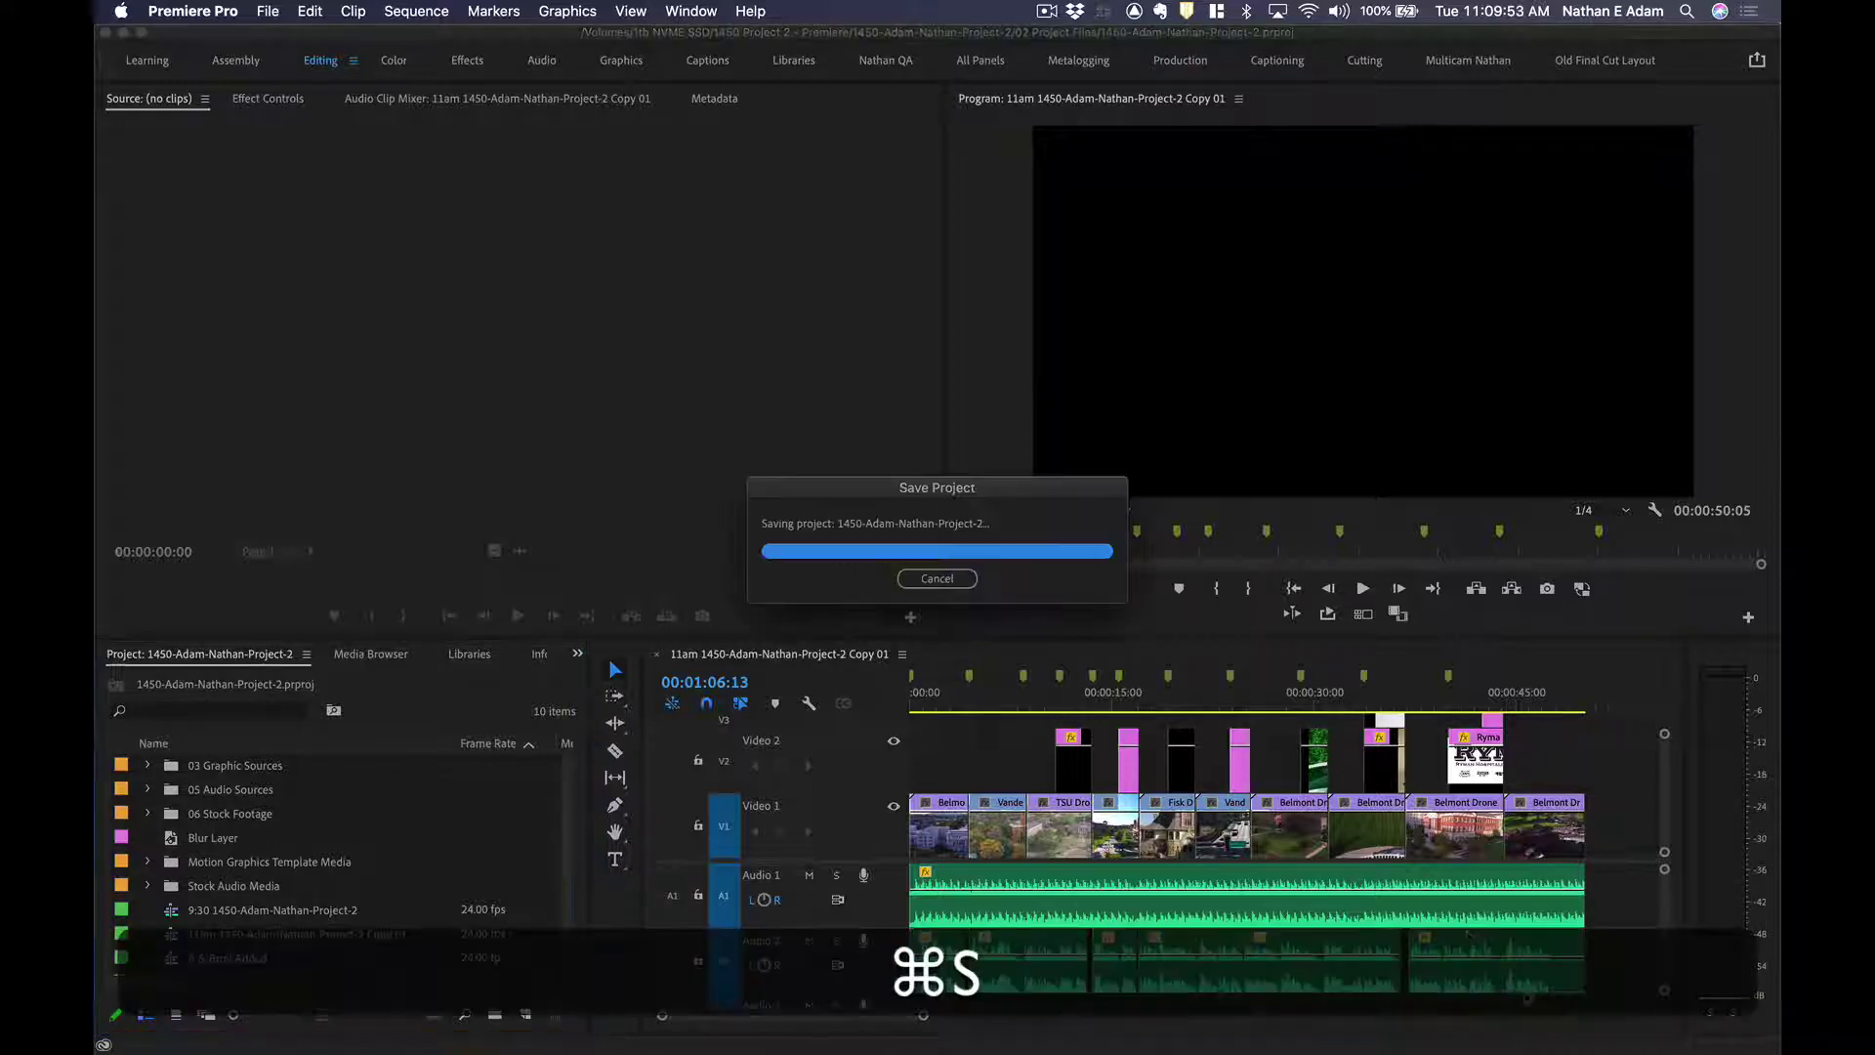
Cycle the focus through the Project, Source, Timeline and Program panels twice, finishing on the Timeline.
{"action": "key", "text": "shift+minus"}
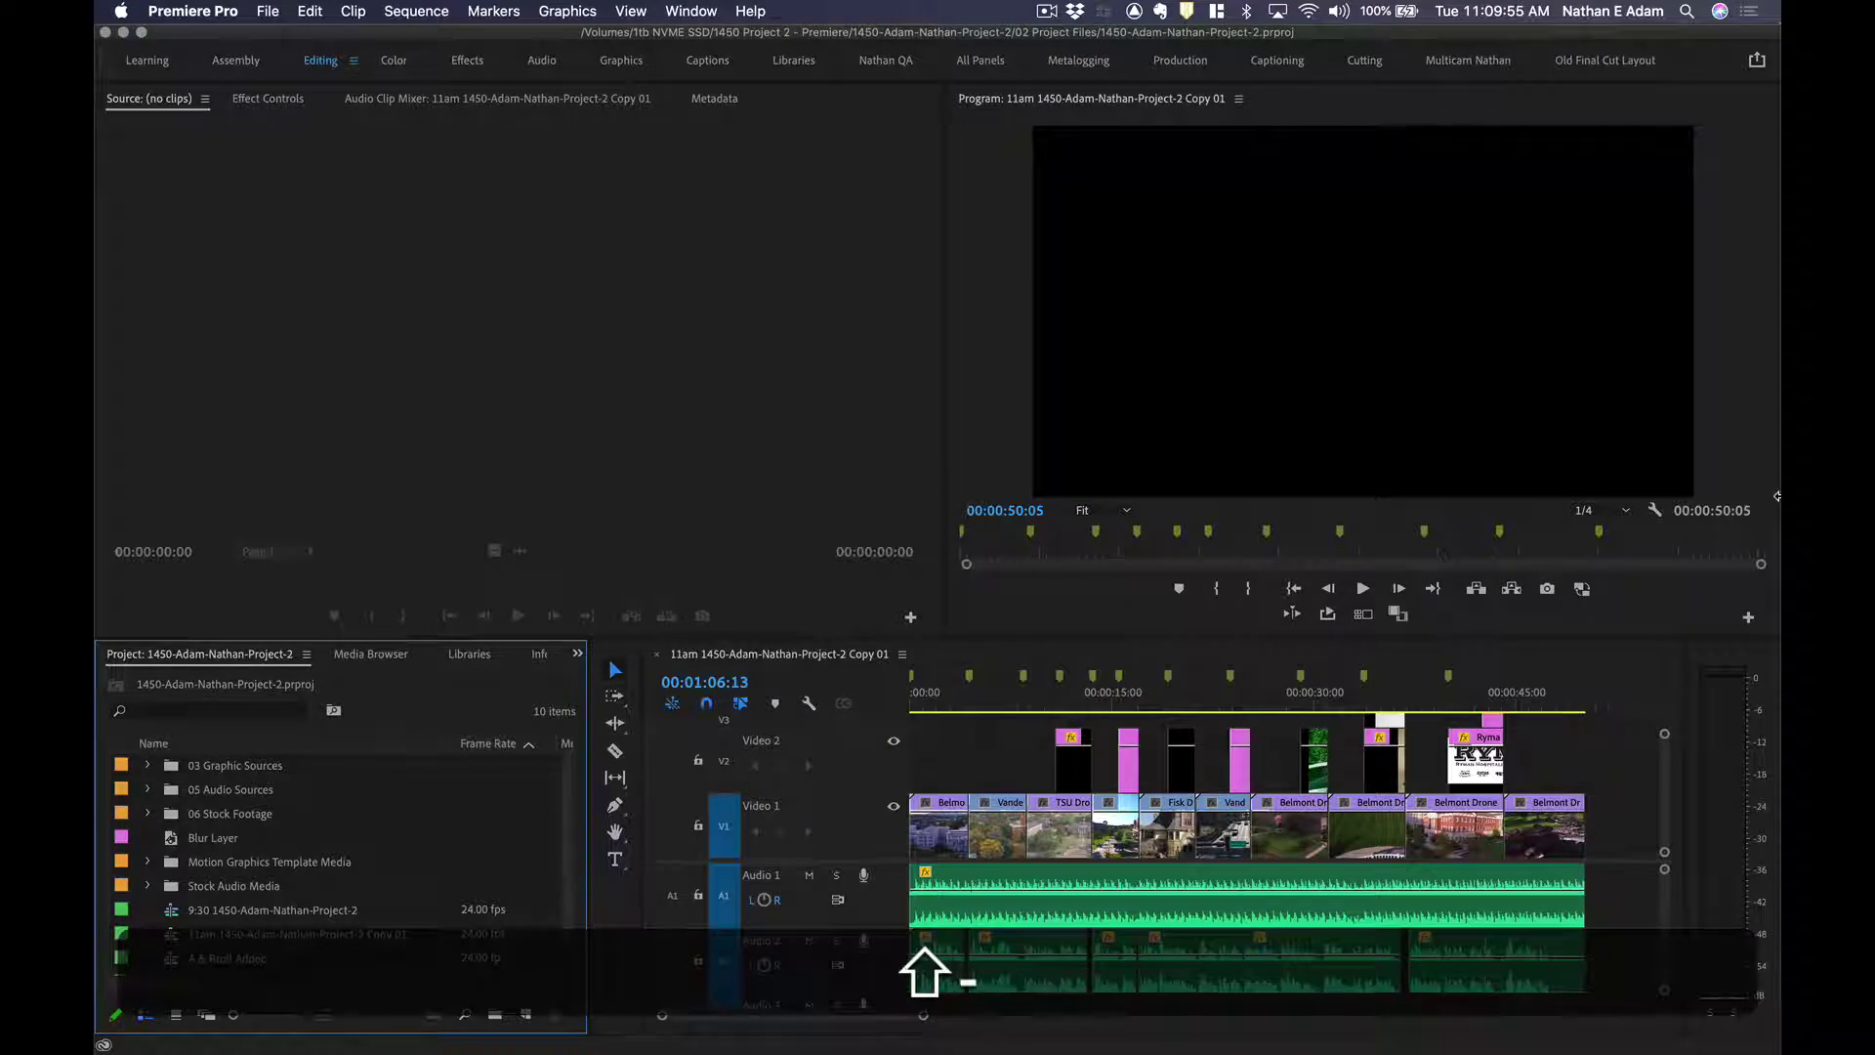
{"action": "key", "text": "shift+1"}
{"action": "key", "text": "shift+2"}
{"action": "key", "text": "shift+3"}
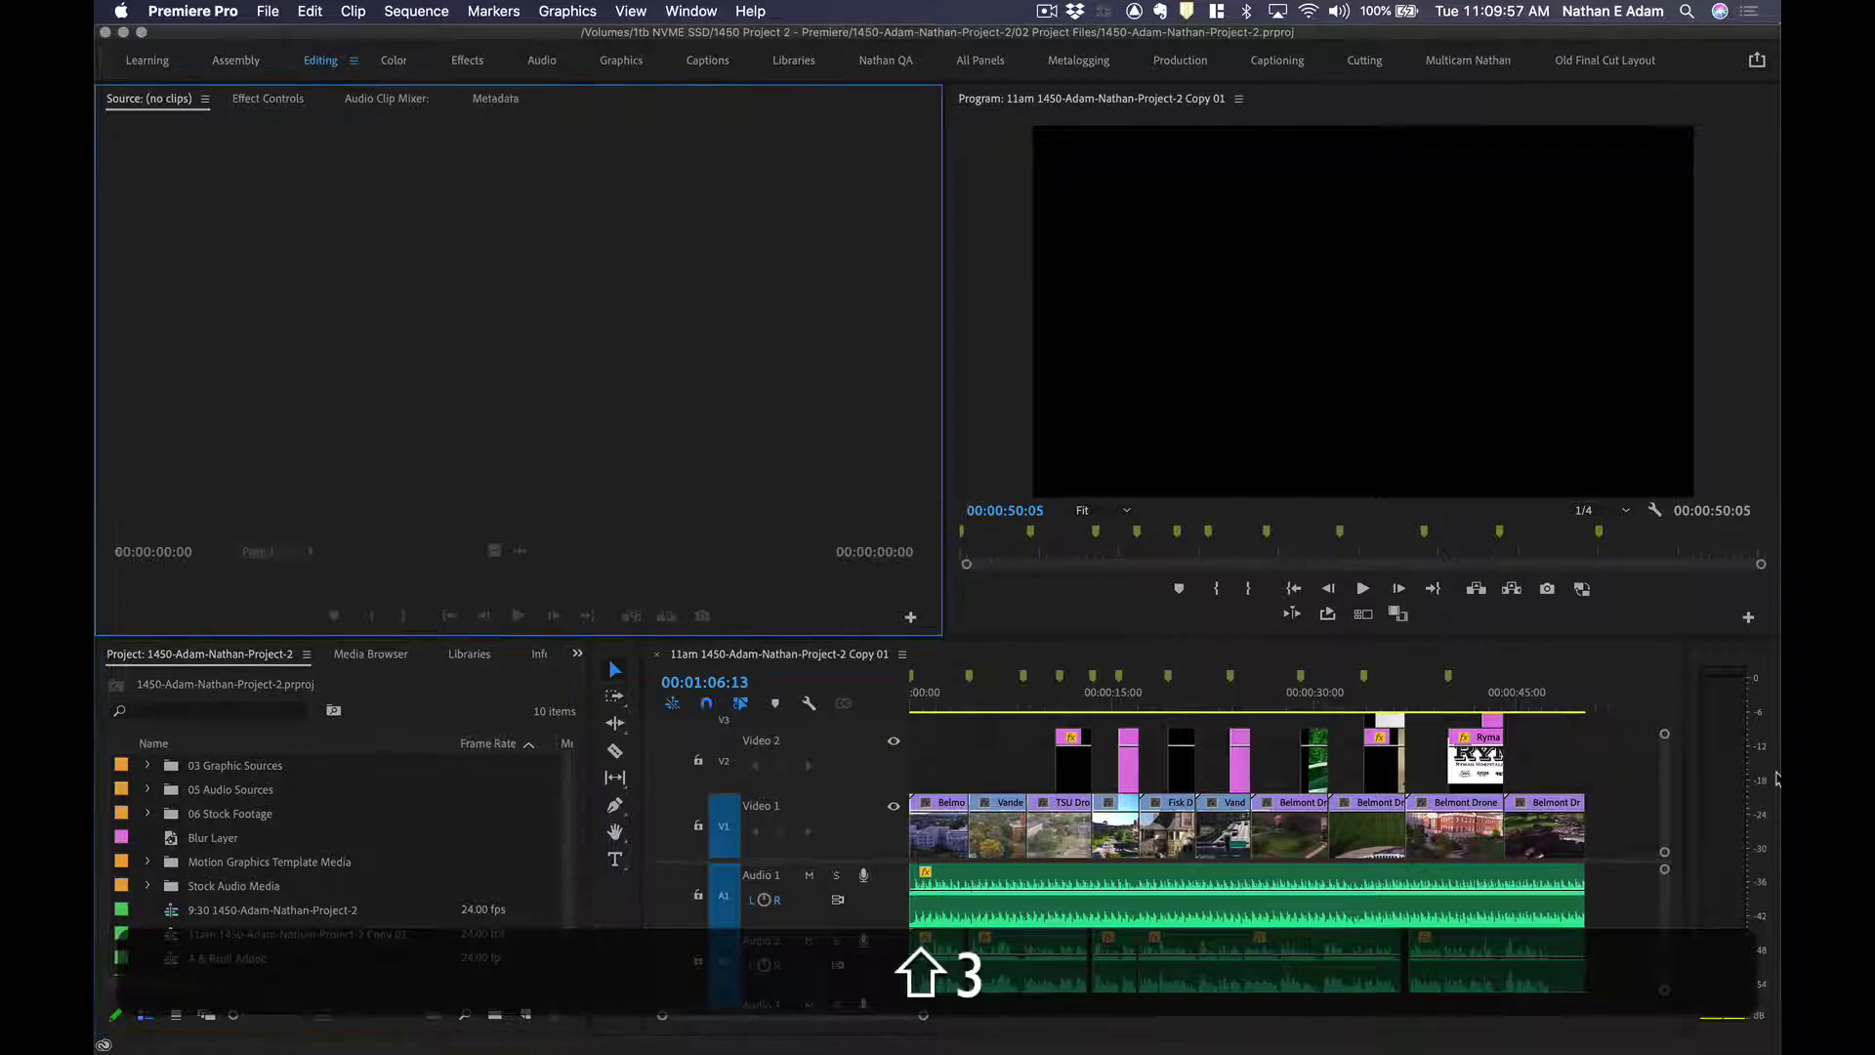
{"action": "key", "text": "shift+4"}
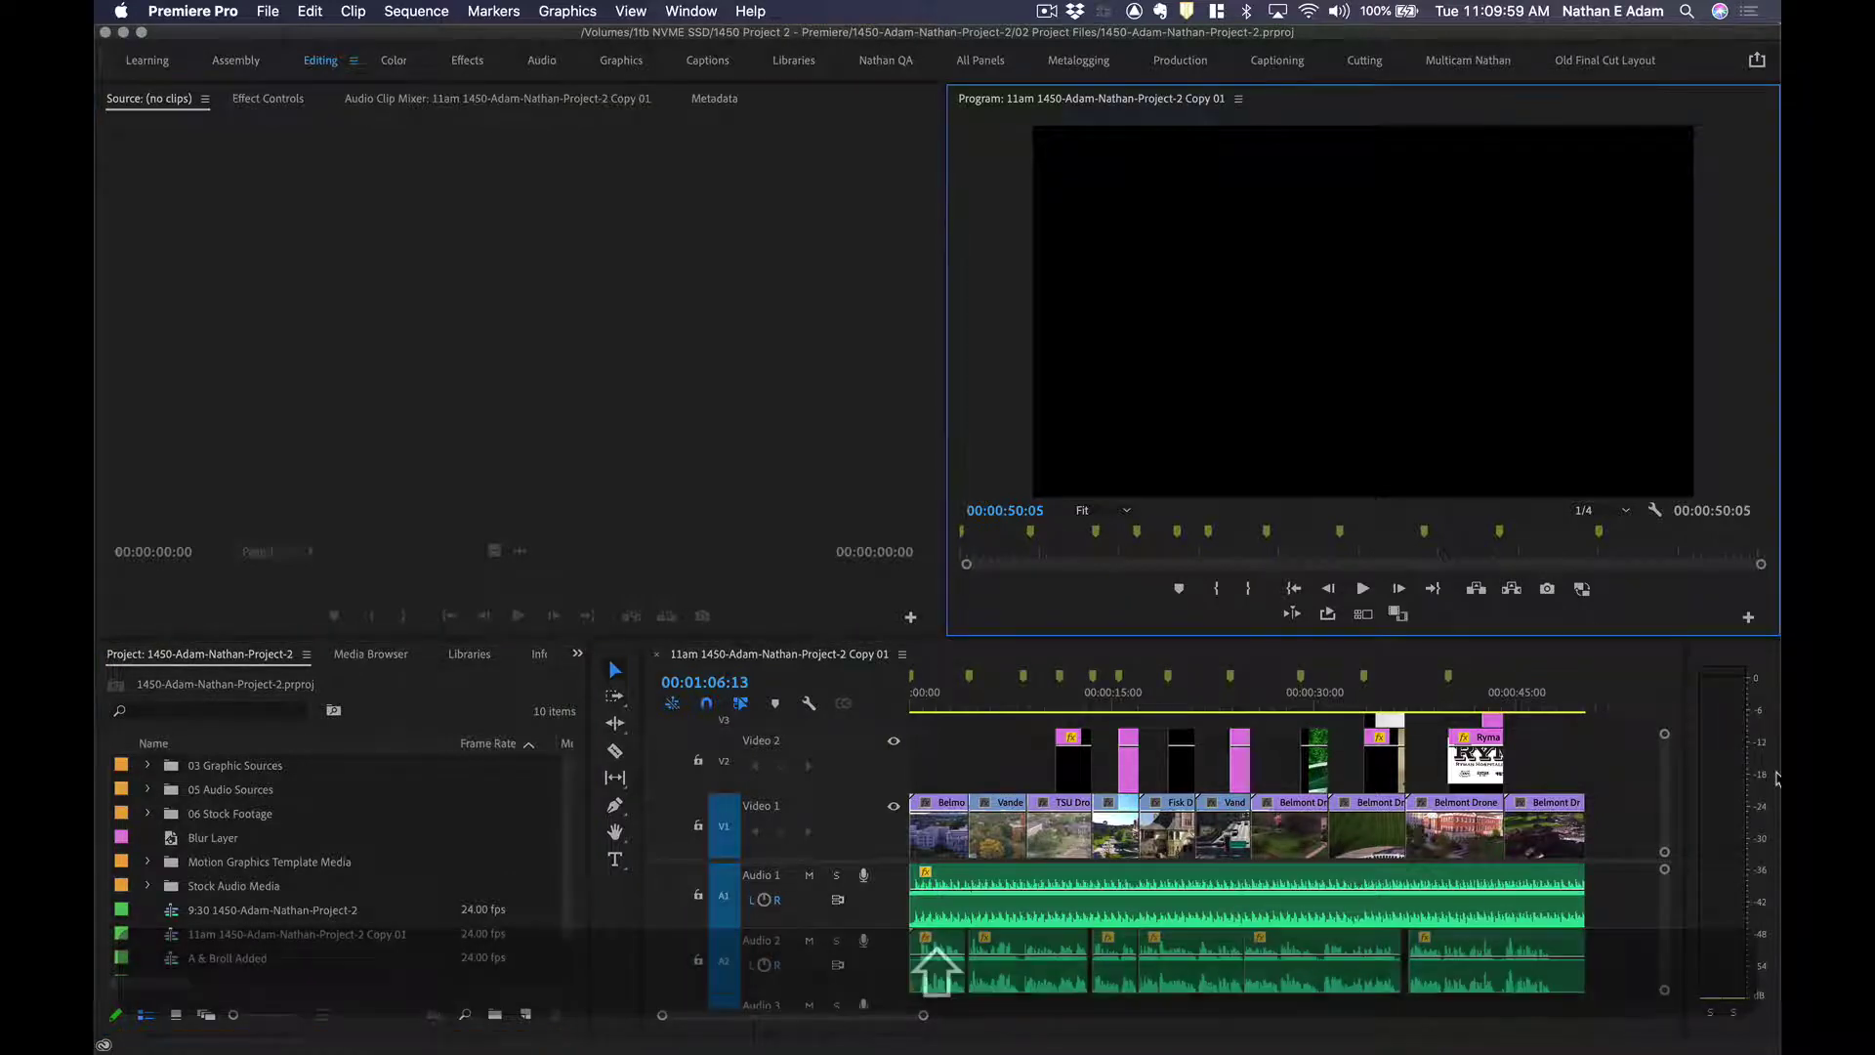
{"action": "key", "text": "shift+1"}
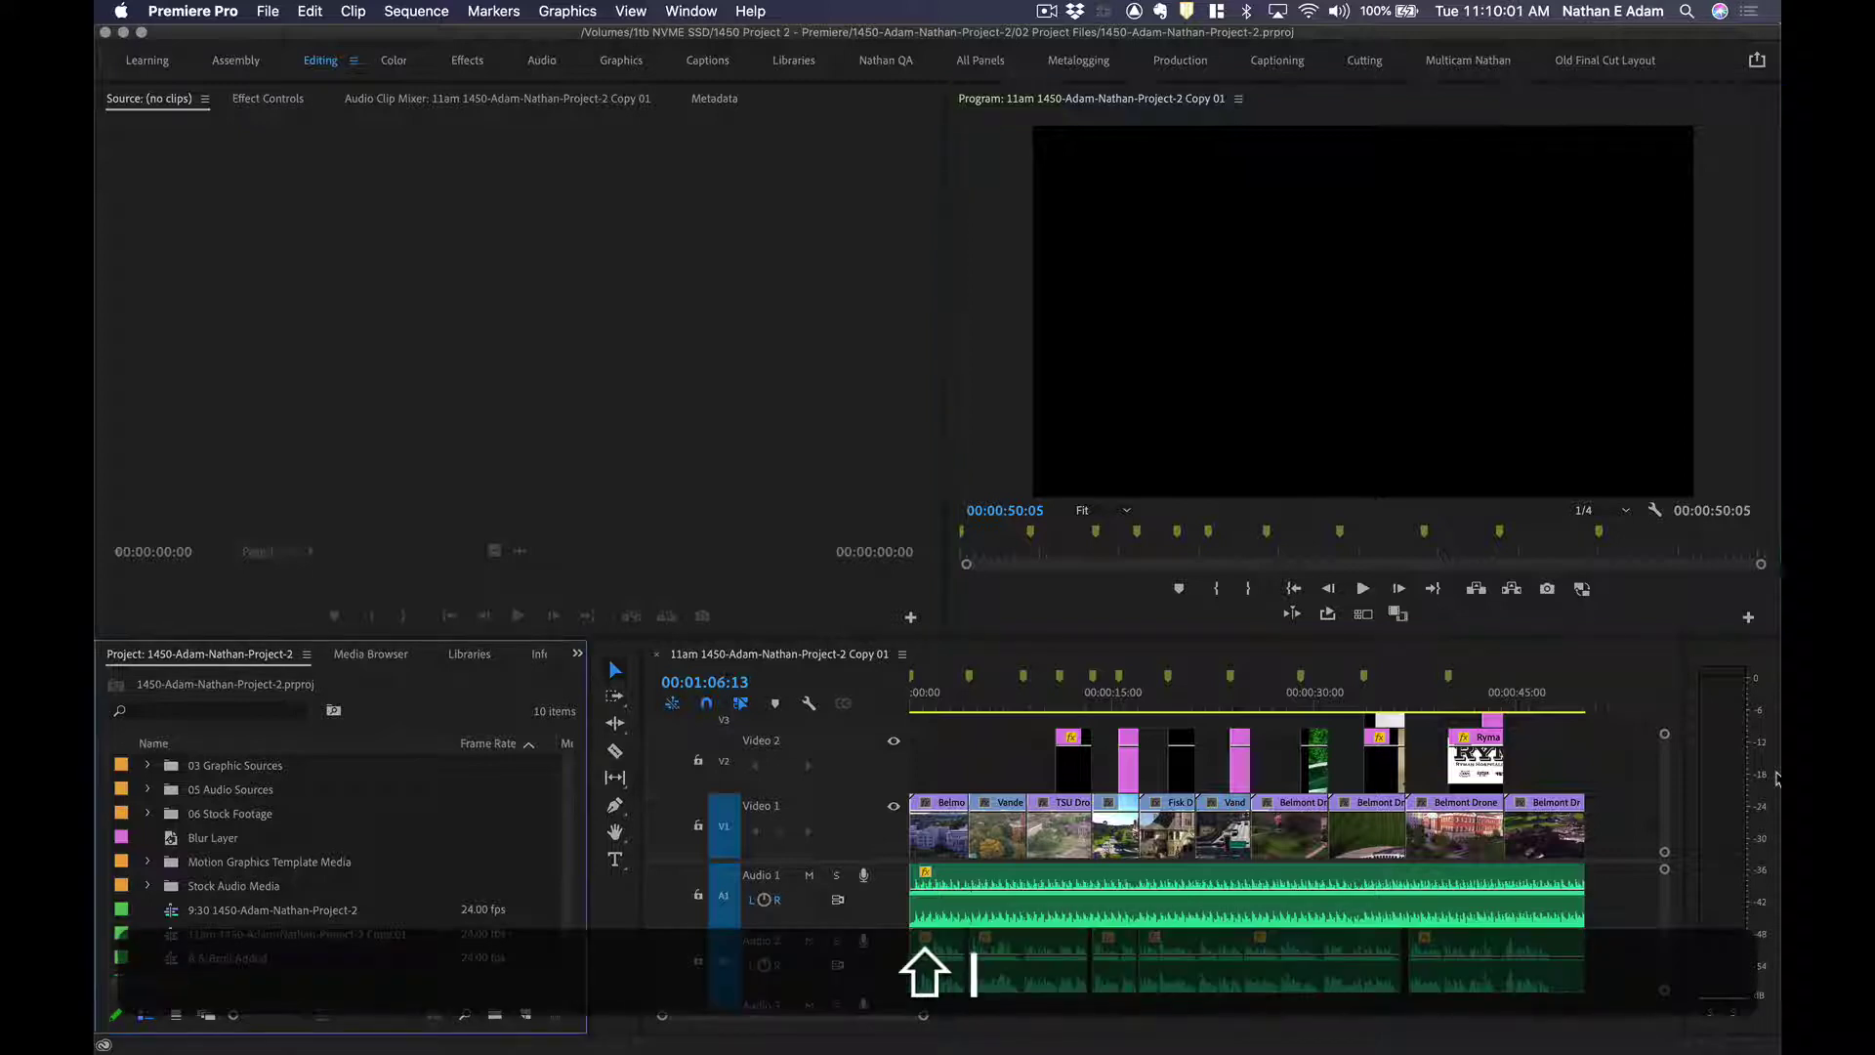
{"action": "key", "text": "shift+2"}
{"action": "key", "text": "shift+3"}
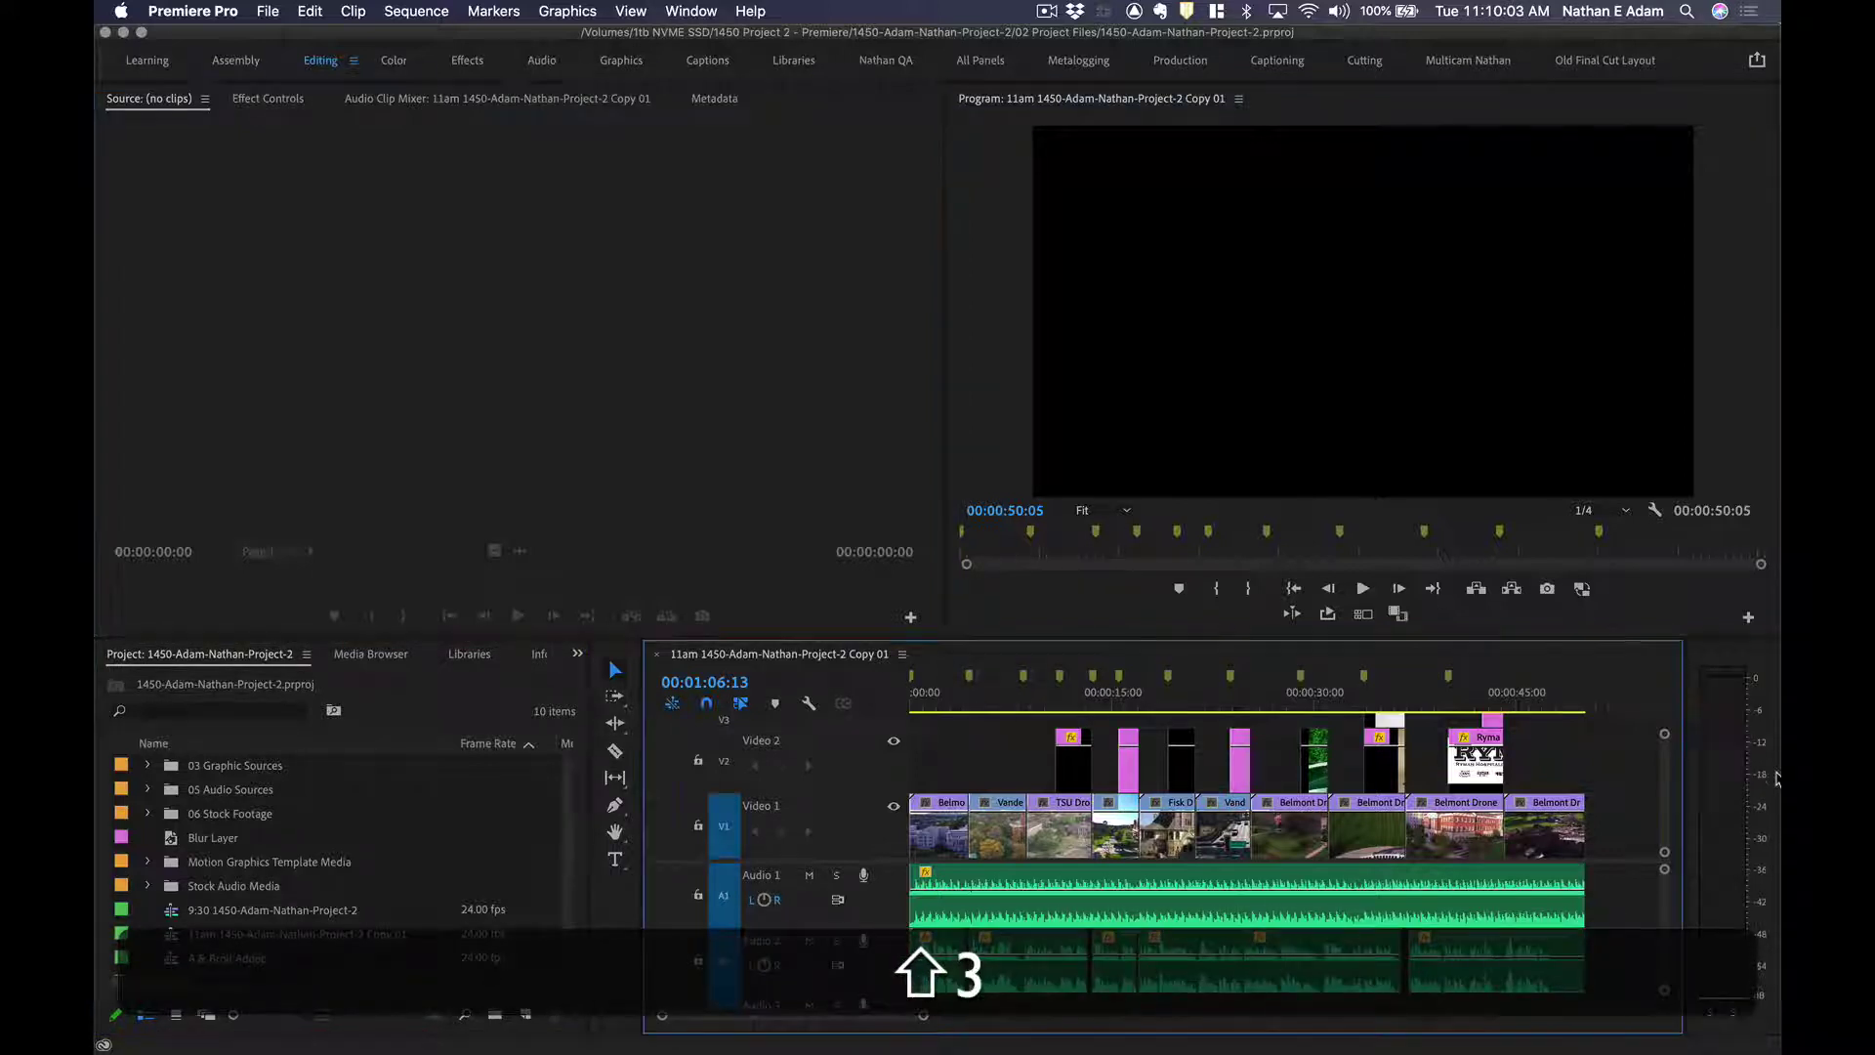
{"action": "key", "text": "shift+4"}
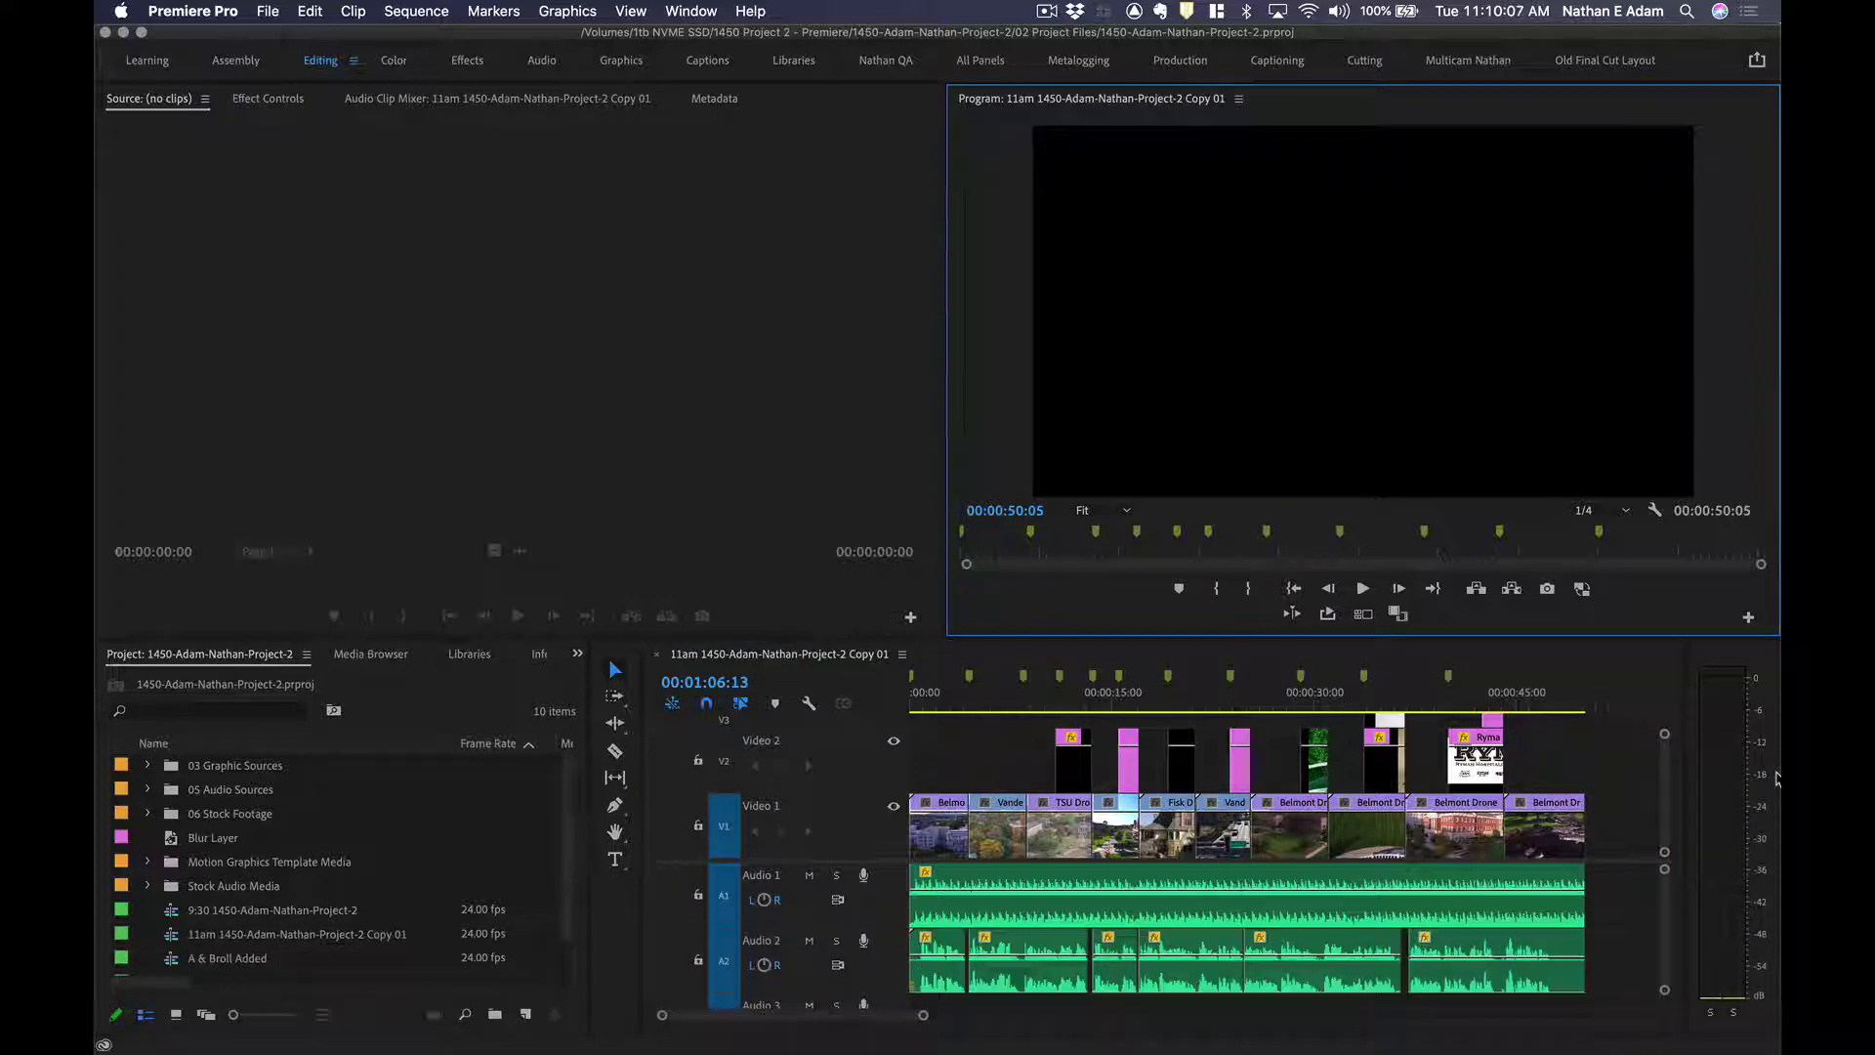
{"action": "key", "text": "shift+3"}
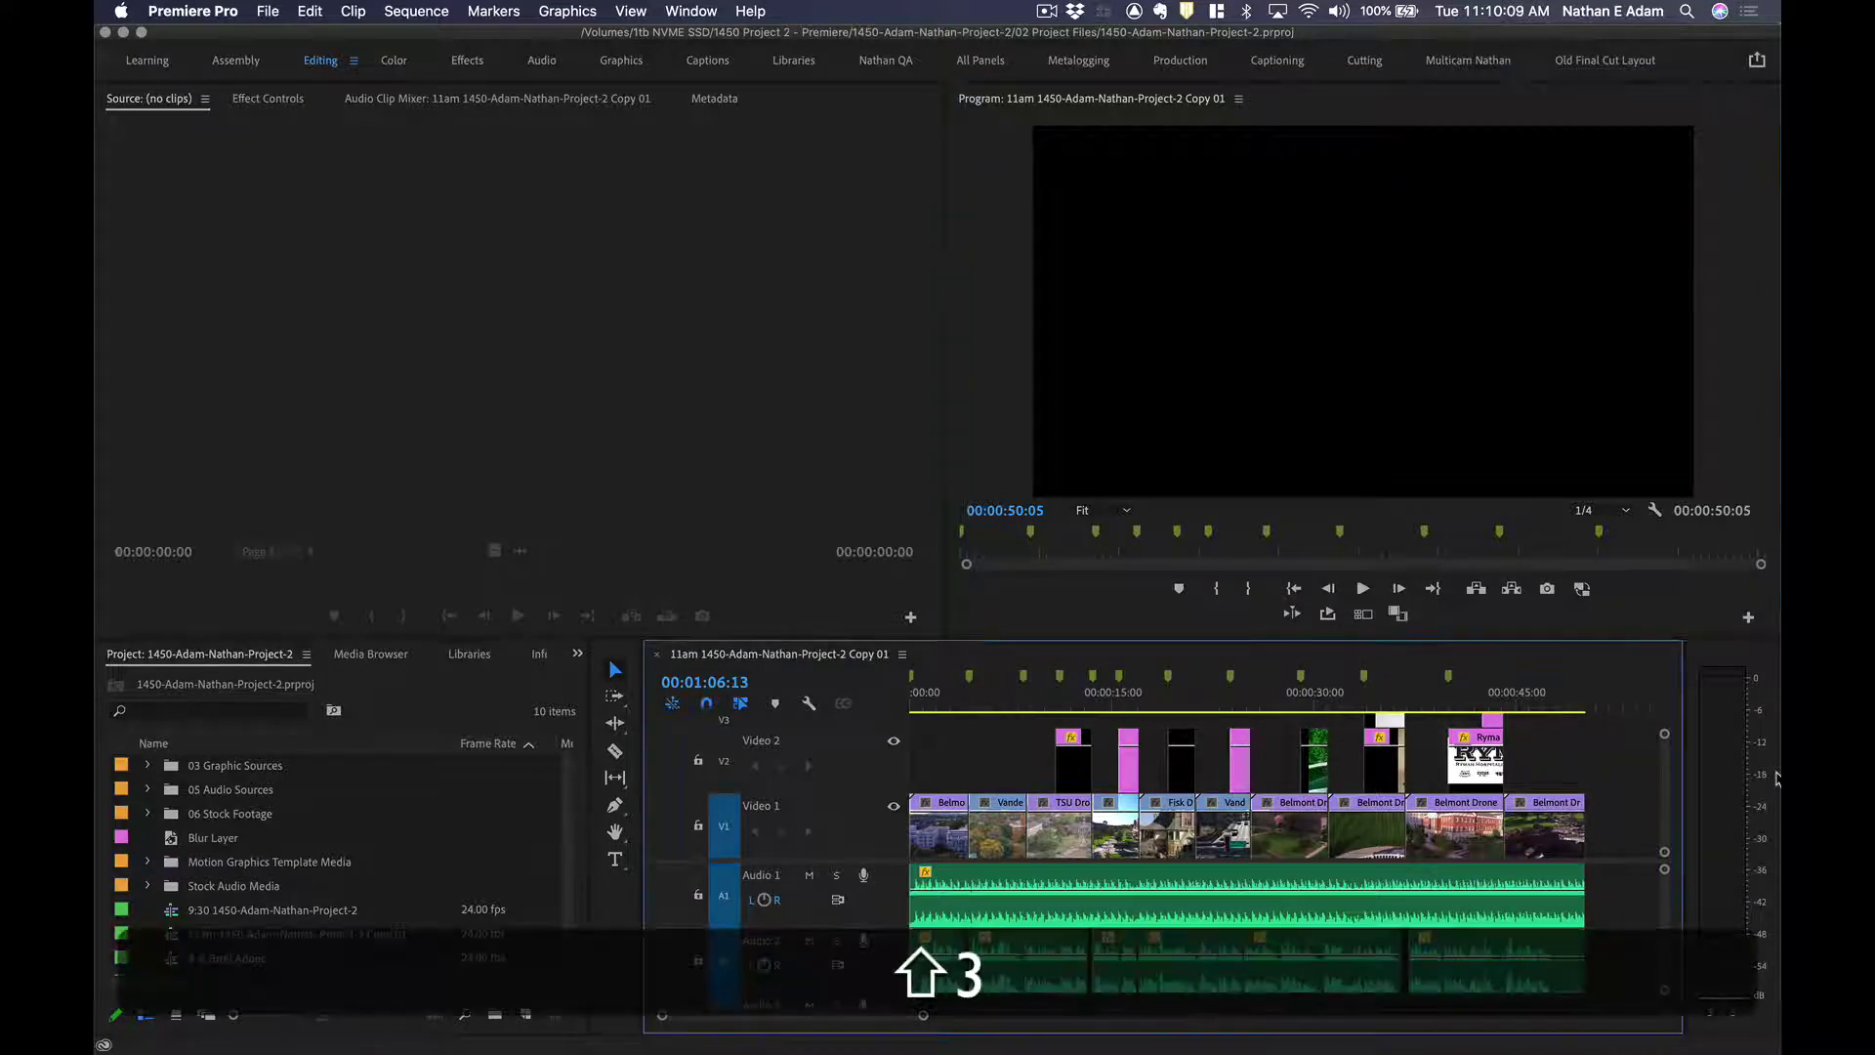
Zoom the timeline's time scale out and in with the playhead beyond the end of the edit.
{"action": "key", "text": "minus"}
{"action": "key", "text": "minus"}
{"action": "key", "text": "minus"}
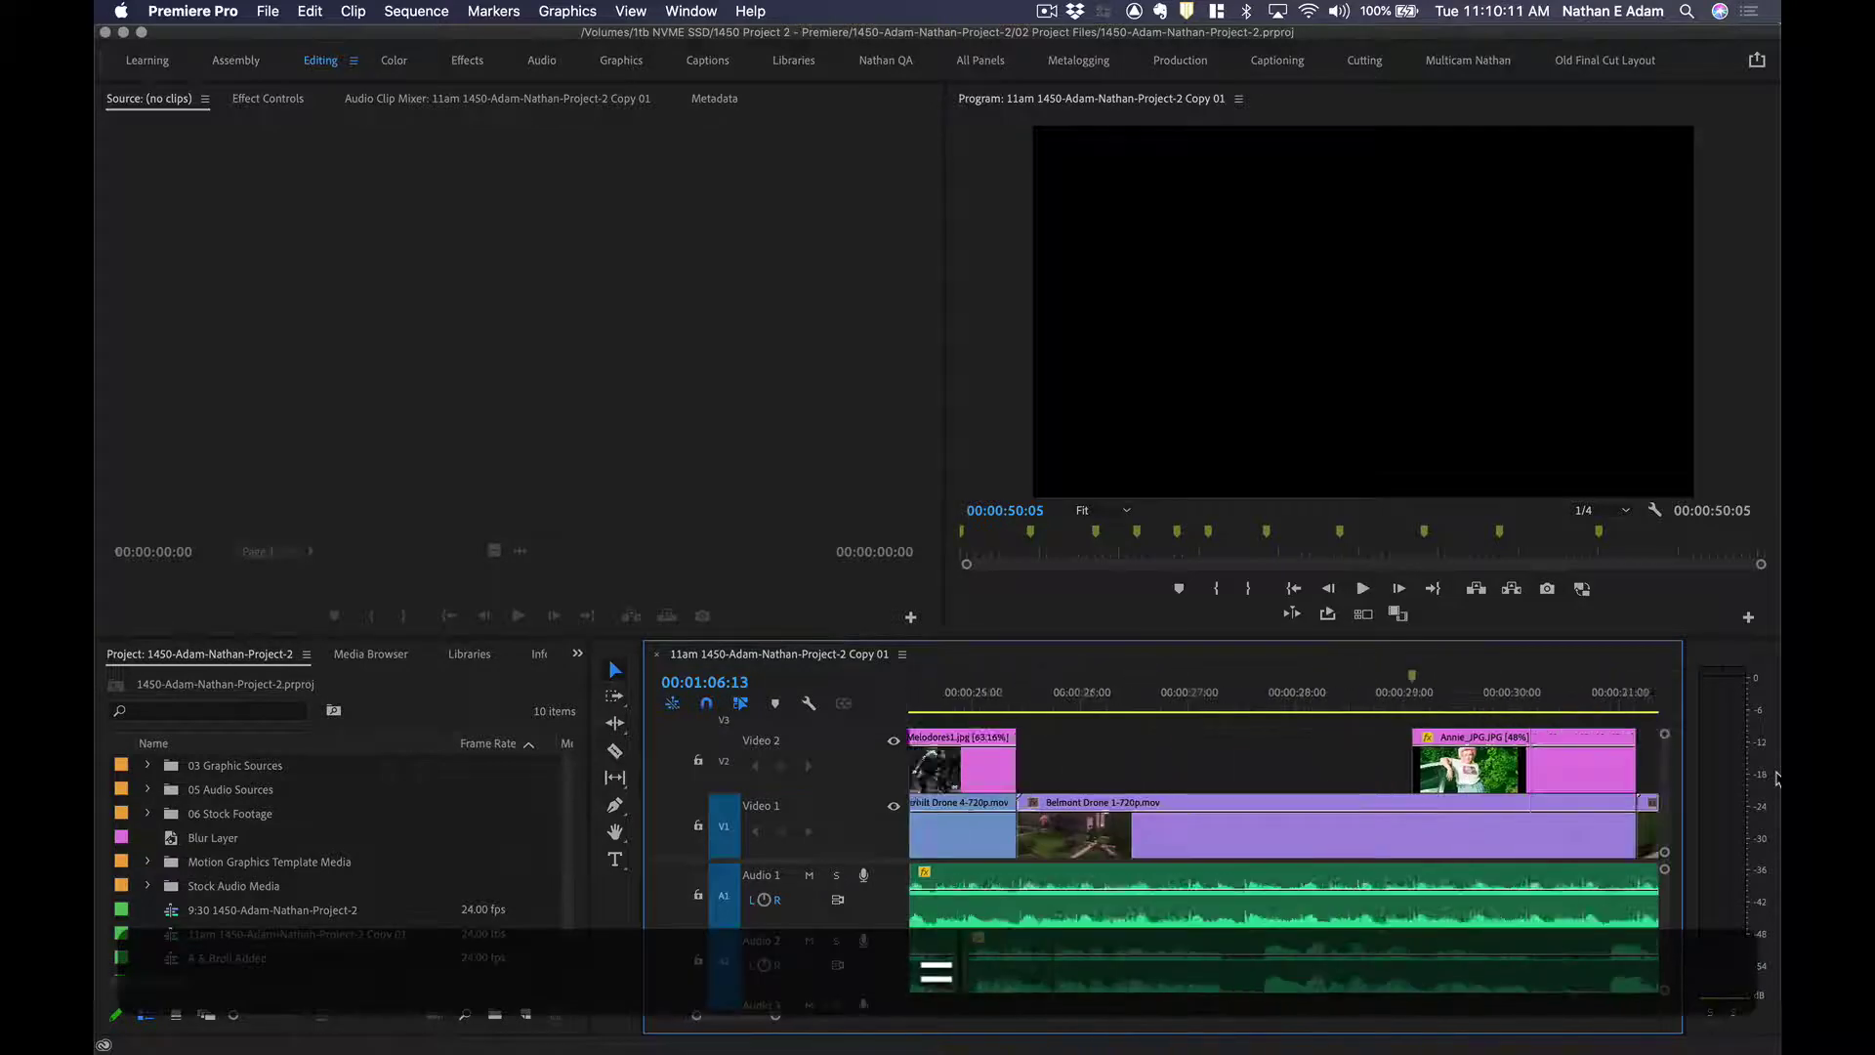
{"action": "key", "text": "equal"}
{"action": "key", "text": "equal"}
{"action": "key", "text": "equal"}
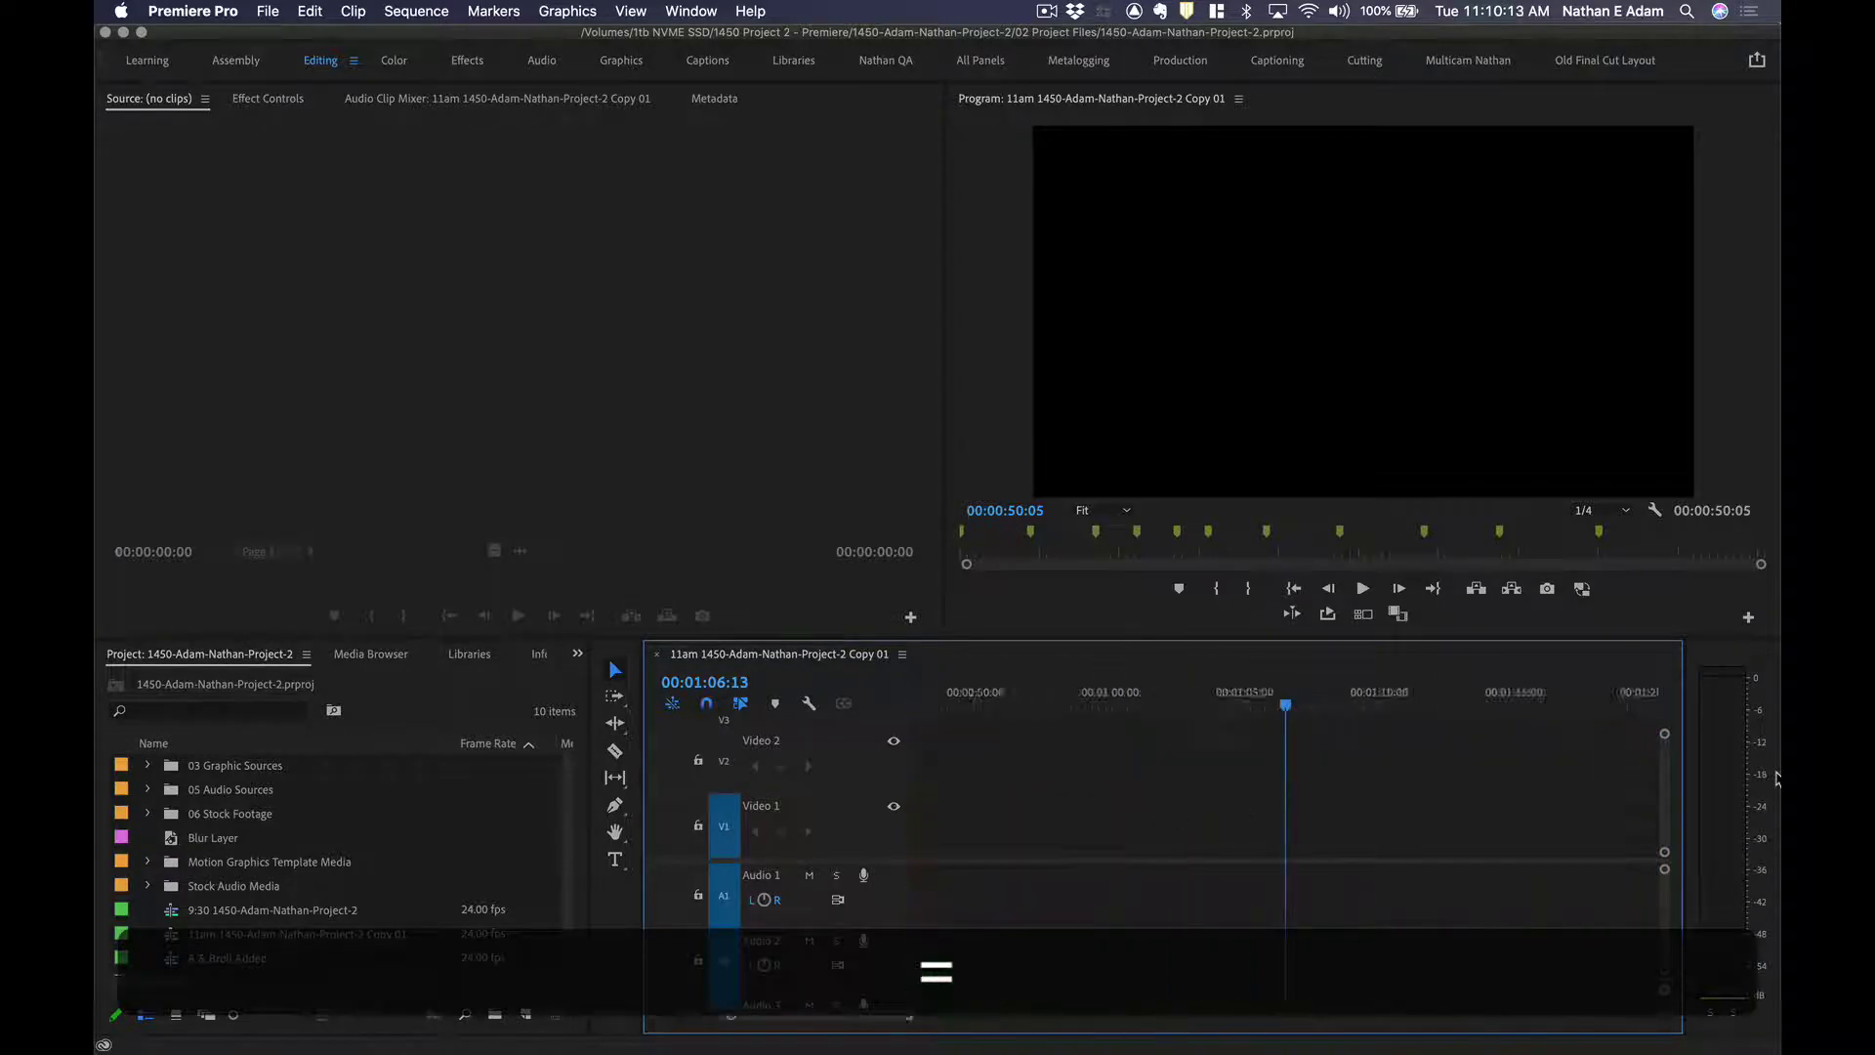
{"action": "key", "text": "equal"}
Move the playhead to the sequence start and zoom the timeline in and out repeatedly, finishing with the whole edit in view.
{"action": "key", "text": "Home"}
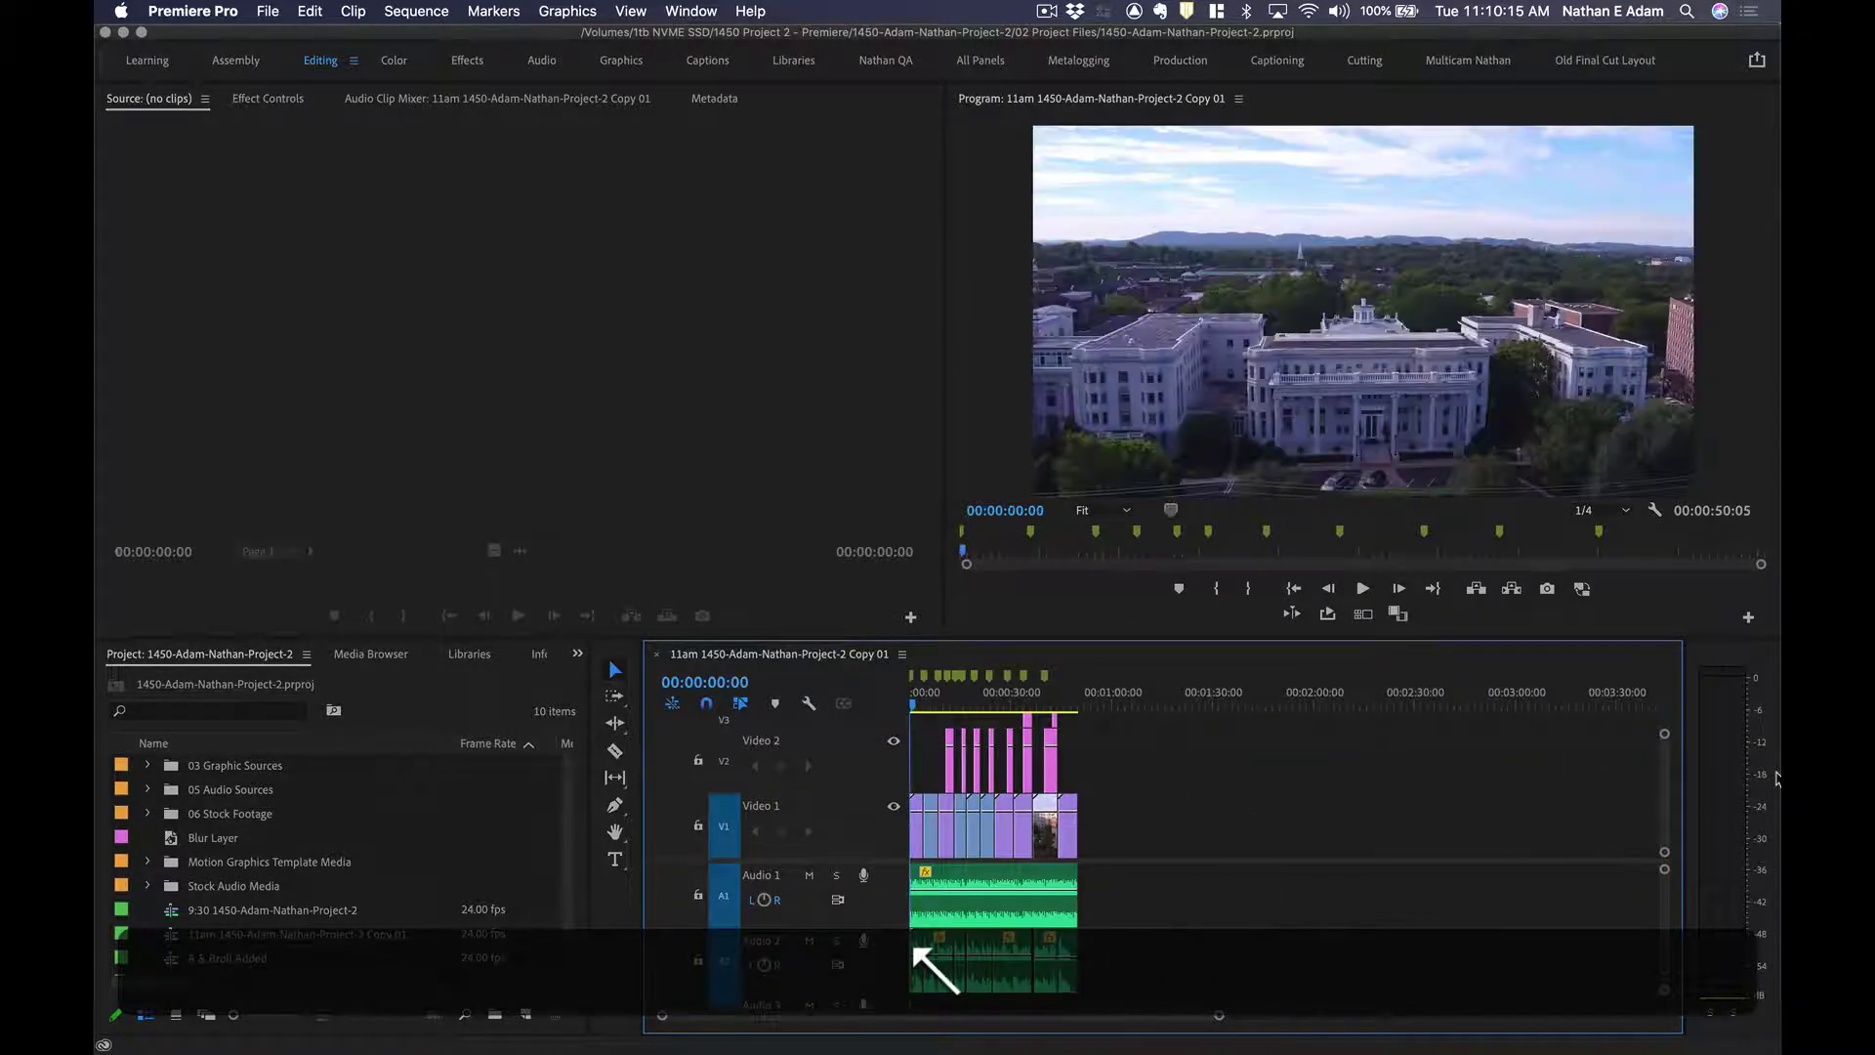
{"action": "key", "text": "equal"}
{"action": "key", "text": "equal"}
{"action": "key", "text": "equal"}
{"action": "key", "text": "equal"}
{"action": "key", "text": "minus"}
{"action": "key", "text": "minus"}
{"action": "key", "text": "minus"}
{"action": "key", "text": "minus"}
{"action": "key", "text": "minus"}
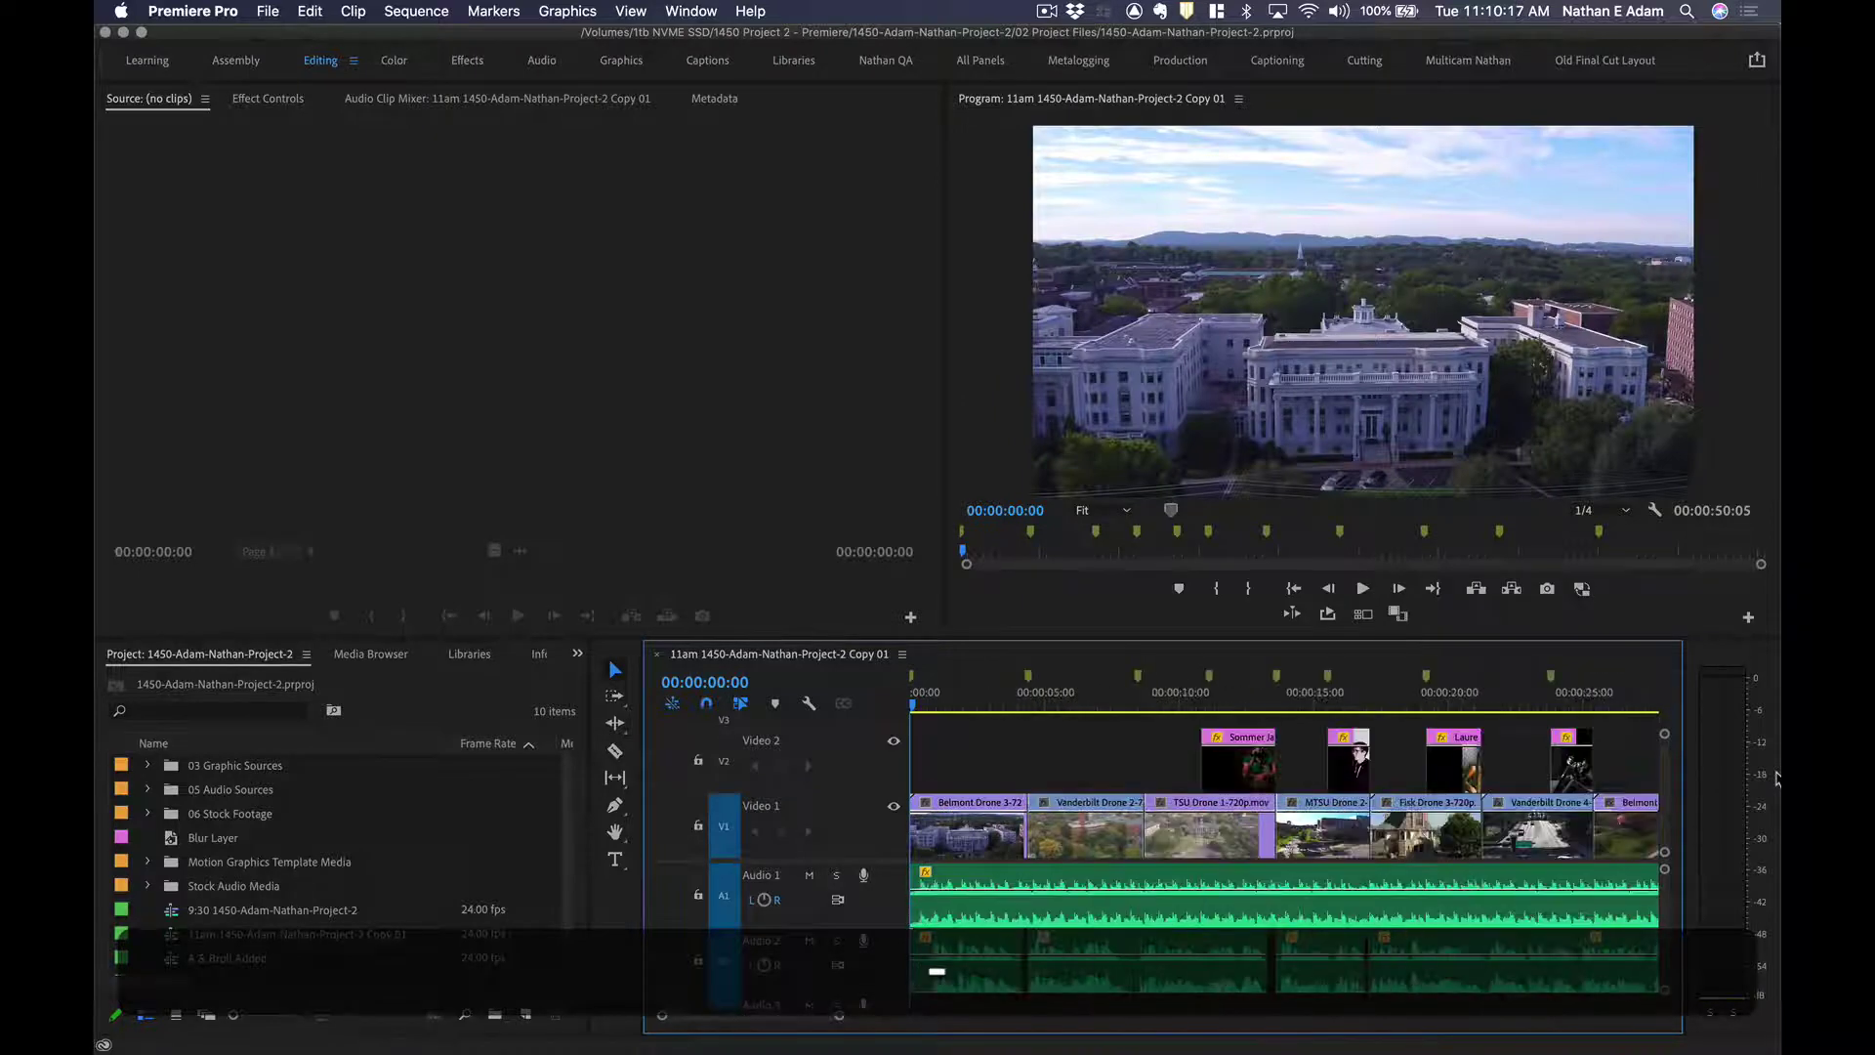
{"action": "key", "text": "equal"}
{"action": "key", "text": "equal"}
{"action": "key", "text": "equal"}
{"action": "key", "text": "minus"}
{"action": "key", "text": "minus"}
{"action": "key", "text": "minus"}
{"action": "key", "text": "minus"}
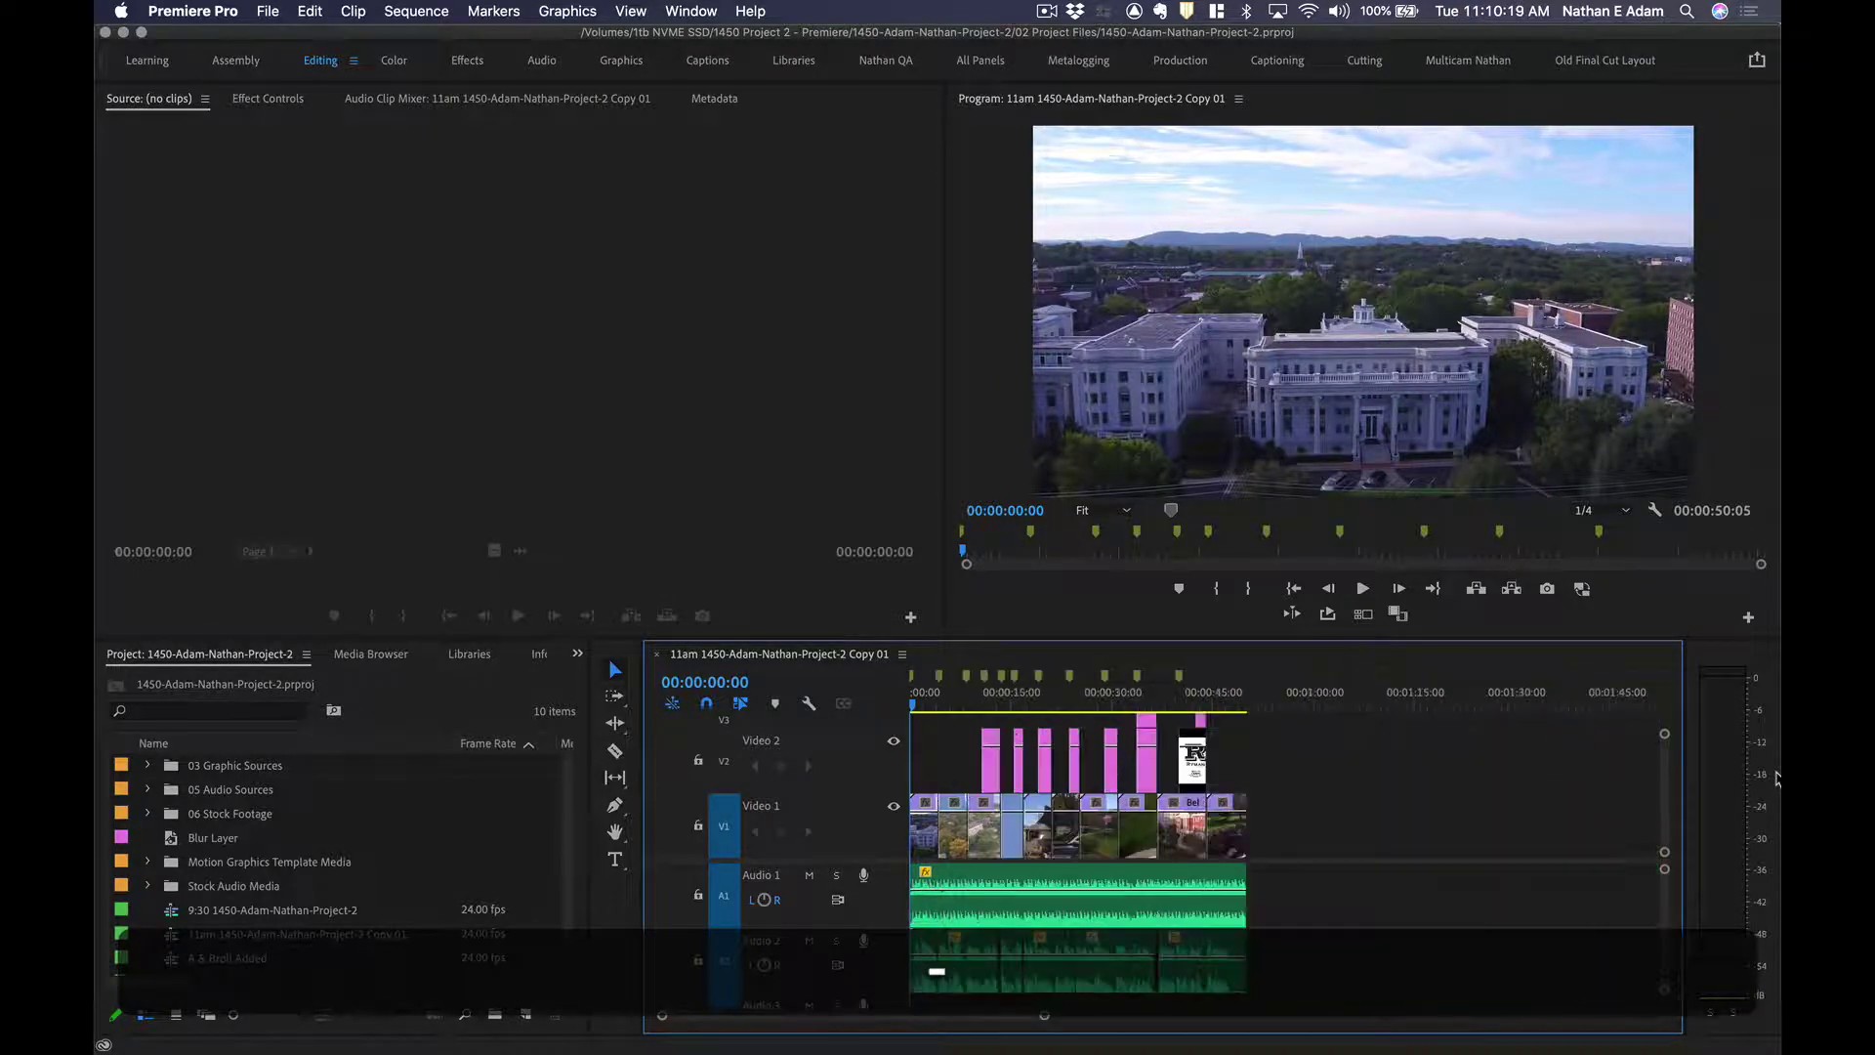
{"action": "key", "text": "equal"}
{"action": "key", "text": "equal"}
Alternate all timeline tracks between minimized and expanded heights several times, finishing with them minimized.
{"action": "key", "text": "shift+minus"}
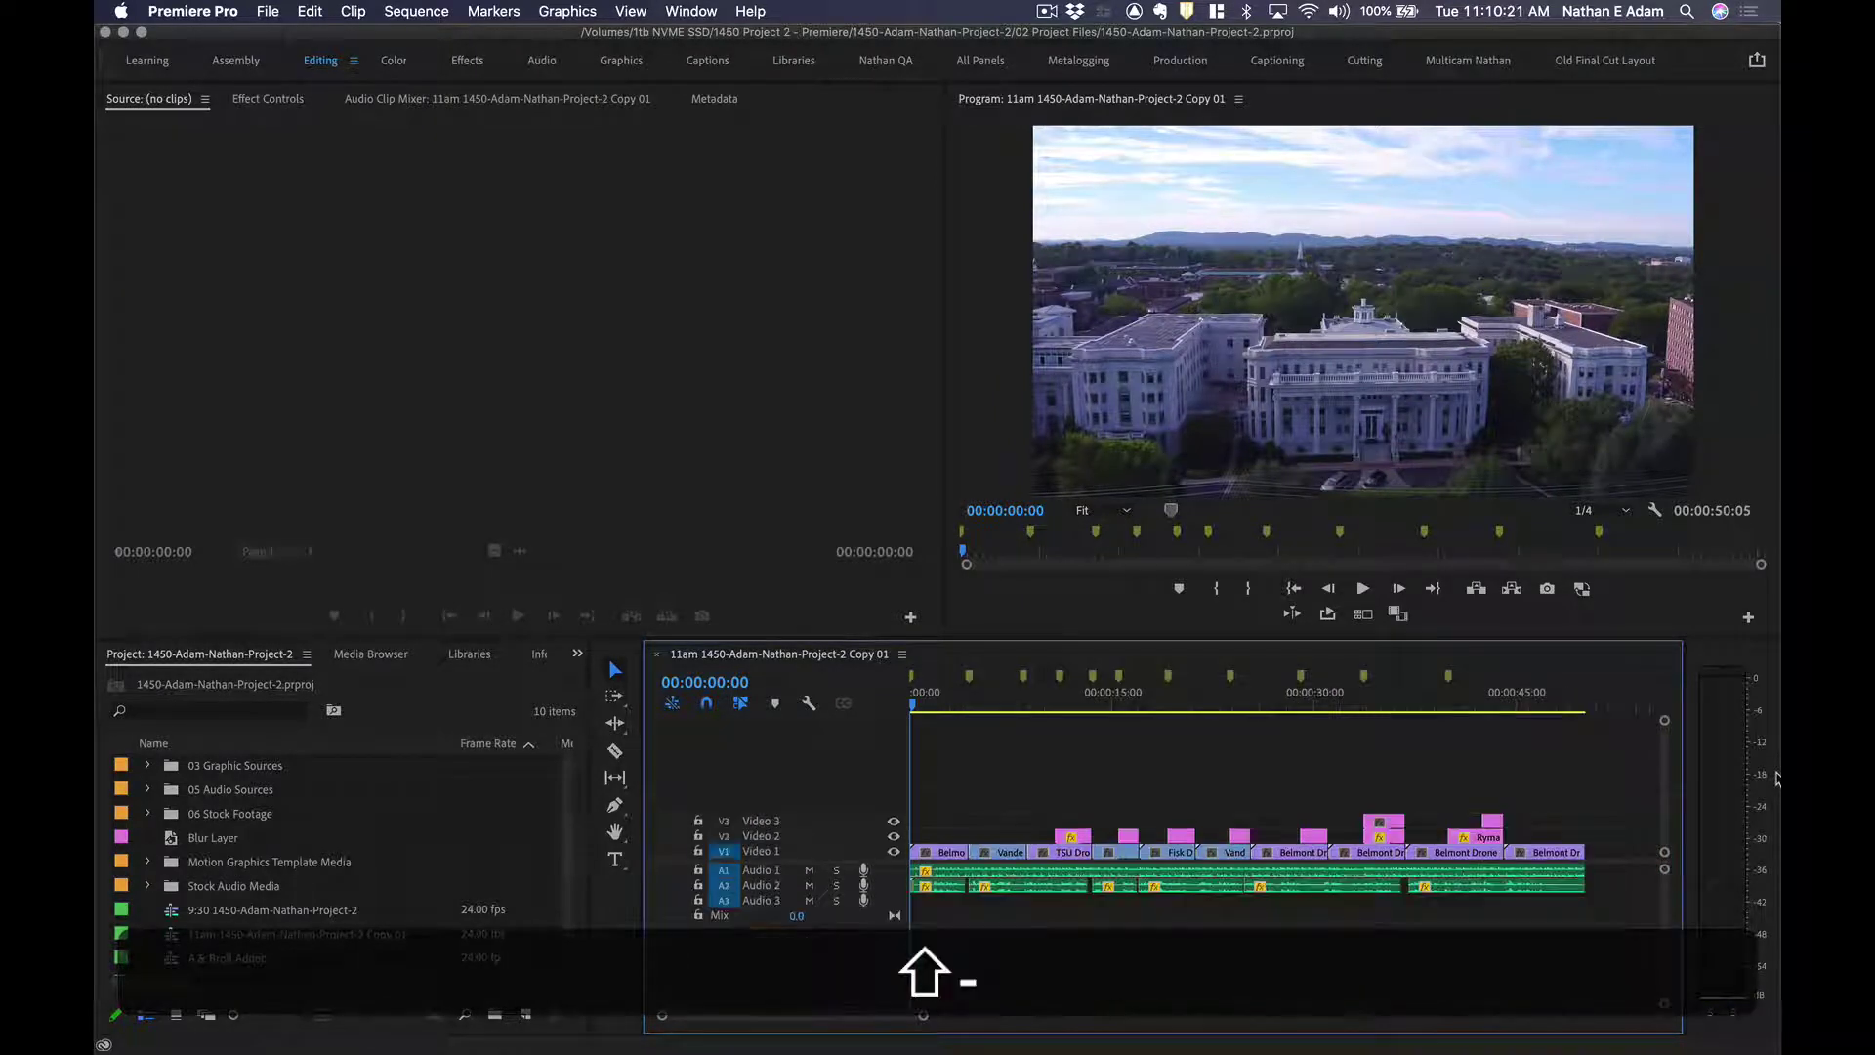
{"action": "key", "text": "shift+equal"}
{"action": "key", "text": "shift+minus"}
{"action": "key", "text": "shift+equal"}
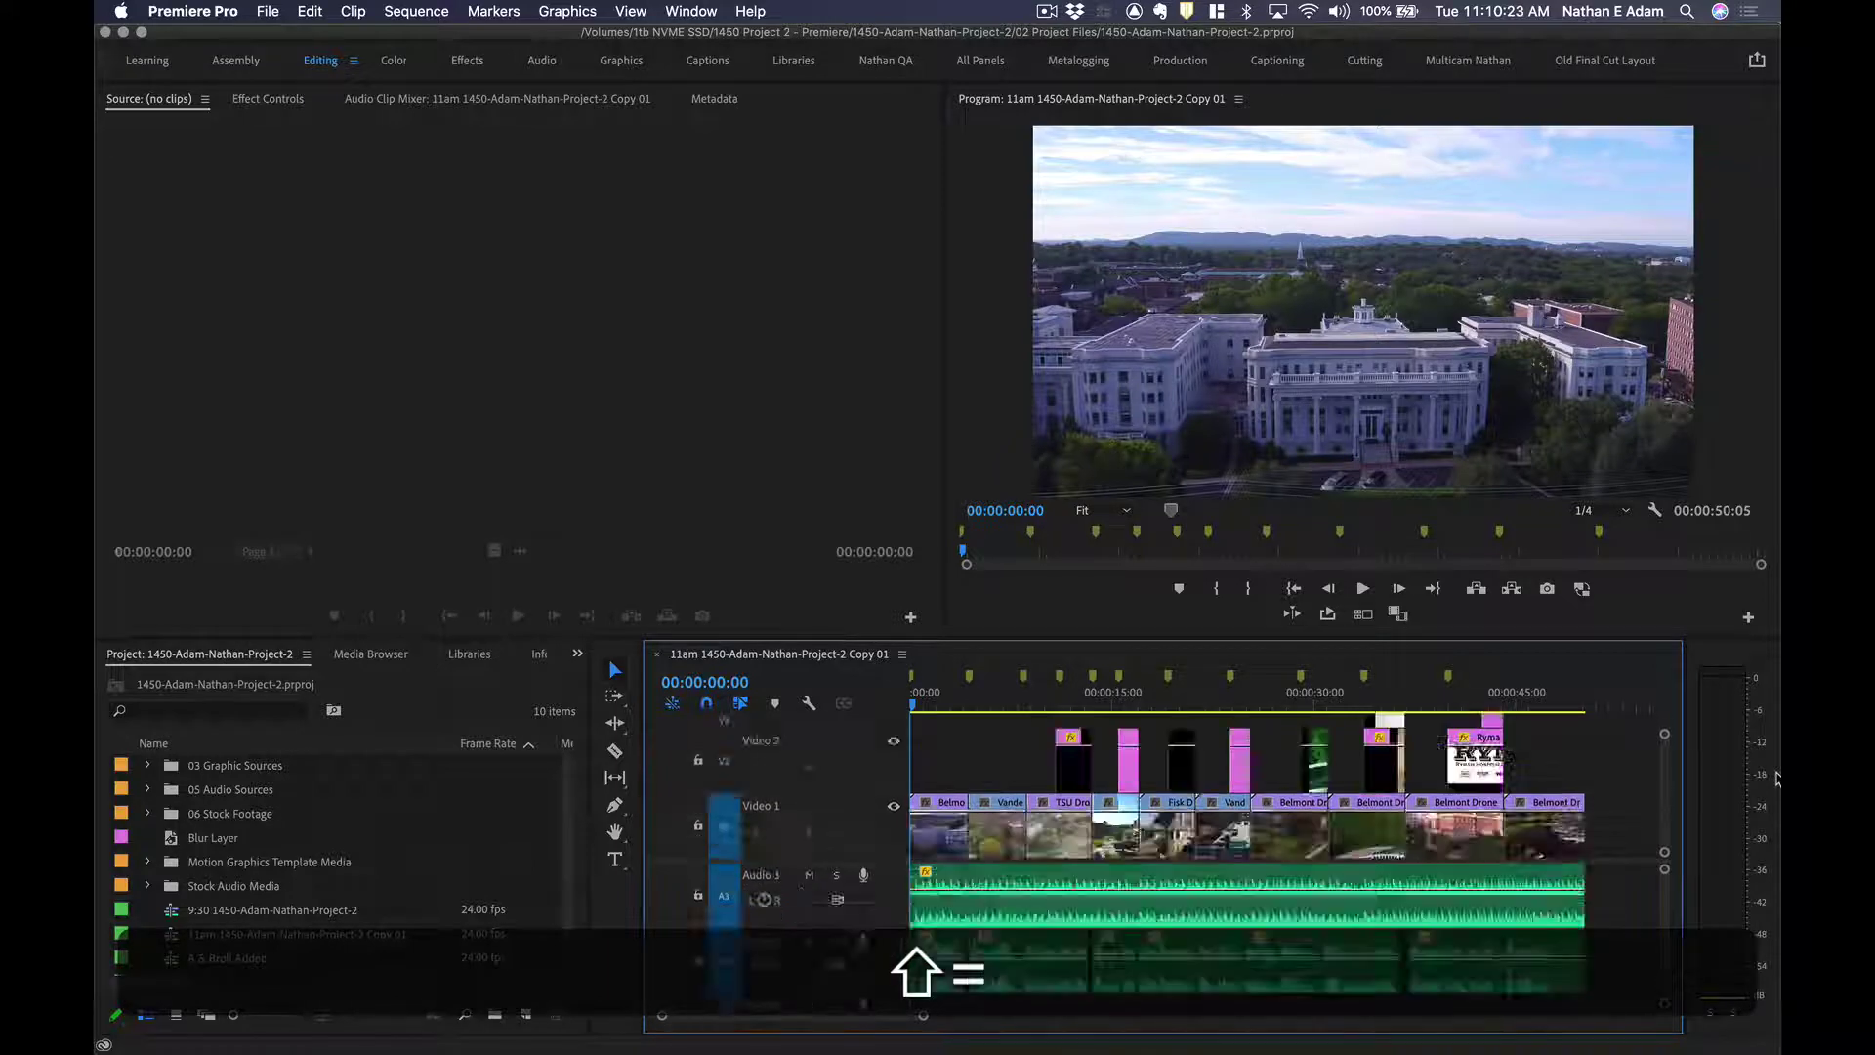
{"action": "key", "text": "shift+minus"}
{"action": "key", "text": "shift+equal"}
{"action": "key", "text": "shift+minus"}
{"action": "key", "text": "shift+equal"}
{"action": "key", "text": "shift+minus"}
{"action": "key", "text": "shift+equal"}
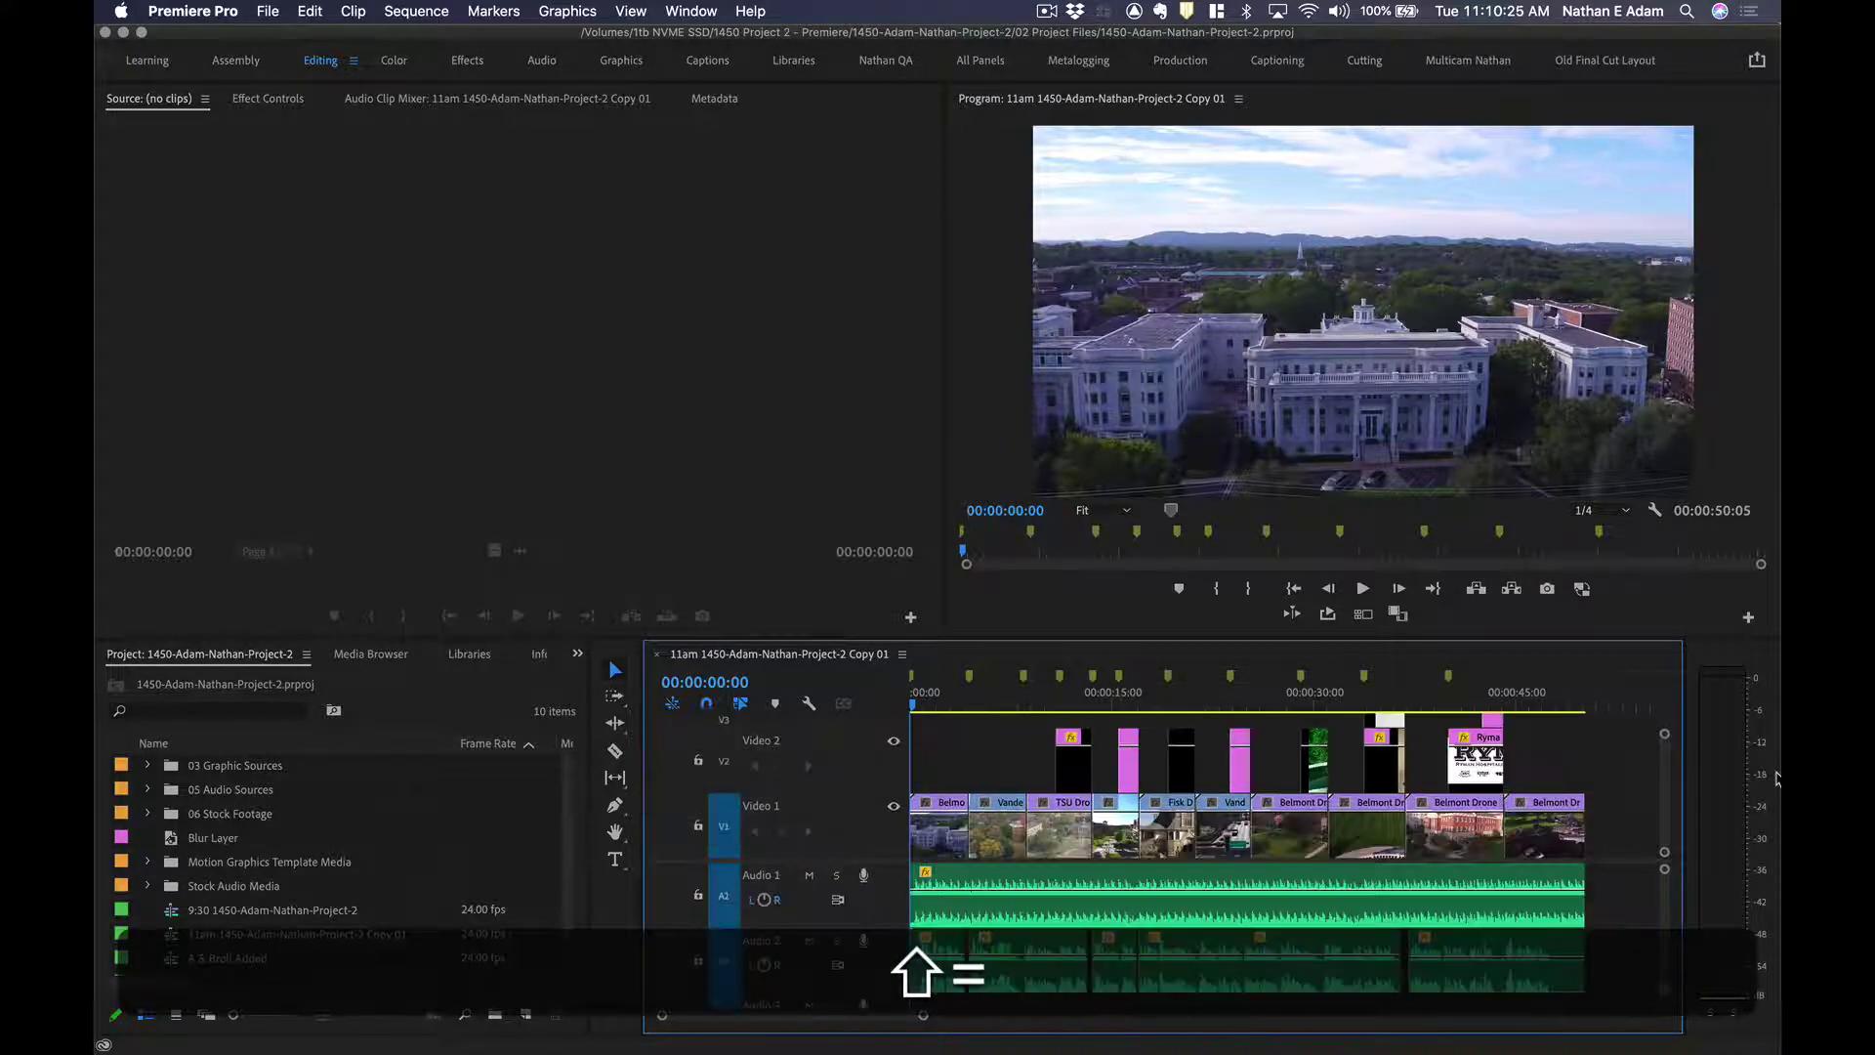
{"action": "key", "text": "shift+minus"}
{"action": "key", "text": "shift+equal"}
{"action": "key", "text": "shift+minus"}
{"action": "key", "text": "shift+equal"}
{"action": "key", "text": "shift+minus"}
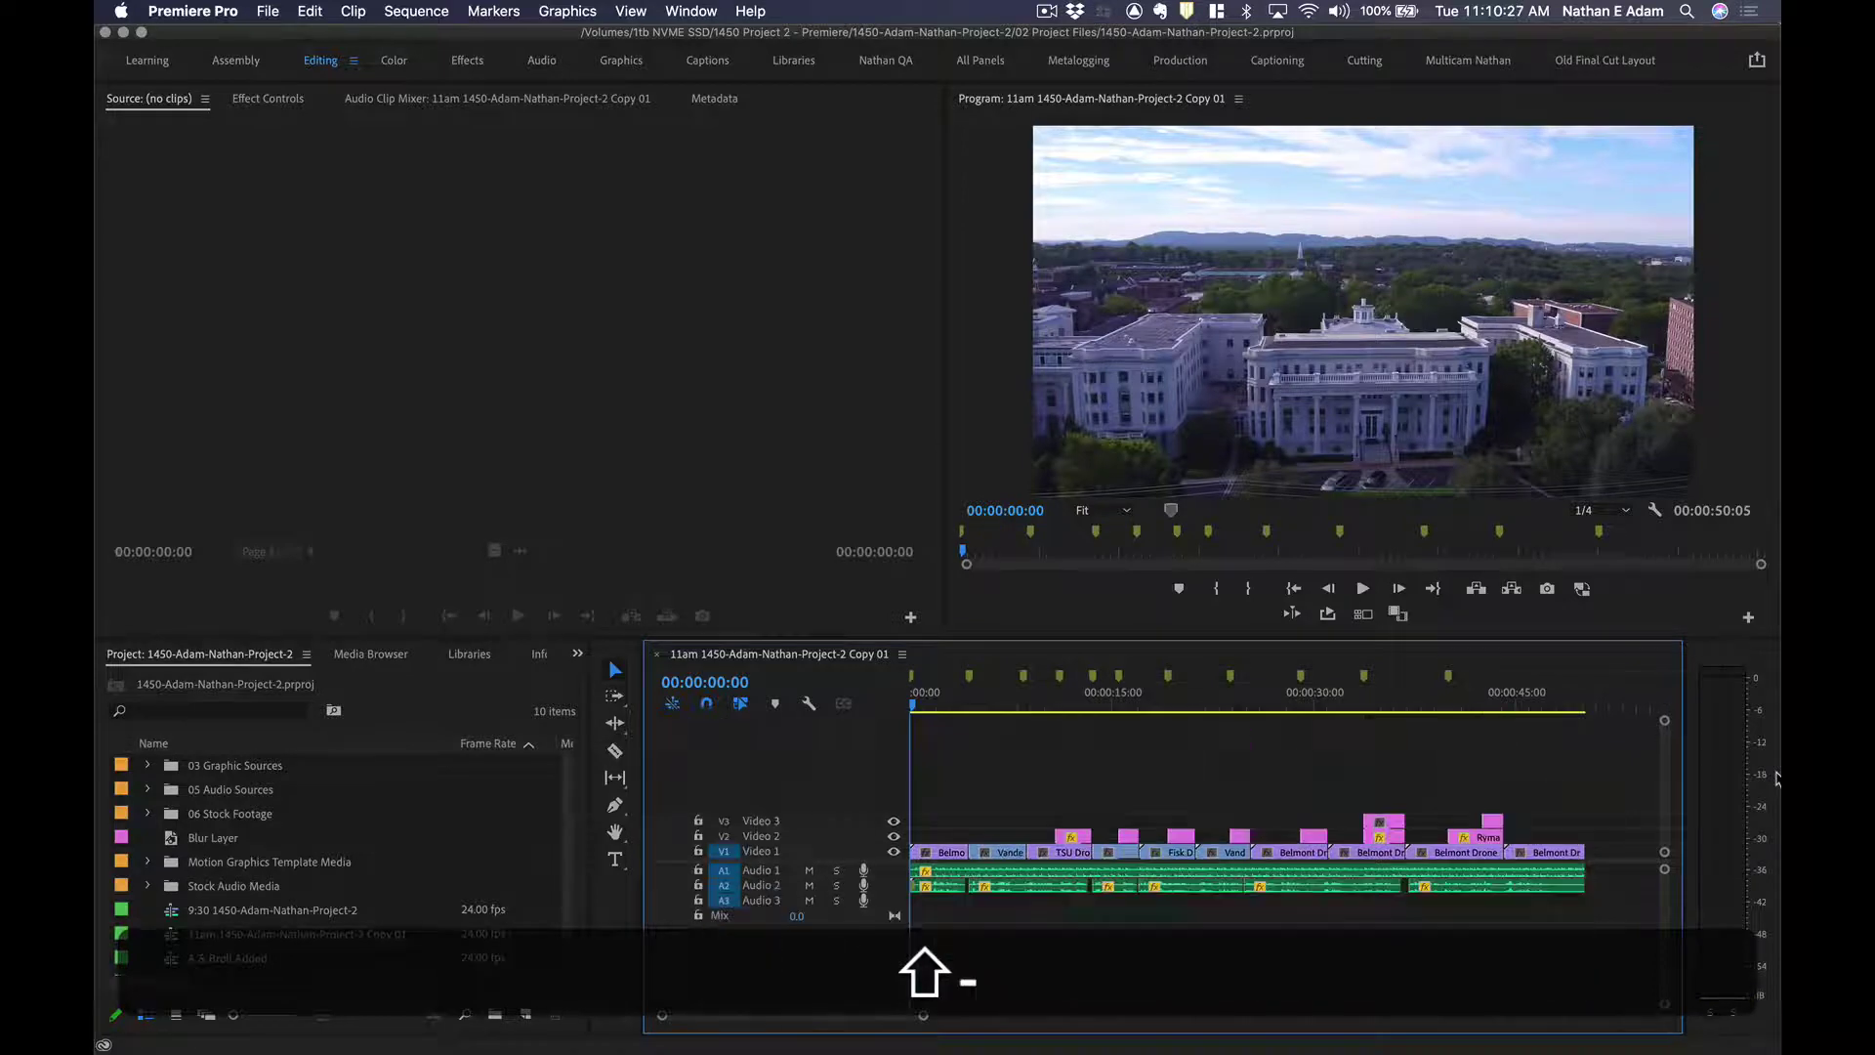
Keep switching all tracks between expanded and minimized heights, leave them minimized, and save the project.
{"action": "key", "text": "shift+equal"}
{"action": "key", "text": "shift+minus"}
{"action": "key", "text": "shift+equal"}
{"action": "key", "text": "shift+minus"}
{"action": "key", "text": "shift+equal"}
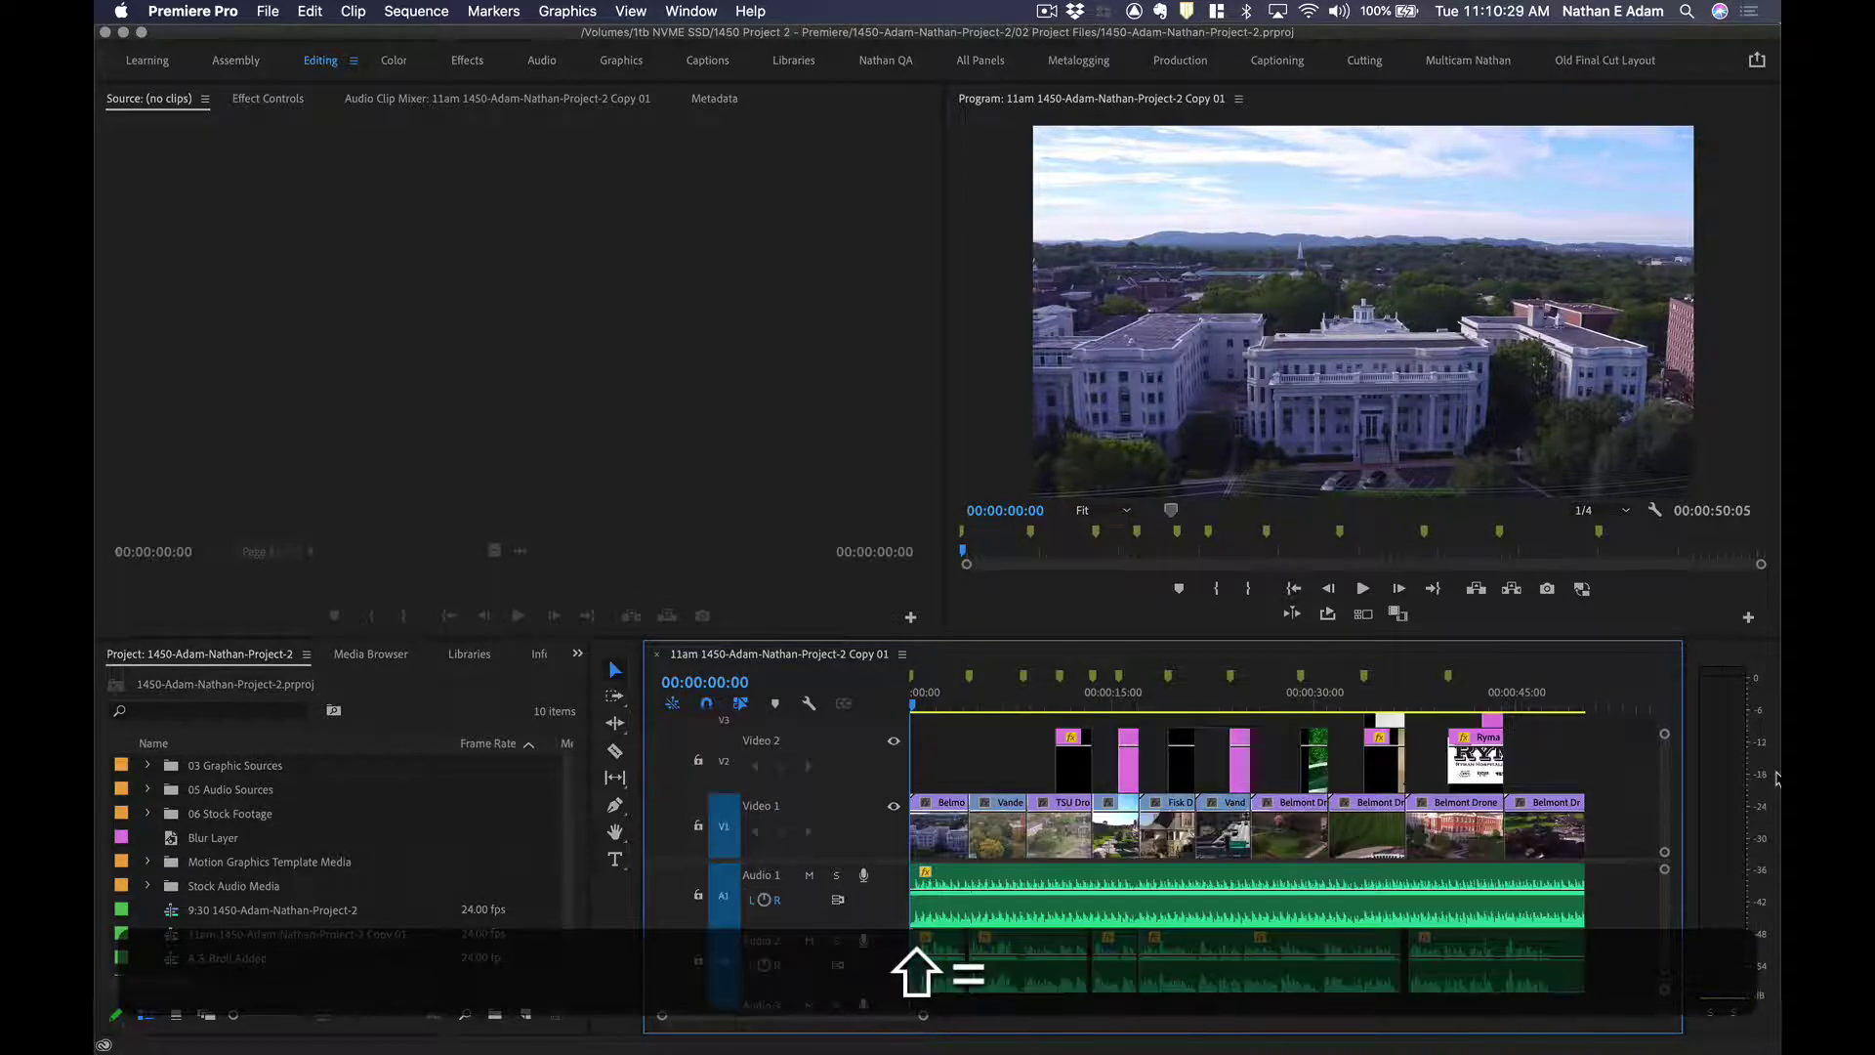
{"action": "key", "text": "shift+minus"}
{"action": "key", "text": "shift+equal"}
{"action": "key", "text": "shift+minus"}
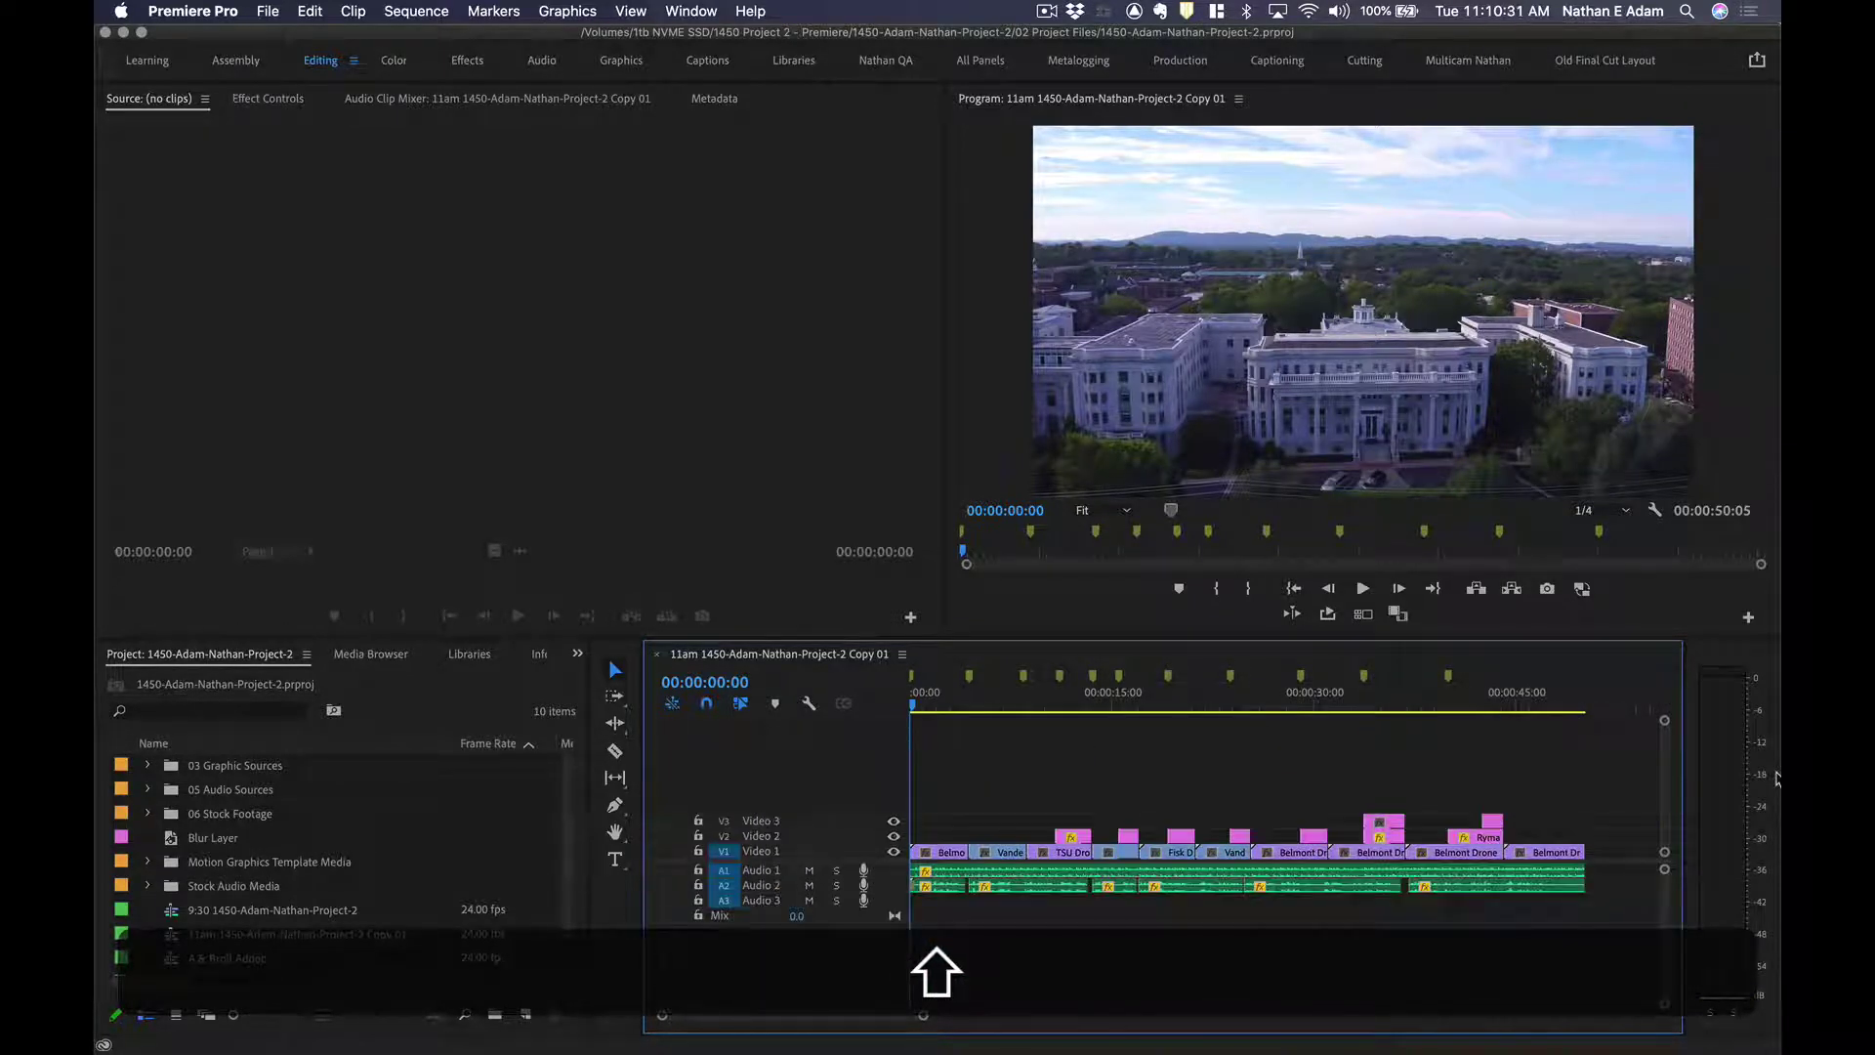
{"action": "key", "text": "shift+equal"}
{"action": "key", "text": "shift+minus"}
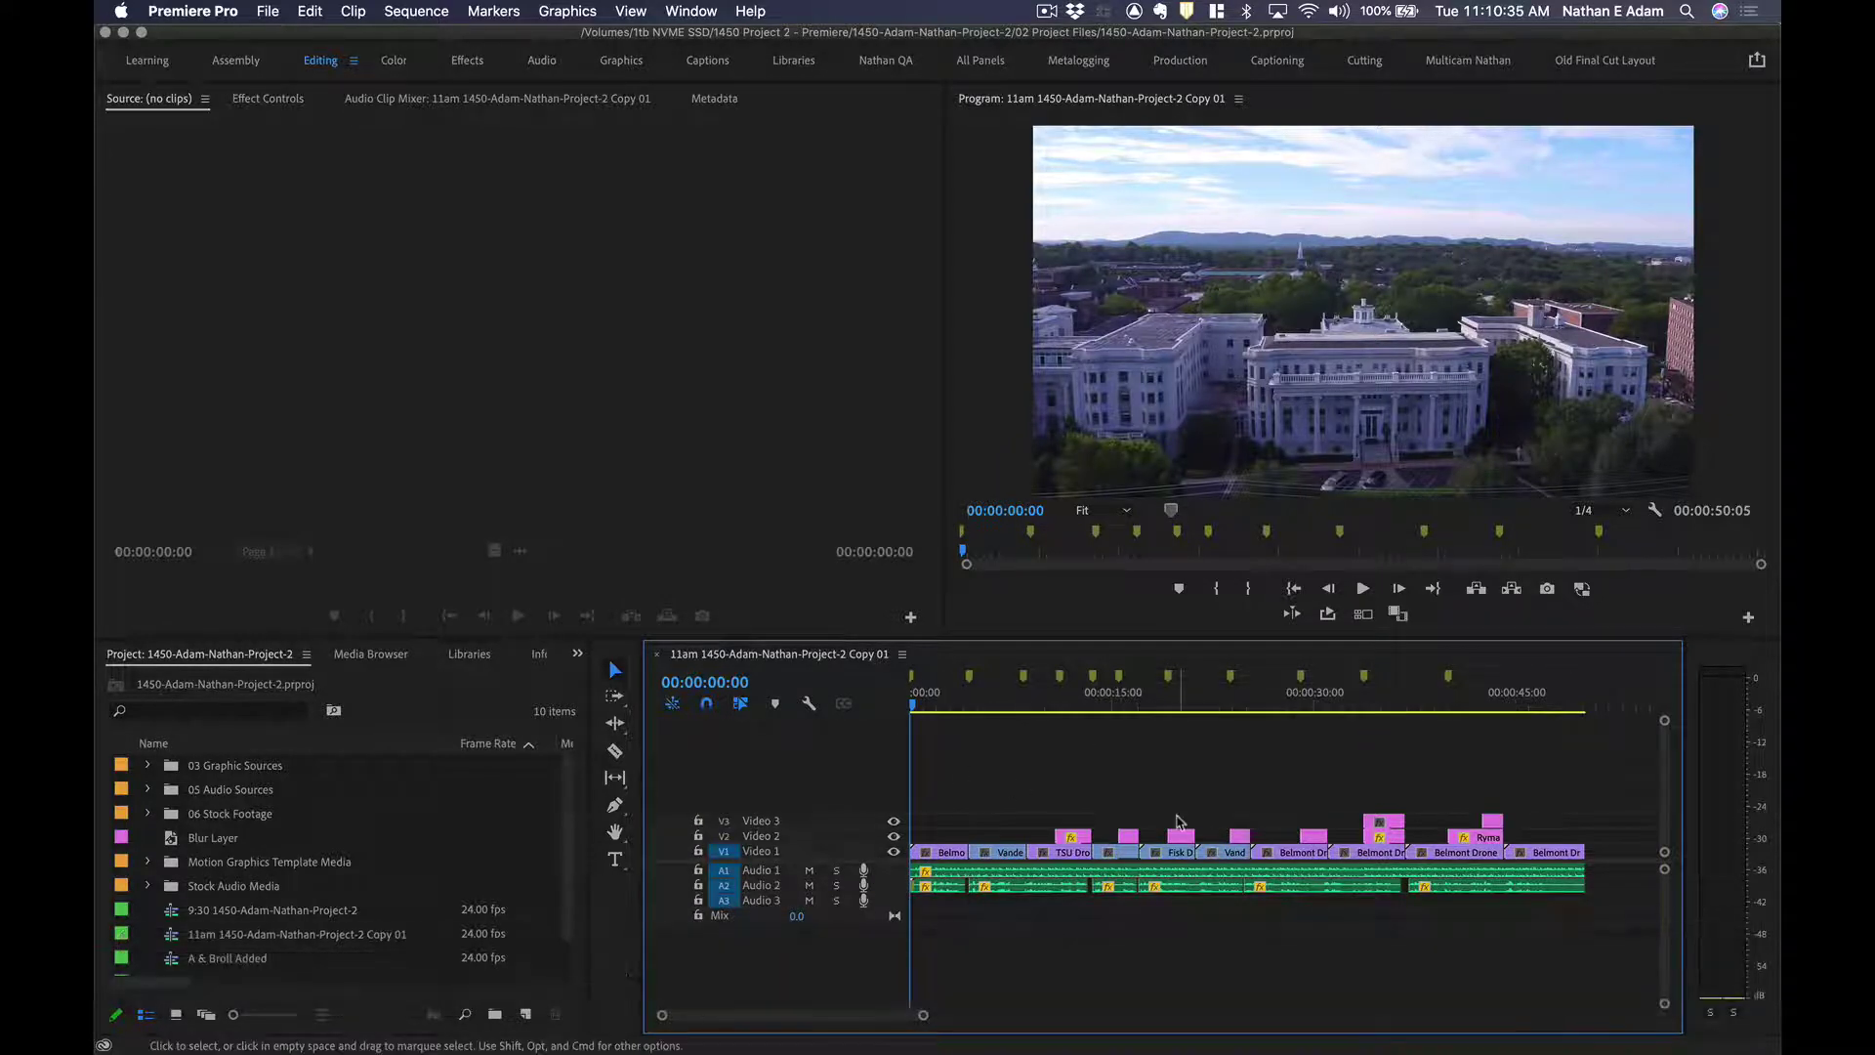
{"action": "key", "text": "shift+equal"}
{"action": "key", "text": "shift+minus"}
{"action": "key", "text": "cmd+s"}
Increase and decrease the height of only the video tracks repeatedly, finishing with them minimized.
{"action": "key", "text": "super+equal"}
{"action": "key", "text": "super+equal"}
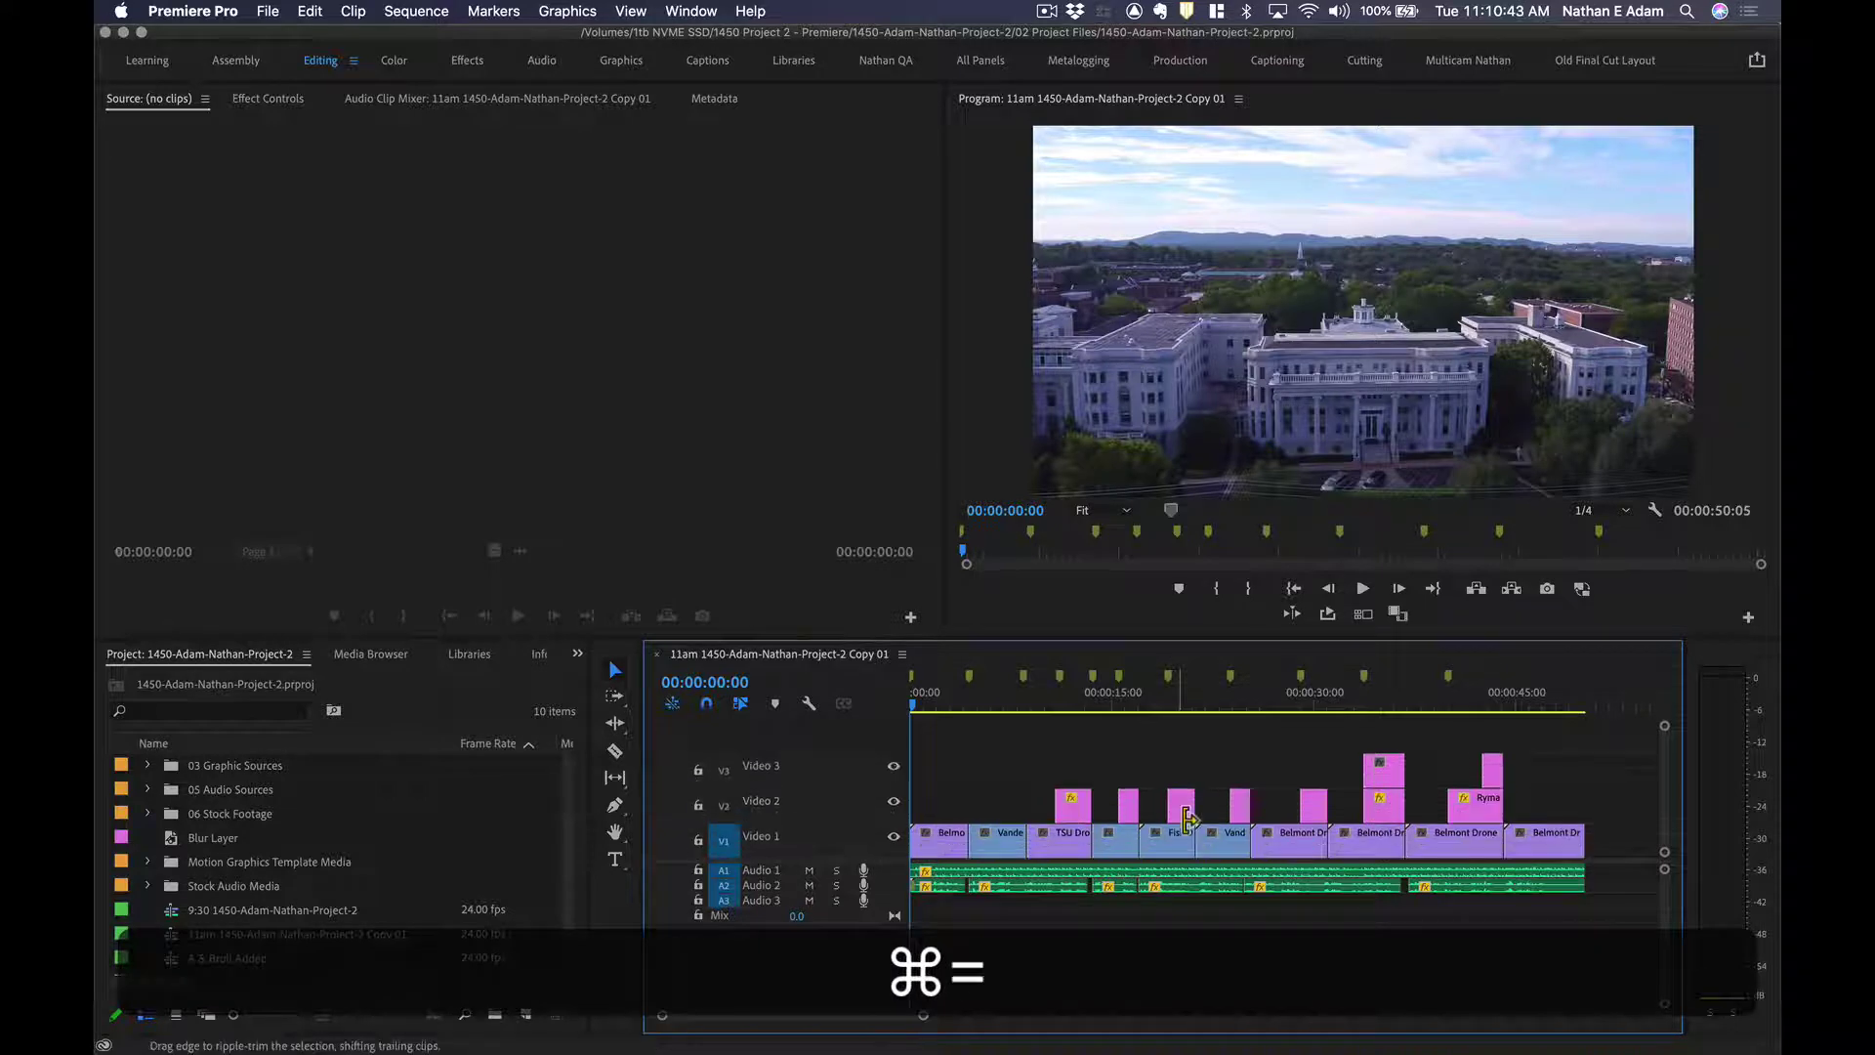
{"action": "key", "text": "super+minus"}
{"action": "key", "text": "super+equal"}
{"action": "key", "text": "super+equal"}
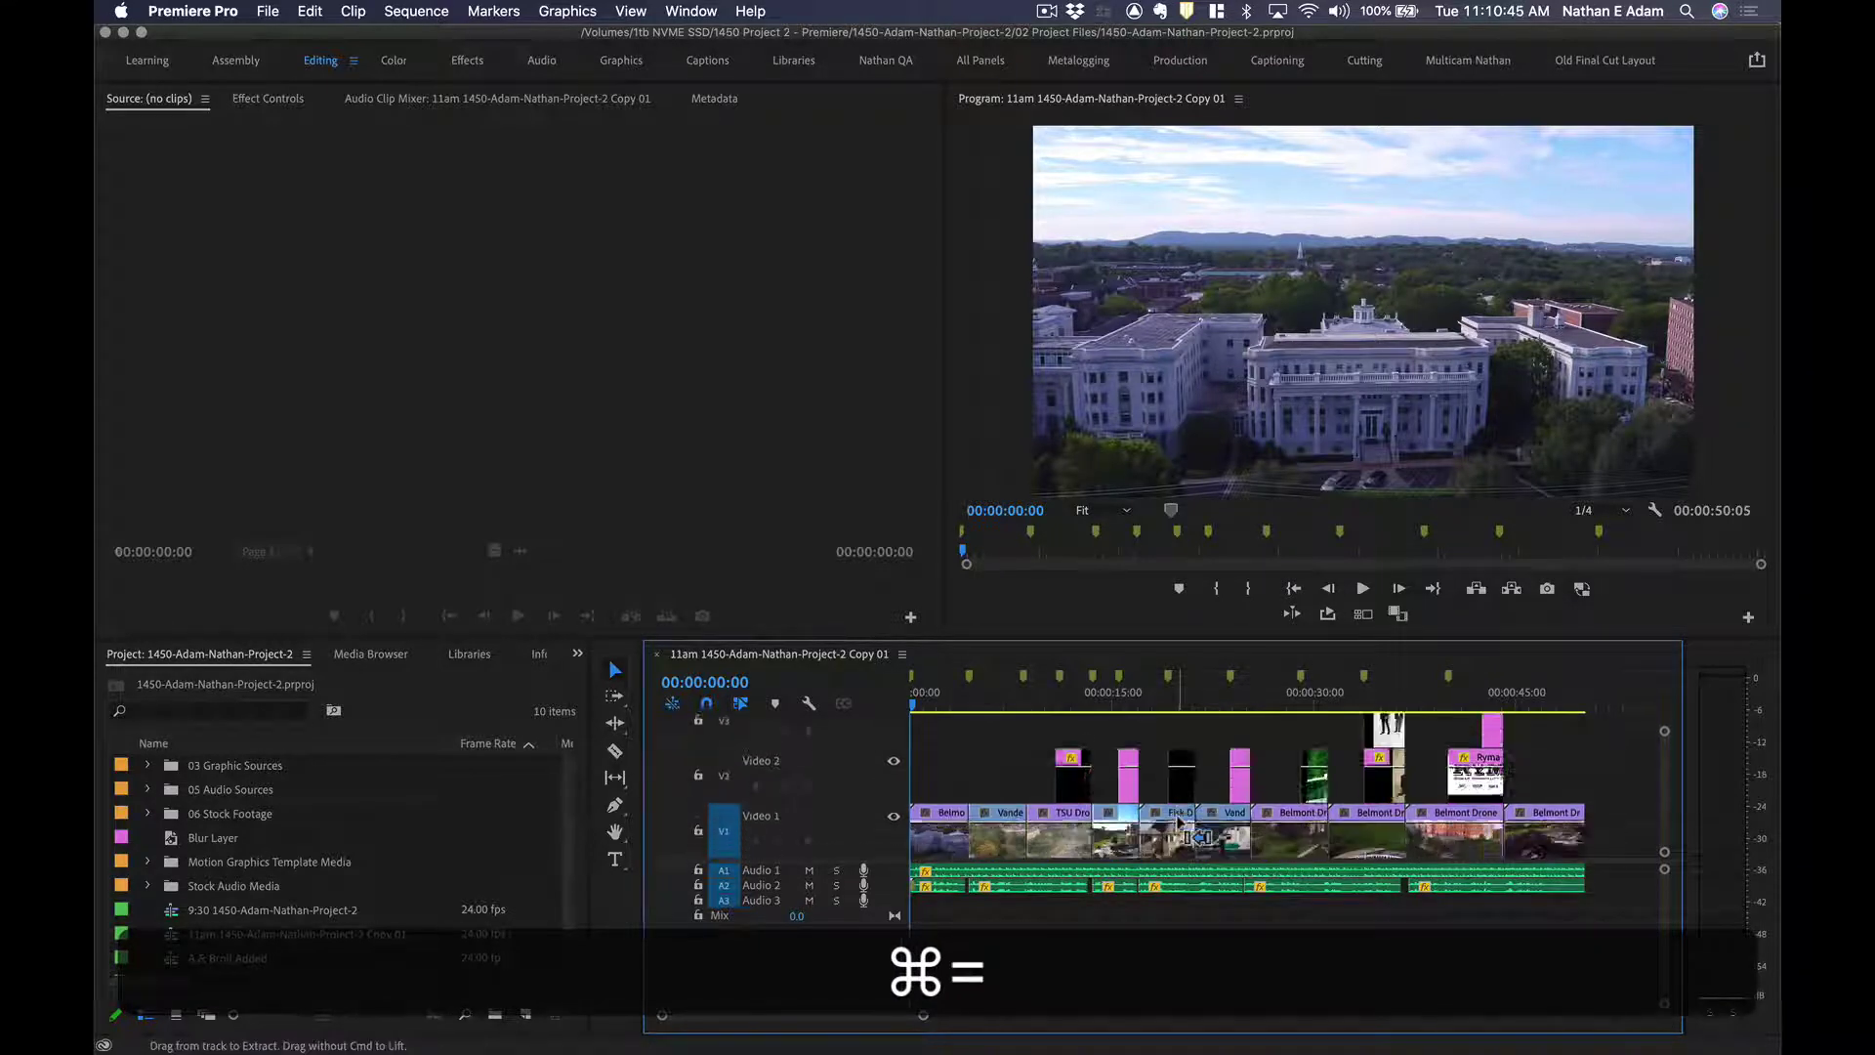
{"action": "key", "text": "super+minus"}
{"action": "key", "text": "super+minus"}
{"action": "key", "text": "super+equal"}
{"action": "key", "text": "super+equal"}
{"action": "key", "text": "super+minus"}
{"action": "key", "text": "super+minus"}
Increase and decrease the height of only the audio tracks repeatedly, leaving them two increments taller than minimized.
{"action": "key", "text": "alt+equal"}
{"action": "key", "text": "alt+equal"}
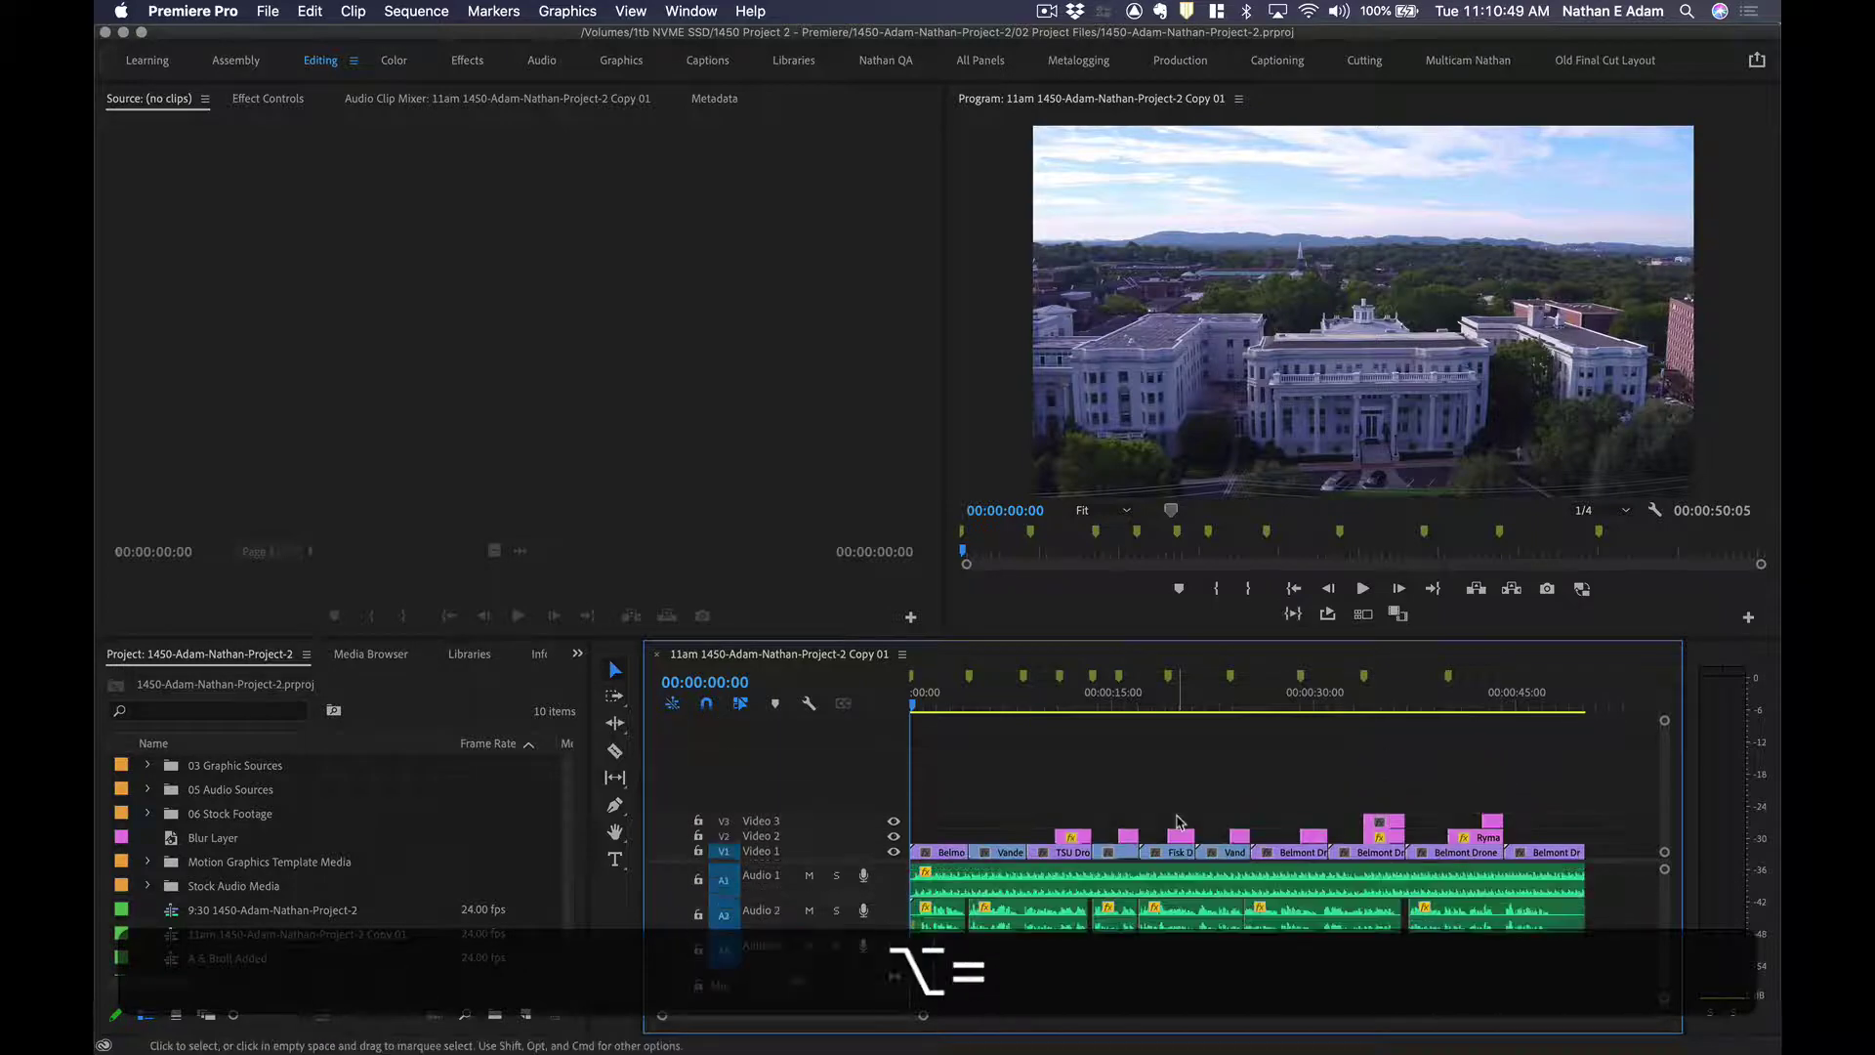
{"action": "key", "text": "alt+minus"}
{"action": "key", "text": "alt+minus"}
{"action": "key", "text": "alt+equal"}
{"action": "key", "text": "alt+equal"}
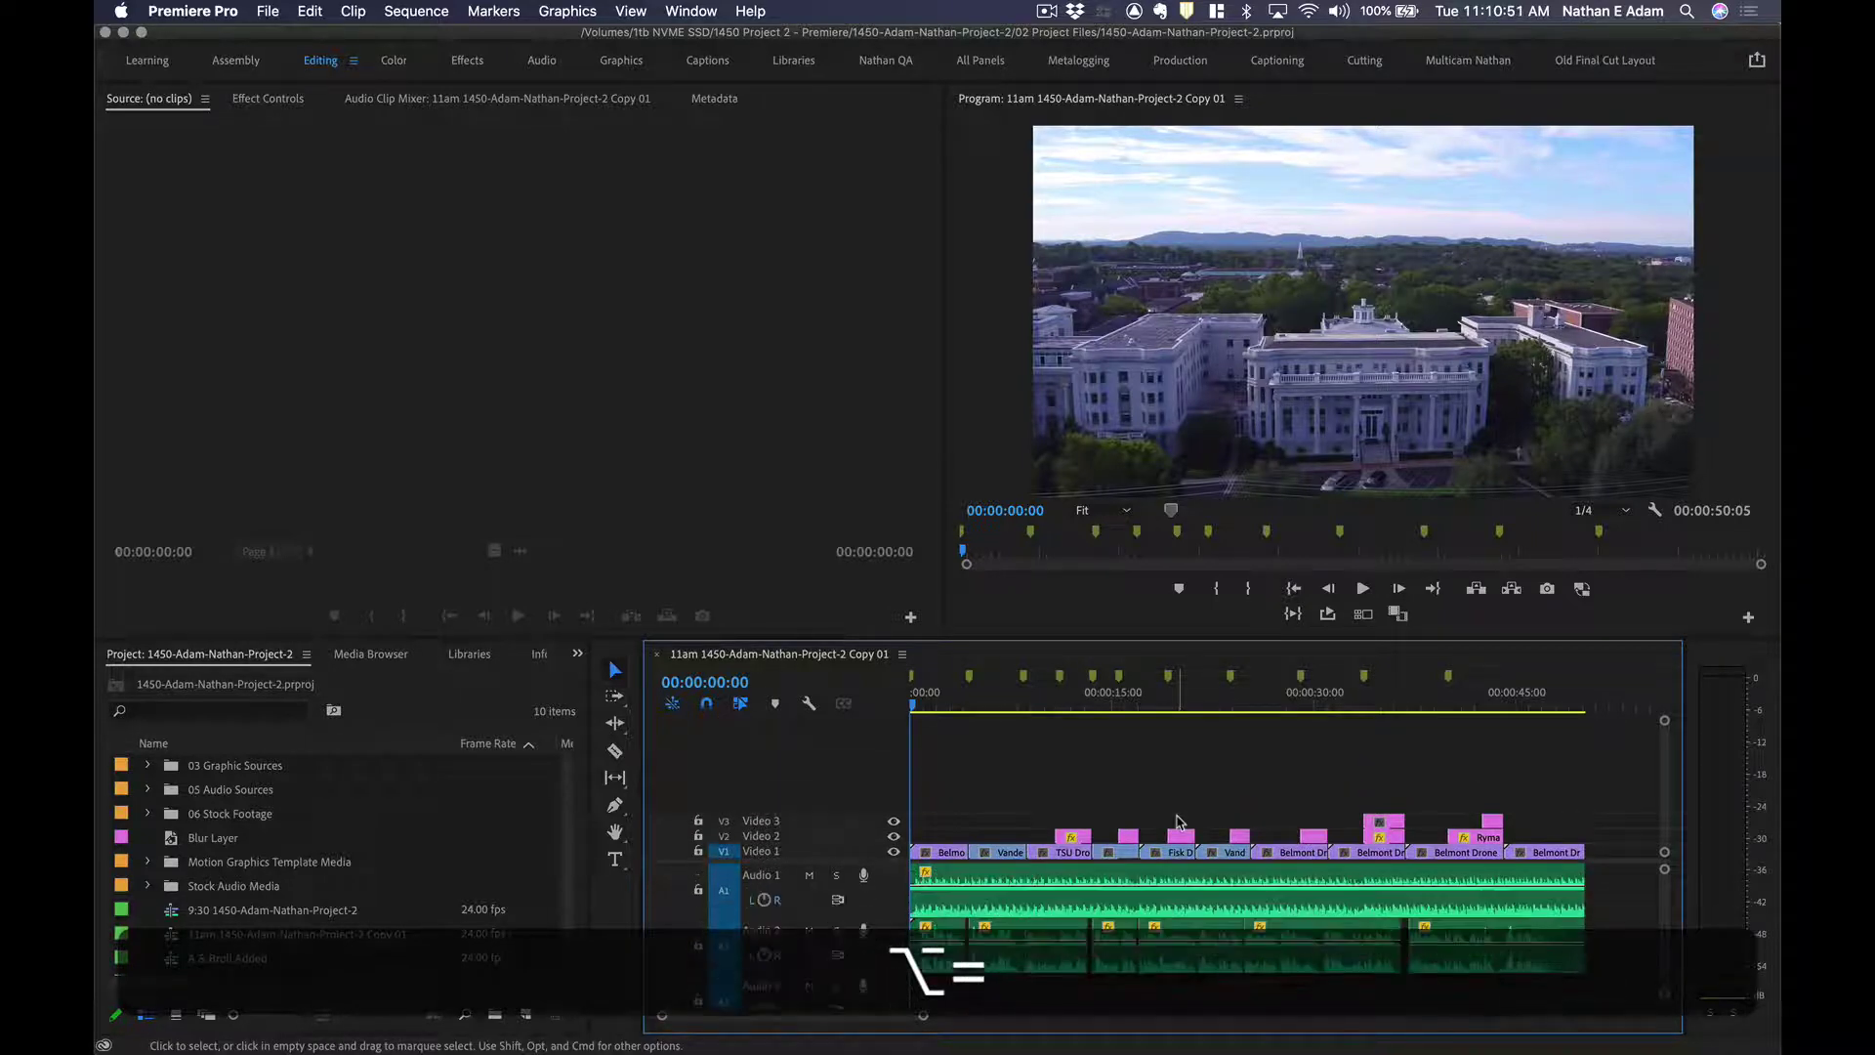
{"action": "key", "text": "alt+minus"}
{"action": "key", "text": "alt+minus"}
{"action": "key", "text": "alt+equal"}
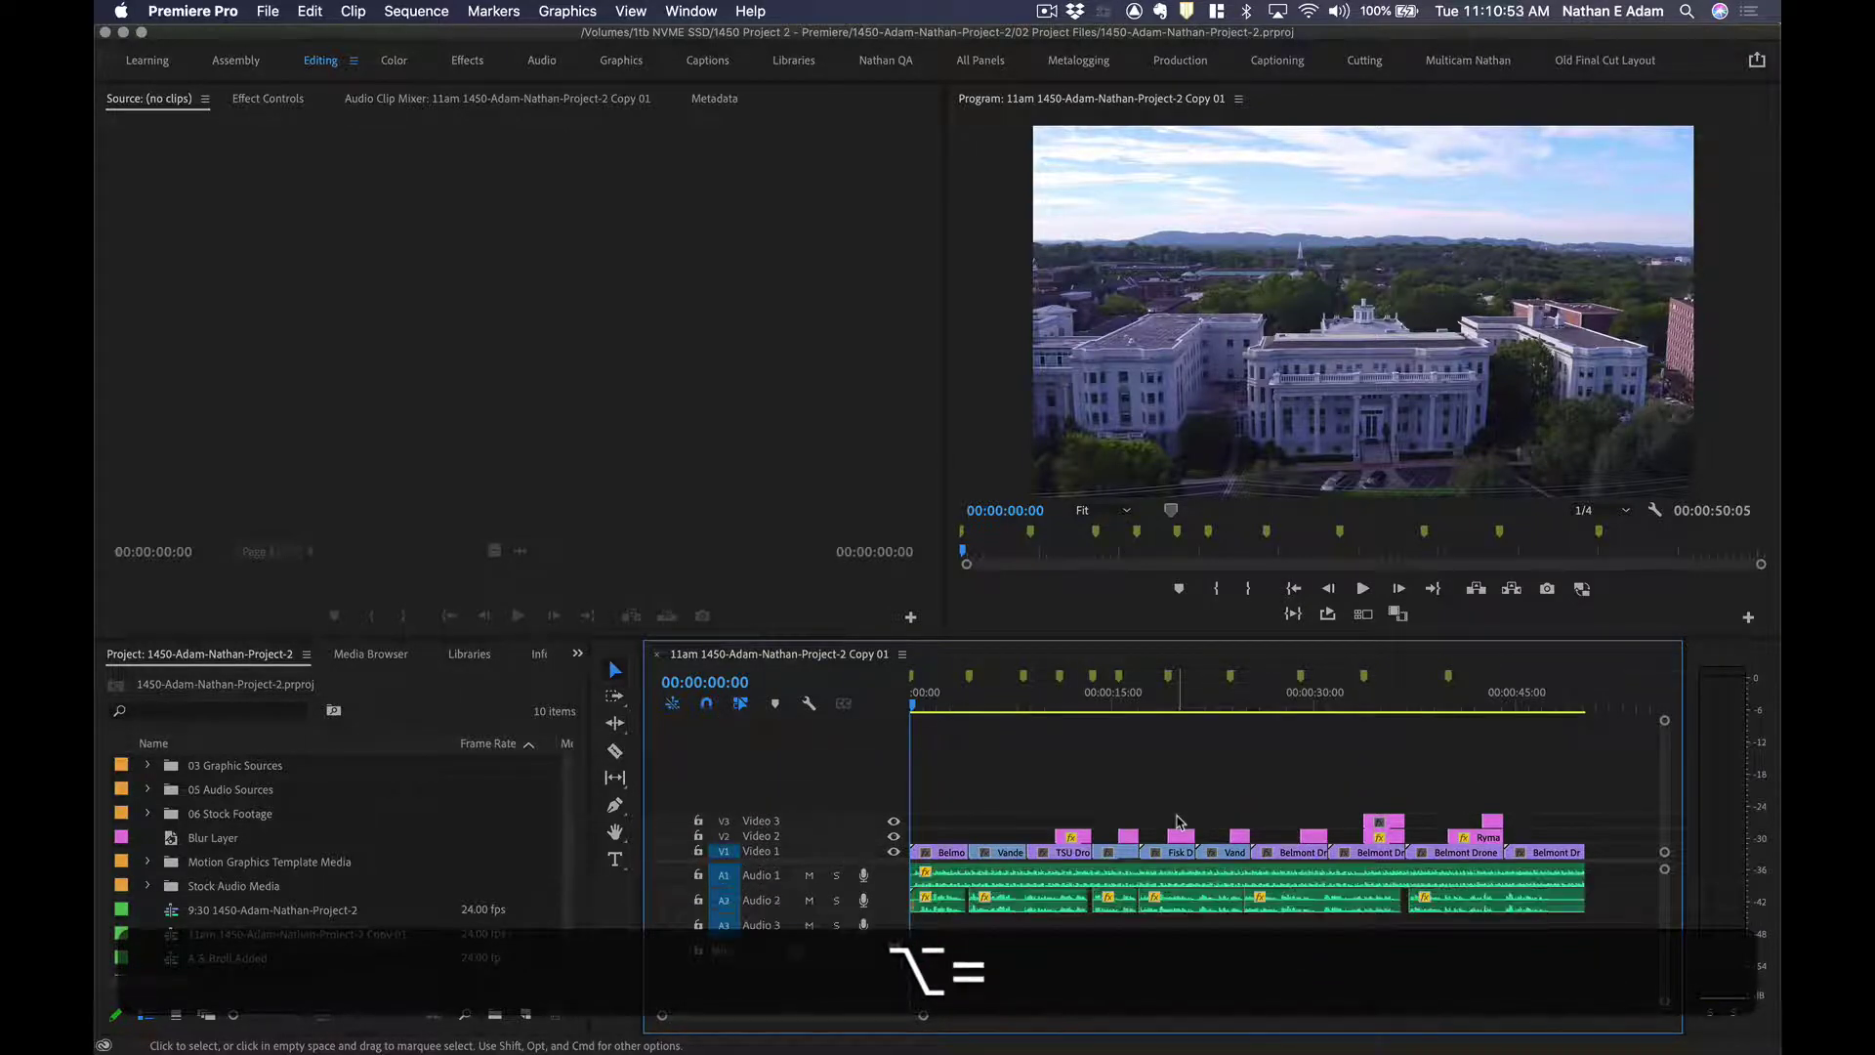
{"action": "key", "text": "alt+equal"}
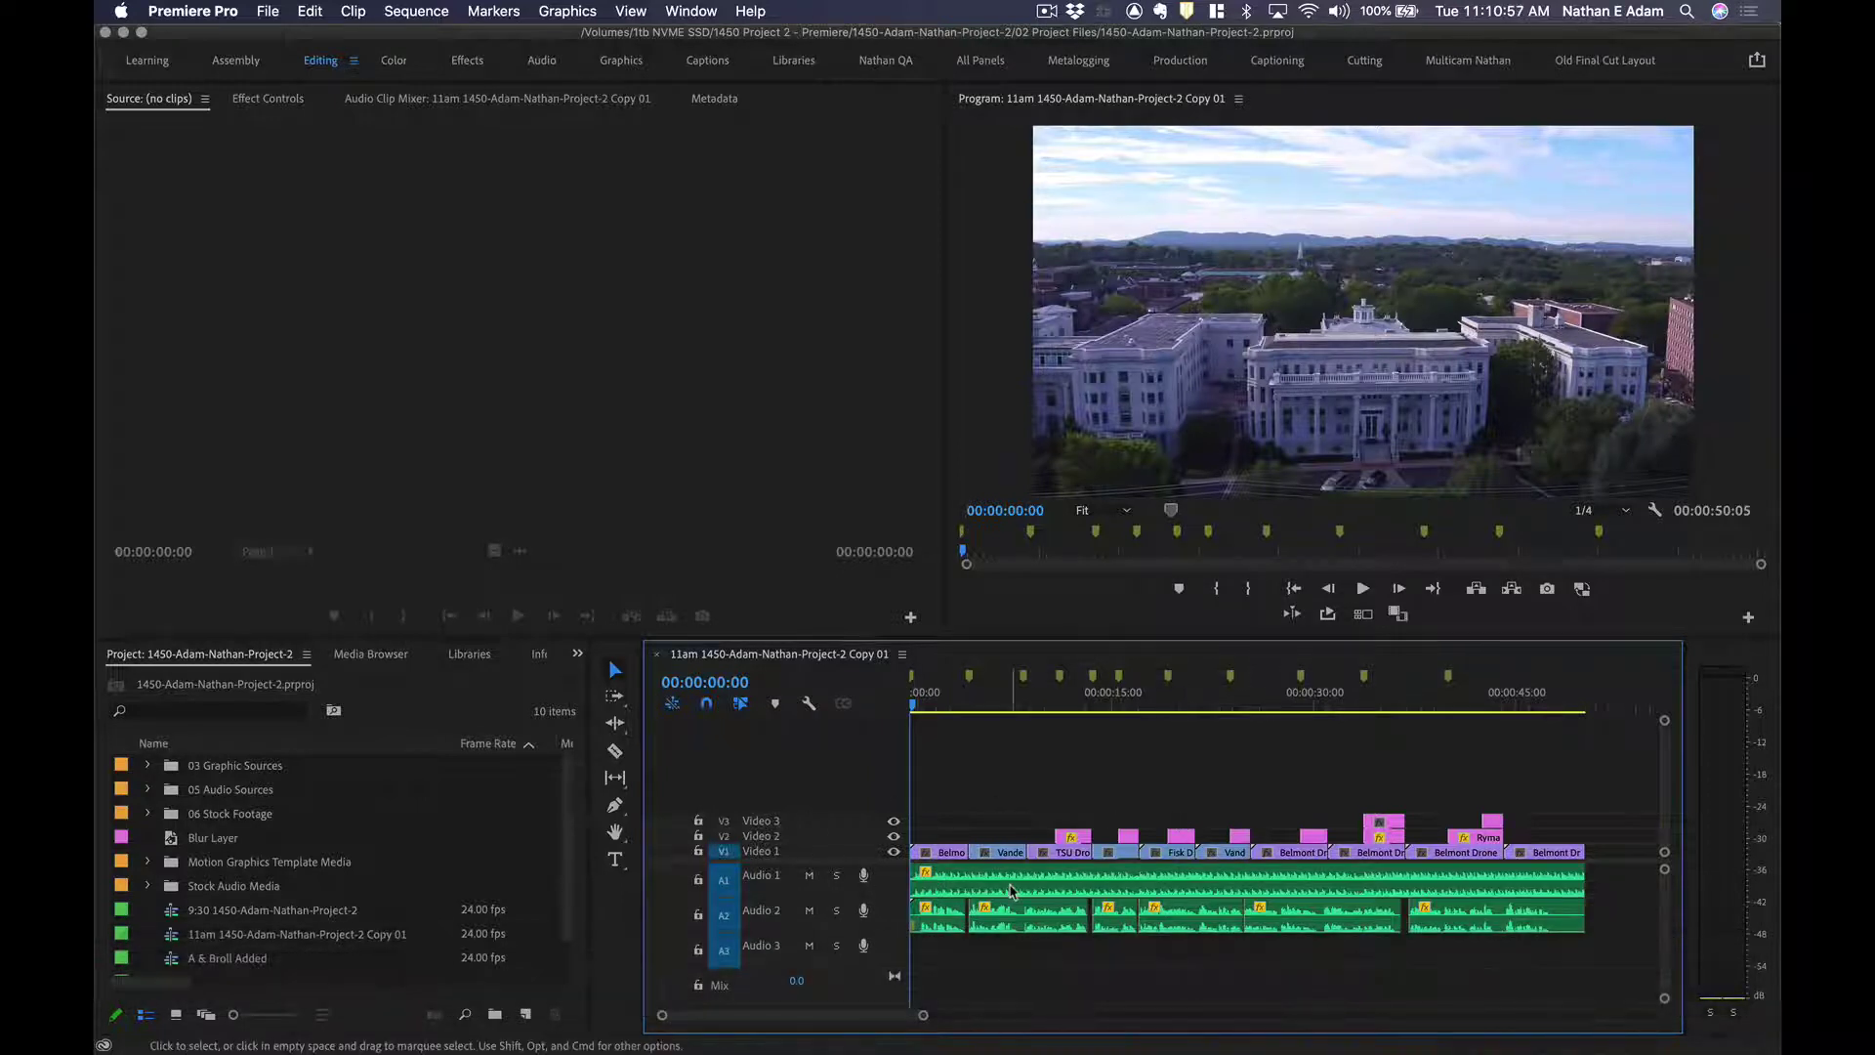
Lock the Audio 1 and Audio 2 tracks, and unlock both again.
{"action": "left_click", "coordinate": [699, 879]}
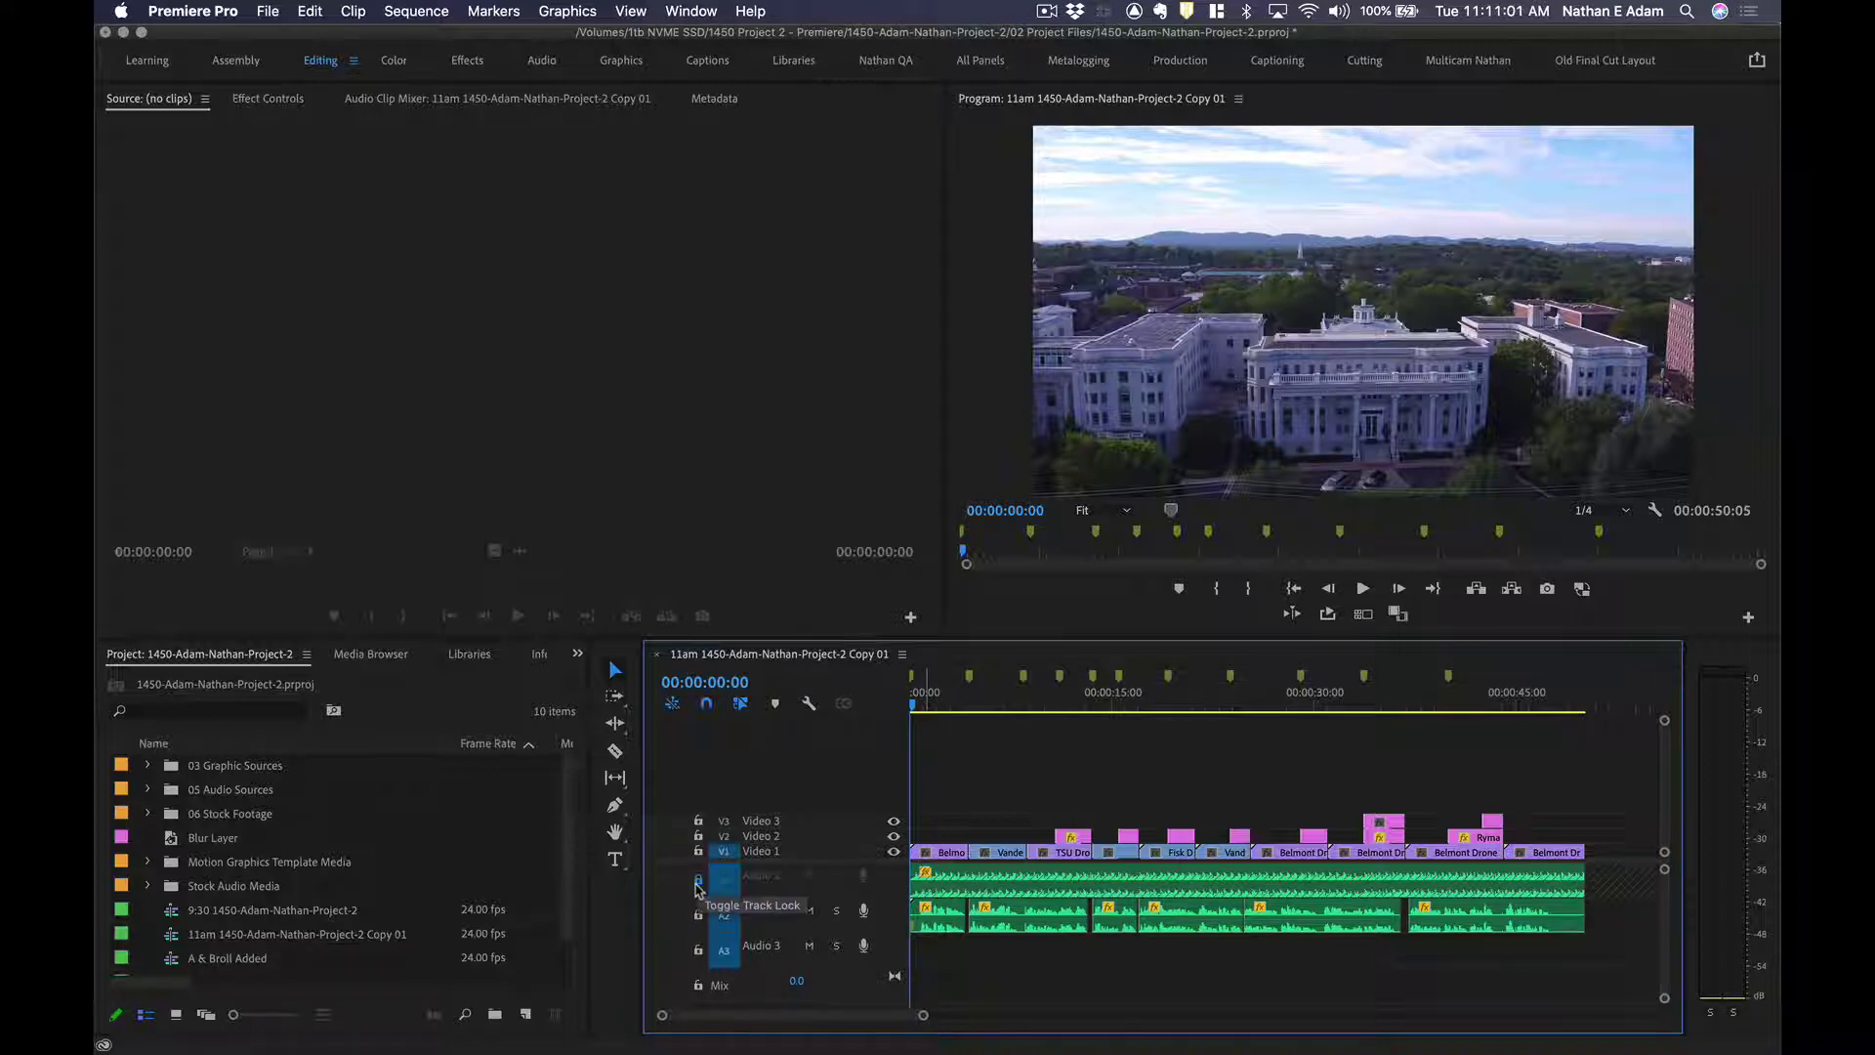
{"action": "left_click", "coordinate": [698, 914]}
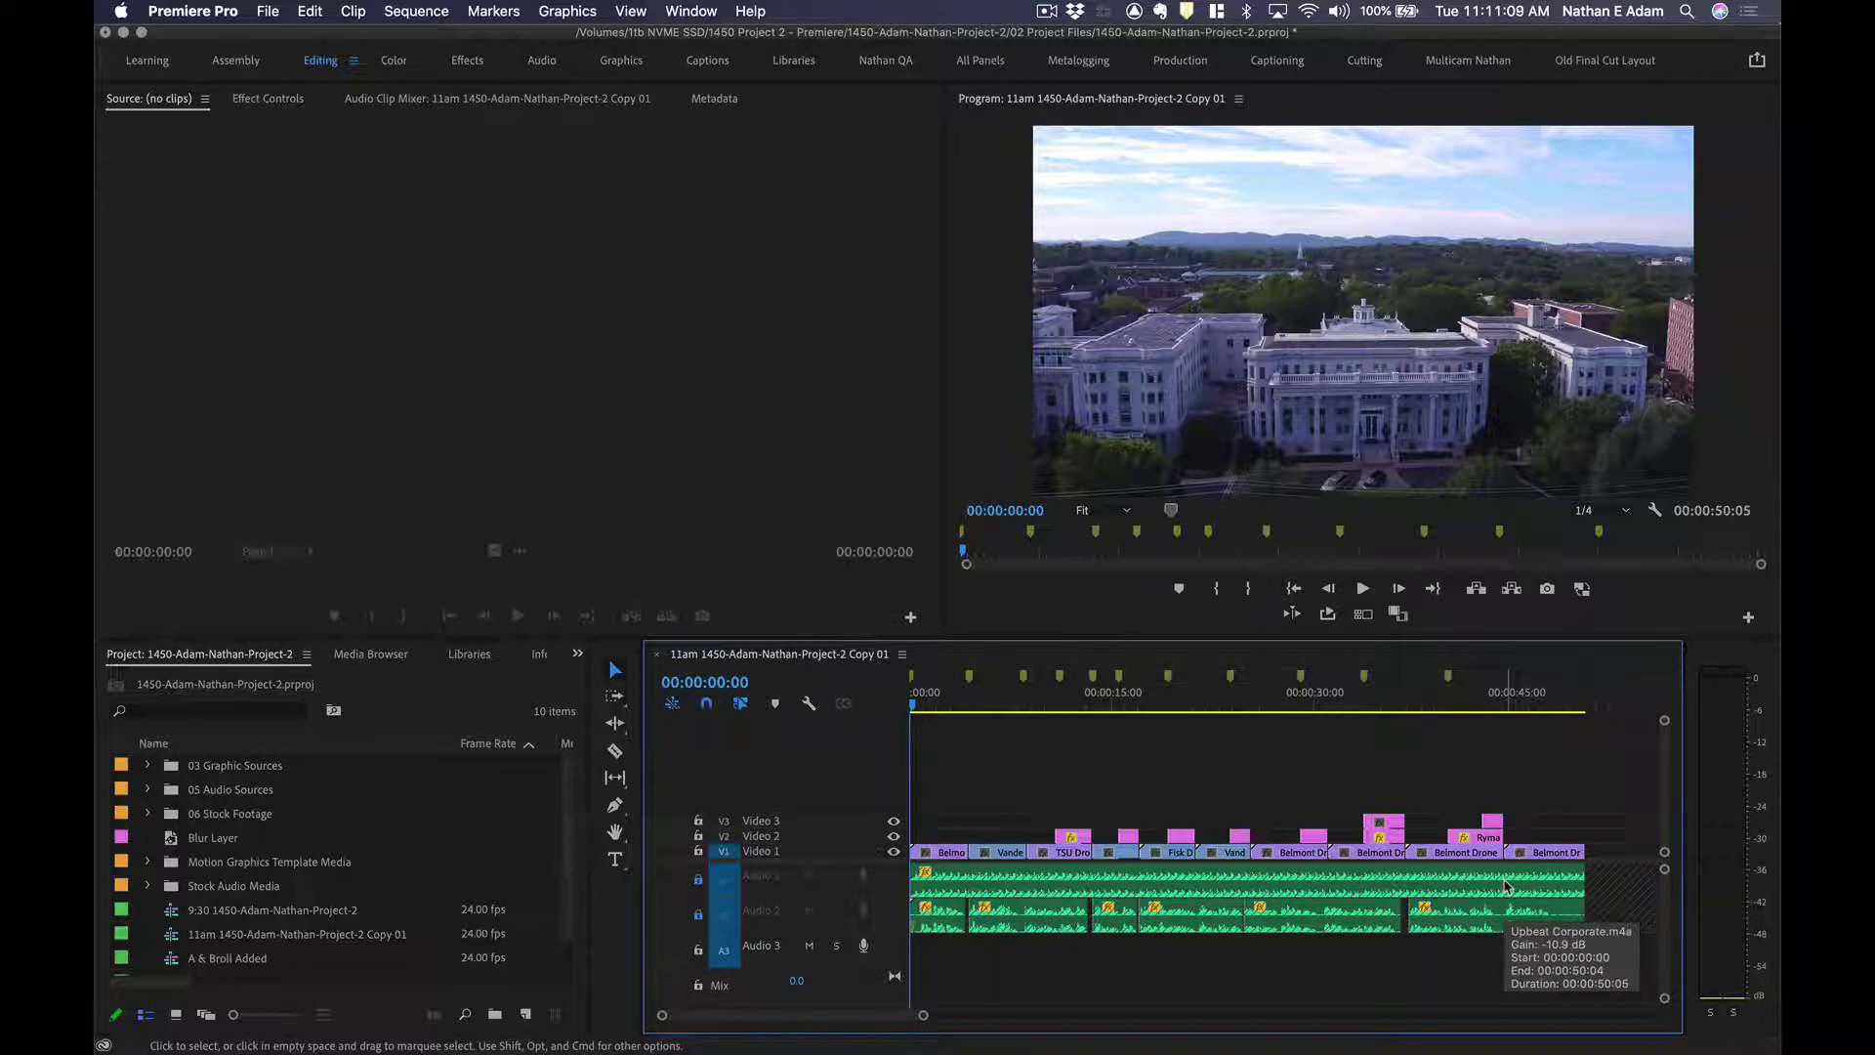
{"action": "left_click", "coordinate": [699, 878]}
{"action": "left_click", "coordinate": [699, 914]}
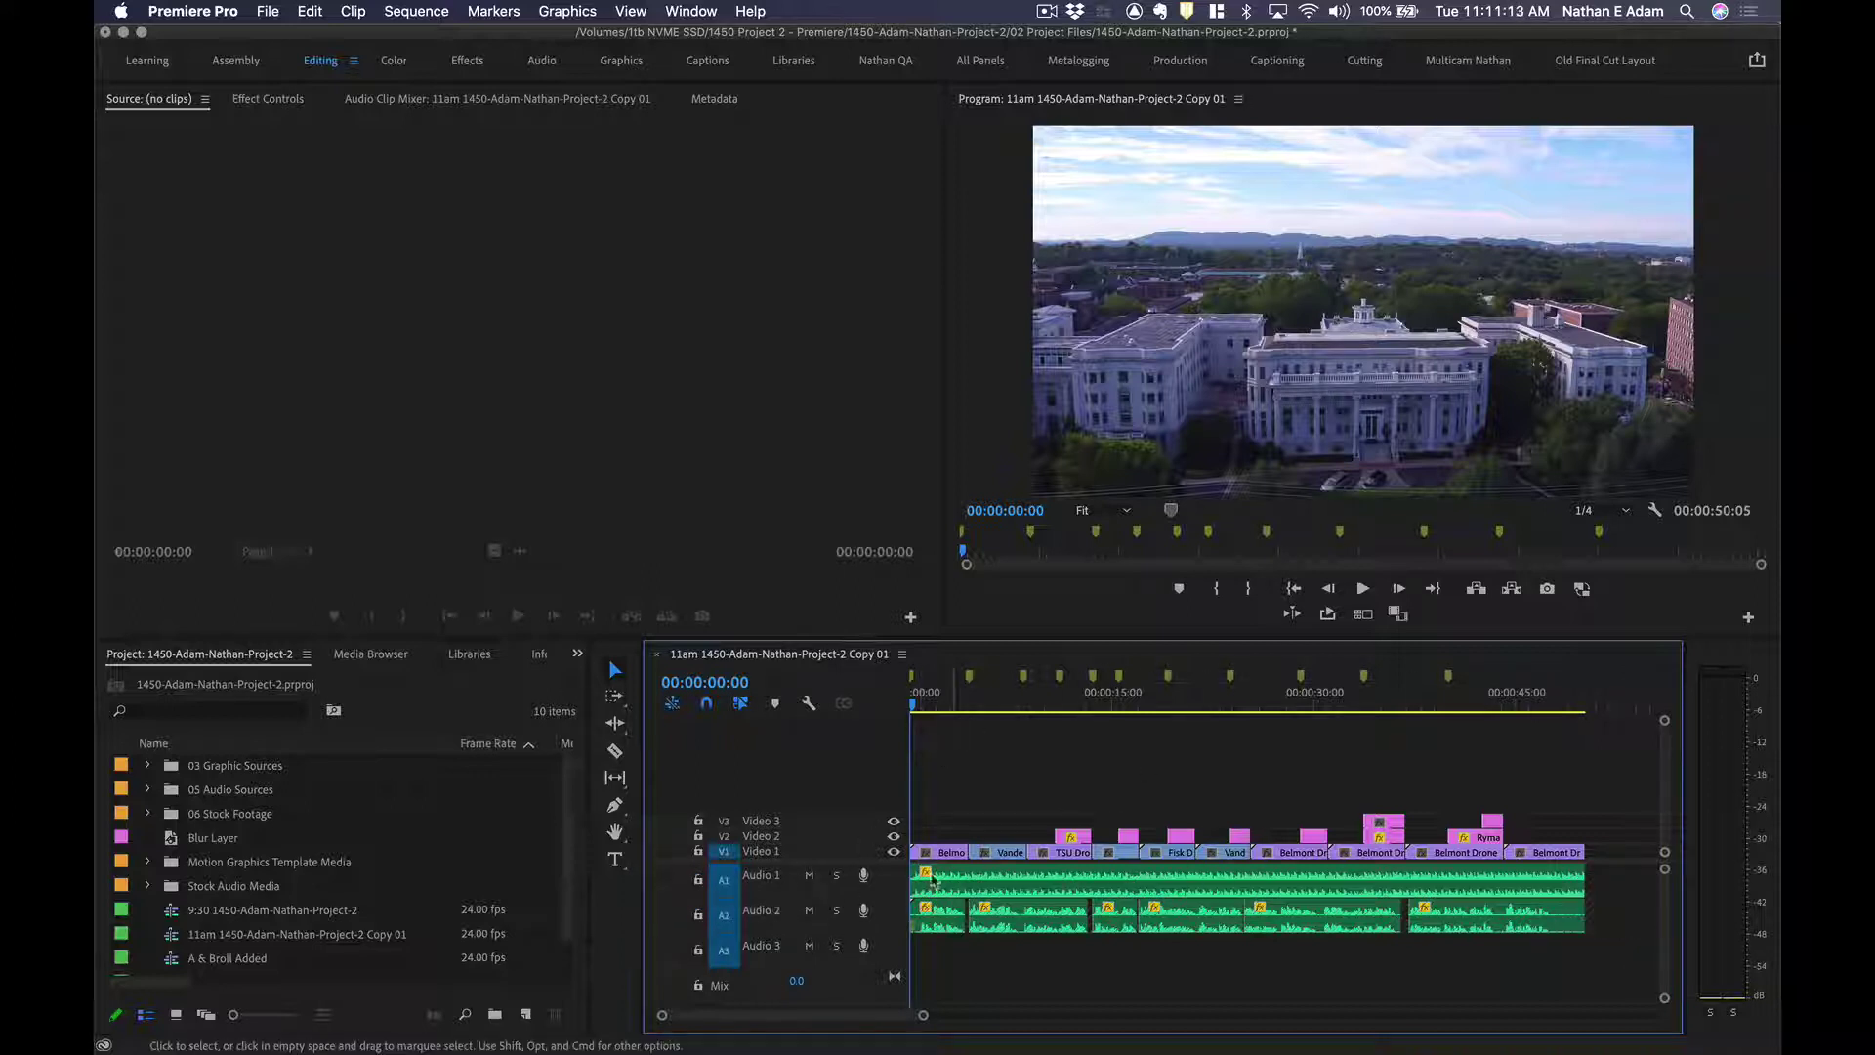
Trim the start of the music clip on Audio 1 to about 20 seconds into the sequence.
{"action": "left_click", "coordinate": [1037, 885]}
{"action": "left_click_drag", "start_coordinate": [912, 879], "coordinate": [1183, 878]}
{"action": "left_click", "coordinate": [1123, 887]}
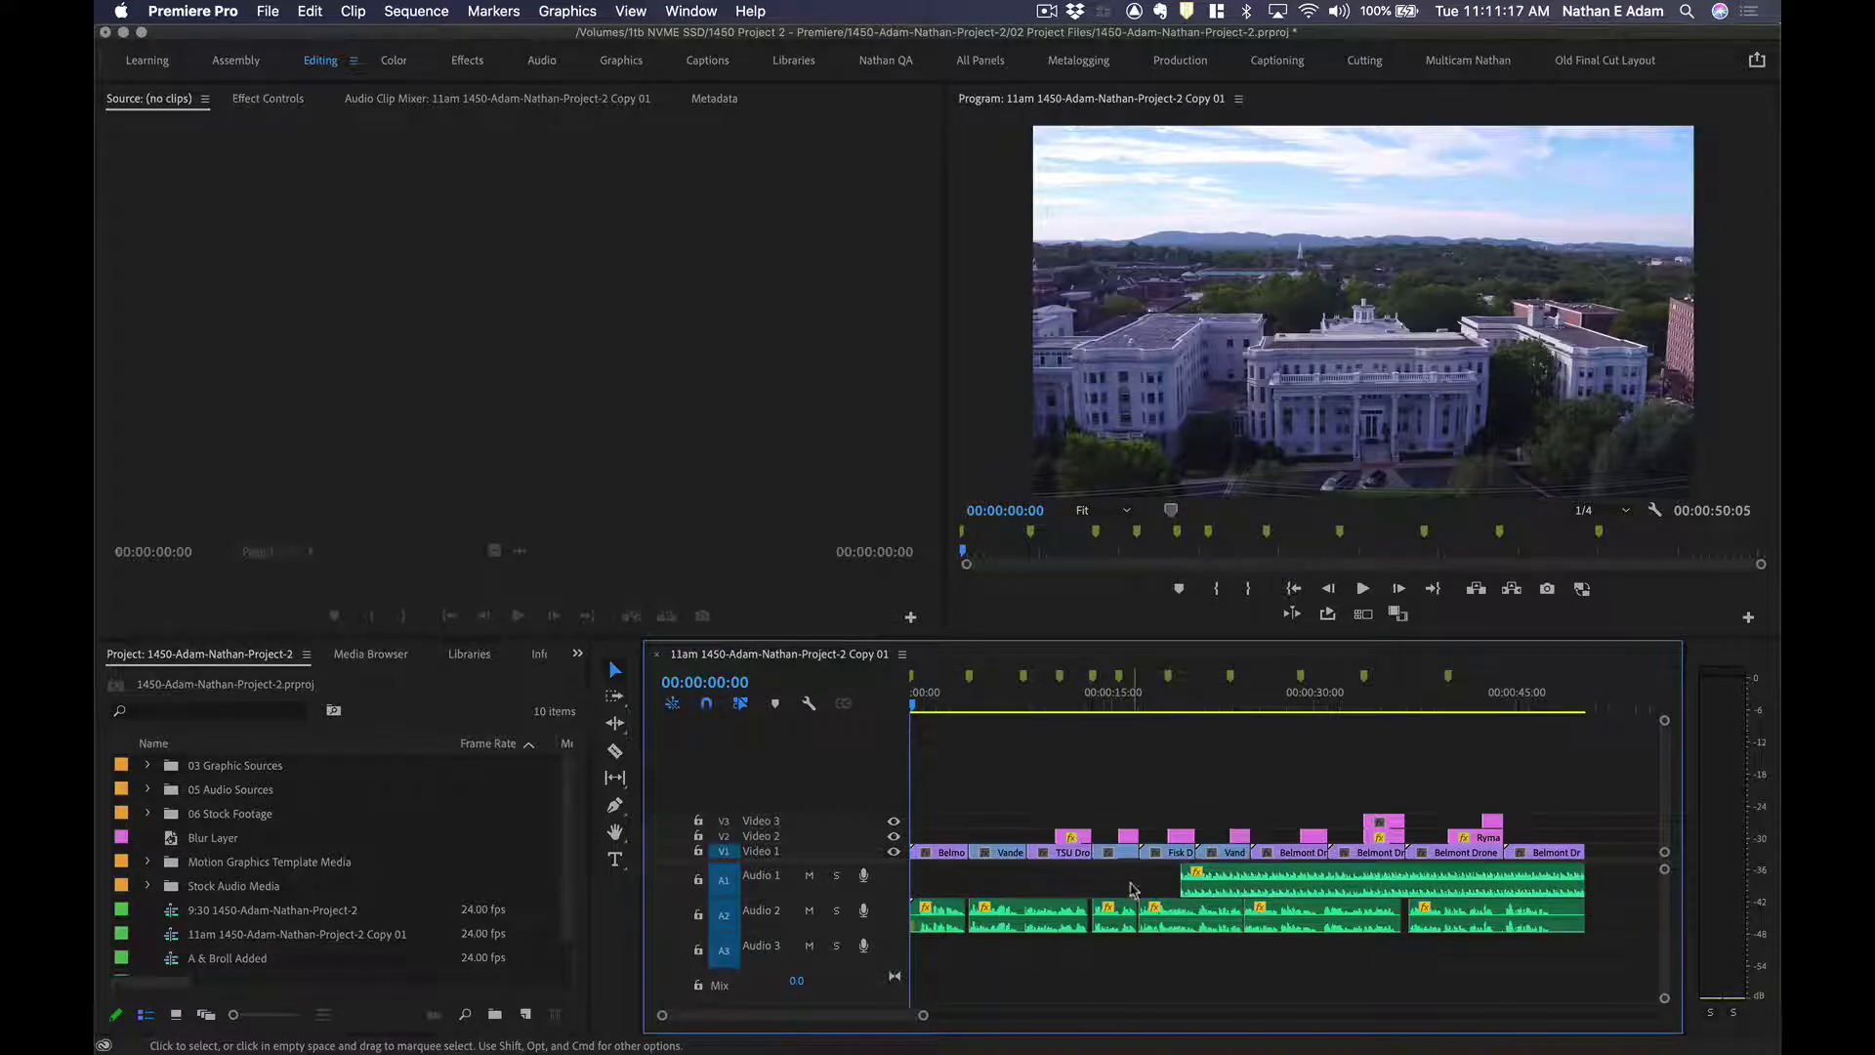
Expand all tracks, select the empty gap on Audio 1, and extend the music clip's start back to the sequence start.
{"action": "key", "text": "shift"}
{"action": "key", "text": "shift+="}
{"action": "key", "text": "shift+="}
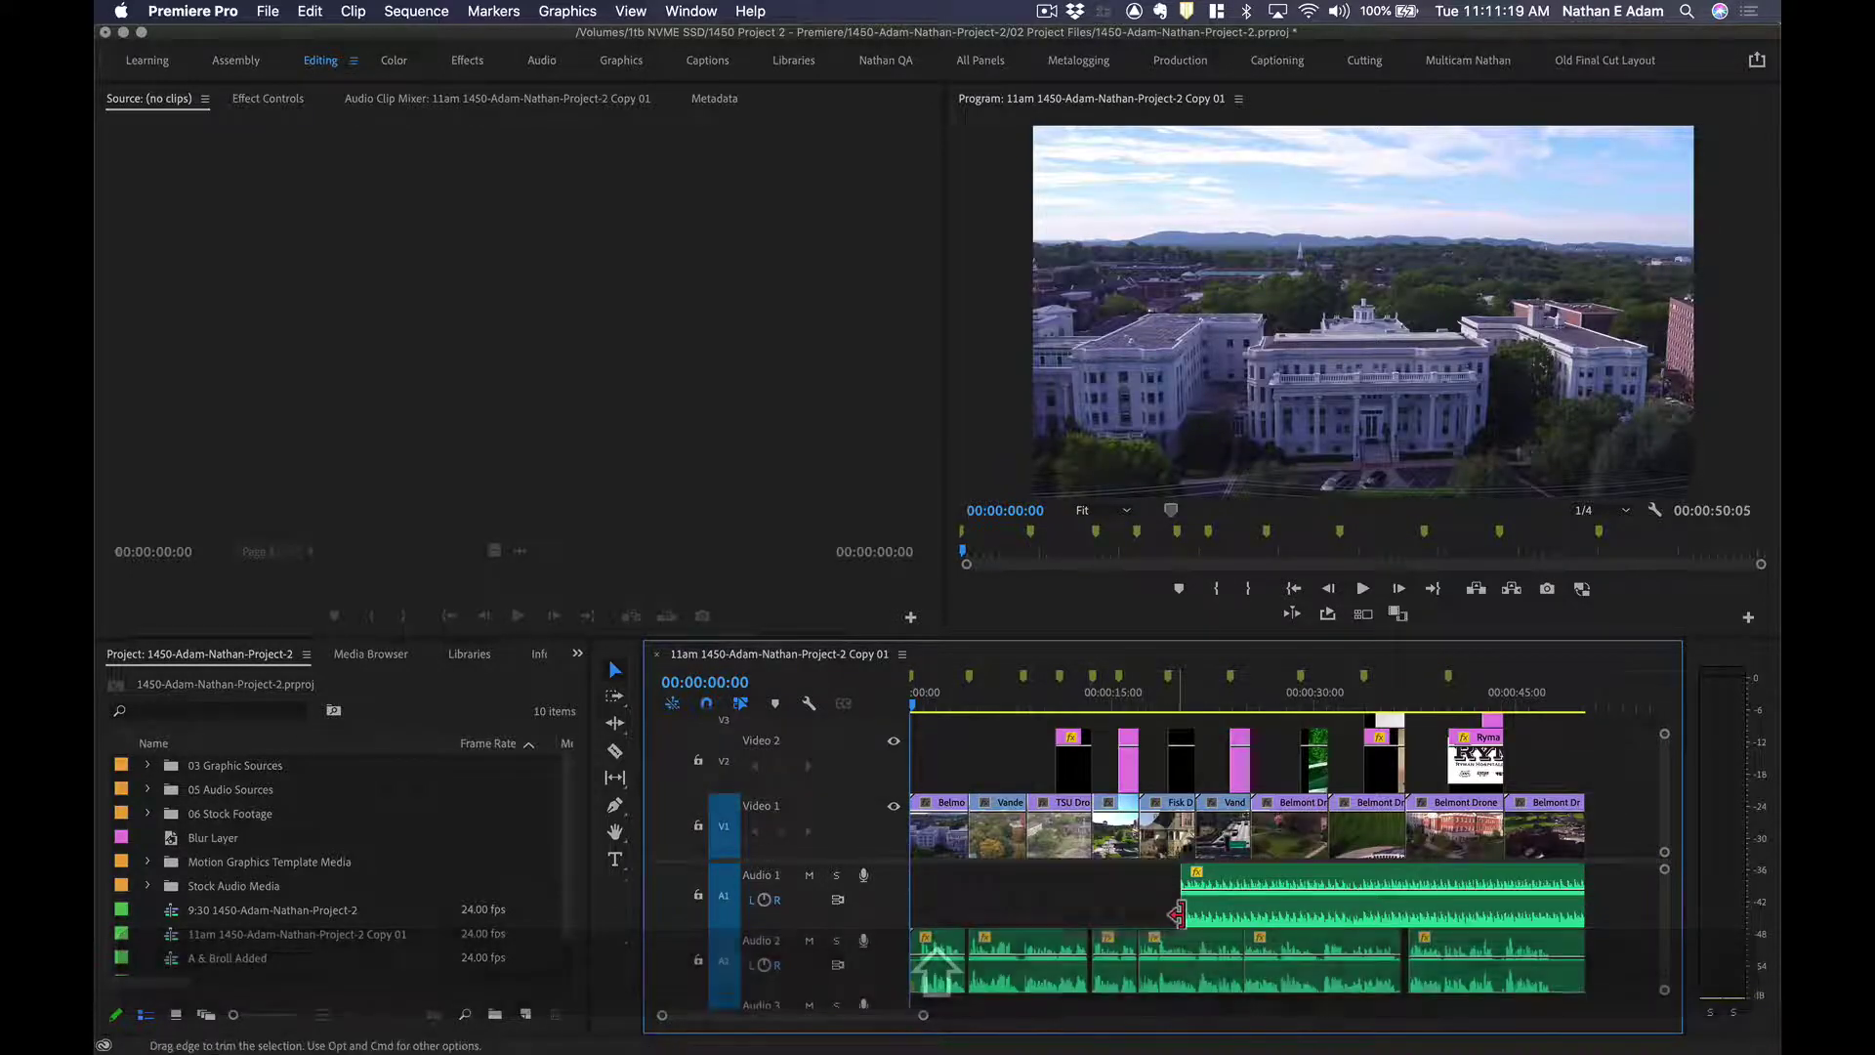
{"action": "left_click", "coordinate": [1089, 913]}
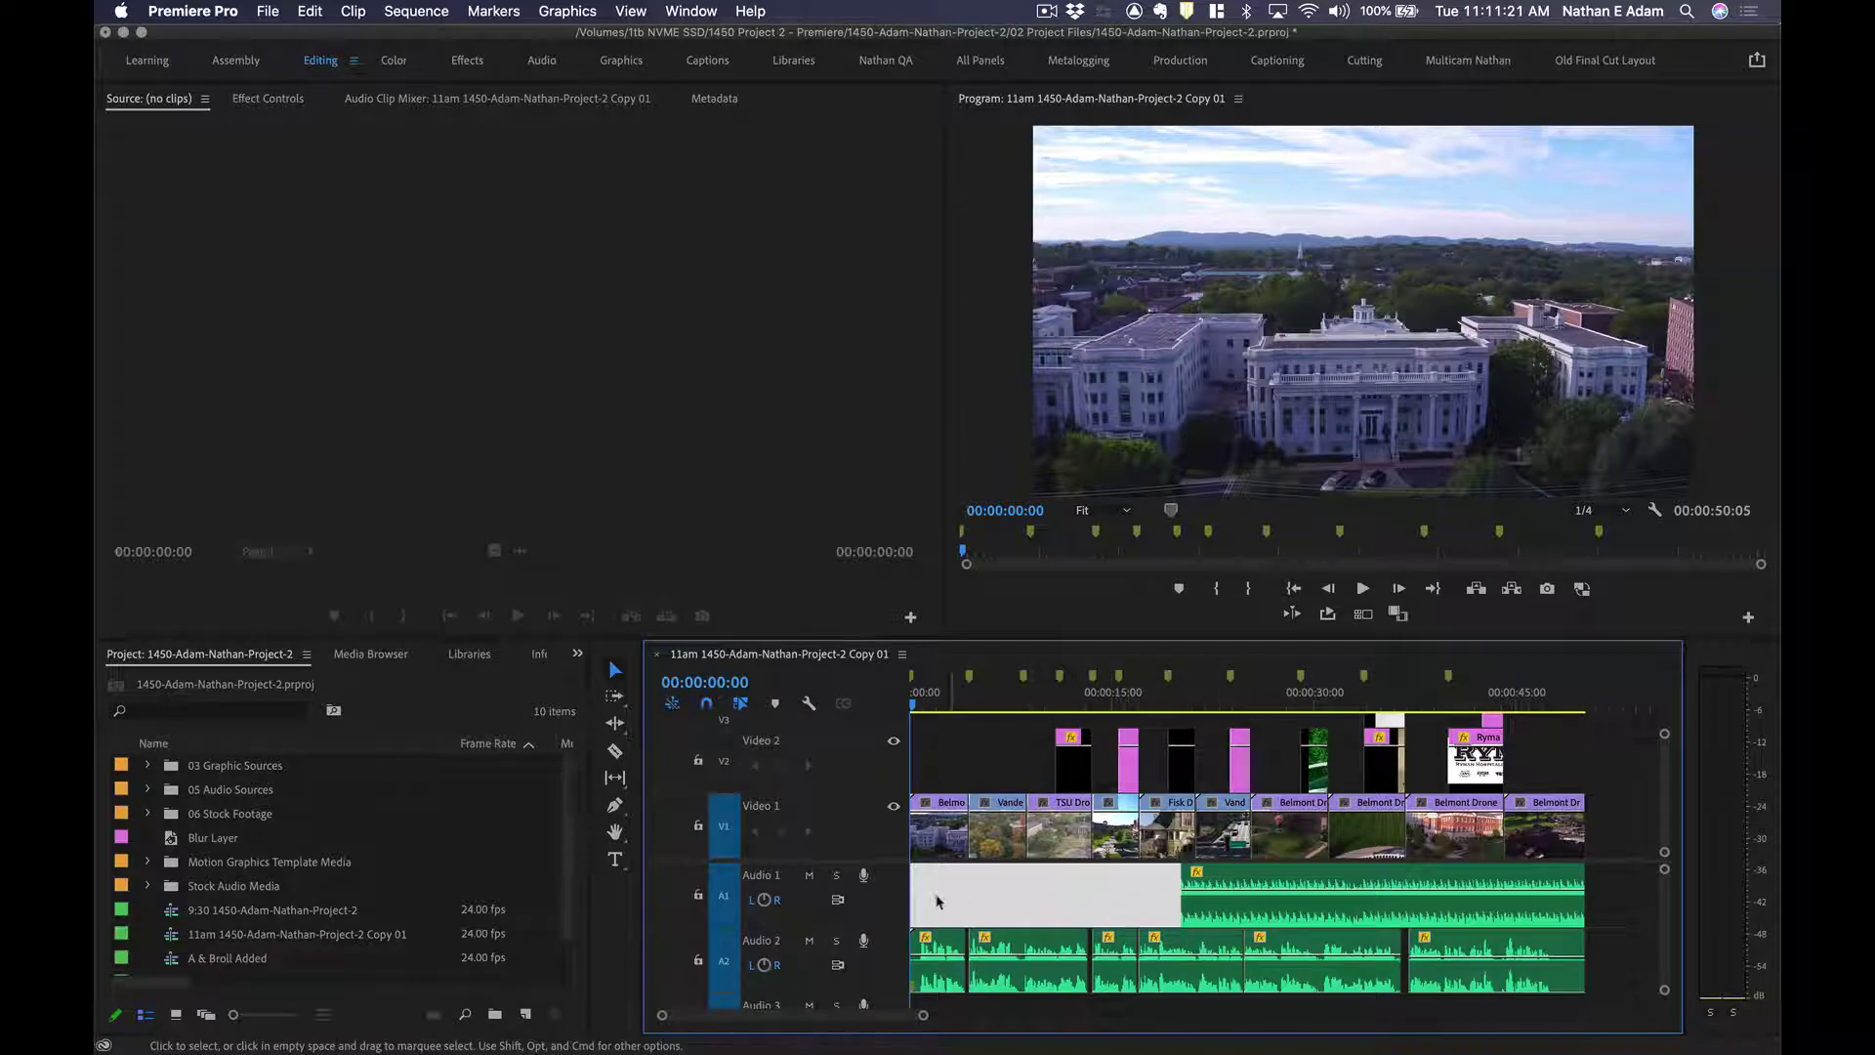
{"action": "left_click_drag", "start_coordinate": [1208, 910], "coordinate": [869, 917]}
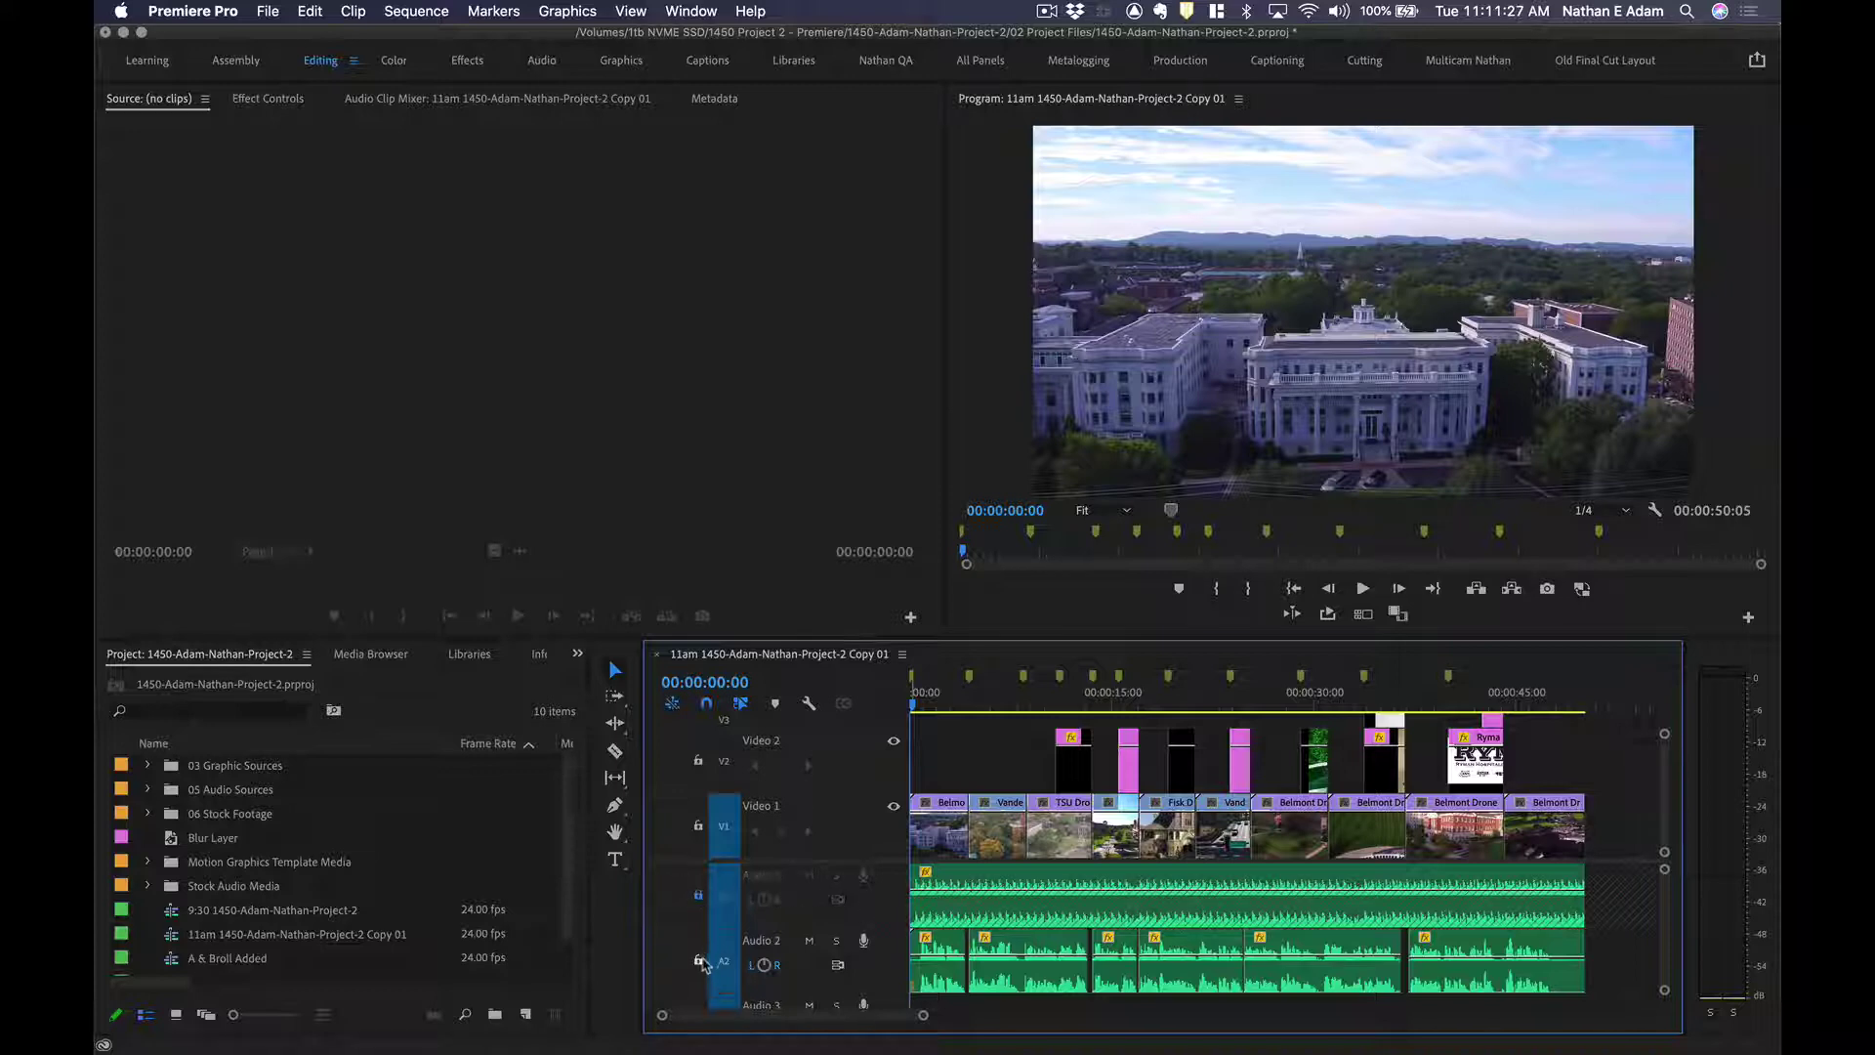
Minimize and re-expand all tracks, and minimize only the audio tracks so the video tracks stay expanded.
{"action": "key", "text": "shift+minus"}
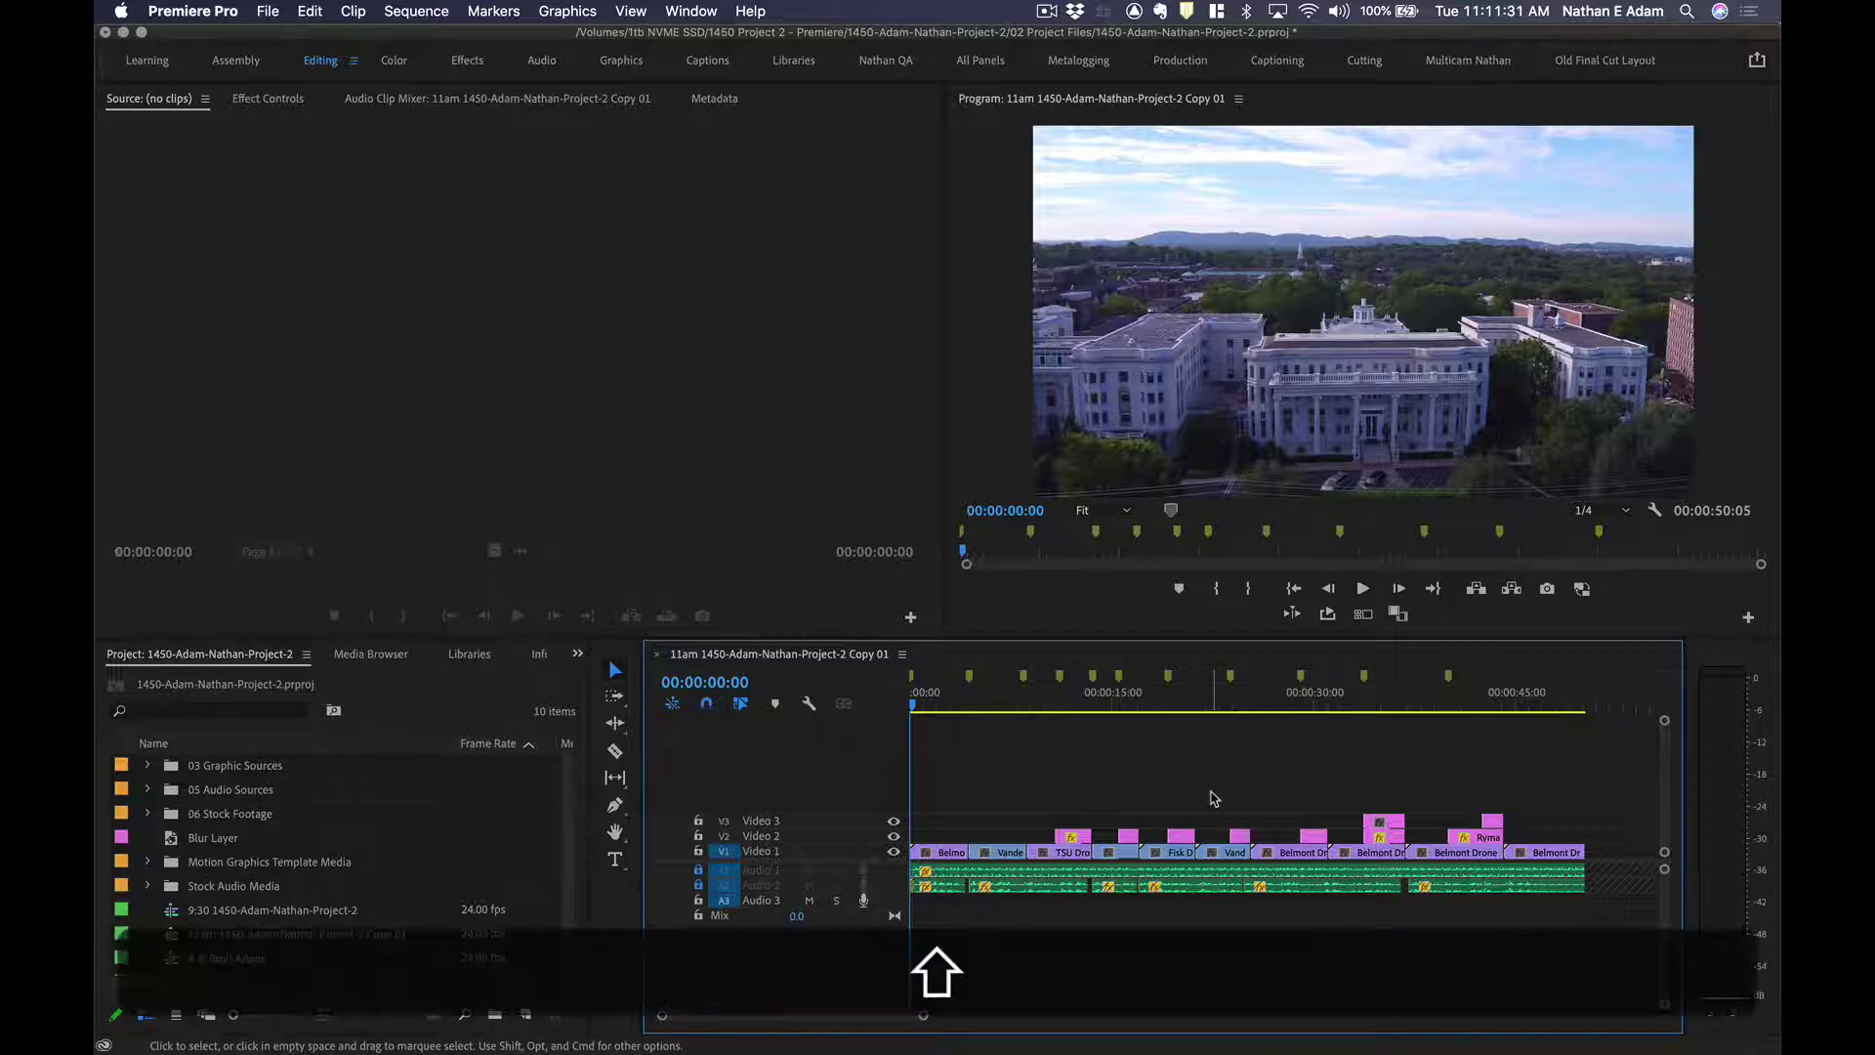
{"action": "key", "text": "shift+equal"}
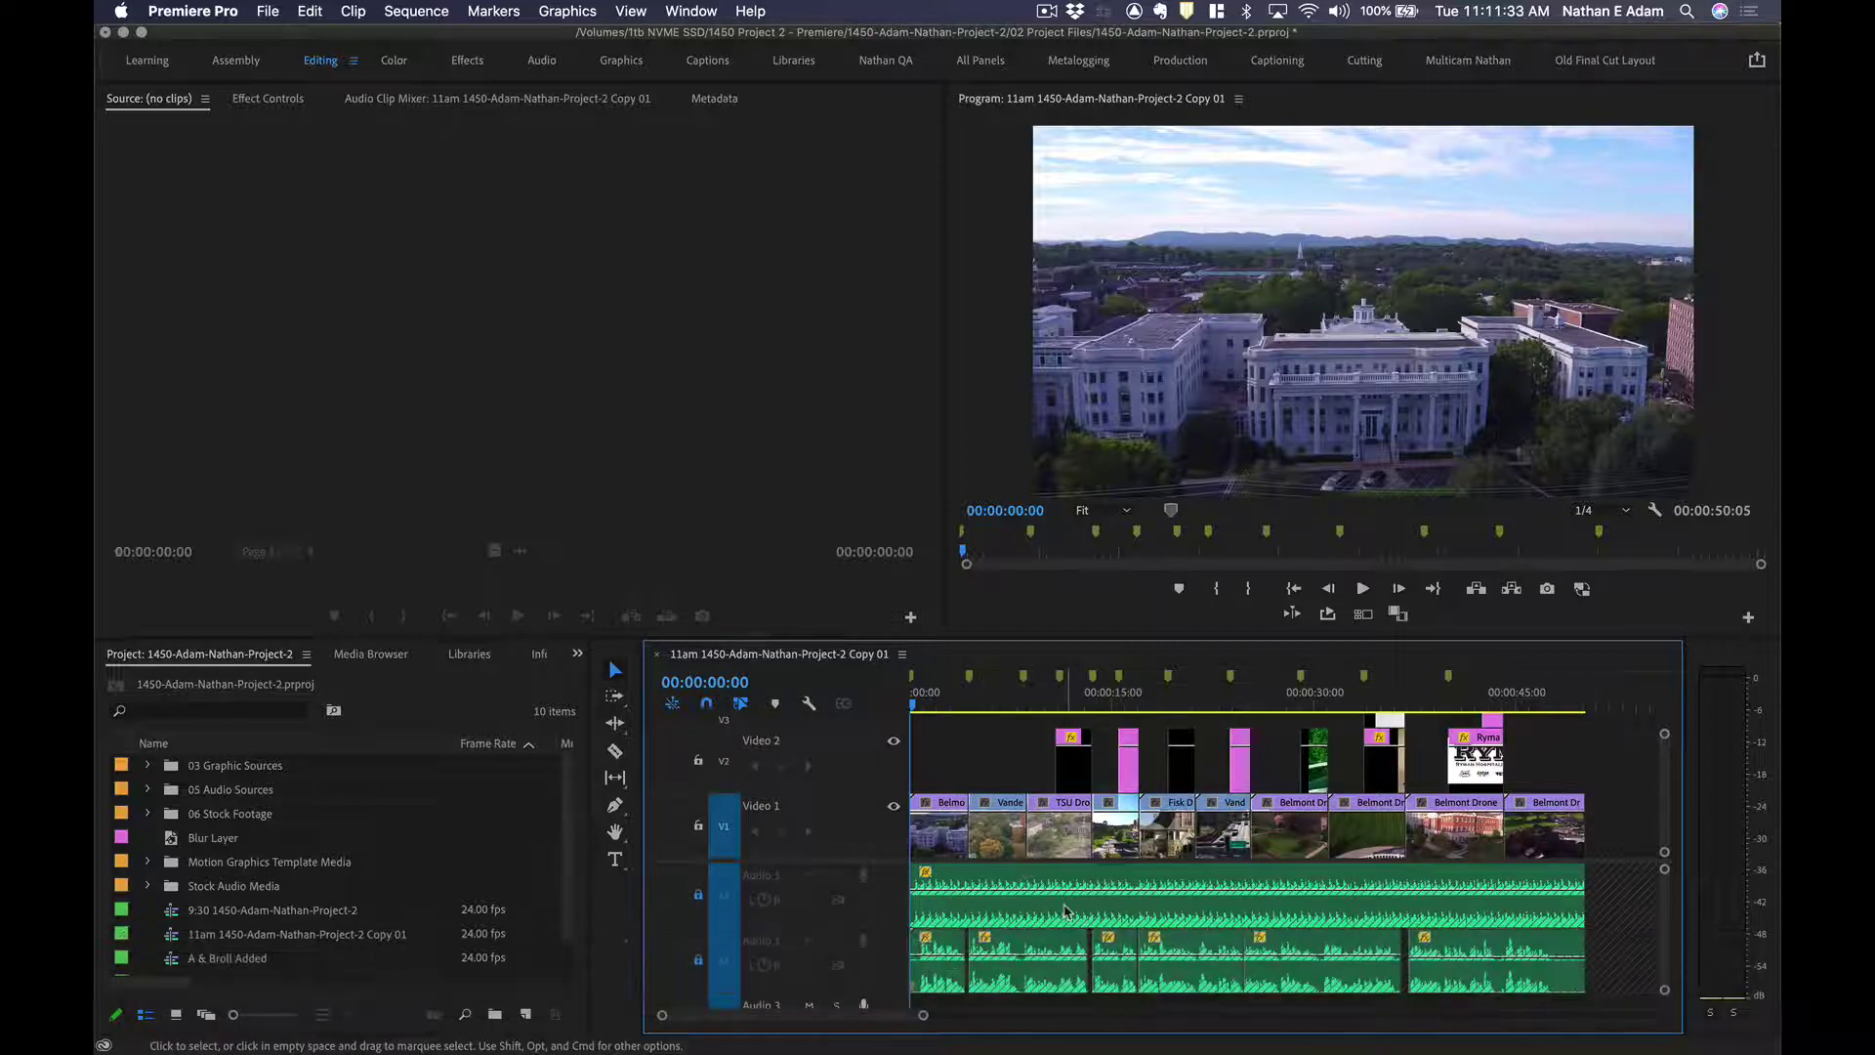
{"action": "key", "text": "alt+minus"}
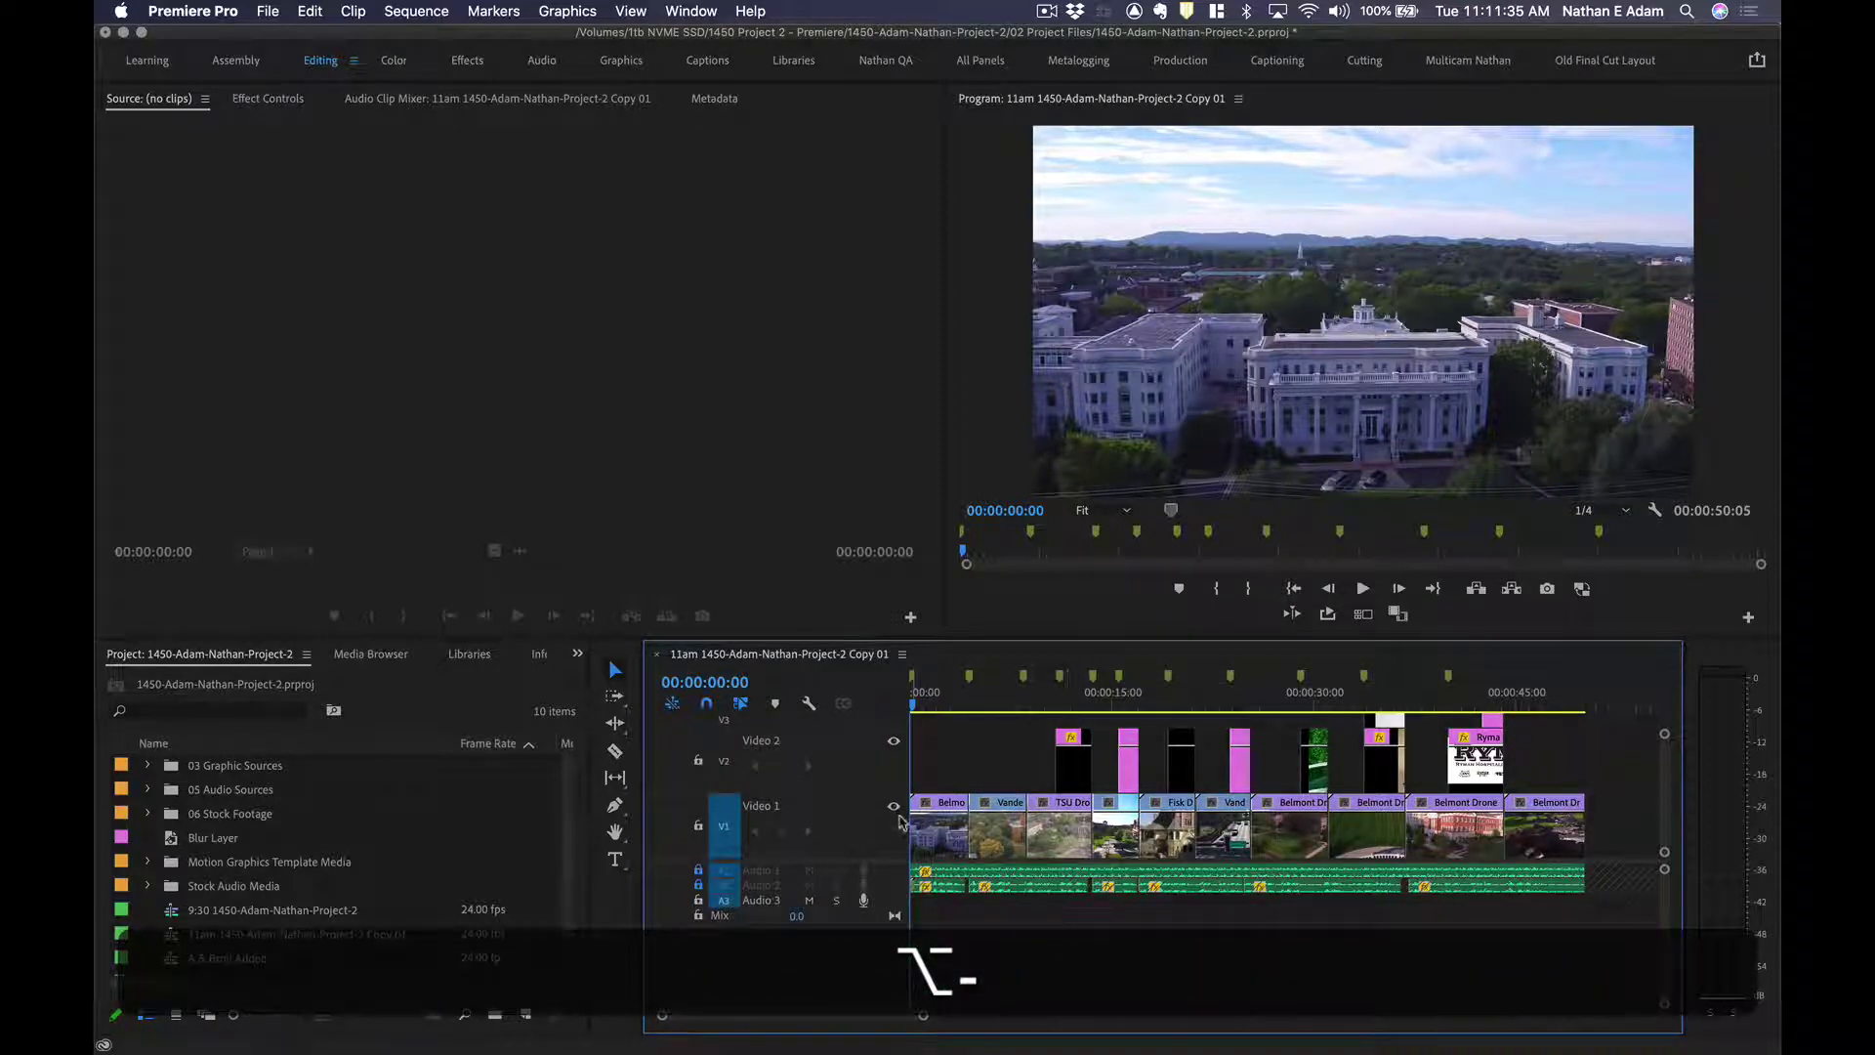
Switch to Chrome and review the B-Roll, logos and titles requirements in the Project 2 video editing instructions.
{"action": "key", "text": "super+Tab"}
{"action": "key", "text": "super+Tab"}
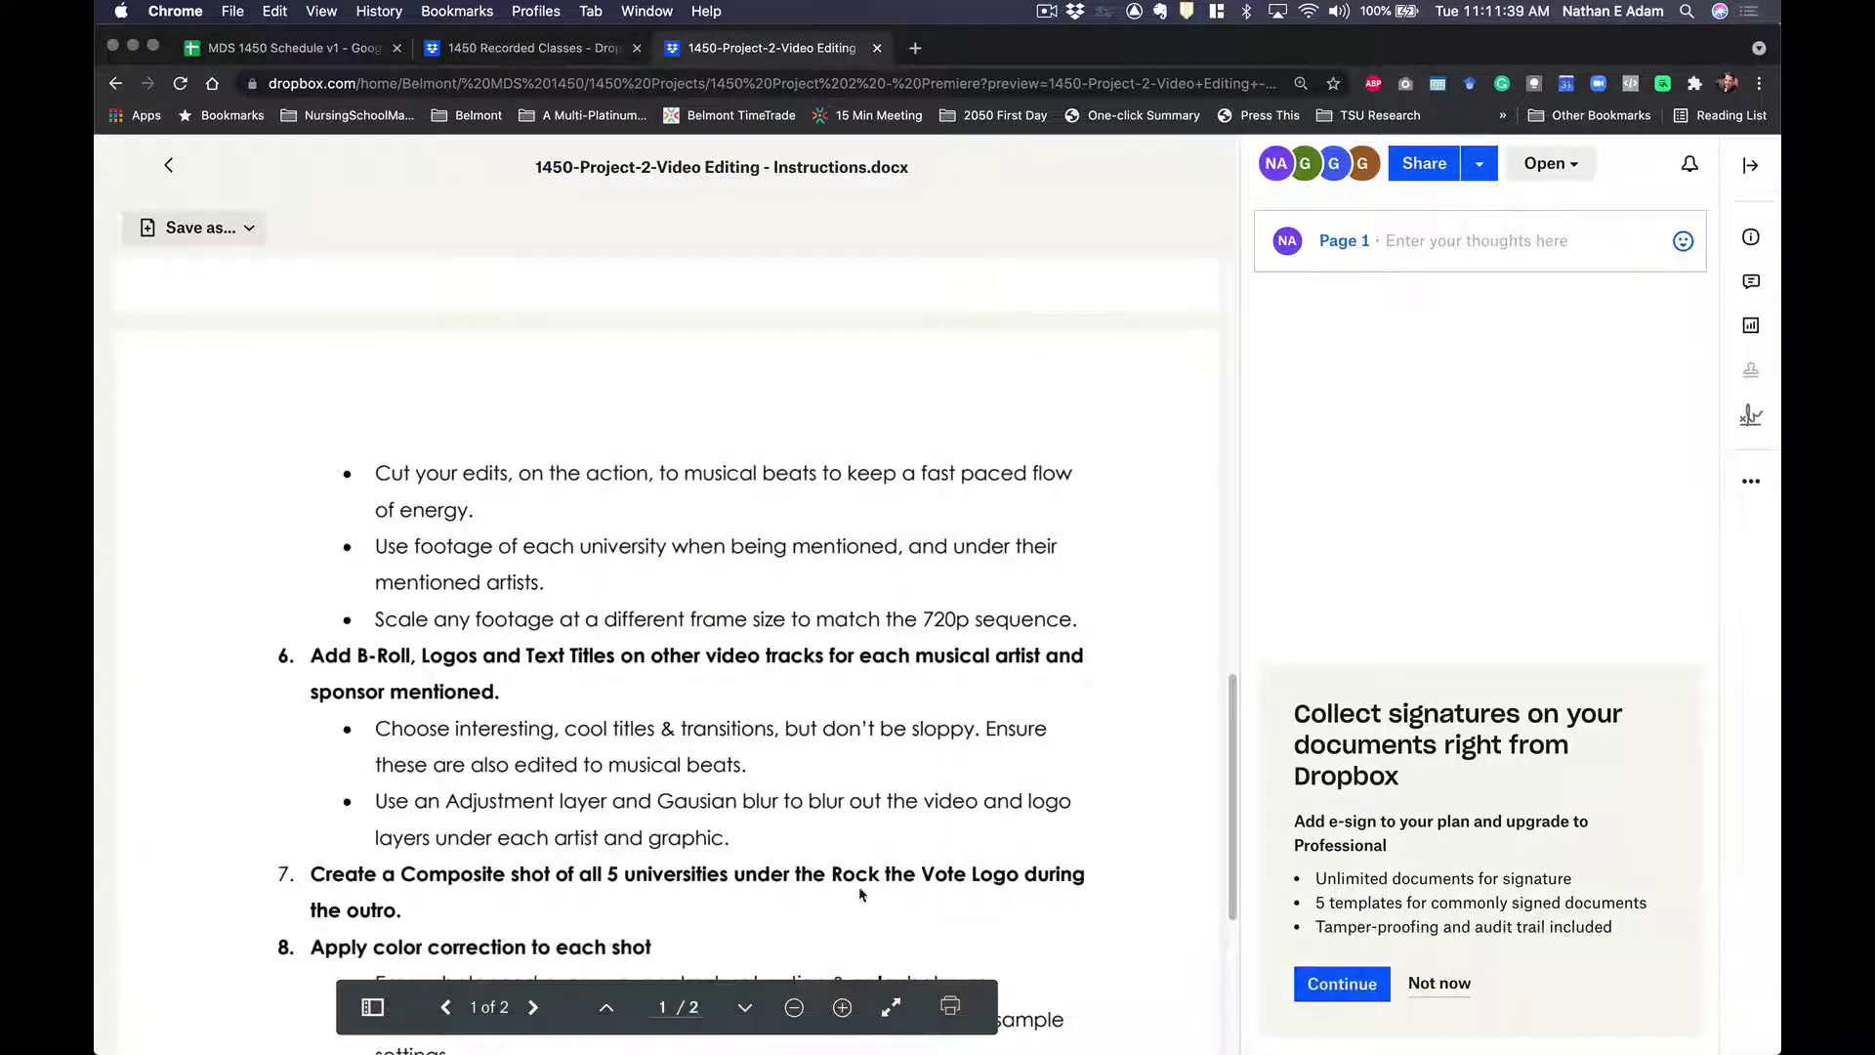
{"action": "scroll", "coordinate": [544, 836], "scroll_direction": "down", "scroll_amount": 3}
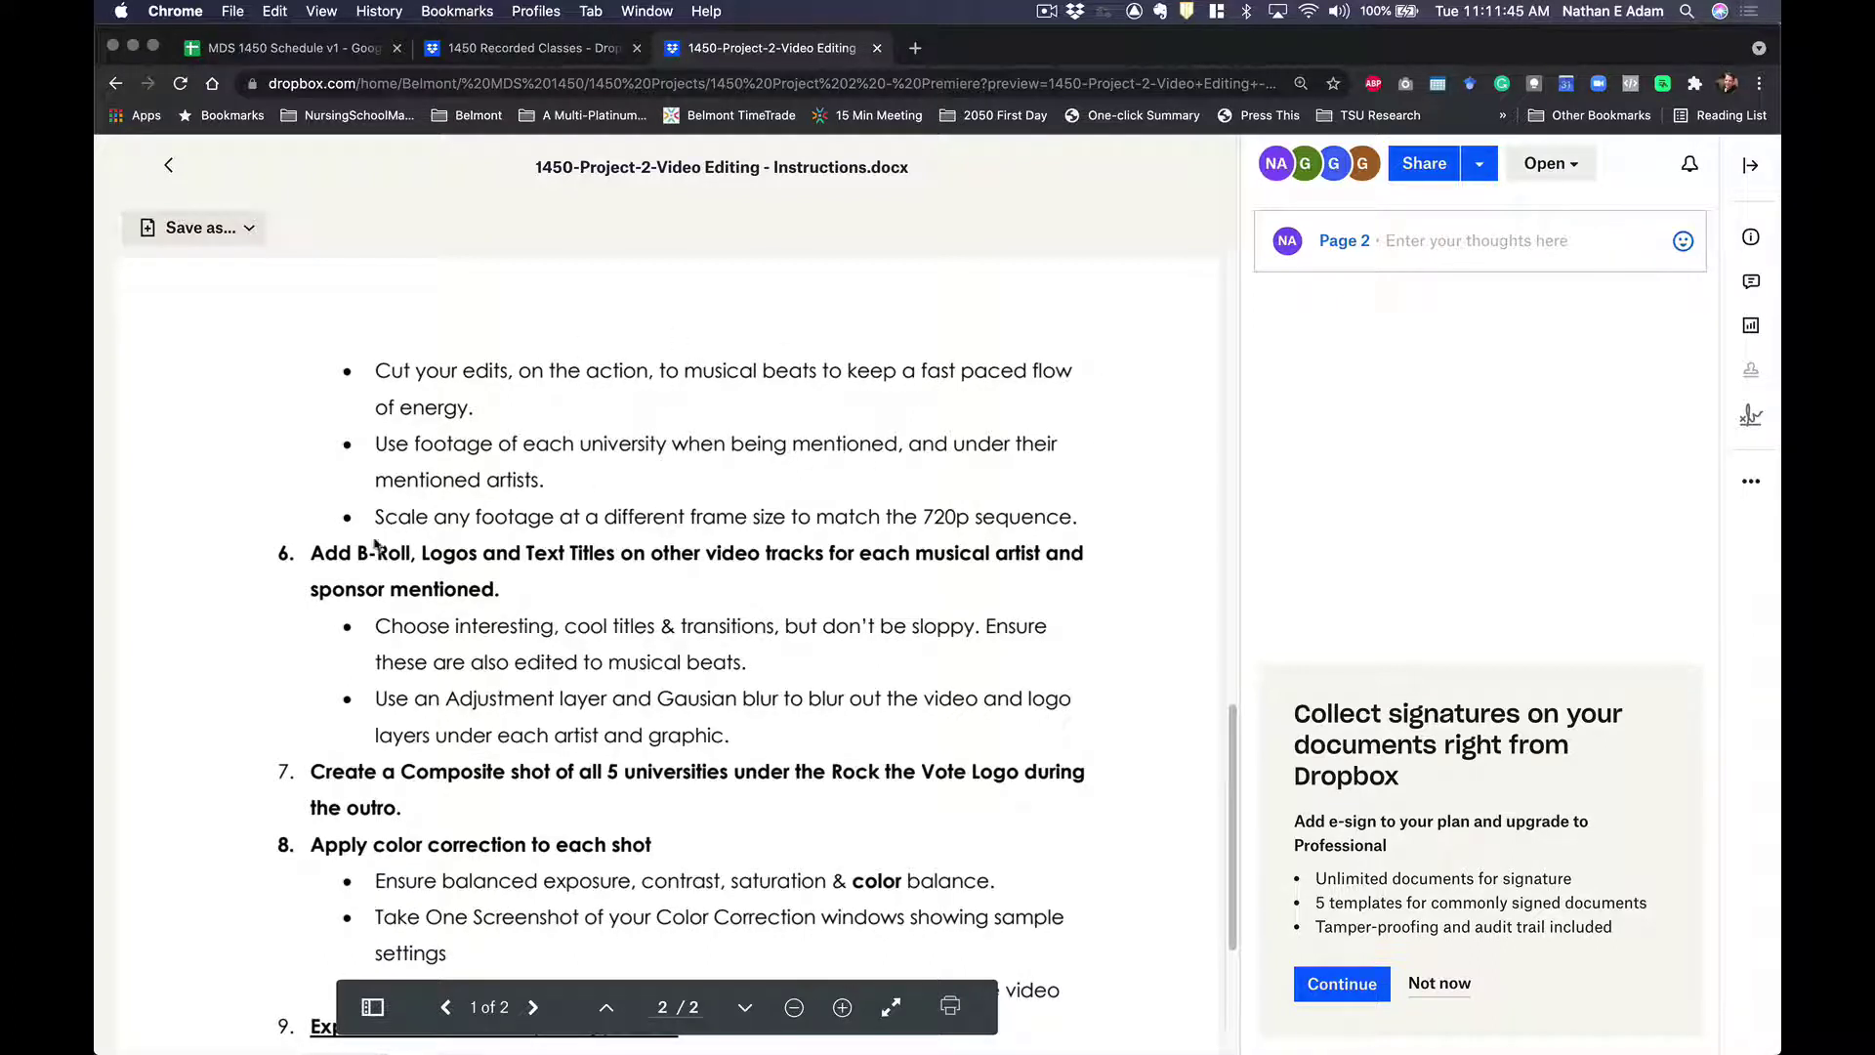
Switch back to Premiere Pro, play the sequence briefly from the start of the Vanderbilt drone clip, and save the project.
{"action": "key", "text": "super+Tab"}
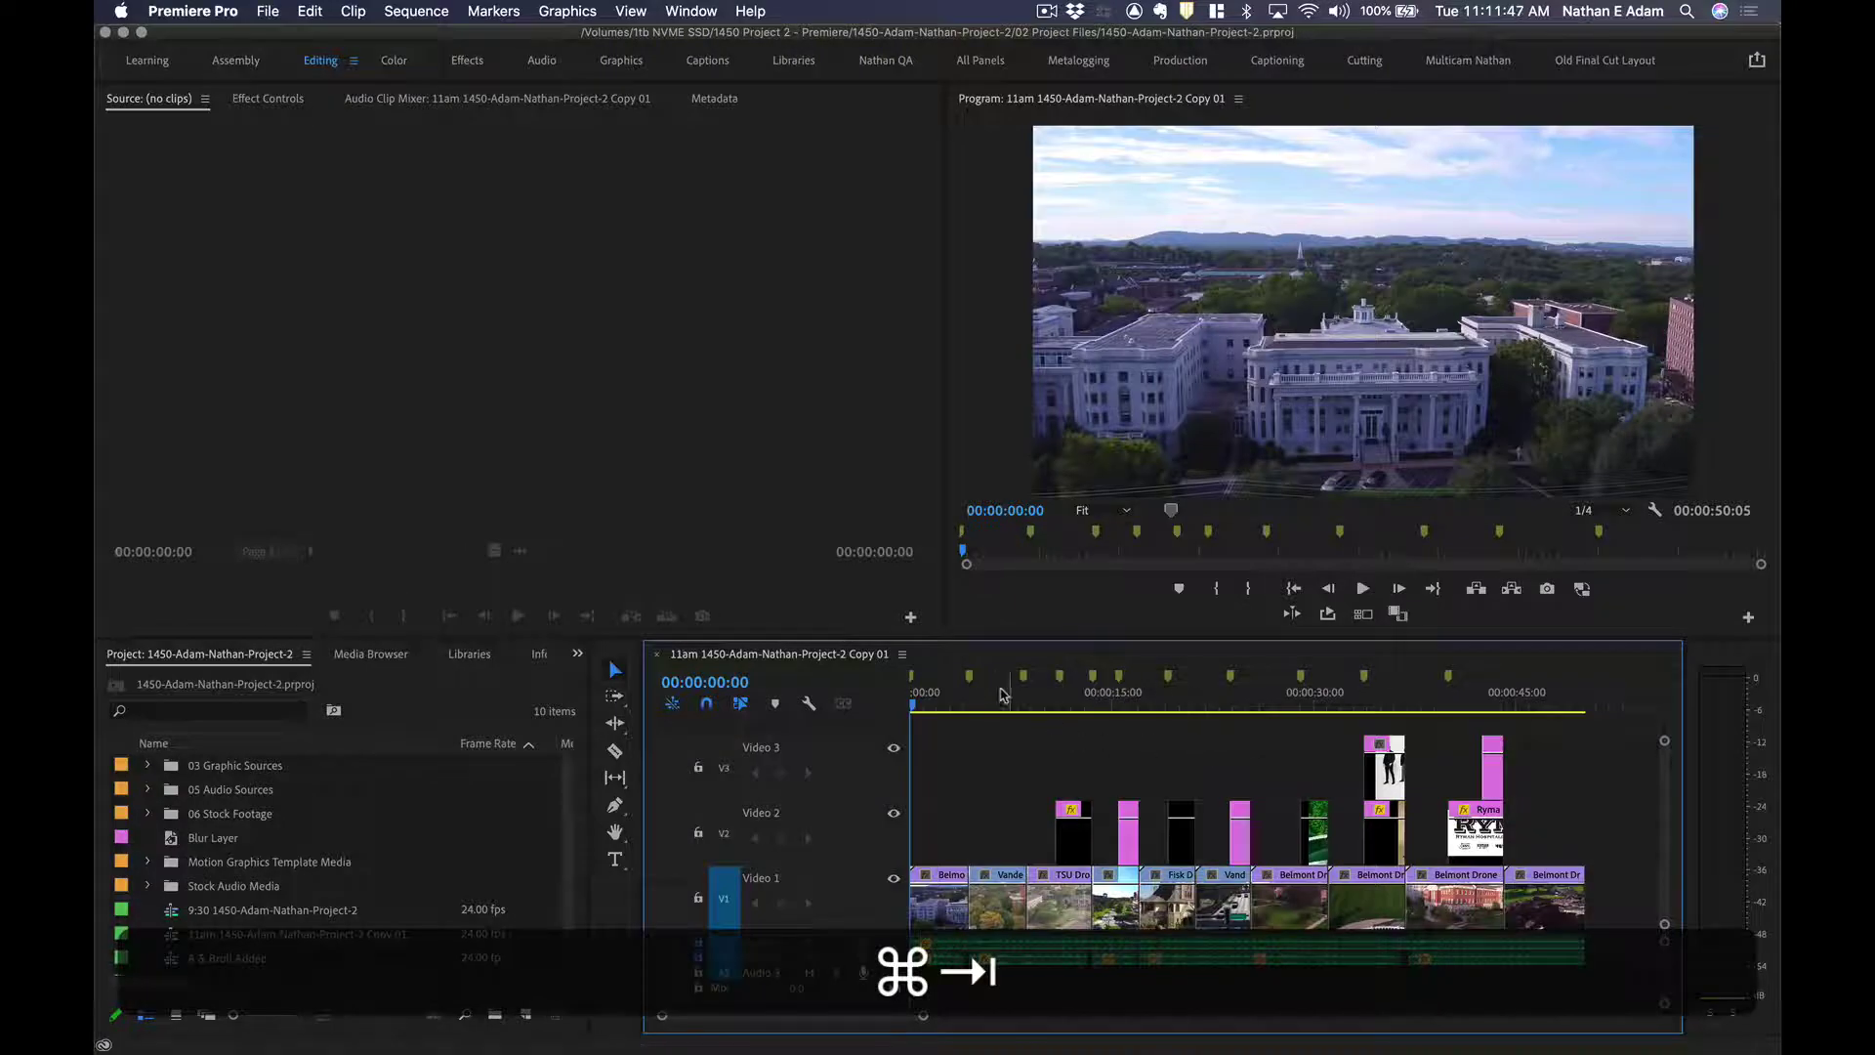
{"action": "left_click", "coordinate": [966, 696]}
{"action": "key", "text": "space"}
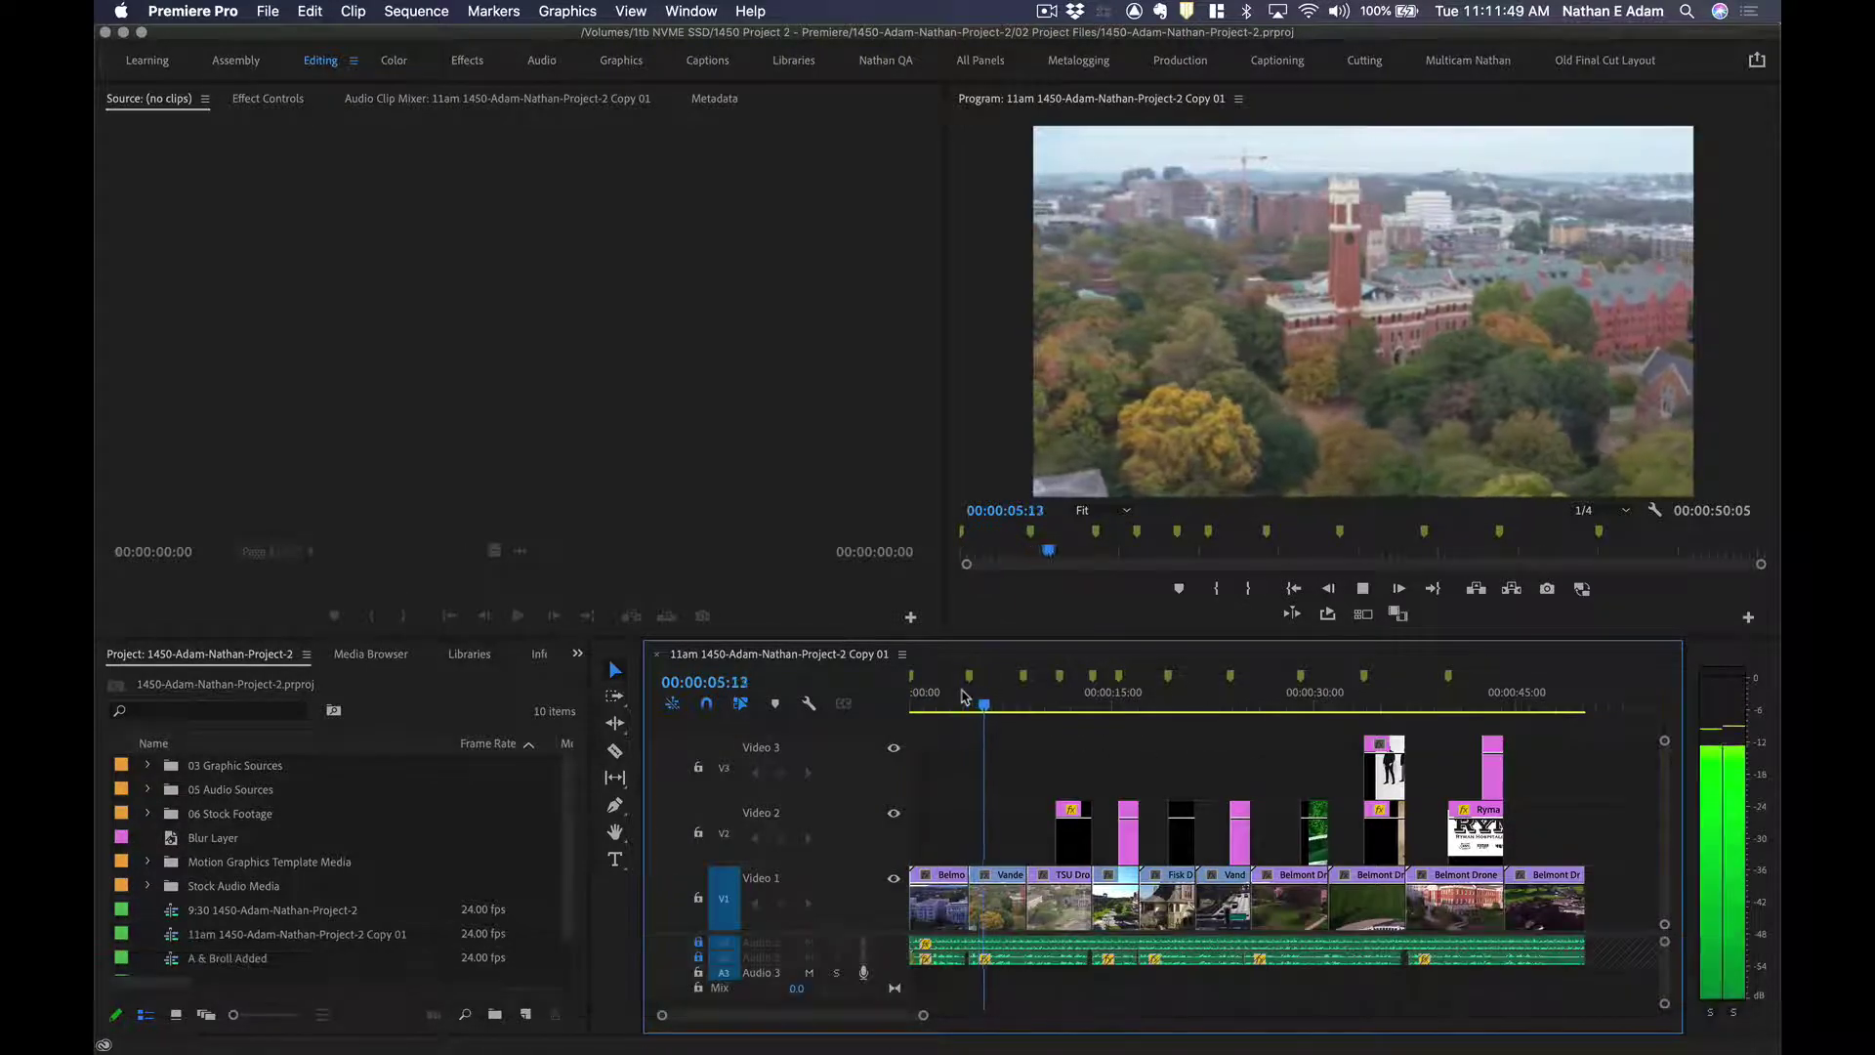
{"action": "key", "text": "super+space"}
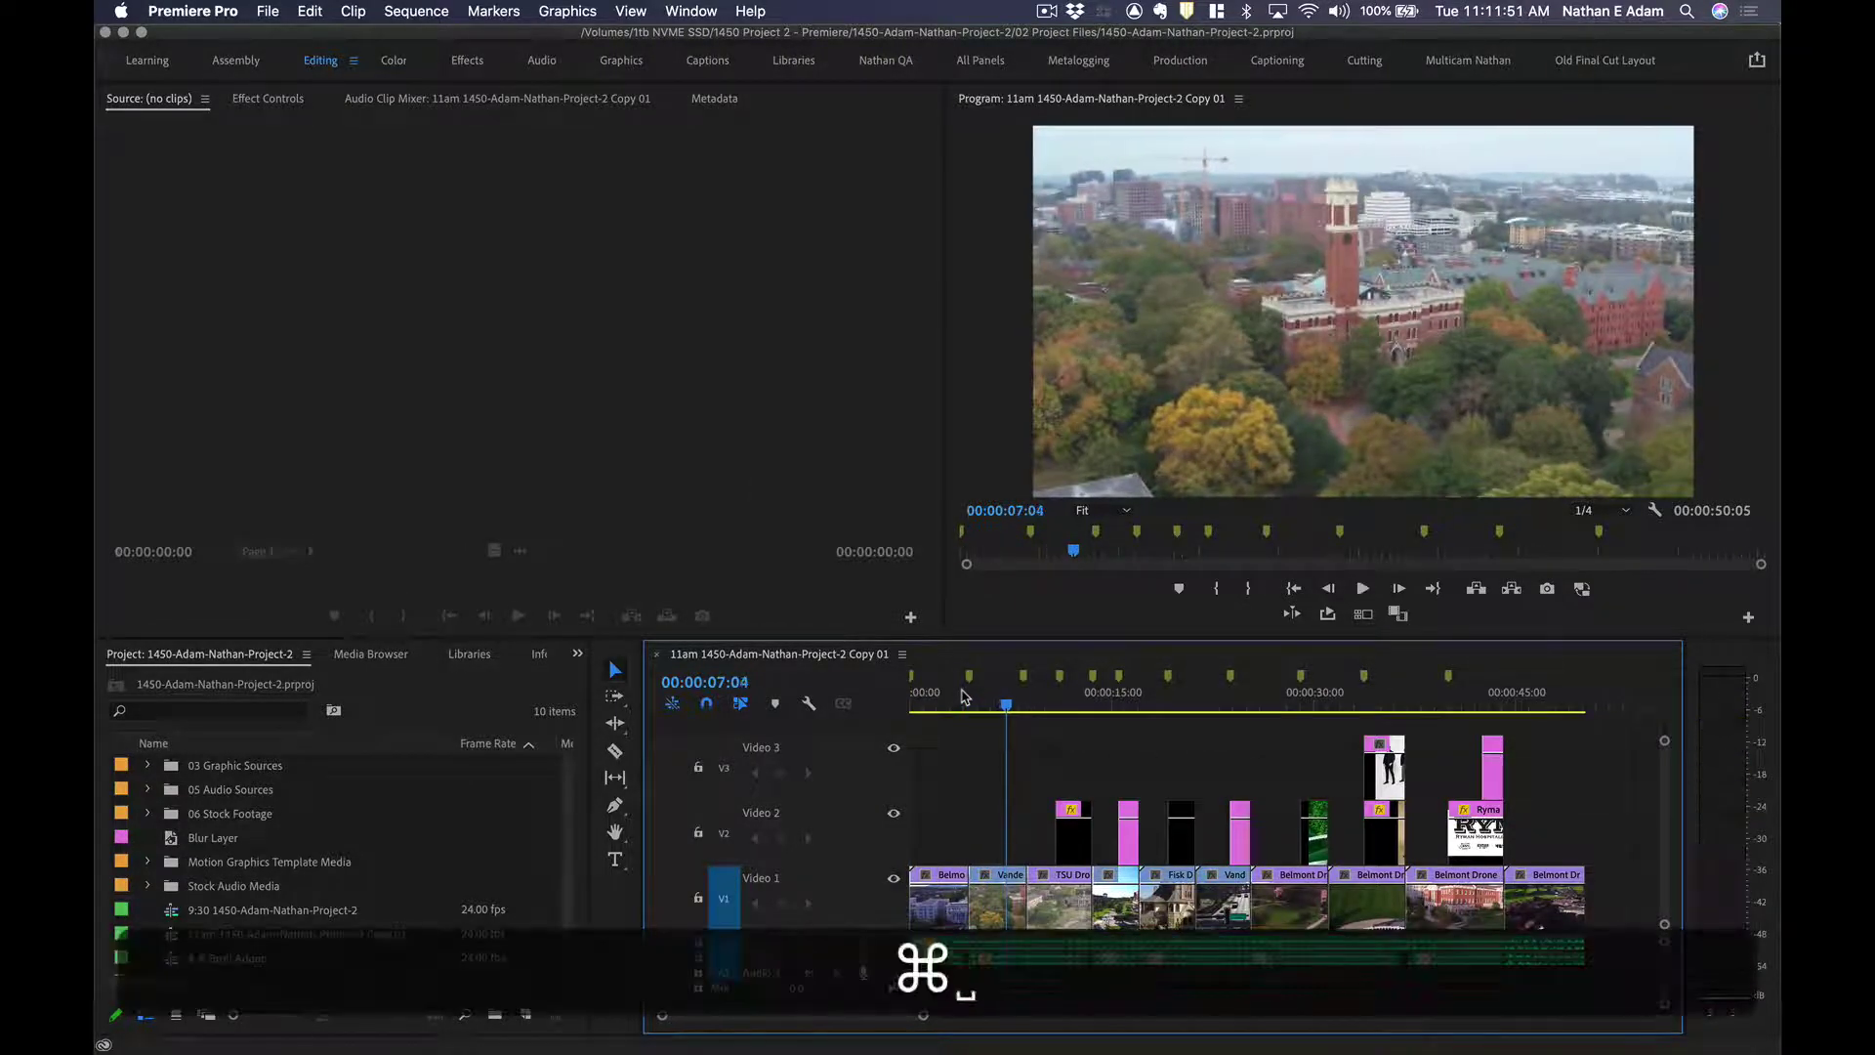
{"action": "key", "text": "super+s"}
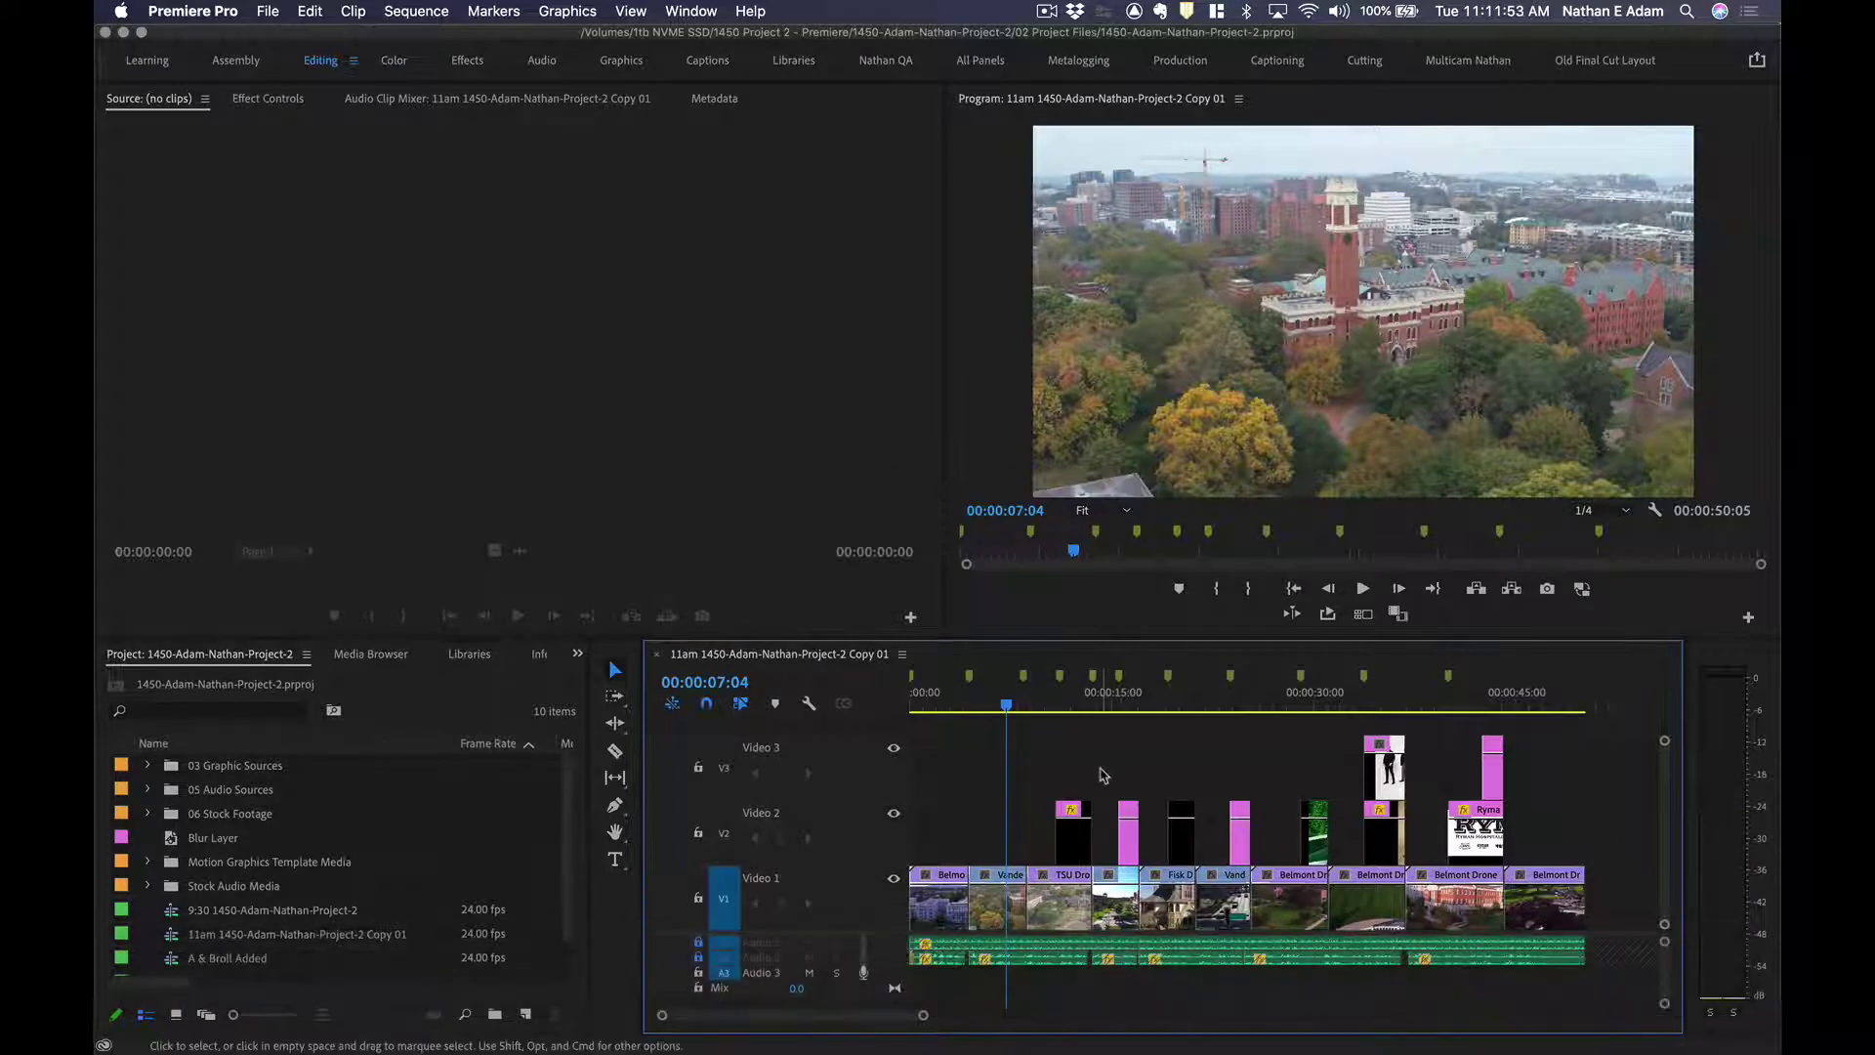
Zoom the timeline in, scrub from the Belmont drone clip to 00:00:07:09, and select the Vanderbilt Drone 2-720p.mov clip.
{"action": "key", "text": "equal"}
{"action": "left_click", "coordinate": [1095, 689]}
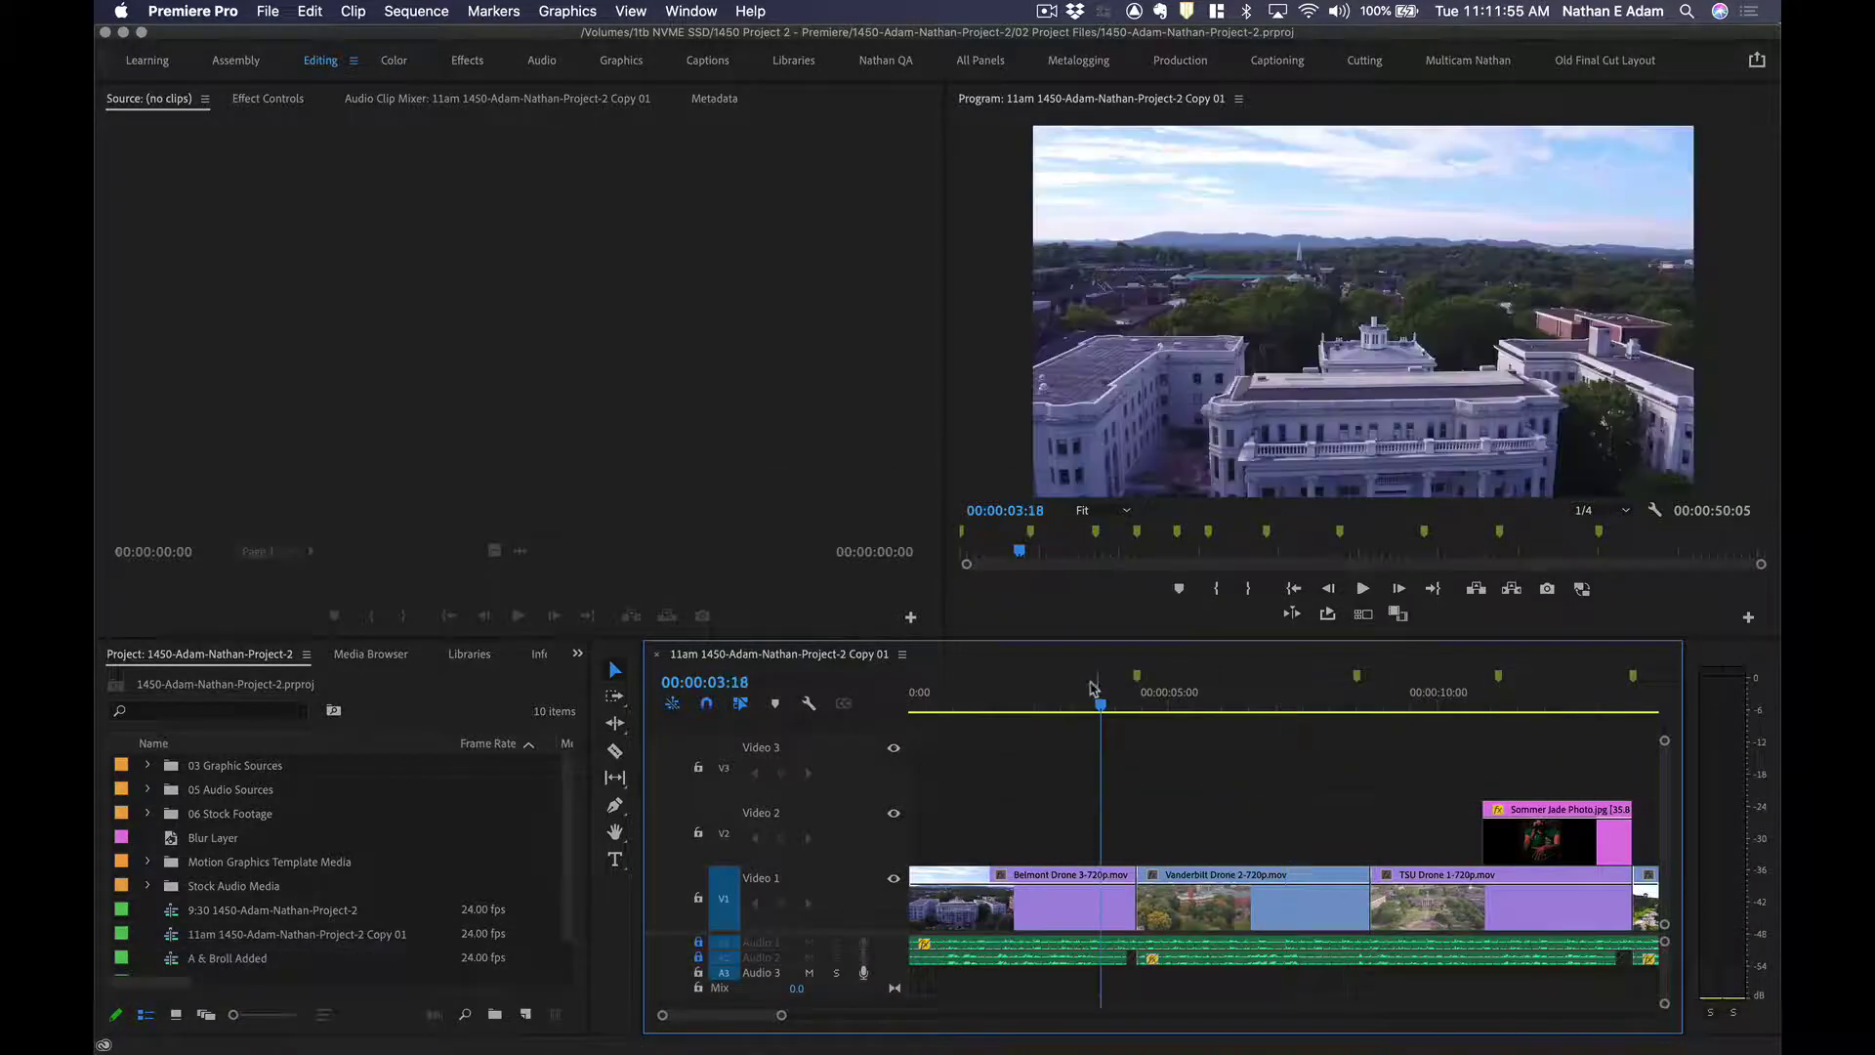
{"action": "left_click_drag", "start_coordinate": [1095, 690], "coordinate": [1299, 705]}
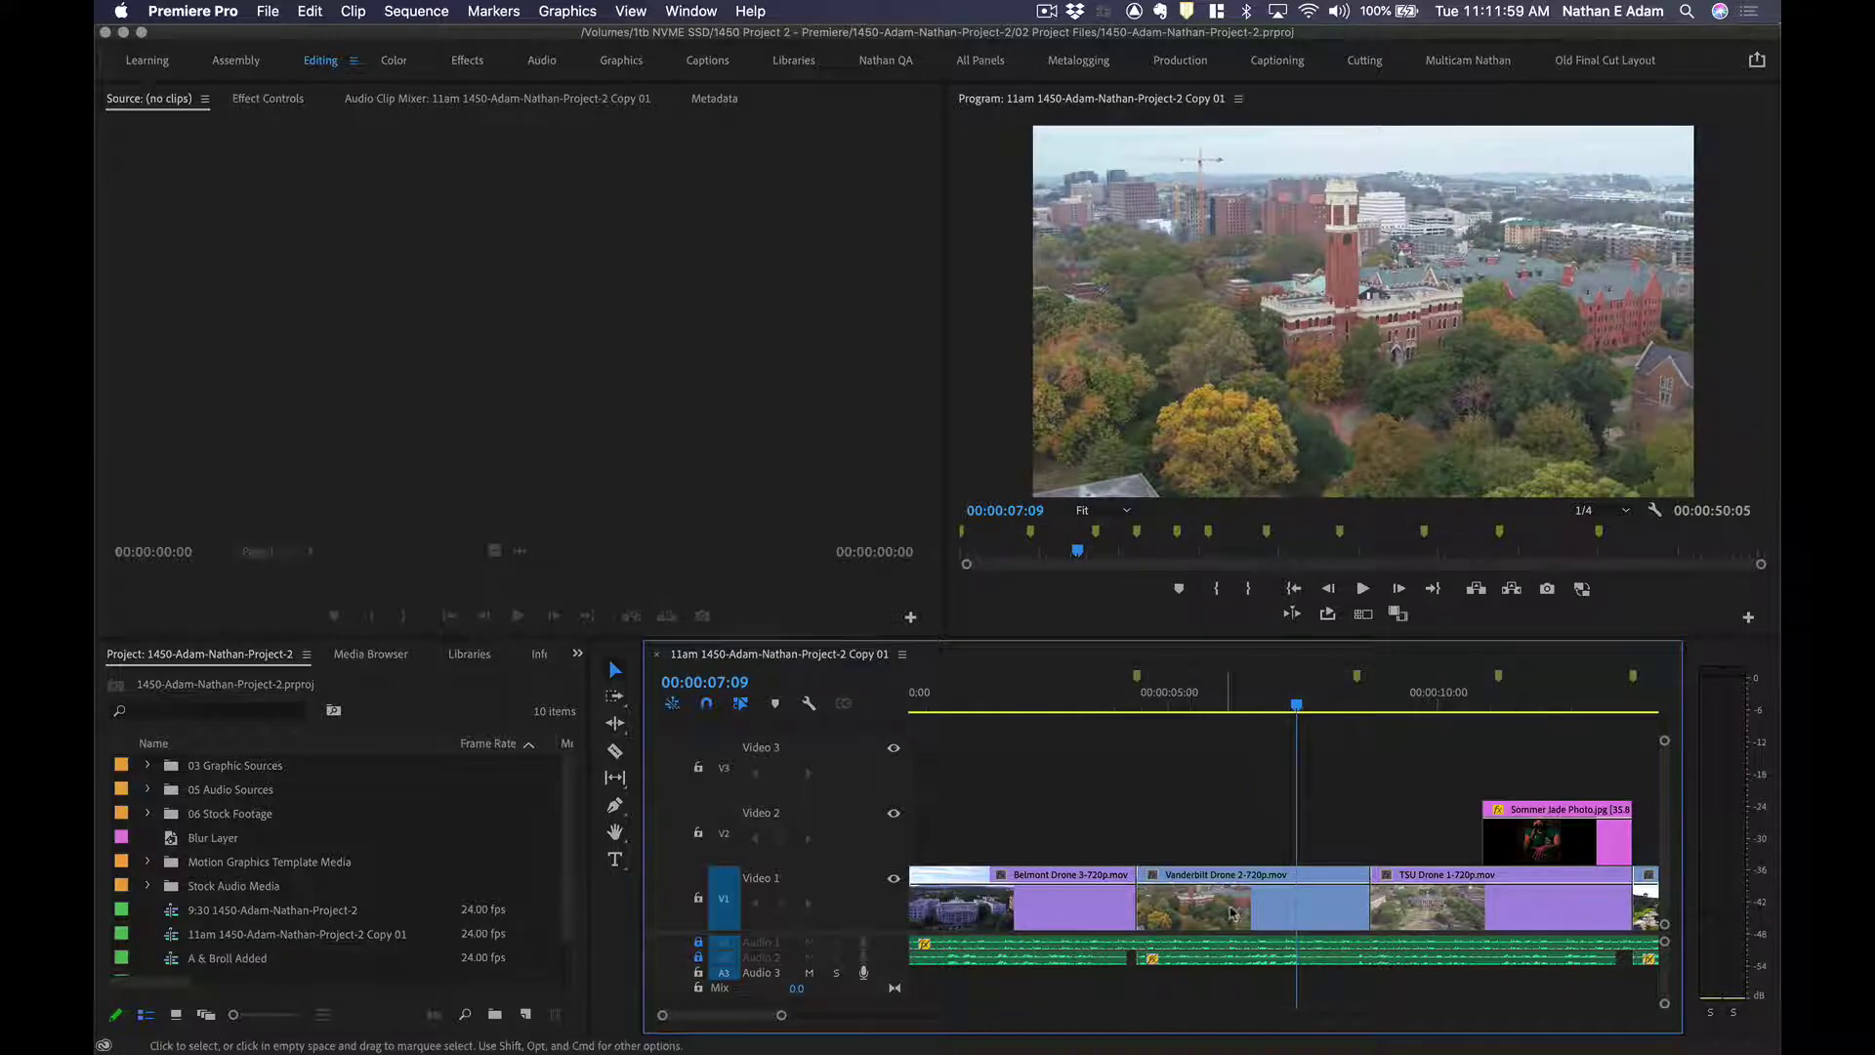
{"action": "left_click", "coordinate": [1210, 904]}
Recheck the instructions document in Chrome, and return to Premiere Pro to play the first two seconds of the sequence.
{"action": "key", "text": "super+Tab"}
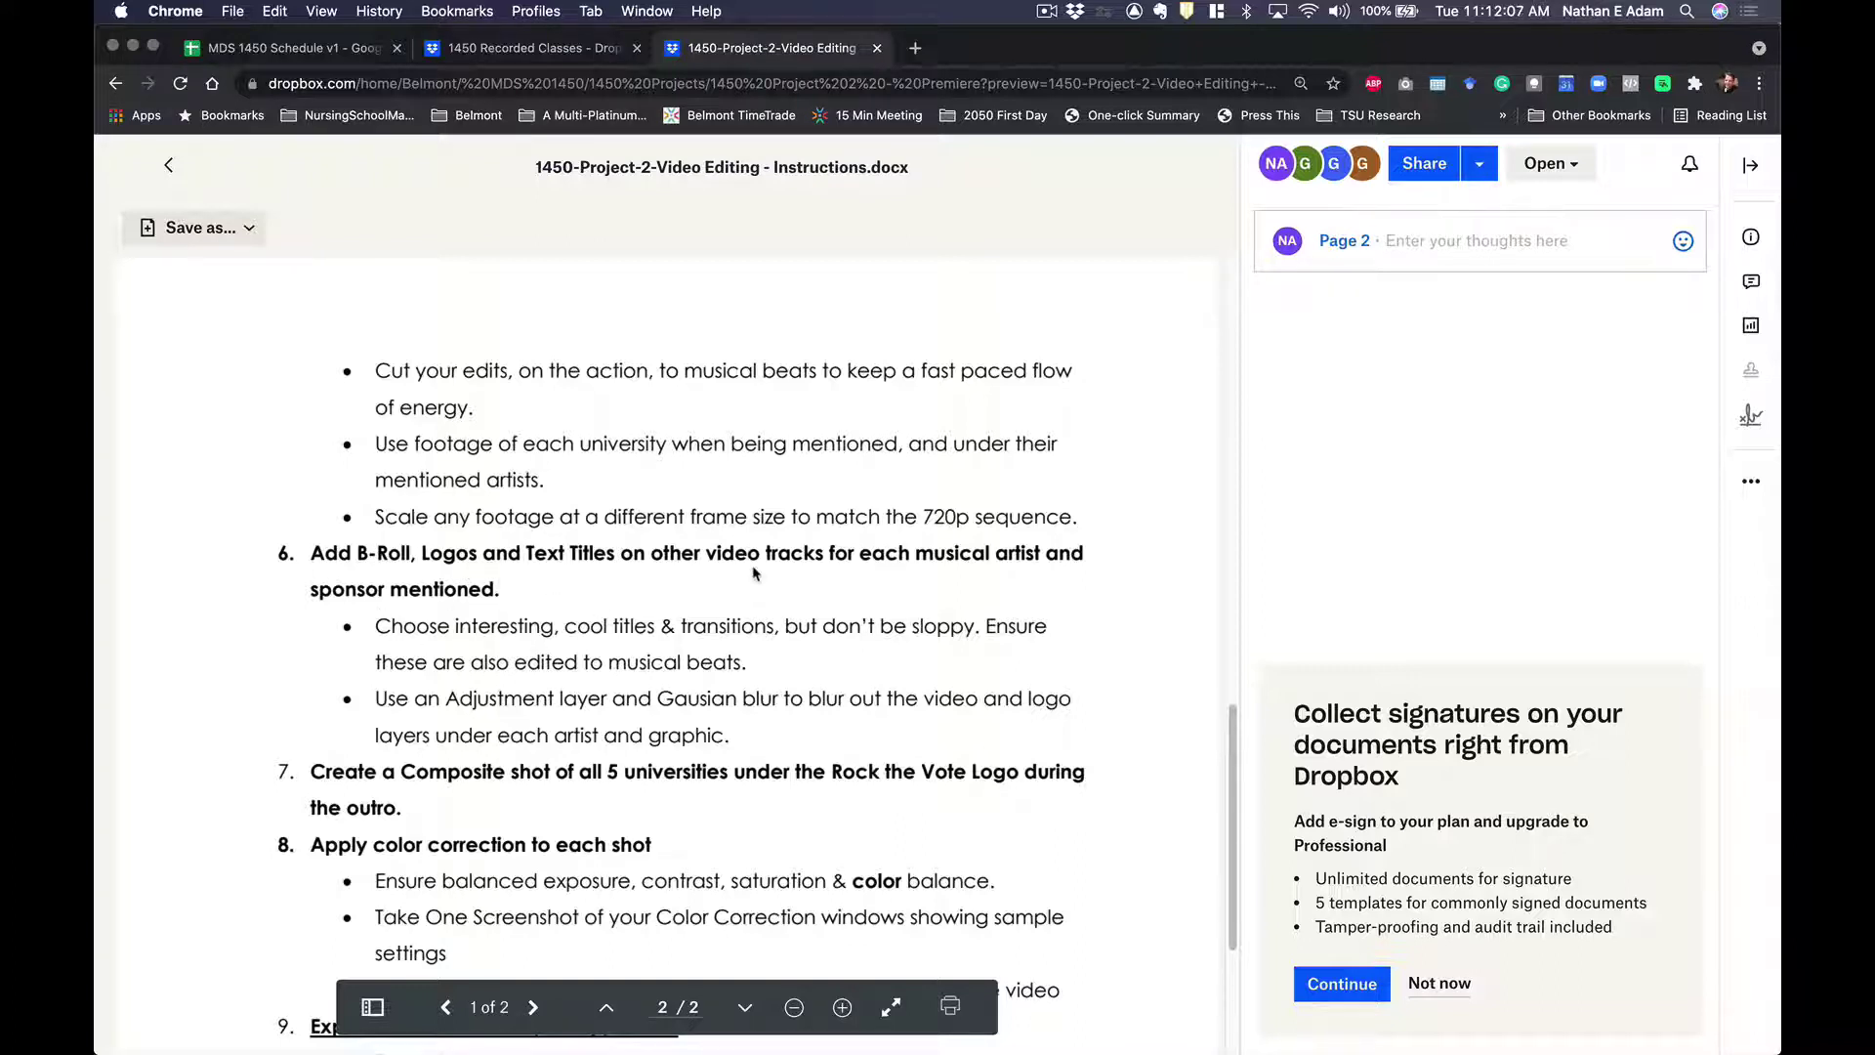
{"action": "key", "text": "super+Tab"}
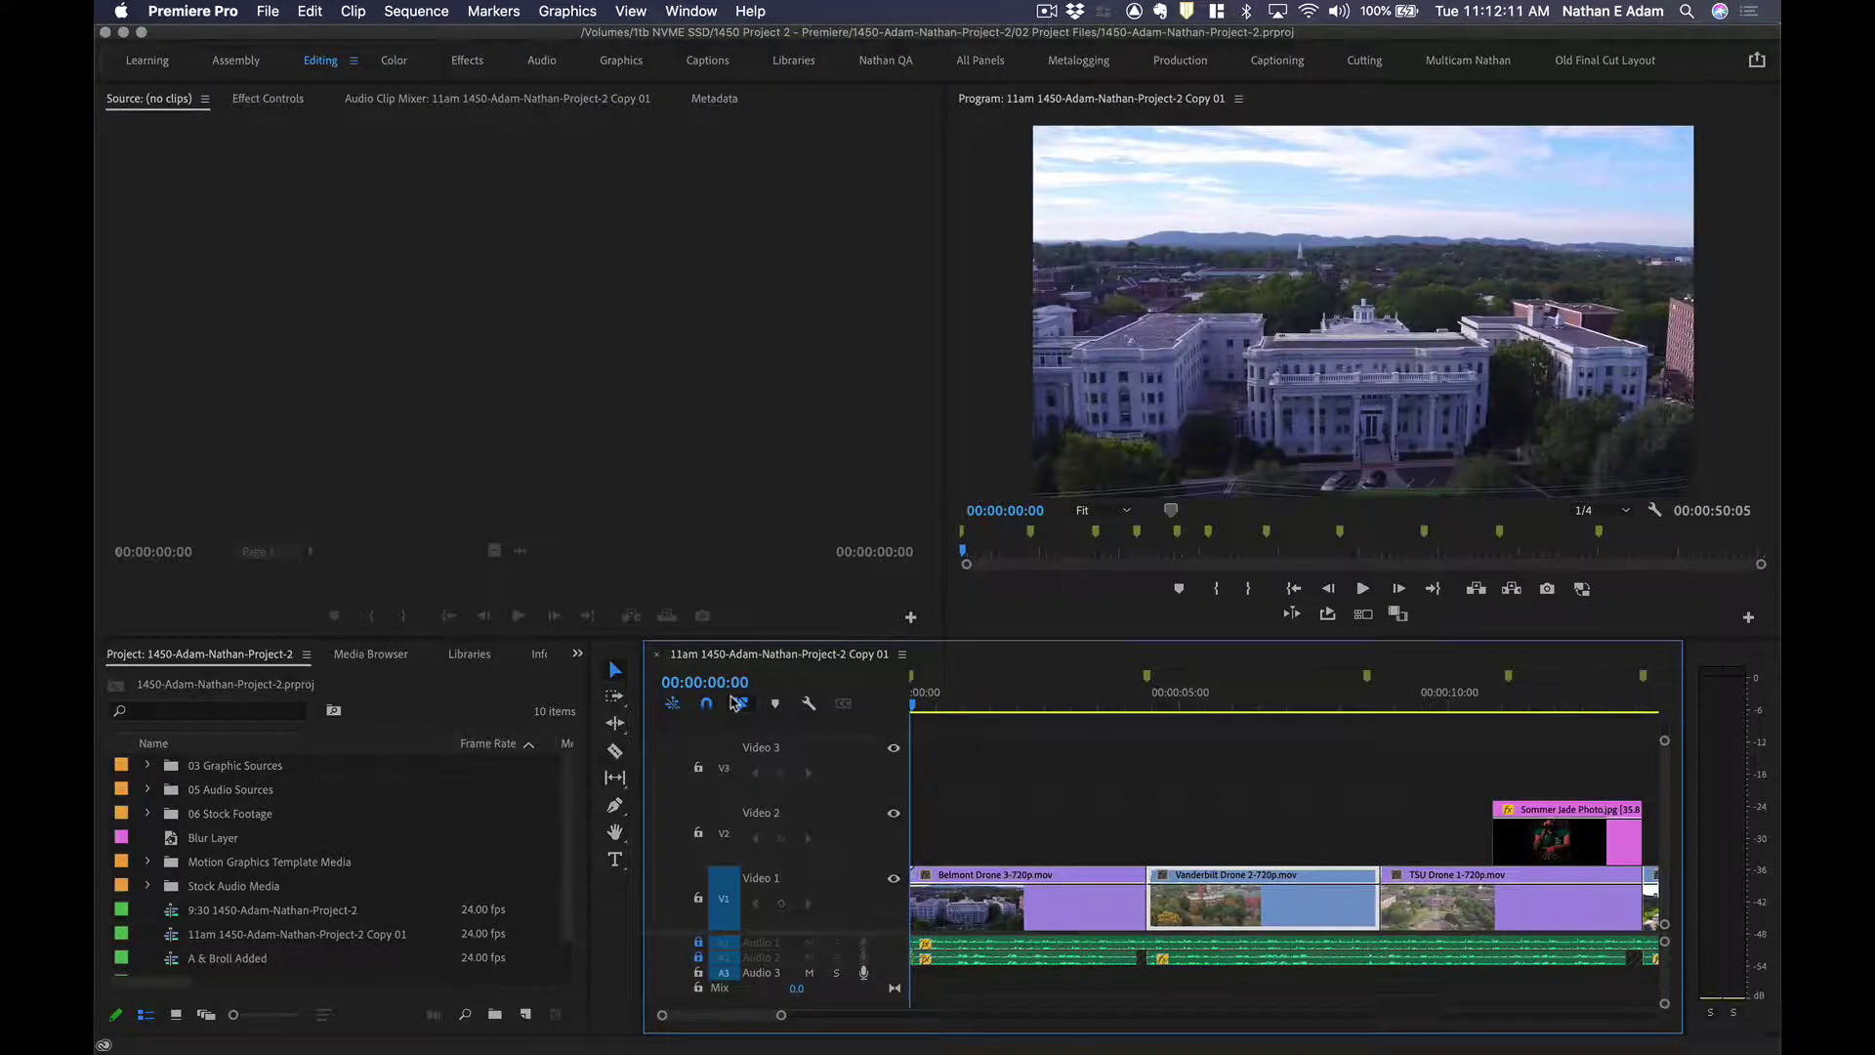
{"action": "key", "text": "Up"}
{"action": "key", "text": "space"}
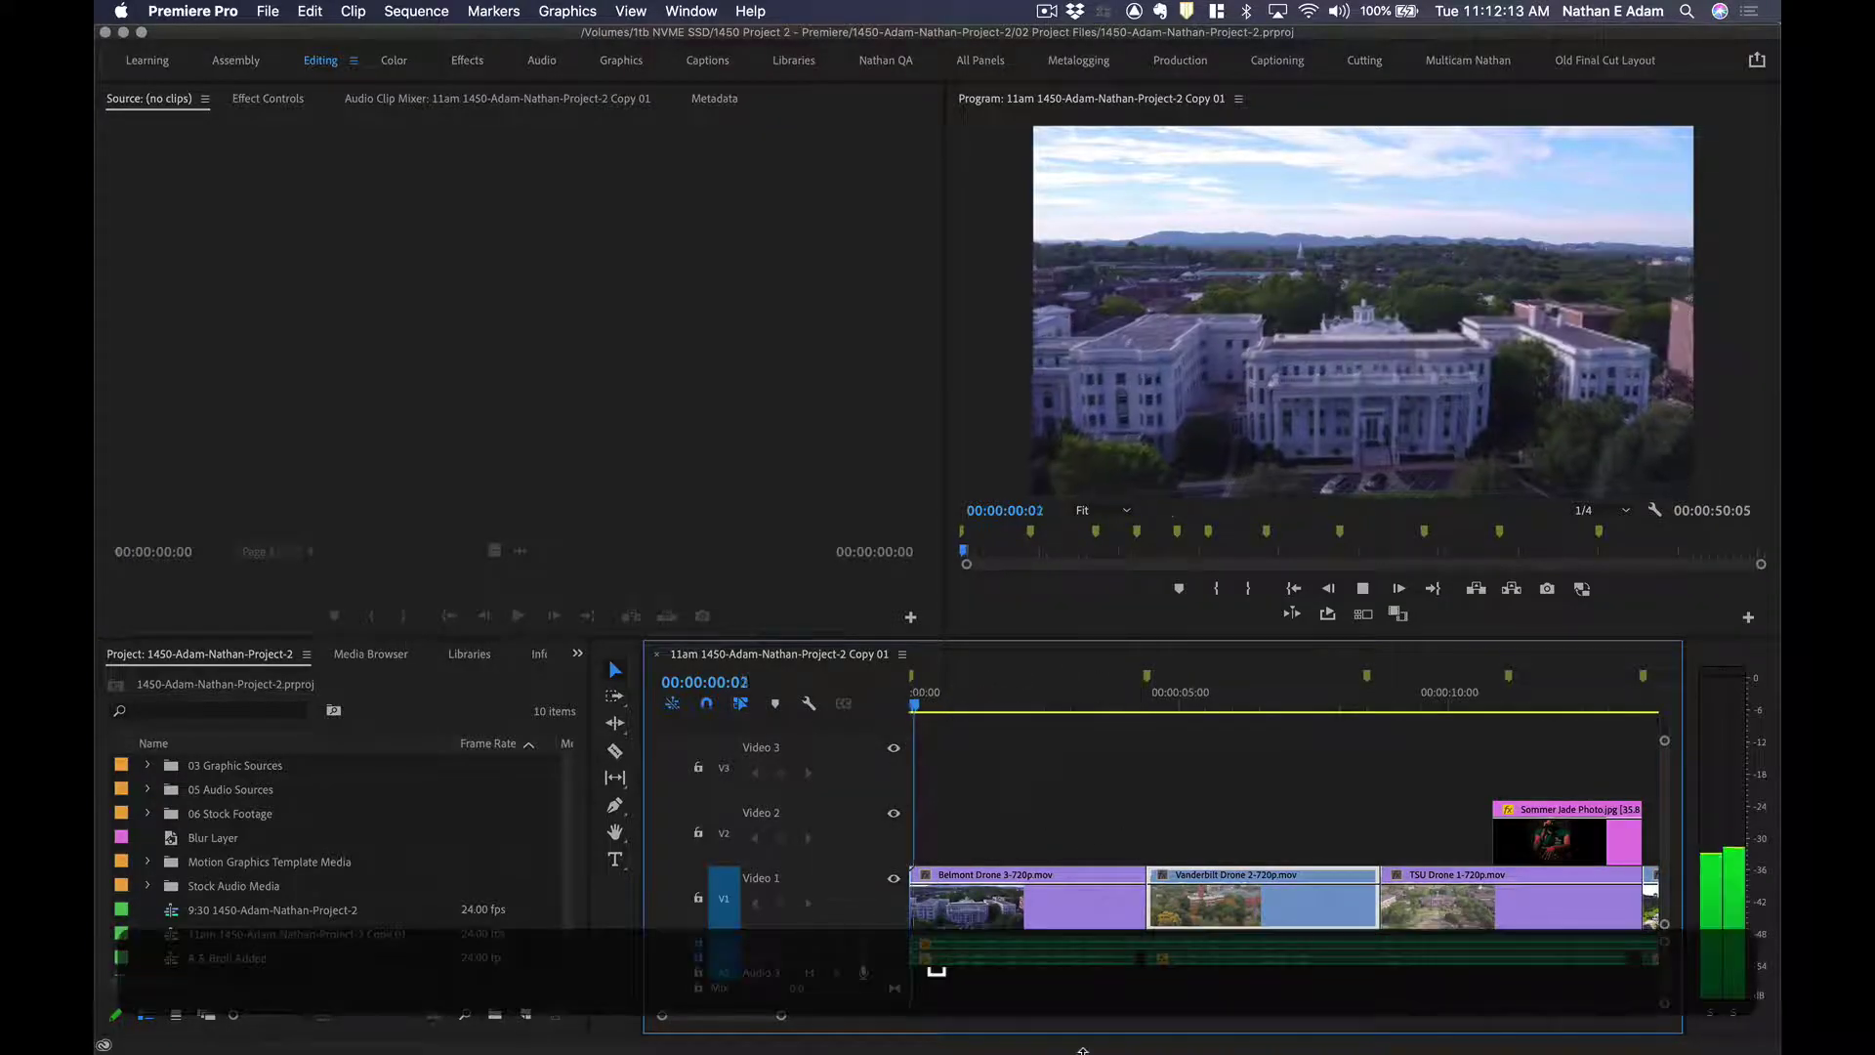
{"action": "key", "text": "space"}
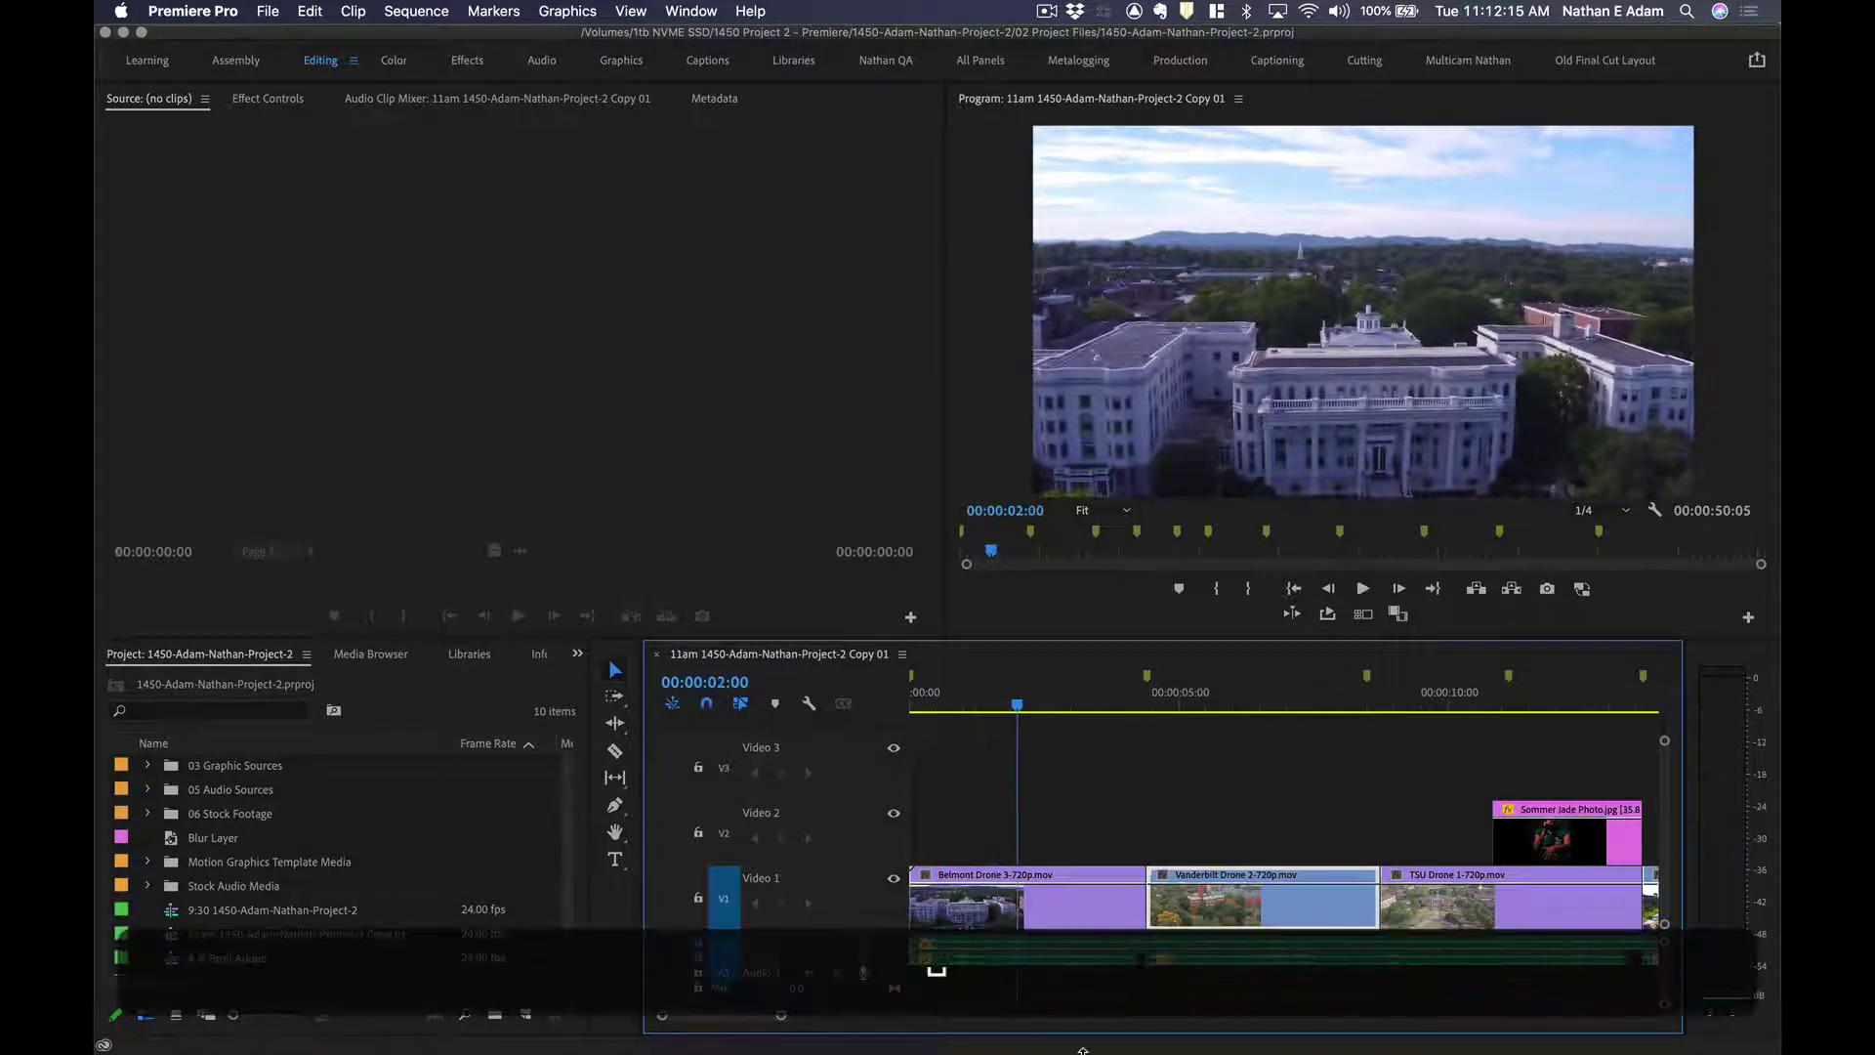
Step the playhead back three frames, and replay the opening Belmont drone clip from the sequence start to 00:00:01:22.
{"action": "key", "text": "Left"}
{"action": "key", "text": "Left"}
{"action": "key", "text": "Left"}
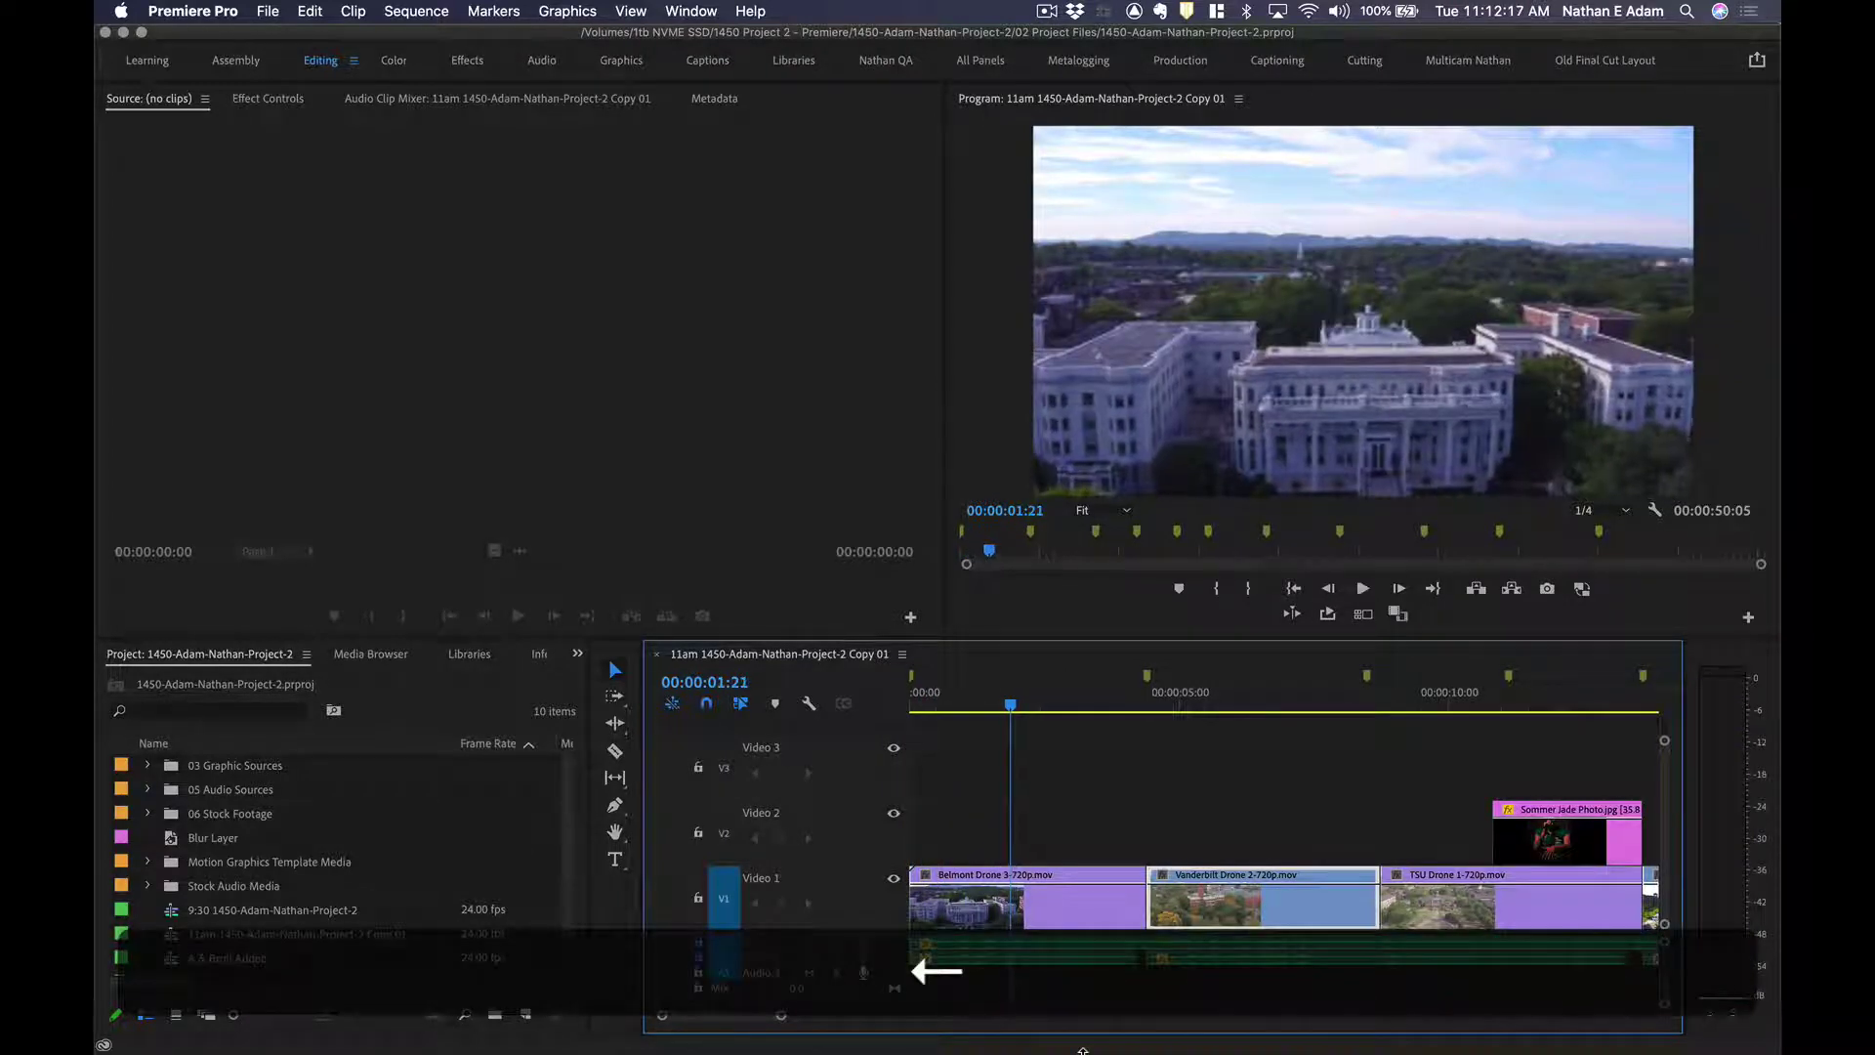
{"action": "key", "text": "space"}
{"action": "key", "text": "Down"}
{"action": "key", "text": "Up"}
{"action": "key", "text": "space"}
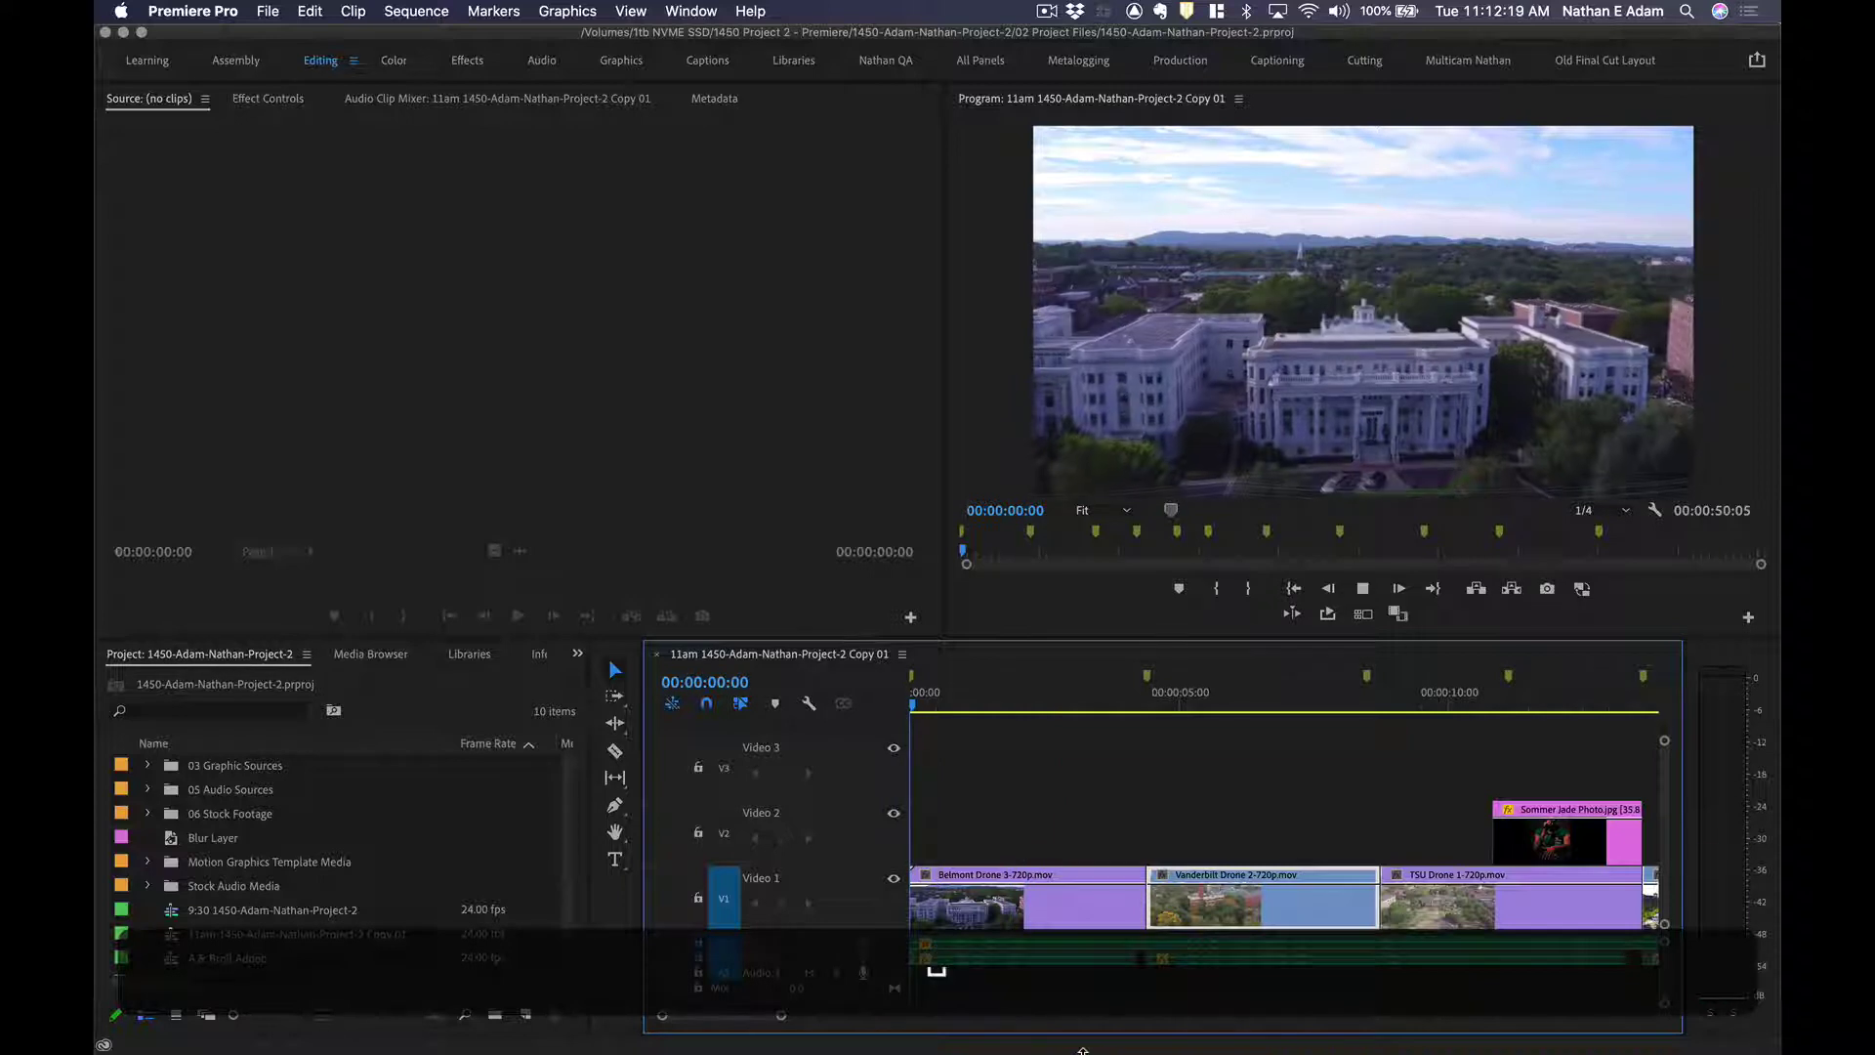
{"action": "key", "text": "space"}
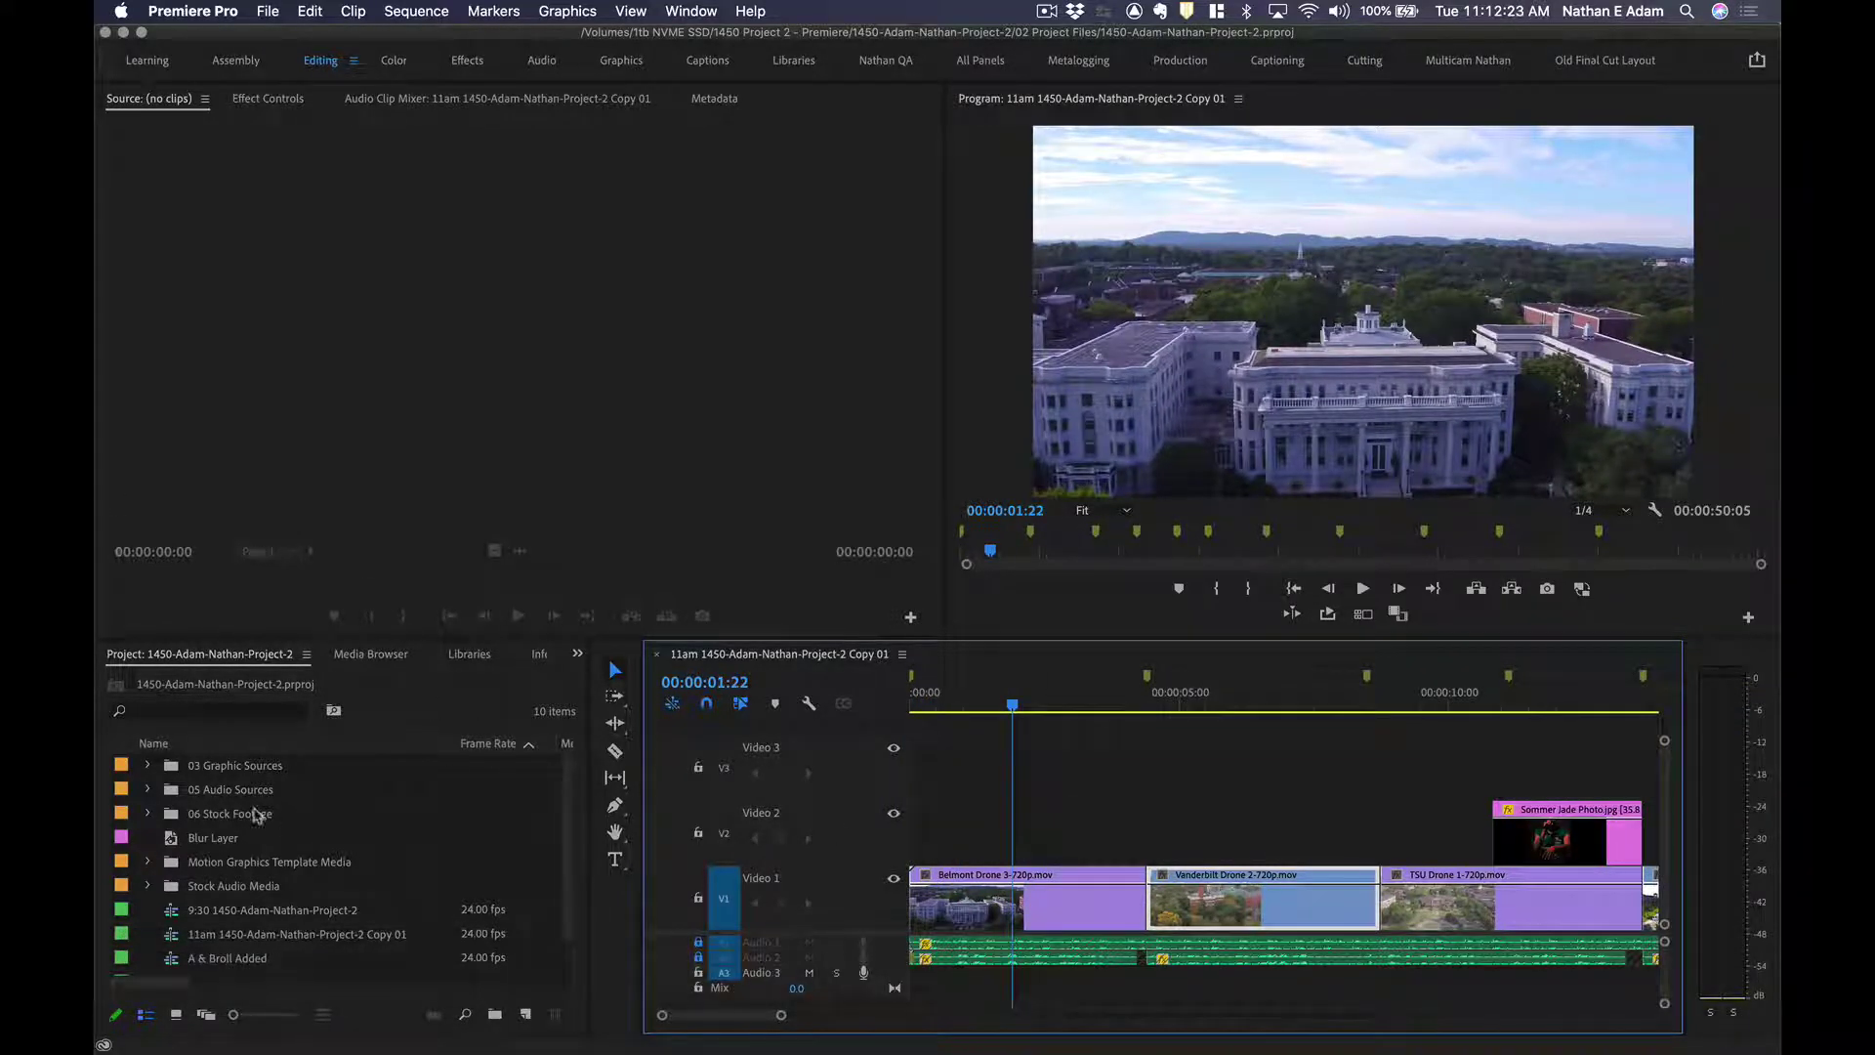
Load Rock the Vote Logo.tiff from the Logos bin inside 03 Graphic Sources into the Source Monitor, and save the project.
{"action": "left_click", "coordinate": [149, 767]}
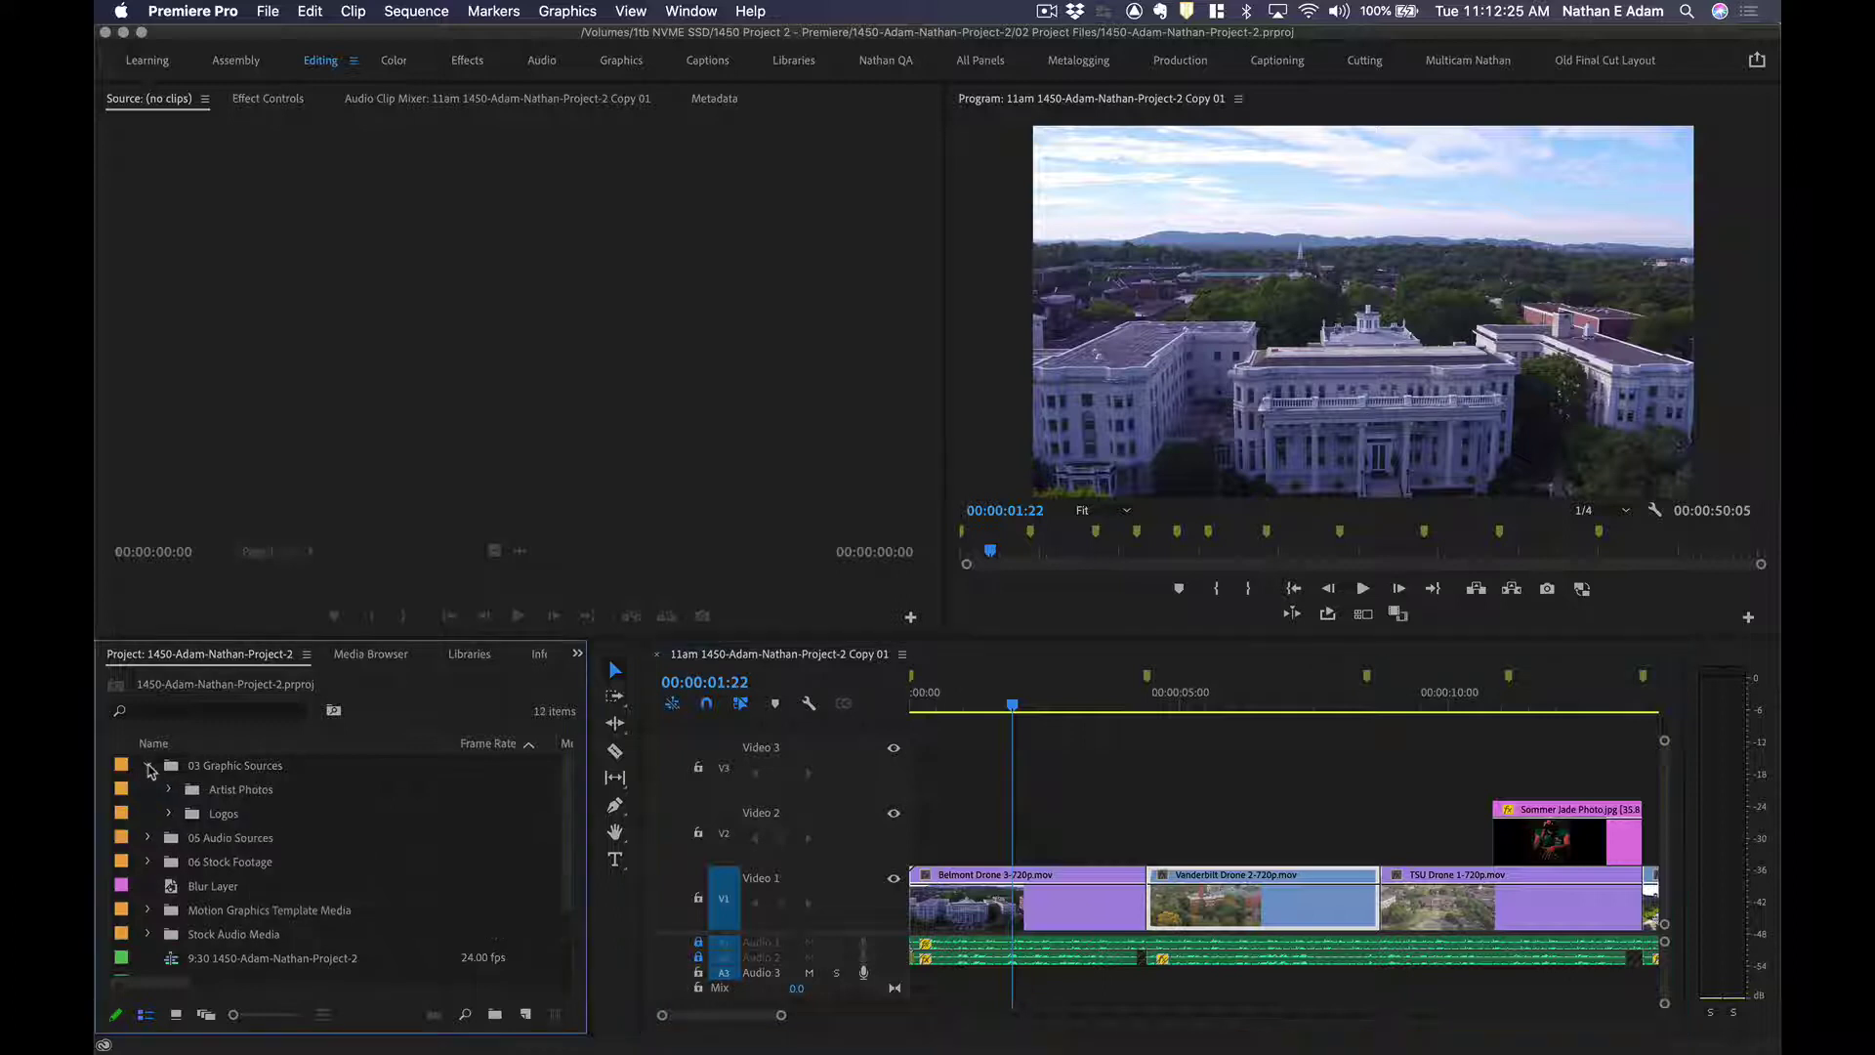
{"action": "left_click", "coordinate": [168, 814]}
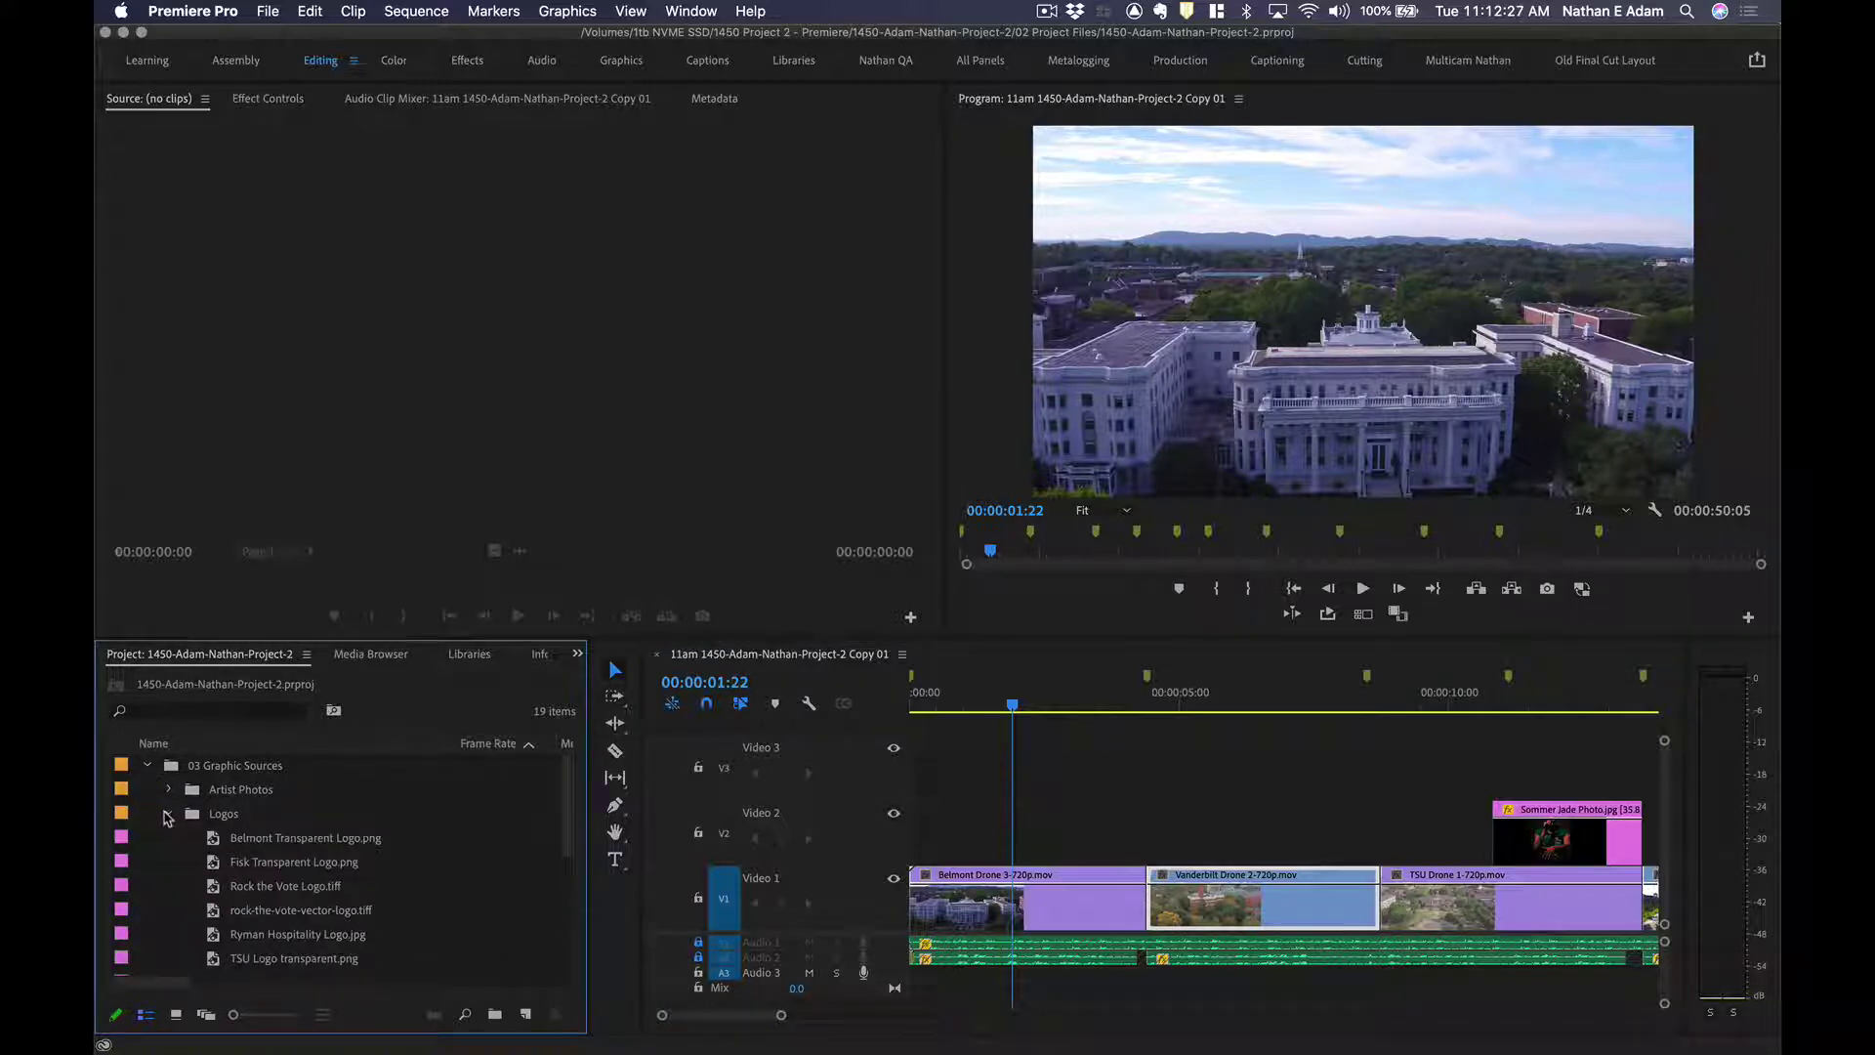
{"action": "scroll", "coordinate": [168, 818], "scroll_direction": "down", "scroll_amount": 1}
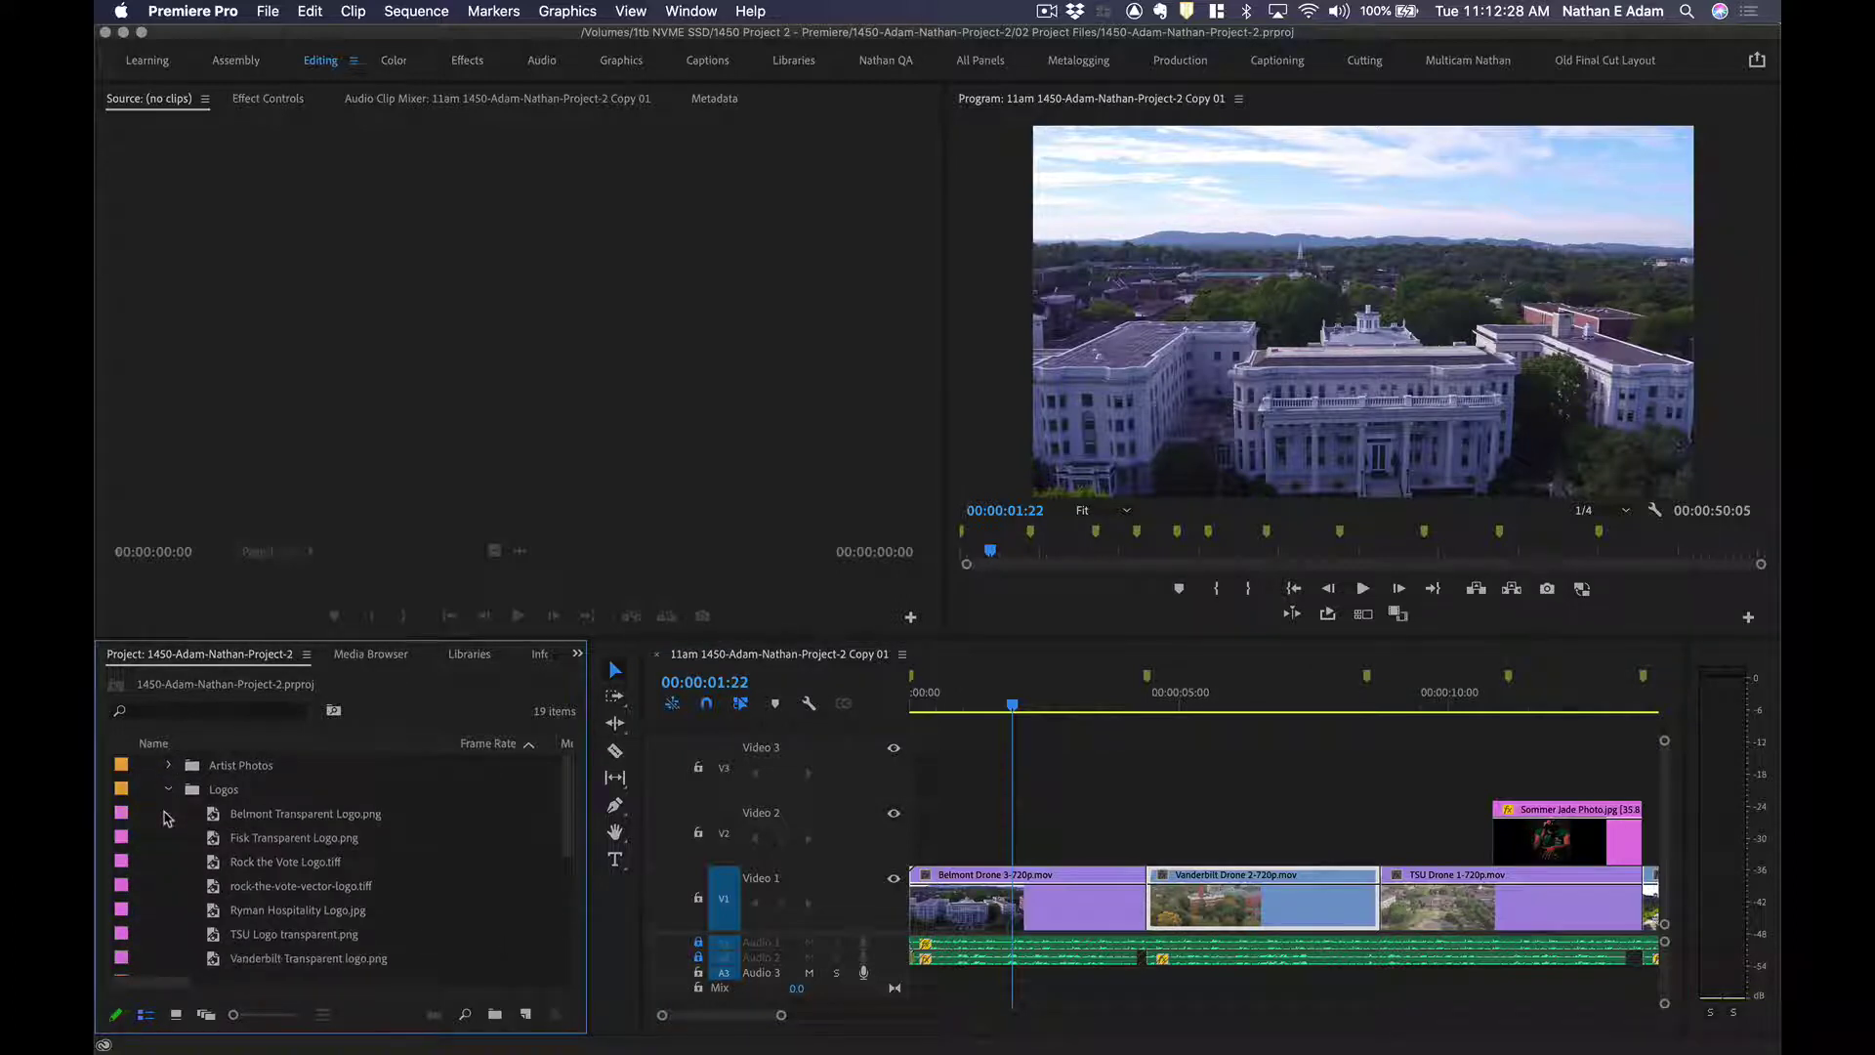
{"action": "double_click", "coordinate": [216, 886]}
{"action": "double_click", "coordinate": [220, 862]}
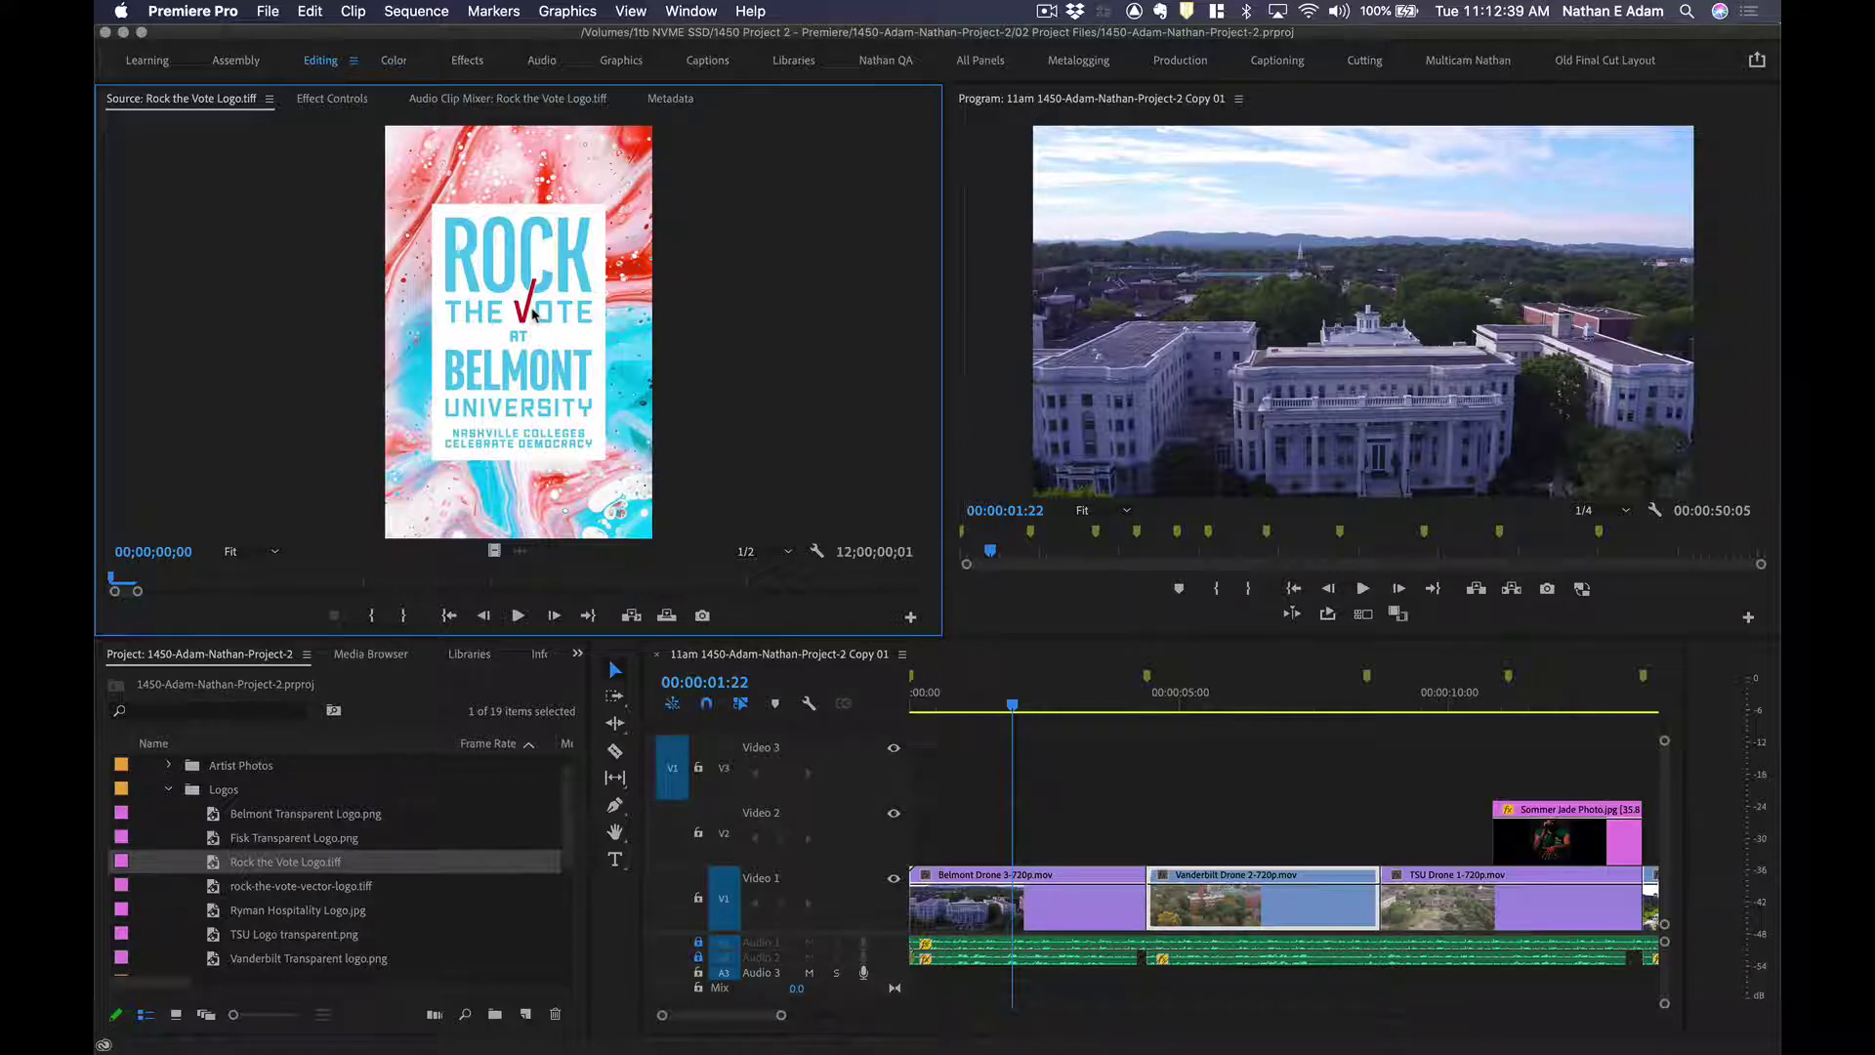
{"action": "key", "text": "super+s"}
Patch the source video to the Video 2 track of the sequence.
{"action": "left_click", "coordinate": [666, 849]}
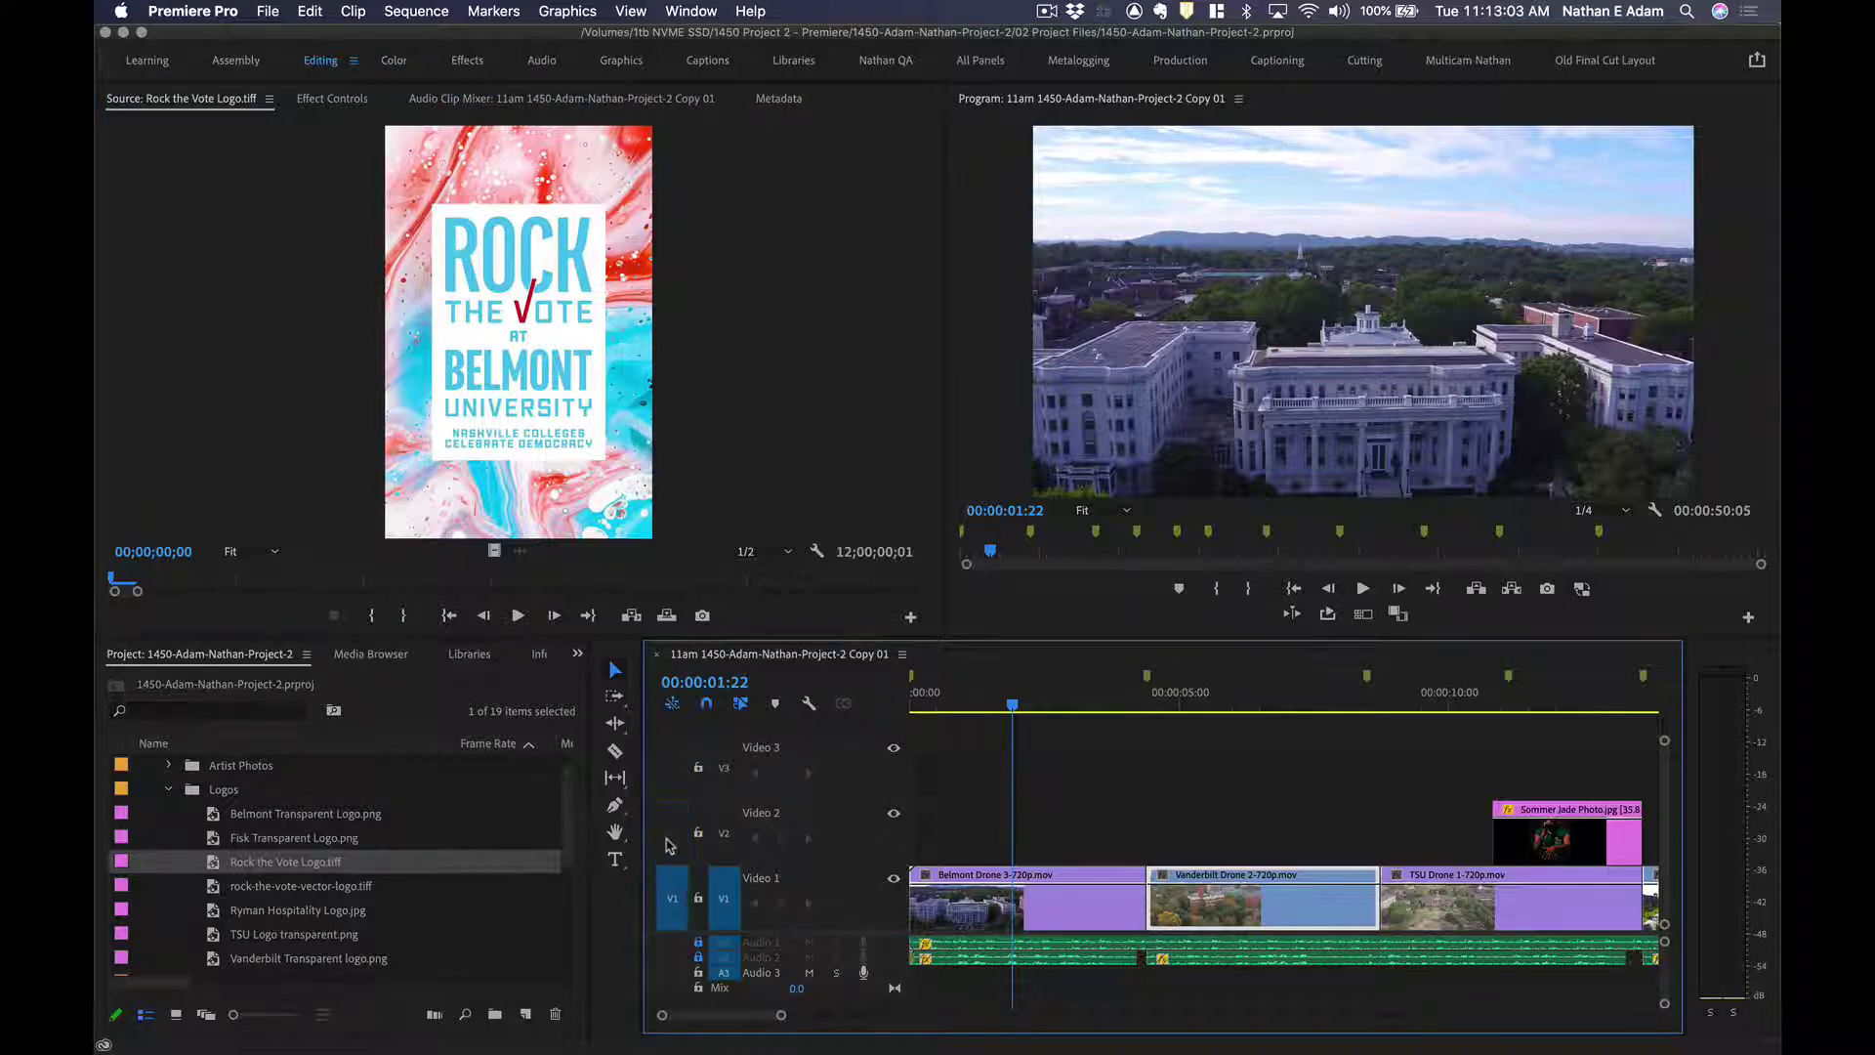
{"action": "left_click", "coordinate": [668, 836]}
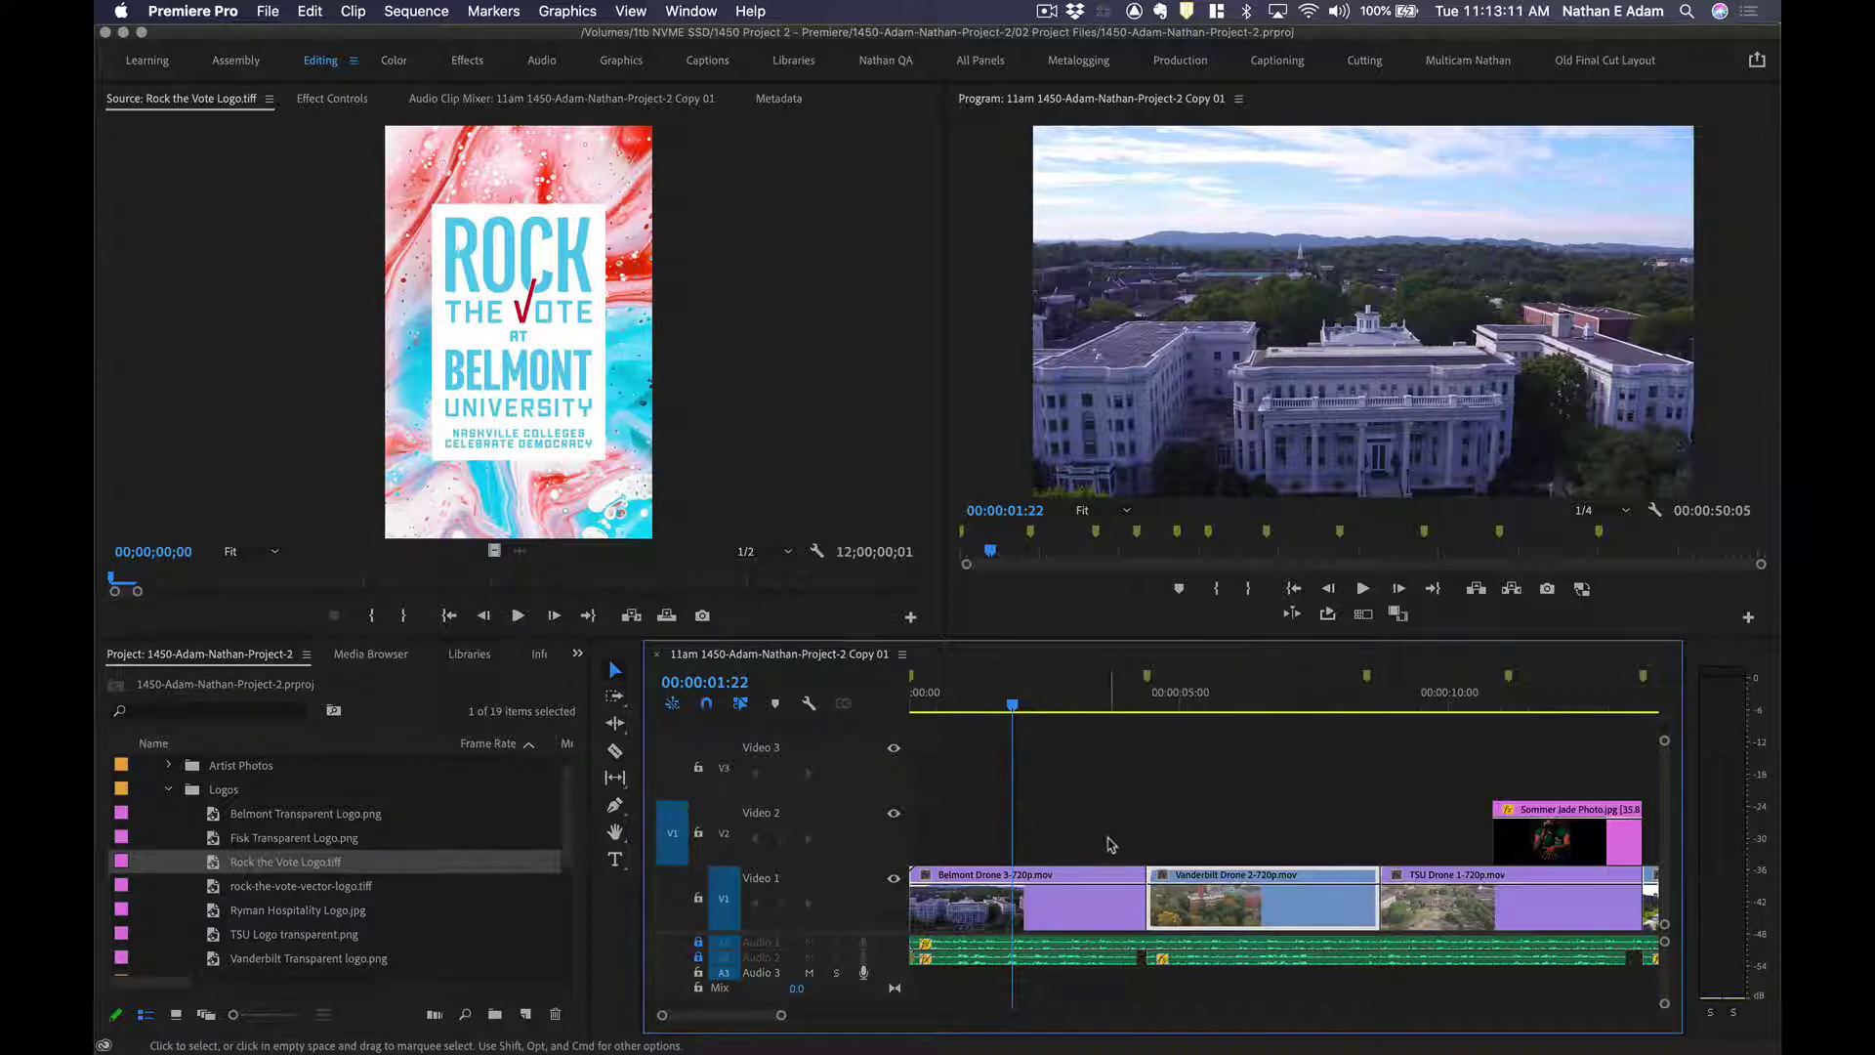
{"action": "mouse_move", "coordinate": [672, 833]}
{"action": "left_mouse_down"}
{"action": "mouse_move", "coordinate": [674, 894]}
{"action": "mouse_move", "coordinate": [674, 786]}
{"action": "mouse_move", "coordinate": [674, 894]}
{"action": "mouse_move", "coordinate": [672, 833]}
{"action": "left_mouse_up"}
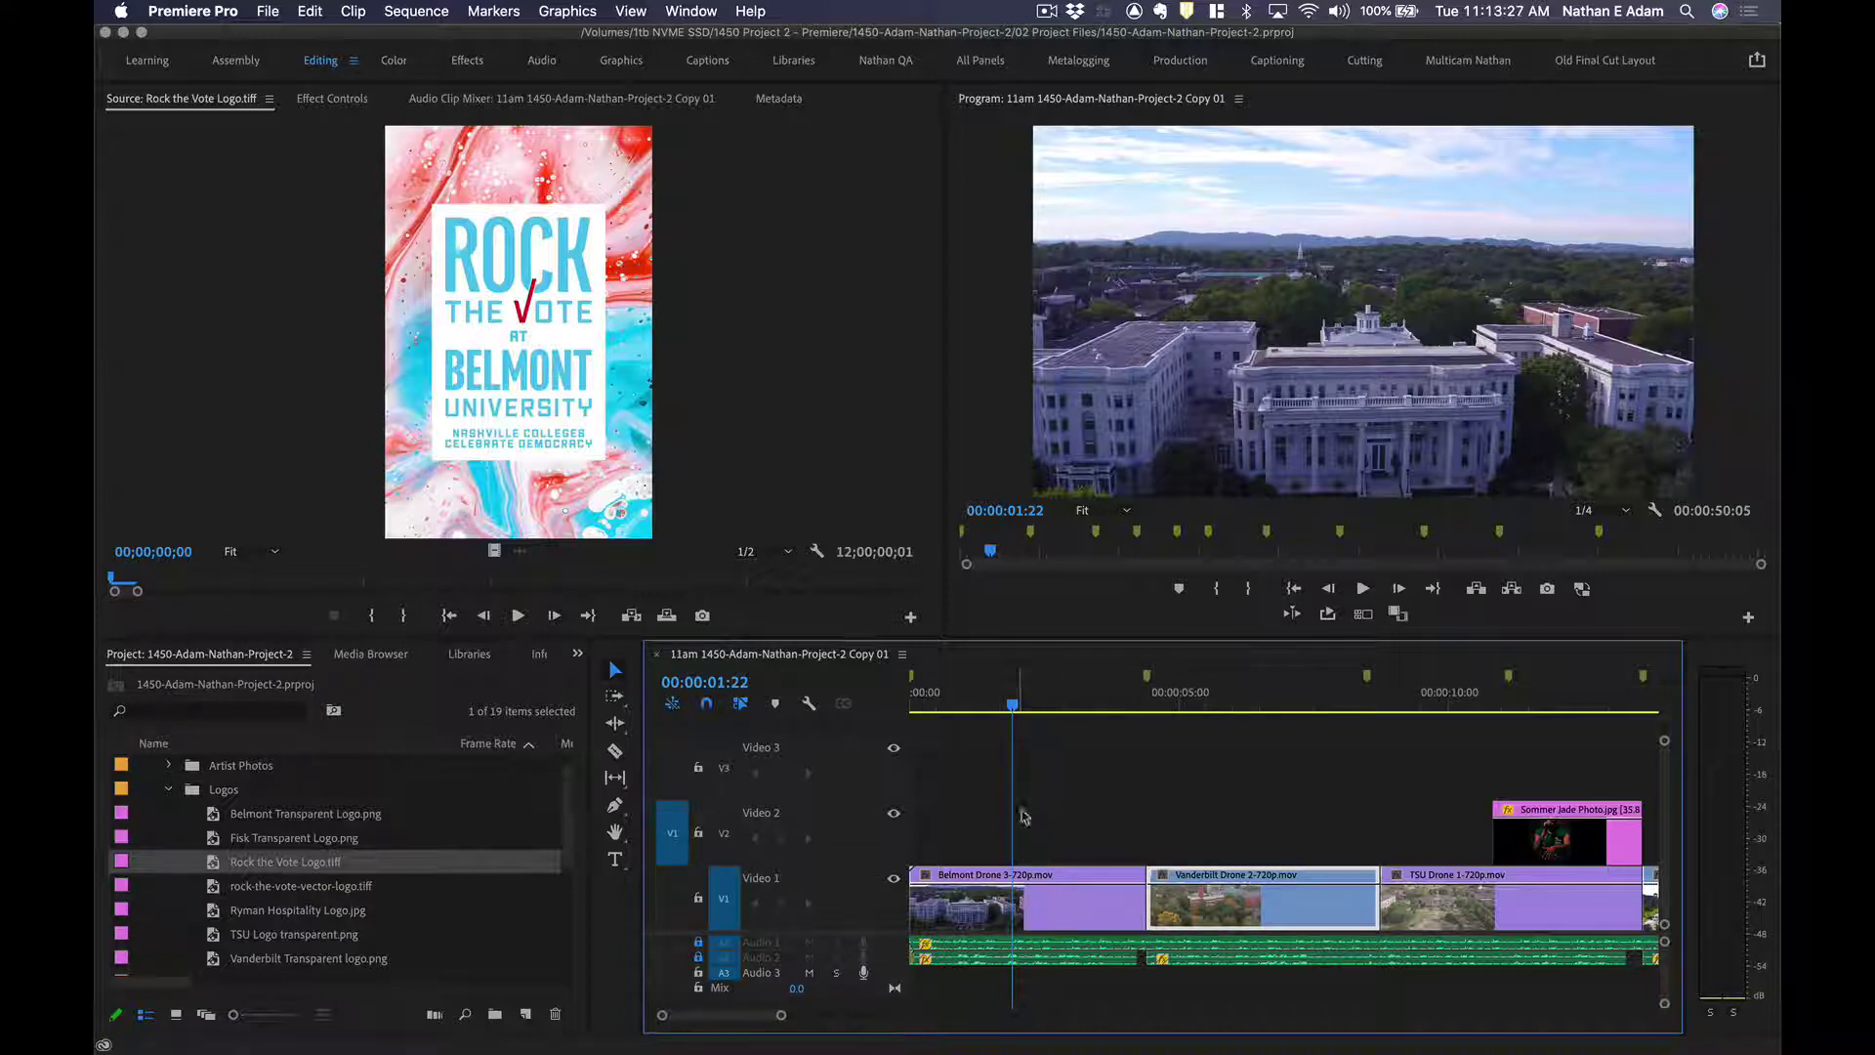
Play the sequence from its start and mark an In point at 00:00:01:21 over the Belmont drone clip.
{"action": "key", "text": "Up"}
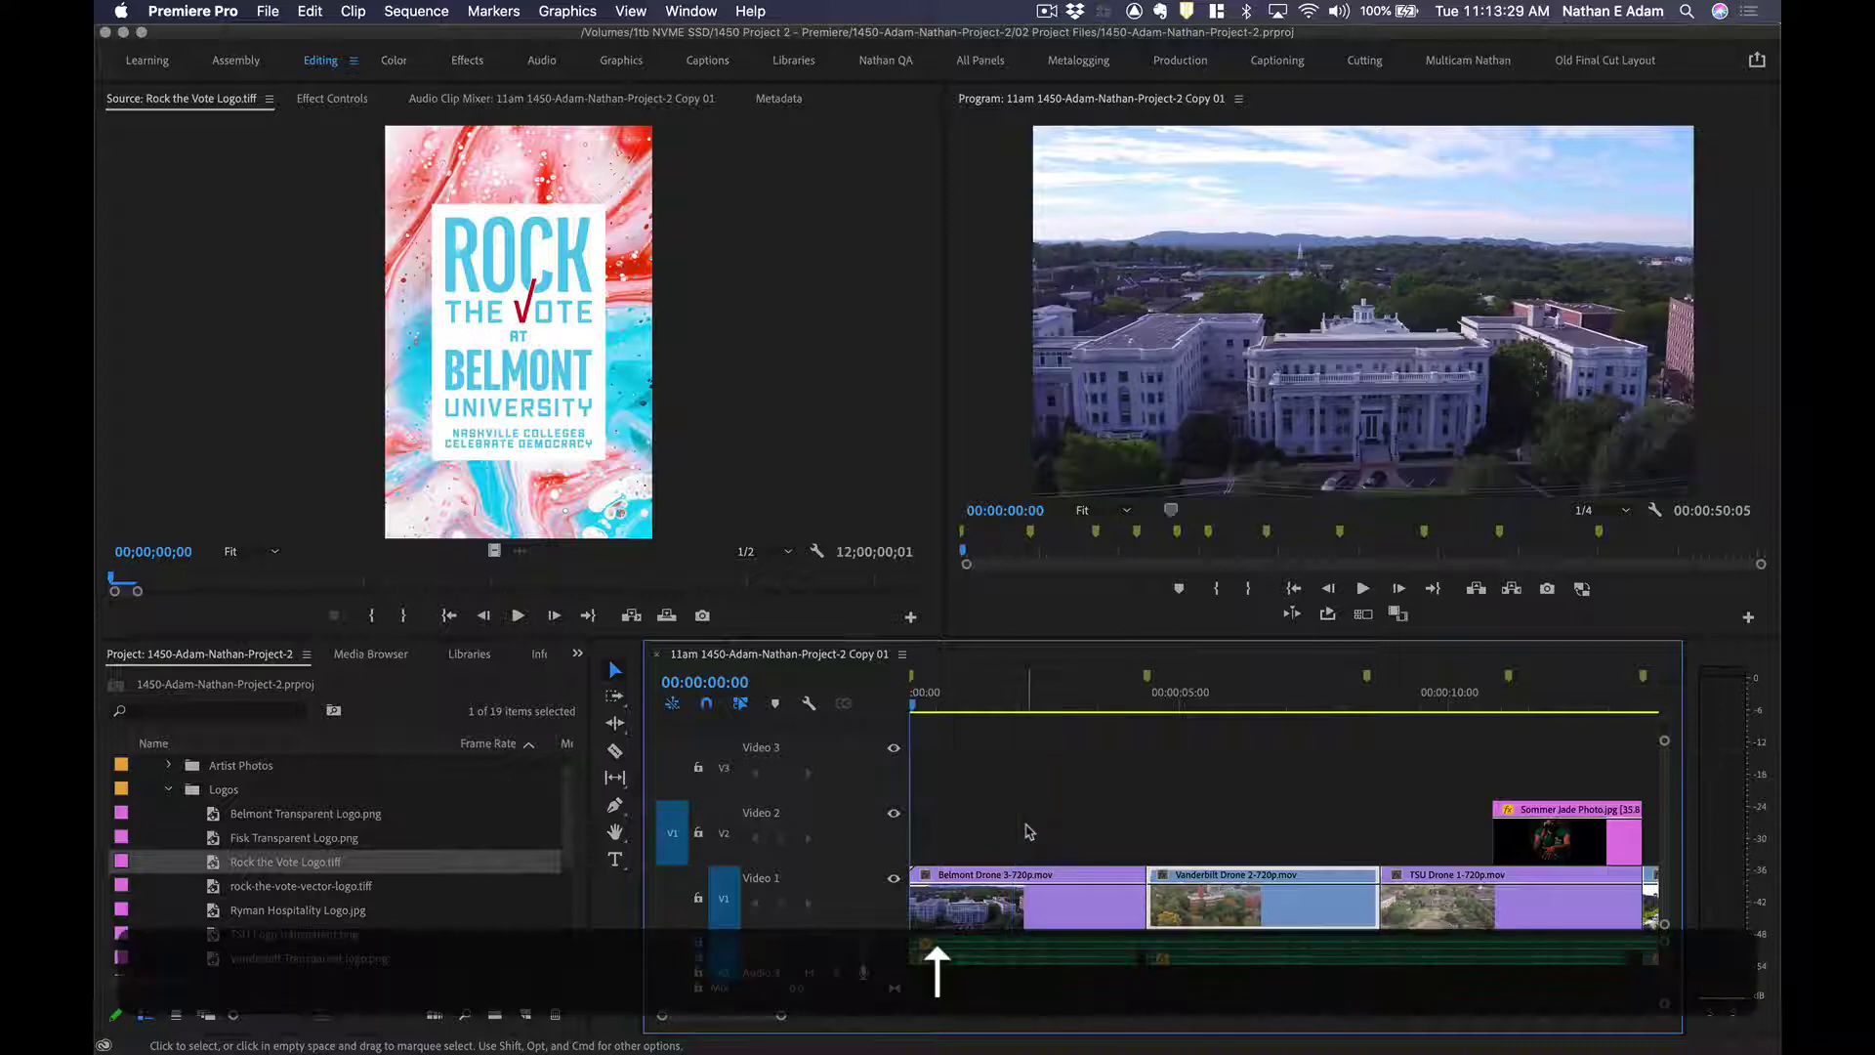
{"action": "key", "text": "space"}
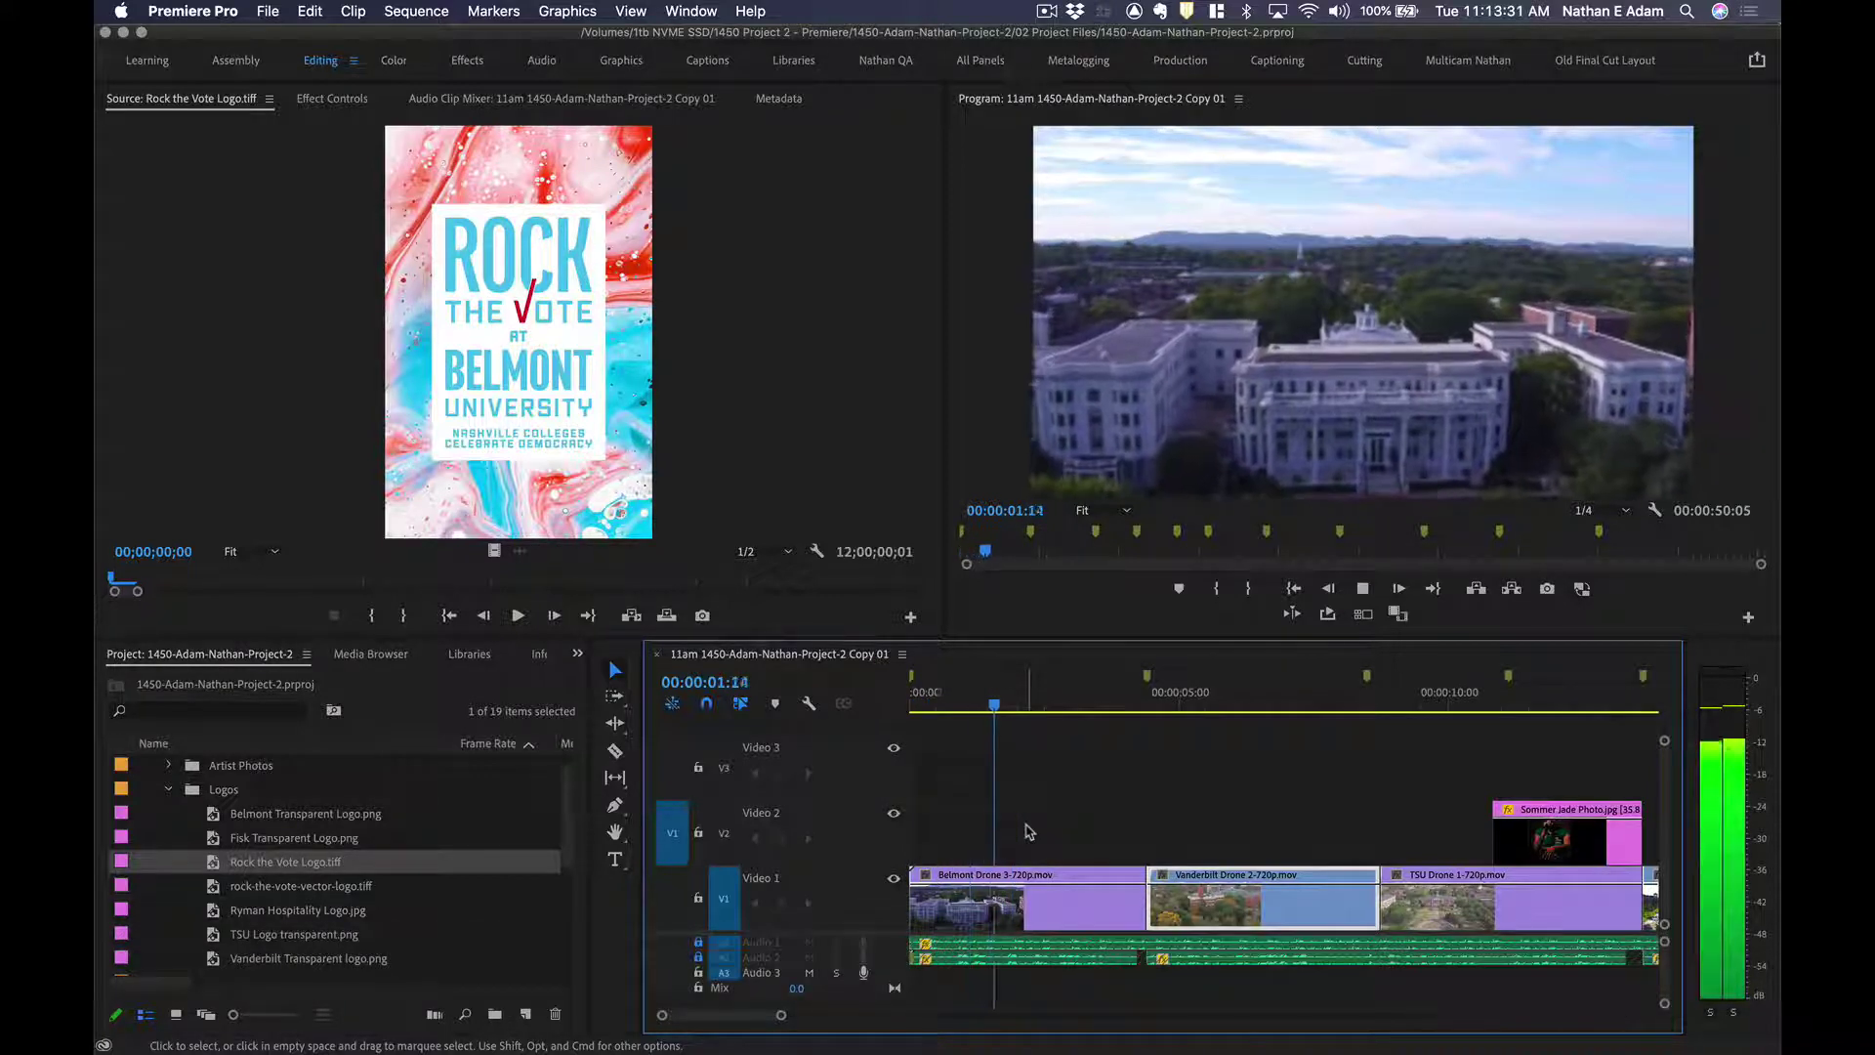
{"action": "key", "text": "Left"}
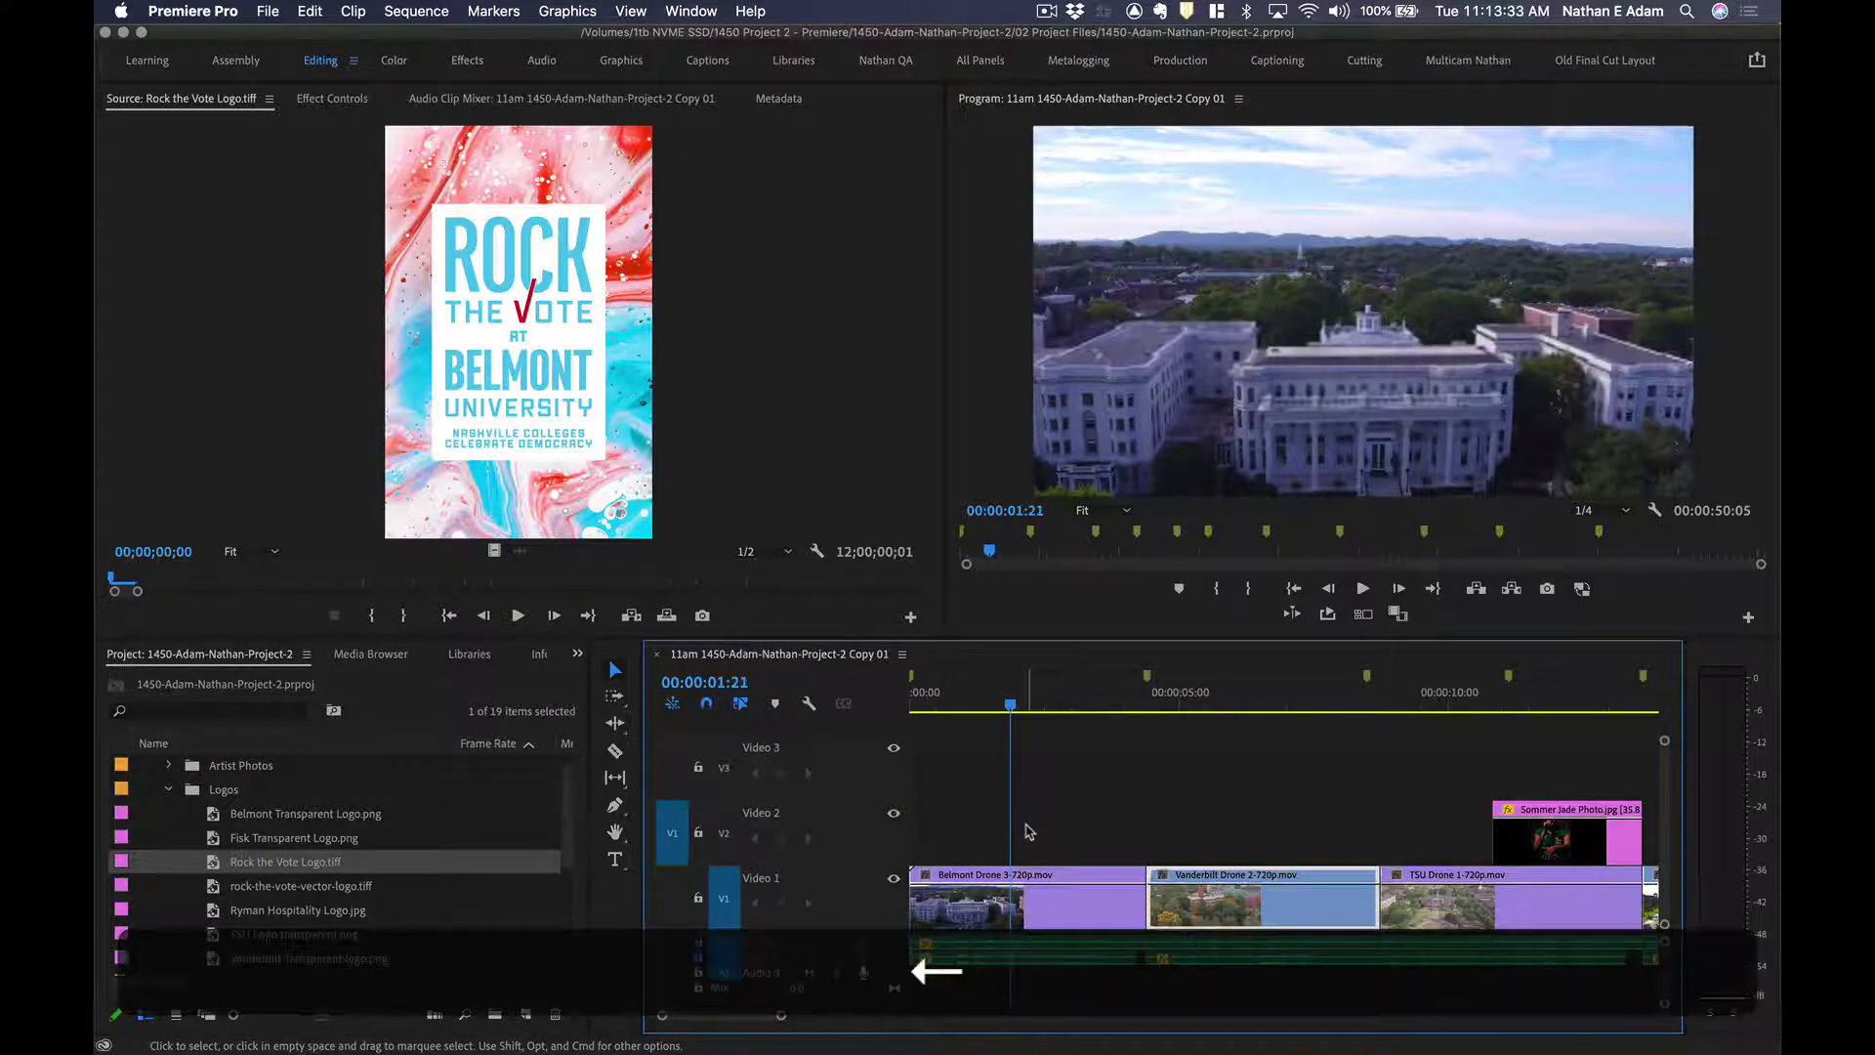
{"action": "key", "text": "i"}
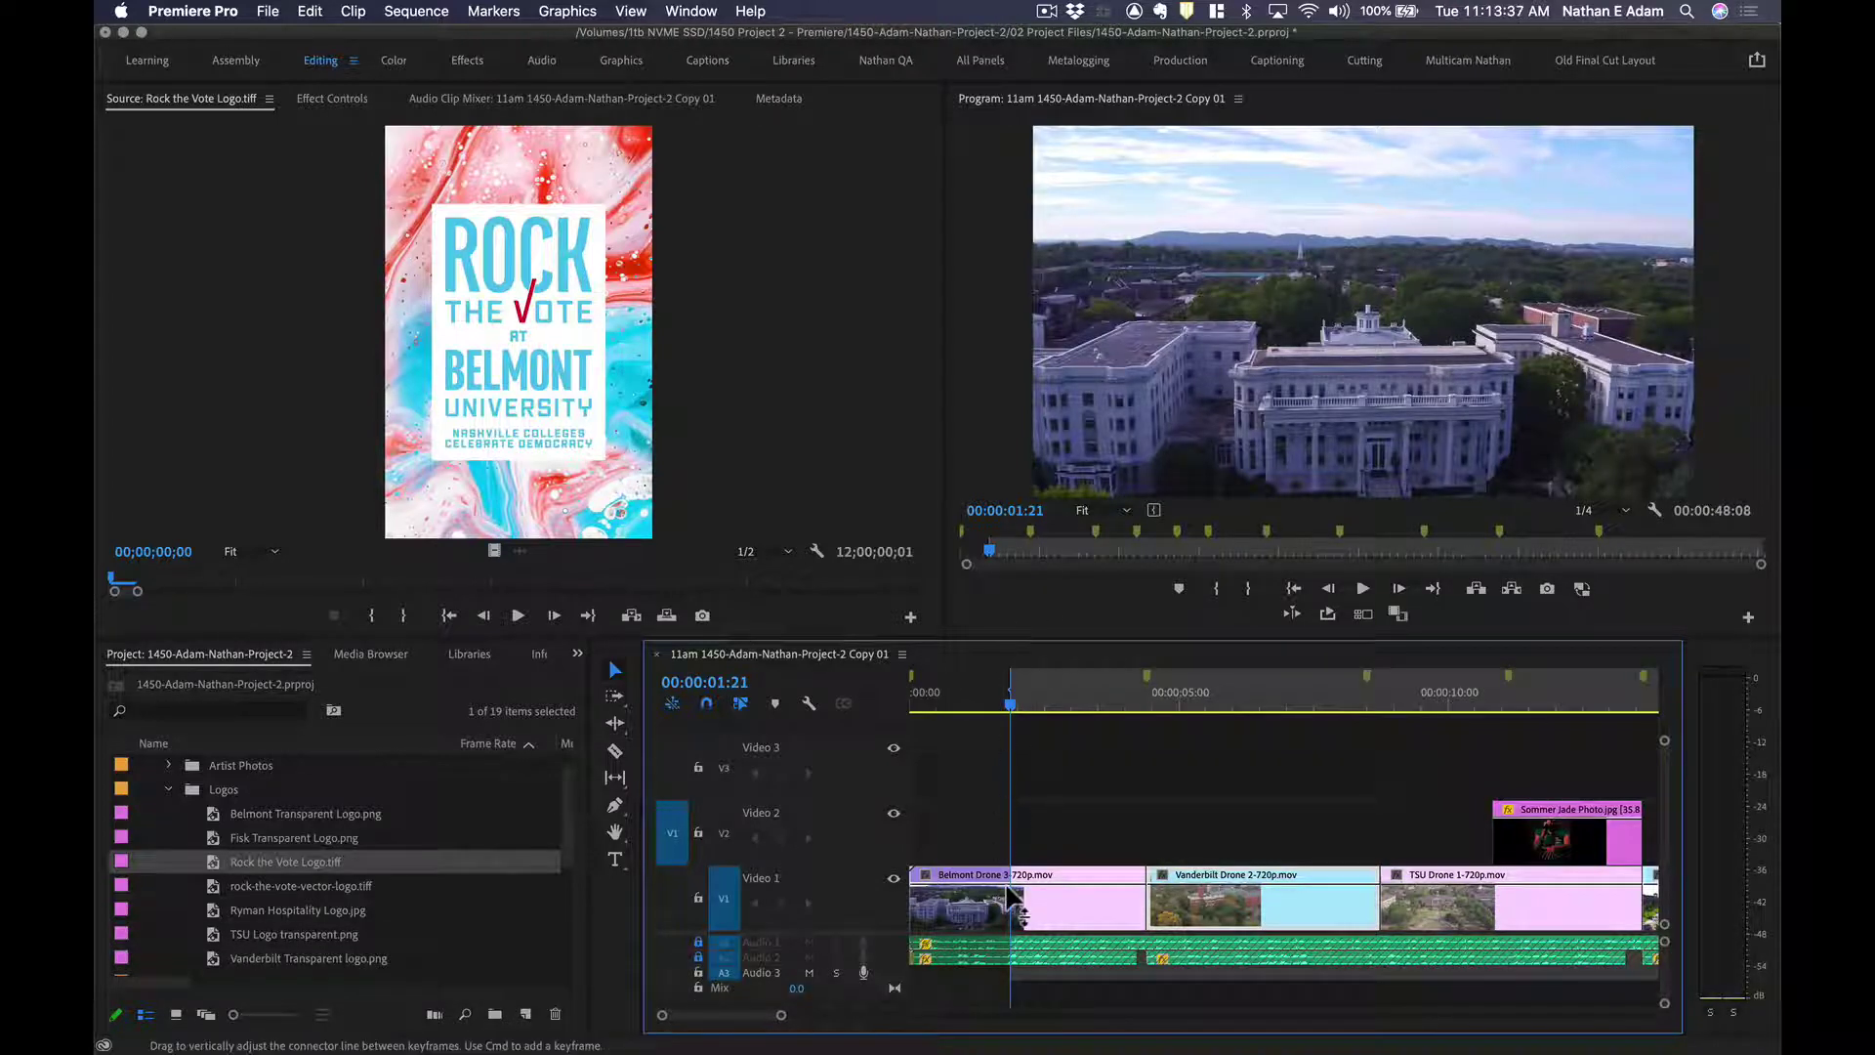
Mark an Out point at 00:00:04:09, on the last frame of the Belmont drone clip before the Vanderbilt clip.
{"action": "key", "text": "Down"}
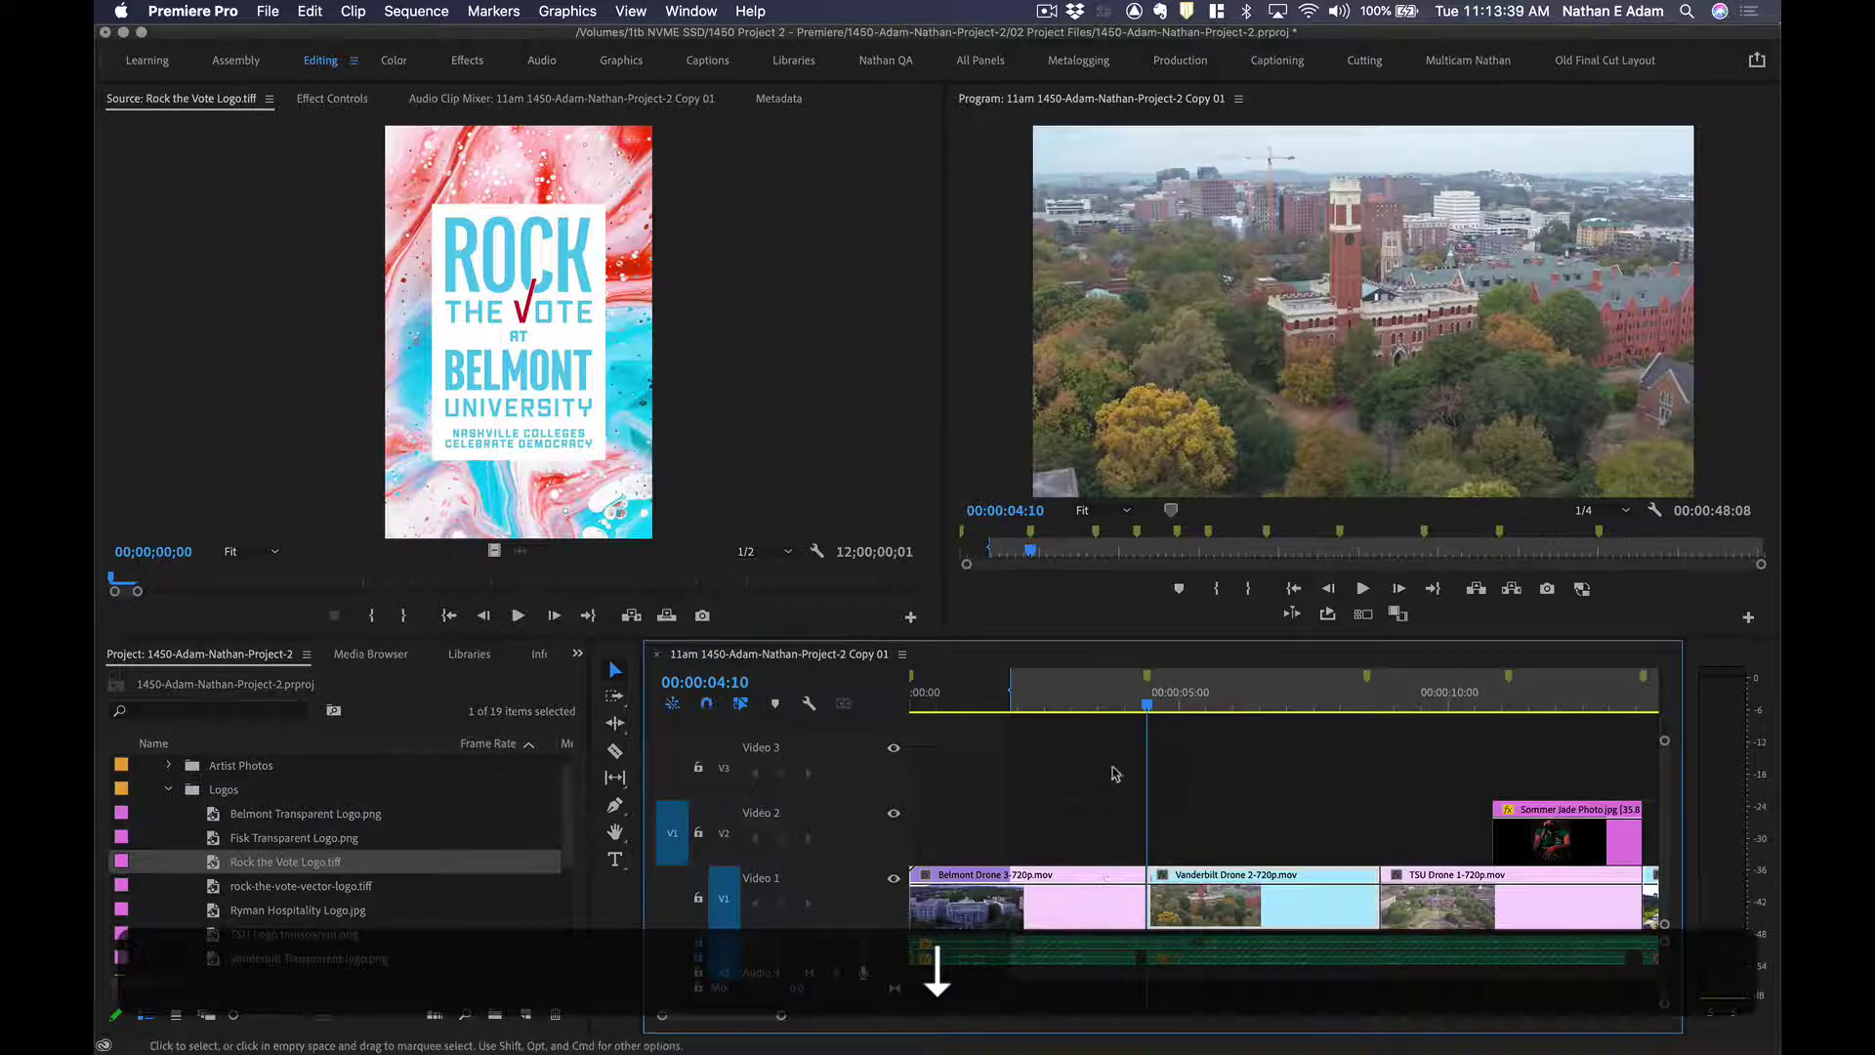
{"action": "key", "text": "equal"}
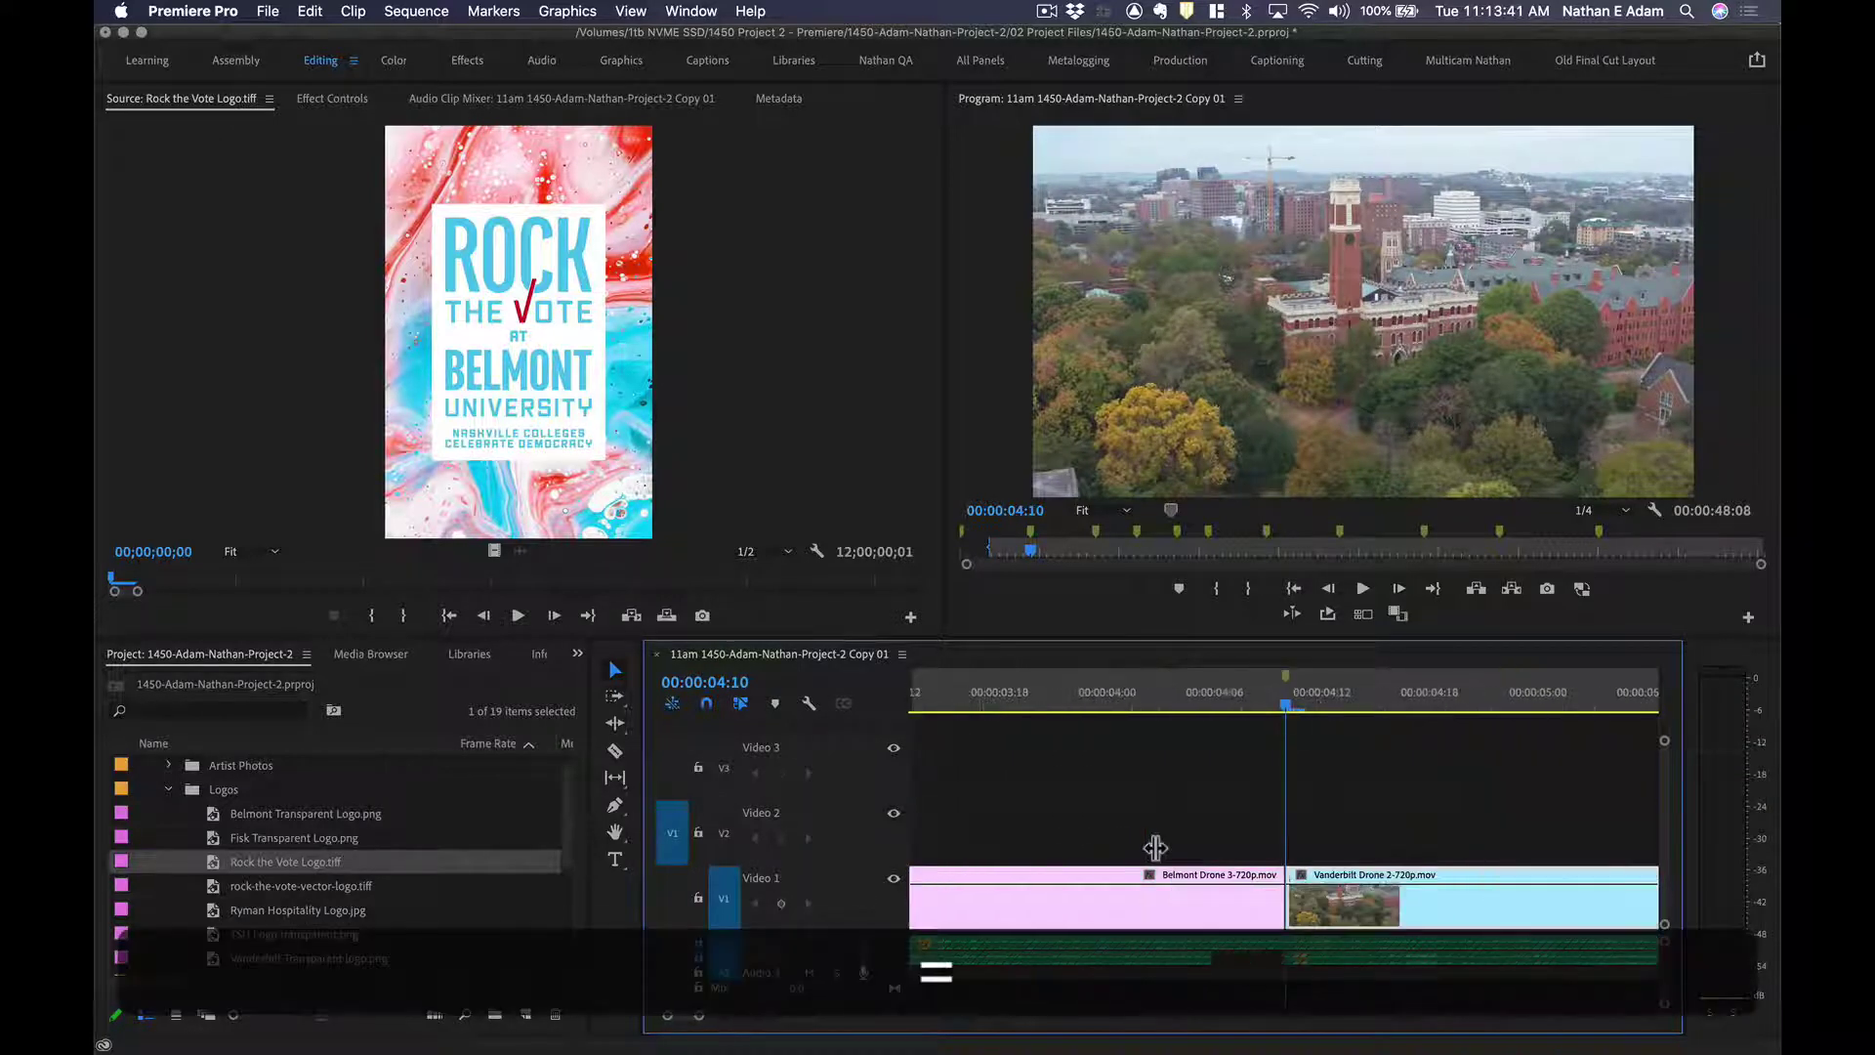
{"action": "key", "text": "Left"}
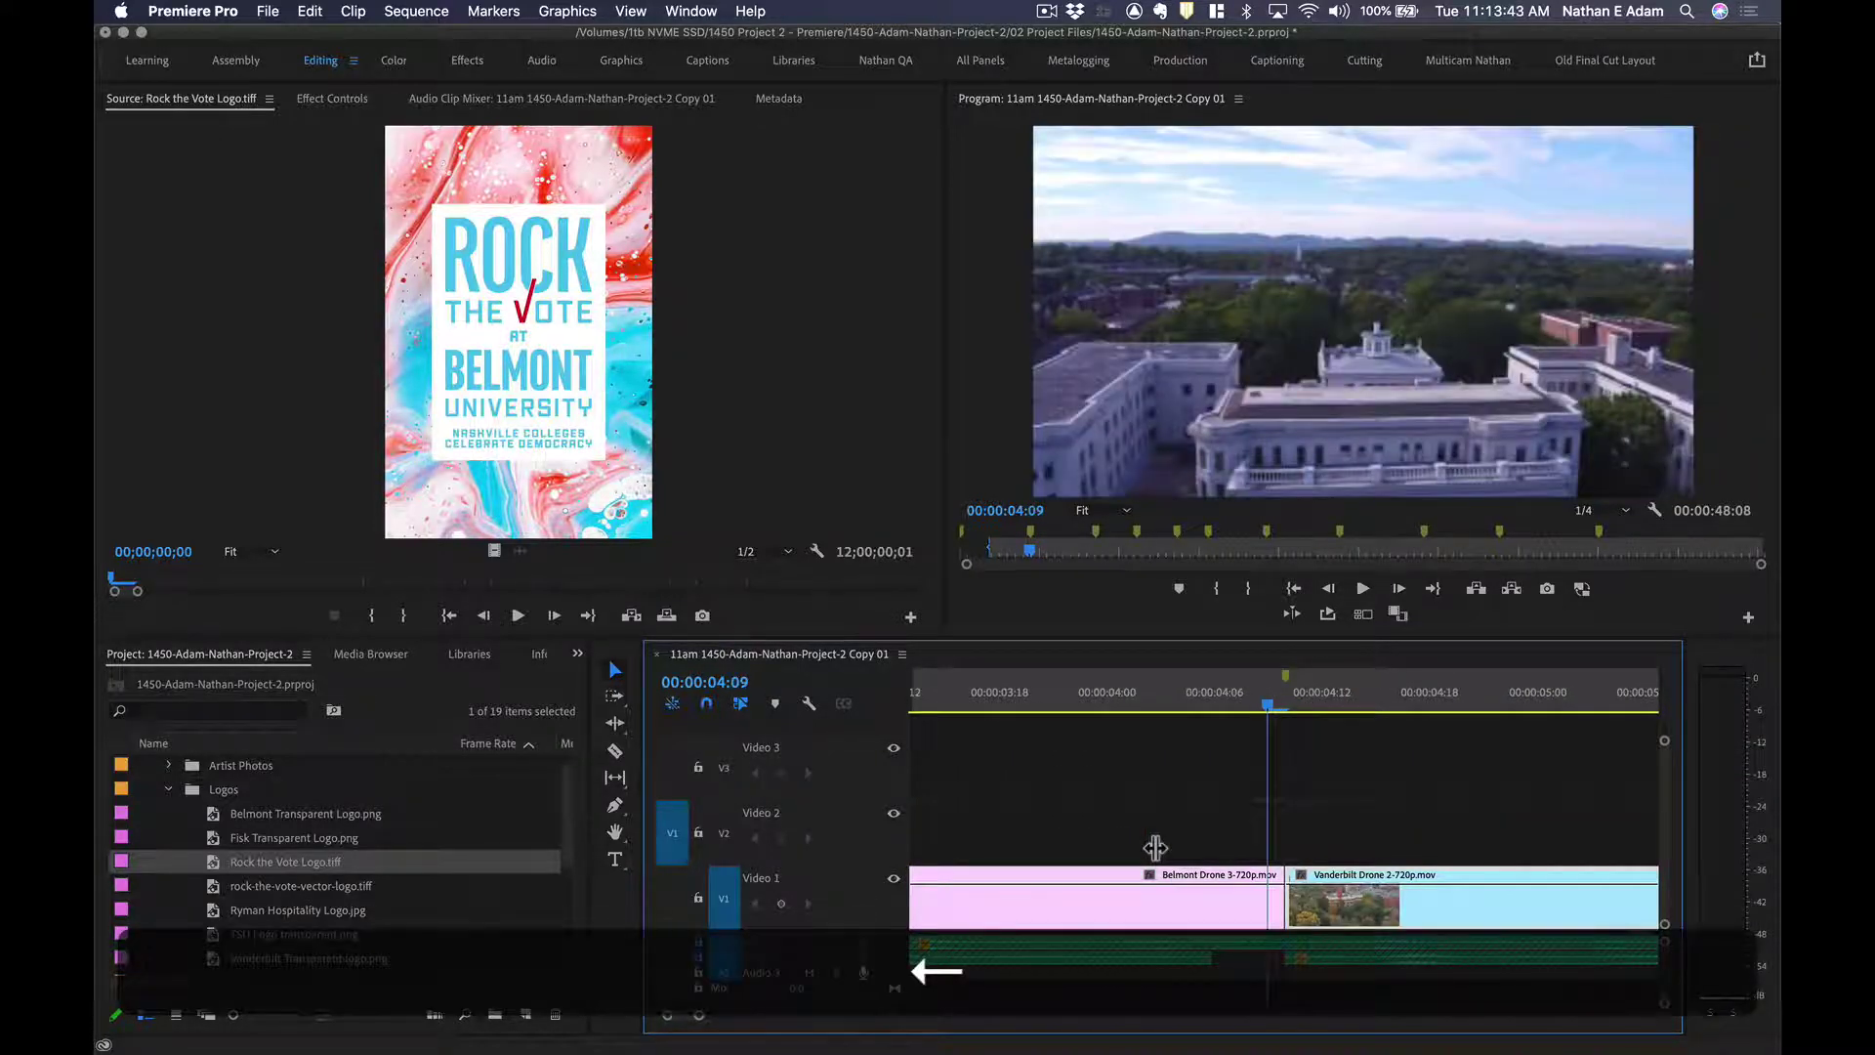
{"action": "key", "text": "Right"}
{"action": "key", "text": "Left"}
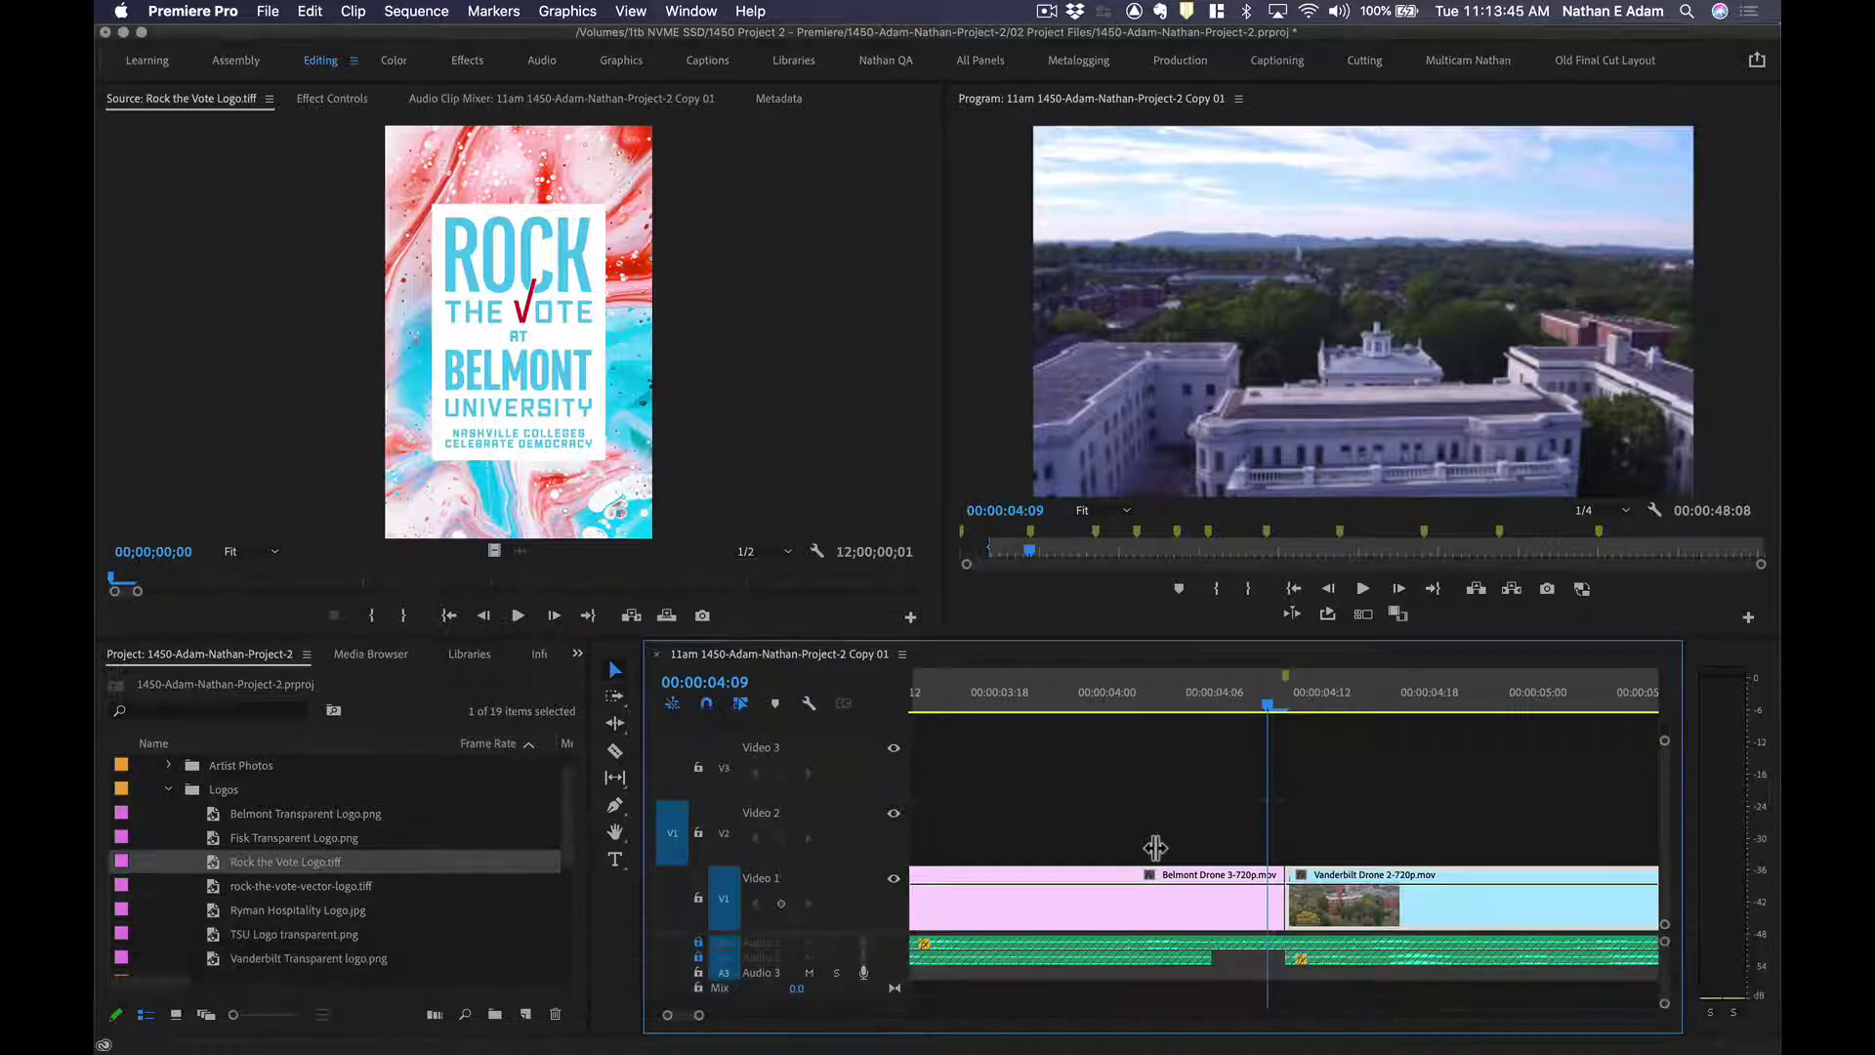
{"action": "key", "text": "o"}
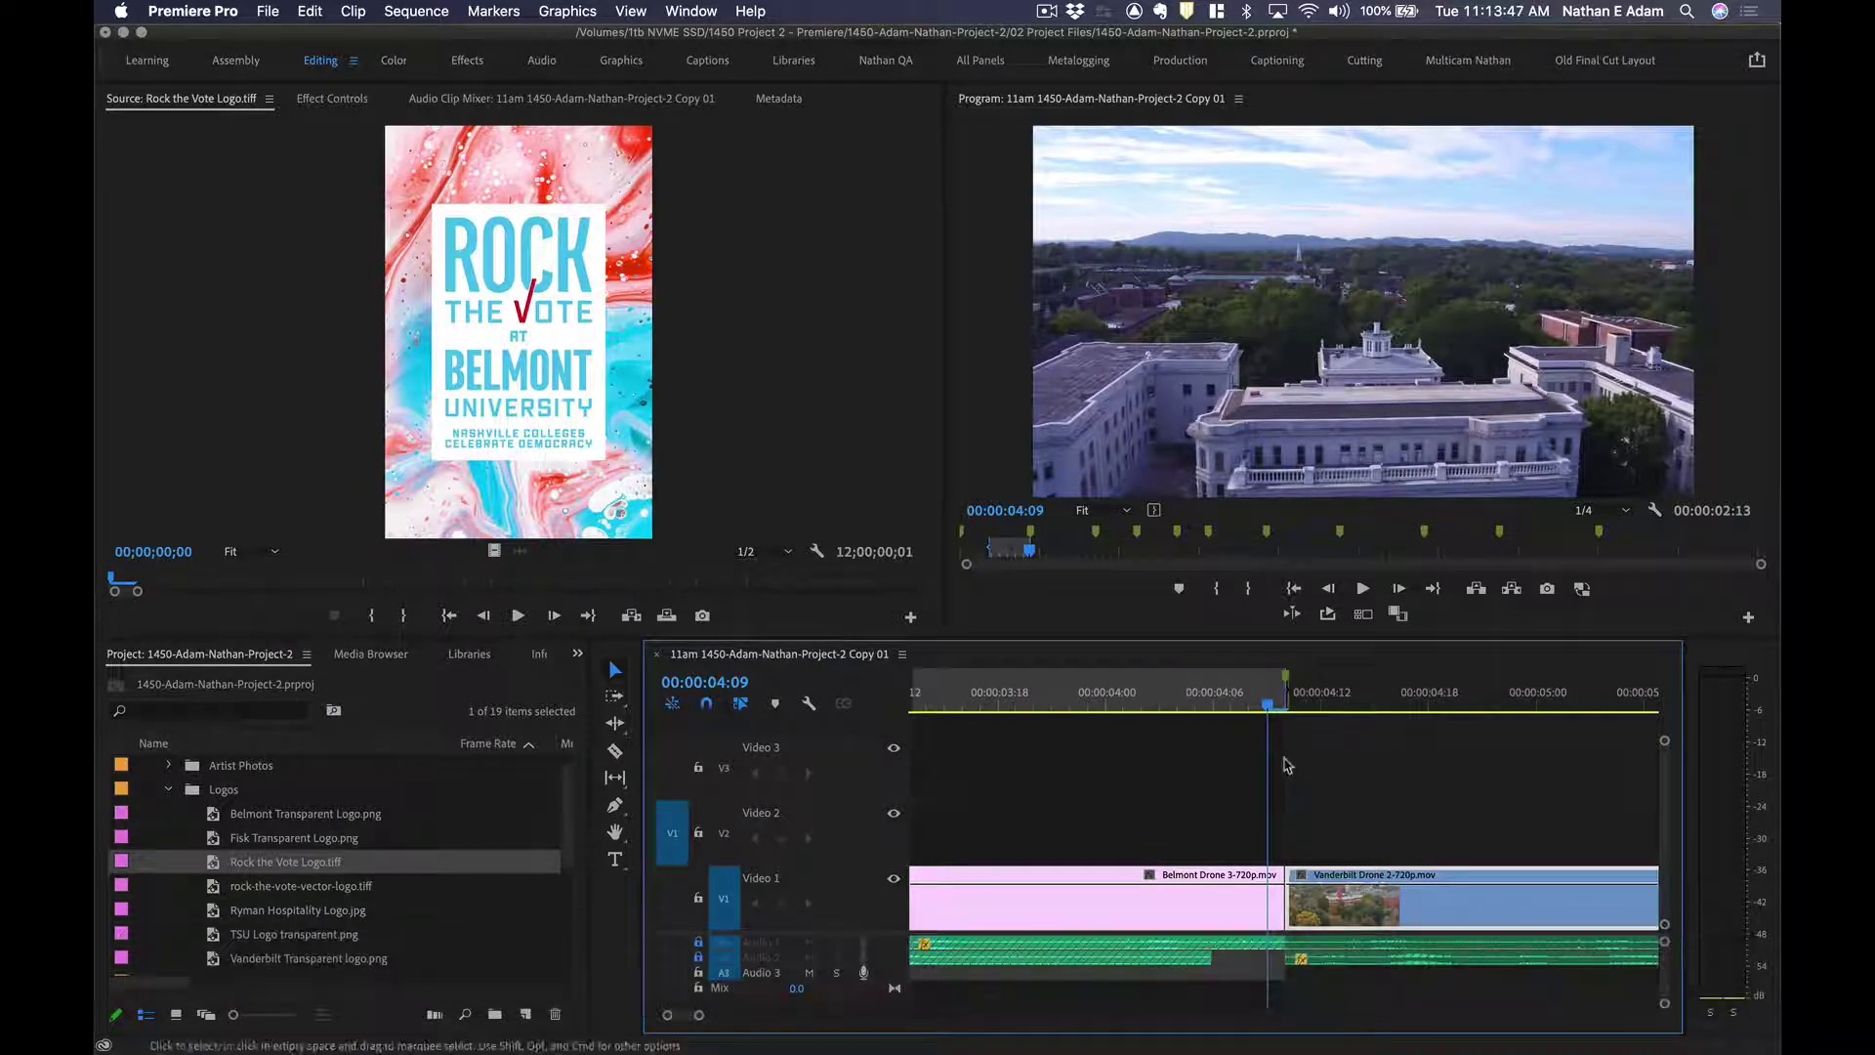
Overwrite the Rock the Vote logo into the marked range on Video 2, and save the project.
{"action": "key", "text": "minus"}
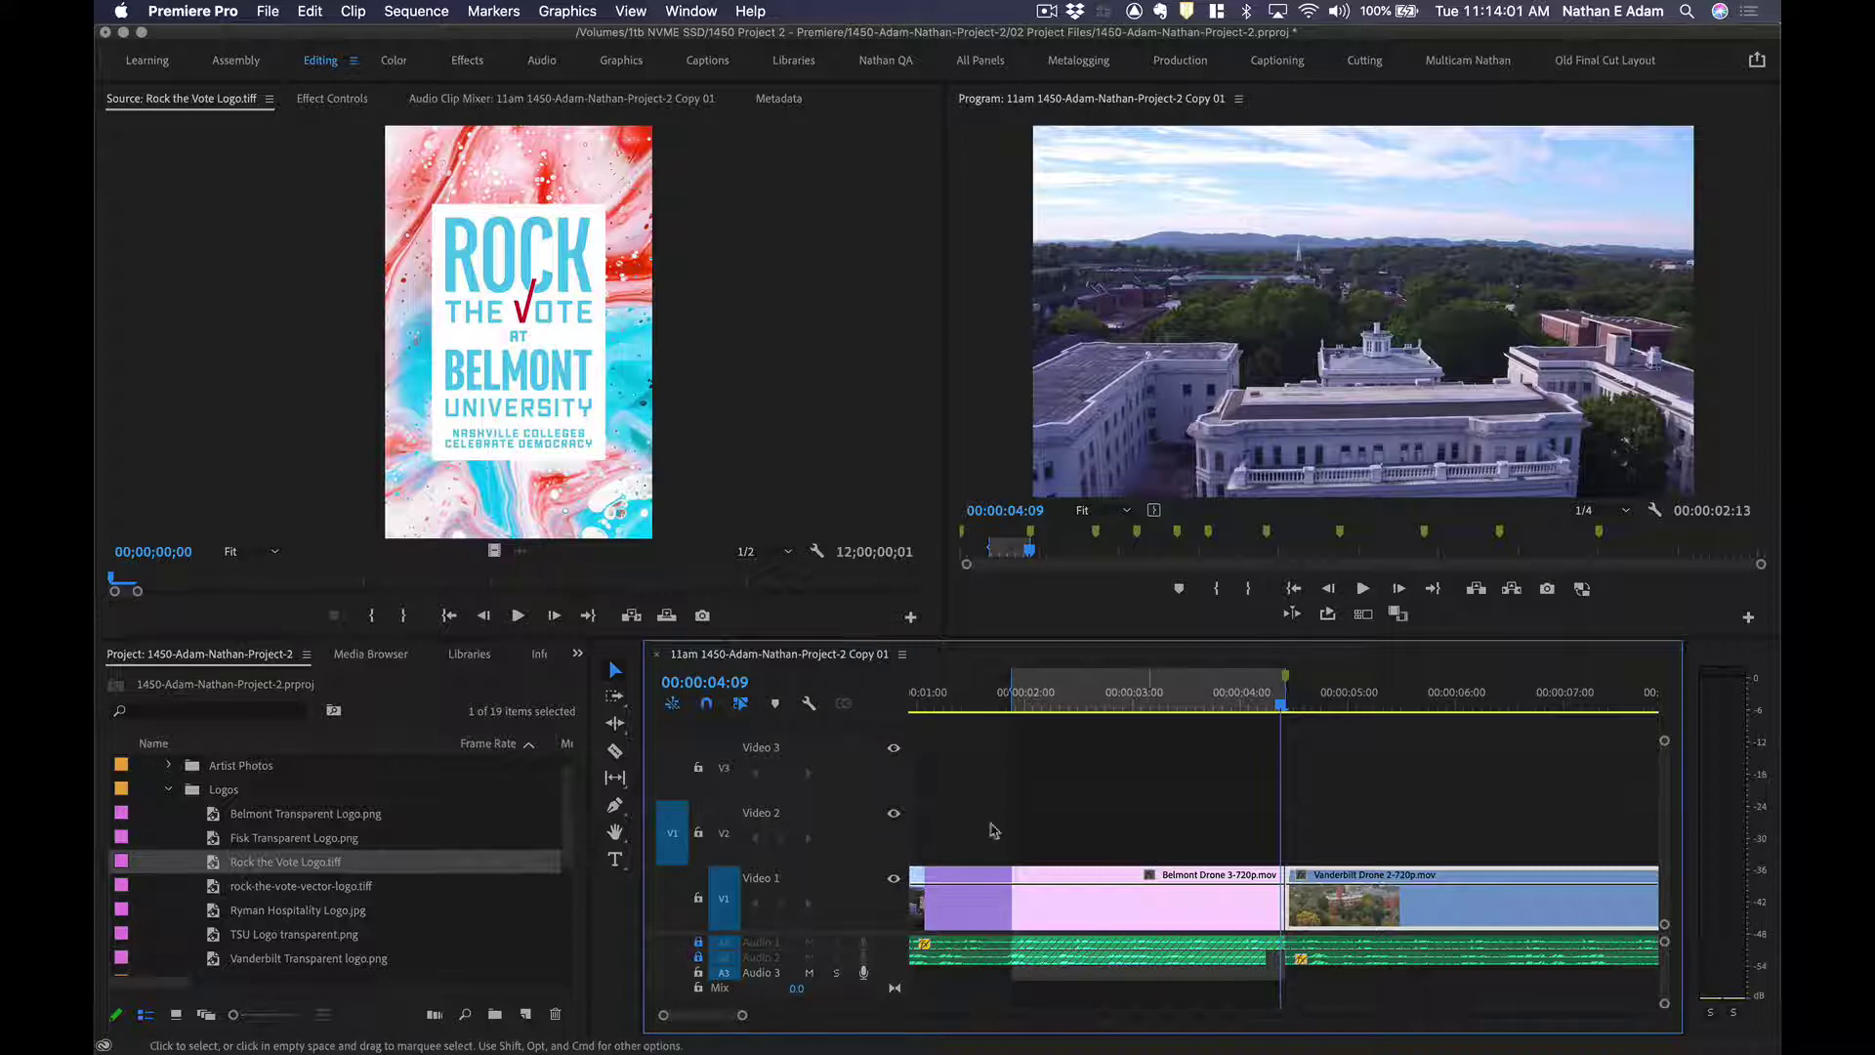
{"action": "key", "text": "period"}
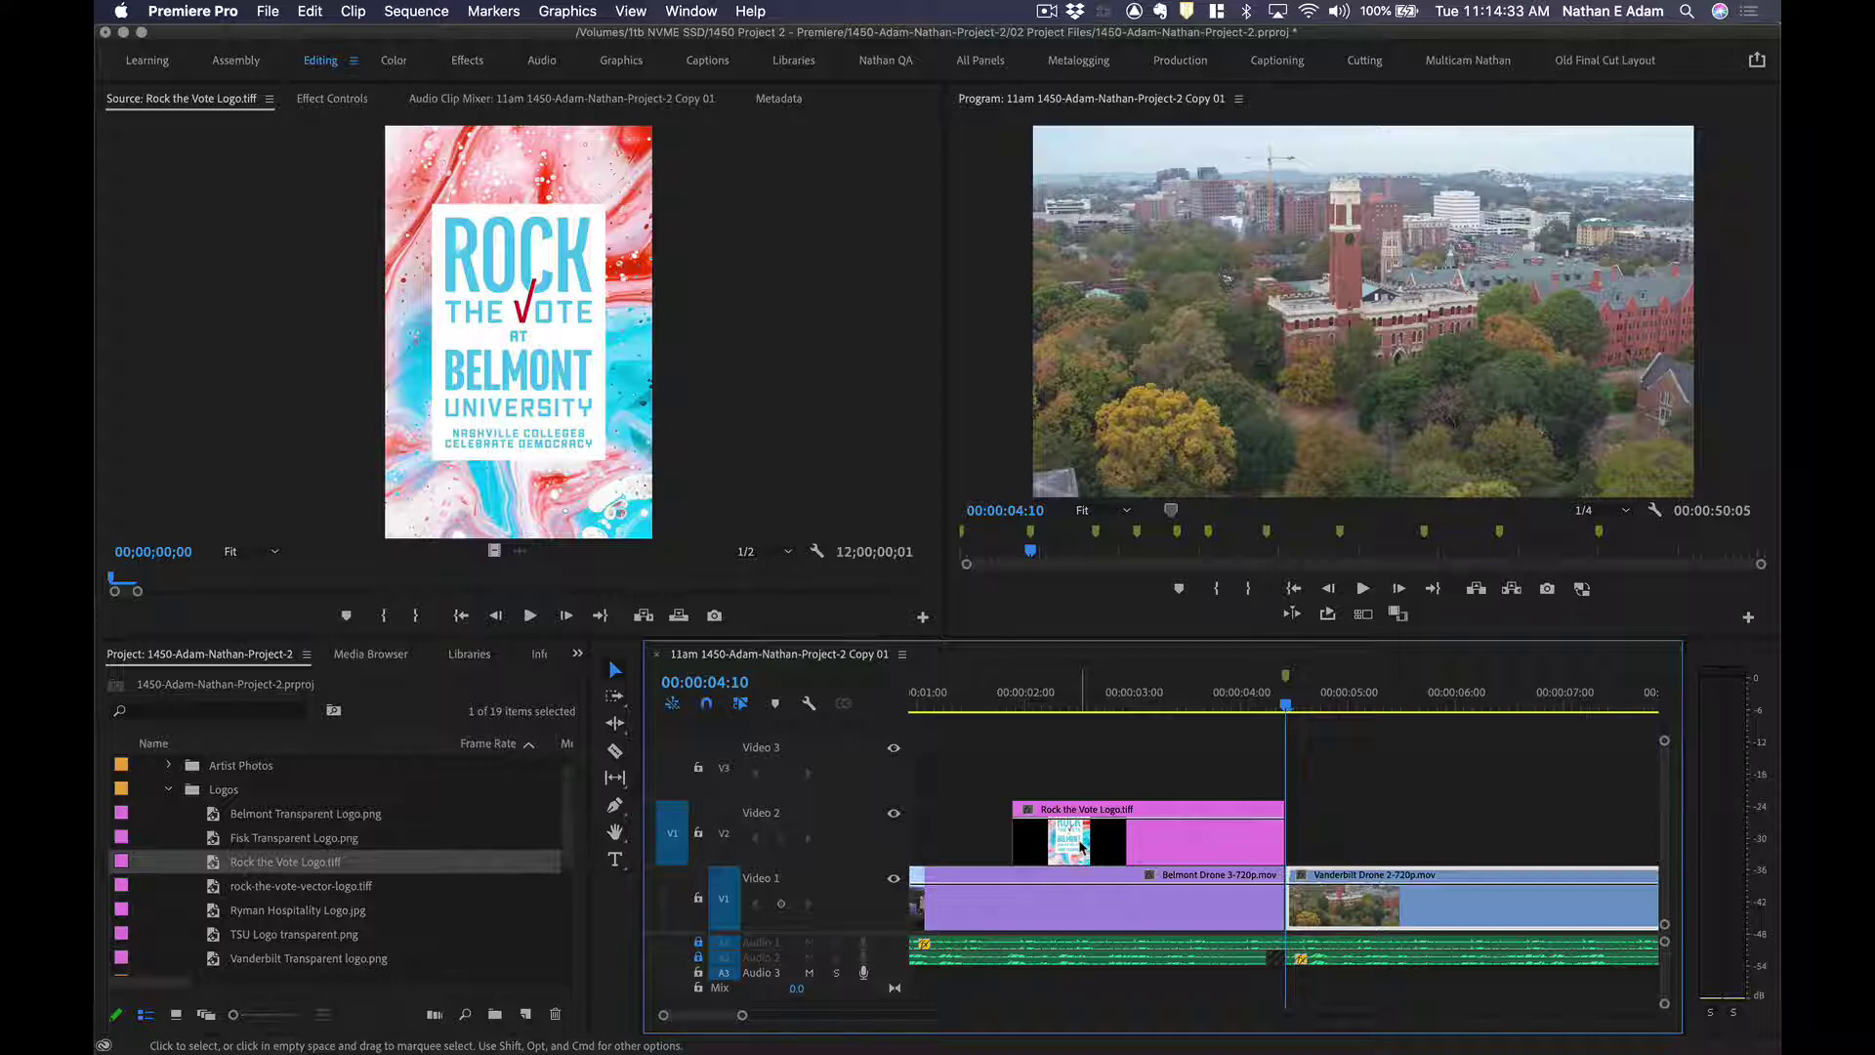
{"action": "key", "text": "minus"}
{"action": "key", "text": "minus"}
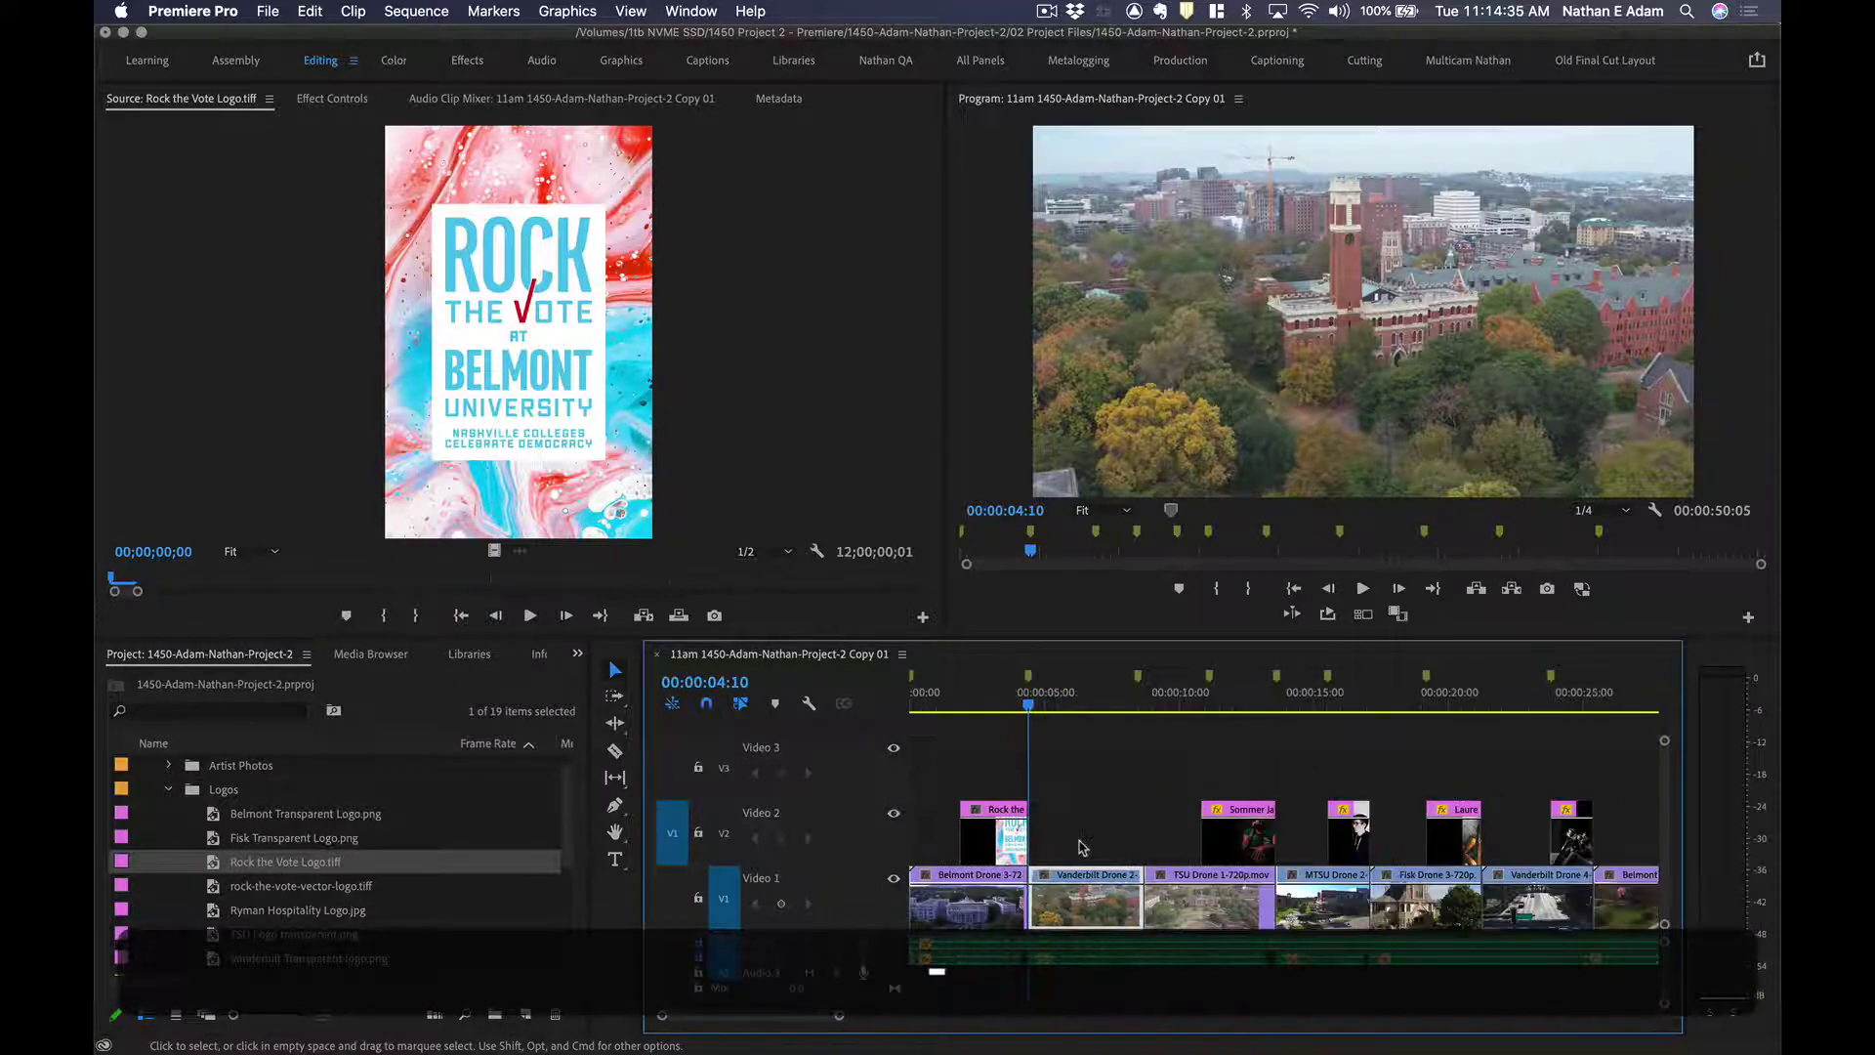
{"action": "key", "text": "super+s"}
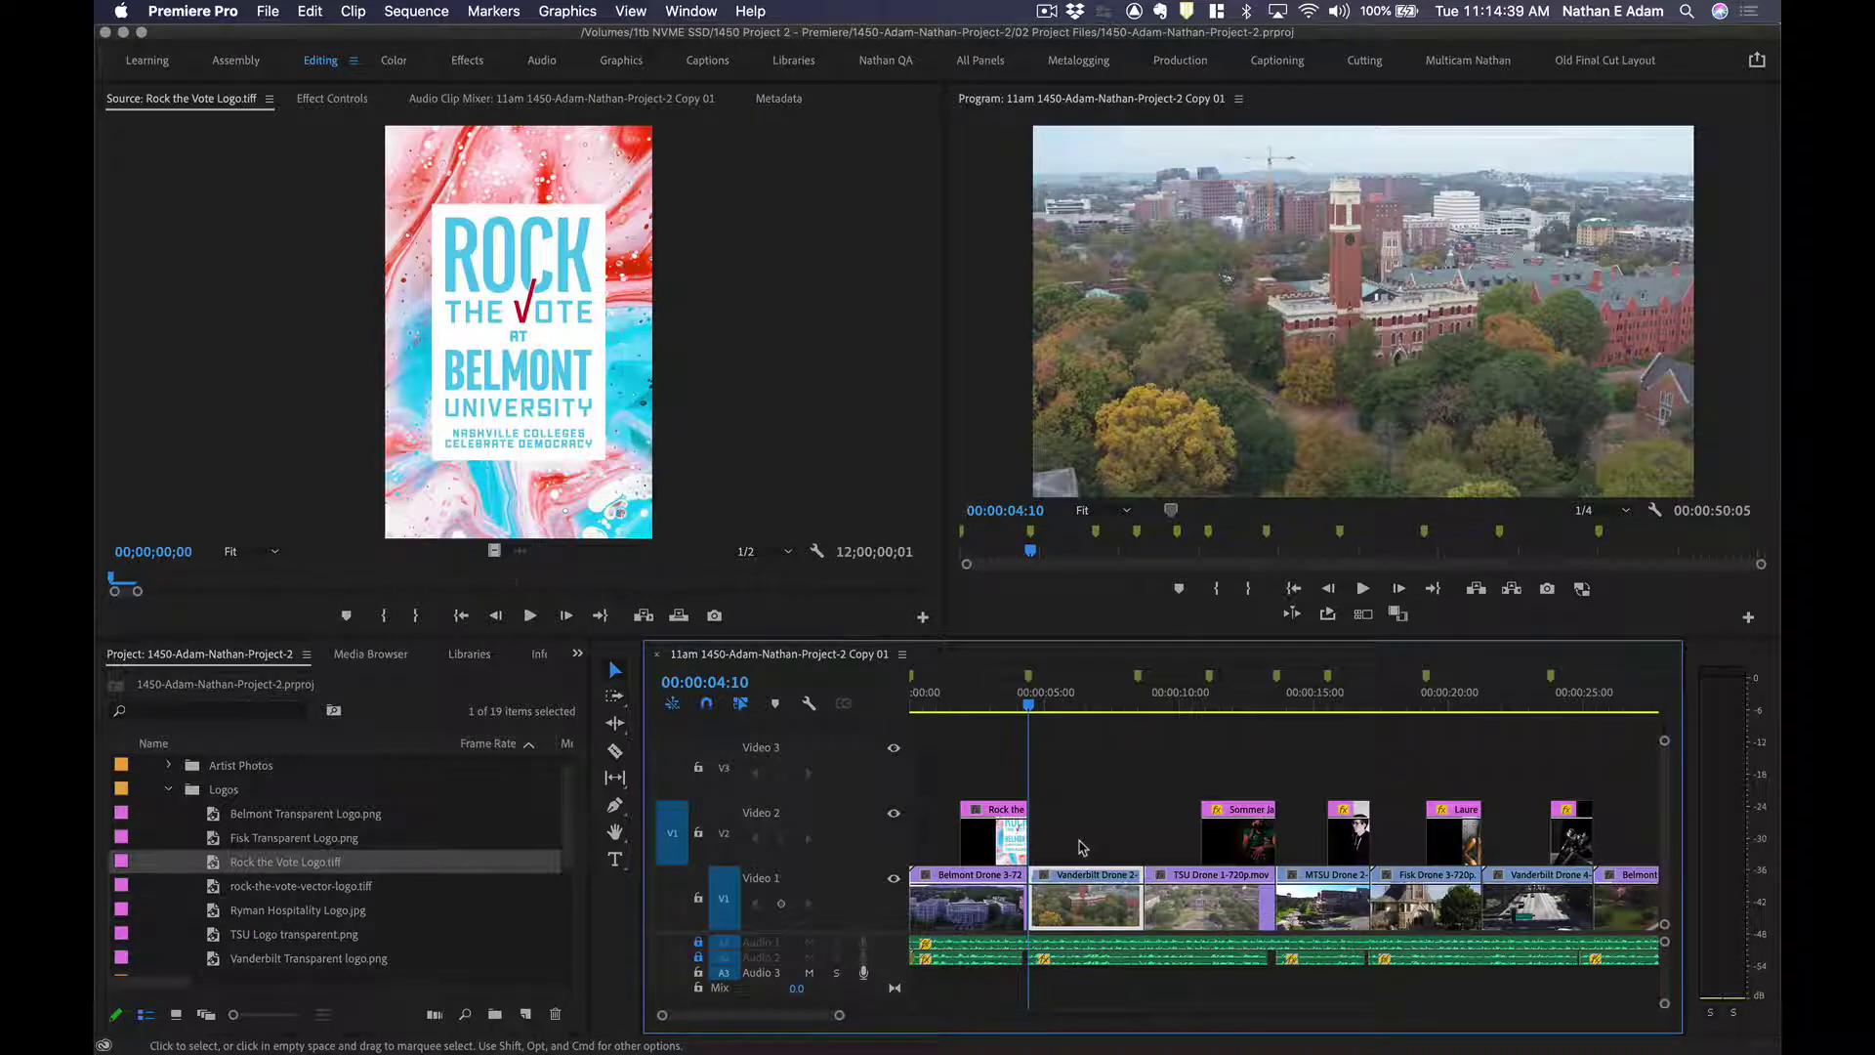
{"action": "key", "text": "super+s"}
Recheck the instructions document in Chrome, and return to Premiere Pro to review the artist photos and sponsor logos through 00:00:43:13.
{"action": "key", "text": "super+Tab"}
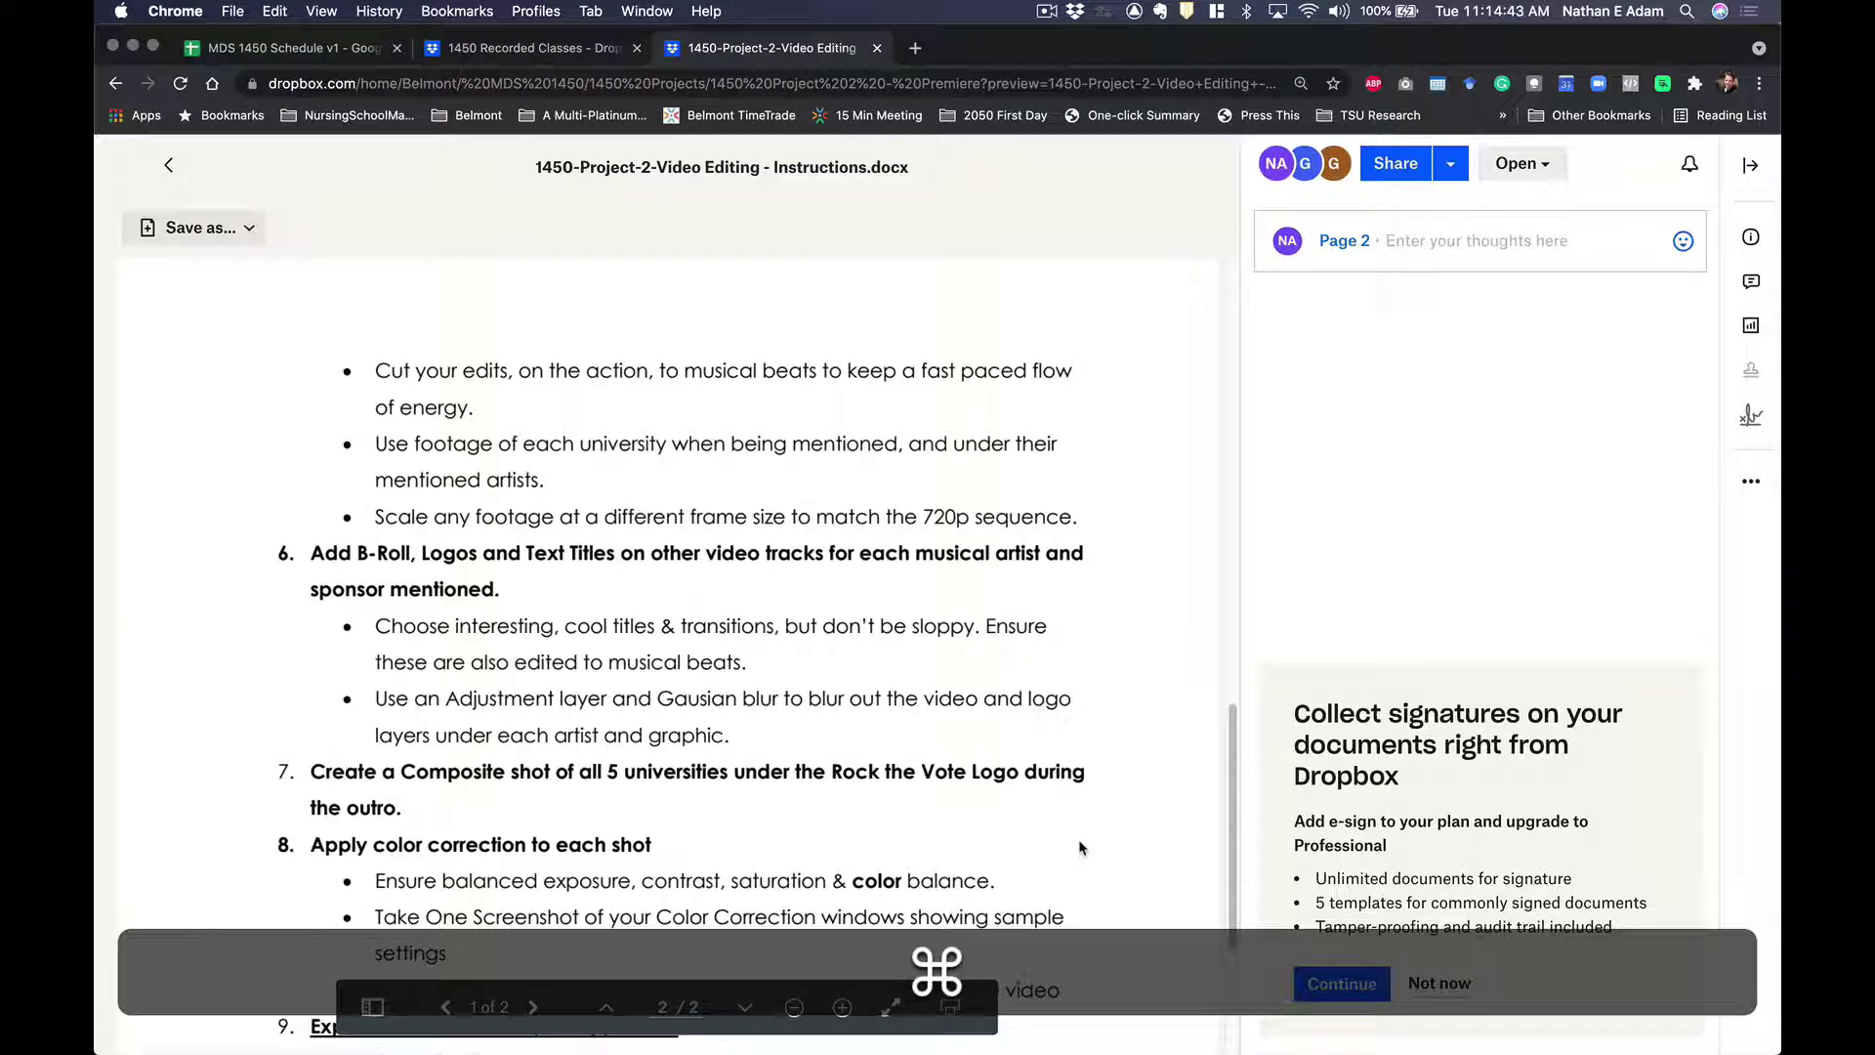
{"action": "key", "text": "super+Tab"}
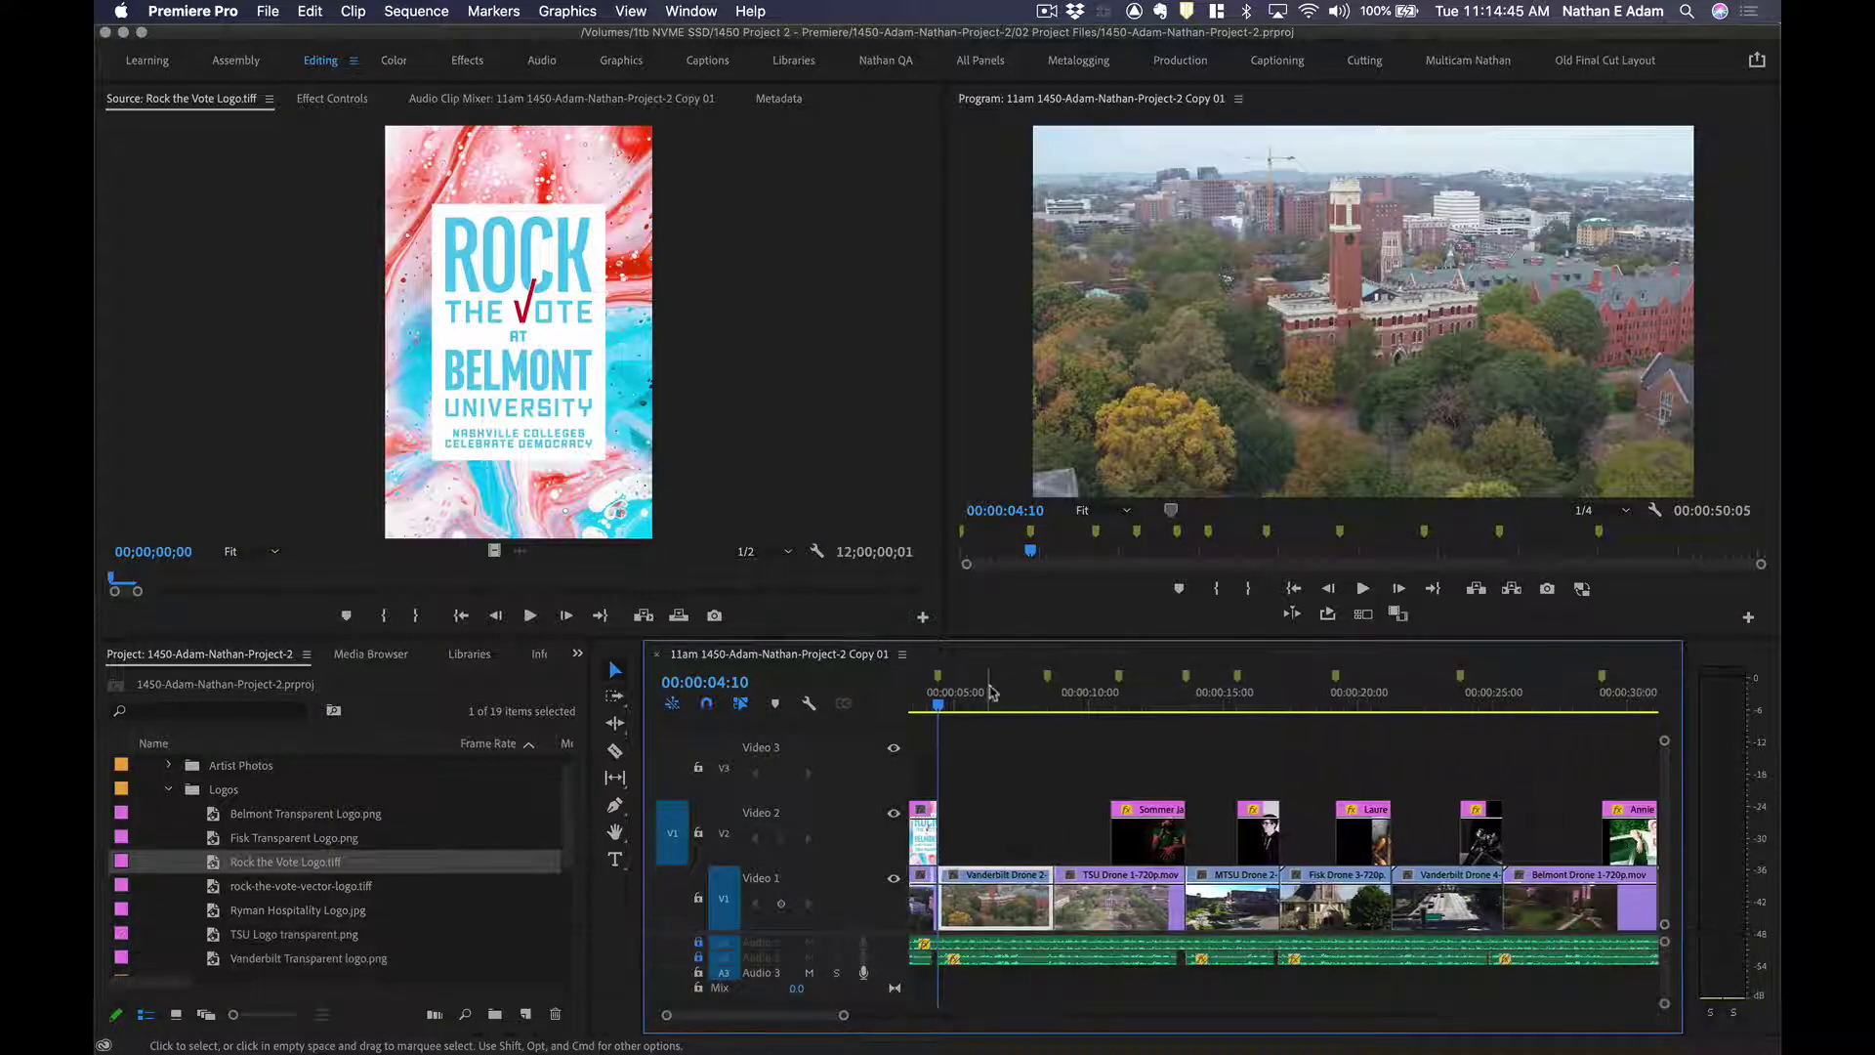
{"action": "key", "text": "space"}
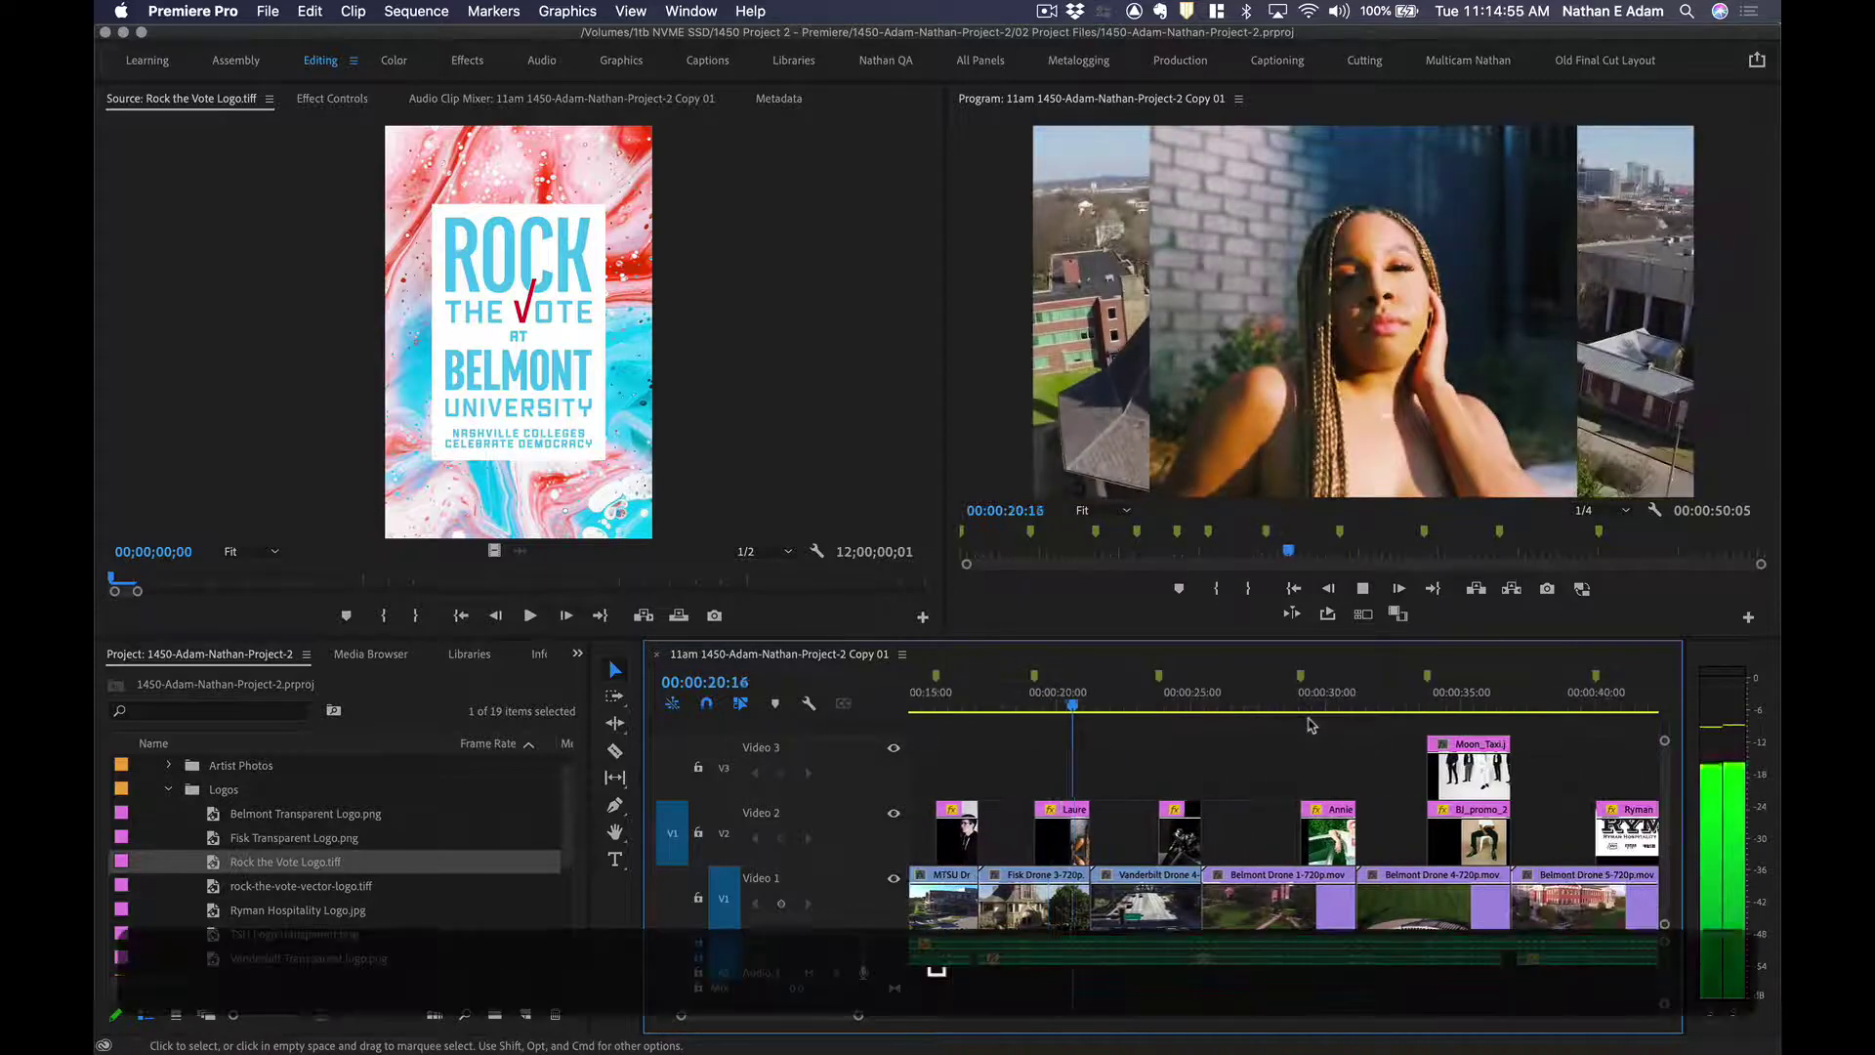
{"action": "scroll", "coordinate": [1308, 723], "scroll_direction": "down", "scroll_amount": 5}
{"action": "left_click", "coordinate": [1295, 701]}
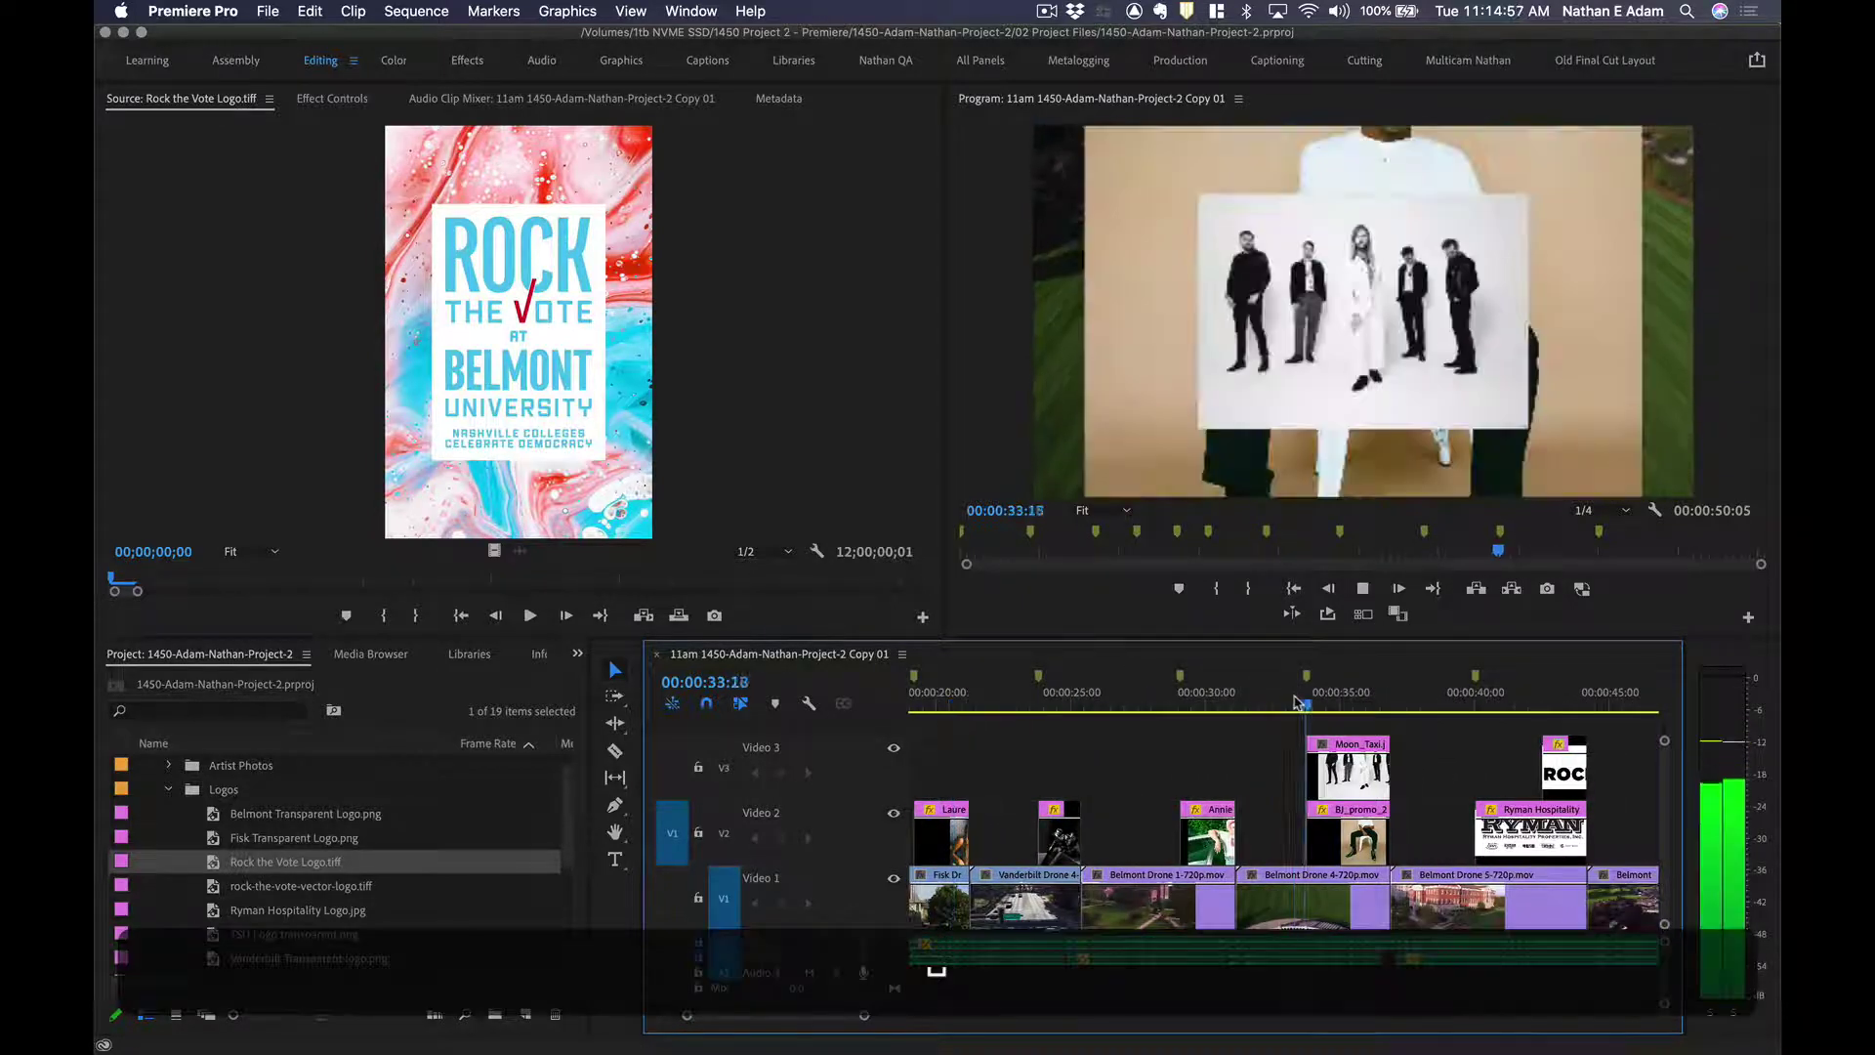
{"action": "key", "text": "space"}
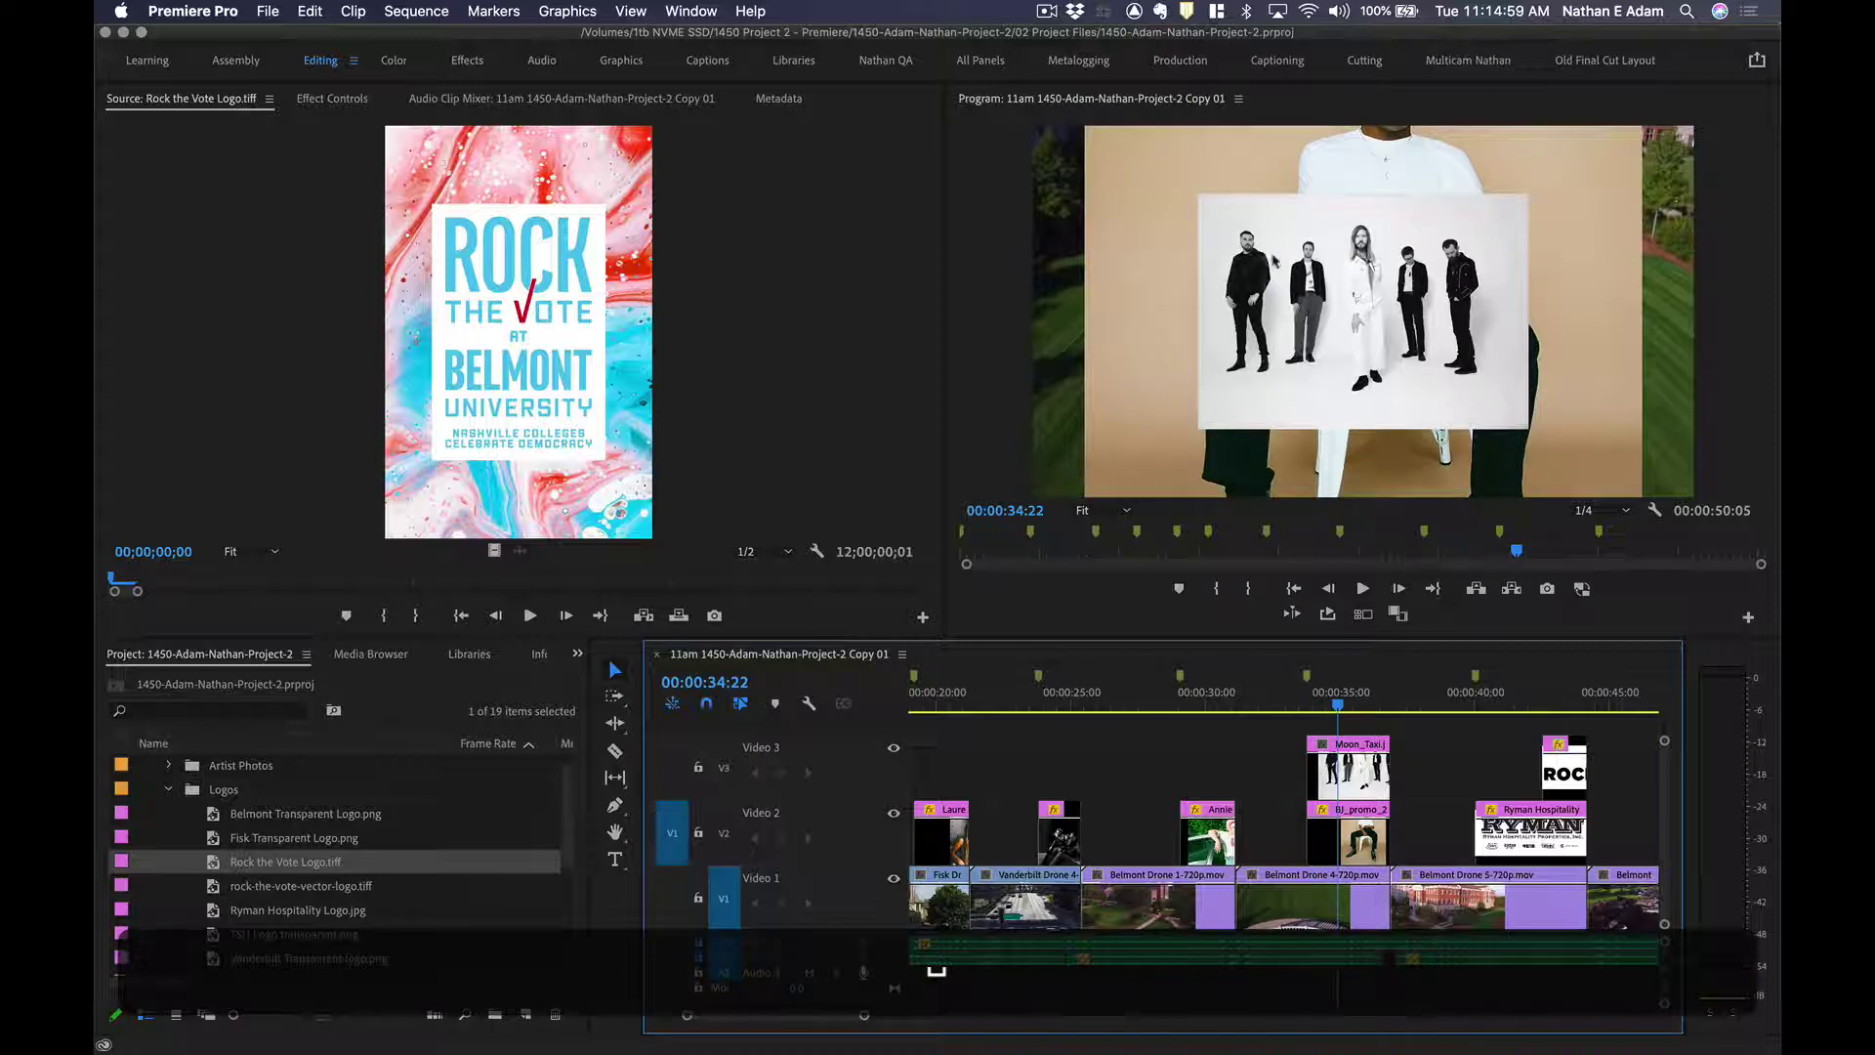
{"action": "left_click", "coordinate": [1473, 693]}
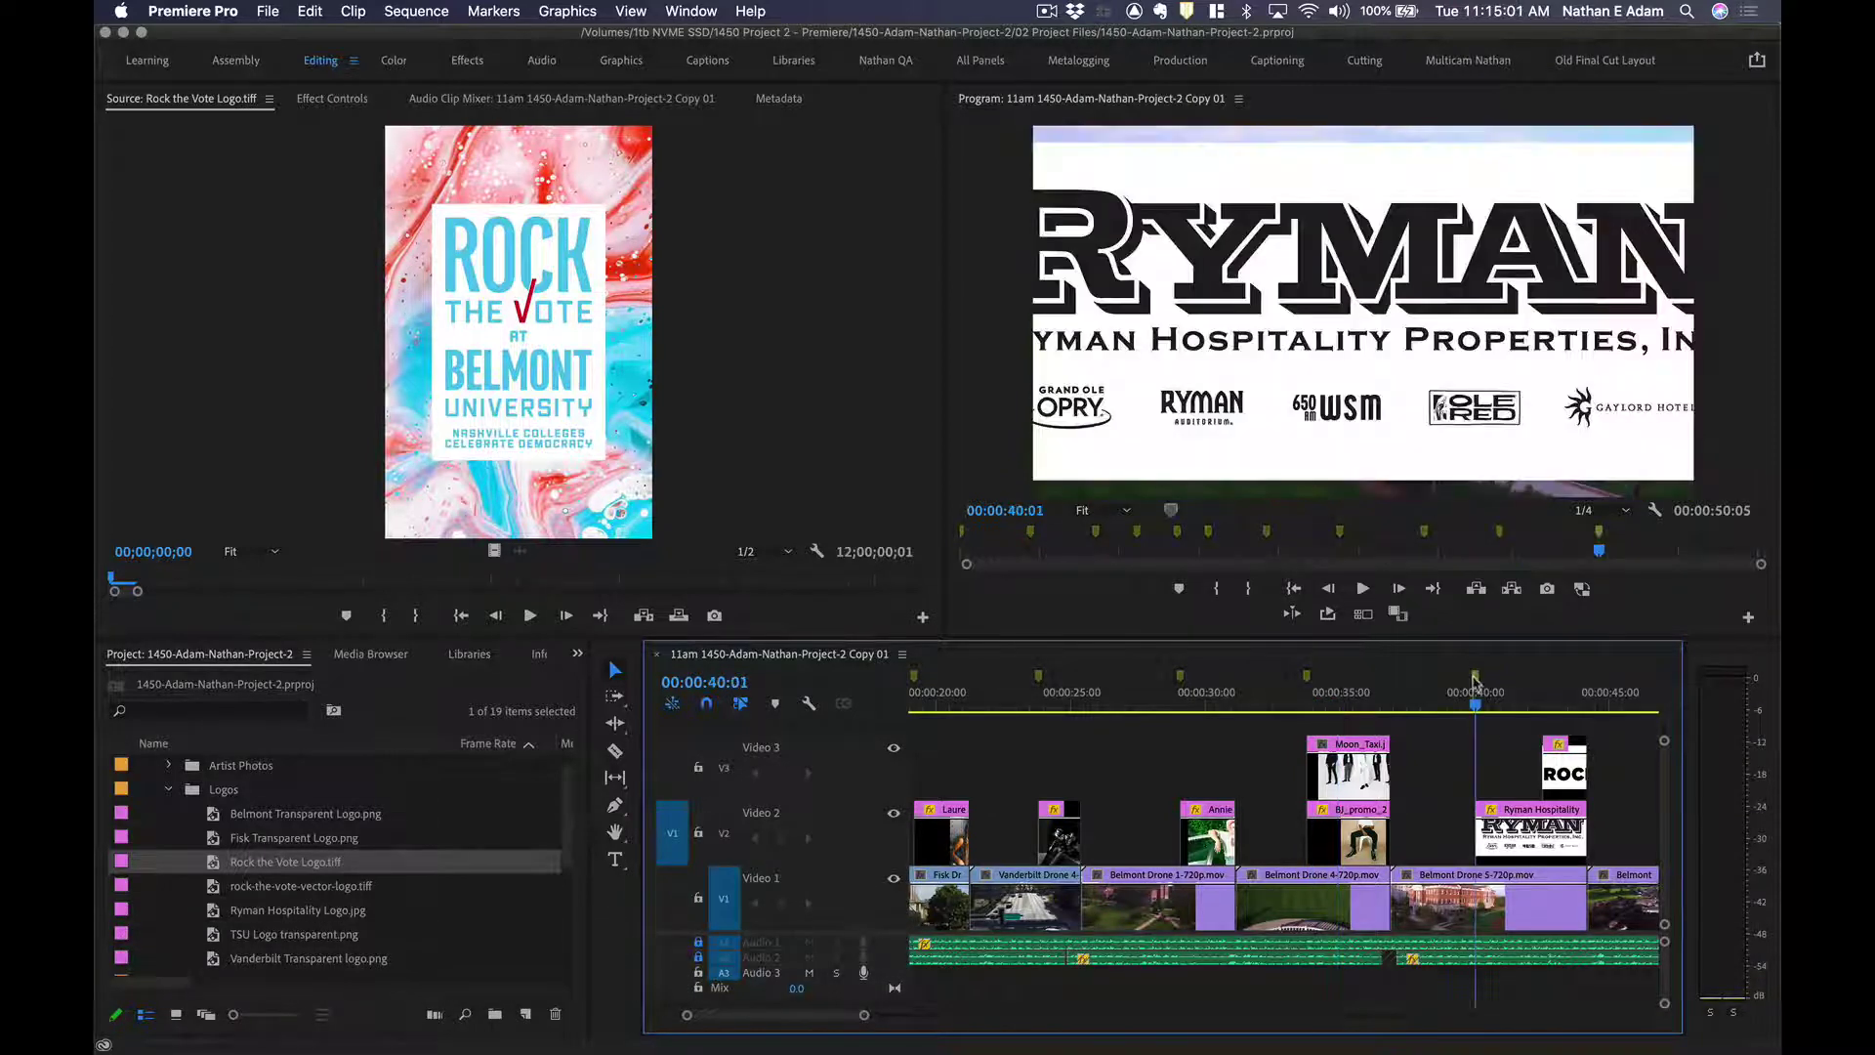
{"action": "key", "text": "space"}
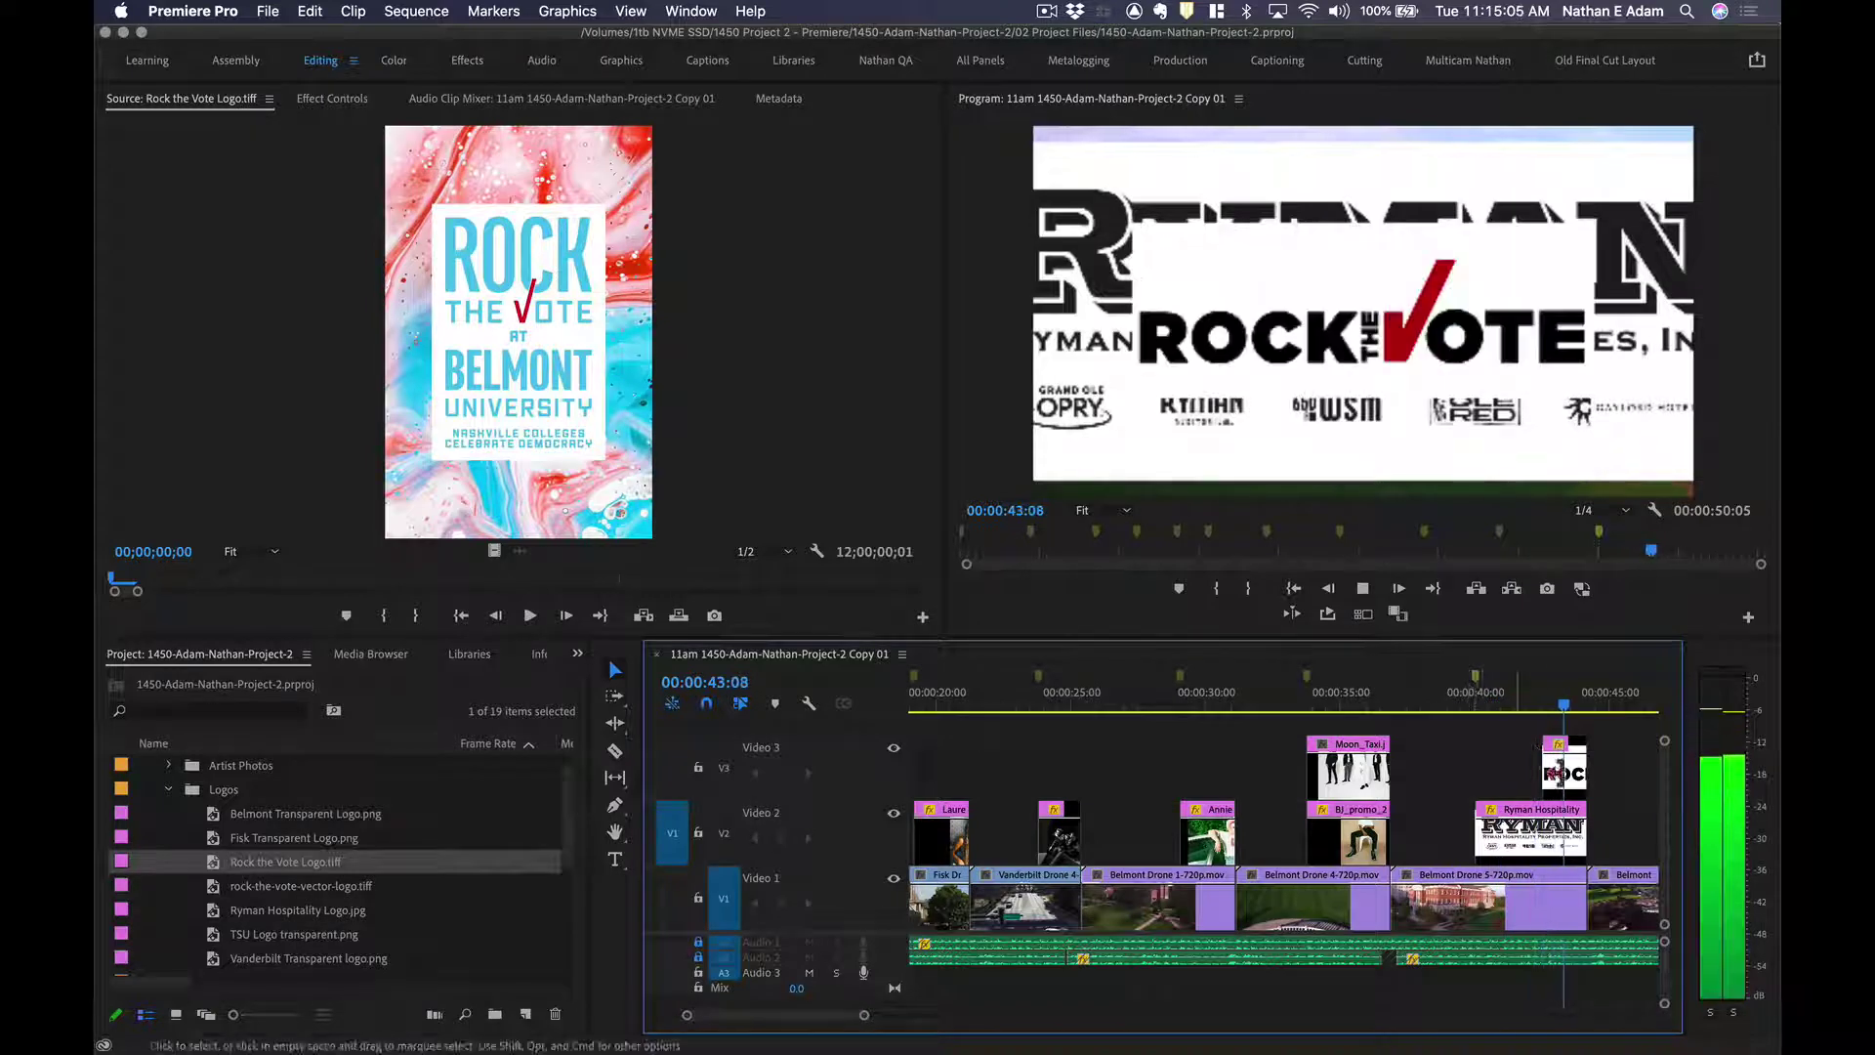
Trim the end of the Ryman Hospitality logo clip to where the Rock the Vote logo starts on Video 3, and save the project.
{"action": "left_click_drag", "start_coordinate": [1583, 832], "coordinate": [1549, 832]}
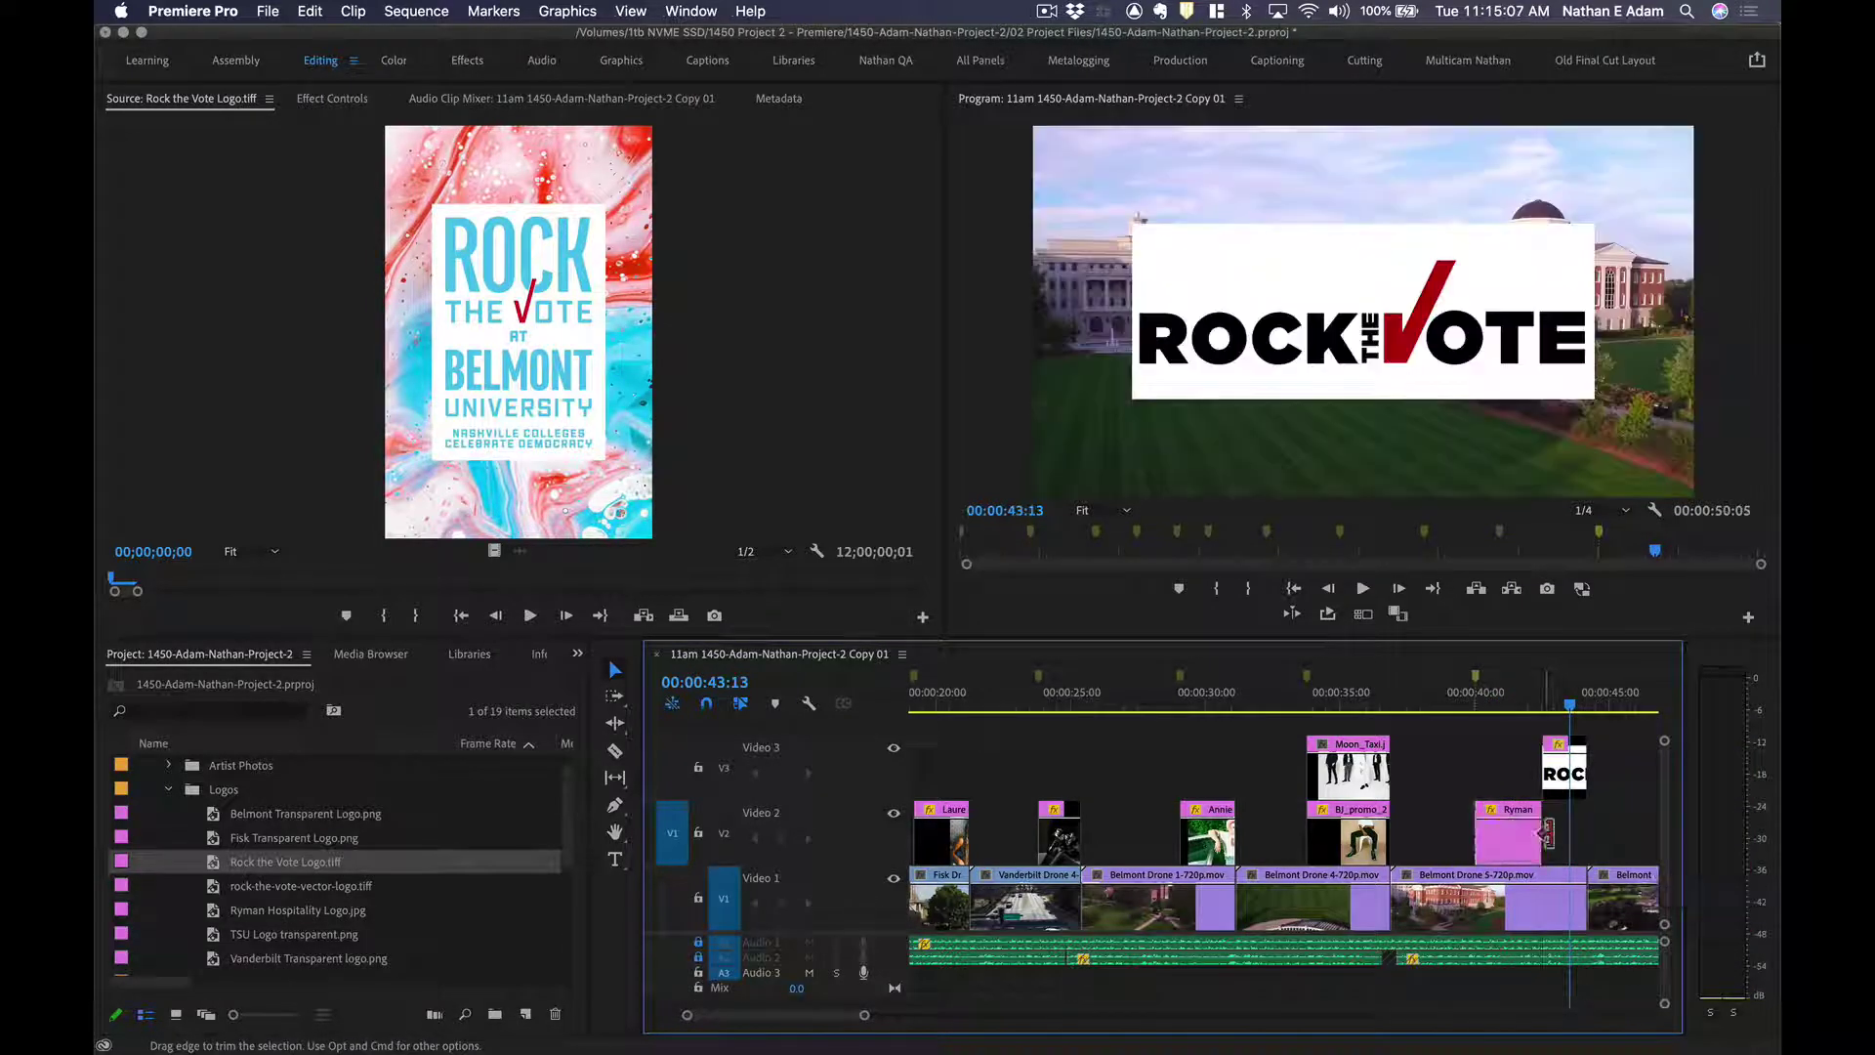
{"action": "scroll", "coordinate": [1545, 835], "scroll_direction": "up", "scroll_amount": 10}
{"action": "key", "text": "super+s"}
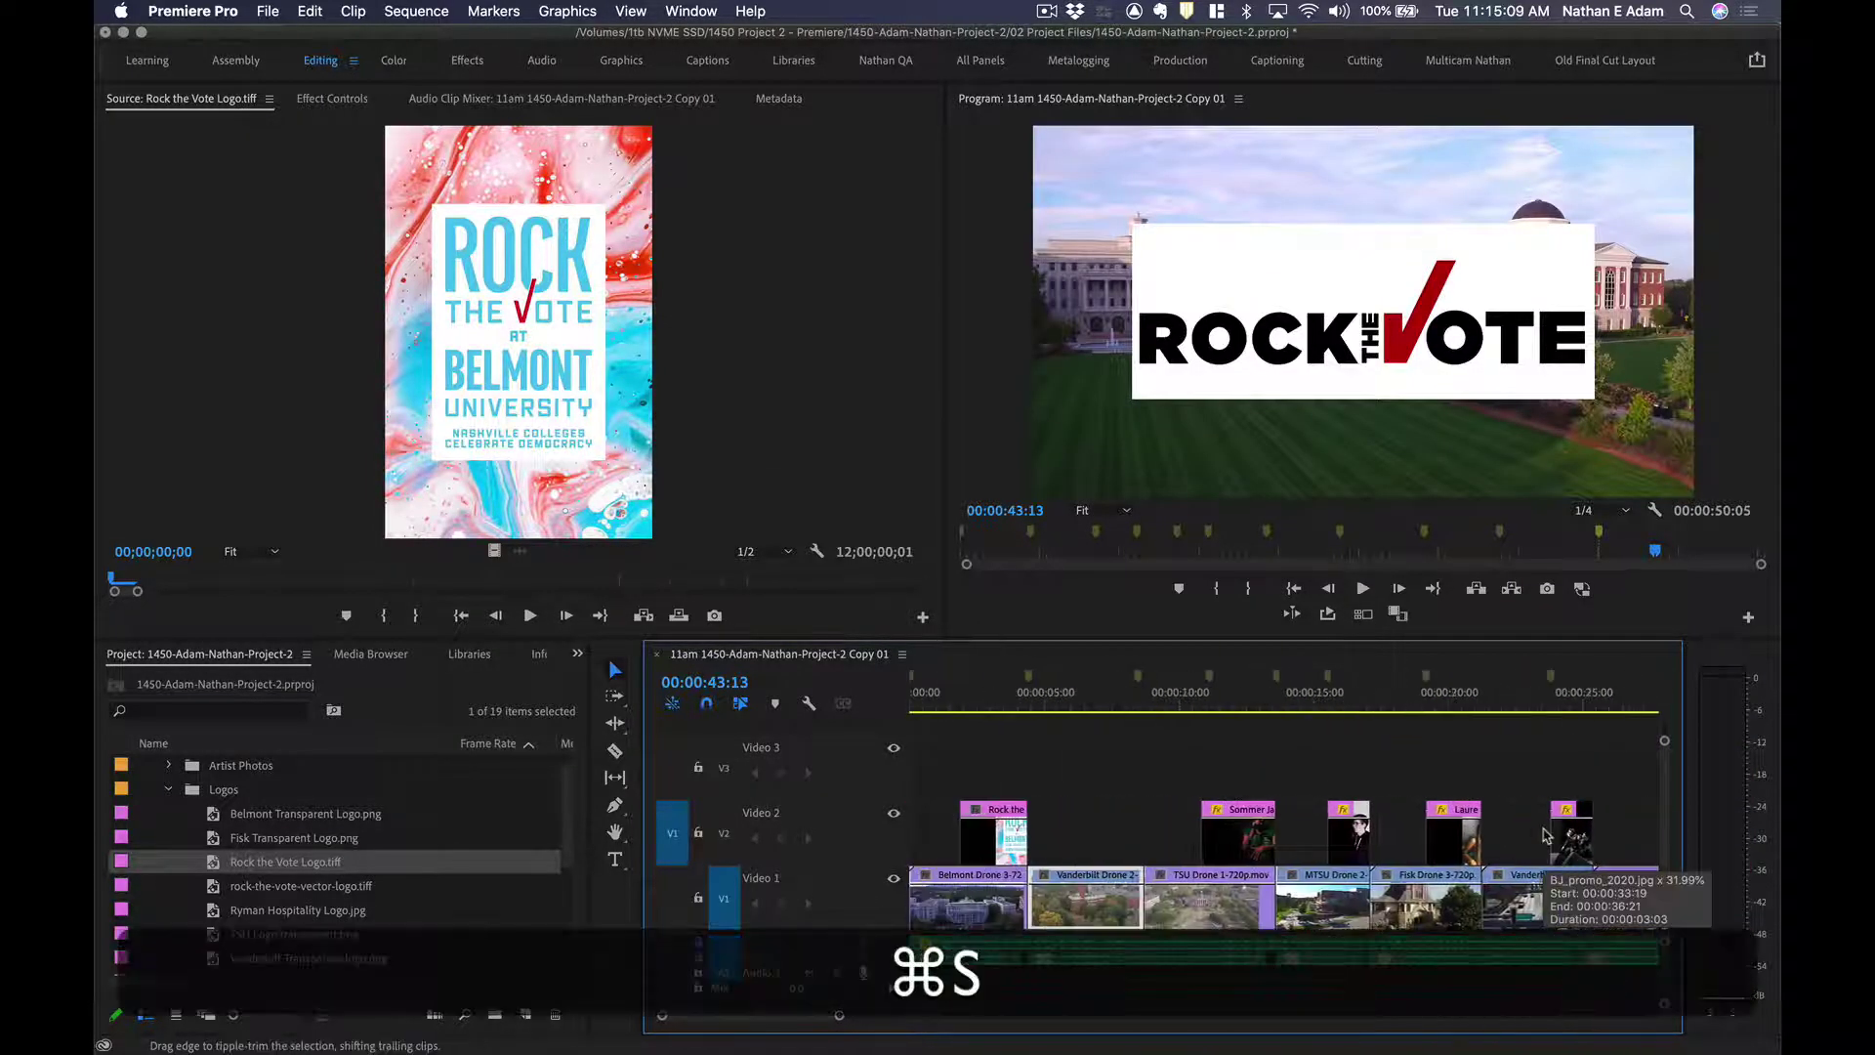
Park the playhead at 00:00:02:16 over the Rock the Vote logo clip on Video 2, and open that clip's Effect Controls.
{"action": "left_click", "coordinate": [931, 695]}
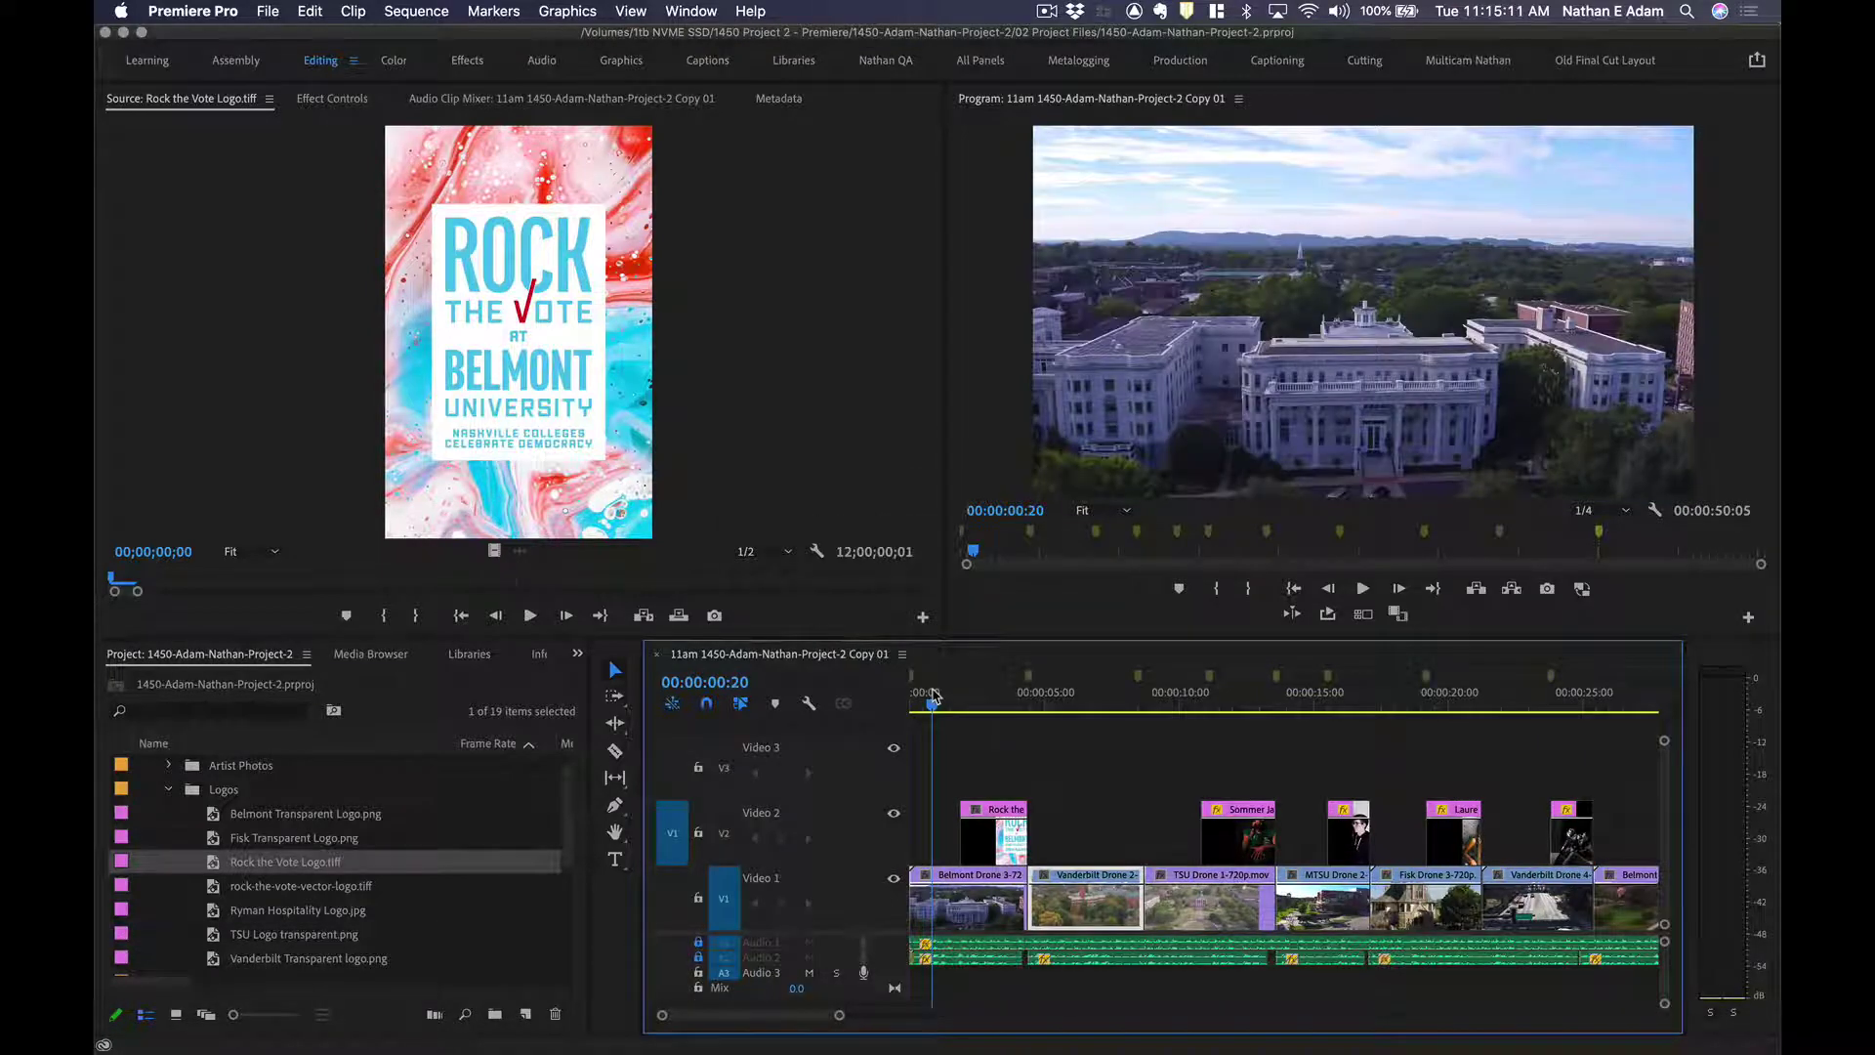
{"action": "left_click", "coordinate": [982, 682]}
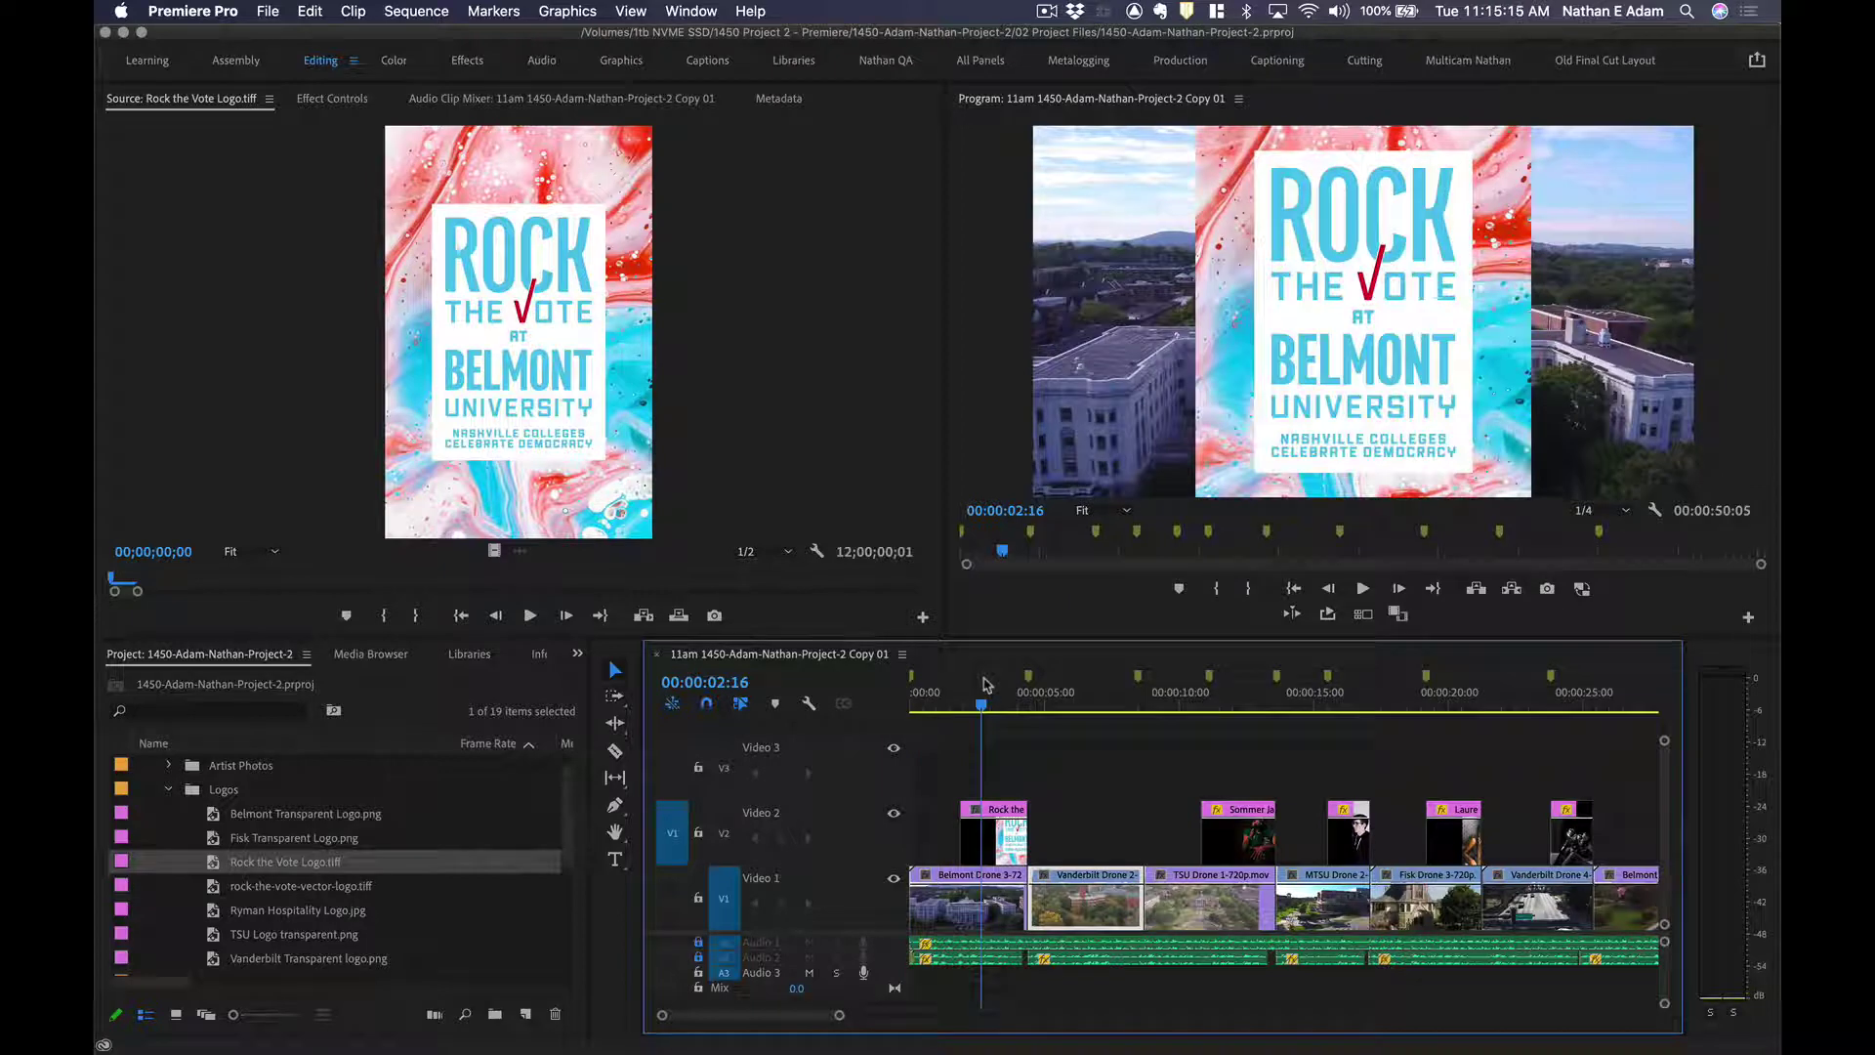
{"action": "left_click", "coordinate": [1000, 835]}
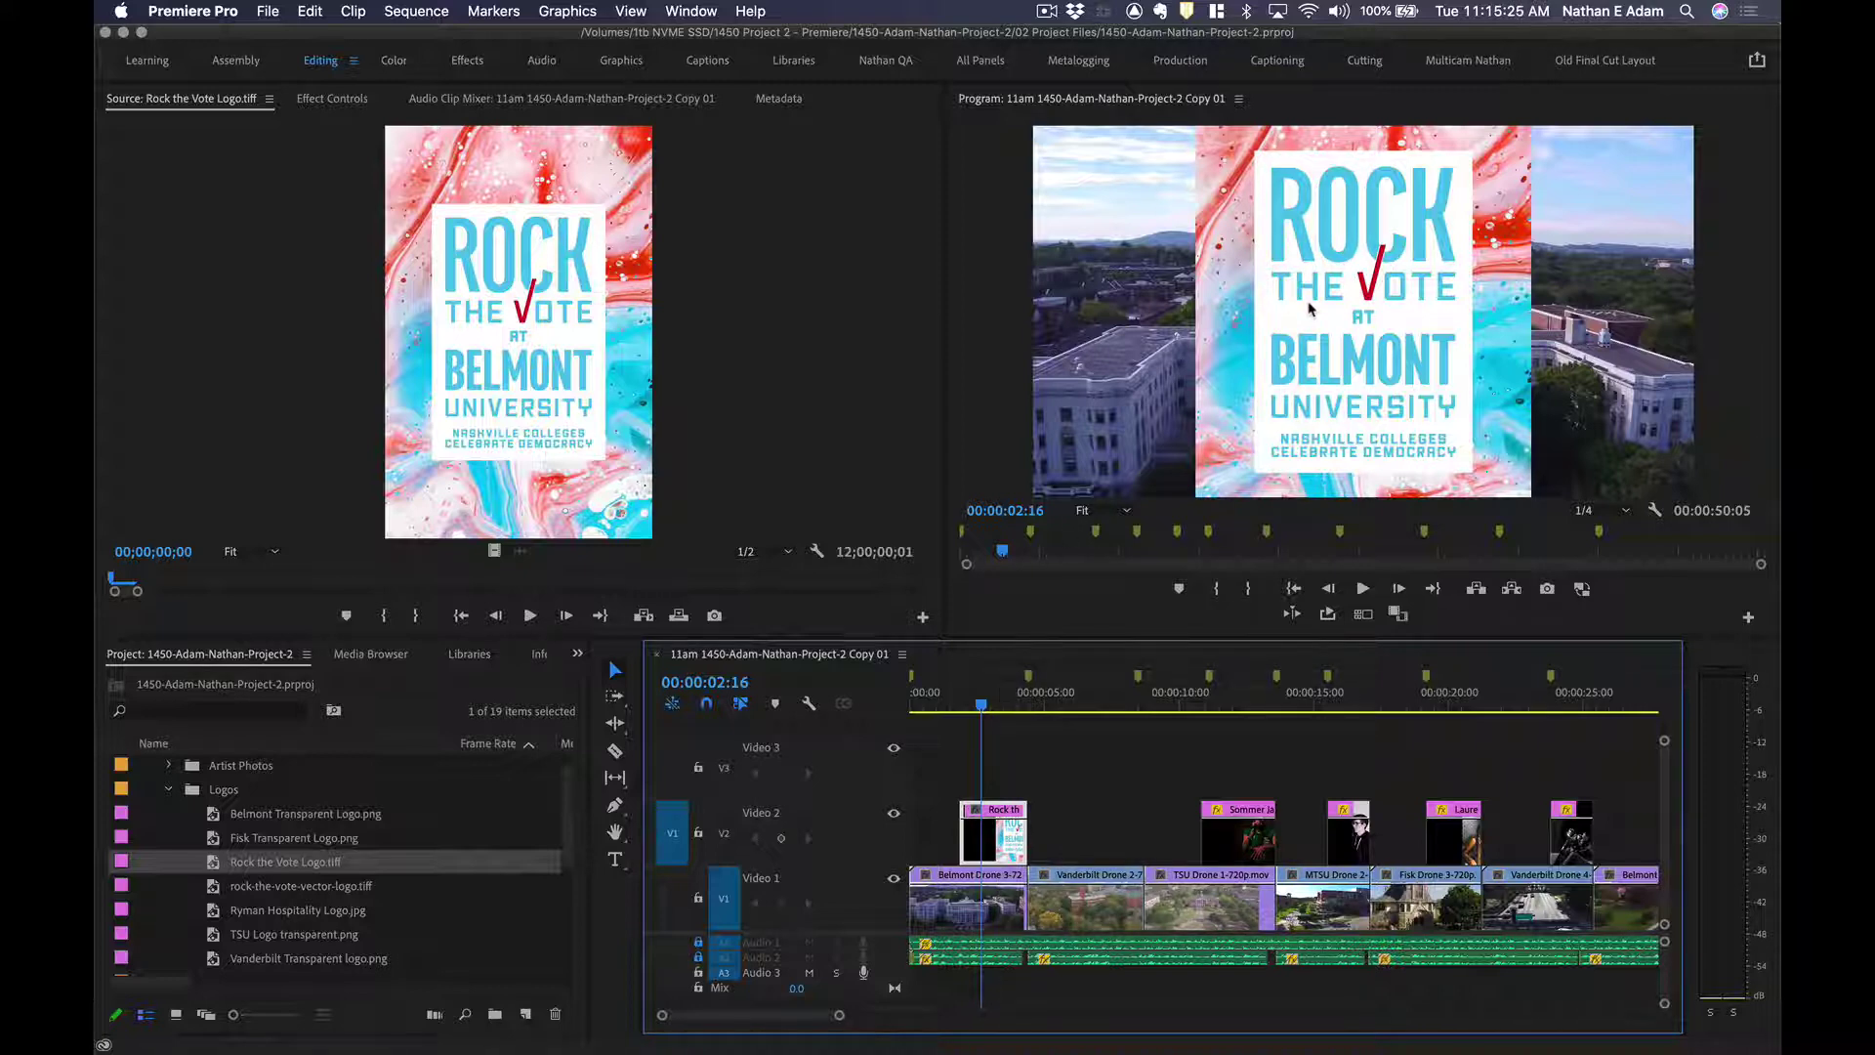
{"action": "double_click", "coordinate": [991, 836]}
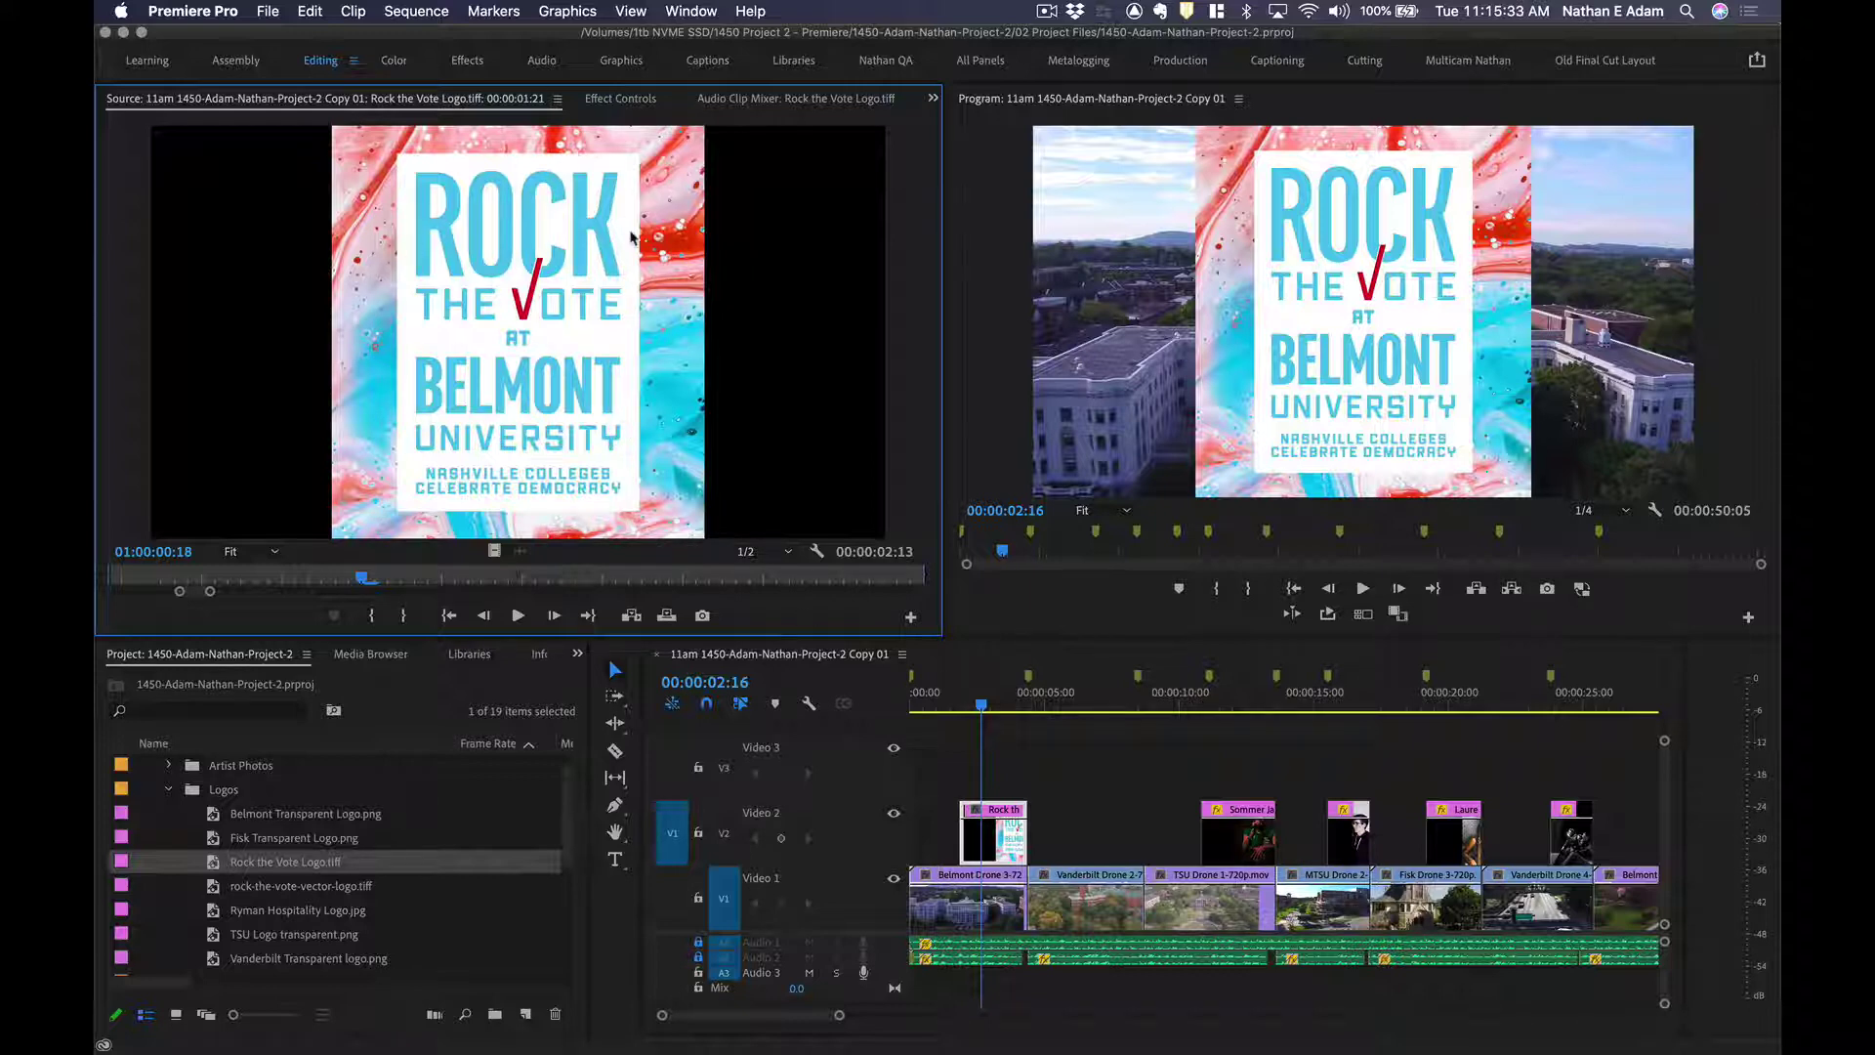
{"action": "key", "text": "shift+5"}
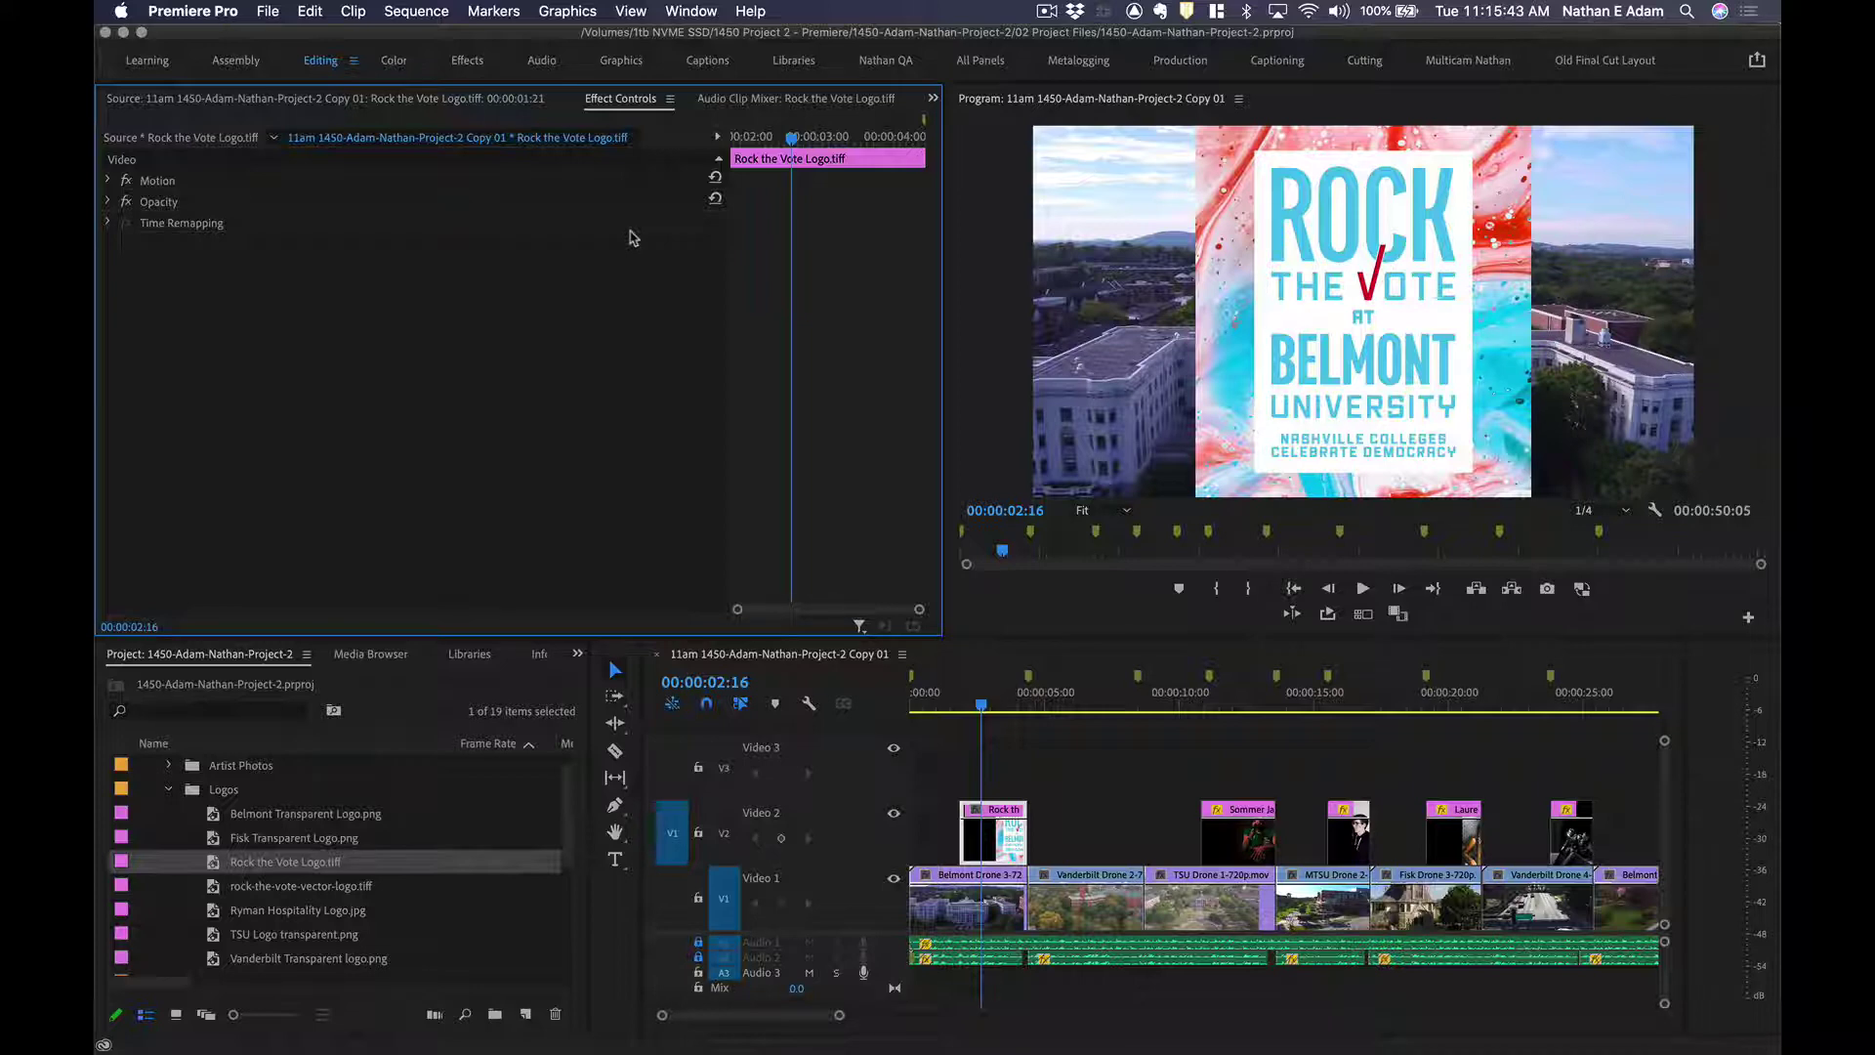
{"action": "key", "text": "shift"}
{"action": "key", "text": "shift+5"}
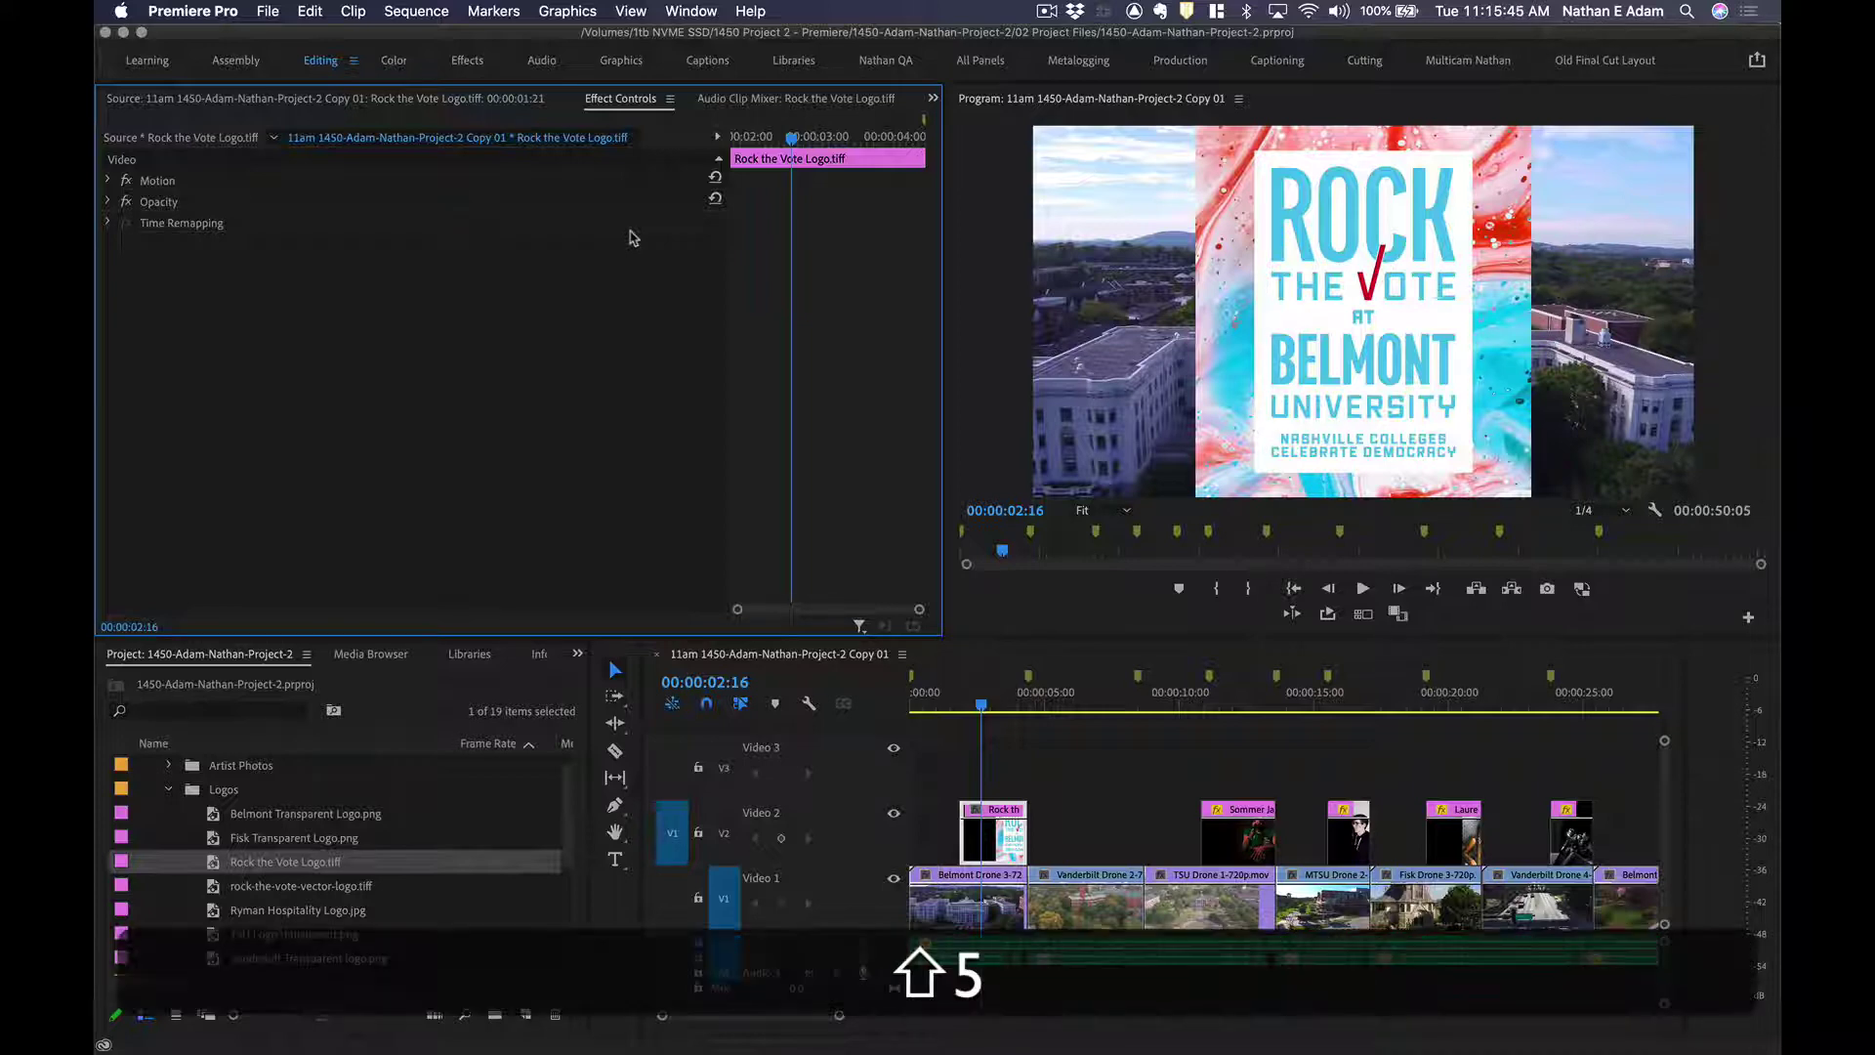
Bring up the Audio Track Mixer for the sequence, followed by the Effects browser.
{"action": "key", "text": "shift"}
{"action": "key", "text": "shift+6"}
{"action": "key", "text": "shift"}
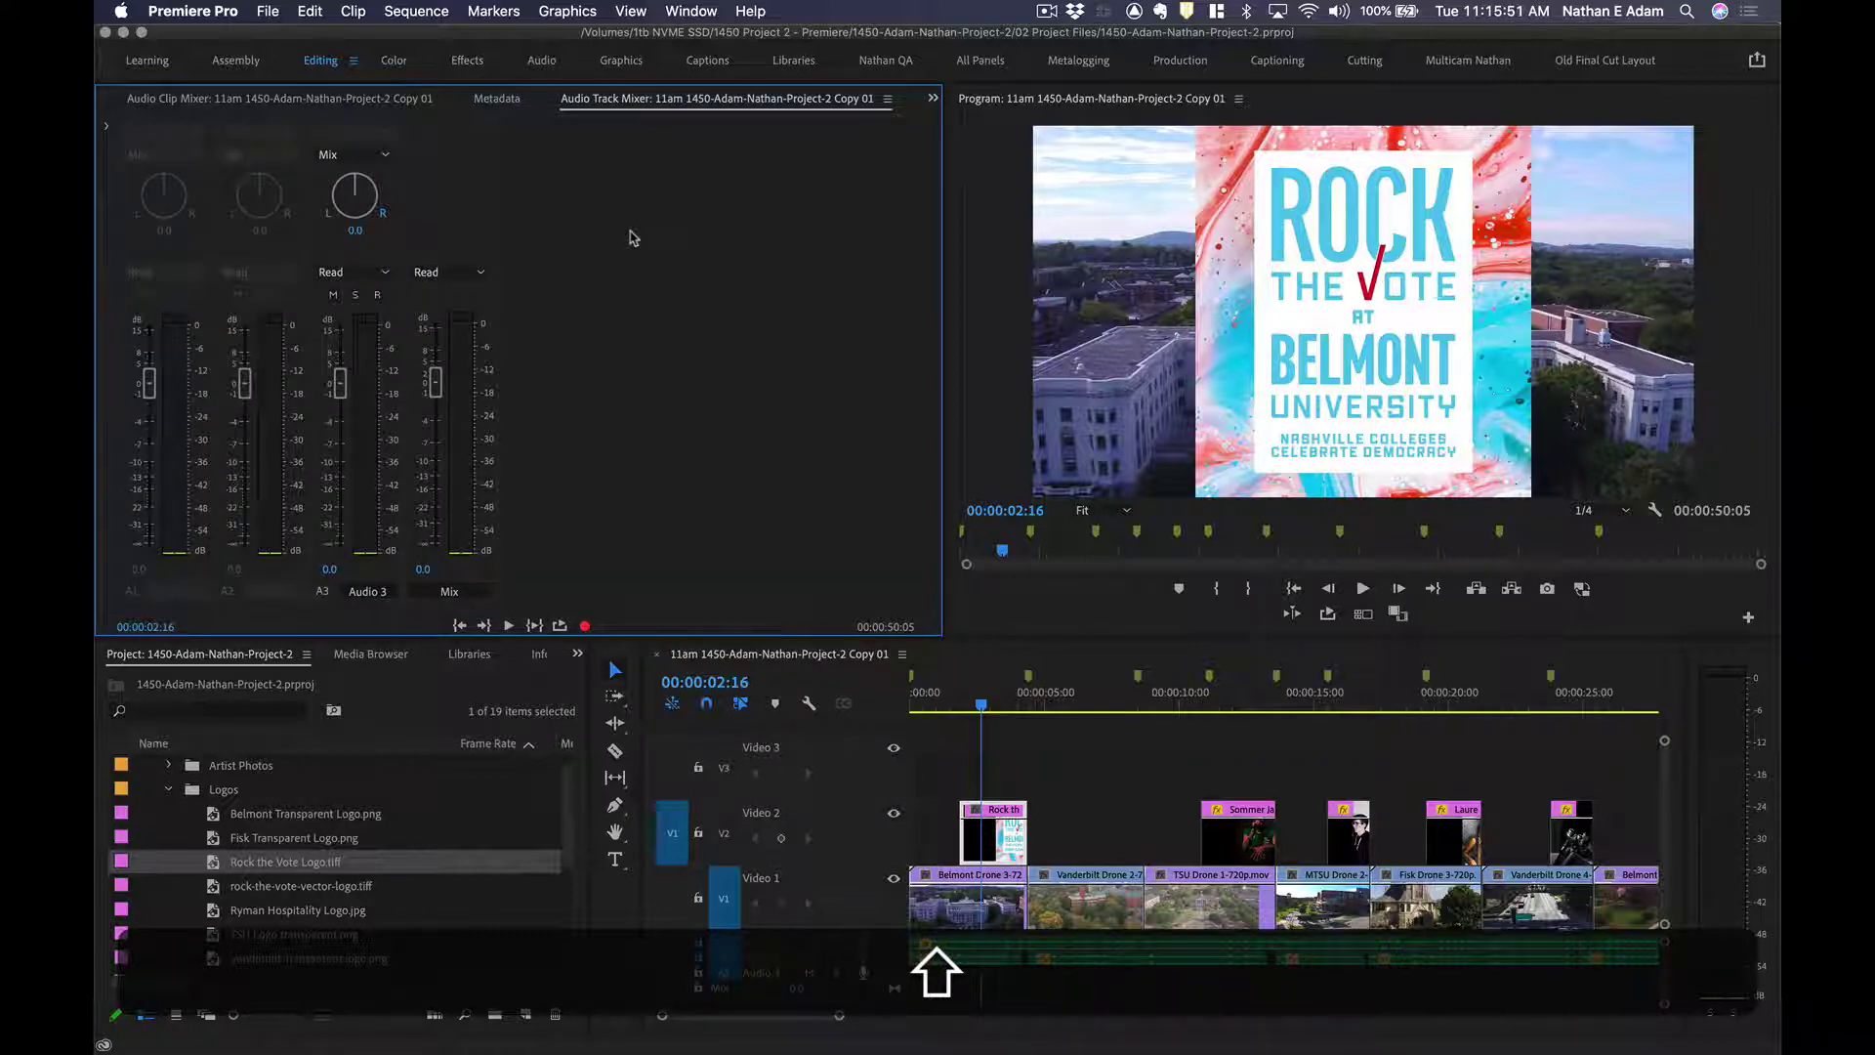
{"action": "key", "text": "shift+7"}
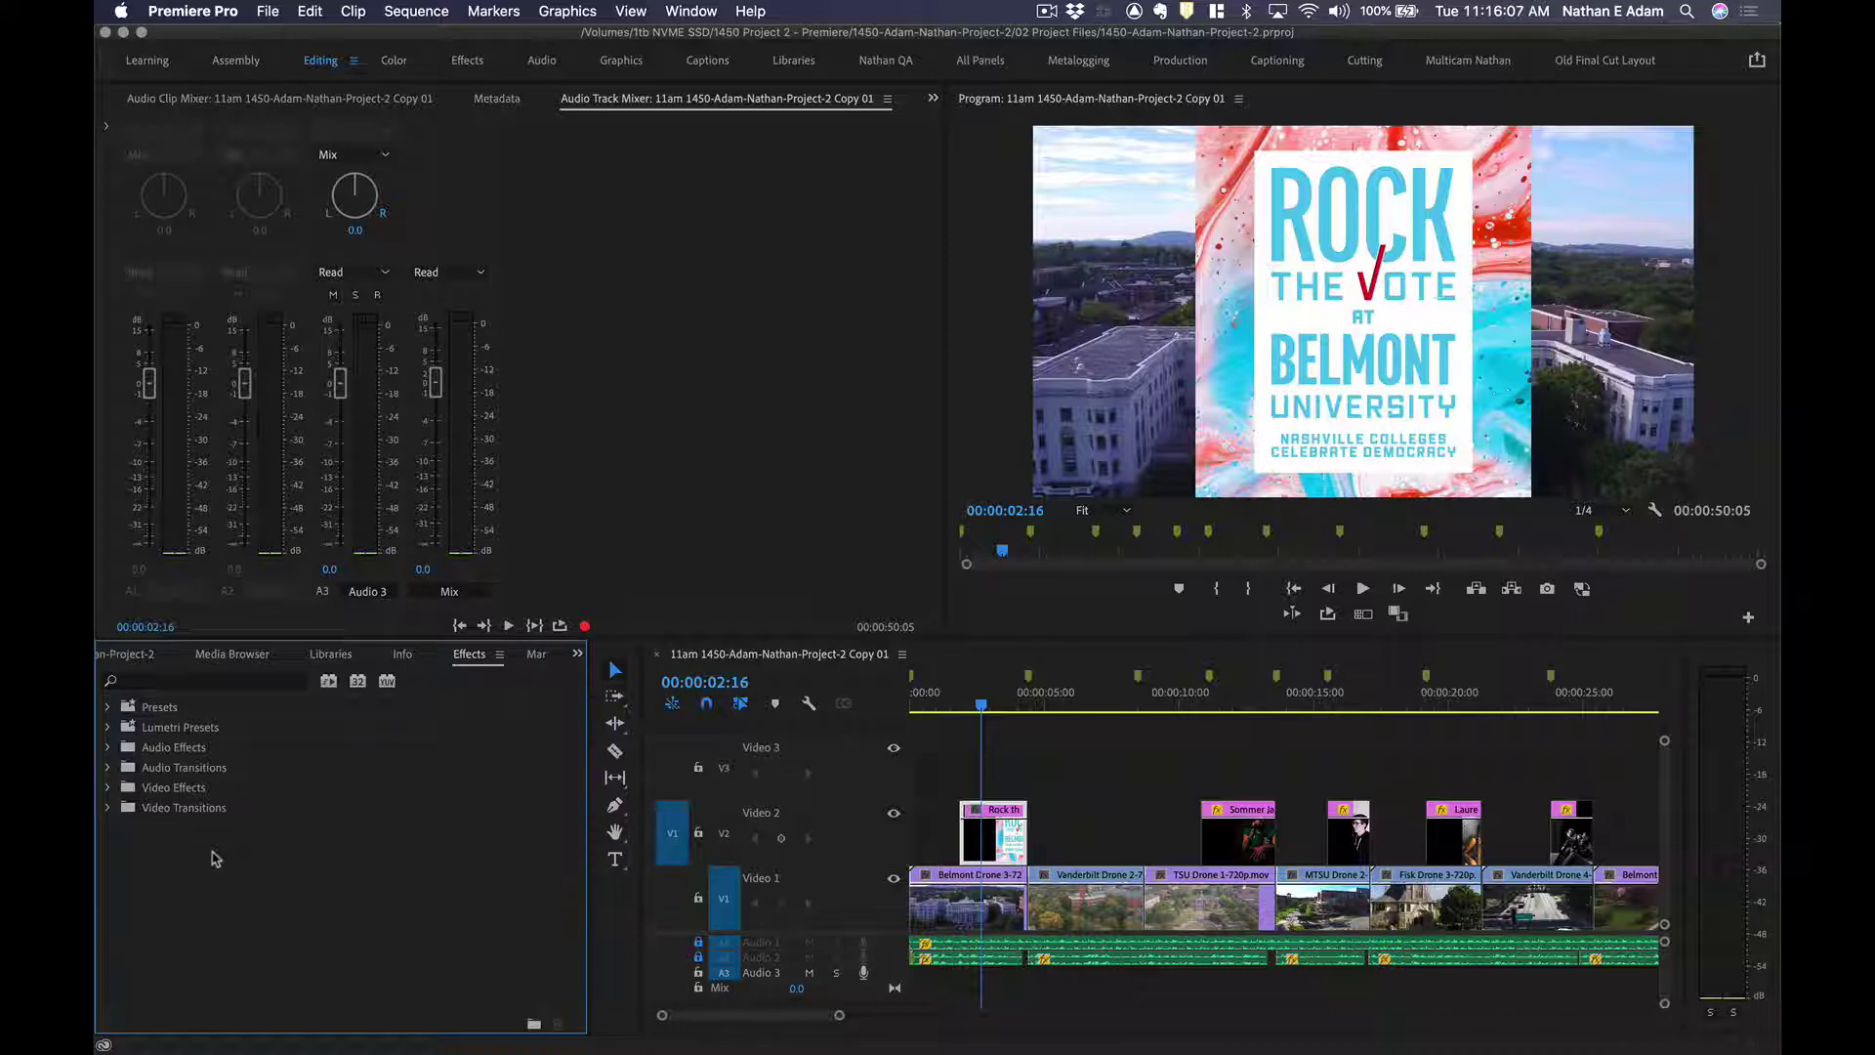
Cycle the focus through the workspace areas from Project to Effects, and return to the logo clip's Effect Controls.
{"action": "key", "text": "shift"}
{"action": "key", "text": "shift+1"}
{"action": "key", "text": "shift+2"}
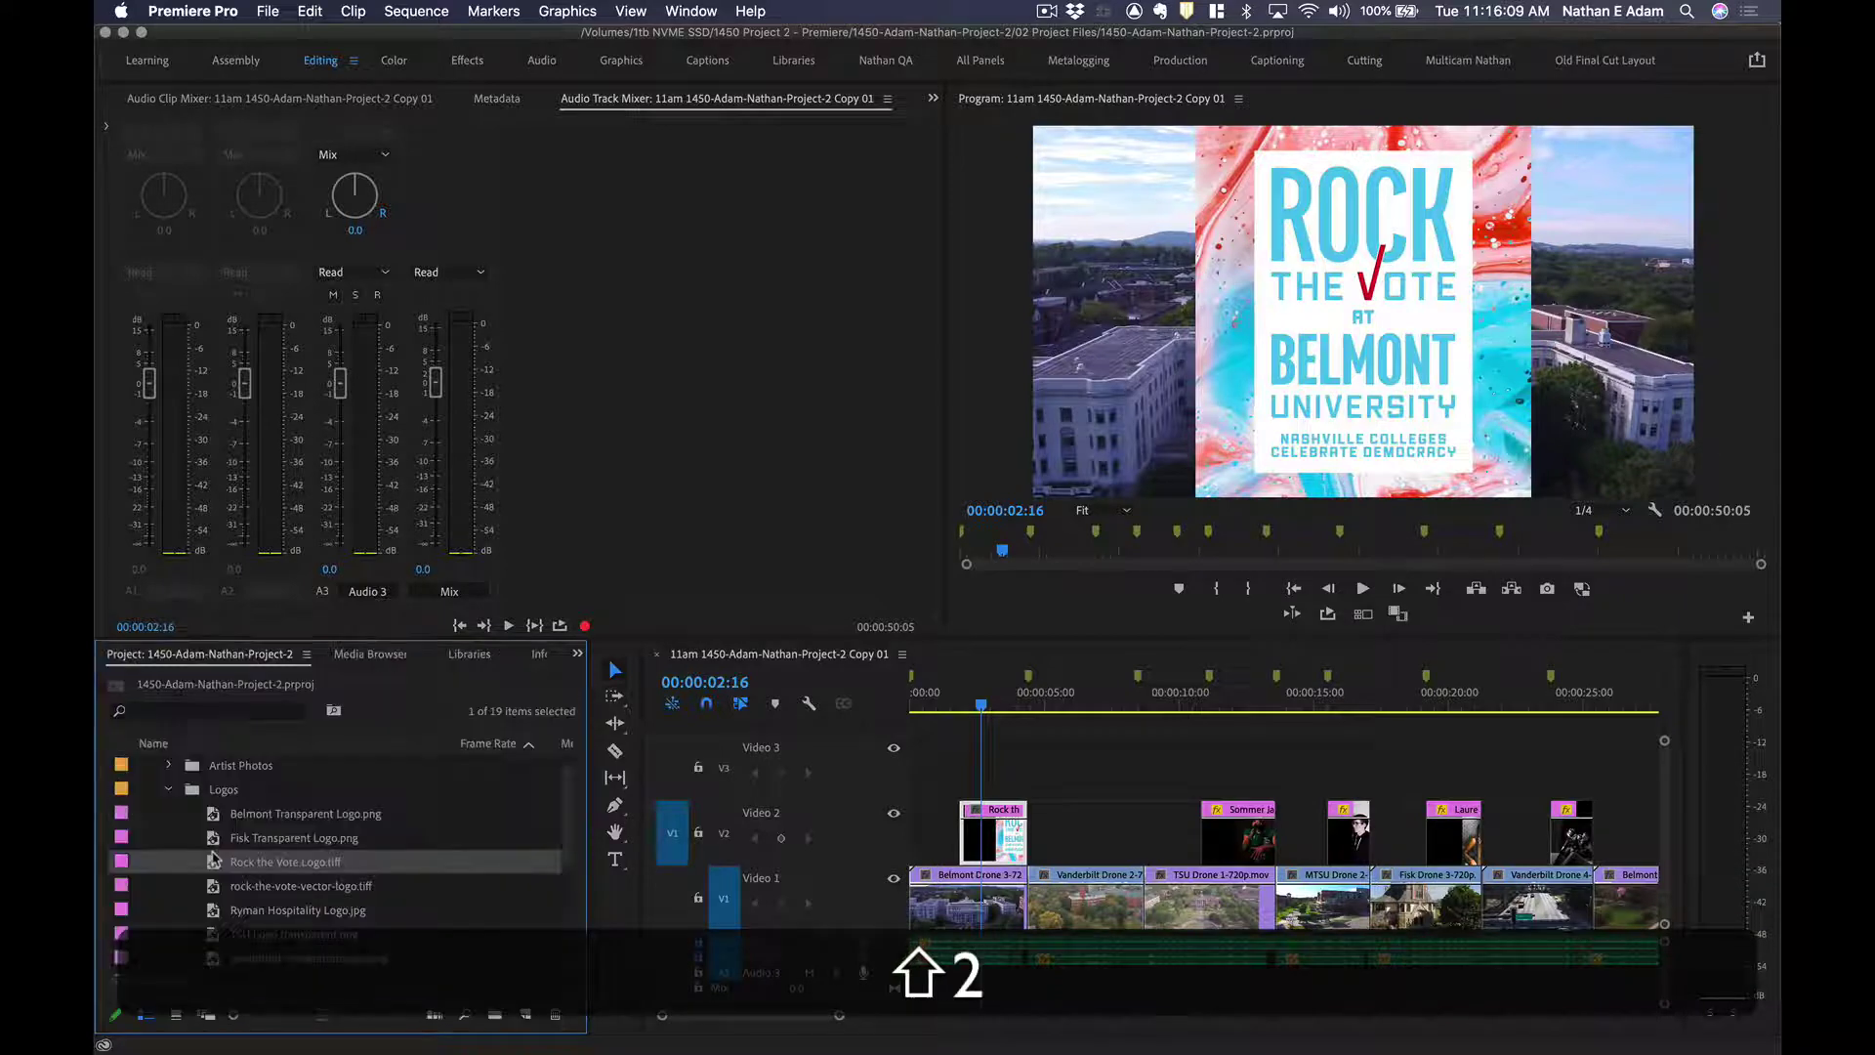
{"action": "key", "text": "shift+3"}
{"action": "key", "text": "shift+4"}
{"action": "key", "text": "shift+5"}
{"action": "key", "text": "shift+6"}
{"action": "key", "text": "shift+7"}
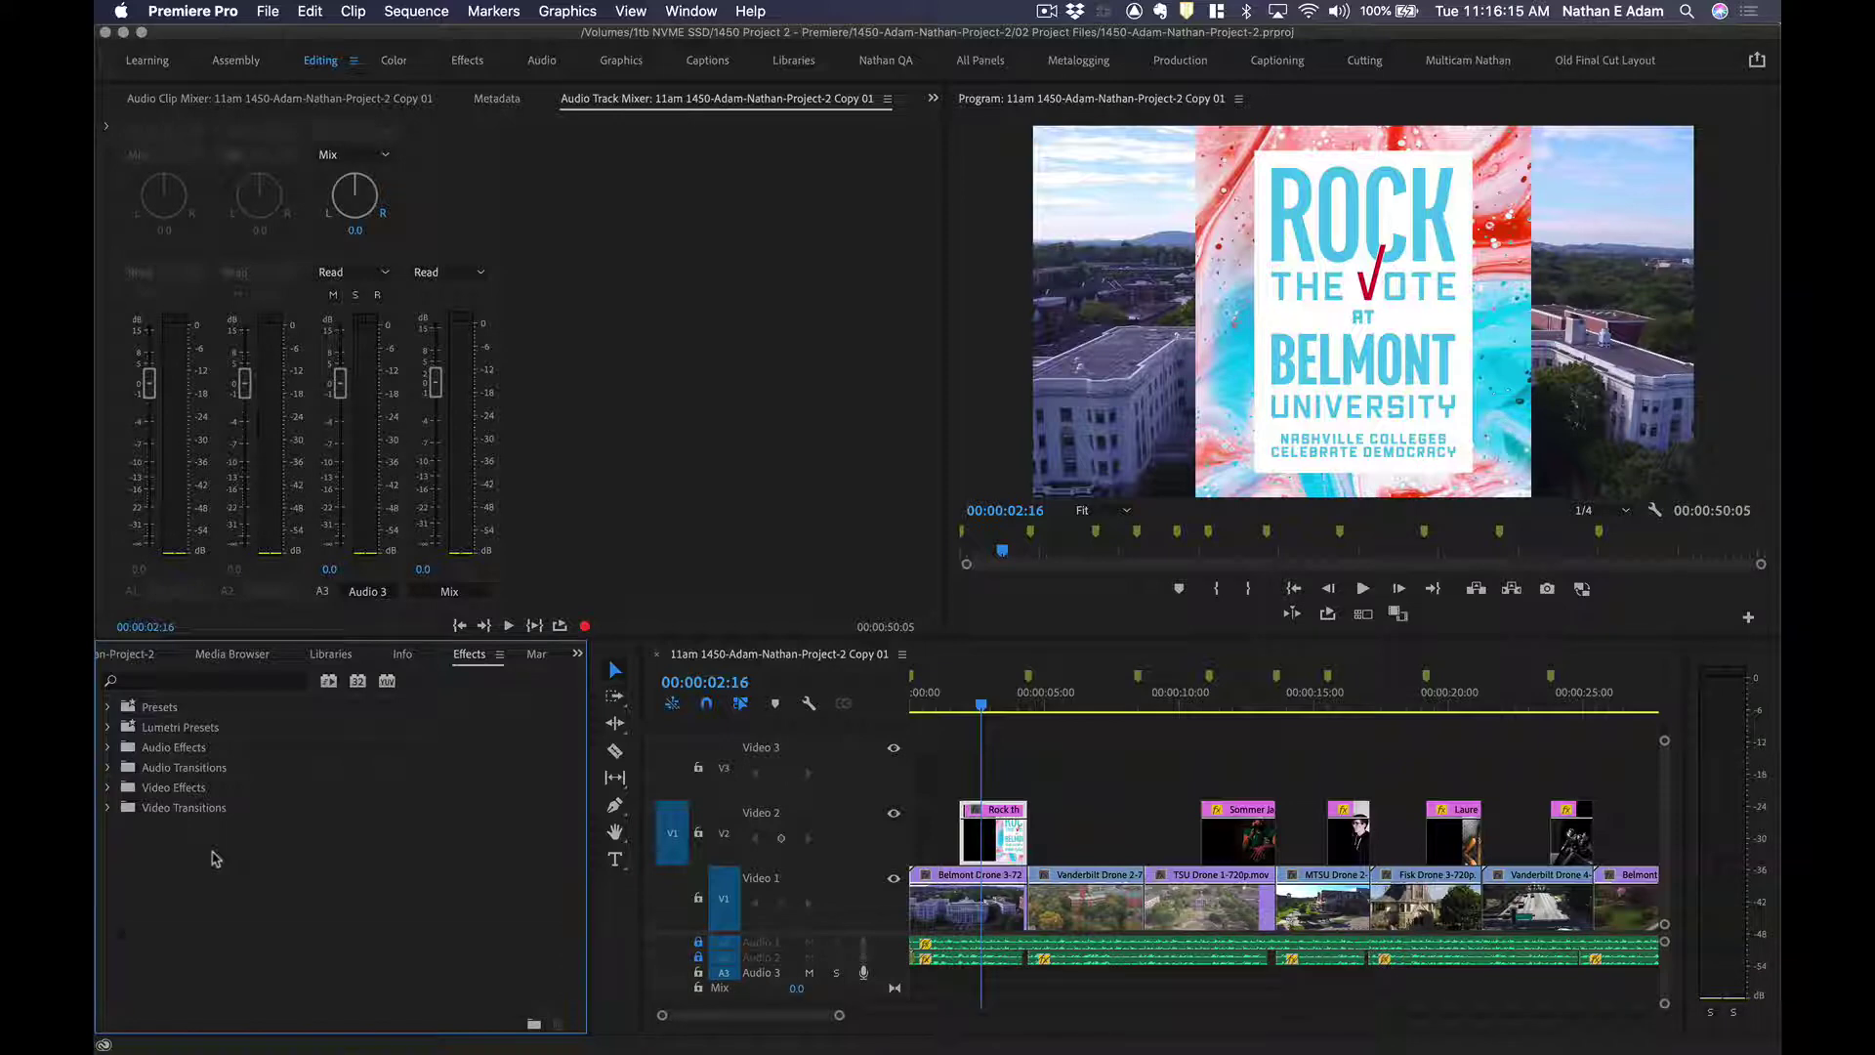
{"action": "key", "text": "shift+5"}
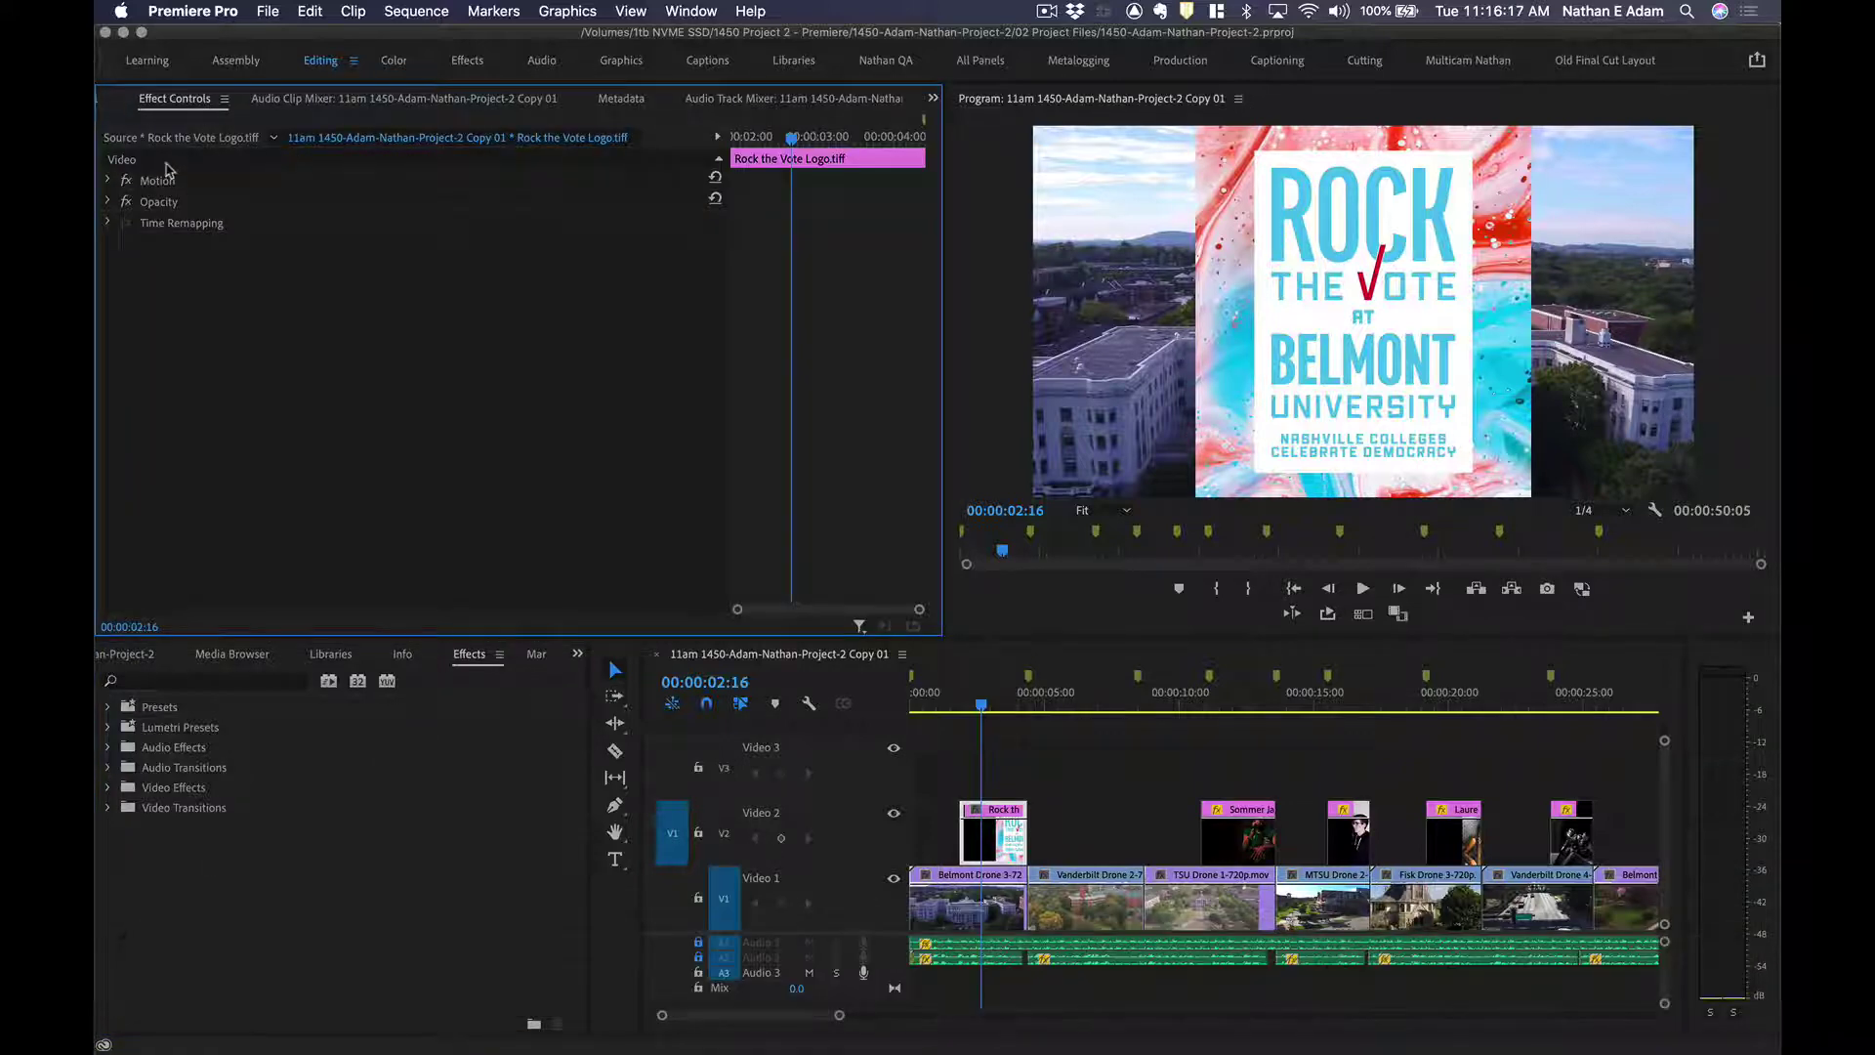
Examine the Motion, Opacity and Time Remapping properties of the Rock the Vote logo clip on Video 2.
{"action": "left_click", "coordinate": [989, 855]}
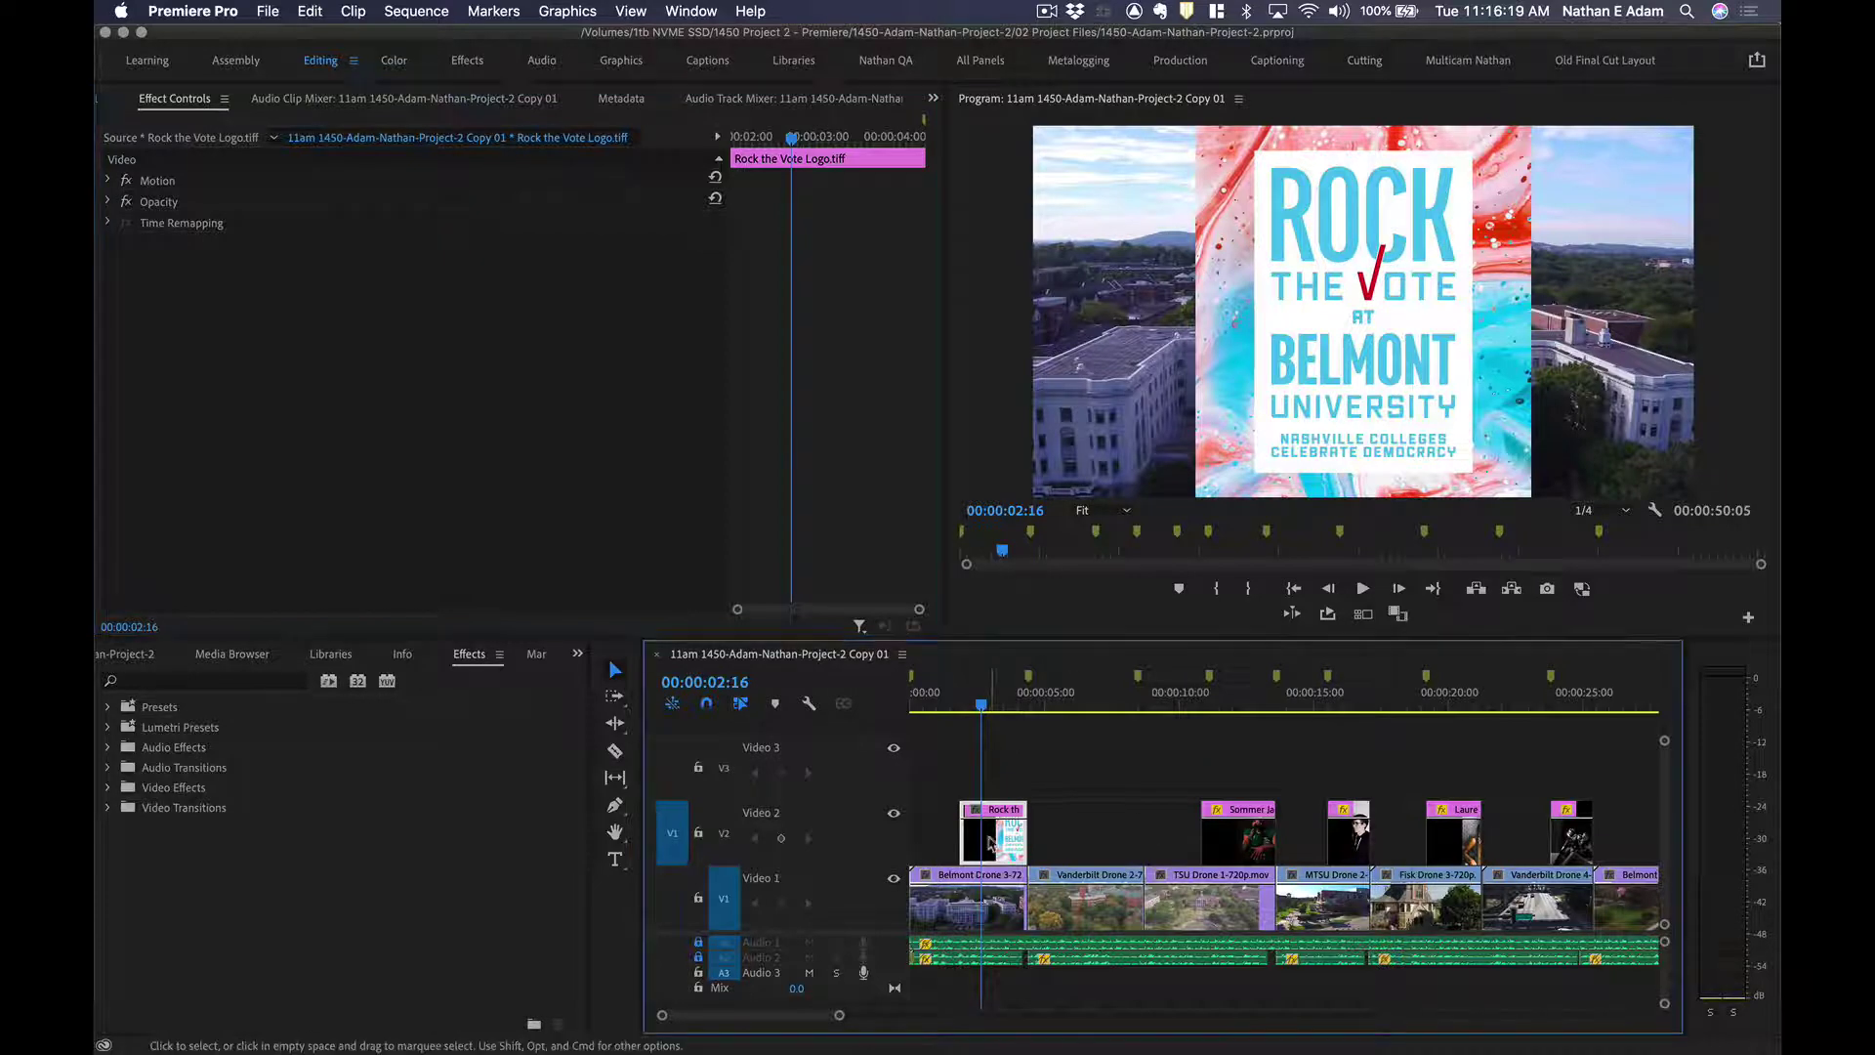
{"action": "left_click", "coordinate": [107, 180]}
{"action": "left_click", "coordinate": [108, 182]}
{"action": "left_click", "coordinate": [107, 180]}
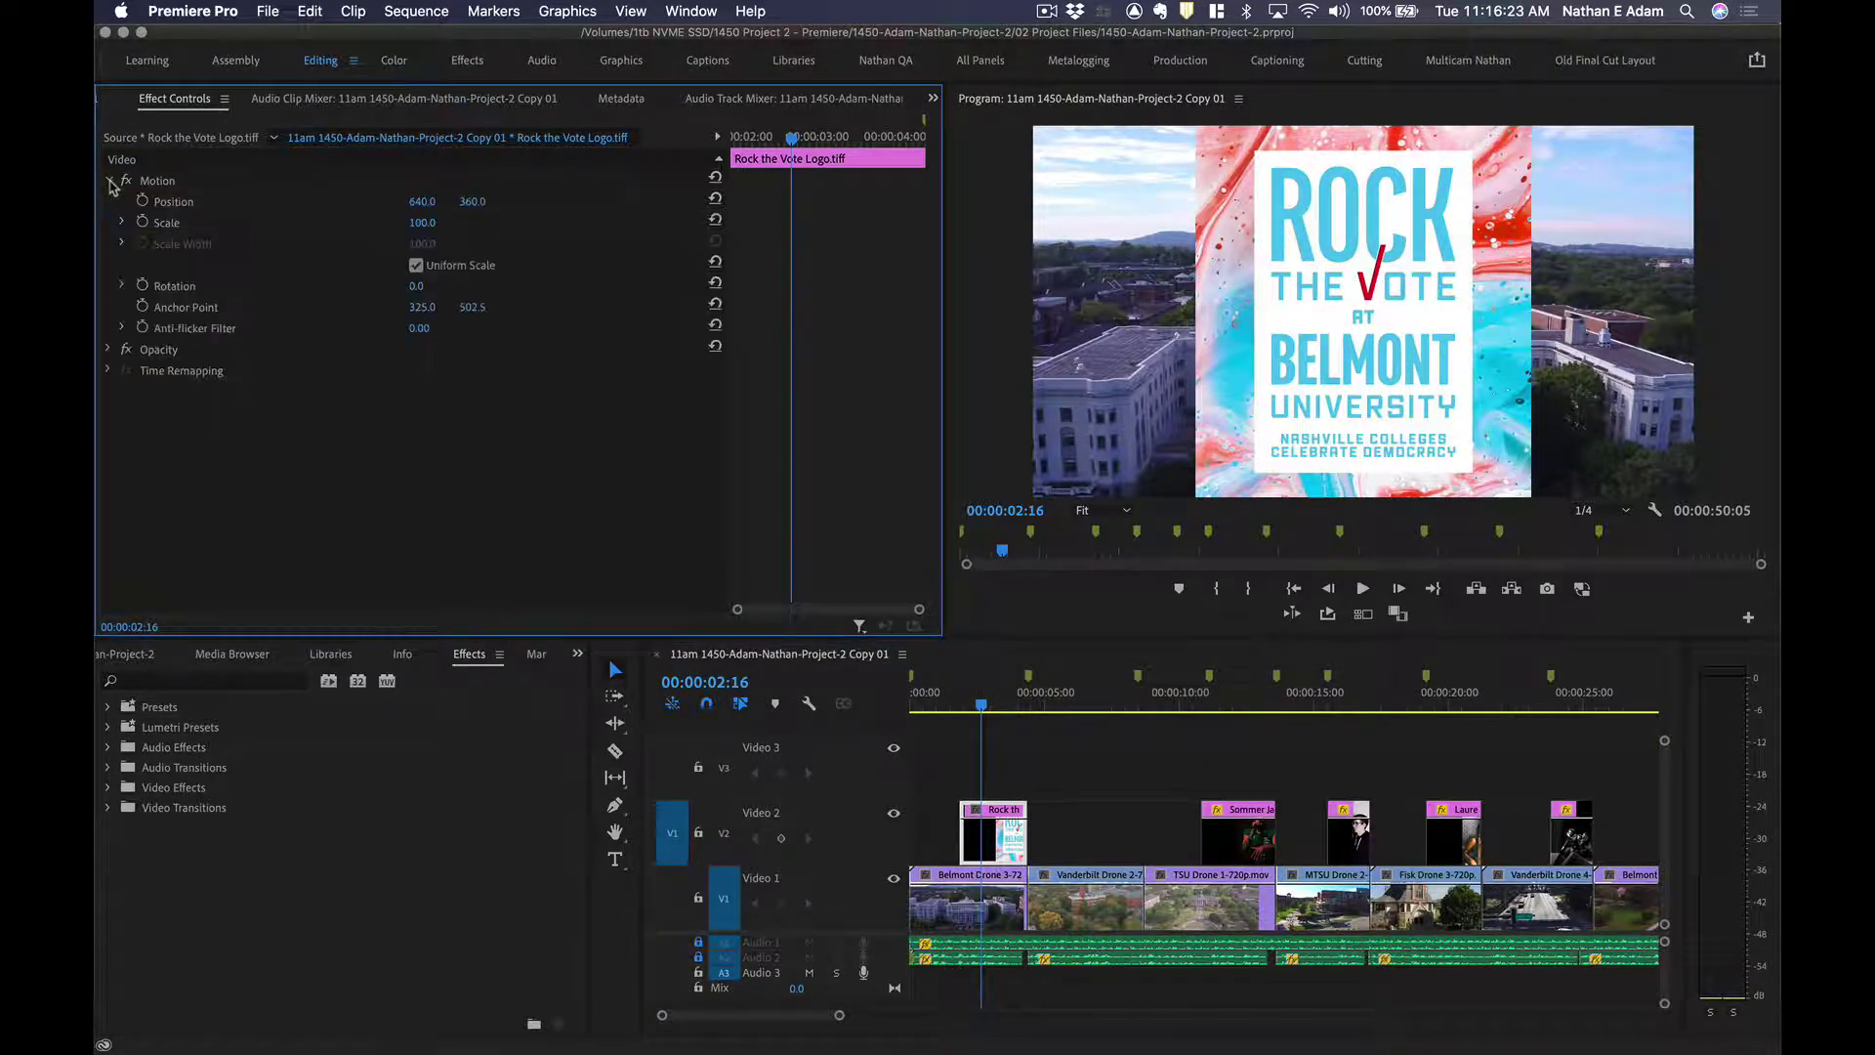
{"action": "left_click", "coordinate": [107, 181]}
{"action": "left_click", "coordinate": [108, 202]}
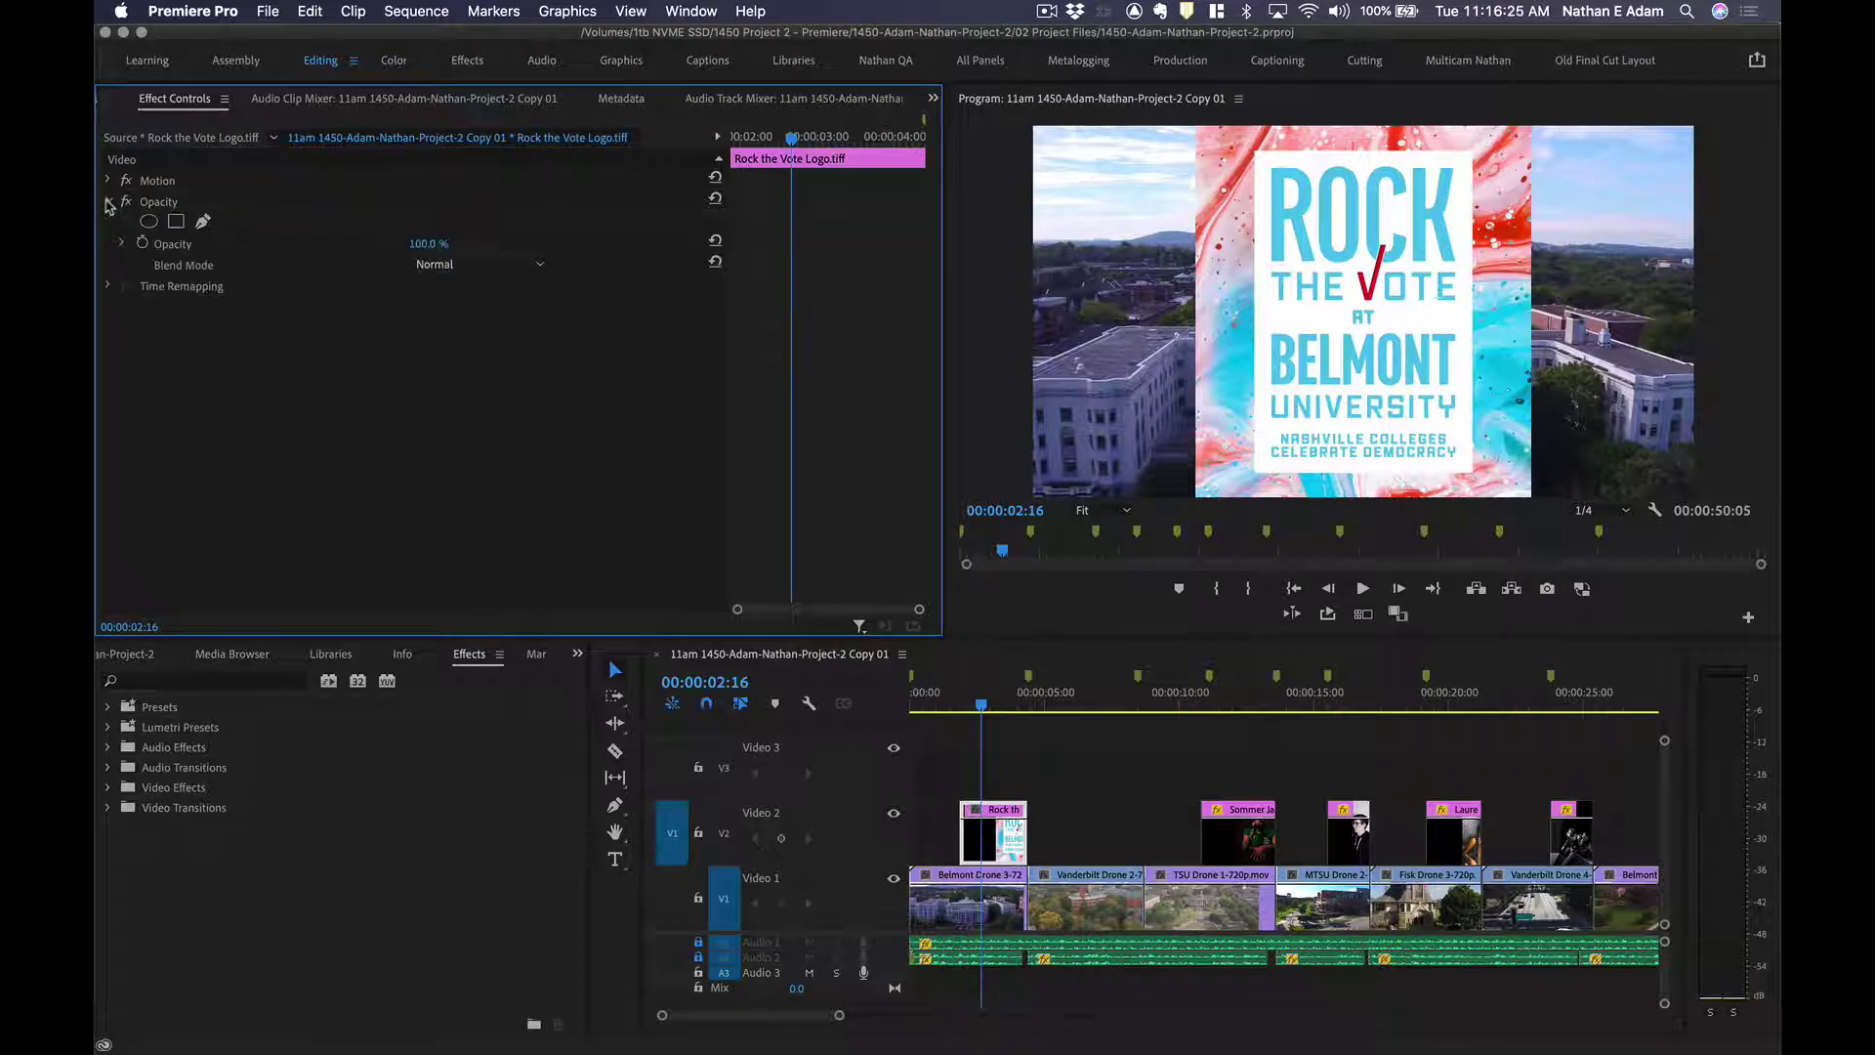
{"action": "left_click", "coordinate": [107, 202]}
{"action": "left_click", "coordinate": [108, 224]}
{"action": "left_click", "coordinate": [107, 224]}
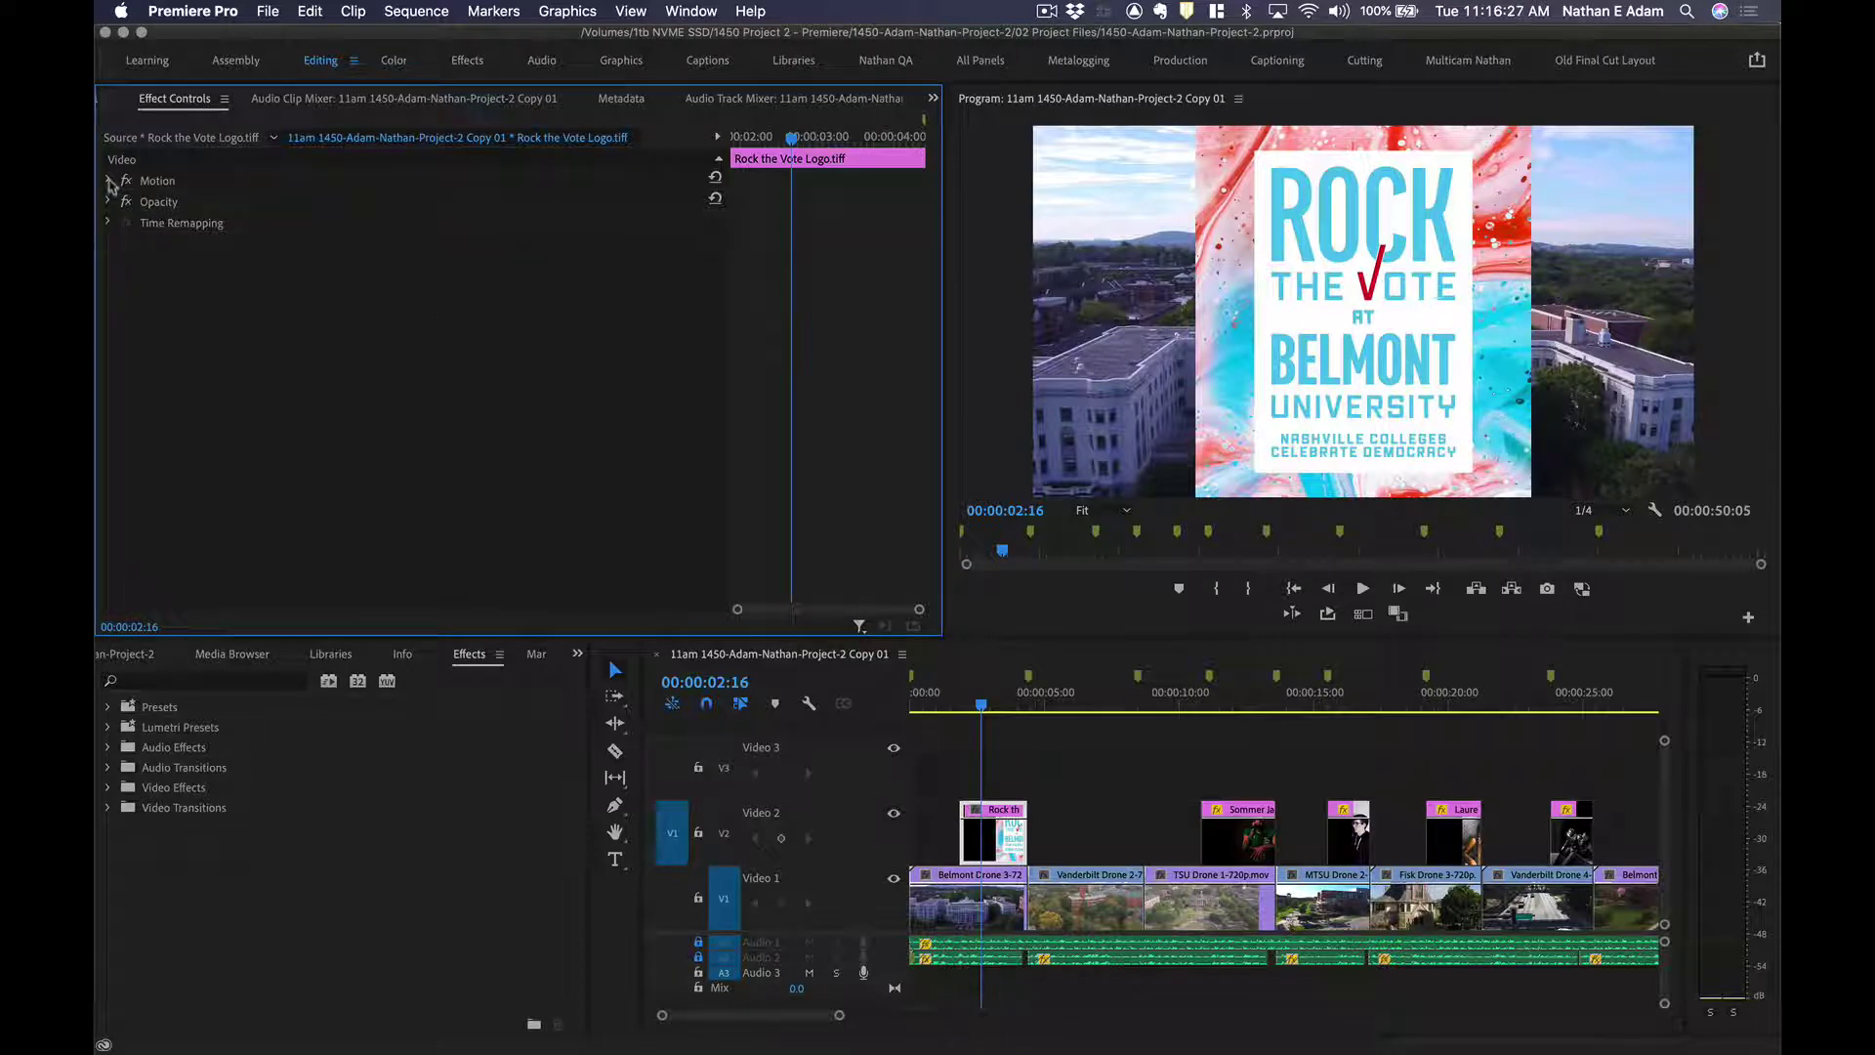
Expand the logo clip's Motion properties, and shrink the logo directly in the program image to a scale of about 53.9.
{"action": "left_click", "coordinate": [108, 181]}
{"action": "left_click", "coordinate": [108, 182]}
{"action": "left_click", "coordinate": [108, 182]}
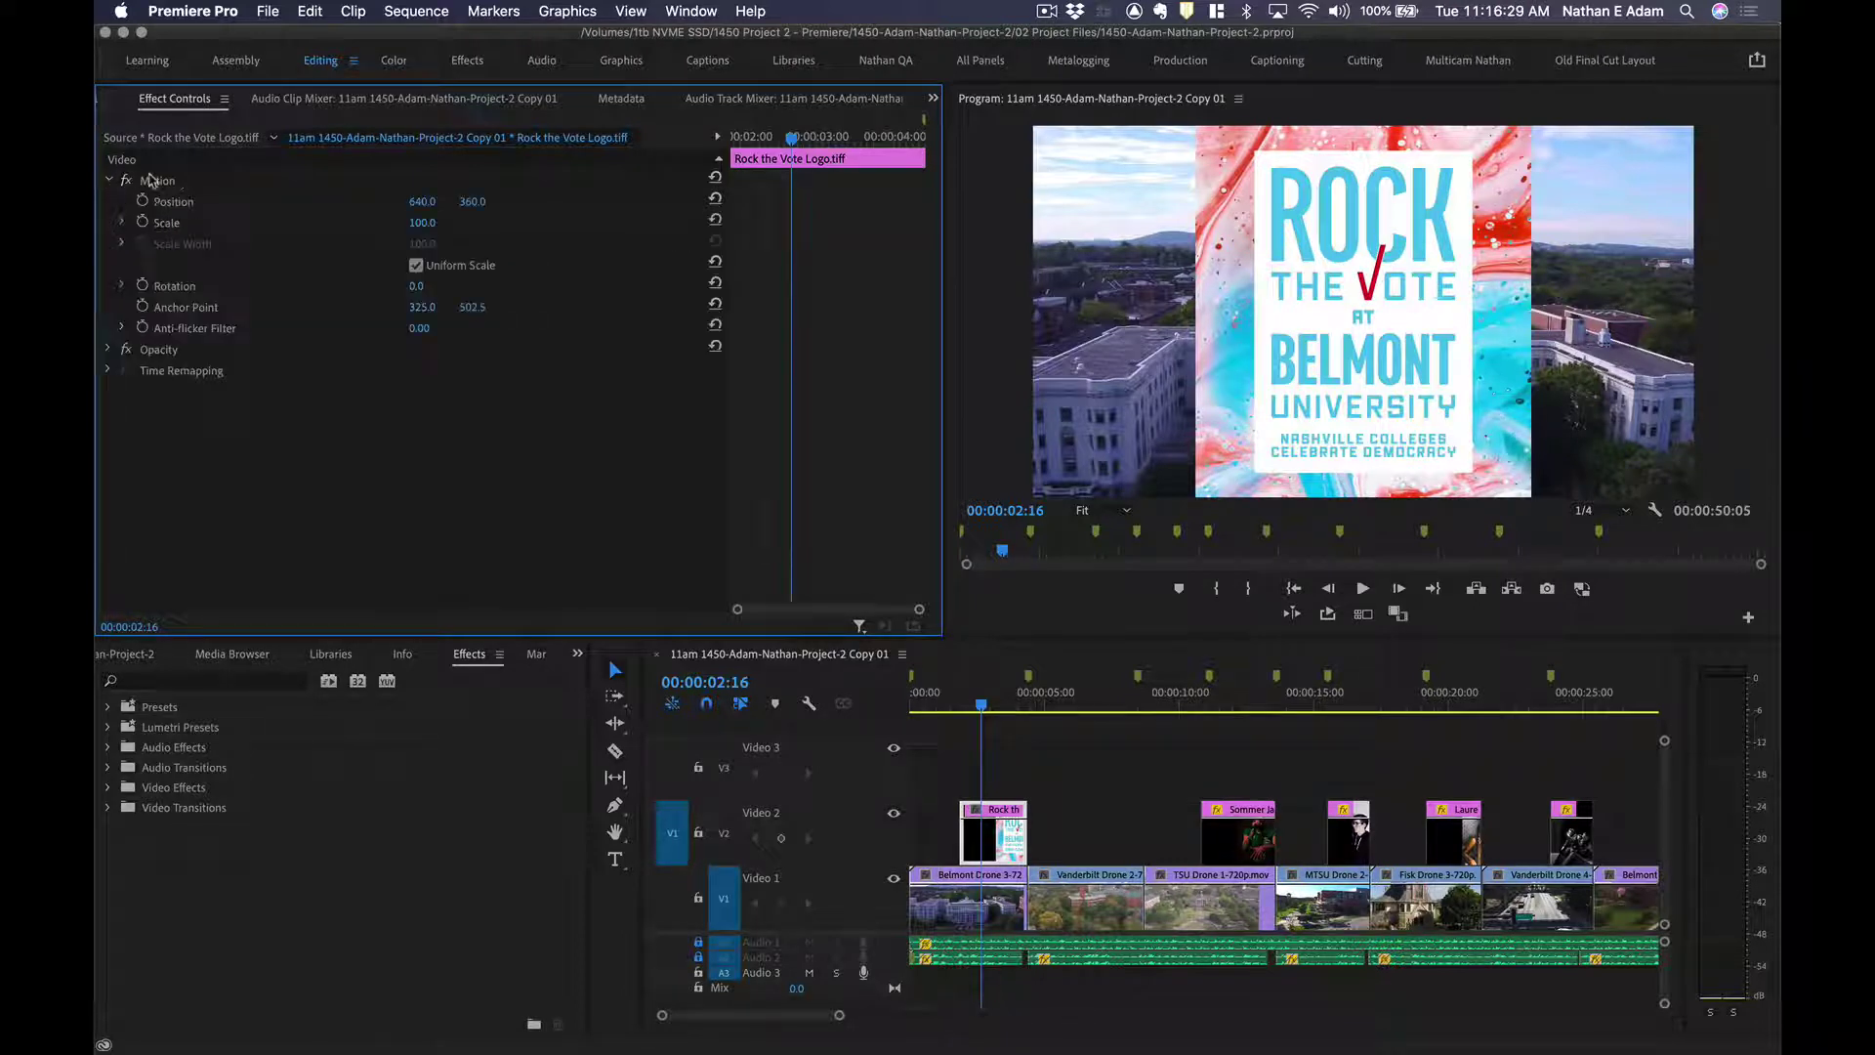
{"action": "left_click", "coordinate": [176, 182]}
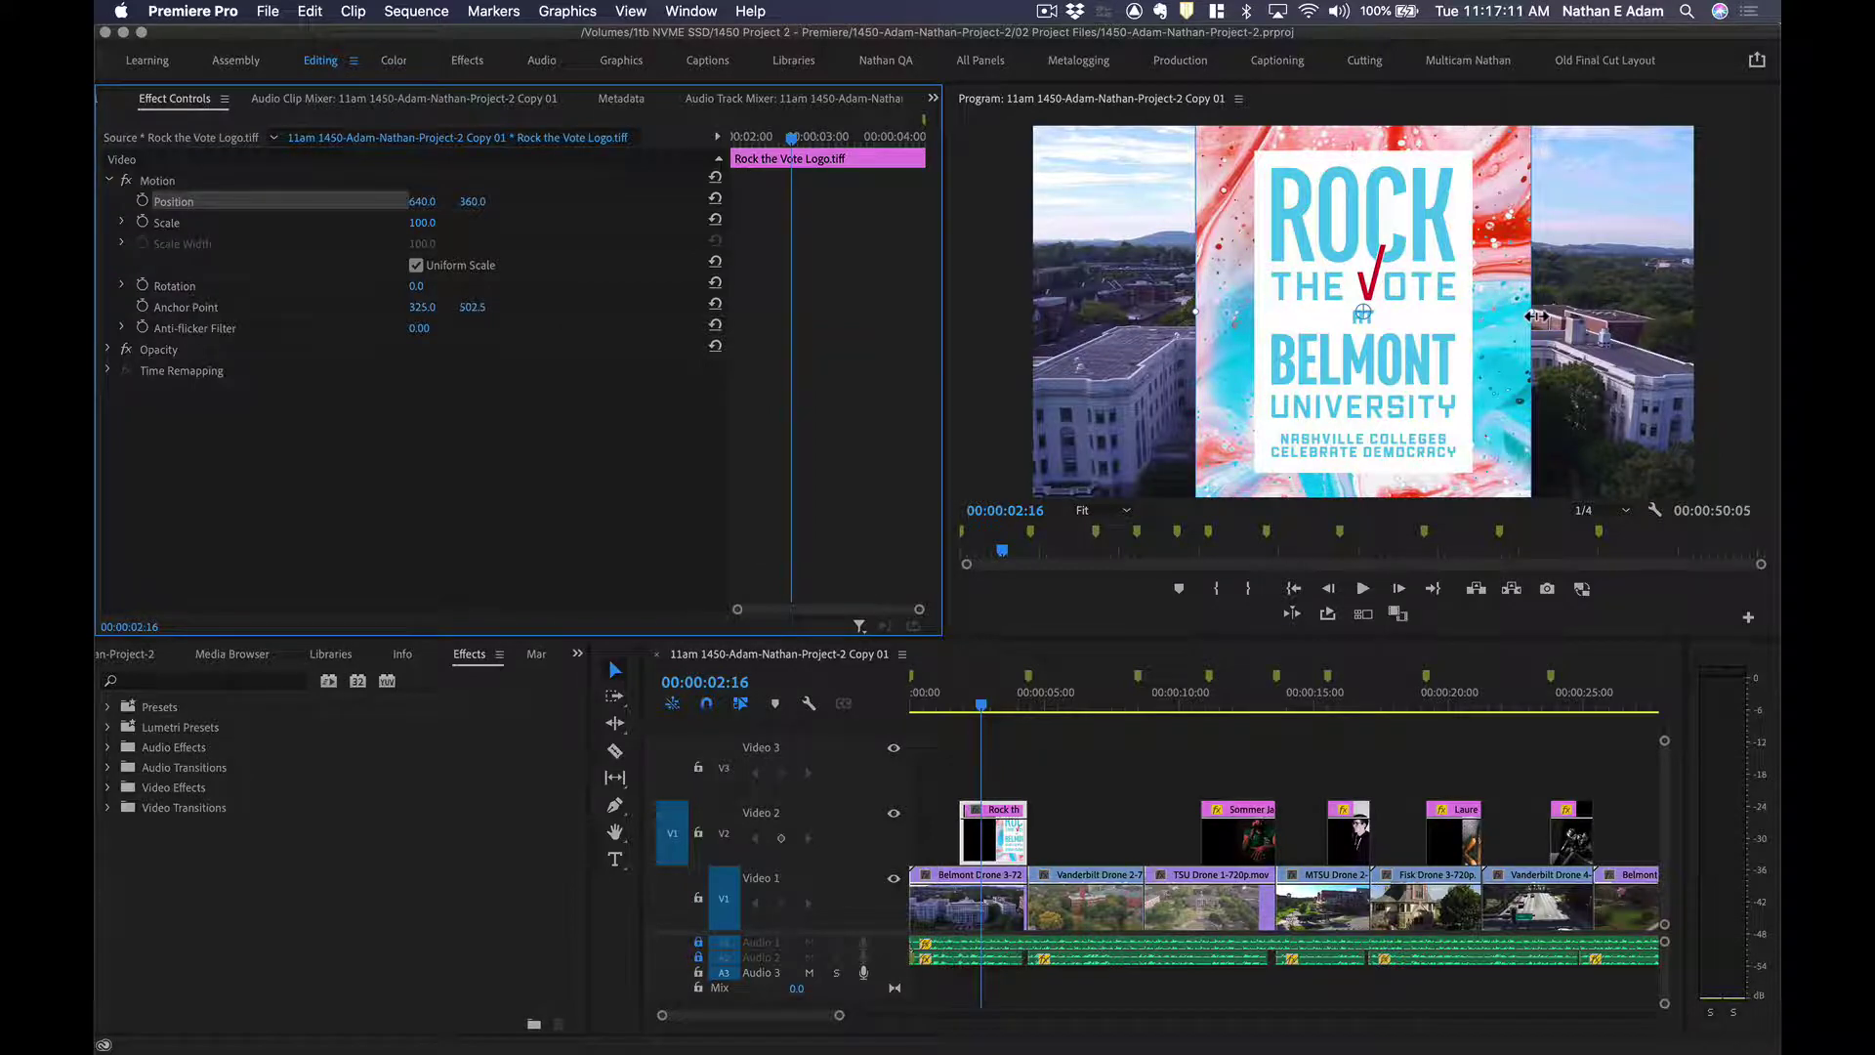
{"action": "left_click_drag", "start_coordinate": [1535, 316], "coordinate": [1467, 330]}
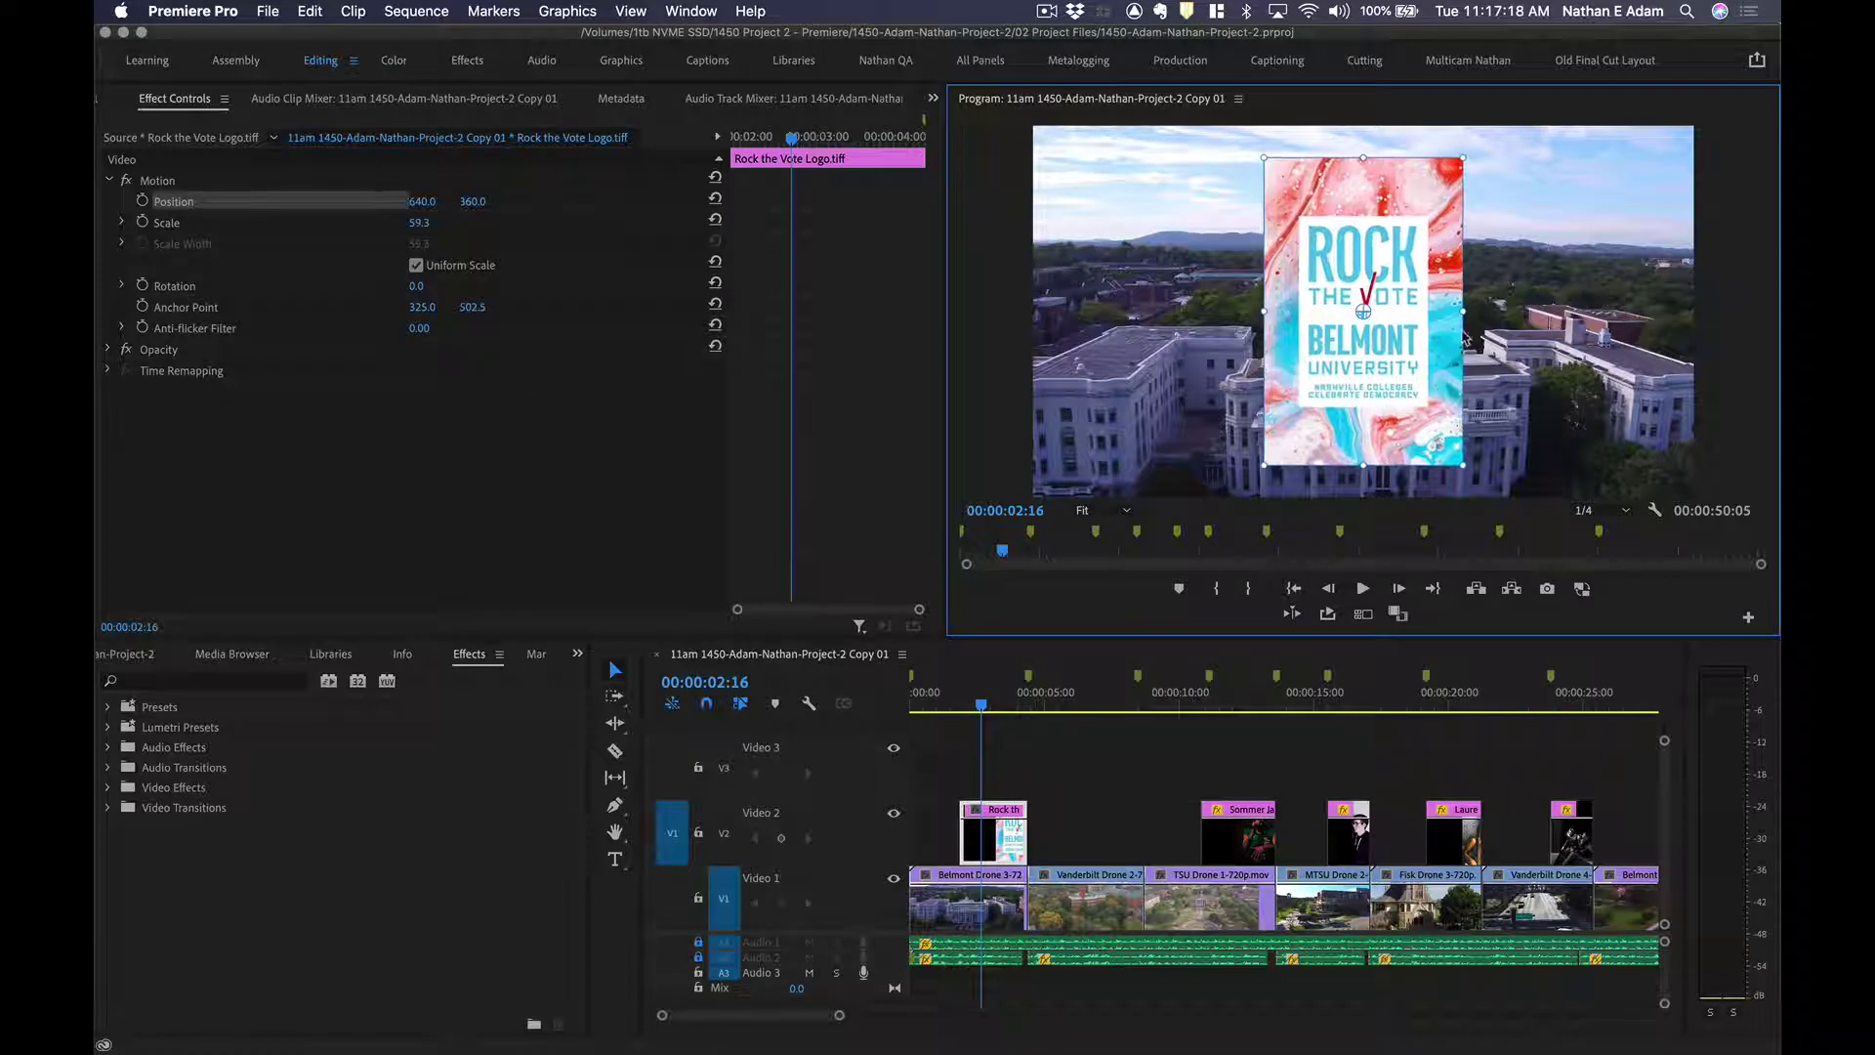
{"action": "left_click", "coordinate": [206, 217]}
{"action": "left_click", "coordinate": [188, 184]}
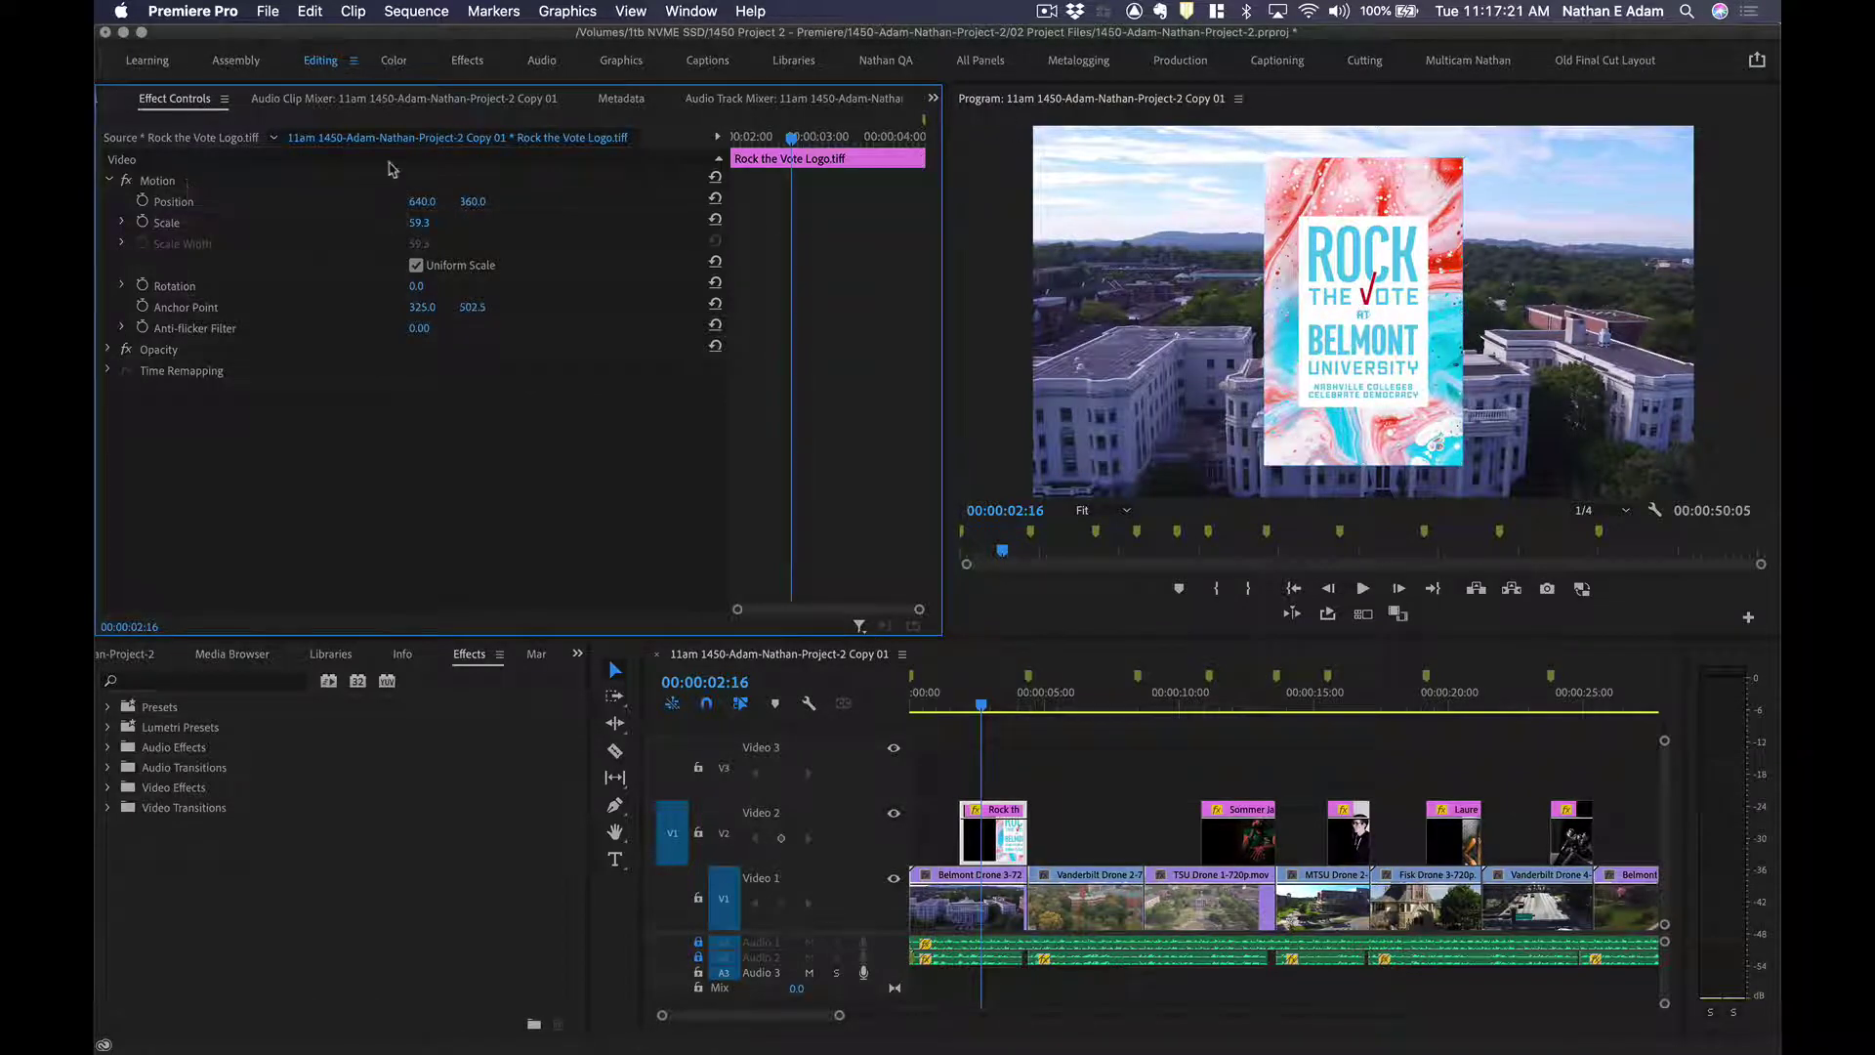
{"action": "left_click", "coordinate": [161, 183]}
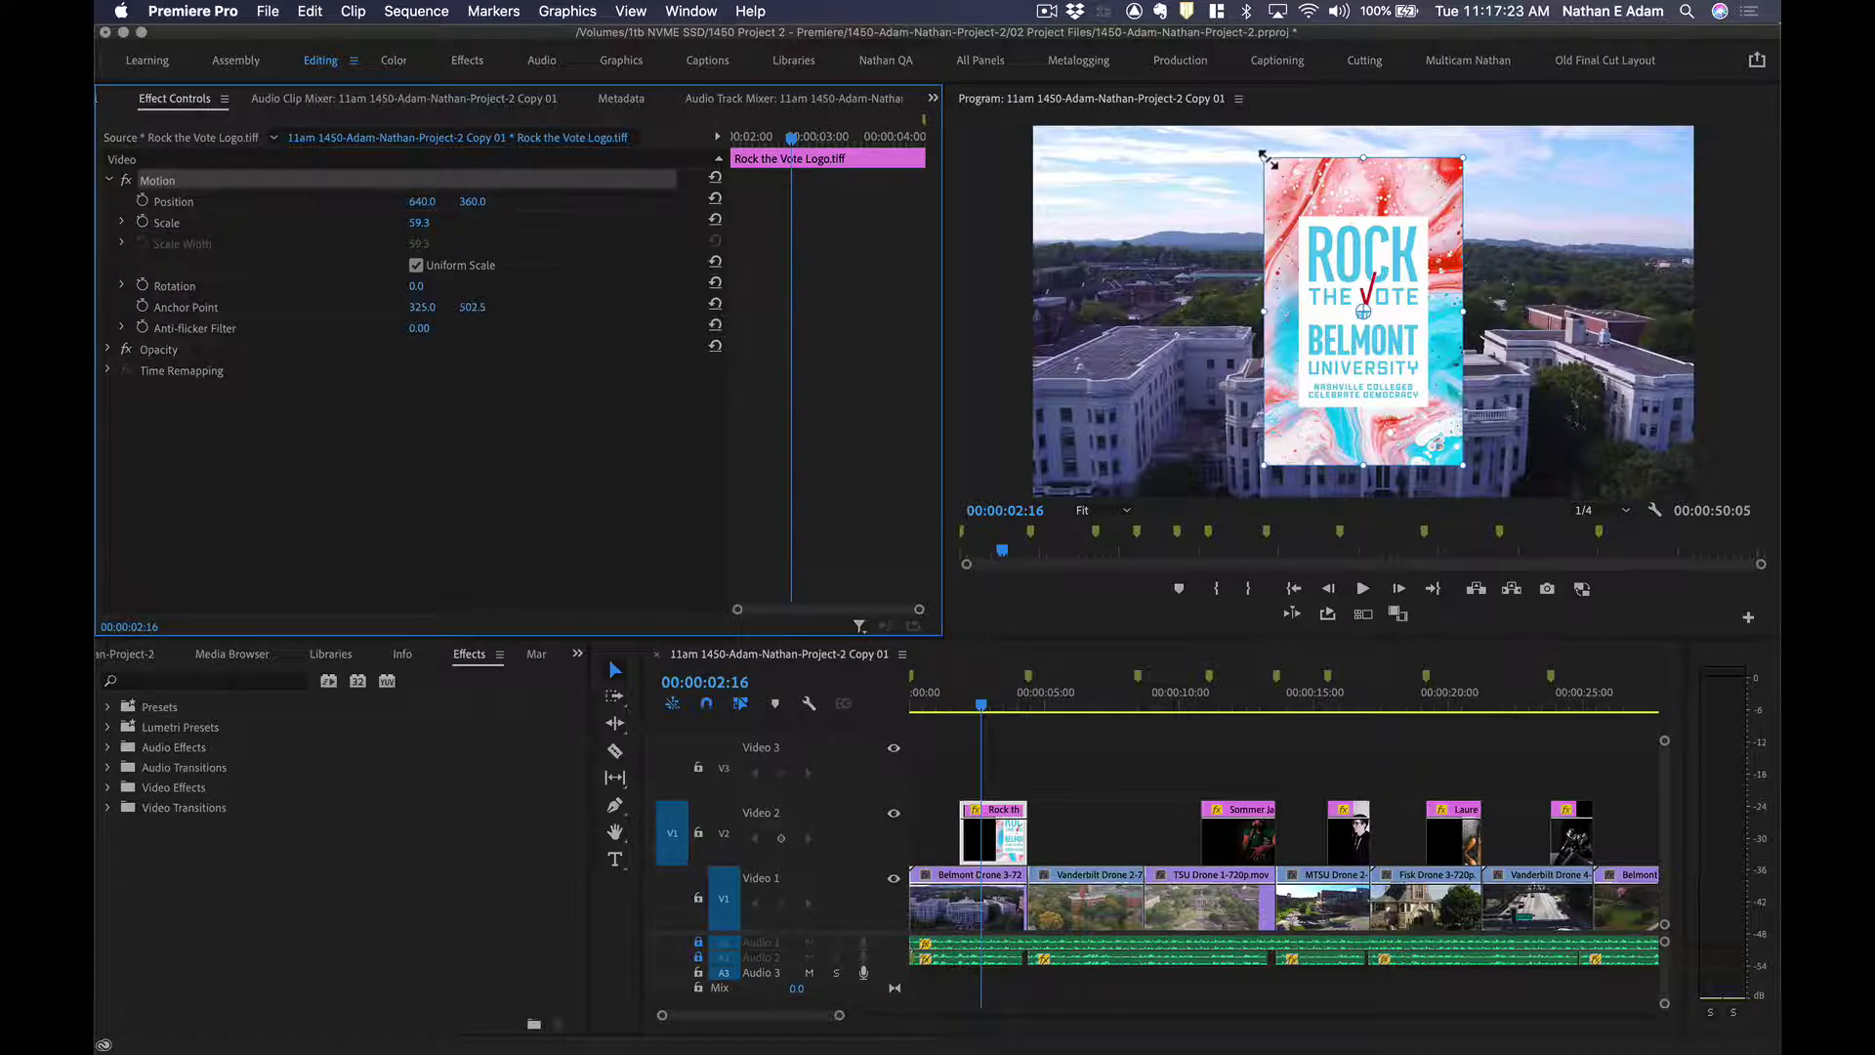
{"action": "mouse_move", "coordinate": [1263, 157]}
{"action": "left_mouse_down"}
{"action": "mouse_move", "coordinate": [1313, 217]}
{"action": "mouse_move", "coordinate": [1221, 154]}
{"action": "mouse_move", "coordinate": [1269, 171]}
{"action": "left_mouse_up"}
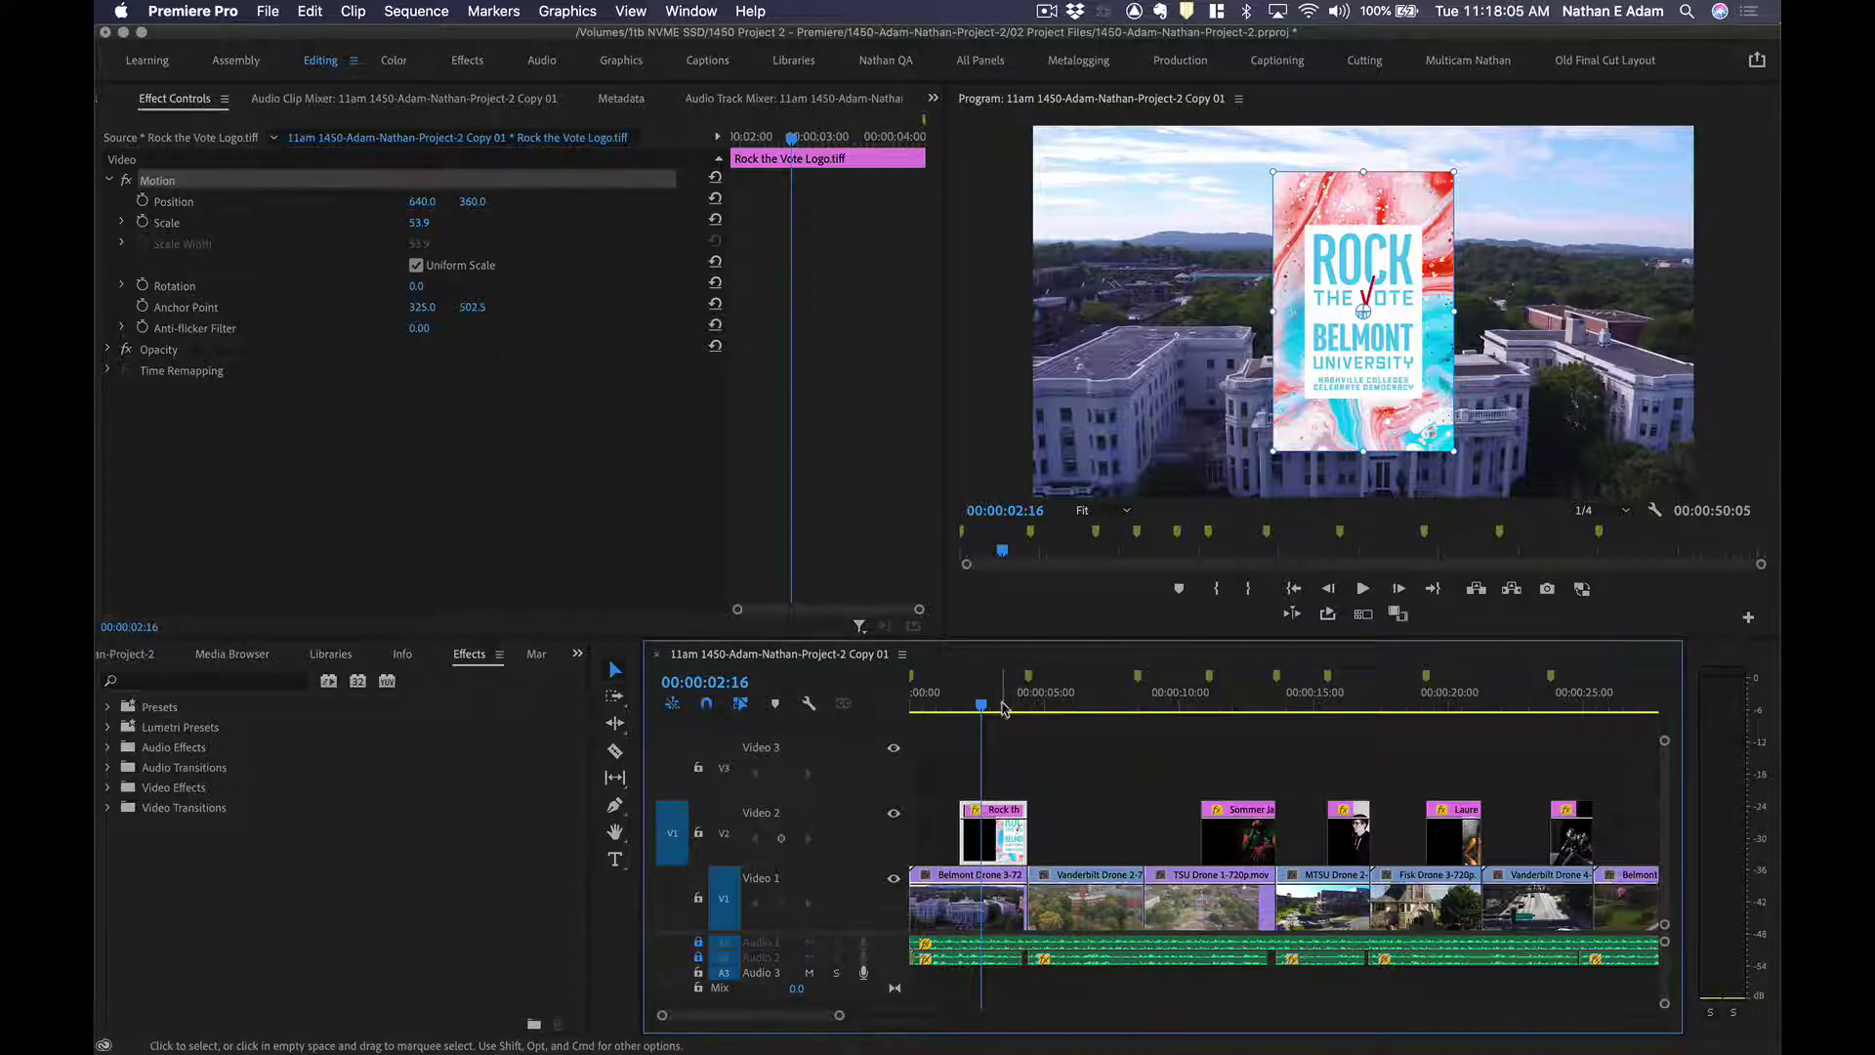
Park the playhead at 00:00:03:01 and reselect the Rock the Vote logo clip on Video 2.
{"action": "mouse_move", "coordinate": [1004, 707]}
{"action": "left_mouse_down"}
{"action": "mouse_move", "coordinate": [955, 705]}
{"action": "mouse_move", "coordinate": [998, 703]}
{"action": "mouse_move", "coordinate": [1002, 741]}
{"action": "mouse_move", "coordinate": [1004, 688]}
{"action": "mouse_move", "coordinate": [980, 686]}
{"action": "mouse_move", "coordinate": [996, 685]}
{"action": "left_mouse_up"}
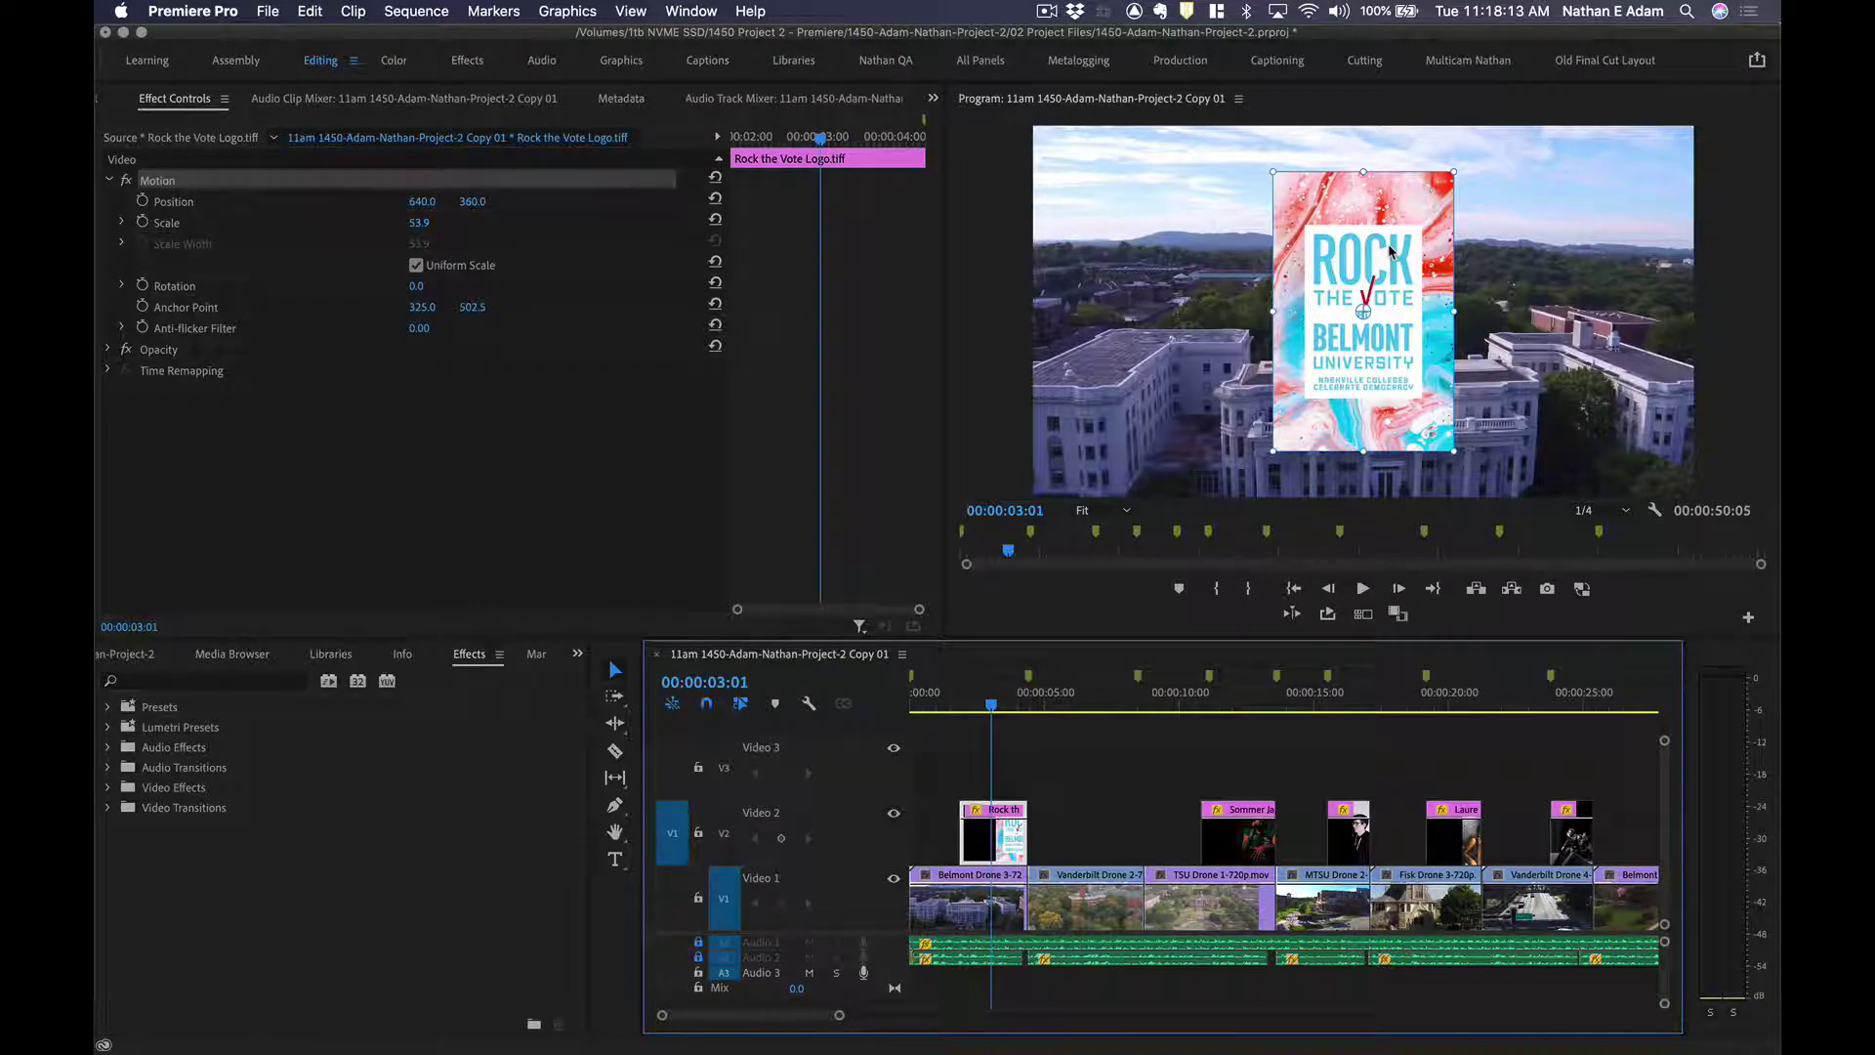
{"action": "left_click", "coordinate": [985, 757]}
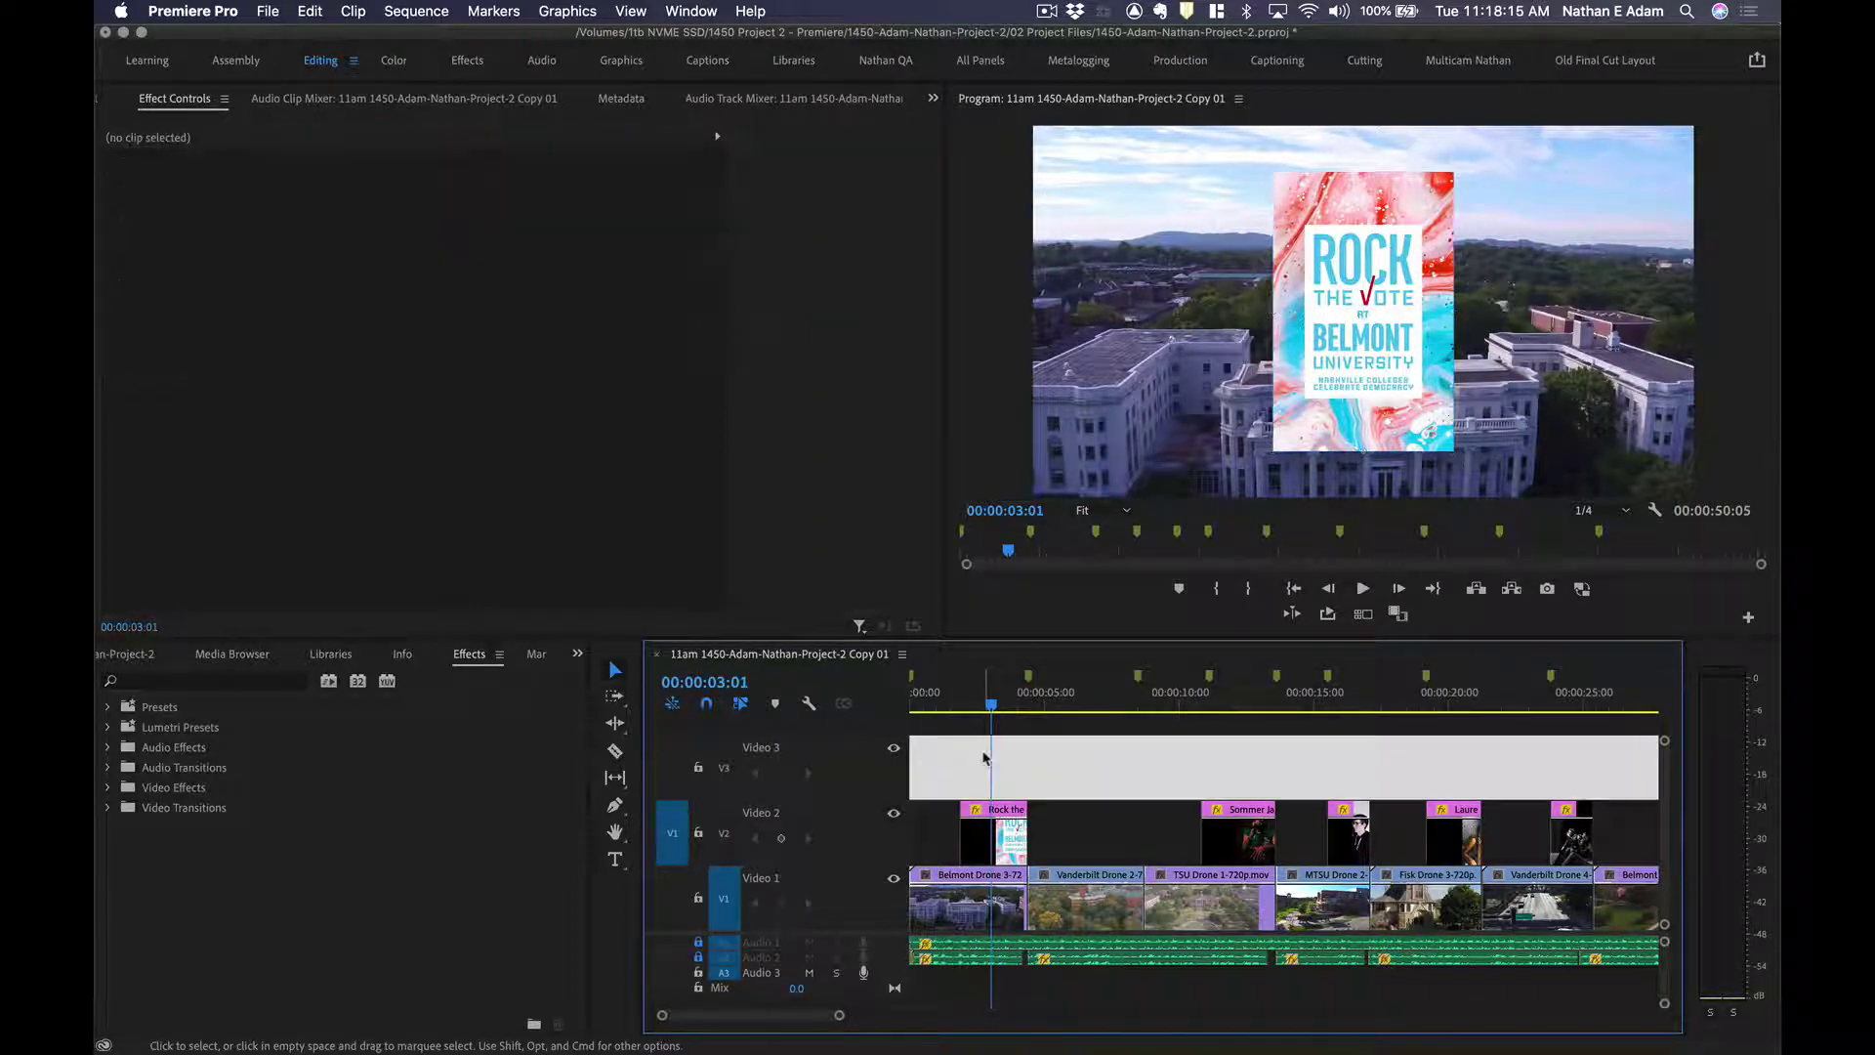
{"action": "left_click", "coordinate": [1002, 818]}
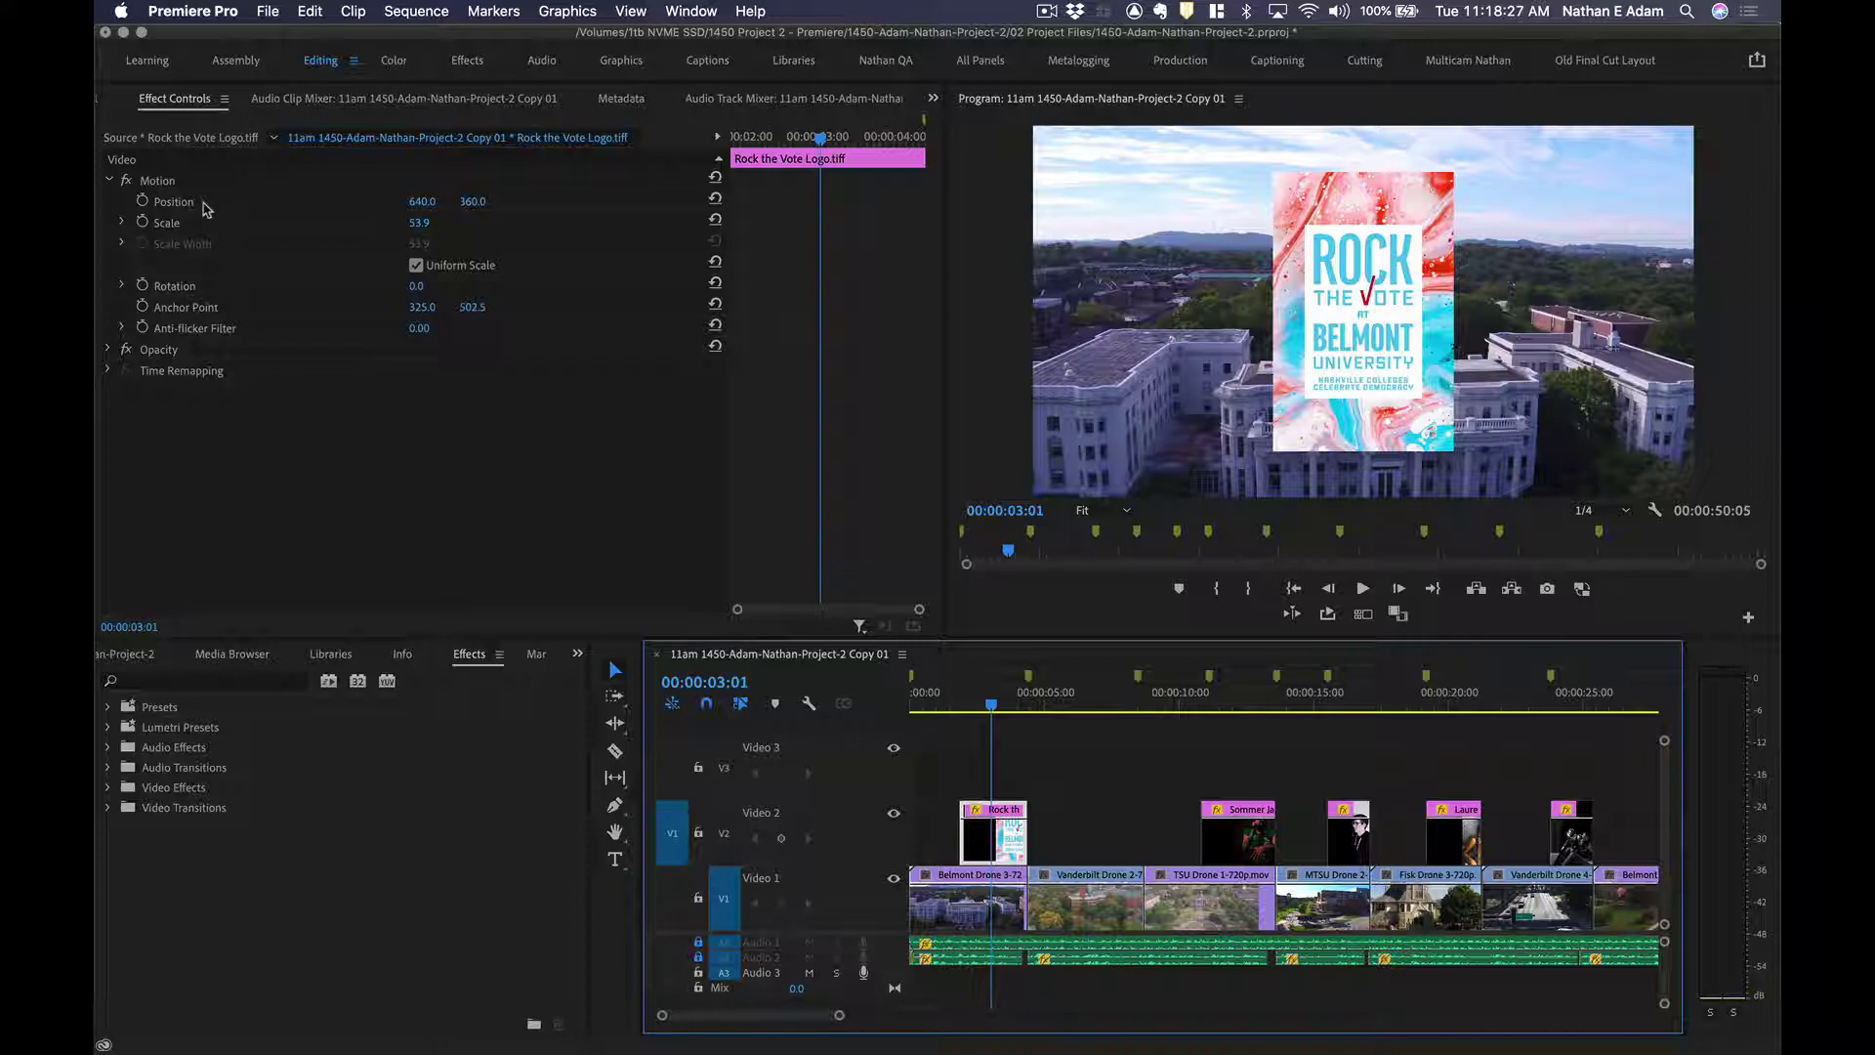
Turn on keyframing for the logo's Scale, and turn it off again, deleting the existing keyframe.
{"action": "left_click", "coordinate": [143, 223]}
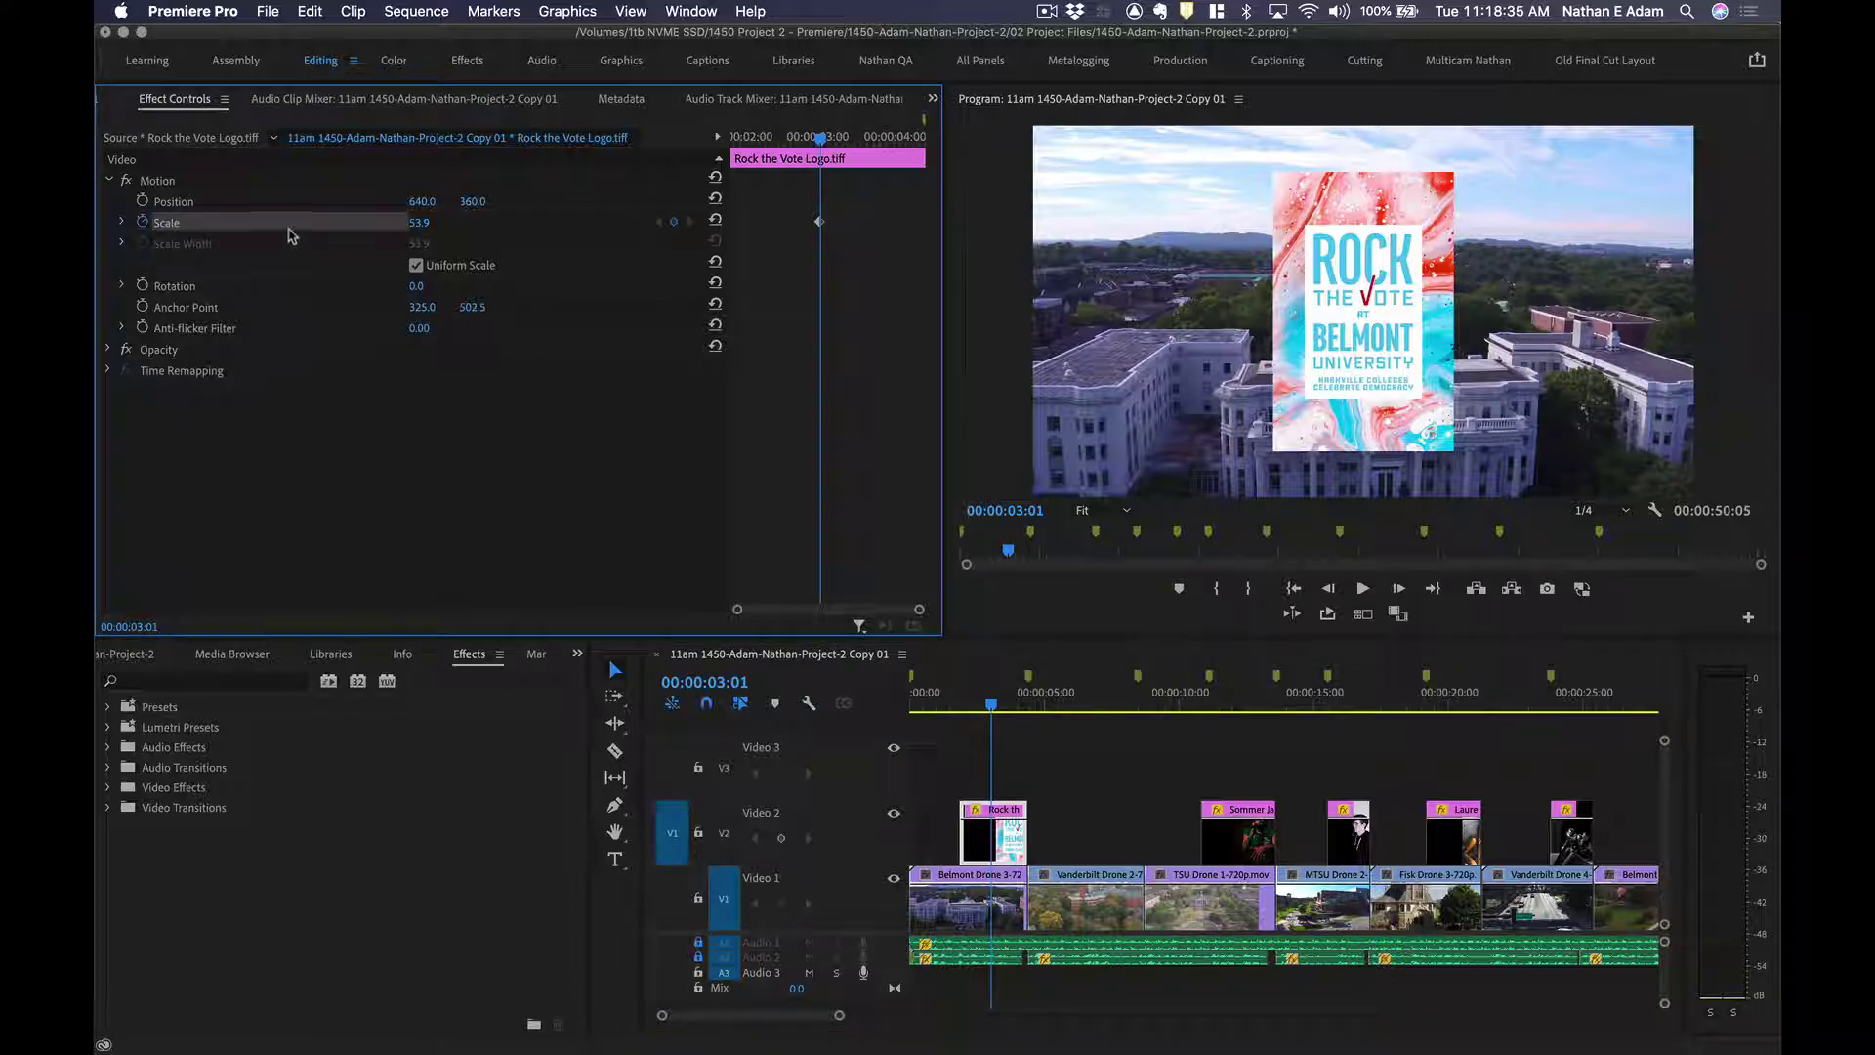
{"action": "left_click", "coordinate": [143, 223]}
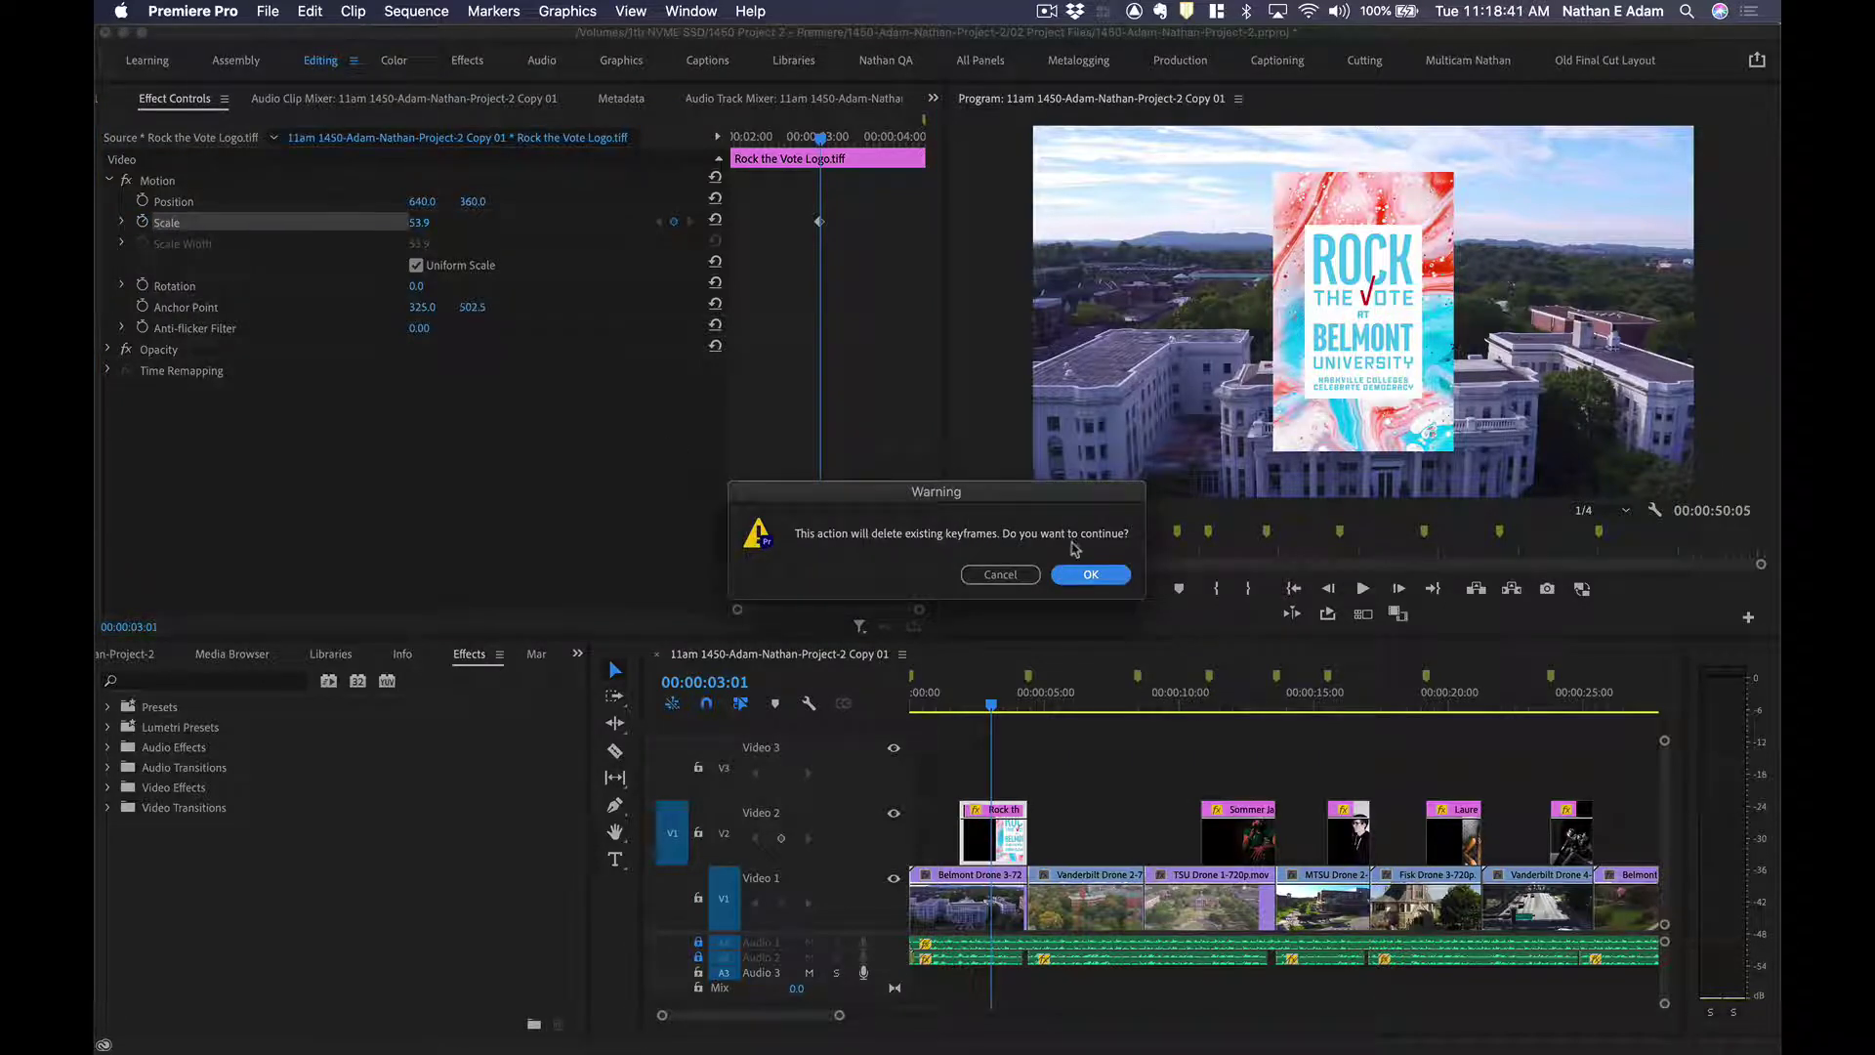
{"action": "left_click", "coordinate": [1090, 574]}
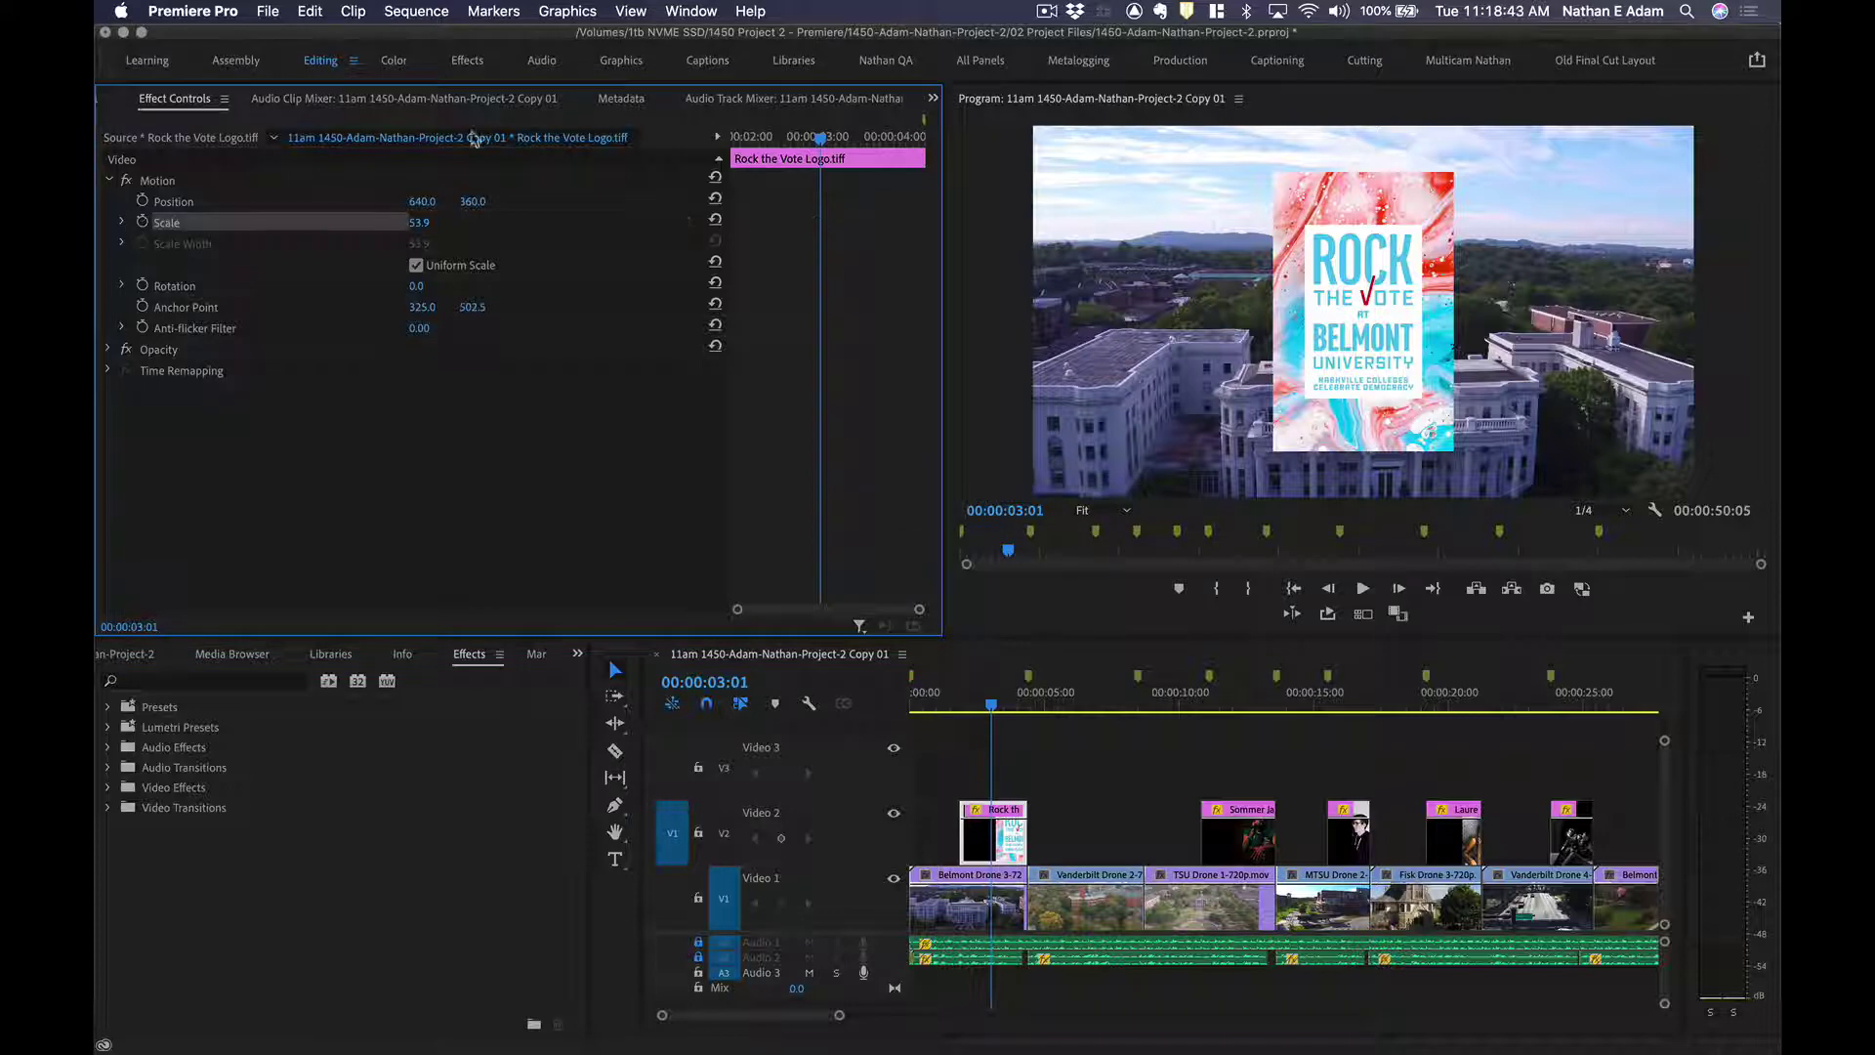
Highlight the logo's Position and Scale properties in turn, and raise its Scale to 162.9.
{"action": "left_click", "coordinate": [219, 203]}
{"action": "left_click", "coordinate": [221, 224]}
{"action": "left_click", "coordinate": [219, 203]}
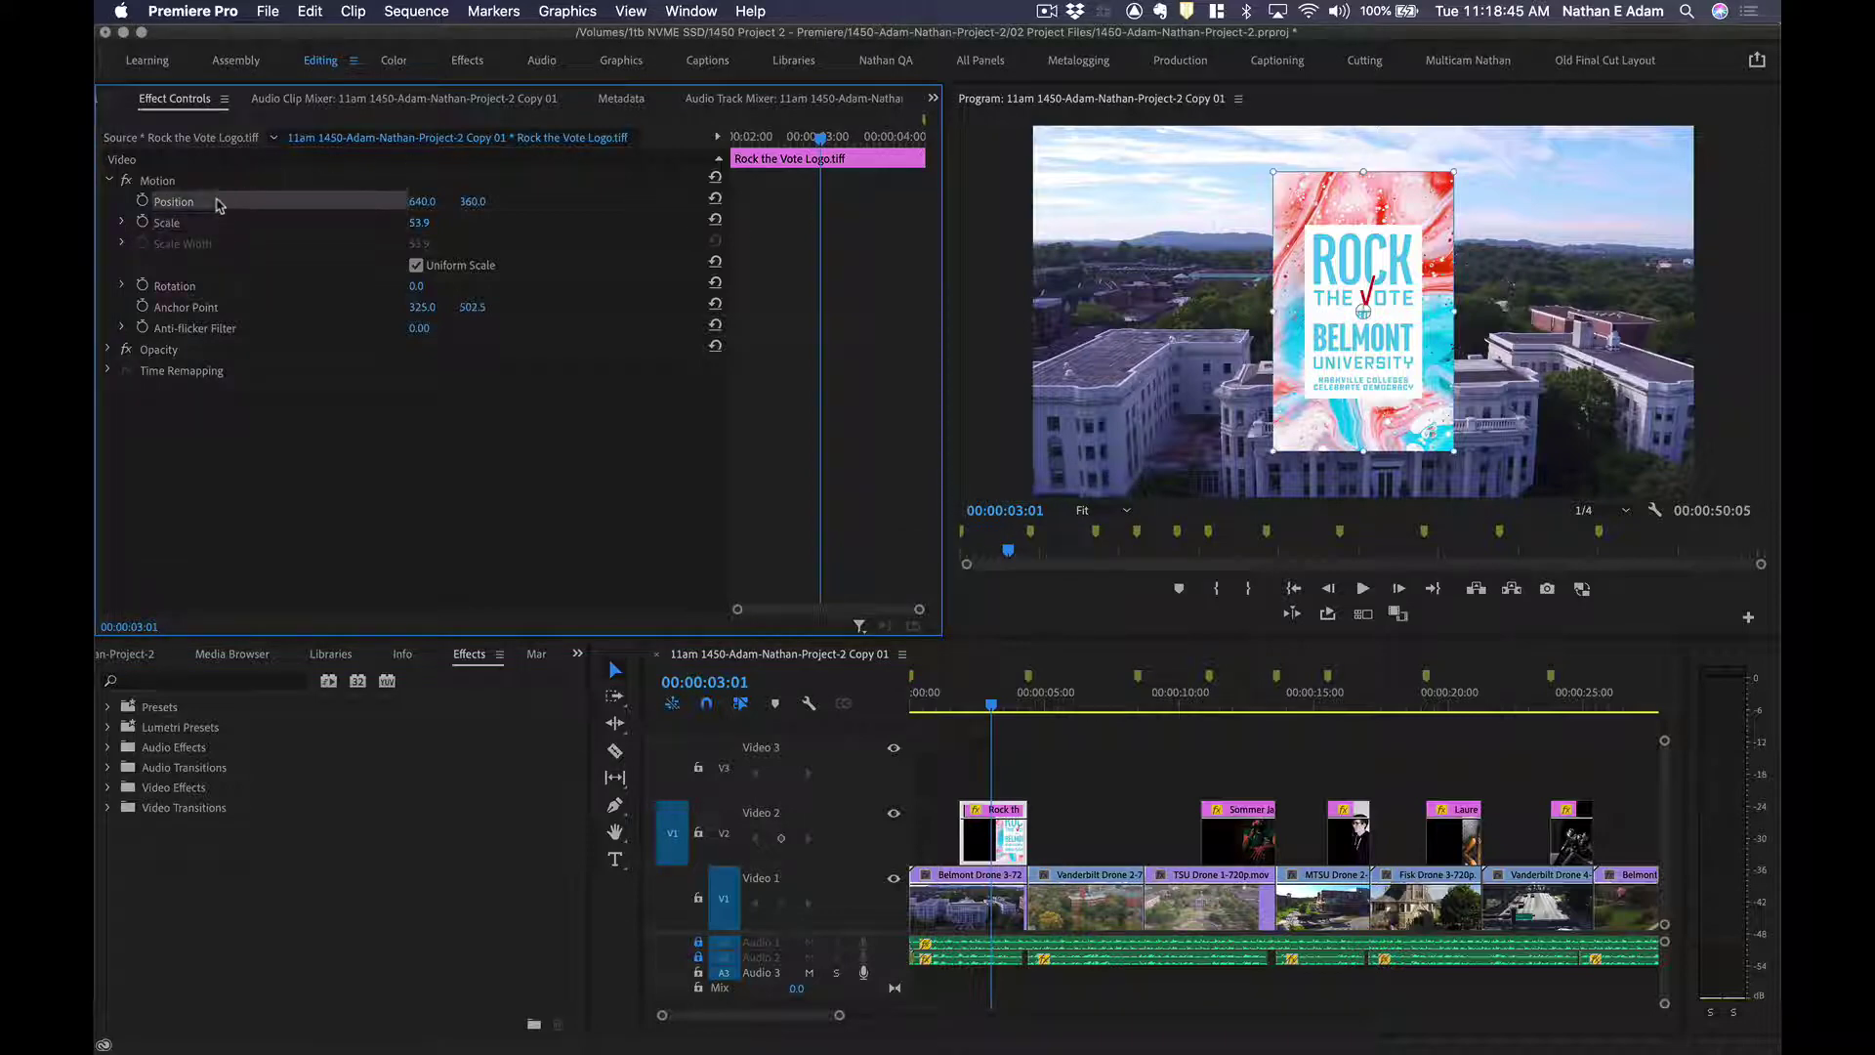
{"action": "left_click", "coordinate": [213, 224]}
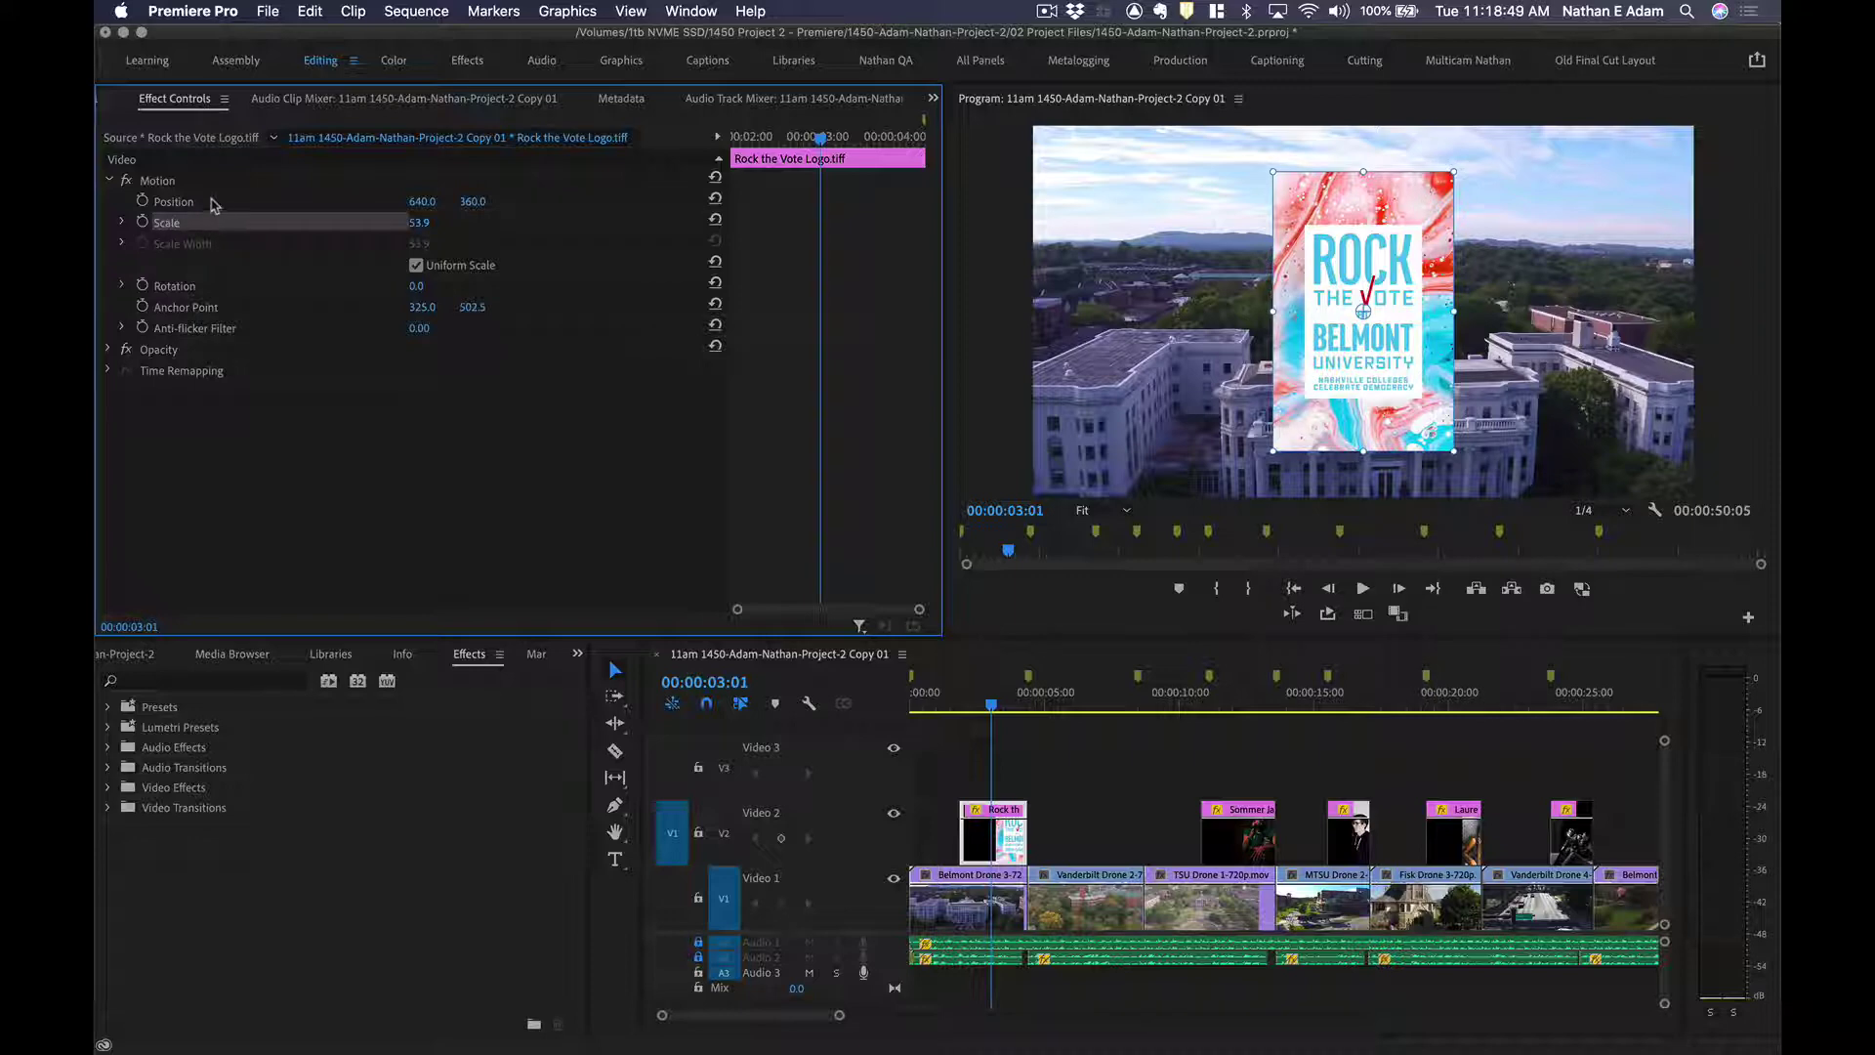
{"action": "left_click", "coordinate": [214, 204]}
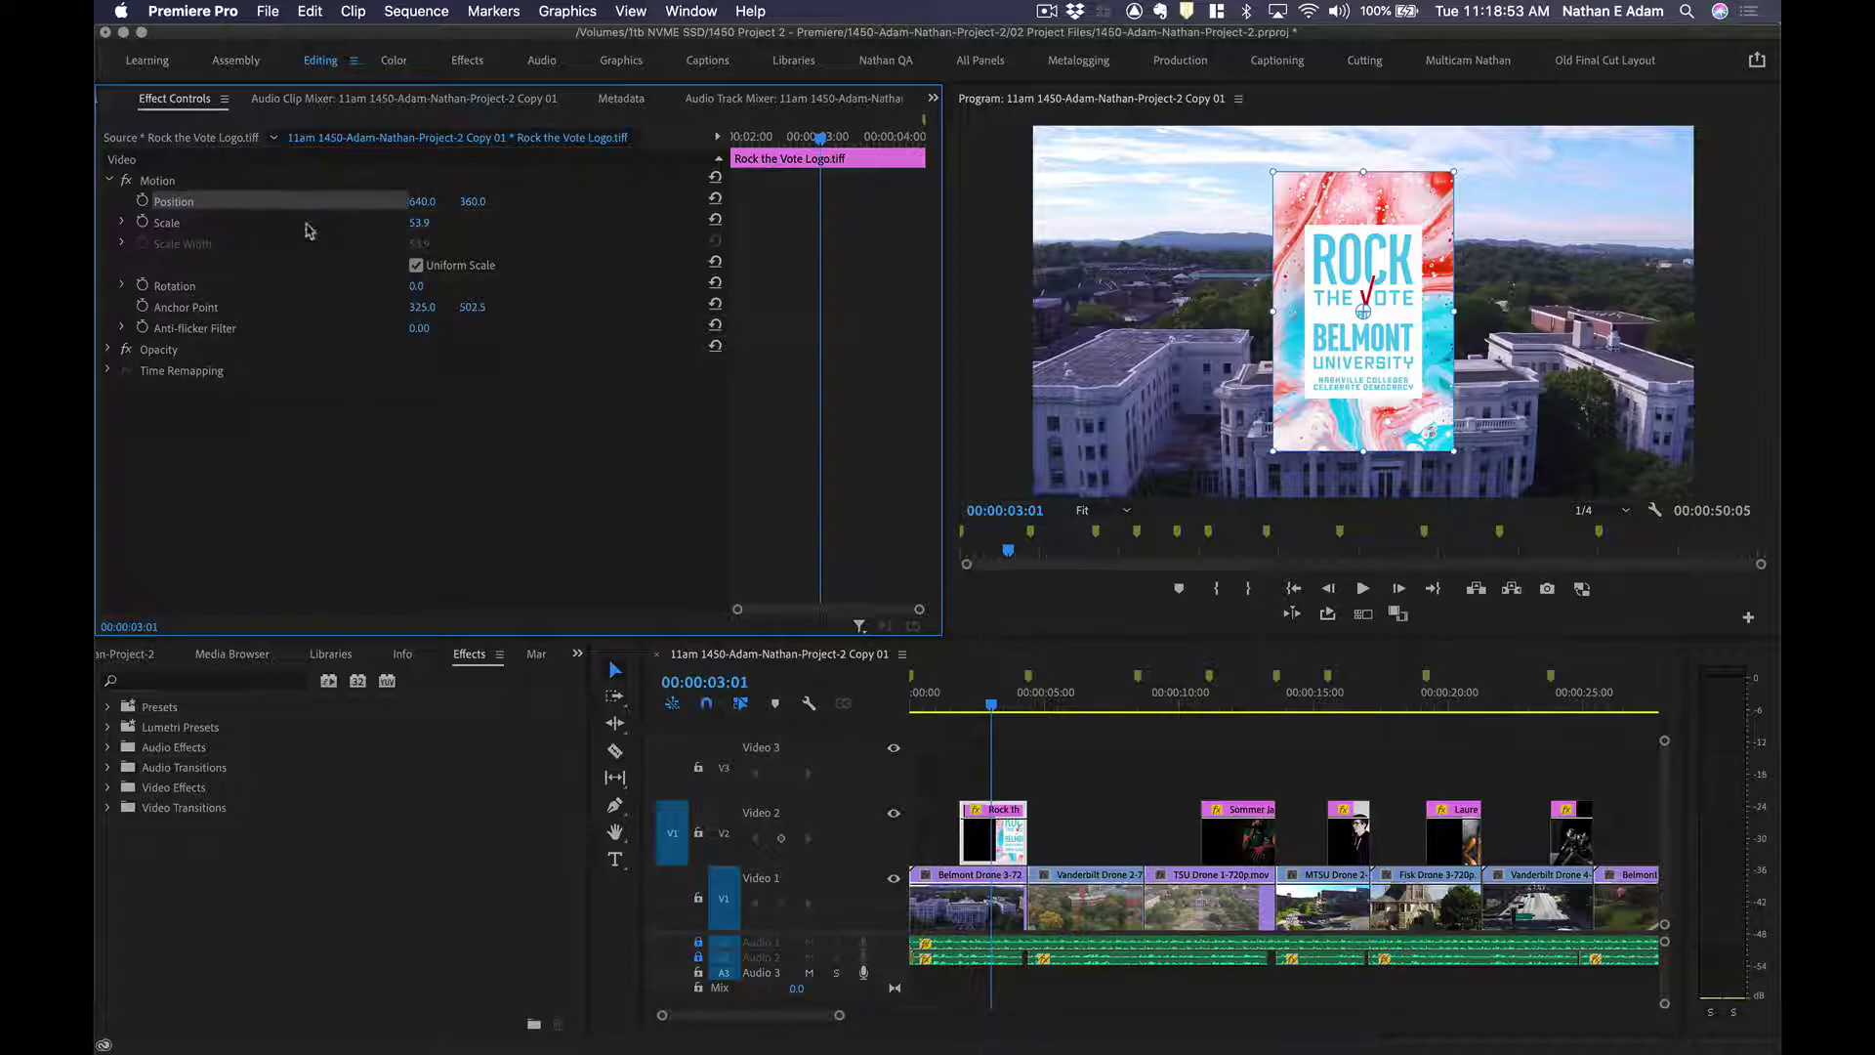
{"action": "left_click", "coordinate": [419, 223]}
{"action": "type", "text": "162.9"}
{"action": "key", "text": "Return"}
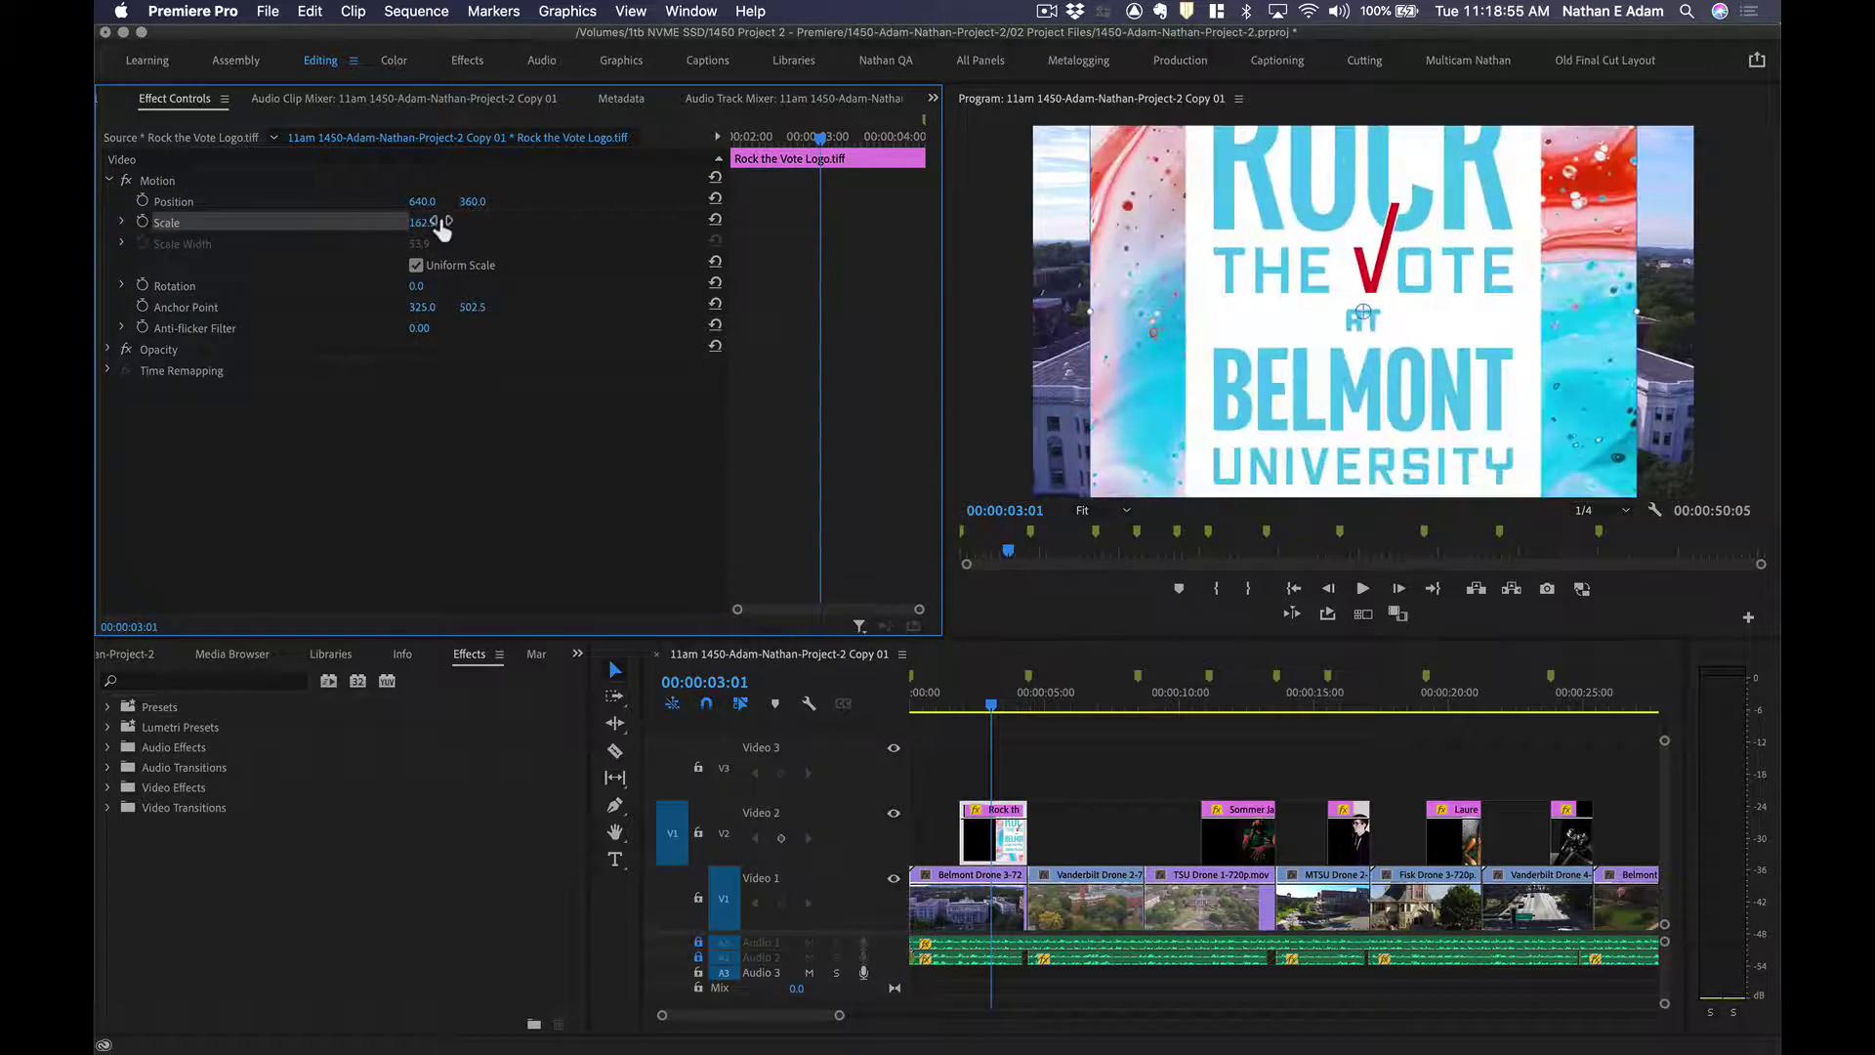
Reselect the logo clip on Video 2, scrub its Scale to 156.9, and set it to exactly 50.
{"action": "left_click", "coordinate": [991, 761]}
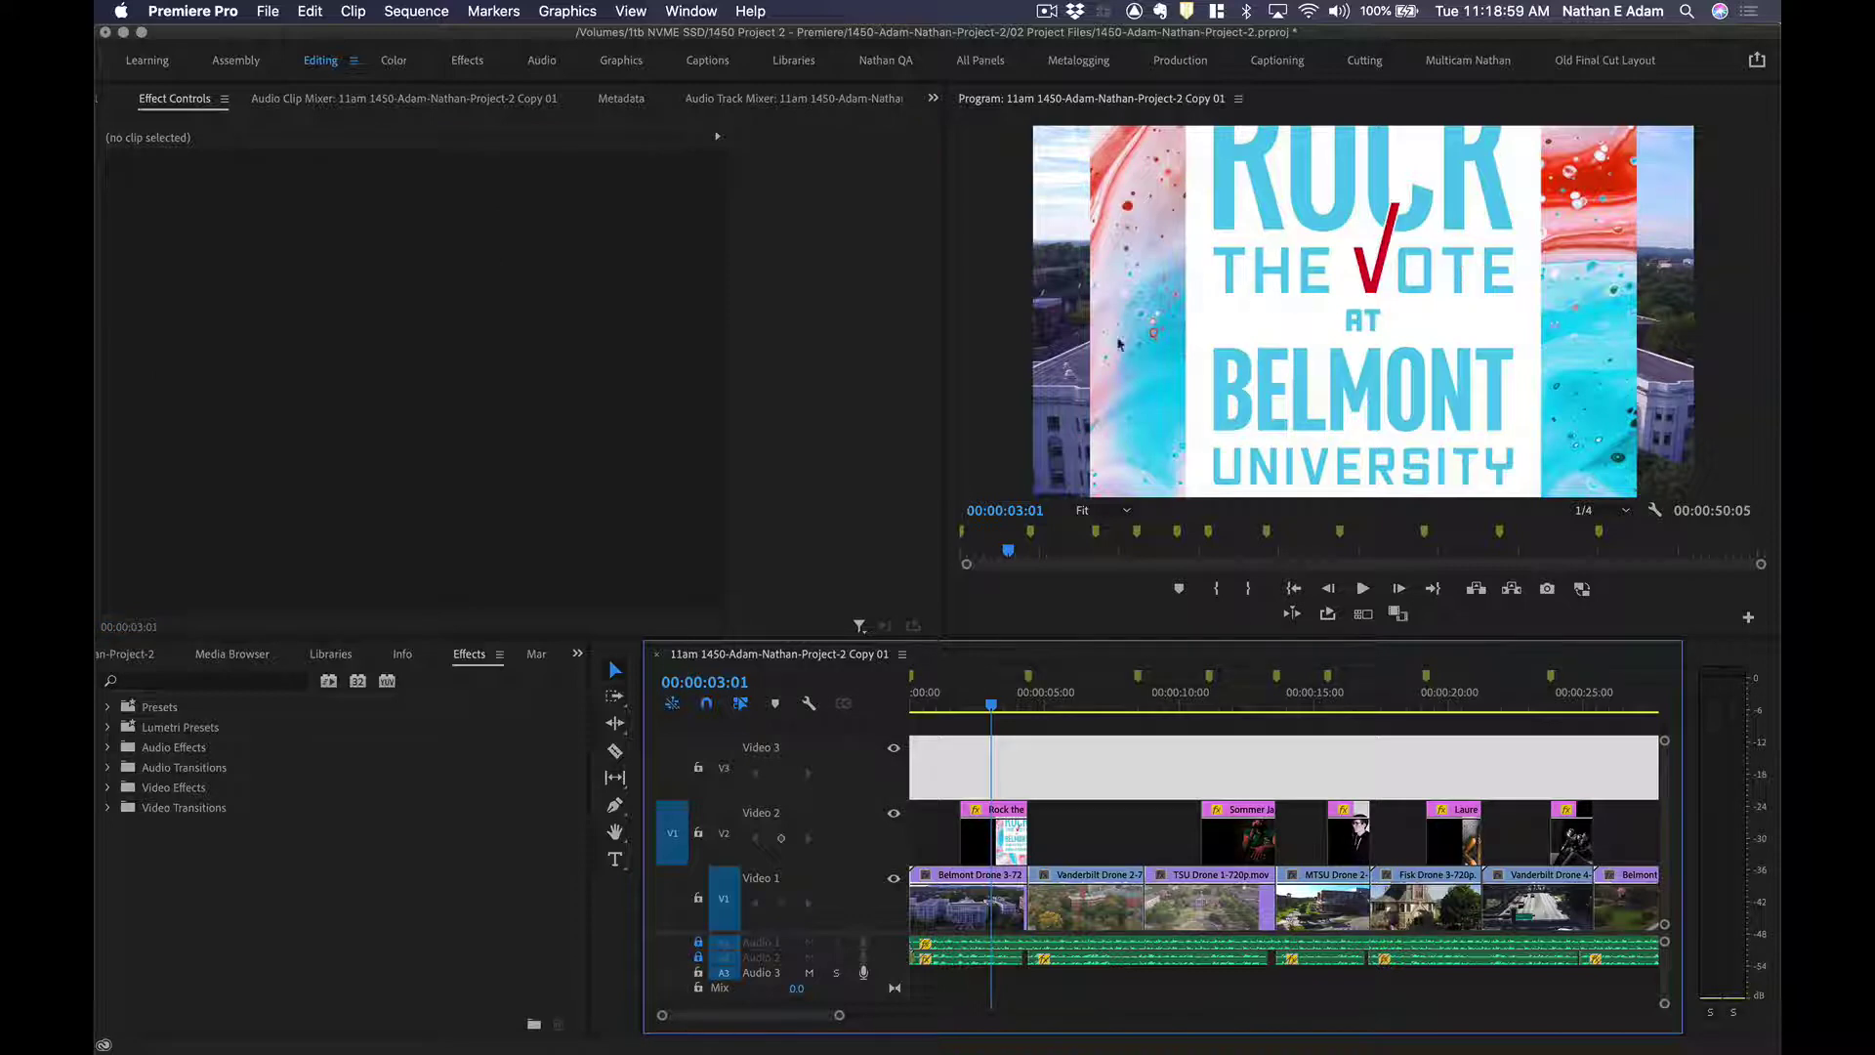
{"action": "left_click", "coordinate": [1001, 838]}
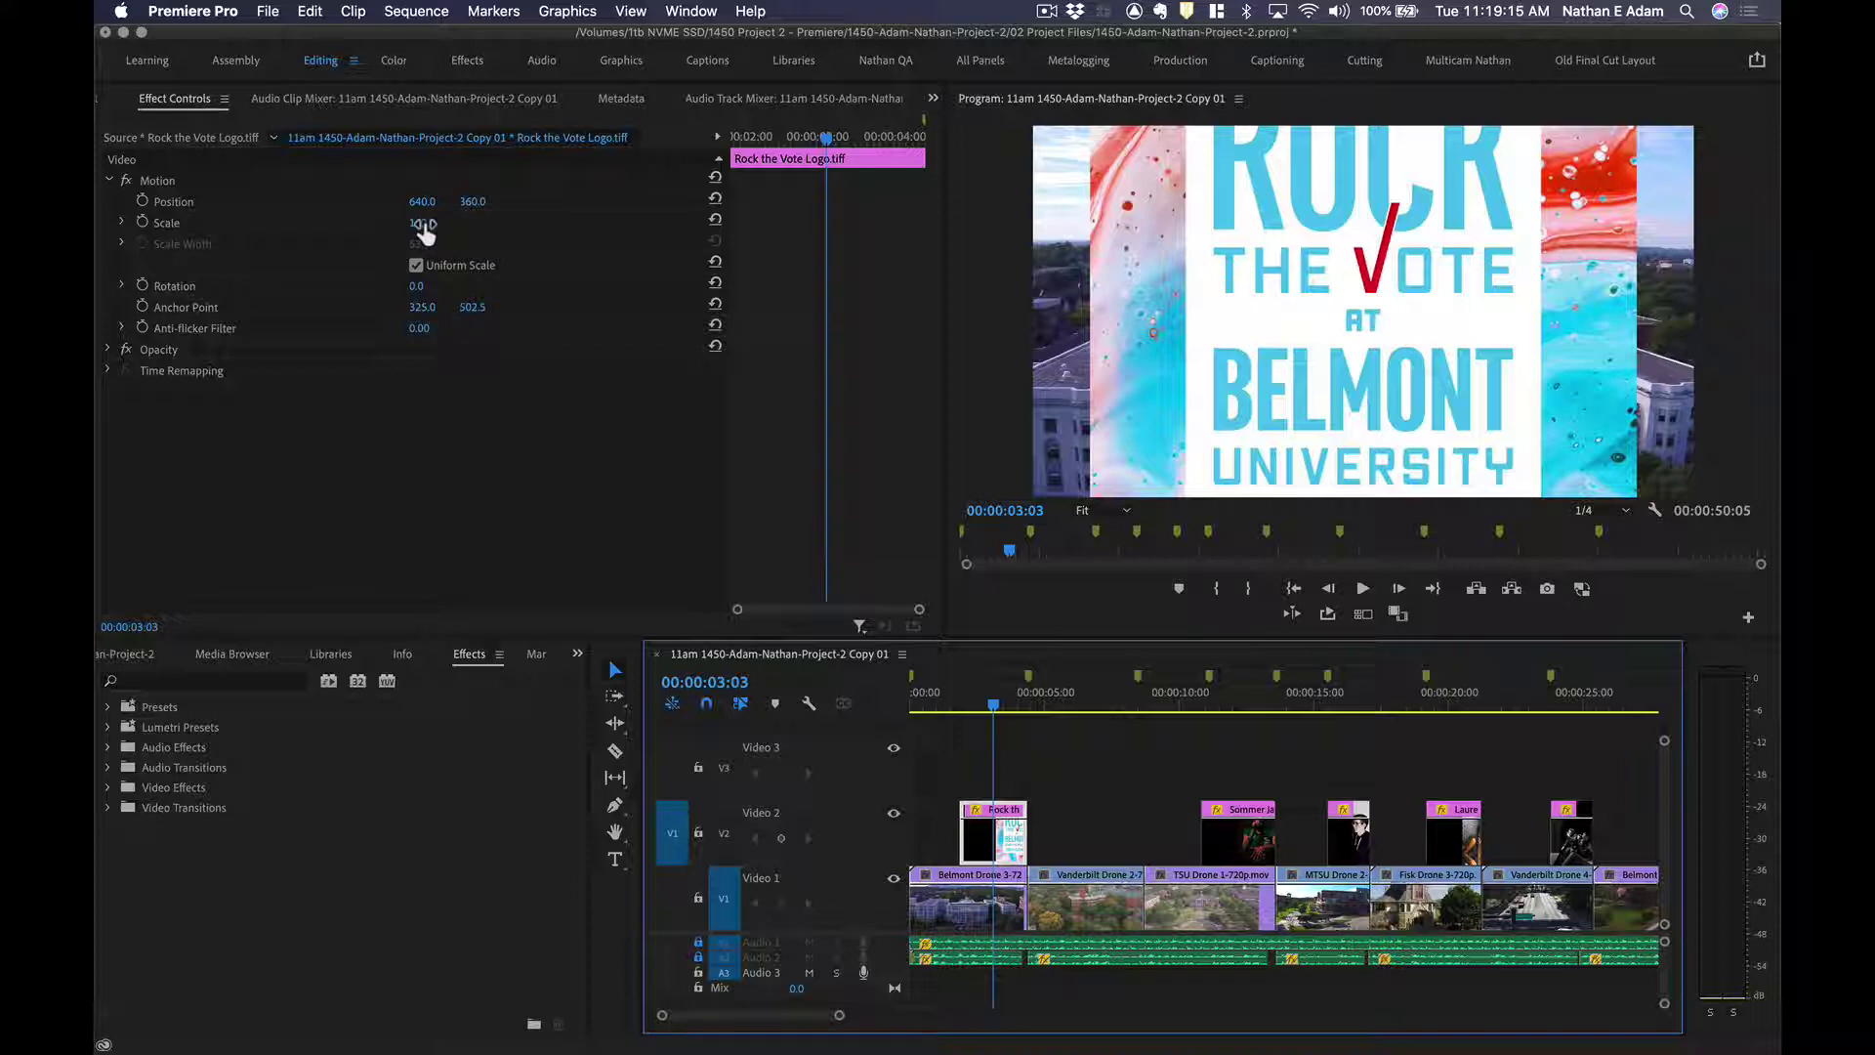
{"action": "mouse_move", "coordinate": [424, 228]}
{"action": "left_mouse_down"}
{"action": "mouse_move", "coordinate": [391, 228]}
{"action": "mouse_move", "coordinate": [456, 228]}
{"action": "mouse_move", "coordinate": [337, 227]}
{"action": "mouse_move", "coordinate": [441, 227]}
{"action": "left_mouse_up"}
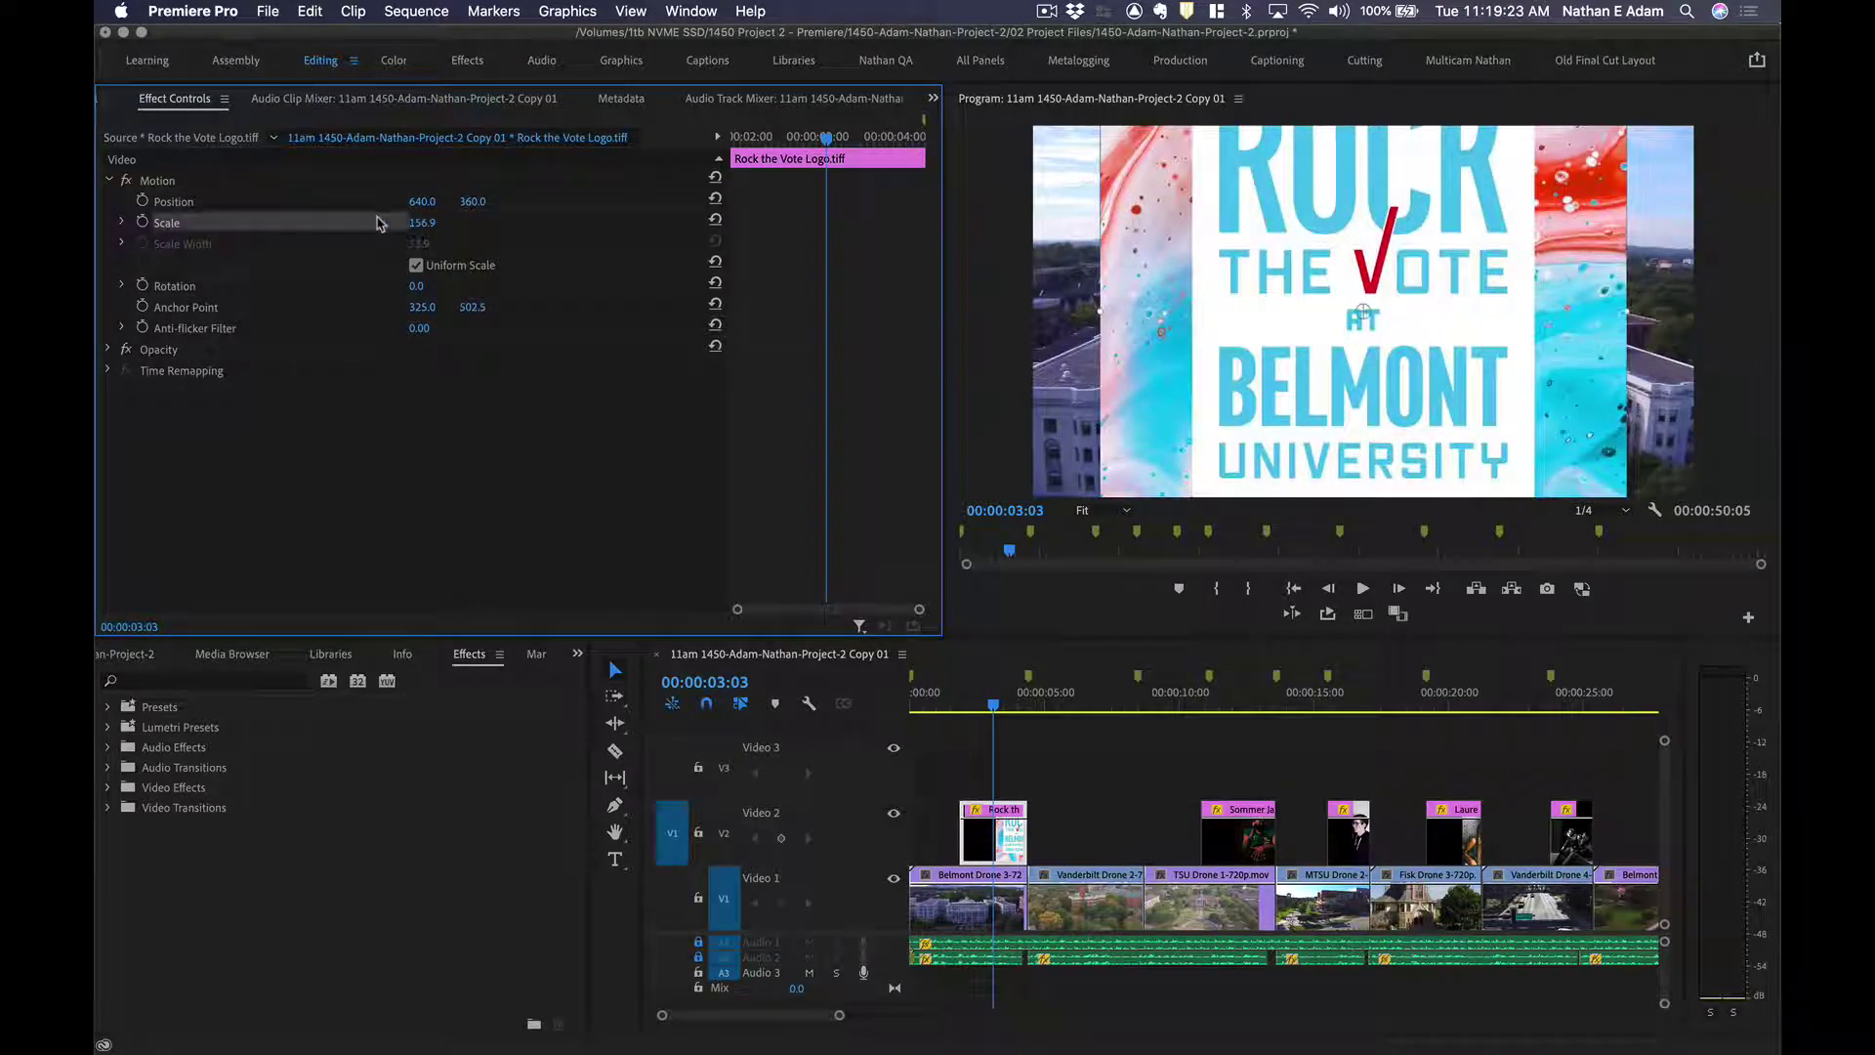
{"action": "left_click", "coordinate": [427, 225]}
{"action": "type", "text": "50"}
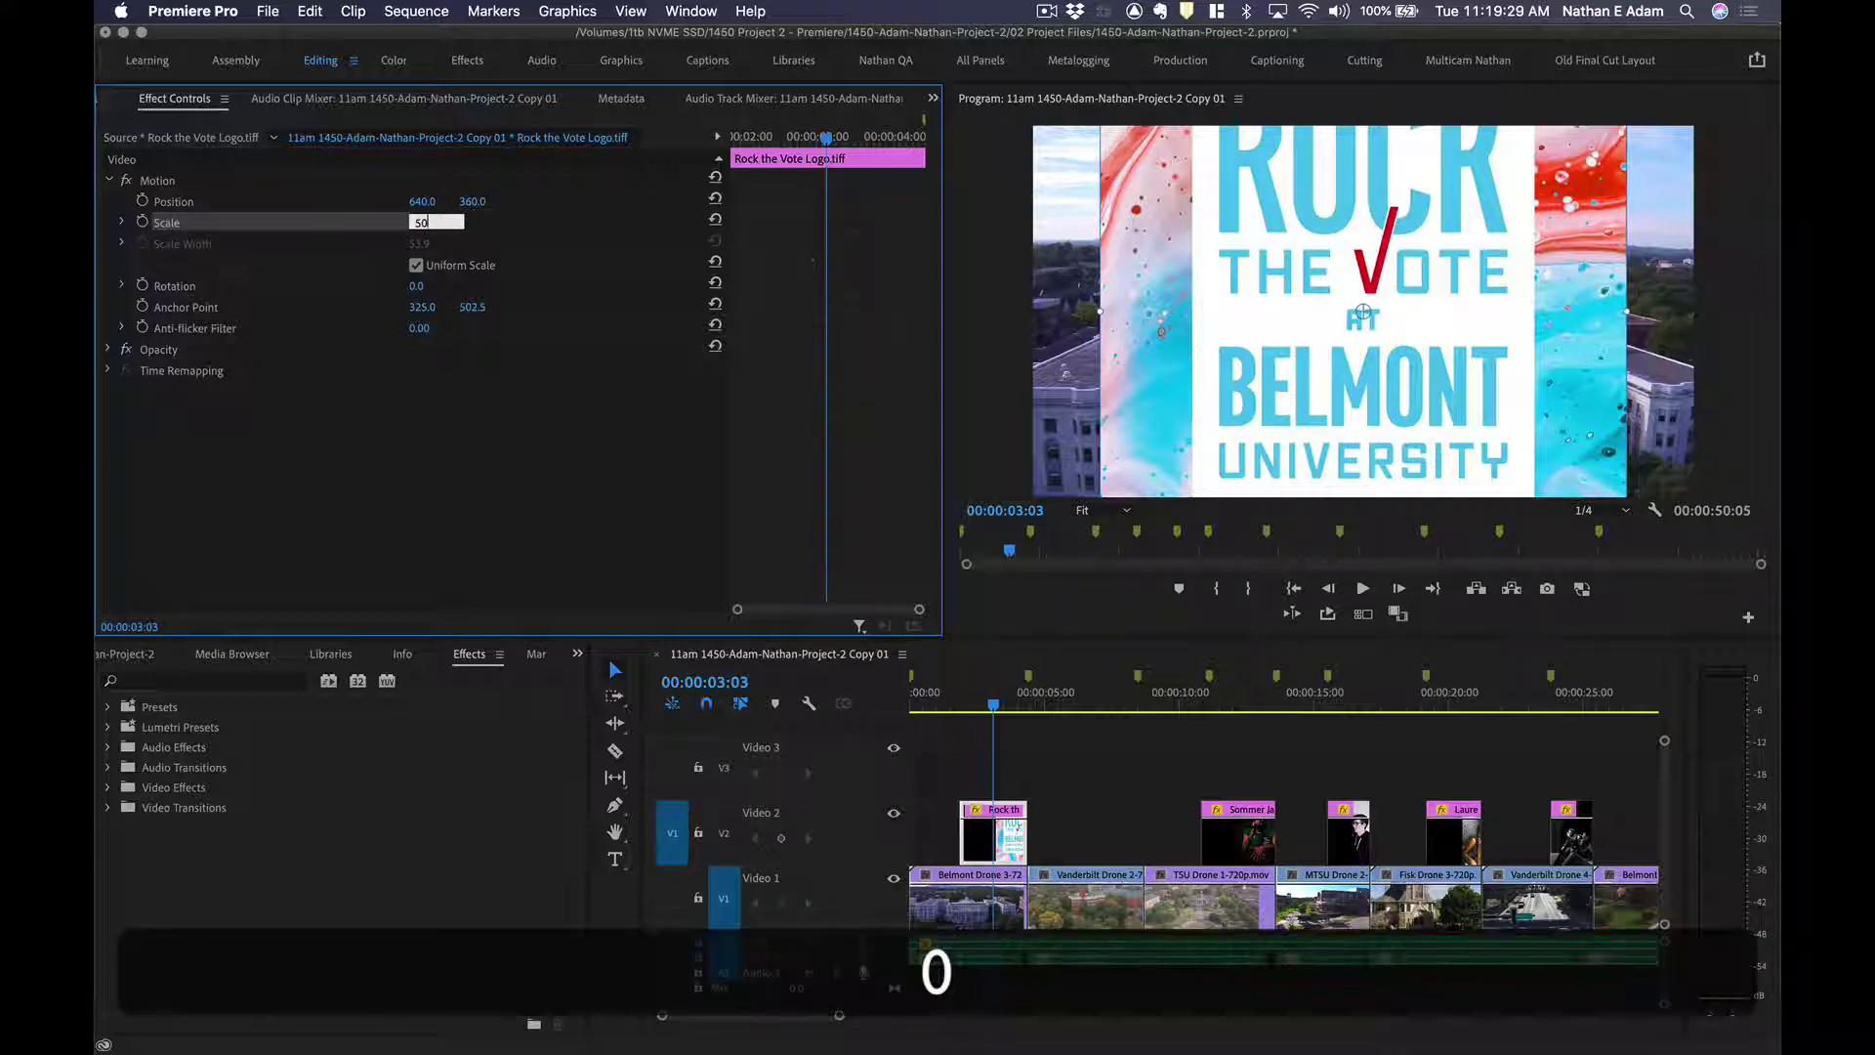
{"action": "key", "text": "Return"}
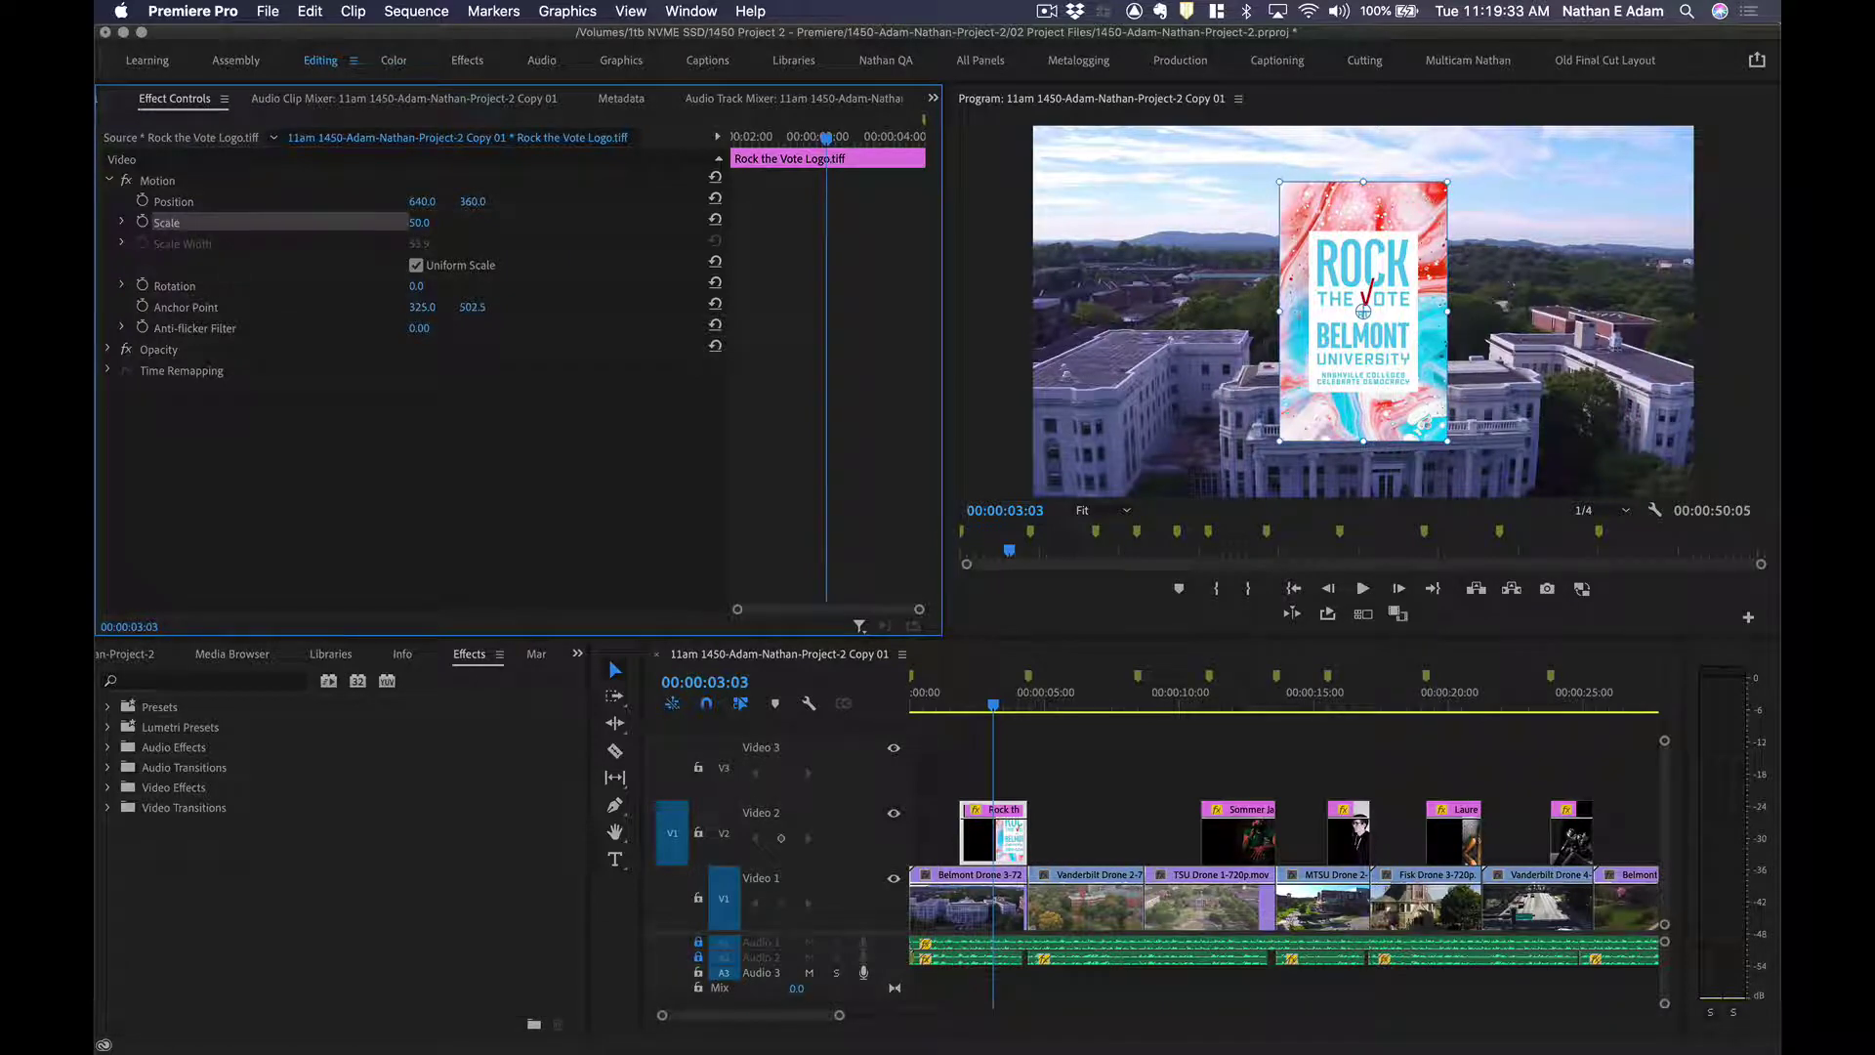
Scrub the logo's Scale up to 133.0, and set it back to exactly 50.
{"action": "left_click_drag", "start_coordinate": [418, 223], "coordinate": [500, 223]}
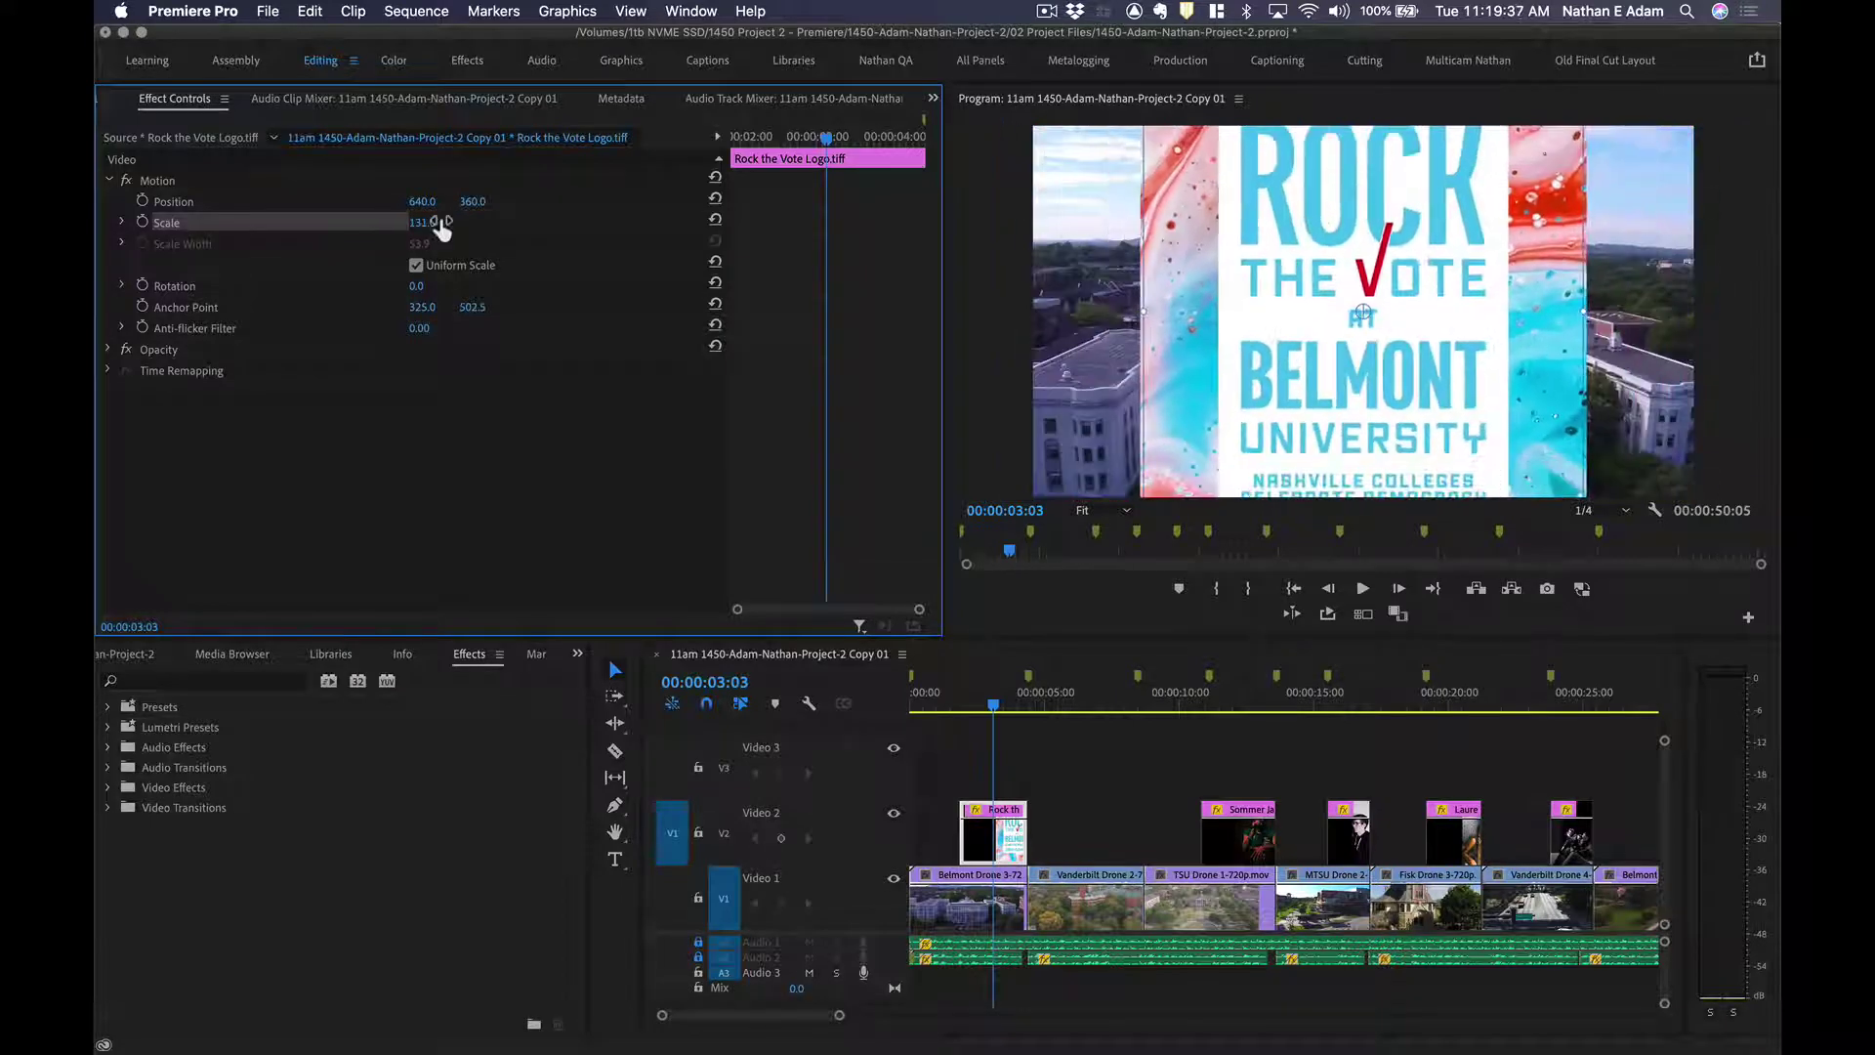
{"action": "left_click", "coordinate": [422, 222]}
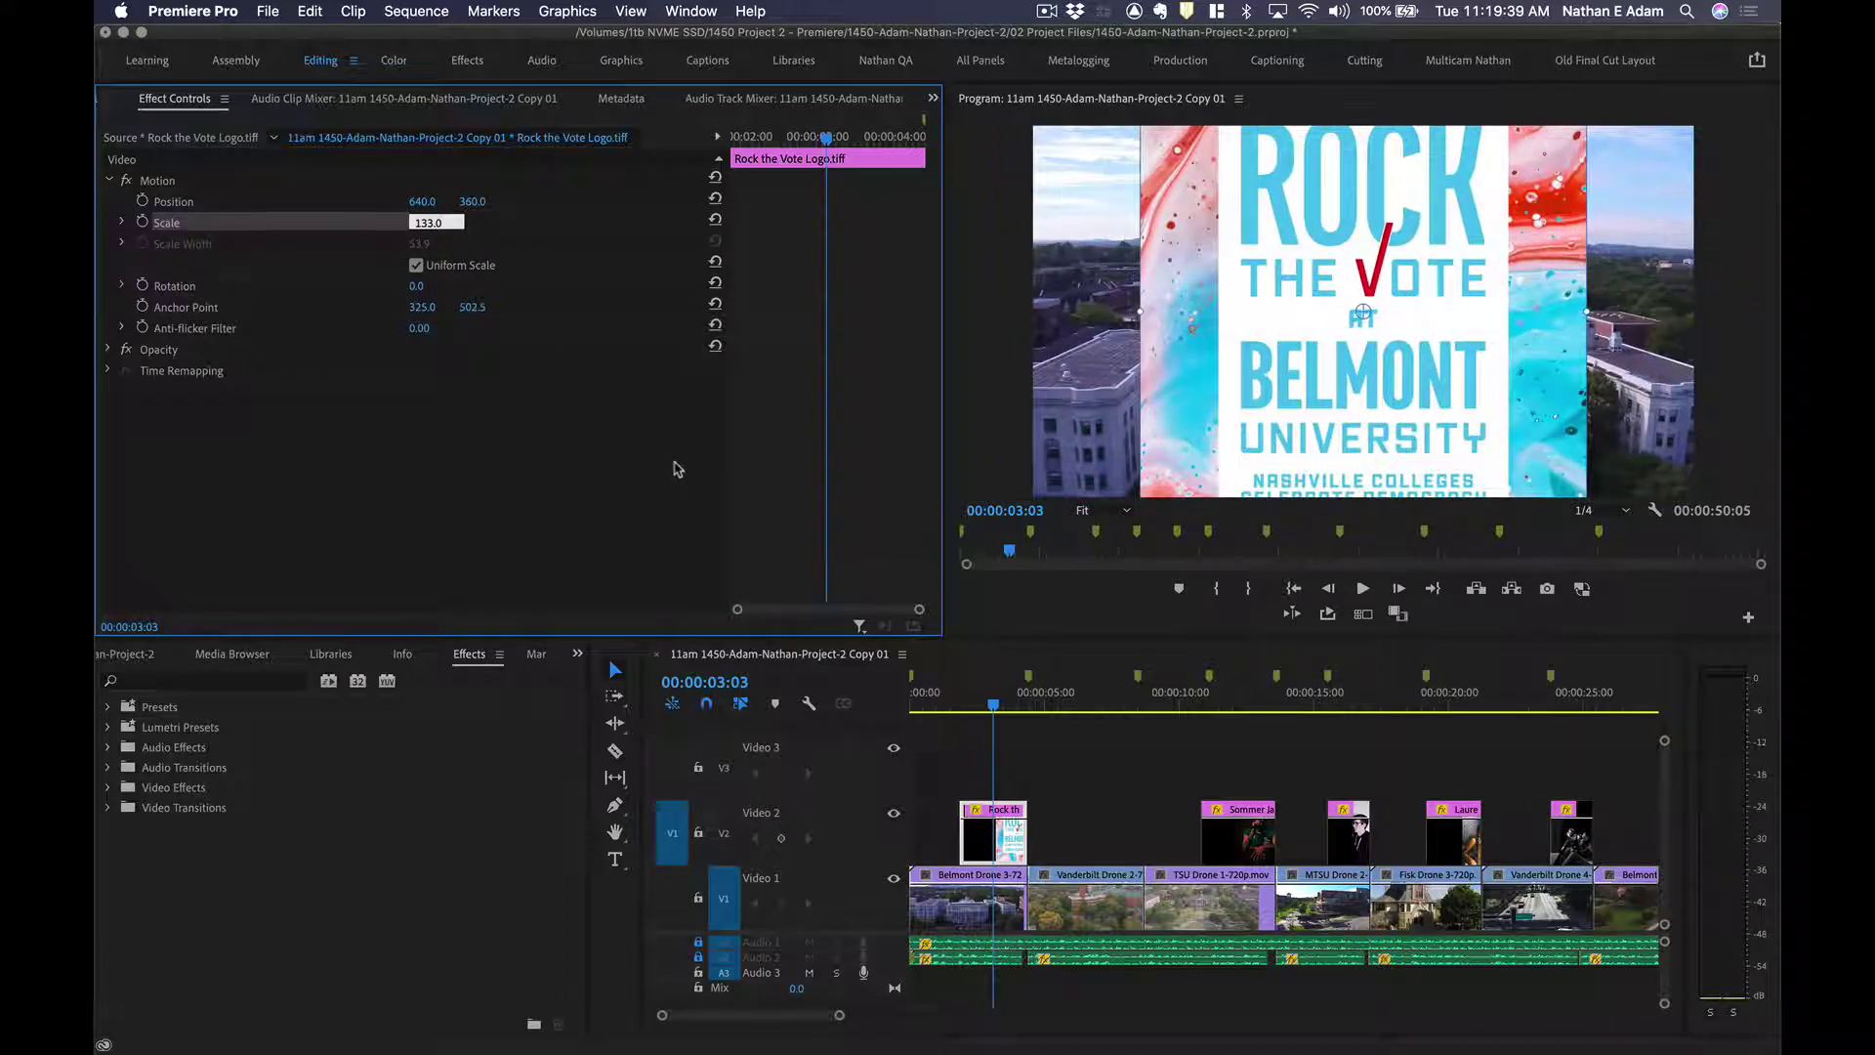
{"action": "type", "text": "50"}
{"action": "key", "text": "Return"}
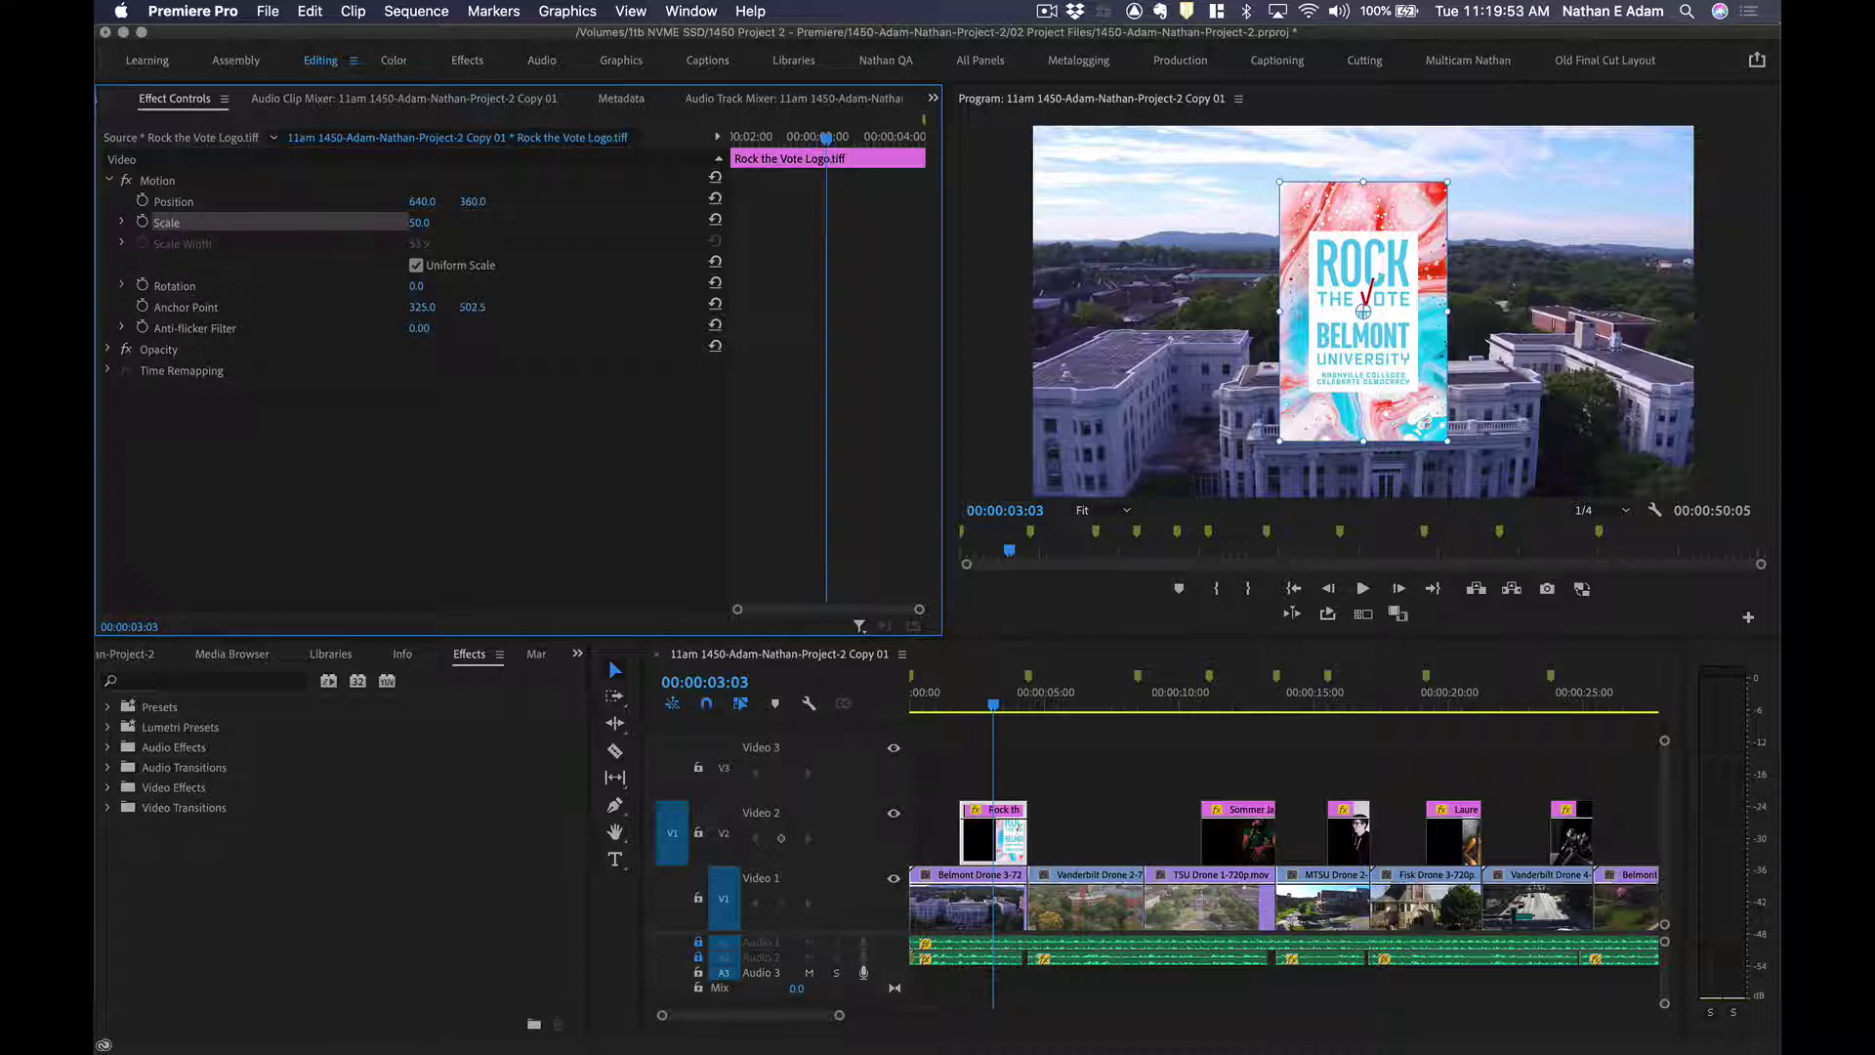
Nudge the logo's Scale up from 50 to 54 in whole units, and continue stepping it down and up.
{"action": "left_click", "coordinate": [410, 223]}
{"action": "key", "text": "Up"}
{"action": "key", "text": "Up"}
{"action": "key", "text": "Up"}
{"action": "key", "text": "Up"}
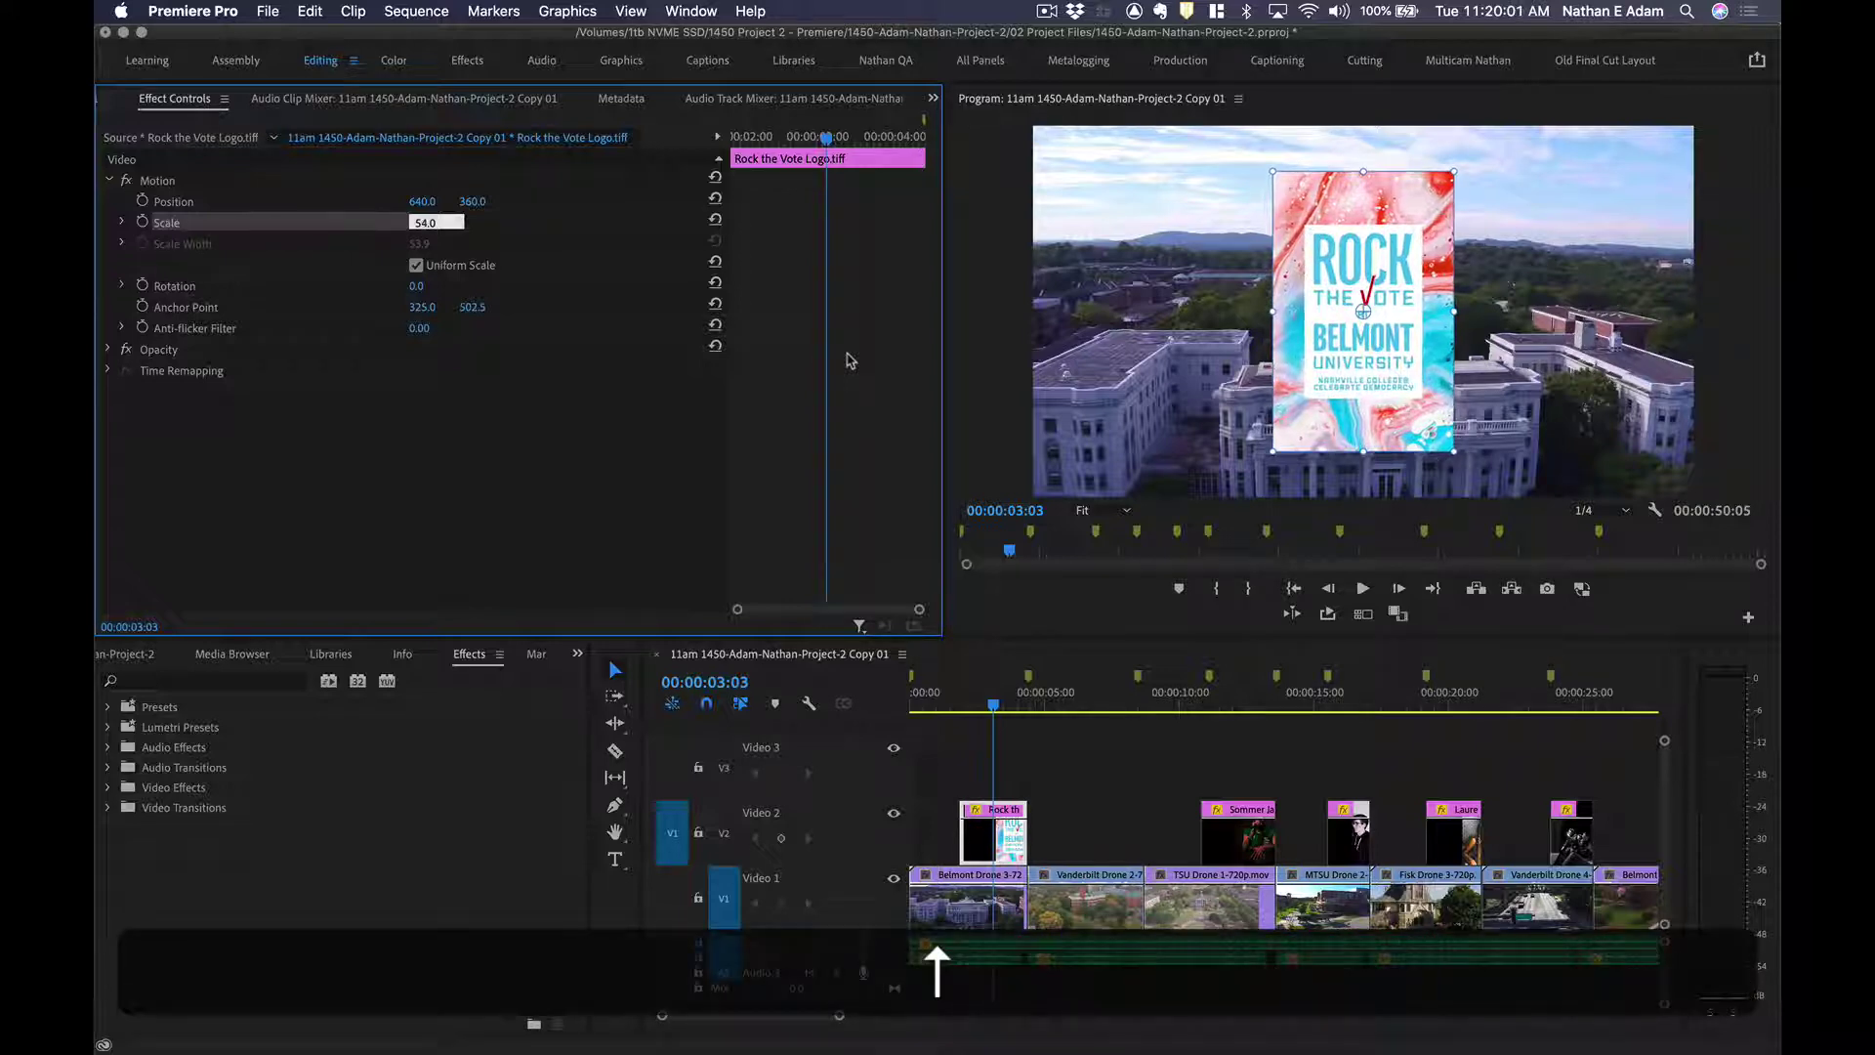
{"action": "key", "text": "Down"}
{"action": "key", "text": "Down"}
{"action": "key", "text": "Up"}
{"action": "key", "text": "Up"}
{"action": "key", "text": "Up"}
{"action": "key", "text": "Up"}
{"action": "key", "text": "Down"}
{"action": "key", "text": "Down"}
{"action": "key", "text": "Down"}
{"action": "key", "text": "Up"}
{"action": "key", "text": "Up"}
{"action": "key", "text": "Up"}
Fine-tune the logo's Scale in tenths of a unit, up to 57.3 and back down.
{"action": "key", "text": "super+Up"}
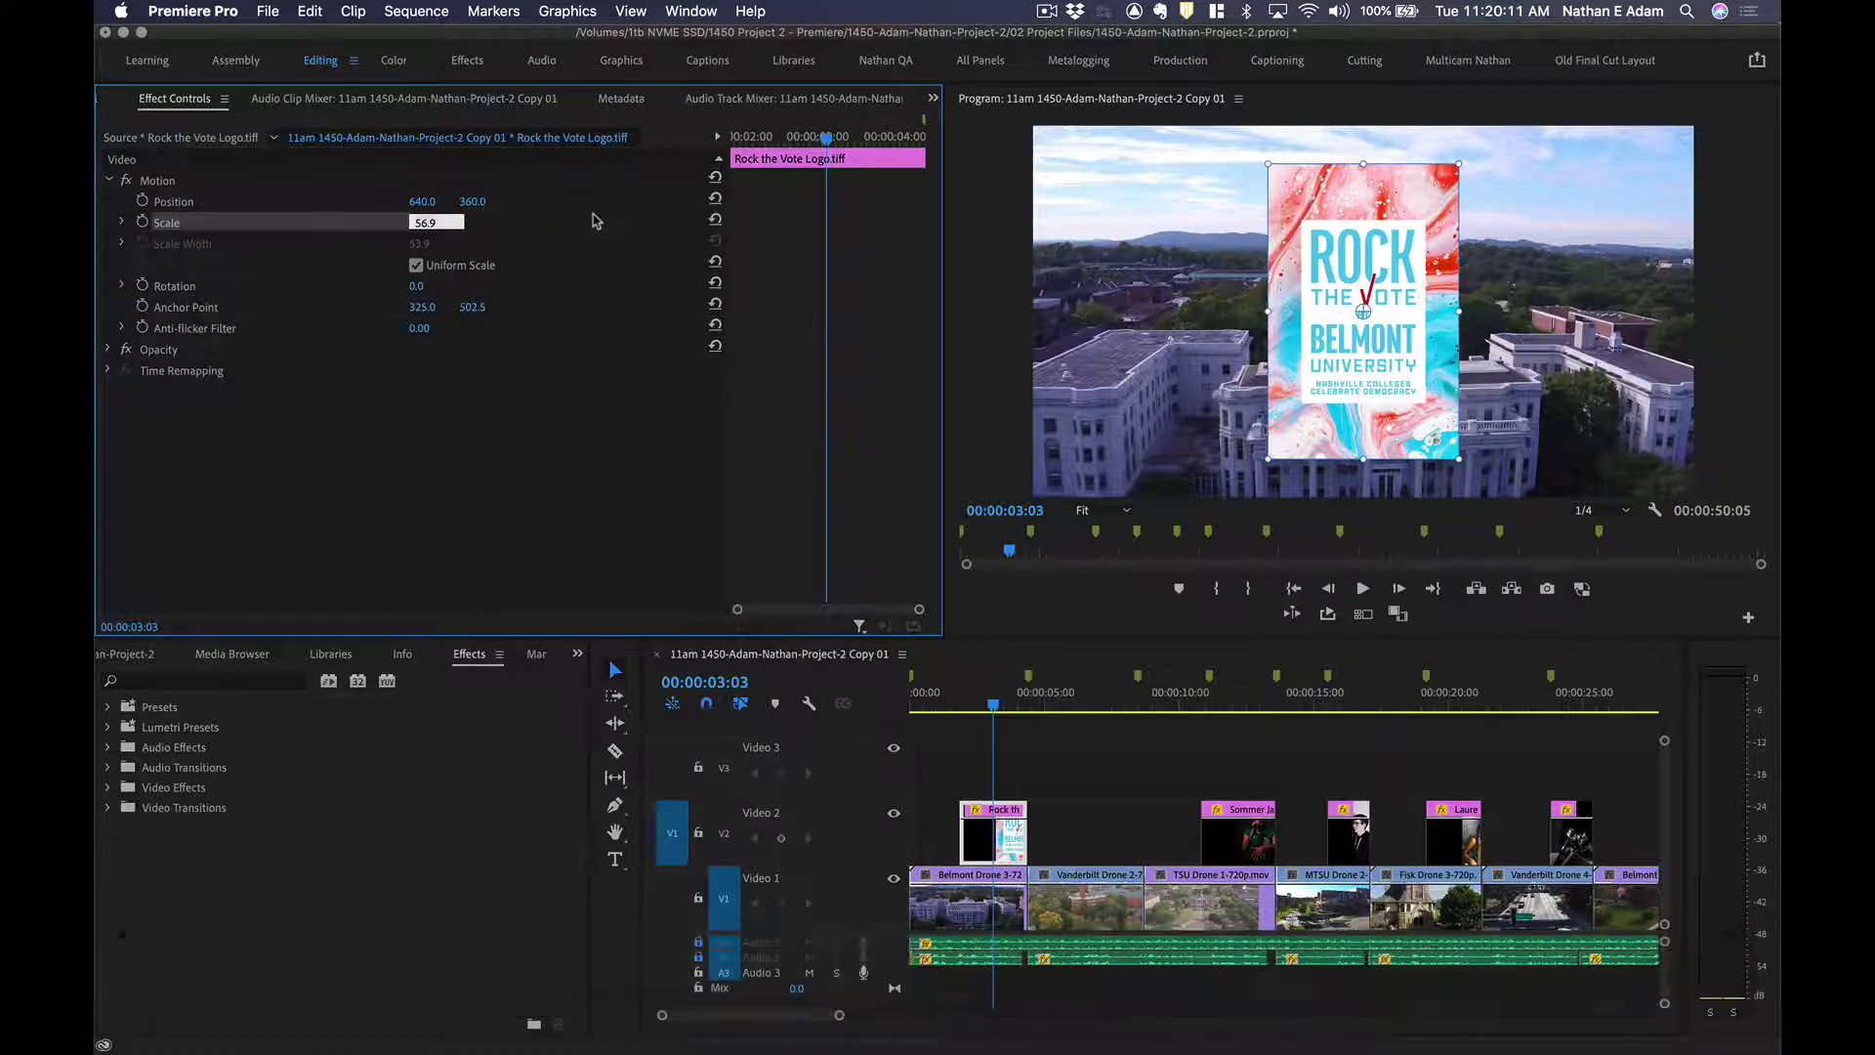
{"action": "key", "text": "super+Up"}
{"action": "key", "text": "super+Up"}
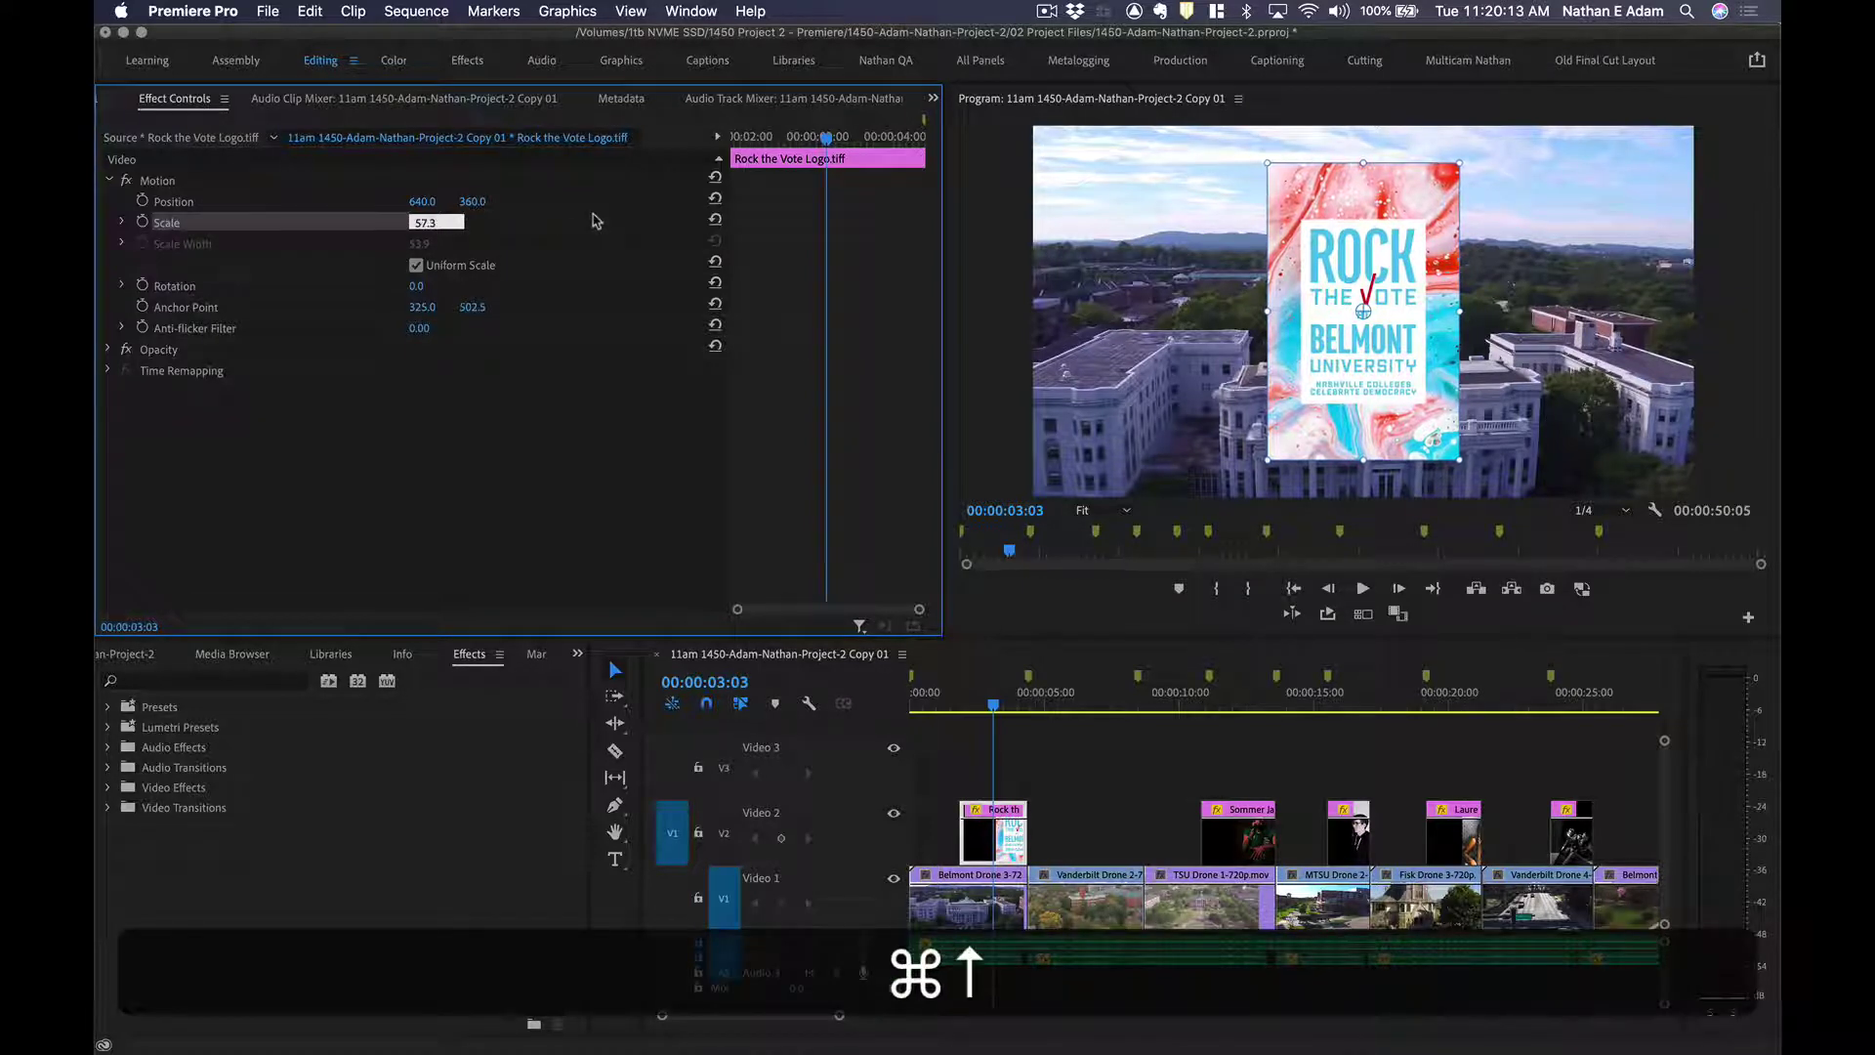
{"action": "key", "text": "super+Down"}
{"action": "key", "text": "super+Down"}
{"action": "key", "text": "super+Down"}
{"action": "key", "text": "super+Down"}
{"action": "key", "text": "super+Up"}
Step the logo's Scale in whole units above 61 and back down, and adjust it in tenths to 57.4.
{"action": "key", "text": "Up"}
{"action": "key", "text": "Up"}
{"action": "key", "text": "Up"}
{"action": "key", "text": "Up"}
{"action": "key", "text": "Up"}
{"action": "key", "text": "Down"}
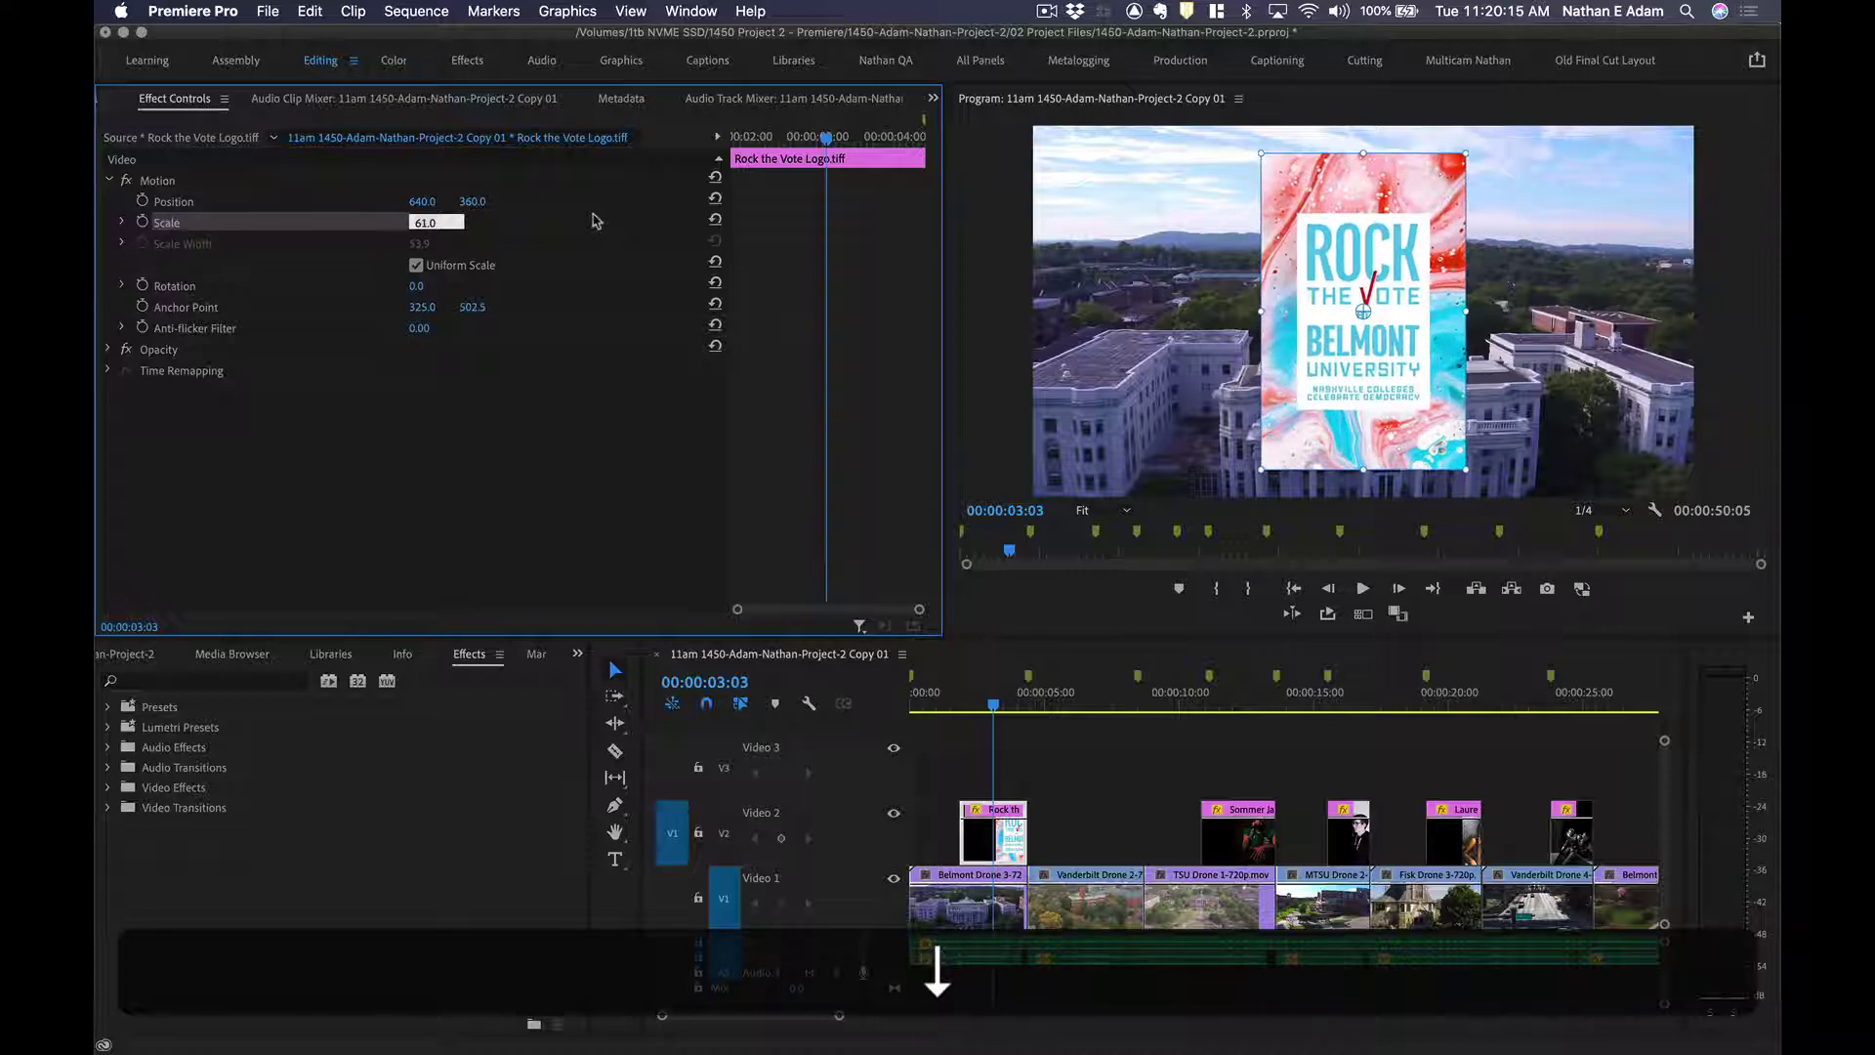
{"action": "key", "text": "Down"}
{"action": "key", "text": "Down"}
{"action": "key", "text": "Down"}
{"action": "key", "text": "Down"}
{"action": "key", "text": "super+Up"}
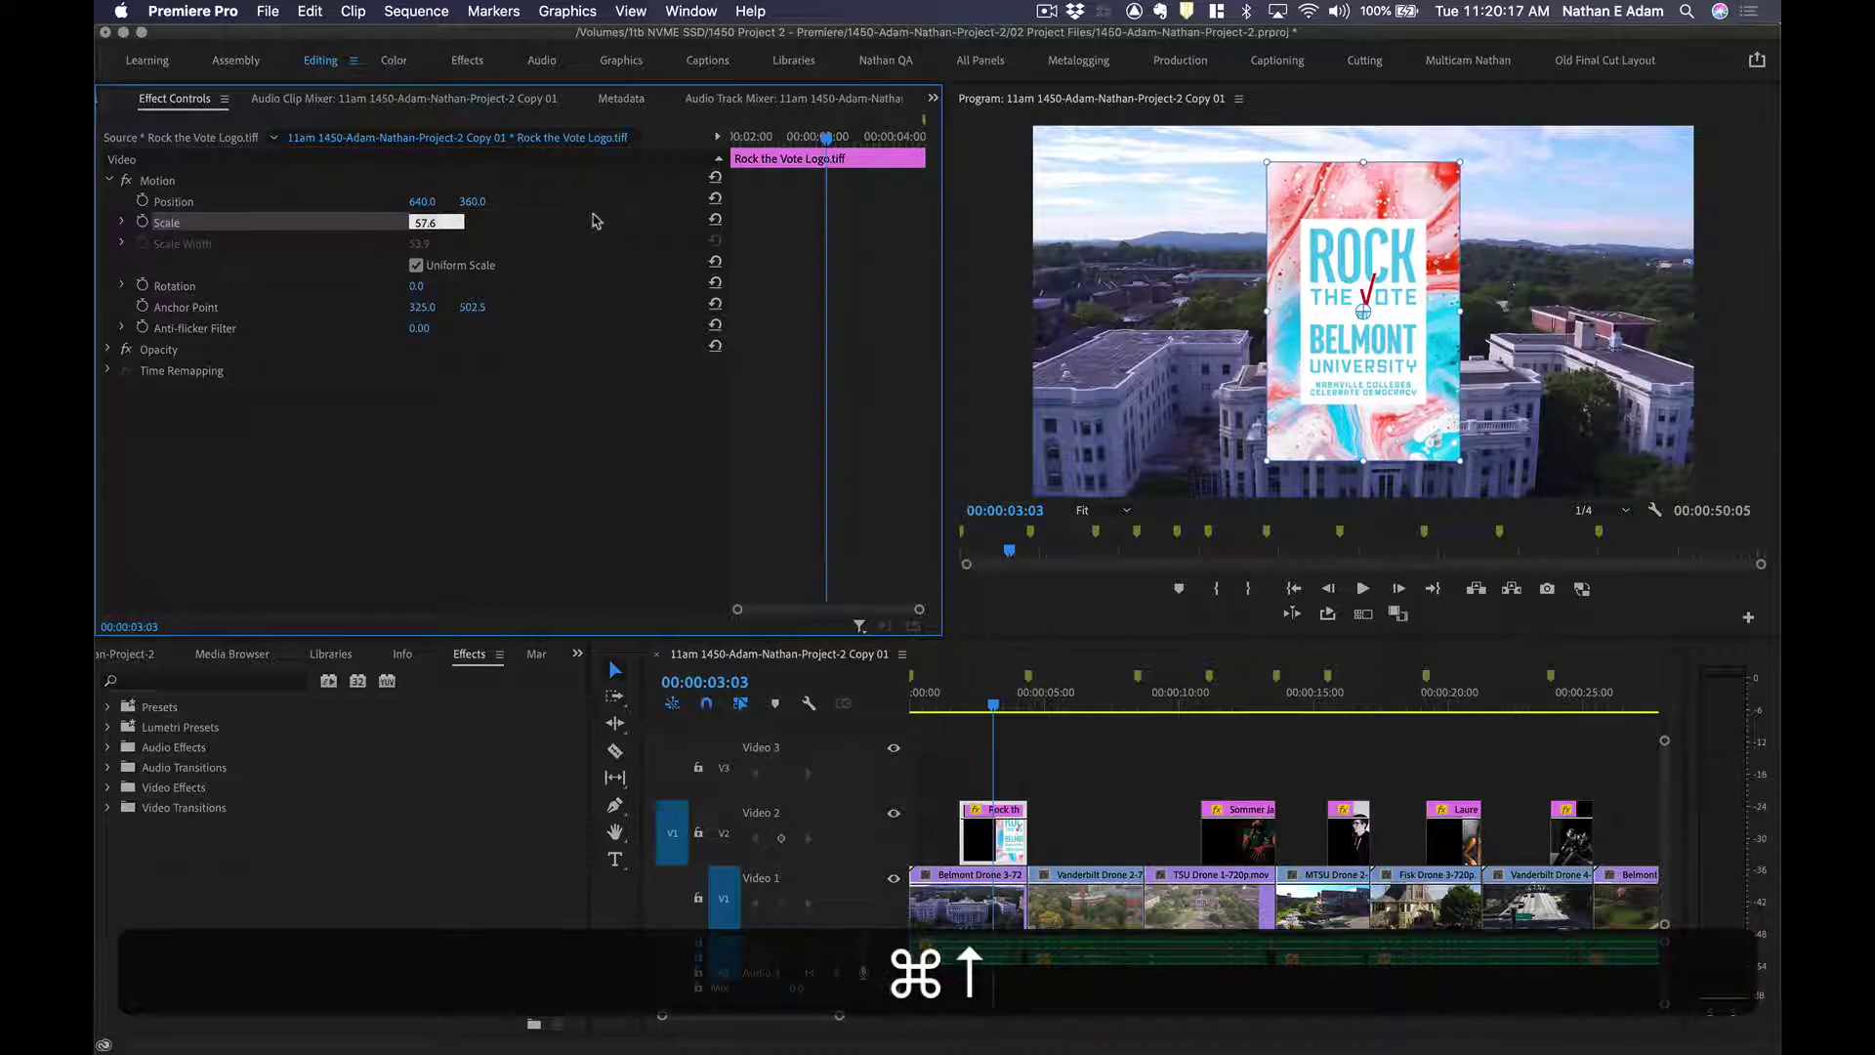
{"action": "key", "text": "super+Up"}
{"action": "key", "text": "super+Down"}
Step the logo's Scale in tens up to 97.4 and repeatedly down and up, and commit it at 57.4.
{"action": "key", "text": "shift+super+Up"}
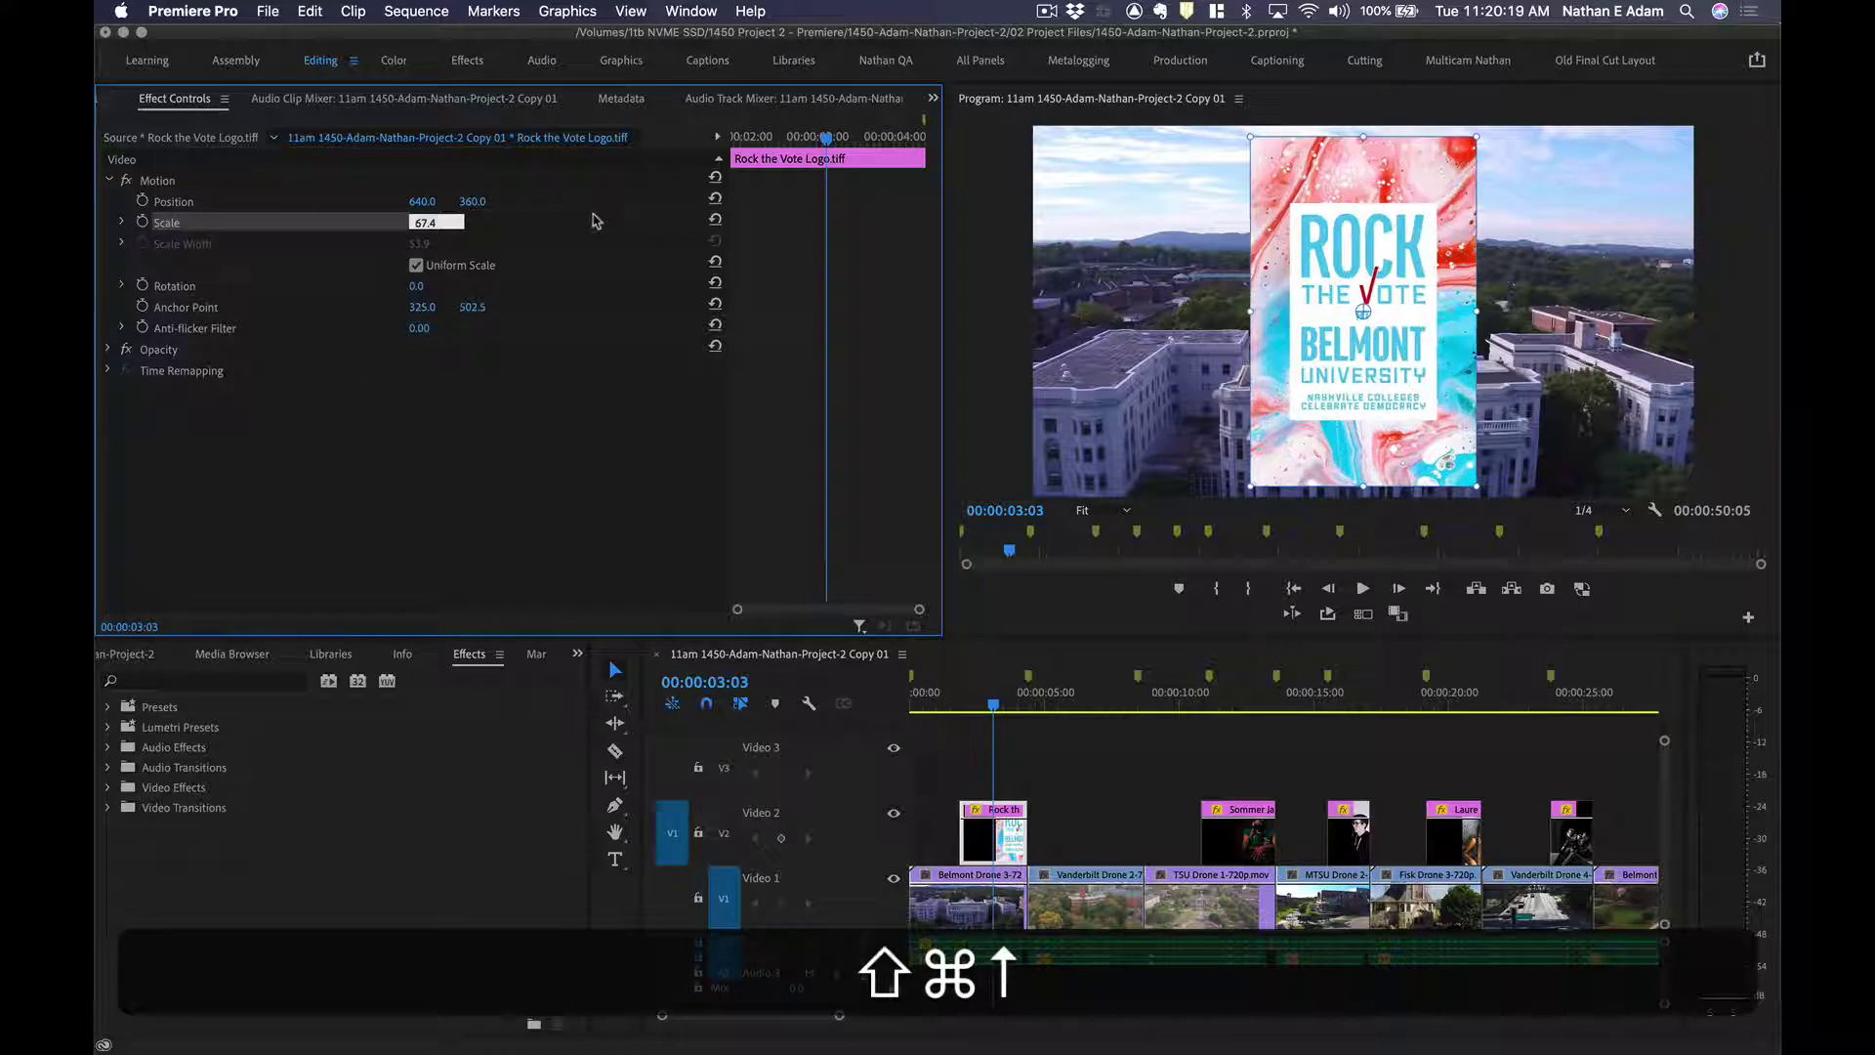
{"action": "key", "text": "shift+Up"}
{"action": "key", "text": "shift+Up"}
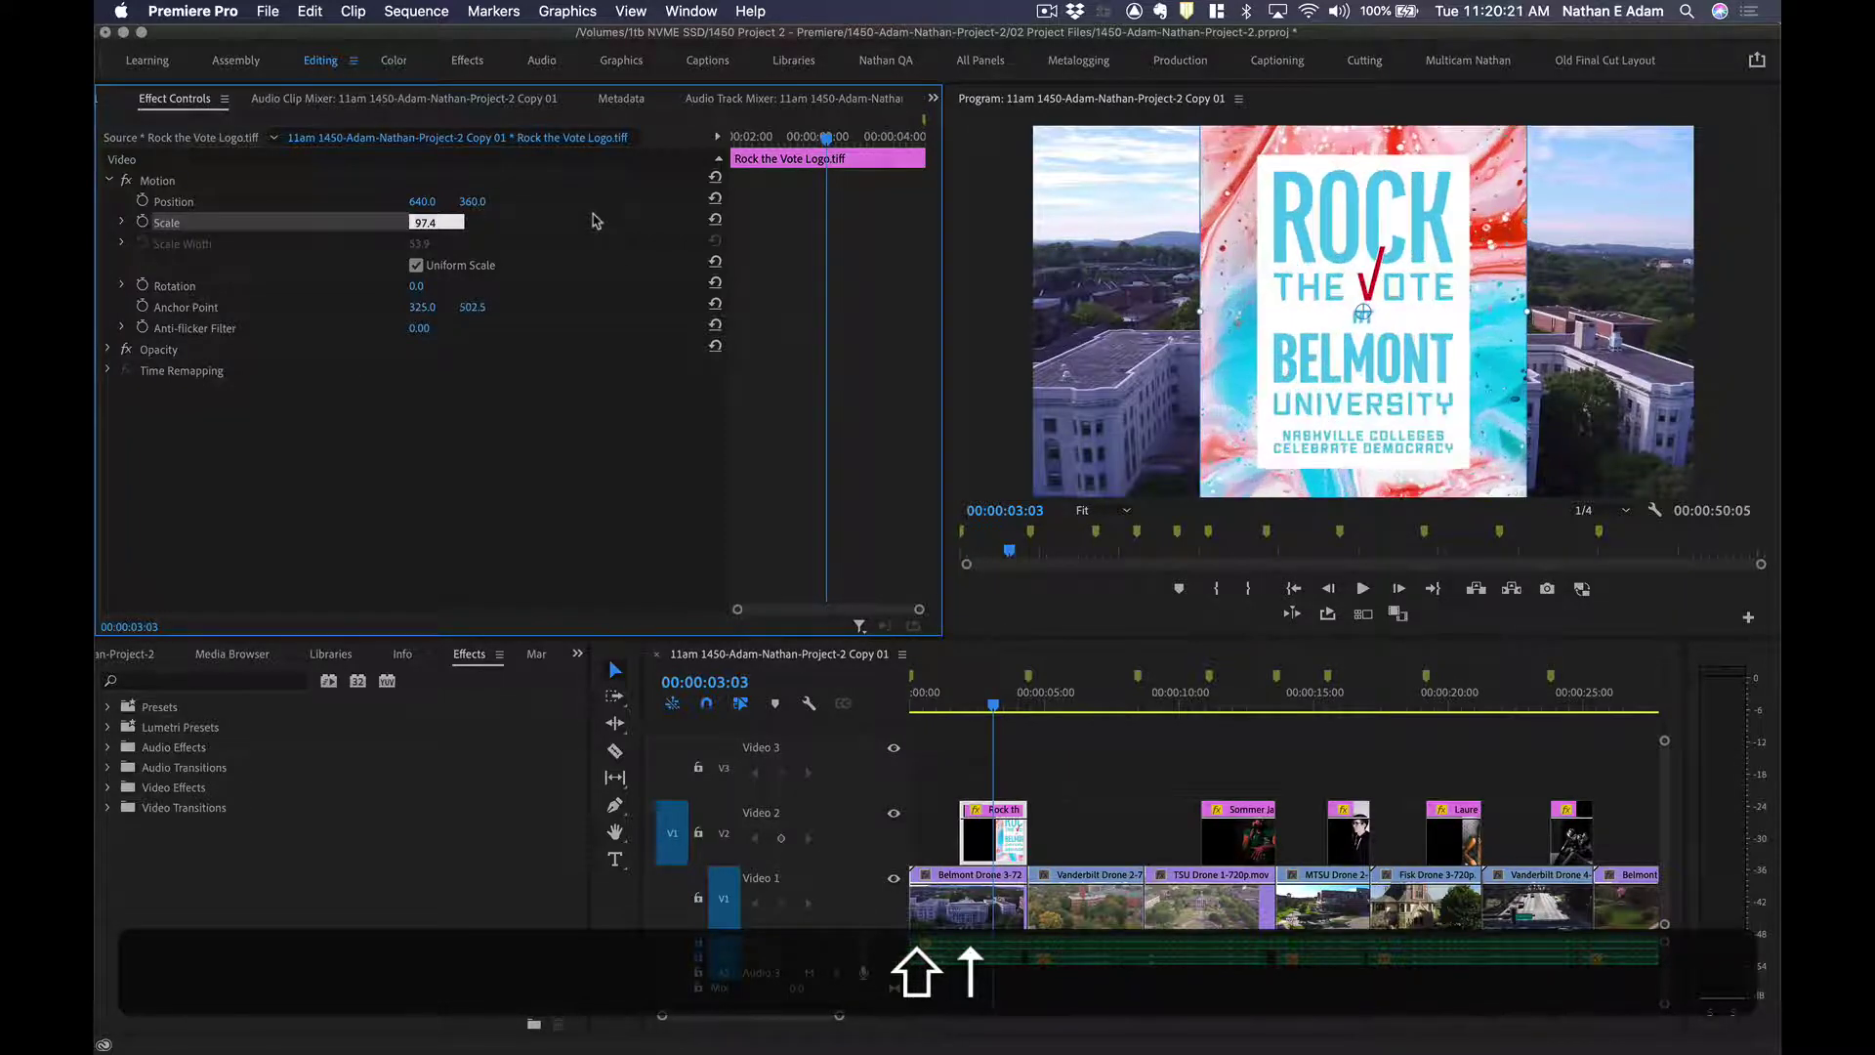
{"action": "key", "text": "shift+Down"}
{"action": "key", "text": "shift+Down"}
{"action": "key", "text": "shift+Down"}
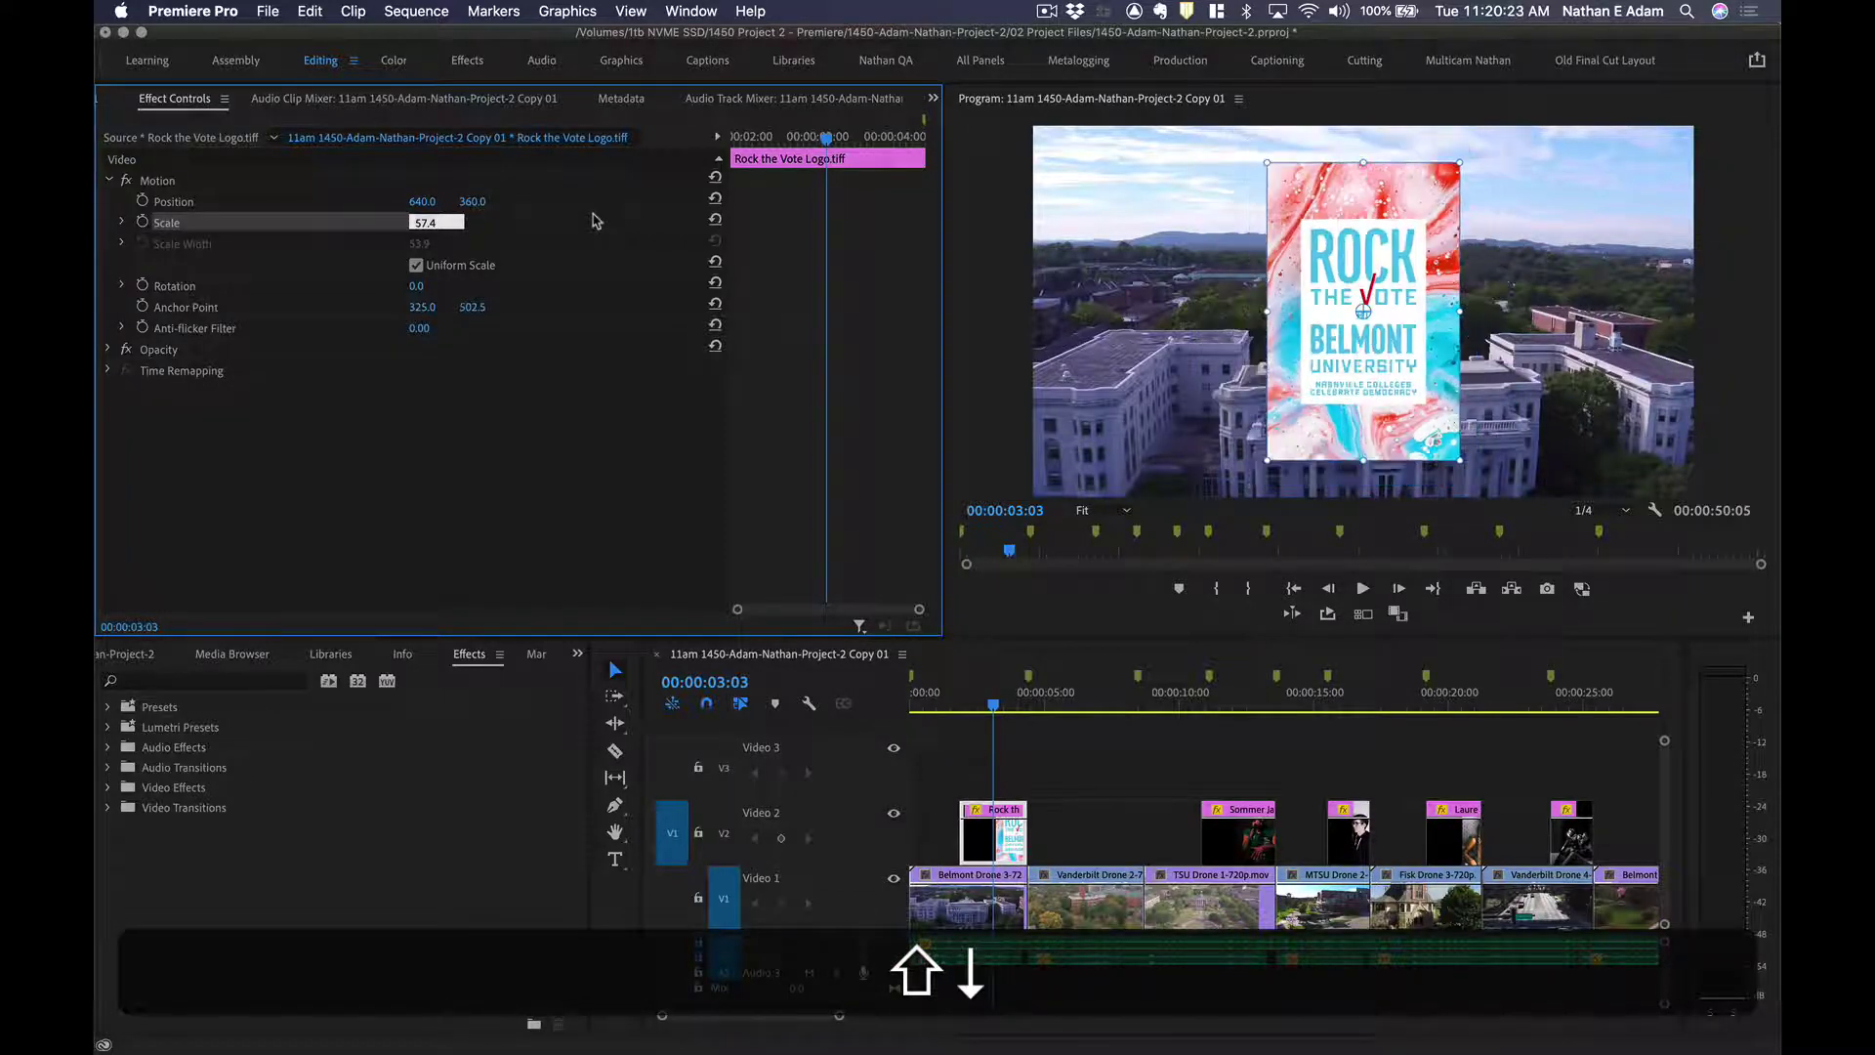
{"action": "key", "text": "shift+Down"}
{"action": "key", "text": "shift+Down"}
{"action": "key", "text": "shift+Up"}
{"action": "key", "text": "shift+Up"}
{"action": "key", "text": "shift+Up"}
{"action": "key", "text": "shift+Up"}
{"action": "key", "text": "shift+Down"}
{"action": "key", "text": "shift+Down"}
{"action": "key", "text": "shift+Down"}
{"action": "key", "text": "shift+Down"}
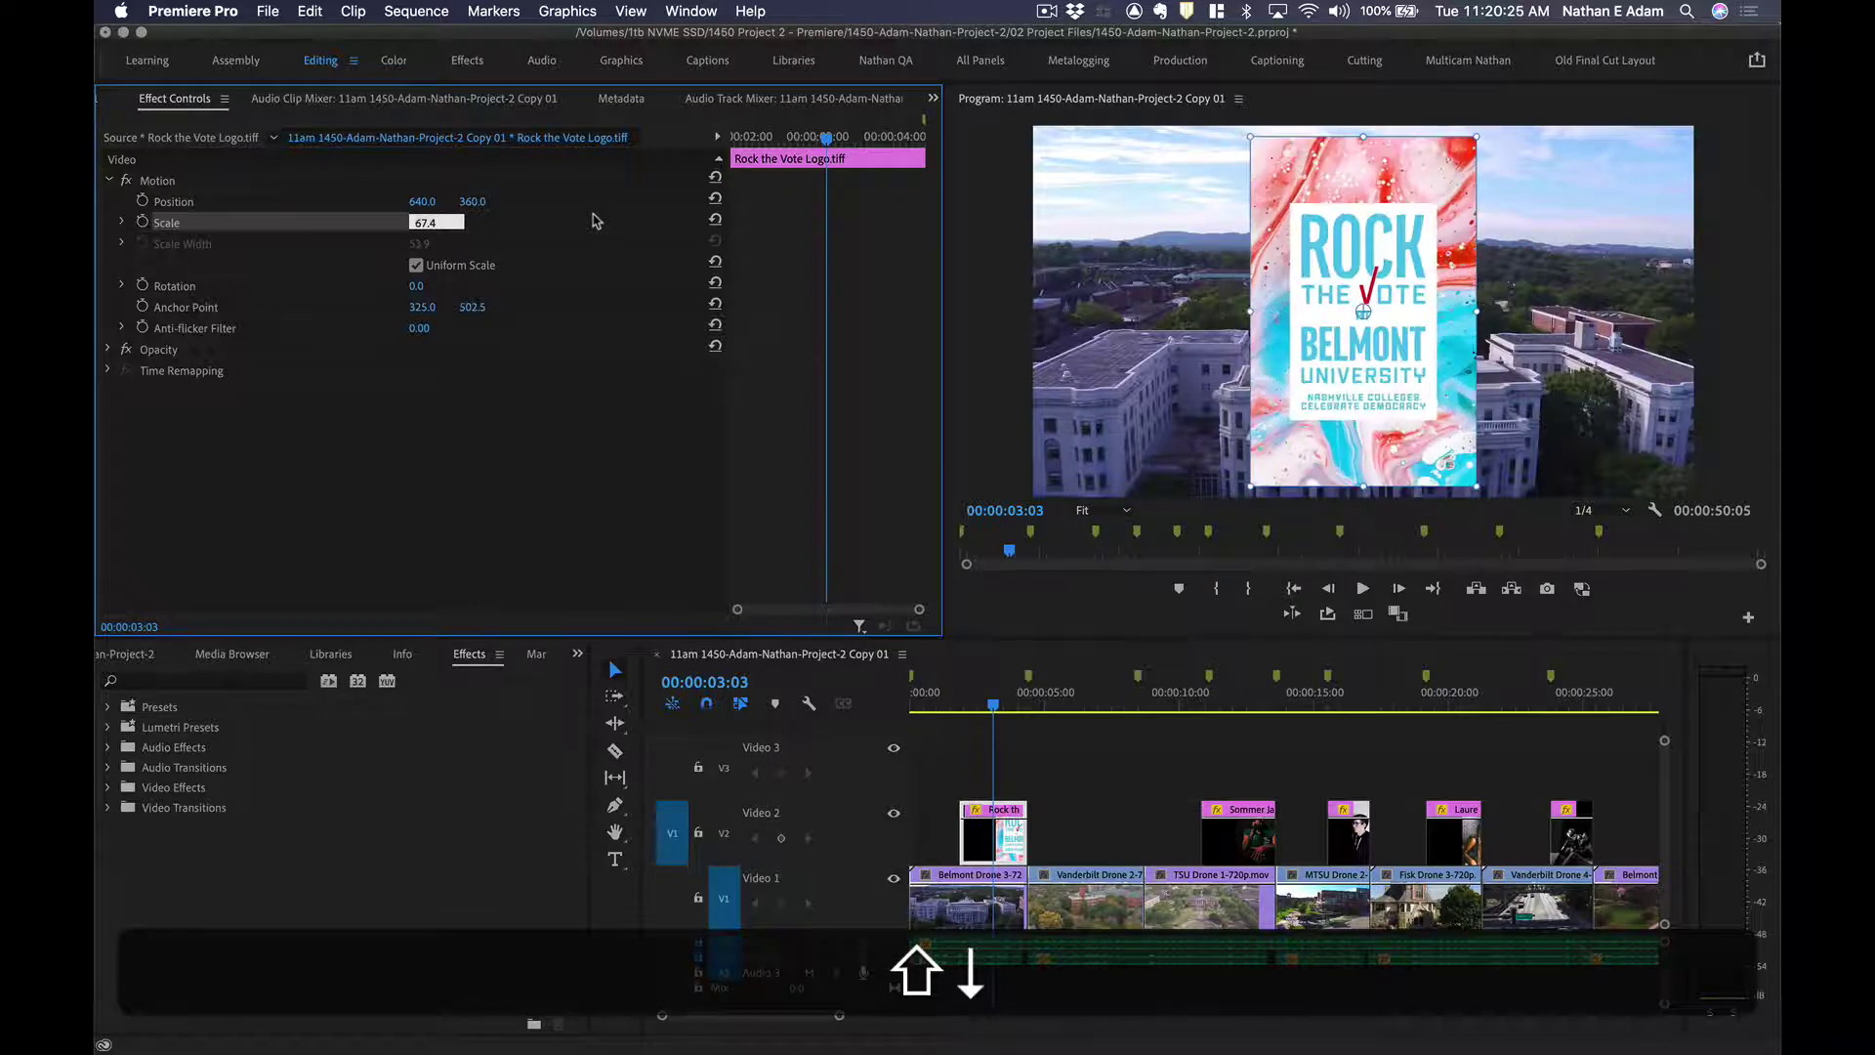
{"action": "key", "text": "shift+Up"}
{"action": "key", "text": "shift+Up"}
{"action": "key", "text": "shift+Up"}
{"action": "key", "text": "shift+Up"}
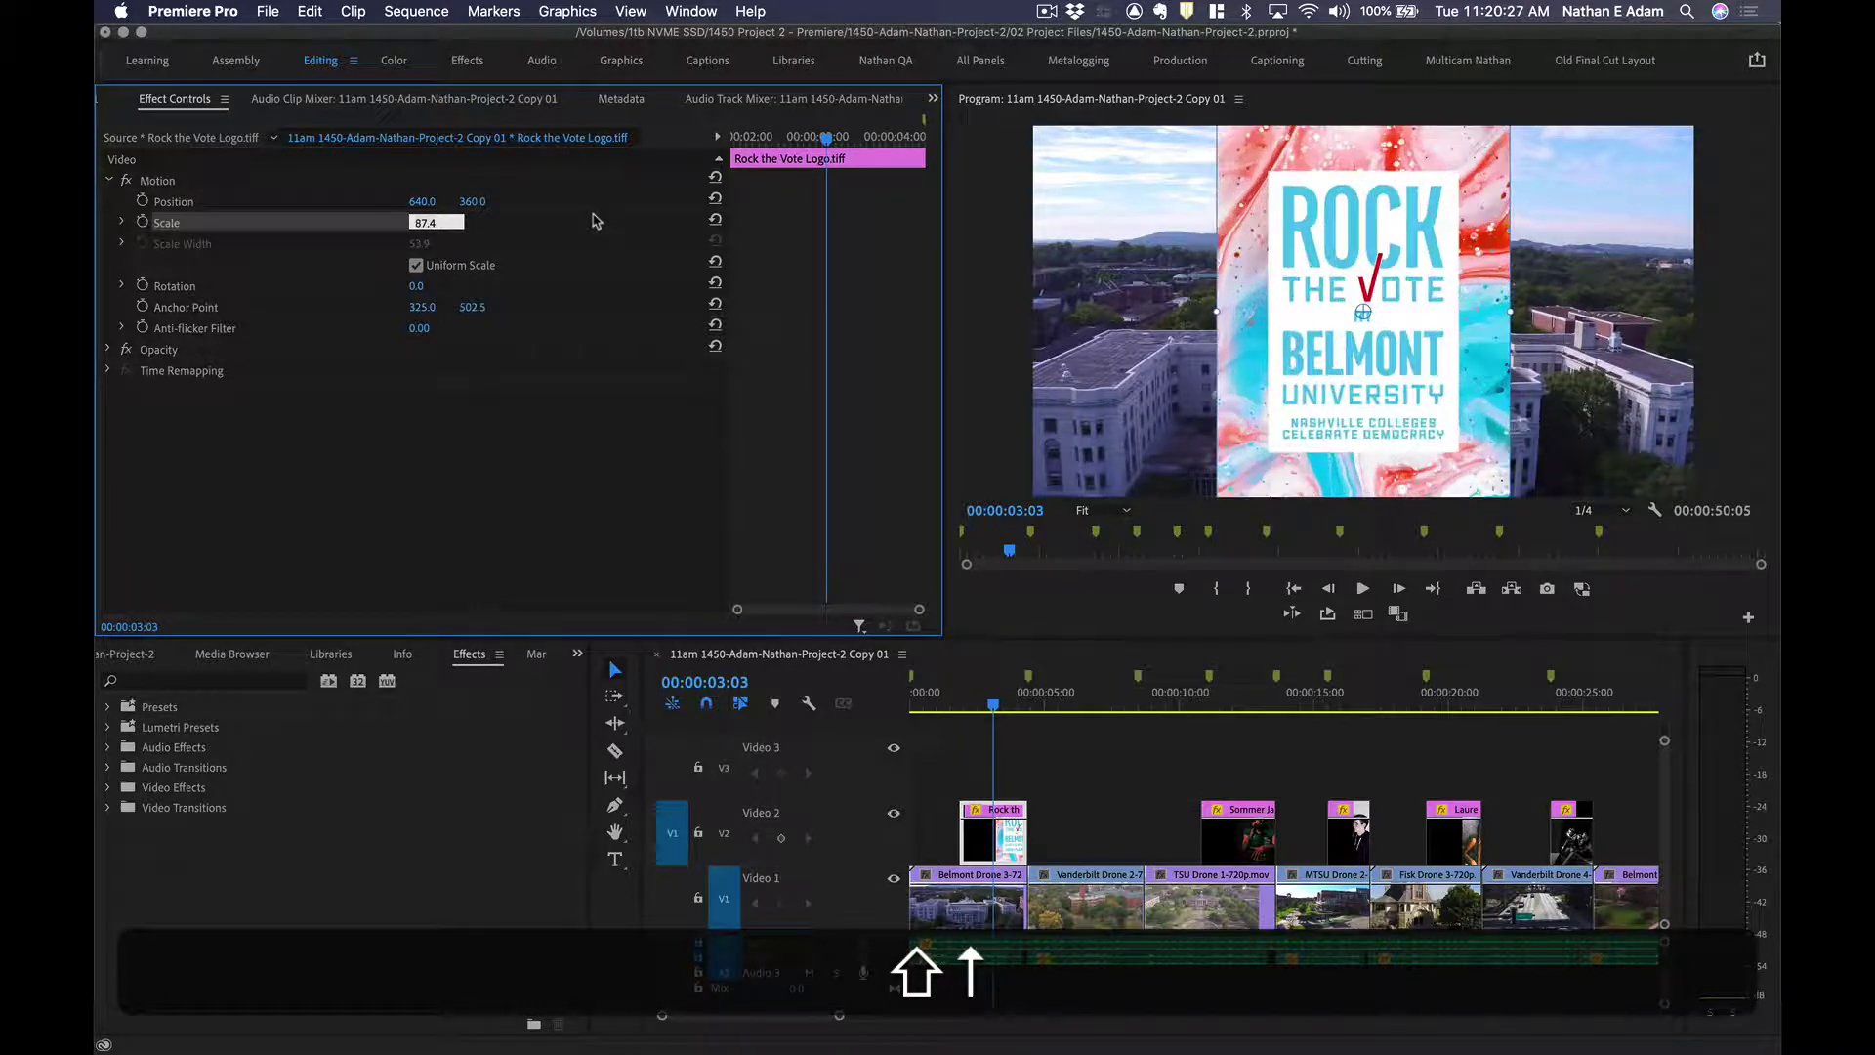
{"action": "key", "text": "shift+Down"}
{"action": "key", "text": "shift+Down"}
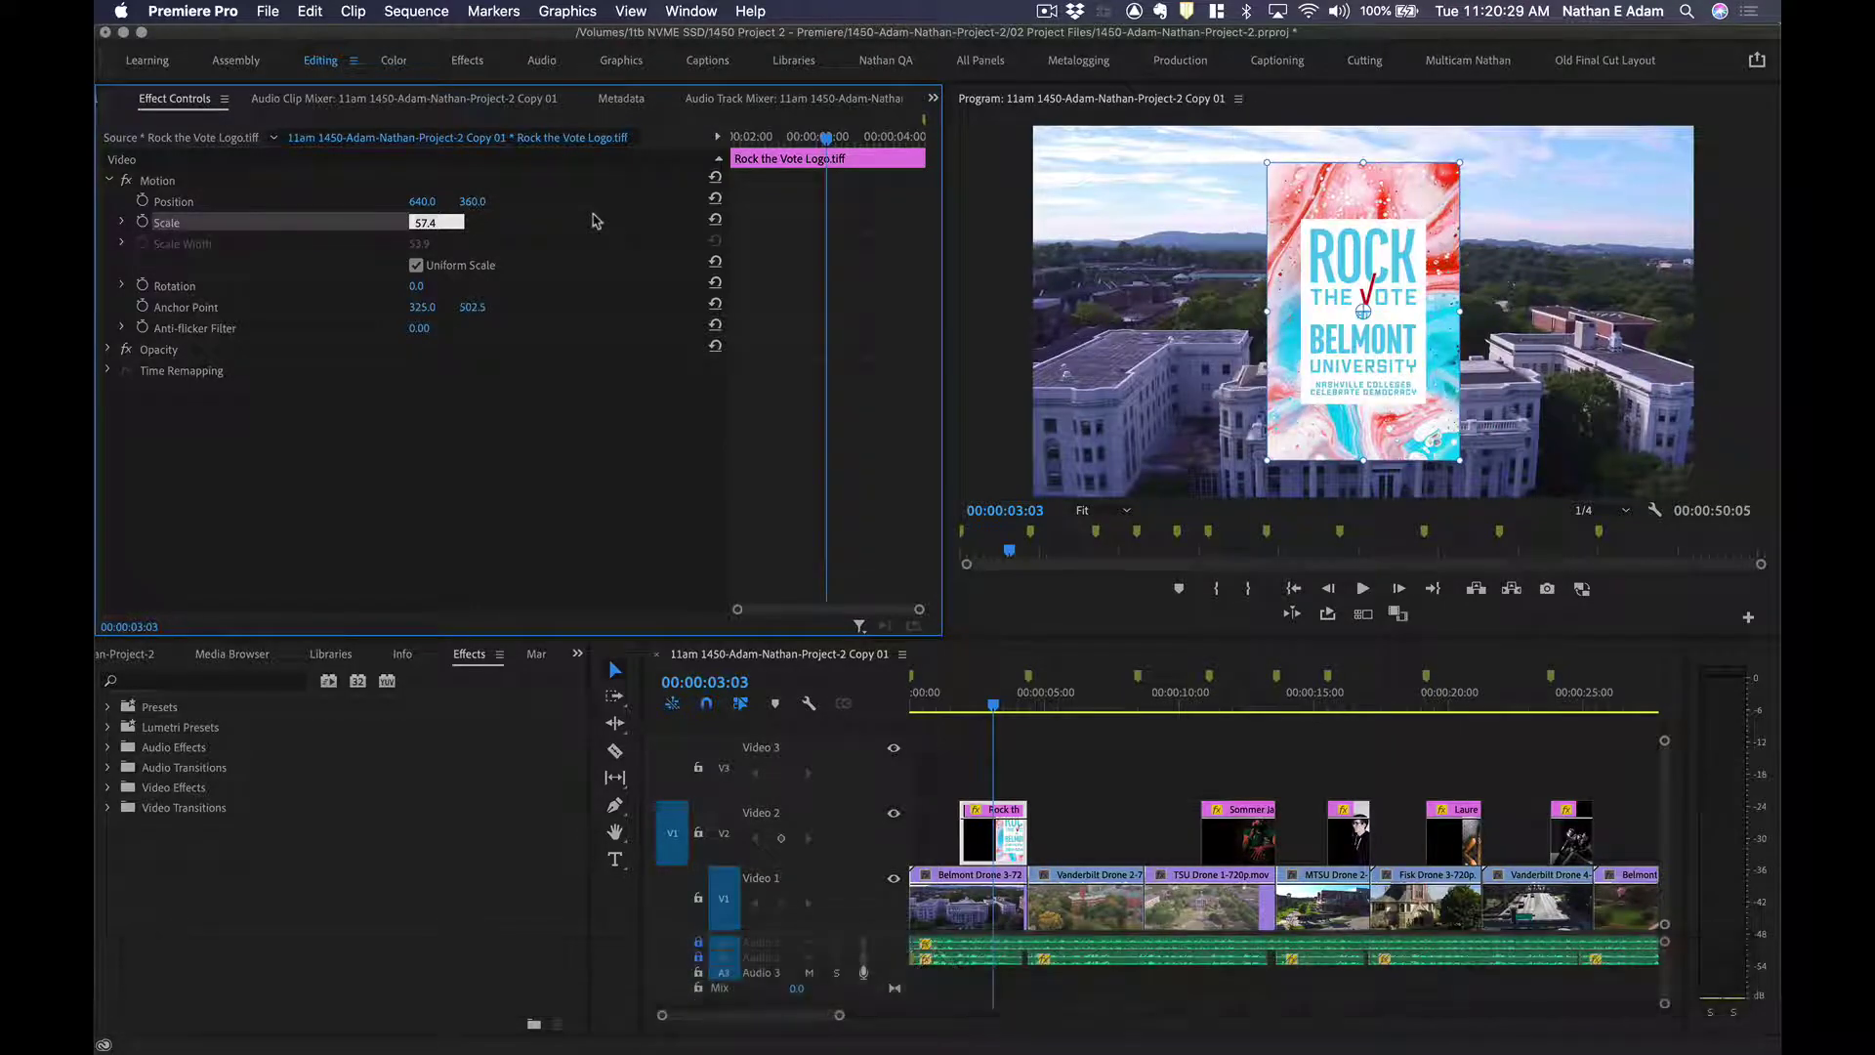
{"action": "key", "text": "Return"}
Reduce the Scale of the singer photo above the TSU drone clip on Video 2 to 54.
{"action": "left_click", "coordinate": [1233, 689]}
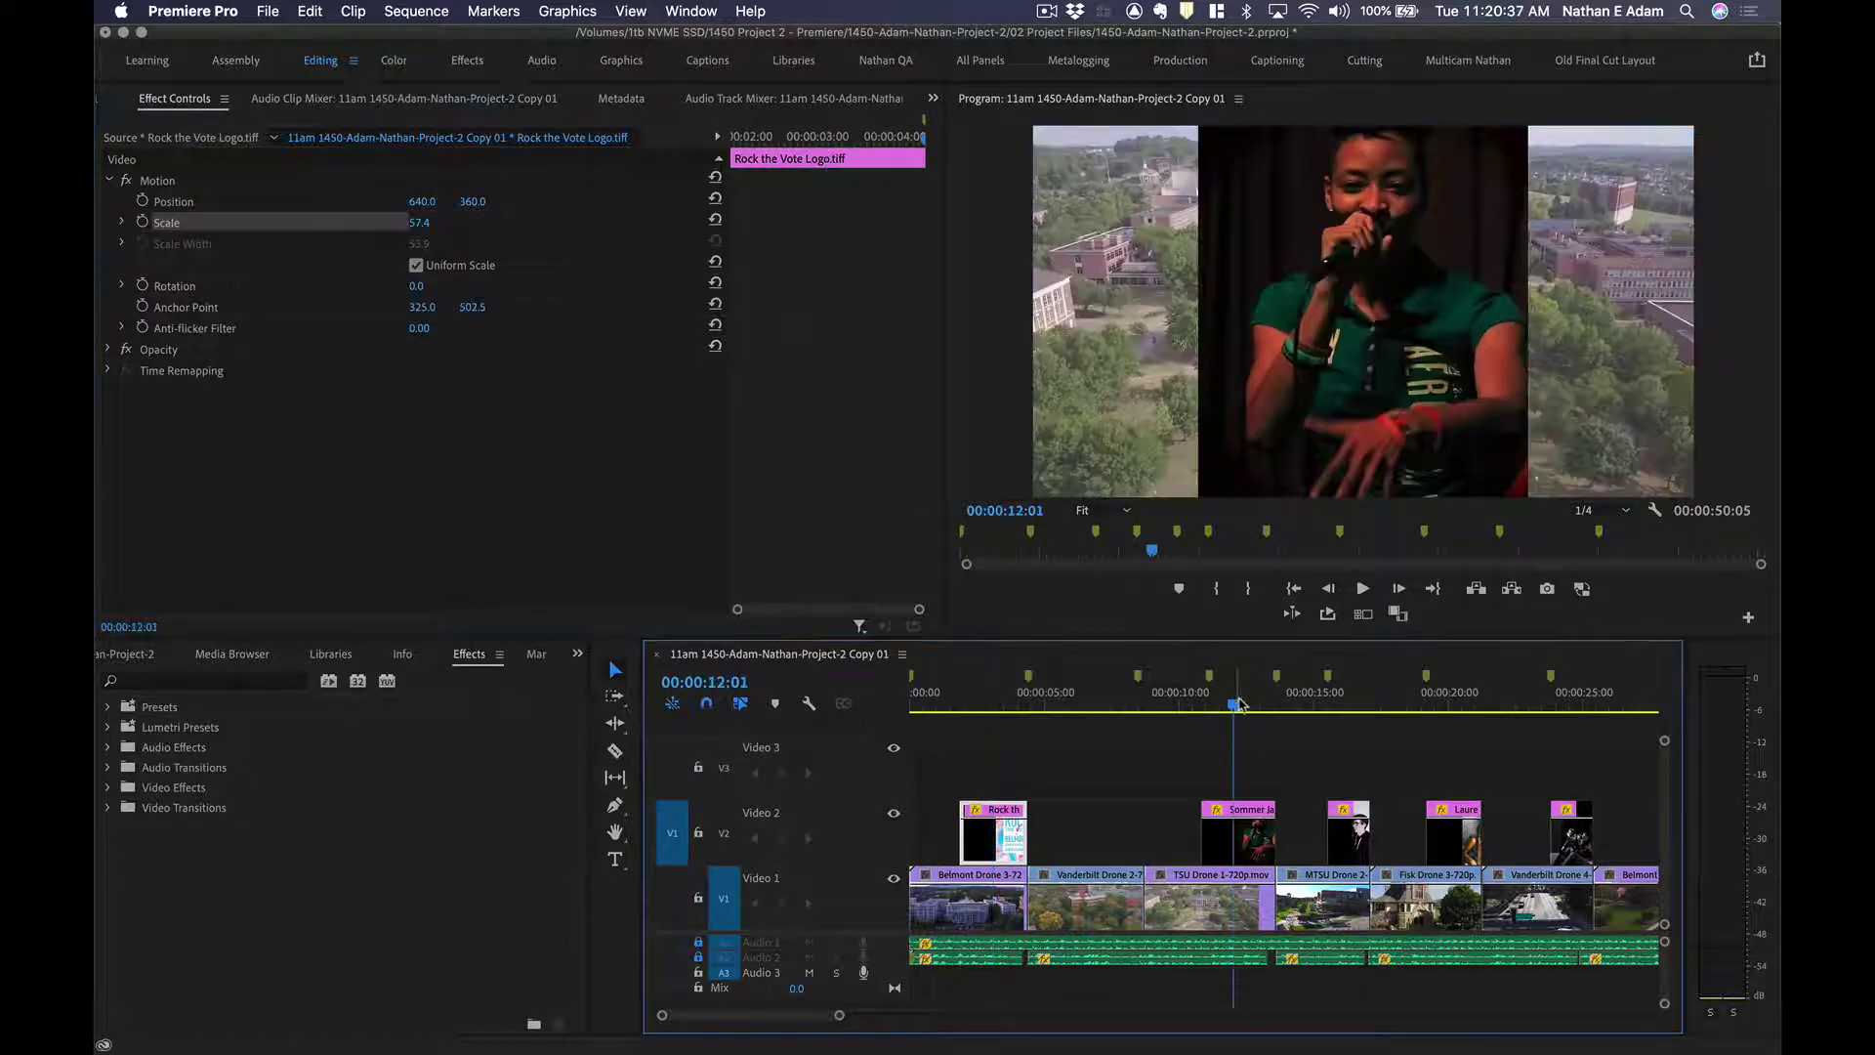
{"action": "left_click", "coordinate": [1237, 838]}
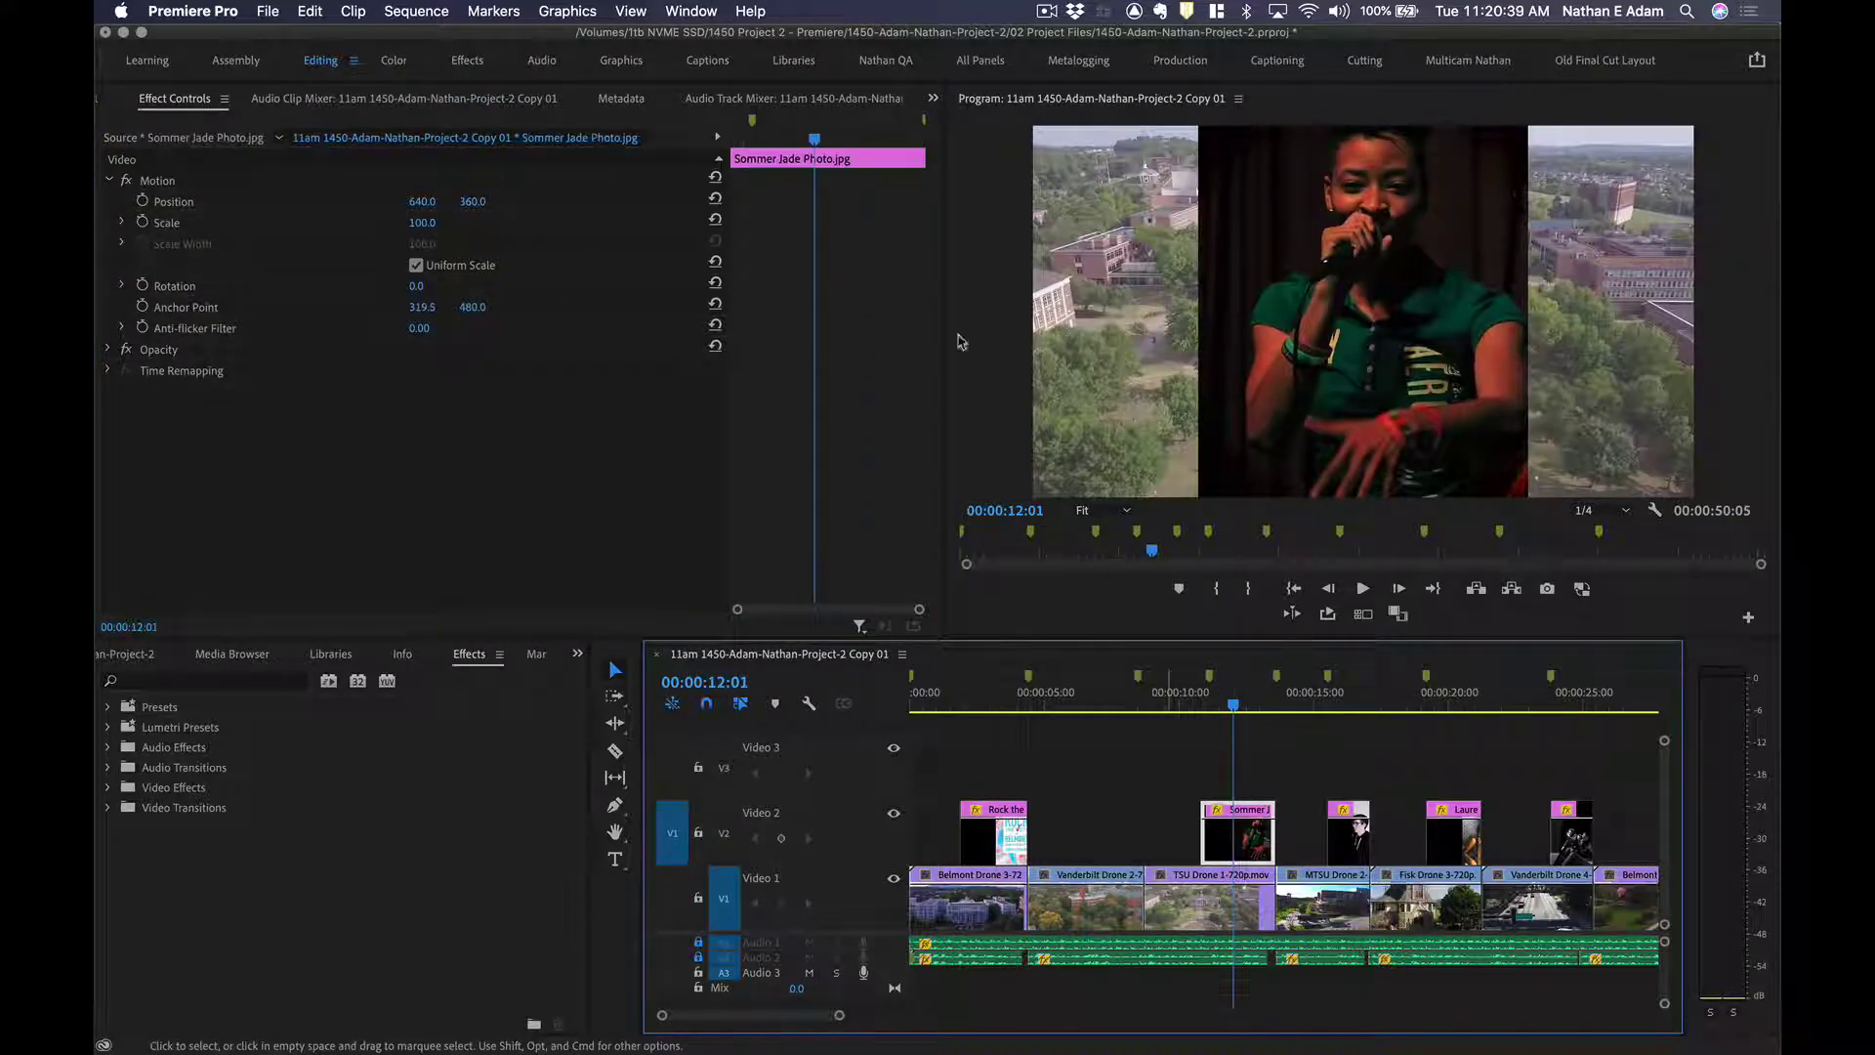
{"action": "mouse_move", "coordinate": [431, 232]}
{"action": "left_mouse_down"}
{"action": "mouse_move", "coordinate": [384, 232]}
{"action": "mouse_move", "coordinate": [442, 227]}
{"action": "left_mouse_up"}
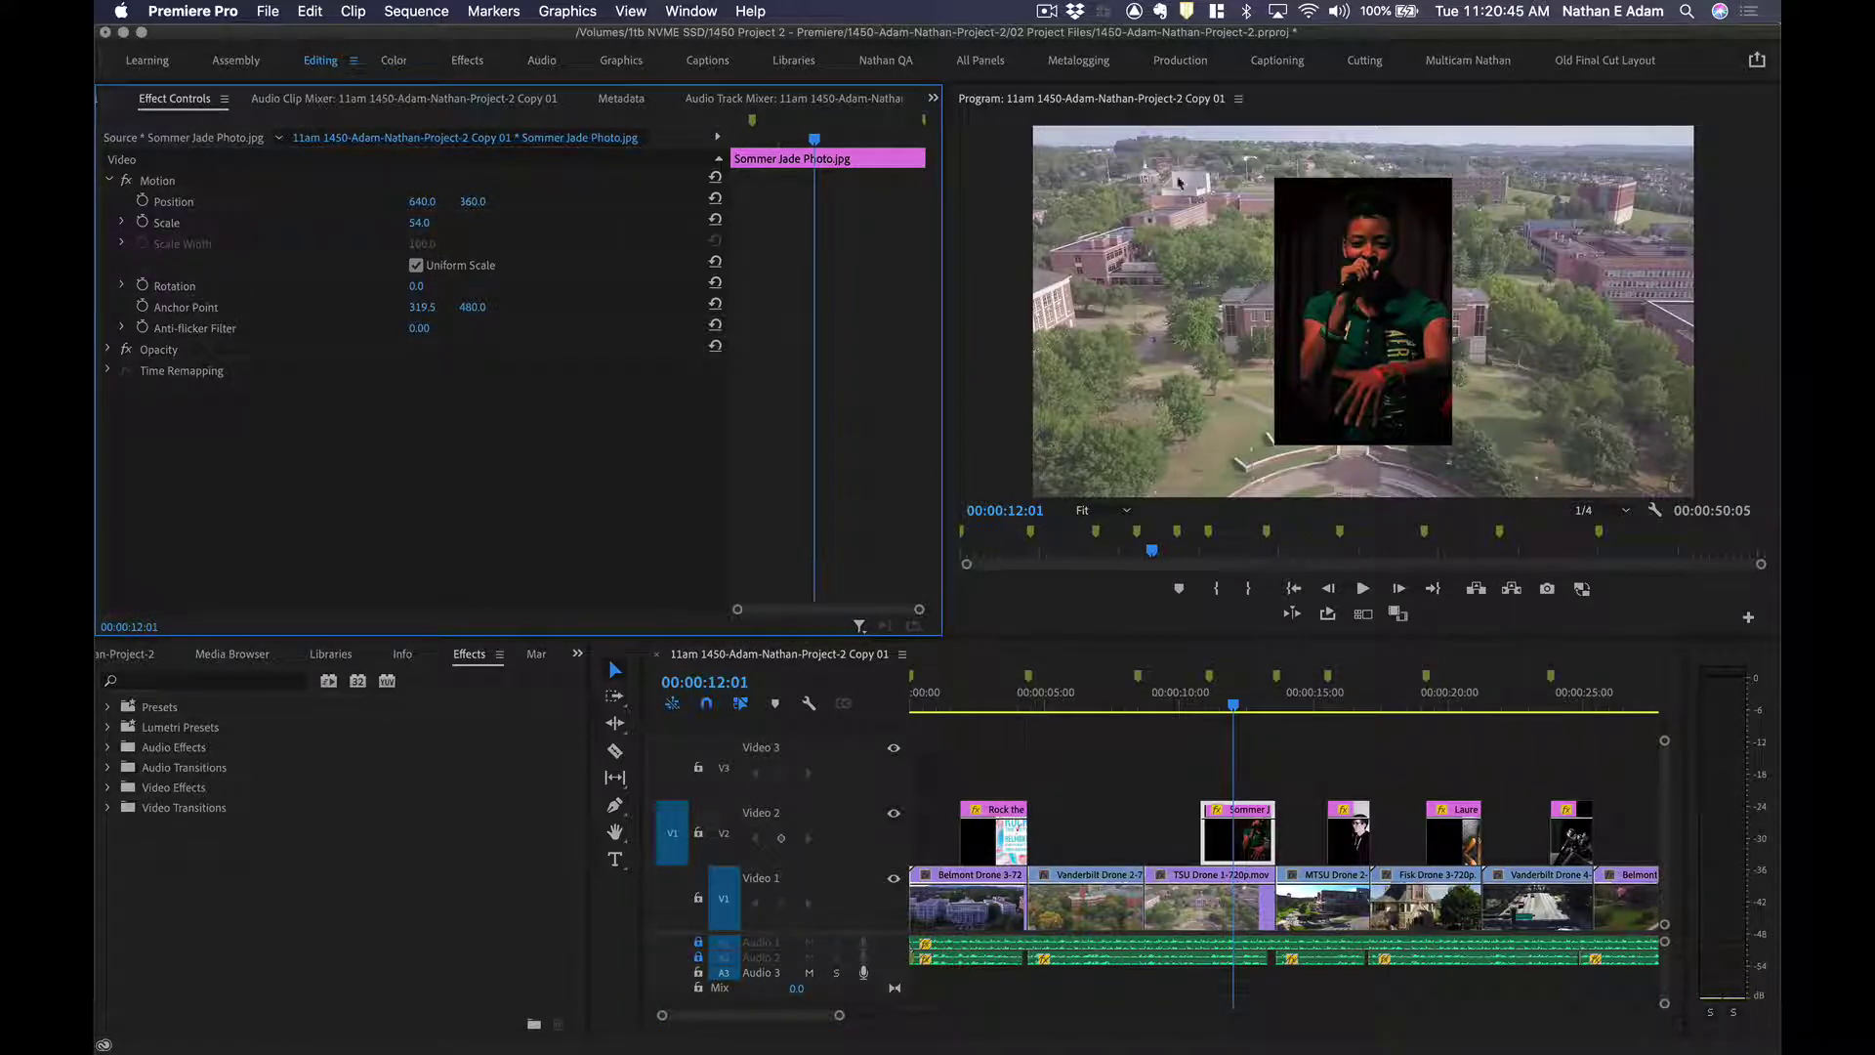
Highlight the singer photo's Scale and Position in turn, and move the photo to Position 999.9, 360 in the frame.
{"action": "left_click", "coordinate": [216, 223]}
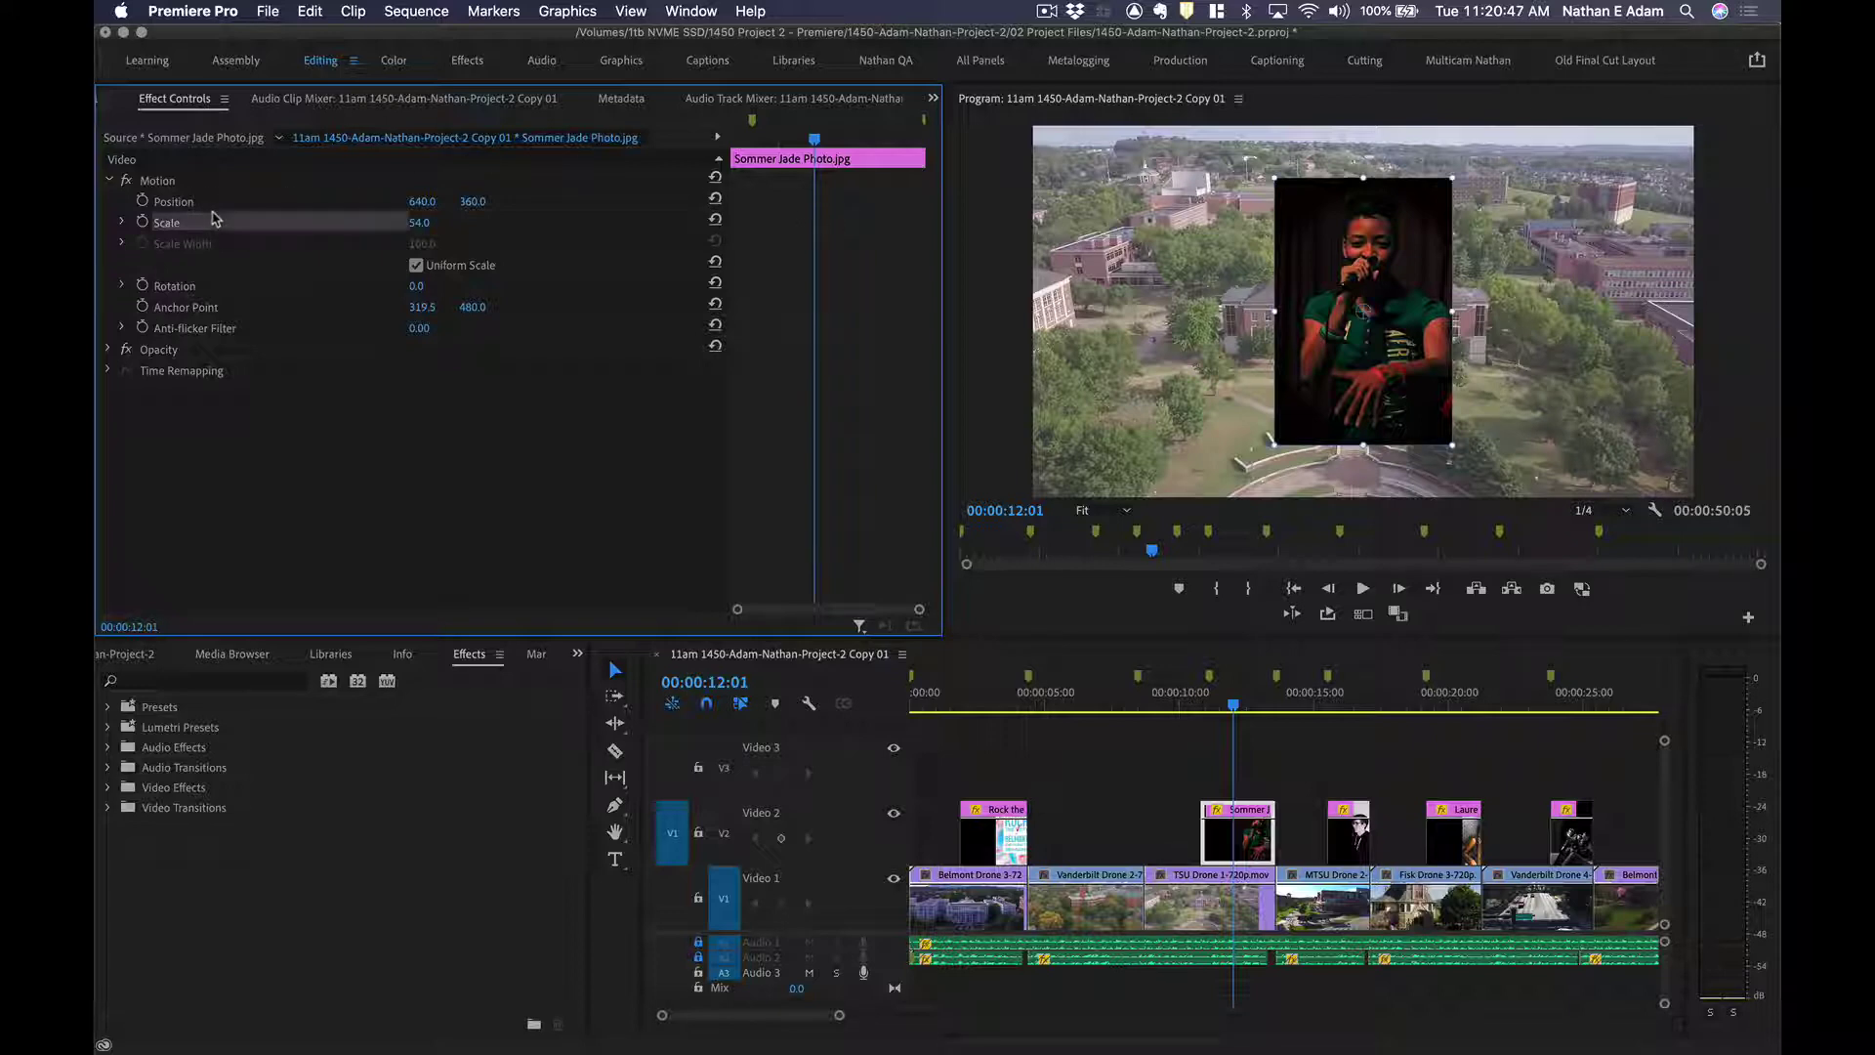
{"action": "left_click", "coordinate": [199, 203]}
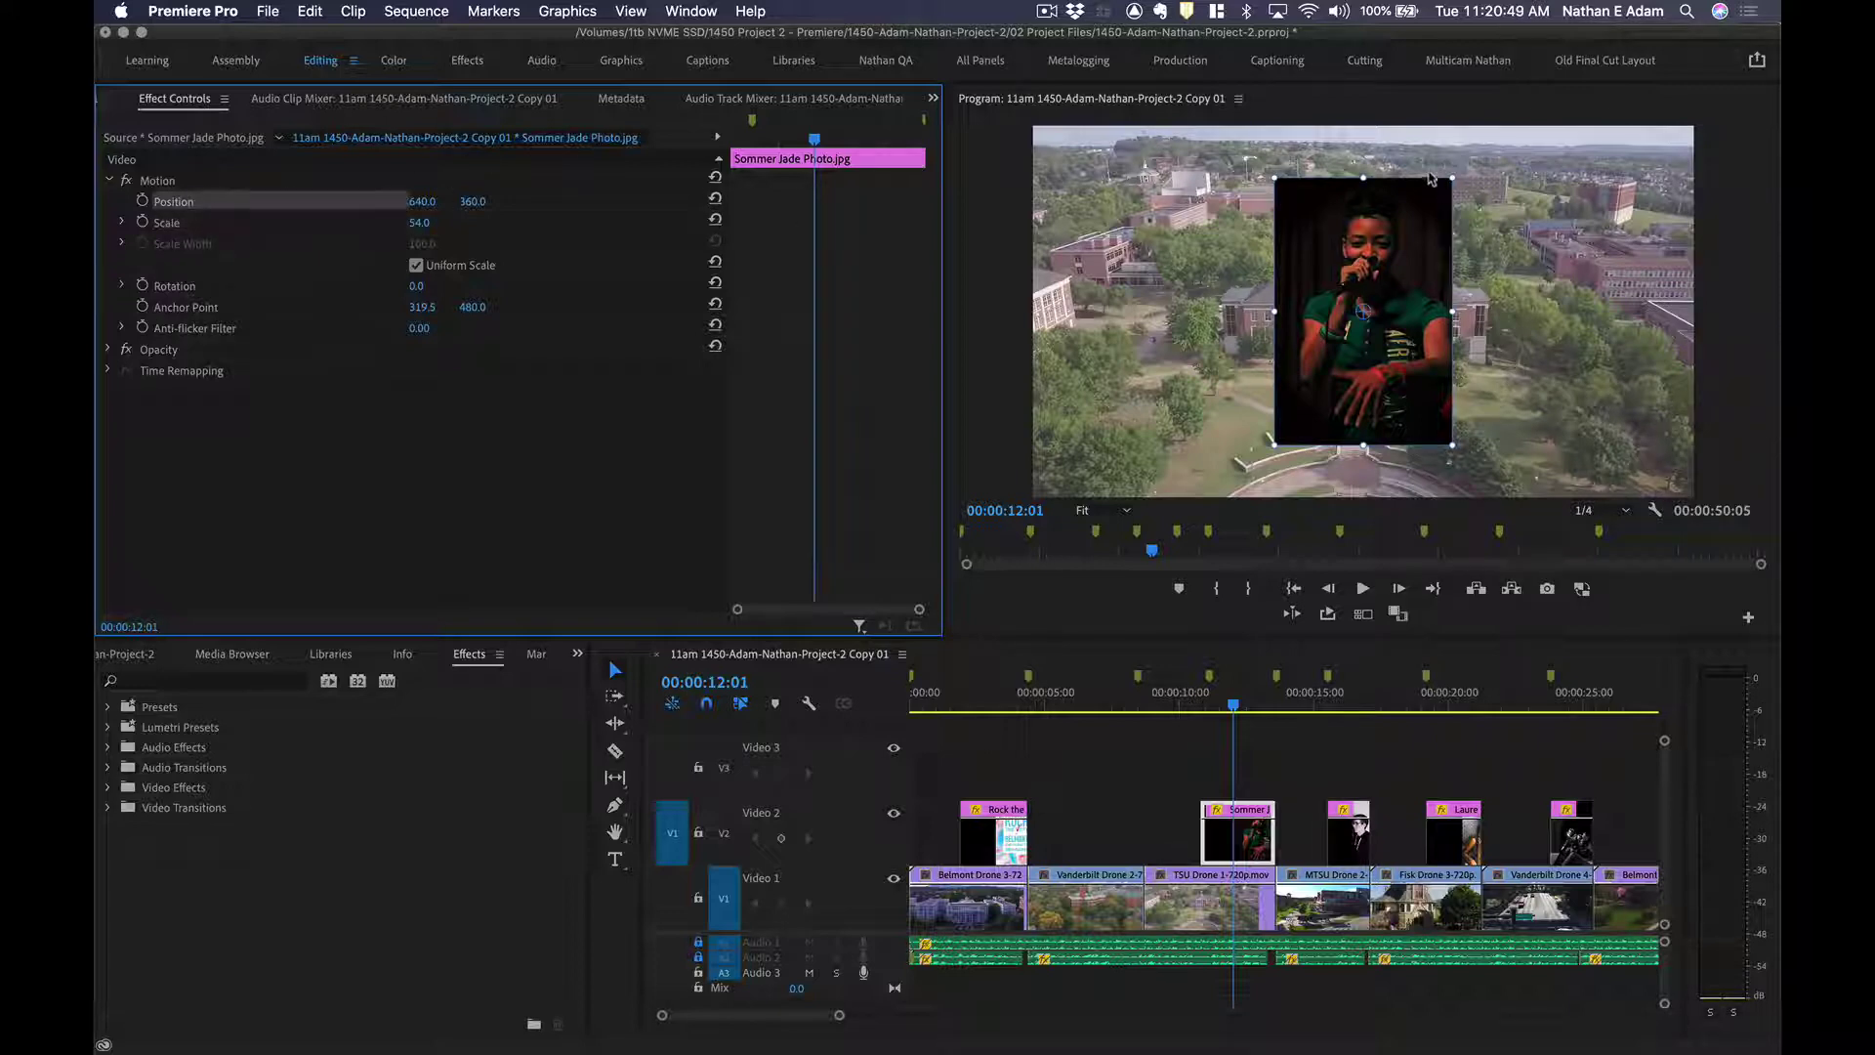
{"action": "left_click_drag", "start_coordinate": [1365, 226], "coordinate": [1572, 240]}
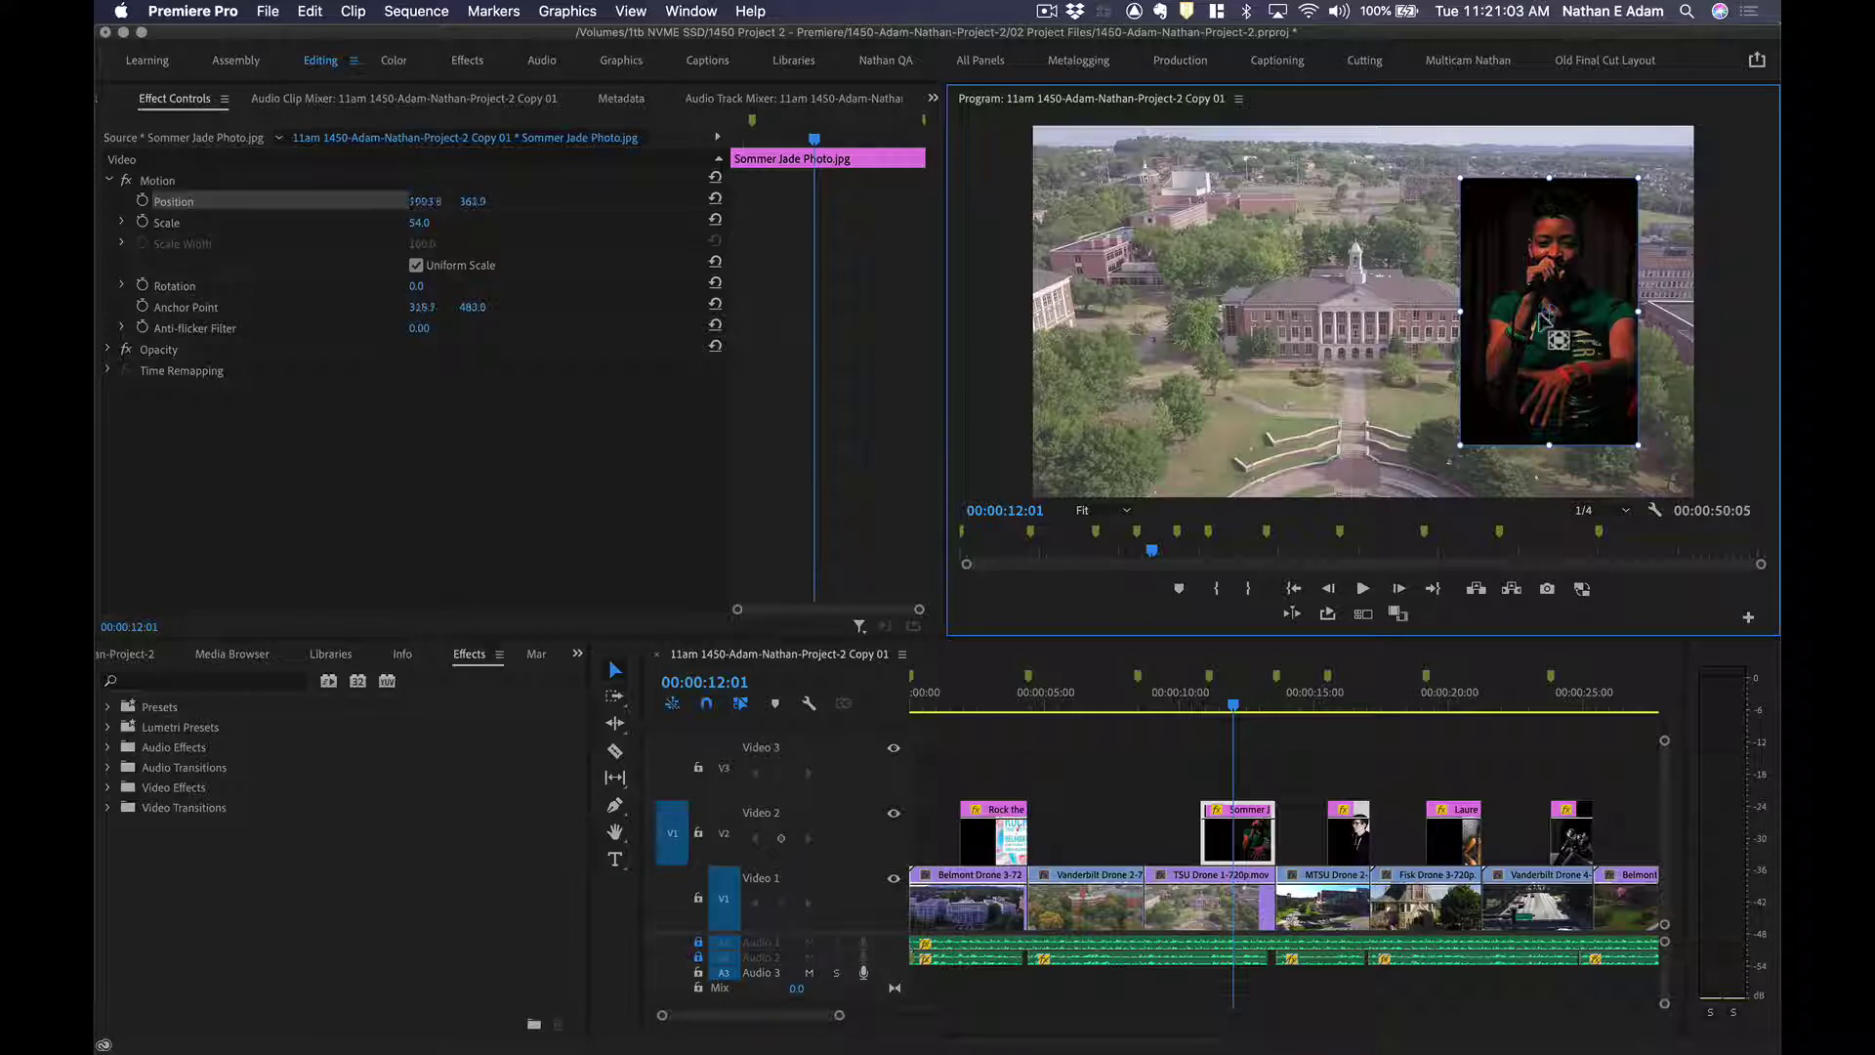
Move the singer photo's anchor point outside the photo and undo it, and try a 74° rotation about the original anchor point.
{"action": "left_click_drag", "start_coordinate": [1549, 312], "coordinate": [1284, 342]}
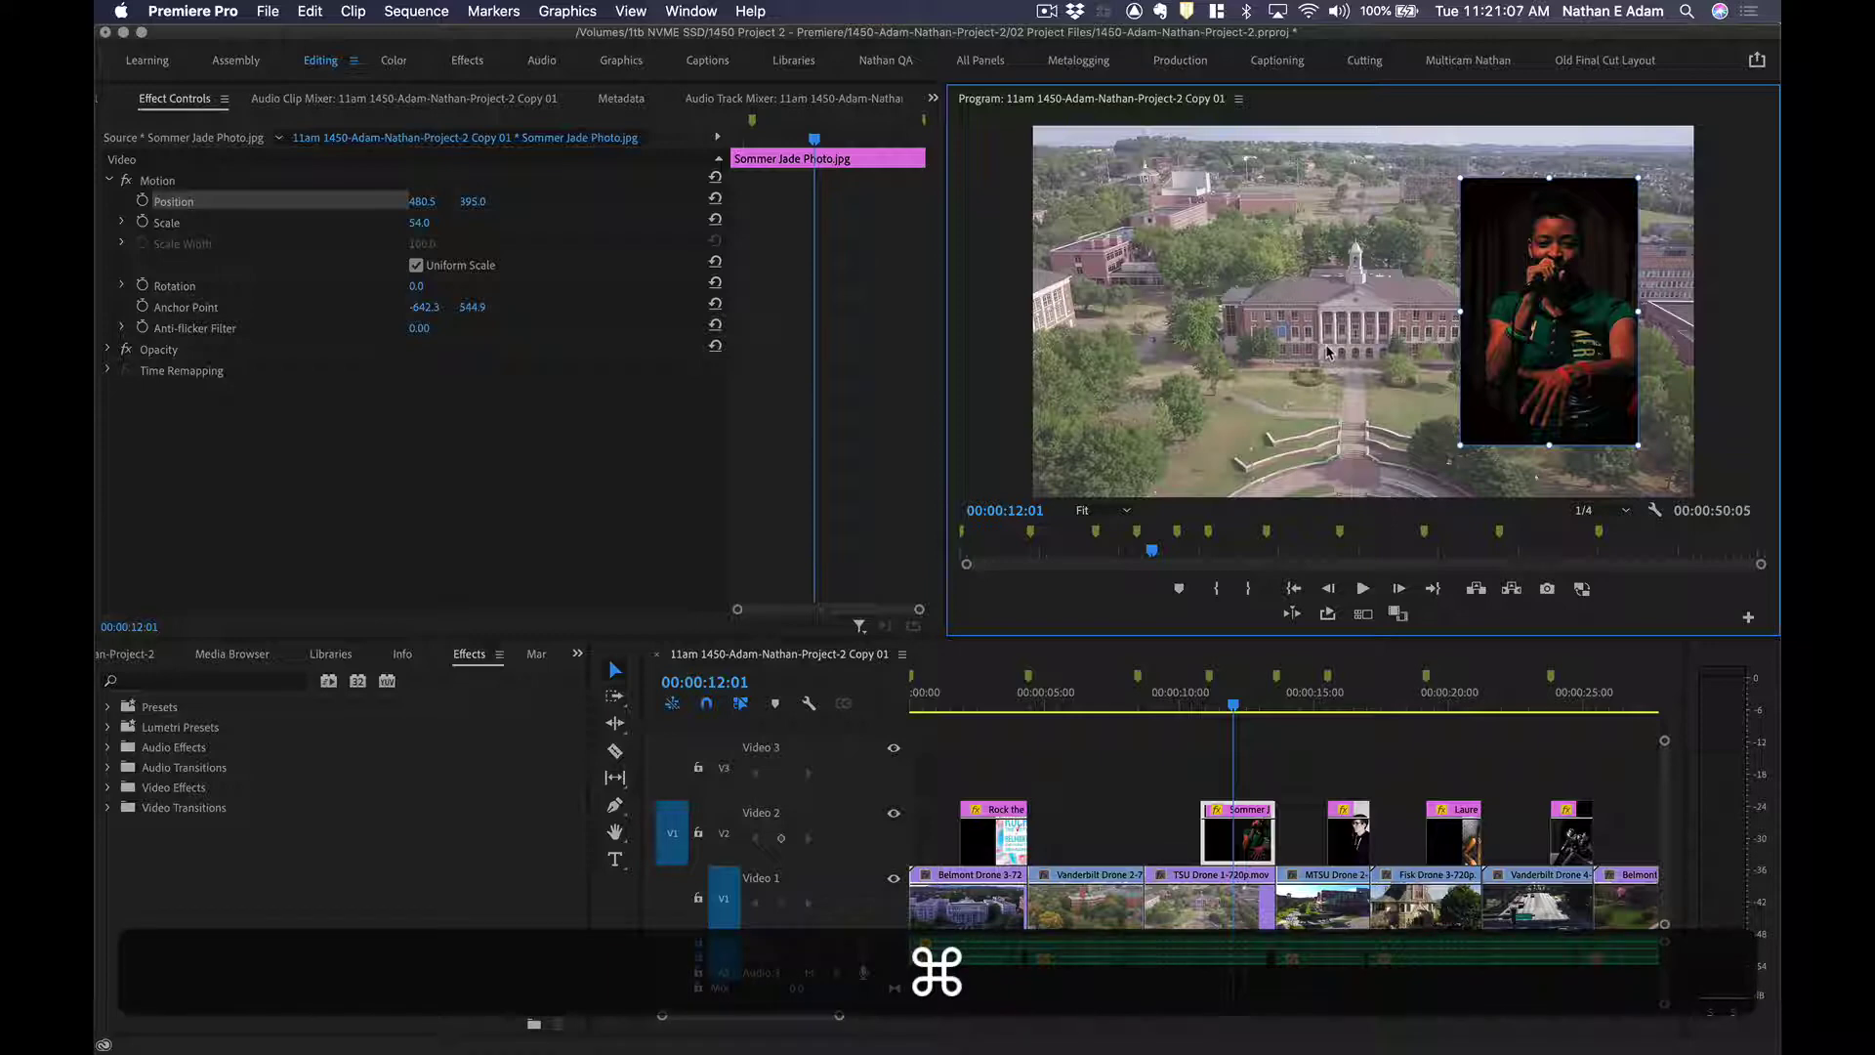
{"action": "key", "text": "cmd+z"}
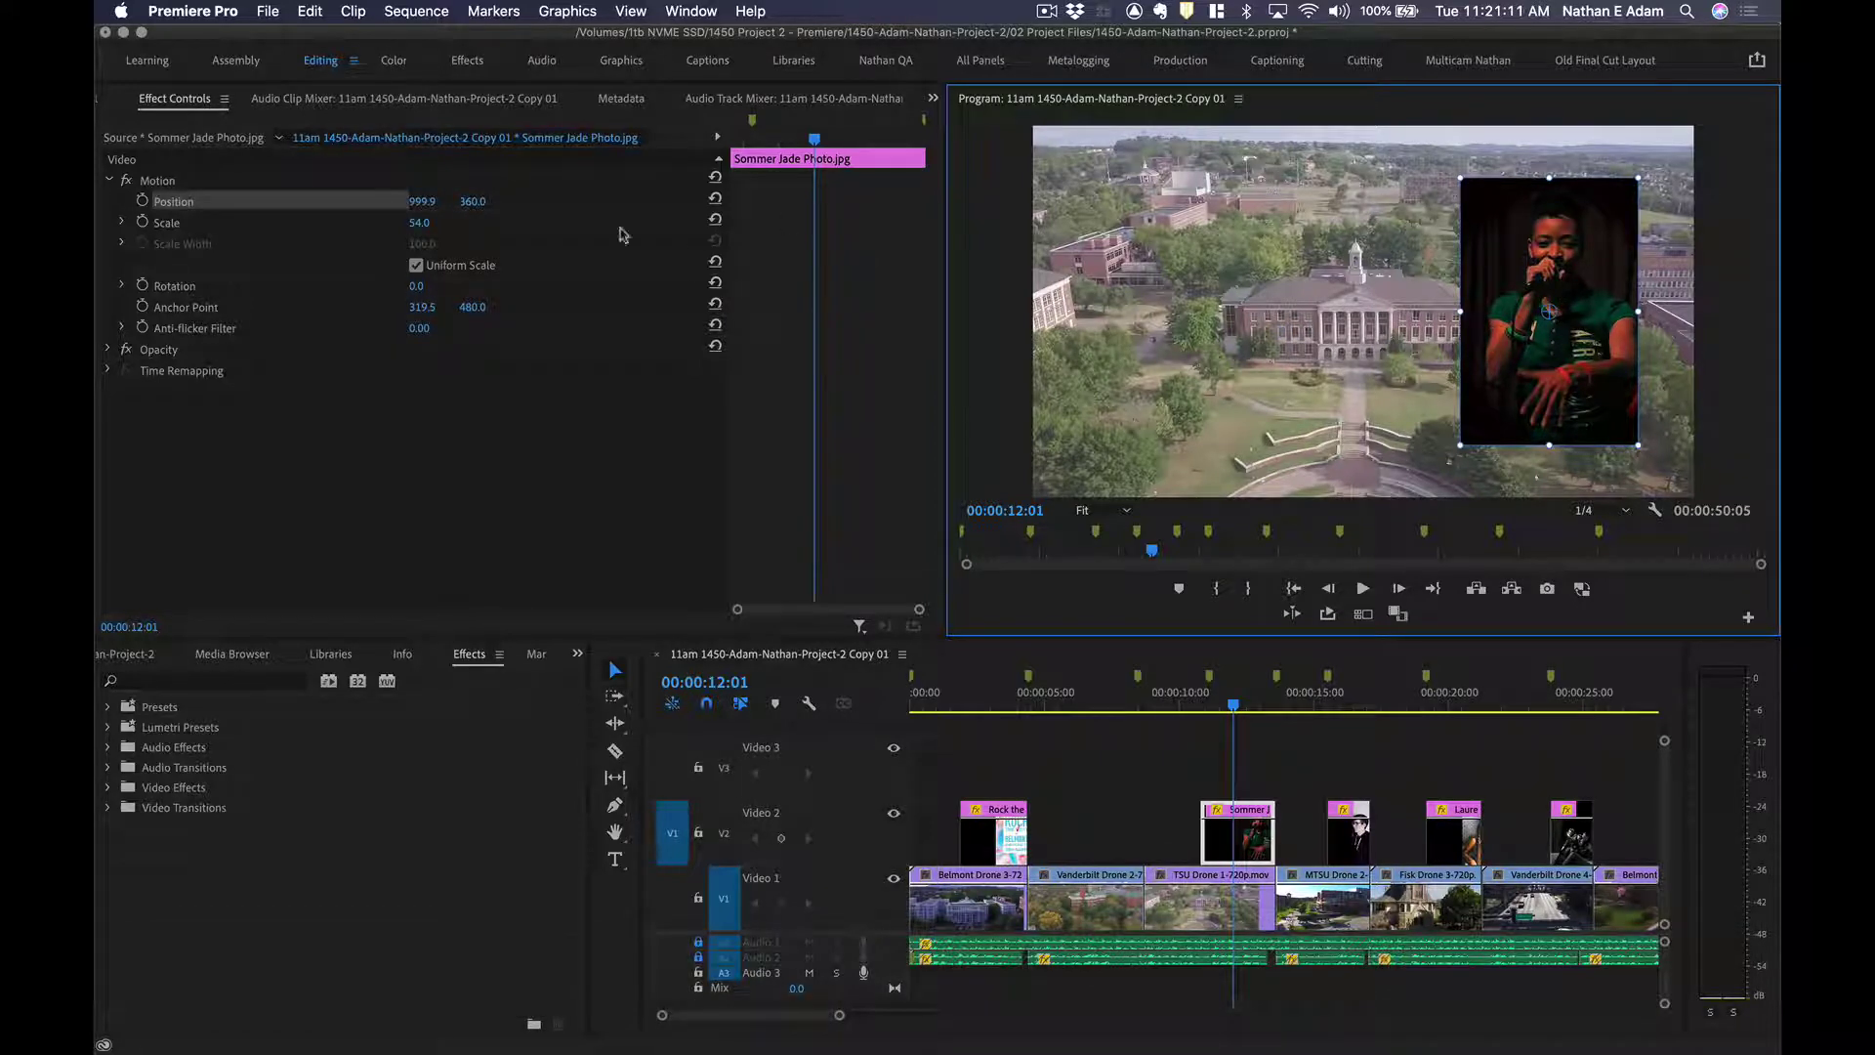
{"action": "mouse_move", "coordinate": [417, 286]}
{"action": "left_mouse_down"}
{"action": "mouse_move", "coordinate": [361, 286]}
{"action": "mouse_move", "coordinate": [435, 292]}
{"action": "left_mouse_up"}
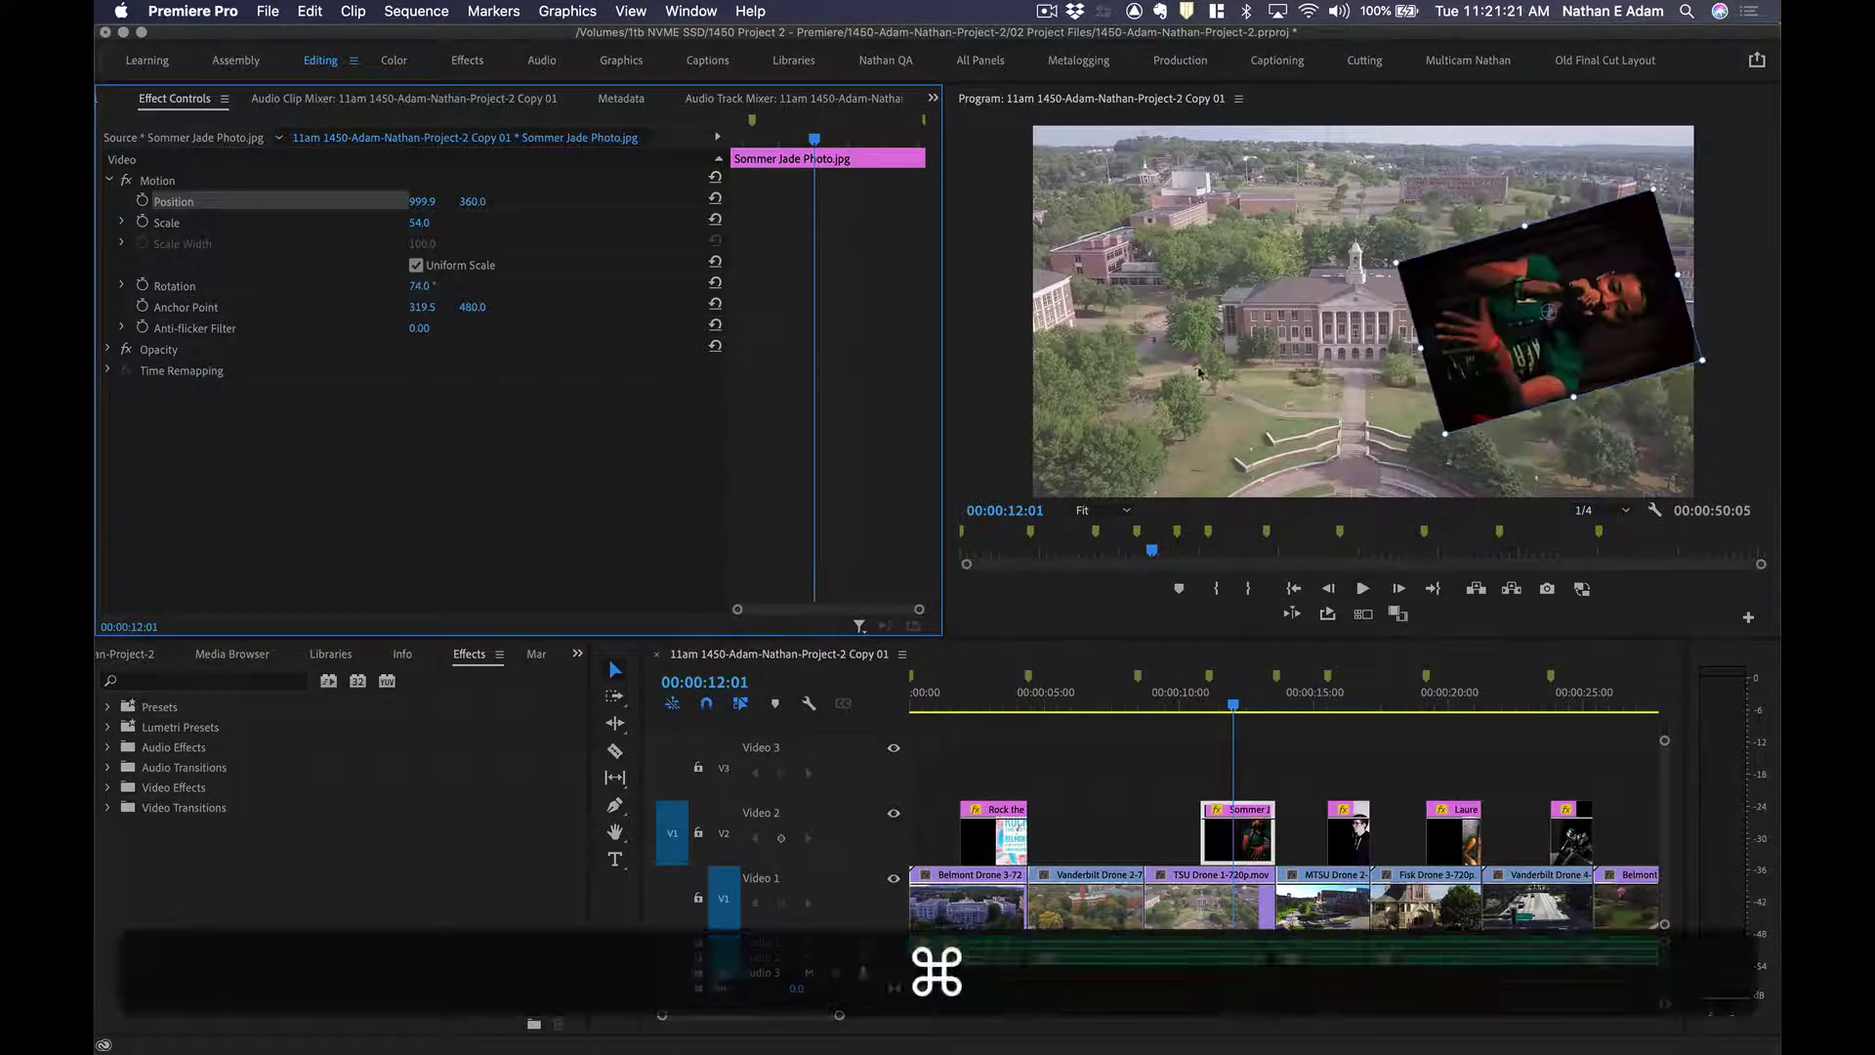
{"action": "key", "text": "super+z"}
Try rotating the singer photo to -15° about an anchor point moved outside it, and undo both changes.
{"action": "left_click_drag", "start_coordinate": [1558, 319], "coordinate": [1359, 327]}
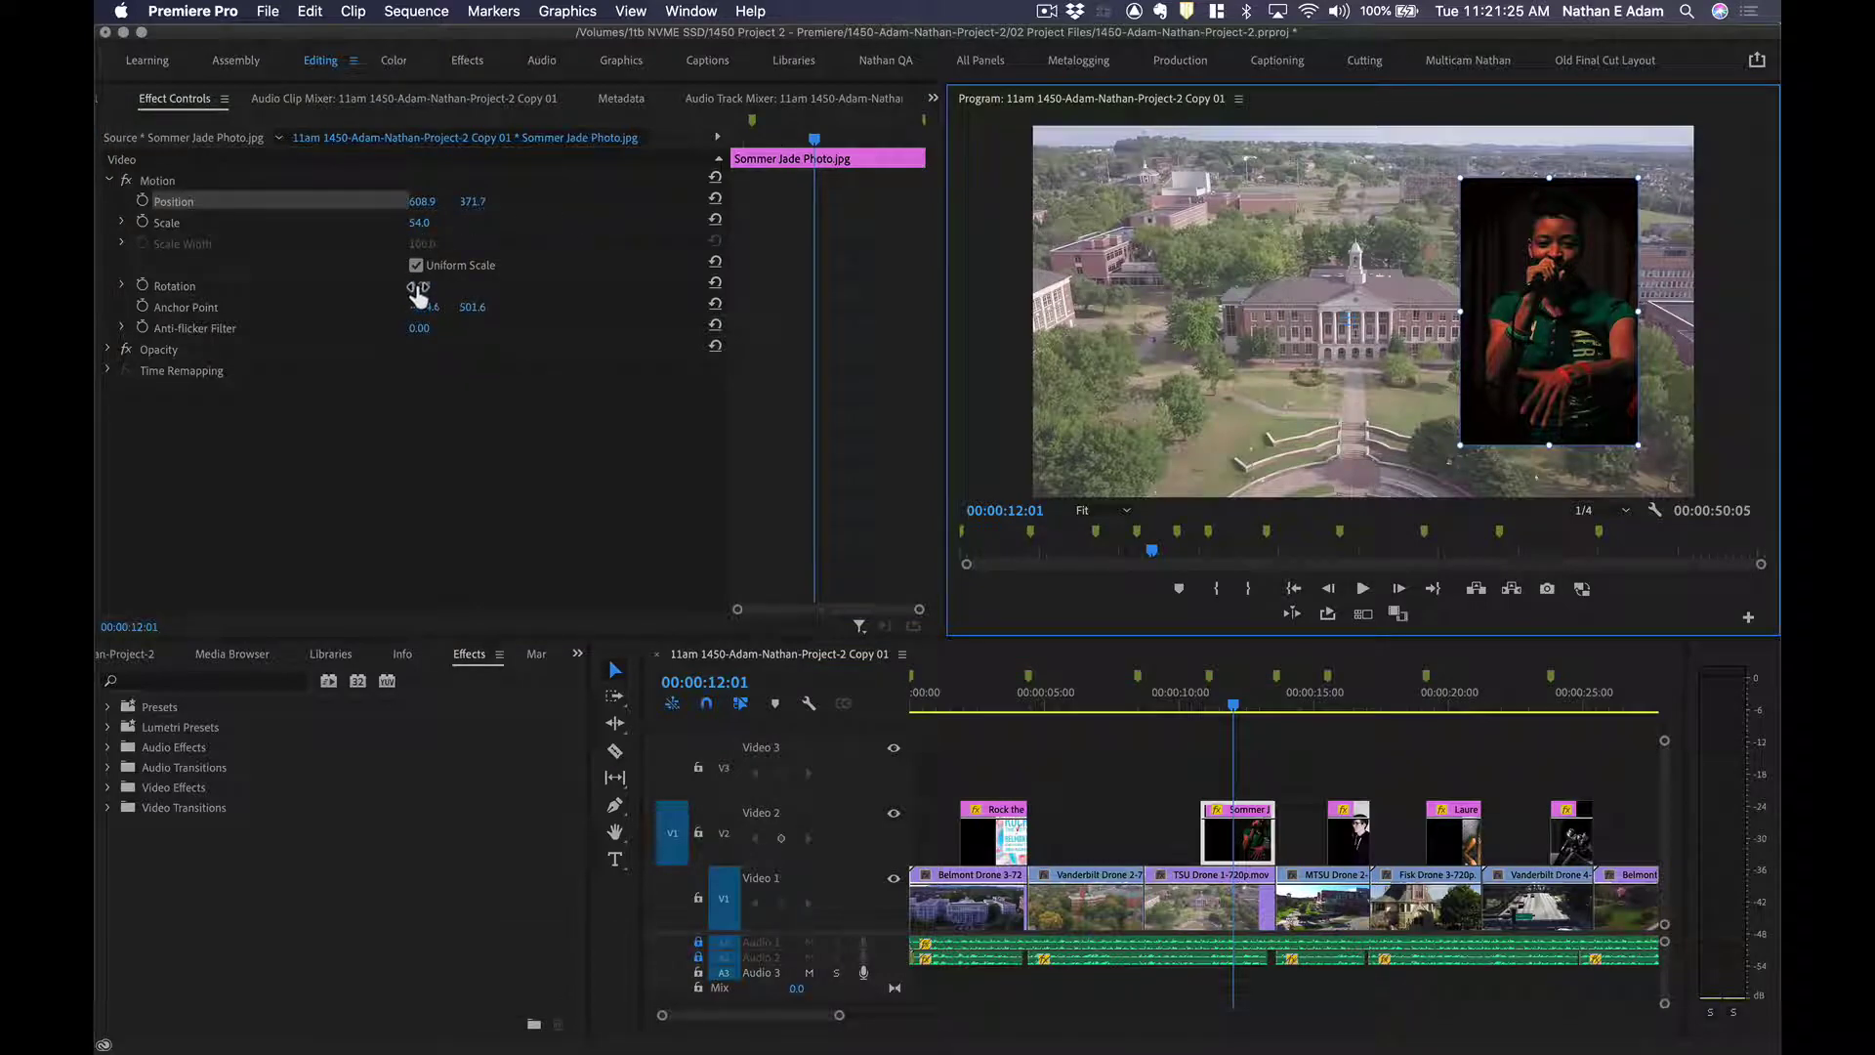
{"action": "mouse_move", "coordinate": [417, 286]}
{"action": "left_mouse_down"}
{"action": "mouse_move", "coordinate": [479, 286]}
{"action": "mouse_move", "coordinate": [438, 286]}
{"action": "left_mouse_up"}
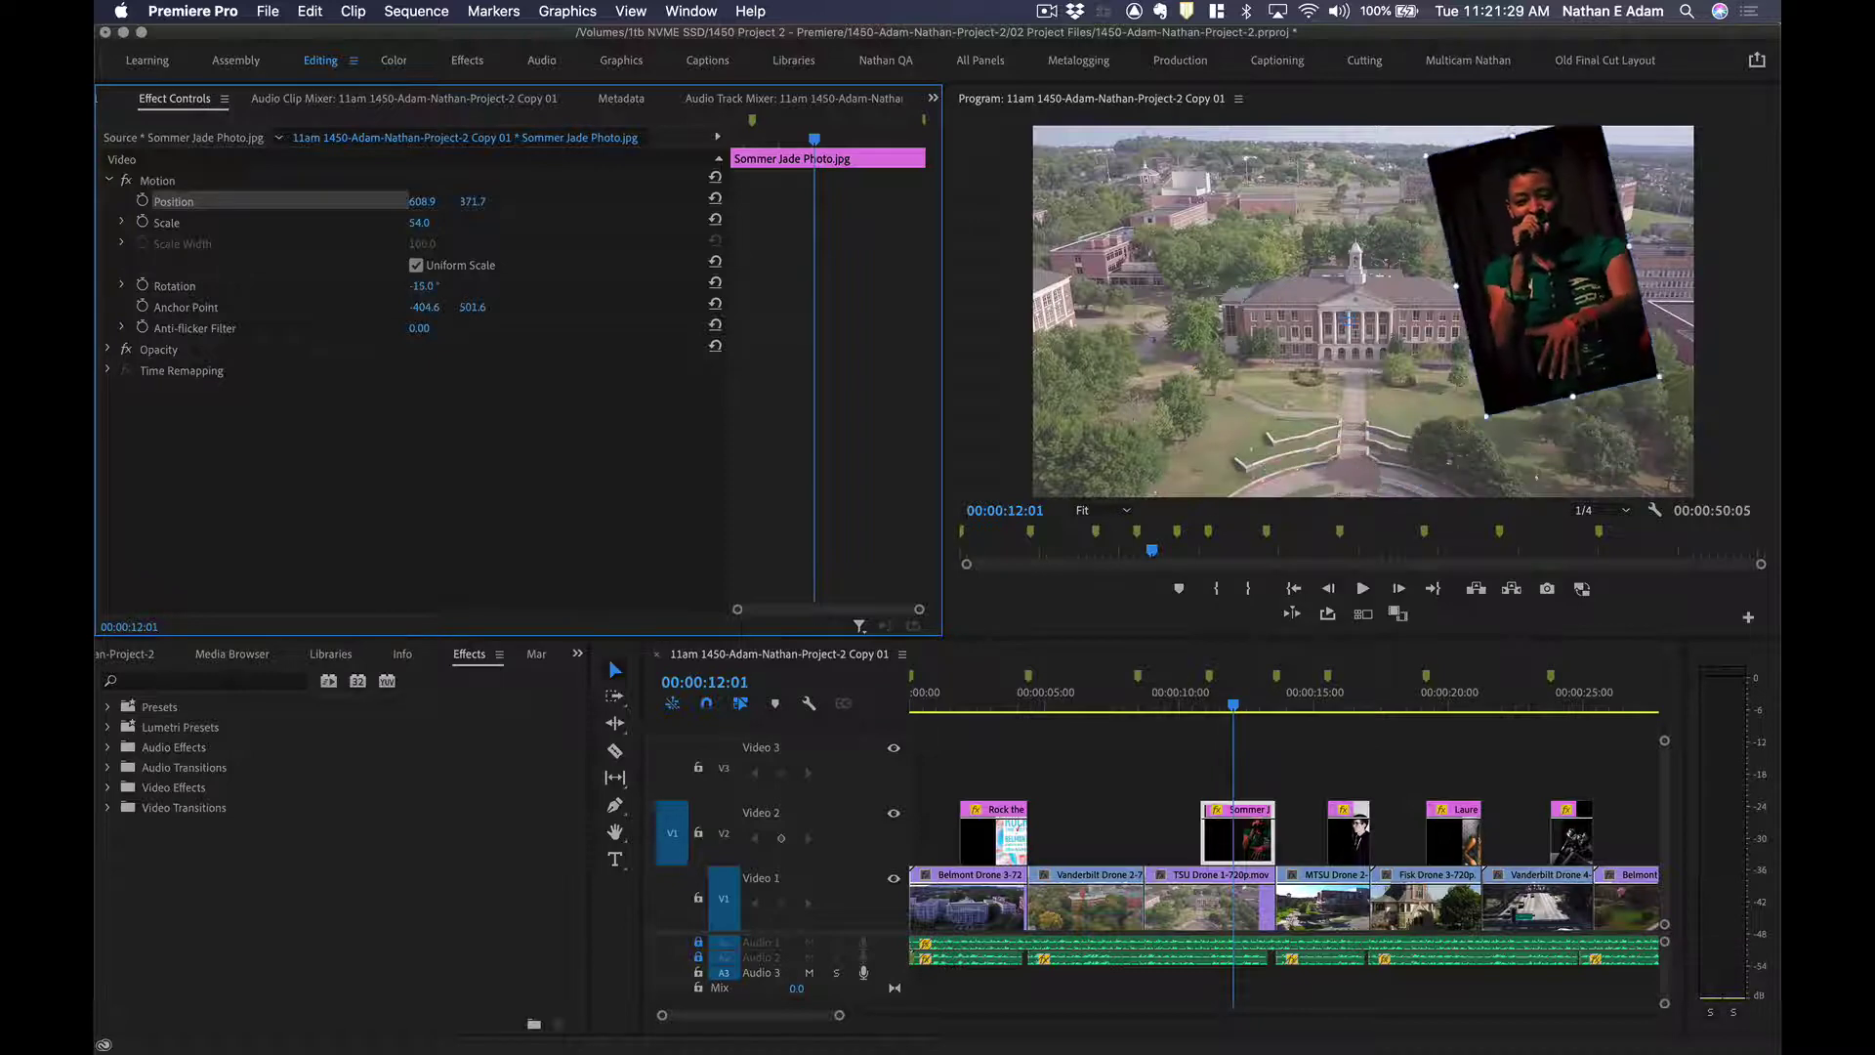
{"action": "key", "text": "super+z"}
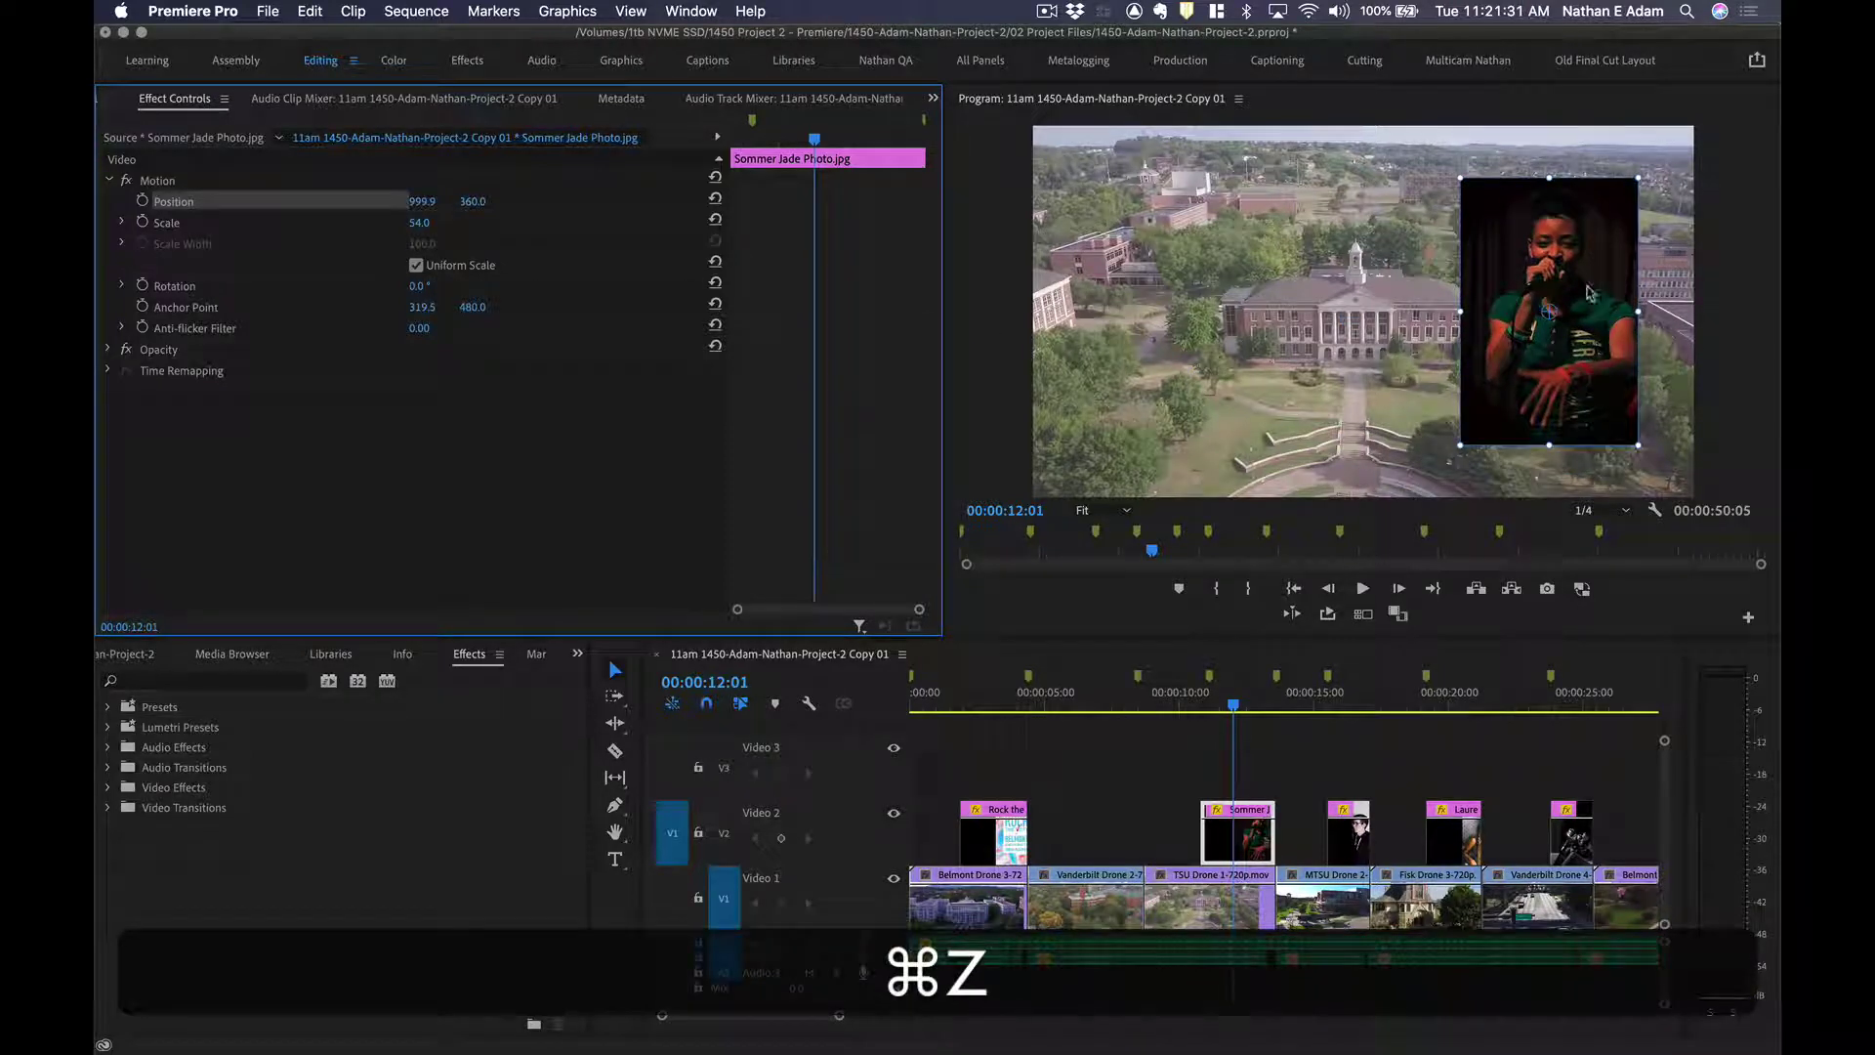
Move the singer photo horizontally within the frame to Position 867.6, 360.
{"action": "left_click_drag", "start_coordinate": [1593, 264], "coordinate": [1514, 264]}
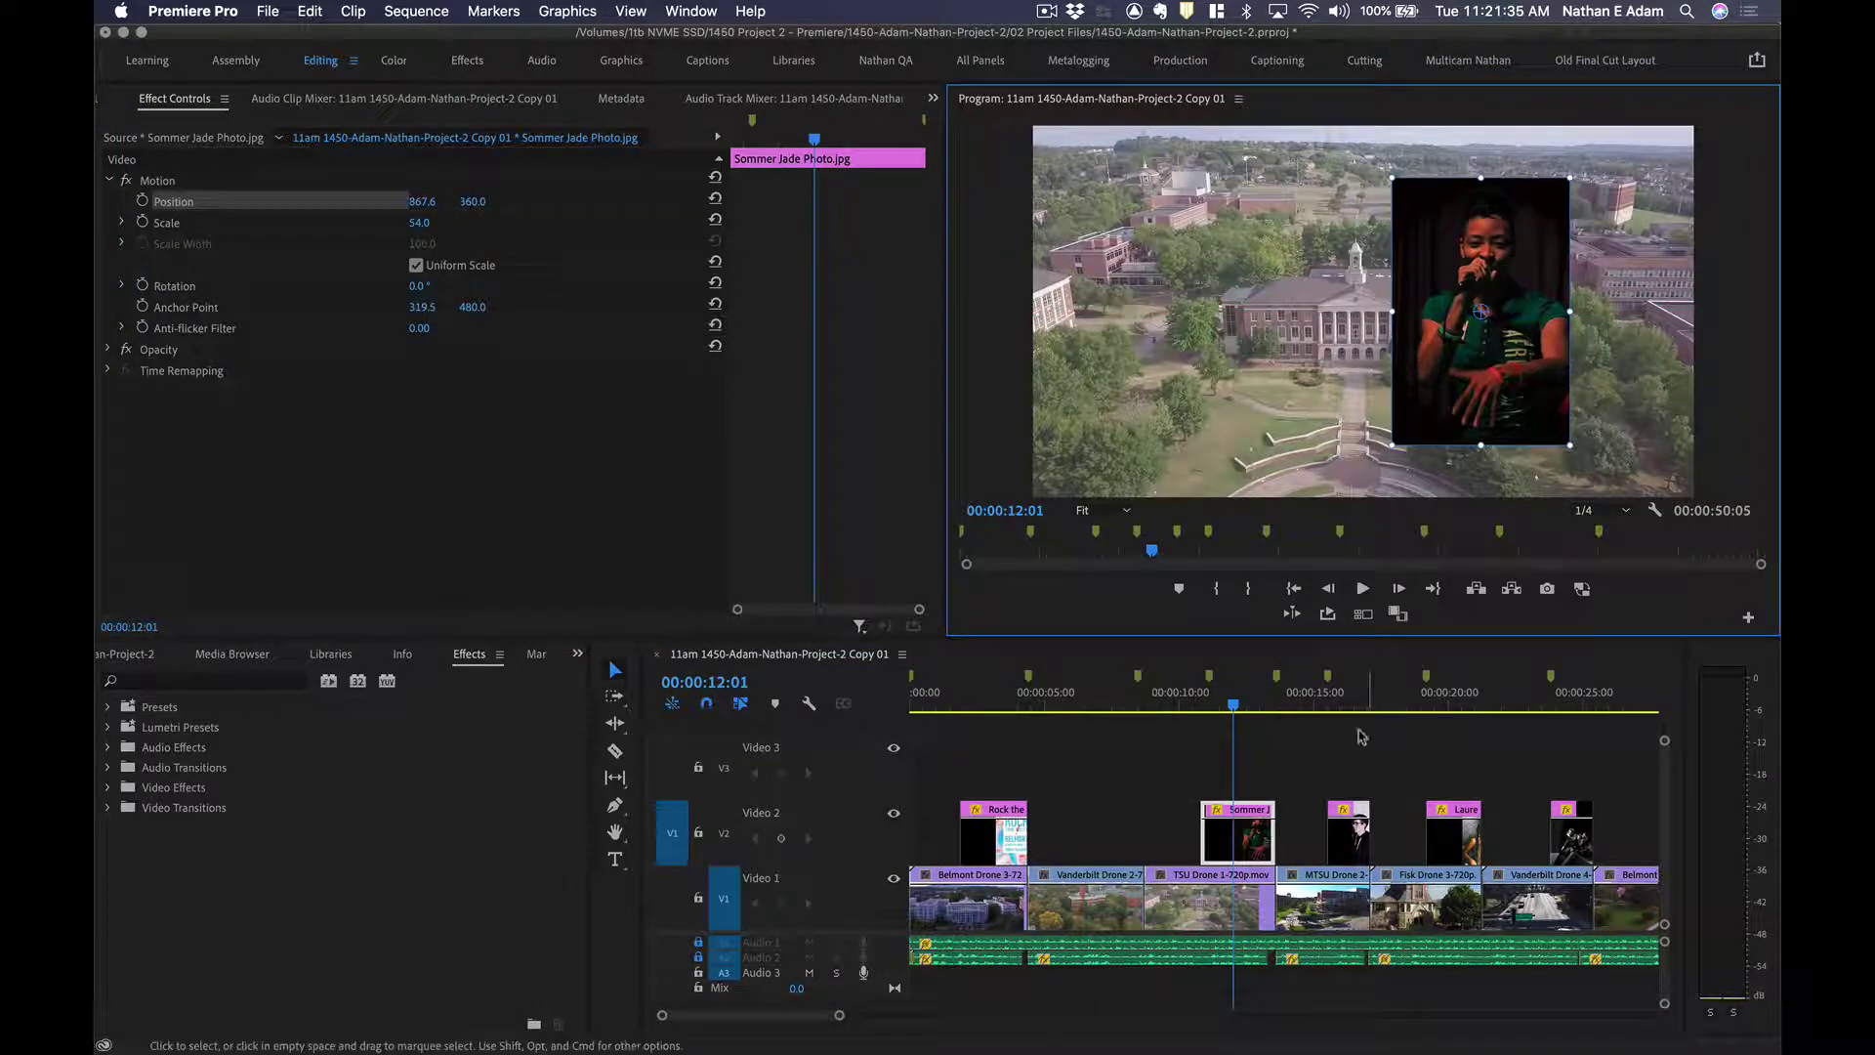
Reduce the Shelter Cove photo's Scale to 50 and move it to Position 910, 360.
{"action": "left_click", "coordinate": [1334, 701]}
{"action": "left_click", "coordinate": [1345, 830]}
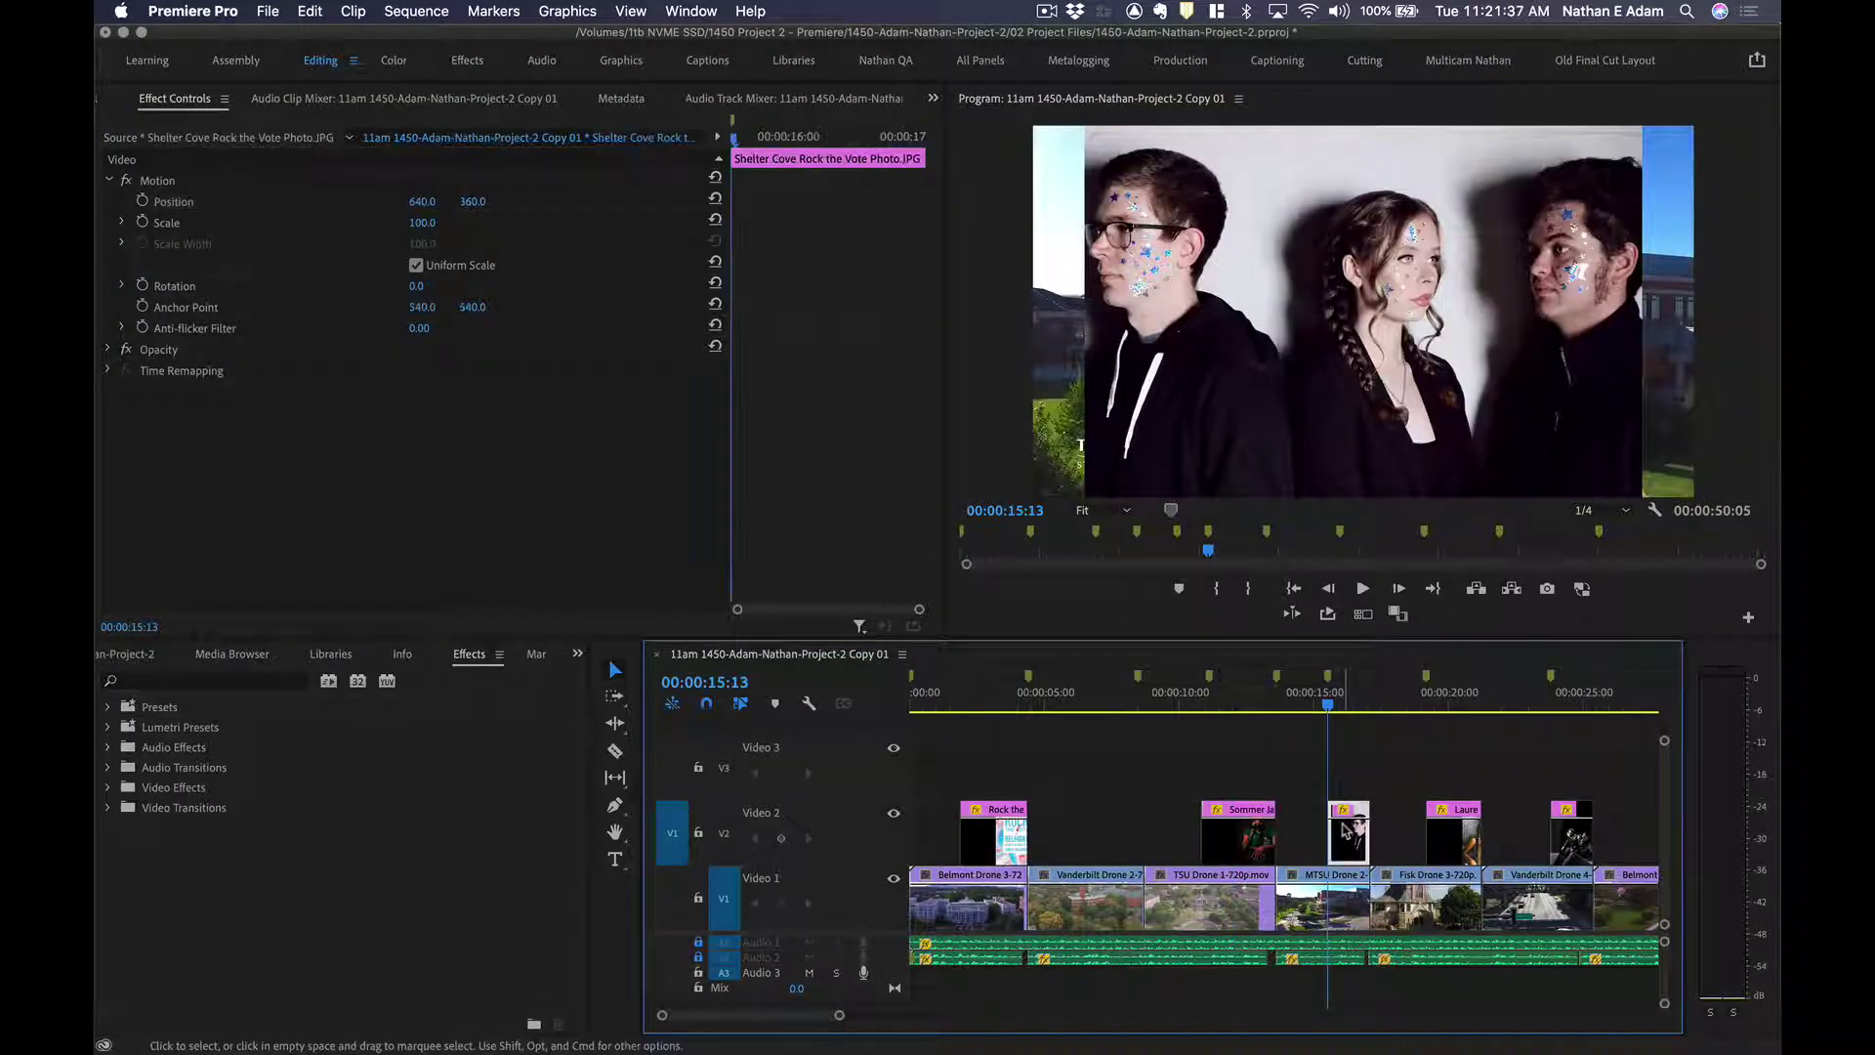
{"action": "left_click", "coordinate": [217, 206]}
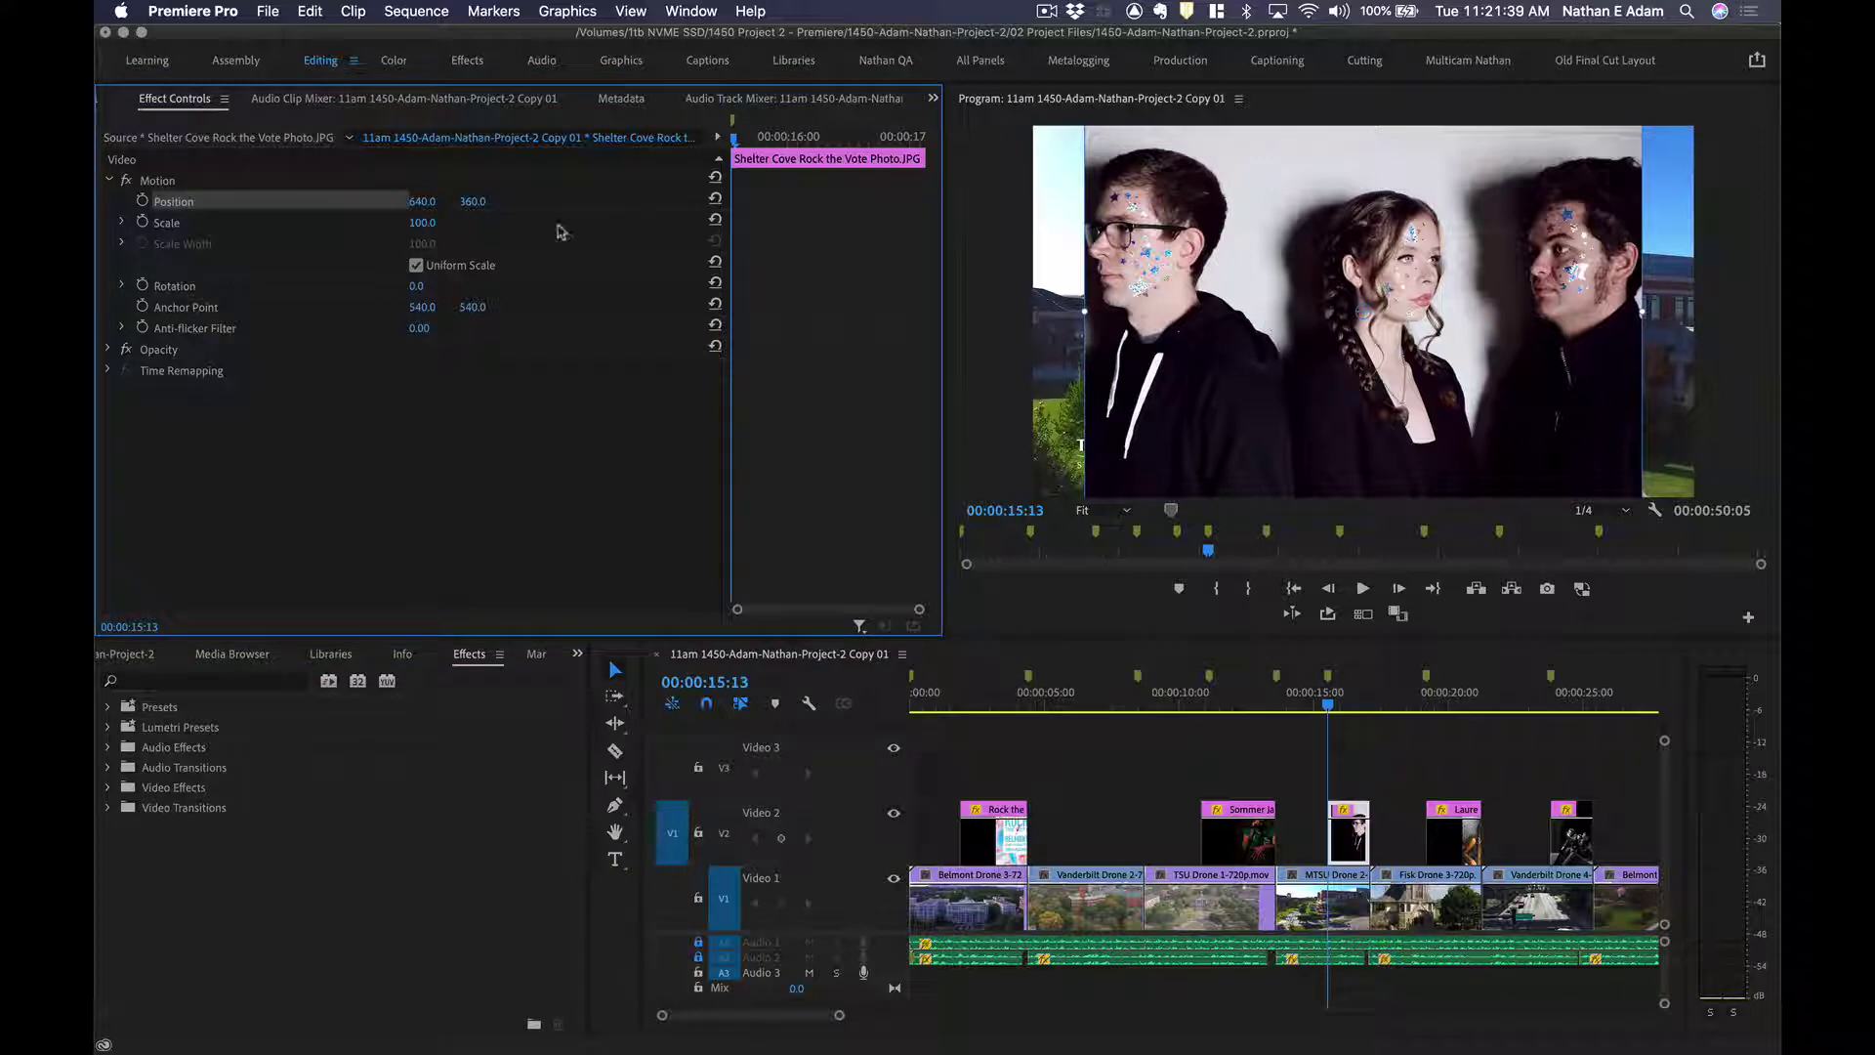
{"action": "left_click_drag", "start_coordinate": [422, 235], "coordinate": [373, 235]}
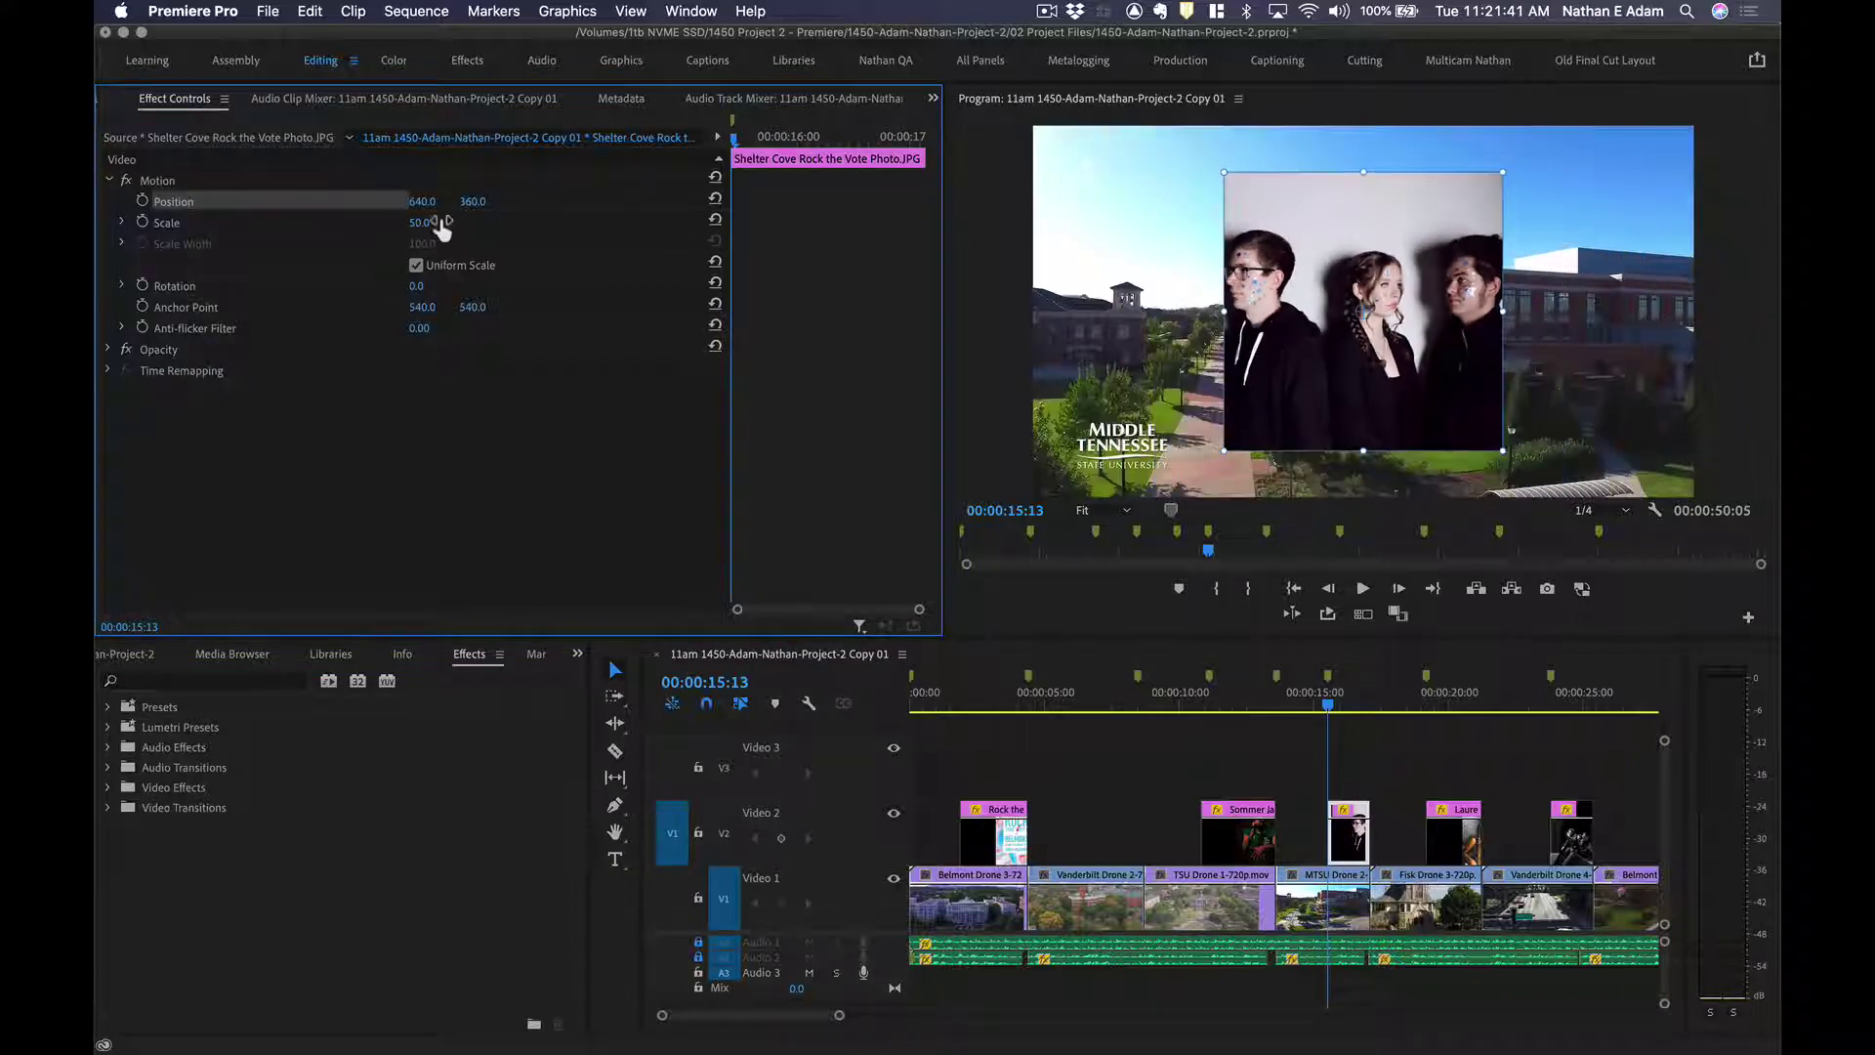
{"action": "left_click_drag", "start_coordinate": [1269, 269], "coordinate": [1408, 268]}
Reduce the headshot above the Fisk drone clip to Scale 44 and move it to Position 949.3, 360.
{"action": "left_click", "coordinate": [1459, 691]}
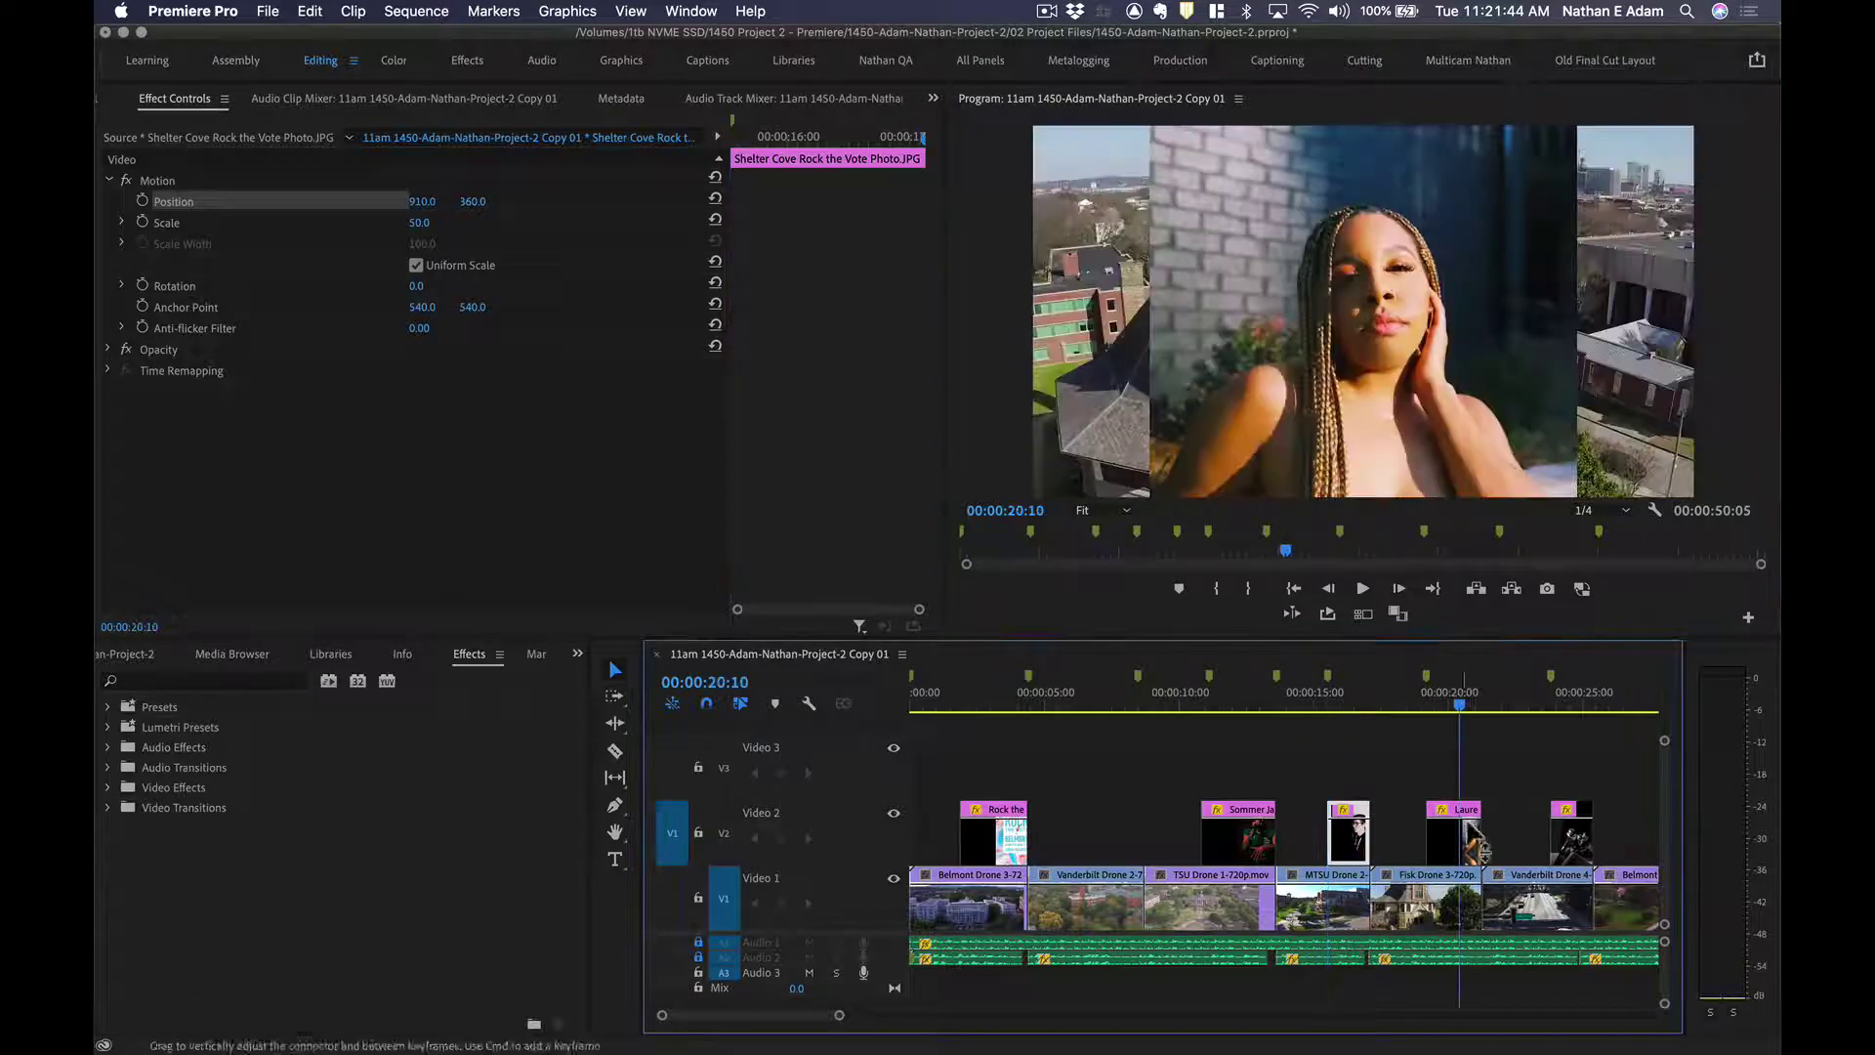
{"action": "left_click", "coordinate": [1455, 830]}
{"action": "left_click", "coordinate": [225, 224]}
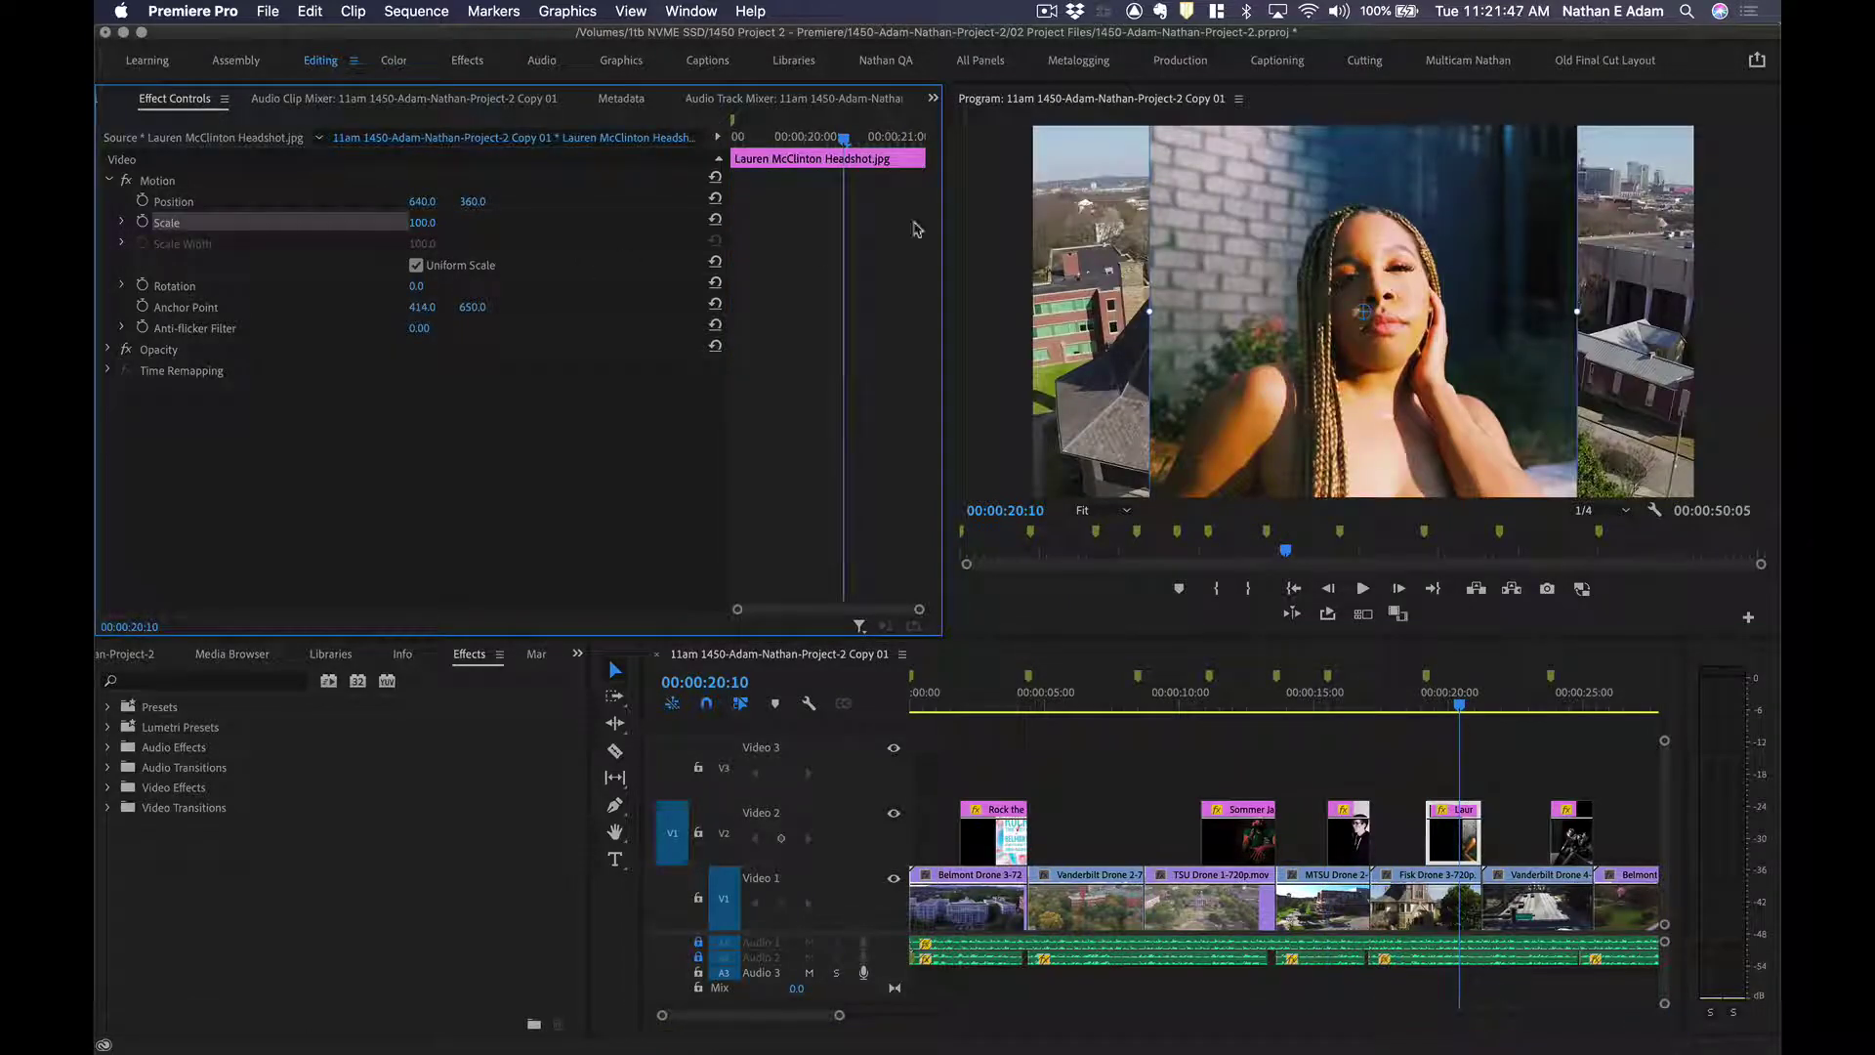
{"action": "left_click_drag", "start_coordinate": [431, 235], "coordinate": [376, 235]}
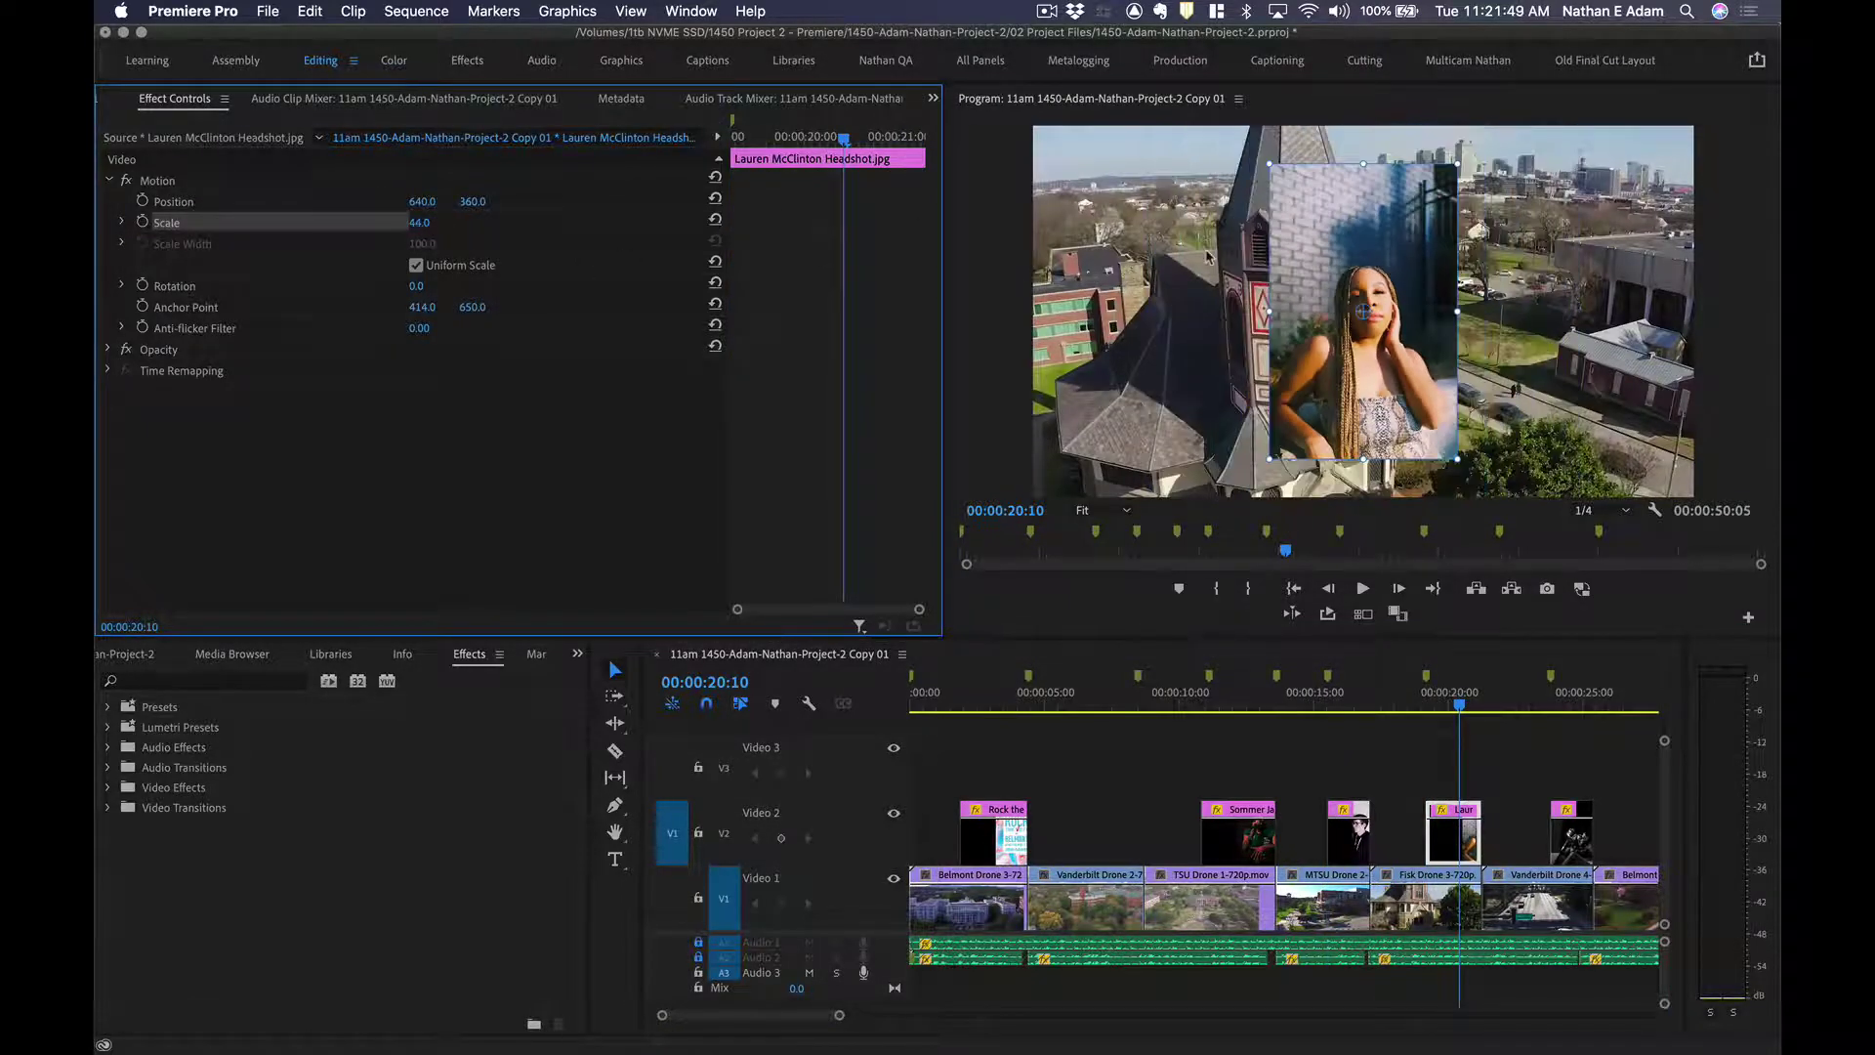
{"action": "left_click_drag", "start_coordinate": [1371, 266], "coordinate": [1530, 266]}
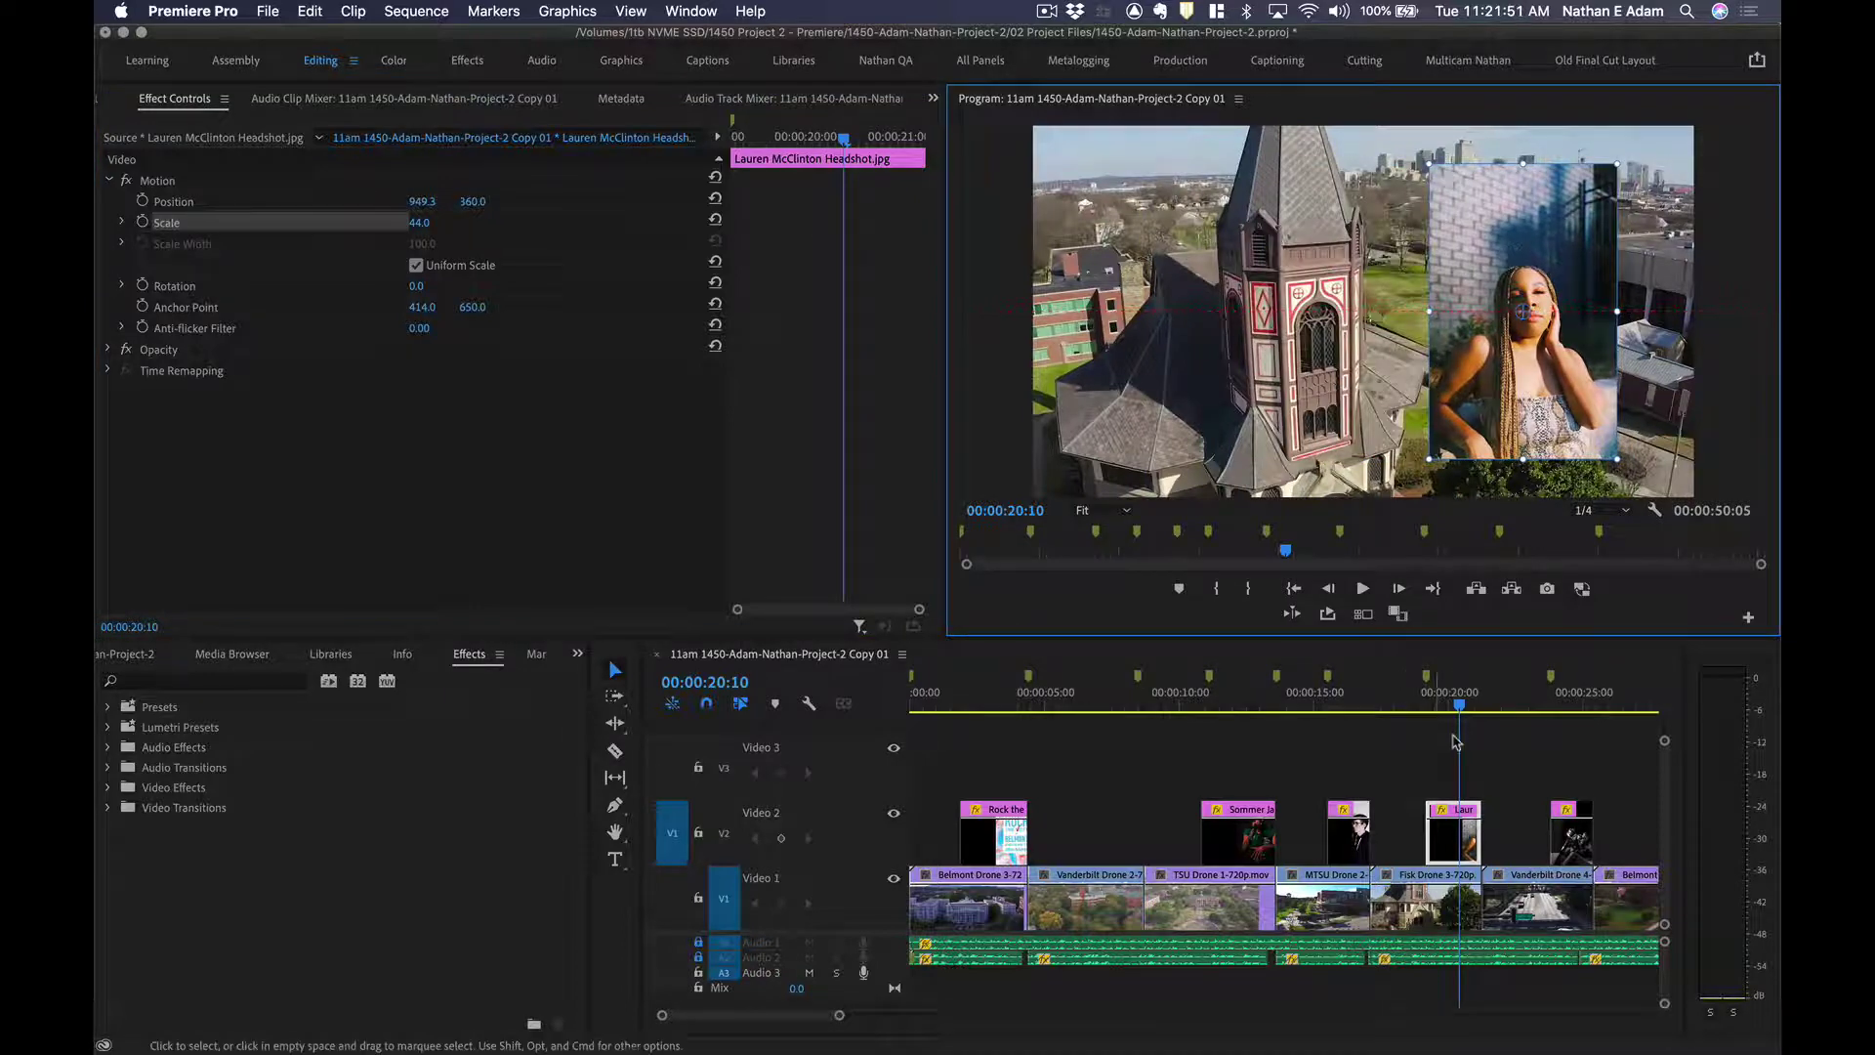
Reduce the Scale of the Melodores photo above the Vanderbilt drone clip on Video 2 to 52.
{"action": "scroll", "coordinate": [1455, 740], "scroll_direction": "down", "scroll_amount": 3}
{"action": "scroll", "coordinate": [1455, 740], "scroll_direction": "down", "scroll_amount": 2}
{"action": "left_click", "coordinate": [1276, 696]}
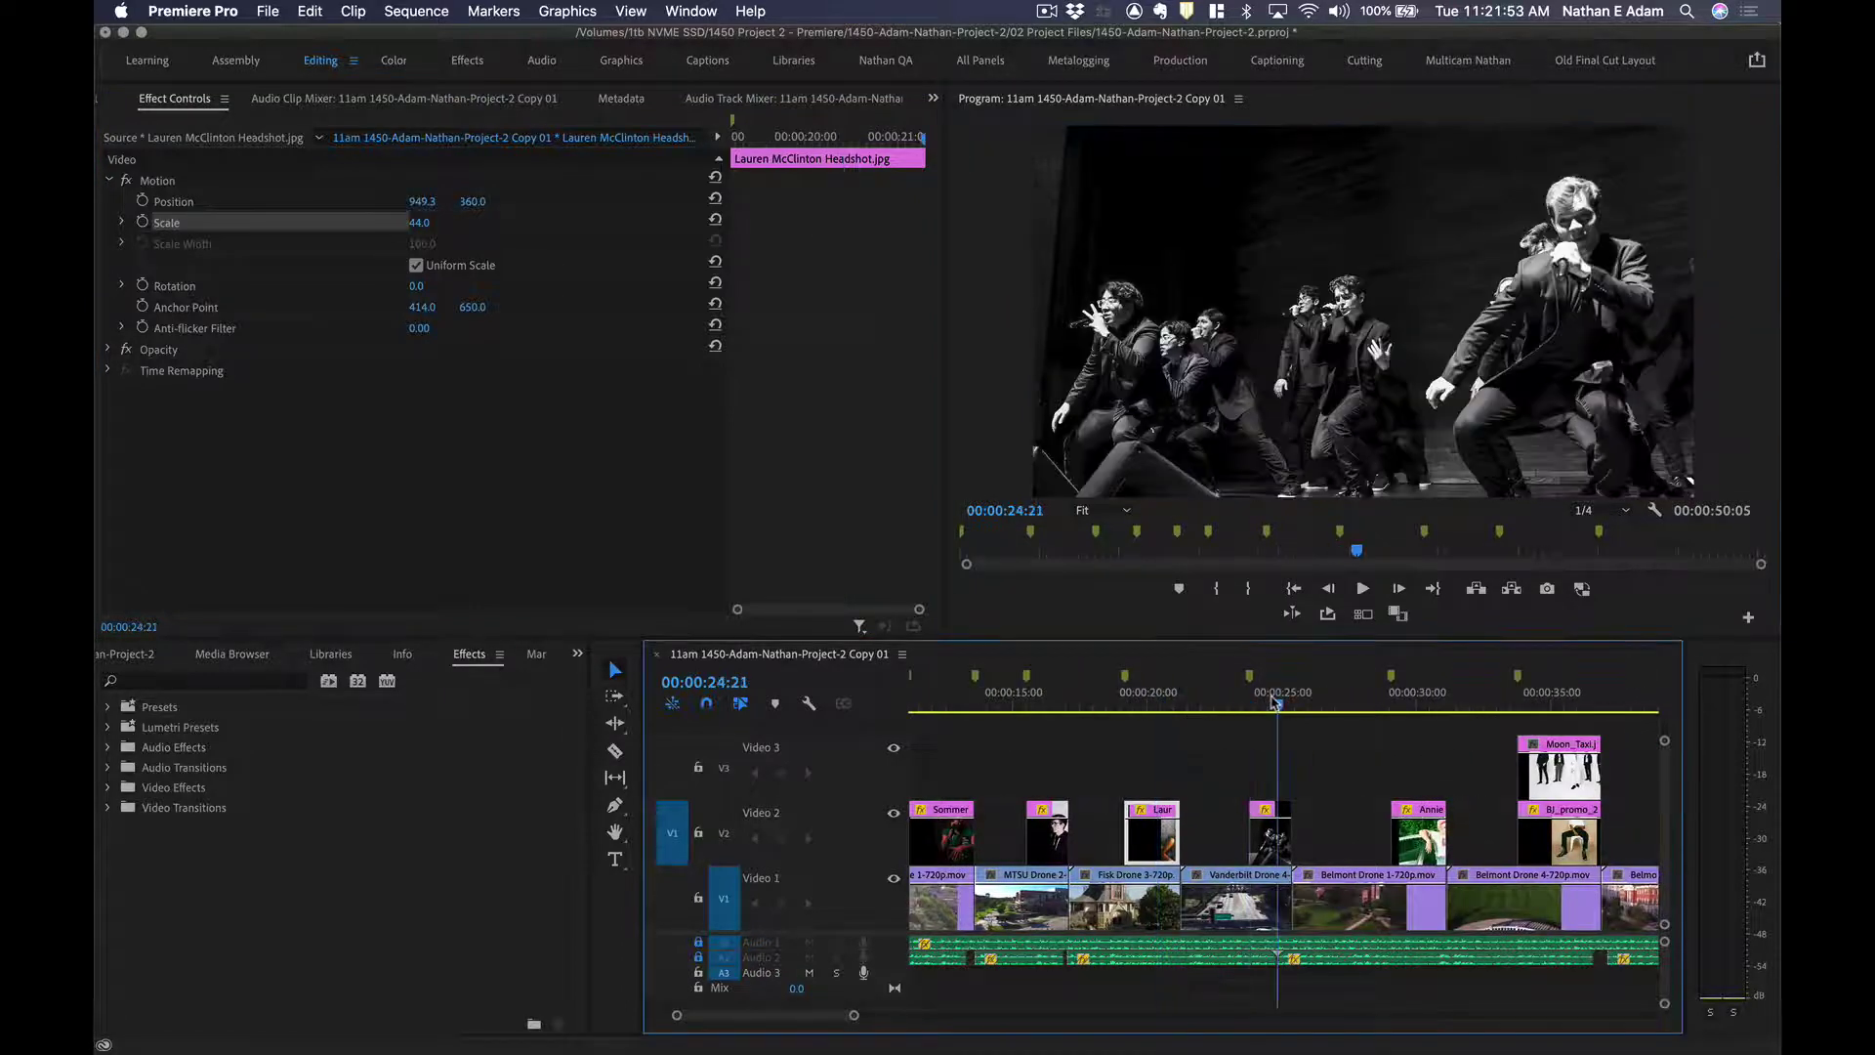
{"action": "left_click", "coordinate": [1270, 835]}
{"action": "left_click_drag", "start_coordinate": [434, 222], "coordinate": [400, 219]}
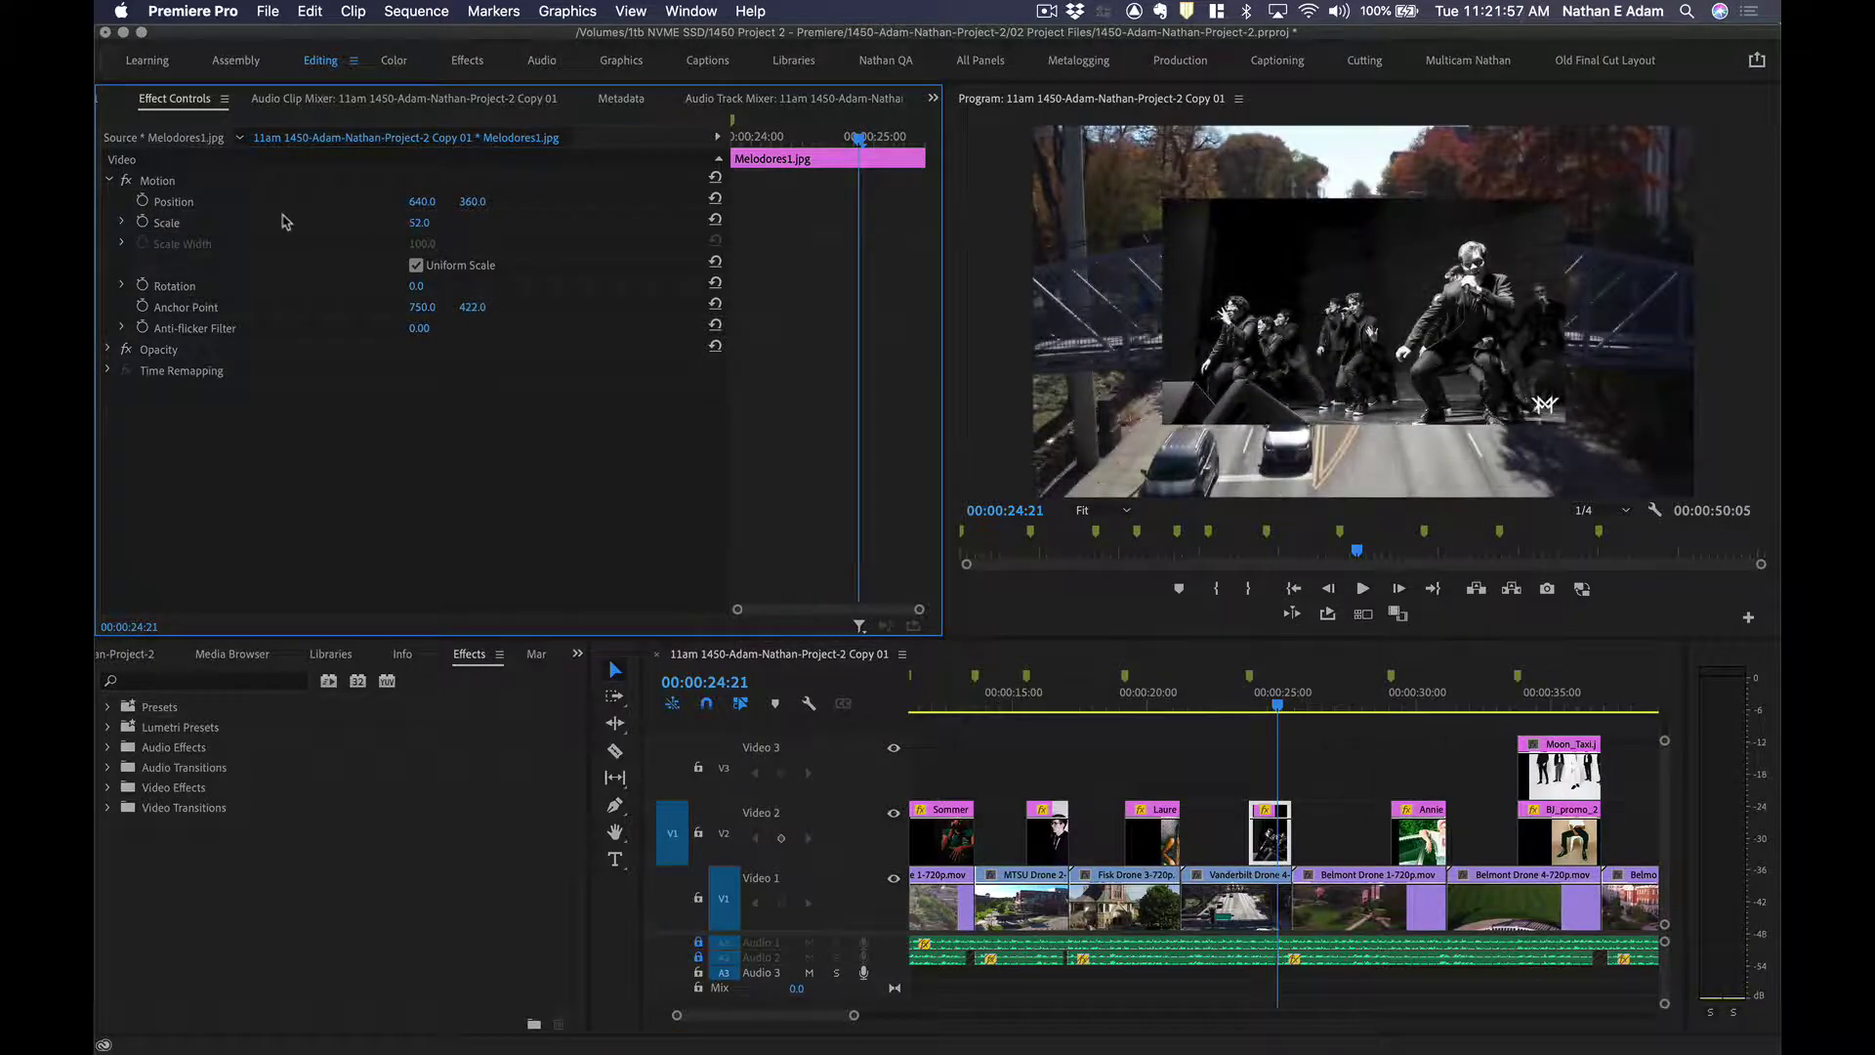
Reduce the Scale of the pink-hat photo above the Belmont Drone 1 clip on Video 2 to 49.
{"action": "left_click", "coordinate": [1412, 691]}
{"action": "left_click", "coordinate": [1421, 832]}
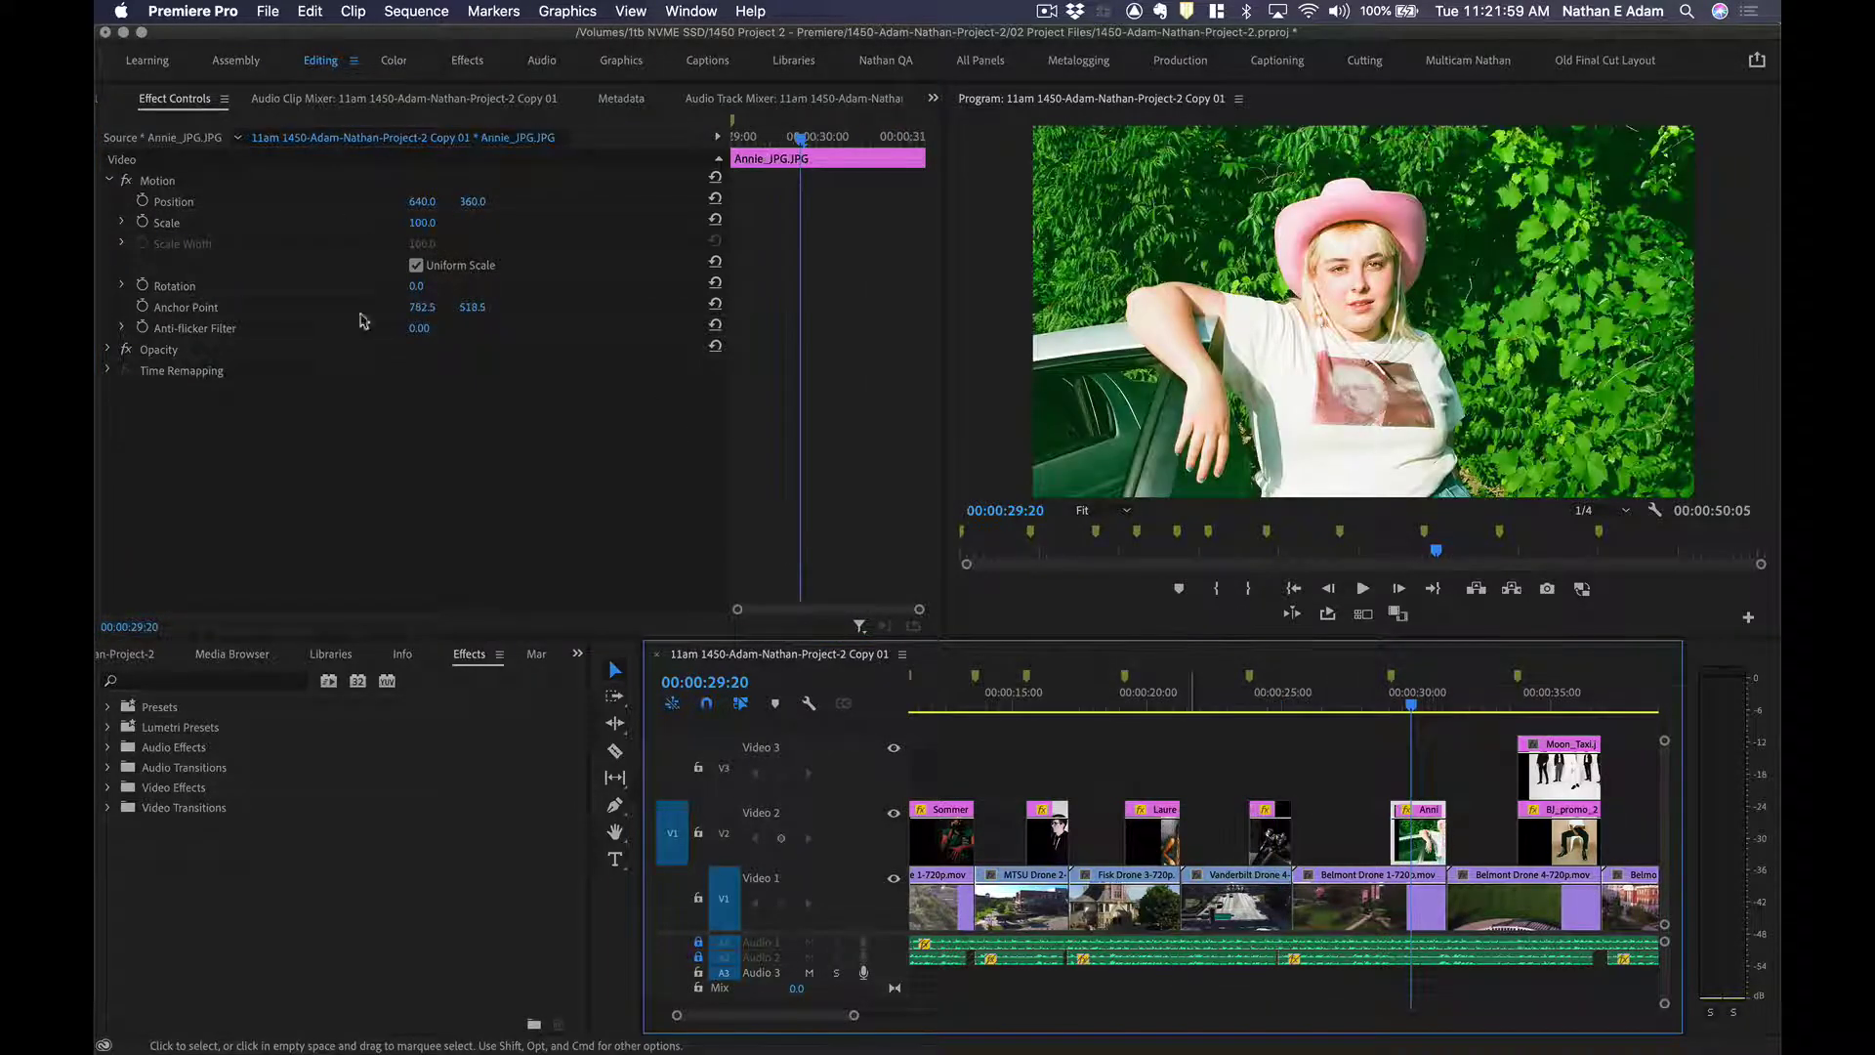
{"action": "left_click_drag", "start_coordinate": [420, 222], "coordinate": [400, 223]}
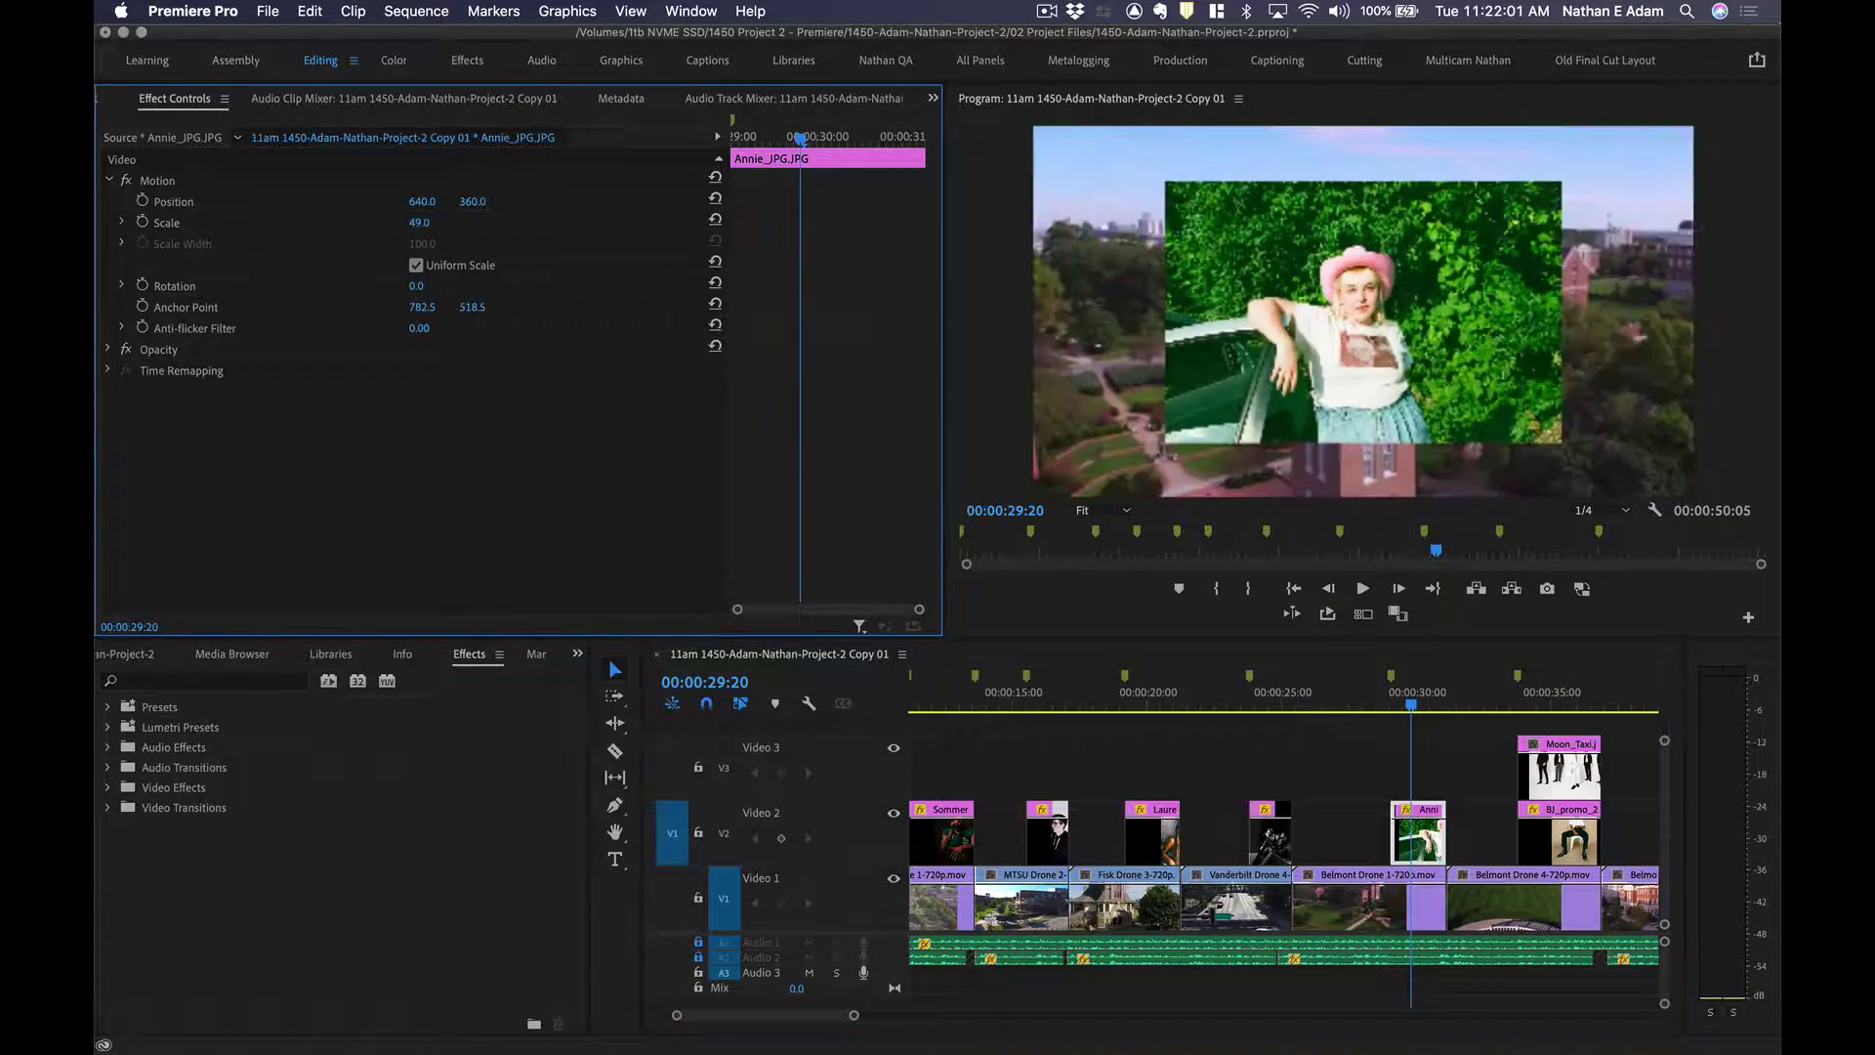
Reduce the Scale of the Moon Taxi photo on Video 3 to 83.
{"action": "left_click", "coordinate": [1550, 695]}
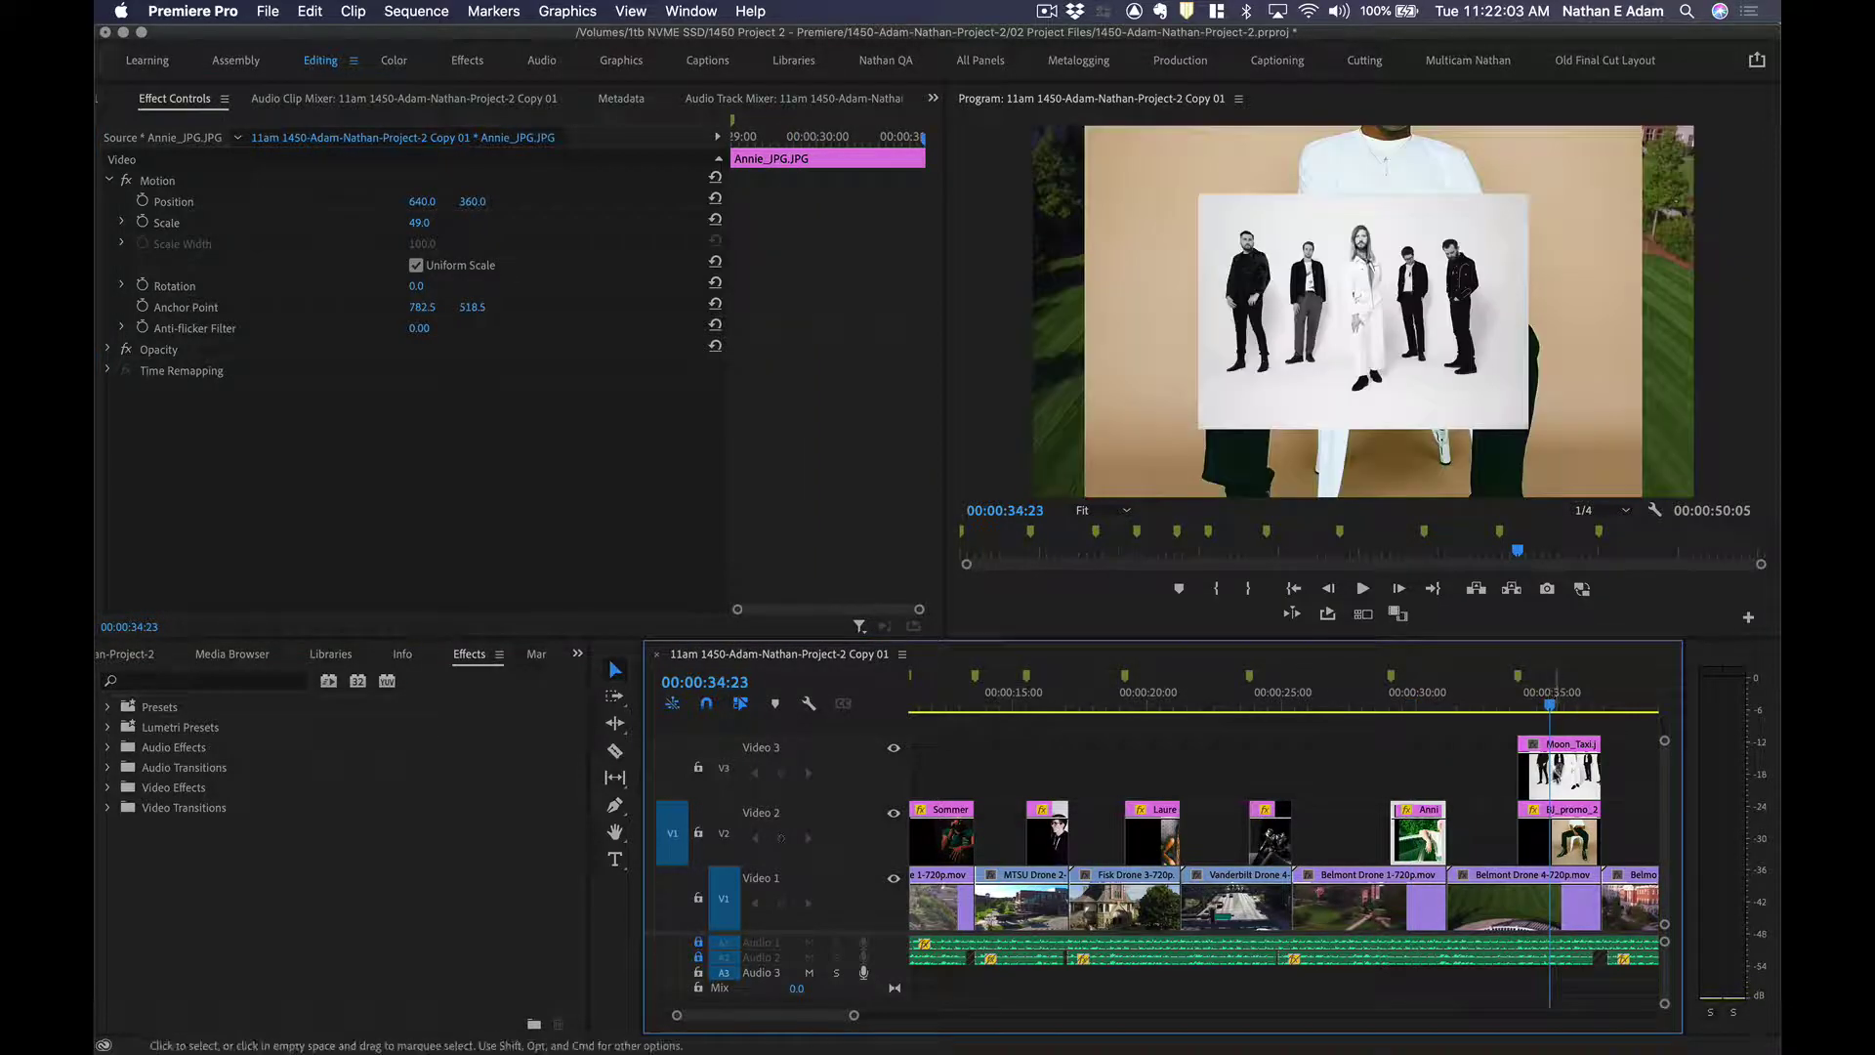
{"action": "left_click", "coordinate": [1559, 772]}
{"action": "left_click_drag", "start_coordinate": [422, 223], "coordinate": [420, 223]}
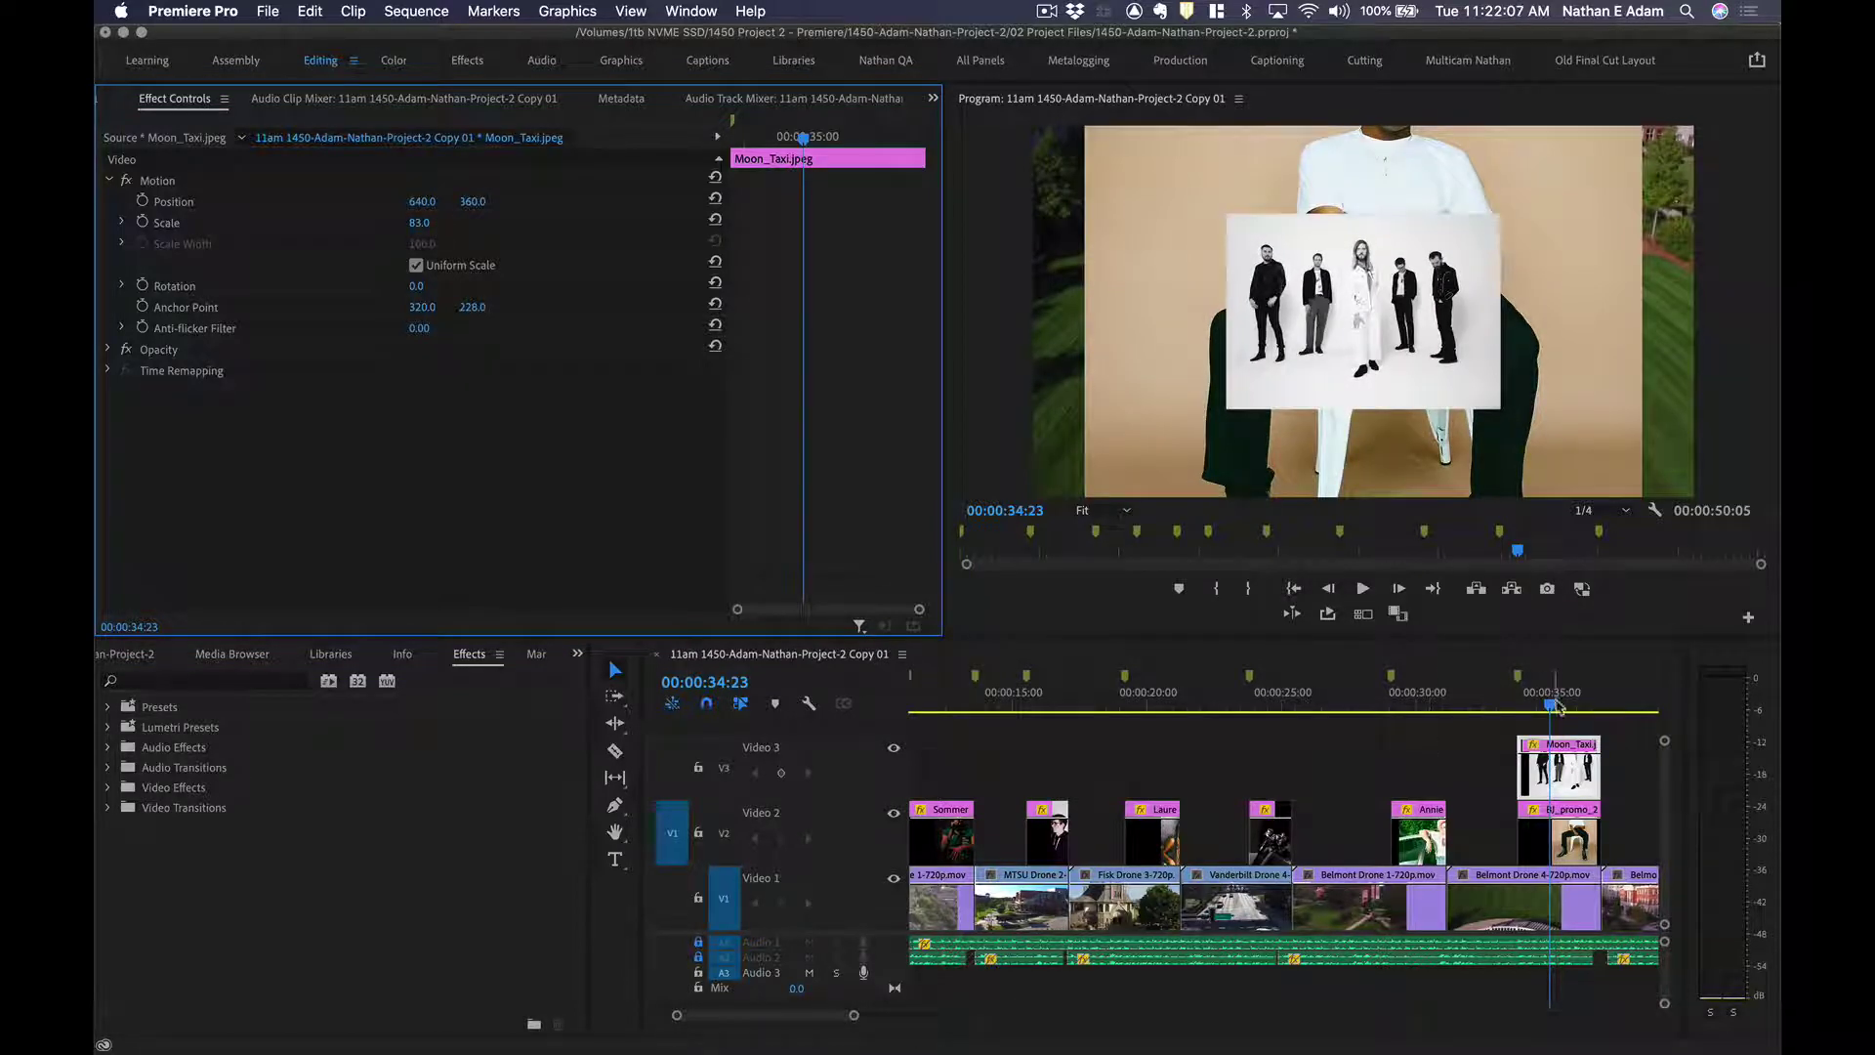
Reduce the Scale of the BJ_promo_2020 photo on Video 2 to 38.
{"action": "left_click", "coordinate": [1570, 835]}
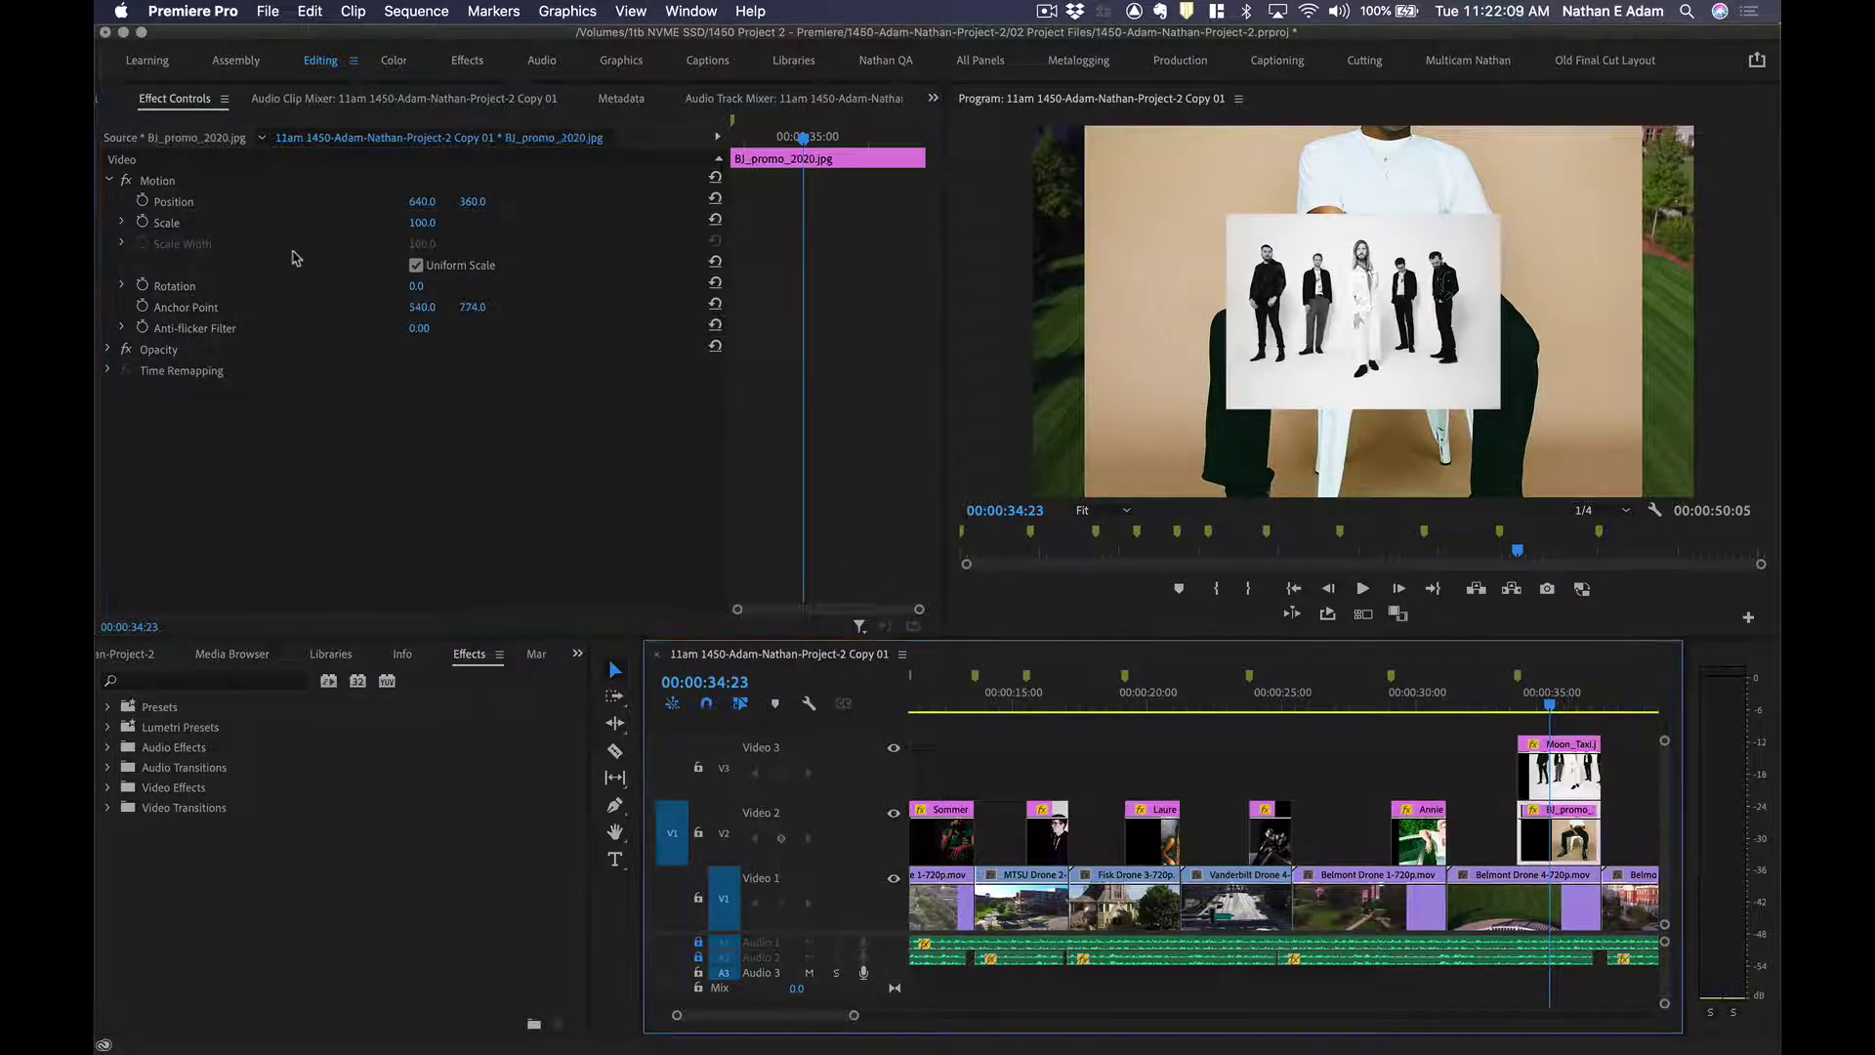
{"action": "left_click_drag", "start_coordinate": [422, 222], "coordinate": [401, 223]}
{"action": "left_click_drag", "start_coordinate": [429, 224], "coordinate": [427, 224]}
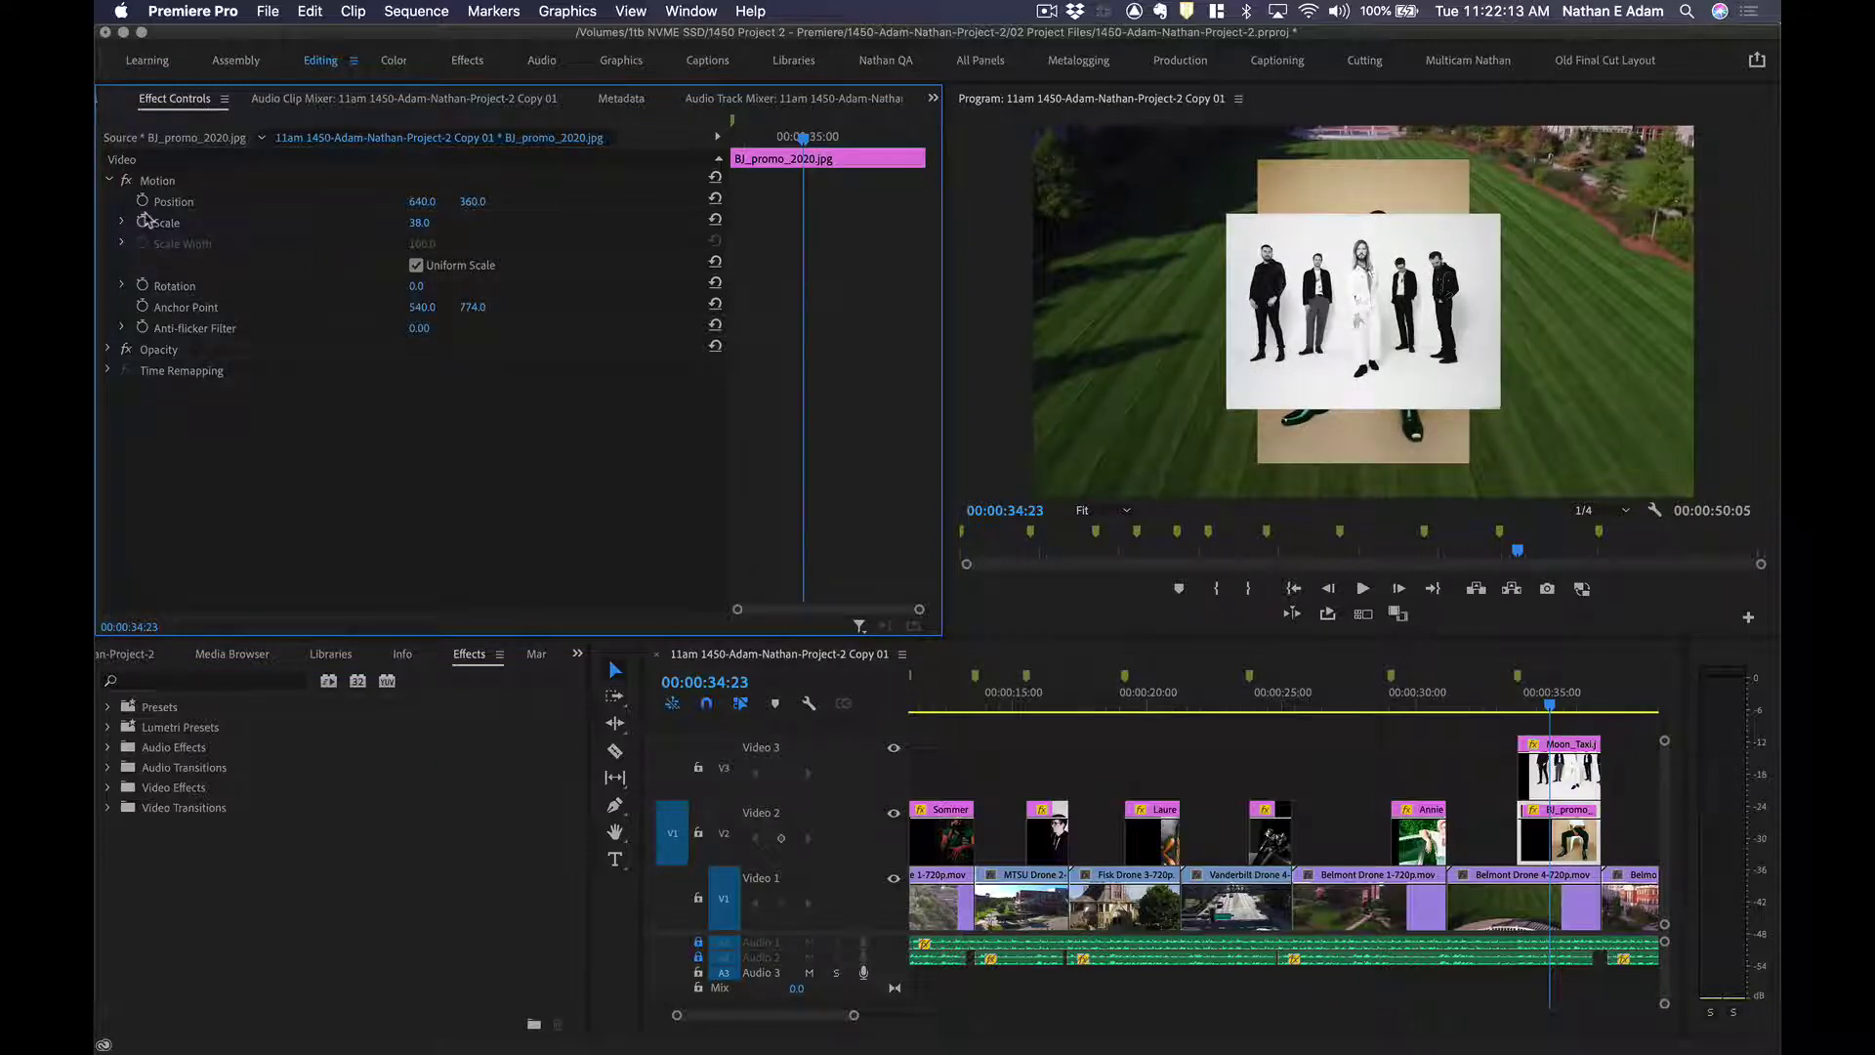
Place the two photos side by side, with BJ_promo_2020 at Position 374.4, 360 and Moon Taxi at 905.6, 360.
{"action": "left_click", "coordinate": [361, 223]}
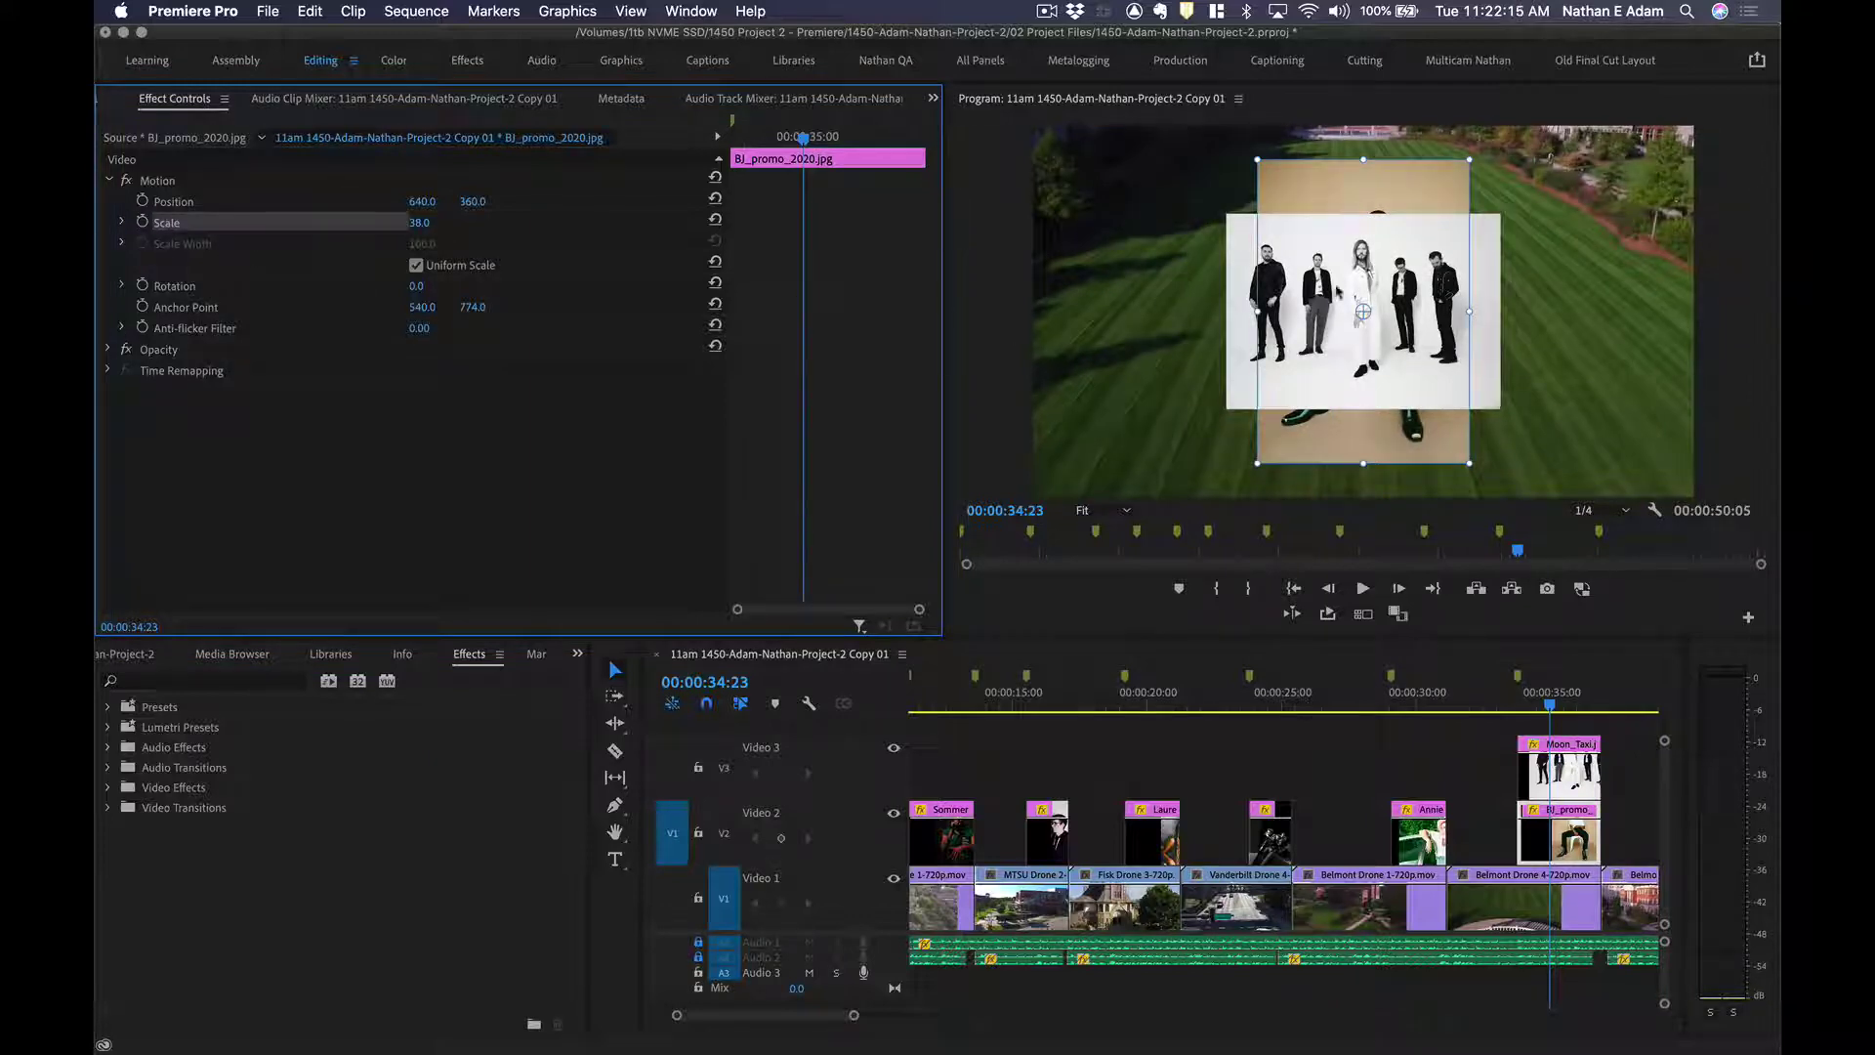
{"action": "left_click_drag", "start_coordinate": [1398, 215], "coordinate": [1256, 203]}
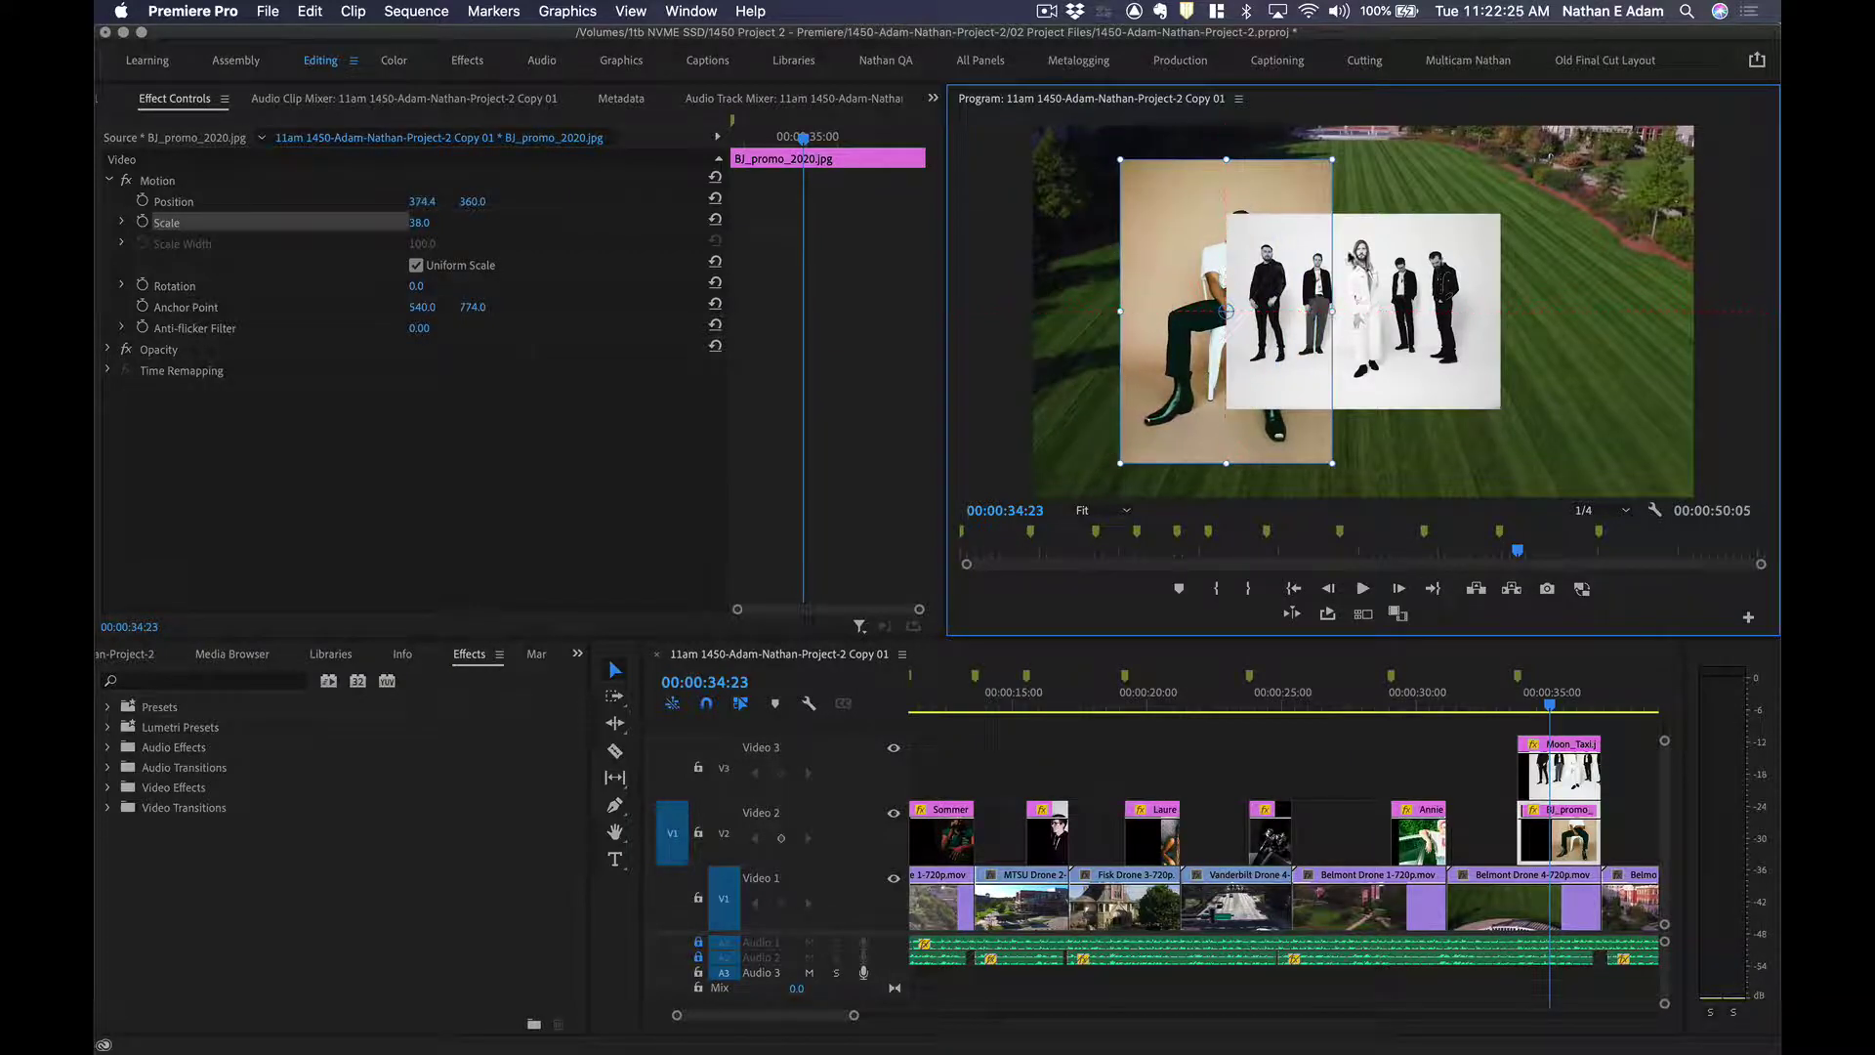
{"action": "left_click_drag", "start_coordinate": [1398, 261], "coordinate": [1535, 262]}
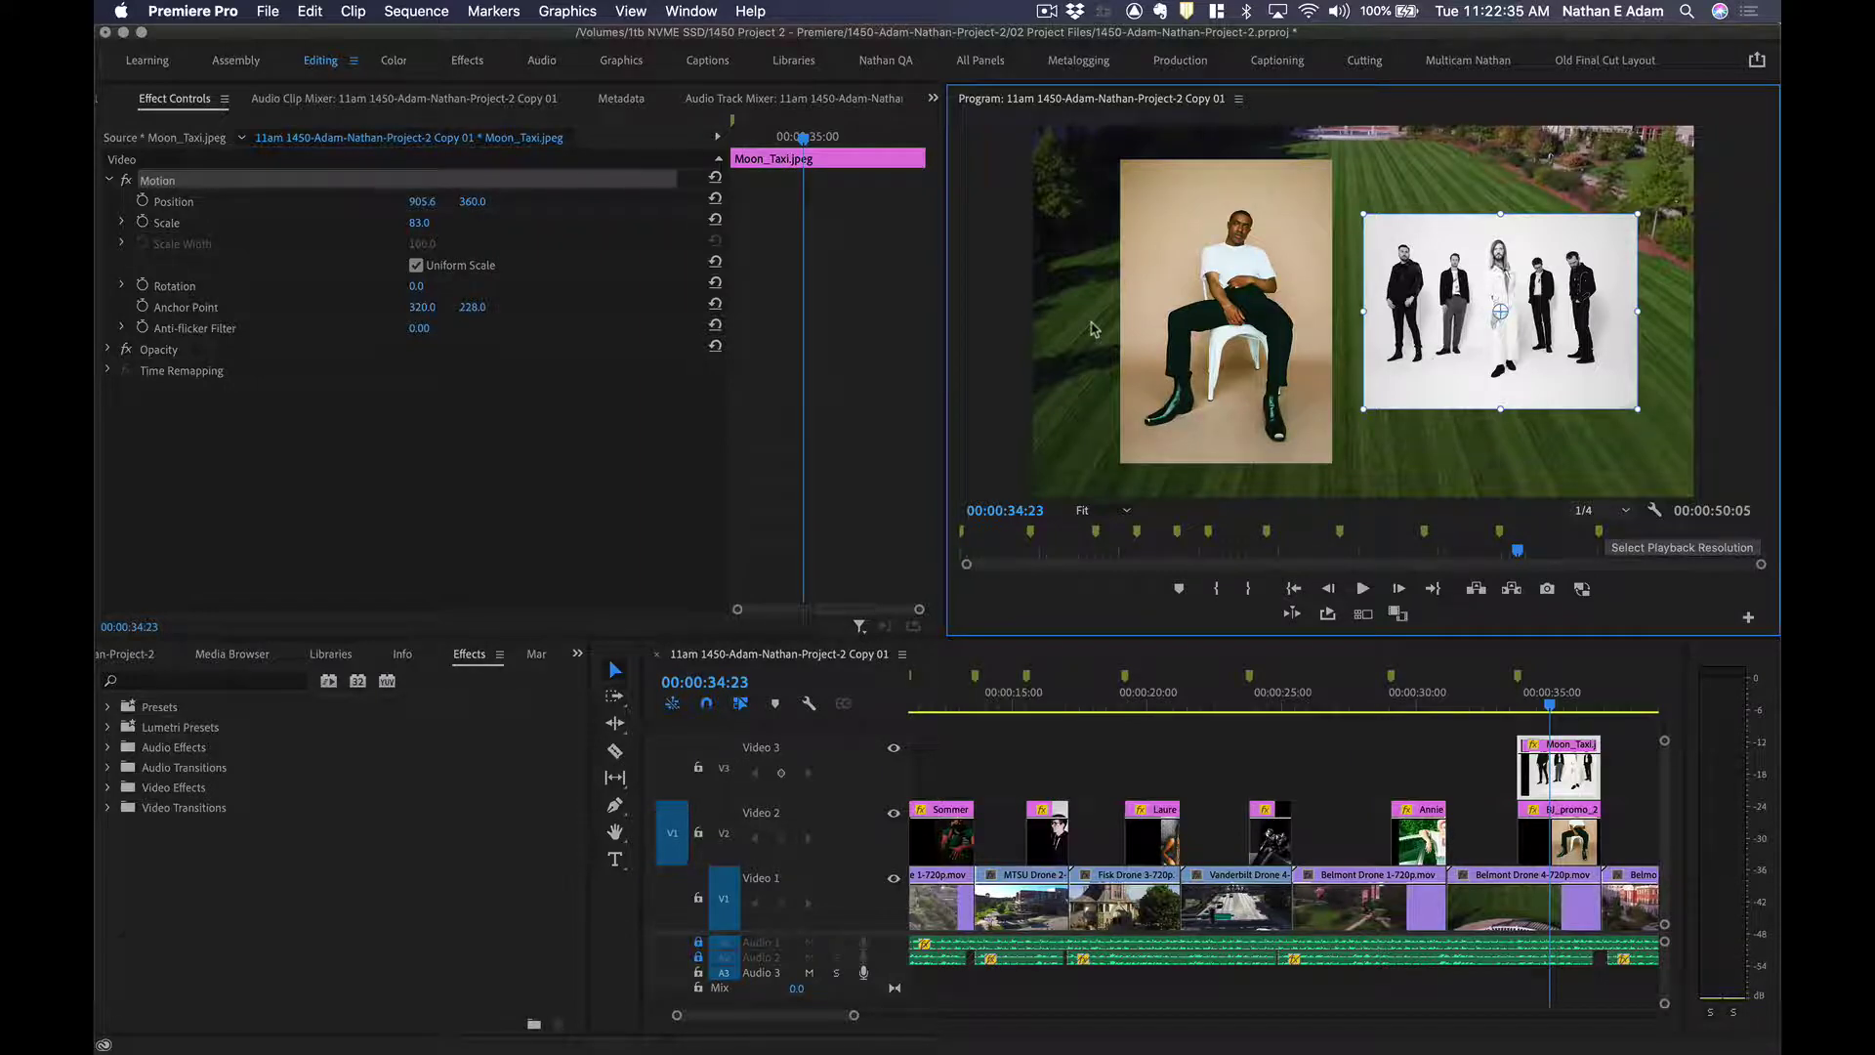
Look through the Preferences categories, including Playback, Timeline, Trim, General and Graphics, for a Program Monitor snapping setting.
{"action": "key", "text": "super+comma"}
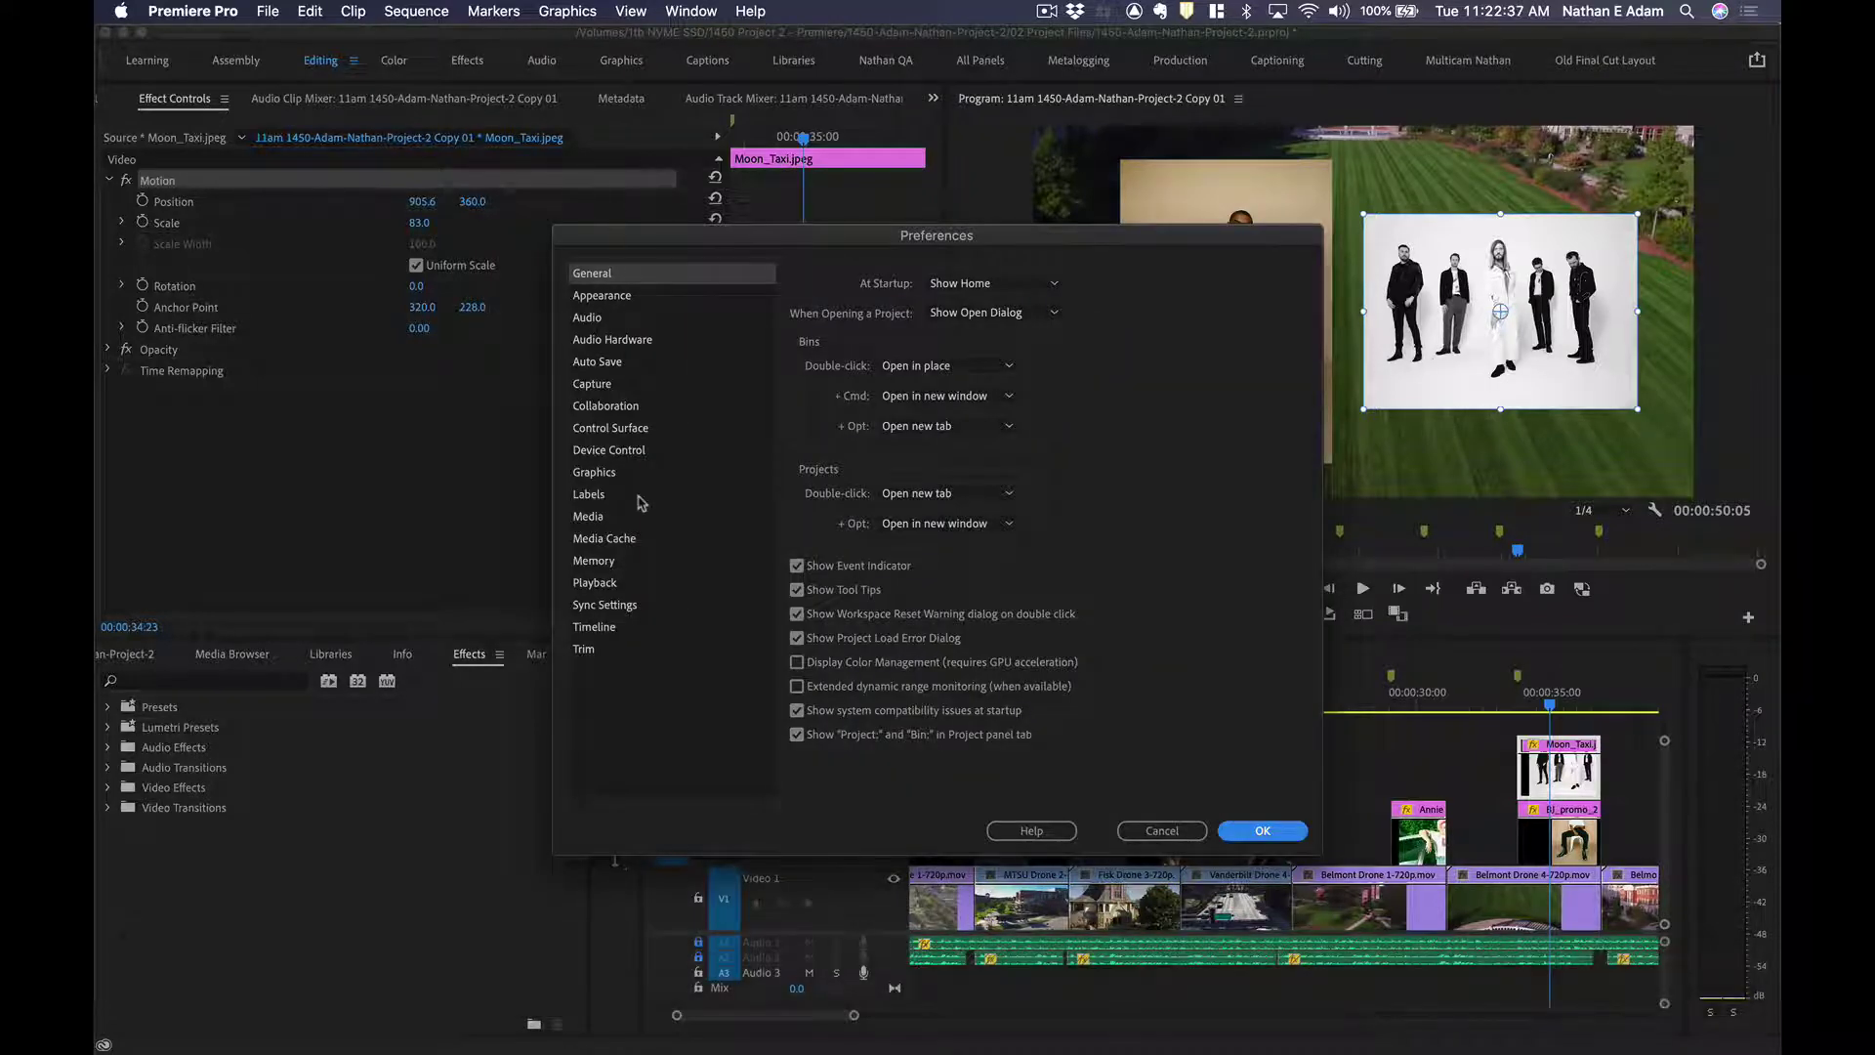
{"action": "left_click", "coordinate": [636, 586]}
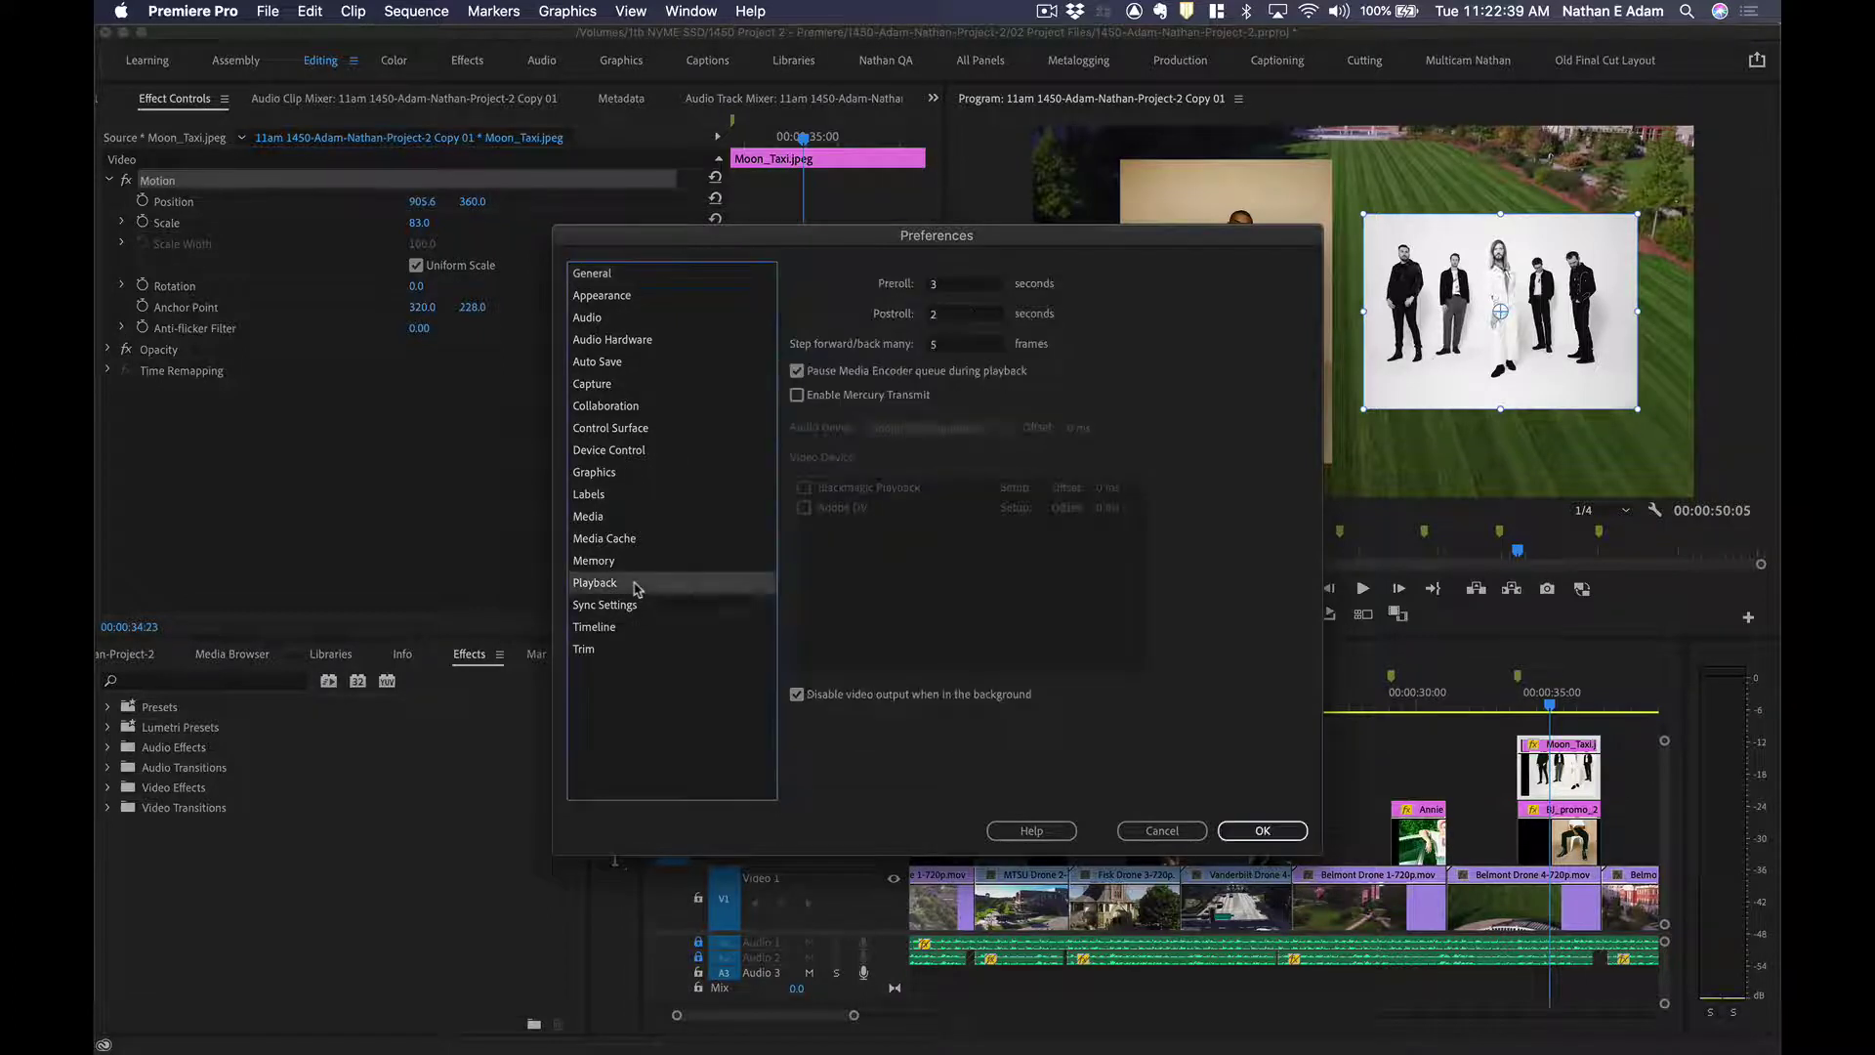
{"action": "left_click", "coordinate": [637, 606]}
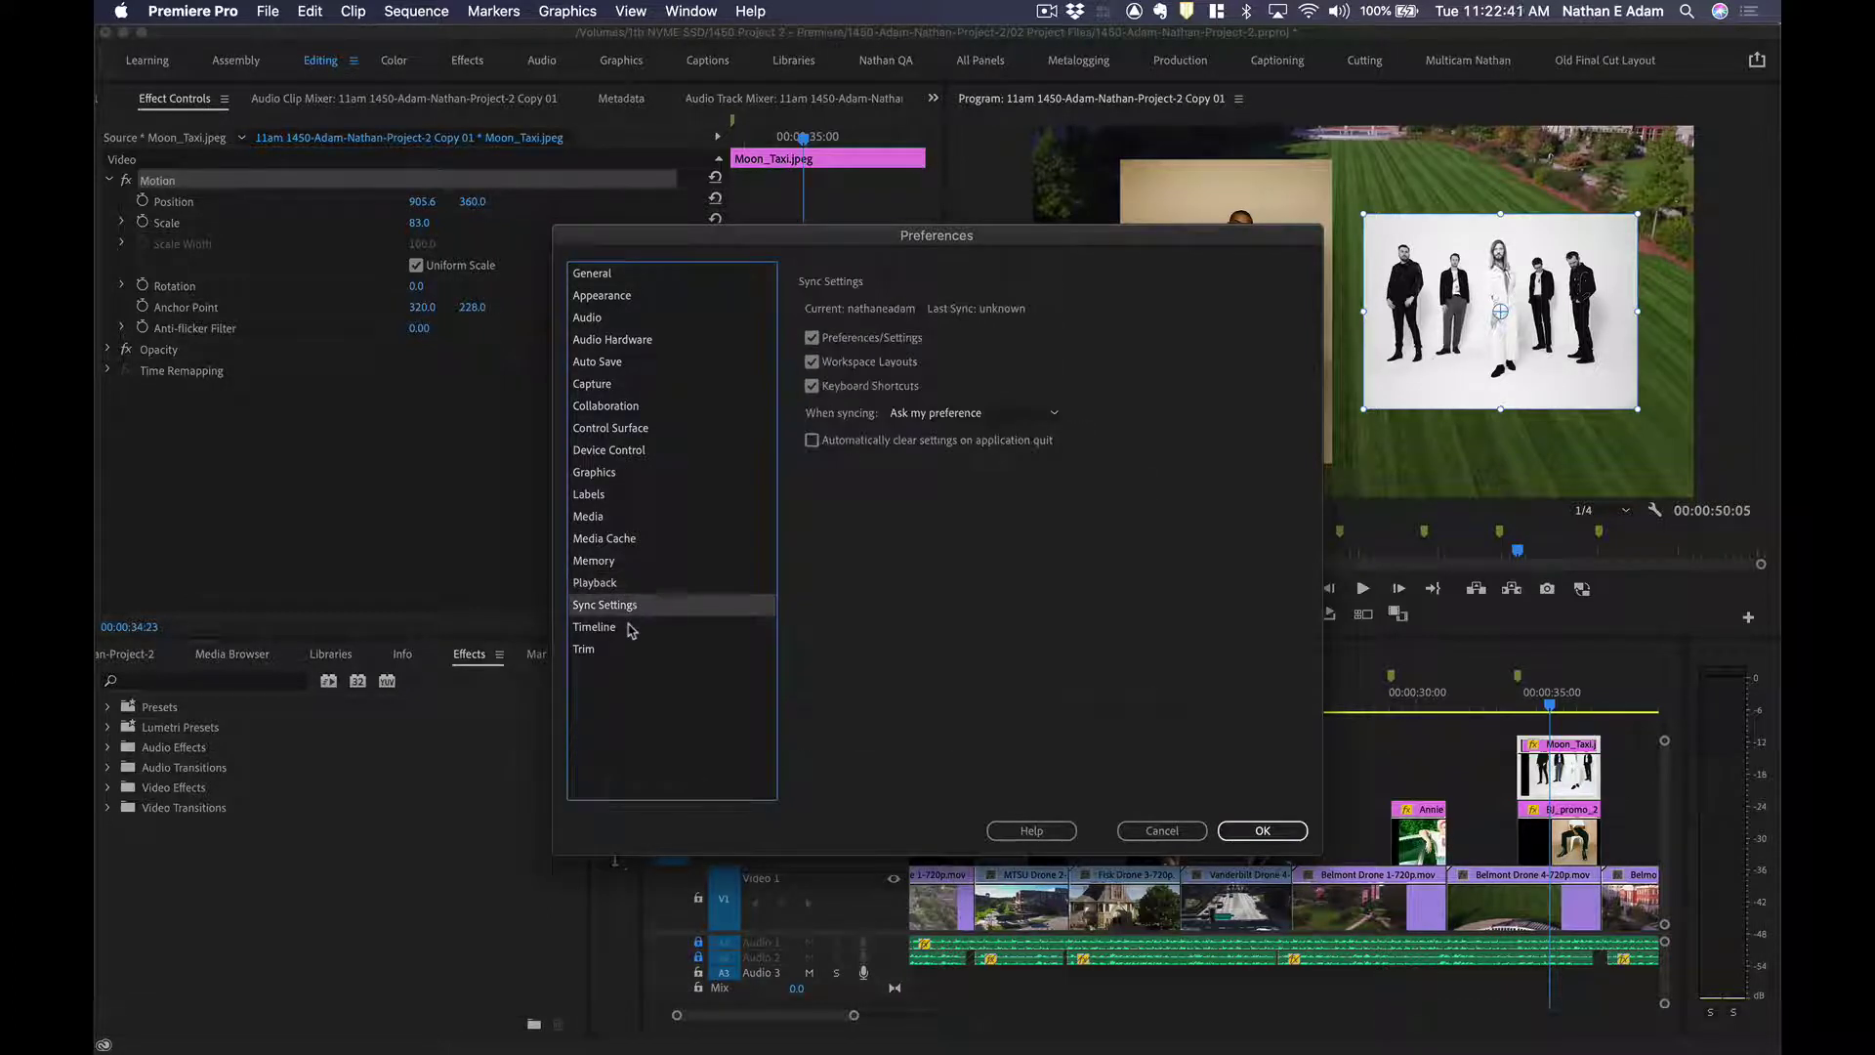
{"action": "left_click", "coordinate": [630, 628]}
{"action": "left_click", "coordinate": [617, 654]}
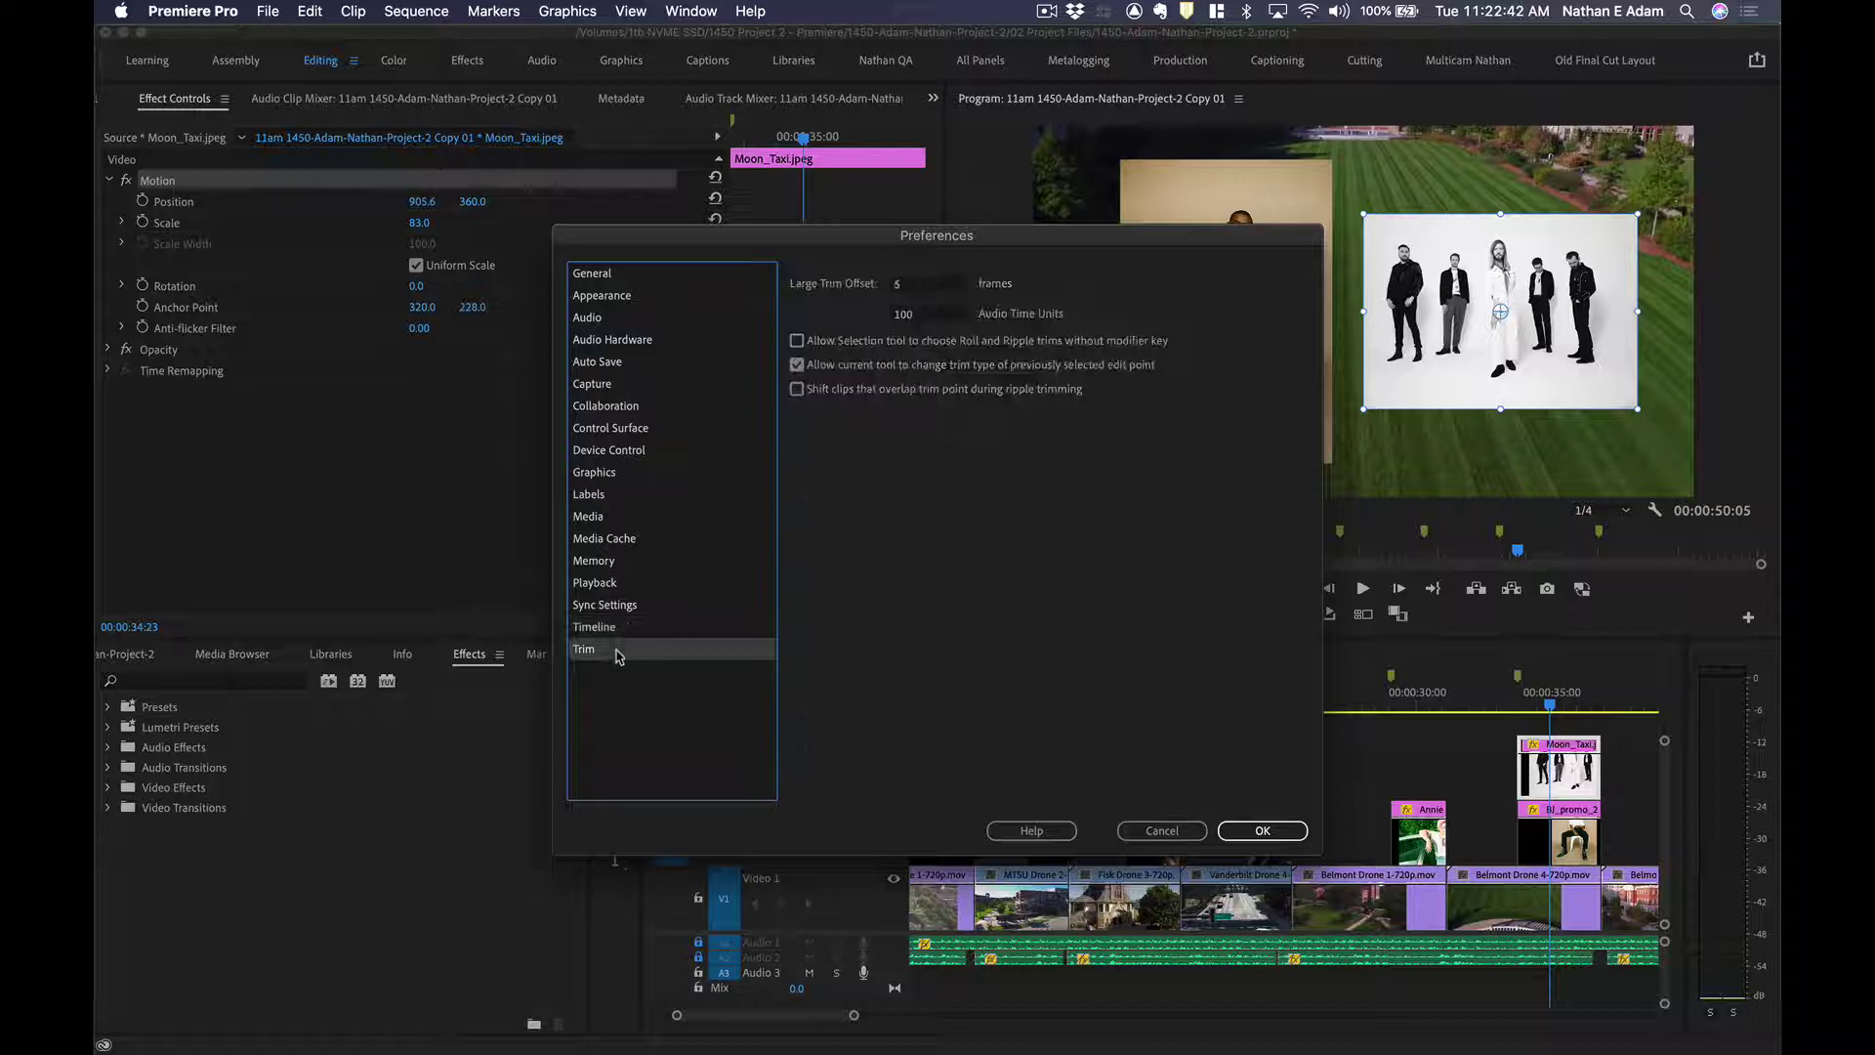
{"action": "left_click", "coordinate": [626, 295]}
{"action": "left_click", "coordinate": [625, 318]}
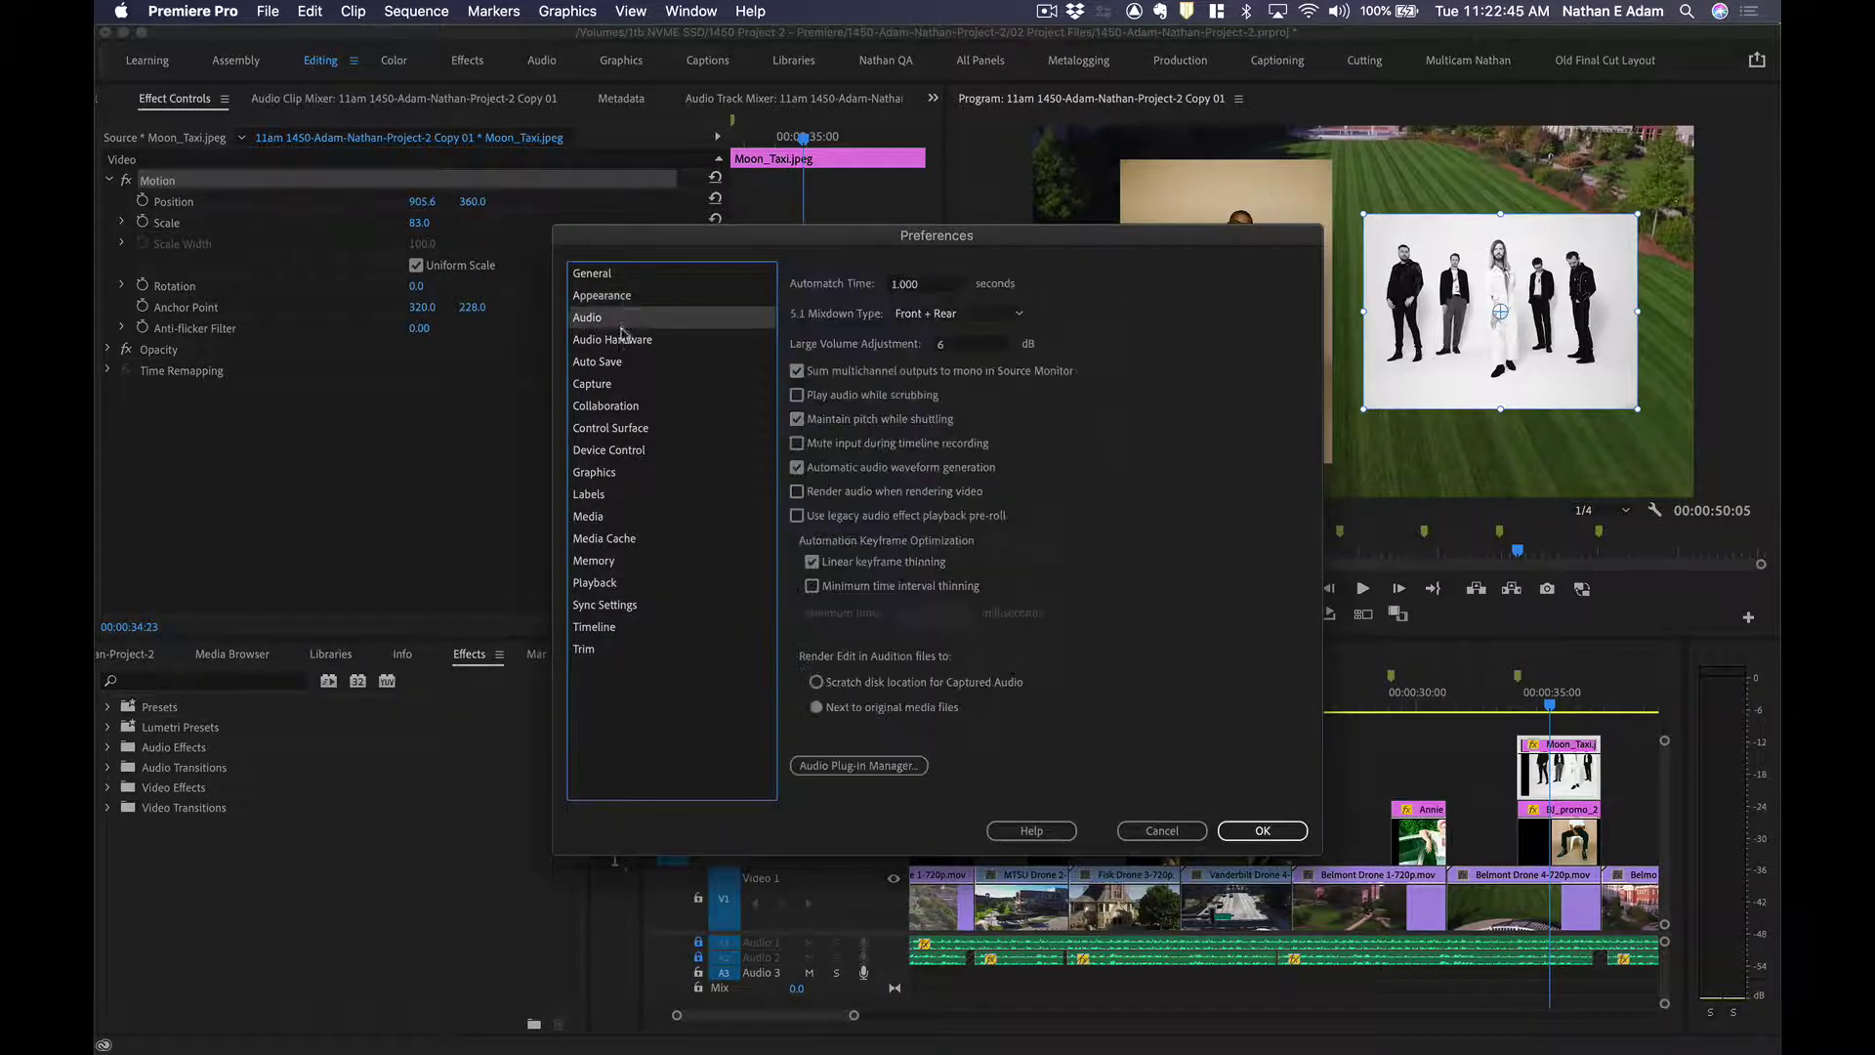
{"action": "left_click", "coordinate": [619, 276]}
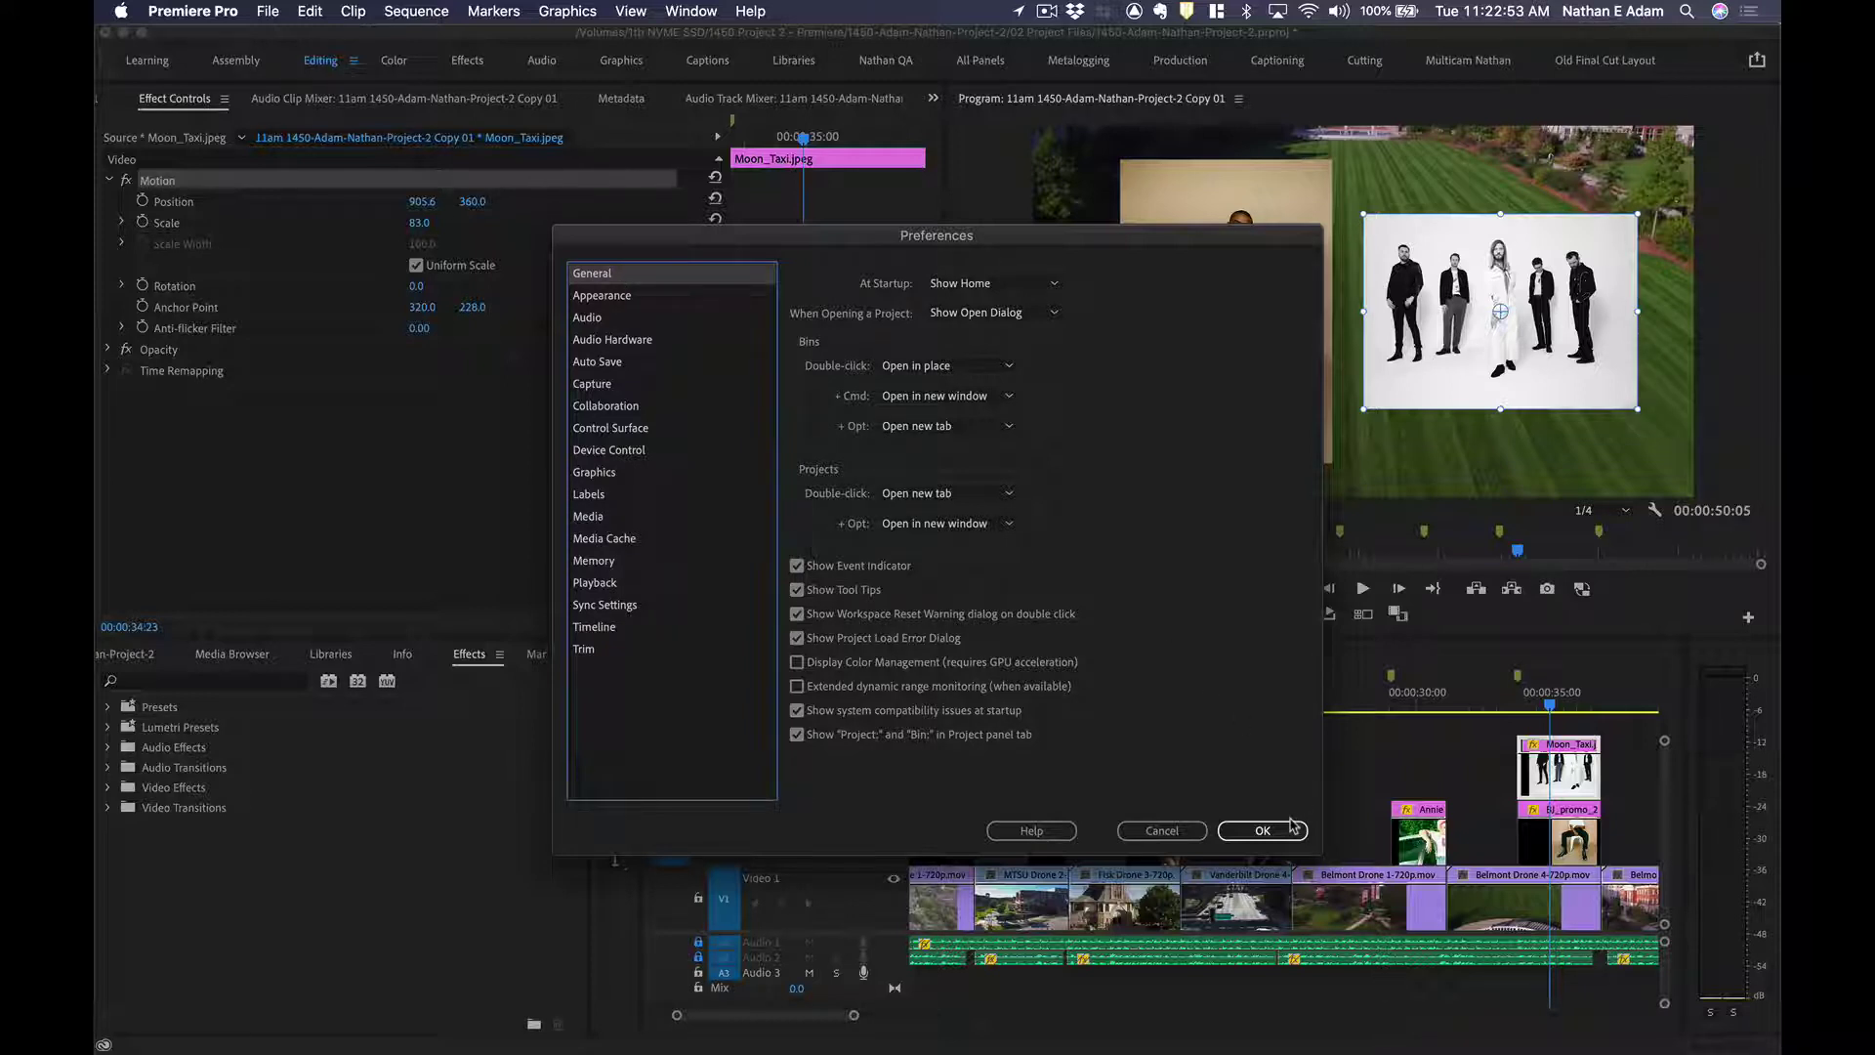
{"action": "left_click", "coordinate": [630, 470]}
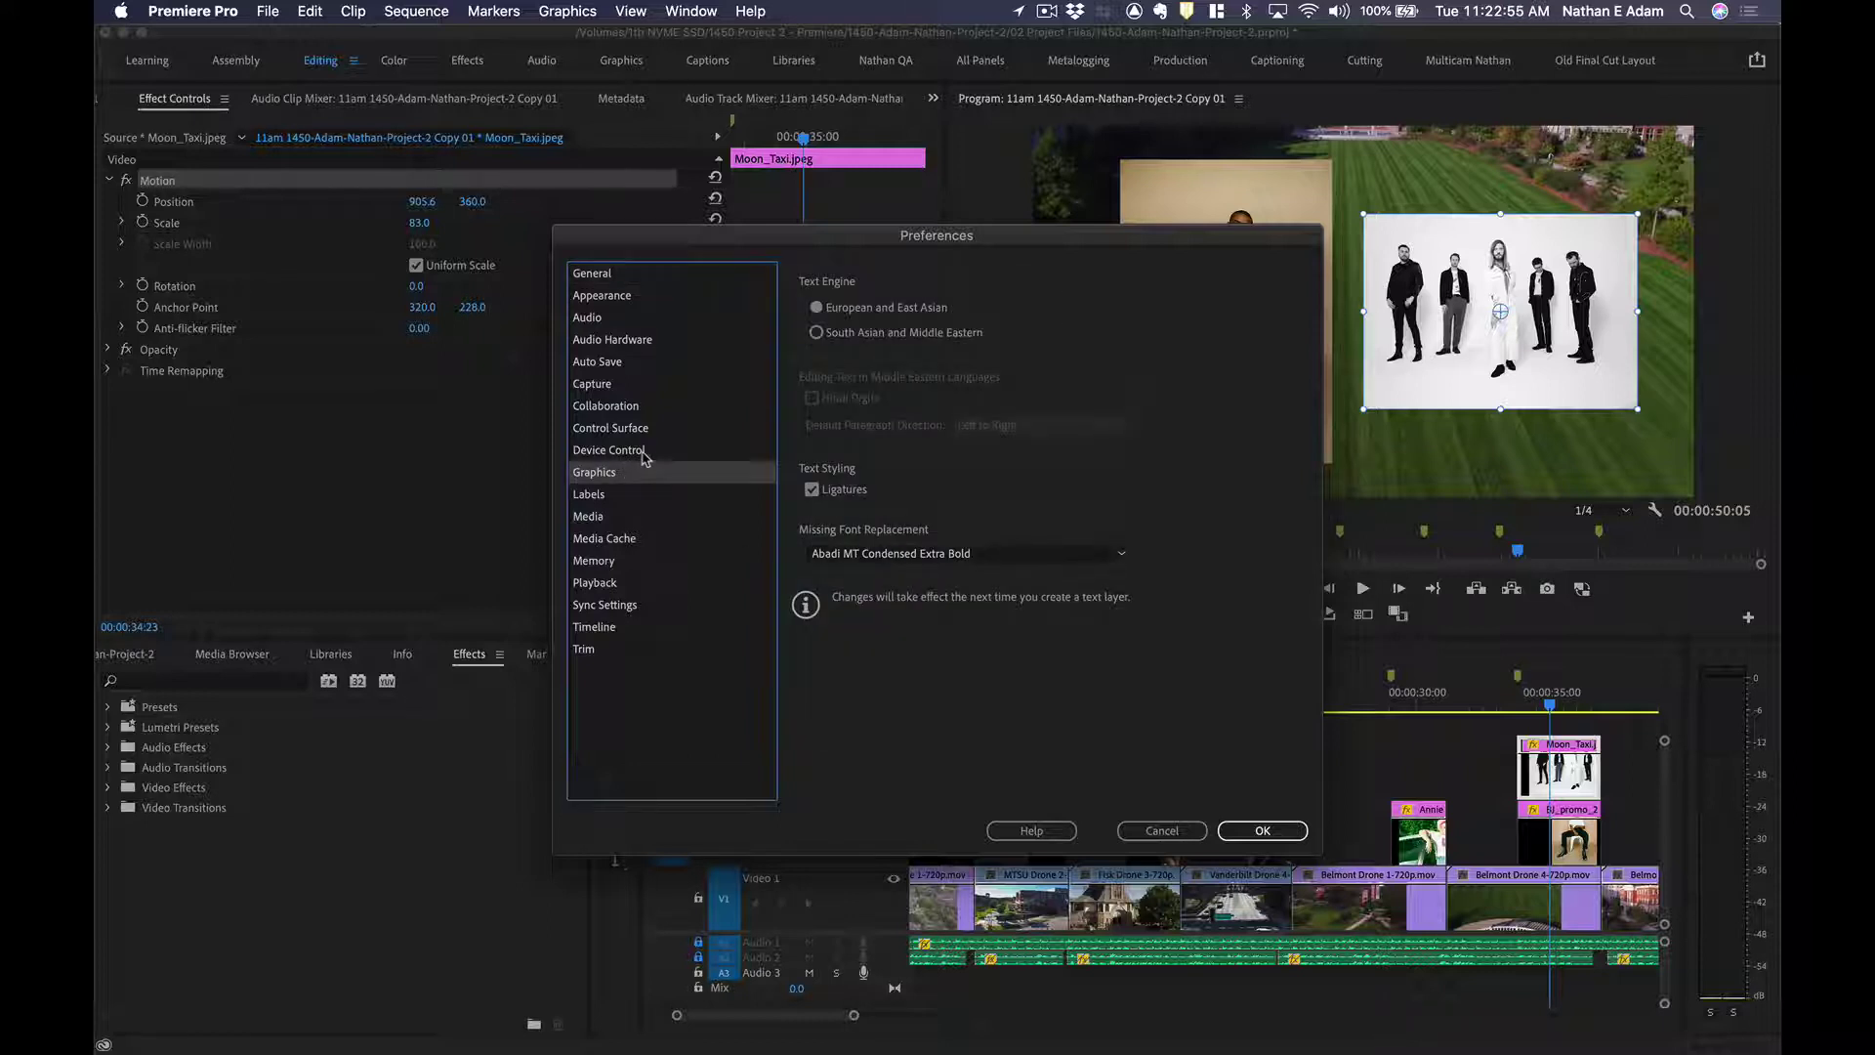
{"action": "left_click", "coordinate": [644, 451]}
{"action": "left_click", "coordinate": [663, 427]}
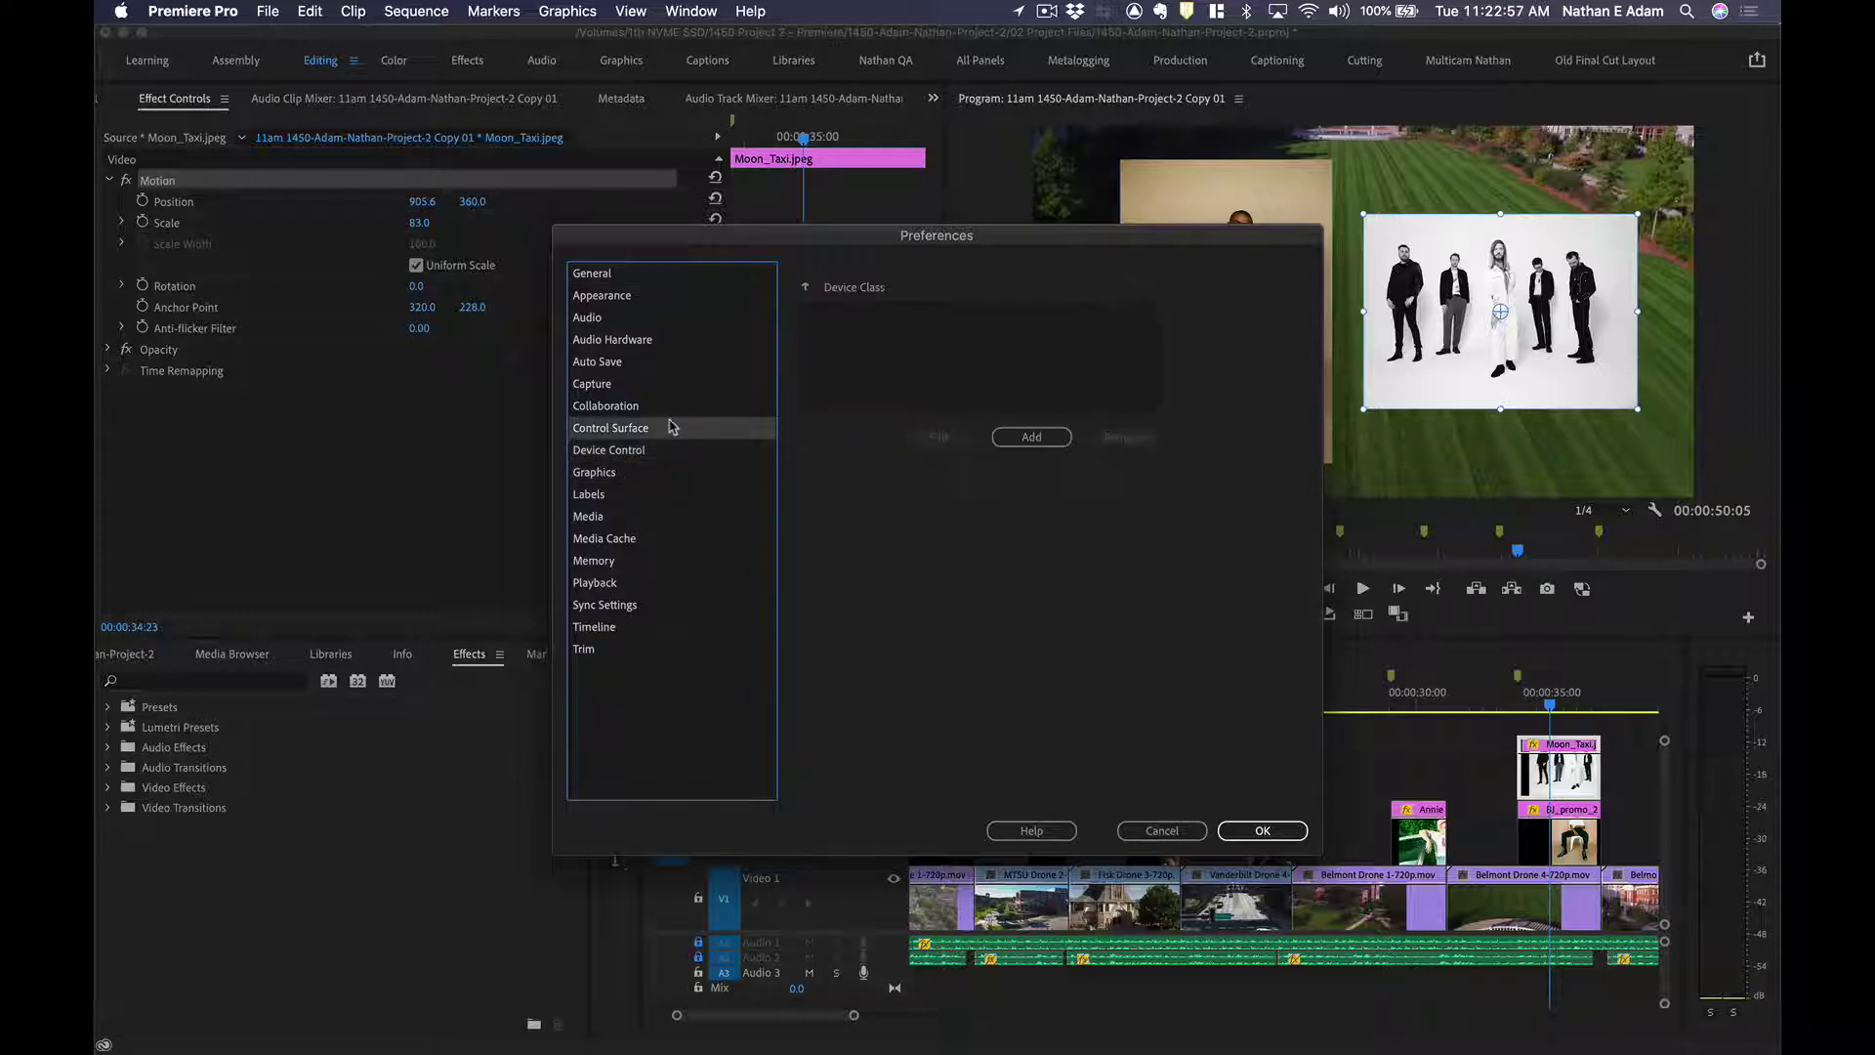
{"action": "left_click", "coordinate": [676, 408]}
{"action": "left_click", "coordinate": [671, 385]}
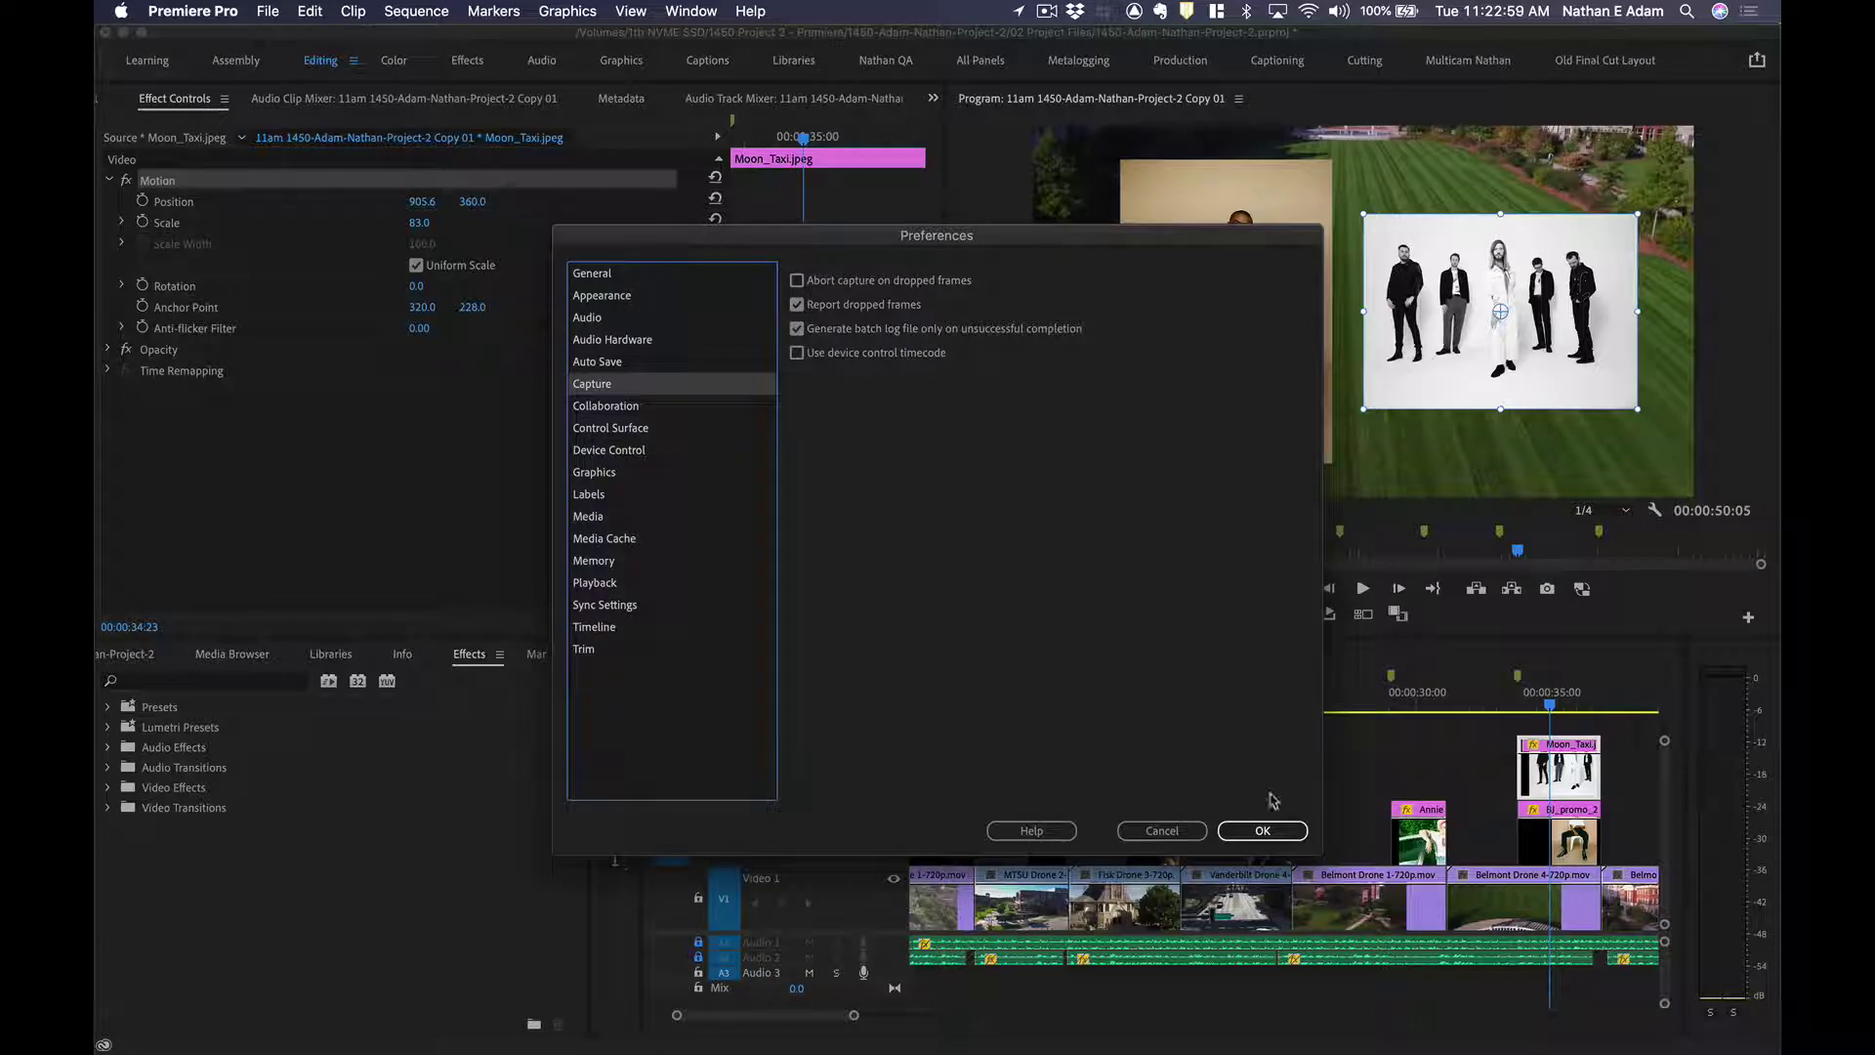
{"action": "left_click", "coordinate": [1264, 830]}
Save the project and reduce the Scale of the Ryman Hospitality logo above the Belmont Drone 5 clip to 59.
{"action": "key", "text": "super+s"}
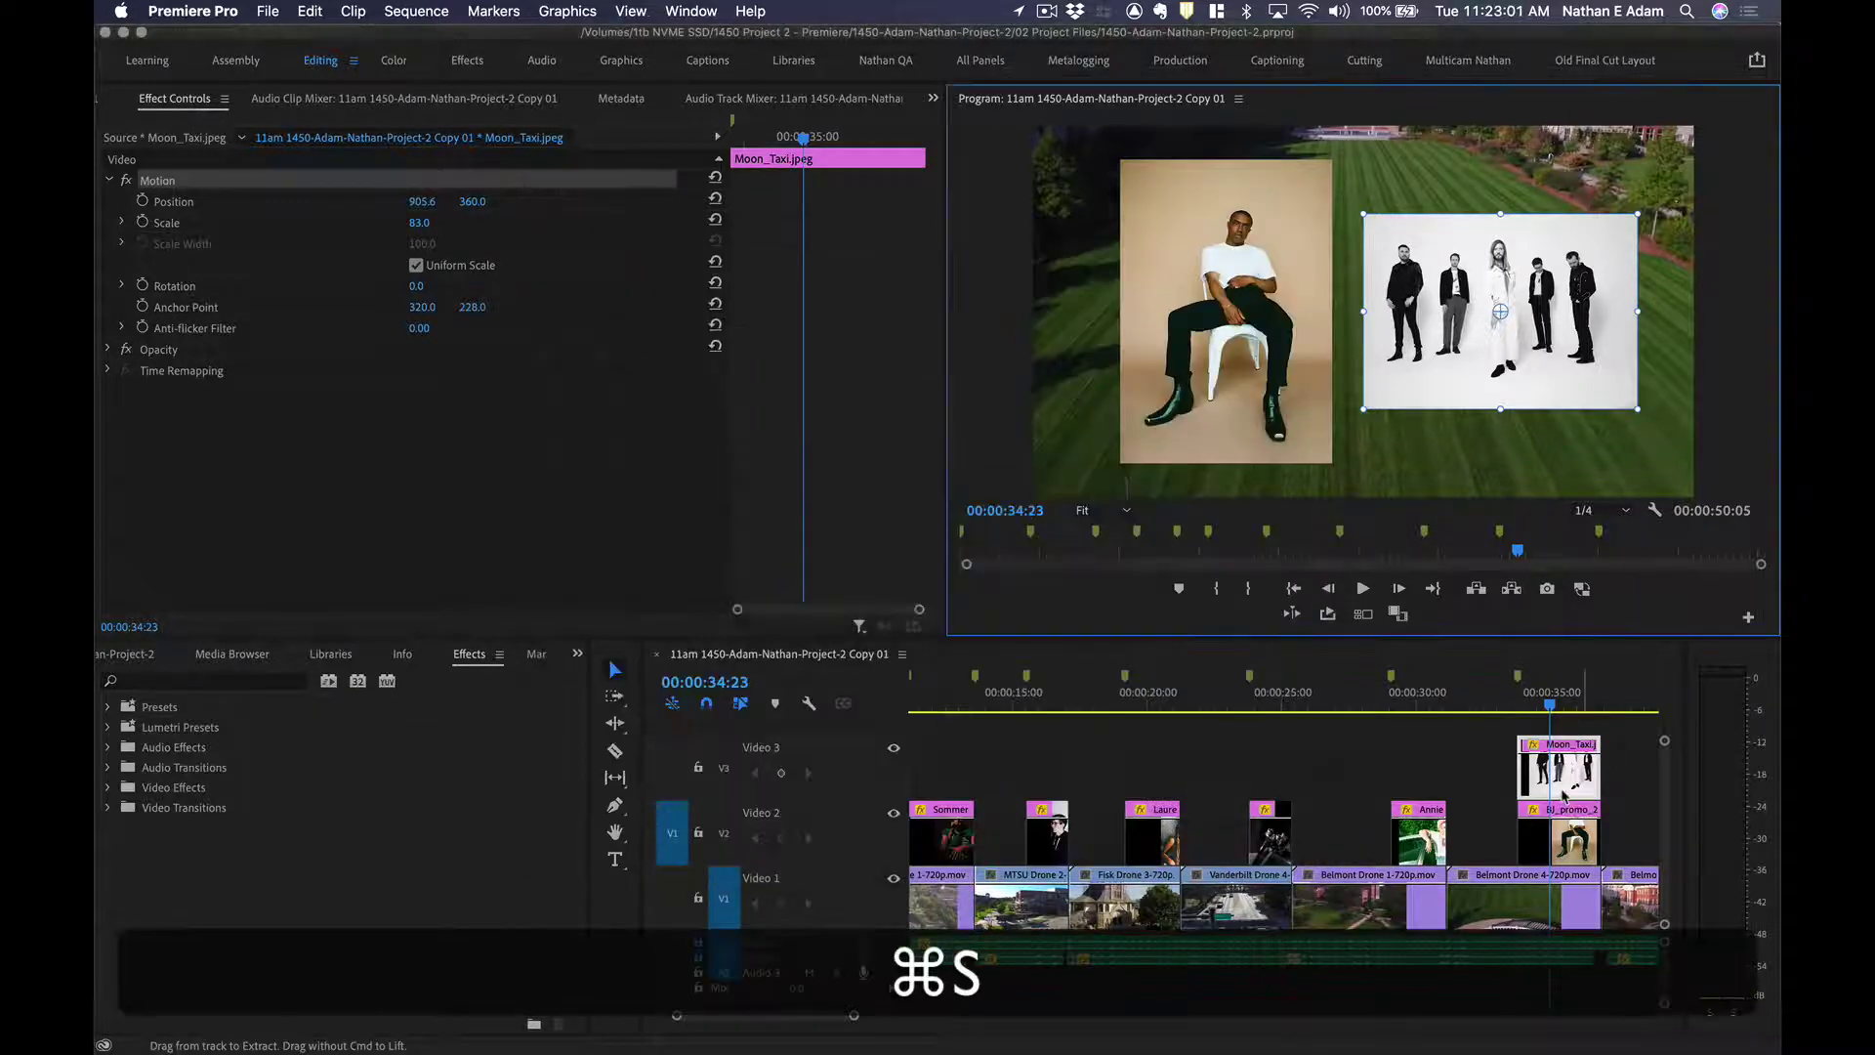
{"action": "scroll", "coordinate": [1564, 795], "scroll_direction": "right", "scroll_amount": 5}
{"action": "left_click", "coordinate": [1372, 696]}
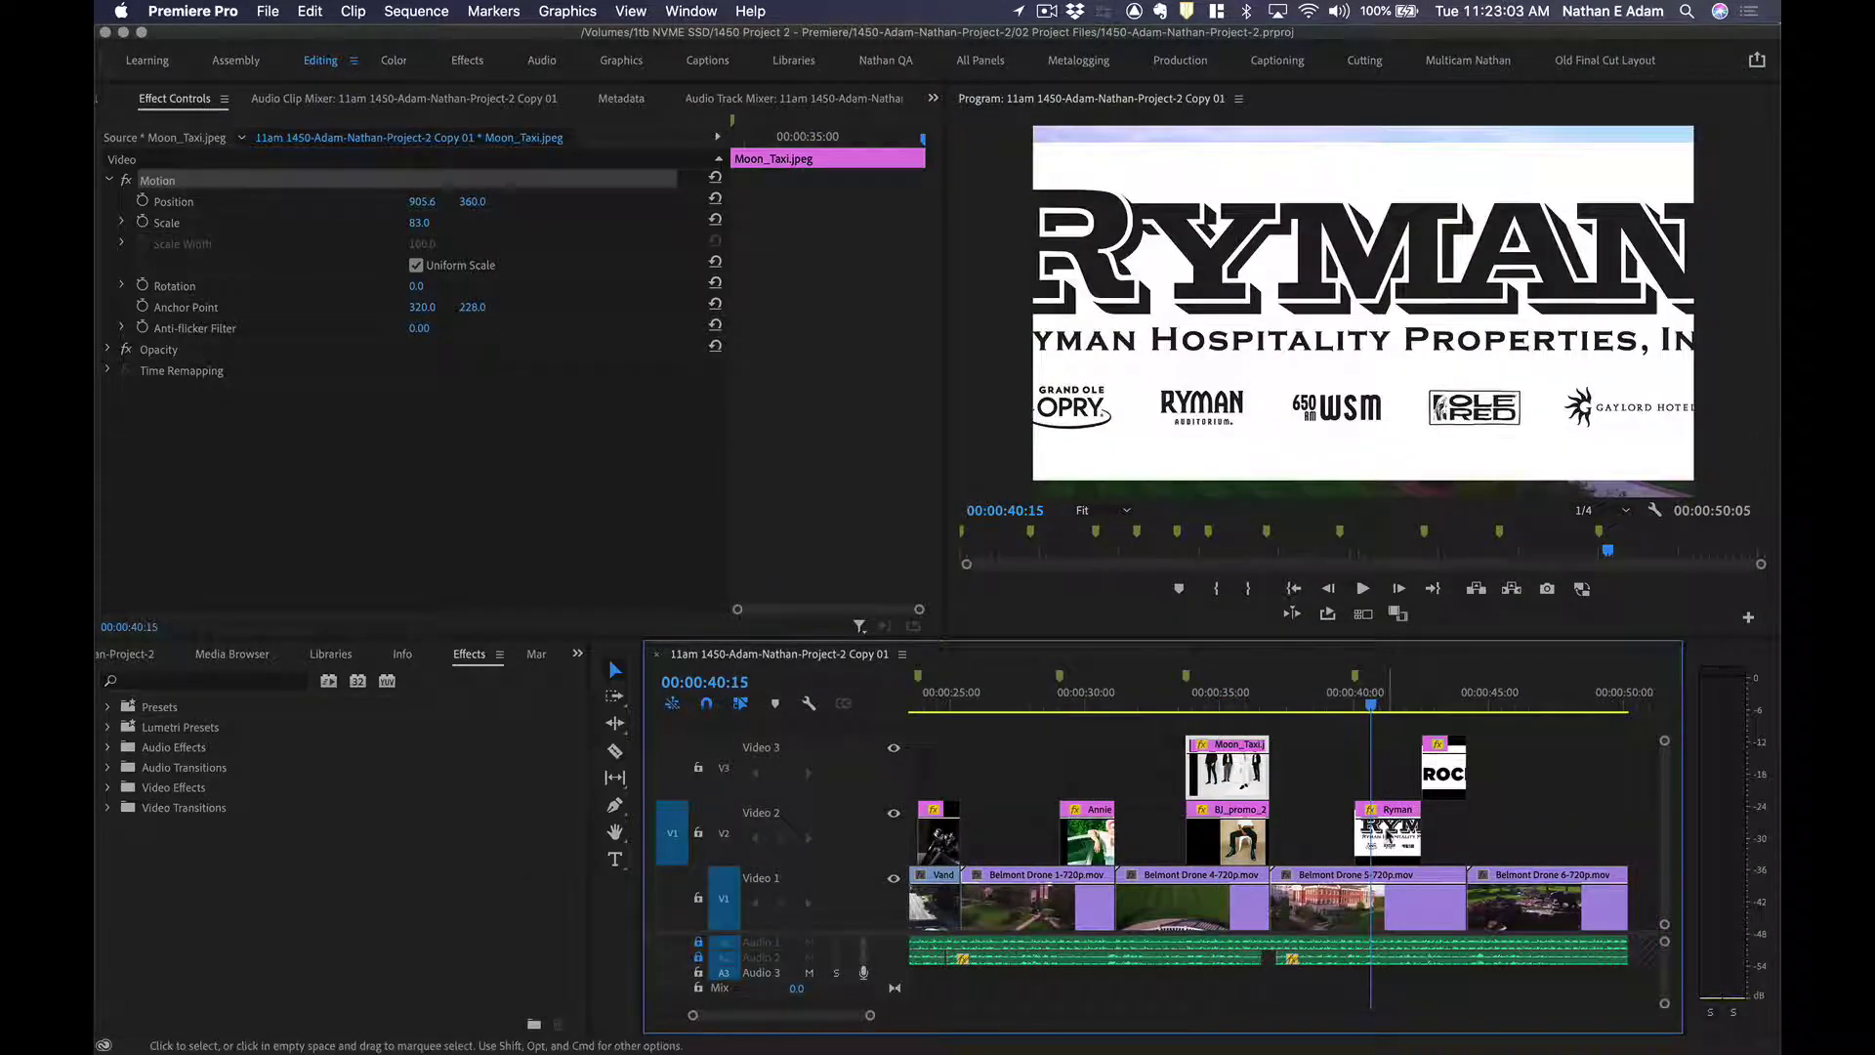
{"action": "left_click", "coordinate": [1388, 836]}
{"action": "left_click_drag", "start_coordinate": [422, 222], "coordinate": [382, 222]}
Review the Ryman and Rock the Vote logos near the sequence's end, return to the sequence start, and save the project.
{"action": "left_click", "coordinate": [1443, 688]}
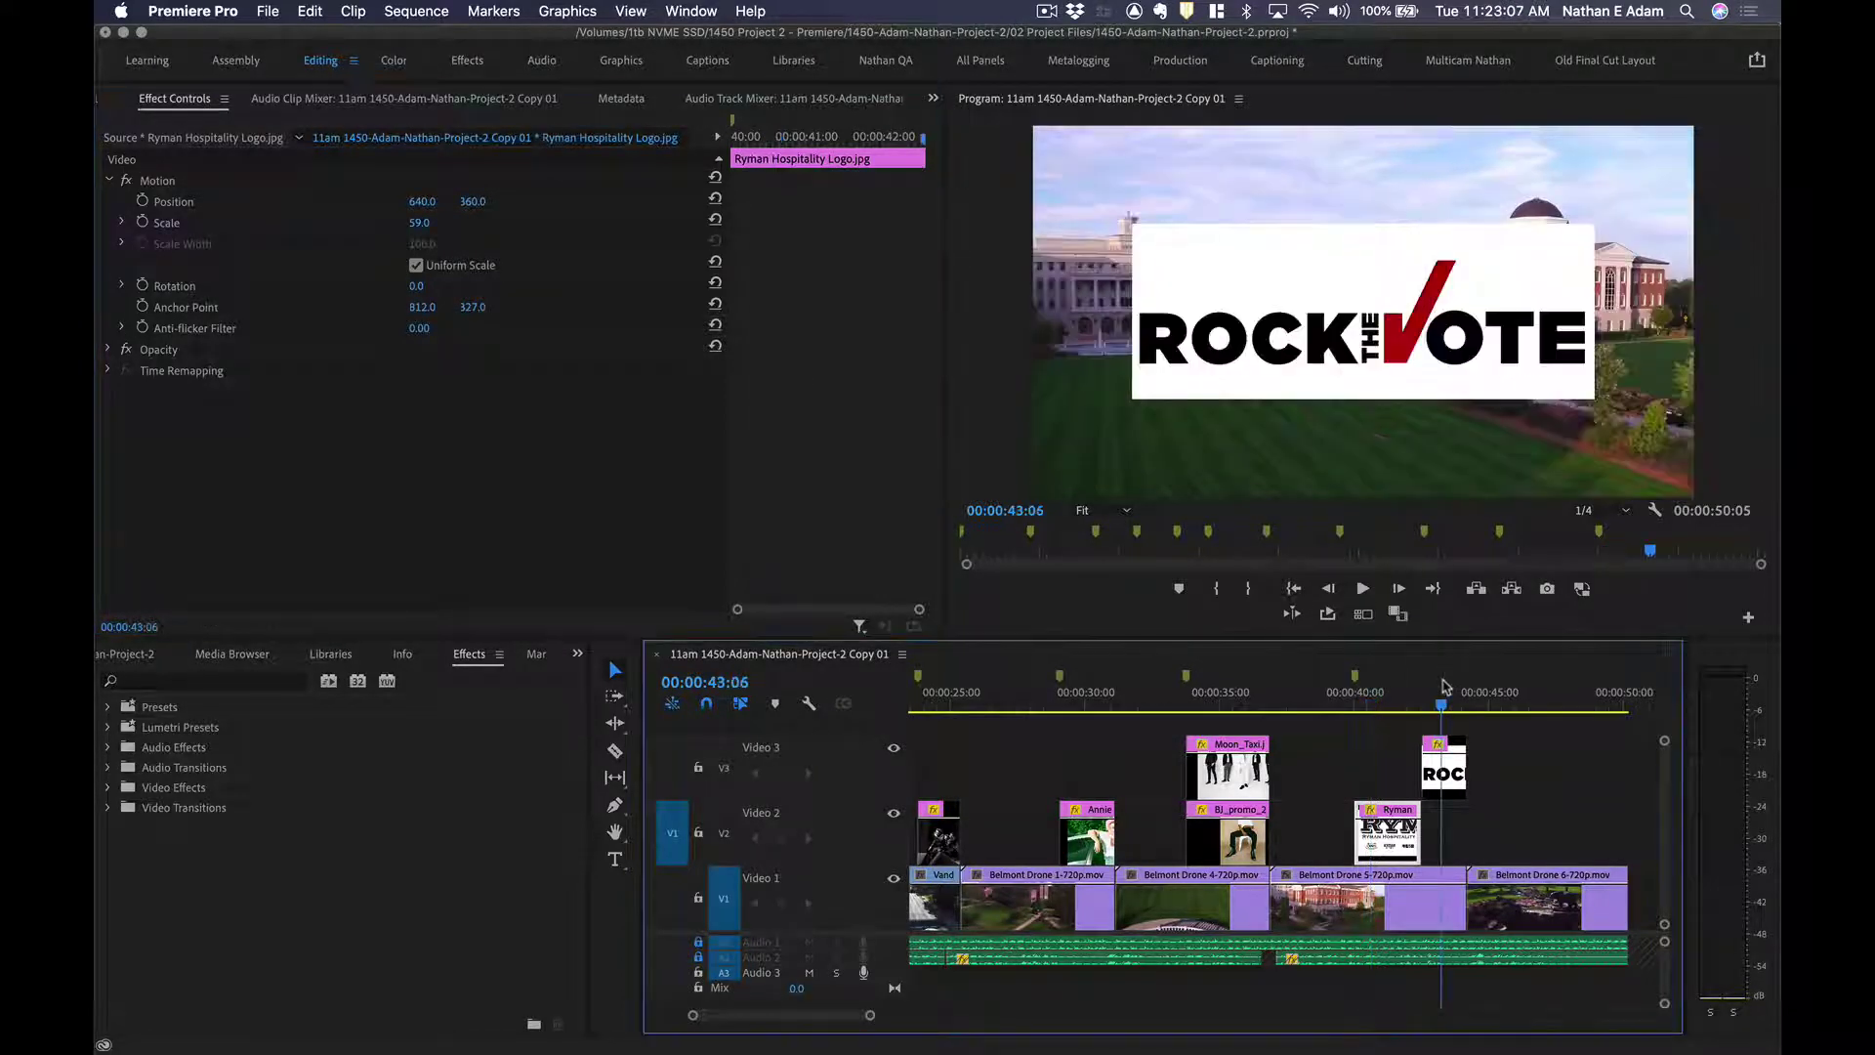
{"action": "left_click", "coordinate": [1396, 691]}
{"action": "left_click", "coordinate": [1453, 689]}
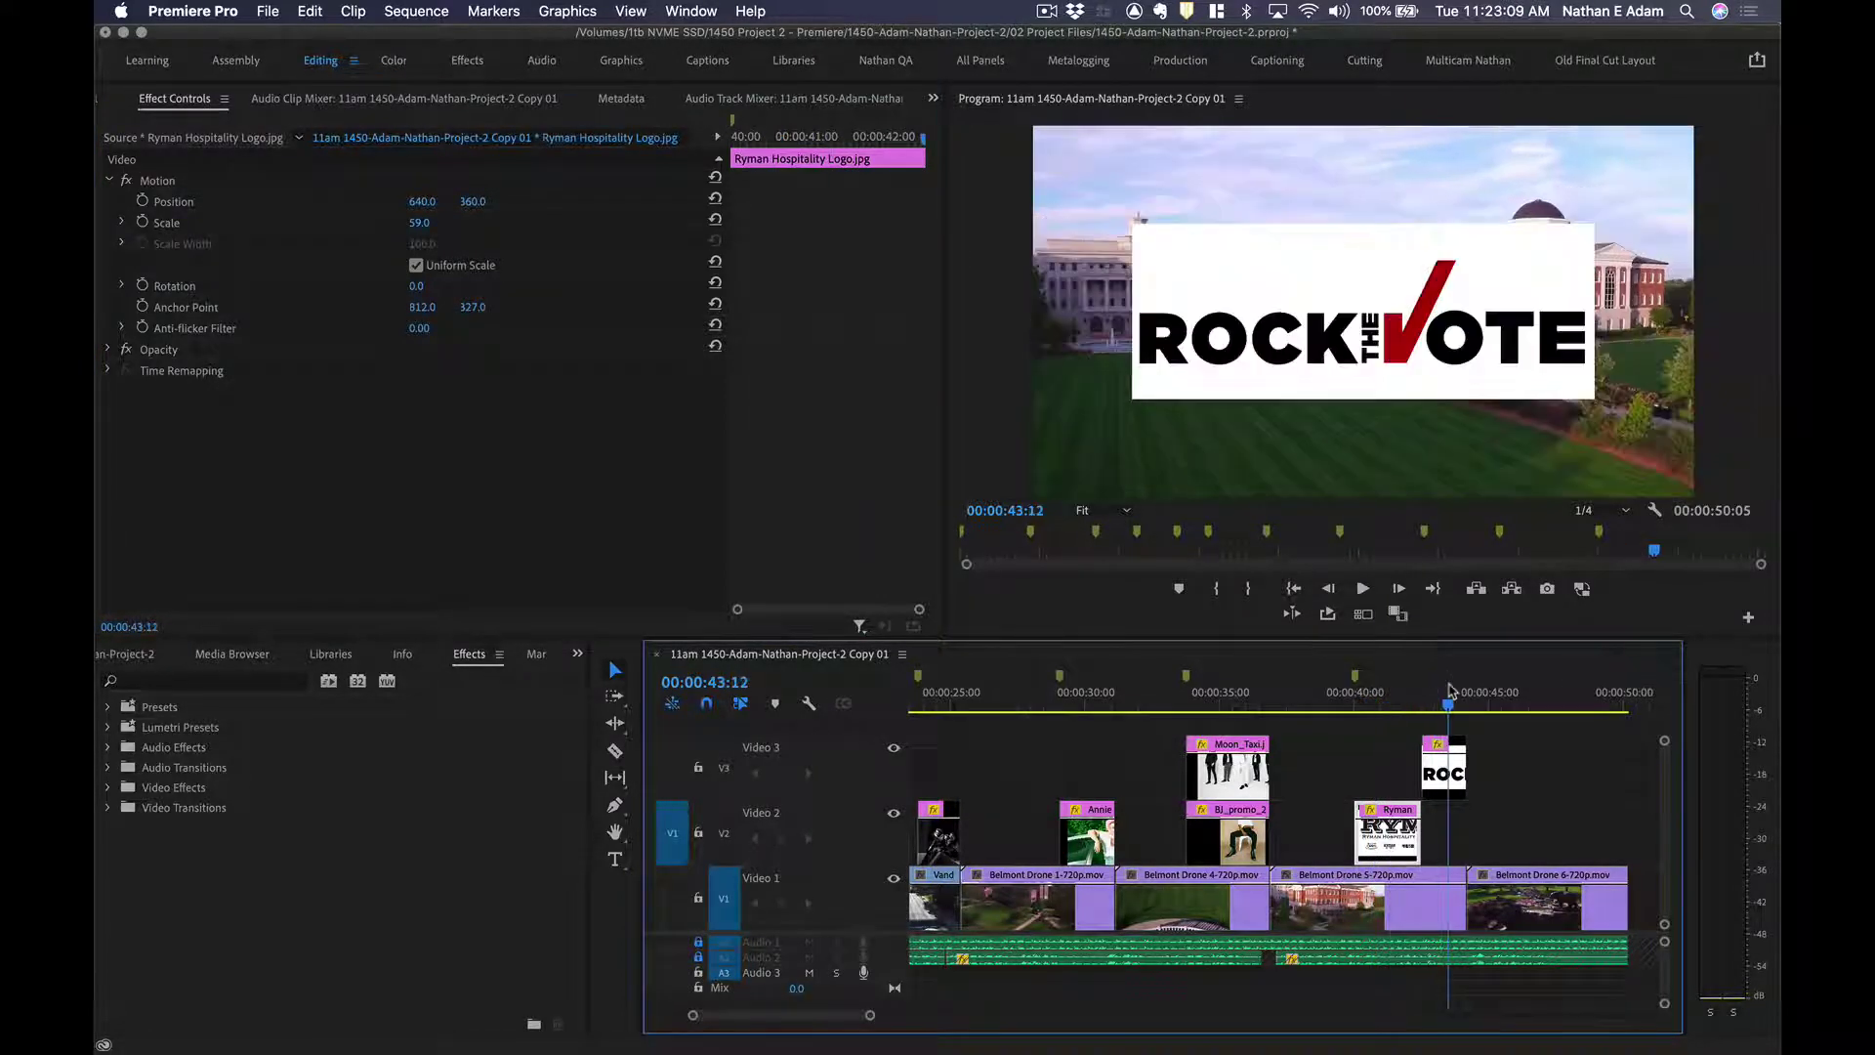
{"action": "left_click", "coordinate": [1387, 701]}
{"action": "left_click_drag", "start_coordinate": [1386, 707], "coordinate": [705, 711]}
{"action": "key", "text": "super+s"}
{"action": "key", "text": "Home"}
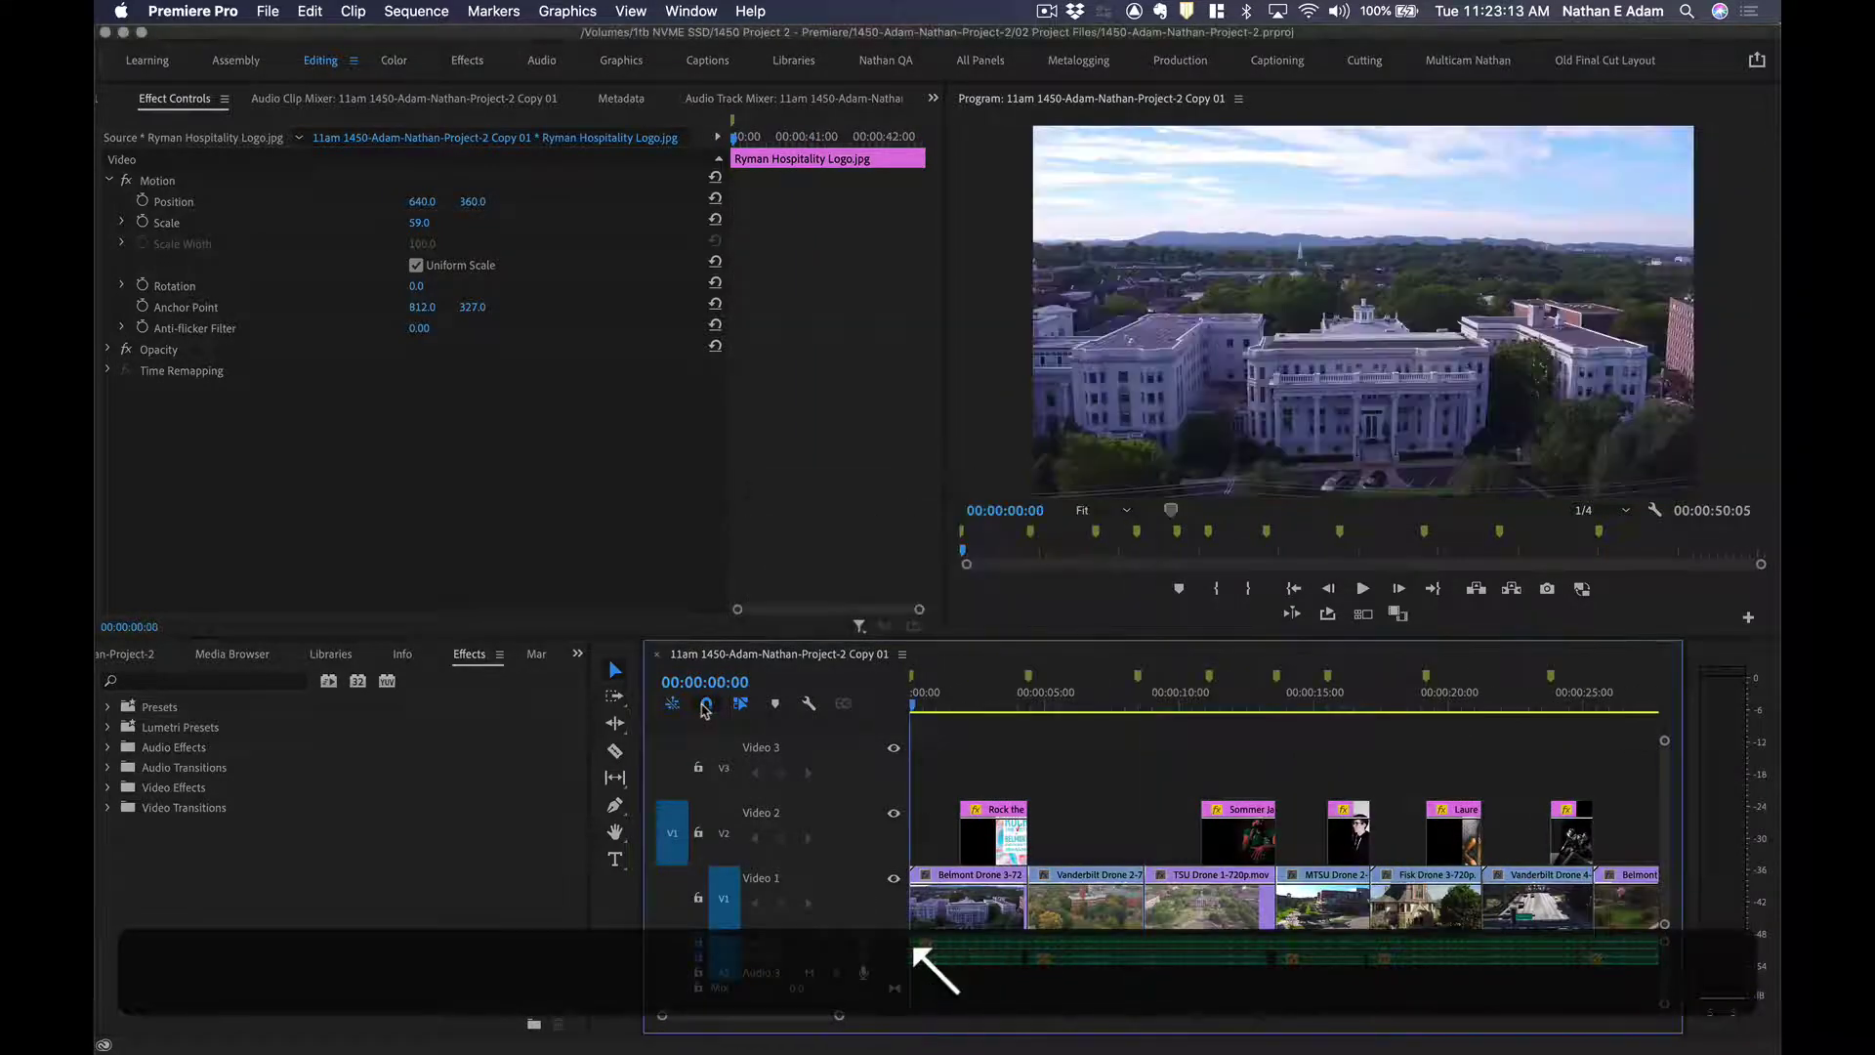
{"action": "key", "text": "super+s"}
Try moving the Rock the Vote at Belmont logo within the frame at 00:00:03:00.
{"action": "left_click", "coordinate": [991, 701]}
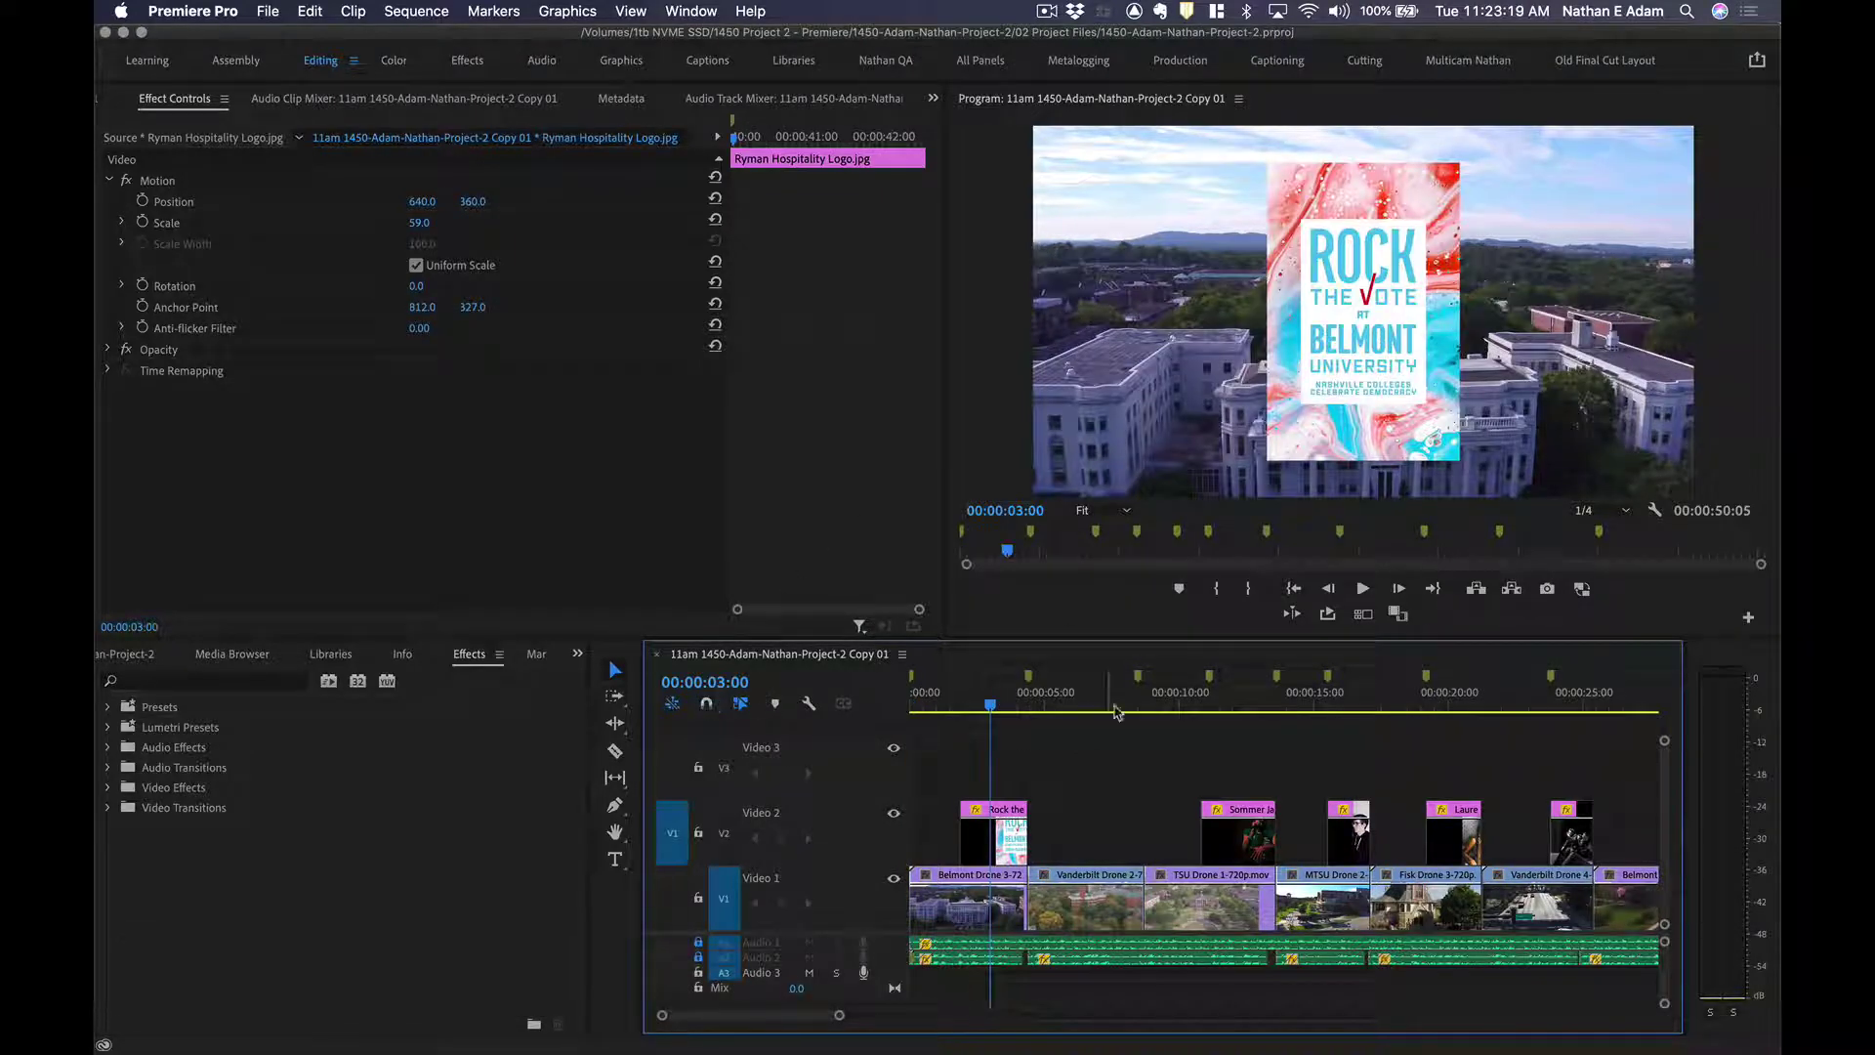
{"action": "left_click", "coordinate": [1365, 292]}
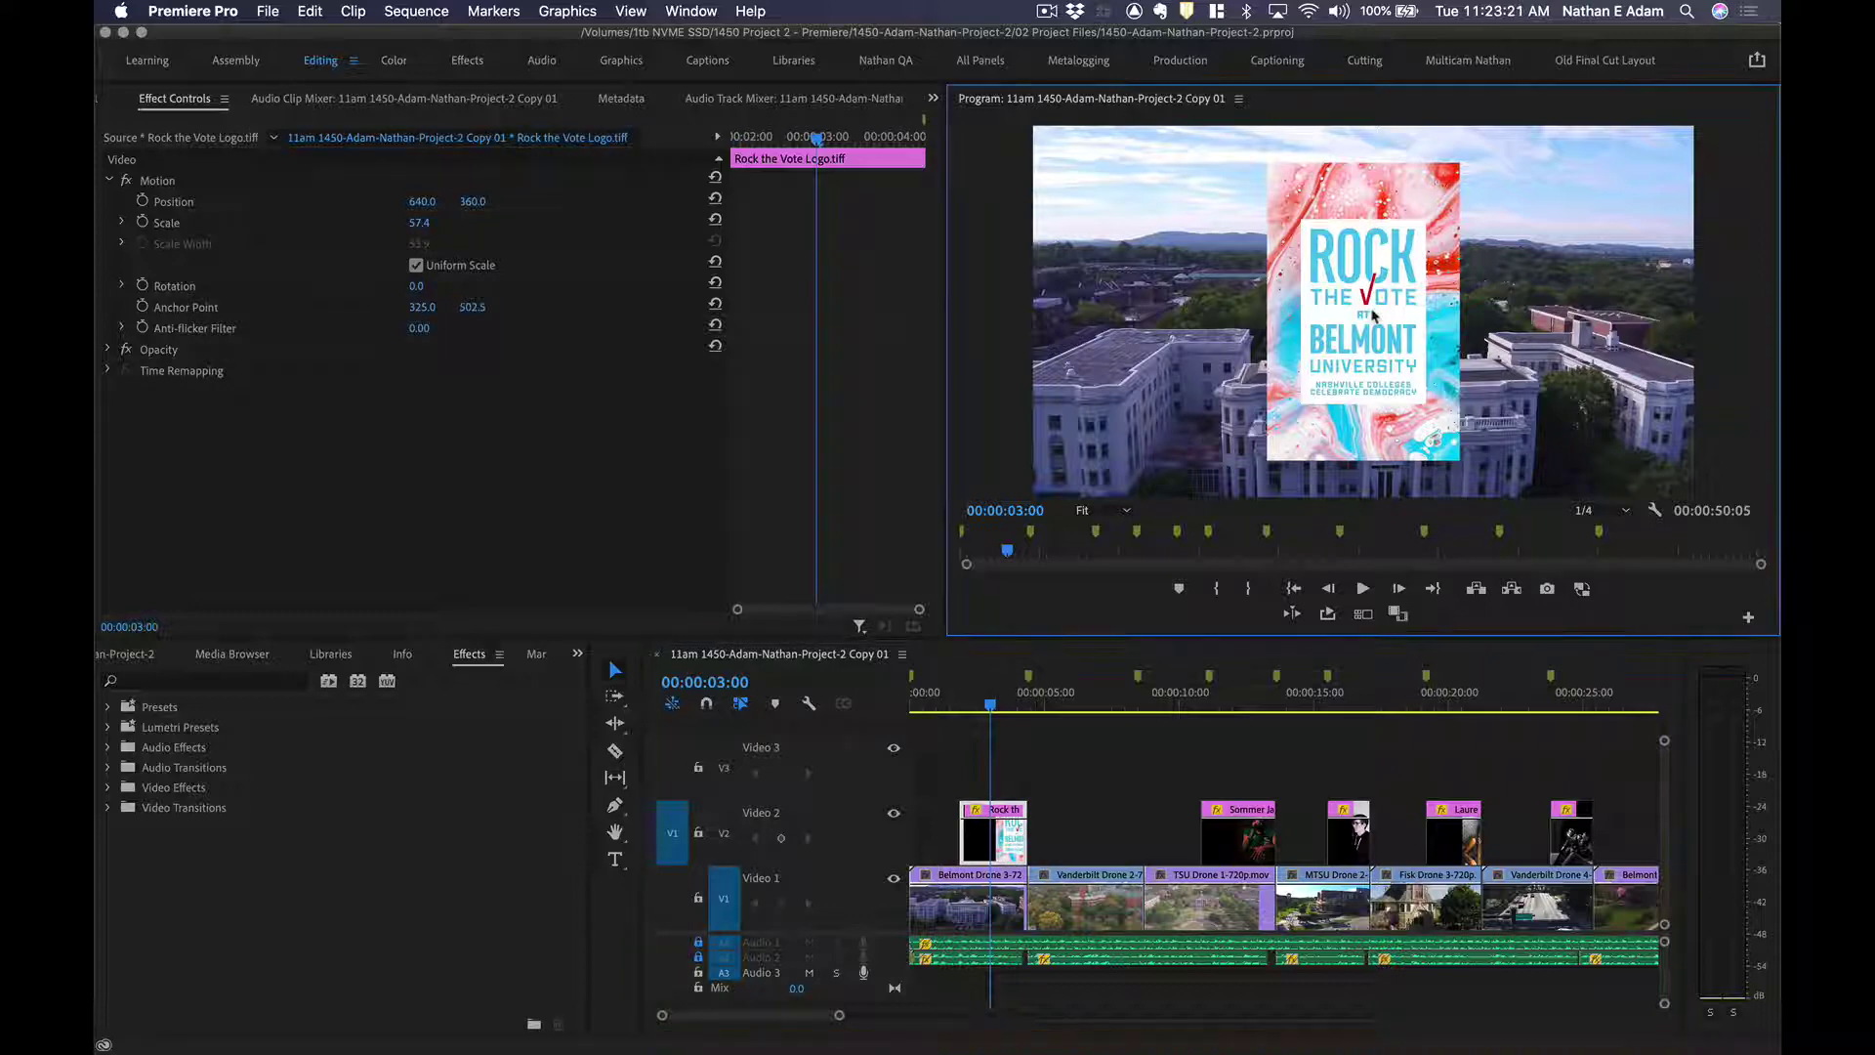
{"action": "left_click_drag", "start_coordinate": [1363, 313], "coordinate": [1429, 258]}
Look through the Program Monitor's display and playback options for a snapping setting.
{"action": "right_click", "coordinate": [1550, 271]}
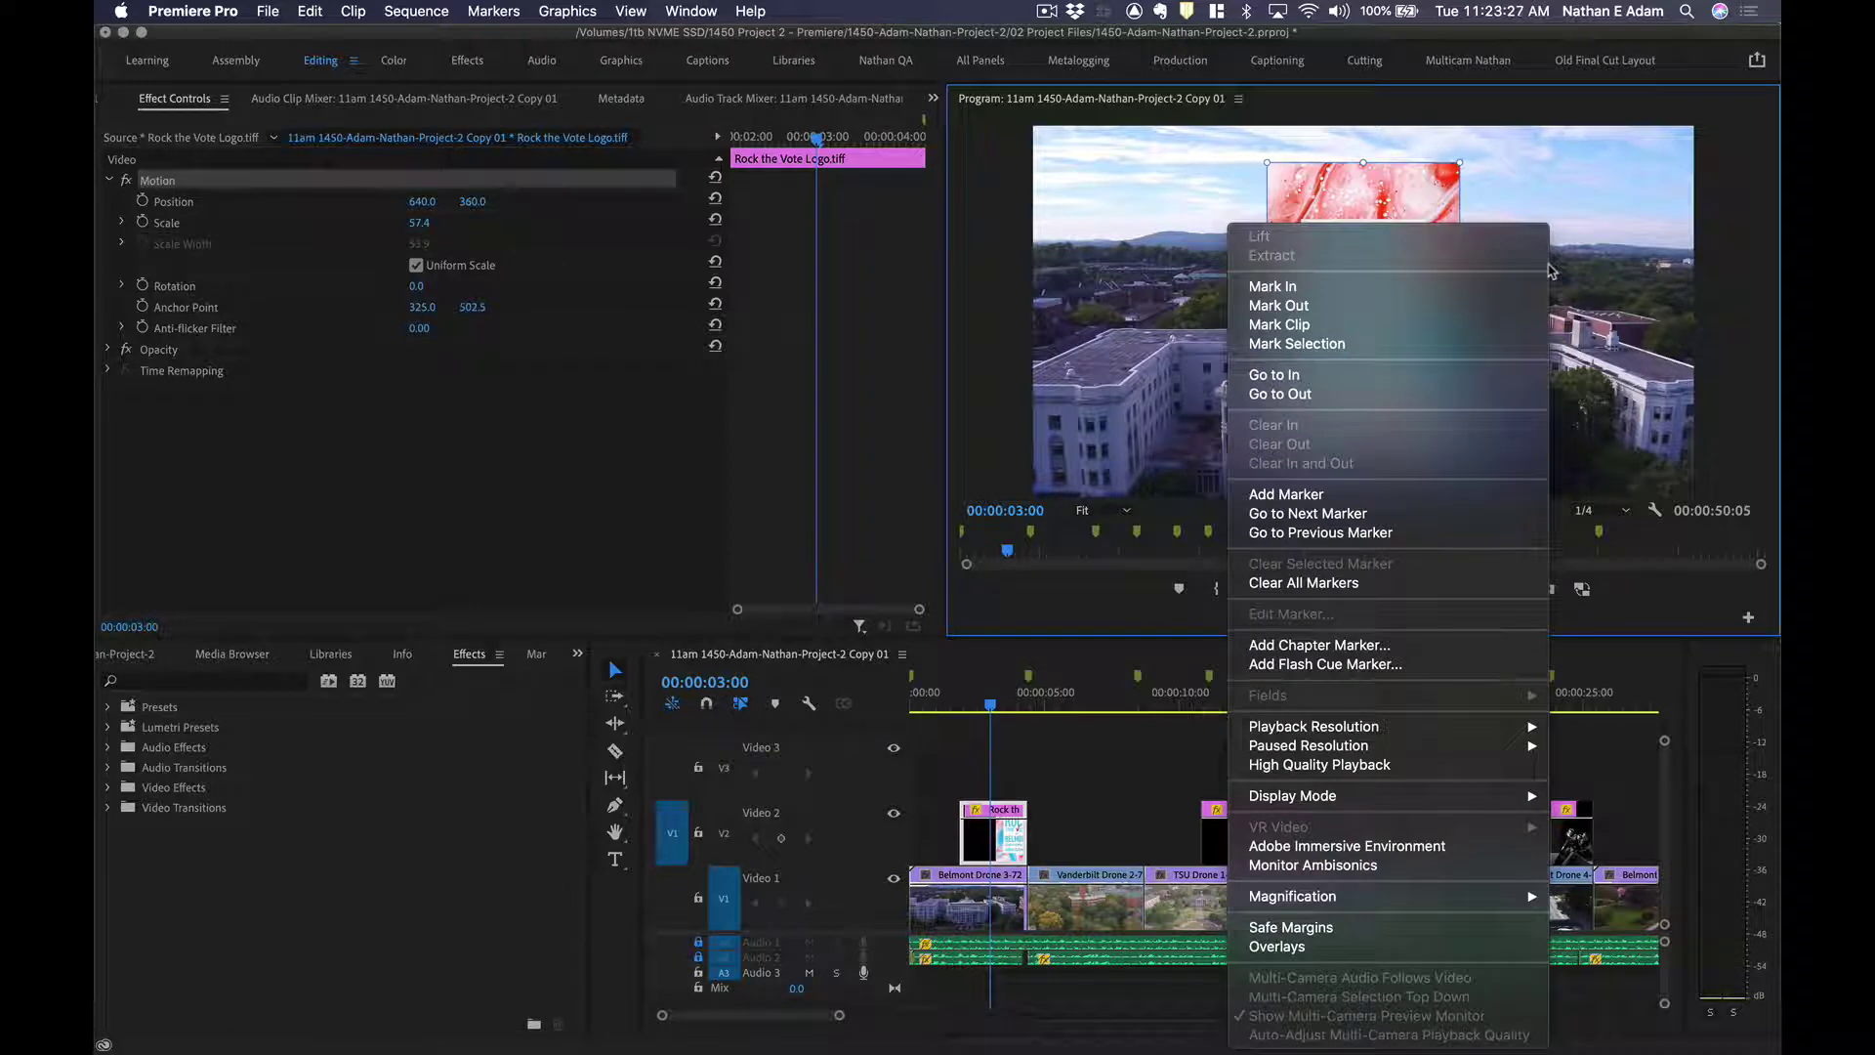
{"action": "mouse_move", "coordinate": [1403, 733]}
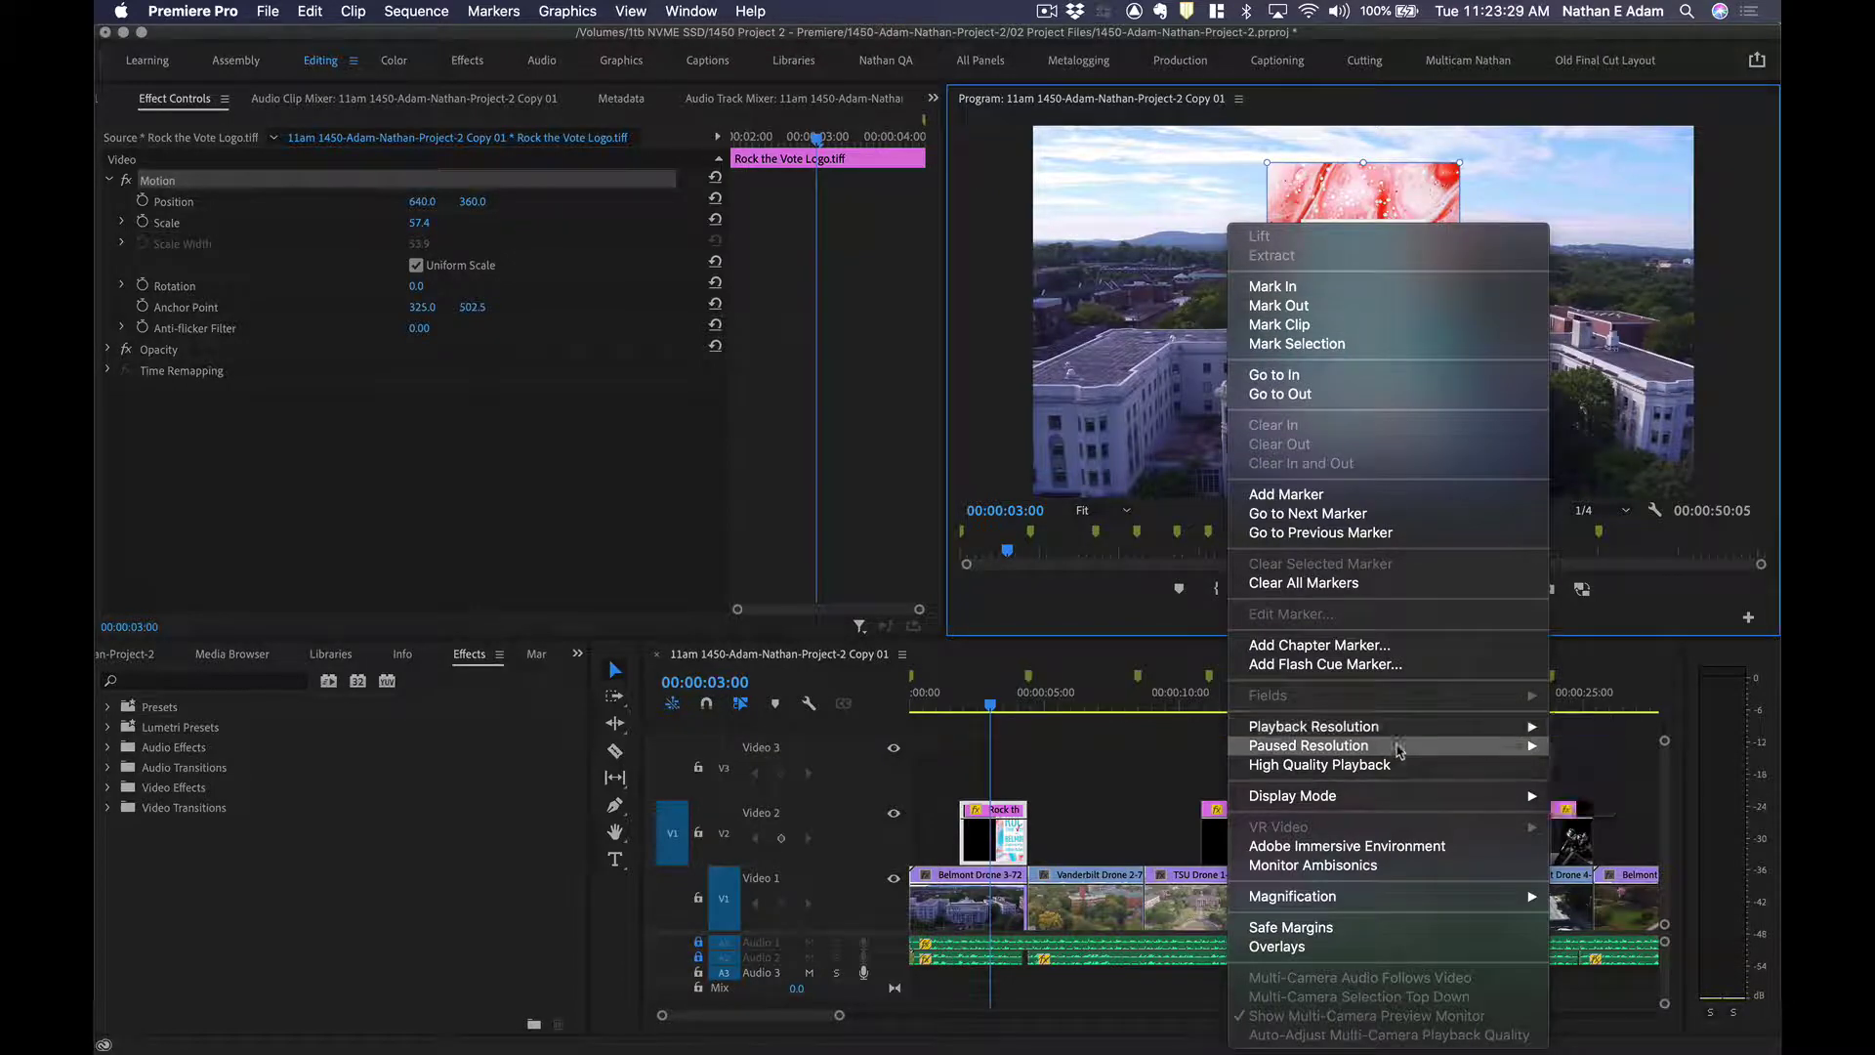
{"action": "mouse_move", "coordinate": [1394, 799]}
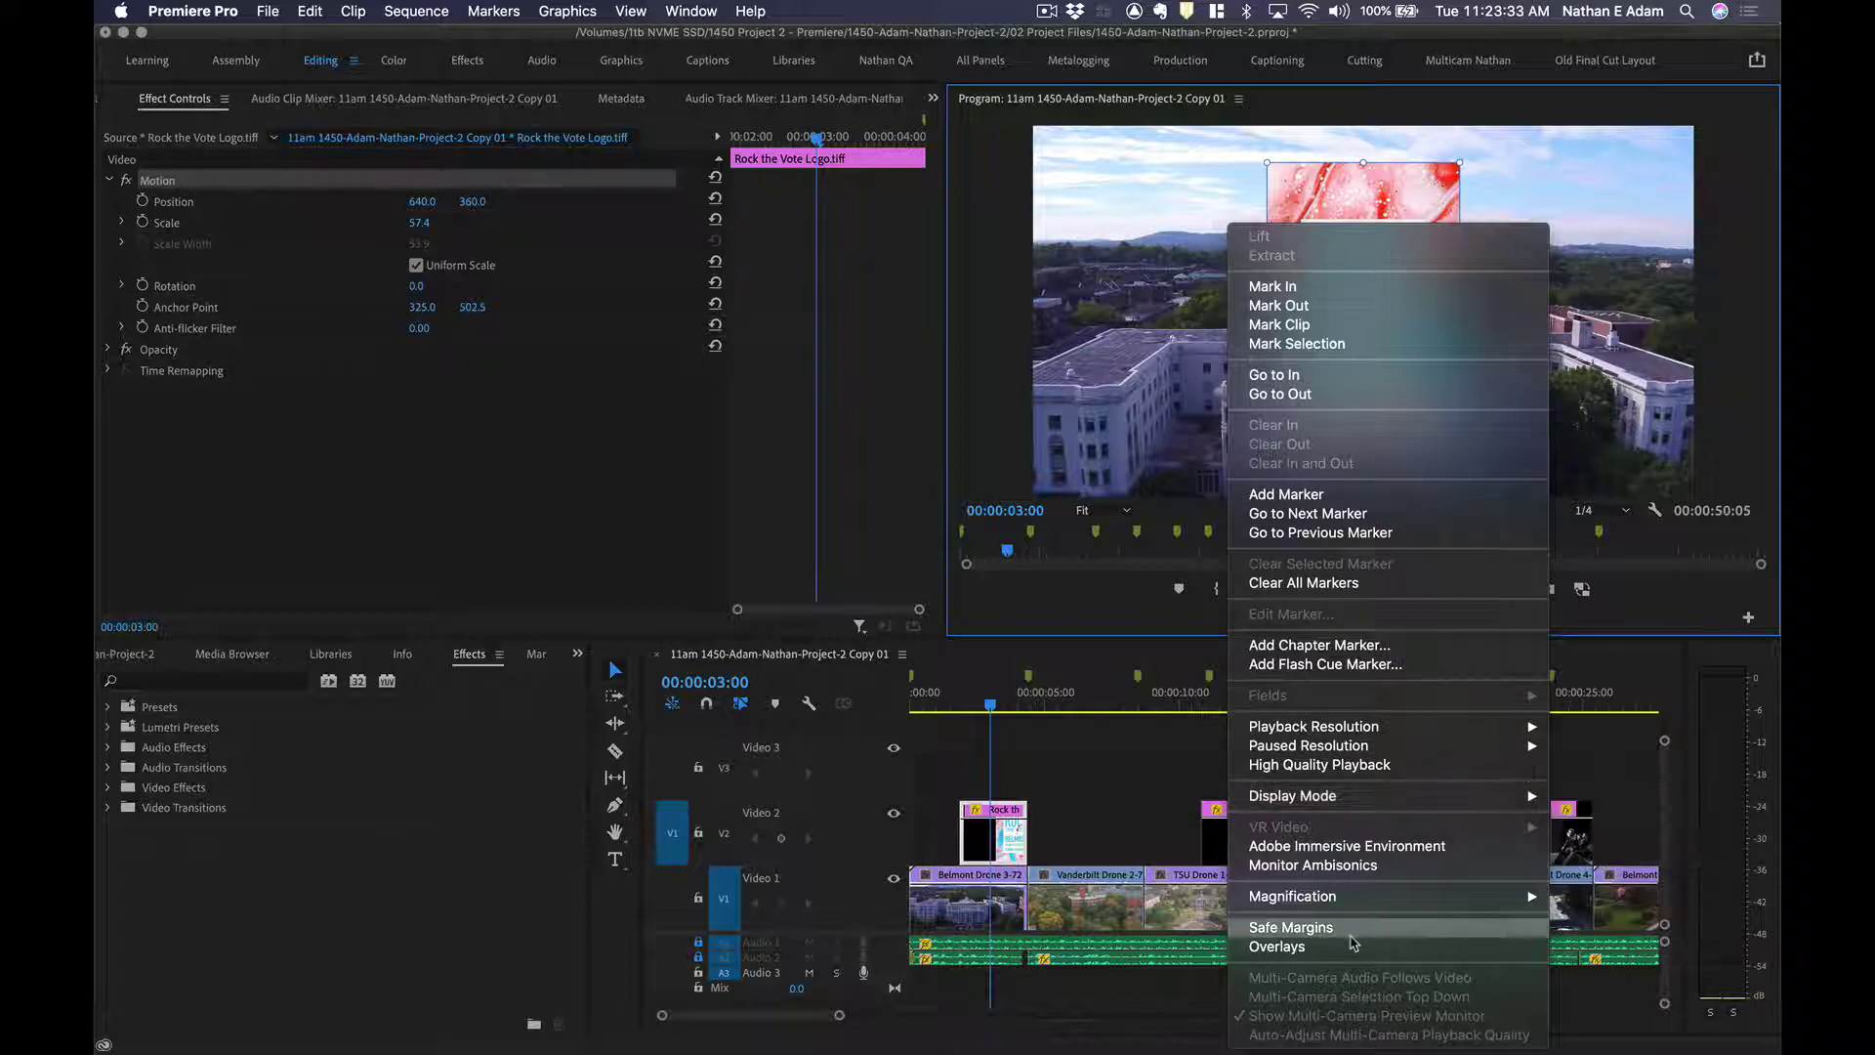
{"action": "mouse_move", "coordinate": [1390, 894]}
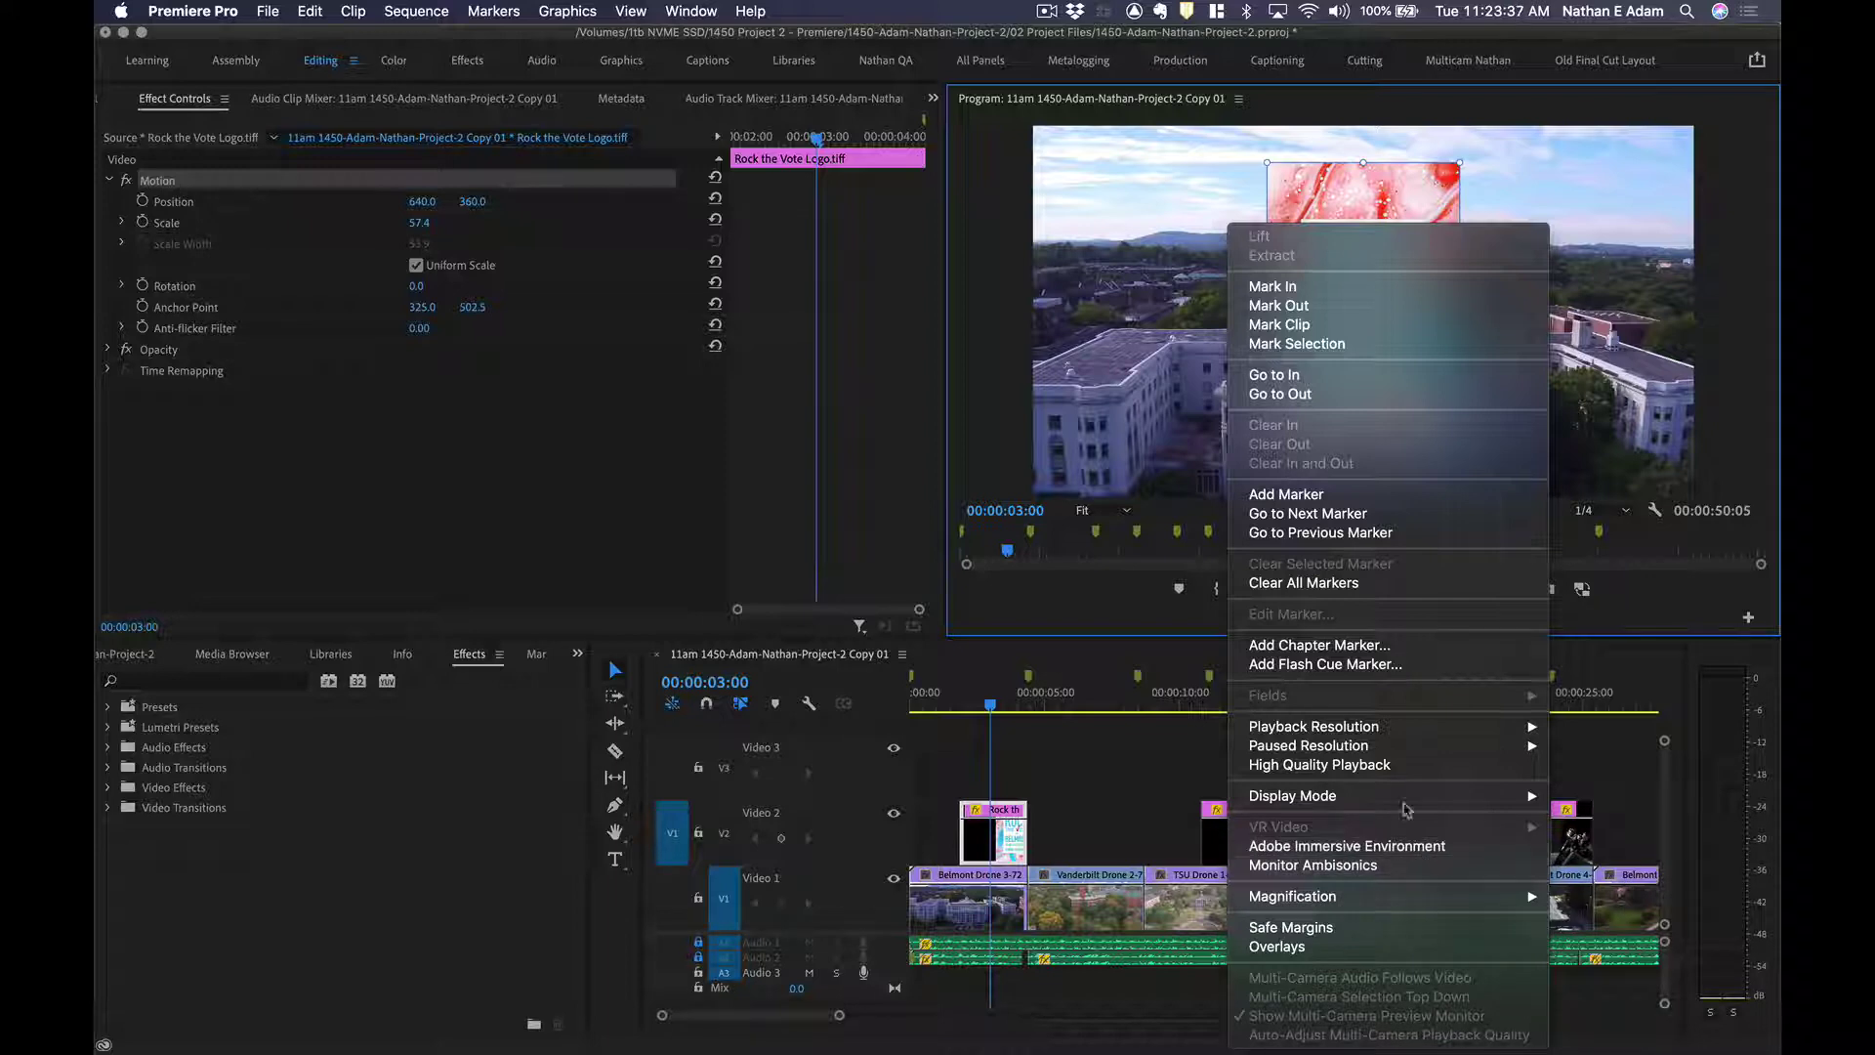
{"action": "left_click", "coordinate": [1145, 442]}
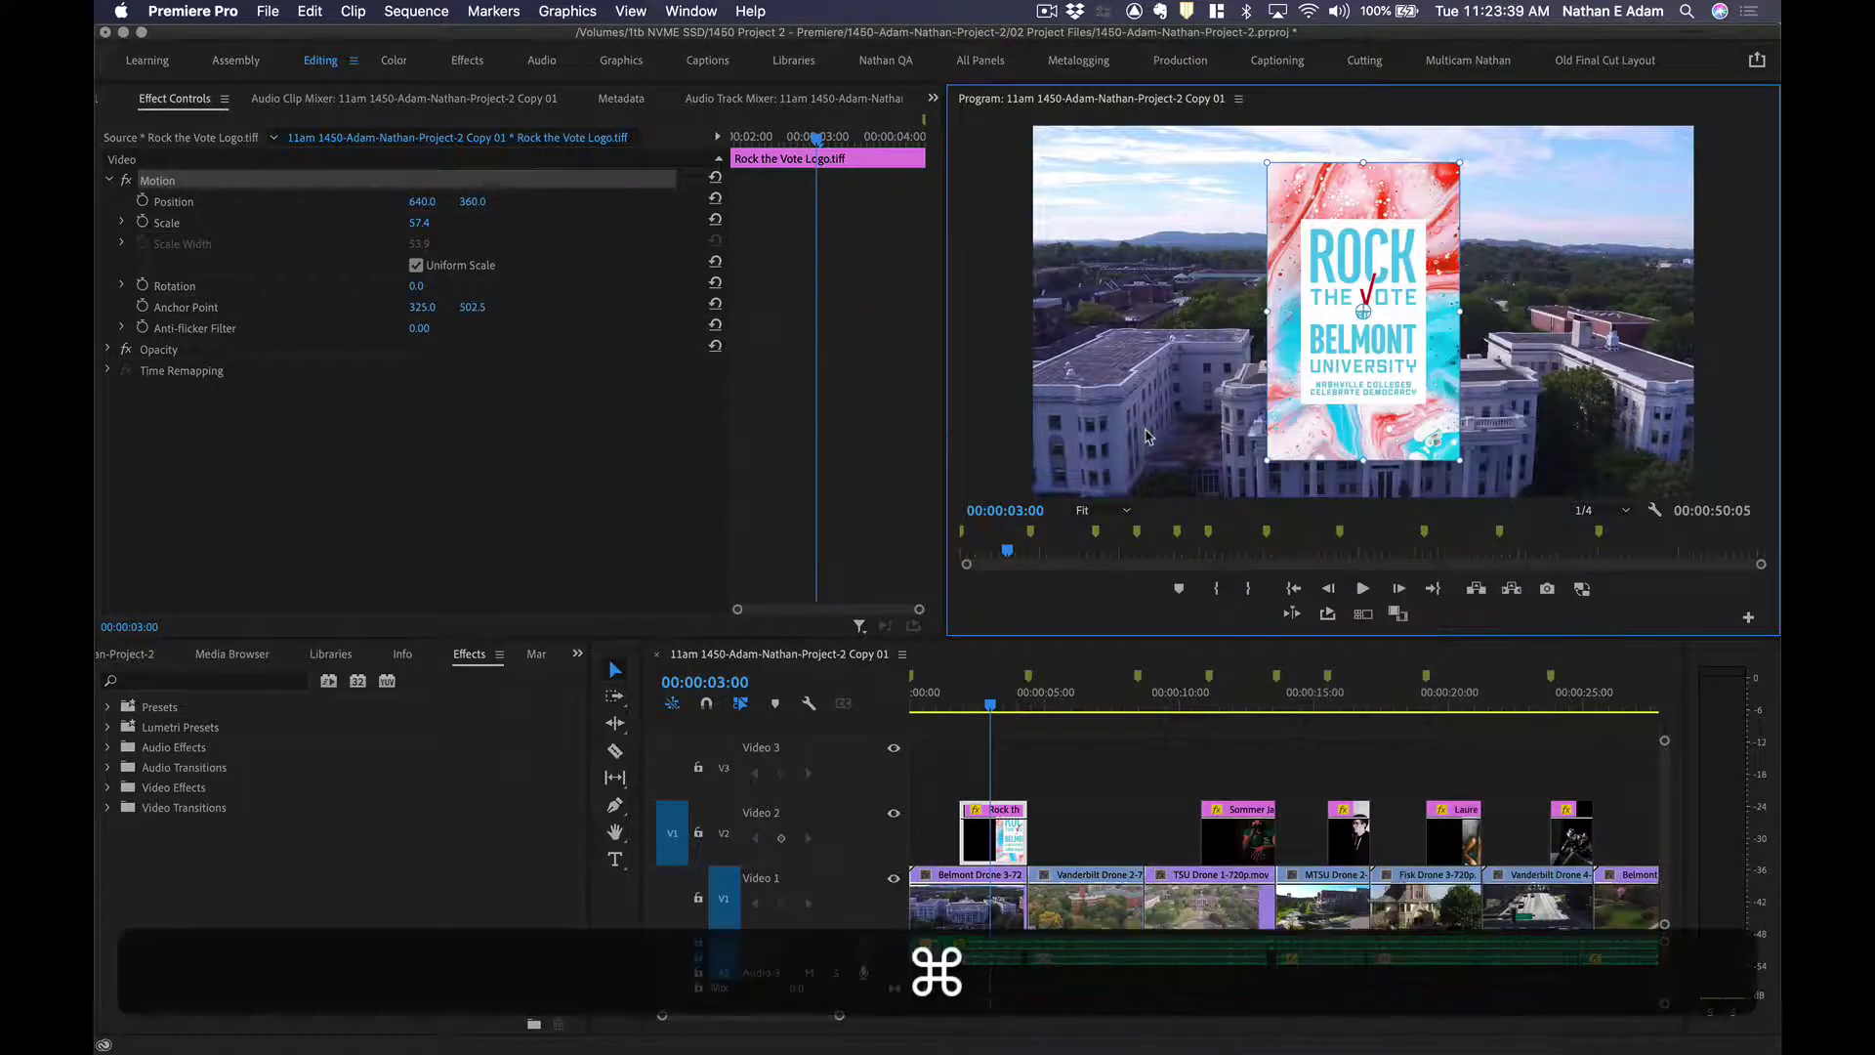
Switch to Chrome and search the web in a new tab for "premiere pro snap in program monitor".
{"action": "key", "text": "super+Tab"}
{"action": "key", "text": "super+t"}
{"action": "type", "text": "pre"}
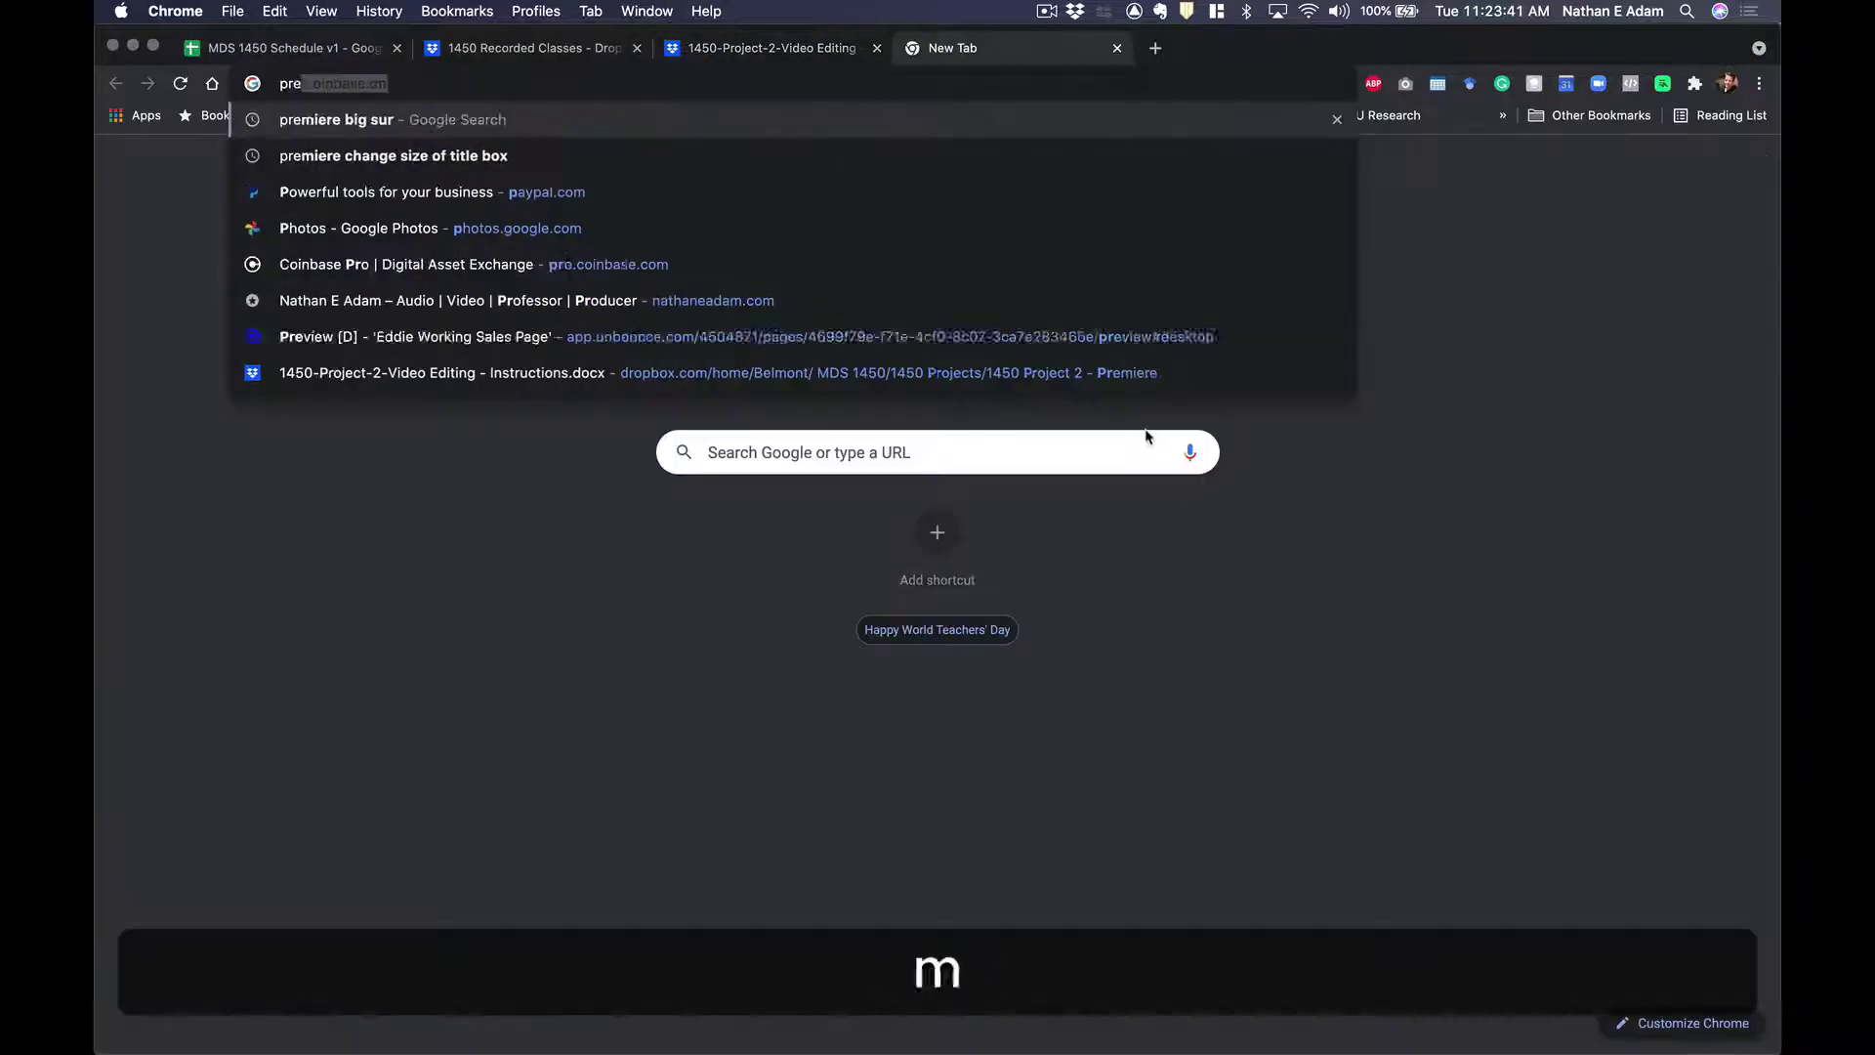
{"action": "type", "text": "miere snappin"}
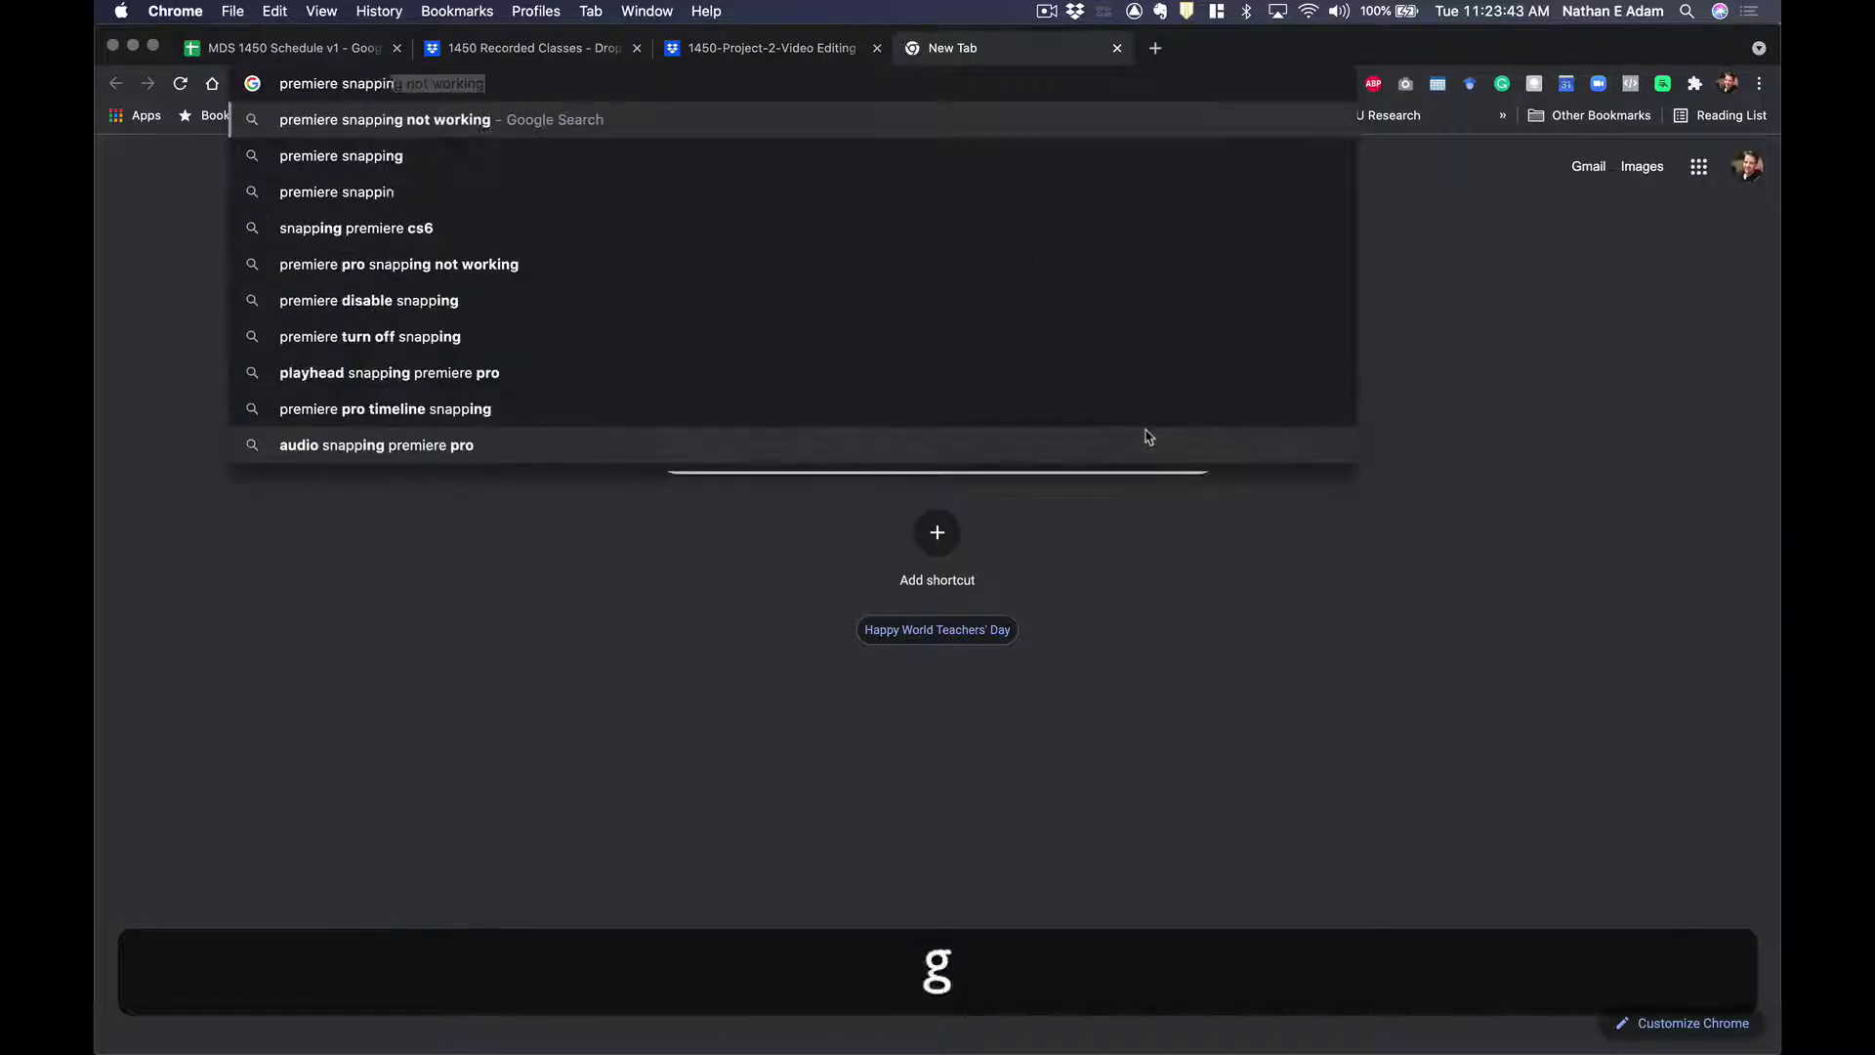
{"action": "type", "text": "g in program"}
{"action": "key", "text": "Down"}
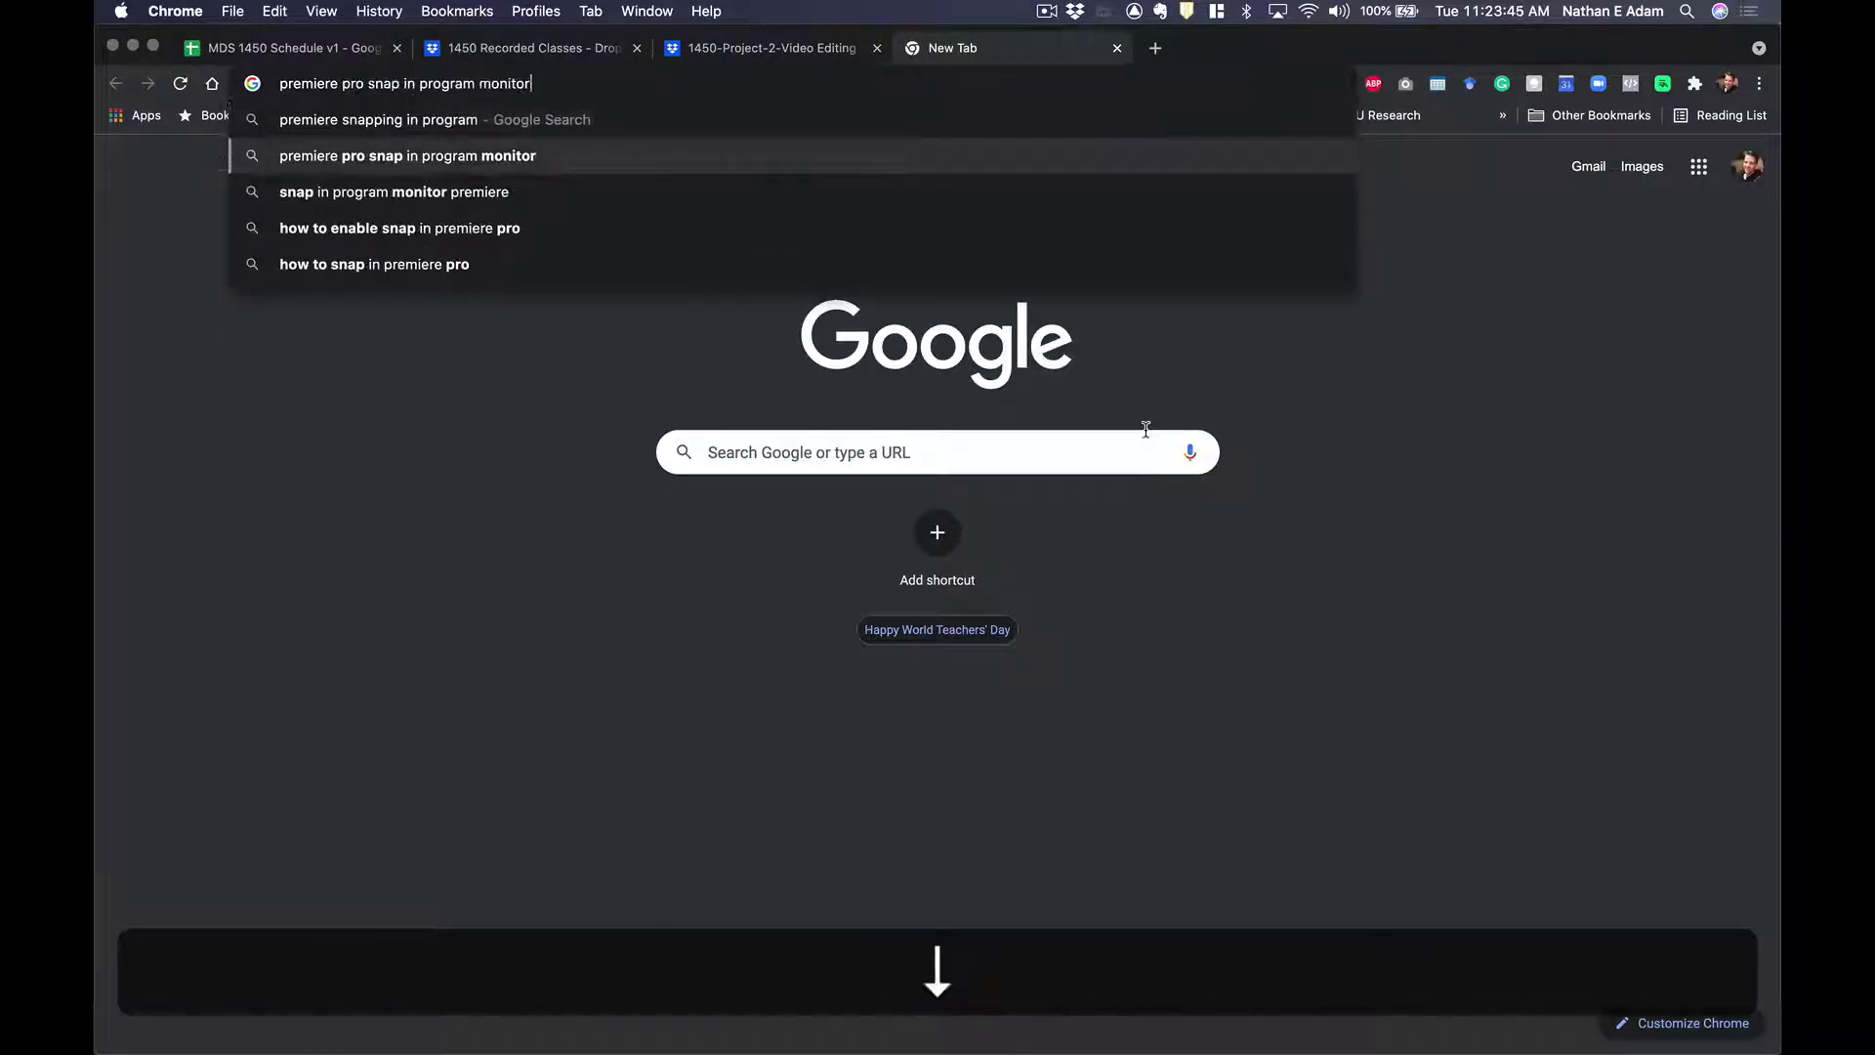
{"action": "key", "text": "Return"}
Check the Adobe help result and expand the answer on how to snap the program monitor in Premiere.
{"action": "left_click", "coordinate": [630, 382]}
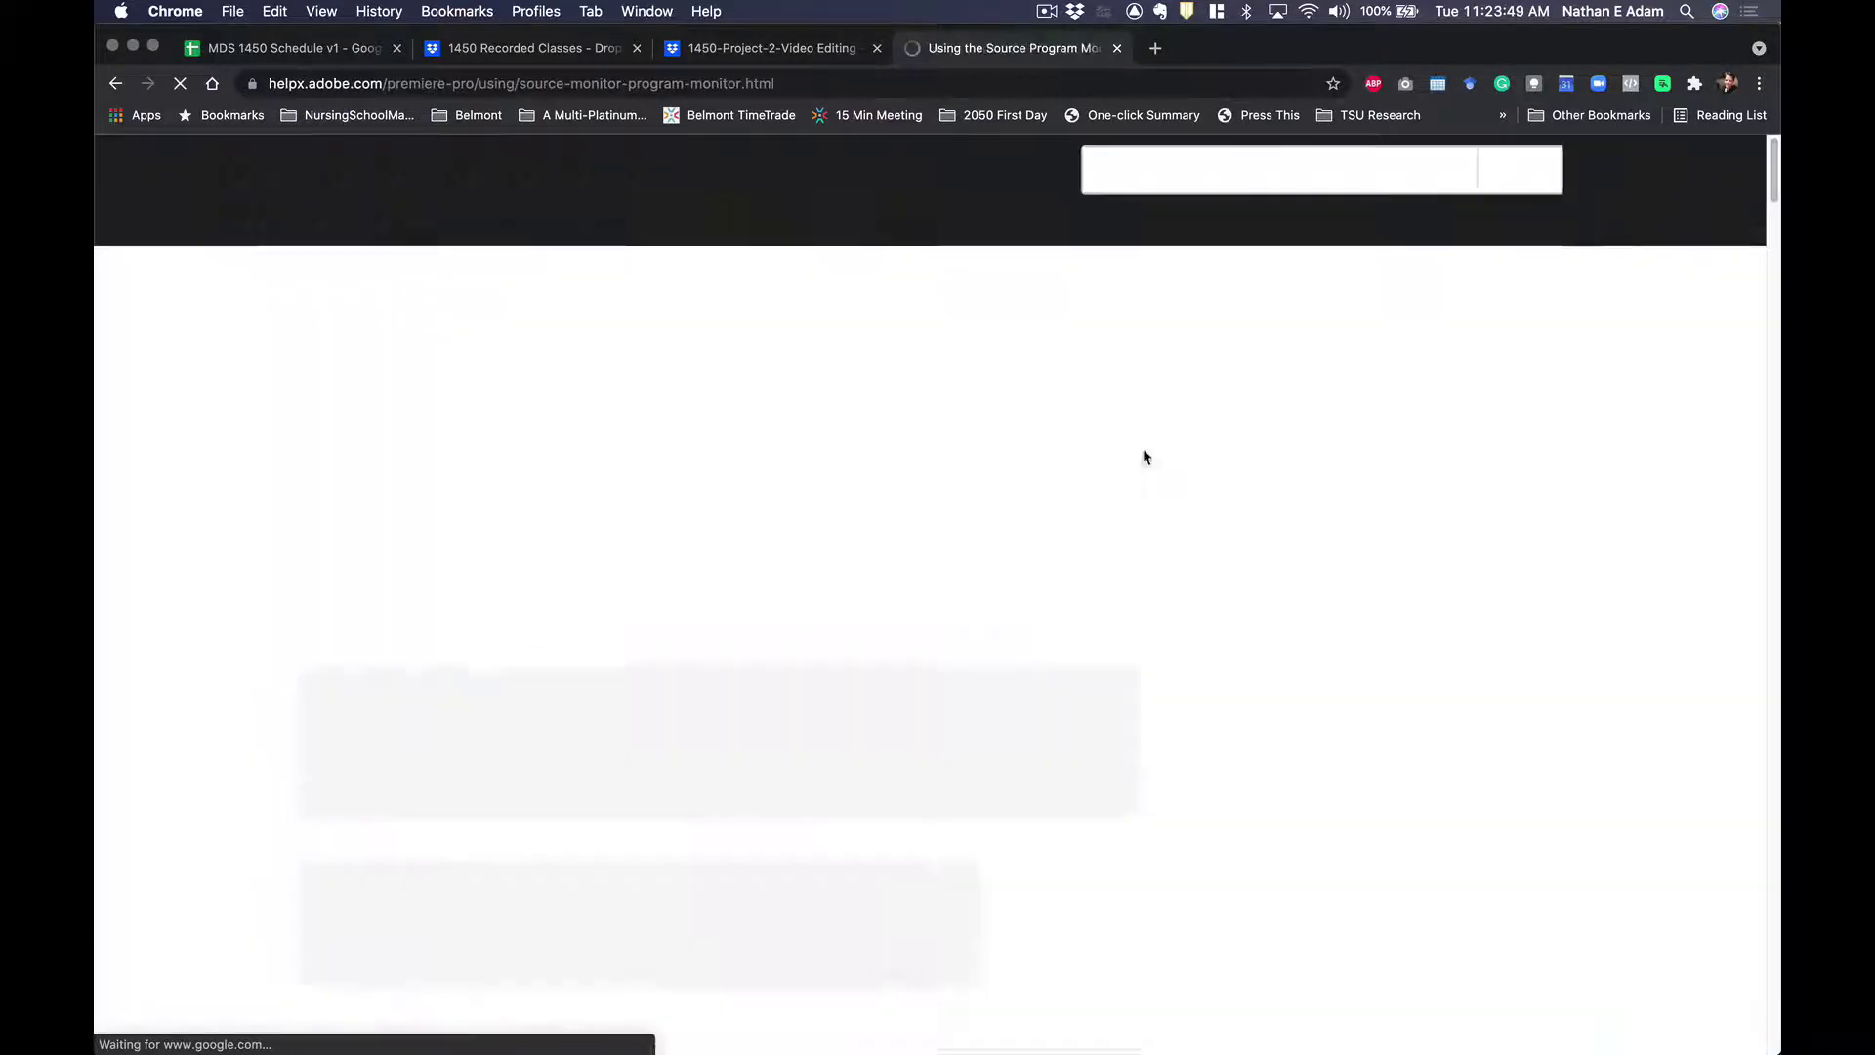
{"action": "key", "text": "super+Left"}
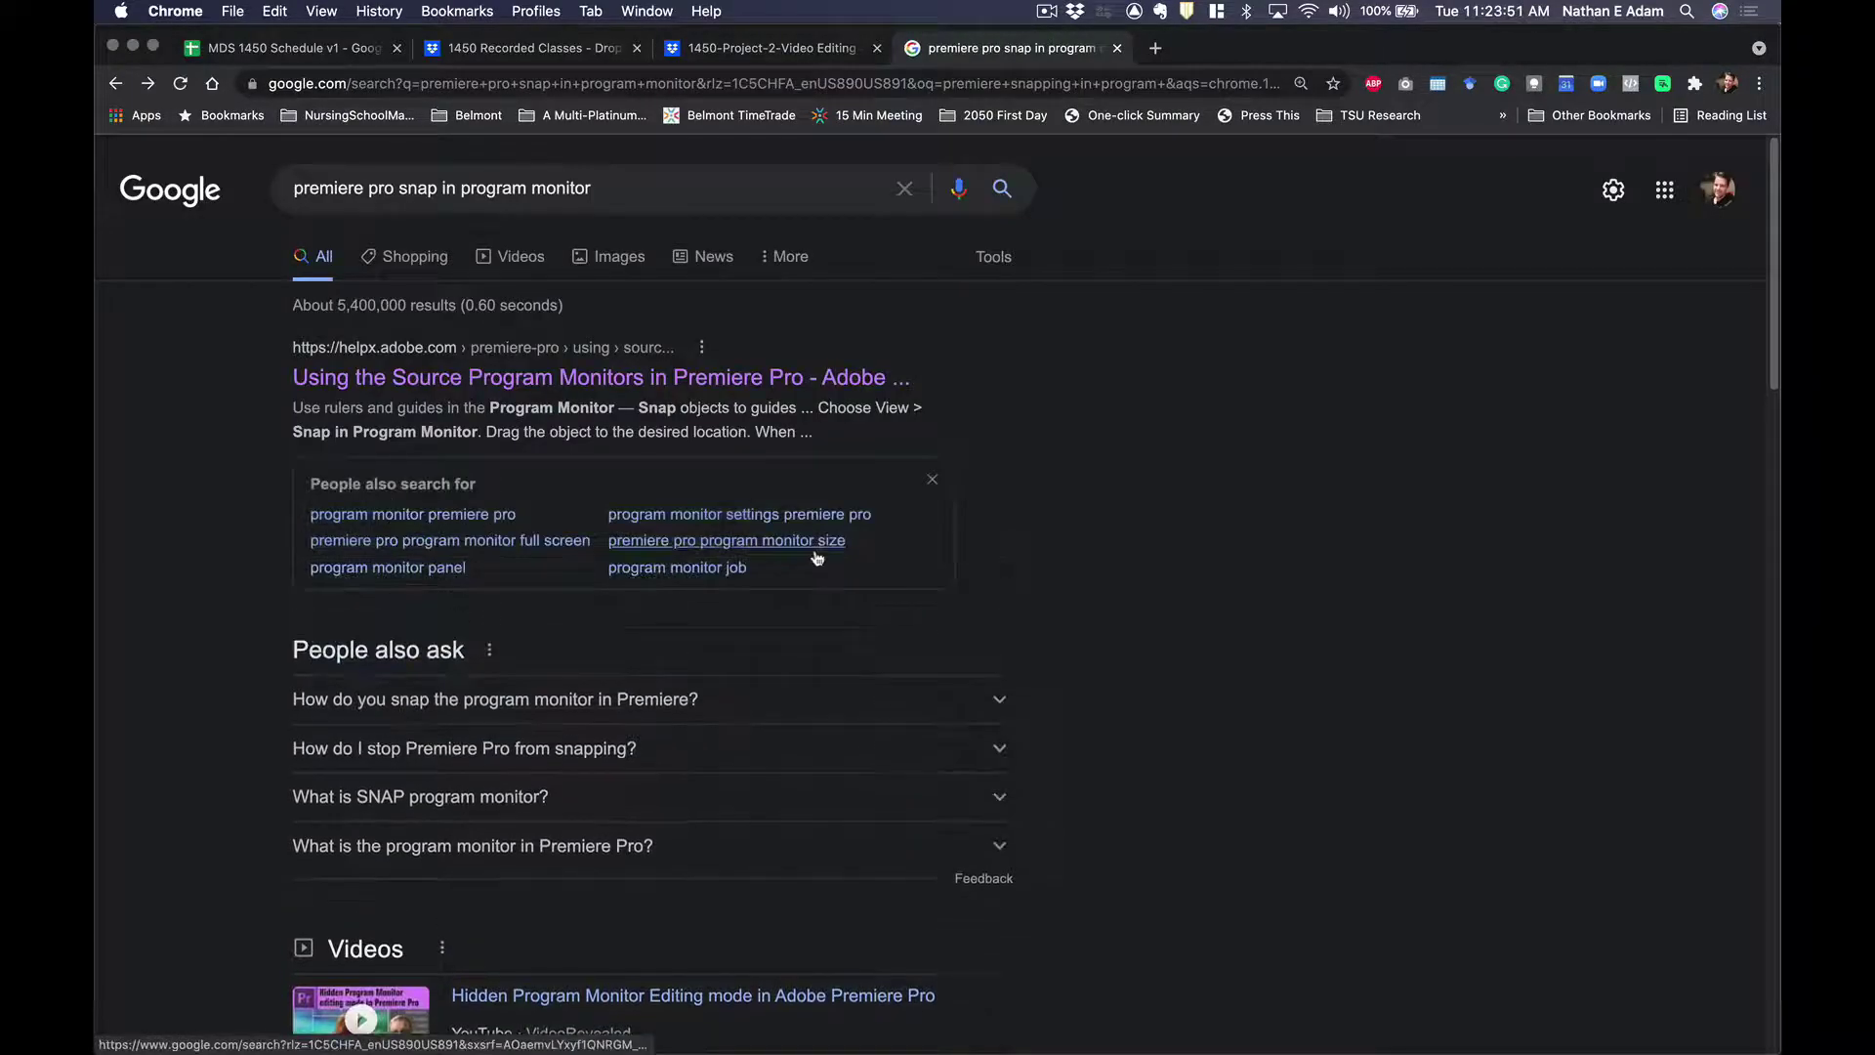
{"action": "left_click", "coordinate": [764, 709]}
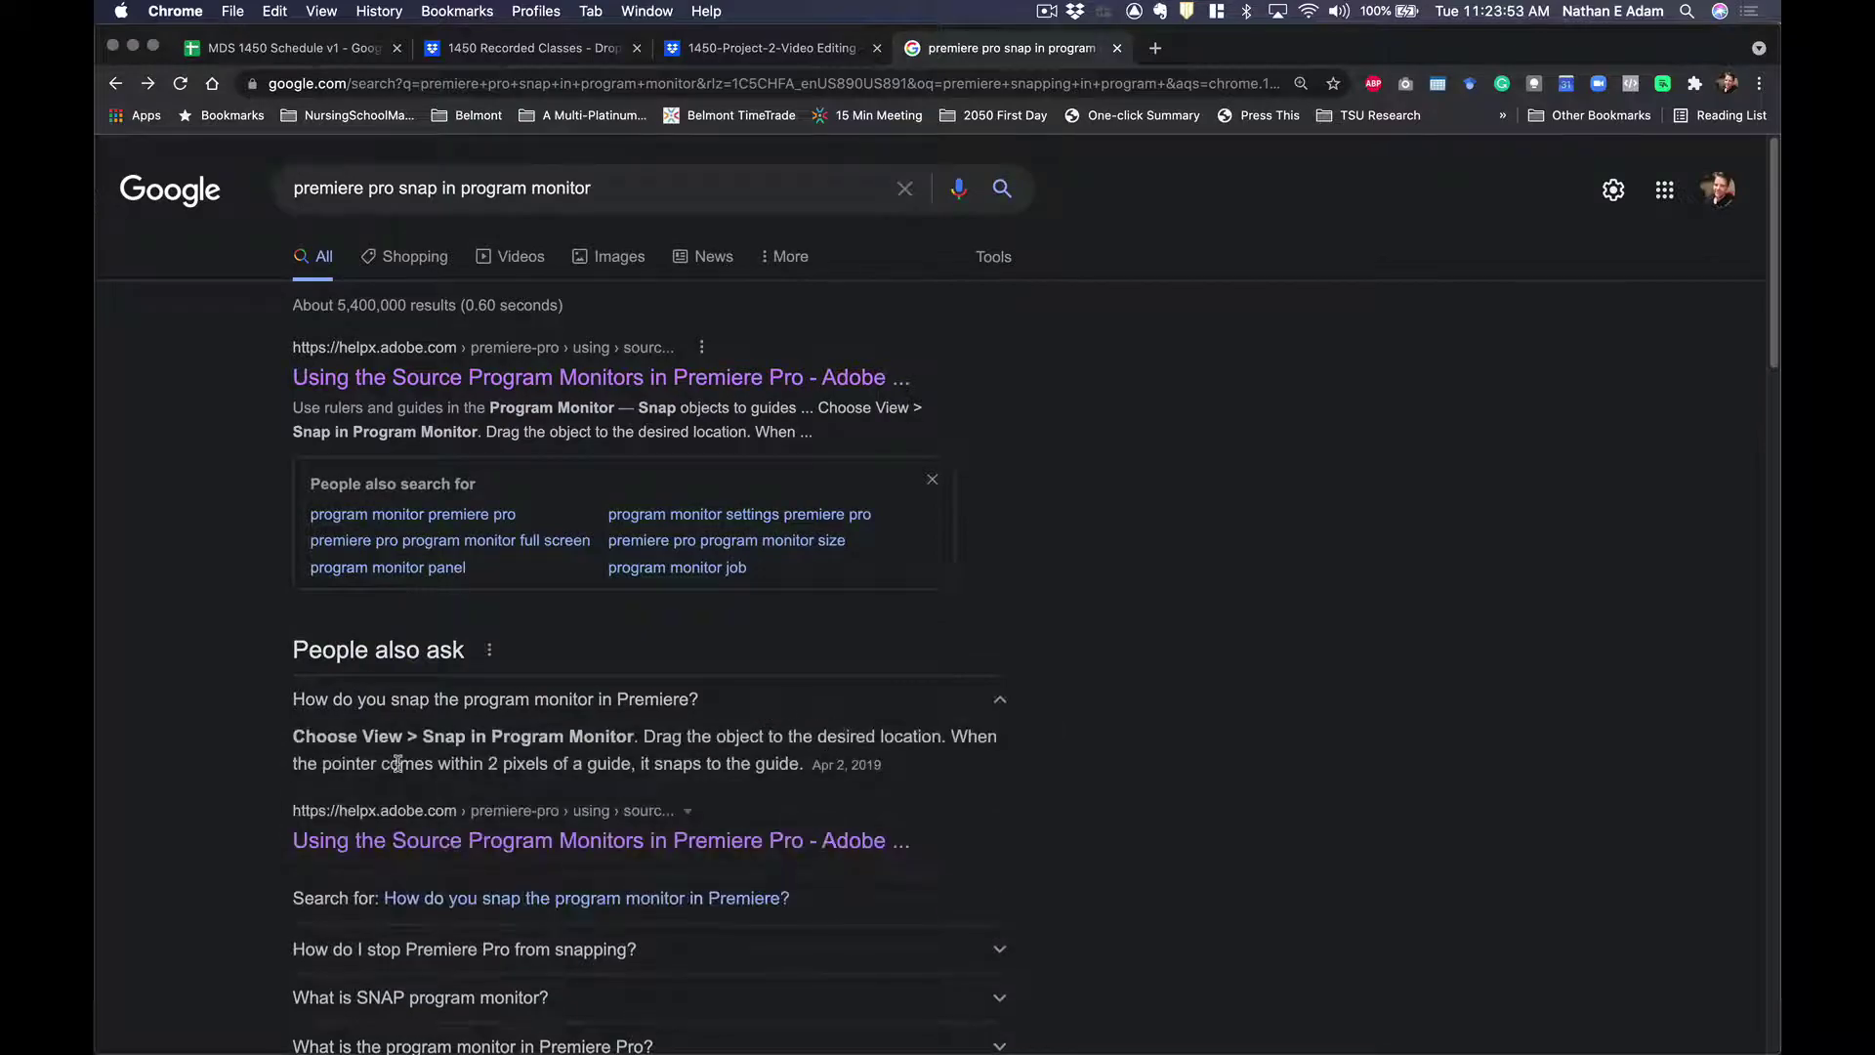
Close the search tab, return to Premiere Pro, and check whether Snap in Program Monitor is enabled.
{"action": "key", "text": "super+w"}
{"action": "key", "text": "super+Tab"}
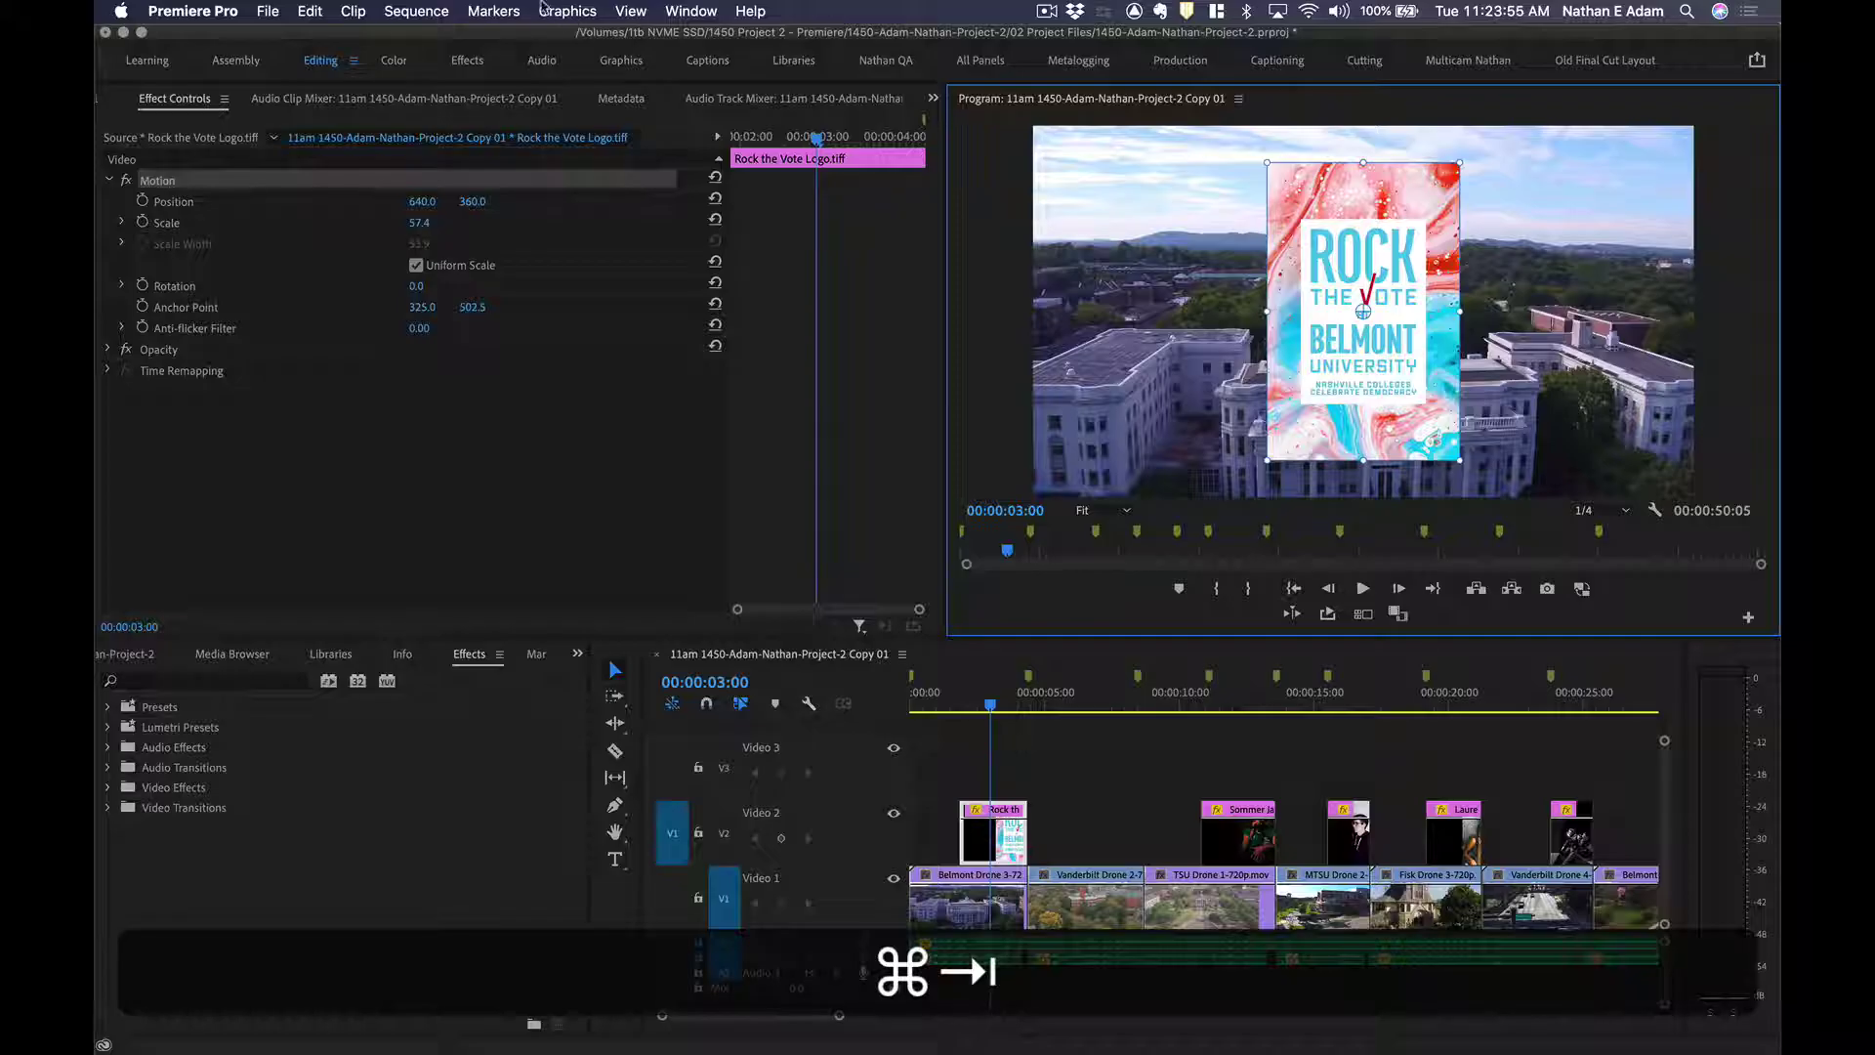
{"action": "left_click", "coordinate": [629, 10]}
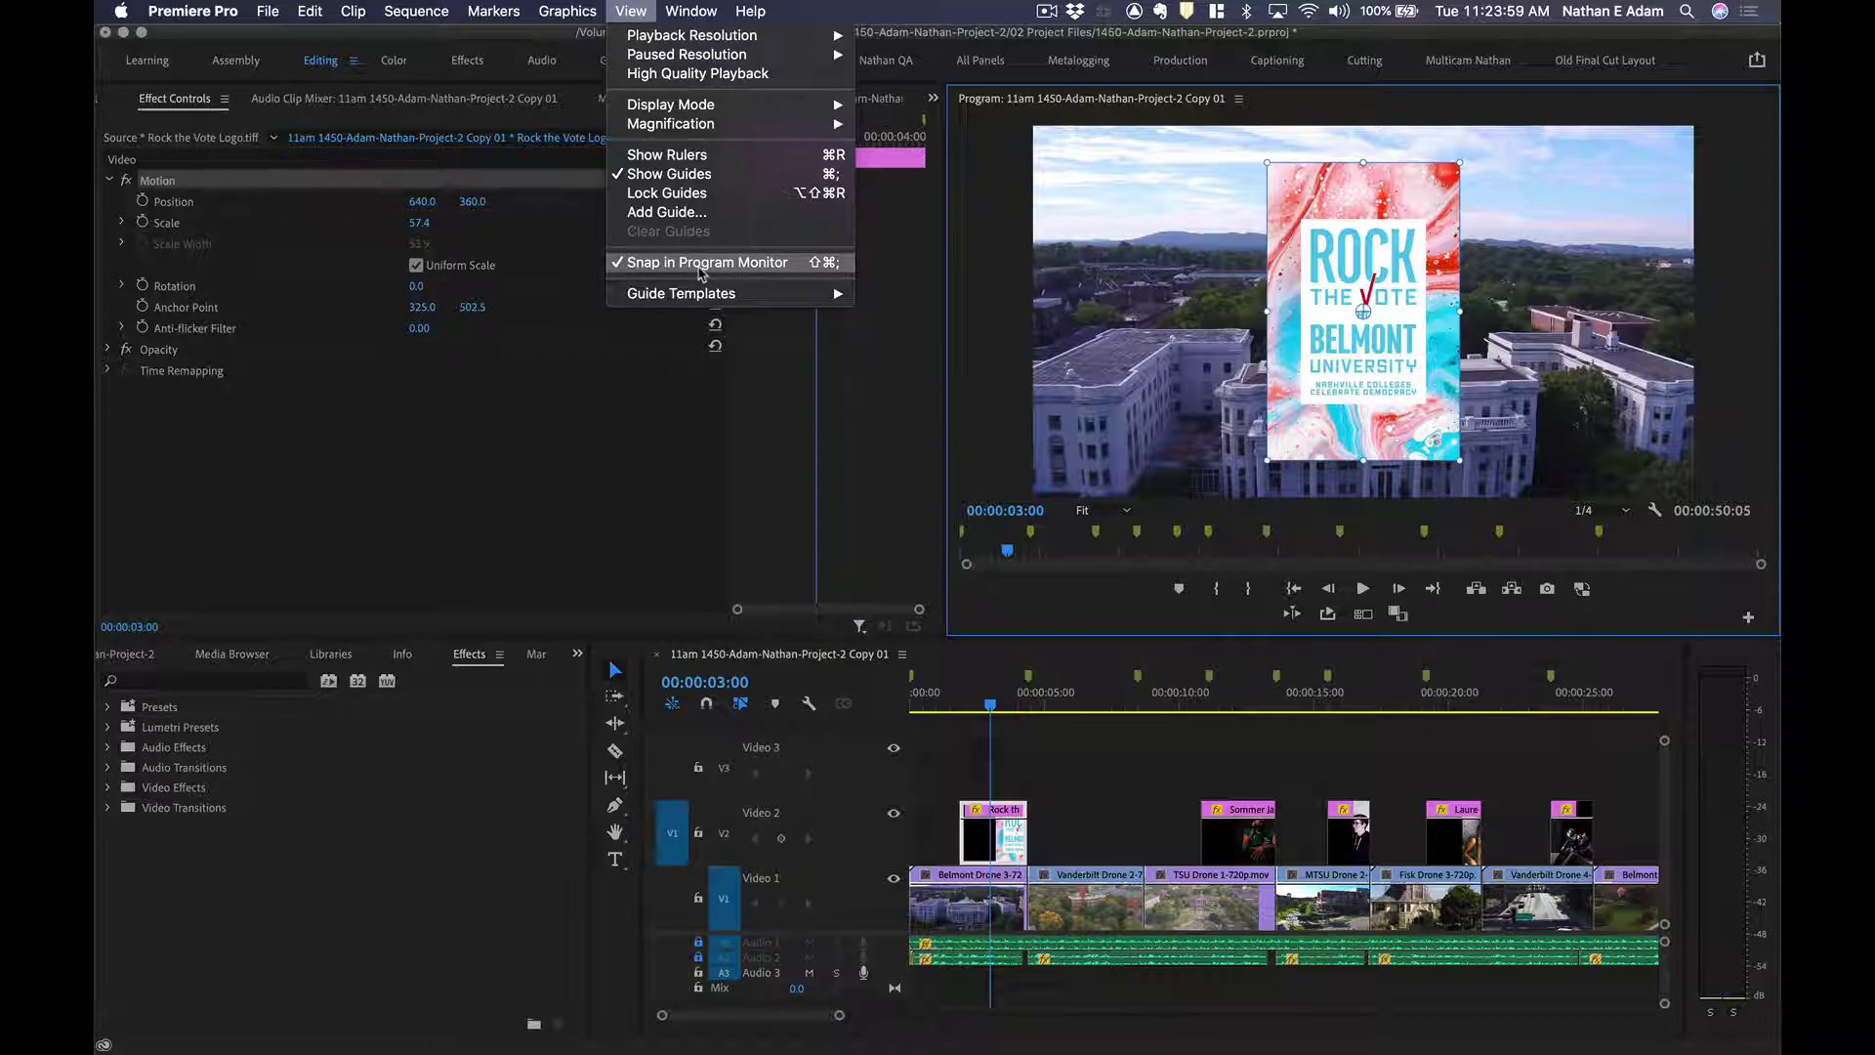
{"action": "left_click", "coordinate": [1442, 272]}
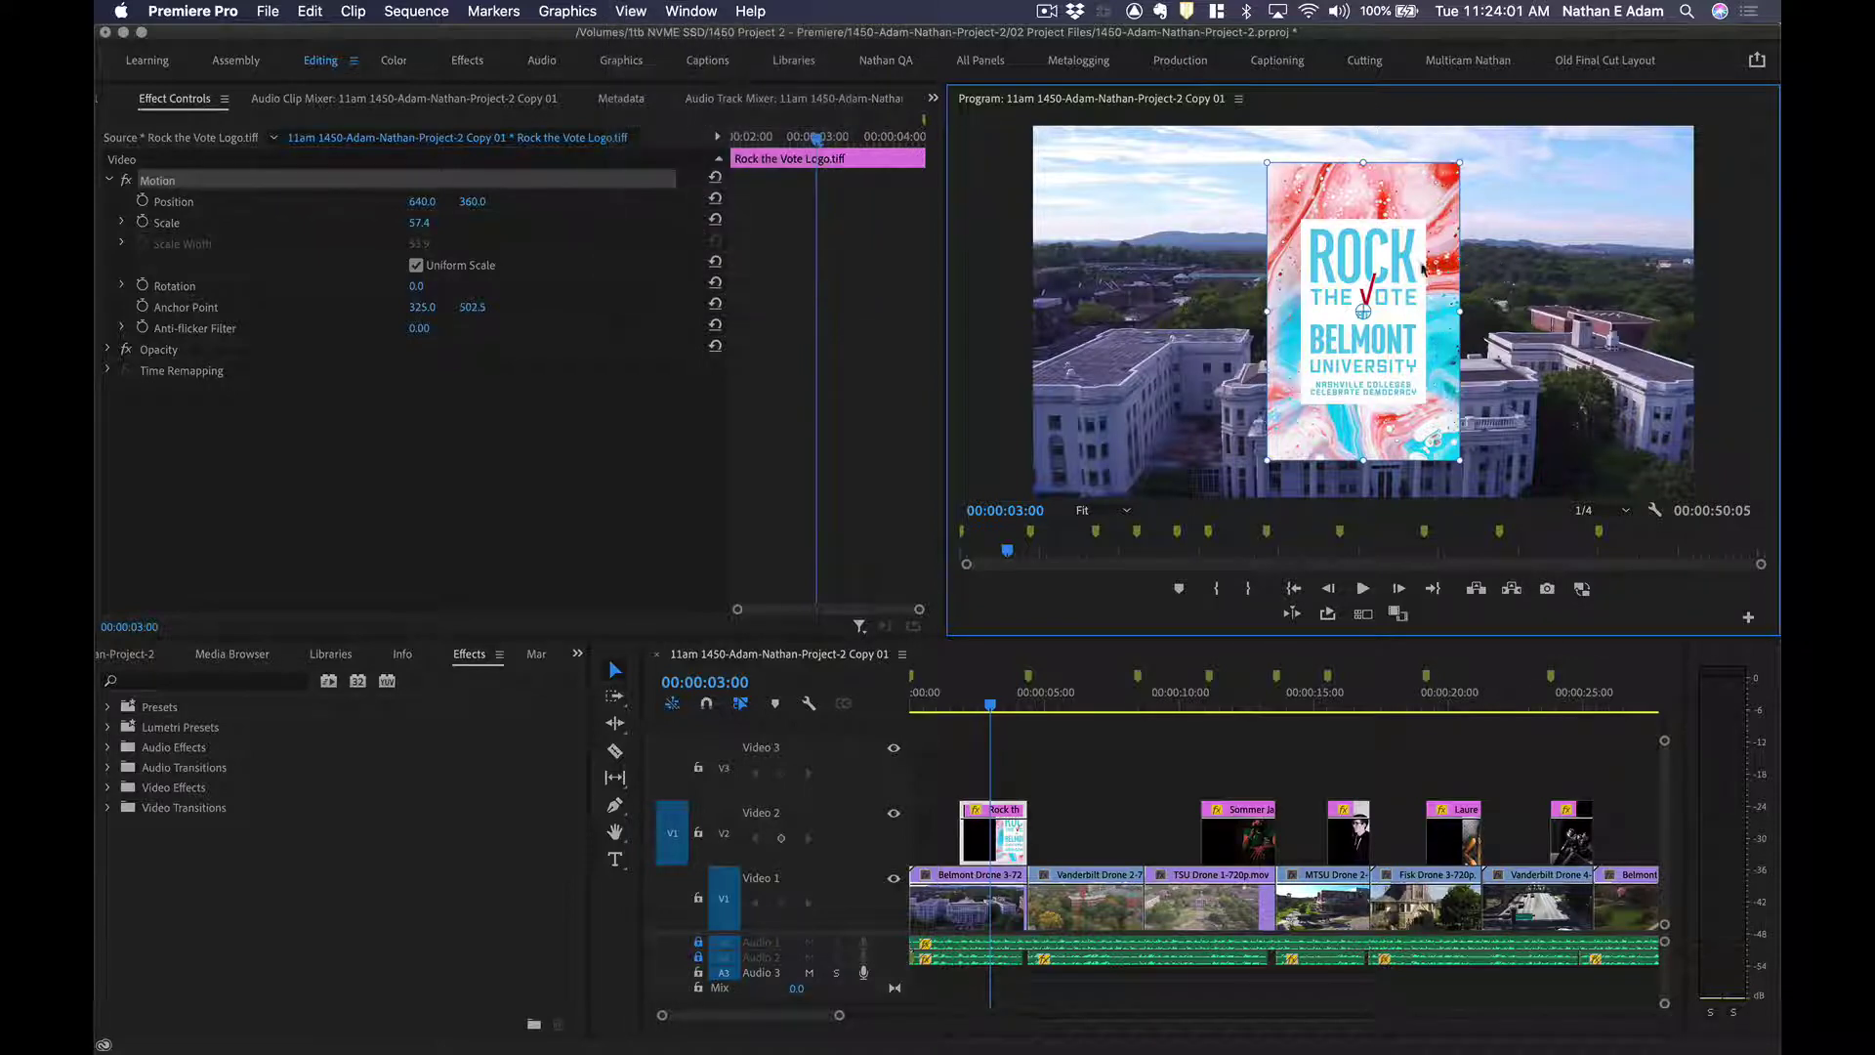
Select the Vanderbilt Drone 4-720p.mov clip on Video 1 and place the playhead over it at 00:00:22:08.
{"action": "left_click_drag", "start_coordinate": [1422, 268], "coordinate": [1379, 283]}
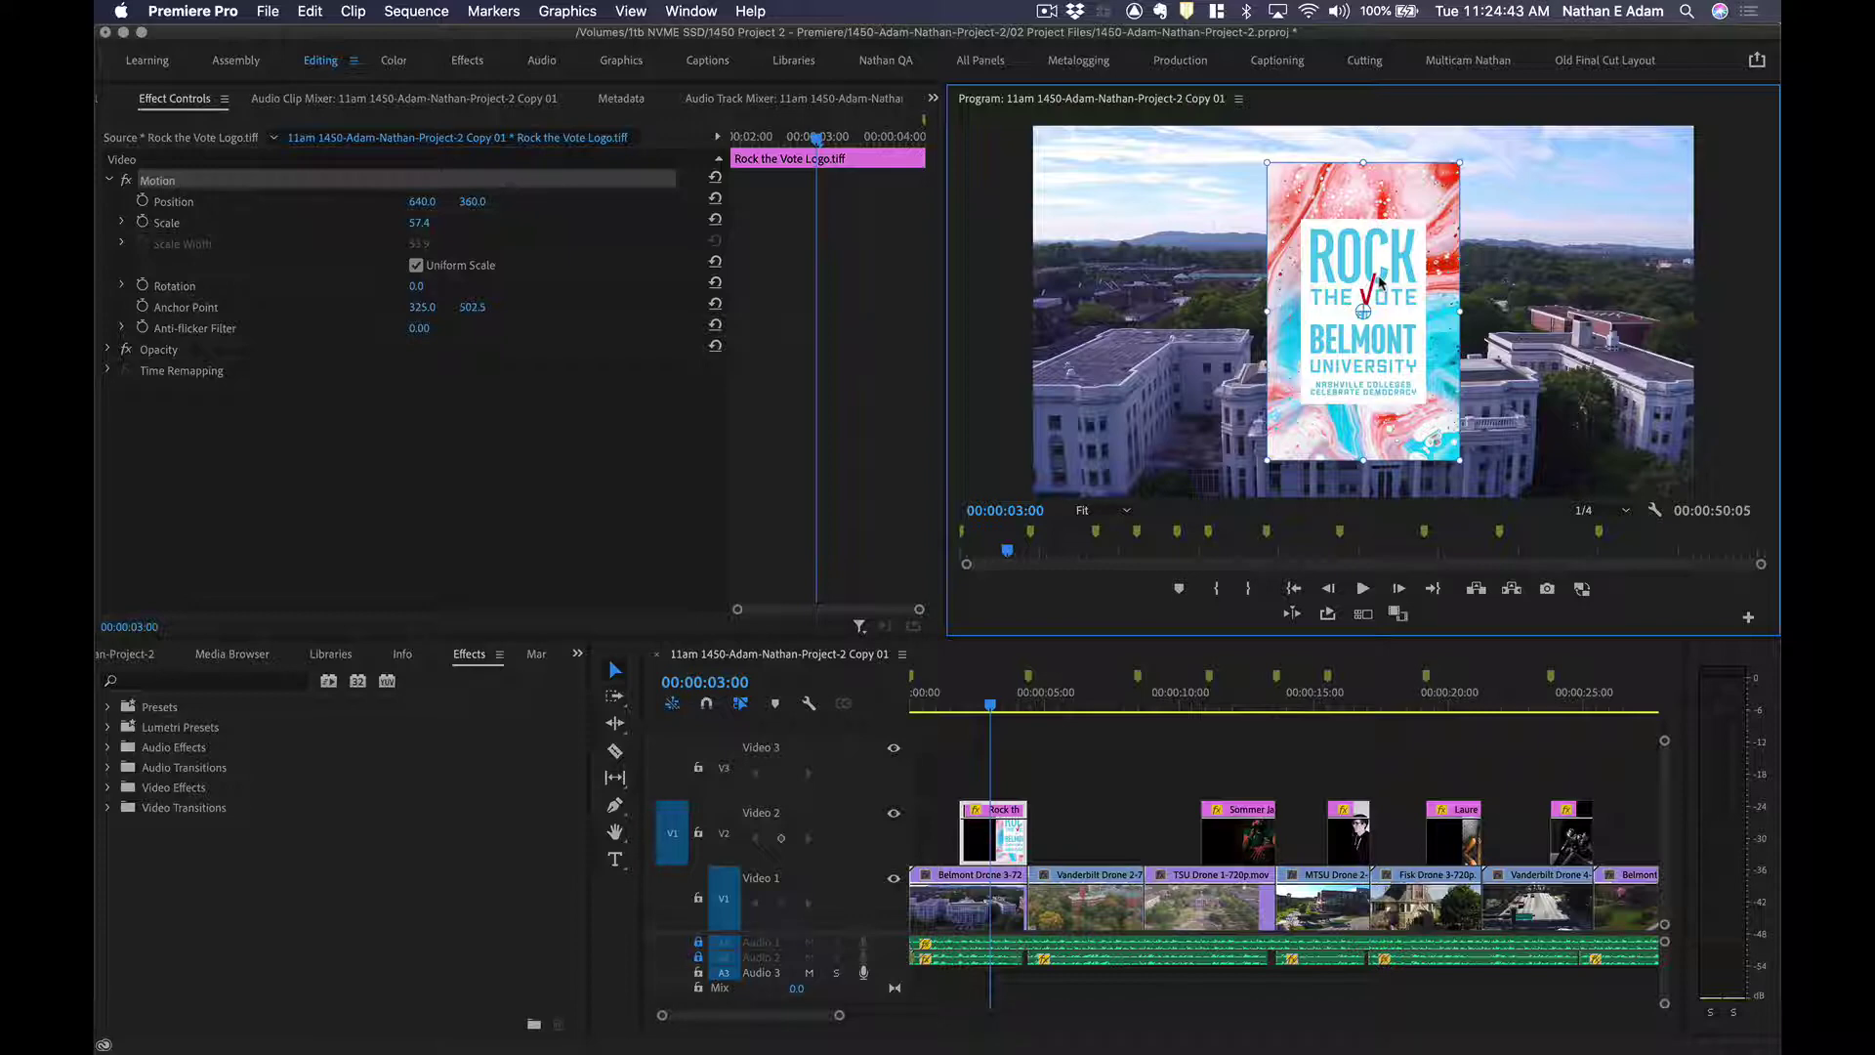
{"action": "scroll", "coordinate": [1228, 830], "scroll_direction": "right", "scroll_amount": 5}
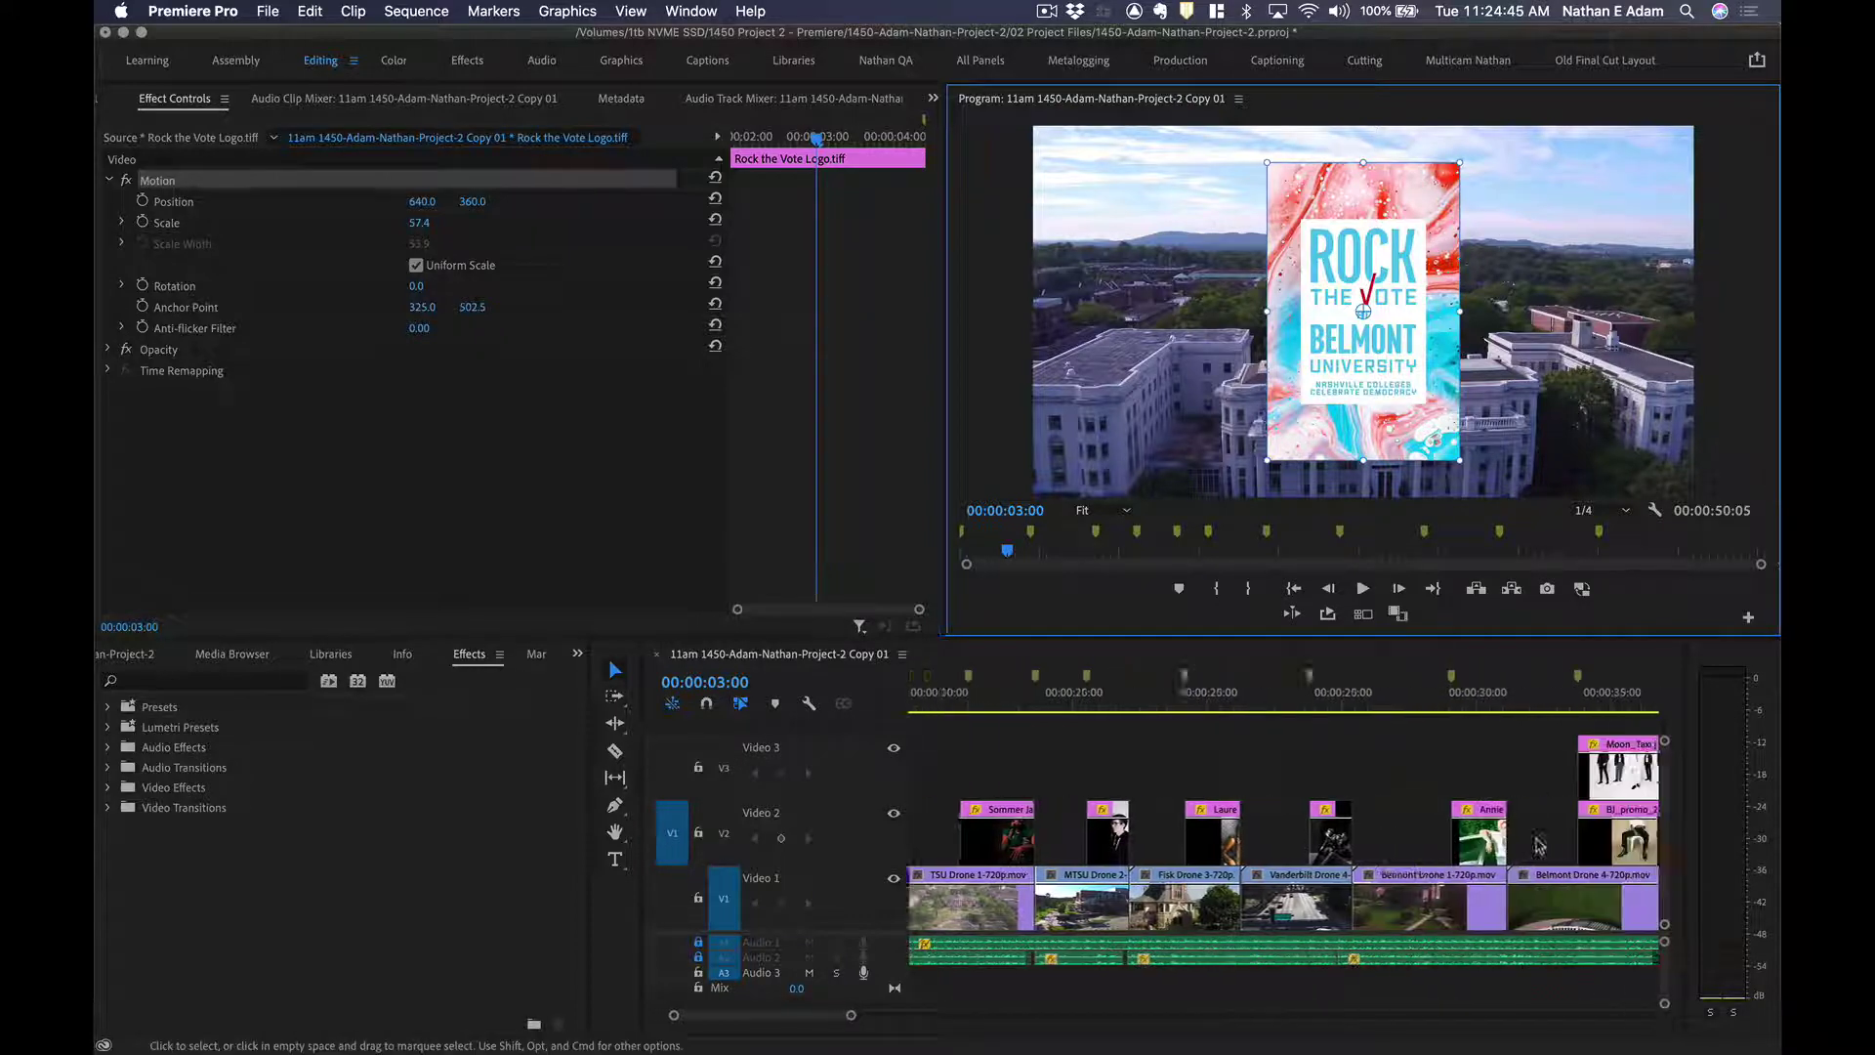
{"action": "left_click", "coordinate": [1226, 705]}
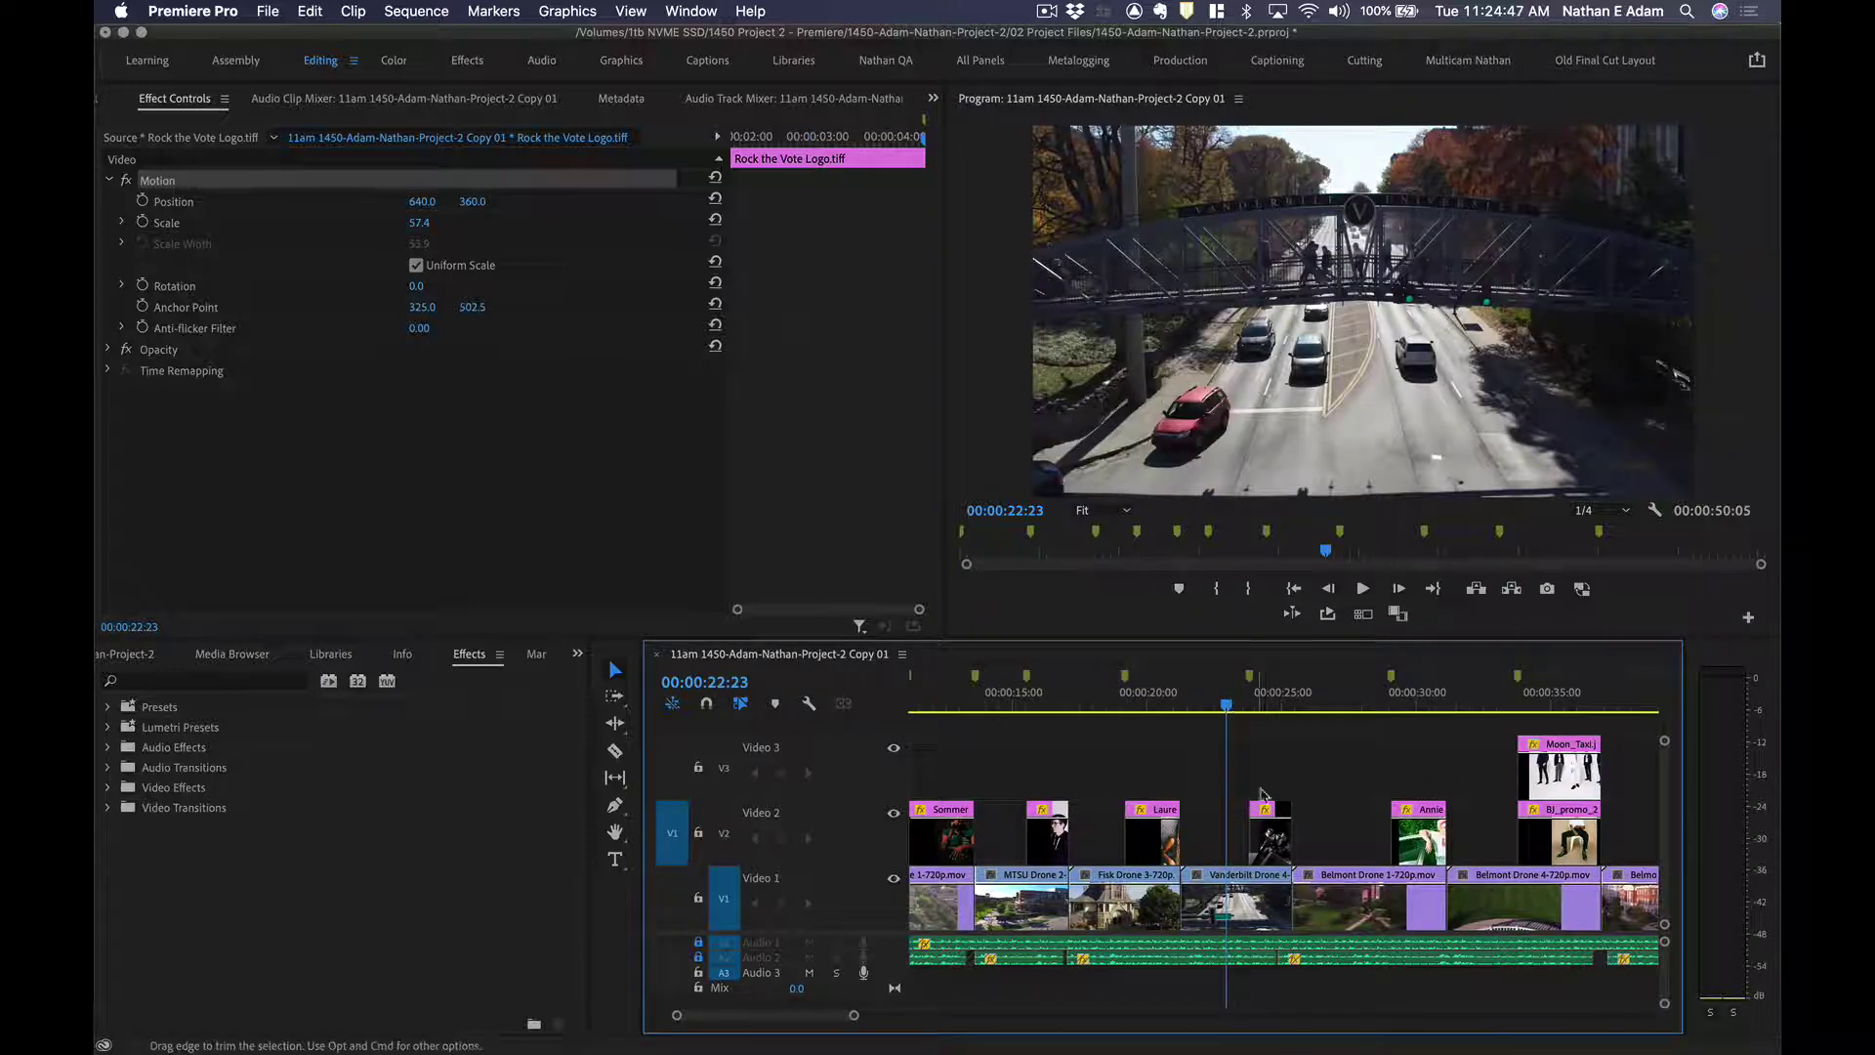
{"action": "left_click", "coordinate": [1227, 900]}
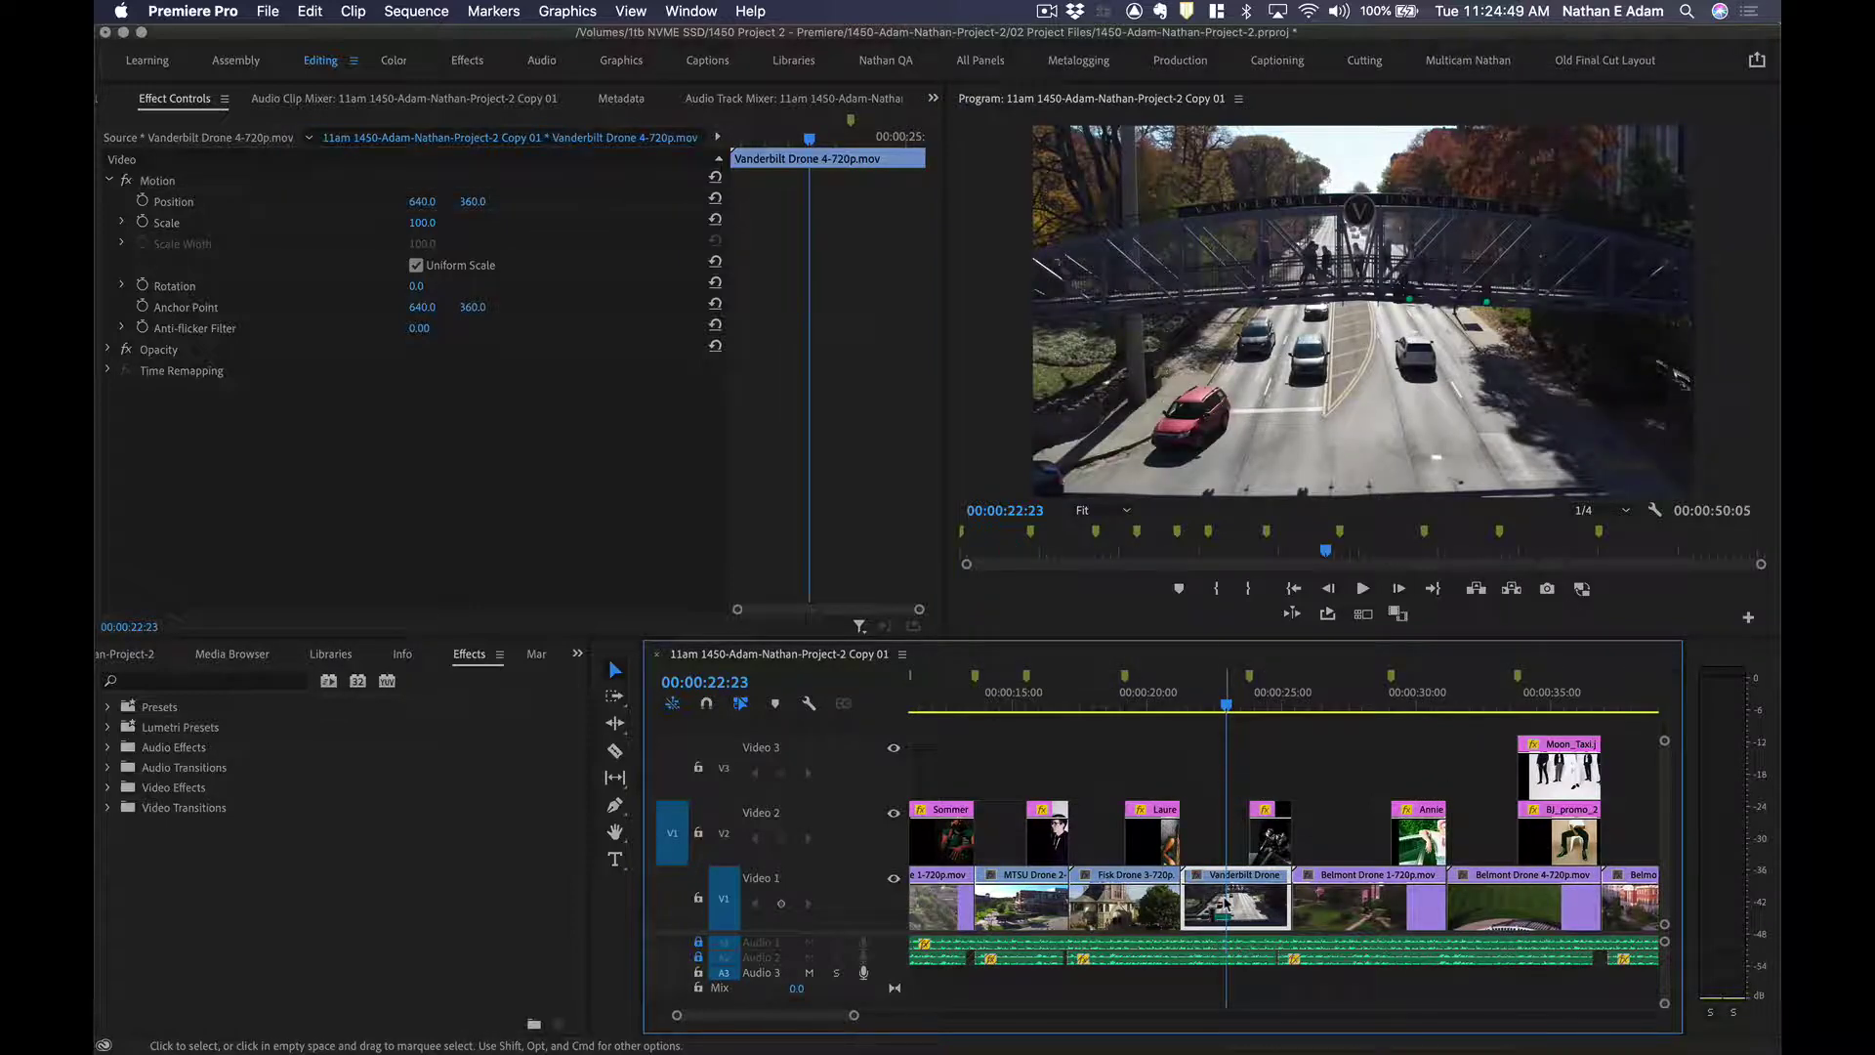
{"action": "right_click", "coordinate": [1226, 900]}
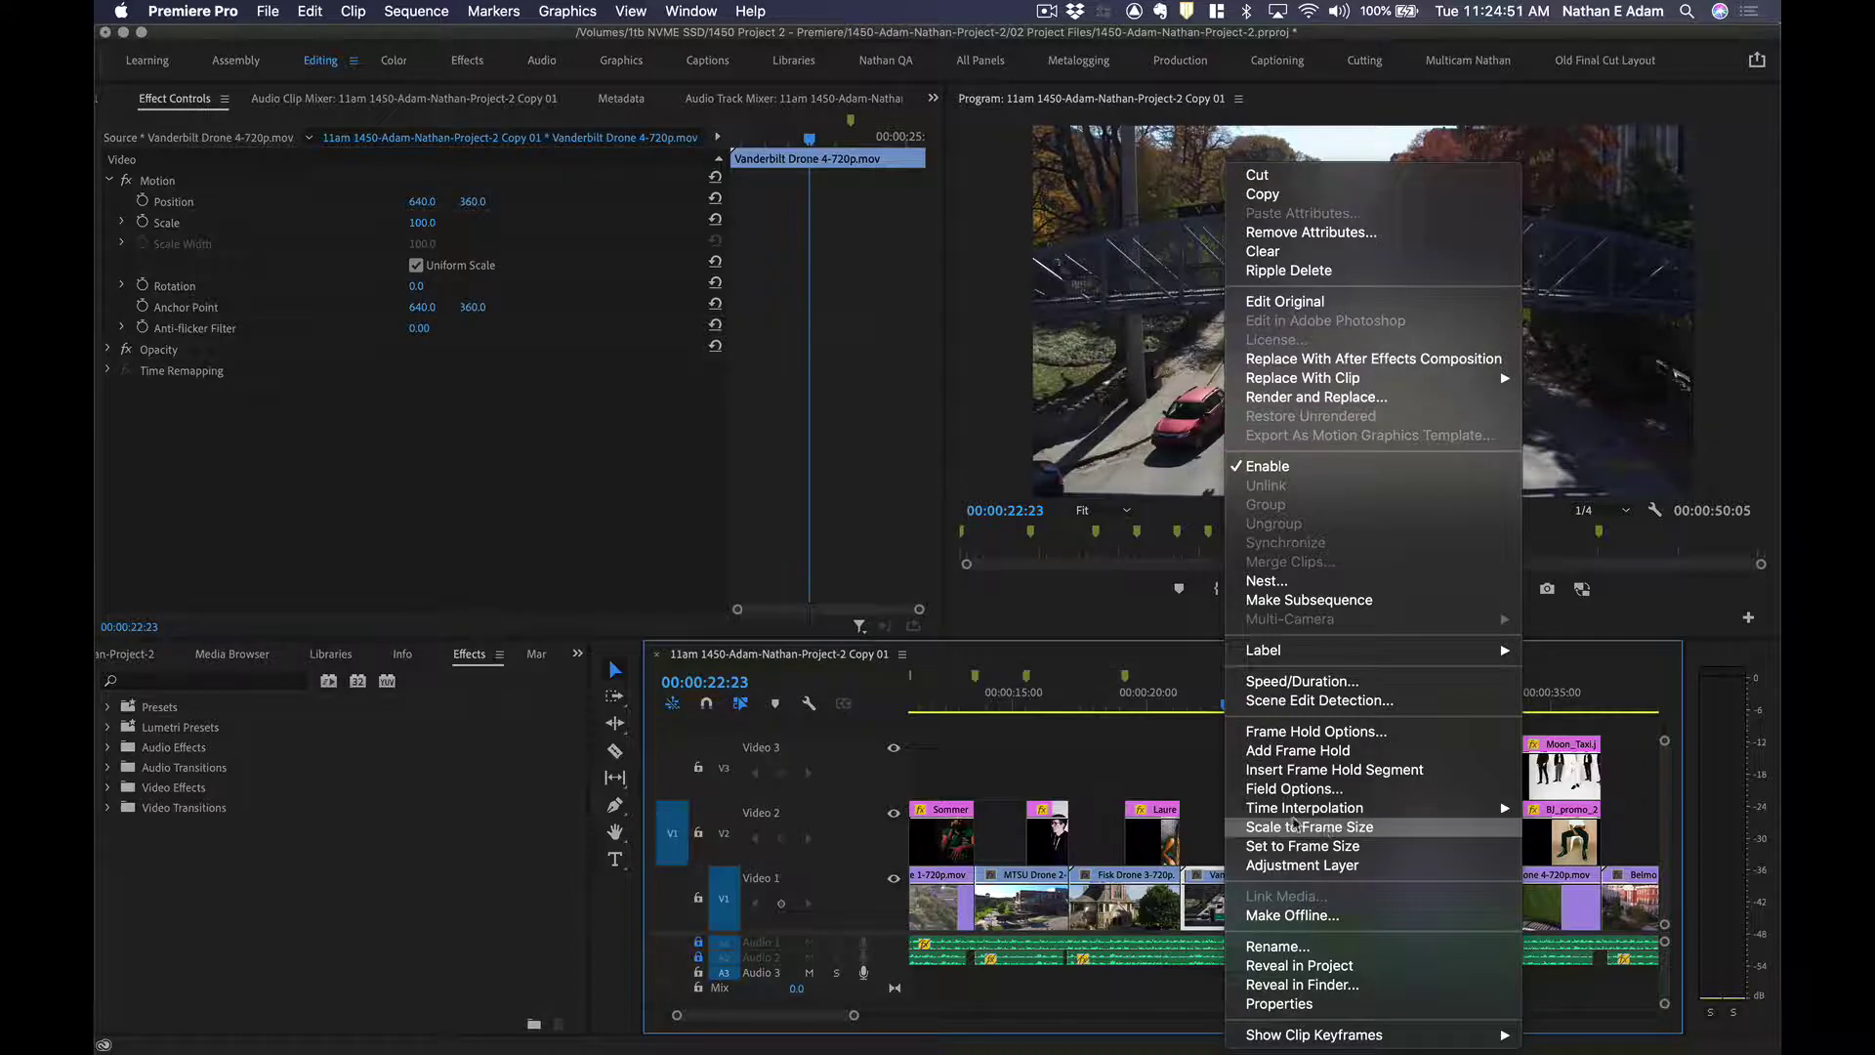
{"action": "left_click", "coordinate": [1293, 826]}
{"action": "left_click", "coordinate": [1212, 701]}
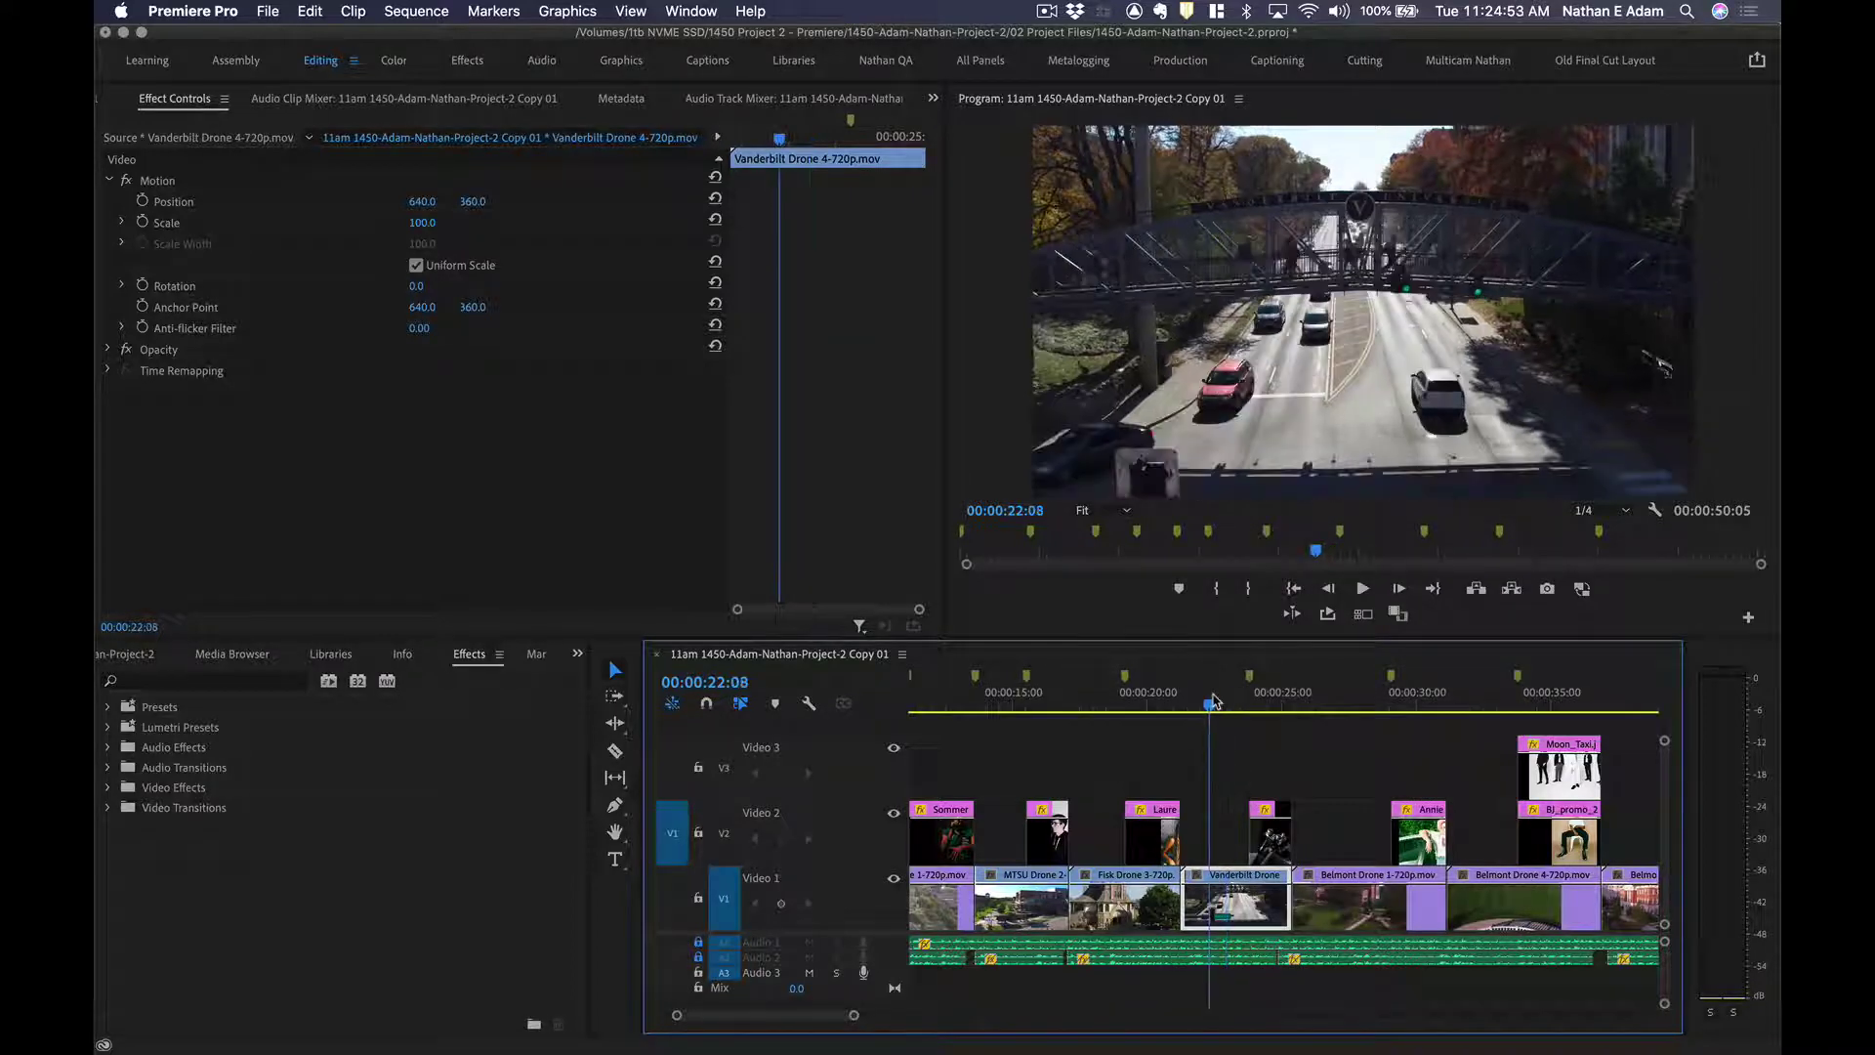
Reveal the Vanderbilt Drone 4-720p.mov clip's source file in Finder and check its dimensions.
{"action": "right_click", "coordinate": [1227, 898]}
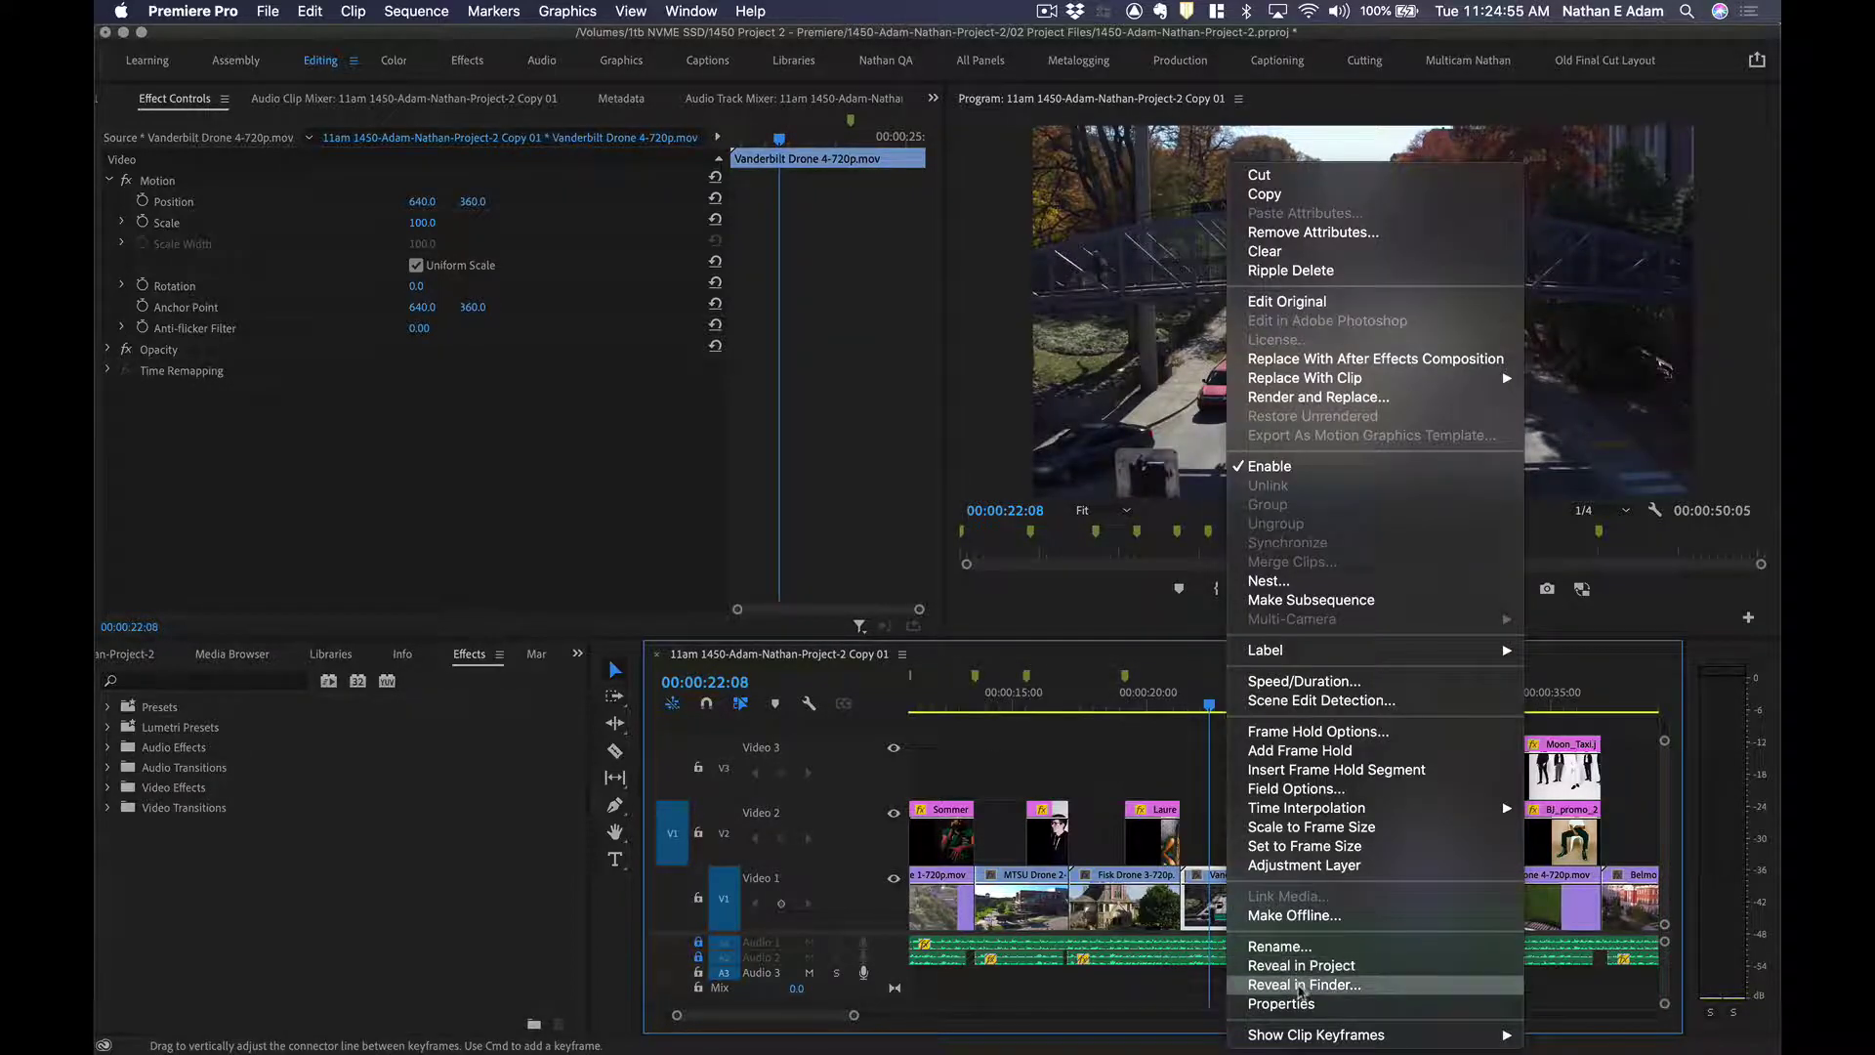
{"action": "left_click", "coordinate": [1299, 986]}
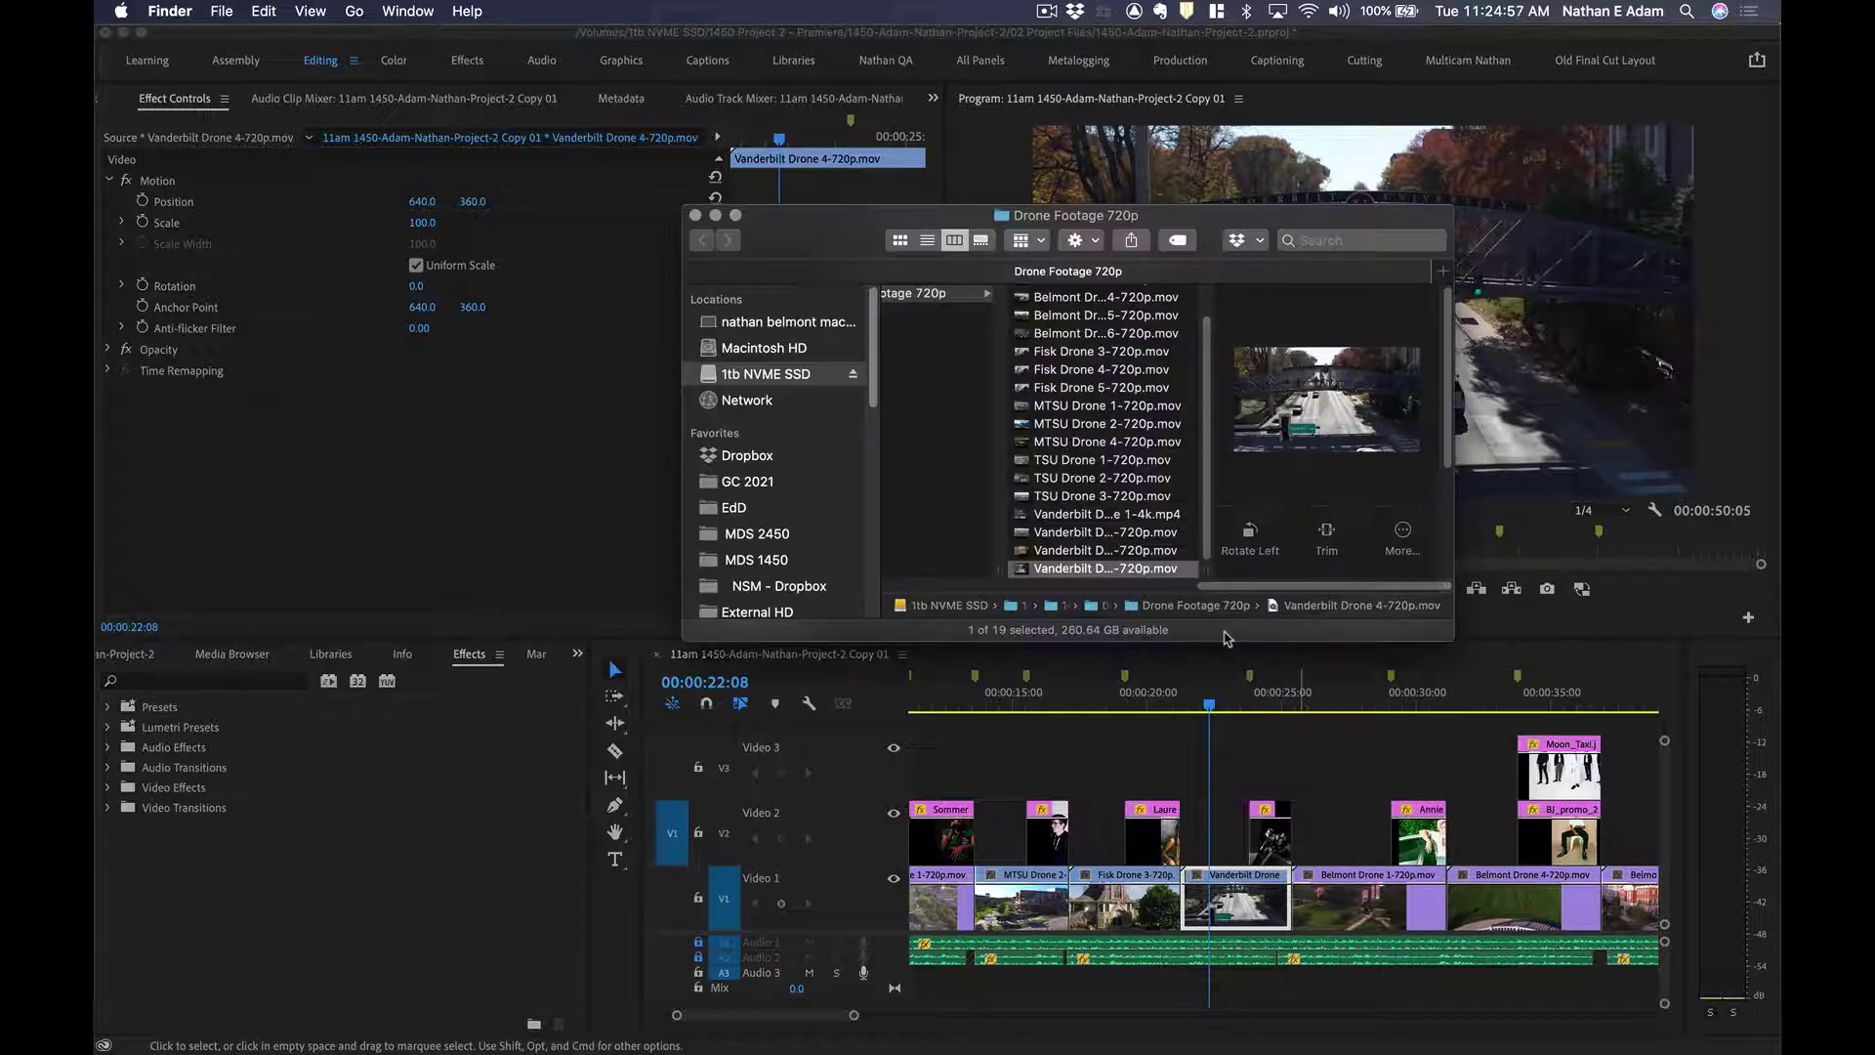
{"action": "scroll", "coordinate": [1348, 549], "scroll_direction": "down", "scroll_amount": 5}
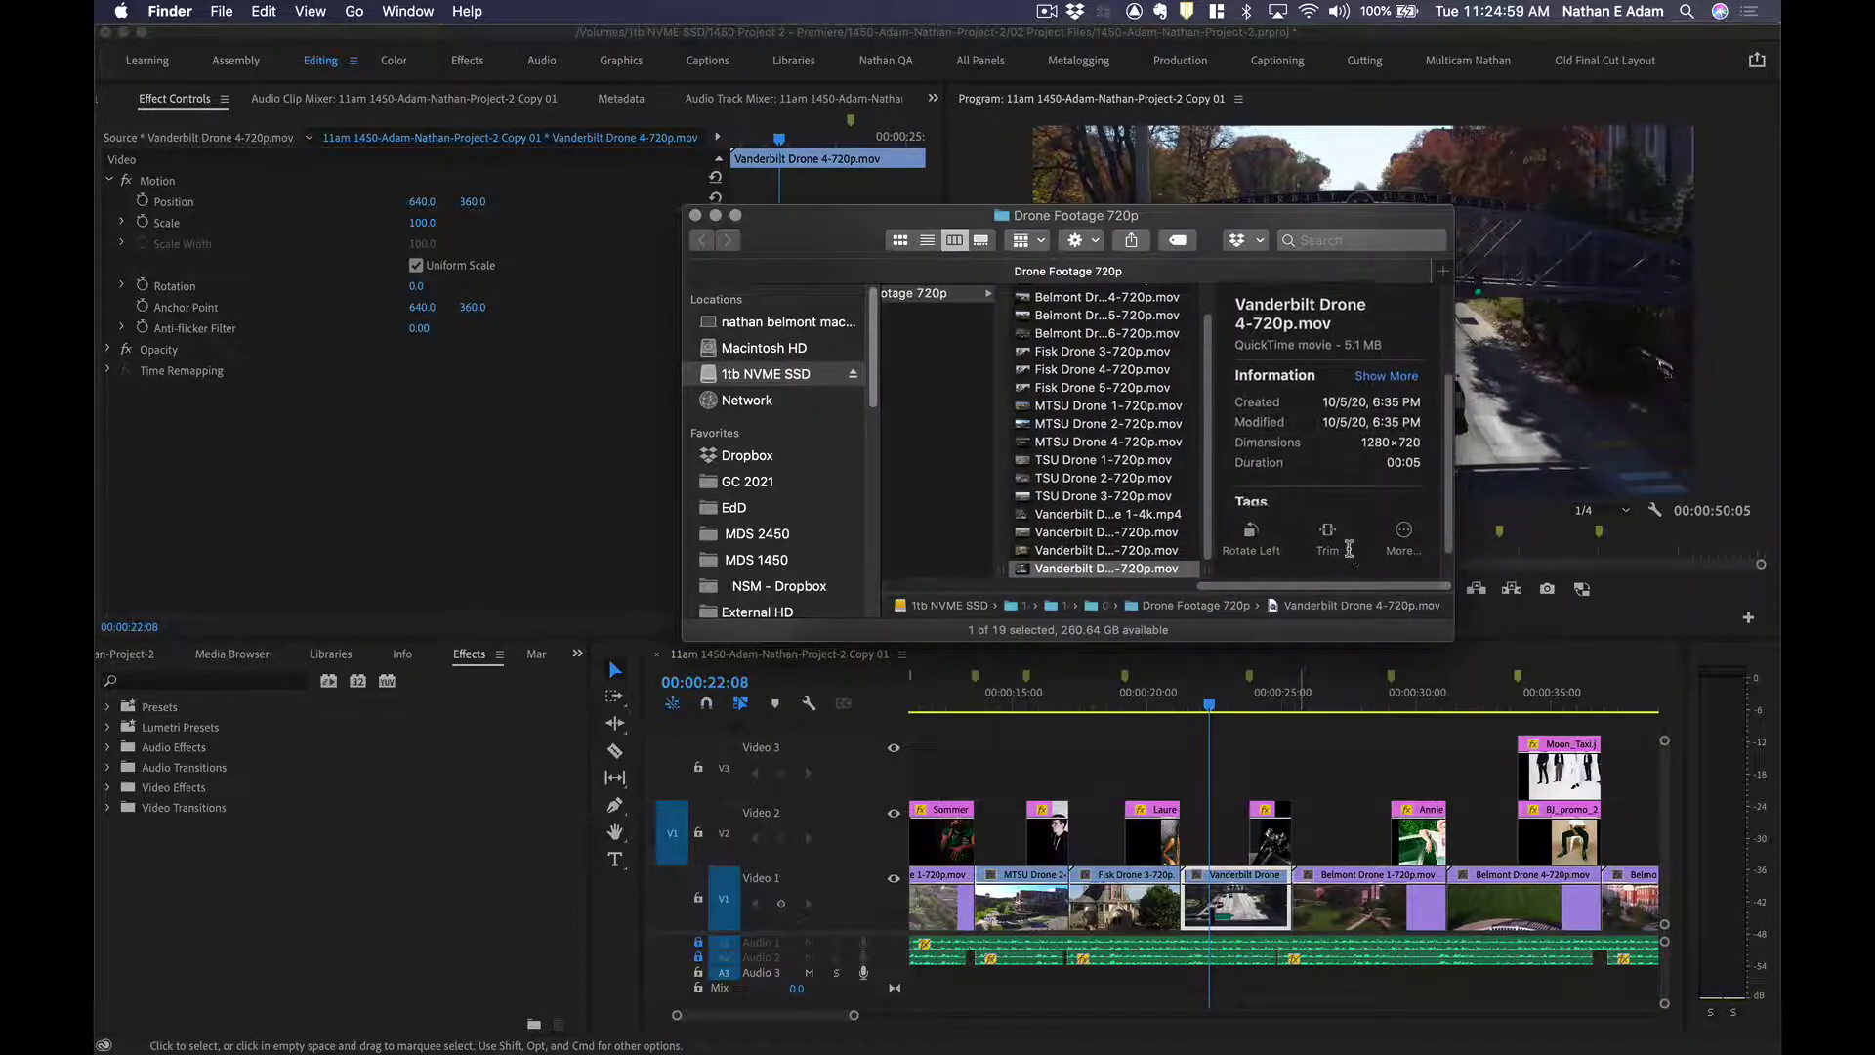
Preview Vanderbilt Drone 1-4k.mp4 in the Drone Footage 720p folder and check its pixel dimensions.
{"action": "left_click", "coordinate": [1104, 496]}
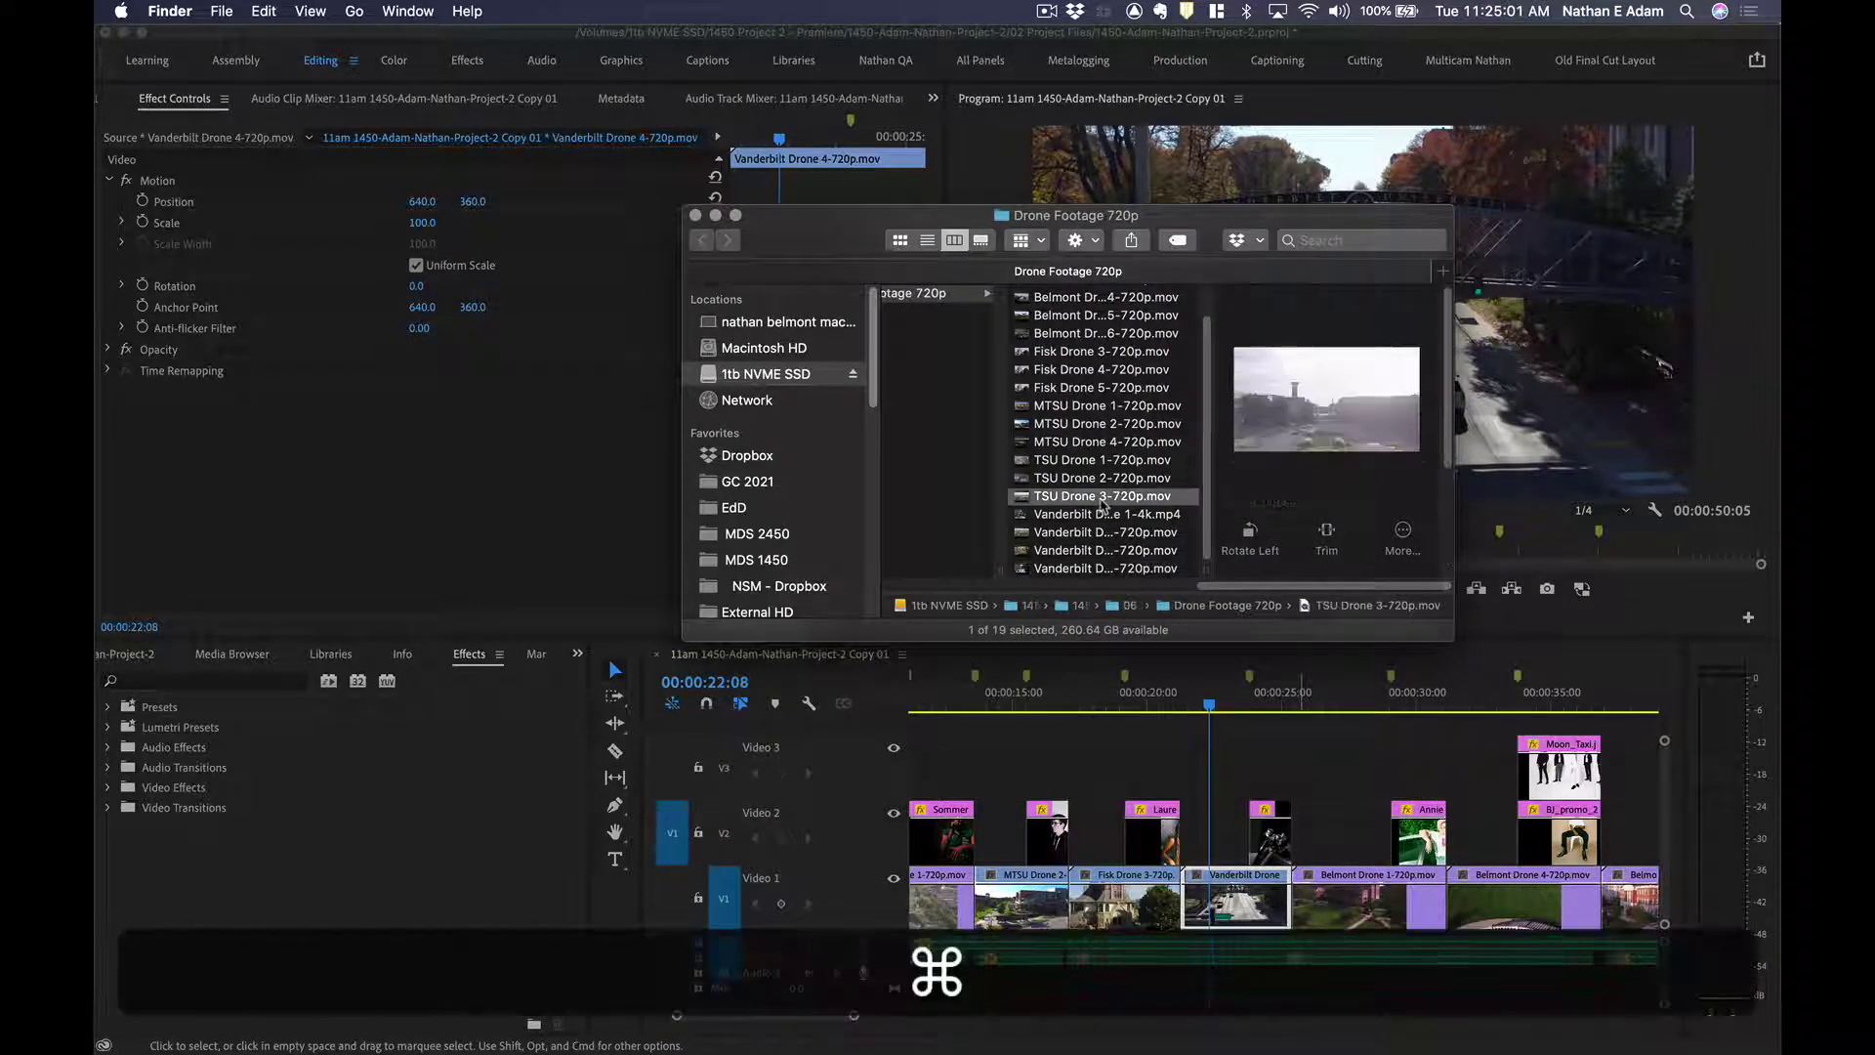
{"action": "key", "text": "super+1"}
{"action": "key", "text": "super+2"}
{"action": "key", "text": "super+3"}
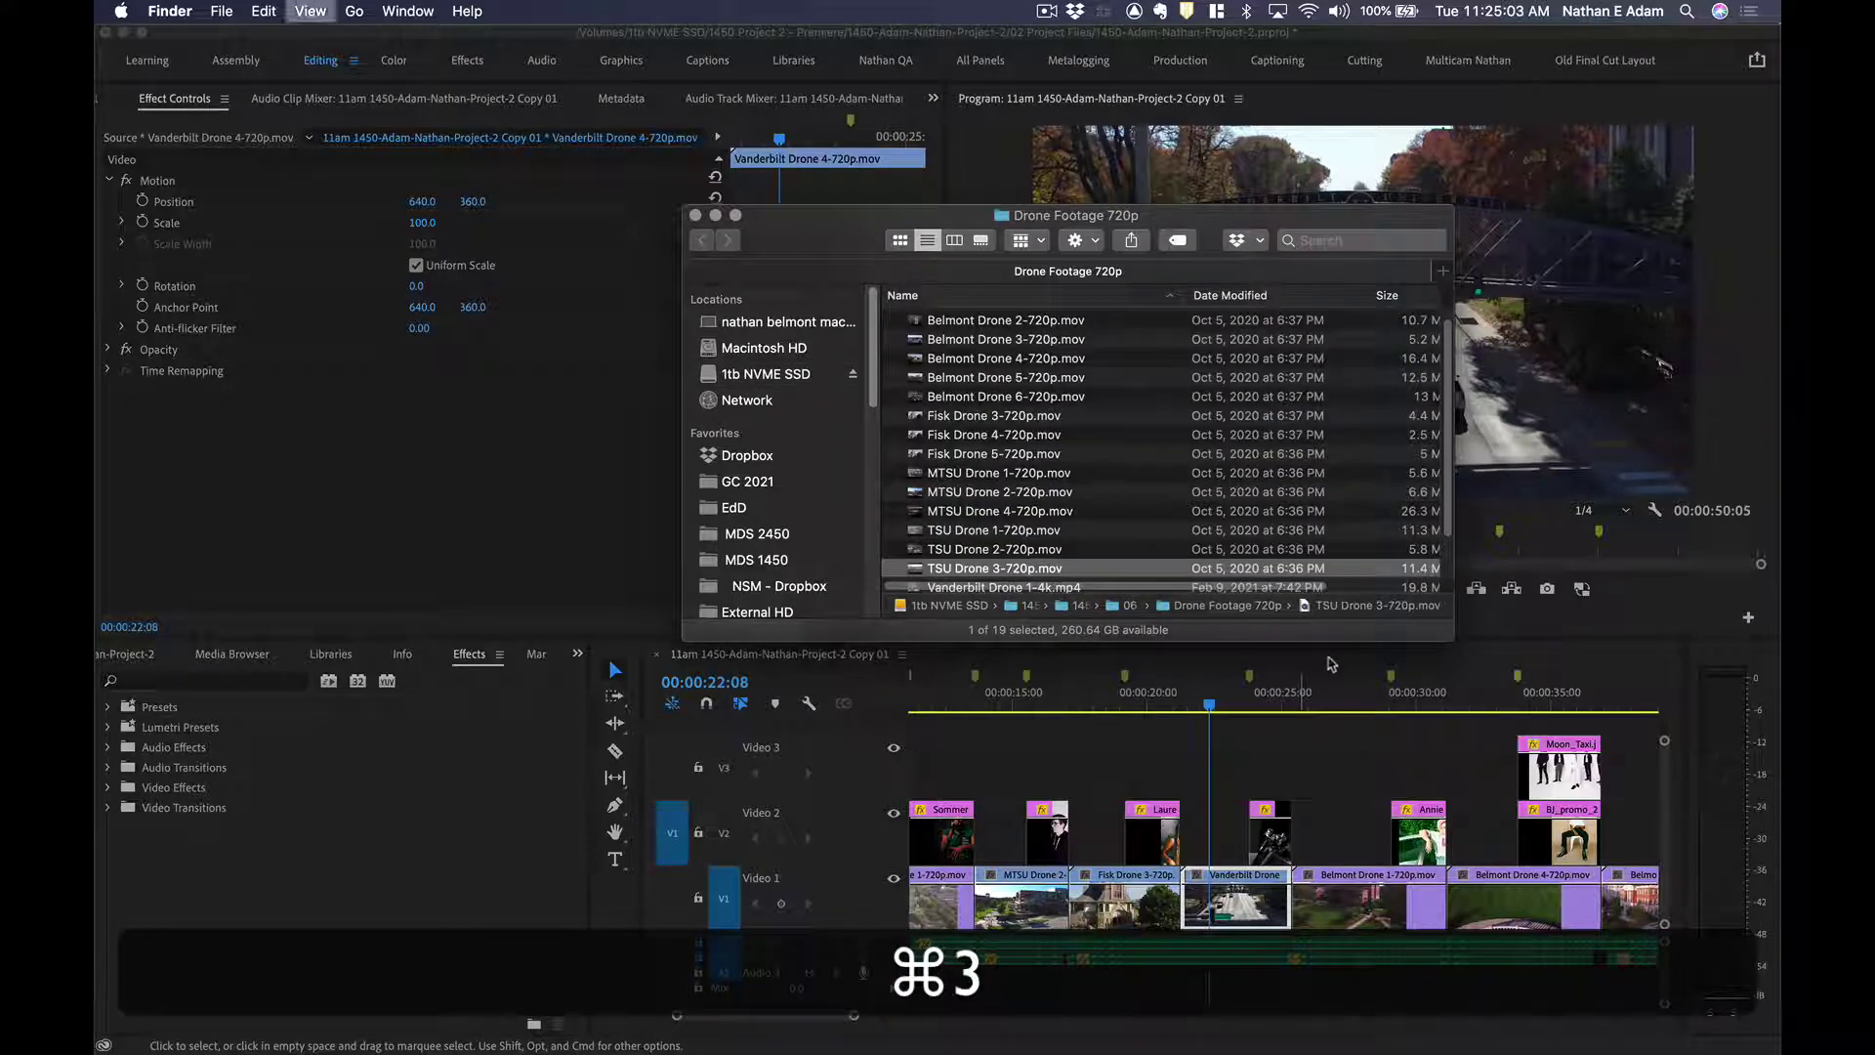
{"action": "scroll", "coordinate": [1127, 547], "scroll_direction": "down", "scroll_amount": 2}
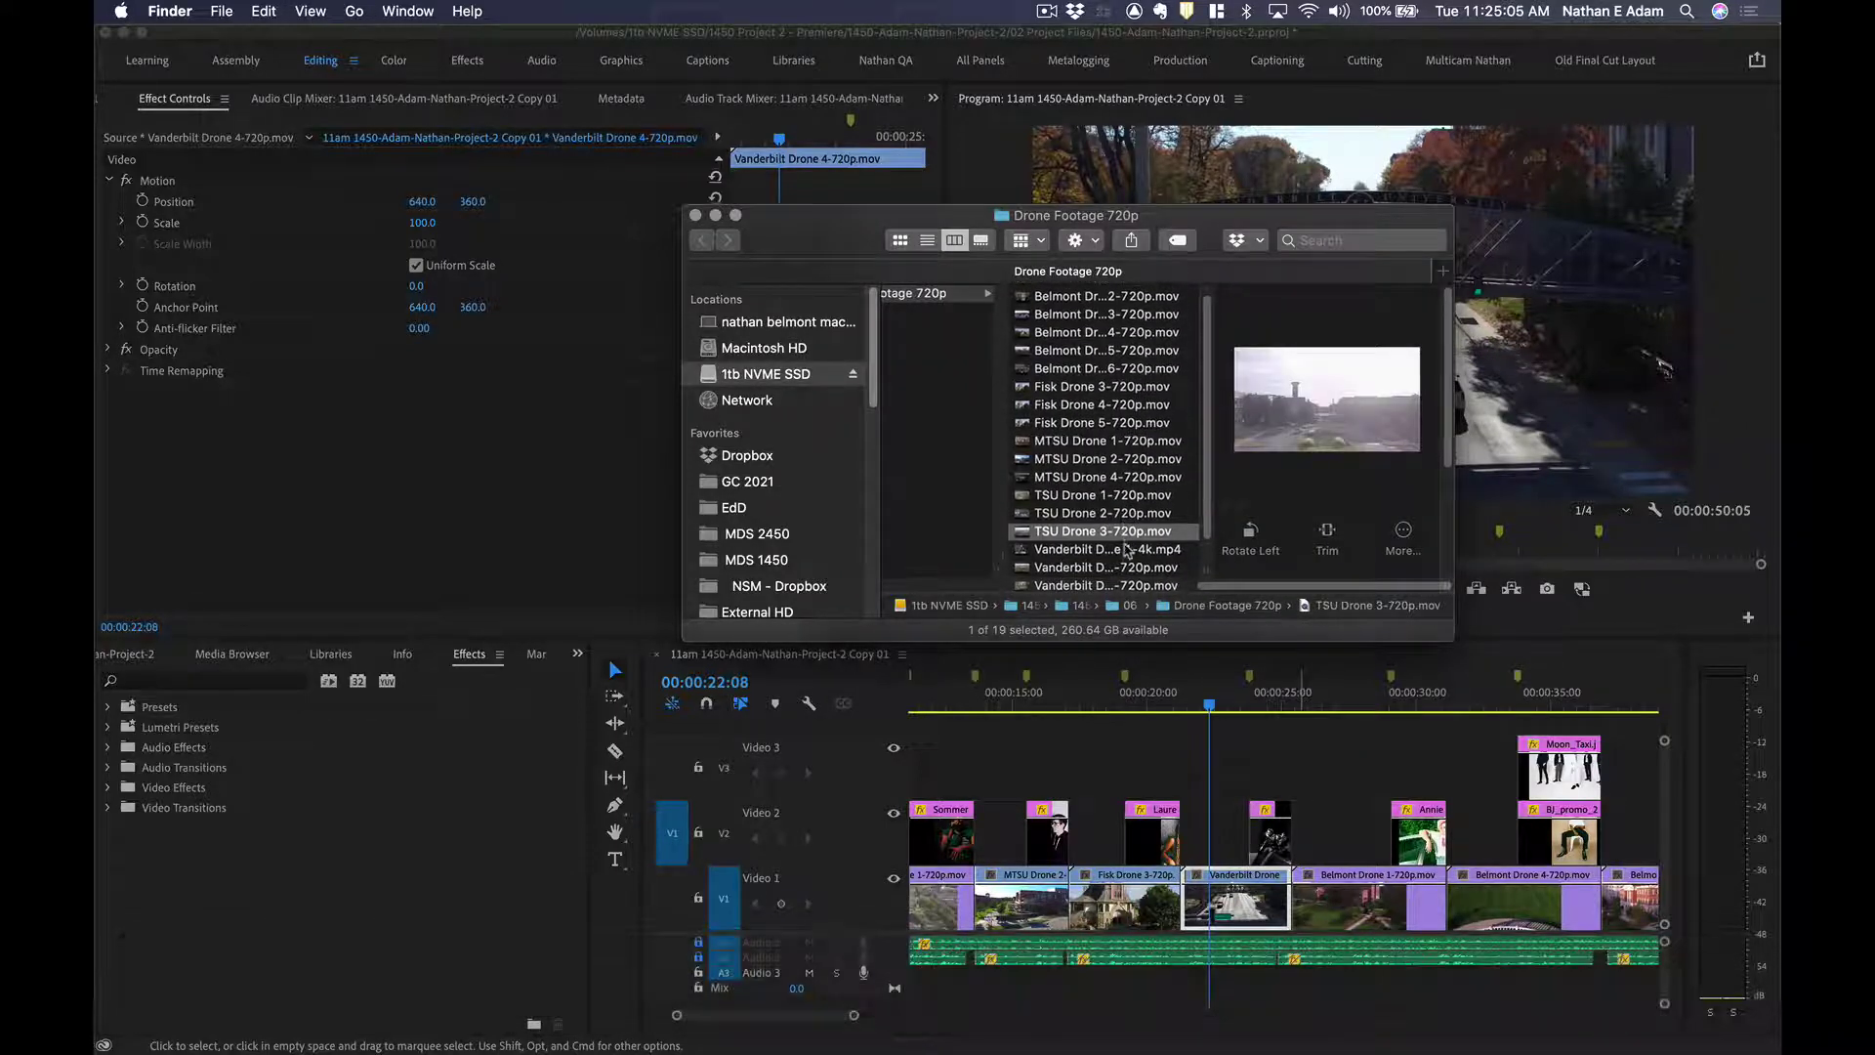
{"action": "left_click", "coordinate": [1125, 549]}
{"action": "key", "text": "space"}
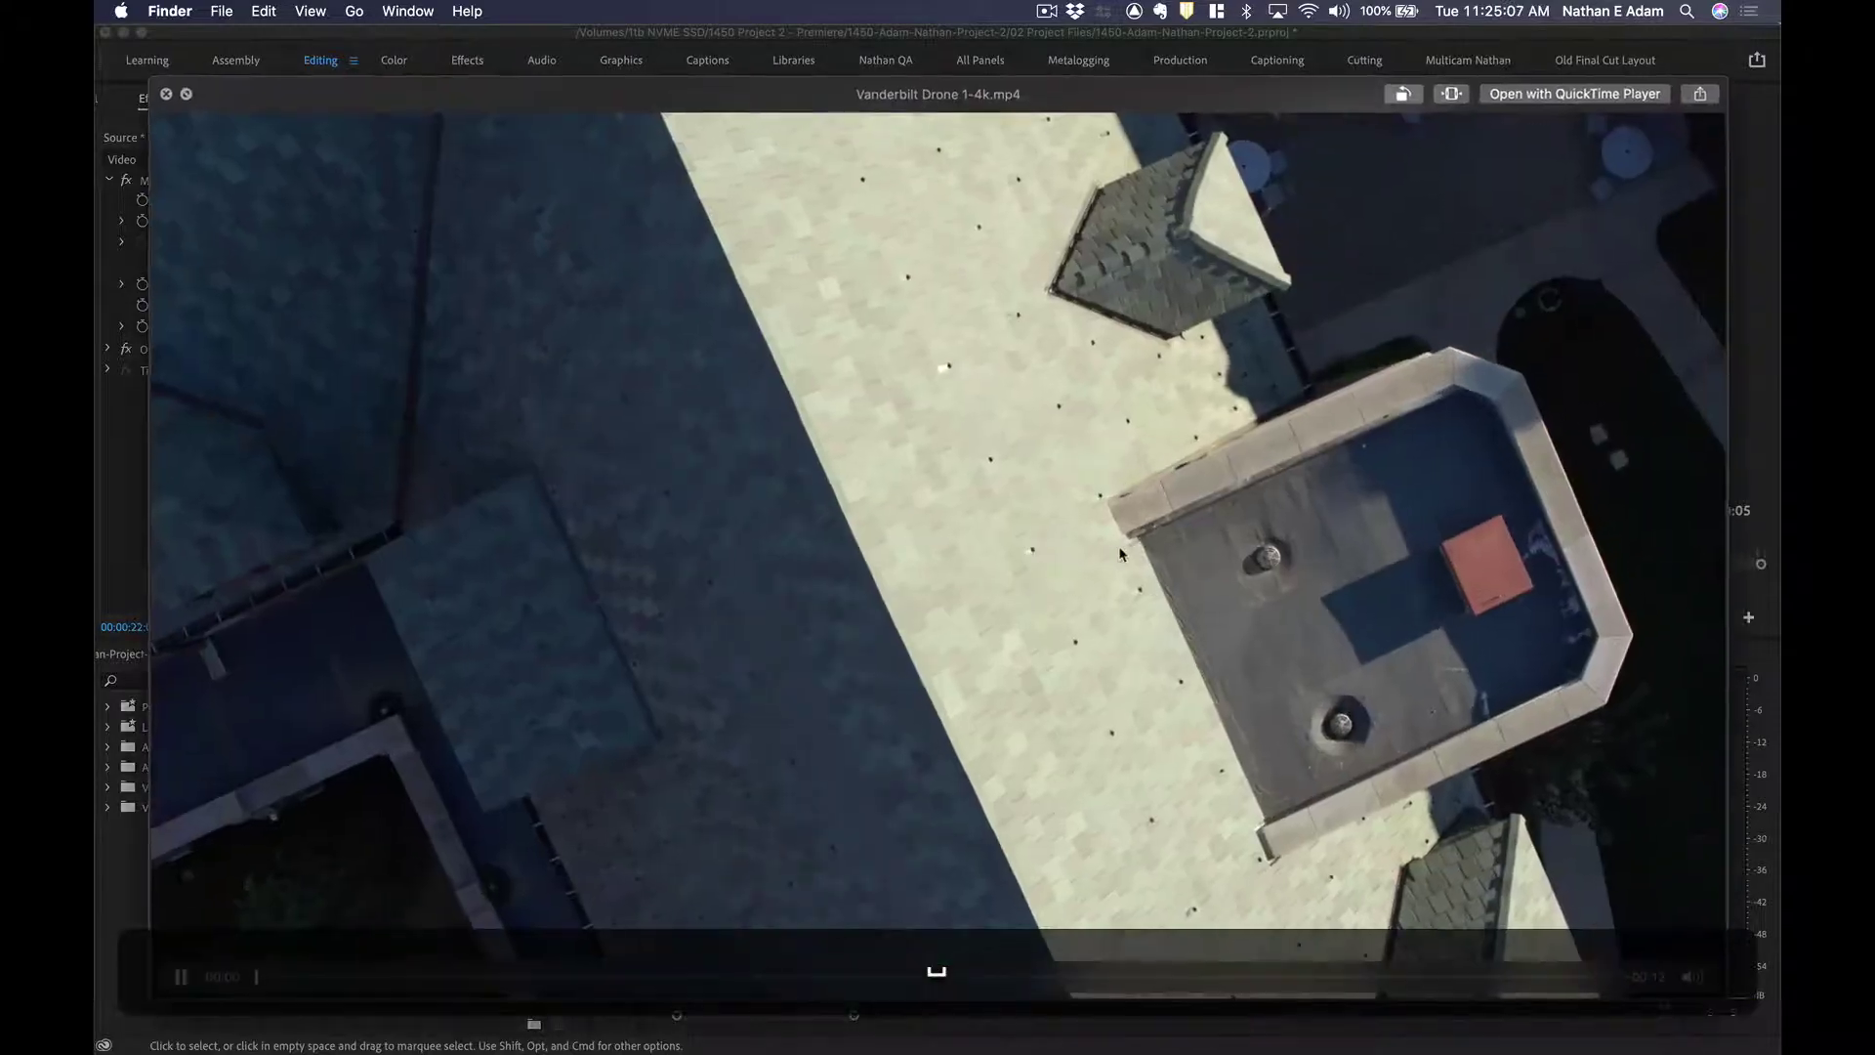
{"action": "key", "text": "space"}
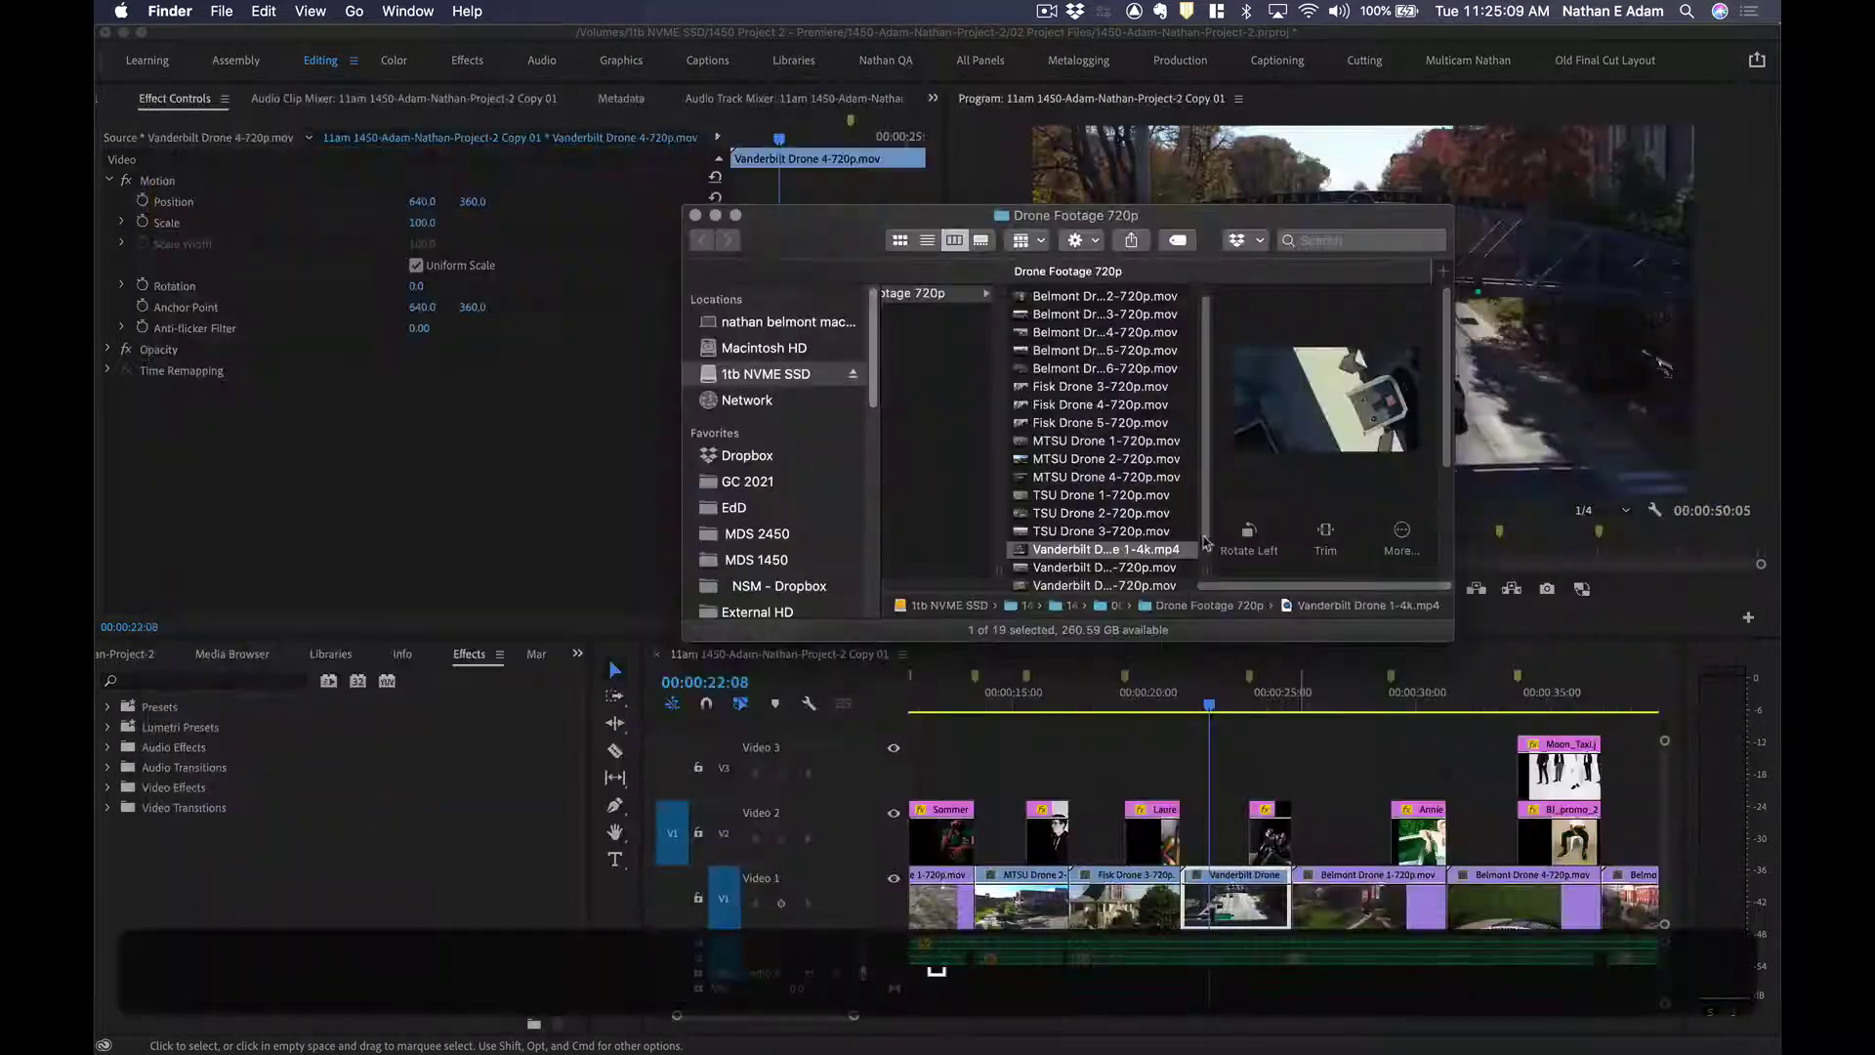
{"action": "scroll", "coordinate": [1318, 530], "scroll_direction": "down", "scroll_amount": 5}
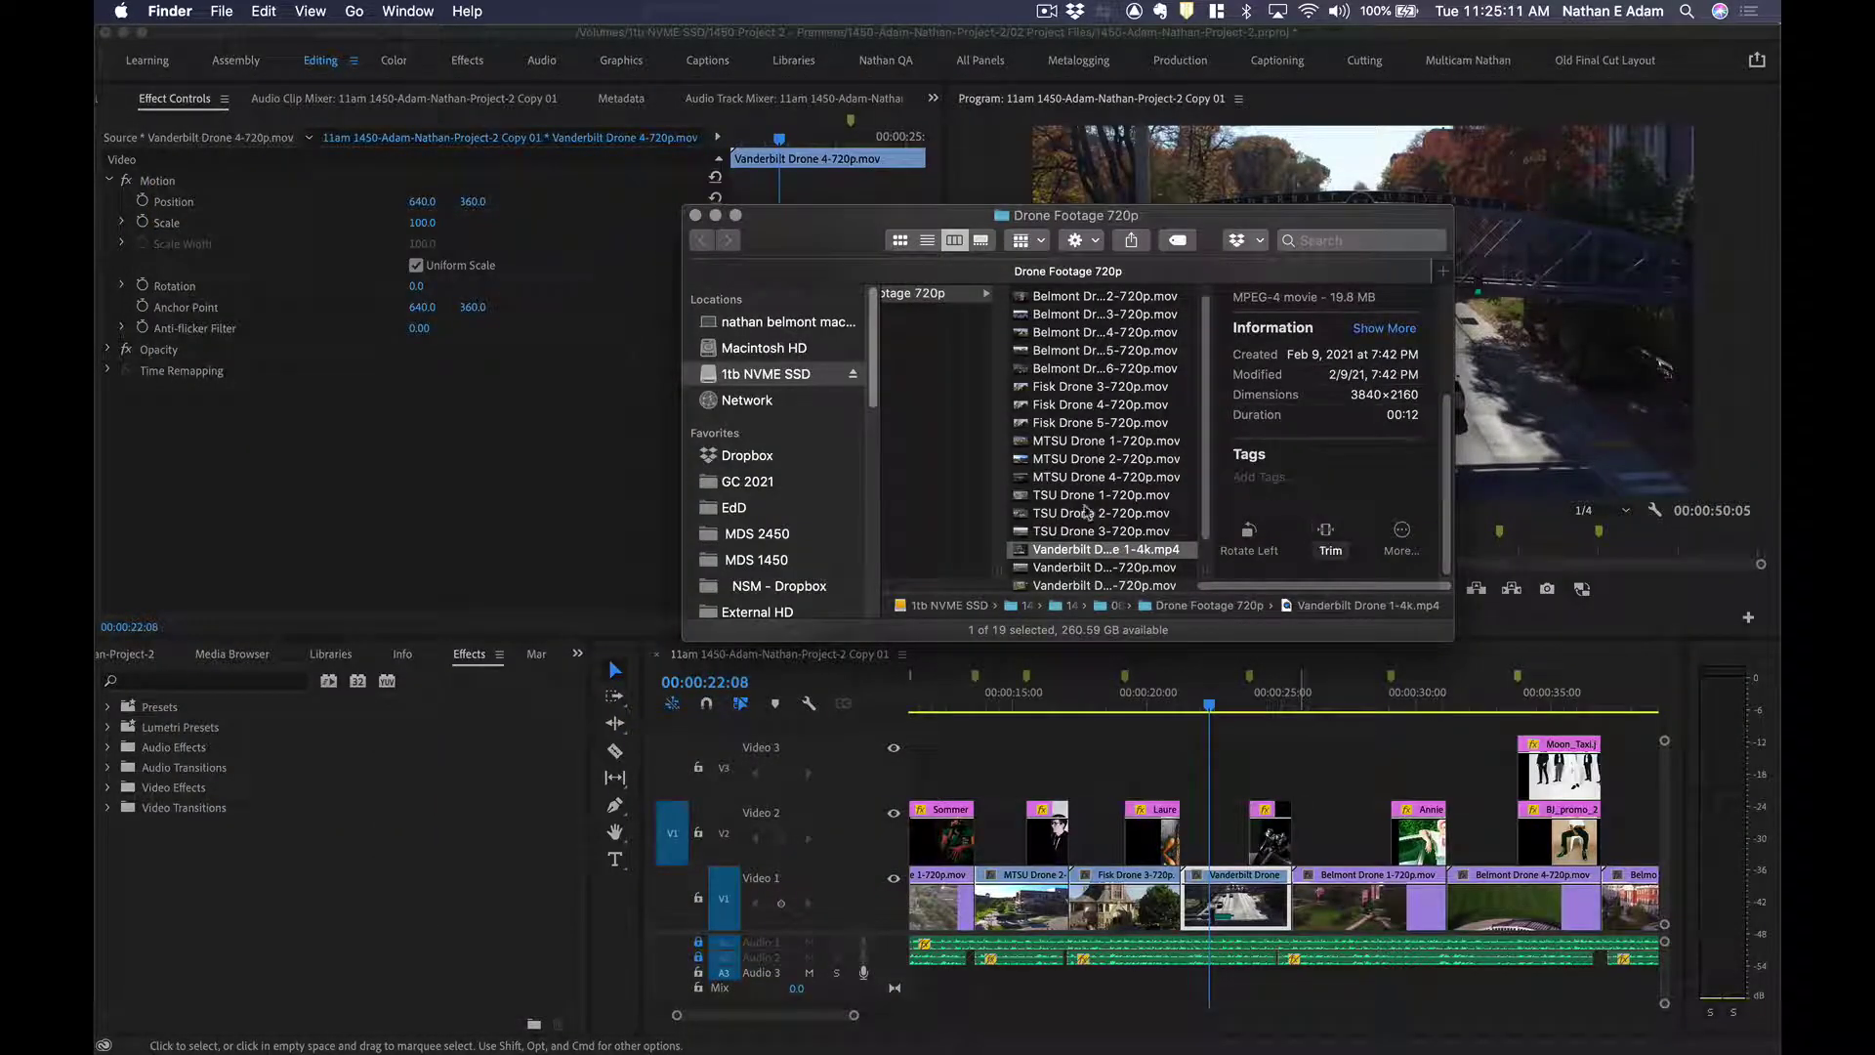
{"action": "left_click_drag", "start_coordinate": [1204, 571], "coordinate": [1298, 571]}
Back in Premiere Pro, mark in and out points around the Vanderbilt Drone 4-720p.mov clip and patch the source video to V1.
{"action": "left_click", "coordinate": [1319, 776]}
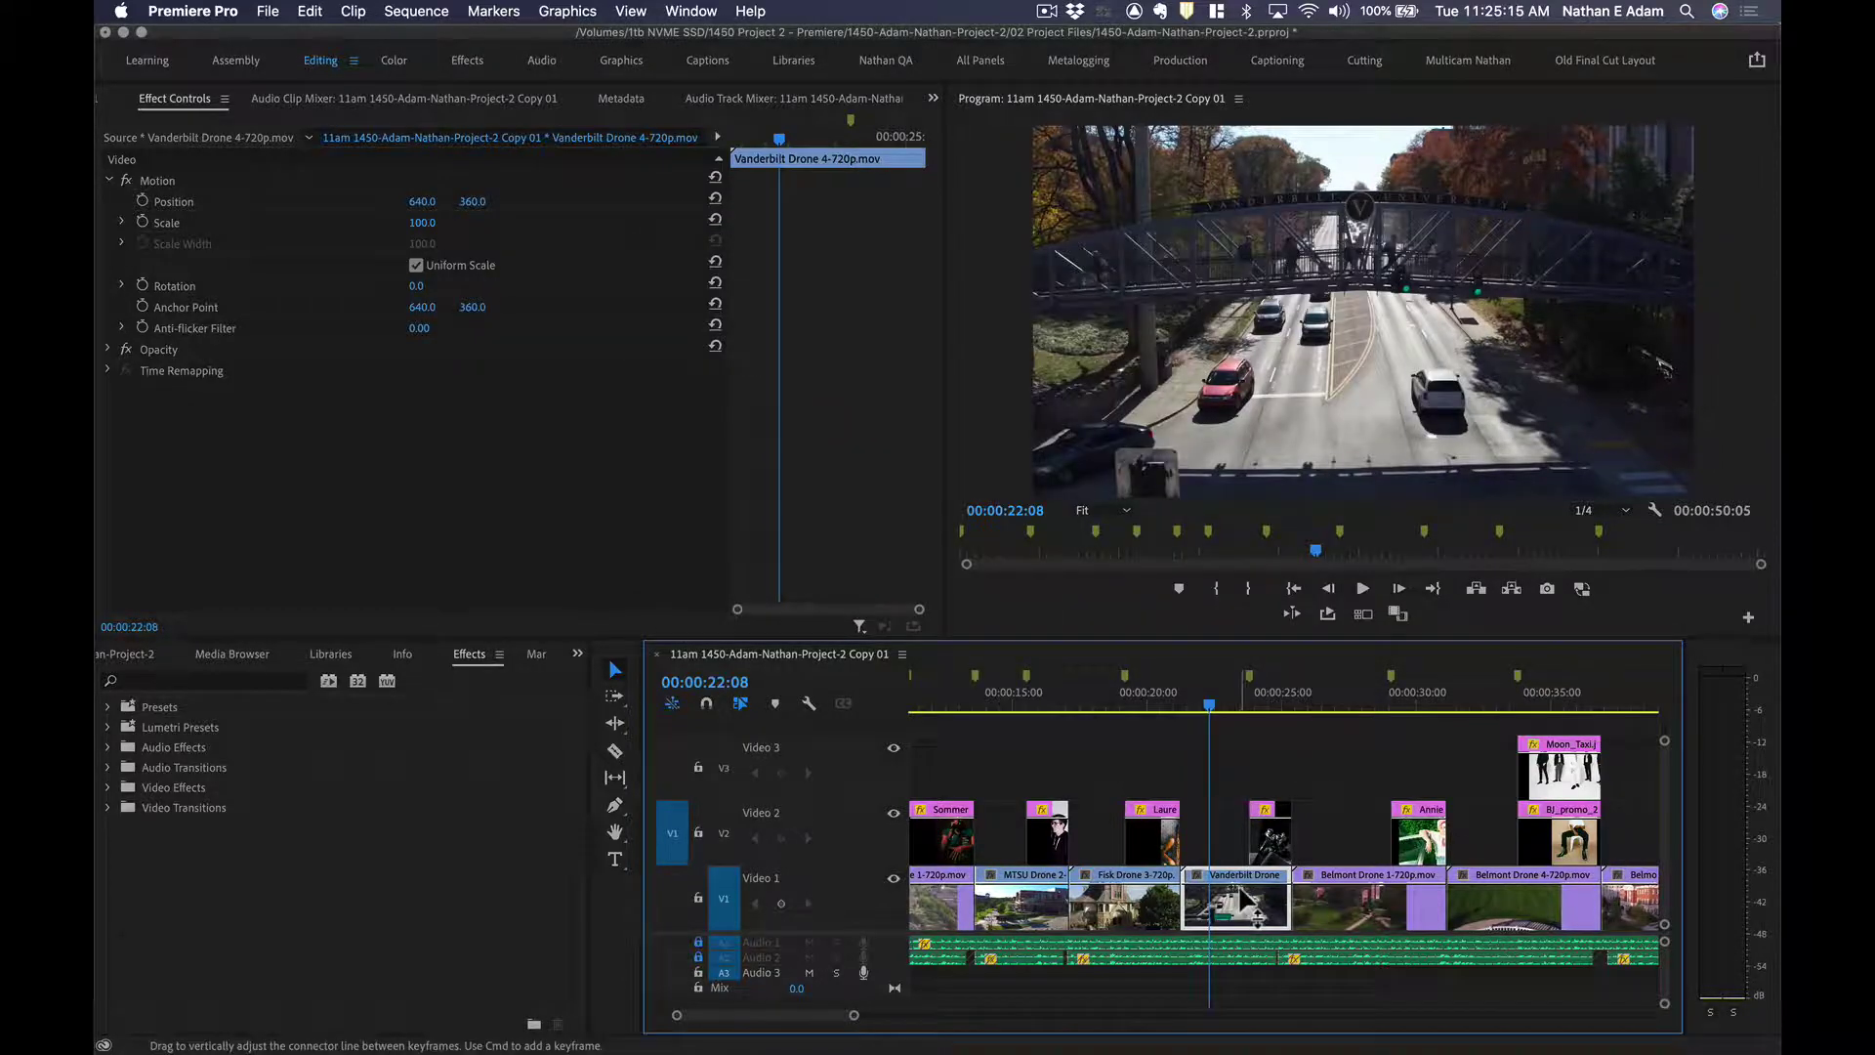
{"action": "key", "text": "equal"}
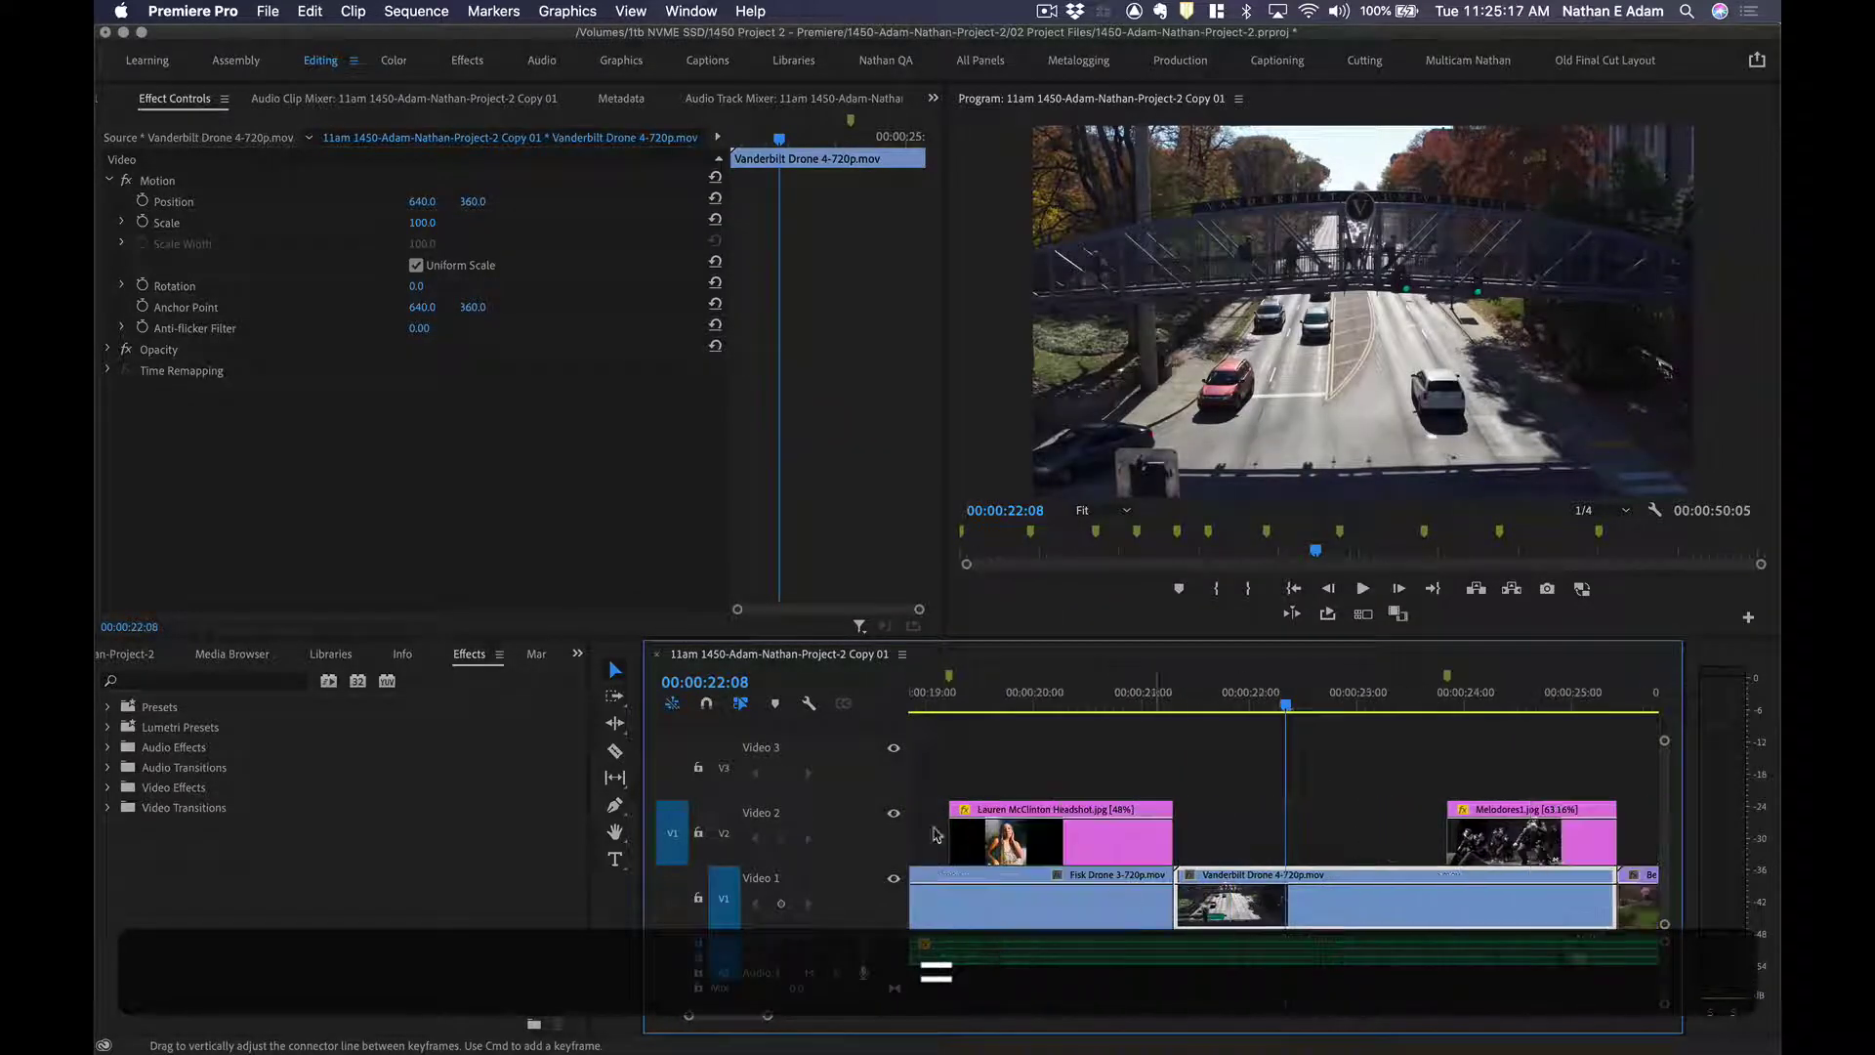
{"action": "key", "text": "shift+1"}
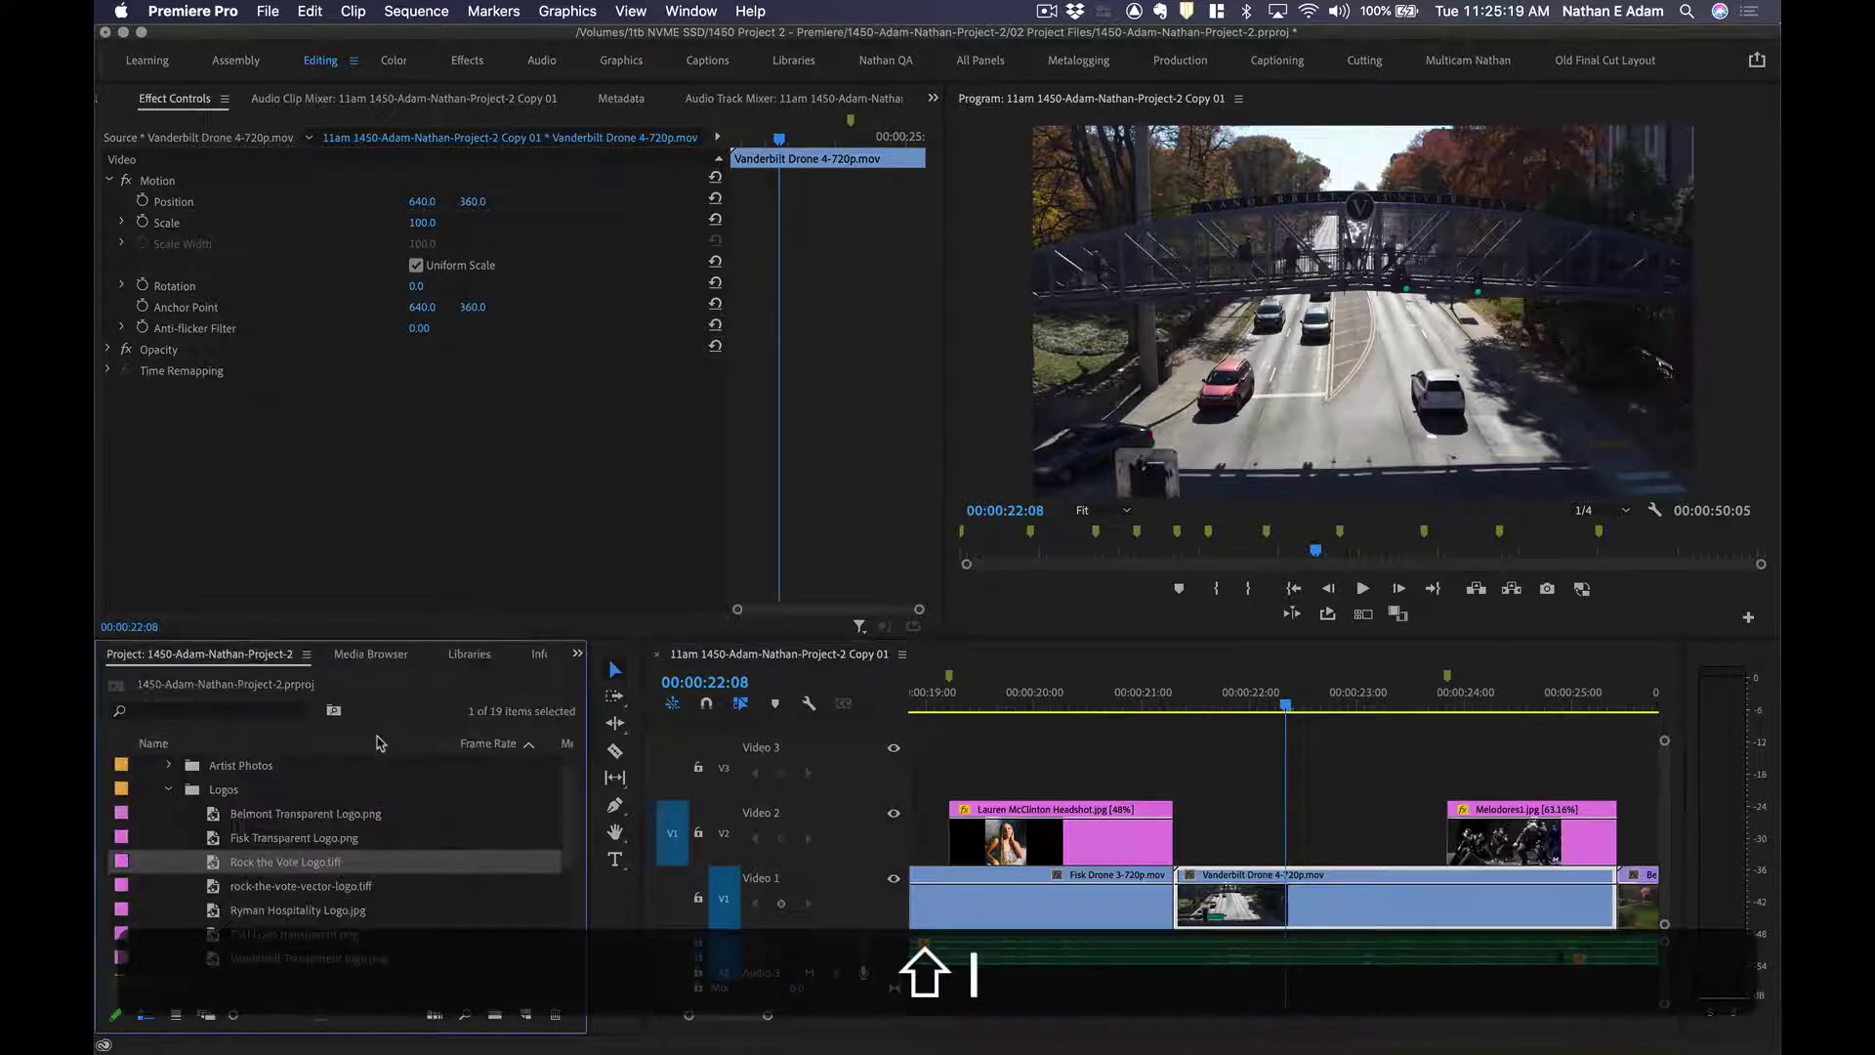
{"action": "left_click", "coordinate": [1347, 904]}
{"action": "key", "text": "x"}
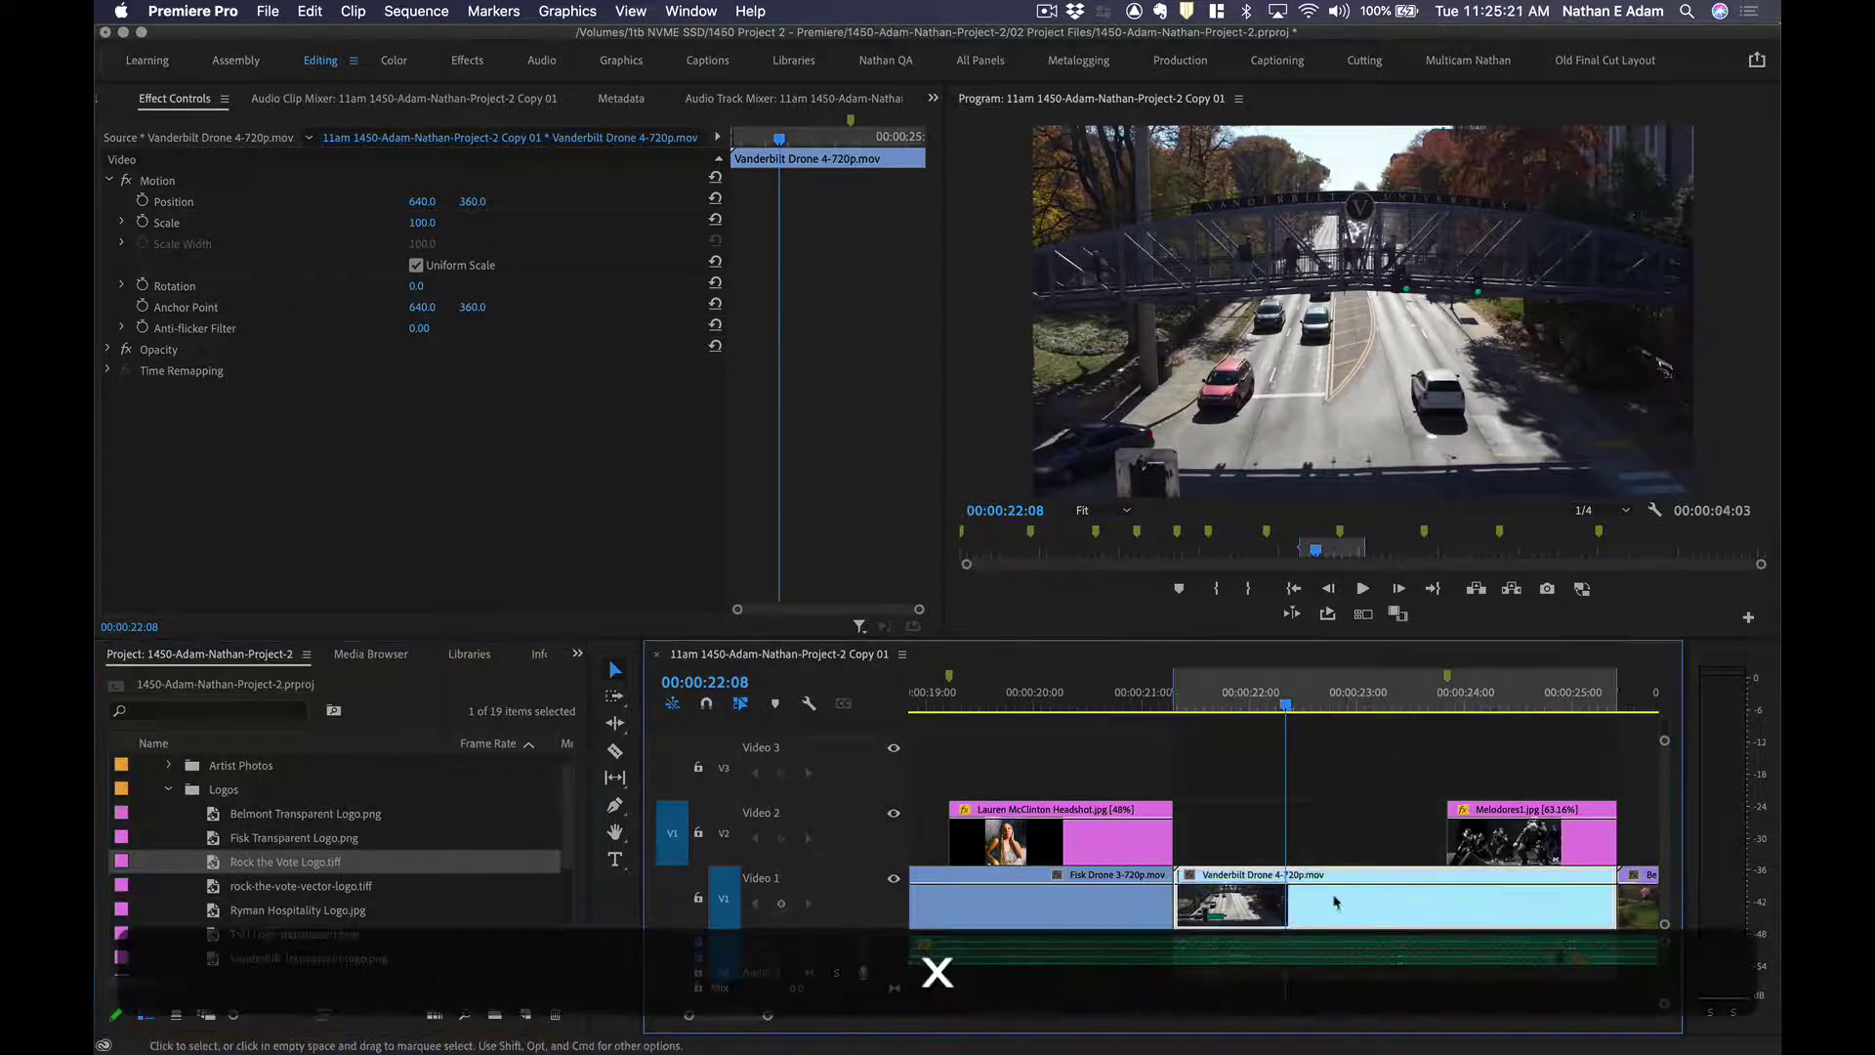
{"action": "left_click", "coordinate": [671, 898]}
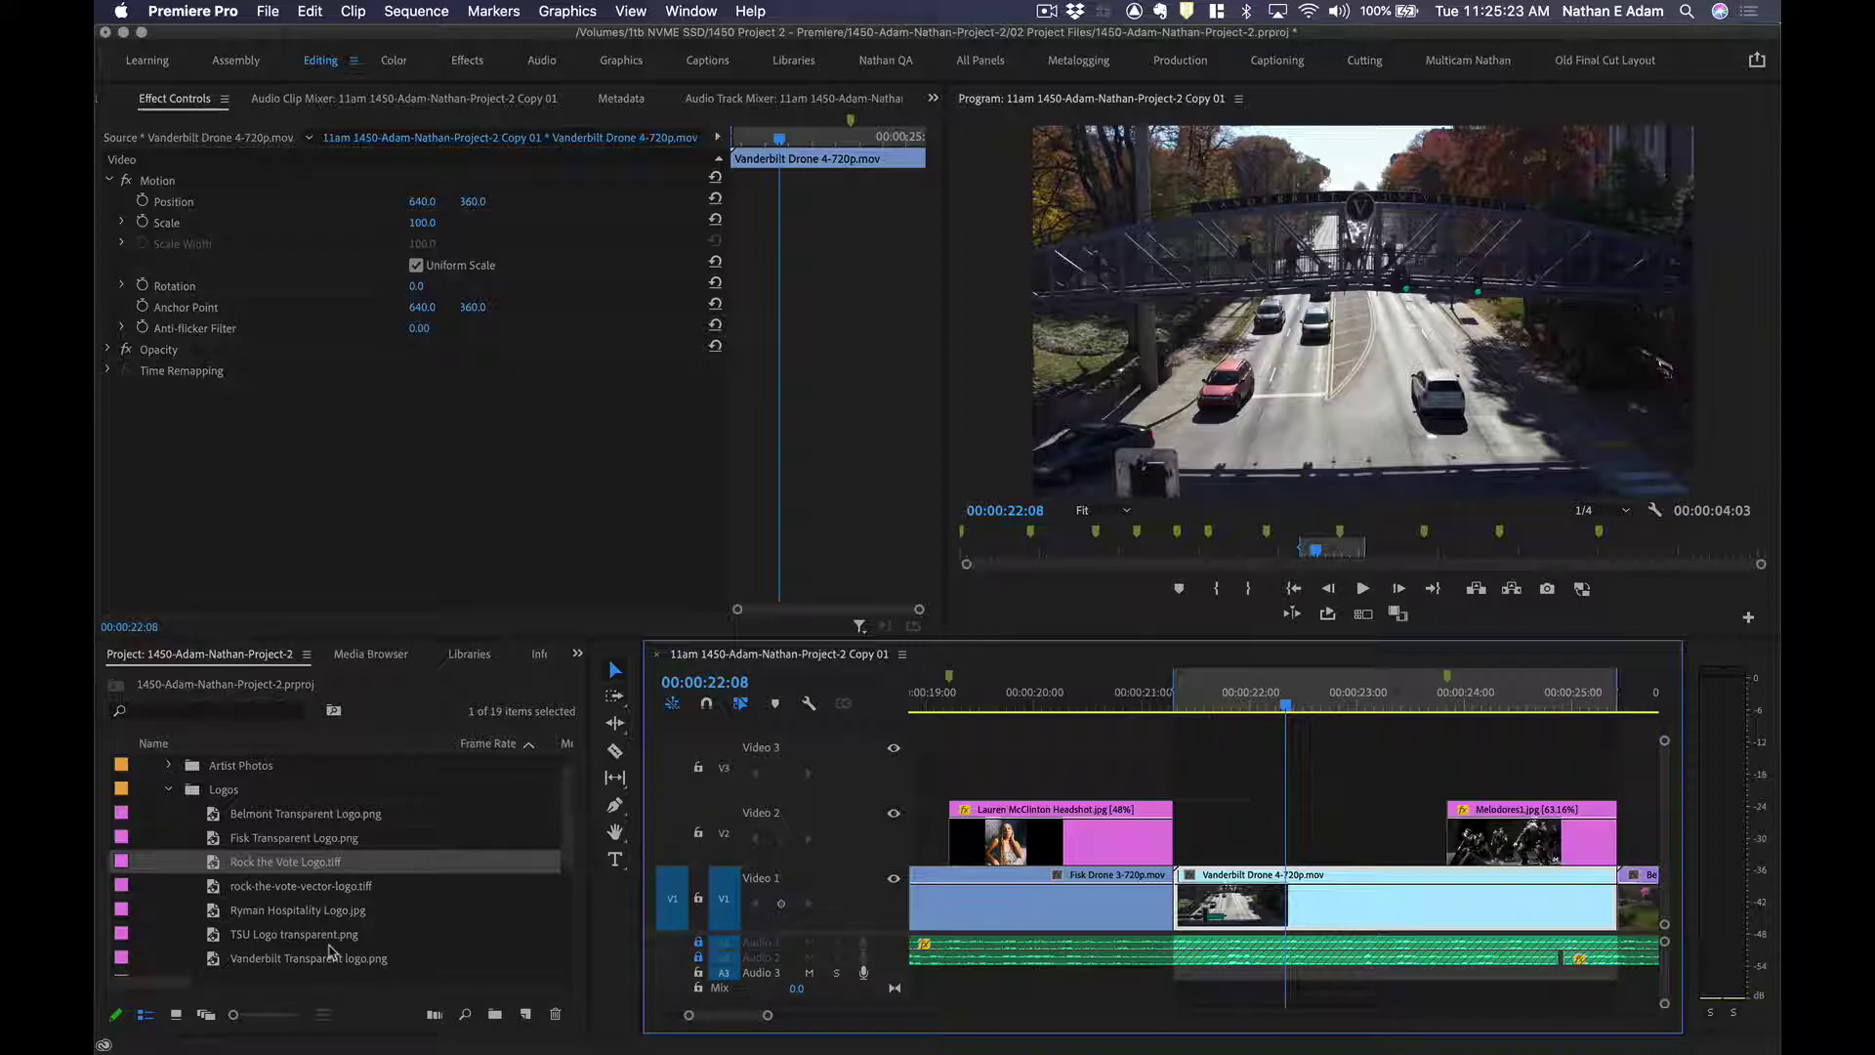
Load Vanderbilt Drone 1-4k.mp4 from the Drone Footage 720p bin inside 06 Stock Footage into the Source Monitor.
{"action": "left_click", "coordinate": [170, 791]}
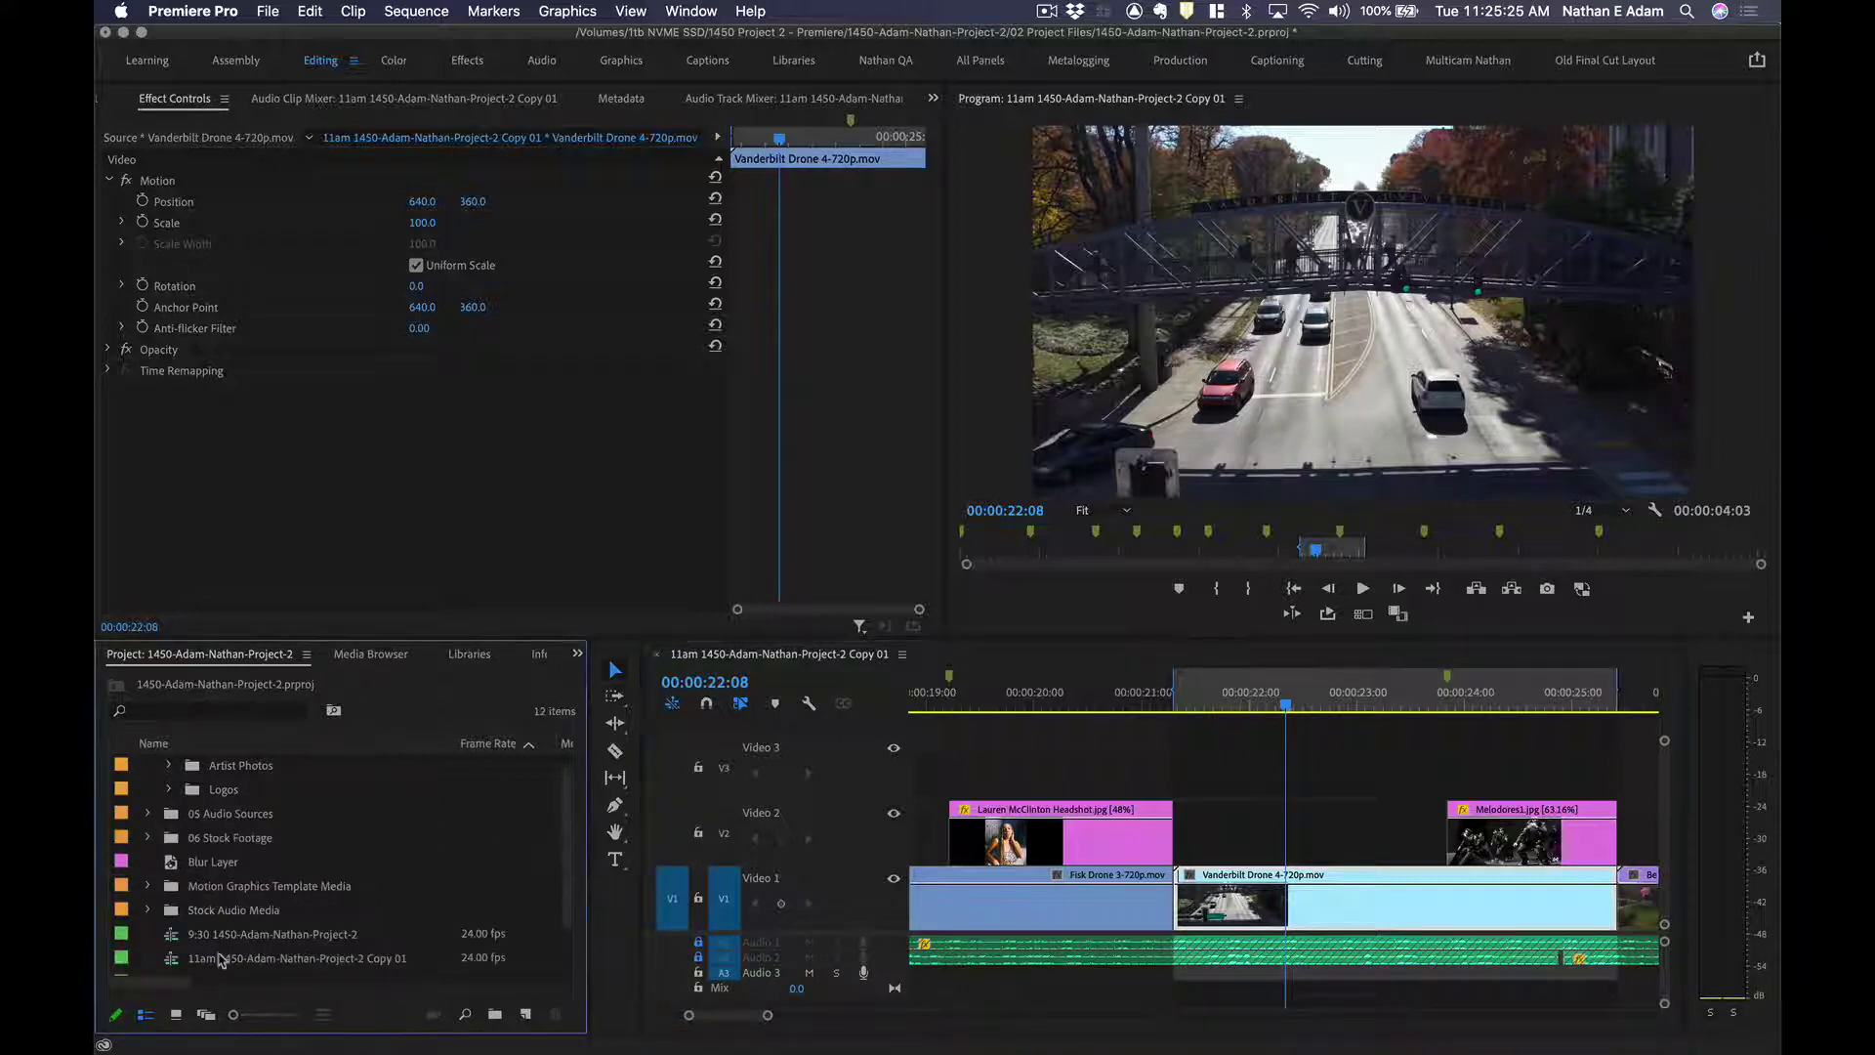
{"action": "scroll", "coordinate": [221, 961], "scroll_direction": "down", "scroll_amount": 2}
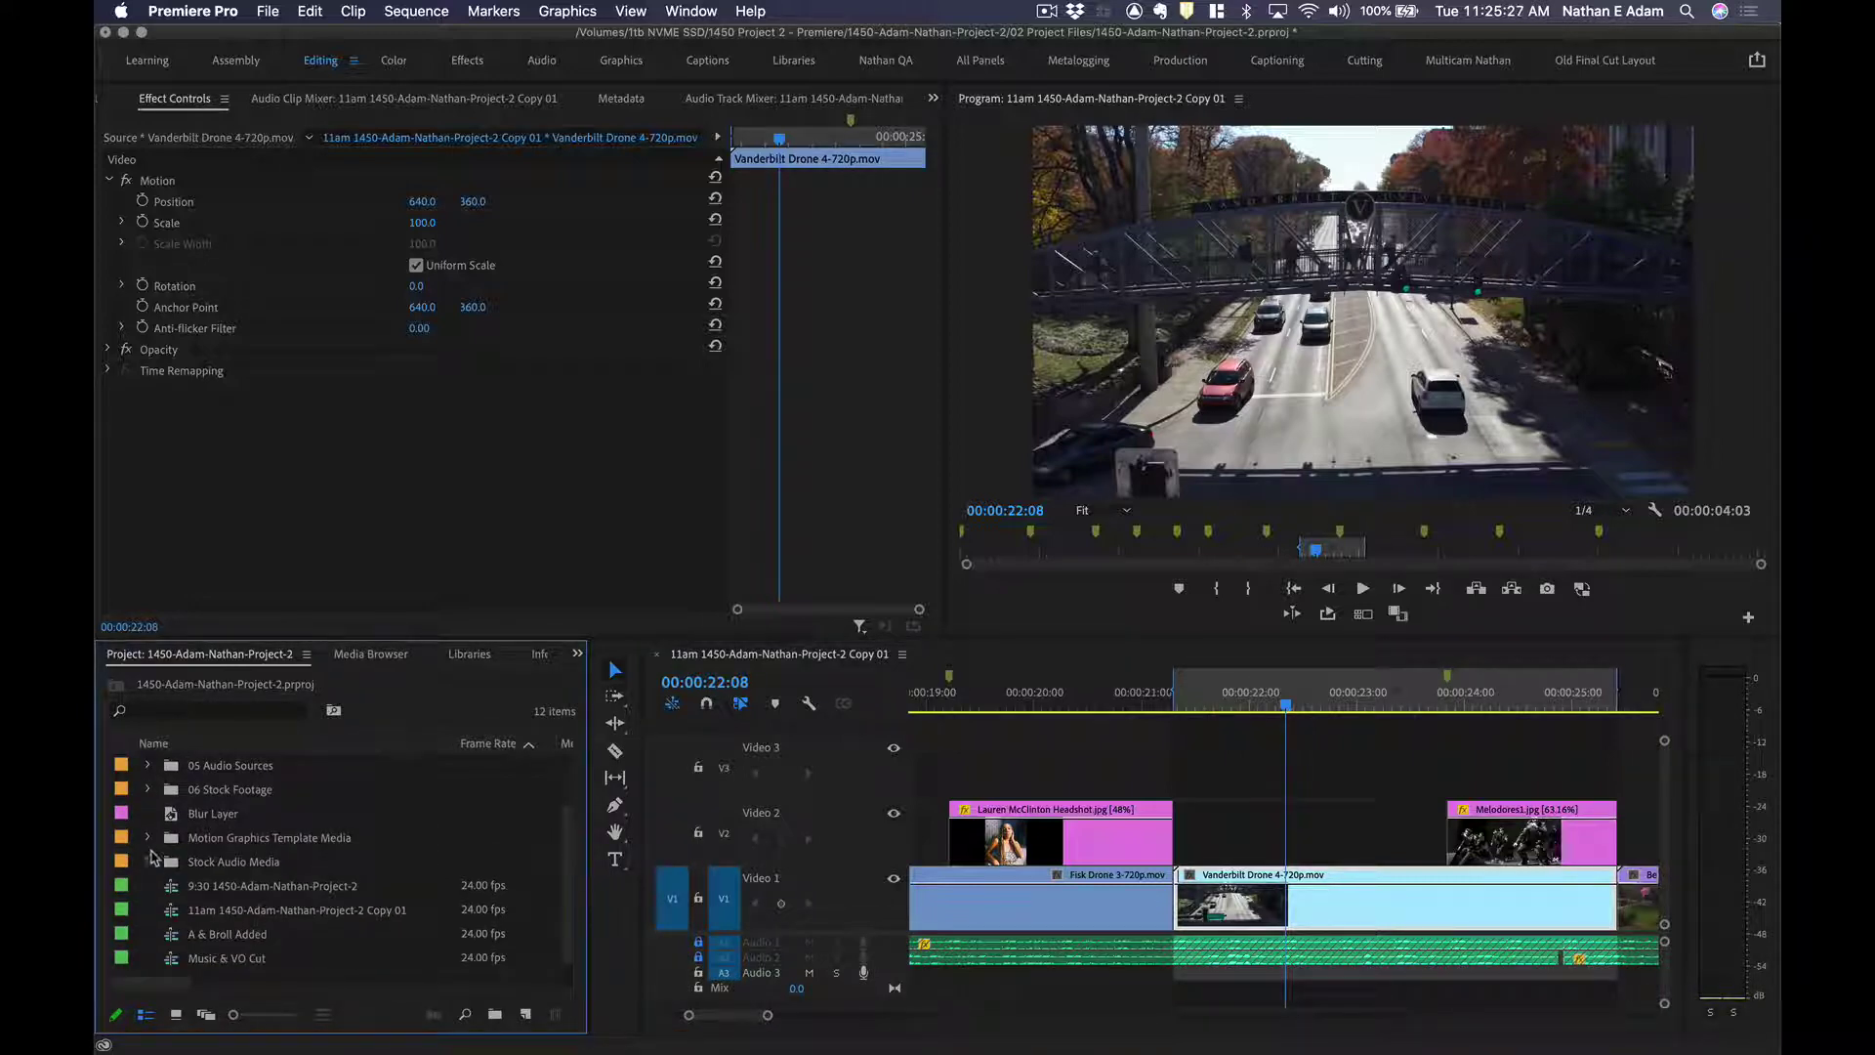
{"action": "left_click", "coordinate": [148, 860]}
{"action": "scroll", "coordinate": [216, 891], "scroll_direction": "down", "scroll_amount": 2}
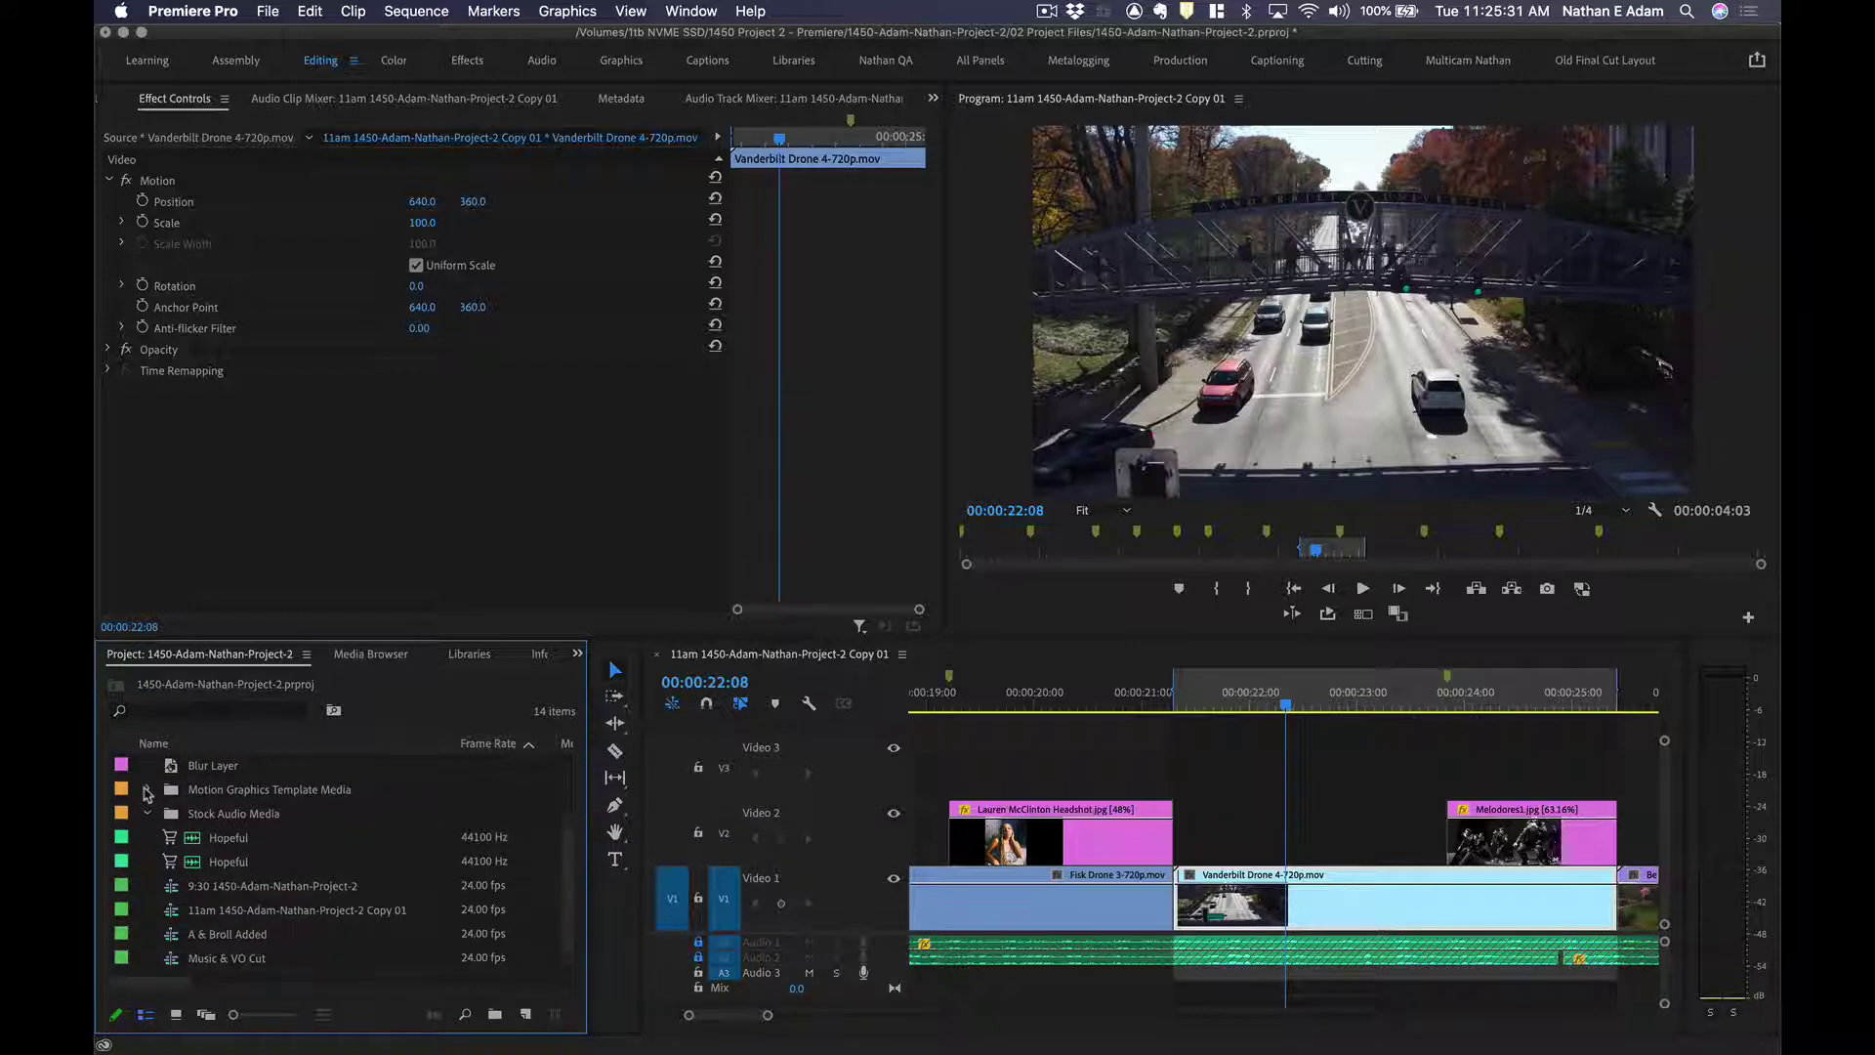
{"action": "scroll", "coordinate": [146, 793], "scroll_direction": "up", "scroll_amount": 5}
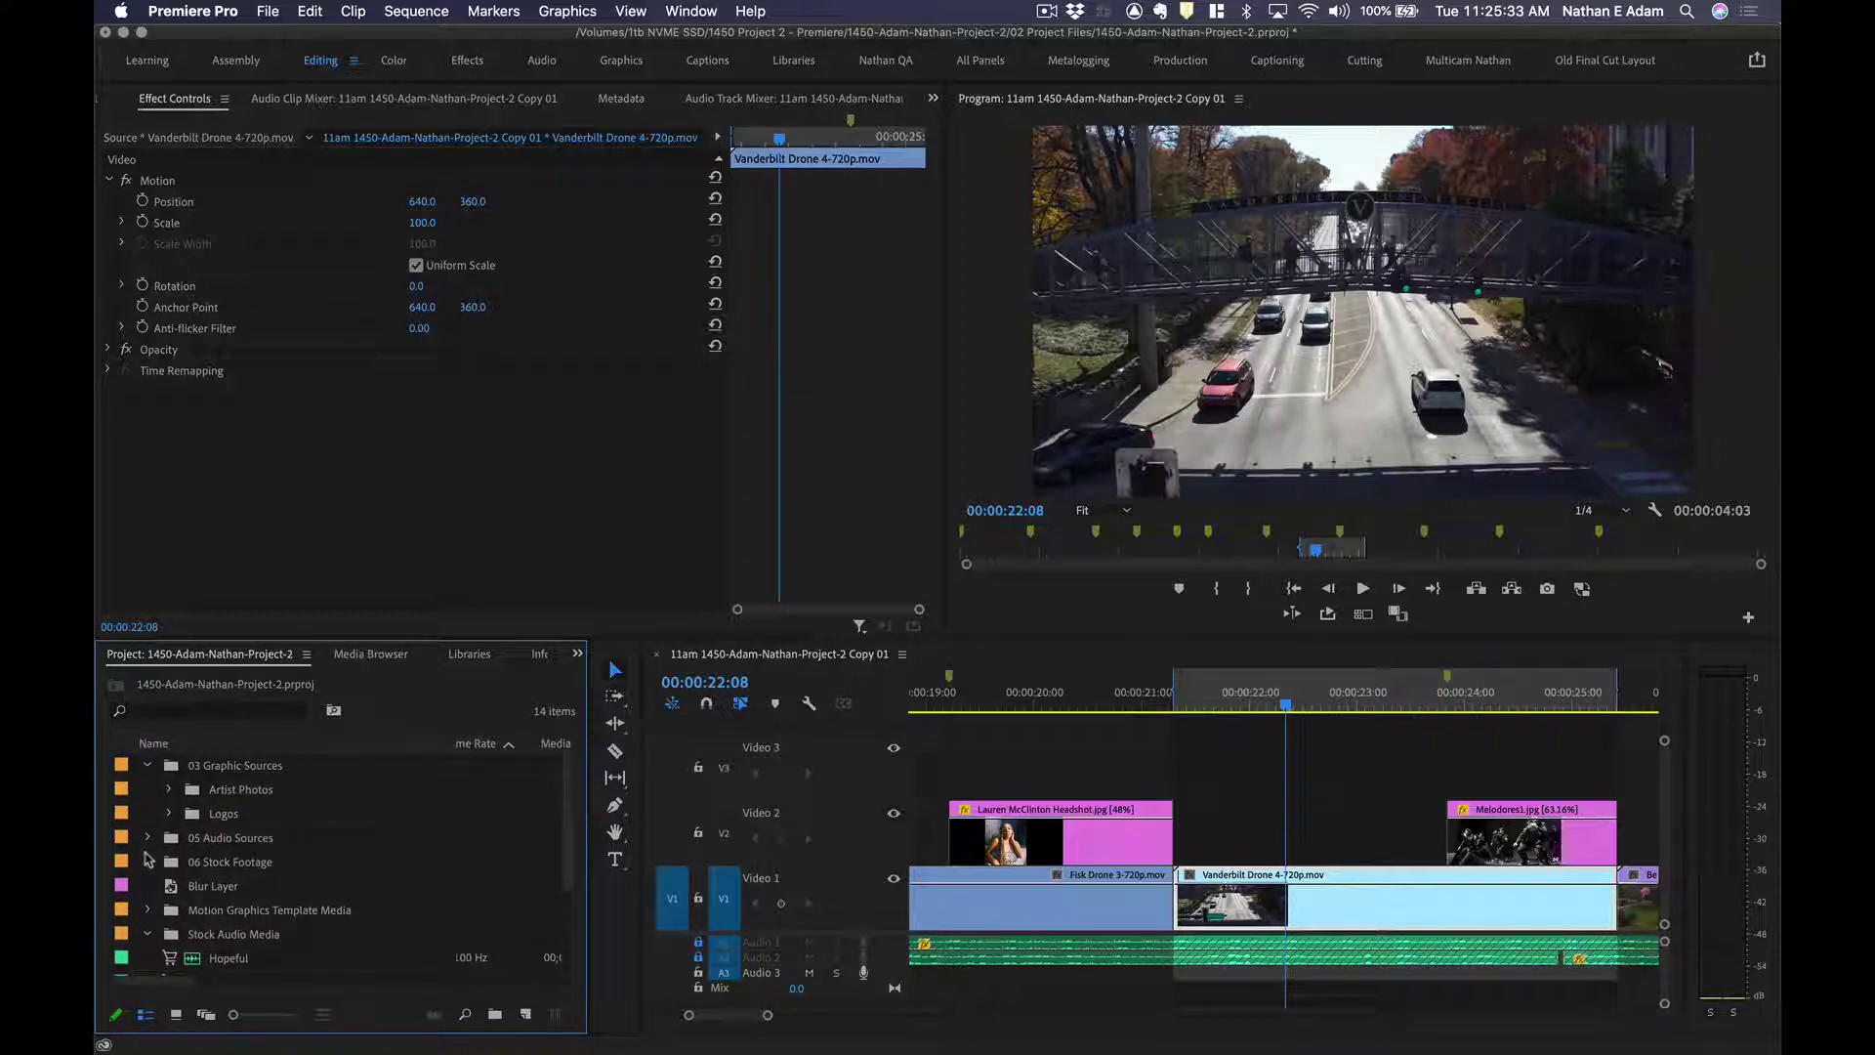
{"action": "left_click", "coordinate": [147, 861]}
{"action": "scroll", "coordinate": [176, 849], "scroll_direction": "down", "scroll_amount": 5}
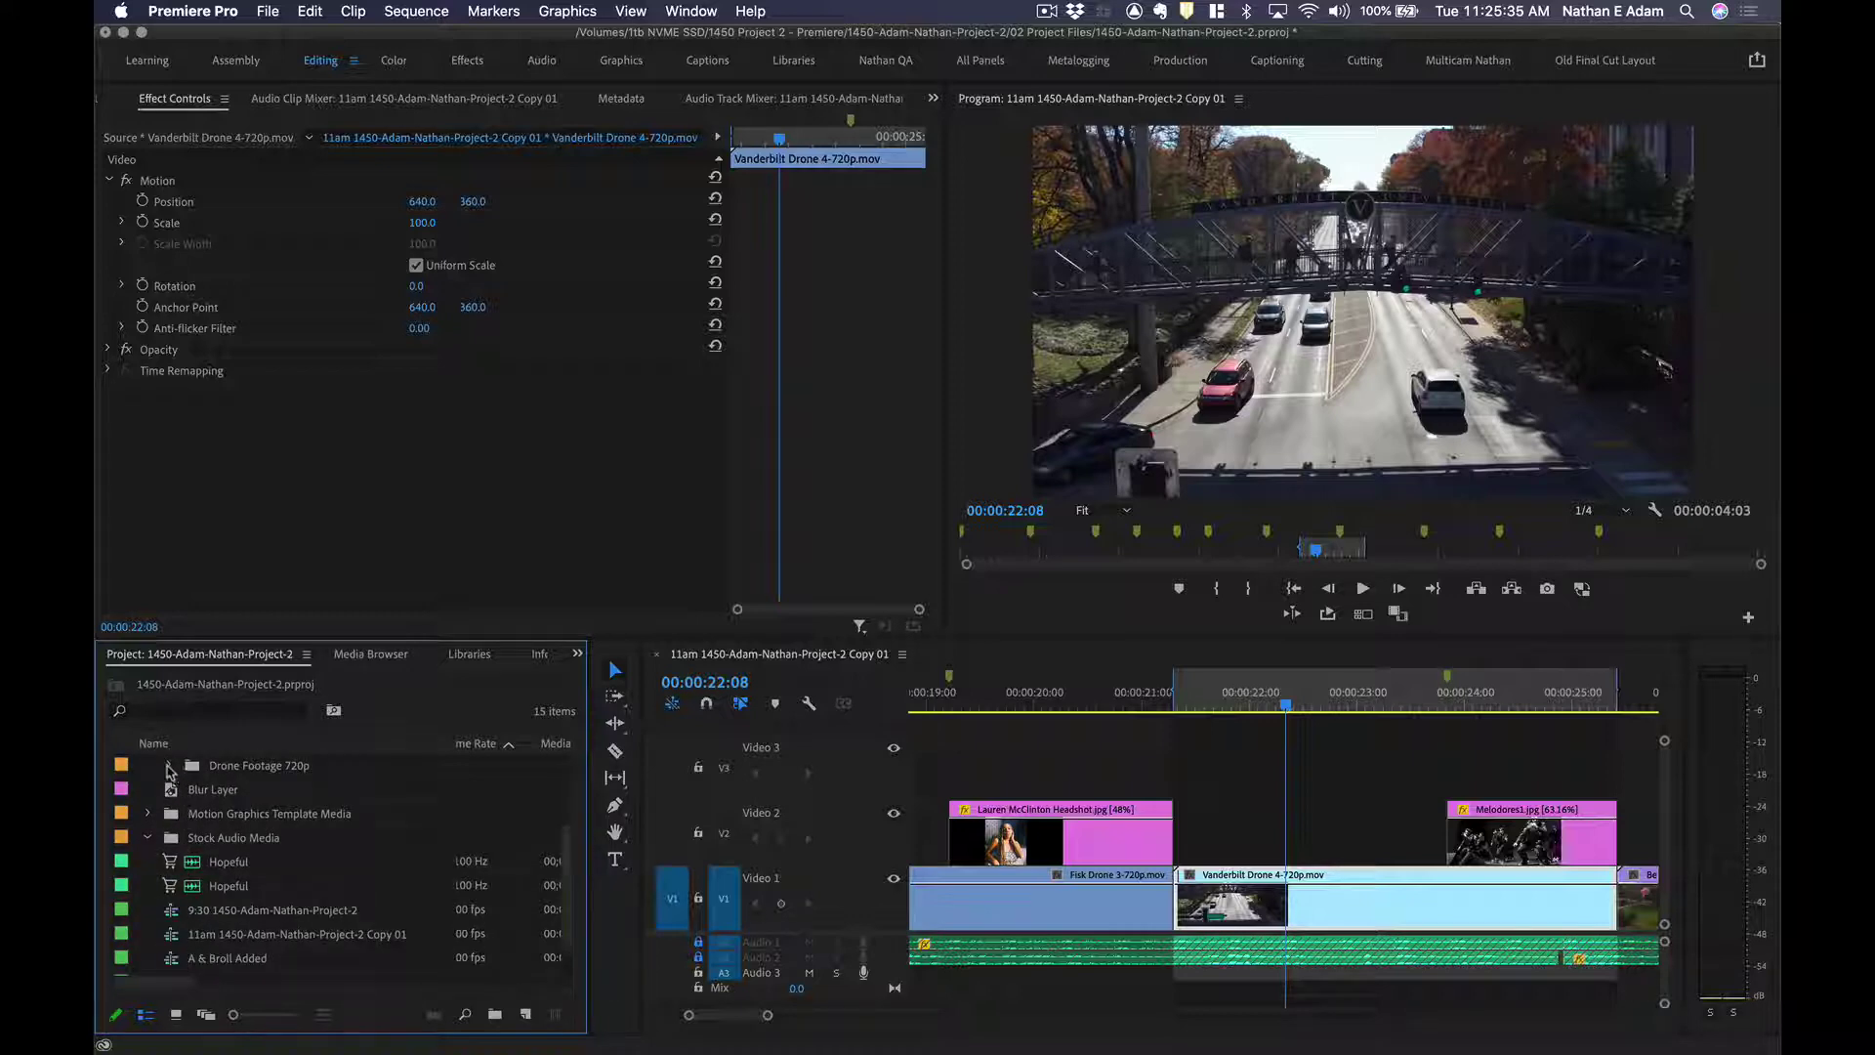
{"action": "left_click", "coordinate": [168, 764]}
{"action": "scroll", "coordinate": [284, 903], "scroll_direction": "down", "scroll_amount": 3}
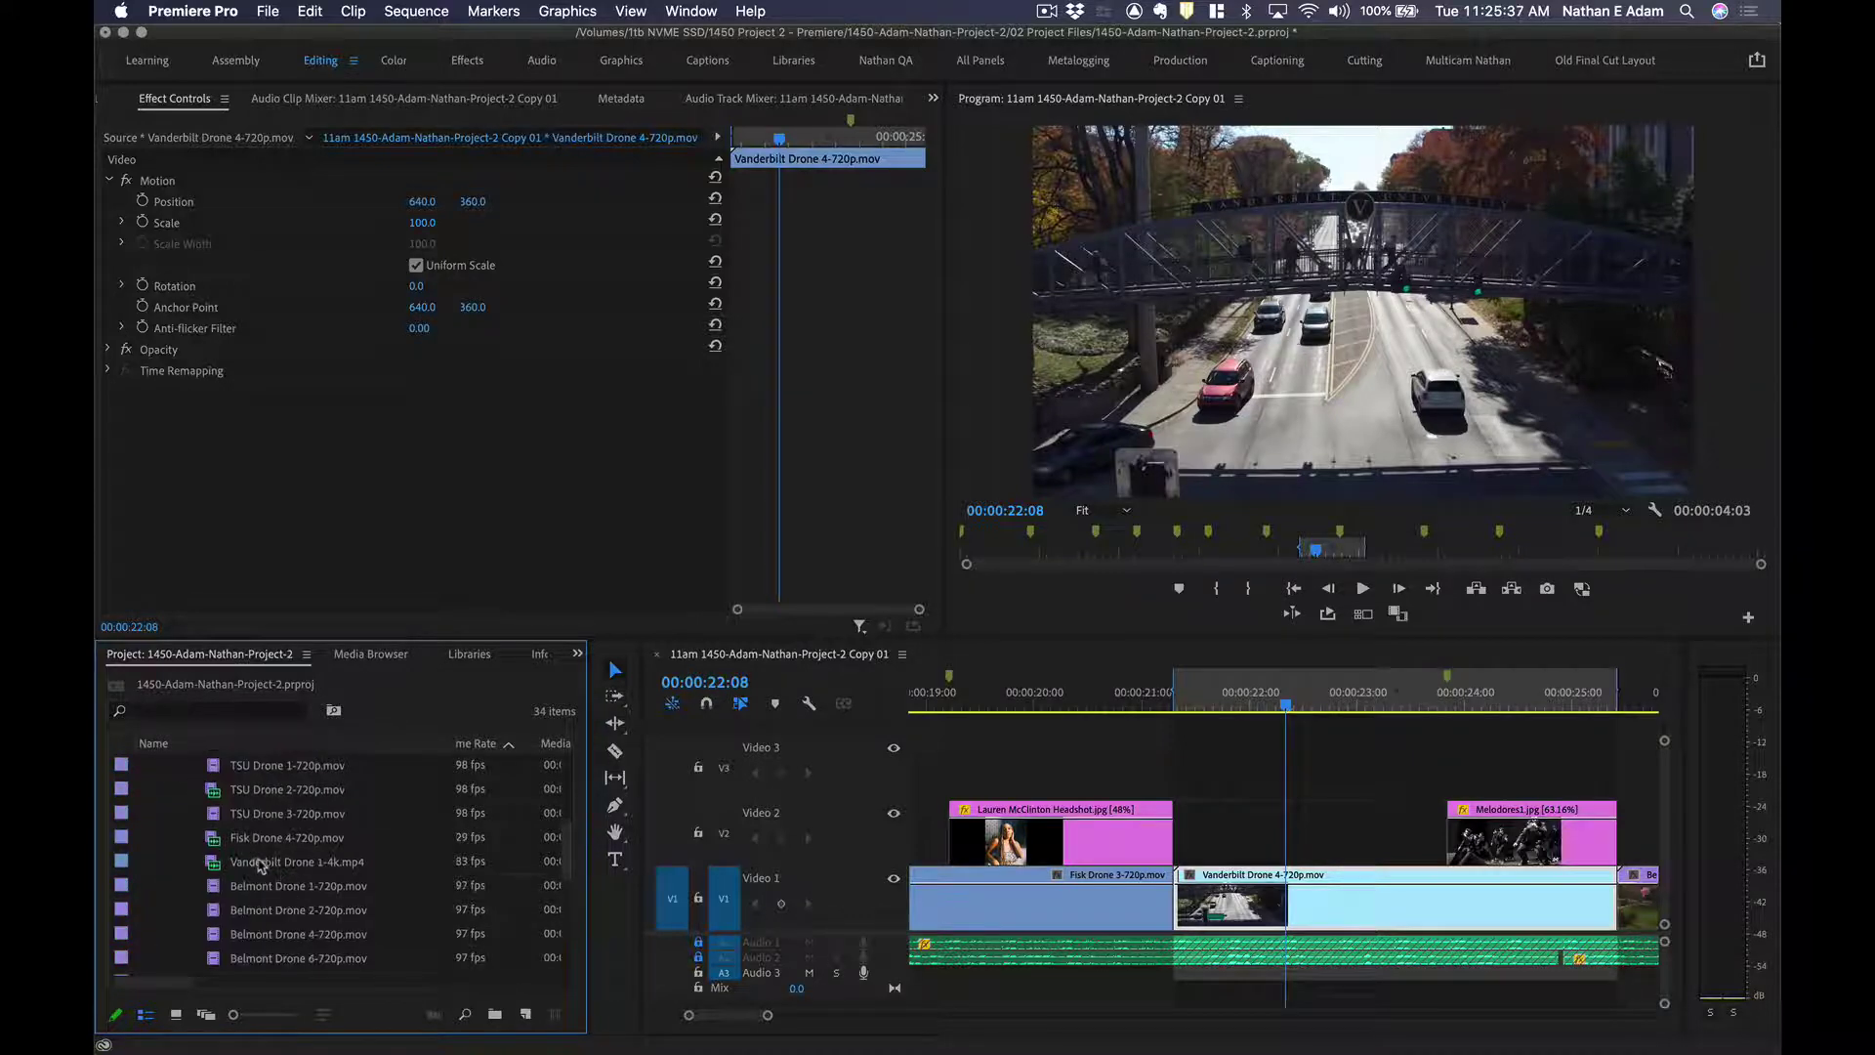
{"action": "double_click", "coordinate": [261, 863]}
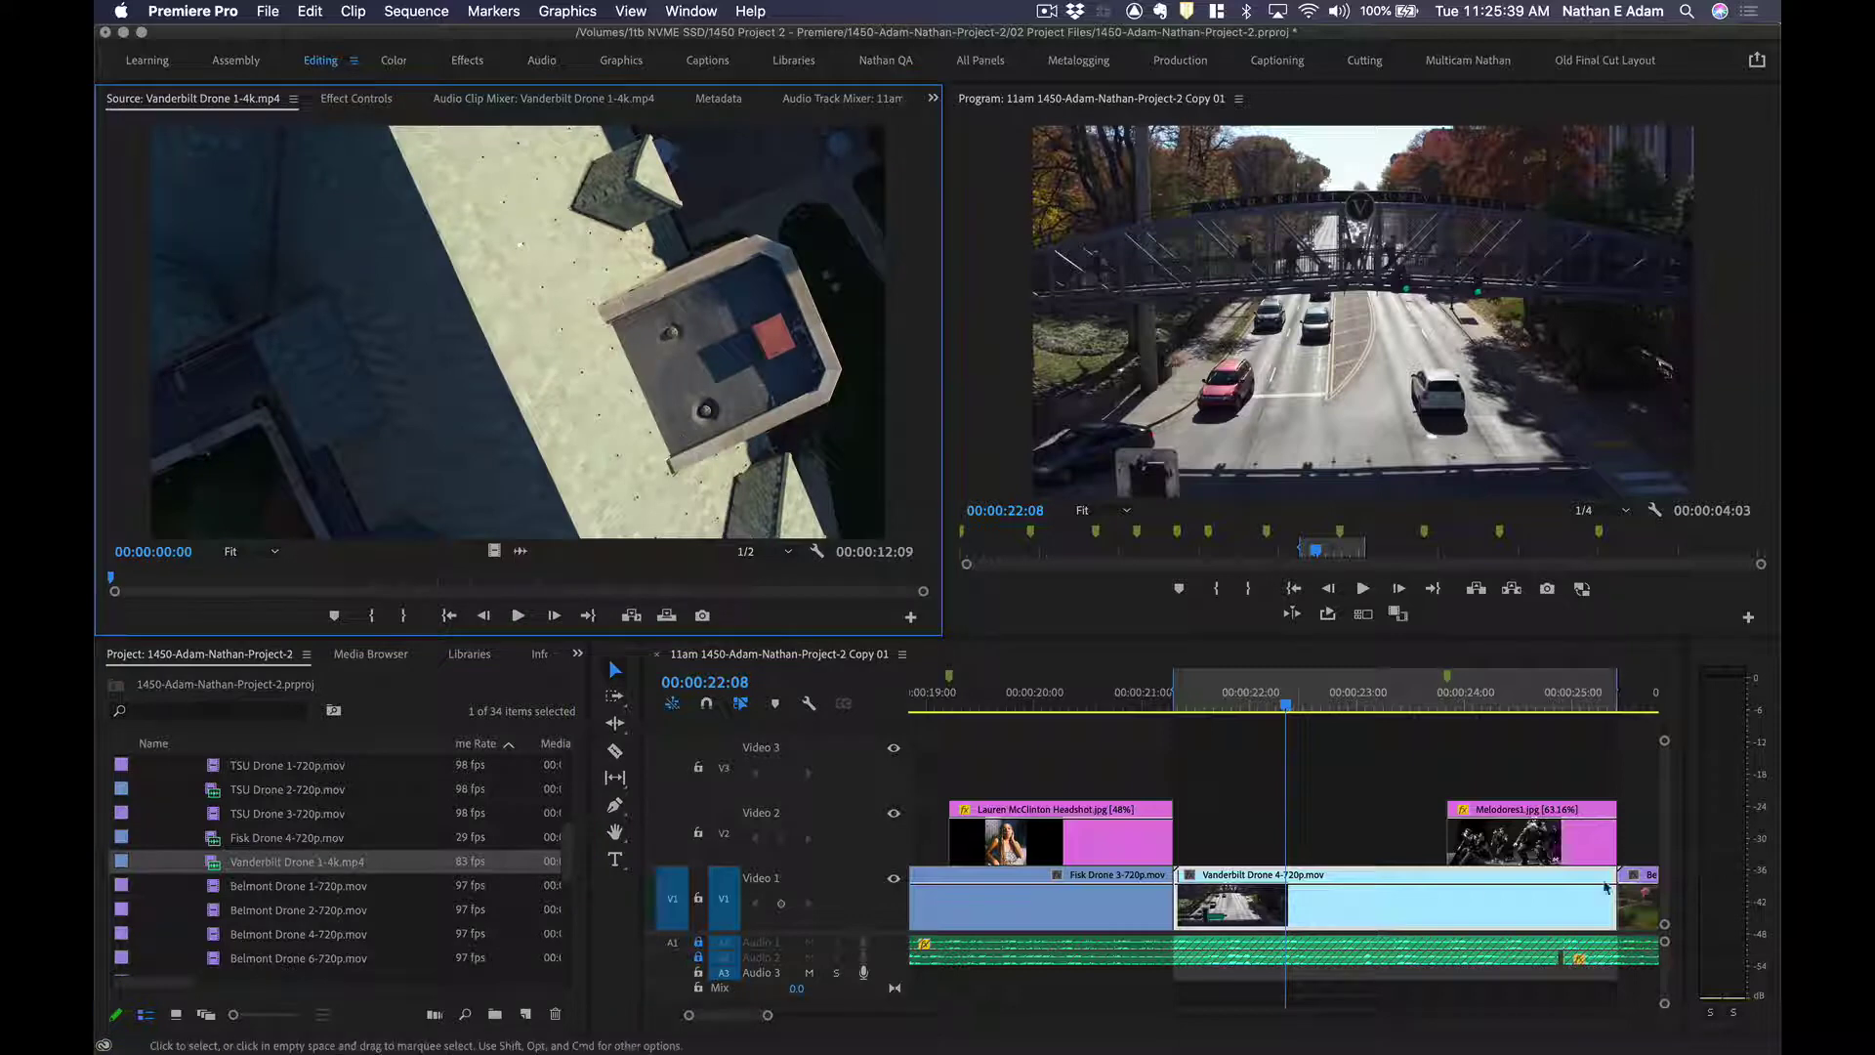
Set the 4K clip's in point at 00:00:00:24 and overwrite the marked range on Video 1 with it.
{"action": "mouse_move", "coordinate": [138, 580]}
{"action": "left_mouse_down"}
{"action": "mouse_move", "coordinate": [176, 580]}
{"action": "mouse_move", "coordinate": [160, 580]}
{"action": "left_mouse_up"}
{"action": "key", "text": "i"}
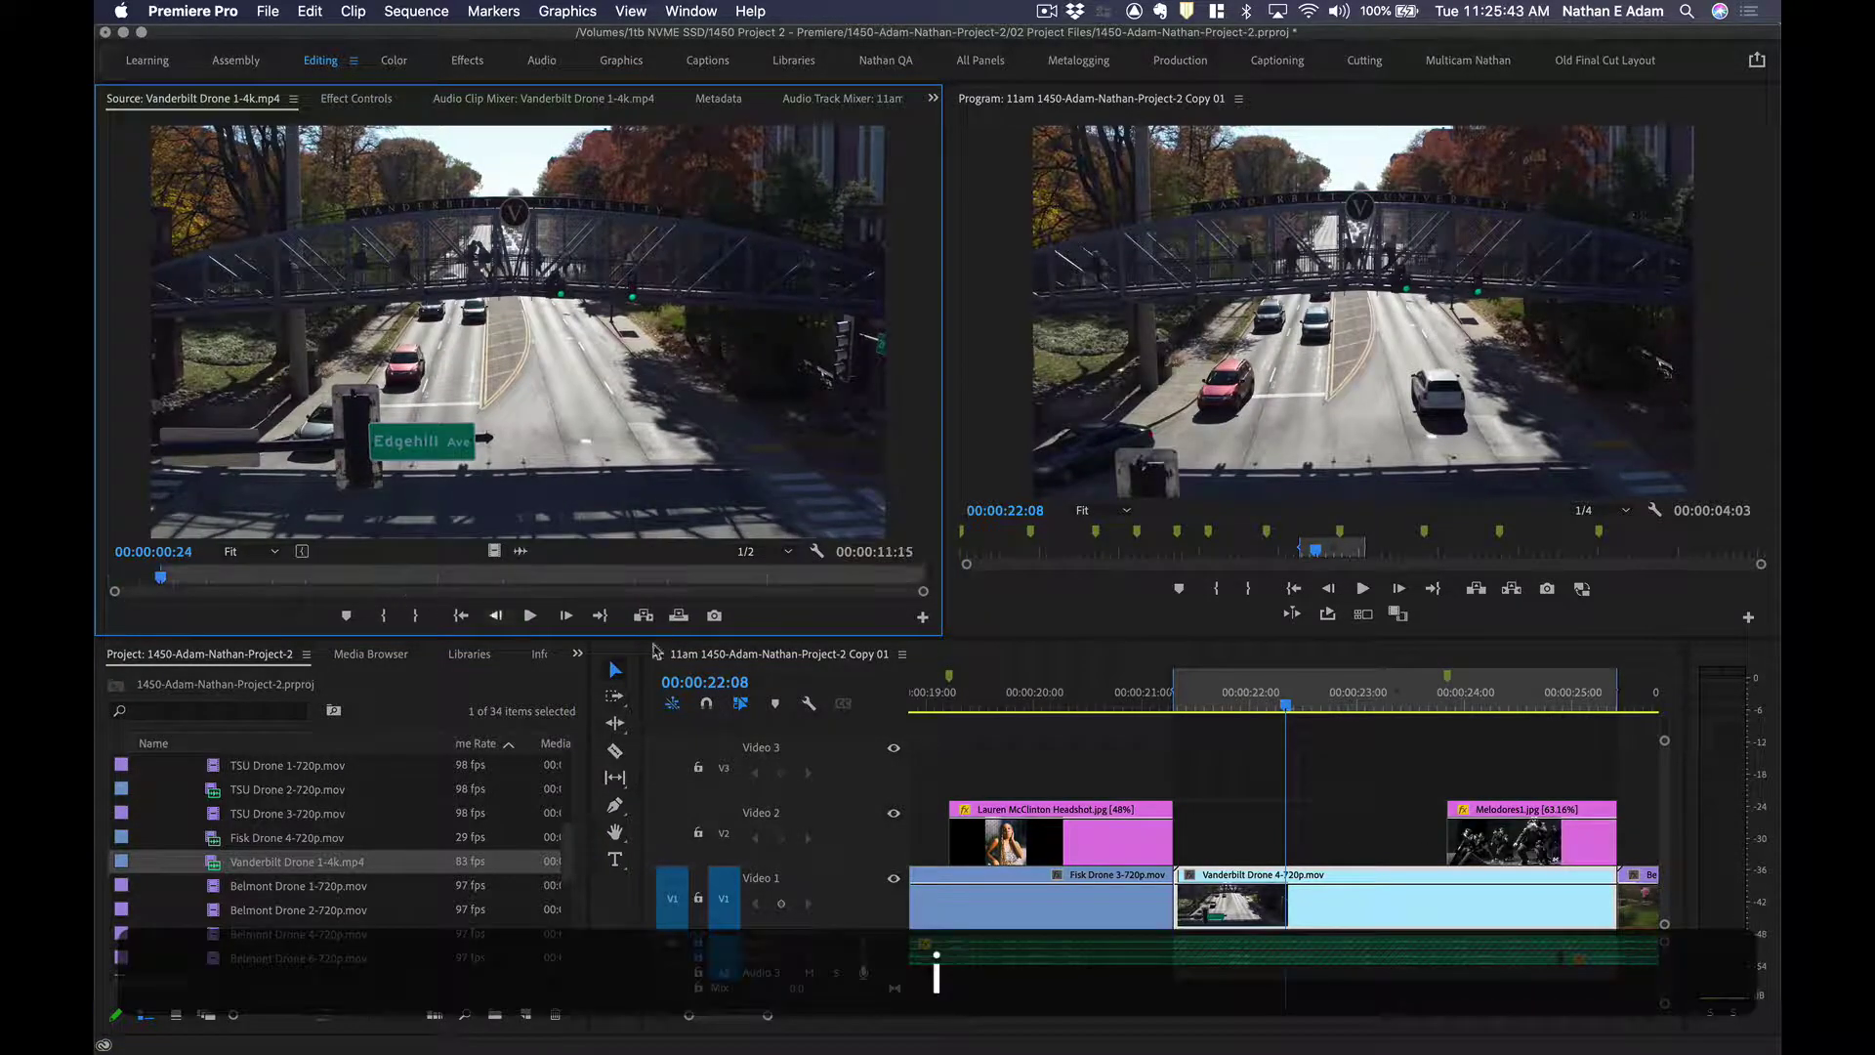
{"action": "key", "text": "period"}
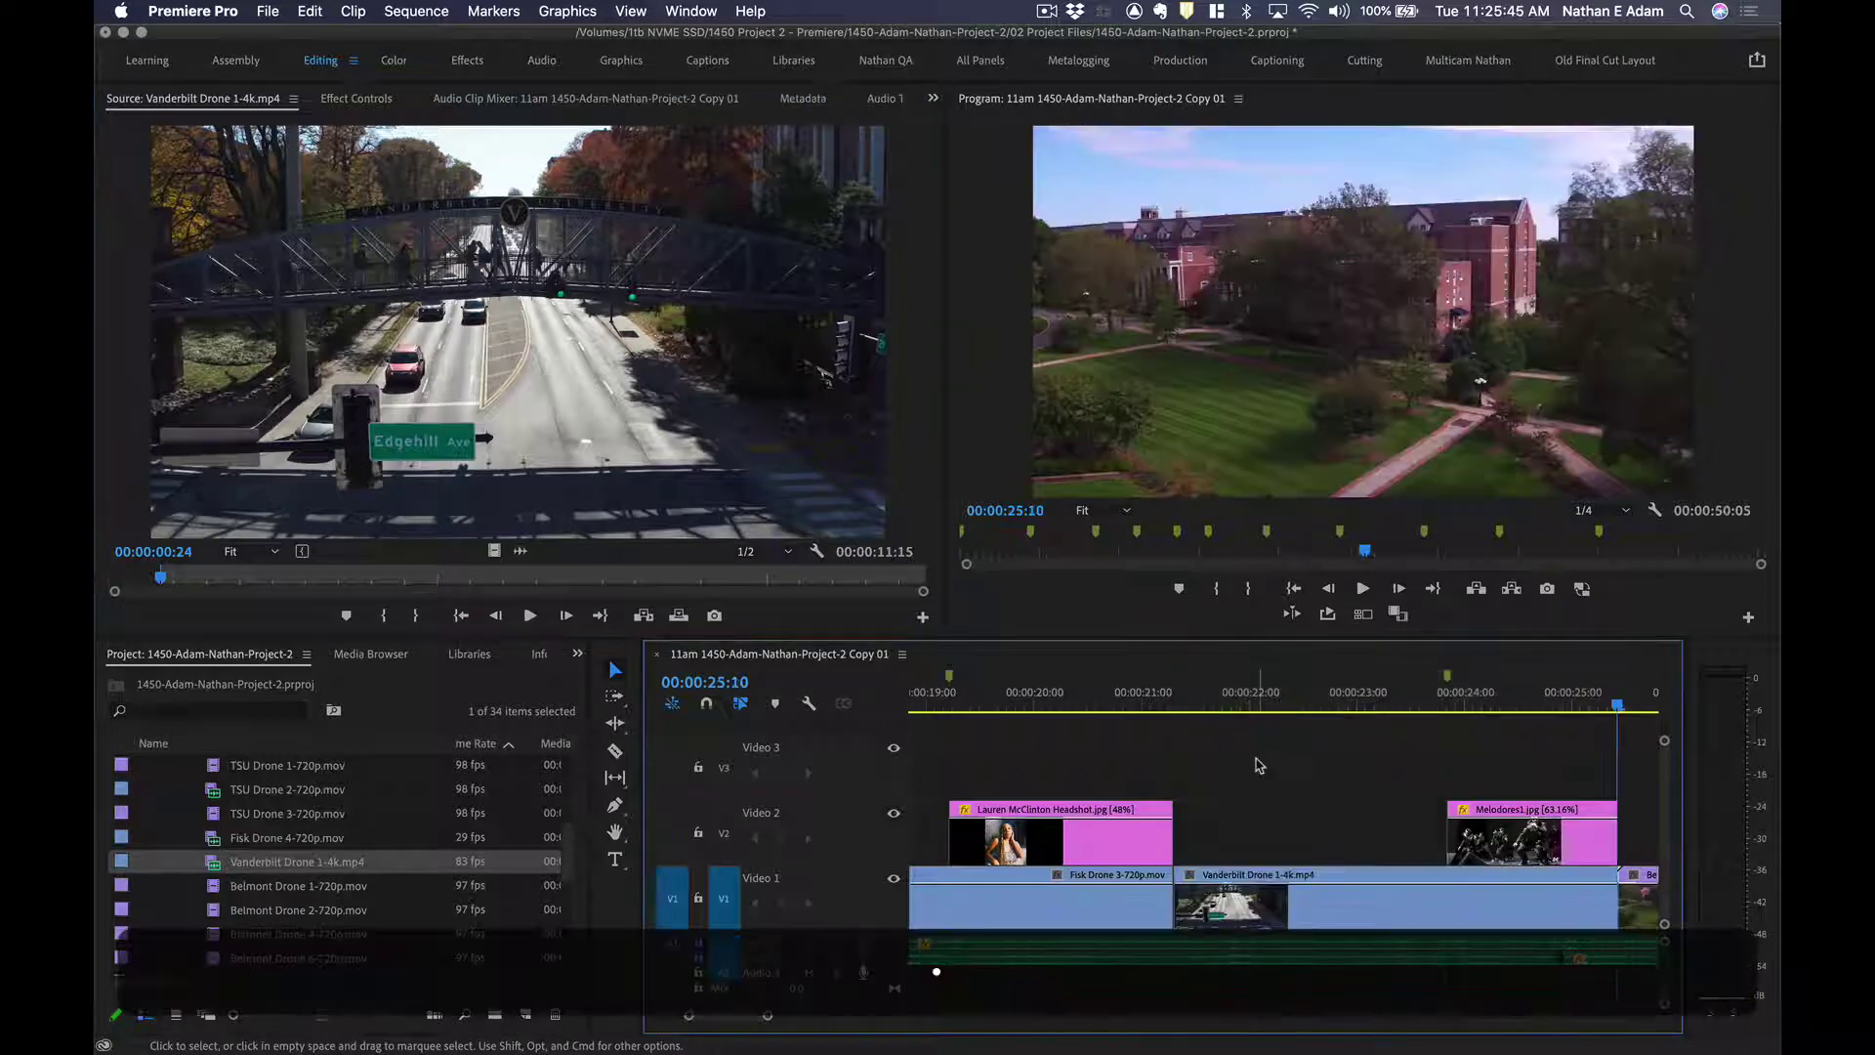
Scrub through the Vanderbilt Drone 1-4k.mp4 clip in the sequence and compare its framing with the source clip.
{"action": "left_click_drag", "start_coordinate": [1174, 706], "coordinate": [1335, 711]}
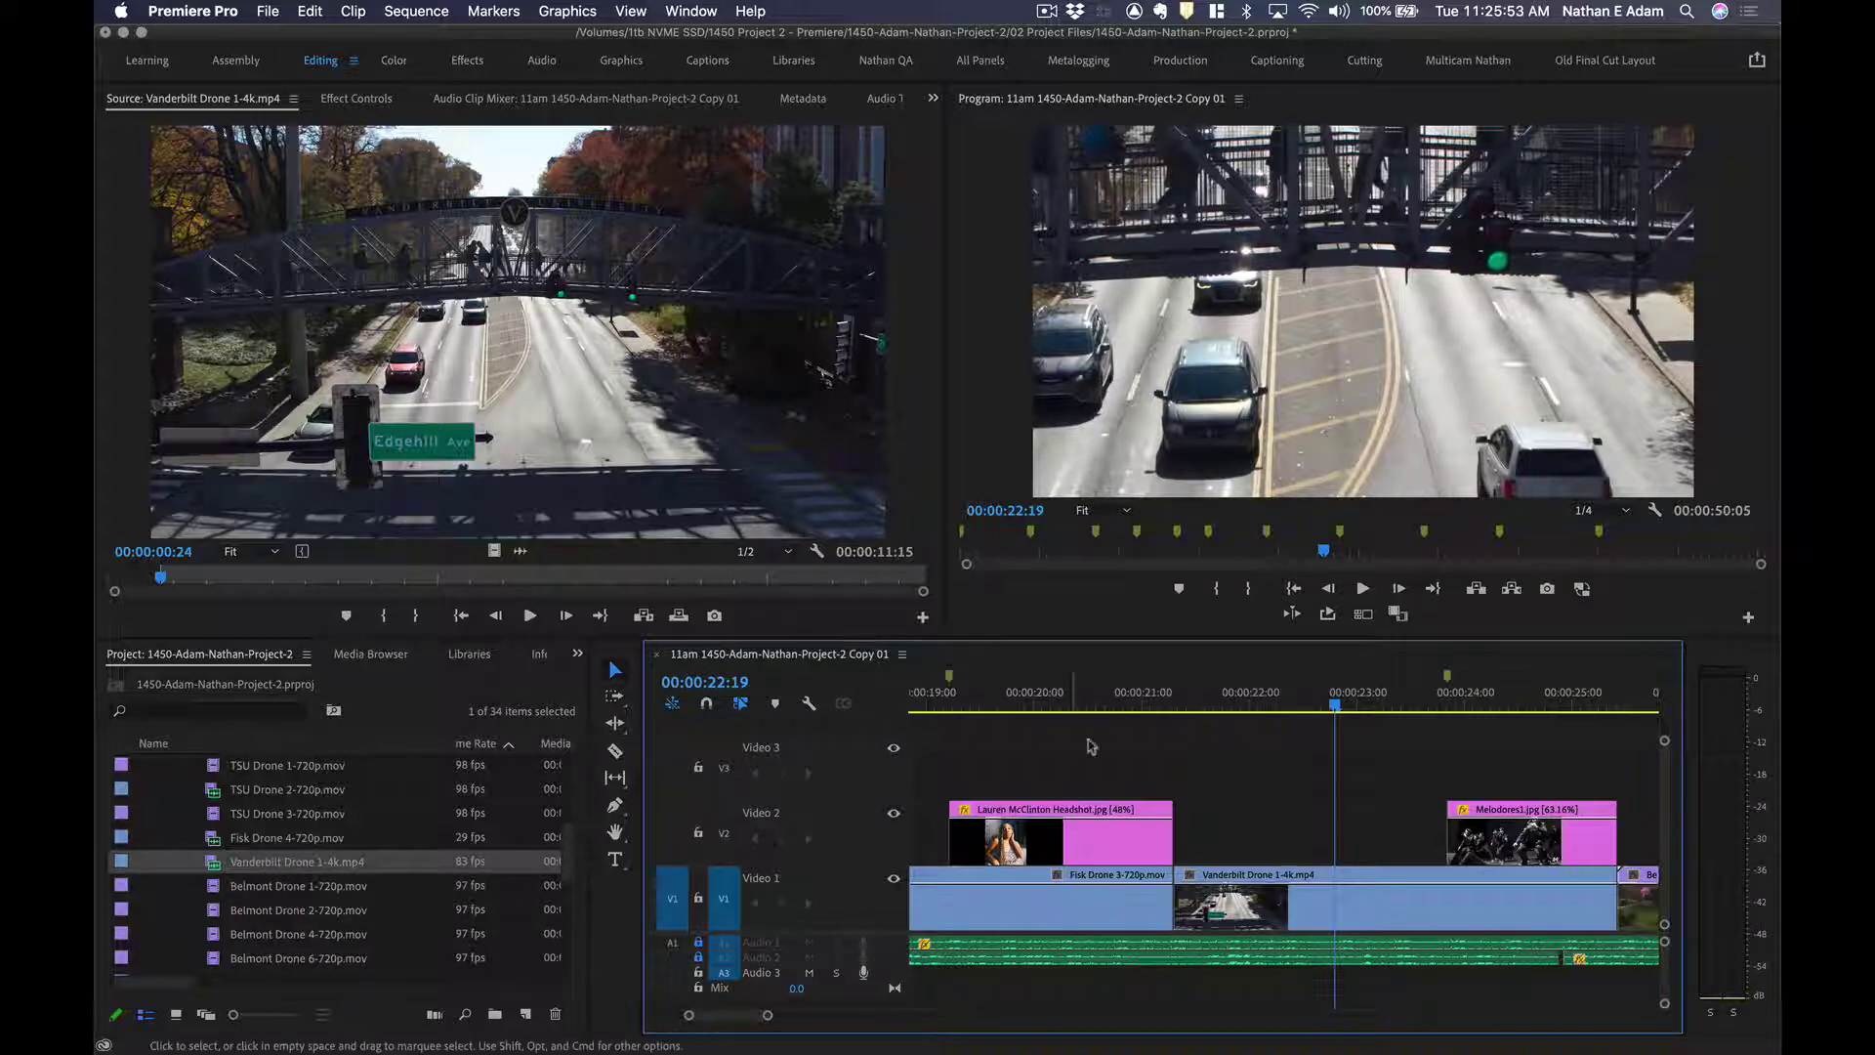
{"action": "double_click", "coordinate": [214, 861]}
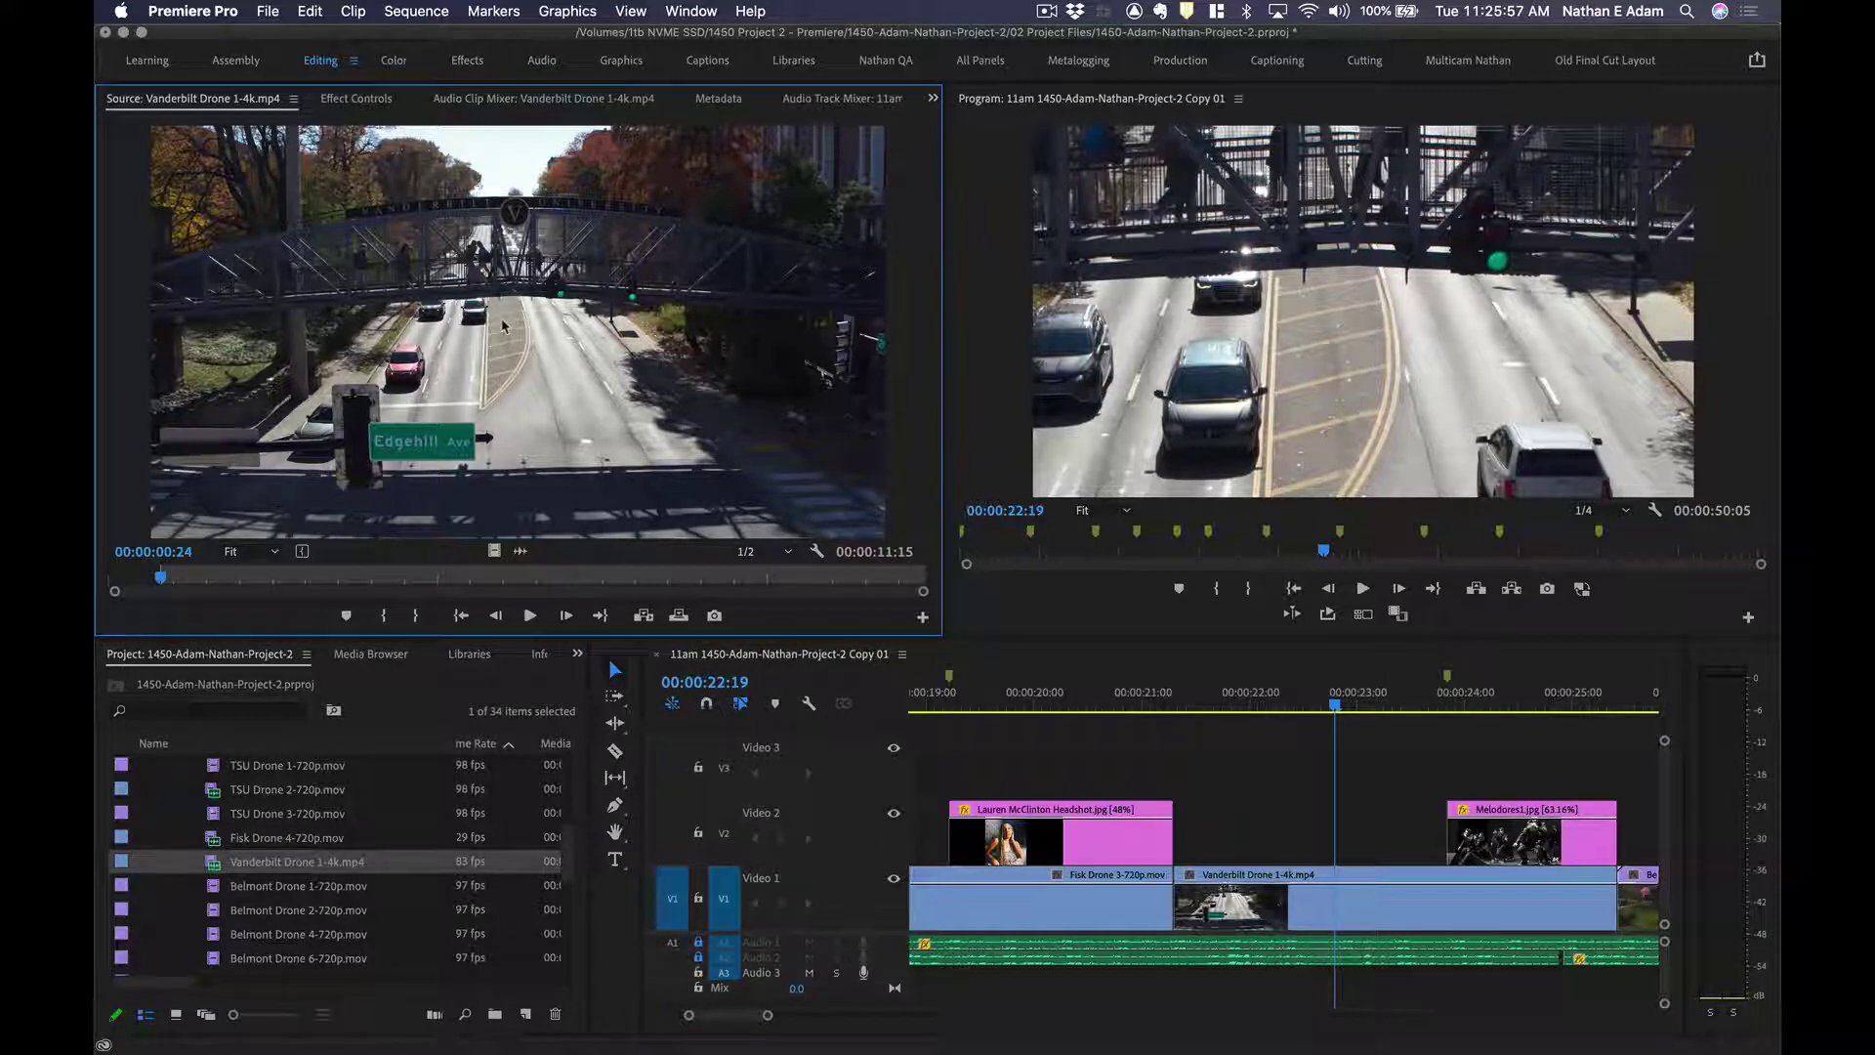
{"action": "left_click", "coordinate": [1352, 896]}
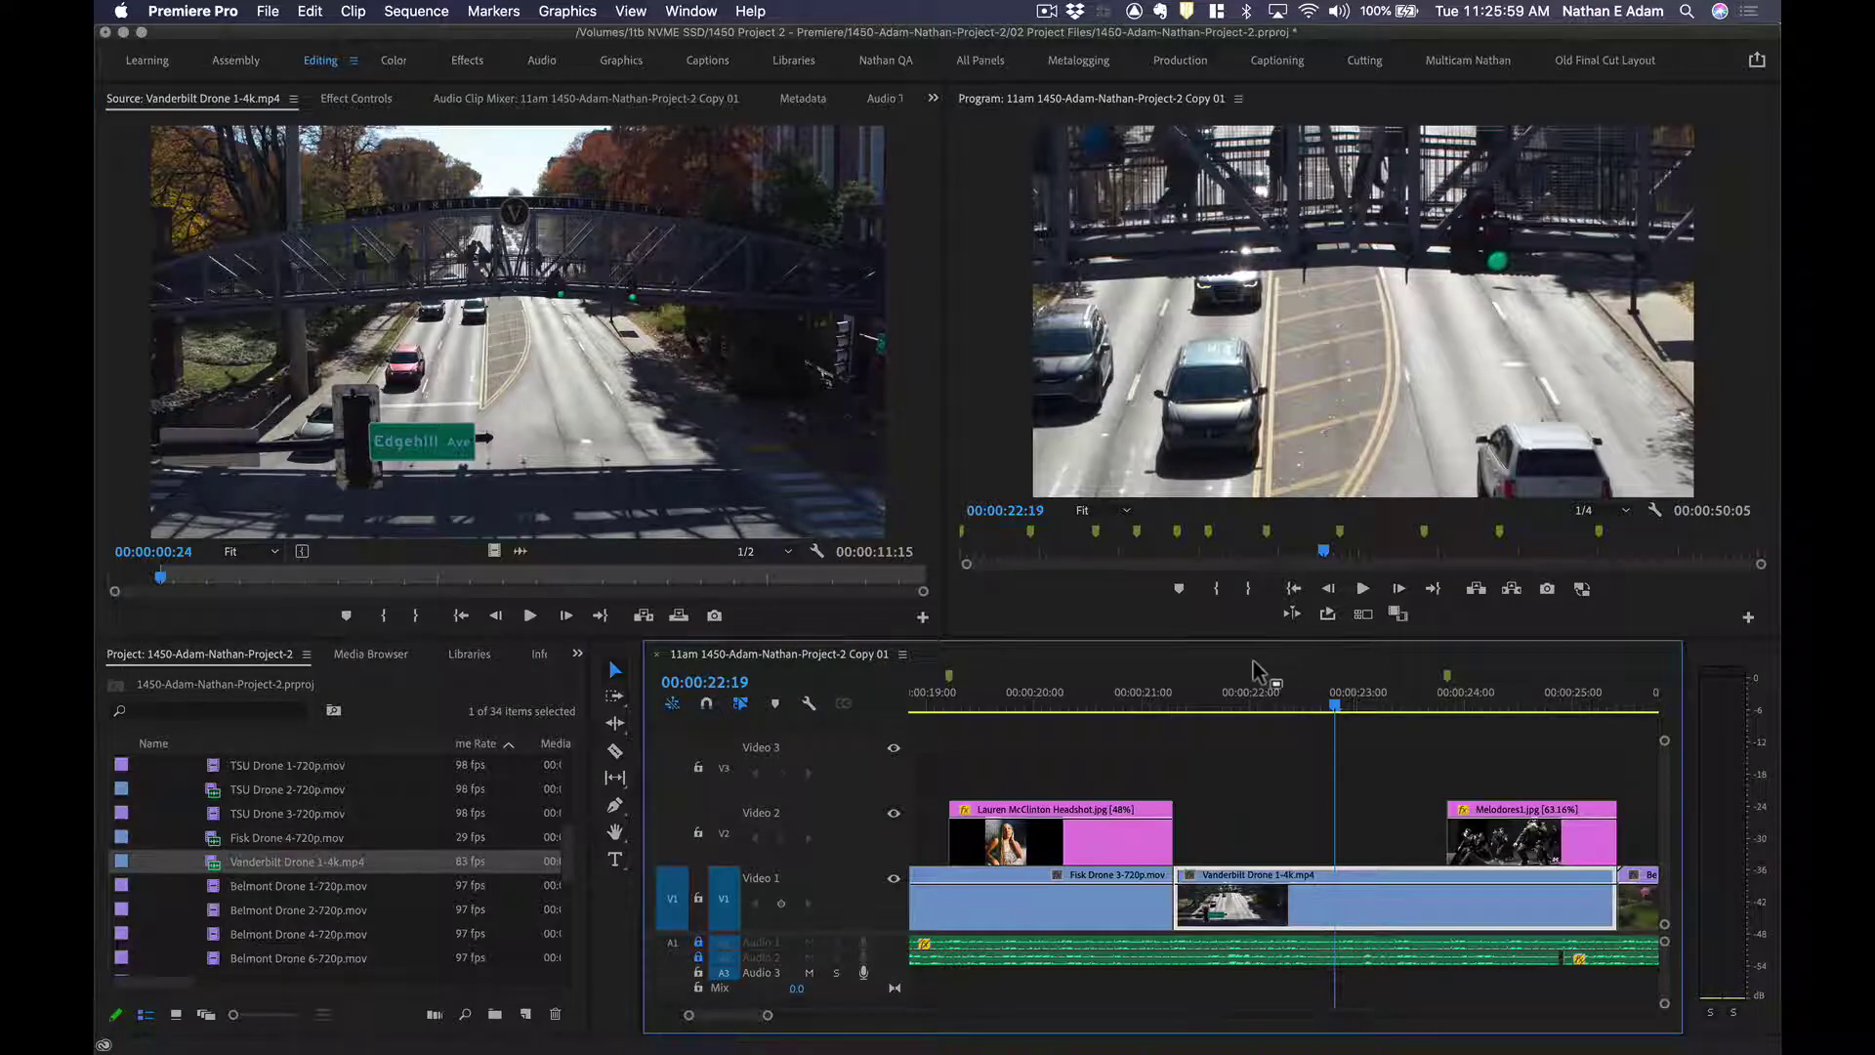
{"action": "left_click_drag", "start_coordinate": [1269, 695], "coordinate": [1427, 701]}
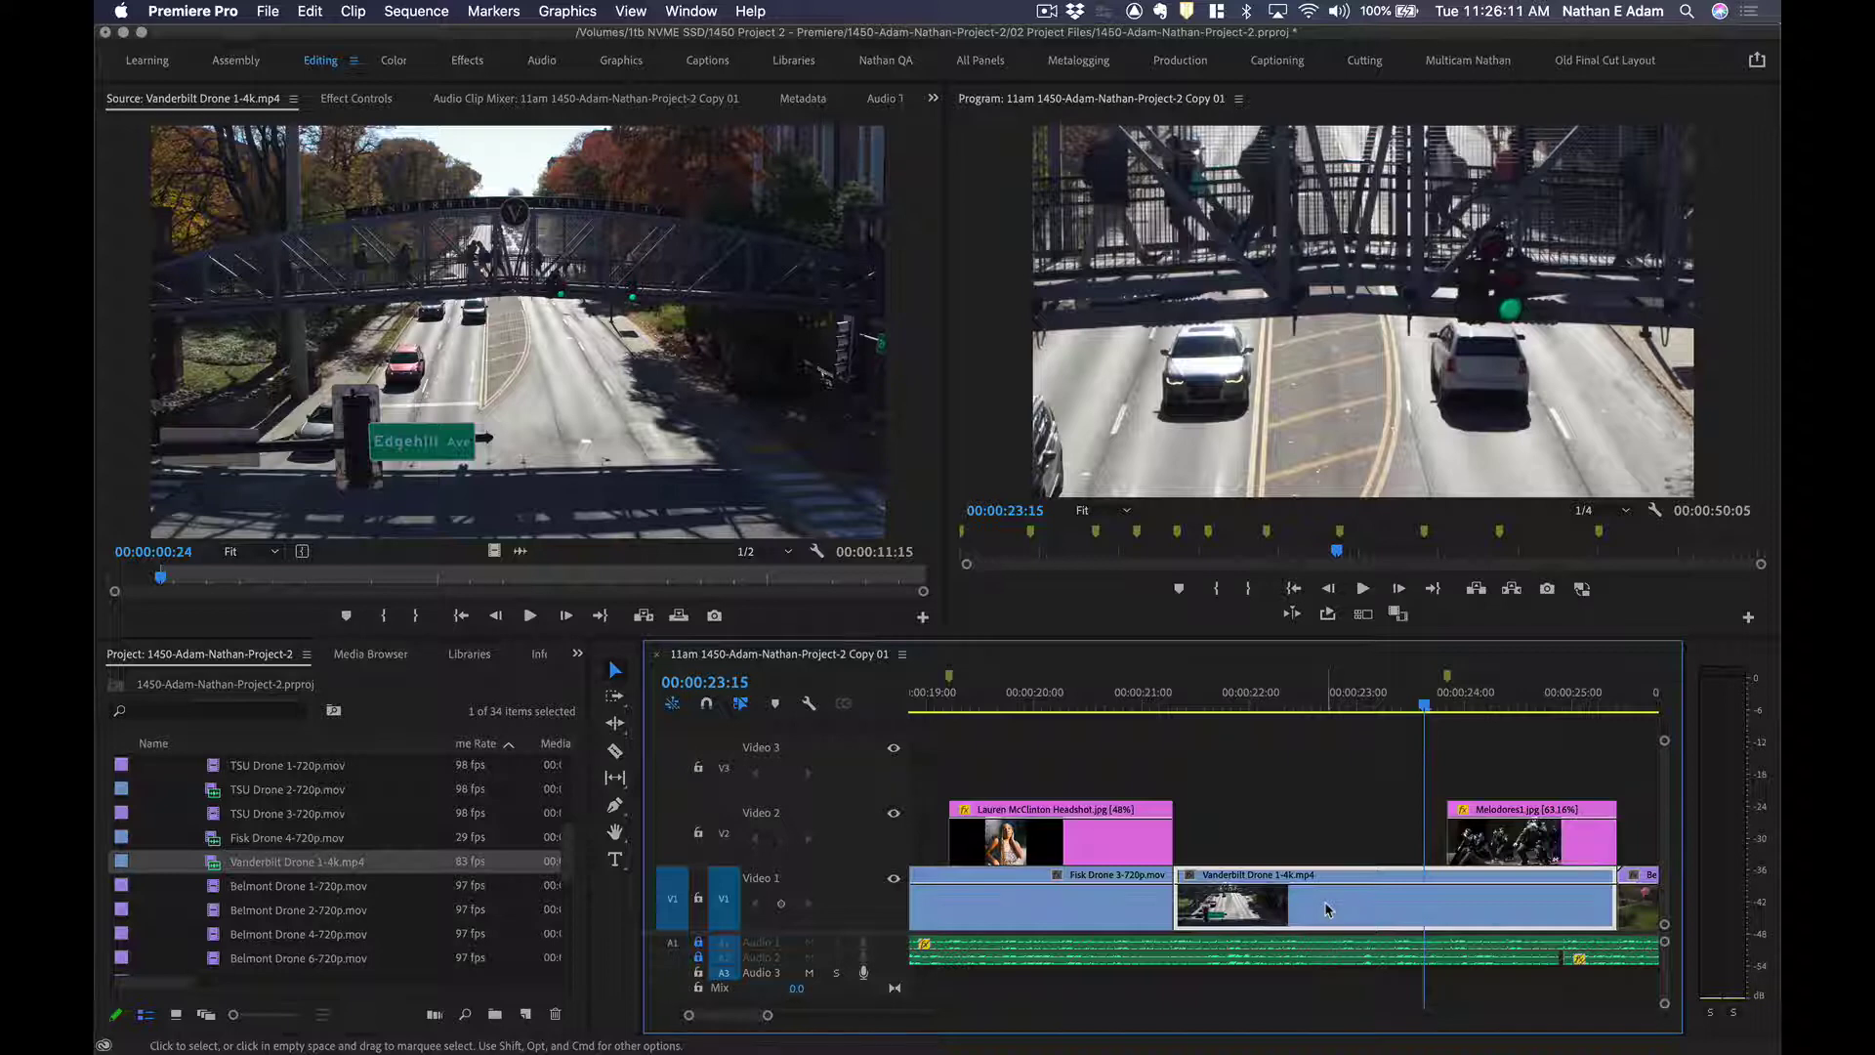
Maximize the project's media list and compare the Video Info of Vanderbilt Drone 1-4k.mp4 with the other clips.
{"action": "key", "text": "grave"}
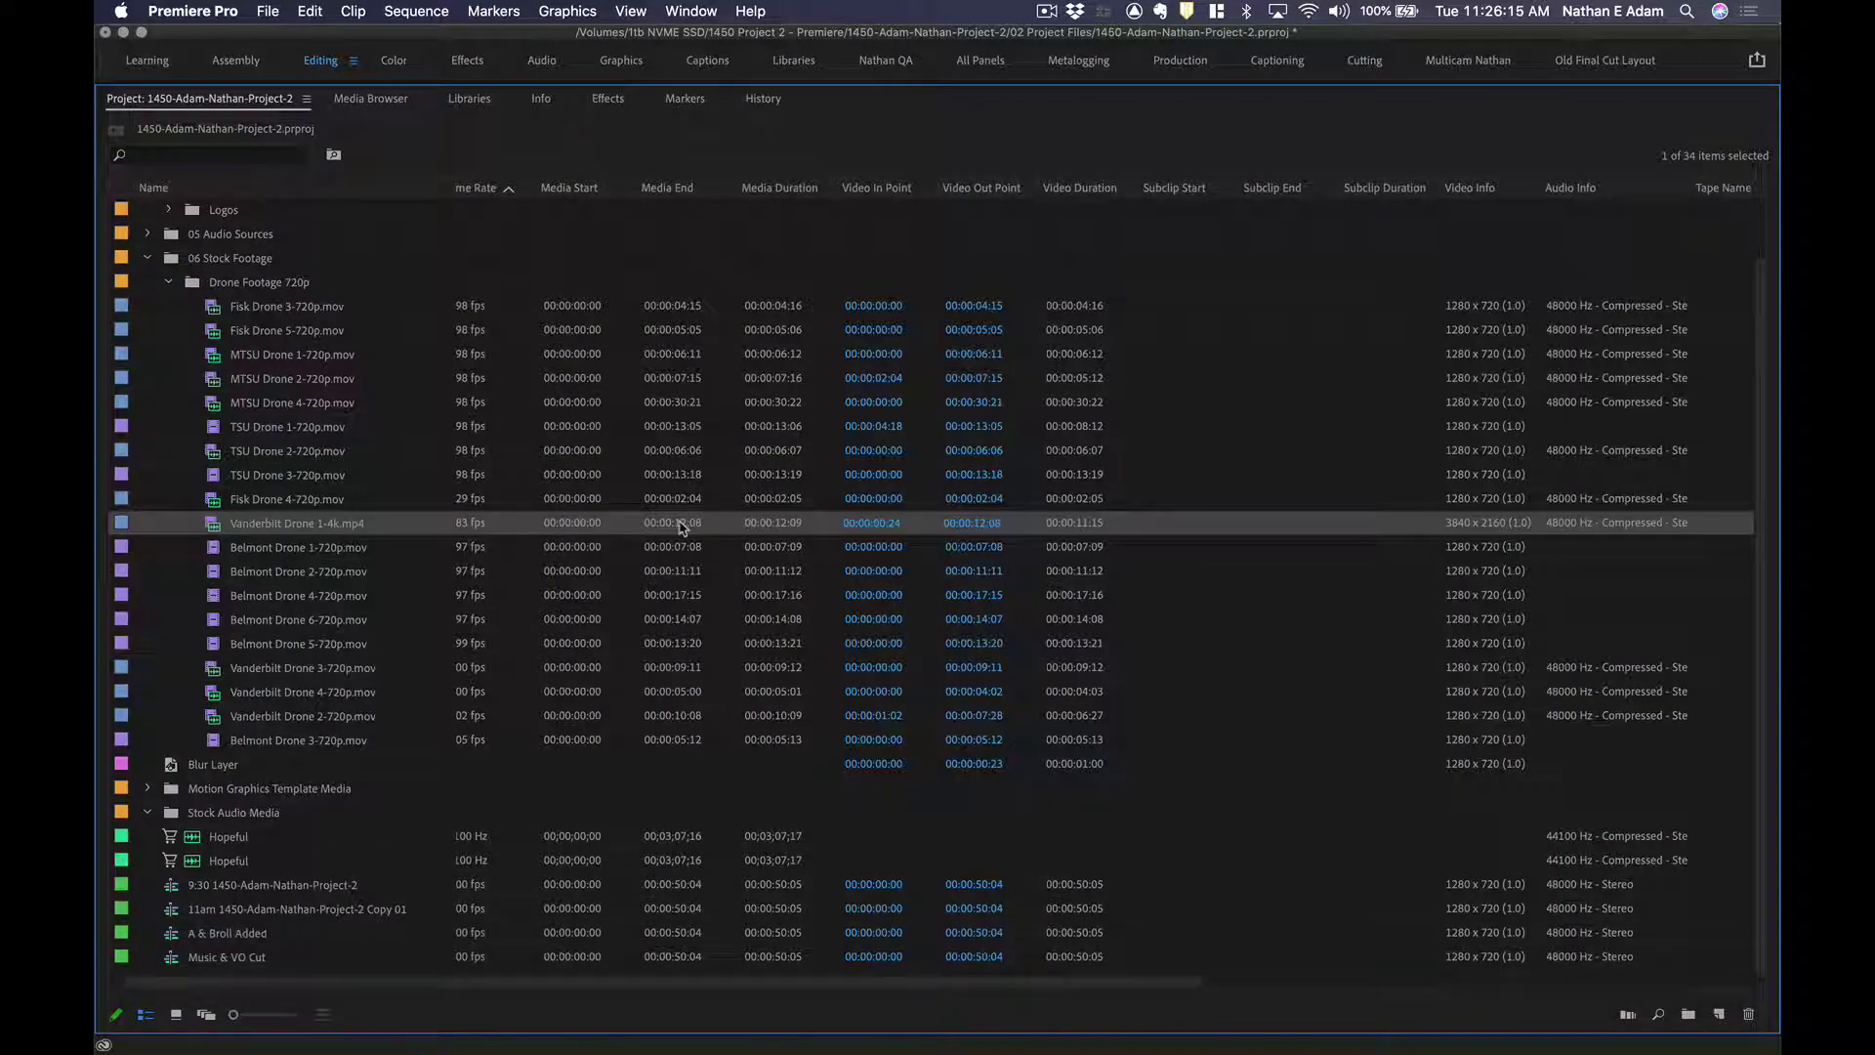
{"action": "left_click_drag", "start_coordinate": [1501, 190], "coordinate": [1477, 192]}
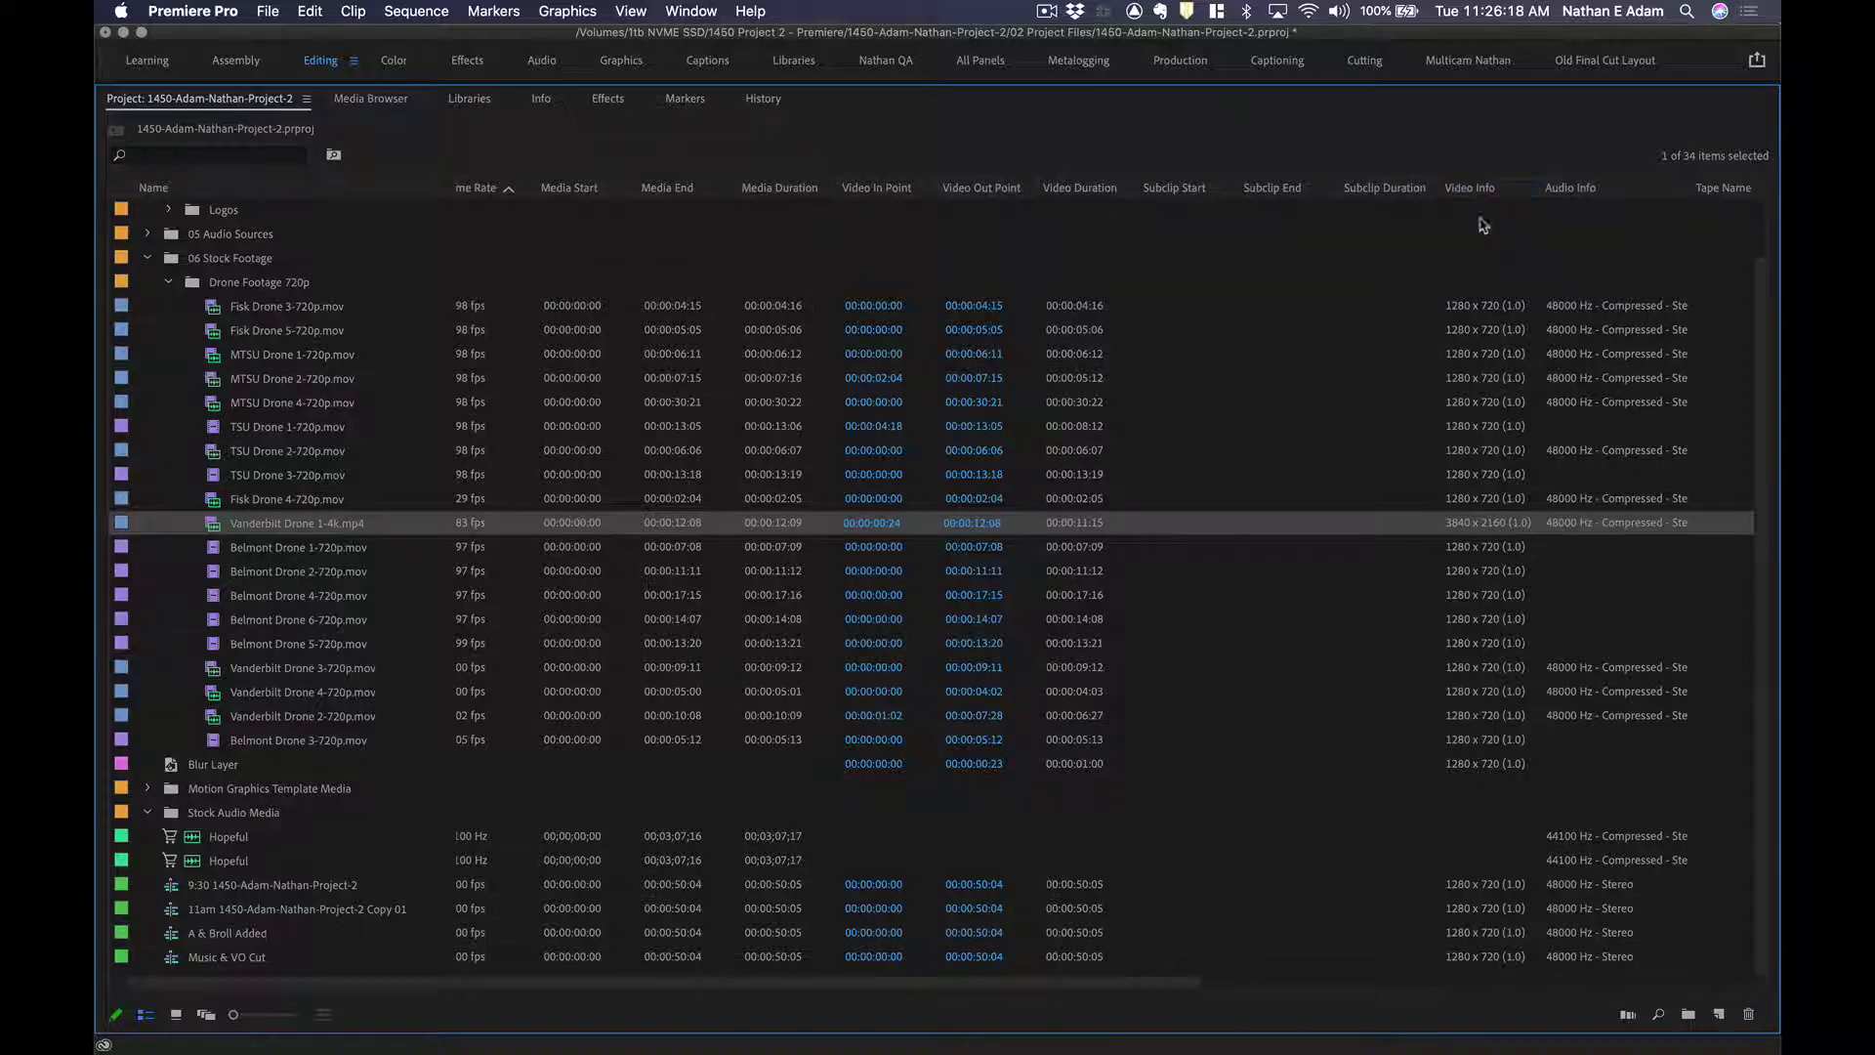
Check the frame sizes of the individual 720p drone clips against Vanderbilt Drone 1-4k.mp4, and restore the full editing layout.
{"action": "left_click", "coordinate": [1479, 308]}
{"action": "left_click", "coordinate": [1481, 332]}
{"action": "left_click", "coordinate": [1480, 378]}
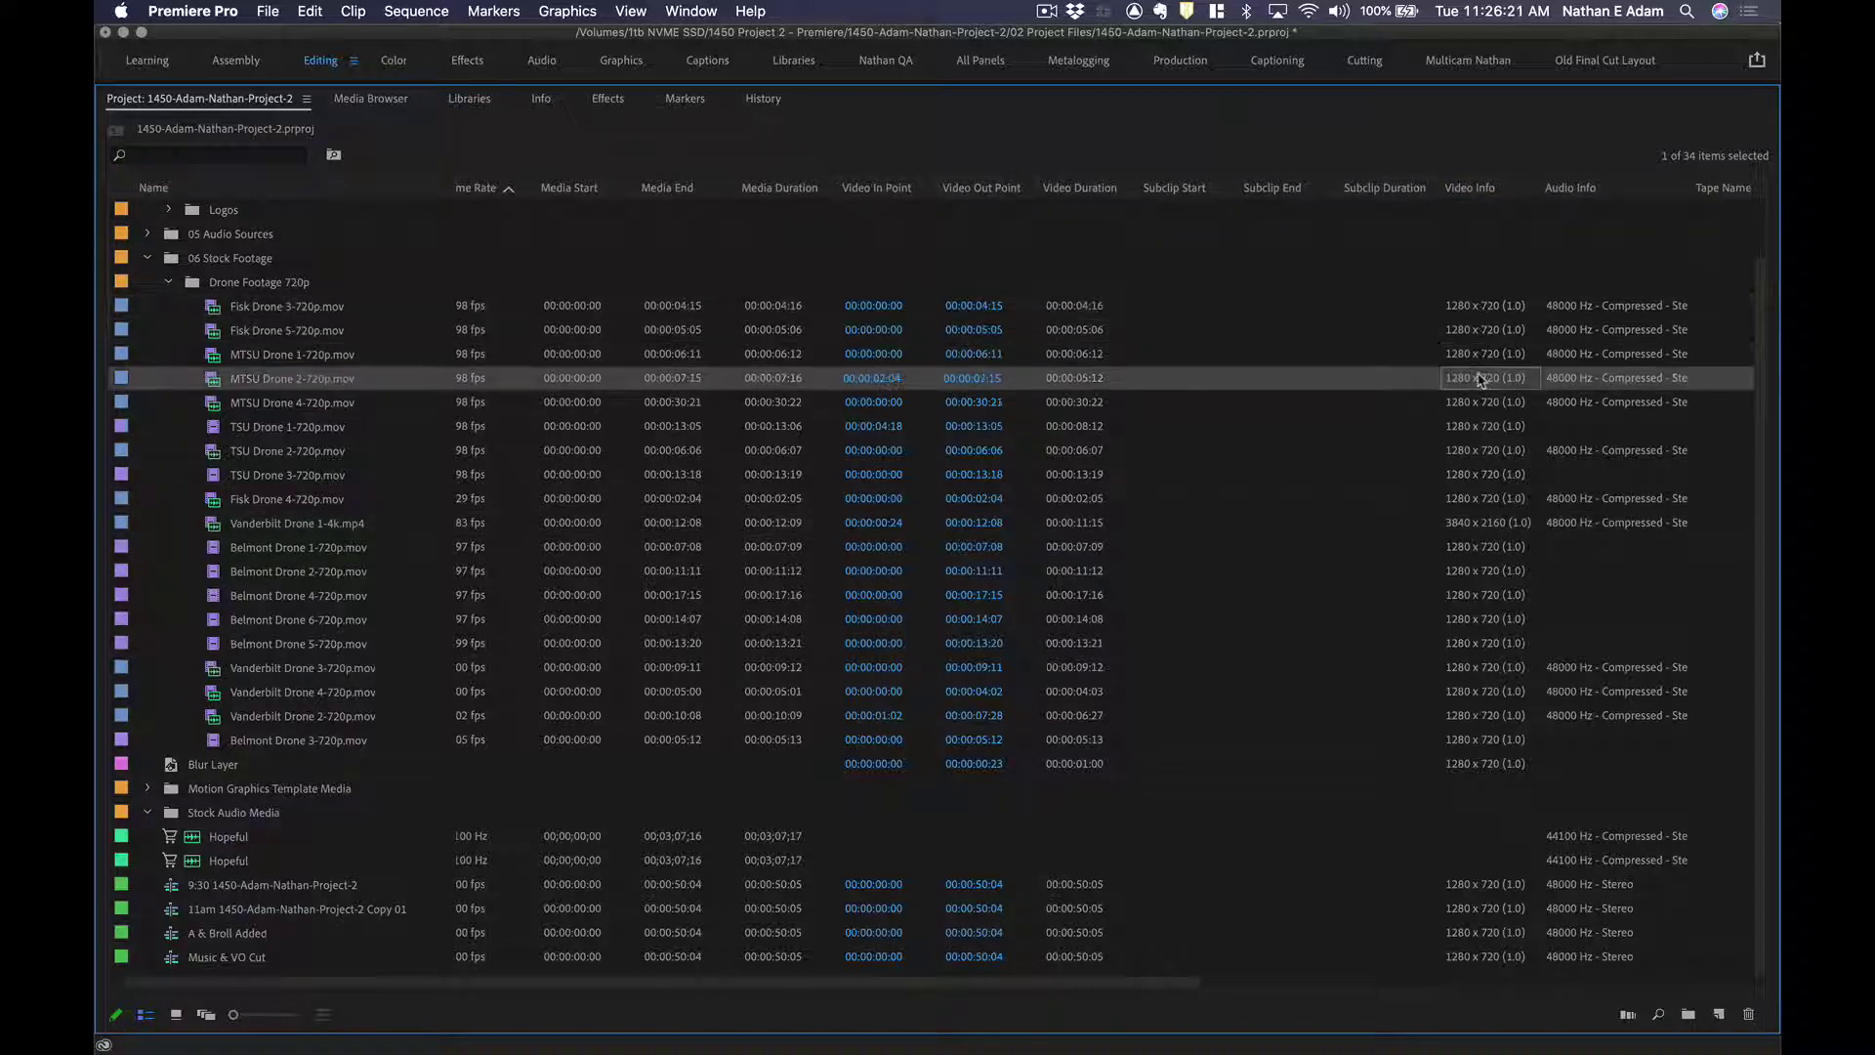
{"action": "left_click", "coordinate": [1479, 425]}
{"action": "left_click", "coordinate": [1480, 450]}
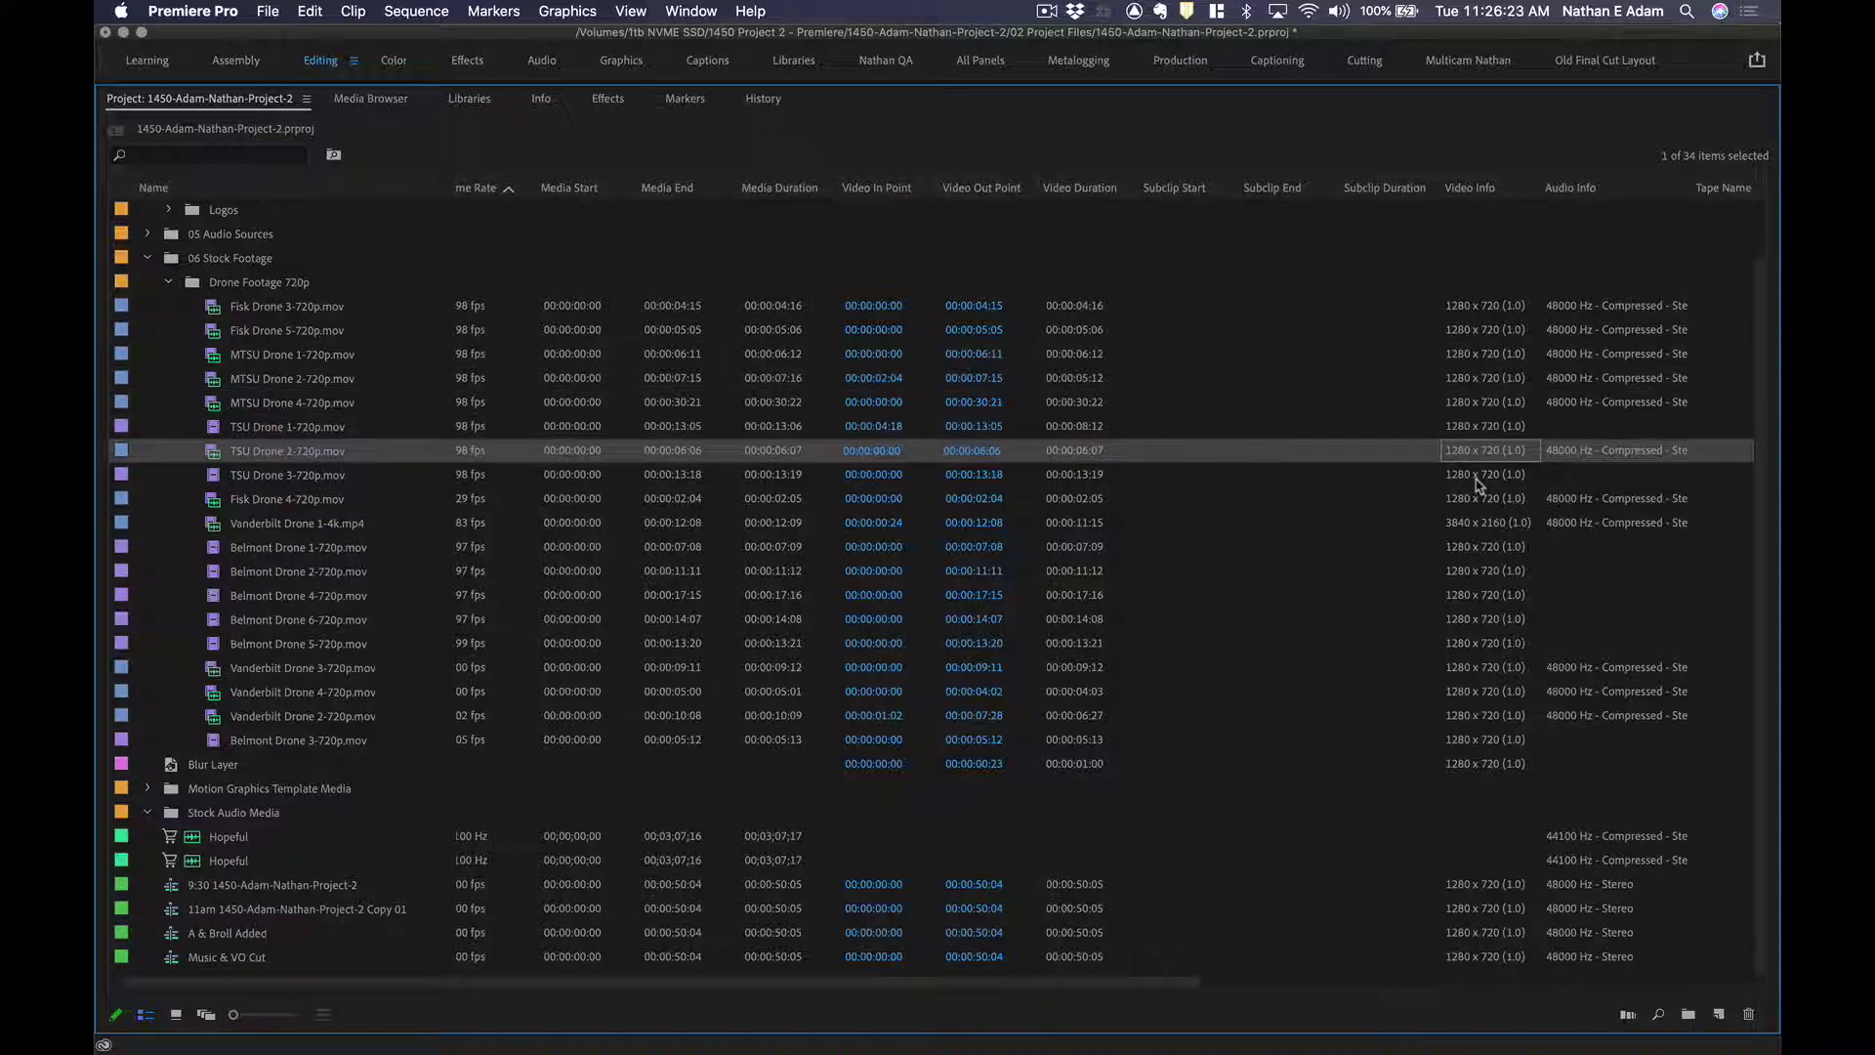
{"action": "left_click", "coordinate": [1478, 476]}
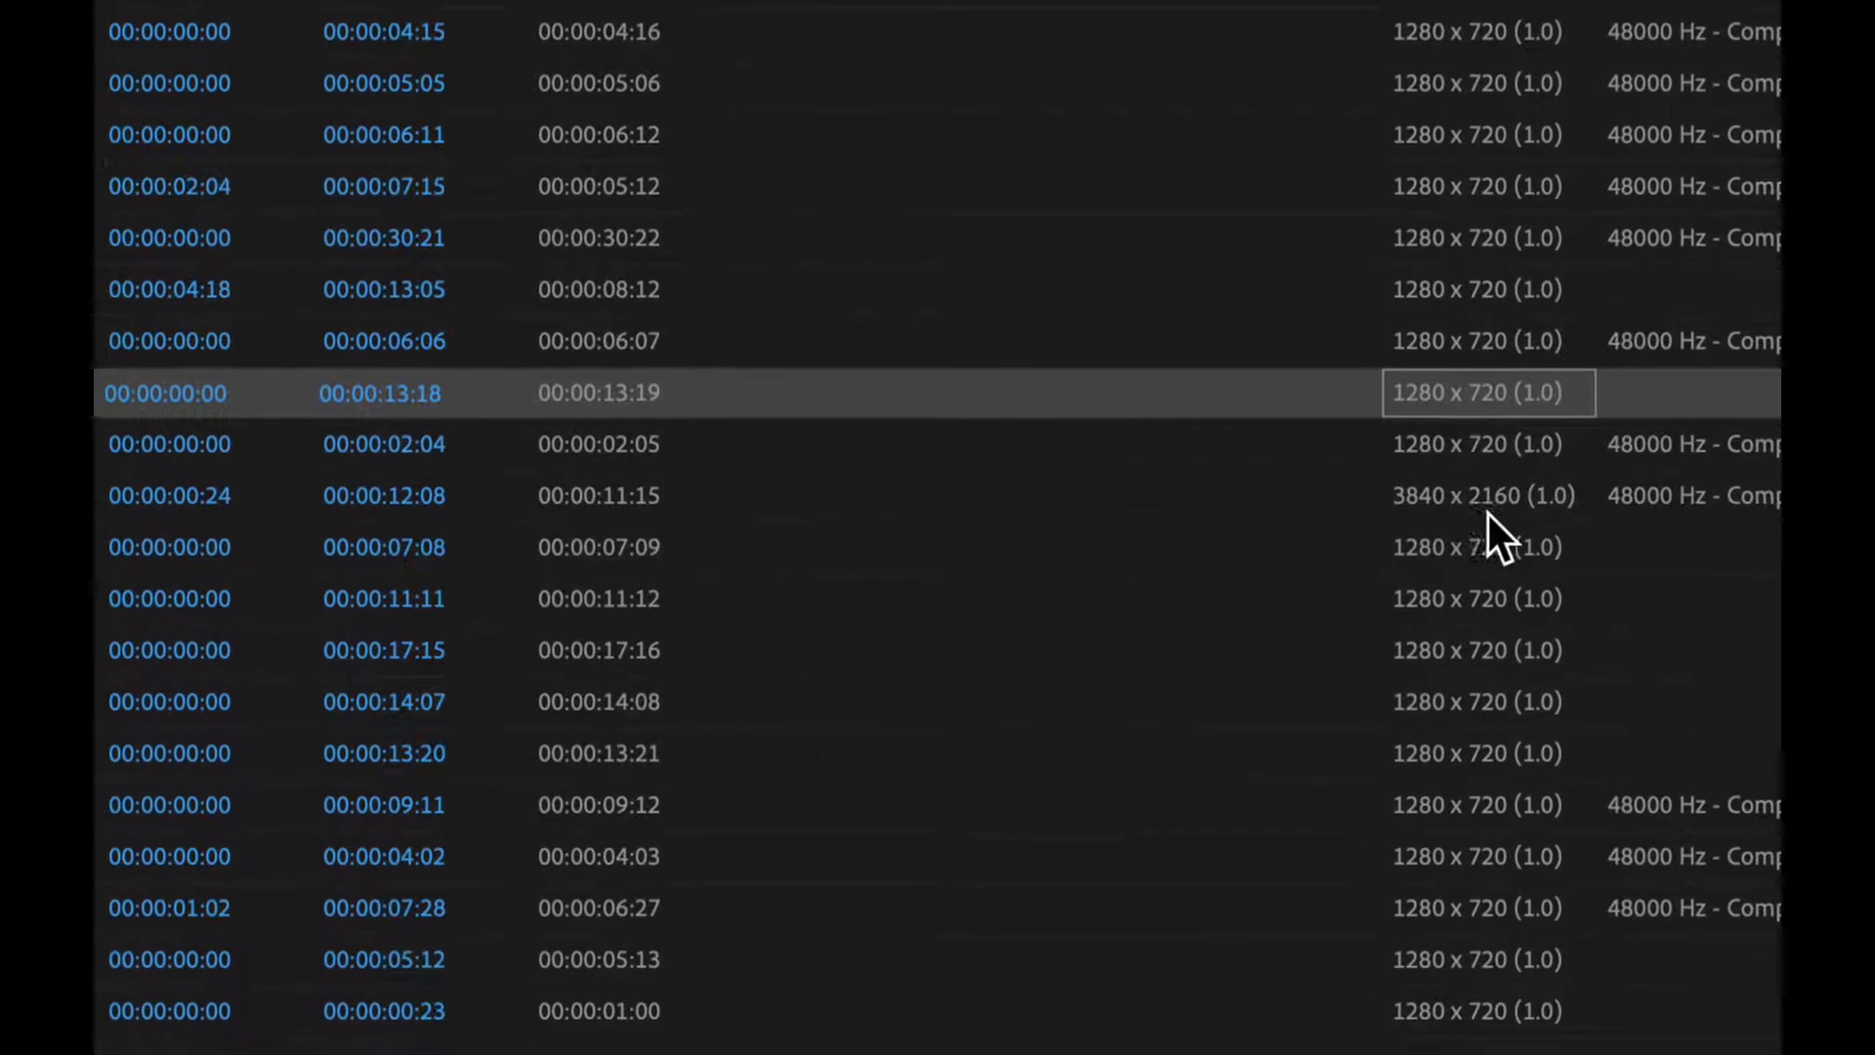
{"action": "left_click", "coordinate": [1475, 575]}
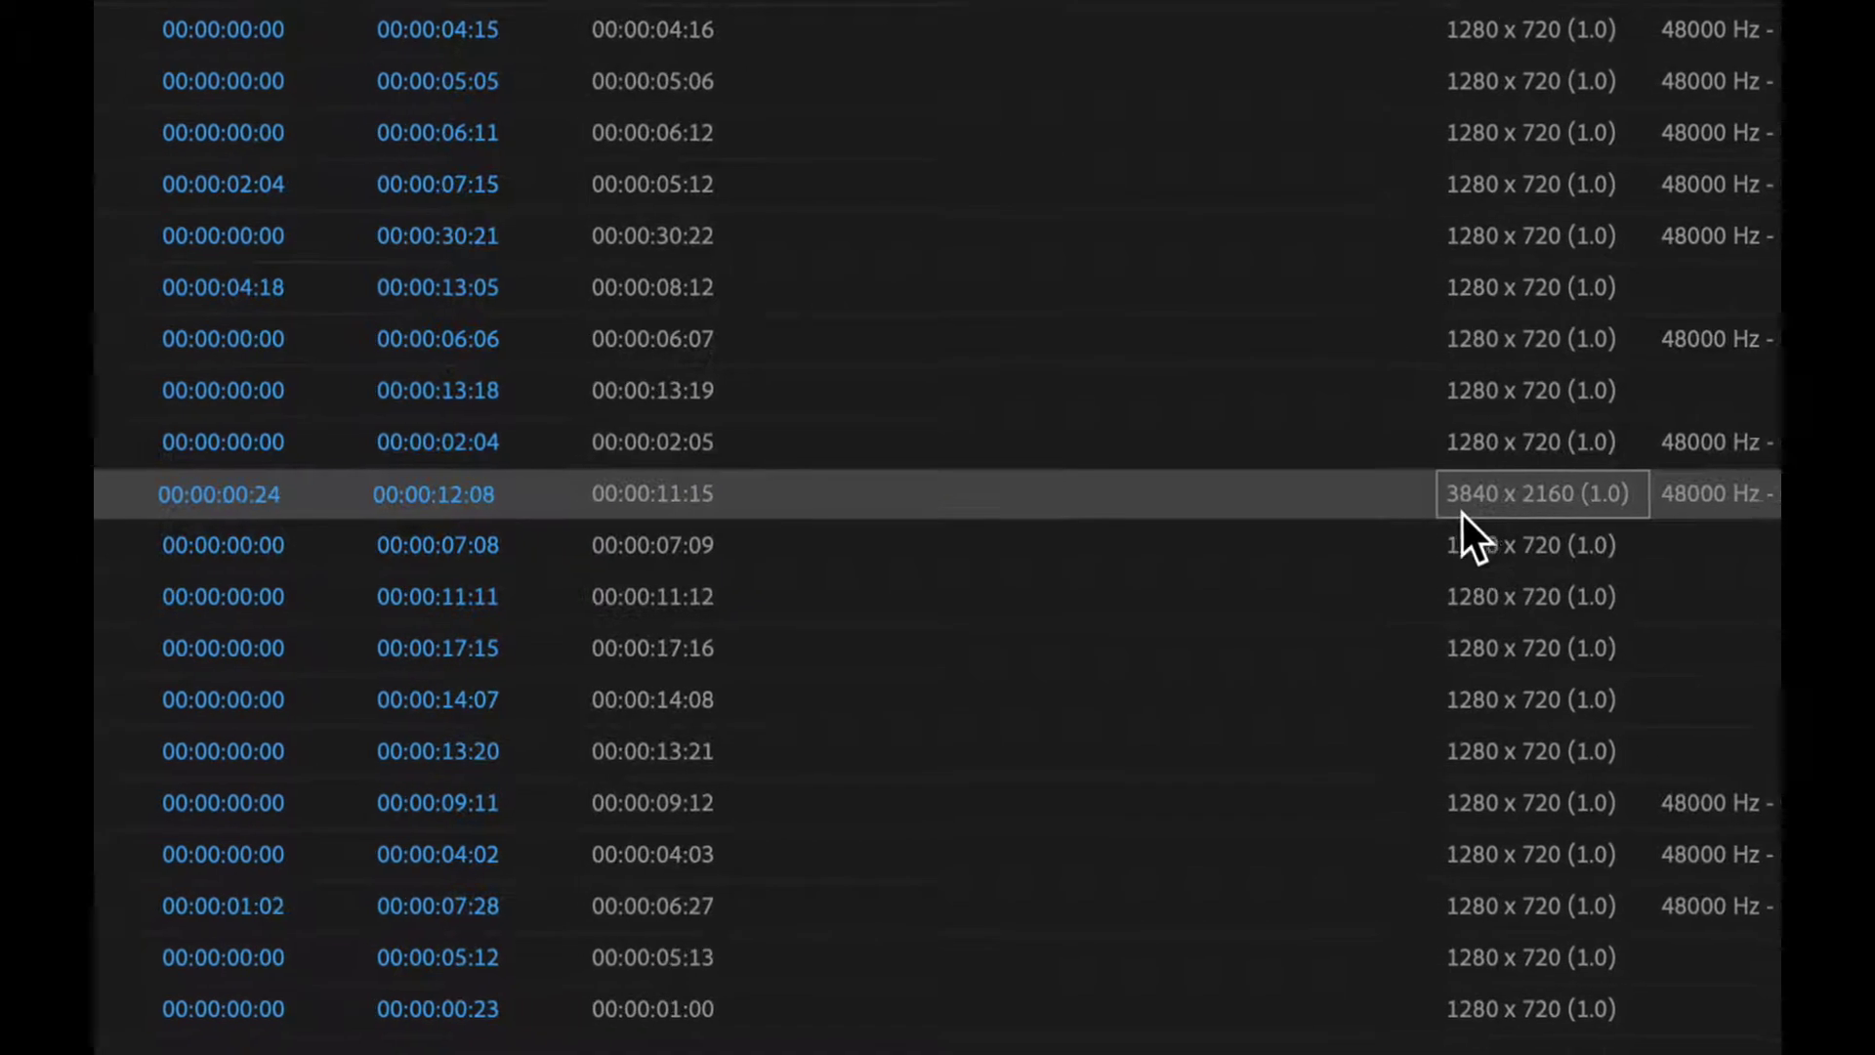
{"action": "scroll", "coordinate": [1478, 511], "scroll_direction": "right", "scroll_amount": 3}
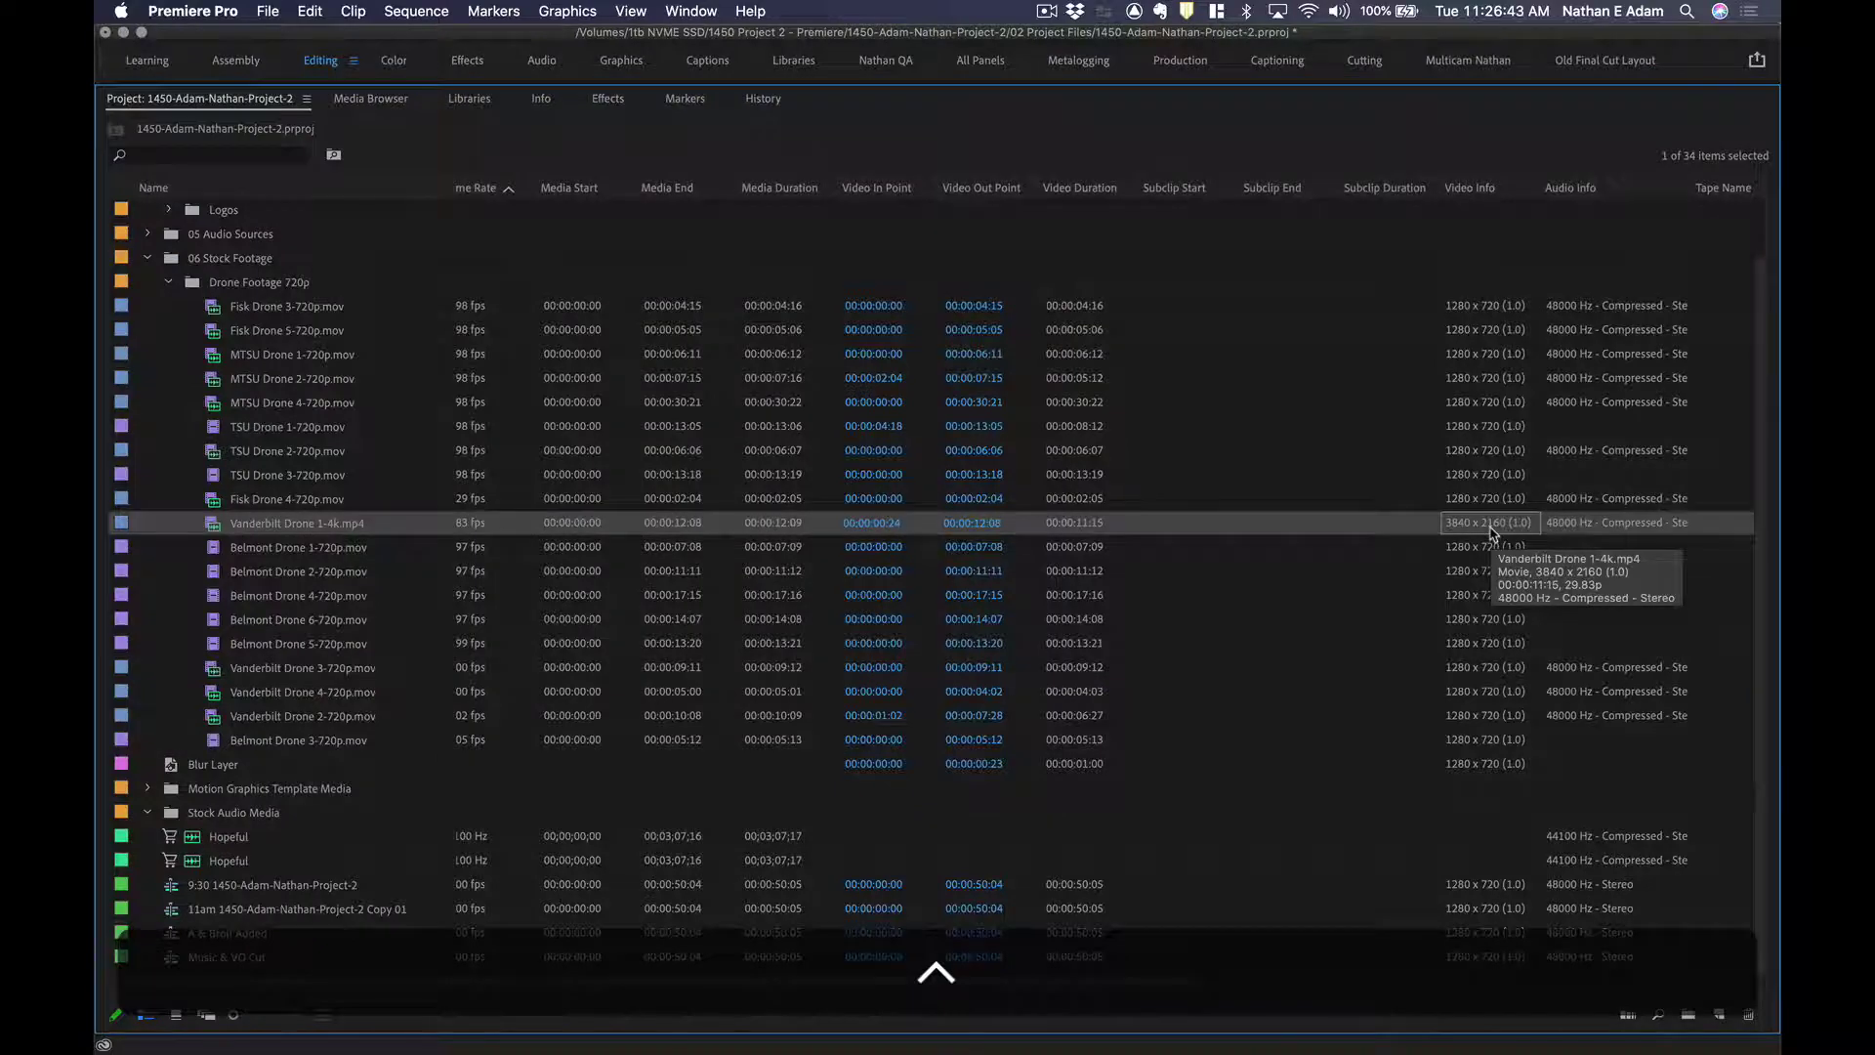
{"action": "key", "text": "grave"}
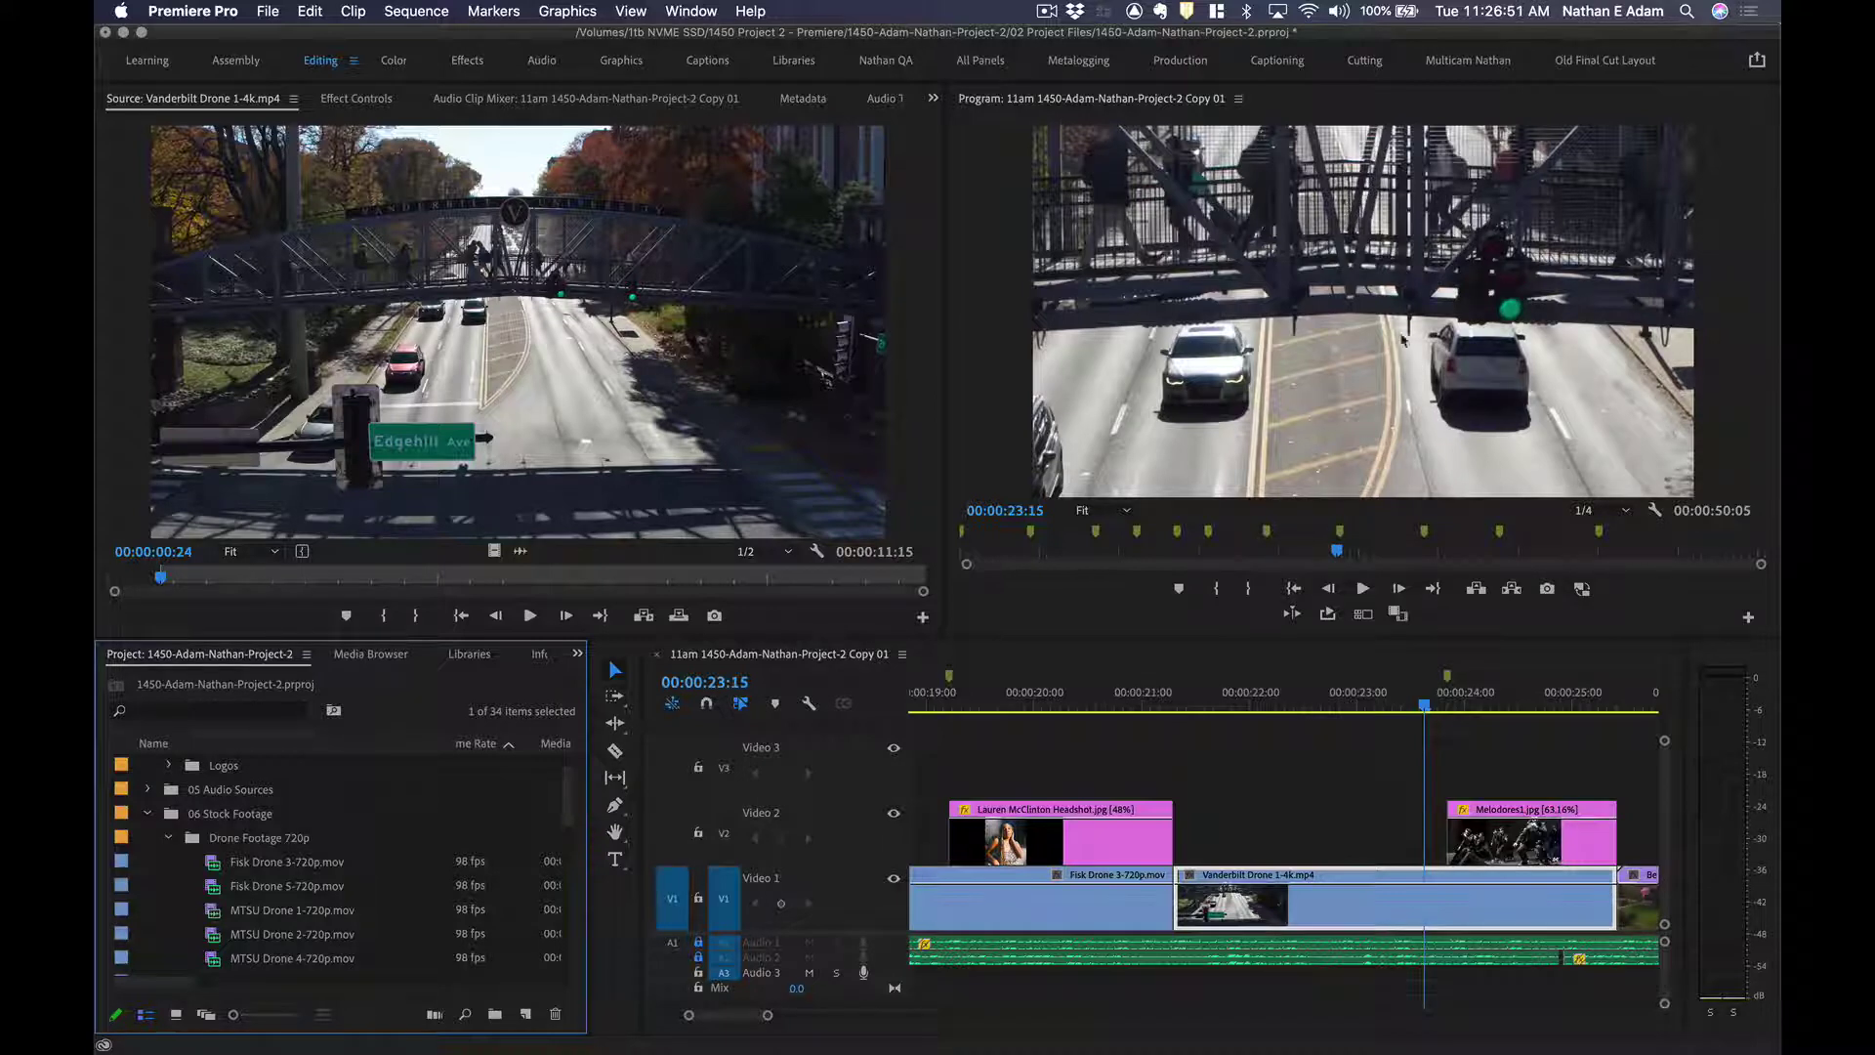
Try scaling Vanderbilt Drone 1-4k.mp4 on Video 1 down to 37 in Effect Controls, and undo the change.
{"action": "double_click", "coordinate": [1334, 900]}
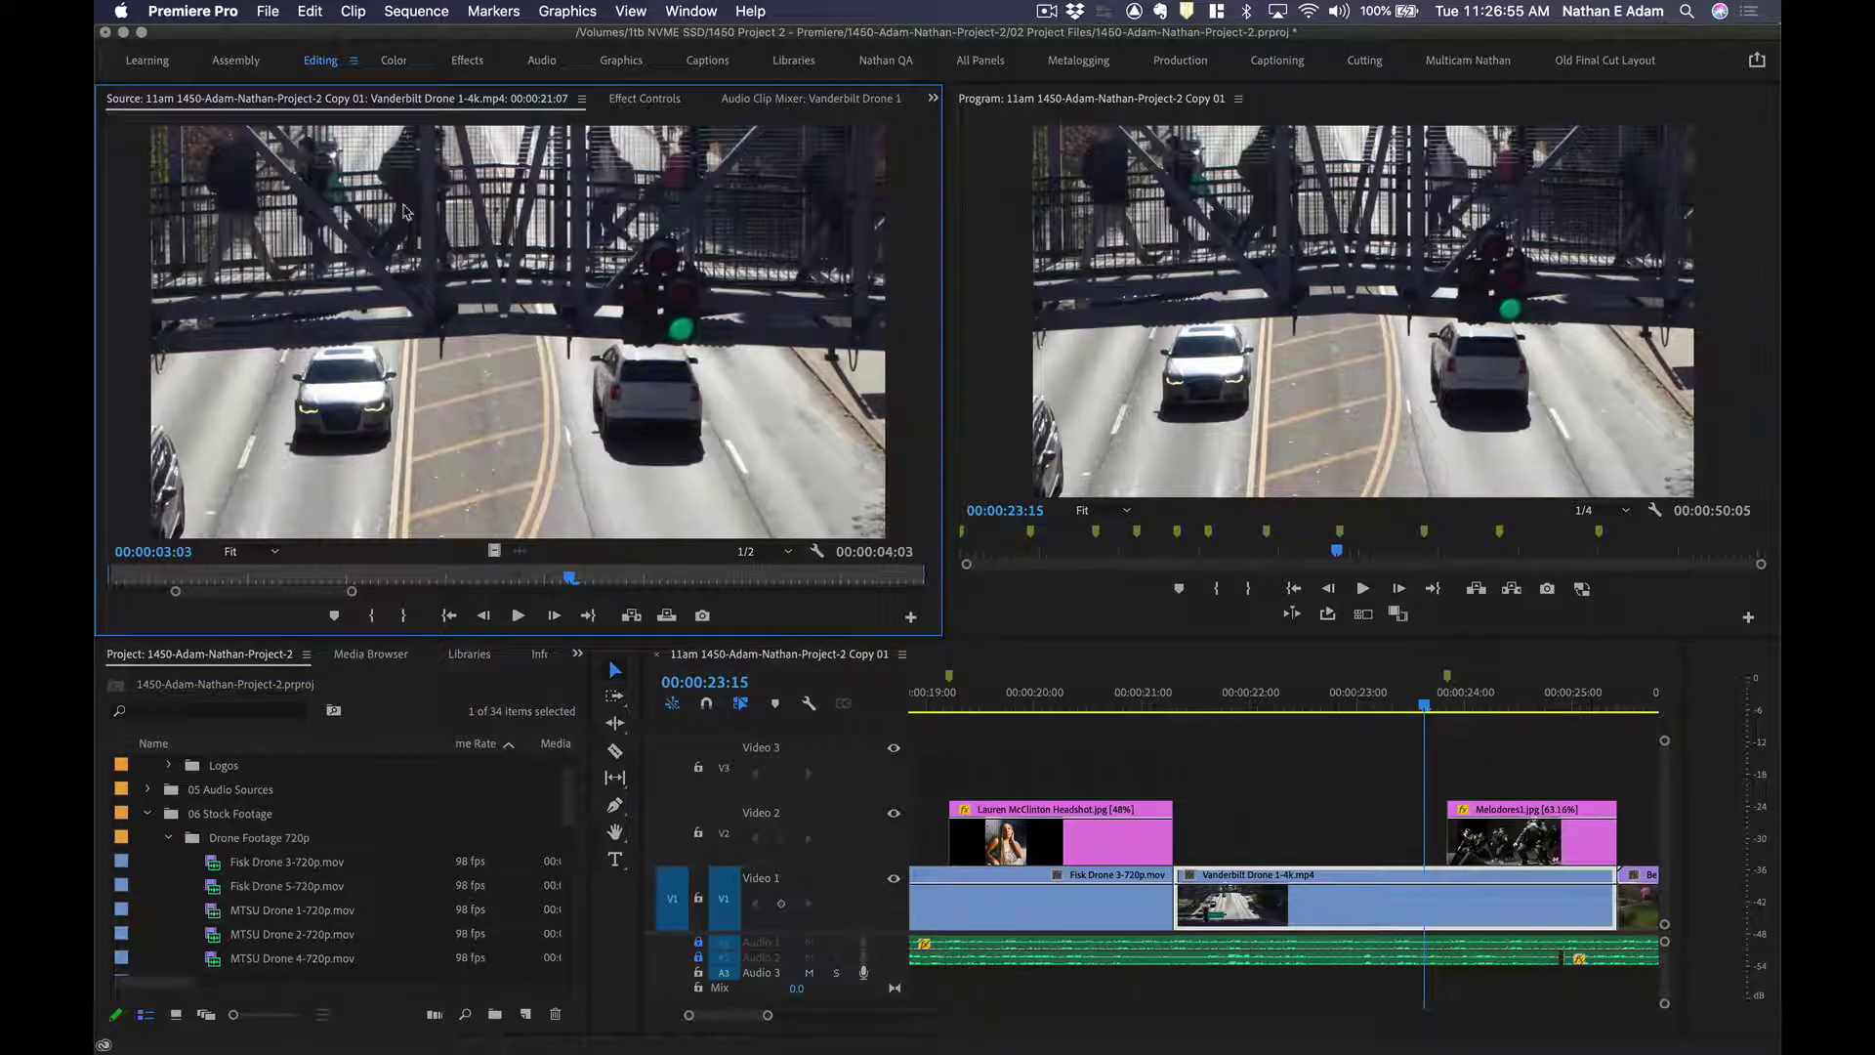
{"action": "left_click", "coordinate": [632, 100]}
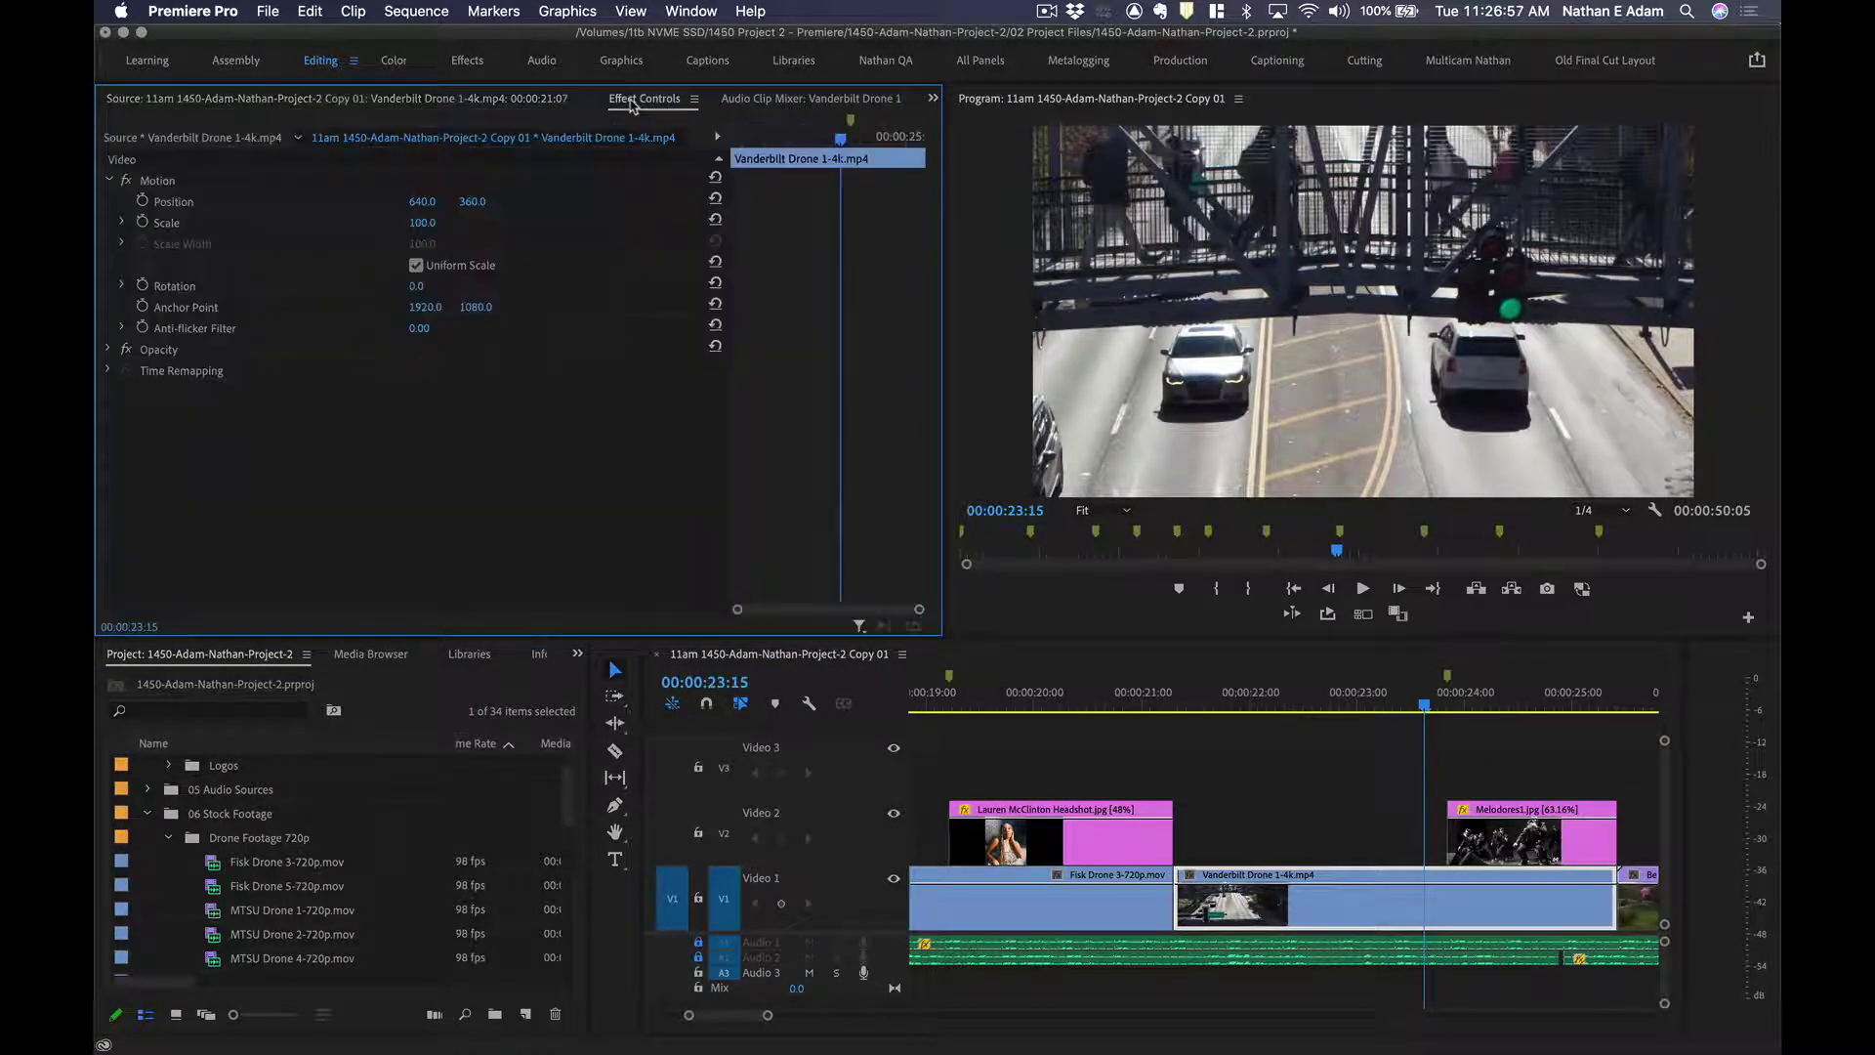
{"action": "left_click_drag", "start_coordinate": [425, 224], "coordinate": [396, 225]}
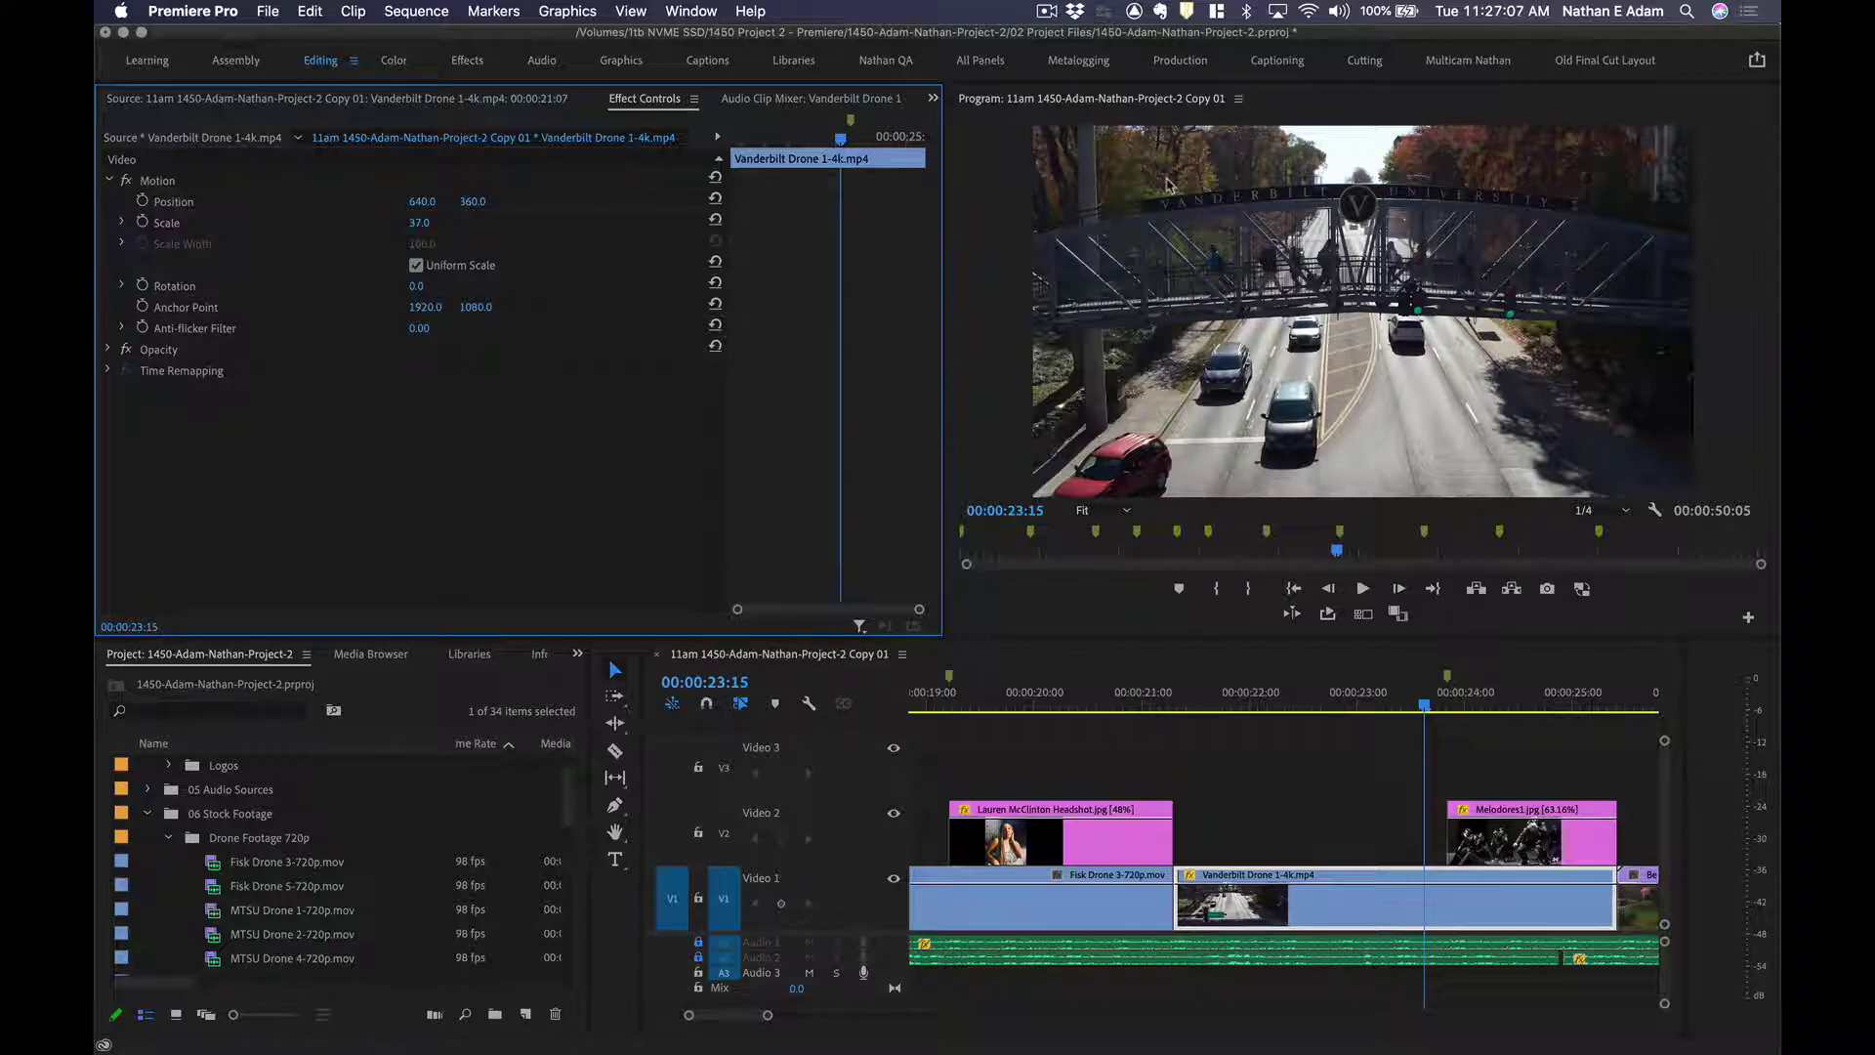
{"action": "key", "text": "super"}
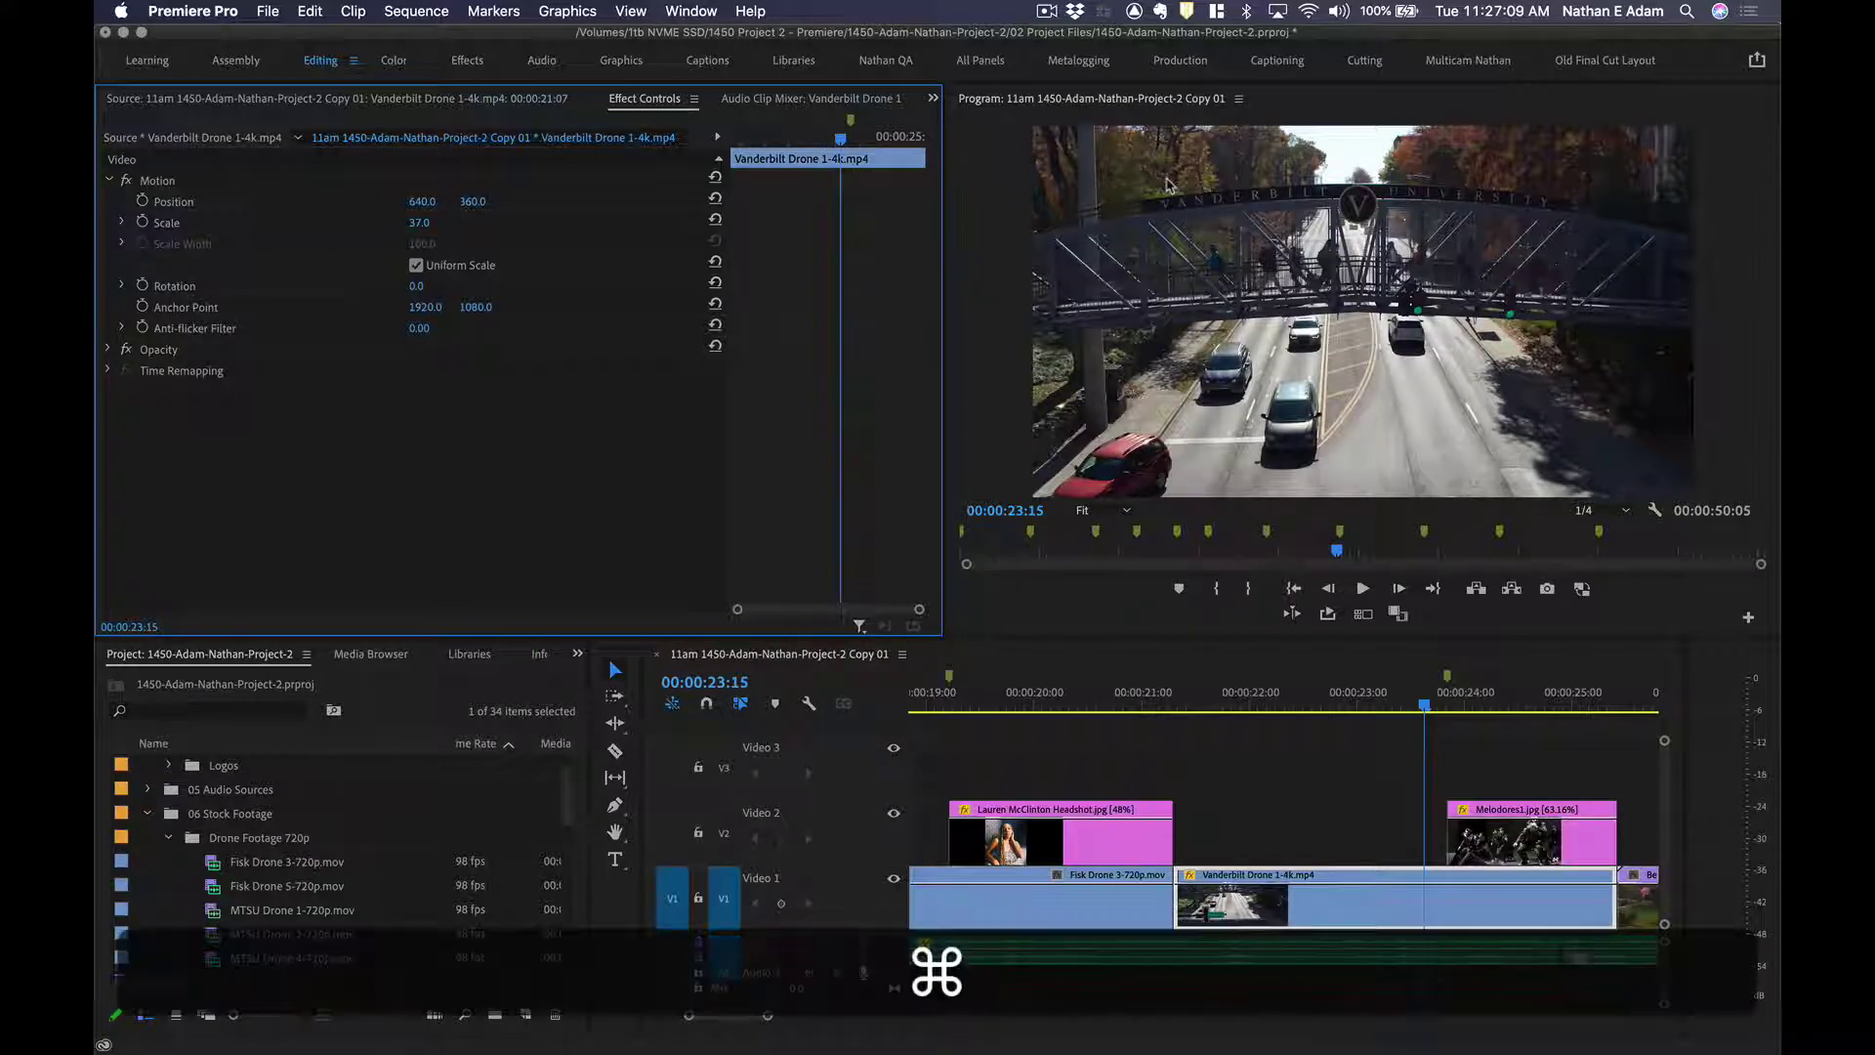
{"action": "key", "text": "super+z"}
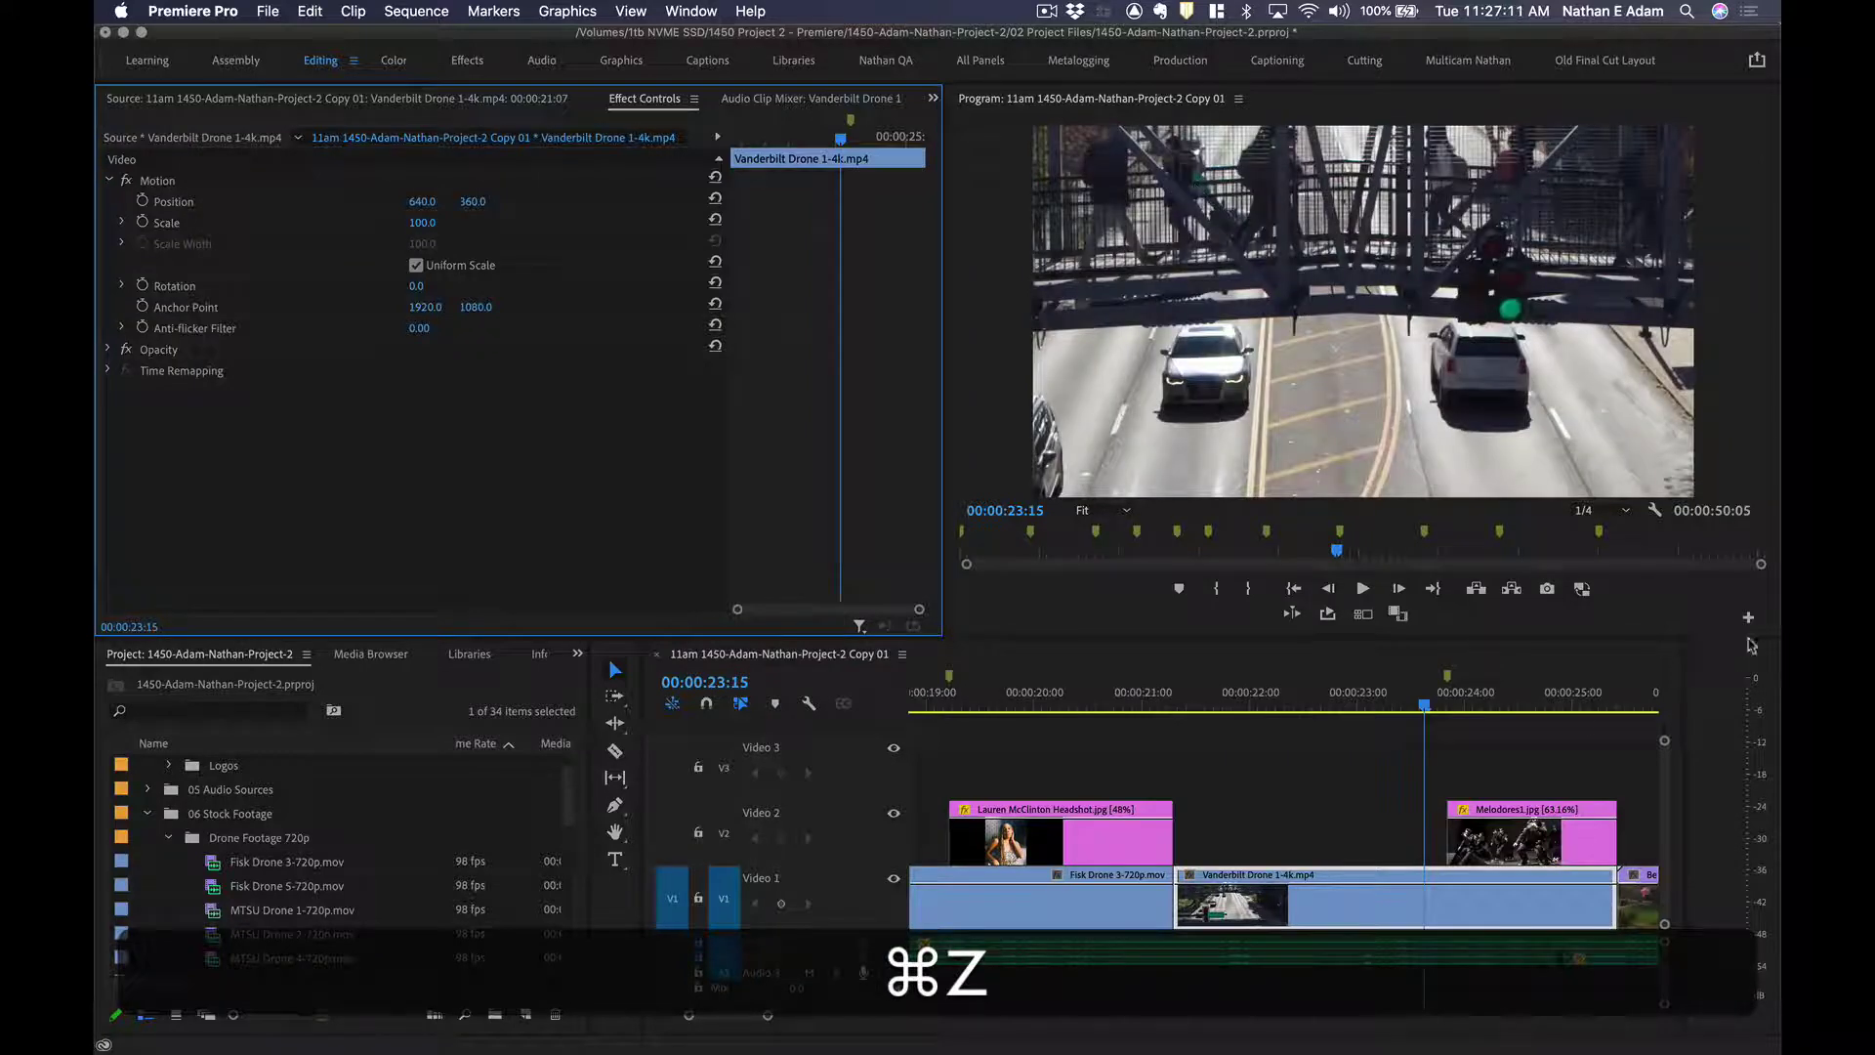
Fit Vanderbilt Drone 1-4k.mp4 on Video 1 to the sequence with Scale to Frame Size, and save the project.
{"action": "right_click", "coordinate": [1376, 895]}
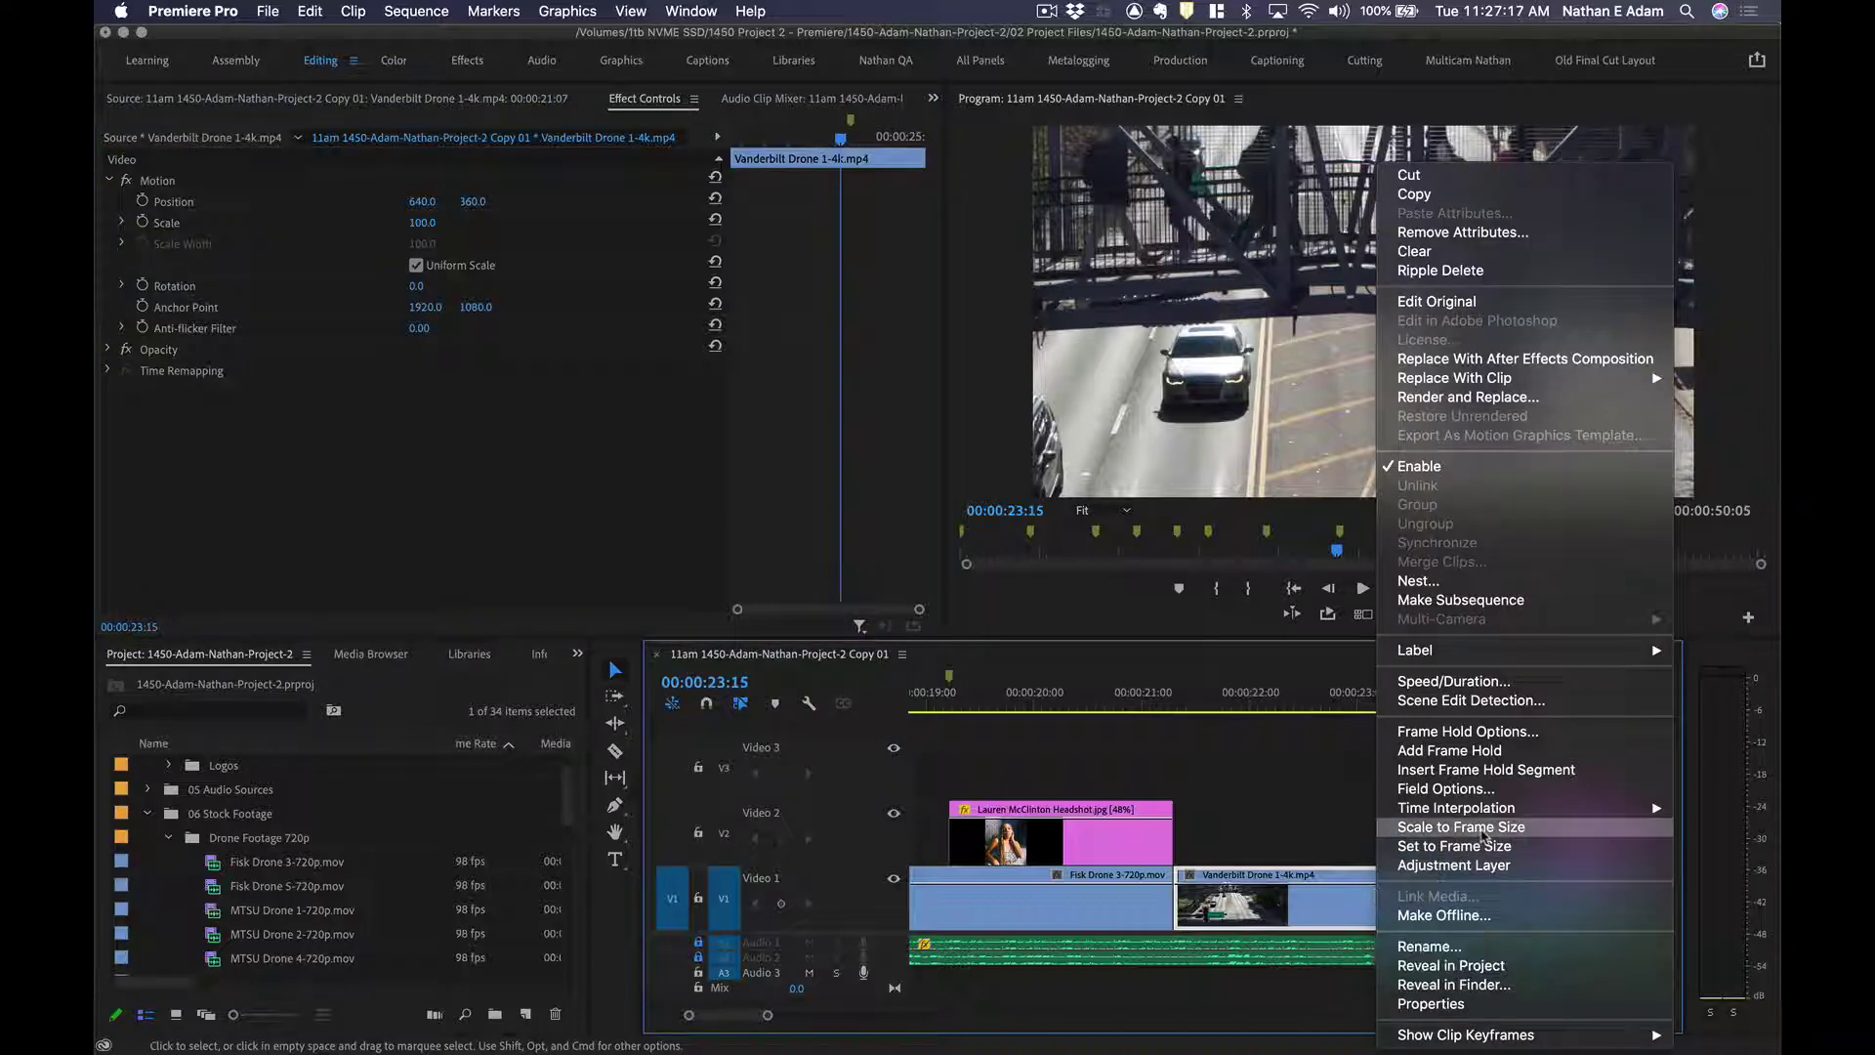
{"action": "left_click", "coordinate": [1483, 828]}
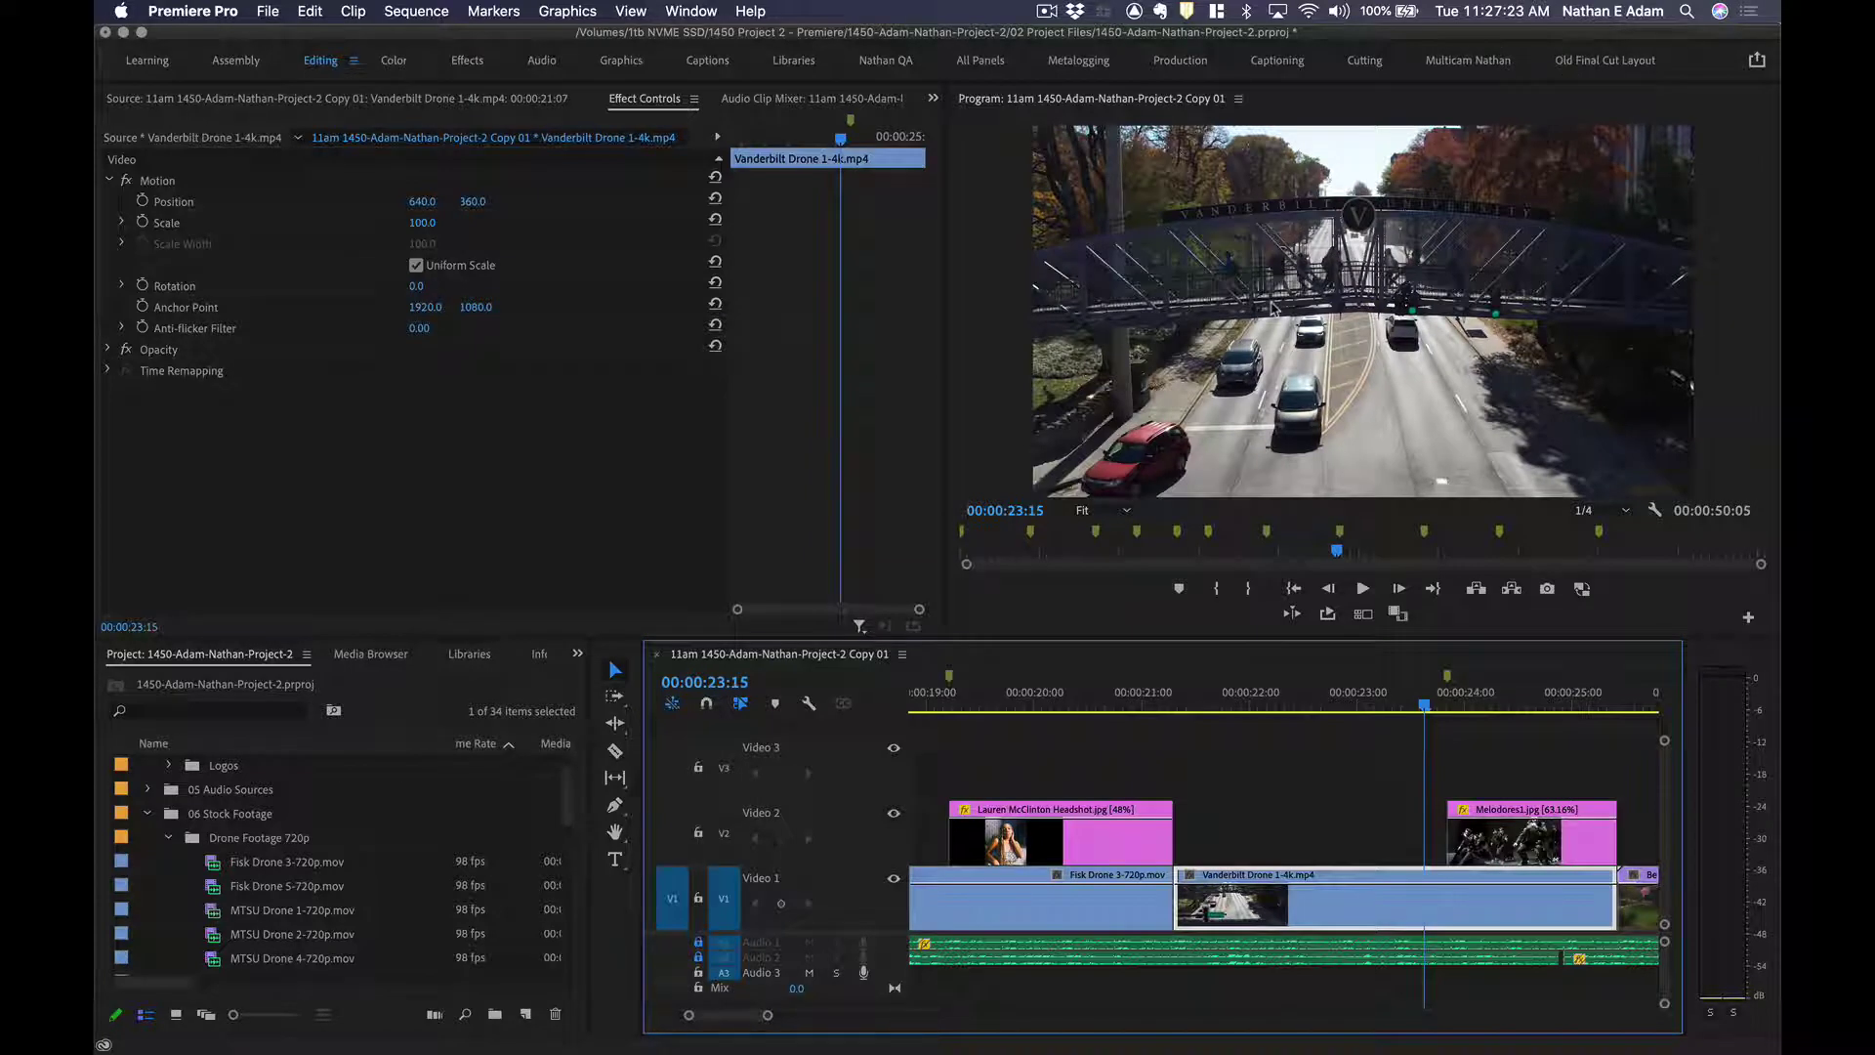
{"action": "left_click", "coordinate": [1082, 774]}
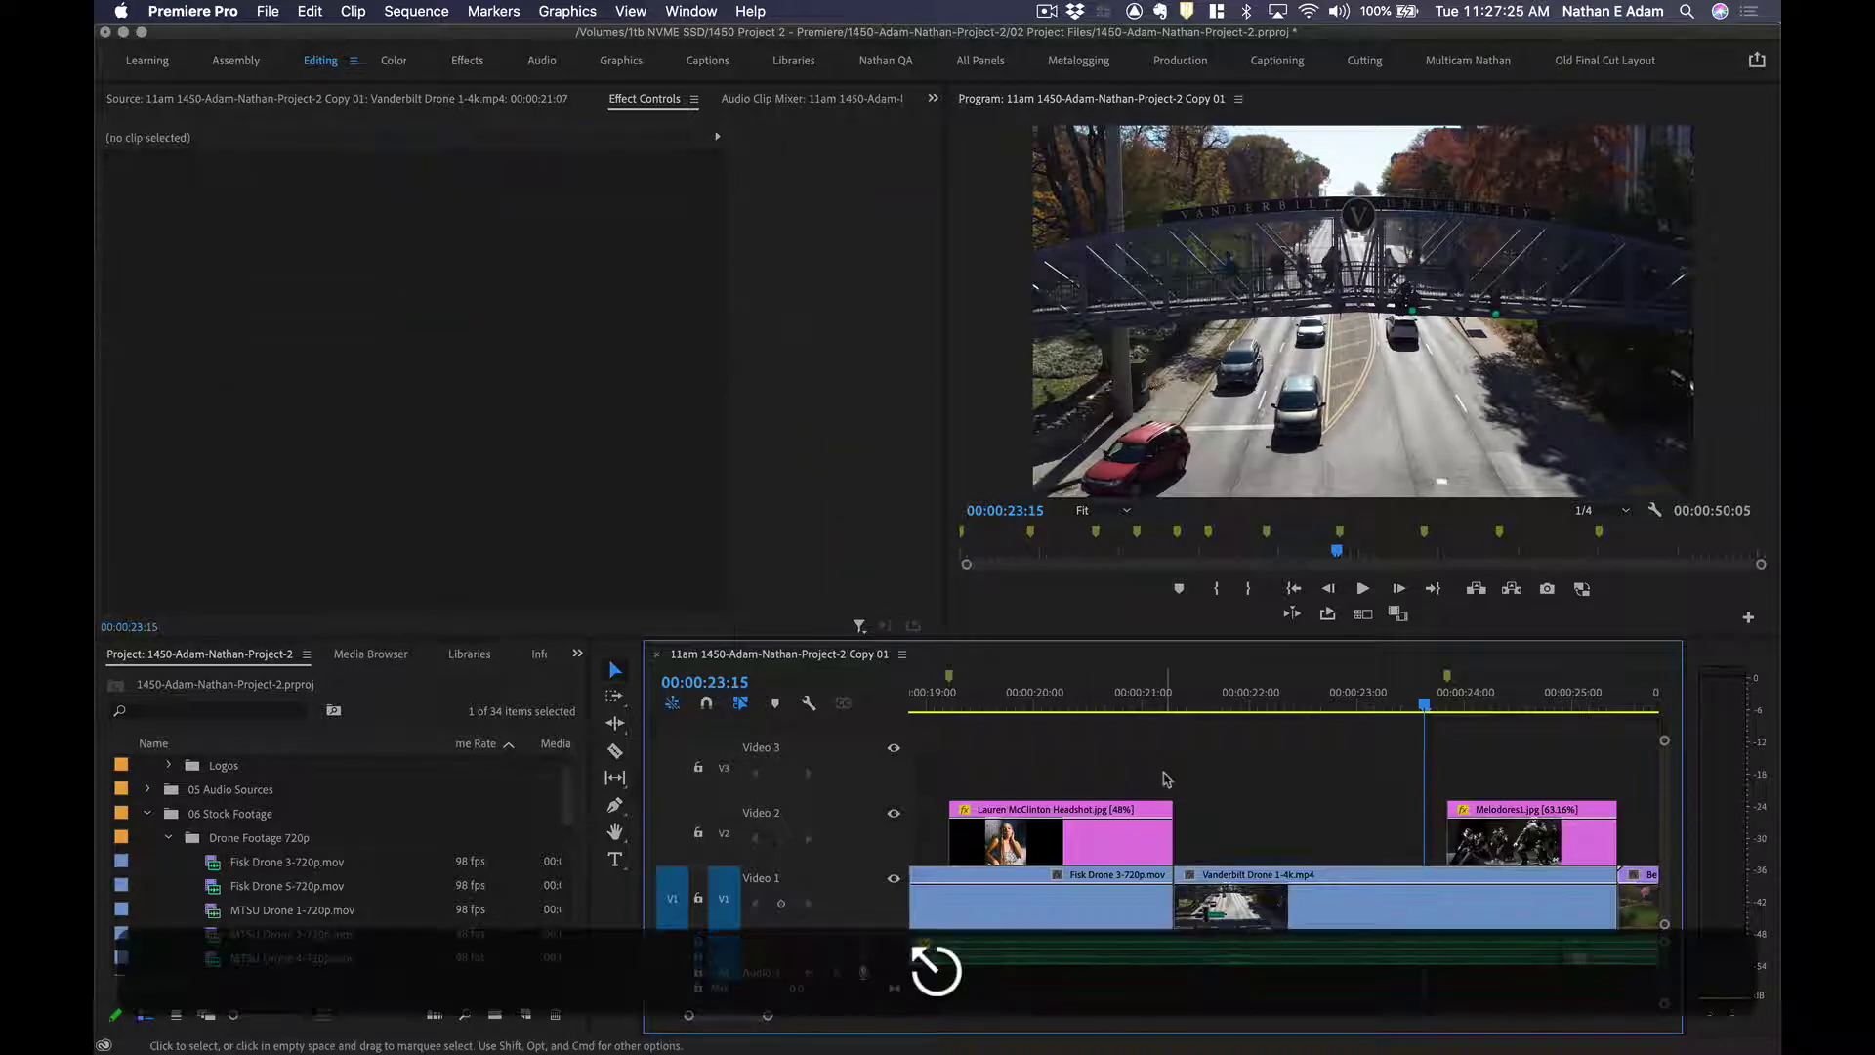
{"action": "left_click", "coordinate": [1295, 705]}
{"action": "key", "text": "super+s"}
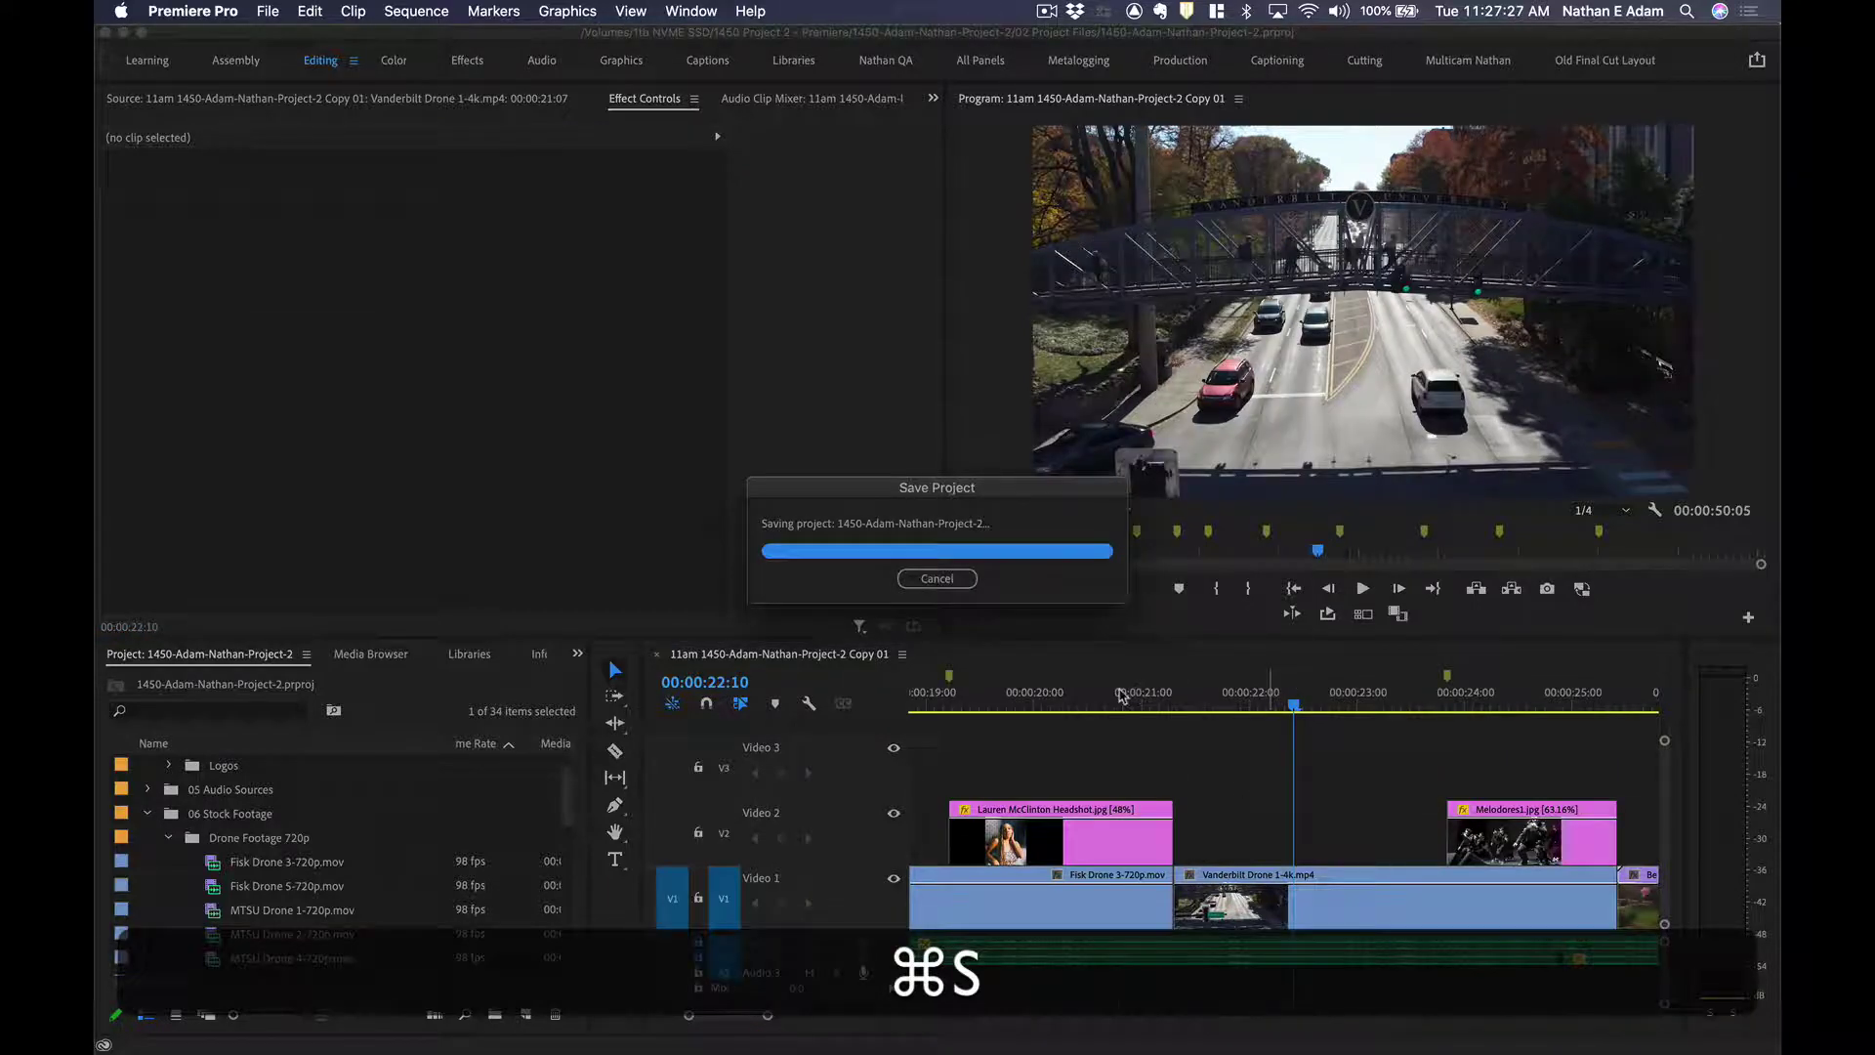
Review the sequence back to its opening Belmont shot and forward to the MTSU Drone 2 clip, saving the project along the way.
{"action": "left_click", "coordinate": [1092, 699]}
{"action": "left_click_drag", "start_coordinate": [1494, 684], "coordinate": [1062, 667]}
{"action": "key", "text": "minus"}
{"action": "key", "text": "minus"}
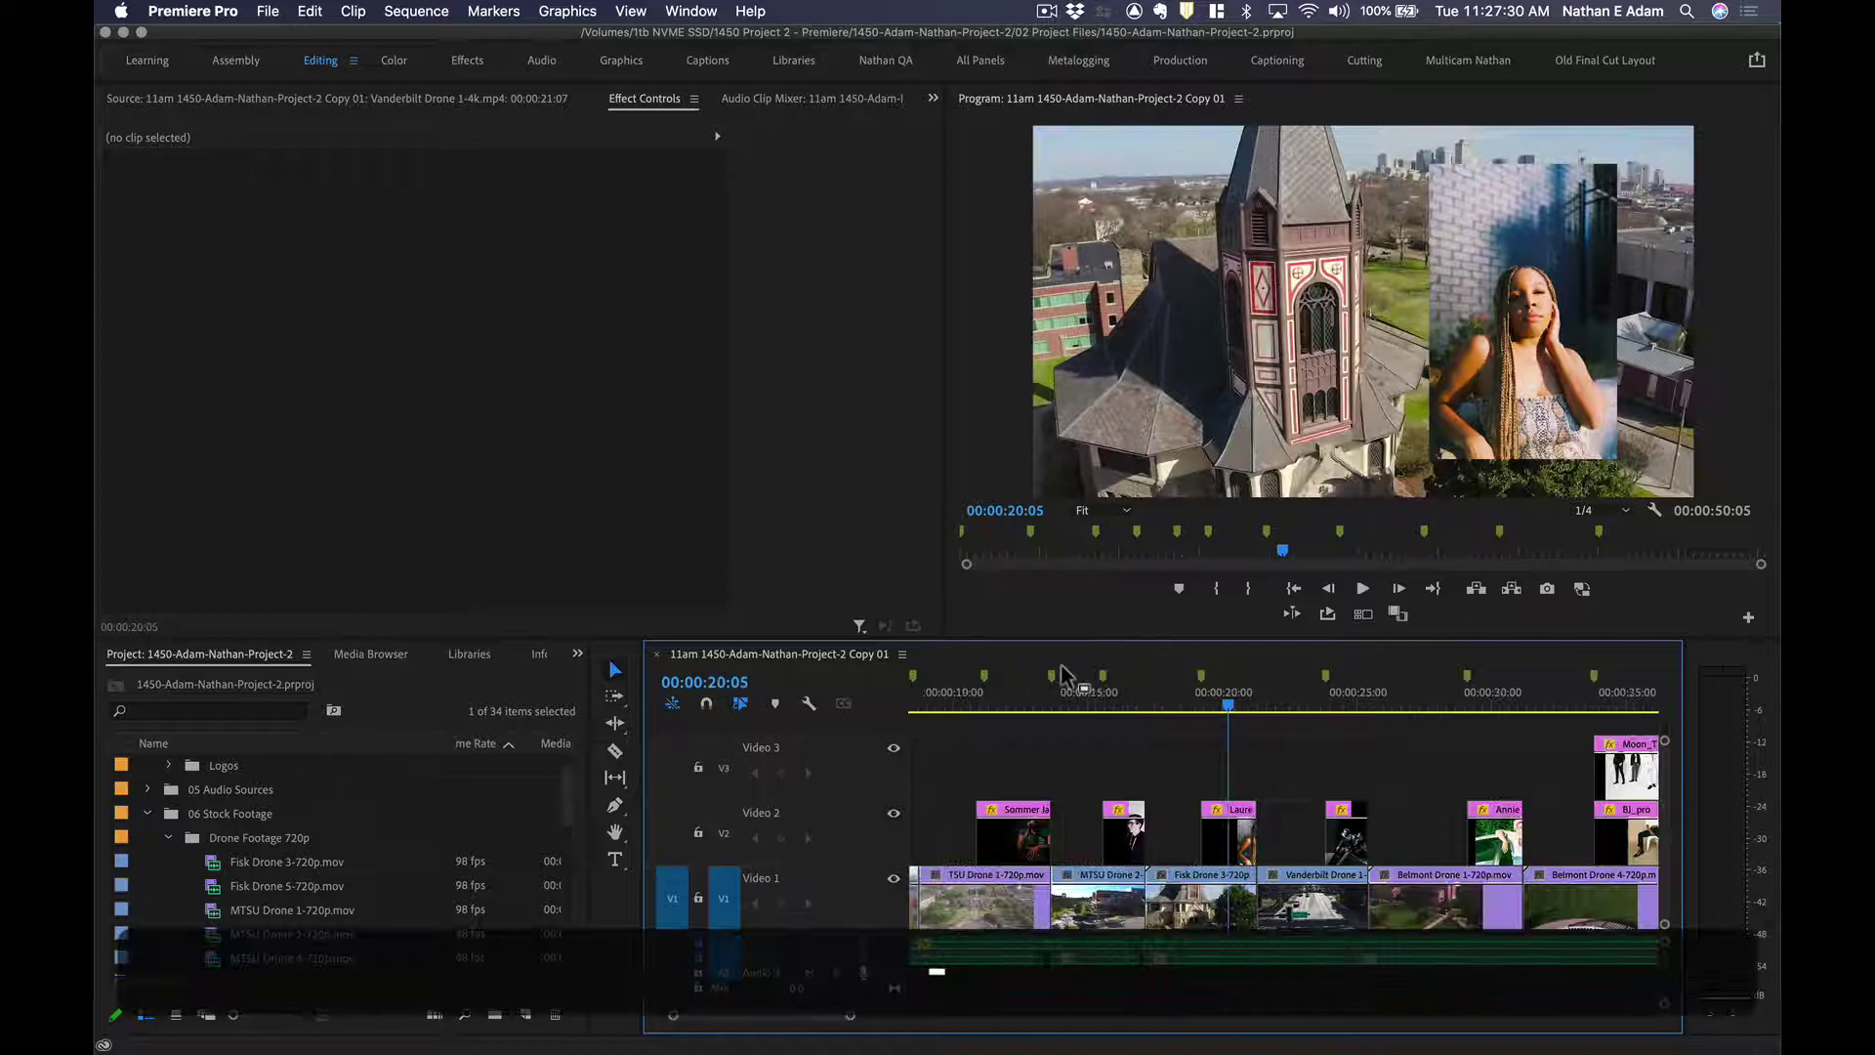
{"action": "left_click", "coordinate": [1123, 695]}
{"action": "left_click", "coordinate": [1012, 705]}
{"action": "scroll", "coordinate": [1006, 705], "scroll_direction": "left", "scroll_amount": 5}
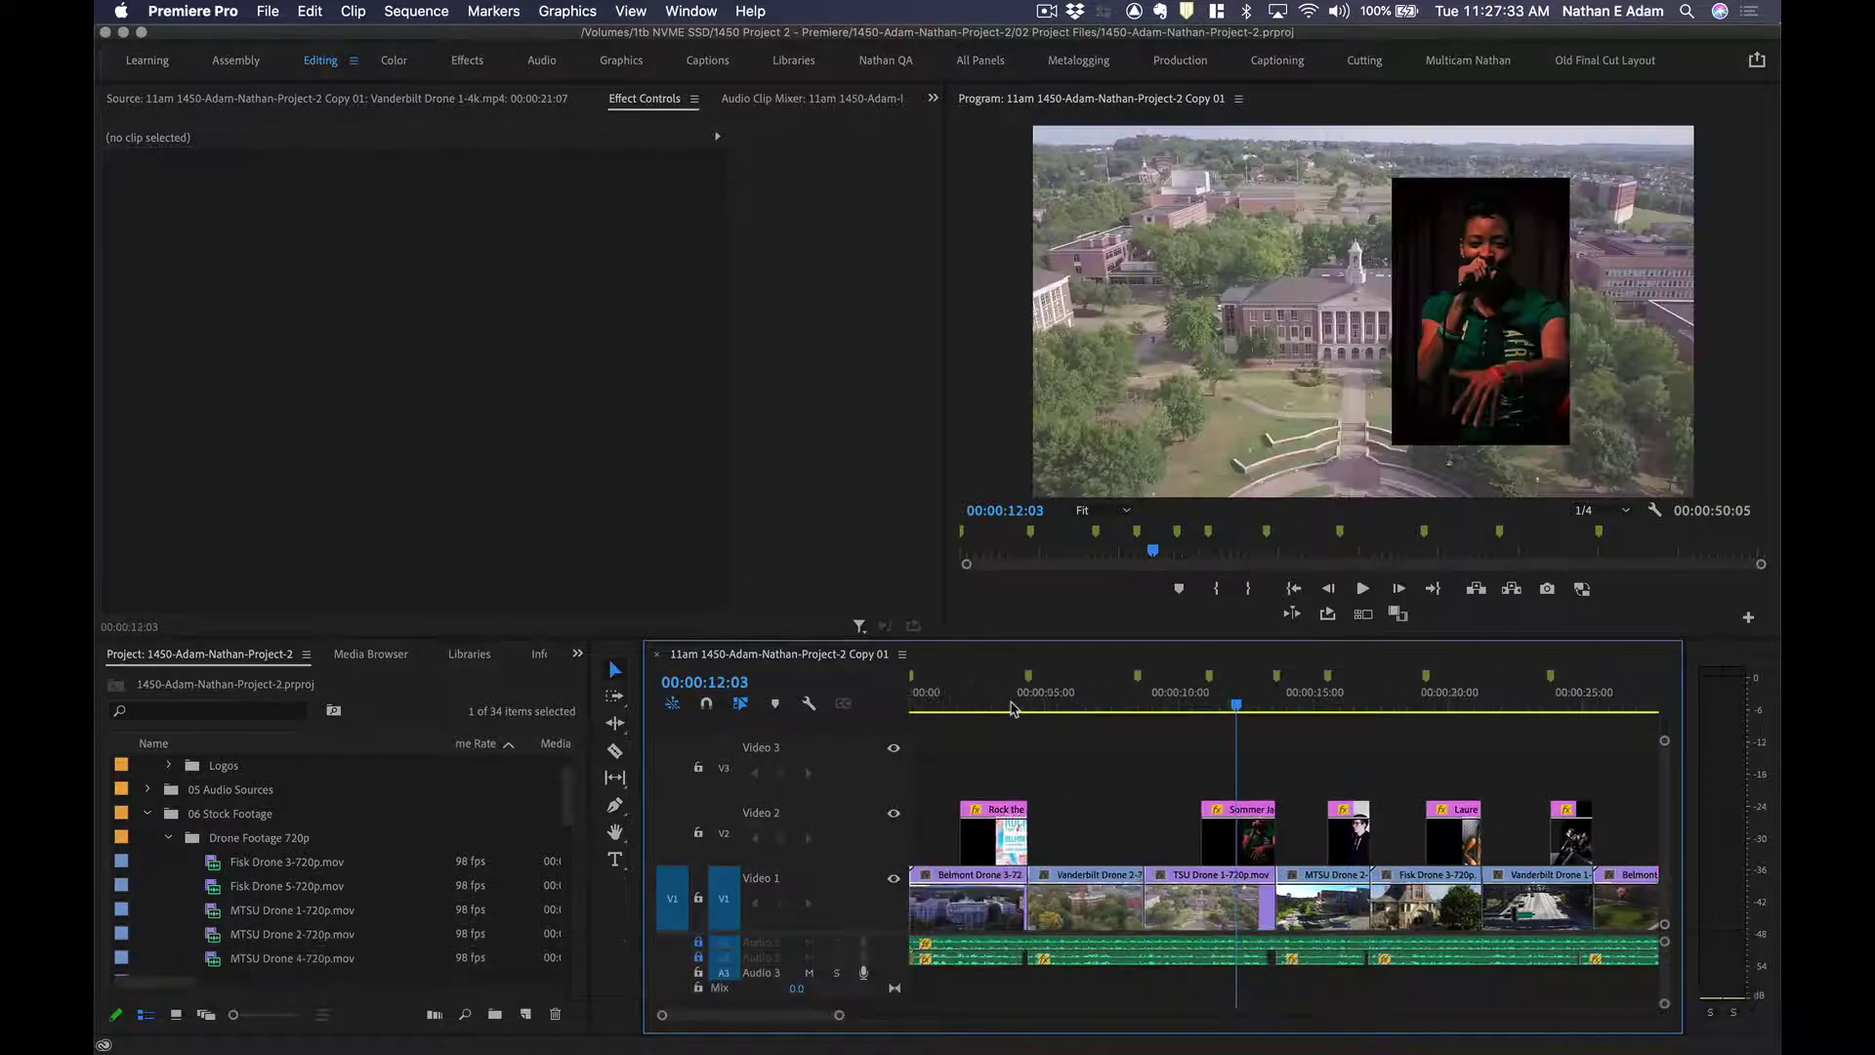
{"action": "left_click", "coordinate": [972, 705]}
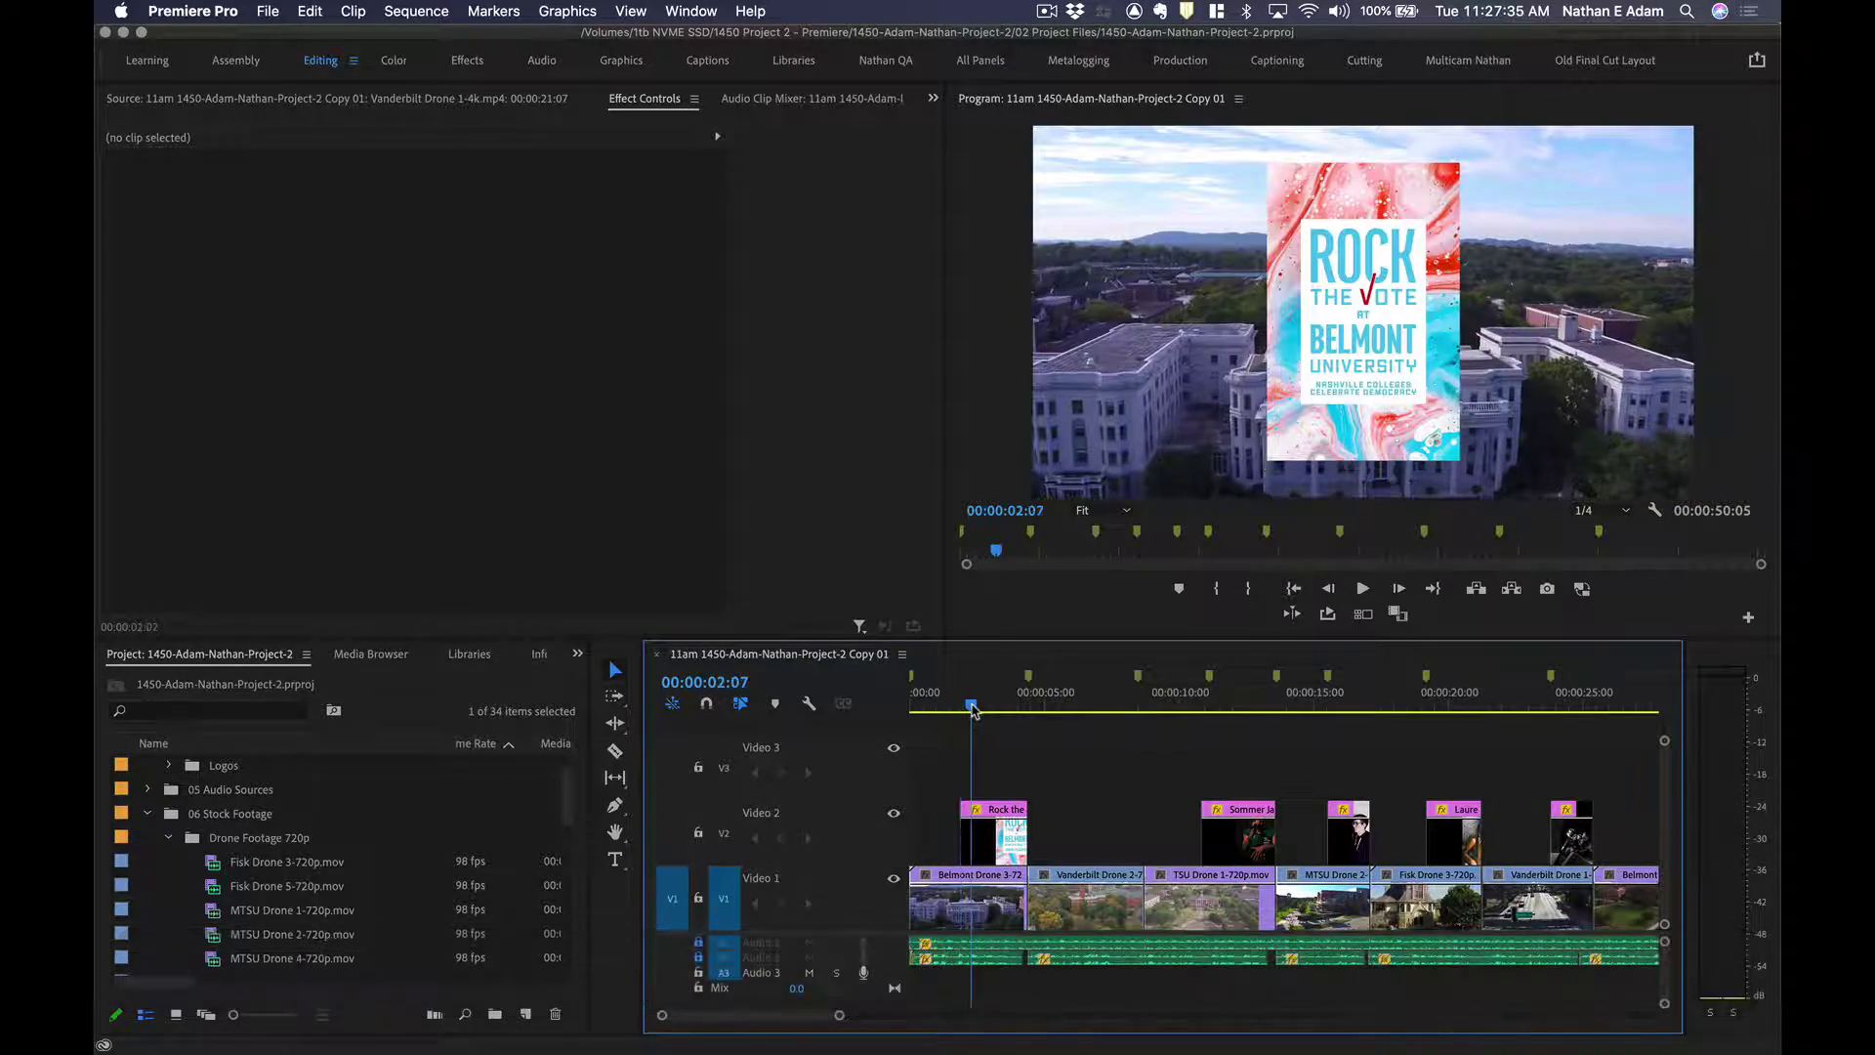
{"action": "key", "text": "backslash"}
{"action": "key", "text": "backslash"}
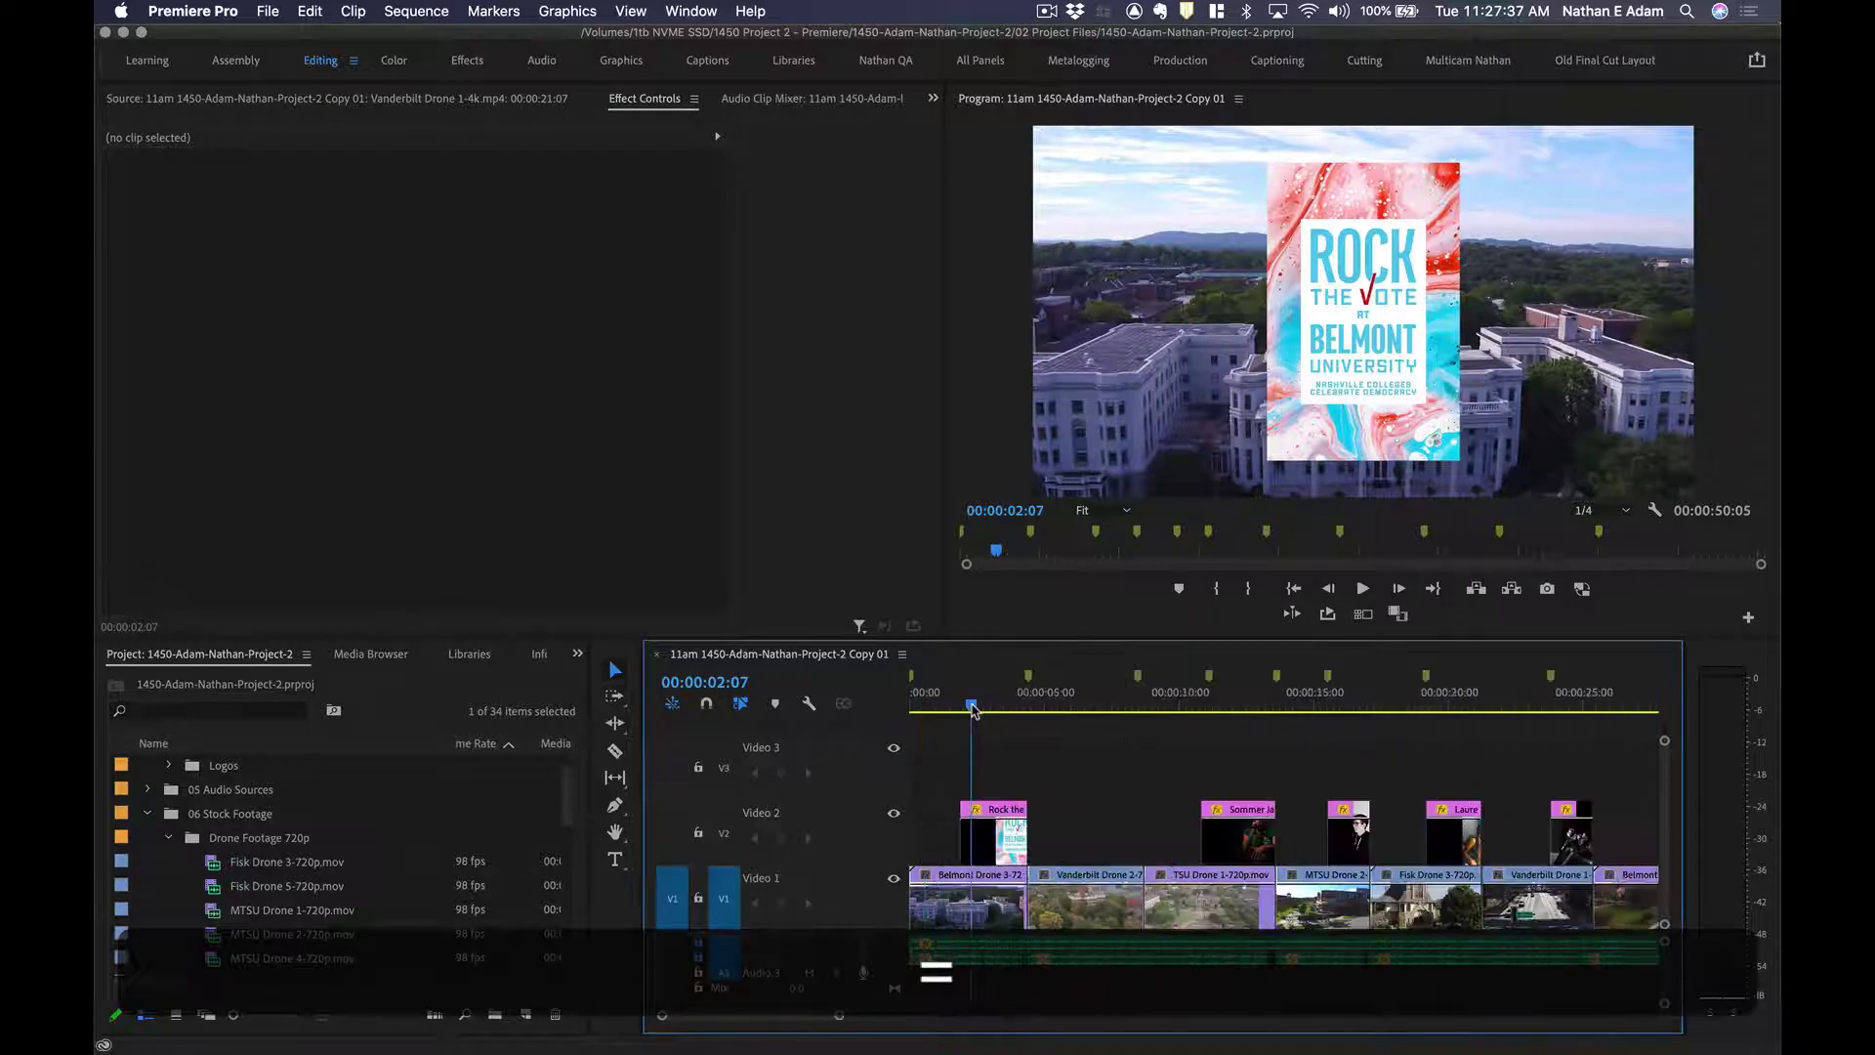
{"action": "mouse_move", "coordinate": [1095, 705]}
{"action": "left_mouse_down"}
{"action": "mouse_move", "coordinate": [1362, 703]}
{"action": "mouse_move", "coordinate": [1119, 697]}
{"action": "left_mouse_up"}
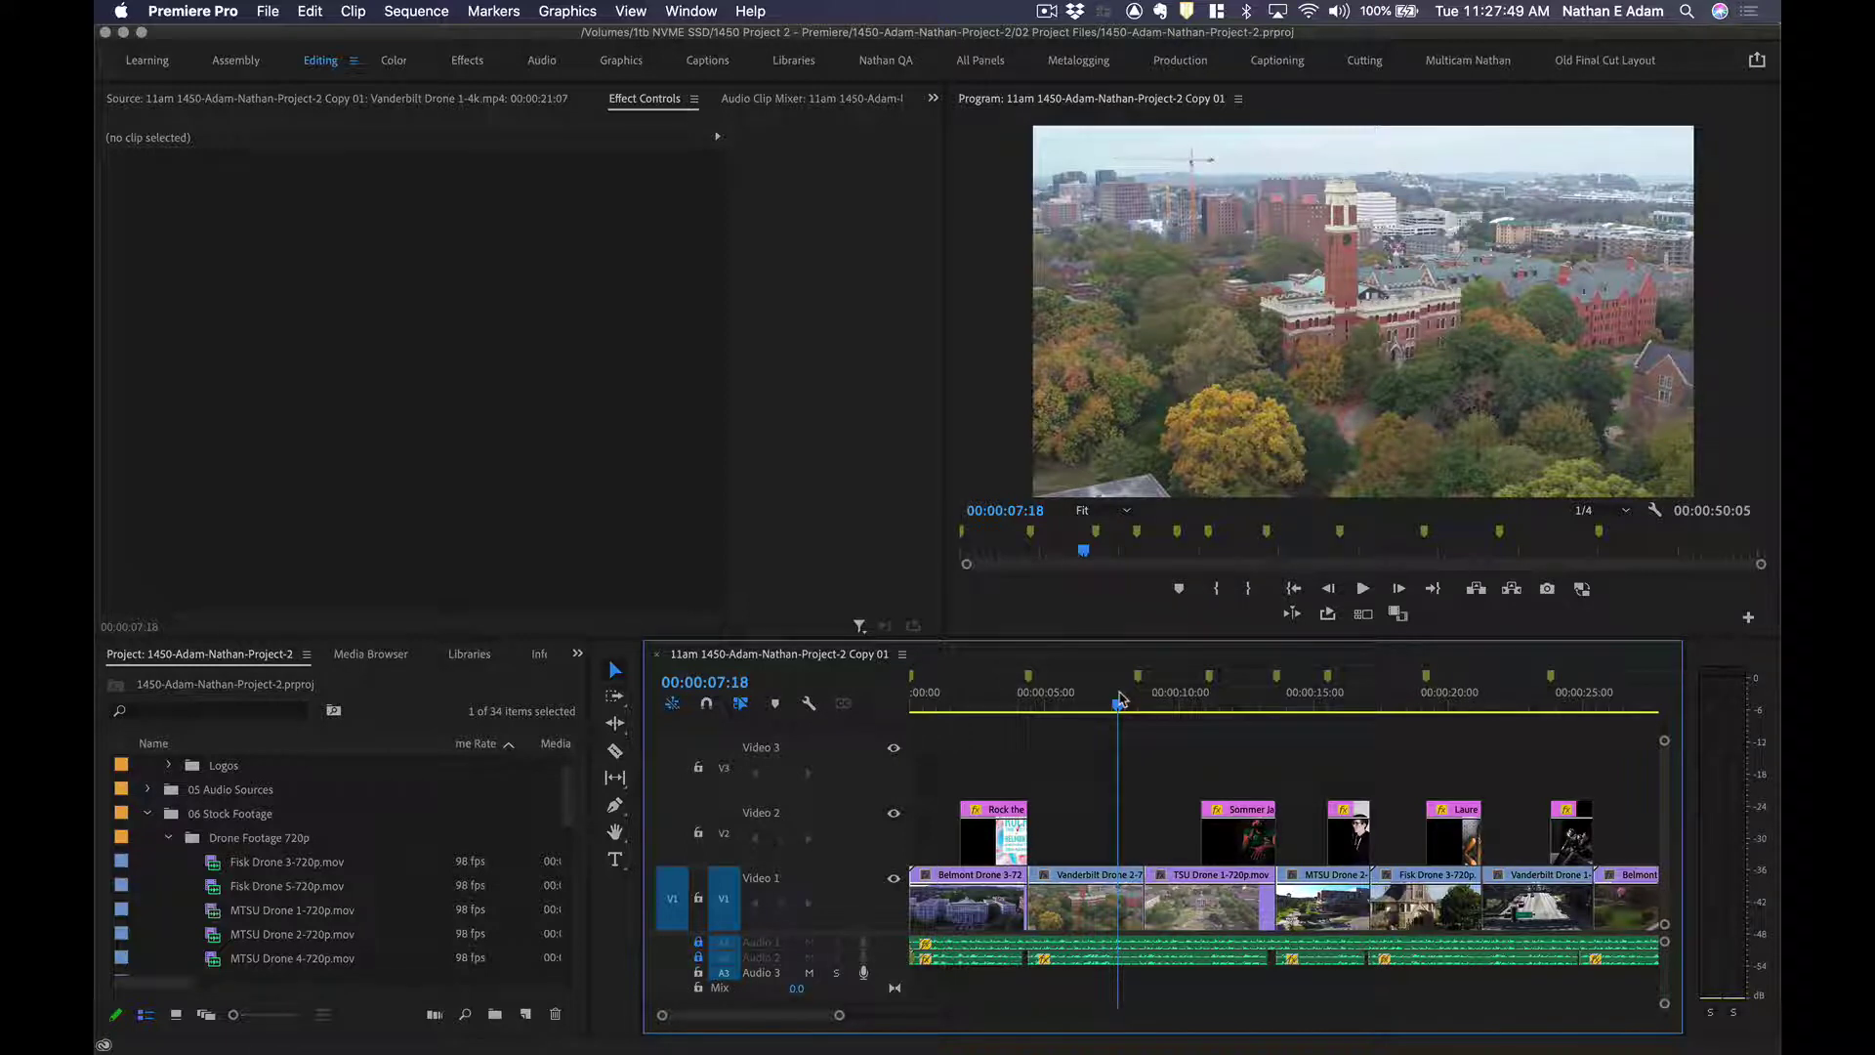
{"action": "key", "text": "super+s"}
{"action": "left_click", "coordinate": [1291, 704]}
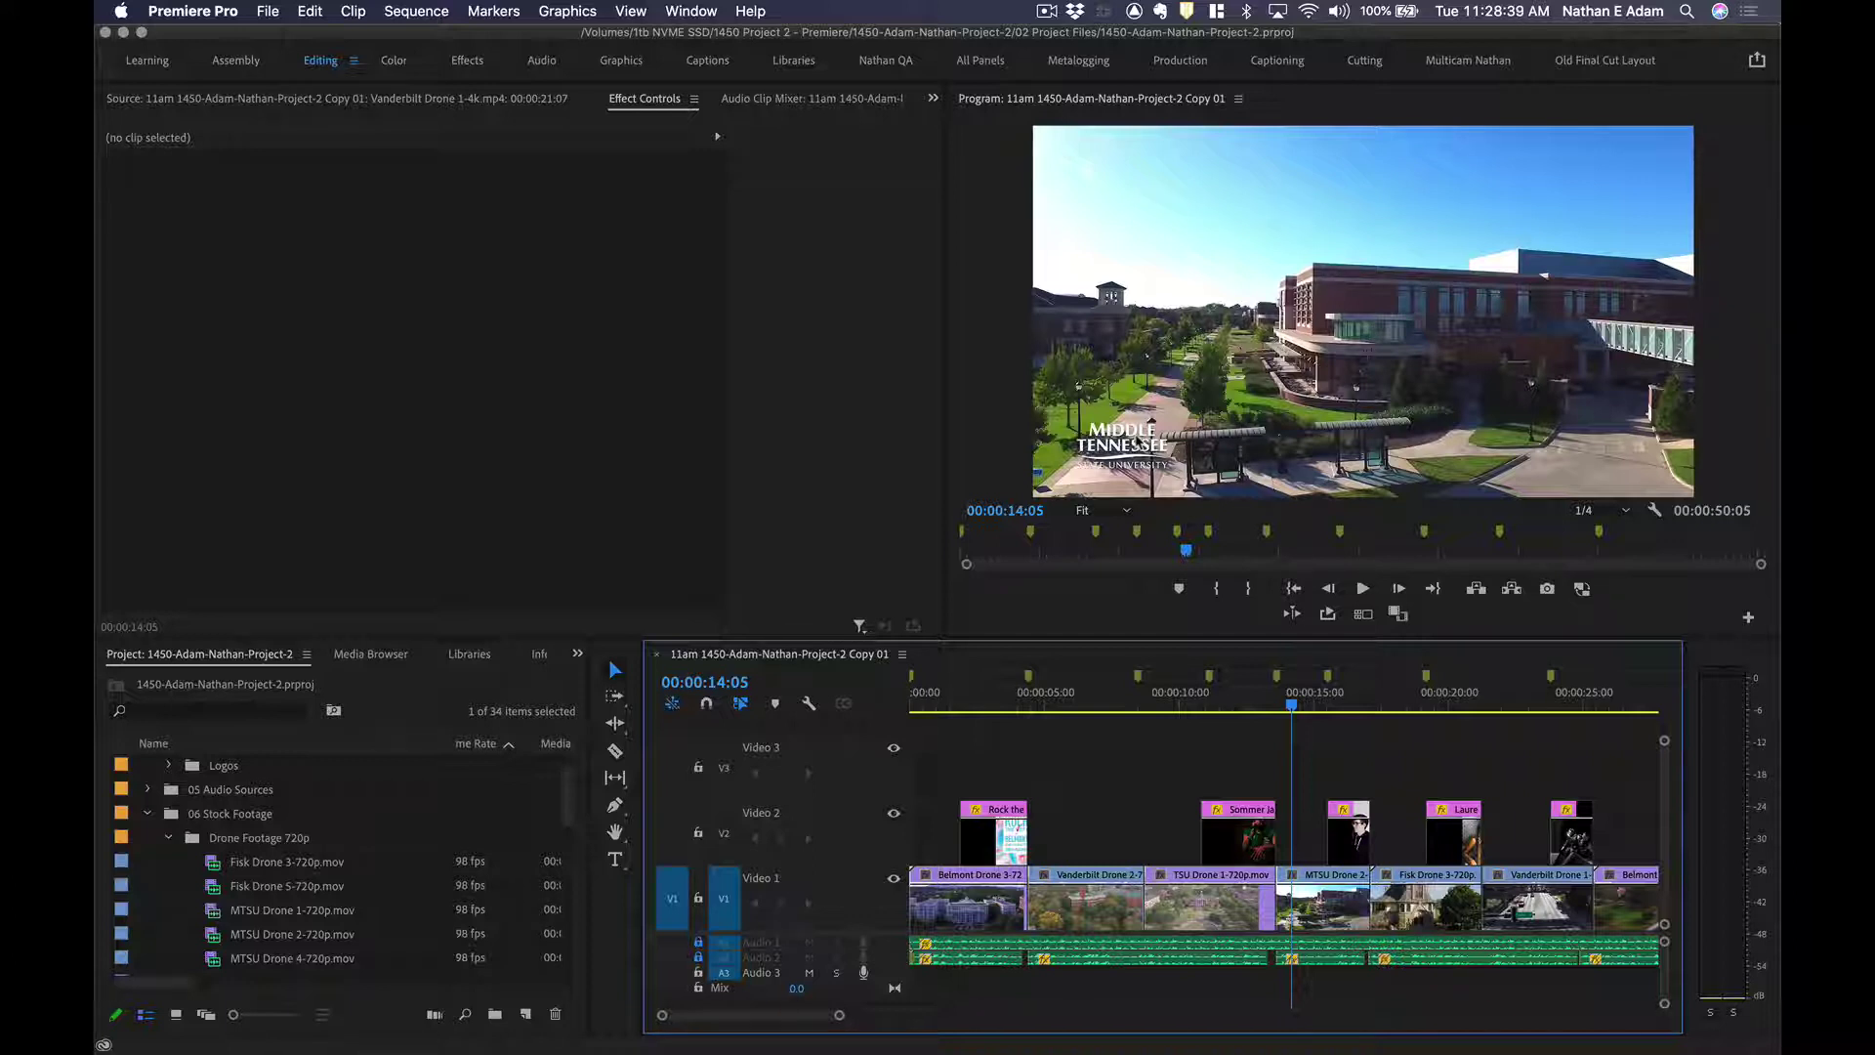
Show the whole sequence in the timeline and expand the height of all its tracks.
{"action": "key", "text": "minus"}
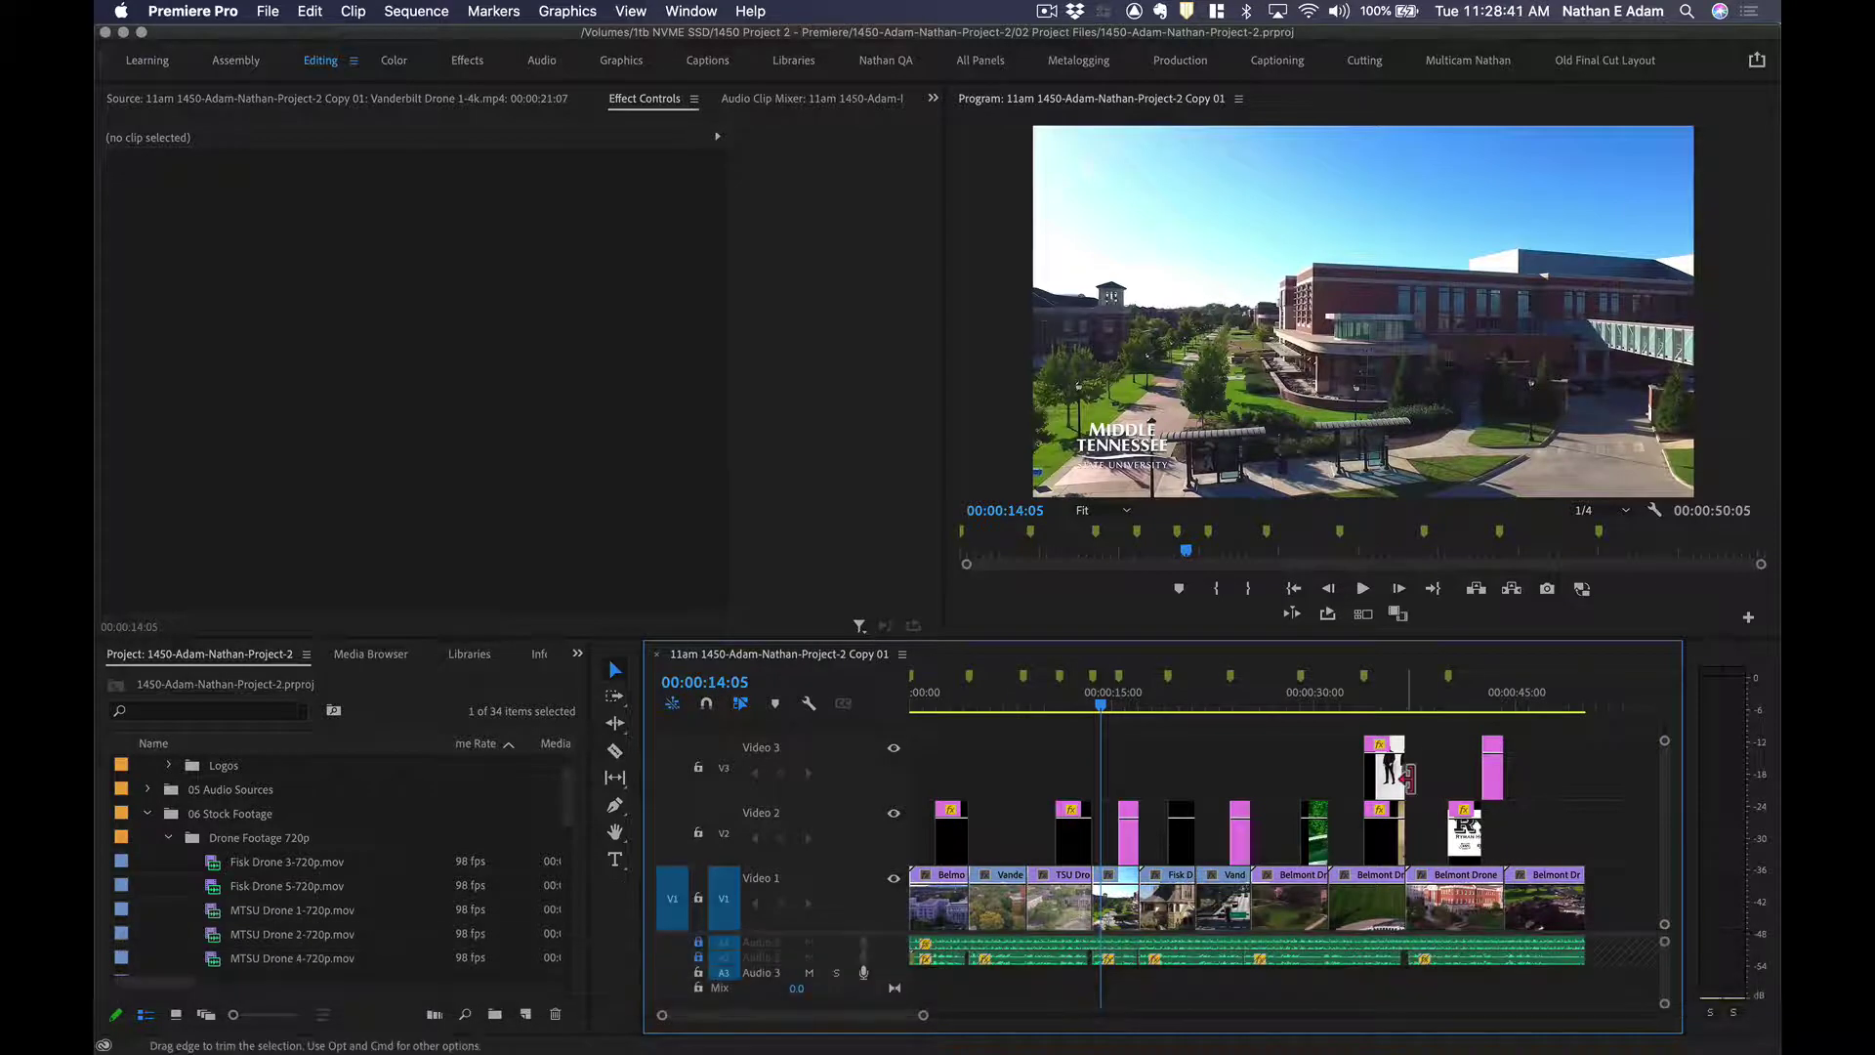
{"action": "scroll", "coordinate": [1445, 778], "scroll_direction": "right", "scroll_amount": 3}
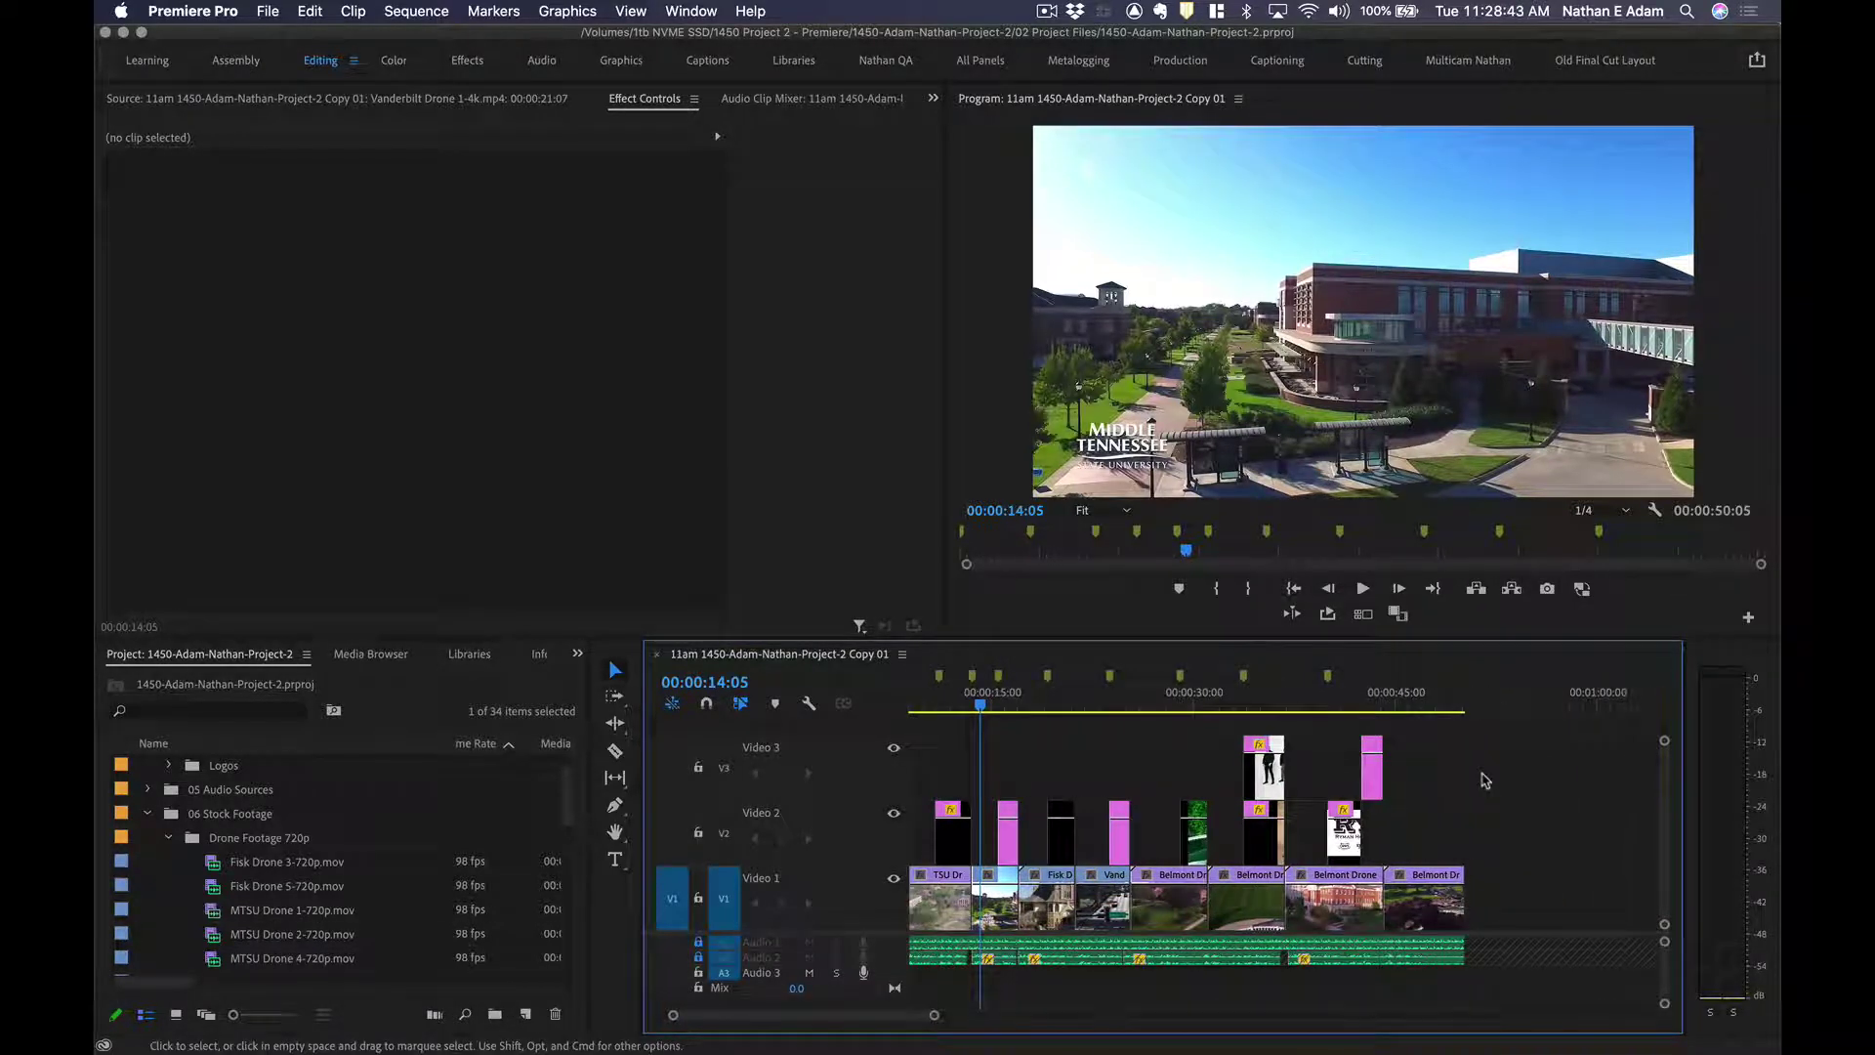
{"action": "scroll", "coordinate": [1484, 778], "scroll_direction": "left", "scroll_amount": 3}
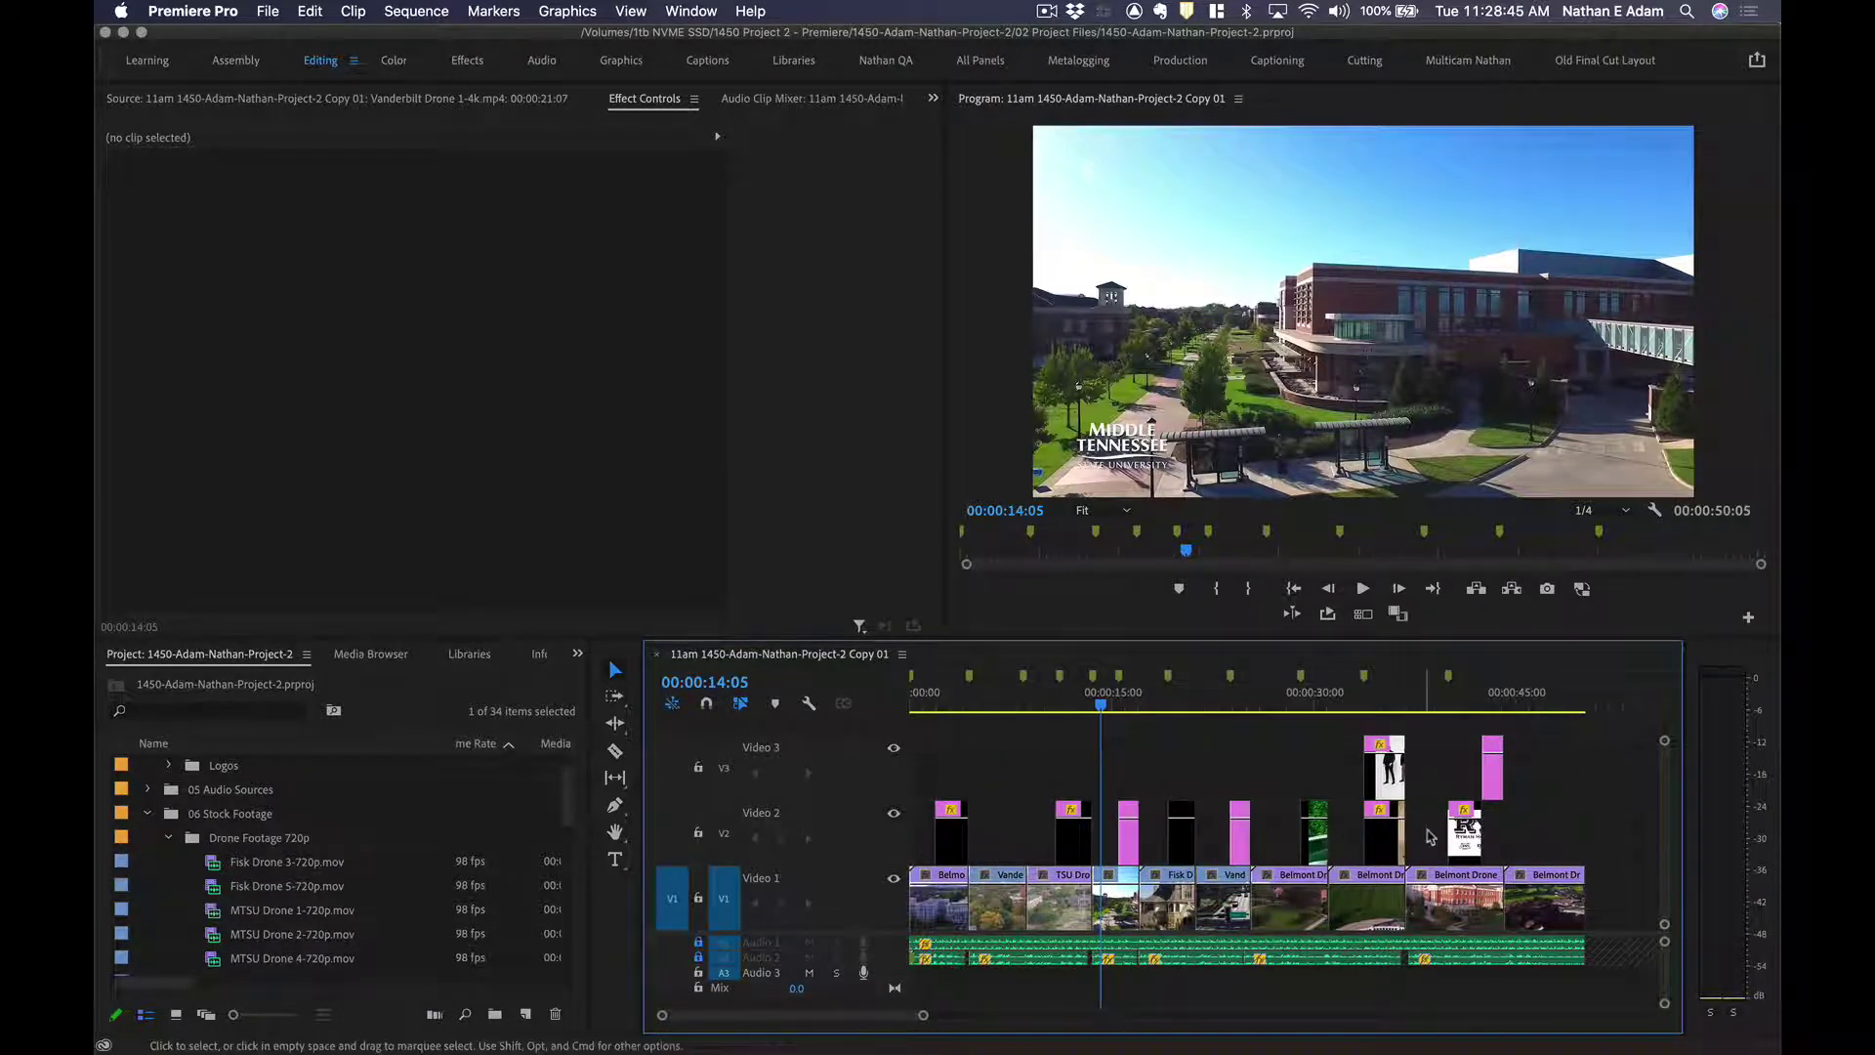
{"action": "left_click", "coordinate": [1574, 903]}
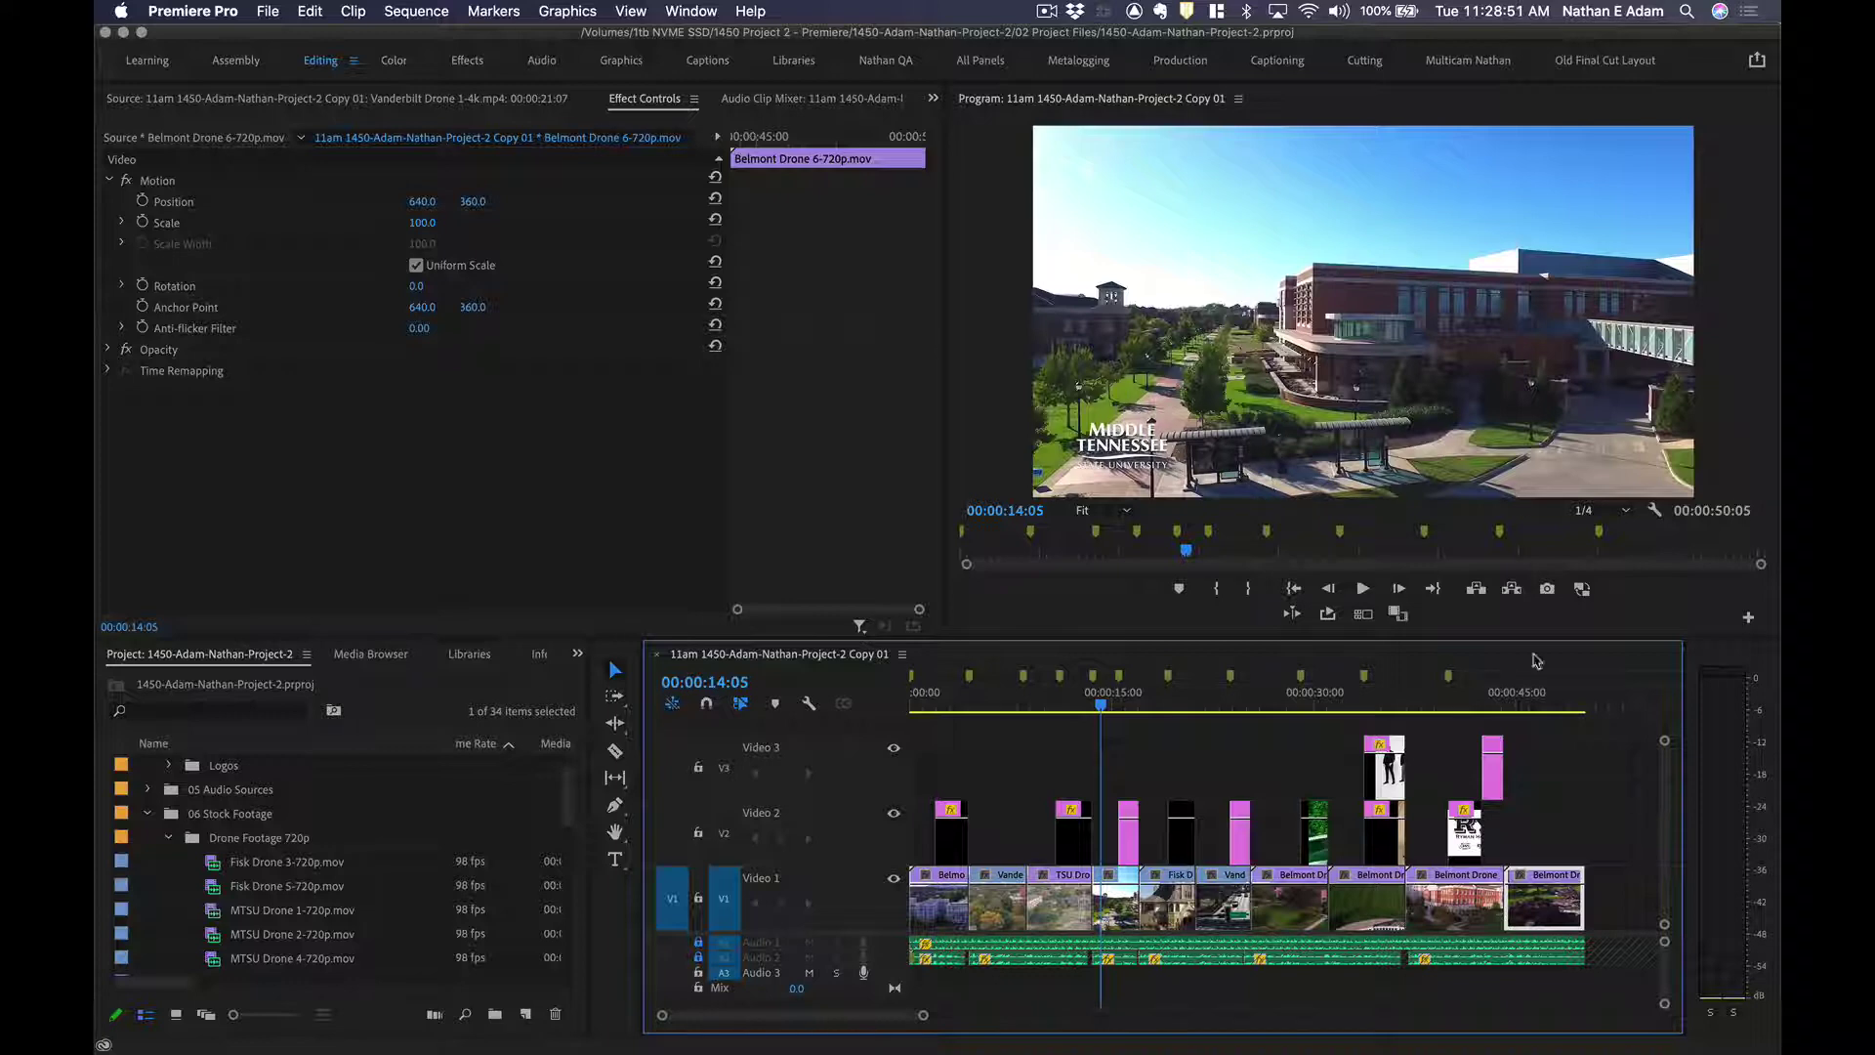
{"action": "left_click_drag", "start_coordinate": [1578, 744], "coordinate": [891, 831]}
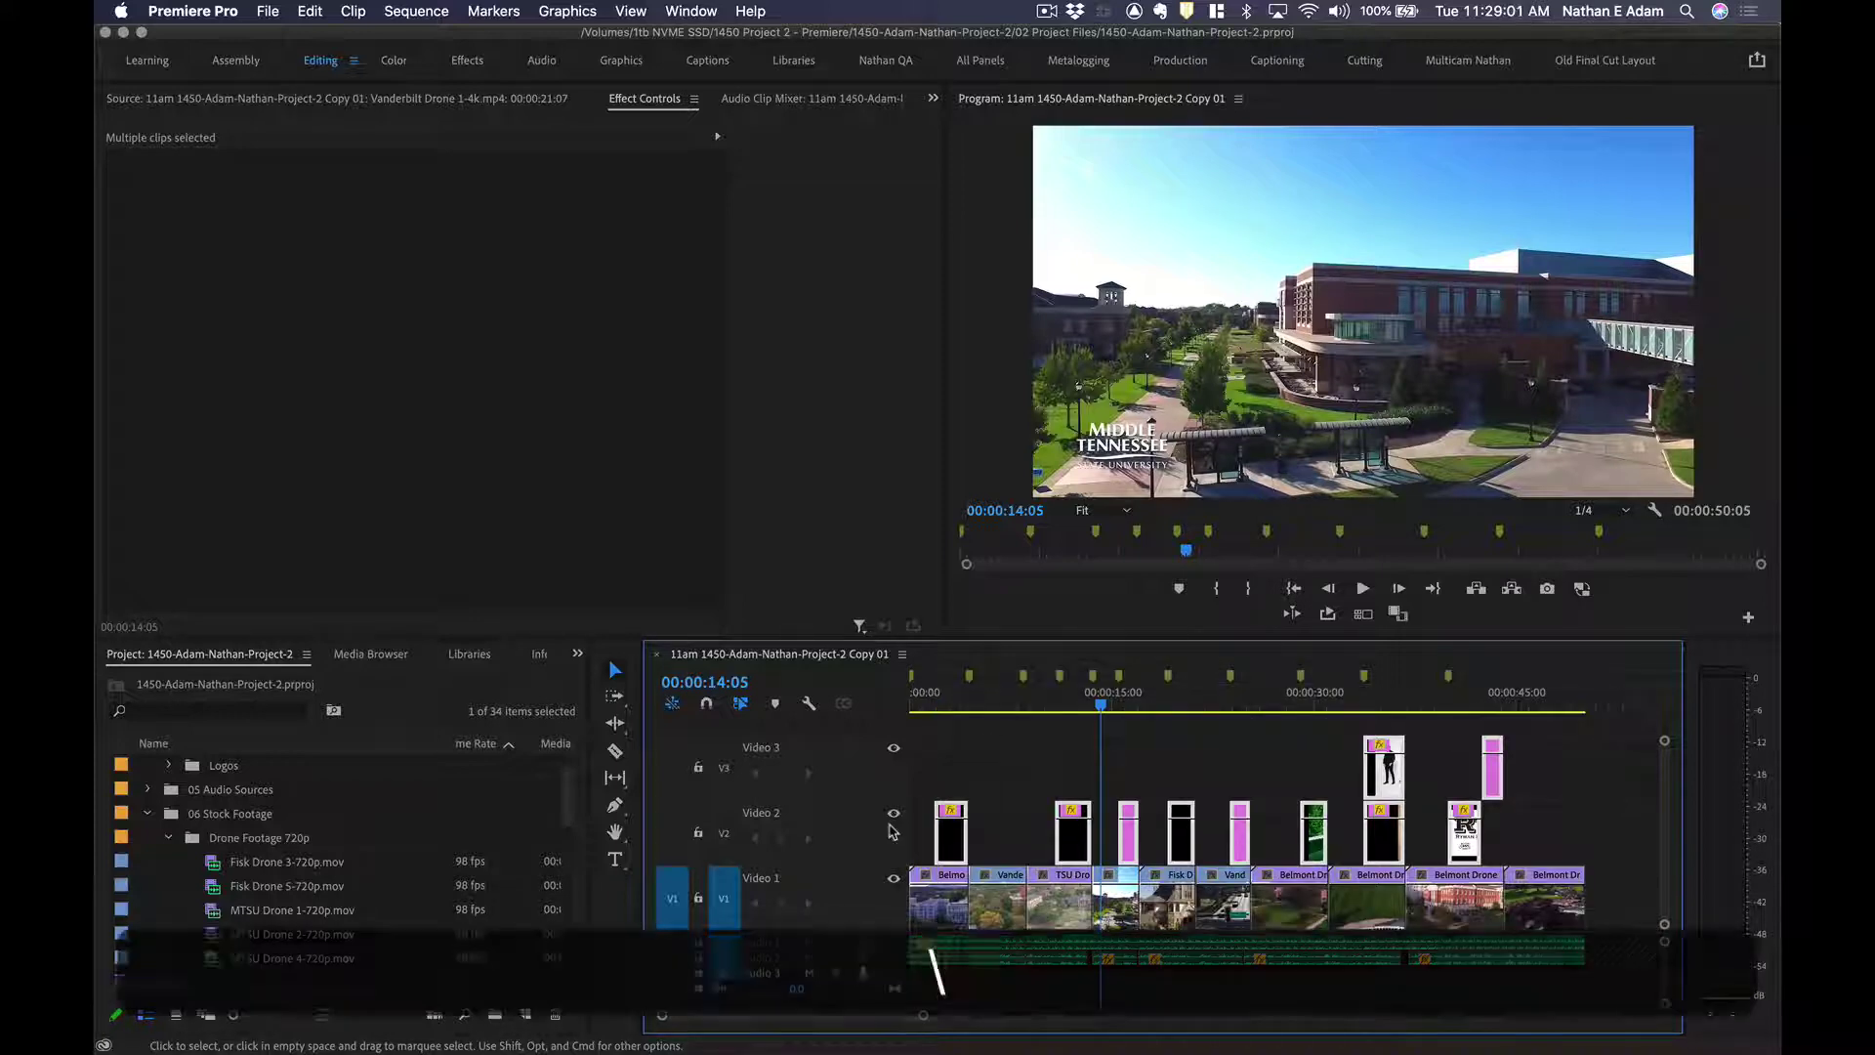
{"action": "key", "text": "shift+minus"}
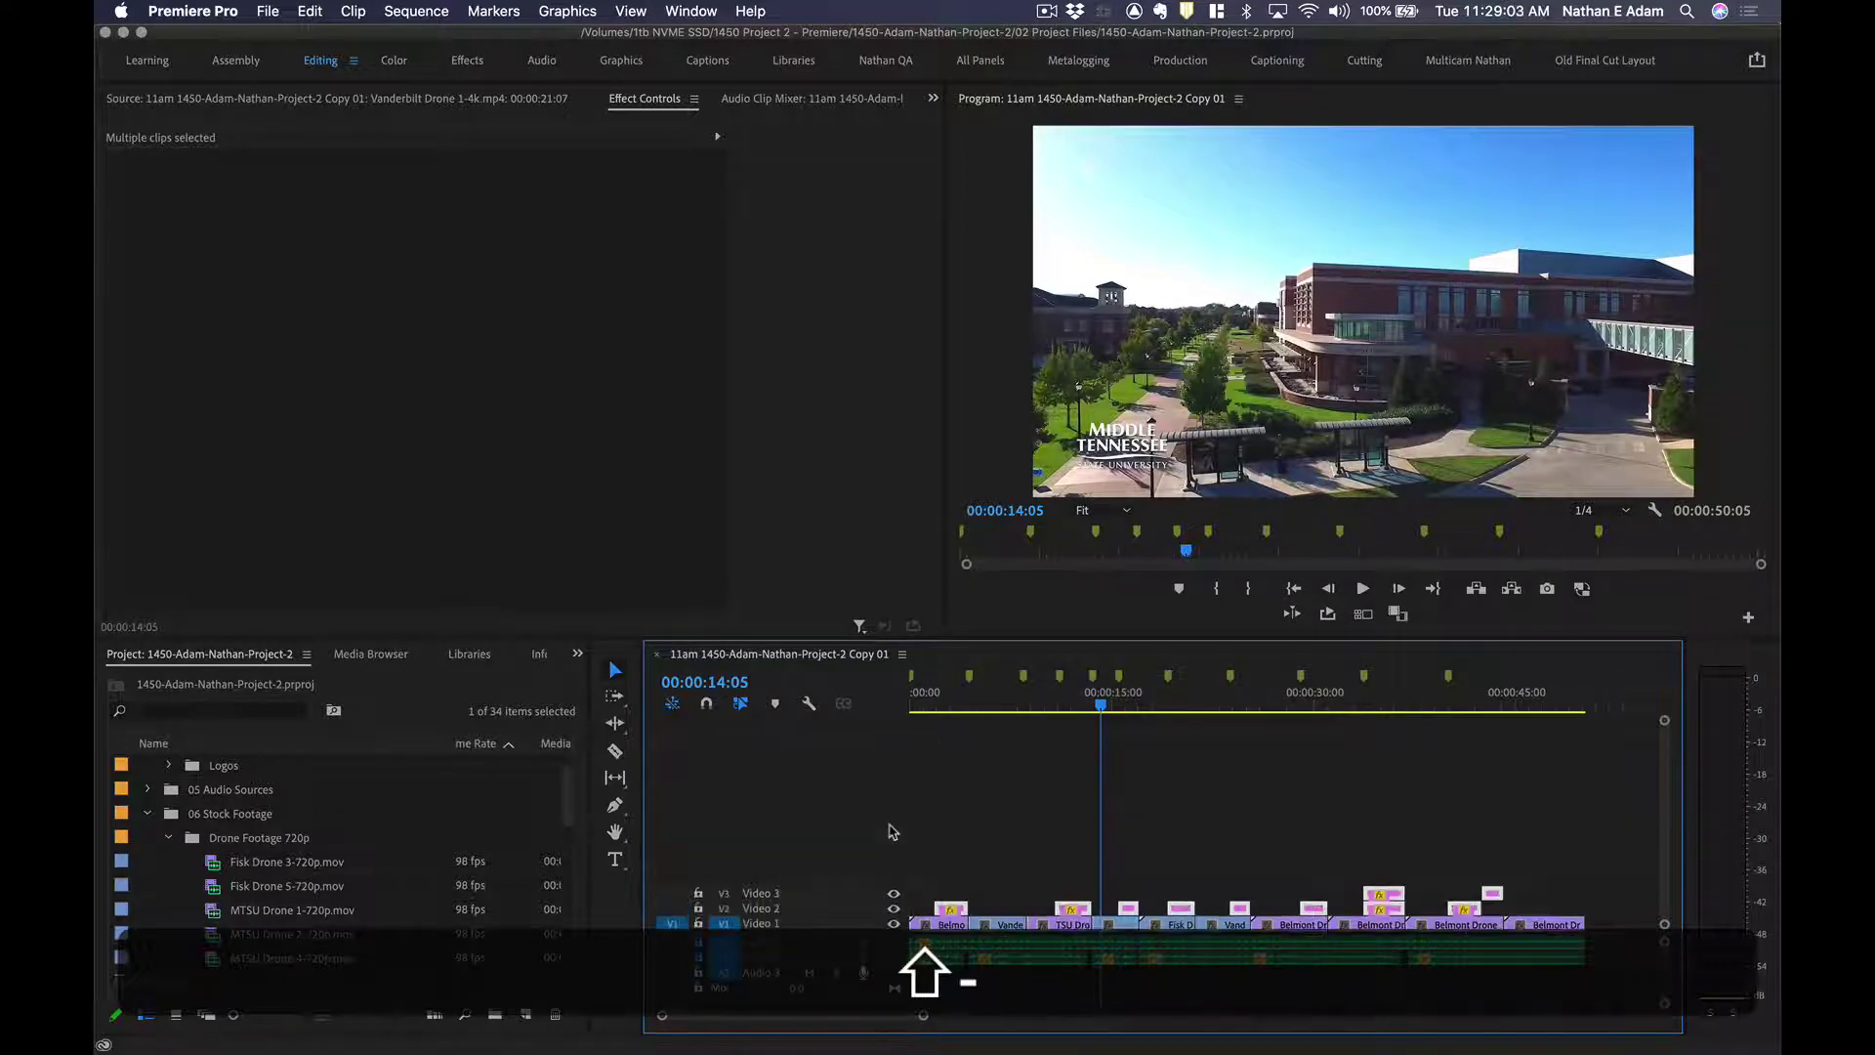
{"action": "key", "text": "shift+equal"}
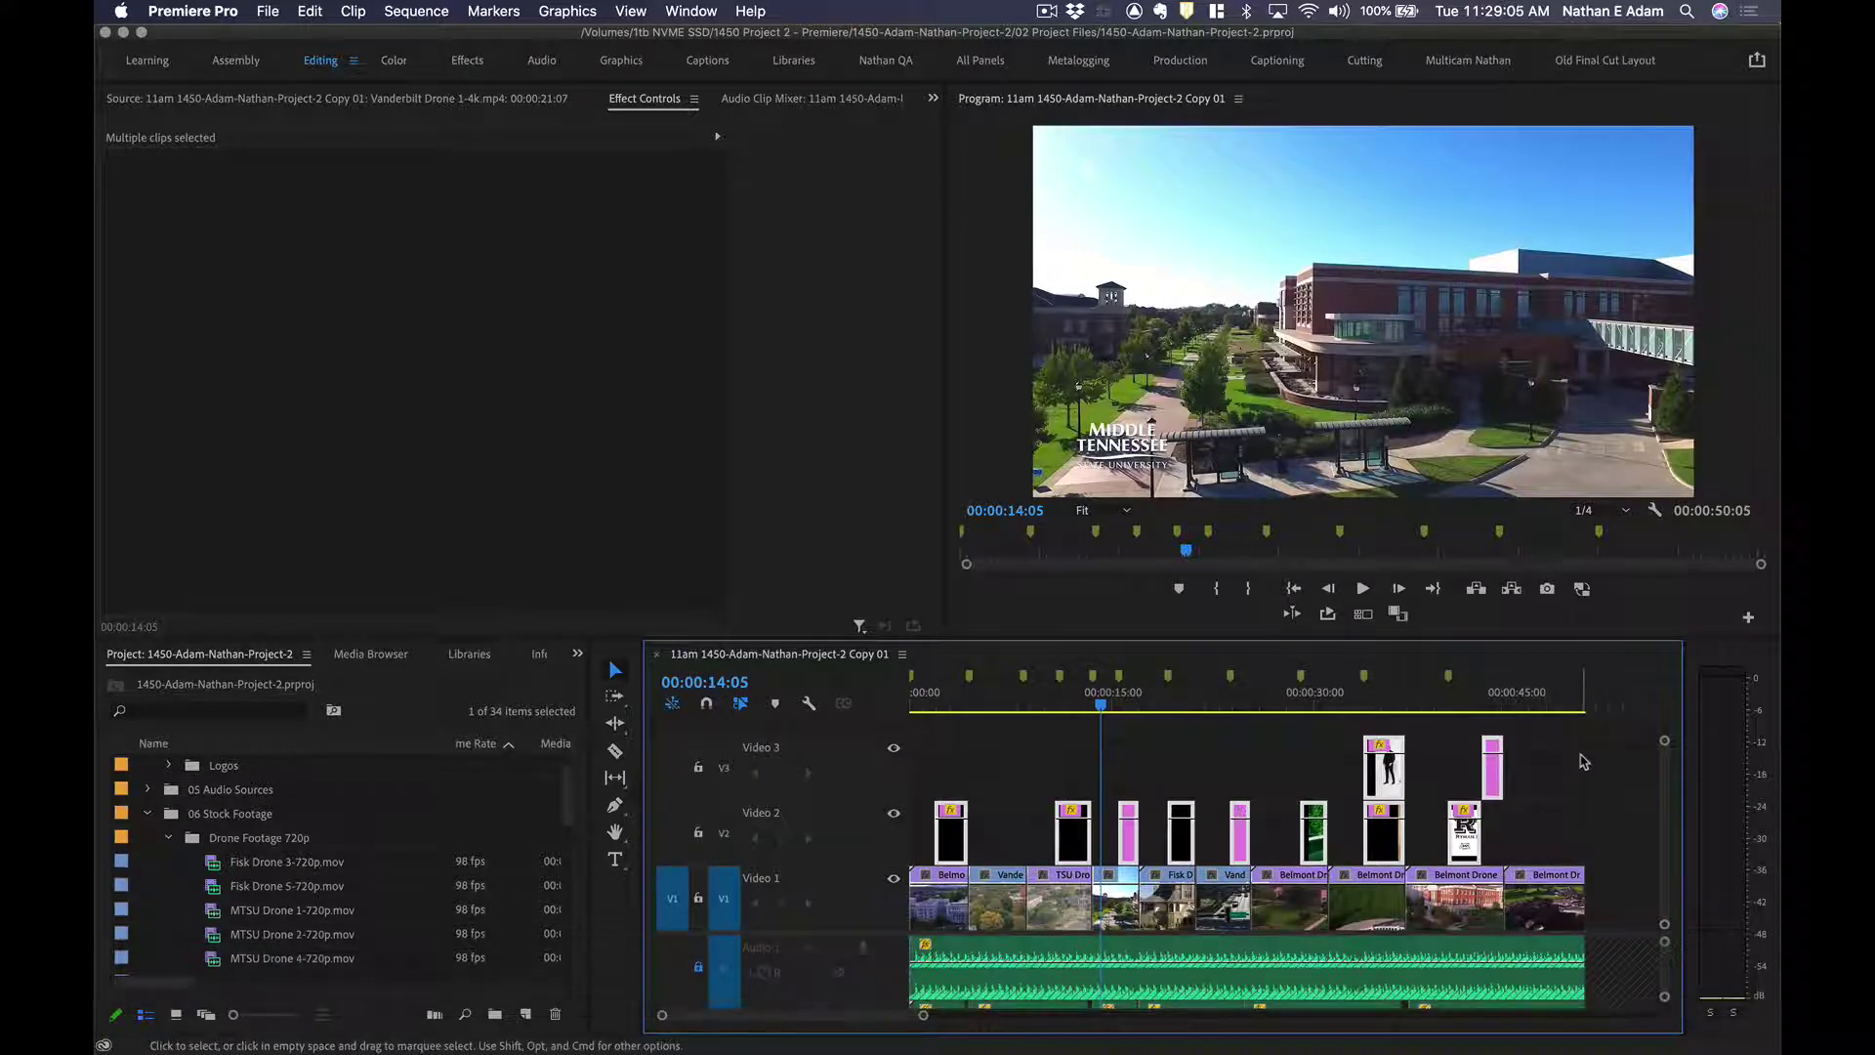
Move all the clips on Video 2 and Video 3 up one track, leaving Video 2 empty, and save the project.
{"action": "left_click_drag", "start_coordinate": [1594, 754], "coordinate": [768, 838]}
{"action": "left_click_drag", "start_coordinate": [1613, 752], "coordinate": [842, 849]}
{"action": "key", "text": "alt"}
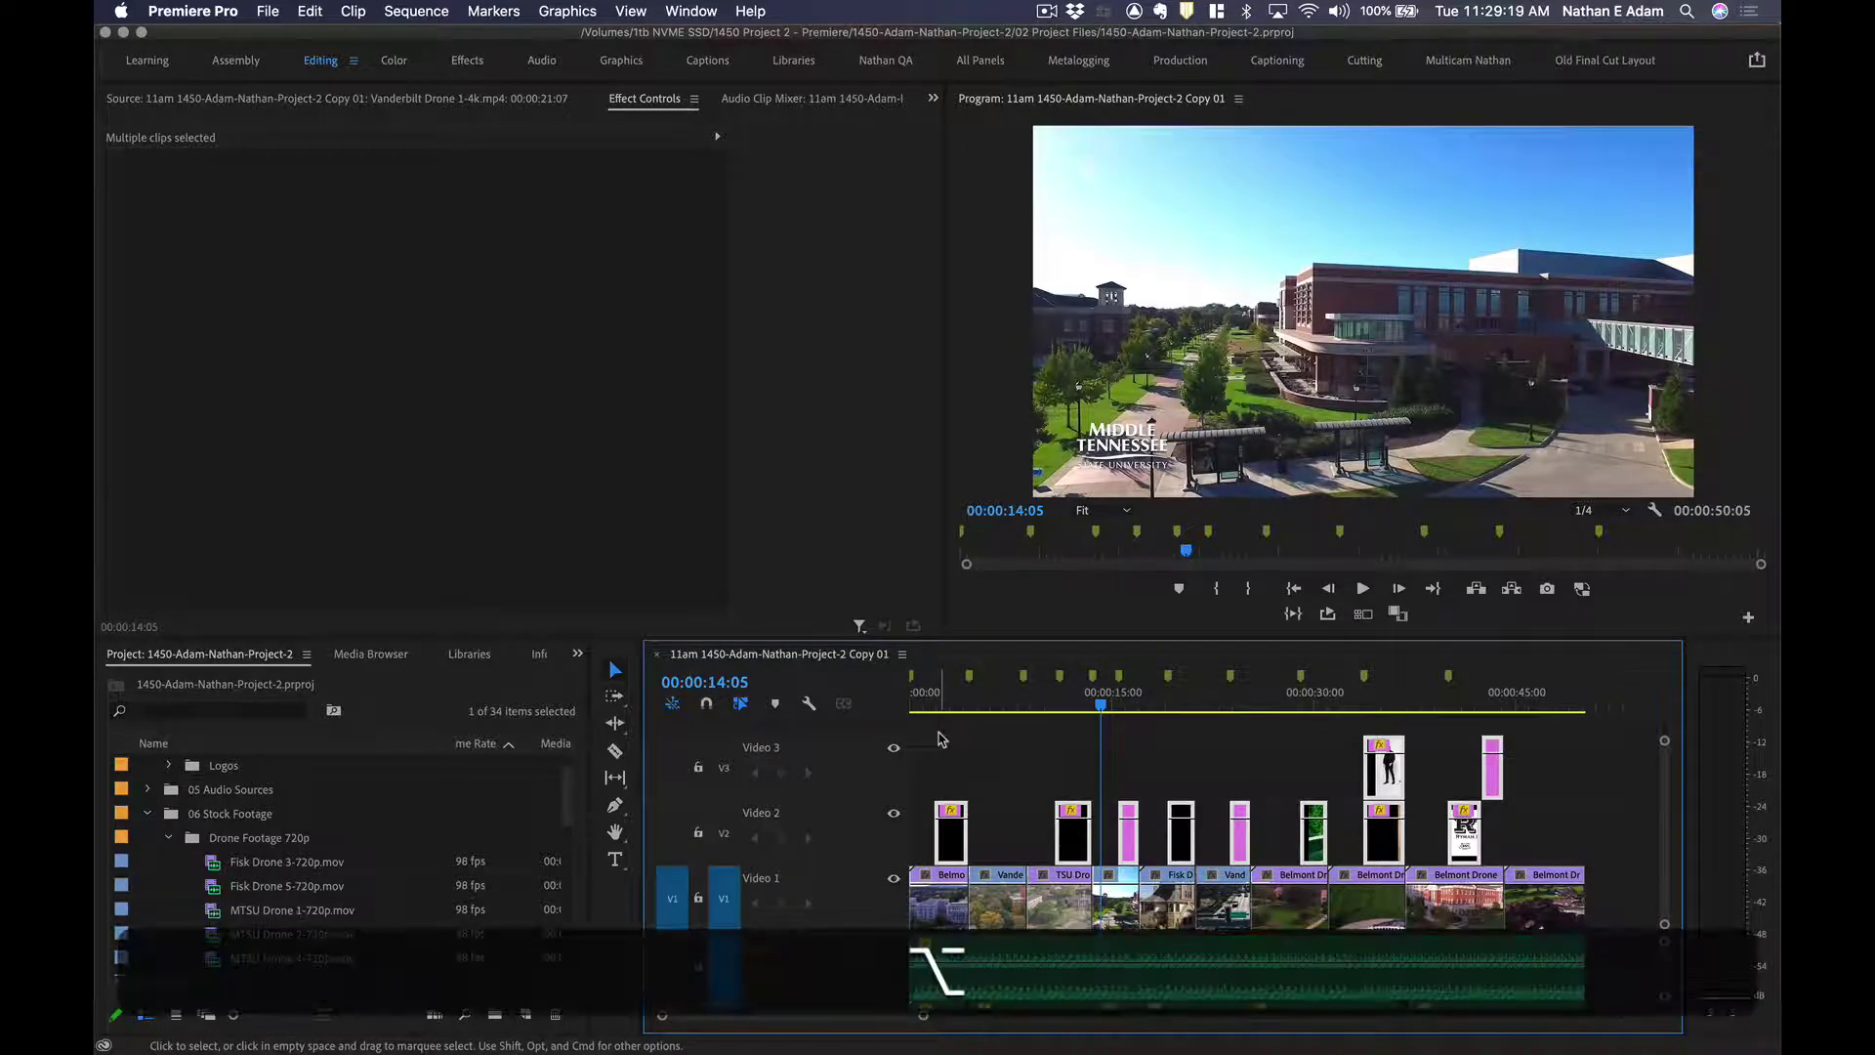
{"action": "key", "text": "alt+Up"}
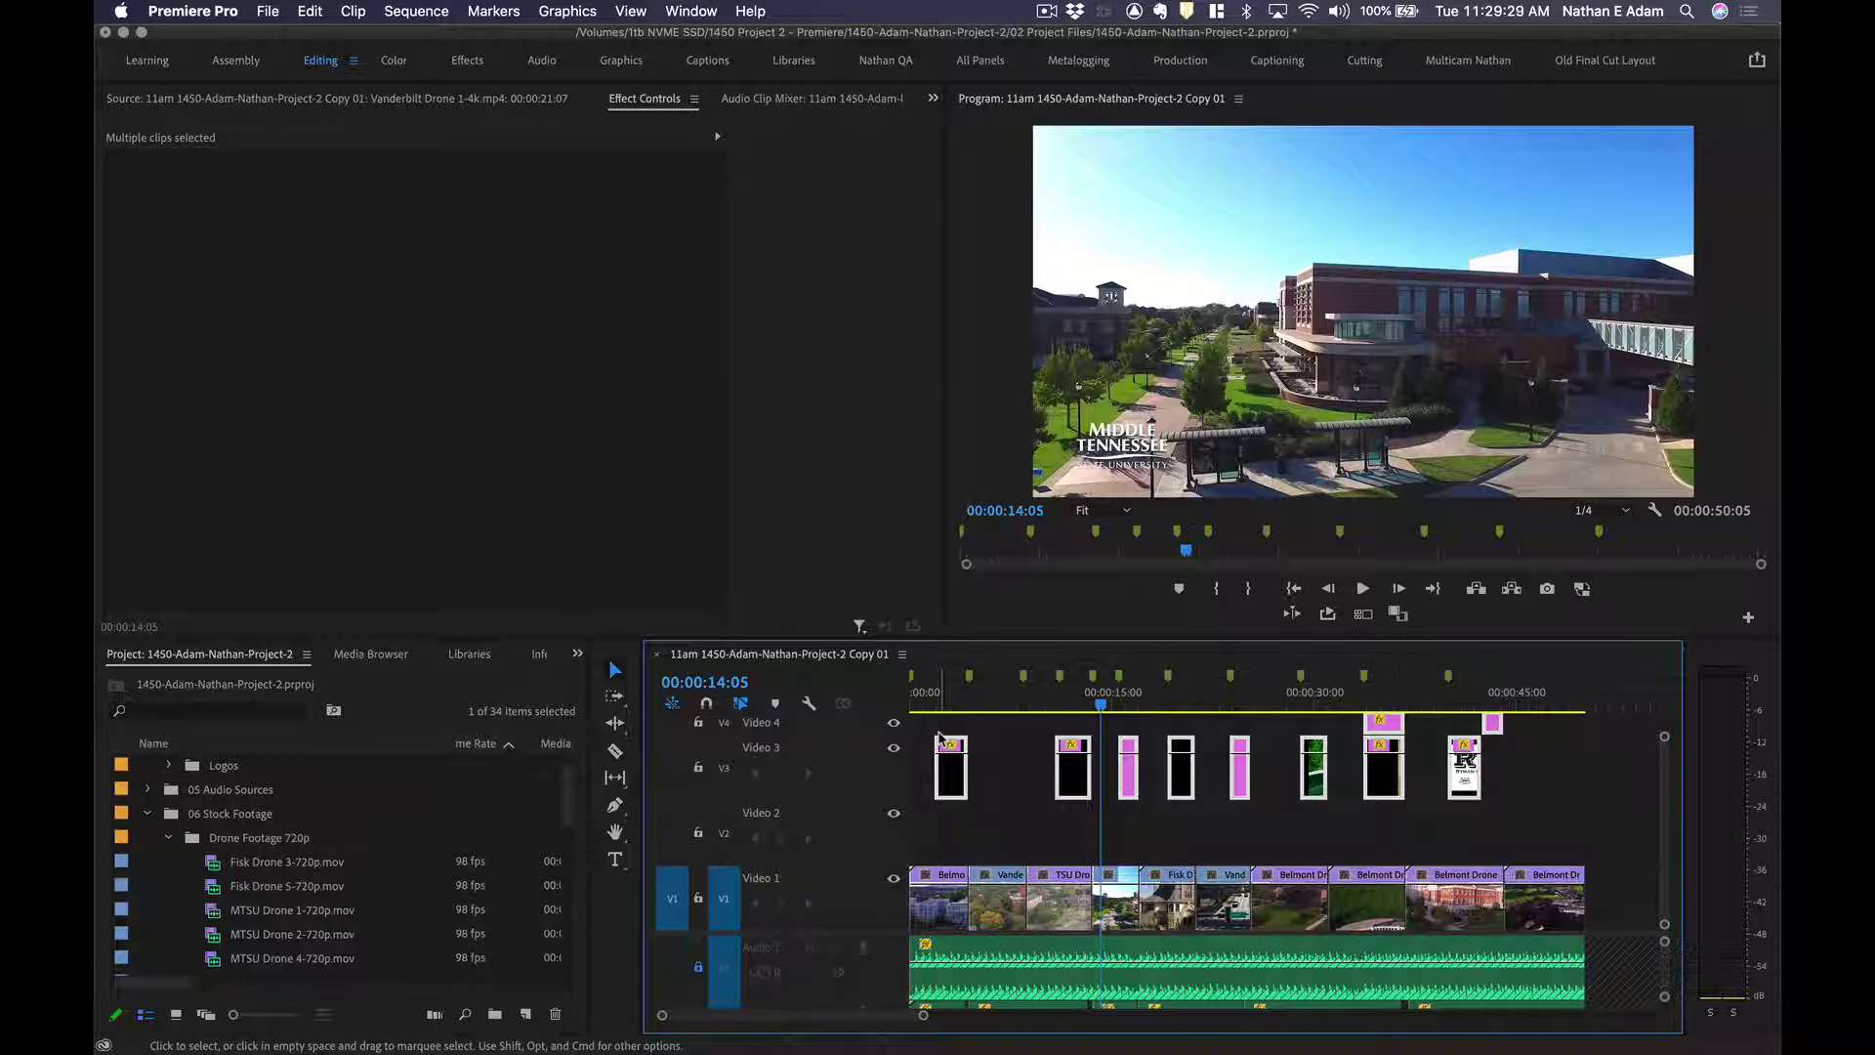
{"action": "key", "text": "alt+Down"}
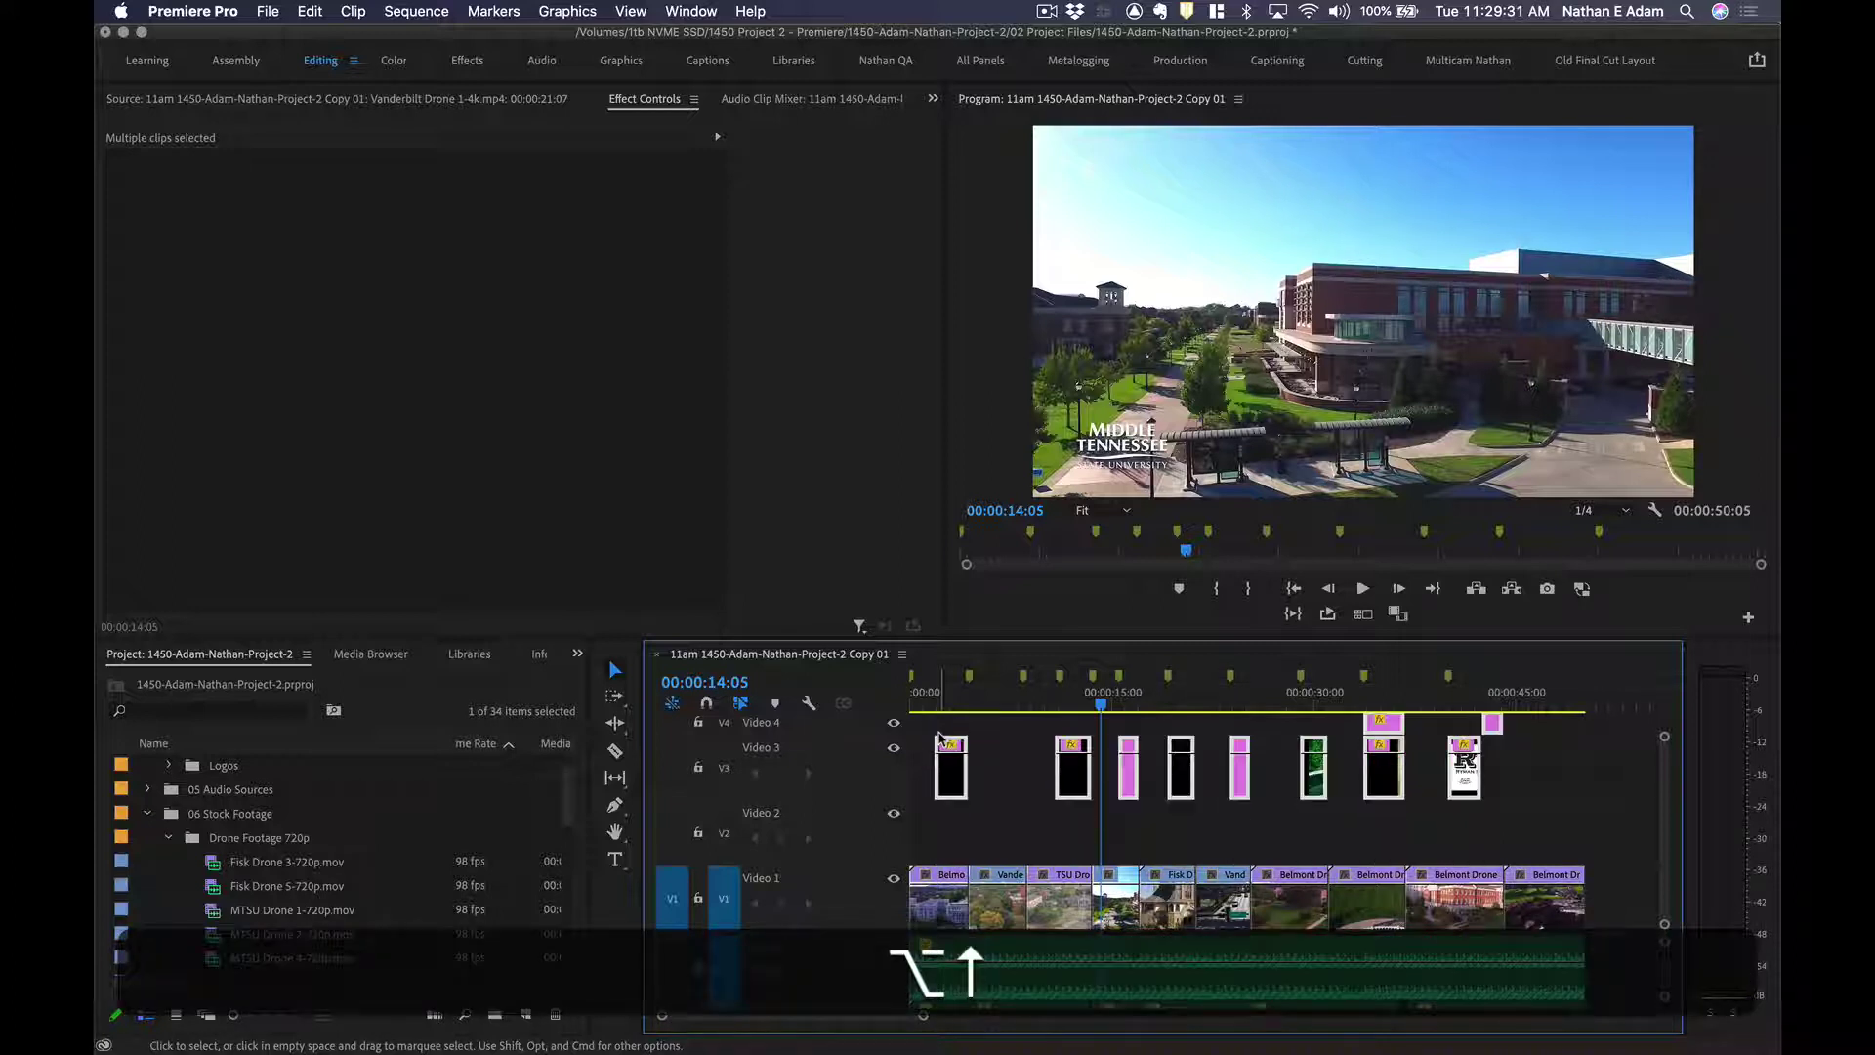
{"action": "key", "text": "alt+Down"}
{"action": "key", "text": "alt+Up"}
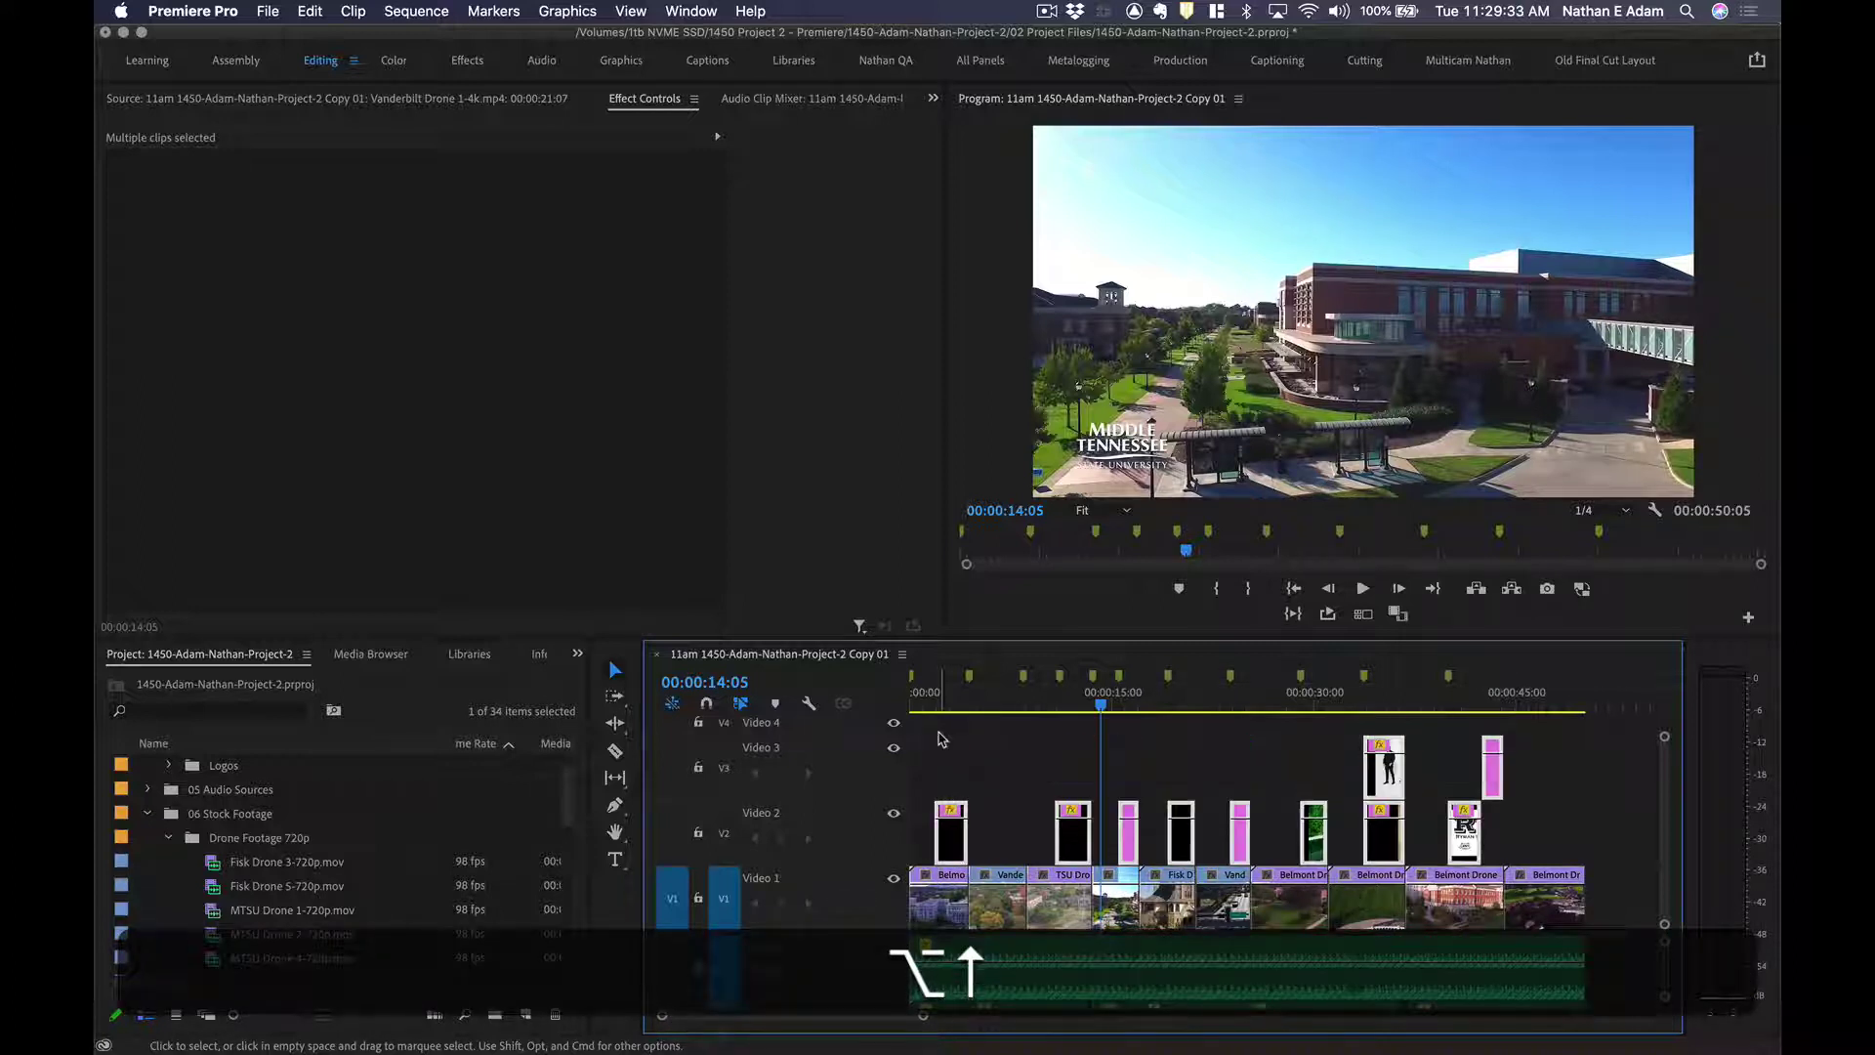
{"action": "key", "text": "alt+Down"}
{"action": "key", "text": "alt+Up"}
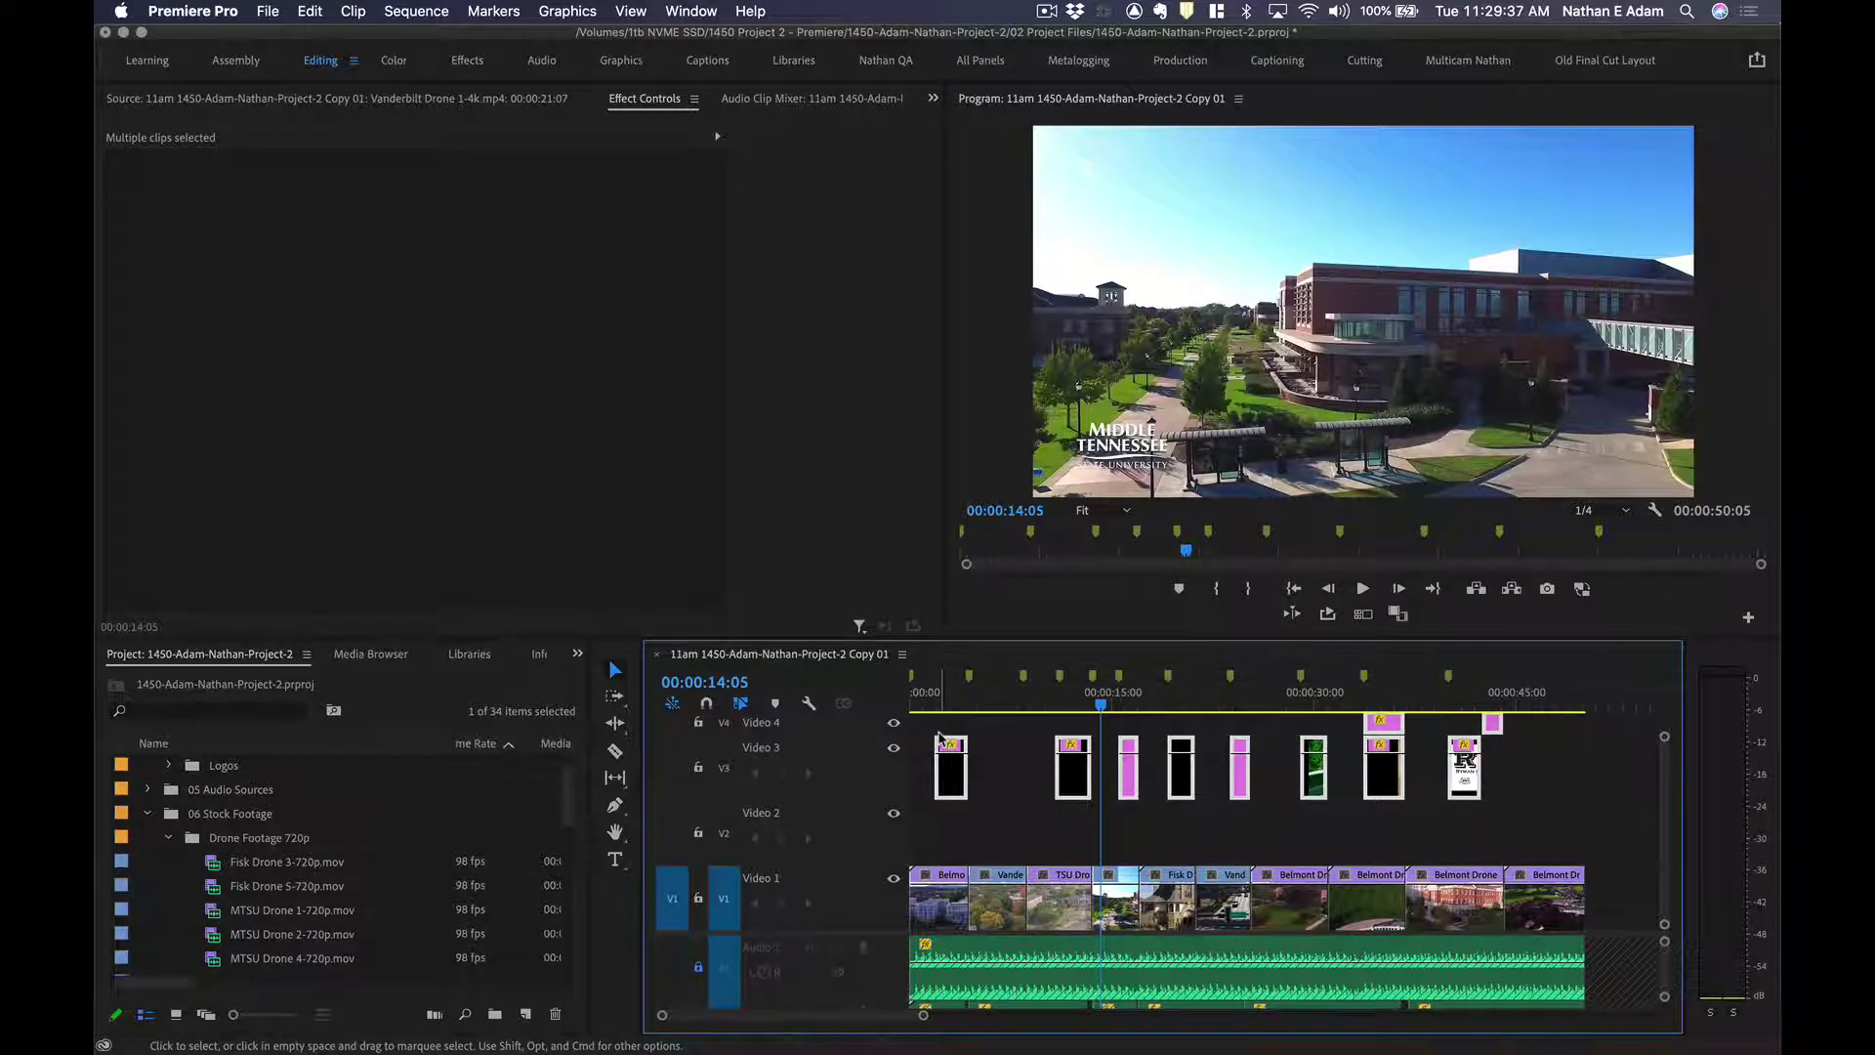
{"action": "left_click", "coordinate": [937, 697]}
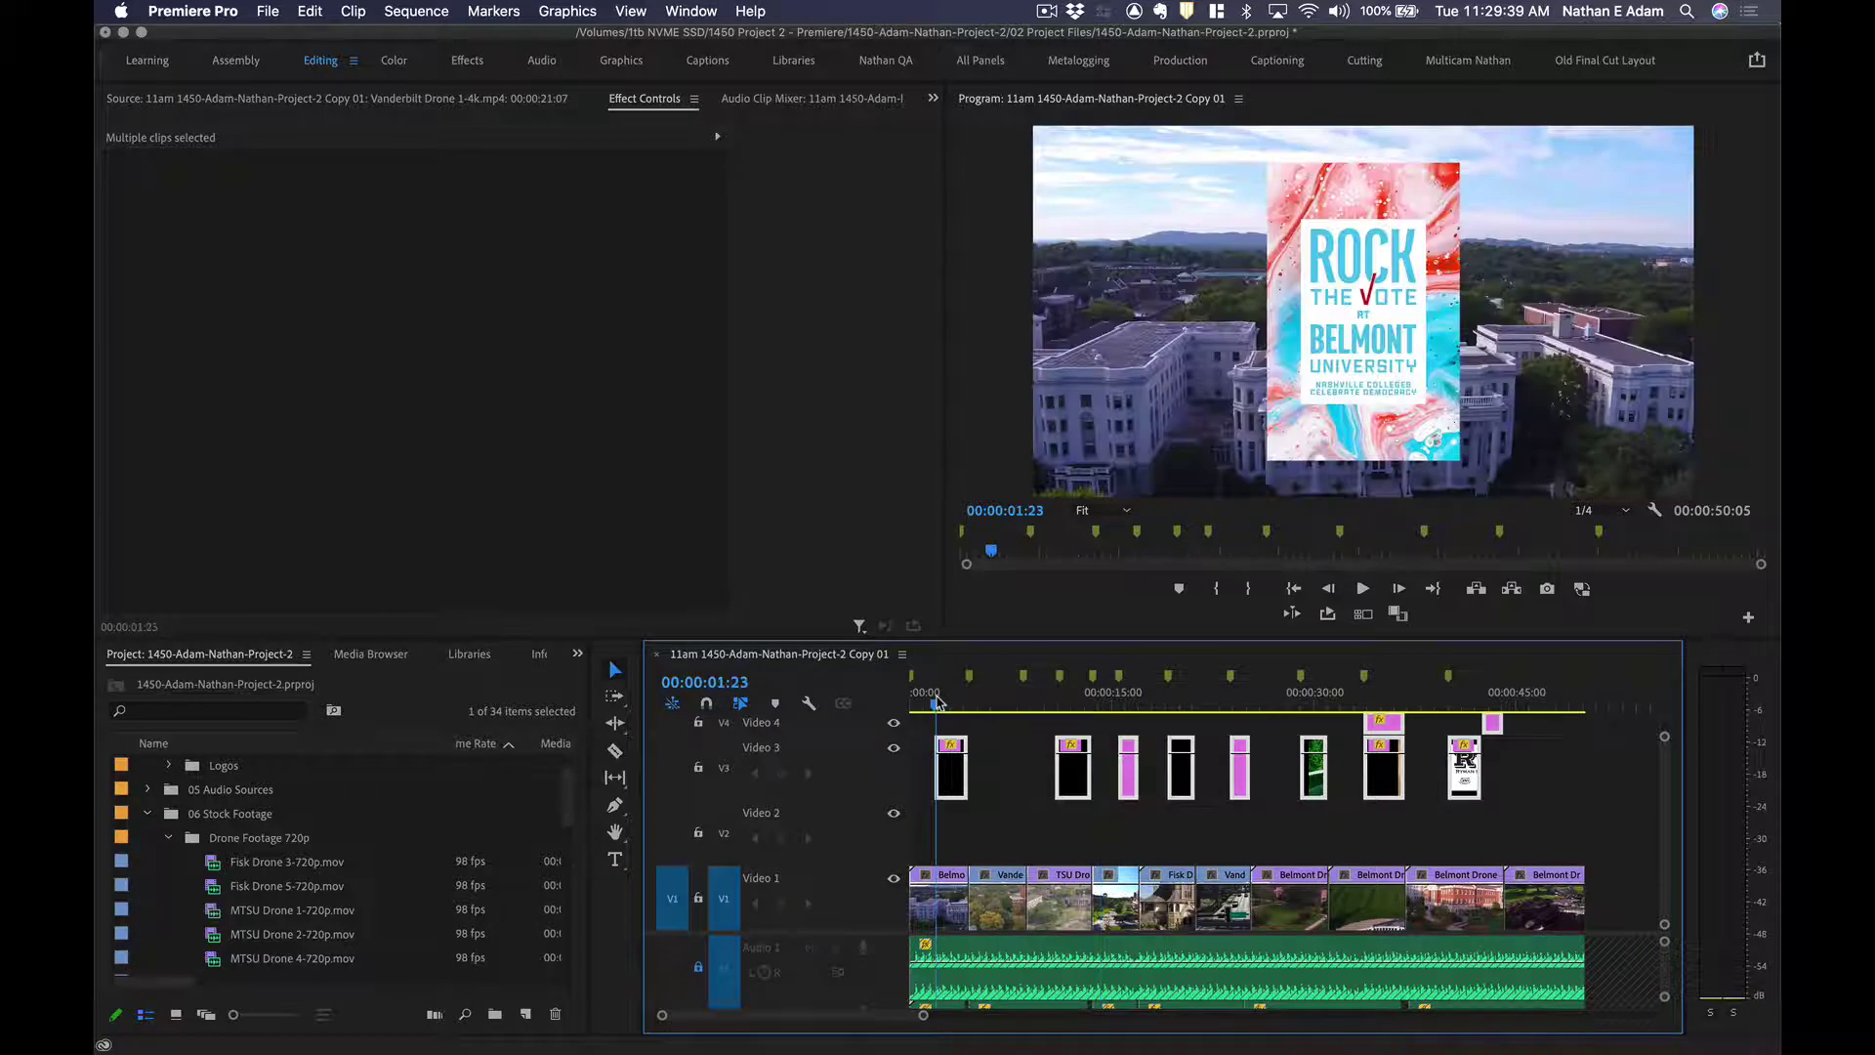
{"action": "key", "text": "super+s"}
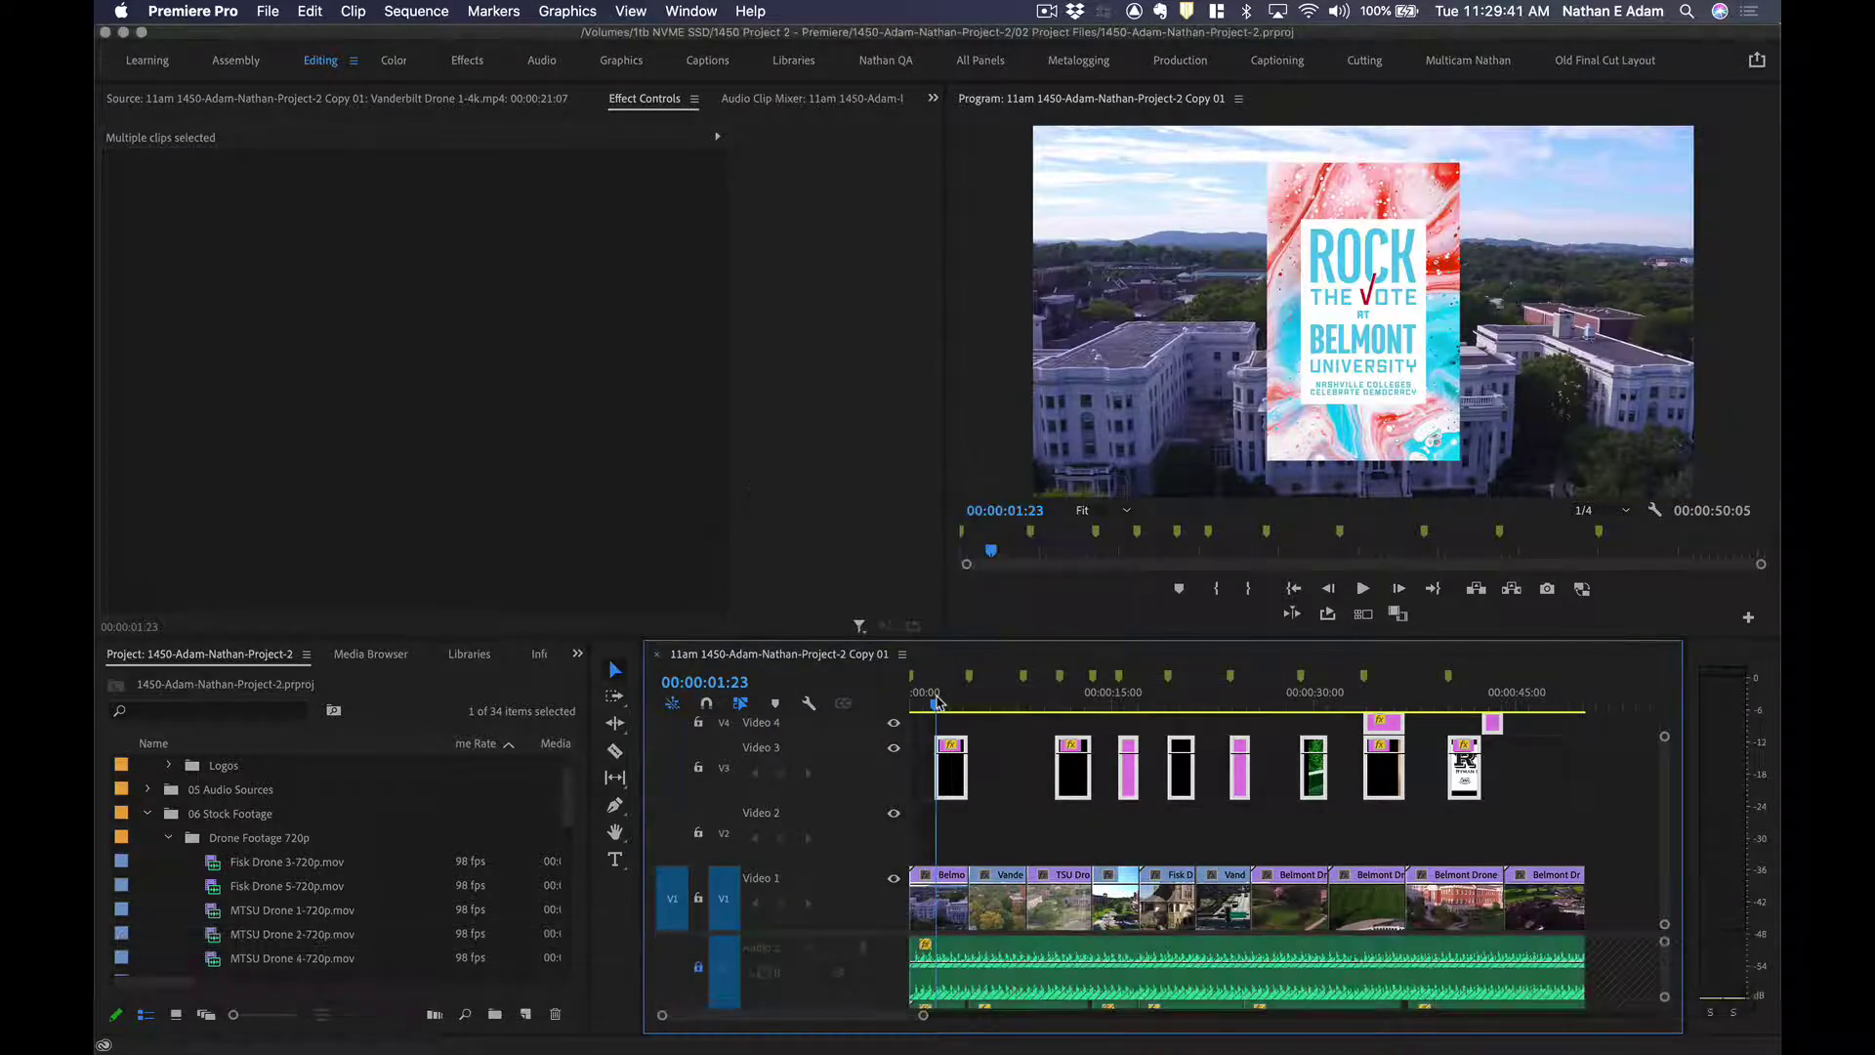
Patch the source video to Video 2 so incoming clips are placed on that track.
{"action": "key", "text": "equal"}
{"action": "key", "text": "equal"}
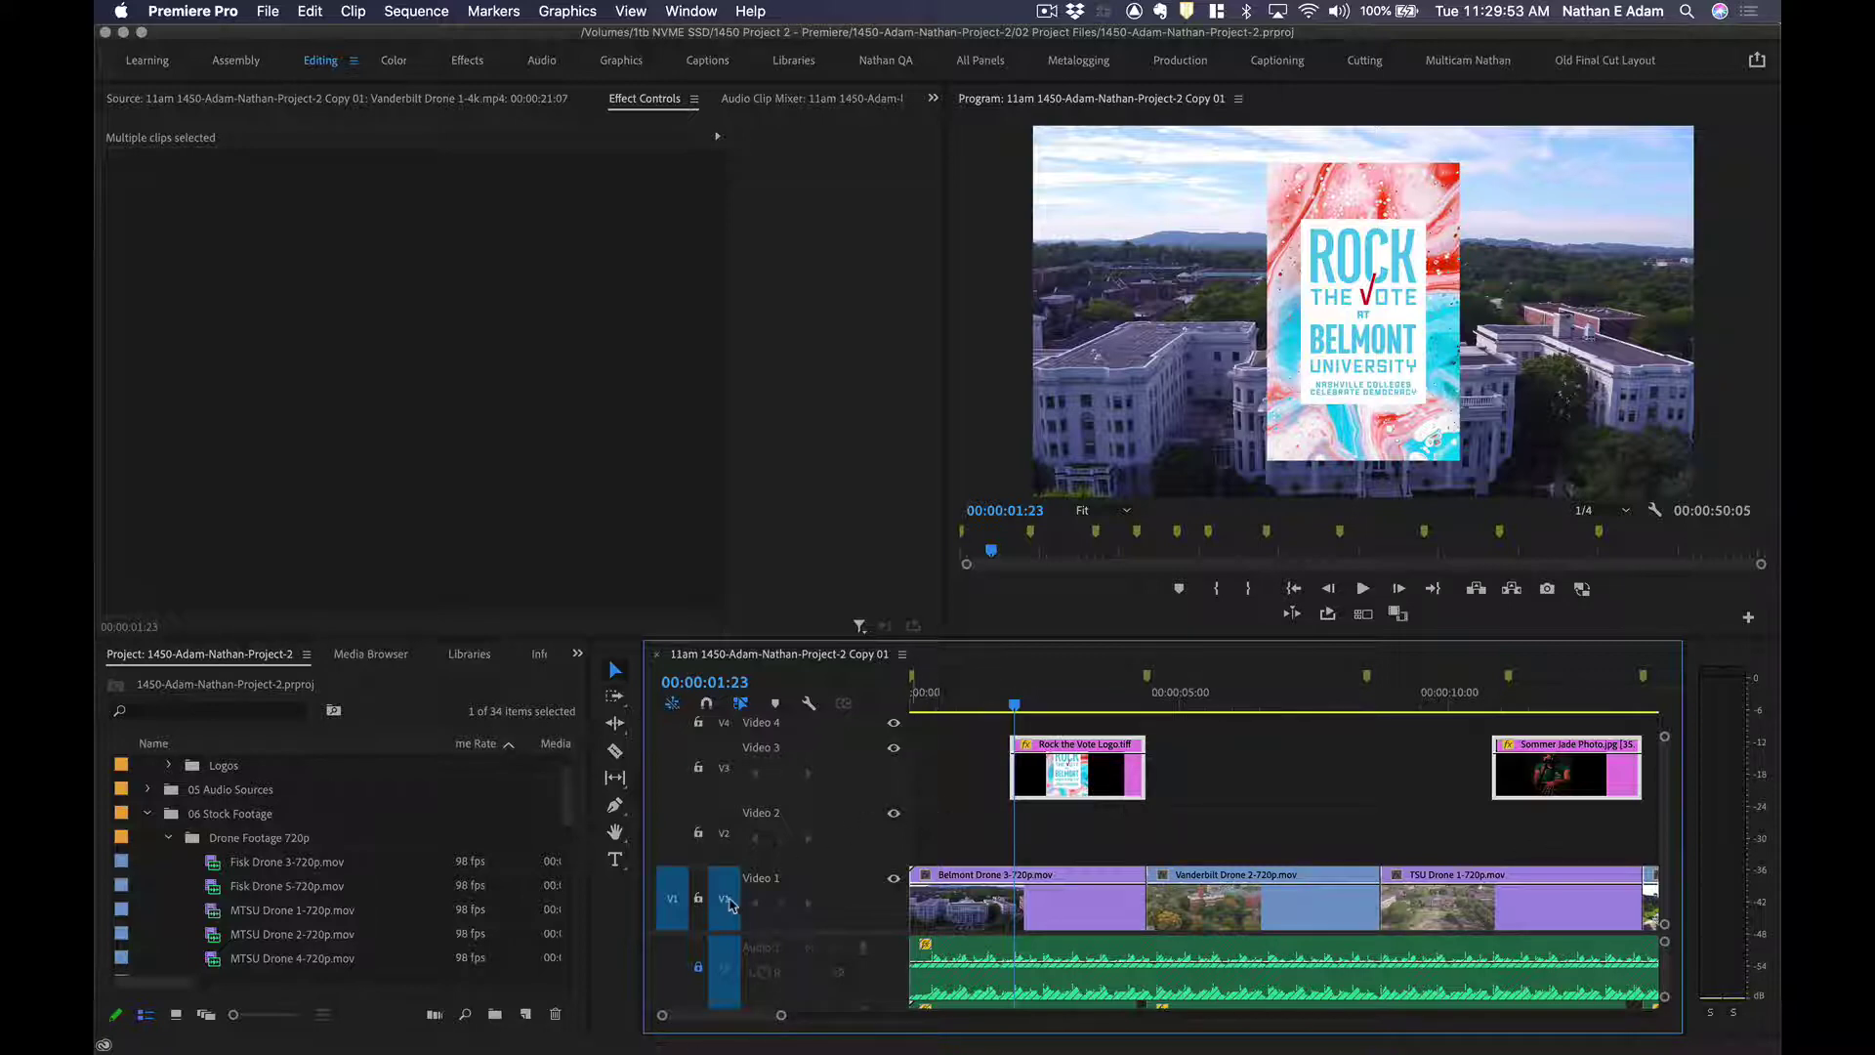
{"action": "left_click_drag", "start_coordinate": [658, 874], "coordinate": [672, 786]}
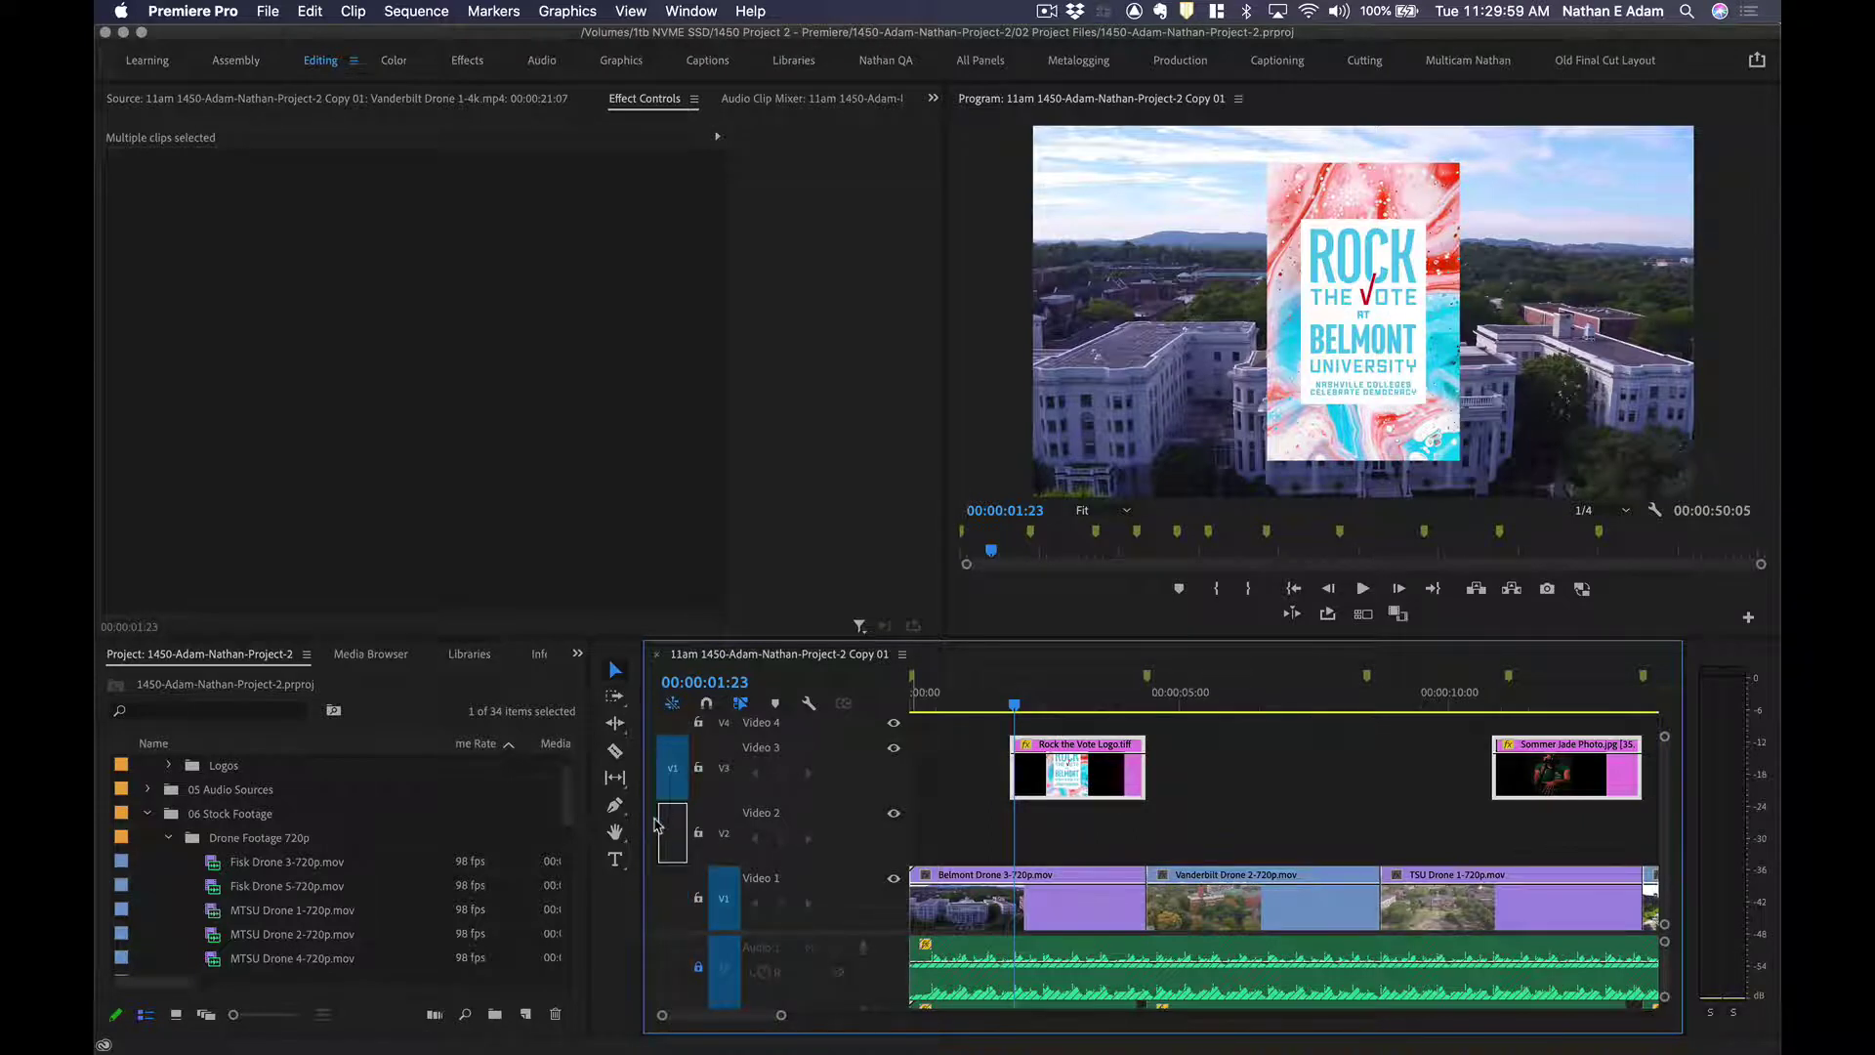
{"action": "left_click", "coordinate": [659, 825]}
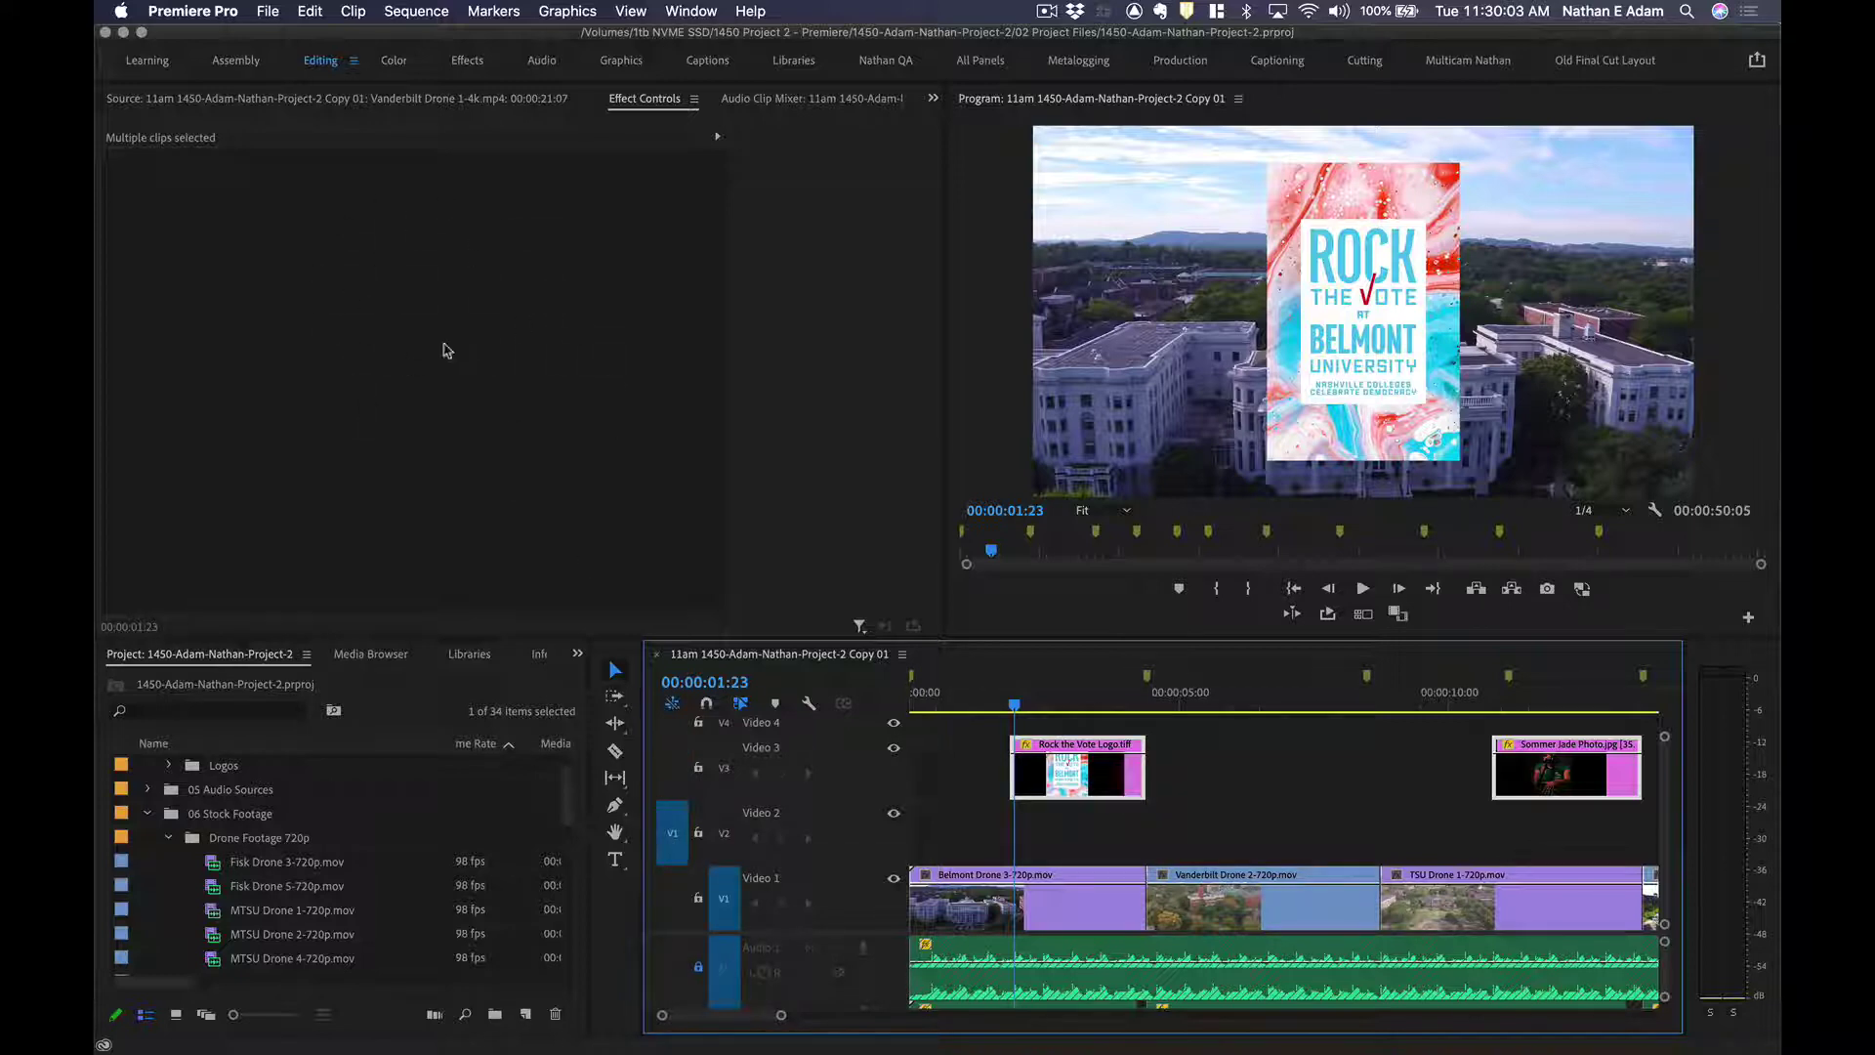
Collapse the 06 Stock Footage bin and load Belmont Transparent Logo.png from the Logos bin into the Source monitor.
{"action": "left_click", "coordinate": [148, 813]}
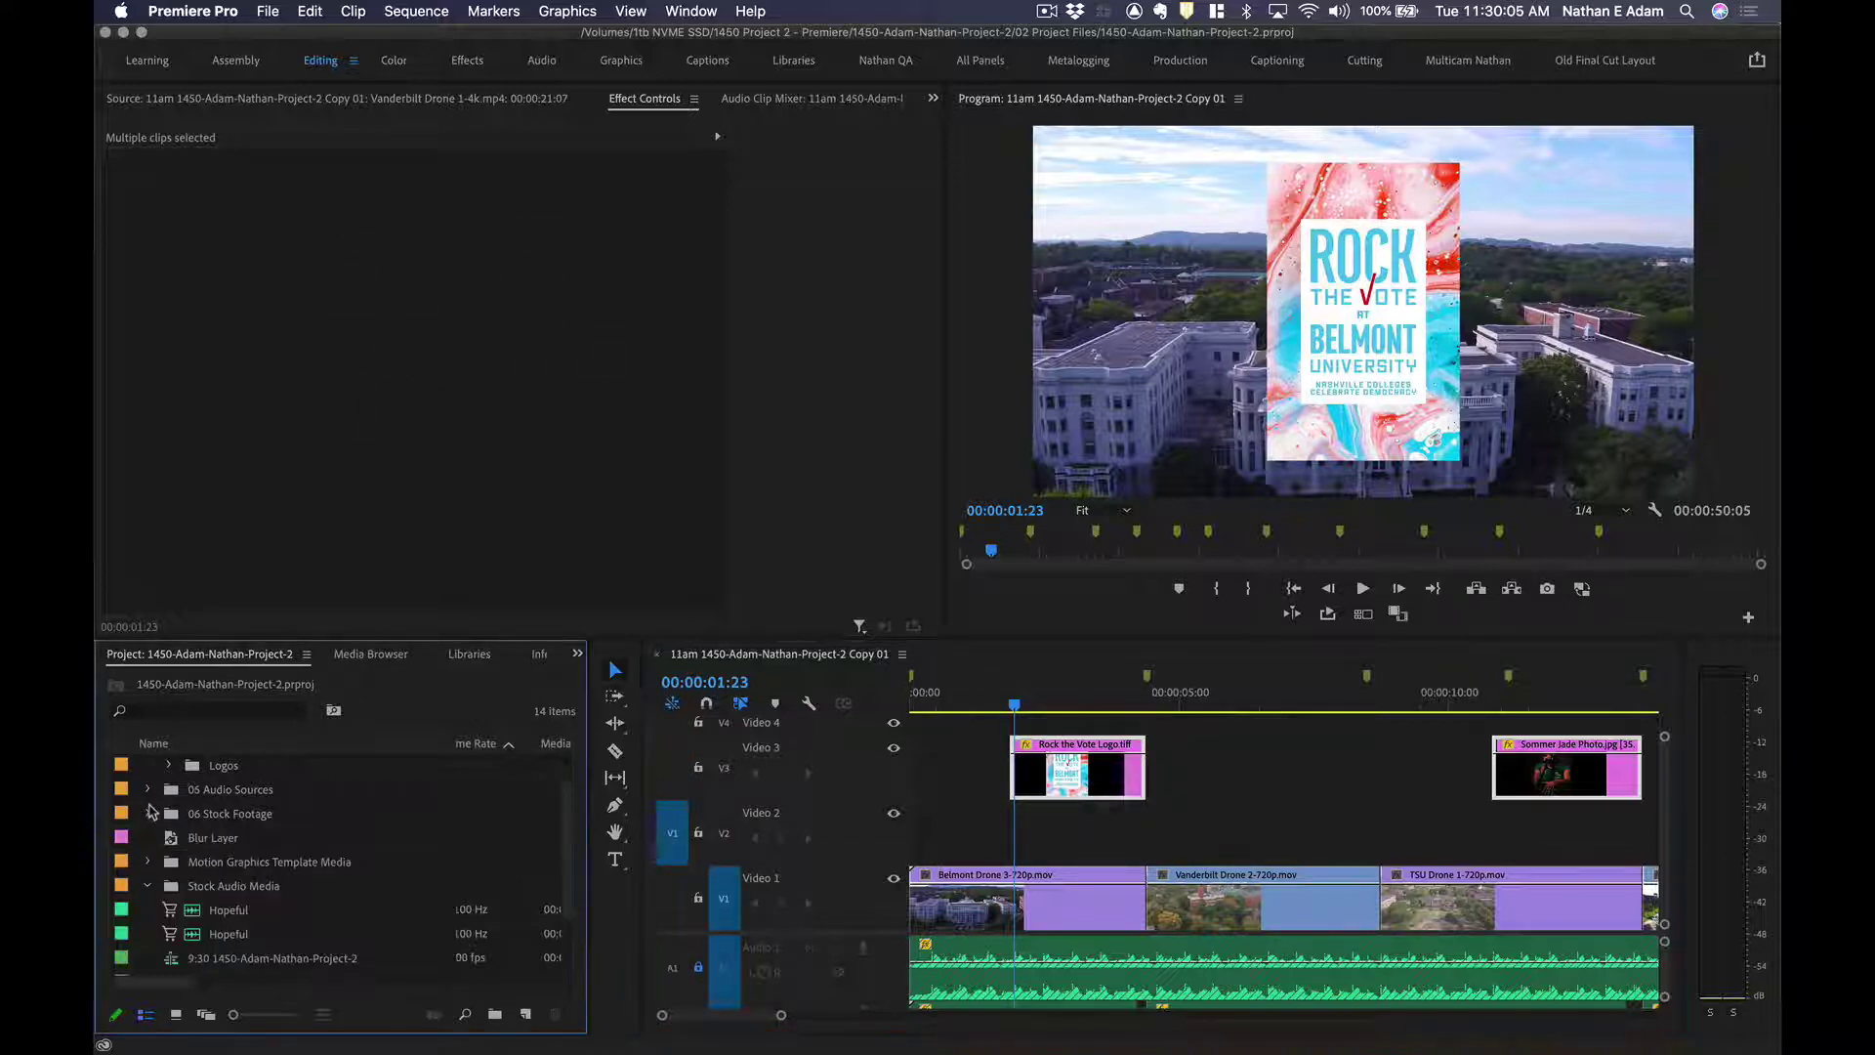
{"action": "scroll", "coordinate": [151, 811], "scroll_direction": "up", "scroll_amount": 2}
{"action": "left_click", "coordinate": [166, 813]}
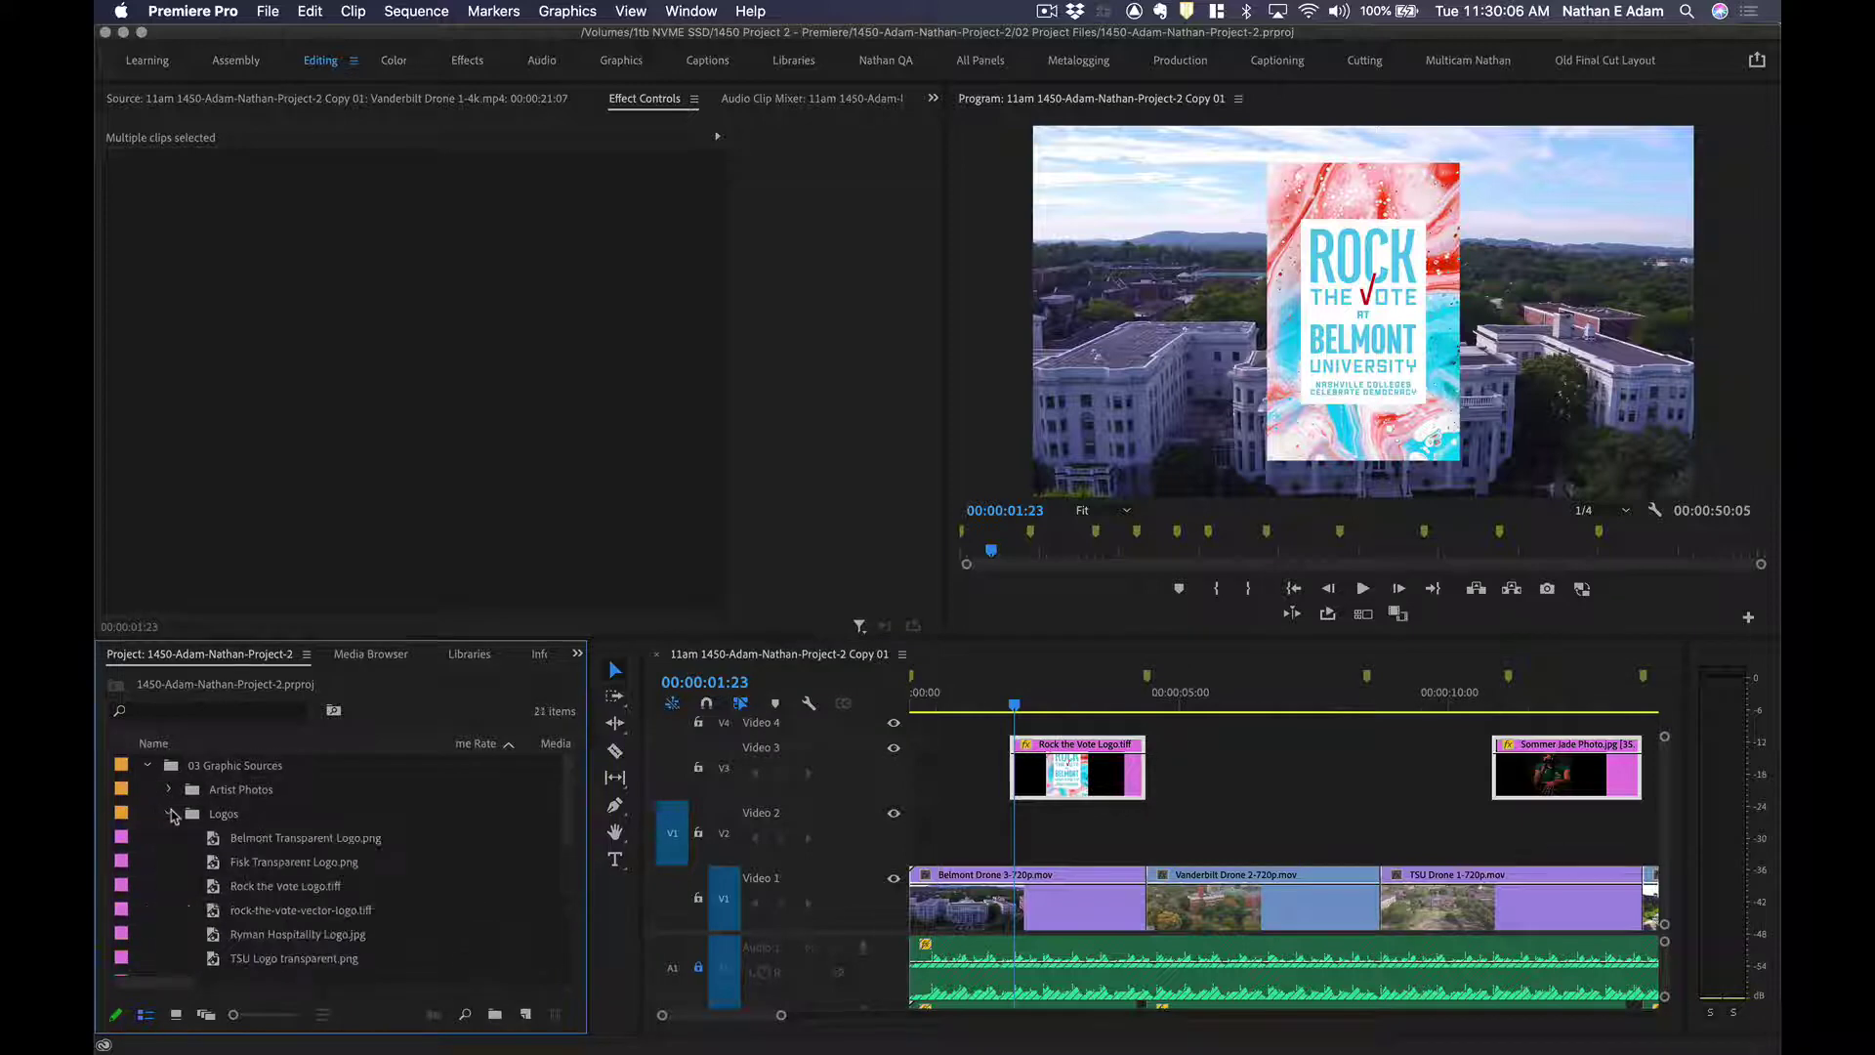
{"action": "double_click", "coordinate": [242, 840]}
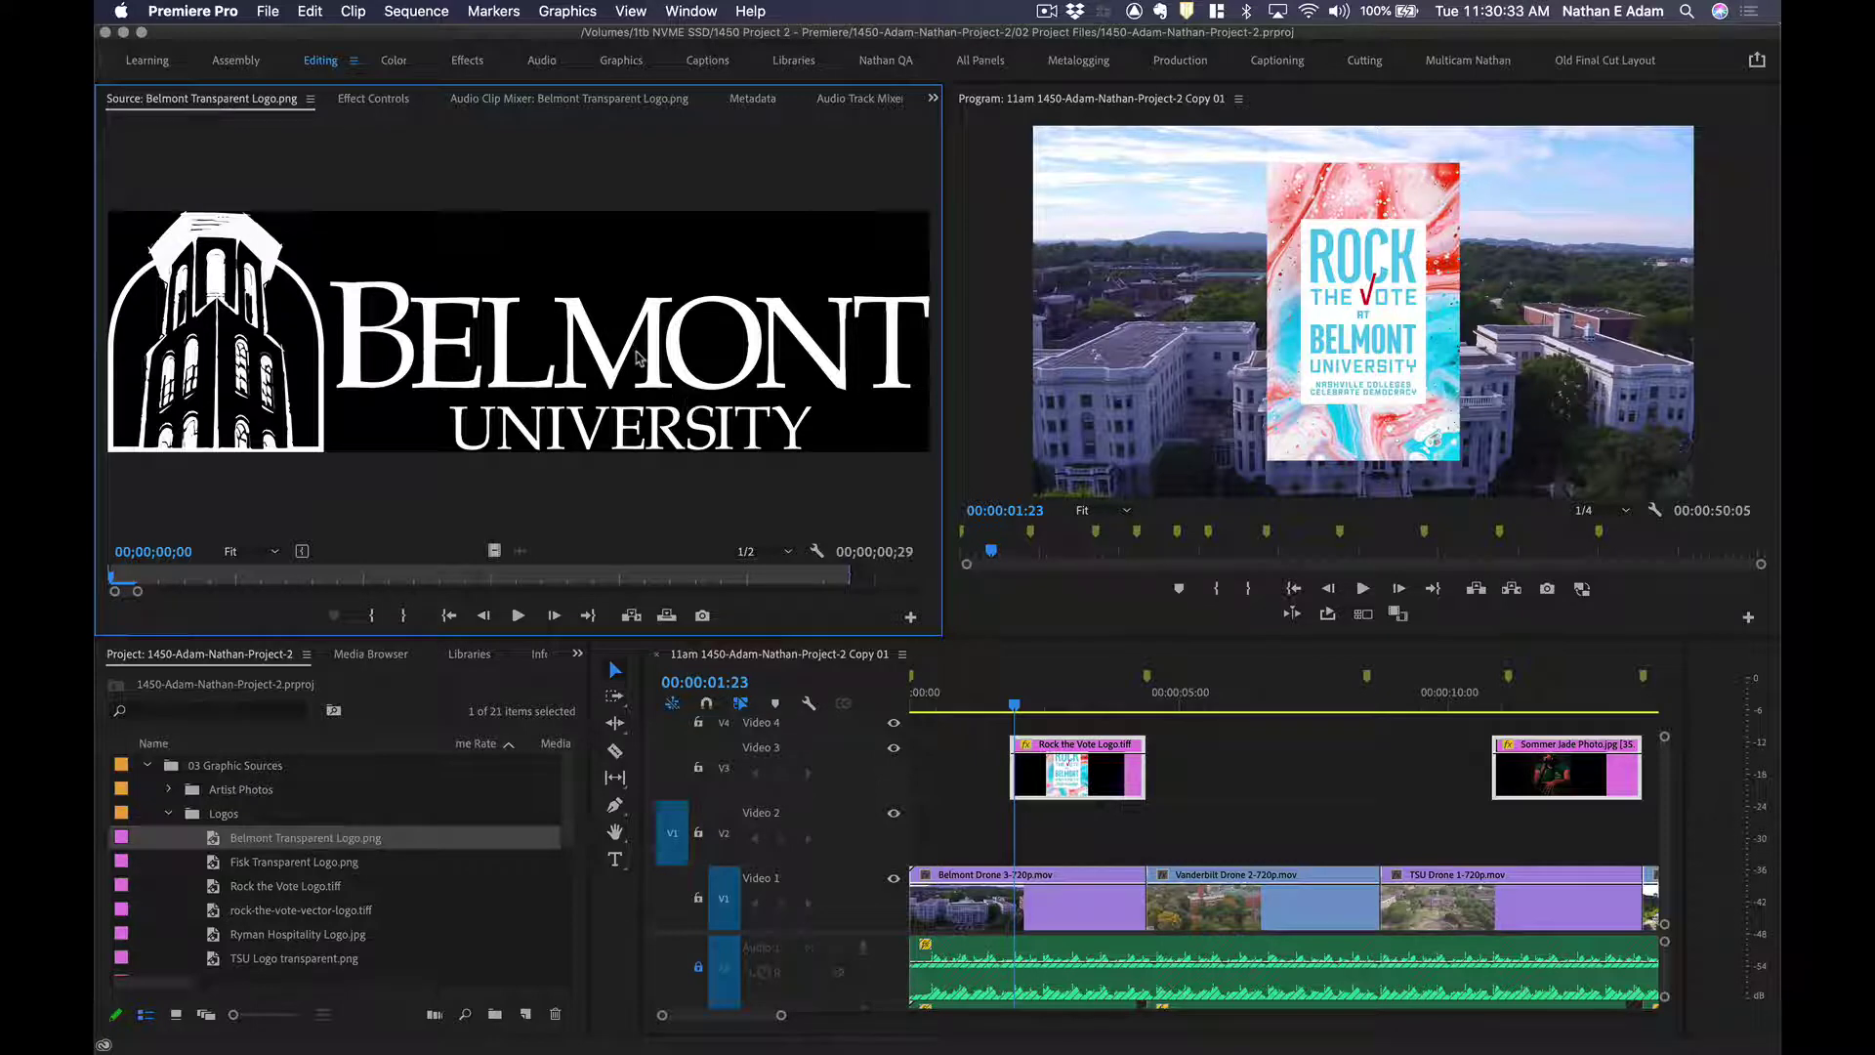
Place the Belmont logo at the start of Video 2 and, with snapping on, extend it to the end of Belmont Drone 3-720p.mov.
{"action": "left_click_drag", "start_coordinate": [635, 358], "coordinate": [1137, 841]}
{"action": "left_click", "coordinate": [920, 840]}
{"action": "key", "text": "n"}
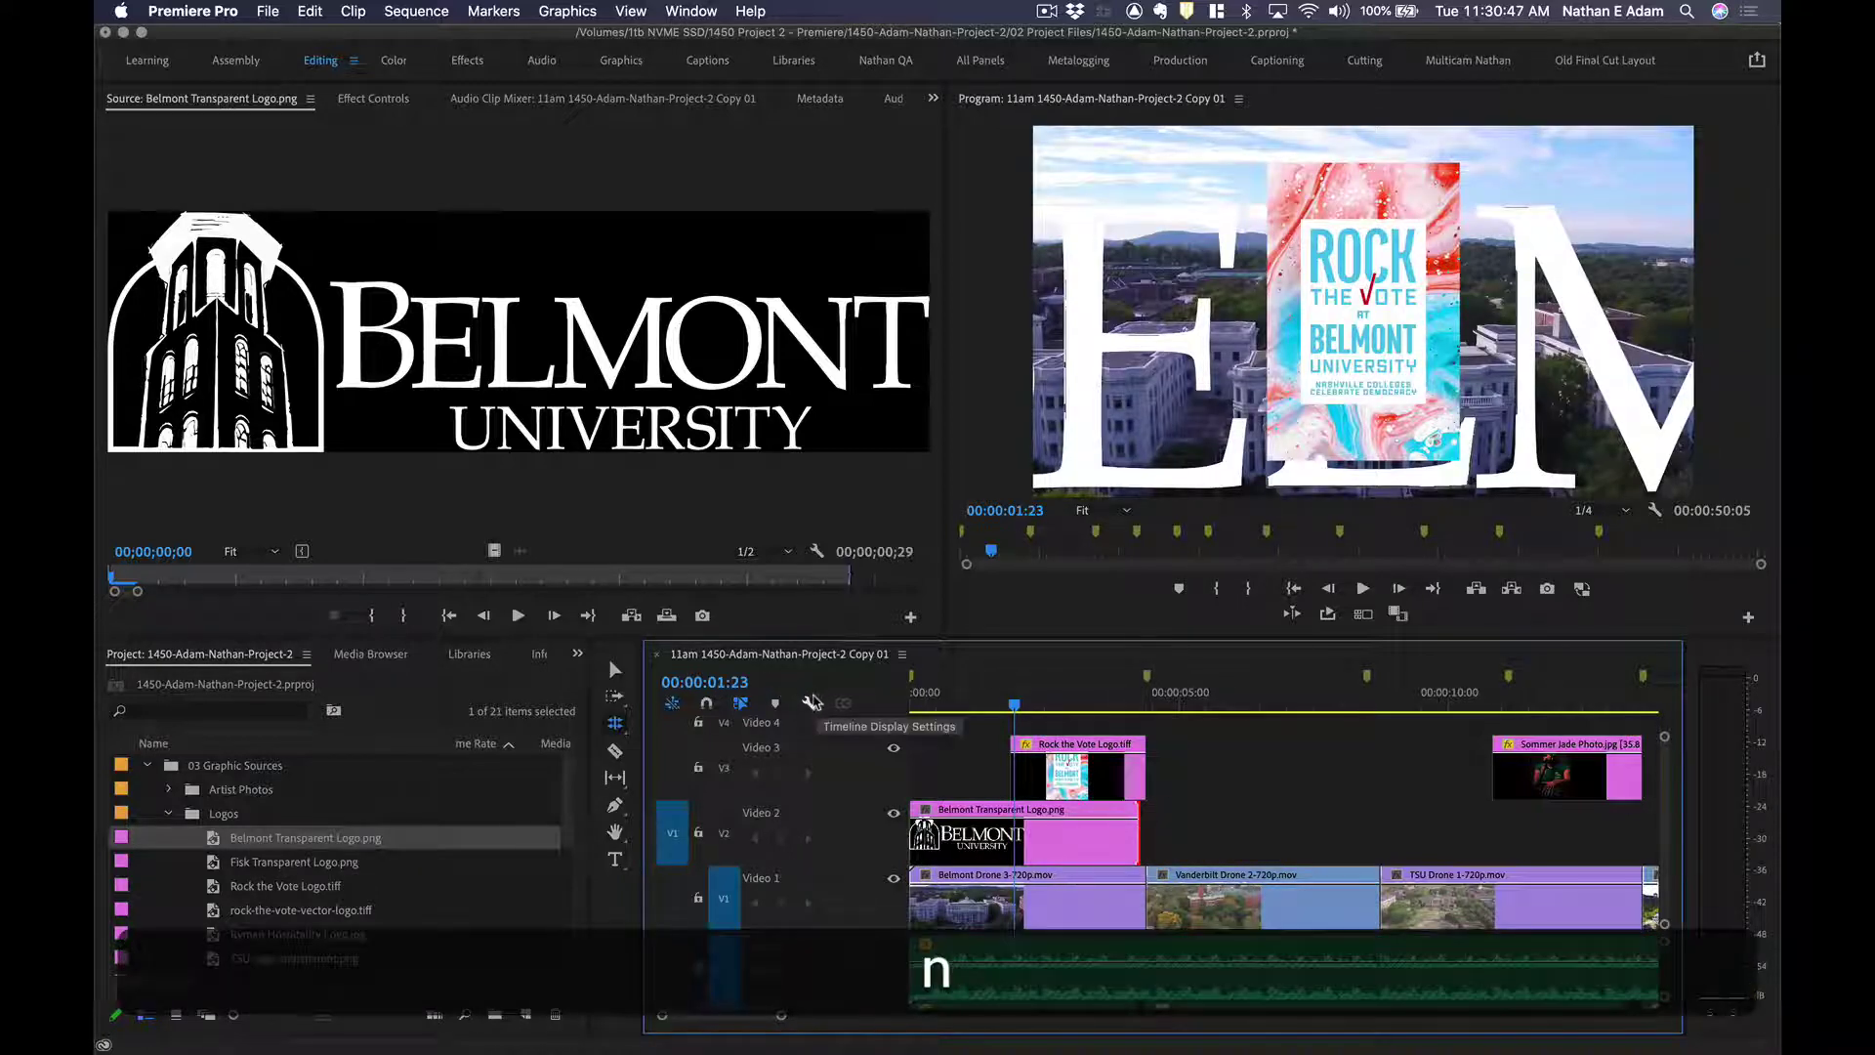
{"action": "key", "text": "s"}
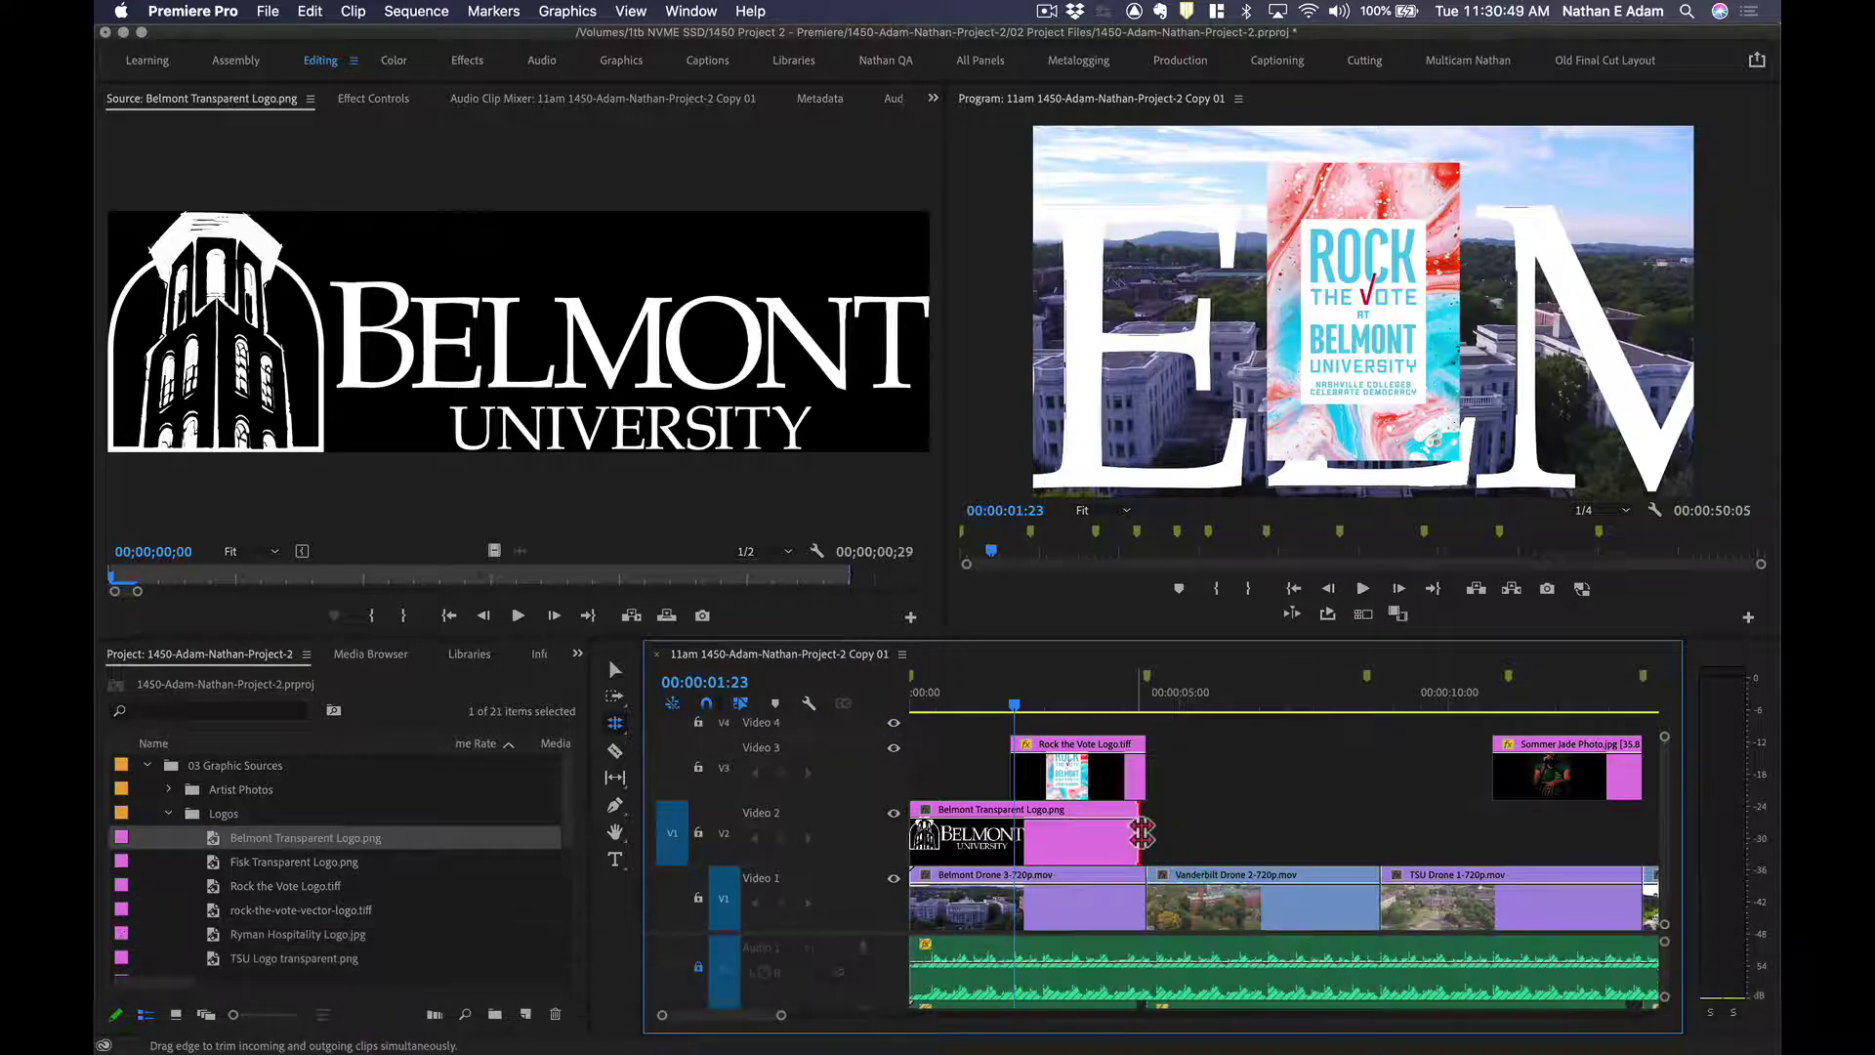
{"action": "key", "text": "v"}
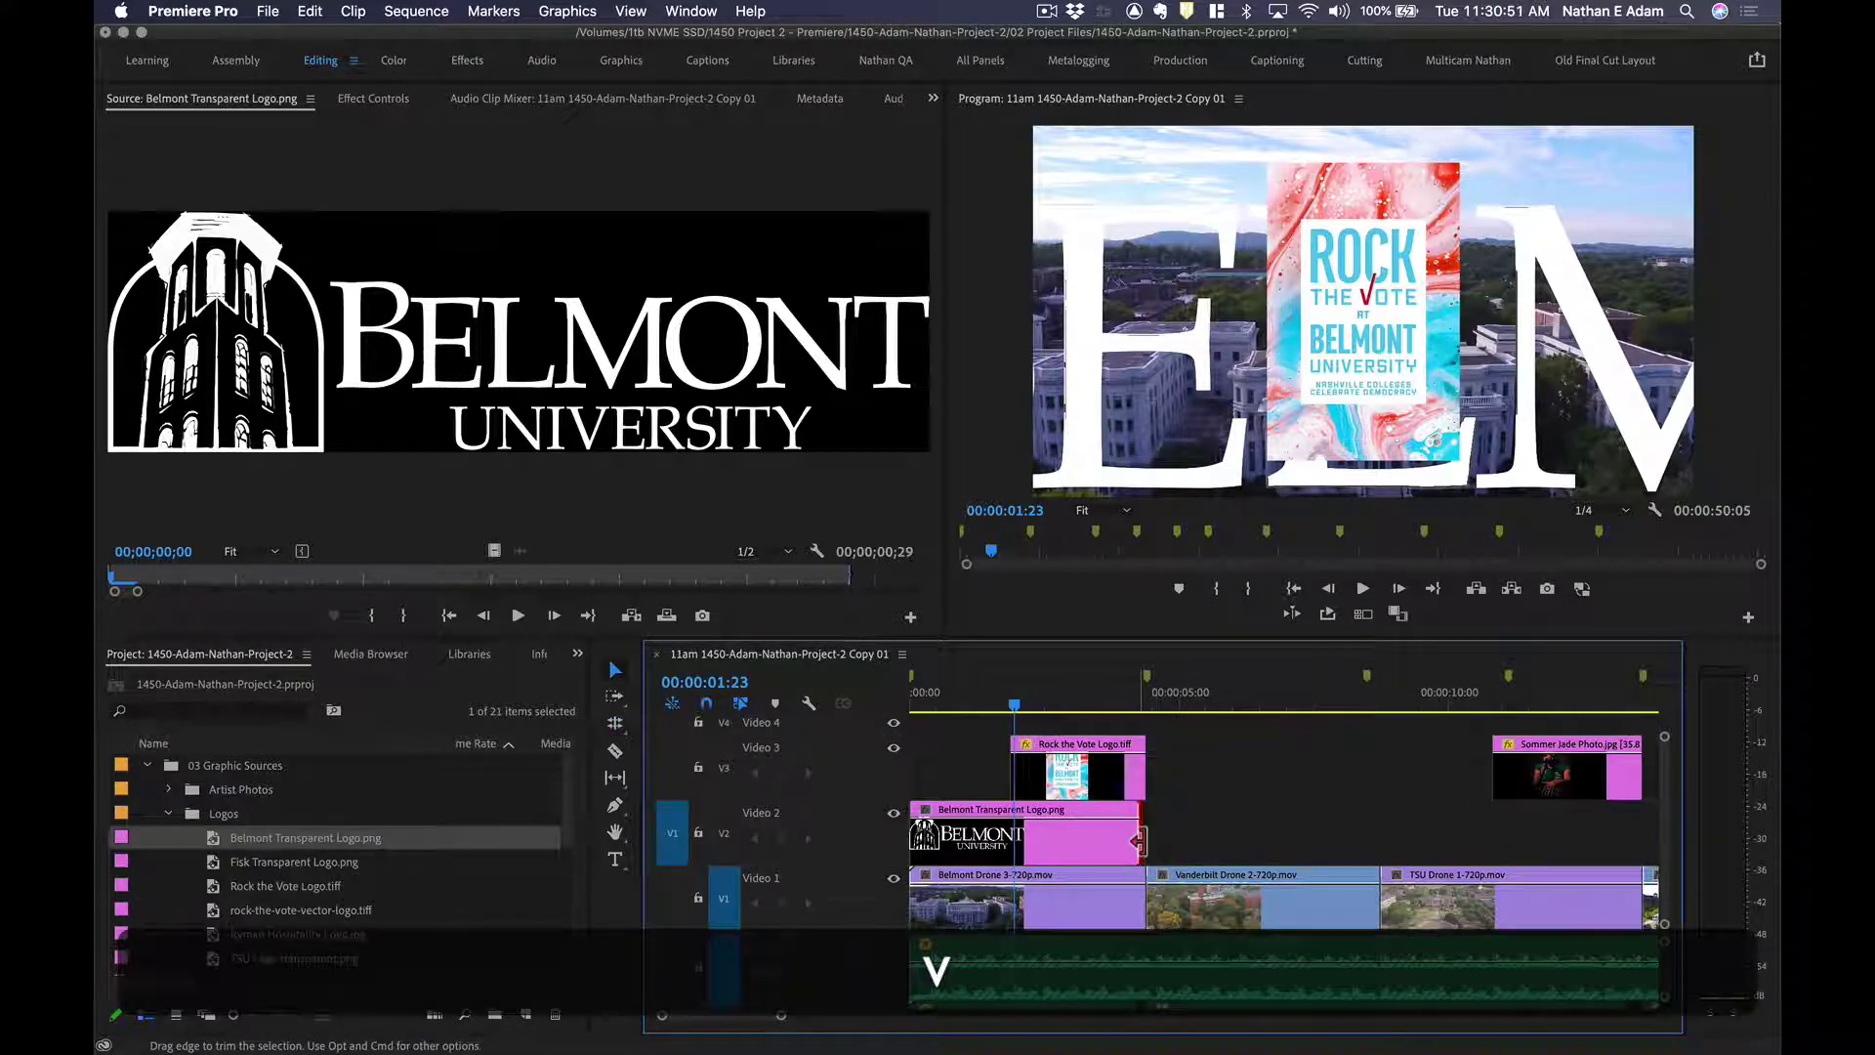
{"action": "left_click_drag", "start_coordinate": [1138, 841], "coordinate": [1149, 843]}
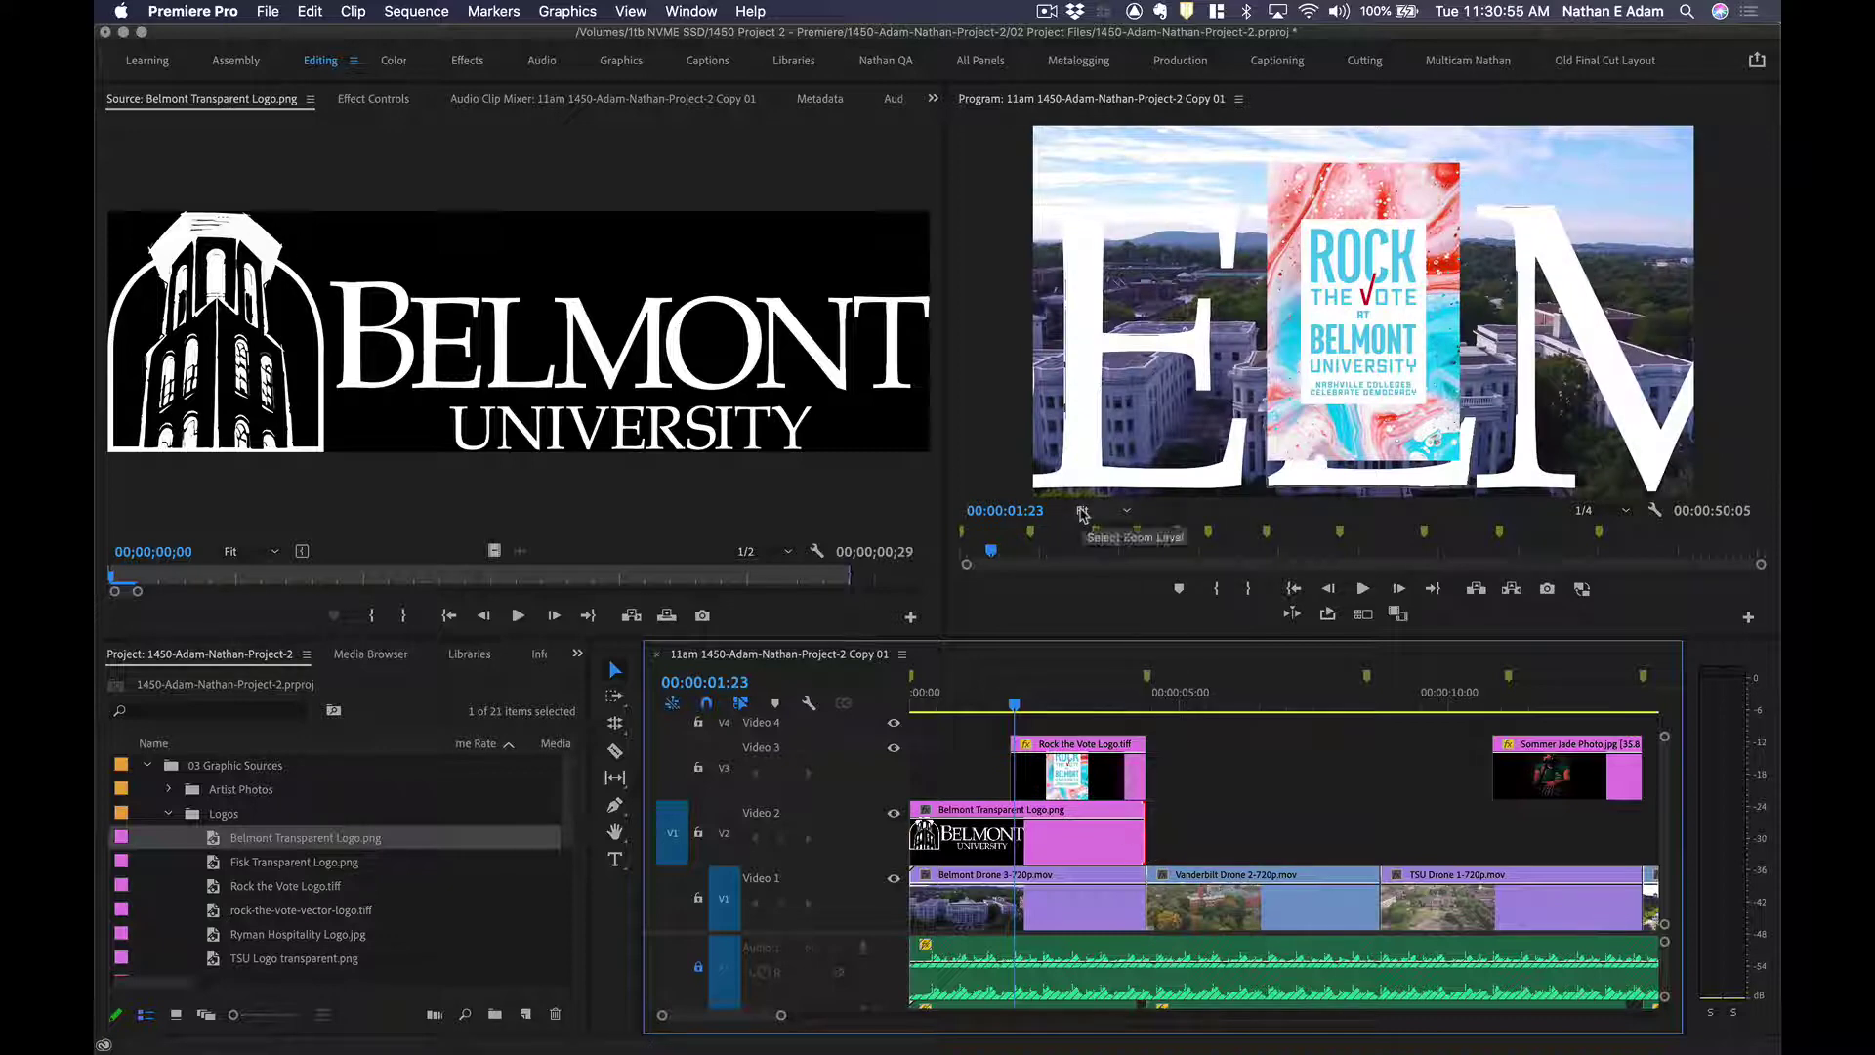
Clear the In and Out points of the Belmont logo source and delete the logo clip from Video 2.
{"action": "left_click", "coordinate": [883, 554]}
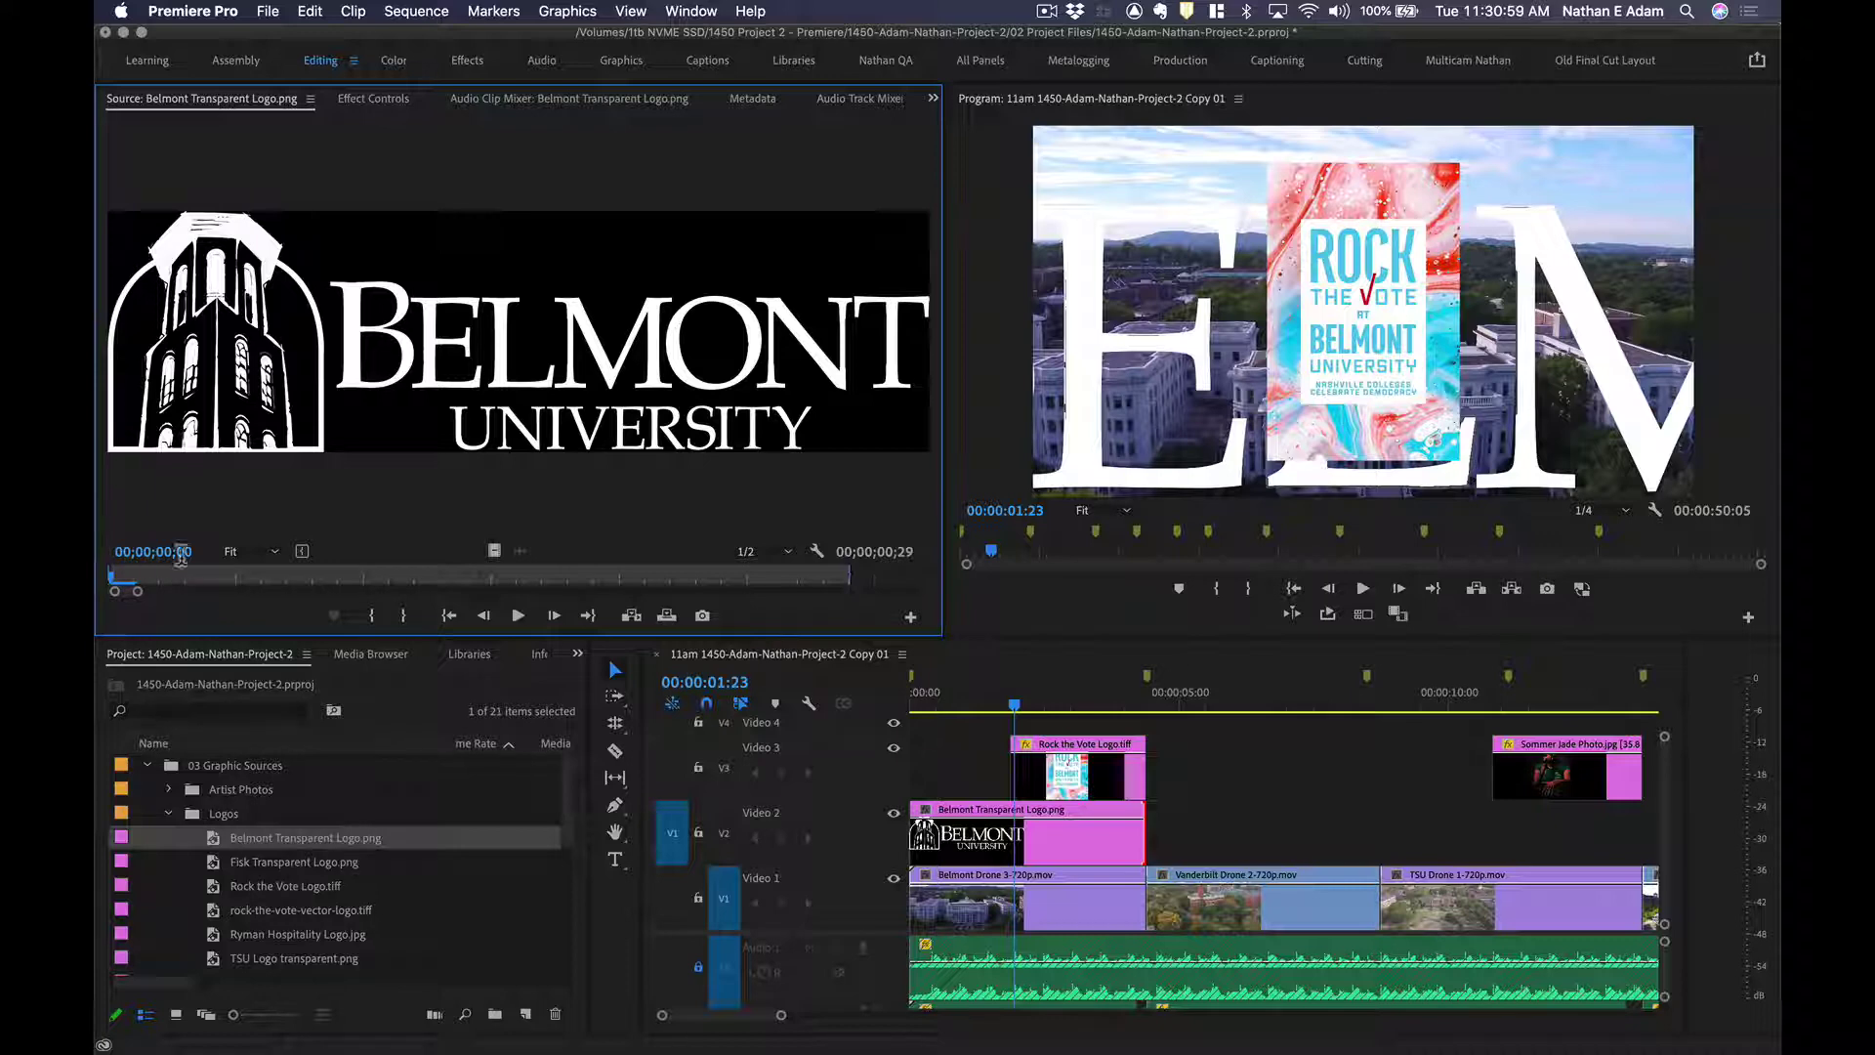
{"action": "key", "text": "alt+x"}
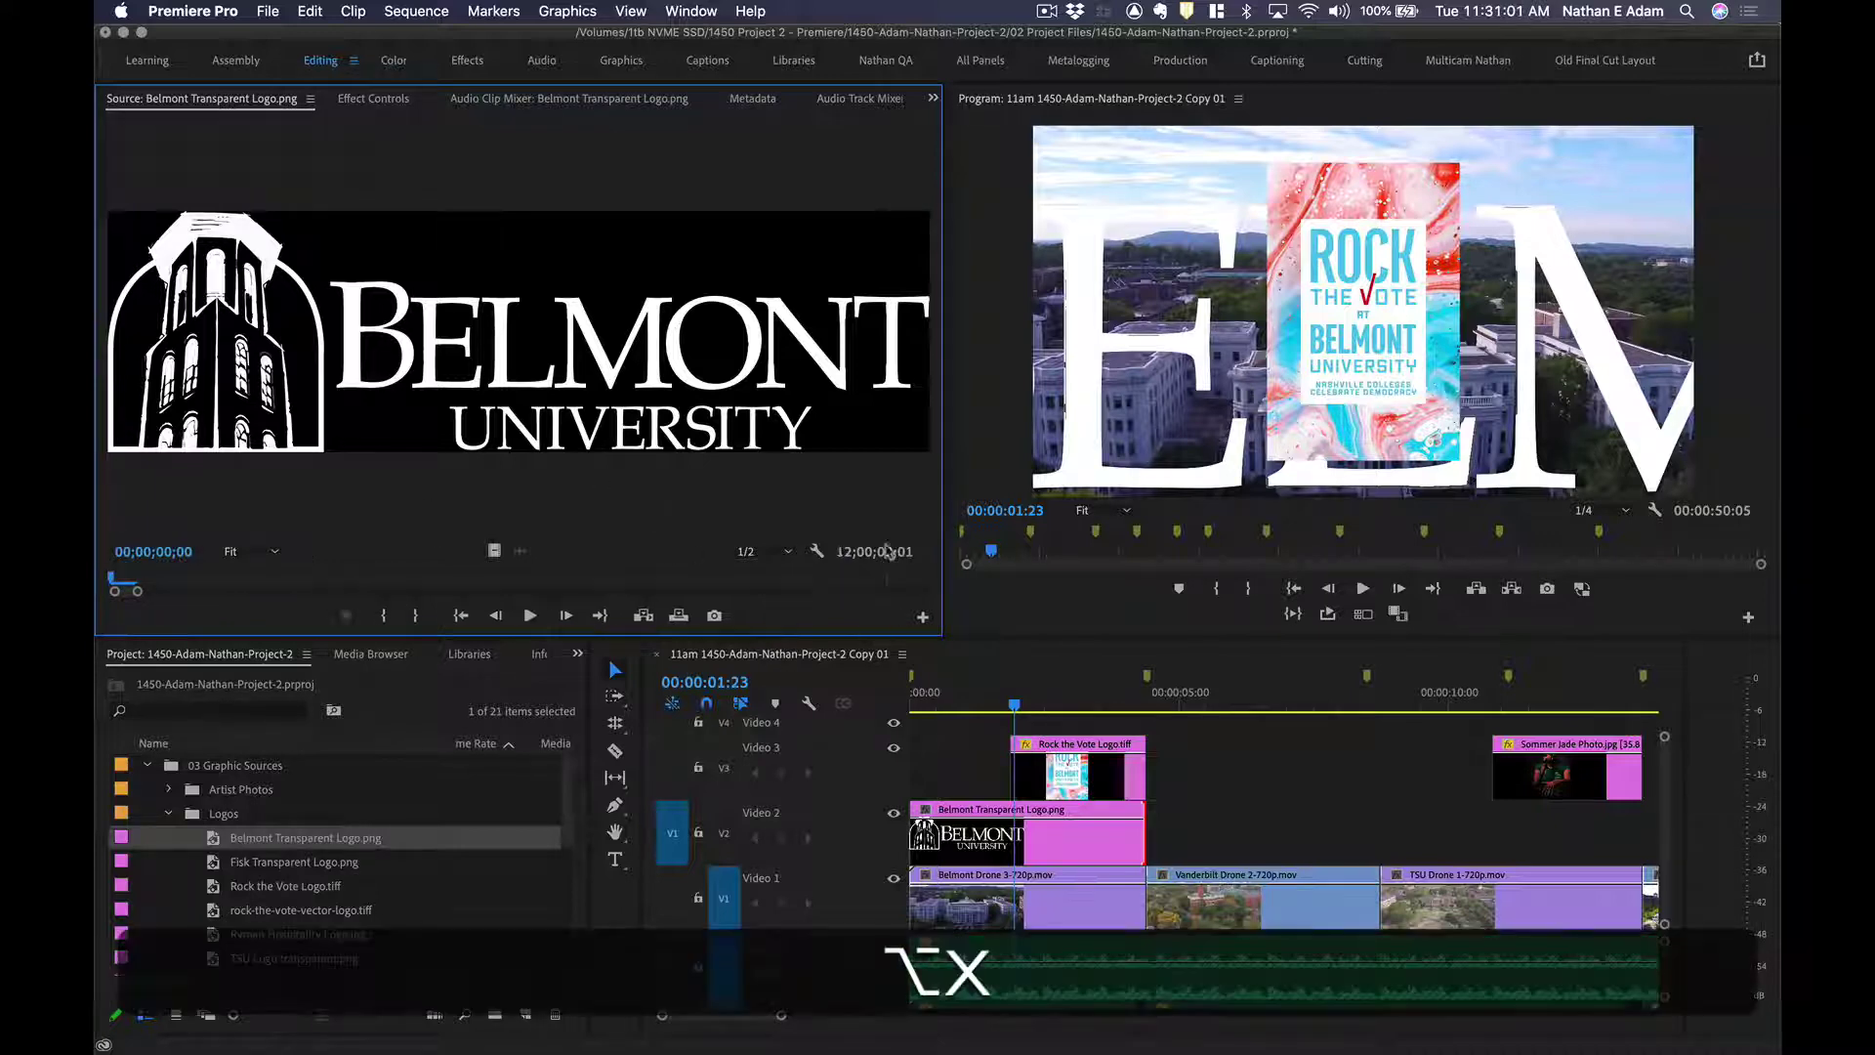
{"action": "left_click", "coordinate": [1054, 848]}
{"action": "key", "text": "BackSpace"}
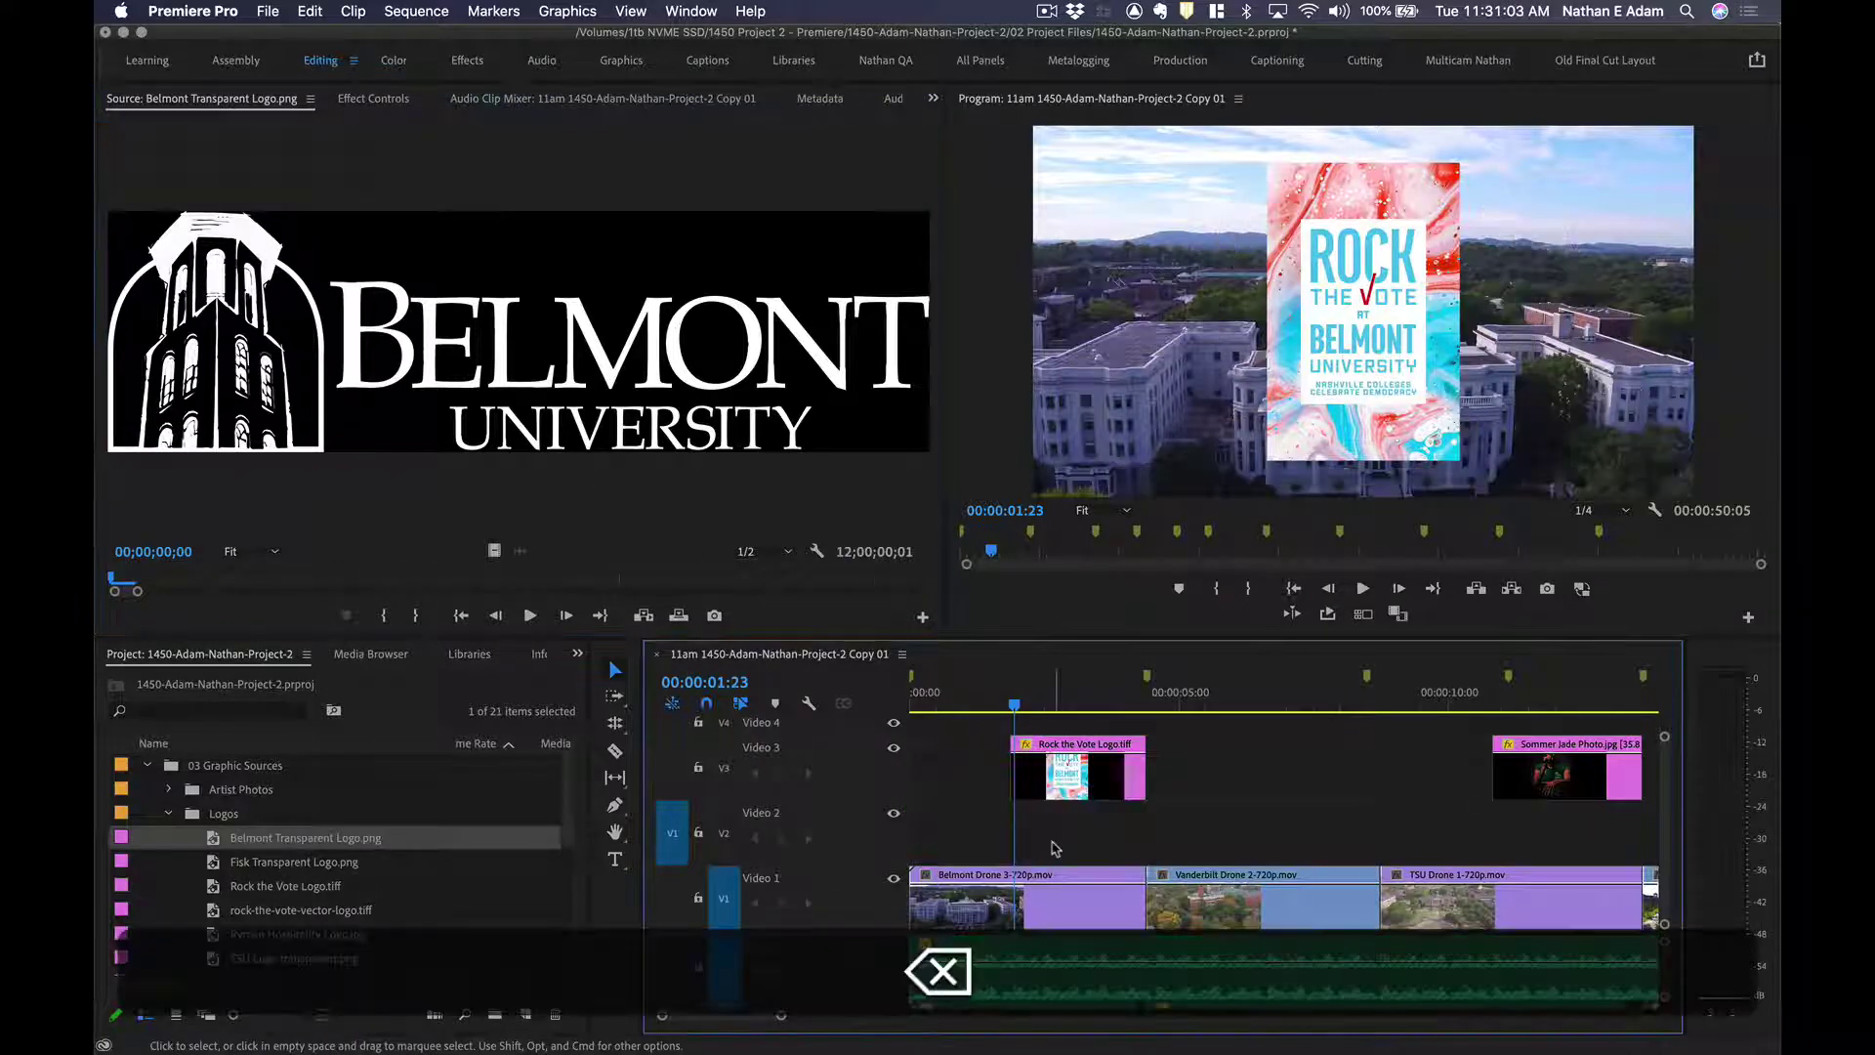
Try placing the Belmont logo without In and Out points at the start of Video 2, and undo the placement.
{"action": "left_click_drag", "start_coordinate": [638, 334], "coordinate": [923, 832]}
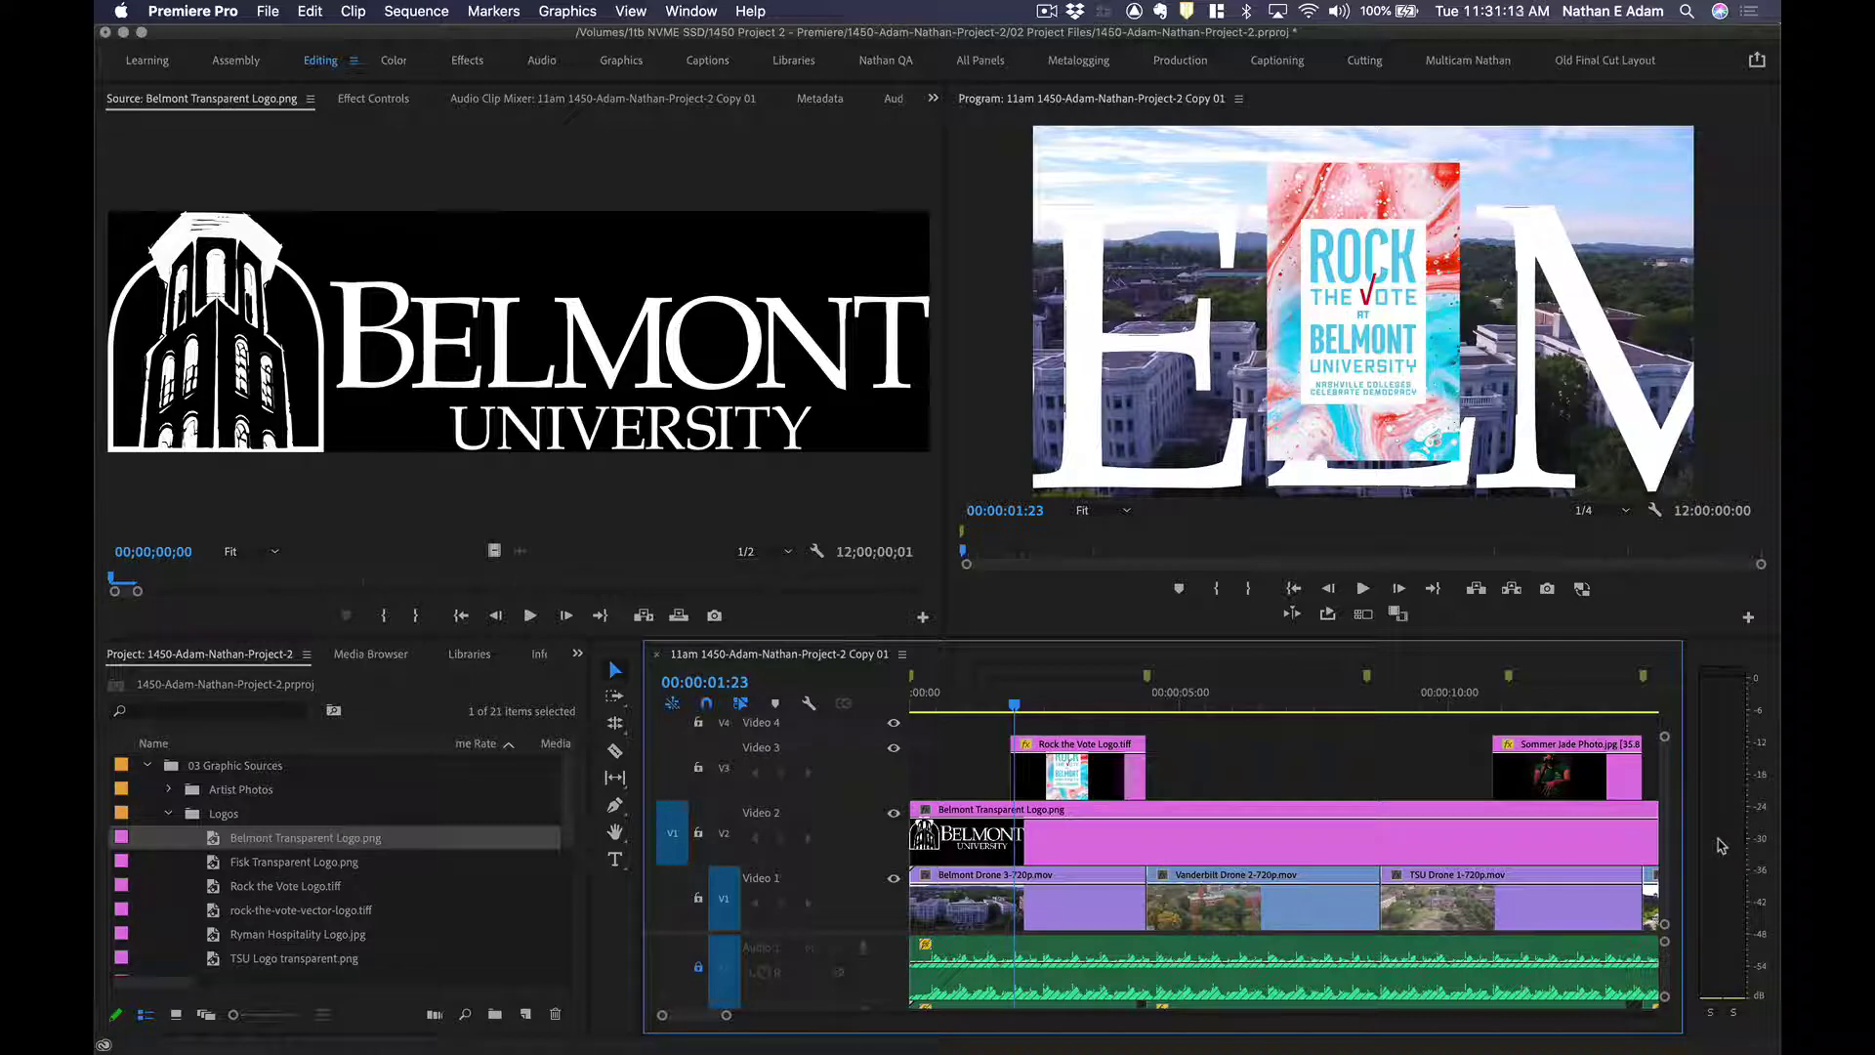
{"action": "key", "text": "cmd+z"}
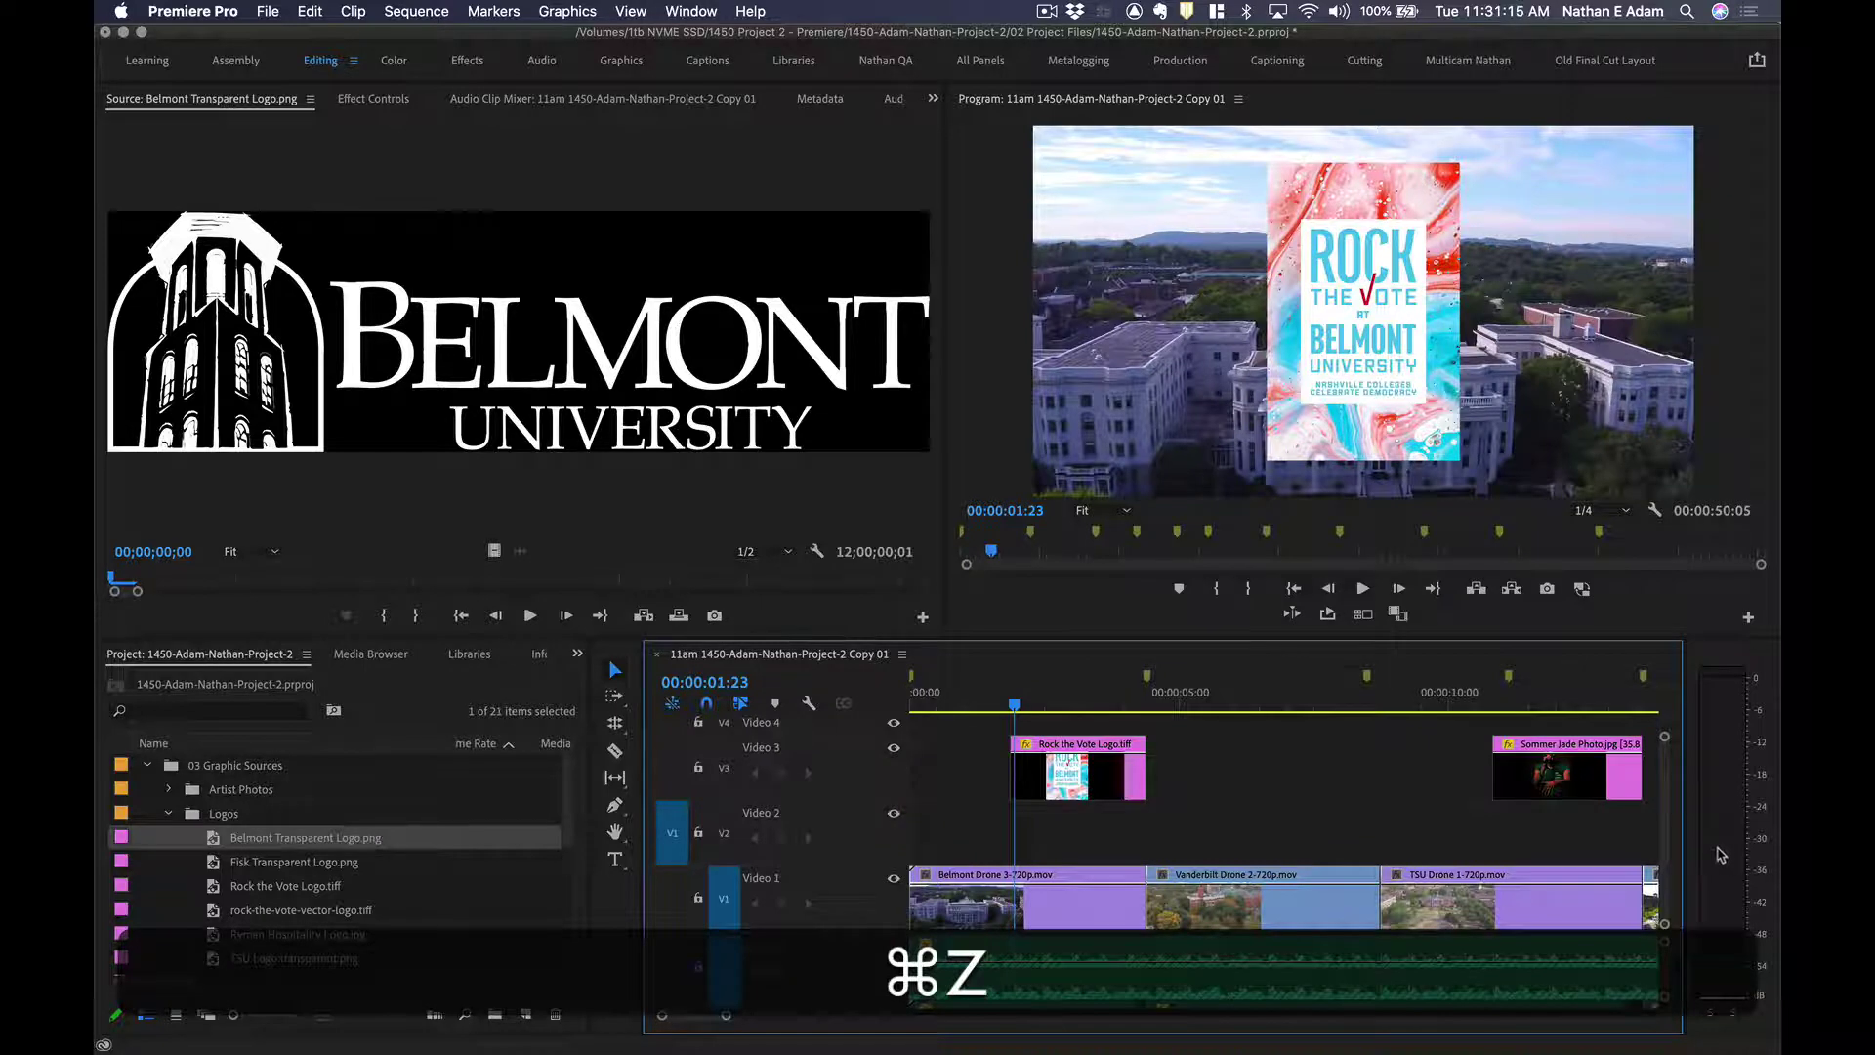
Mark and clear the sequence In and Out points around Belmont Drone 3-720p.mov several times, with the playhead at different positions over it.
{"action": "left_click", "coordinate": [1048, 907]}
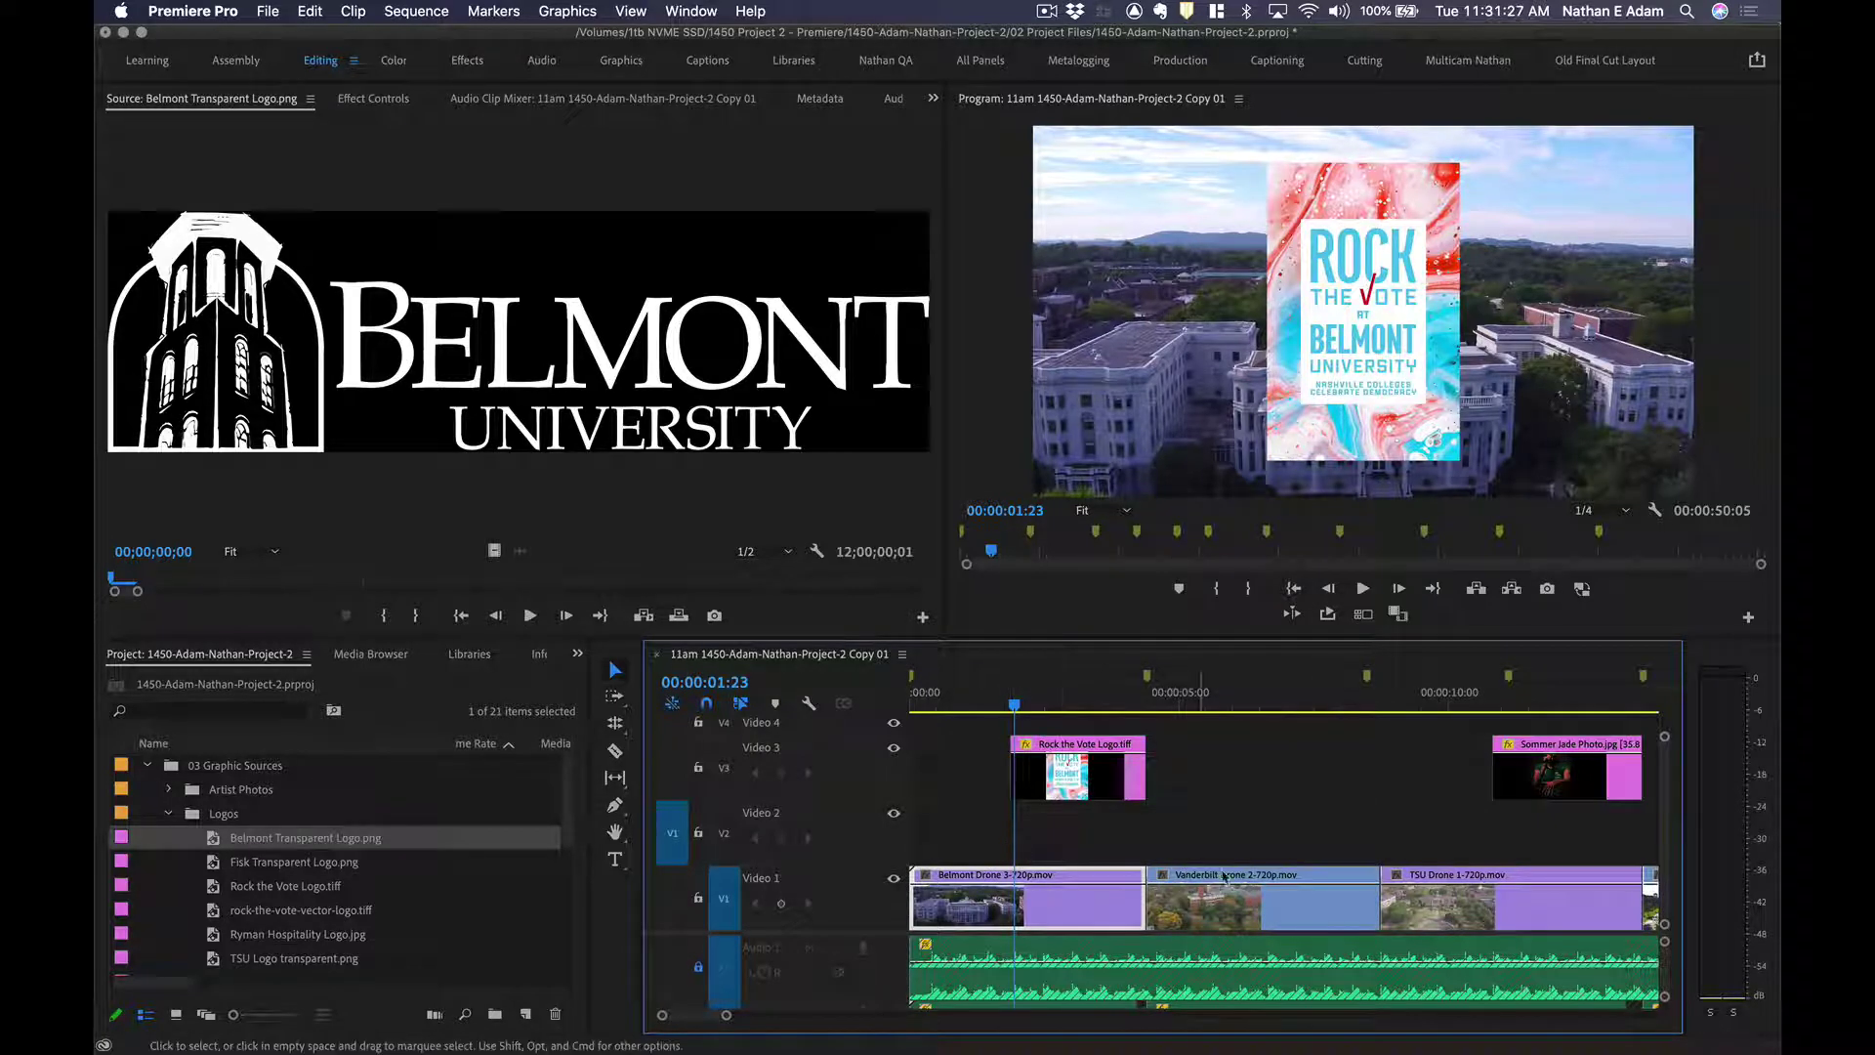
{"action": "left_click", "coordinate": [992, 695]}
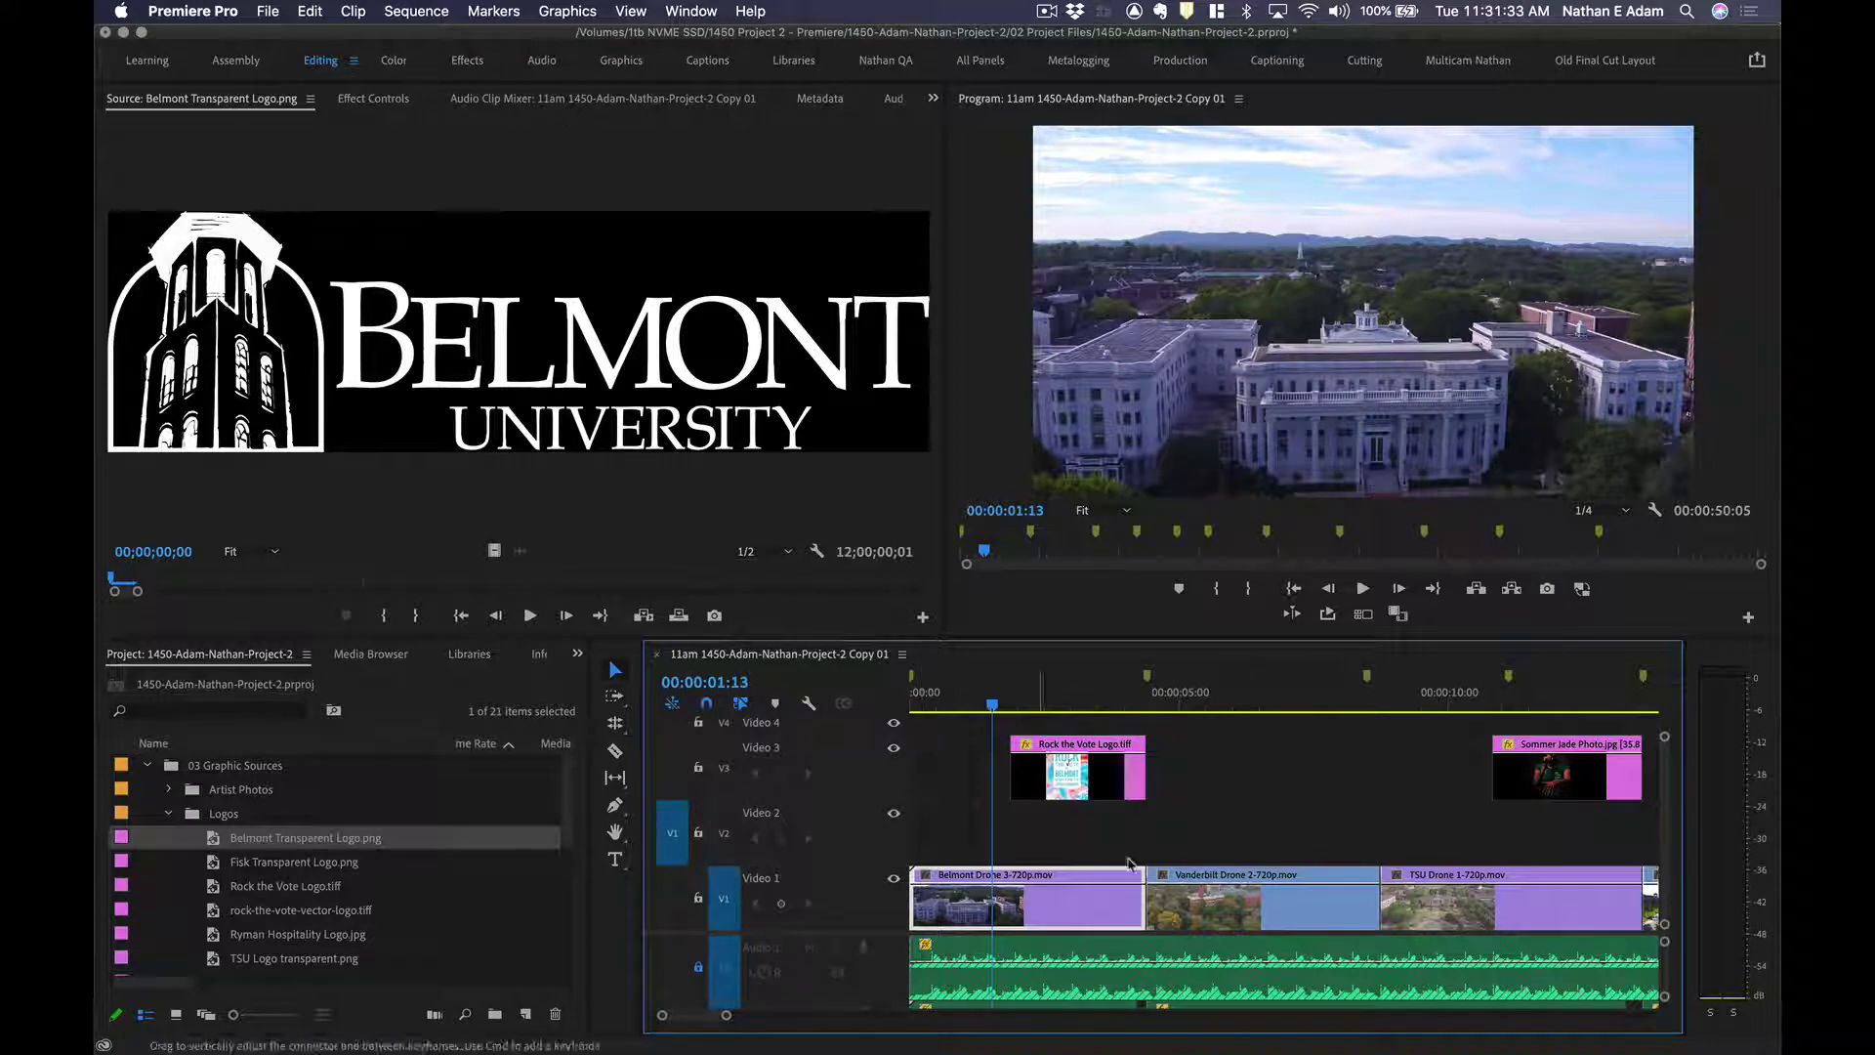
{"action": "key", "text": "x"}
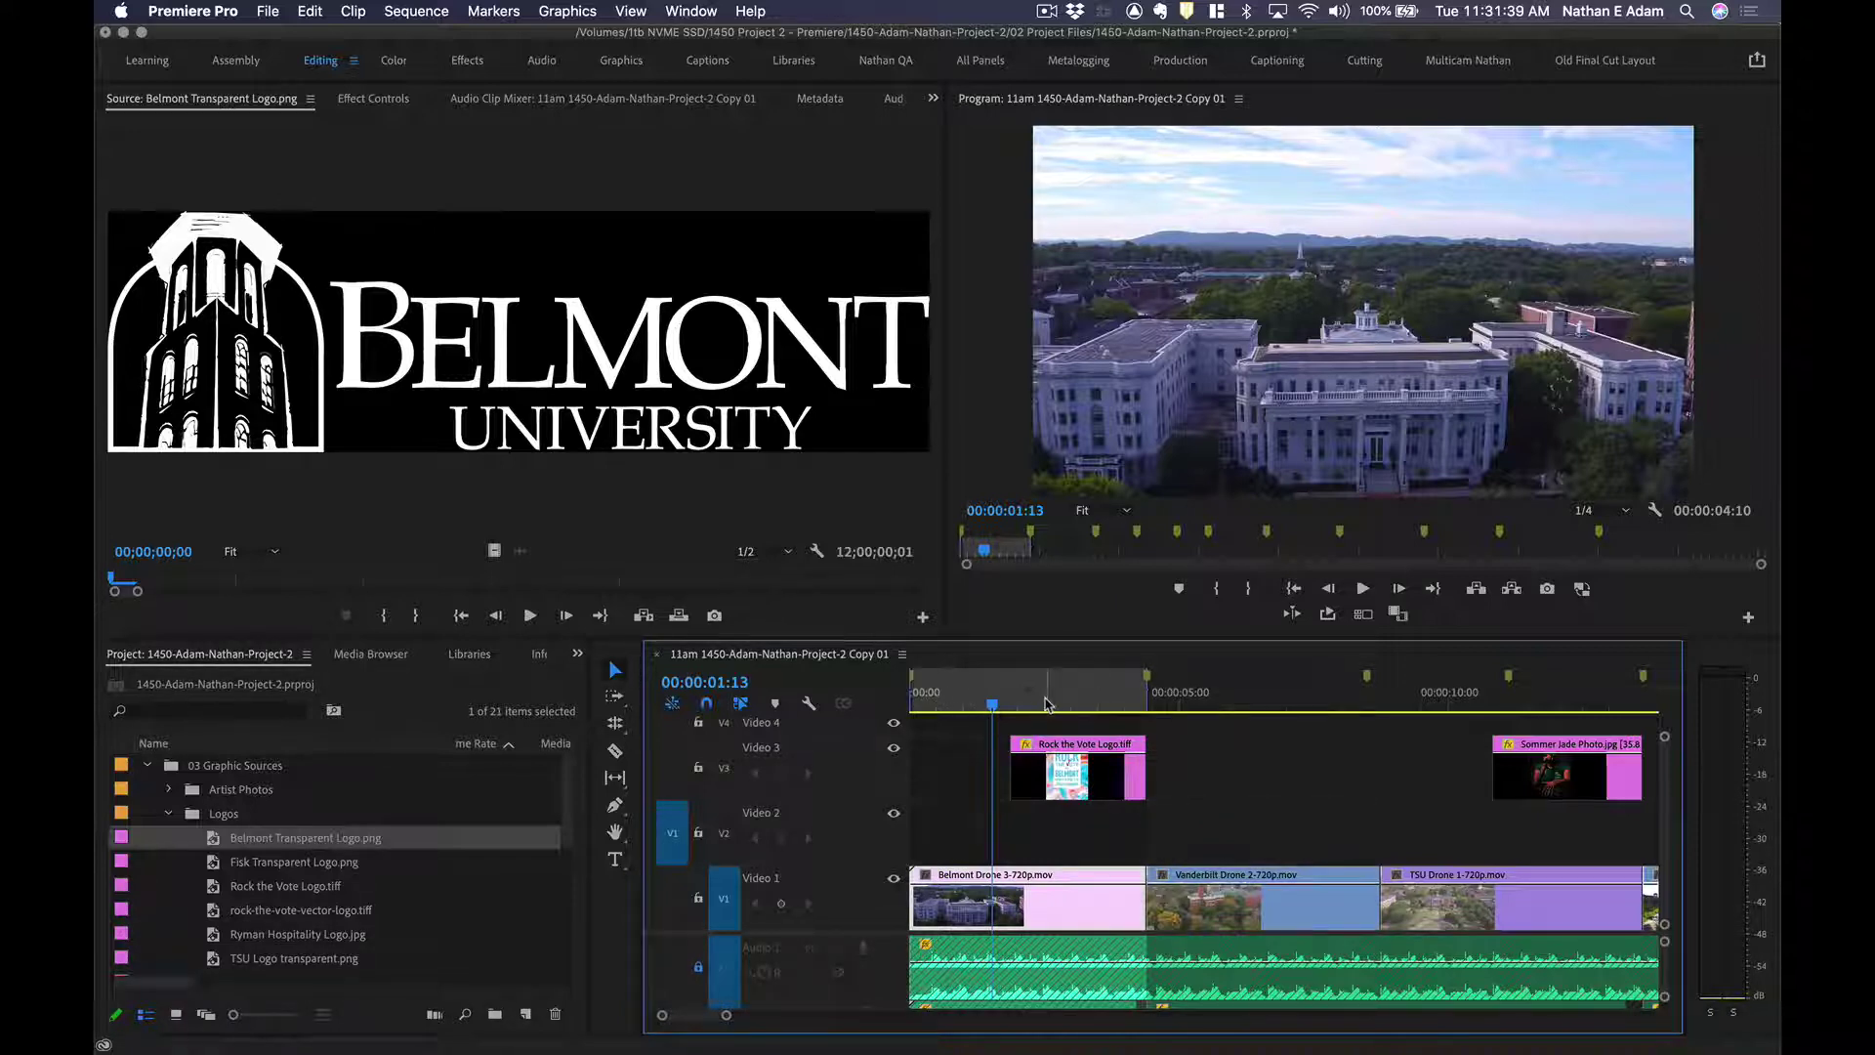
{"action": "key", "text": "alt+x"}
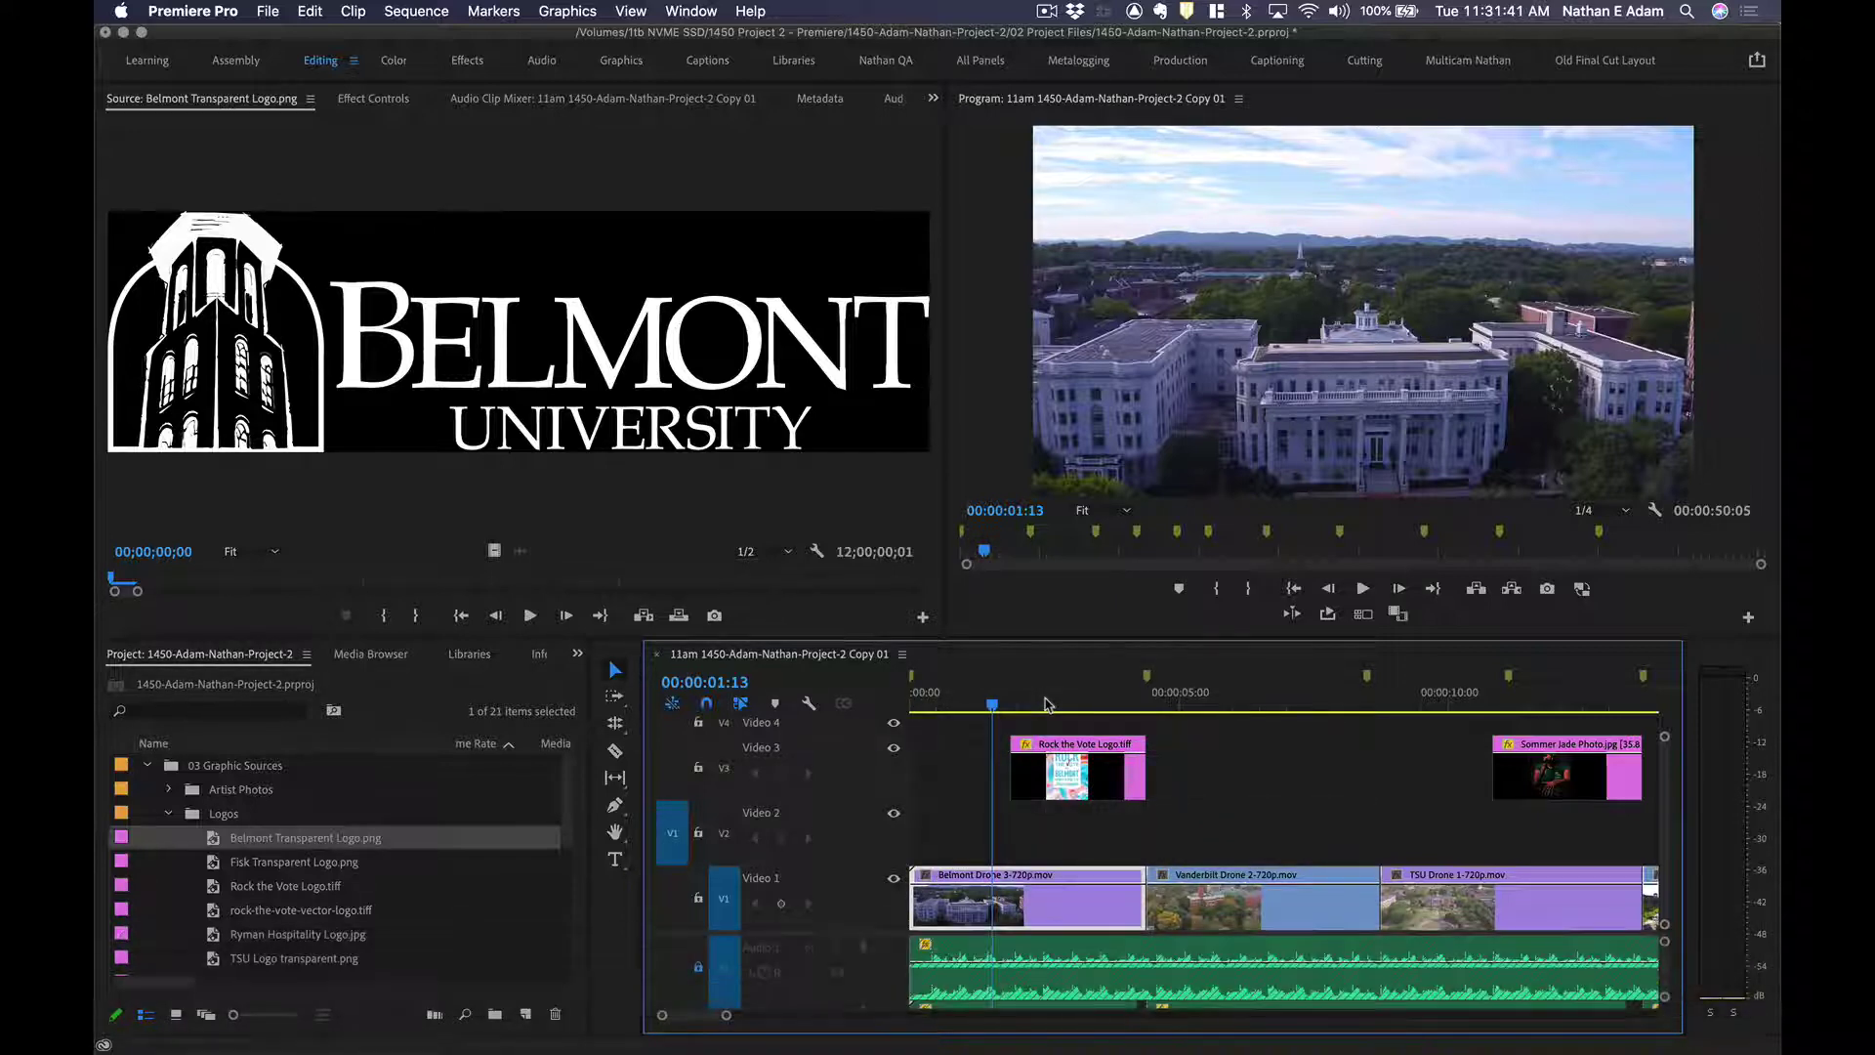
{"action": "key", "text": "x"}
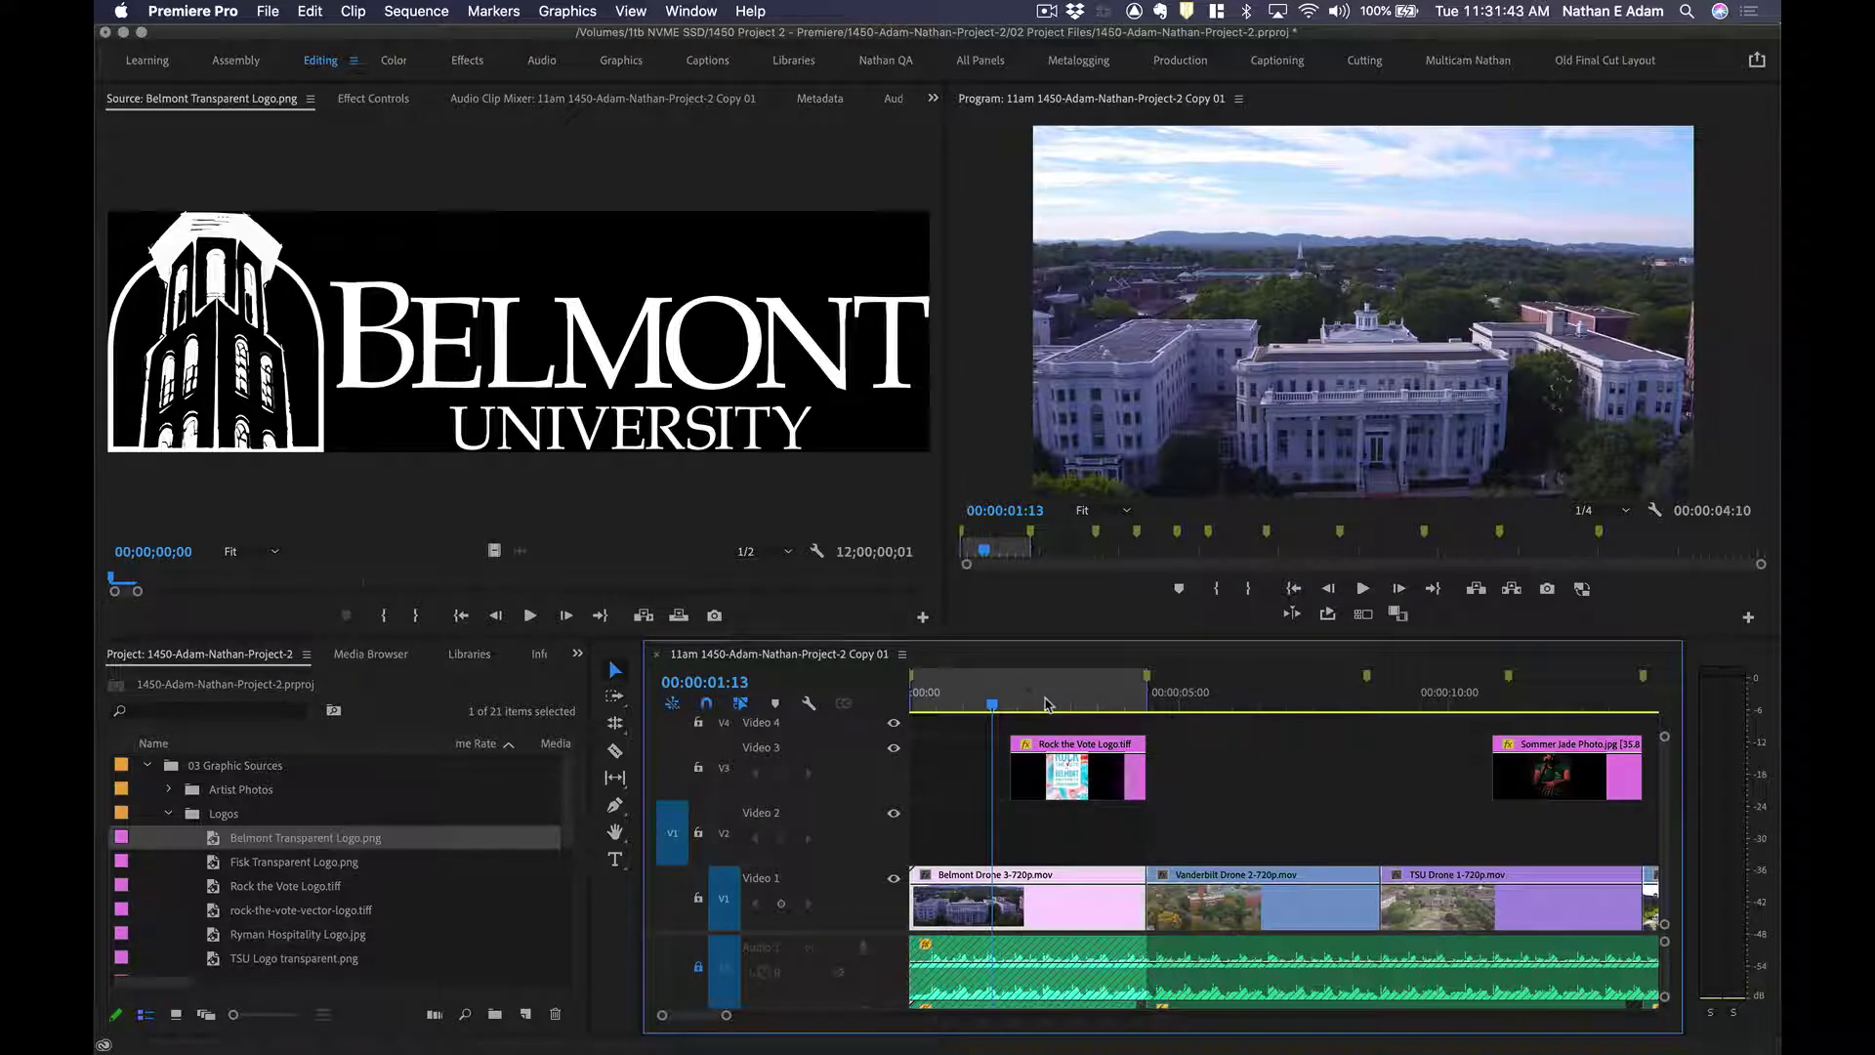
{"action": "key", "text": "alt+x"}
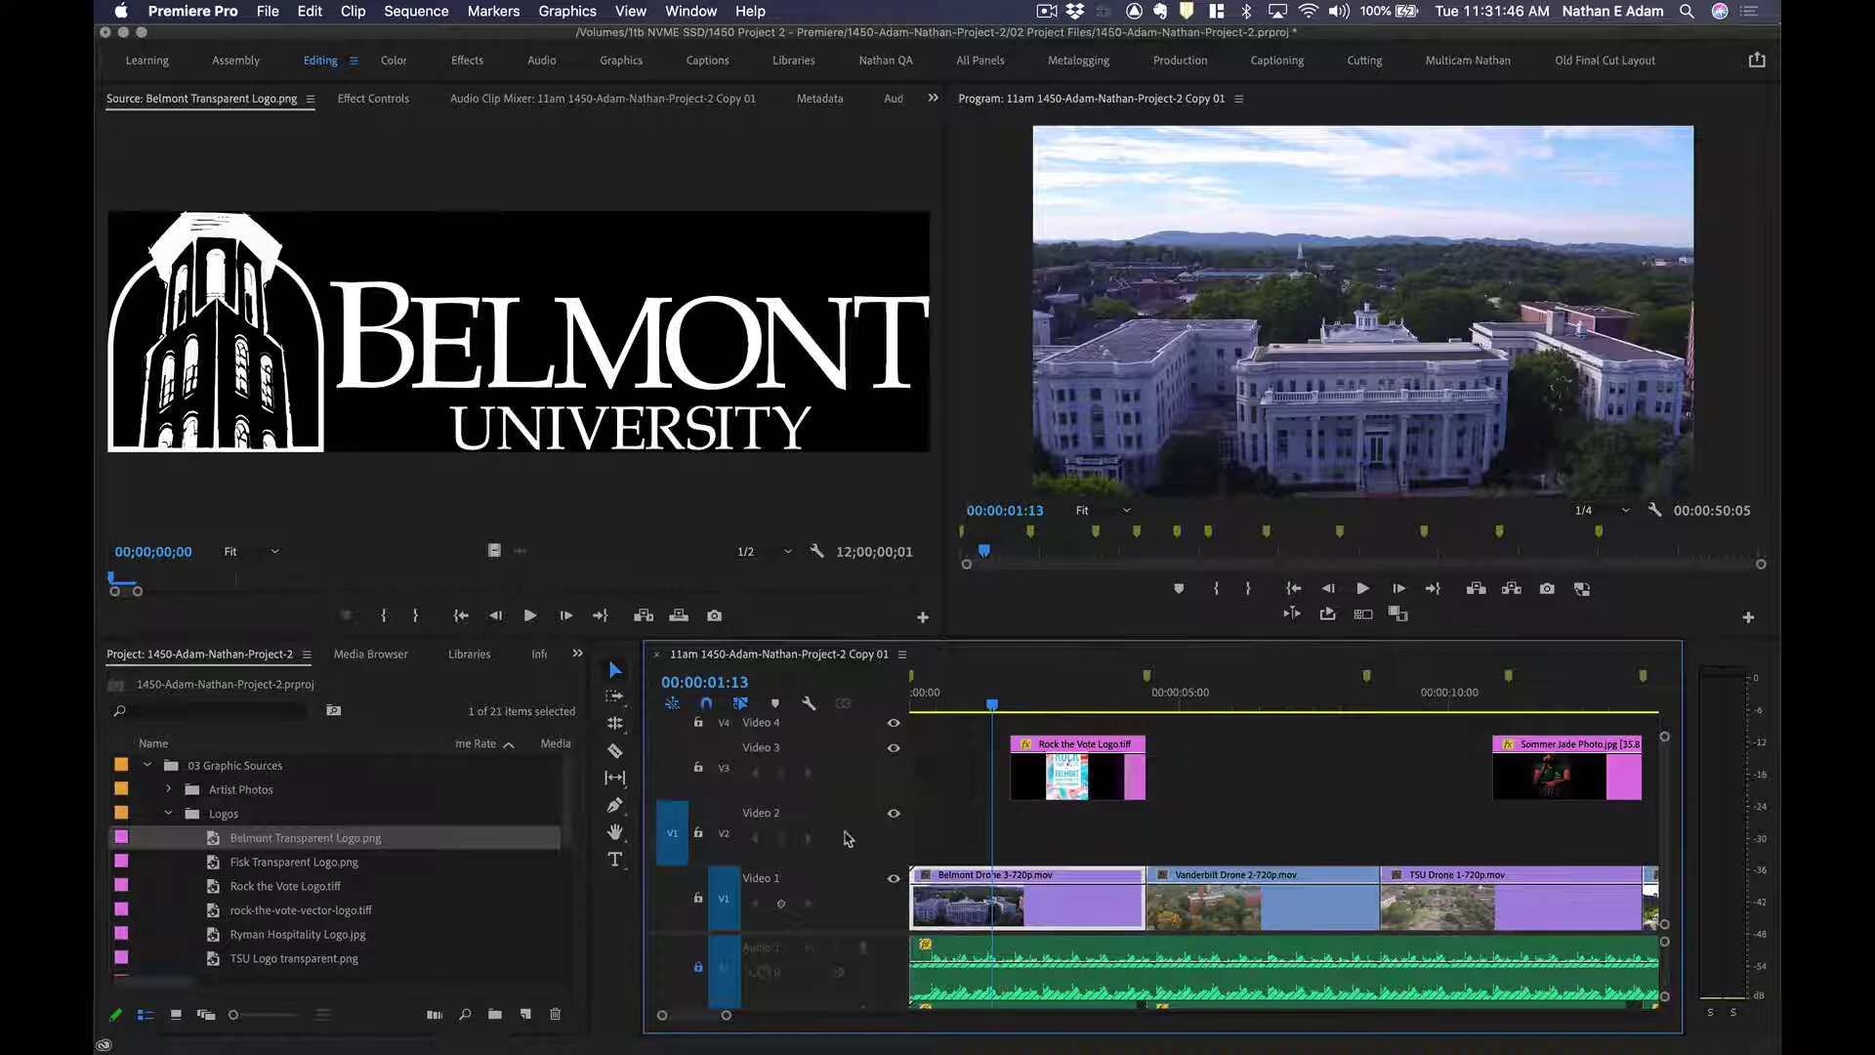
{"action": "left_click", "coordinate": [1058, 705]}
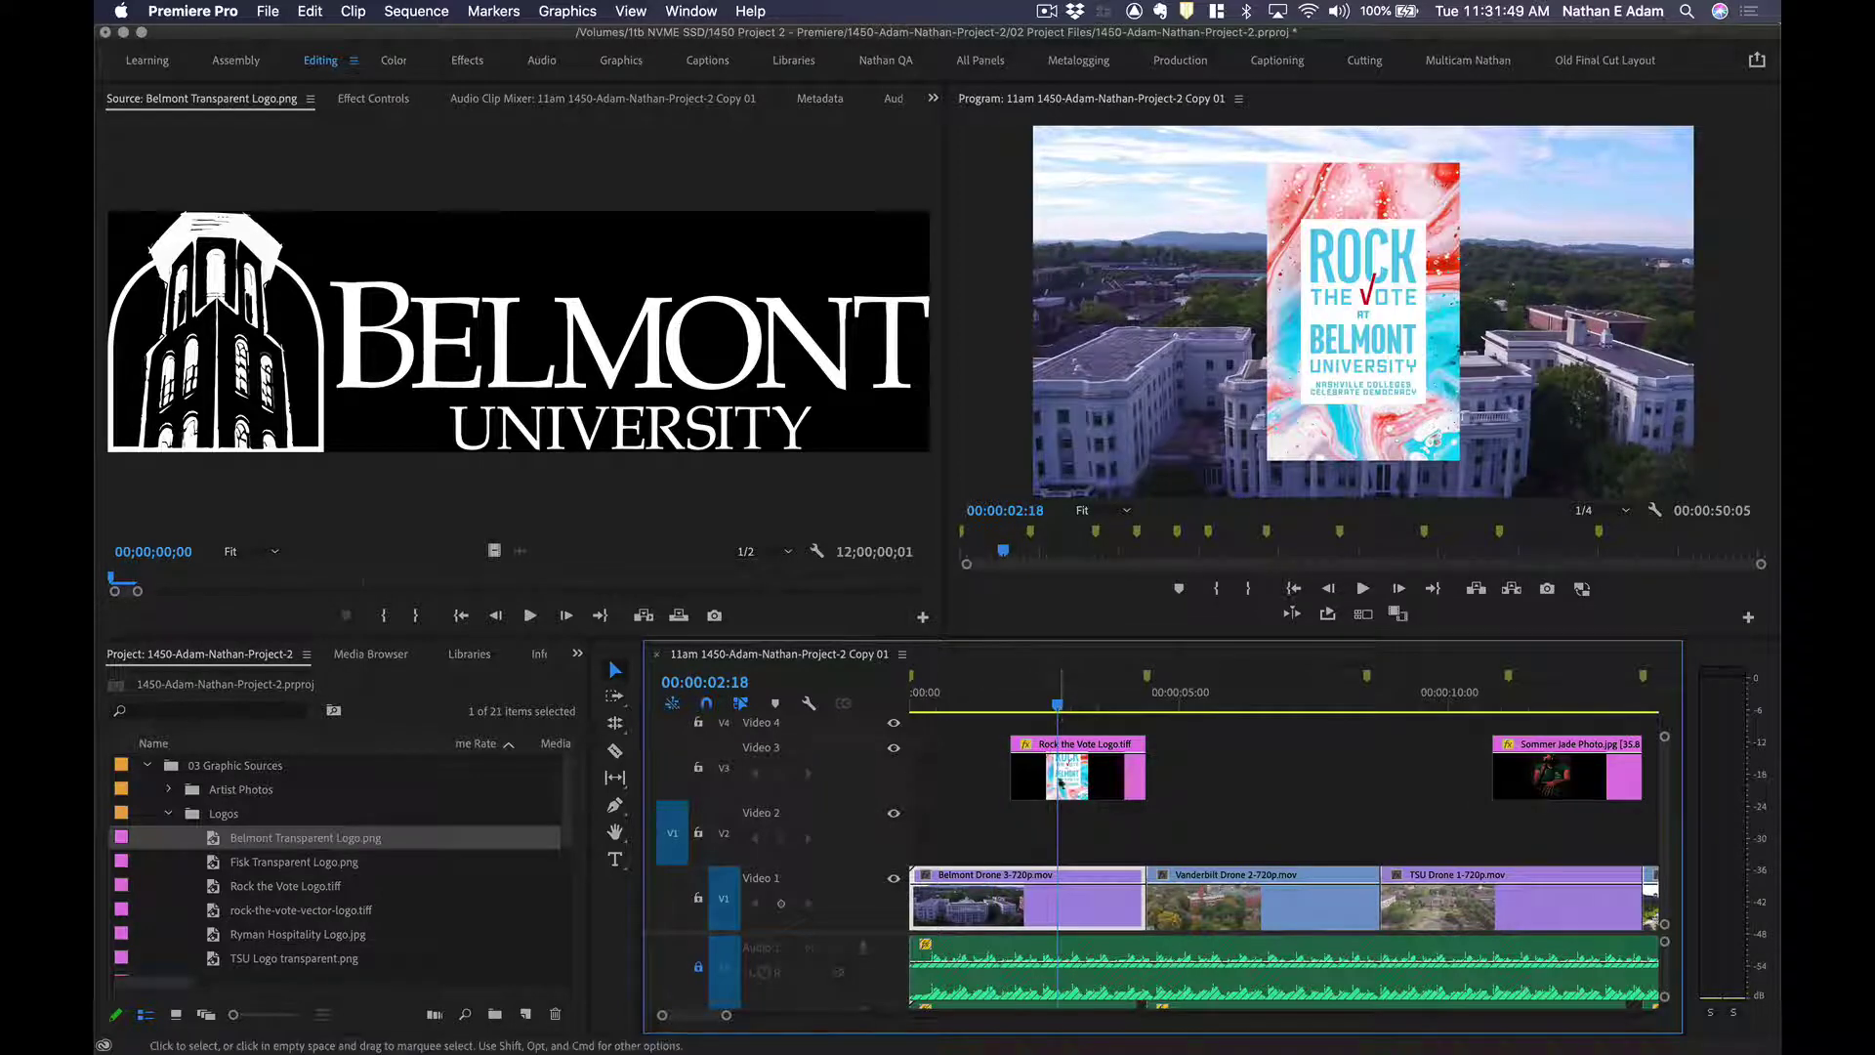
{"action": "key", "text": "x"}
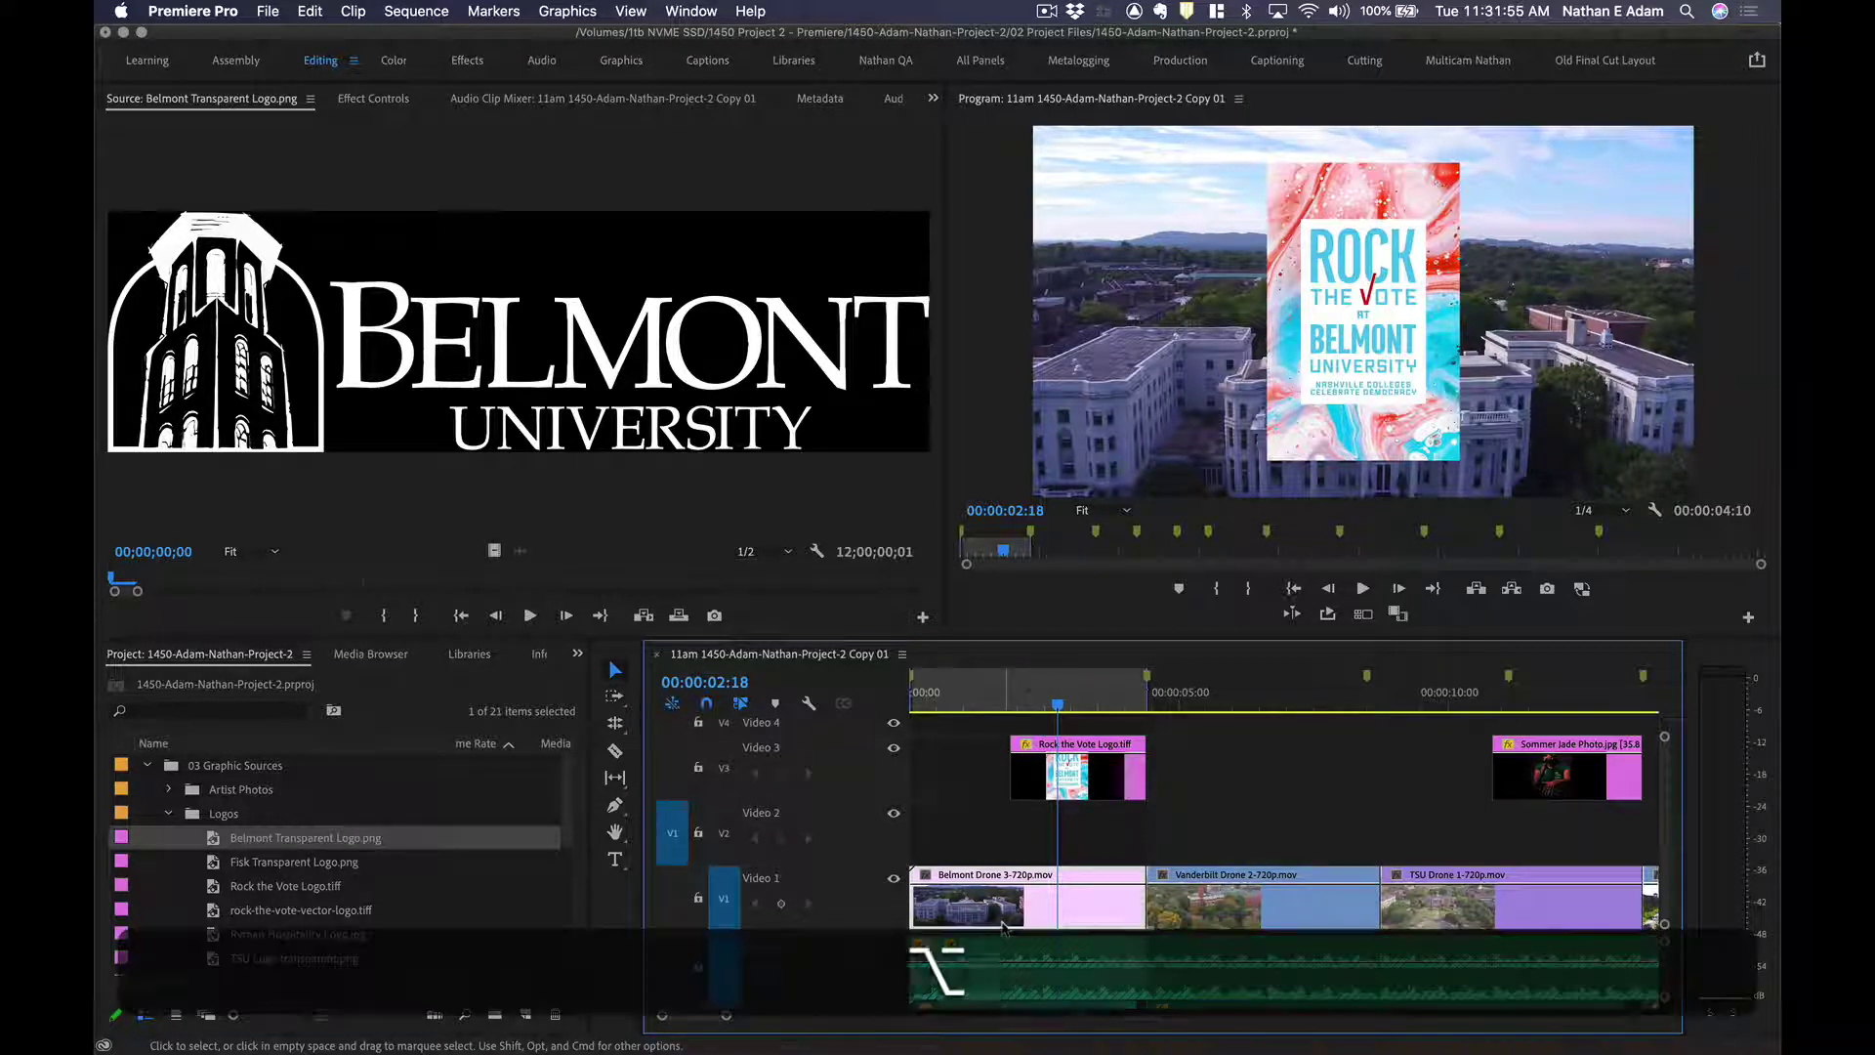
{"action": "key", "text": "alt+x"}
Target Video 3 instead of Video 1, mark the range of Rock the Vote Logo.tiff, and clear the marks.
{"action": "left_click", "coordinate": [724, 767]}
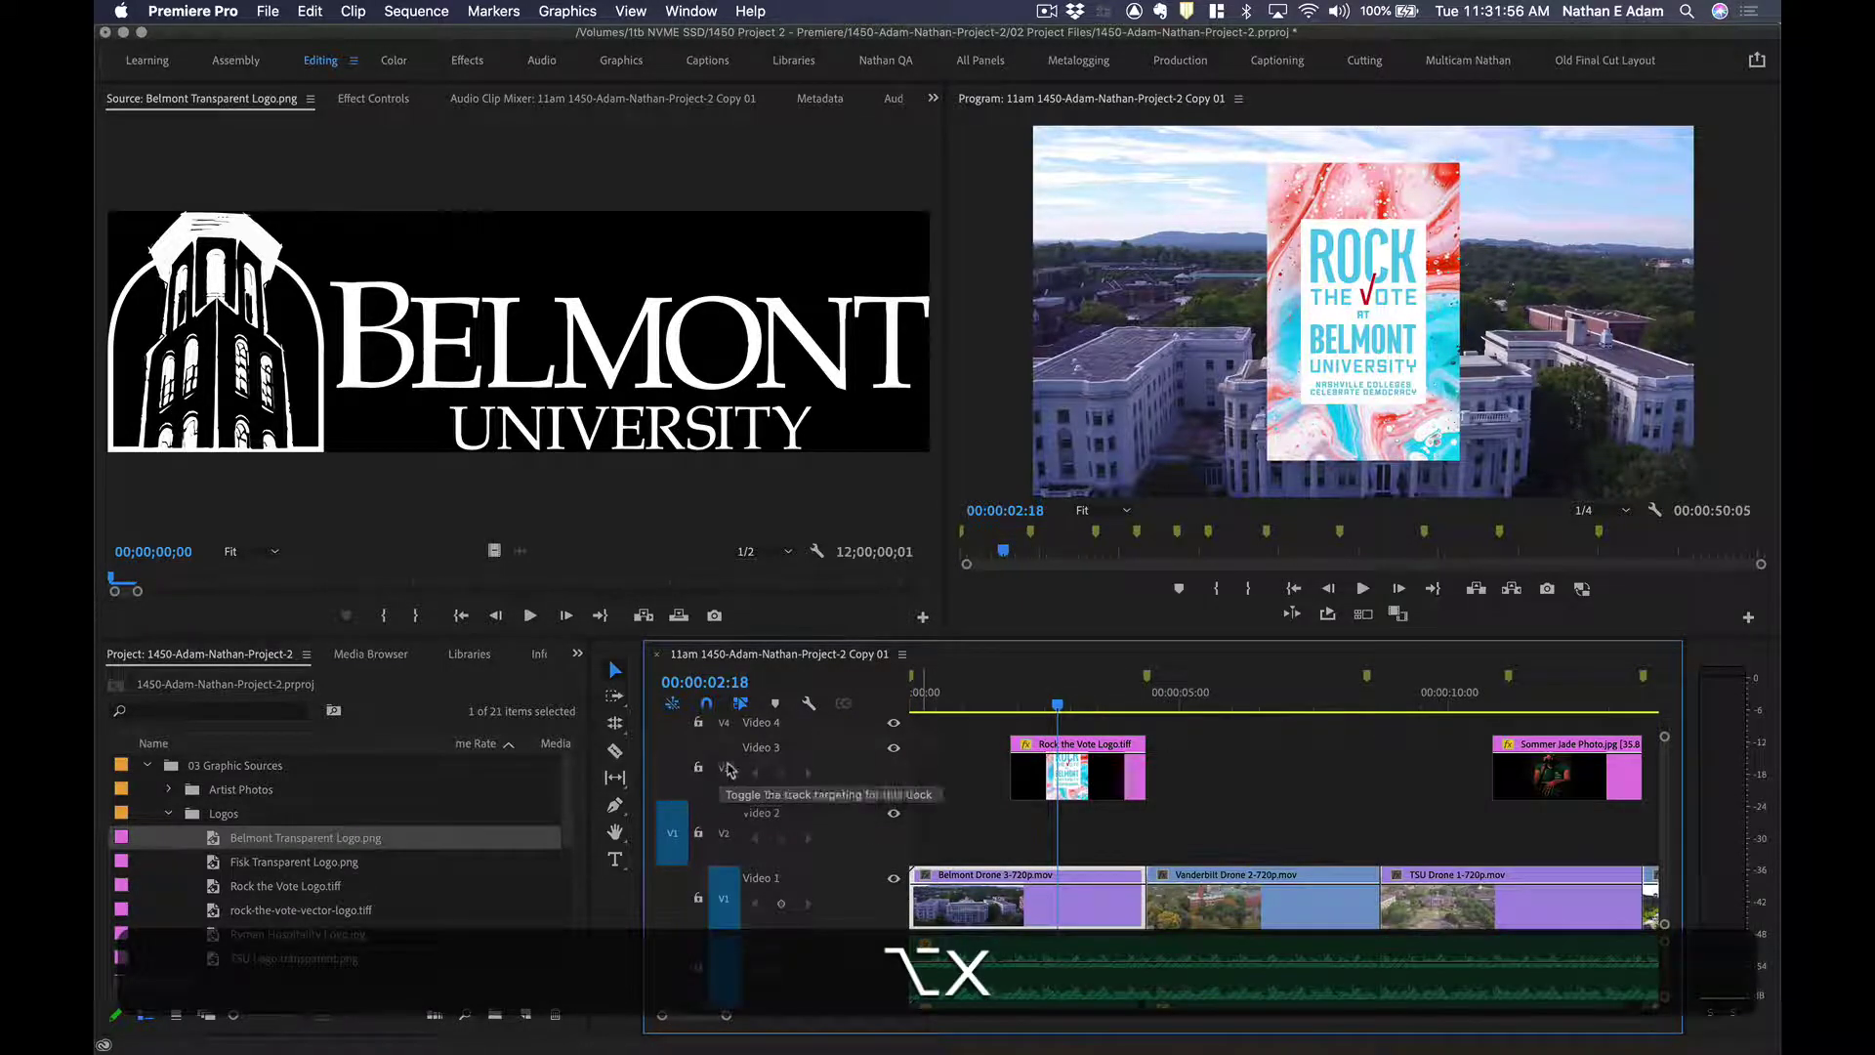
{"action": "left_click", "coordinate": [724, 898]}
{"action": "key", "text": "x"}
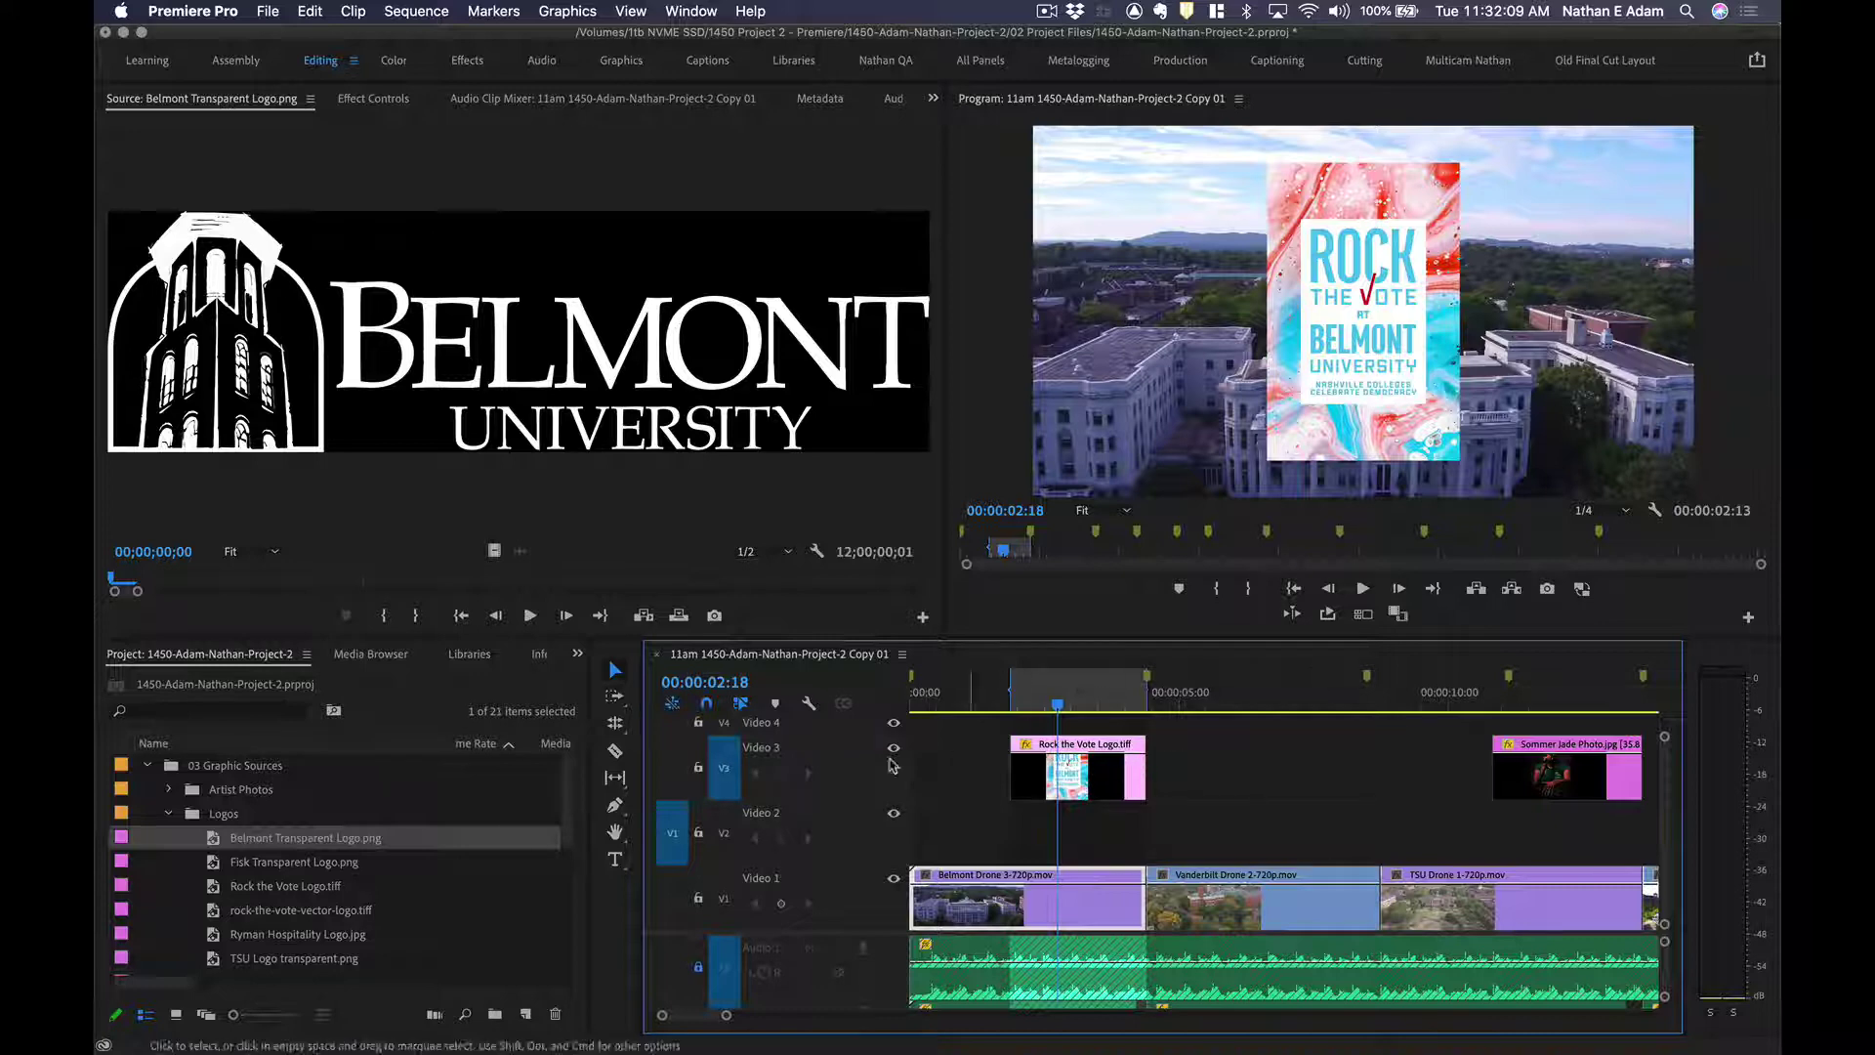
{"action": "key", "text": "ctrl+alt+x"}
Target Video 1 instead of Video 3, mark the range of Belmont Drone 3-720p.mov, and overwrite the Belmont logo onto Video 2 there.
{"action": "left_click", "coordinate": [716, 758]}
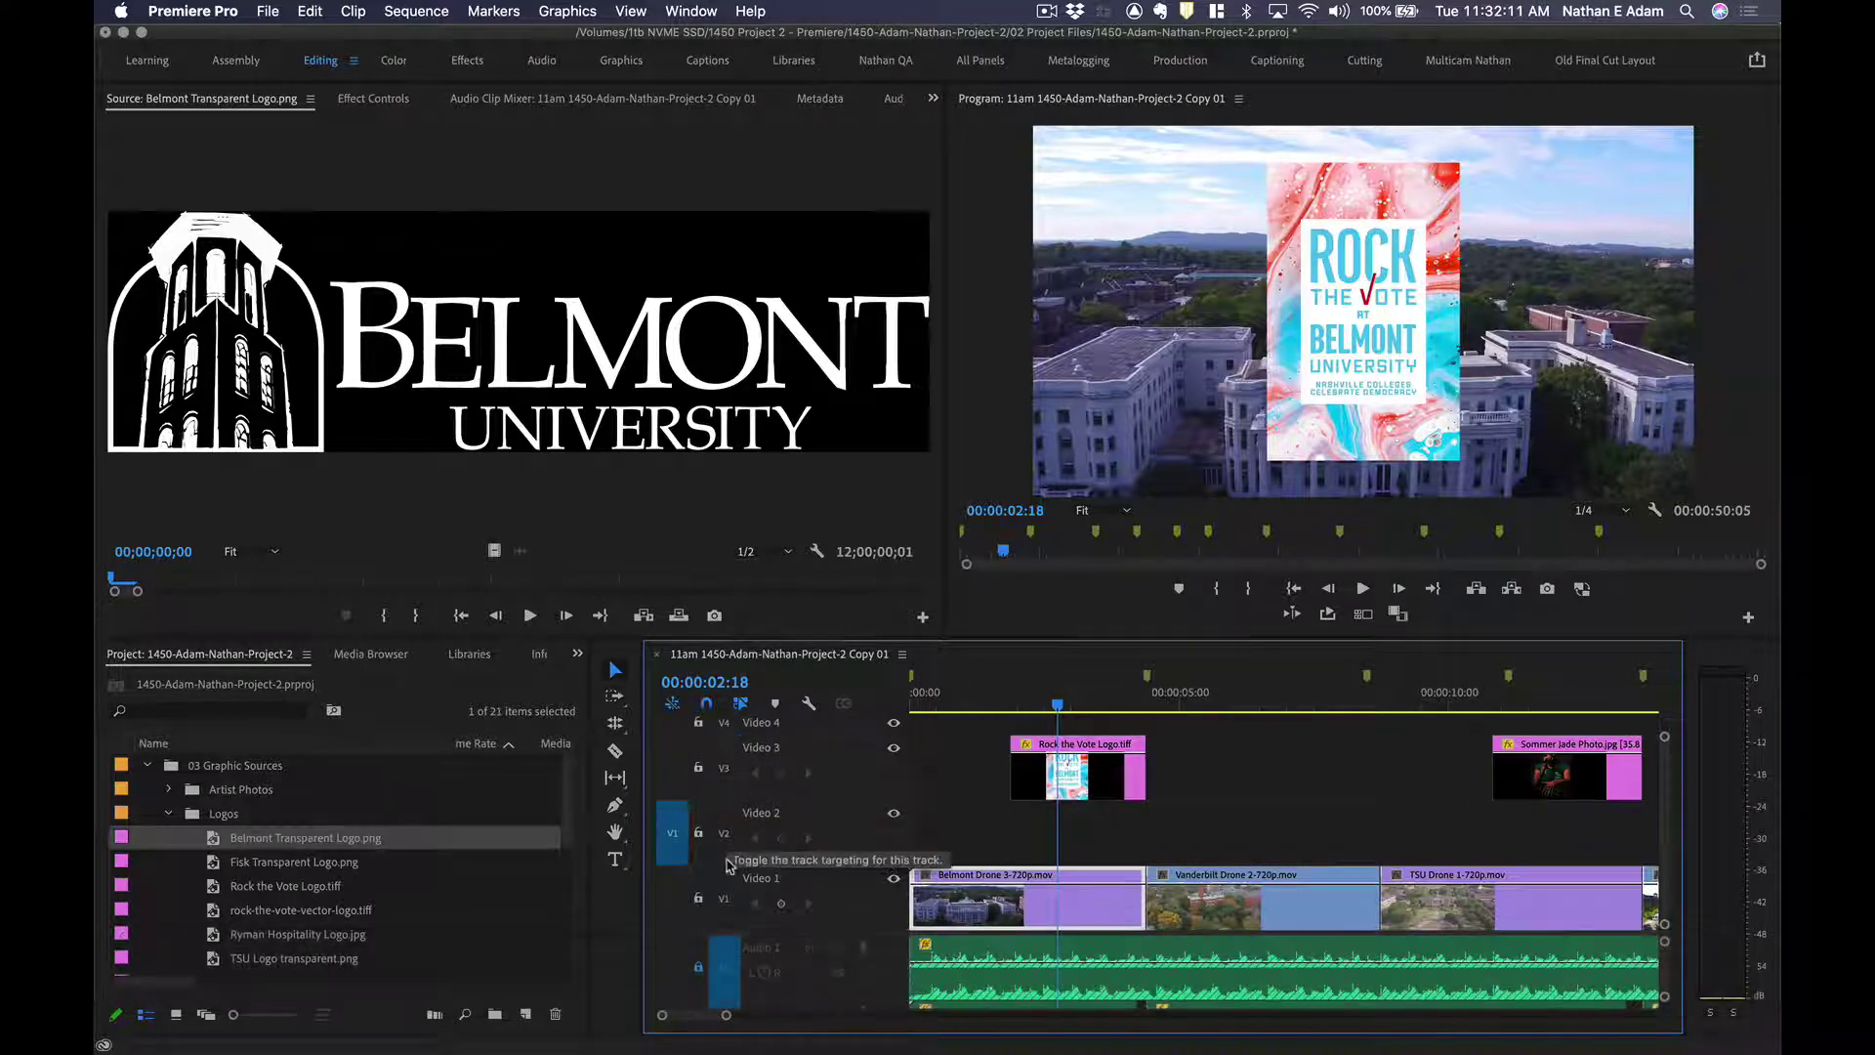
{"action": "left_click", "coordinate": [724, 899]}
{"action": "key", "text": "x"}
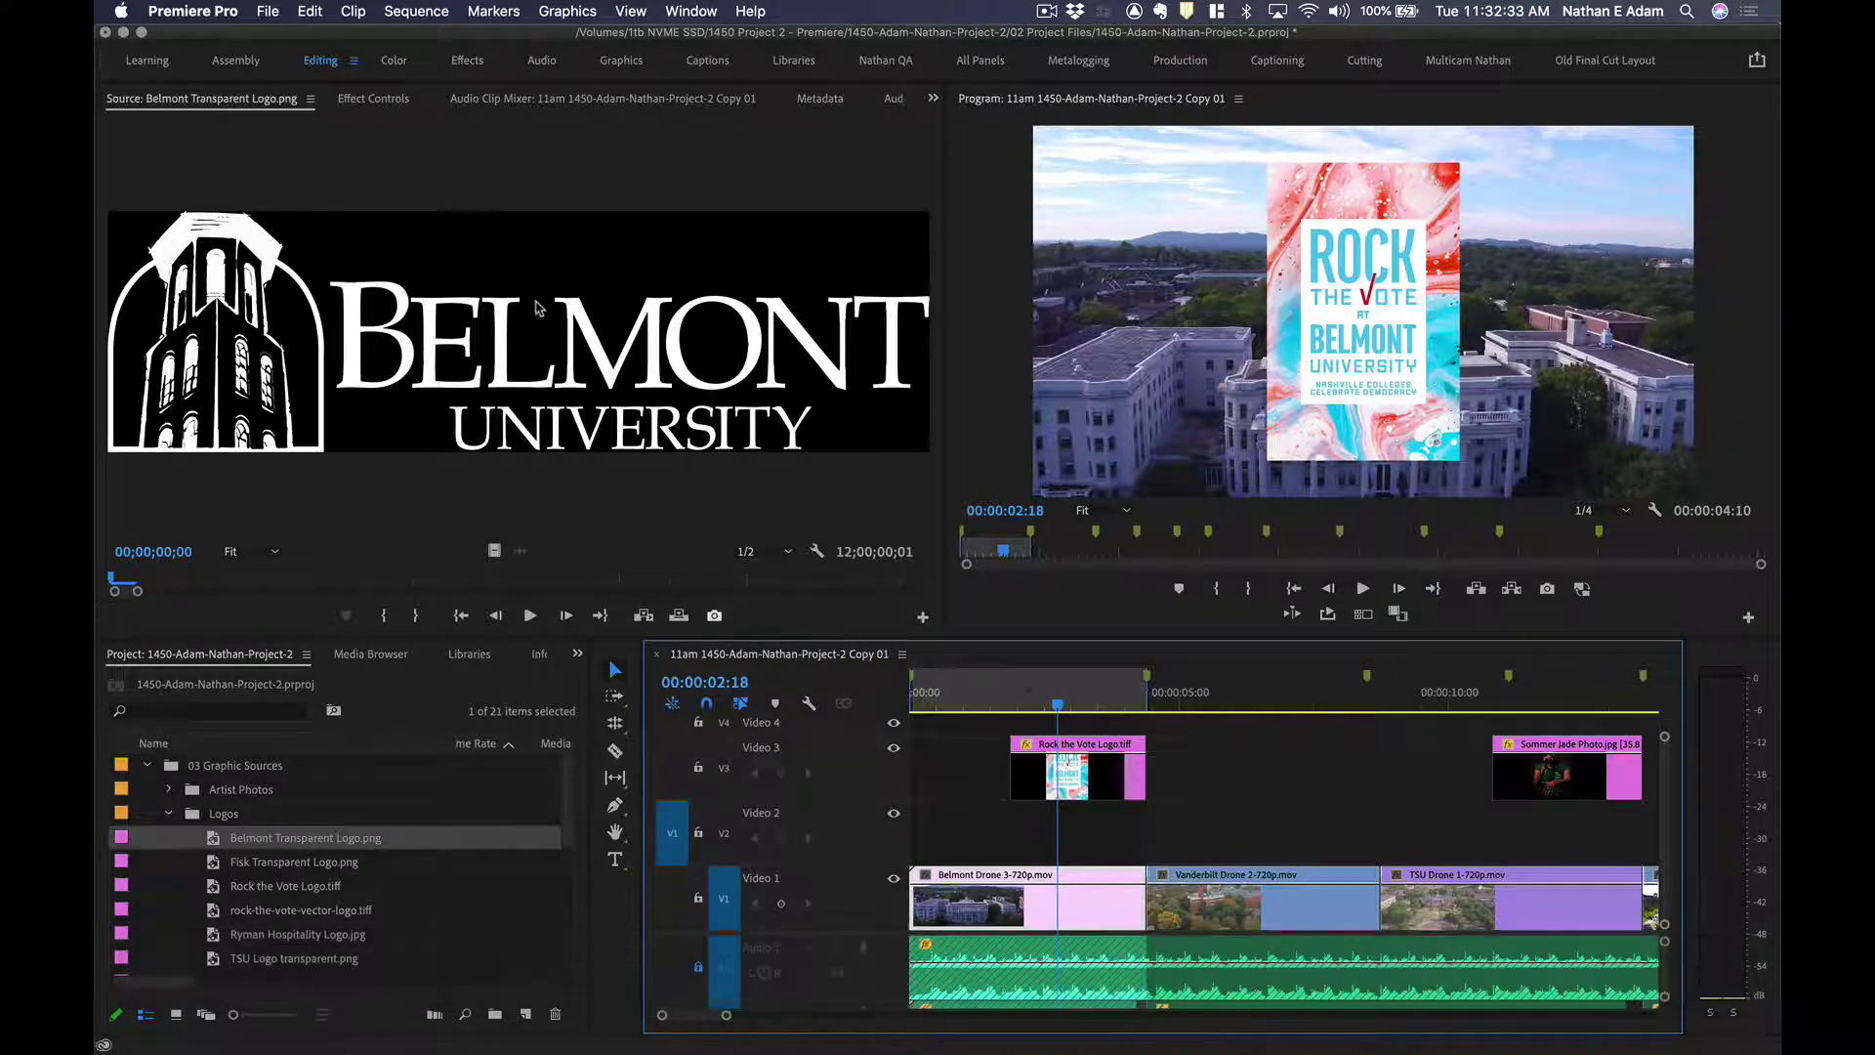
{"action": "key", "text": "period"}
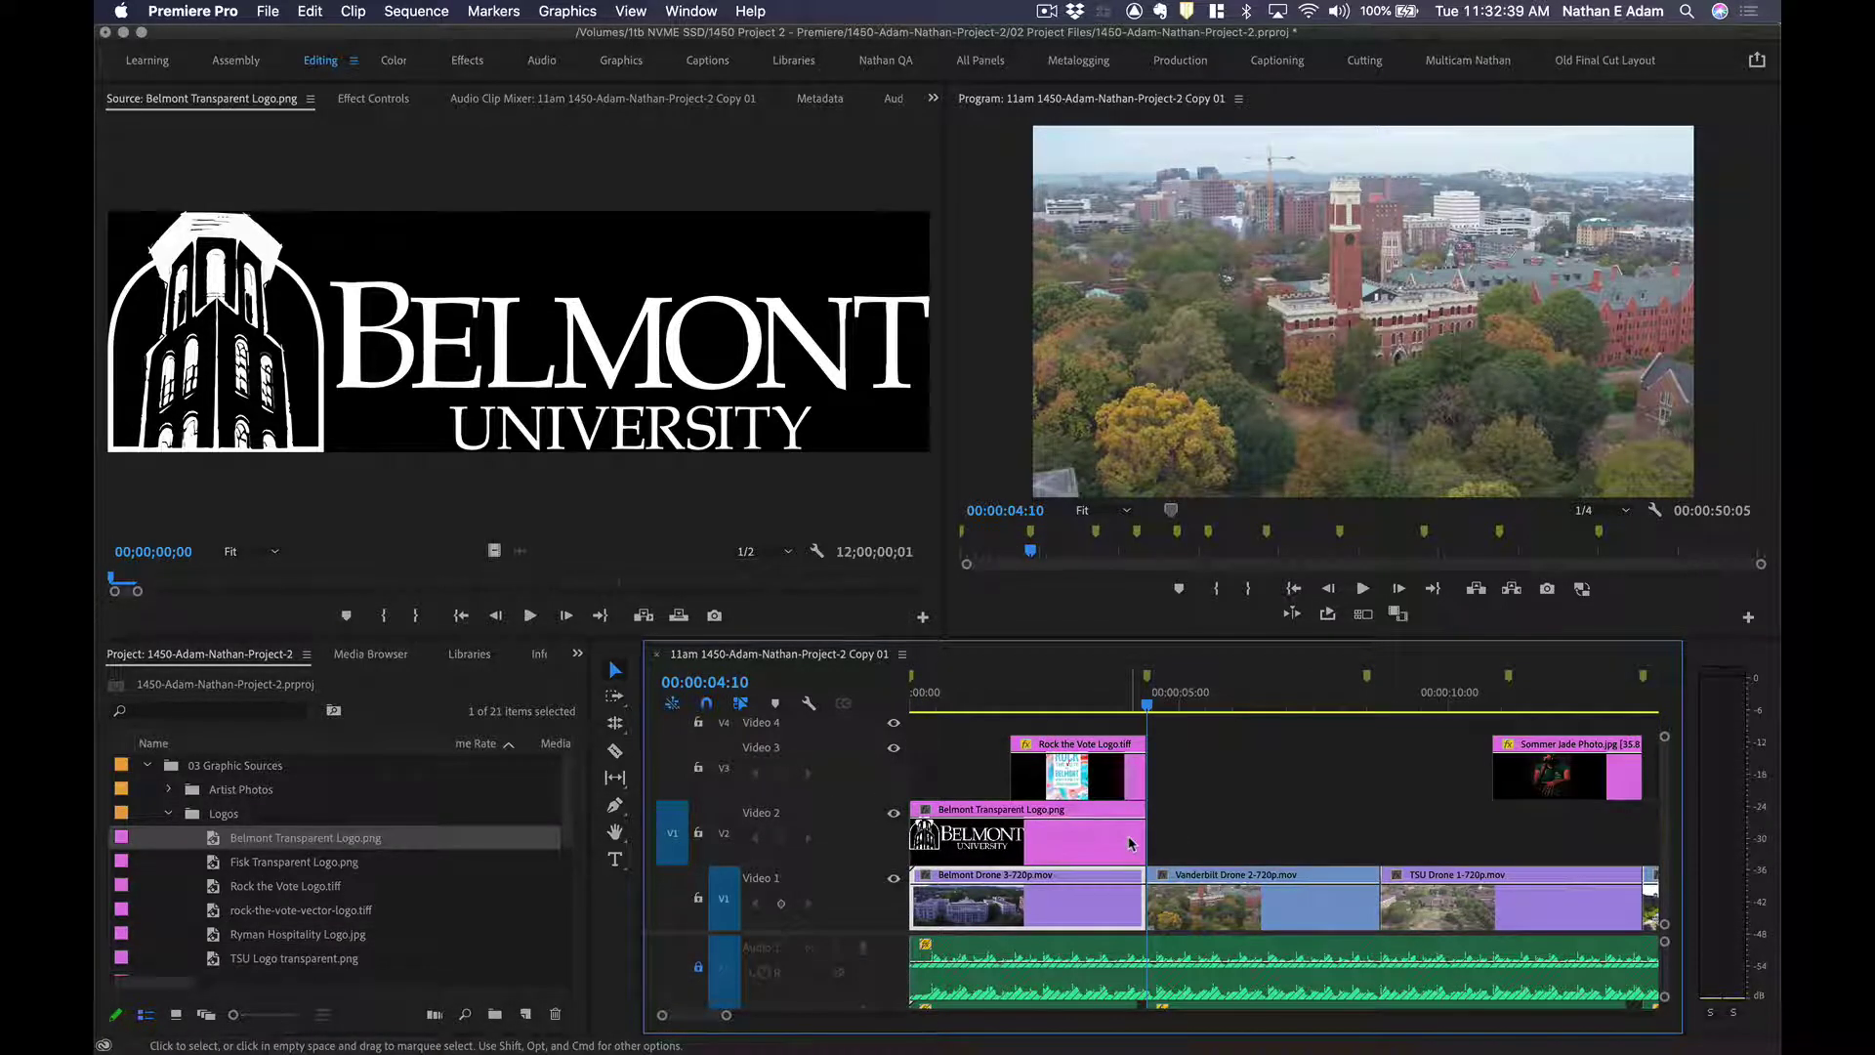
Mark the range of Vanderbilt Drone 2-720p.mov and load Vanderbilt Transparent logo.png into the Source monitor.
{"action": "left_click", "coordinate": [1266, 695]}
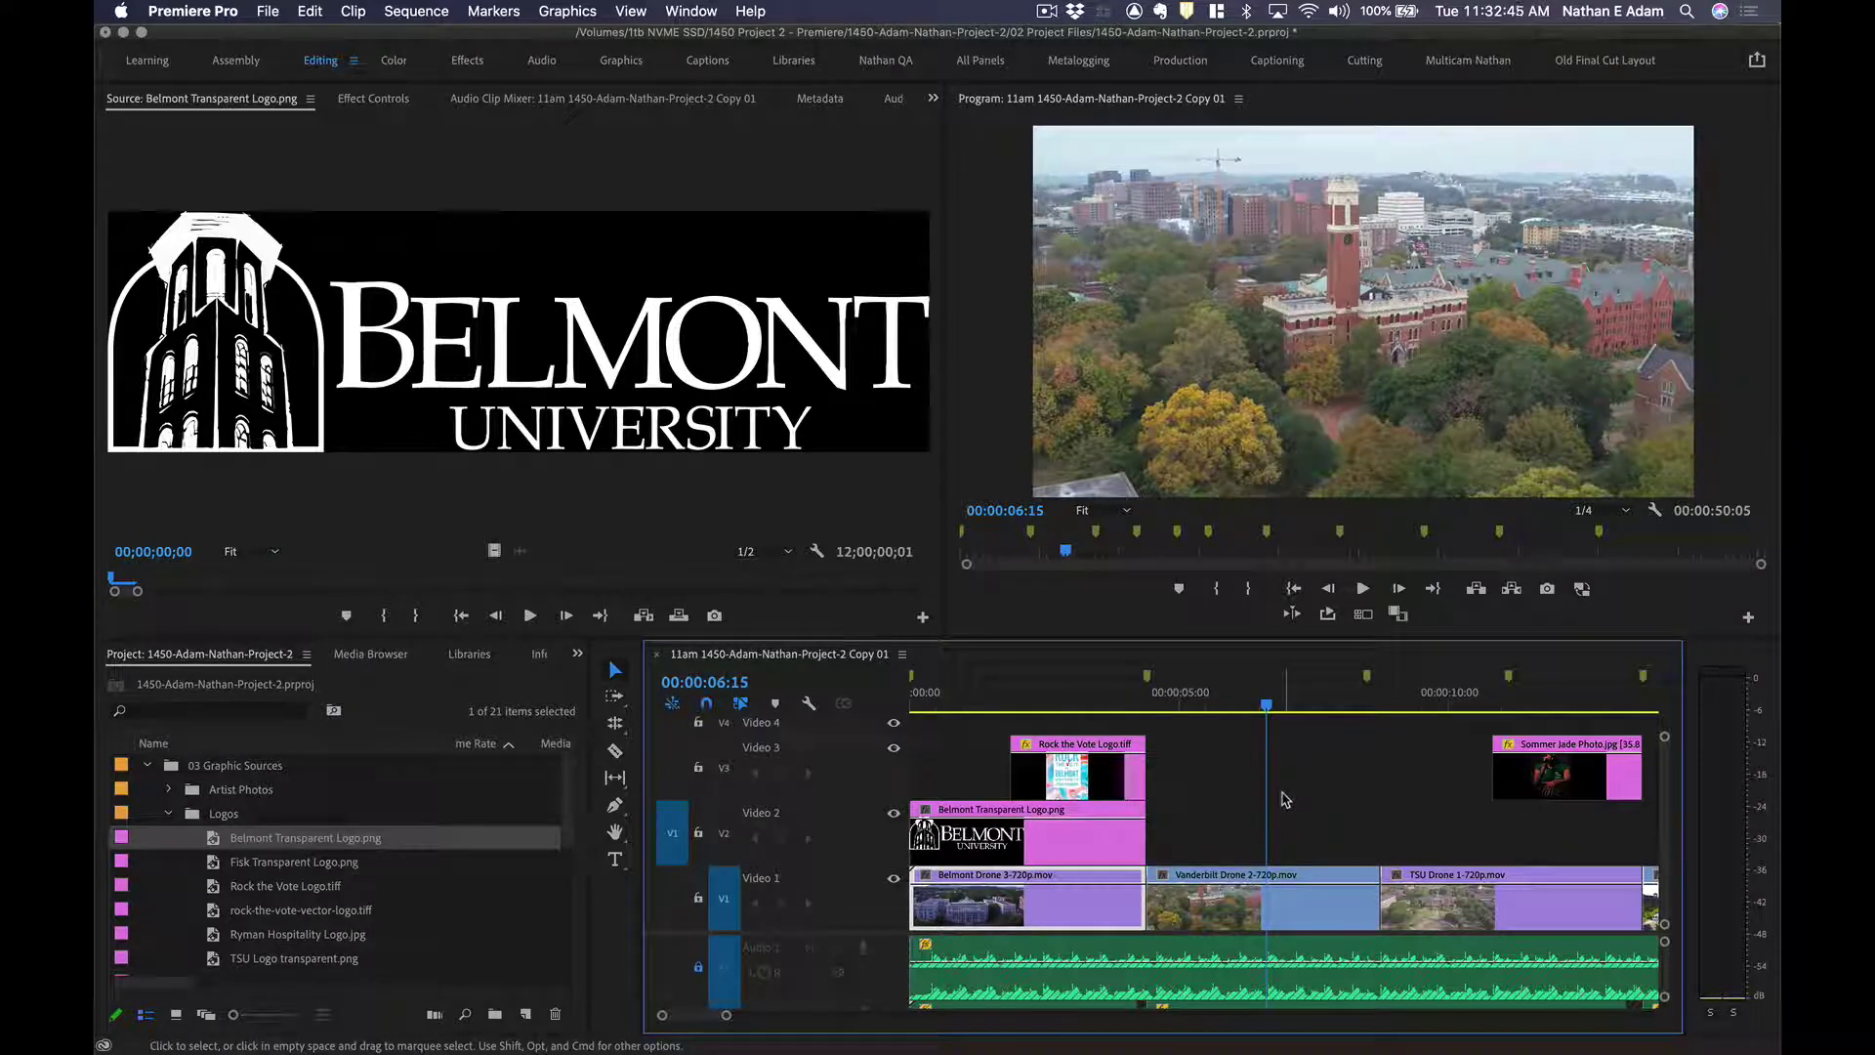
{"action": "key", "text": "x"}
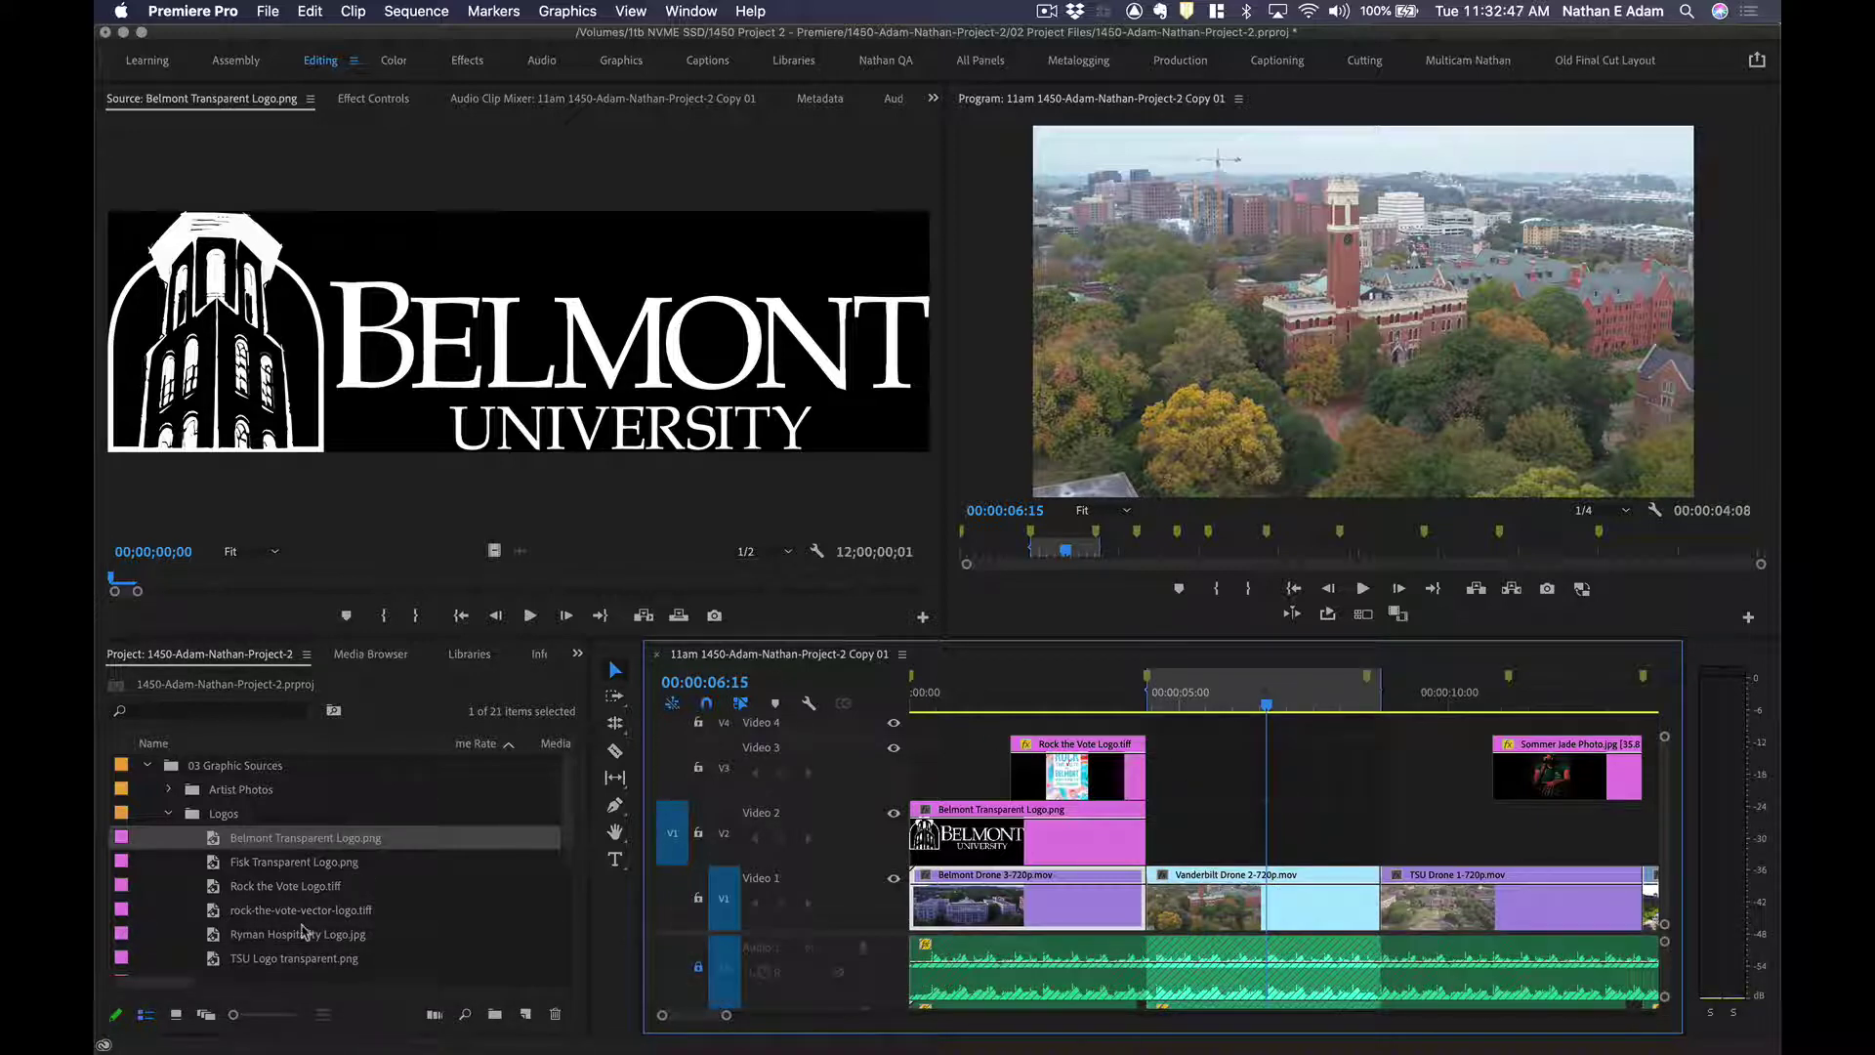
{"action": "scroll", "coordinate": [303, 931], "scroll_direction": "down", "scroll_amount": 3}
{"action": "double_click", "coordinate": [246, 911]}
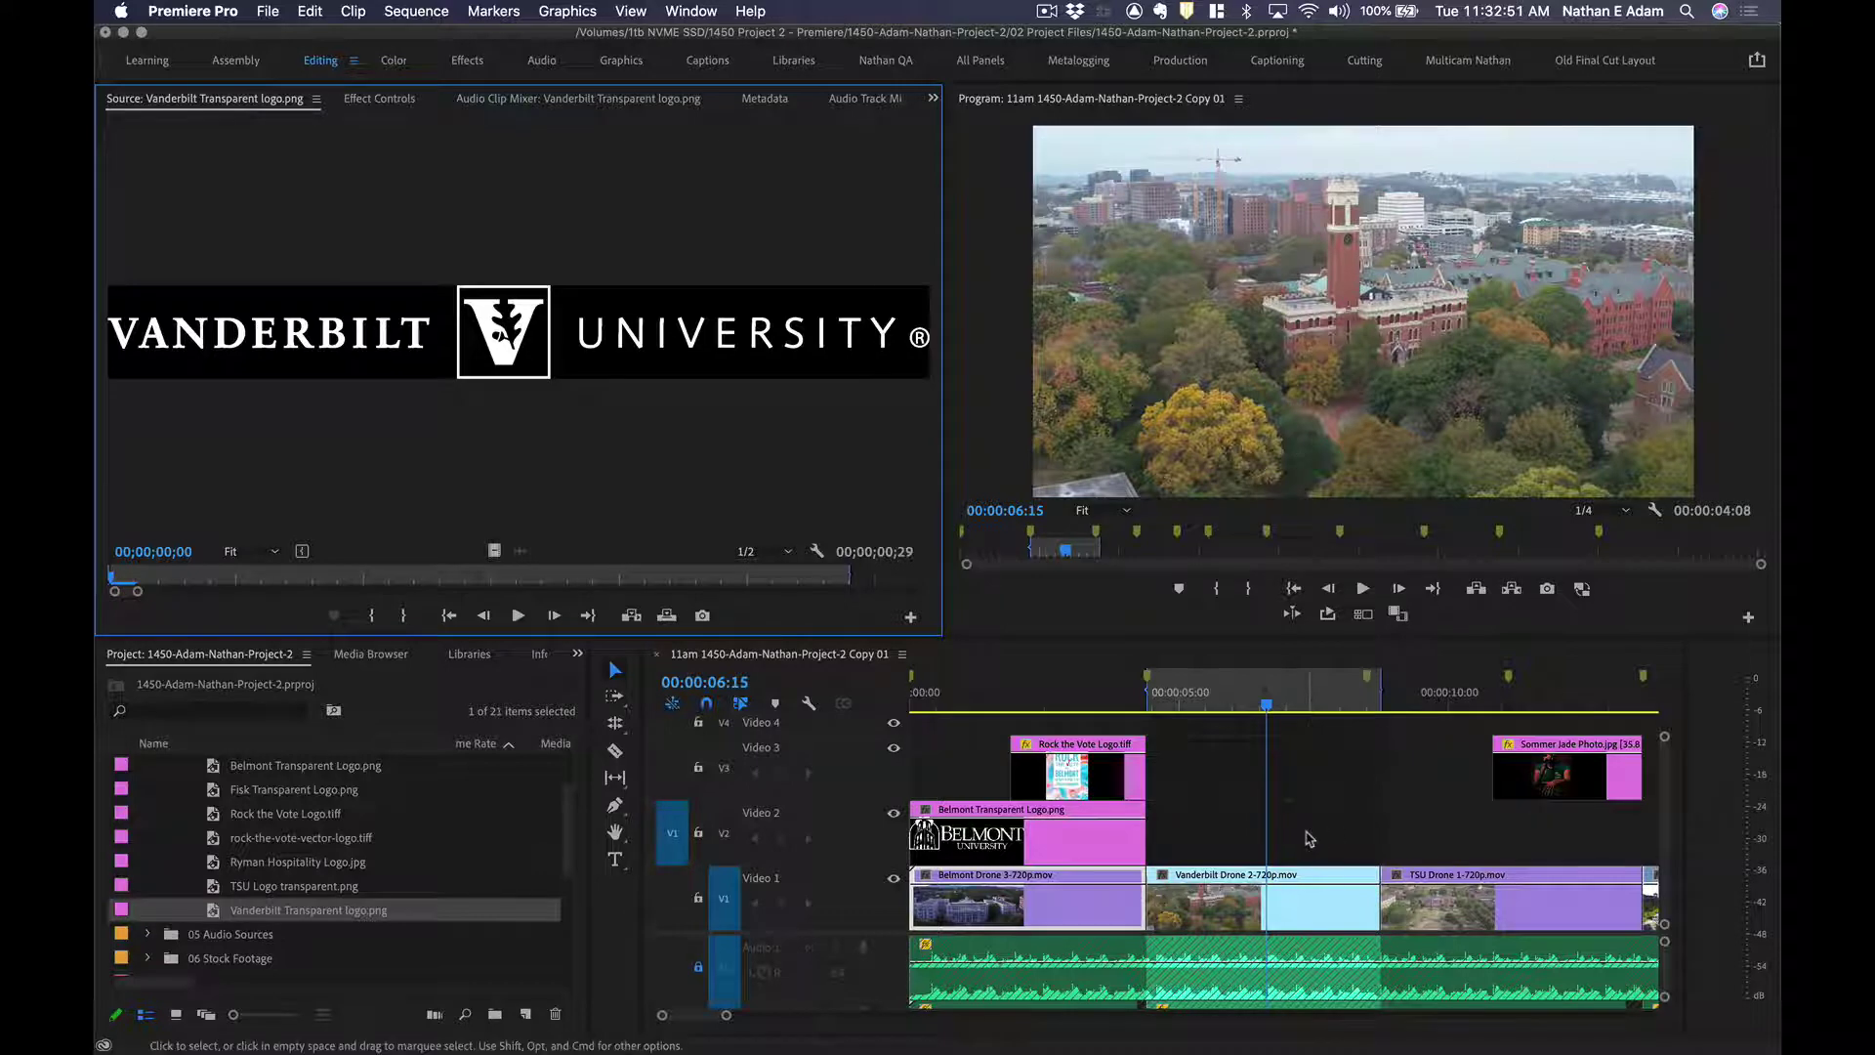
Overwrite the Vanderbilt logo onto Video 2 across the marked range using Change Clip Speed (Fit to Fill), and preview it over the drone shot.
{"action": "key", "text": "period"}
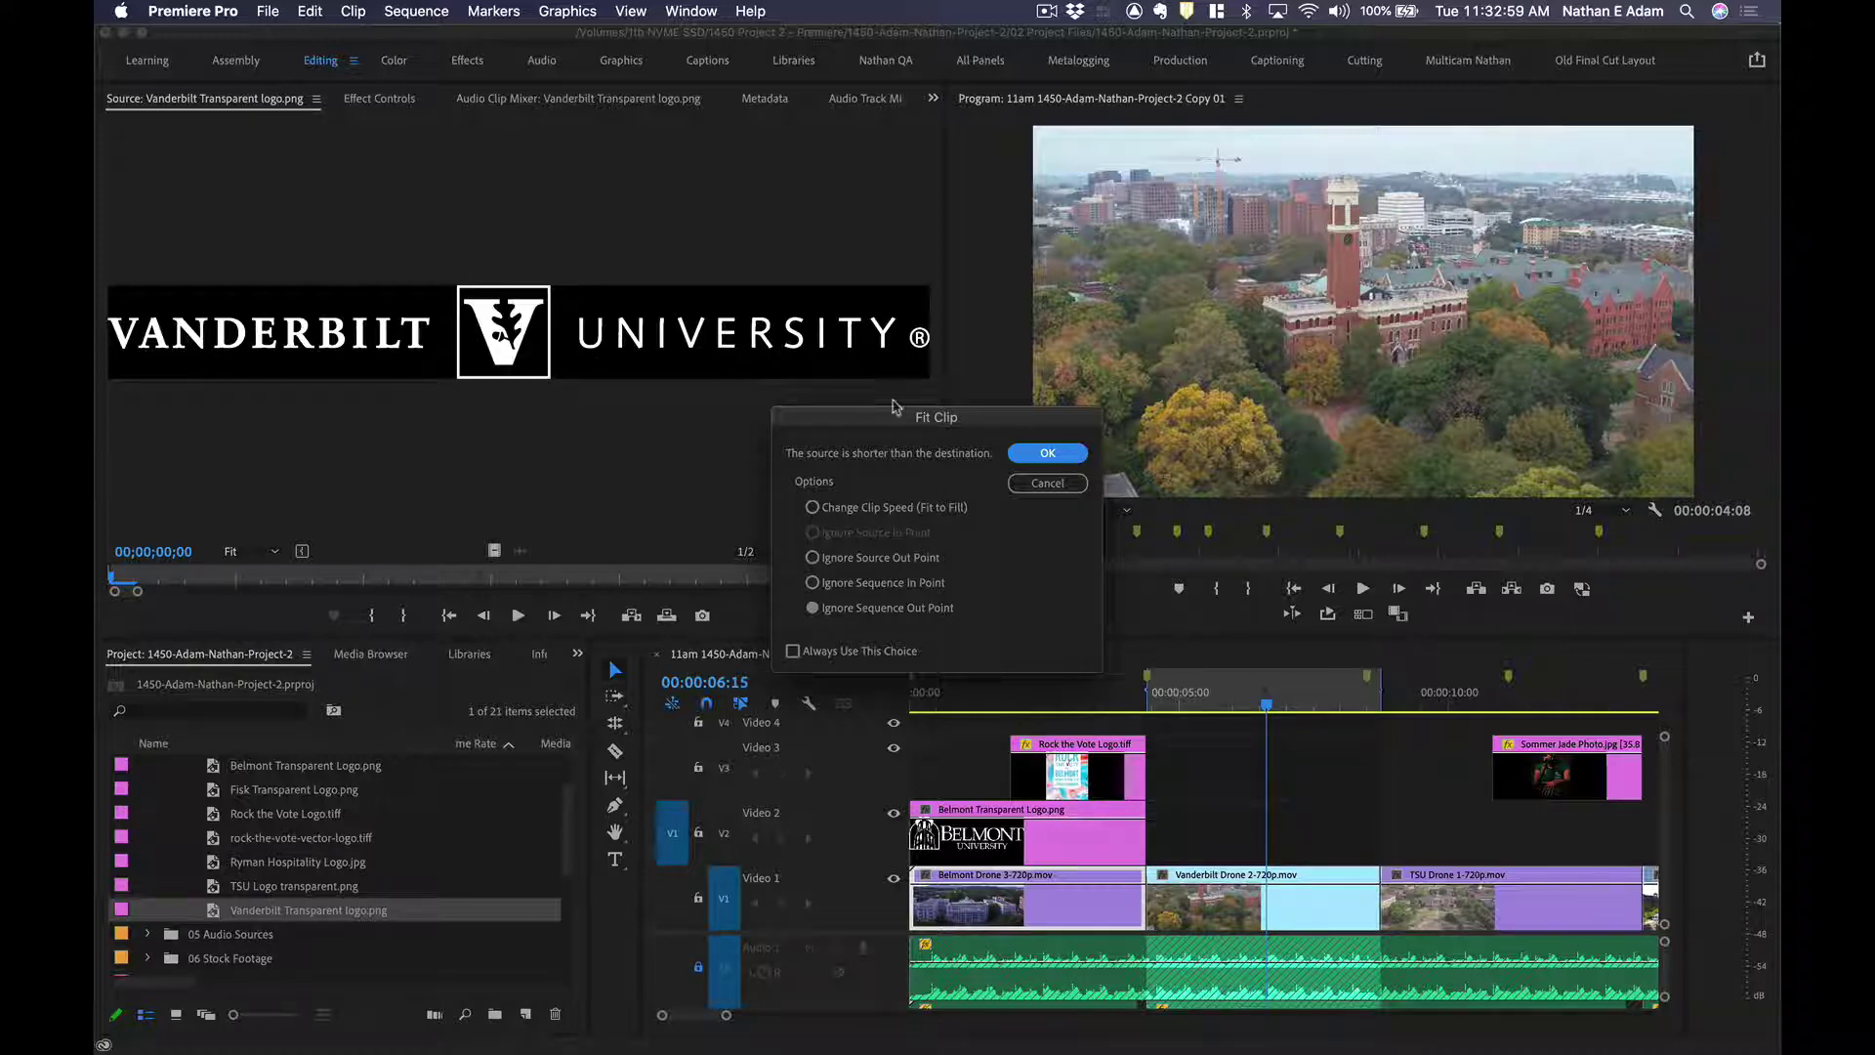
{"action": "left_click", "coordinate": [866, 508]}
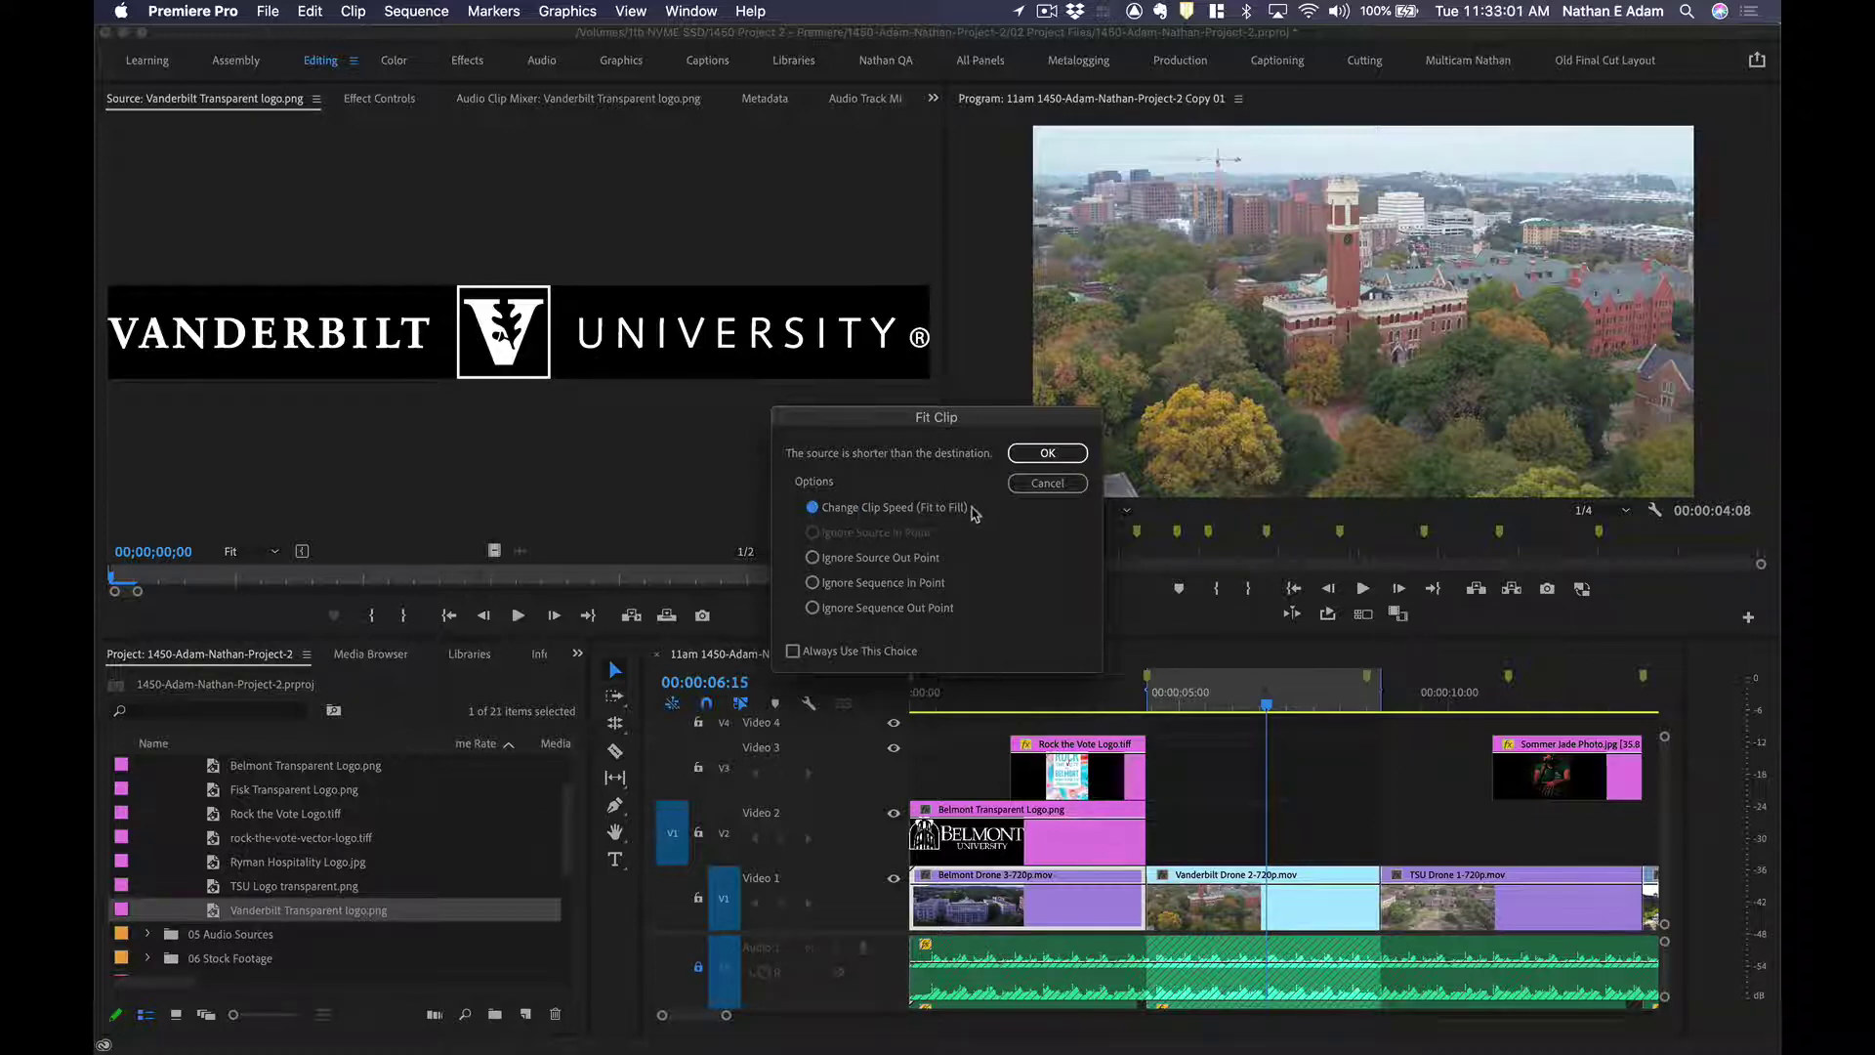
{"action": "key", "text": "Return"}
{"action": "scroll", "coordinate": [1289, 699], "scroll_direction": "right", "scroll_amount": 2}
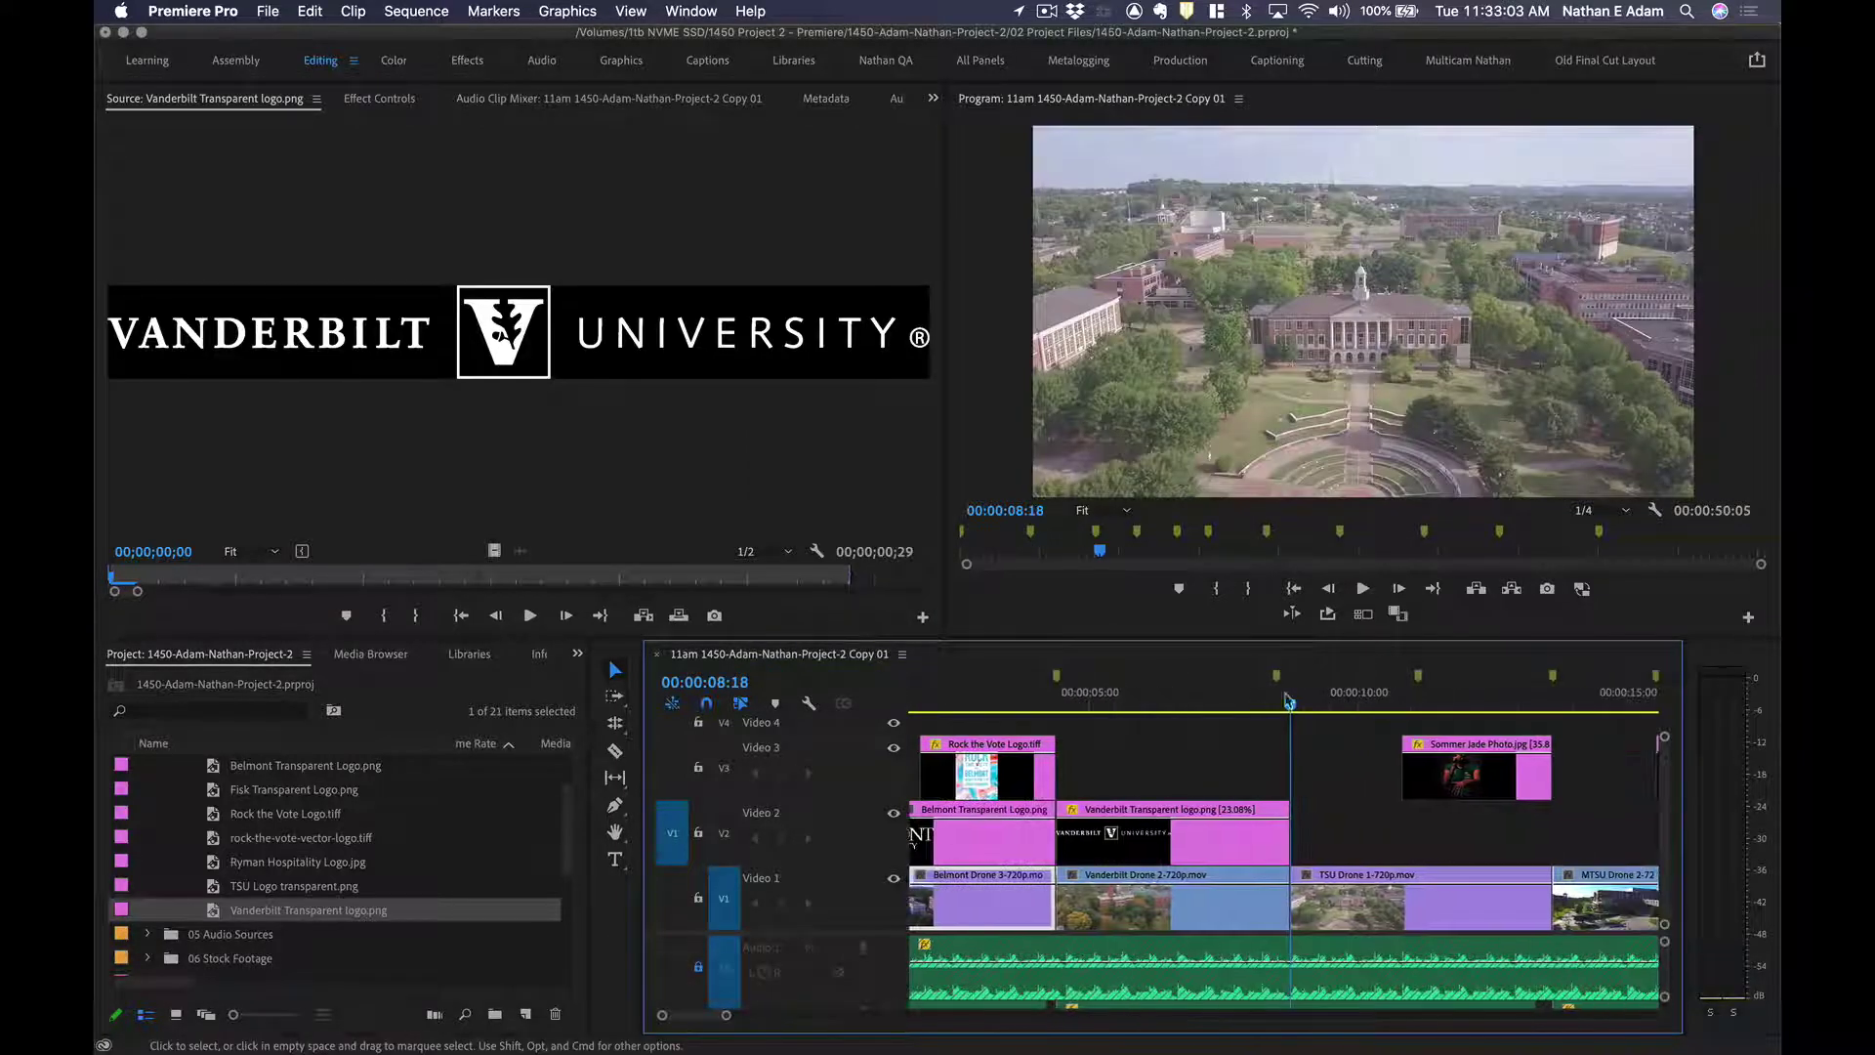
{"action": "left_click", "coordinate": [1193, 699]}
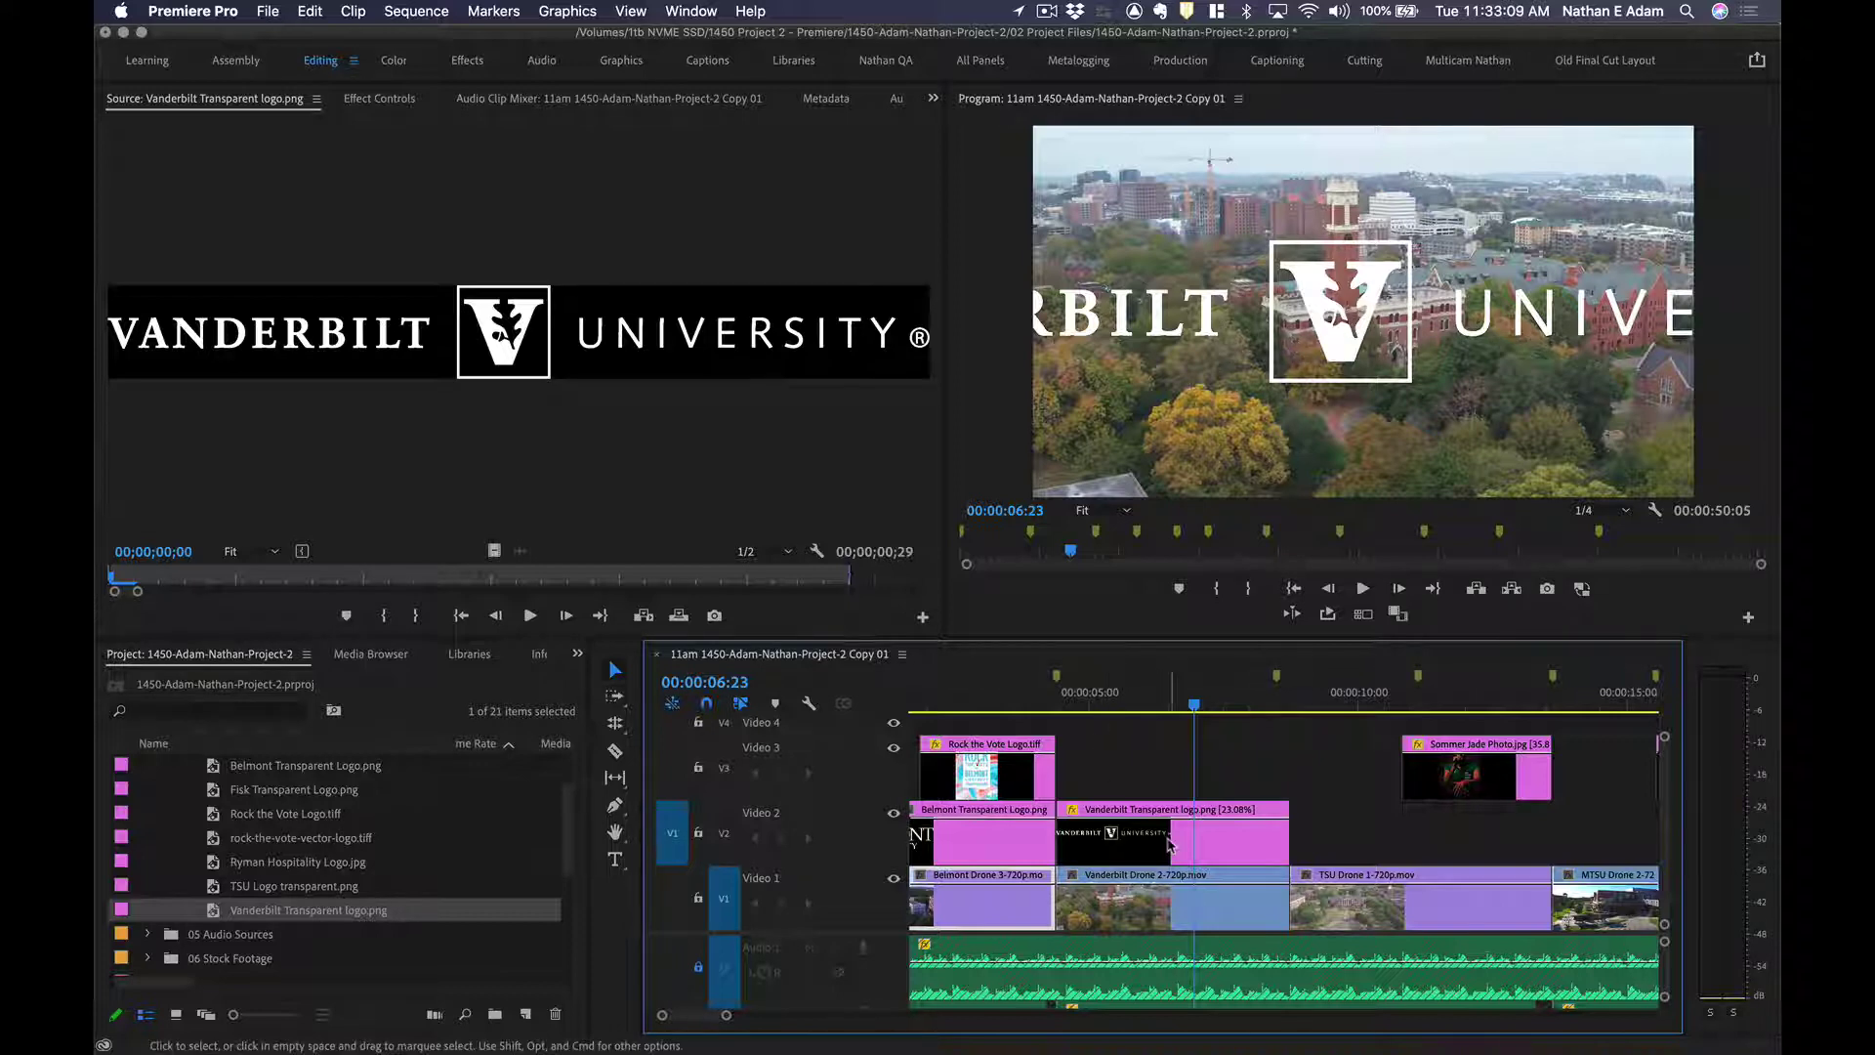
Mark the range of TSU Drone 1-720p.mov and overwrite TSU Logo transparent.png onto Video 2 there using Change Clip Speed (Fit to Fill).
{"action": "scroll", "coordinate": [1171, 845], "scroll_direction": "right", "scroll_amount": 1}
{"action": "scroll", "coordinate": [1171, 844], "scroll_direction": "right", "scroll_amount": 1}
{"action": "left_click", "coordinate": [1293, 699]}
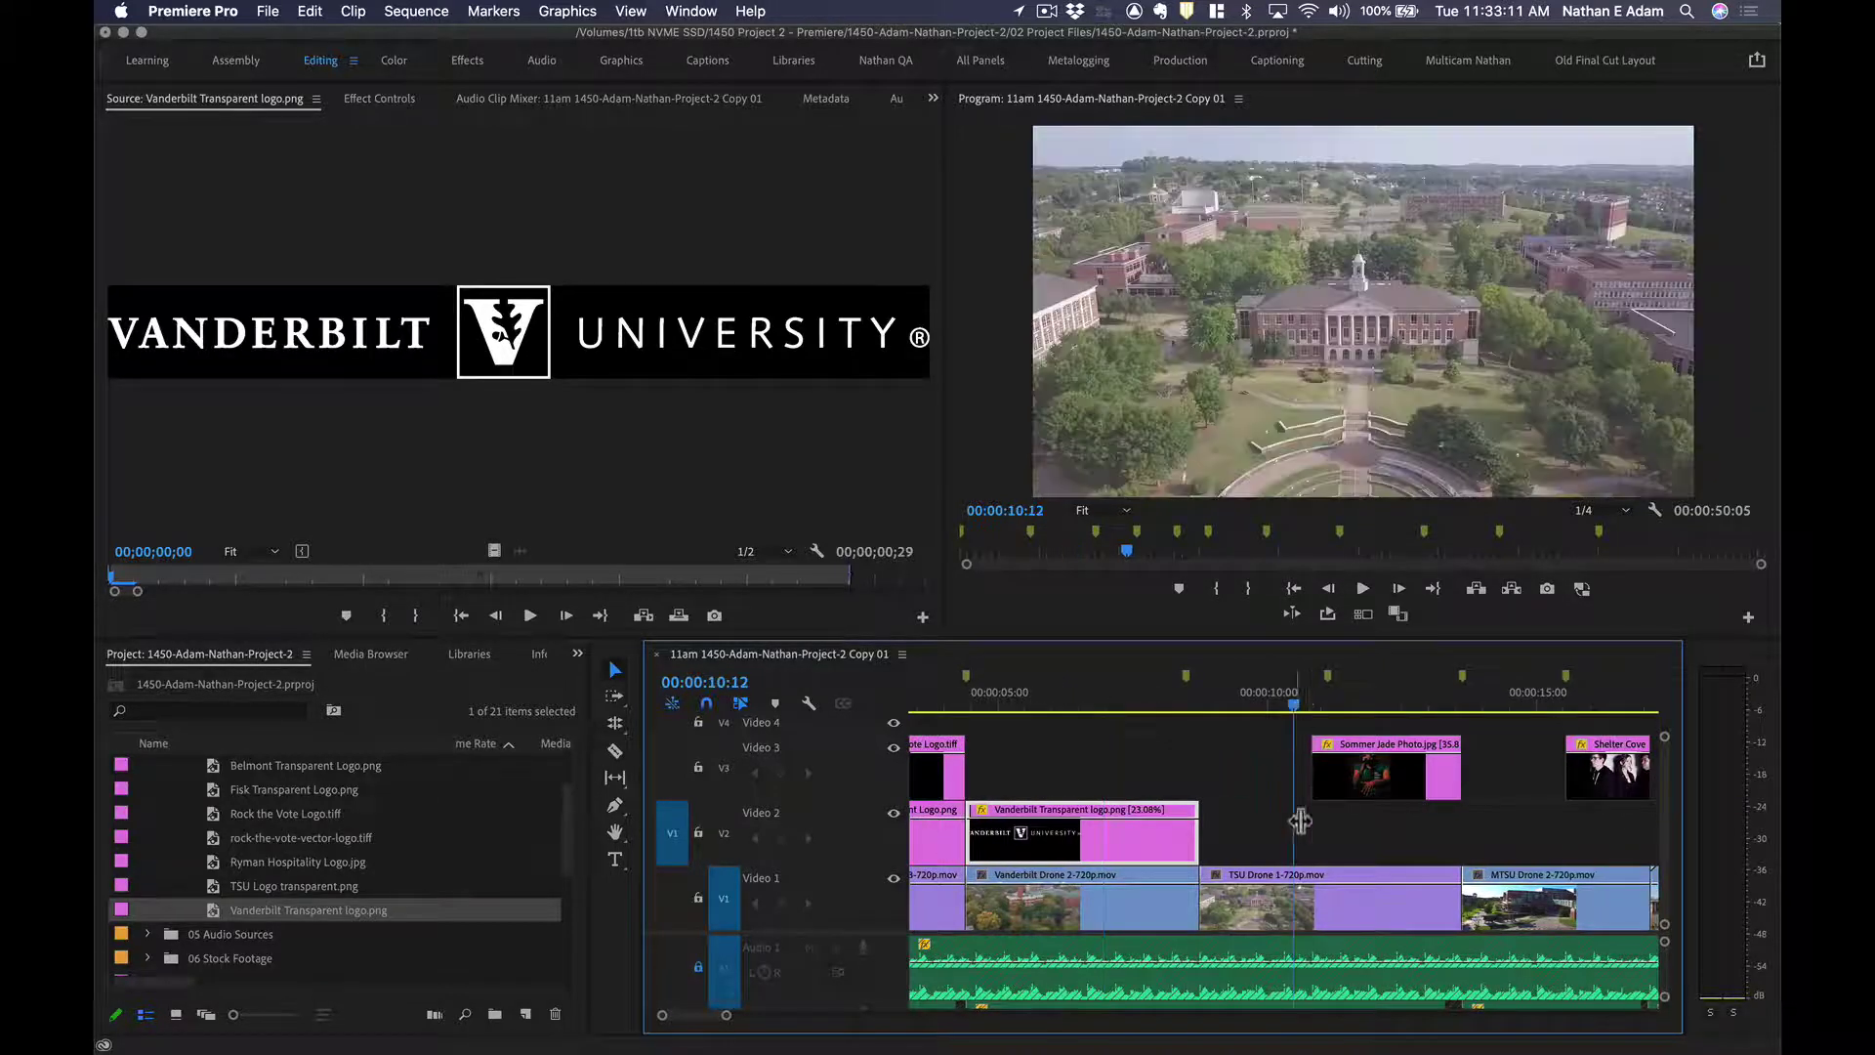
{"action": "key", "text": "x"}
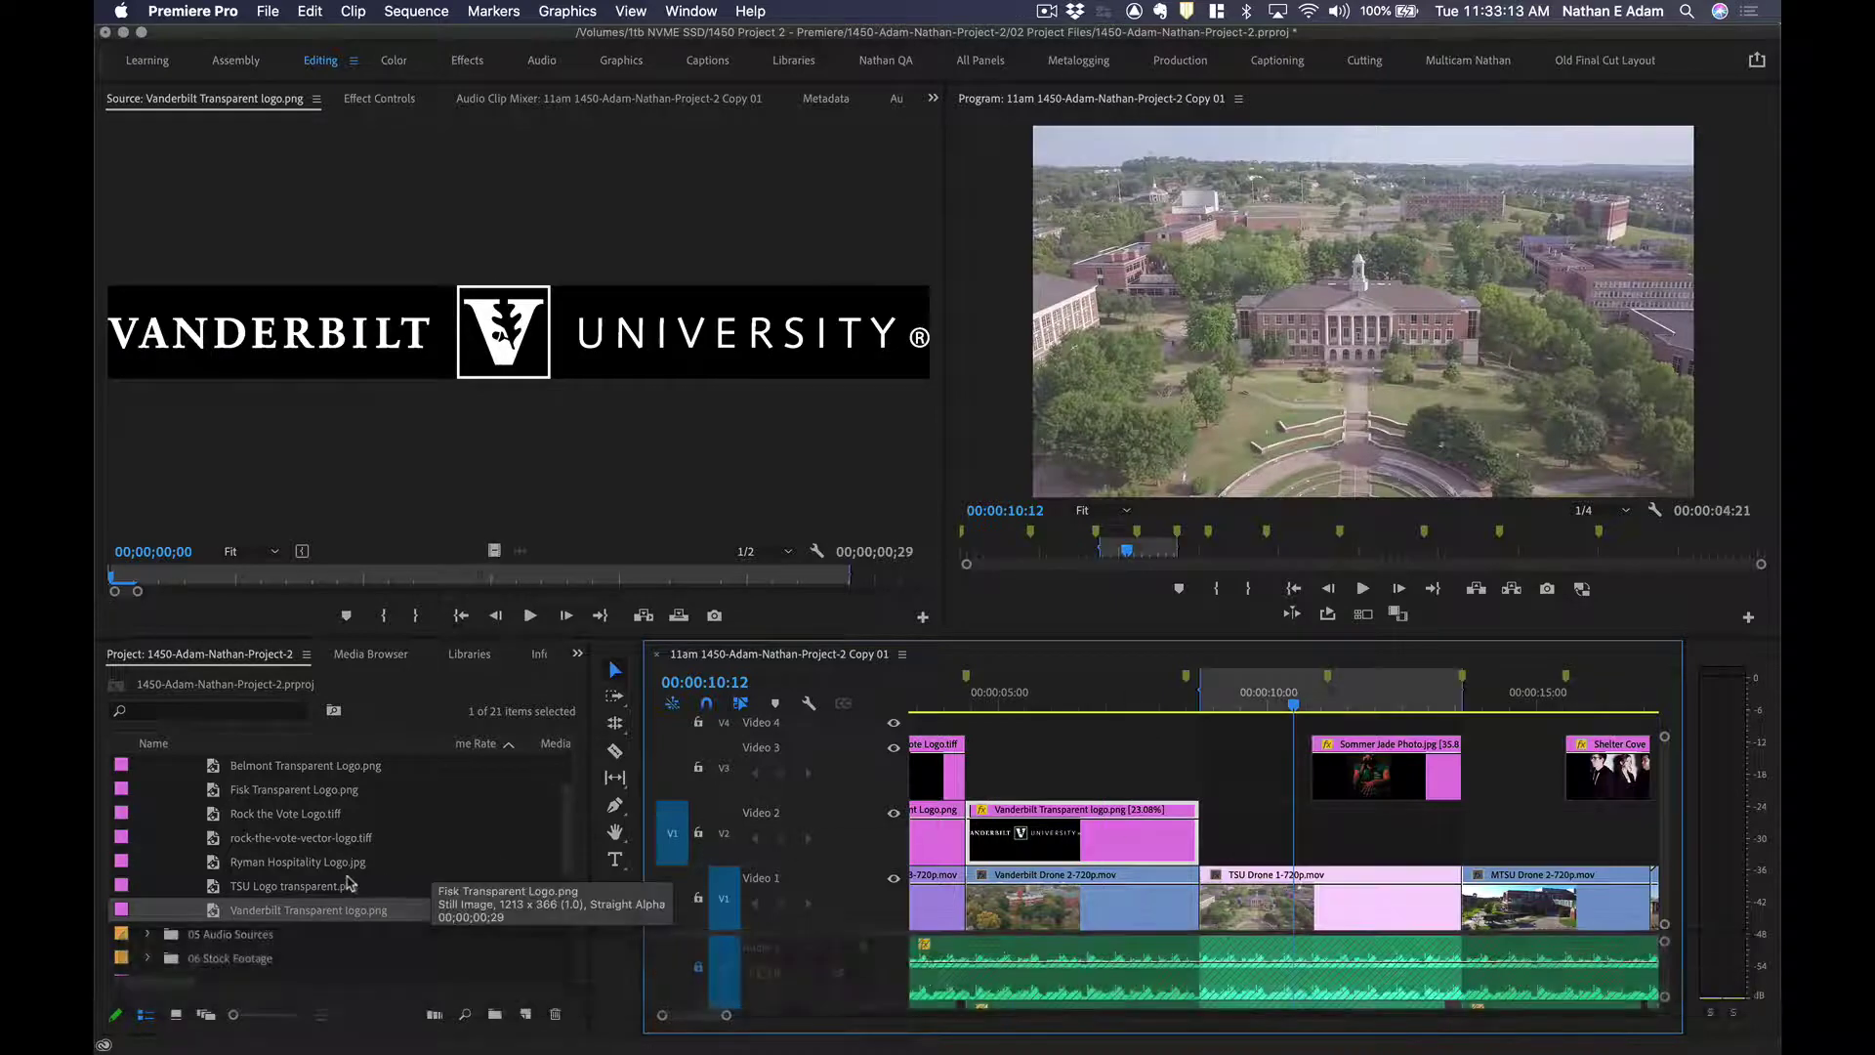
{"action": "double_click", "coordinate": [216, 887]}
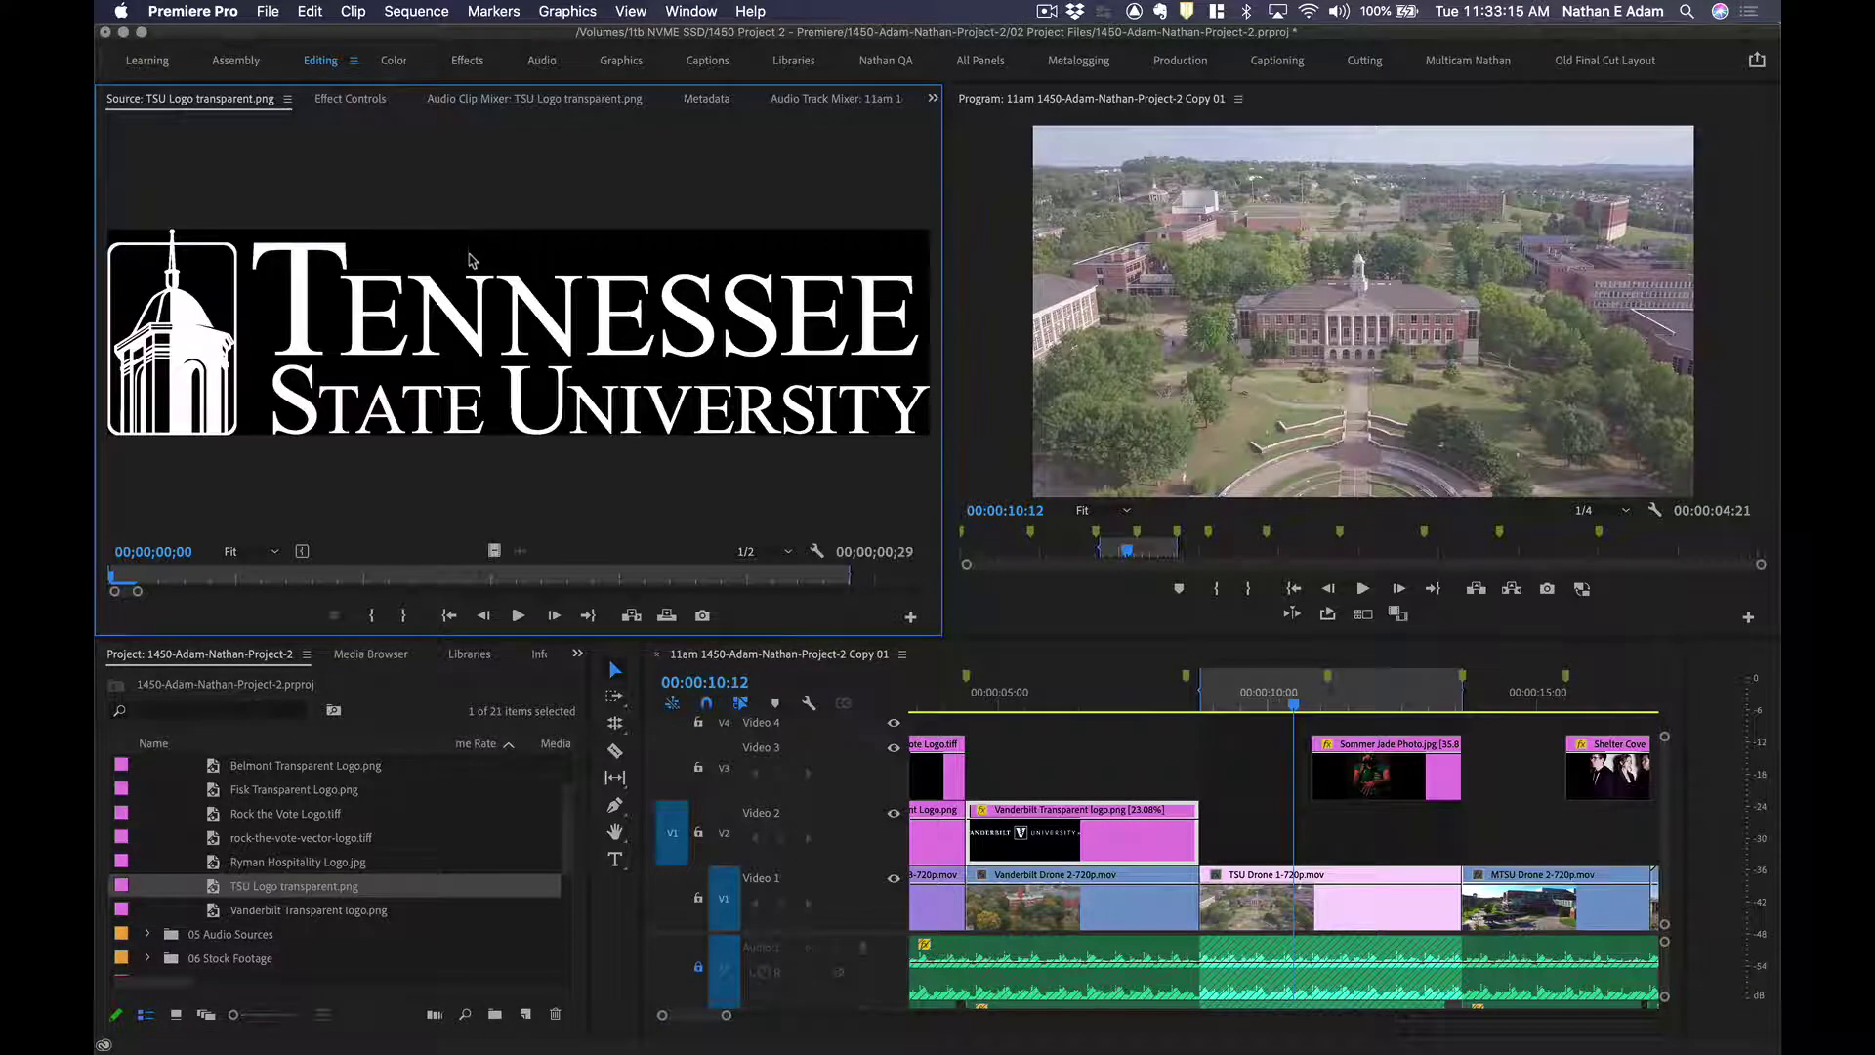
{"action": "key", "text": "period"}
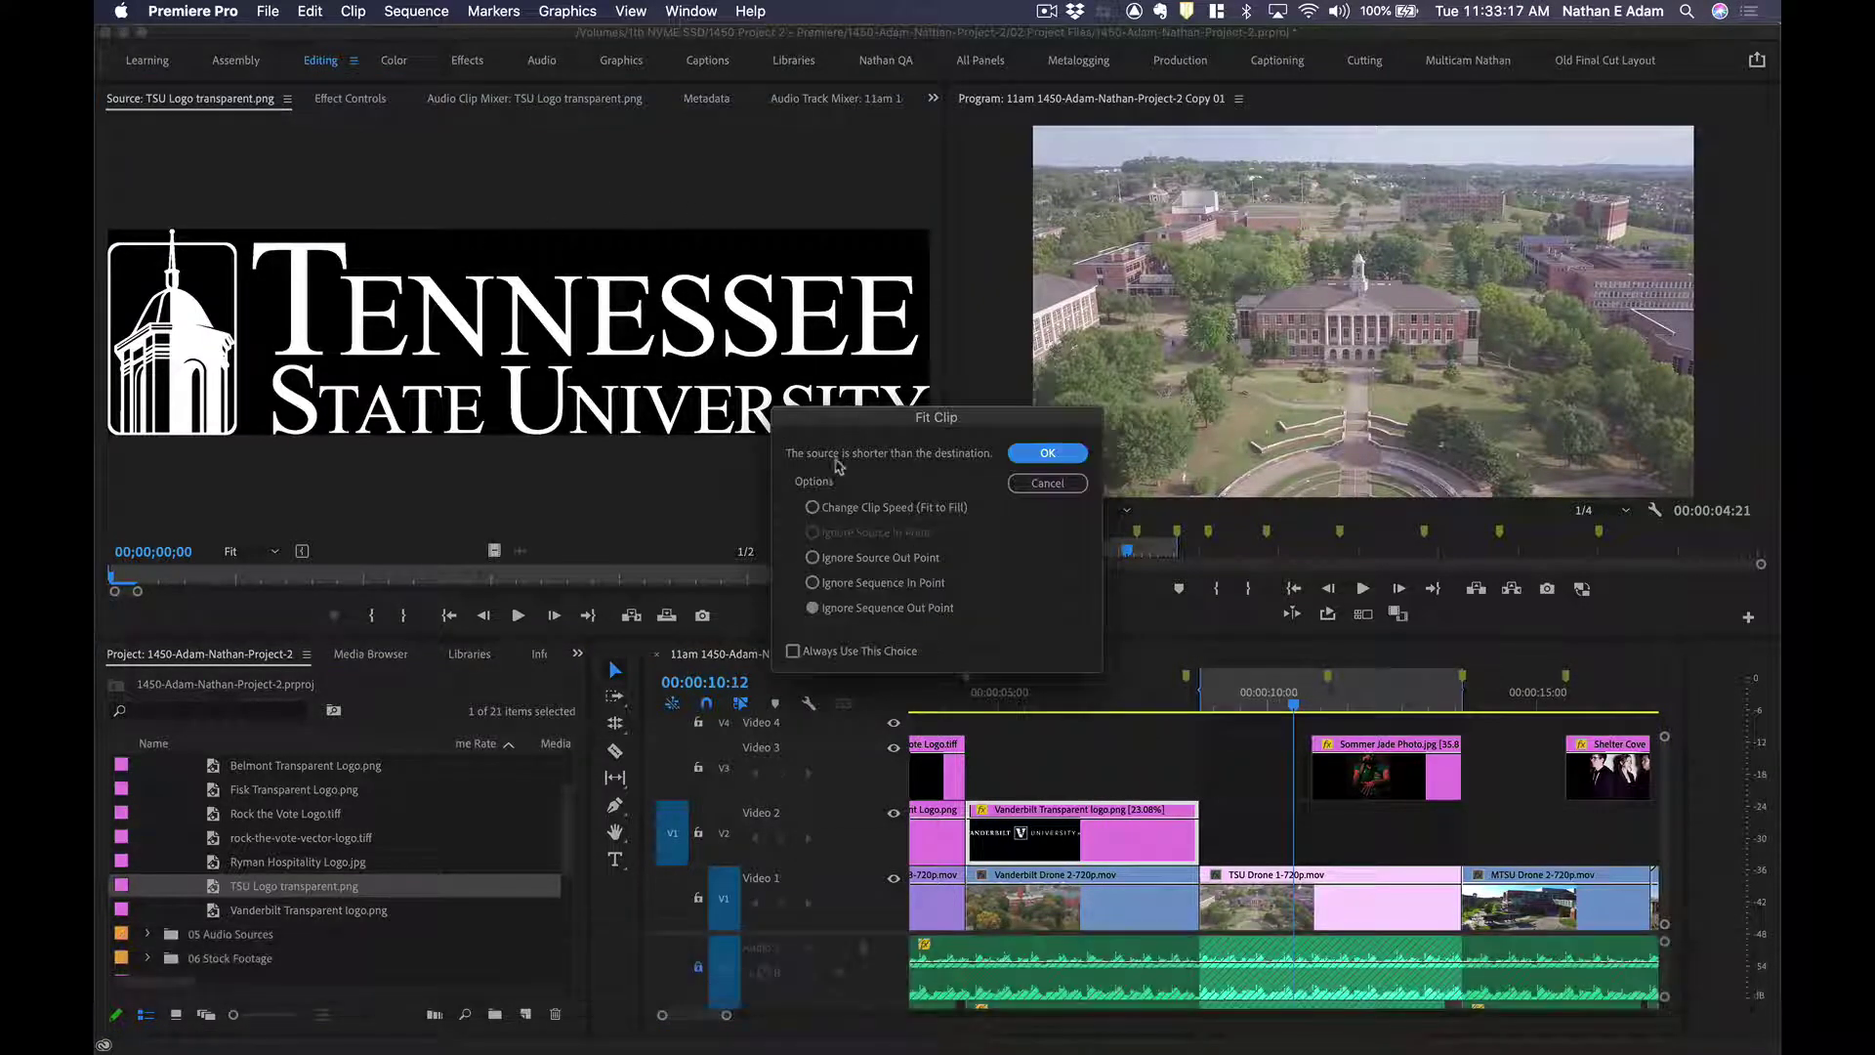
{"action": "left_click", "coordinate": [825, 507]}
{"action": "key", "text": "Return"}
Mark the range of Fisk Drone 3-720p.mov and overwrite Fisk Transparent Logo.png onto Video 2 there using Change Clip Speed (Fit to Fill).
{"action": "scroll", "coordinate": [1379, 857], "scroll_direction": "right", "scroll_amount": 4}
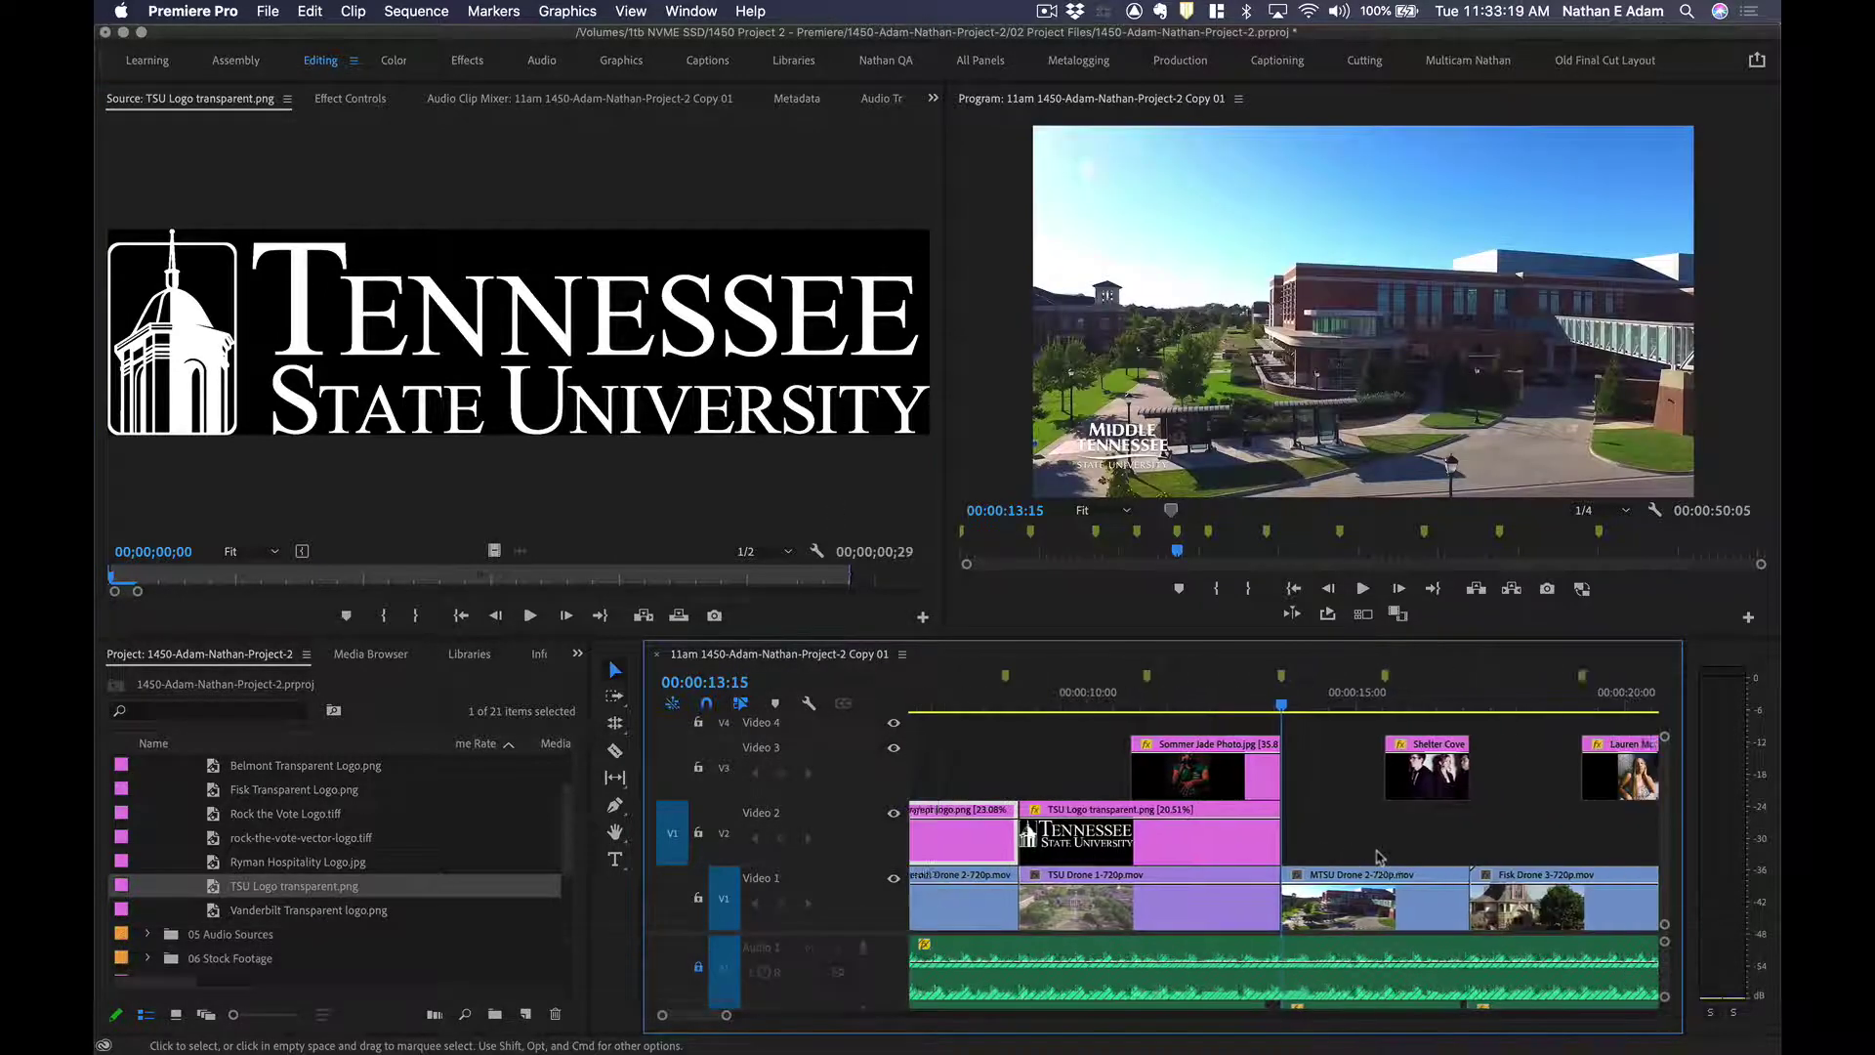
{"action": "left_click", "coordinate": [1307, 686]}
{"action": "scroll", "coordinate": [1386, 720], "scroll_direction": "right", "scroll_amount": 4}
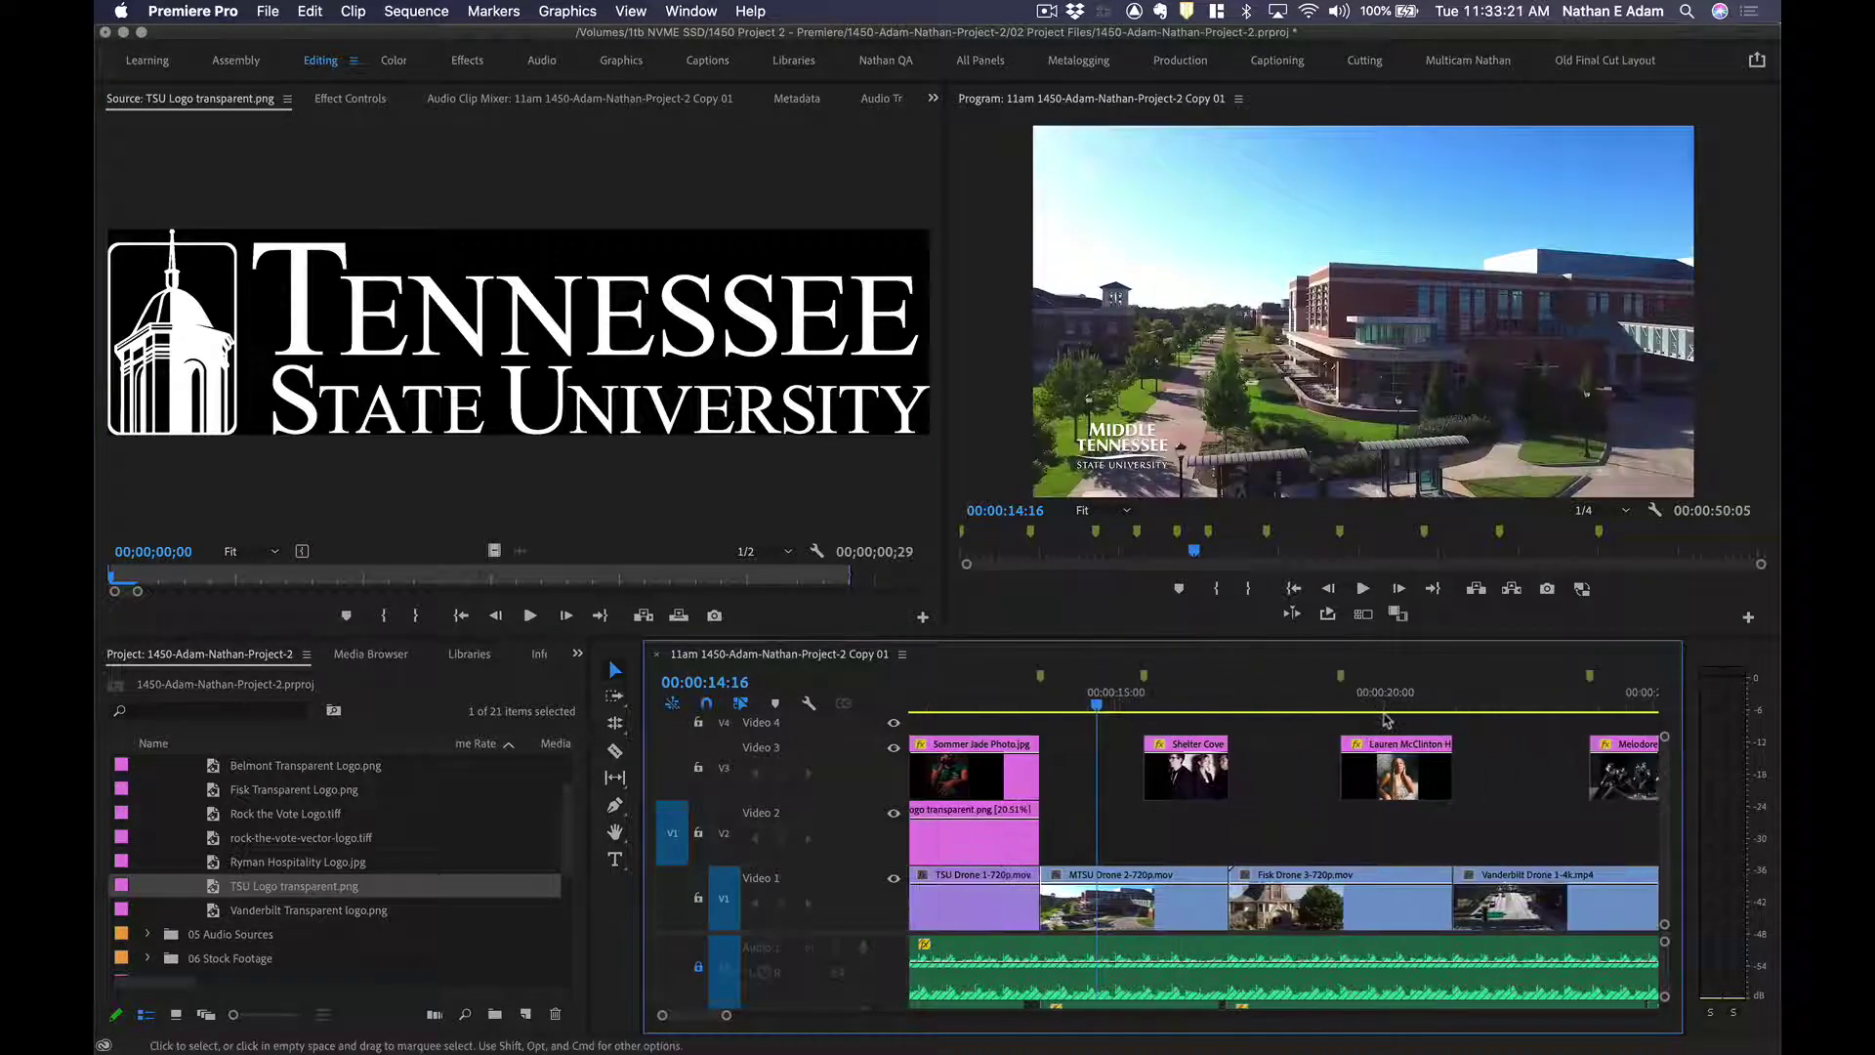
{"action": "left_click", "coordinate": [1300, 687]}
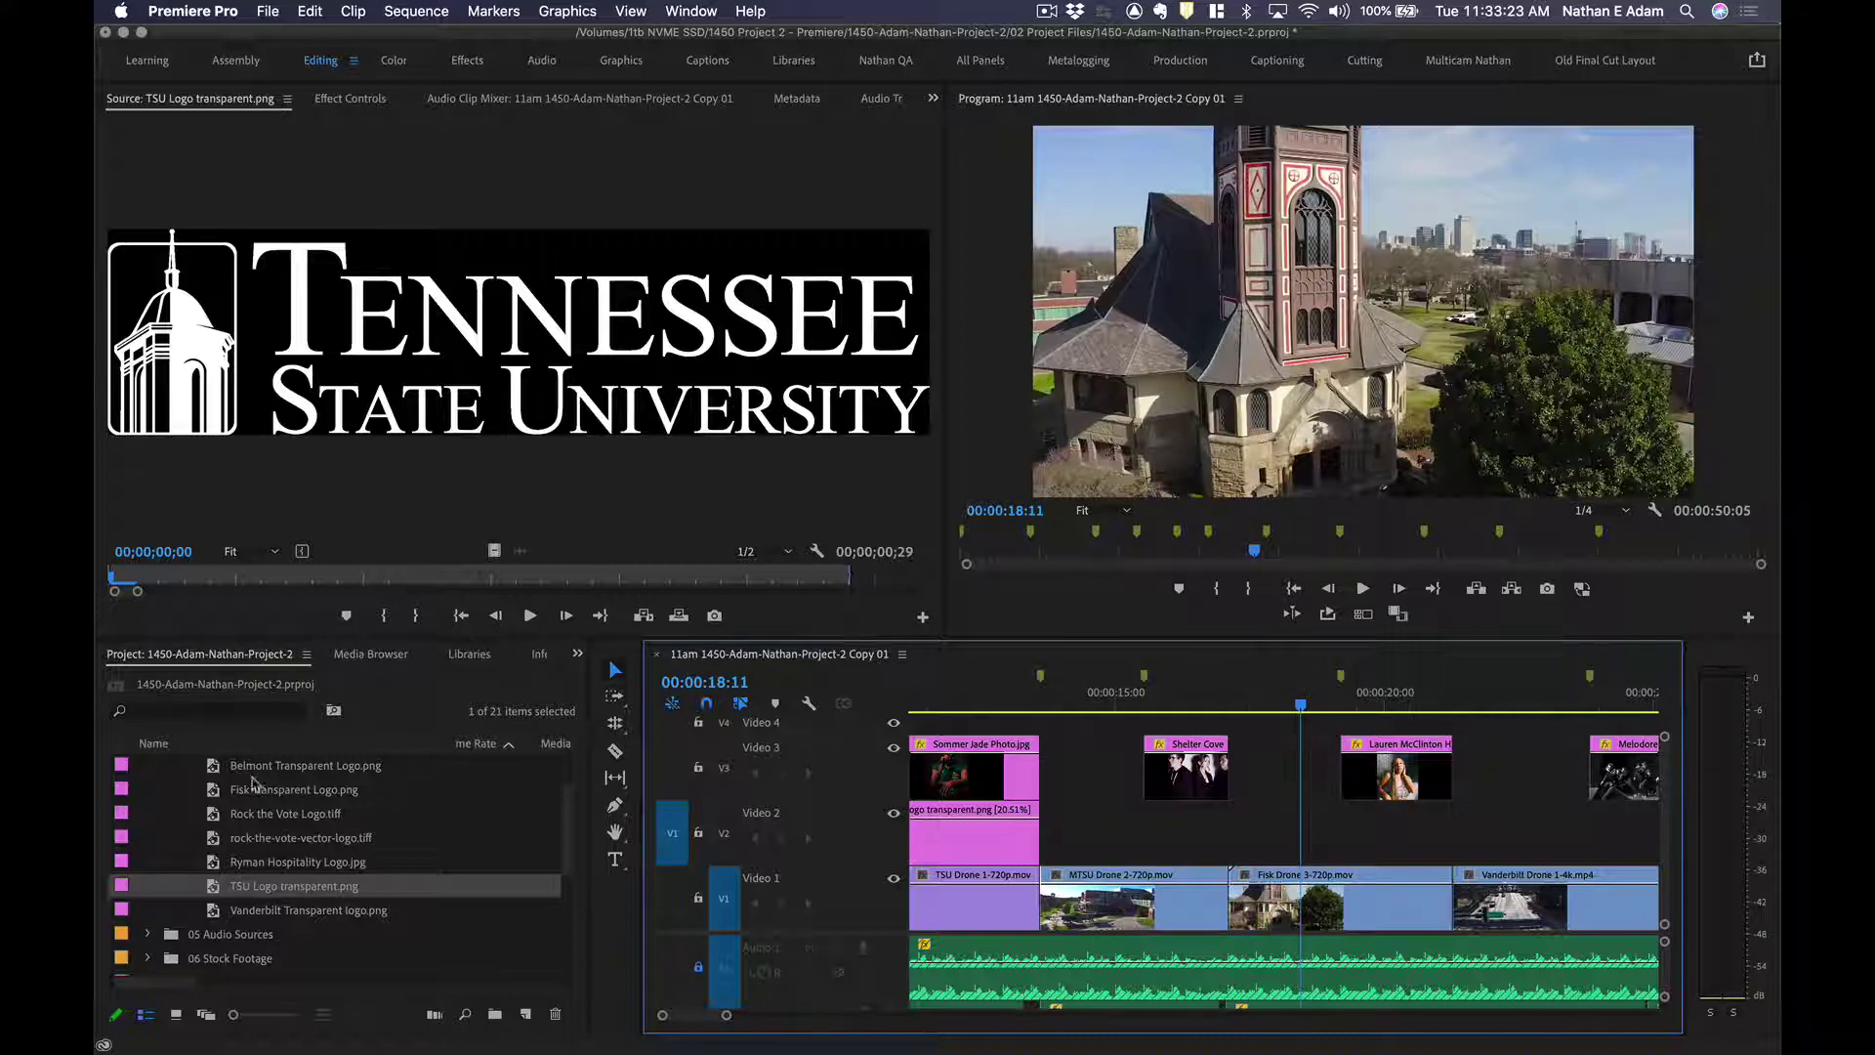
{"action": "double_click", "coordinate": [214, 789]}
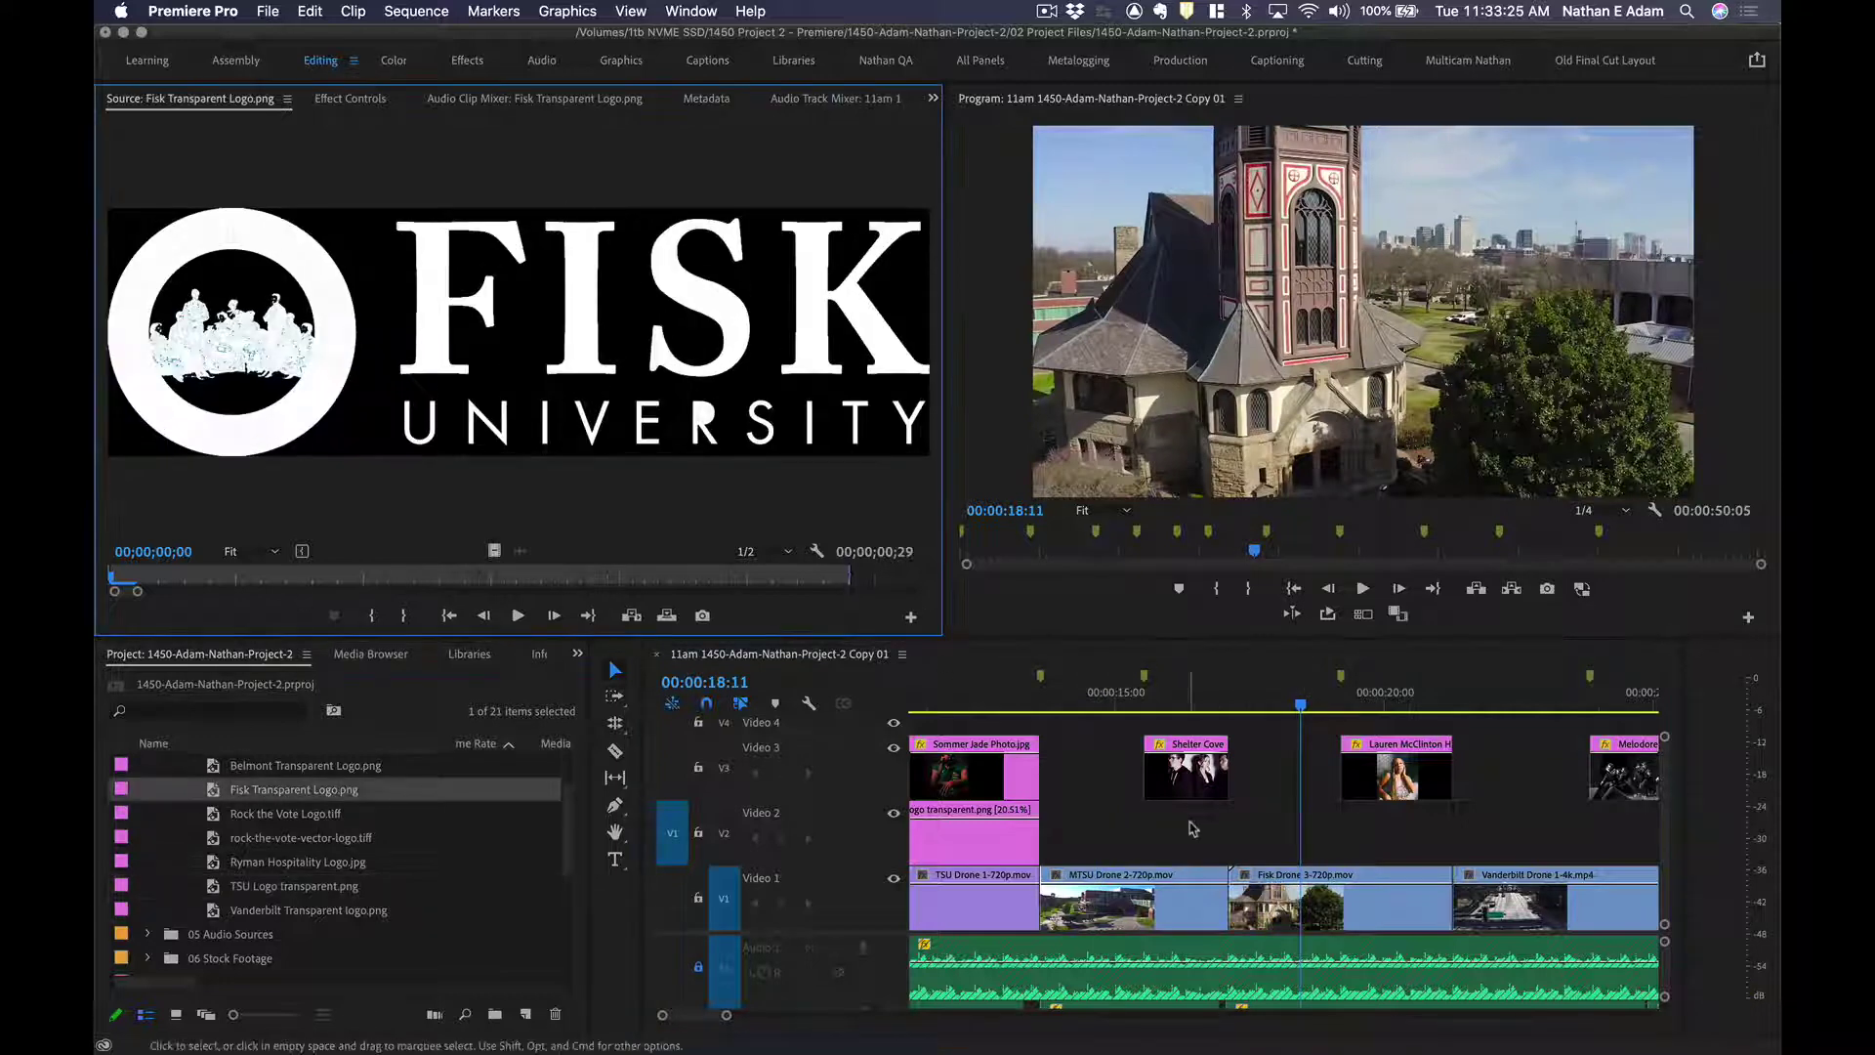
{"action": "left_click", "coordinate": [1334, 918]}
{"action": "key", "text": "x"}
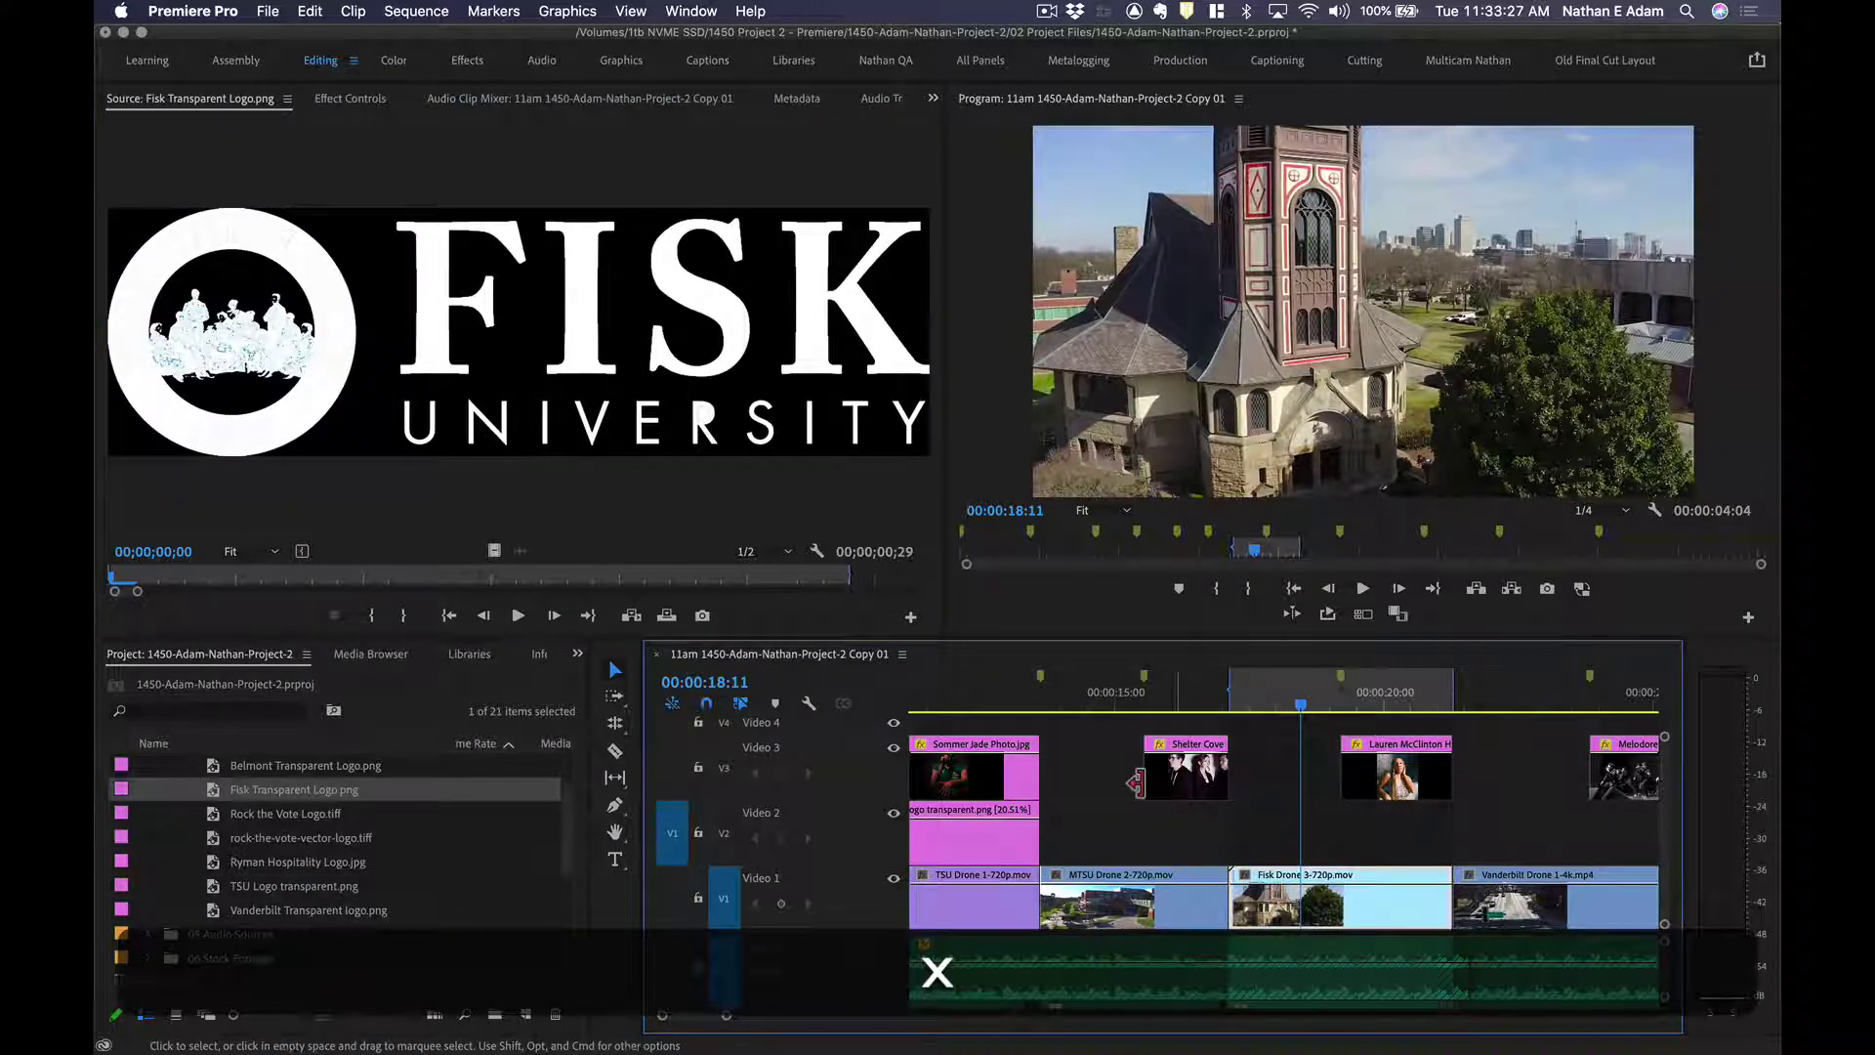
{"action": "key", "text": "period"}
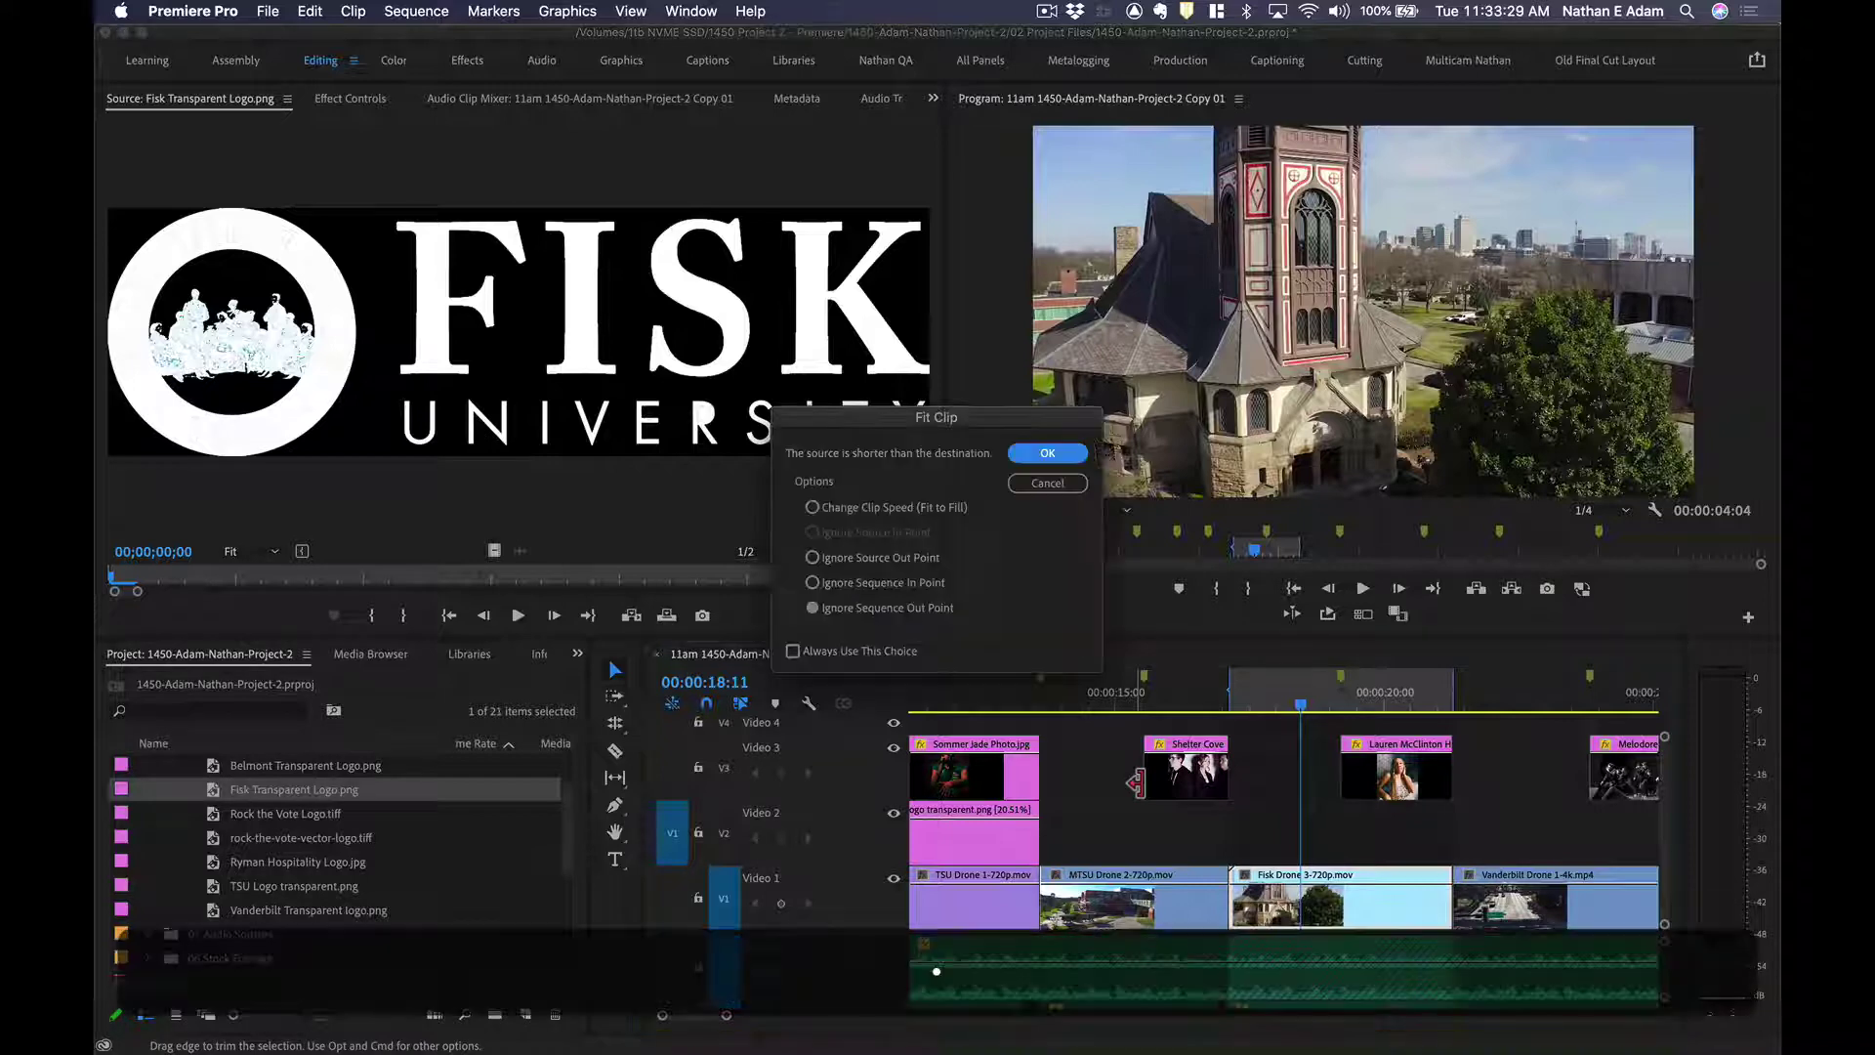
{"action": "key", "text": "Return"}
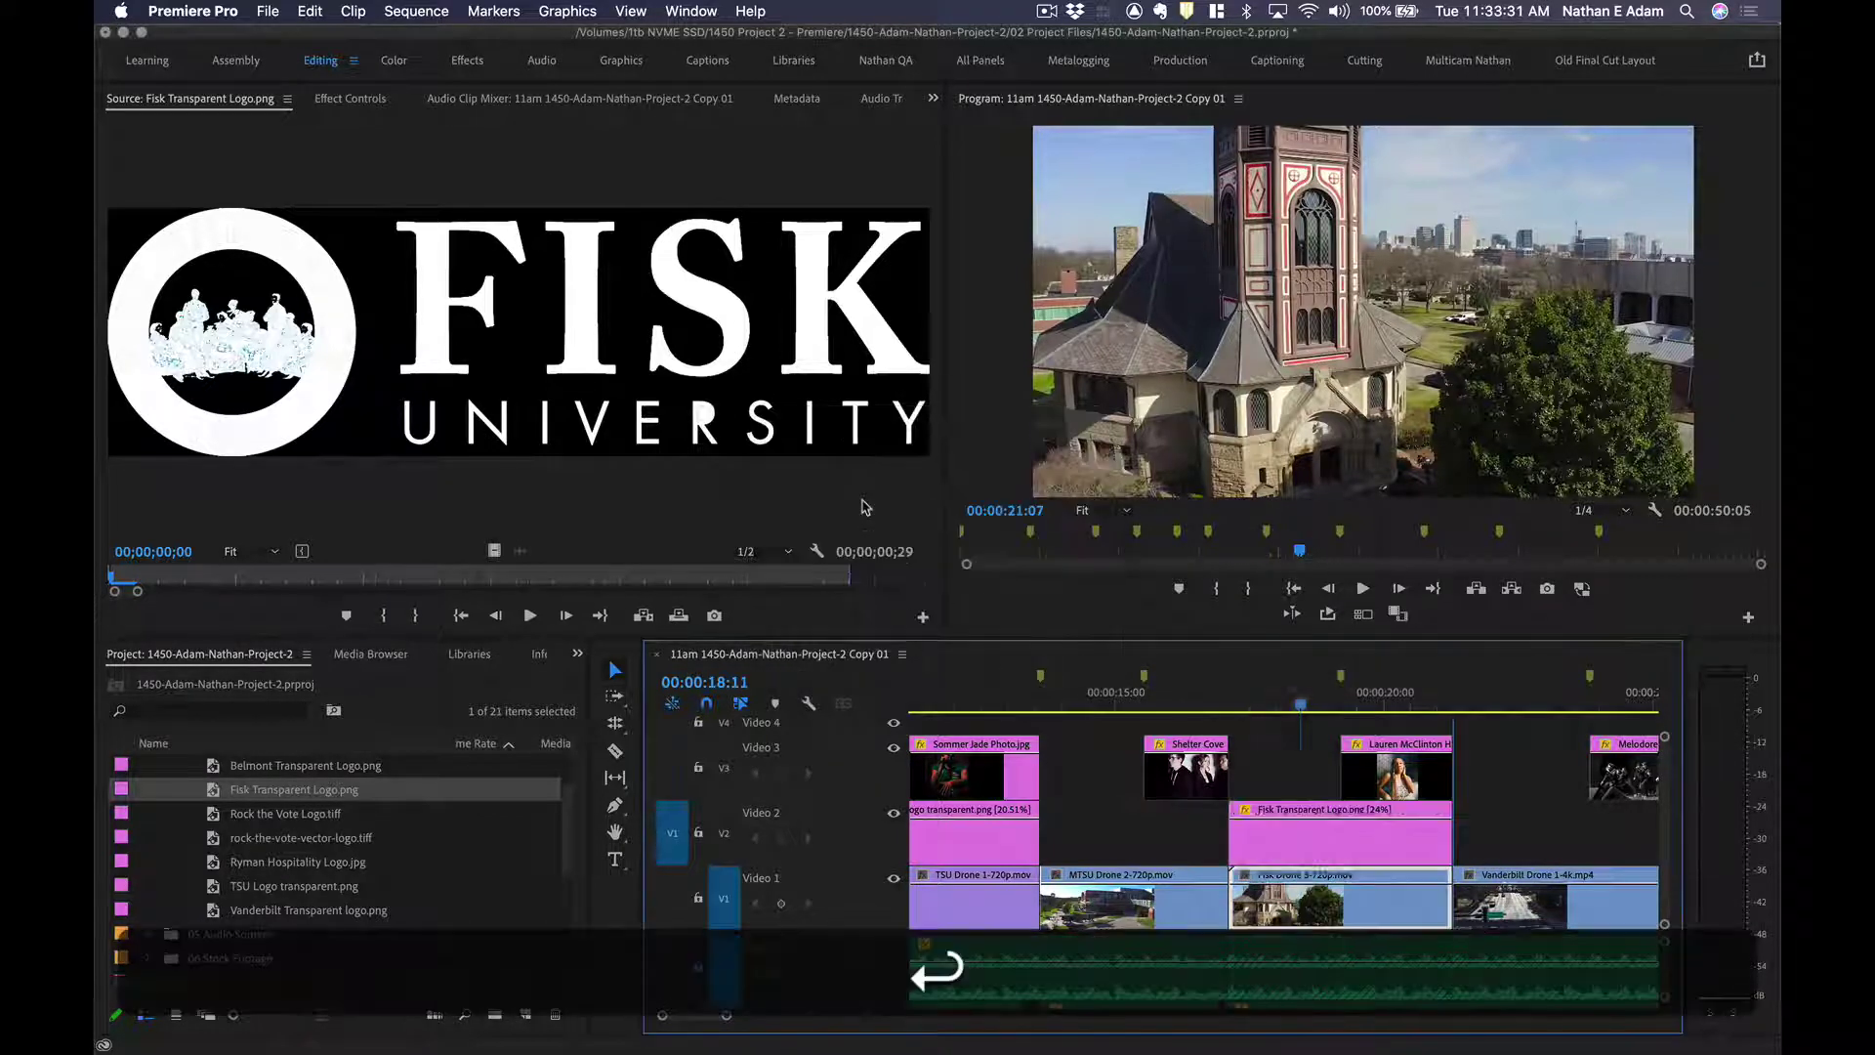
Mark the range of Vanderbilt Drone 1-4k.mp4 and overwrite Vanderbilt Transparent logo.png onto Video 2 there using Change Clip Speed (Fit to Fill).
{"action": "key", "text": "space"}
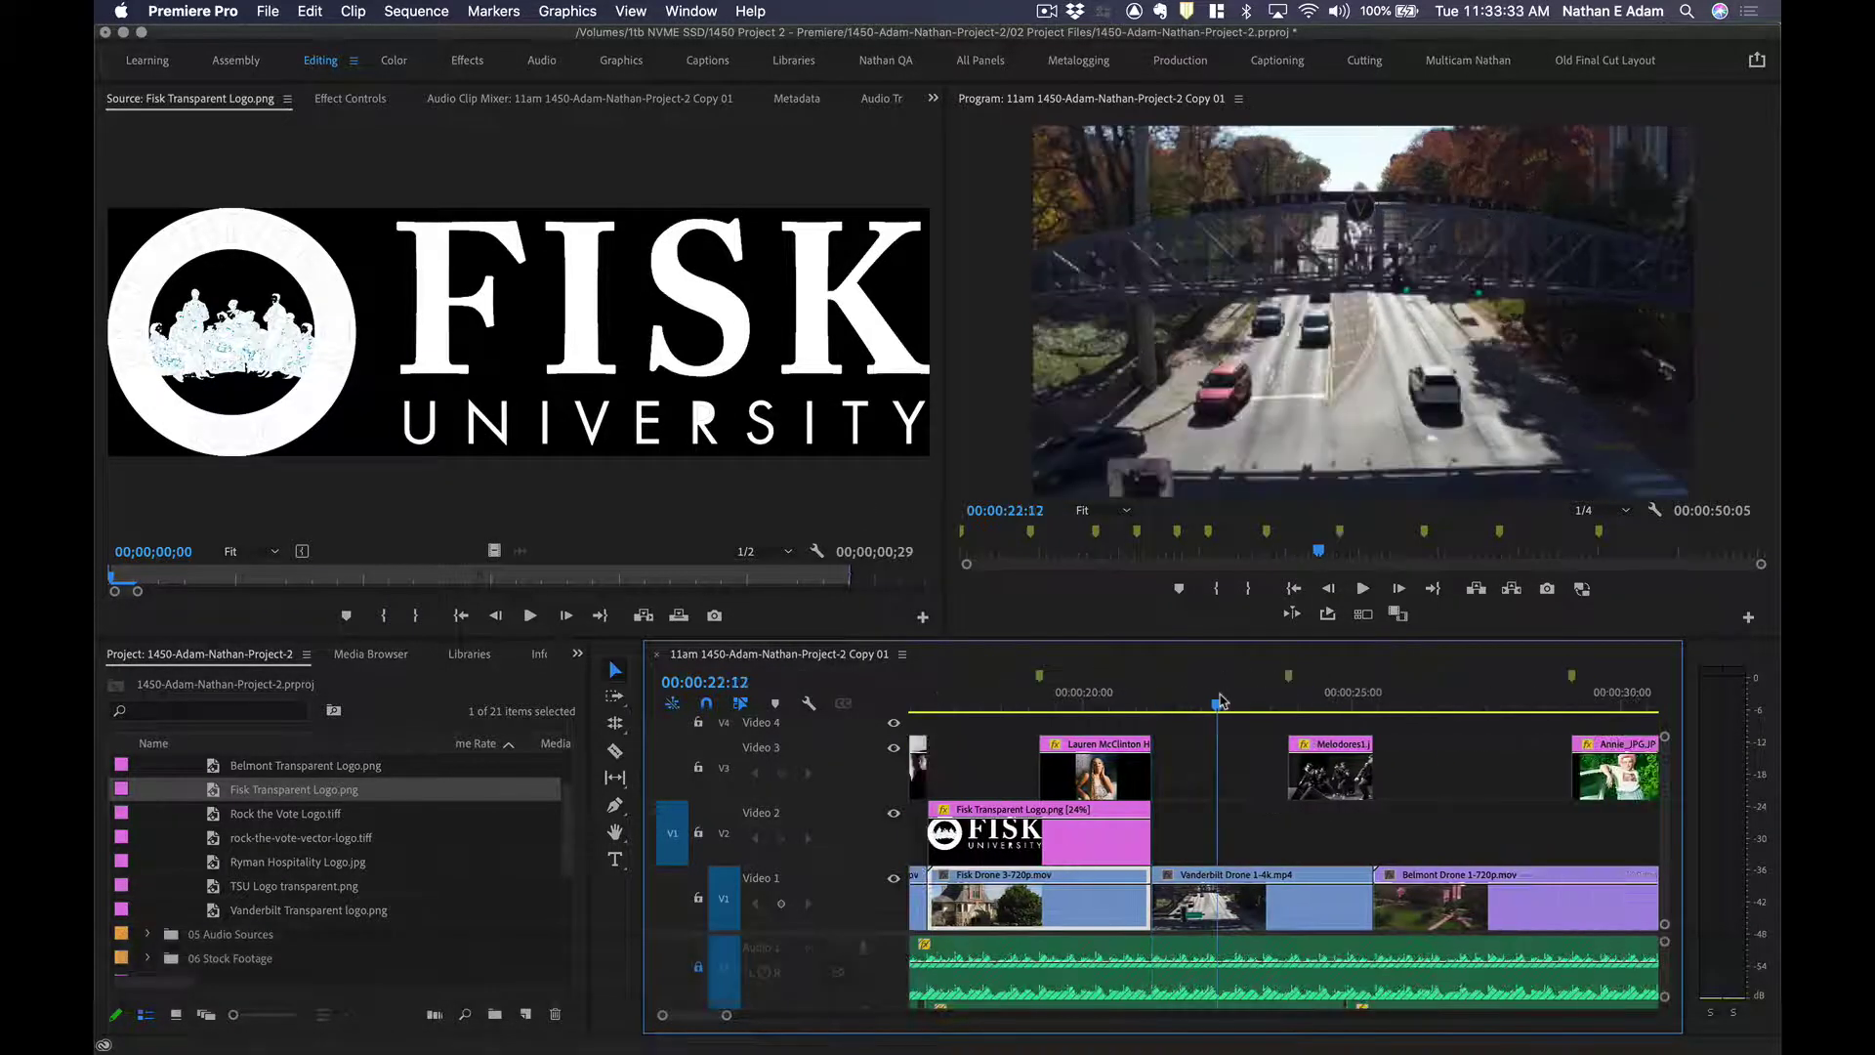
{"action": "key", "text": "x"}
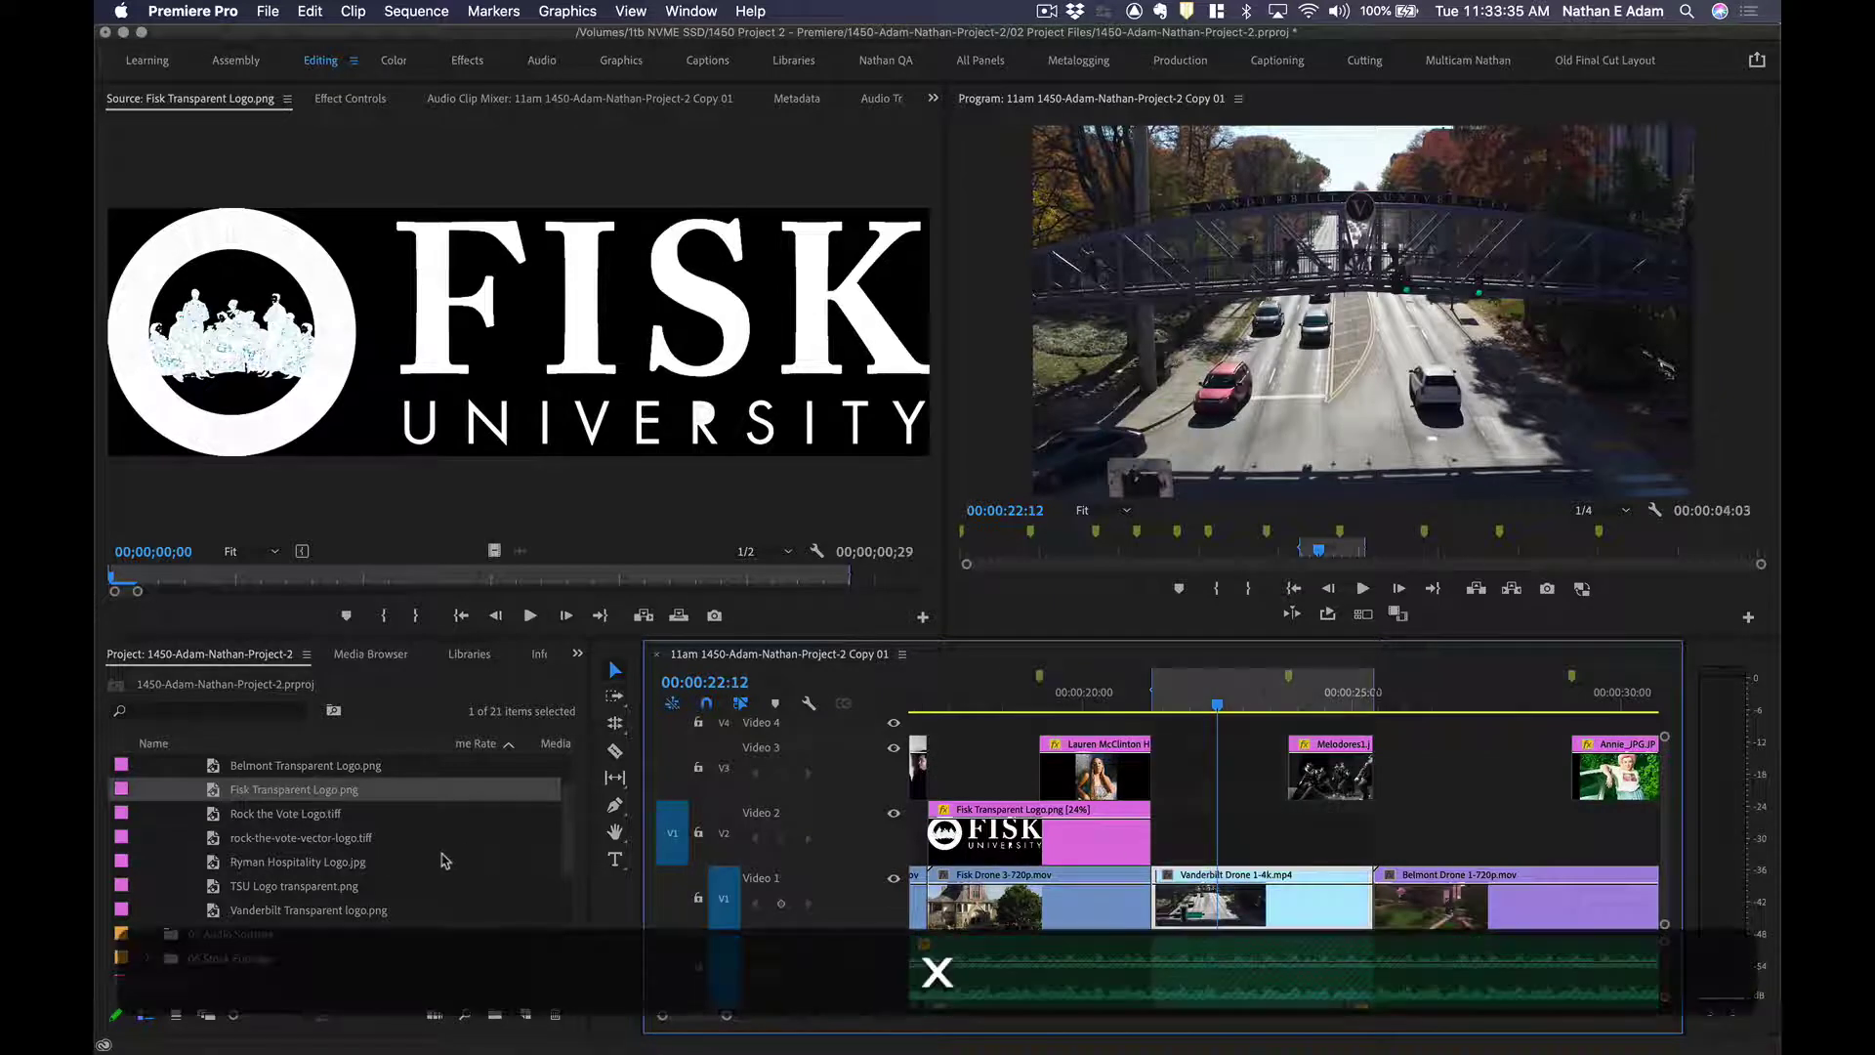
{"action": "double_click", "coordinate": [210, 910]}
{"action": "key", "text": "period"}
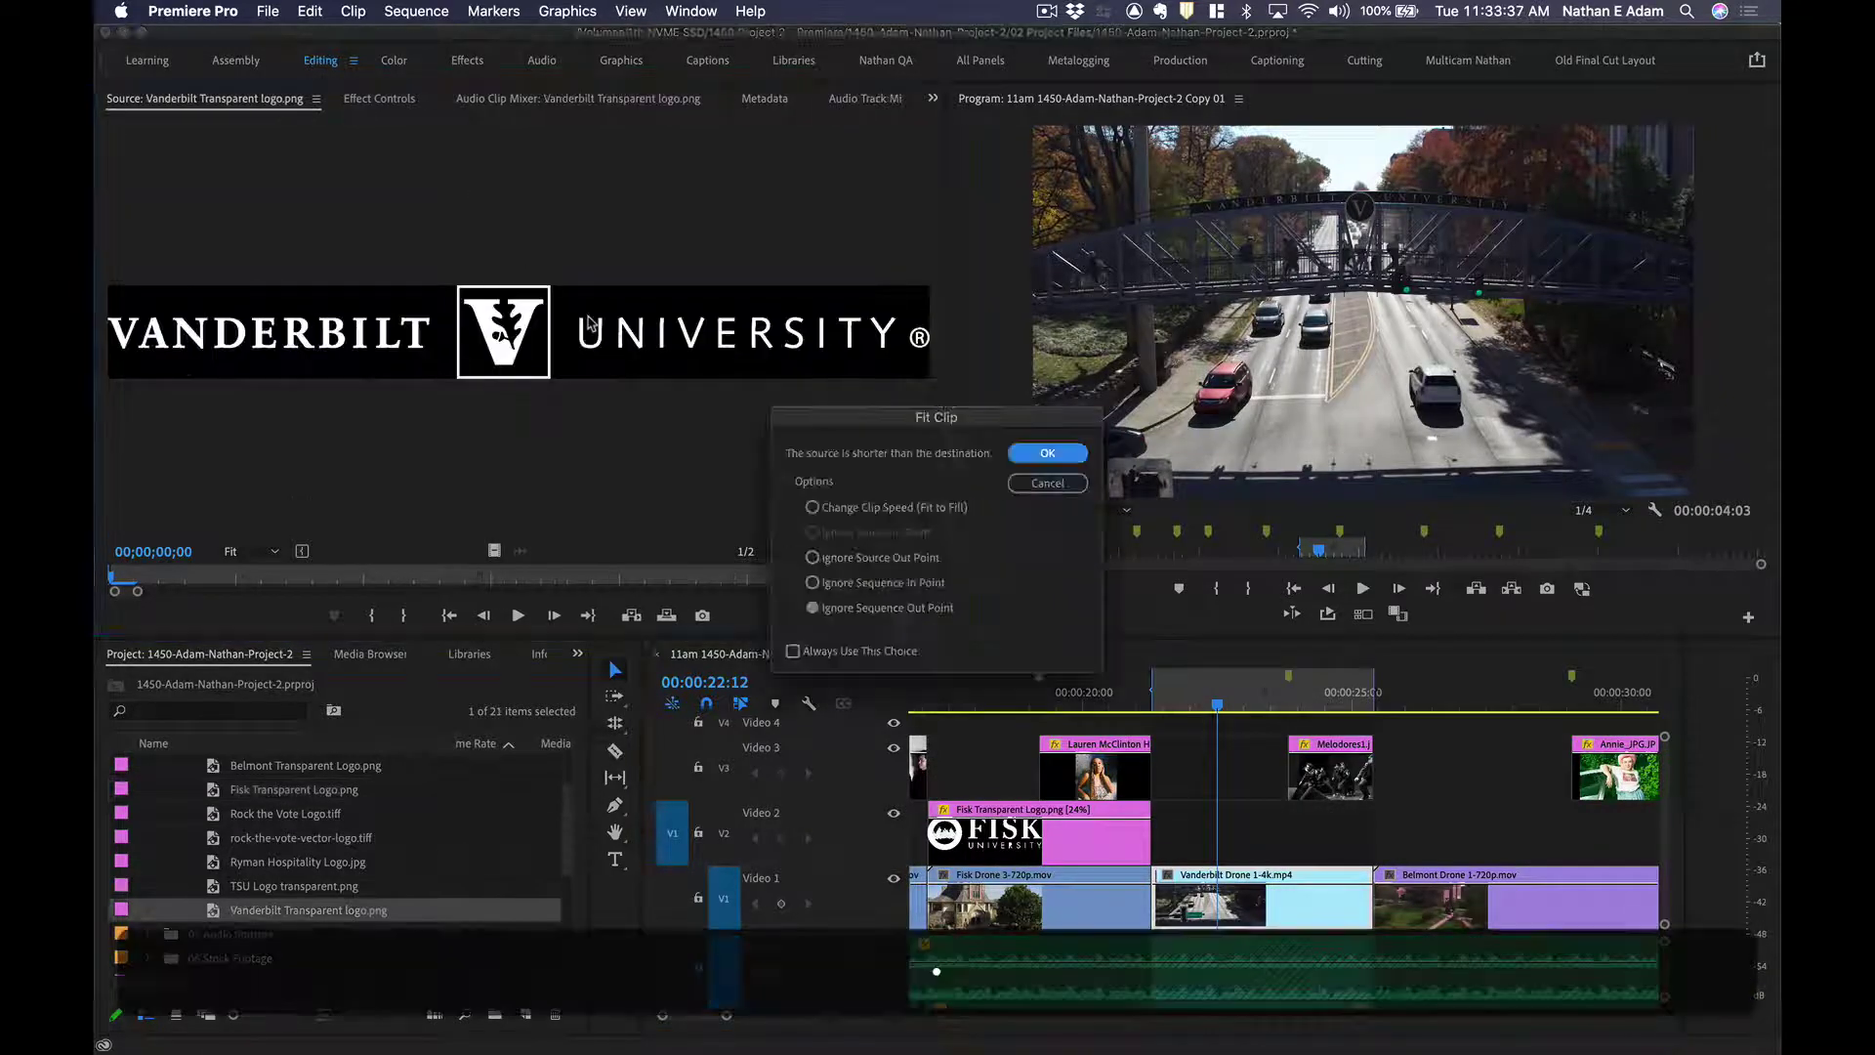
{"action": "left_click", "coordinate": [811, 507]}
{"action": "key", "text": "Return"}
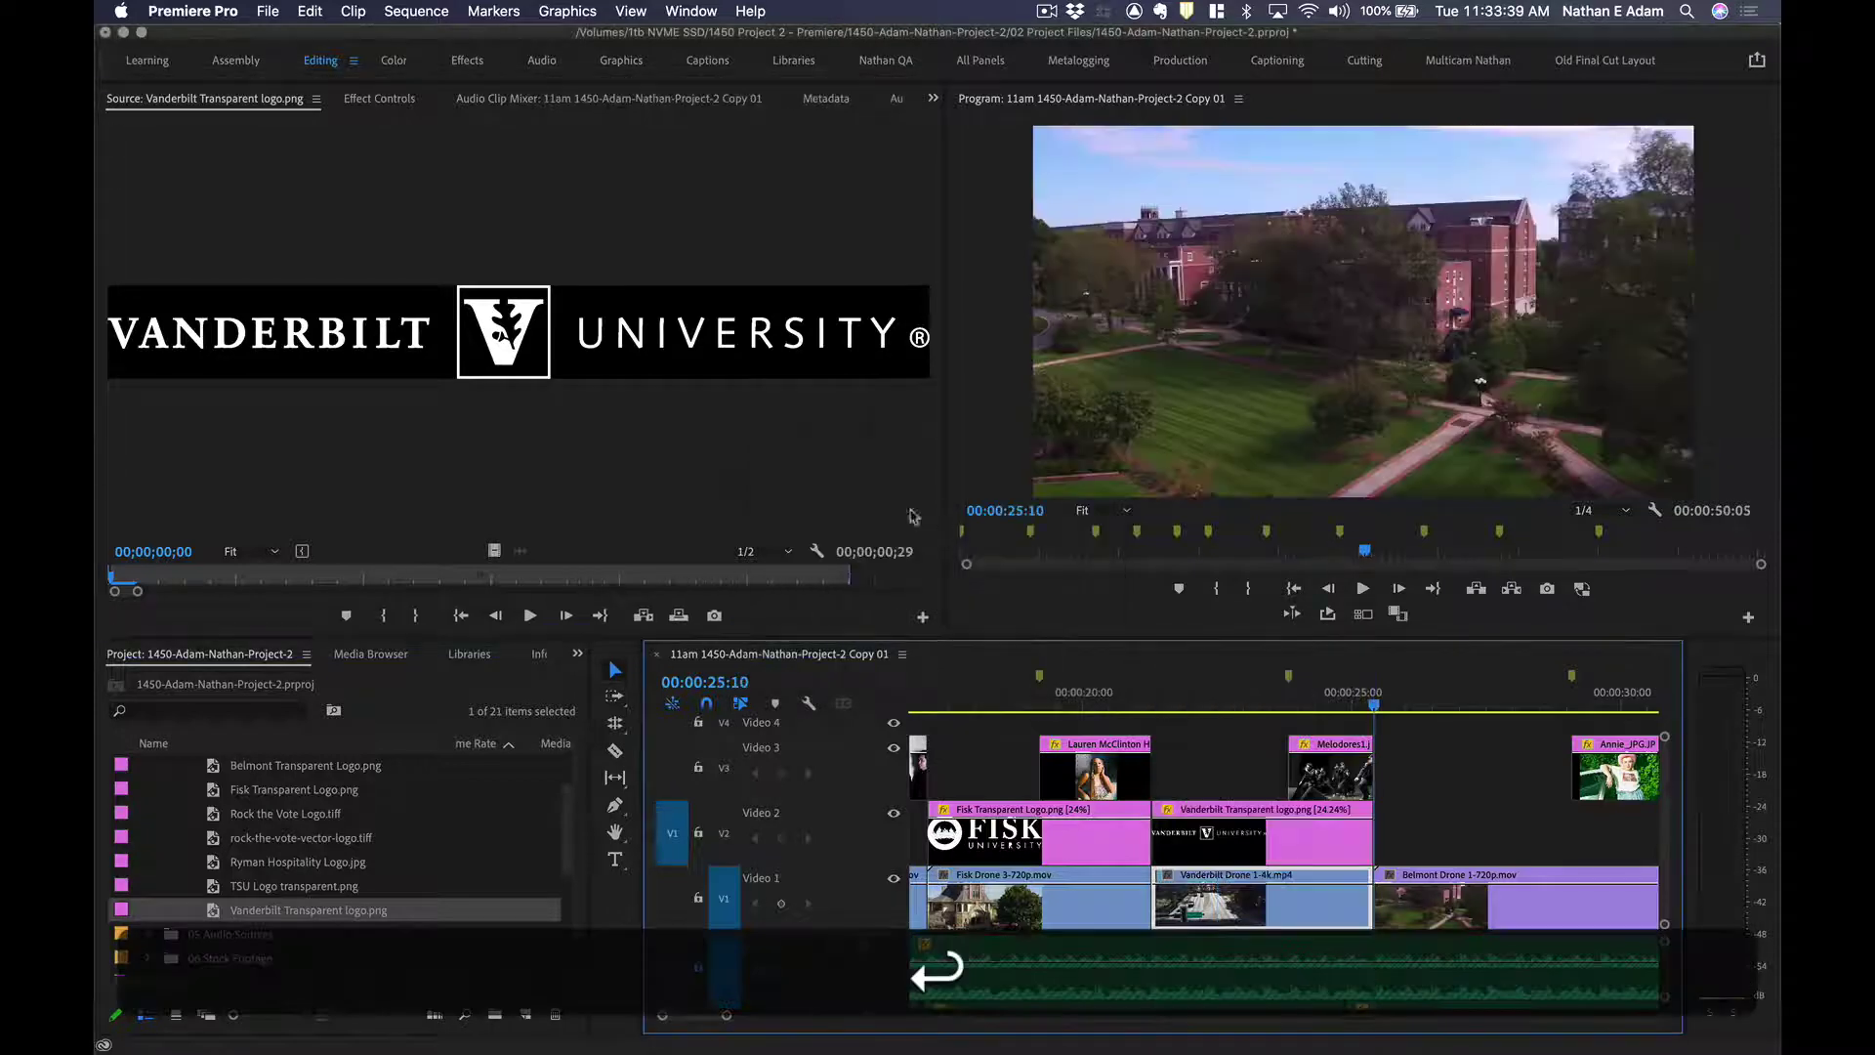
Mark the range of Belmont Drone 1-720p.mov and overwrite Belmont Transparent Logo.png onto Video 2 across it.
{"action": "scroll", "coordinate": [1414, 716], "scroll_direction": "right", "scroll_amount": 3}
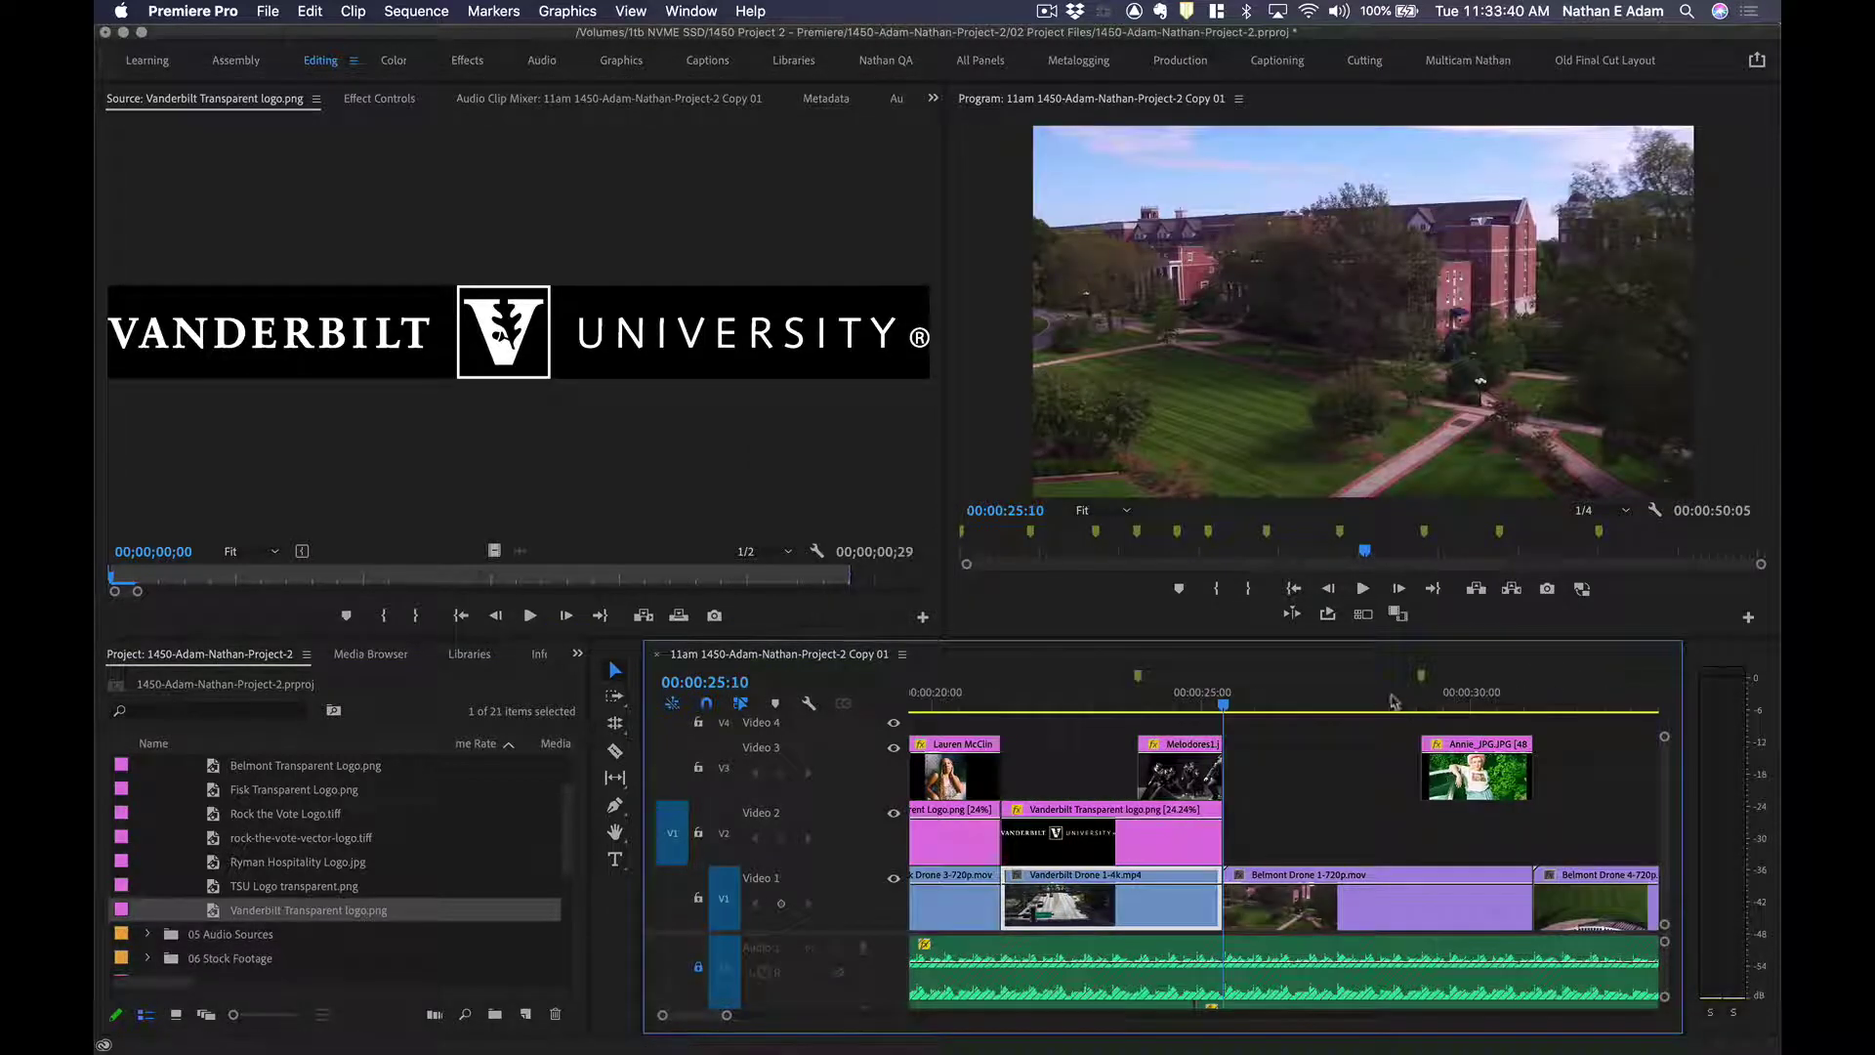
{"action": "left_click", "coordinate": [1342, 894]}
{"action": "double_click", "coordinate": [212, 767]}
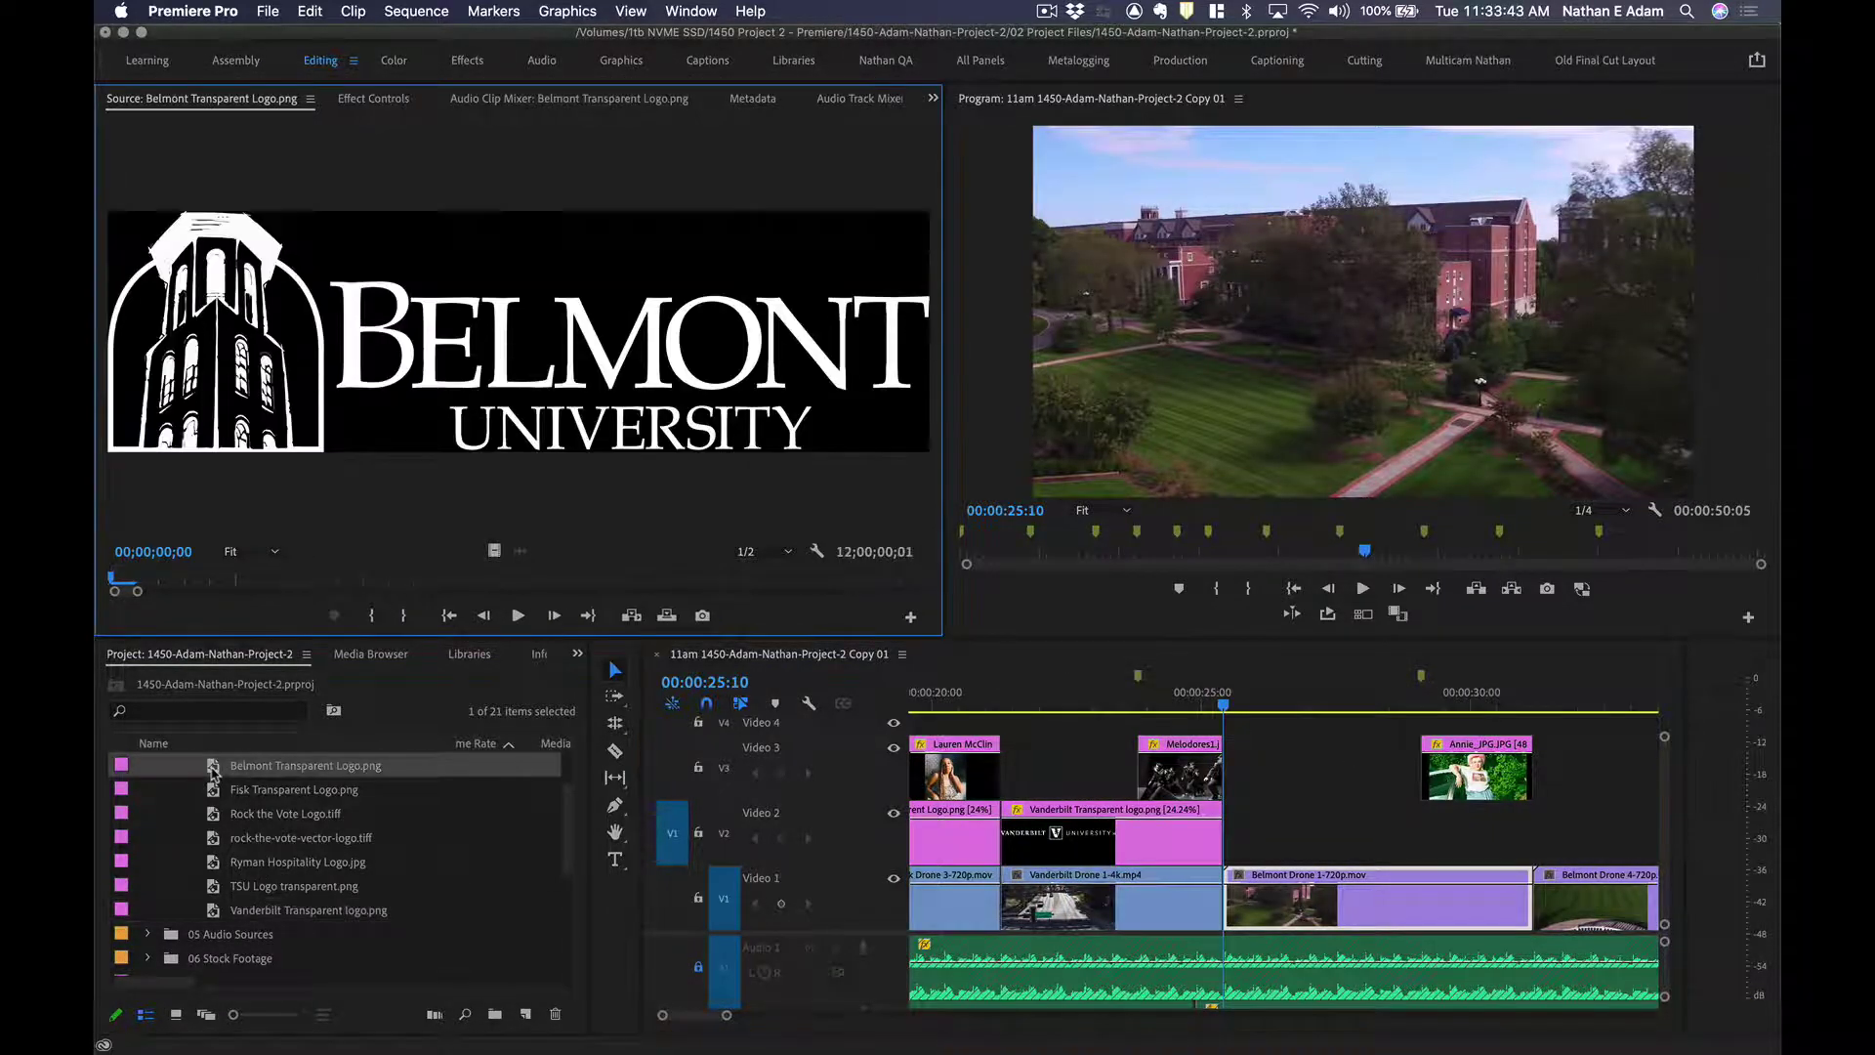
{"action": "key", "text": "x"}
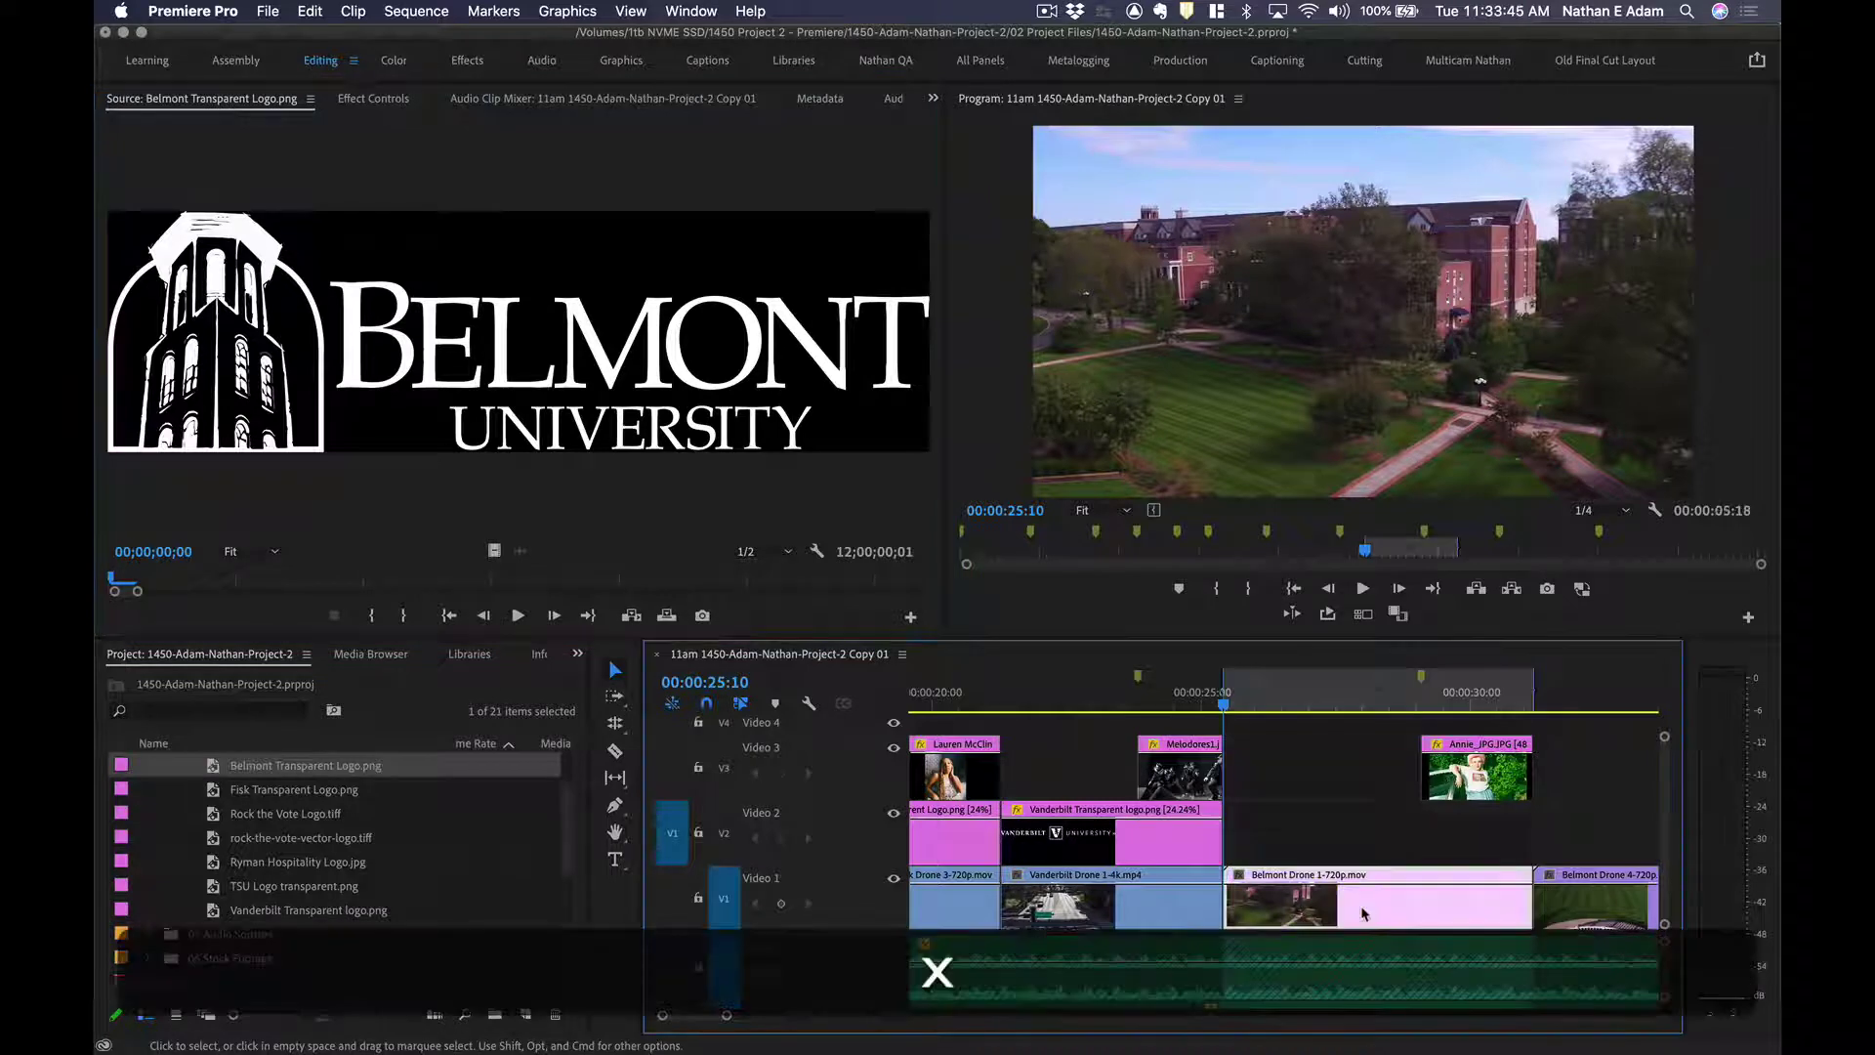
{"action": "key", "text": "period"}
Extend the last Belmont logo clip on Video 2 to the end of Belmont Drone 6-720p.mov.
{"action": "scroll", "coordinate": [1494, 787], "scroll_direction": "right", "scroll_amount": 6}
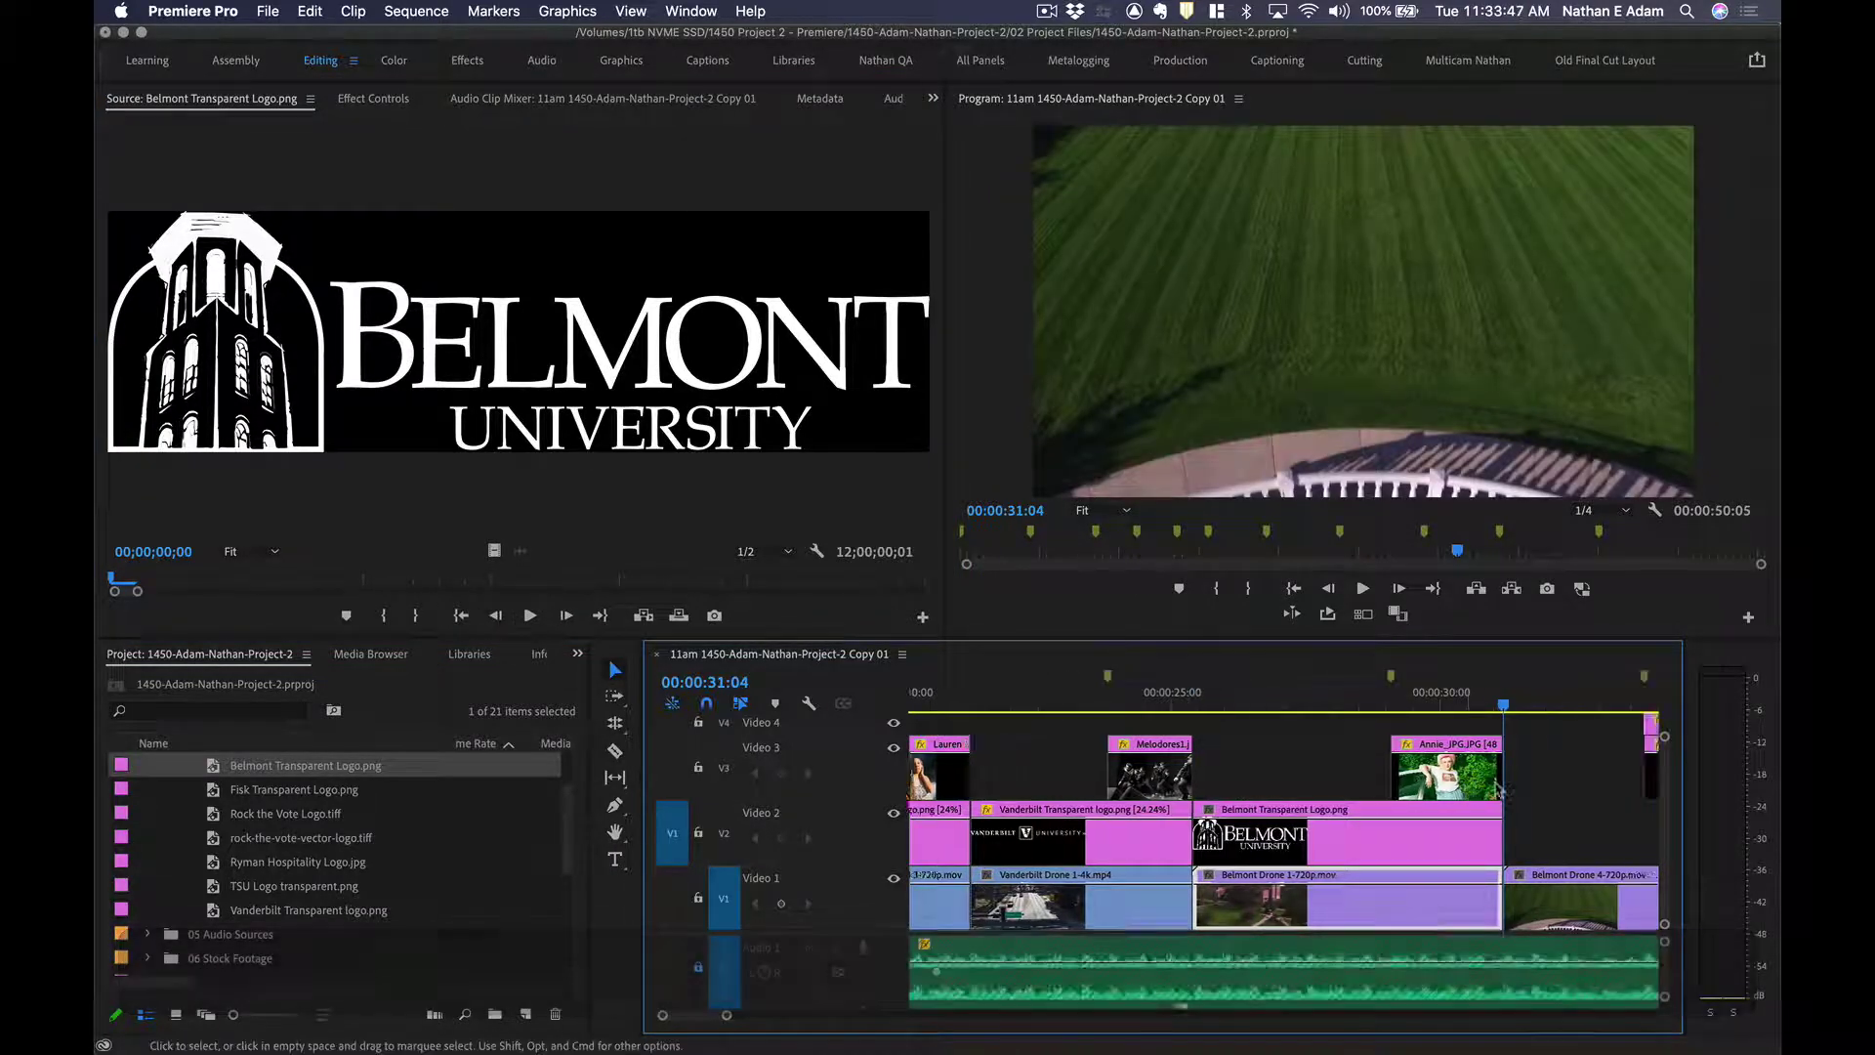
{"action": "key", "text": "minus"}
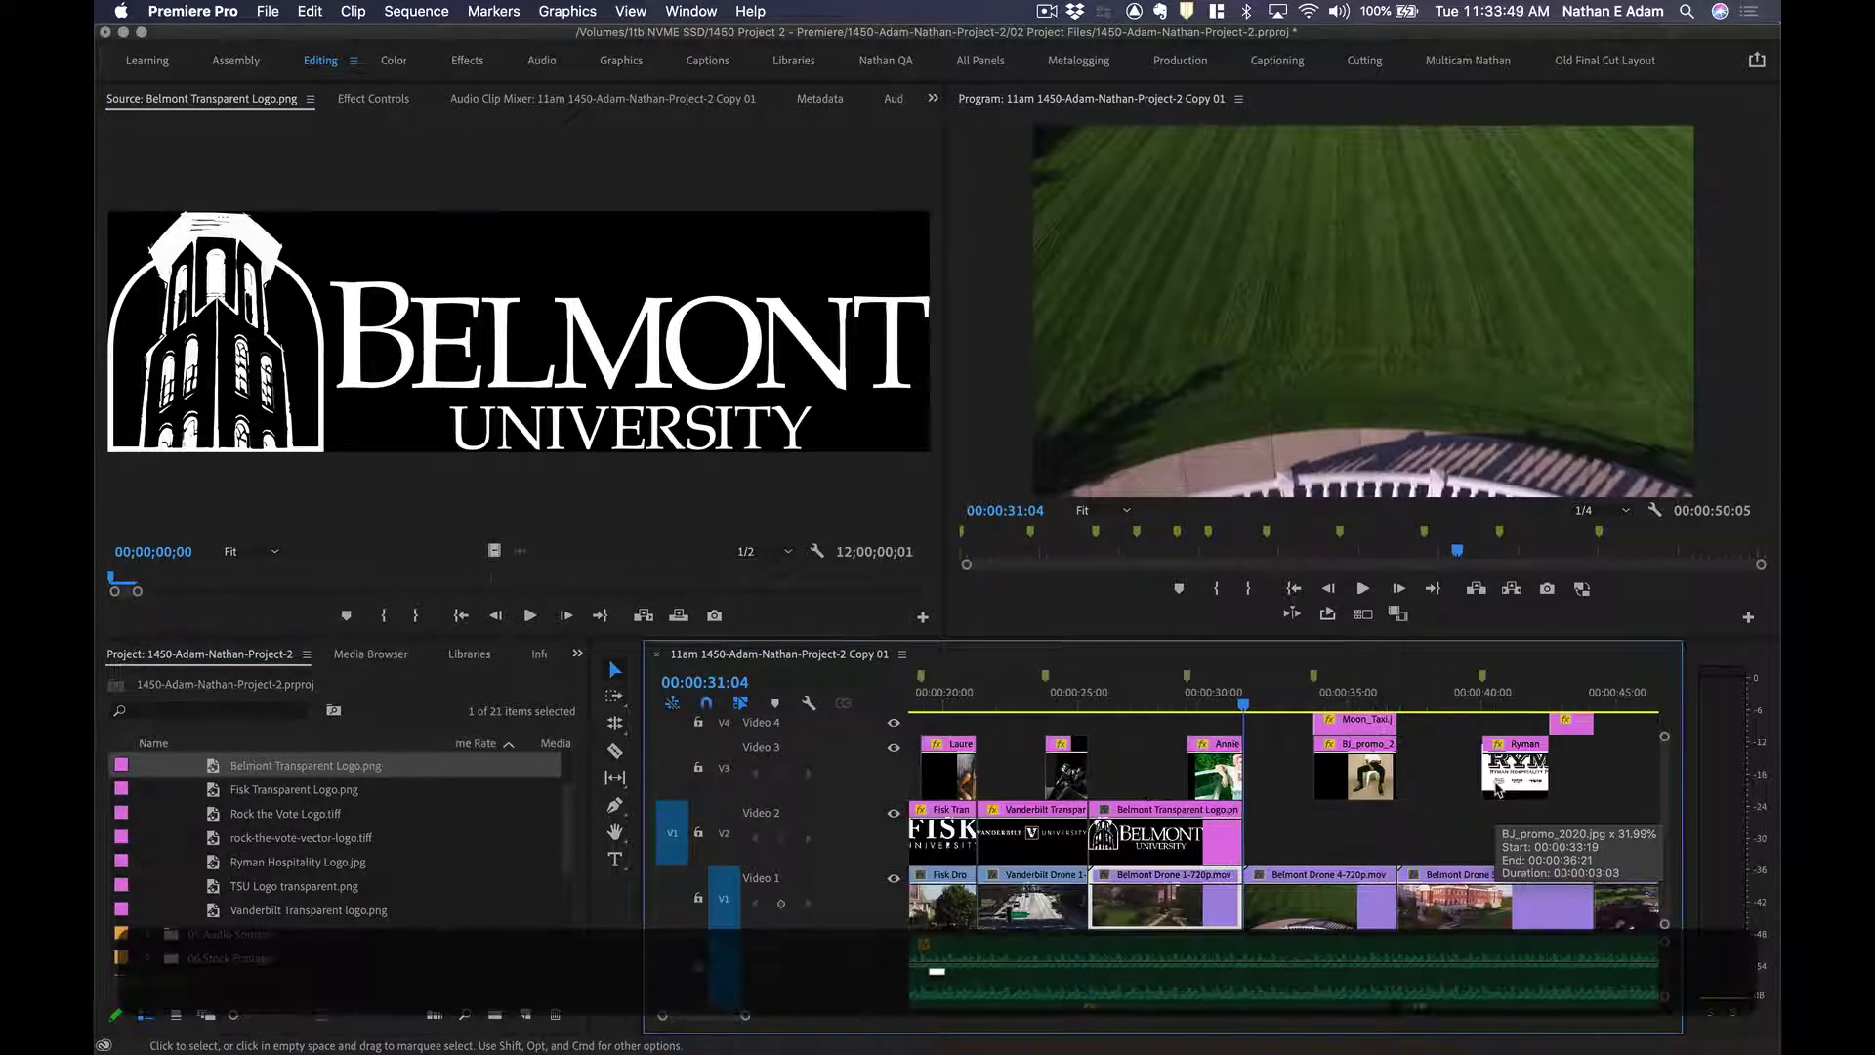
{"action": "scroll", "coordinate": [1497, 791], "scroll_direction": "right", "scroll_amount": 3}
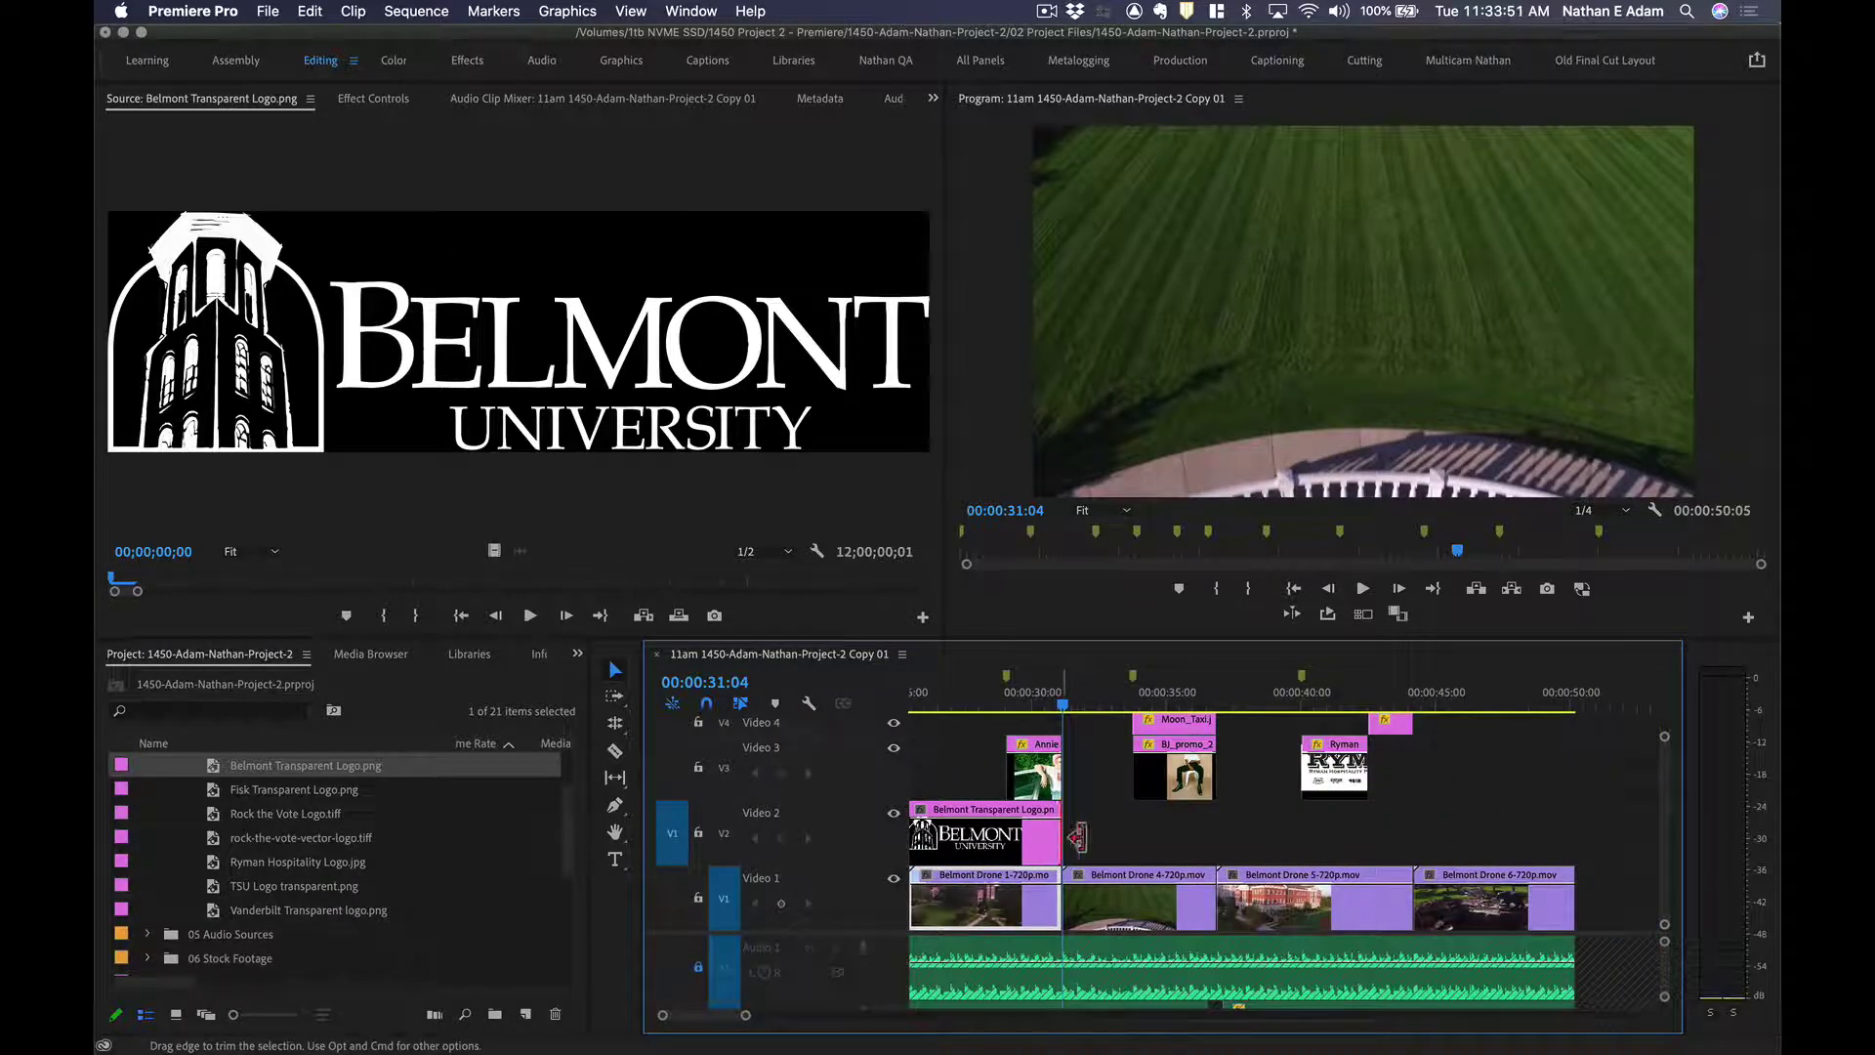
{"action": "left_click_drag", "start_coordinate": [1077, 837], "coordinate": [1574, 860]}
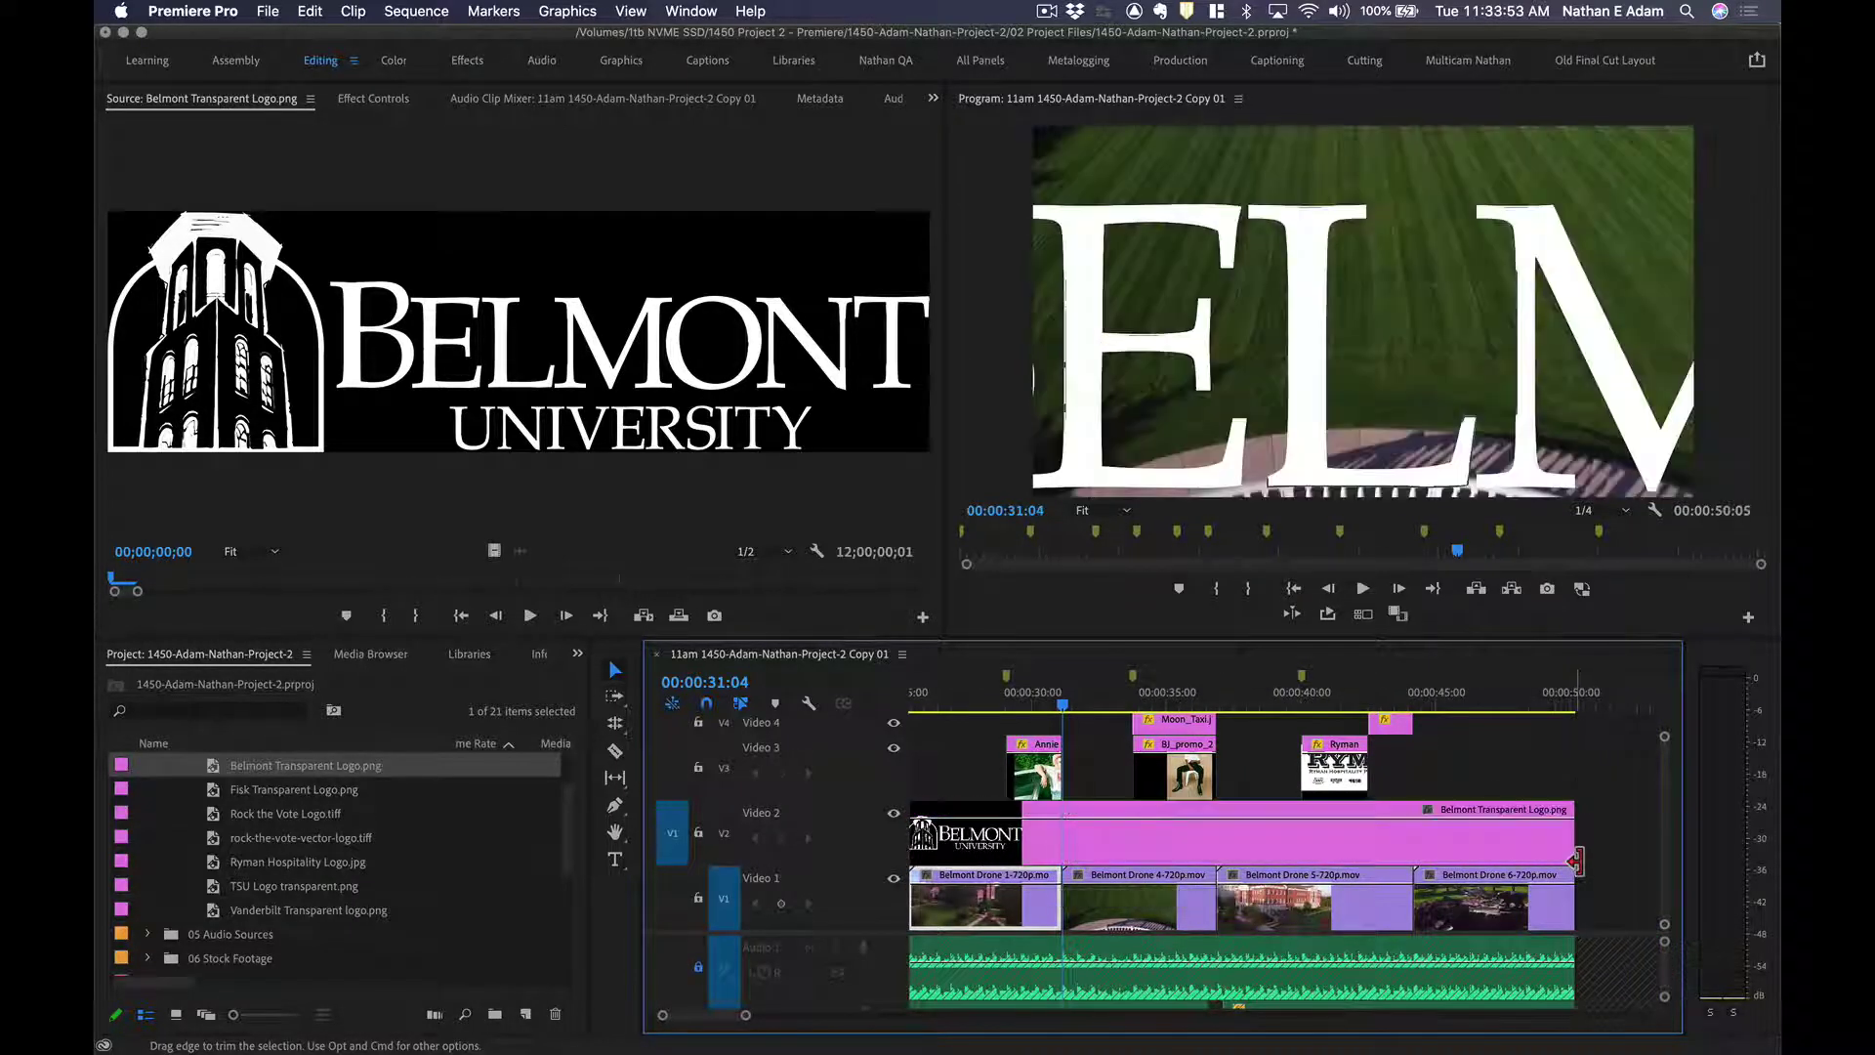
Scale the extended Belmont logo down to 5.0 and place it in the frame's lower-left corner at position 168.8, 652.5.
{"action": "left_click", "coordinate": [1097, 692]}
{"action": "left_click", "coordinate": [1123, 836]}
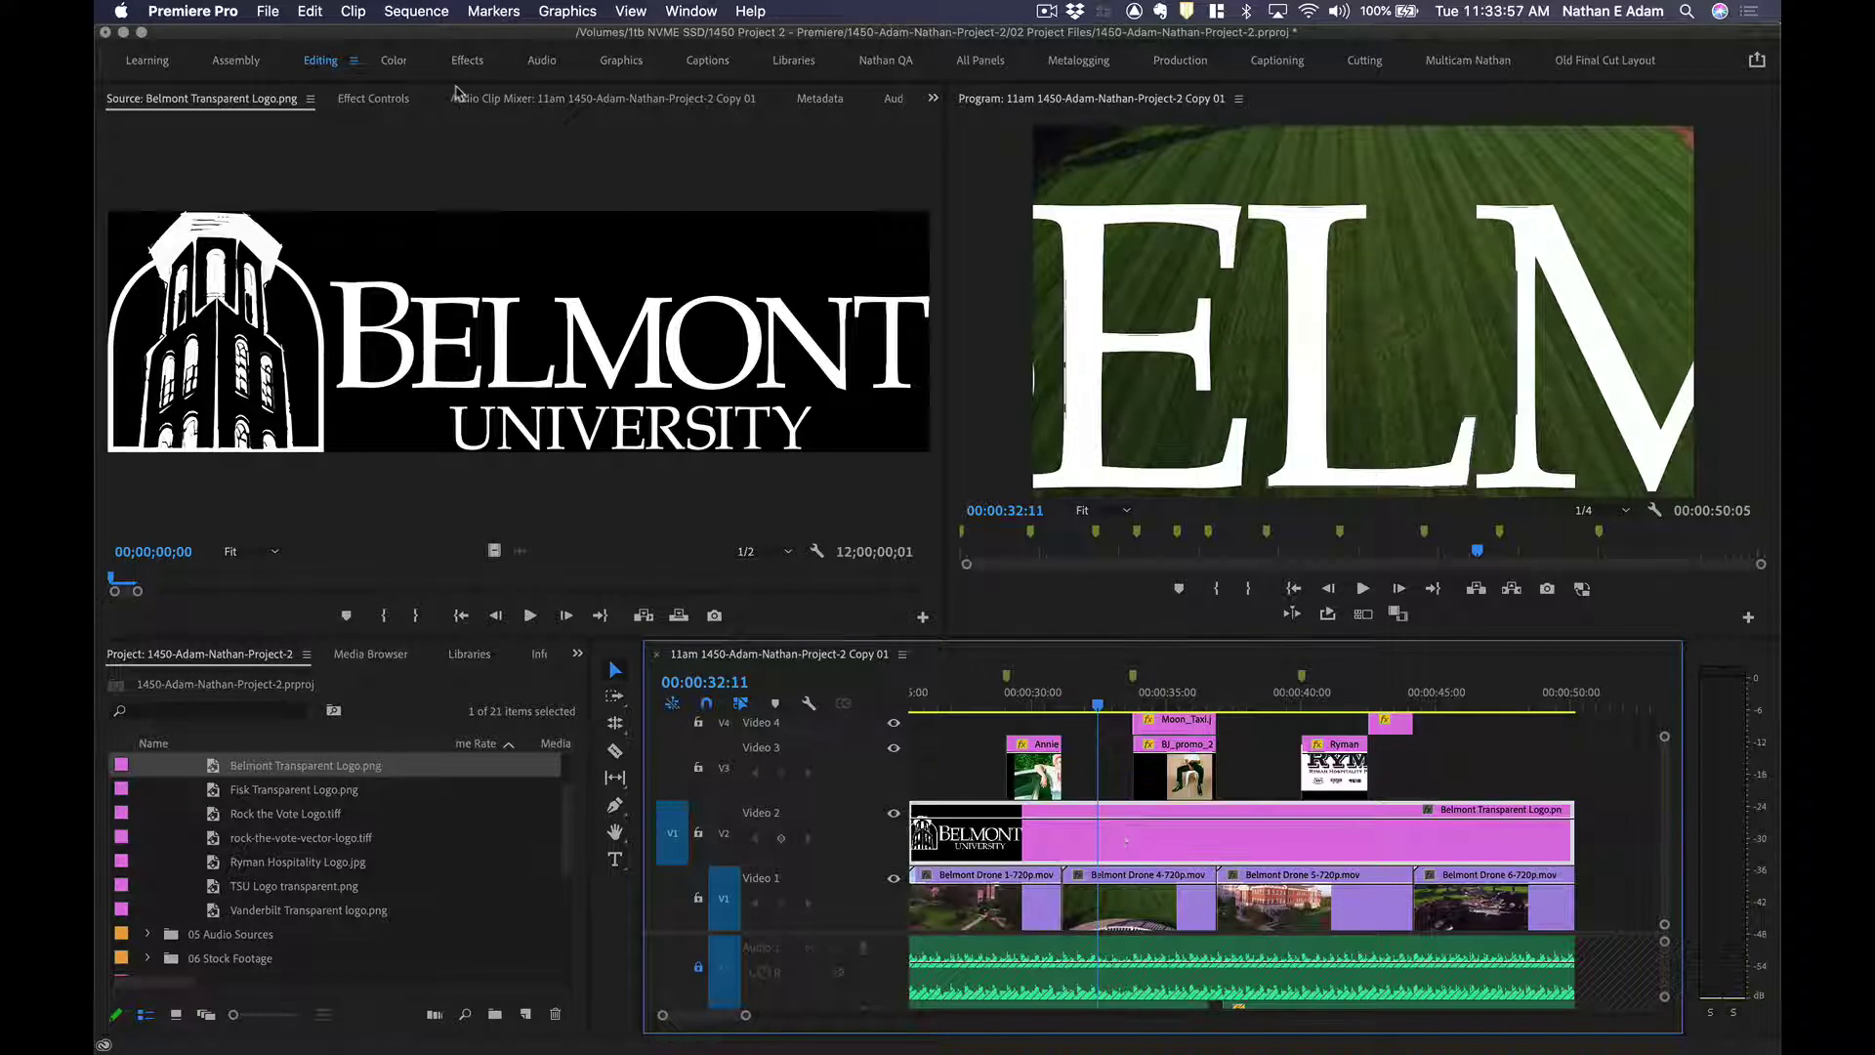
{"action": "key", "text": "shift+5"}
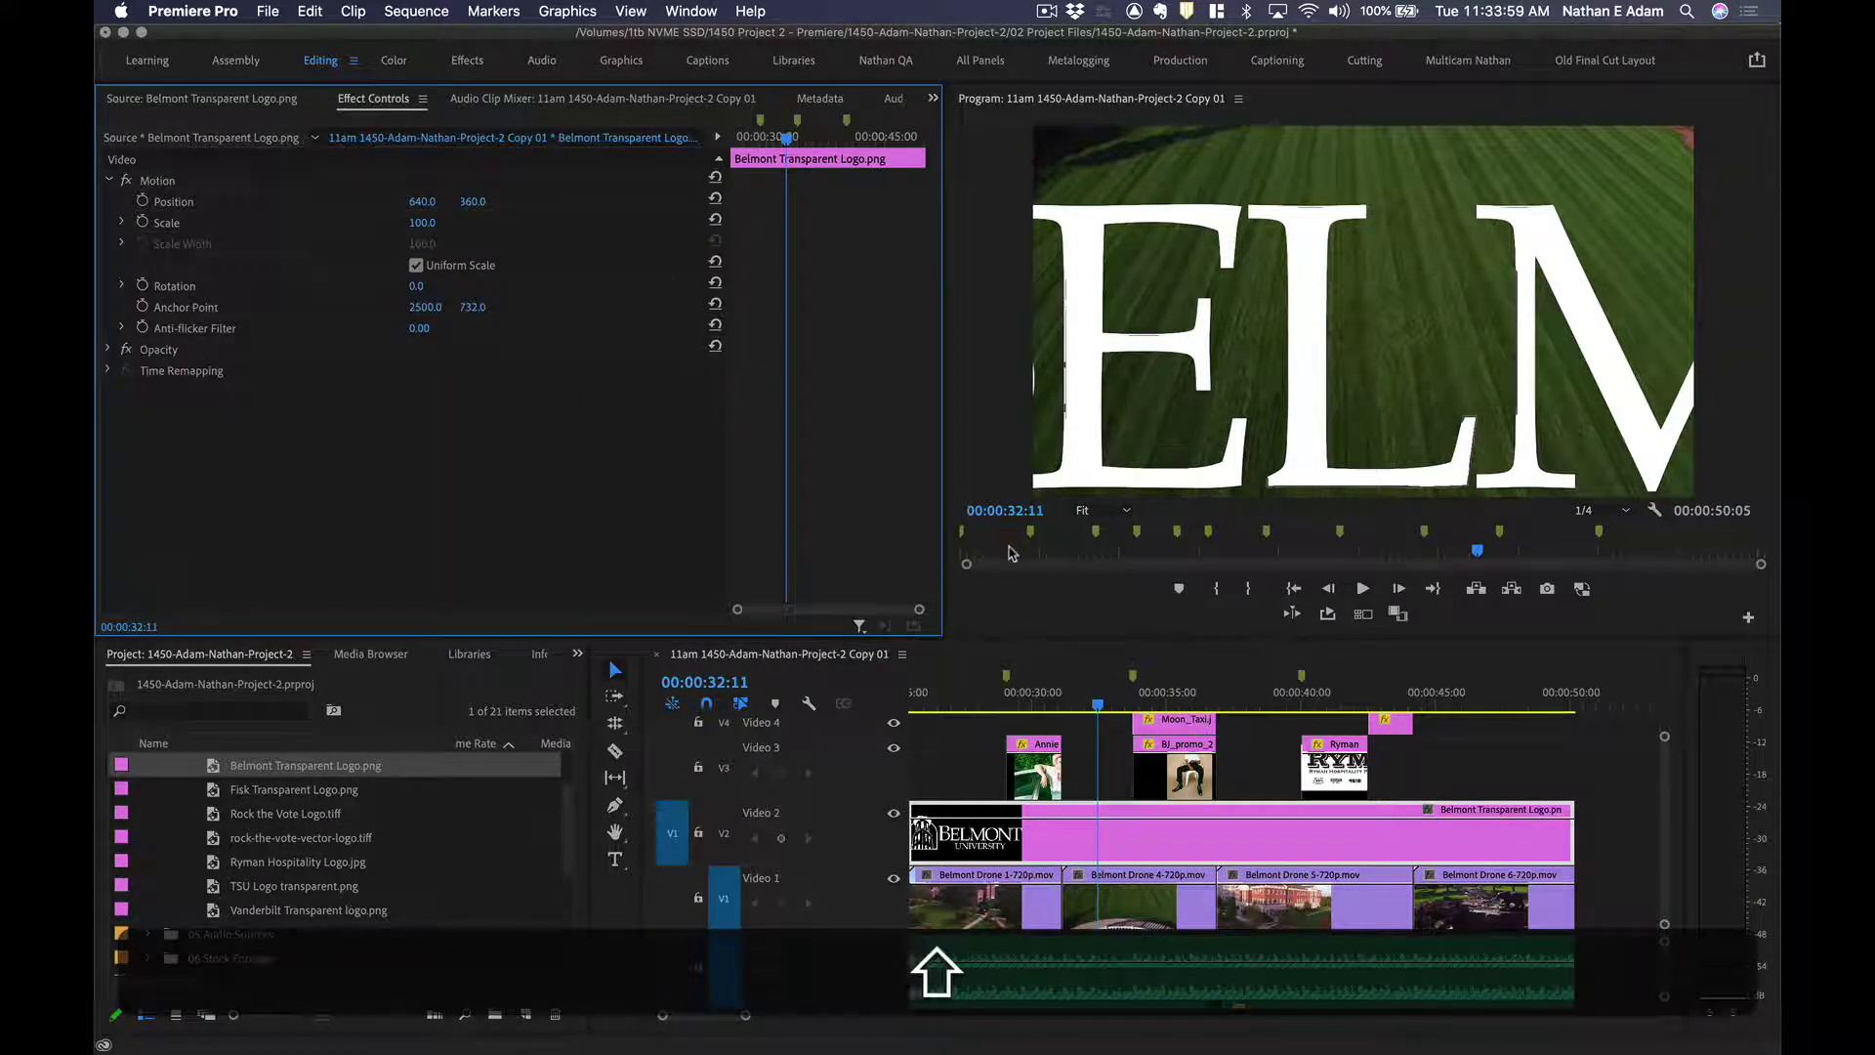
{"action": "left_click", "coordinate": [173, 202]}
{"action": "left_click_drag", "start_coordinate": [422, 223], "coordinate": [338, 223]}
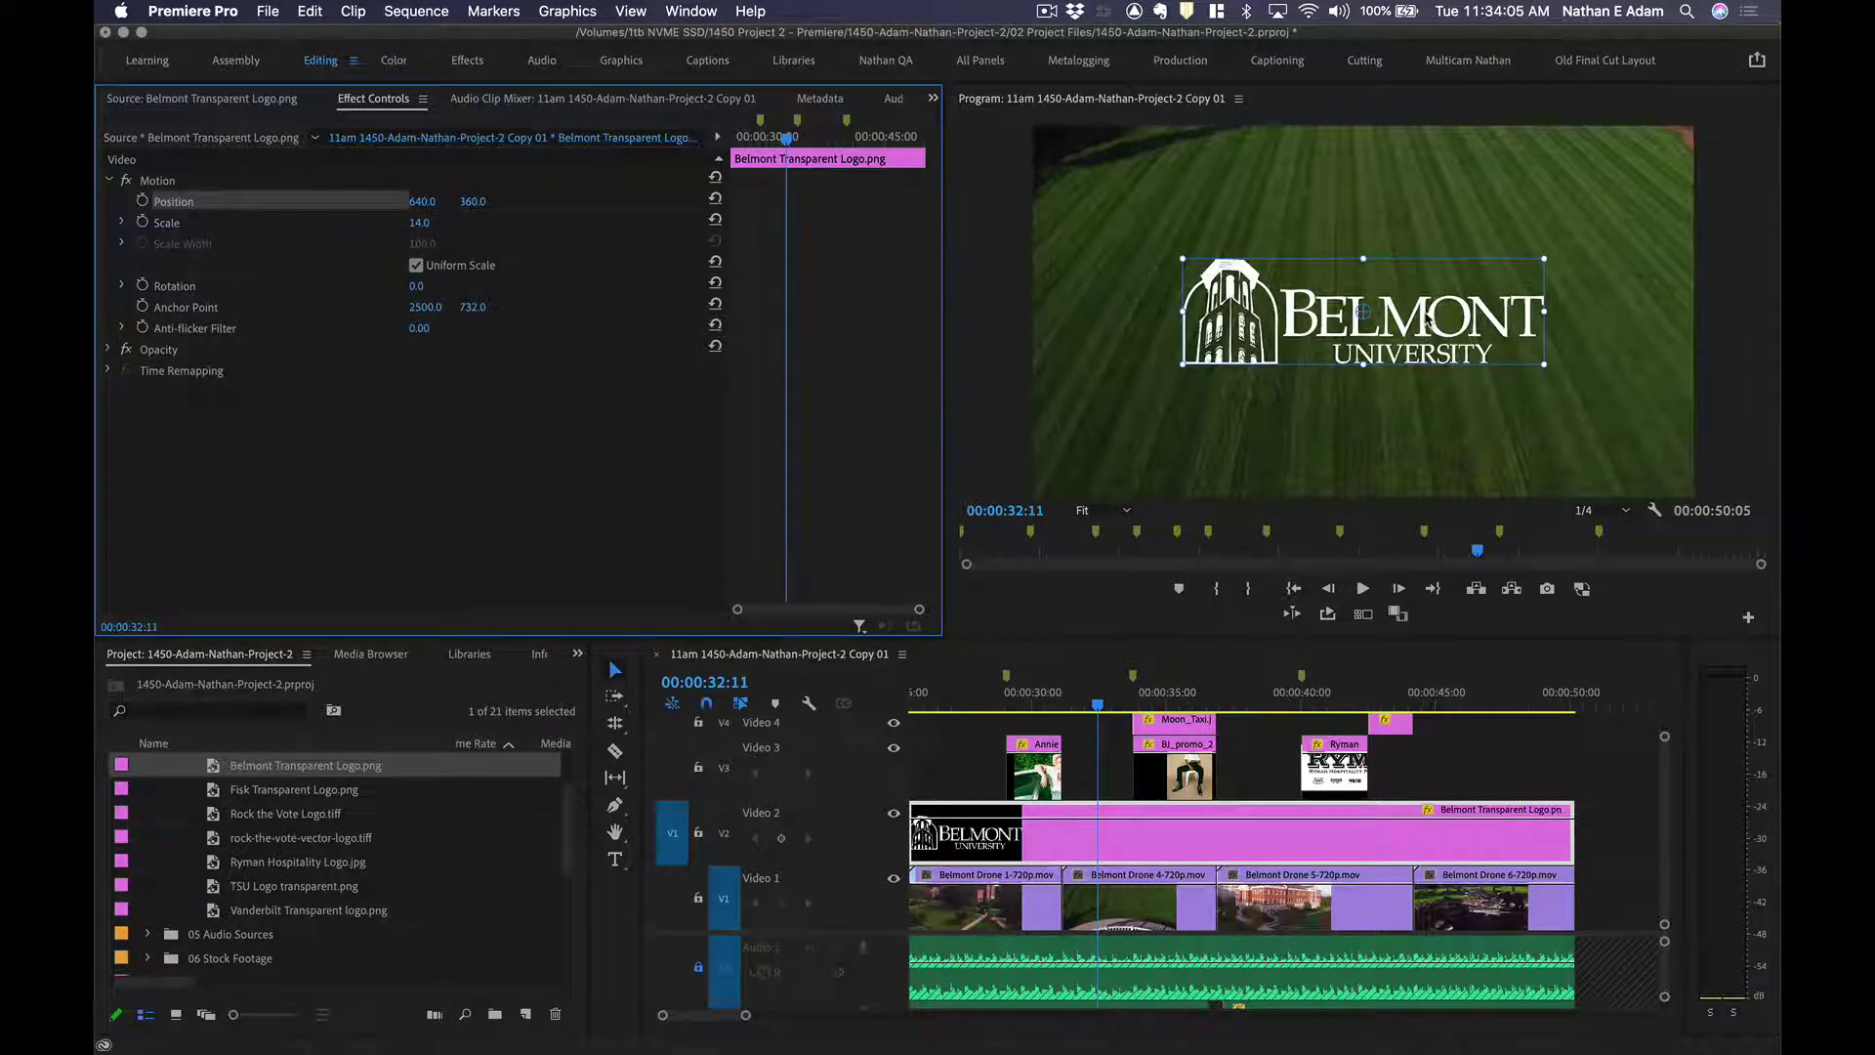
{"action": "left_click_drag", "start_coordinate": [1430, 320], "coordinate": [1273, 450]}
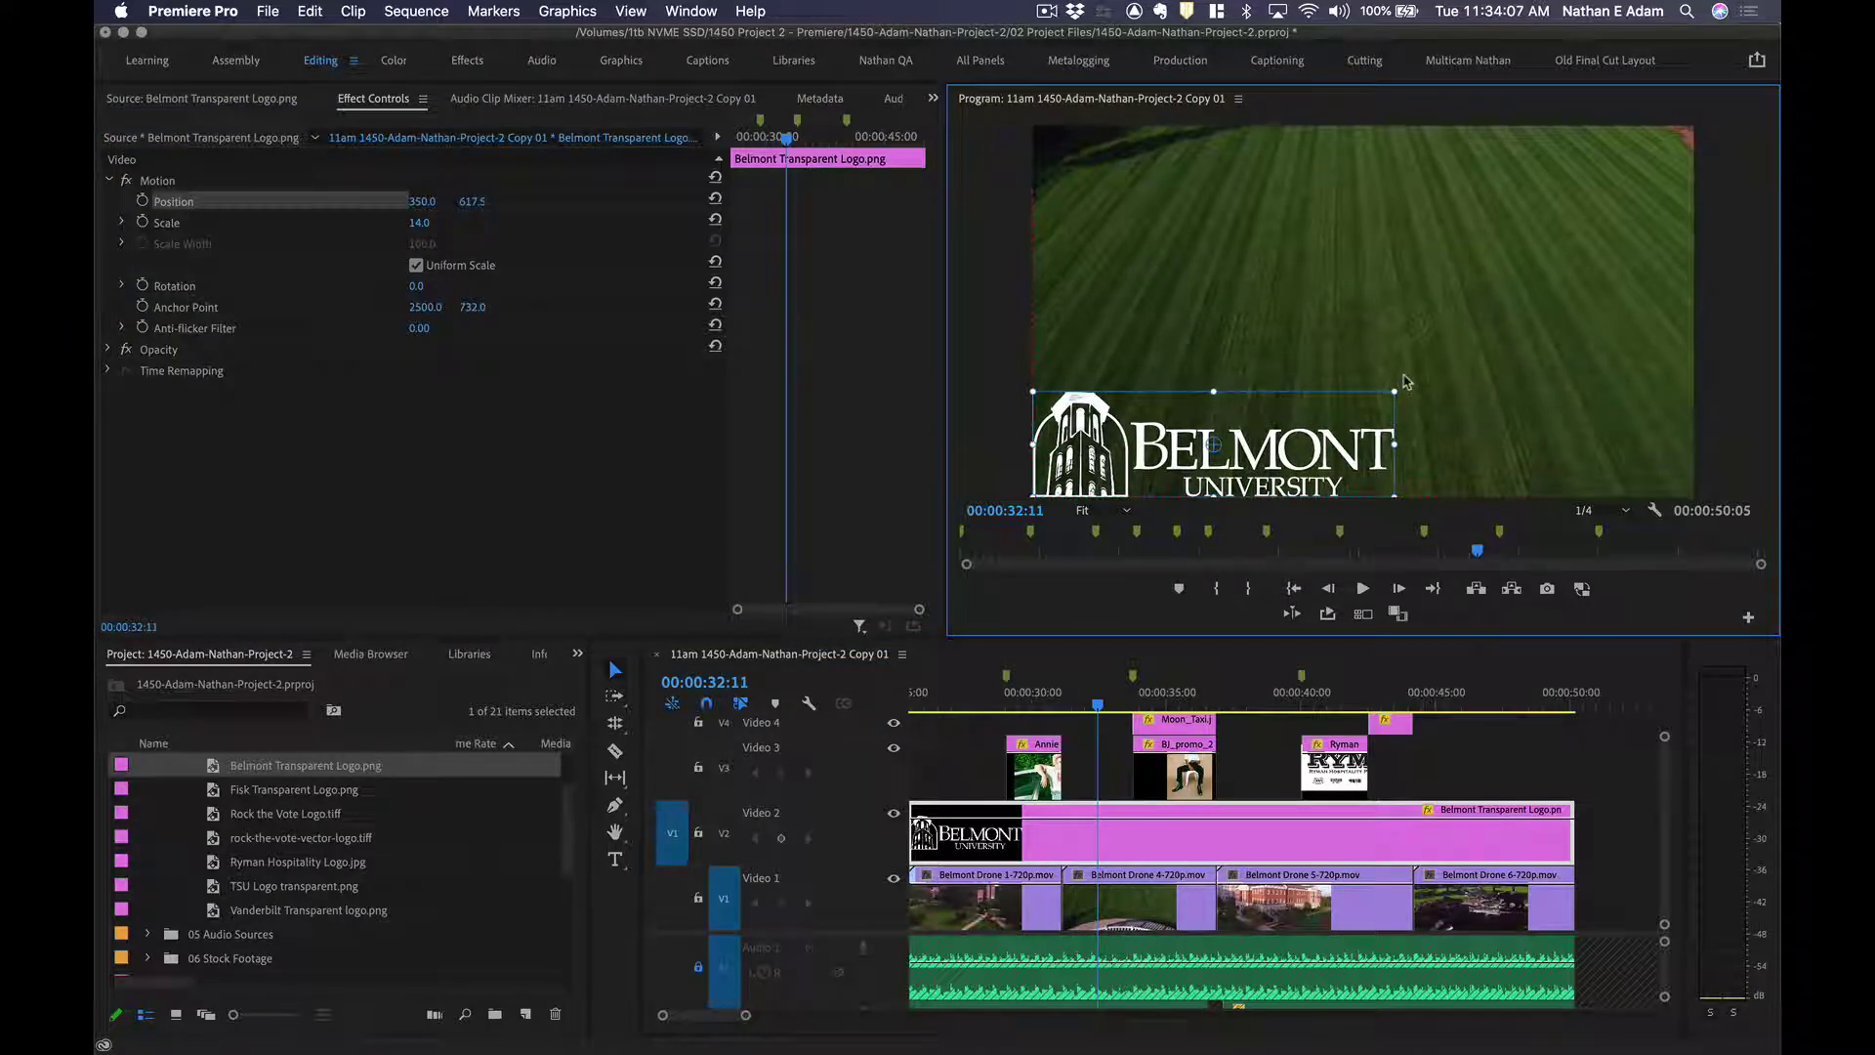
{"action": "left_click_drag", "start_coordinate": [1402, 394], "coordinate": [1160, 440]}
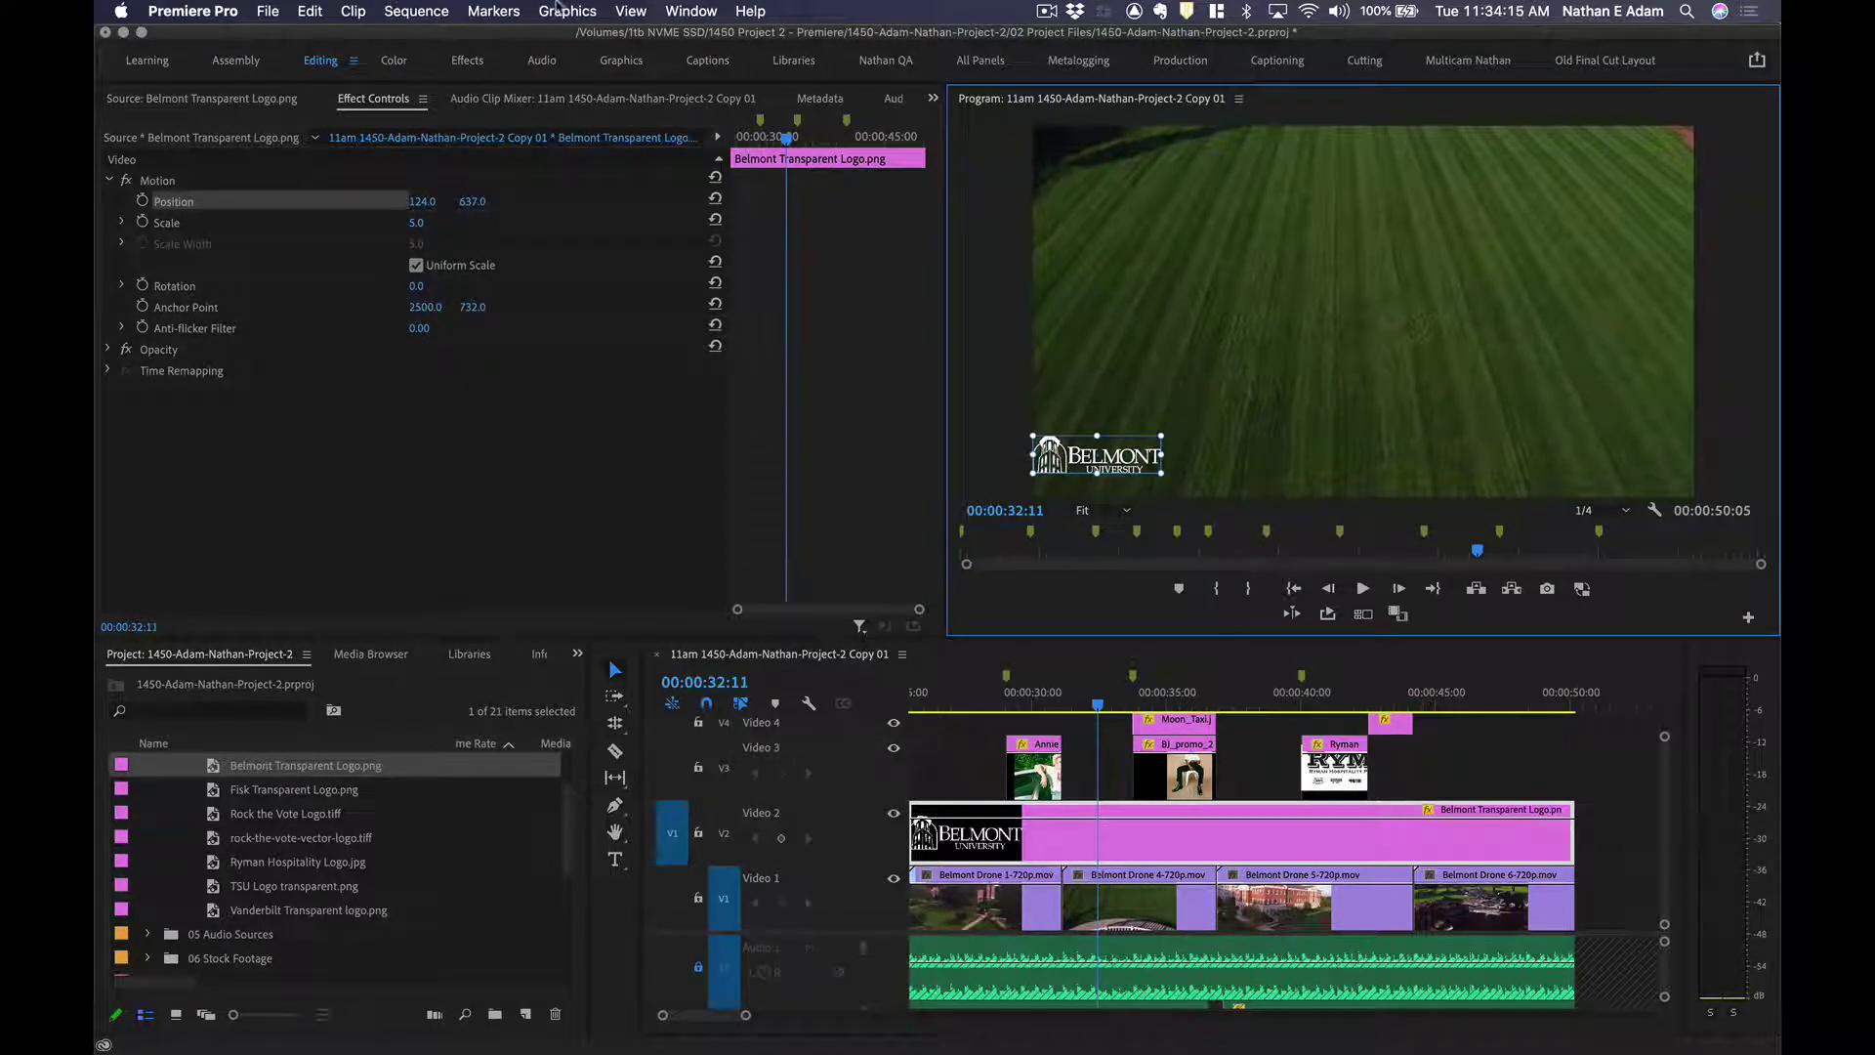
{"action": "left_click", "coordinate": [630, 11]}
{"action": "left_click", "coordinate": [683, 260]}
{"action": "left_click_drag", "start_coordinate": [1146, 465], "coordinate": [1169, 474]}
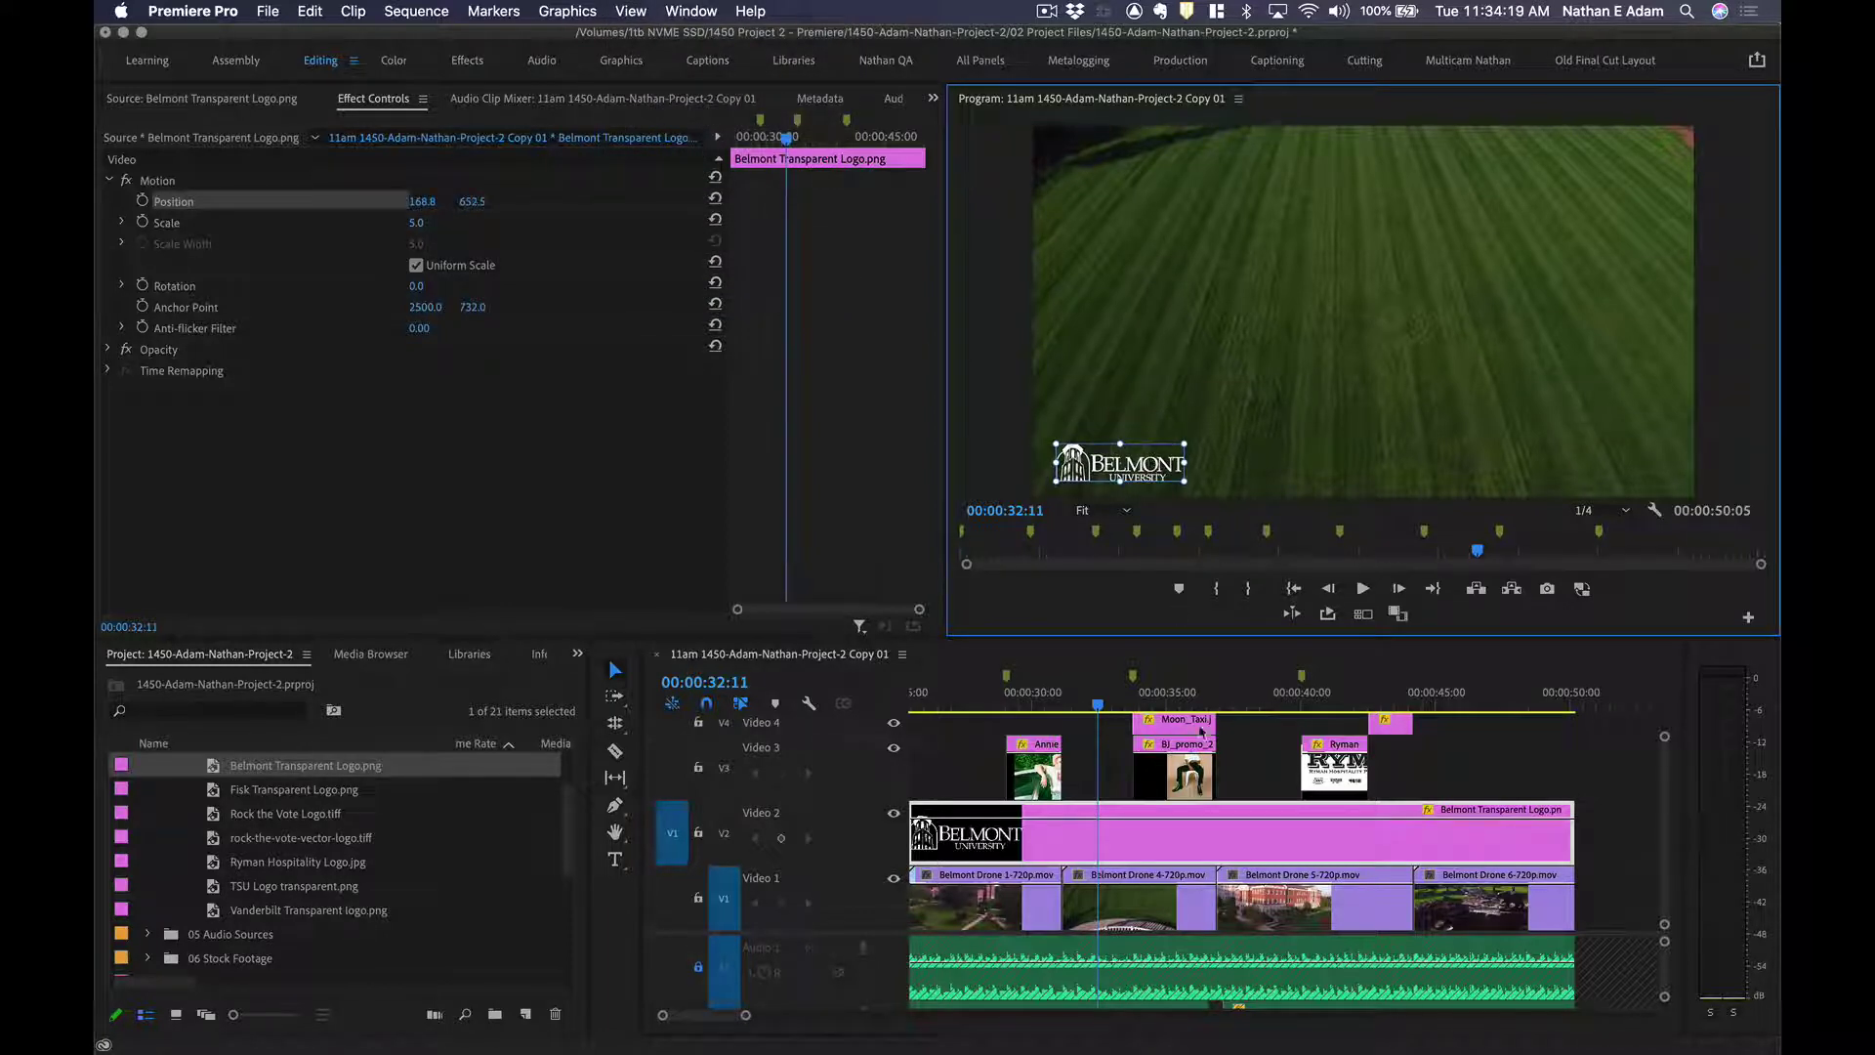
Scale the Vanderbilt logo over Vanderbilt Drone 1-4k.mp4 to 15.4 and place it in the frame's lower-left corner at position 225.7, 671.4.
{"action": "scroll", "coordinate": [1251, 689], "scroll_direction": "left", "scroll_amount": 6}
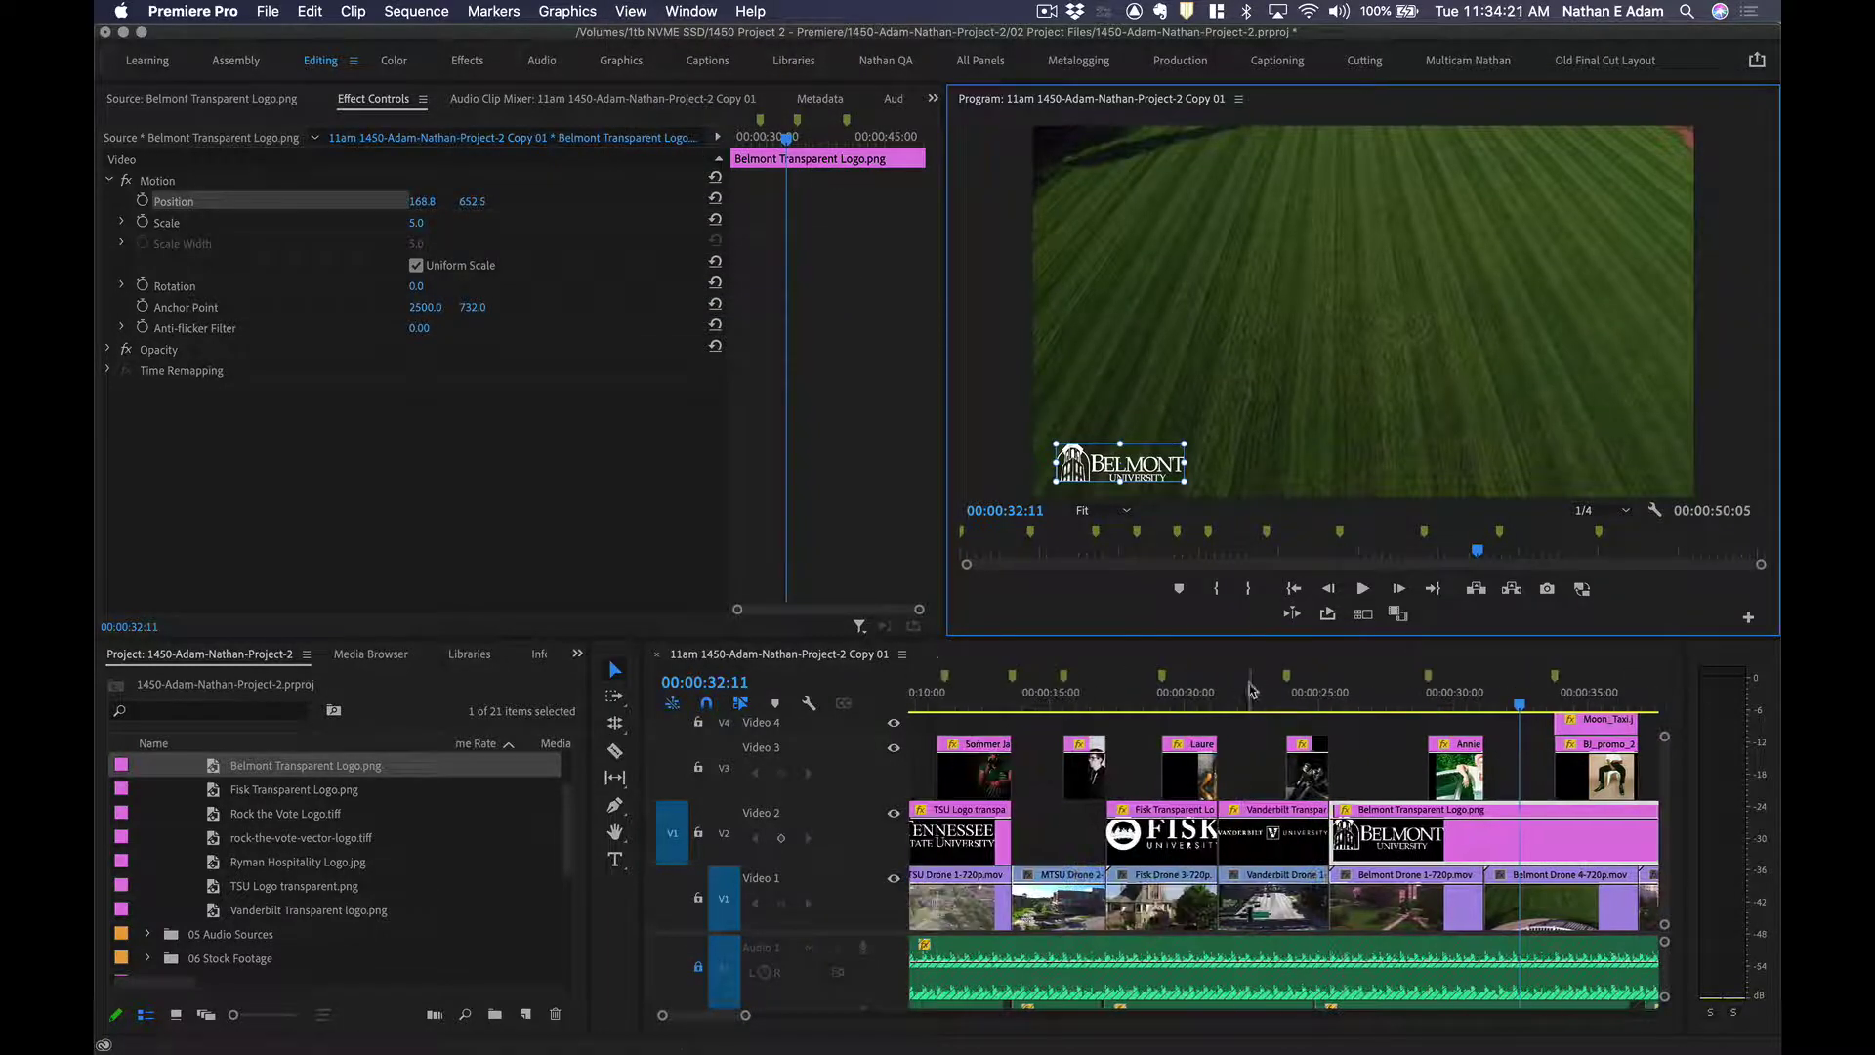
{"action": "left_click", "coordinate": [1251, 690]}
{"action": "left_click", "coordinate": [1345, 341]}
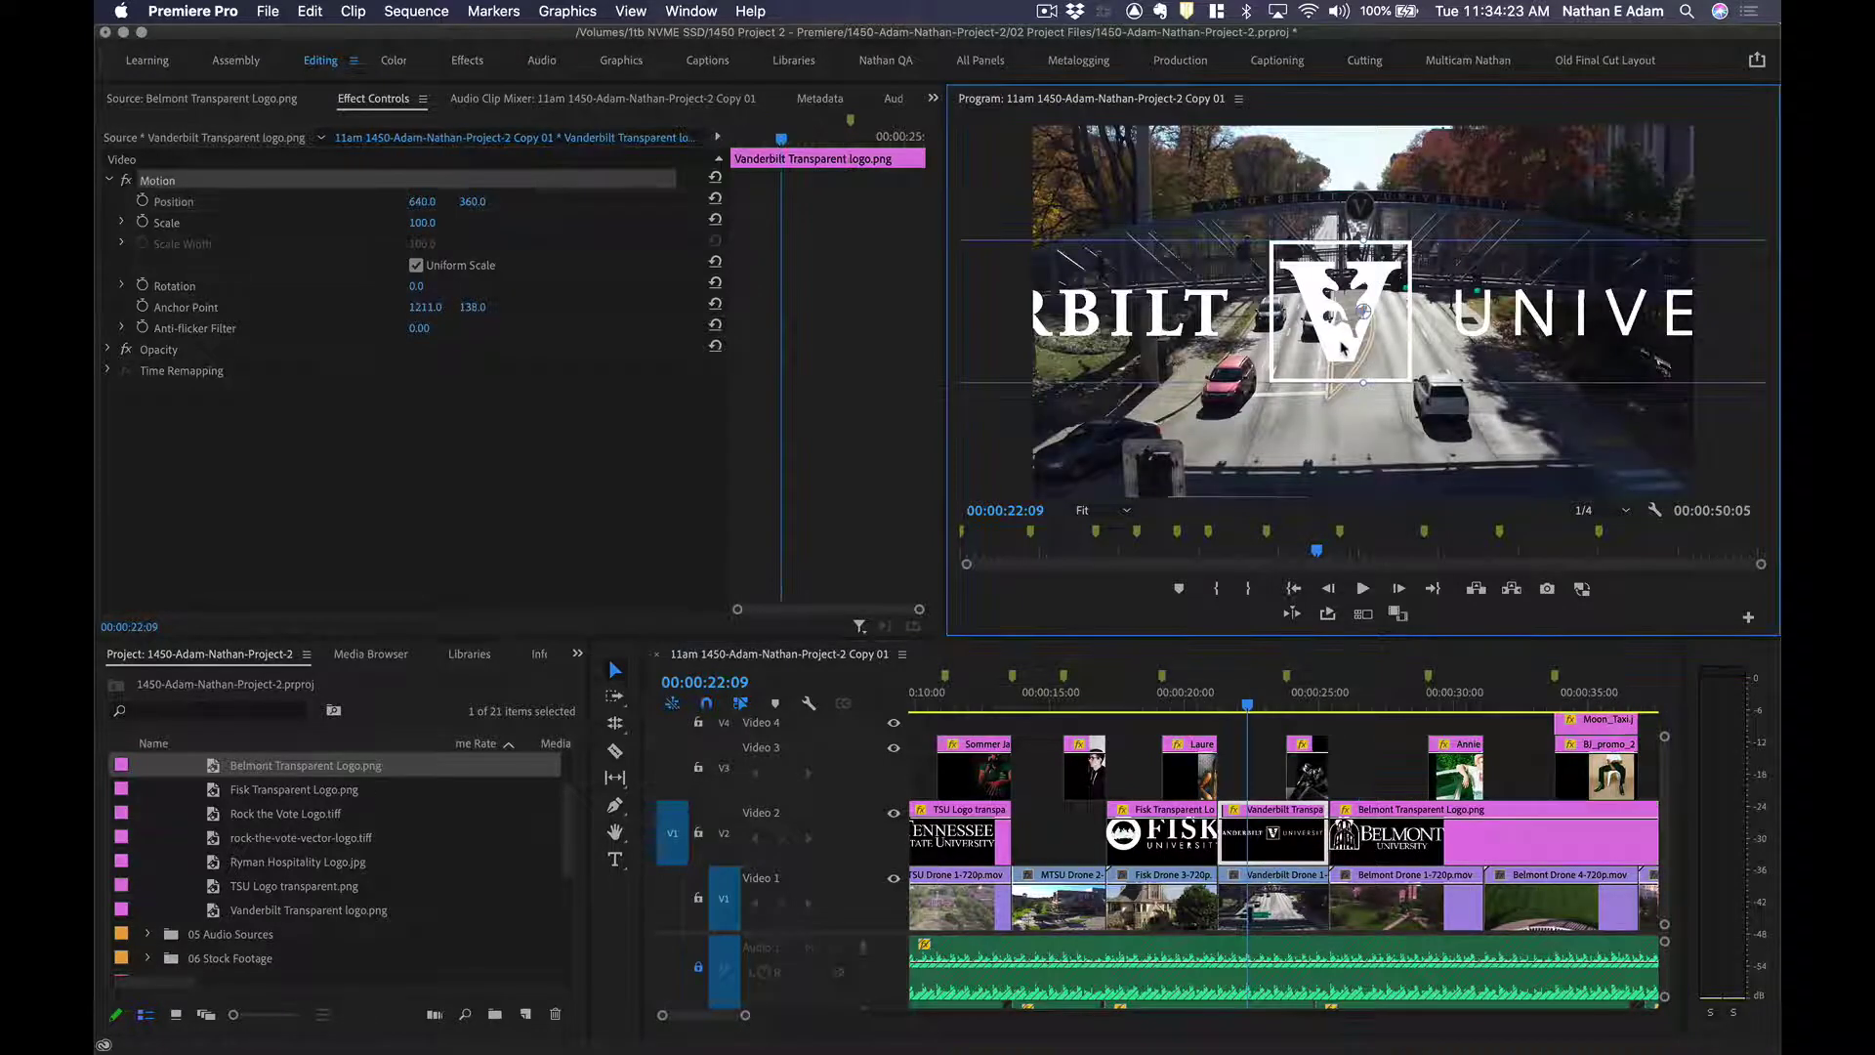
{"action": "left_click_drag", "start_coordinate": [1504, 301], "coordinate": [1192, 428]}
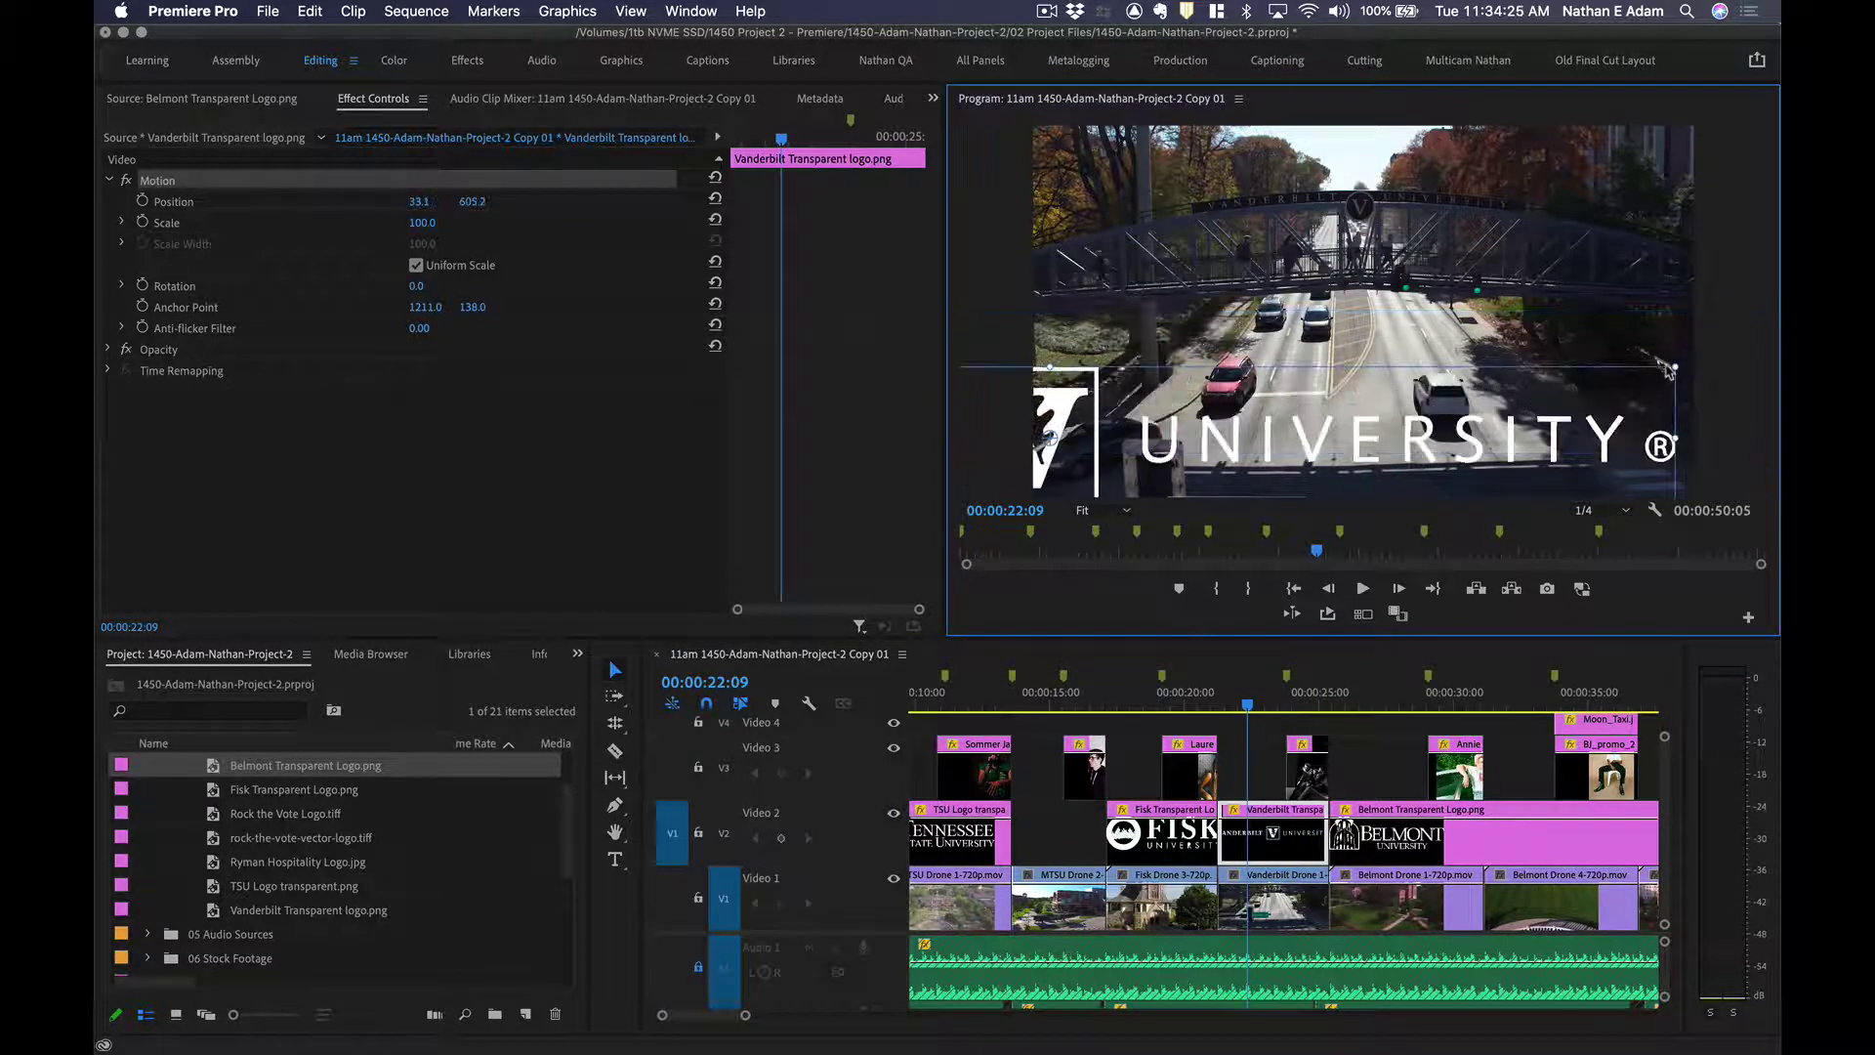
{"action": "left_click_drag", "start_coordinate": [1670, 369], "coordinate": [1437, 432]}
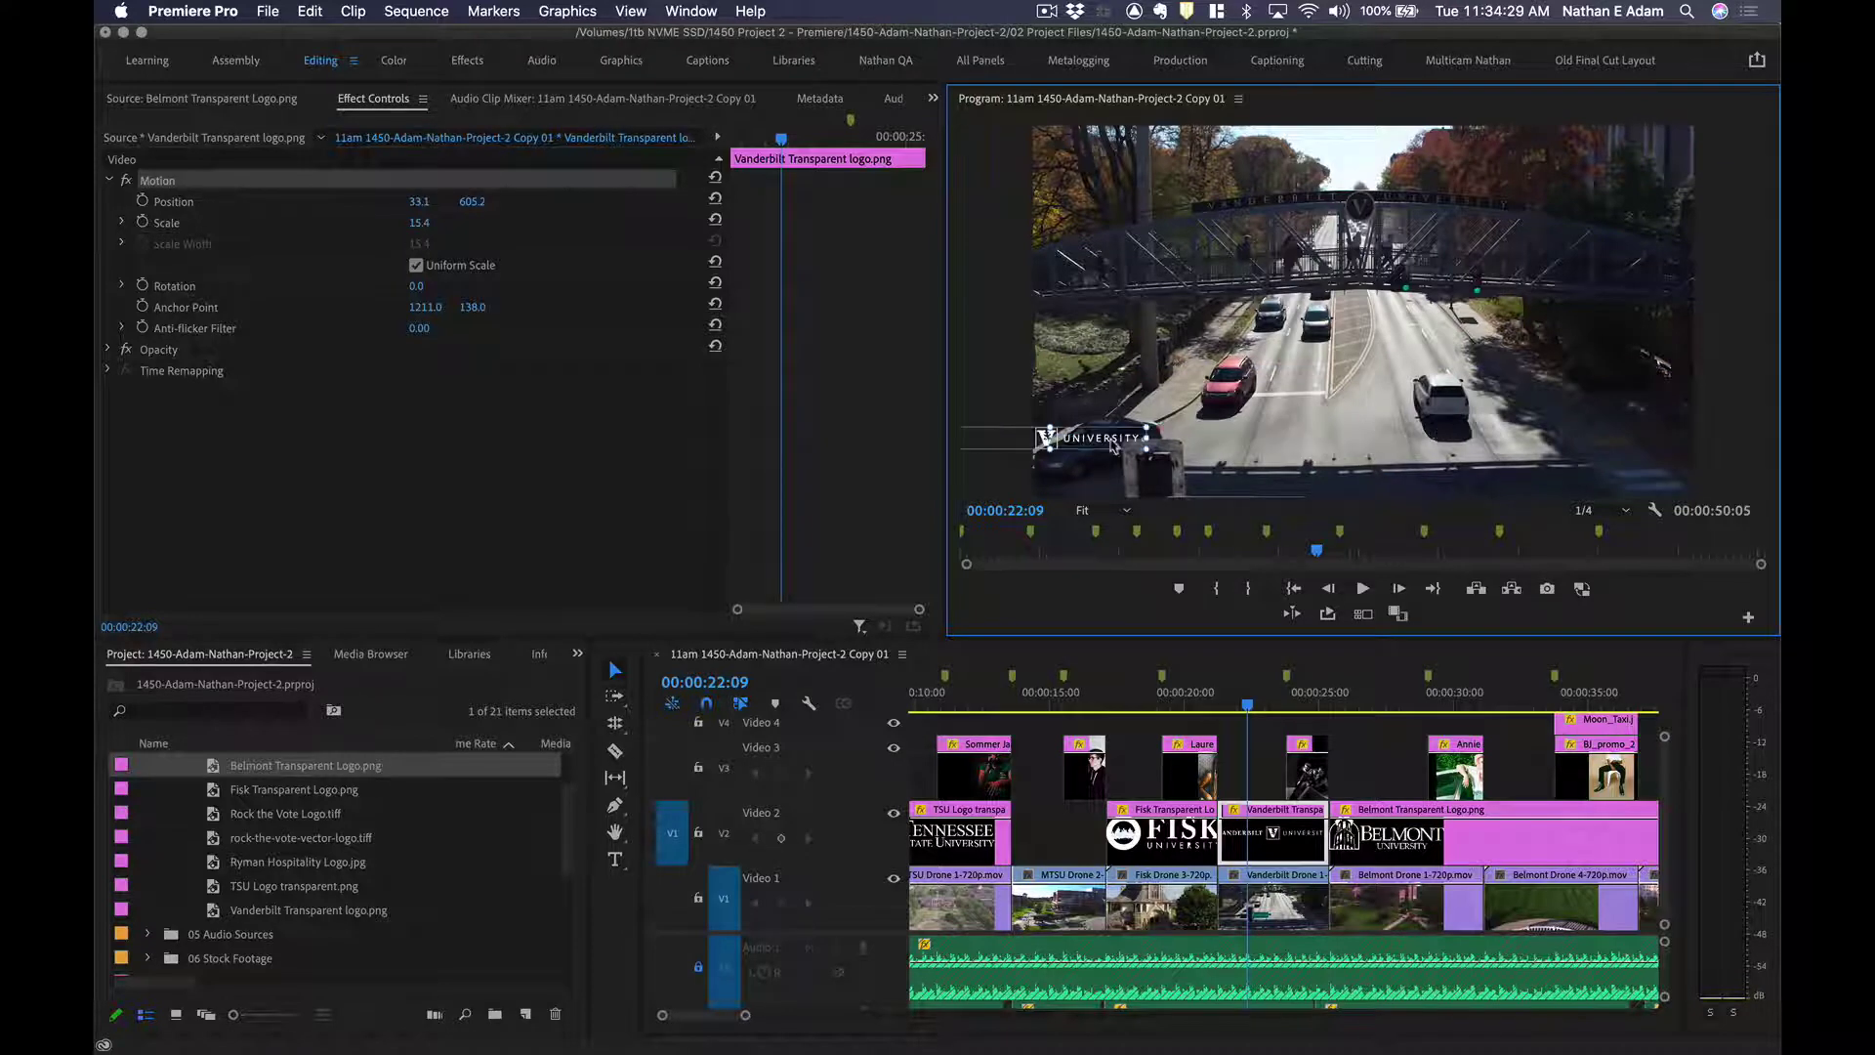
{"action": "left_click_drag", "start_coordinate": [1111, 445], "coordinate": [1211, 476]}
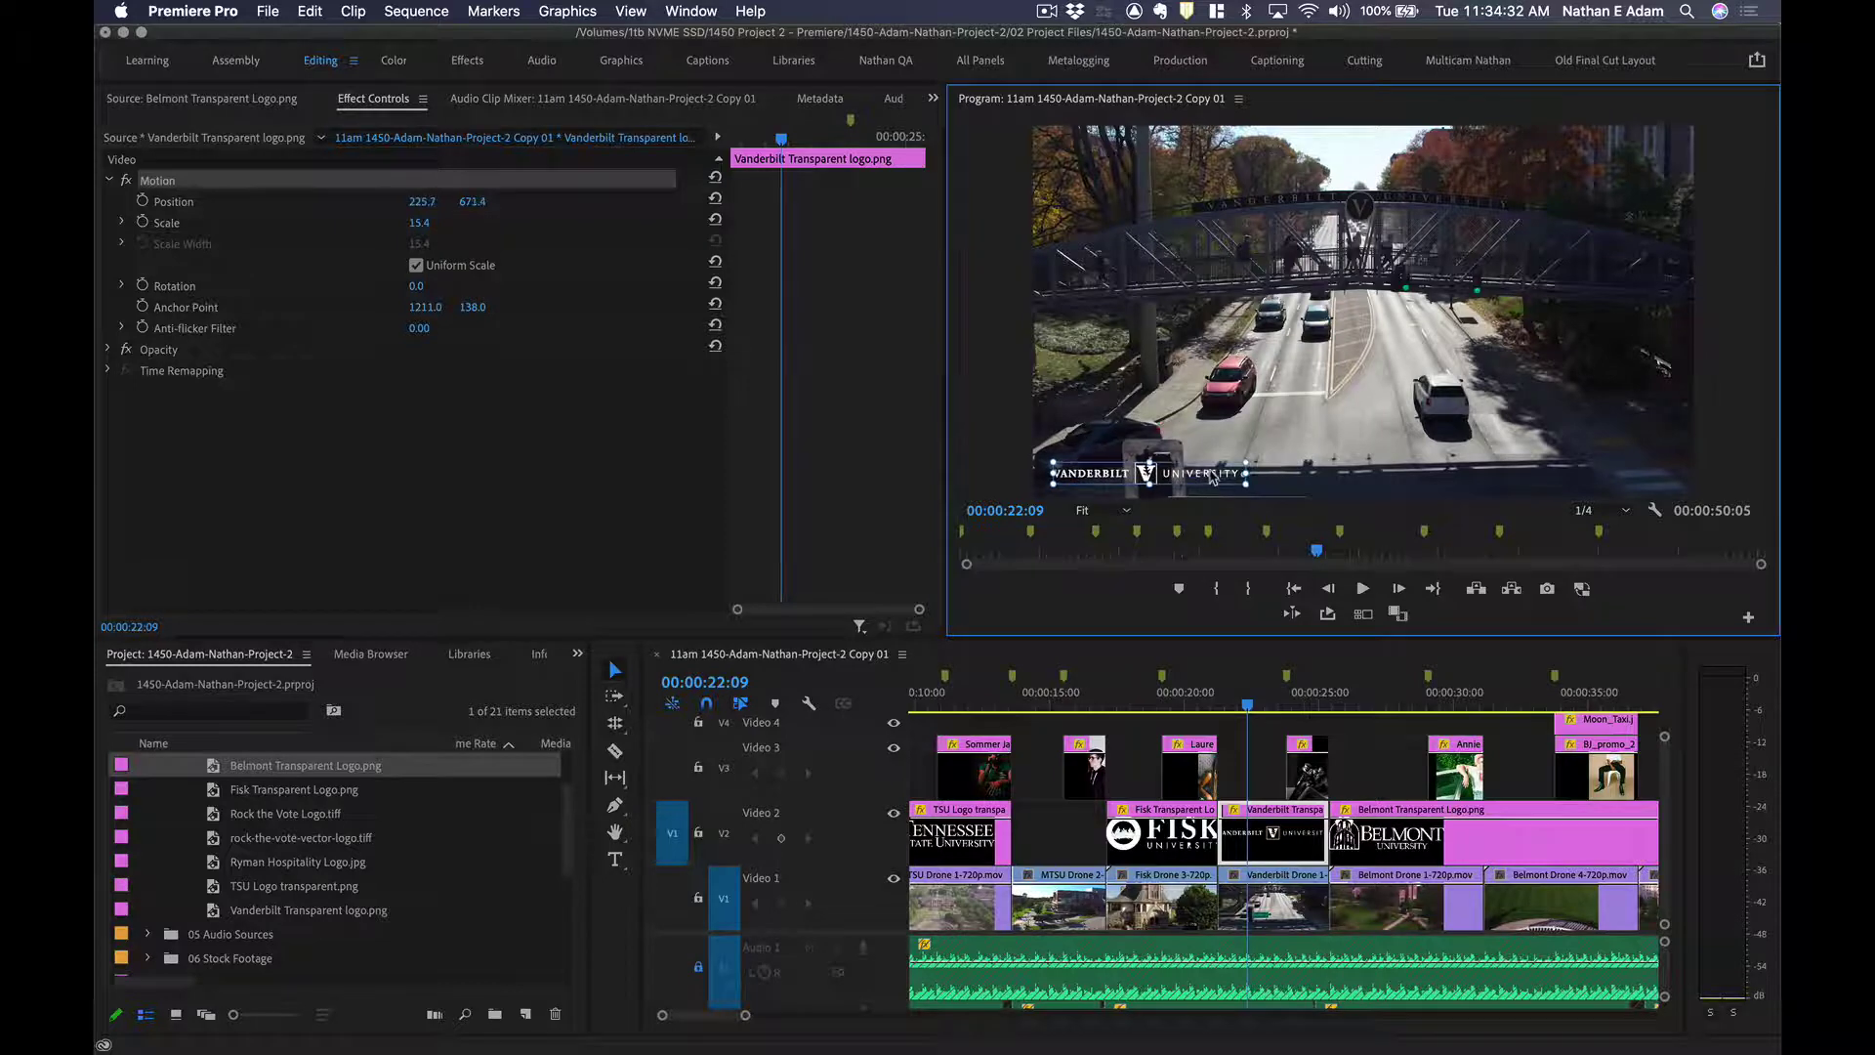
Scale the Fisk logo down to 16.0 and place it in the frame's lower-left corner at position 145.9, 667.5.
{"action": "left_click", "coordinate": [1138, 696]}
{"action": "left_click", "coordinate": [1300, 310]}
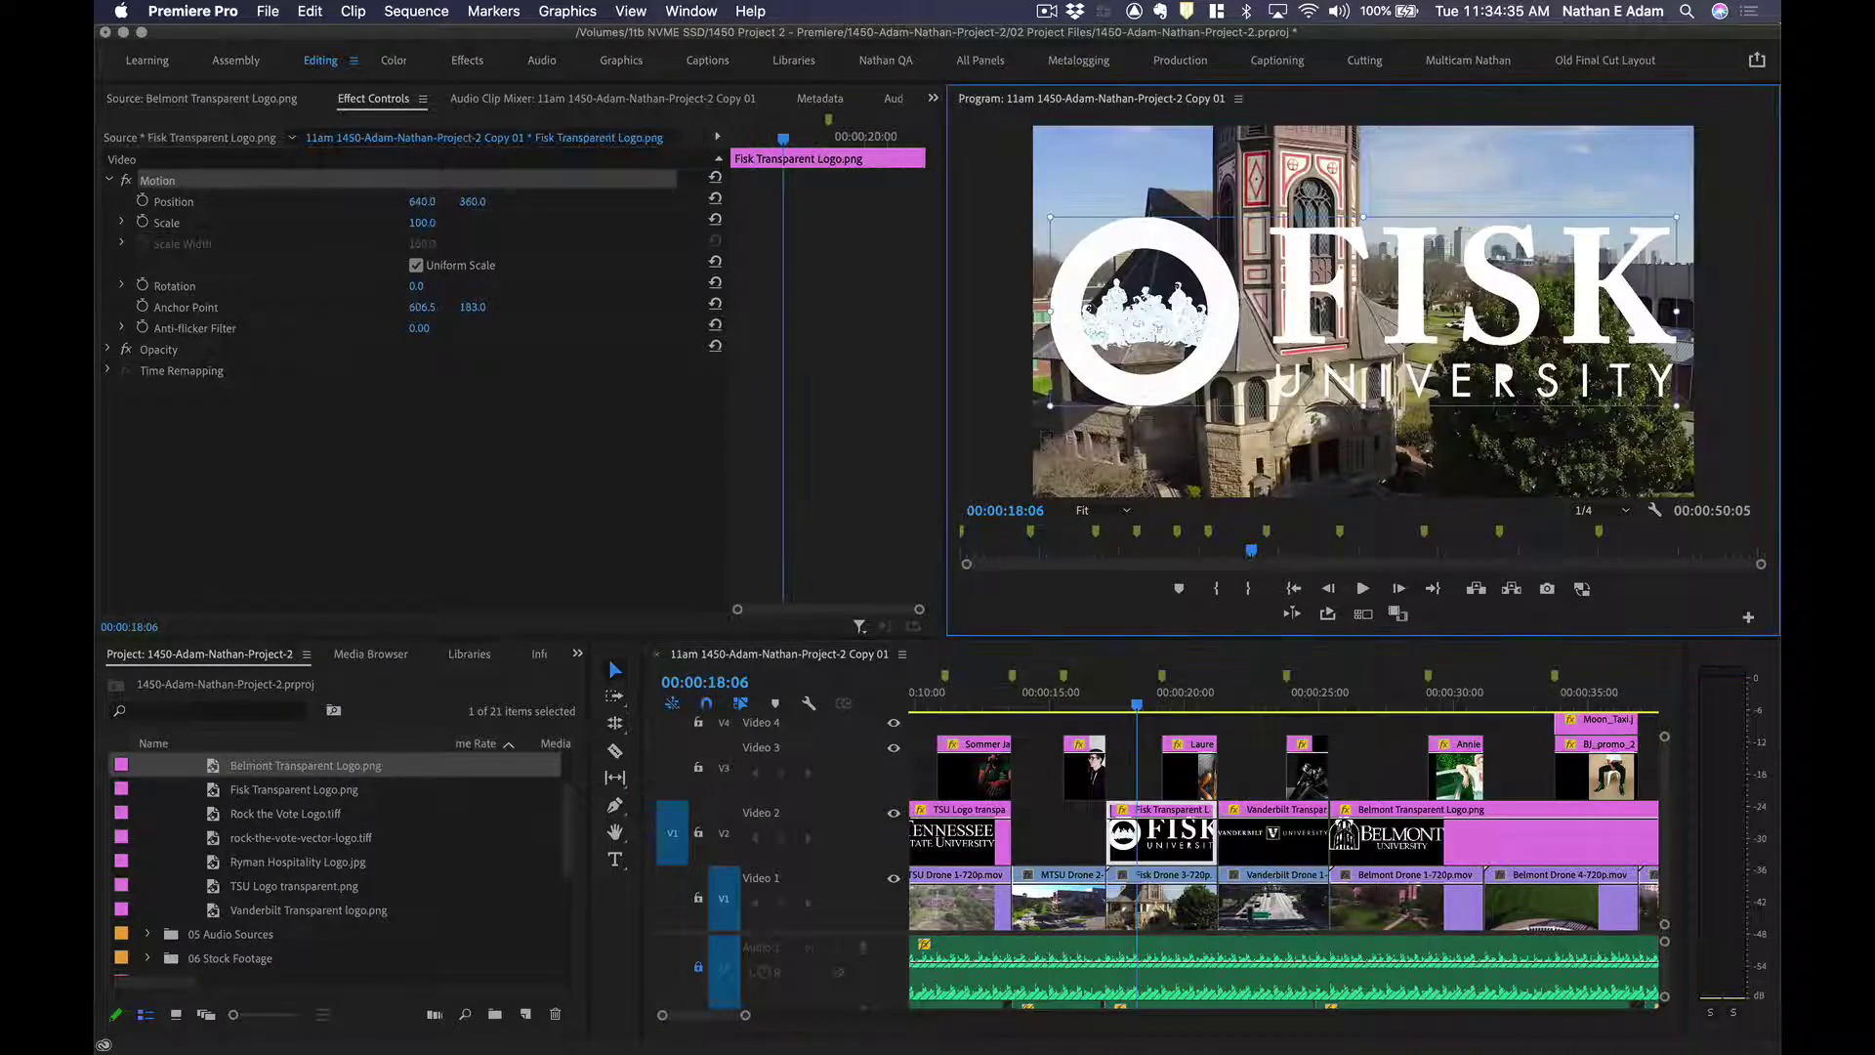
{"action": "left_click_drag", "start_coordinate": [1670, 219], "coordinate": [1110, 470]}
Scale the TSU logo over TSU Drone 1-720p.mov down to 11.9 and place it in the frame's lower-left corner at position 192.6, 657.7.
{"action": "left_click", "coordinate": [964, 699]}
{"action": "scroll", "coordinate": [1168, 816], "scroll_direction": "left", "scroll_amount": 5}
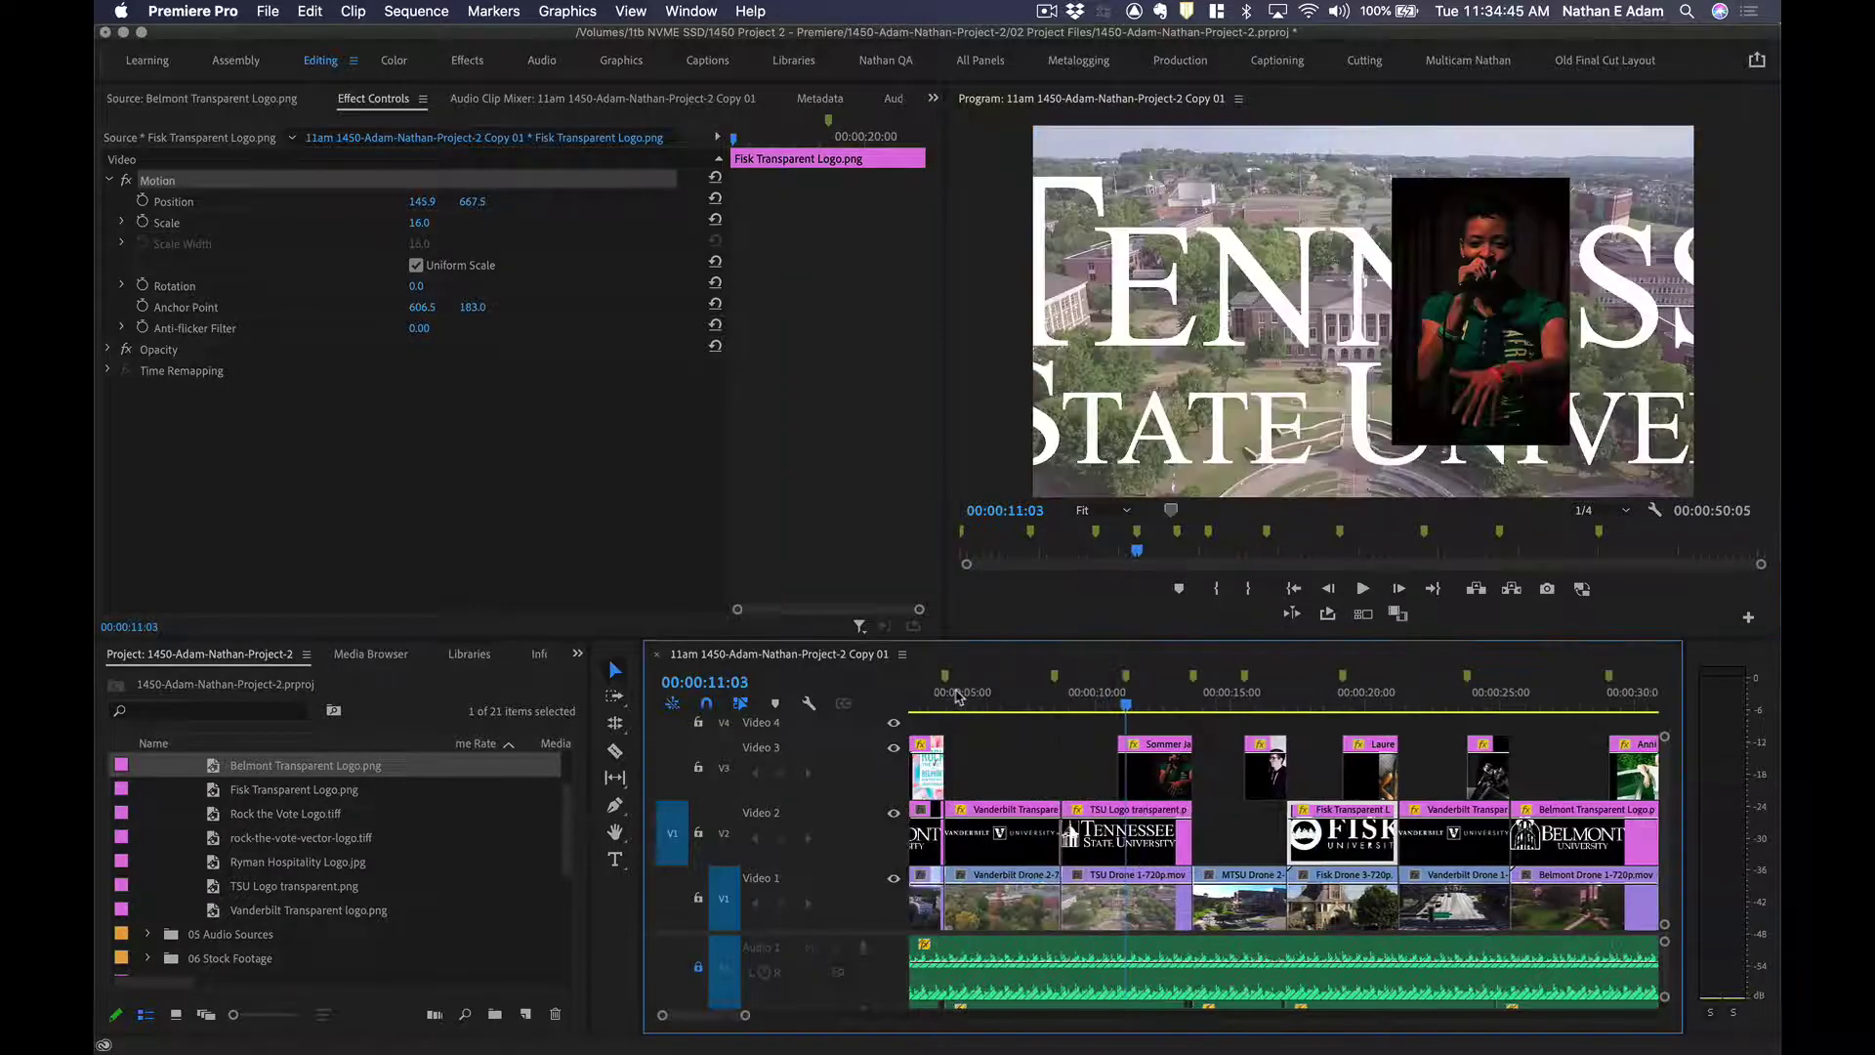
{"action": "left_click", "coordinate": [1168, 816]}
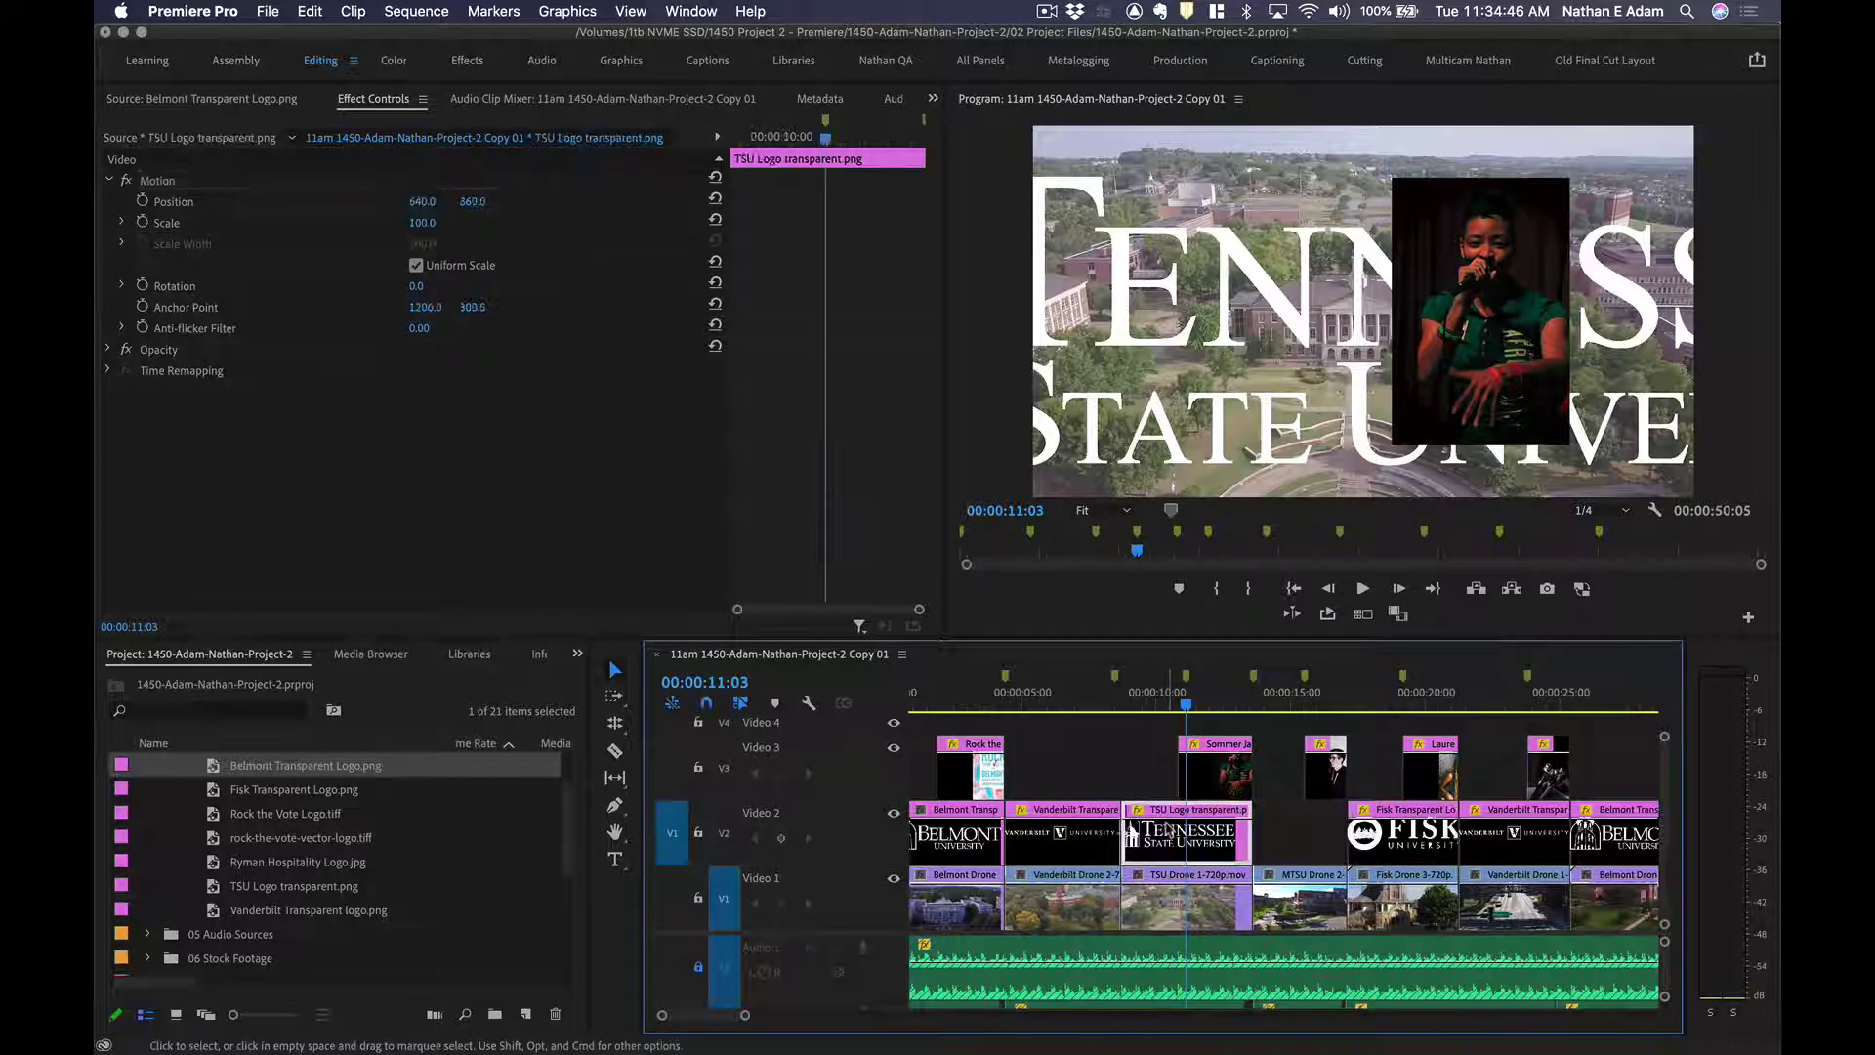
{"action": "left_click", "coordinate": [1256, 285]}
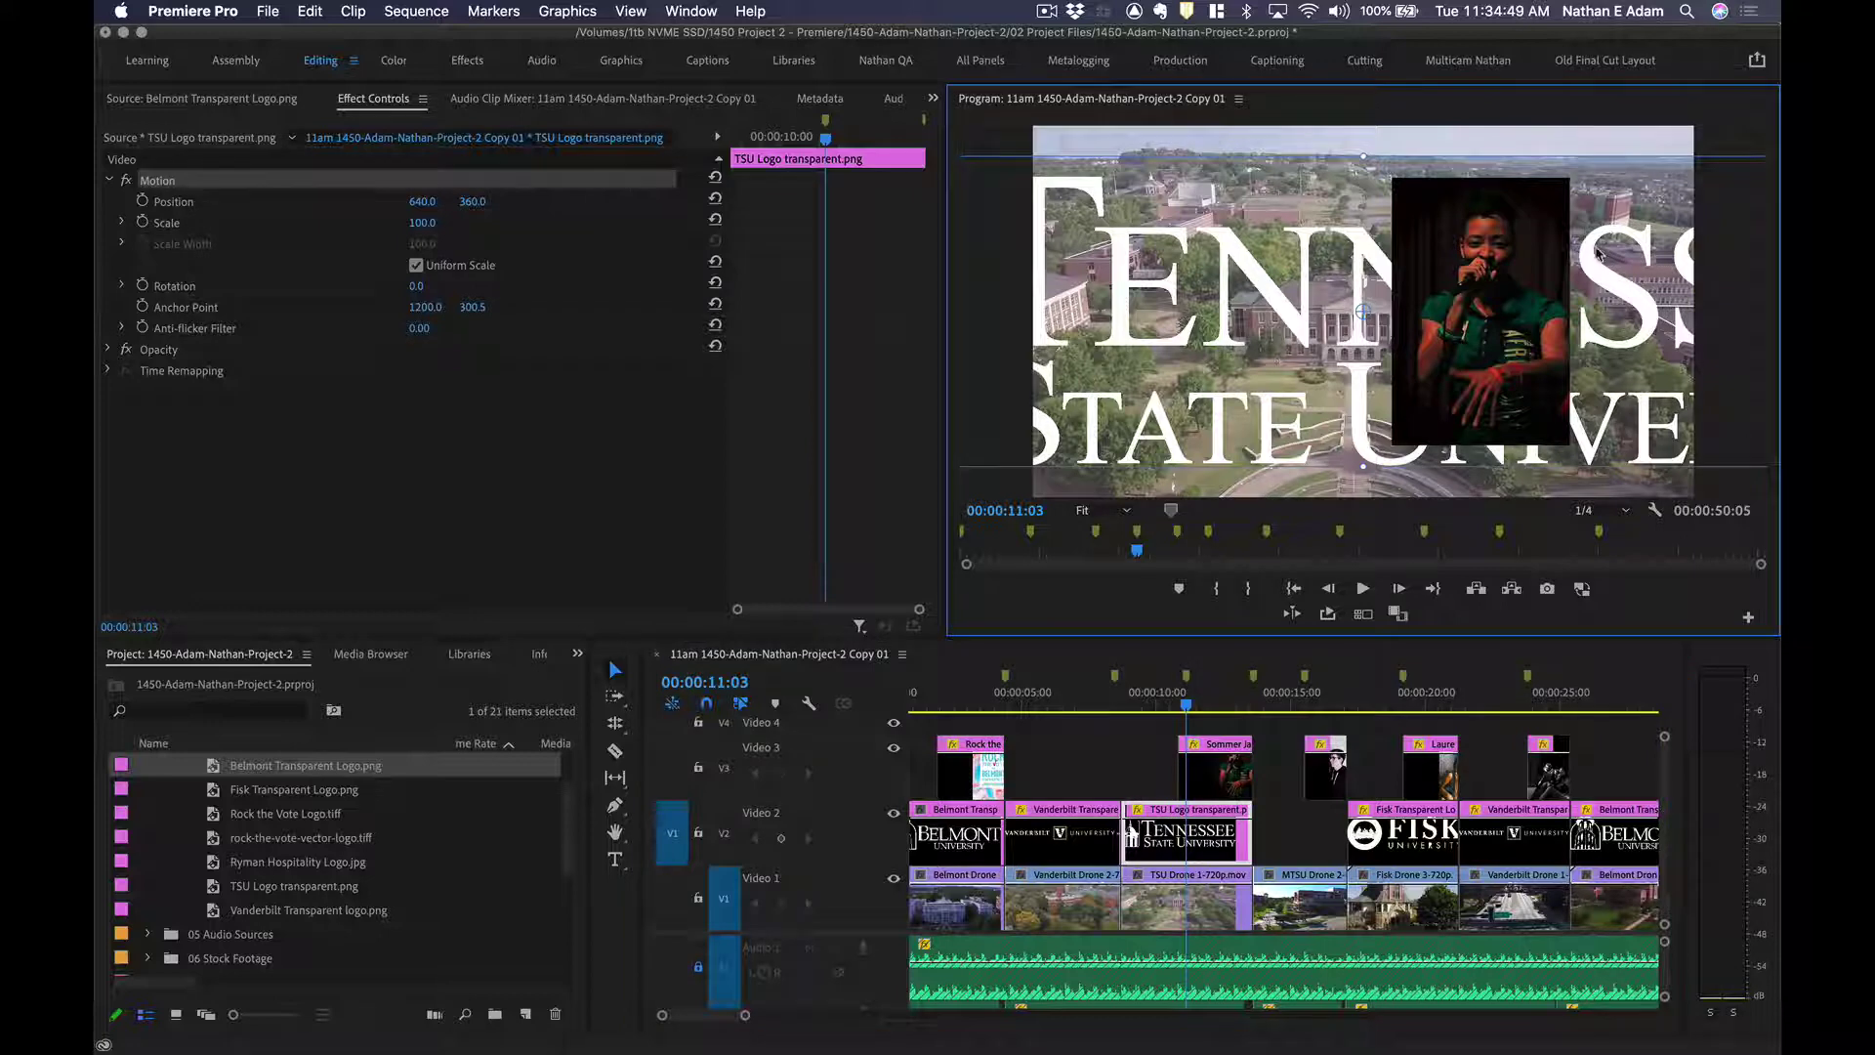
{"action": "left_click_drag", "start_coordinate": [1598, 253], "coordinate": [1342, 362]}
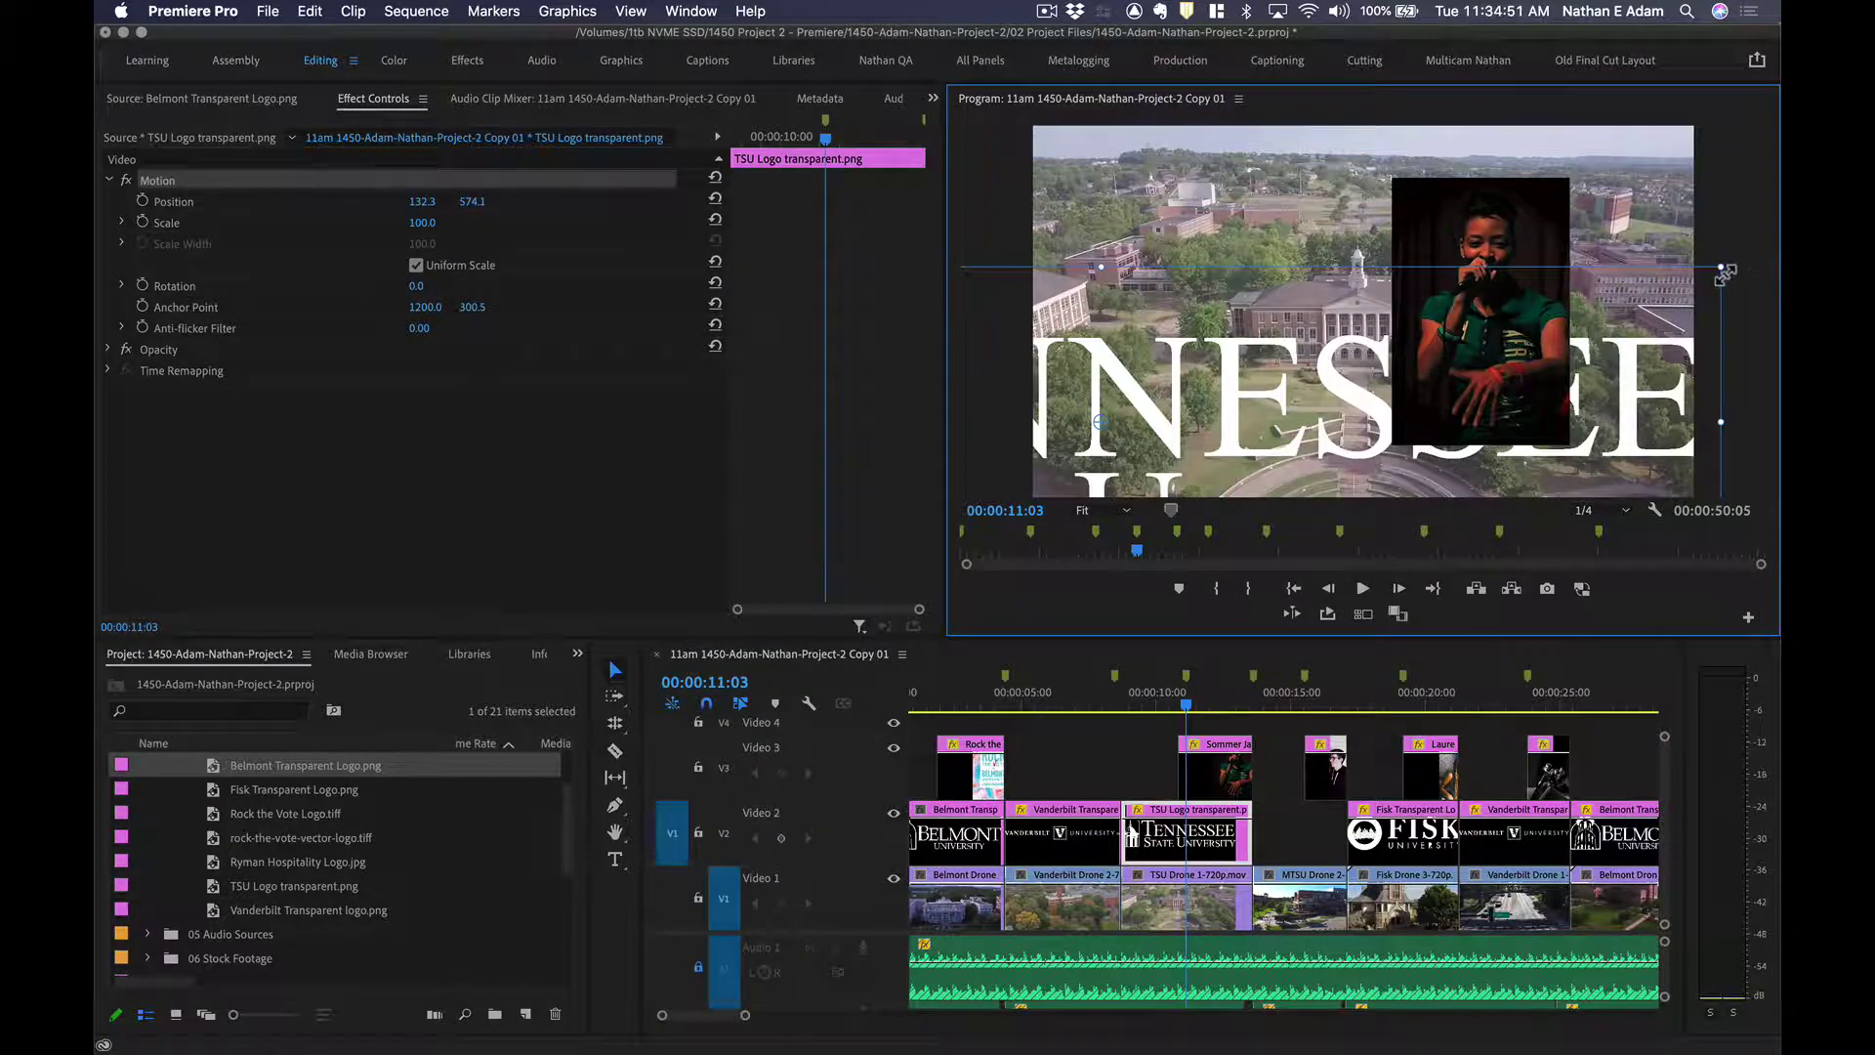
{"action": "left_click_drag", "start_coordinate": [1724, 276], "coordinate": [1359, 416]}
{"action": "left_click_drag", "start_coordinate": [1114, 428], "coordinate": [1133, 476]}
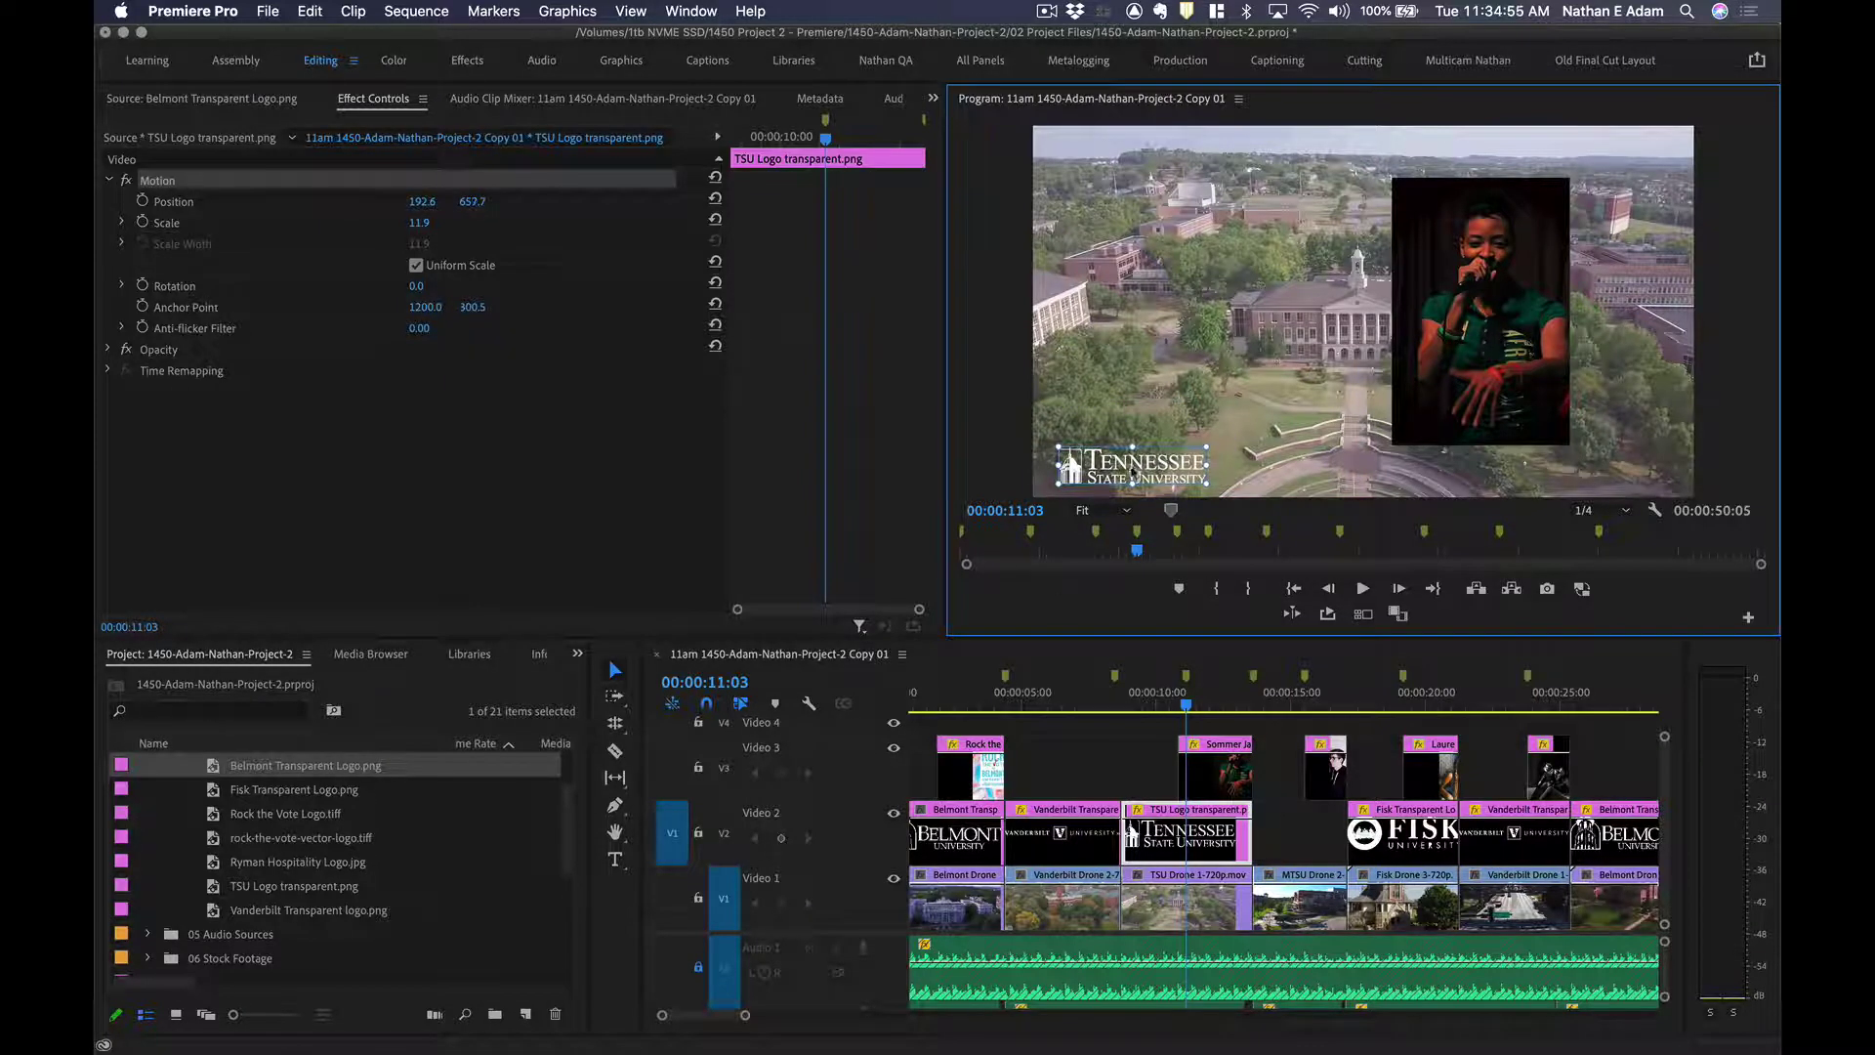
Scale the Vanderbilt logo over Vanderbilt Drone 2-720p.mov down to 18.2 and place it in the frame's lower-left corner at position 254.8, 665.5.
{"action": "left_click", "coordinate": [1074, 696]}
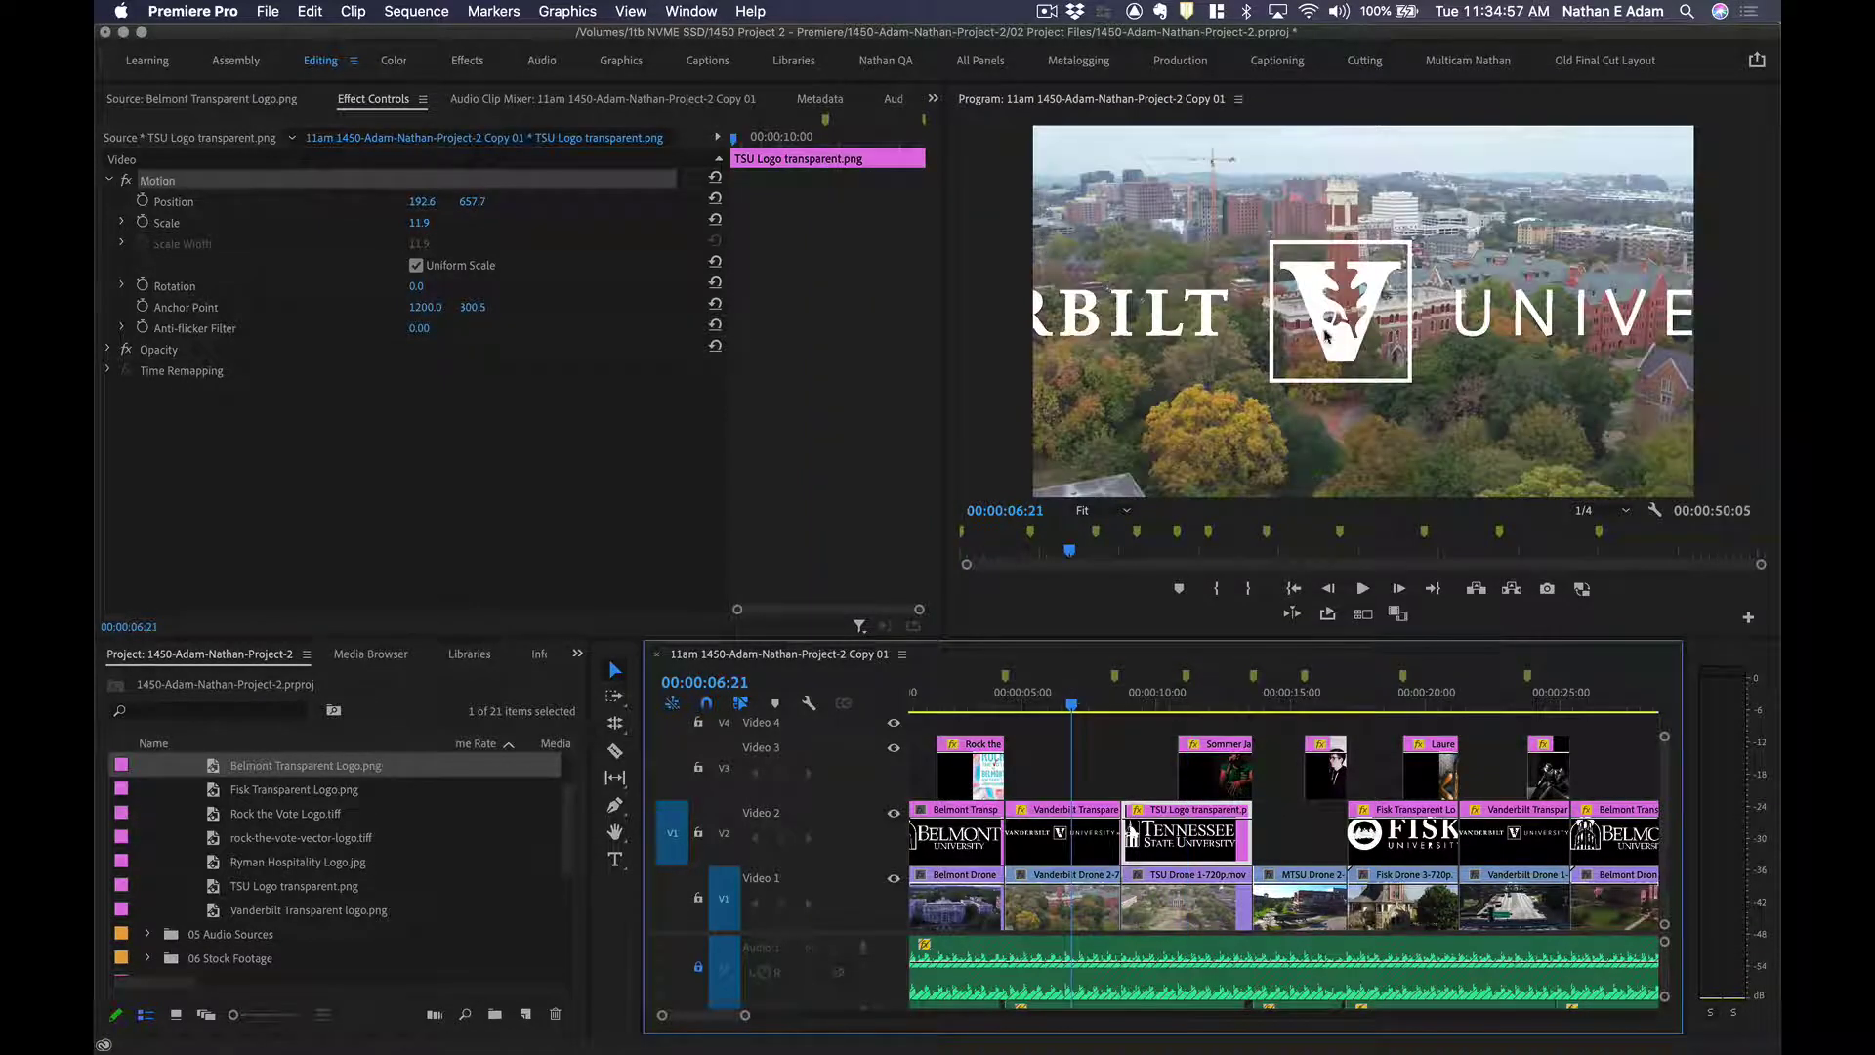
{"action": "left_click", "coordinate": [1328, 364]}
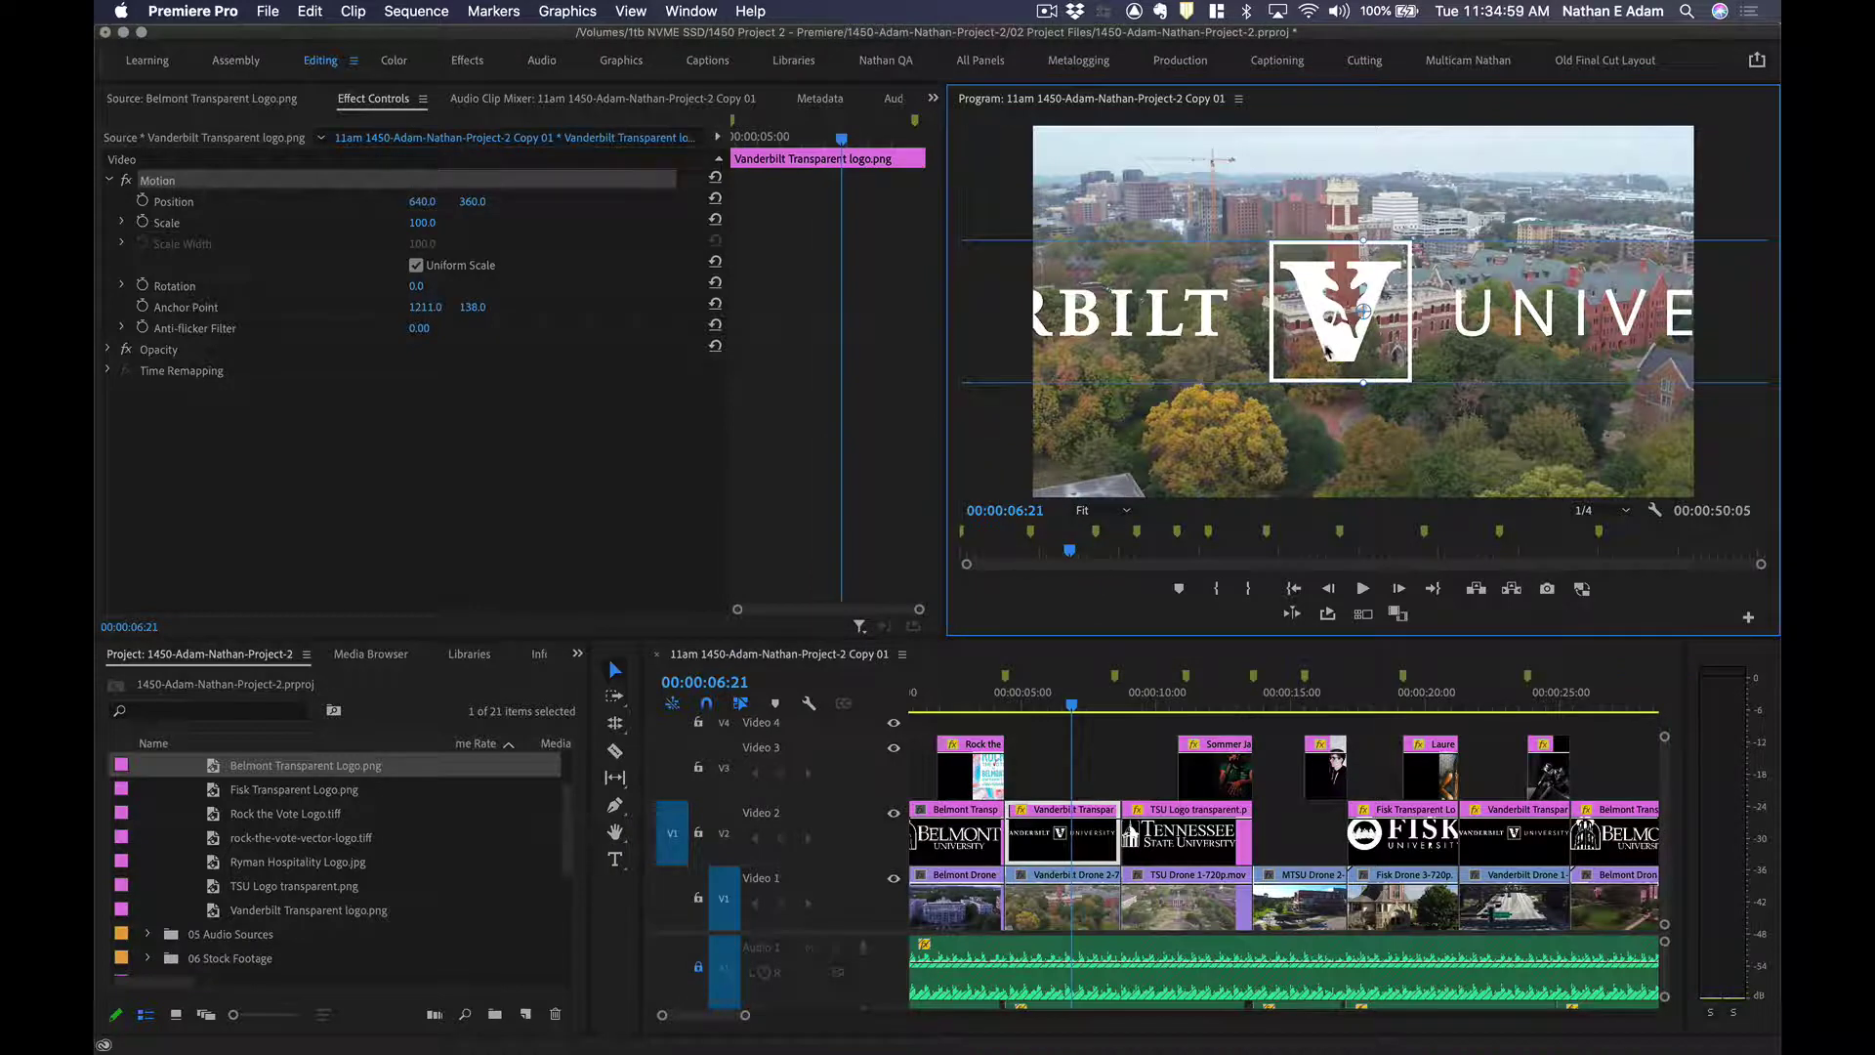
{"action": "left_click_drag", "start_coordinate": [1327, 351], "coordinate": [1049, 461]}
{"action": "left_click_drag", "start_coordinate": [1705, 350], "coordinate": [1588, 417]}
{"action": "left_click_drag", "start_coordinate": [1208, 433], "coordinate": [1243, 476]}
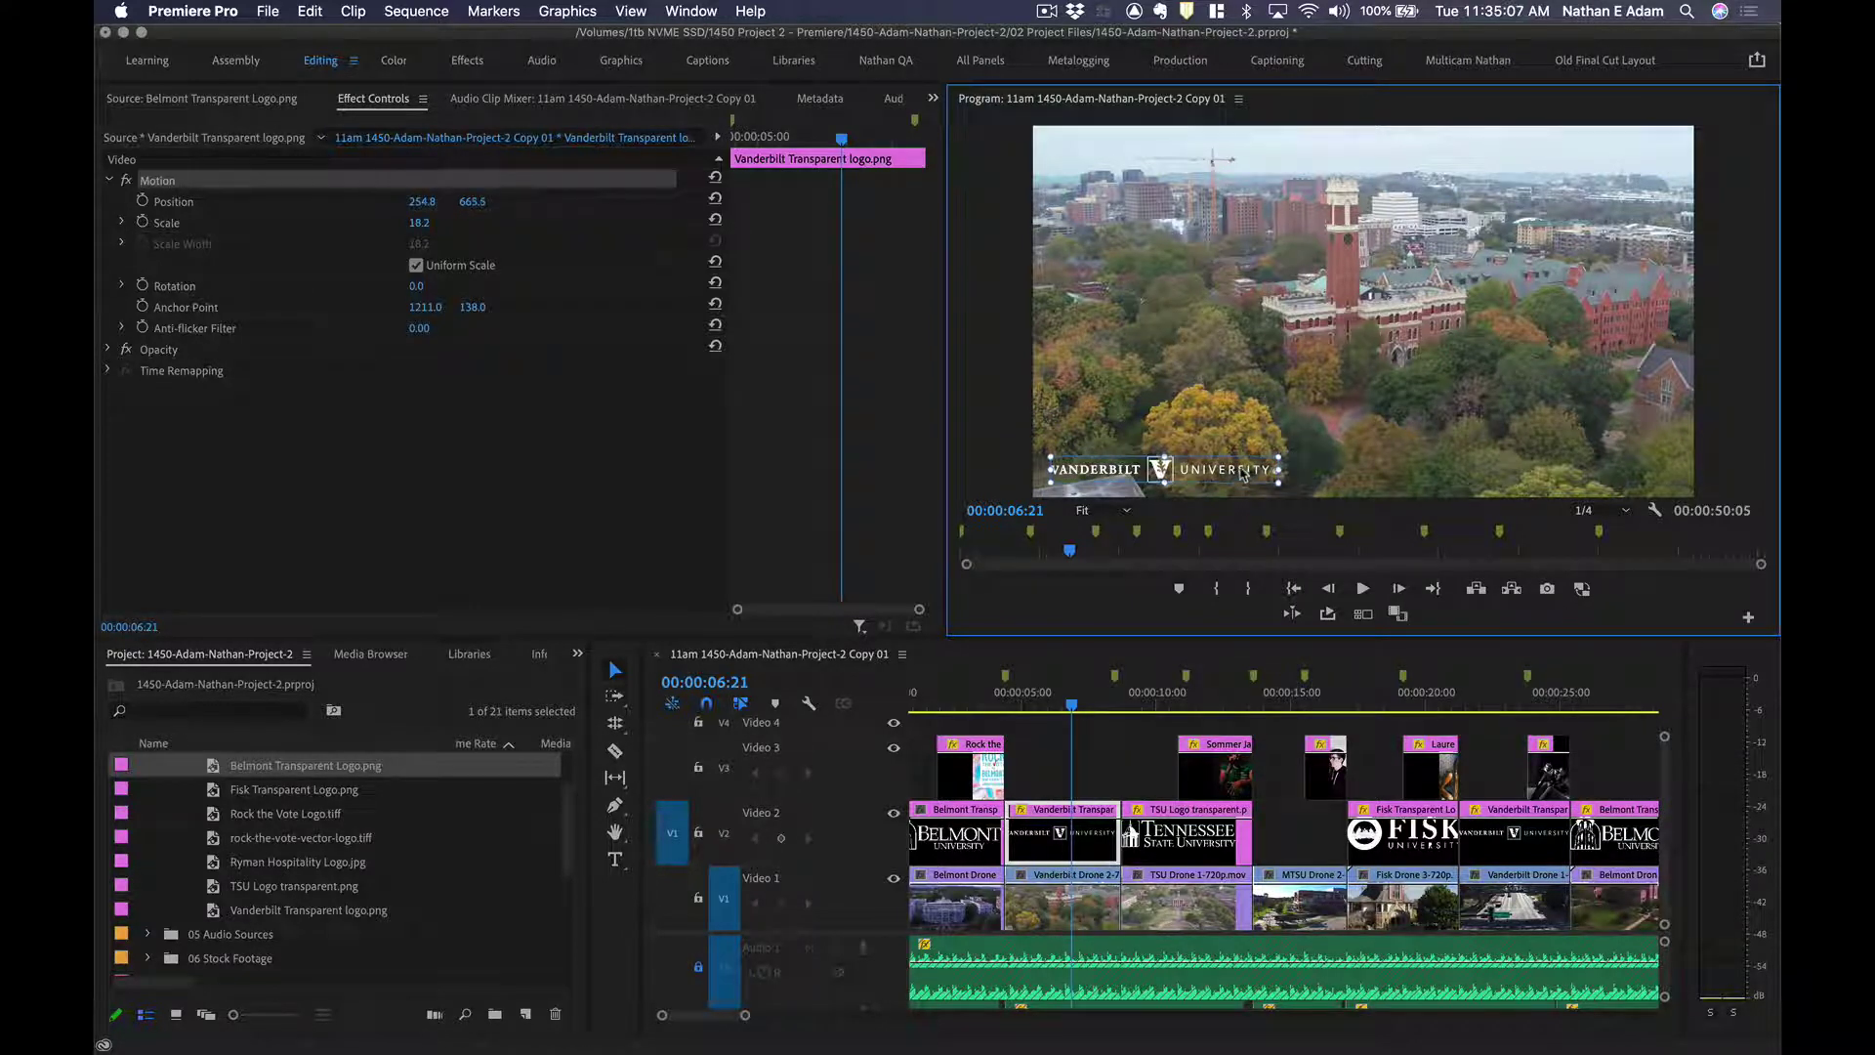
Scale the first Belmont logo in the sequence down to 5.3 and place it in the frame's lower-left corner.
{"action": "left_click", "coordinate": [939, 688]}
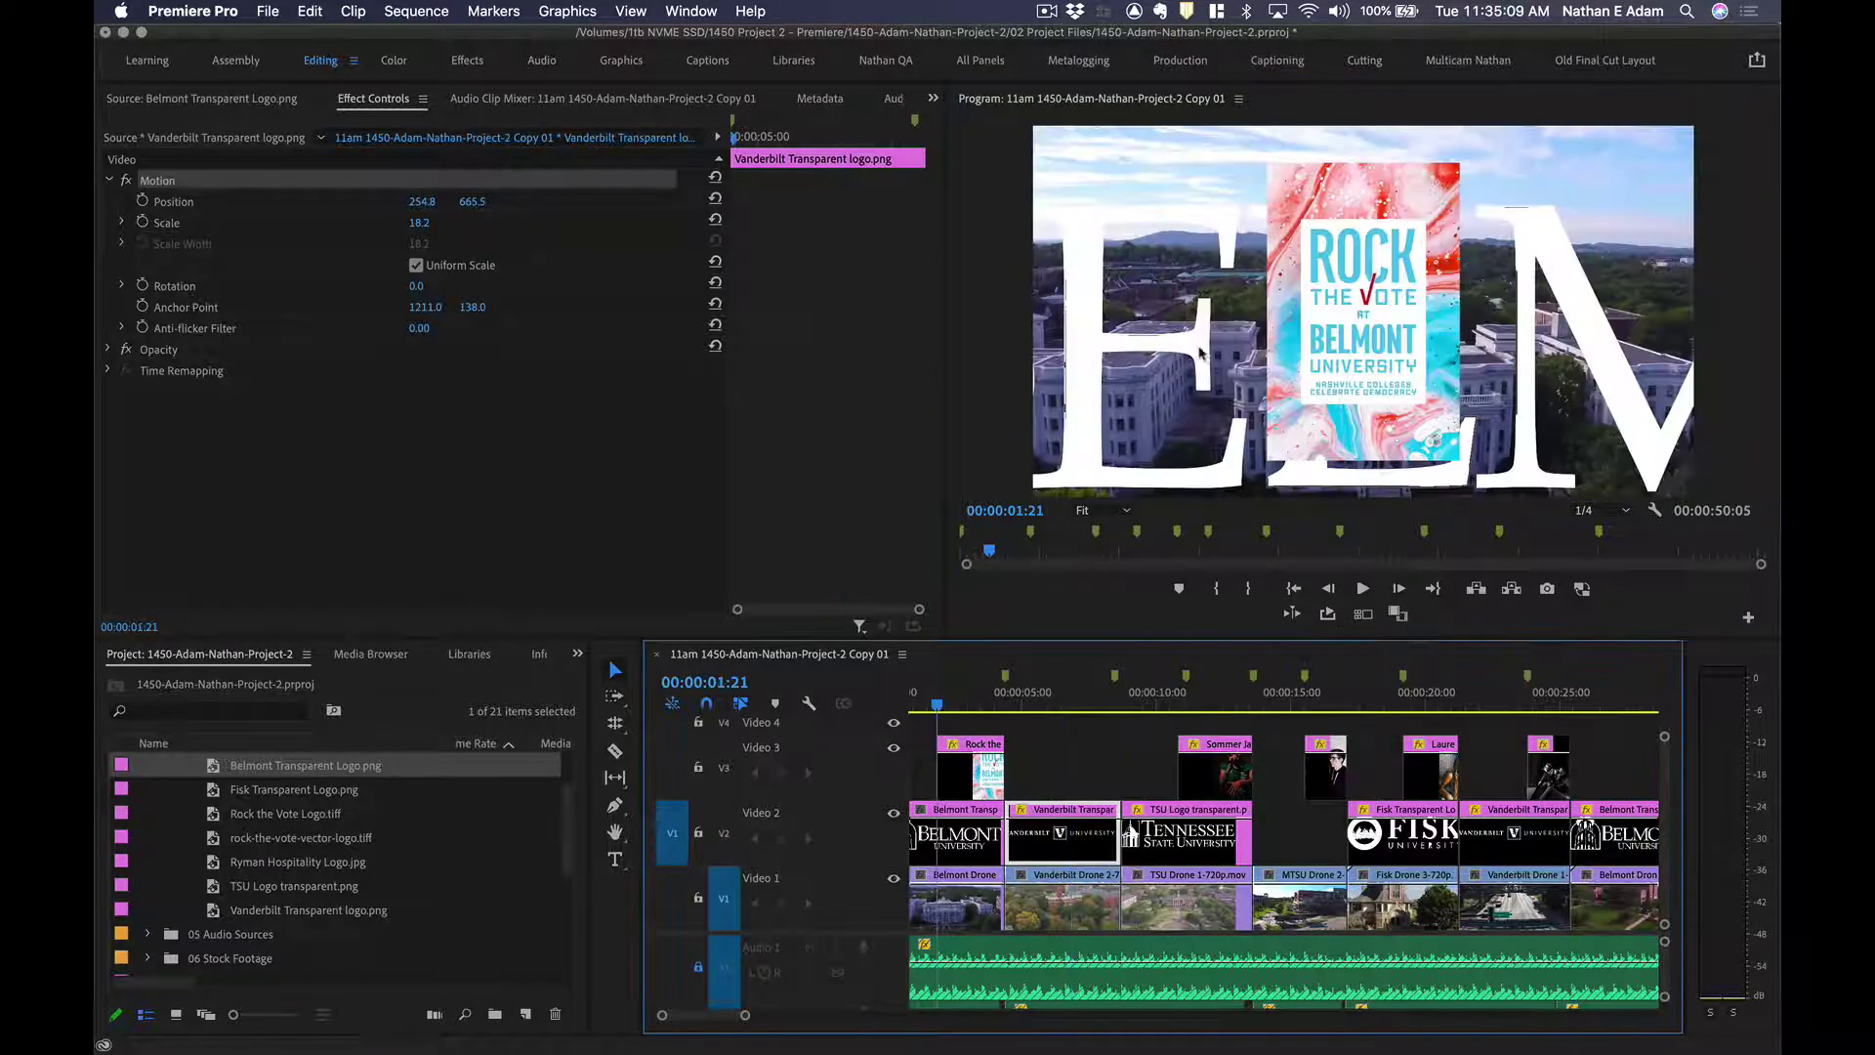
{"action": "left_click", "coordinate": [1194, 350]}
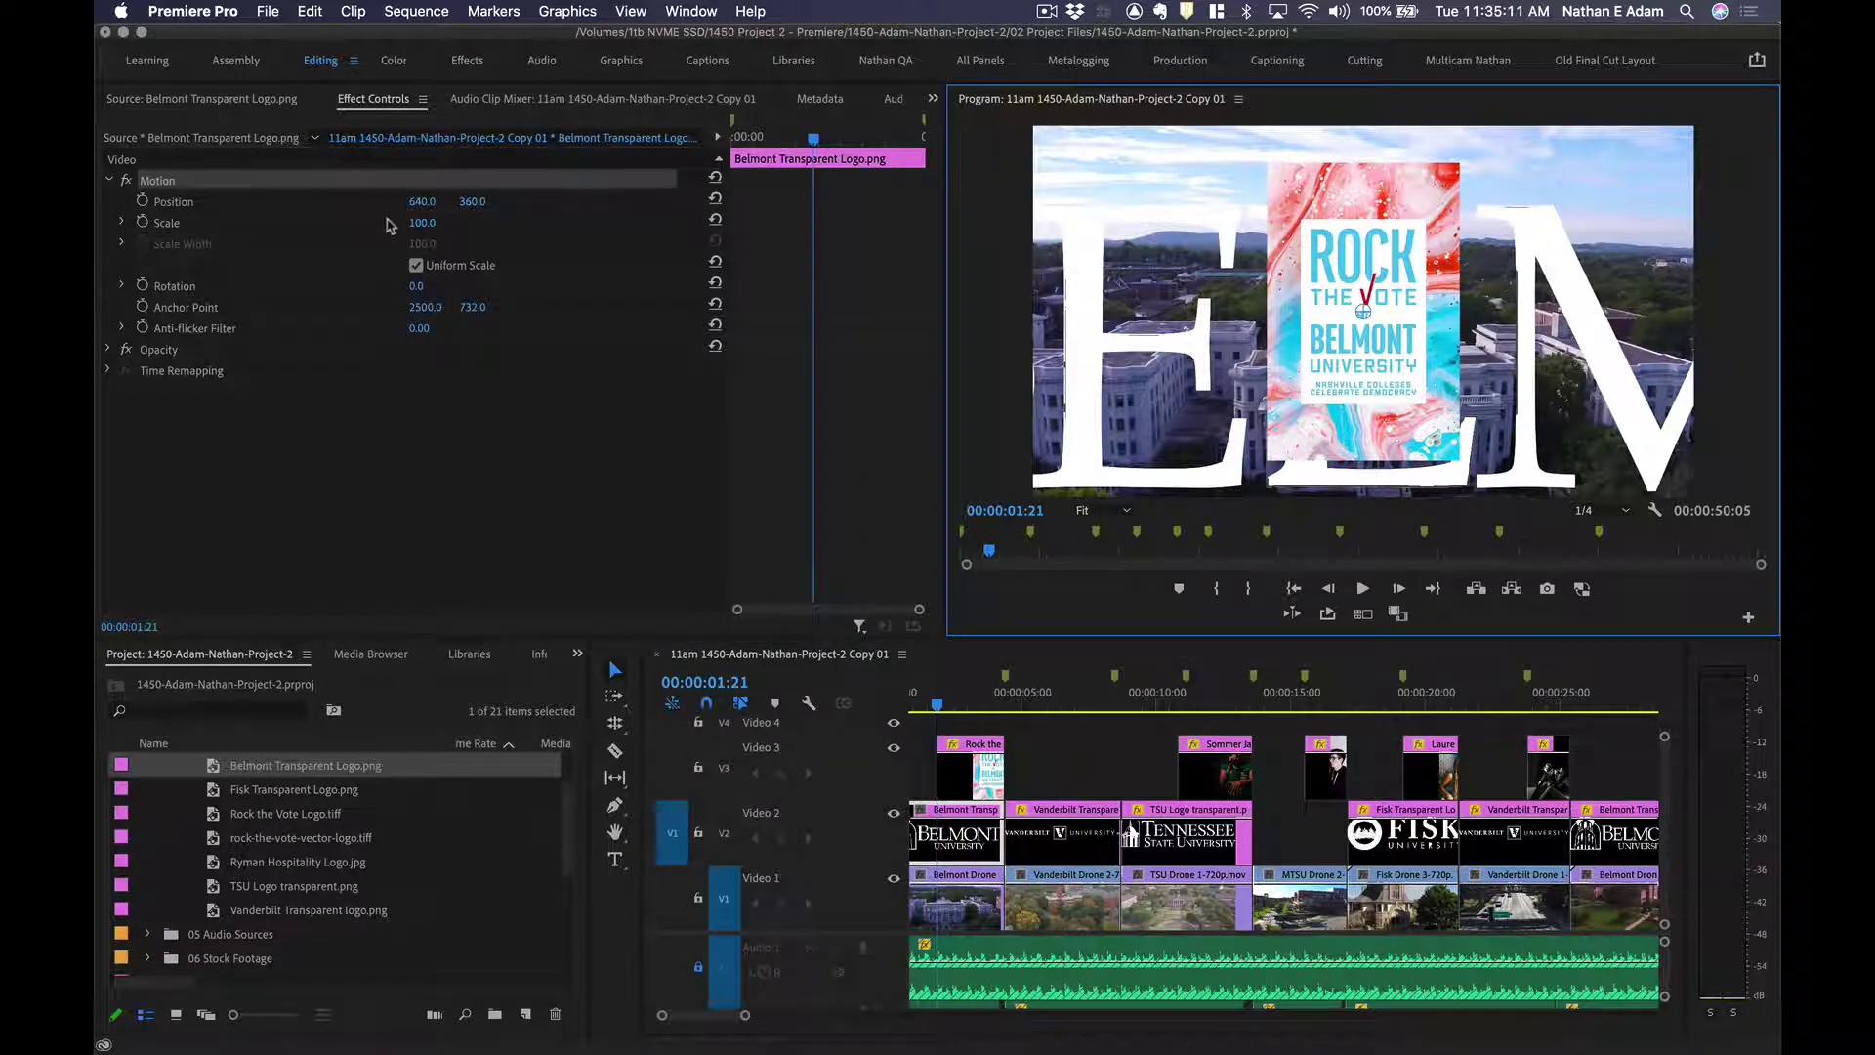
{"action": "left_click_drag", "start_coordinate": [422, 223], "coordinate": [335, 222]}
{"action": "left_click_drag", "start_coordinate": [1269, 310], "coordinate": [1035, 429]}
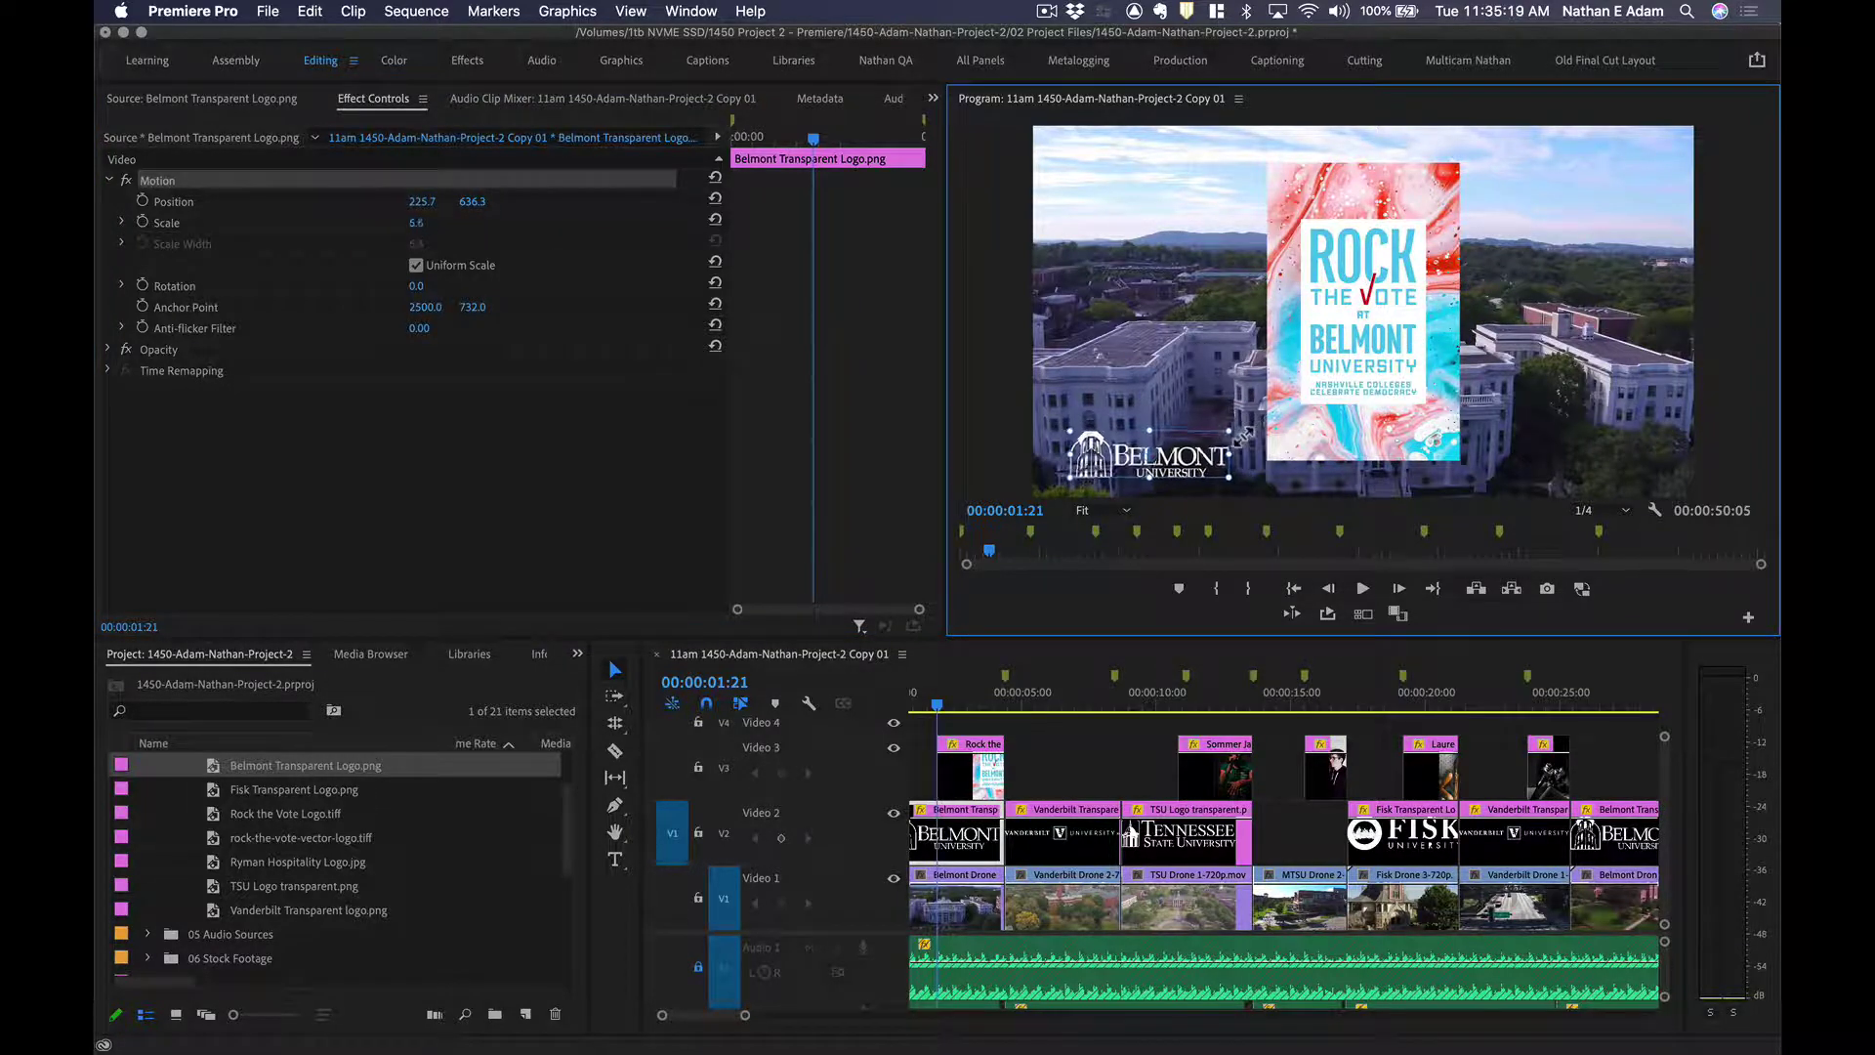
{"action": "left_click_drag", "start_coordinate": [1200, 461], "coordinate": [1173, 470]}
Fit the whole sequence in the timeline and save the project.
{"action": "left_click", "coordinate": [1091, 760]}
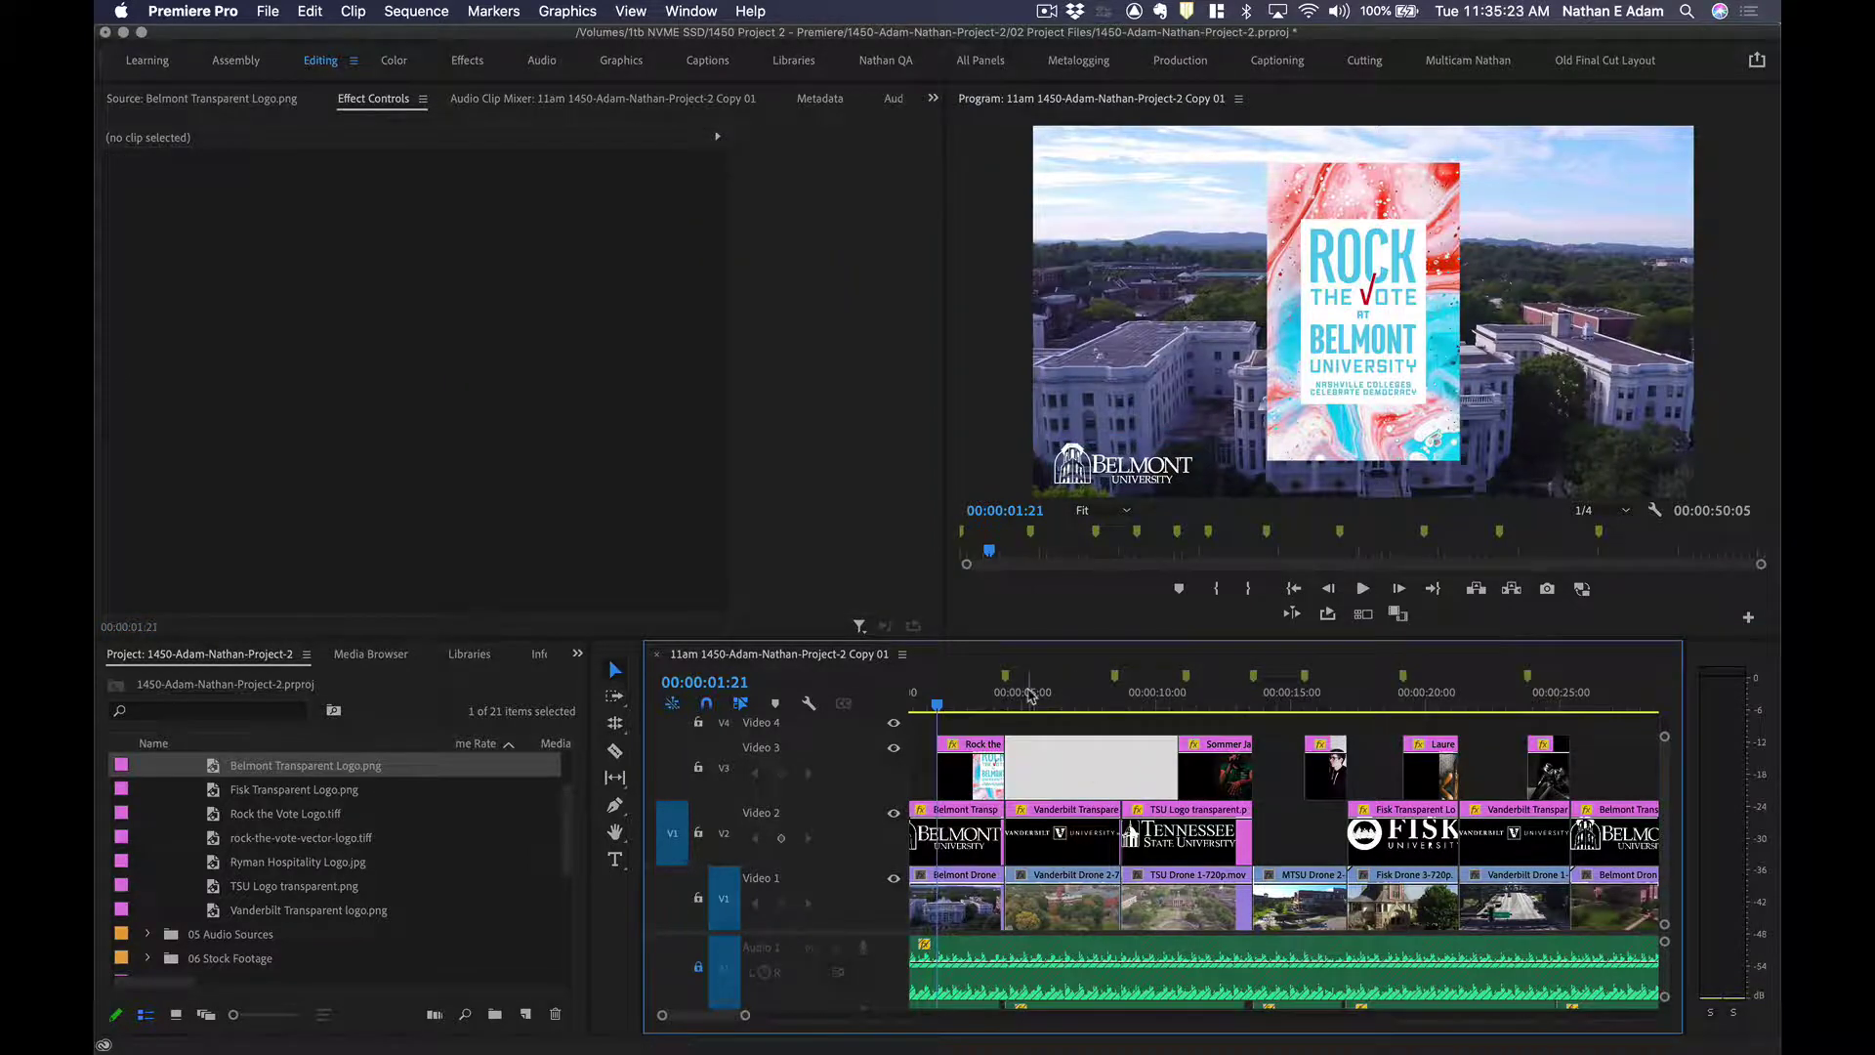
{"action": "left_click_drag", "start_coordinate": [1074, 691], "coordinate": [1121, 676]}
{"action": "key", "text": "backslash"}
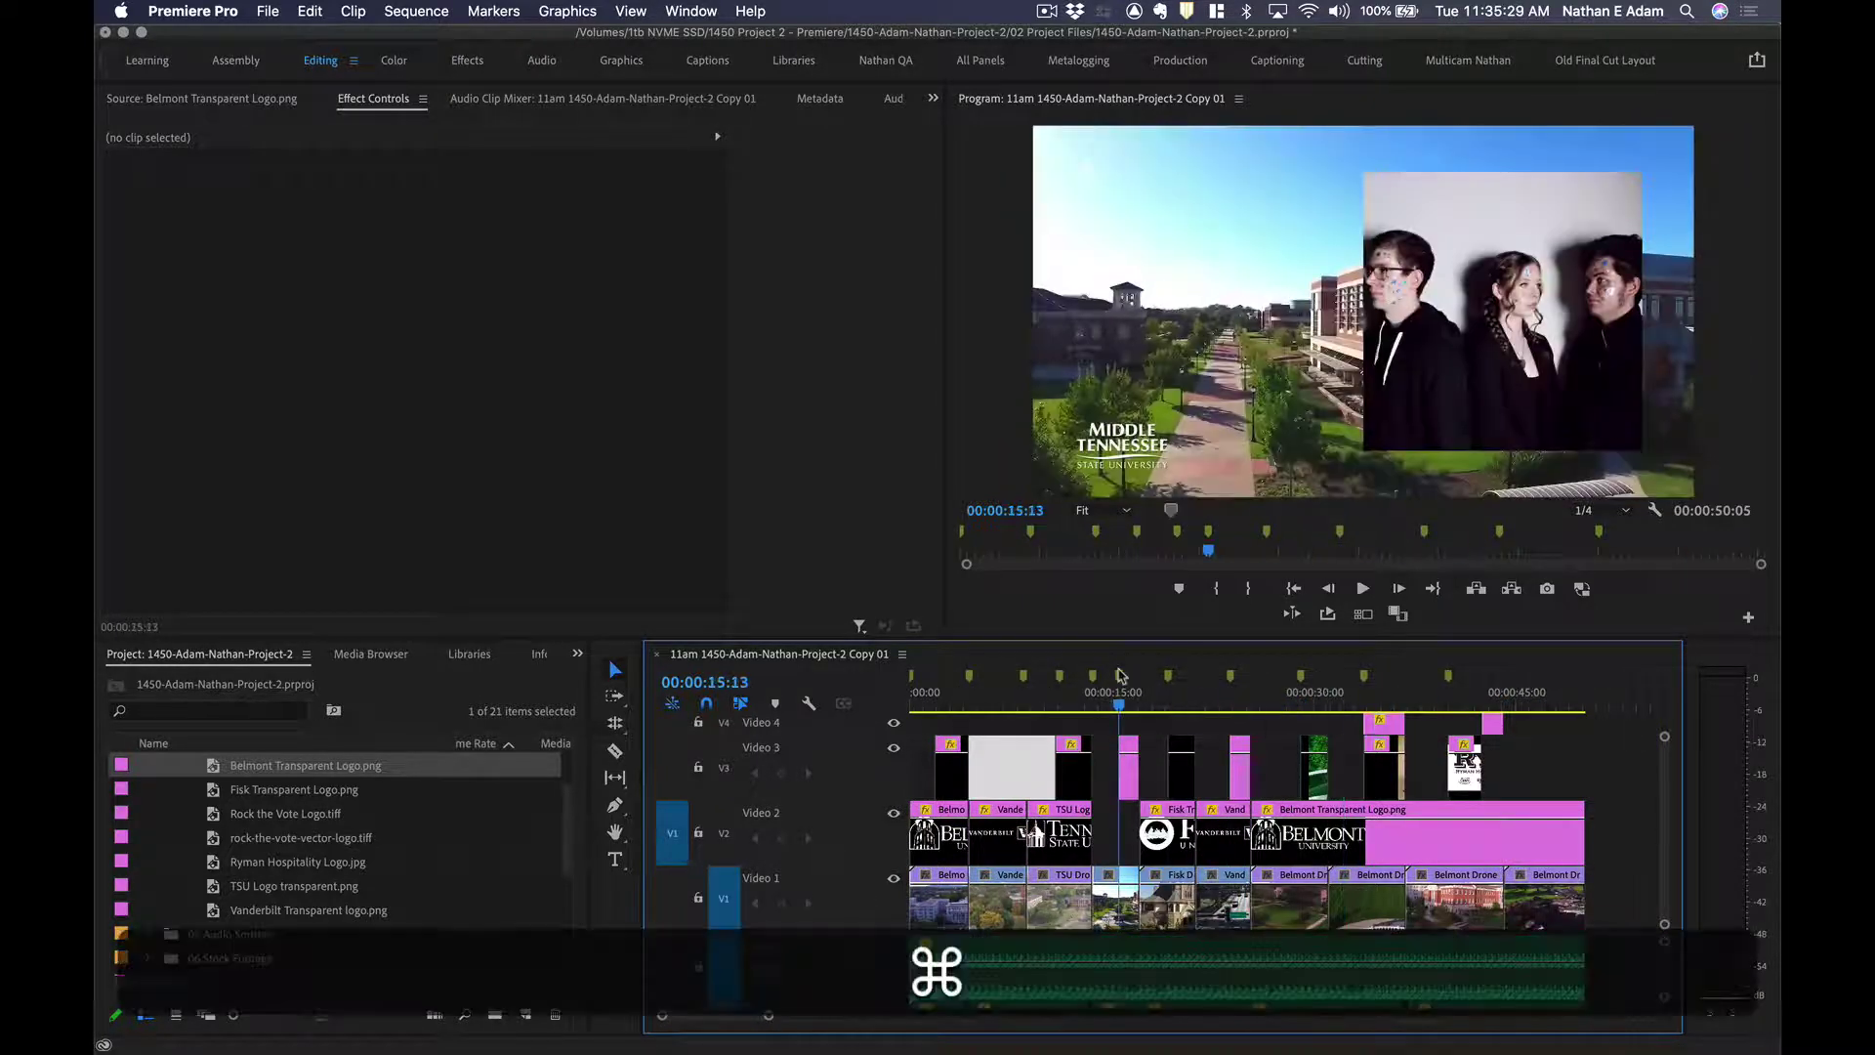
{"action": "key", "text": "super+s"}
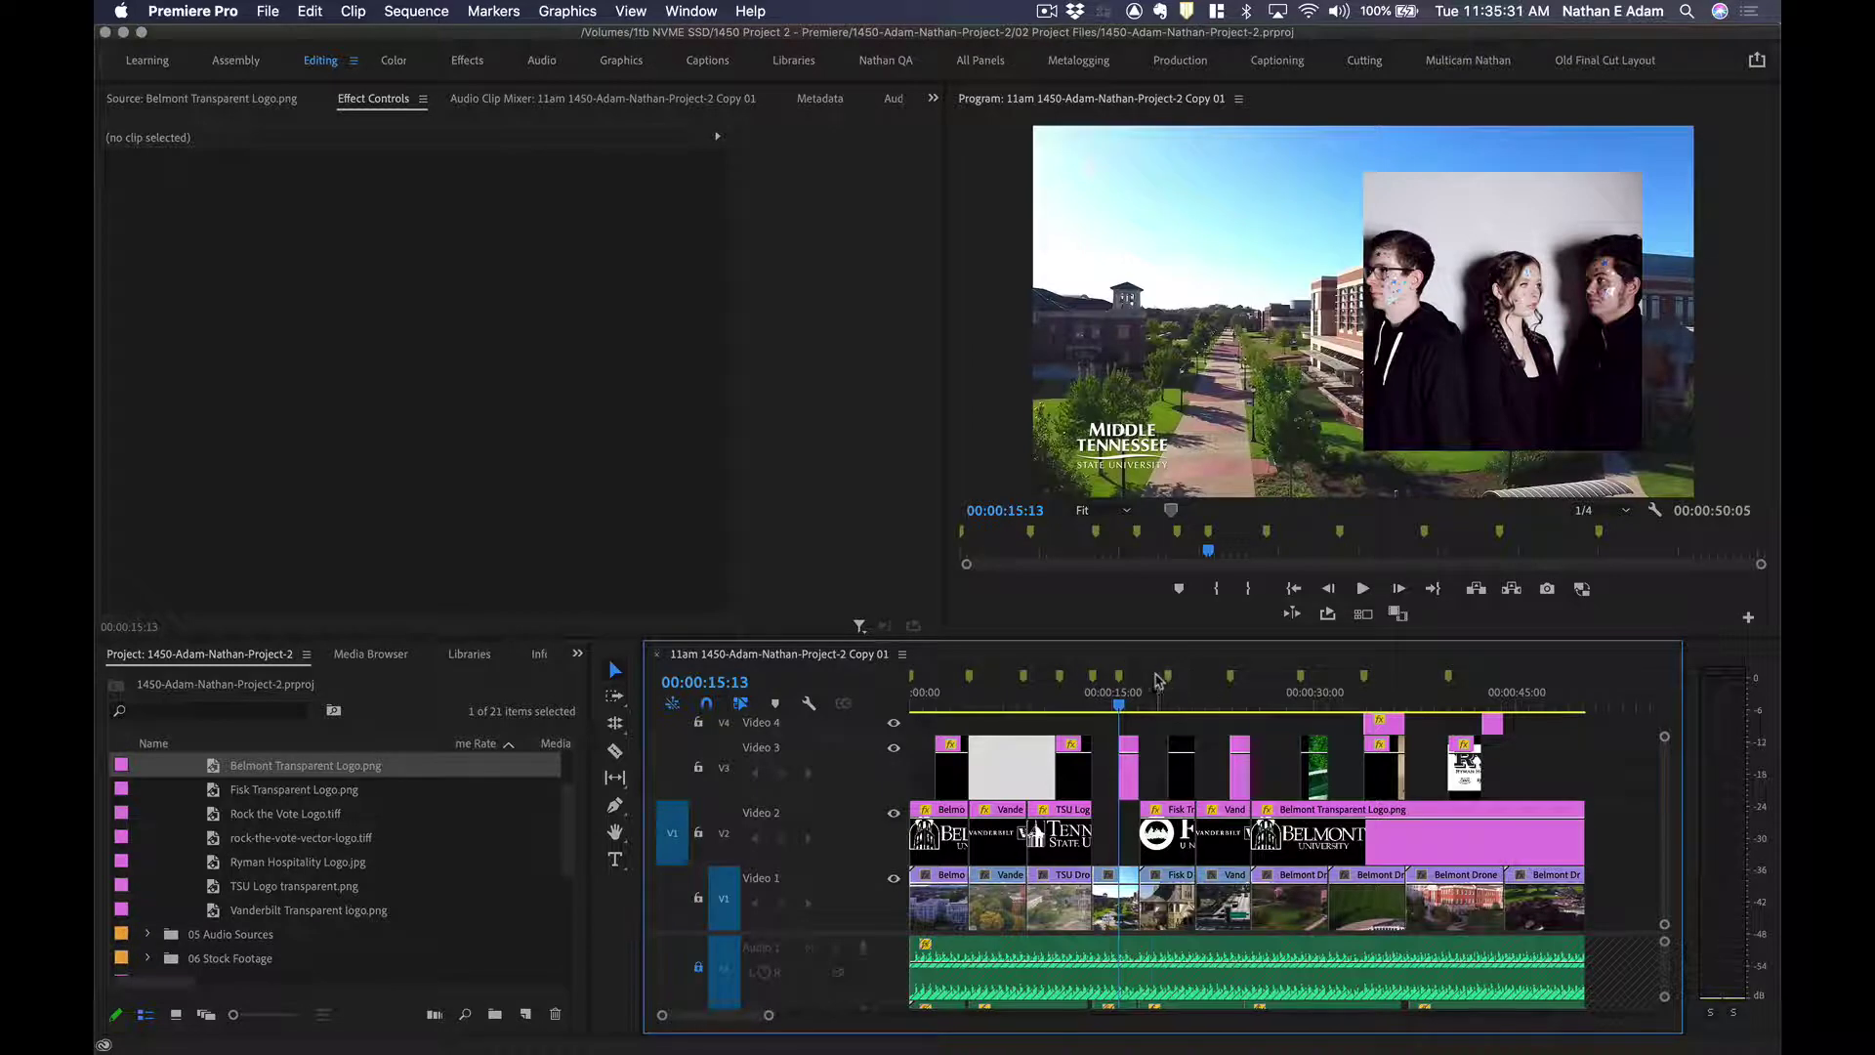
Raise the Vanderbilt logo over Vanderbilt Drone 1-4k.mp4 slightly, to position 221.8, 642.2.
{"action": "left_click", "coordinate": [1153, 676]}
{"action": "left_click", "coordinate": [1228, 677]}
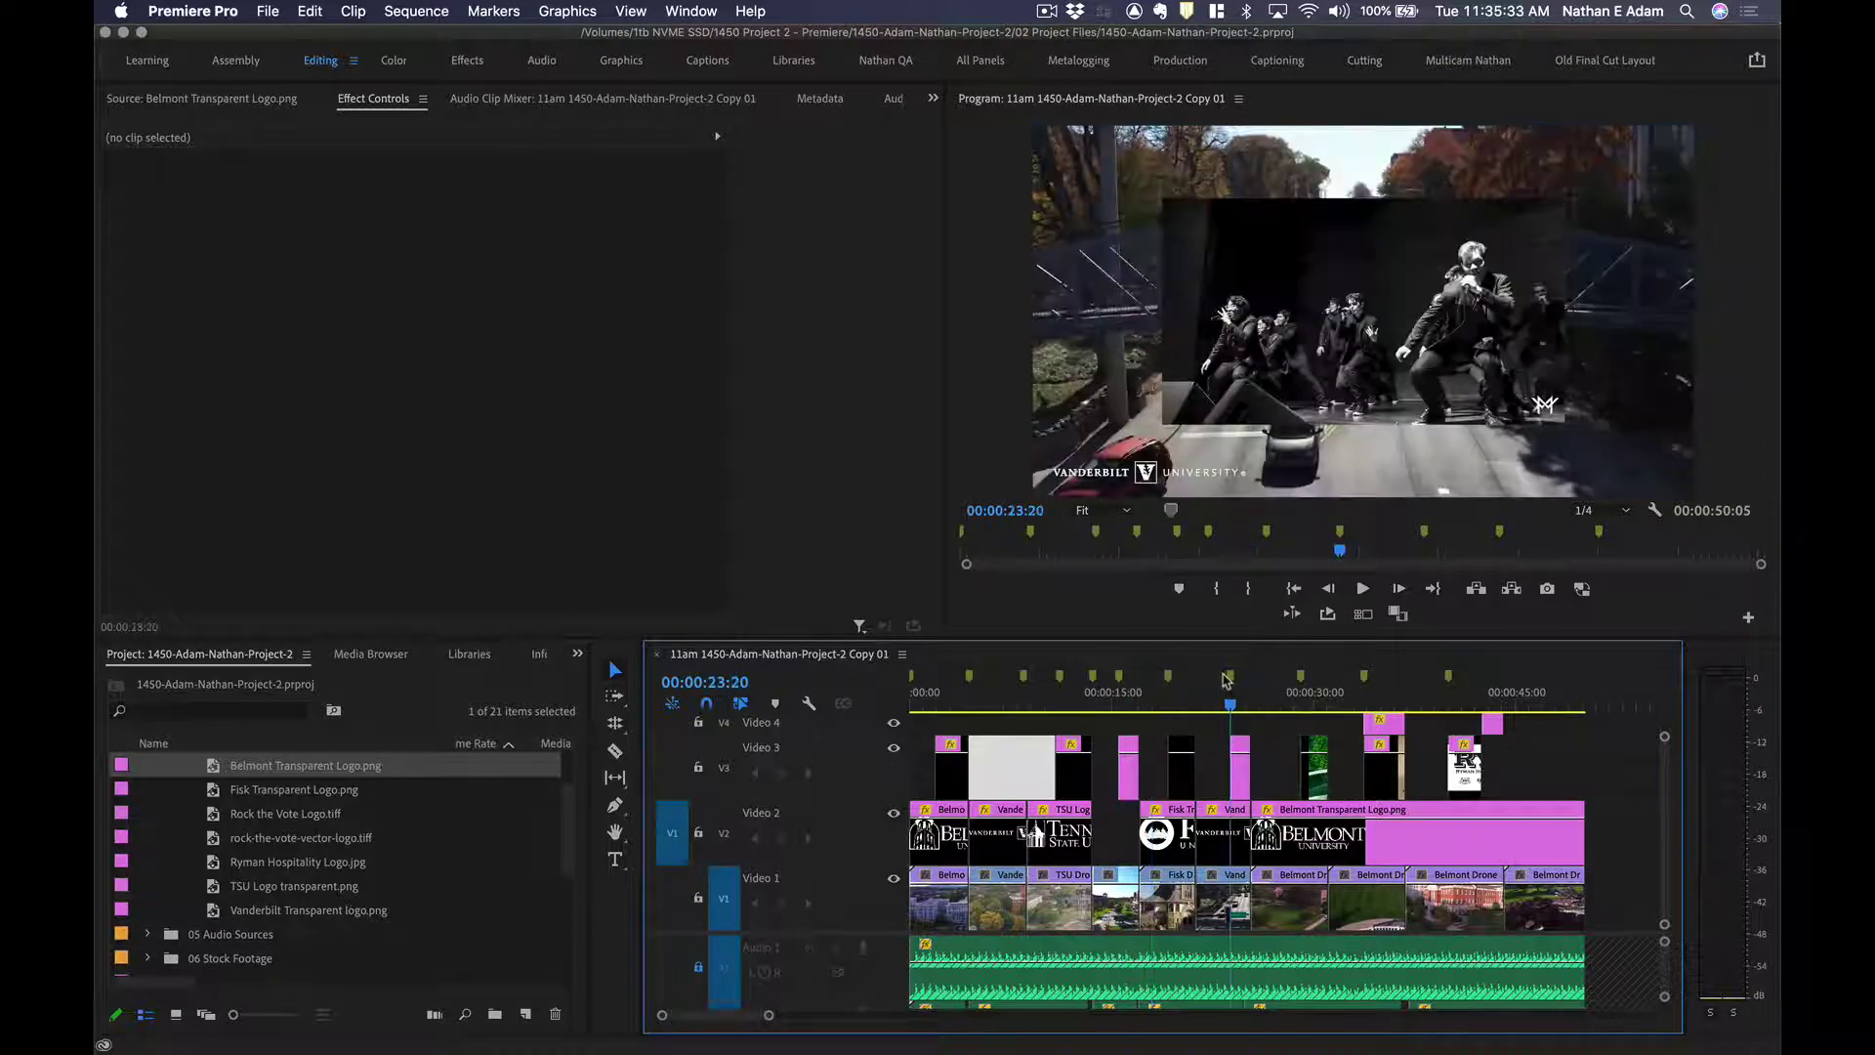
{"action": "left_click_drag", "start_coordinate": [1144, 476], "coordinate": [1148, 462]}
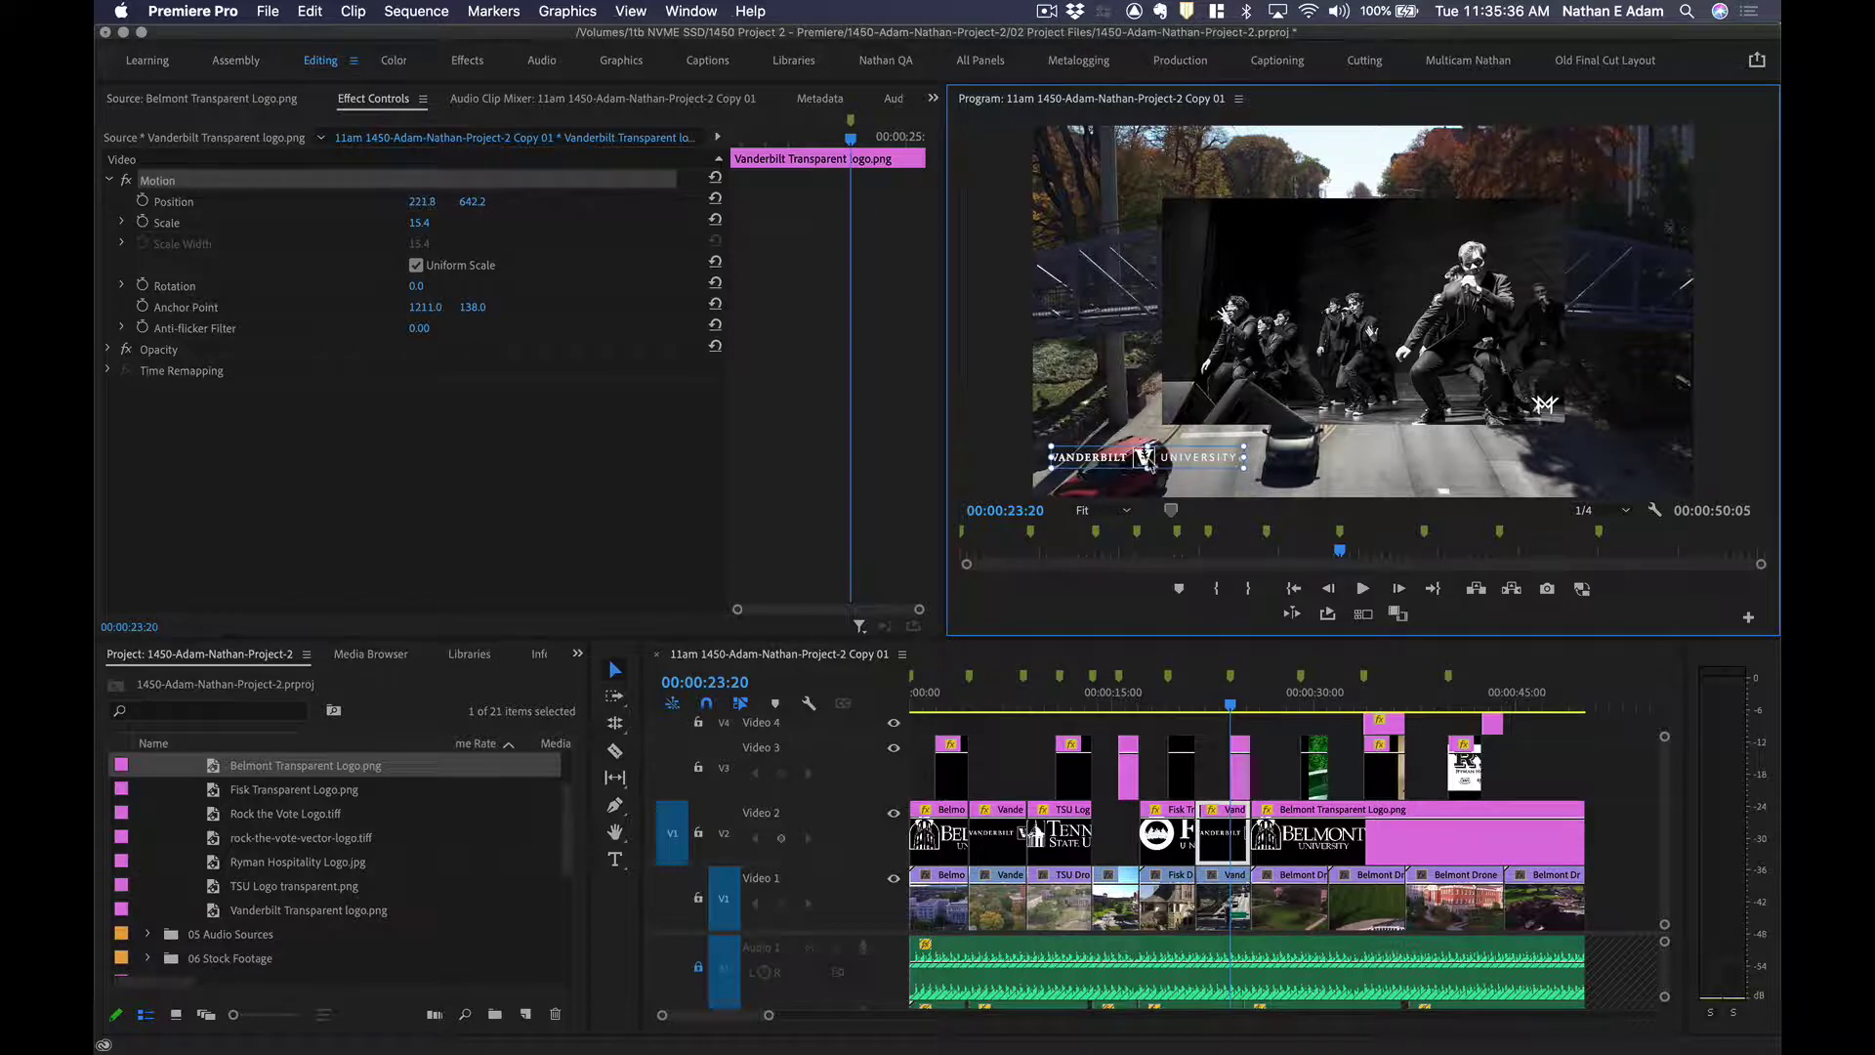
Raise the long Belmont logo at the end of the sequence slightly, to position 174.6, 635.0.
{"action": "left_click", "coordinate": [1276, 695]}
{"action": "left_click", "coordinate": [1138, 472]}
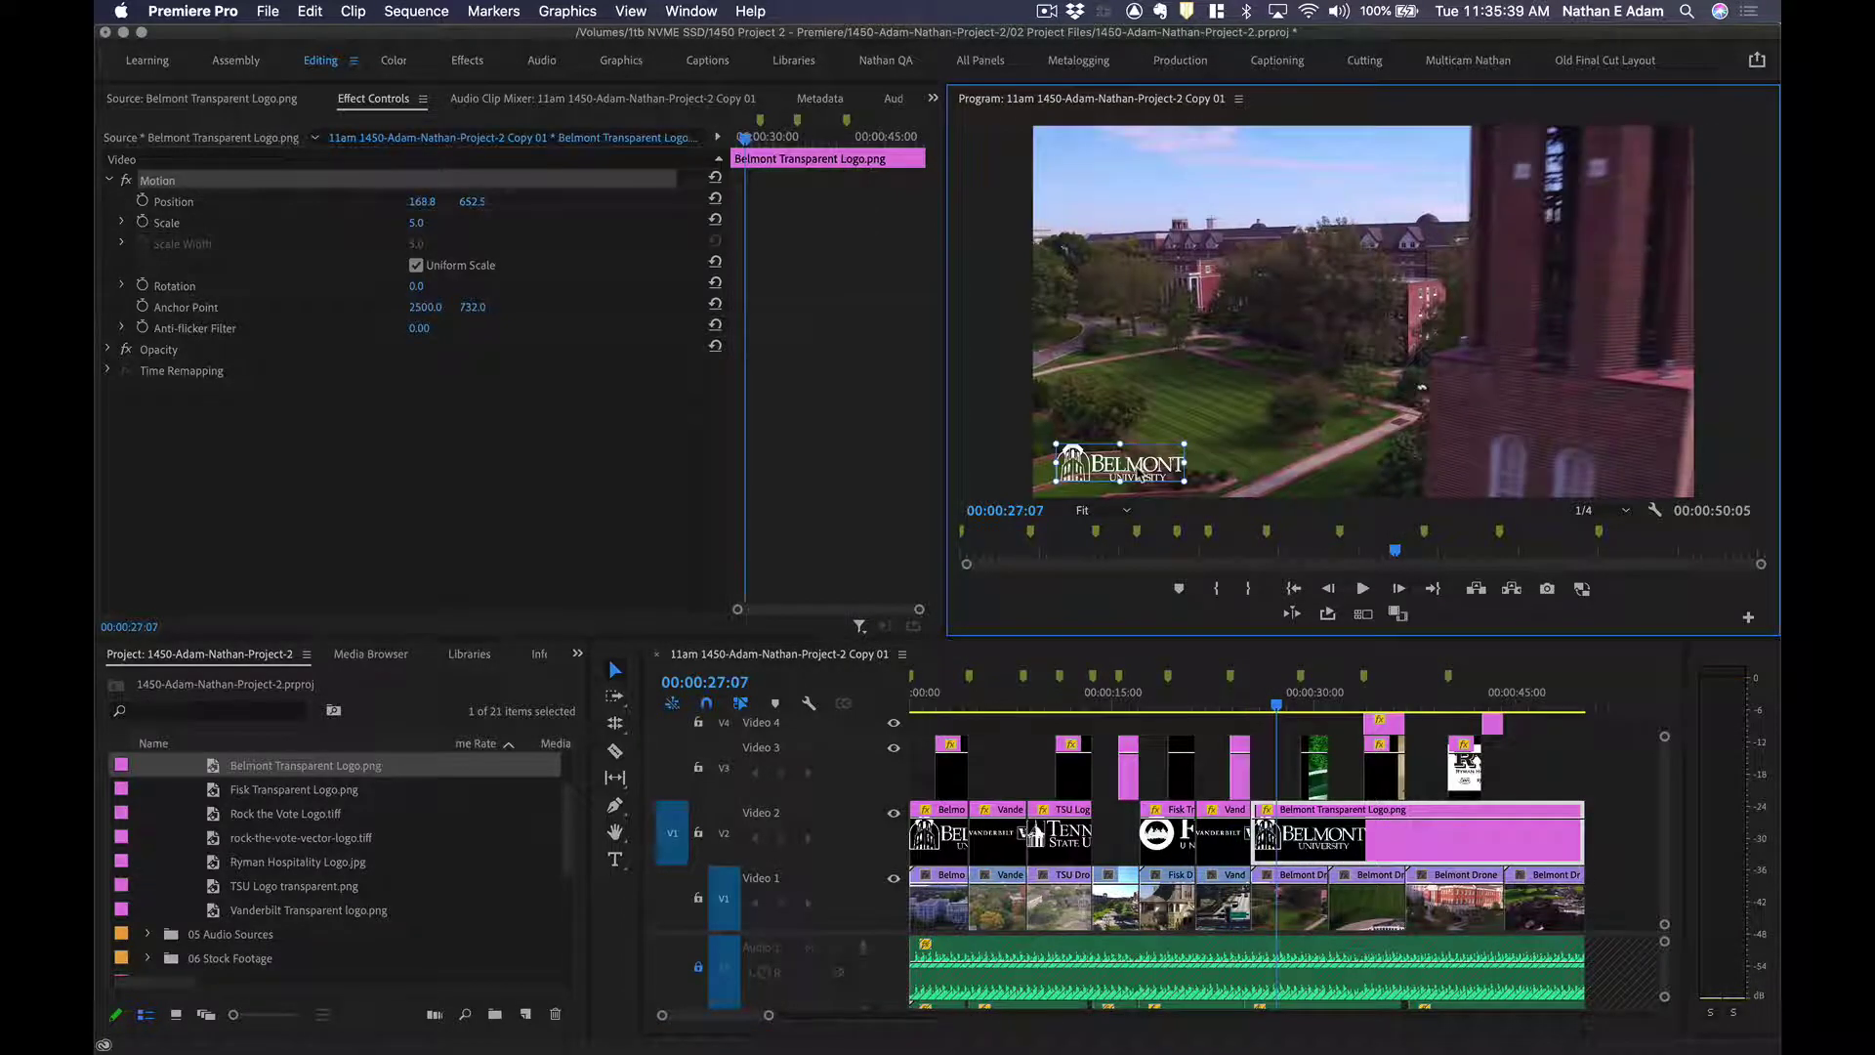
{"action": "left_click_drag", "start_coordinate": [1158, 478], "coordinate": [1162, 468]}
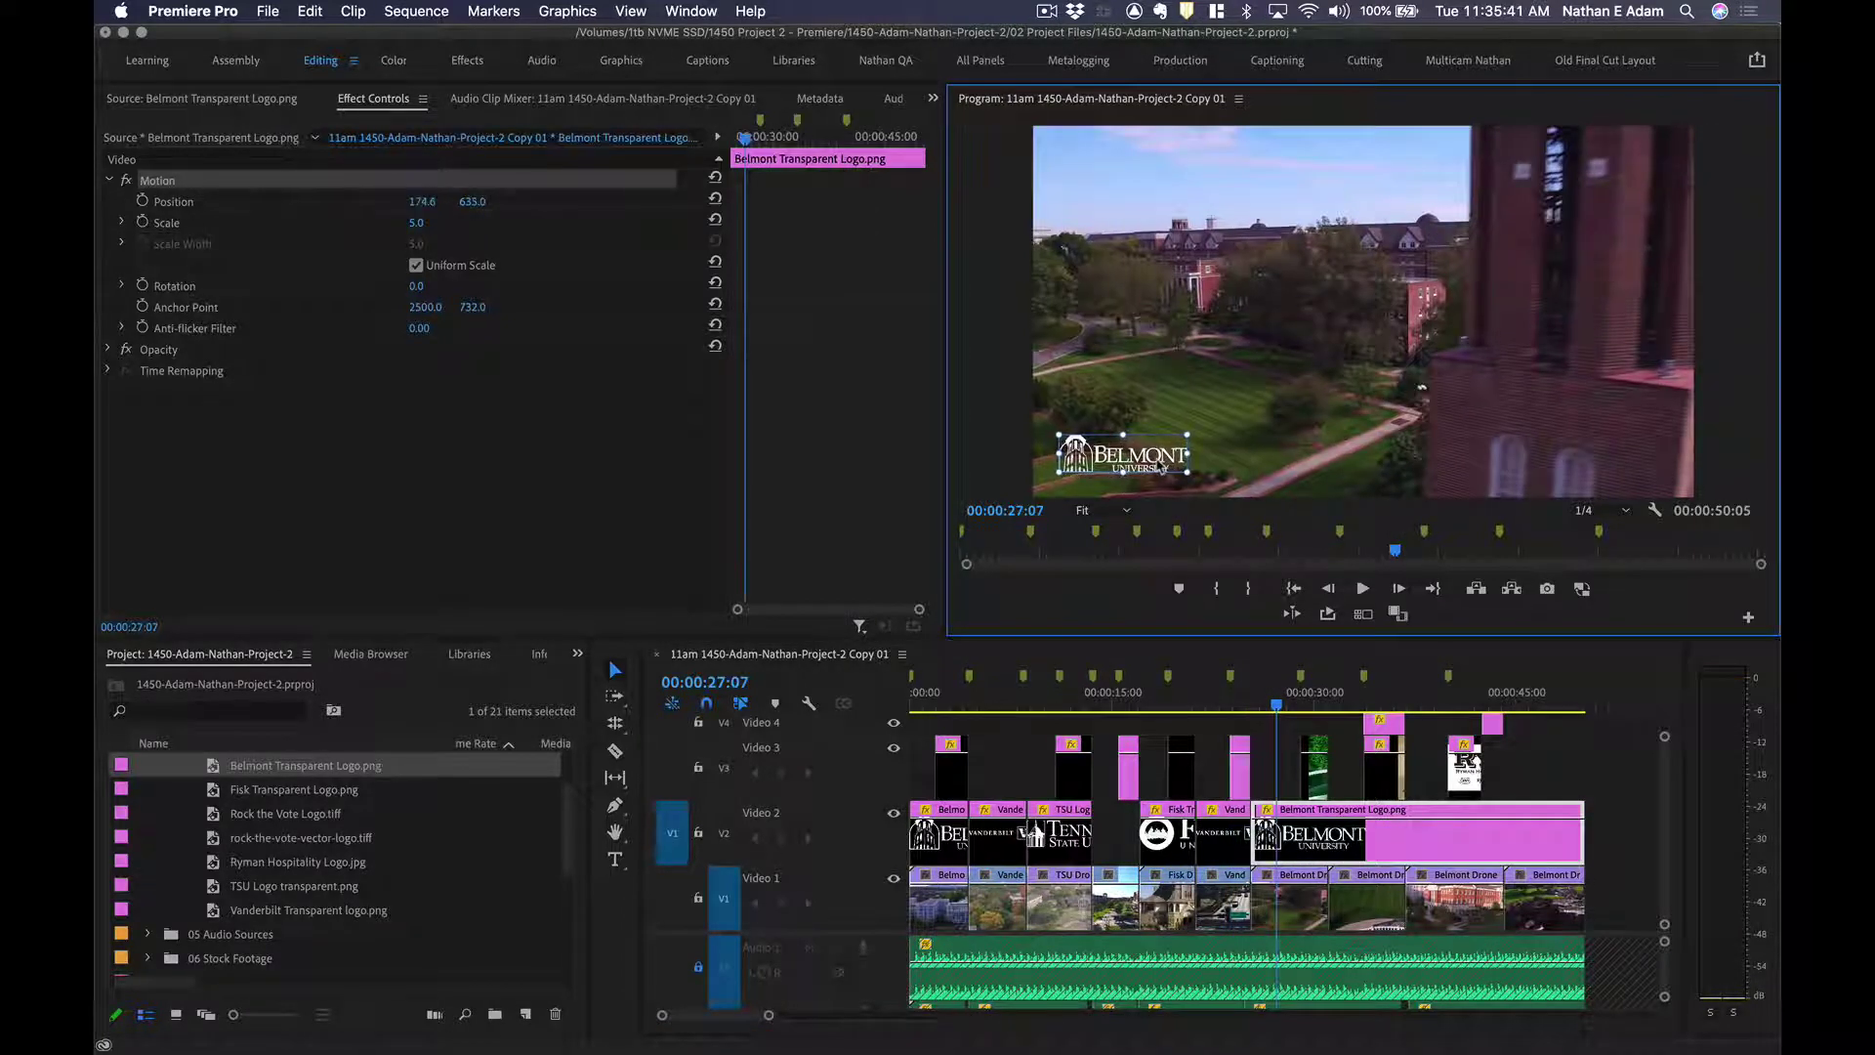
Raise the first Belmont logo of the sequence slightly, to position 180.9, 630.5.
{"action": "left_click", "coordinate": [934, 695]}
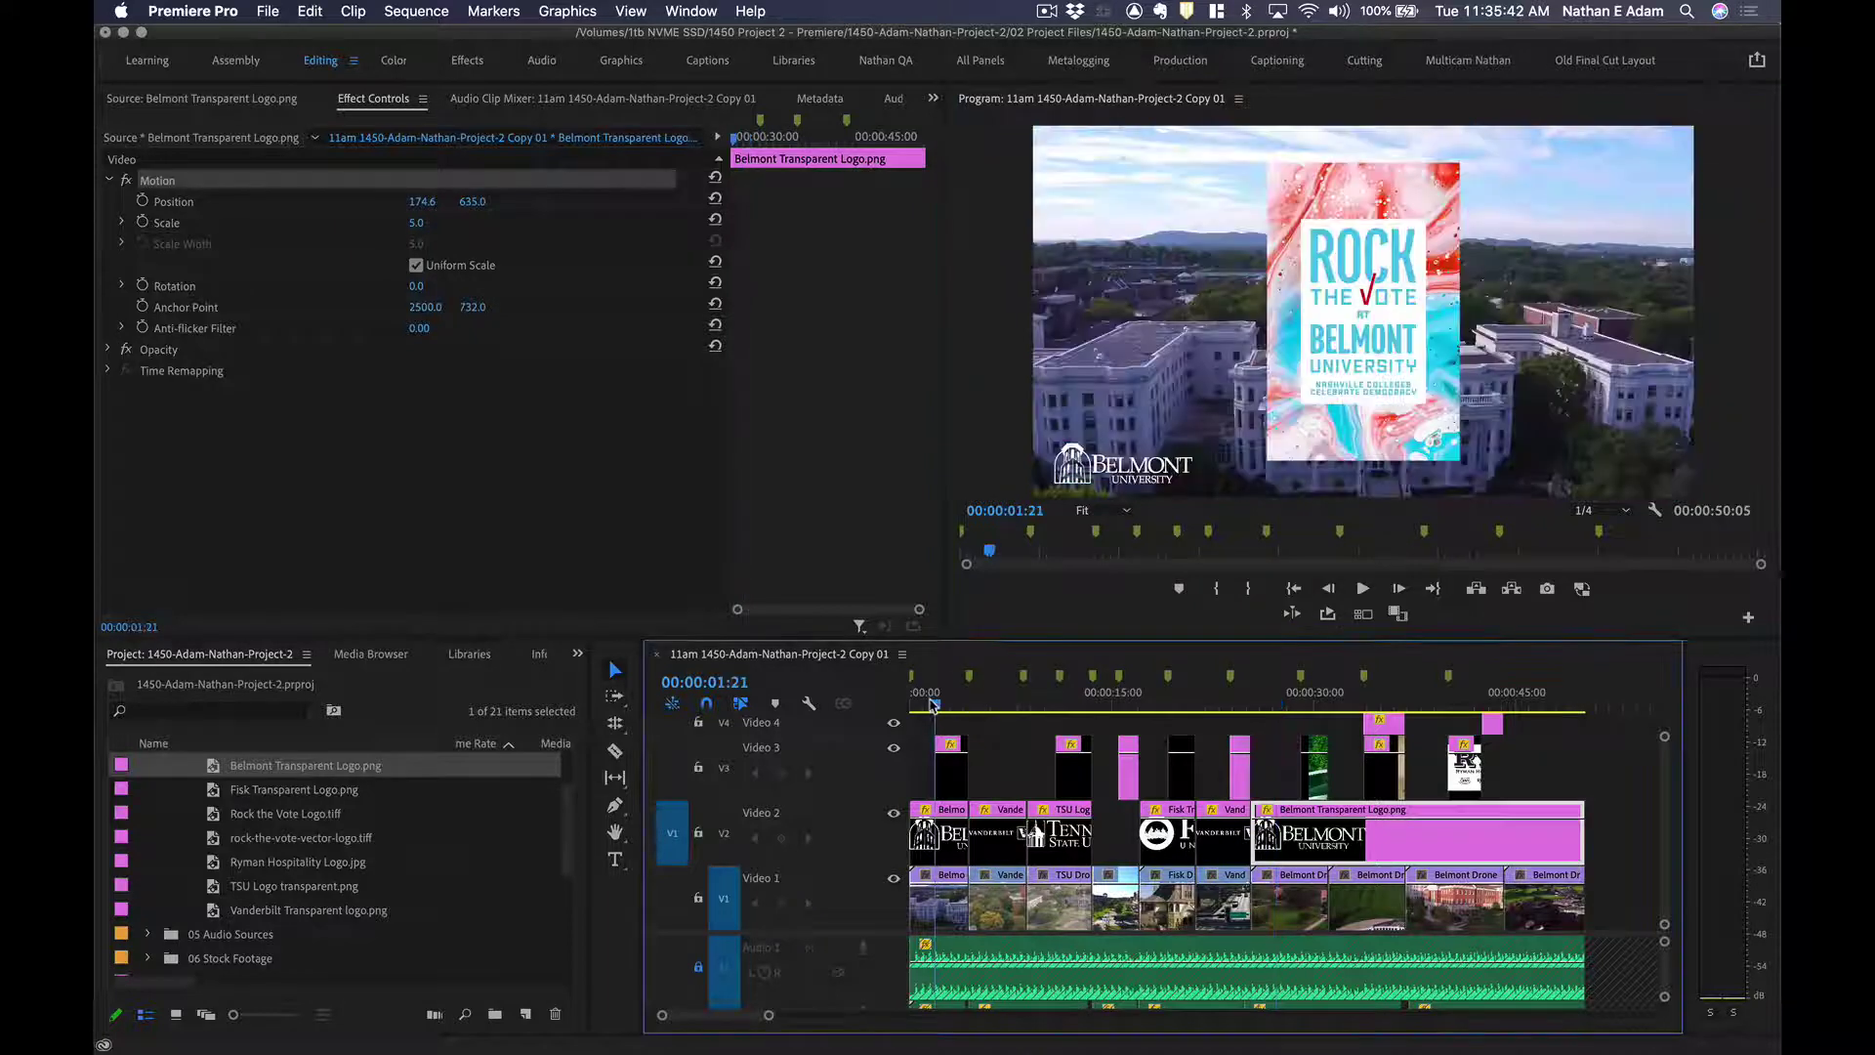
{"action": "left_click", "coordinate": [1135, 479]}
{"action": "left_click_drag", "start_coordinate": [1135, 477], "coordinate": [1138, 467]}
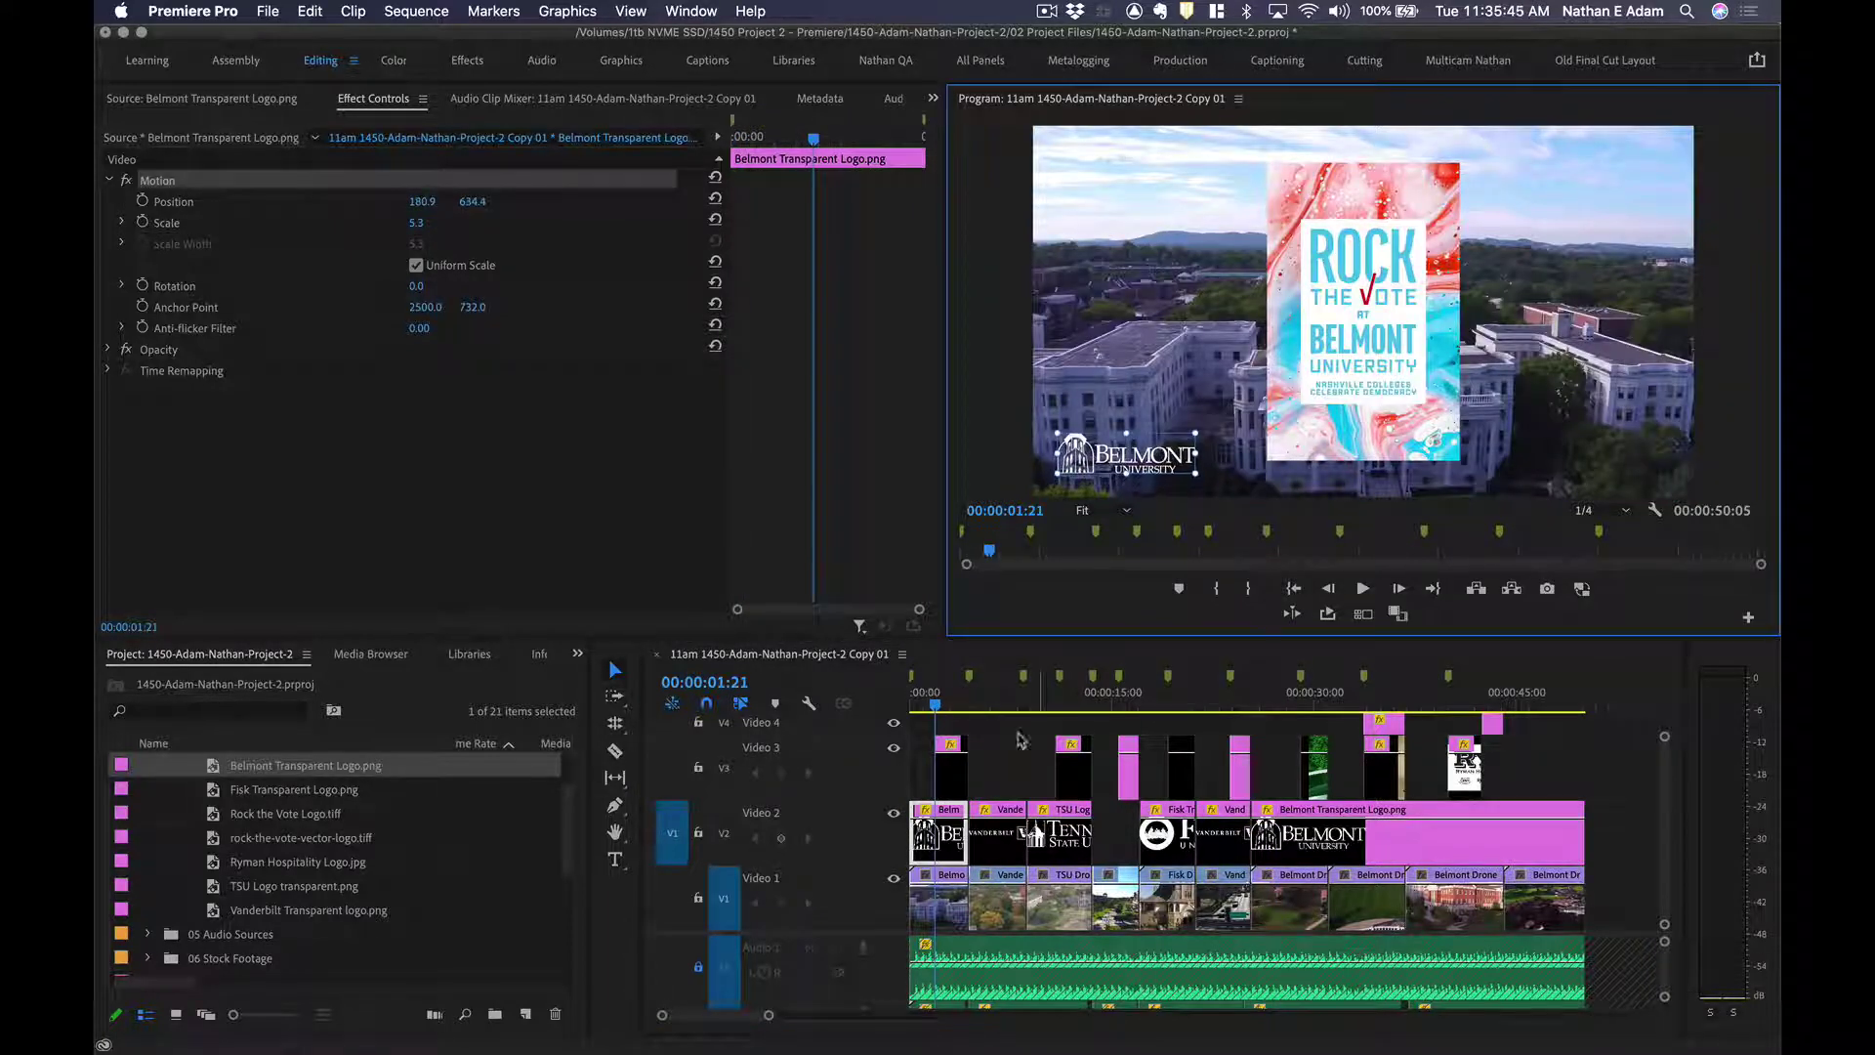
Raise the Vanderbilt logo over Vanderbilt Drone 2-720p.mov to position 256.8, 653.8 and enlarge it to a scale of 19.6.
{"action": "left_click", "coordinate": [1003, 695]}
{"action": "left_click", "coordinate": [1160, 470]}
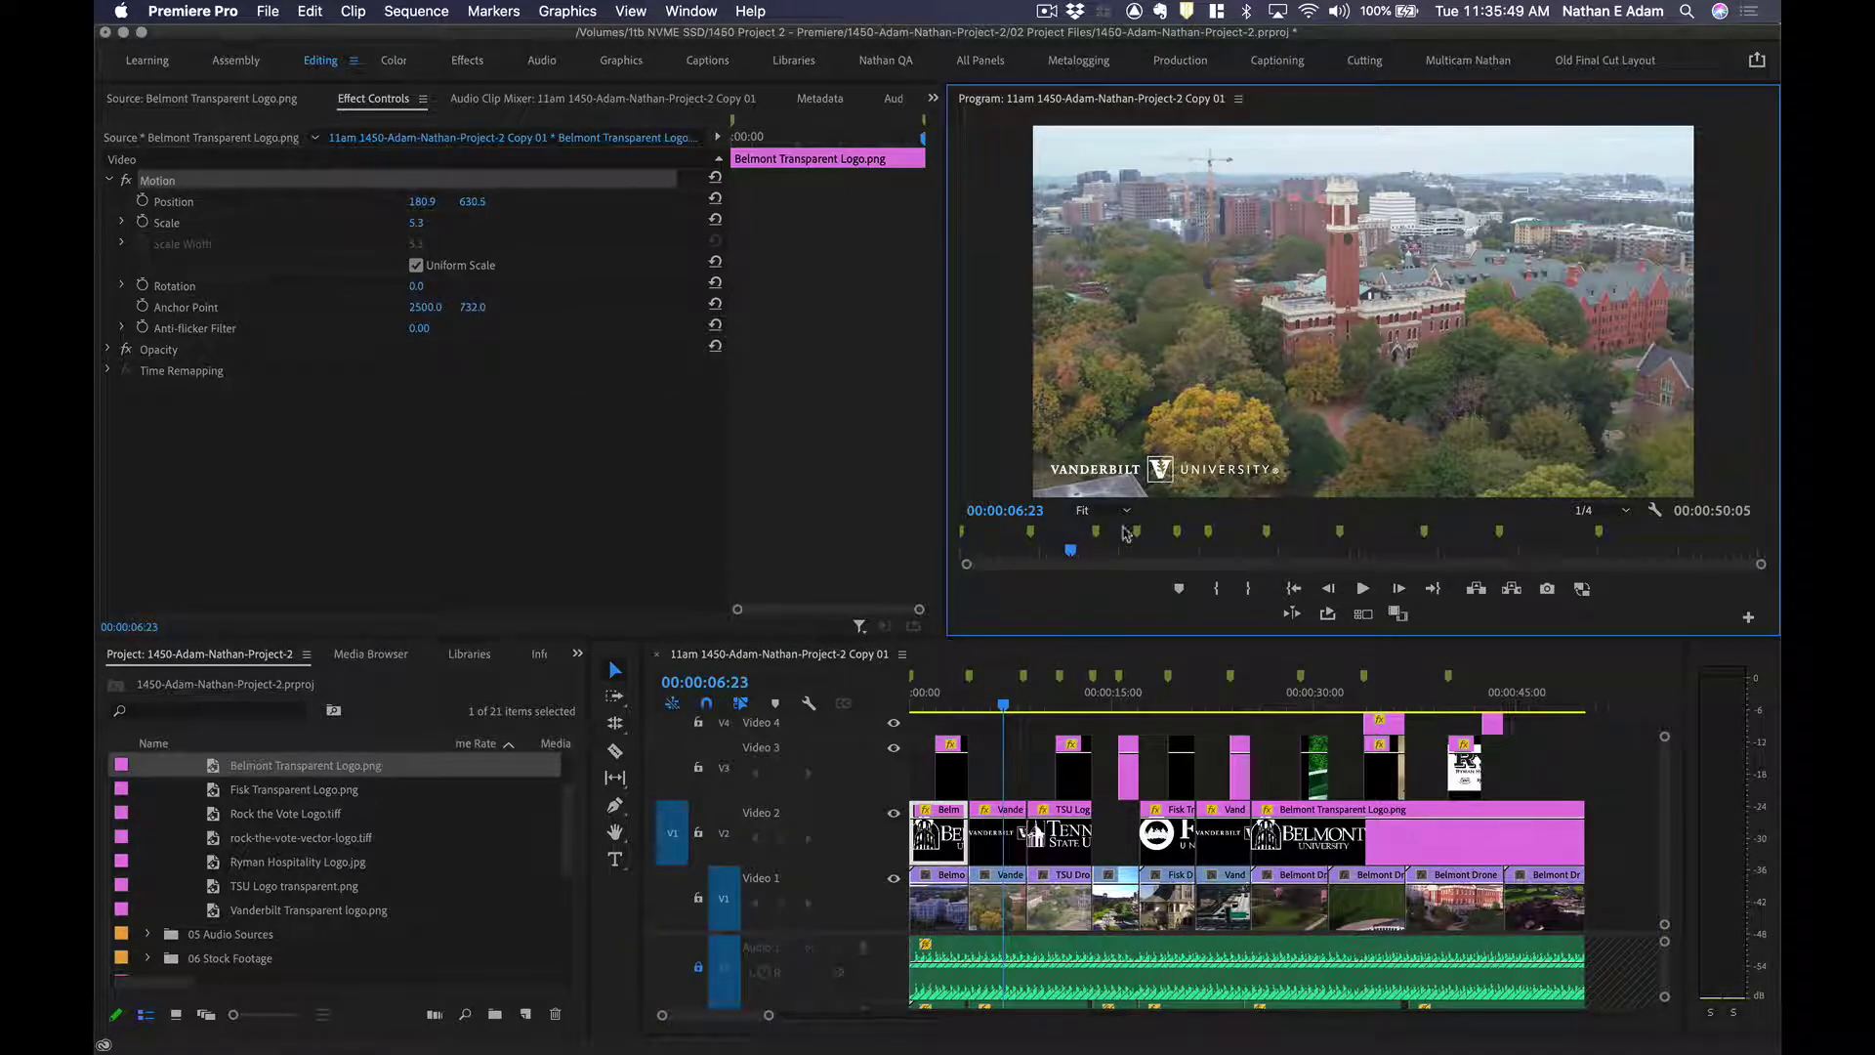
{"action": "left_click", "coordinate": [995, 842]}
{"action": "left_click", "coordinate": [1166, 475]}
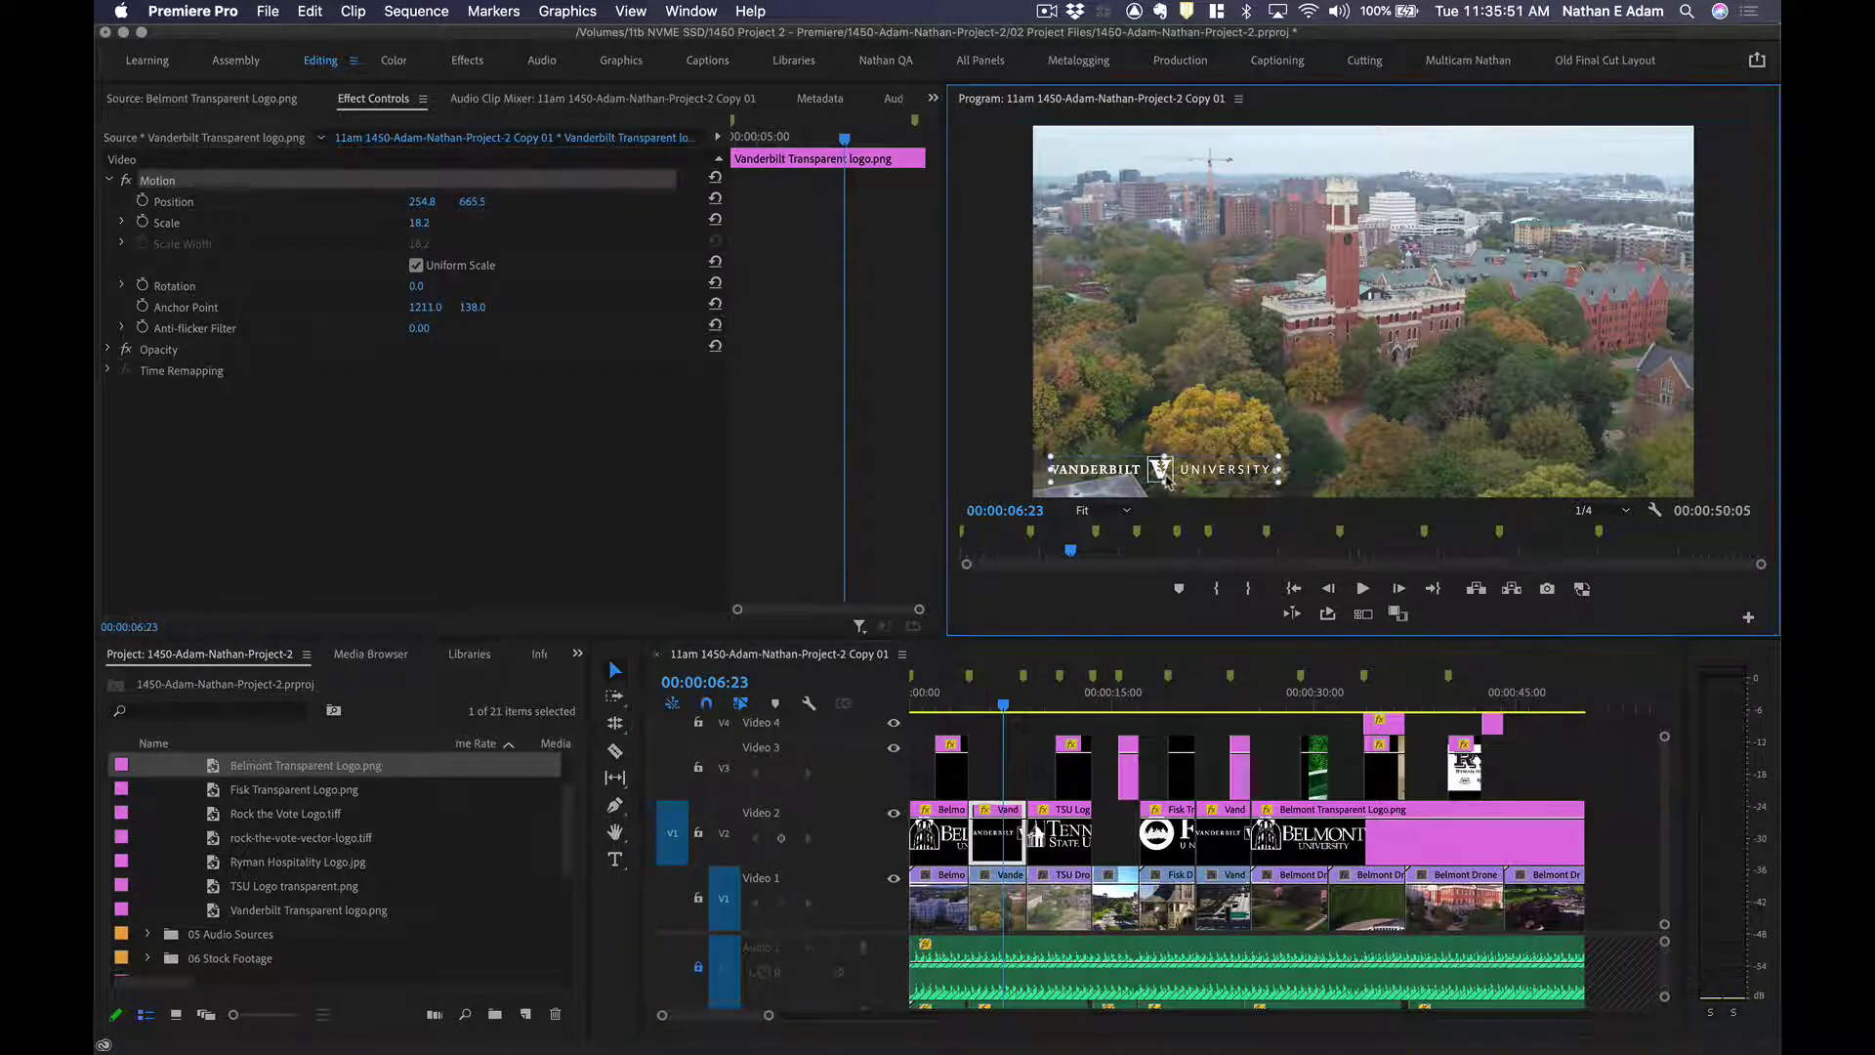
{"action": "left_click_drag", "start_coordinate": [1181, 474], "coordinate": [1288, 476]}
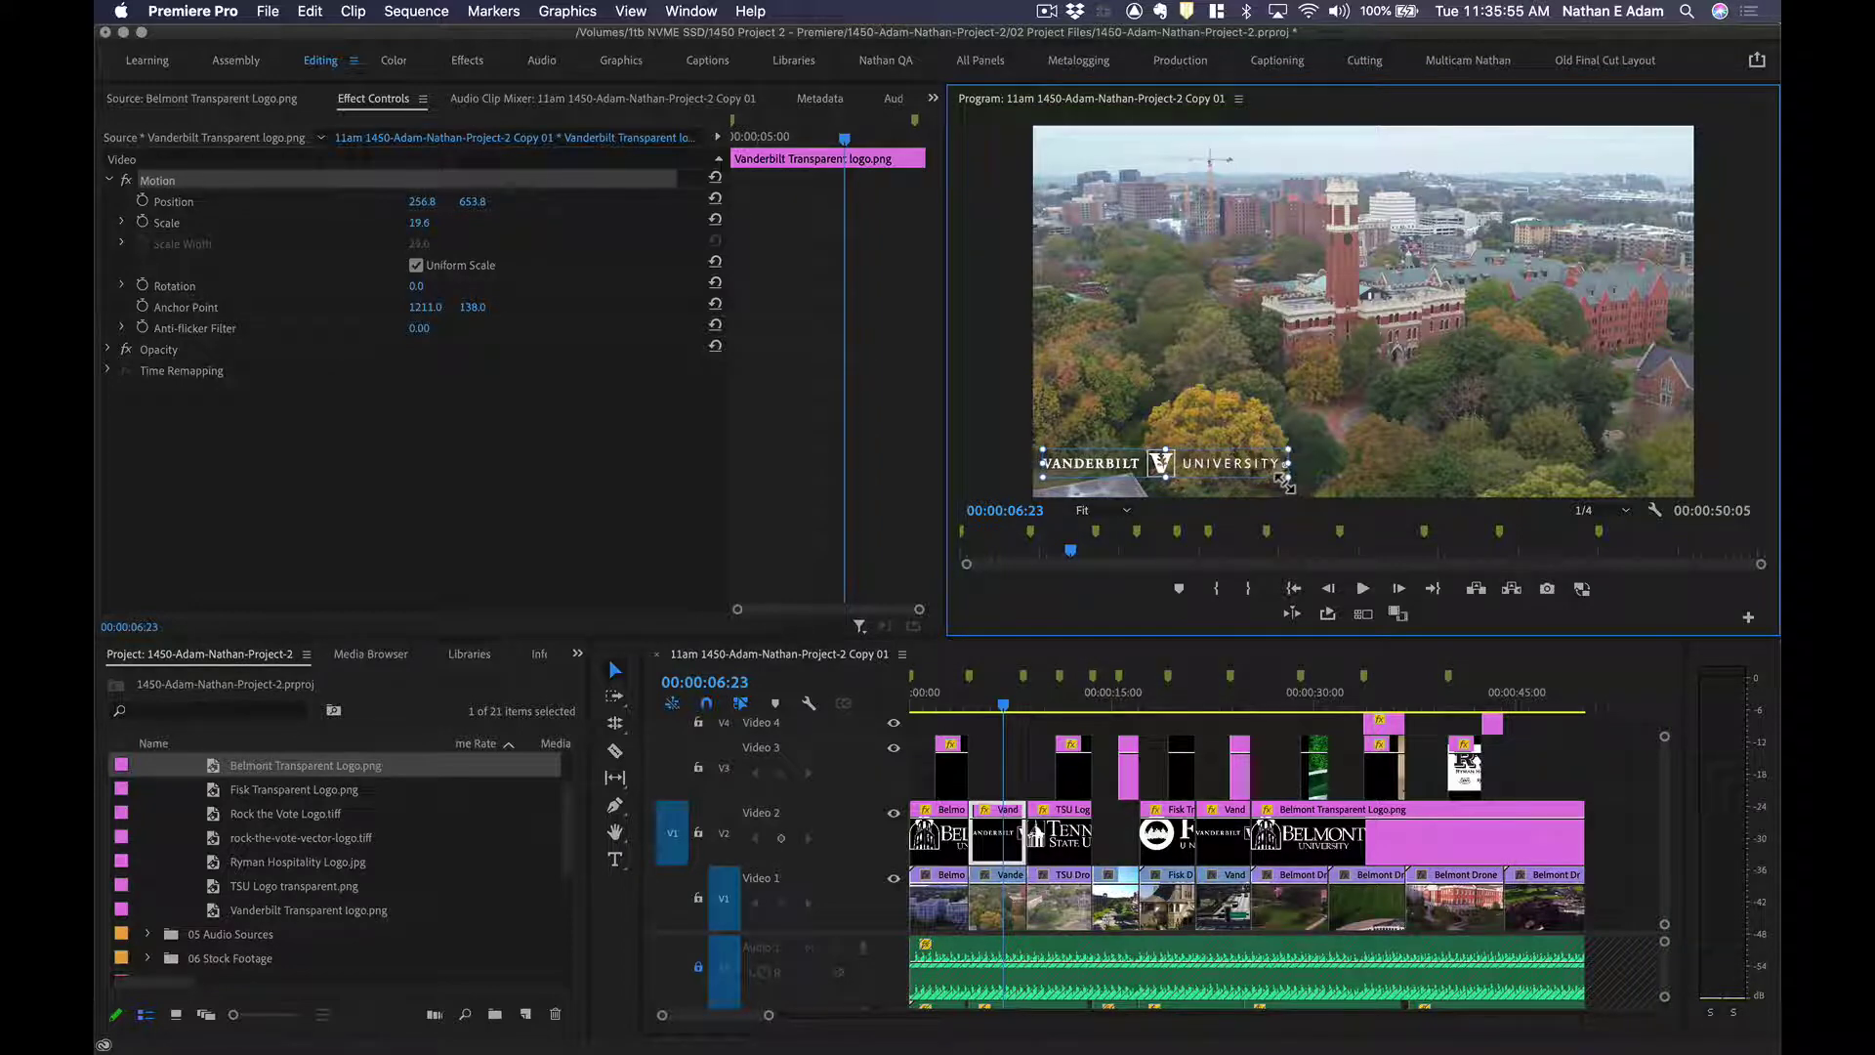
Check the TSU, MTSU and Fisk logo placements, save the project and return to the start of the sequence.
{"action": "left_click", "coordinate": [1055, 695]}
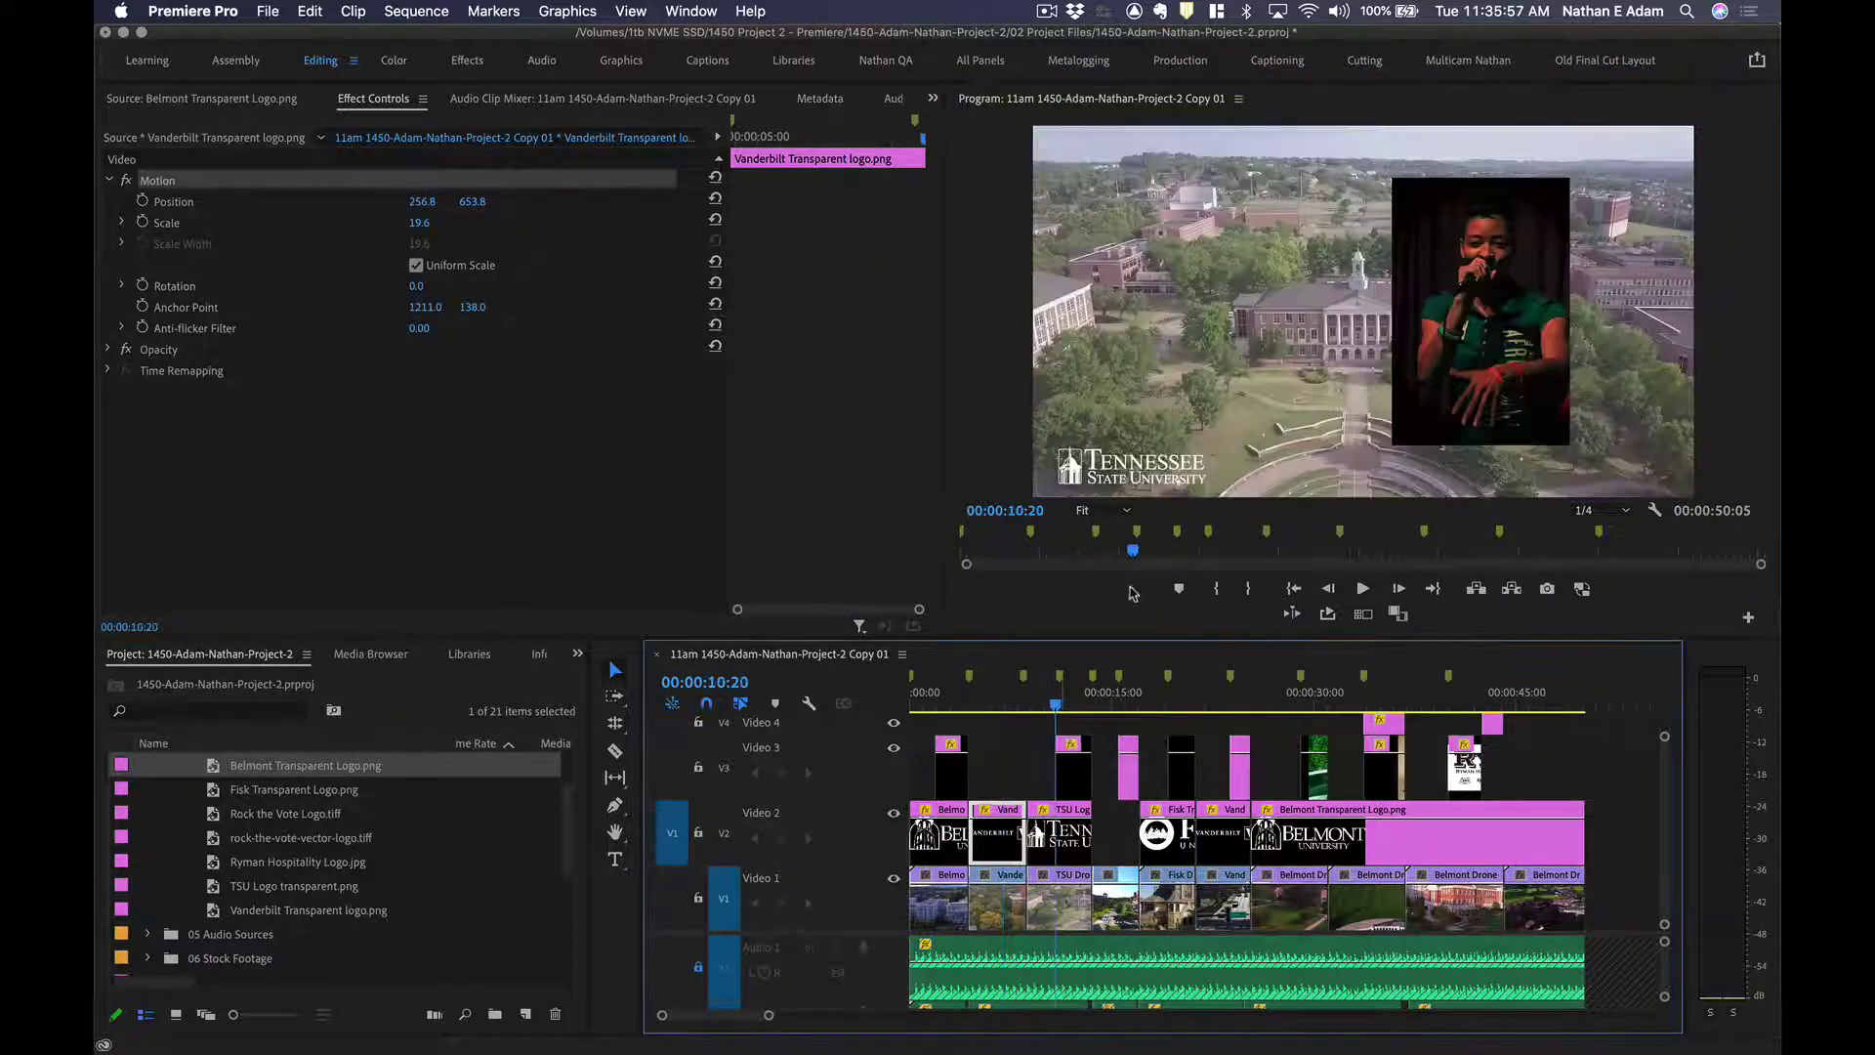
{"action": "left_click", "coordinate": [1118, 695]}
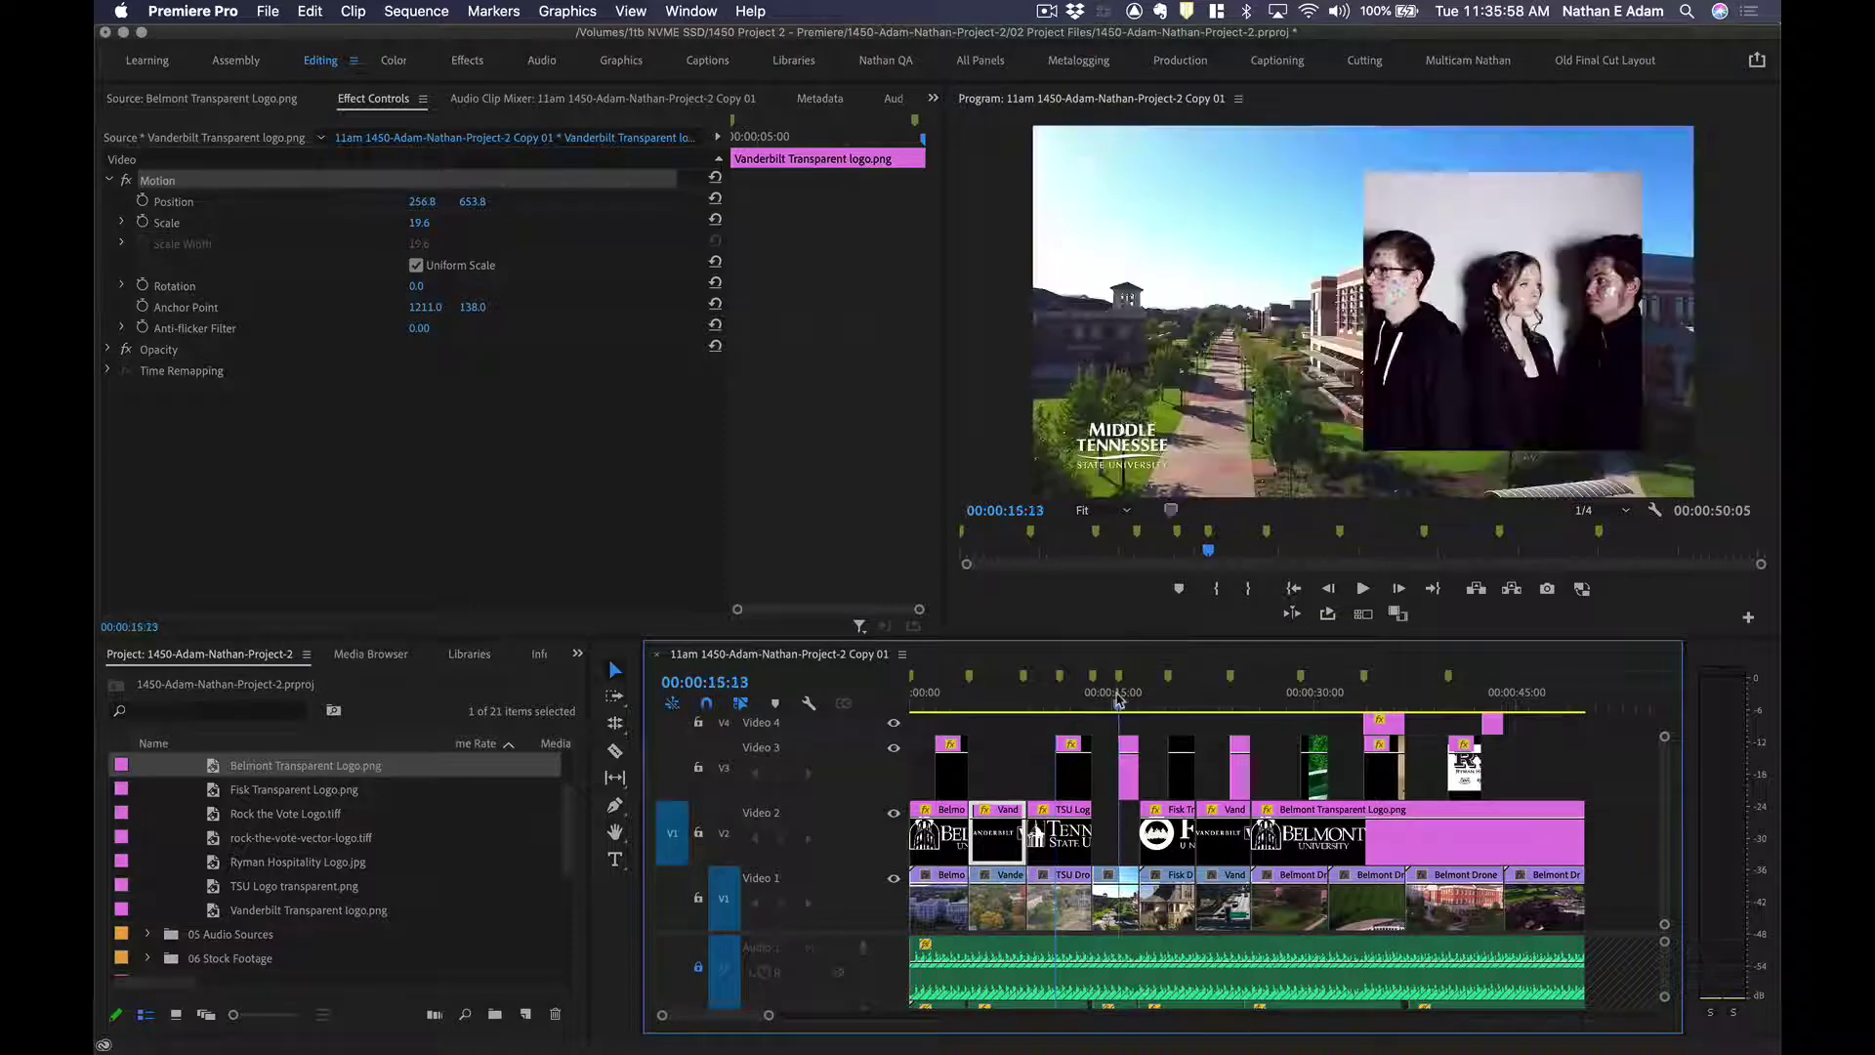
{"action": "left_click", "coordinate": [1168, 695]}
{"action": "key", "text": "super+s"}
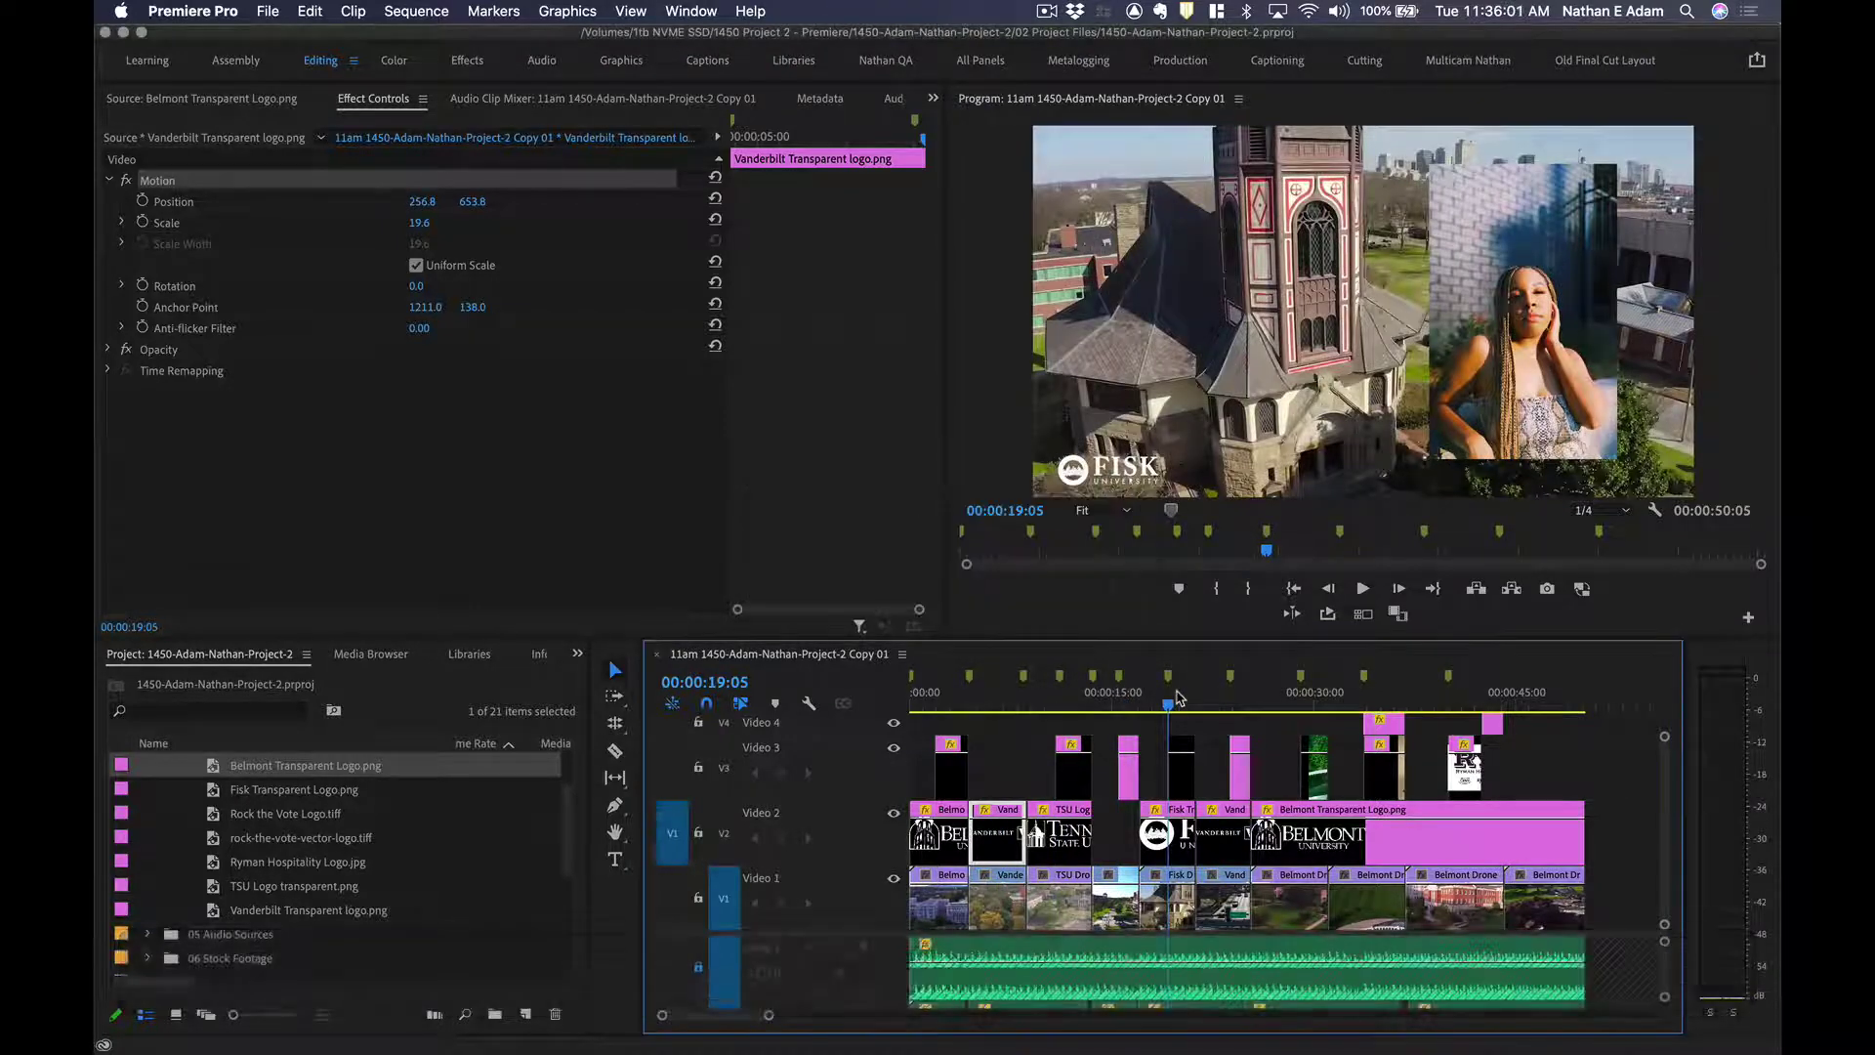
{"action": "key", "text": "backslash"}
{"action": "key", "text": "backslash"}
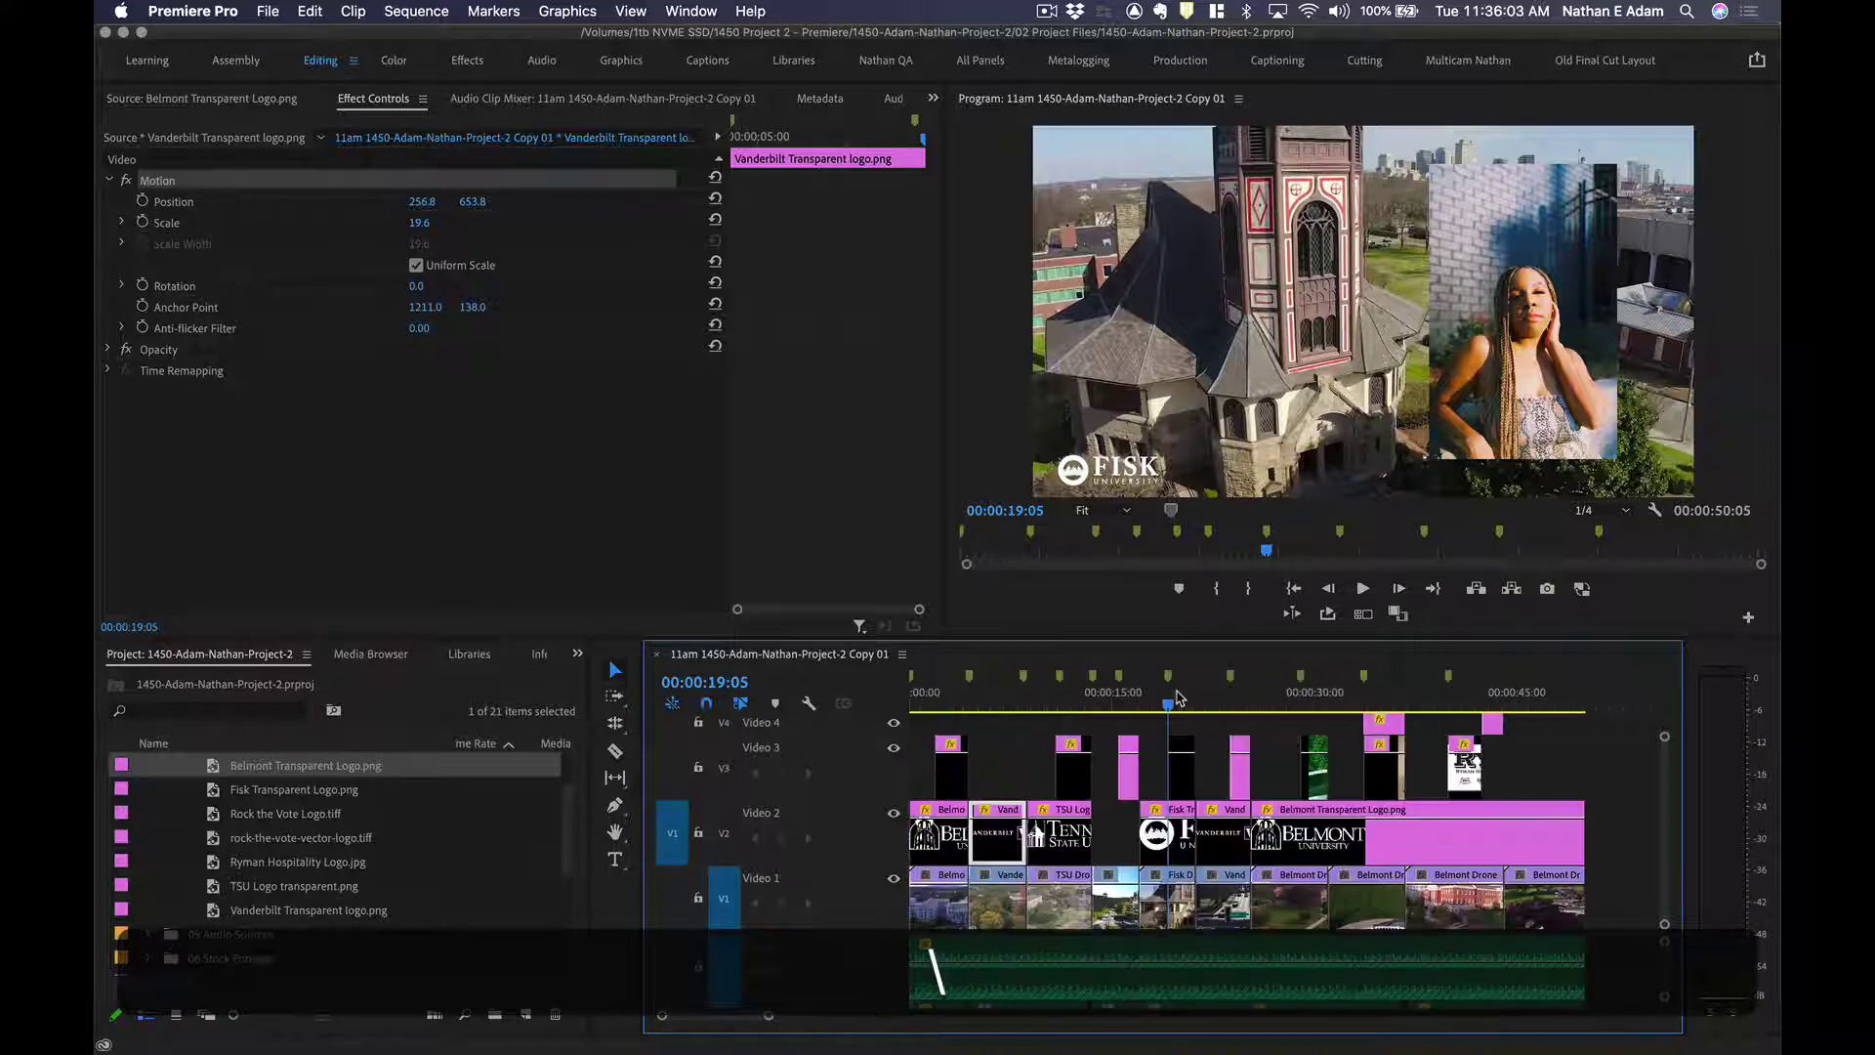
{"action": "key", "text": "super+s"}
{"action": "left_click", "coordinate": [913, 695]}
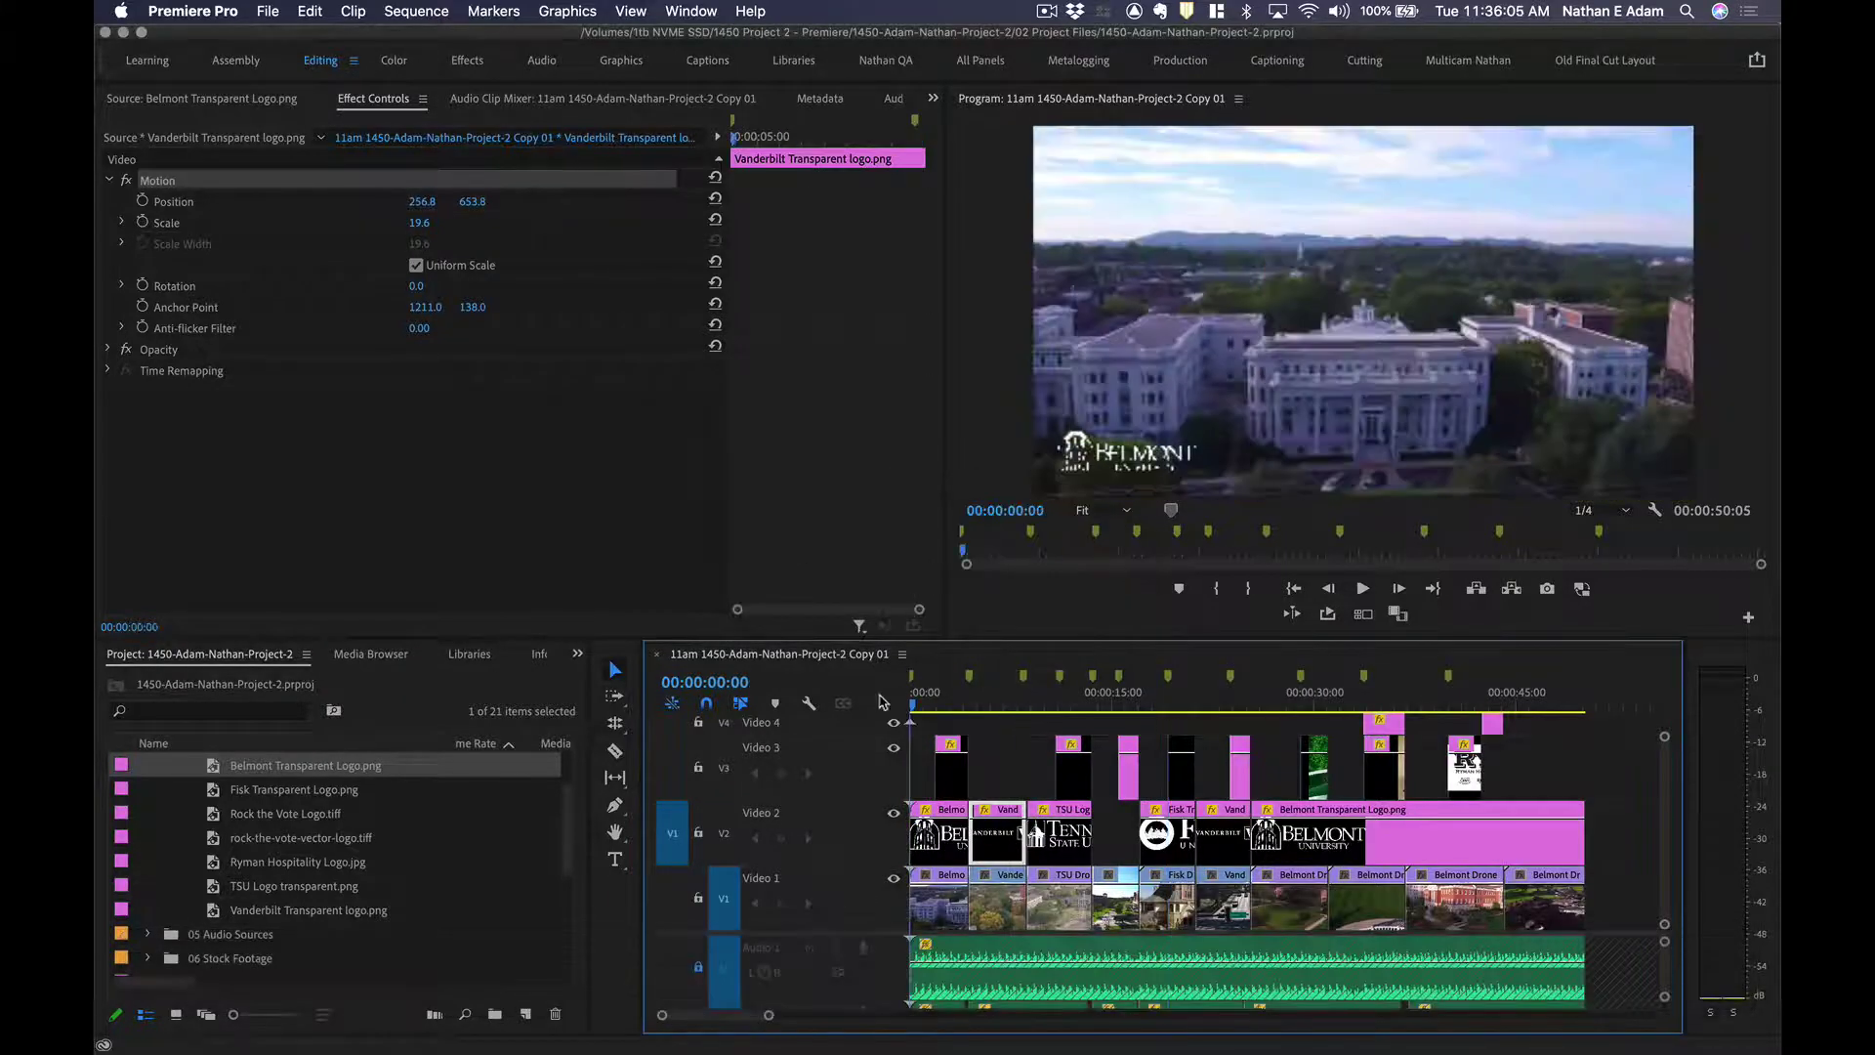
{"action": "key", "text": "super+s"}
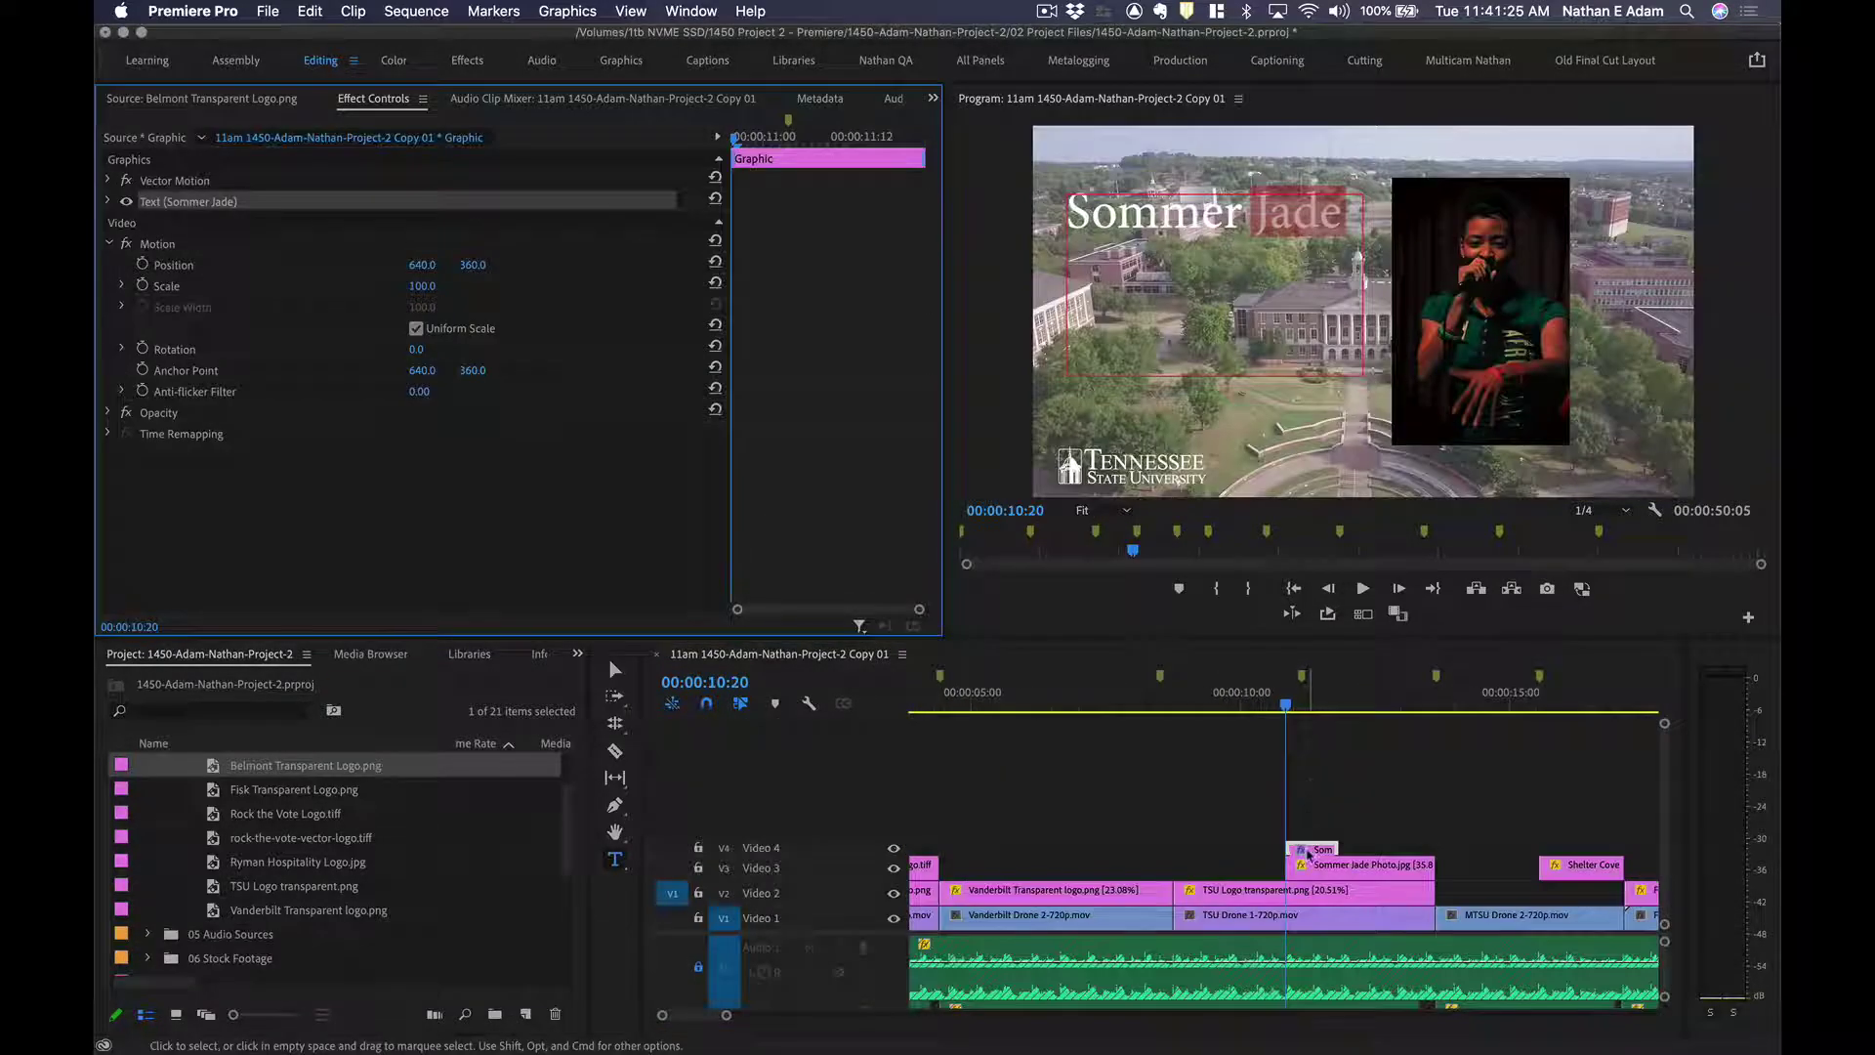
Delete the performer's name text graphic from Video 4 above the performer's photo.
{"action": "left_click", "coordinate": [1347, 766]}
{"action": "left_click", "coordinate": [1318, 846]}
{"action": "key", "text": "BackSpace"}
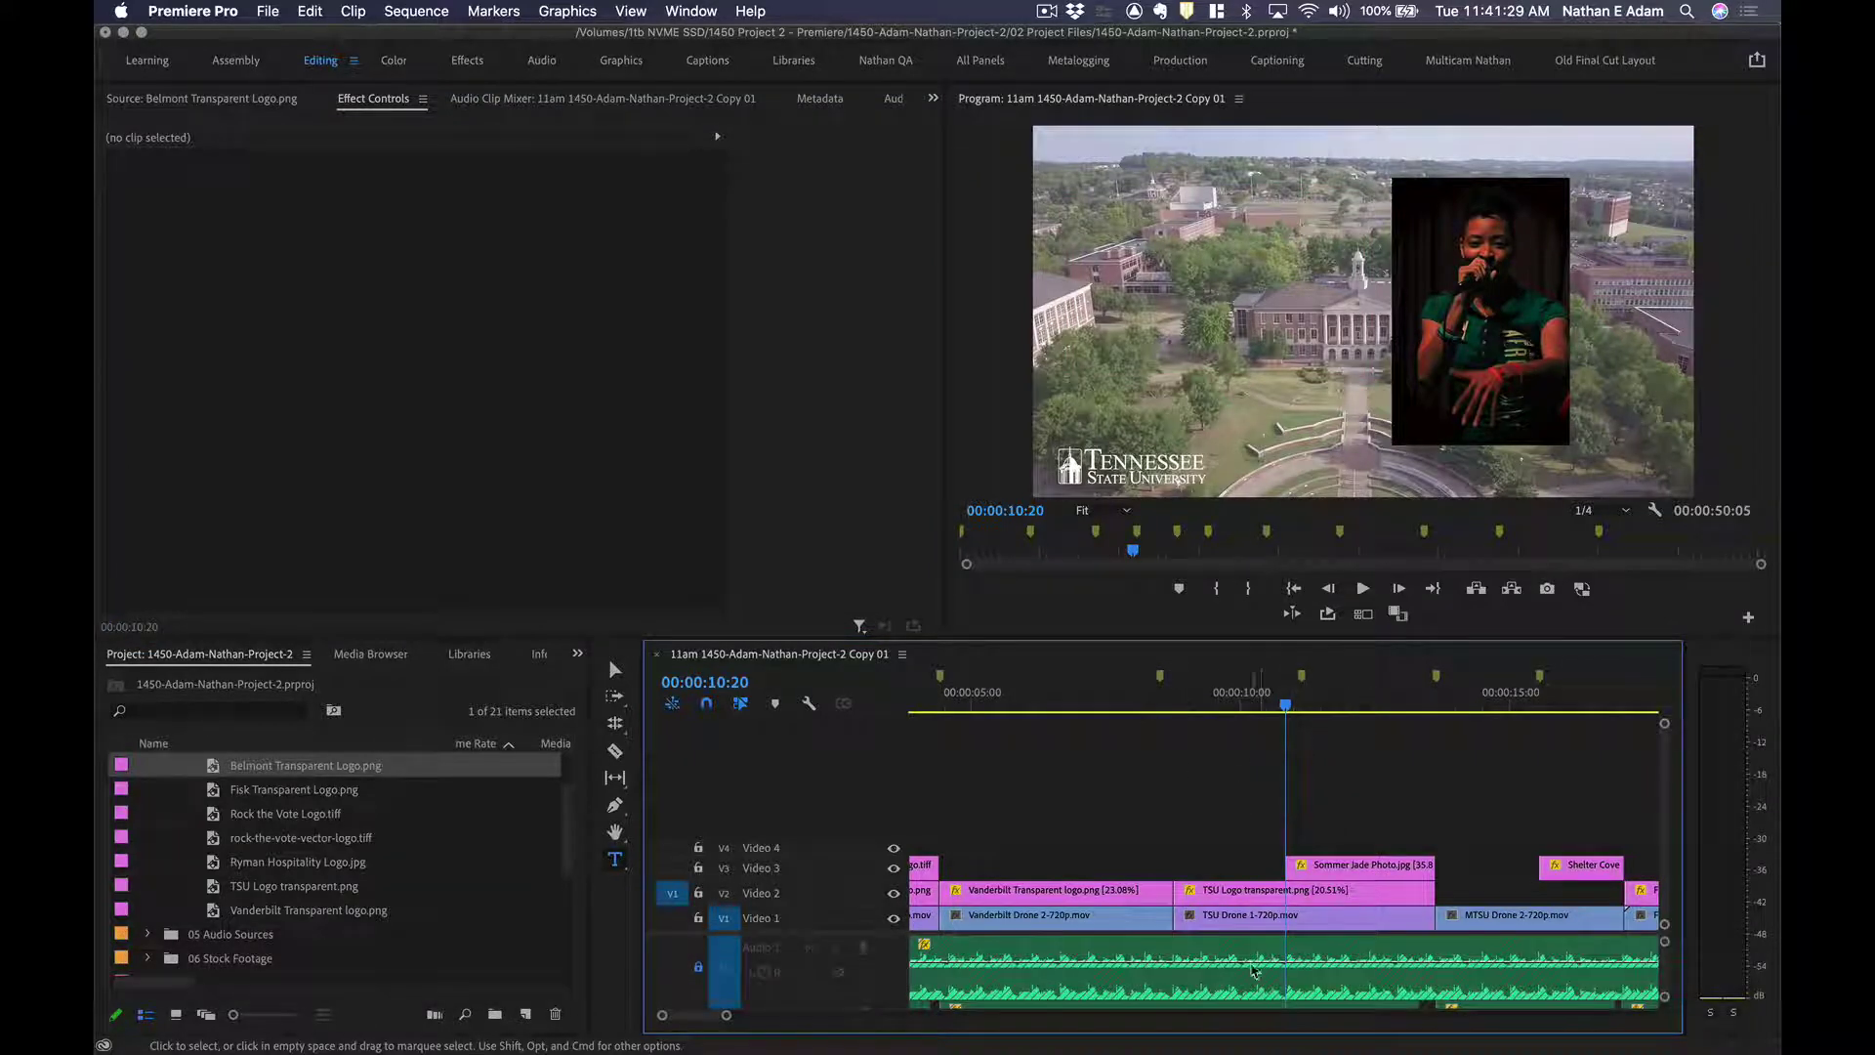
Add a text box with the performer's name beside the photo over the TSU drone clip at 00:00:10:20, then select its graphic clip.
{"action": "key", "text": "t"}
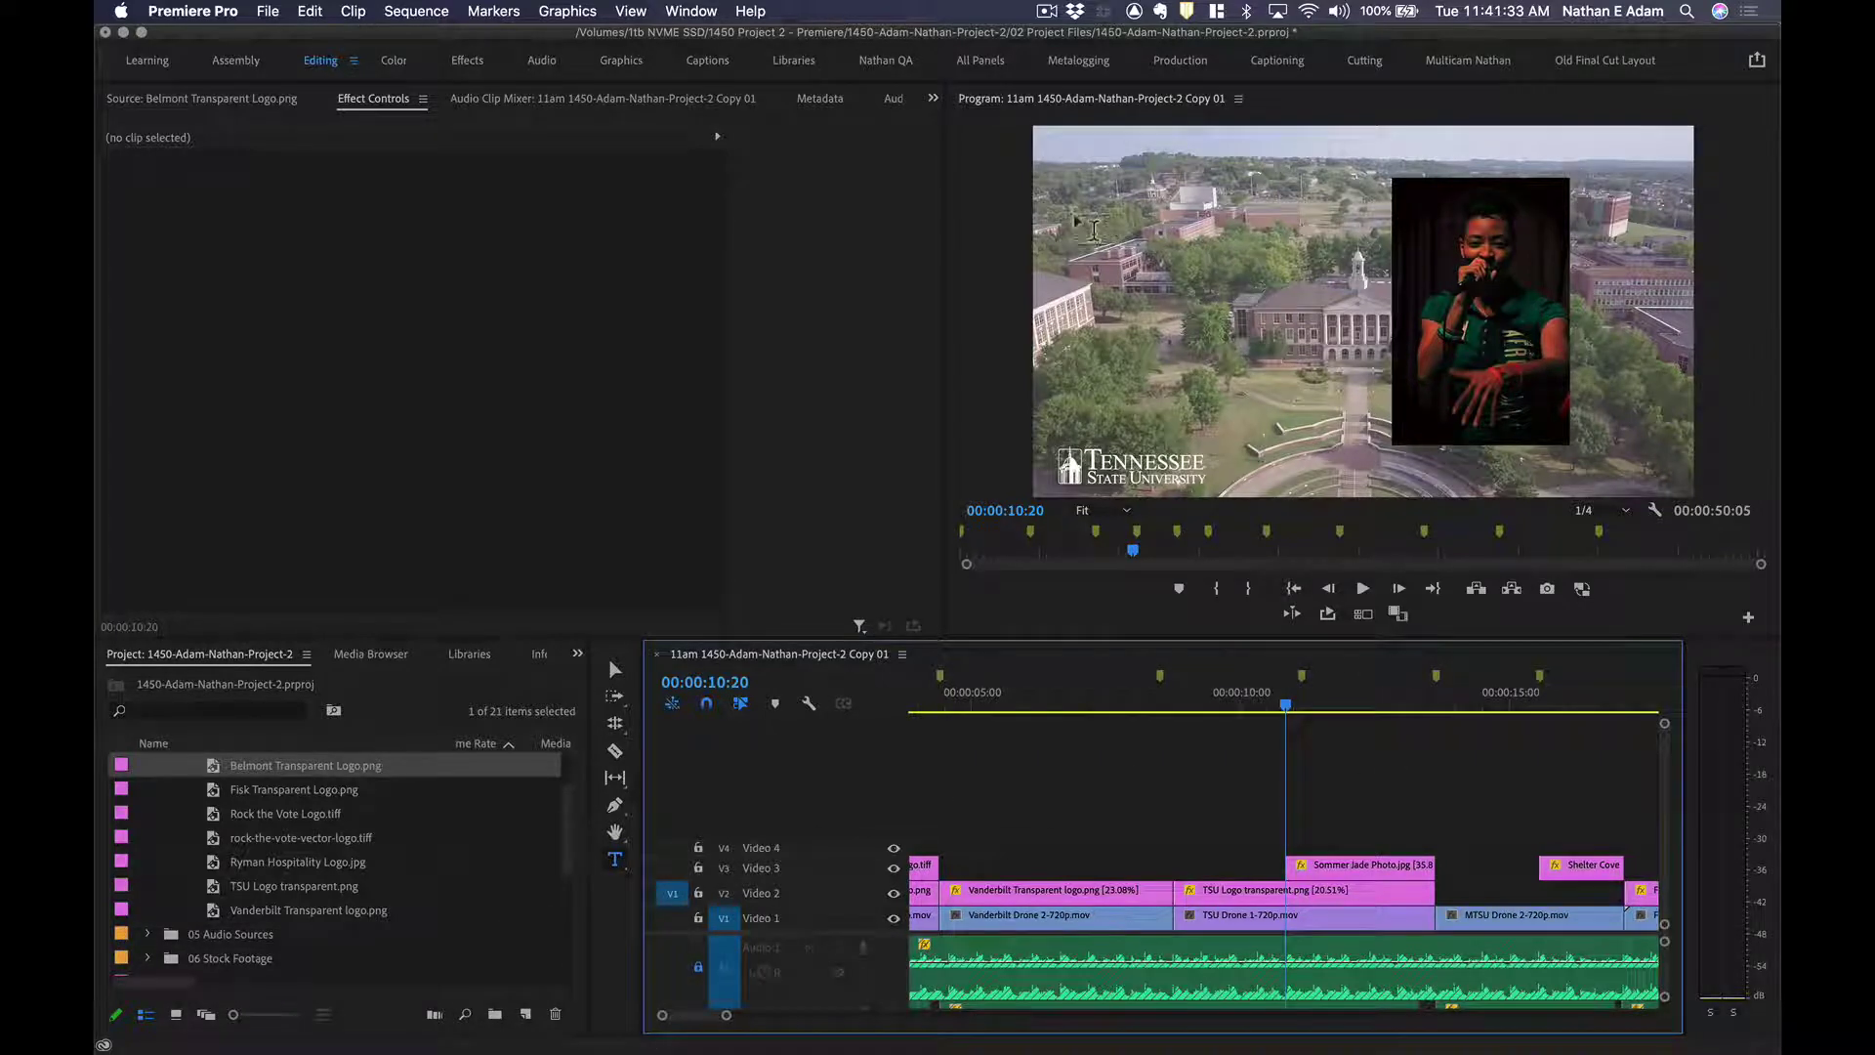
{"action": "left_click_drag", "start_coordinate": [1071, 205], "coordinate": [1361, 402]}
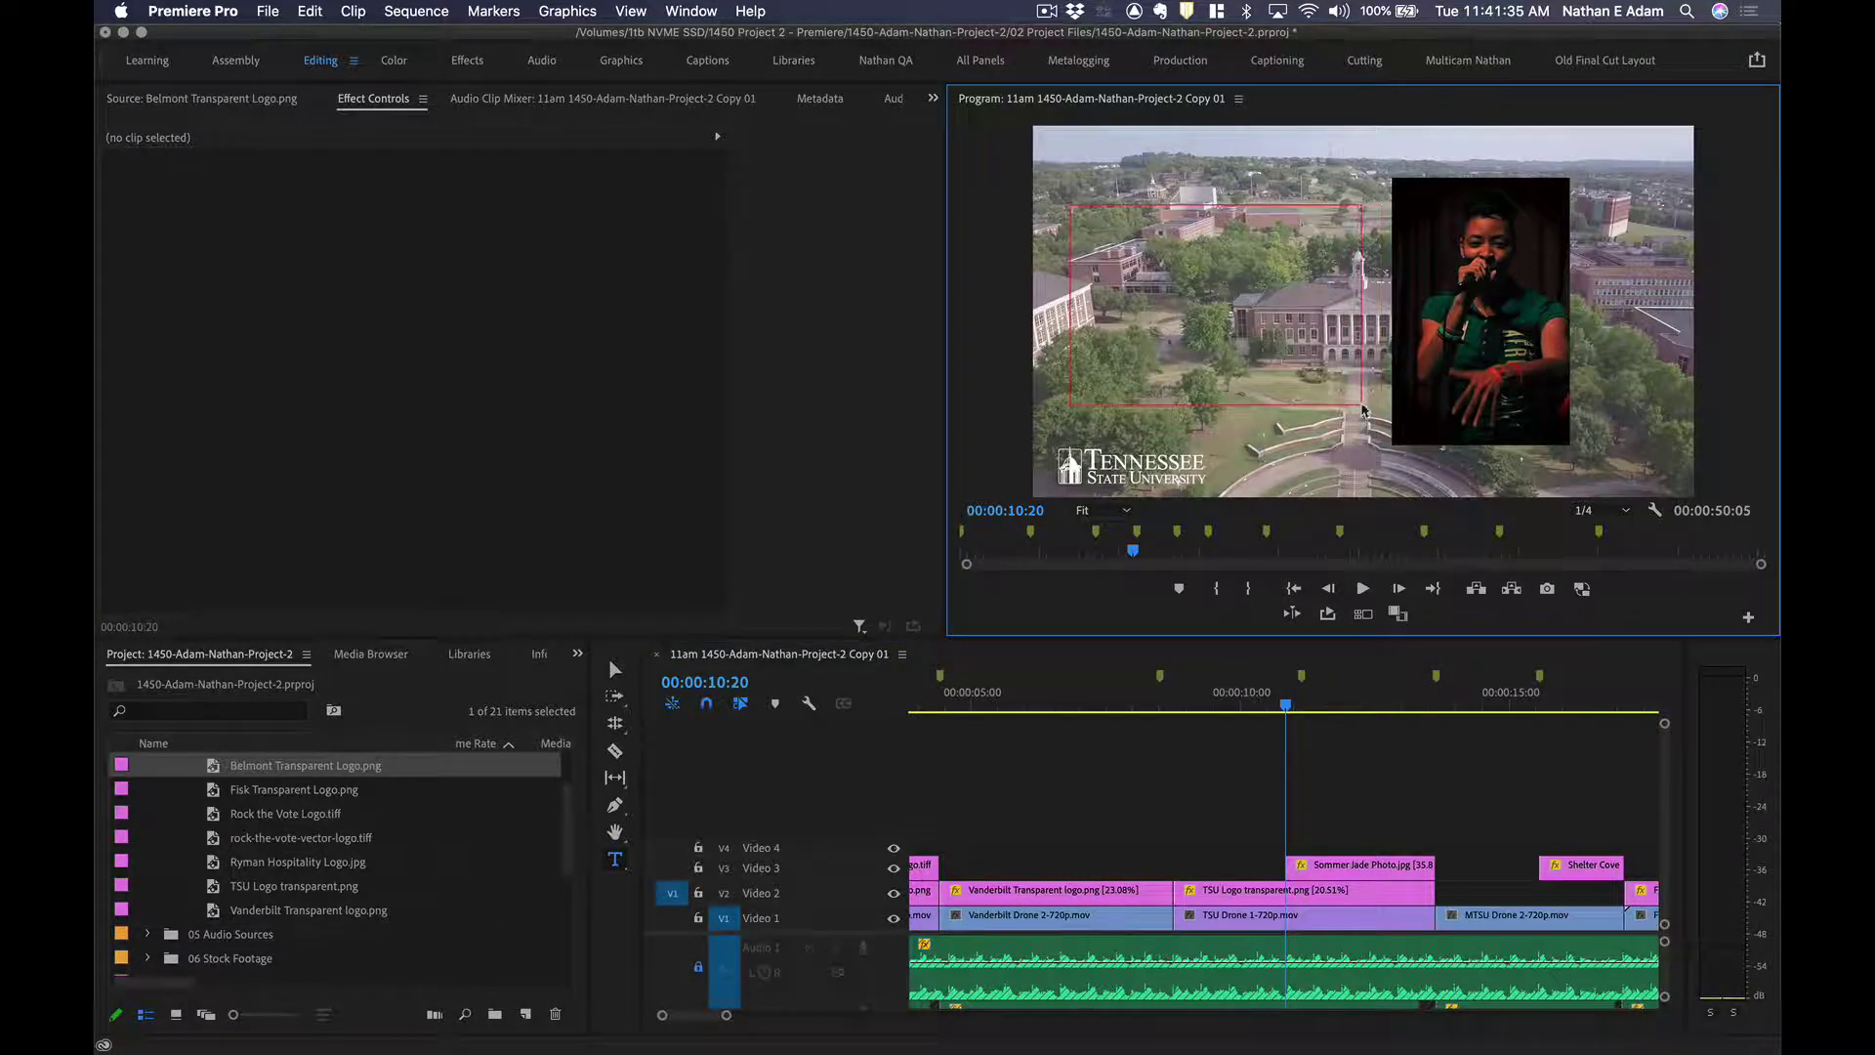
{"action": "type", "text": "Sommer"}
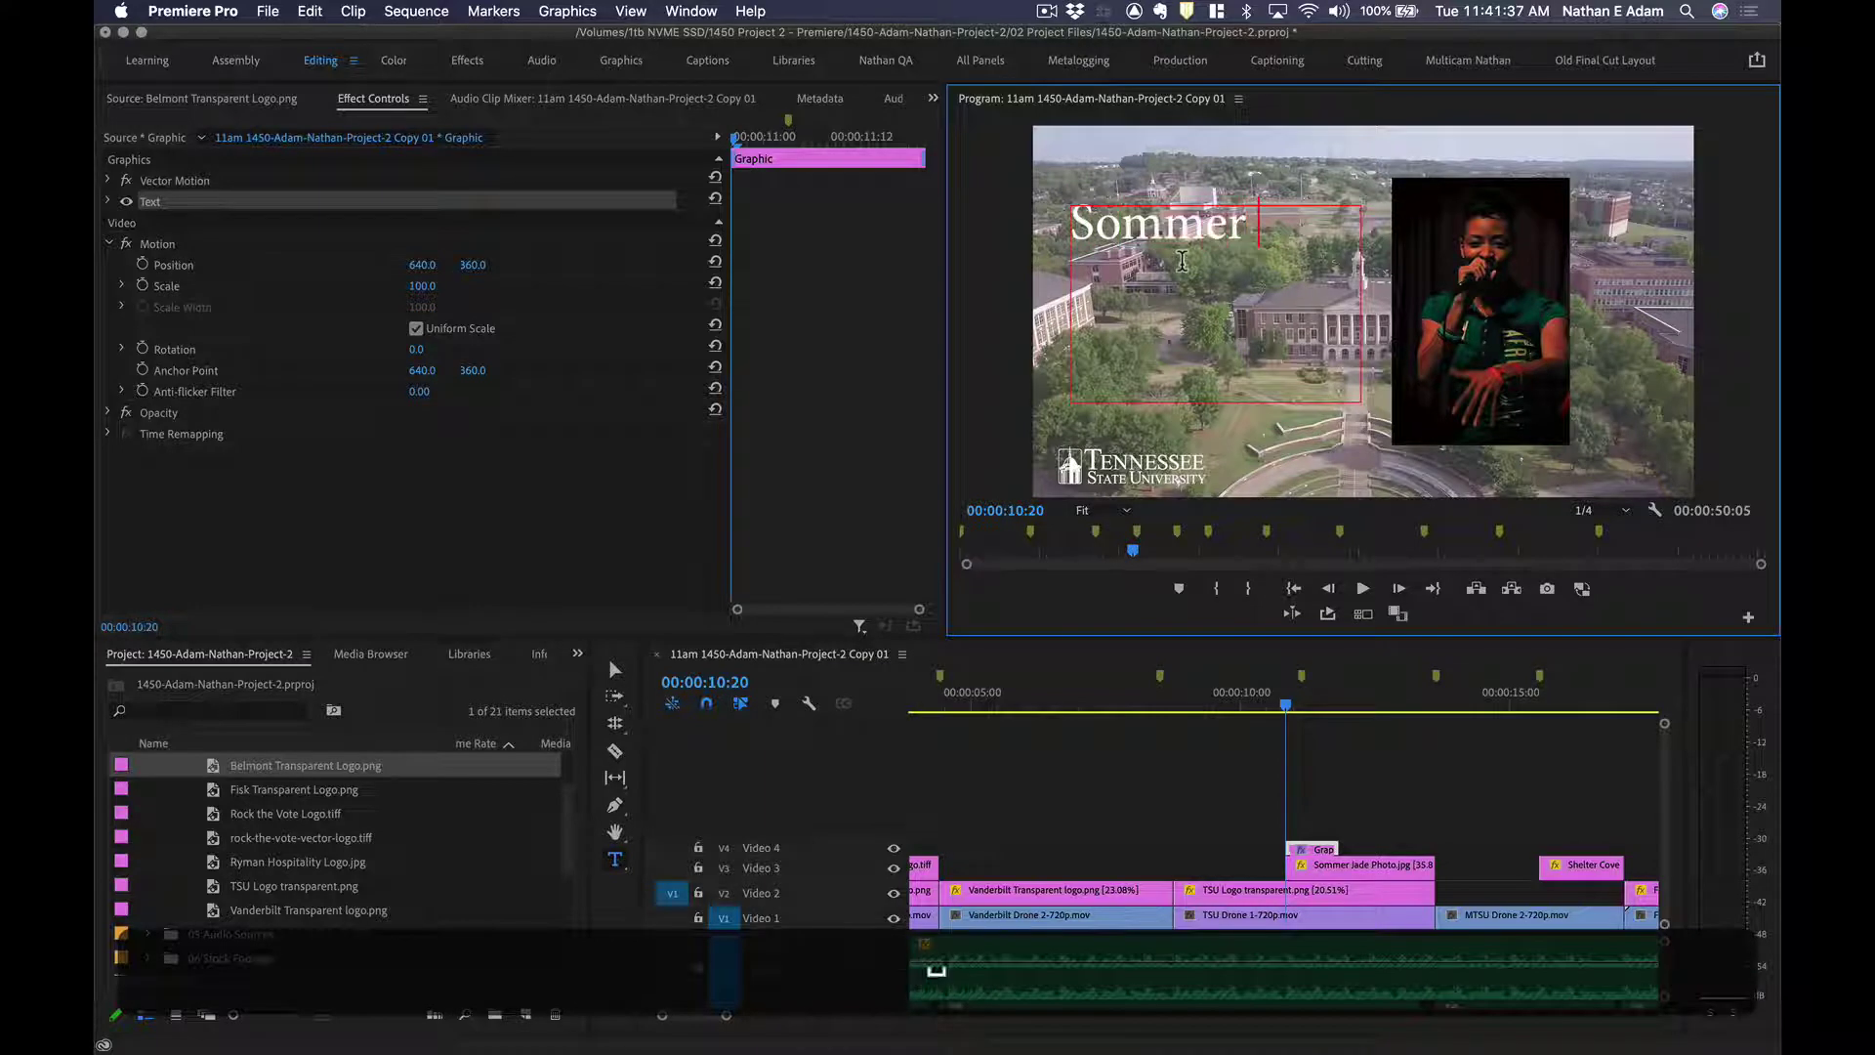
{"action": "type", "text": " Jade"}
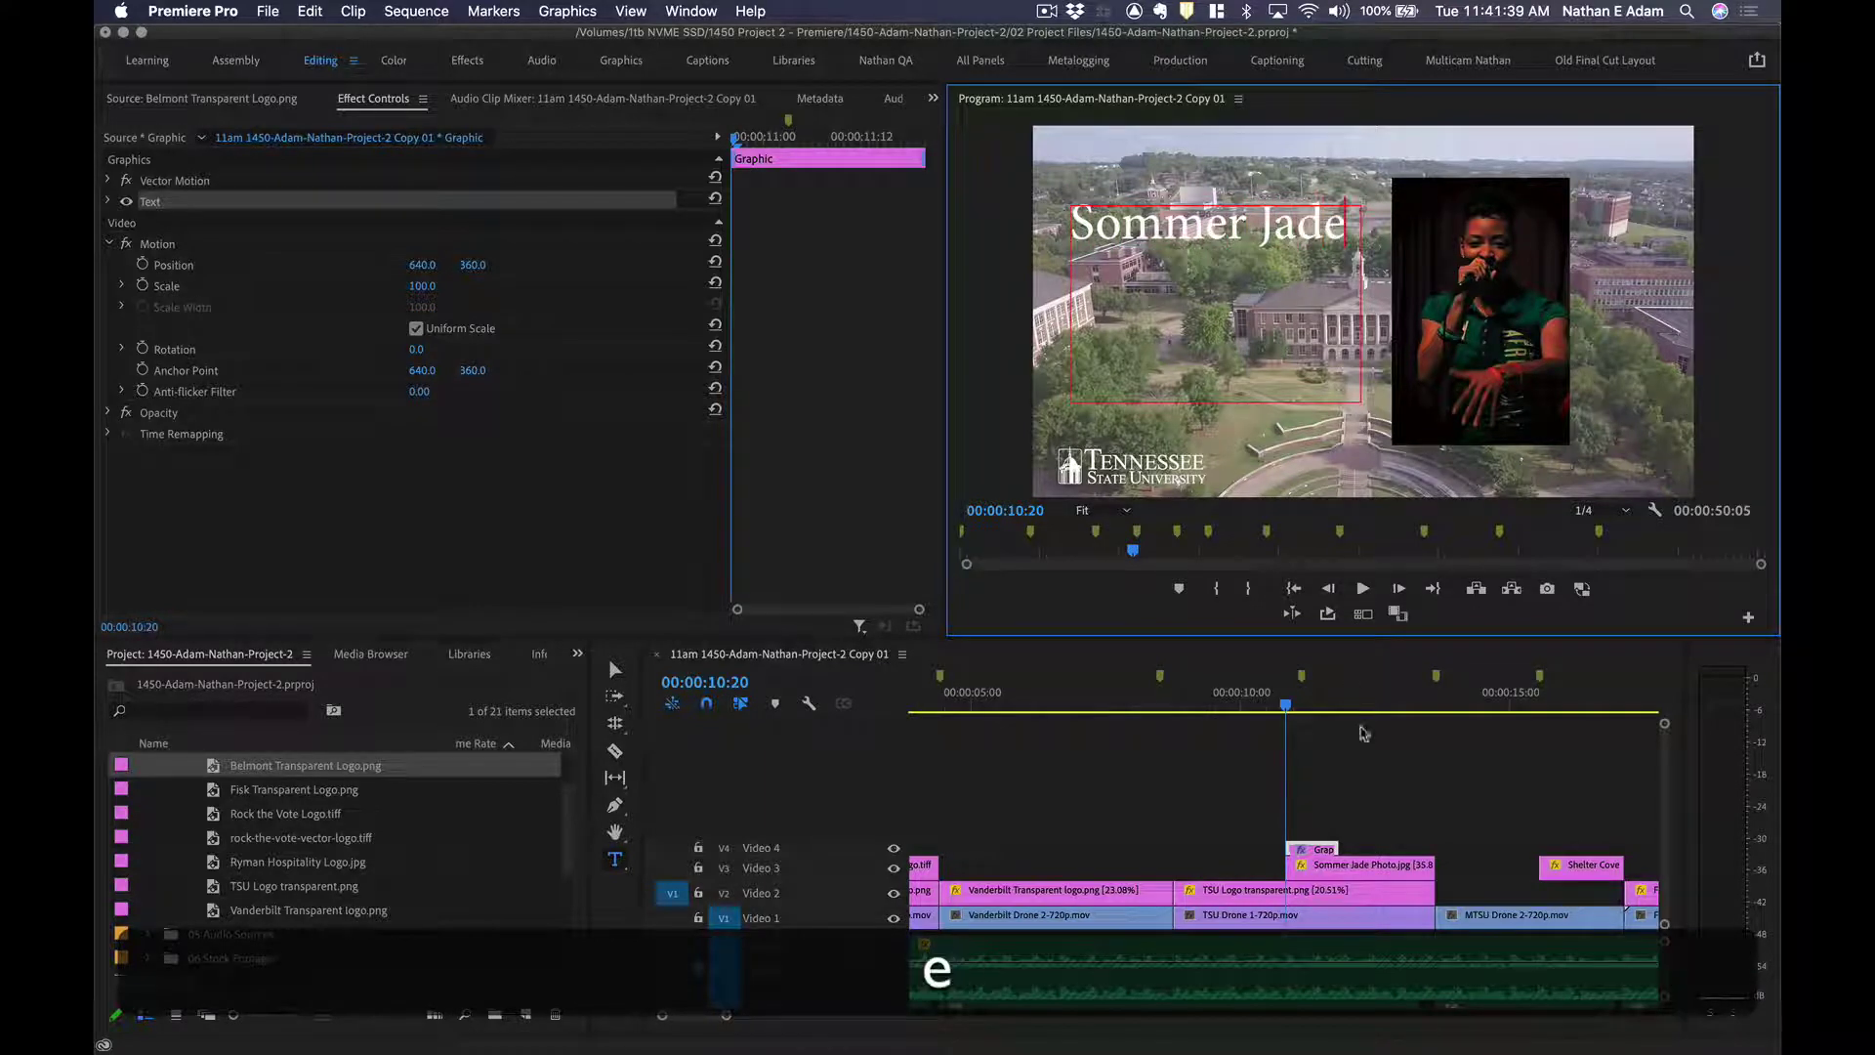
{"action": "left_click", "coordinate": [1317, 787]}
{"action": "left_click", "coordinate": [1318, 850]}
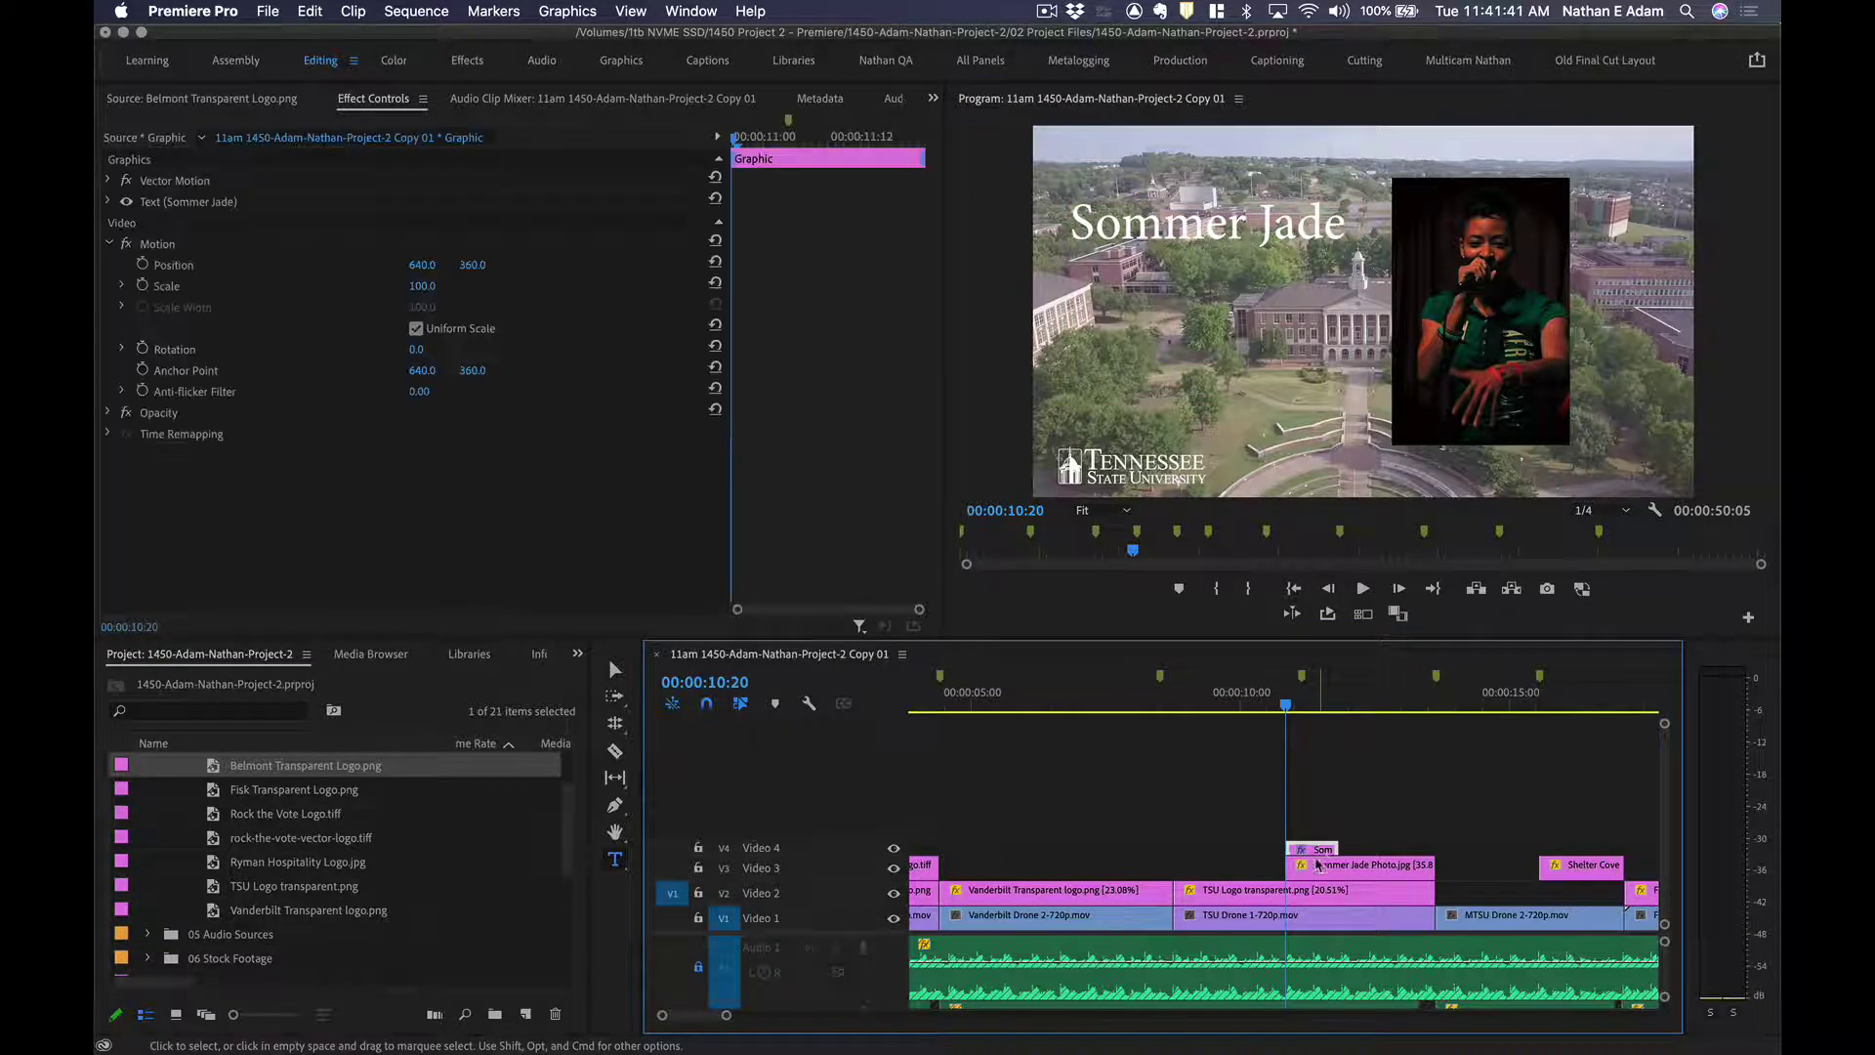
Extend the name graphic on Video 4 to the end of the performer's photo clip and move the playhead to 00:00:11:23.
{"action": "key", "text": "super+shift+equal"}
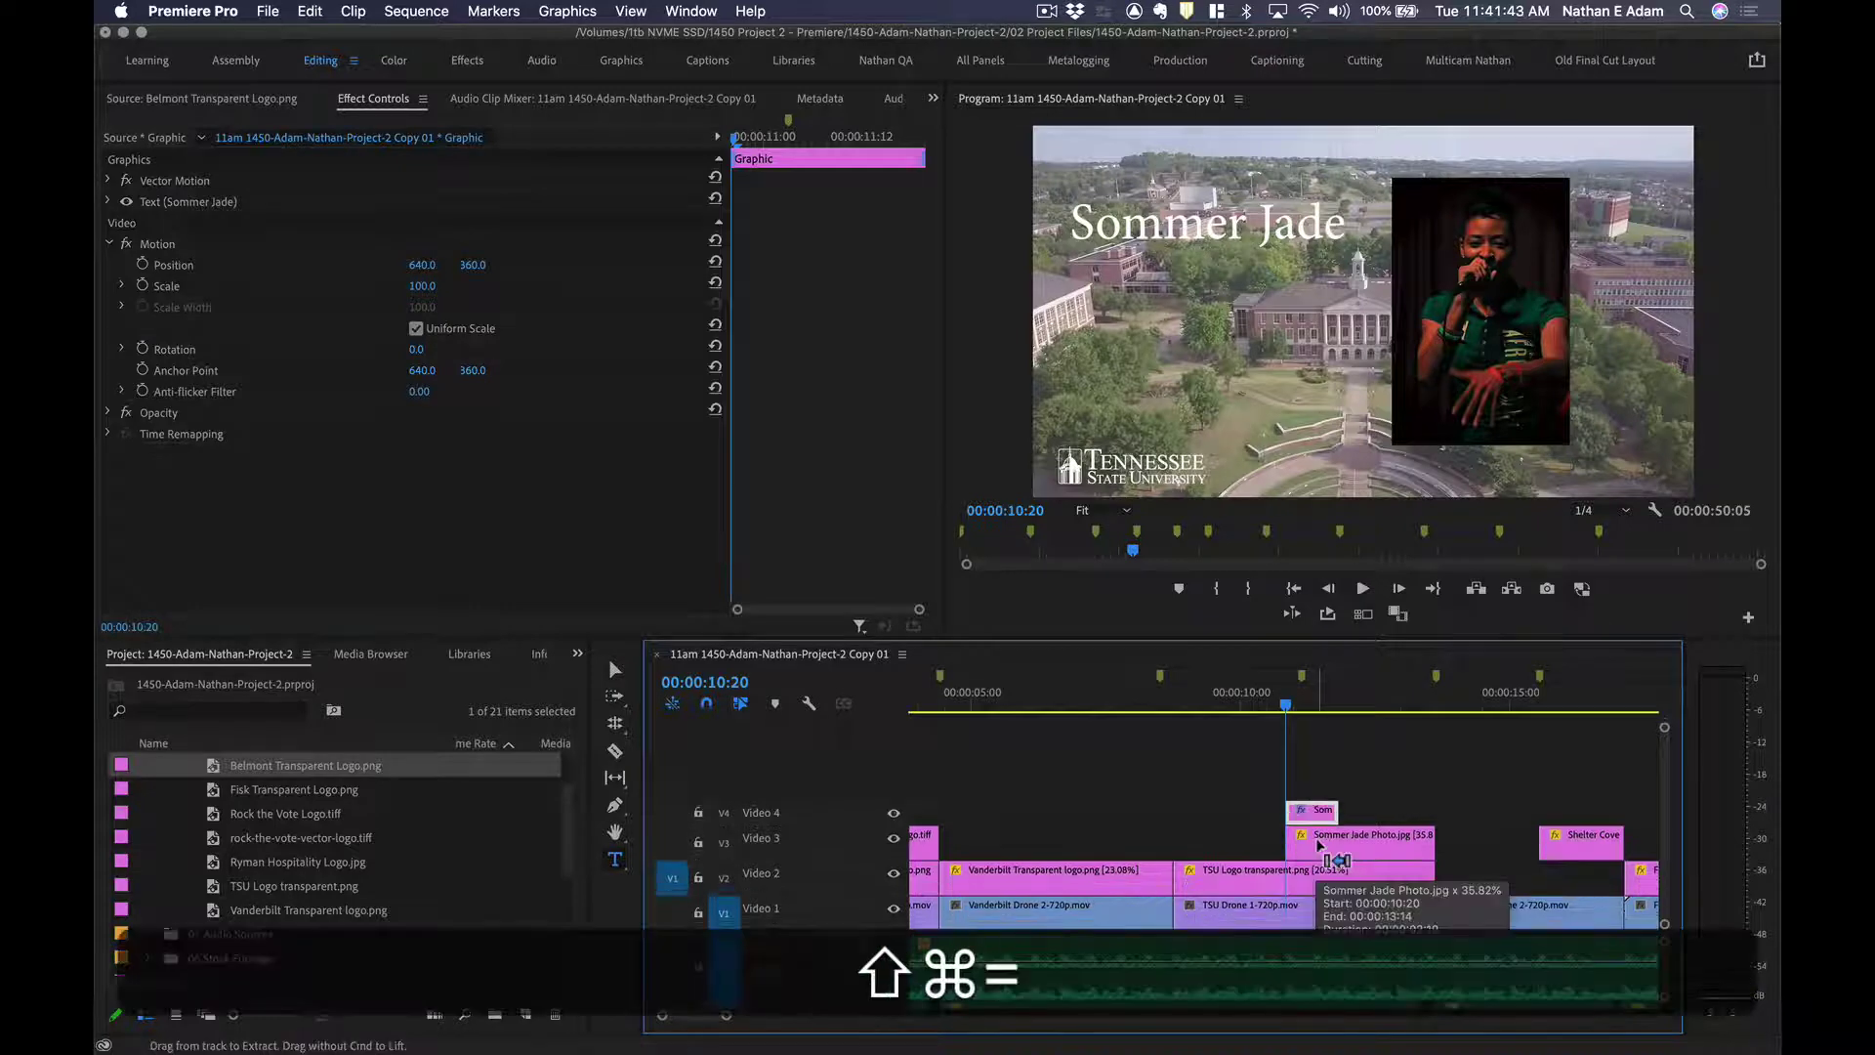
{"action": "key", "text": "super+equal"}
{"action": "left_click_drag", "start_coordinate": [1353, 779], "coordinate": [1433, 792]}
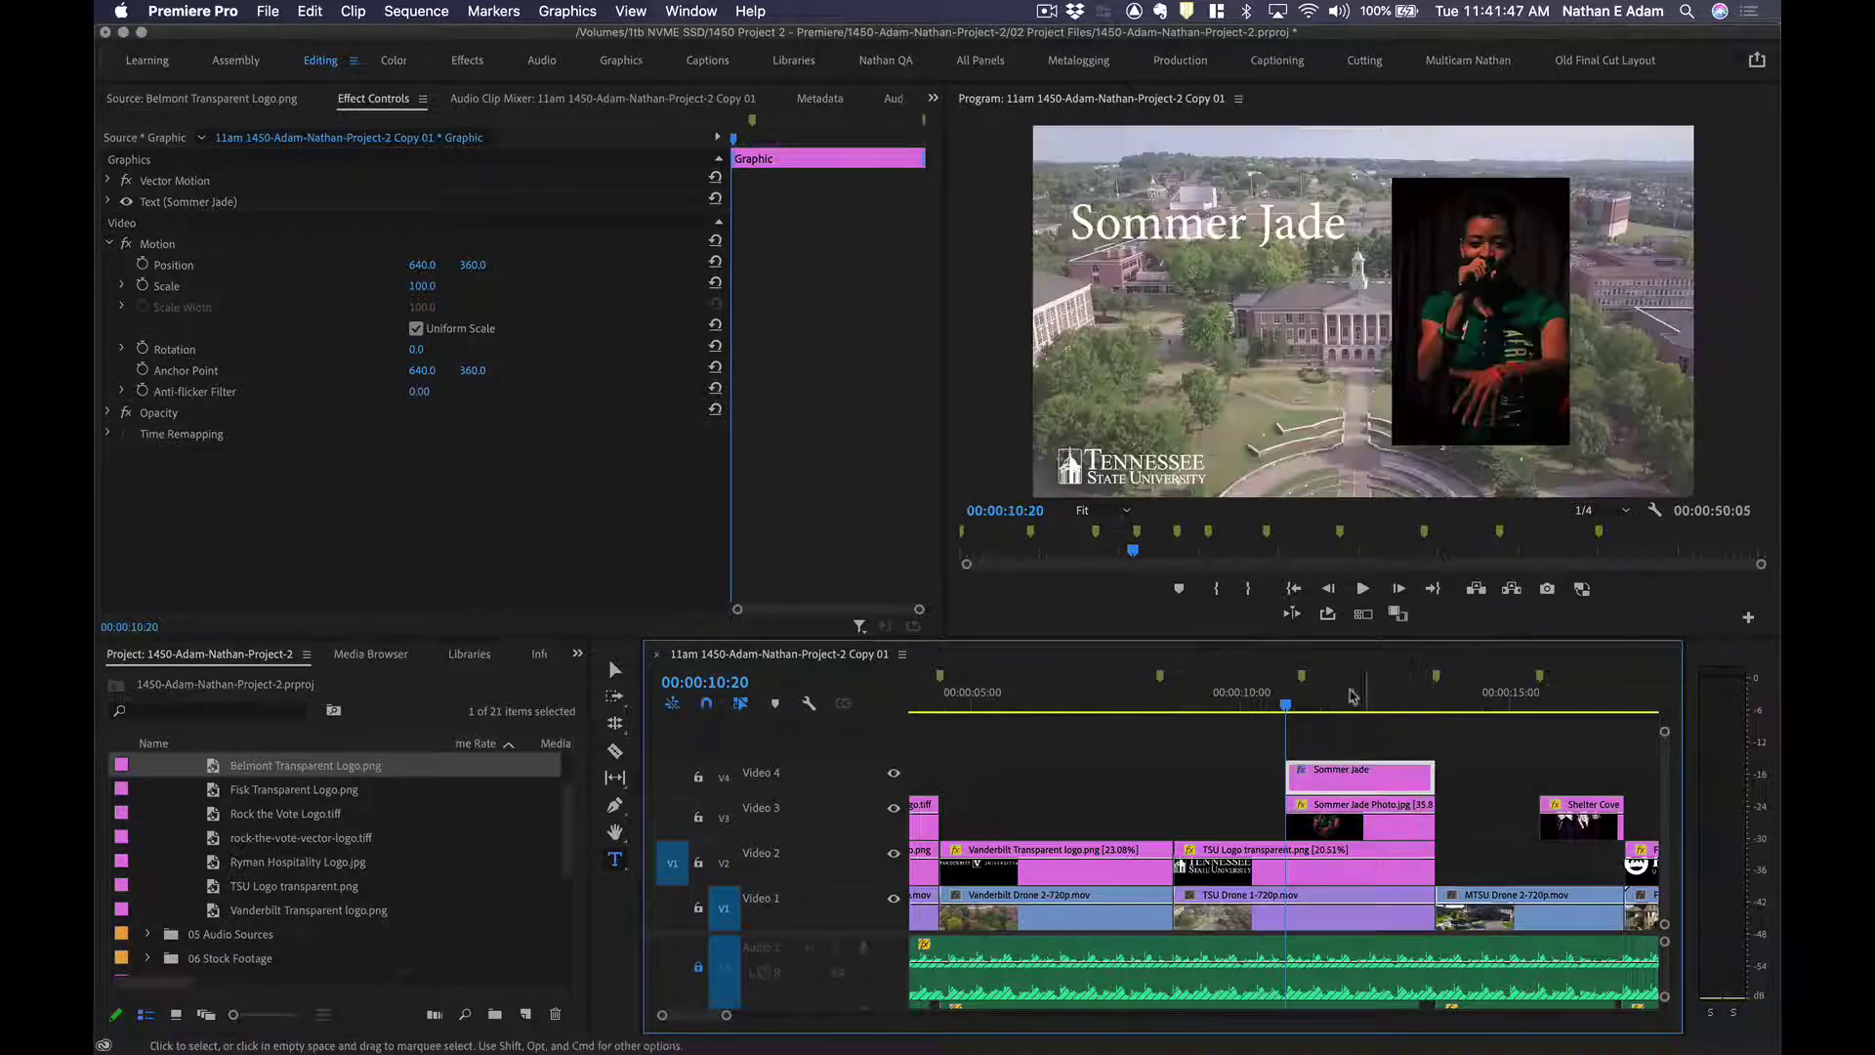
{"action": "mouse_move", "coordinate": [1352, 696]}
{"action": "left_mouse_down"}
{"action": "mouse_move", "coordinate": [1377, 700]}
{"action": "mouse_move", "coordinate": [1359, 696]}
{"action": "left_mouse_up"}
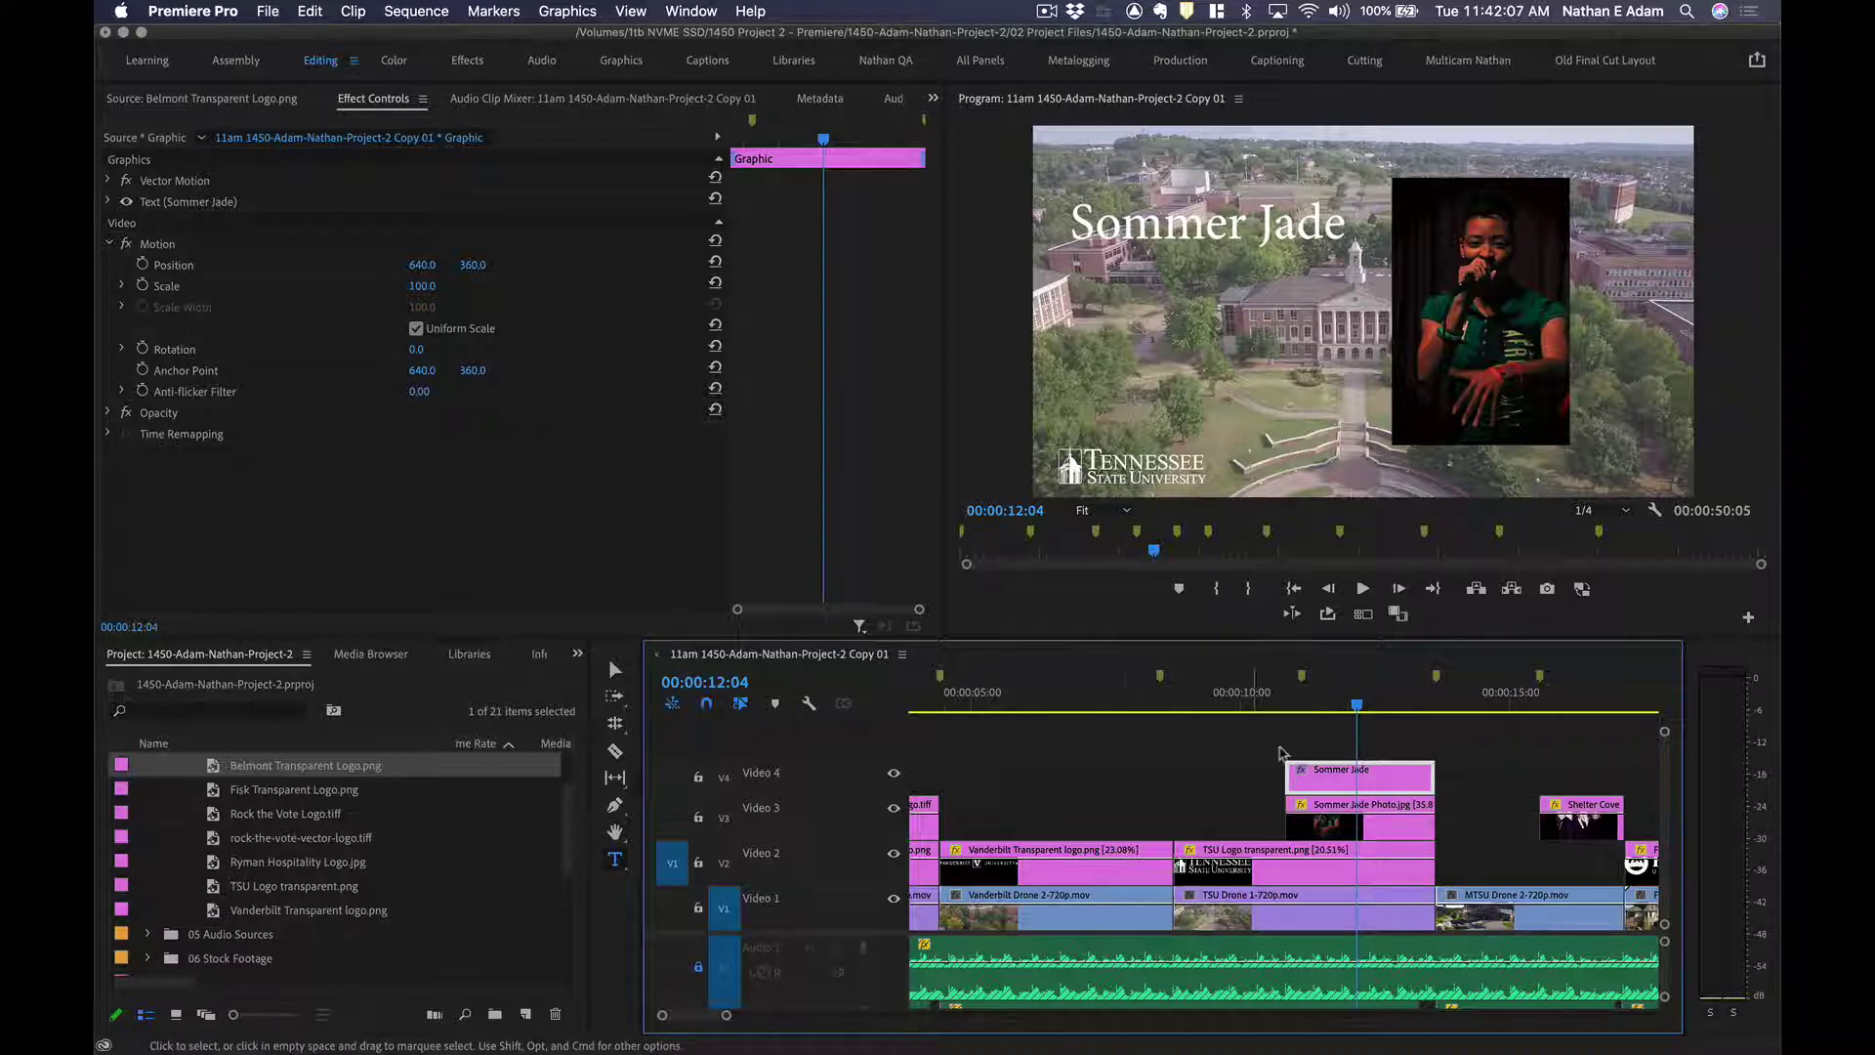
{"action": "left_click", "coordinate": [1346, 704]}
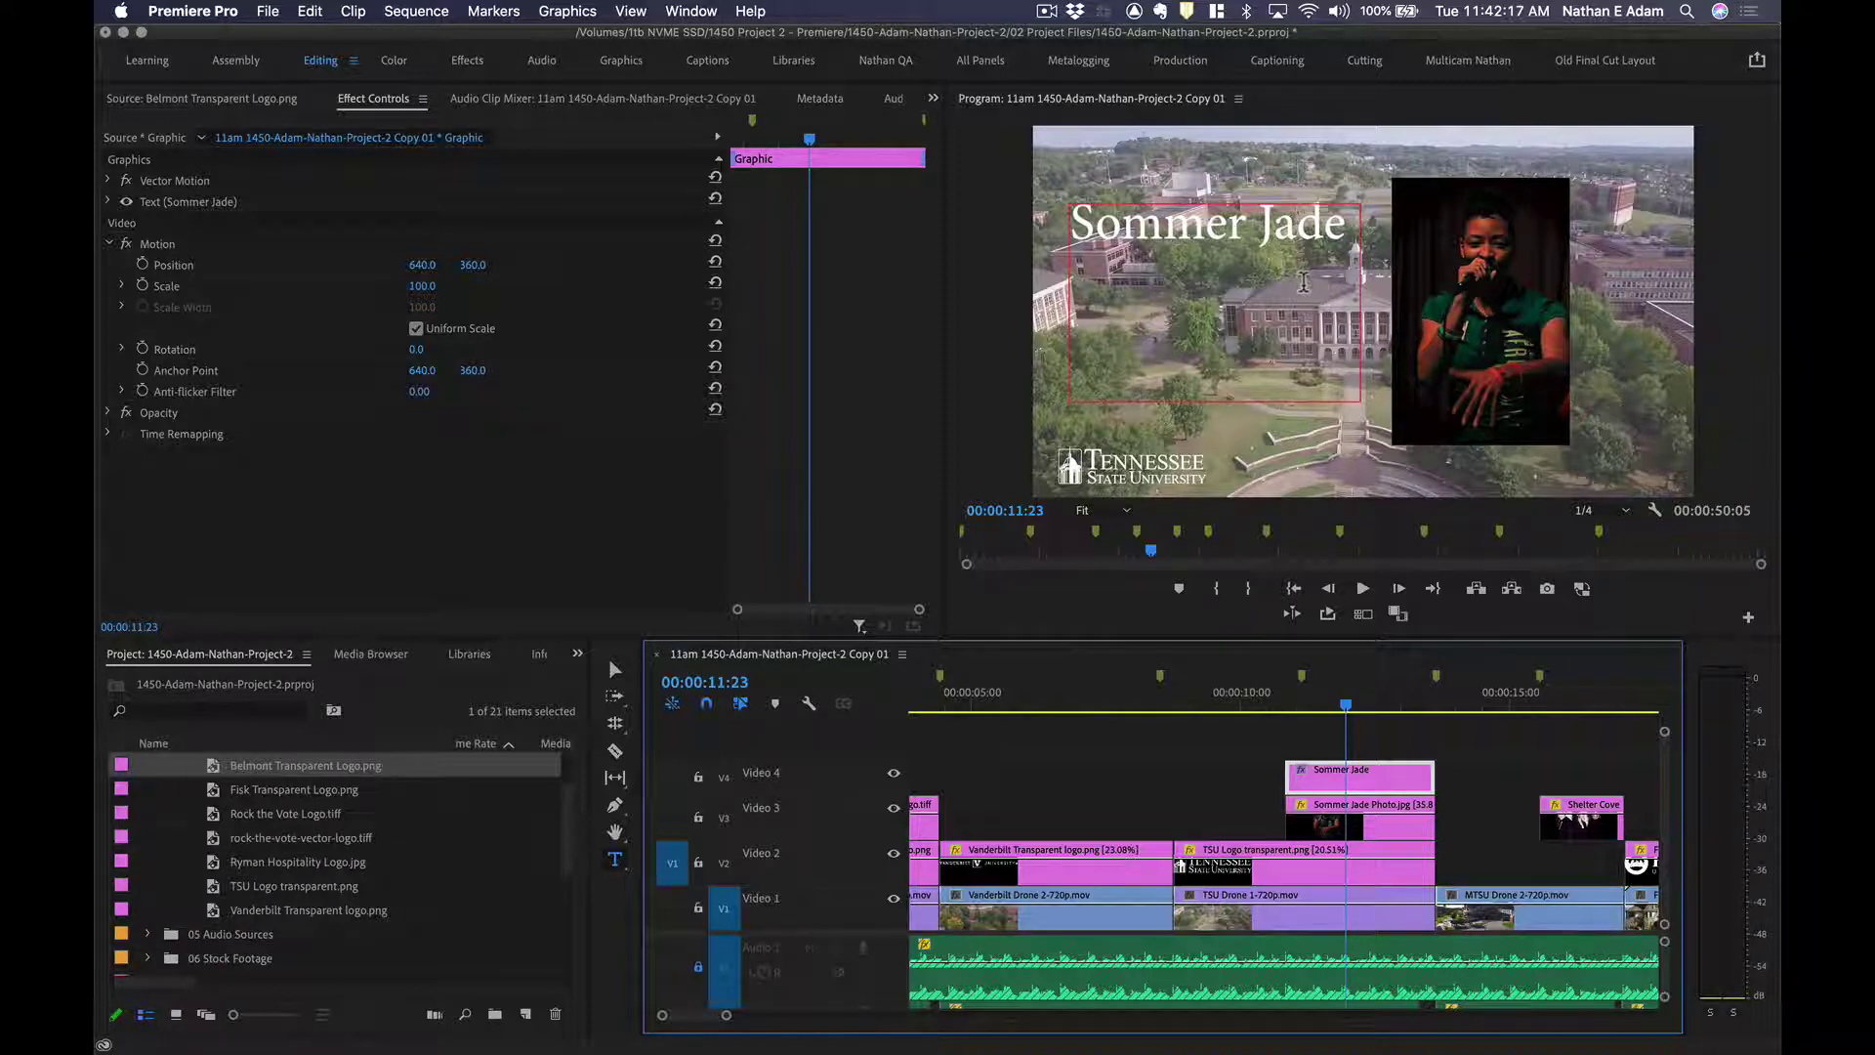
Select the performer's whole name inside the title's text box with the Type tool.
{"action": "left_click", "coordinate": [1181, 233]}
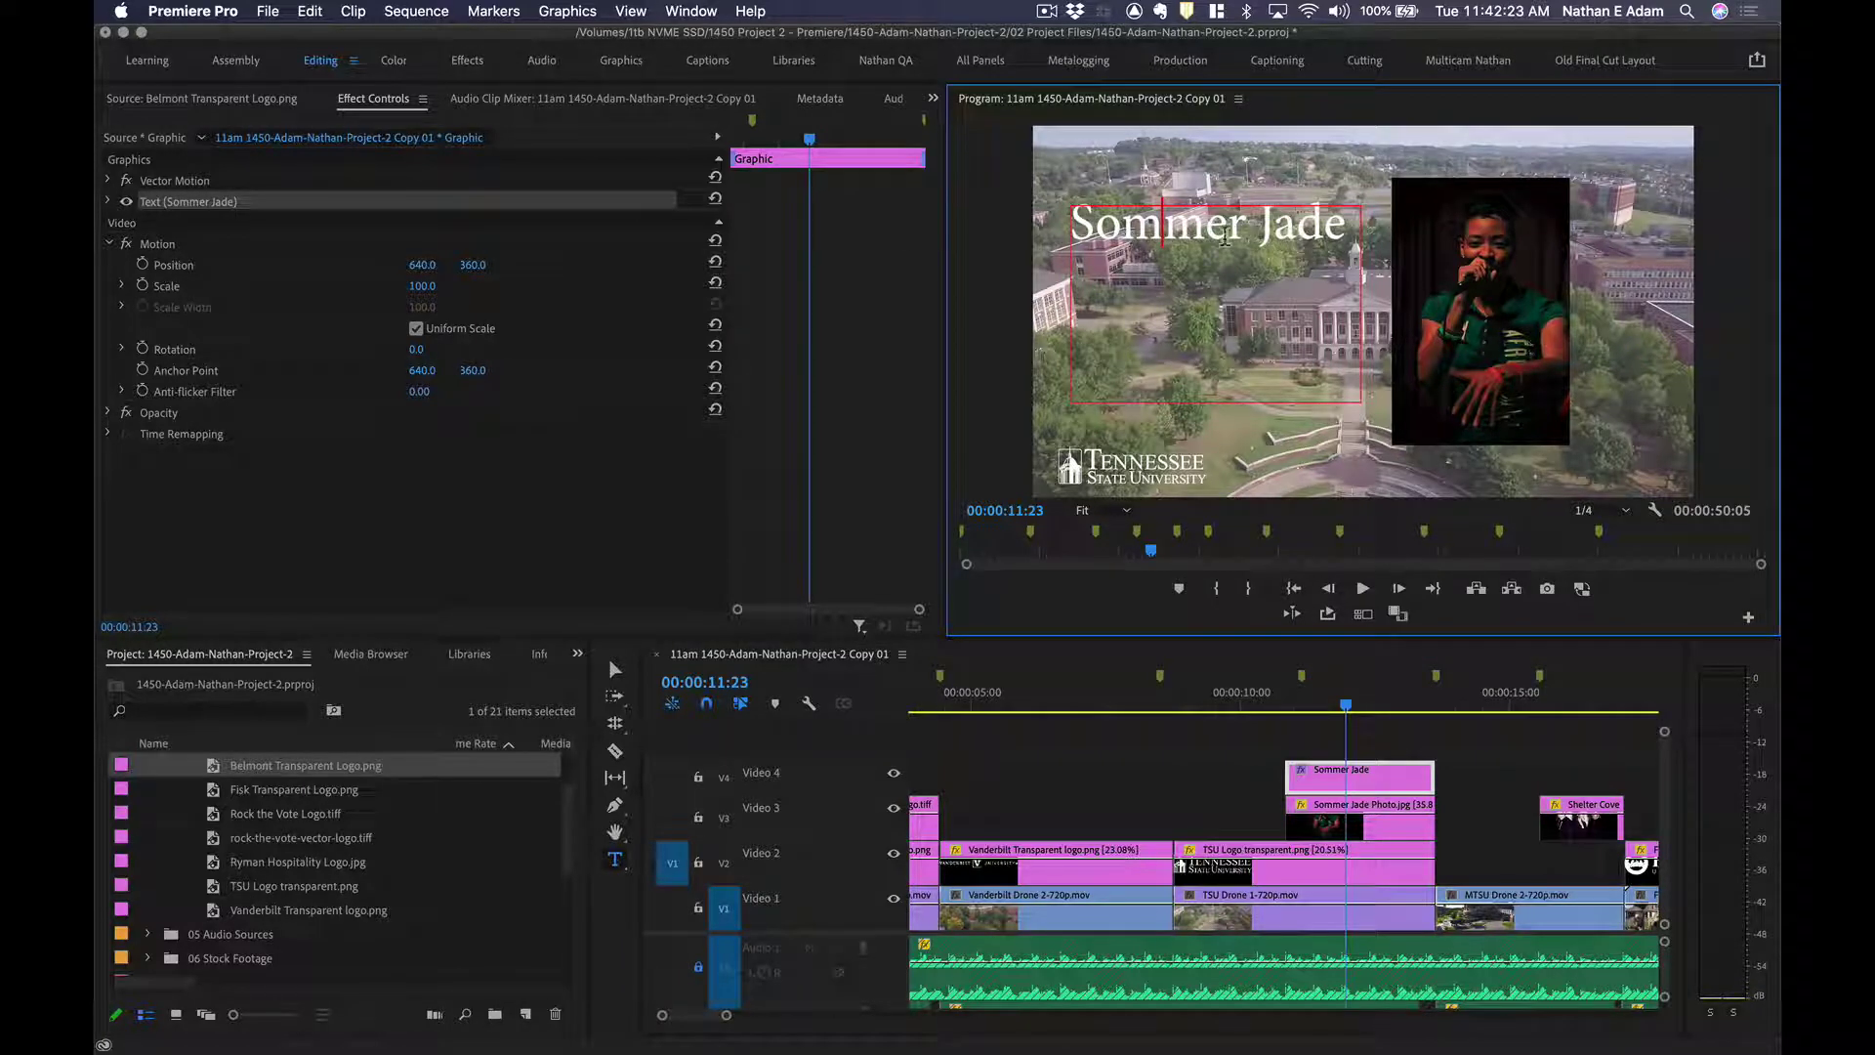
{"action": "triple_click", "coordinate": [1307, 231]}
{"action": "left_click", "coordinate": [1303, 231]}
{"action": "left_click", "coordinate": [613, 857]}
{"action": "triple_click", "coordinate": [1303, 232]}
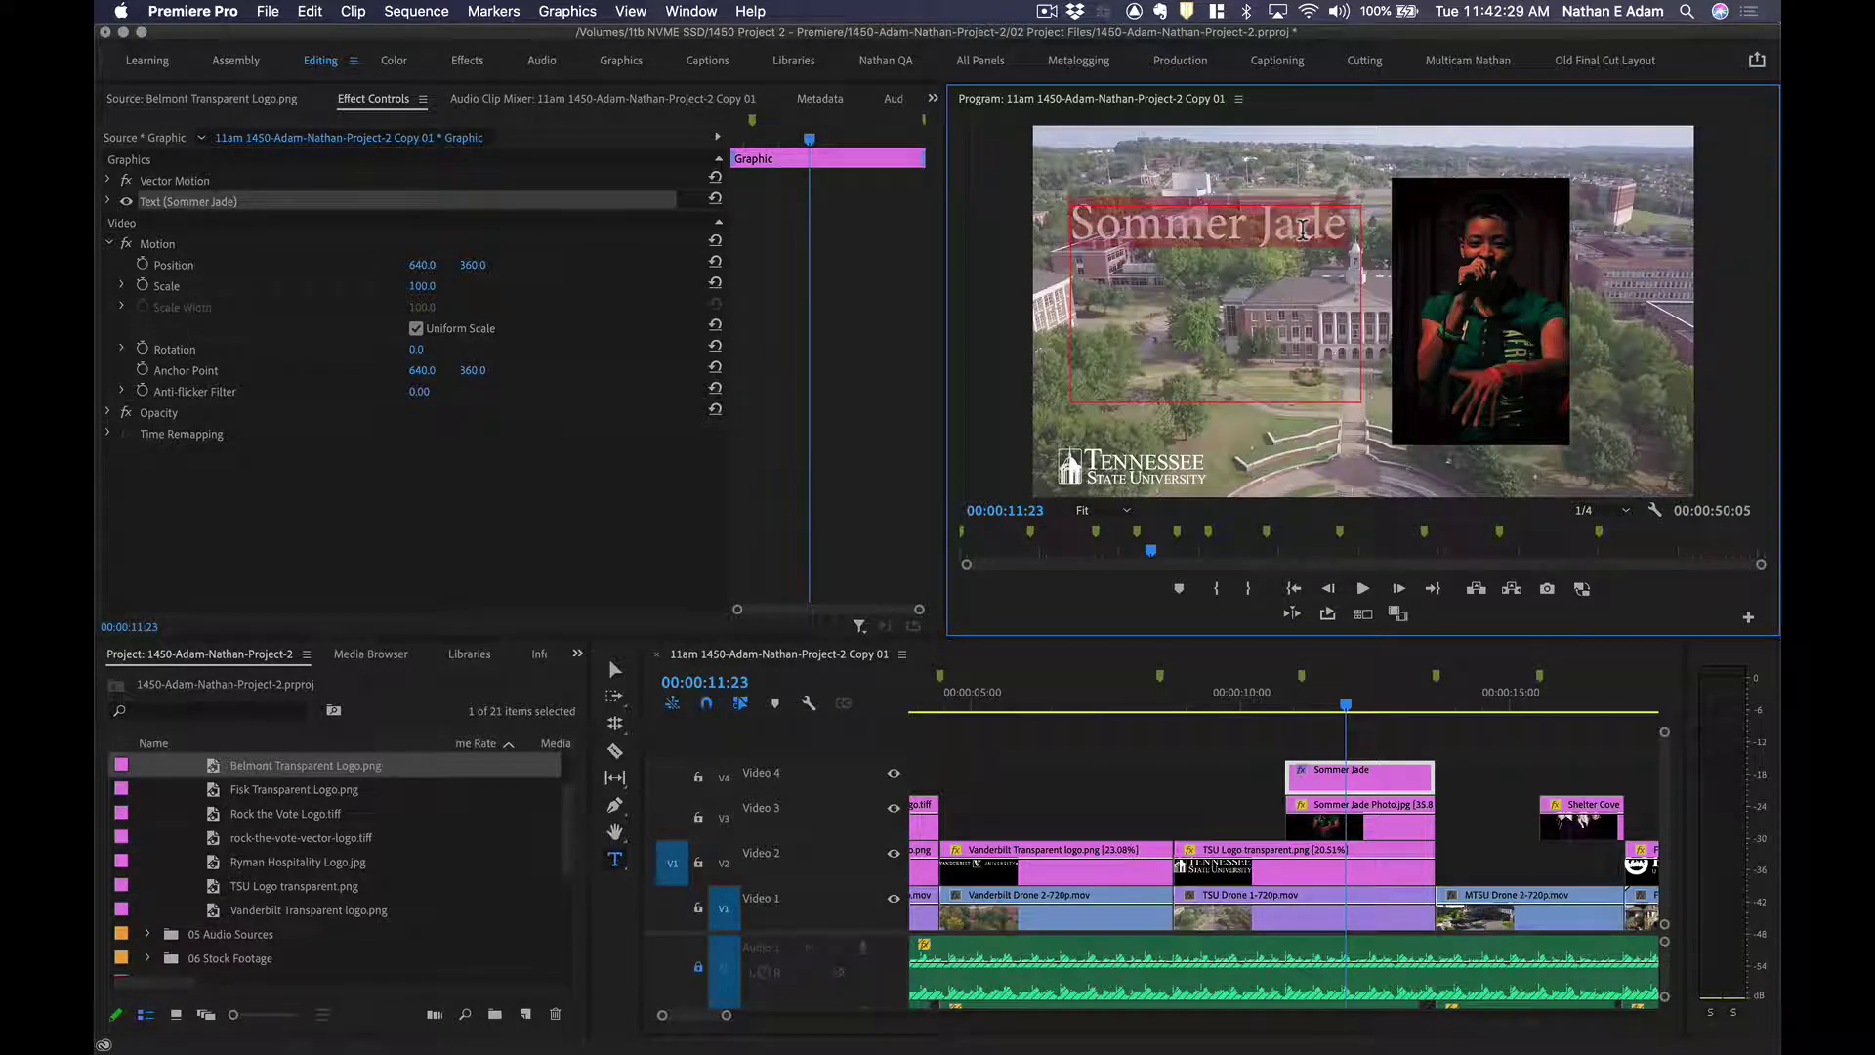
Collapse the graphic's Motion properties and expand the settings of its name text layer.
{"action": "left_click", "coordinate": [107, 247]}
{"action": "left_click", "coordinate": [108, 245]}
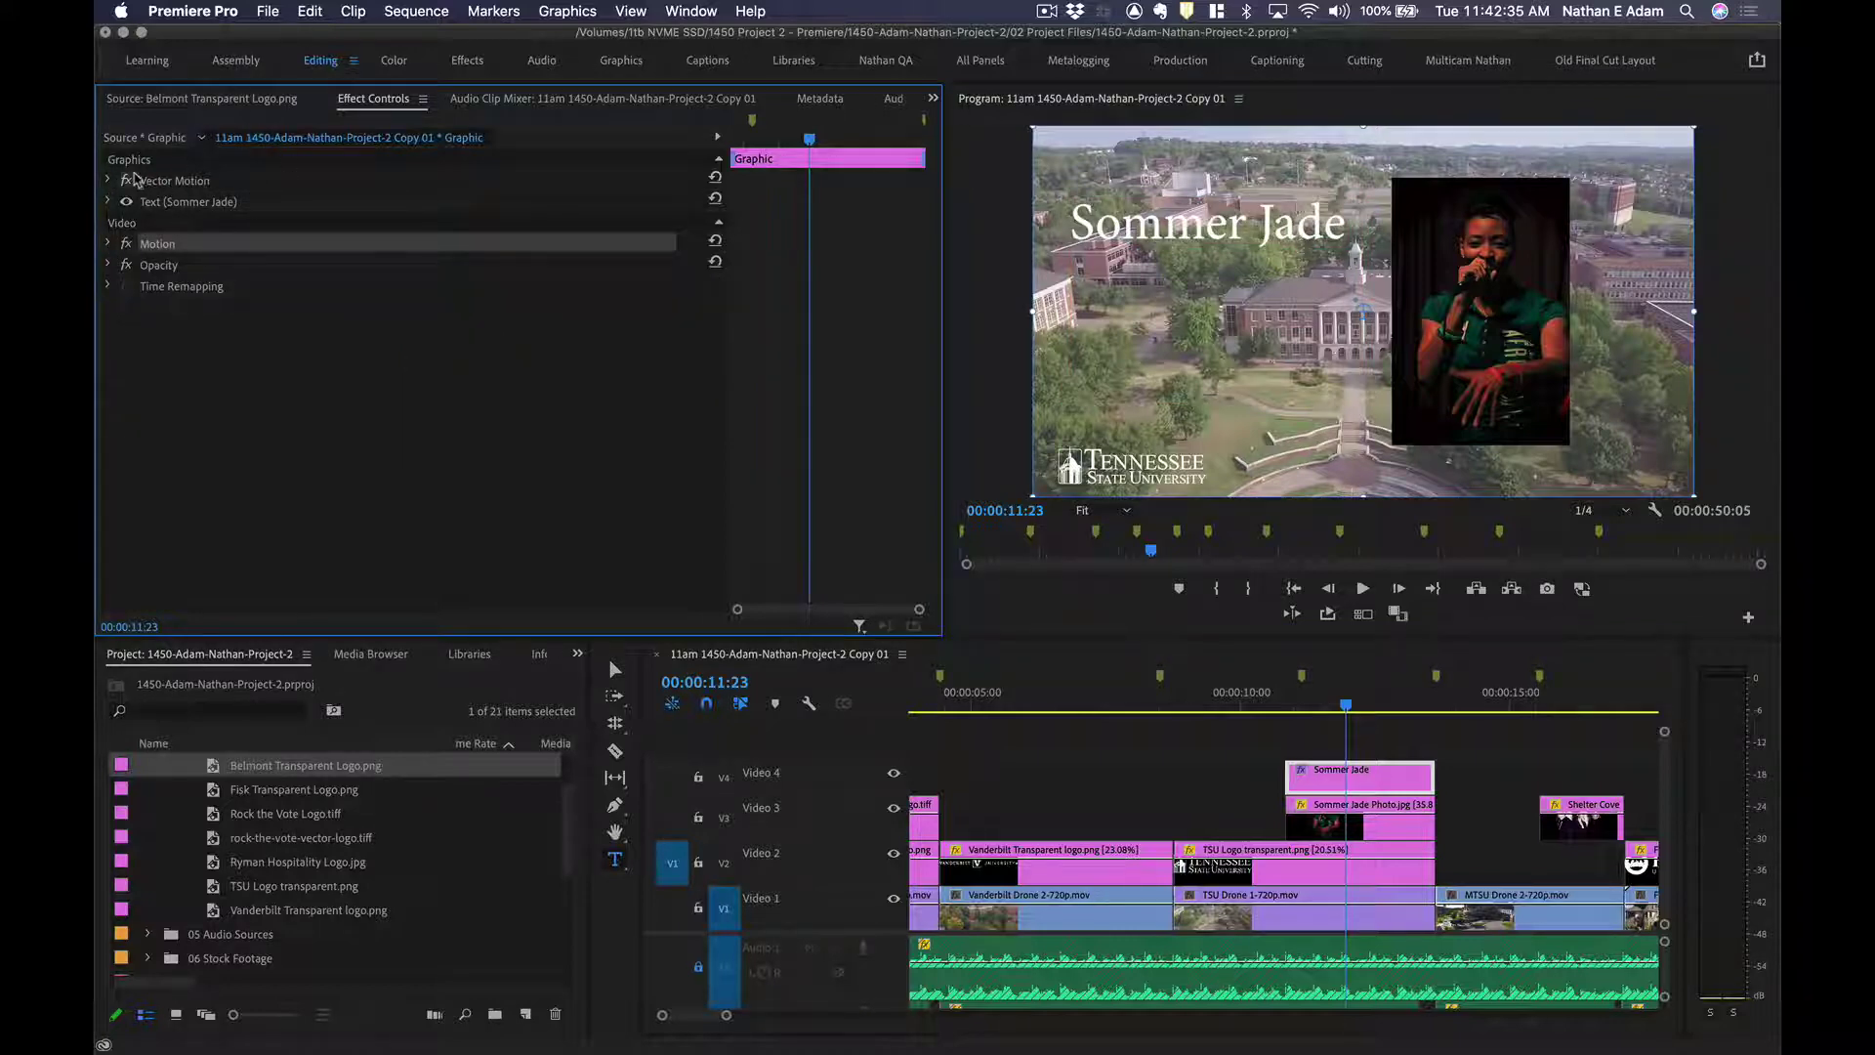
{"action": "left_click", "coordinate": [182, 180]}
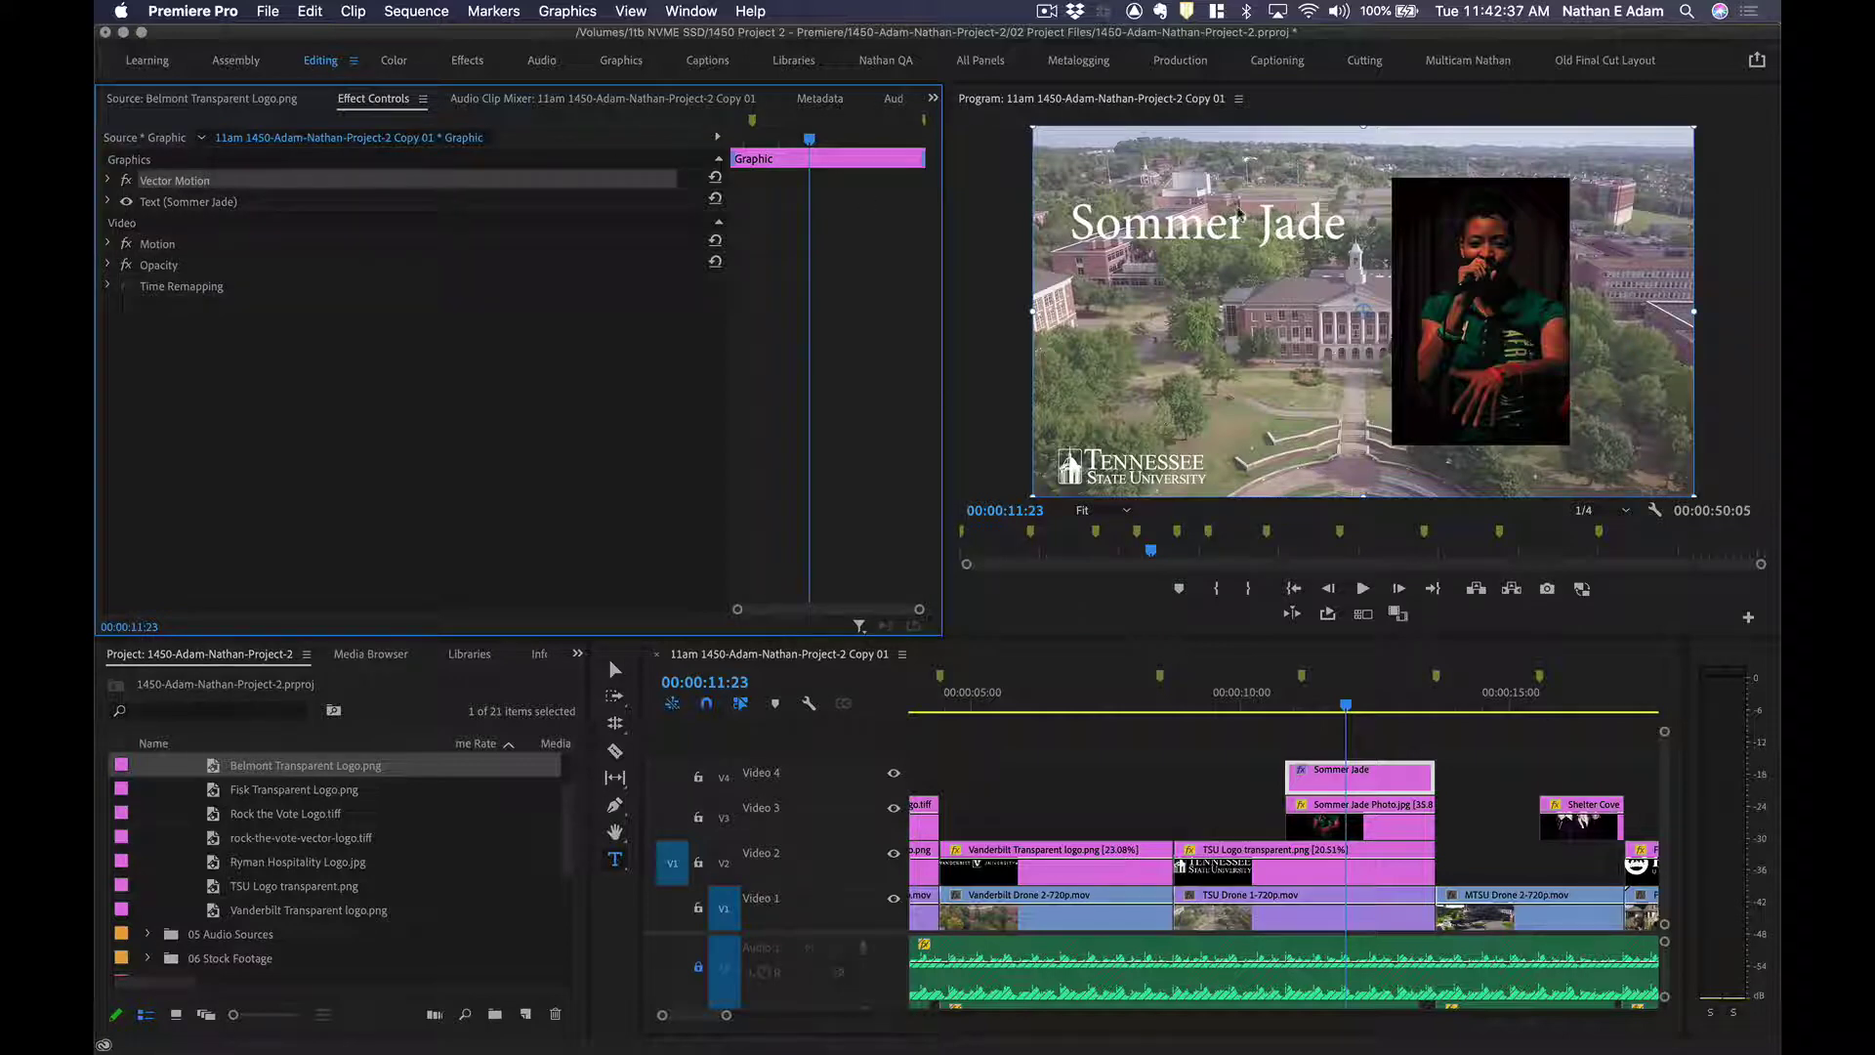
{"action": "left_click", "coordinate": [109, 202]}
{"action": "left_click", "coordinate": [208, 202]}
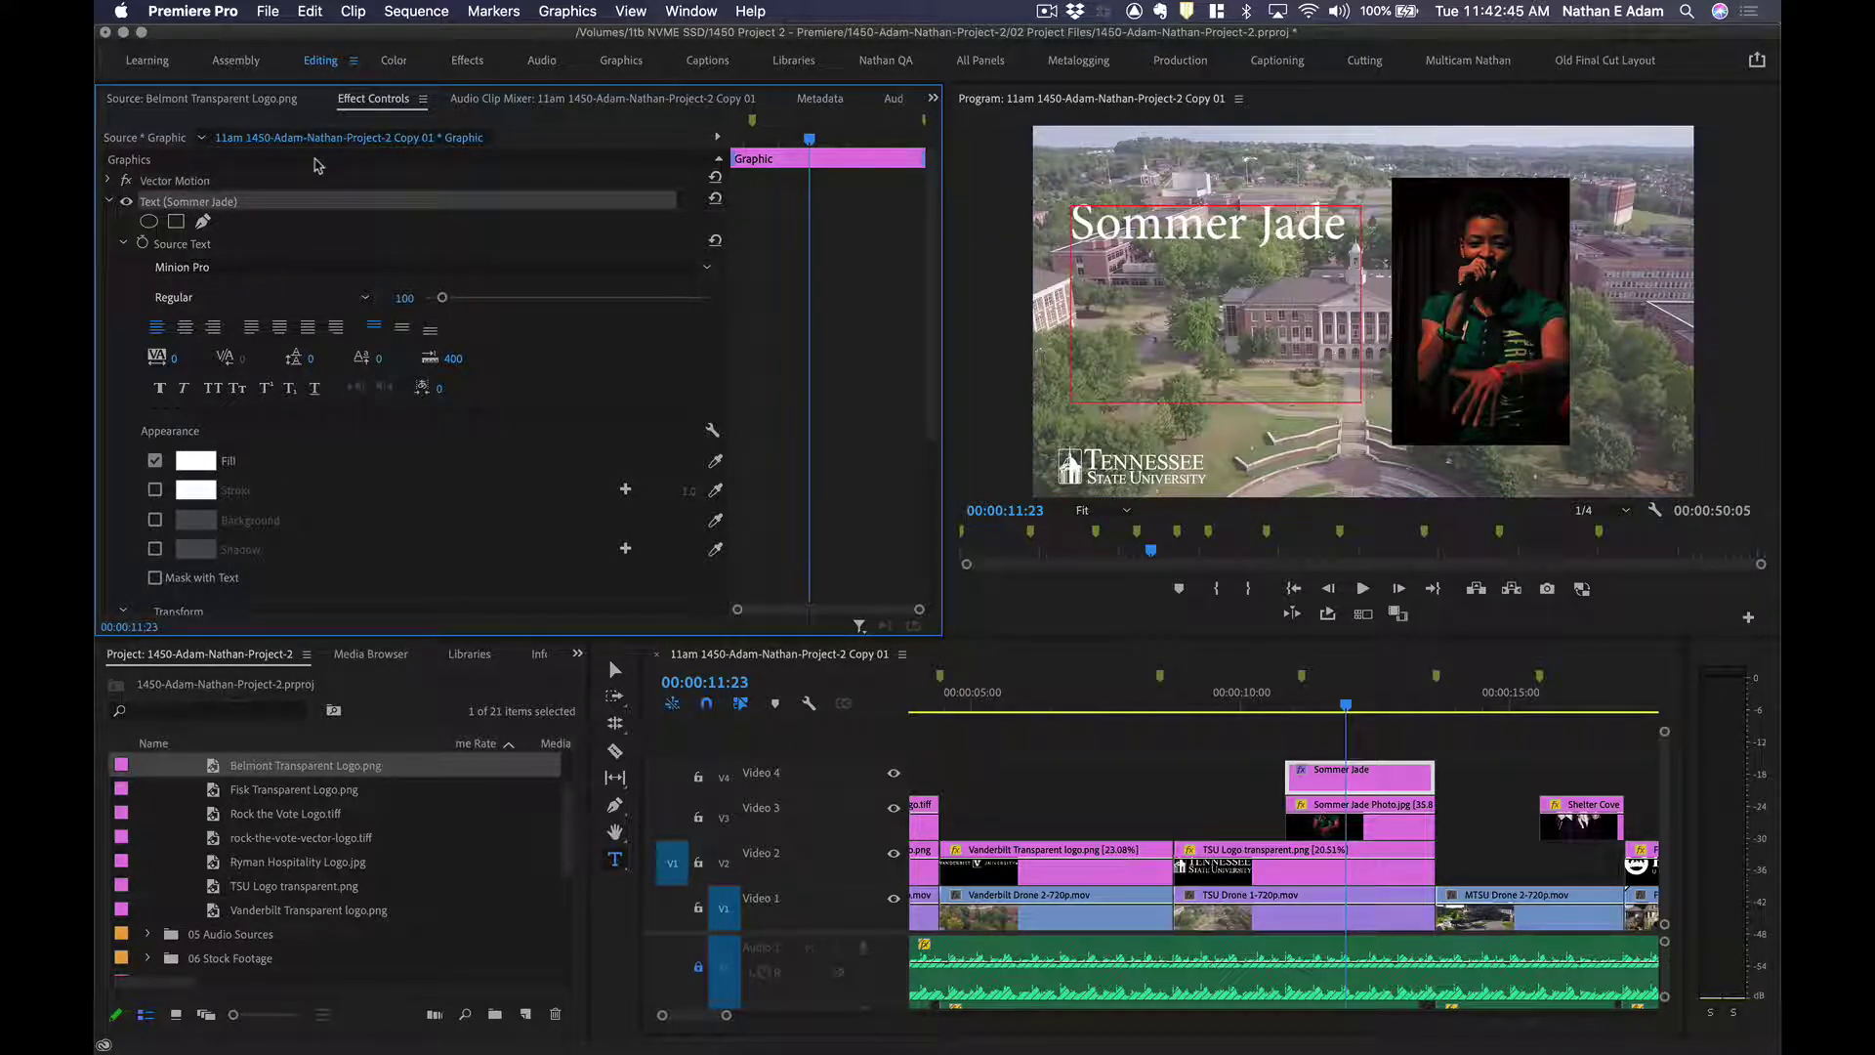
Try moving the name title lower and shrinking it through Vector Motion, then undo both changes.
{"action": "left_click", "coordinate": [199, 183]}
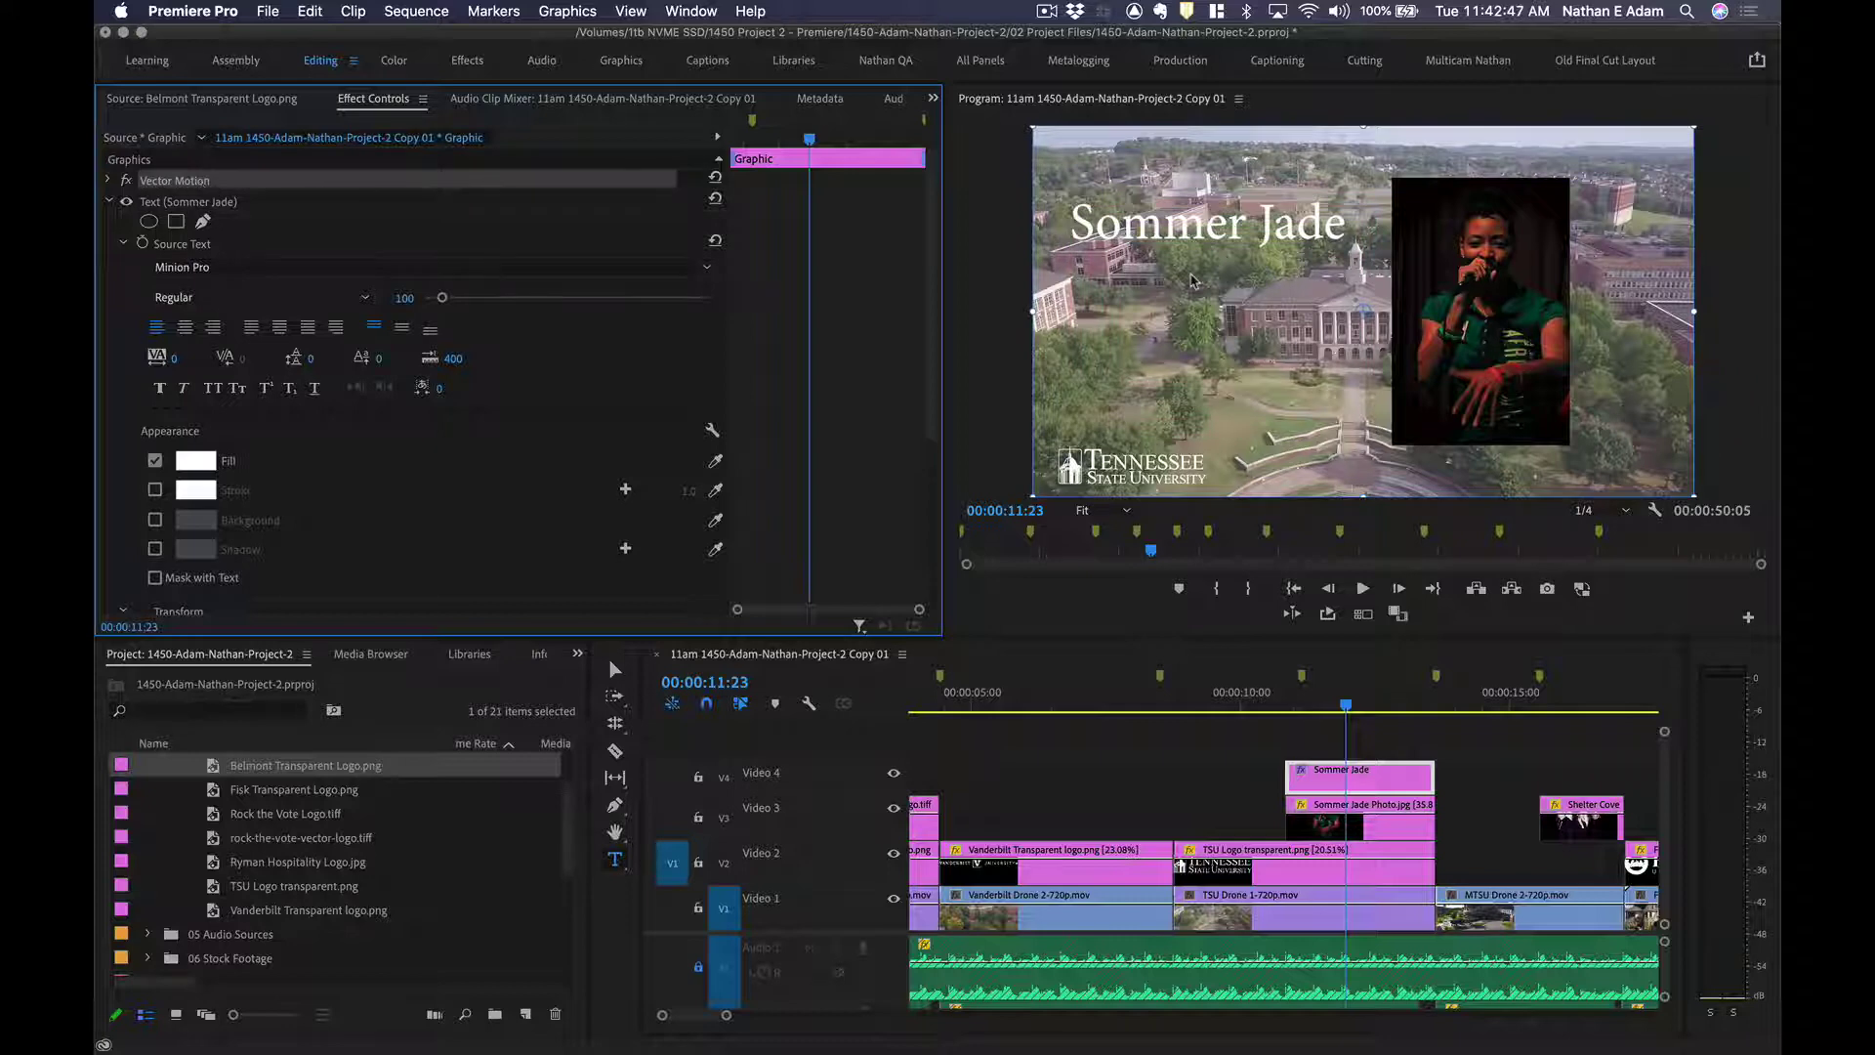
{"action": "left_click_drag", "start_coordinate": [1189, 280], "coordinate": [1199, 320]}
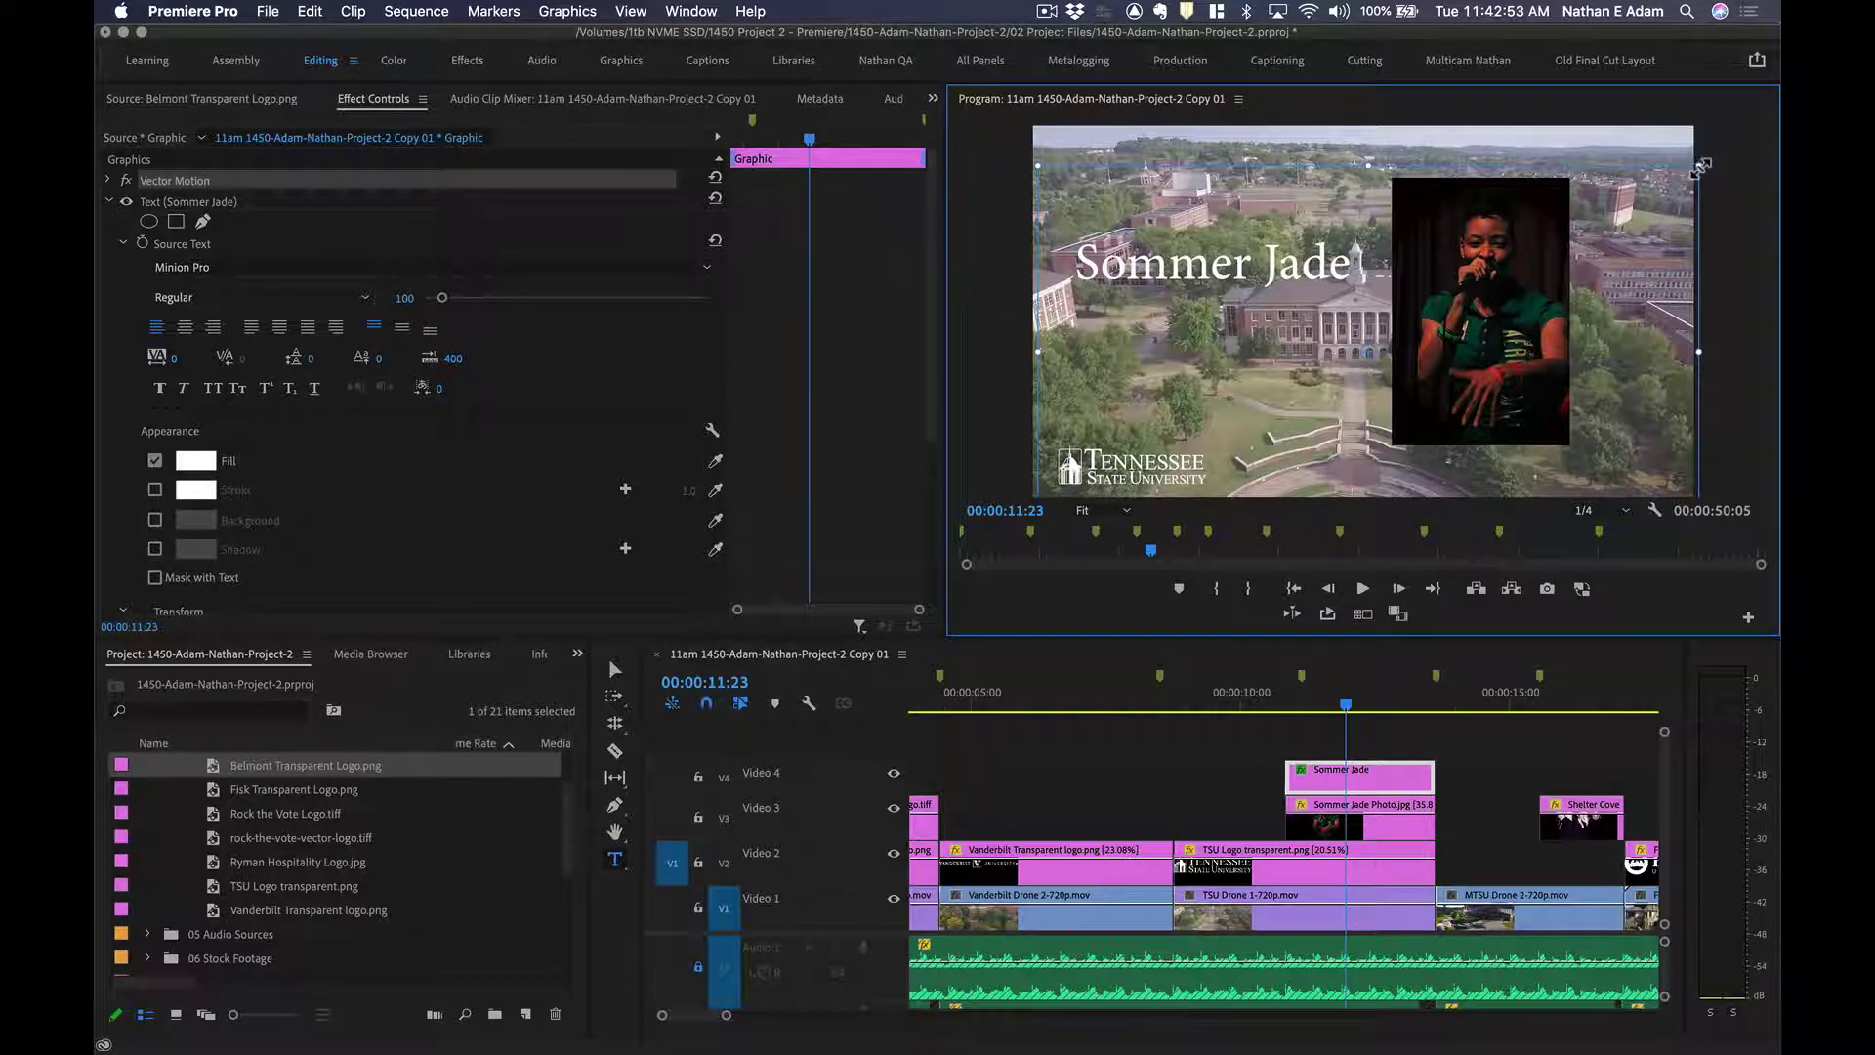
{"action": "left_click_drag", "start_coordinate": [1710, 168], "coordinate": [1587, 229]}
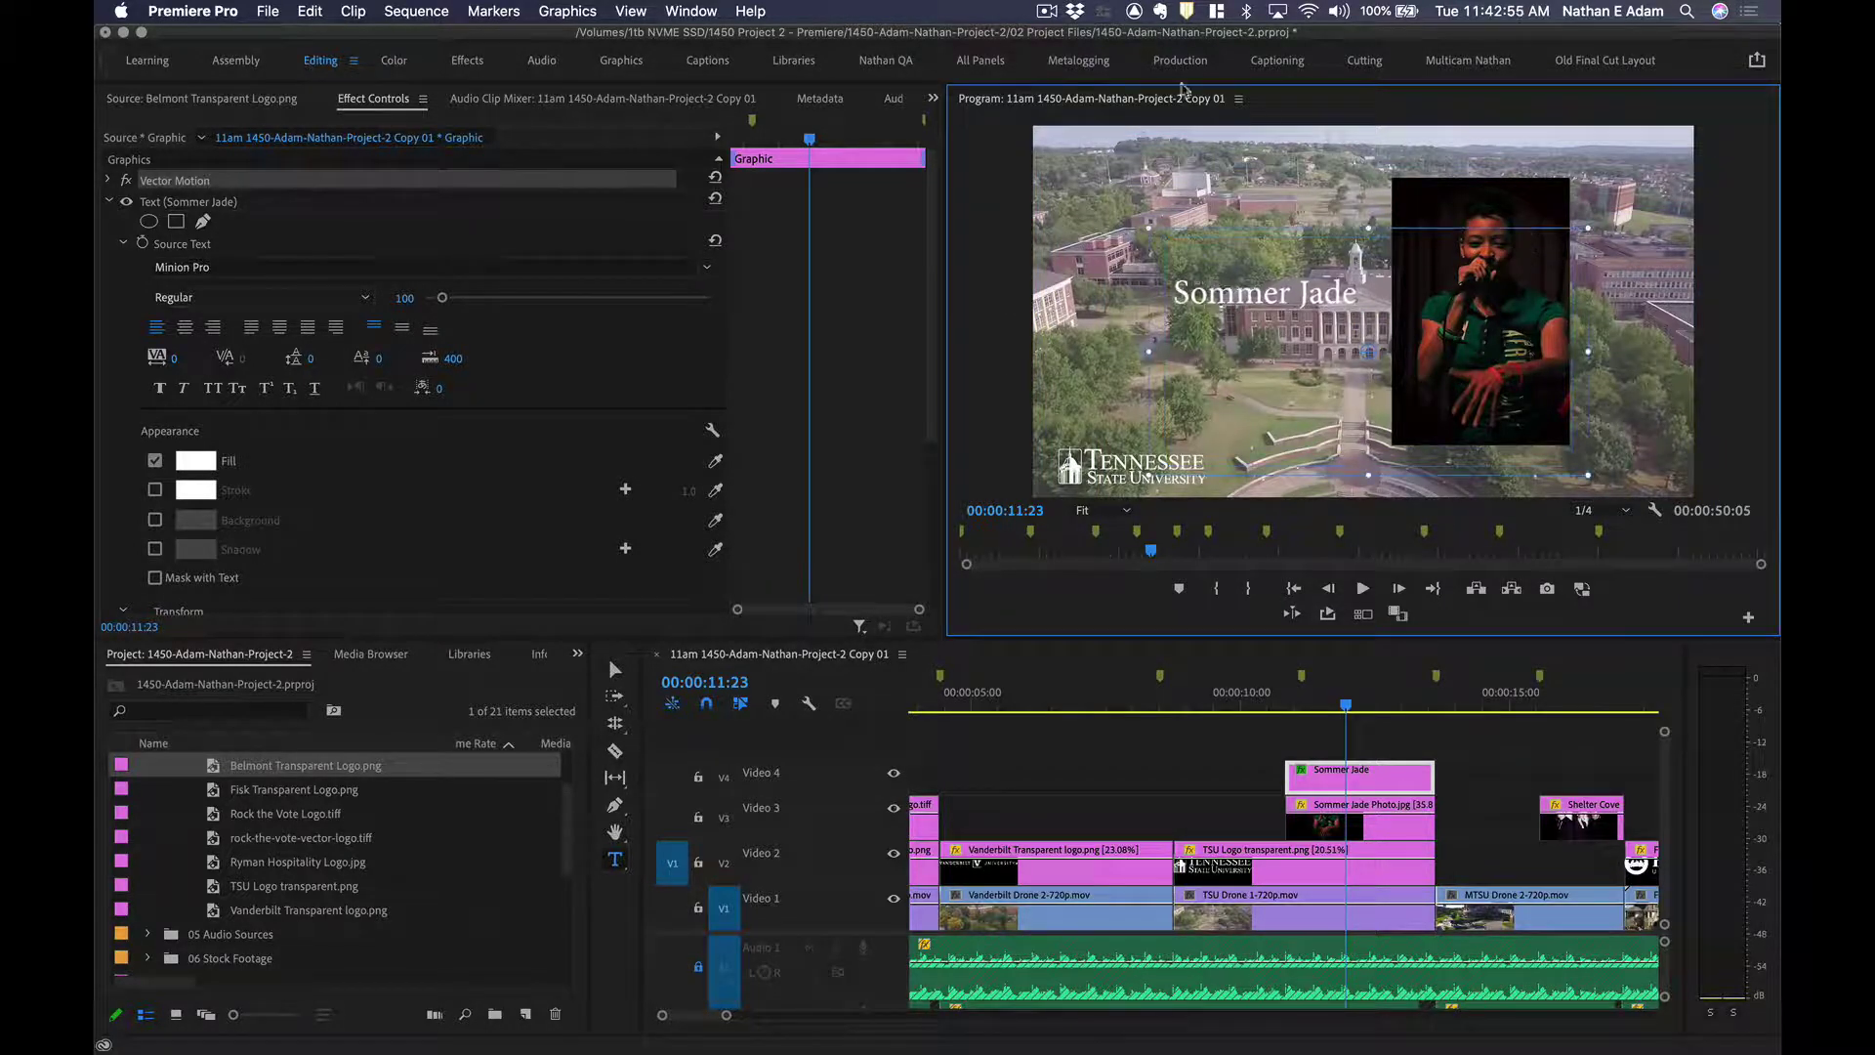
{"action": "key", "text": "super+z"}
{"action": "key", "text": "super+z"}
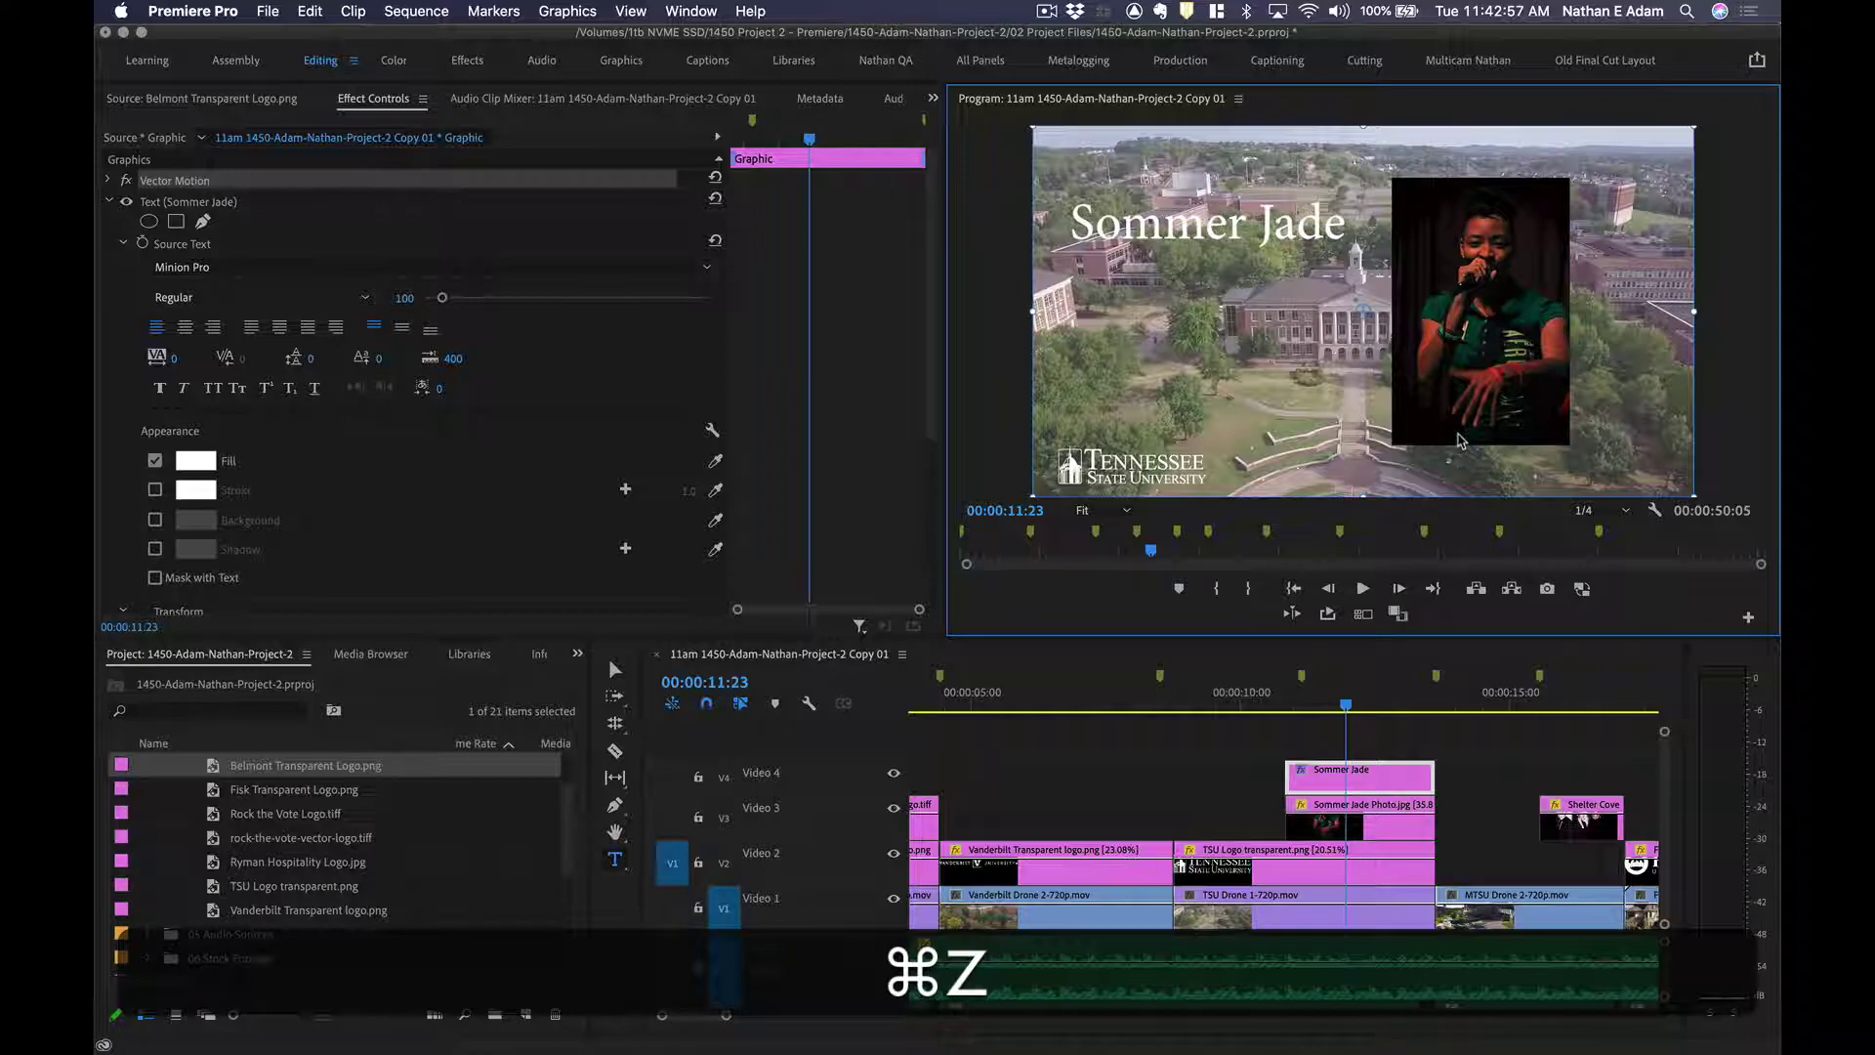
Change the font of the whole name text to Montserrat Regular.
{"action": "left_click", "coordinate": [194, 202]}
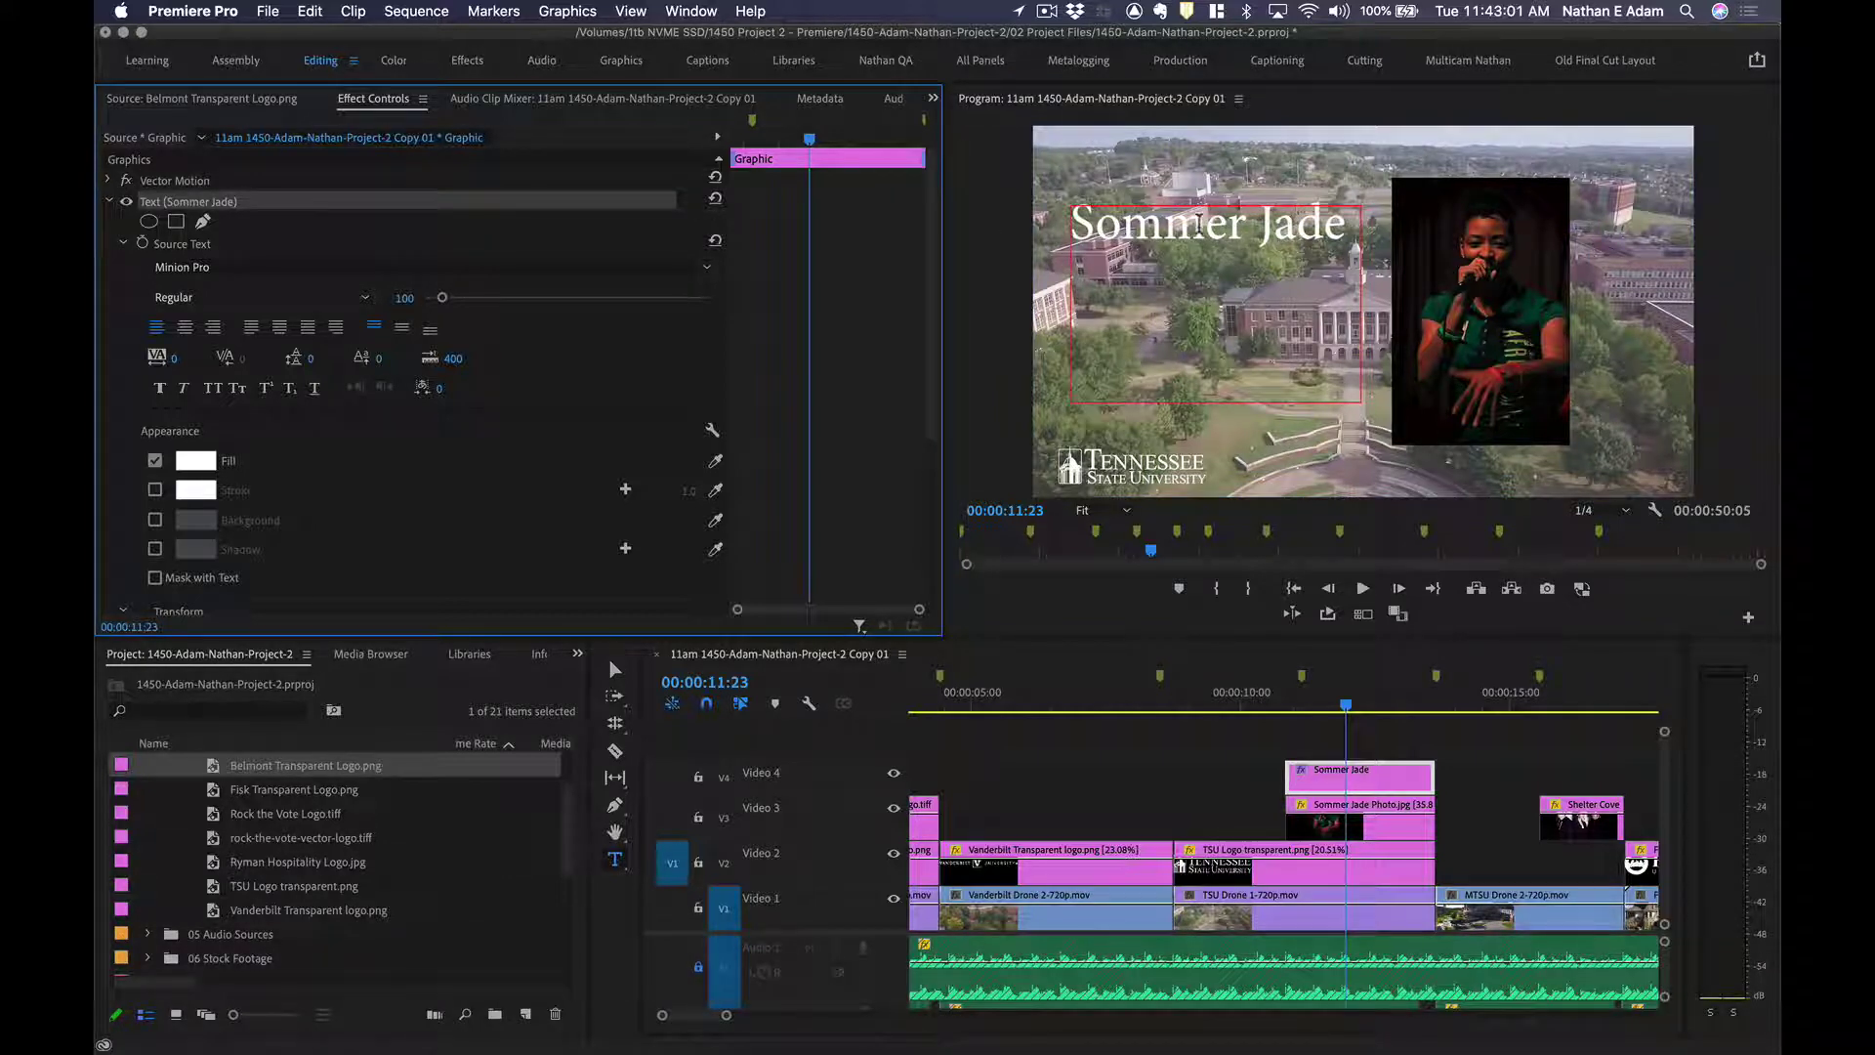
{"action": "triple_click", "coordinate": [1211, 228]}
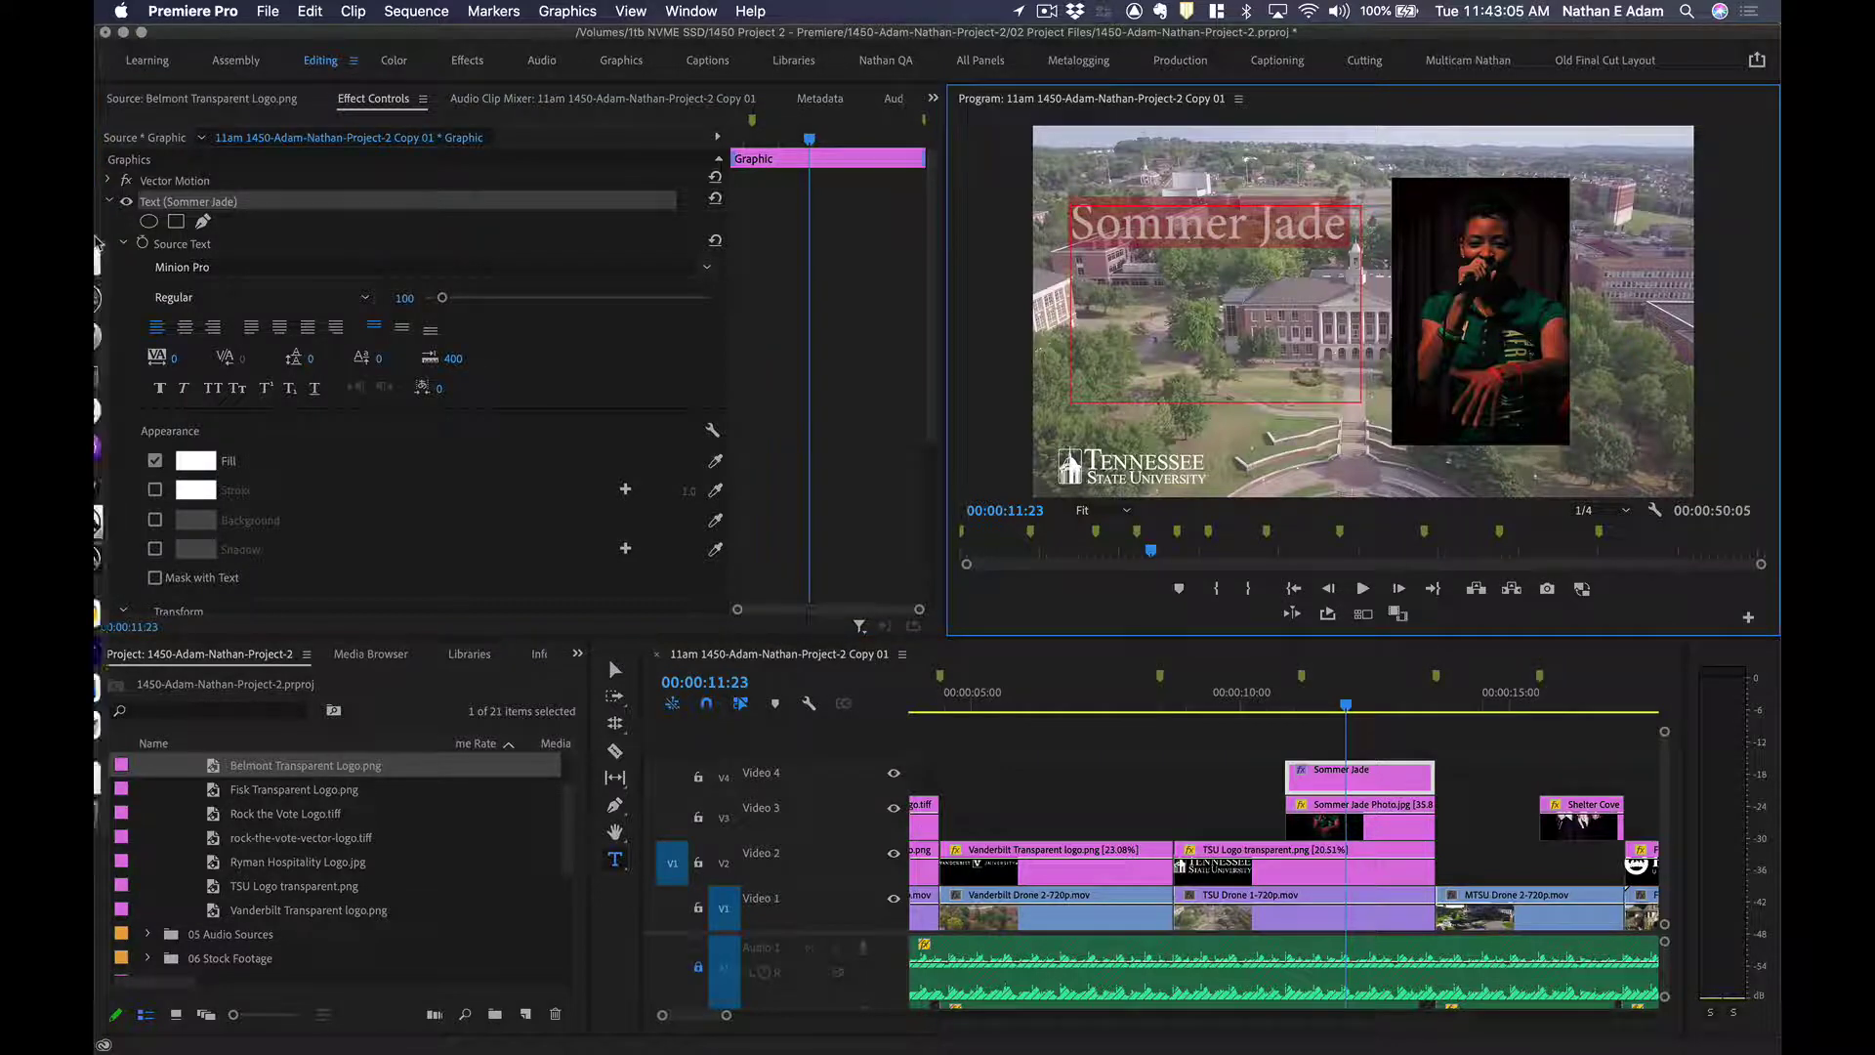
{"action": "left_click", "coordinate": [240, 269]}
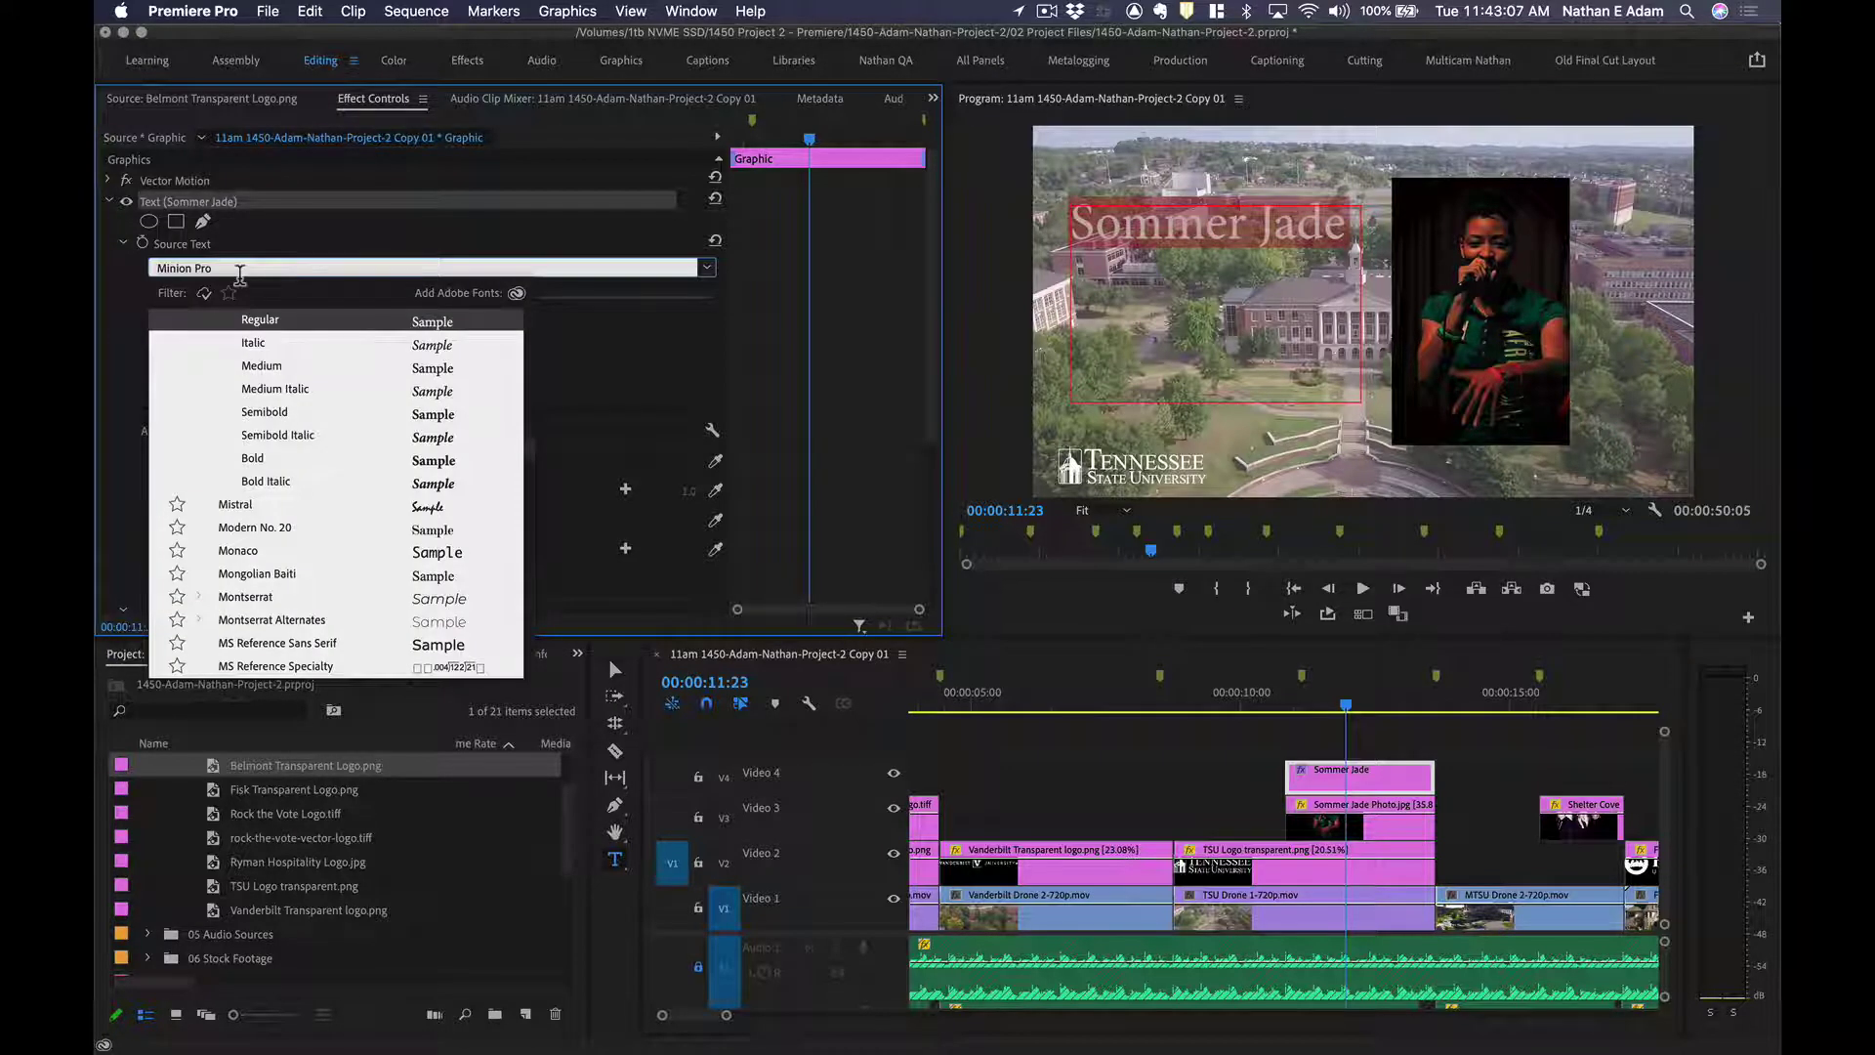
{"action": "type", "text": "mont"}
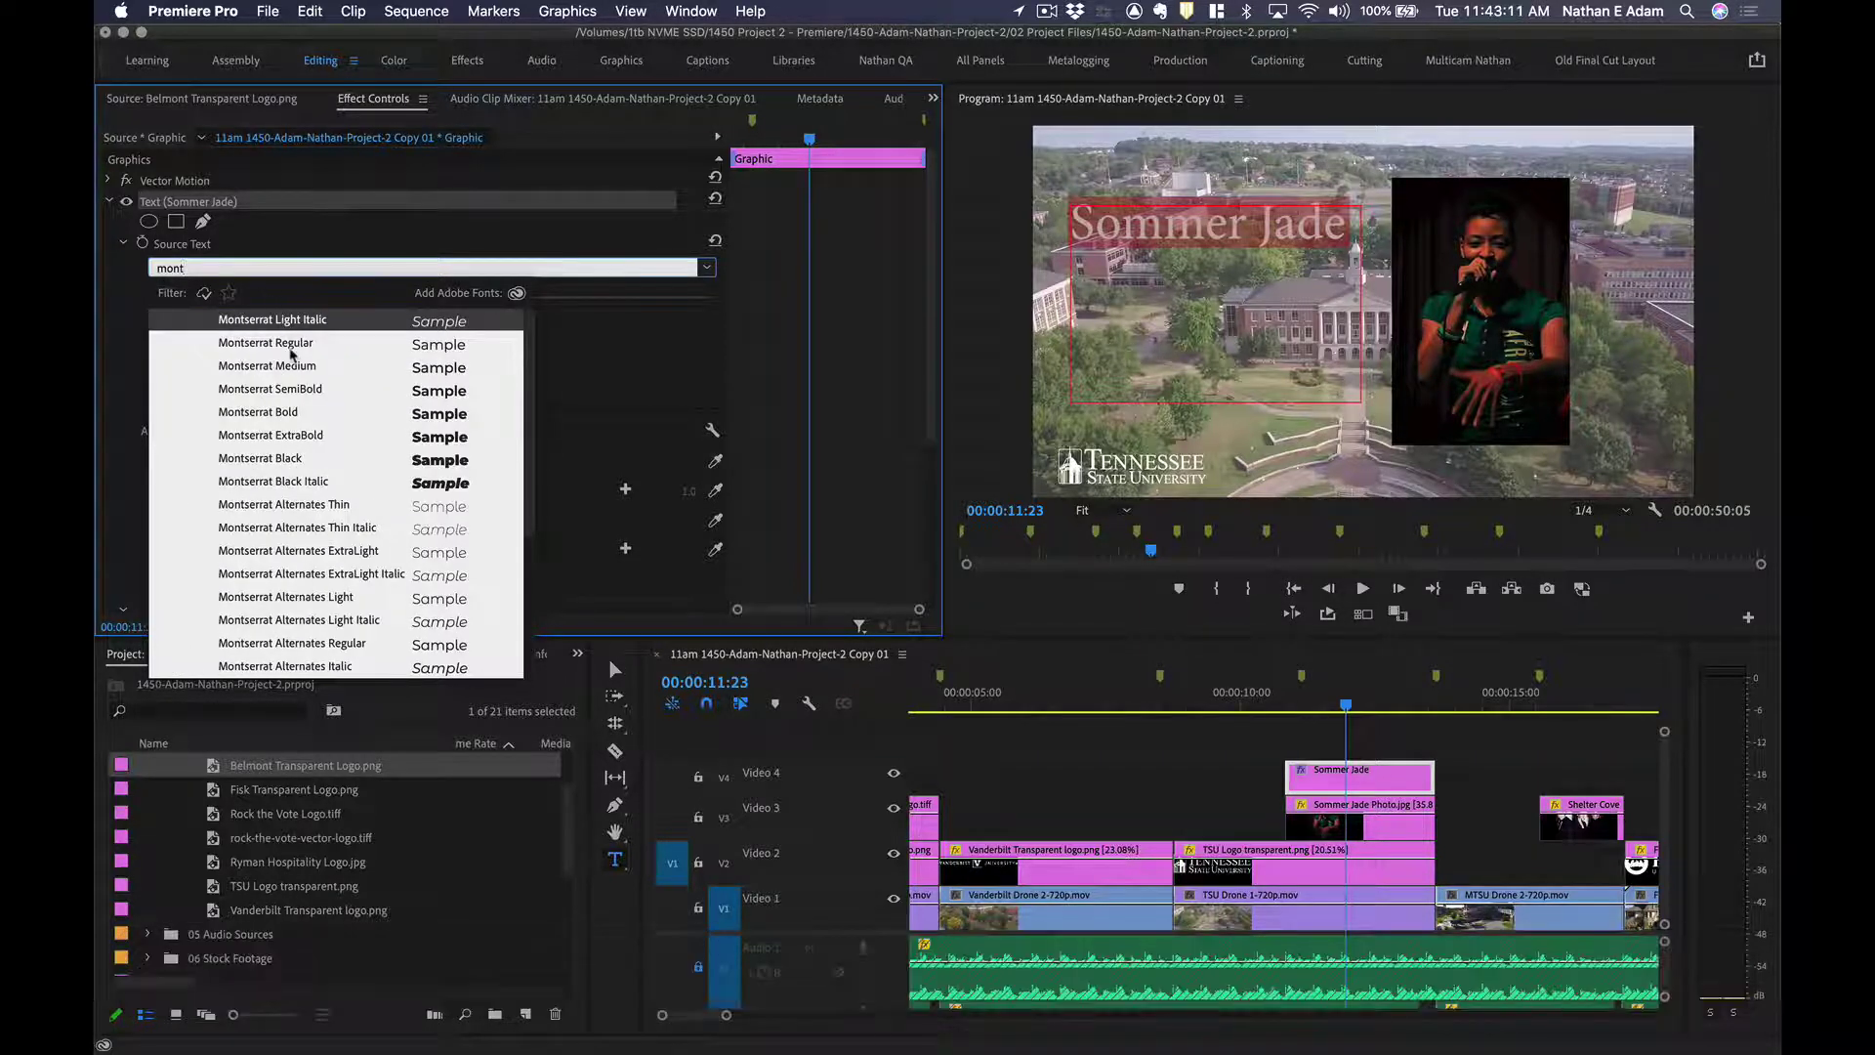
{"action": "left_click", "coordinate": [290, 346]}
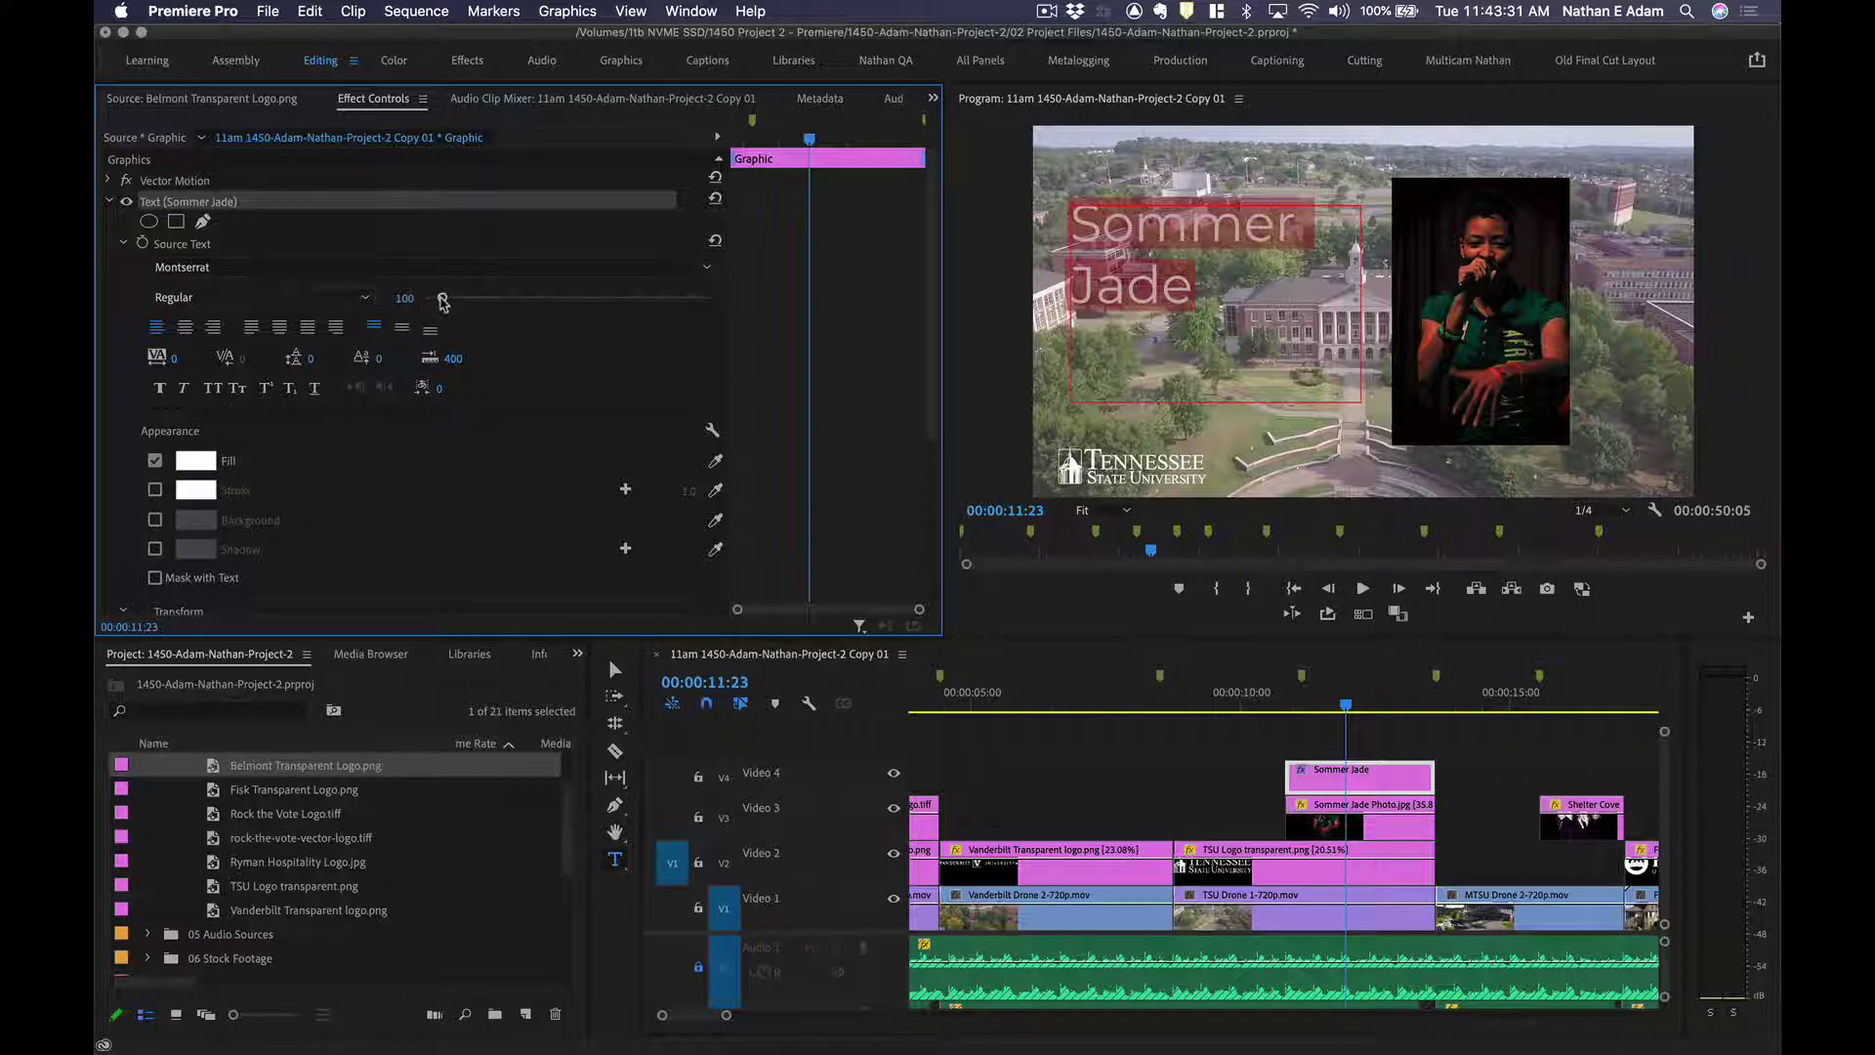
Set the name text's font size to 79 so the full name fits on one line.
{"action": "left_click_drag", "start_coordinate": [442, 301], "coordinate": [782, 322]}
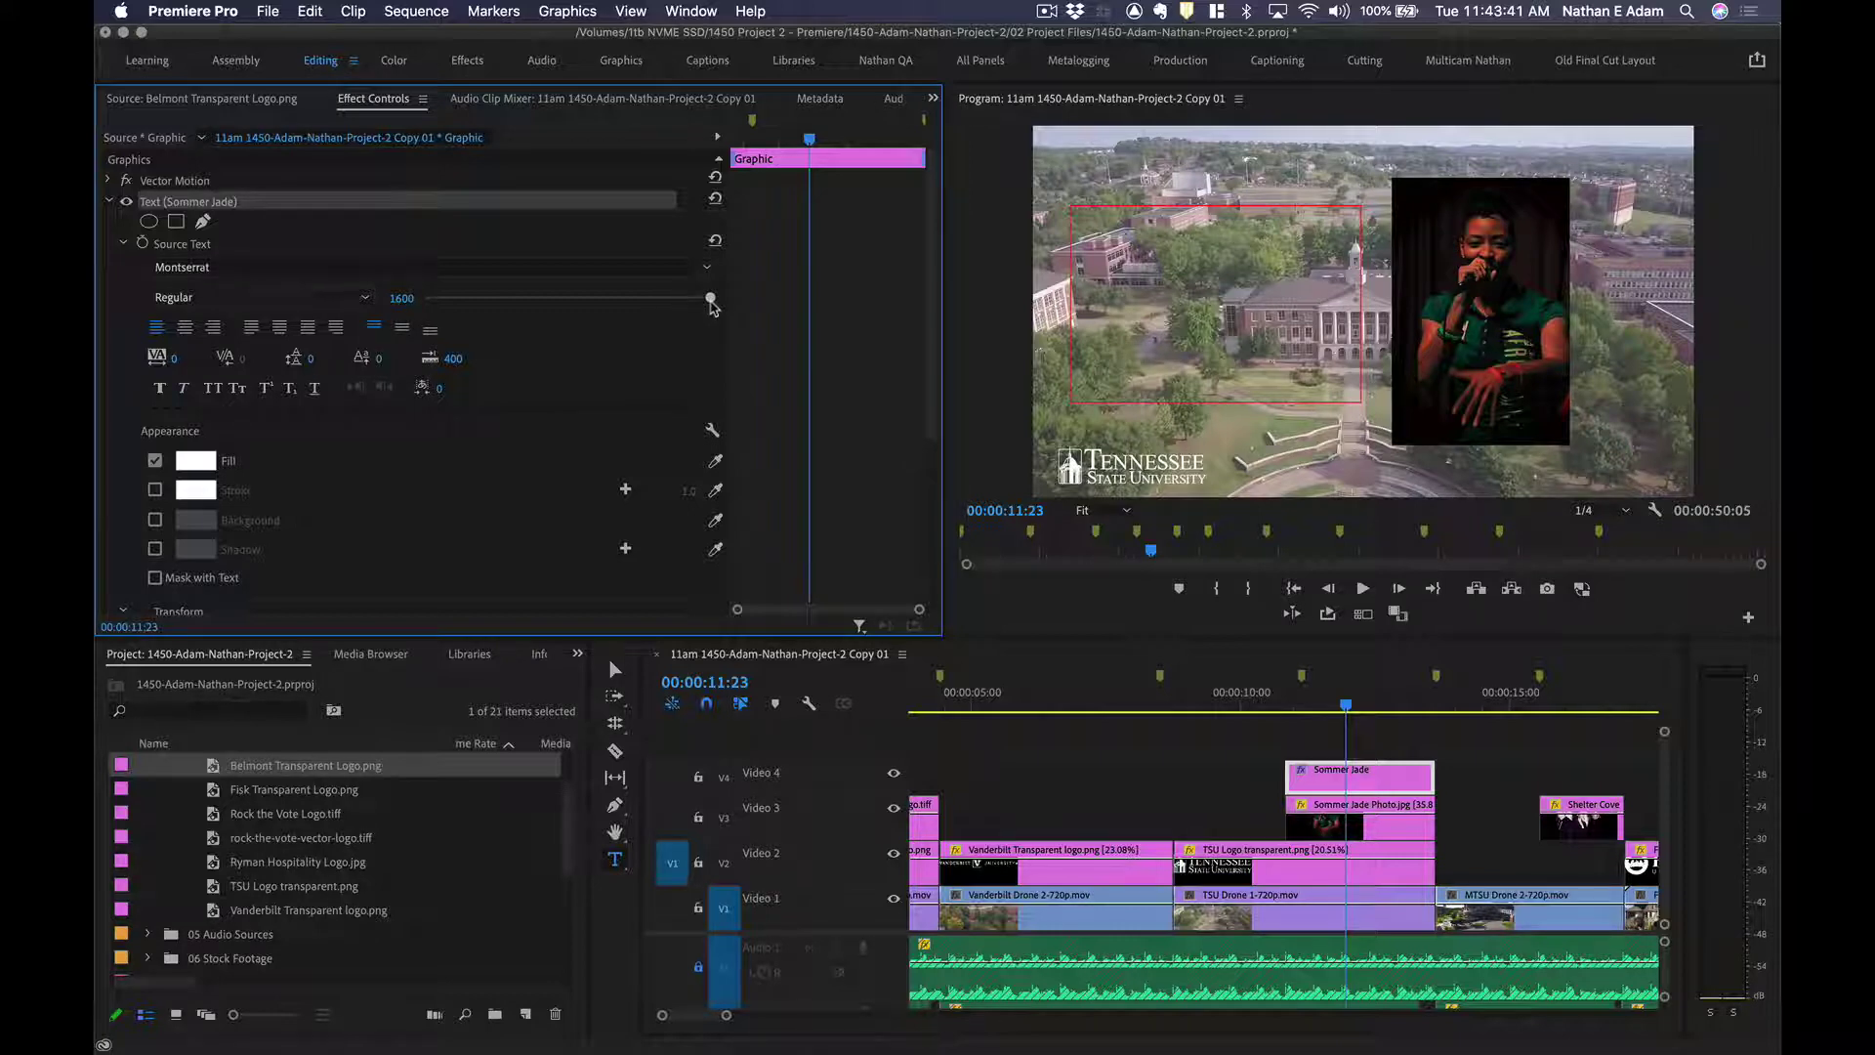
{"action": "left_click_drag", "start_coordinate": [712, 304], "coordinate": [439, 306]}
{"action": "left_click", "coordinate": [401, 298]}
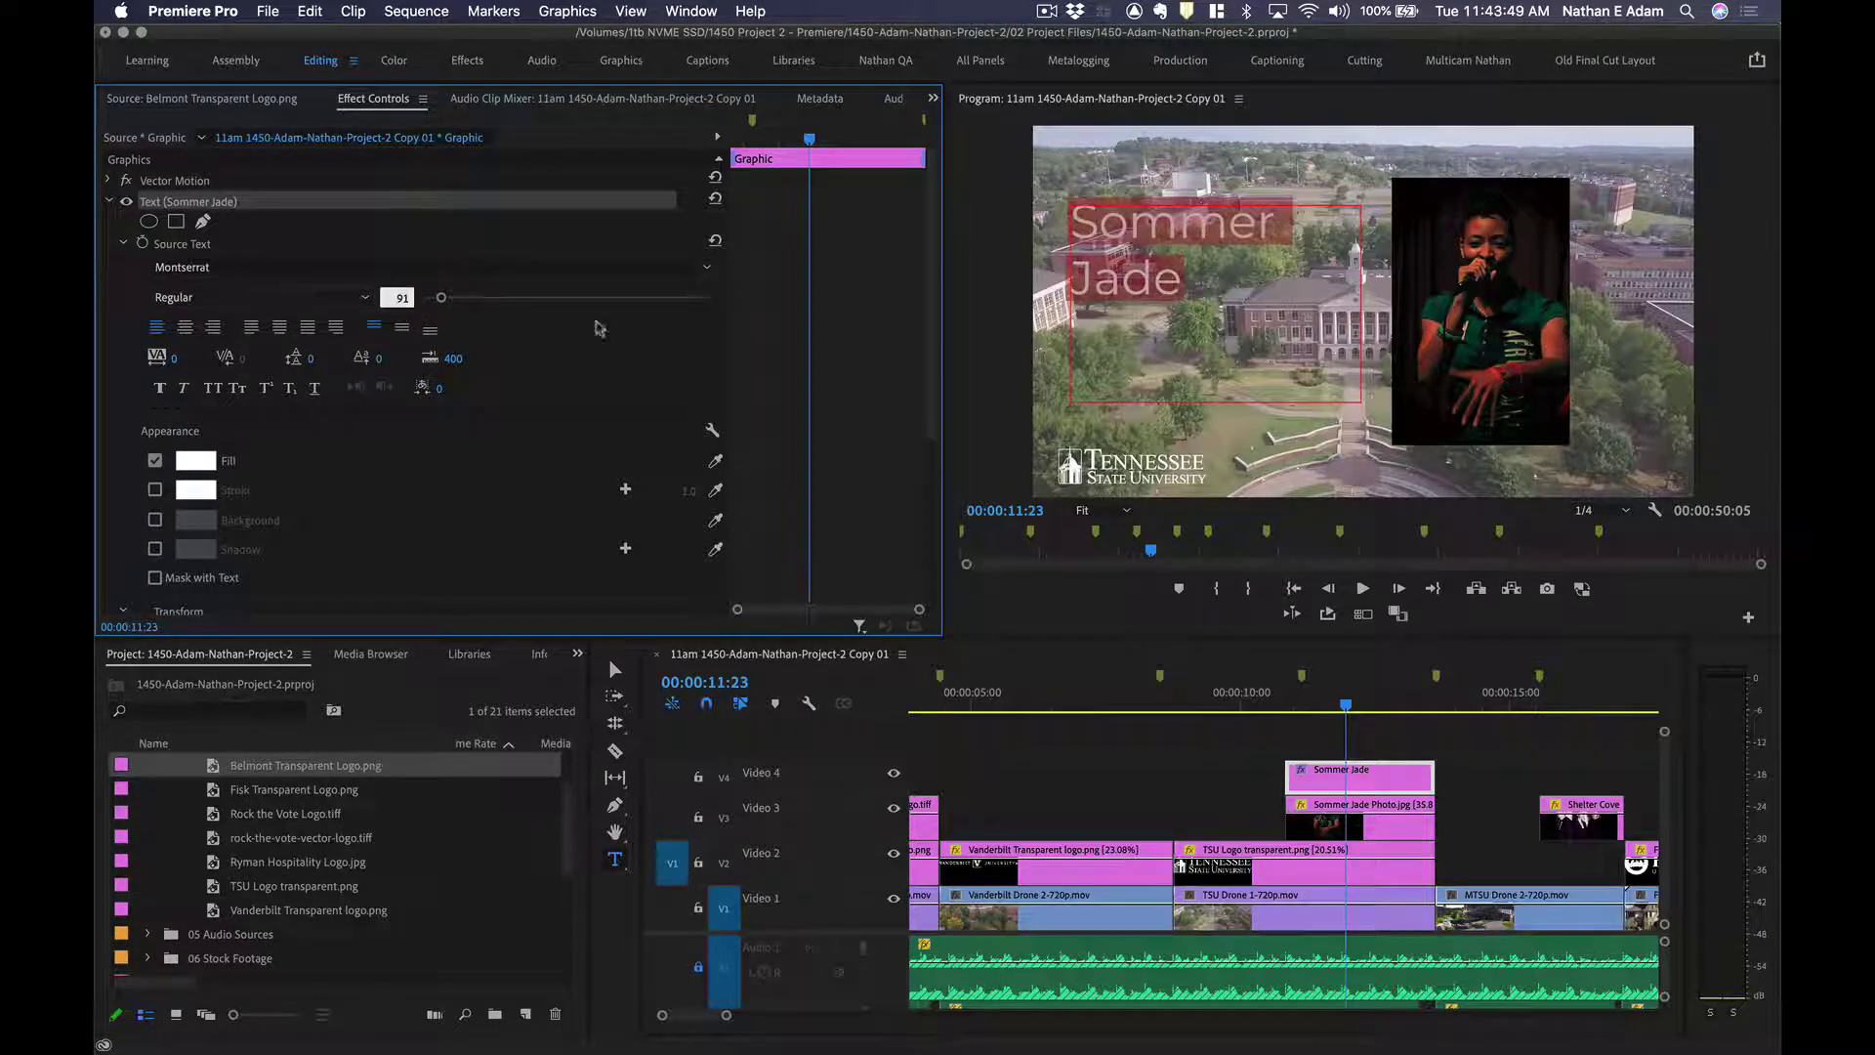
{"action": "key", "text": "Down"}
{"action": "key", "text": "Down"}
{"action": "key", "text": "Down"}
{"action": "key", "text": "Down"}
{"action": "key", "text": "Down"}
{"action": "key", "text": "Down"}
{"action": "key", "text": "Down"}
{"action": "key", "text": "Down"}
{"action": "key", "text": "Down"}
{"action": "key", "text": "Down"}
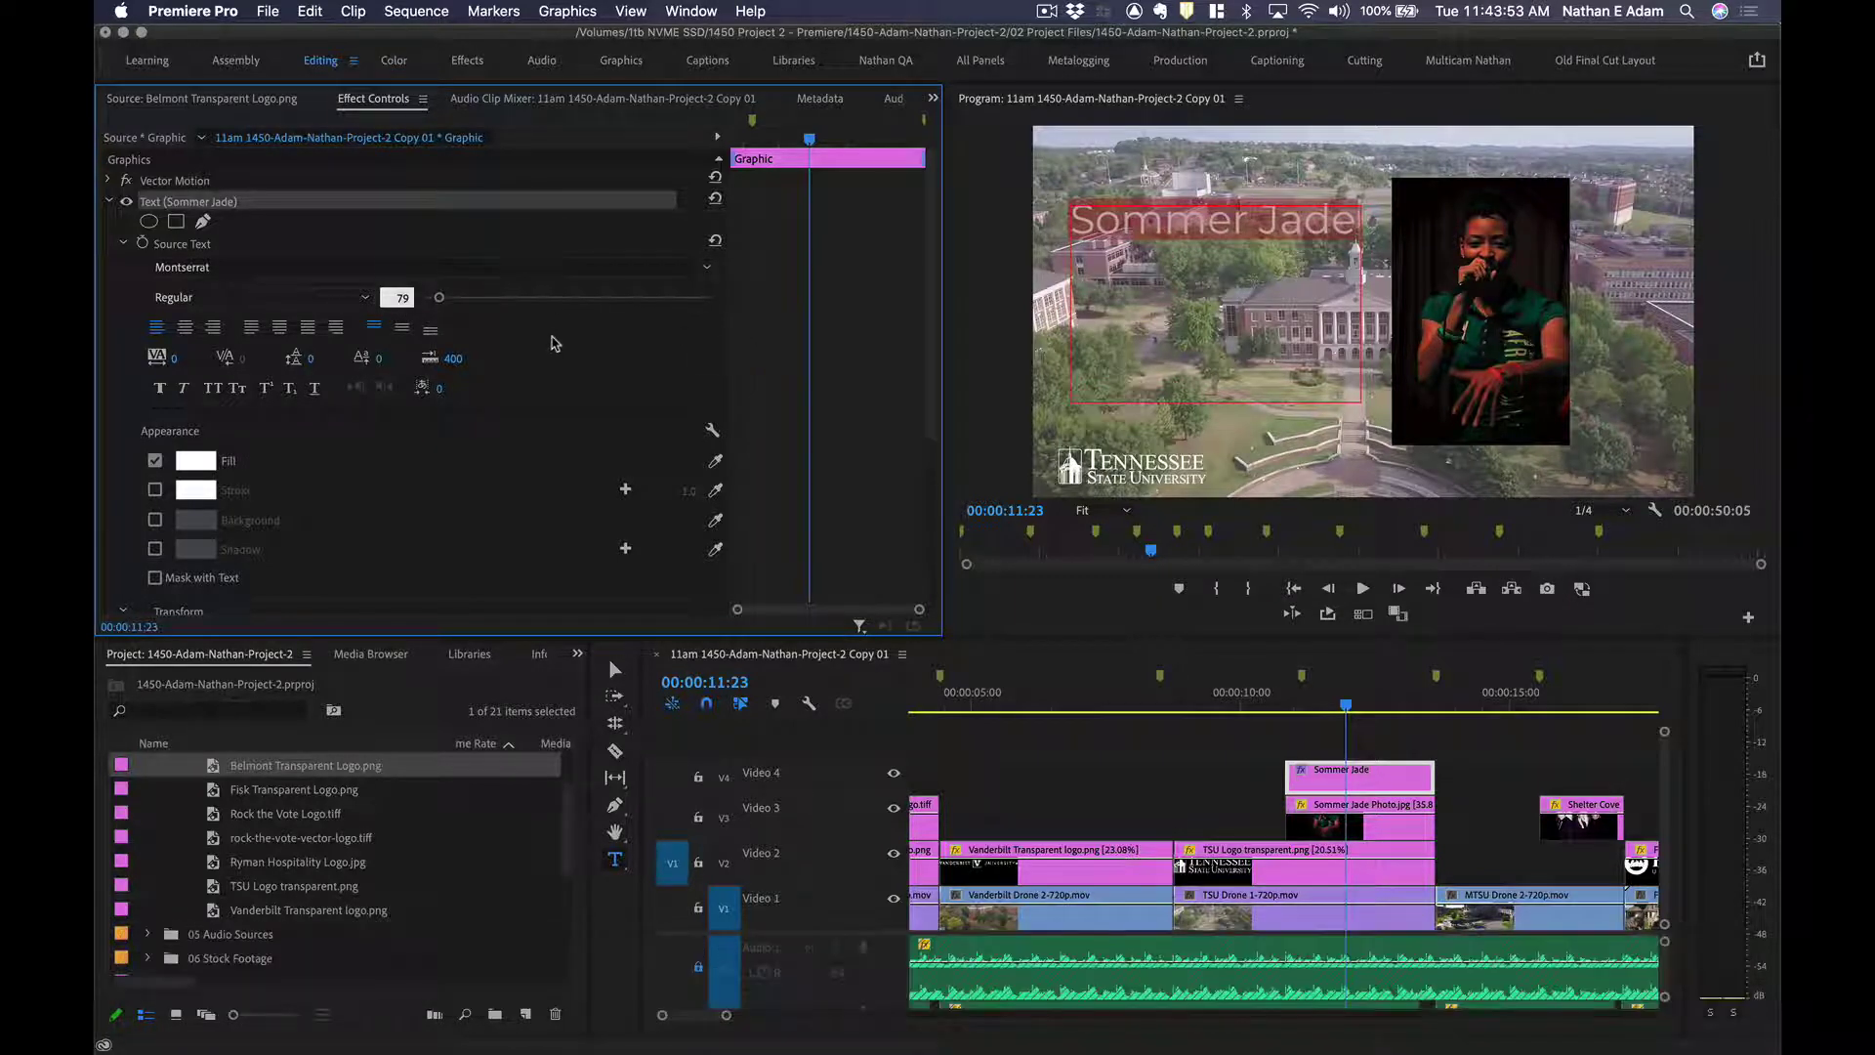
{"action": "key", "text": "Return"}
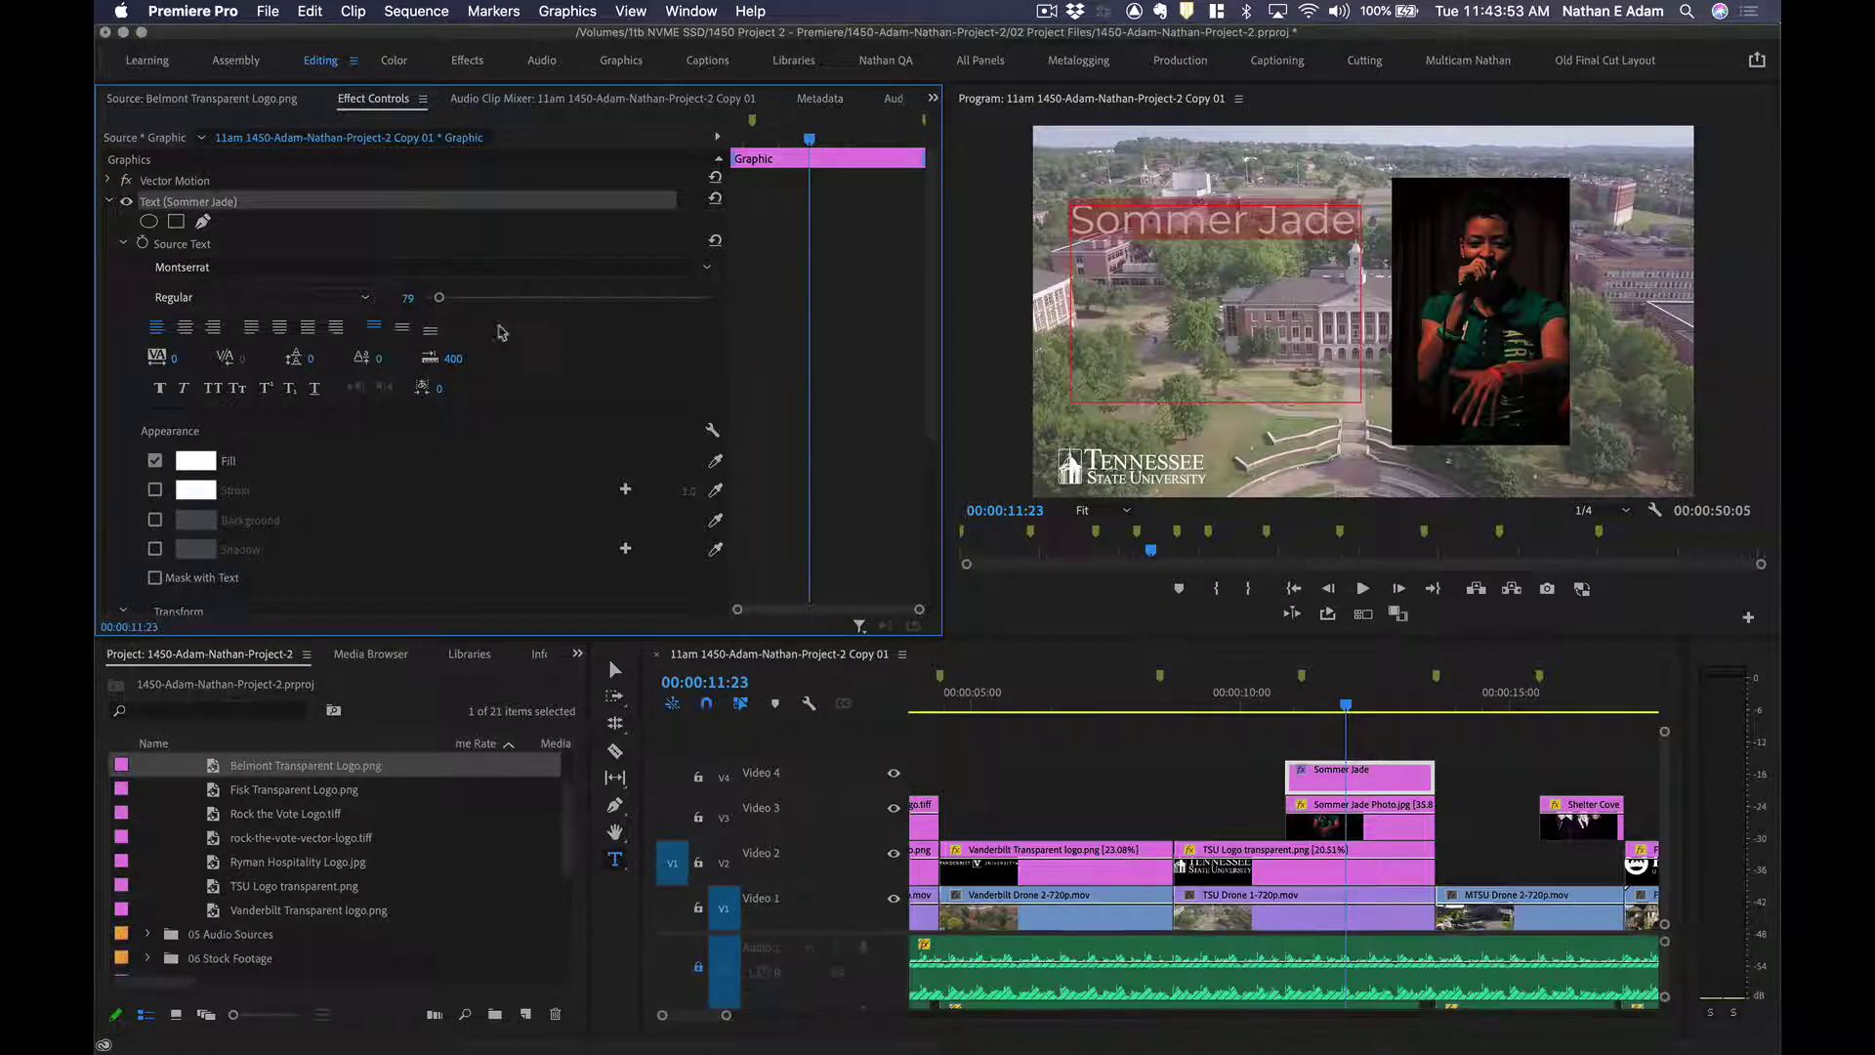
Right-align the name text and set its spacing to a tracking of 124 and a leading of 35.
{"action": "left_click", "coordinate": [186, 330]}
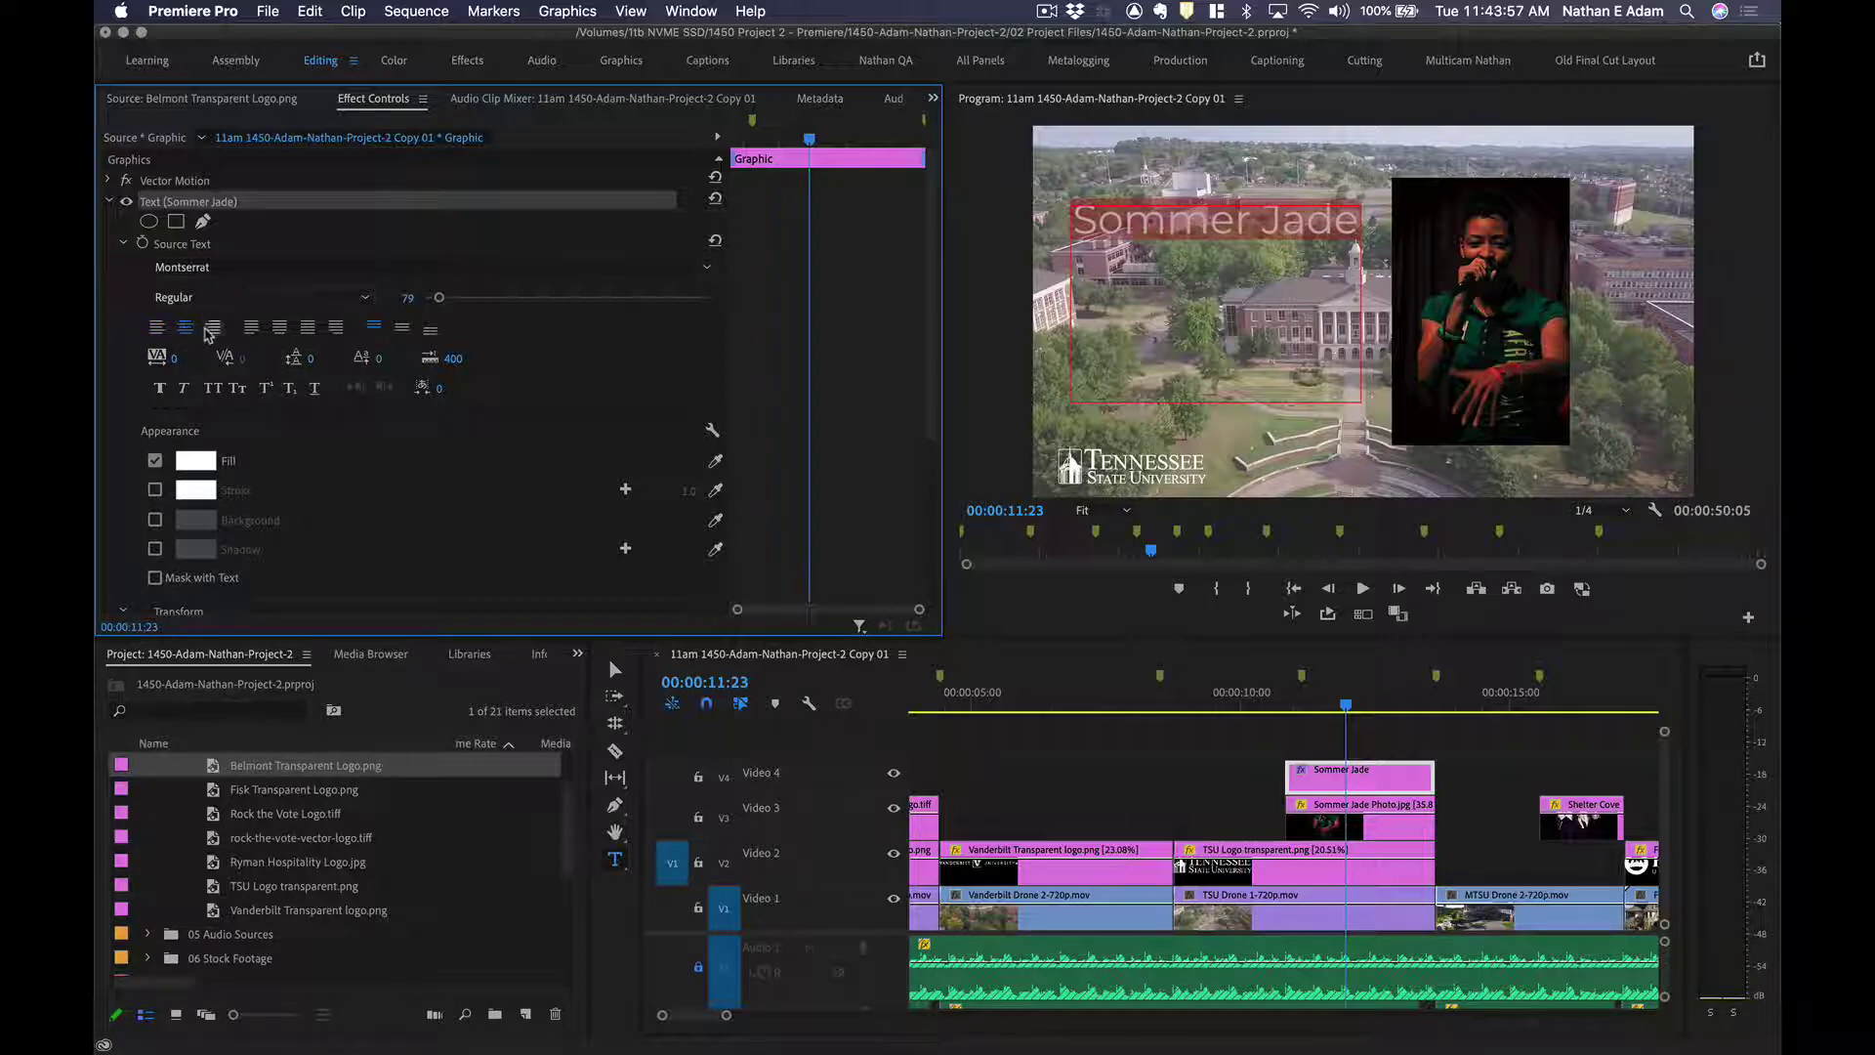
{"action": "left_click", "coordinate": [215, 330]}
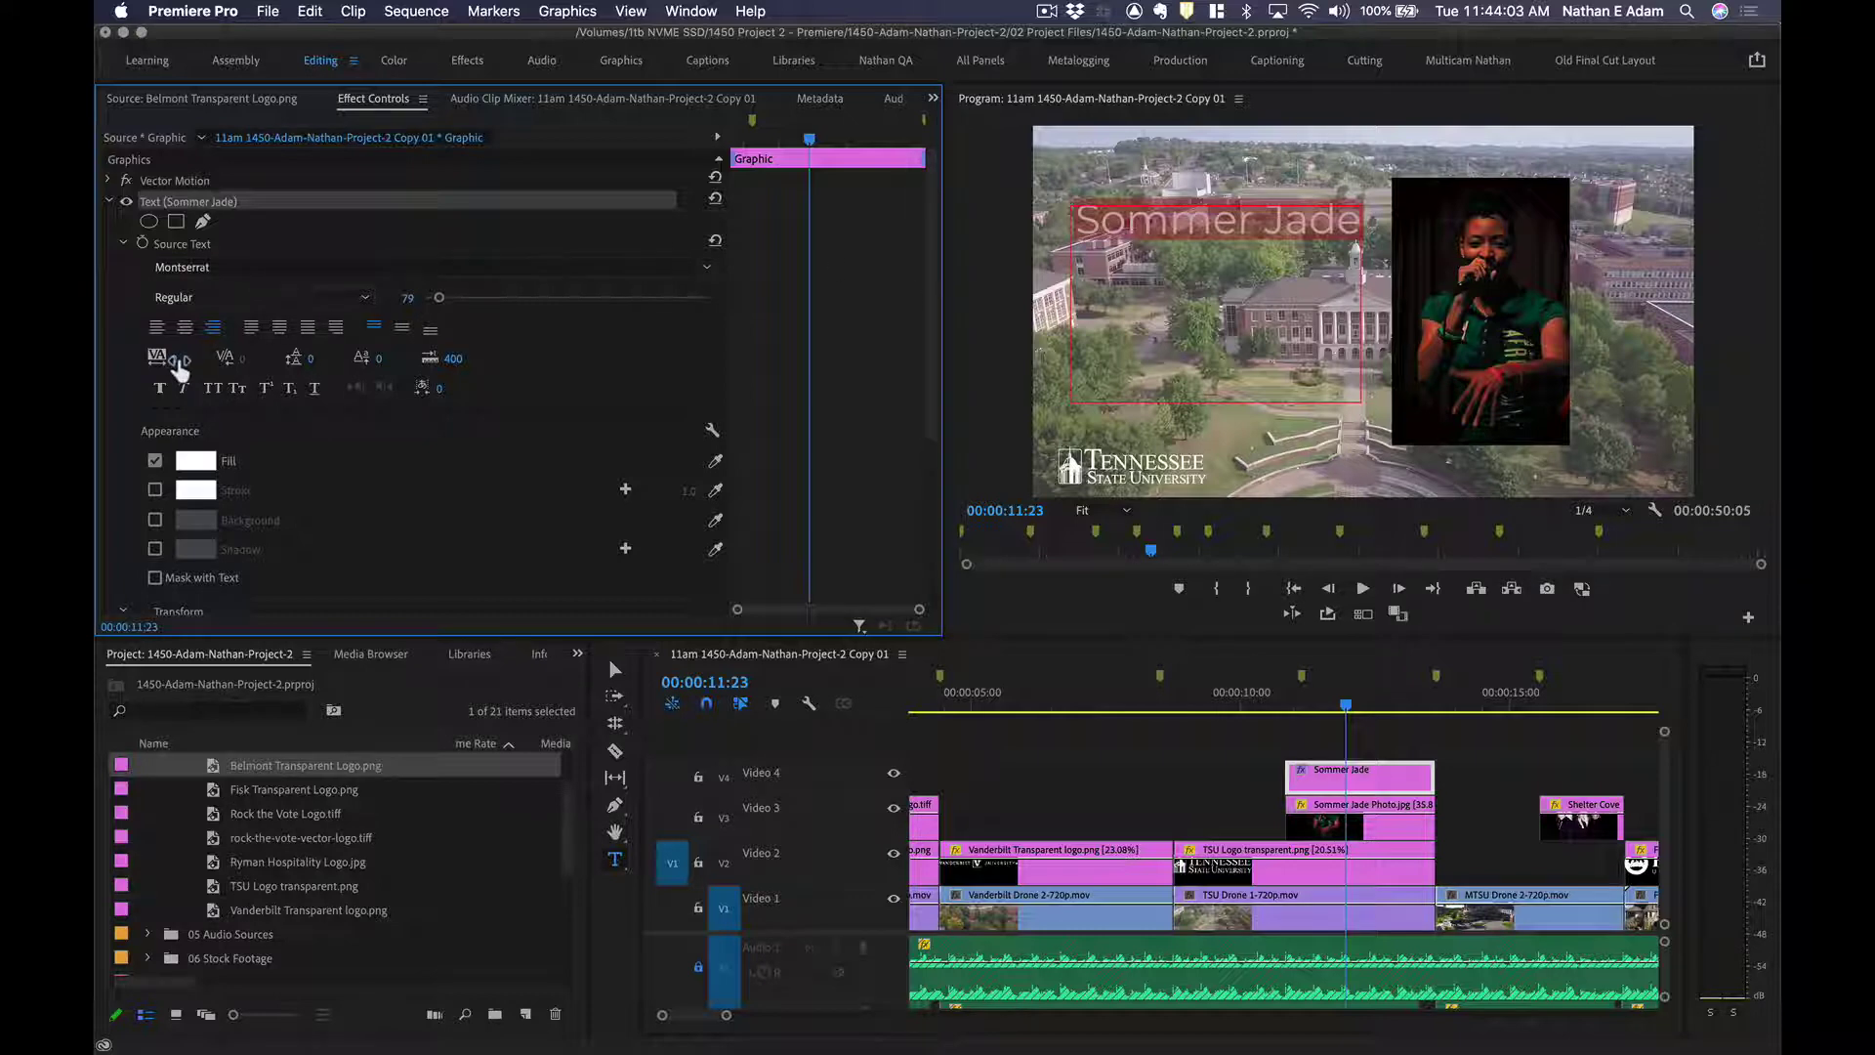
{"action": "mouse_move", "coordinate": [179, 368]}
{"action": "left_mouse_down"}
{"action": "mouse_move", "coordinate": [58, 368]}
{"action": "mouse_move", "coordinate": [195, 367]}
{"action": "left_mouse_up"}
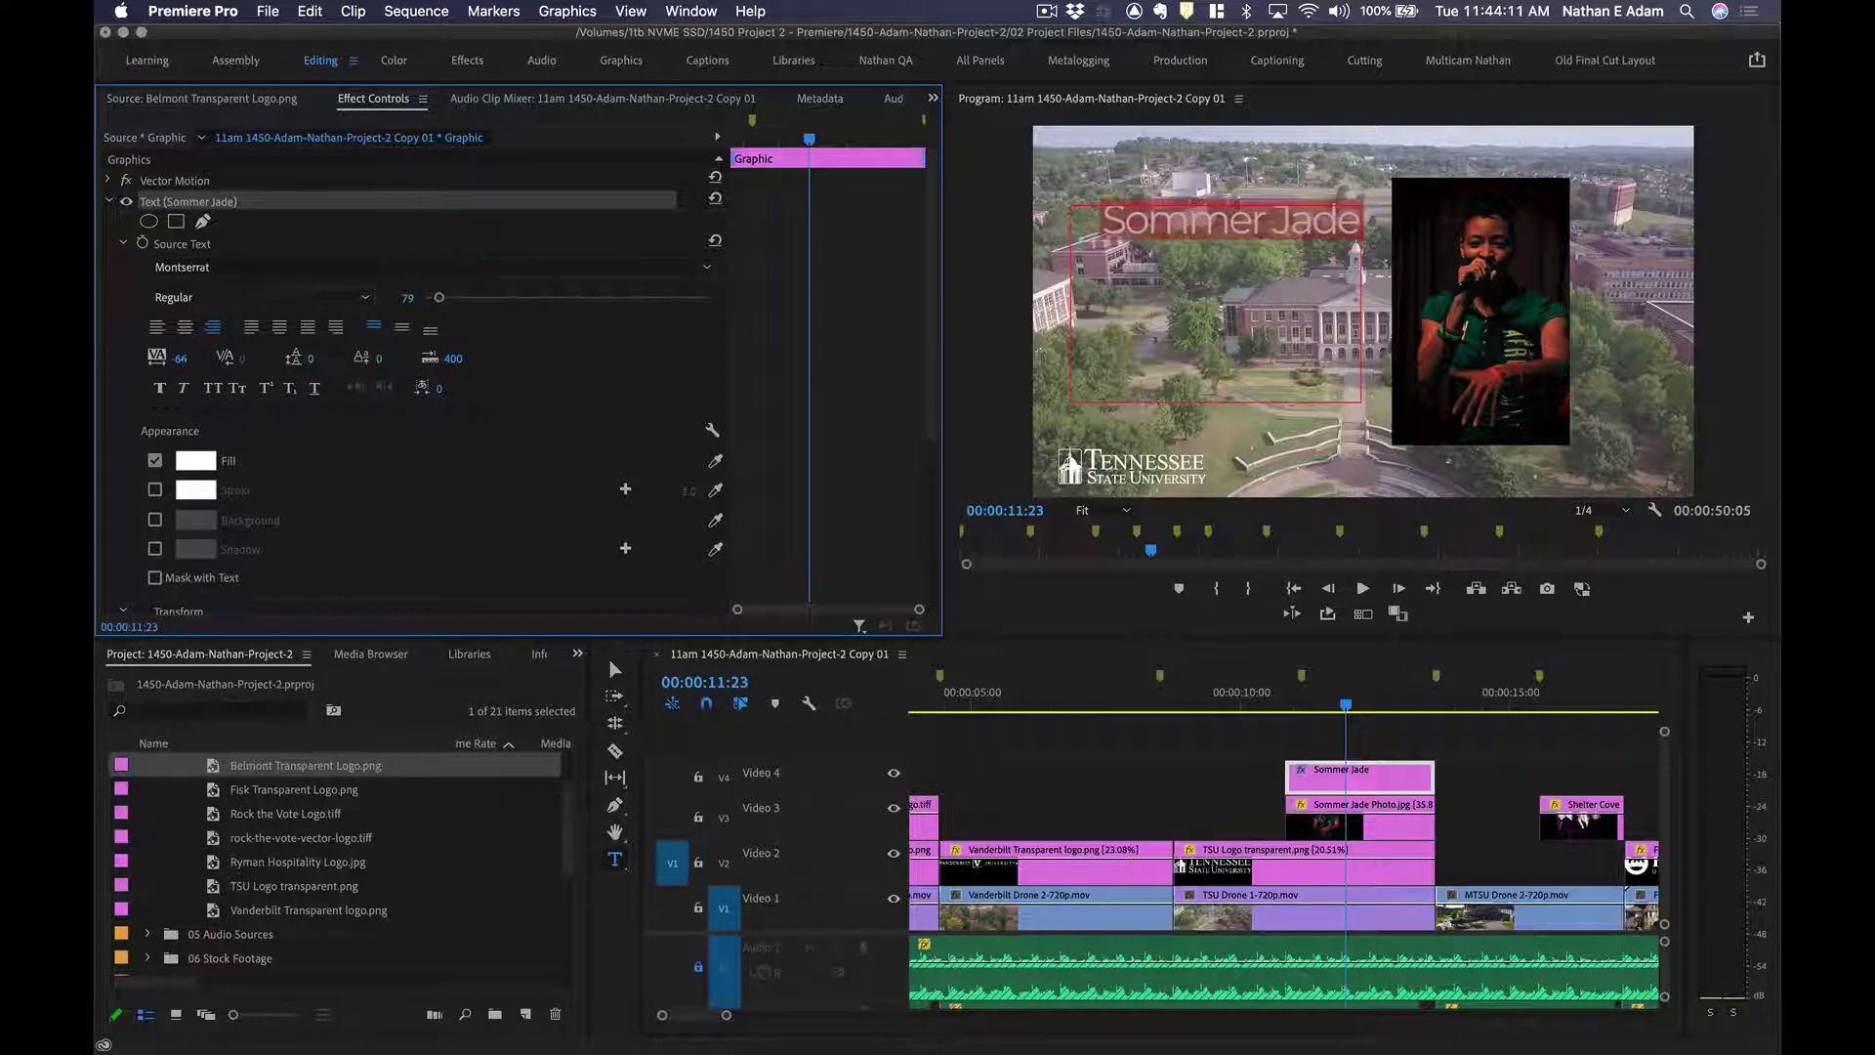
{"action": "left_click_drag", "start_coordinate": [181, 359], "coordinate": [332, 362]}
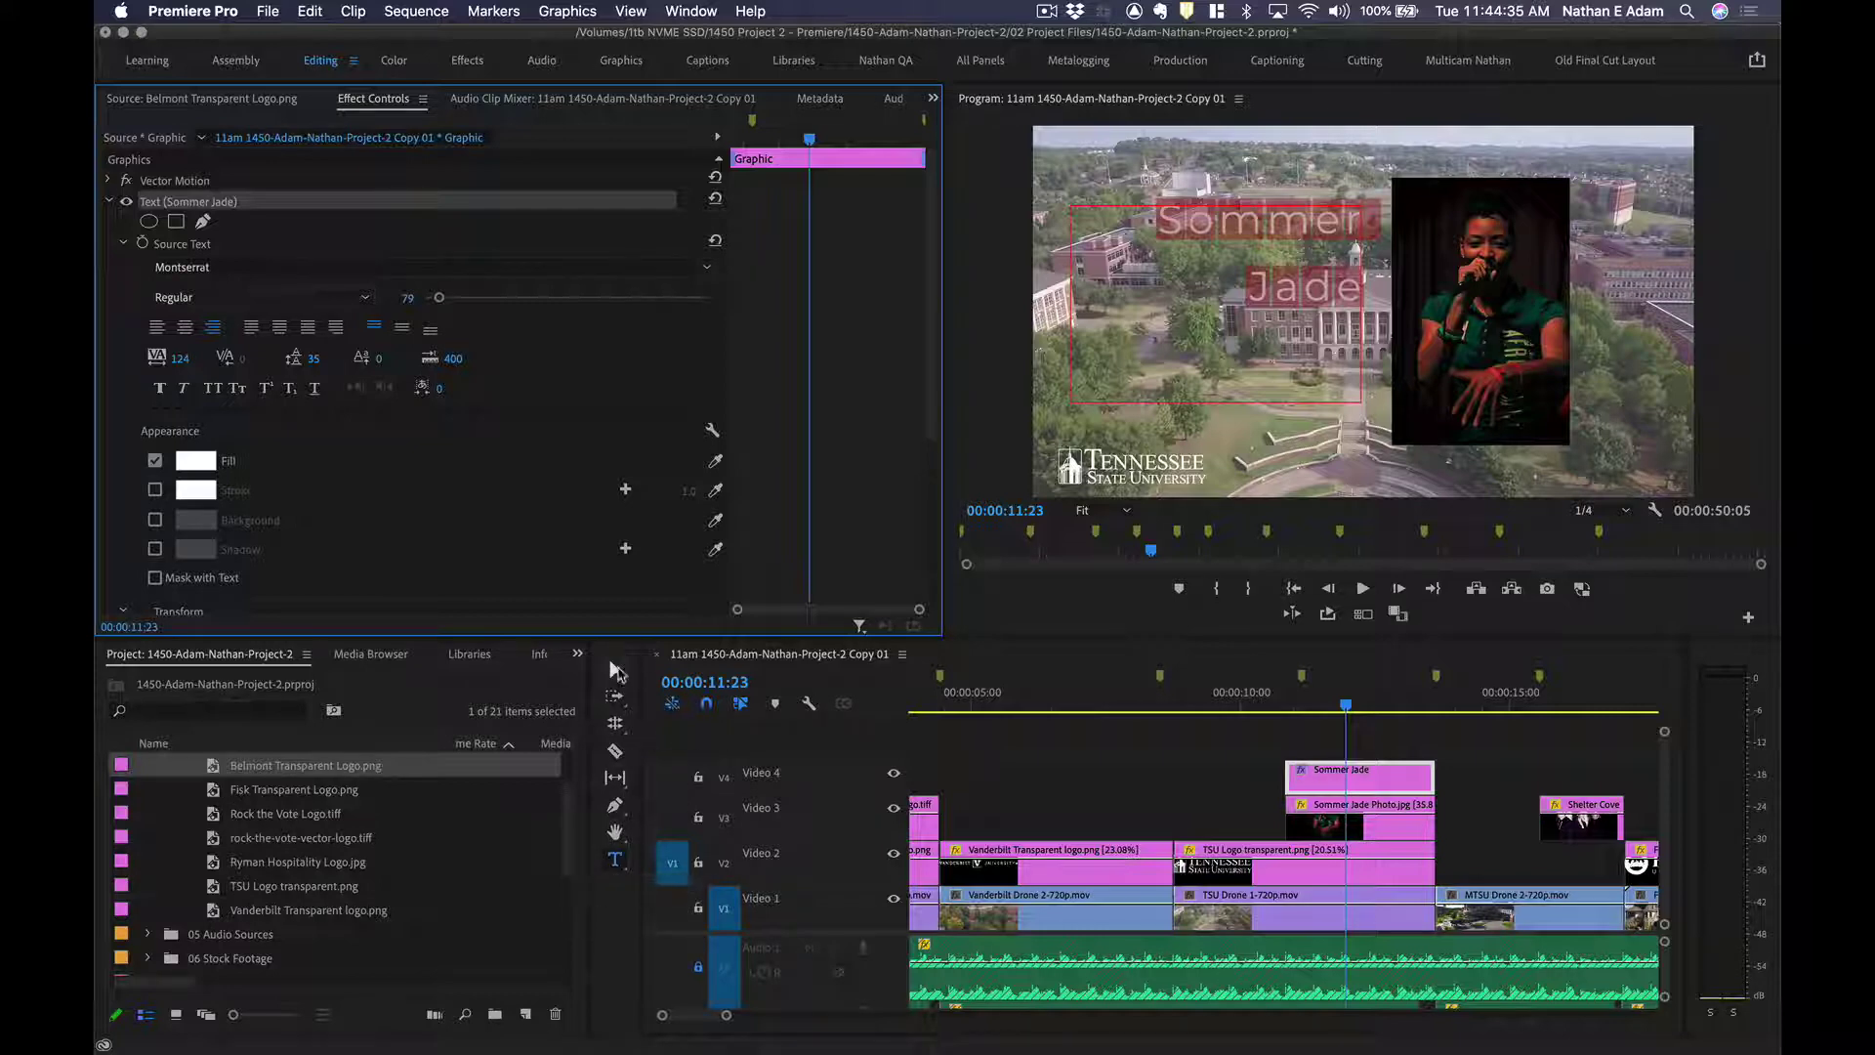
Nudge the name text box slightly upward beside the performer's photo with the Selection tool.
{"action": "left_click", "coordinate": [614, 671]}
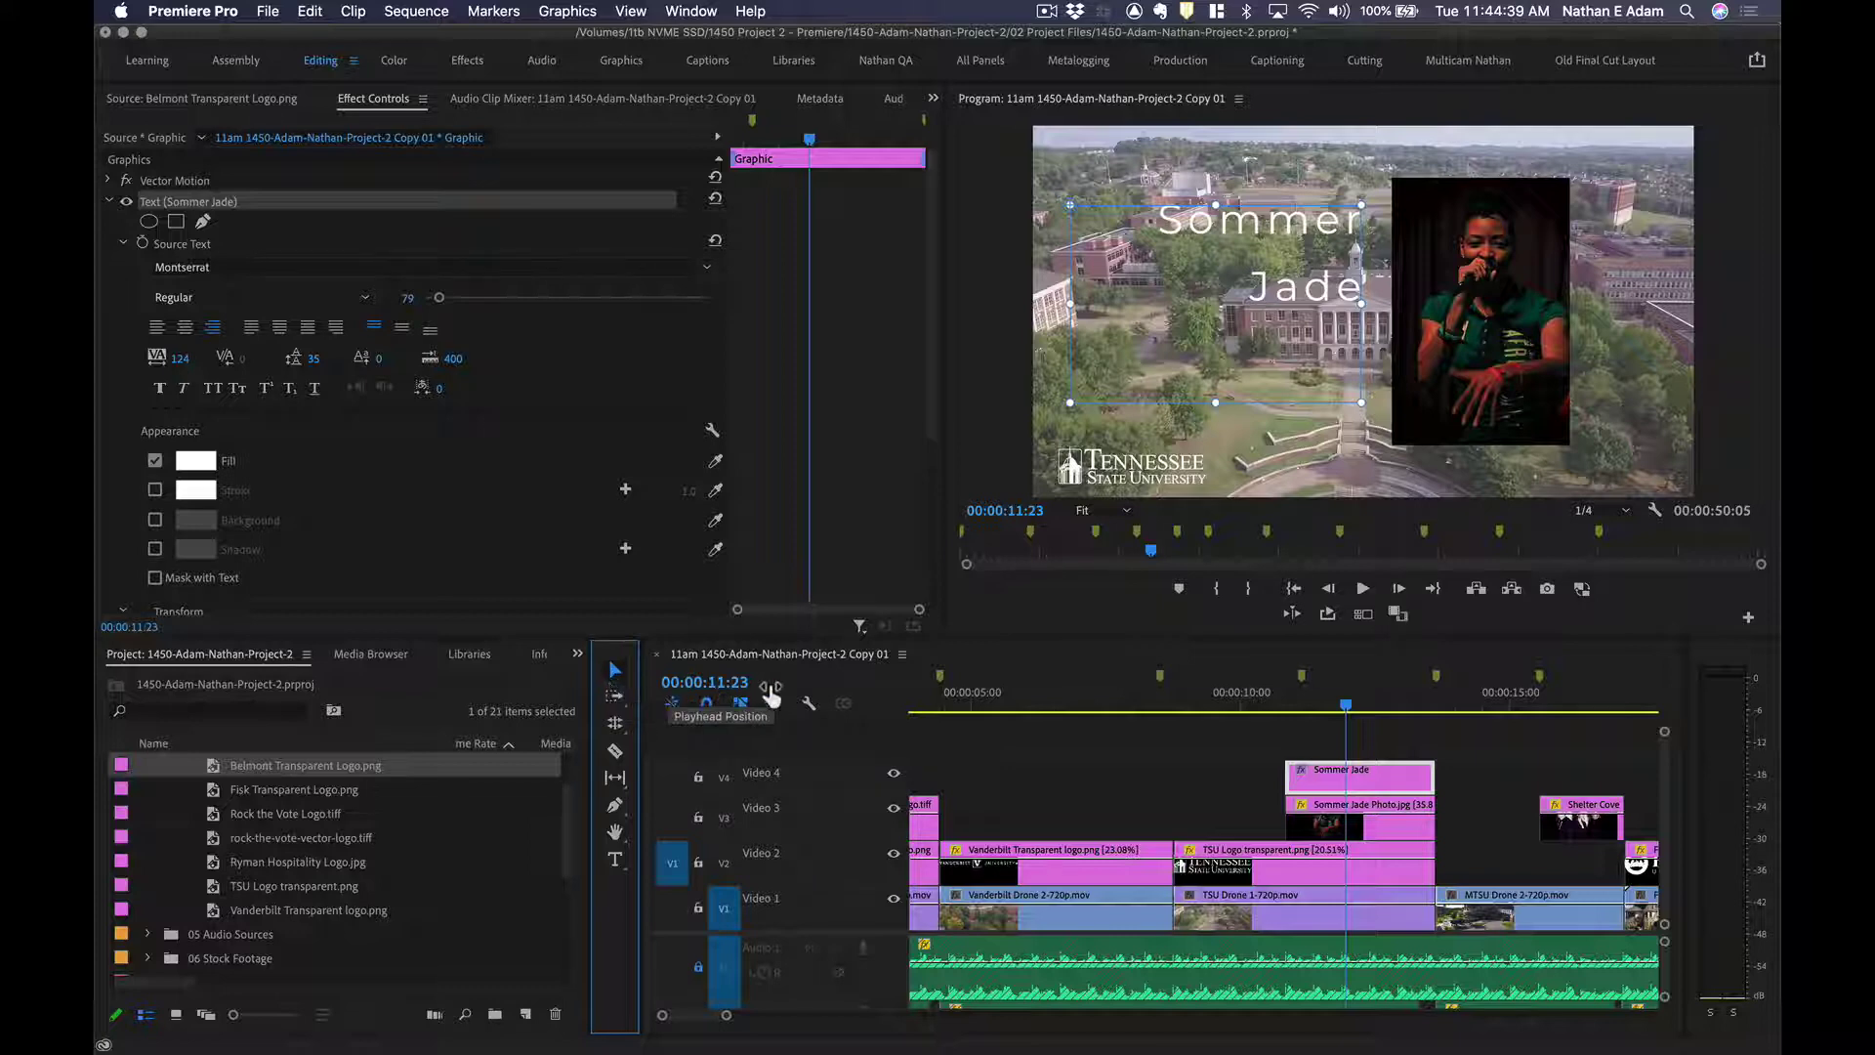
{"action": "mouse_move", "coordinate": [1288, 247]}
{"action": "left_mouse_down"}
{"action": "mouse_move", "coordinate": [1274, 216]}
{"action": "mouse_move", "coordinate": [1295, 204]}
{"action": "mouse_move", "coordinate": [1281, 265]}
{"action": "left_mouse_up"}
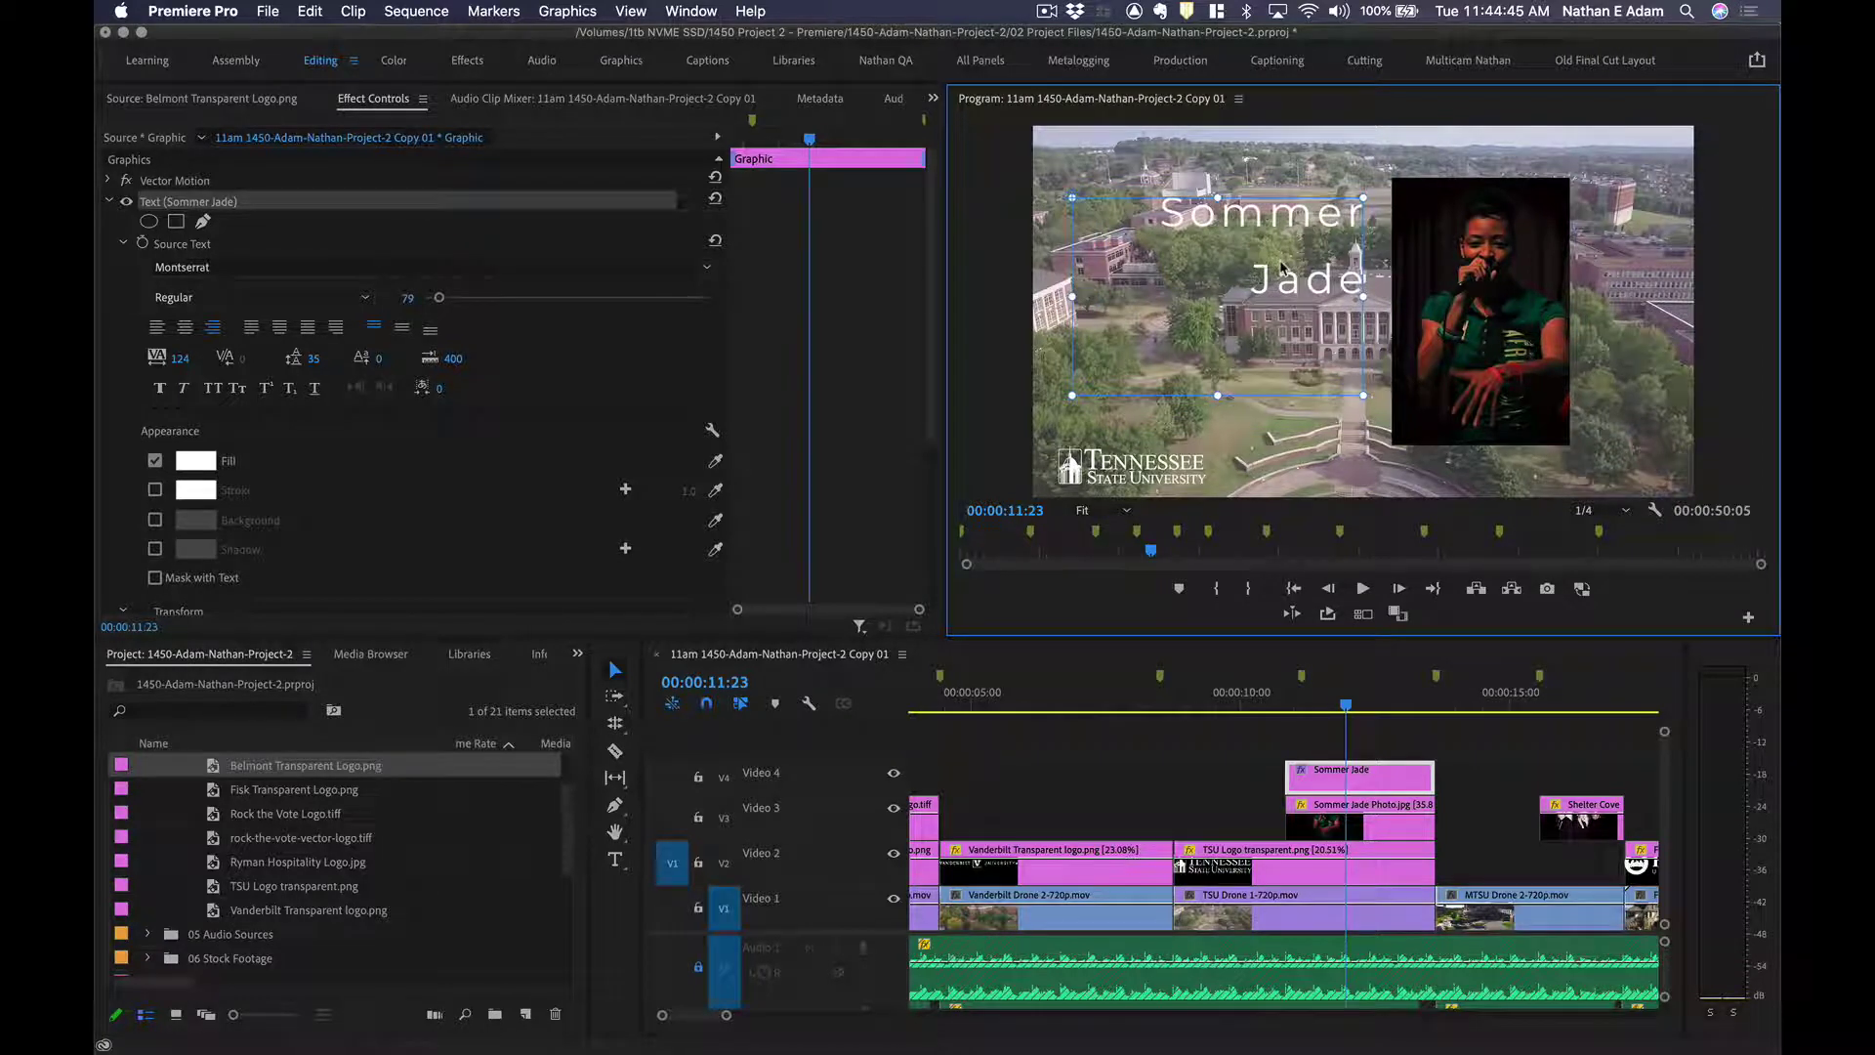
Select the performer's first name in the title, replace it with "vx" and undo the replacement.
{"action": "left_click", "coordinate": [614, 859]}
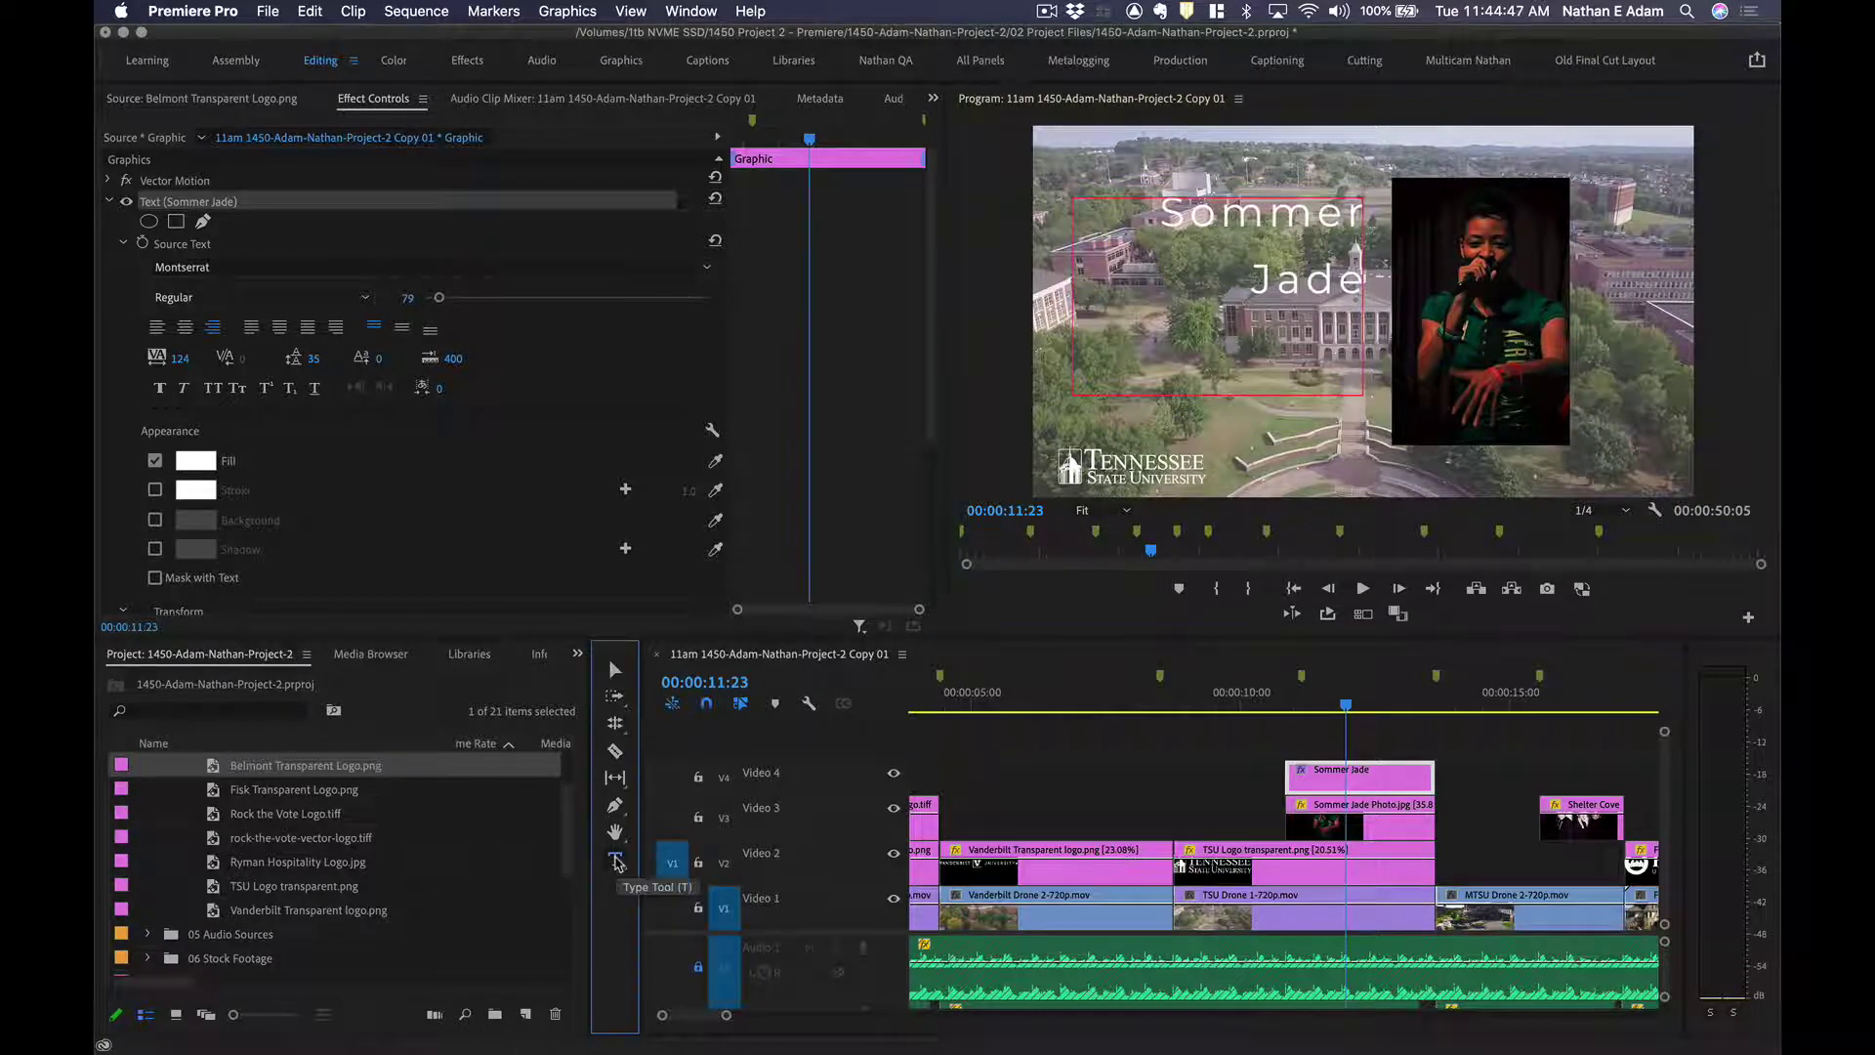
{"action": "left_click", "coordinate": [1255, 245]}
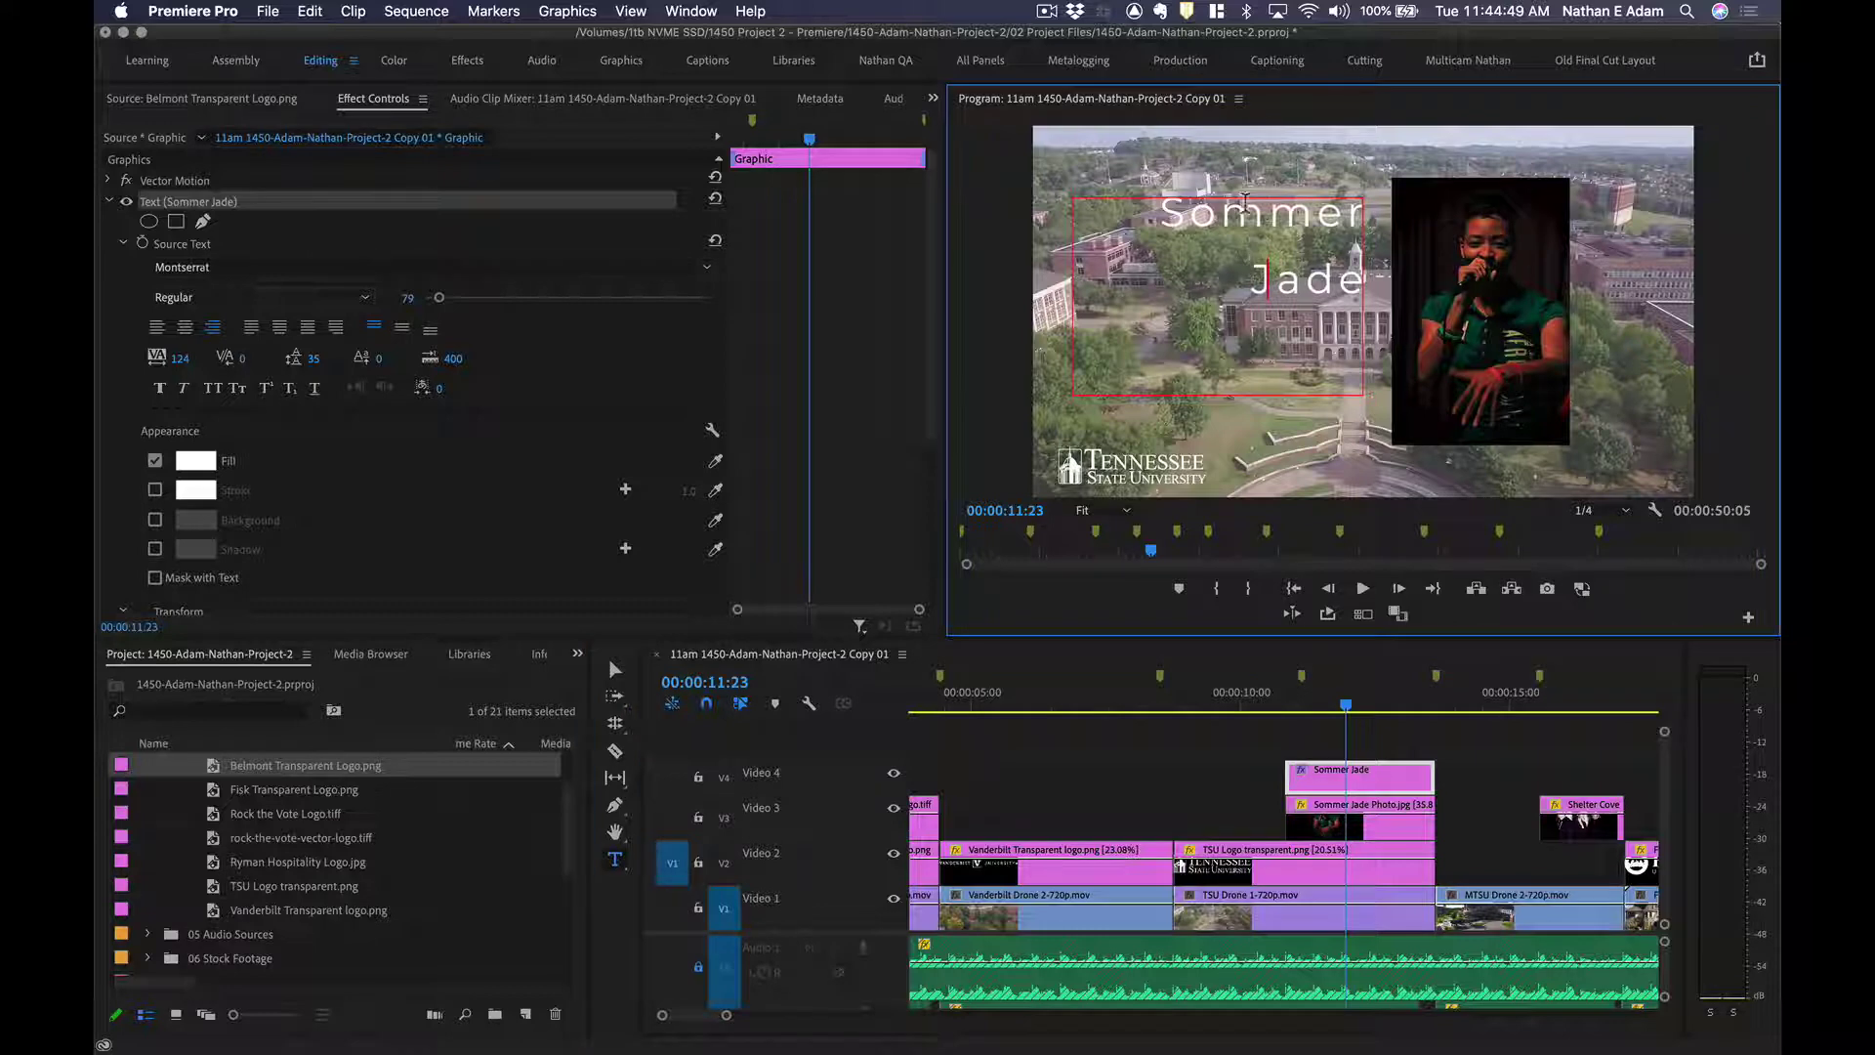
{"action": "left_click", "coordinate": [1224, 212]}
{"action": "double_click", "coordinate": [1225, 212]}
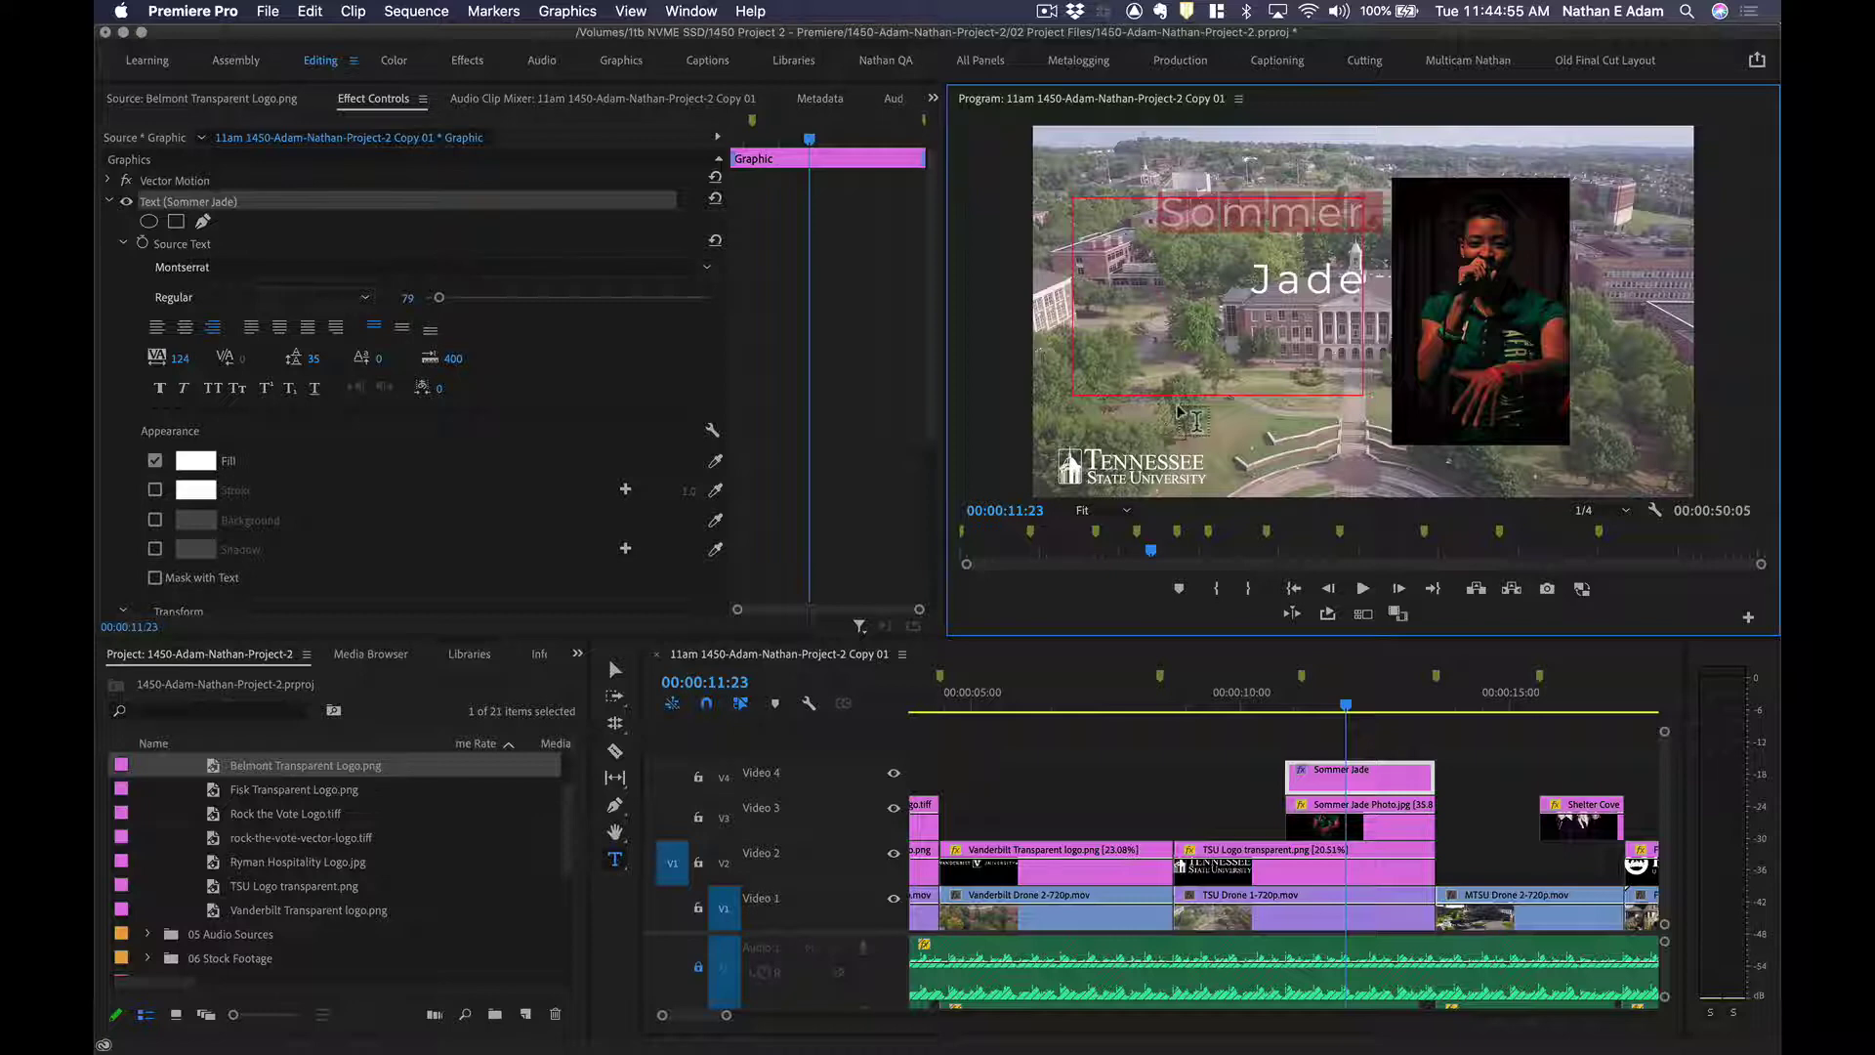
{"action": "type", "text": "vxJade"}
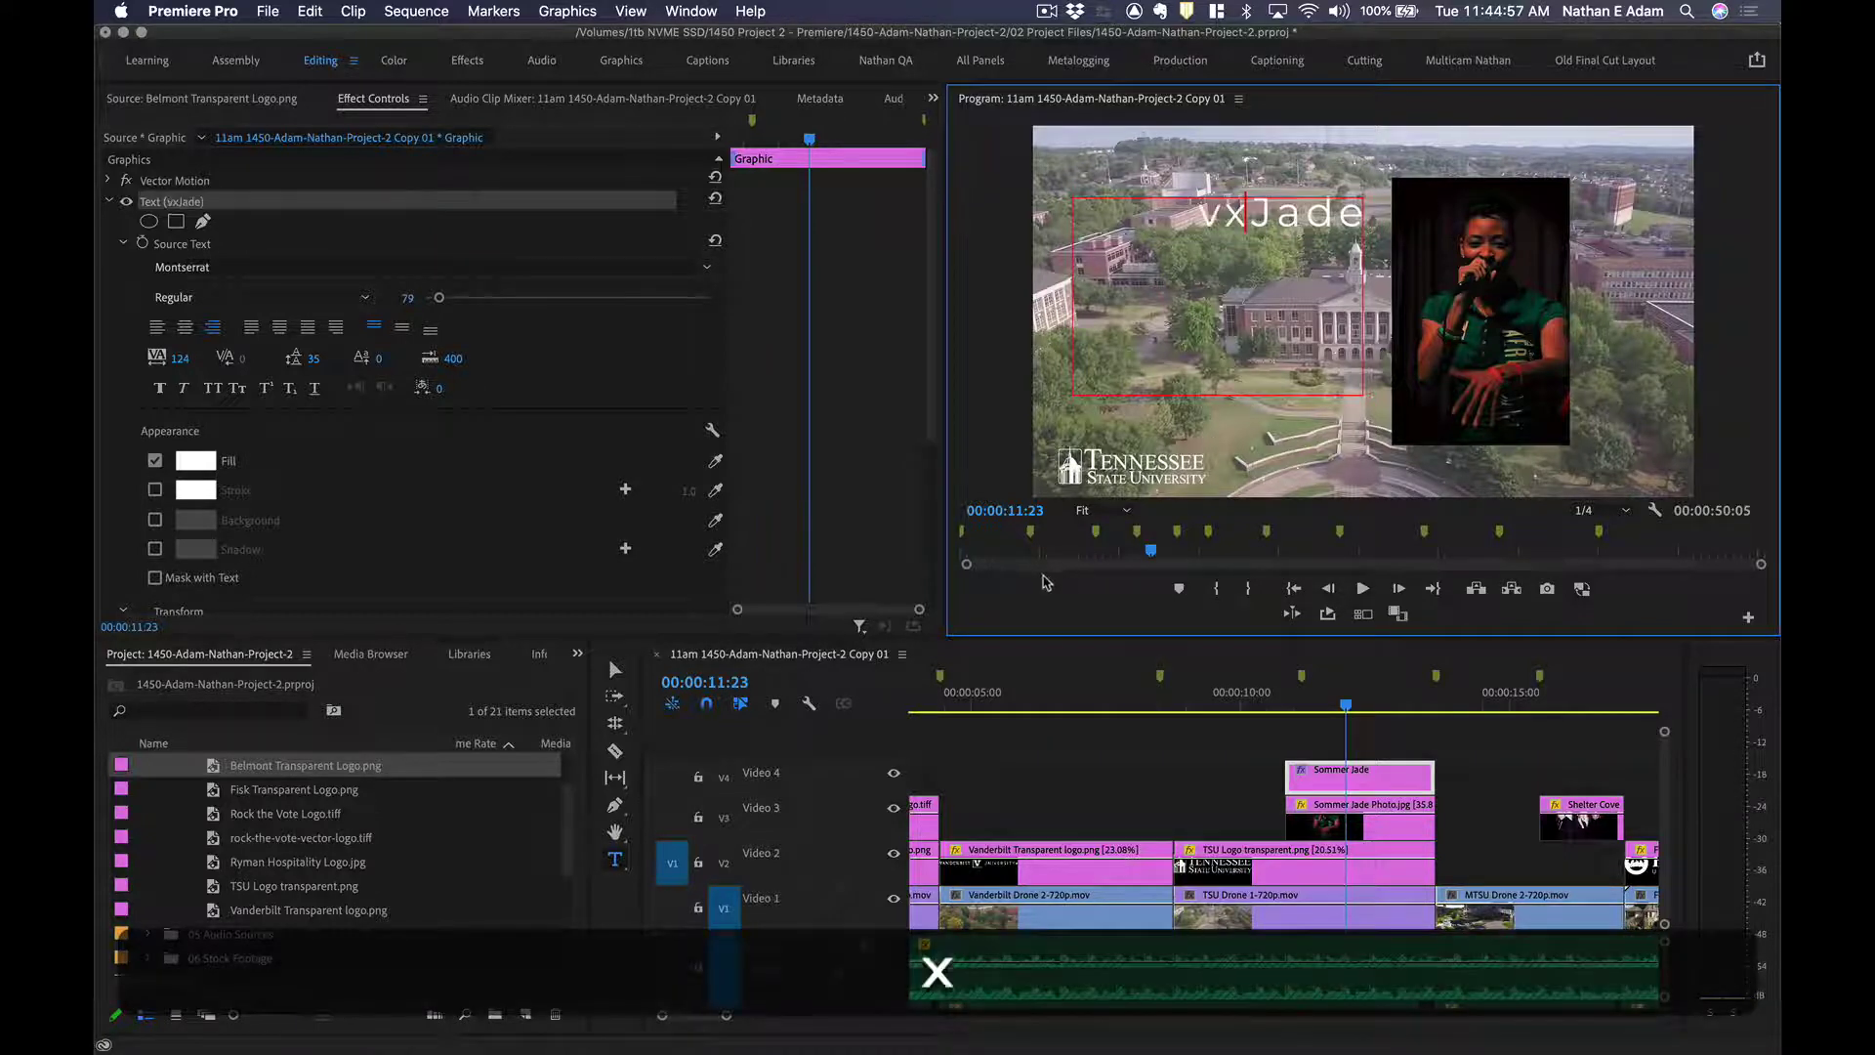
{"action": "key", "text": "super+z"}
{"action": "left_click", "coordinate": [837, 578]}
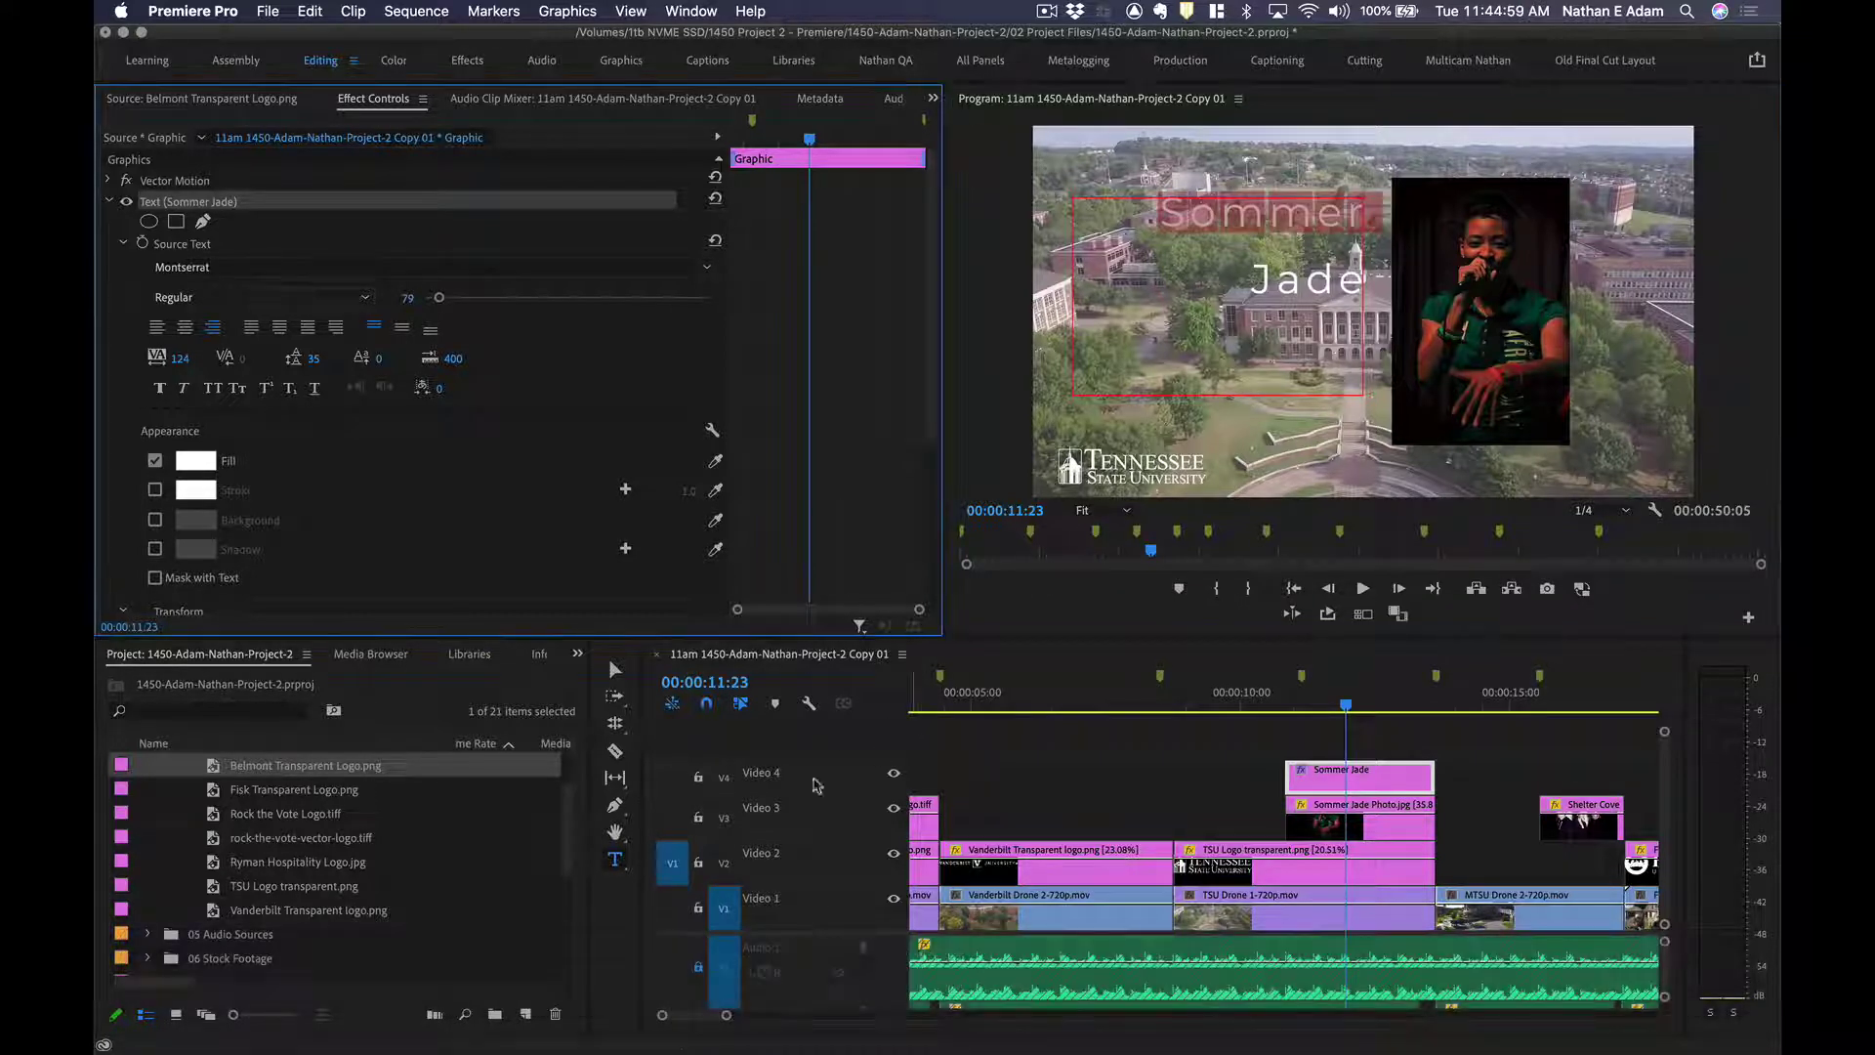
{"action": "left_click", "coordinate": [614, 670]}
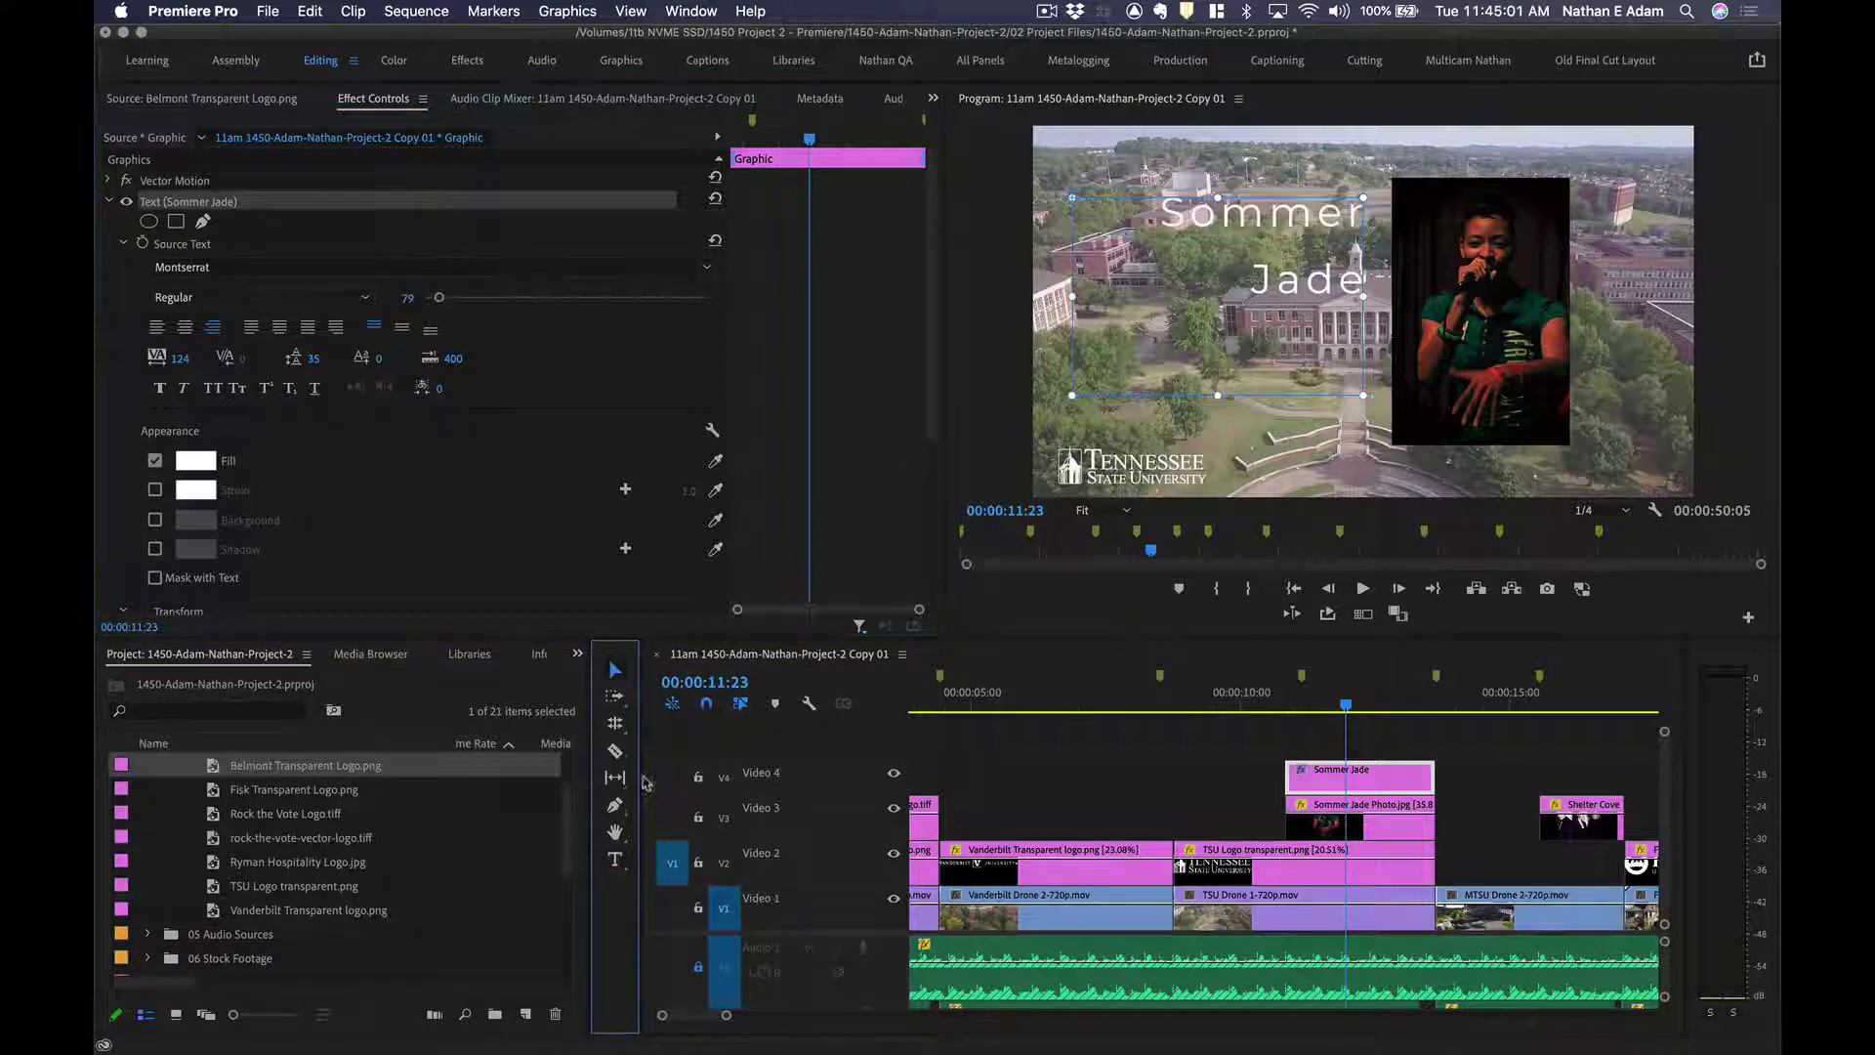
{"action": "left_click", "coordinate": [616, 860]}
{"action": "left_click", "coordinate": [1324, 252]}
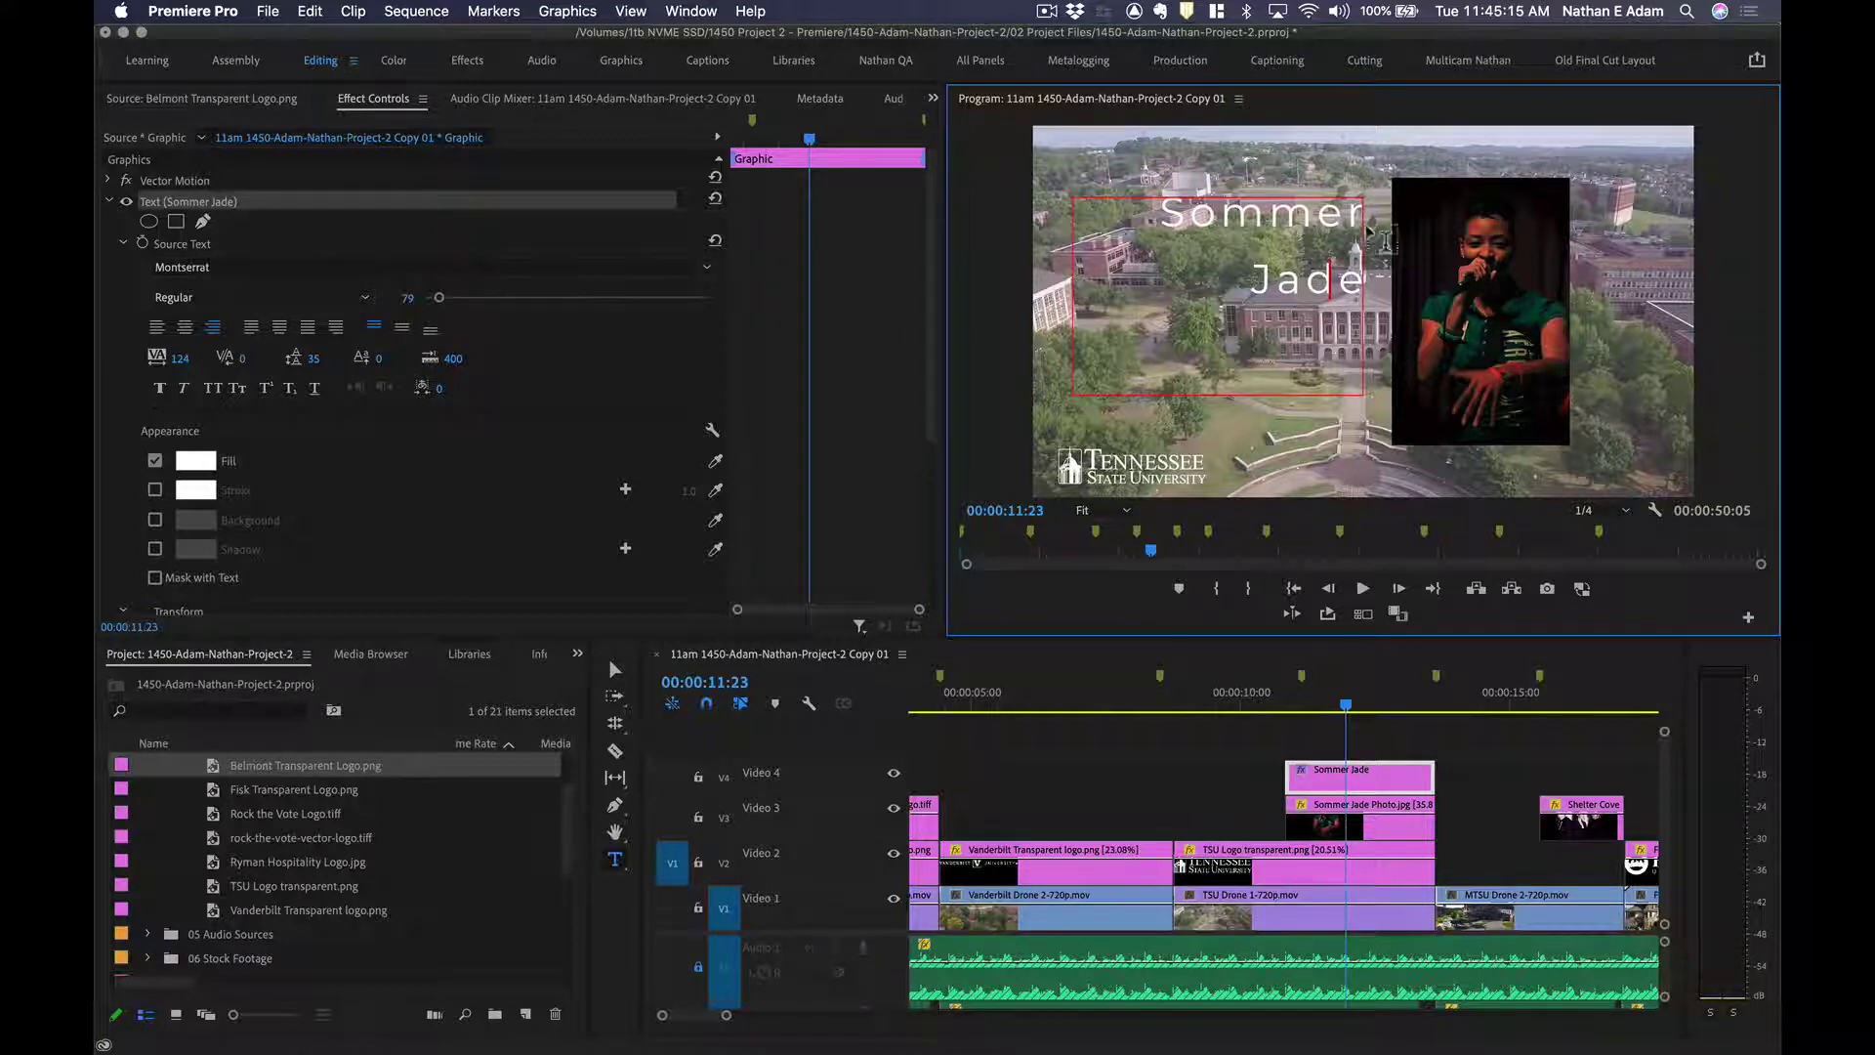
{"action": "left_click", "coordinate": [1256, 216]}
{"action": "double_click", "coordinate": [1251, 227]}
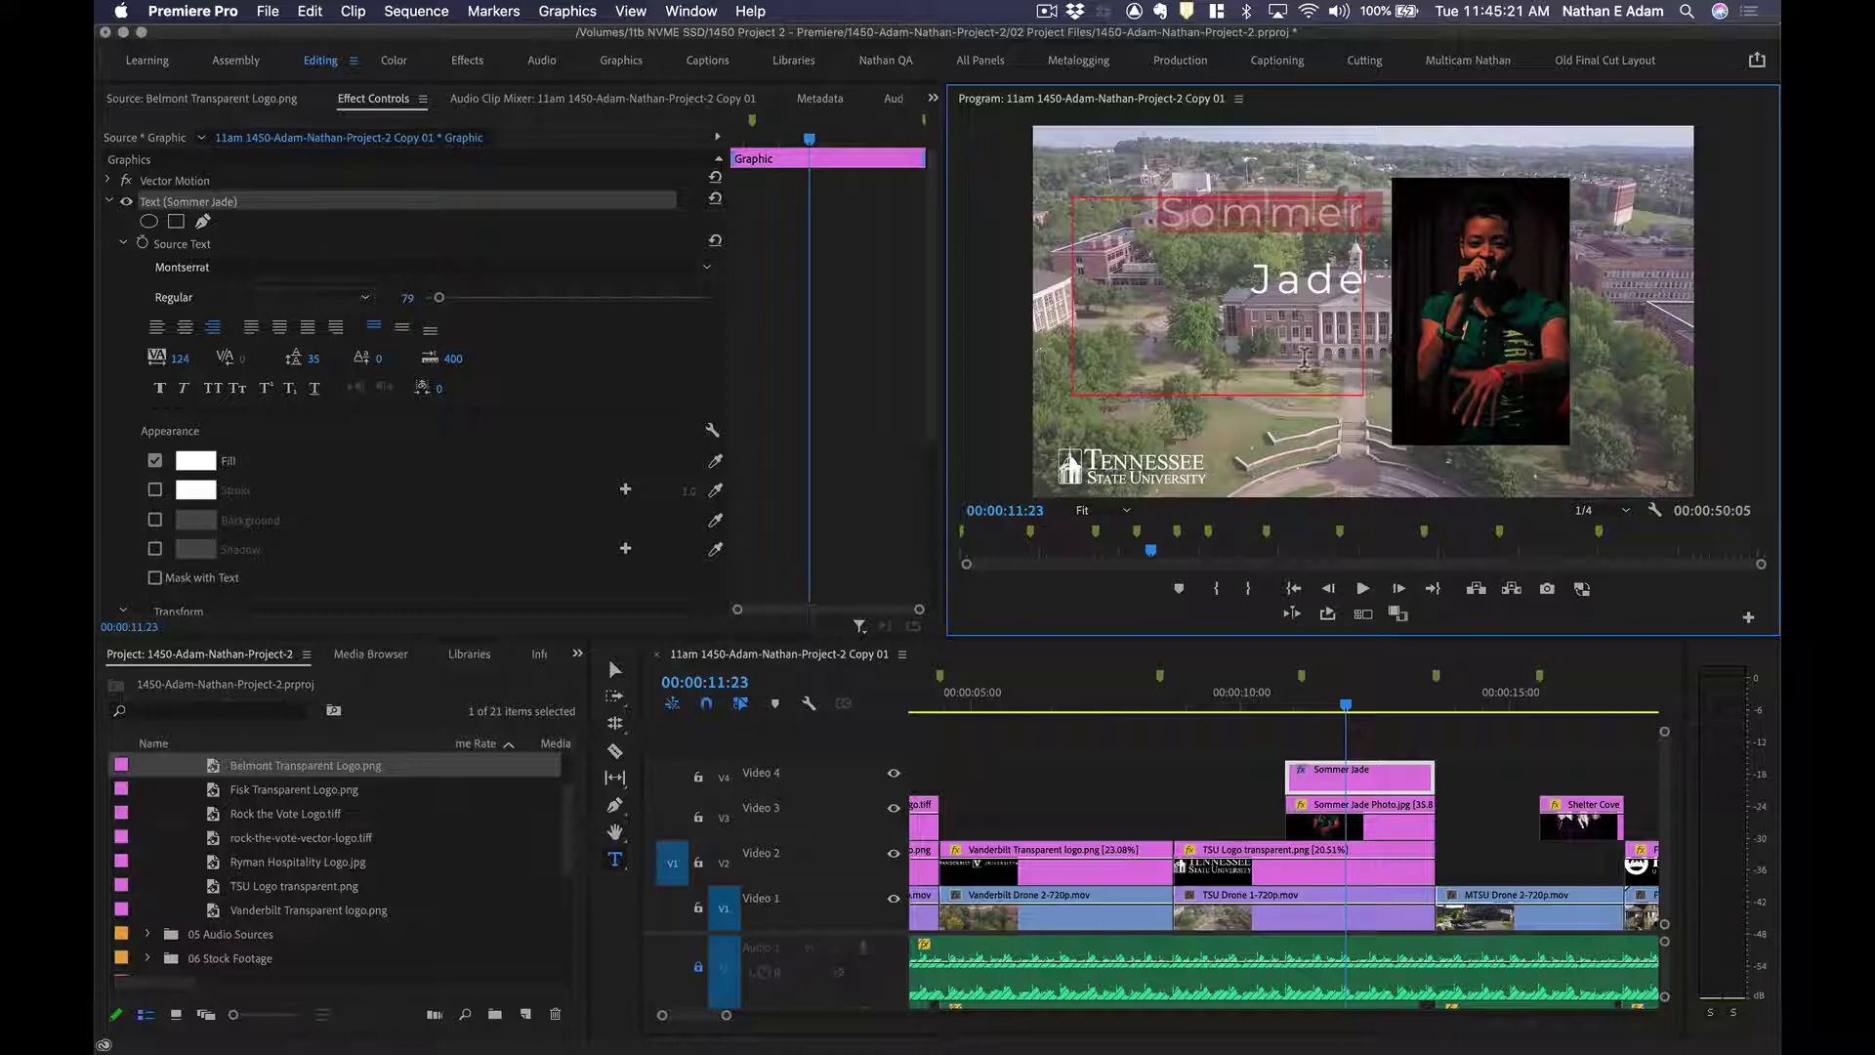
{"action": "left_click", "coordinate": [1296, 227]}
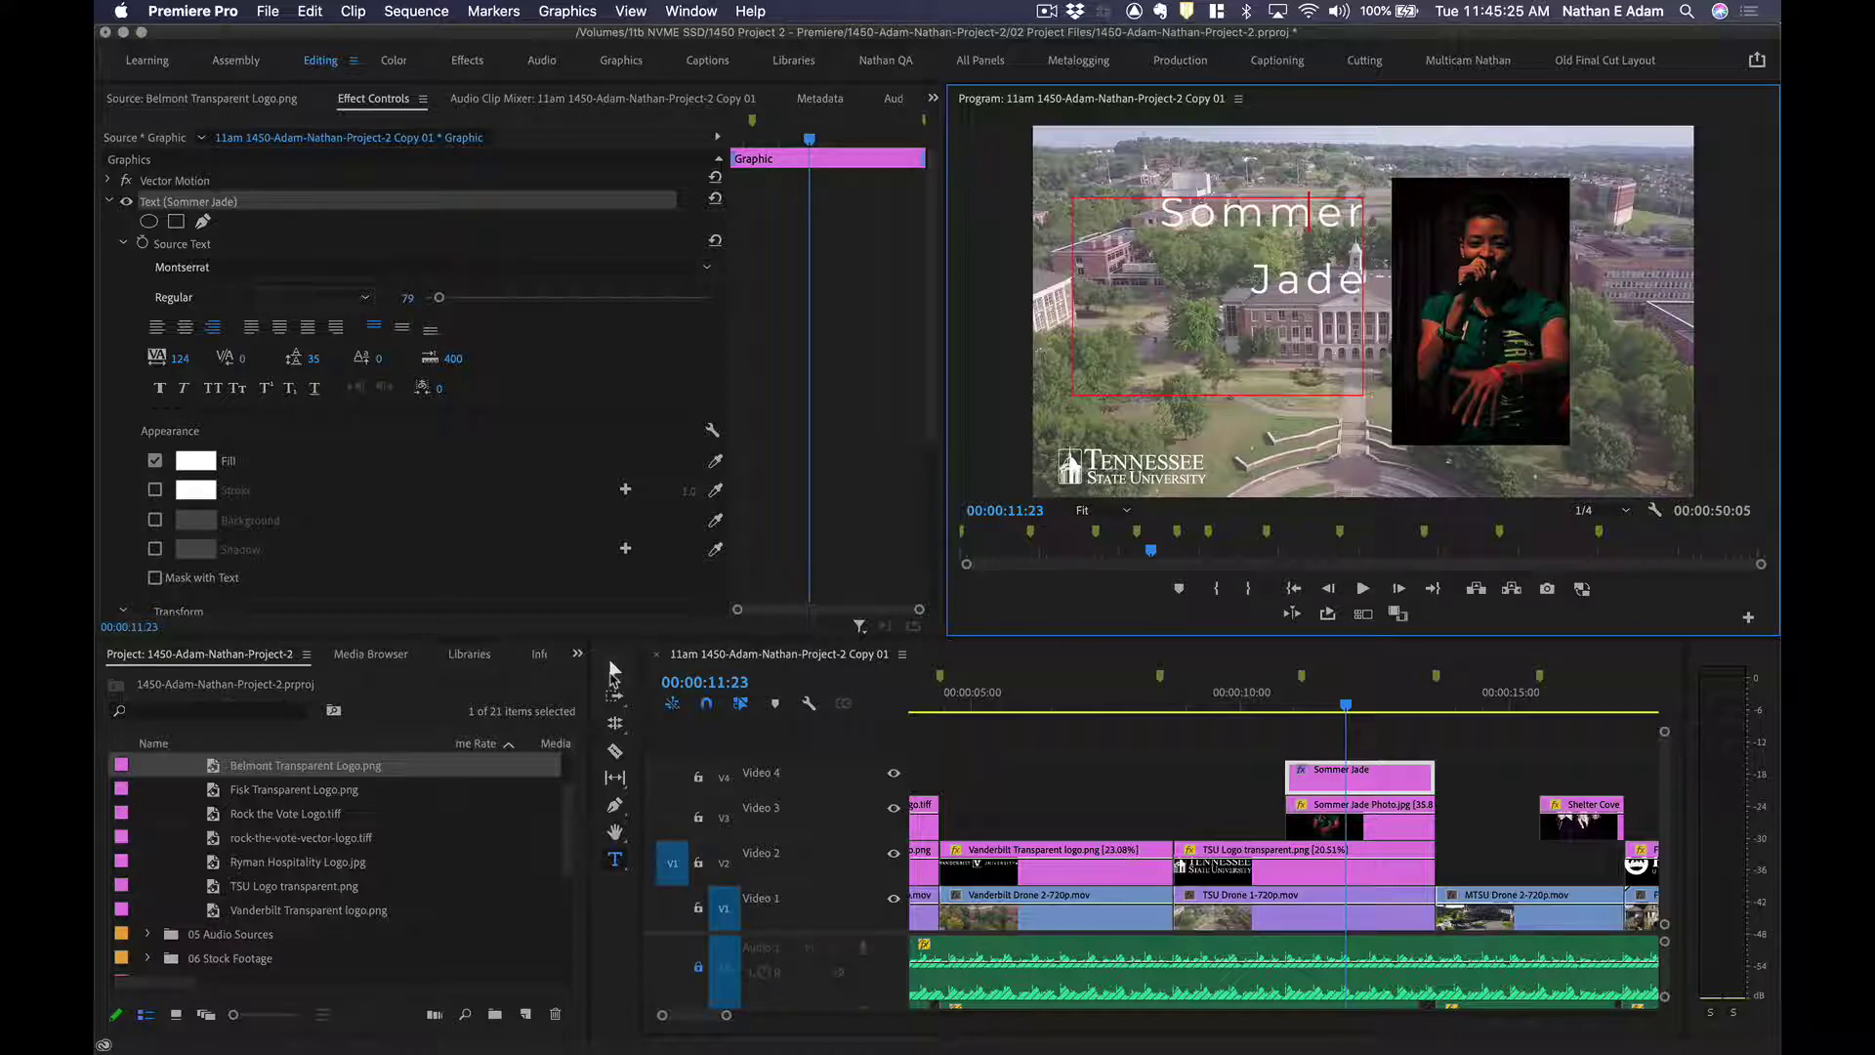
Enlarge the name's text box by its lower-left and upper-right corners so the full name fits on one line.
{"action": "left_click", "coordinate": [614, 672]}
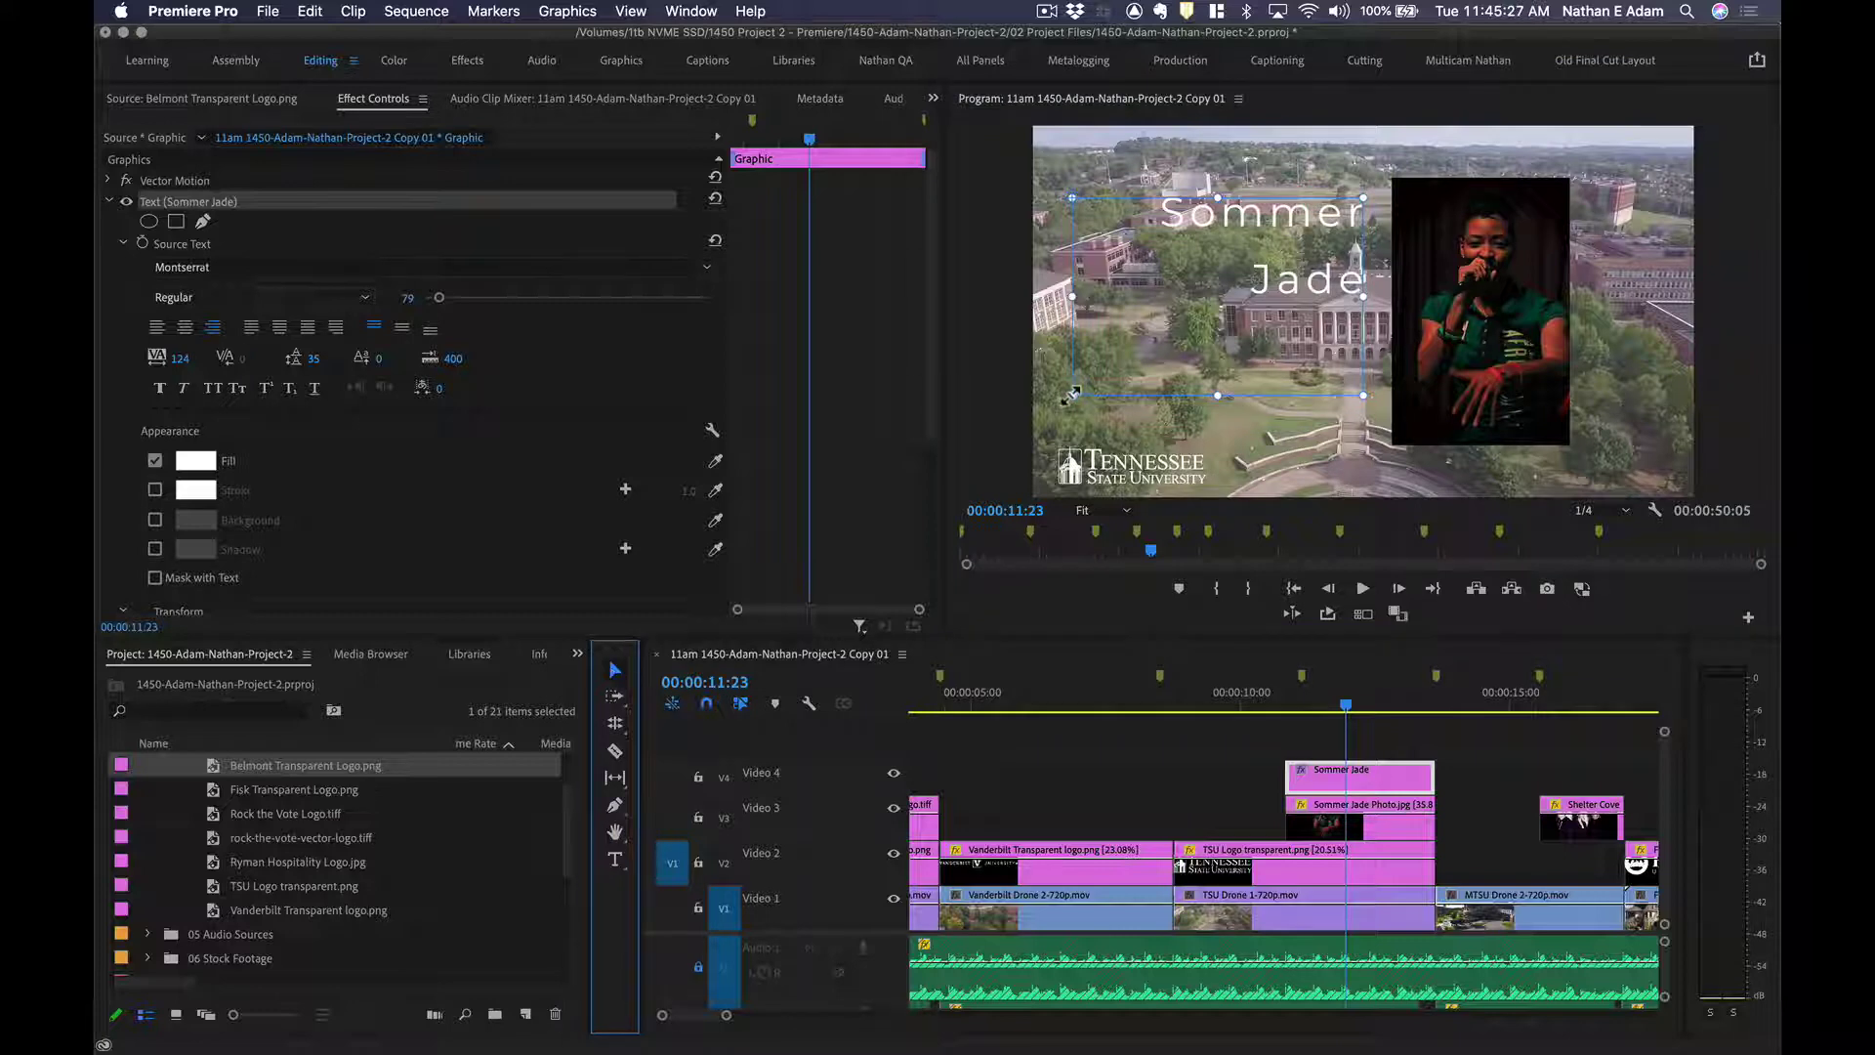
{"action": "mouse_move", "coordinate": [1072, 395]}
{"action": "left_mouse_down"}
{"action": "mouse_move", "coordinate": [1021, 434]}
{"action": "mouse_move", "coordinate": [1072, 391]}
{"action": "mouse_move", "coordinate": [1046, 405]}
{"action": "left_mouse_up"}
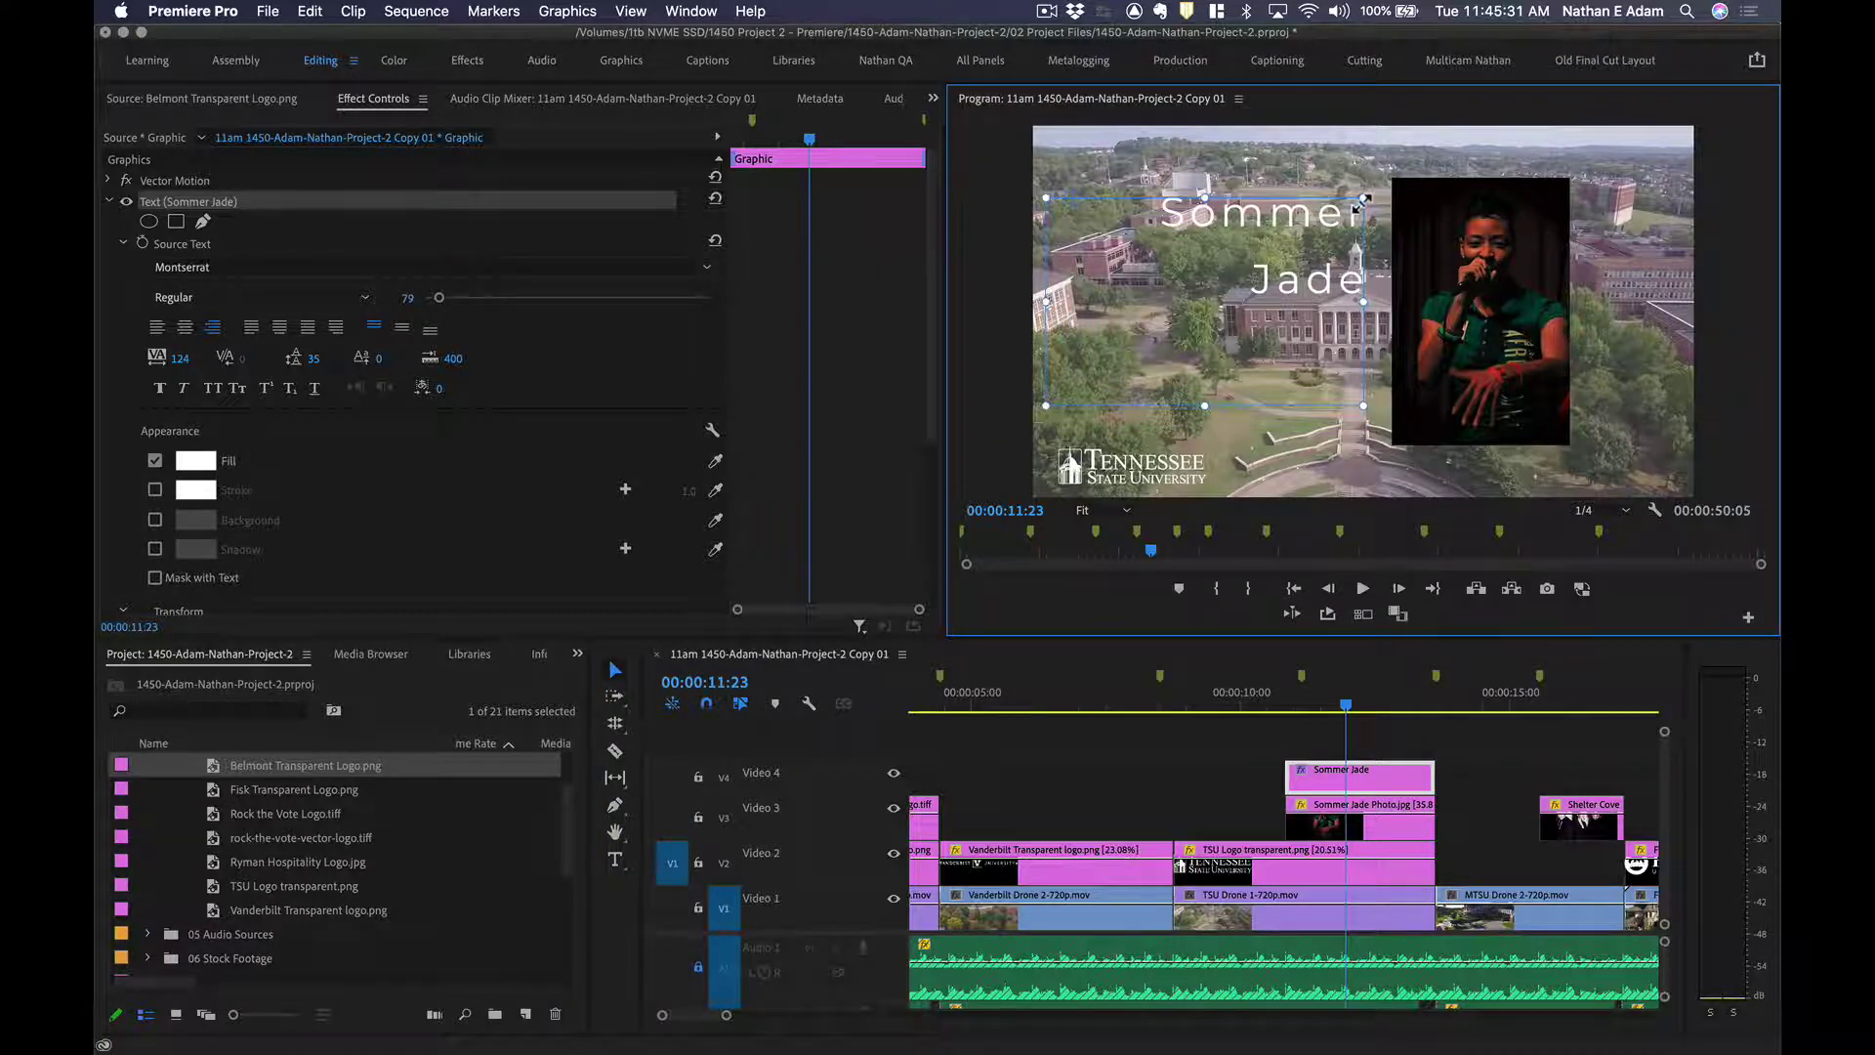
{"action": "left_click_drag", "start_coordinate": [1364, 199], "coordinate": [1384, 181]}
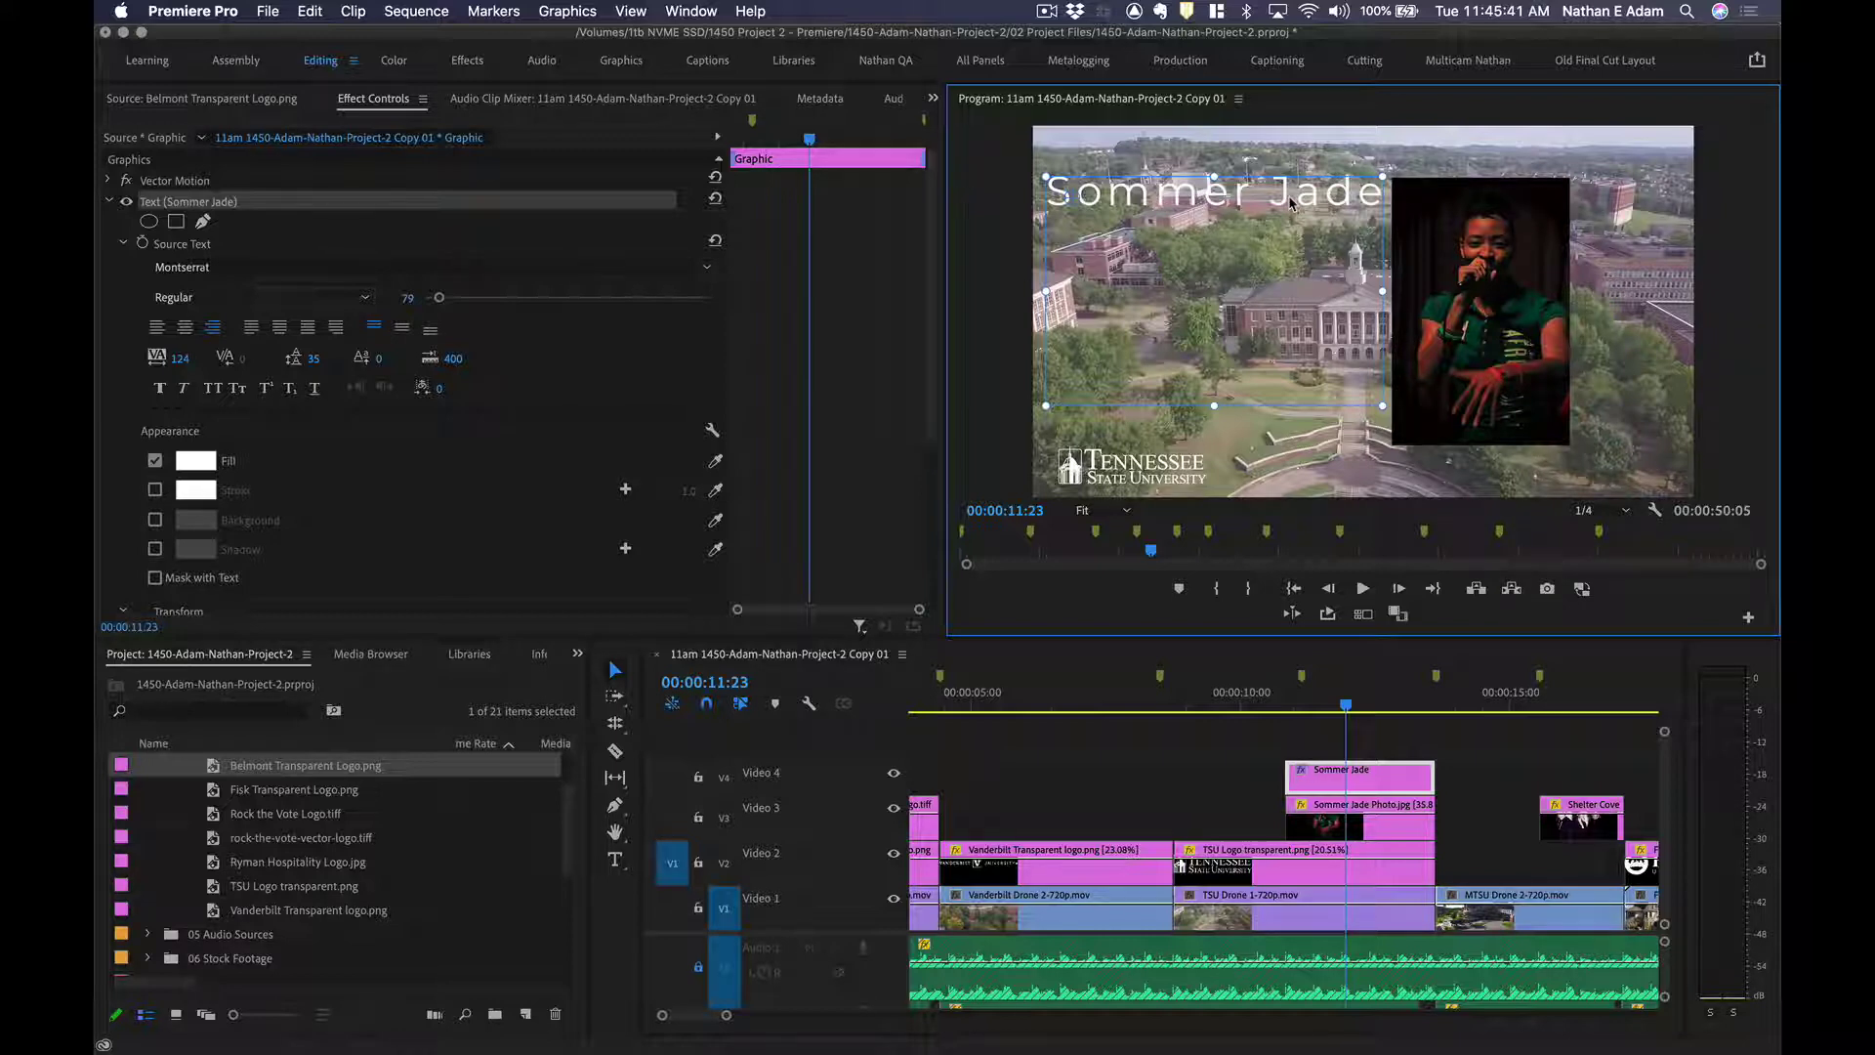
Fill the whole name text with the dark green sampled from the performer's shirt in the photo.
{"action": "key", "text": "t"}
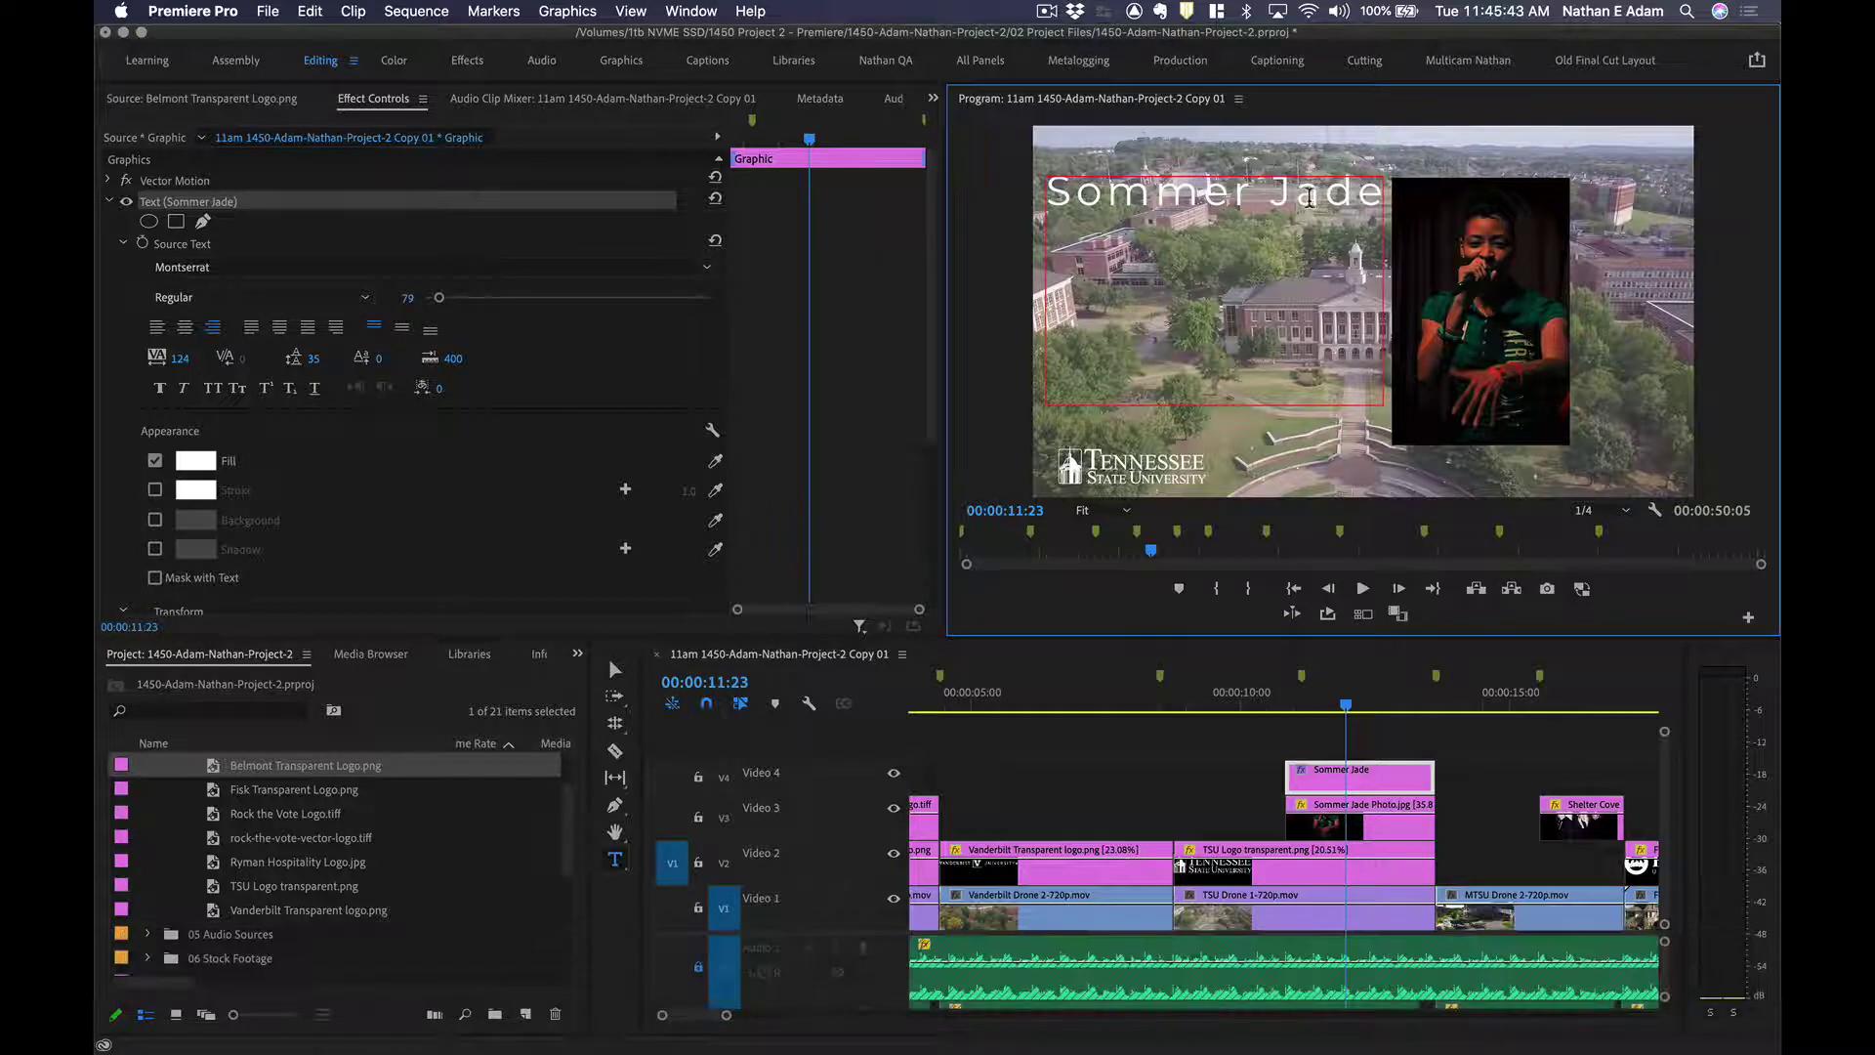
{"action": "triple_click", "coordinate": [1304, 197]}
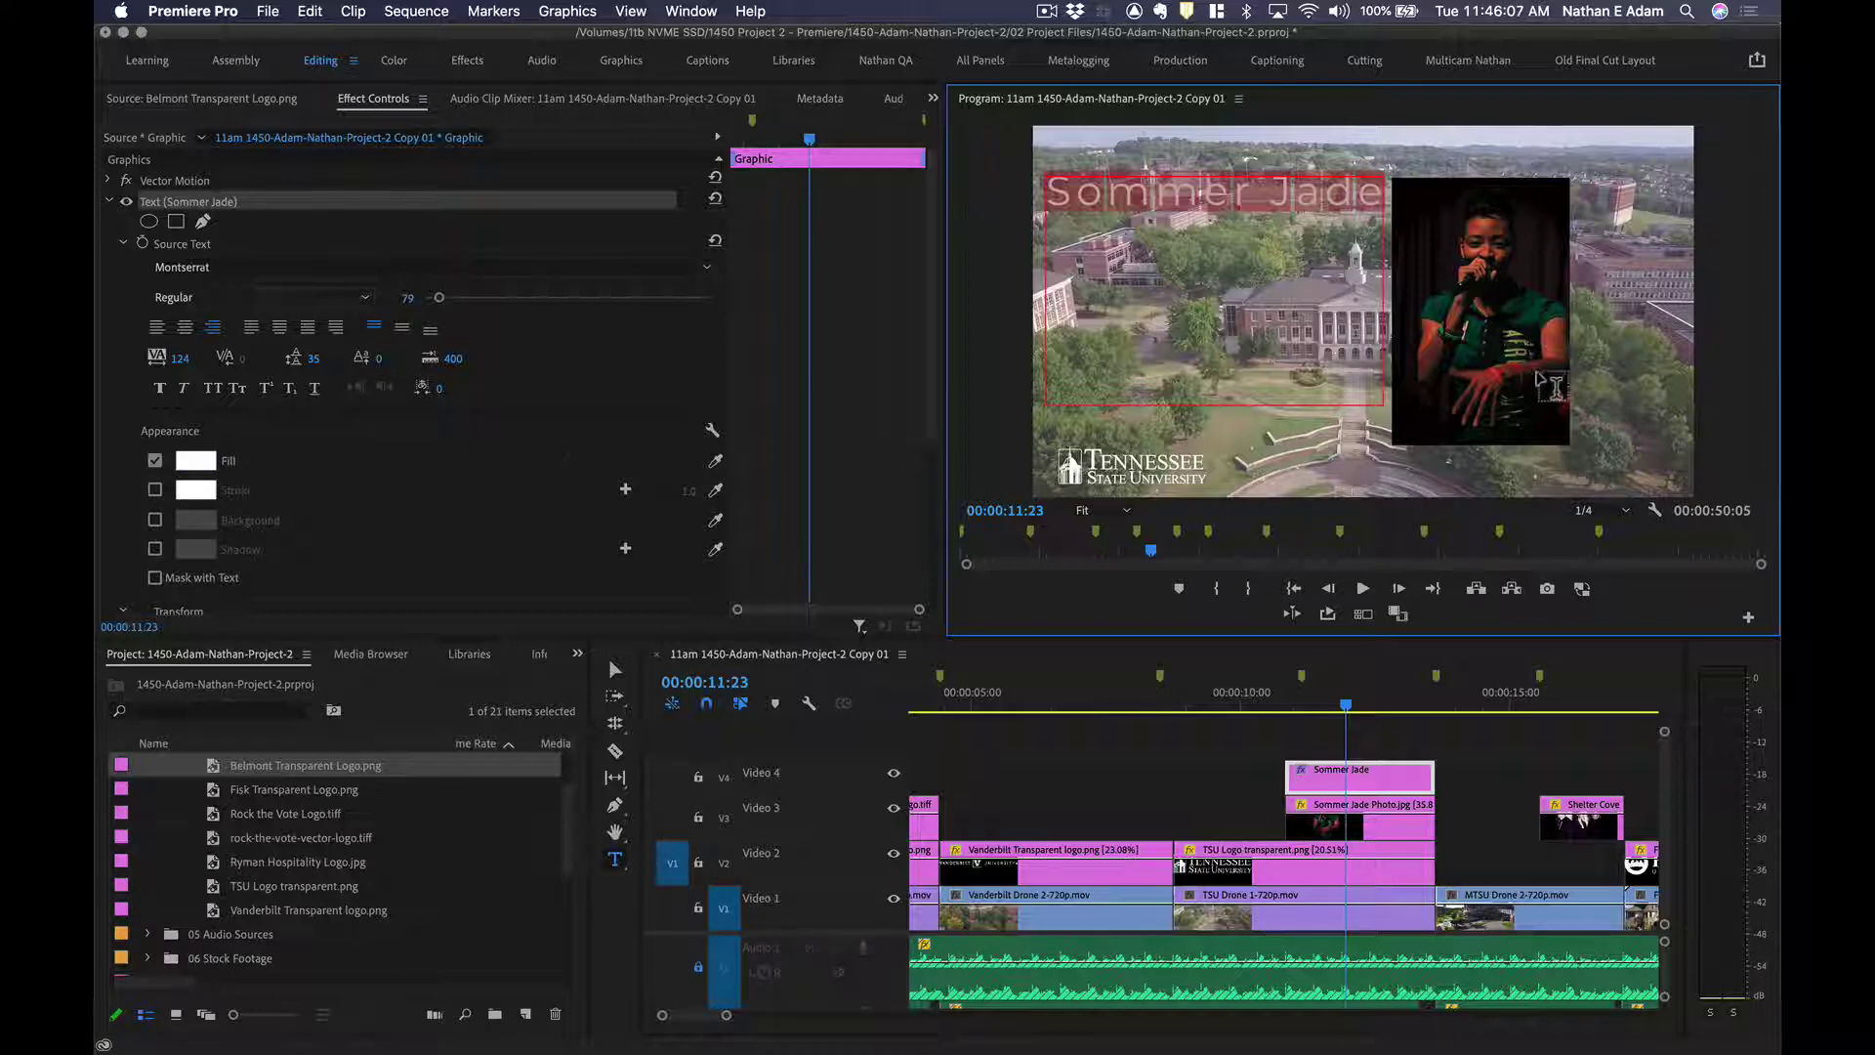
{"action": "left_click", "coordinate": [716, 463]}
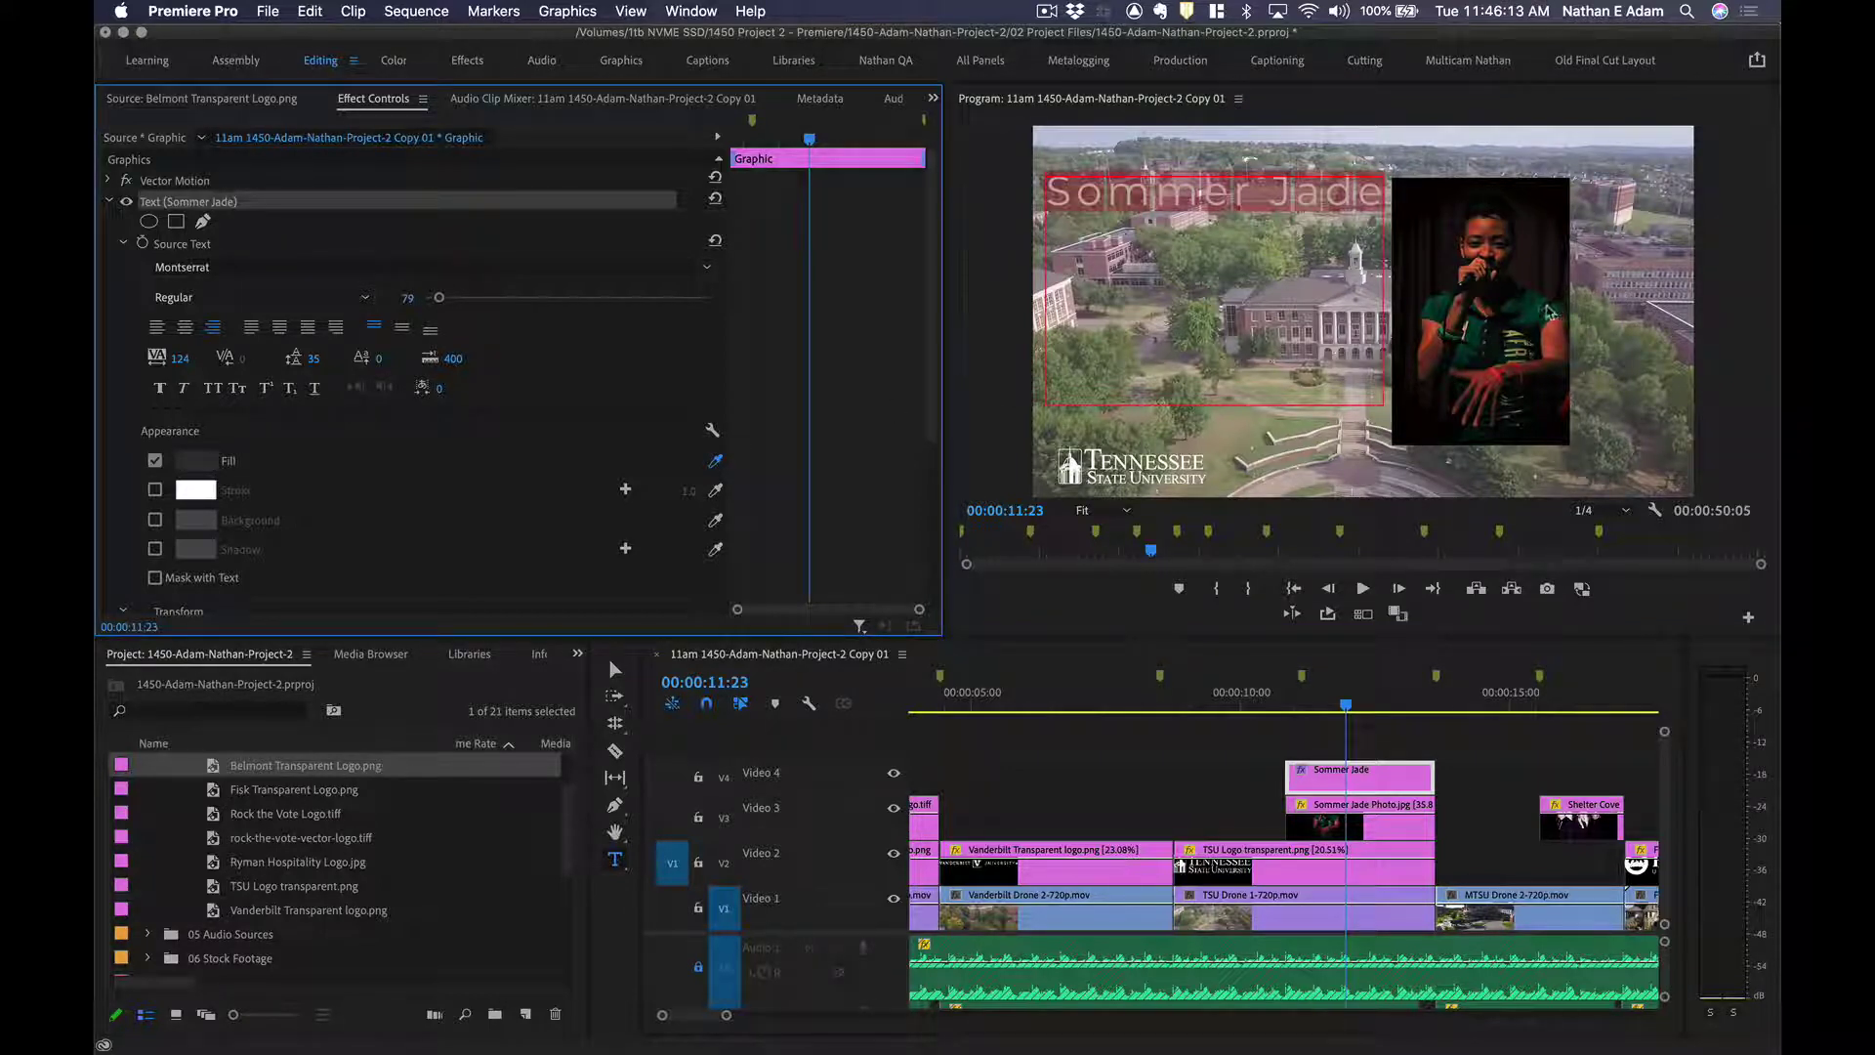
{"action": "left_click", "coordinate": [1232, 212]}
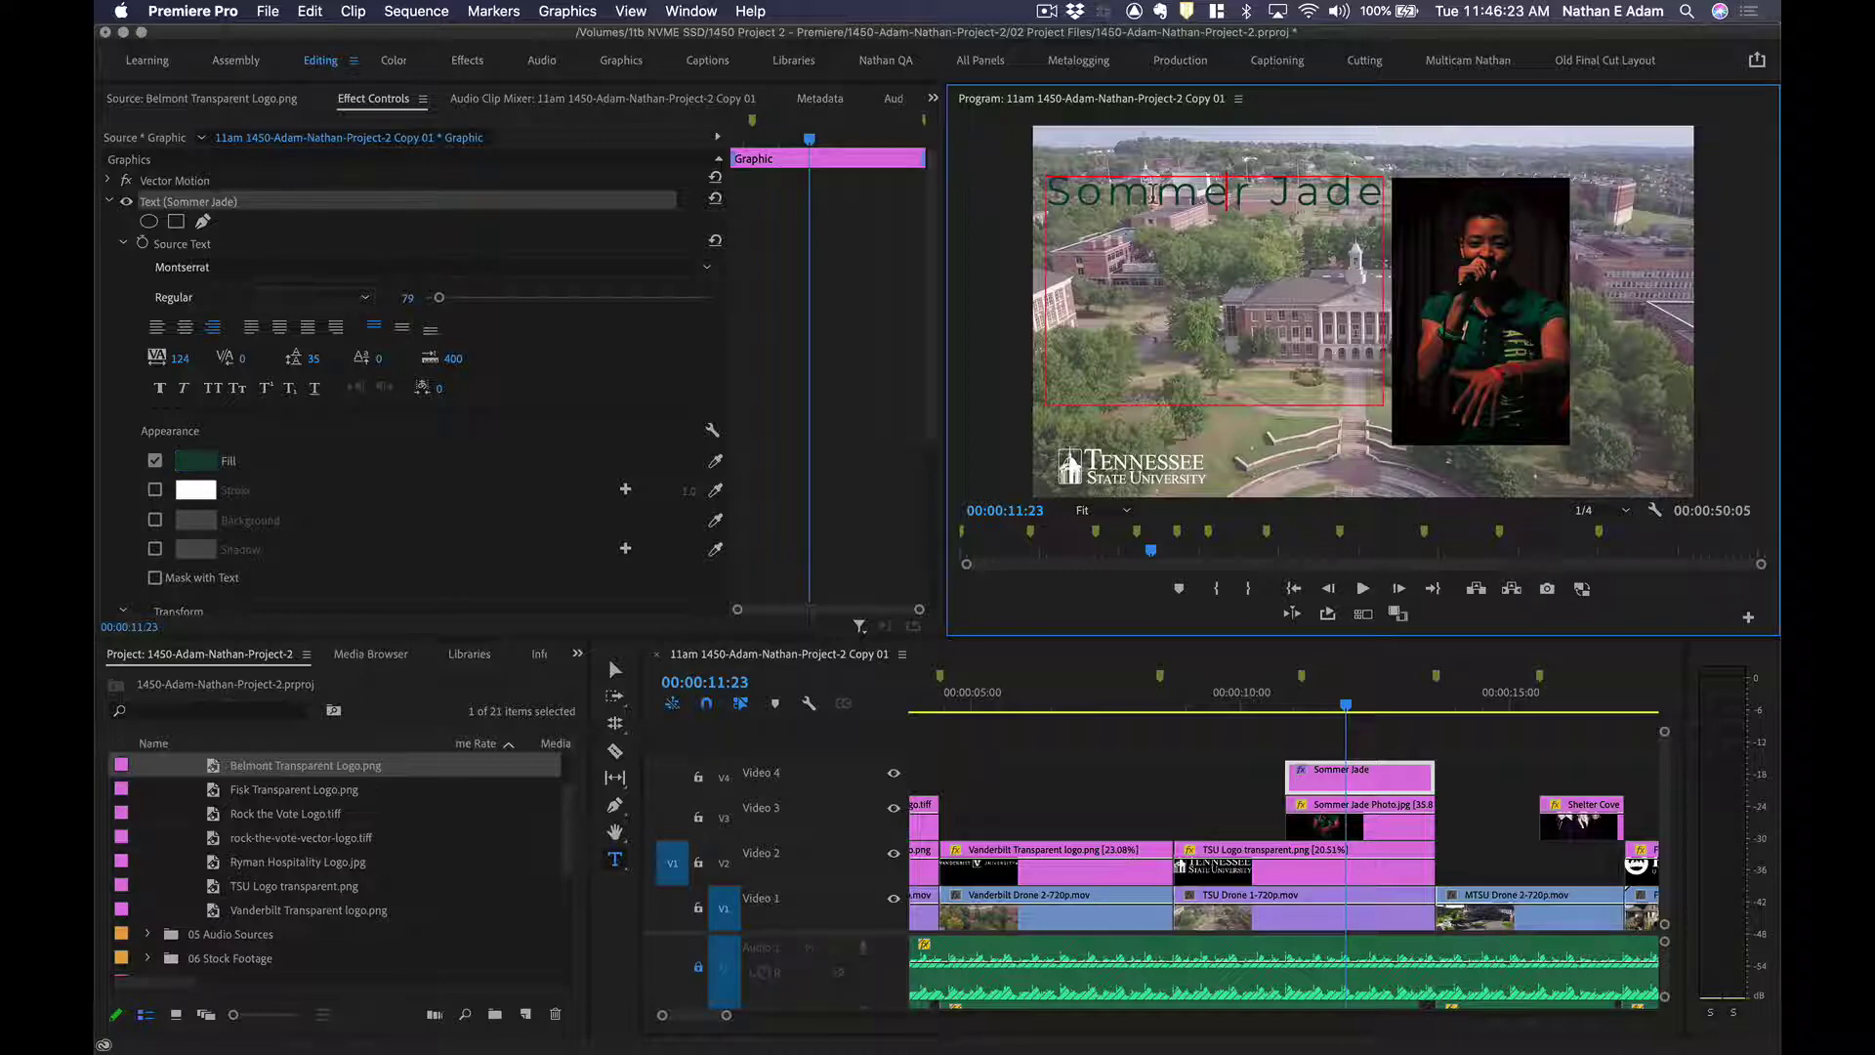
Darken the whole name's fill colour to the near-black green 02120F.
{"action": "key", "text": "super+a"}
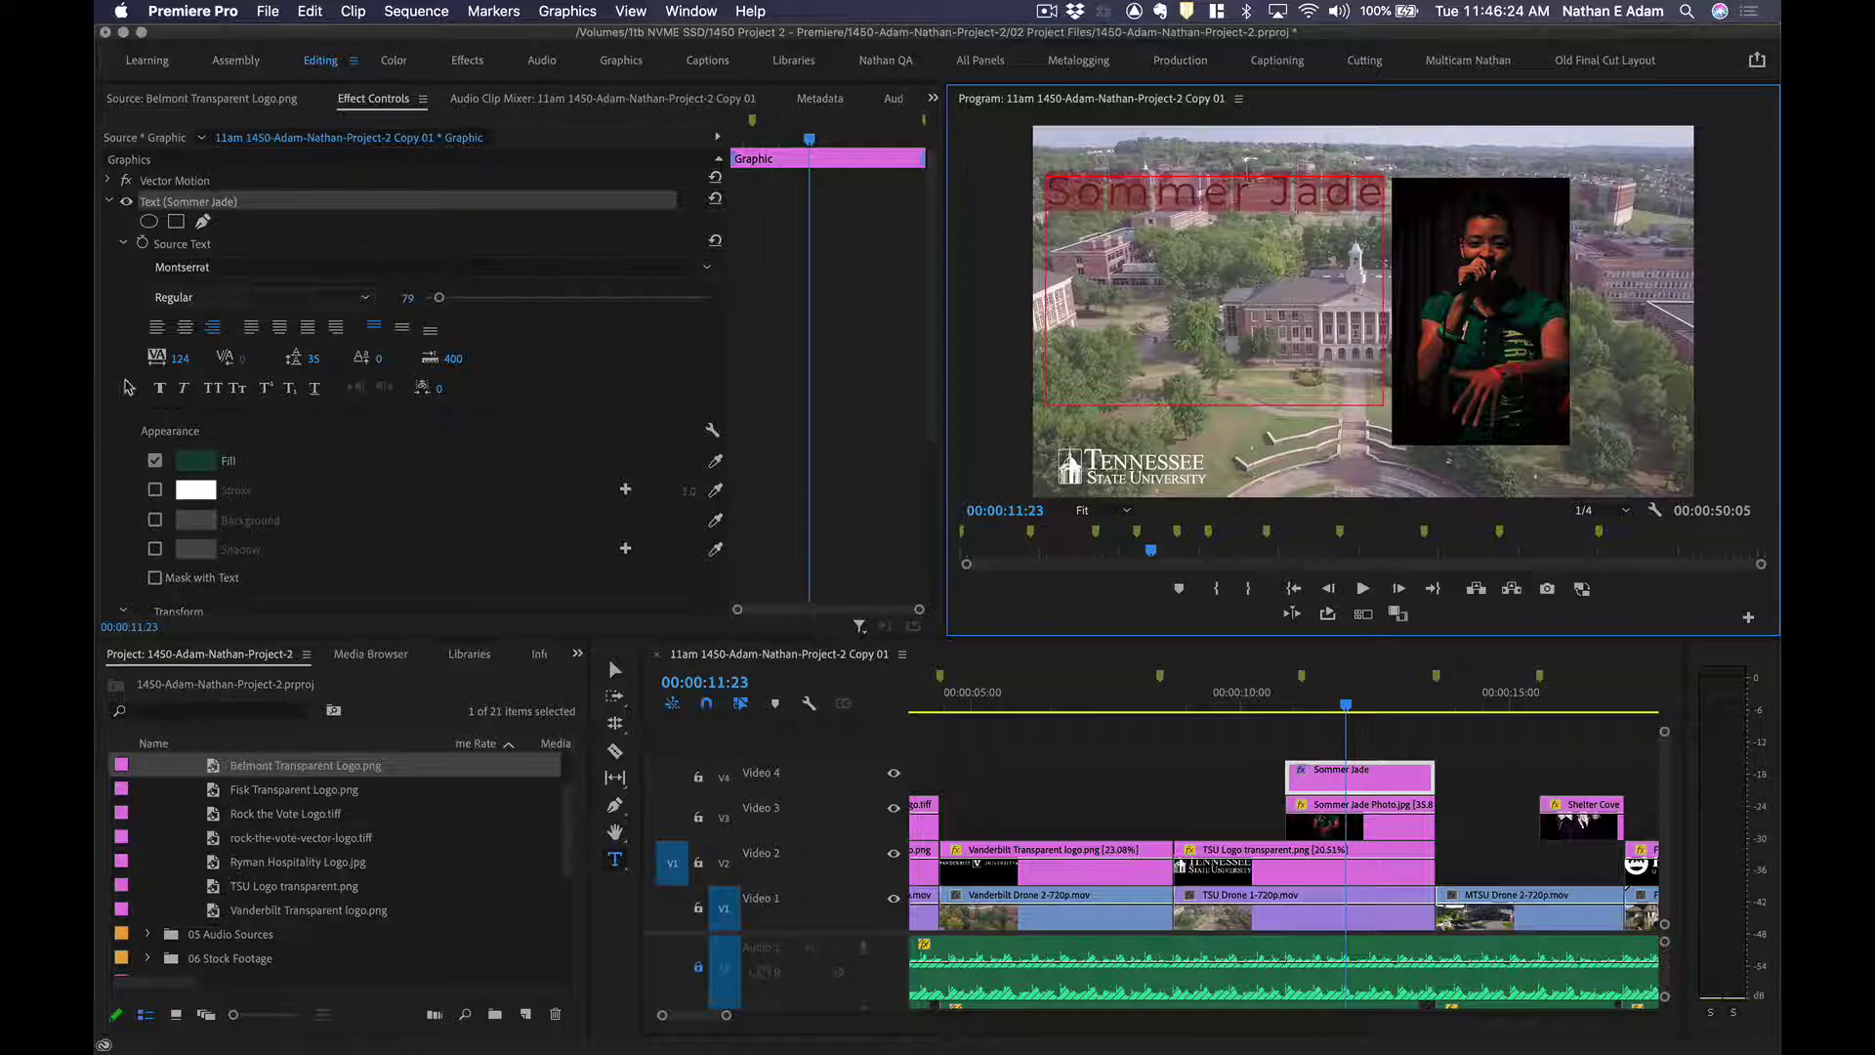
{"action": "left_click", "coordinate": [197, 461]}
{"action": "left_click", "coordinate": [759, 655]}
{"action": "mouse_move", "coordinate": [750, 693]}
{"action": "left_mouse_down"}
{"action": "mouse_move", "coordinate": [766, 561]}
{"action": "mouse_move", "coordinate": [794, 569]}
{"action": "mouse_move", "coordinate": [801, 537]}
{"action": "left_mouse_up"}
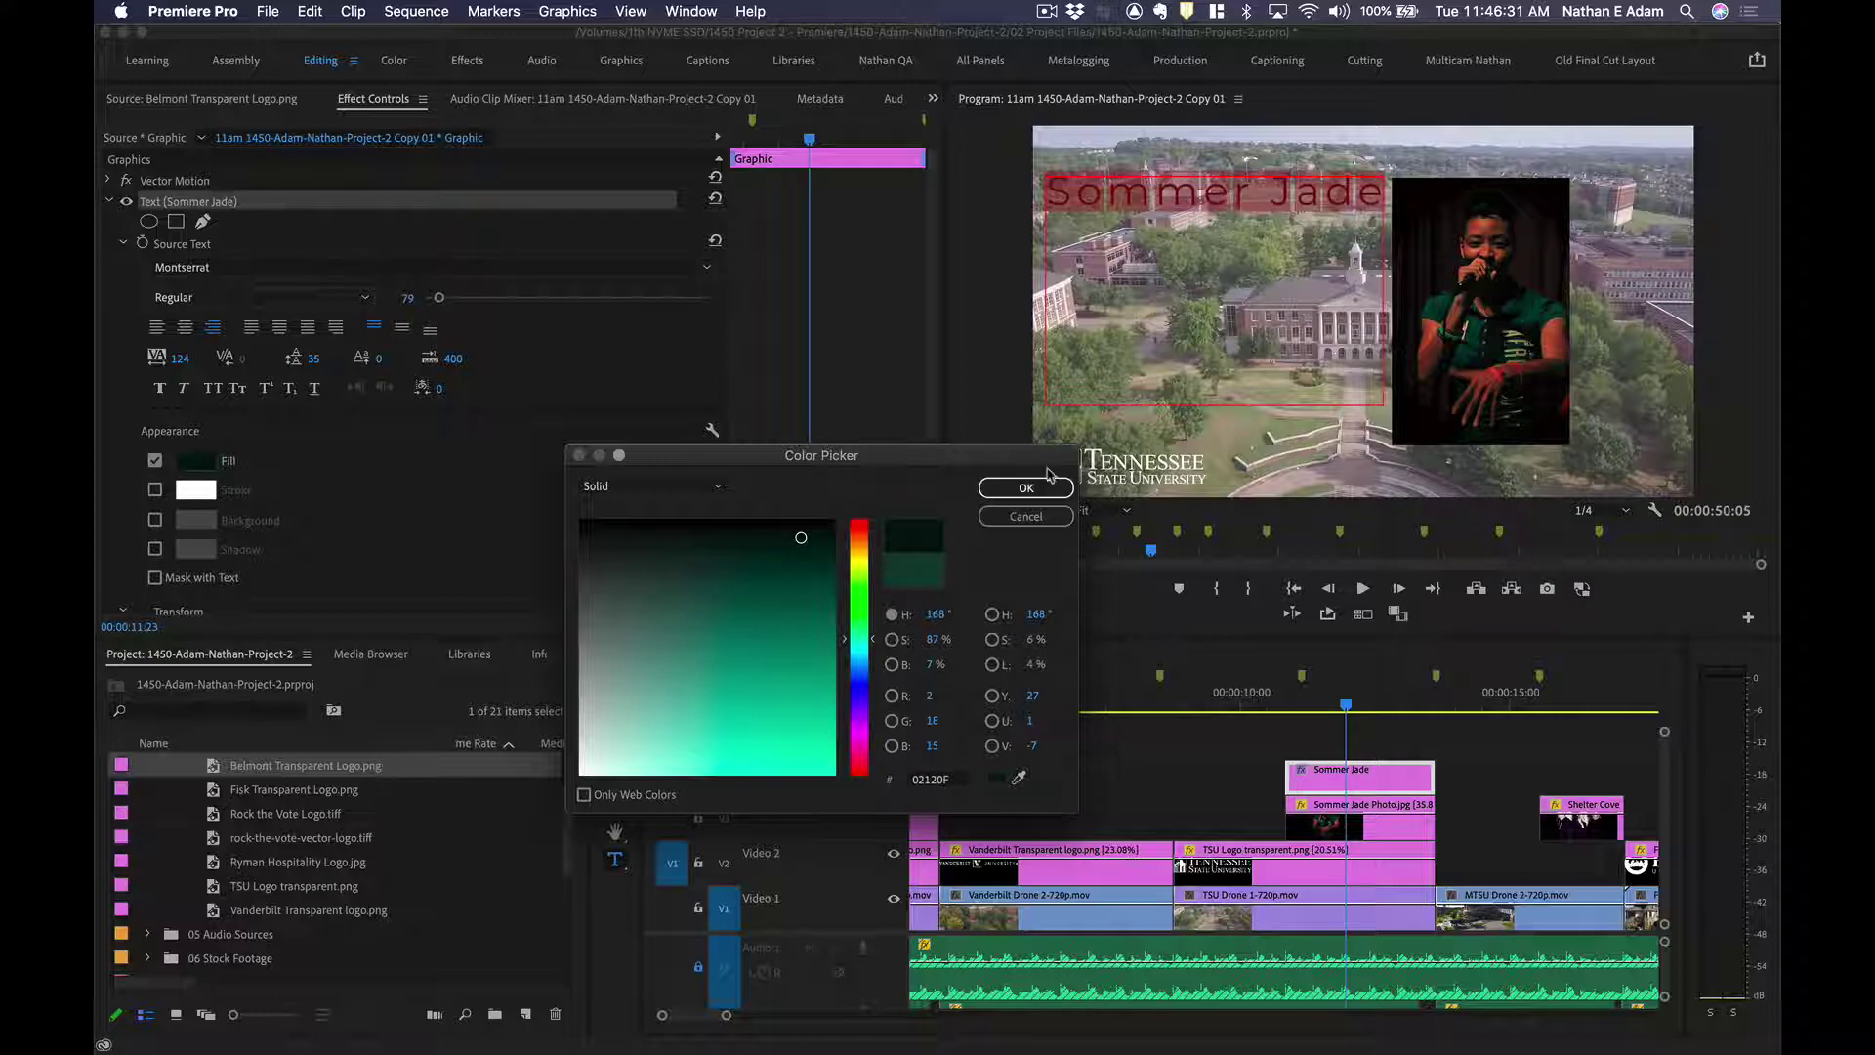
{"action": "left_click", "coordinate": [1025, 487]}
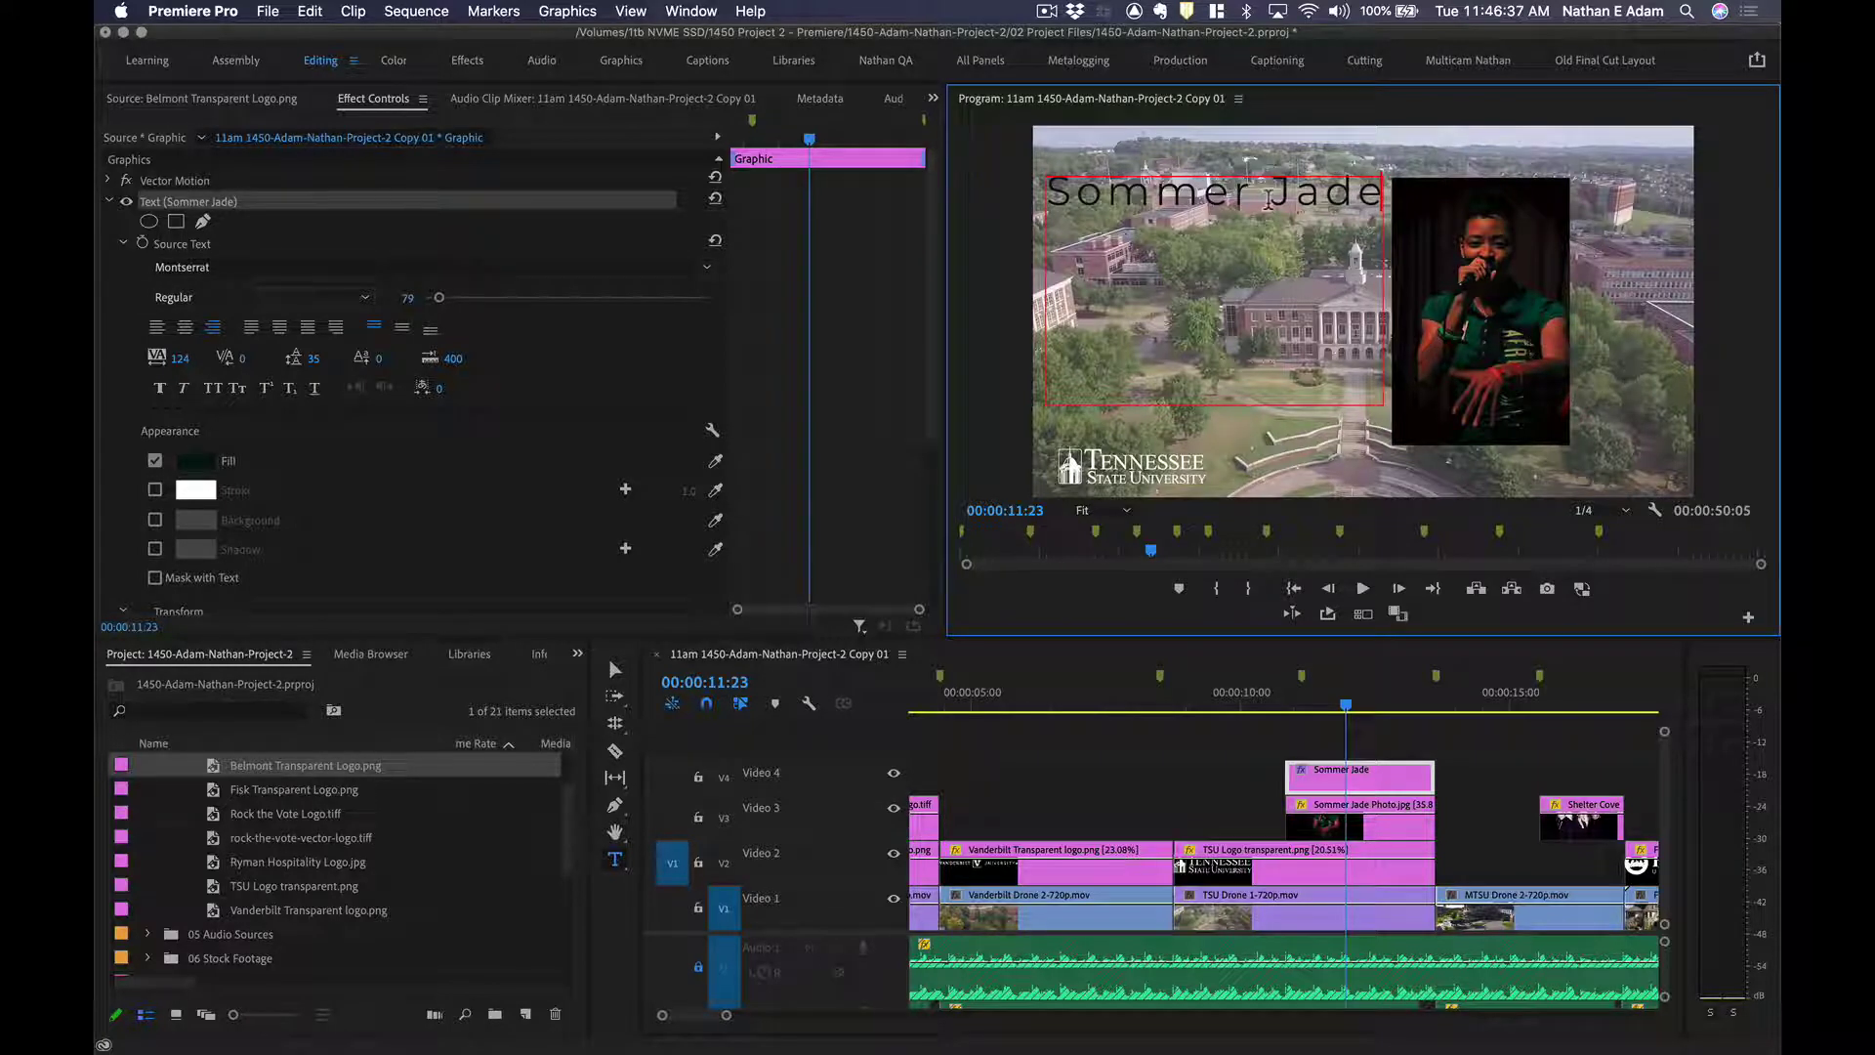
Turn on a shadow for the name text and set its colour to black, 000000.
{"action": "left_click", "coordinate": [154, 550]}
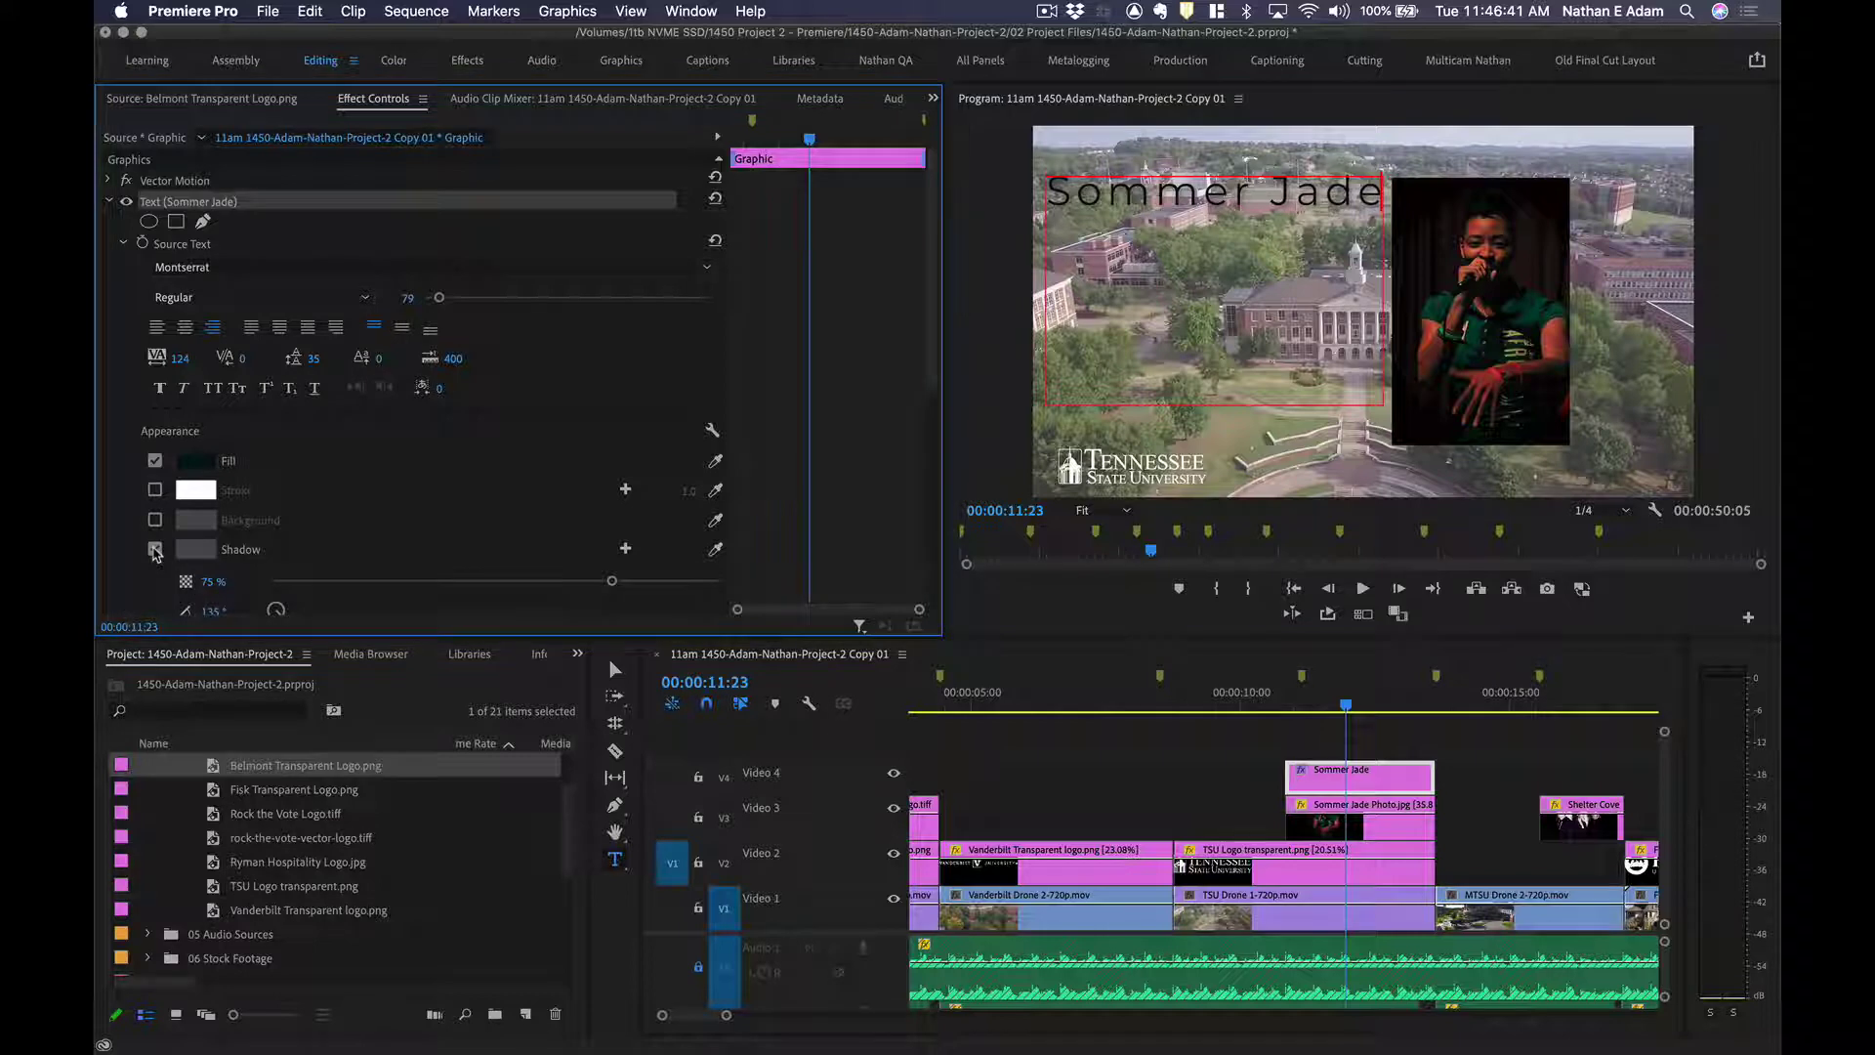
{"action": "left_click", "coordinate": [195, 550]}
{"action": "left_click_drag", "start_coordinate": [866, 531], "coordinate": [919, 402]}
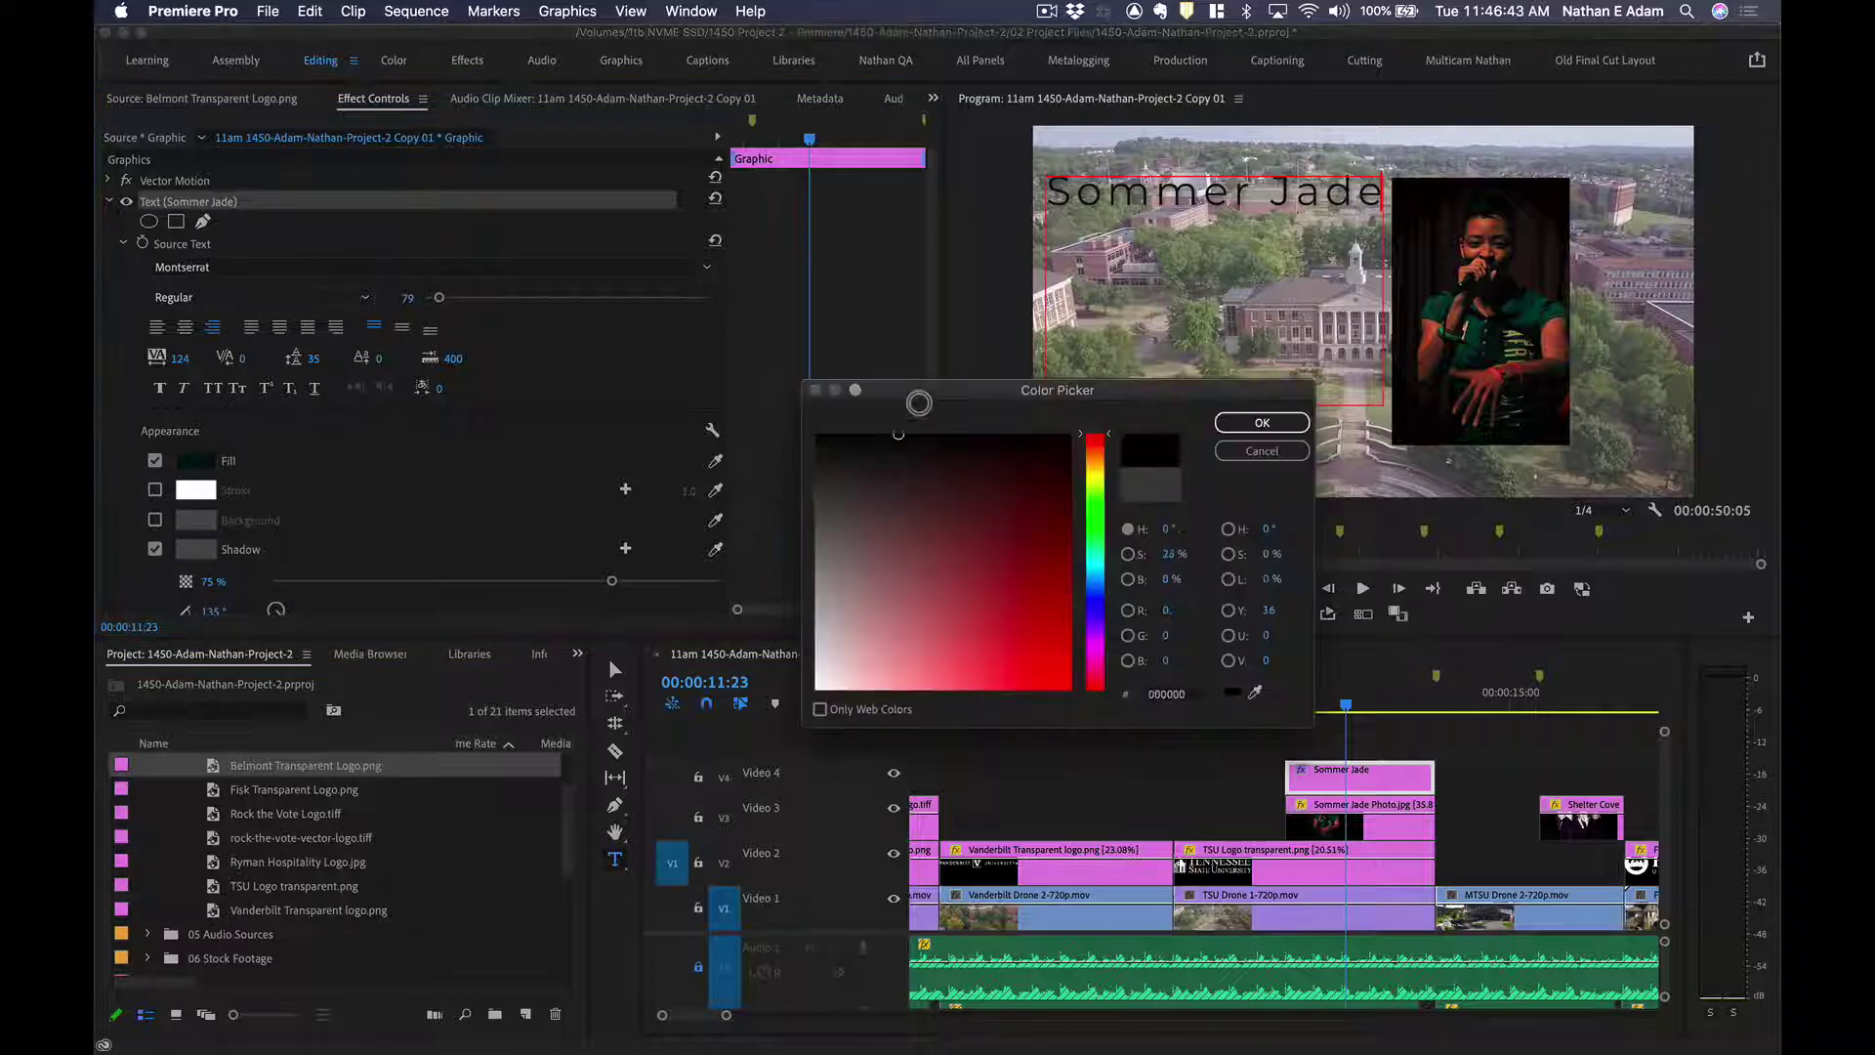
{"action": "left_click", "coordinate": [1245, 422]}
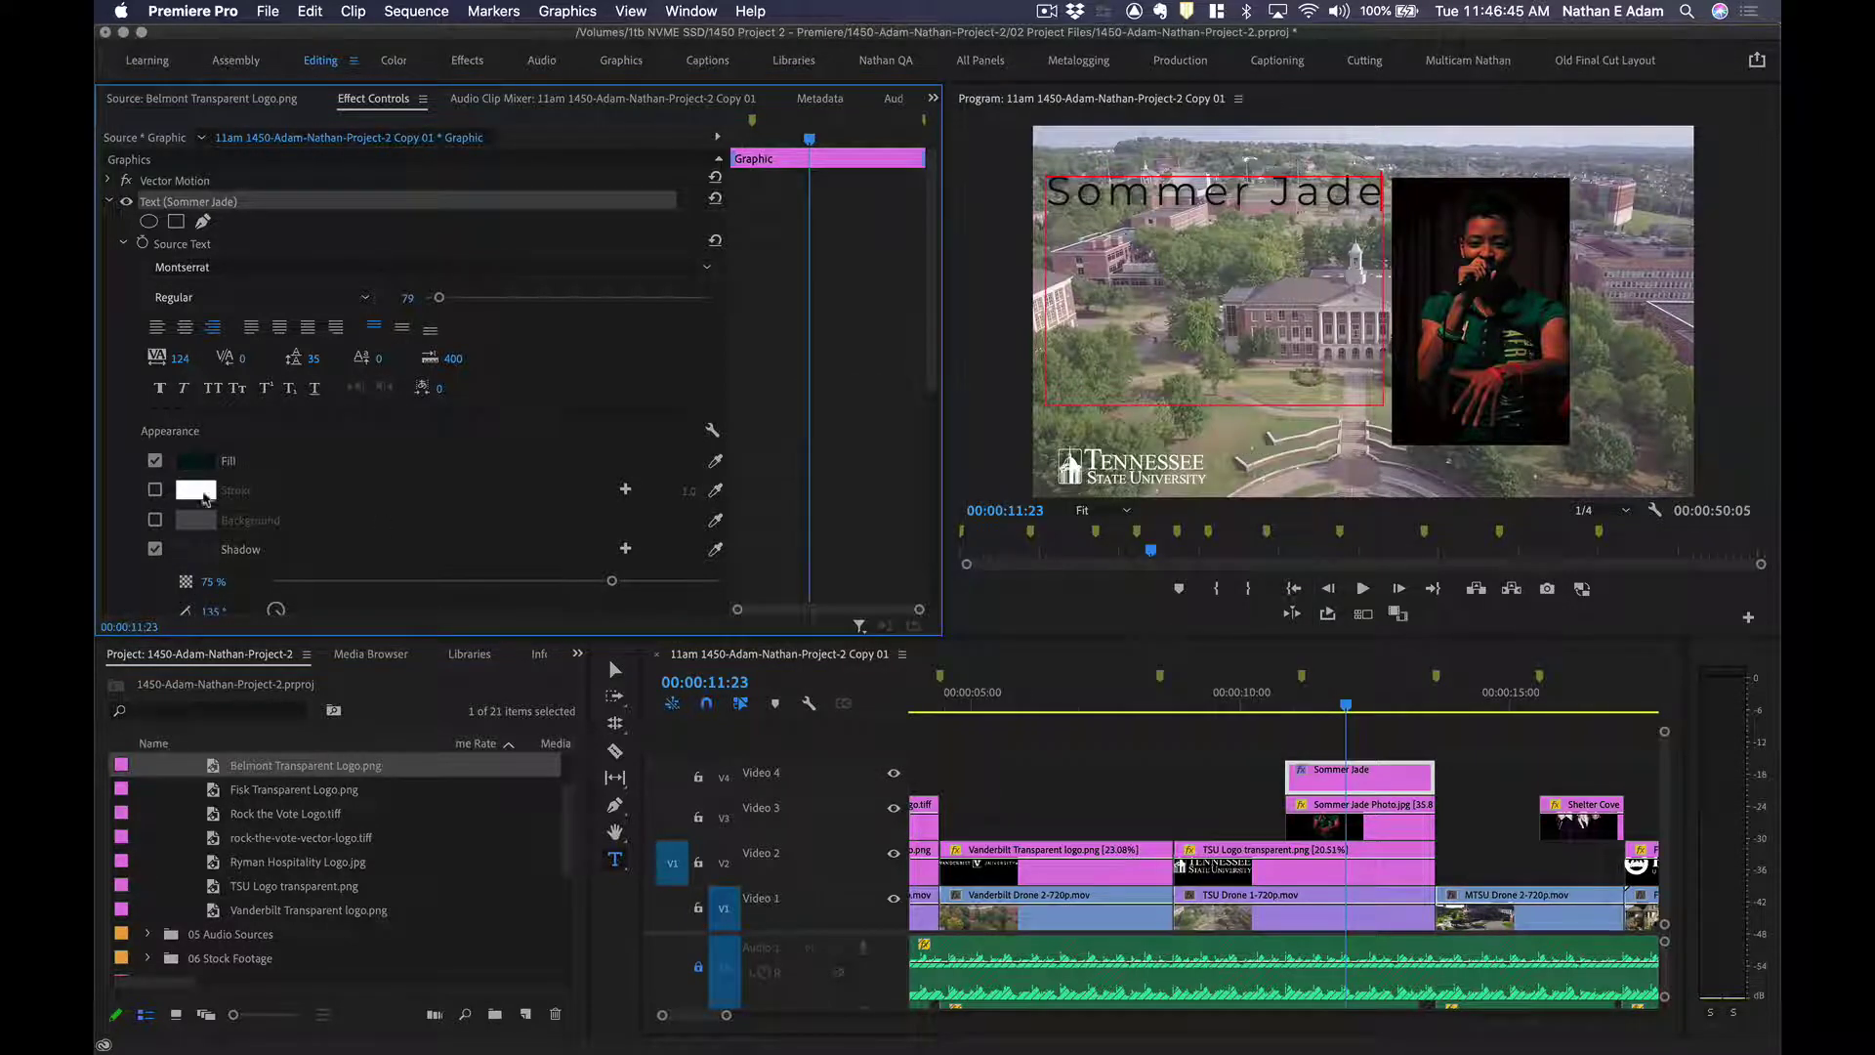
Add a second stroke to the whole name text and set its width to 13.0.
{"action": "left_click", "coordinate": [155, 492]}
{"action": "left_click", "coordinate": [1216, 191]}
{"action": "key", "text": "super+a"}
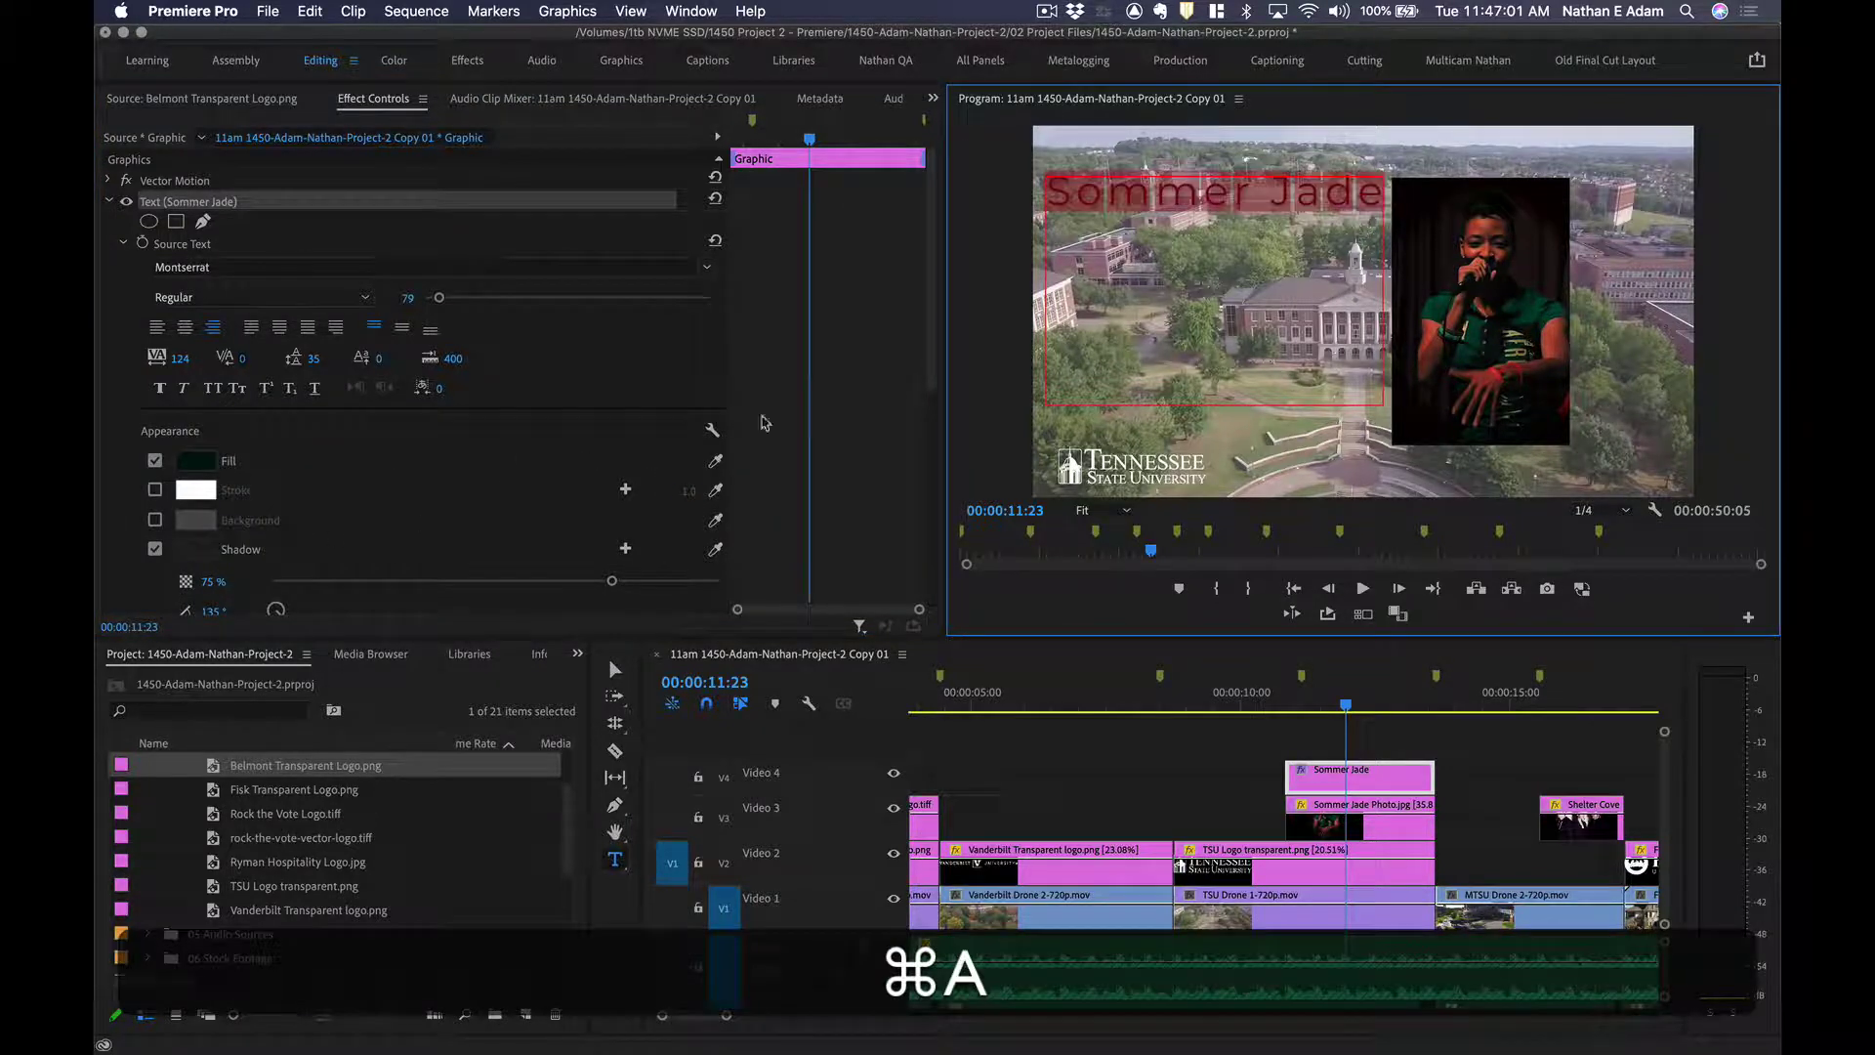
{"action": "left_click", "coordinate": [690, 494]}
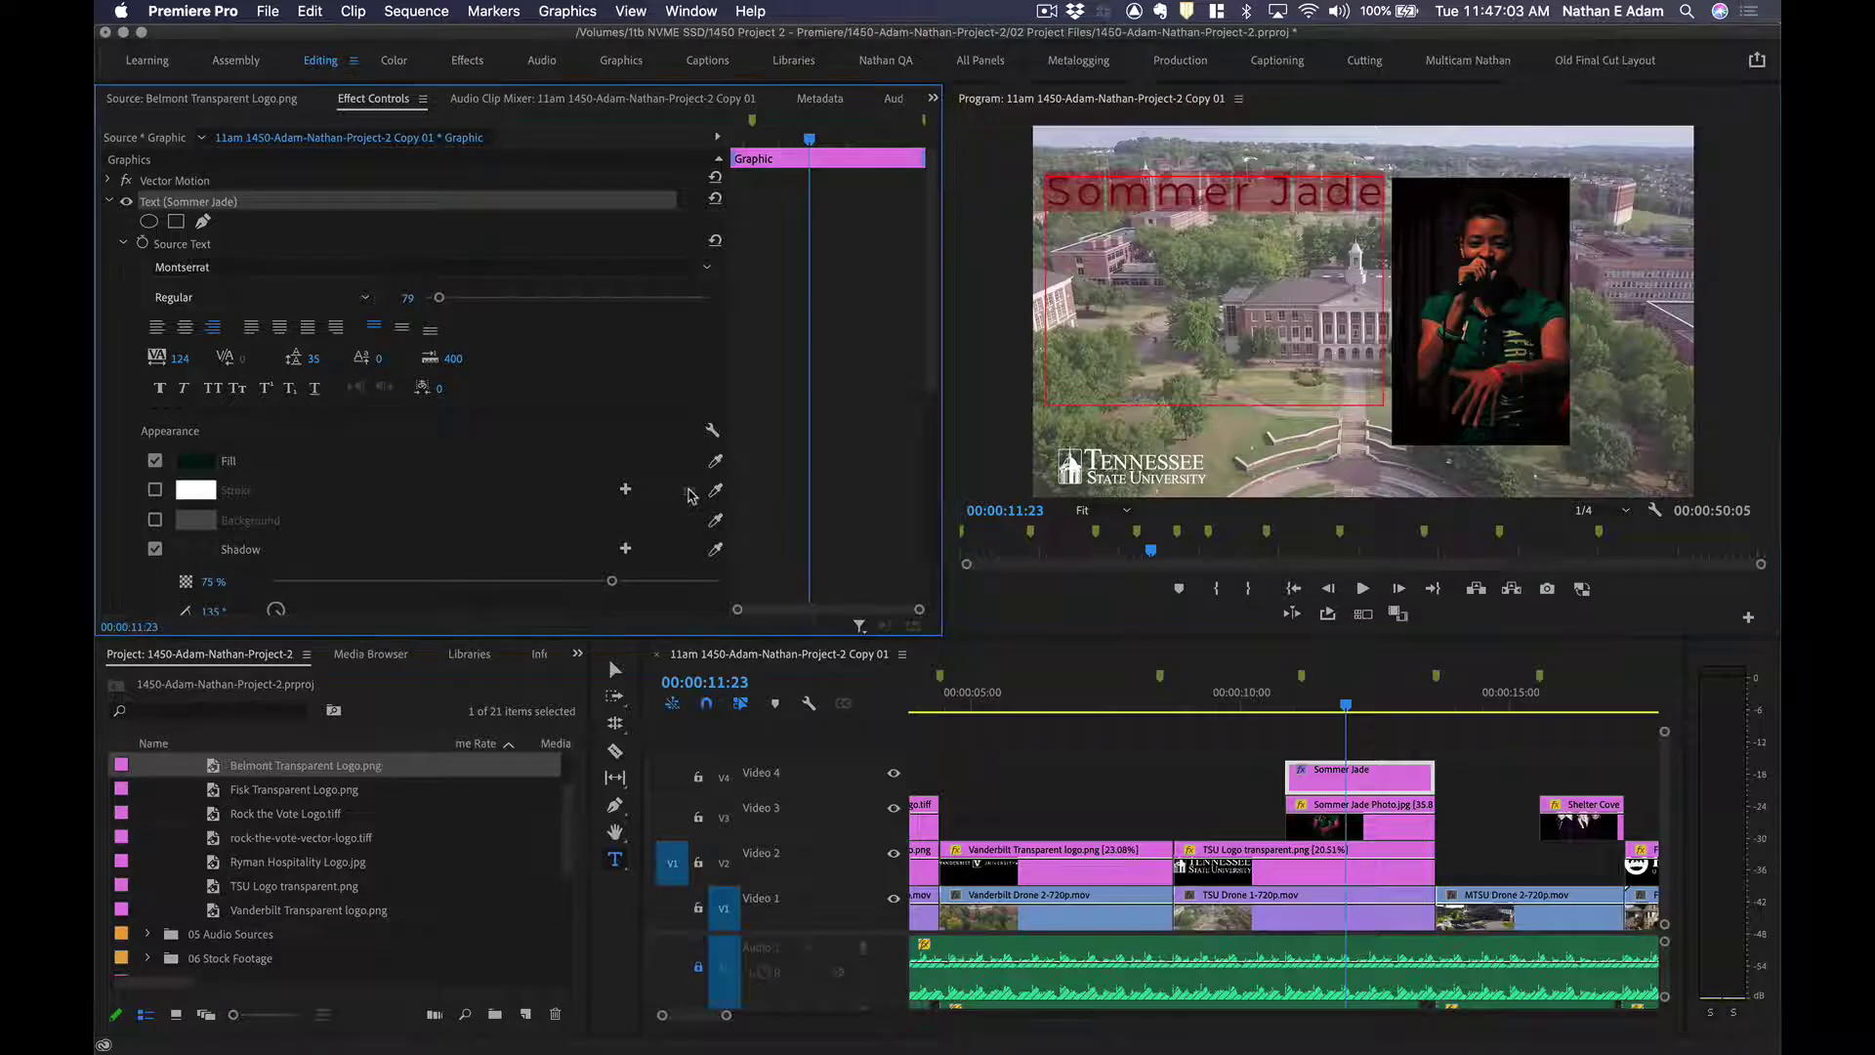
{"action": "left_click", "coordinate": [625, 489]}
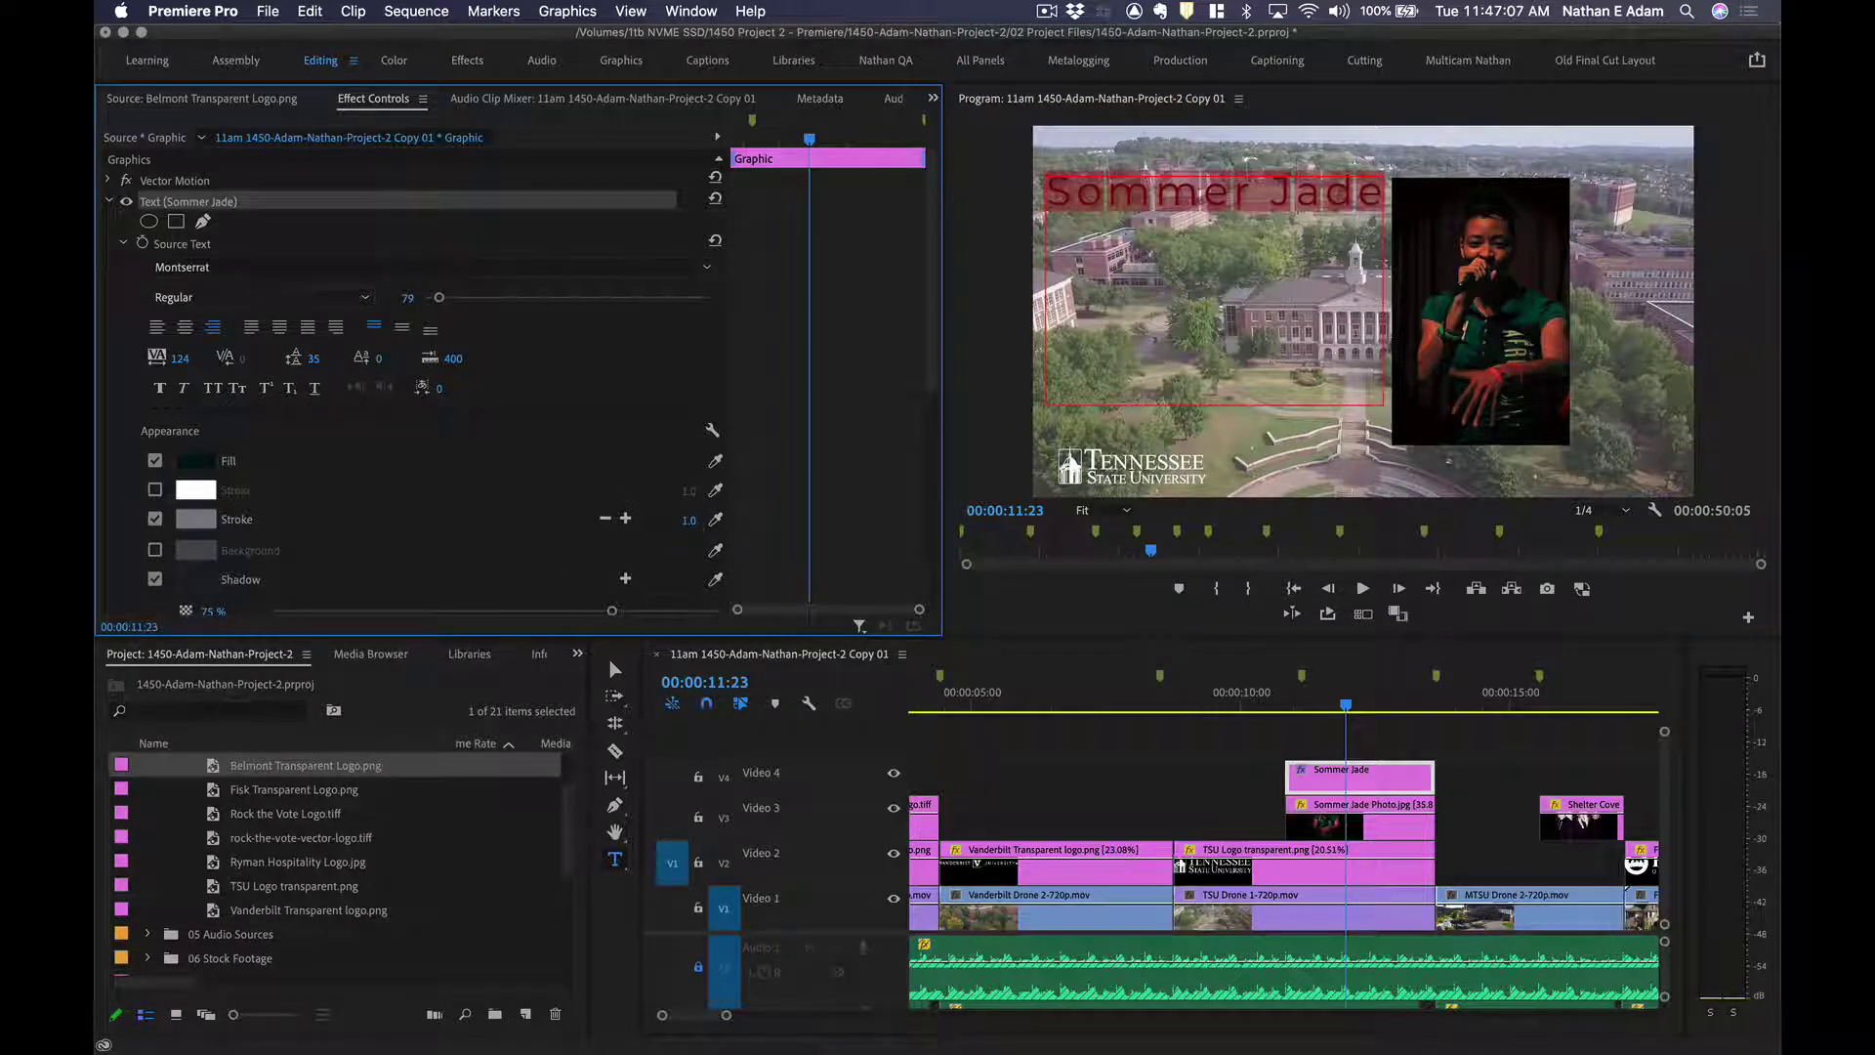
{"action": "left_click_drag", "start_coordinate": [688, 520], "coordinate": [732, 519]}
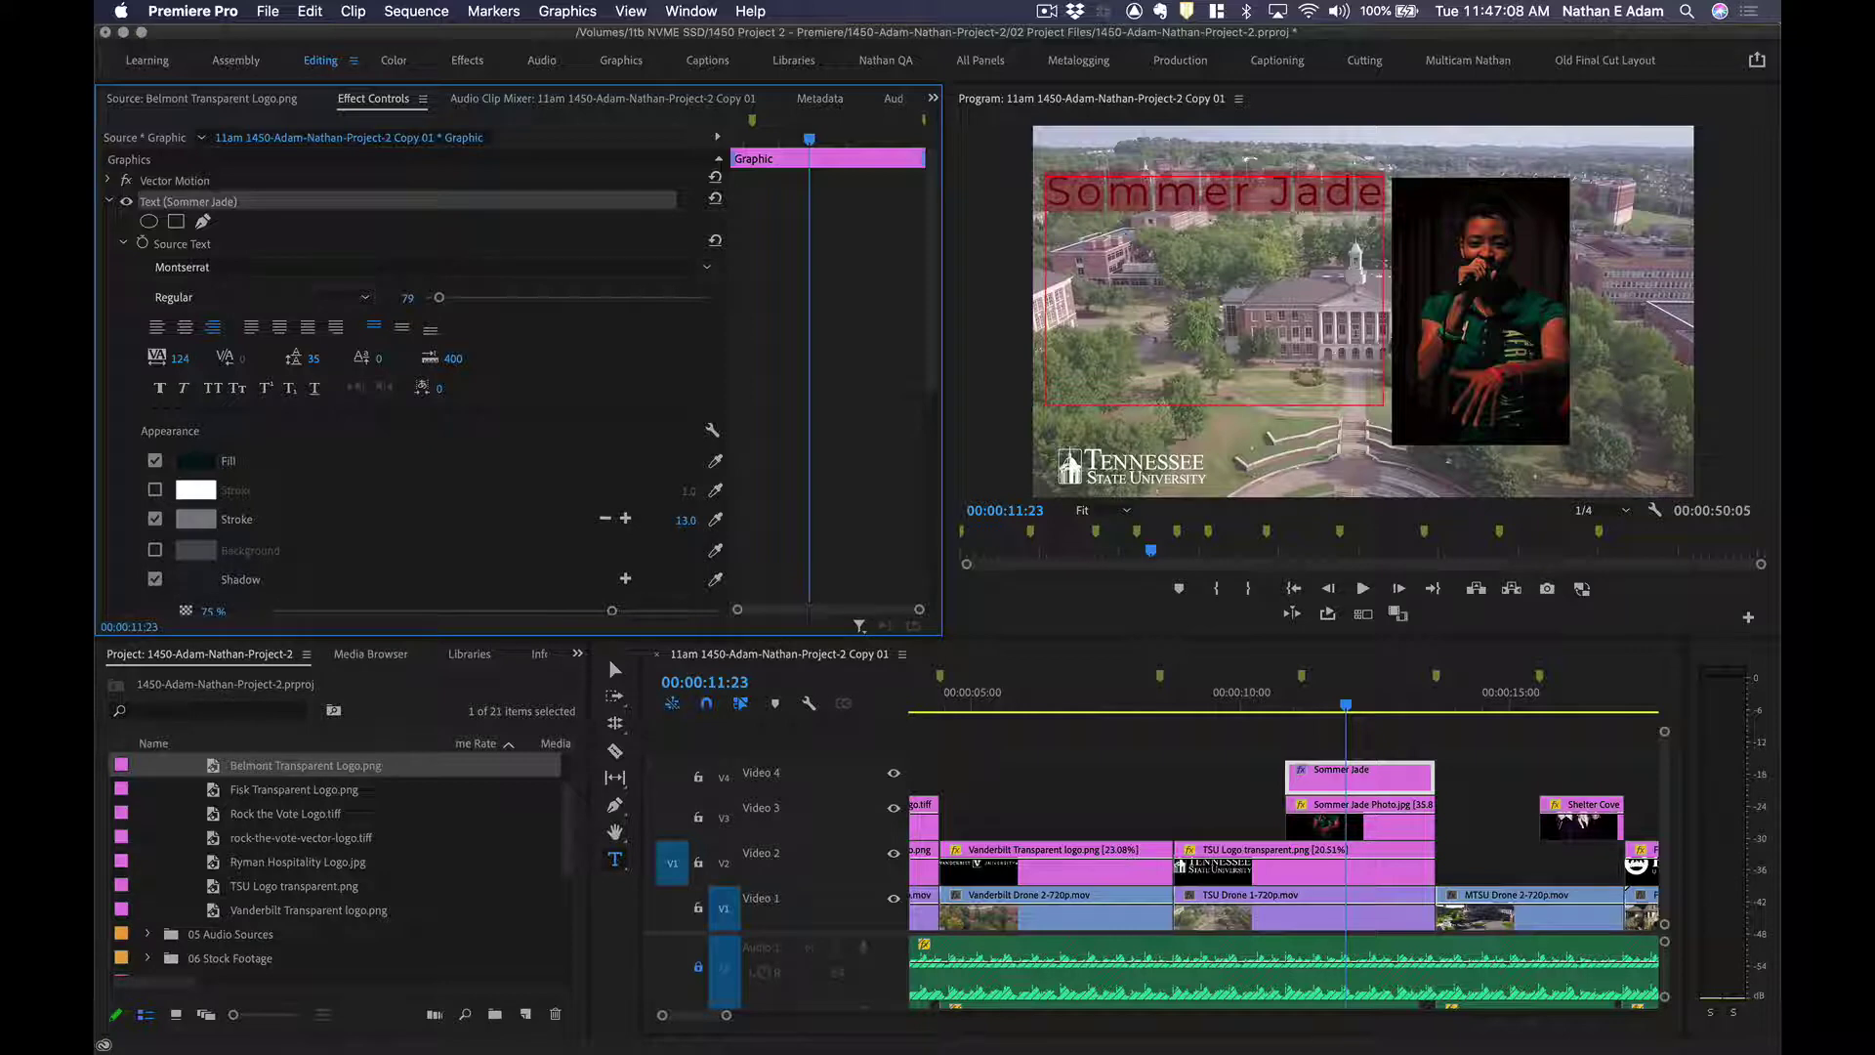
{"action": "left_click", "coordinate": [1189, 266]}
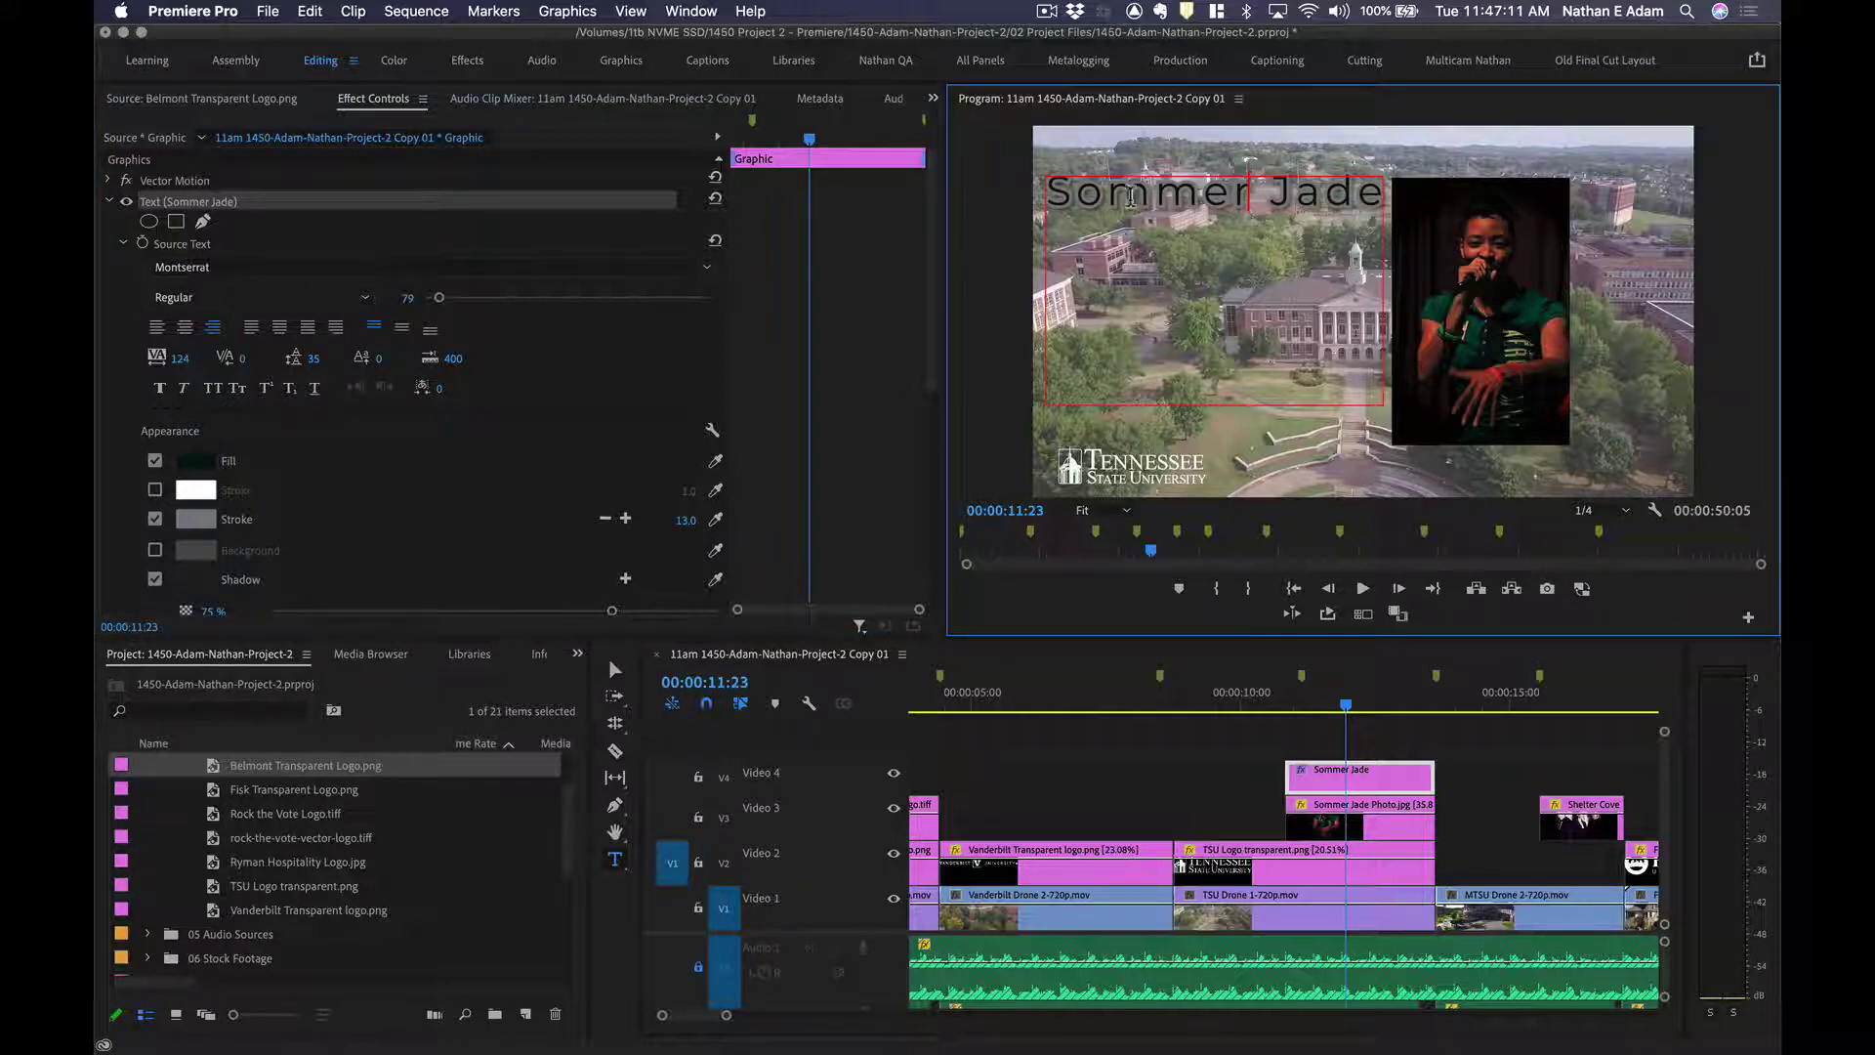
Change the colour of the name text's 13.0 stroke to white.
{"action": "key", "text": "super+a"}
{"action": "left_click", "coordinate": [197, 518]}
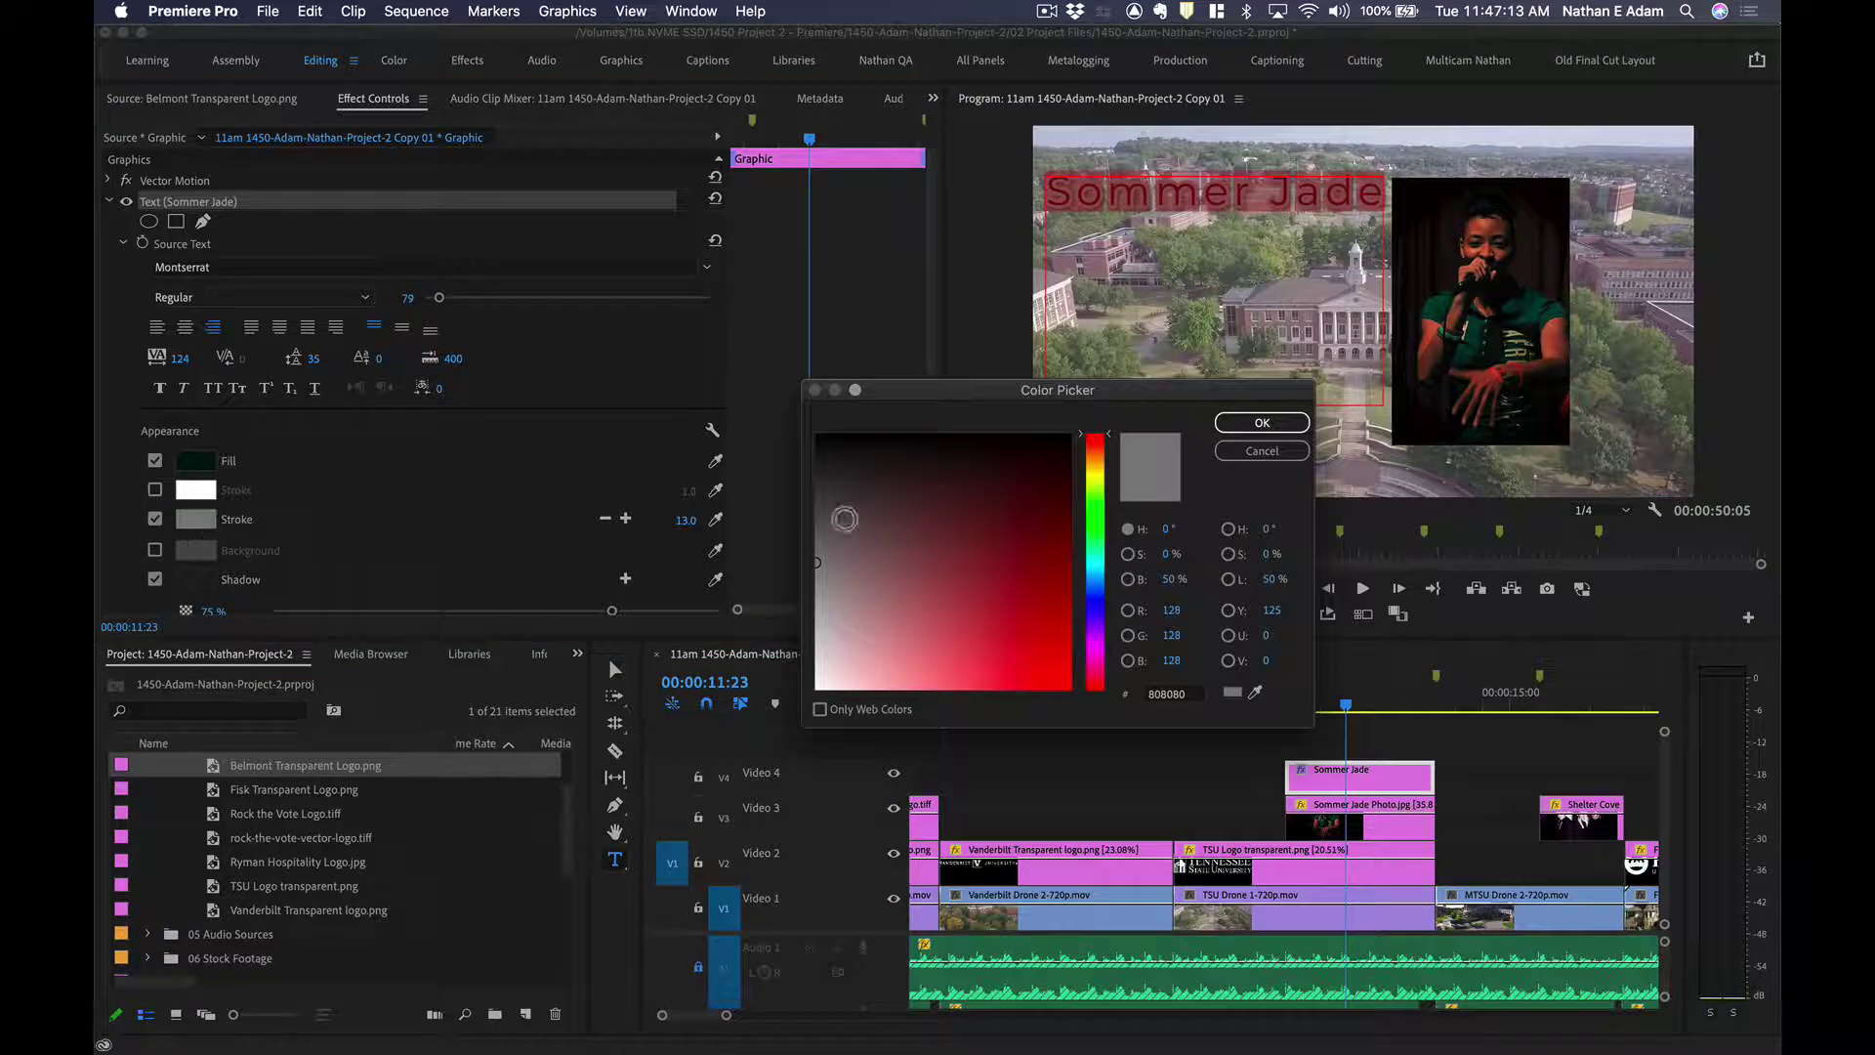
{"action": "left_click", "coordinate": [1261, 422]}
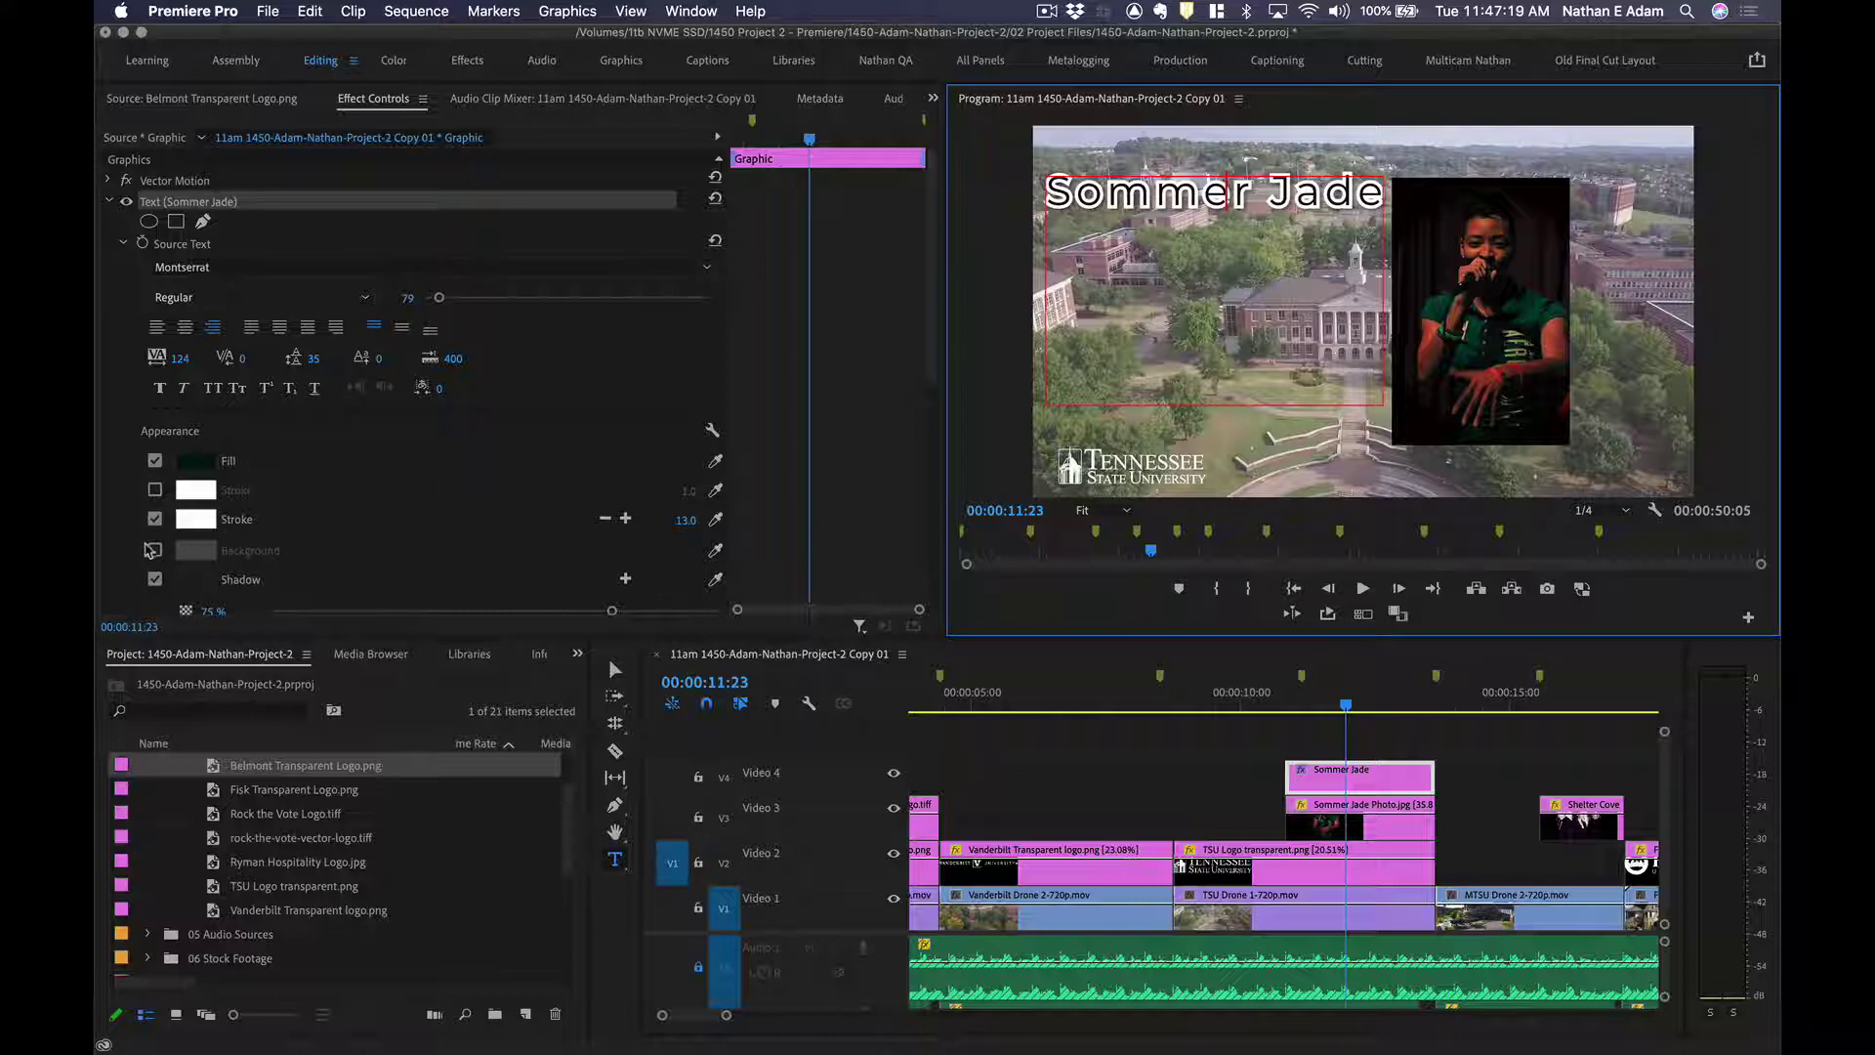
Turn on a background for the whole name text.
{"action": "double_click", "coordinate": [1222, 192]}
{"action": "left_click", "coordinate": [155, 550]}
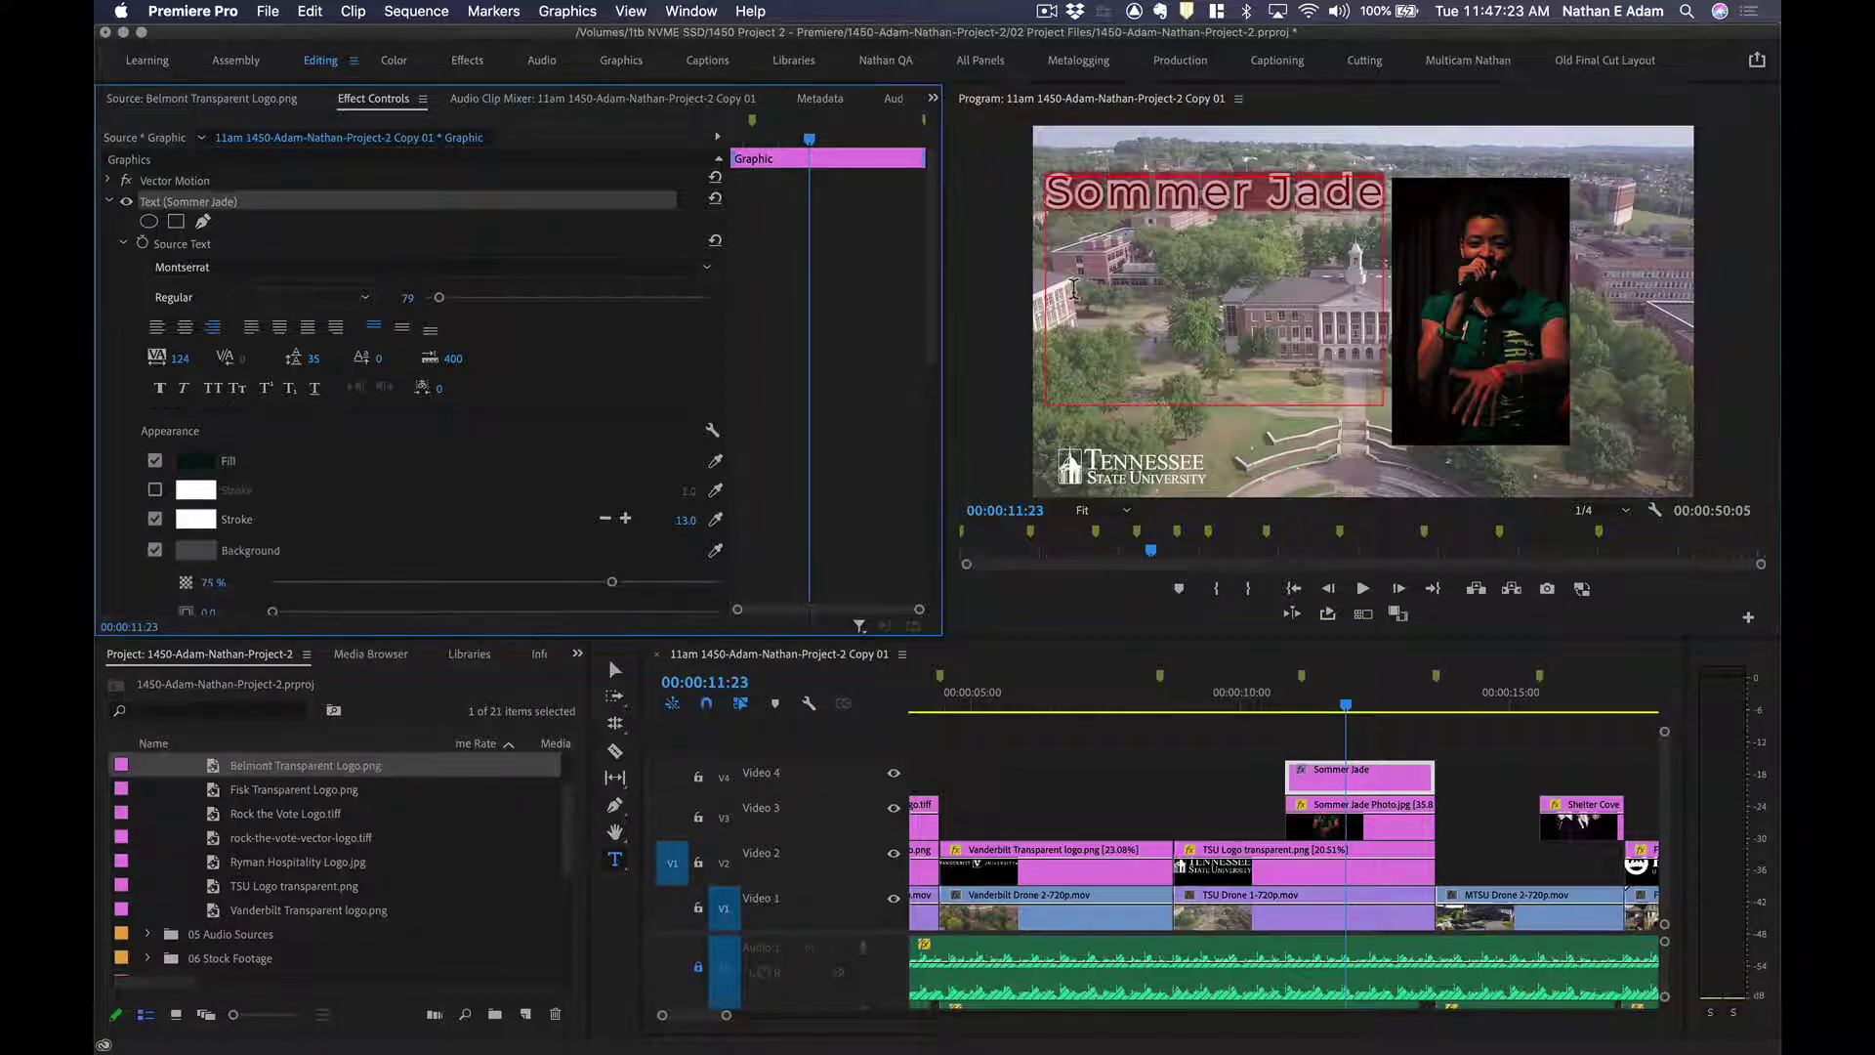
{"action": "left_click", "coordinate": [1258, 207]}
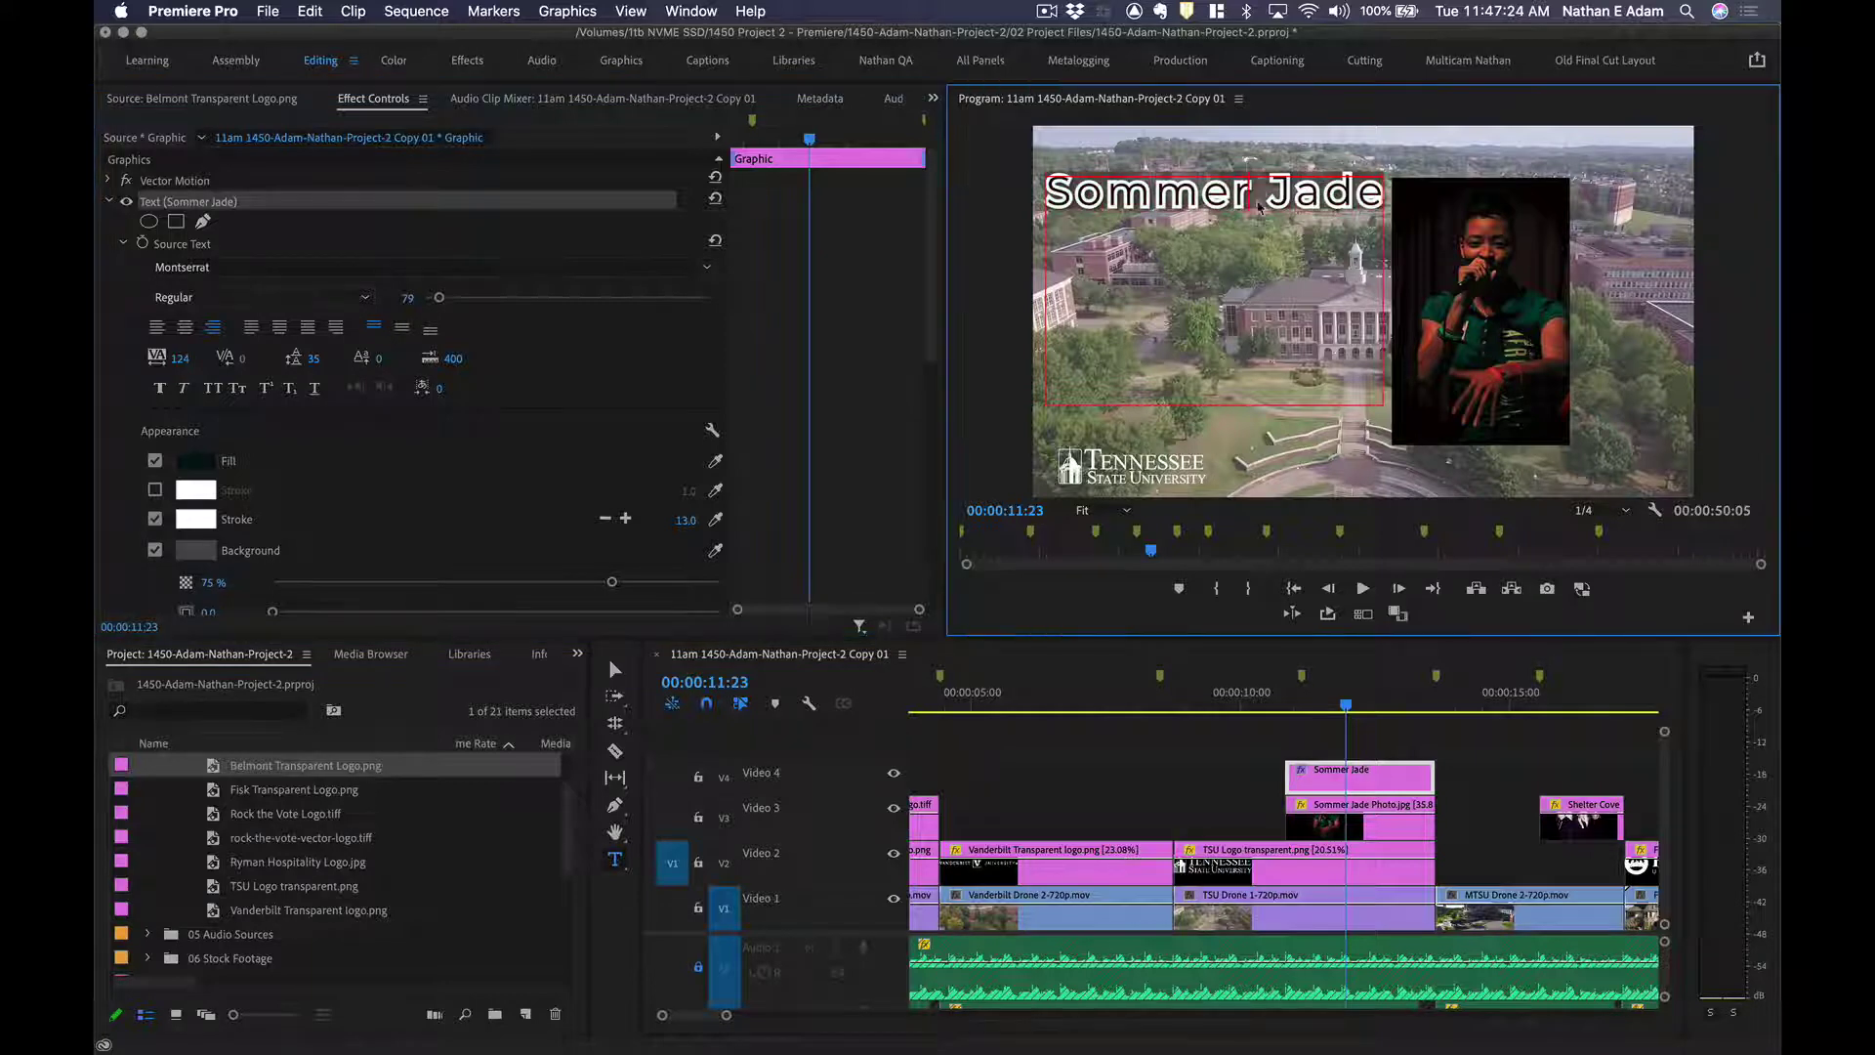
Start an empty text layer beside the photo, reselect the name text, and delete the empty layer.
{"action": "left_click", "coordinate": [1639, 343]}
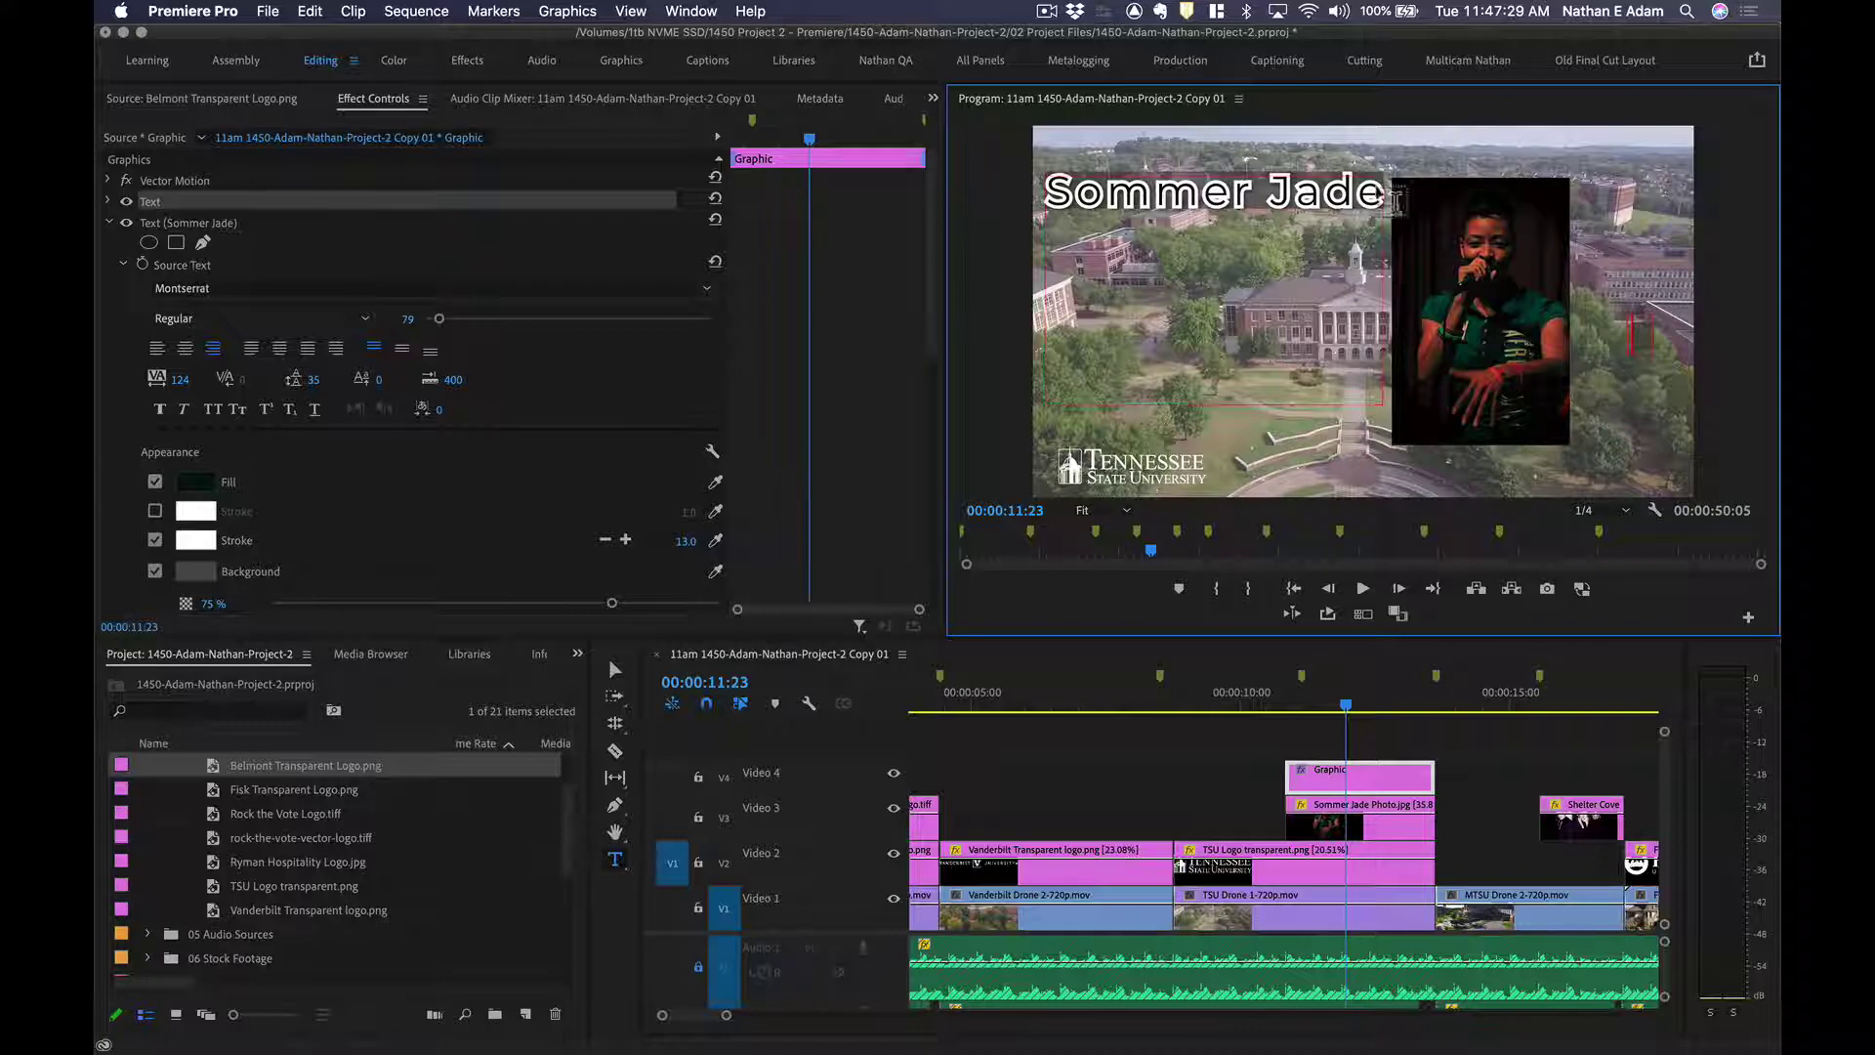
{"action": "left_click", "coordinate": [1268, 202]}
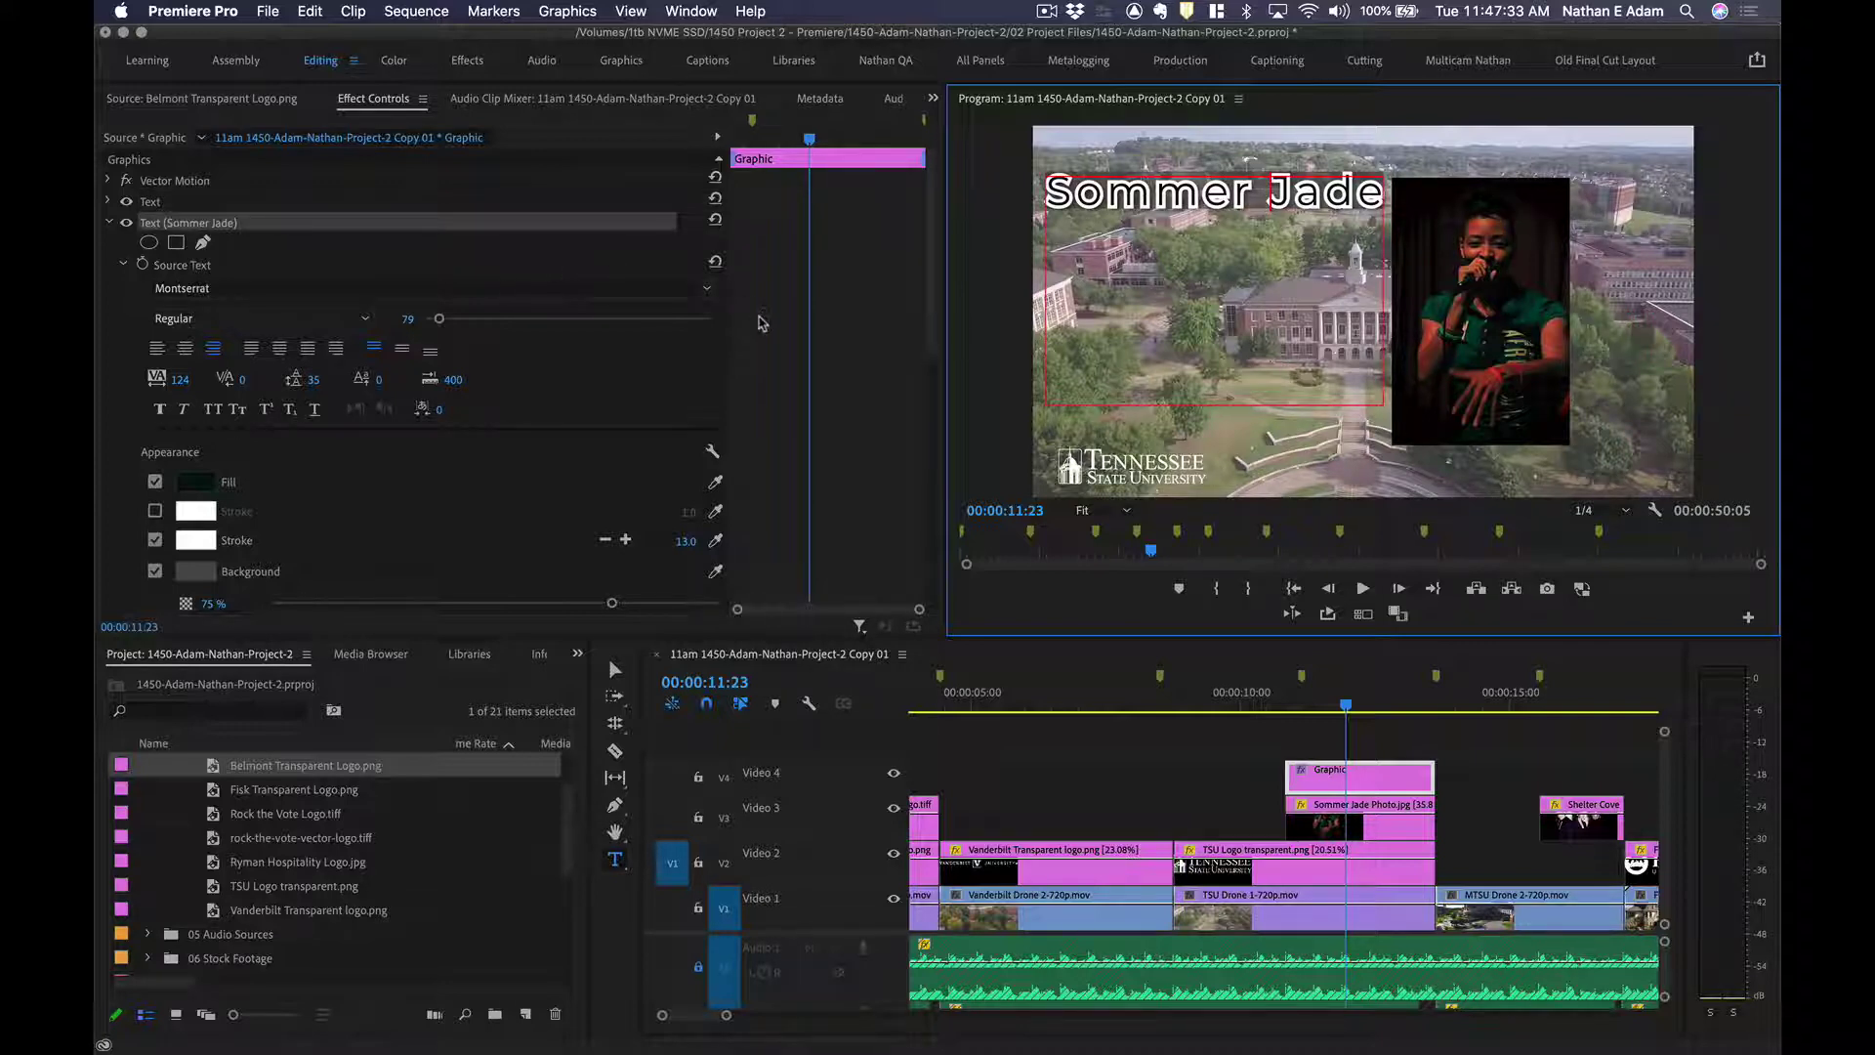
{"action": "left_click", "coordinate": [763, 320]}
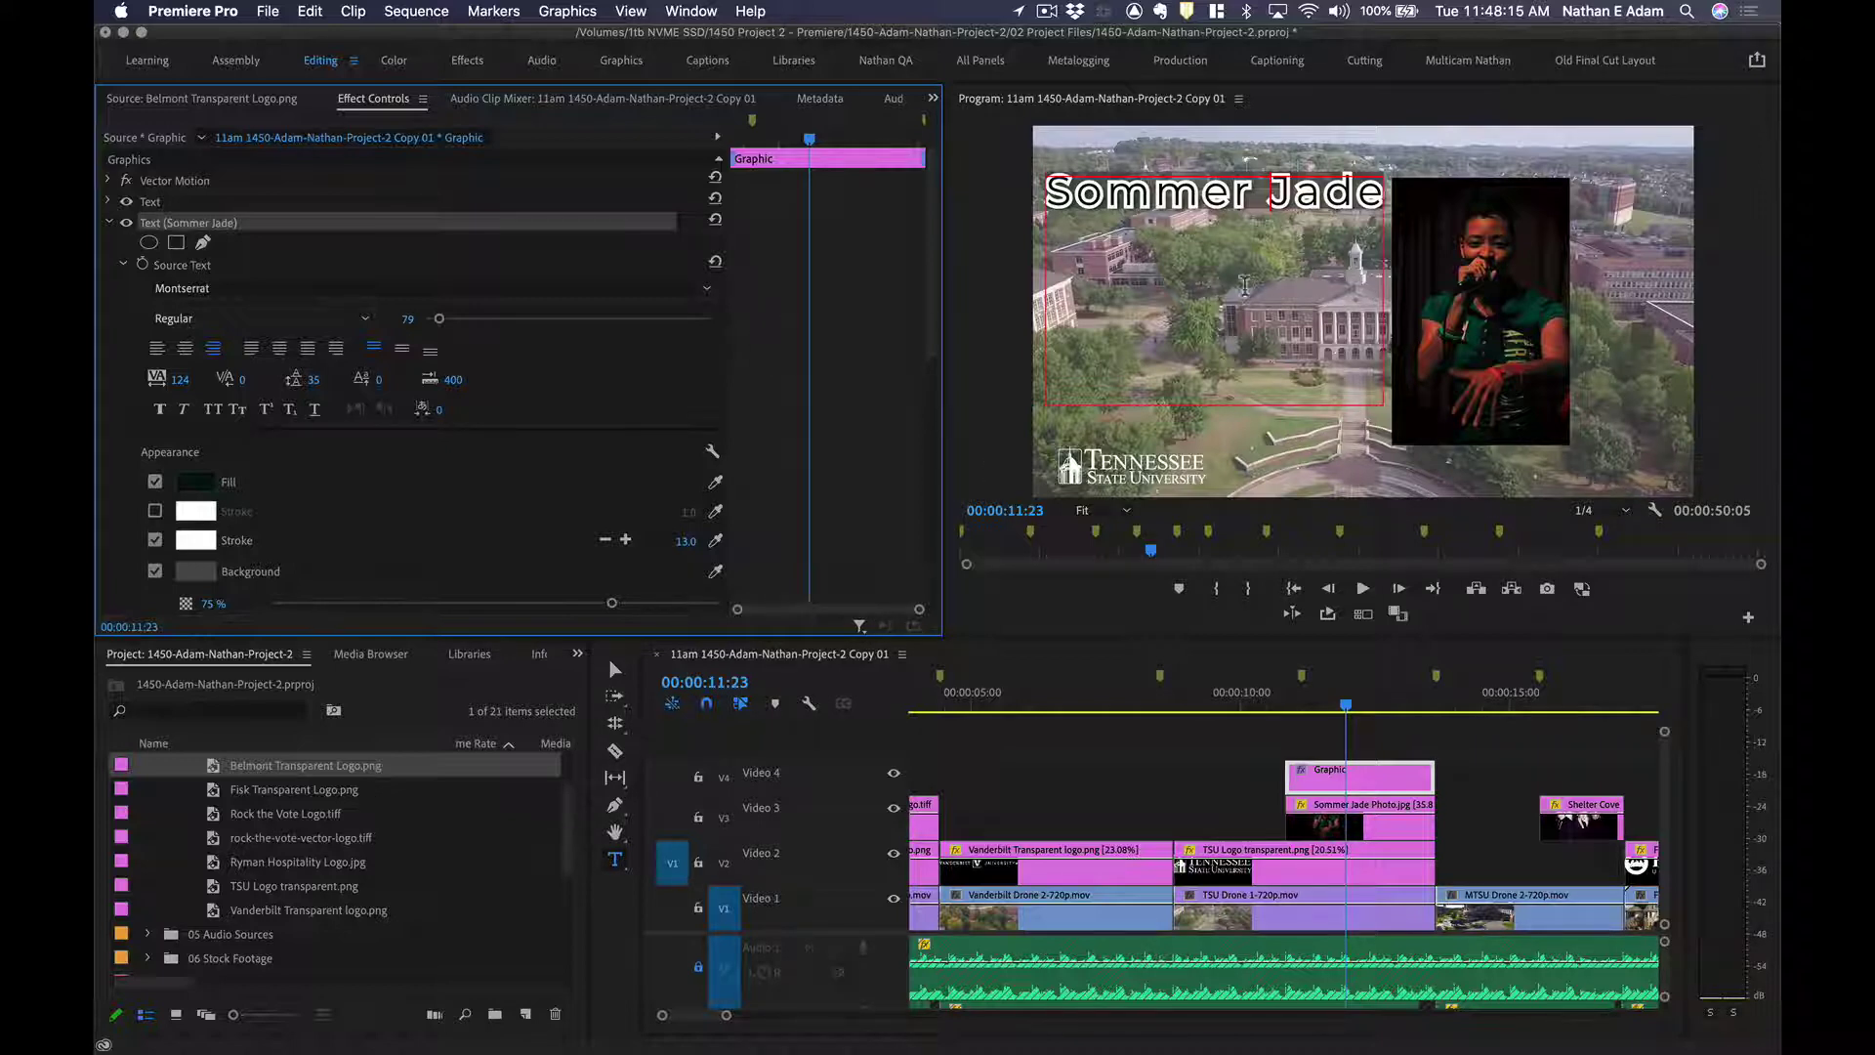
{"action": "left_click", "coordinate": [200, 202]}
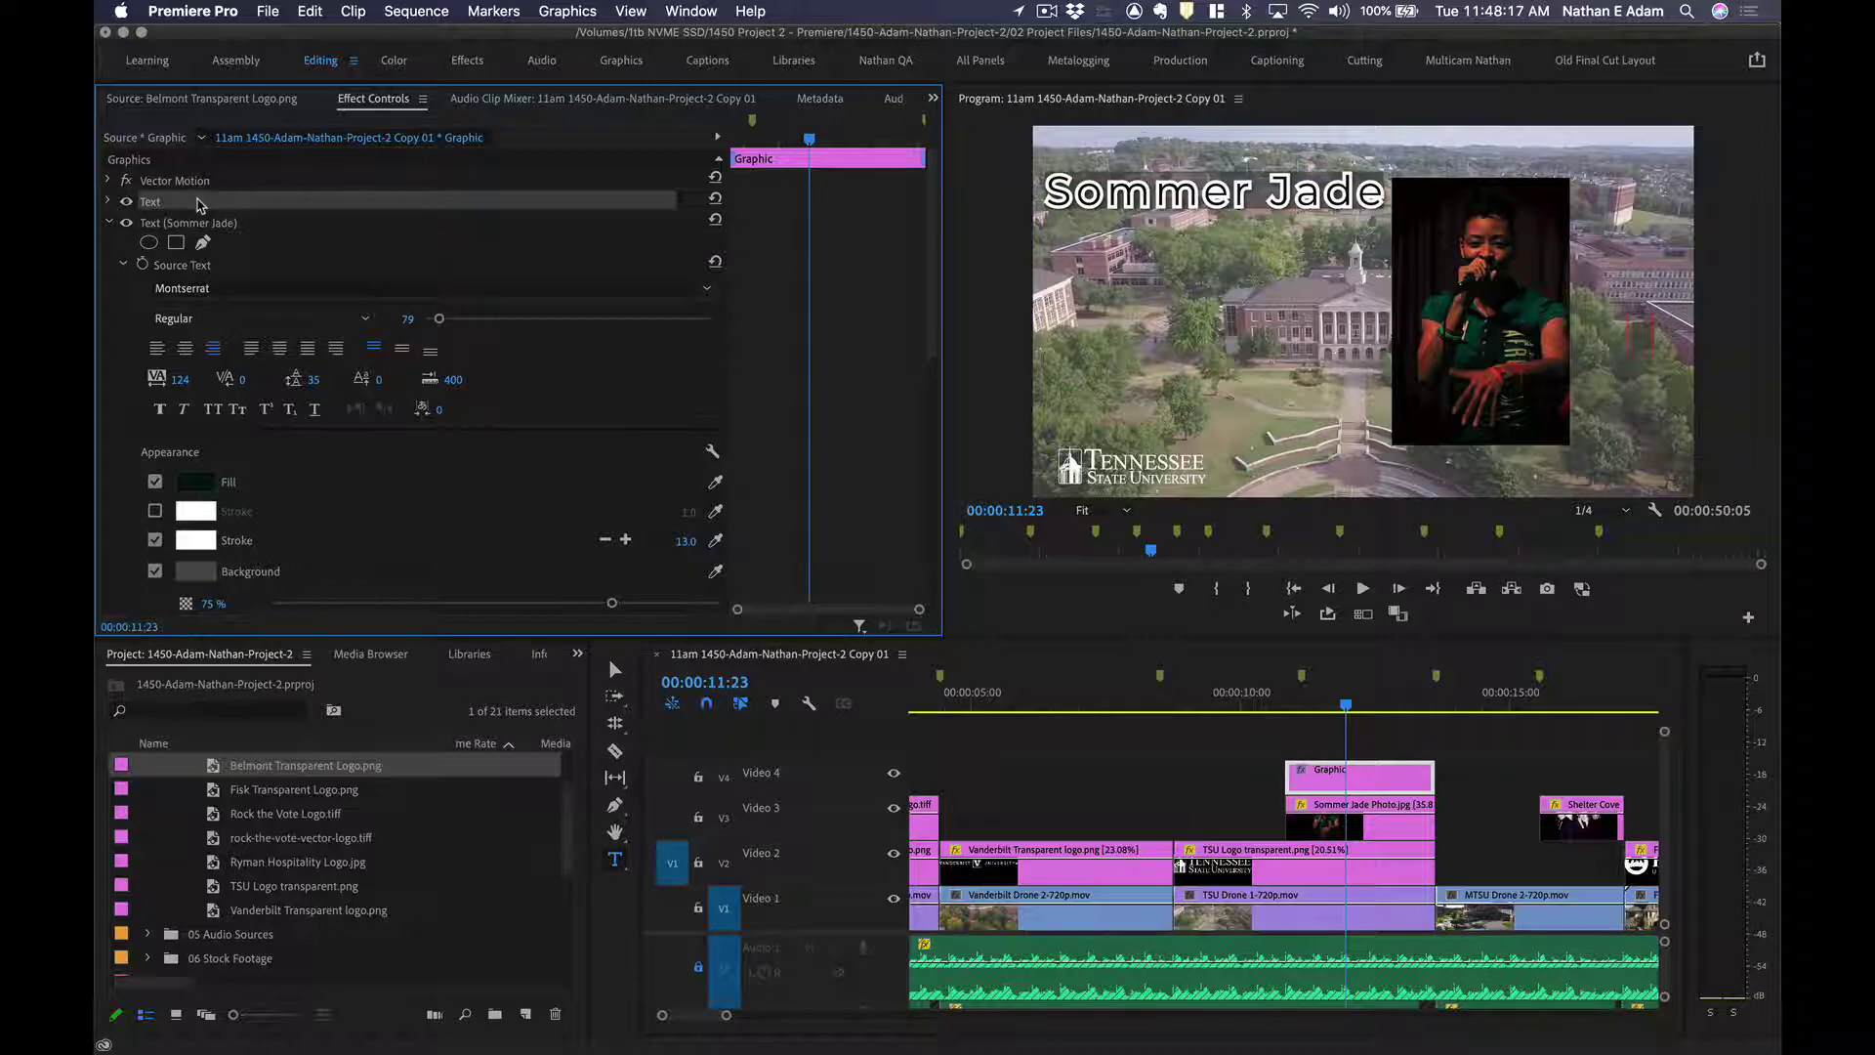
{"action": "key", "text": "BackSpace"}
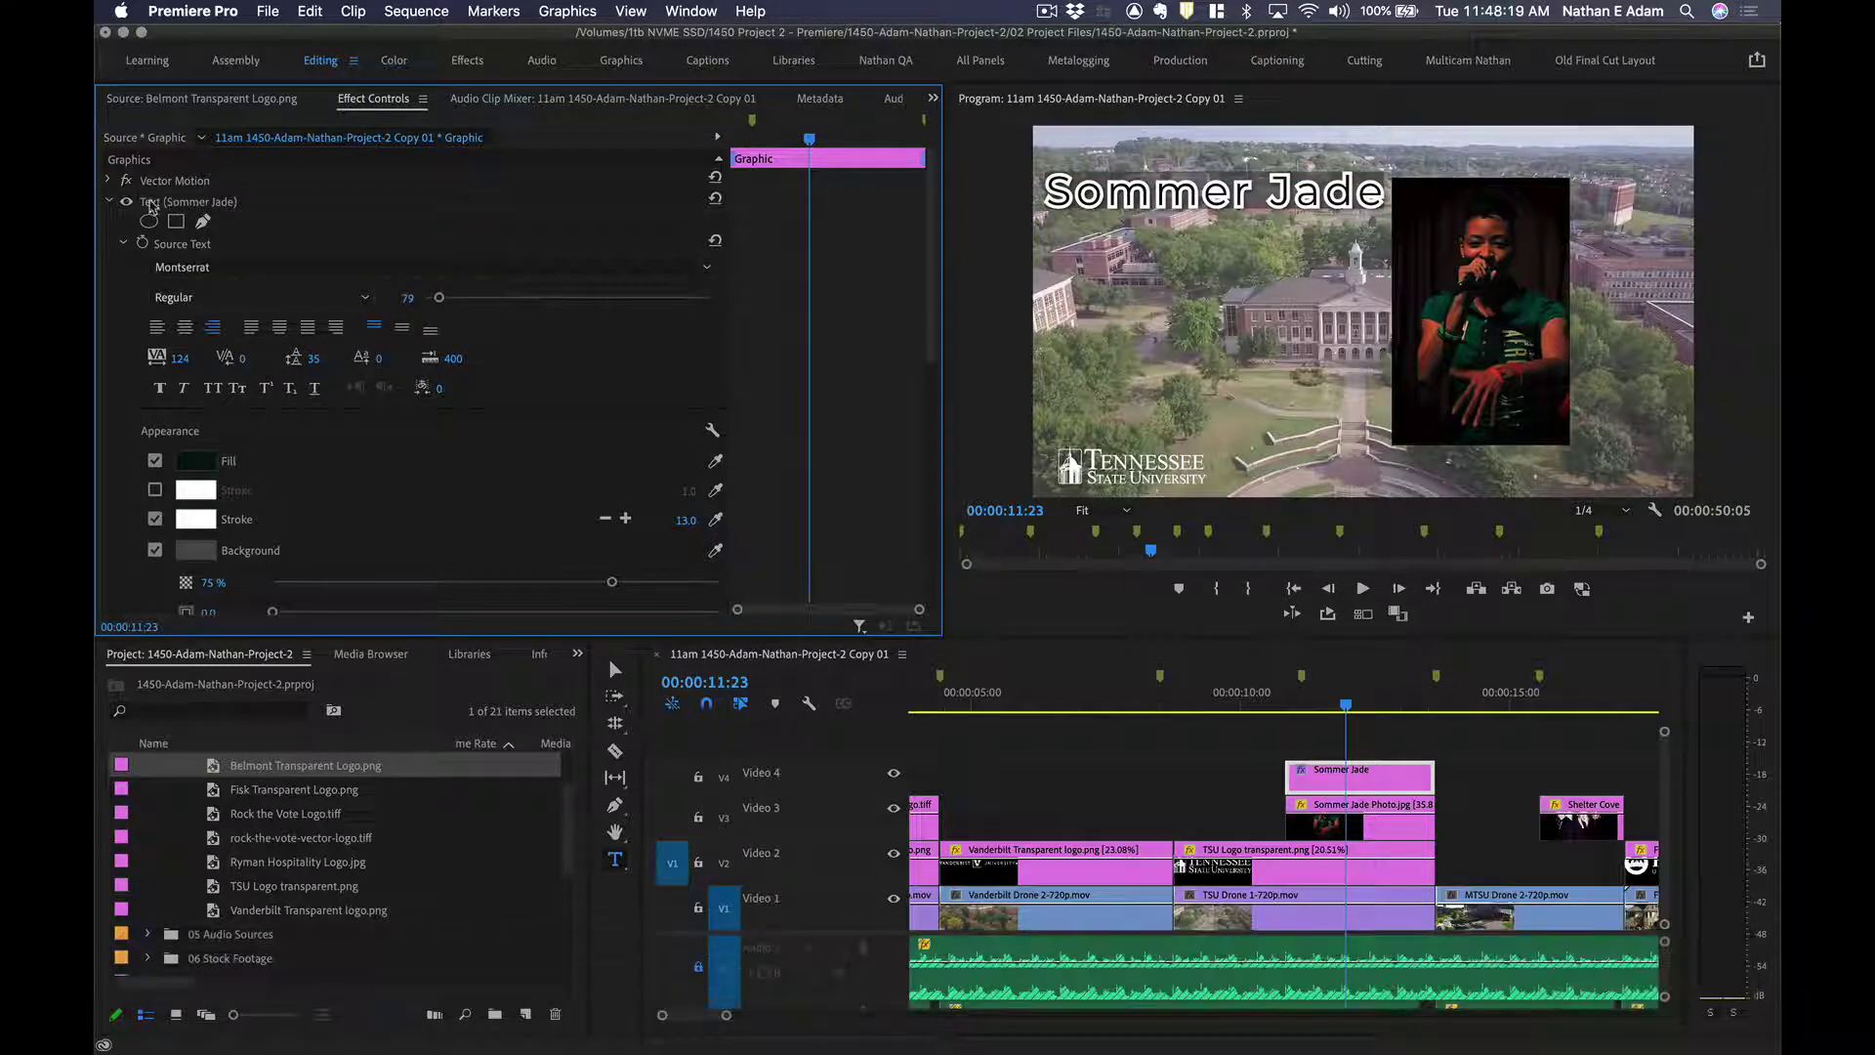
Place the text cursor in the name text and start four empty text layers around the performer's photo.
{"action": "left_click", "coordinate": [108, 202]}
{"action": "left_click", "coordinate": [110, 202]}
{"action": "left_click", "coordinate": [207, 202]}
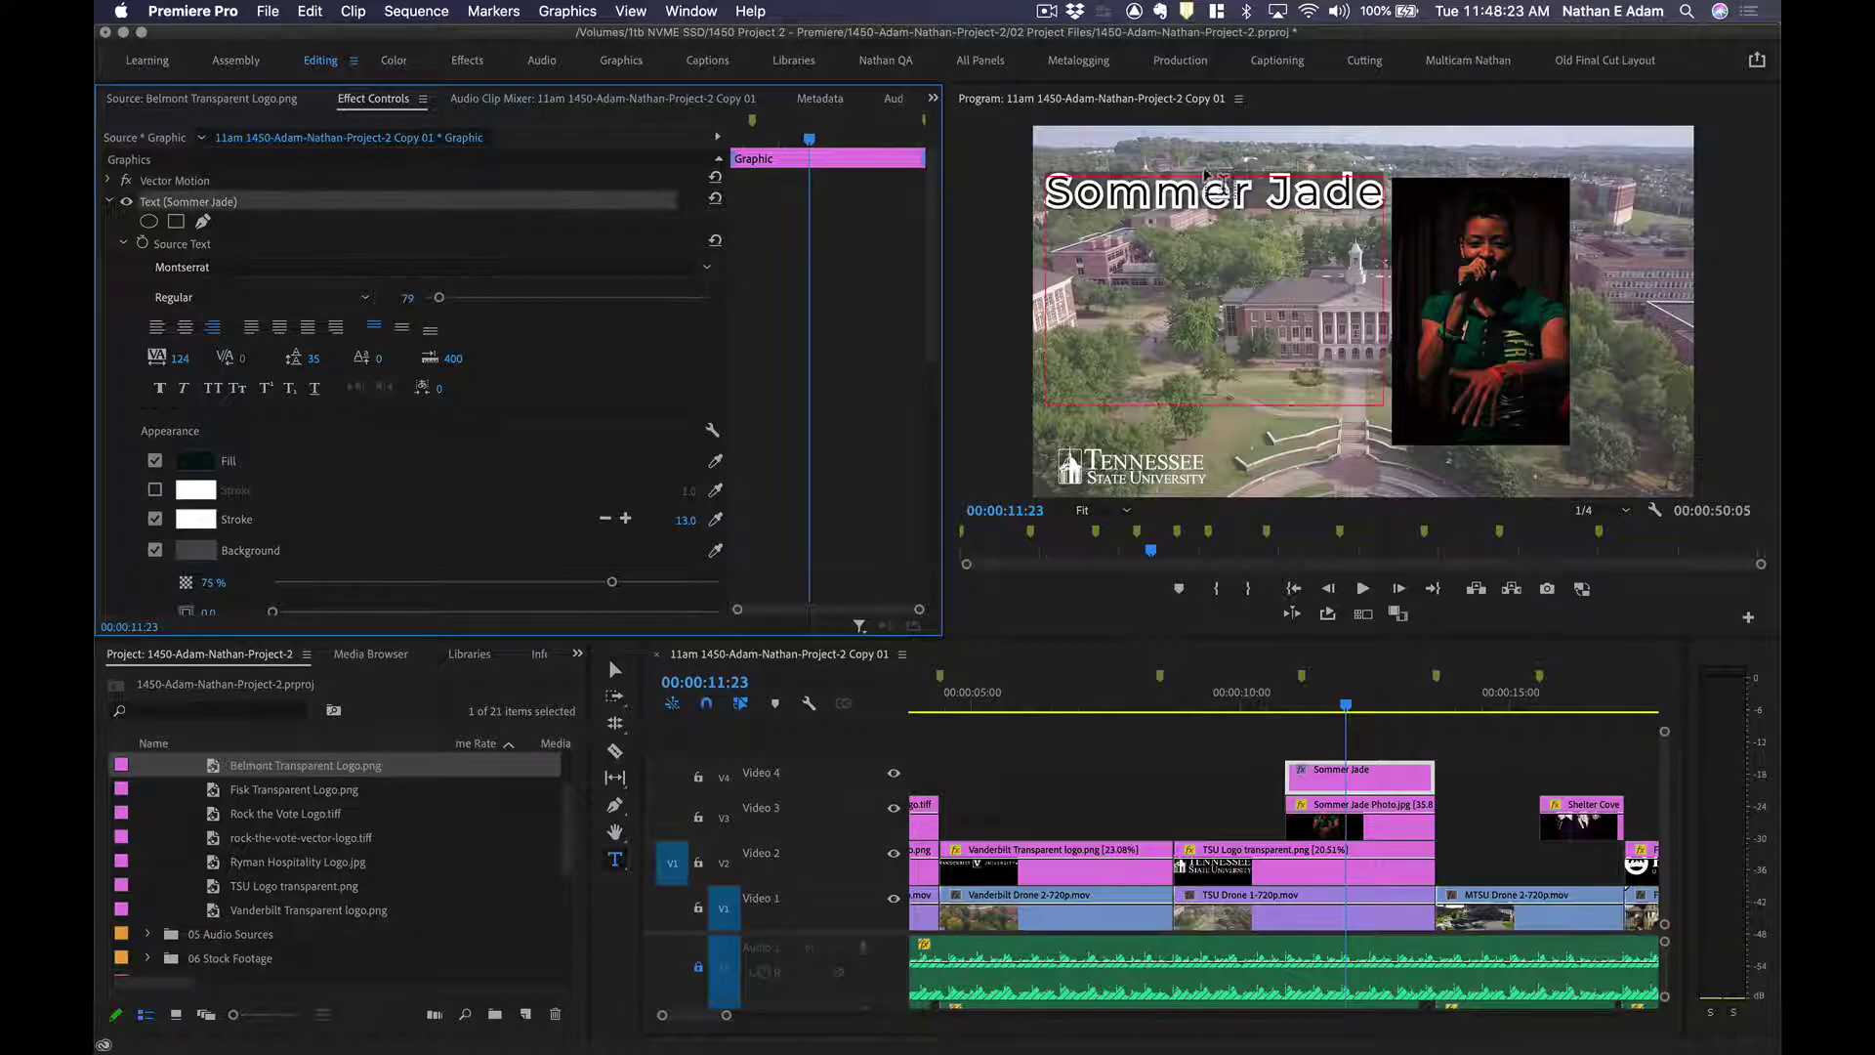
{"action": "left_click", "coordinate": [1186, 200]}
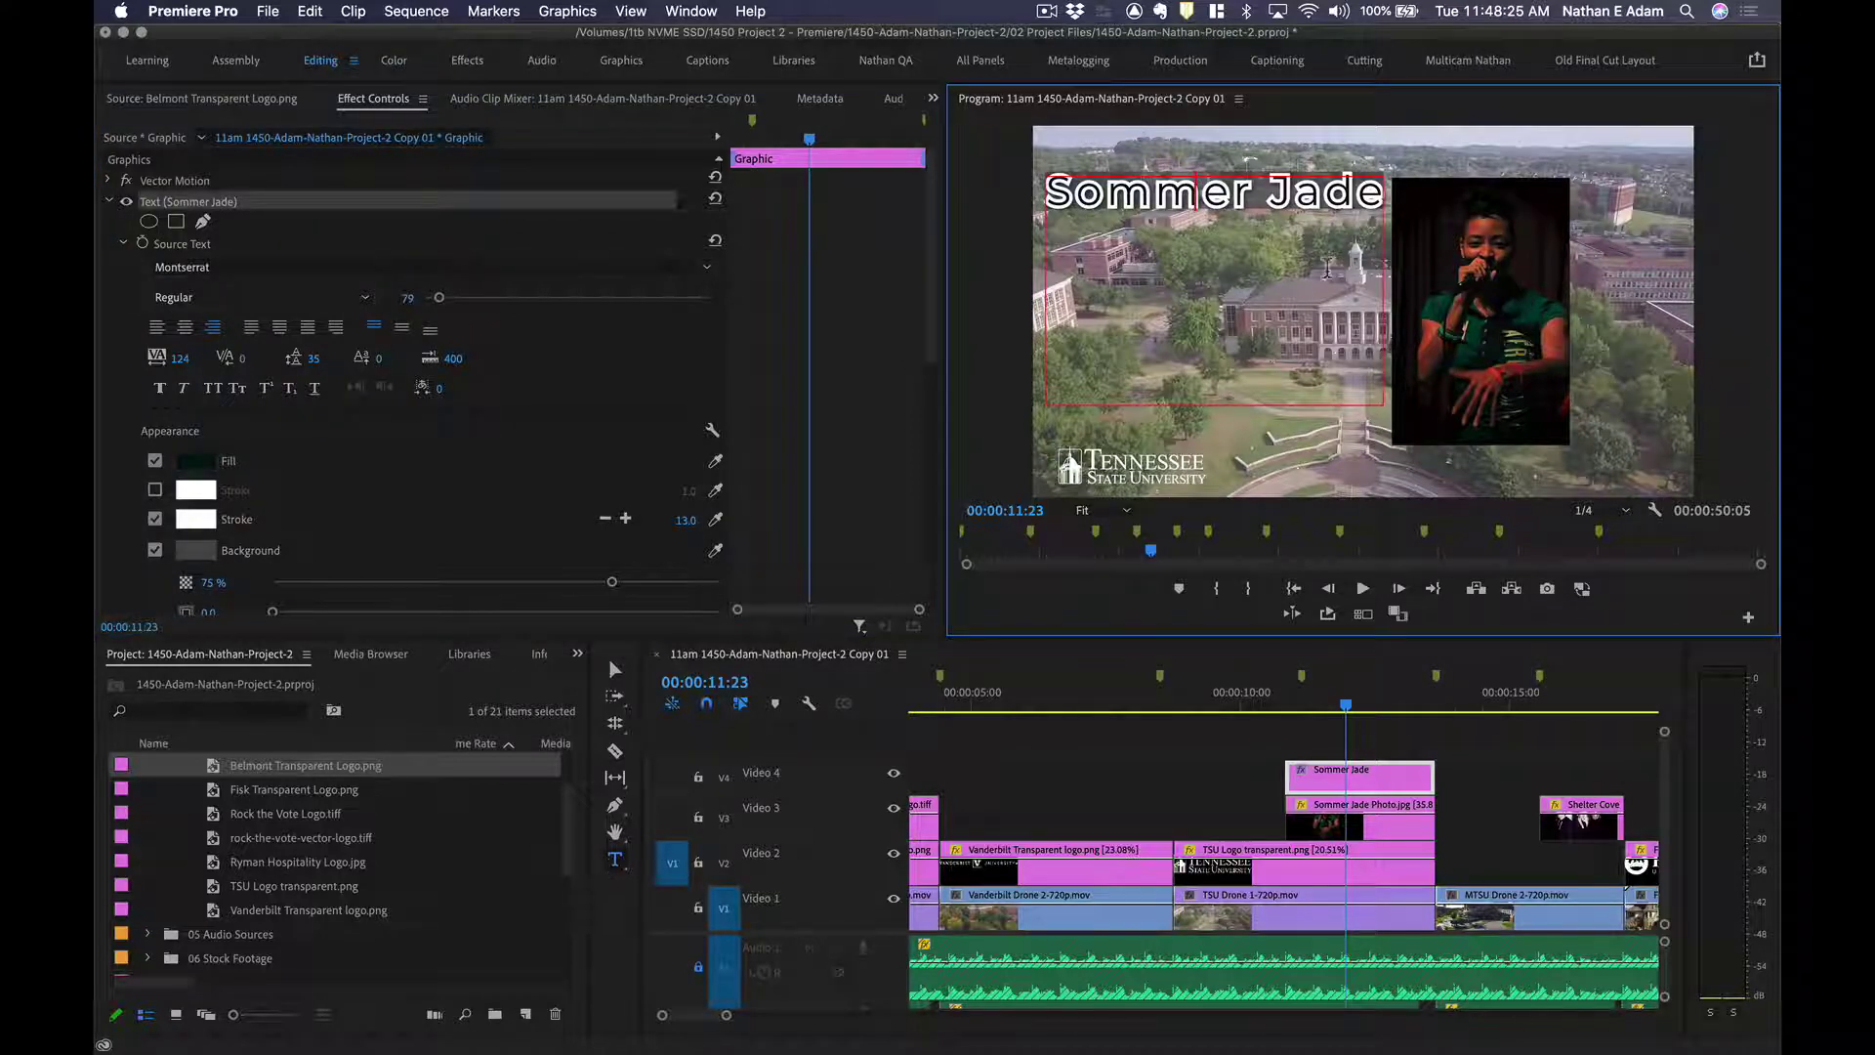
{"action": "left_click", "coordinate": [1619, 183]}
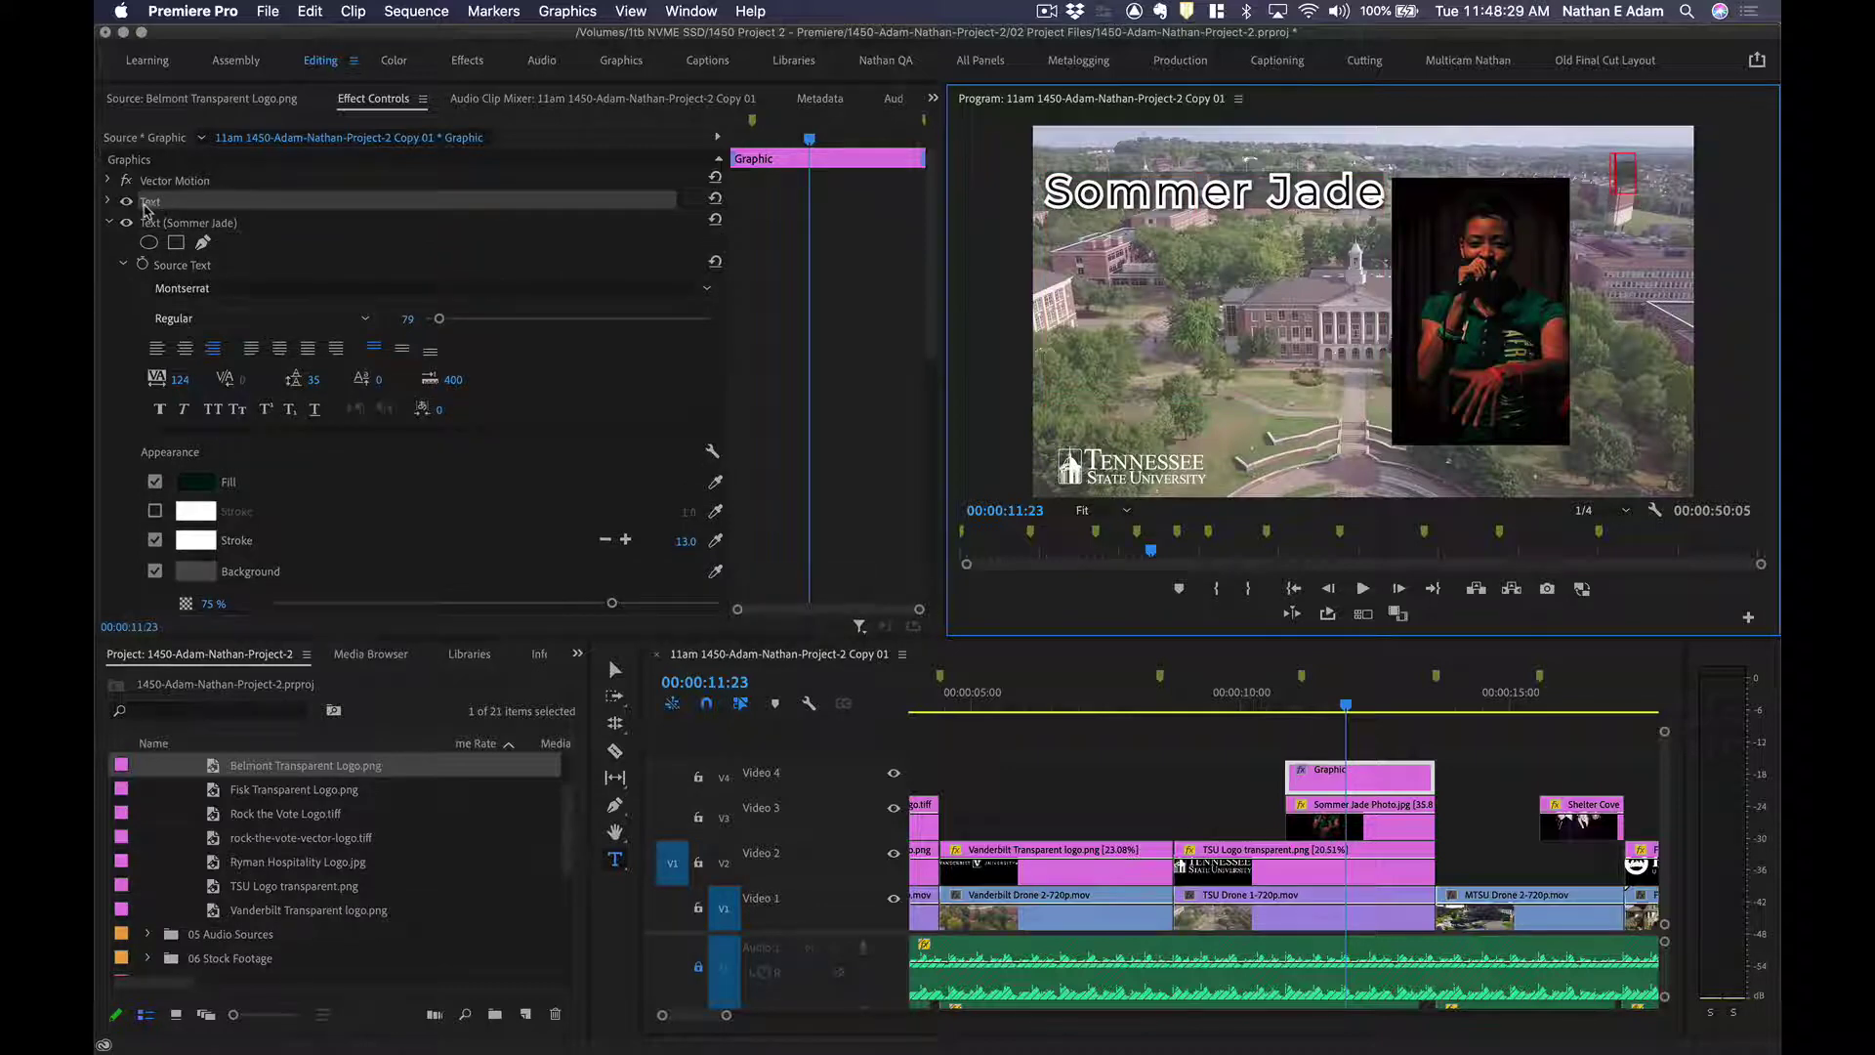
{"action": "left_click", "coordinate": [1643, 331]}
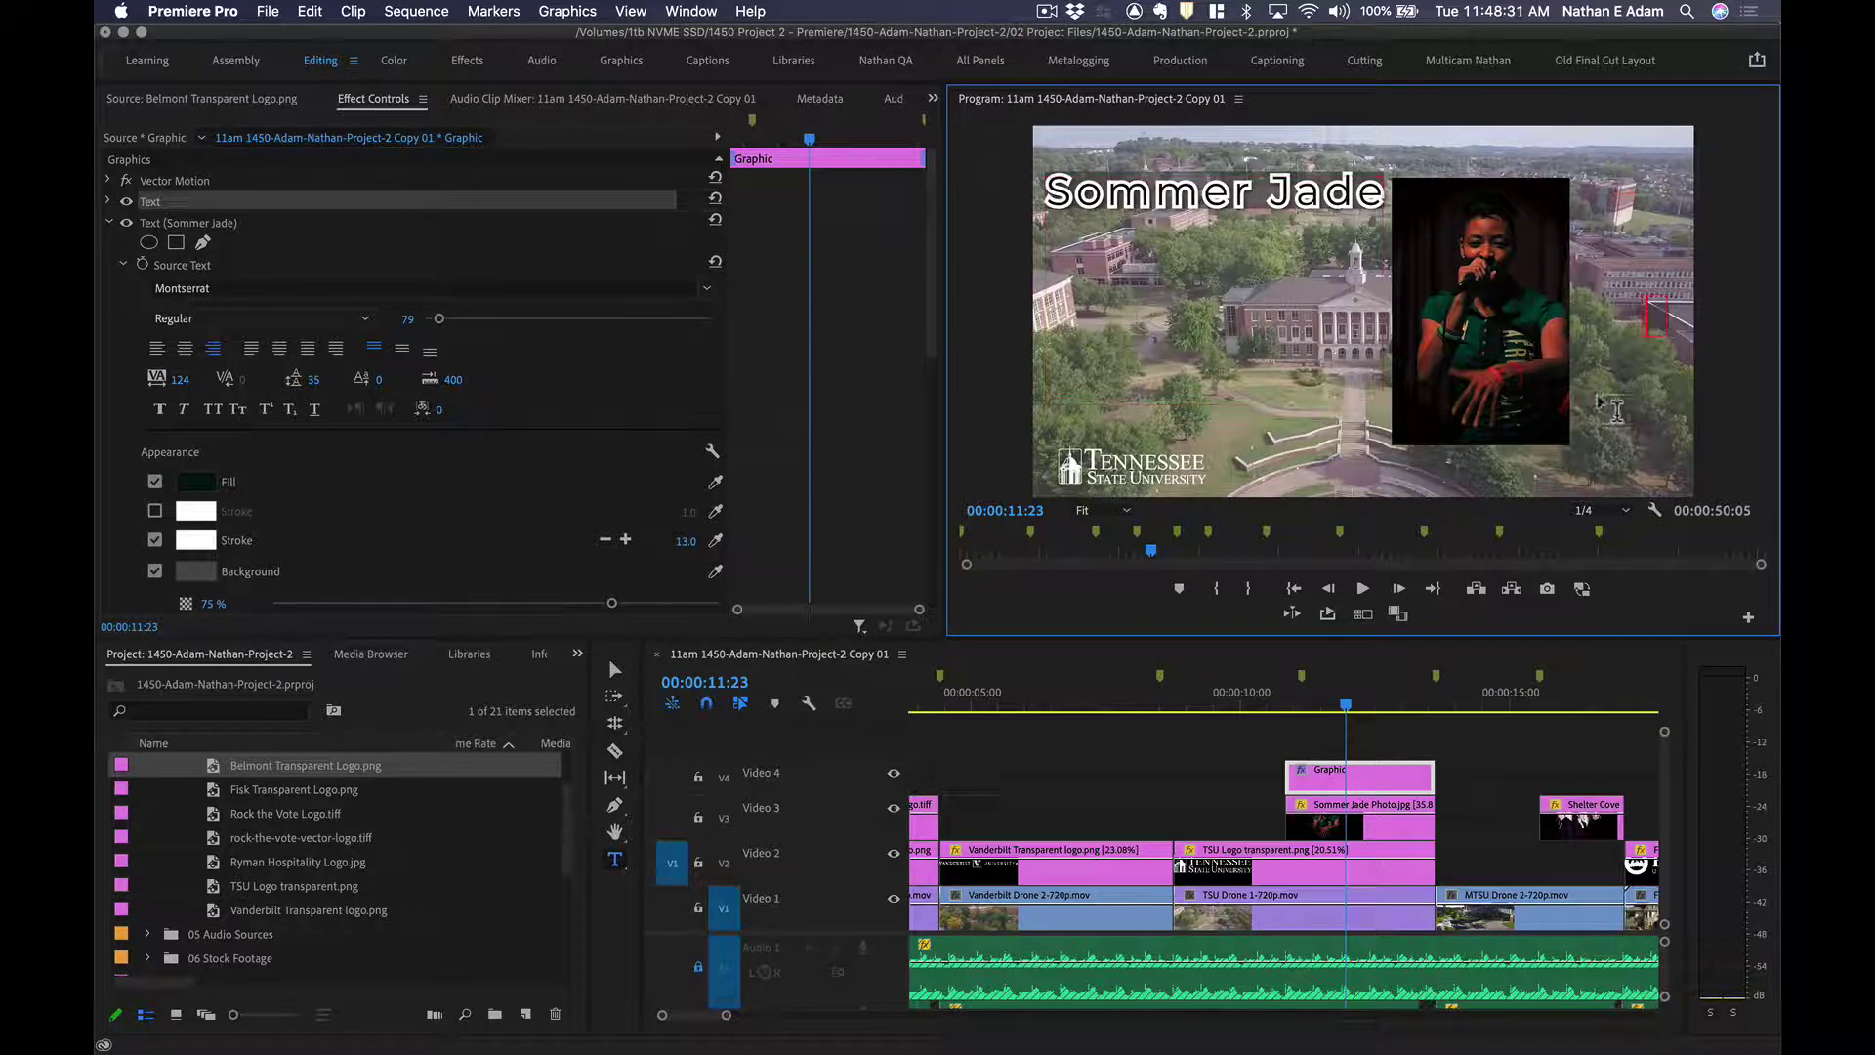
{"action": "left_click", "coordinate": [1617, 392]}
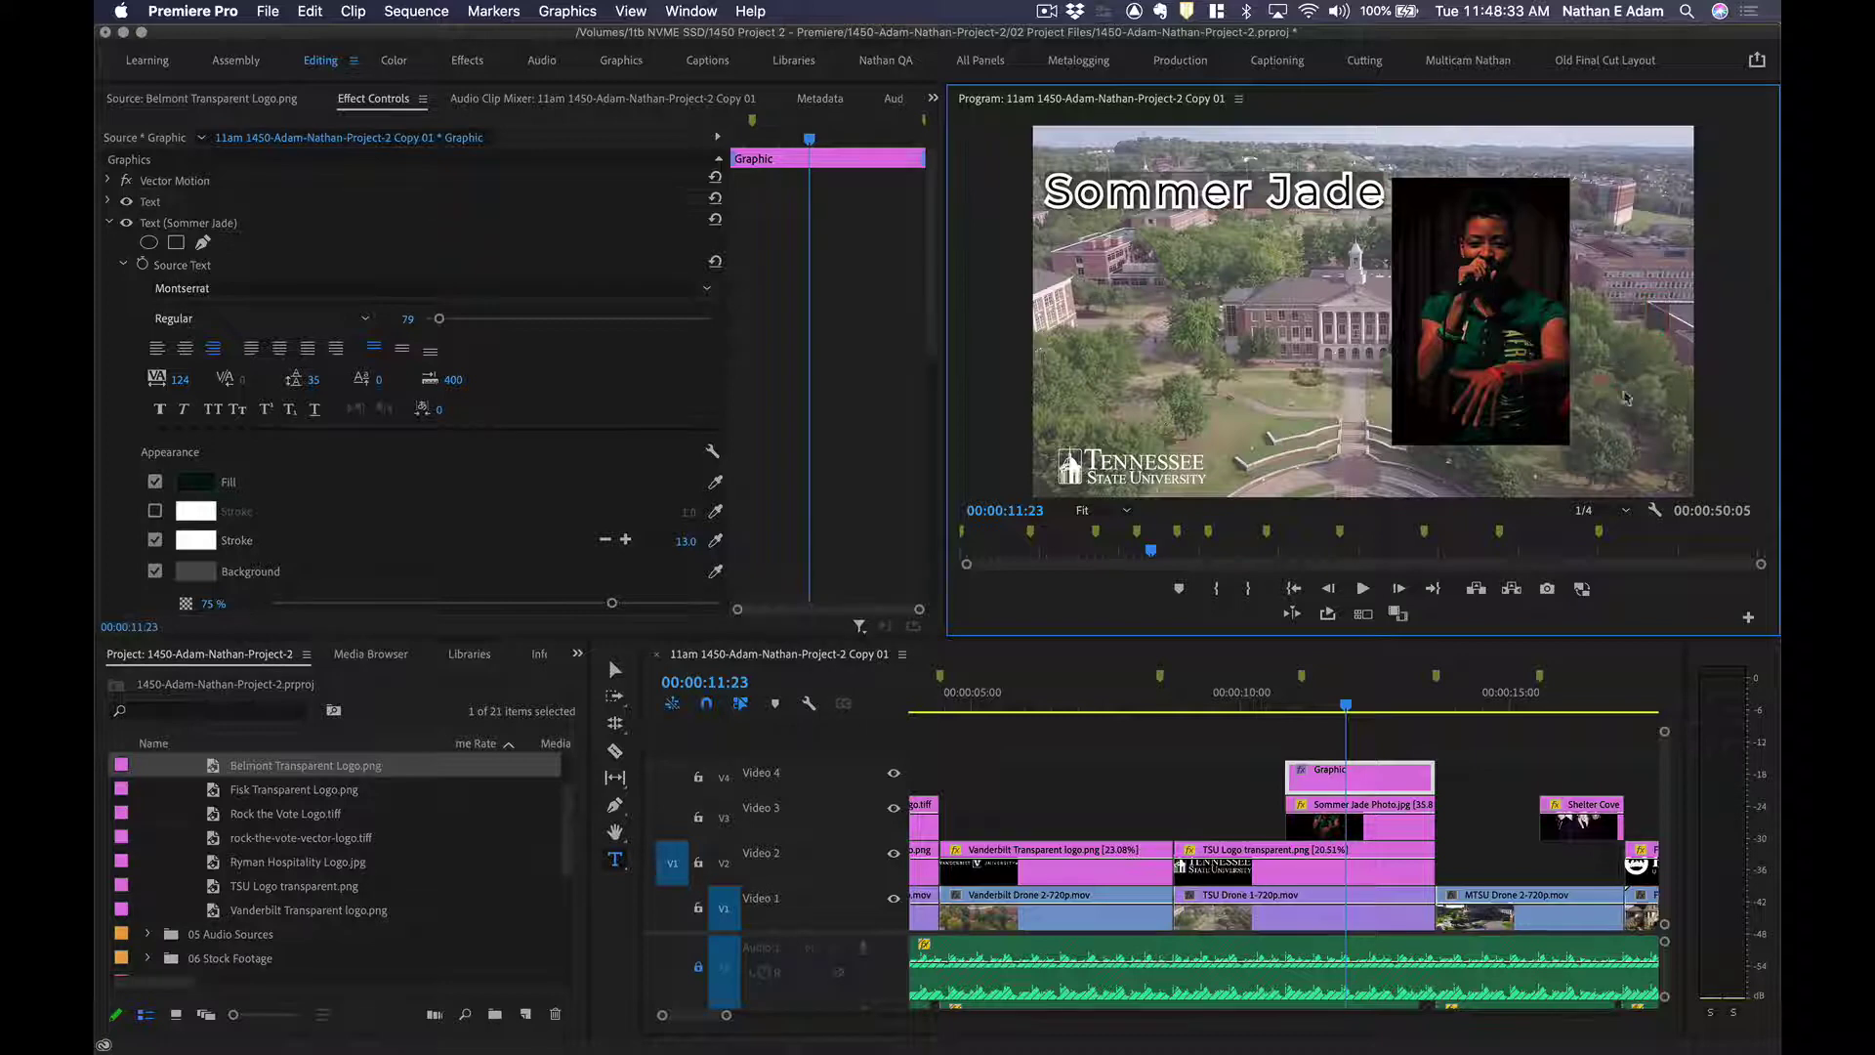
{"action": "left_click", "coordinate": [1647, 292]}
{"action": "left_click", "coordinate": [1594, 178]}
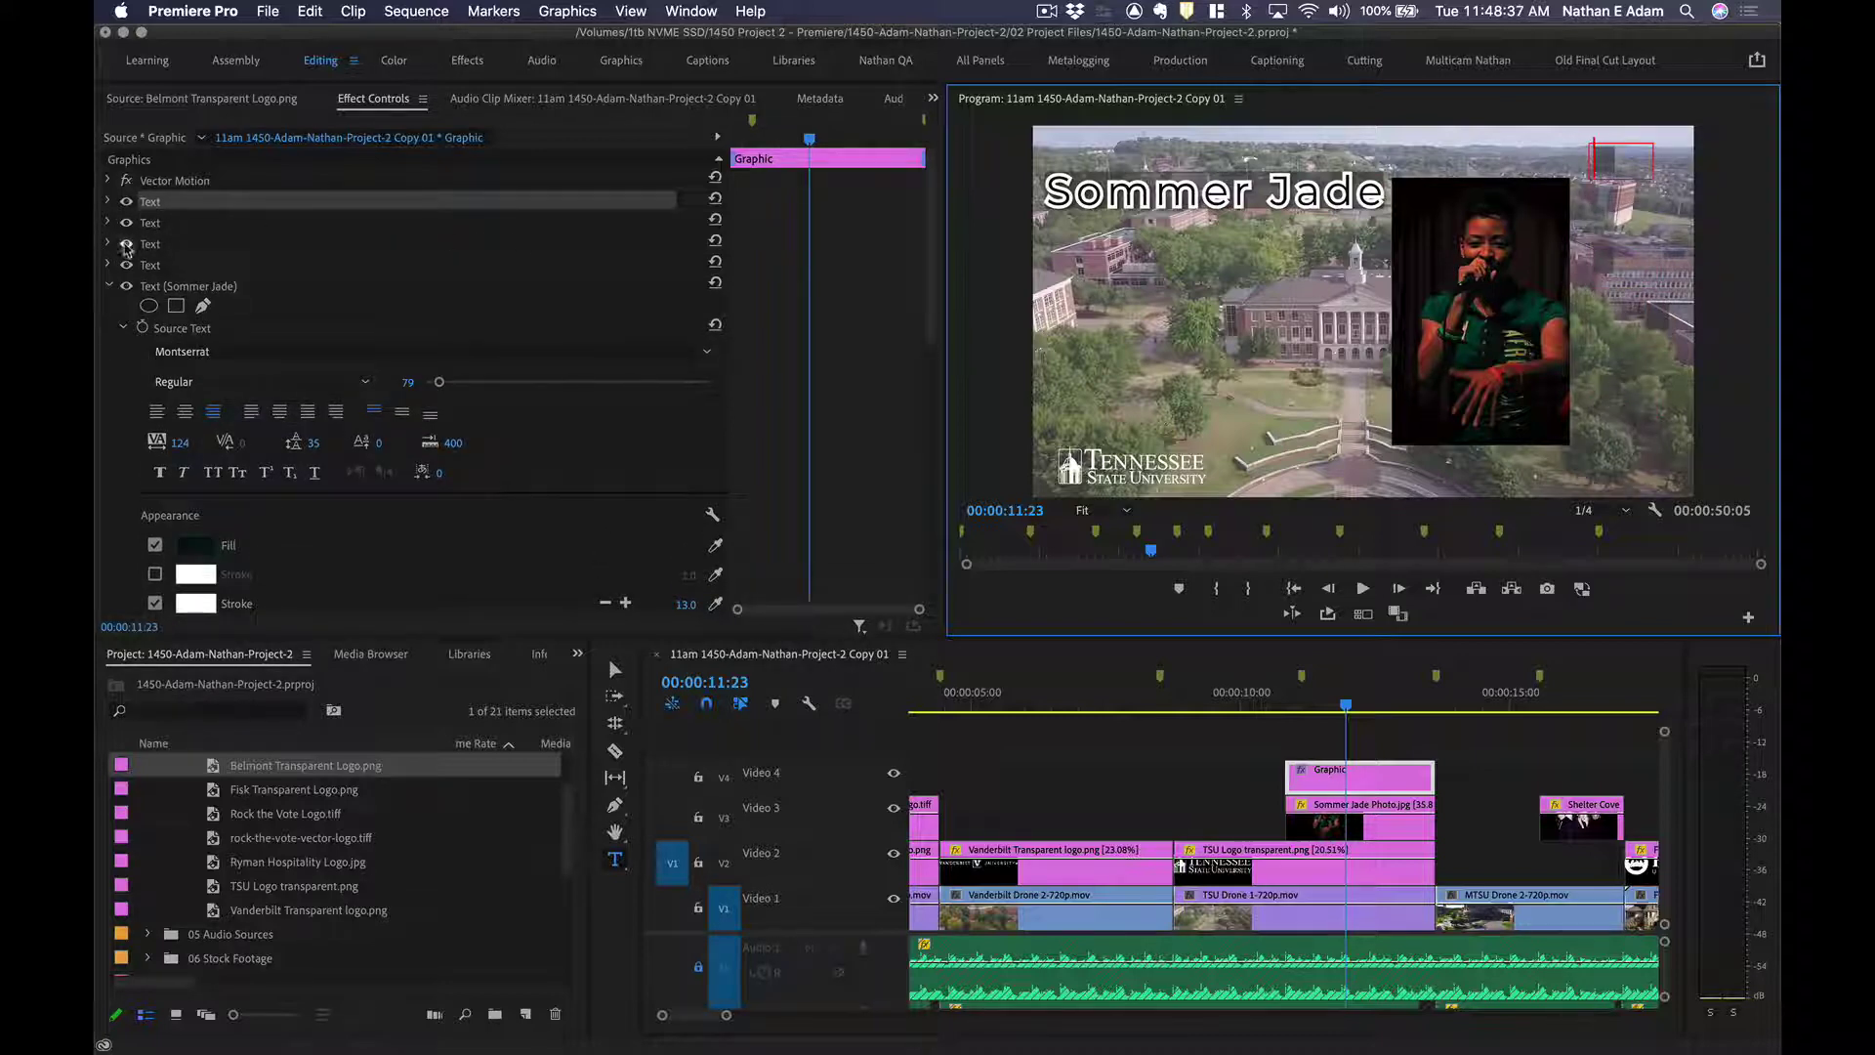
Delete the four empty text layers from the graphic and reselect the name text layer.
{"action": "left_click", "coordinate": [189, 218]}
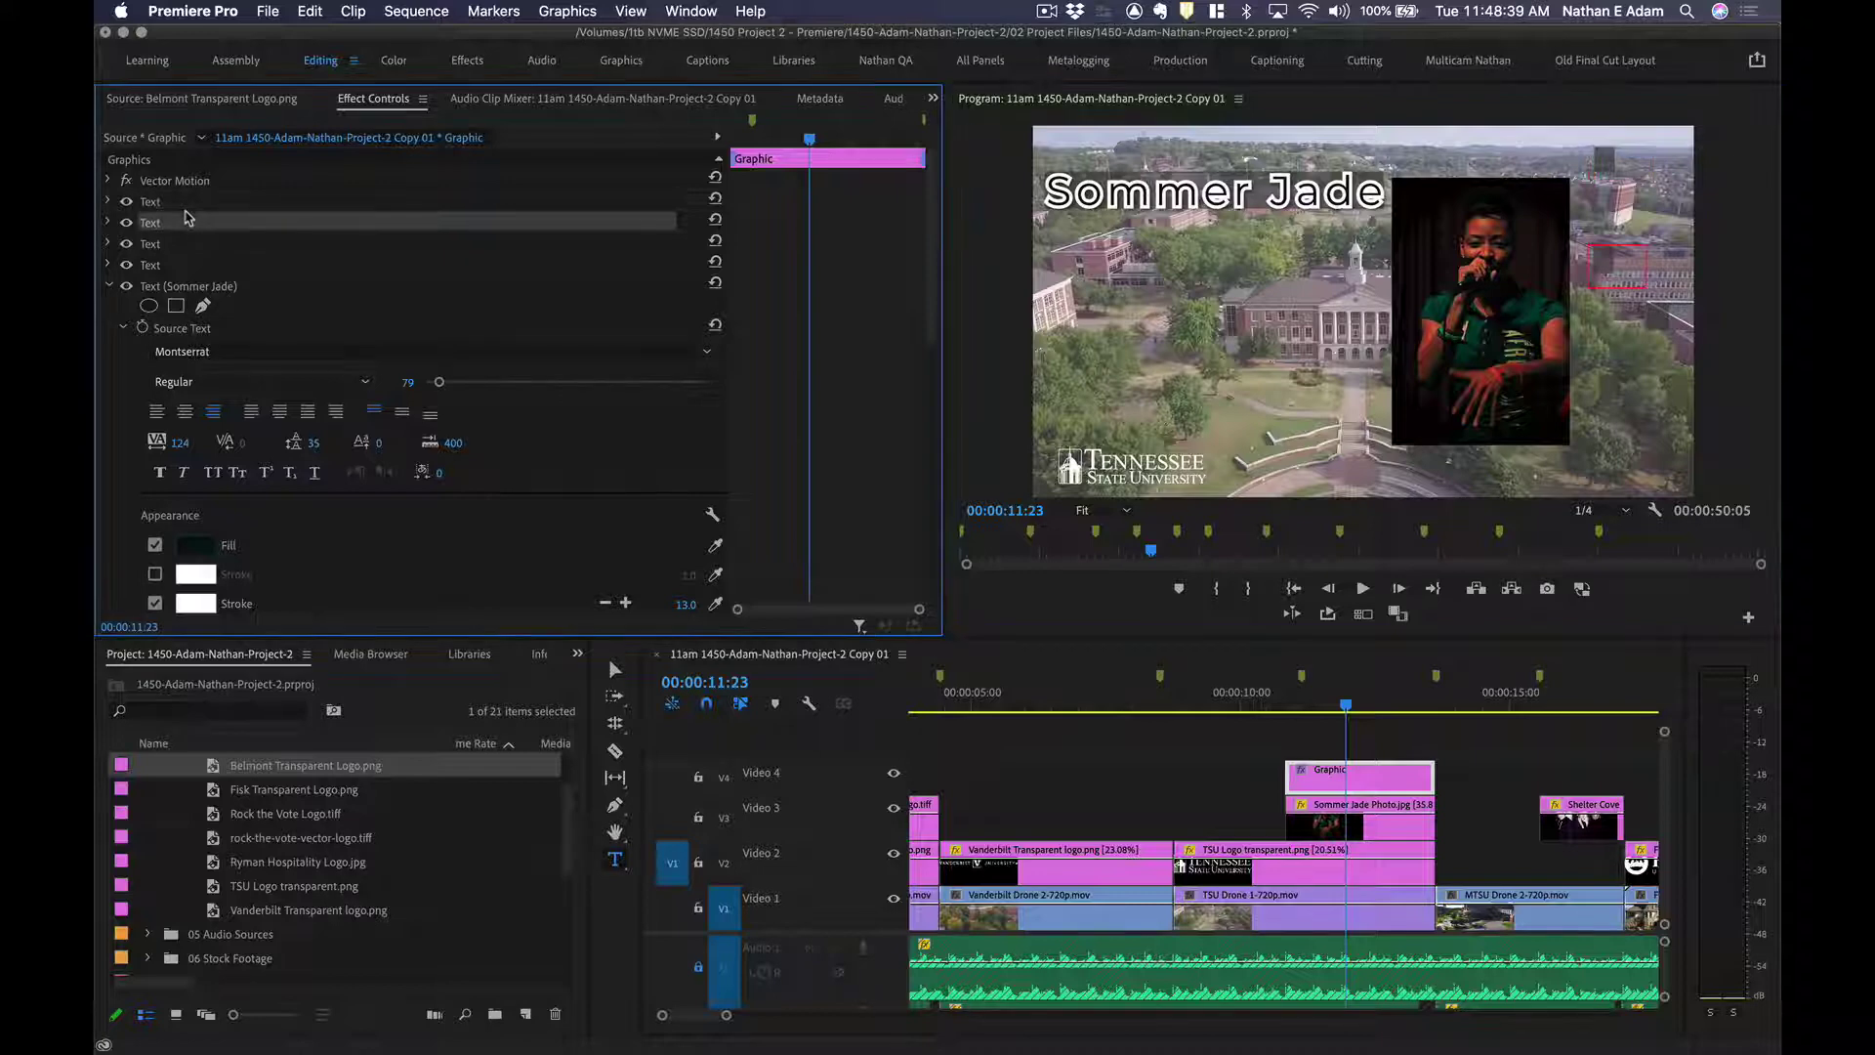
{"action": "key", "text": "Up"}
{"action": "left_click", "coordinate": [166, 202]}
{"action": "key", "text": "BackSpace"}
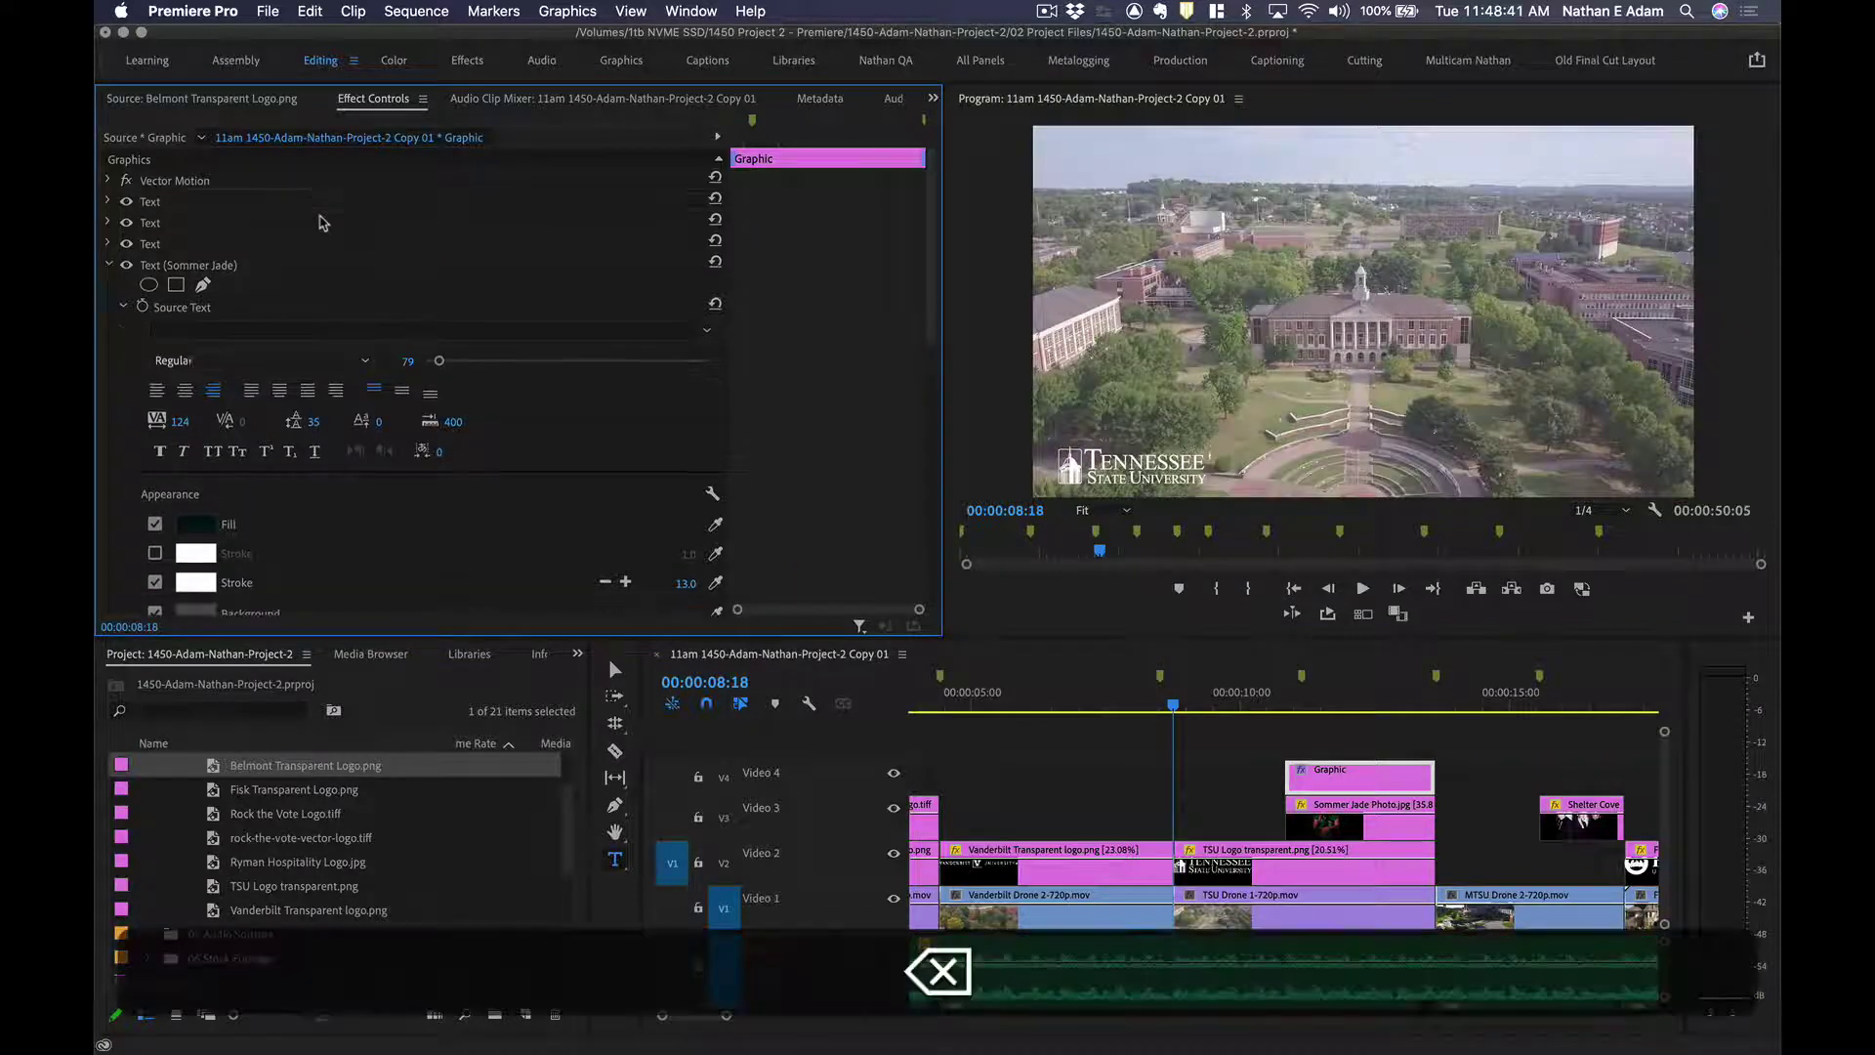
{"action": "left_click", "coordinate": [179, 206]}
{"action": "key", "text": "BackSpace"}
{"action": "left_click", "coordinate": [180, 206]}
{"action": "key", "text": "BackSpace"}
{"action": "left_click", "coordinate": [180, 206]}
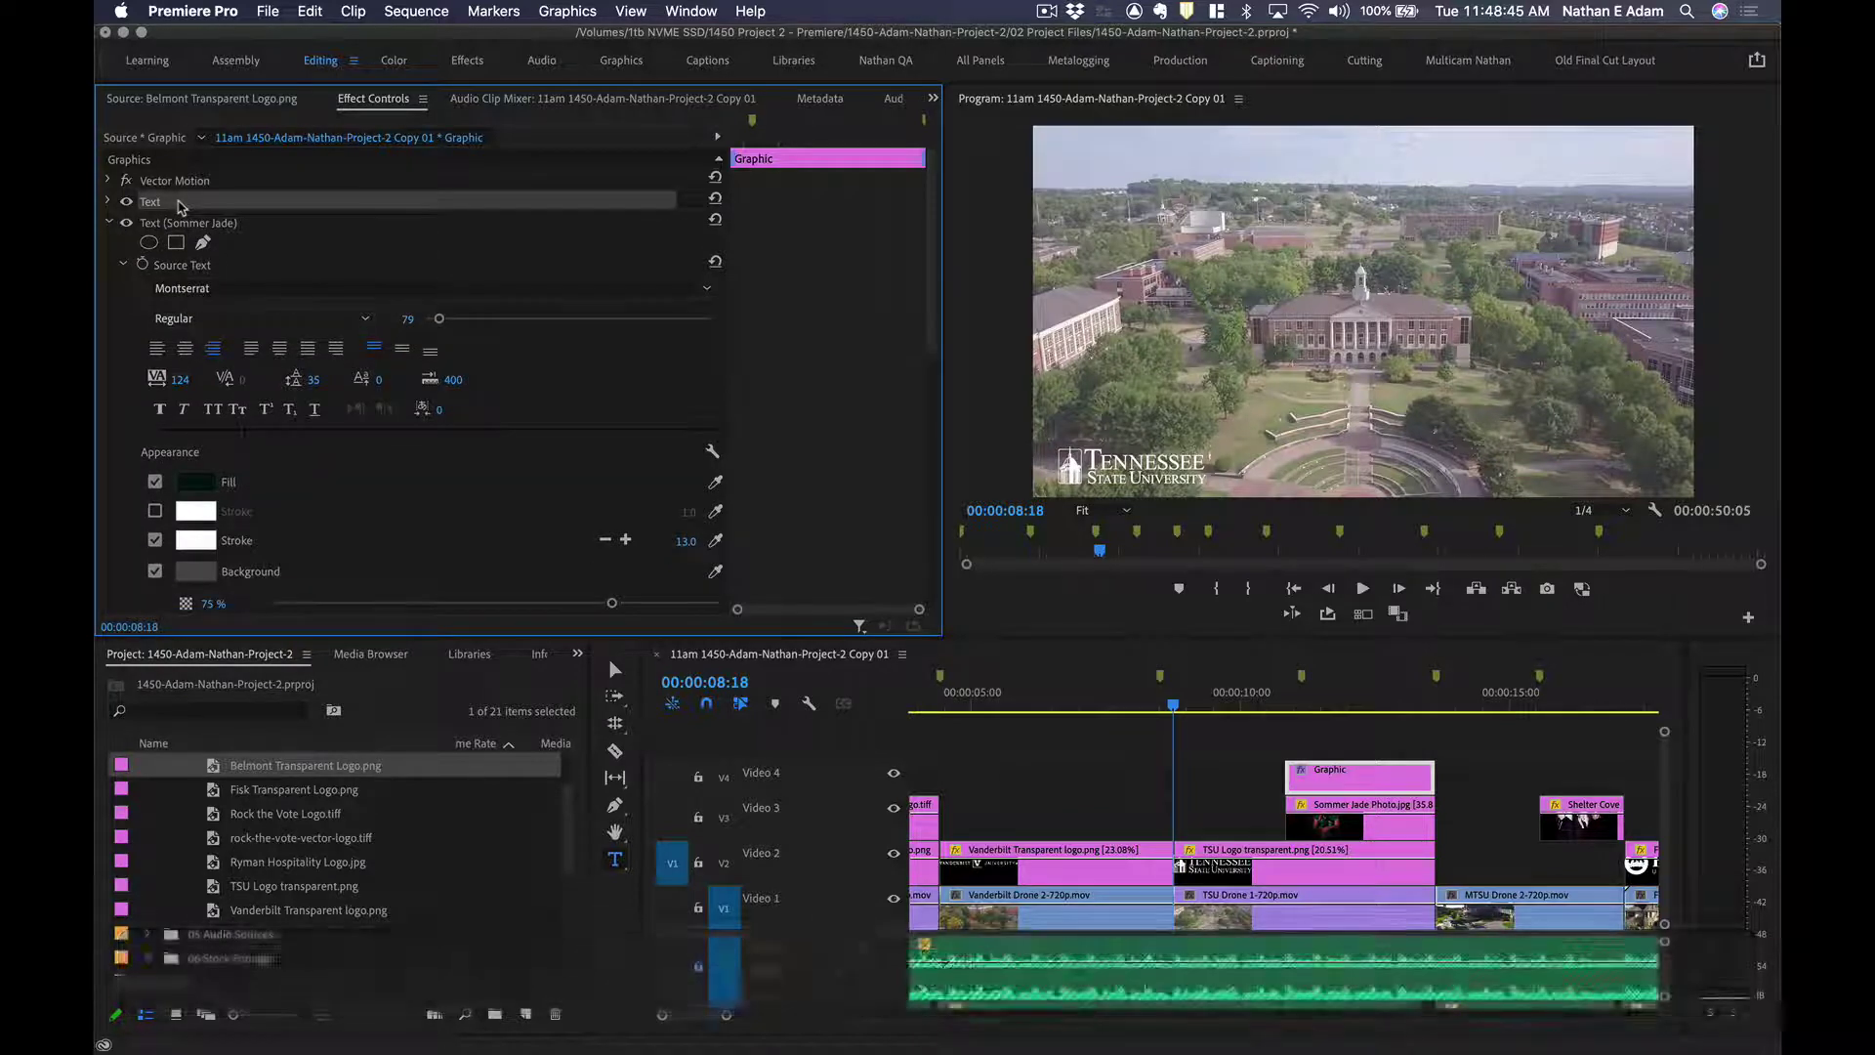
{"action": "key", "text": "BackSpace"}
{"action": "left_click", "coordinate": [179, 206]}
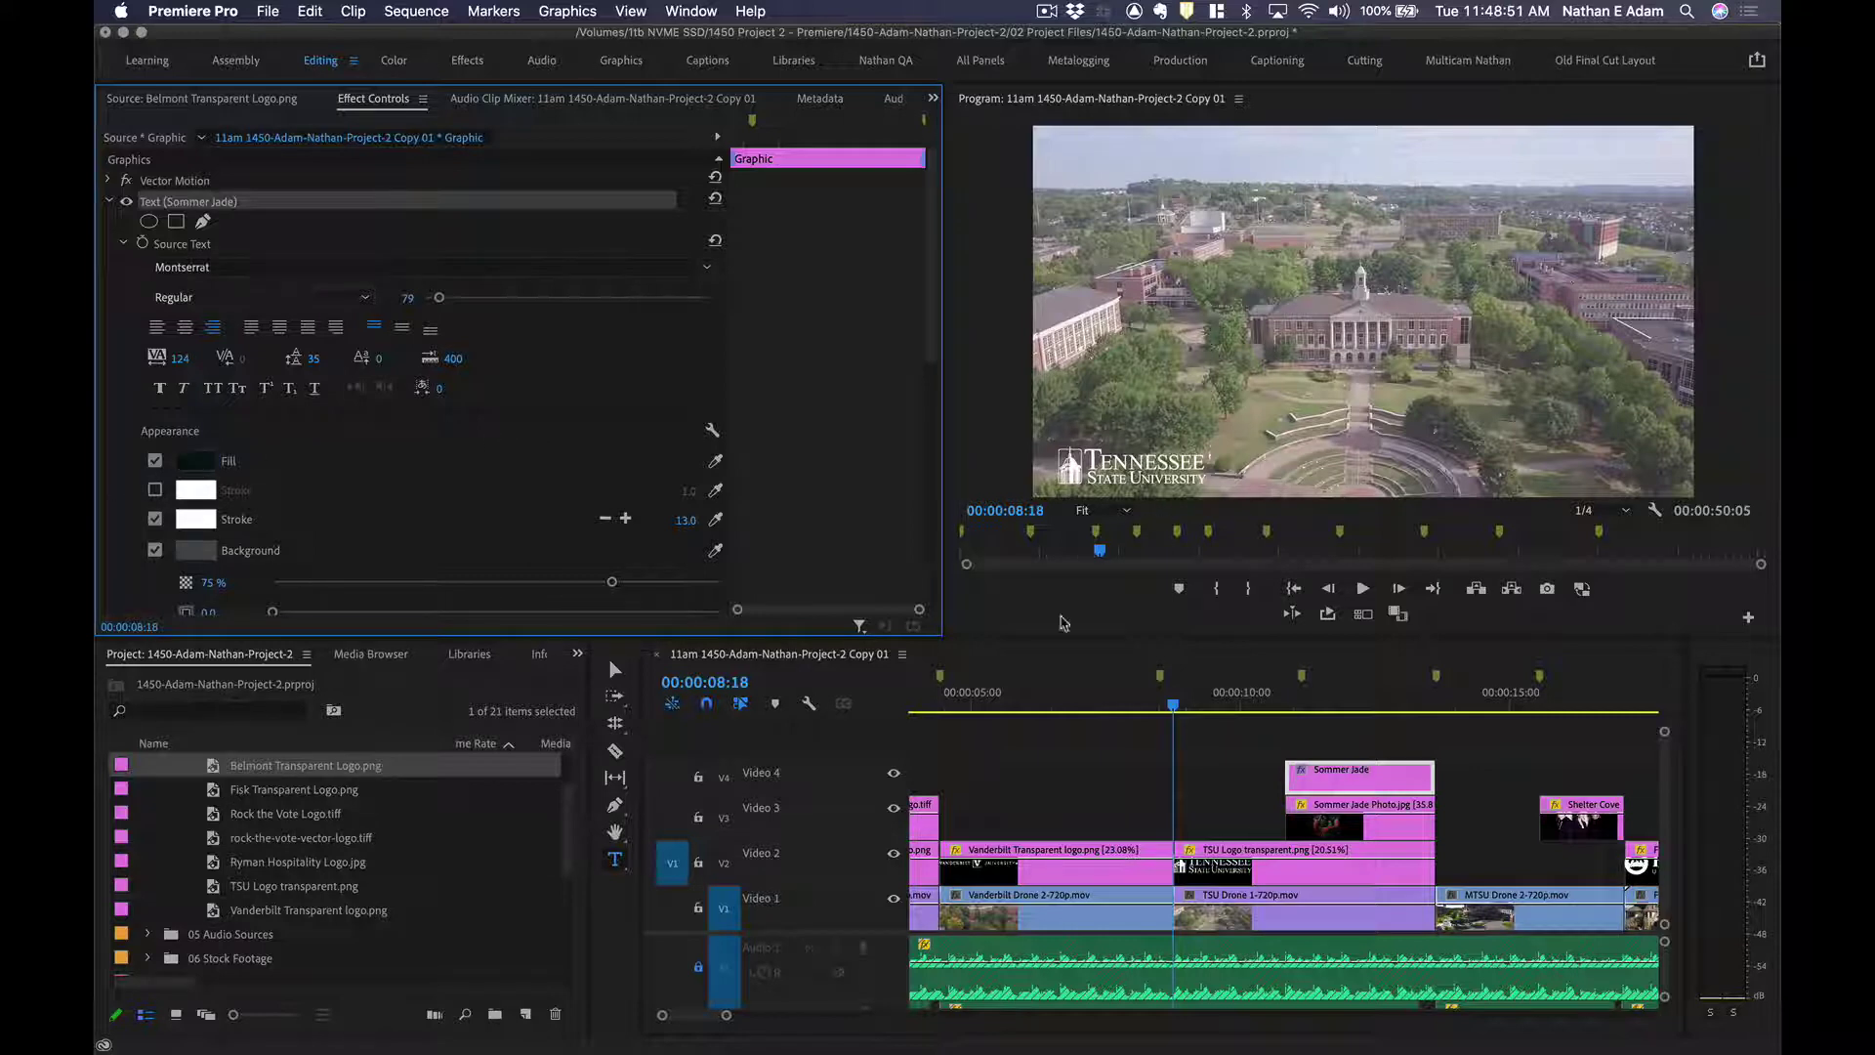
Return to the frame with the performer's photo and recolour the whole name's fill with the reddish skin tone sampled from the performer's arm.
{"action": "left_click", "coordinate": [1329, 695]}
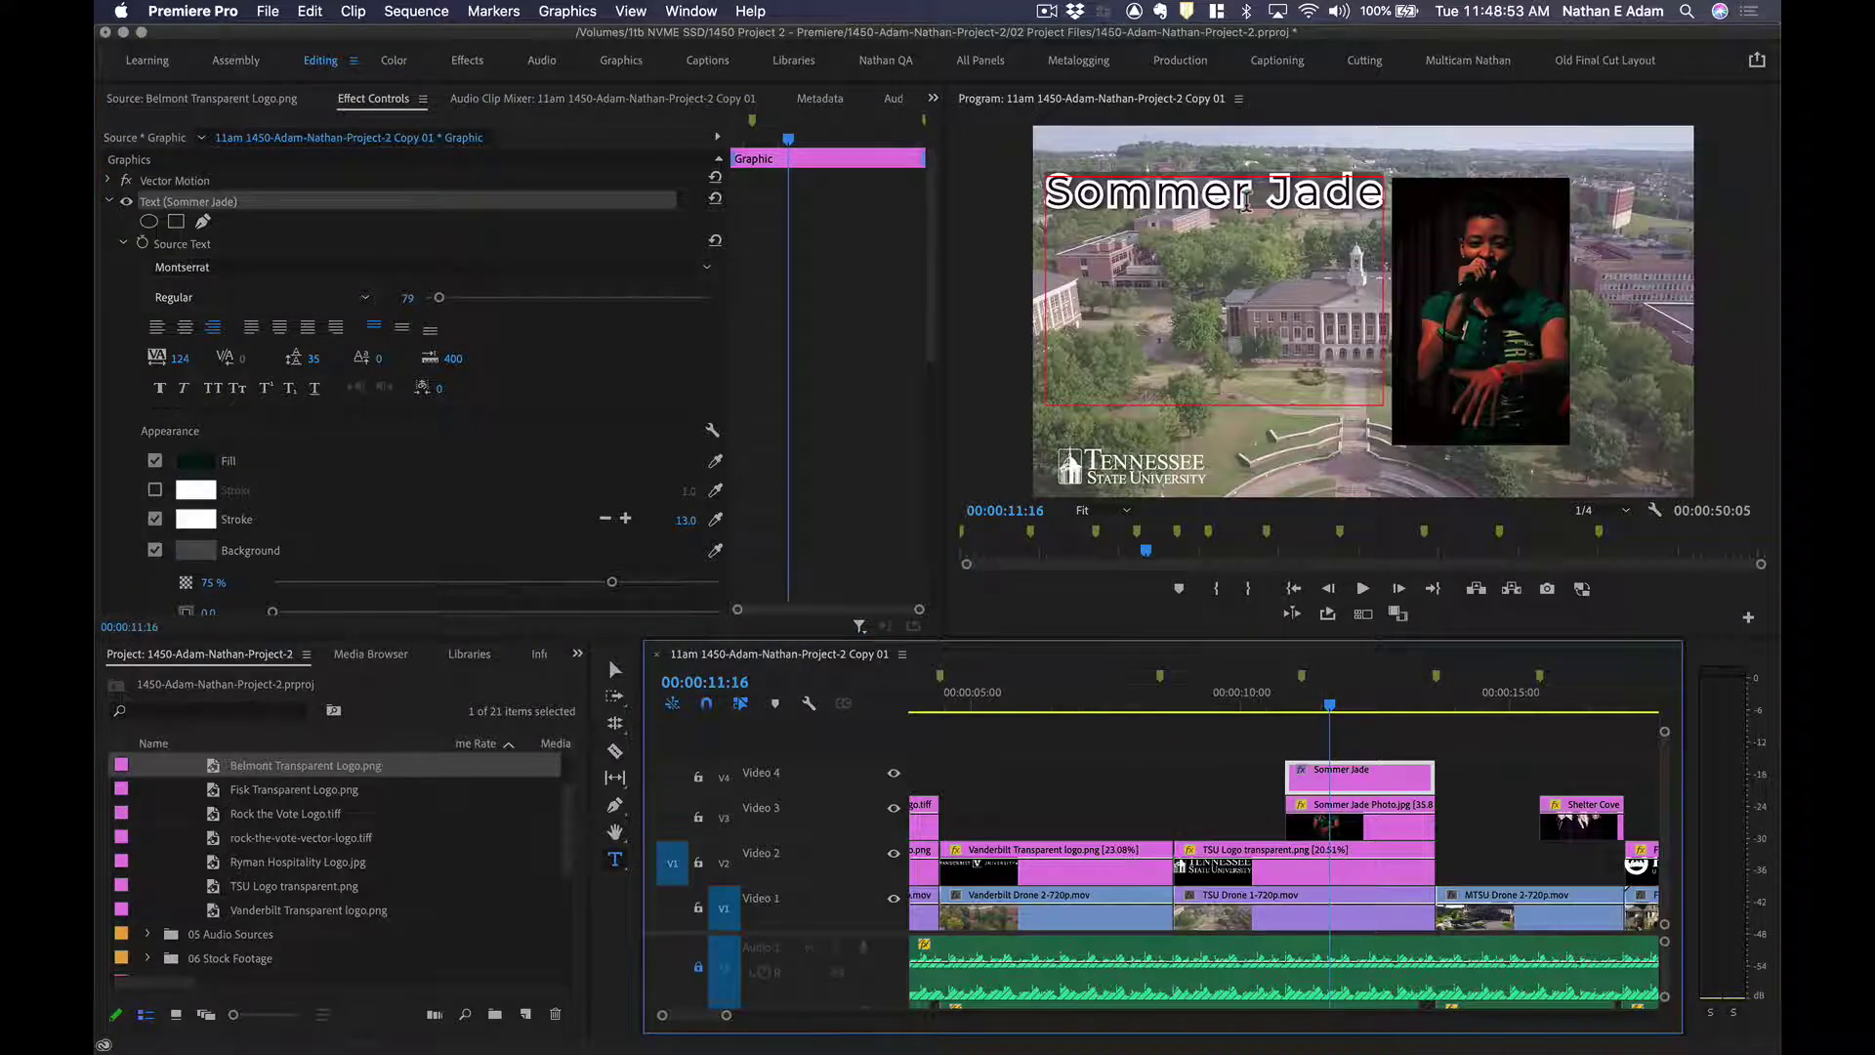
{"action": "left_click", "coordinate": [1246, 200]}
{"action": "triple_click", "coordinate": [1139, 191]}
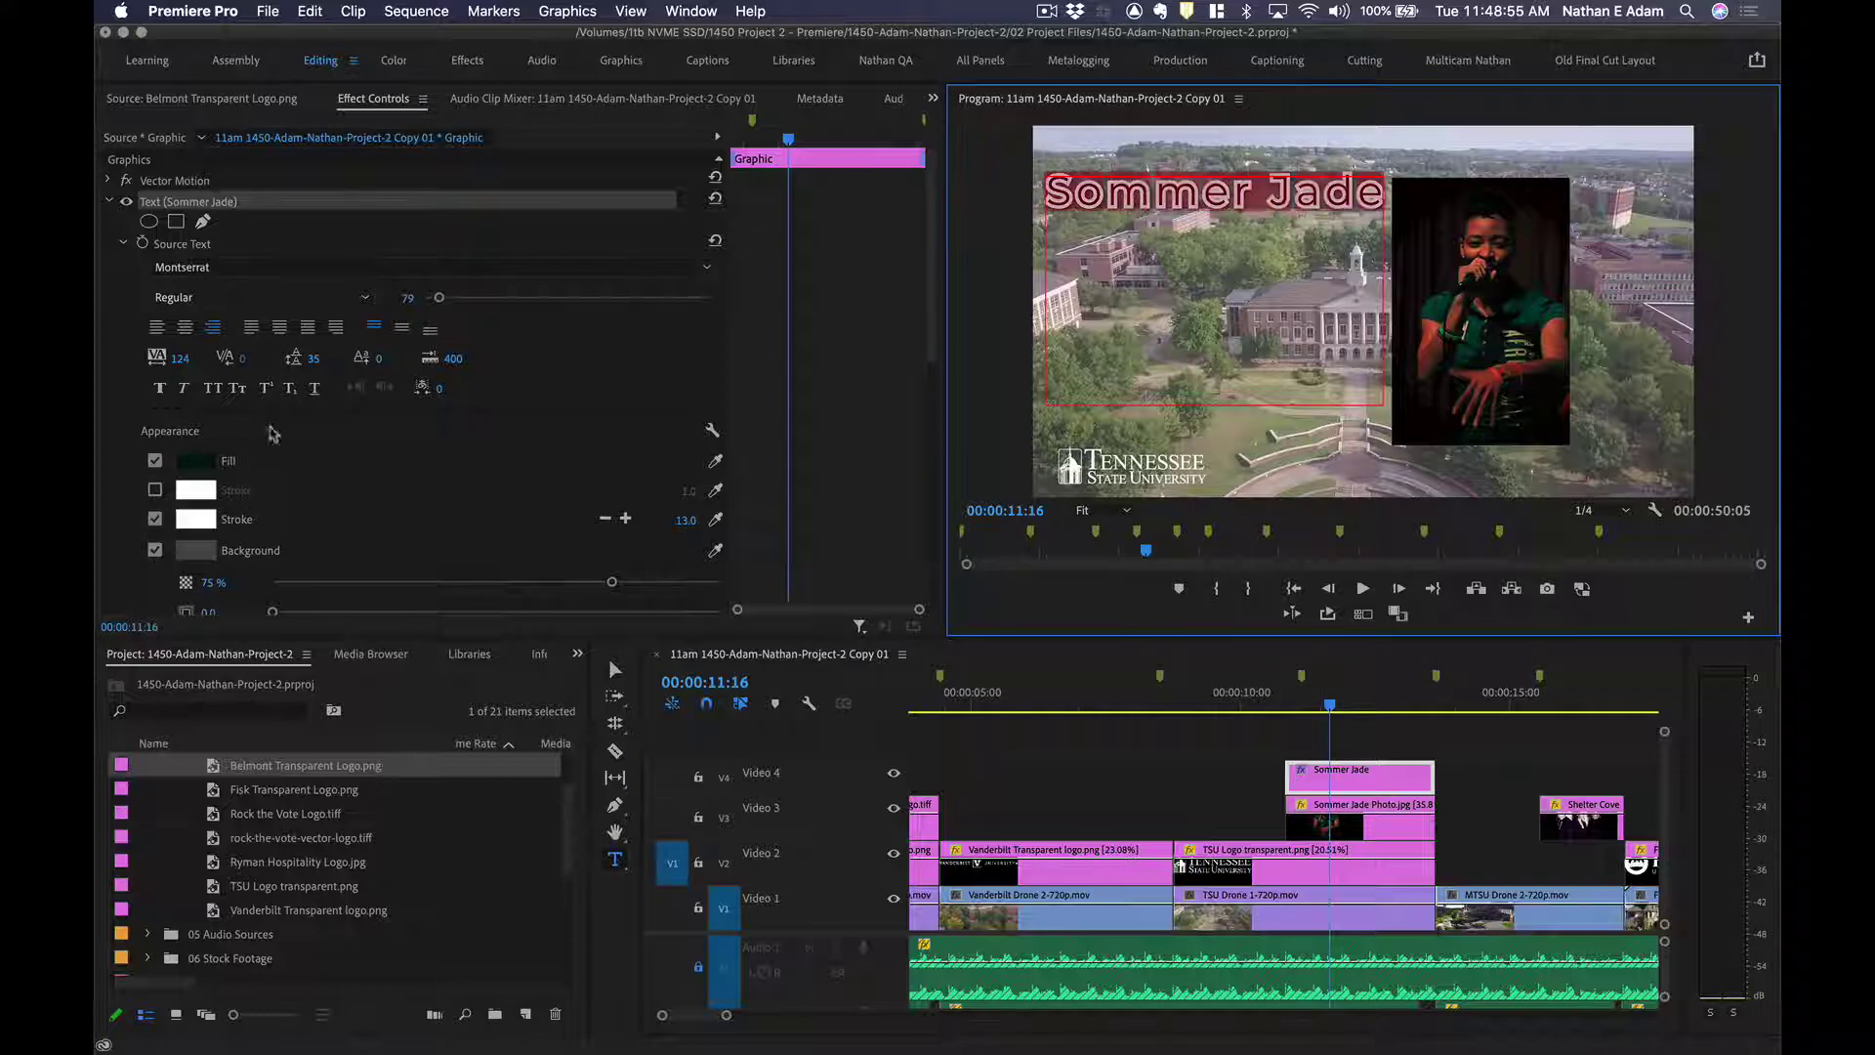
{"action": "left_click", "coordinate": [192, 465]}
{"action": "left_click_drag", "start_coordinate": [757, 657], "coordinate": [834, 578]}
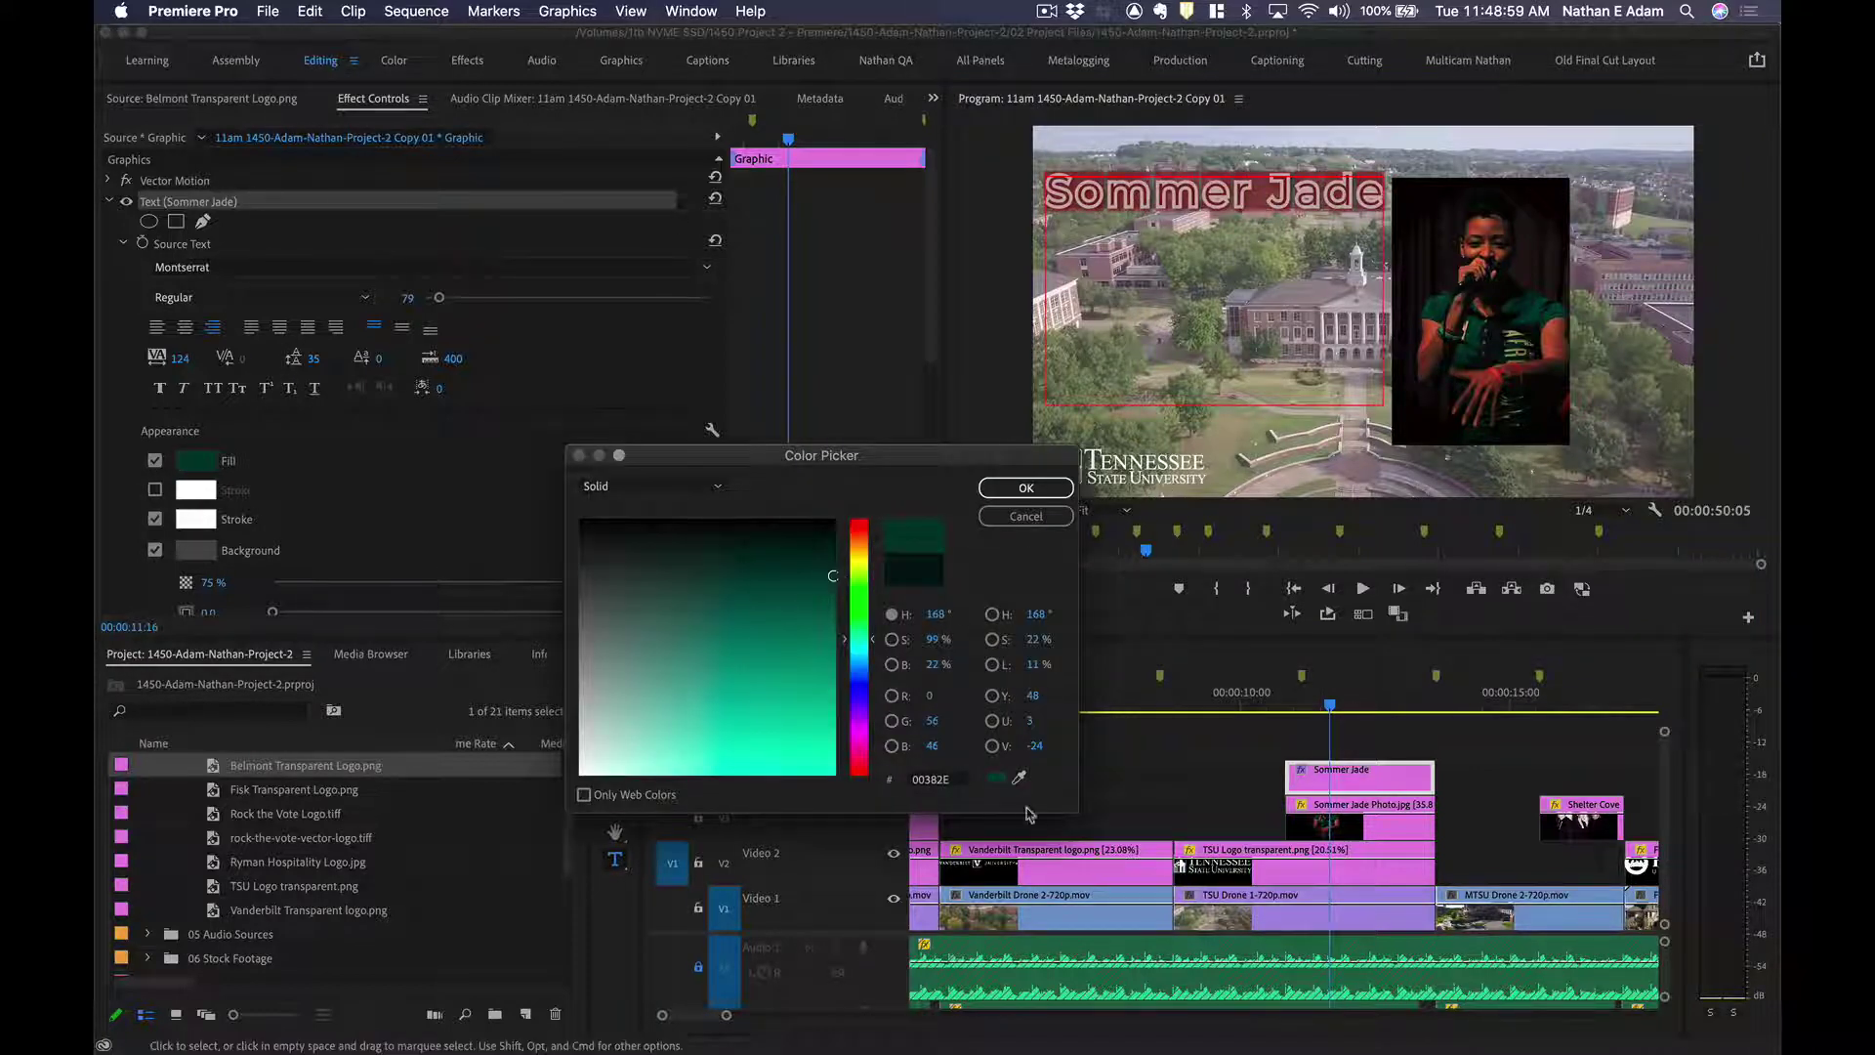
{"action": "left_click", "coordinate": [1018, 777]}
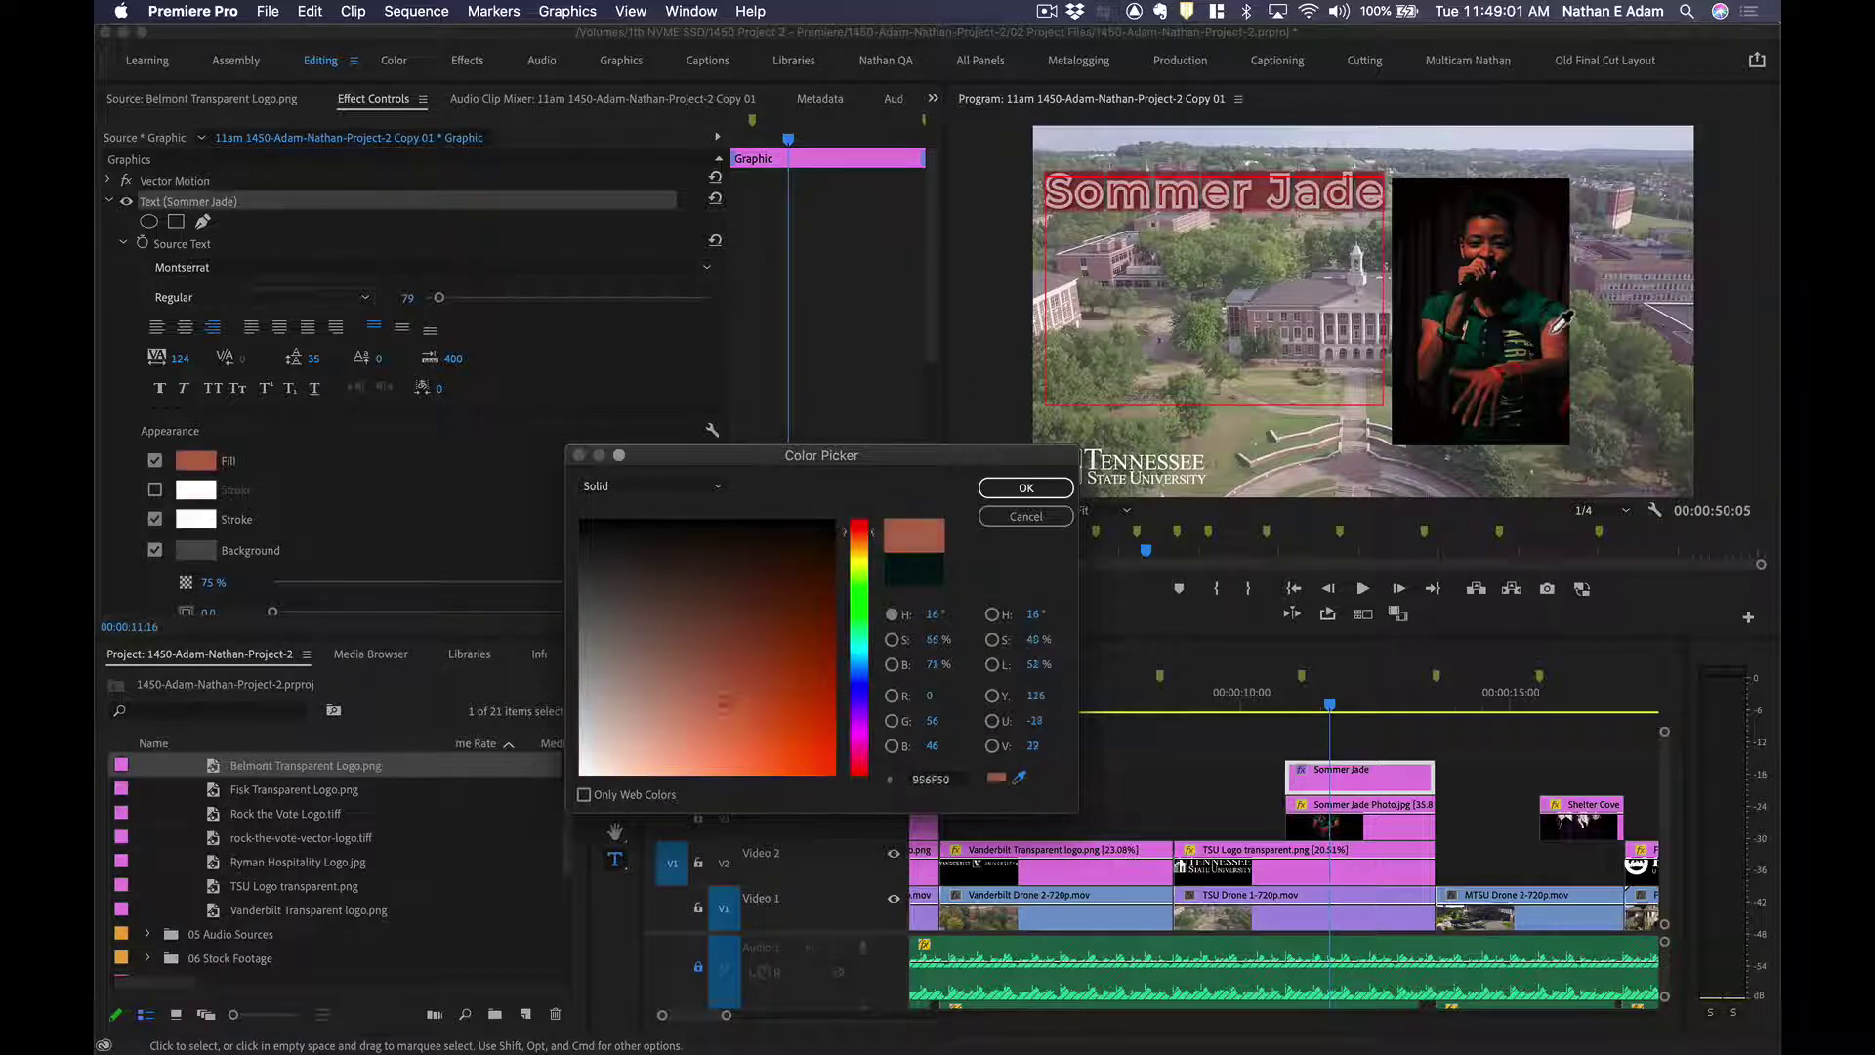
{"action": "left_click", "coordinate": [1566, 346]}
{"action": "left_click", "coordinate": [1021, 487]}
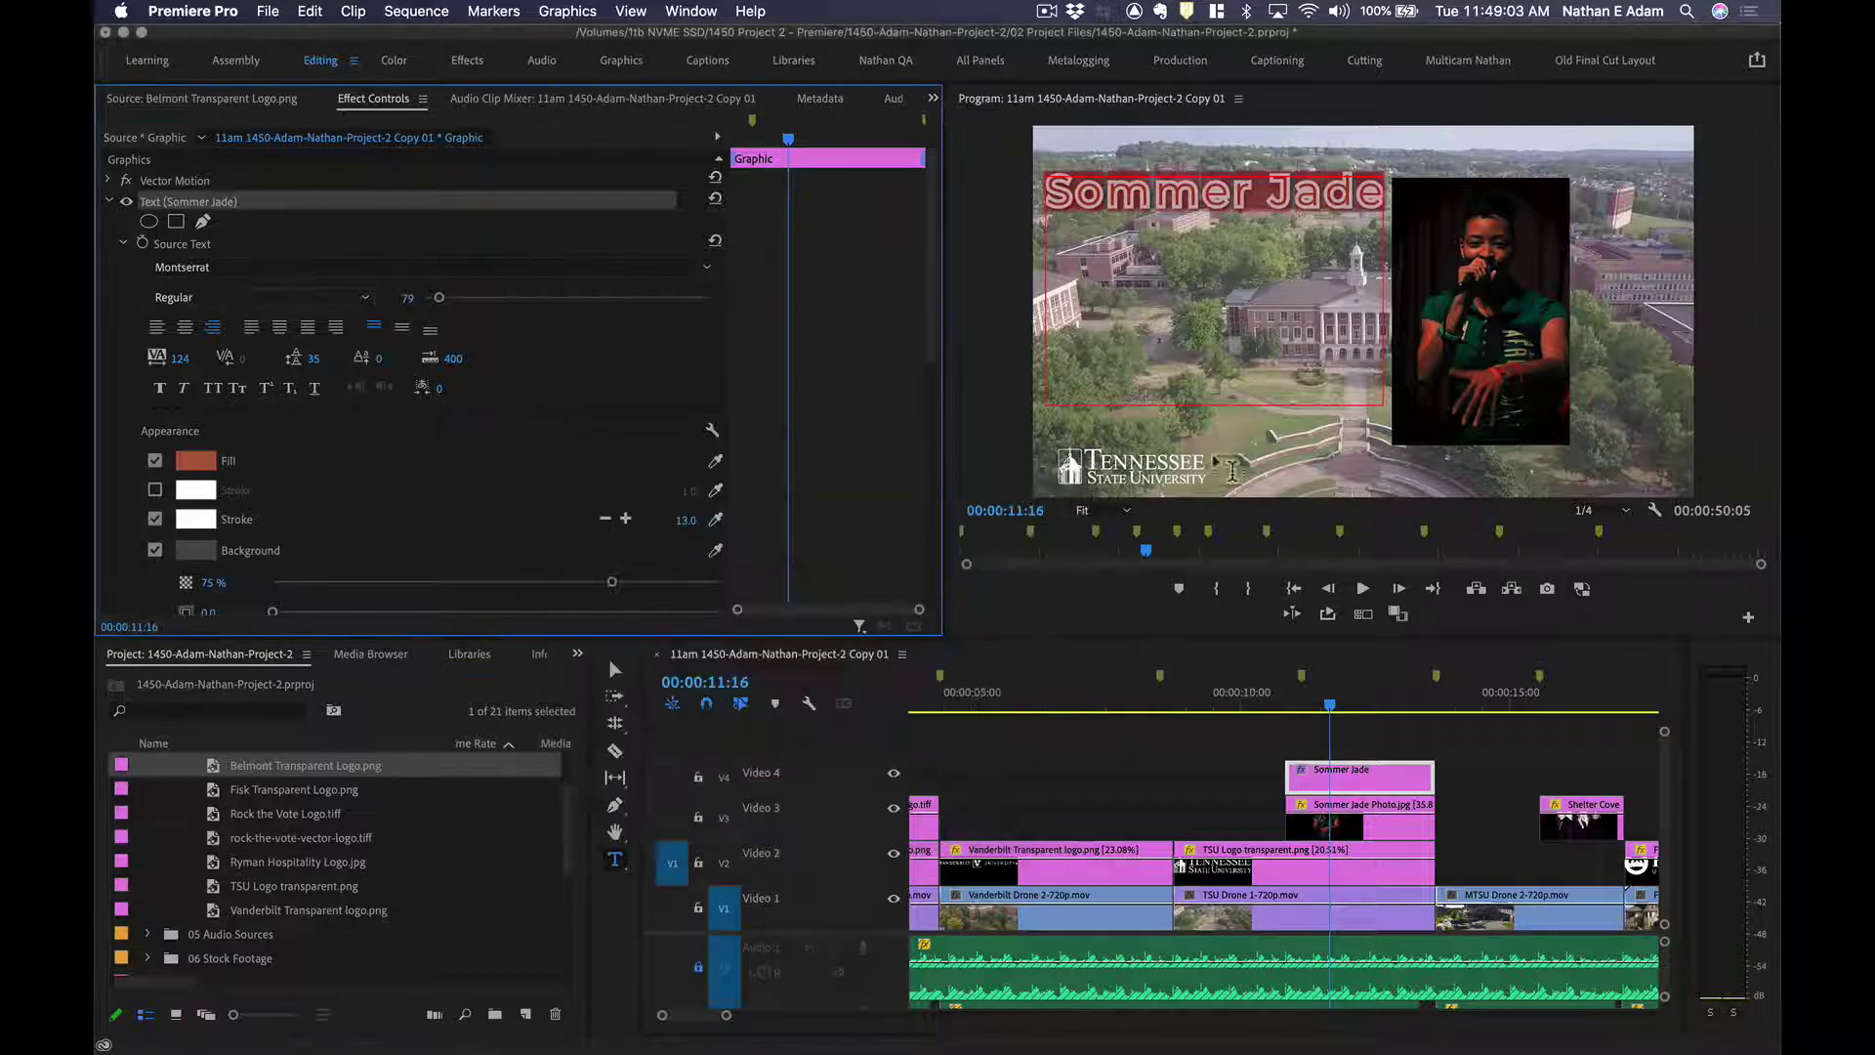
{"action": "left_click", "coordinate": [1221, 202]}
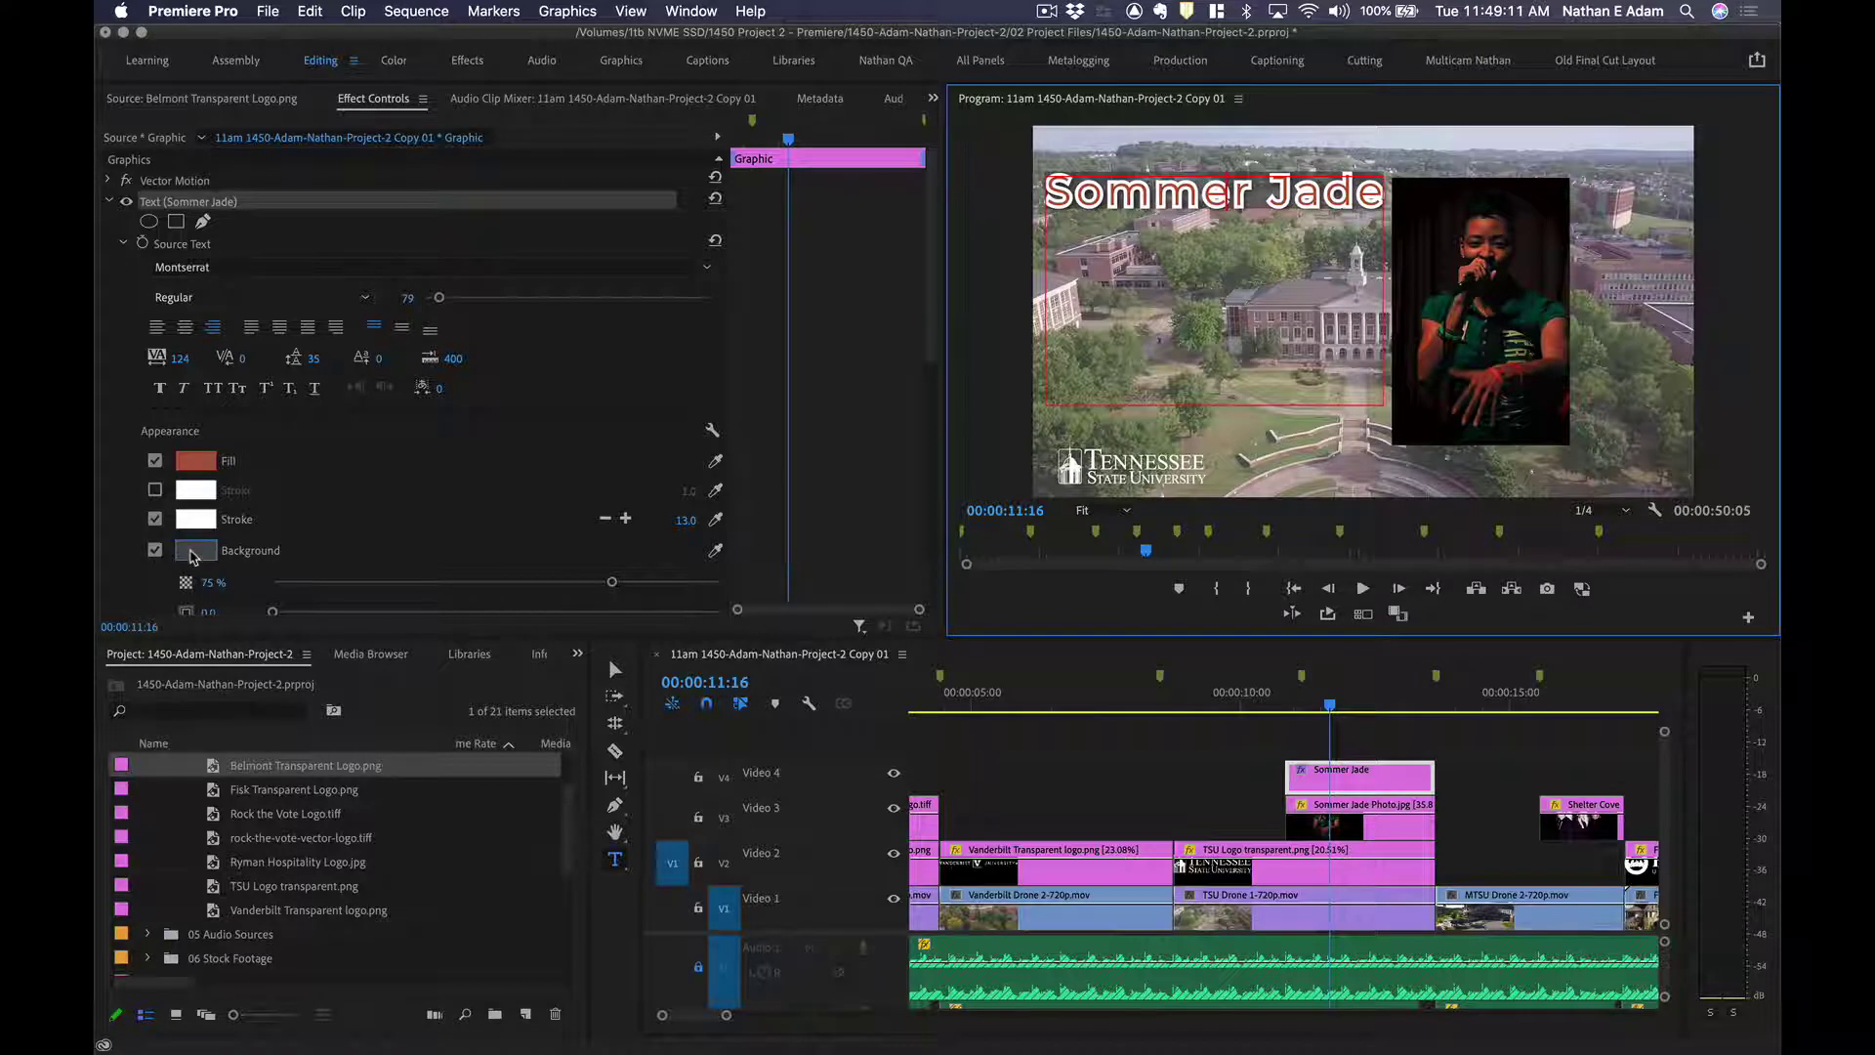
Set the name text's background colour to 0D3931, sampled from the green shirt in the photo.
{"action": "left_click", "coordinate": [194, 552]}
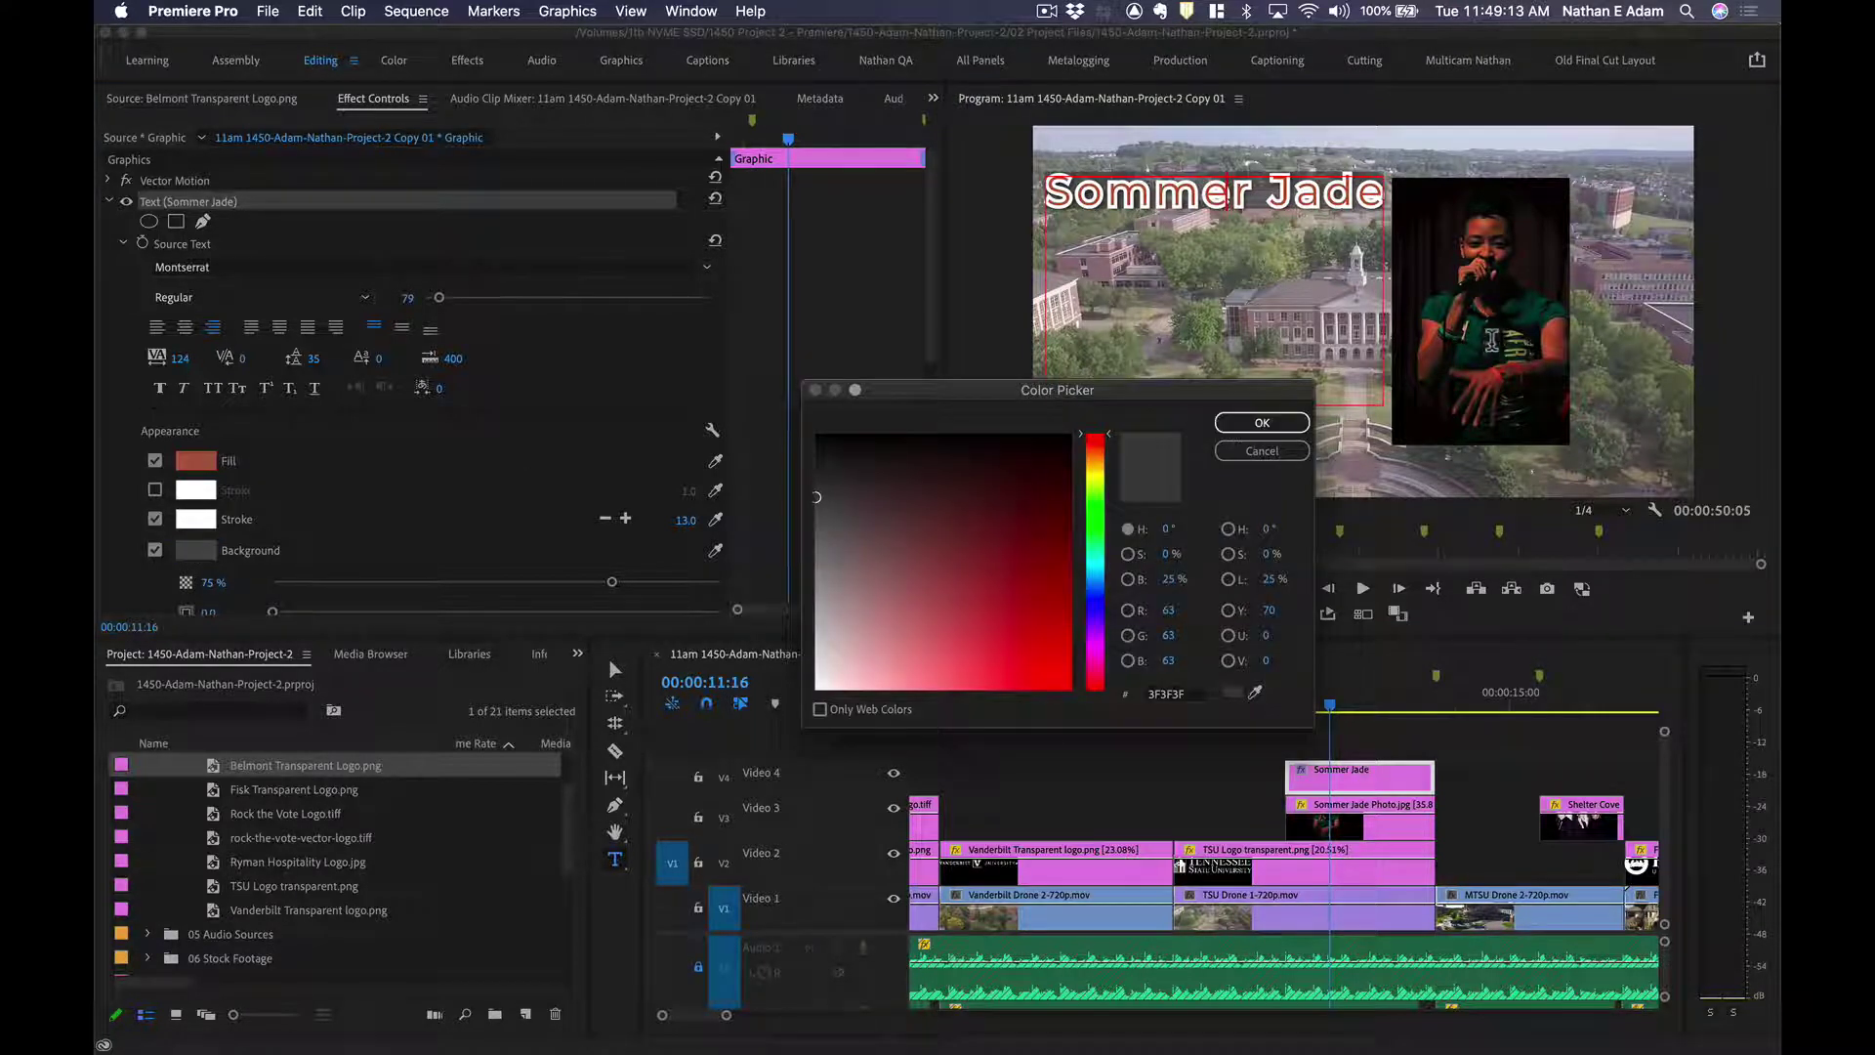
{"action": "left_click", "coordinate": [1255, 691]}
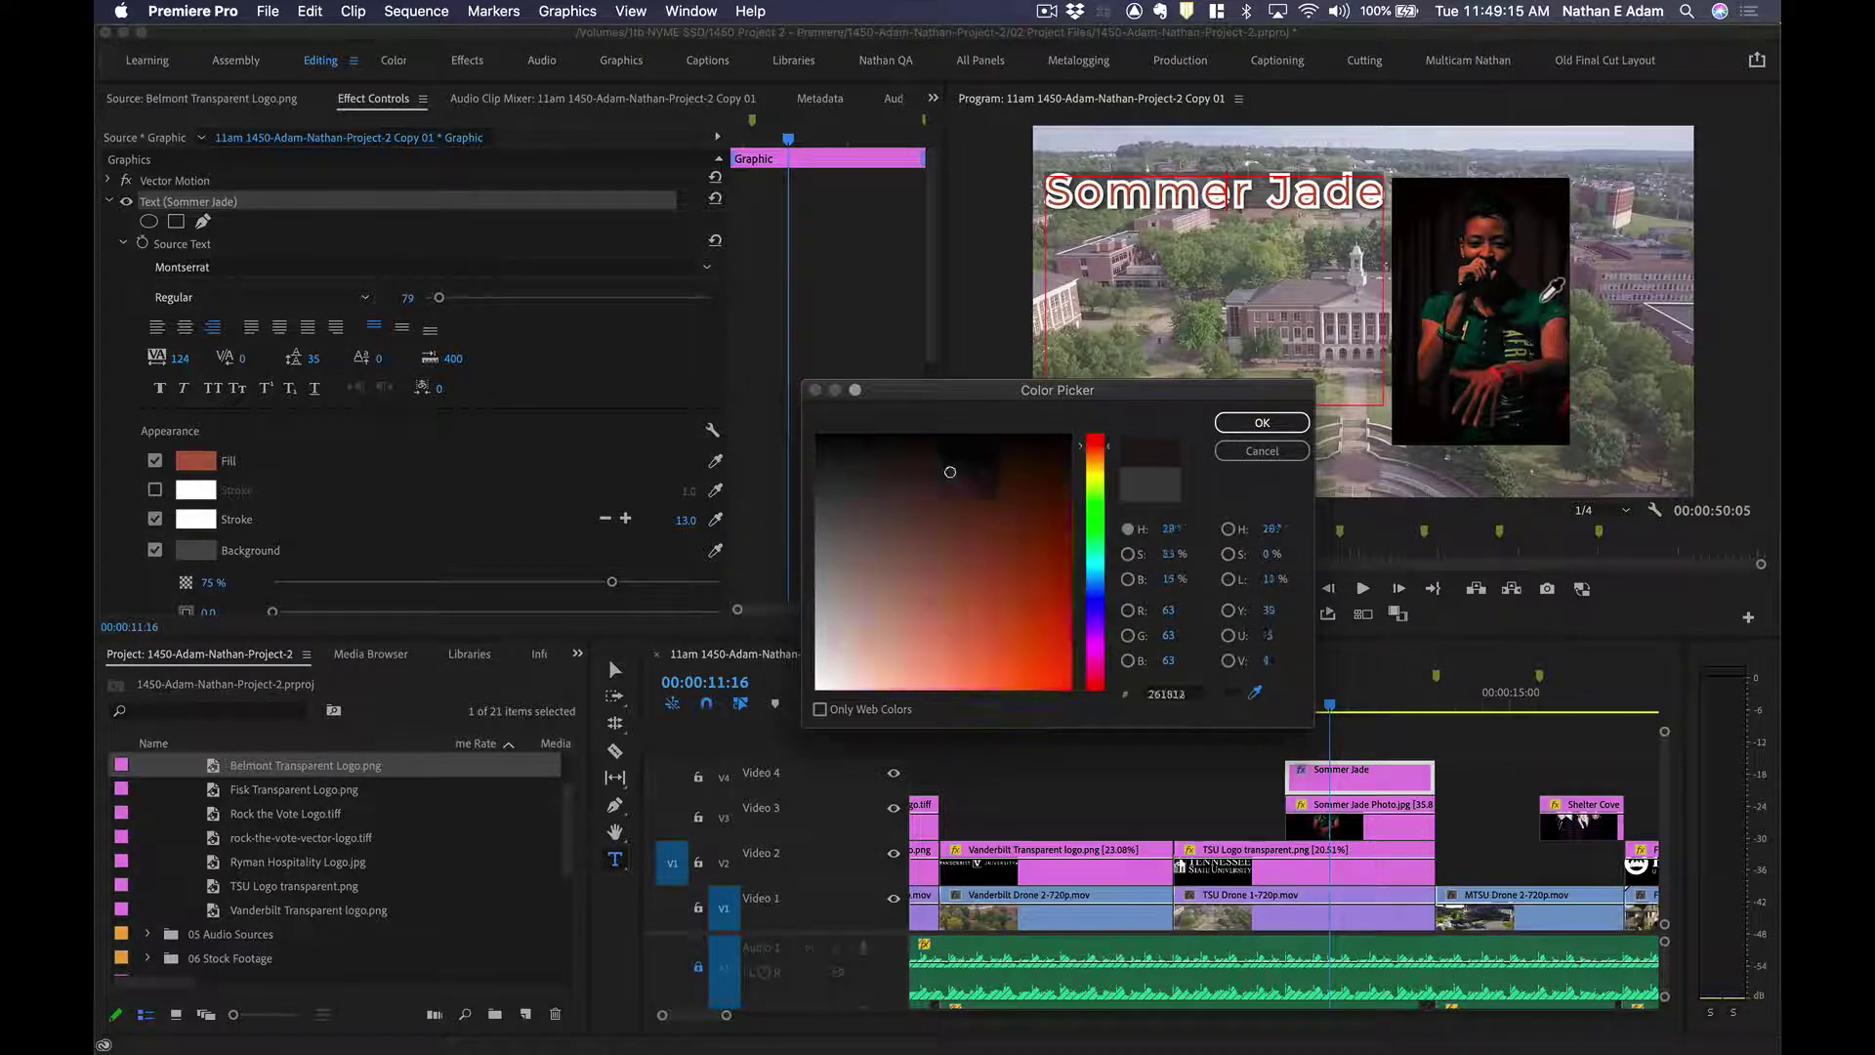
{"action": "left_click", "coordinate": [1529, 337]}
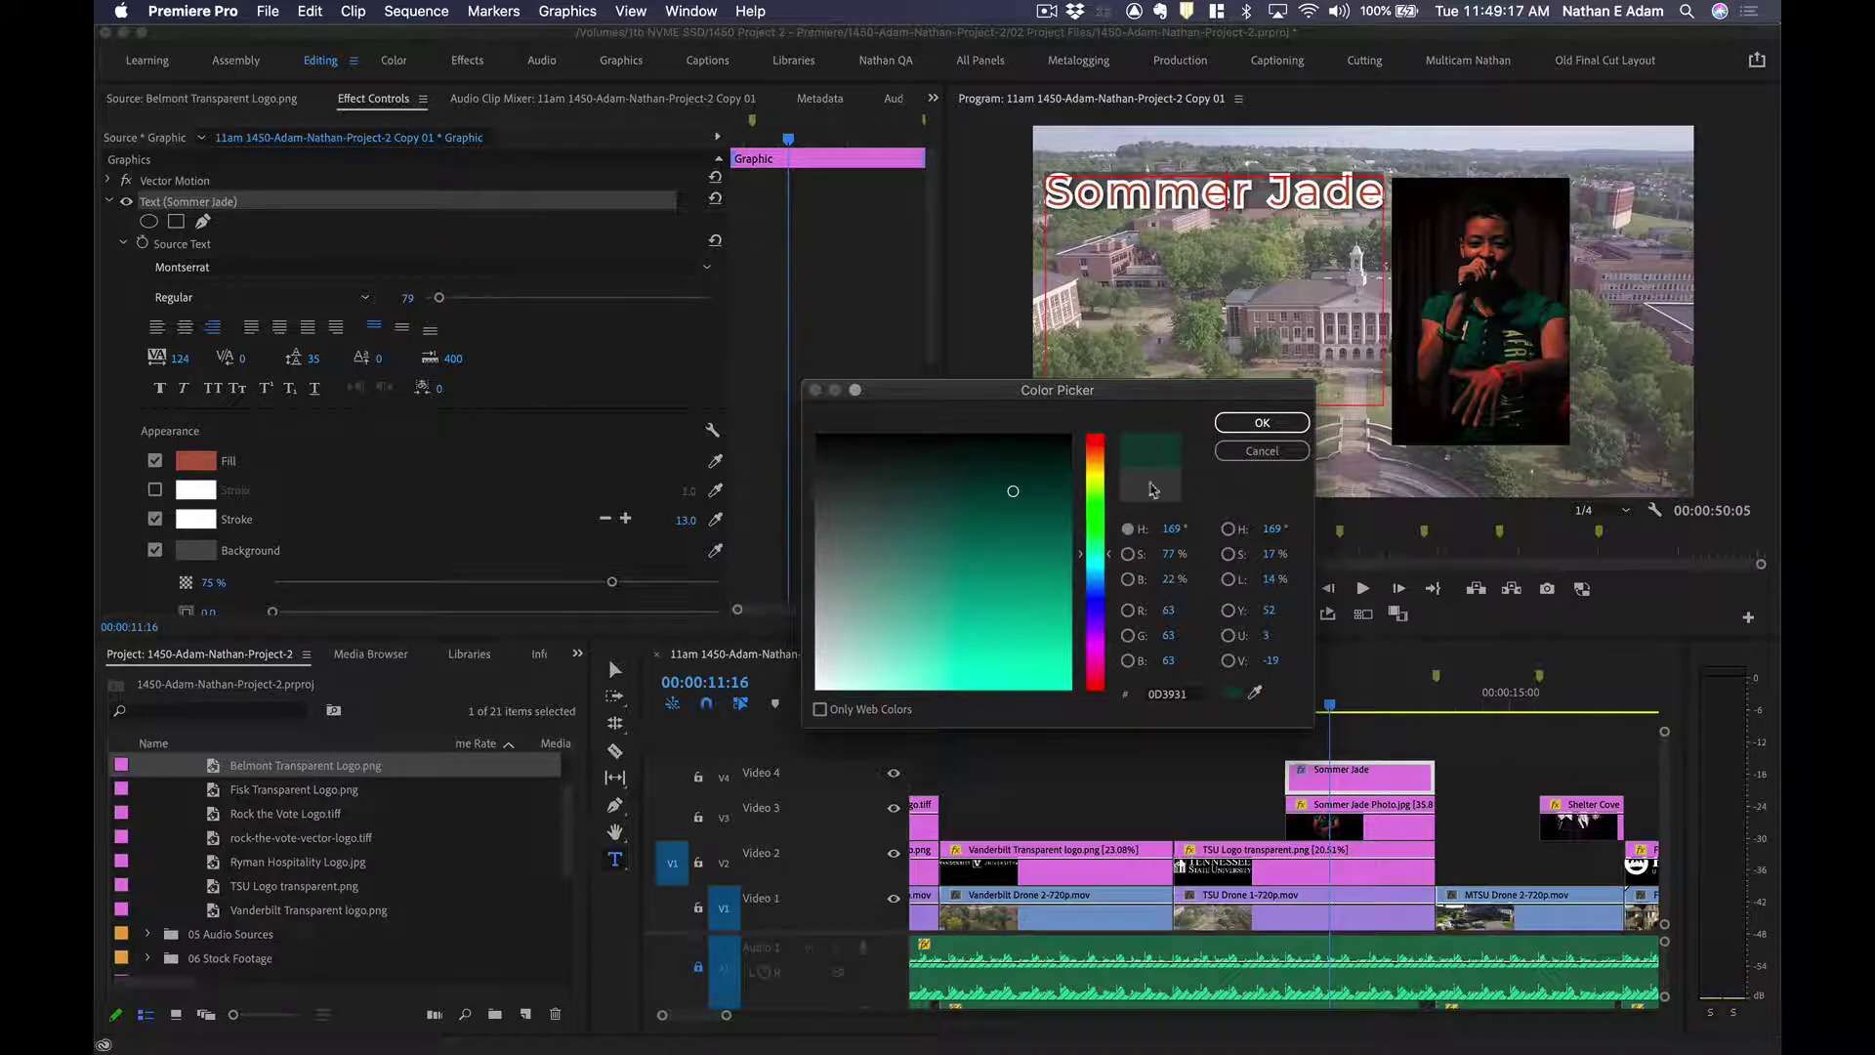
{"action": "left_click", "coordinate": [1261, 423]}
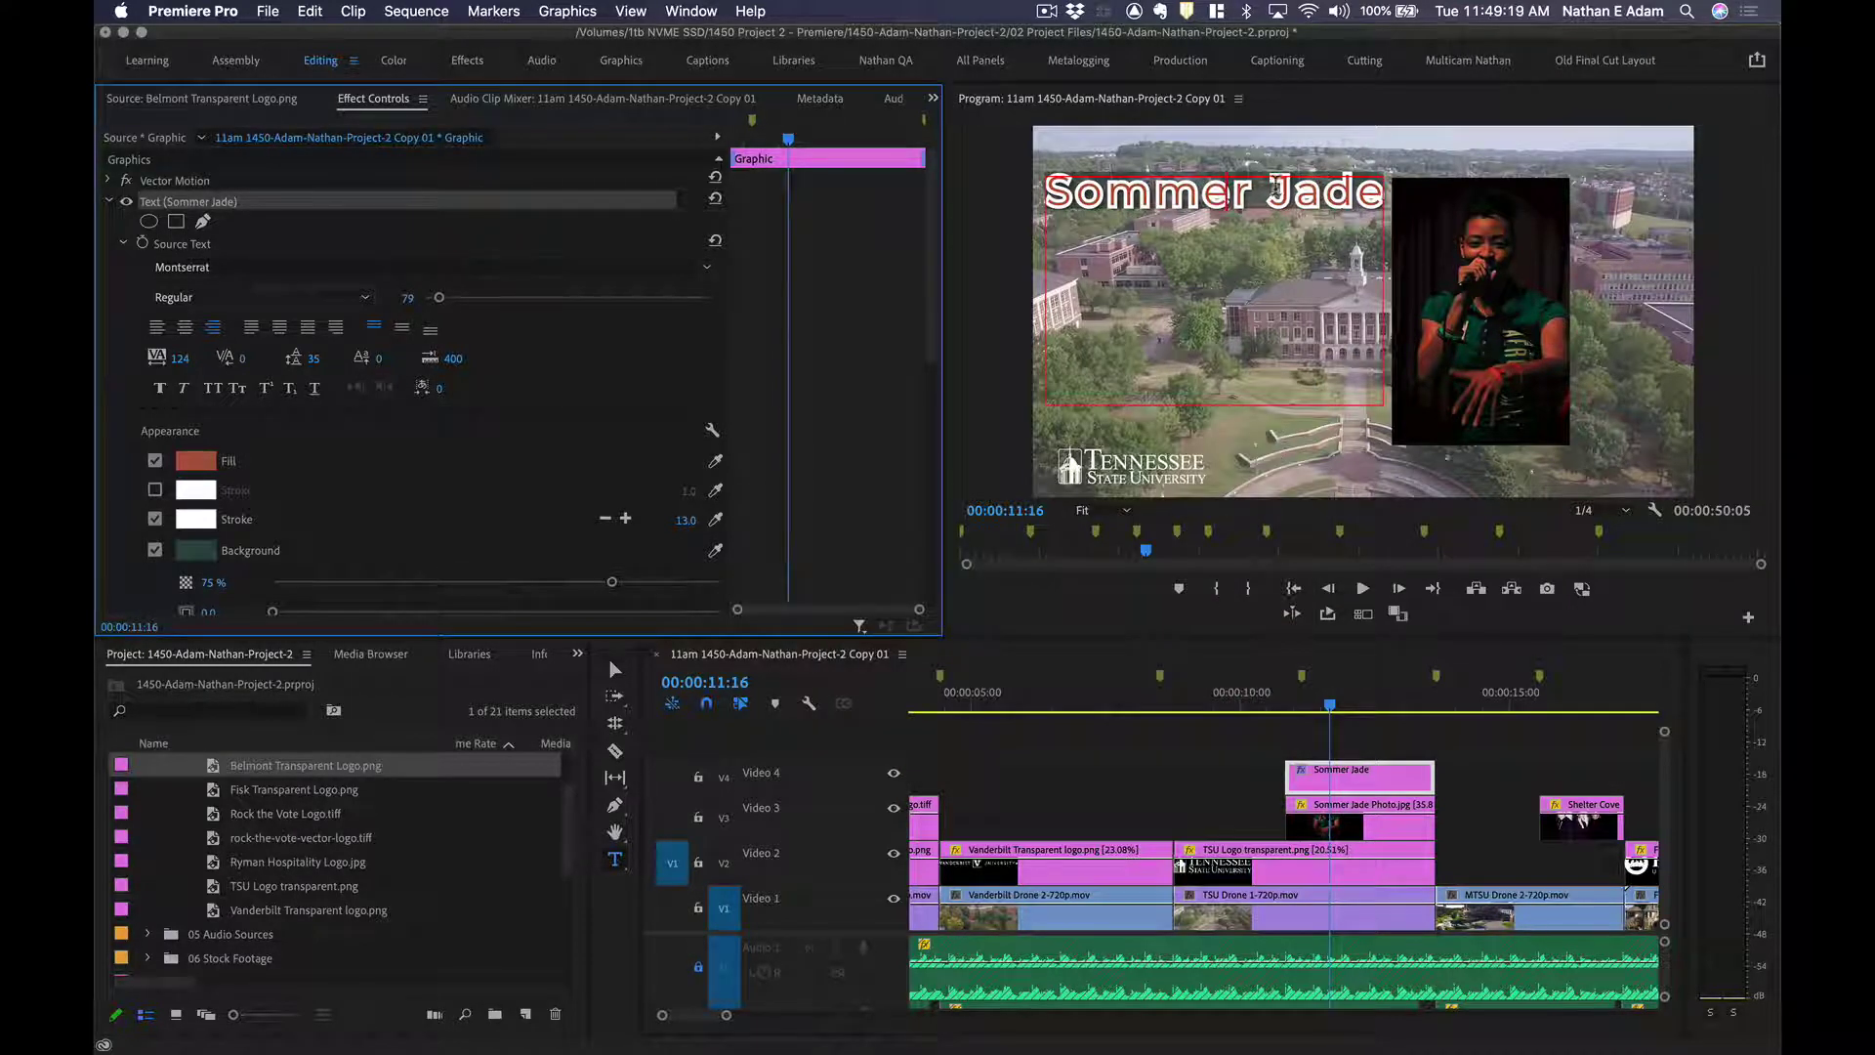
Select the whole name and resample its background colour directly from the performer's green shirt.
{"action": "left_click", "coordinate": [1276, 186]}
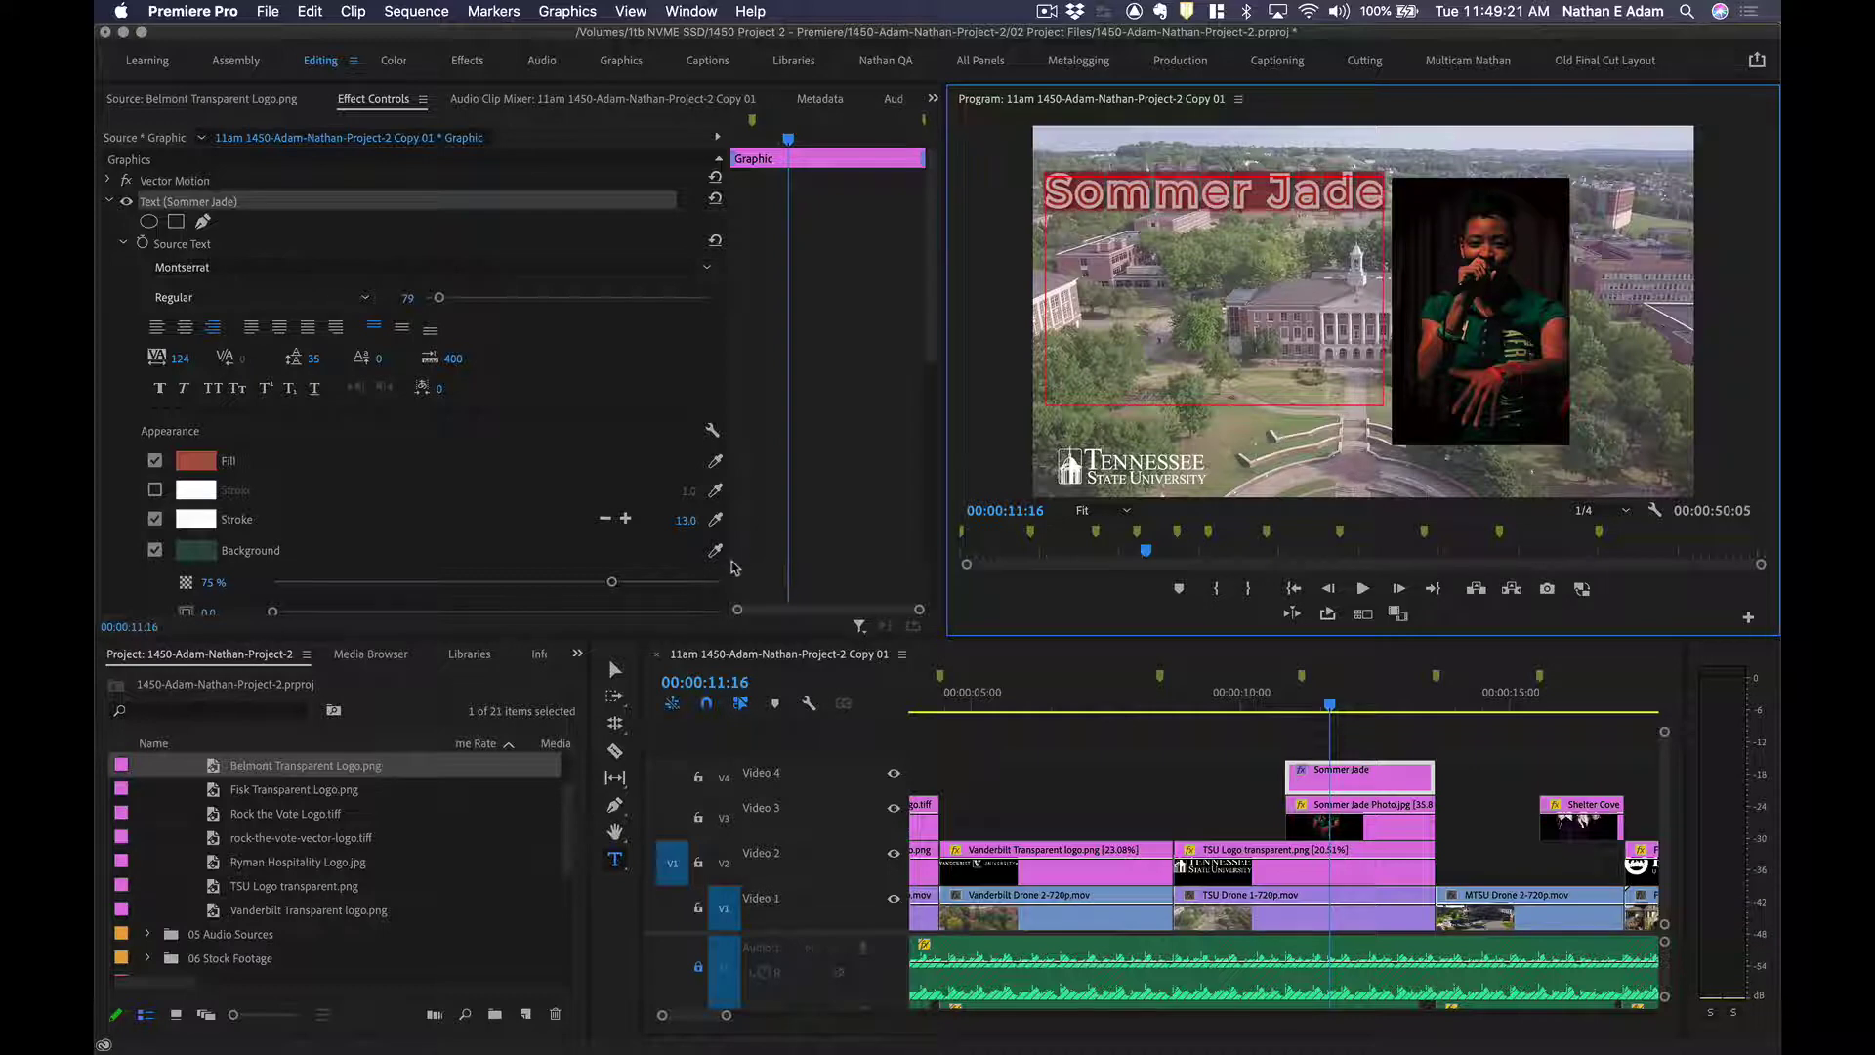
{"action": "left_click", "coordinate": [716, 551]}
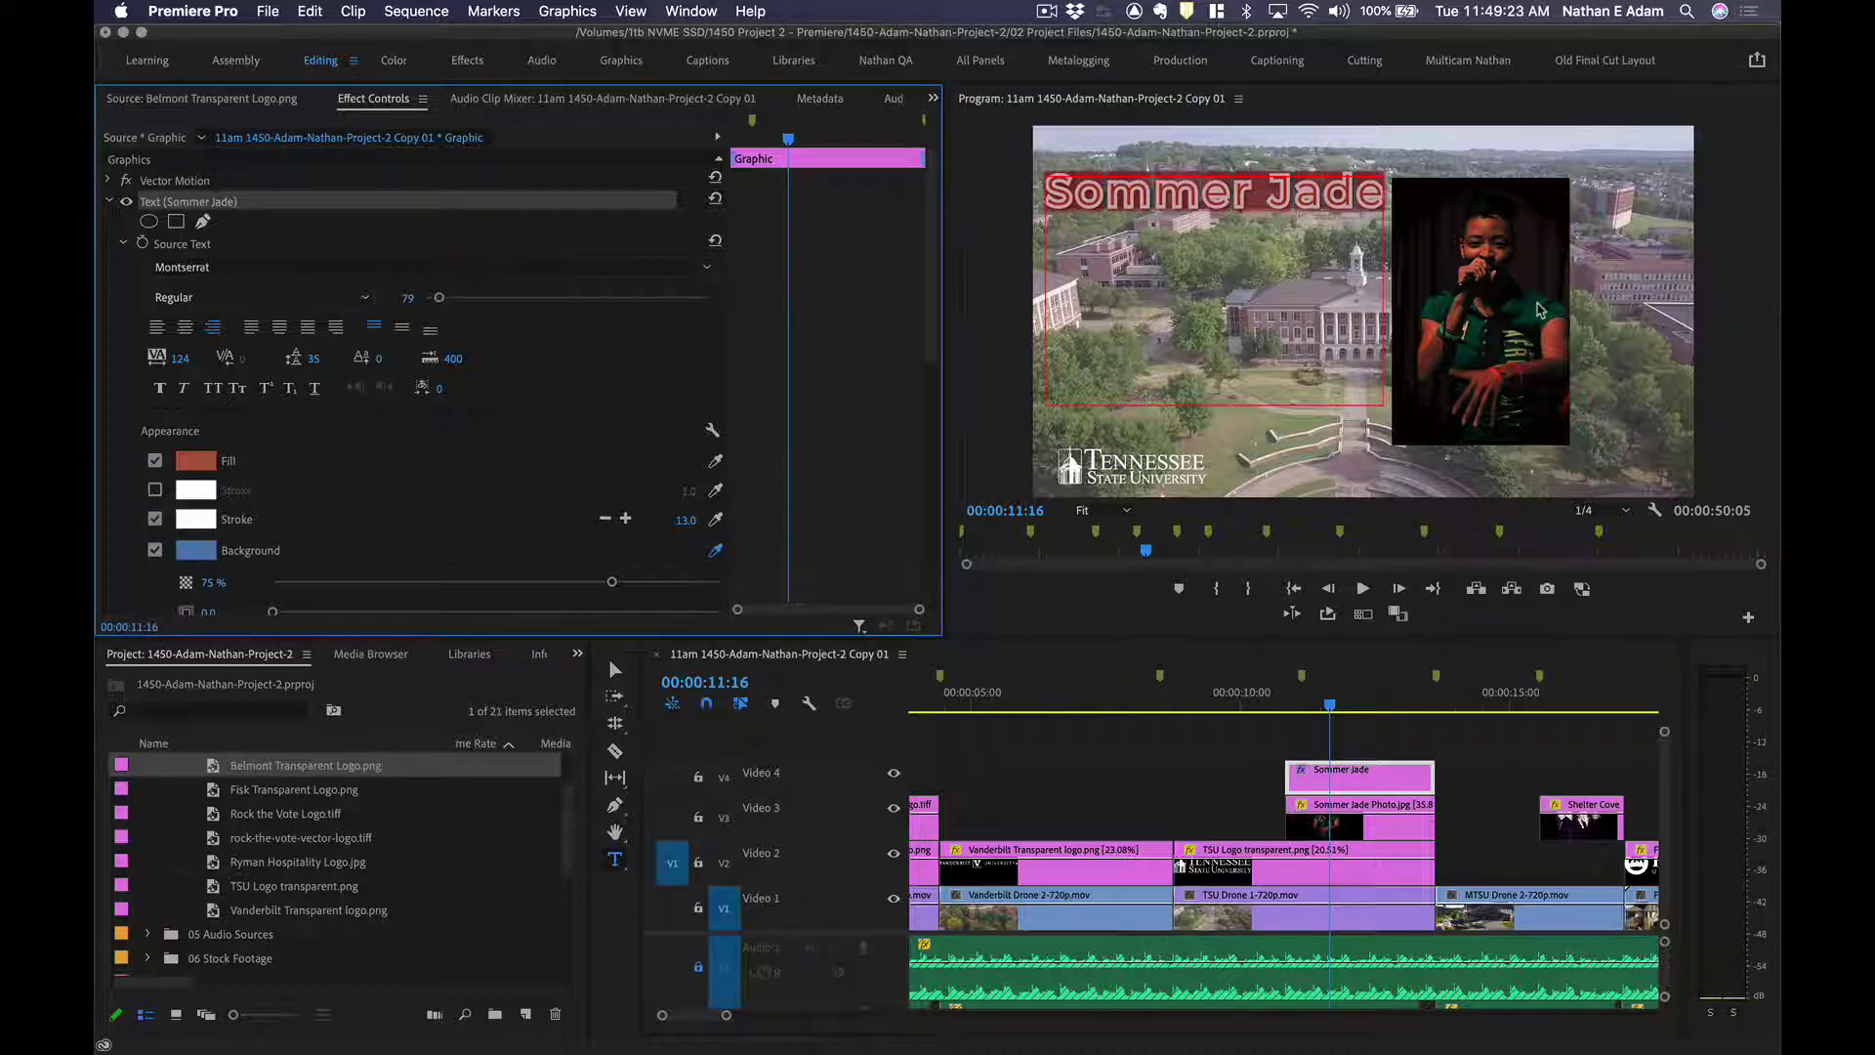
{"action": "left_click", "coordinate": [1538, 311]}
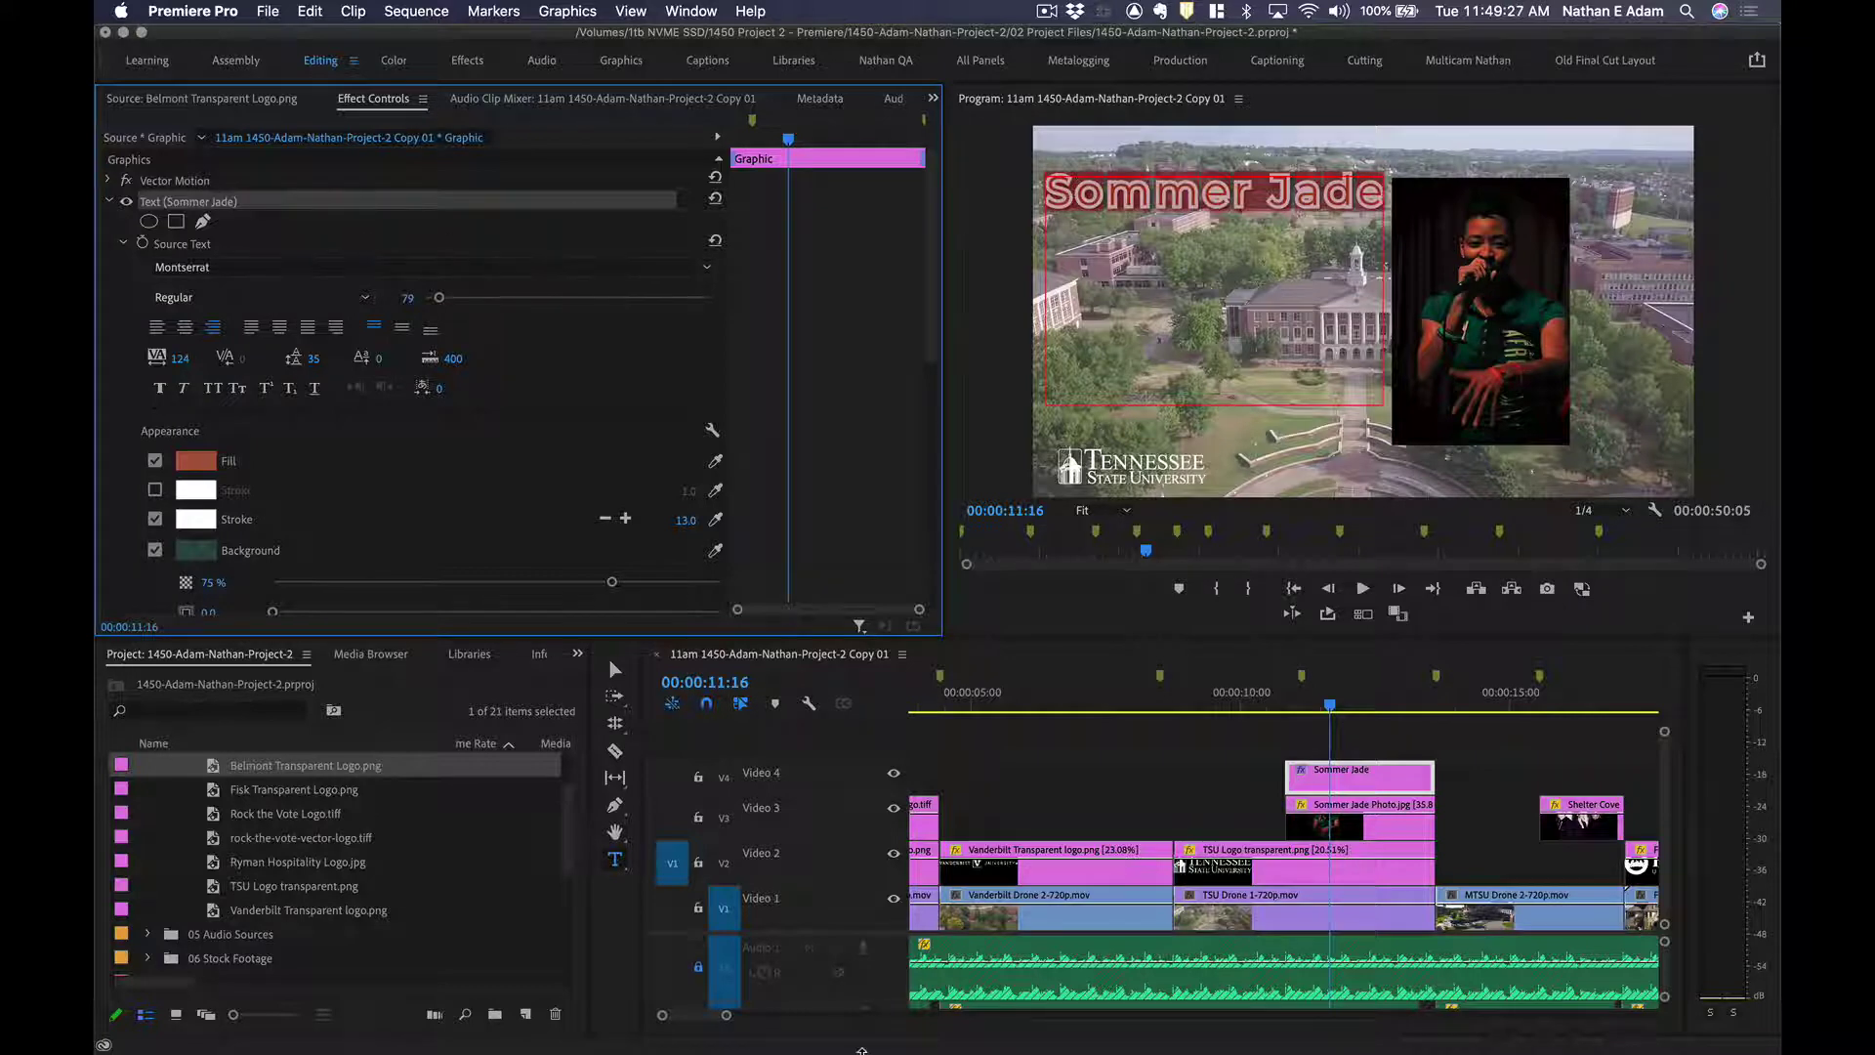
Check the recoloured title with nothing selected, and review the title clip's appearance, shadow and transform settings.
{"action": "left_click", "coordinate": [614, 670]}
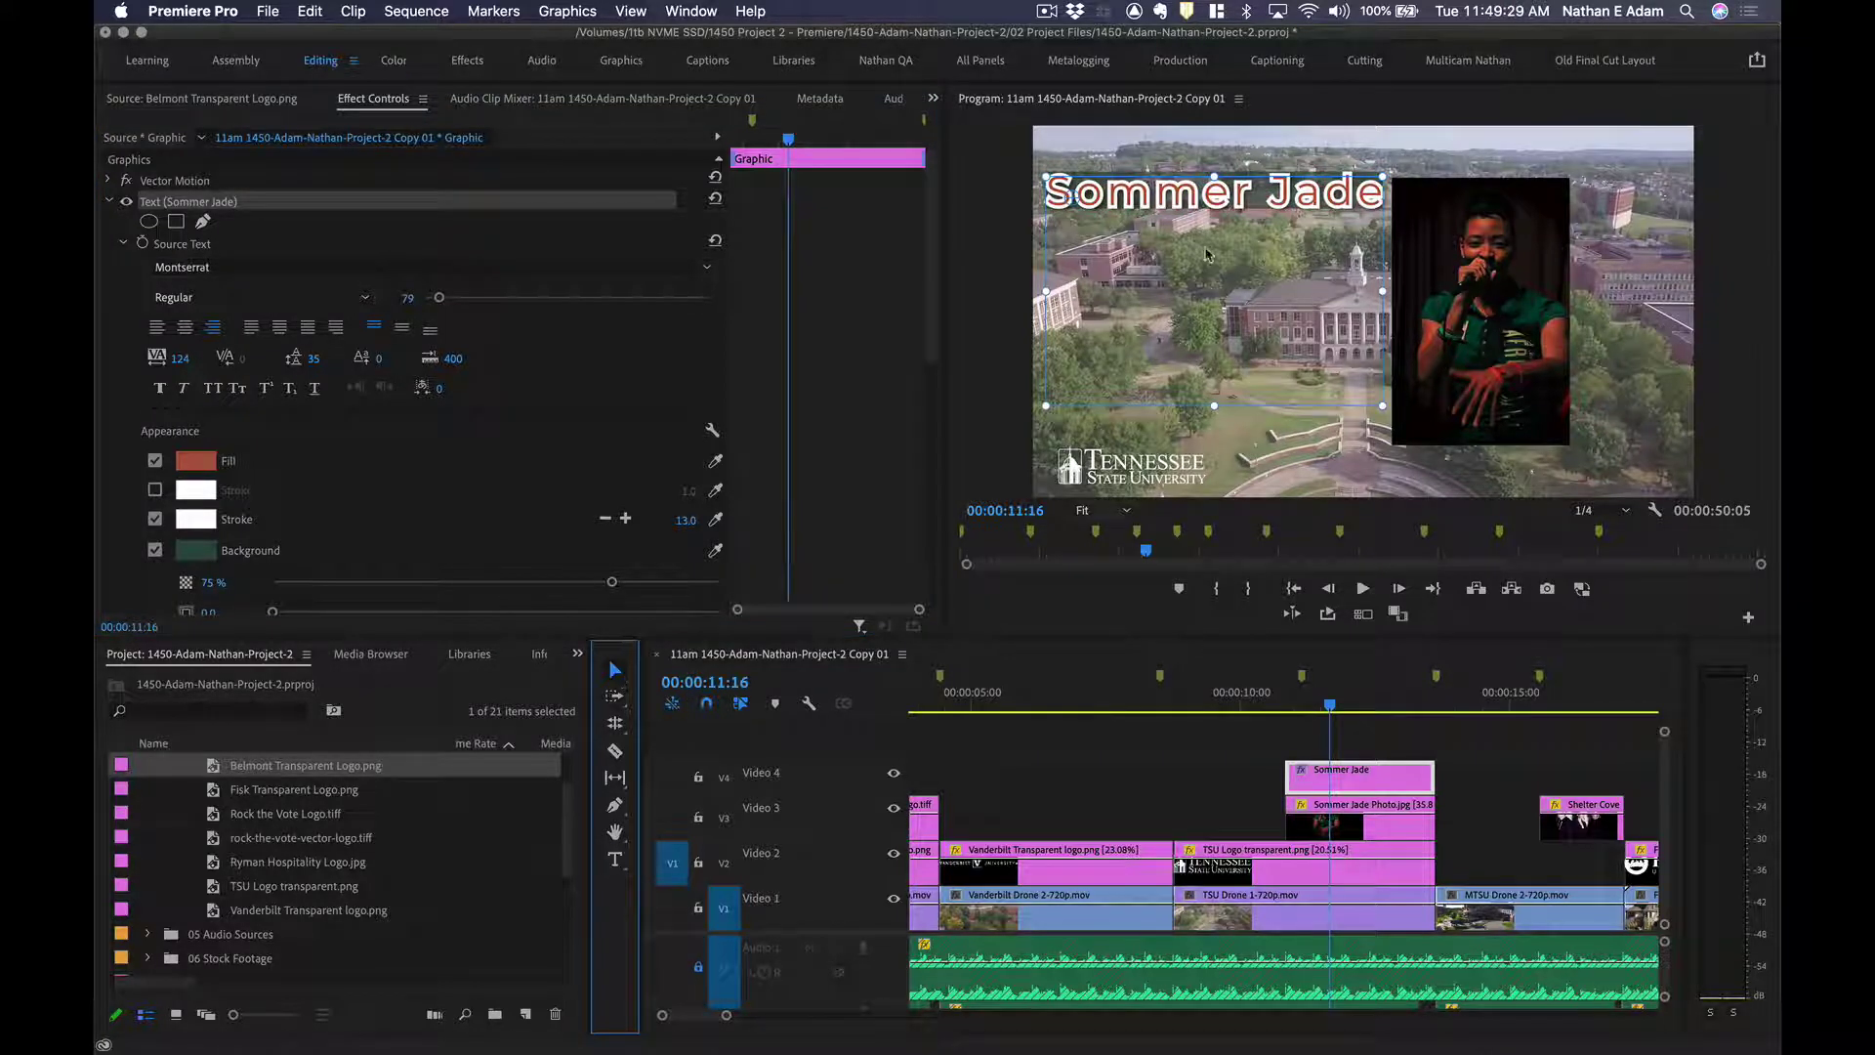
{"action": "left_click", "coordinate": [1732, 416]}
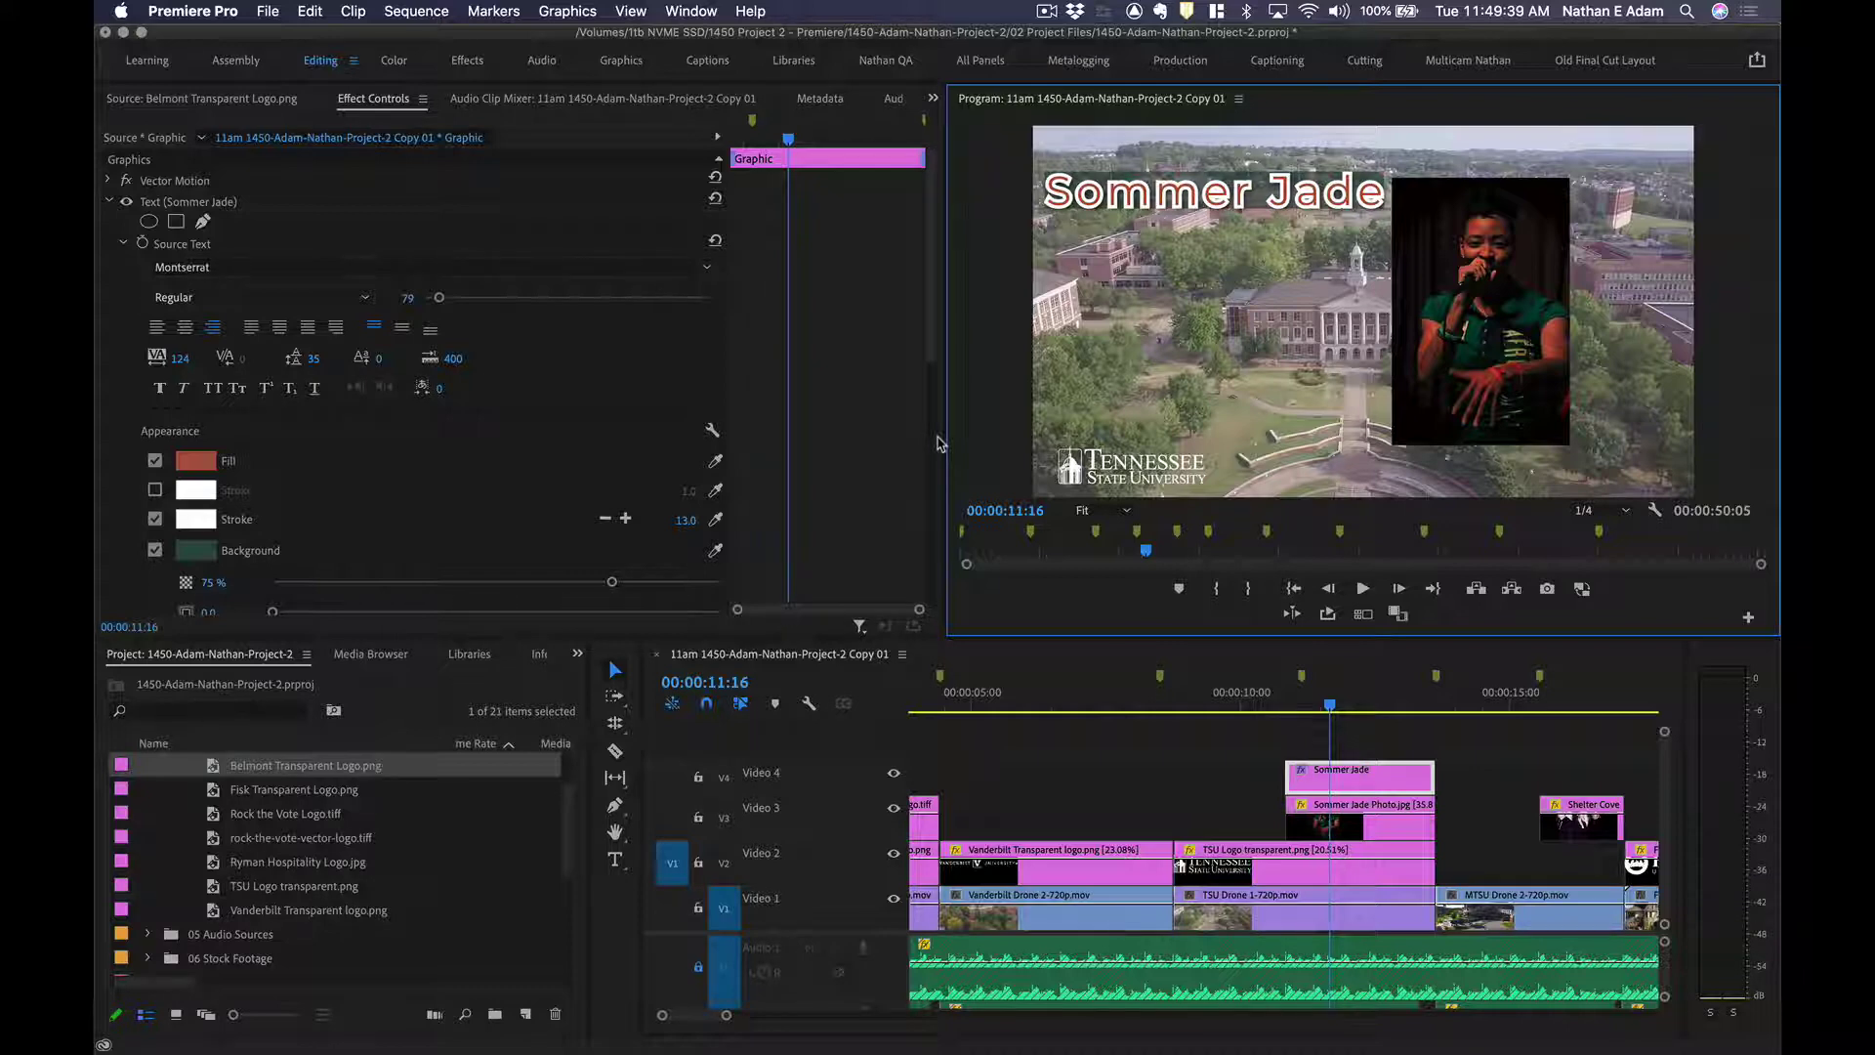
{"action": "left_click", "coordinate": [1352, 728]}
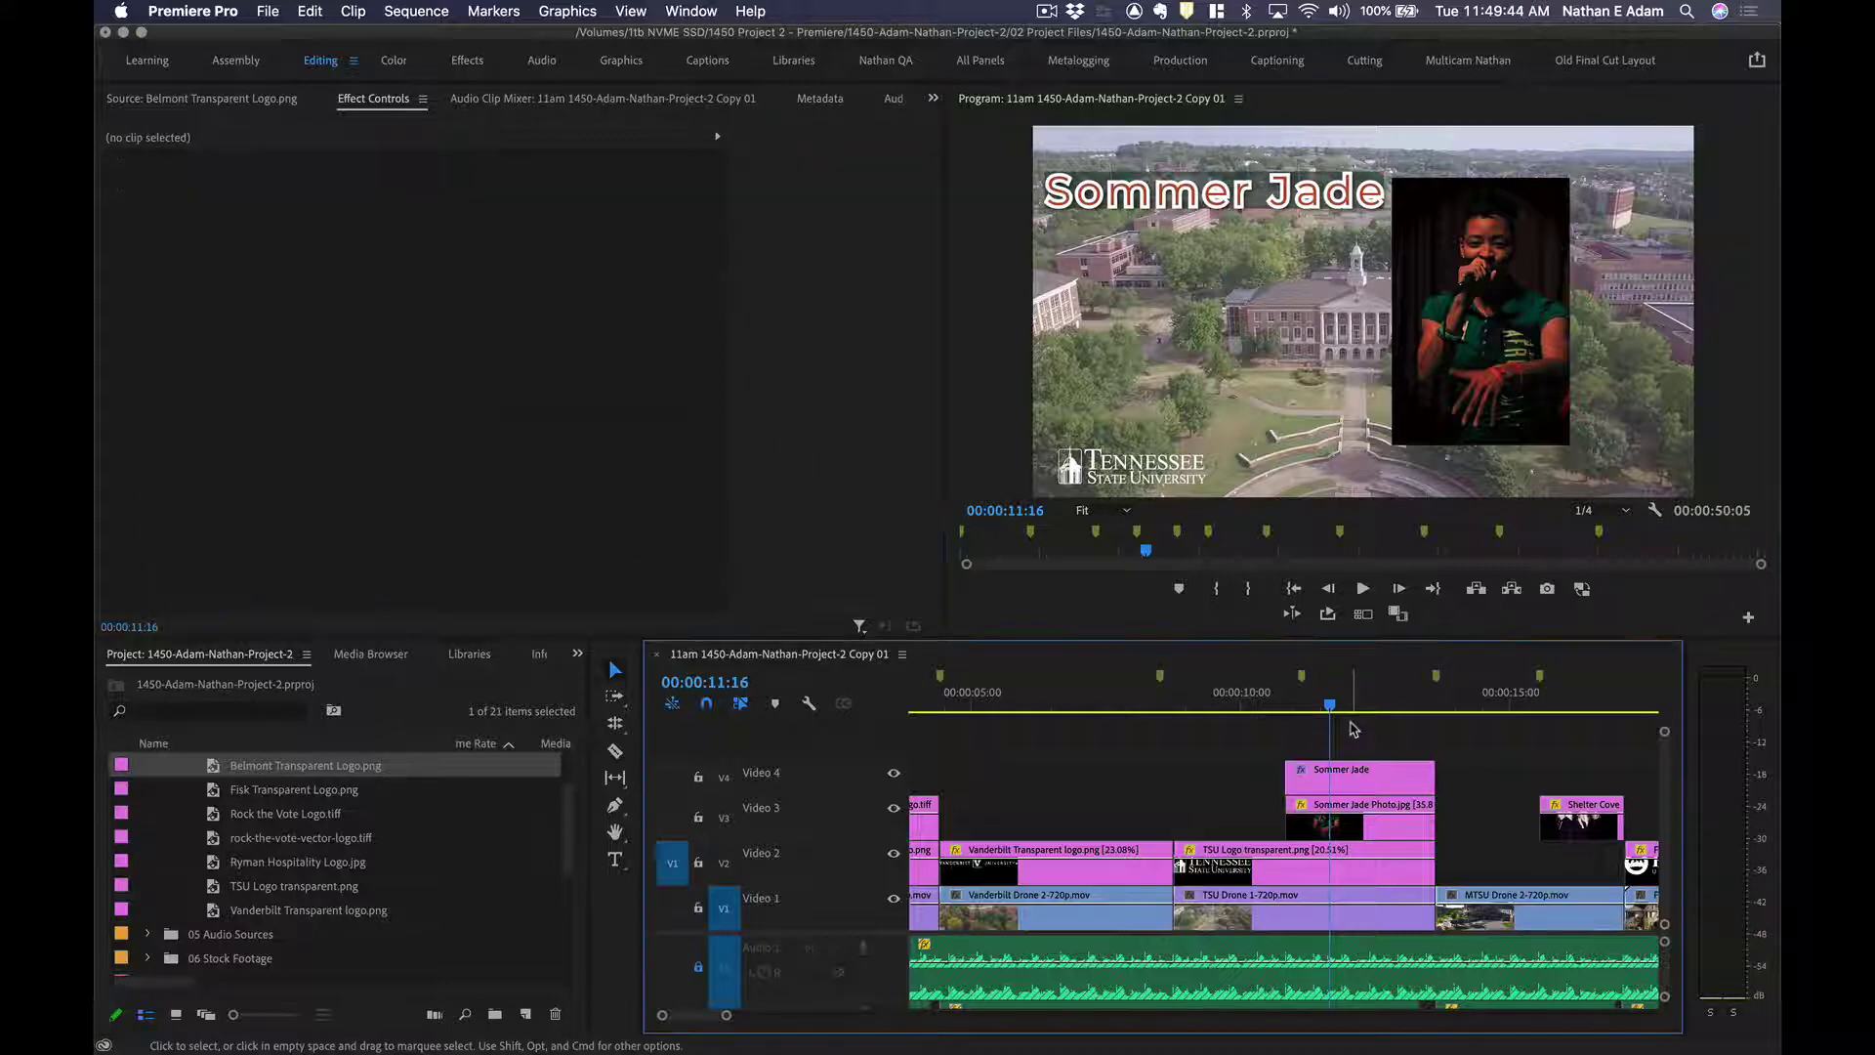
{"action": "left_click", "coordinate": [1336, 781]}
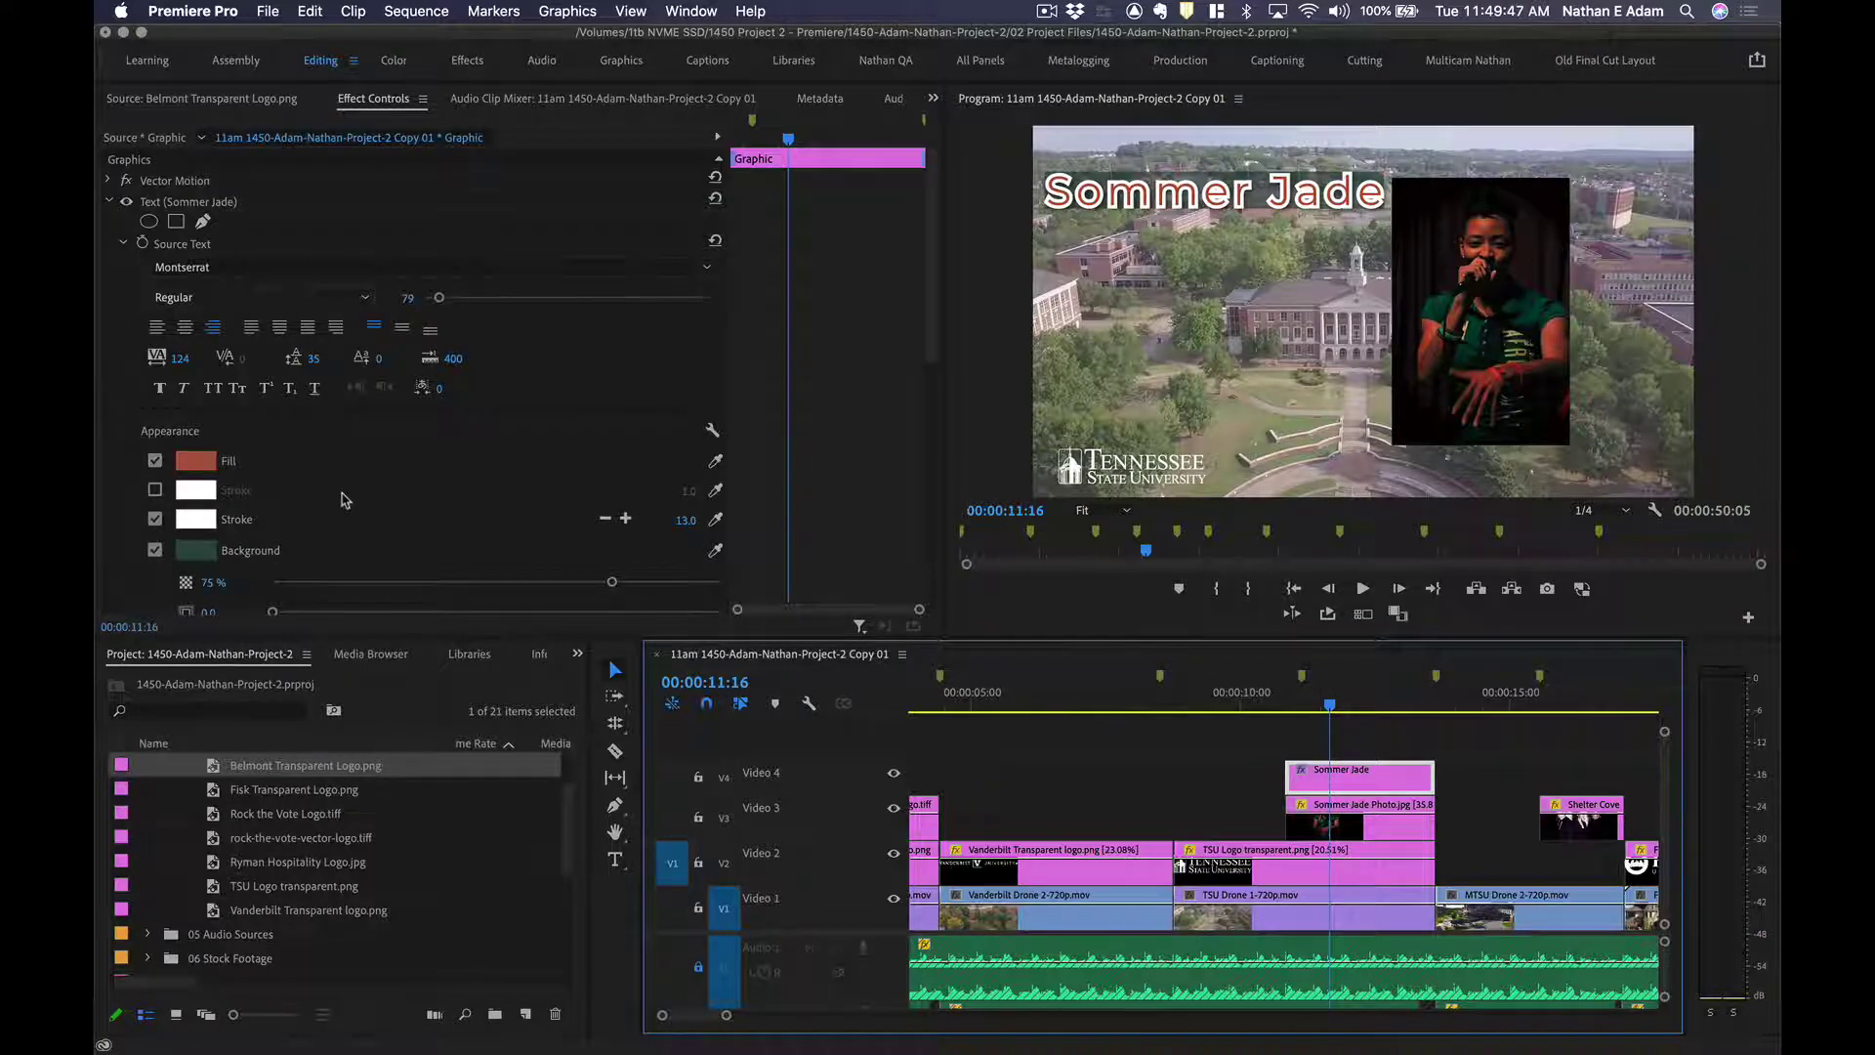
{"action": "scroll", "coordinate": [346, 498], "scroll_direction": "down", "scroll_amount": 10}
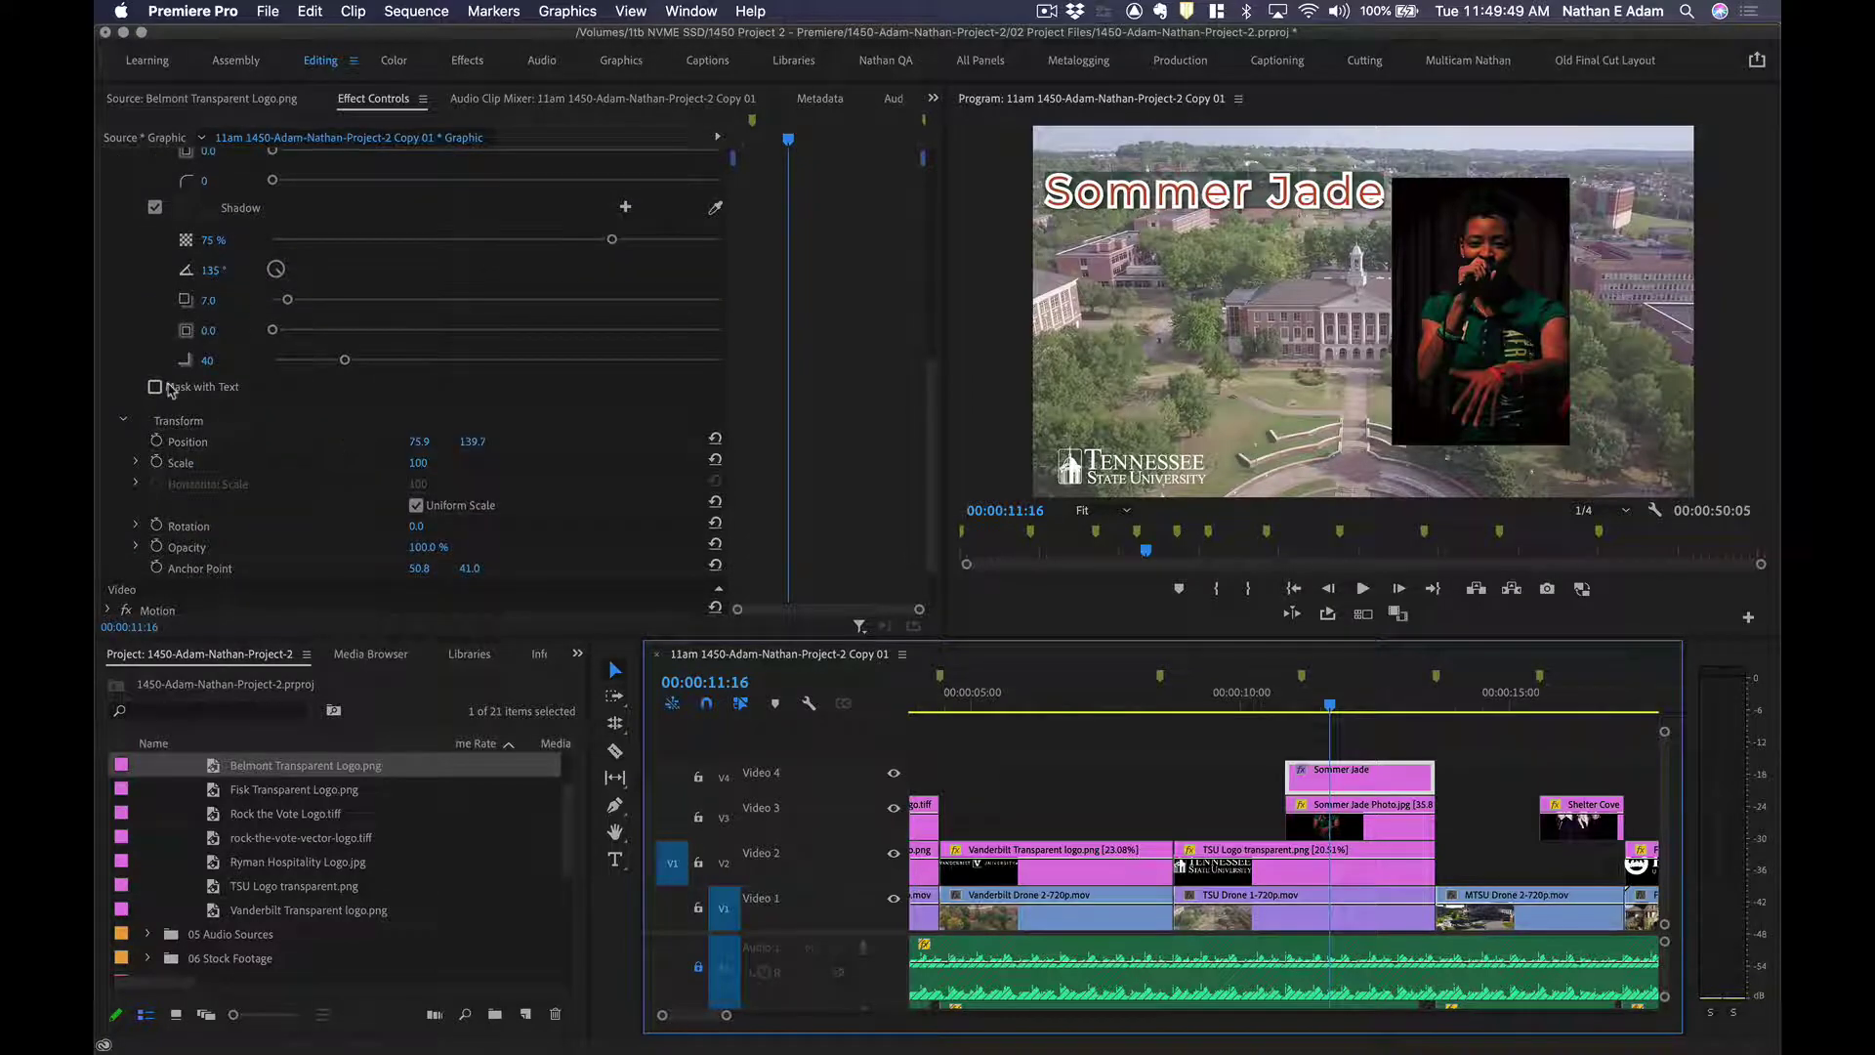
{"action": "scroll", "coordinate": [166, 387], "scroll_direction": "up", "scroll_amount": 10}
{"action": "scroll", "coordinate": [168, 388], "scroll_direction": "up", "scroll_amount": 2}
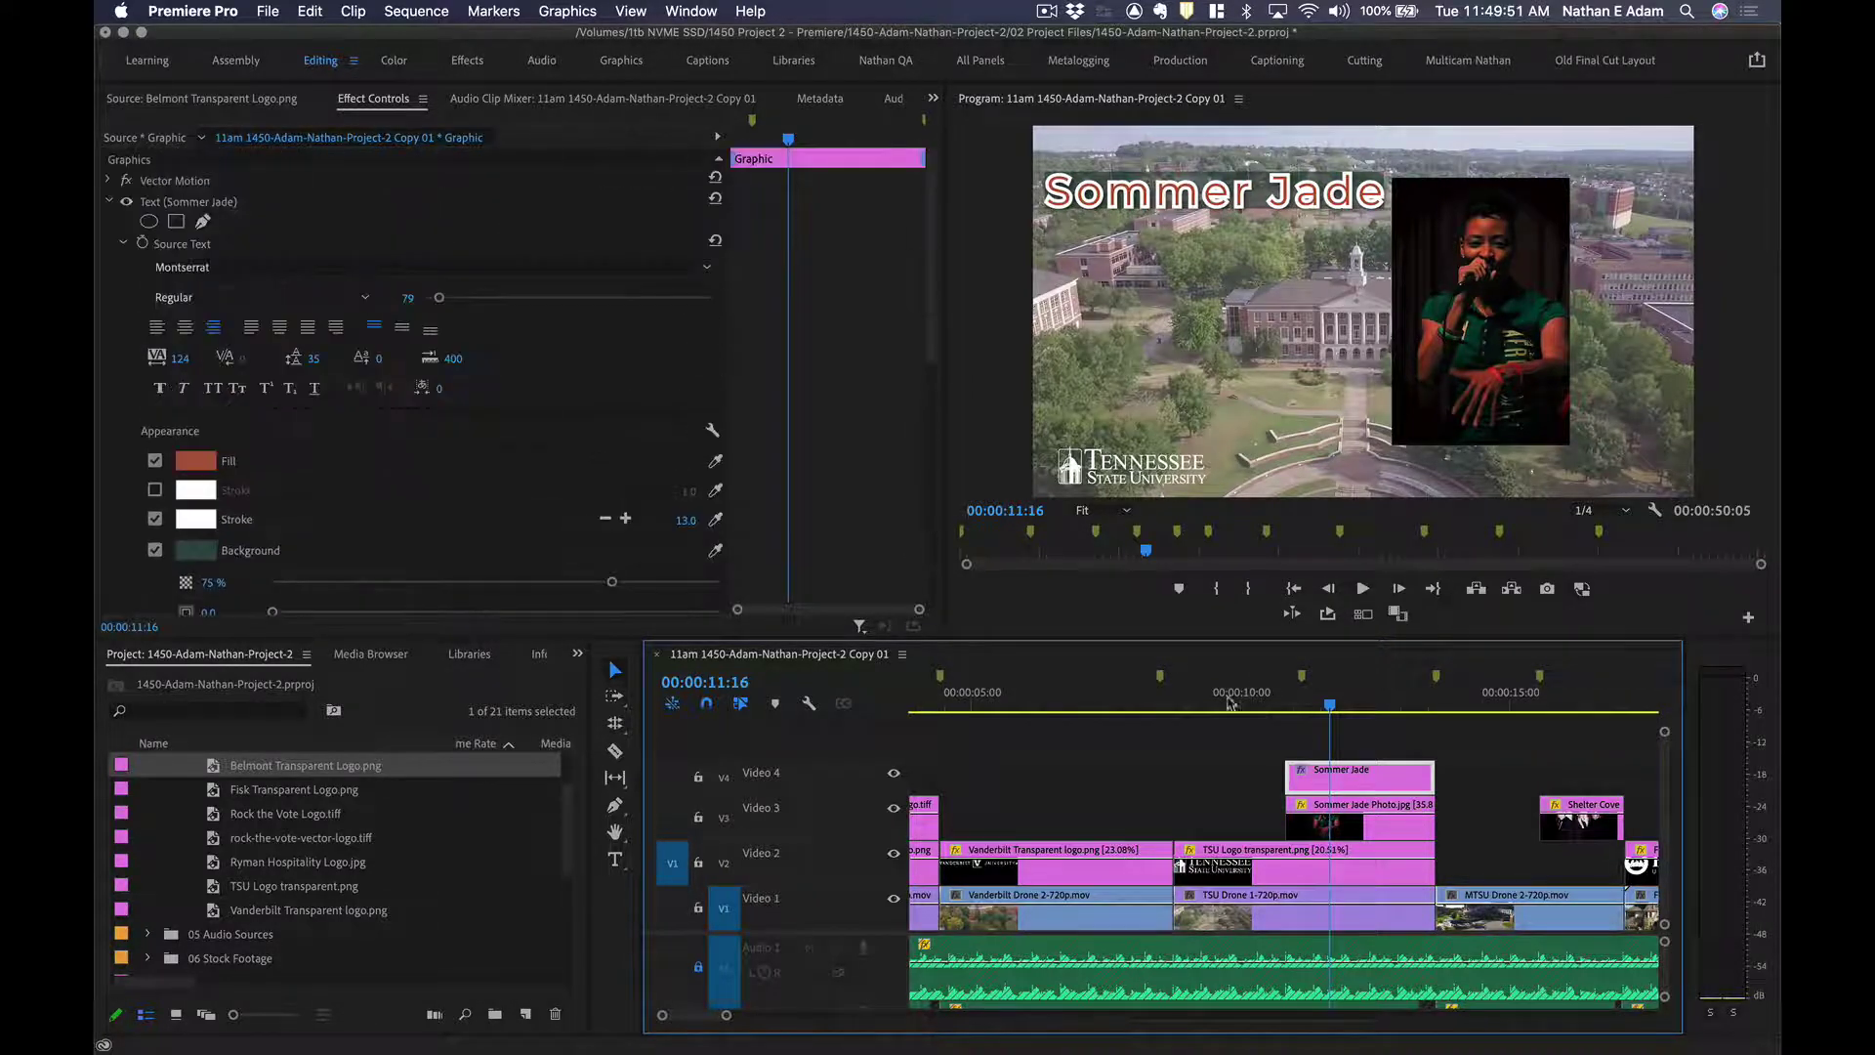
Delete the name title clip above the performer's photo clip and bring up Essential Graphics.
{"action": "key", "text": "BackSpace"}
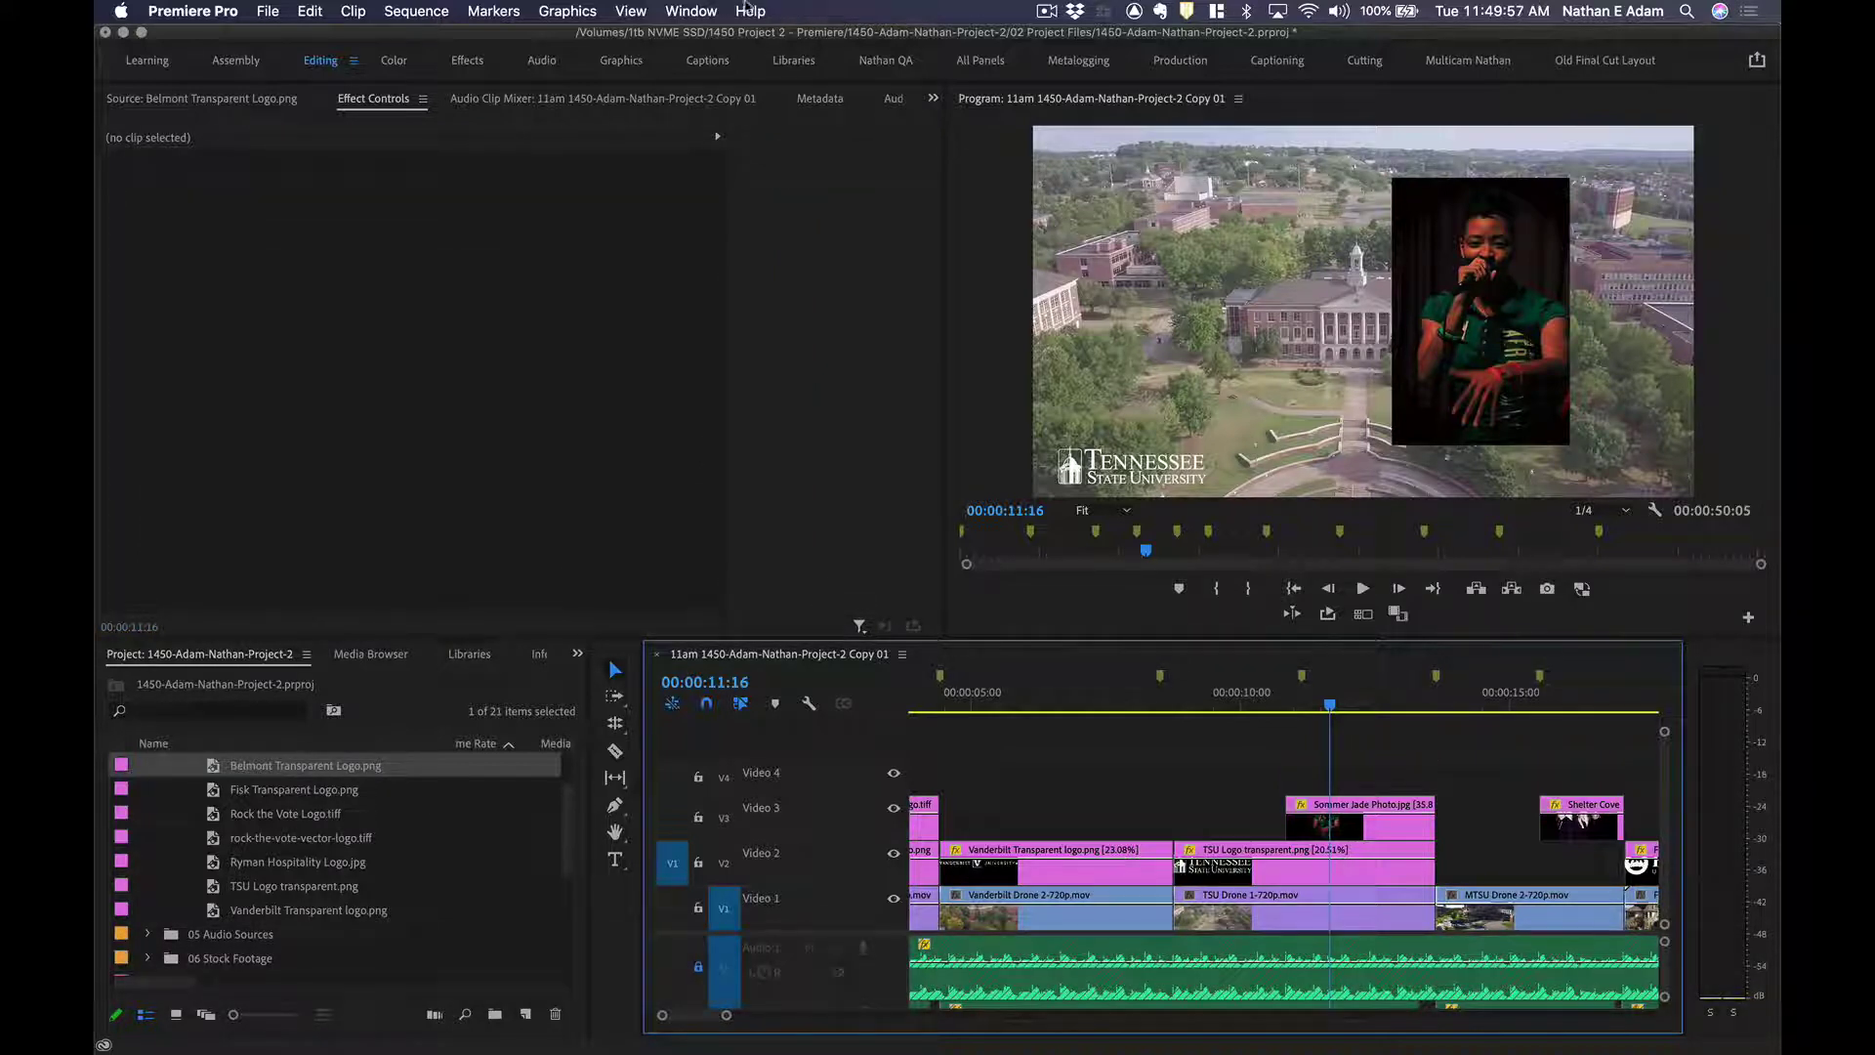
{"action": "left_click", "coordinate": [687, 10]}
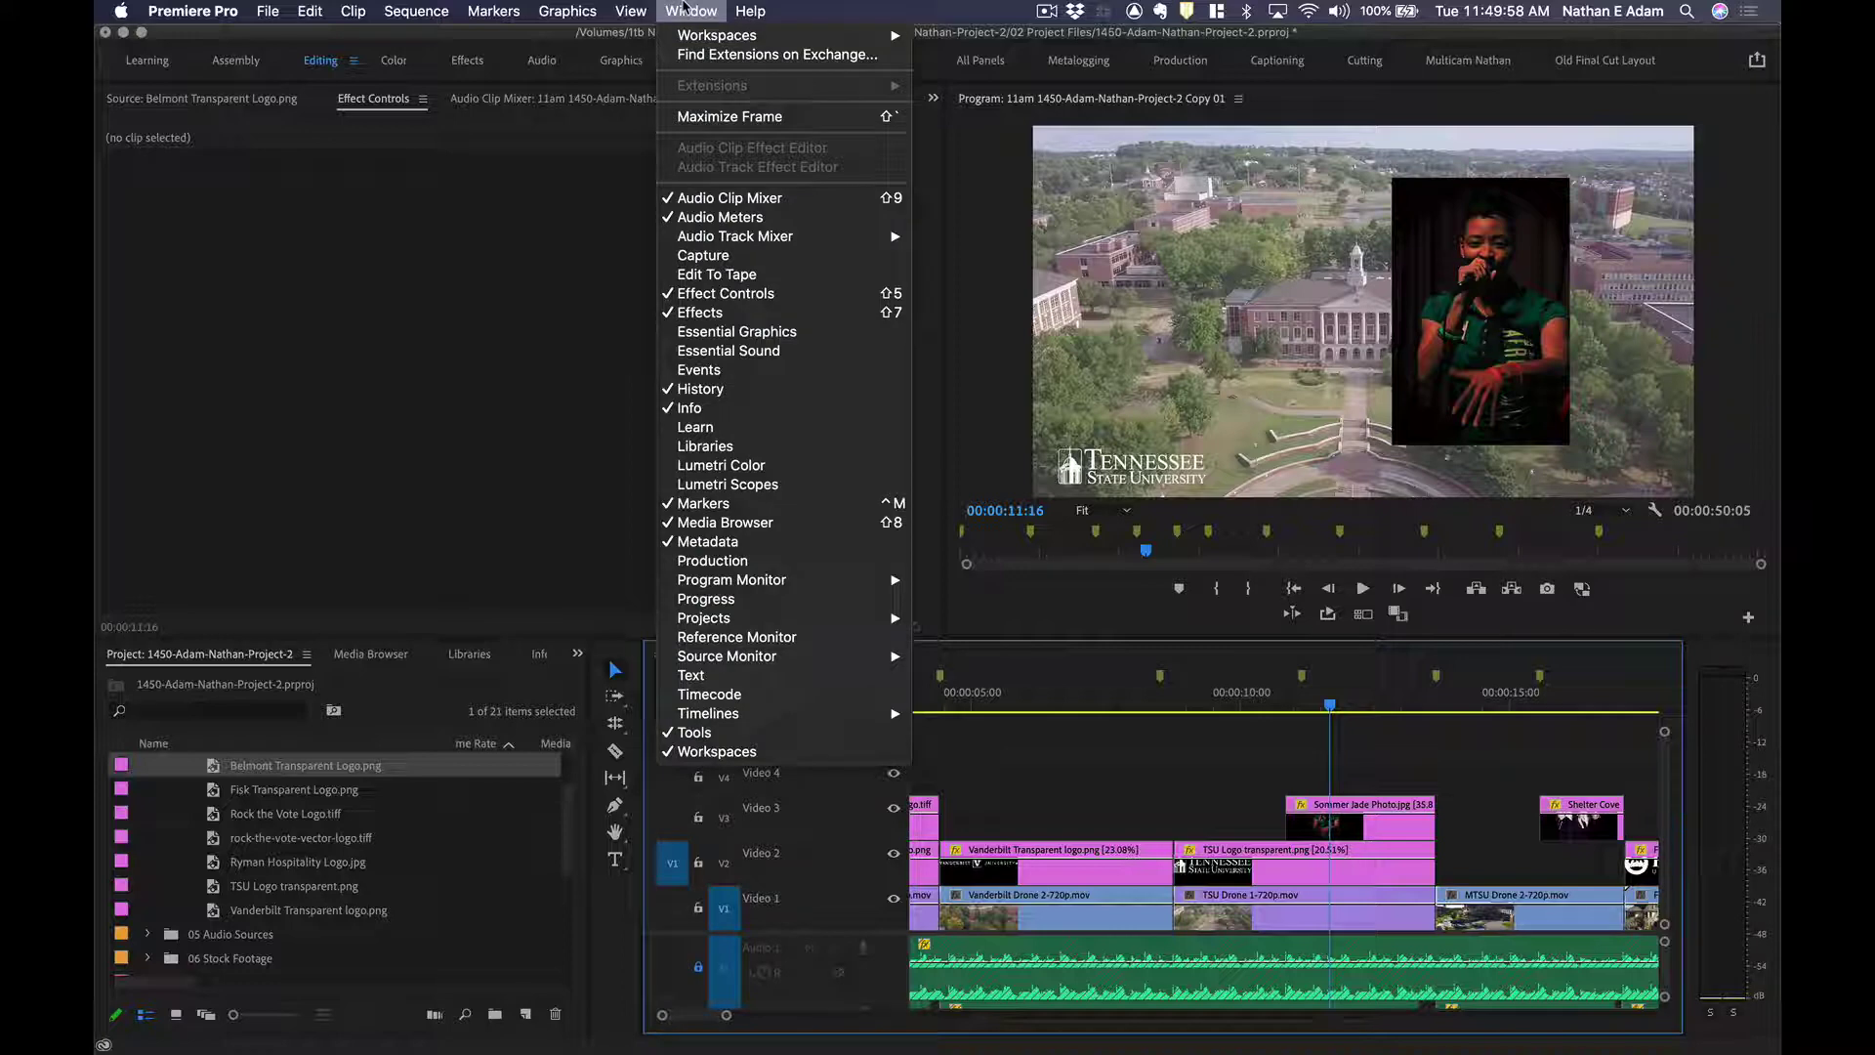
{"action": "left_click", "coordinate": [737, 334]}
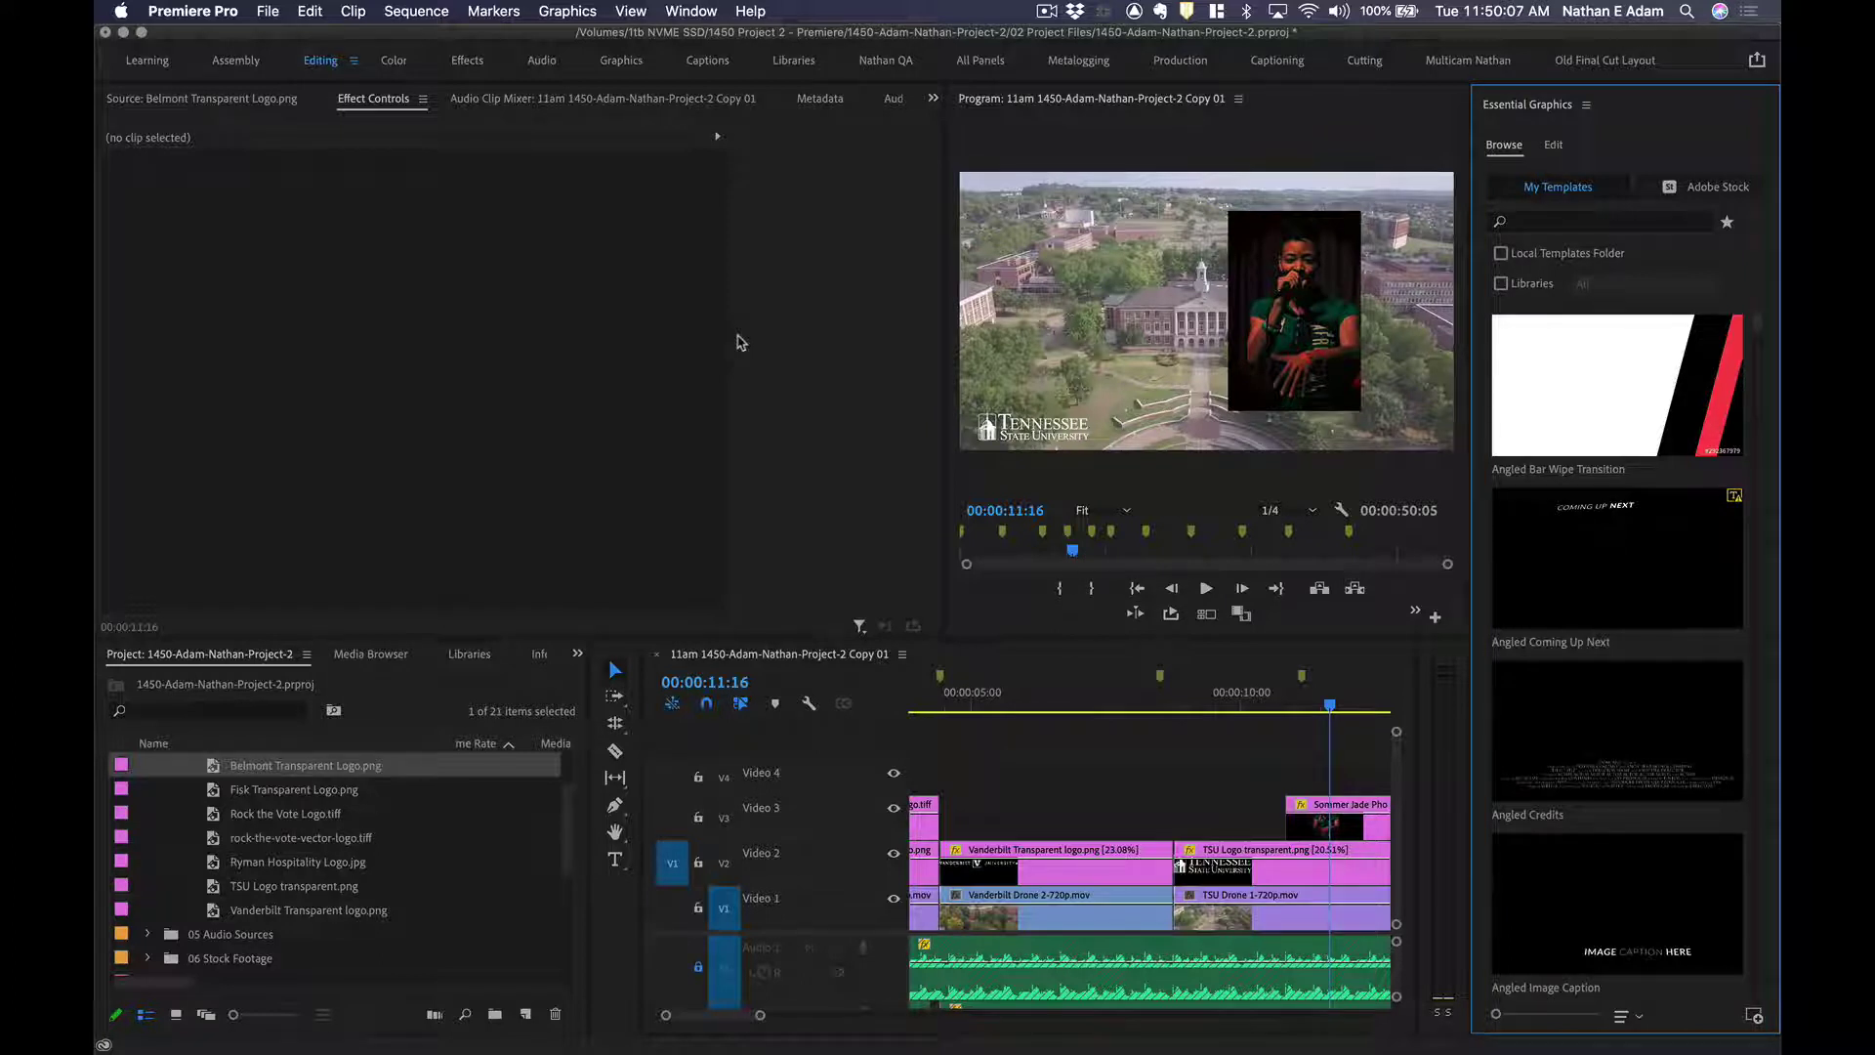
Switch to ScreenFlow, view the end of the screen recording on its timeline, and return to Premiere Pro.
{"action": "key", "text": "super+Tab"}
{"action": "key", "text": "super+Tab"}
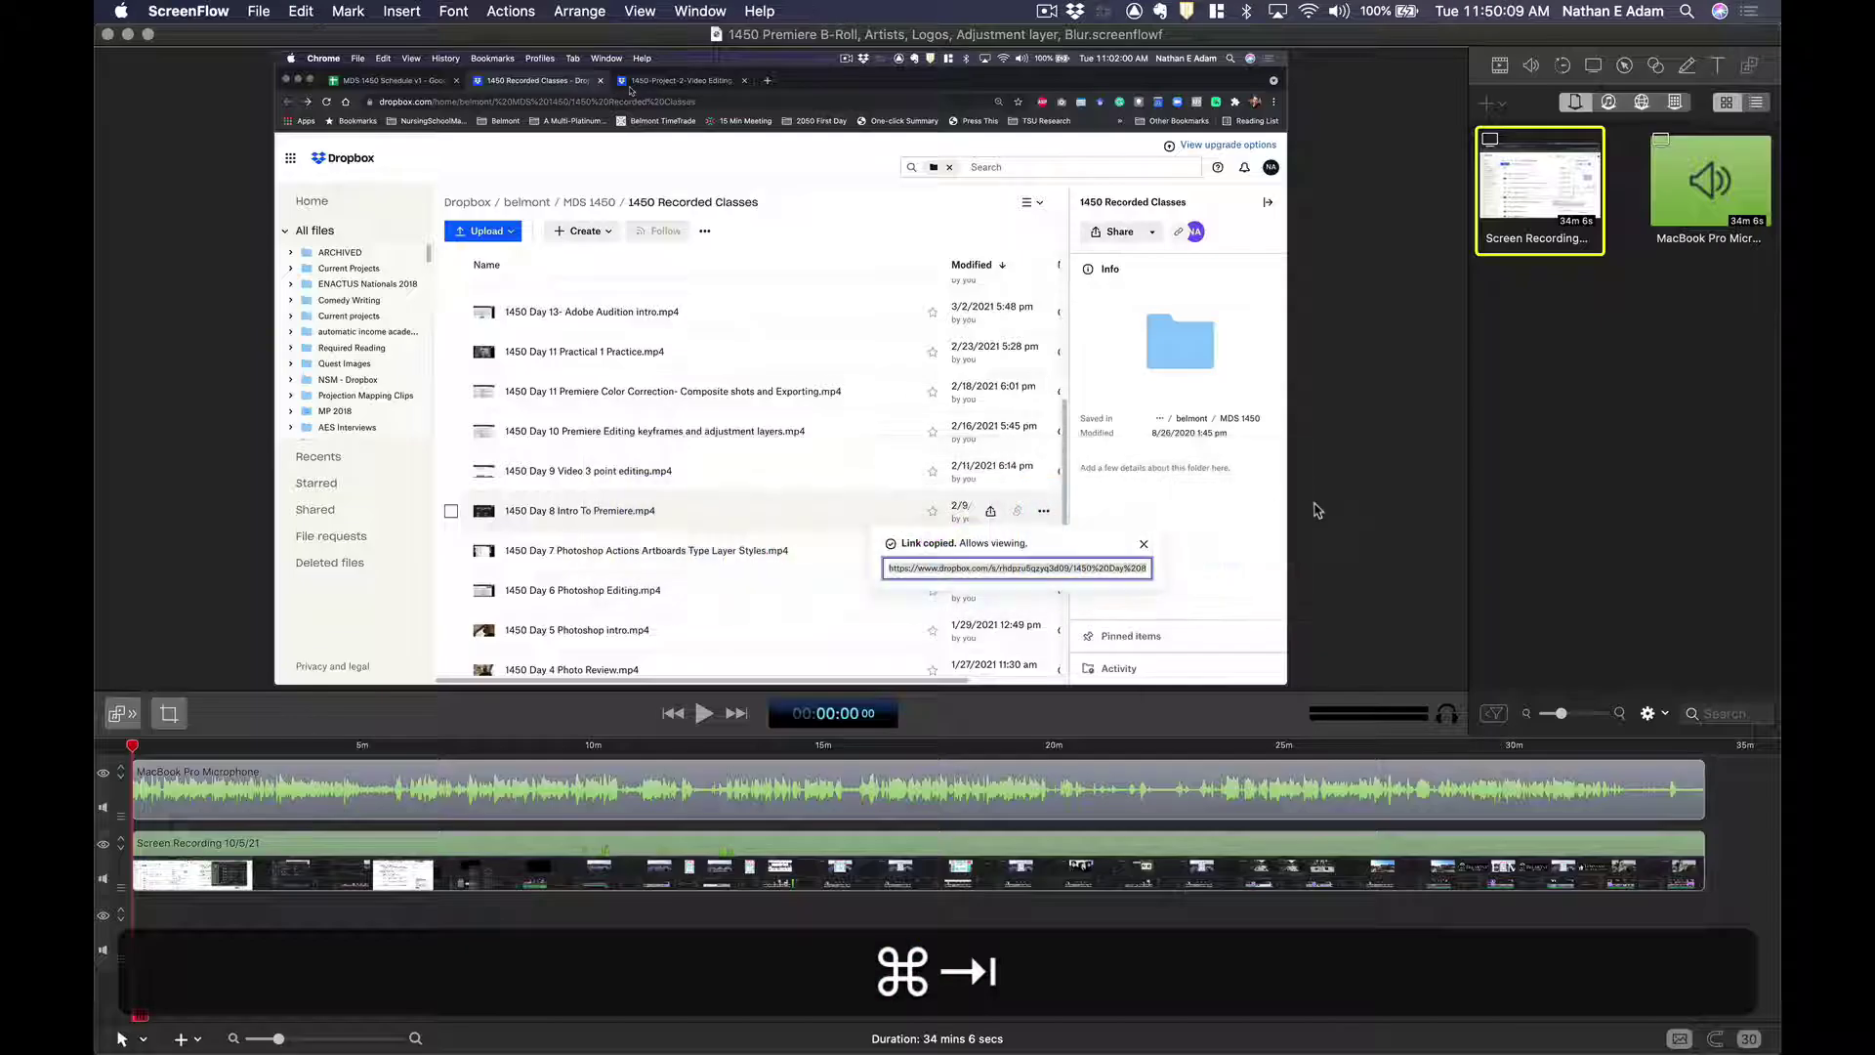
{"action": "left_click", "coordinate": [1726, 753]}
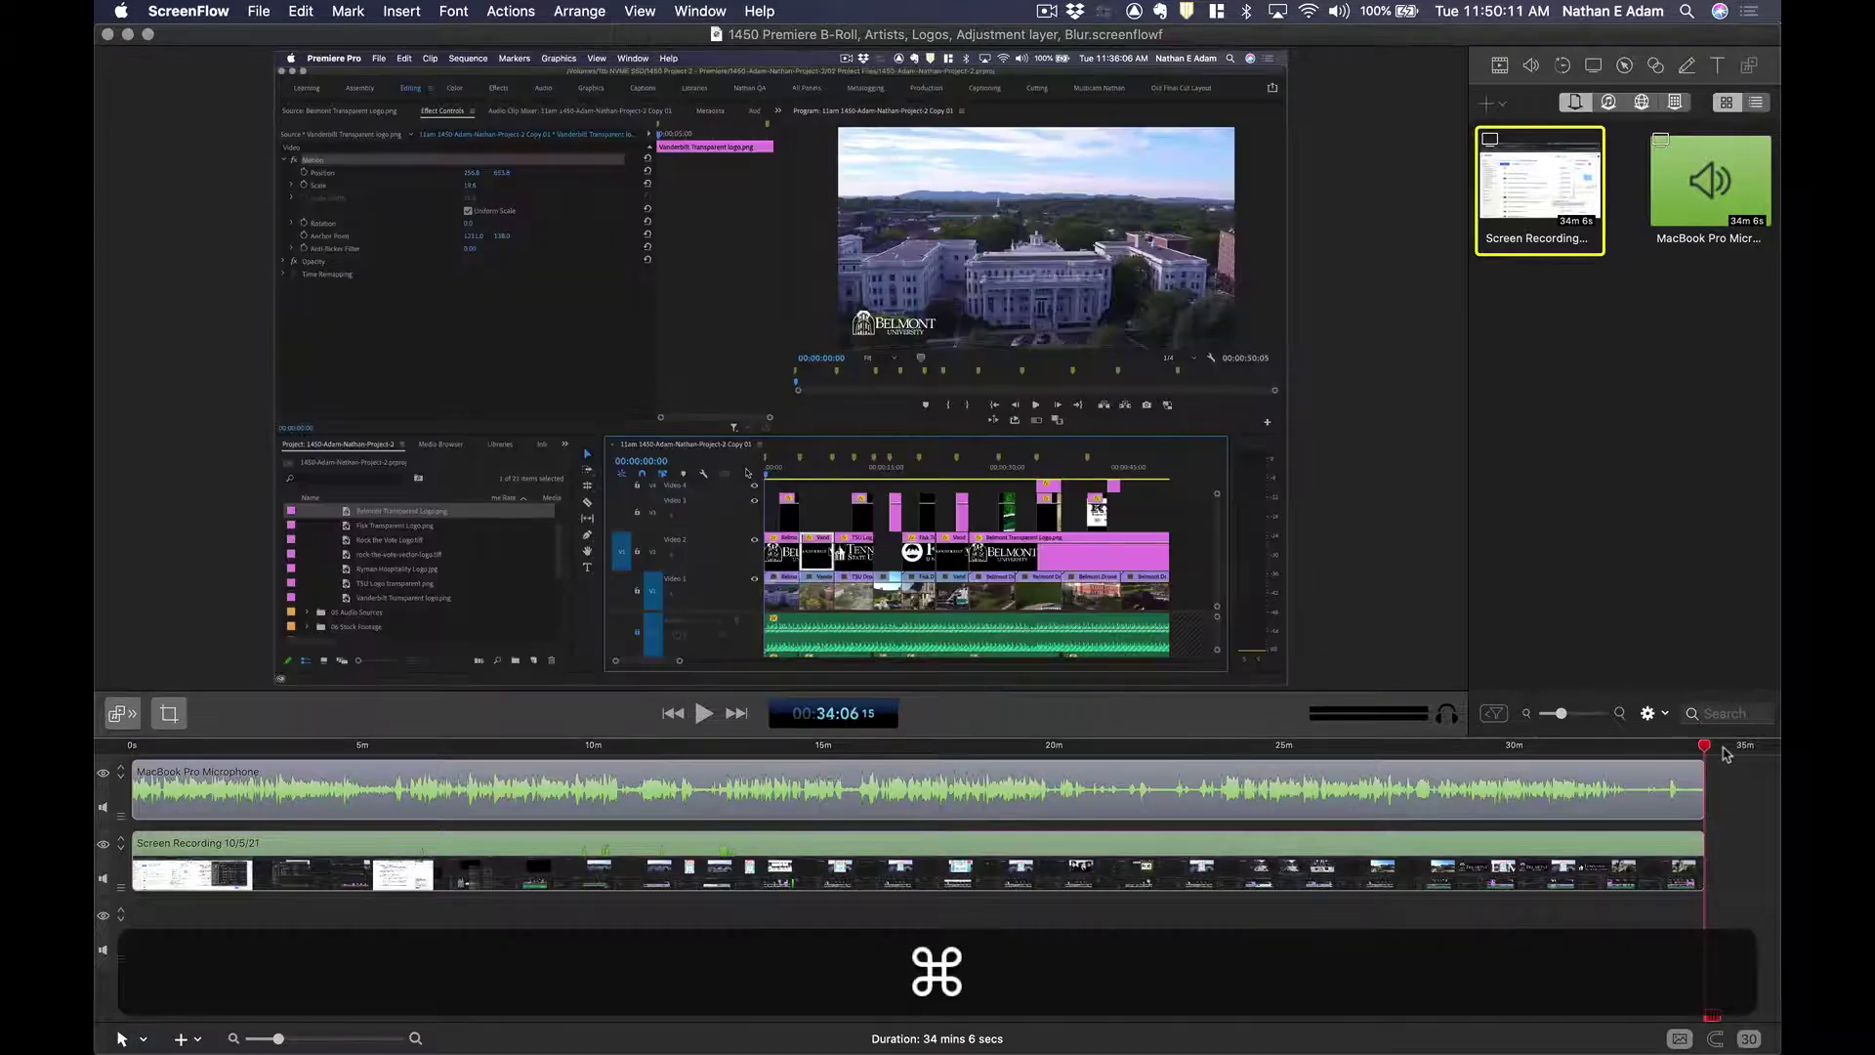
{"action": "key", "text": "super+Tab"}
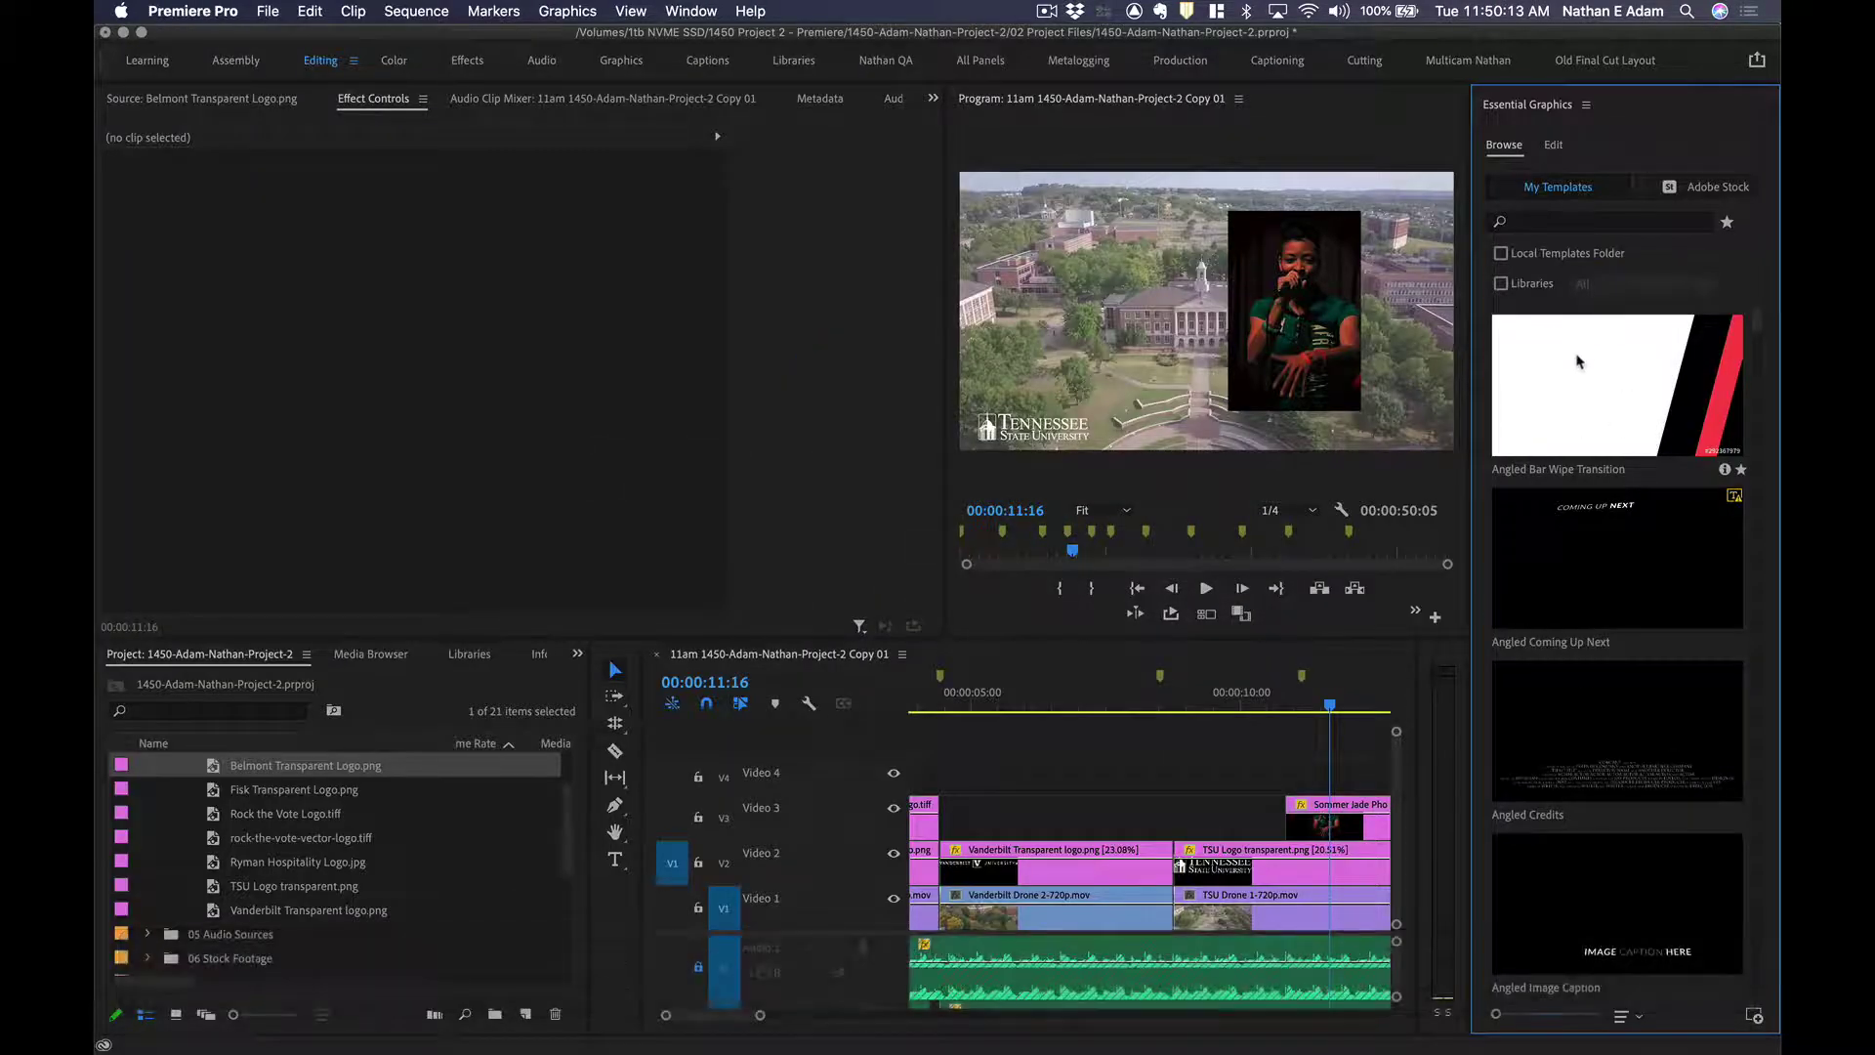
Look over the installed and Adobe Stock graphics templates, filtering the stock ones to Free and paging to page 3.
{"action": "left_click", "coordinate": [1672, 195]}
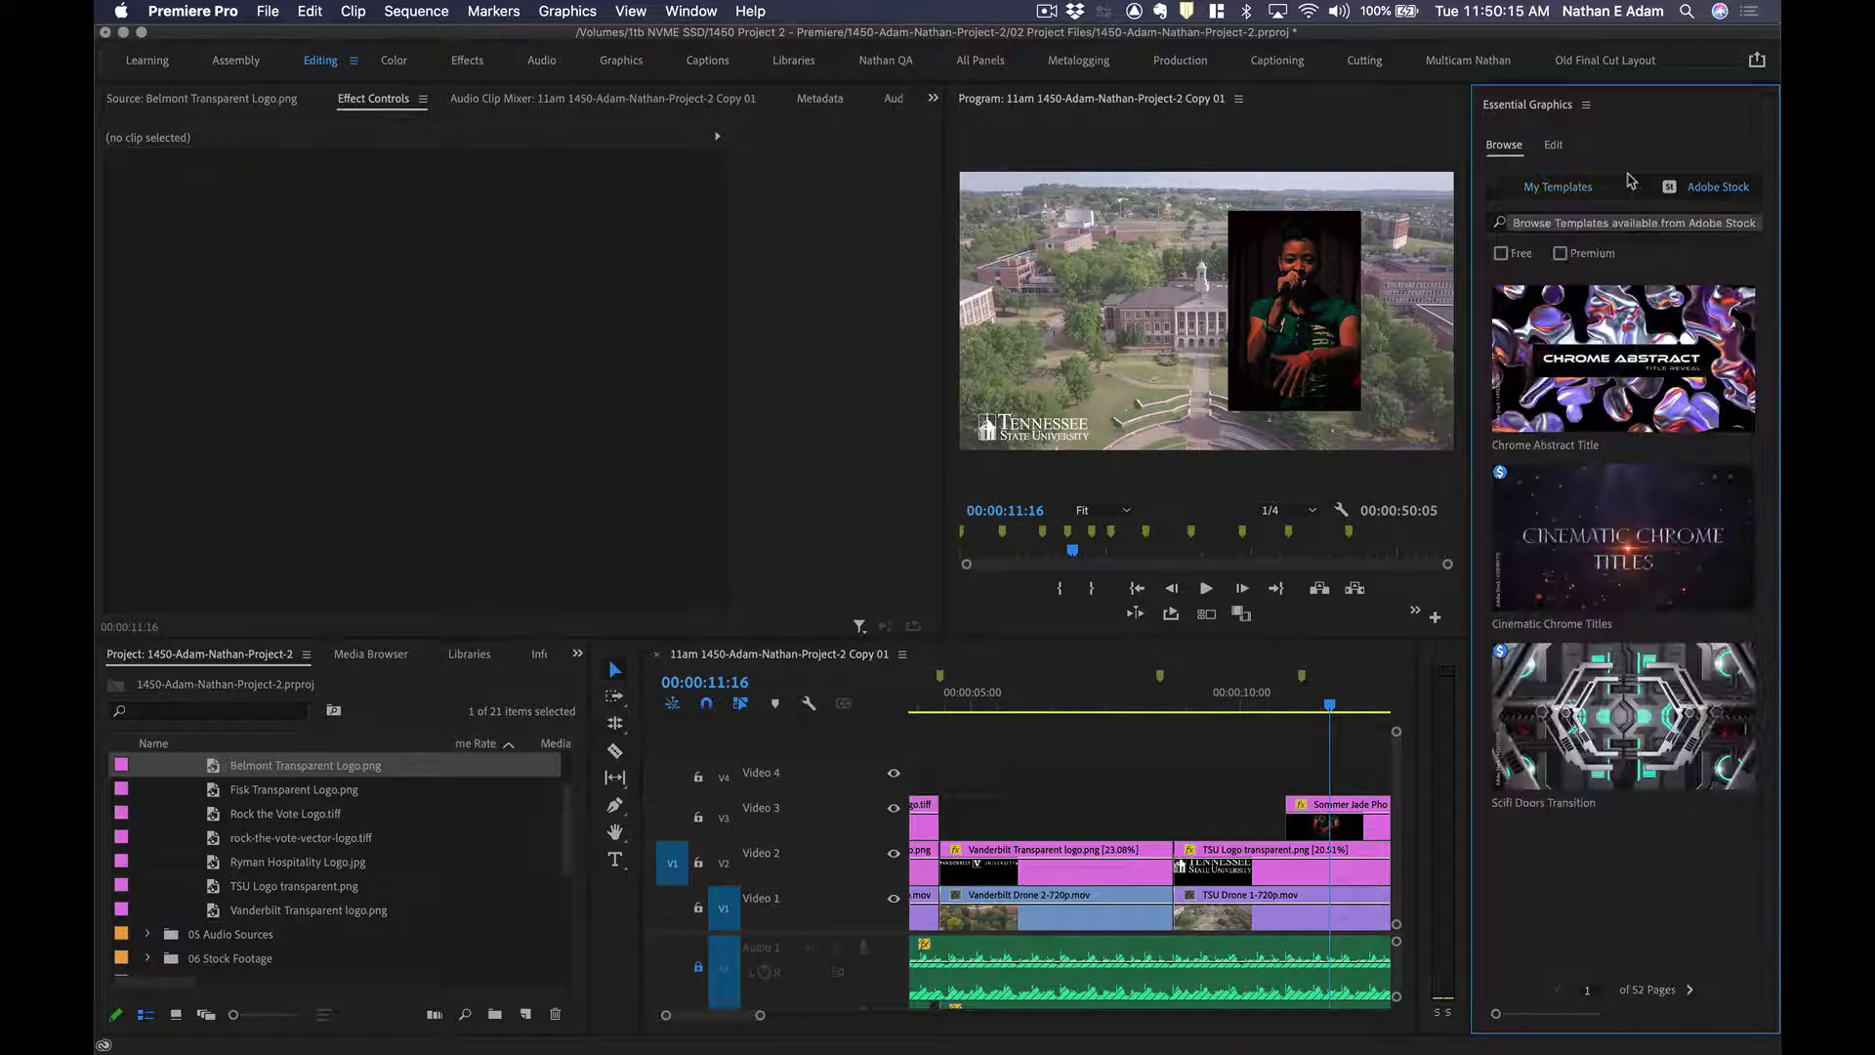
{"action": "left_click", "coordinate": [1552, 148]}
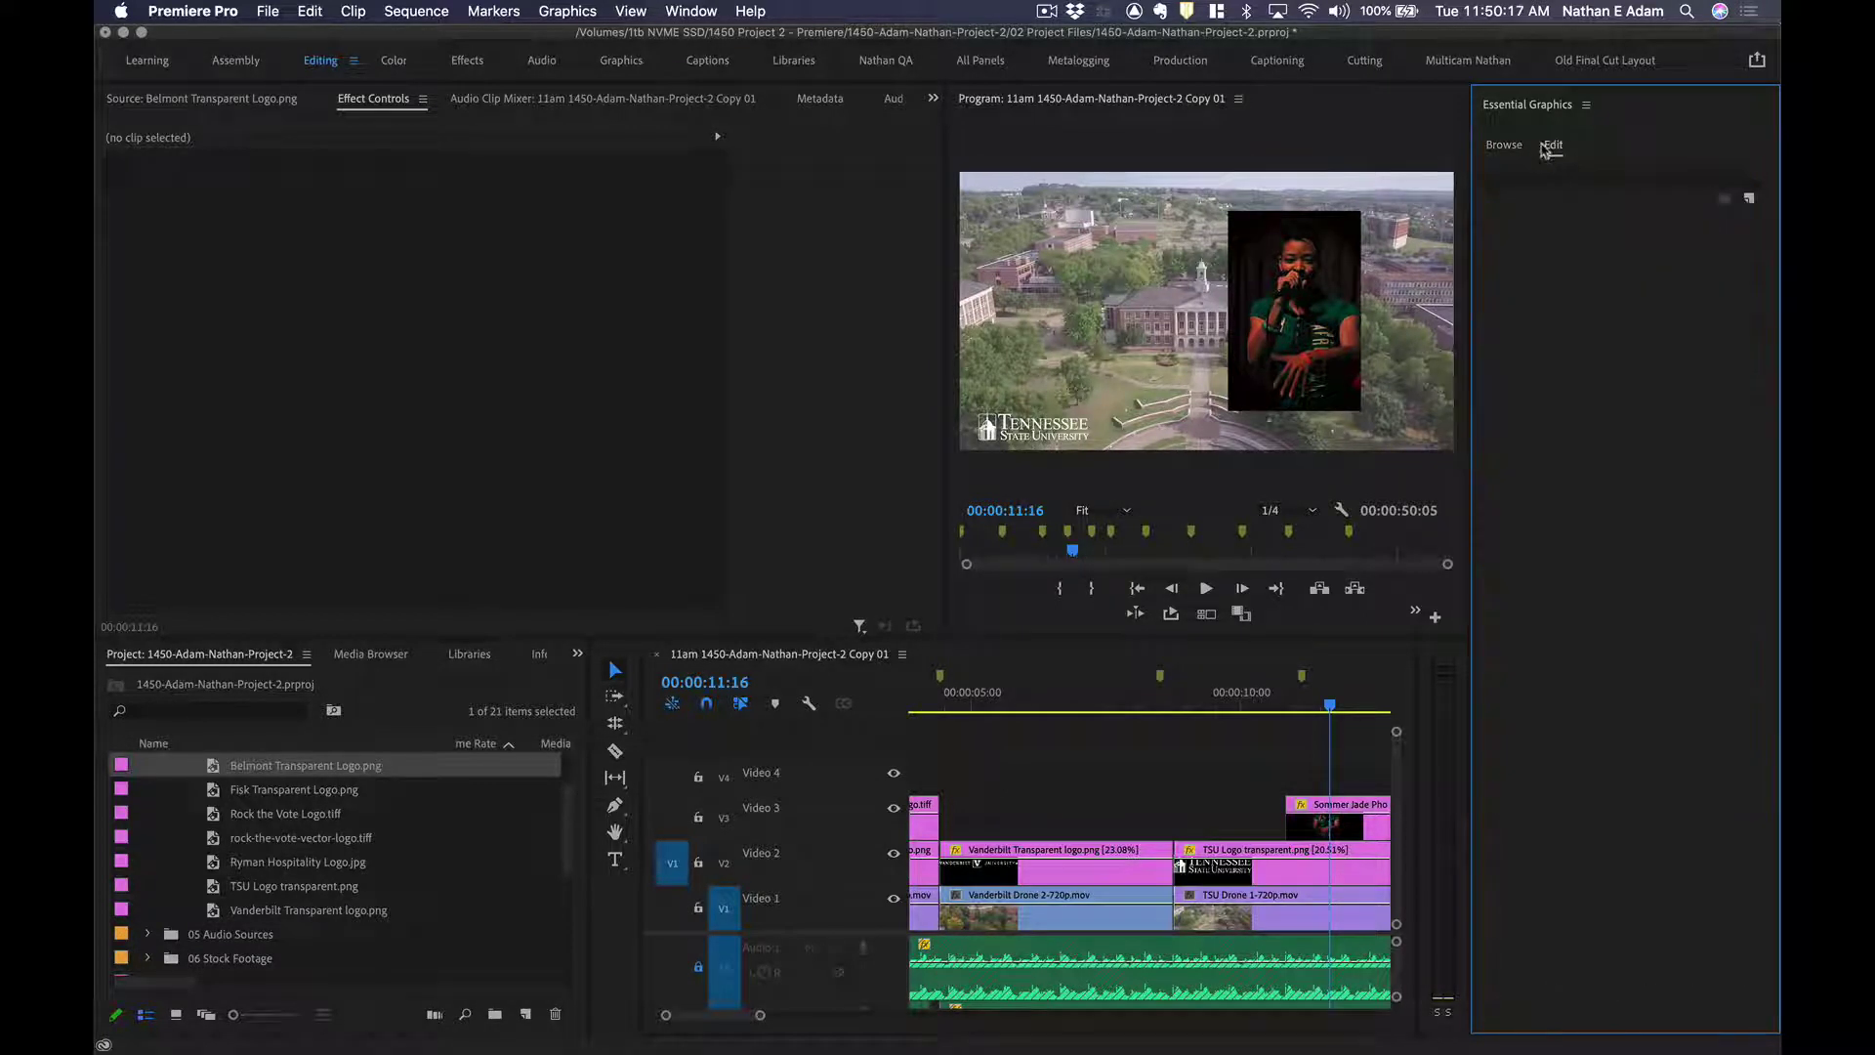
{"action": "left_click", "coordinate": [1502, 146]}
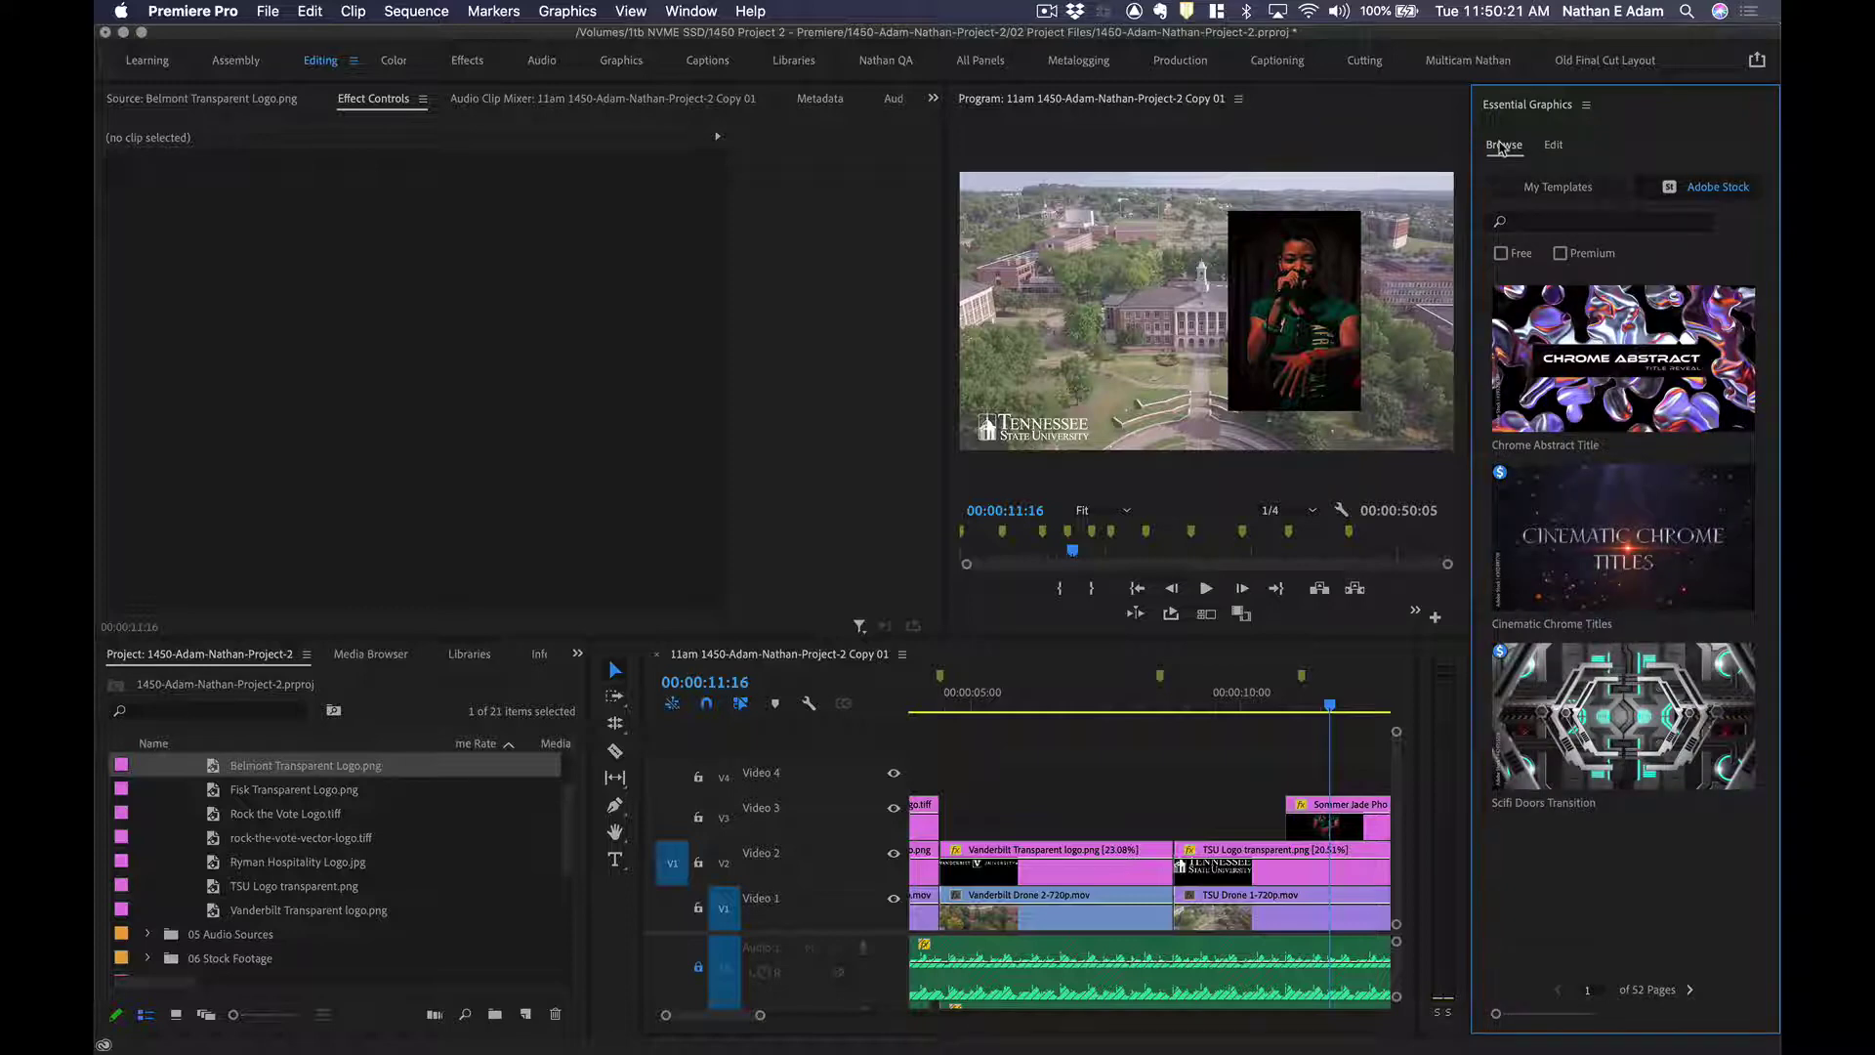
{"action": "left_click", "coordinate": [1557, 186]}
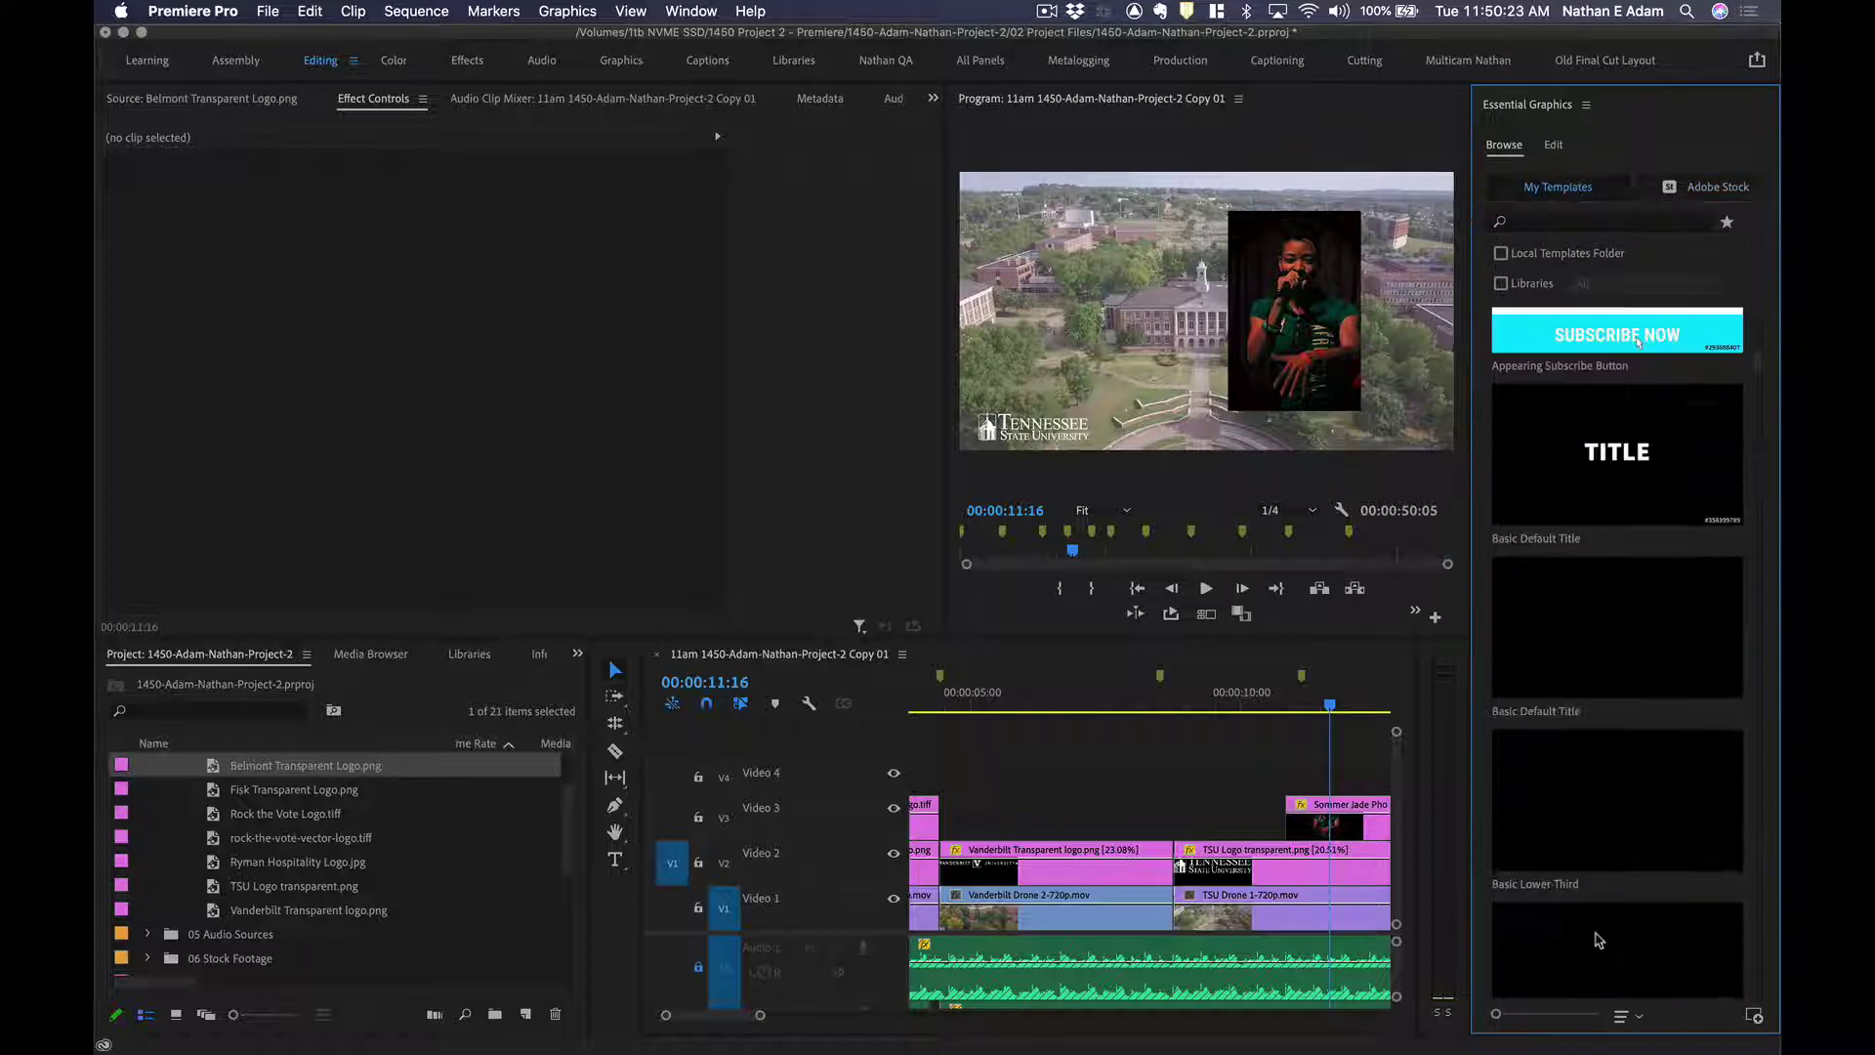
{"action": "scroll", "coordinate": [1597, 939], "scroll_direction": "down", "scroll_amount": 10}
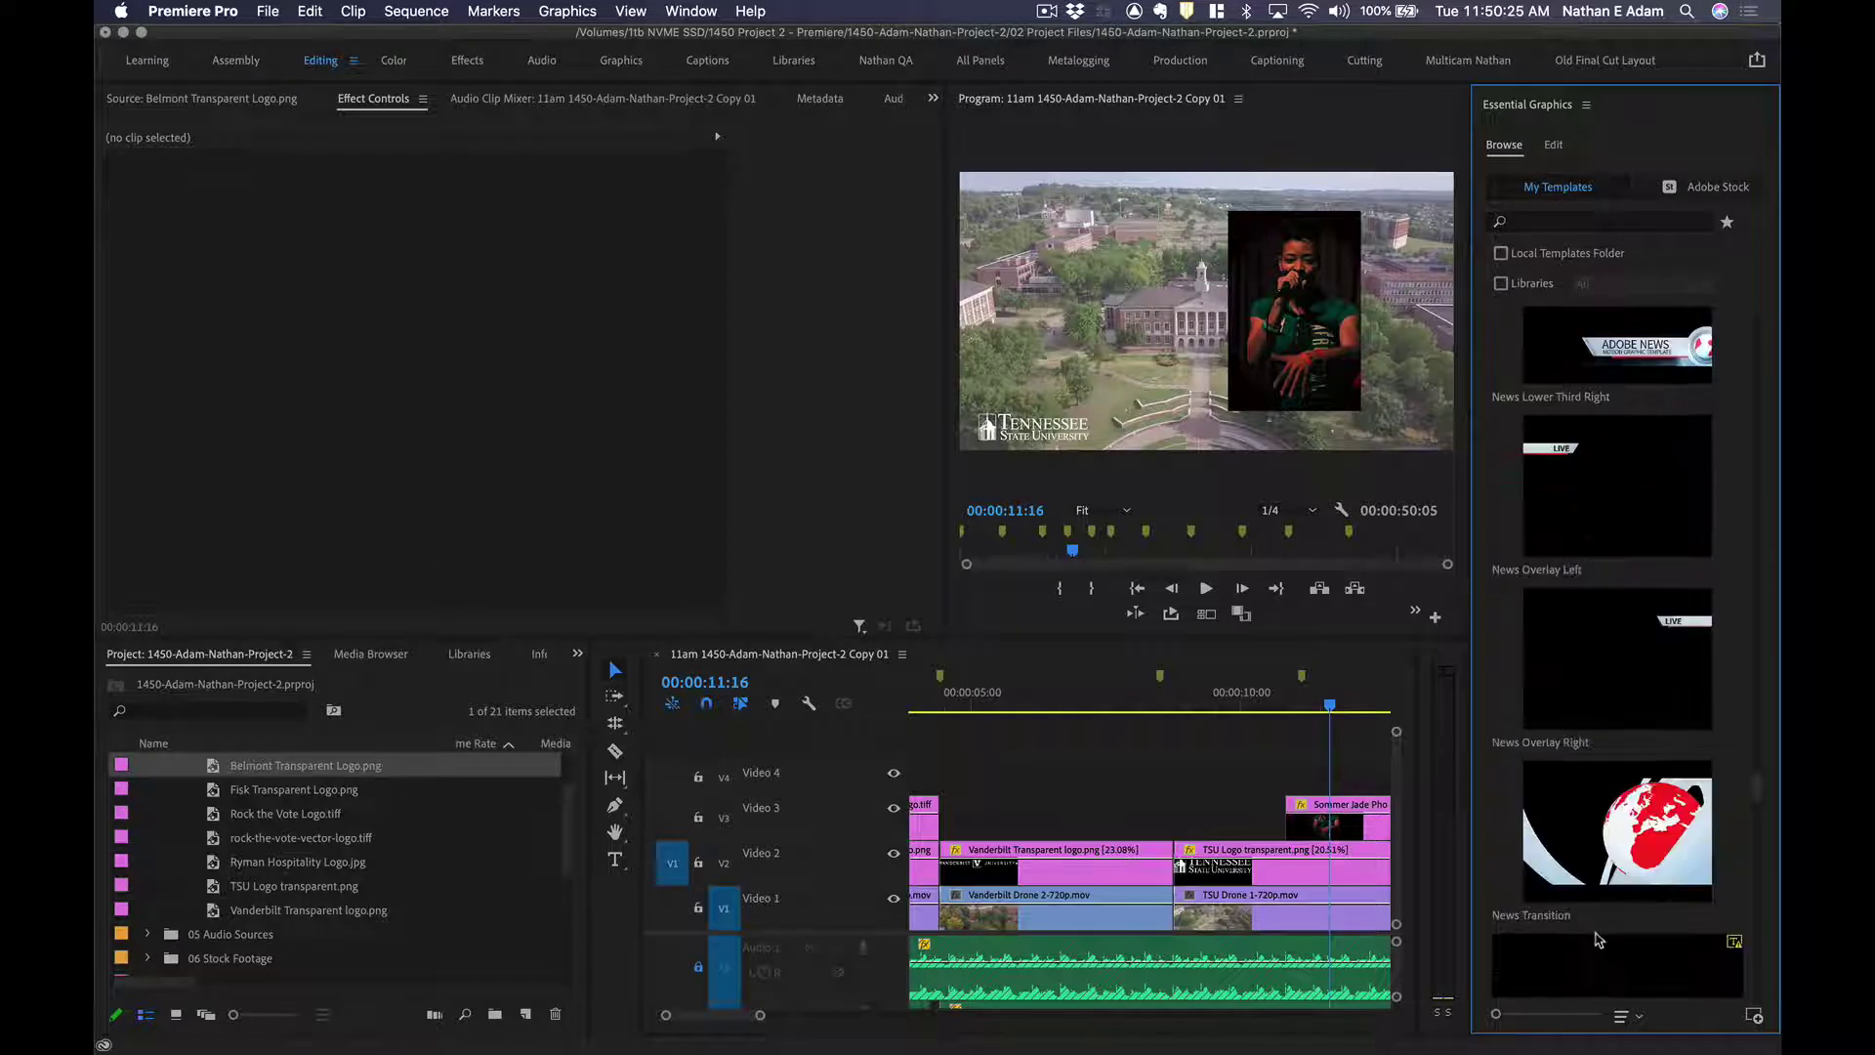
{"action": "scroll", "coordinate": [1639, 623], "scroll_direction": "up", "scroll_amount": 10}
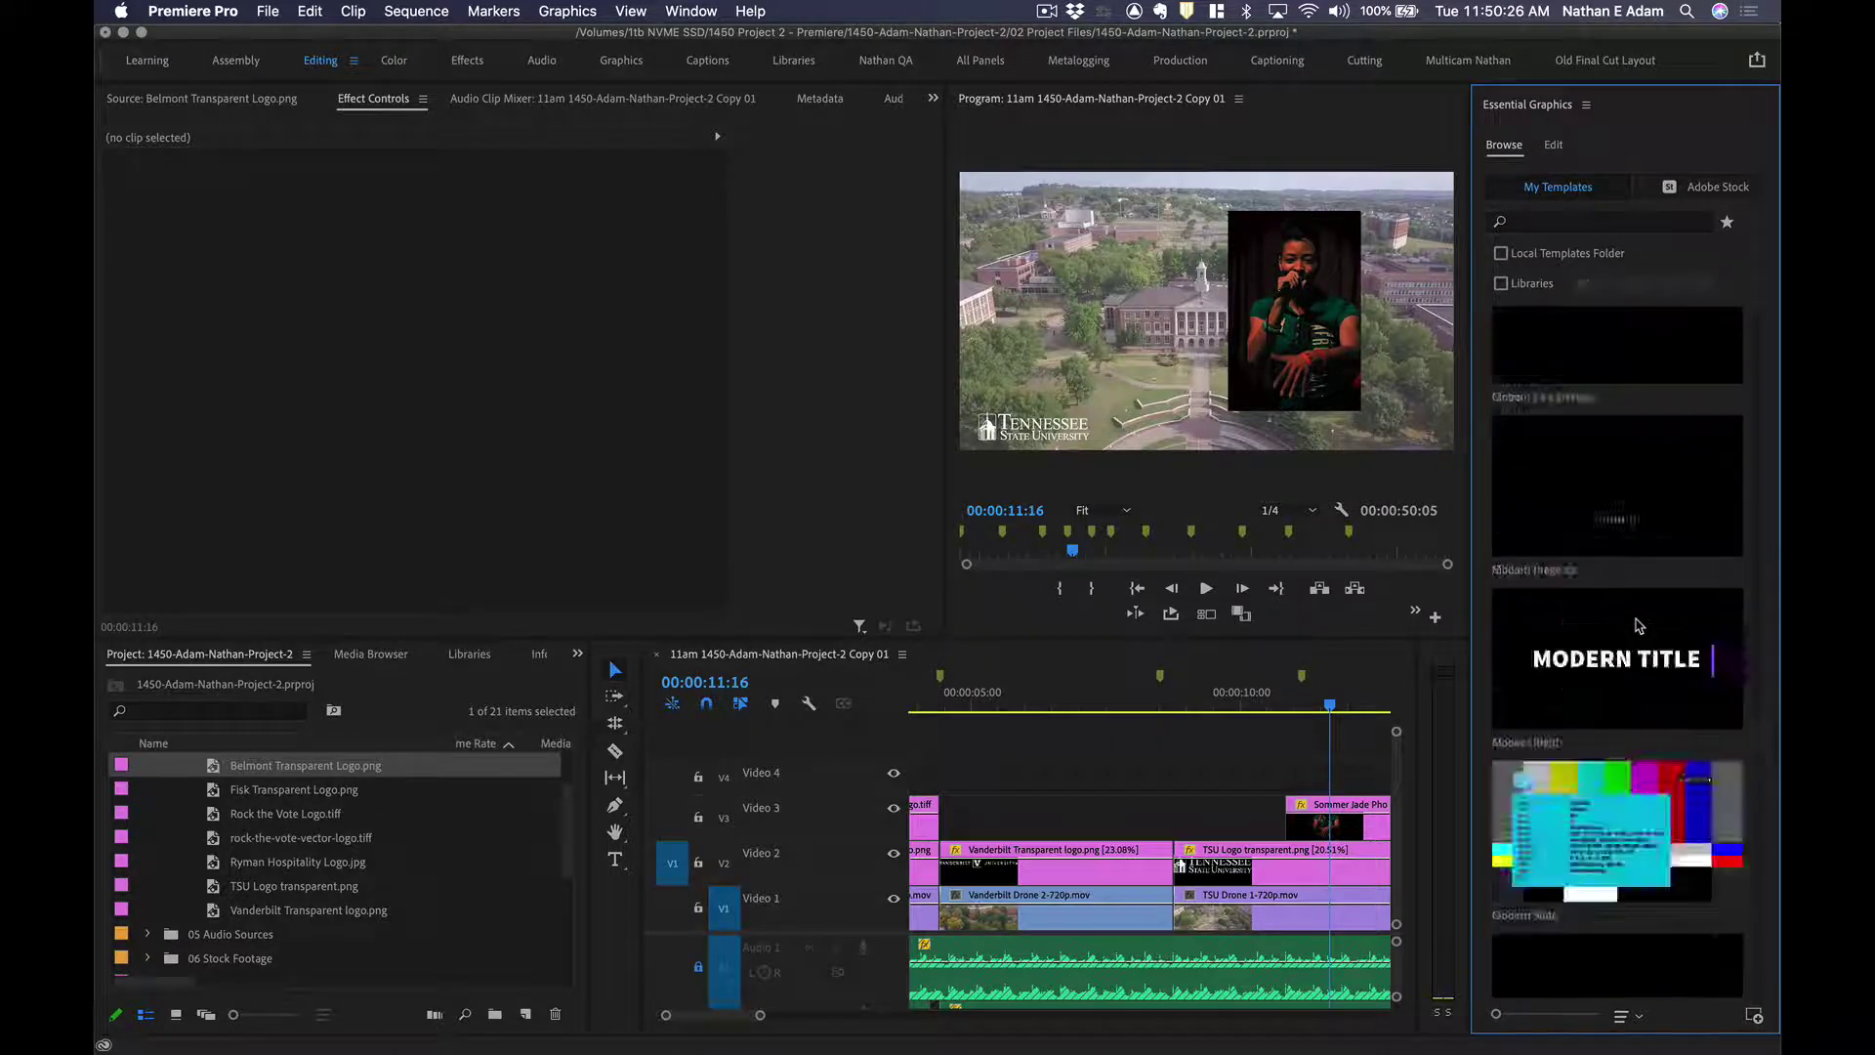
{"action": "left_click", "coordinate": [1715, 183]}
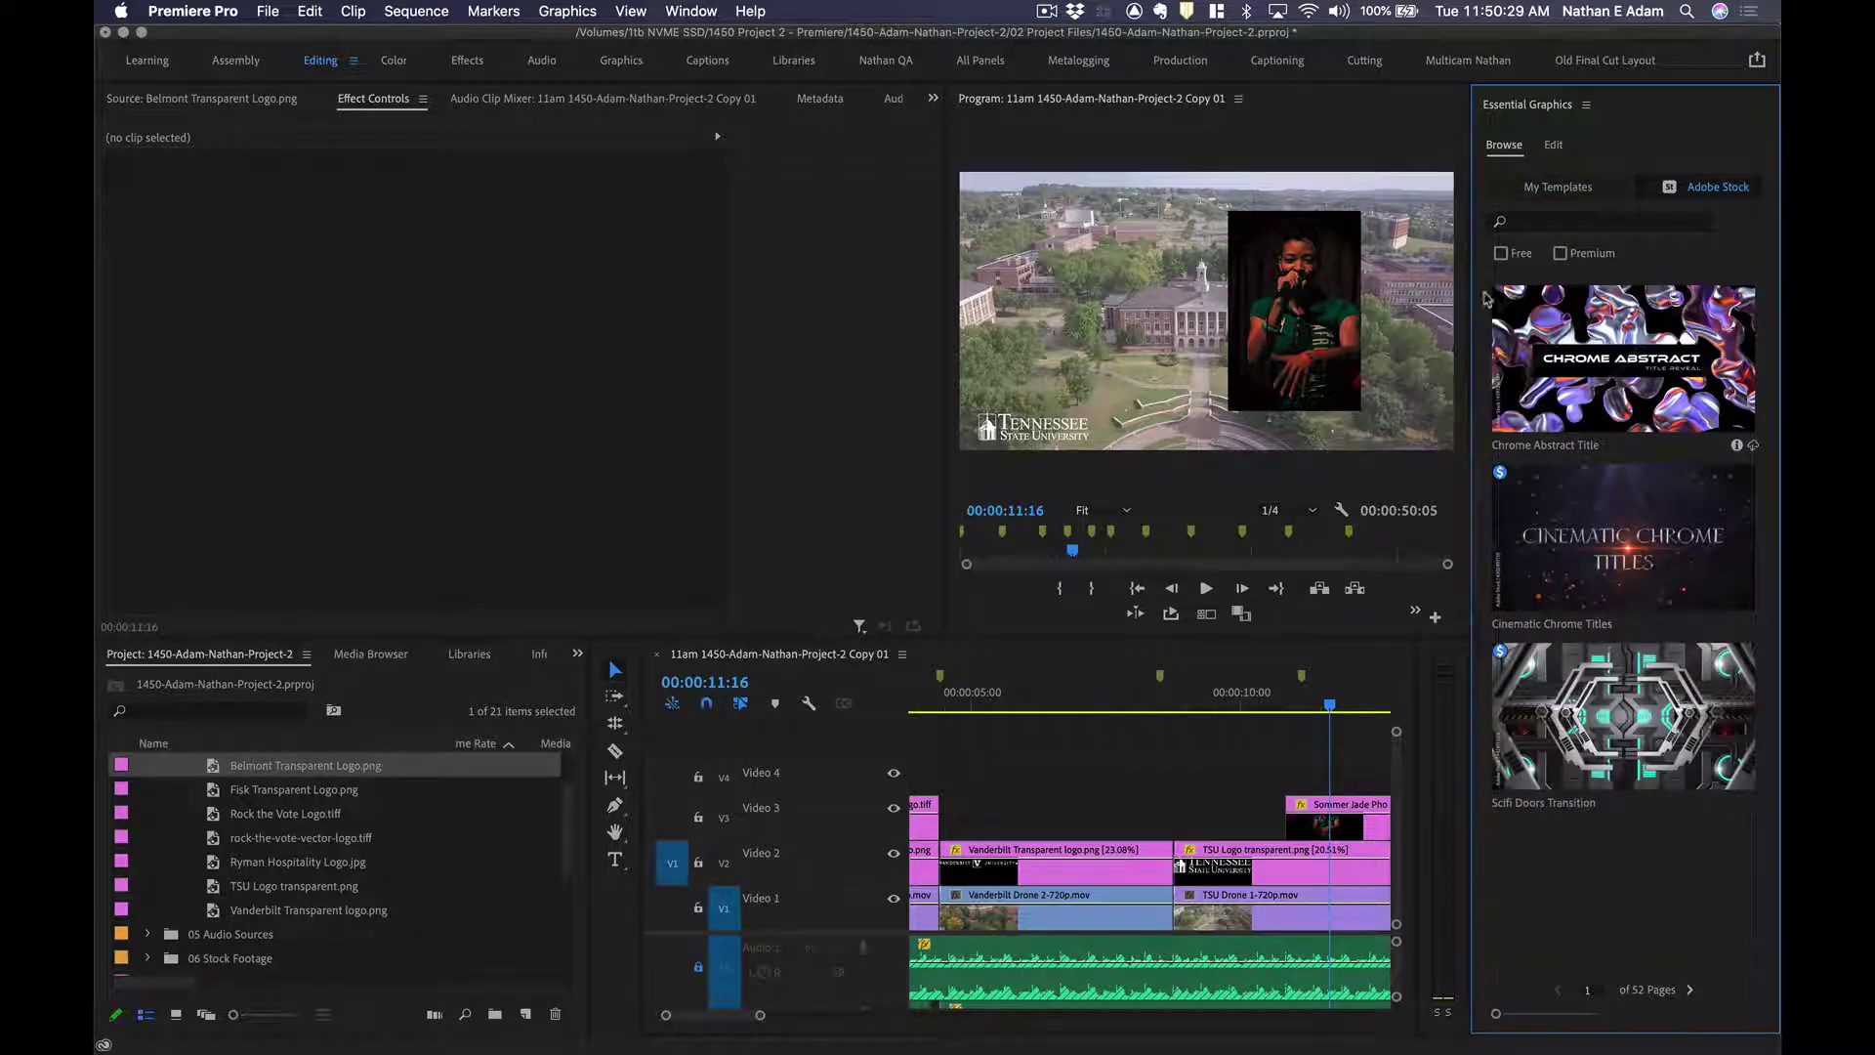
{"action": "left_click", "coordinate": [1501, 254]}
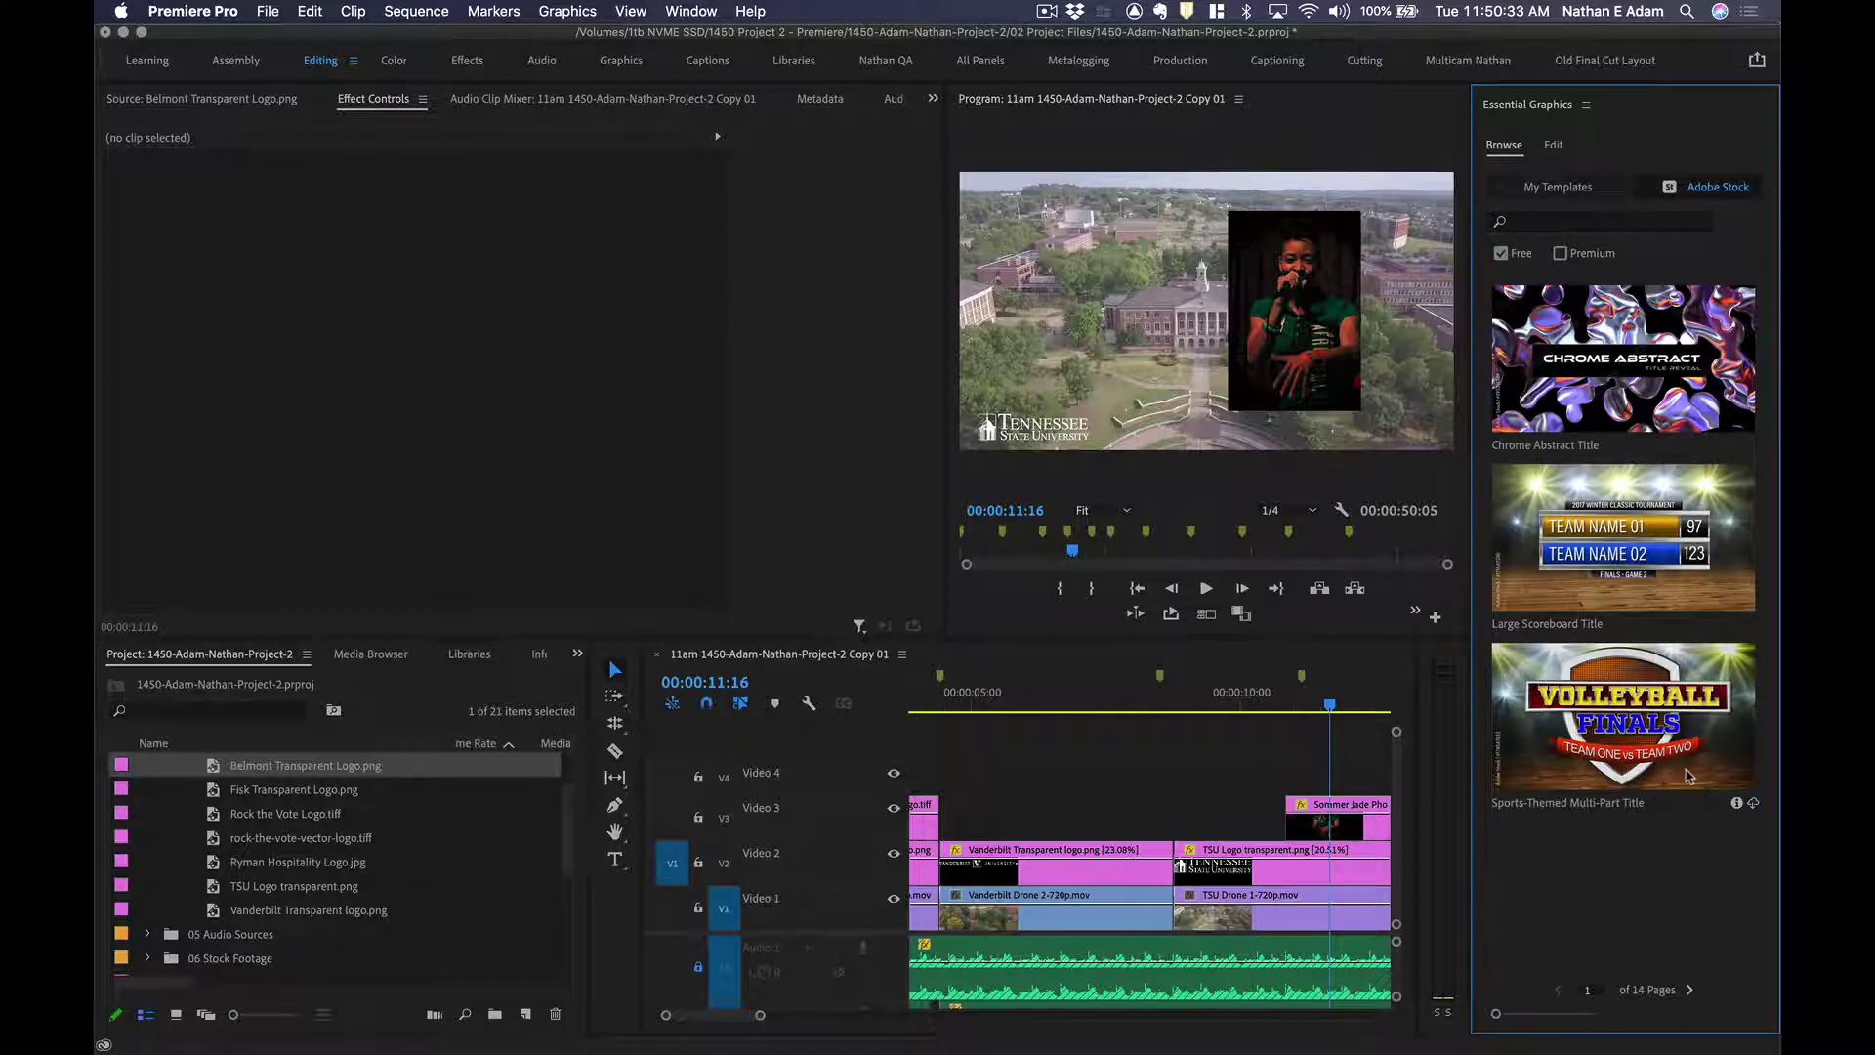
{"action": "left_click", "coordinate": [1689, 989]}
{"action": "left_click", "coordinate": [1689, 989]}
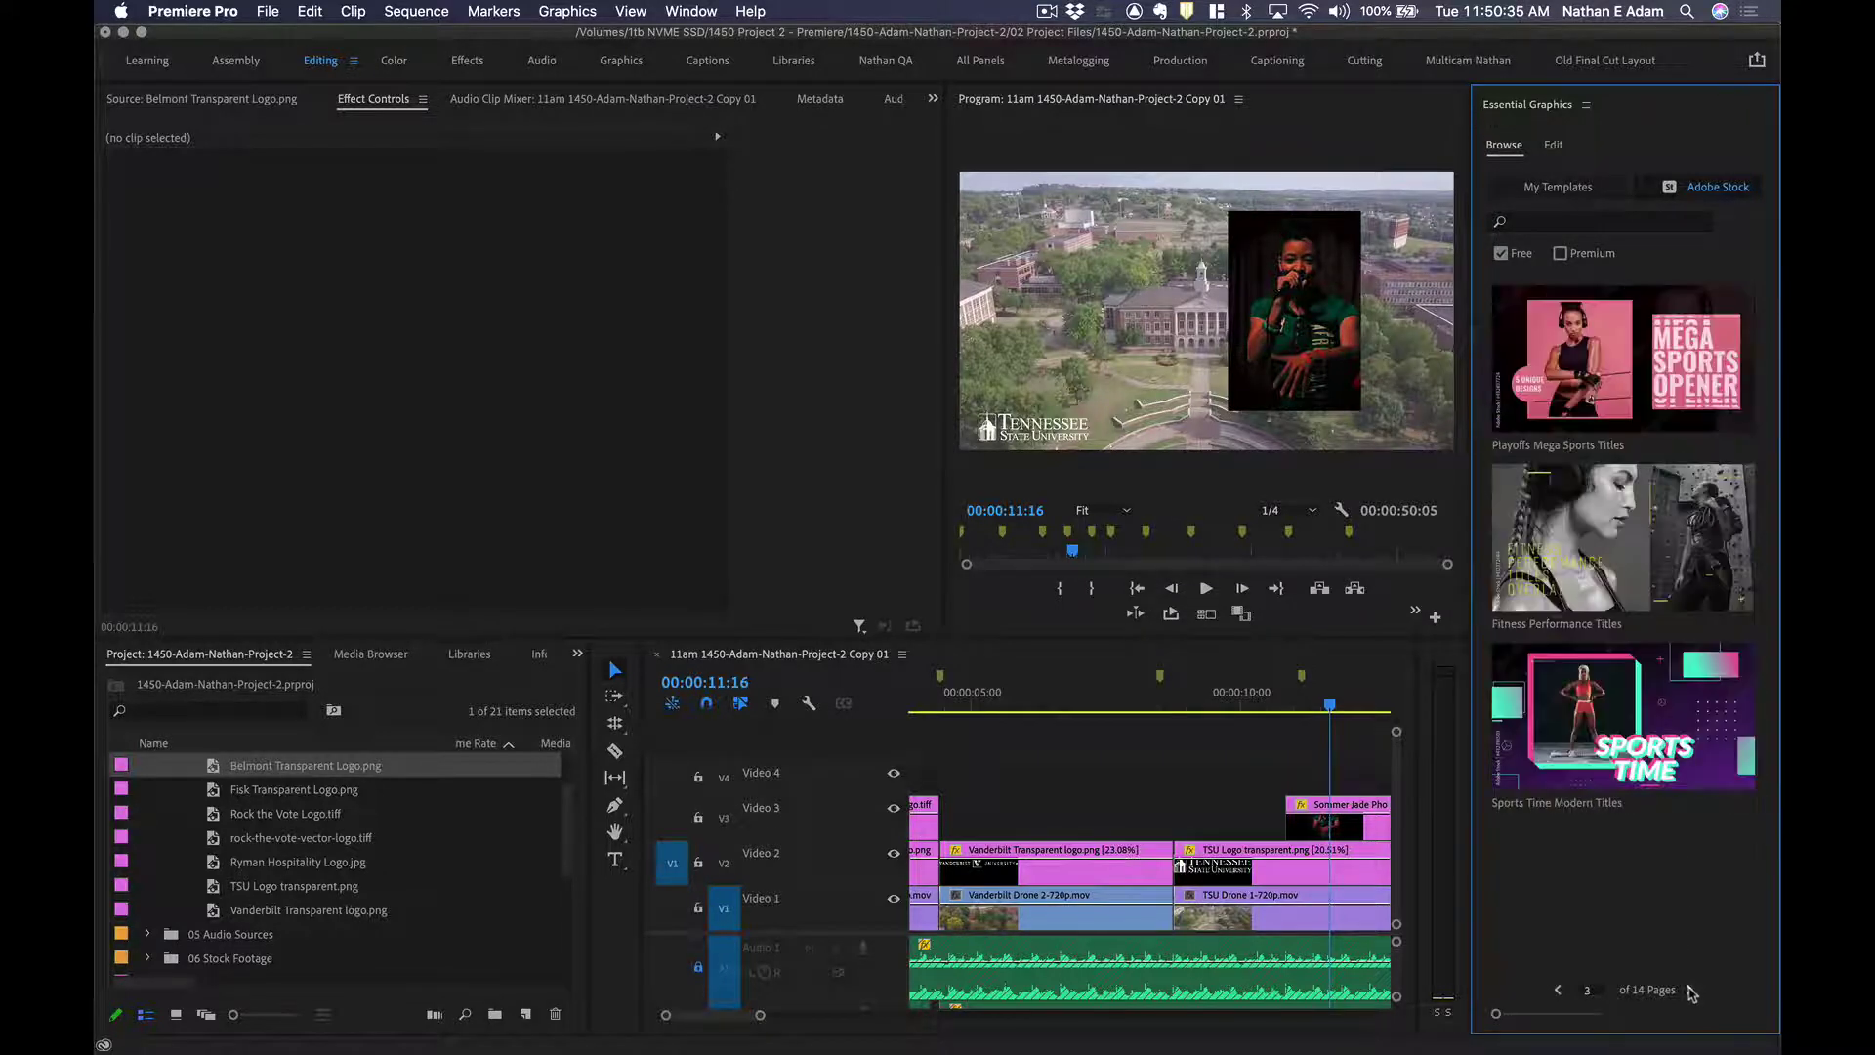
Examine the installed templates under My Templates, from the Angled designs through to the Like template.
{"action": "left_click", "coordinate": [1557, 190]}
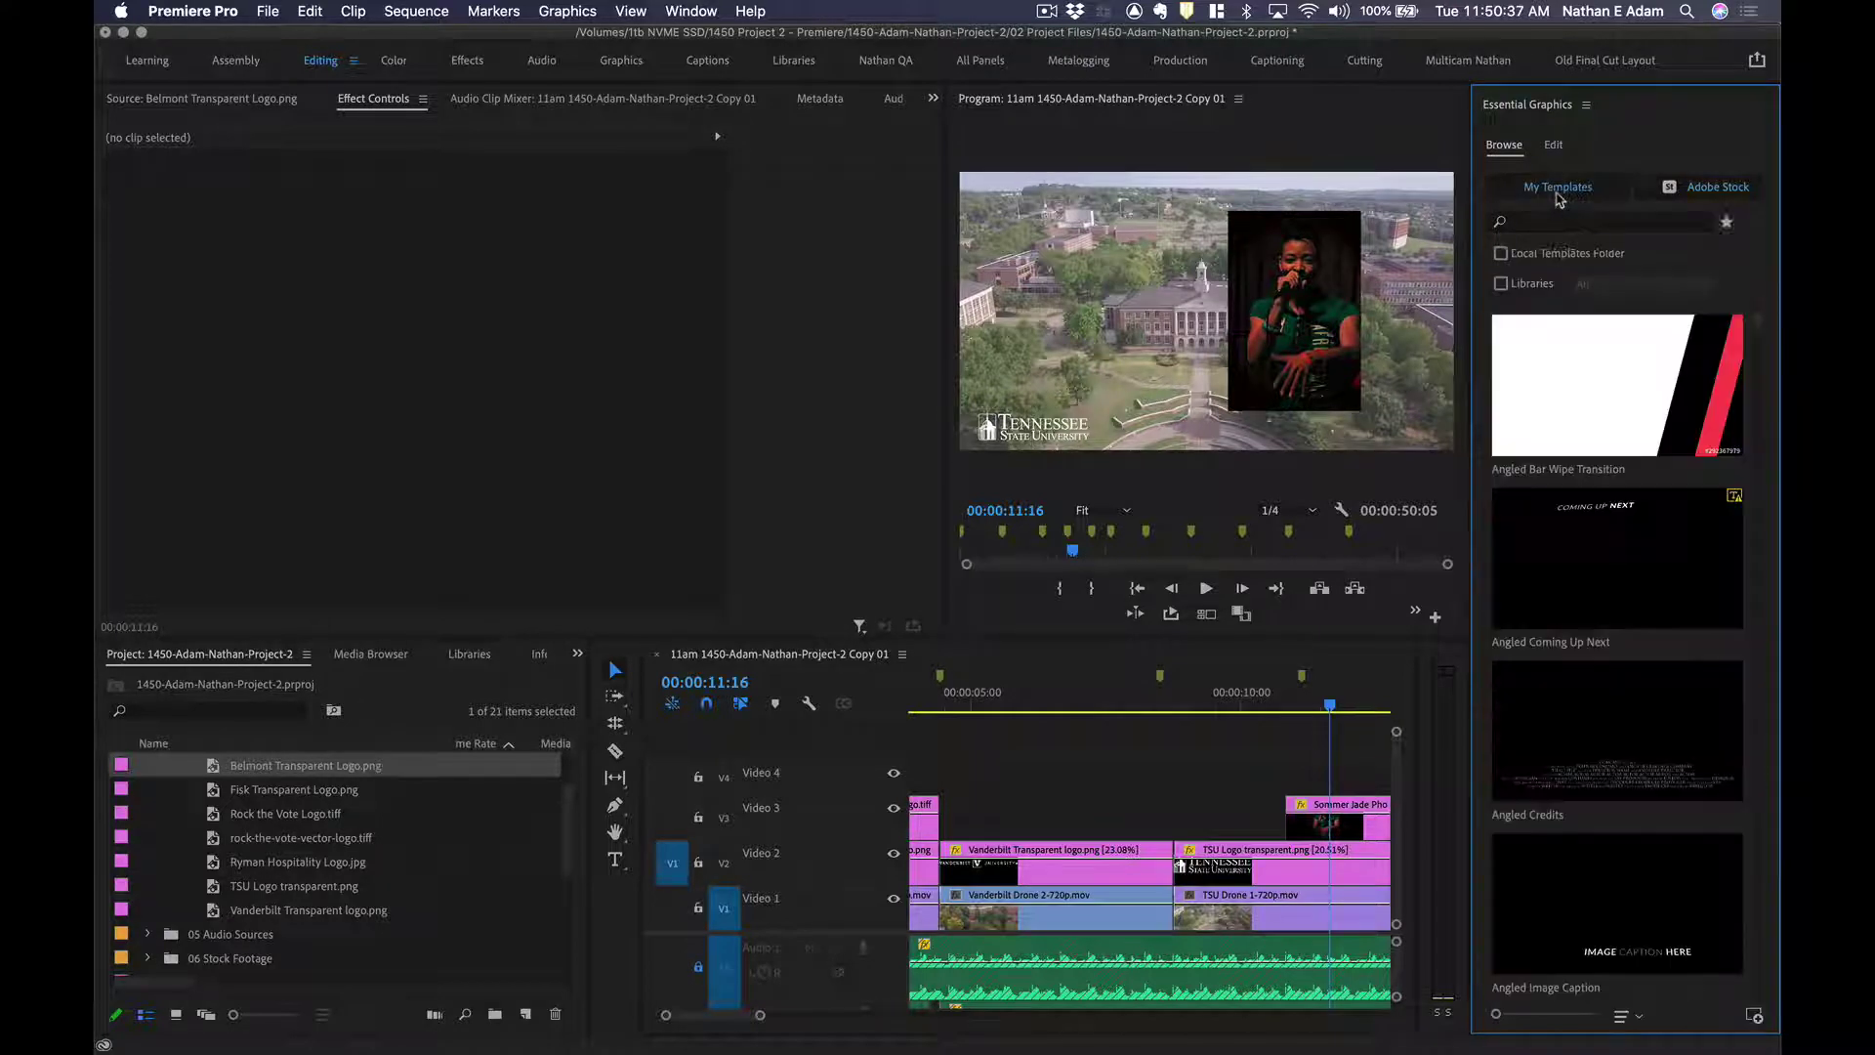
{"action": "scroll", "coordinate": [1584, 691], "scroll_direction": "down", "scroll_amount": 8}
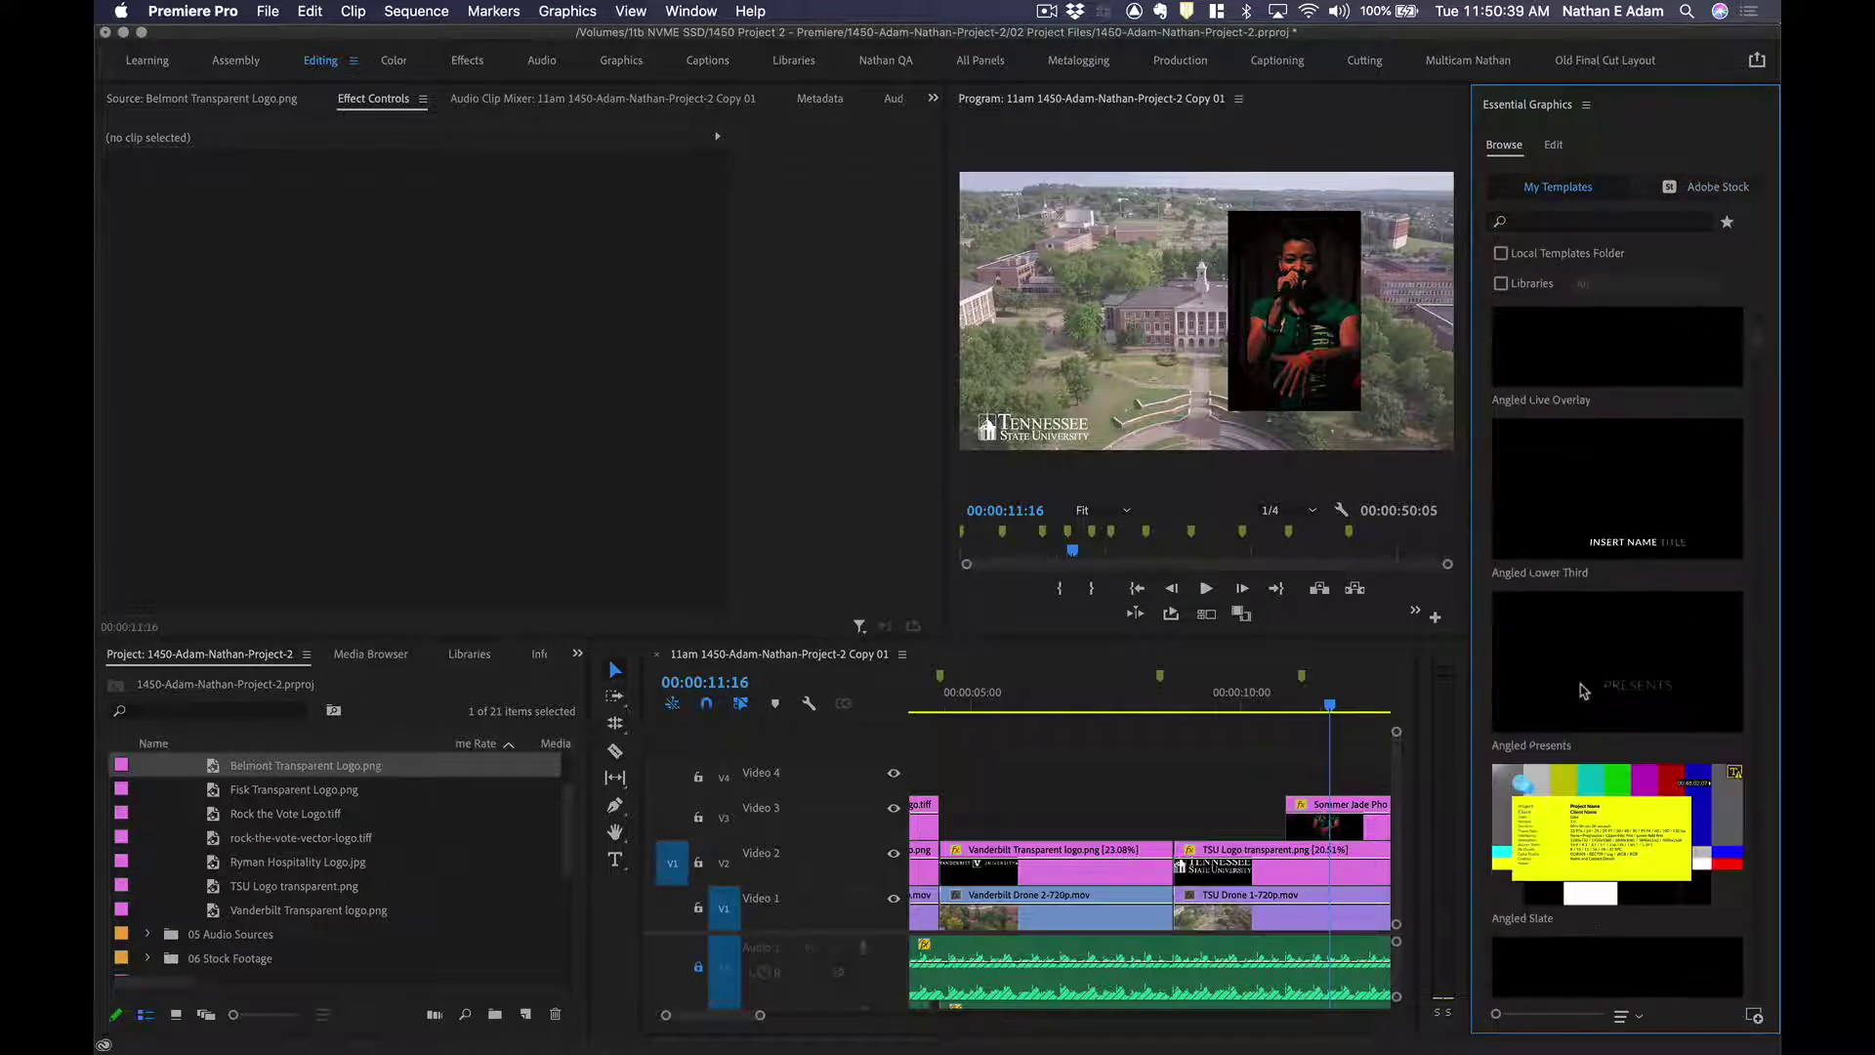
{"action": "scroll", "coordinate": [1584, 692], "scroll_direction": "down", "scroll_amount": 5}
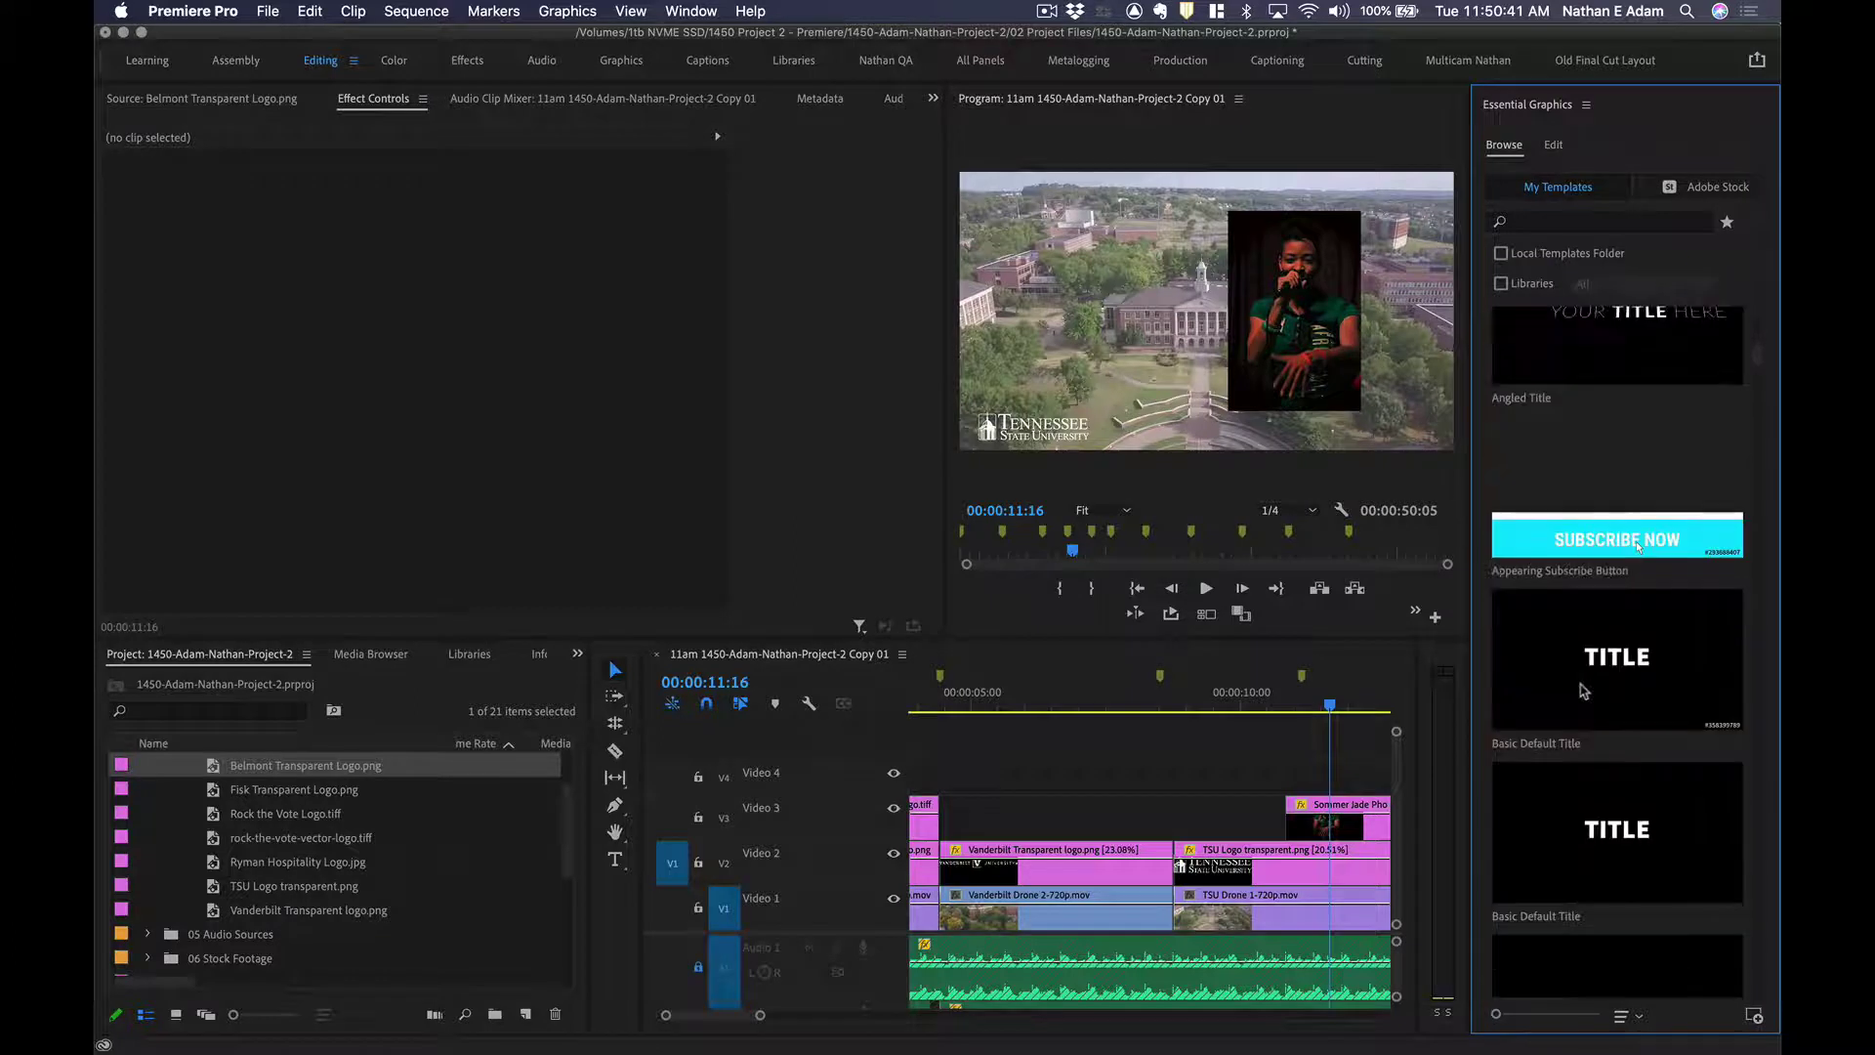
{"action": "scroll", "coordinate": [1569, 687], "scroll_direction": "down", "scroll_amount": 3}
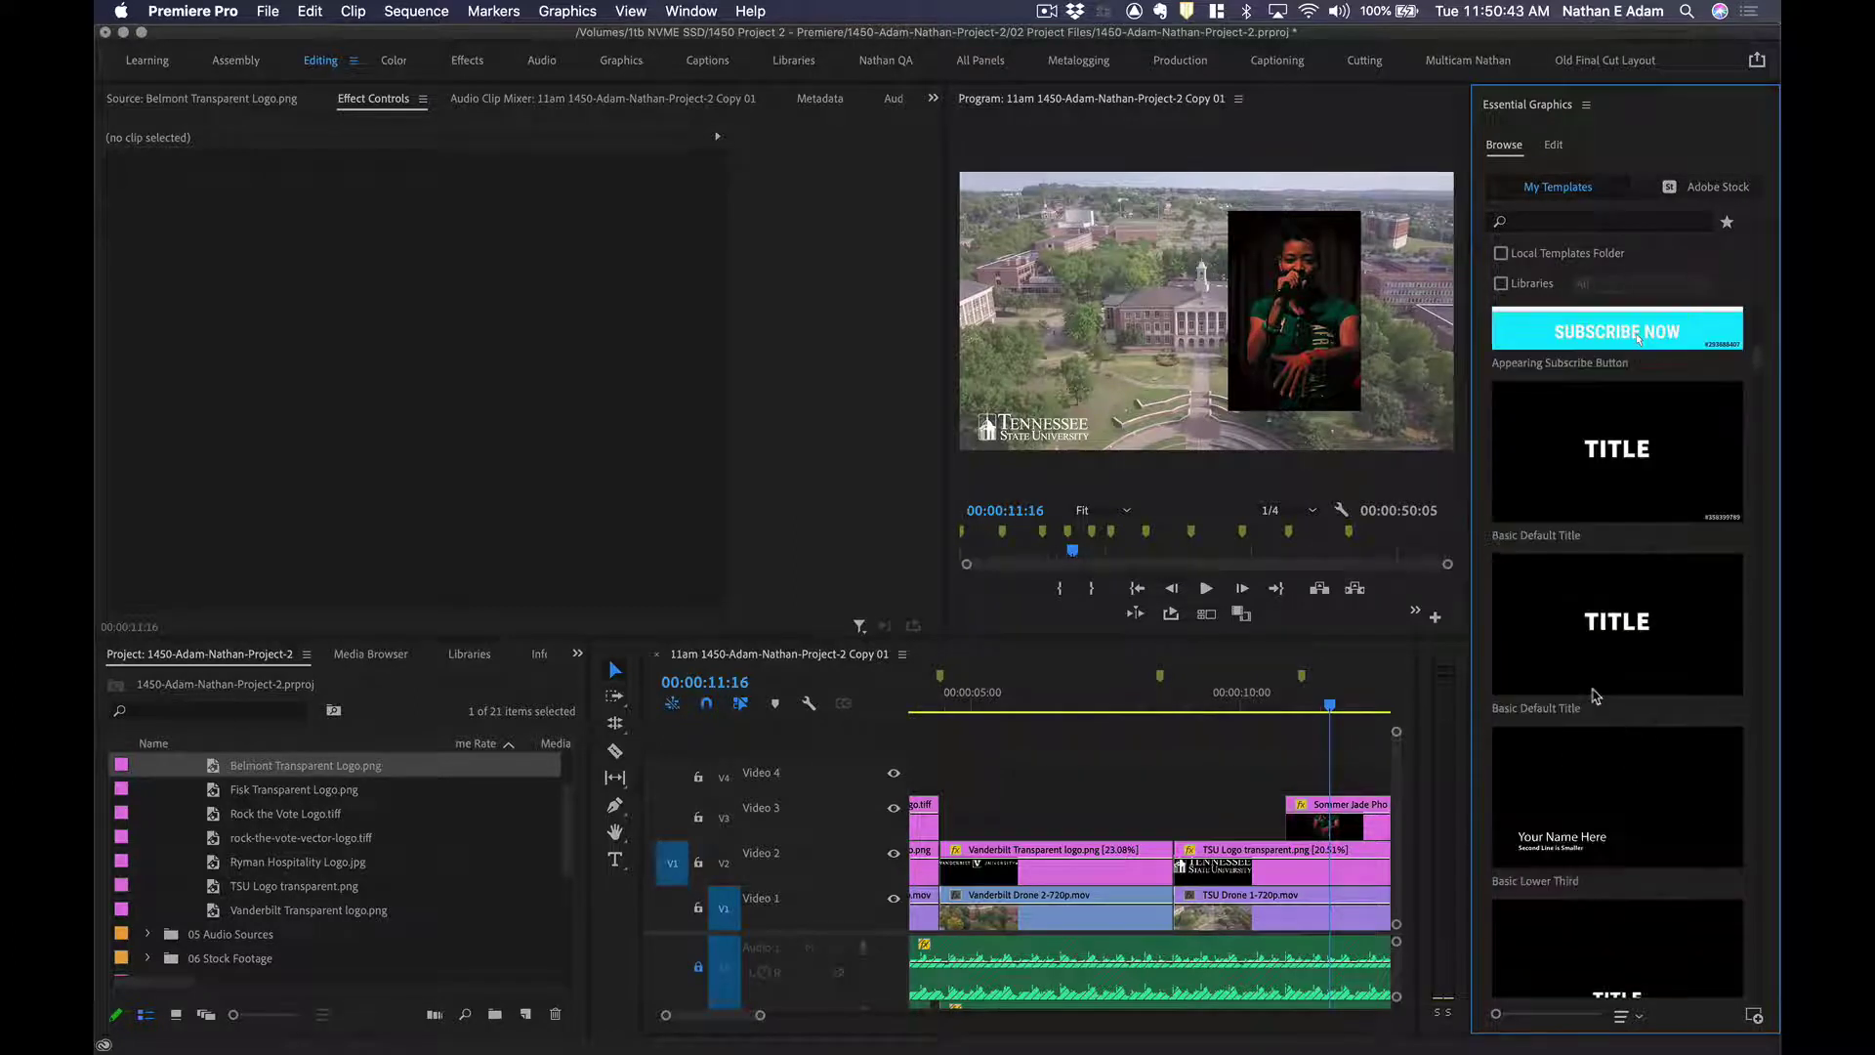
{"action": "scroll", "coordinate": [1616, 650], "scroll_direction": "down", "scroll_amount": 5}
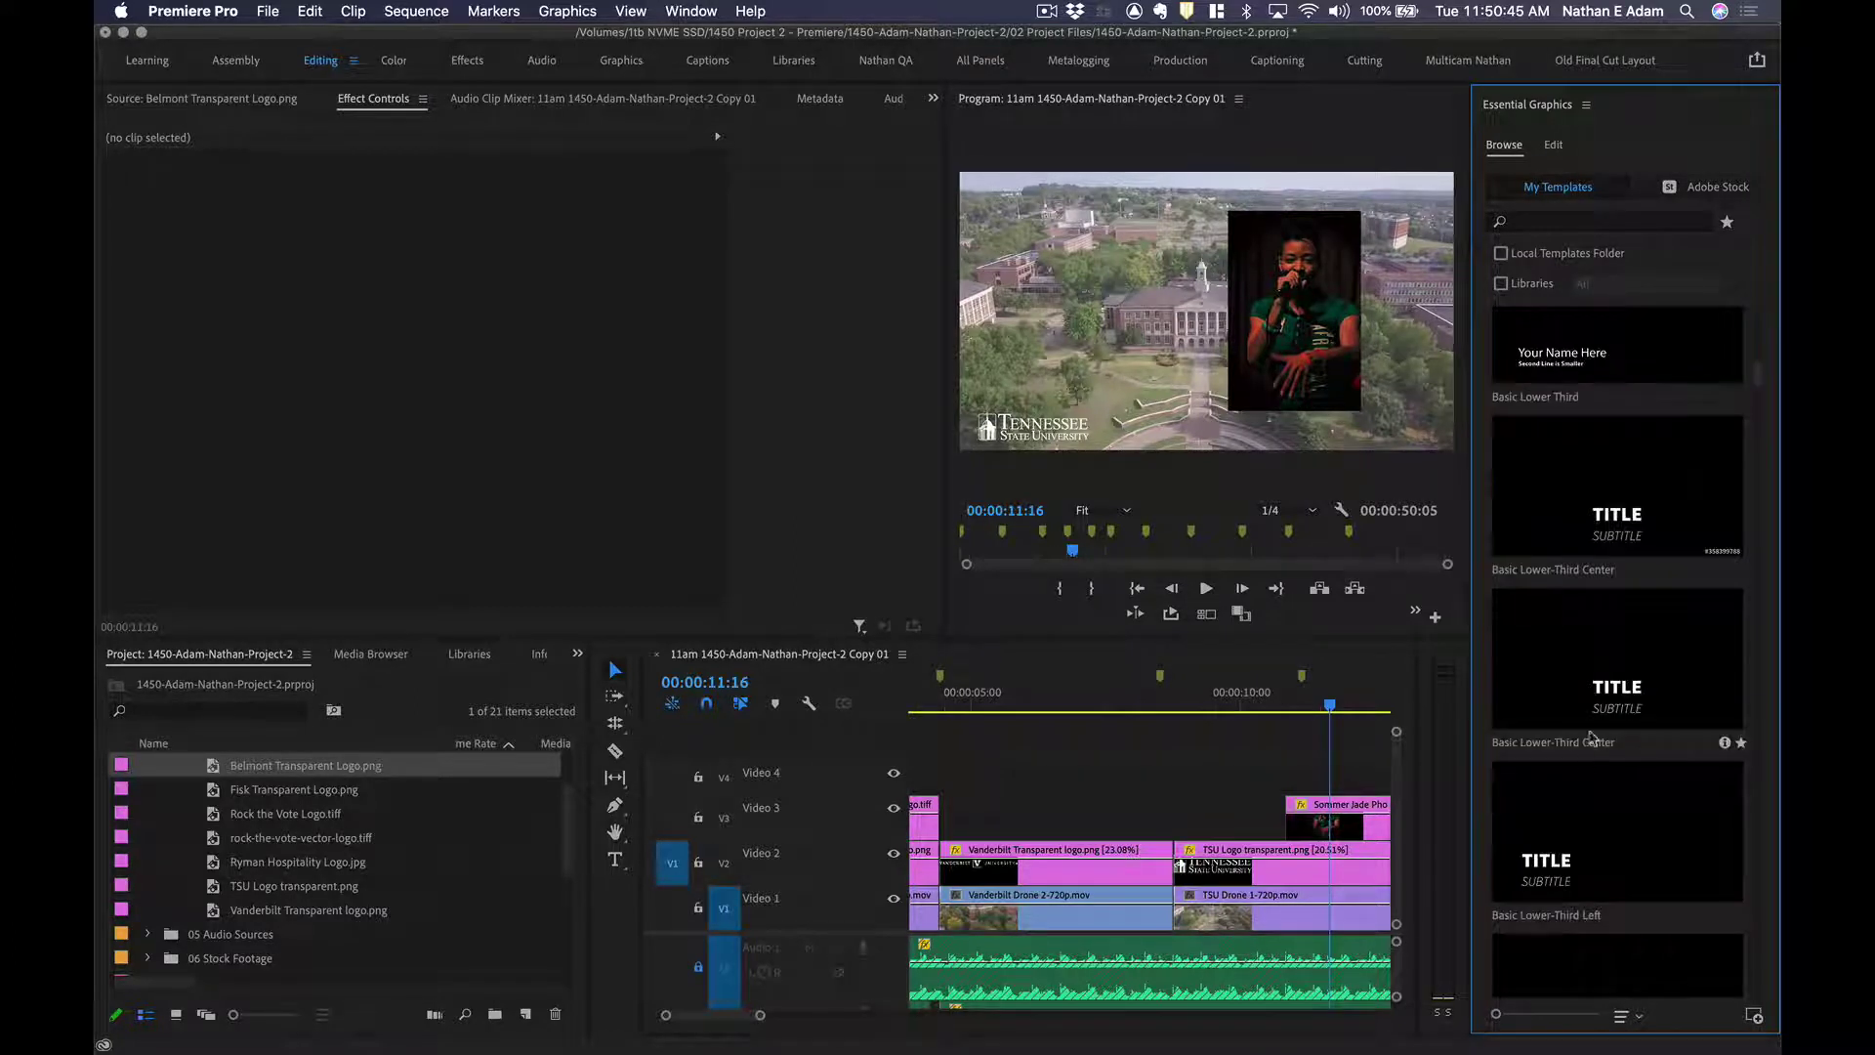
{"action": "scroll", "coordinate": [1583, 763], "scroll_direction": "down", "scroll_amount": 5}
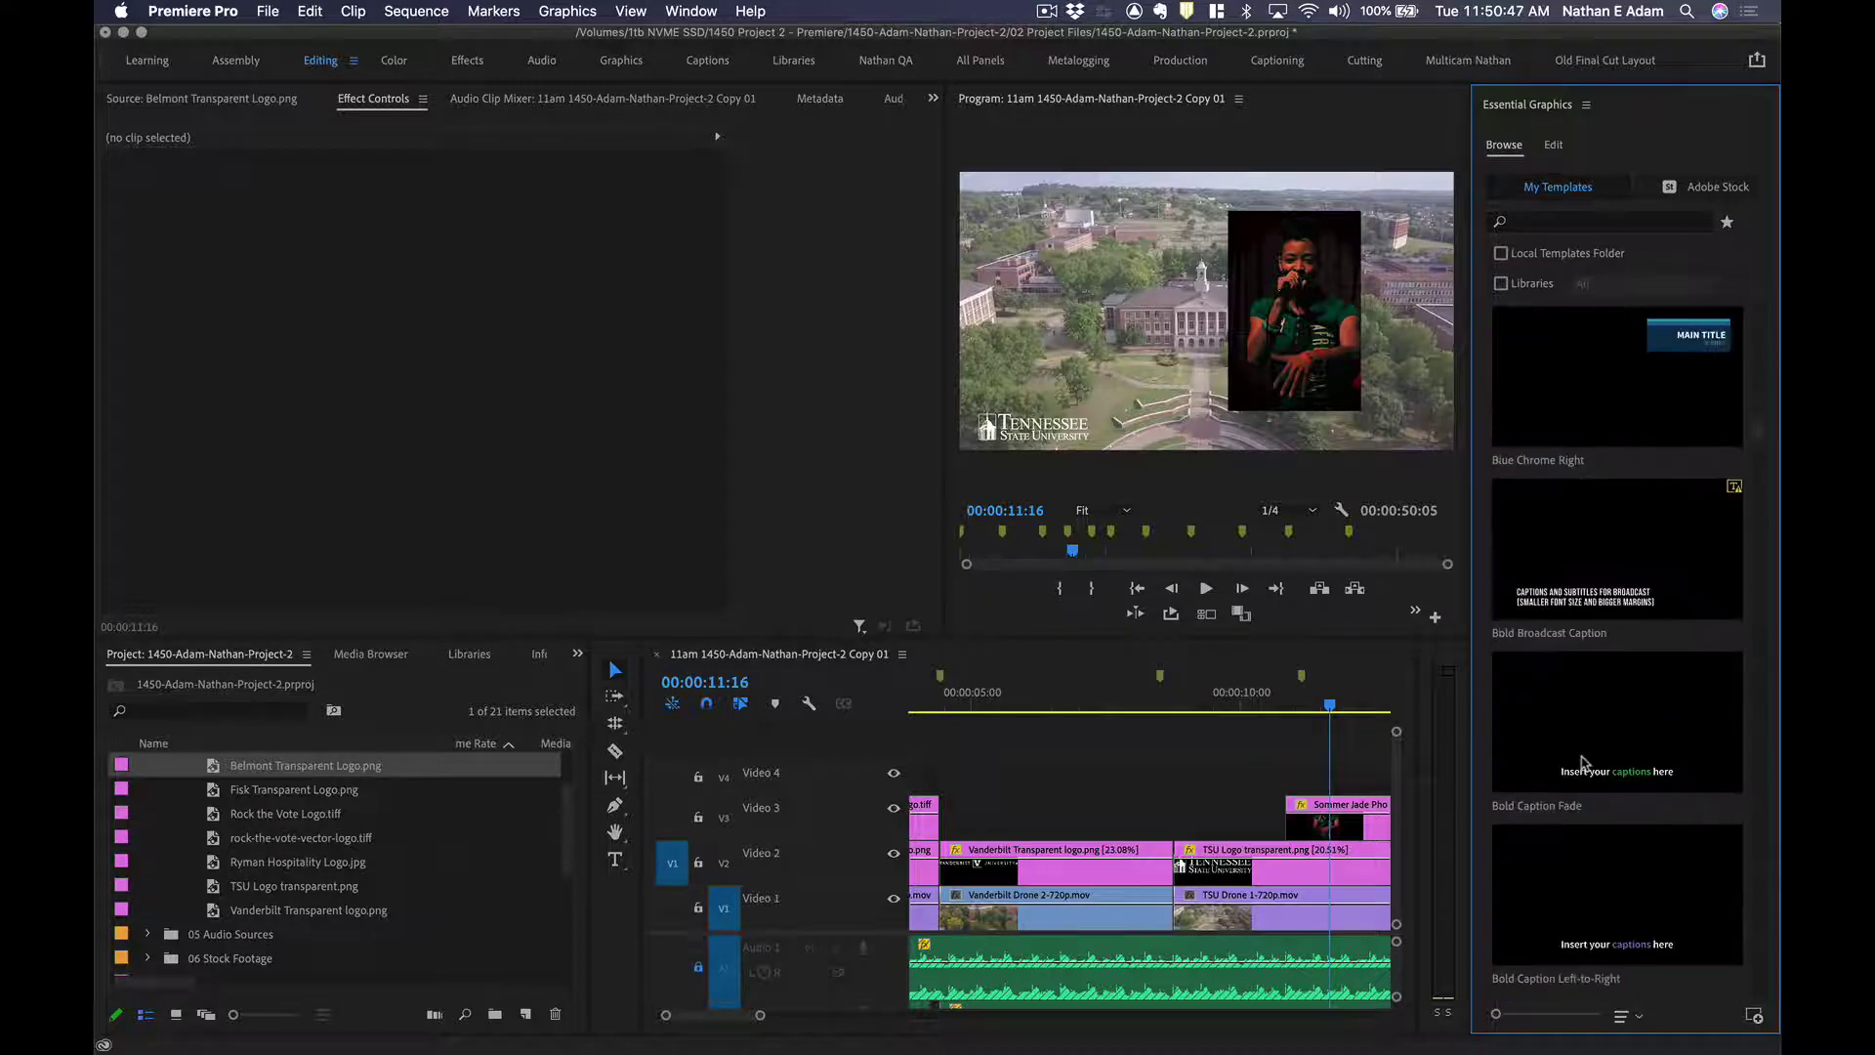
{"action": "scroll", "coordinate": [1583, 763], "scroll_direction": "down", "scroll_amount": 4}
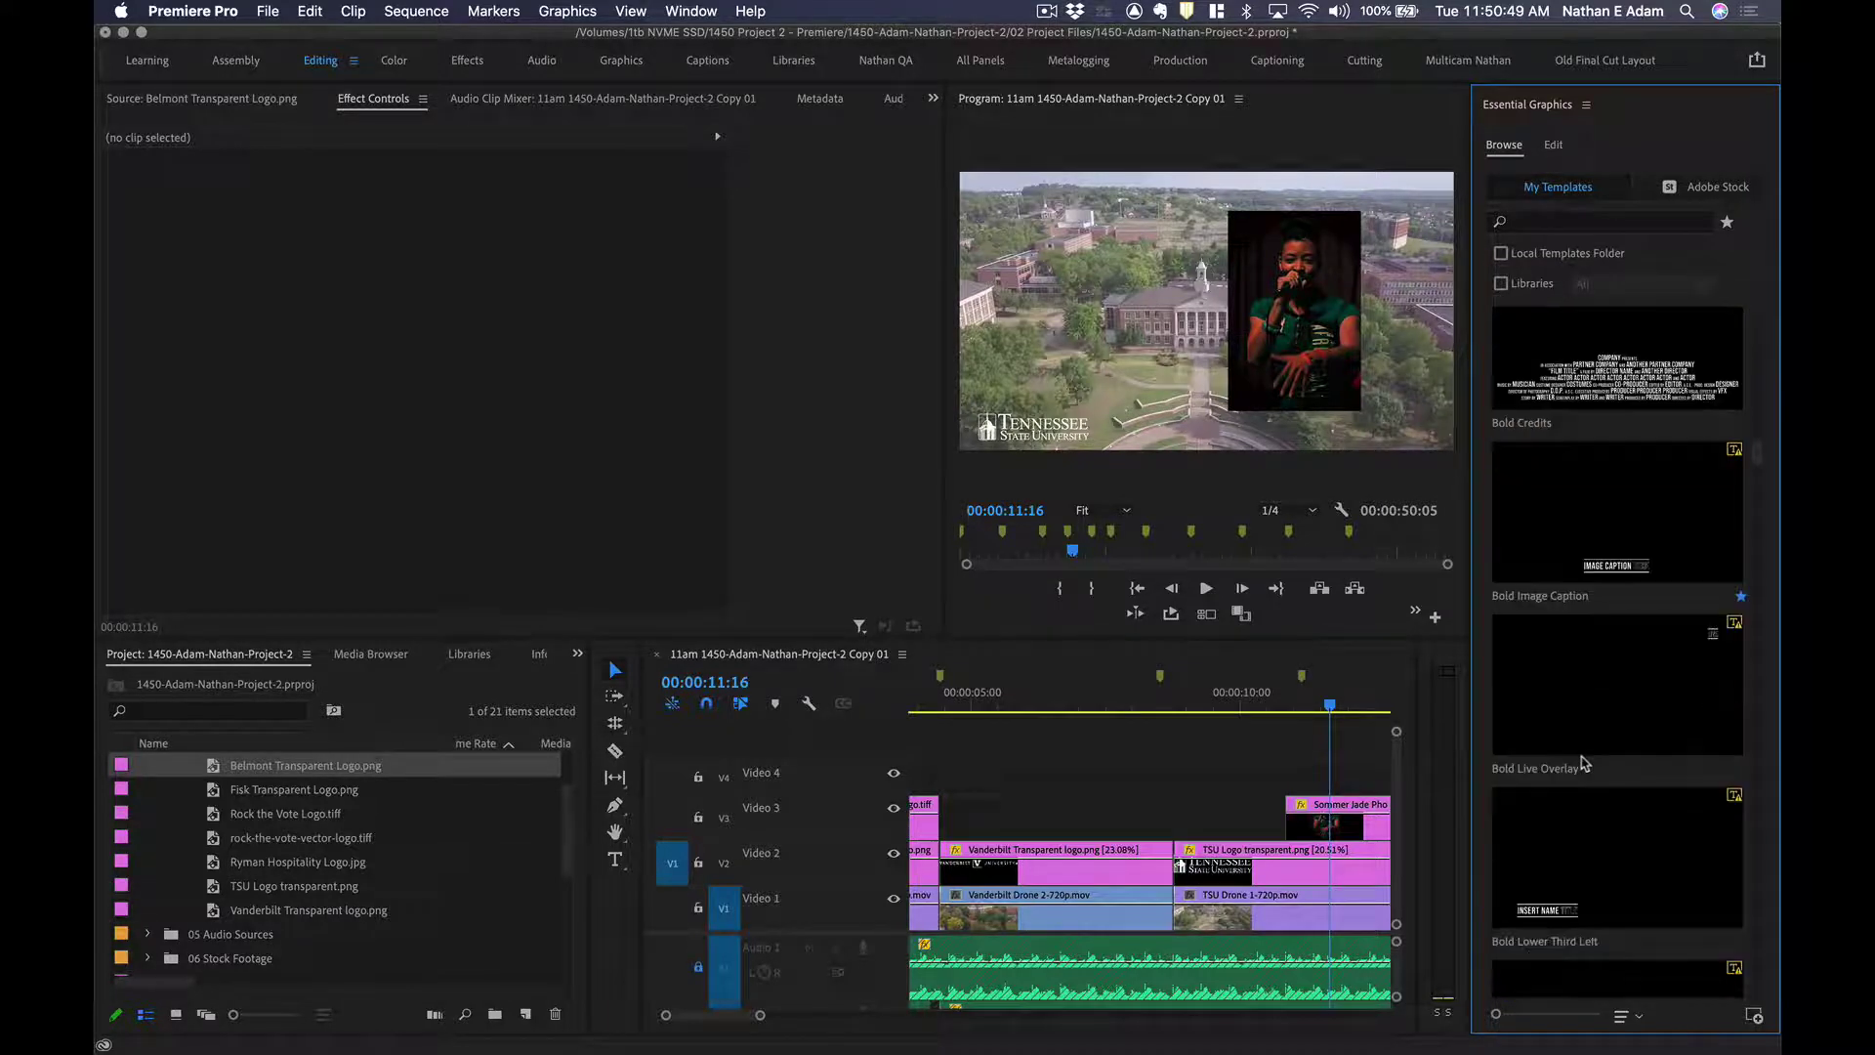
{"action": "scroll", "coordinate": [1582, 762], "scroll_direction": "down", "scroll_amount": 5}
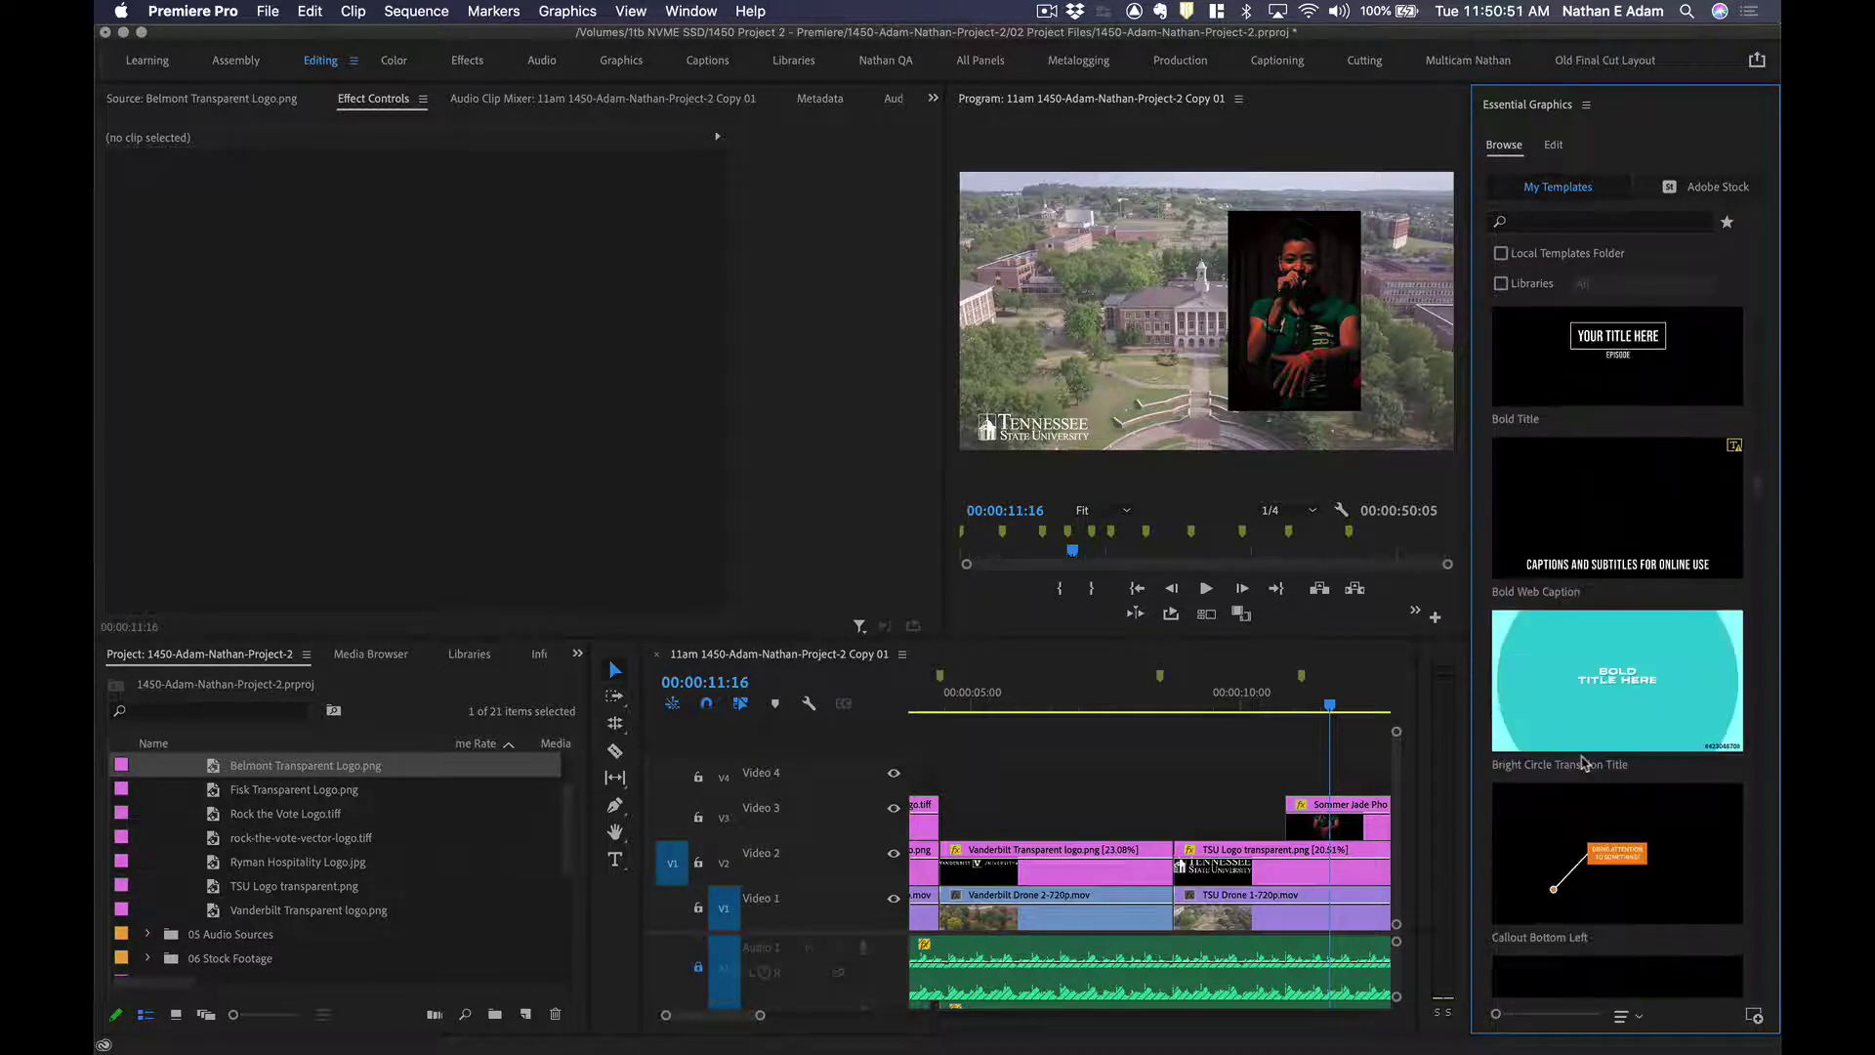
{"action": "scroll", "coordinate": [1584, 762], "scroll_direction": "down", "scroll_amount": 13}
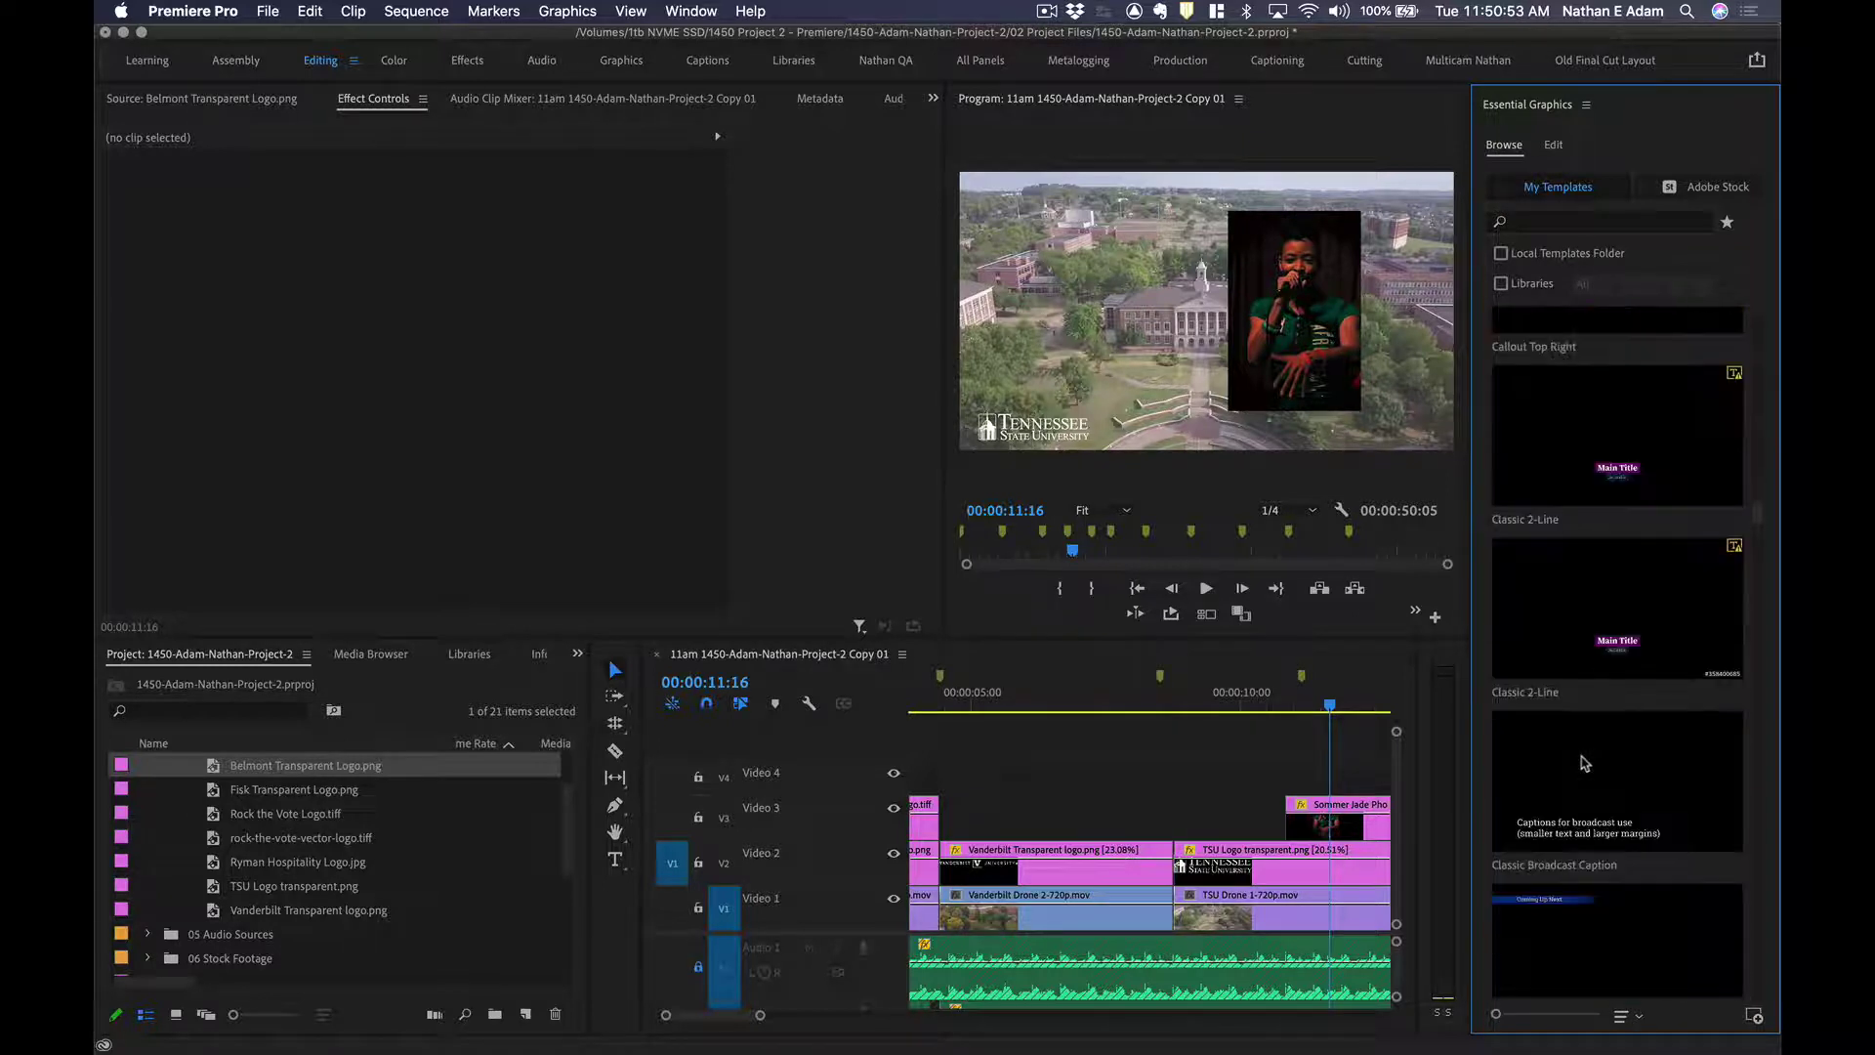
{"action": "scroll", "coordinate": [1584, 761], "scroll_direction": "down", "scroll_amount": 11}
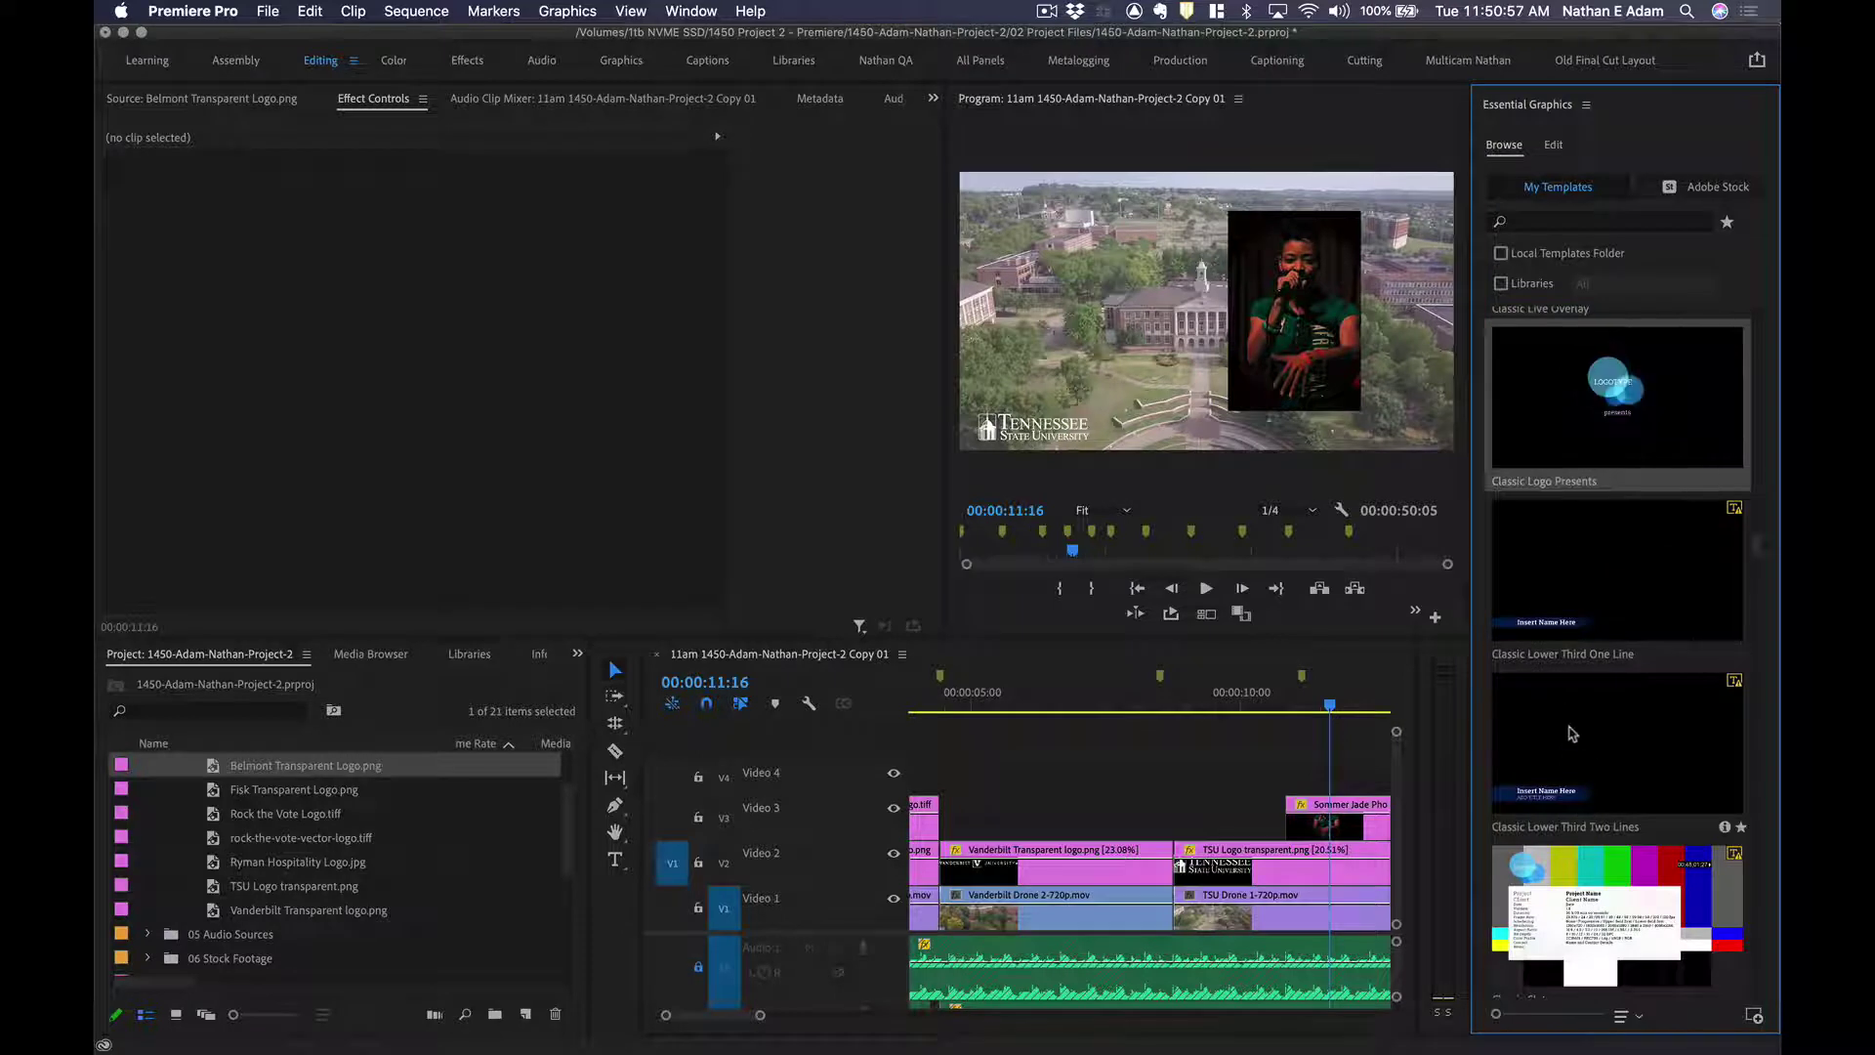
{"action": "scroll", "coordinate": [1577, 752], "scroll_direction": "down", "scroll_amount": 3}
{"action": "scroll", "coordinate": [1577, 752], "scroll_direction": "down", "scroll_amount": 10}
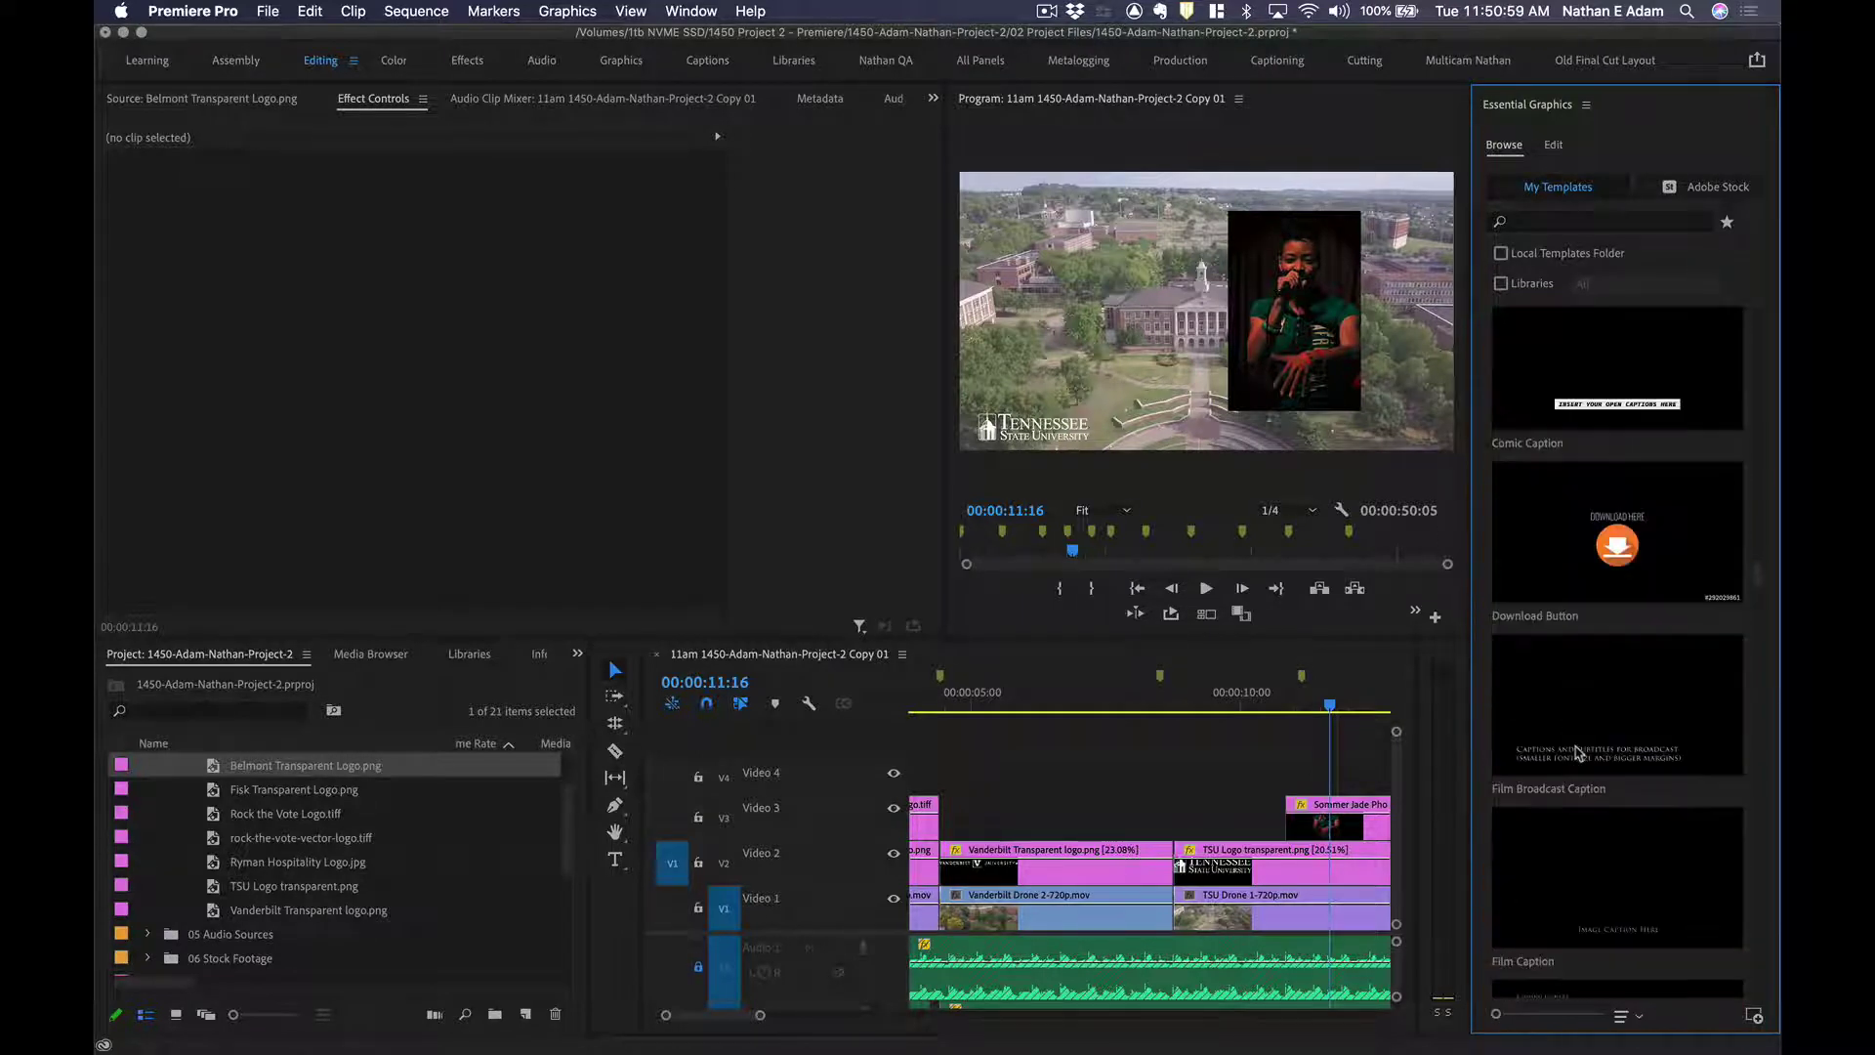
{"action": "scroll", "coordinate": [1611, 708], "scroll_direction": "down", "scroll_amount": 10}
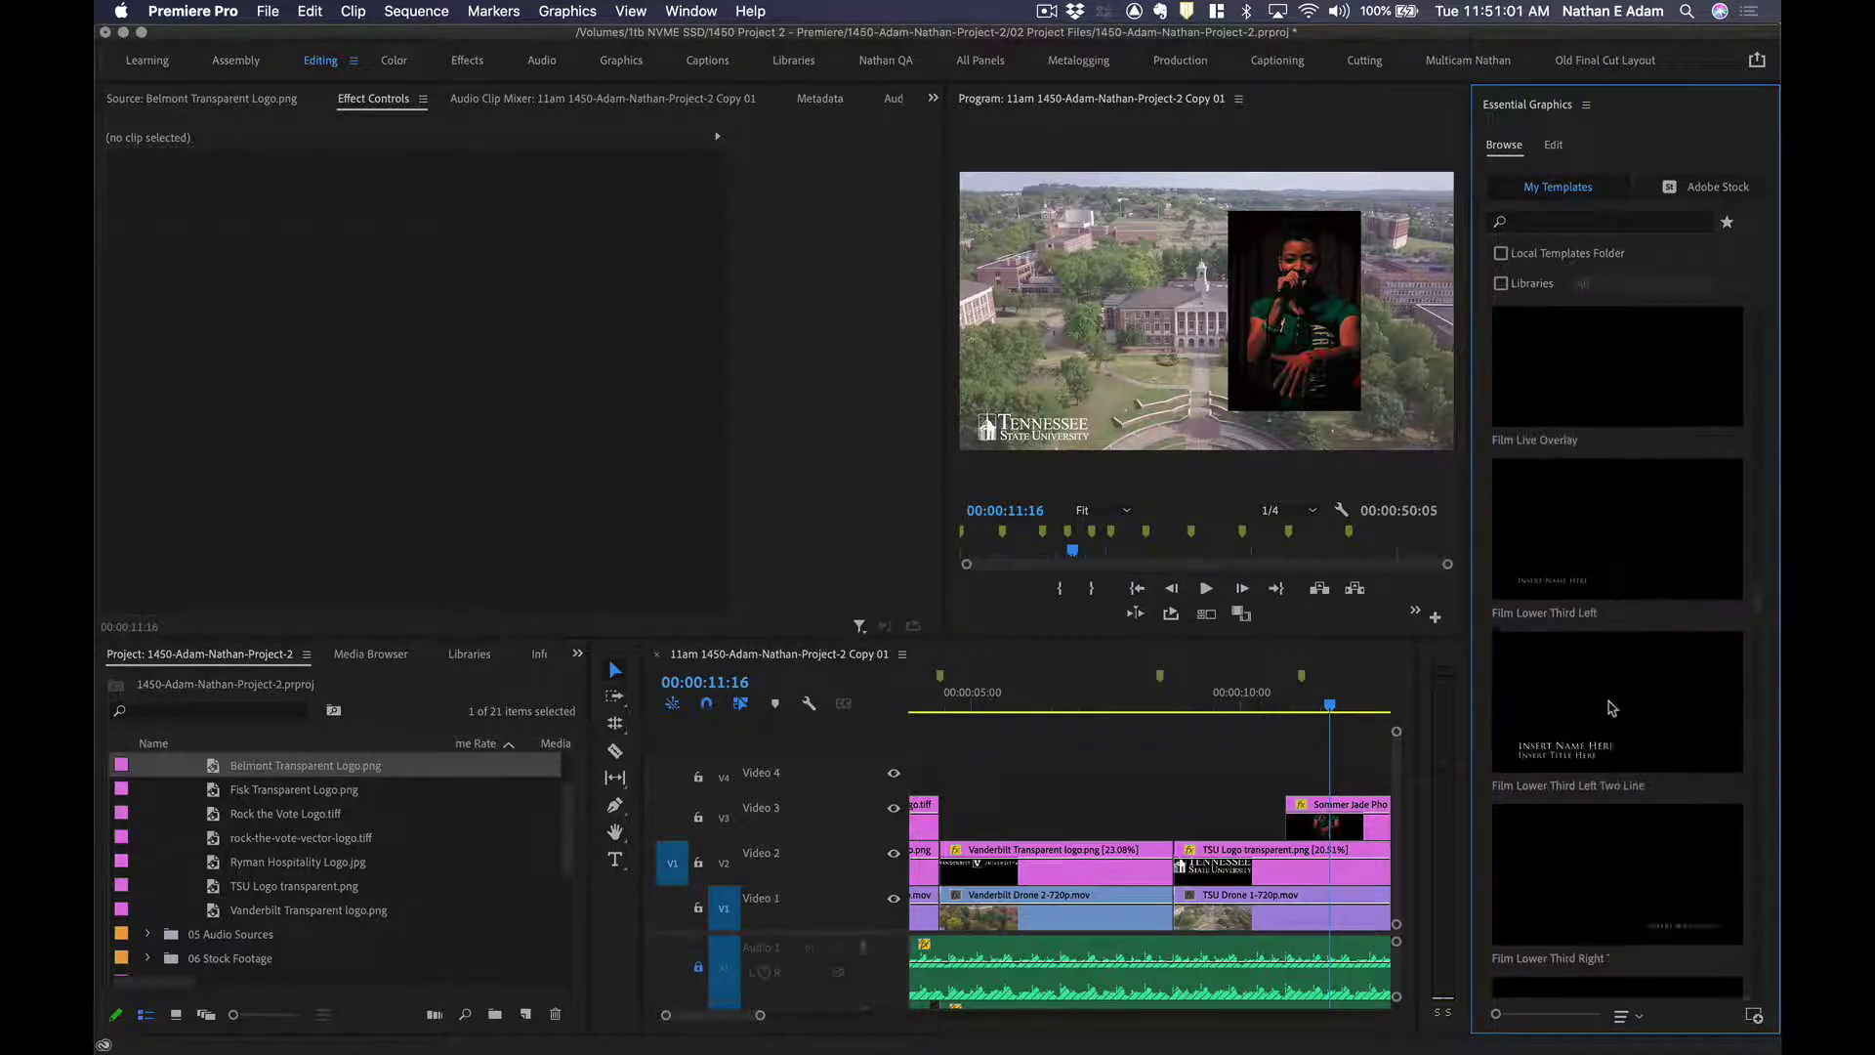
{"action": "scroll", "coordinate": [1611, 708], "scroll_direction": "down", "scroll_amount": 5}
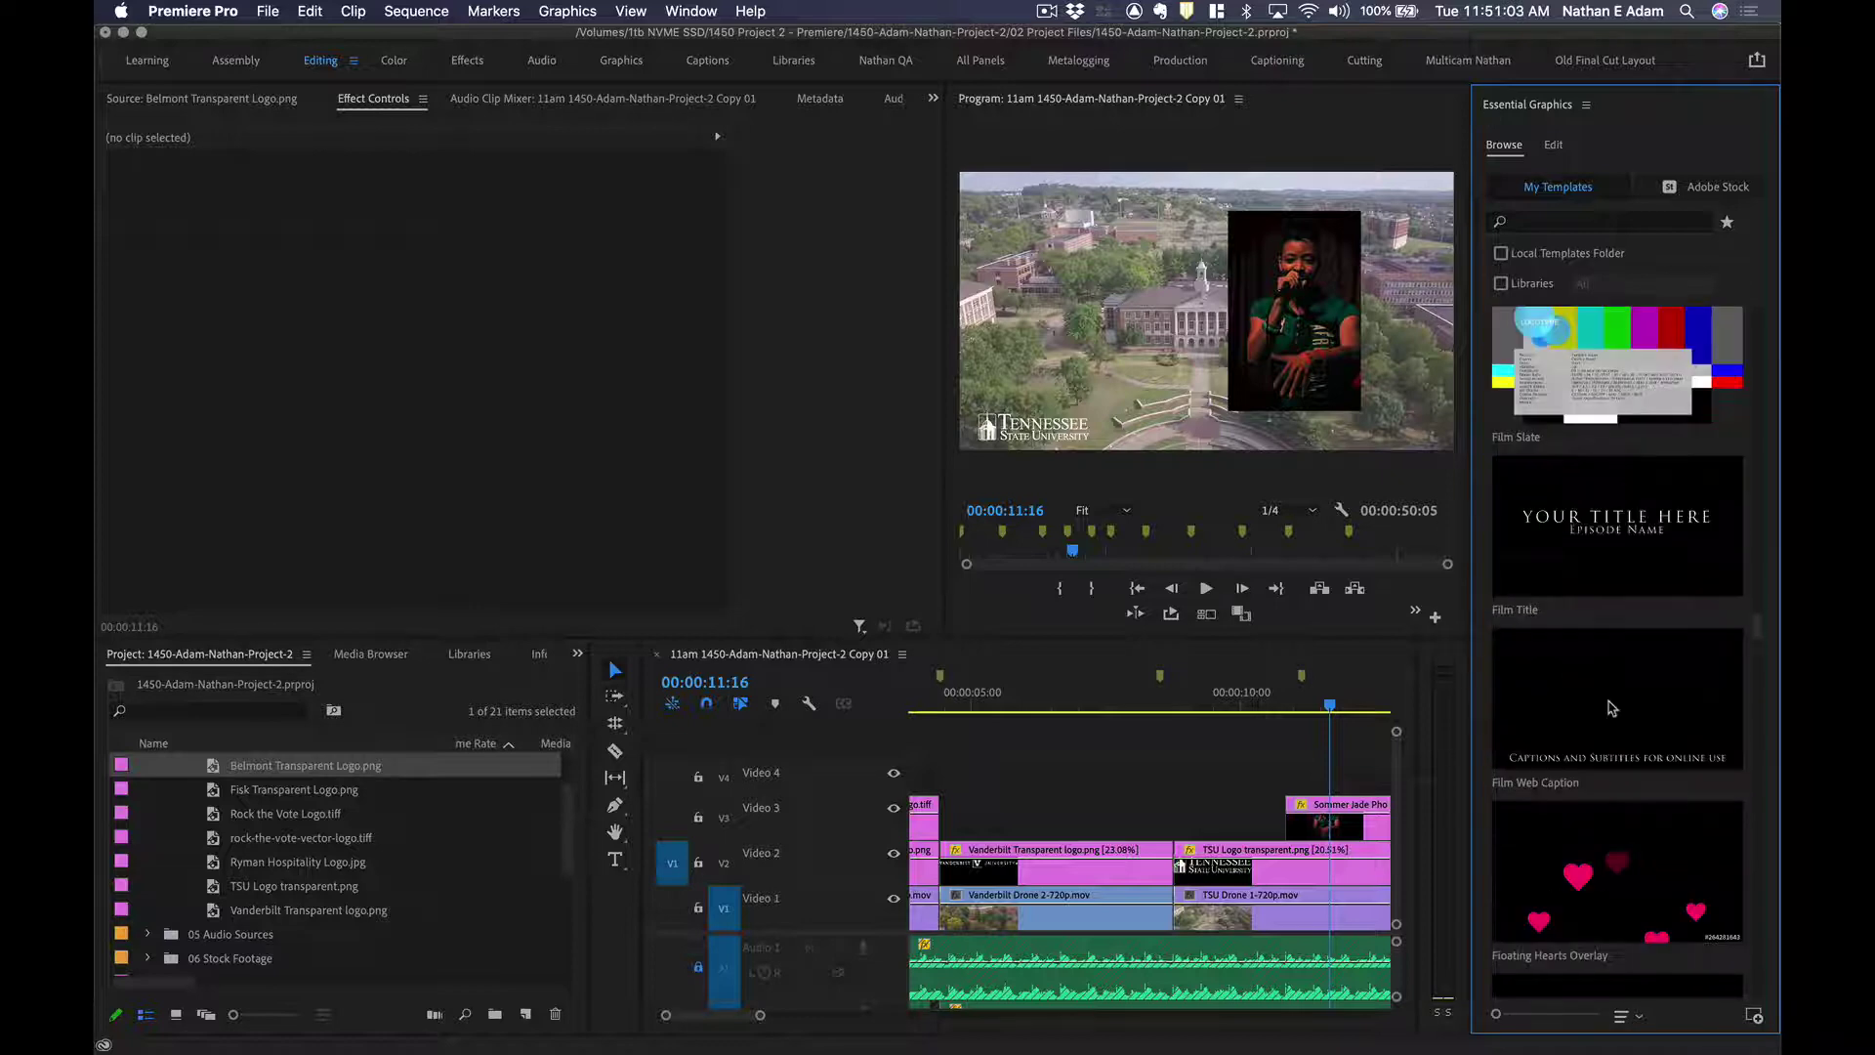
{"action": "scroll", "coordinate": [1611, 708], "scroll_direction": "down", "scroll_amount": 10}
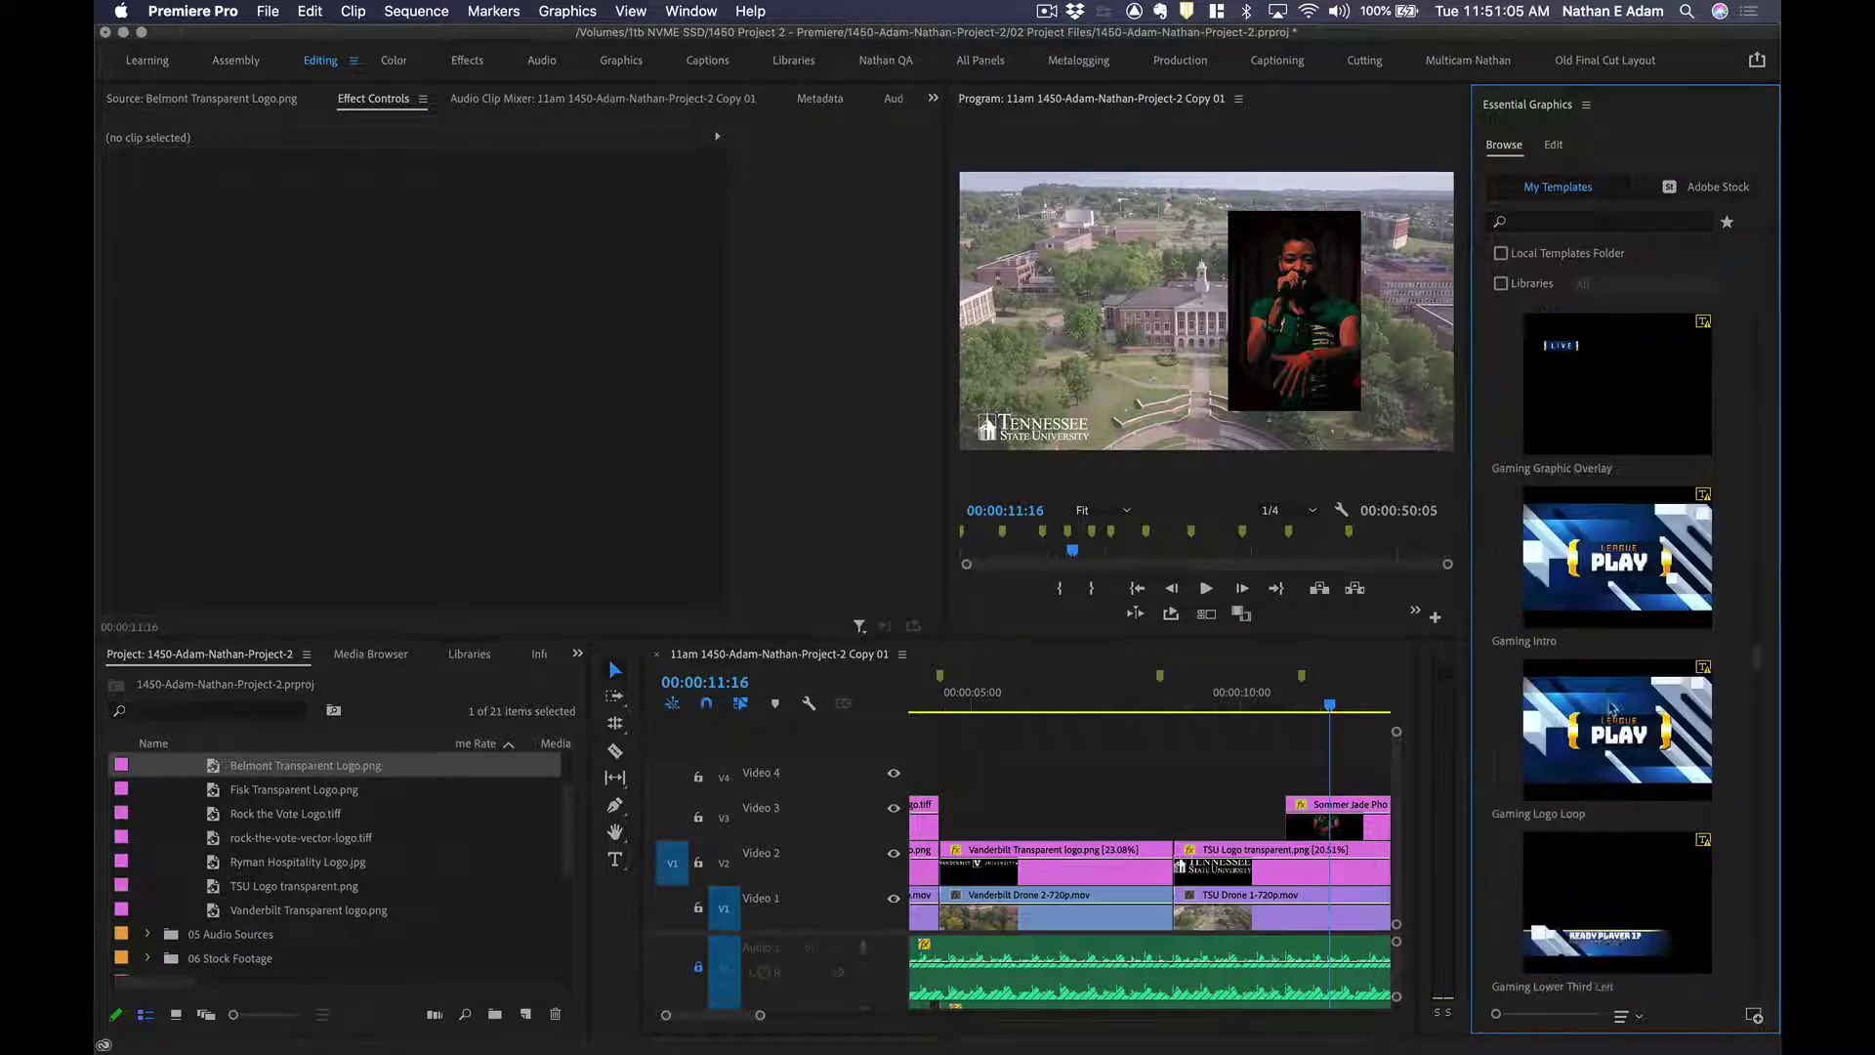
{"action": "scroll", "coordinate": [1611, 708], "scroll_direction": "down", "scroll_amount": 10}
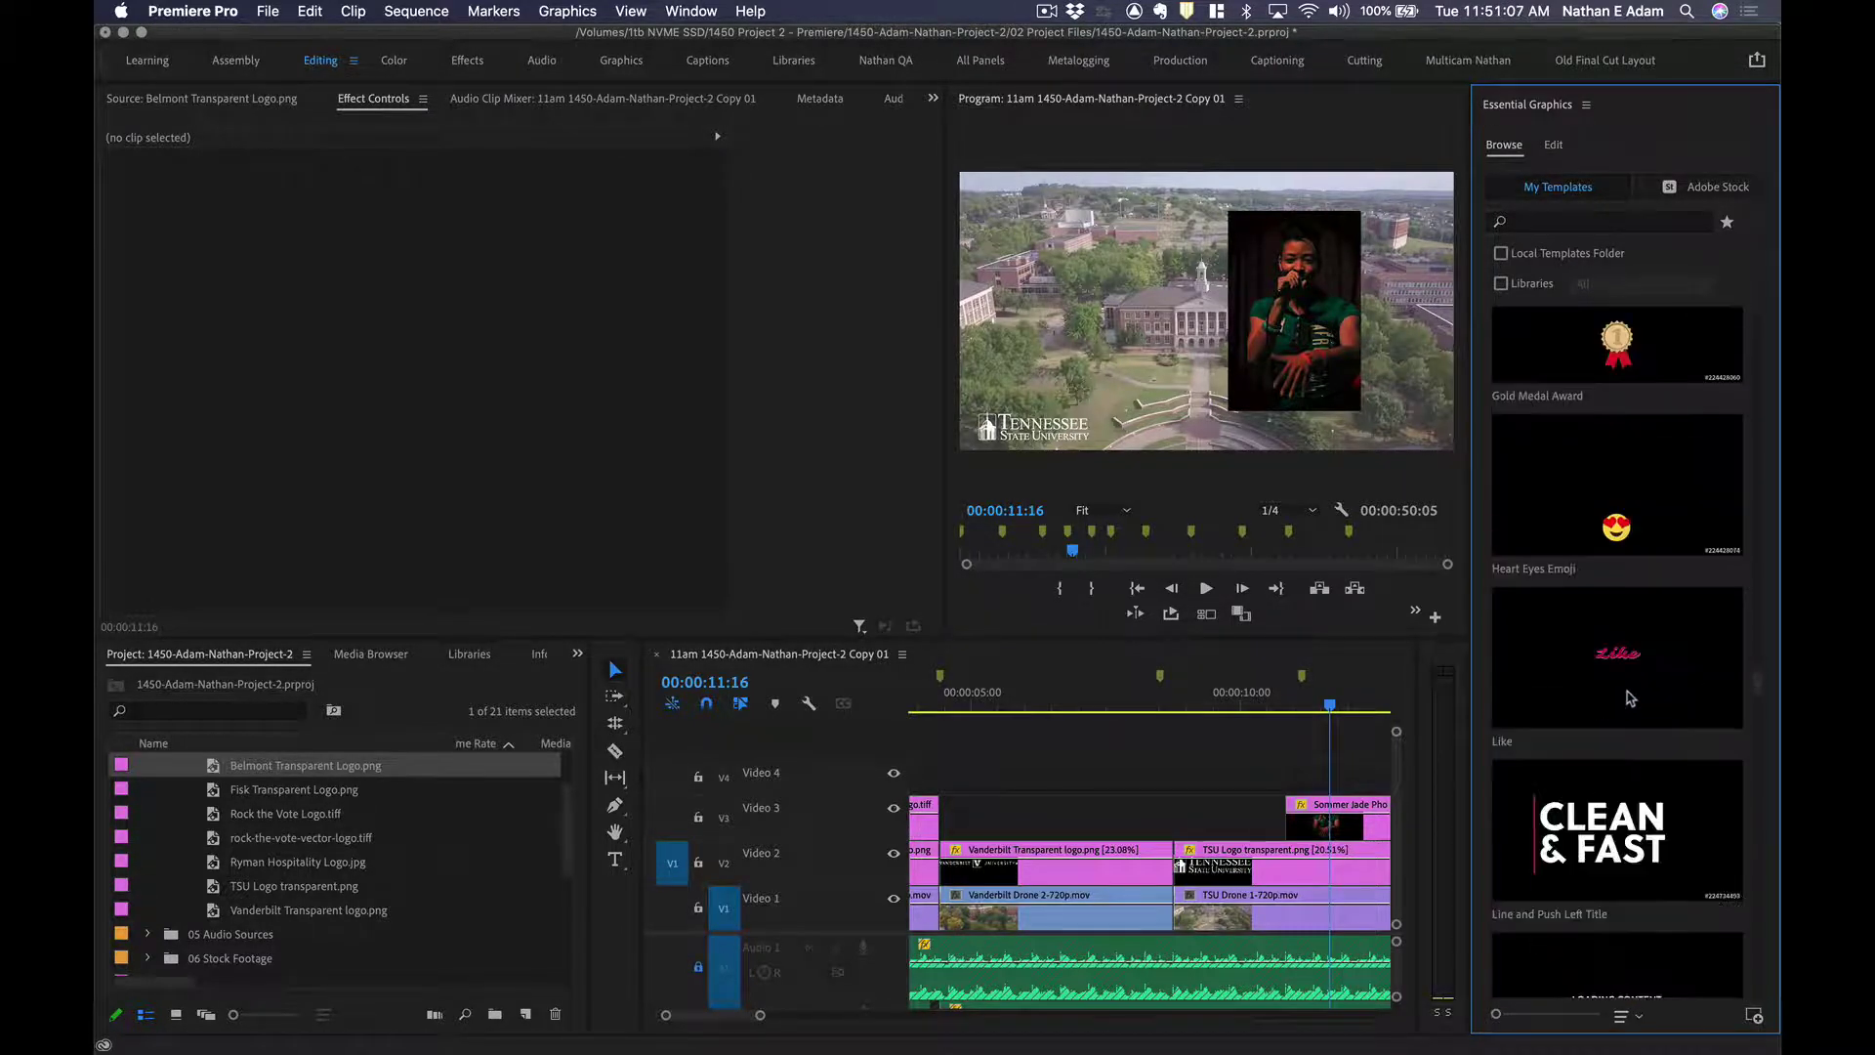
Add the Like template to Video 4 at the start of the singer photo clip and trim its end to match that clip.
{"action": "scroll", "coordinate": [1229, 838], "scroll_direction": "right", "scroll_amount": 5}
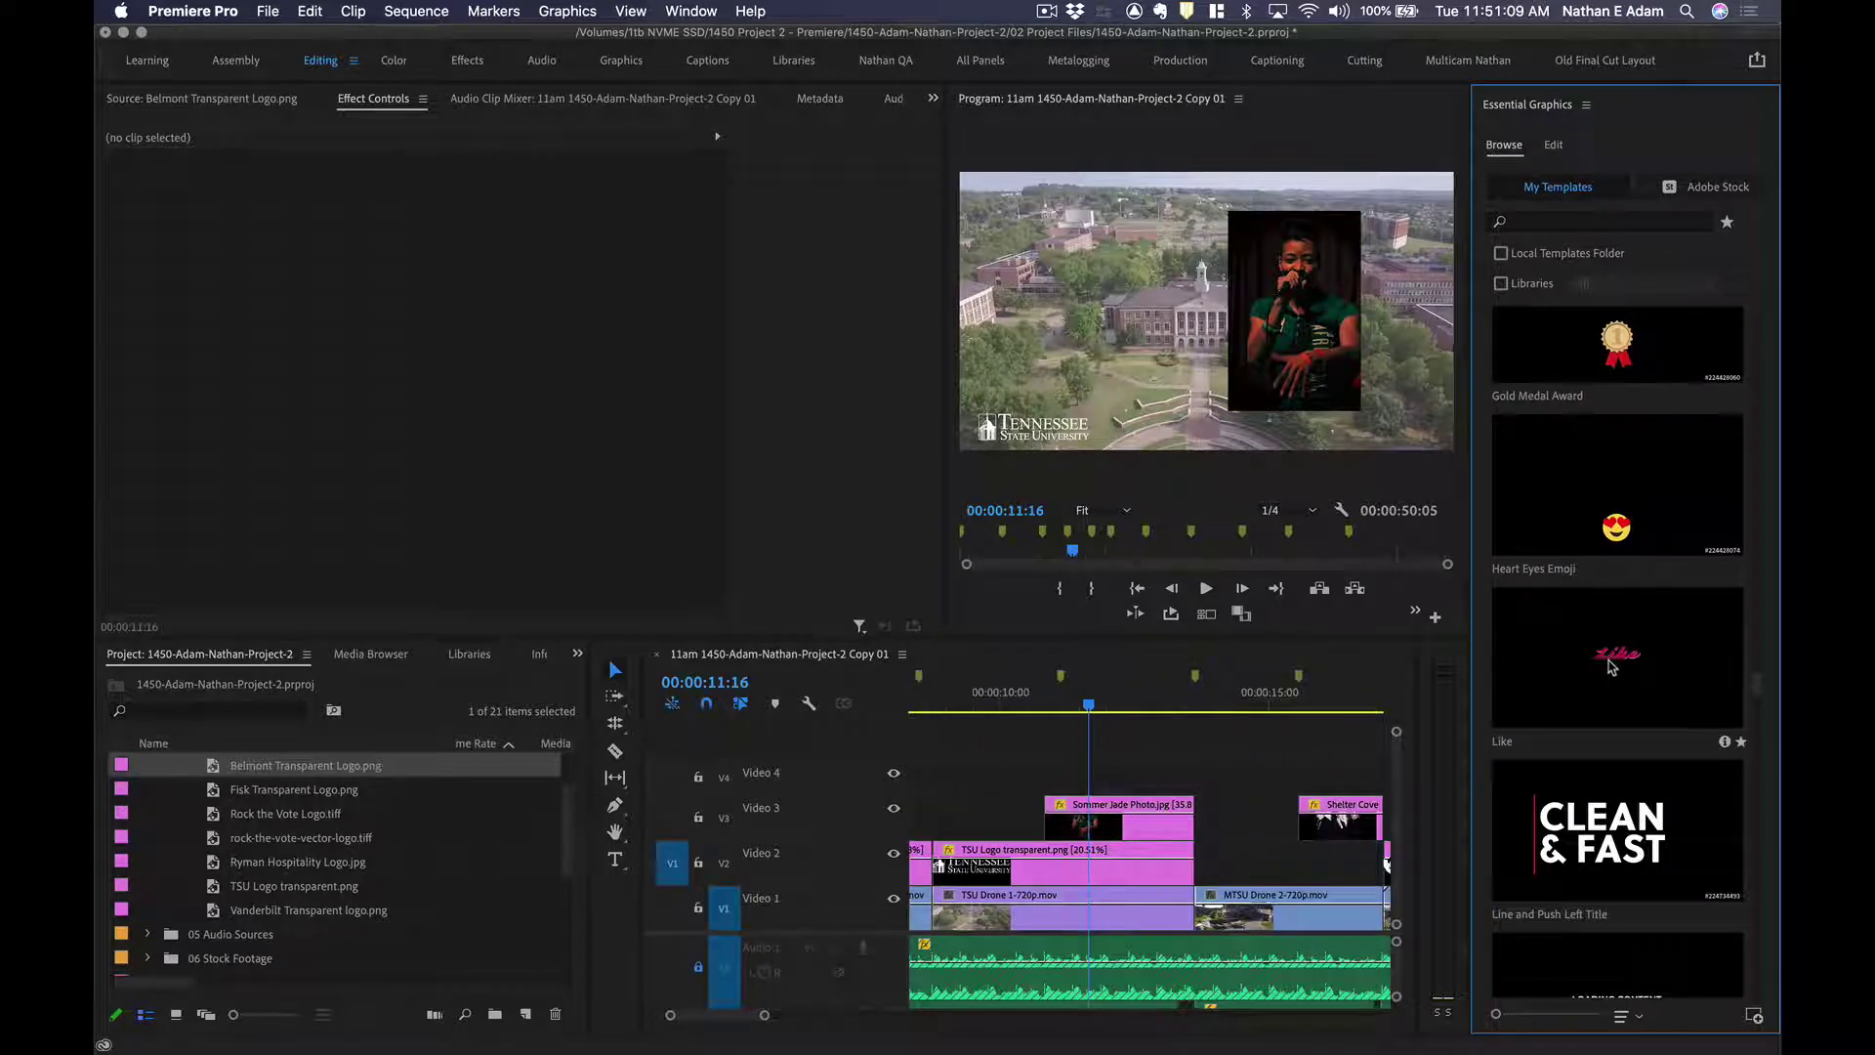
{"action": "left_click_drag", "start_coordinate": [1636, 662], "coordinate": [1060, 781]}
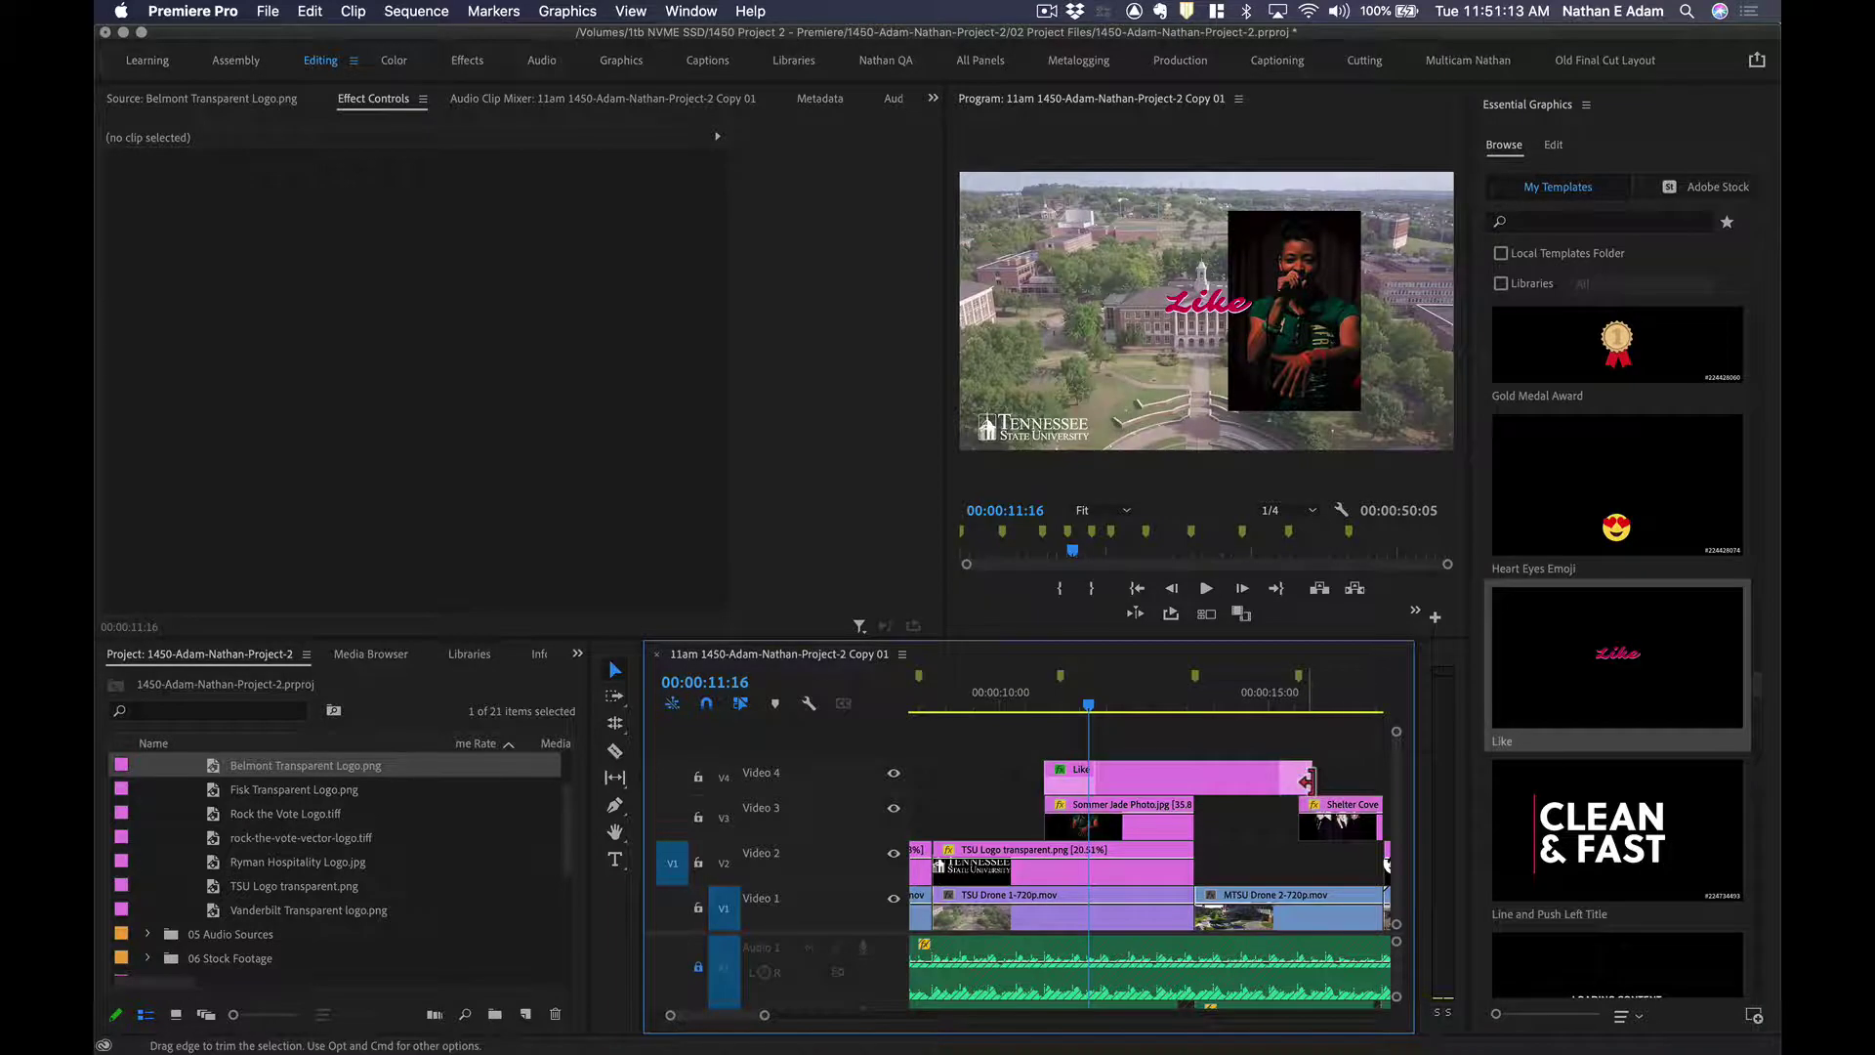
{"action": "left_click_drag", "start_coordinate": [1305, 781], "coordinate": [1193, 781]}
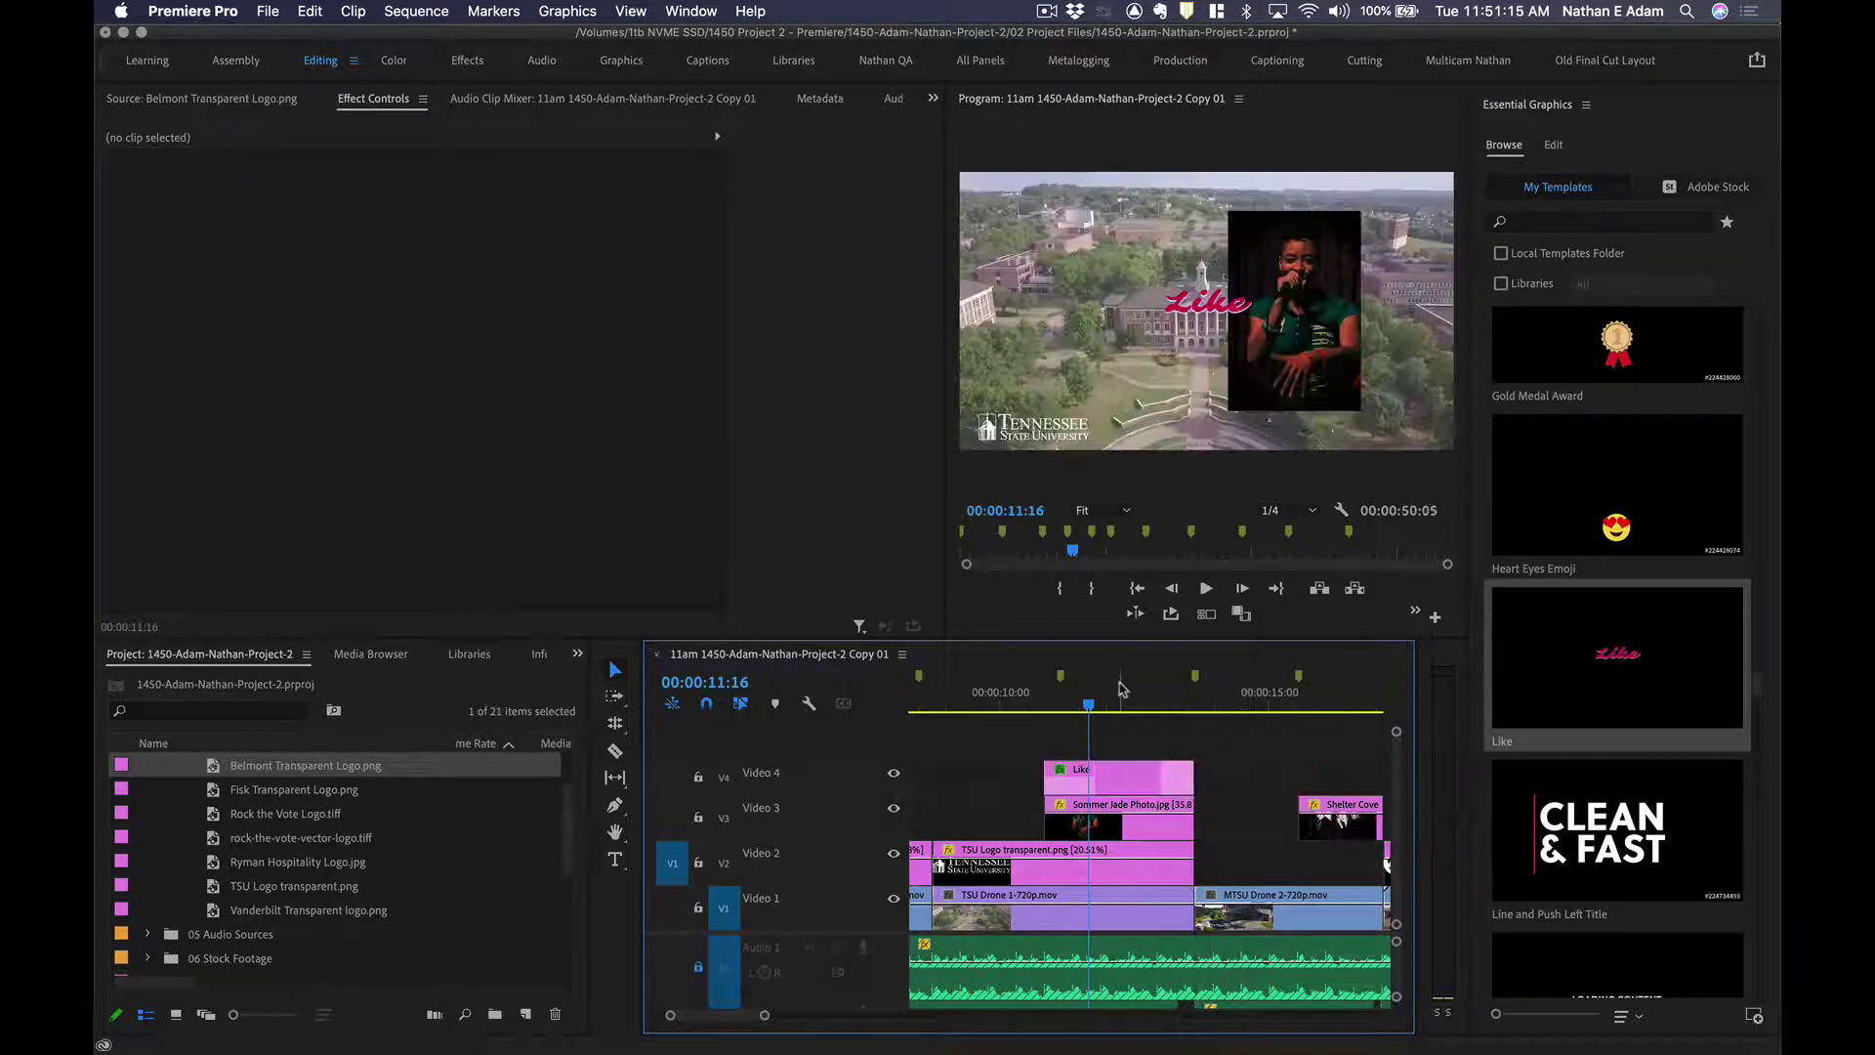
With the playhead at 00:00:12:09, select the Like graphic and examine its Gaussian Blur, Like, Opacity Animation and Clip layers.
{"action": "left_click_drag", "start_coordinate": [1121, 691], "coordinate": [1129, 703]}
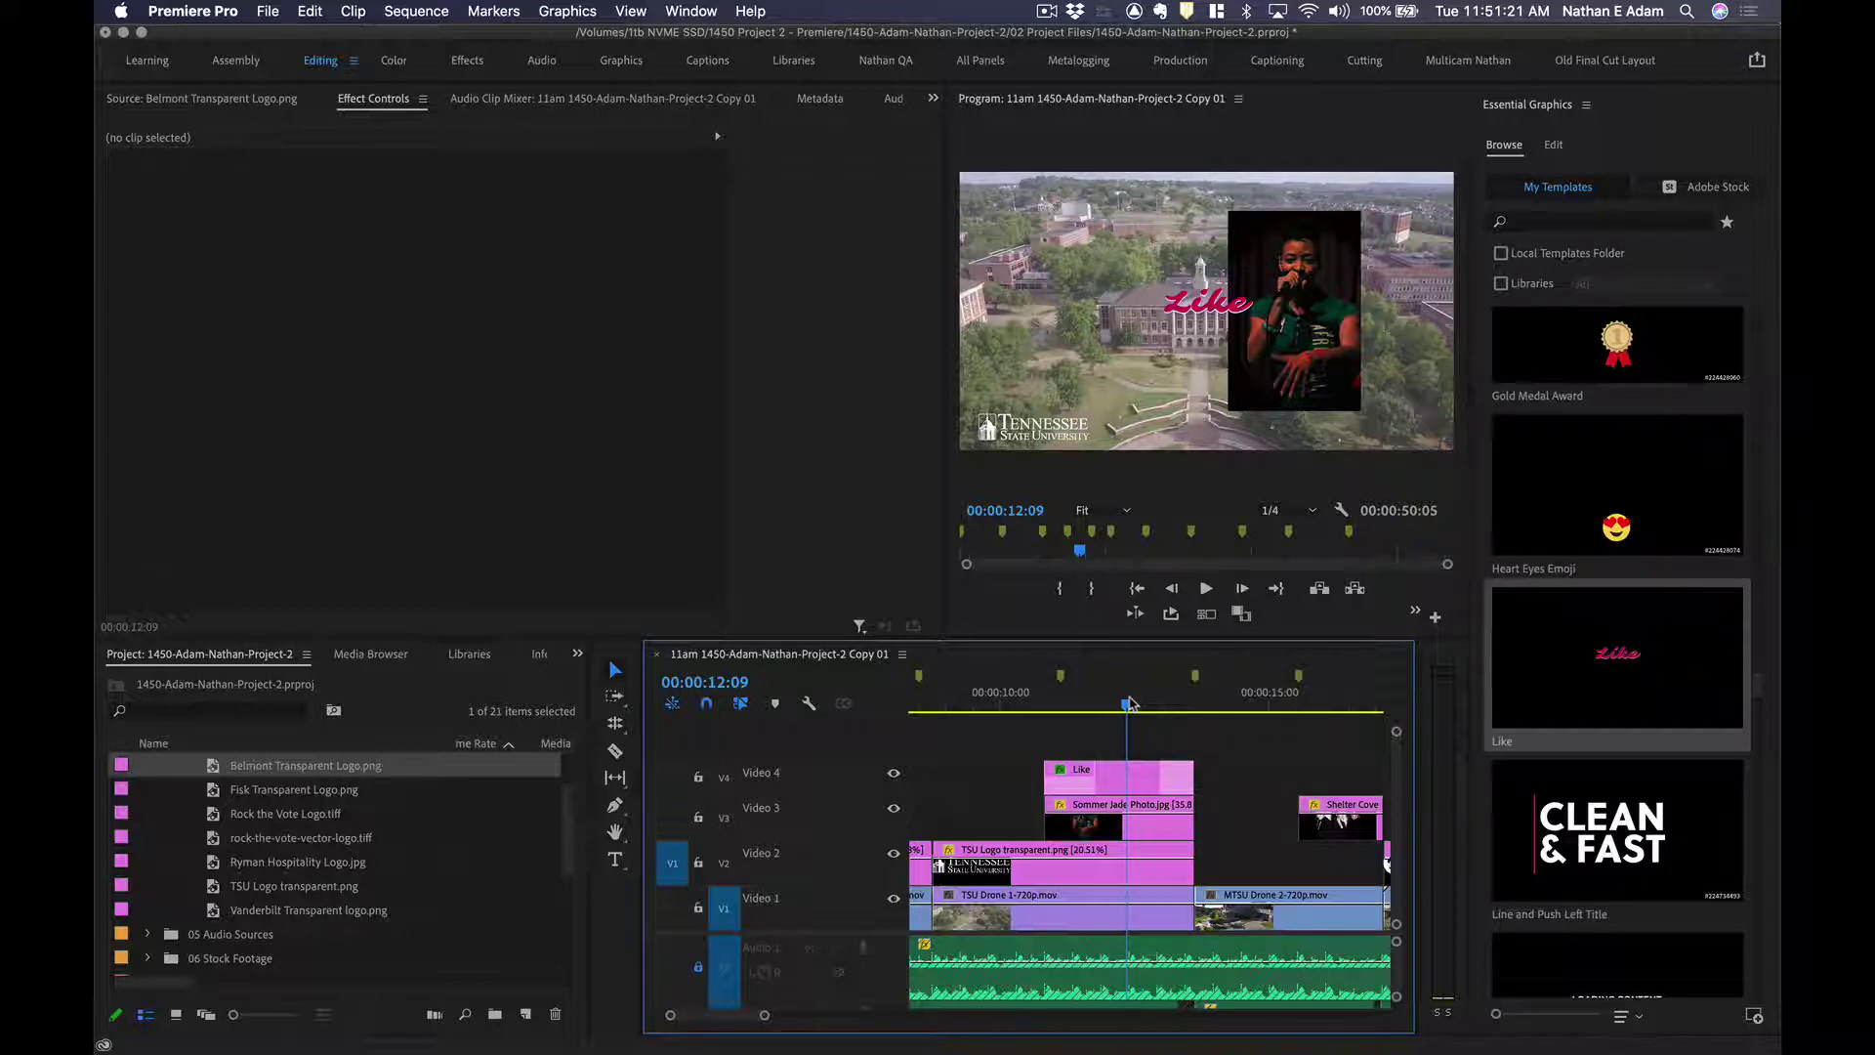
{"action": "left_click", "coordinate": [1139, 775]}
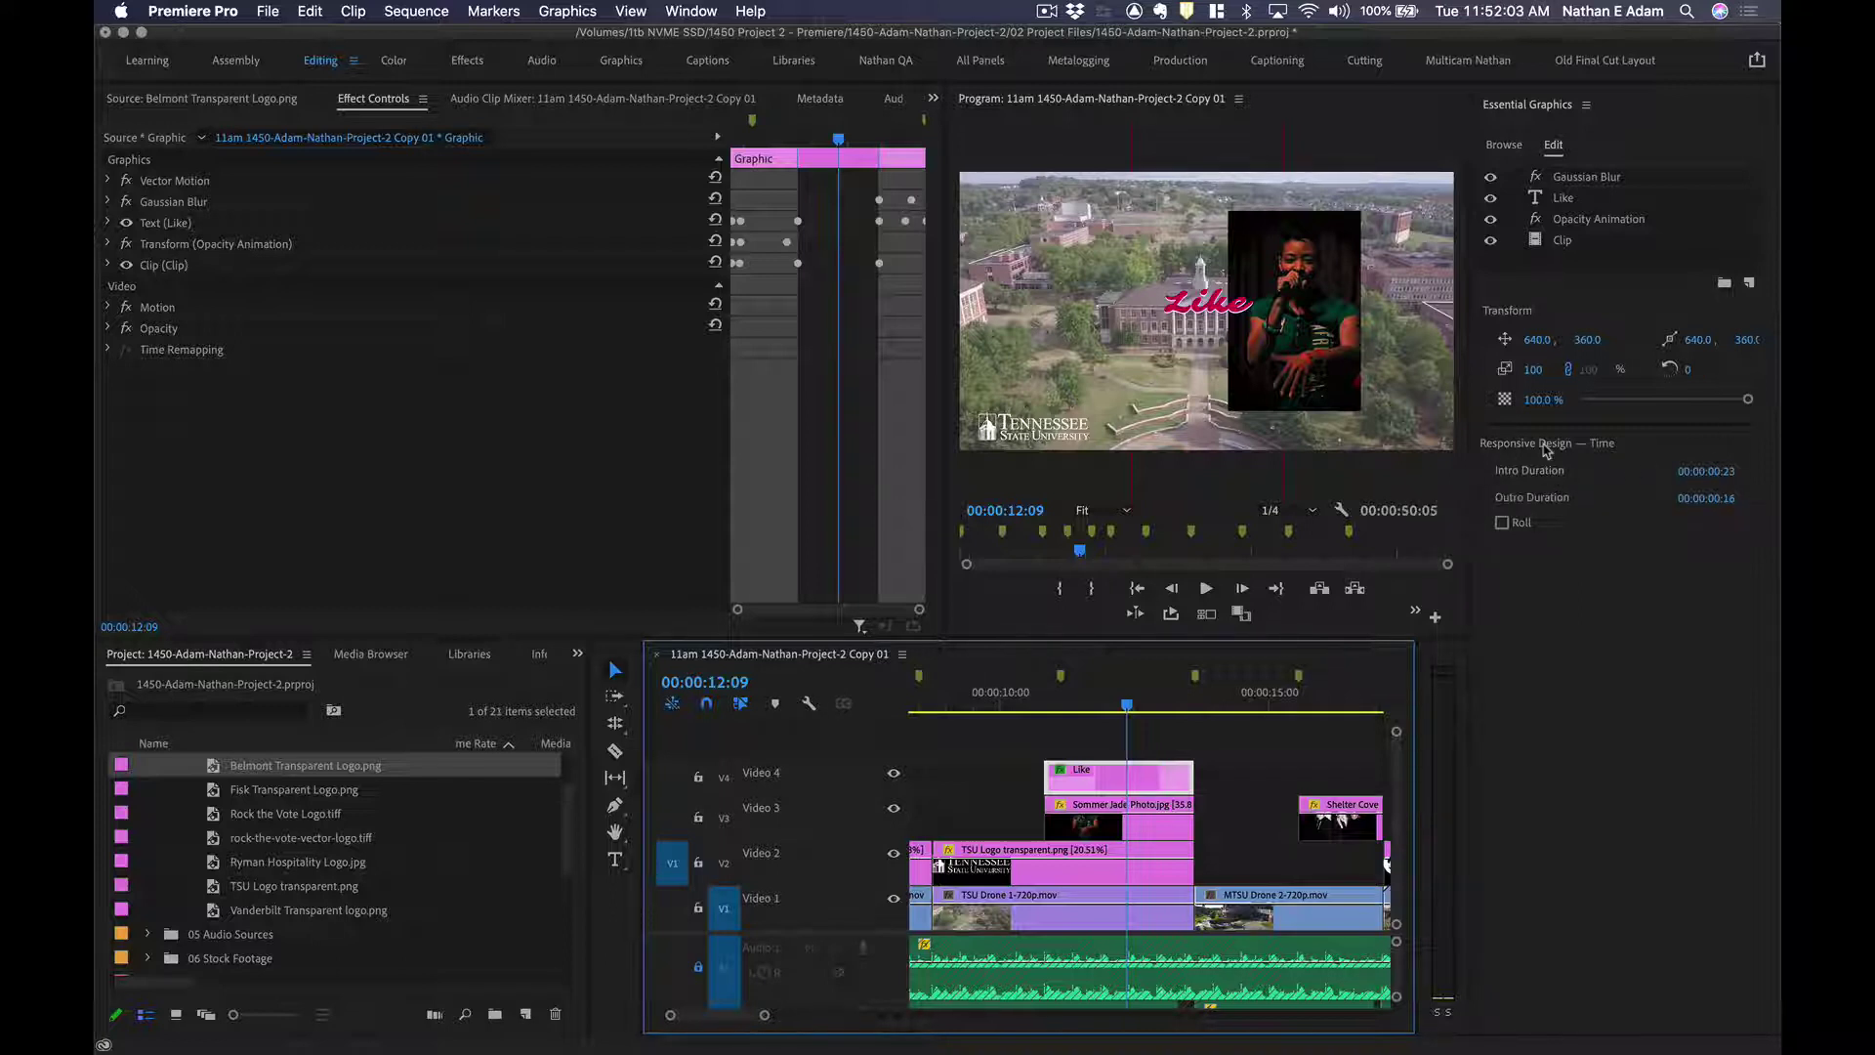
{"action": "left_click", "coordinate": [1113, 737]}
{"action": "left_click", "coordinate": [1120, 781]}
{"action": "left_click", "coordinate": [1584, 177]}
{"action": "left_click", "coordinate": [1576, 198]}
{"action": "left_click", "coordinate": [1575, 220]}
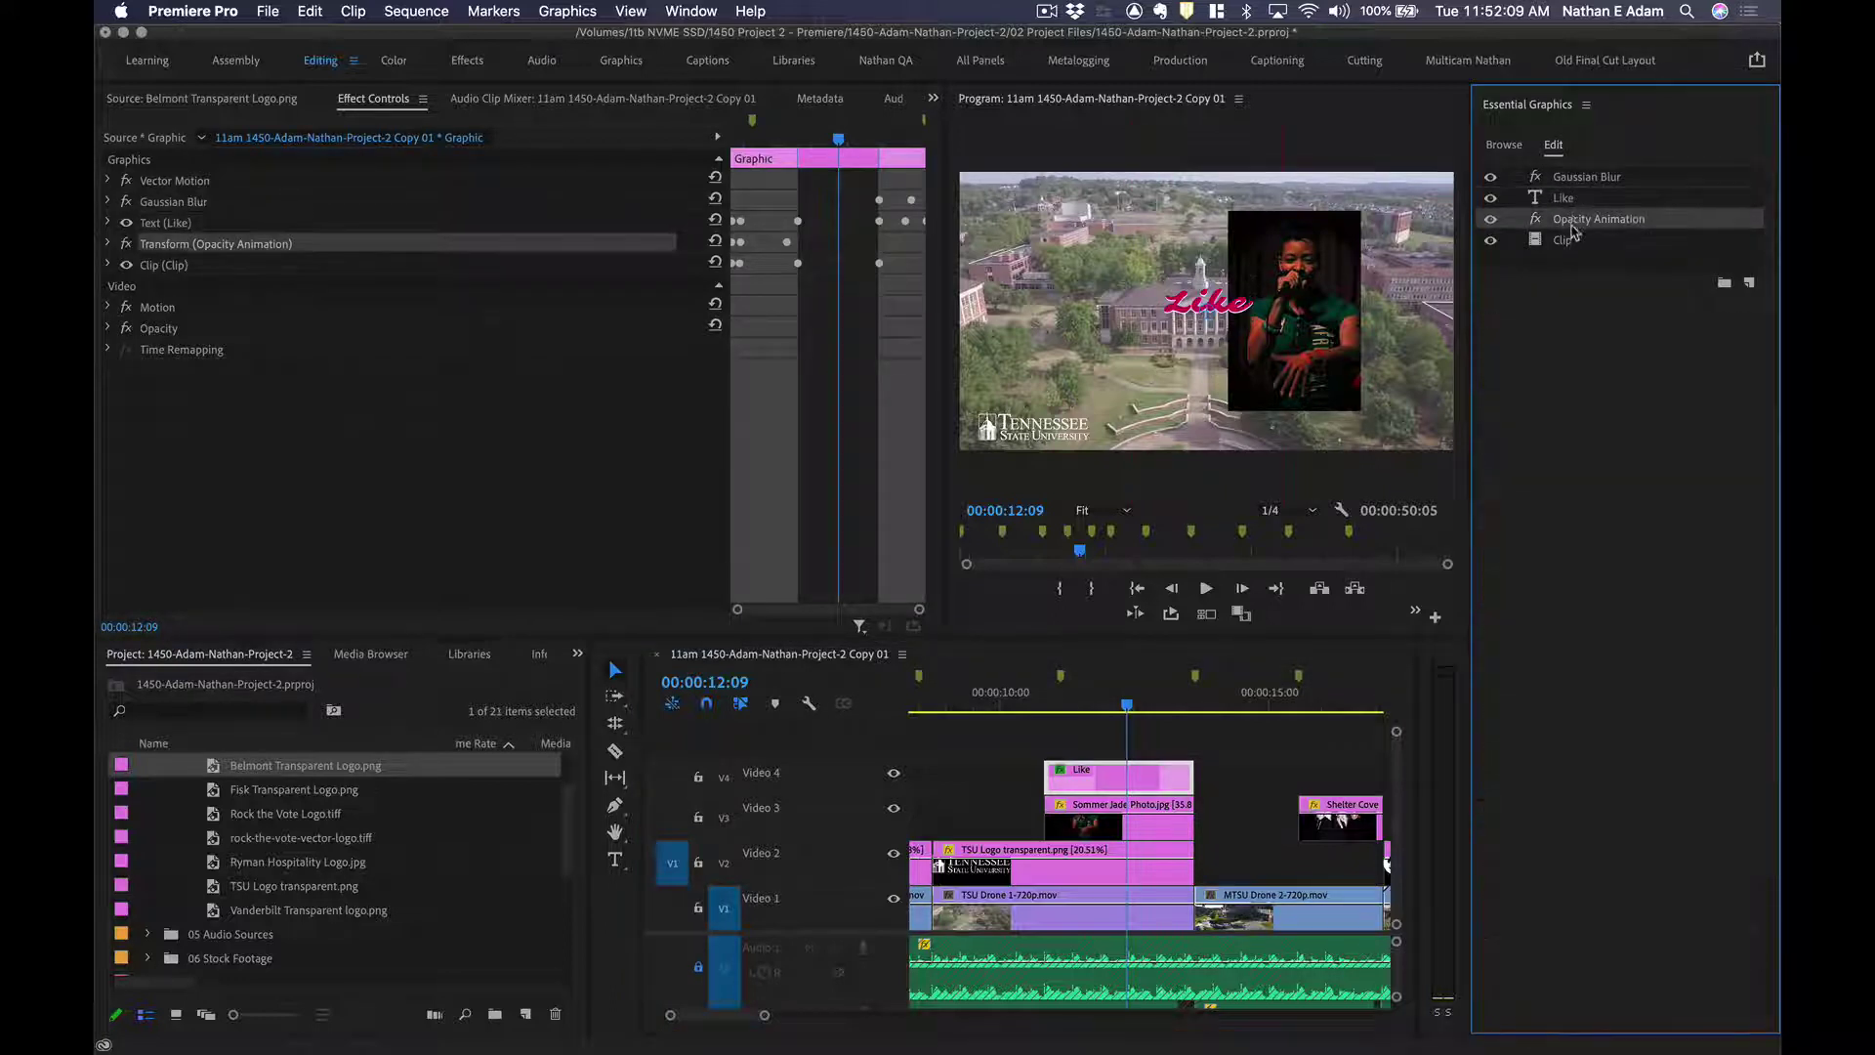
{"action": "left_click", "coordinate": [1577, 241]}
{"action": "left_click", "coordinate": [1583, 219]}
{"action": "left_click", "coordinate": [1574, 198]}
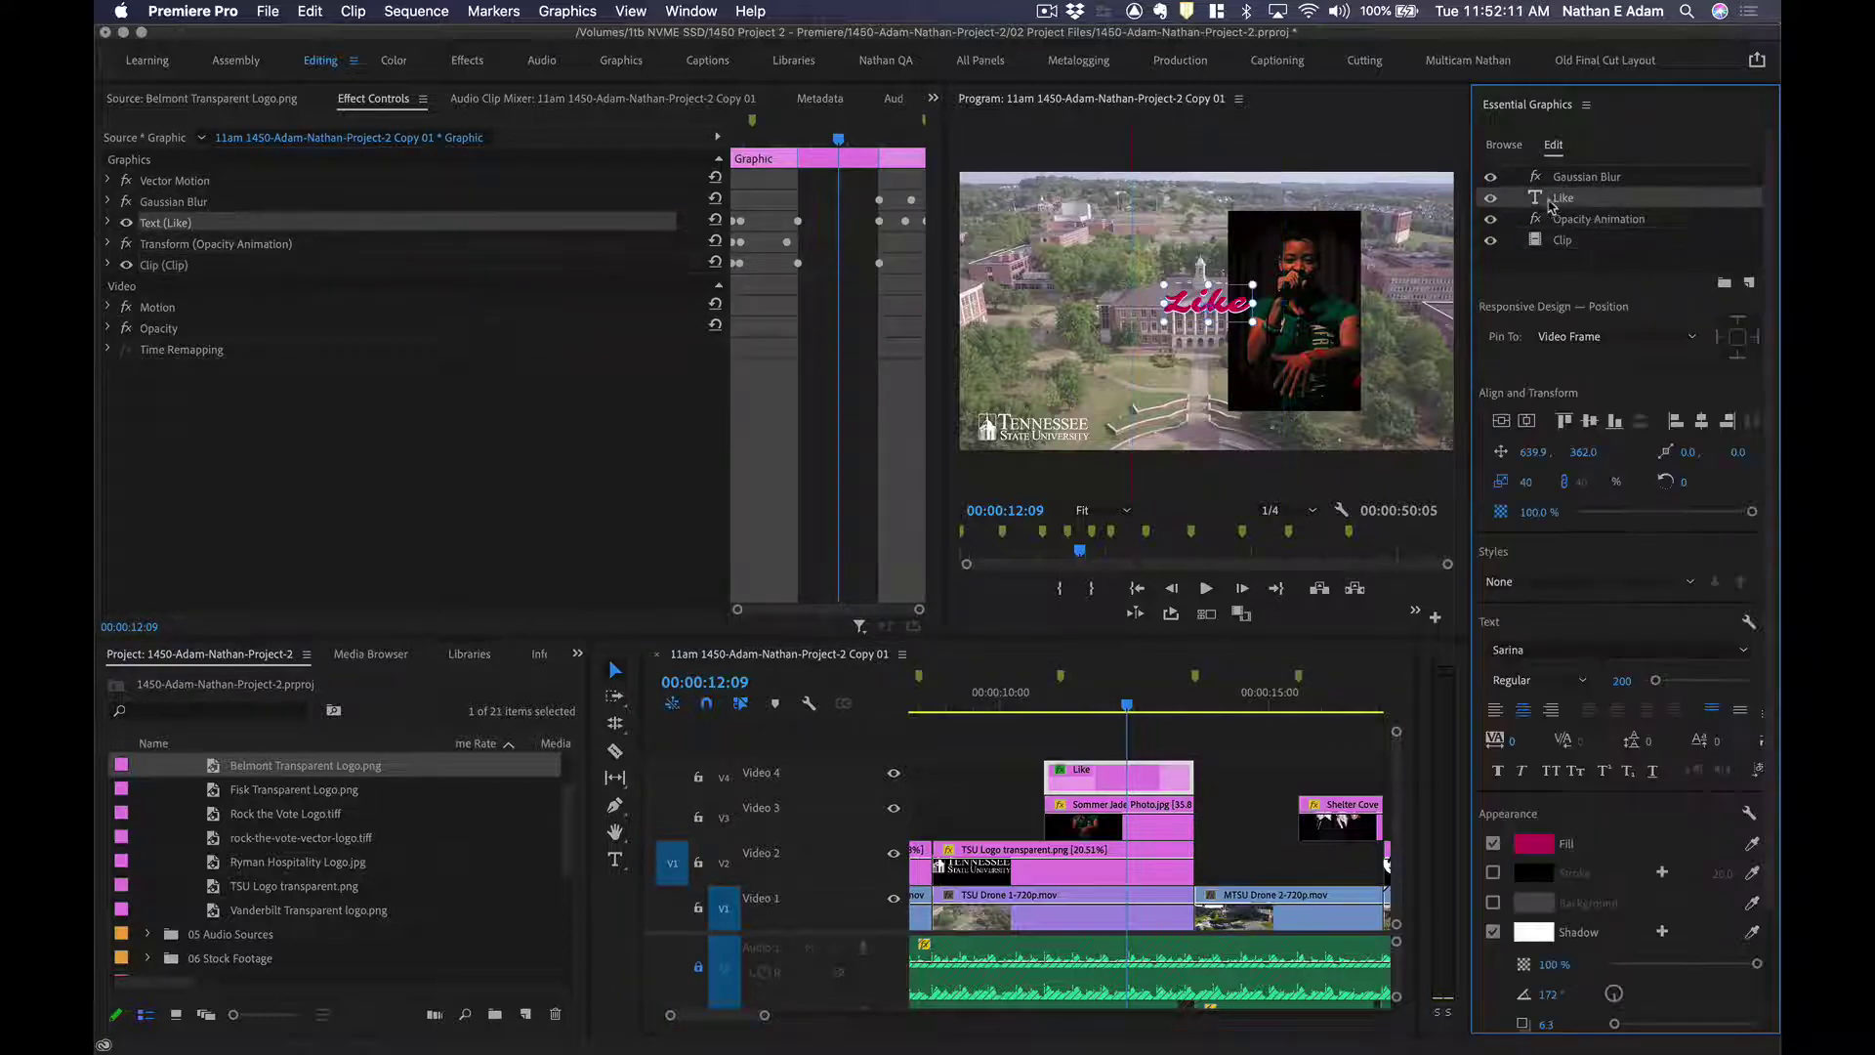
Toggle the visibility of the Gaussian Blur and Like layers off and back on to see what each contributes.
{"action": "left_click", "coordinate": [1490, 177]}
{"action": "left_click", "coordinate": [1490, 176]}
{"action": "left_click", "coordinate": [1490, 199]}
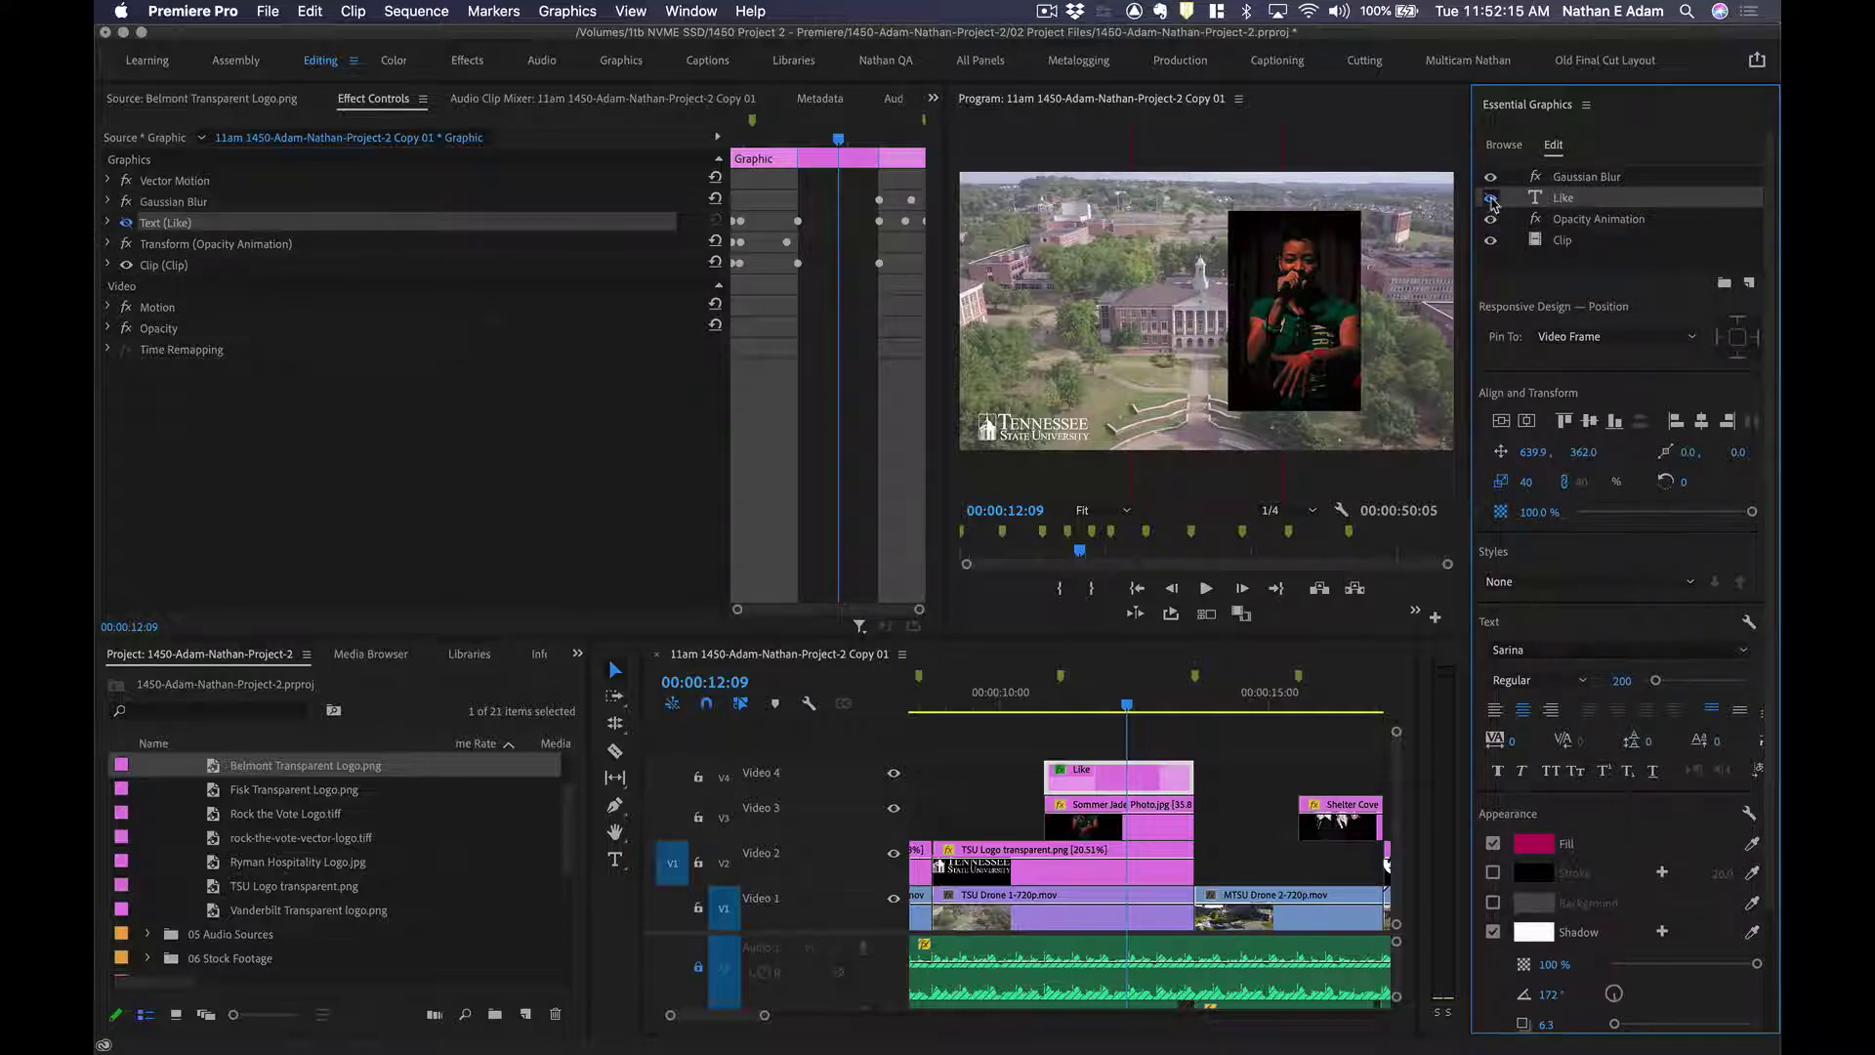
{"action": "left_click", "coordinate": [1490, 198]}
Compare the properties of the graphic's four layers once more, finishing with the Like text layer selected.
{"action": "left_click", "coordinate": [1603, 177]}
{"action": "left_click", "coordinate": [1603, 200]}
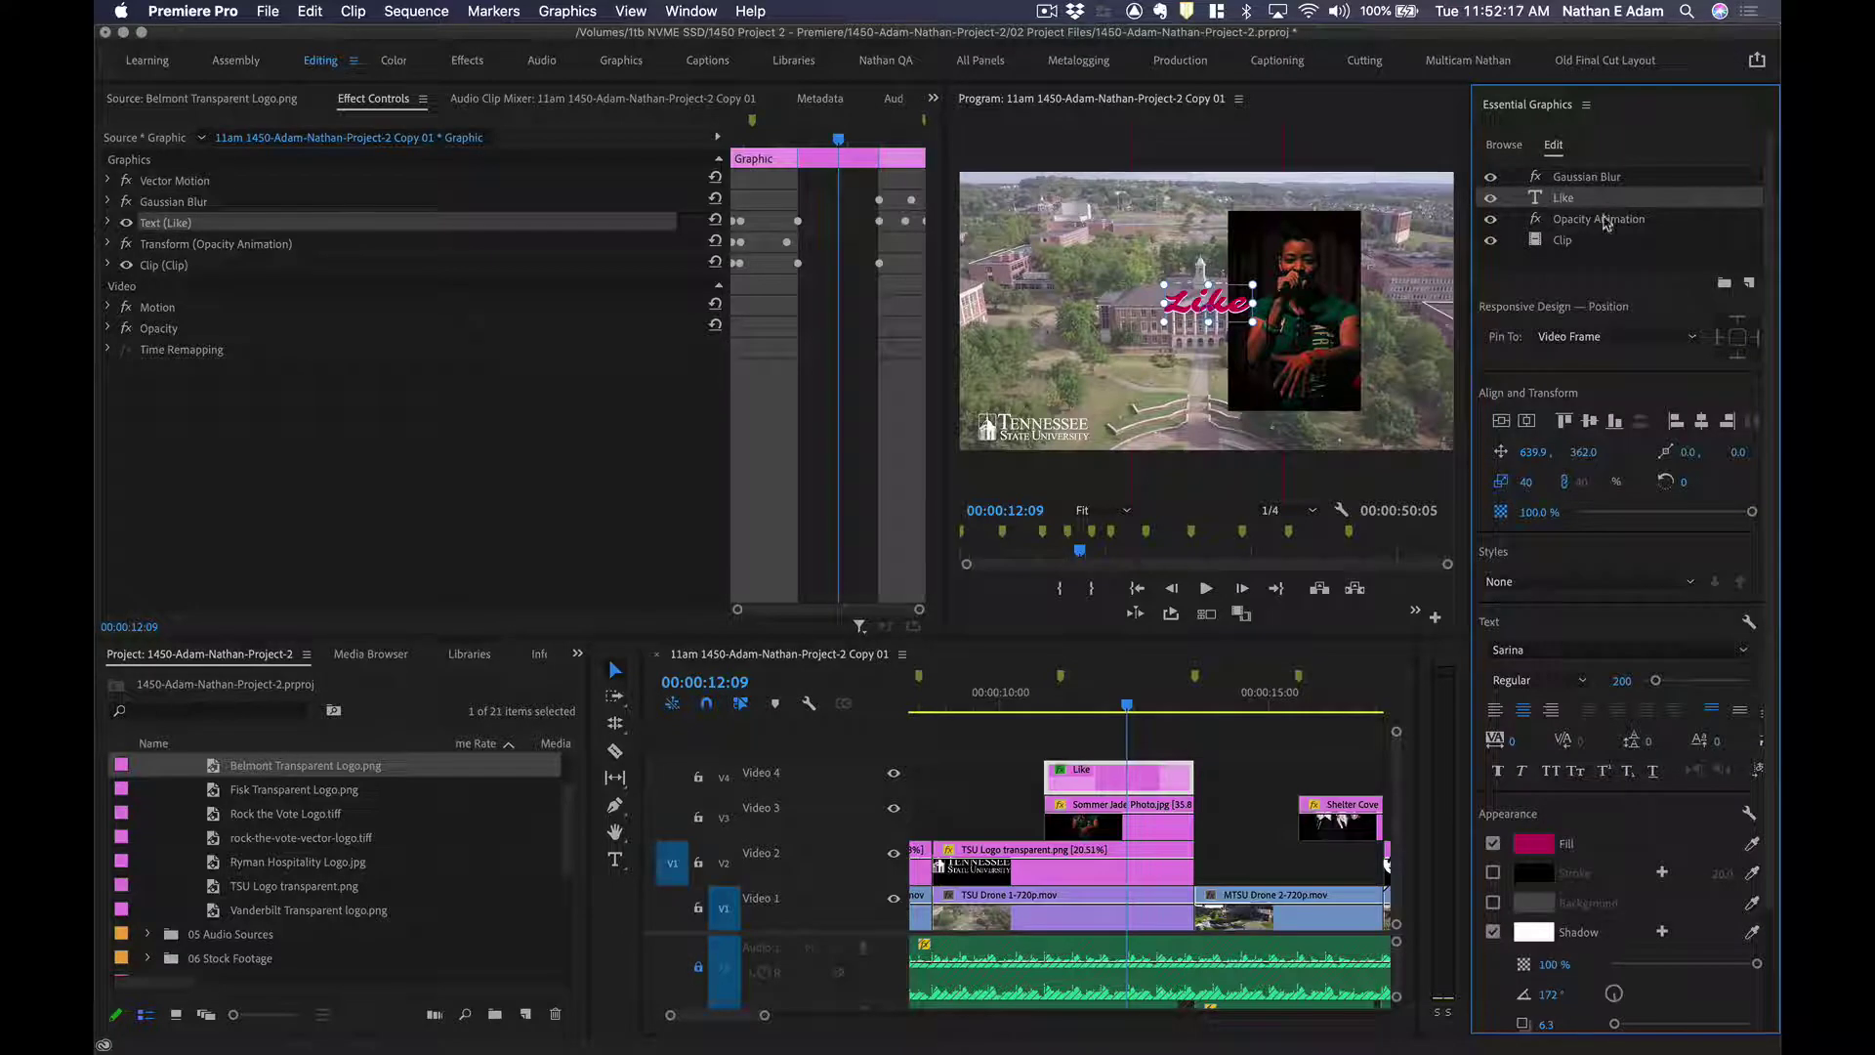
{"action": "left_click", "coordinate": [1601, 219]}
{"action": "left_click", "coordinate": [1598, 240]}
{"action": "left_click", "coordinate": [1602, 200]}
{"action": "left_click", "coordinate": [1603, 179]}
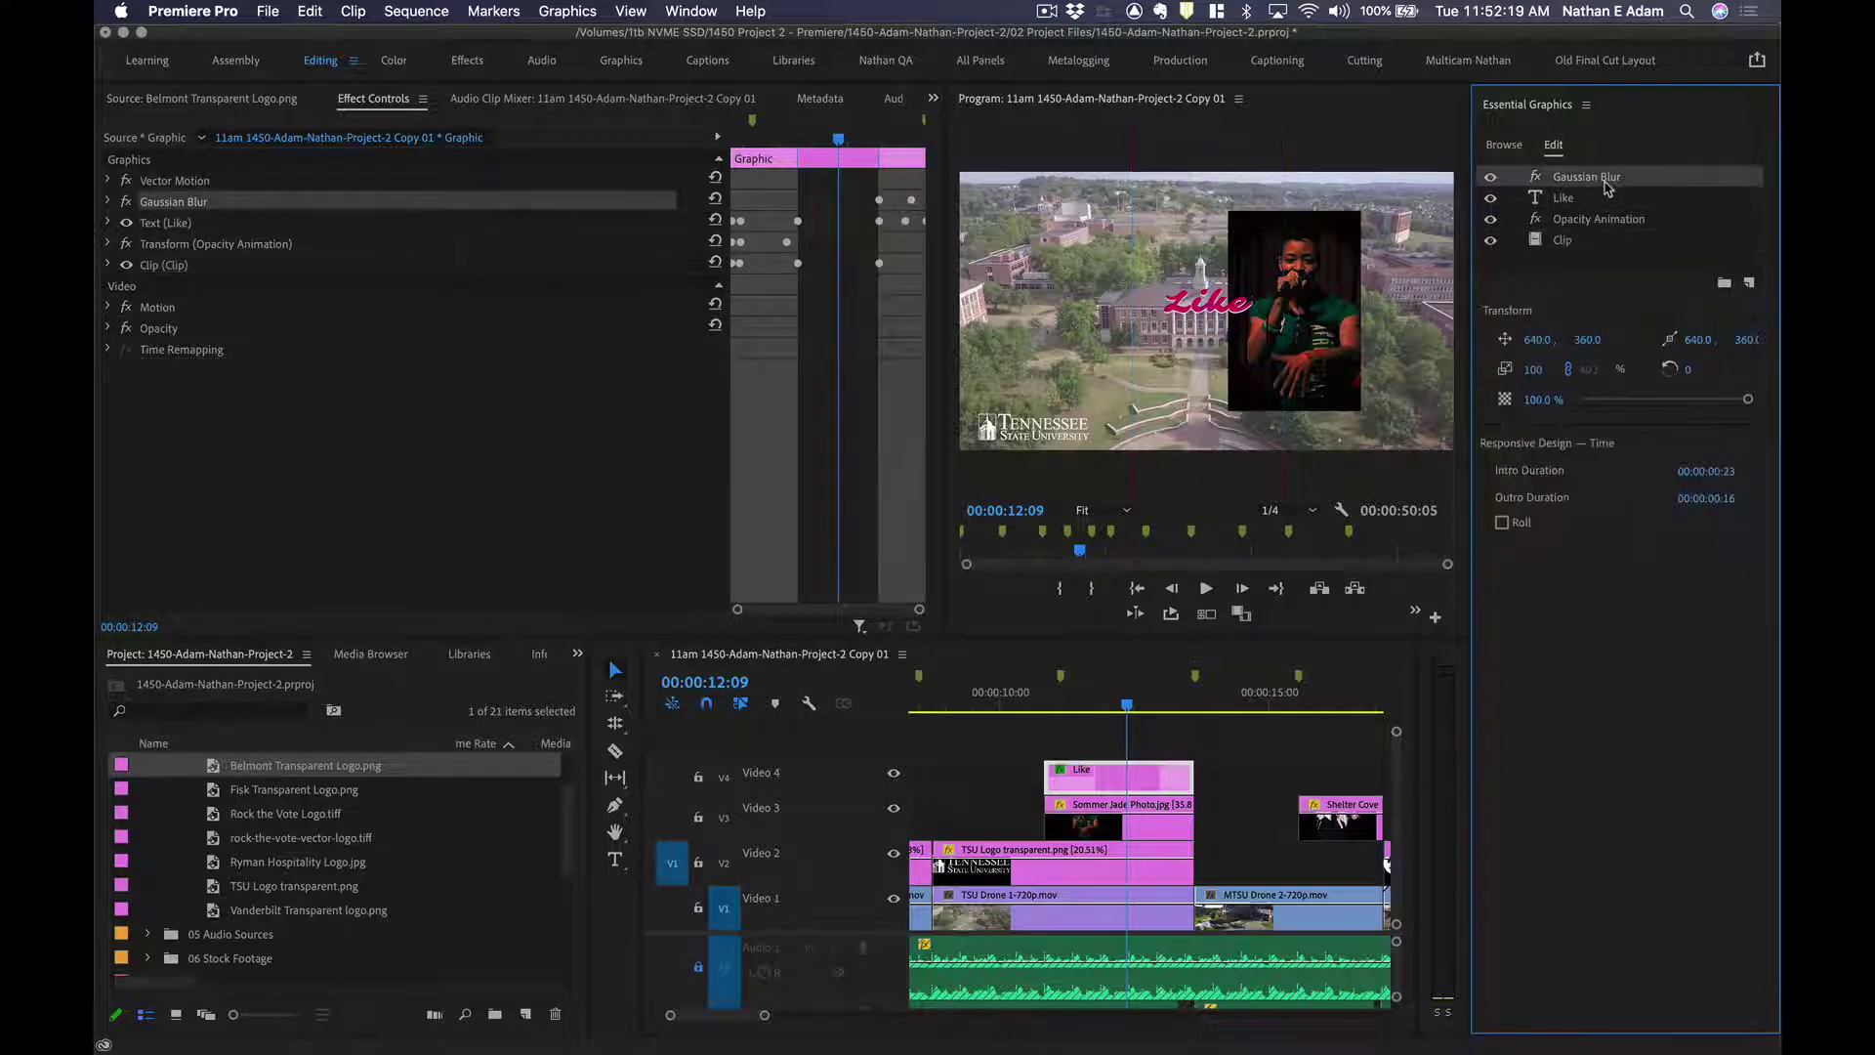
{"action": "left_click", "coordinate": [1599, 219]}
{"action": "left_click", "coordinate": [1594, 241]}
{"action": "left_click", "coordinate": [1597, 198]}
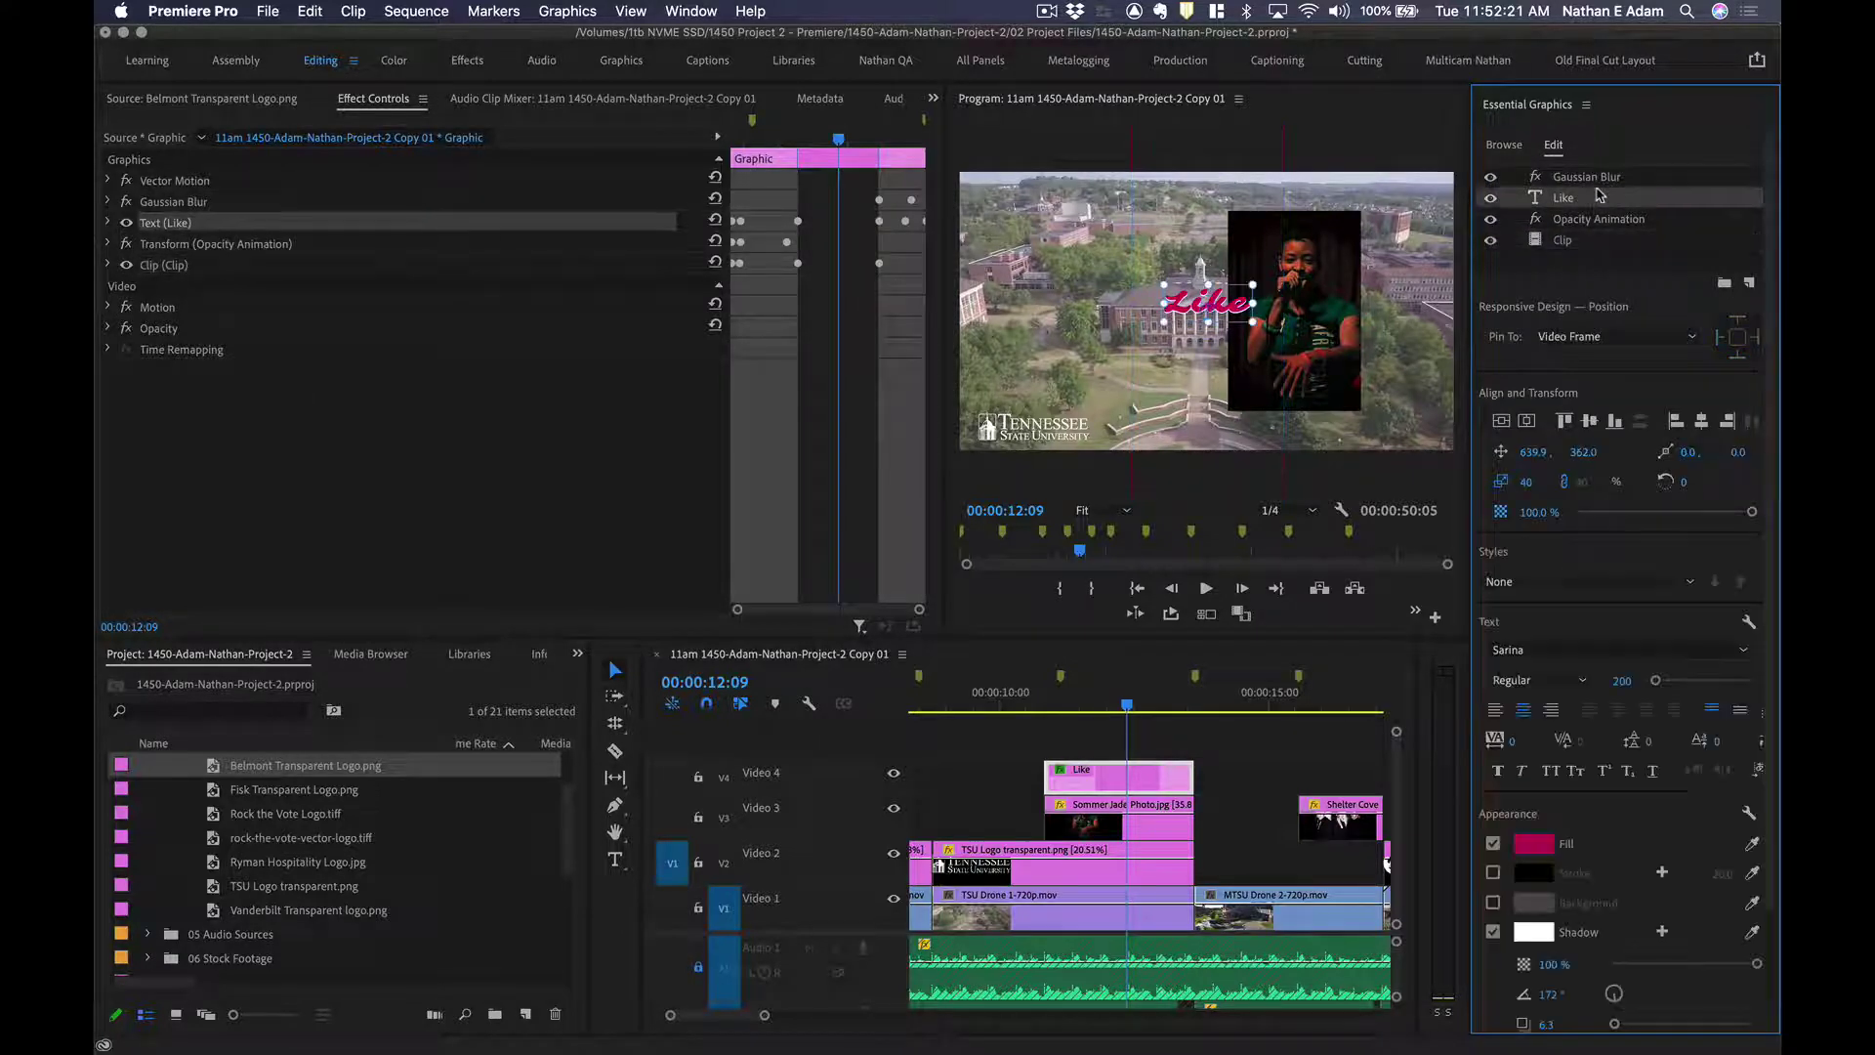
Move the Like text to the open area beside the singer photo, at about position 356.9, 339.0.
{"action": "left_click", "coordinate": [1602, 178]}
{"action": "left_click", "coordinate": [1579, 265]}
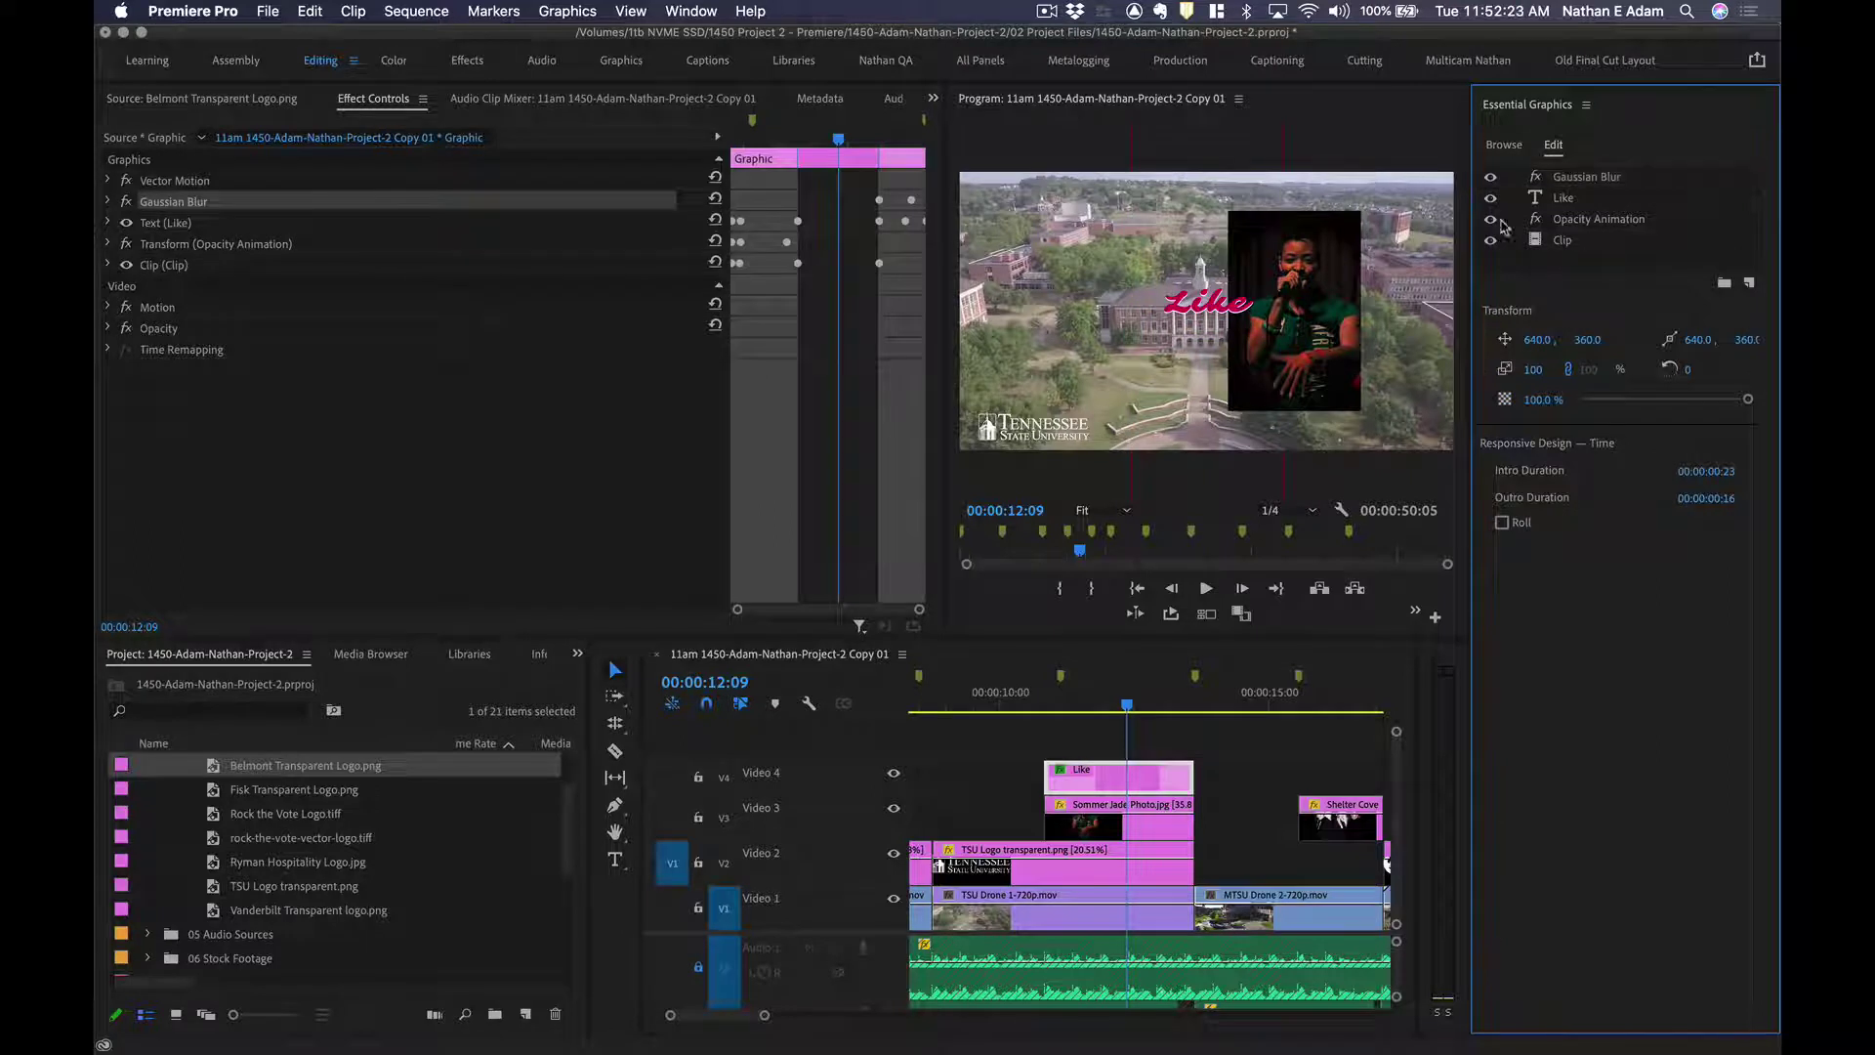
{"action": "left_click", "coordinate": [1113, 780]}
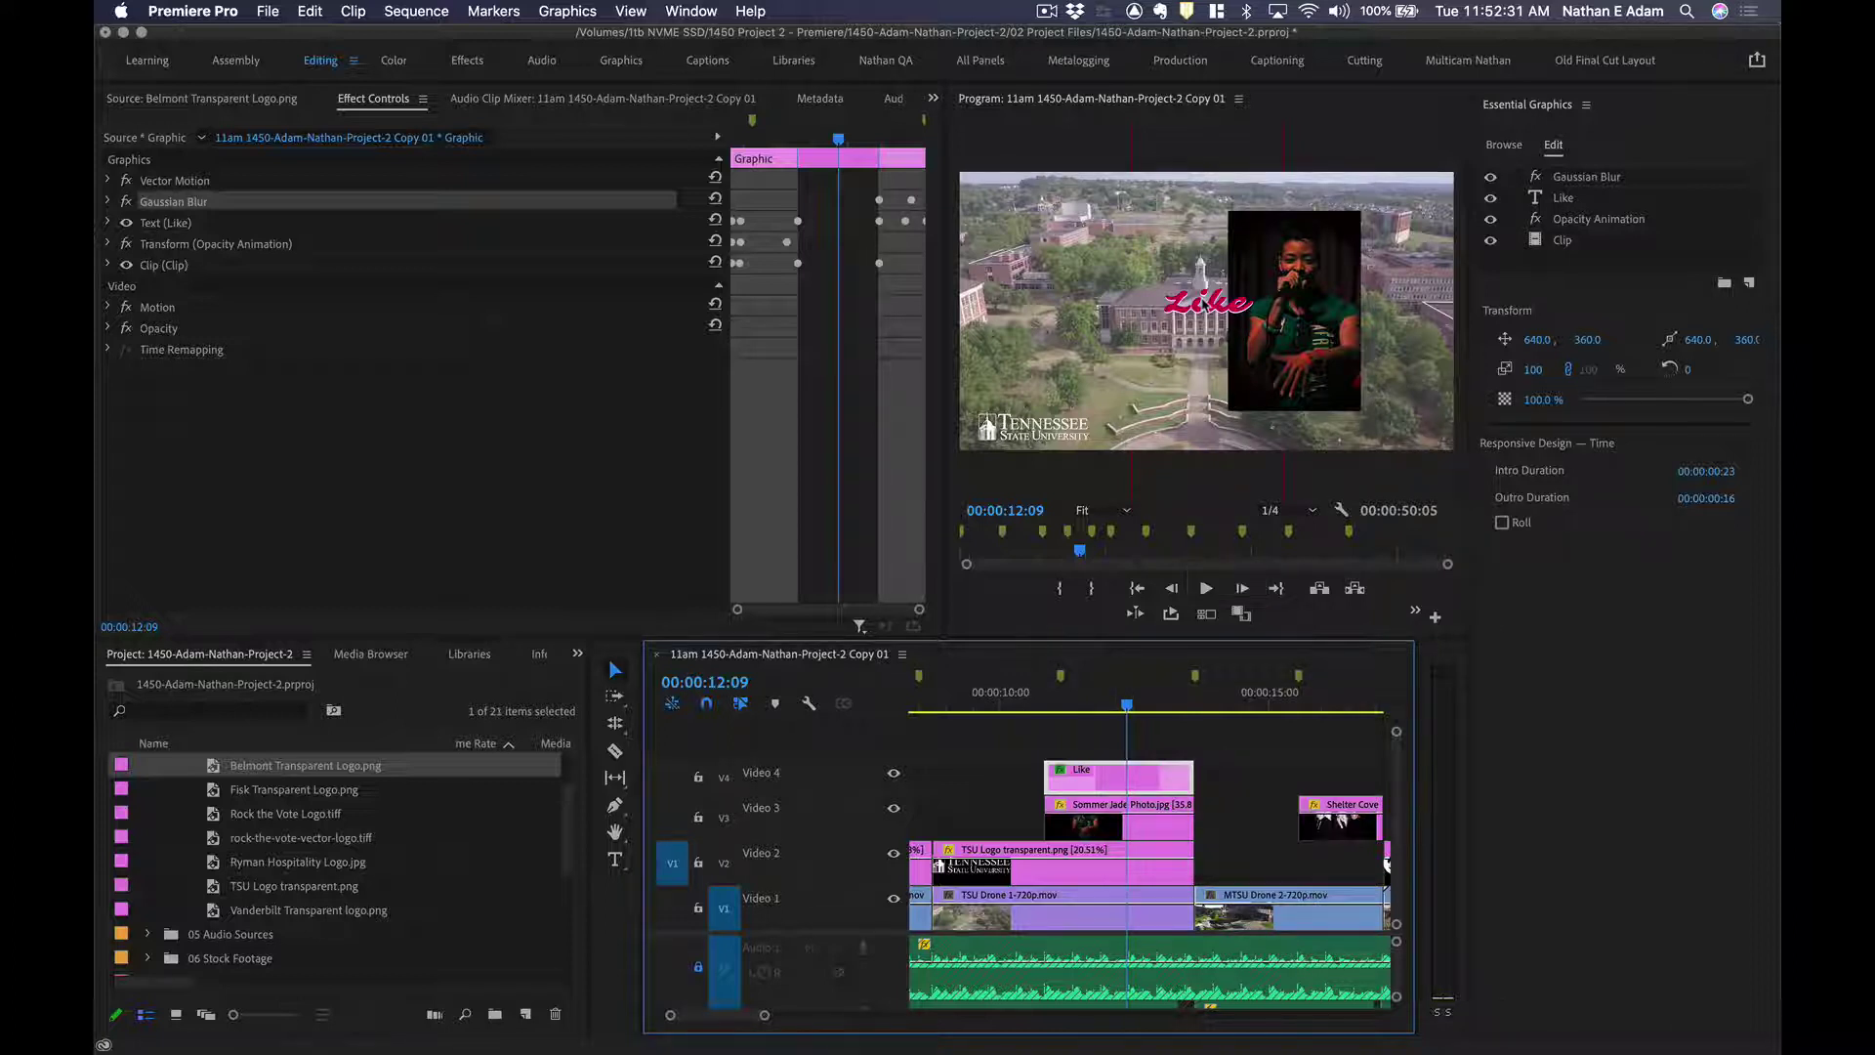
{"action": "left_click", "coordinate": [1206, 303]}
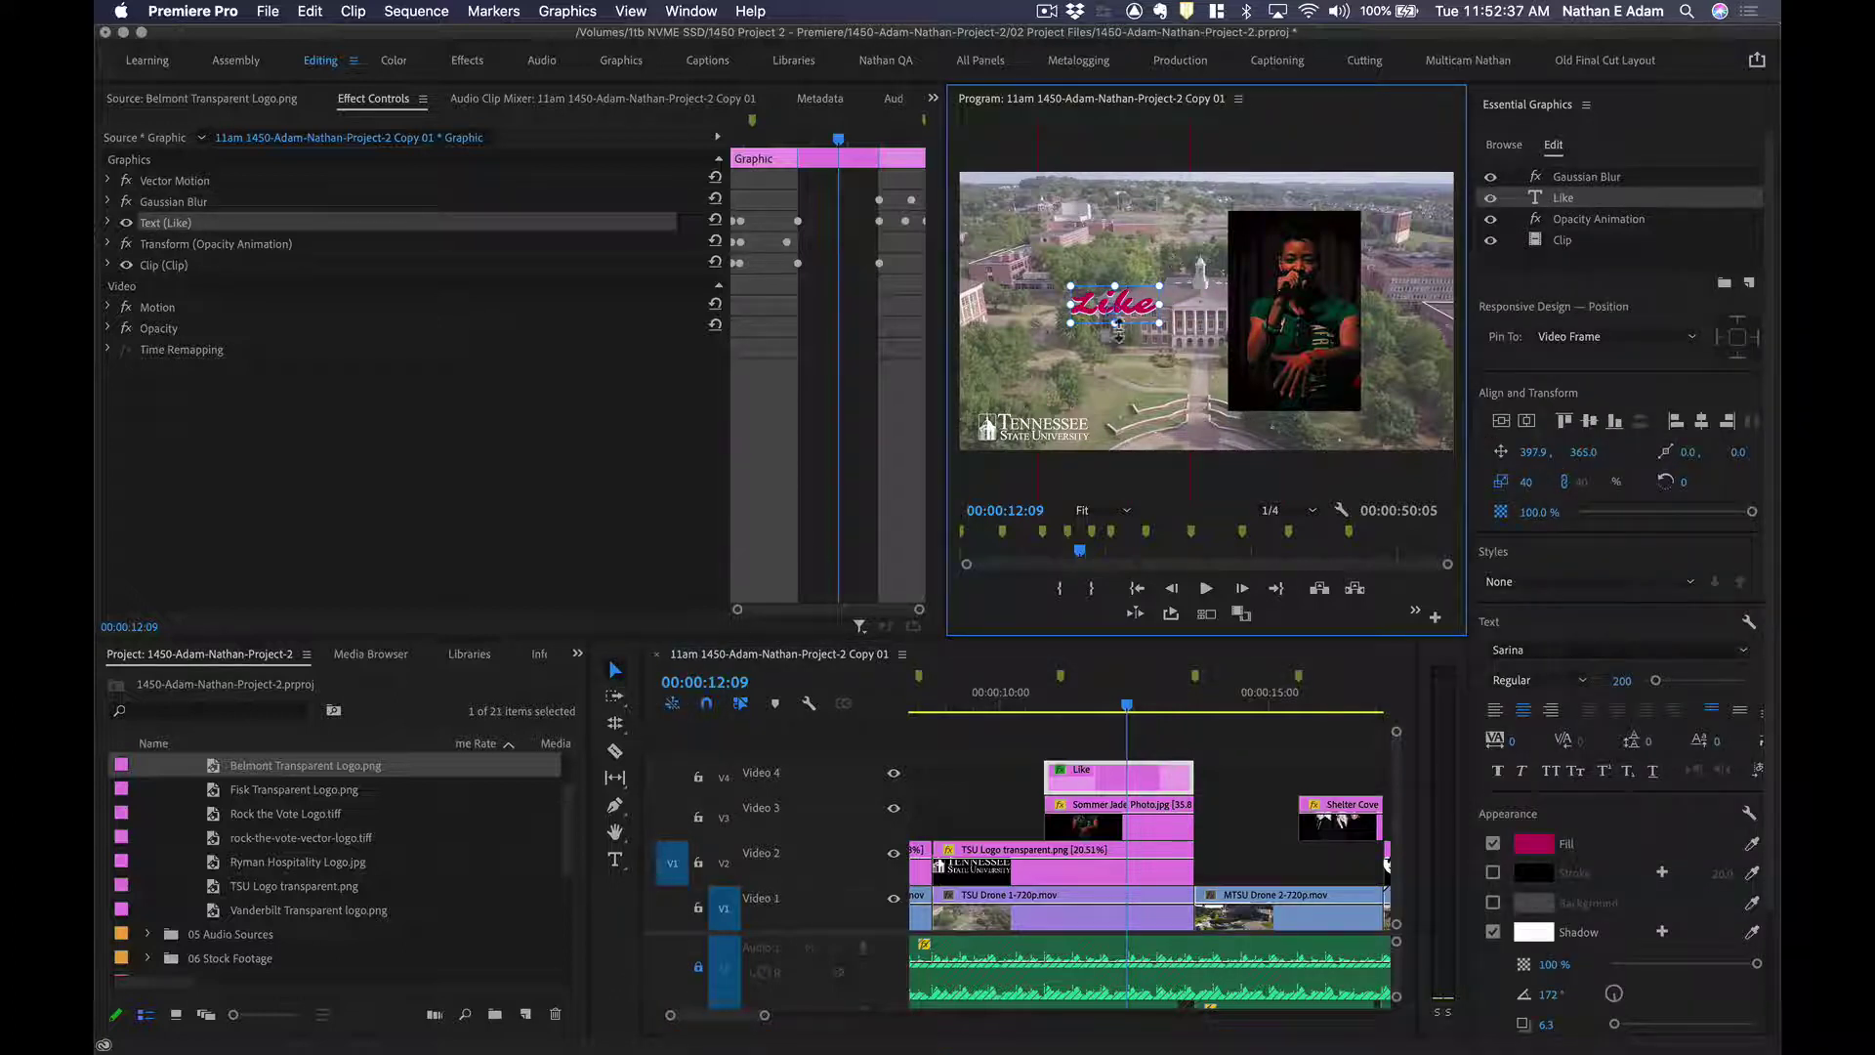
{"action": "mouse_move", "coordinate": [1136, 310]}
{"action": "left_mouse_down"}
{"action": "mouse_move", "coordinate": [1177, 303]}
{"action": "mouse_move", "coordinate": [1083, 291]}
{"action": "mouse_move", "coordinate": [1118, 296]}
{"action": "left_mouse_up"}
Replace the Like text with the singer's full name, split over two lines.
{"action": "double_click", "coordinate": [1116, 297]}
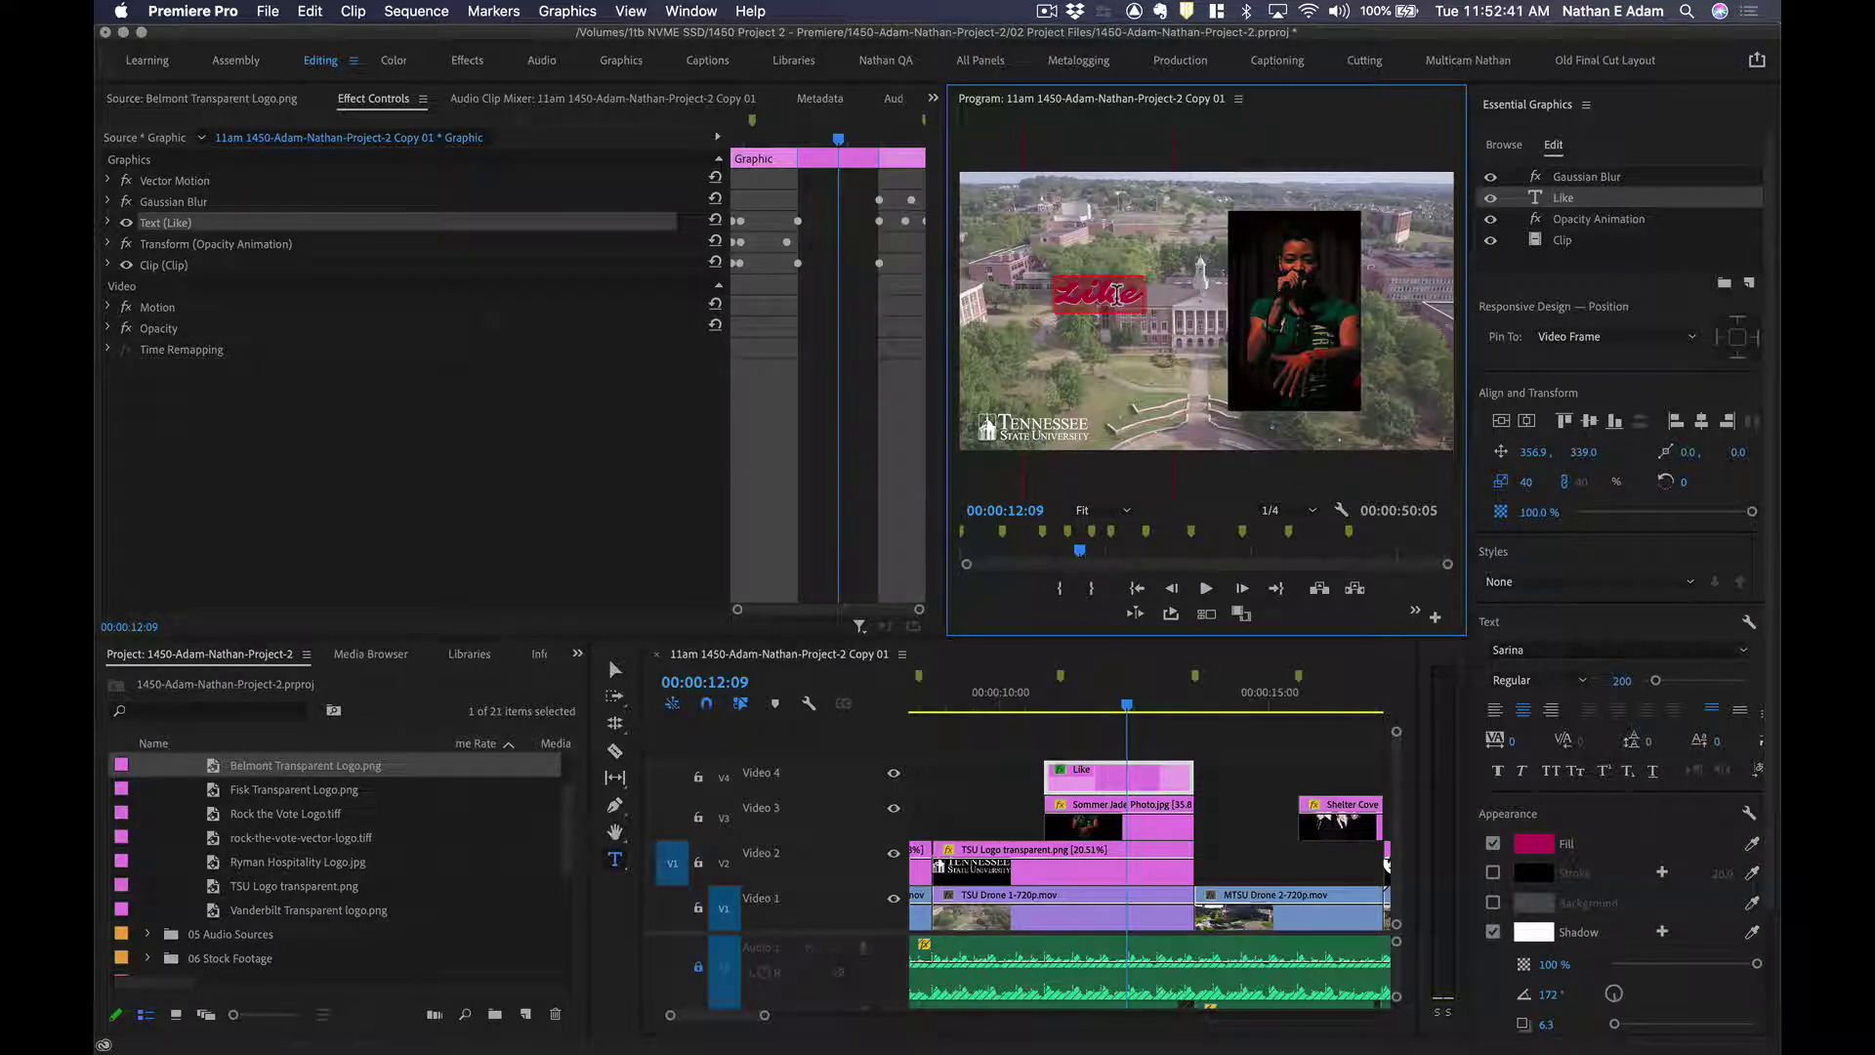
{"action": "left_click", "coordinate": [1550, 195]}
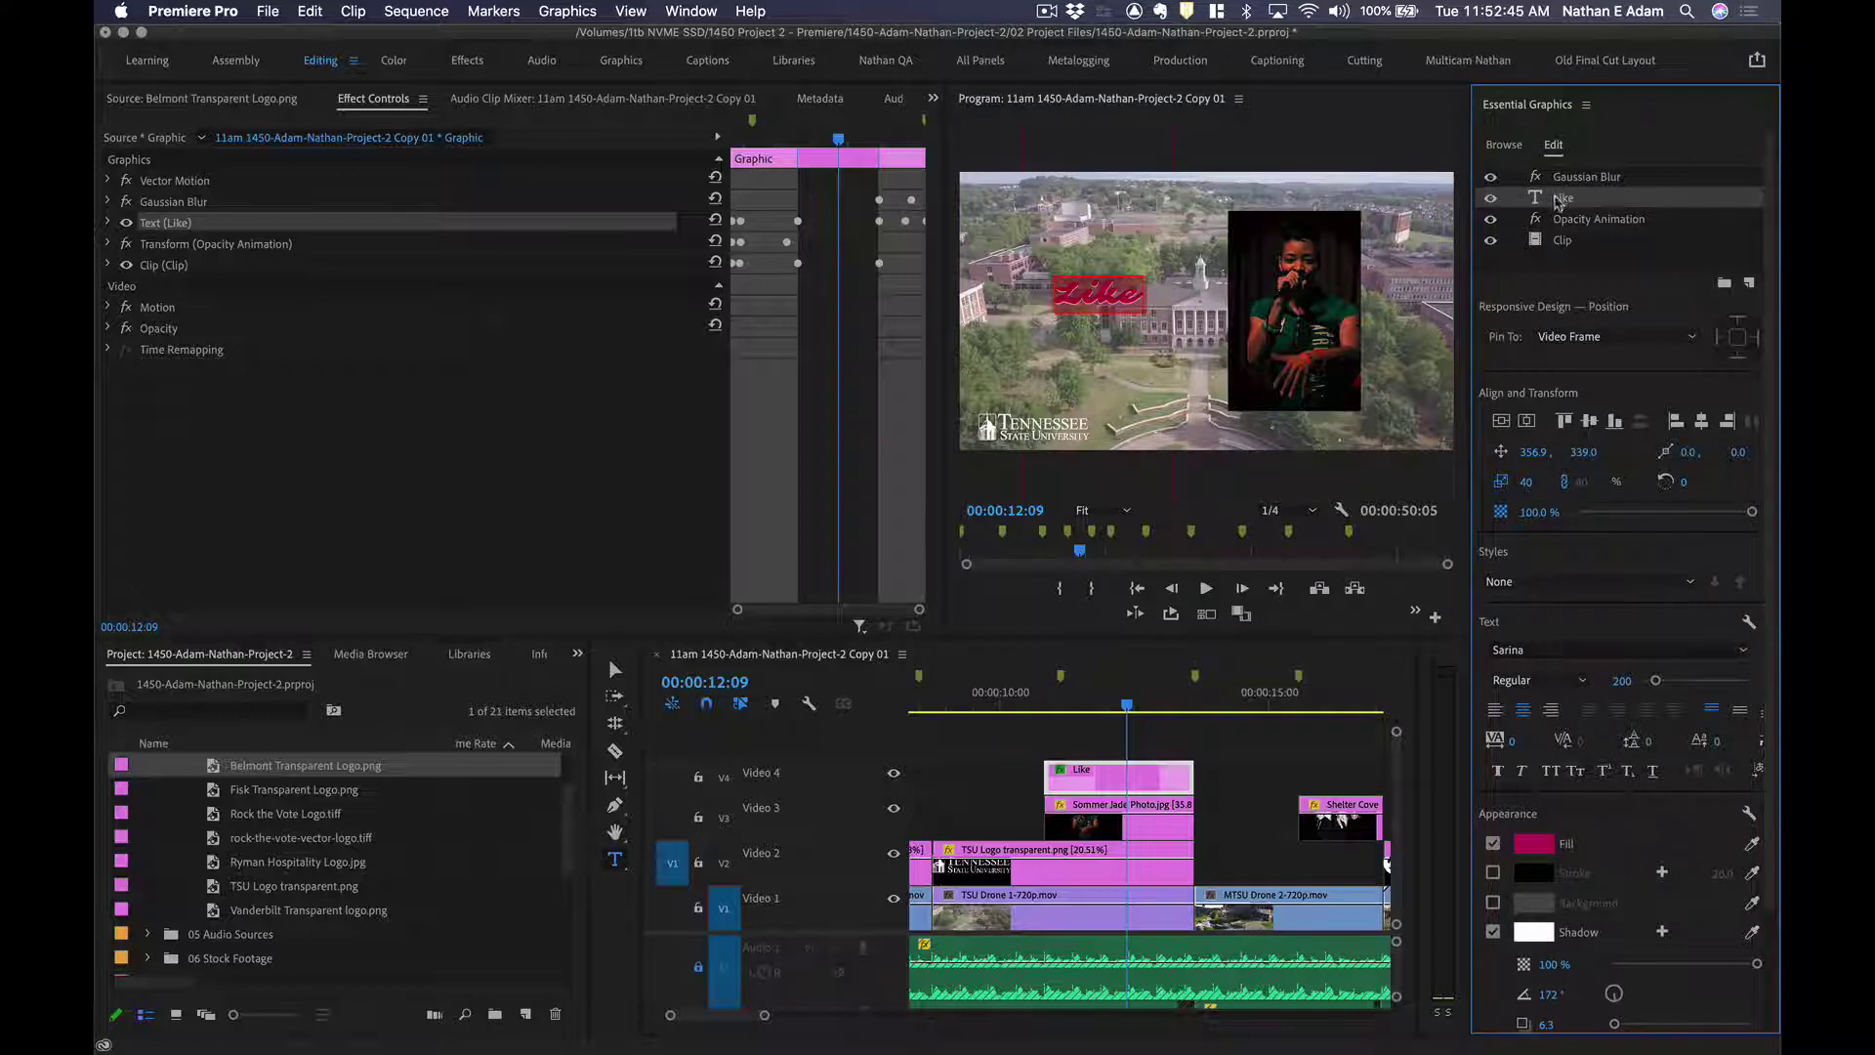
{"action": "double_click", "coordinate": [1125, 303]}
{"action": "type", "text": "Somer"}
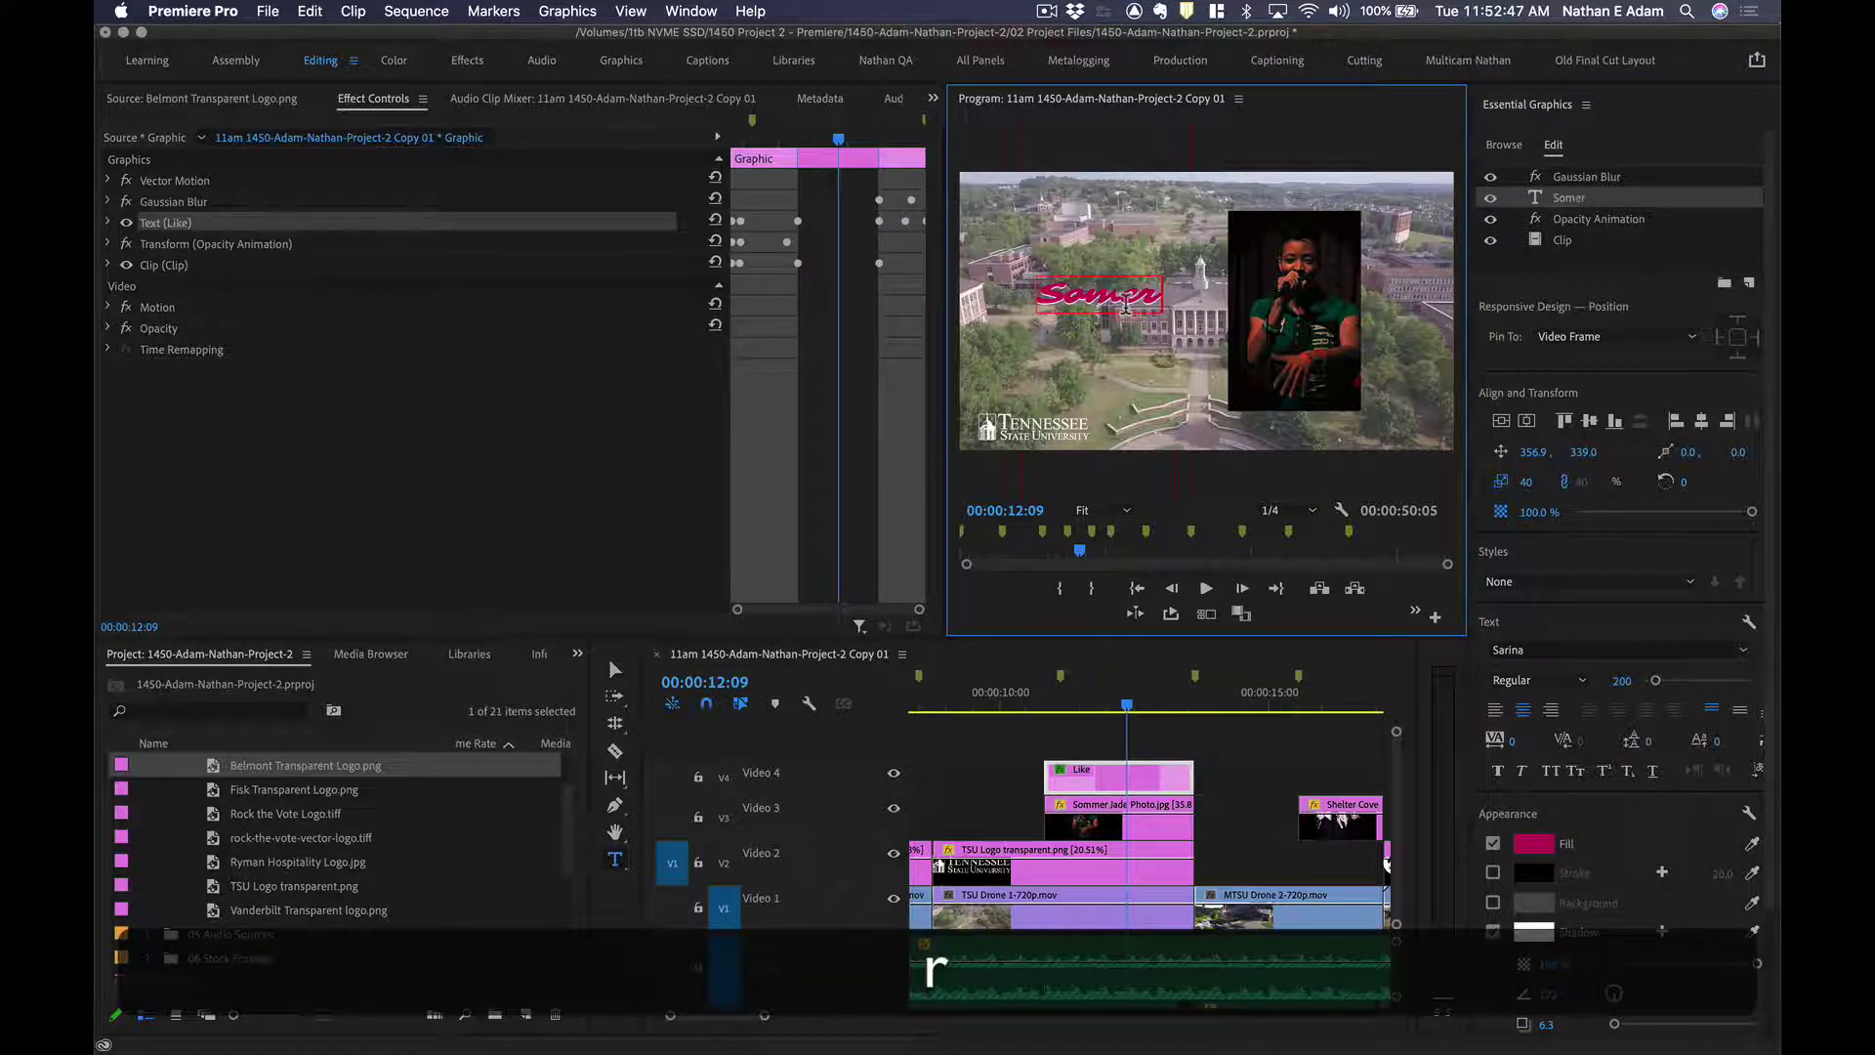
{"action": "key", "text": "cmd+a"}
{"action": "type", "text": "Sommer"}
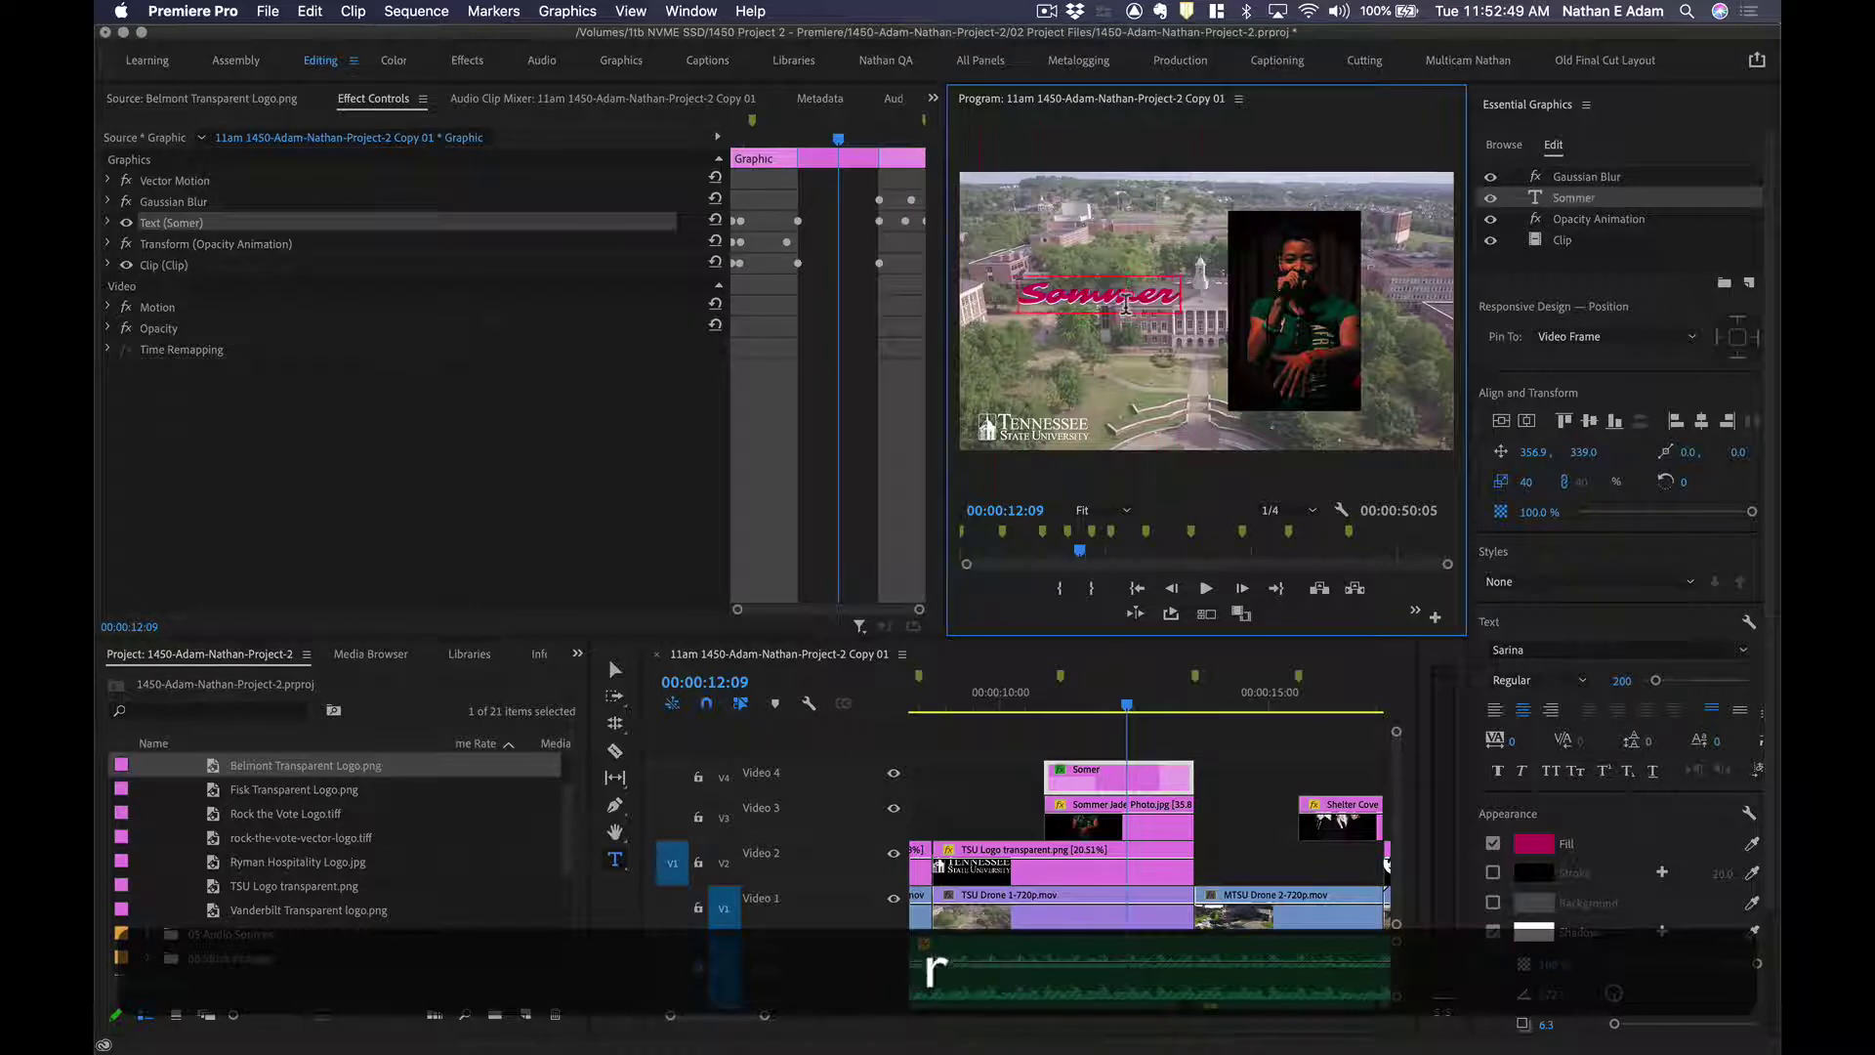
{"action": "type", "text": " Jade"}
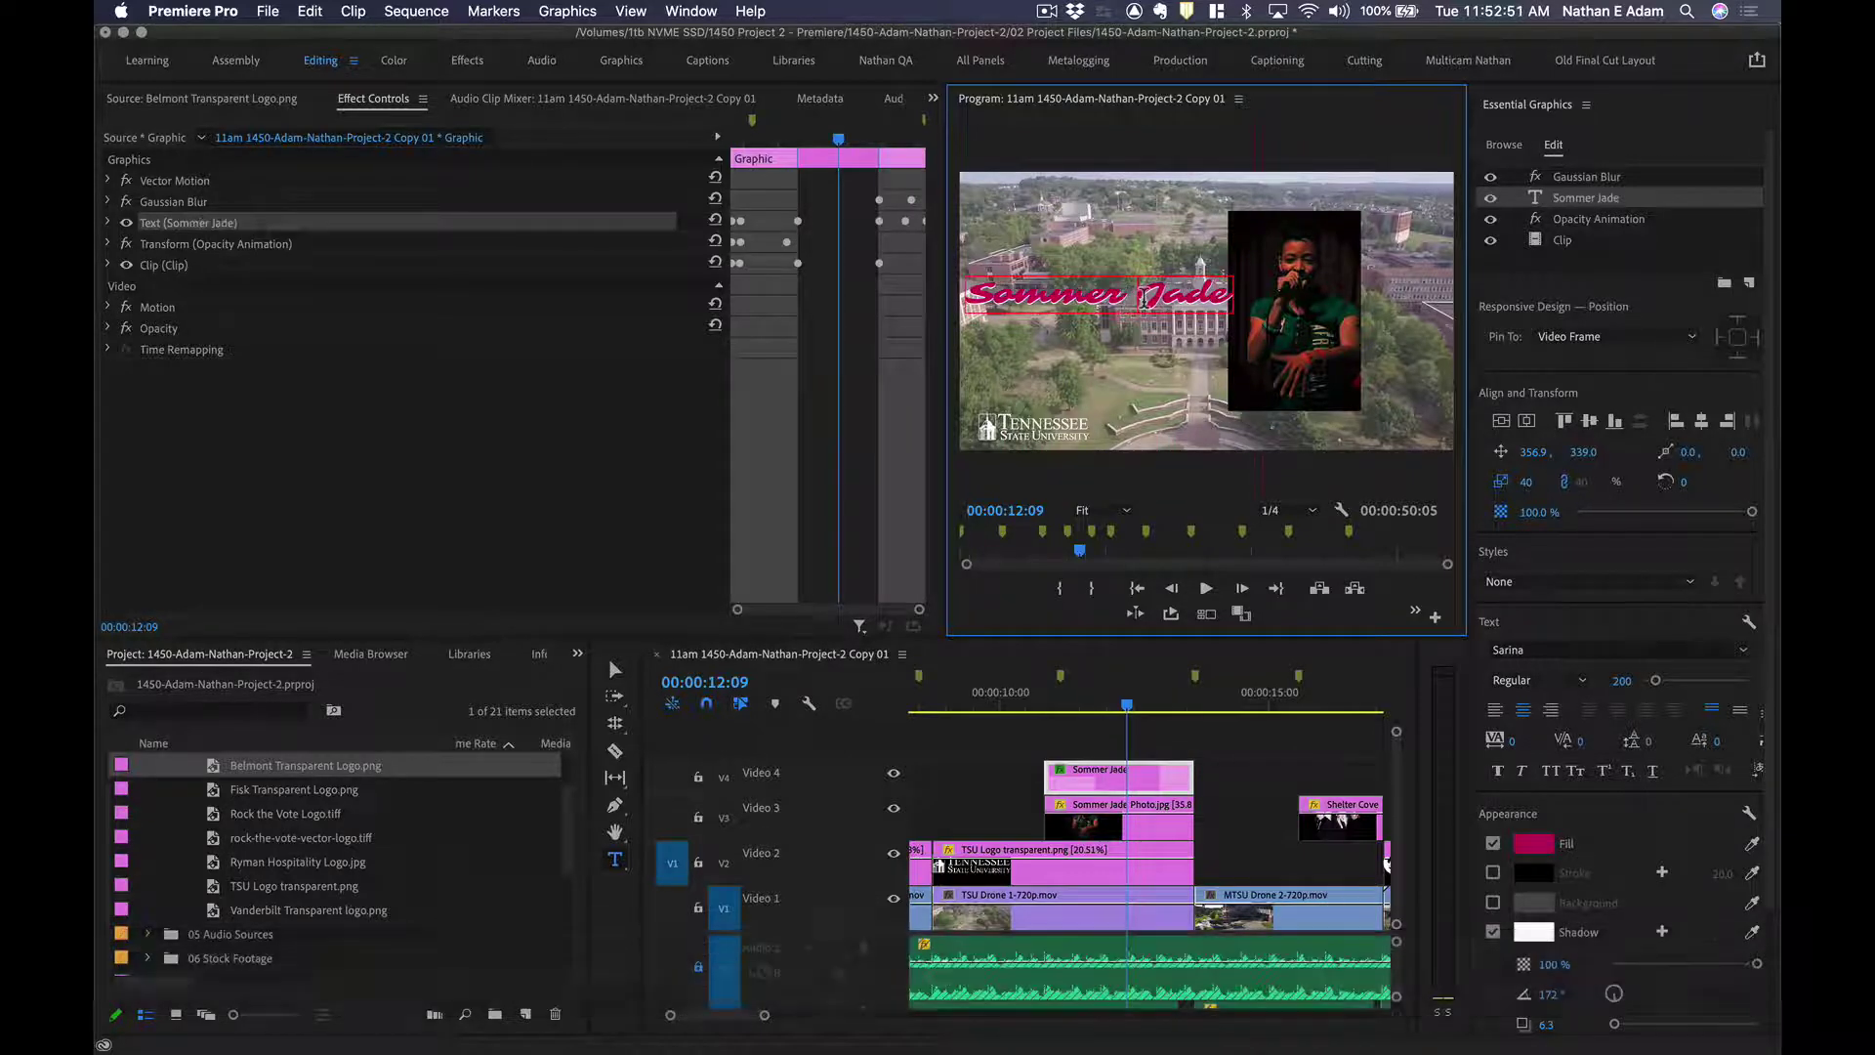
{"action": "key", "text": "Return"}
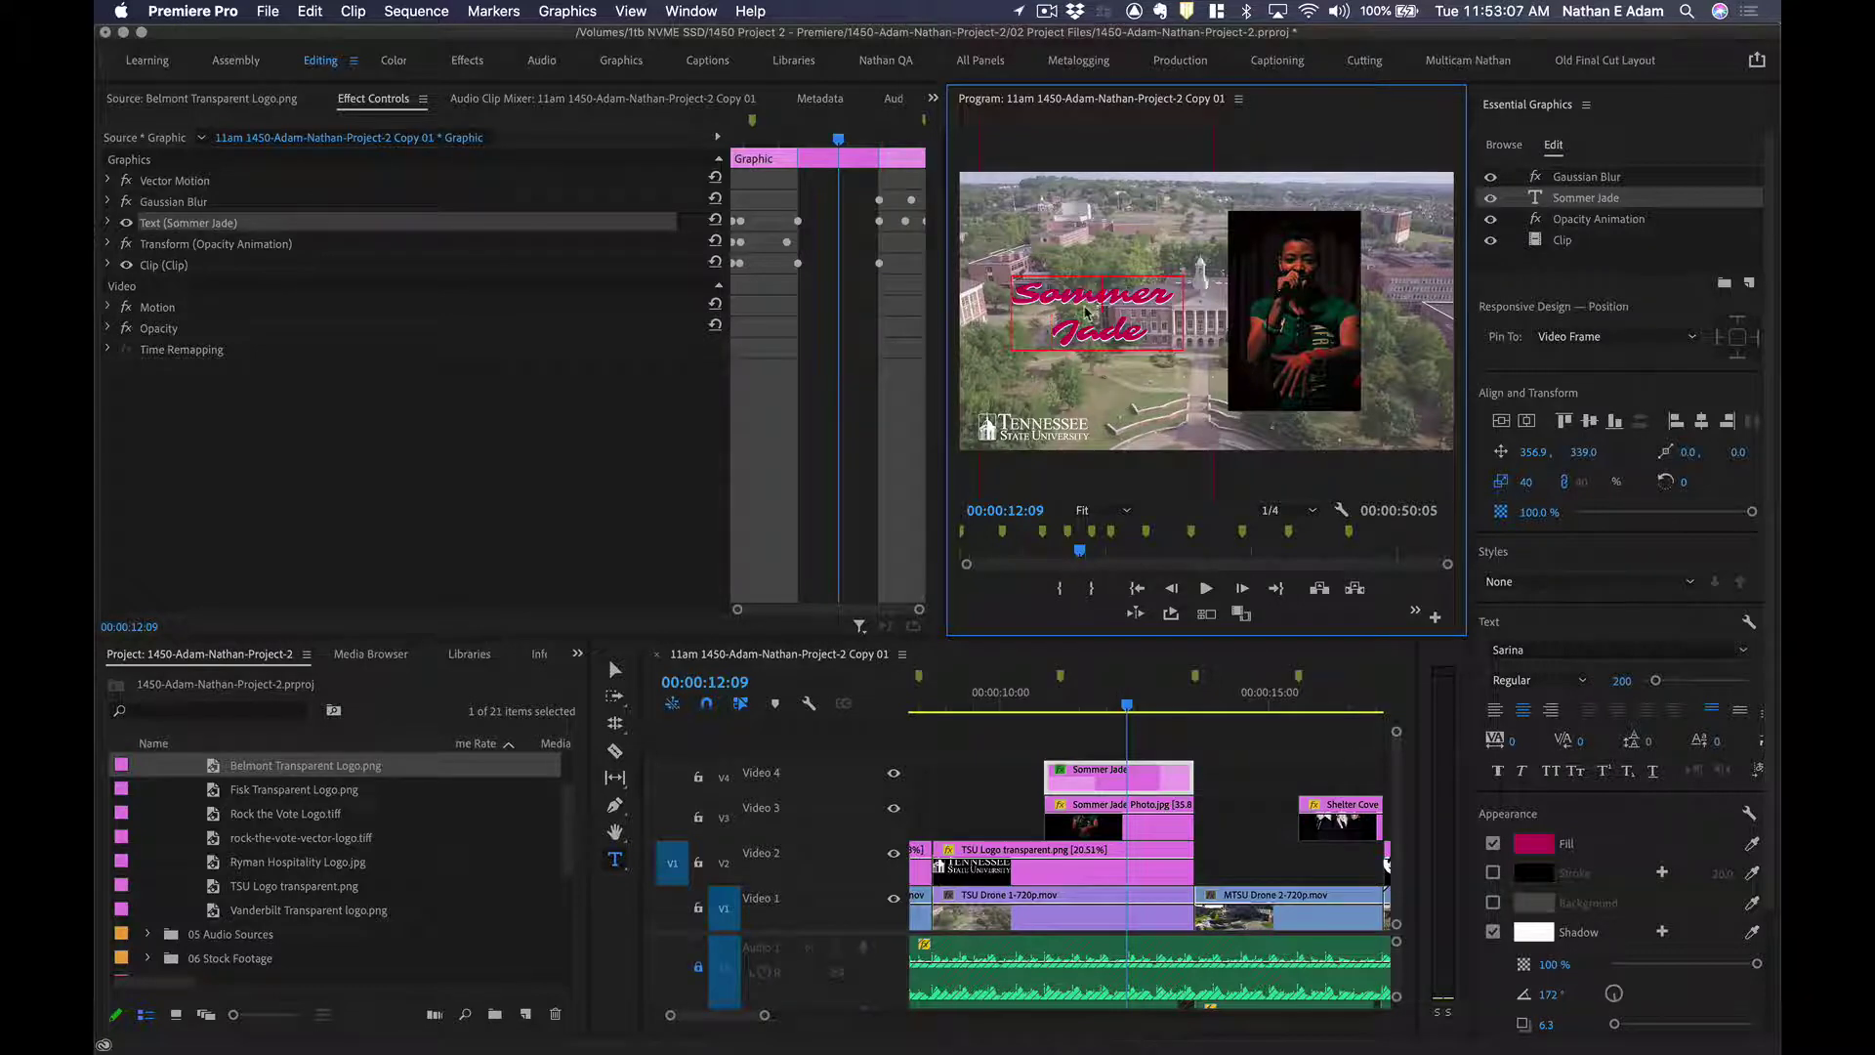
Set the fill of the entire title text to white, FFFFFF.
{"action": "key", "text": "super+a"}
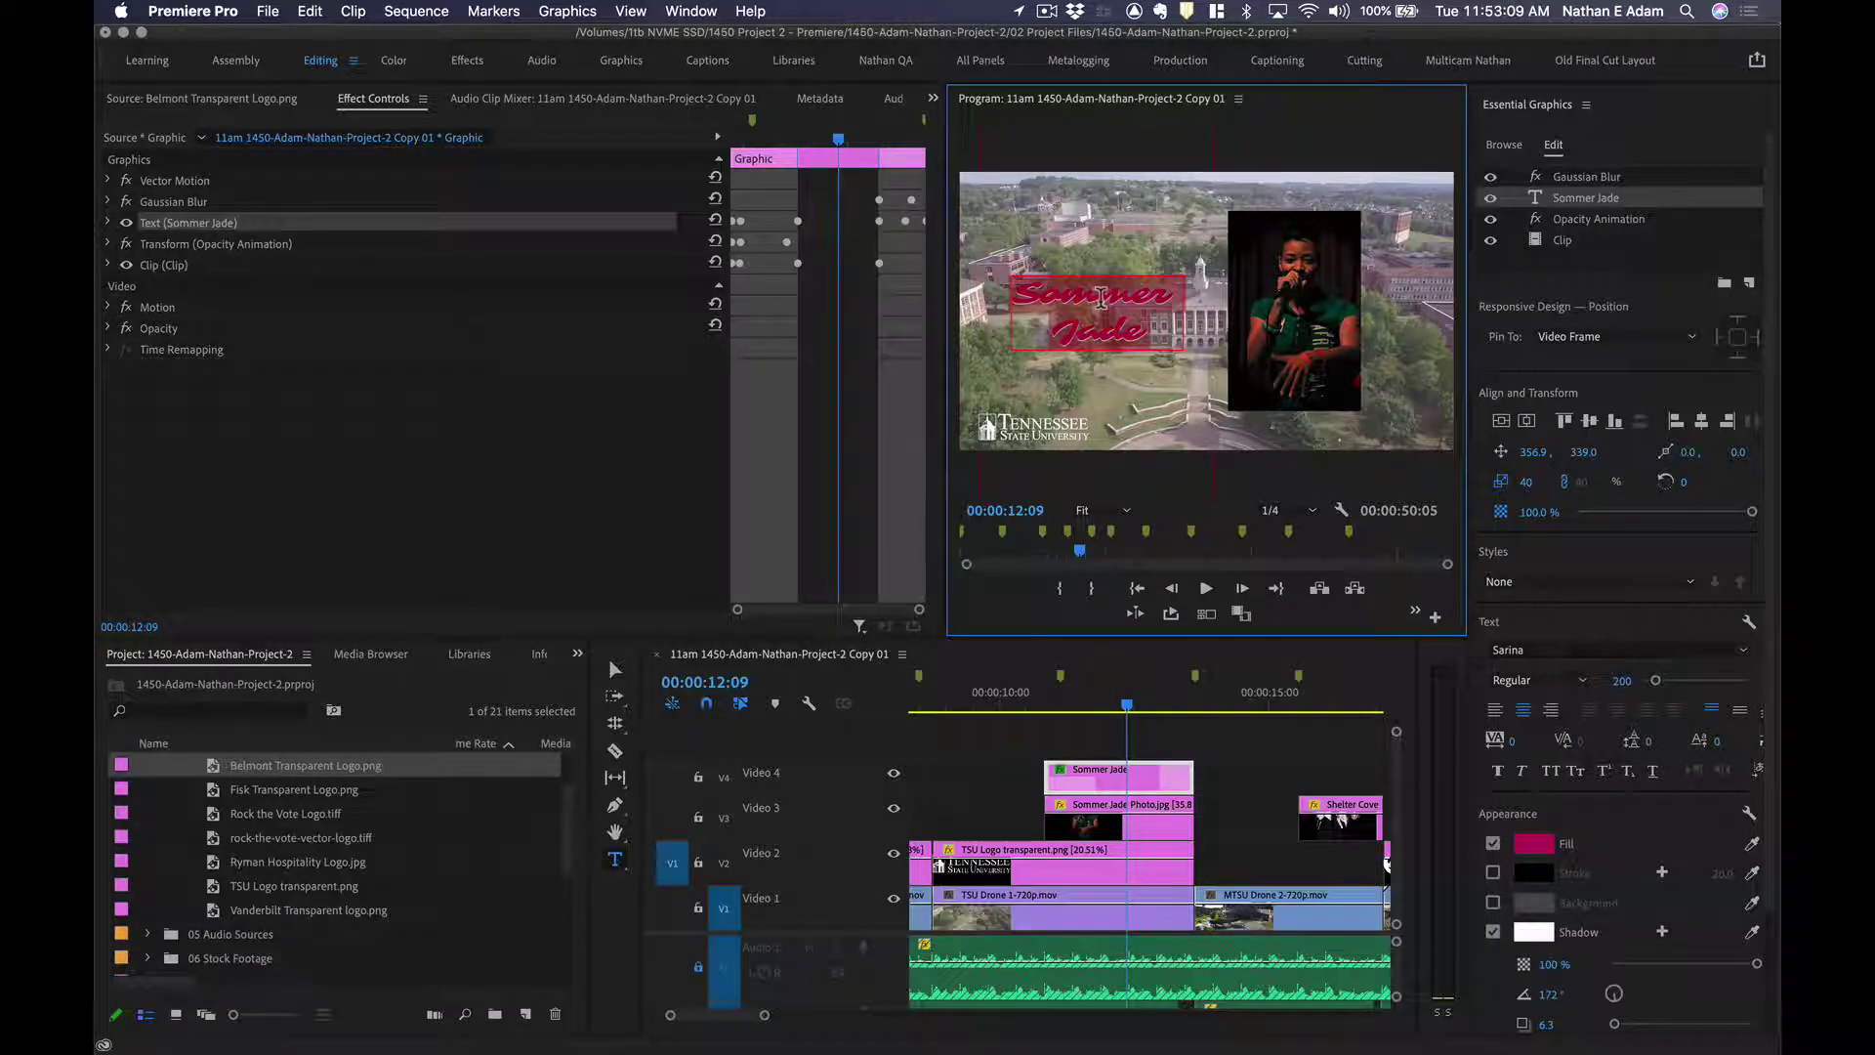
{"action": "left_click", "coordinate": [1538, 848]}
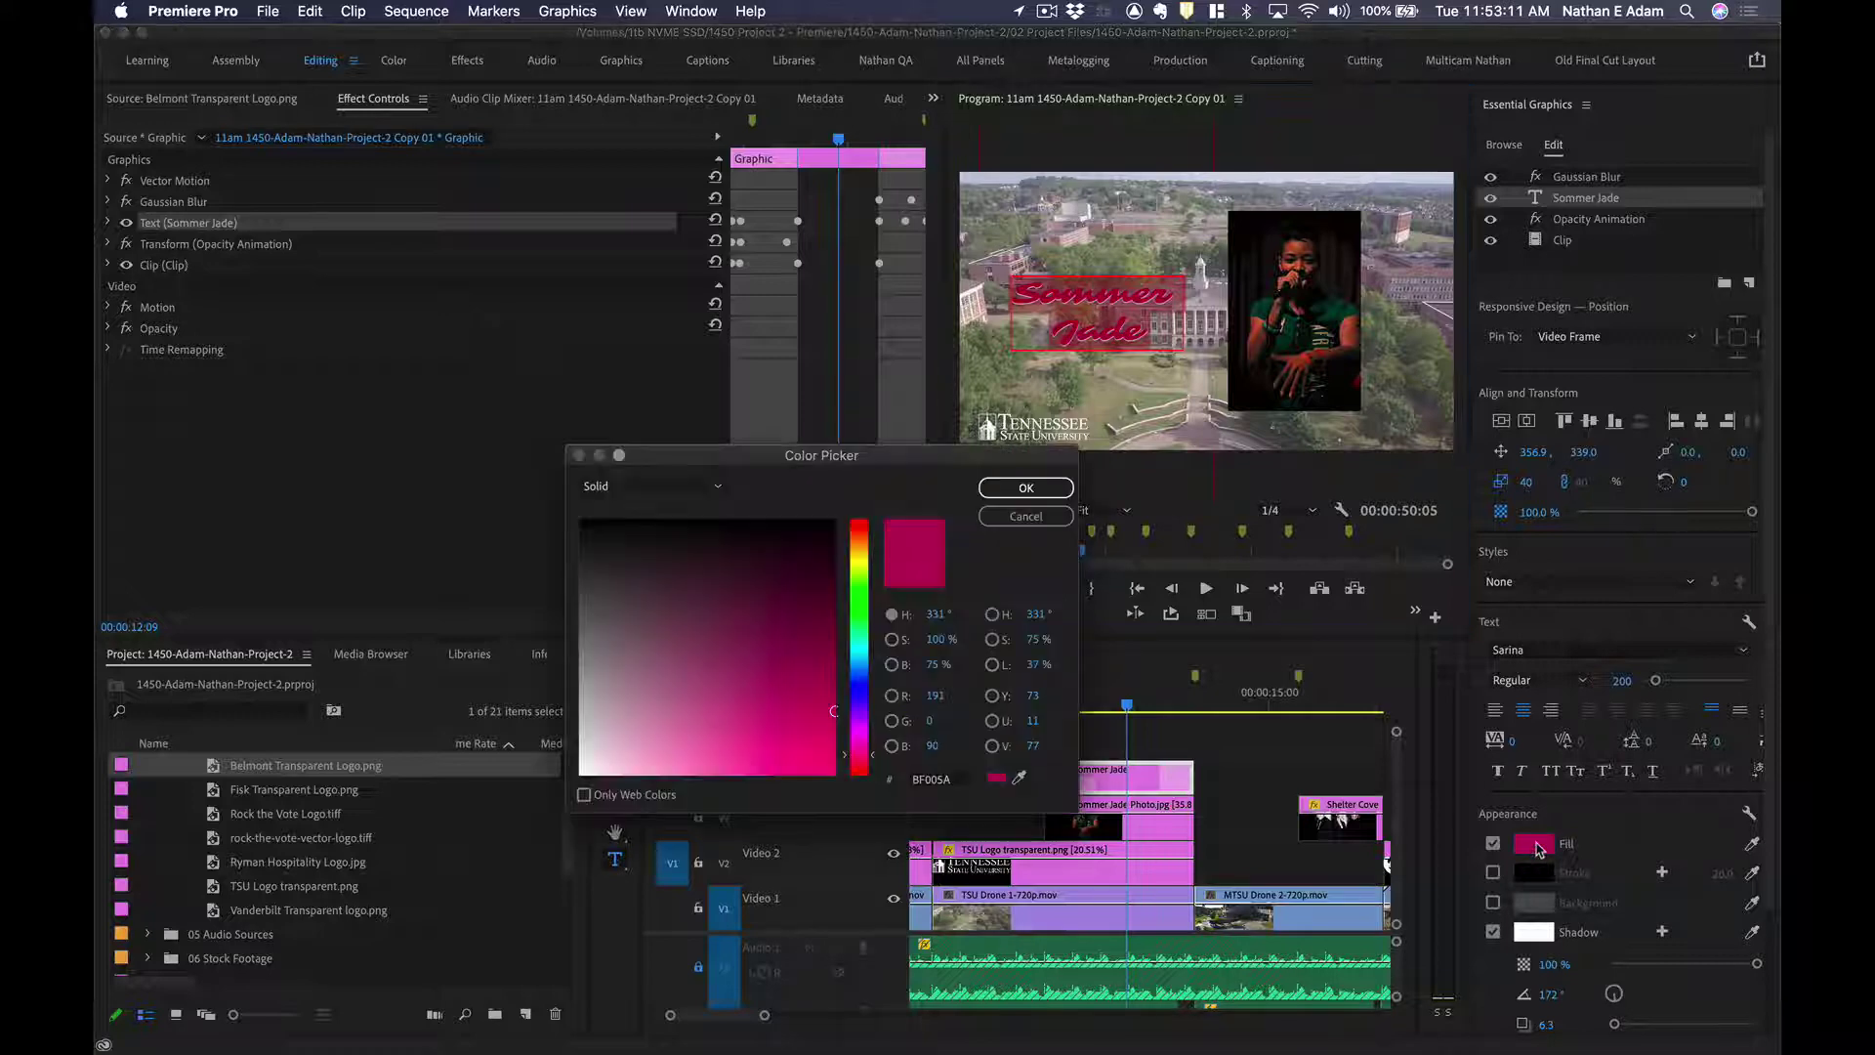
{"action": "left_click_drag", "start_coordinate": [803, 661], "coordinate": [573, 742]}
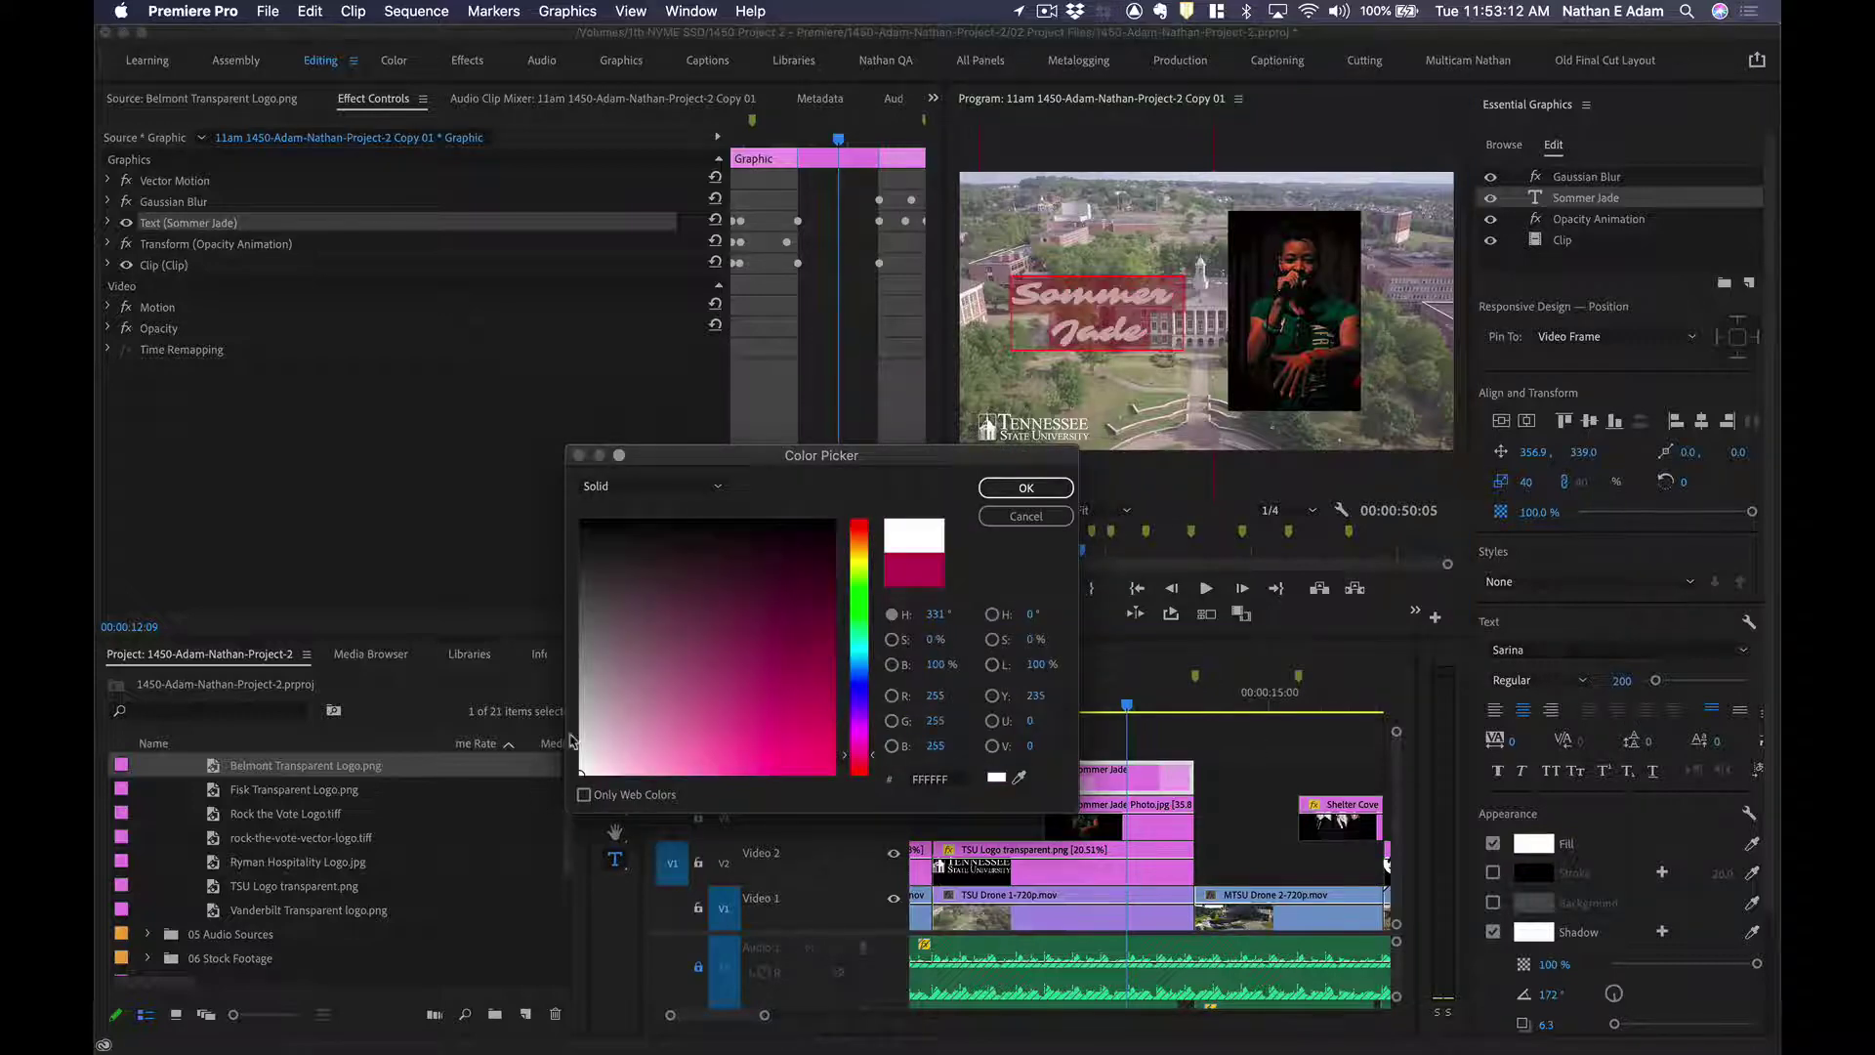
{"action": "left_click", "coordinate": [1025, 487]}
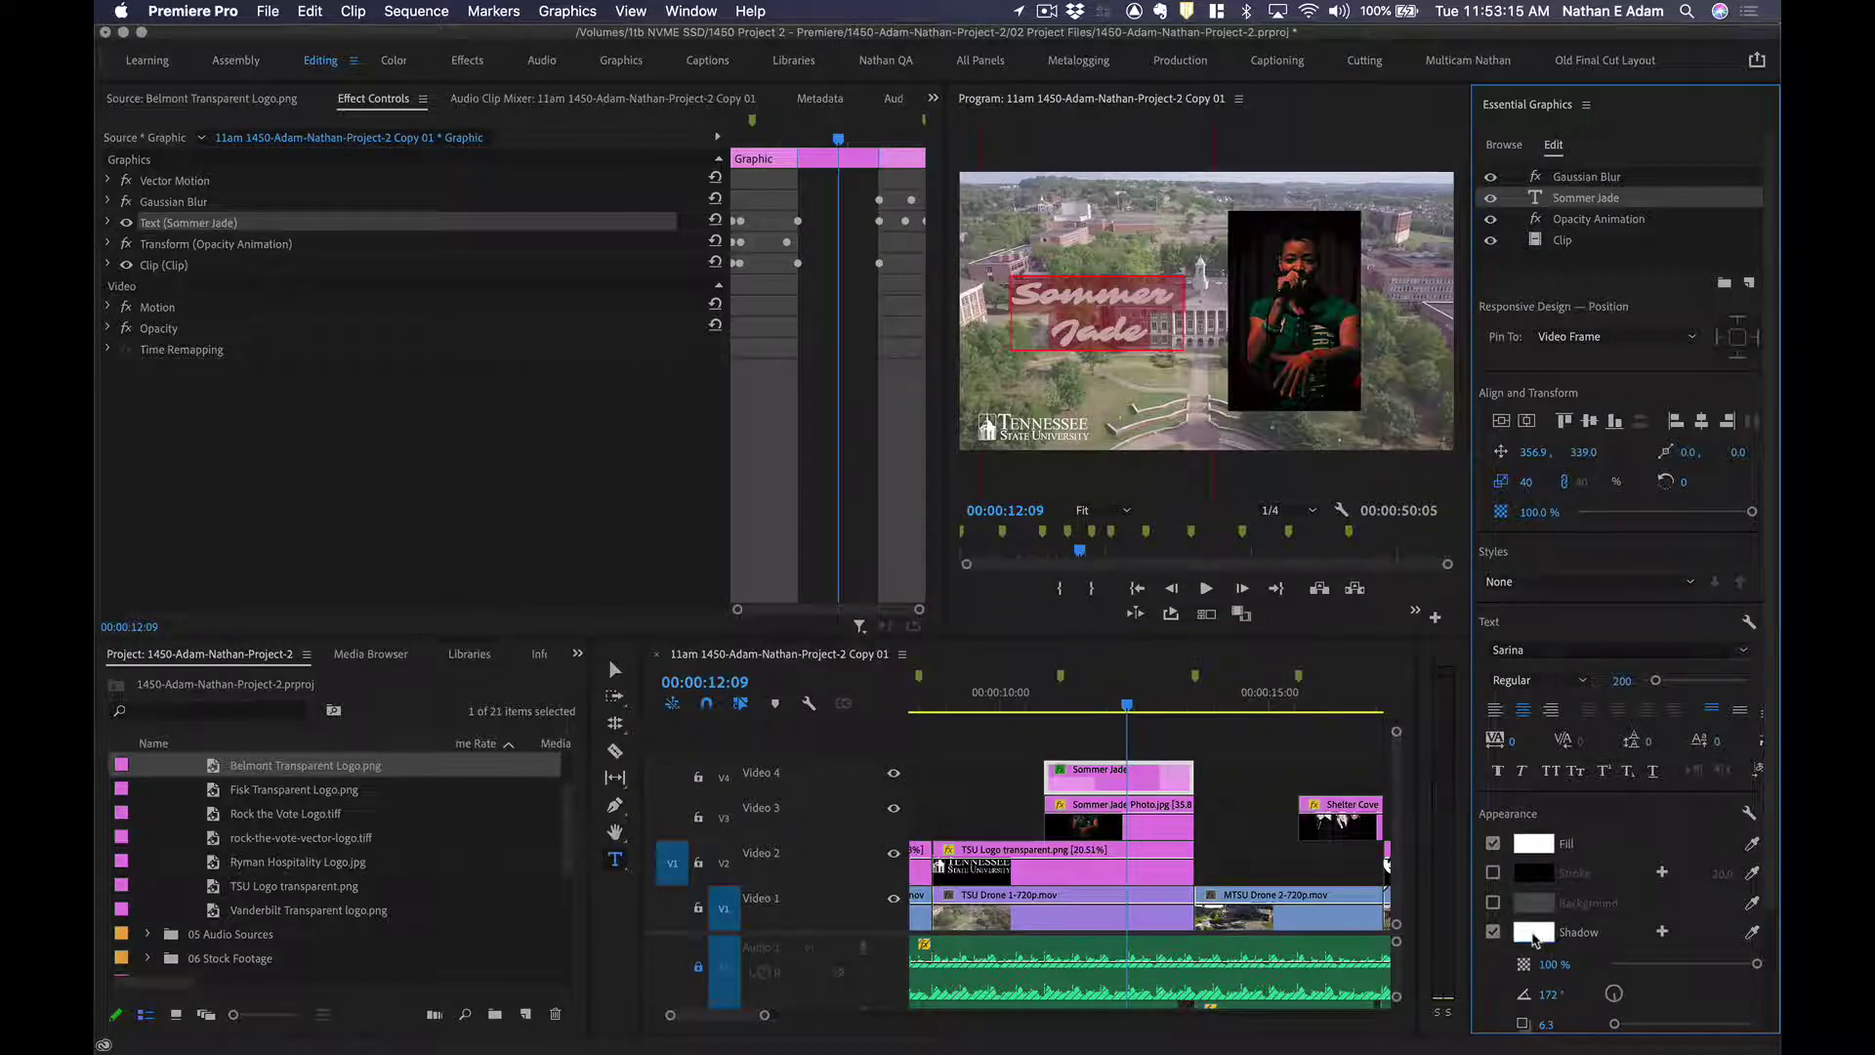
Change the title's shadow colour to the dark green 0C372F, sampled from the singer's shirt in the photo.
{"action": "left_click", "coordinate": [1534, 936]}
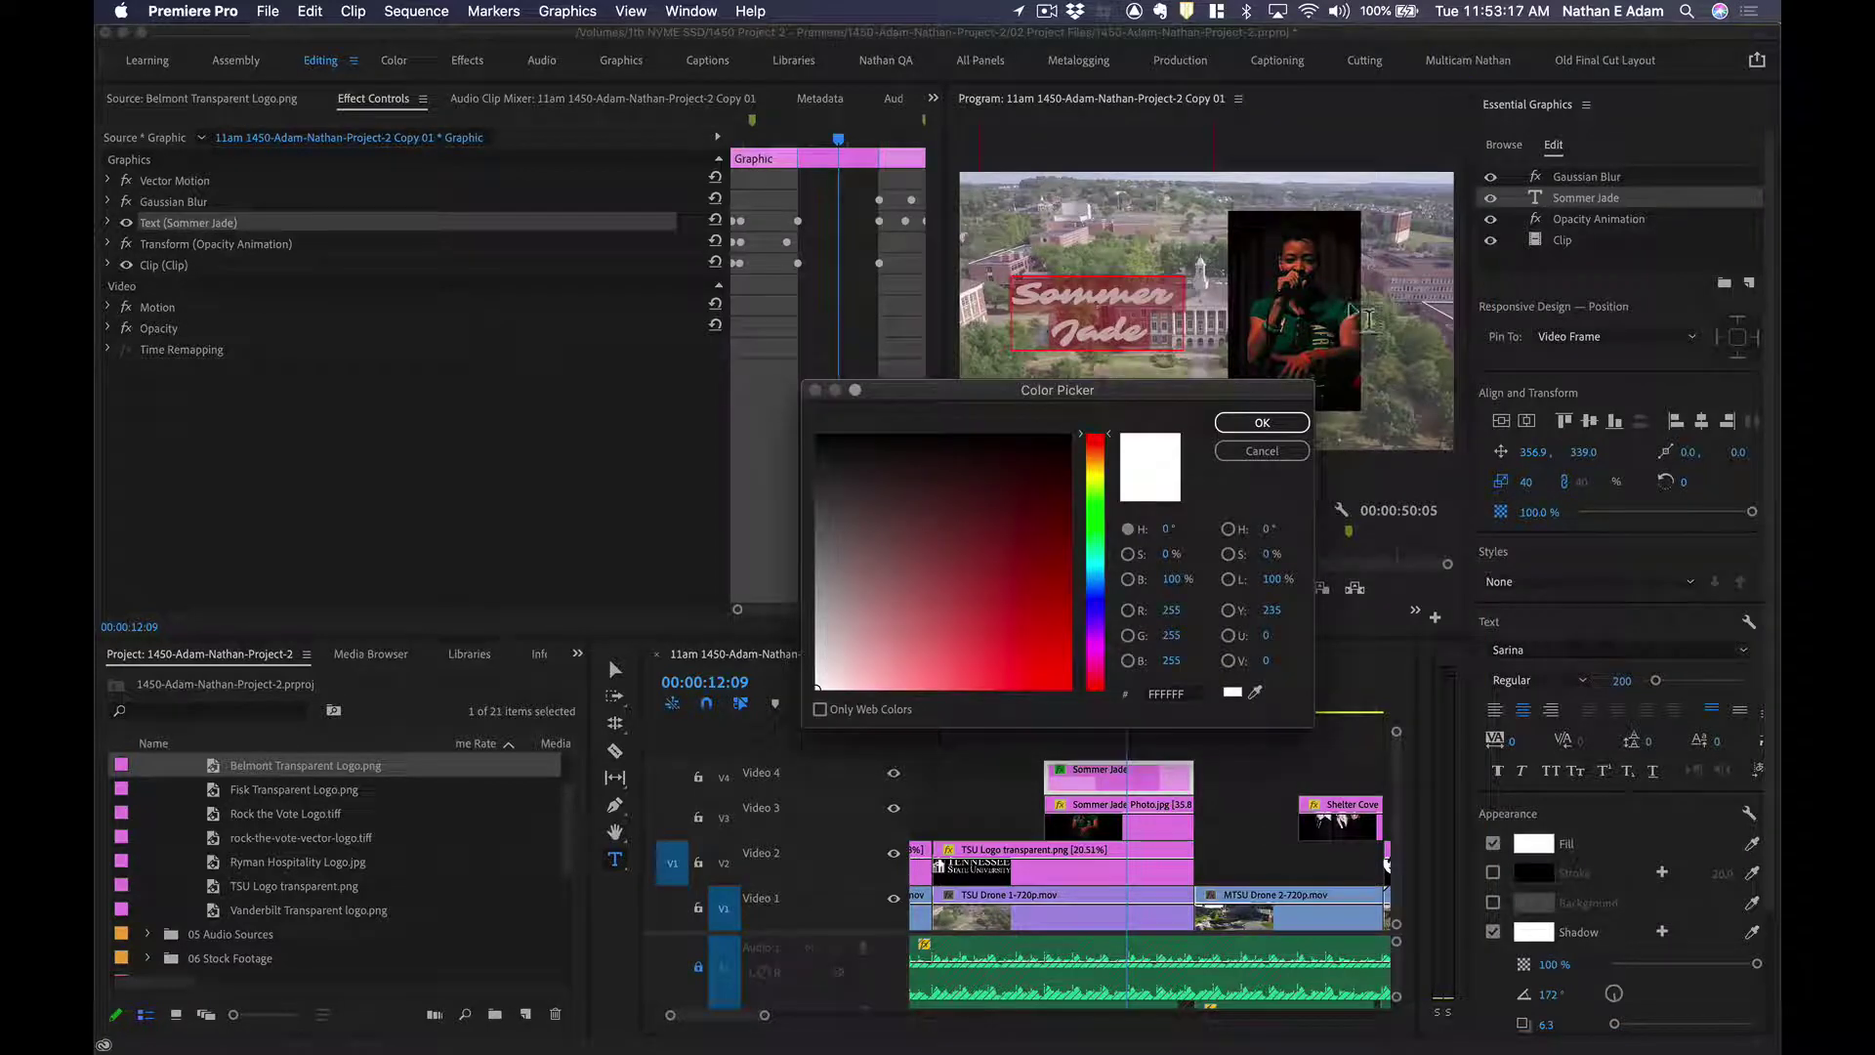
{"action": "left_click", "coordinate": [1258, 694]}
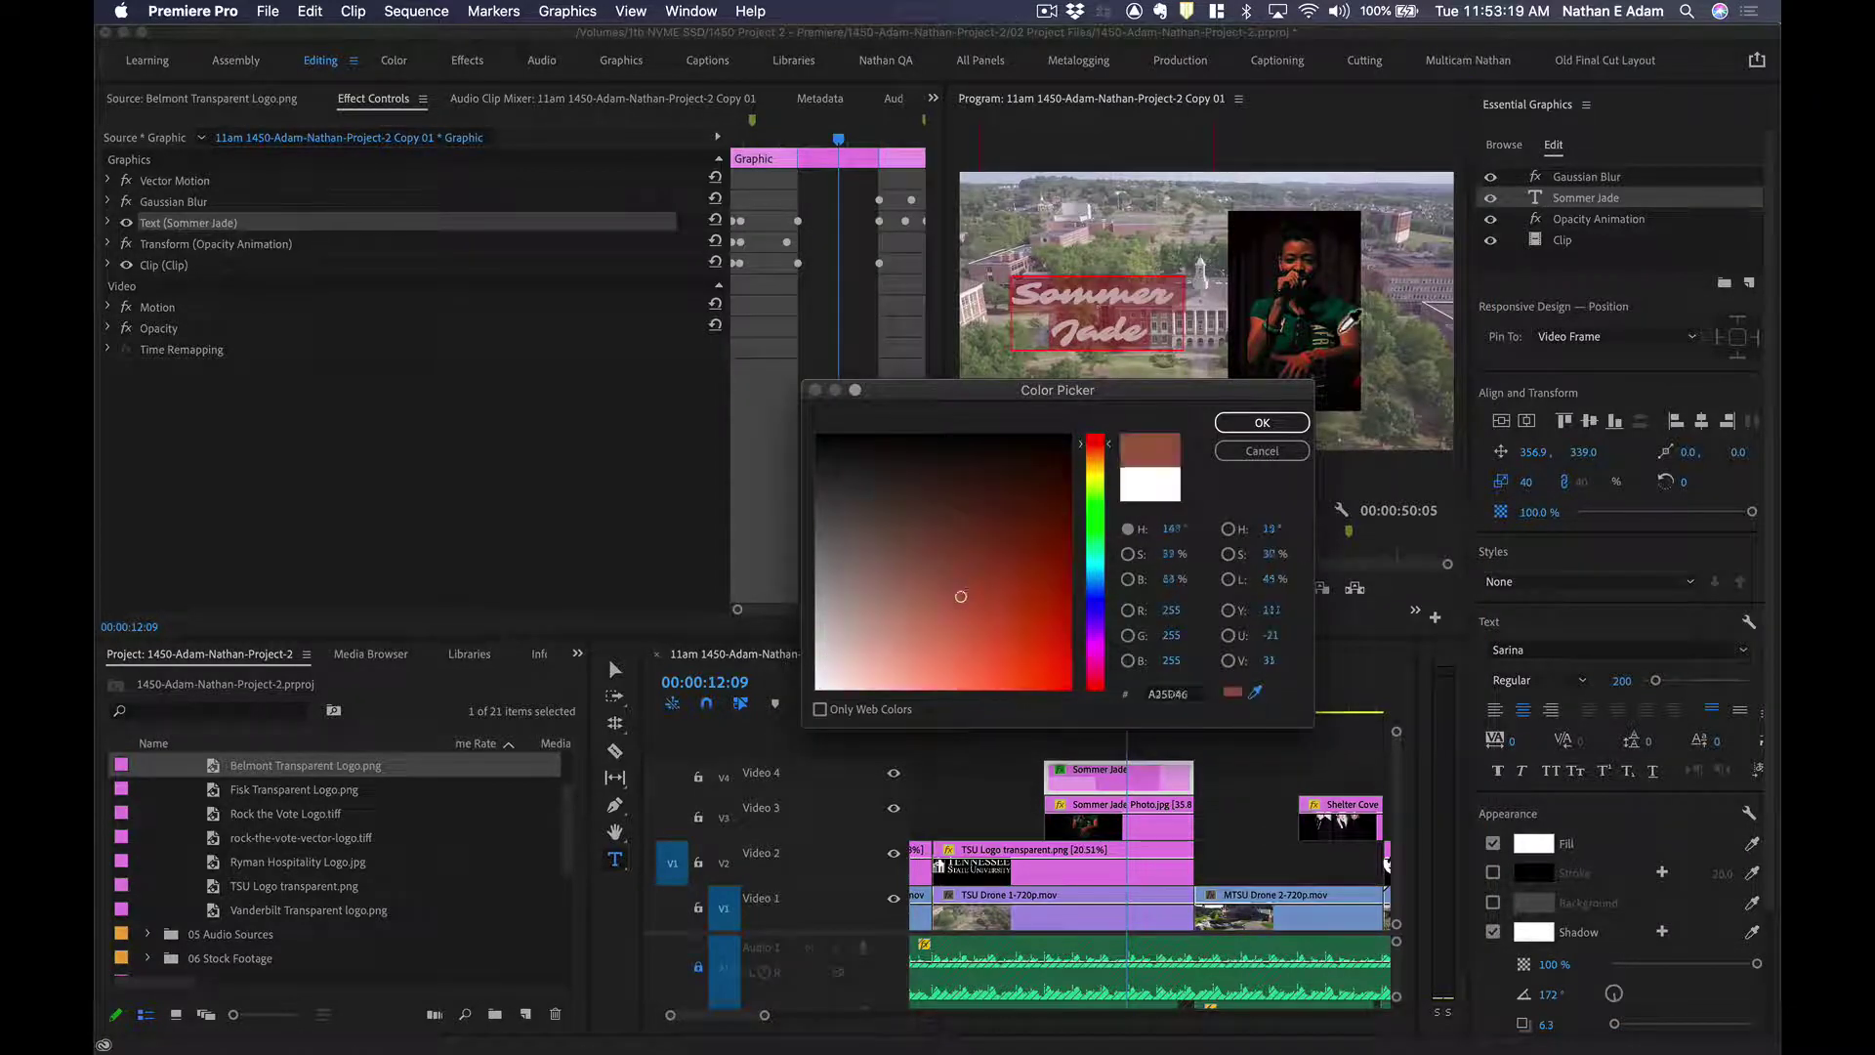
{"action": "left_click", "coordinate": [1339, 310]}
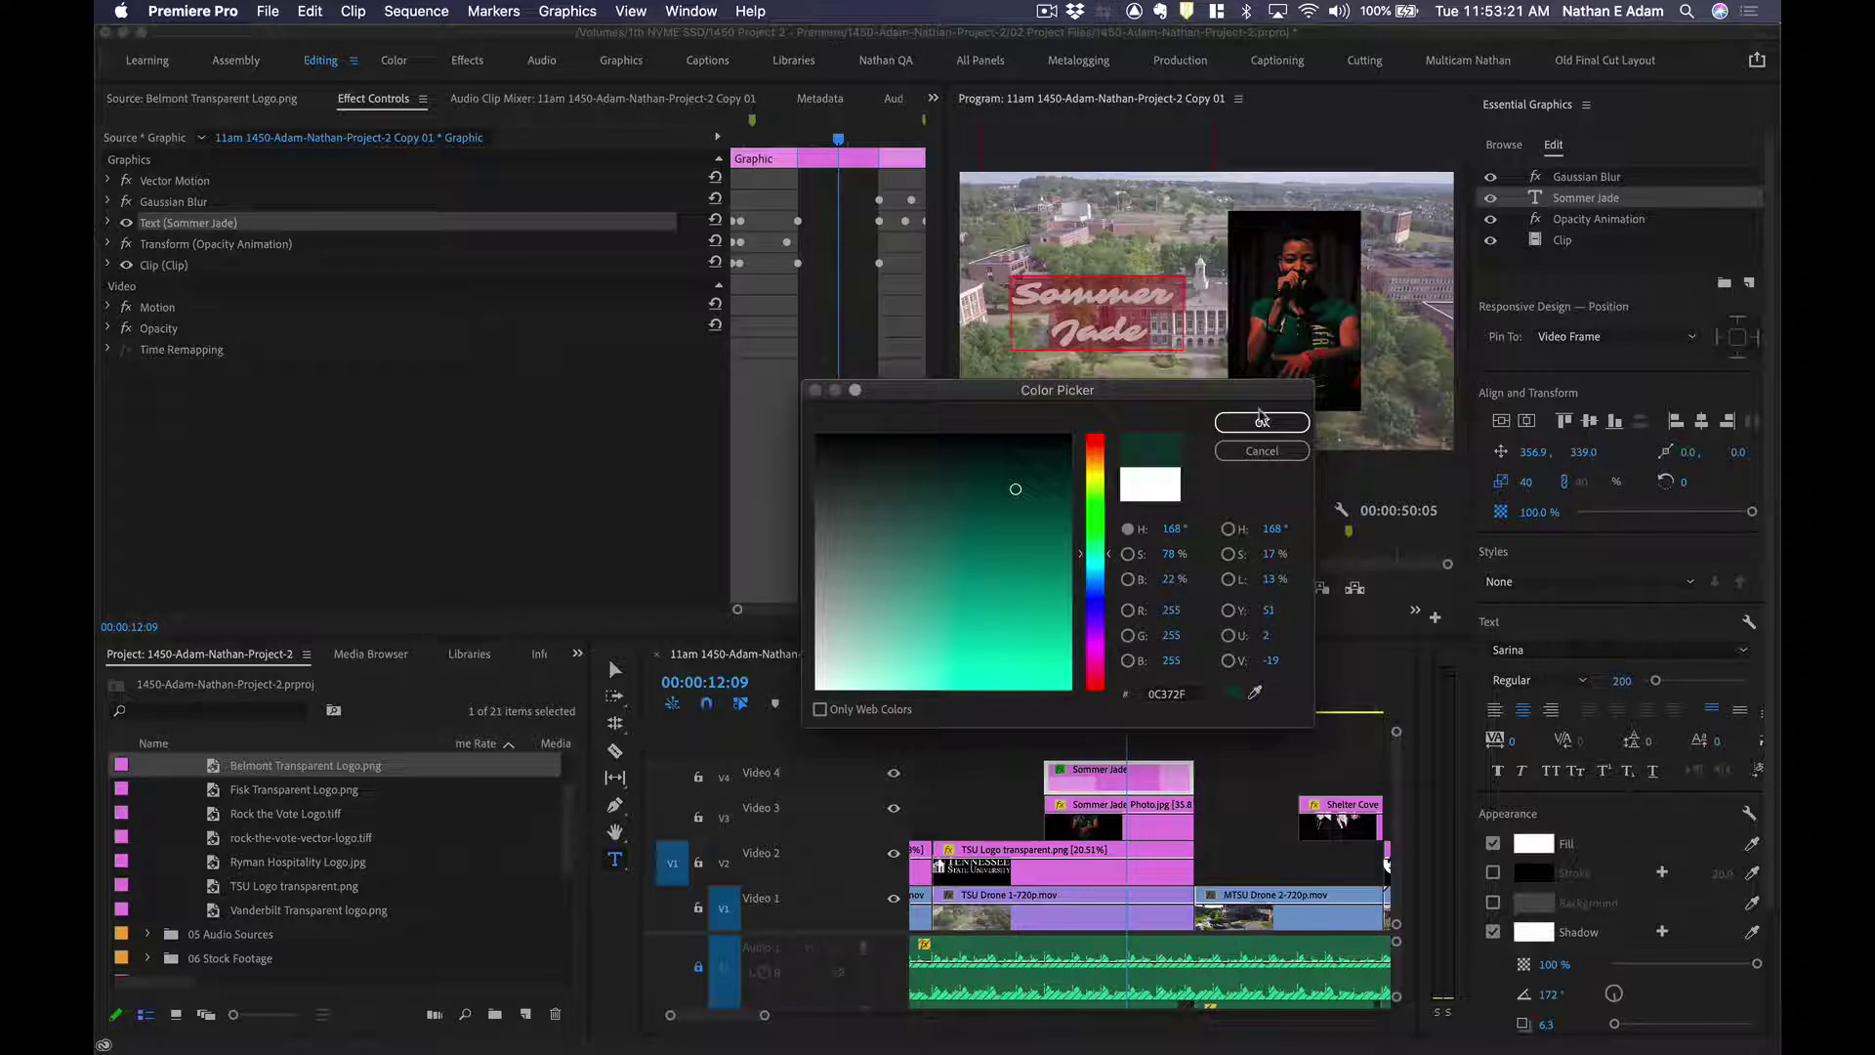
{"action": "left_click", "coordinate": [1261, 422]}
{"action": "left_click", "coordinate": [1101, 295]}
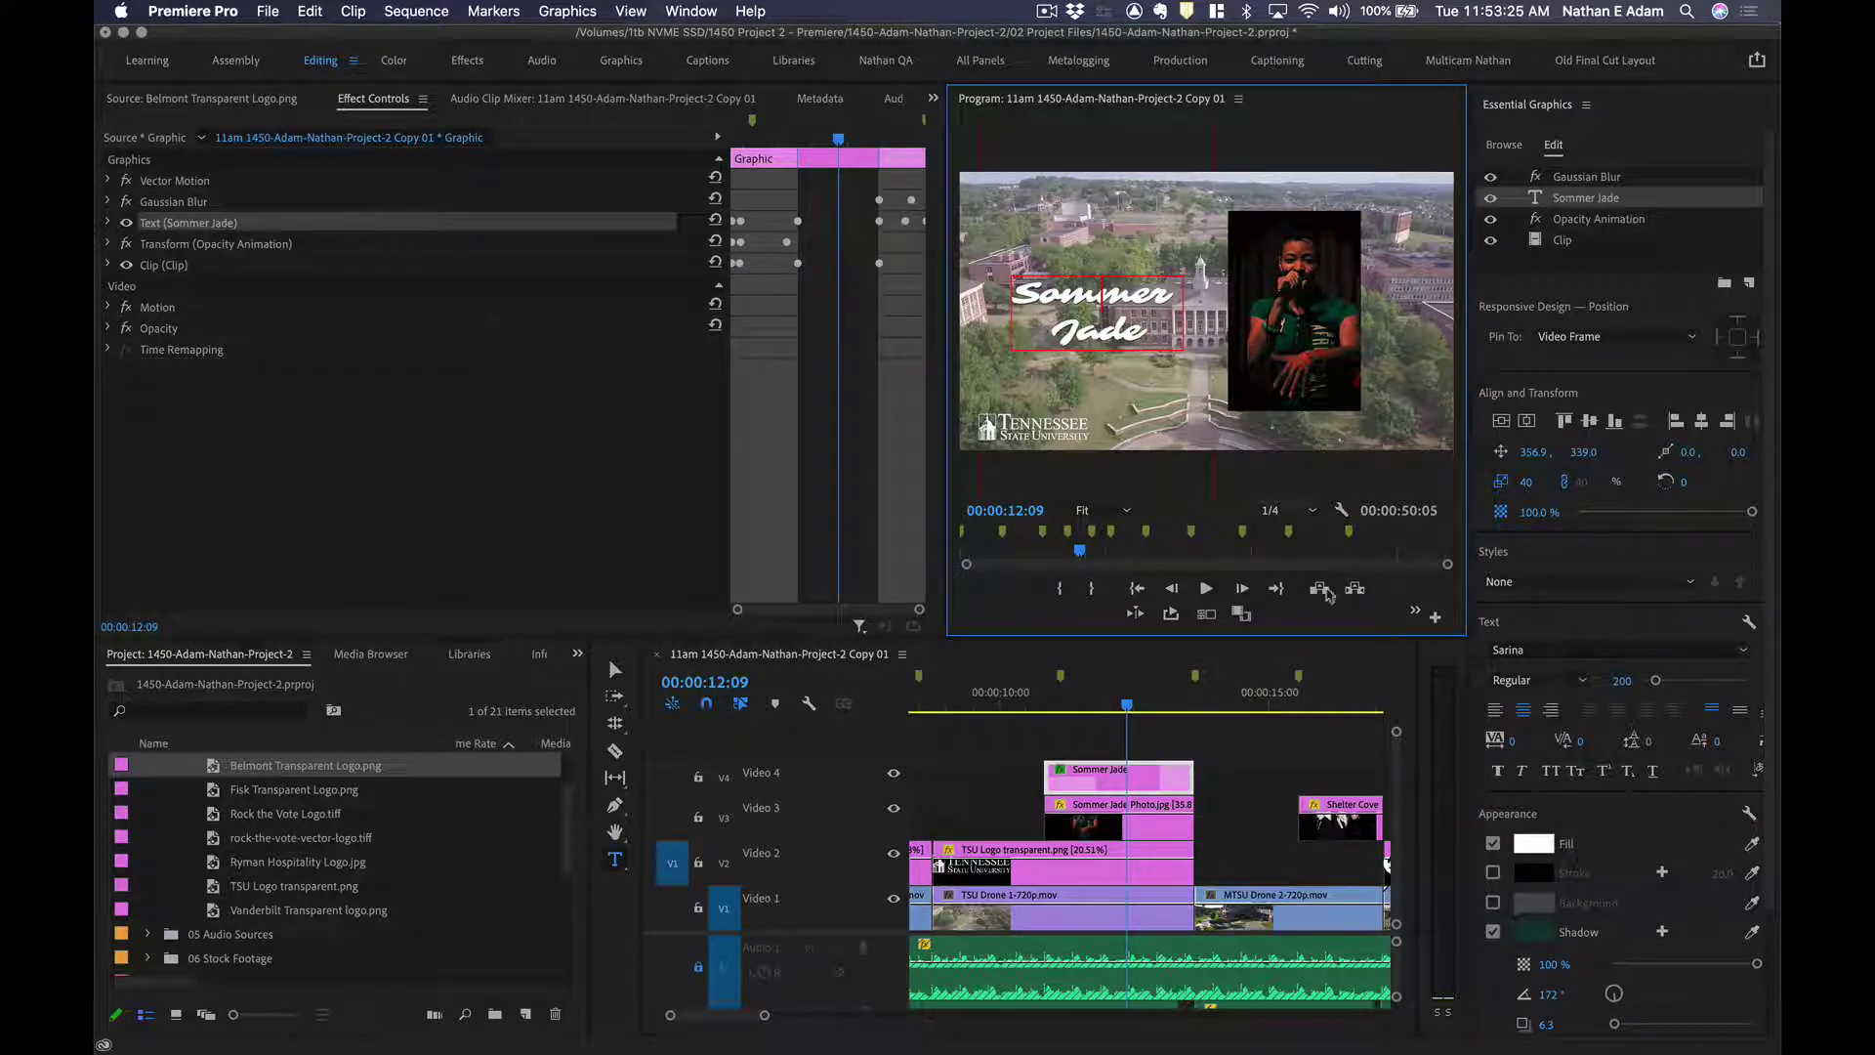
Try to add a stroke to the title in the dark green 0B2A24 sampled from the singer's shirt.
{"action": "left_click", "coordinate": [1492, 871]}
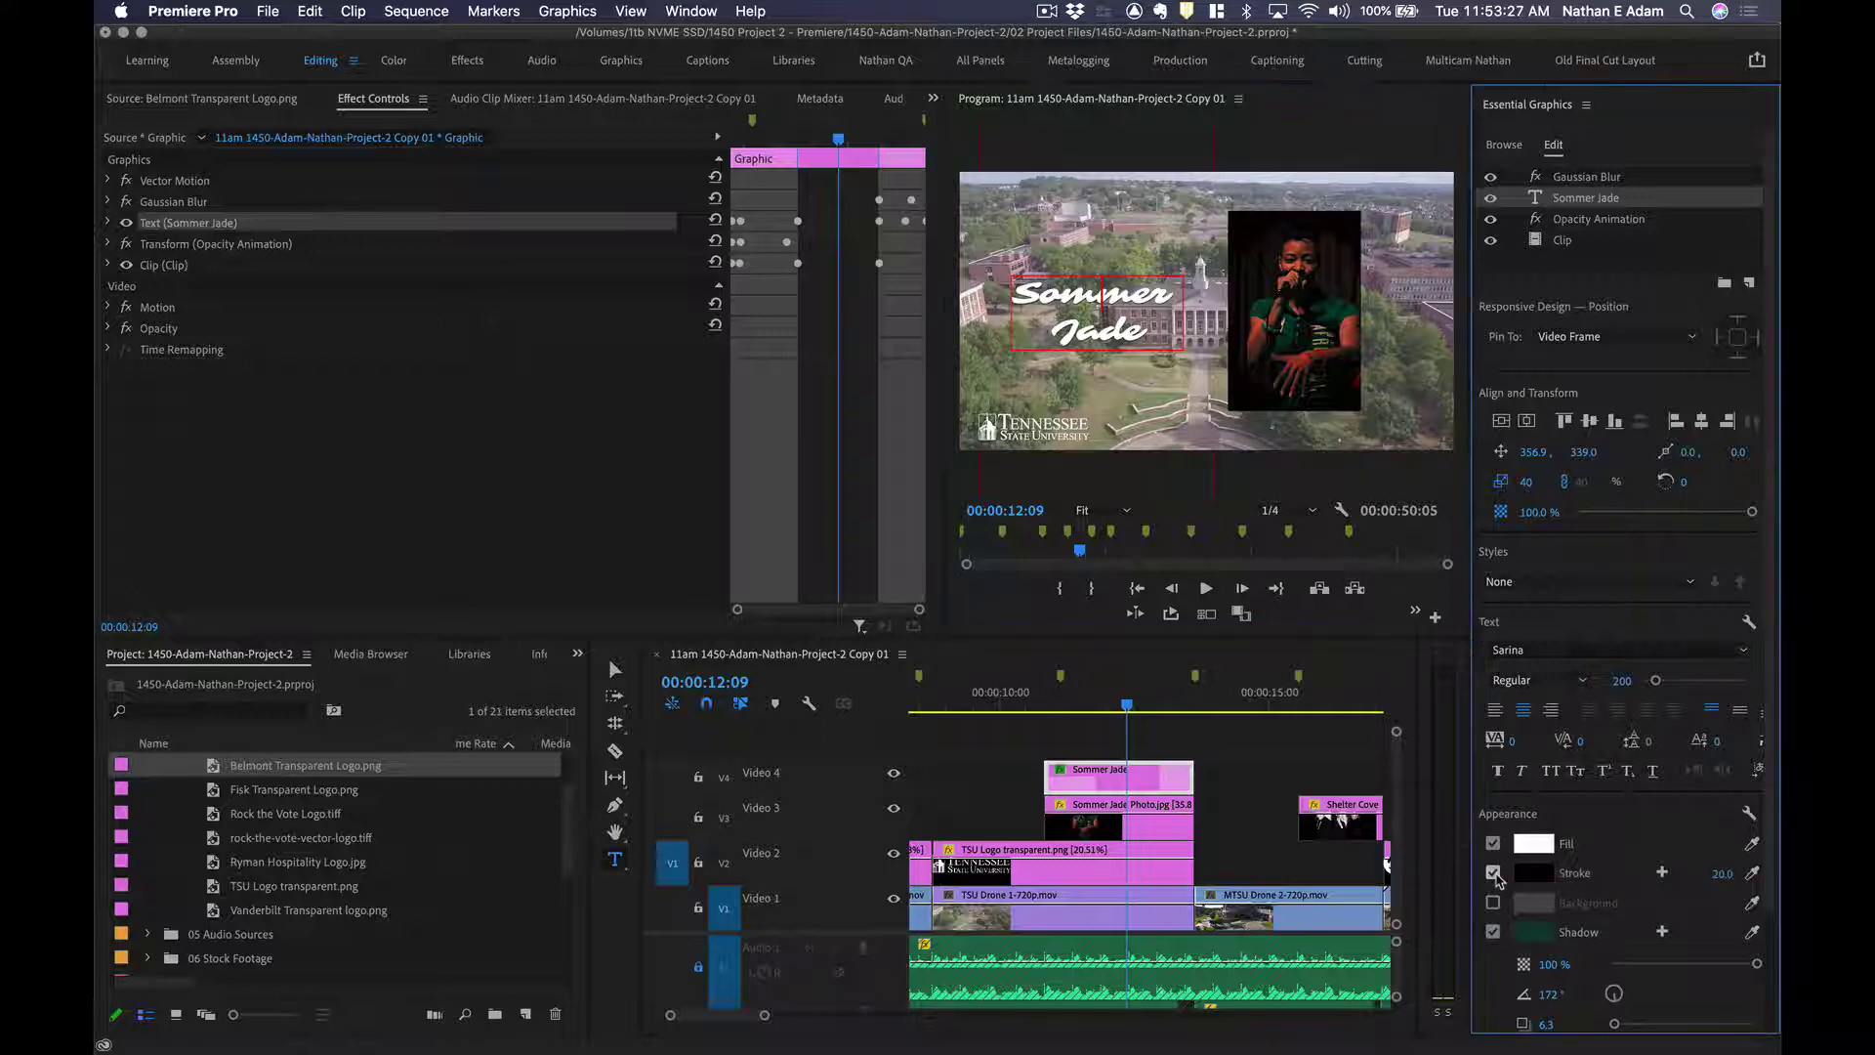
{"action": "left_click", "coordinate": [1533, 872]}
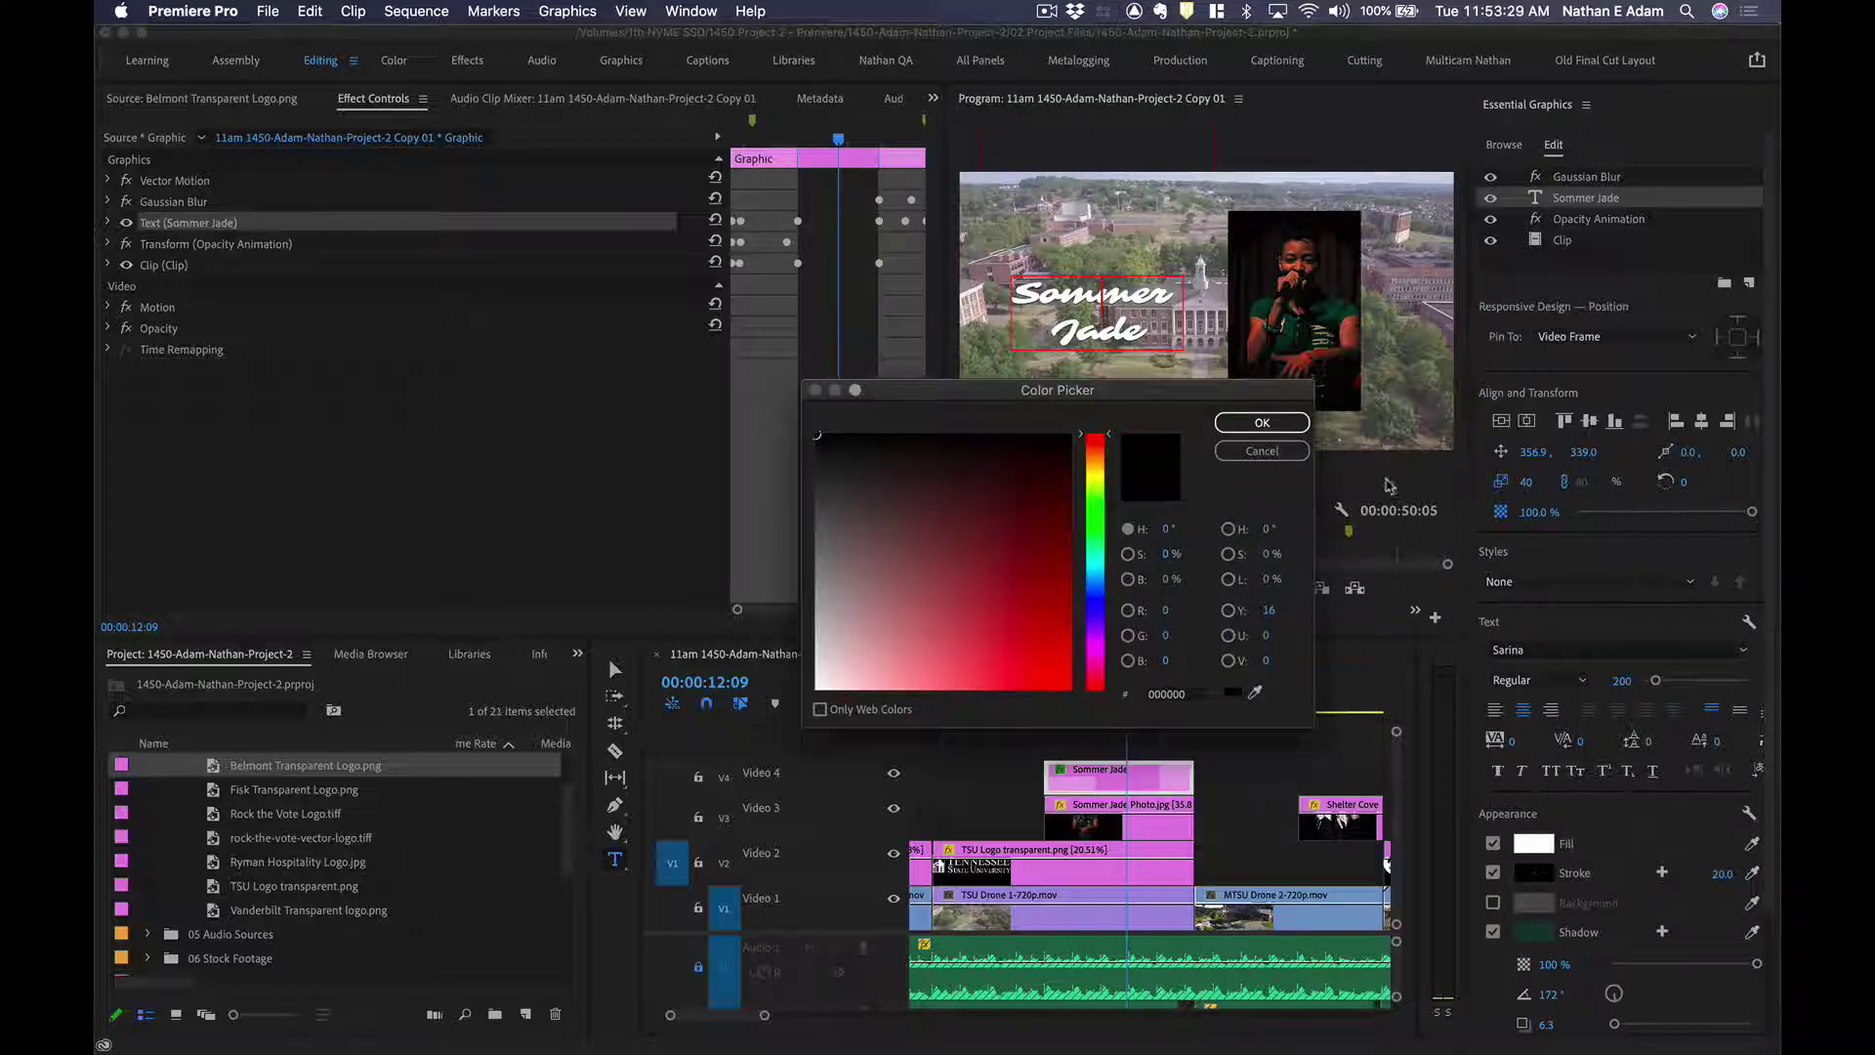
{"action": "left_click", "coordinate": [1255, 692]}
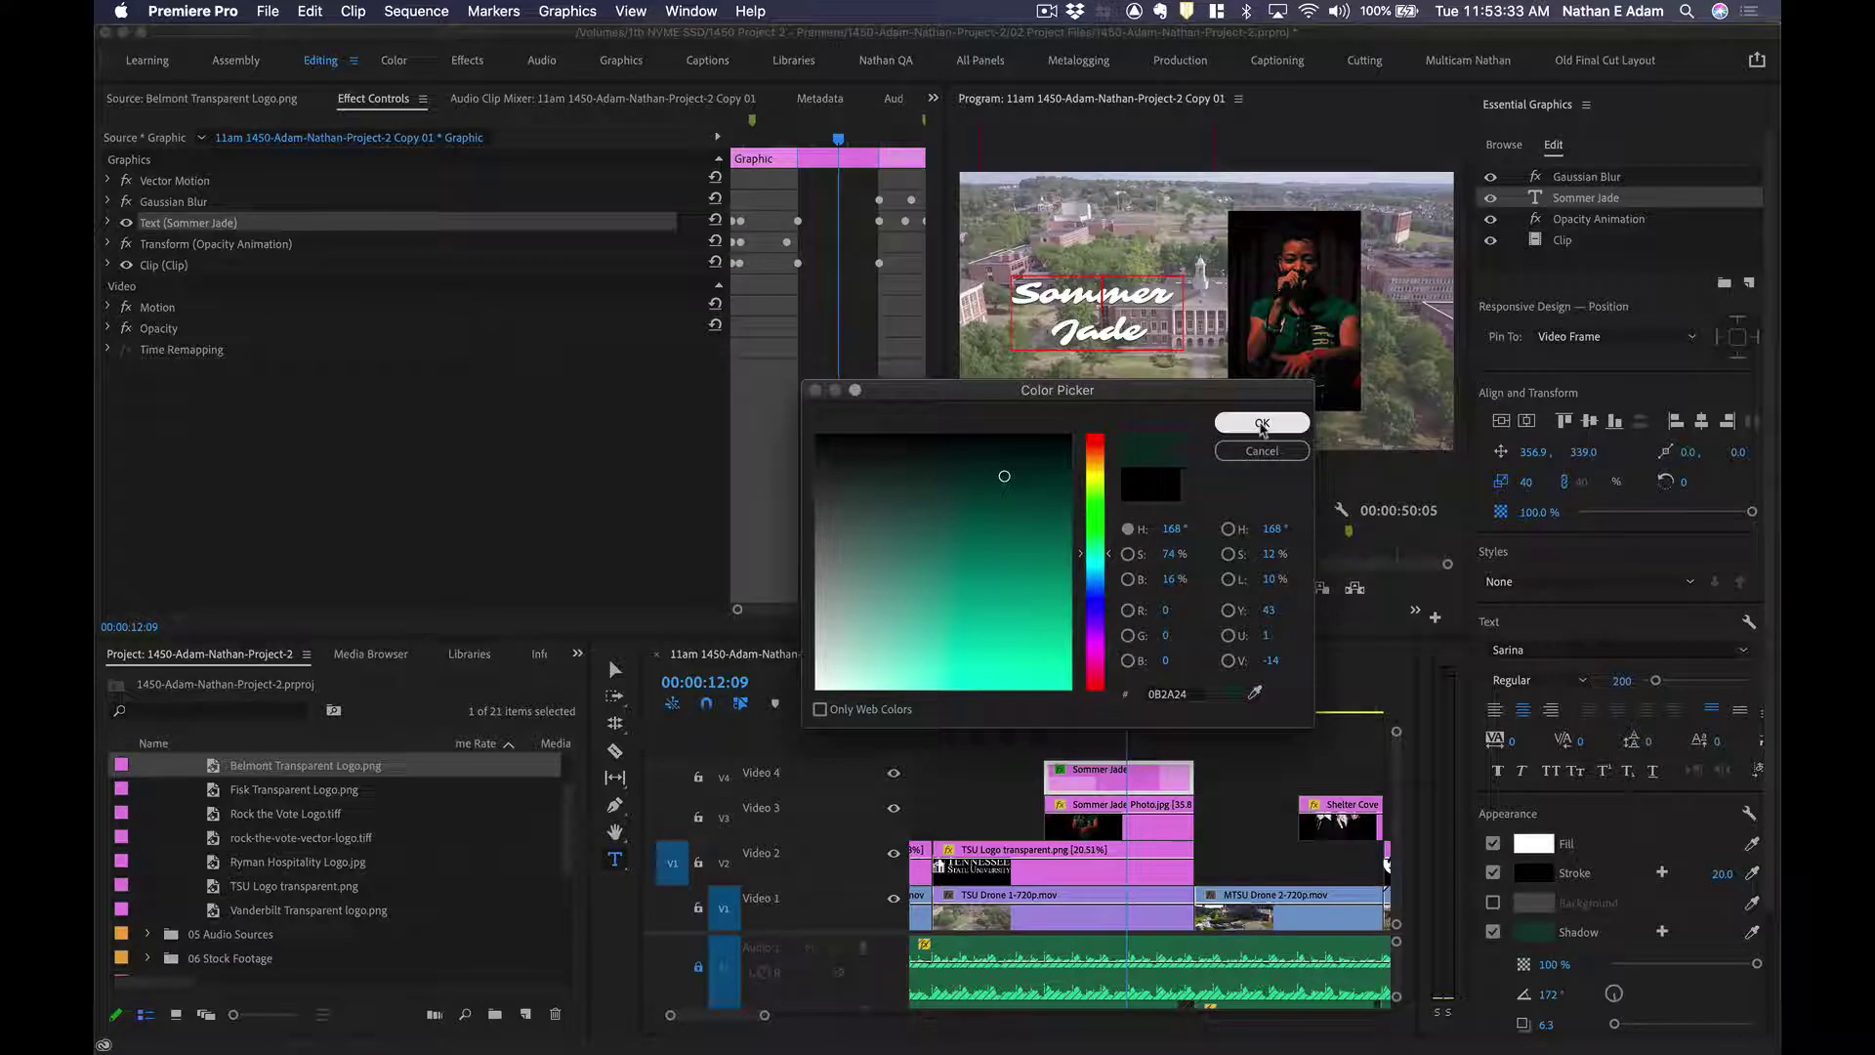
{"action": "left_click", "coordinate": [1264, 428]}
Select all of the title text and add a dark green 103831 stroke sampled from the singer's shirt.
{"action": "left_click", "coordinate": [1119, 298]}
{"action": "key", "text": "super+a"}
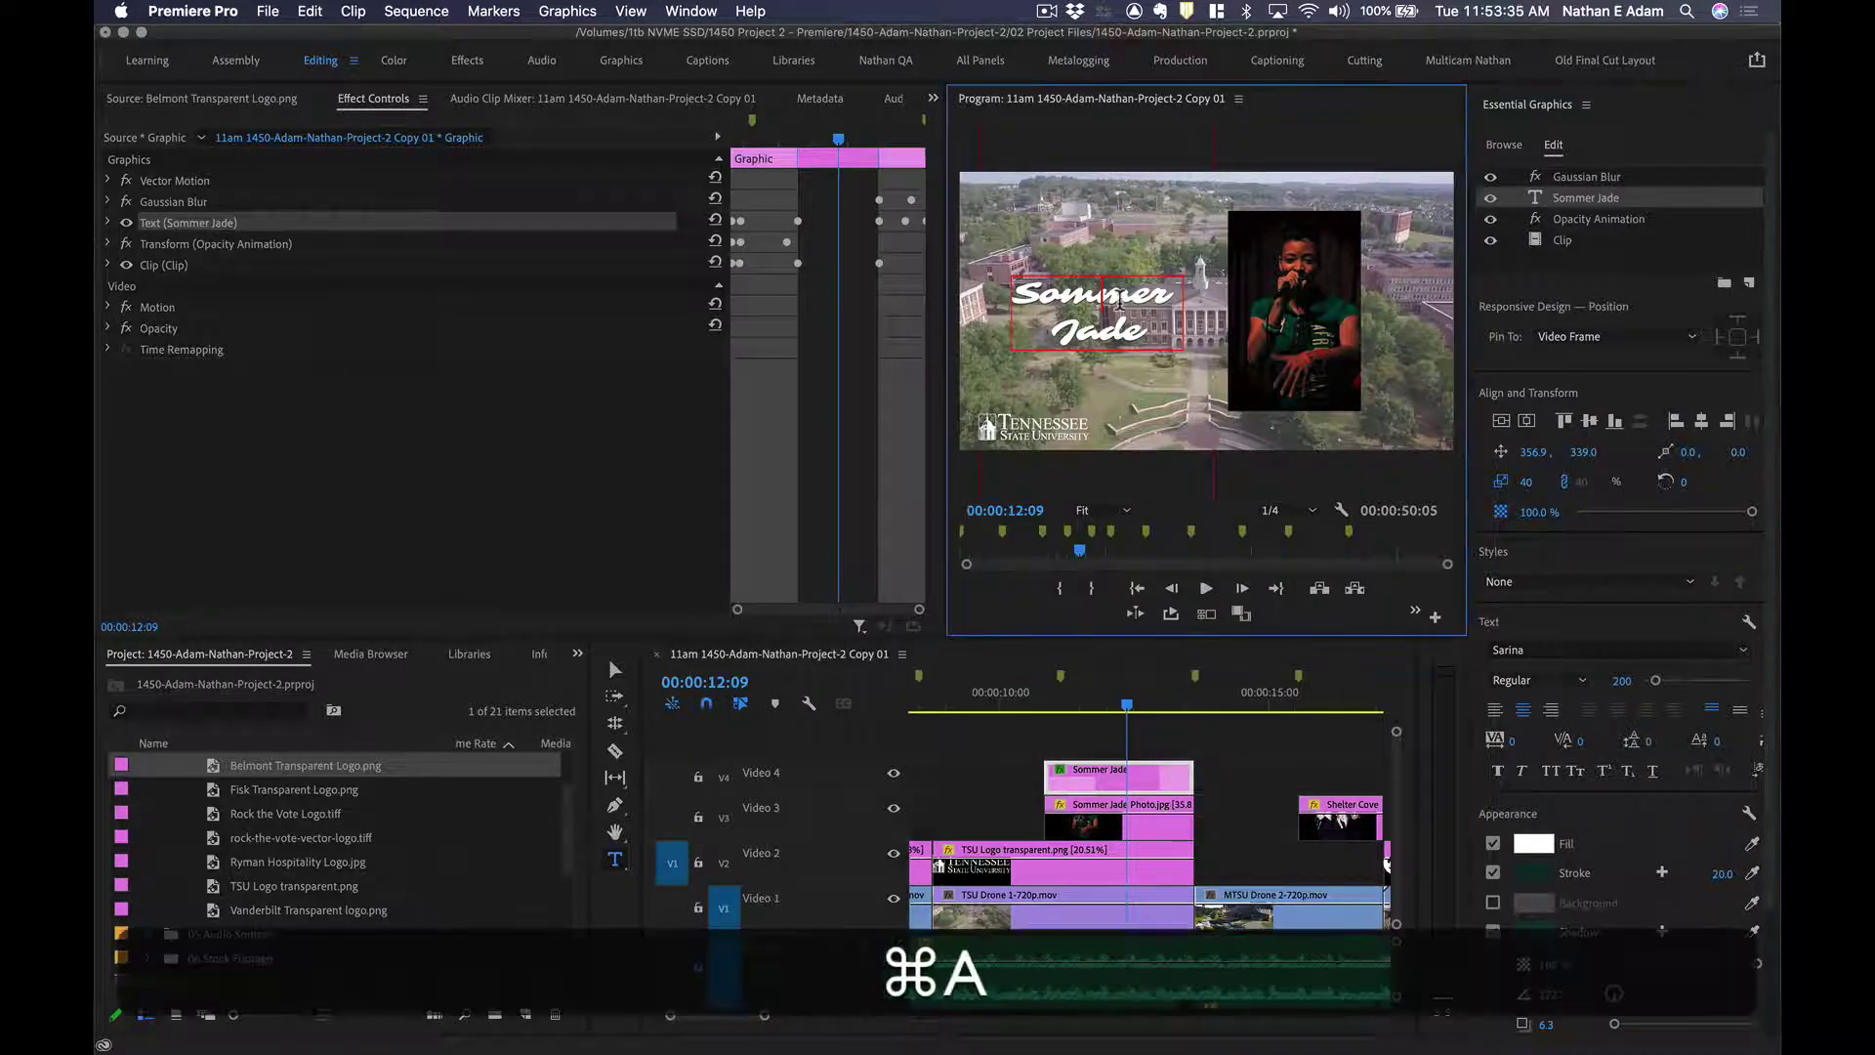
{"action": "left_click", "coordinate": [1492, 872]}
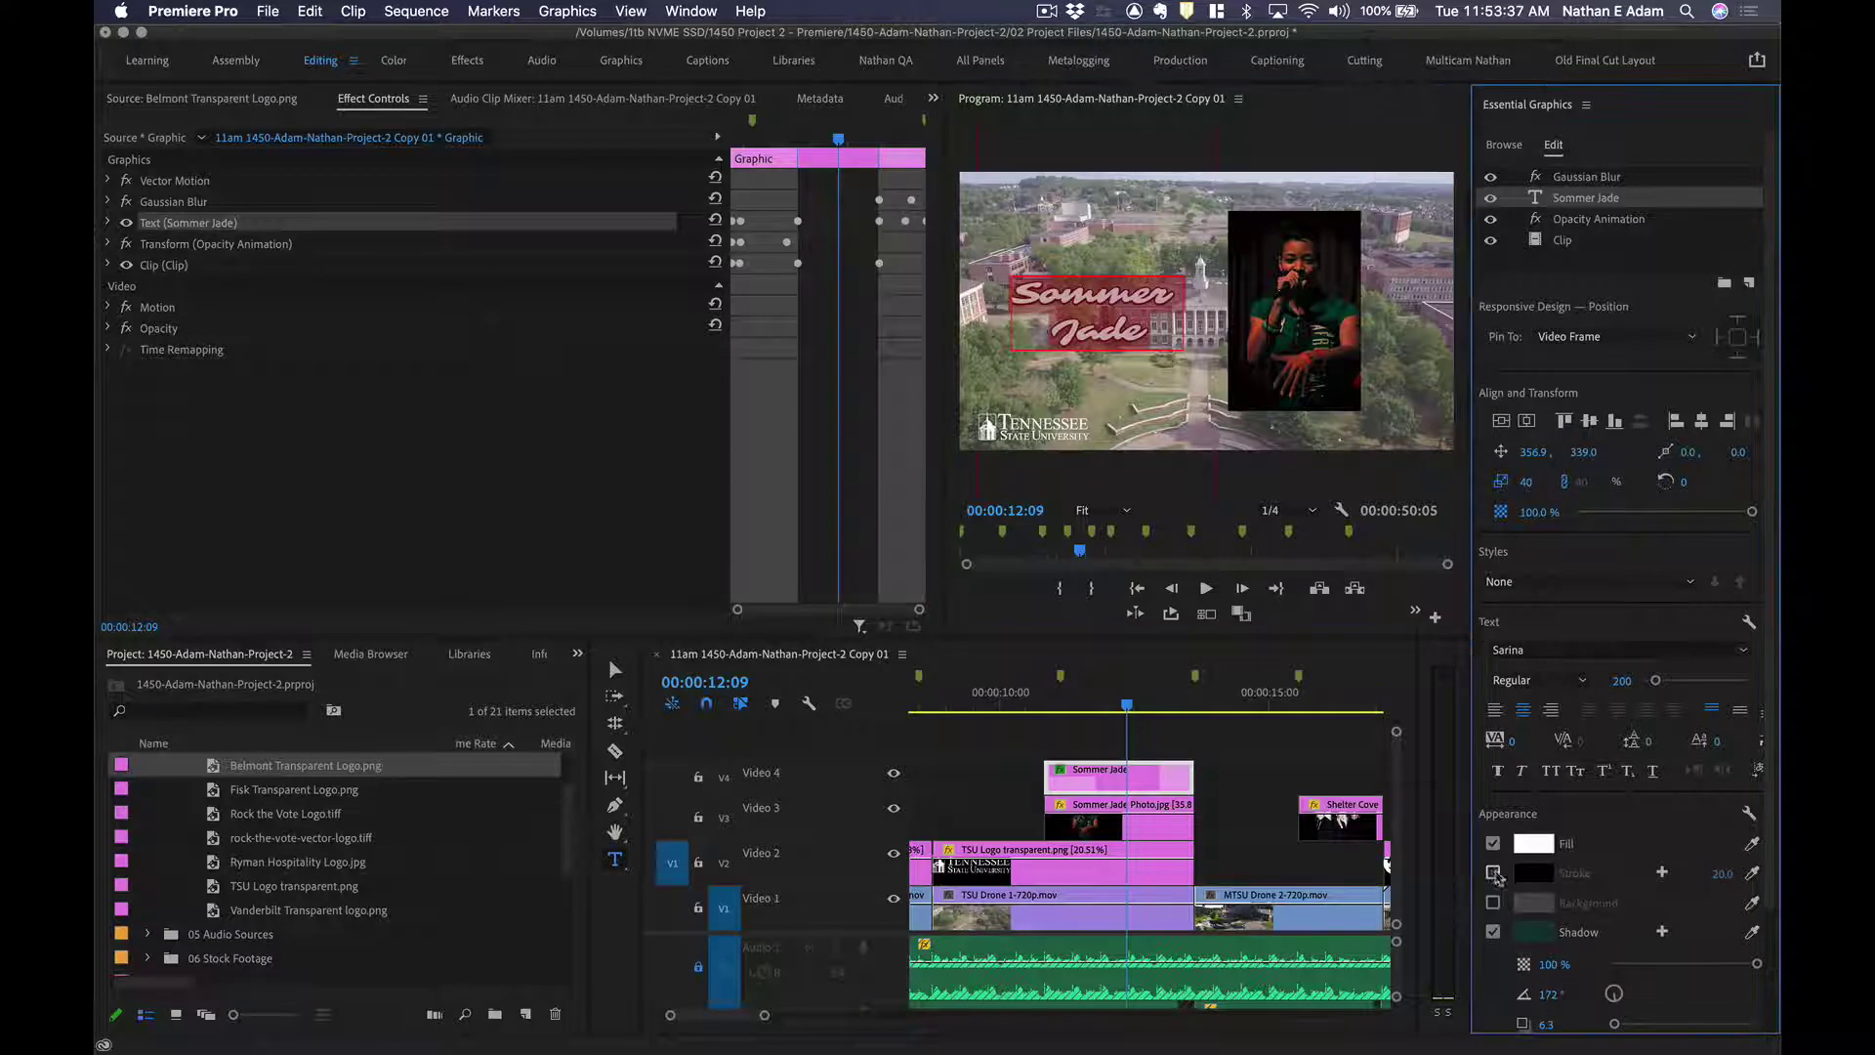
{"action": "left_click", "coordinate": [1531, 874]}
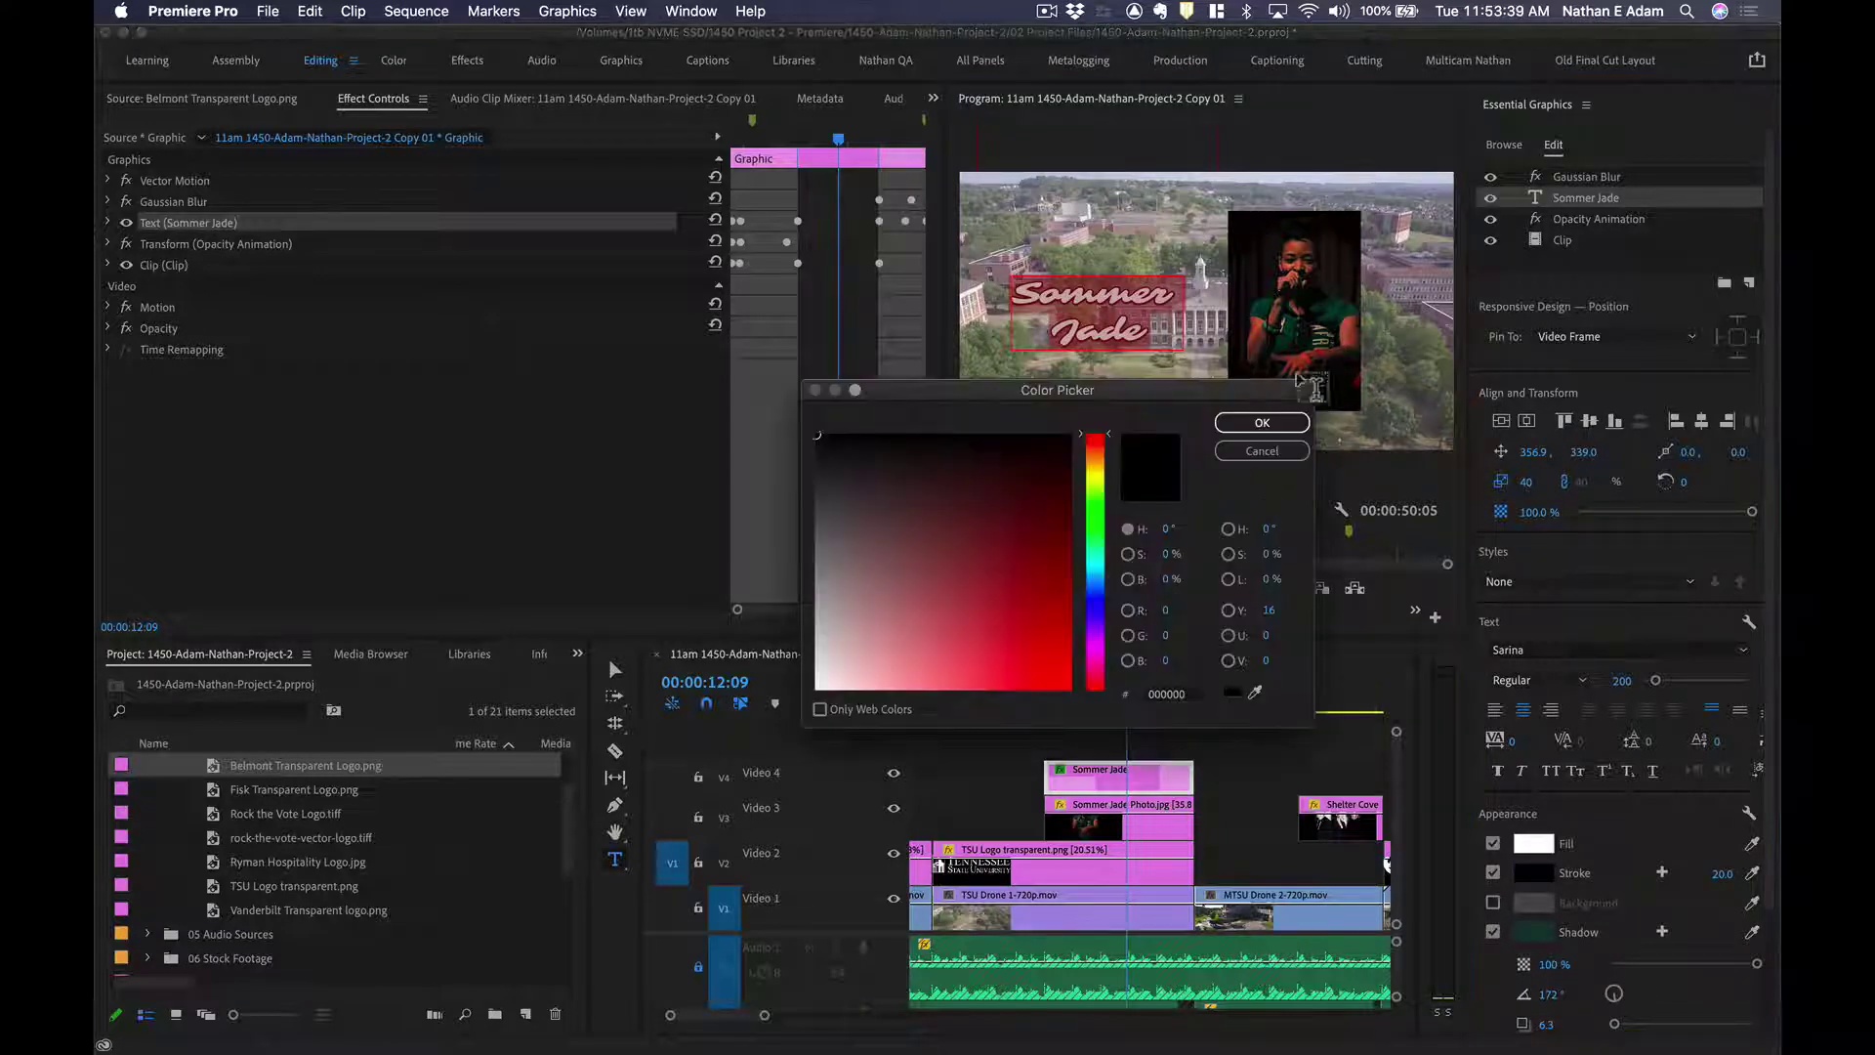
{"action": "left_click", "coordinate": [1255, 693]}
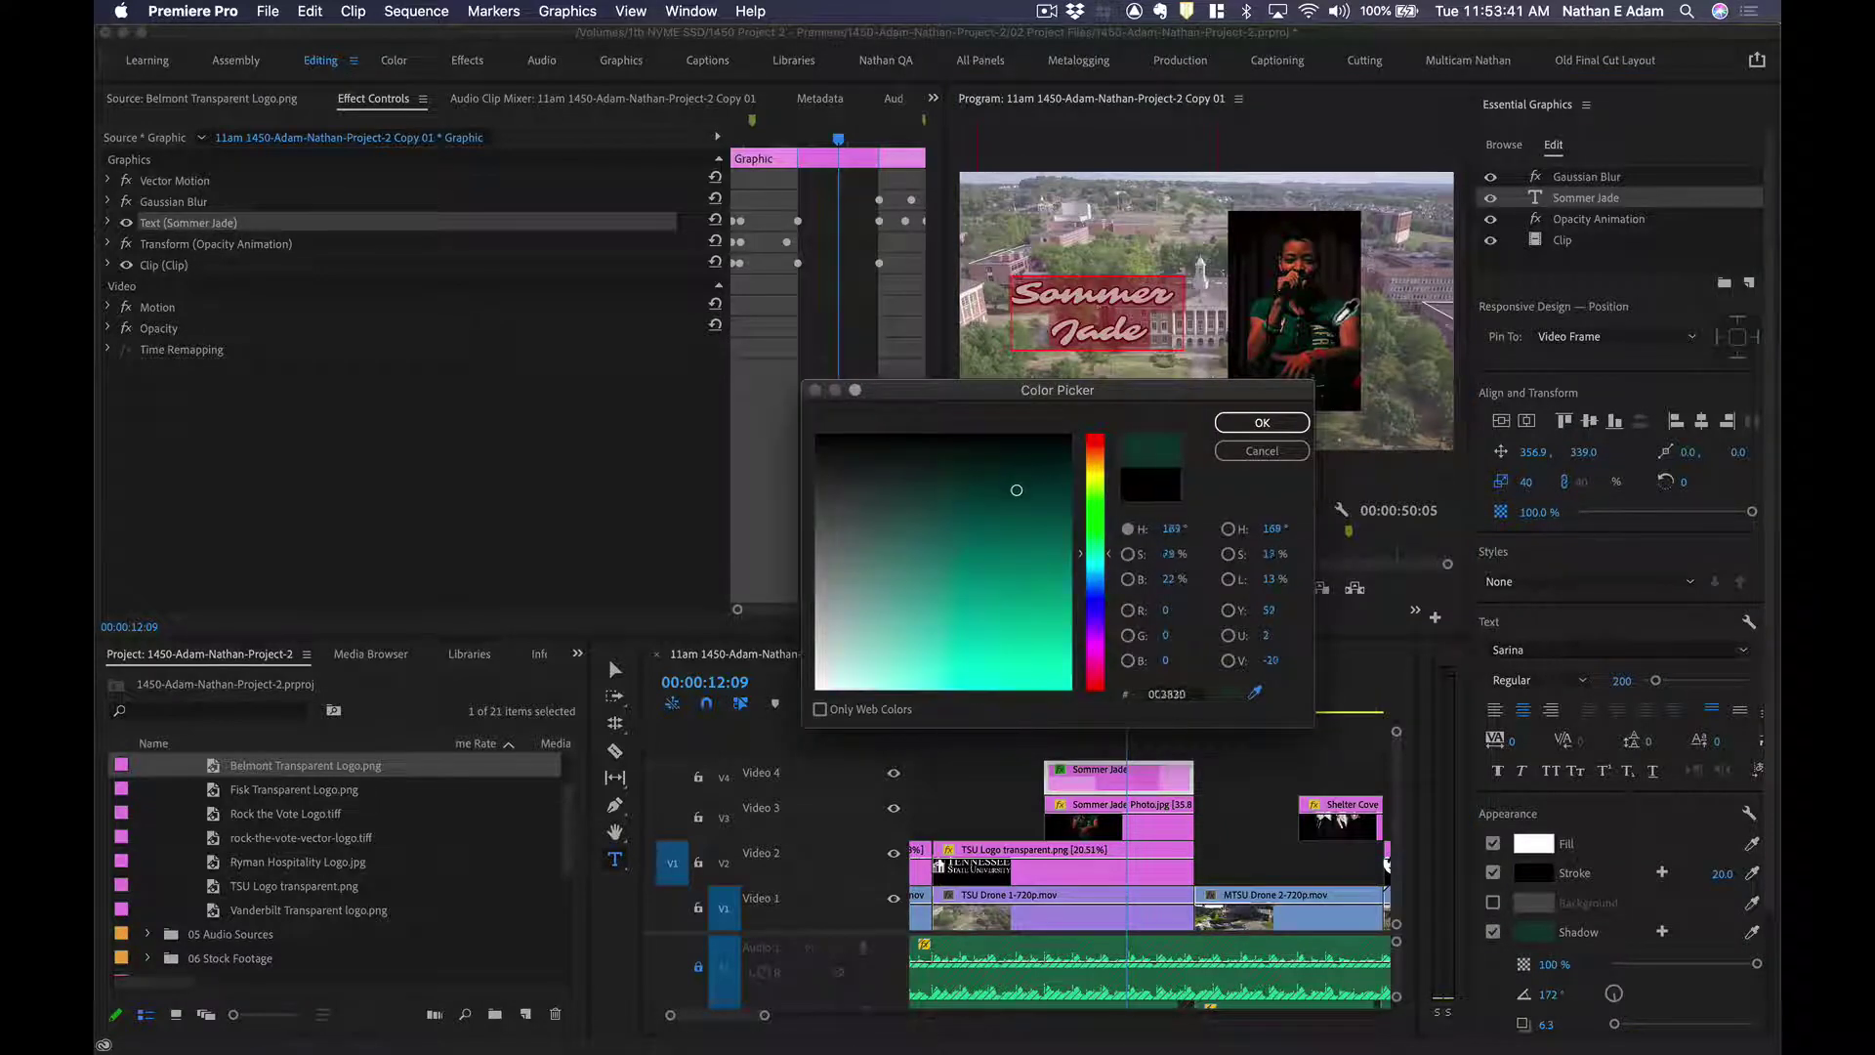
{"action": "left_click", "coordinate": [1344, 310]}
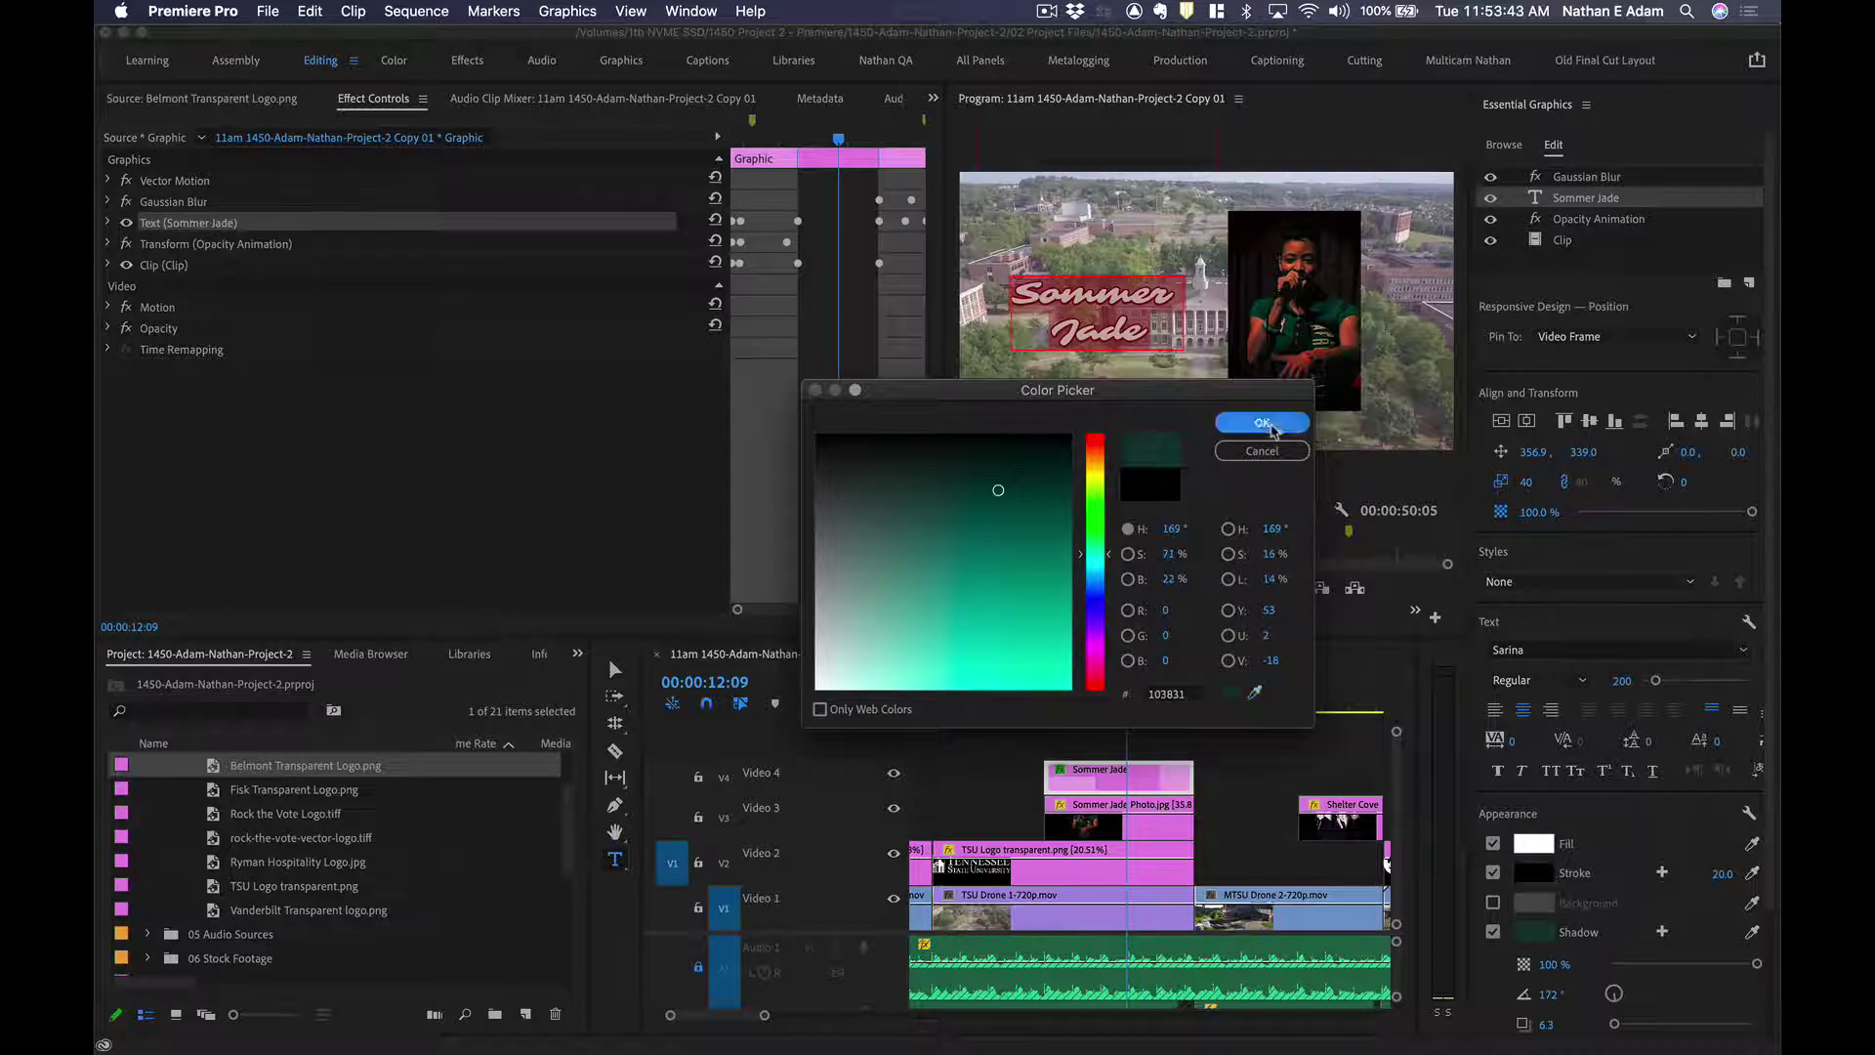
{"action": "left_click", "coordinate": [1262, 423]}
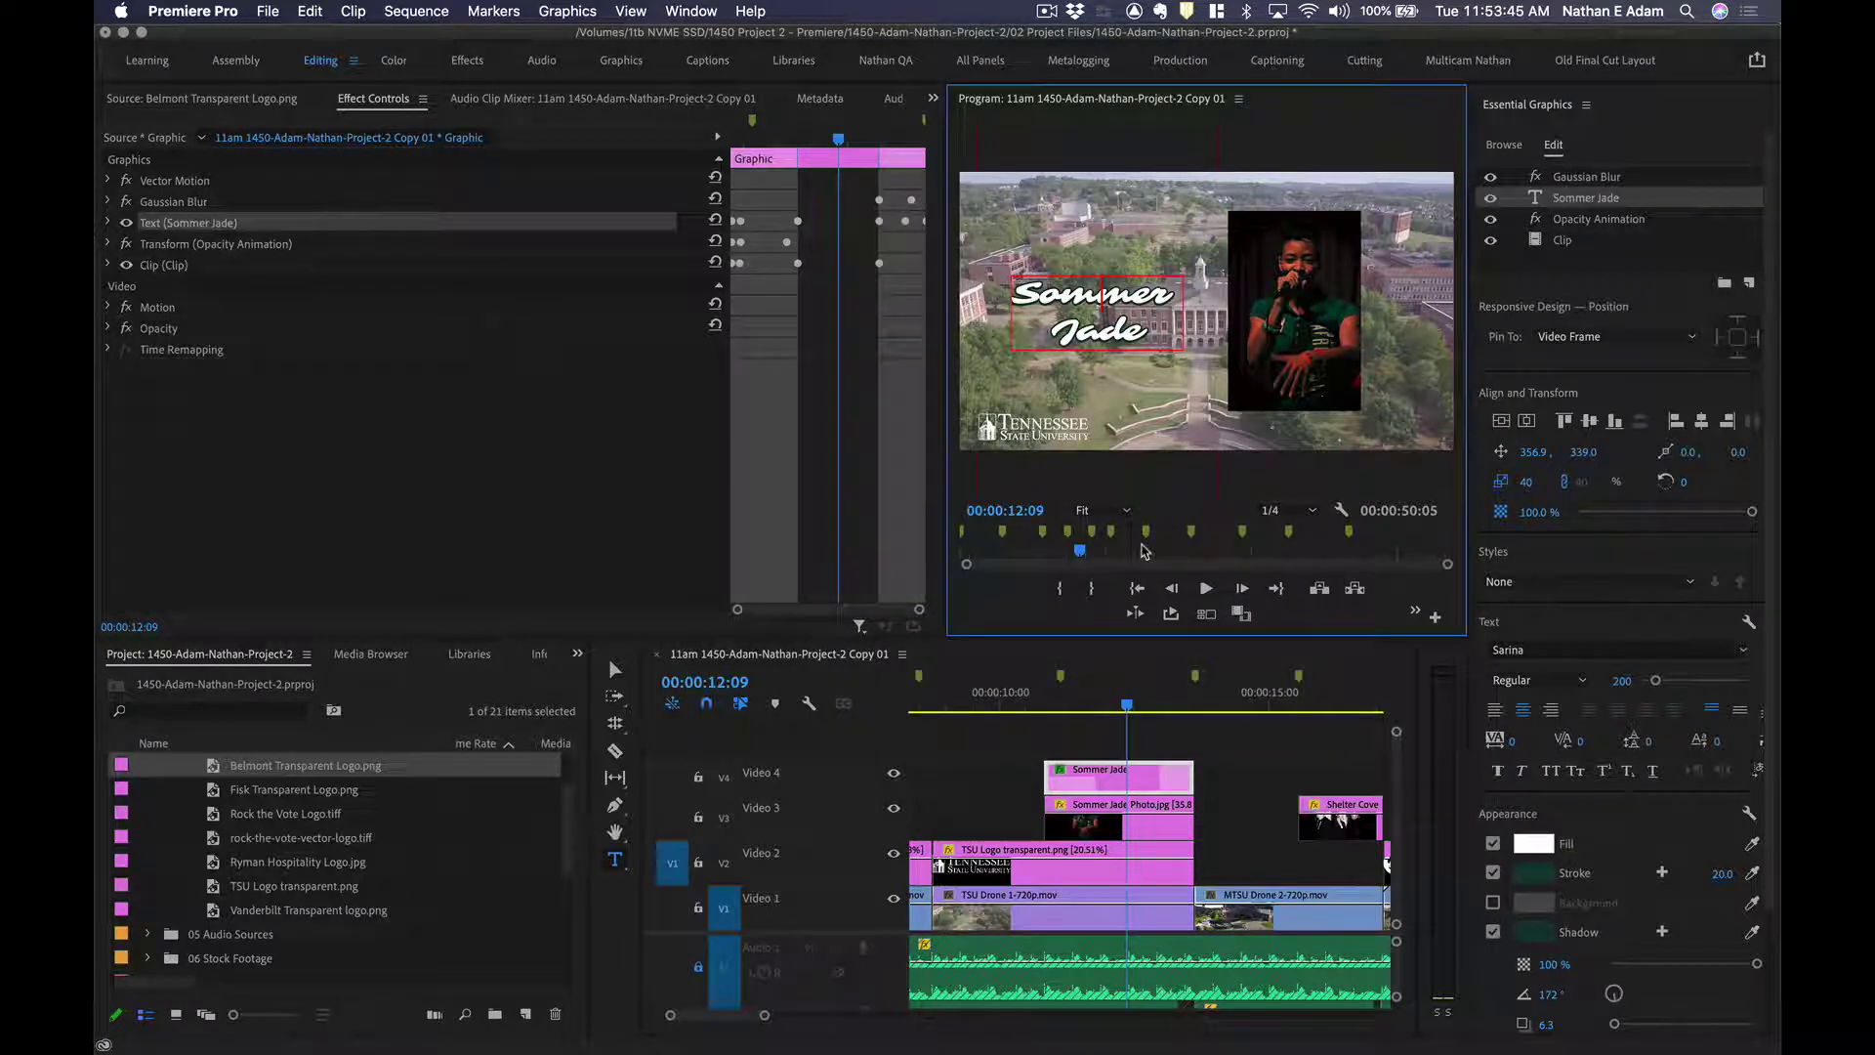
Place the playhead at 00:00:12:01, deselect the title clip and save the project.
{"action": "left_click", "coordinate": [1109, 698]}
{"action": "left_click", "coordinate": [1128, 745]}
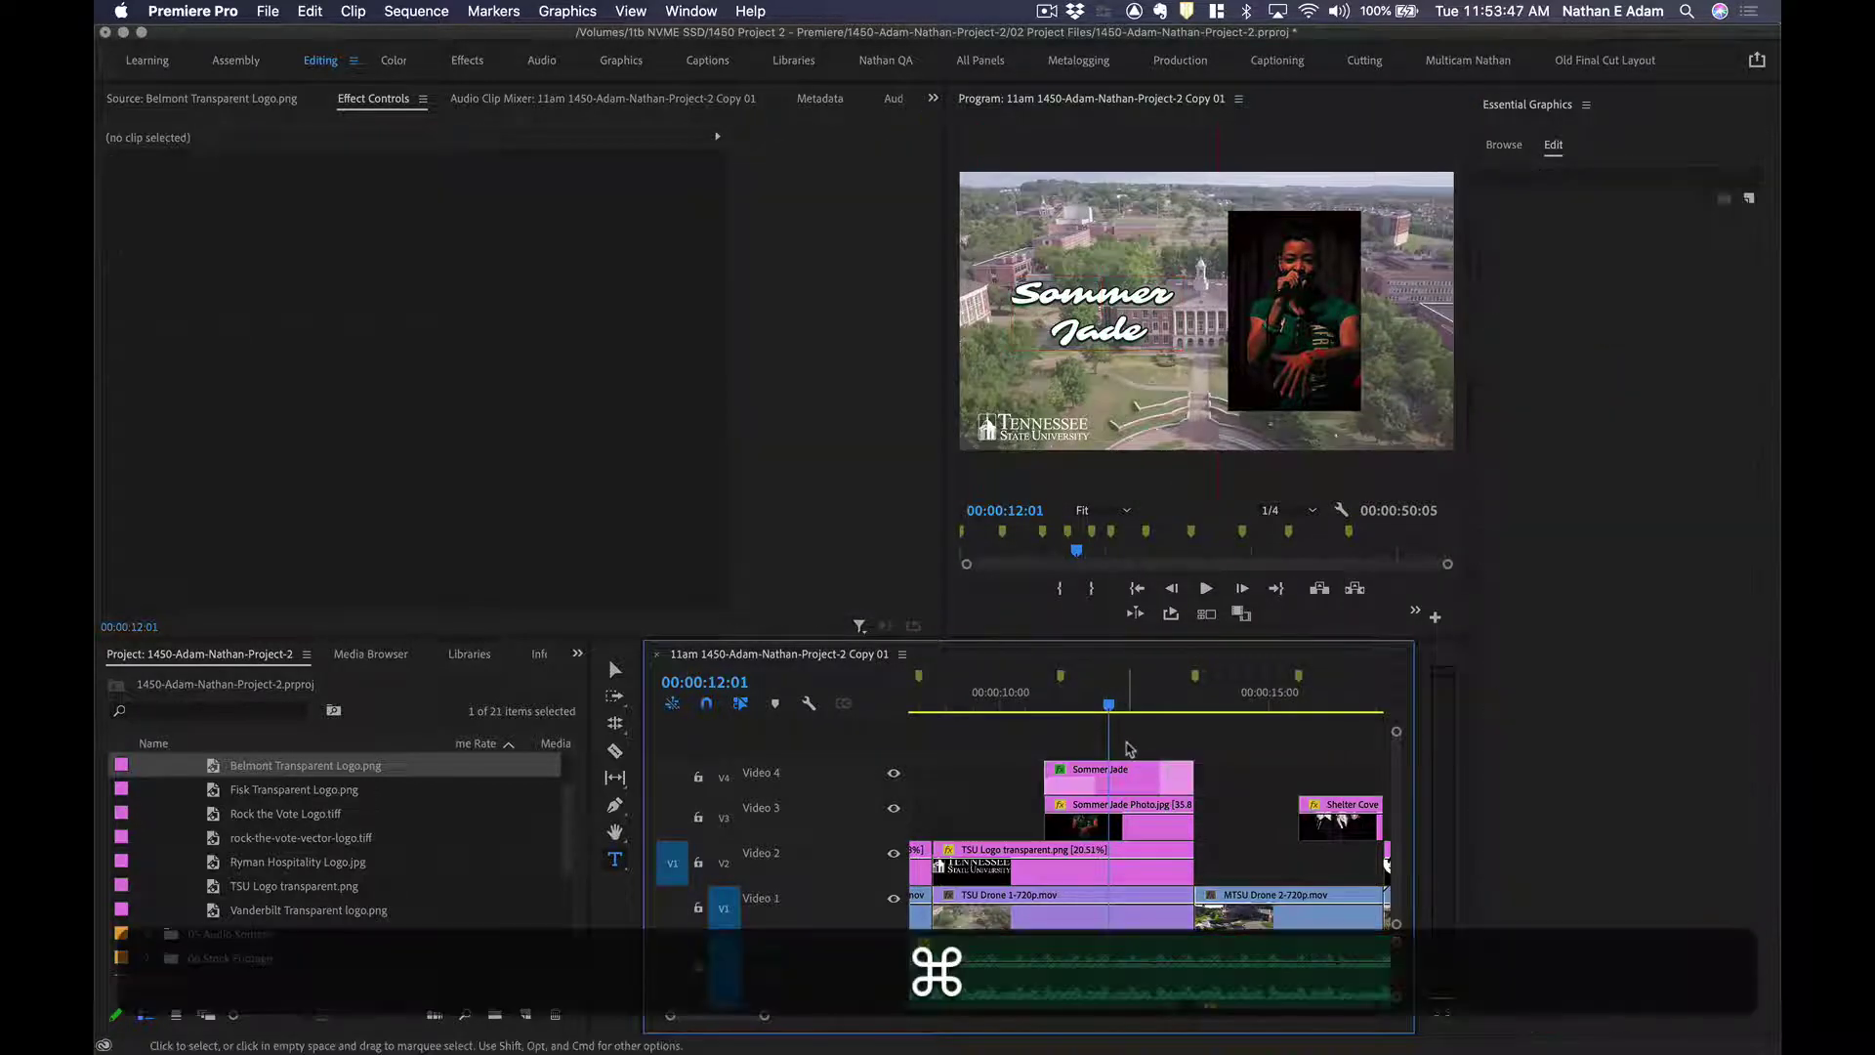
{"action": "key", "text": "super+s"}
Compare the title's appearance at its clip start, 00:00:10:20, and around 00:00:12:01.
{"action": "left_click", "coordinate": [1043, 701]}
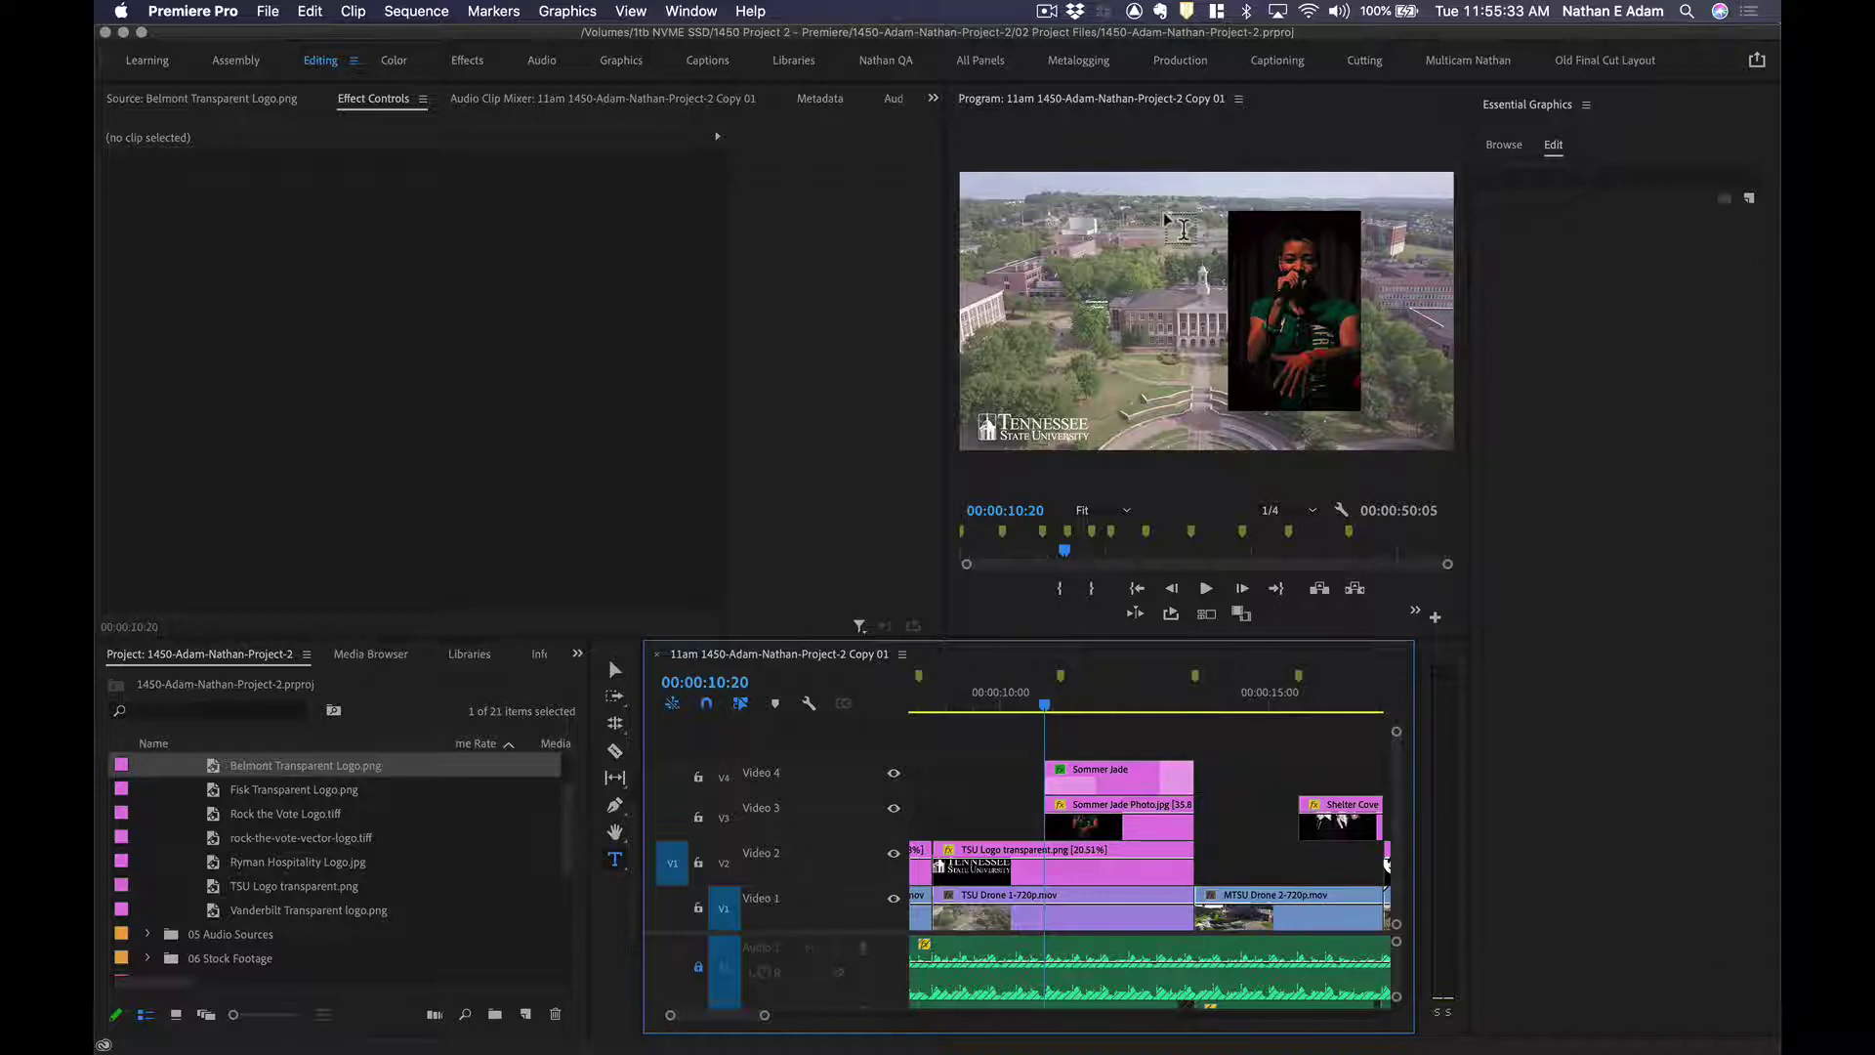
{"action": "left_click", "coordinate": [1109, 695]}
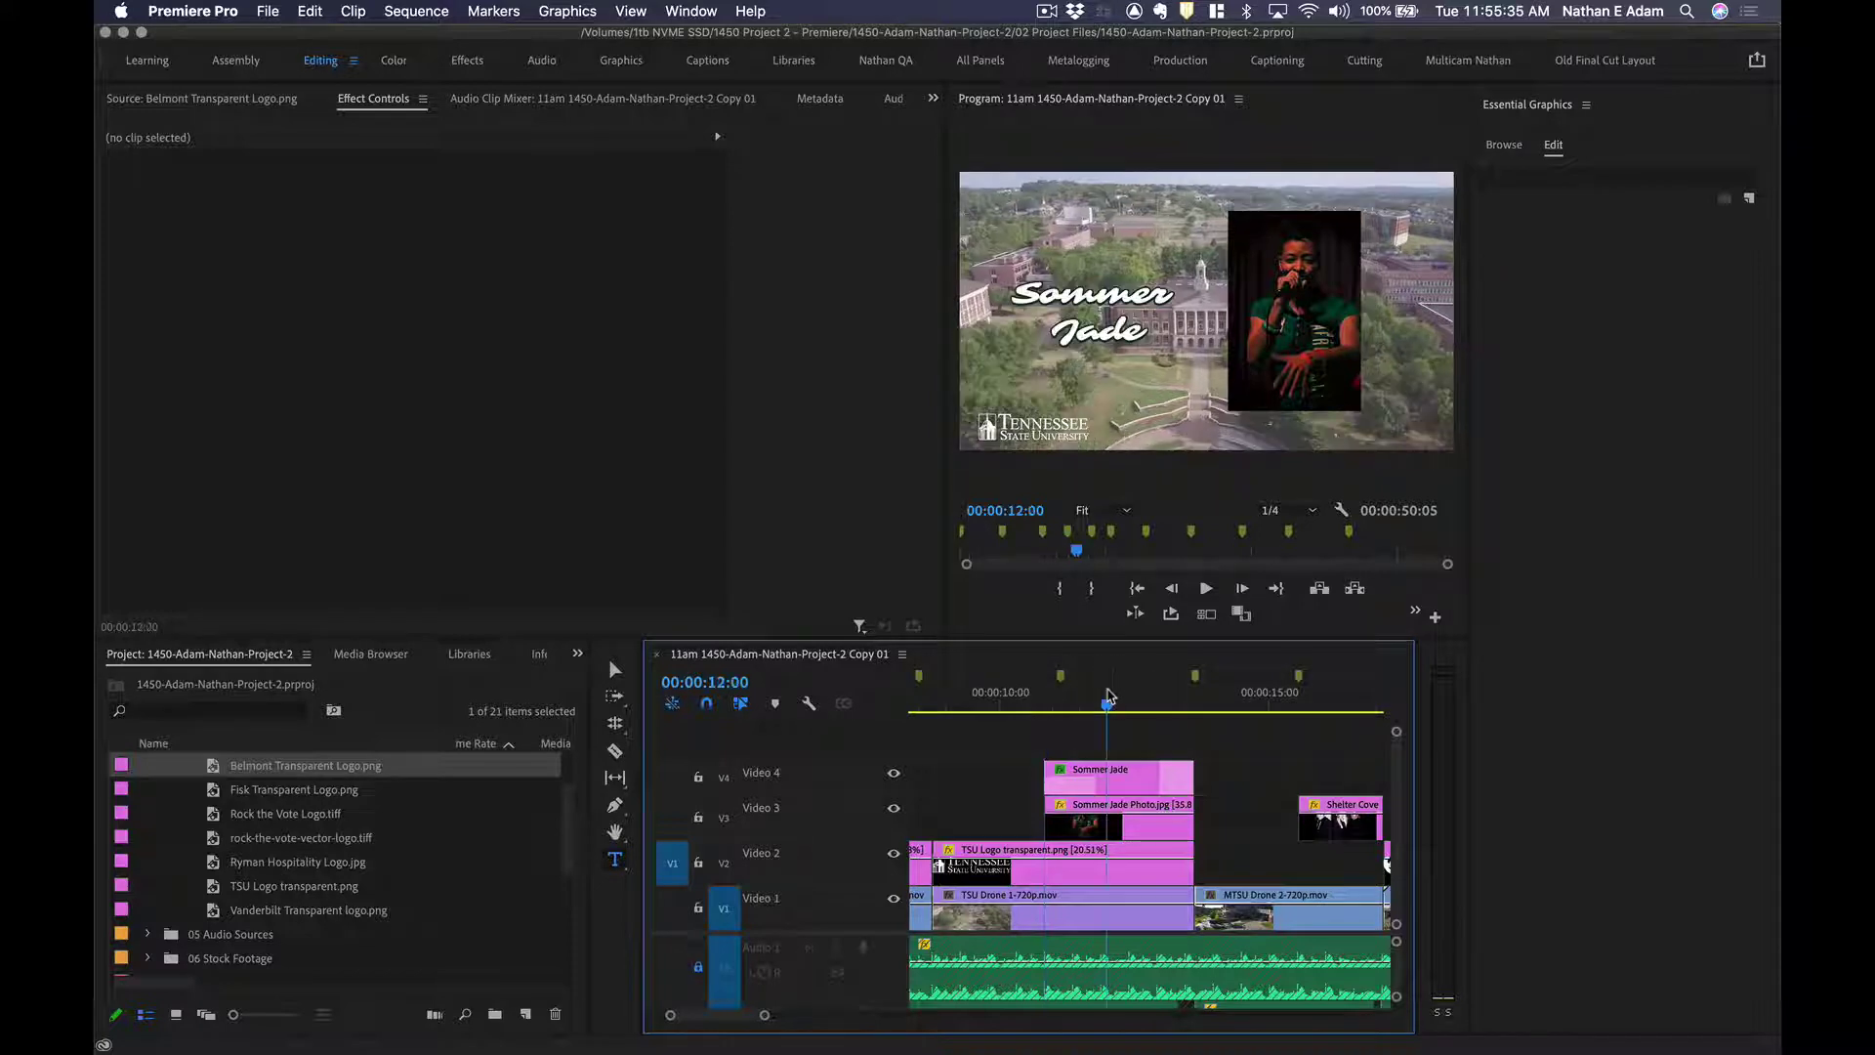
{"action": "left_click", "coordinate": [1114, 693]}
{"action": "left_click", "coordinate": [1110, 693]}
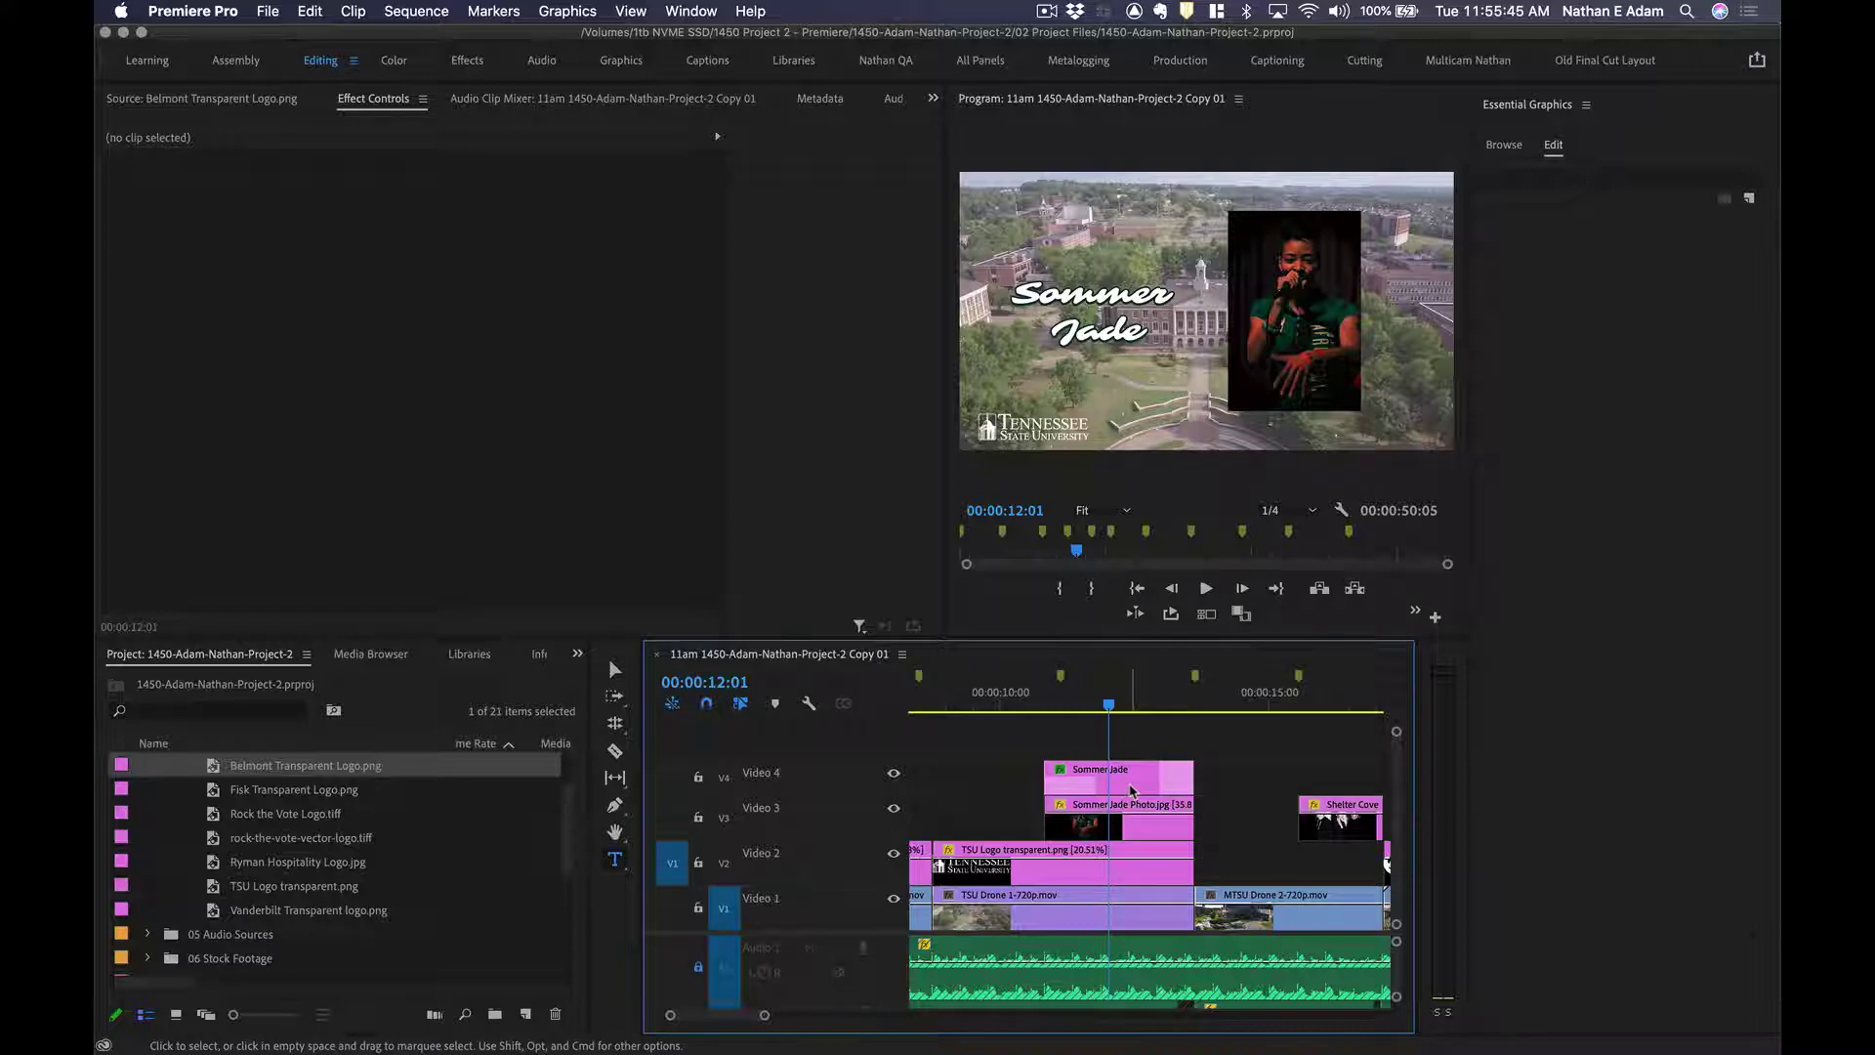
Switch to Chrome, search for "color wheel", examine the Better Homes and Gardens wheel image, and return to Premiere Pro.
{"action": "key", "text": "super+Tab"}
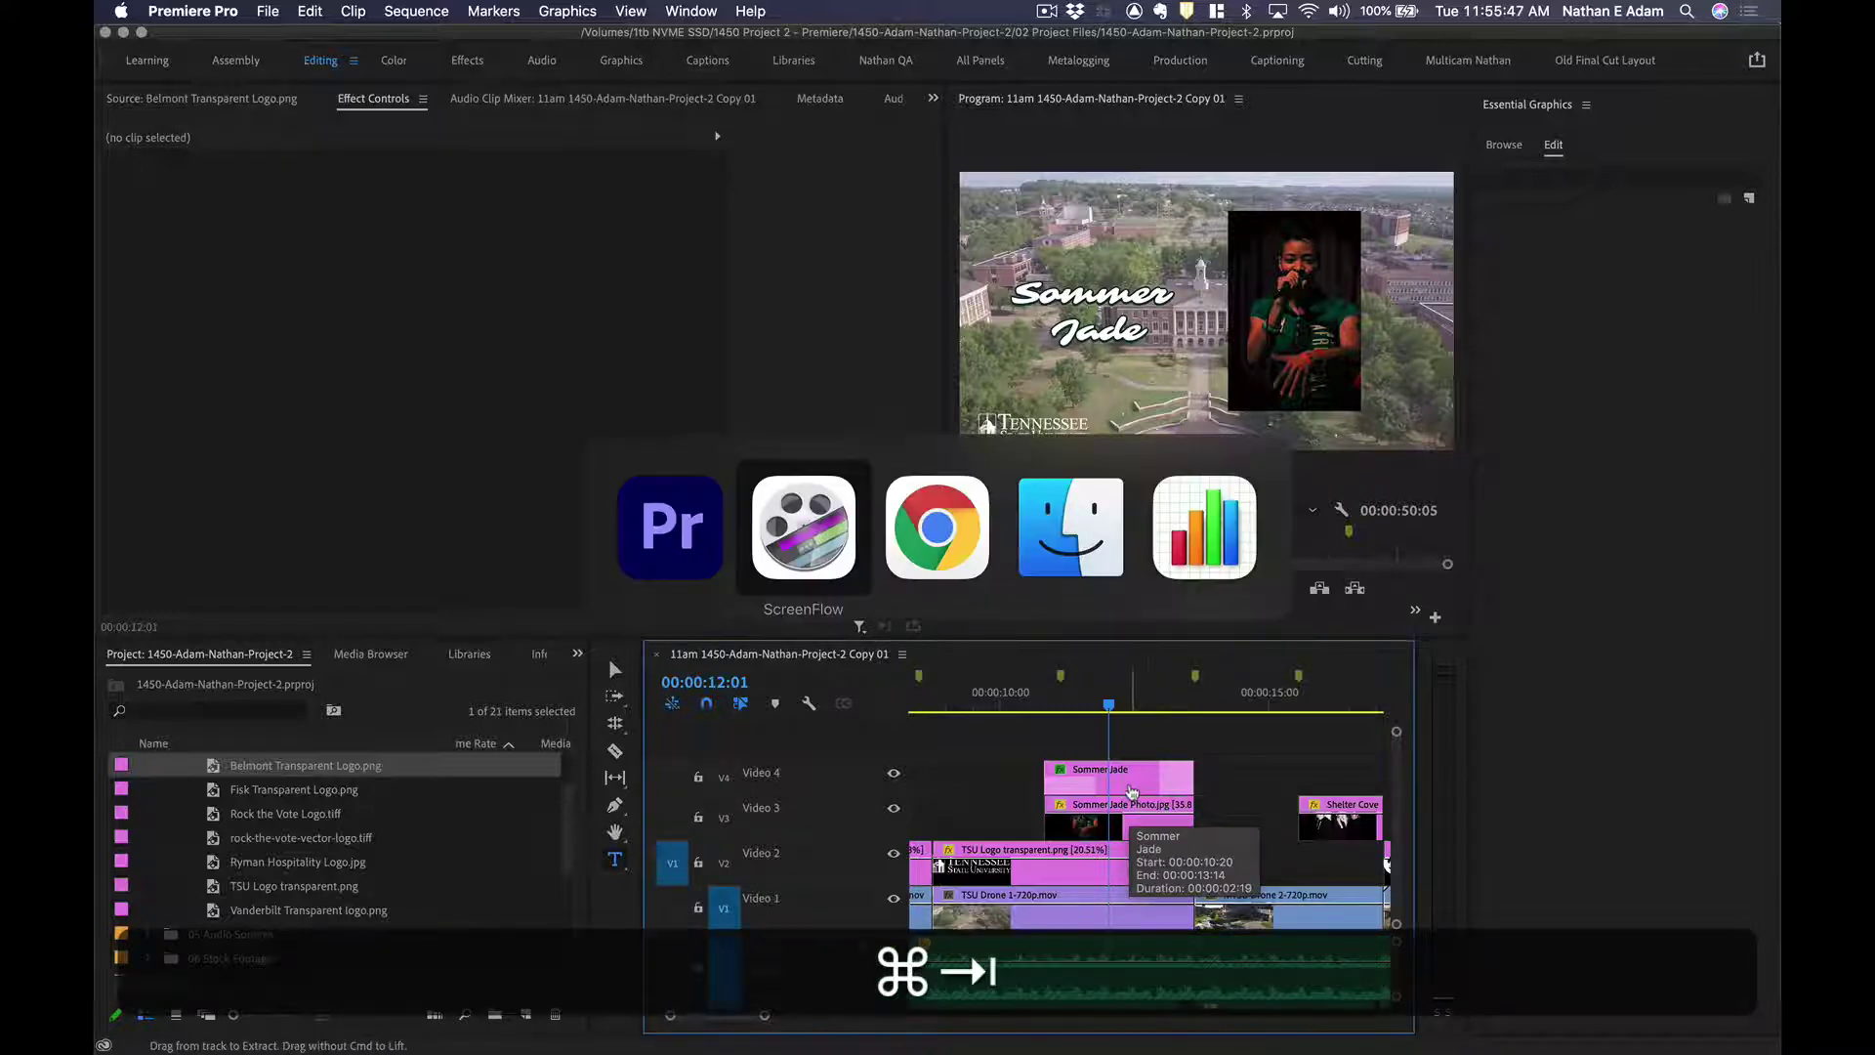
{"action": "key", "text": "super+t"}
{"action": "type", "text": "color wheel"}
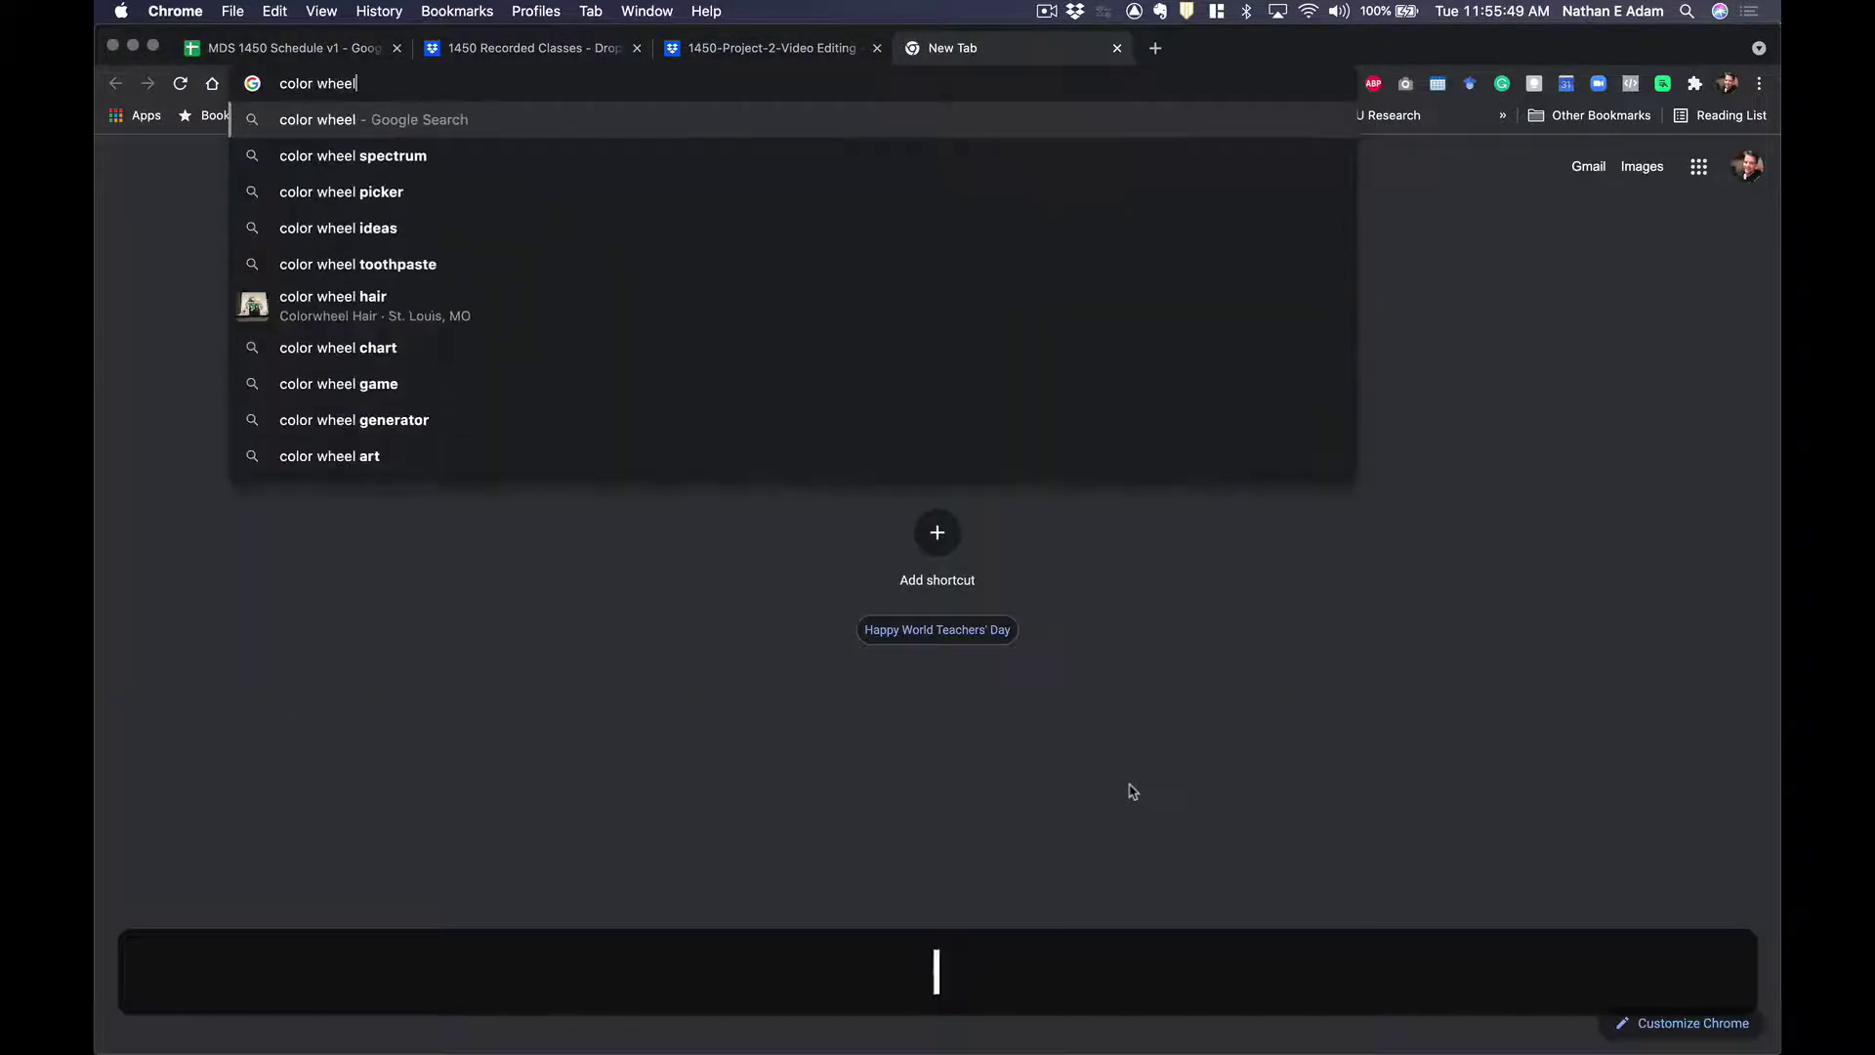
{"action": "key", "text": "Return"}
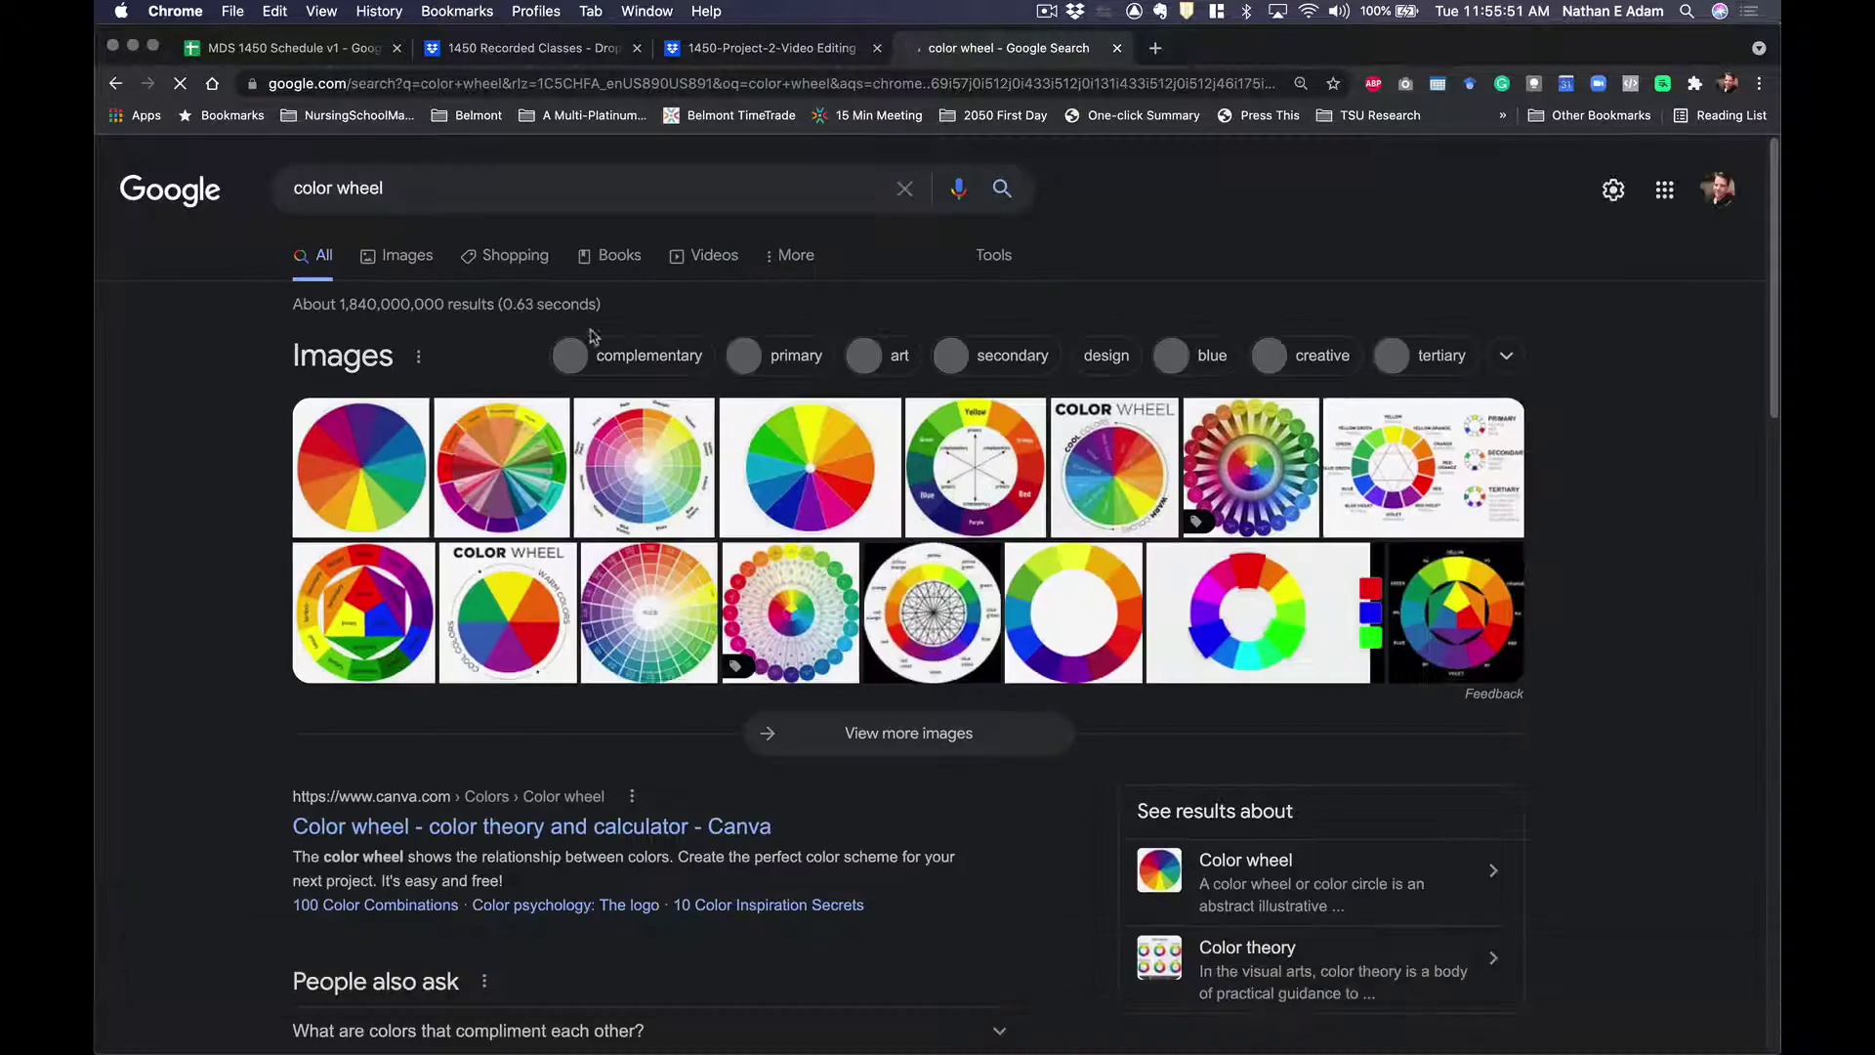
{"action": "left_click", "coordinate": [385, 472]}
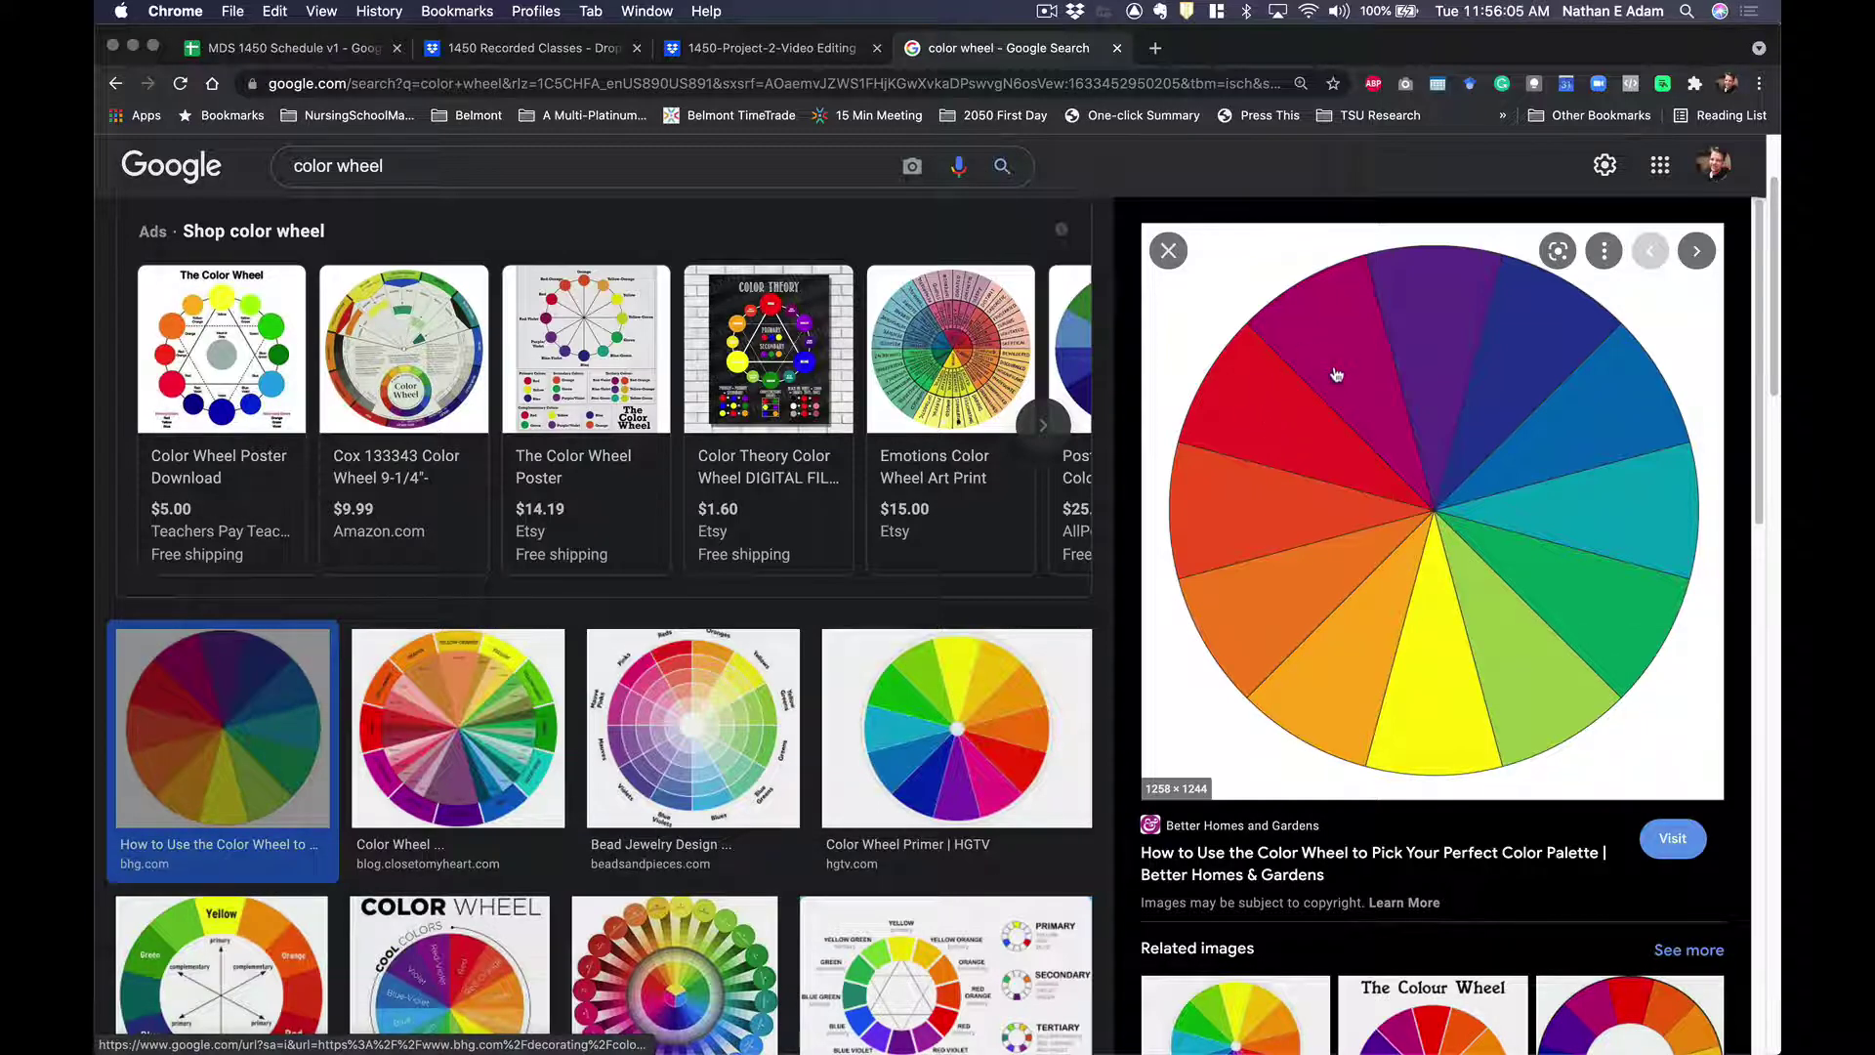
{"action": "key", "text": "super+Tab"}
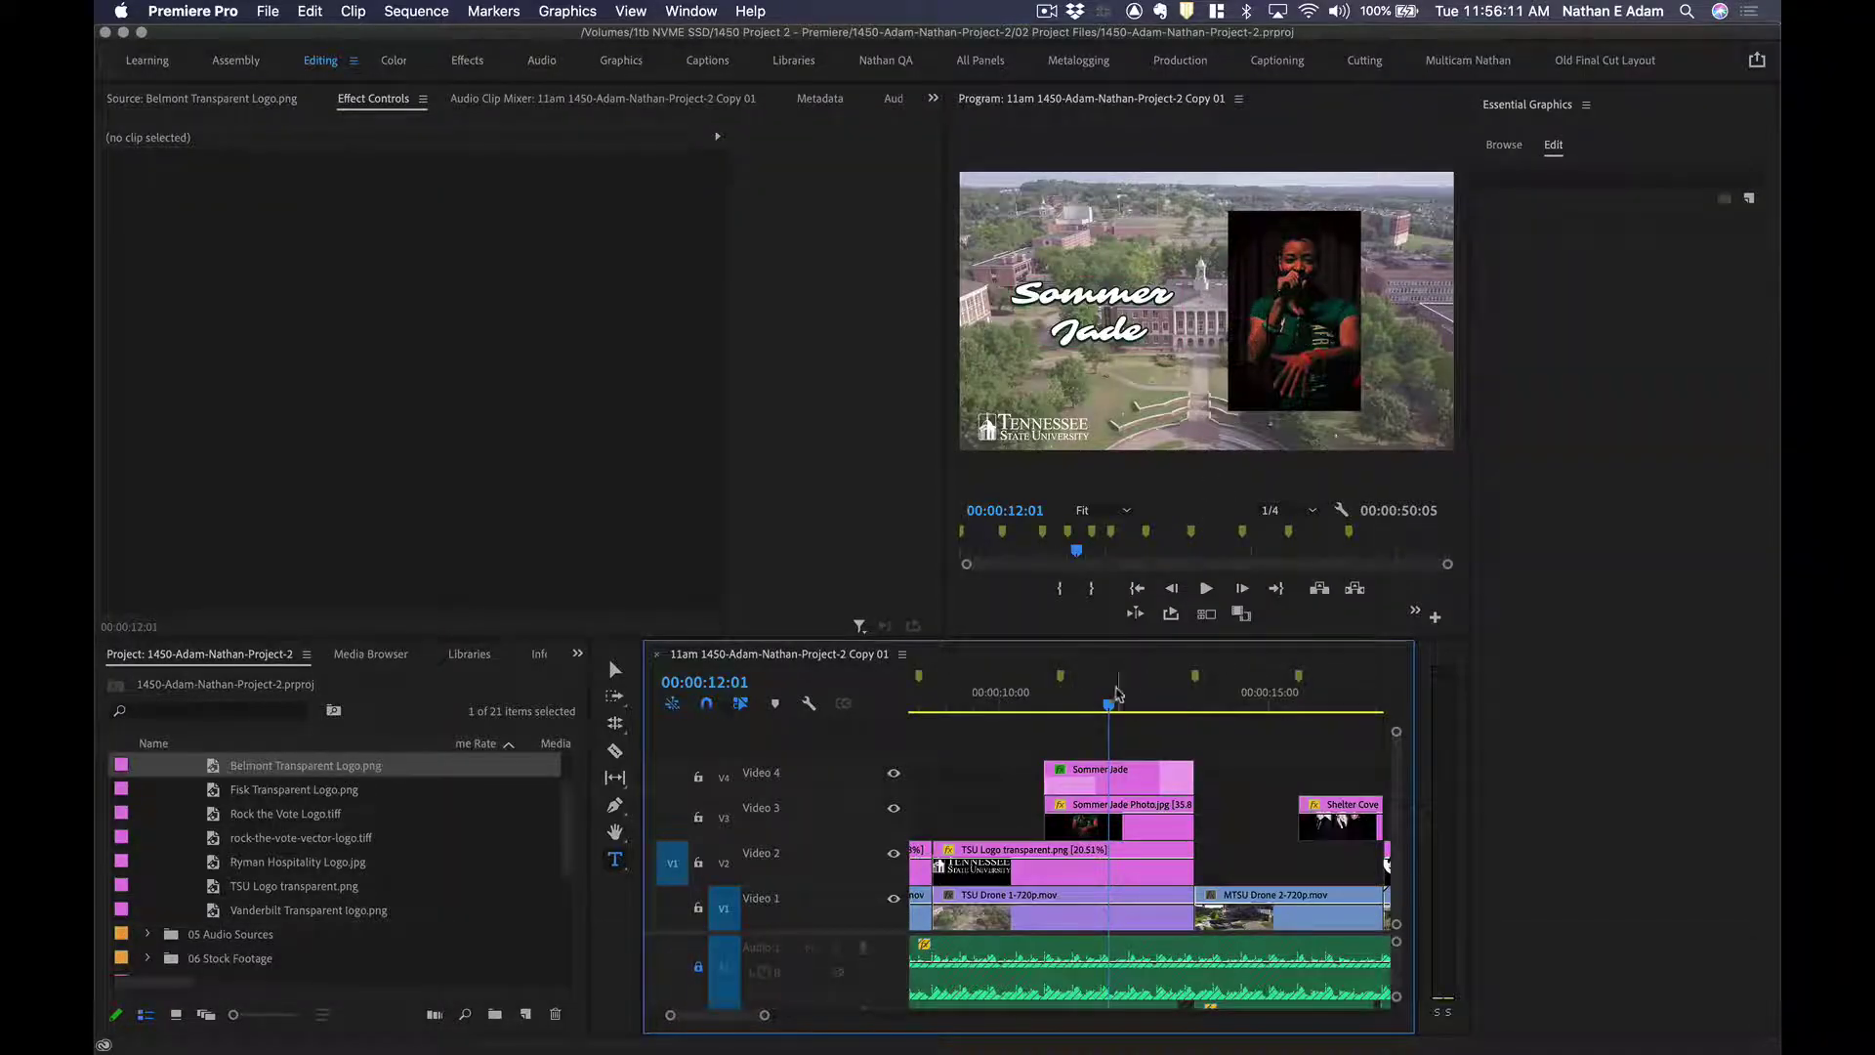
Select all of the title text at 00:00:12:02 and set its fill to dark green 0F3A32 sampled from the singer's shirt.
{"action": "left_click", "coordinate": [1111, 684]}
{"action": "left_click", "coordinate": [1118, 774]}
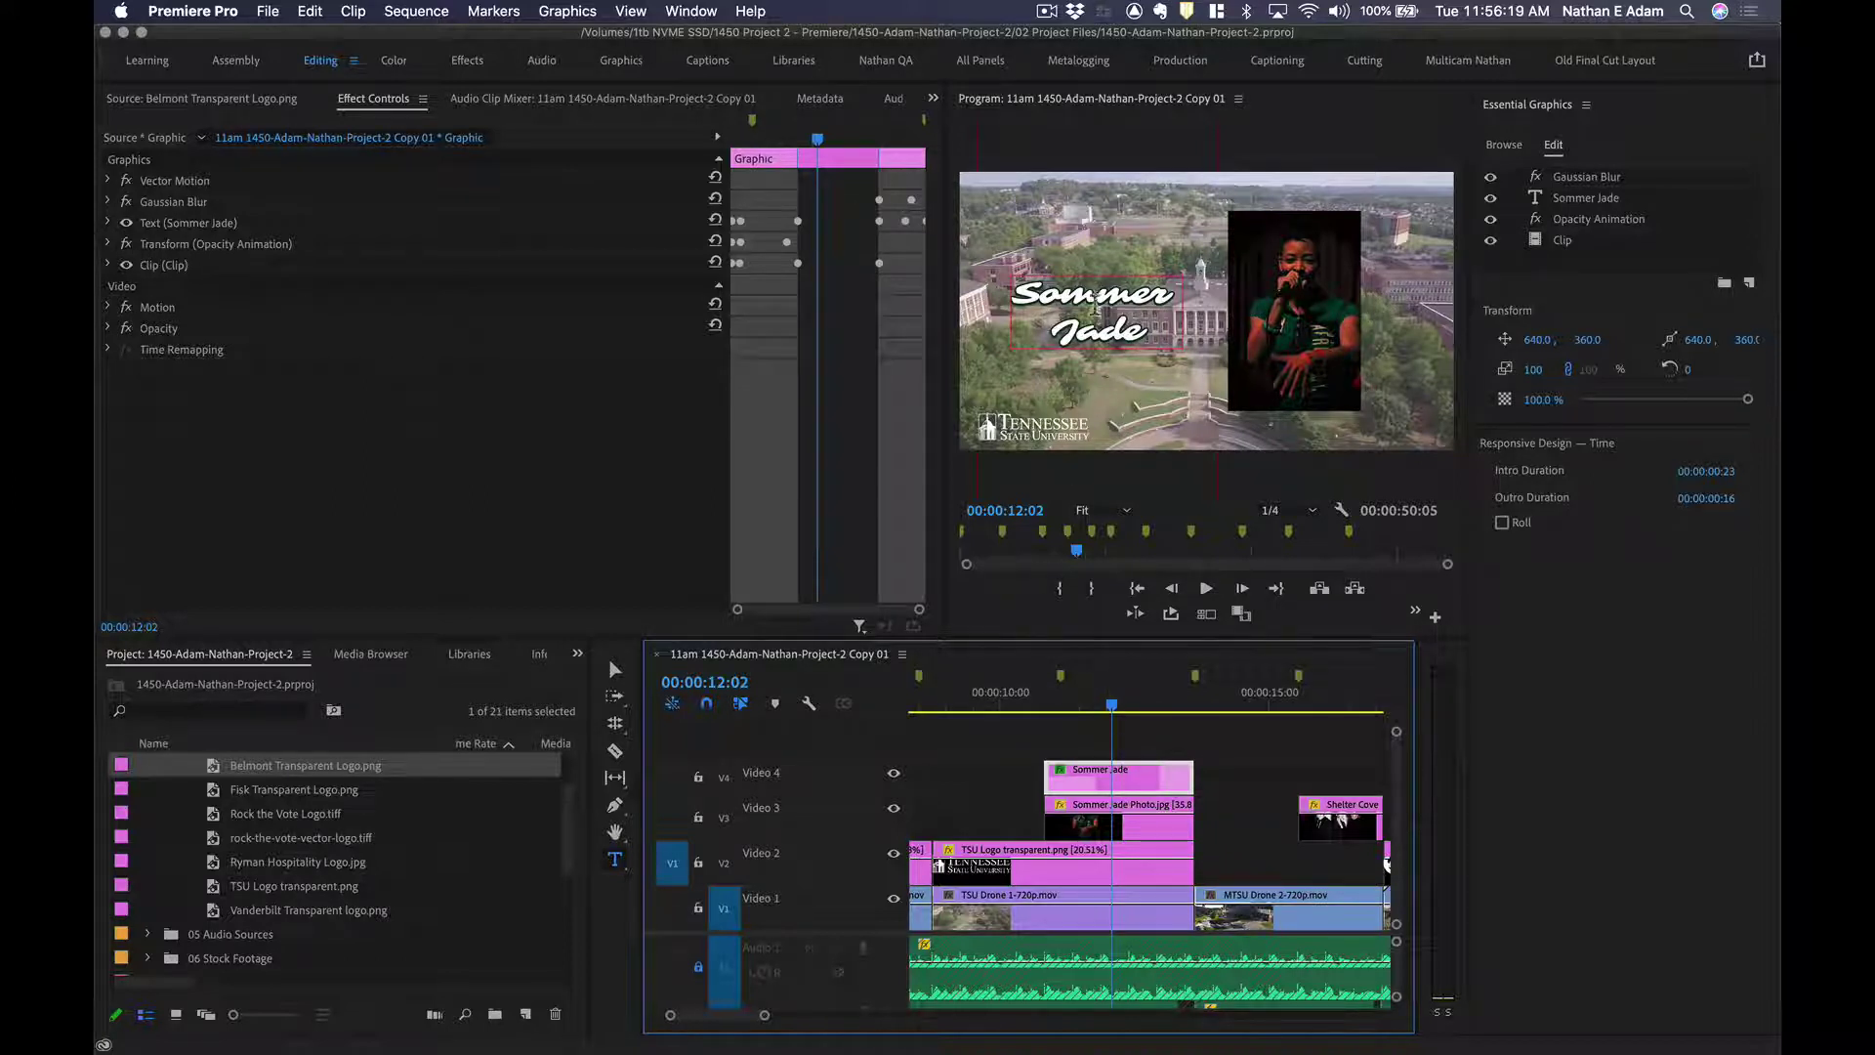
{"action": "left_click", "coordinate": [1094, 302]}
{"action": "key", "text": "super+a"}
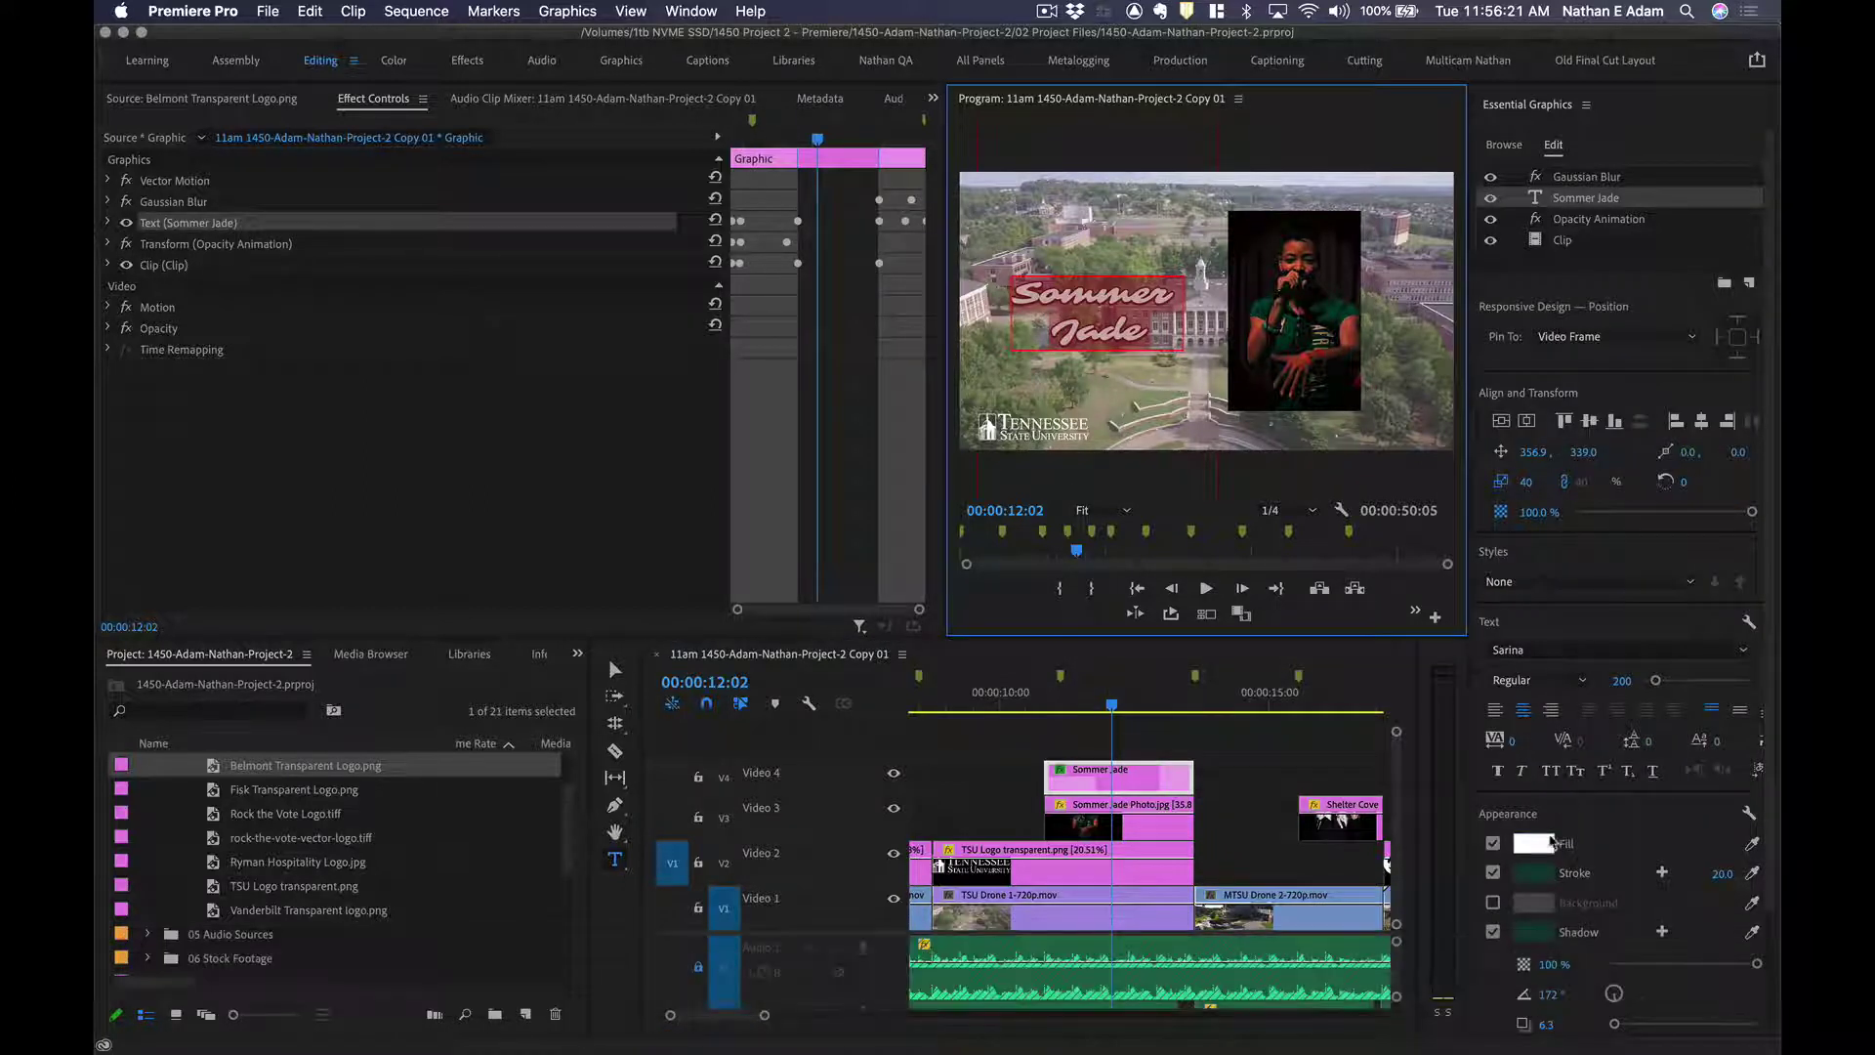
{"action": "left_click", "coordinate": [1533, 843]}
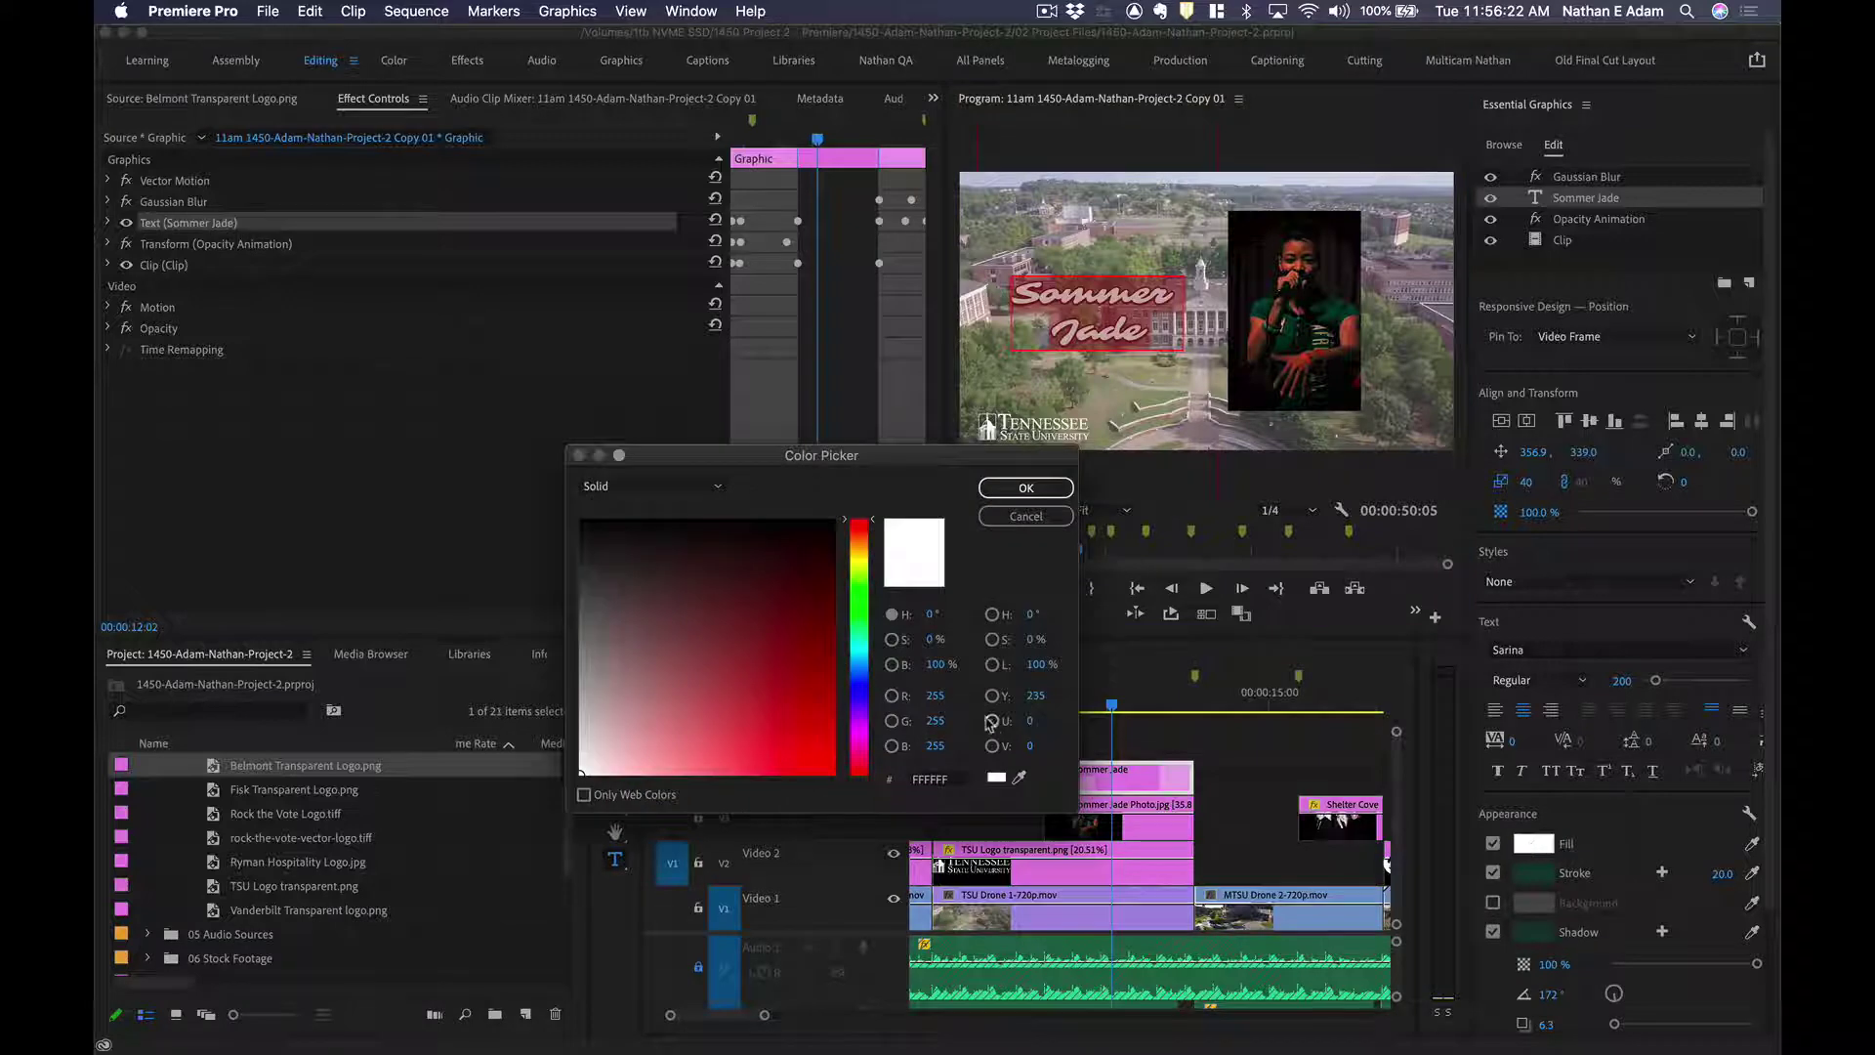
{"action": "left_click", "coordinate": [1019, 777]}
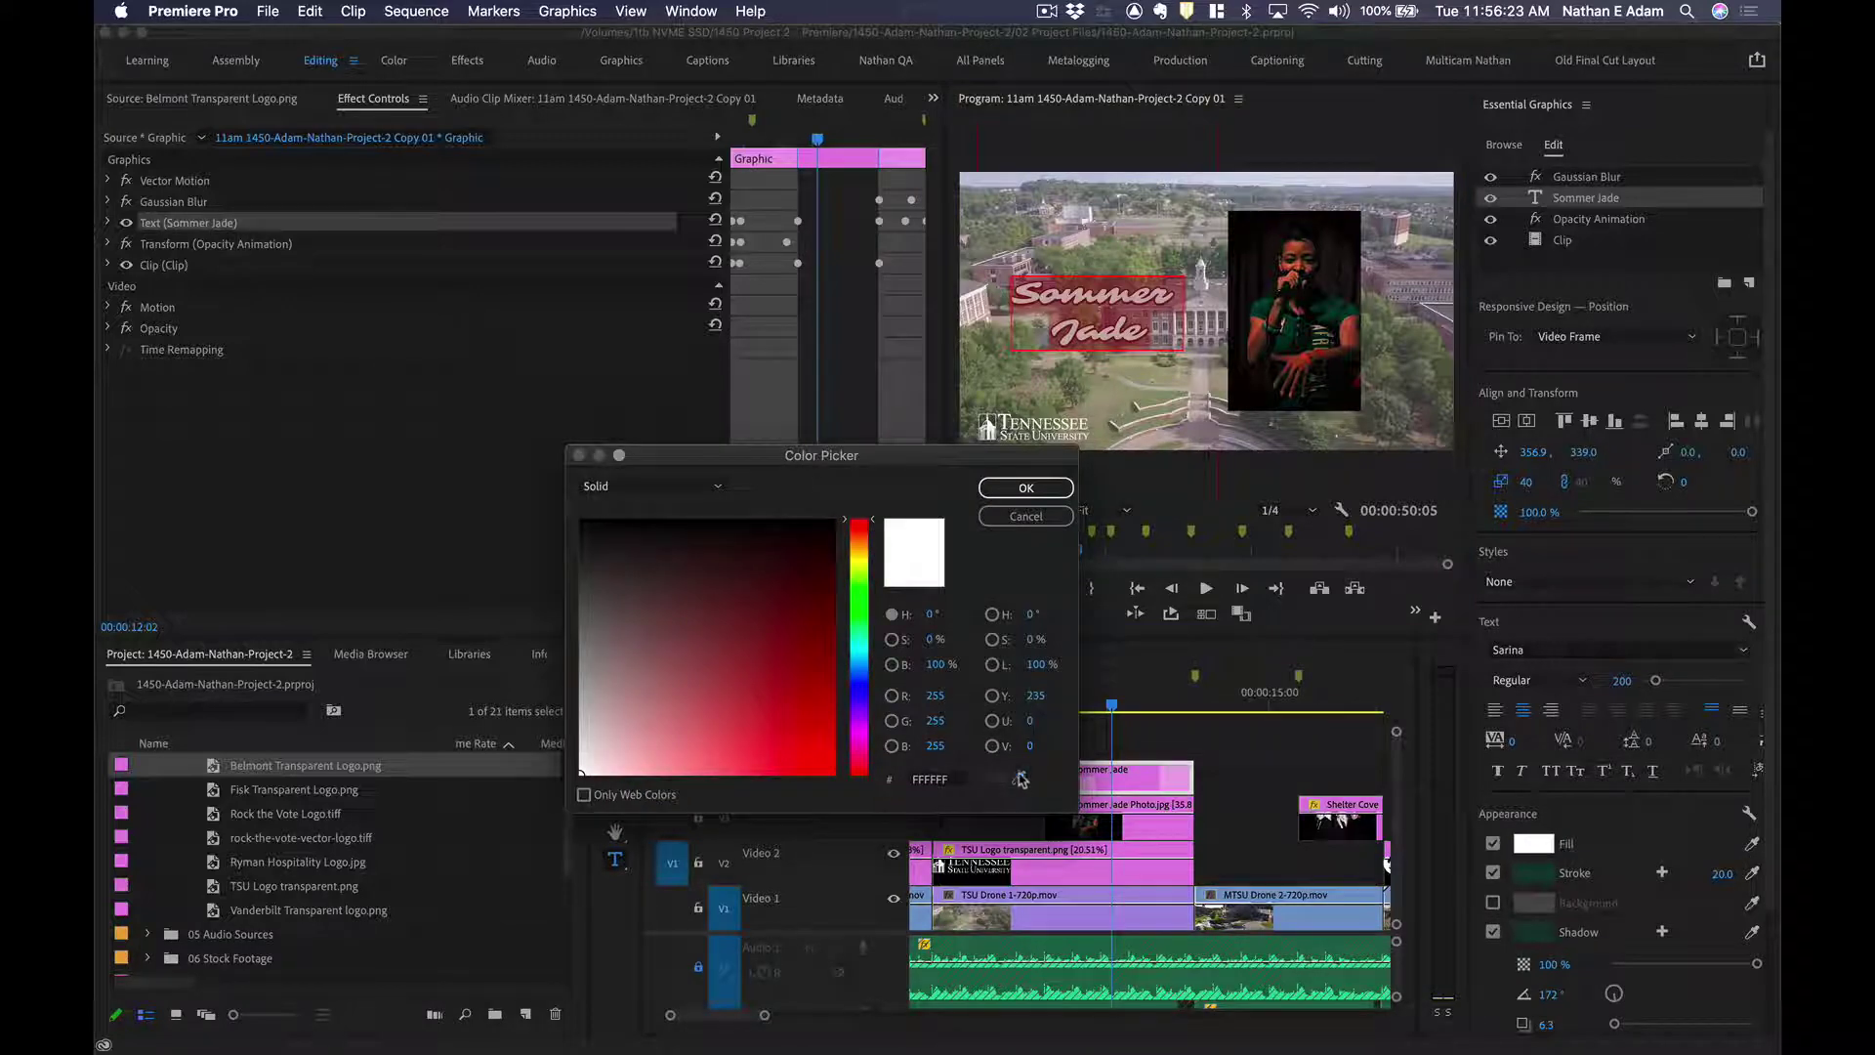
{"action": "left_click", "coordinate": [1337, 319]}
{"action": "left_click", "coordinate": [1031, 485]}
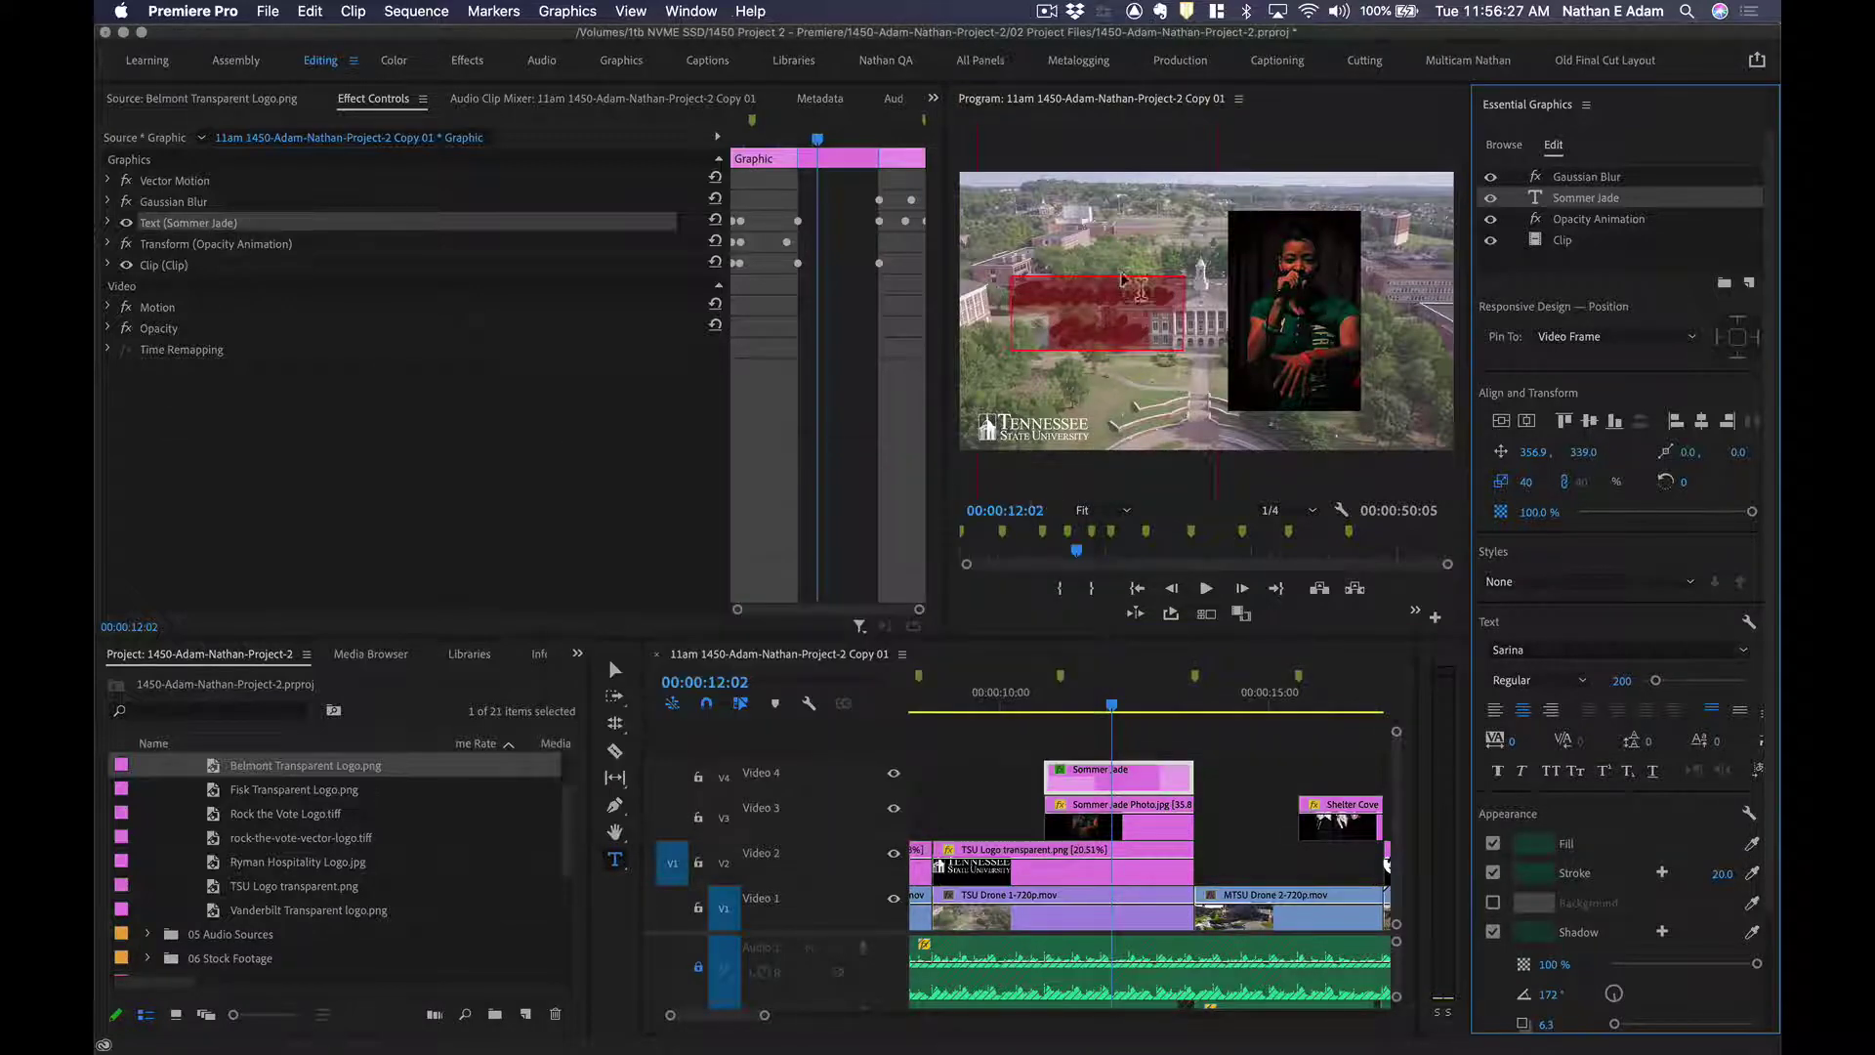
Reselect the whole title text, raise the fill's lightness to 66% for the pale green 9AB7B1, and deselect the text.
{"action": "left_click", "coordinate": [1117, 297]}
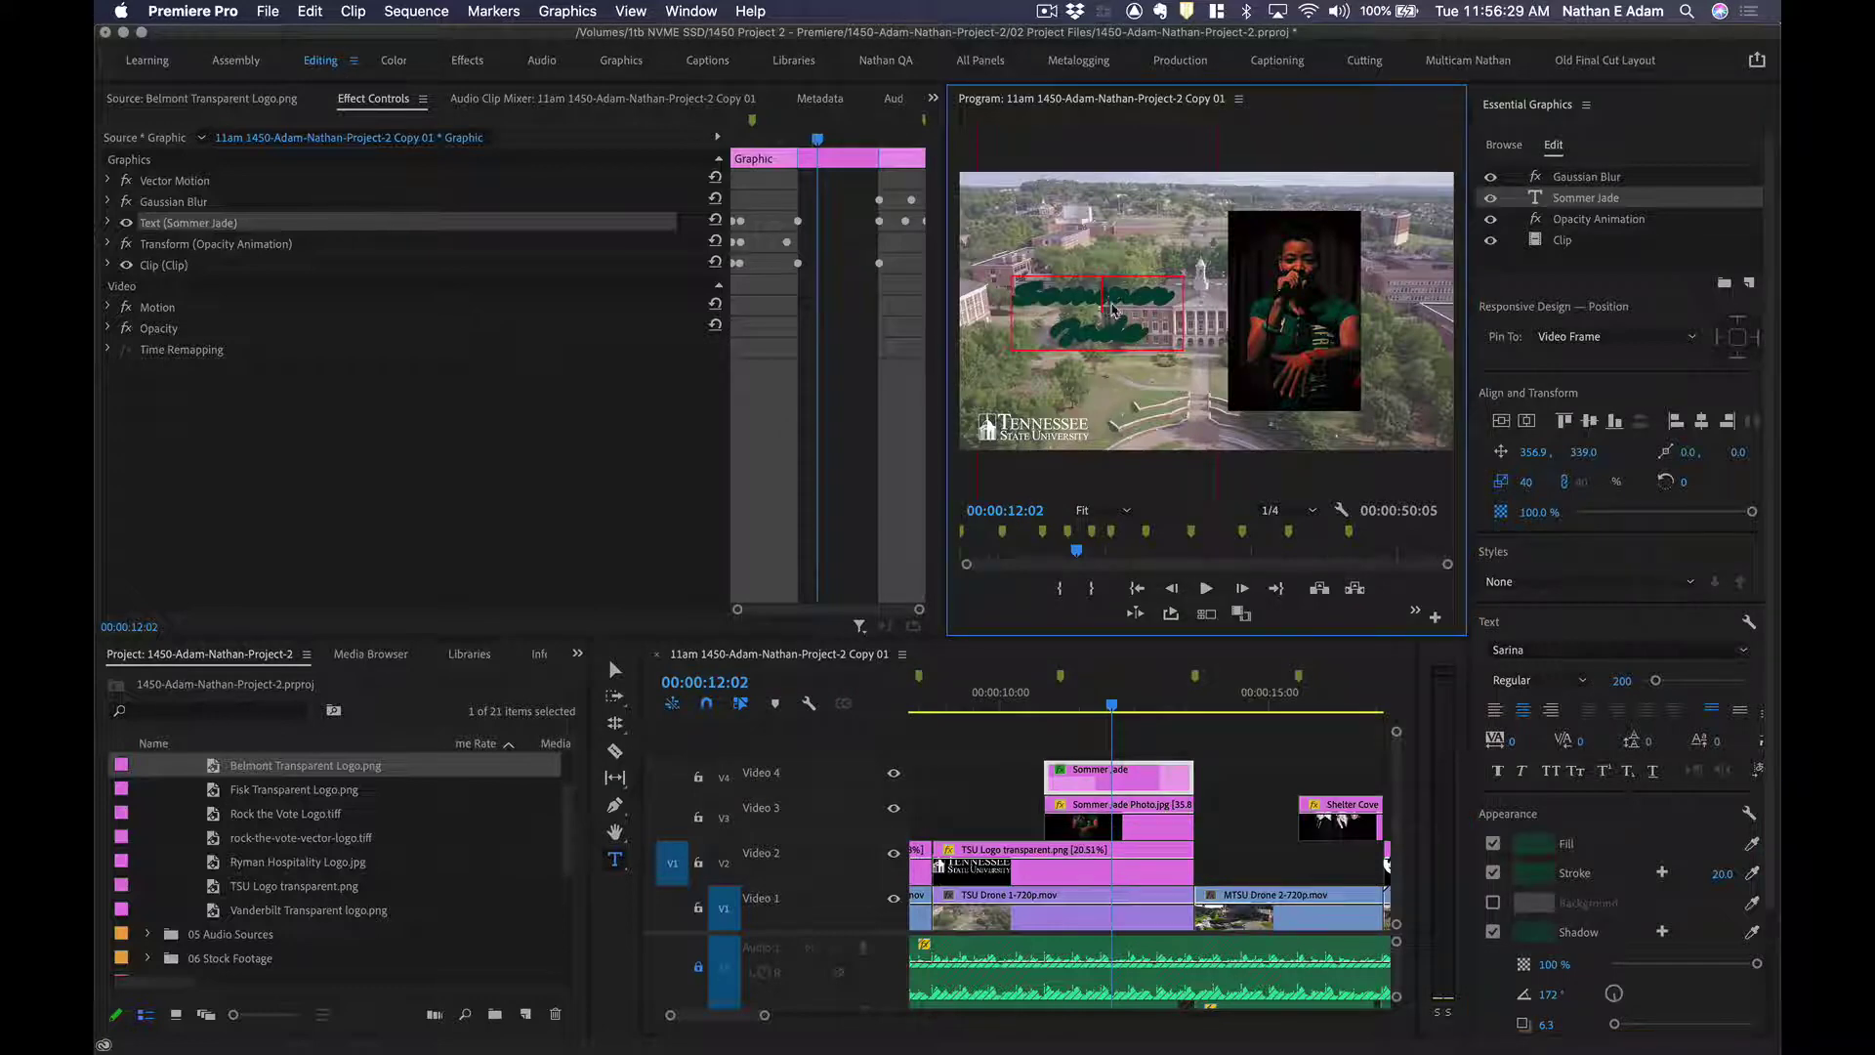
{"action": "double_click", "coordinate": [1092, 306]}
{"action": "key", "text": "super+a"}
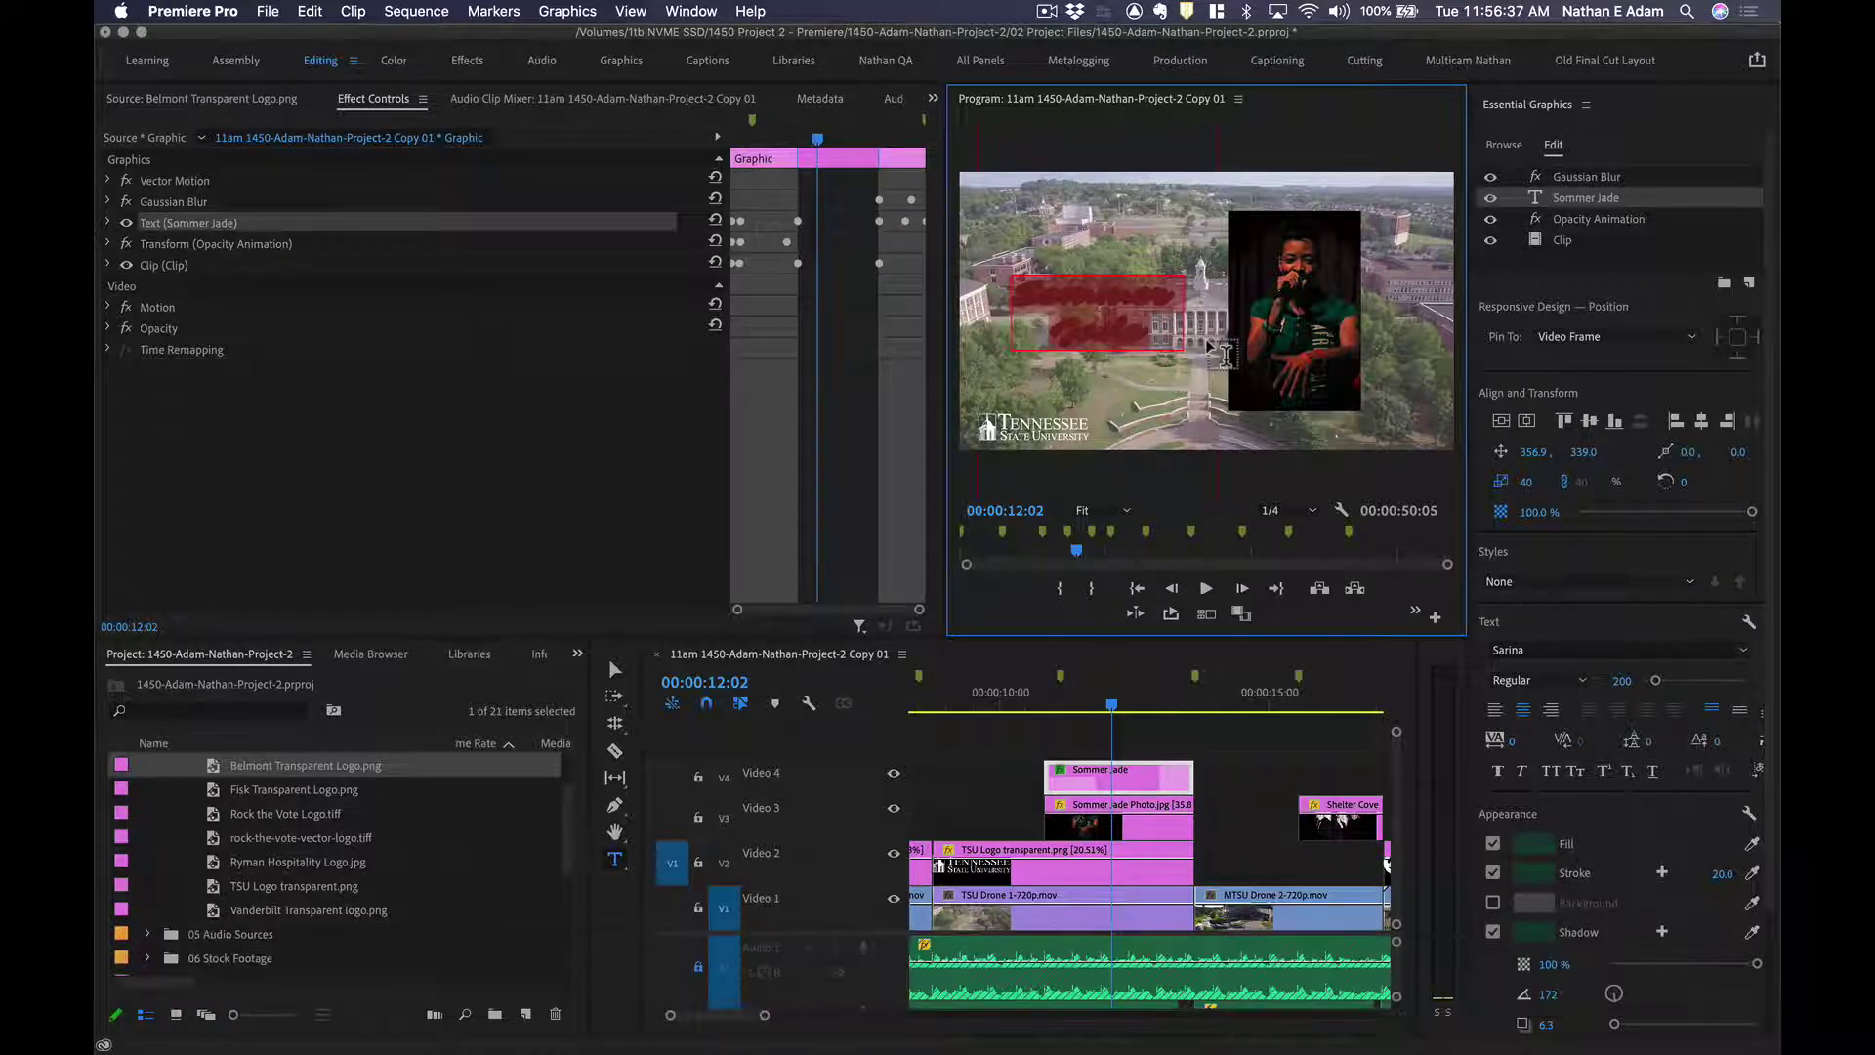
{"action": "left_click", "coordinate": [1535, 846]}
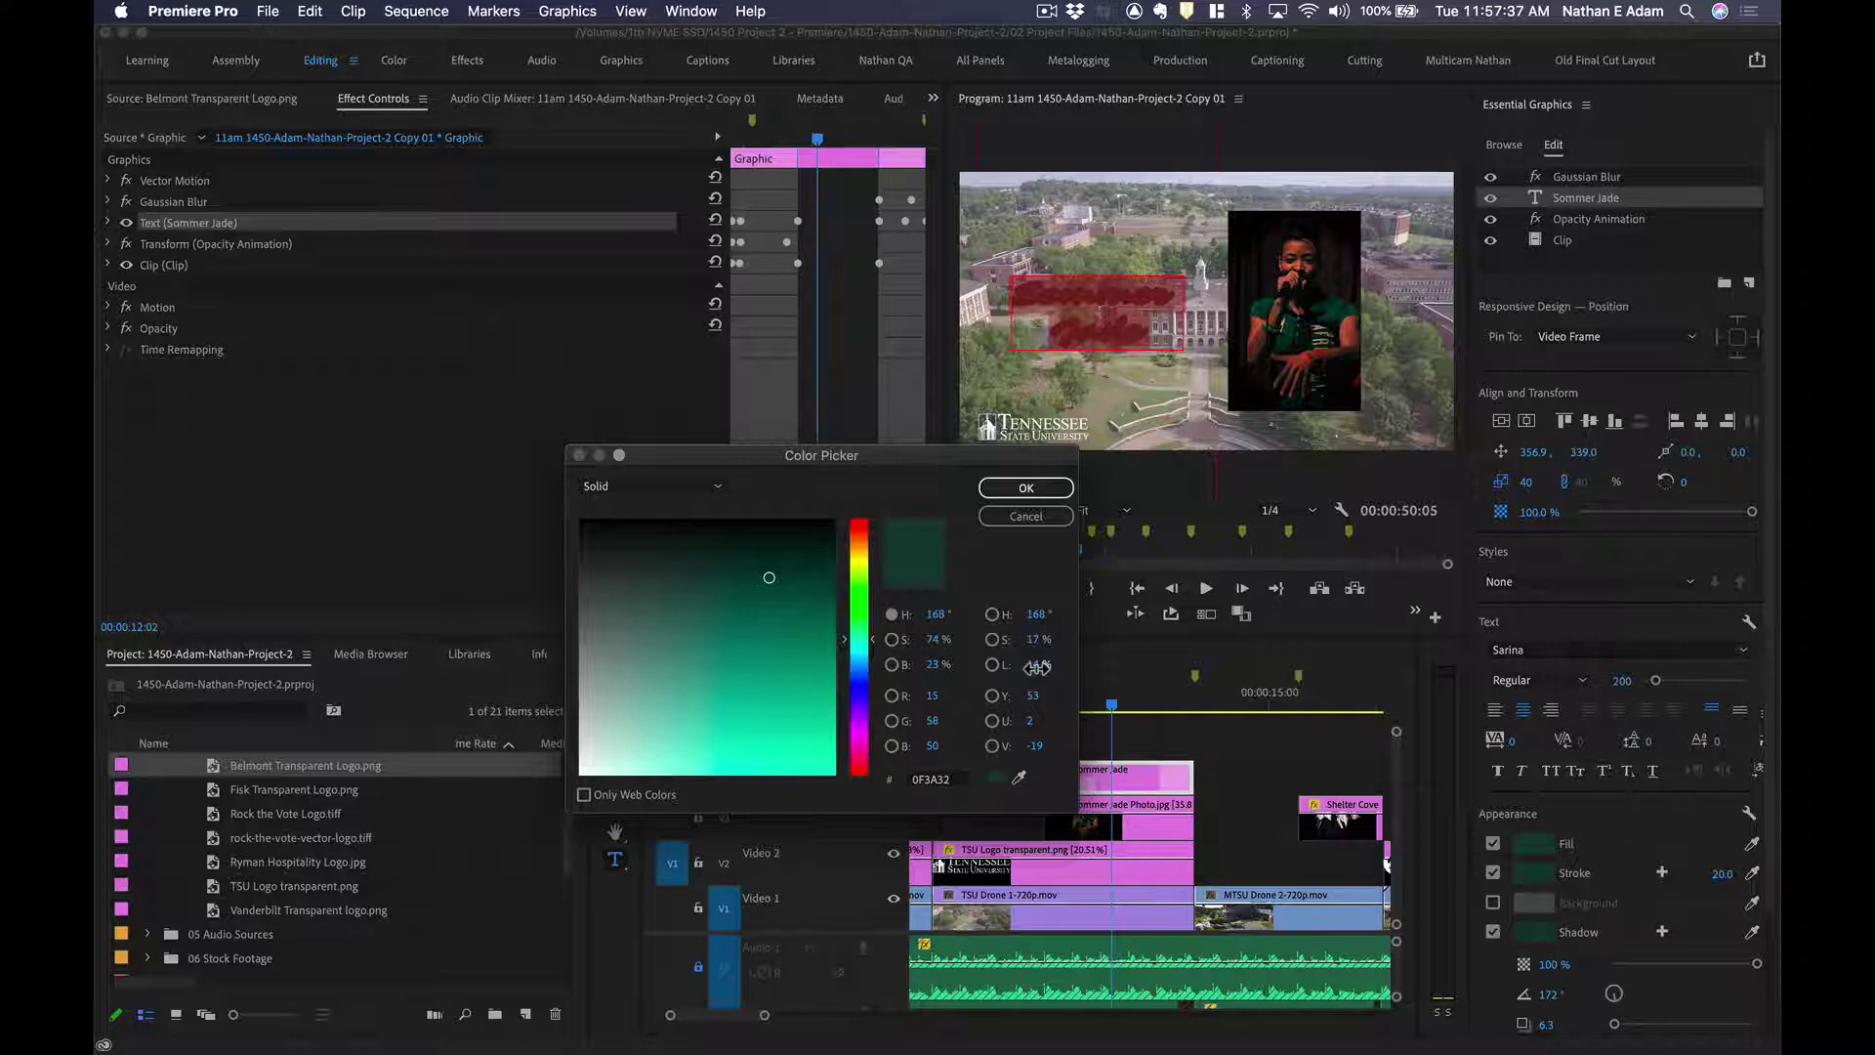
{"action": "mouse_move", "coordinate": [1031, 668]}
{"action": "left_mouse_down"}
{"action": "mouse_move", "coordinate": [1001, 669]}
{"action": "mouse_move", "coordinate": [1084, 678]}
{"action": "left_mouse_up"}
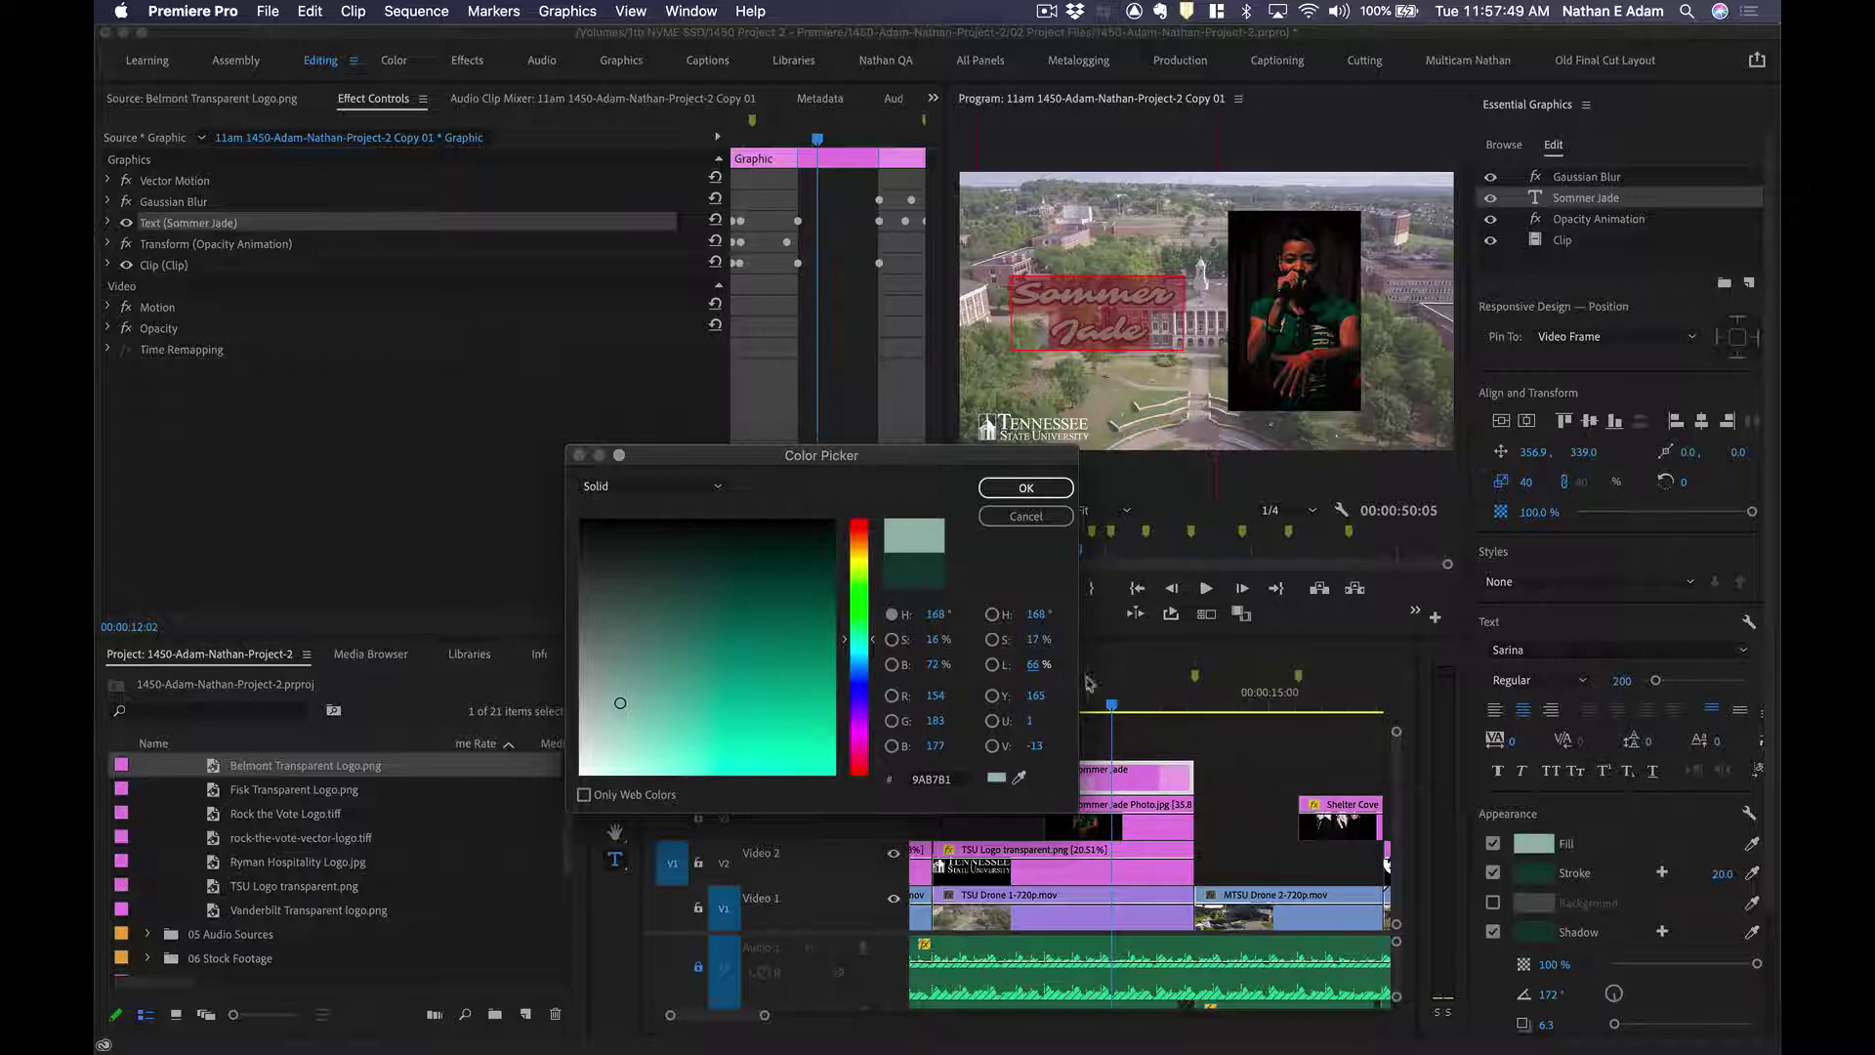
{"action": "left_click", "coordinate": [1026, 488]}
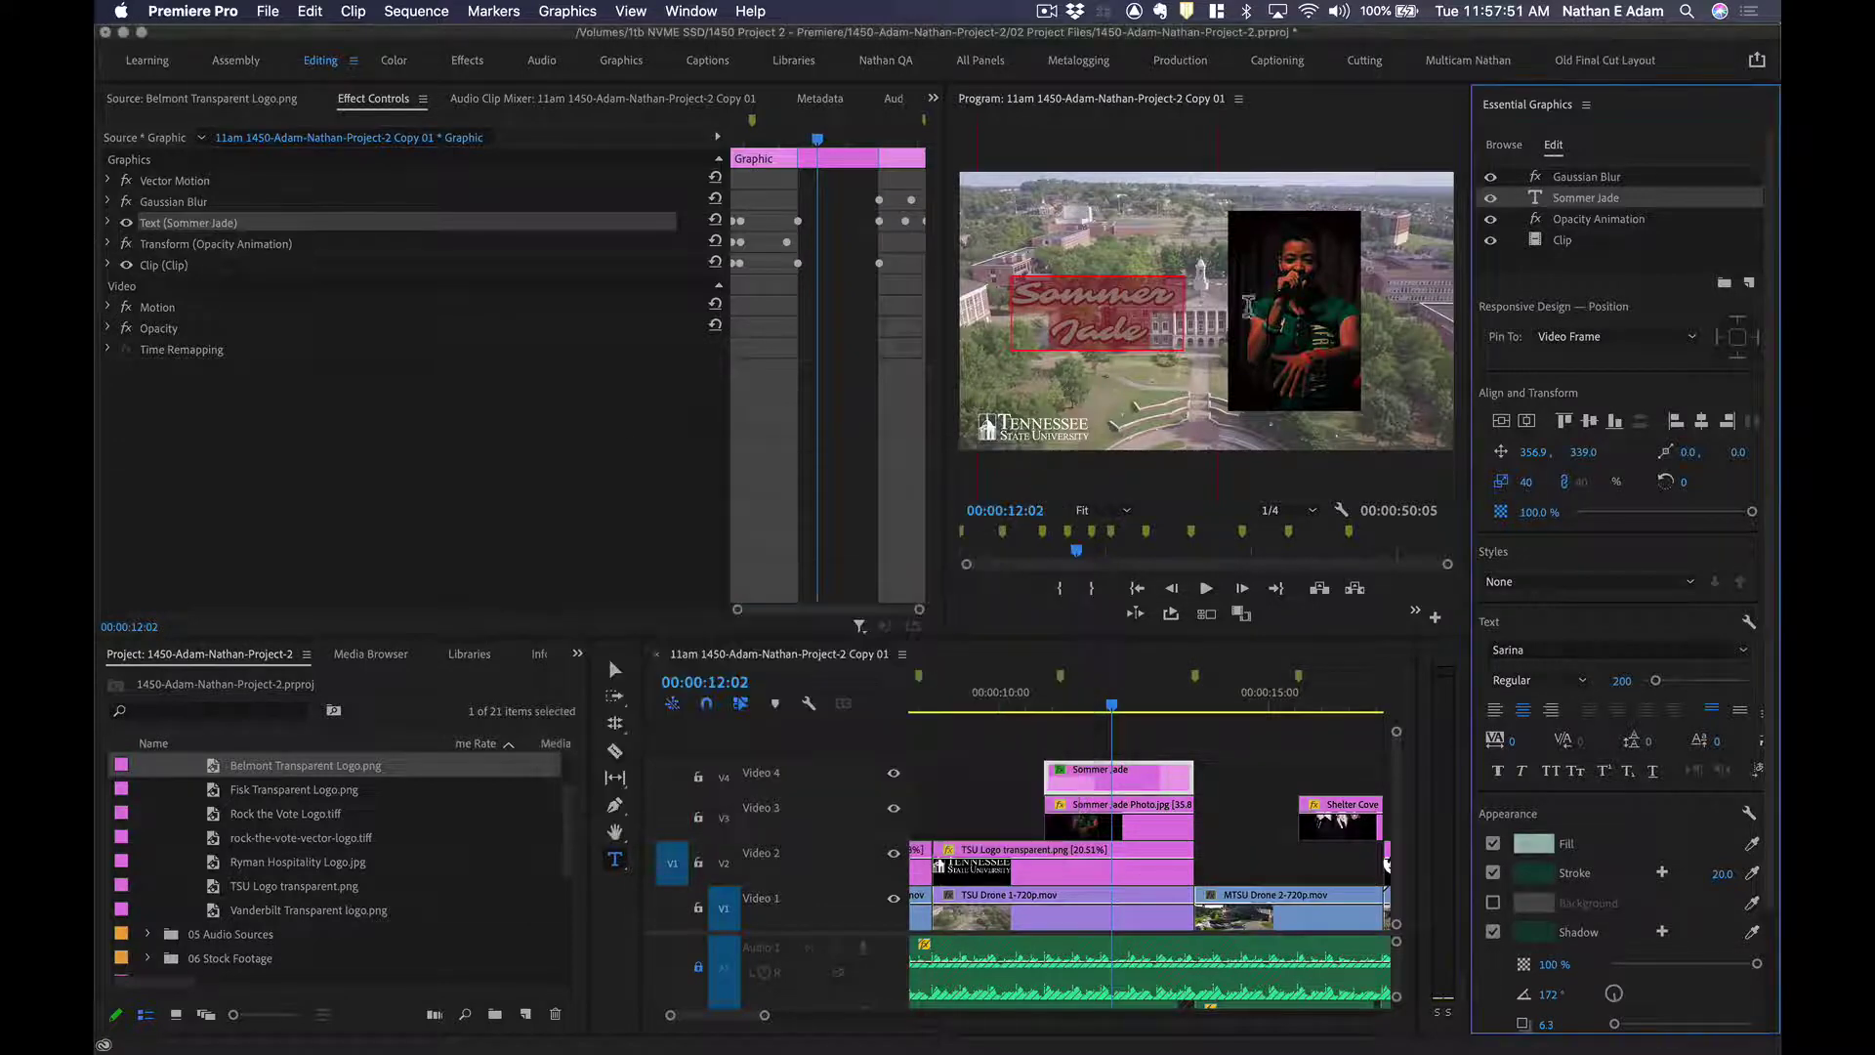
{"action": "left_click", "coordinate": [1581, 262]}
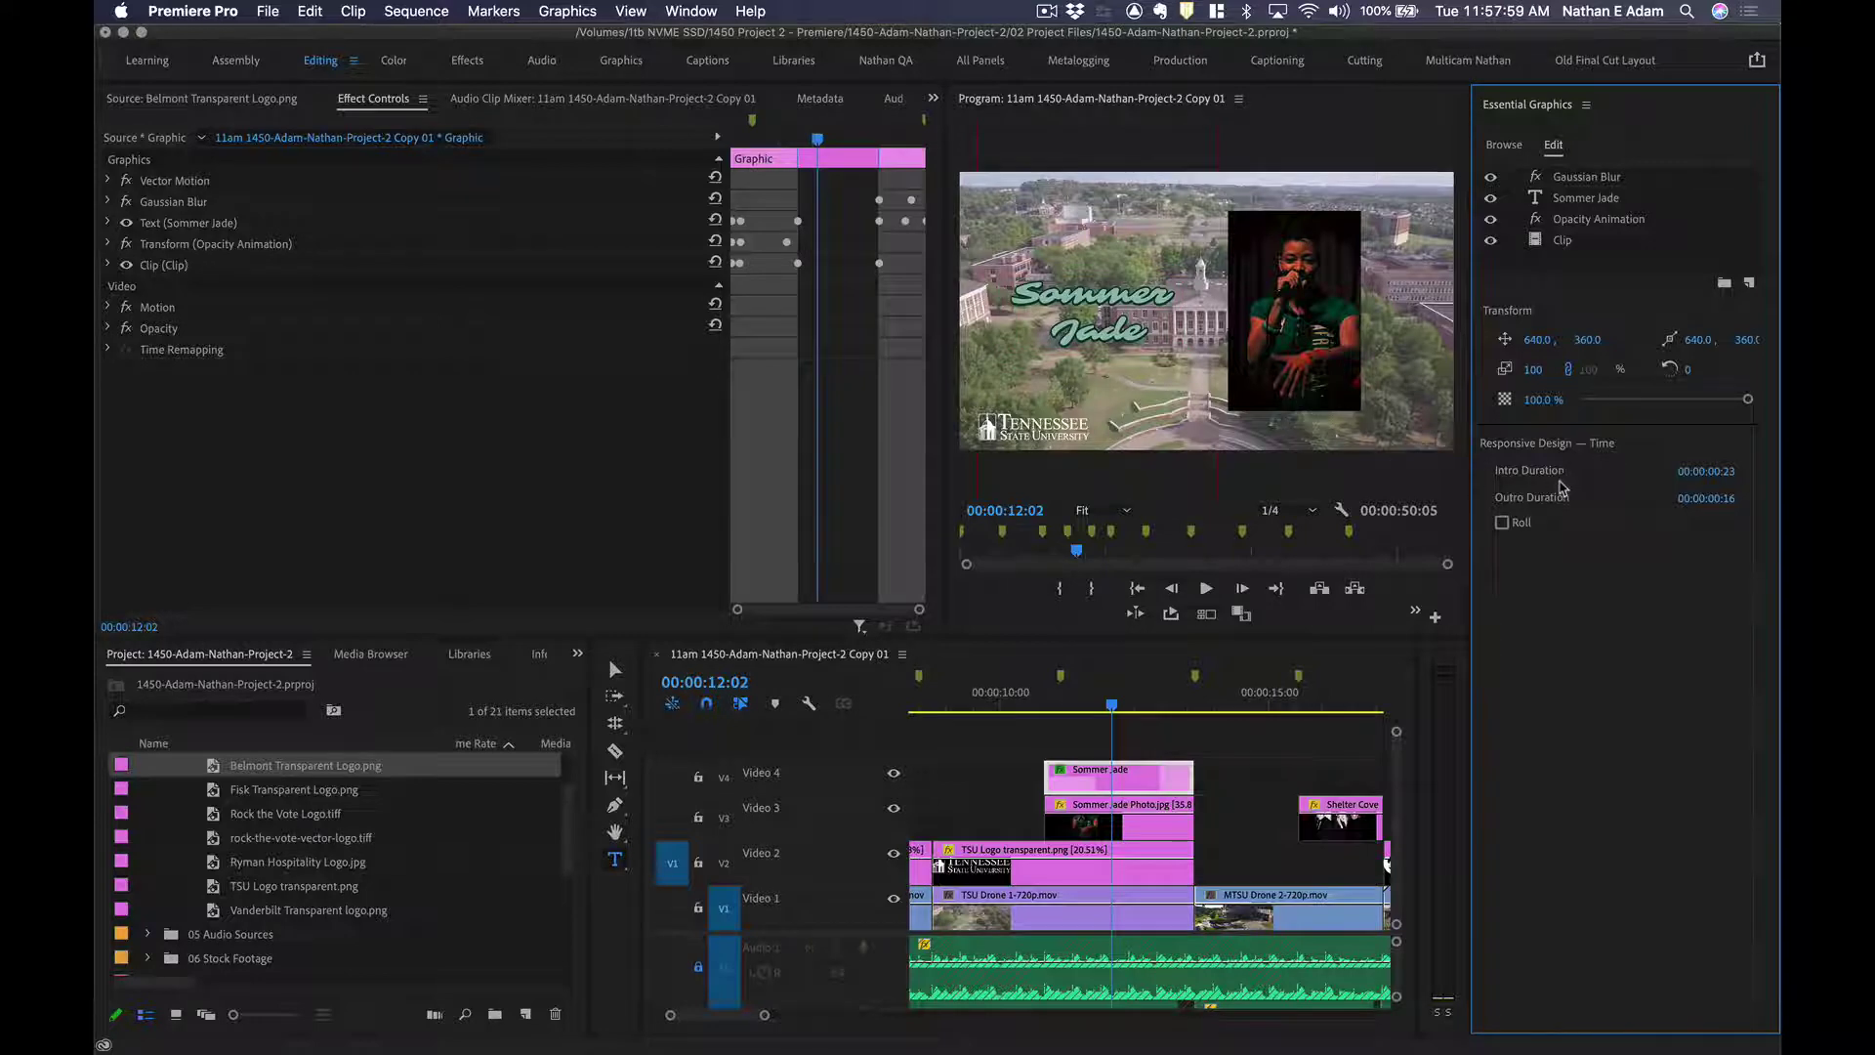
Select all of the title text and change its stroke colour to white FFFFFF.
{"action": "left_click", "coordinate": [1089, 298]}
{"action": "key", "text": "super+a"}
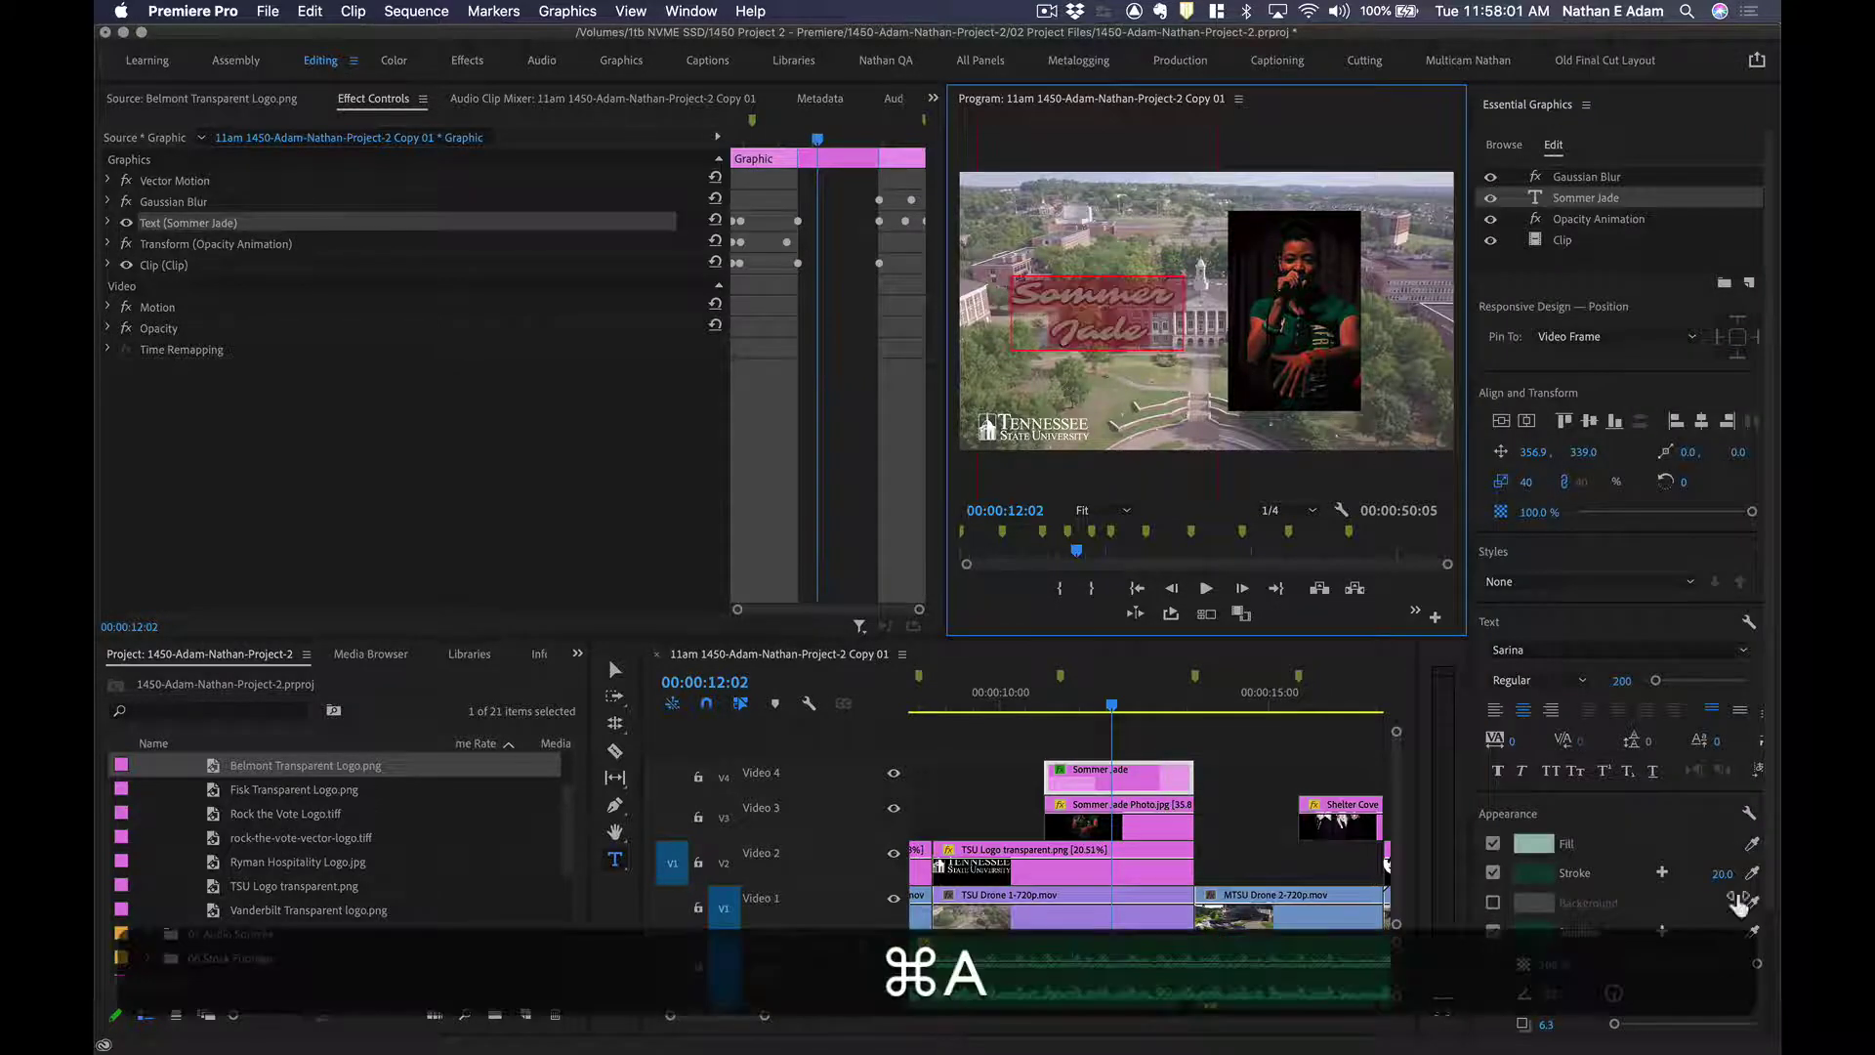
{"action": "left_click", "coordinate": [1535, 873]}
{"action": "left_click_drag", "start_coordinate": [948, 627], "coordinate": [813, 706]}
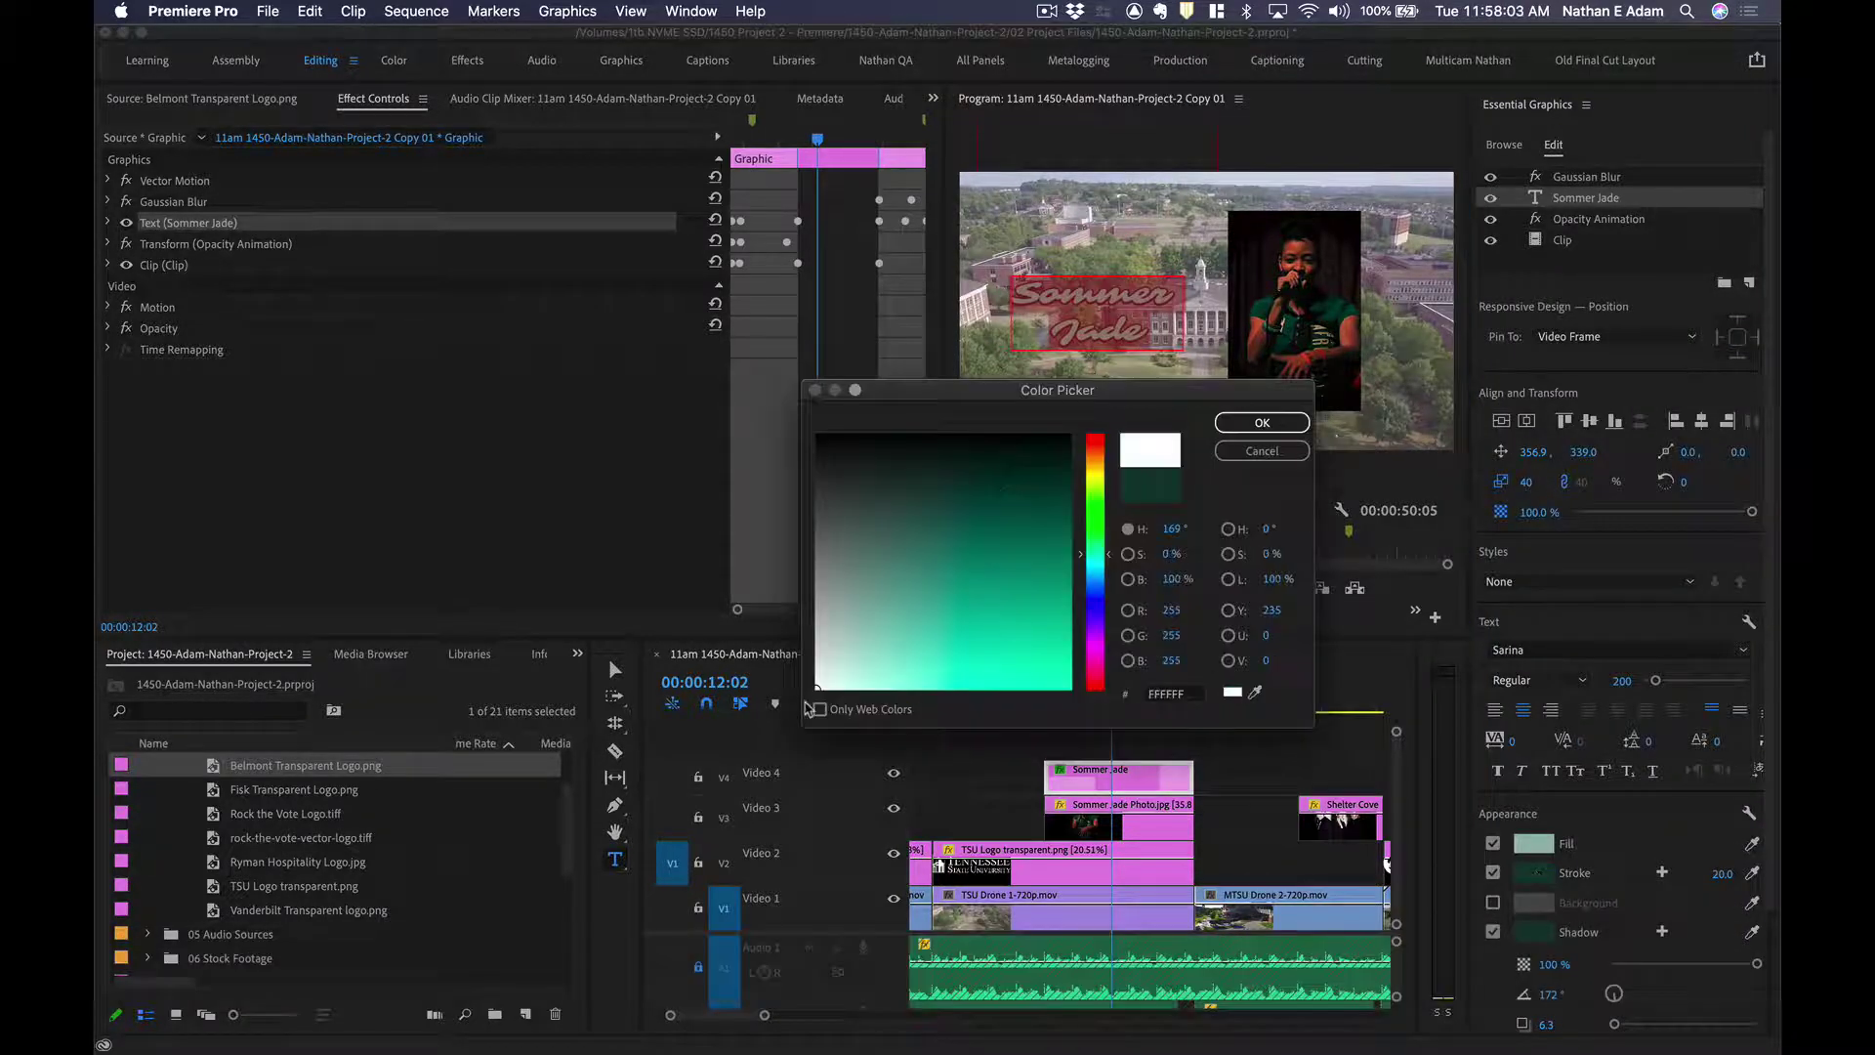
{"action": "left_click", "coordinate": [1261, 422]}
{"action": "left_click", "coordinate": [1142, 332]}
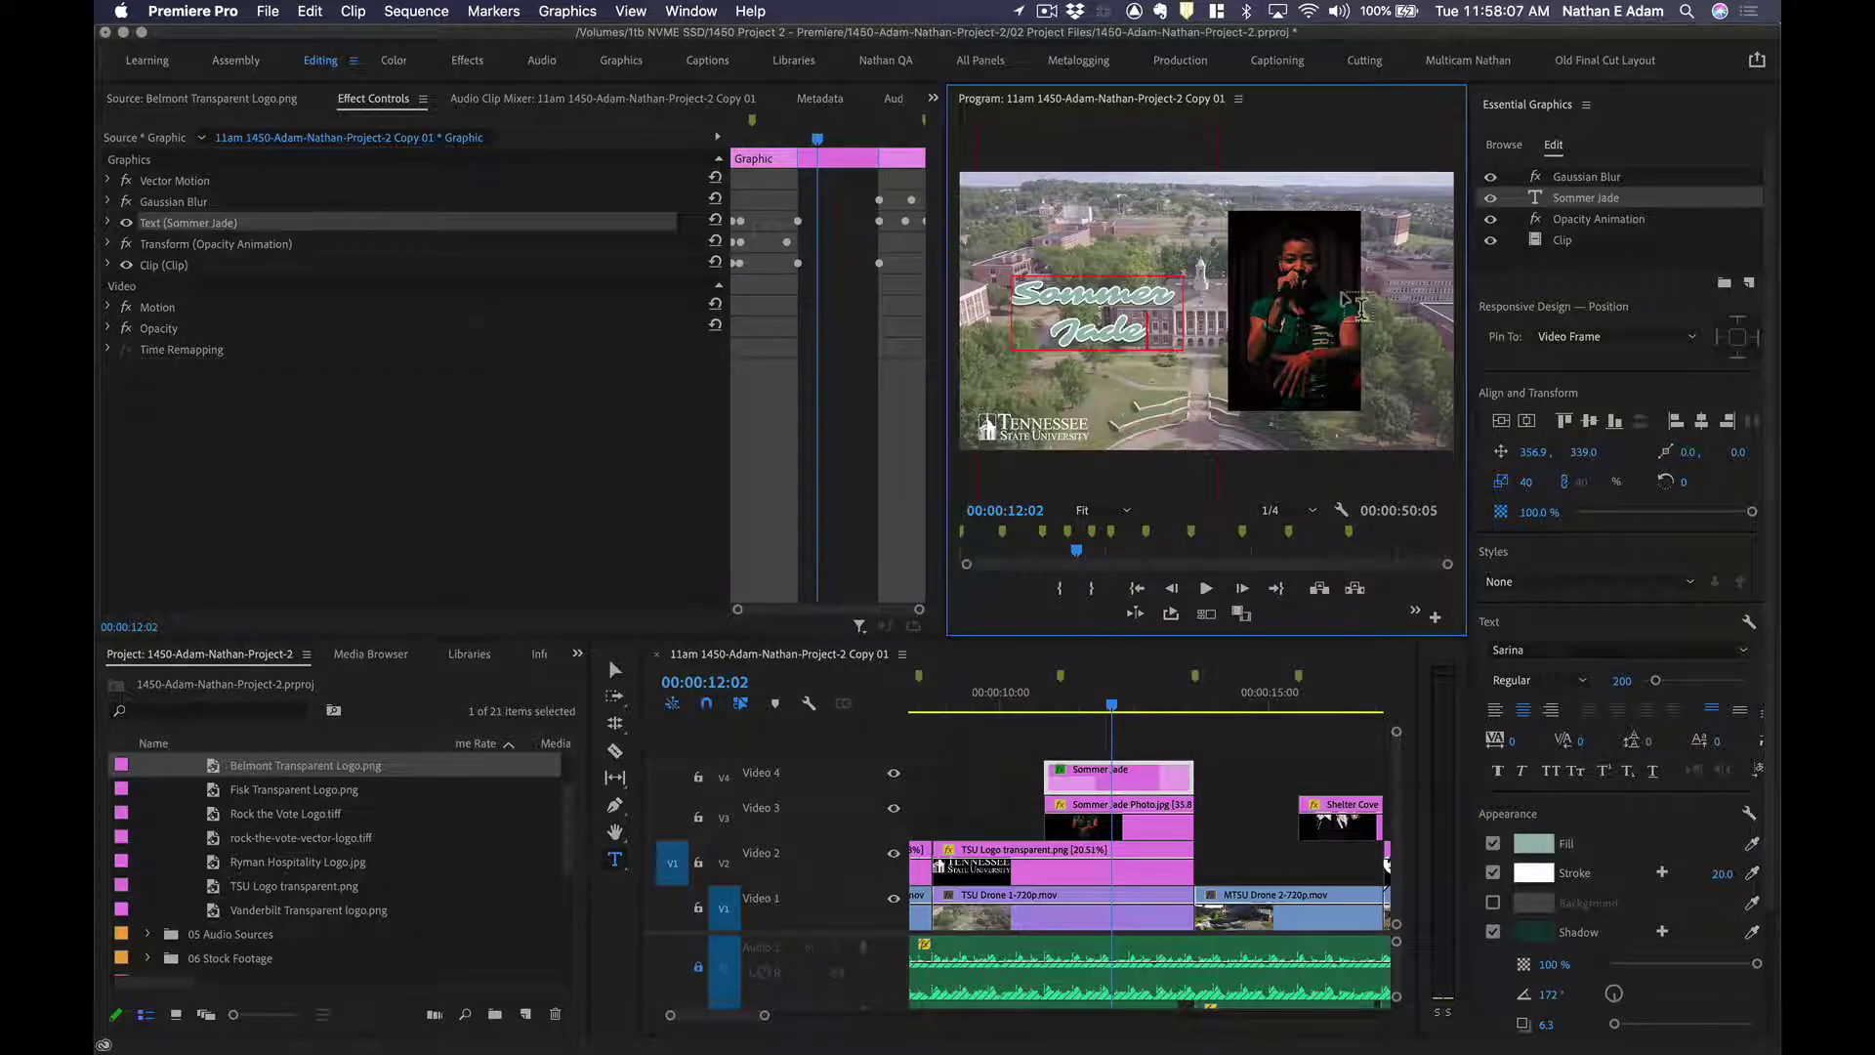
{"action": "left_click", "coordinate": [1540, 277]}
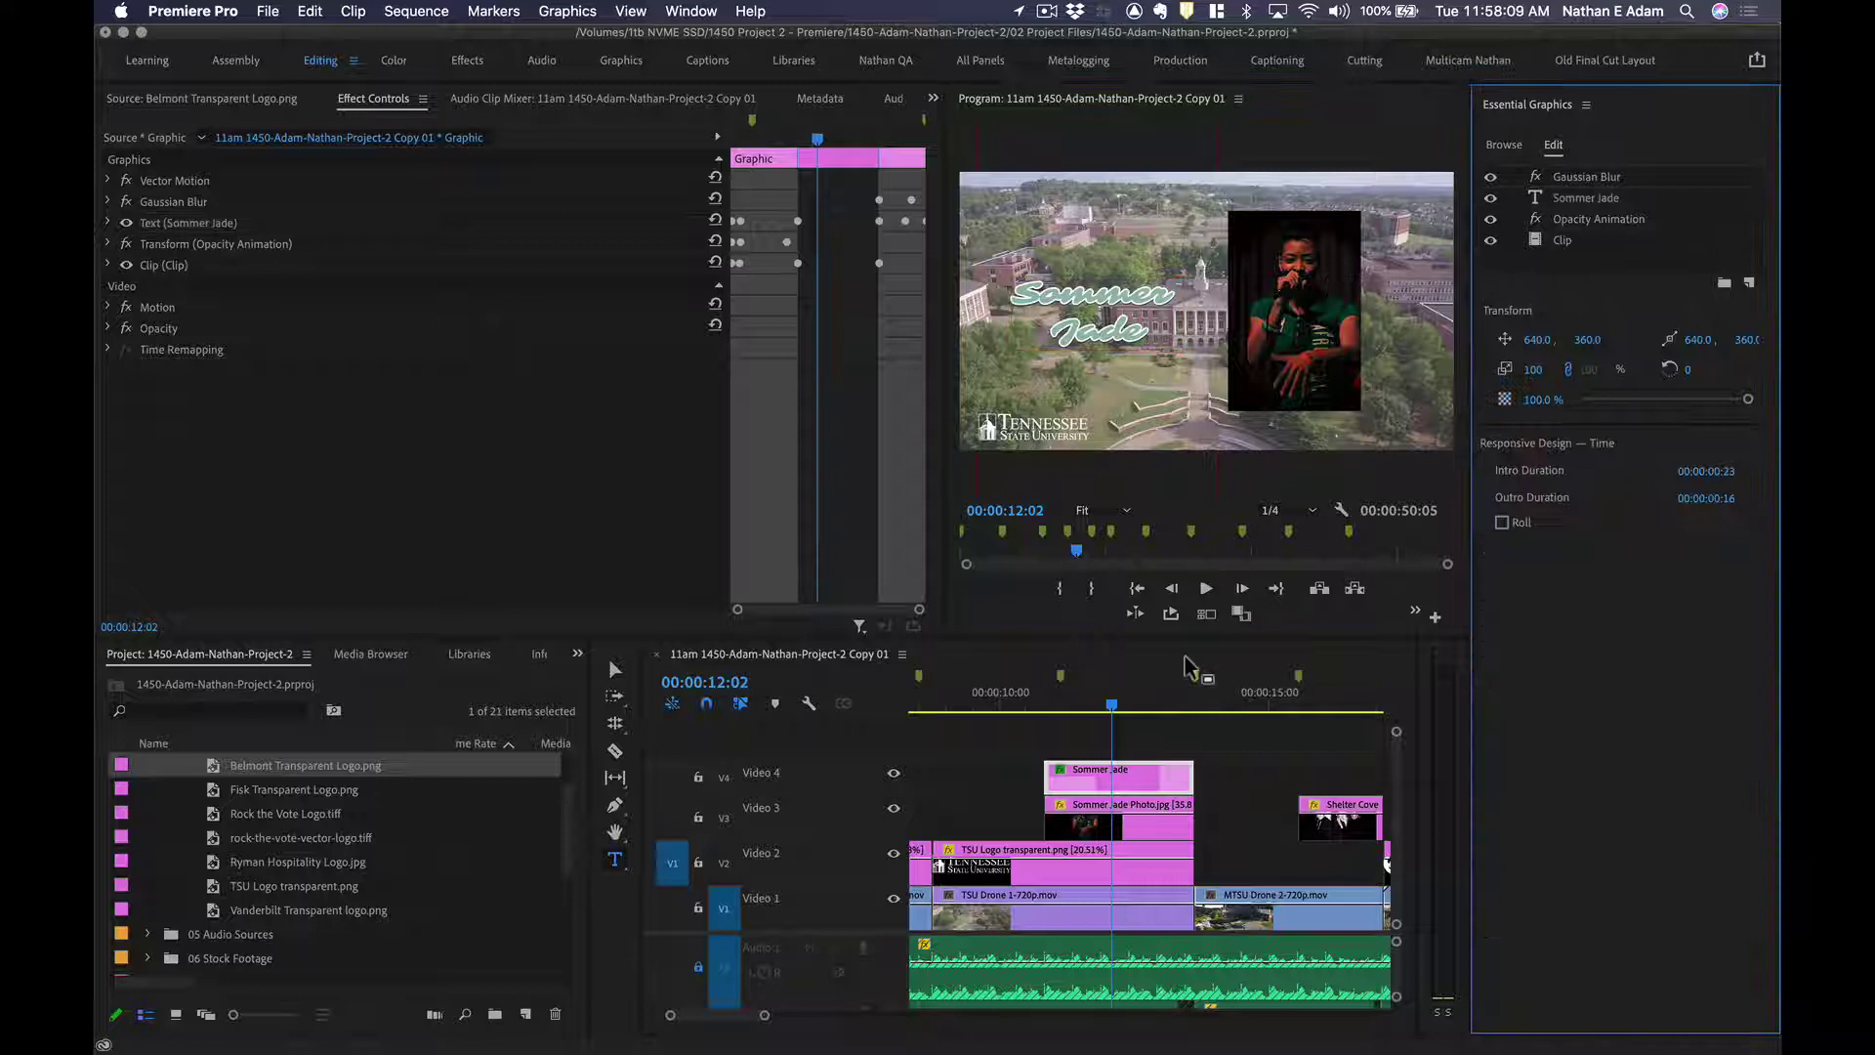
Deselect the title clip and save the project.
{"action": "left_click", "coordinate": [1232, 769]}
{"action": "scroll", "coordinate": [1232, 769], "scroll_direction": "right", "scroll_amount": 3}
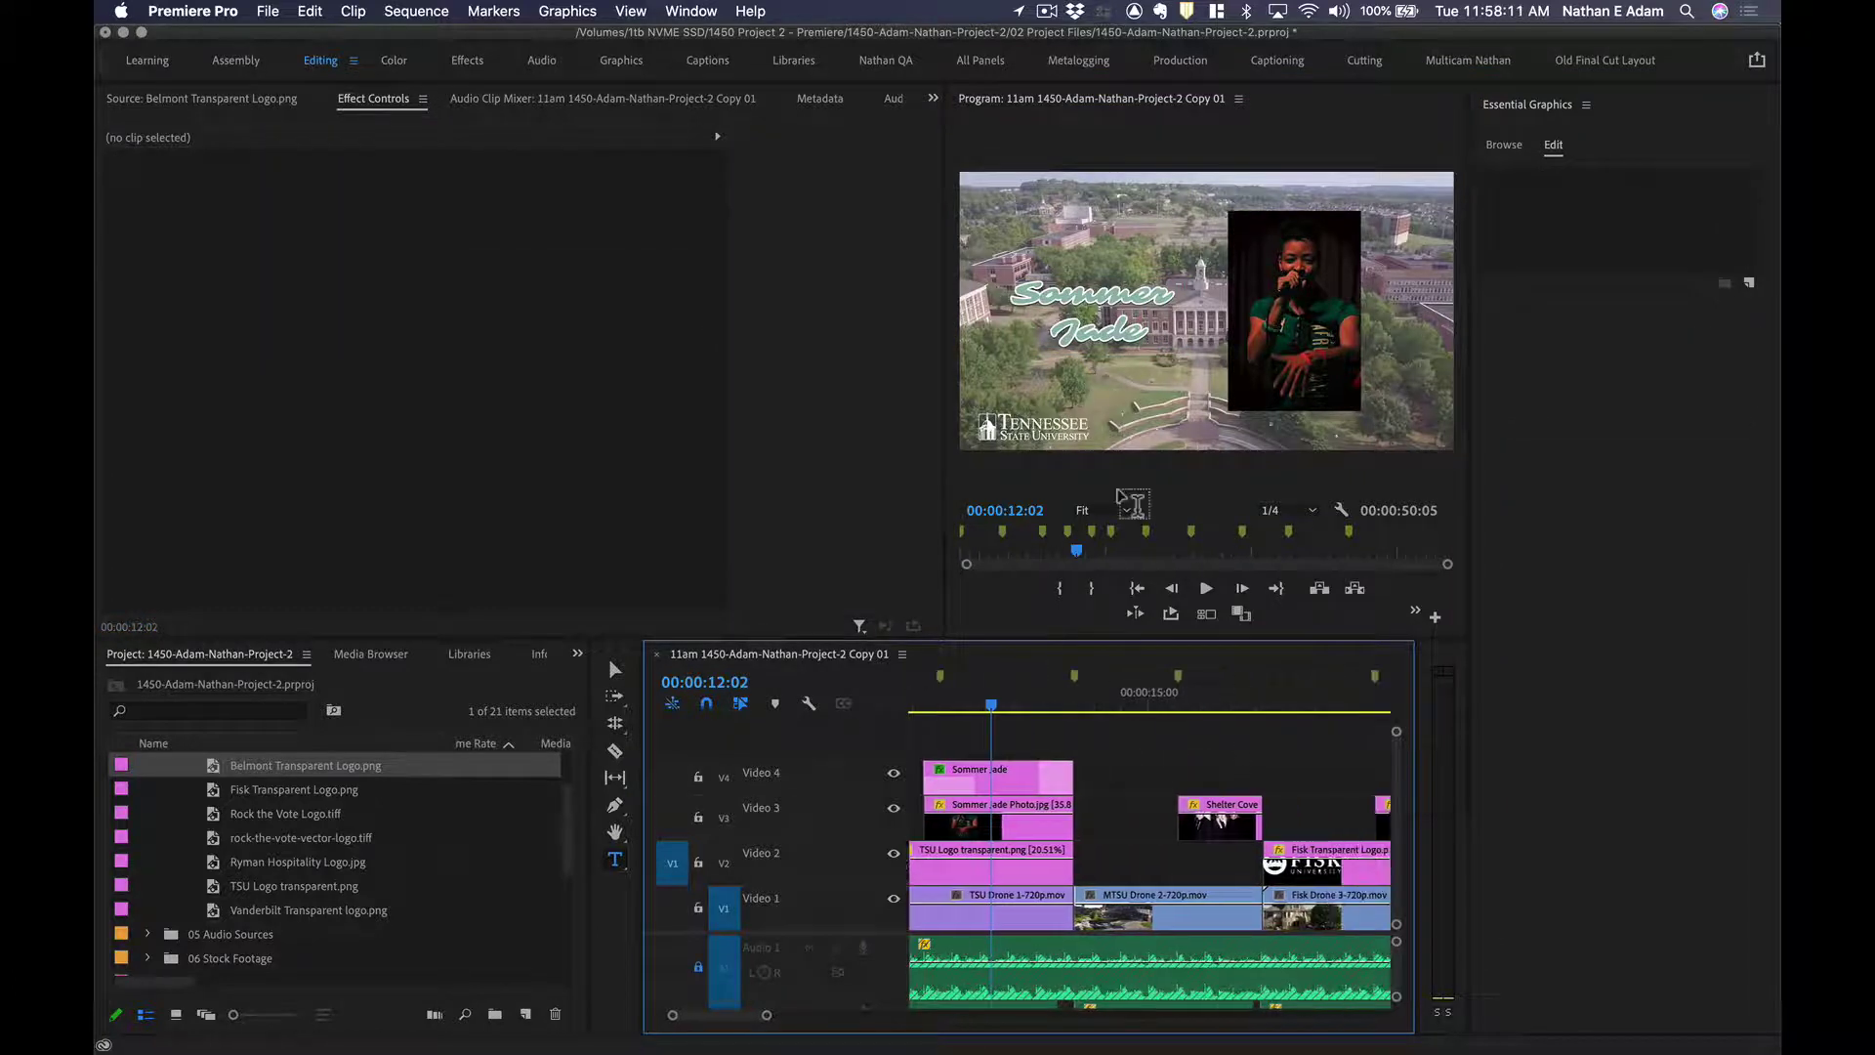
{"action": "key", "text": "super+s"}
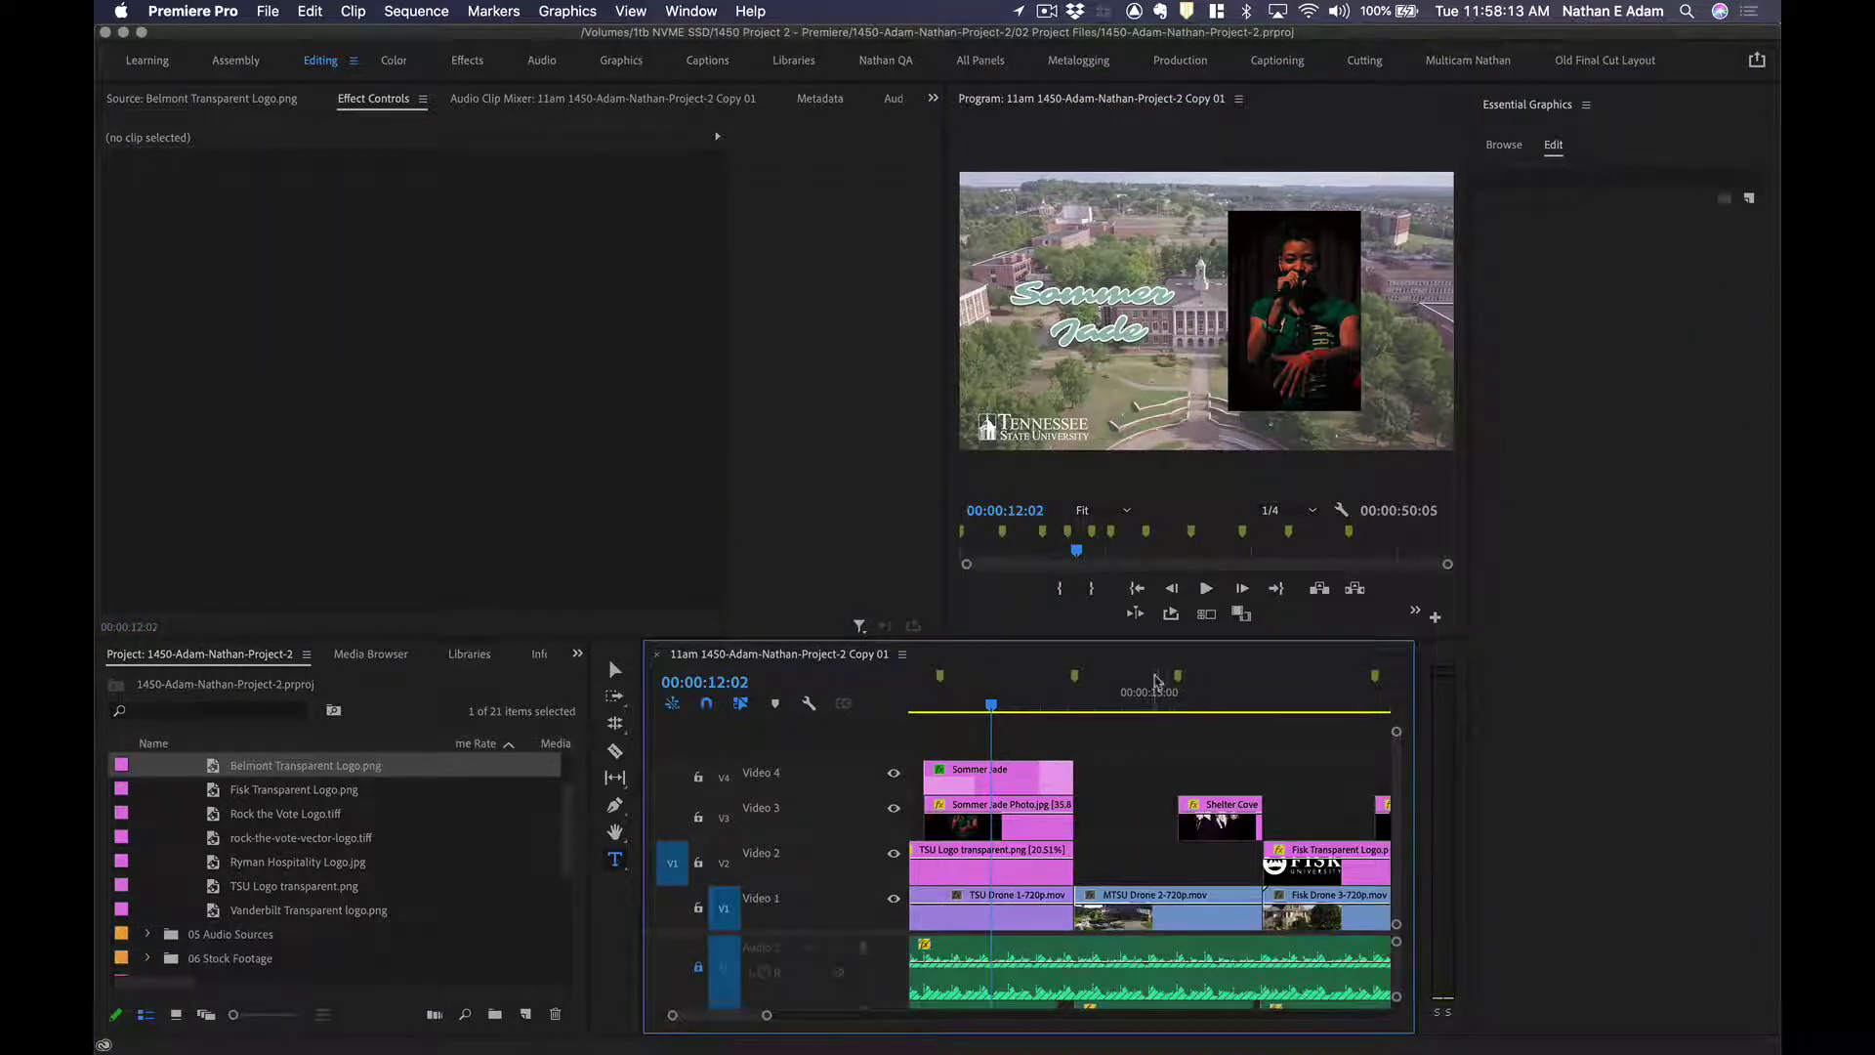
Duplicate the title clip on Video 4 above the Shelter Cove photo and place the playhead at 00:00:16:04.
{"action": "left_click", "coordinate": [1195, 693]}
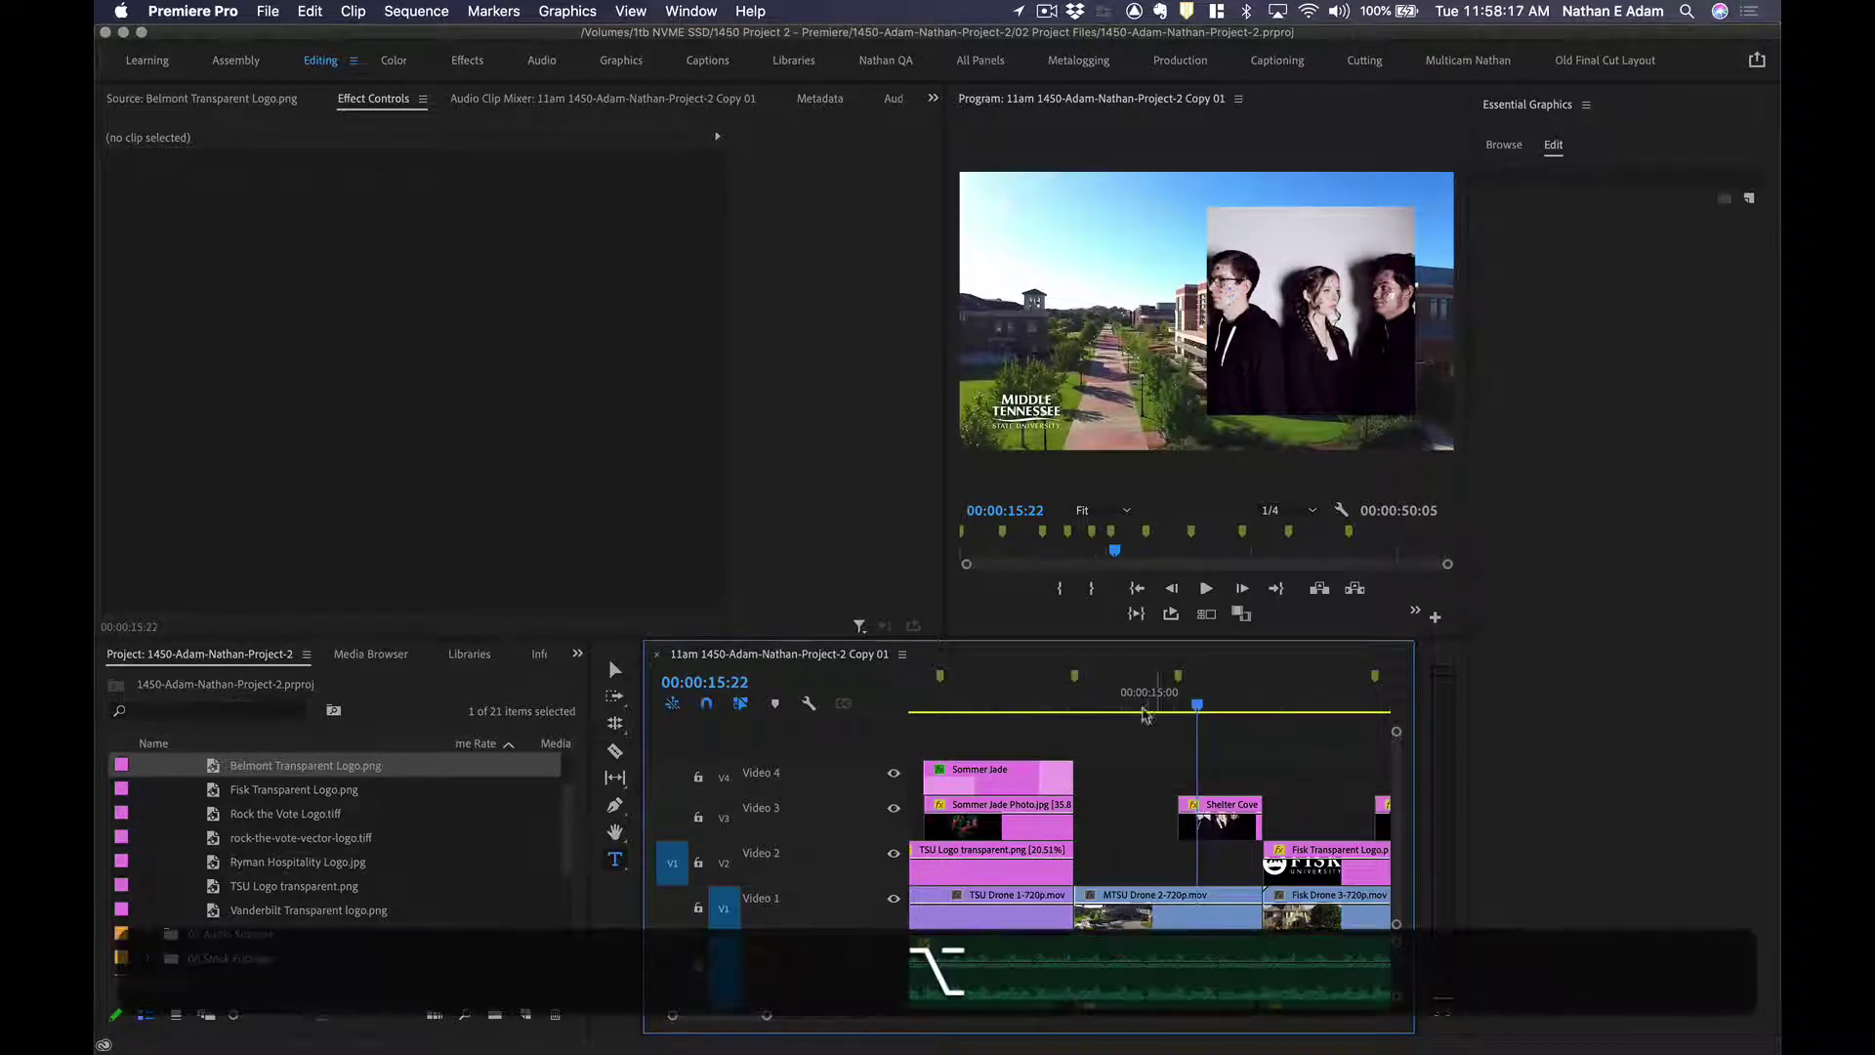
{"action": "left_click_drag", "start_coordinate": [1004, 786], "coordinate": [1266, 784]}
{"action": "left_click", "coordinate": [1210, 701]}
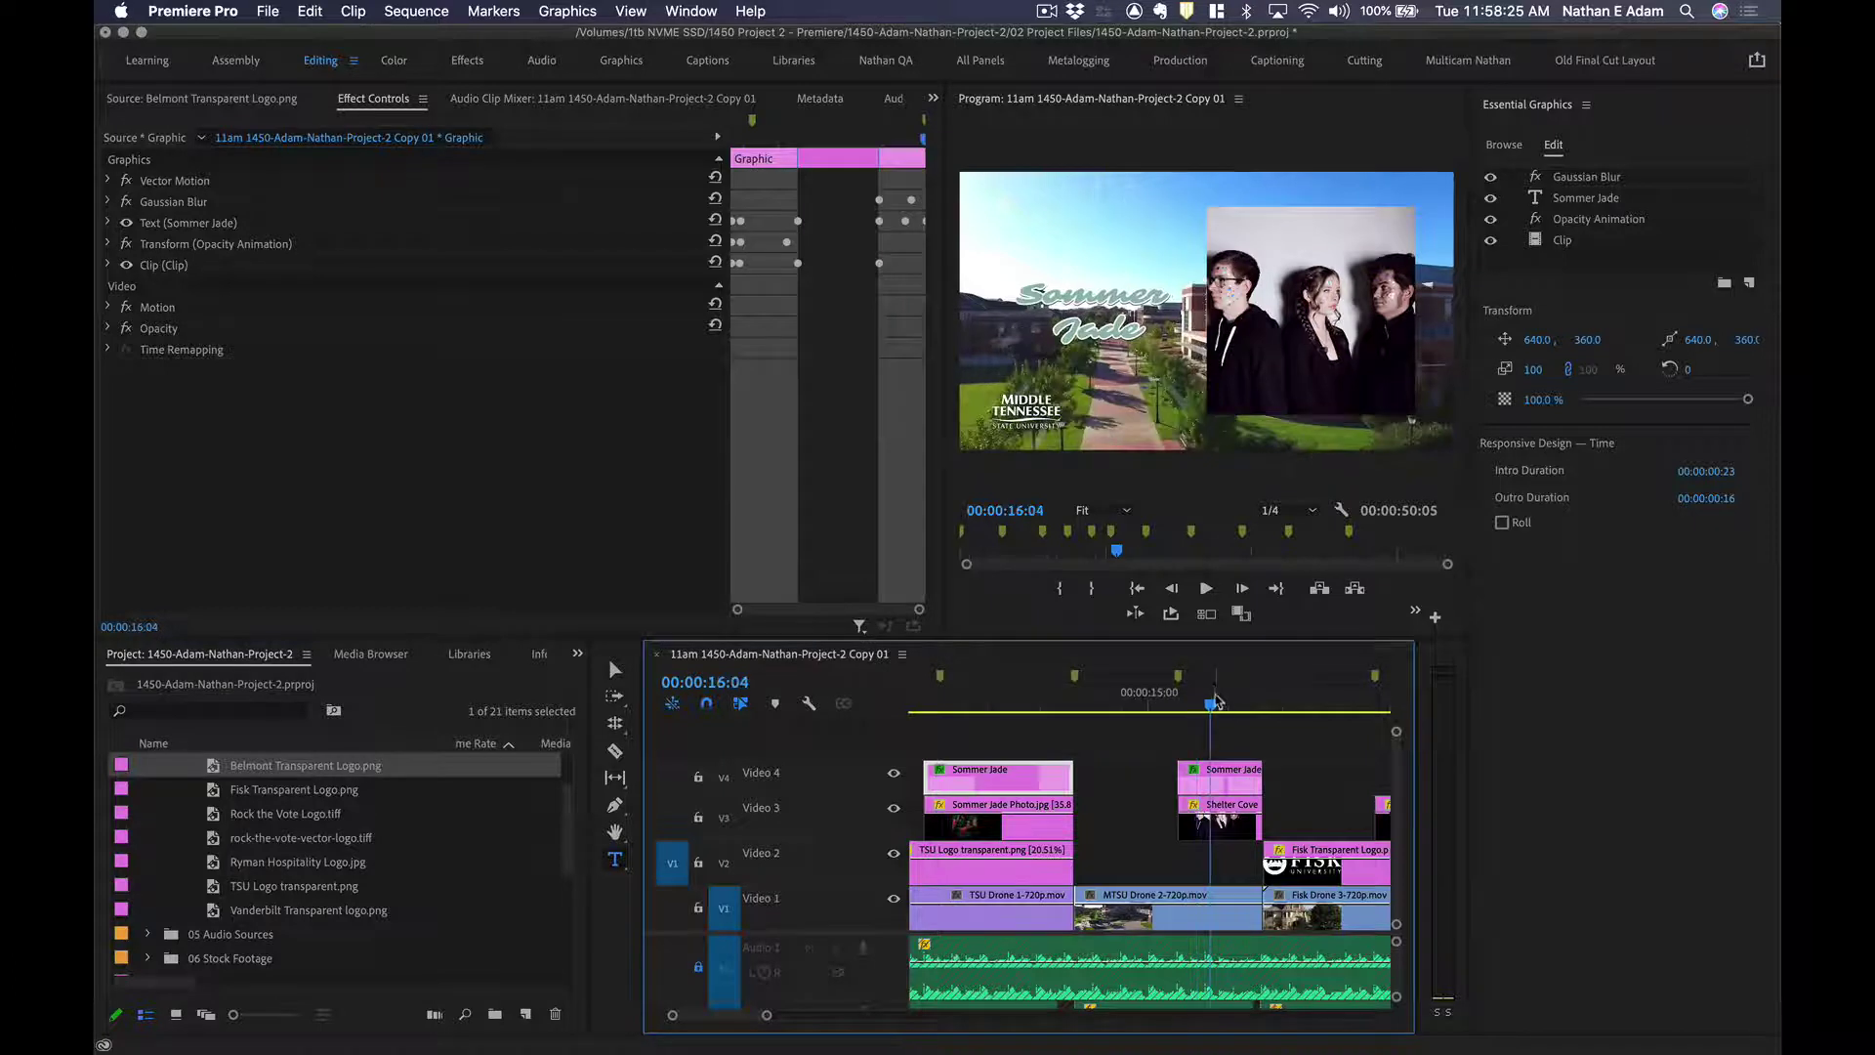
Replace the duplicated title's text with "Shelter" and "Cove" on two lines, and deselect the clip.
{"action": "left_click", "coordinate": [1214, 779]}
{"action": "left_click", "coordinate": [1082, 296]}
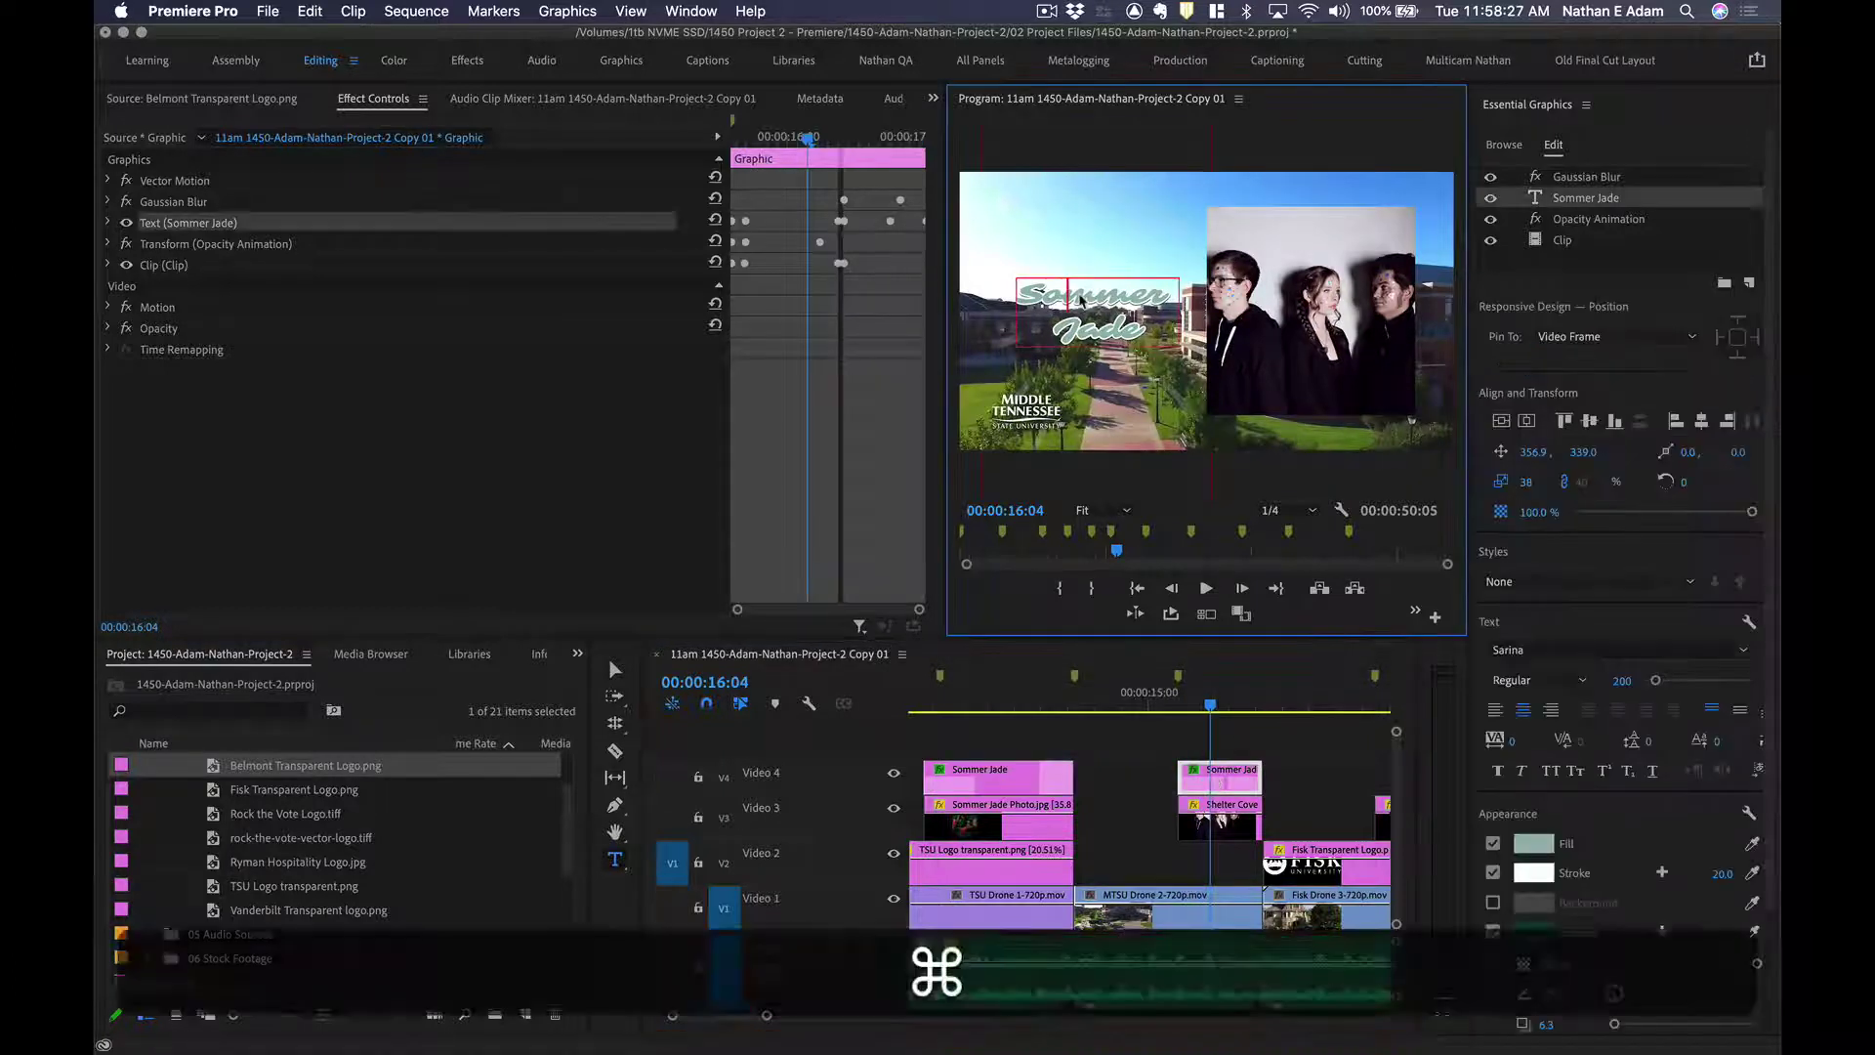
{"action": "key", "text": "shift+super+a"}
{"action": "type", "text": "Shelter"}
{"action": "key", "text": "Return"}
{"action": "type", "text": "Cove"}
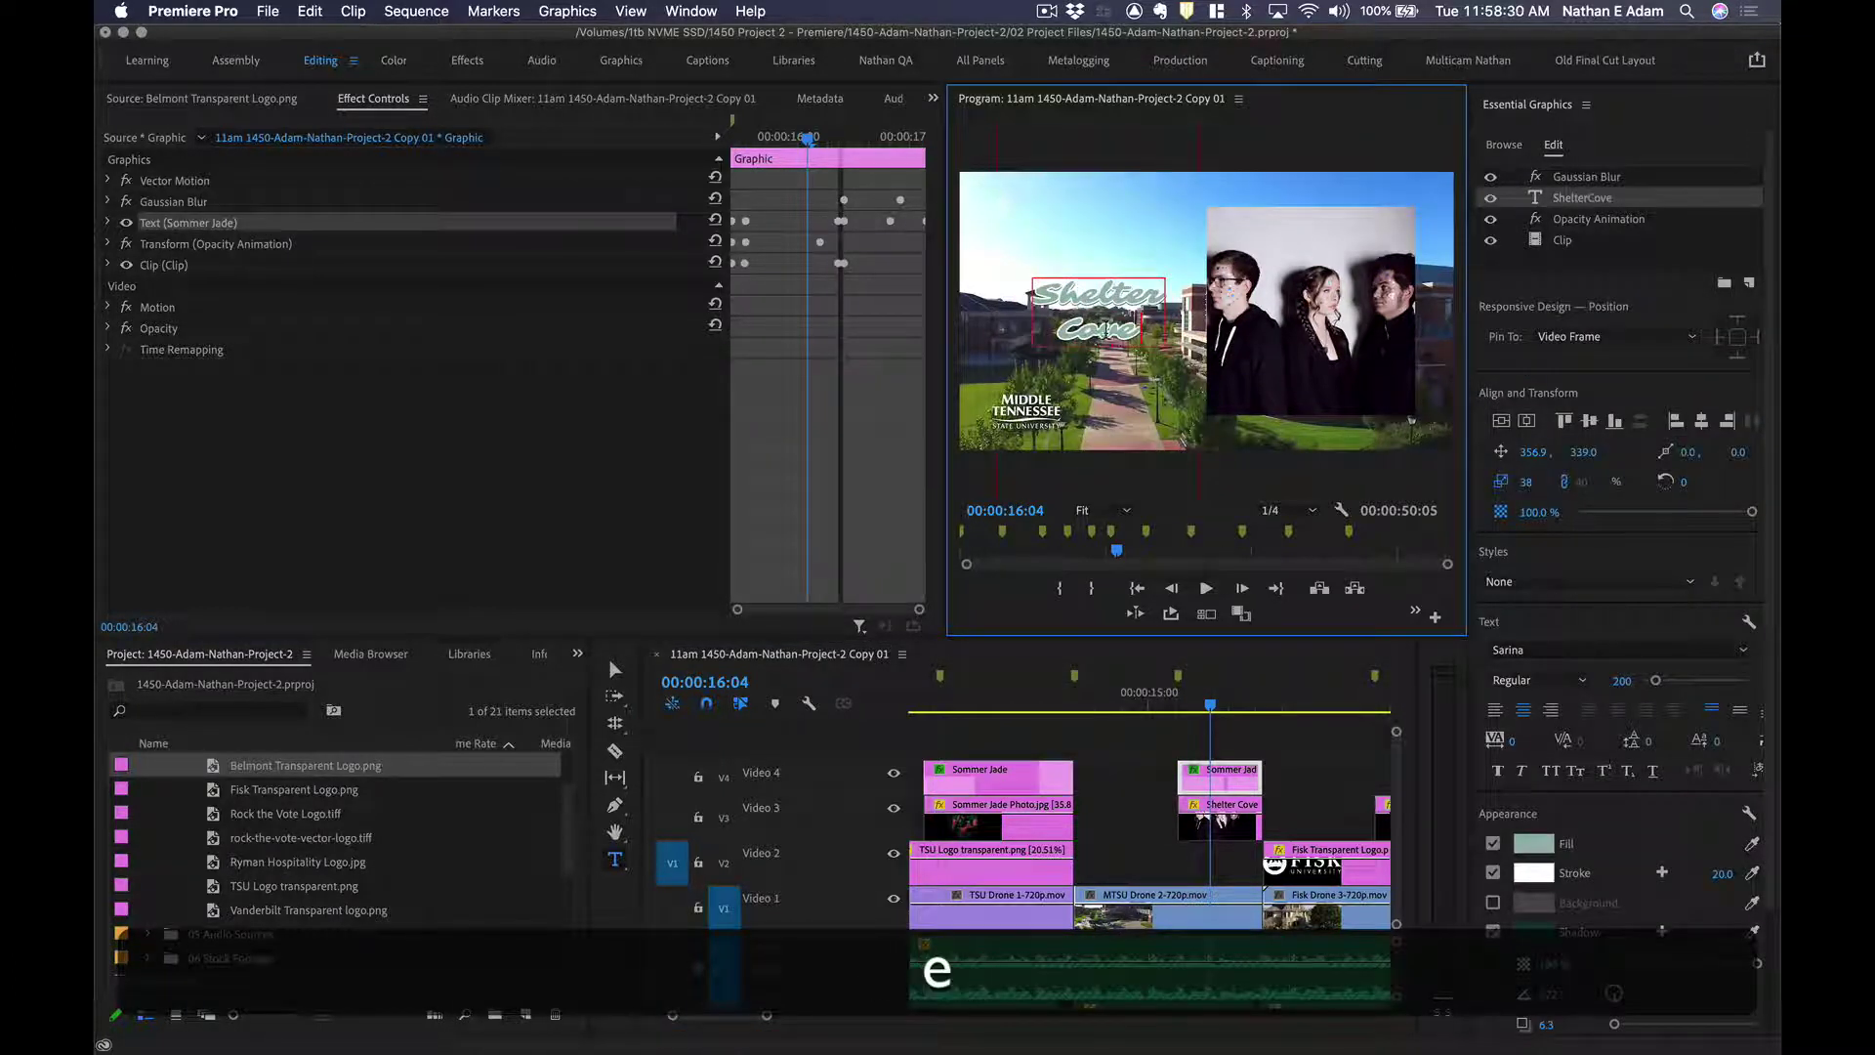
{"action": "left_click", "coordinate": [1268, 735]}
Duplicate the Shelter Cove title on Video 4 above the photo in the Fisk section and select the copy at 00:00:20:09.
{"action": "scroll", "coordinate": [1269, 735], "scroll_direction": "right", "scroll_amount": 5}
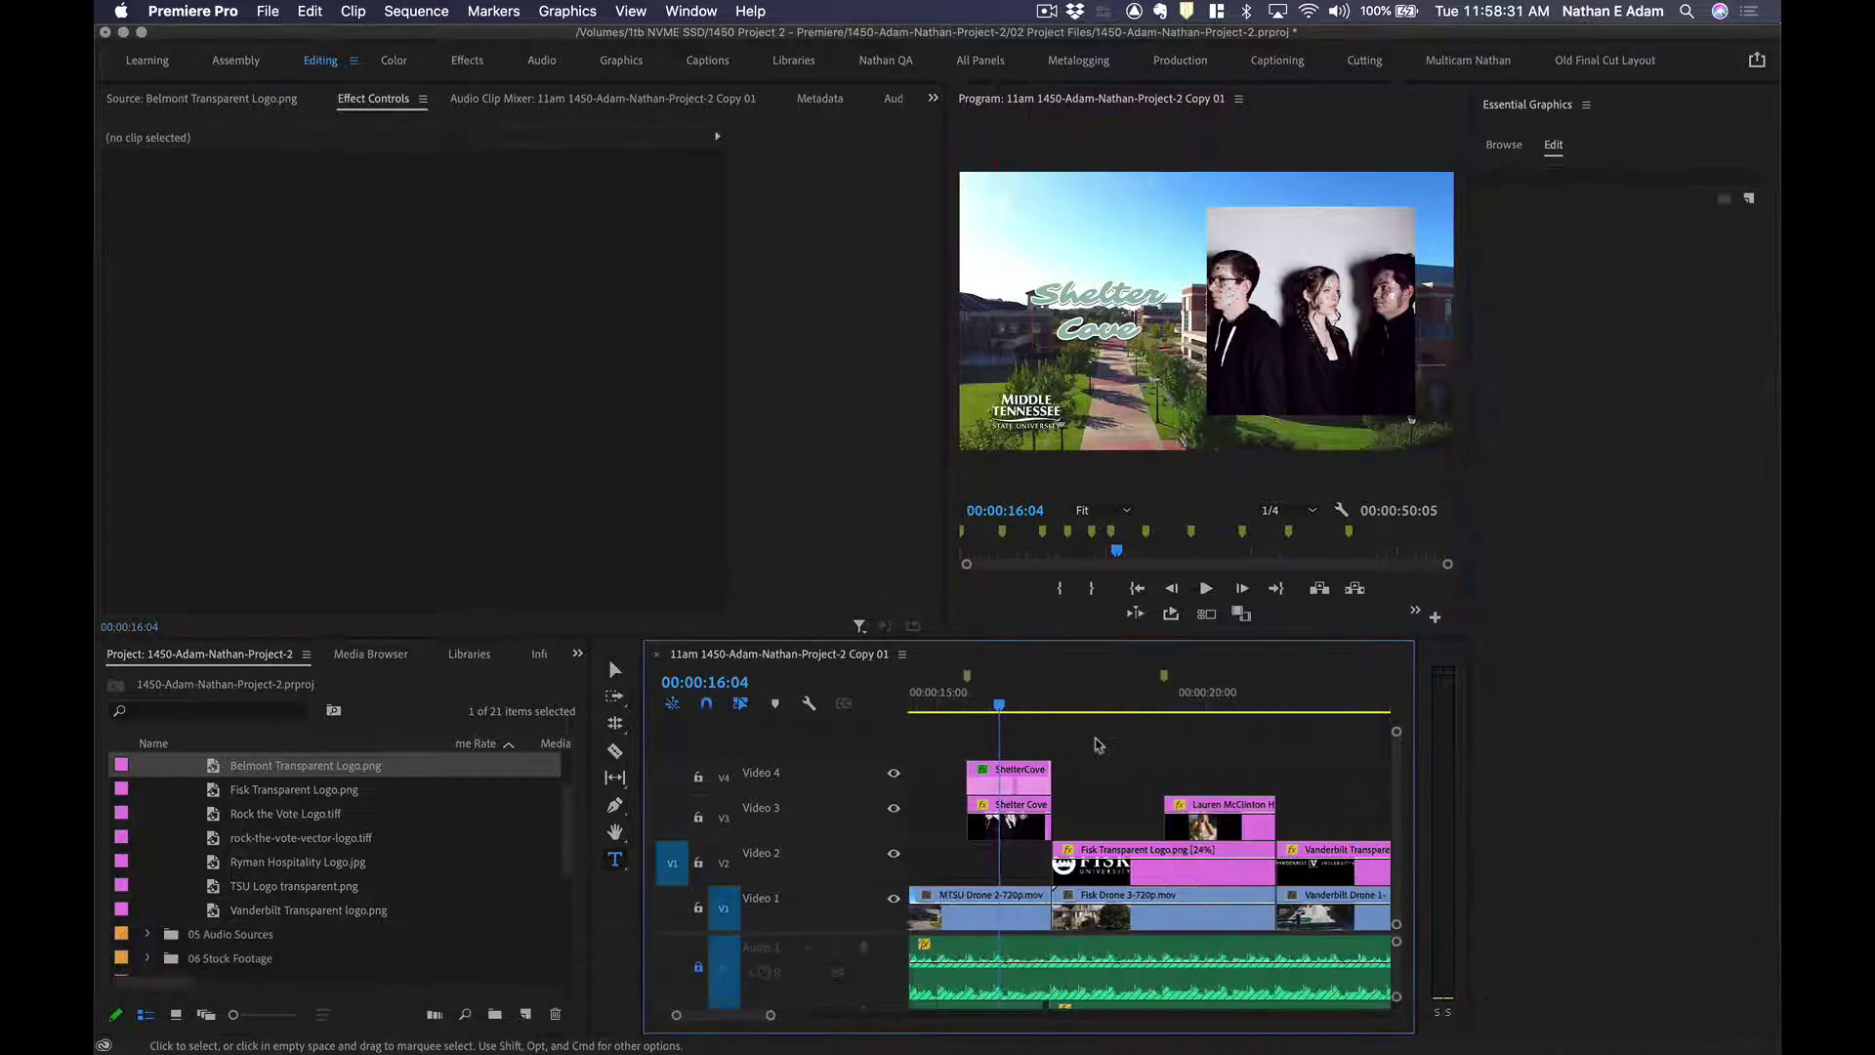
{"action": "left_click_drag", "start_coordinate": [1021, 770], "coordinate": [1233, 781]}
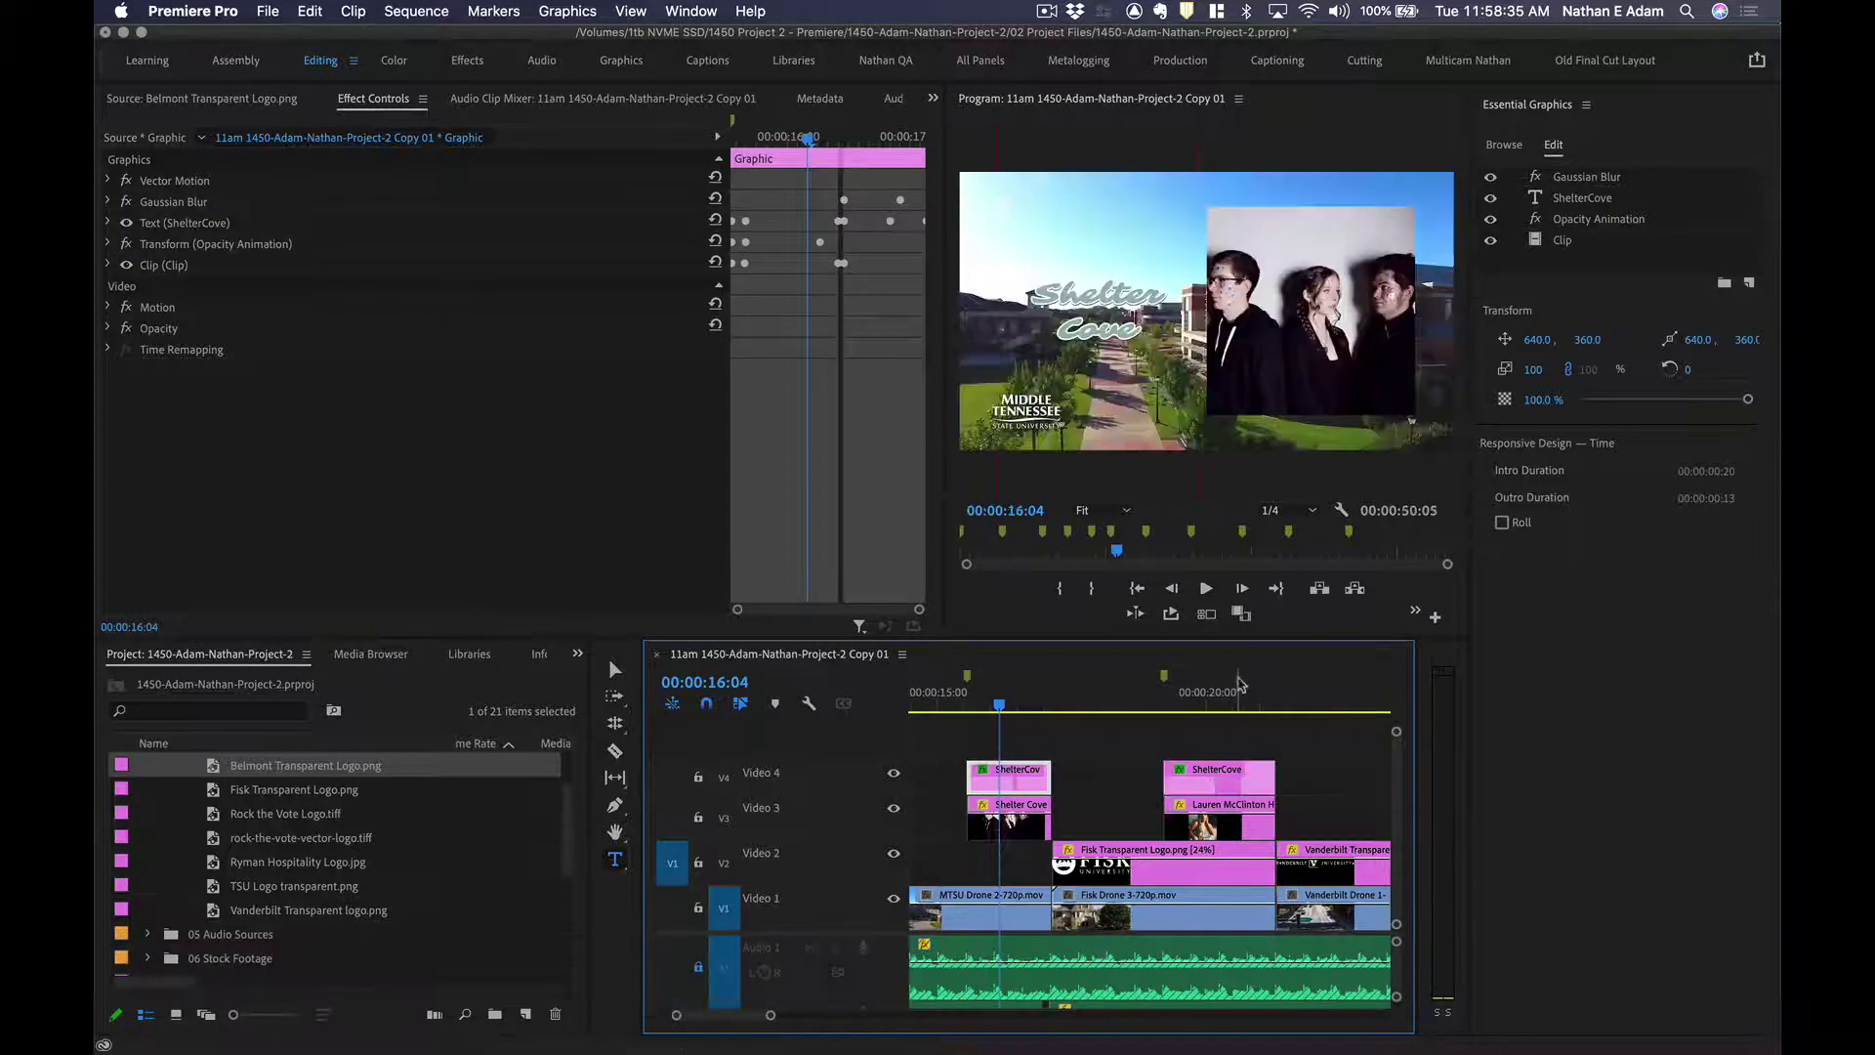
{"action": "left_click", "coordinate": [1228, 695]}
{"action": "left_click", "coordinate": [1213, 771]}
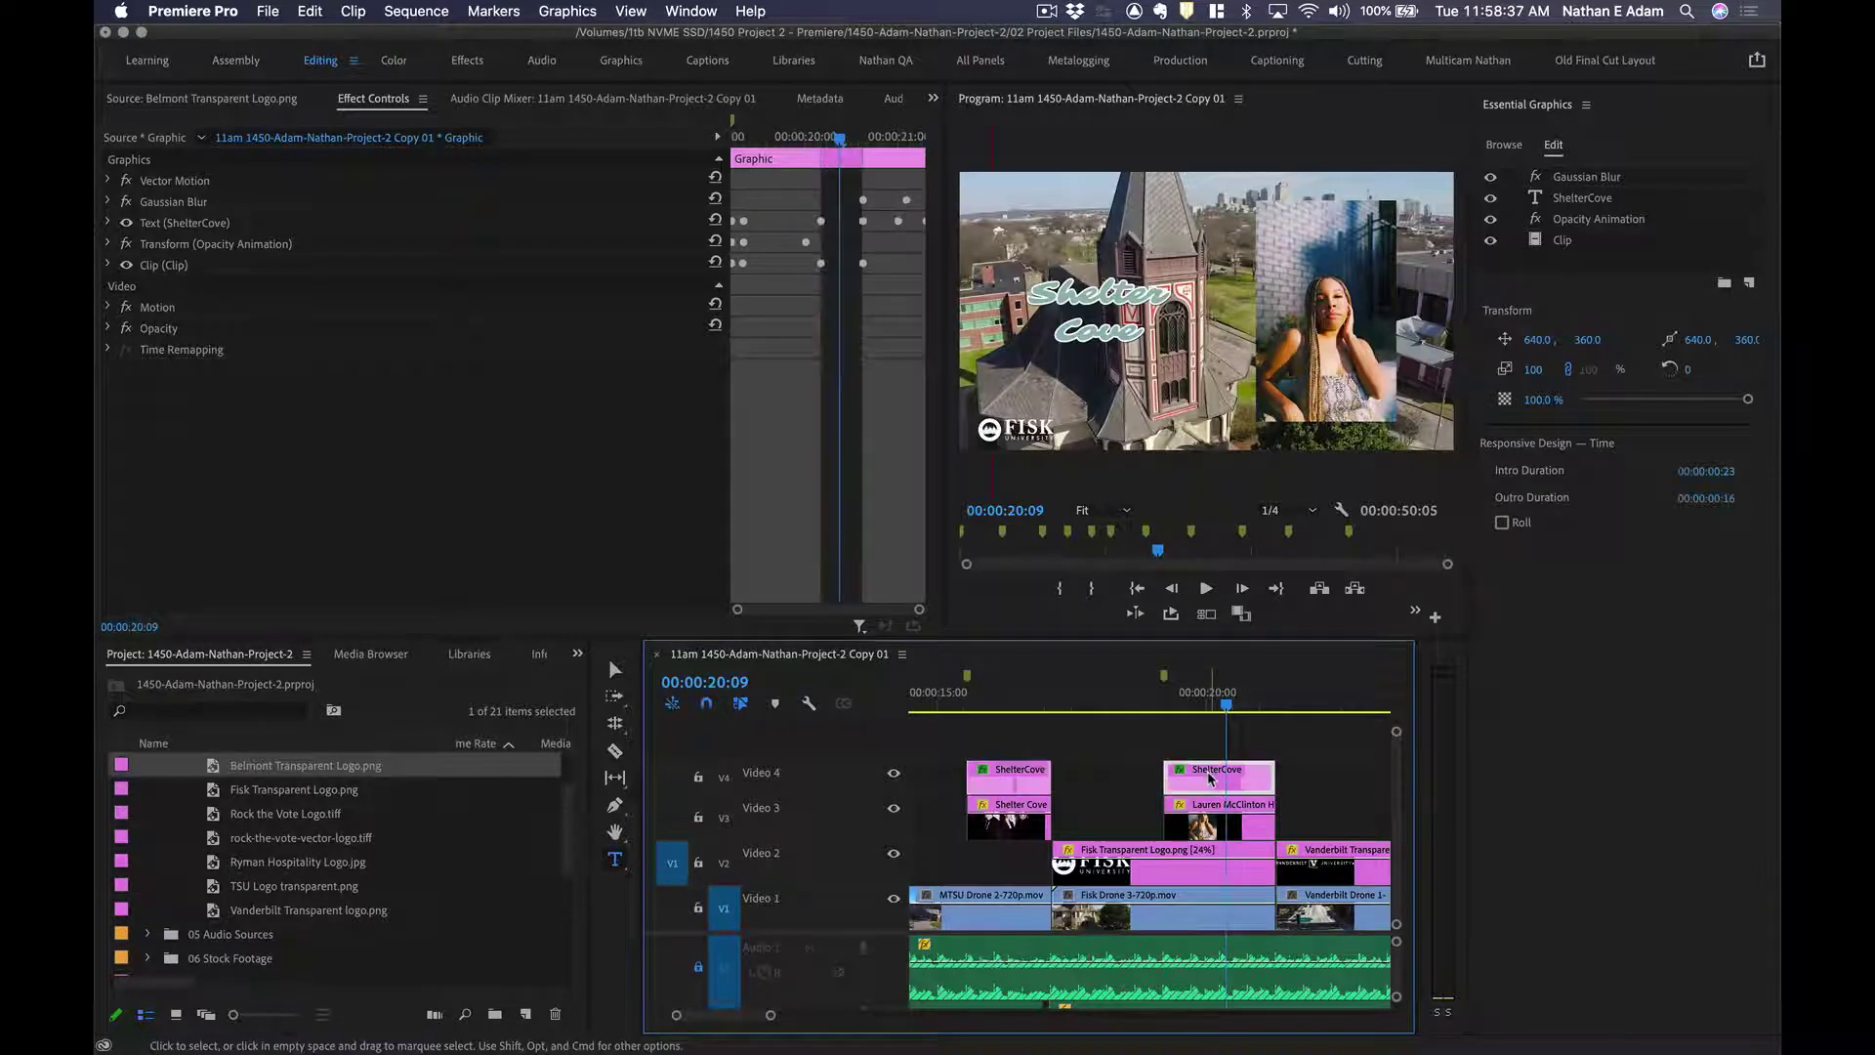
Replace the Fisk section title's text with the pictured singer's first and last name on two lines, and deselect the clip.
{"action": "left_click", "coordinate": [1075, 266]}
{"action": "key", "text": "cmd+a"}
{"action": "type", "text": "Lau"}
{"action": "key", "text": "BackSpace"}
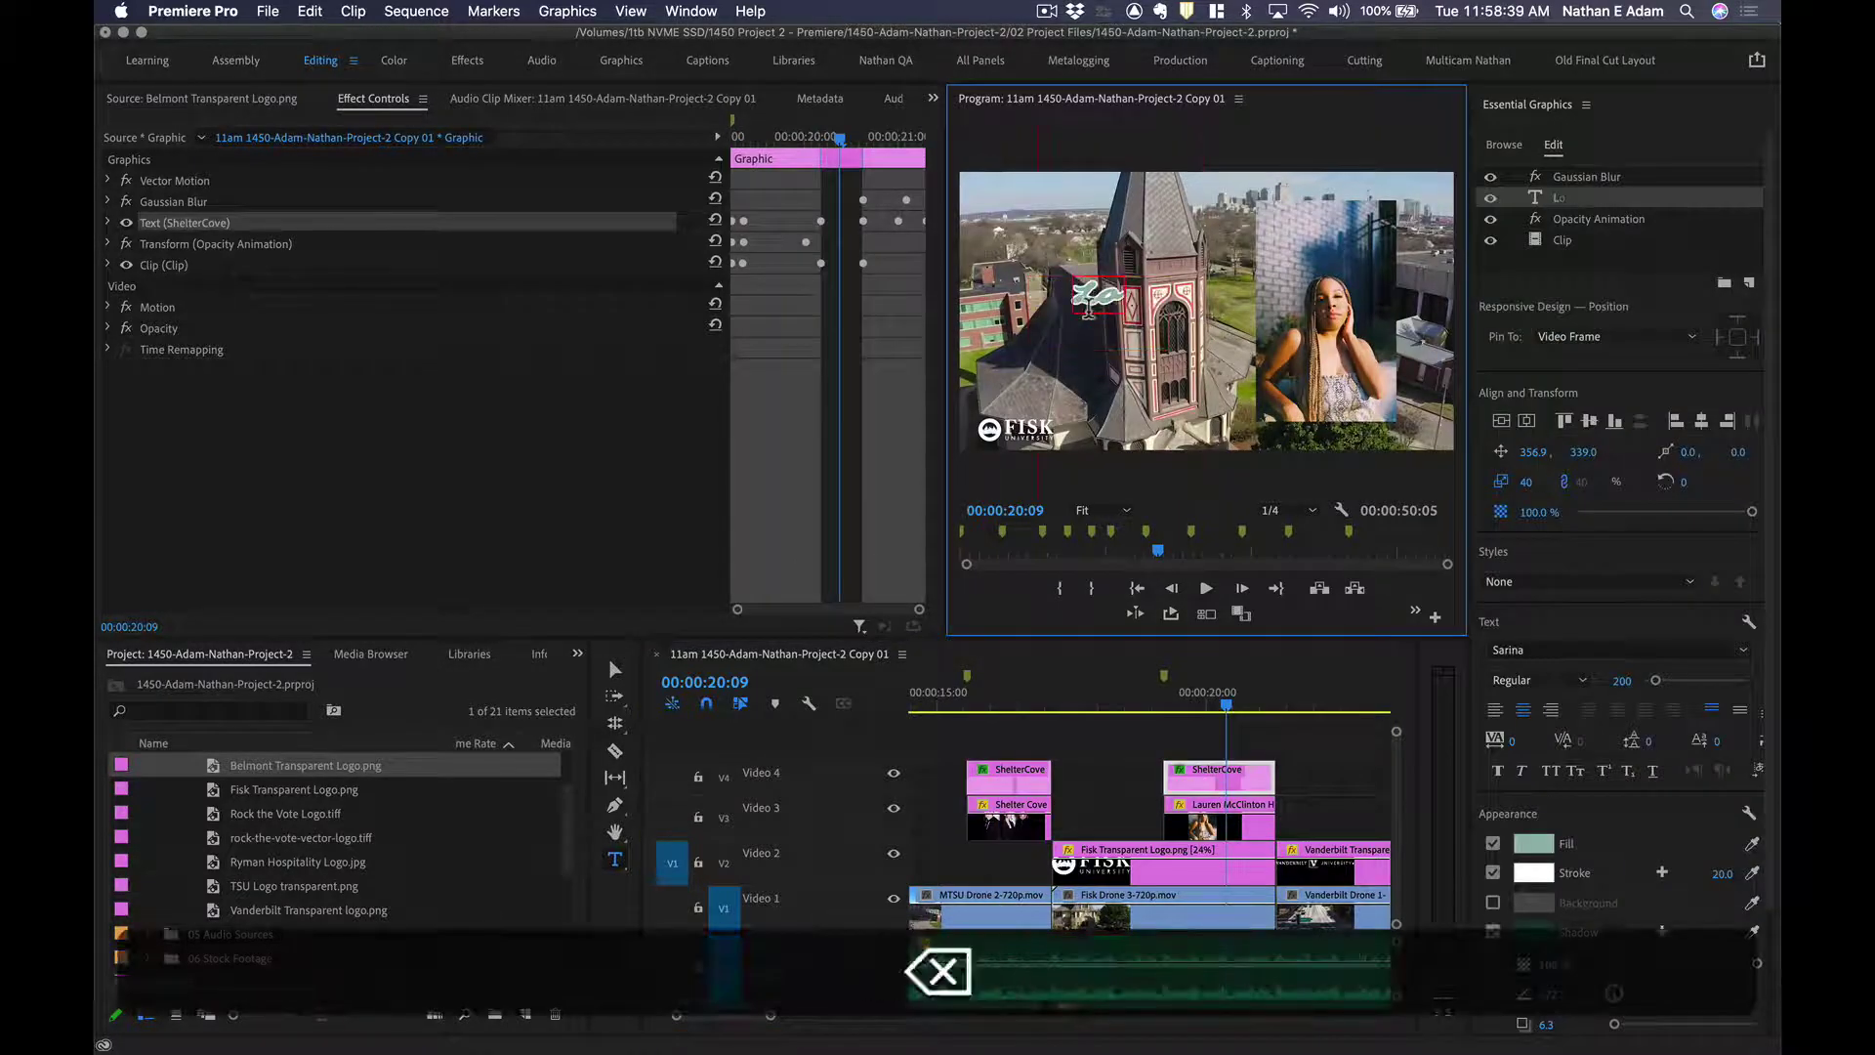
{"action": "type", "text": "uren"}
{"action": "key", "text": "Return"}
{"action": "type", "text": "McC"}
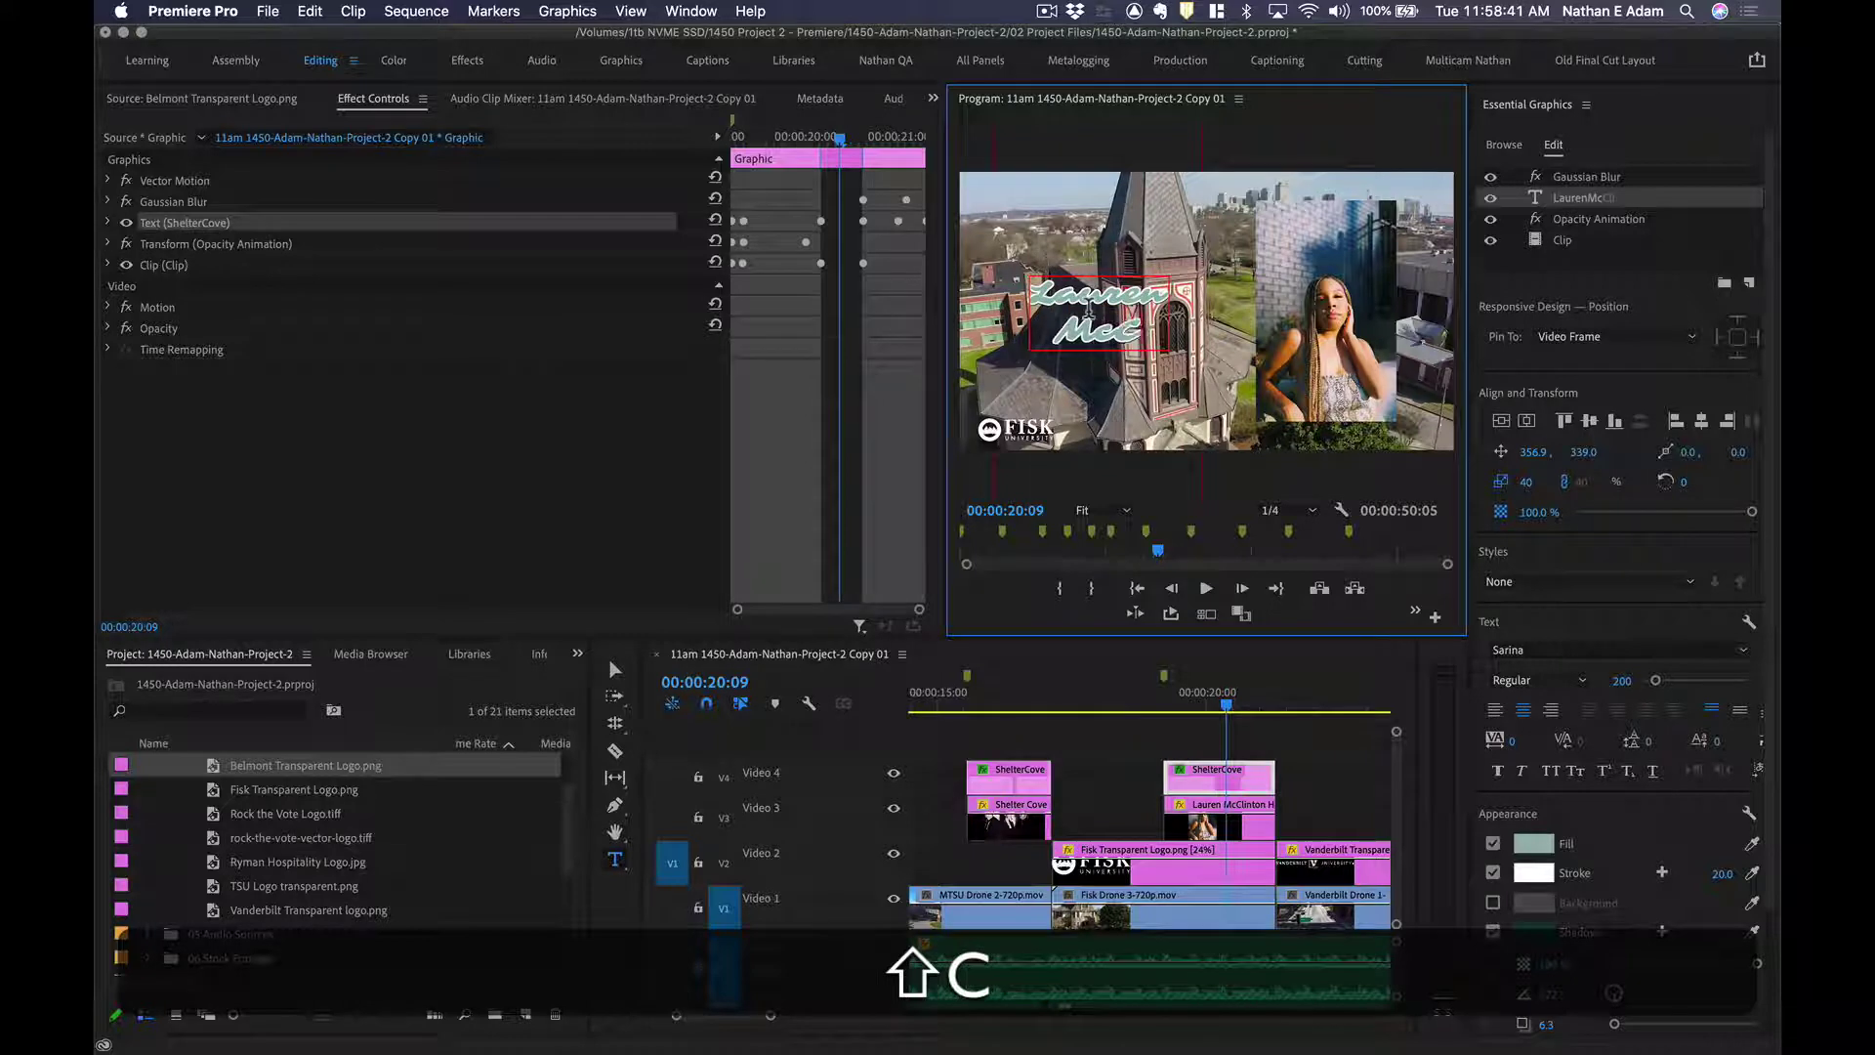
{"action": "type", "text": "linton"}
{"action": "left_click", "coordinate": [1245, 739]}
Duplicate the Fisk section's name title on Video 4 above the Melodores photo and place the playhead at 00:00:24:21.
{"action": "scroll", "coordinate": [1245, 739], "scroll_direction": "right", "scroll_amount": 3}
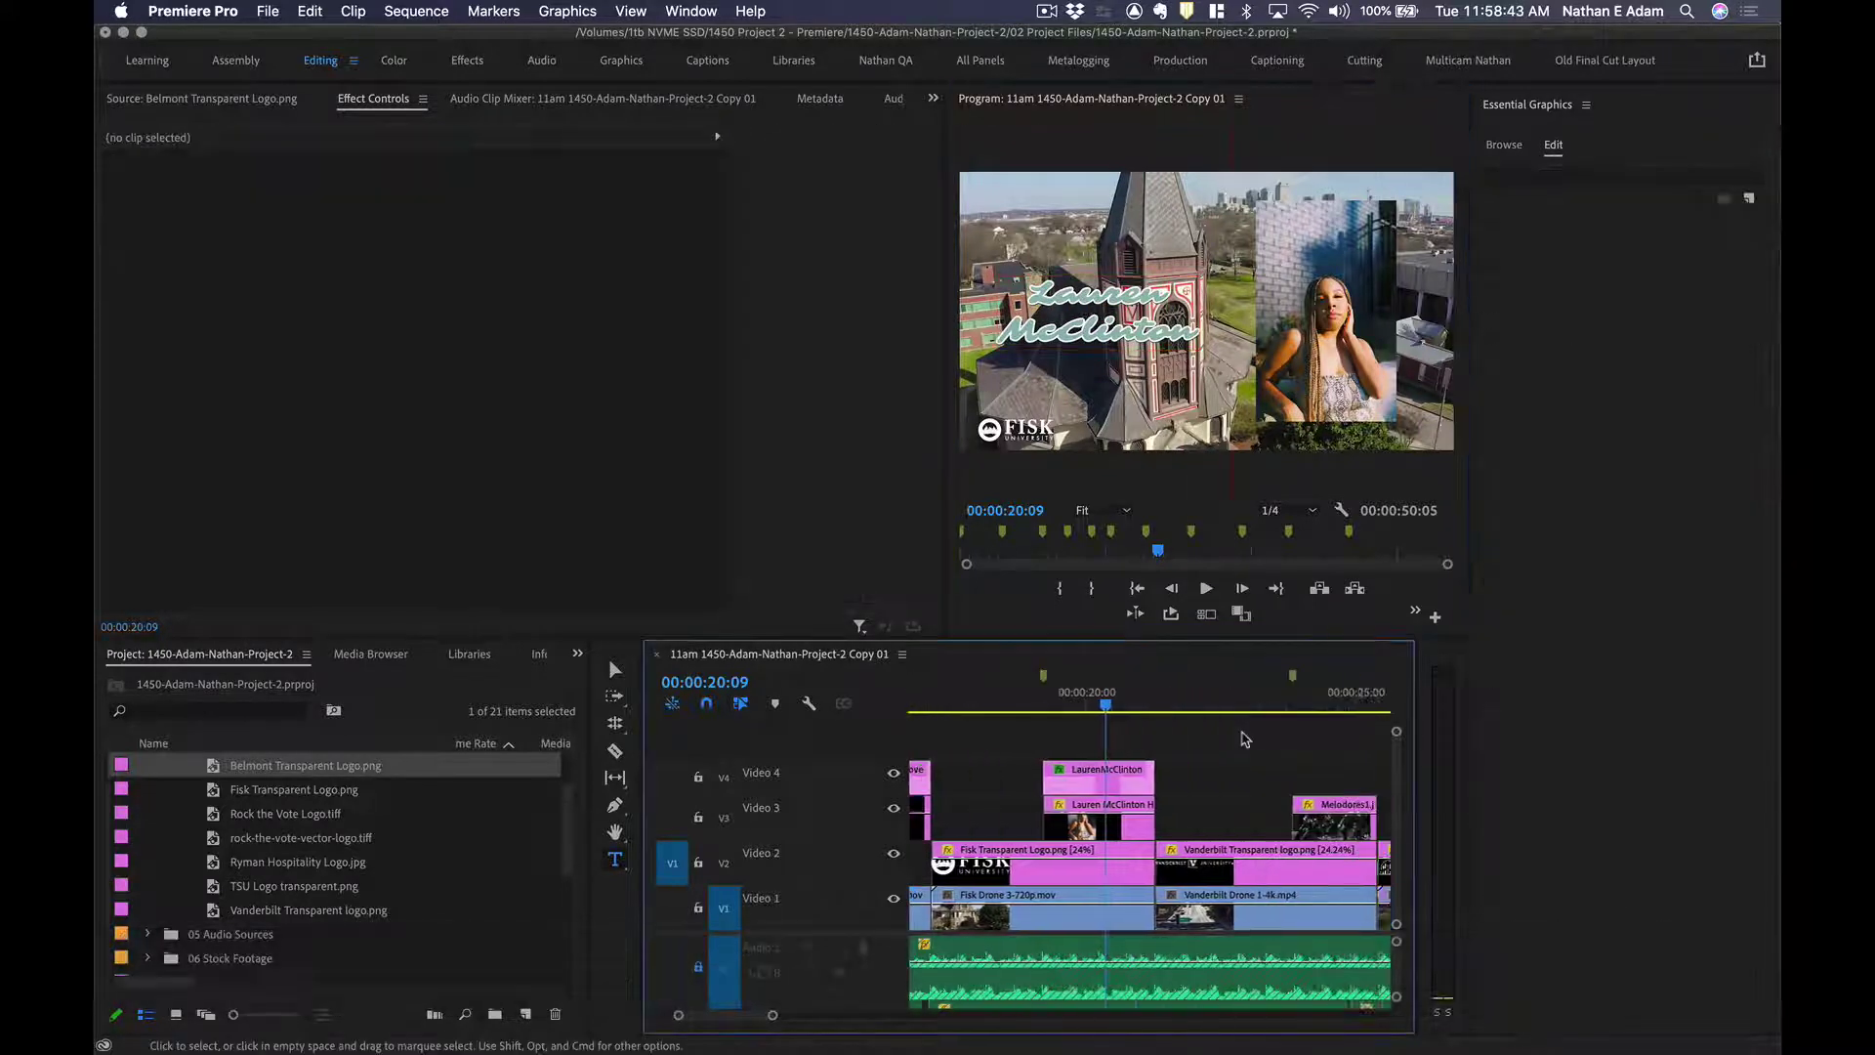
{"action": "left_click_drag", "start_coordinate": [1121, 776], "coordinate": [1299, 781]}
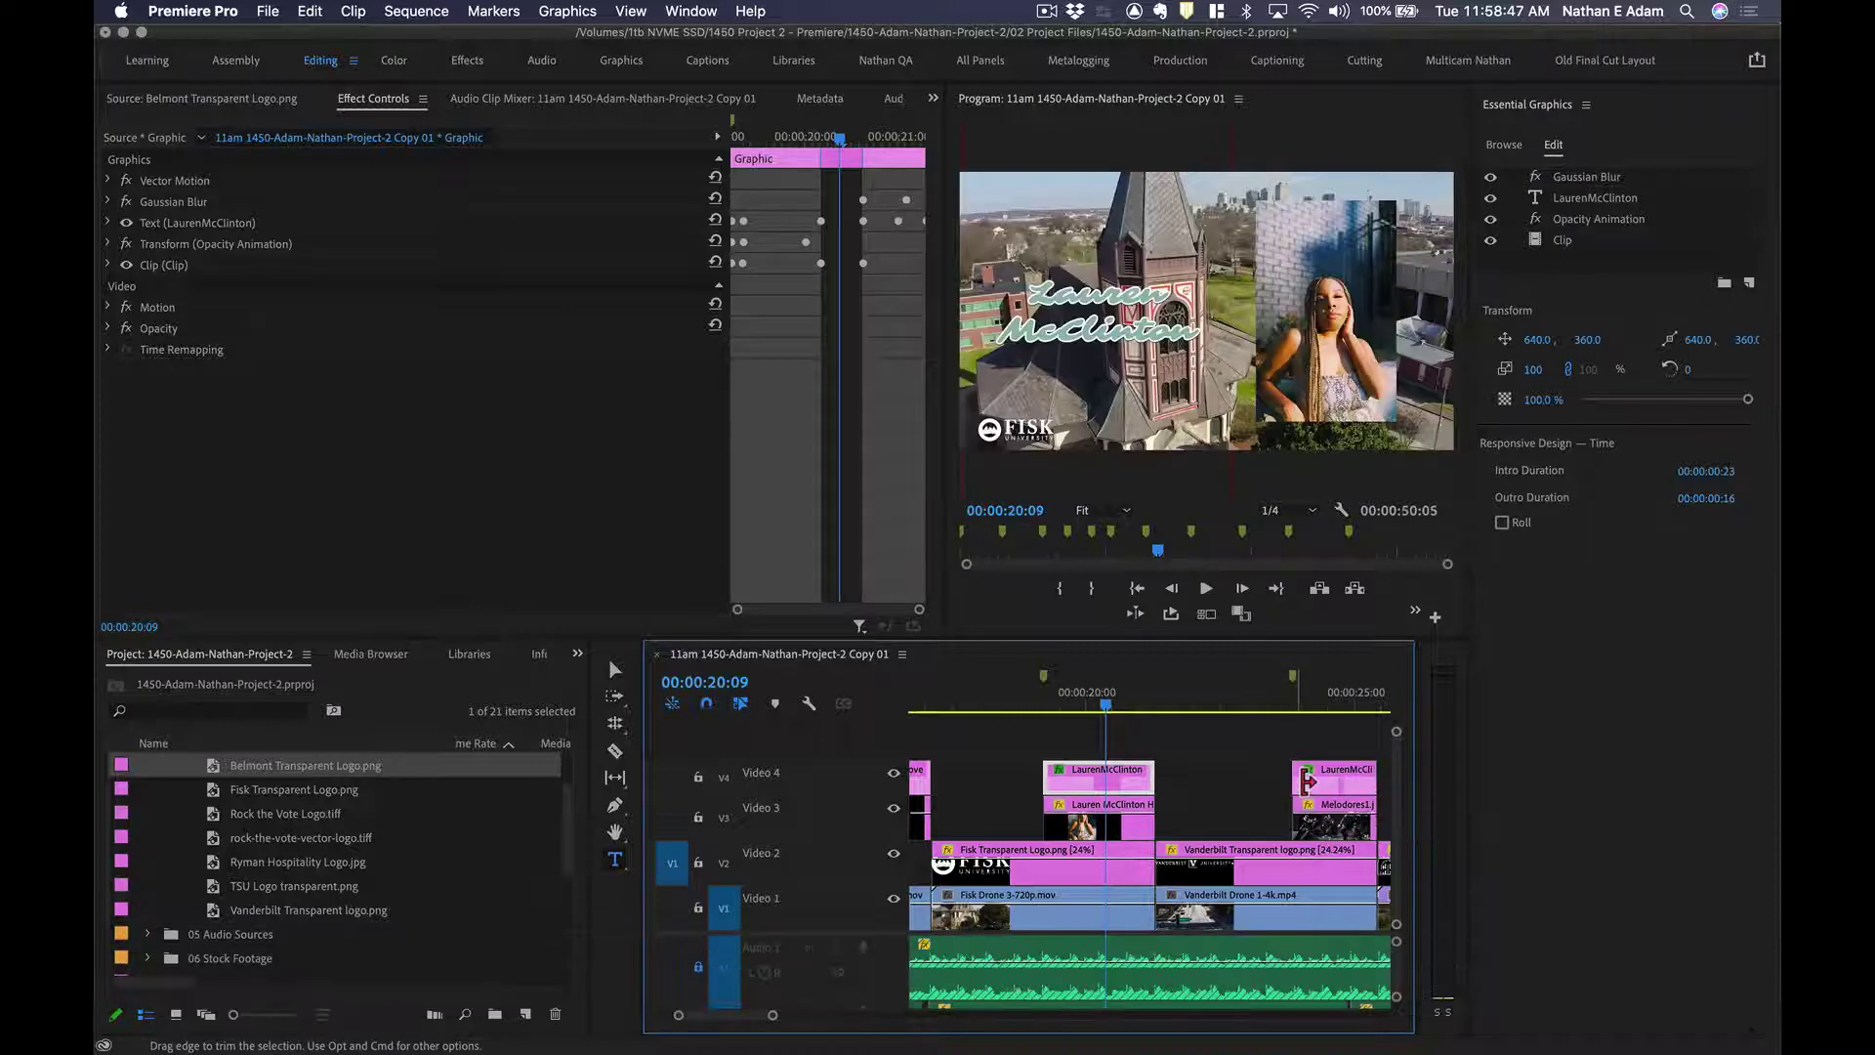
{"action": "left_click", "coordinate": [1346, 704]}
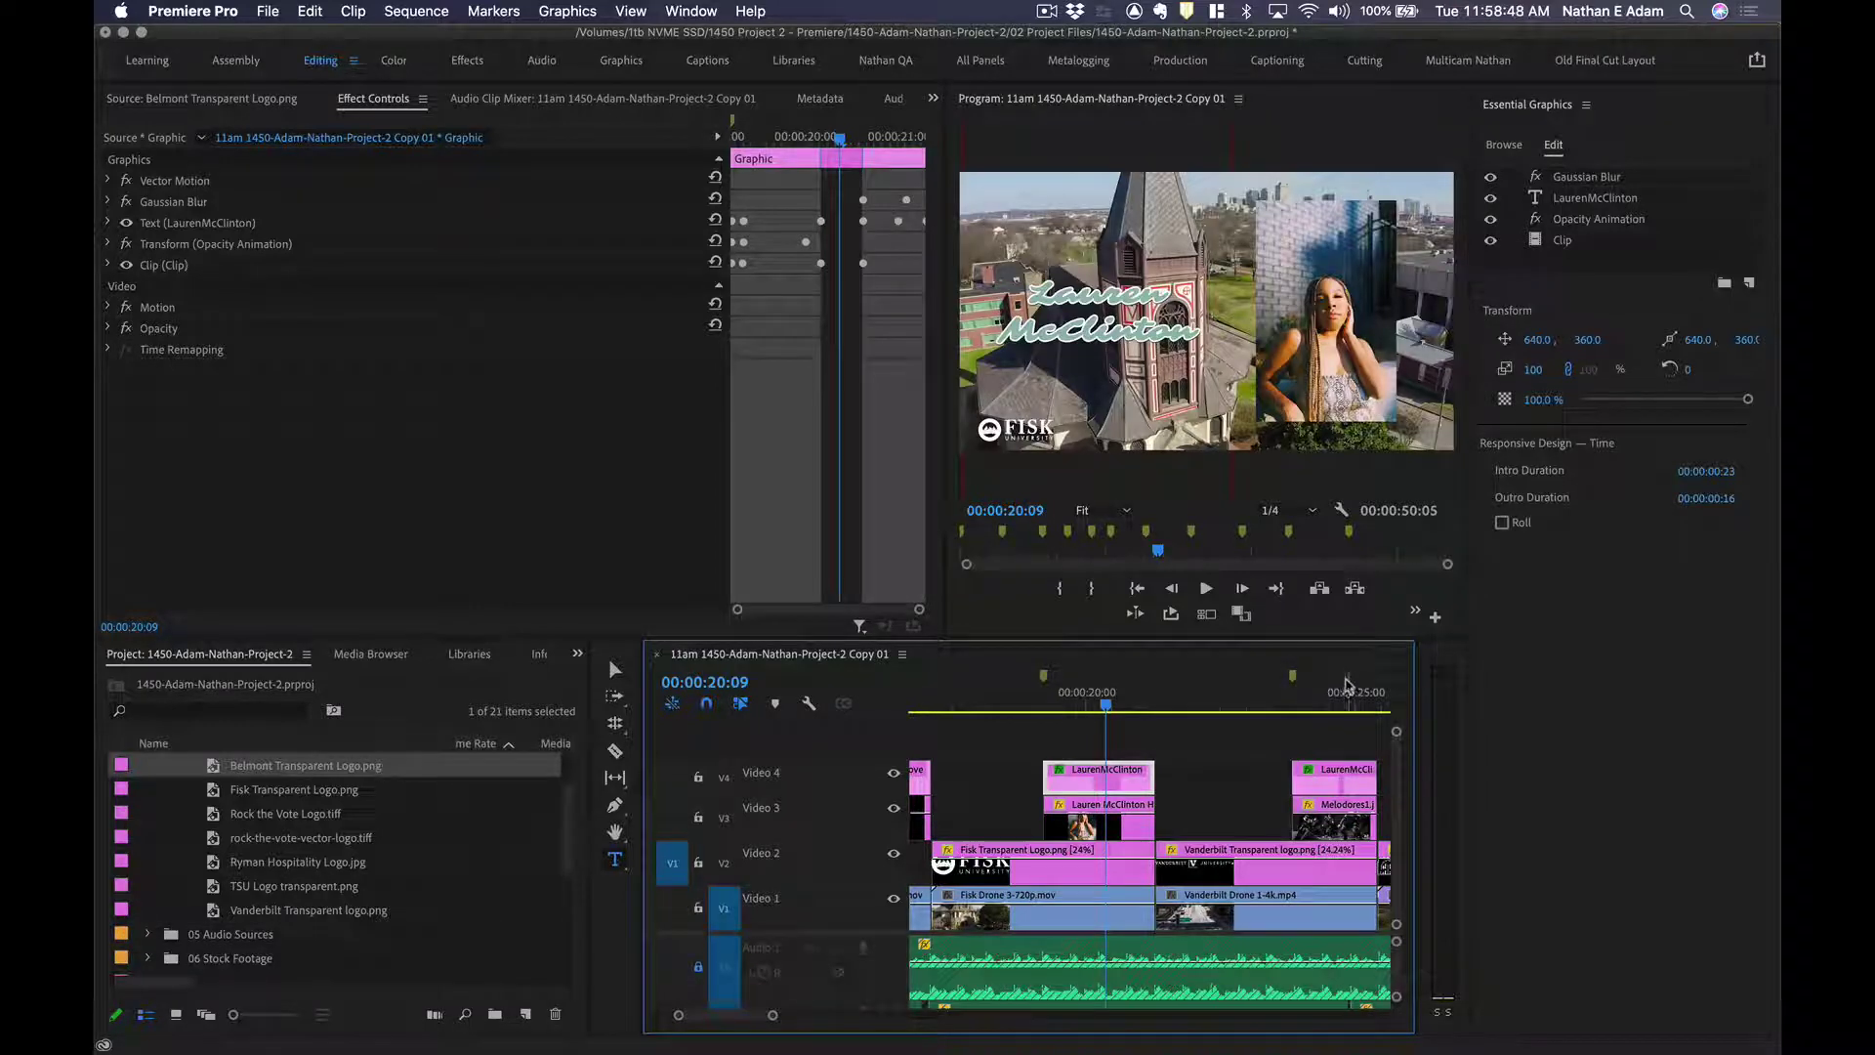
{"action": "left_click", "coordinate": [1295, 774]}
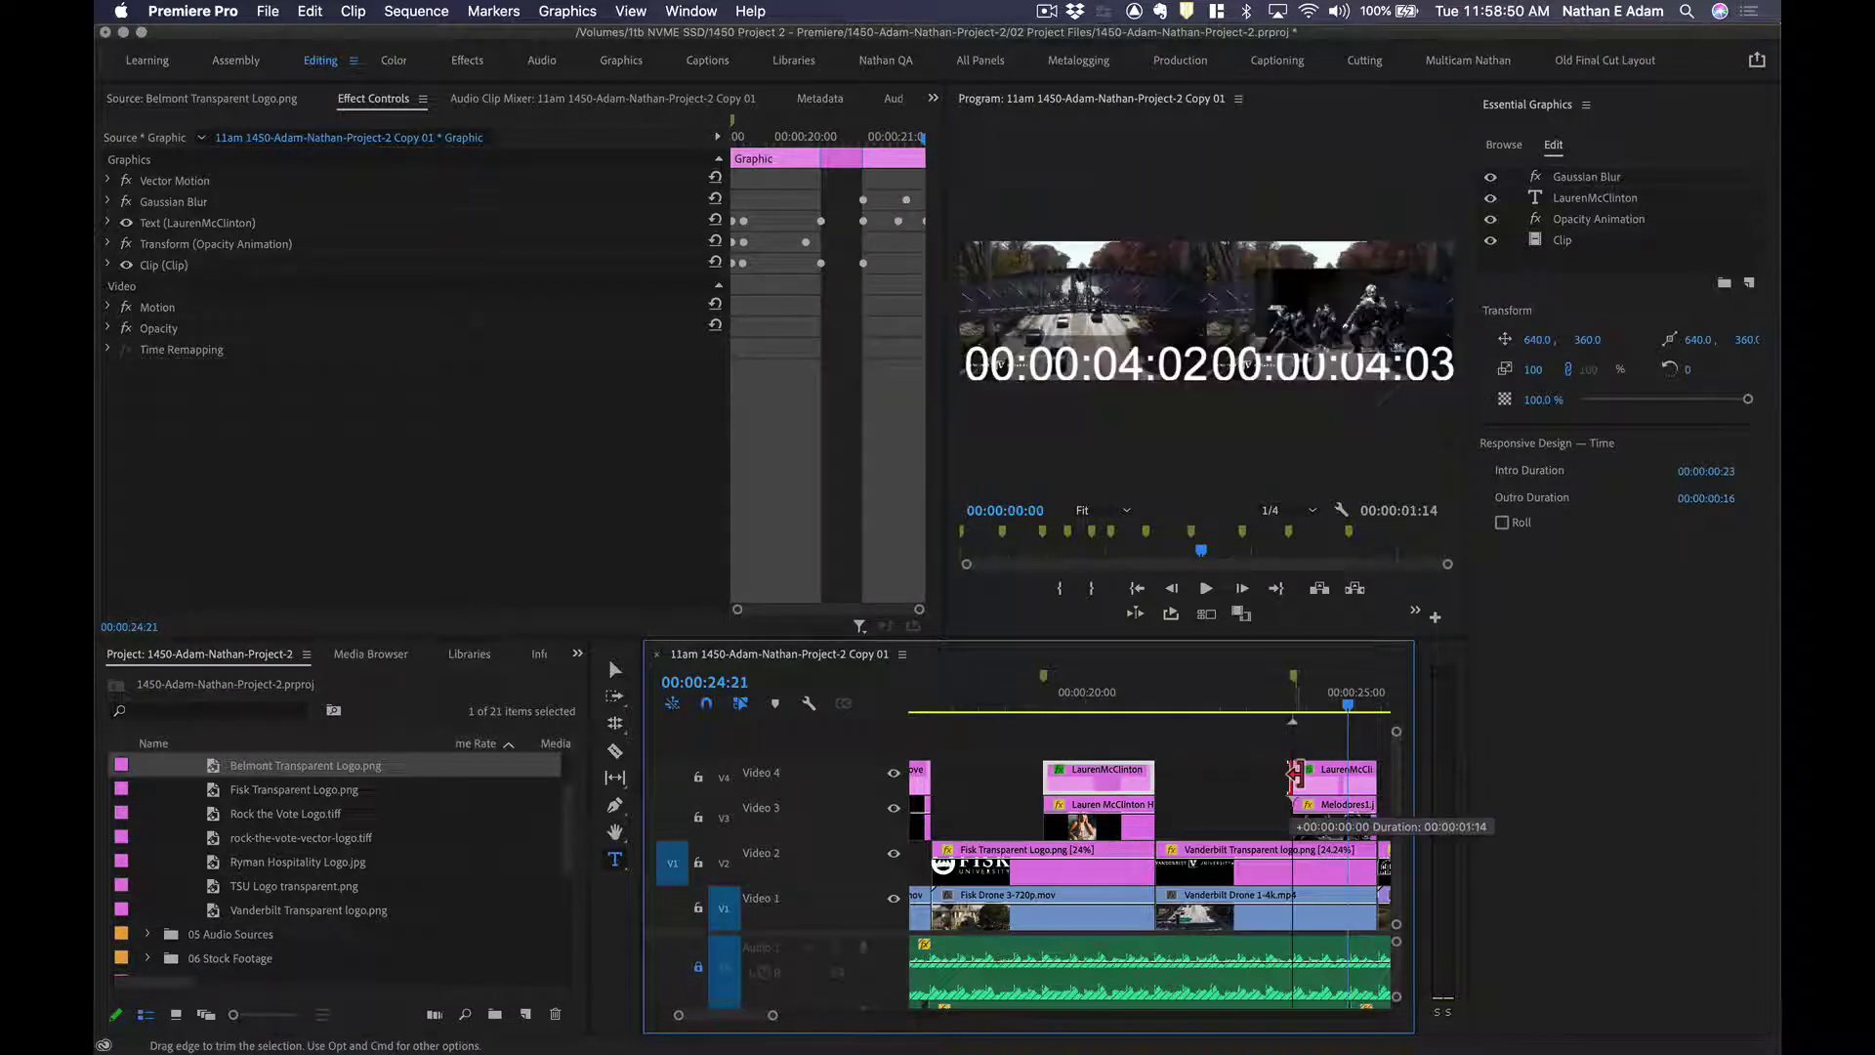
Replace all of the text in the title above the Melodores photo with "Melodores" on one line, saving the project along the way.
{"action": "left_click", "coordinate": [1346, 776]}
{"action": "key", "text": "super+a"}
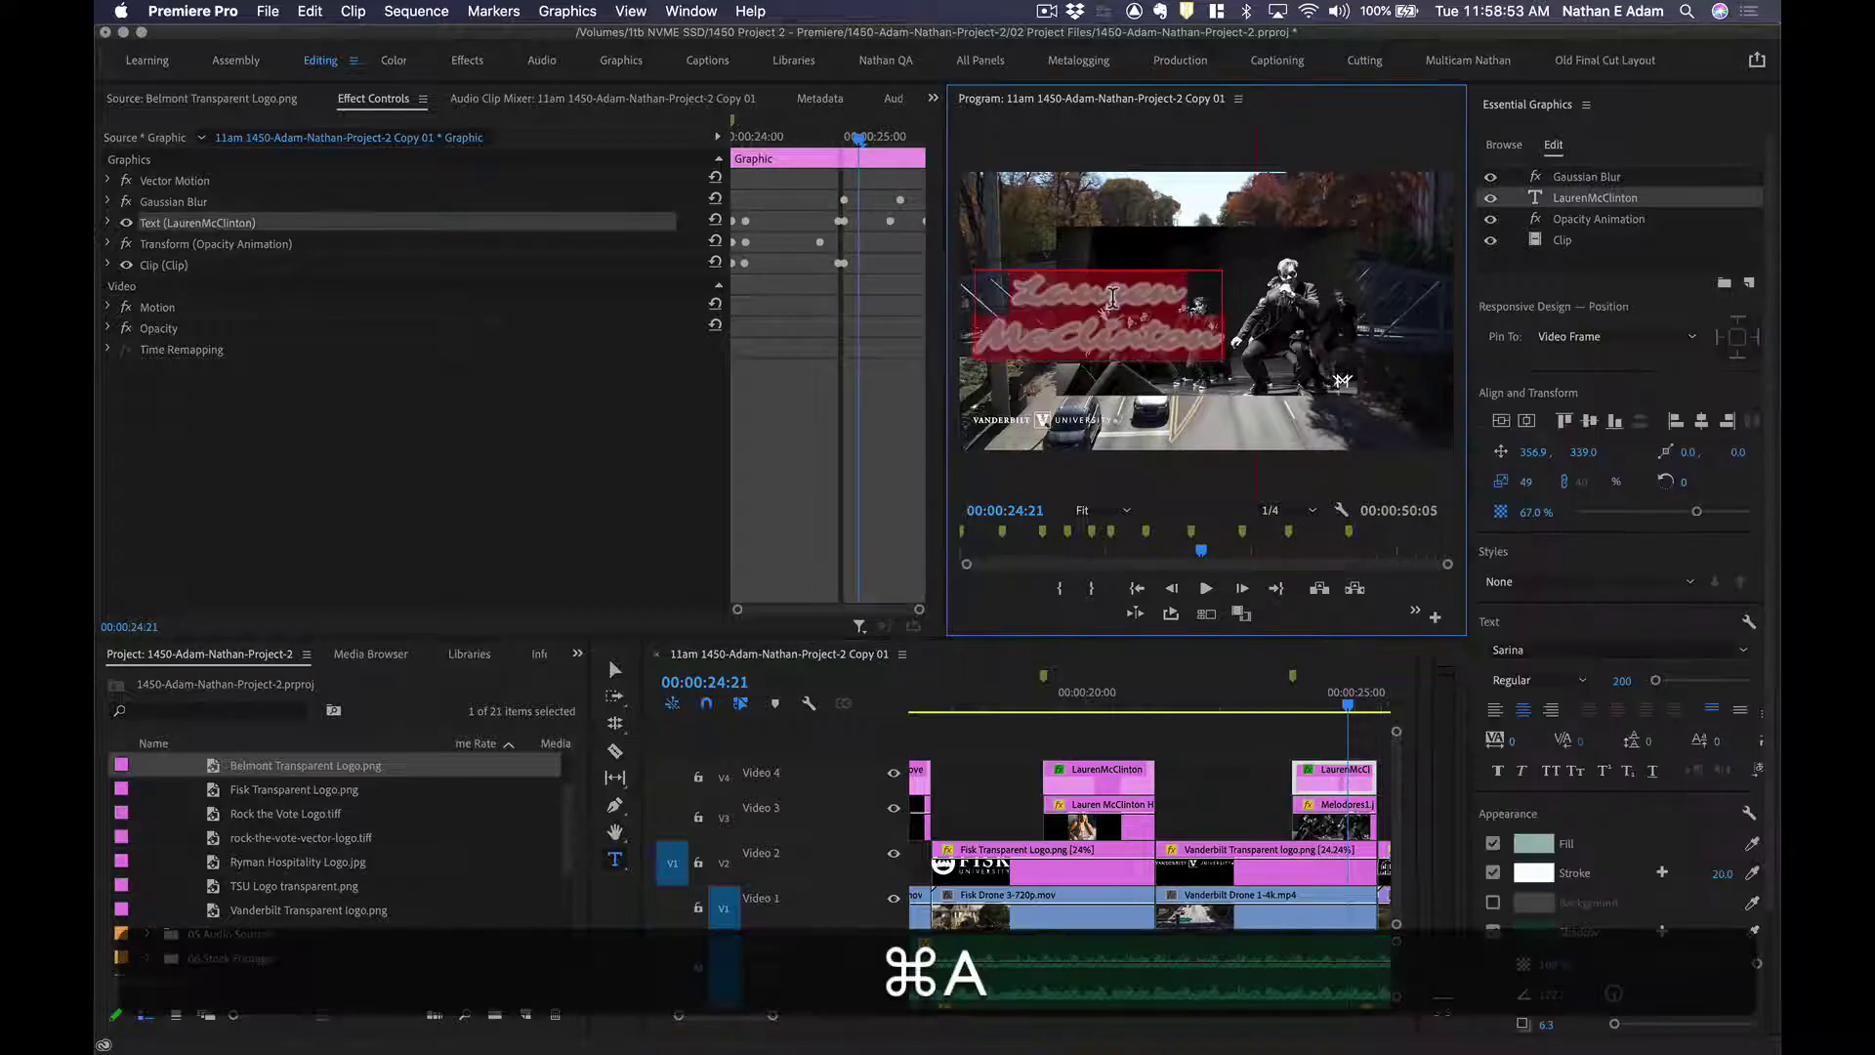
{"action": "key", "text": "super+shift+a"}
{"action": "type", "text": "melo"}
{"action": "key", "text": "super+s"}
{"action": "key", "text": "super+shift+a"}
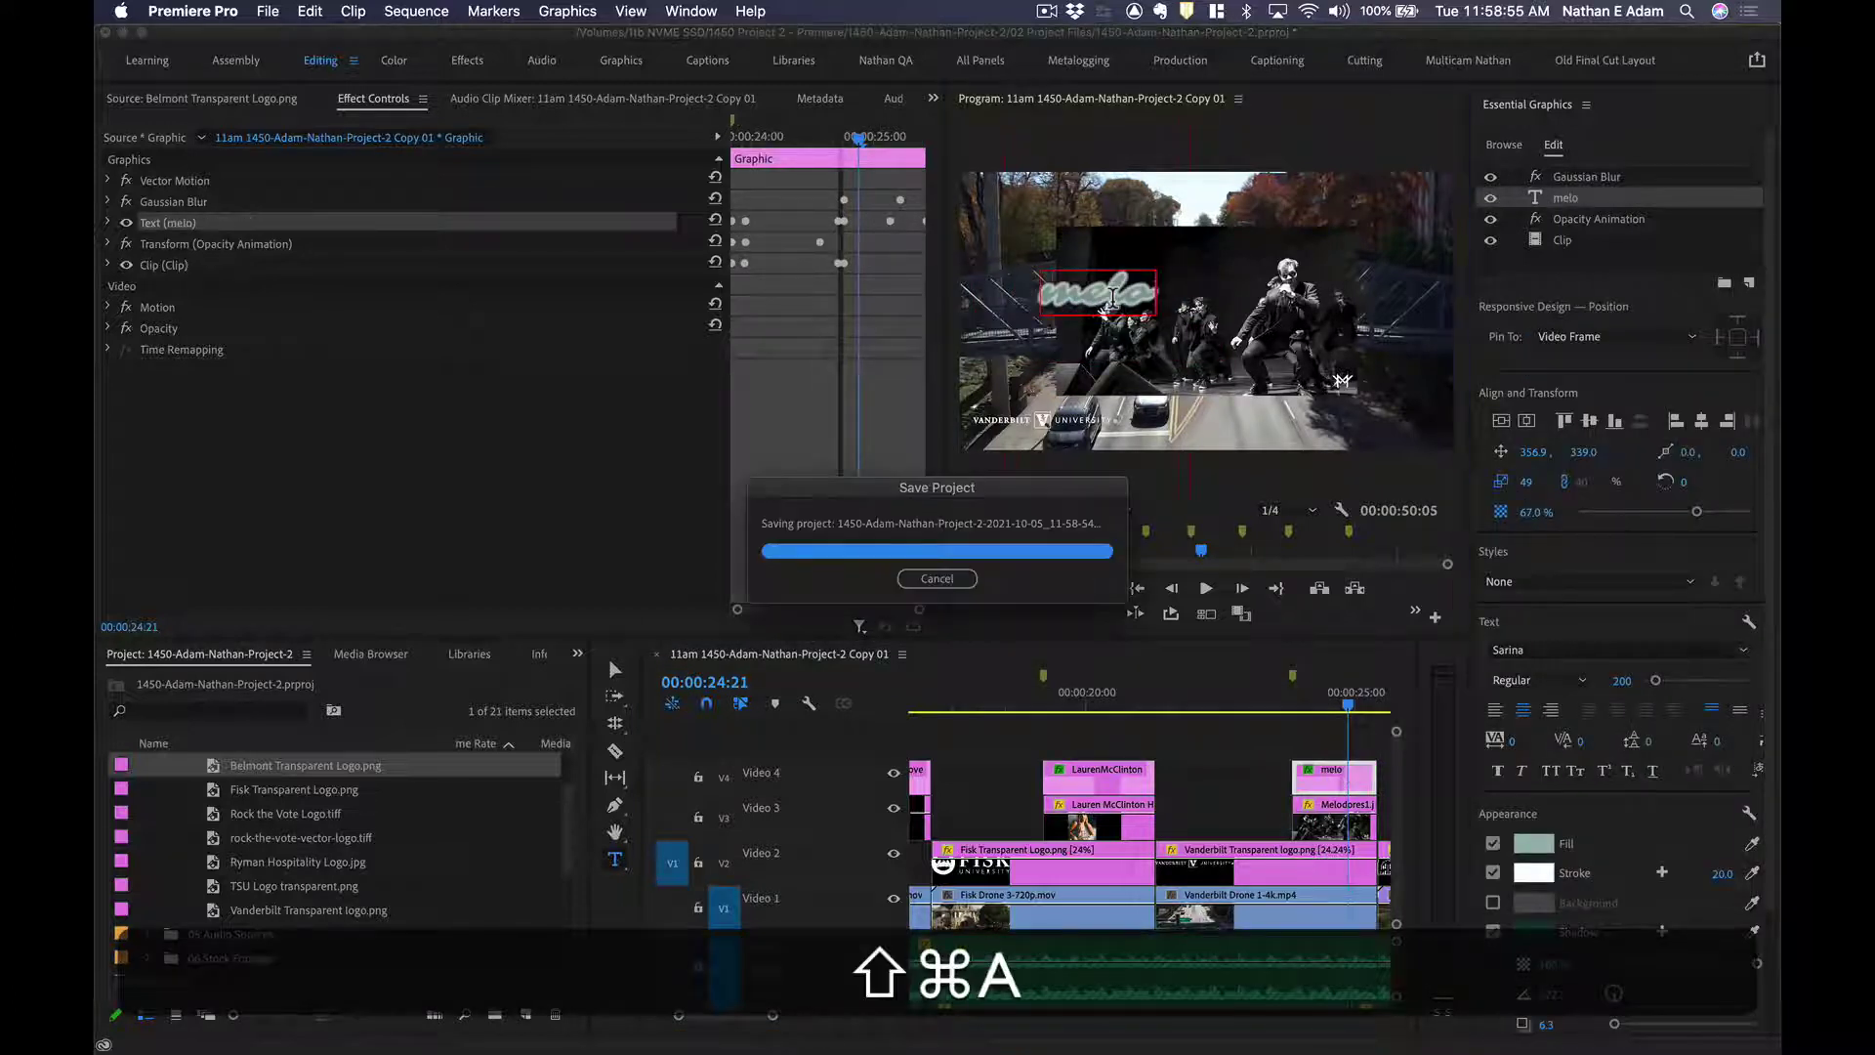
{"action": "type", "text": "Melod"}
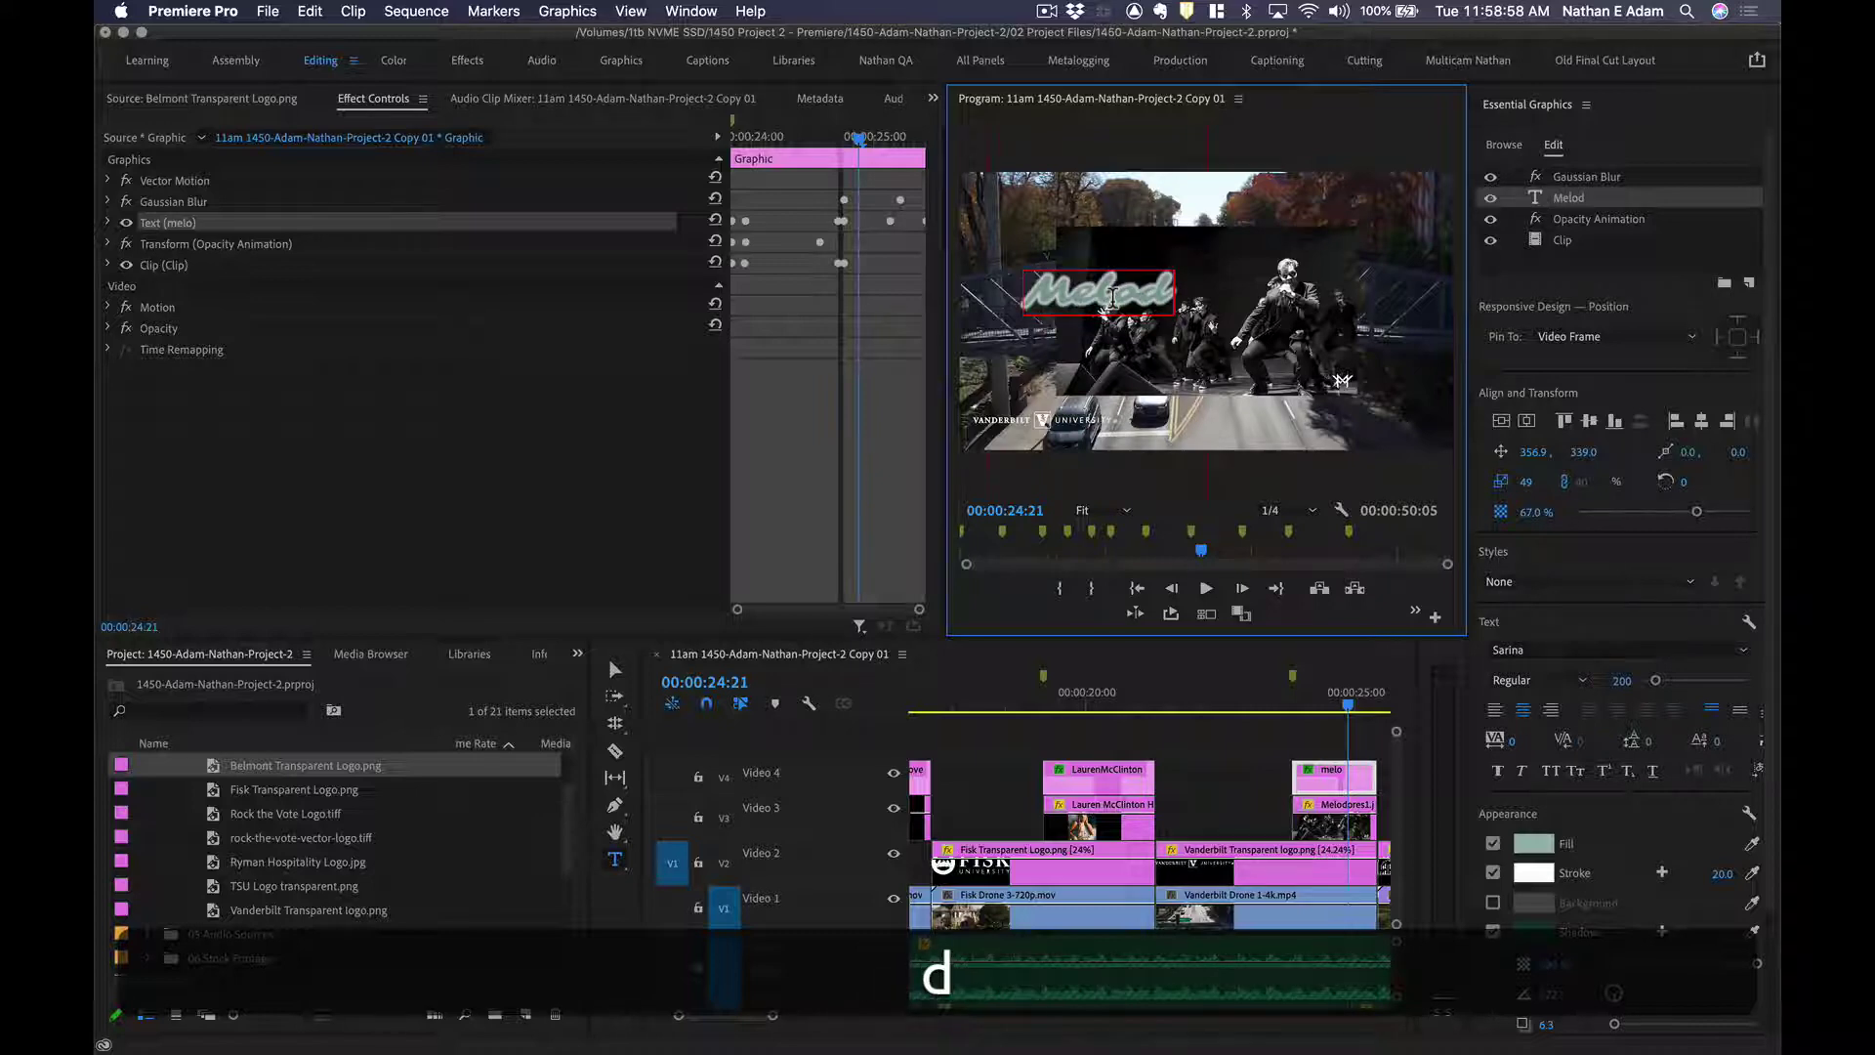
{"action": "key", "text": "BackSpace"}
{"action": "type", "text": "dores"}
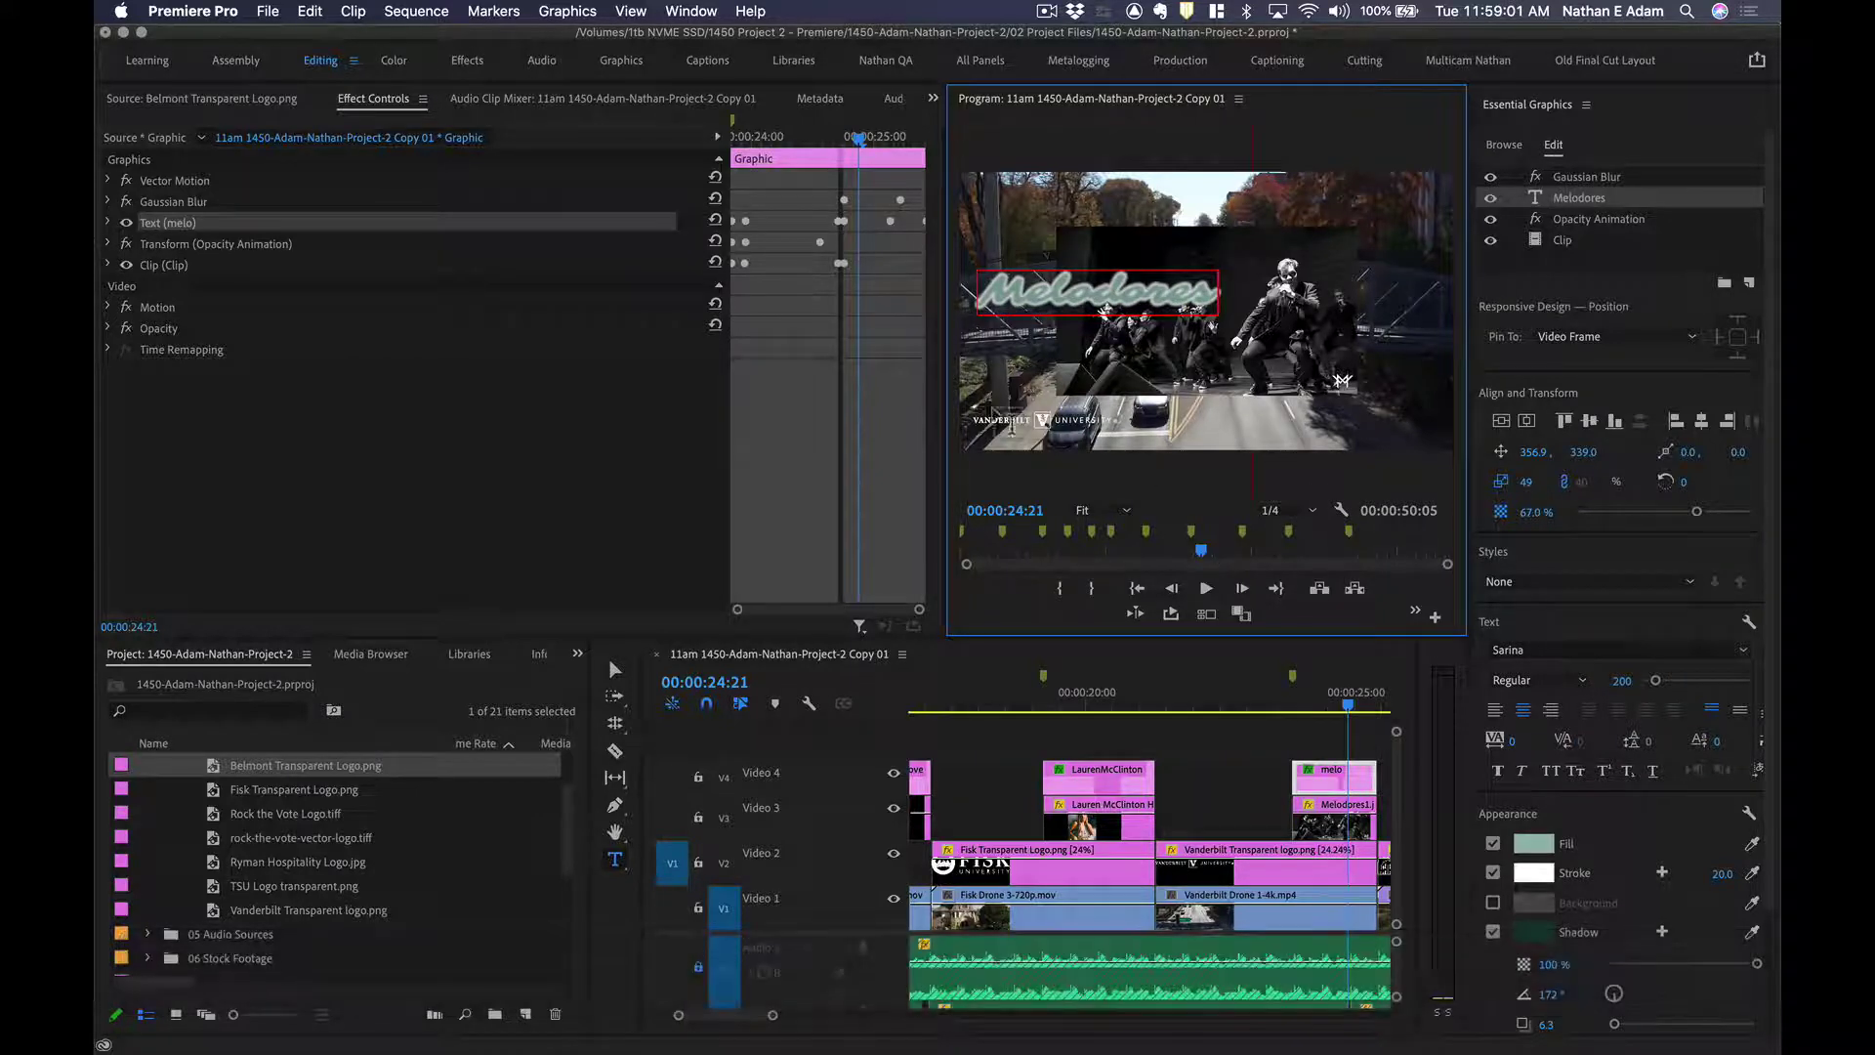
Reposition the Melodores title from the middle of the frame to the lower edge below the group photo.
{"action": "left_click", "coordinate": [208, 107]}
{"action": "left_click", "coordinate": [188, 183]}
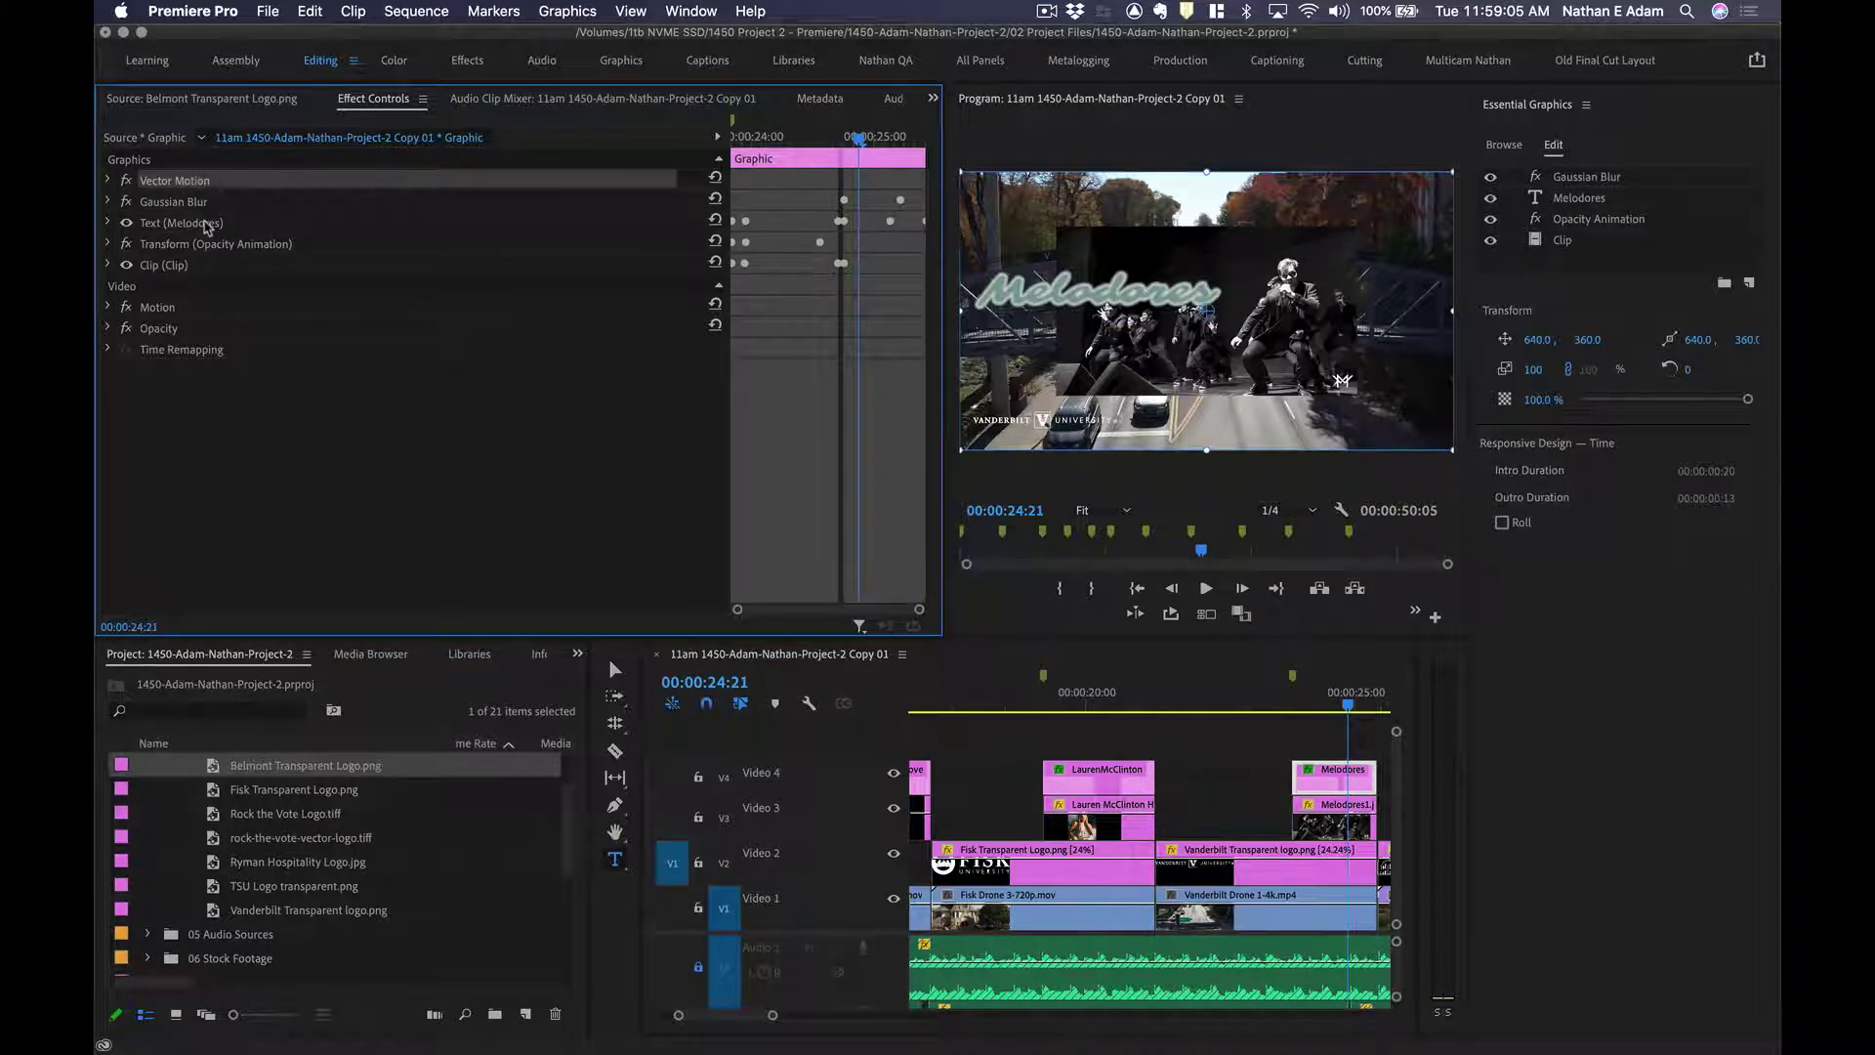
{"action": "left_click", "coordinate": [207, 225]}
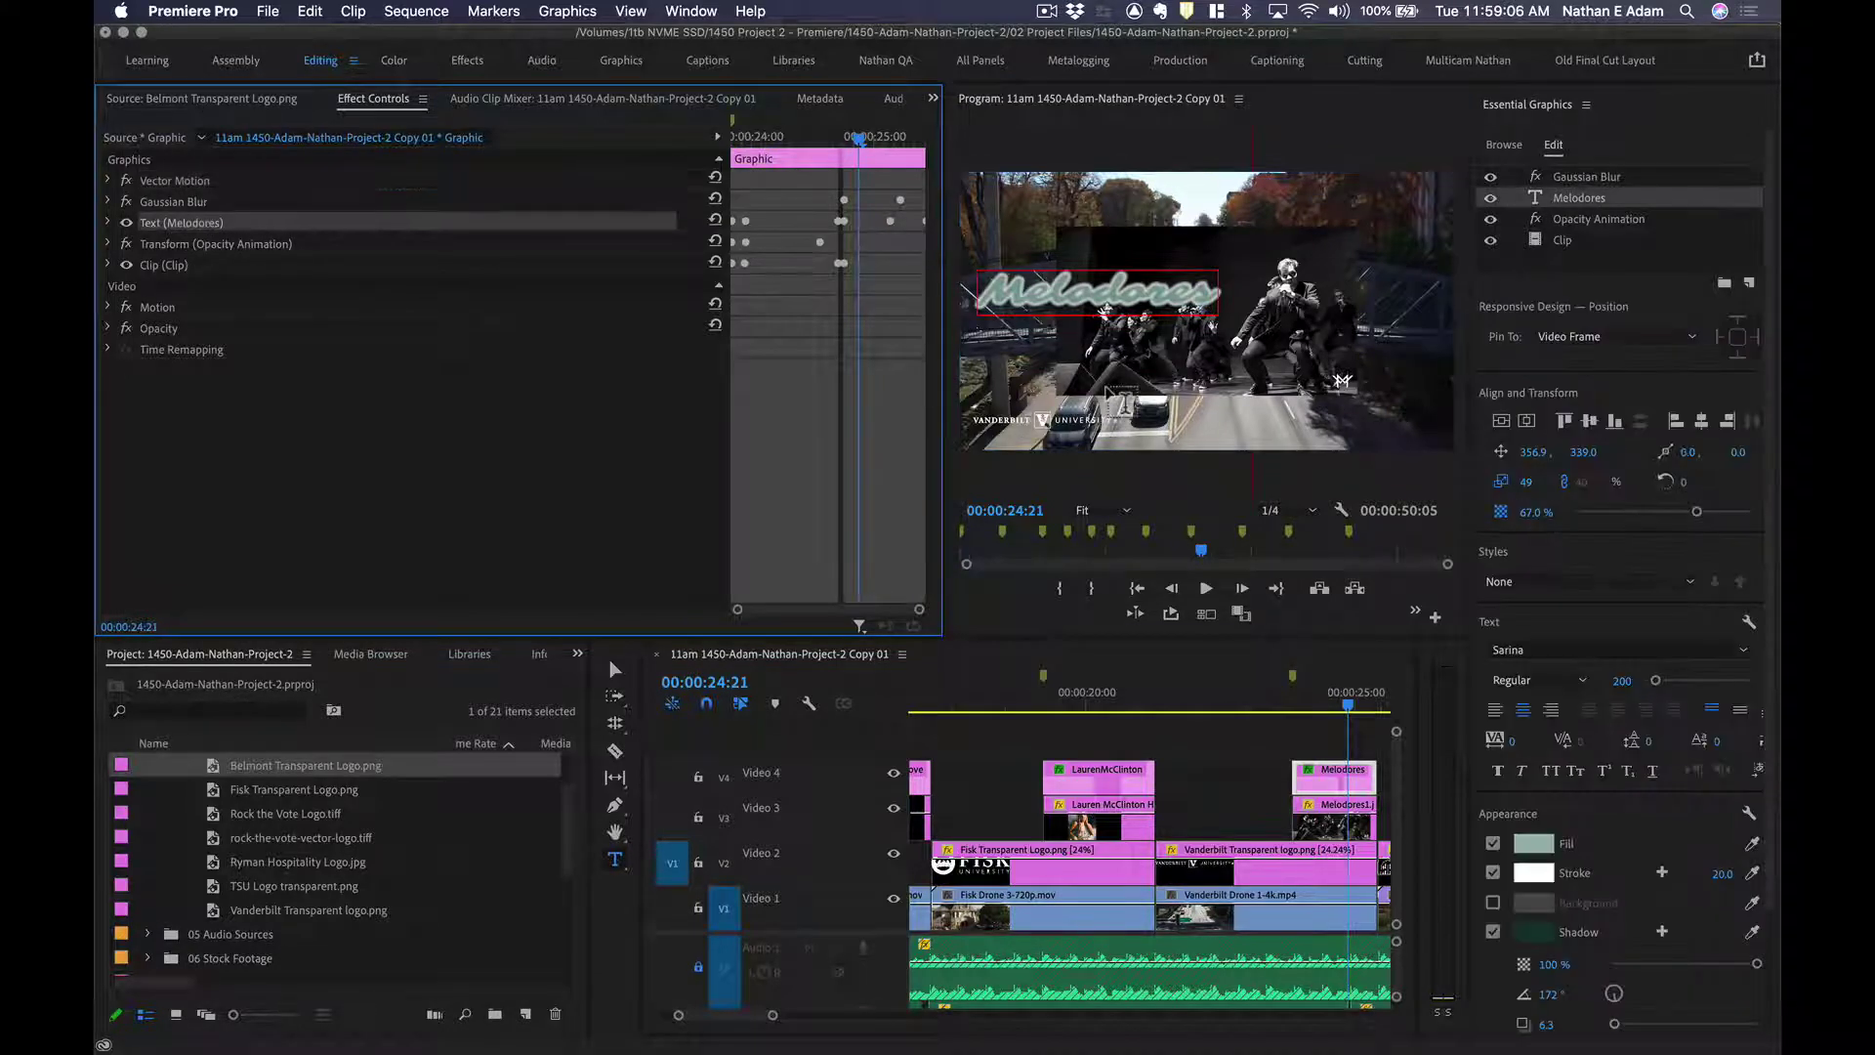
{"action": "left_click", "coordinate": [1340, 738]}
{"action": "key", "text": "v"}
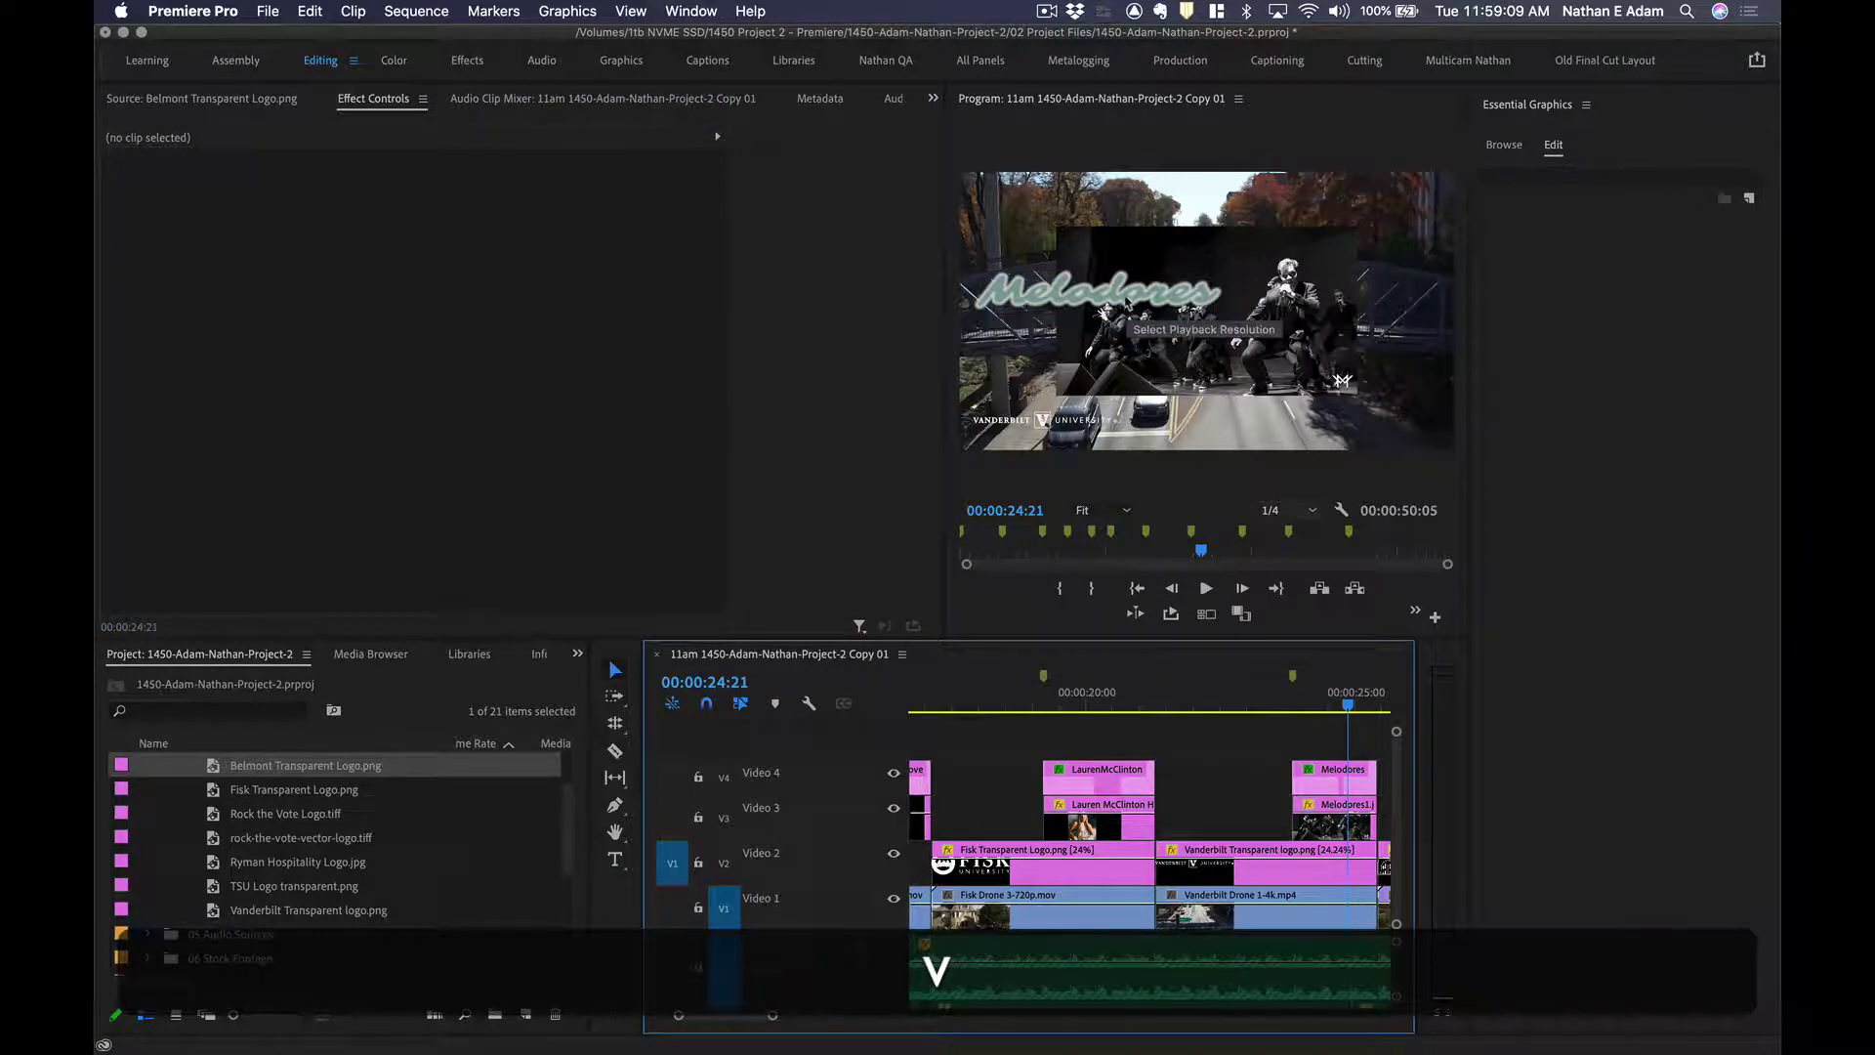
{"action": "left_click", "coordinate": [1135, 302]}
{"action": "left_click_drag", "start_coordinate": [1135, 303], "coordinate": [1244, 419]}
{"action": "left_click", "coordinate": [1313, 724]}
Try duplicating the Melodores title on Video 4 above the photo in the Belmont section, saving the project, and undo the copy.
{"action": "scroll", "coordinate": [1172, 738], "scroll_direction": "right", "scroll_amount": 5}
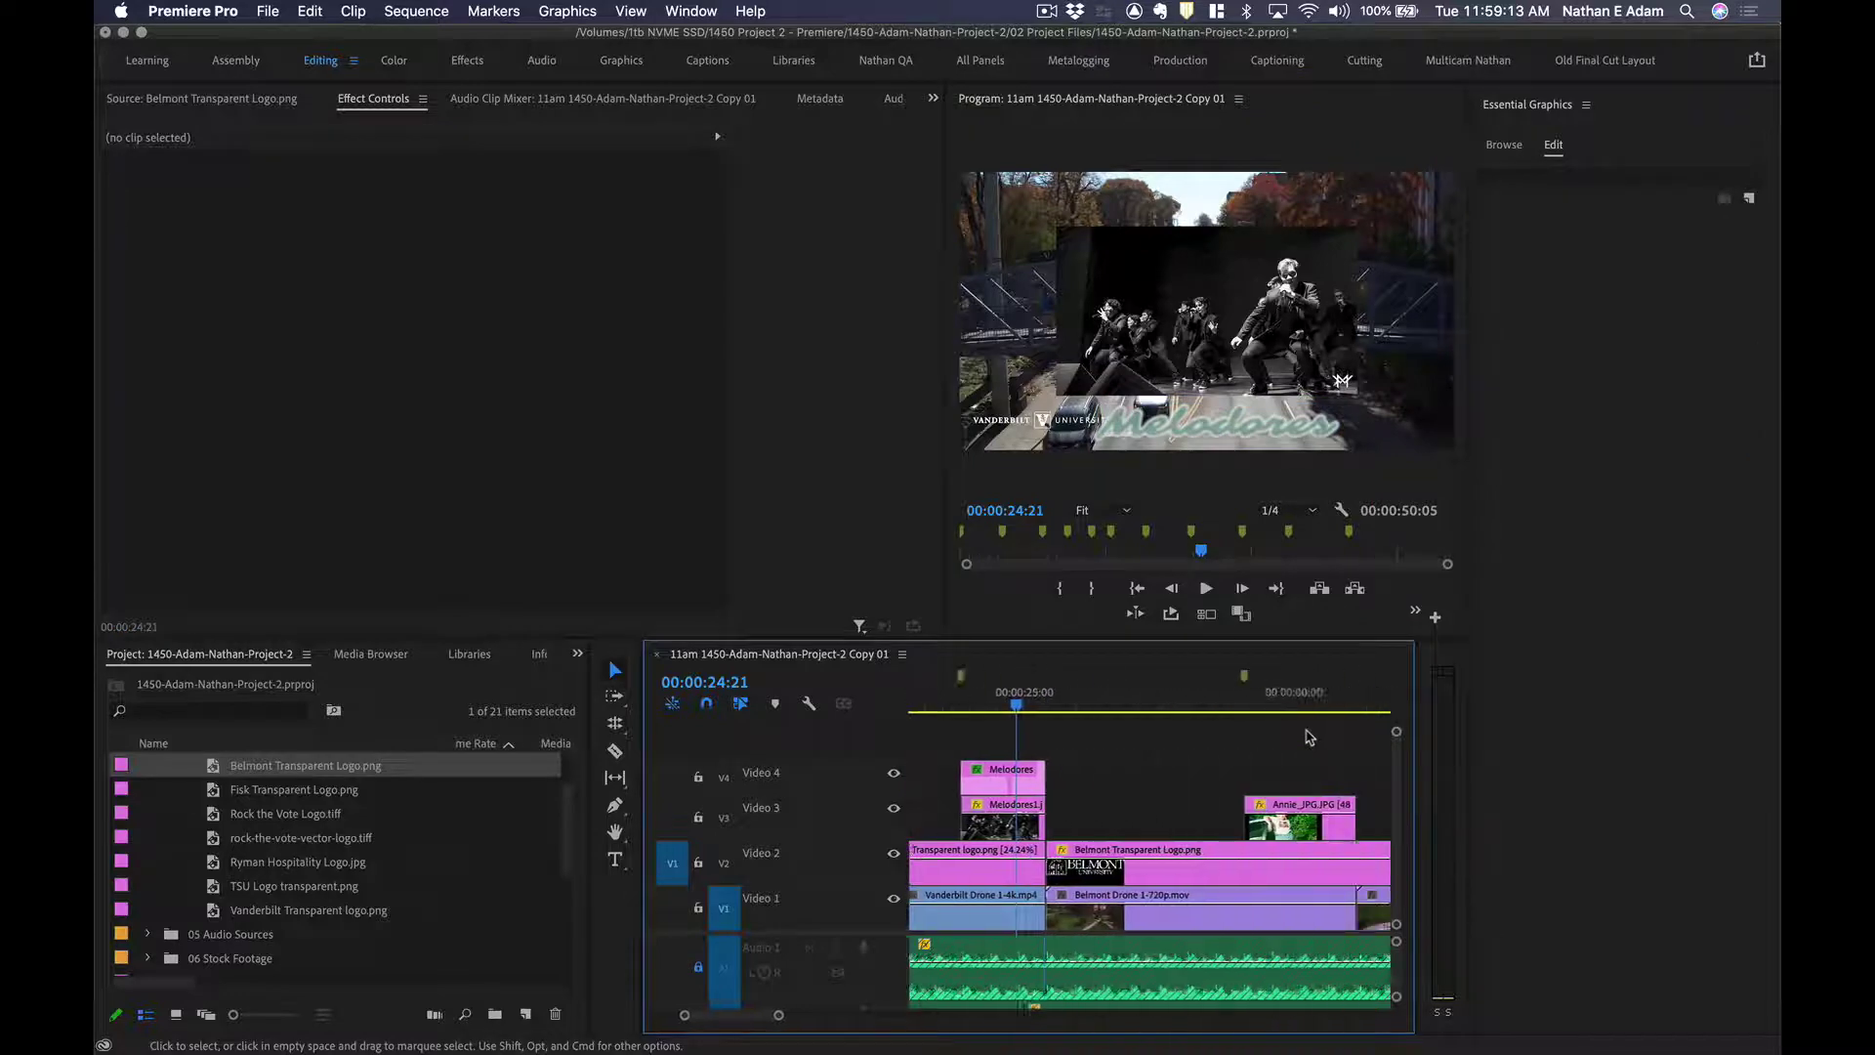
{"action": "key", "text": "super+s"}
{"action": "left_click_drag", "start_coordinate": [934, 769], "coordinate": [1302, 784]}
{"action": "key", "text": "super+s"}
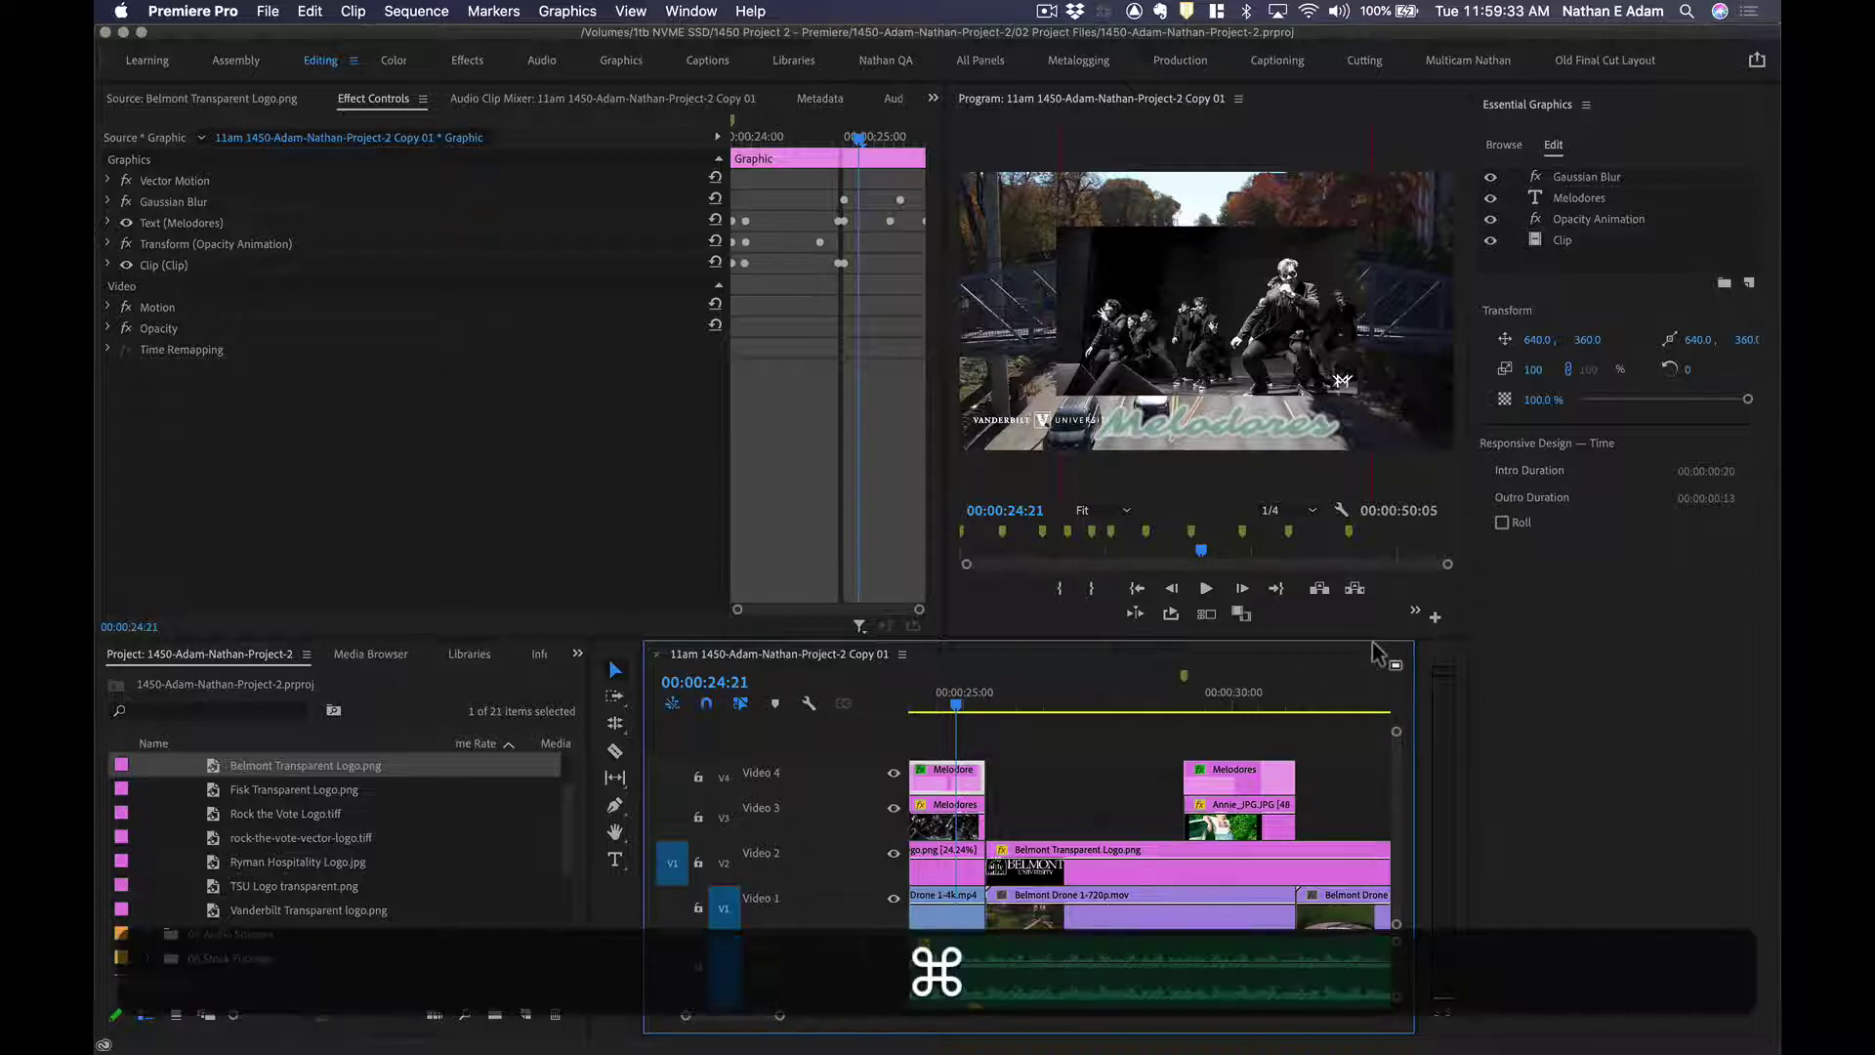
{"action": "key", "text": "super+z"}
{"action": "key", "text": "super+z"}
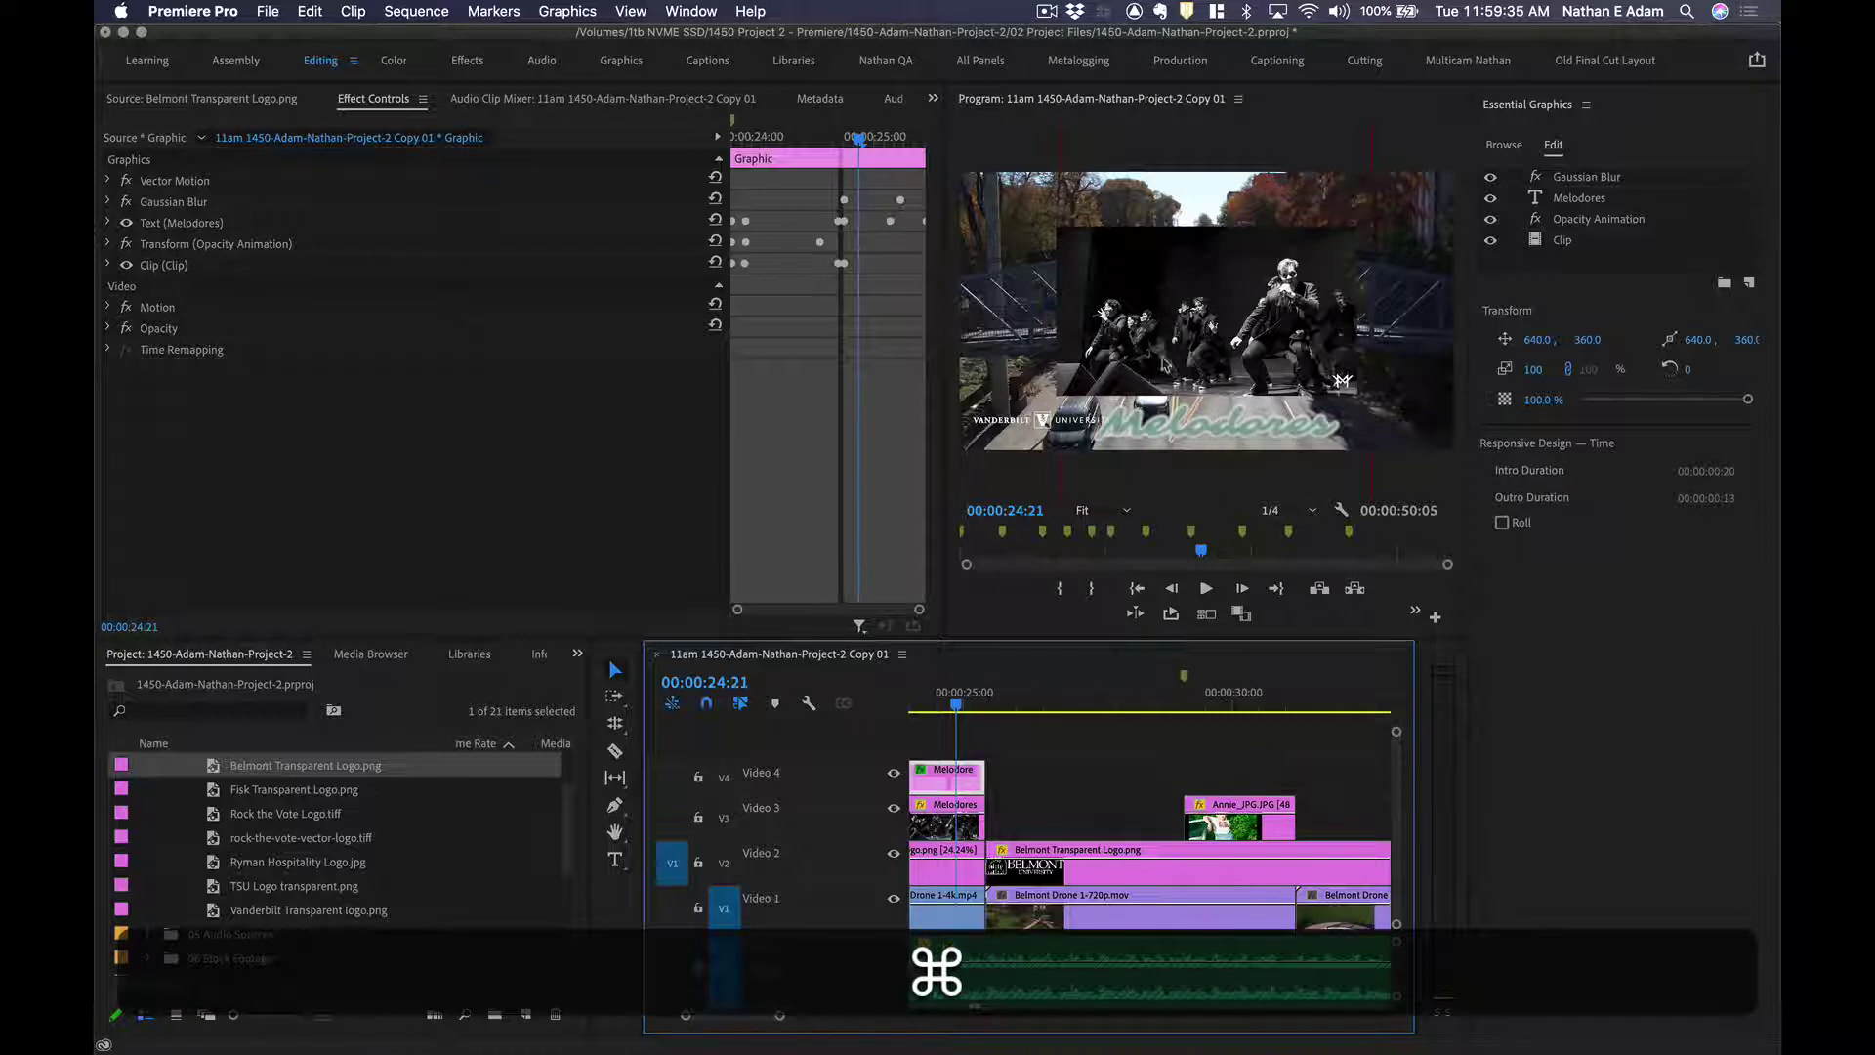
Replace the Melodores title clip with a copy of the Fisk section's name title on Video 4 and place the playhead at 00:00:24:21.
{"action": "left_click", "coordinate": [937, 703]}
{"action": "scroll", "coordinate": [949, 752], "scroll_direction": "left", "scroll_amount": 3}
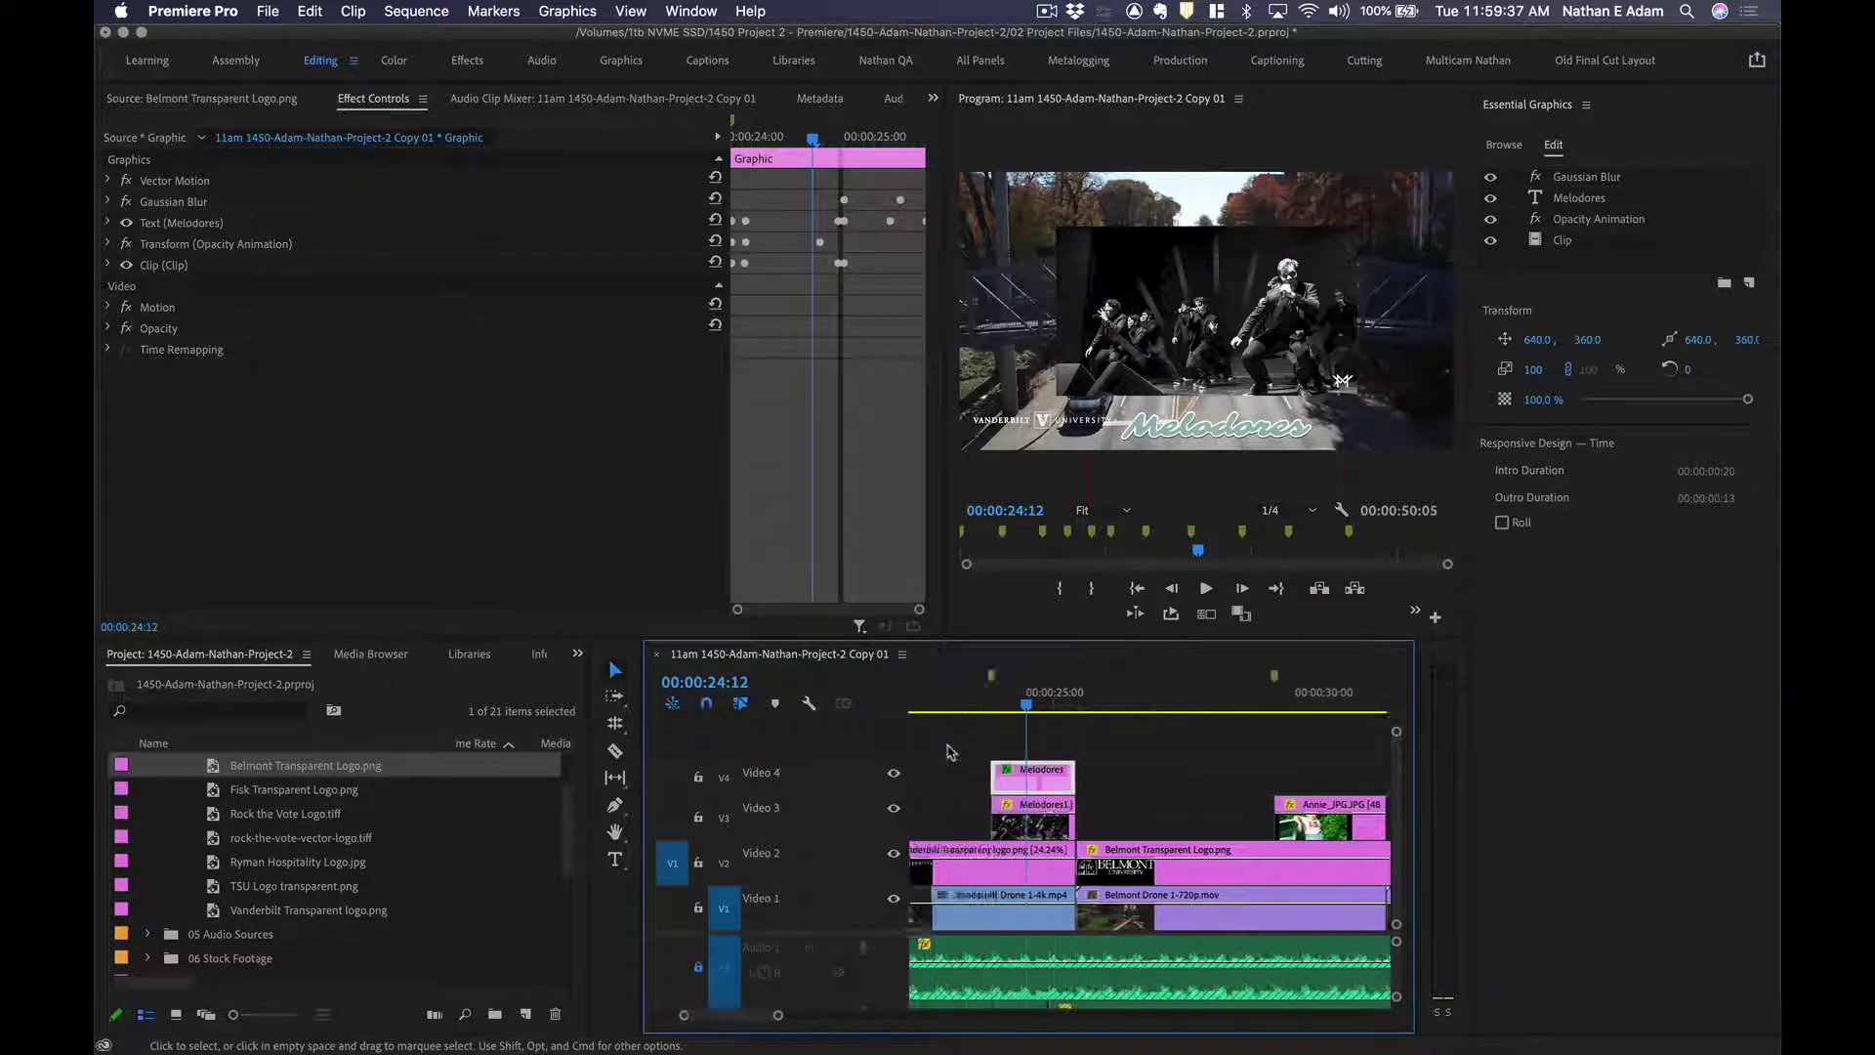
{"action": "scroll", "coordinate": [949, 752], "scroll_direction": "left", "scroll_amount": 2}
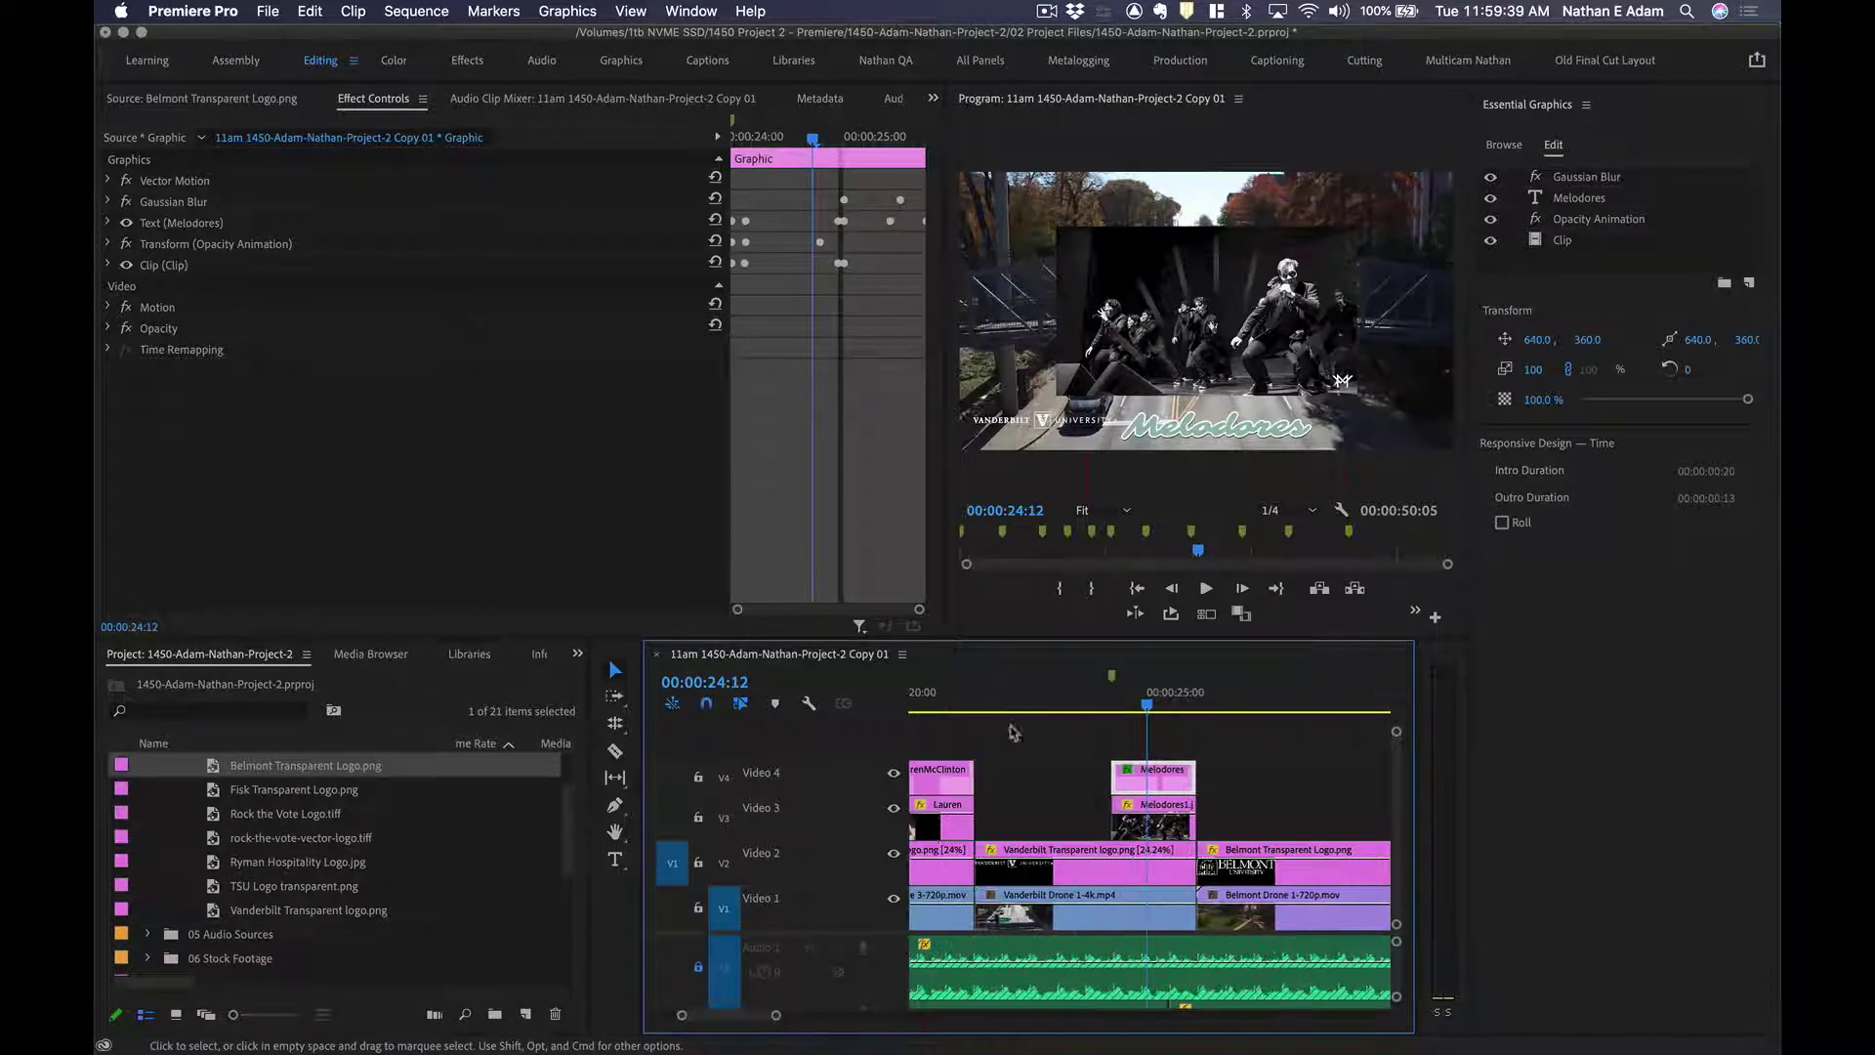
{"action": "key", "text": "BackSpace"}
{"action": "left_click_drag", "start_coordinate": [951, 770], "coordinate": [1195, 784]}
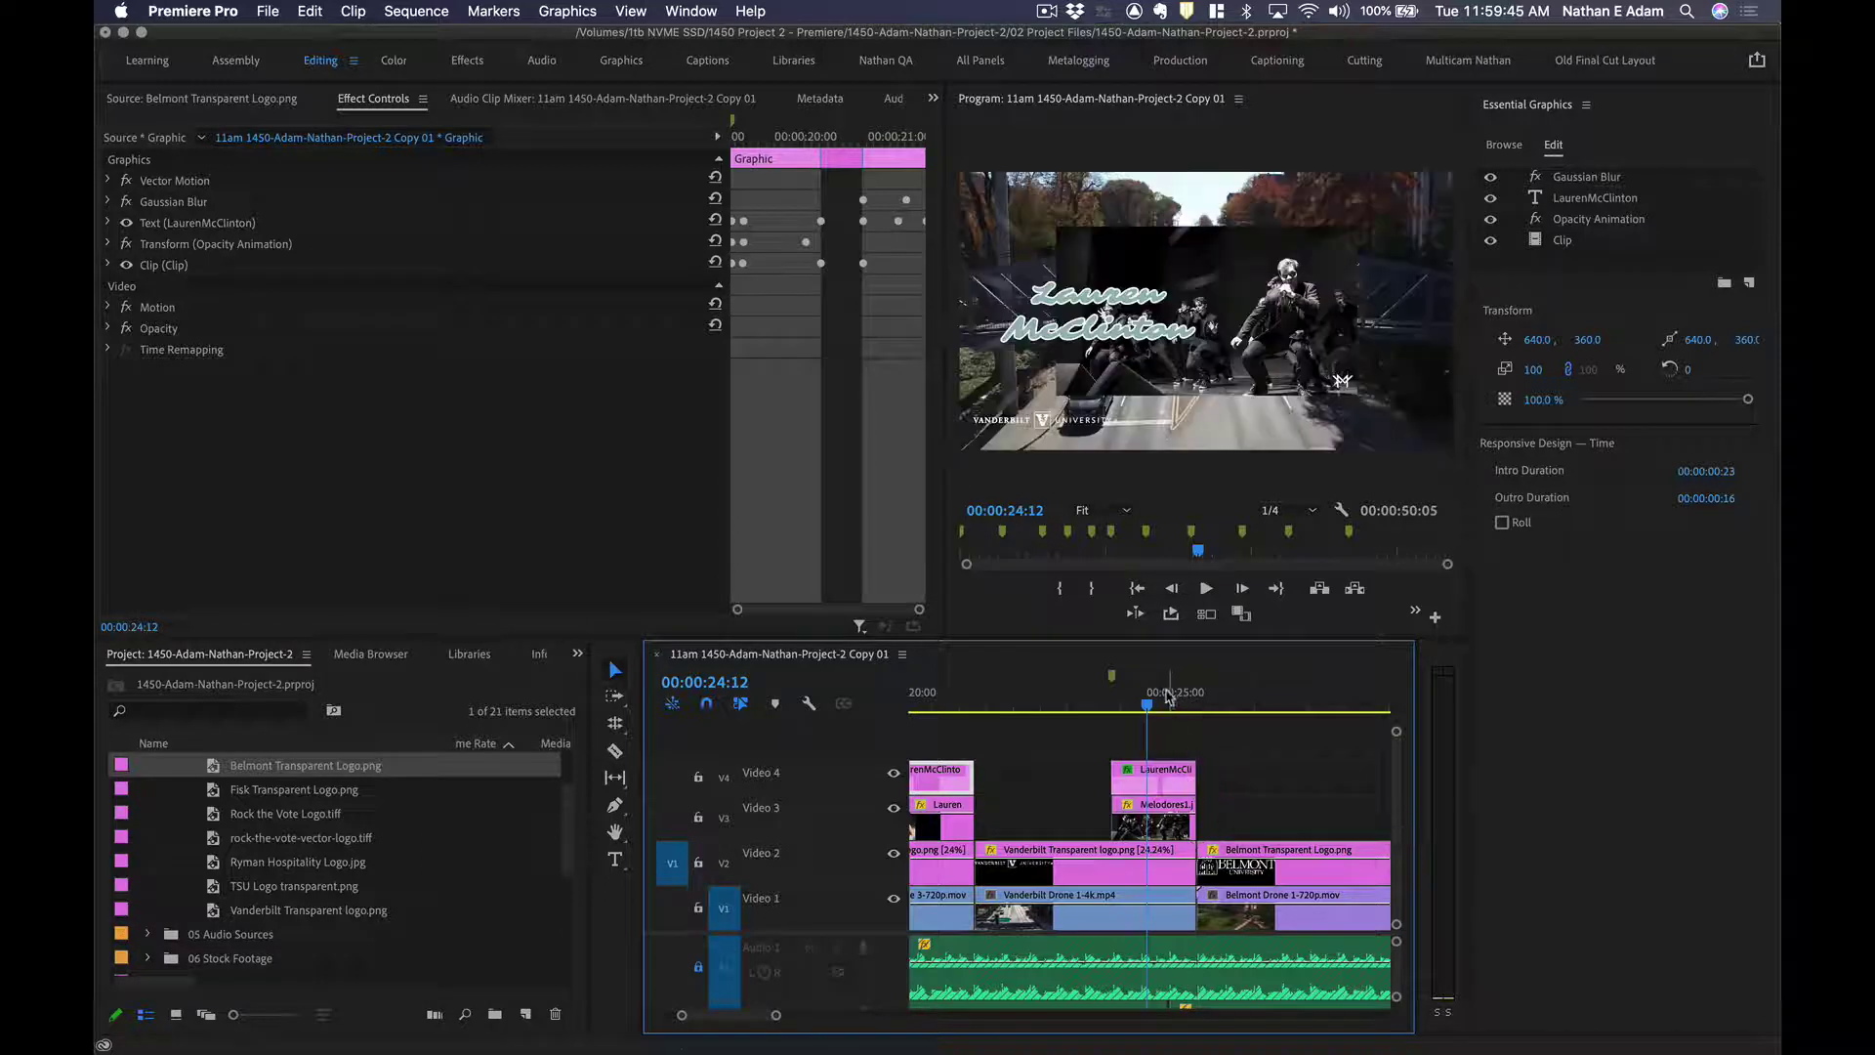
{"action": "left_click", "coordinate": [1166, 696]}
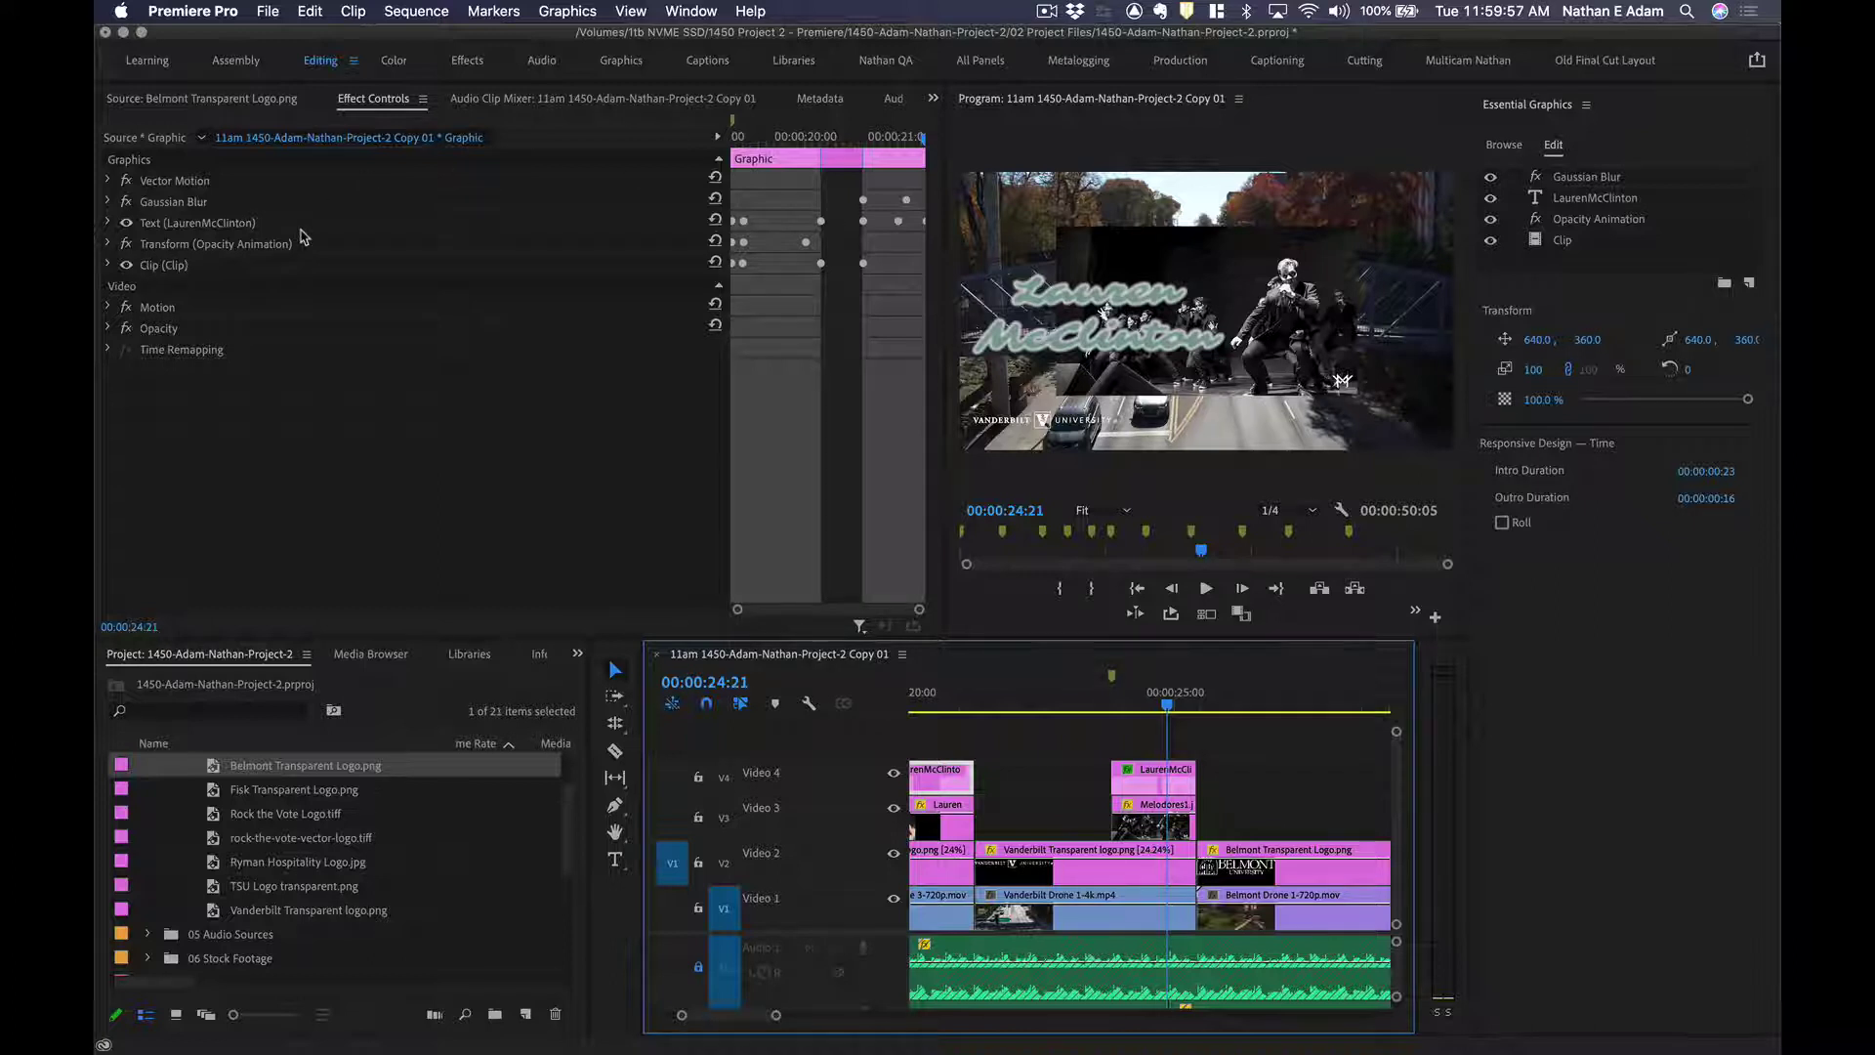
Replace all of the text in the copied title above the Melodores photo with "Melodores" and deselect the clip.
{"action": "left_click", "coordinate": [1184, 426]}
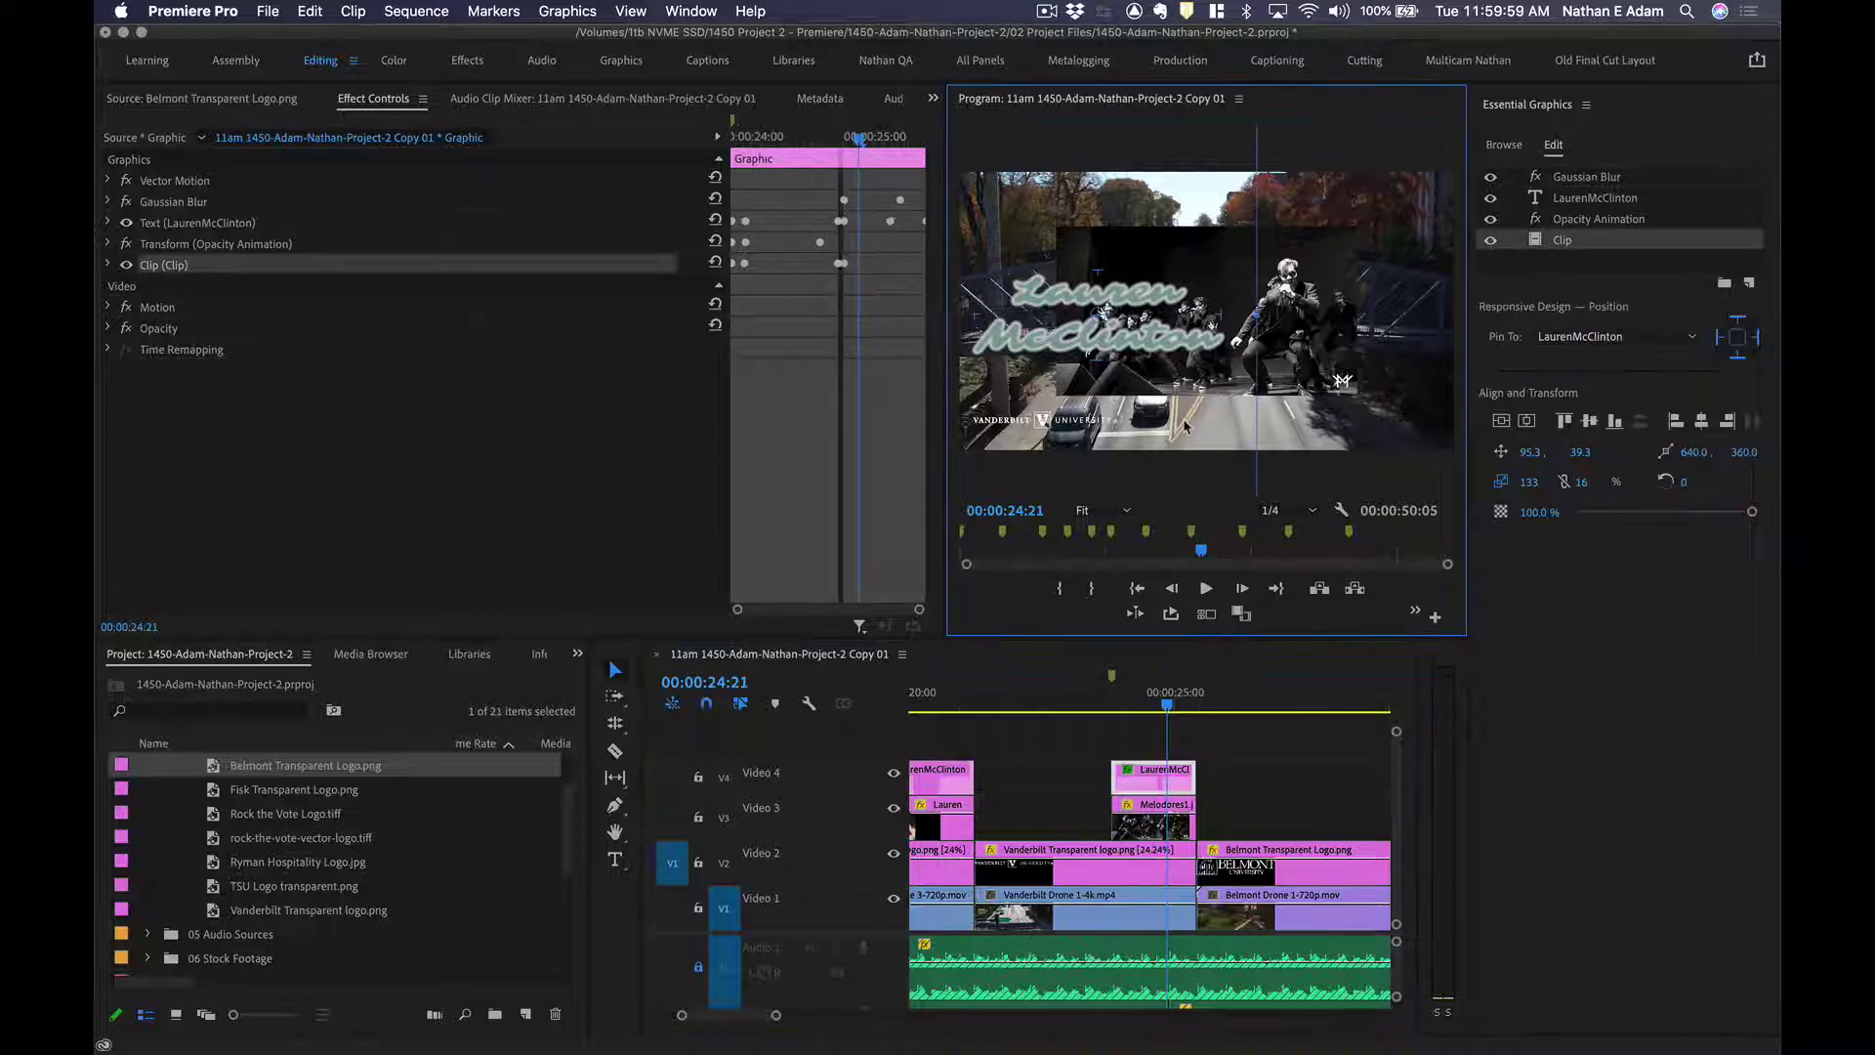
{"action": "left_click", "coordinate": [1160, 774]}
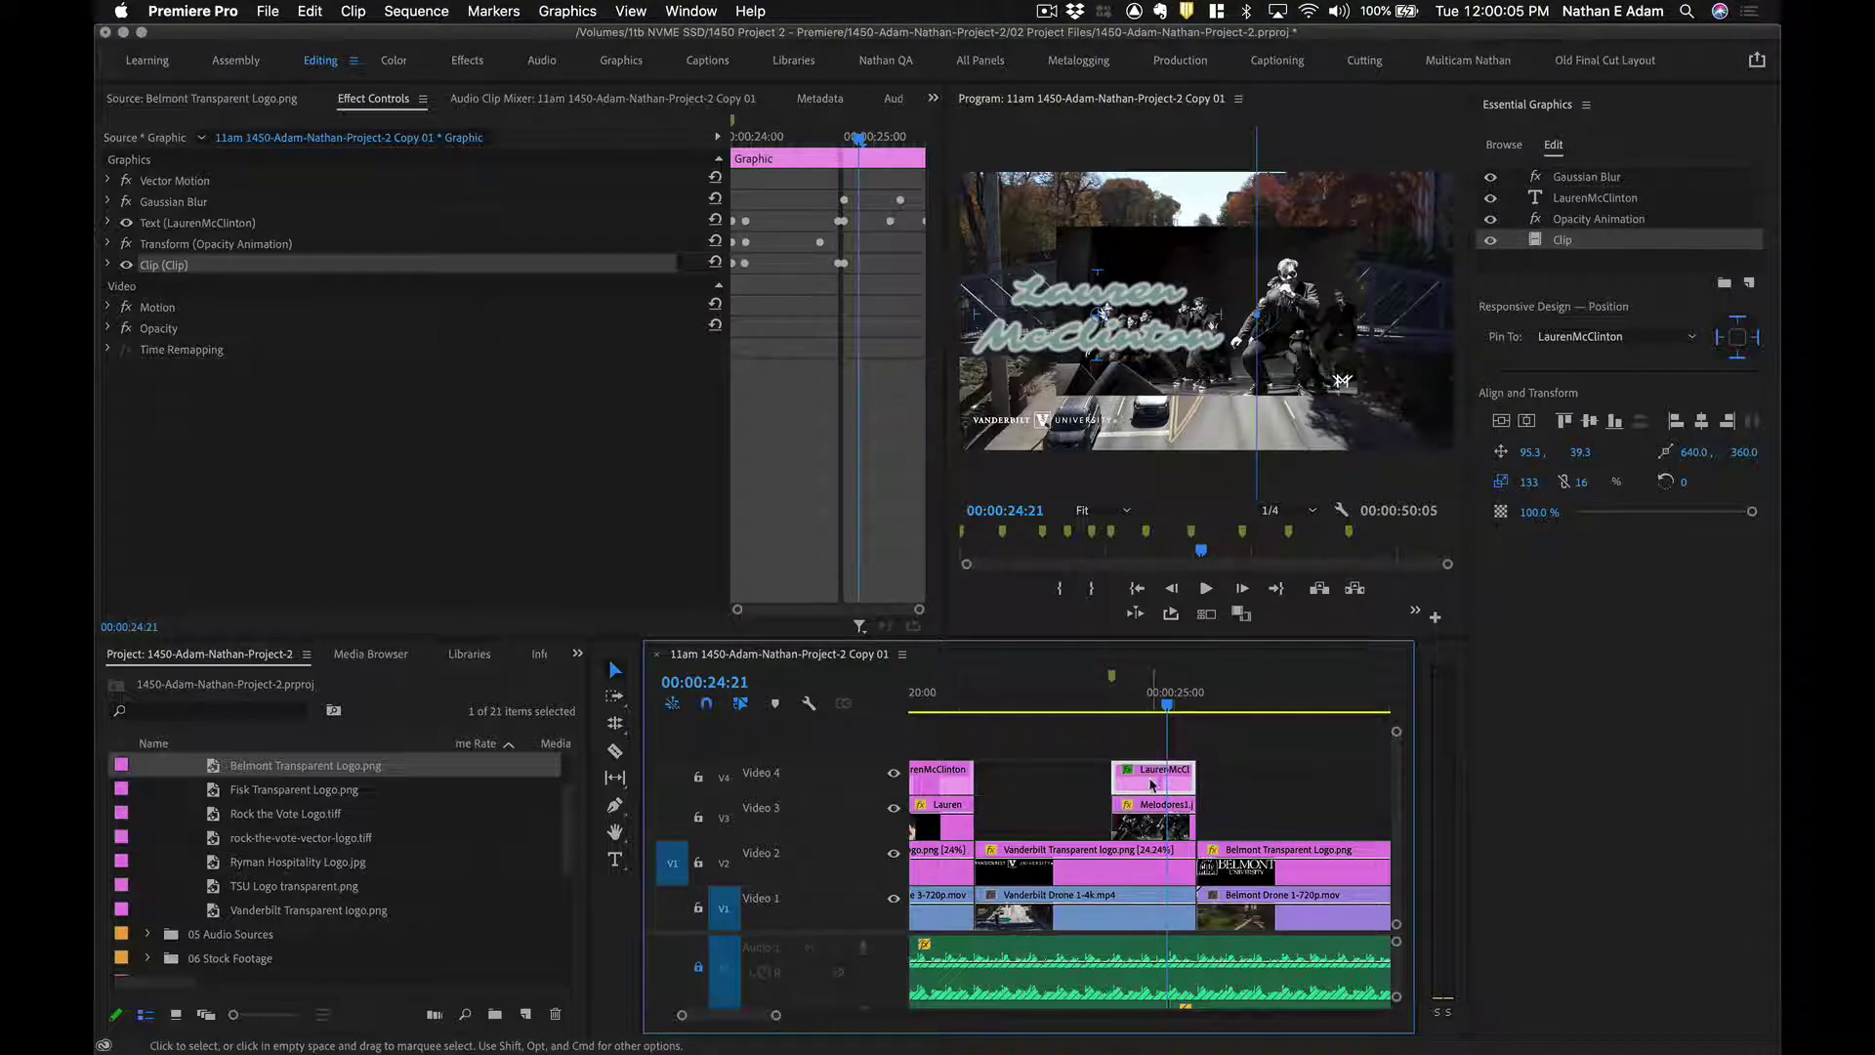
{"action": "left_click", "coordinate": [1562, 198]}
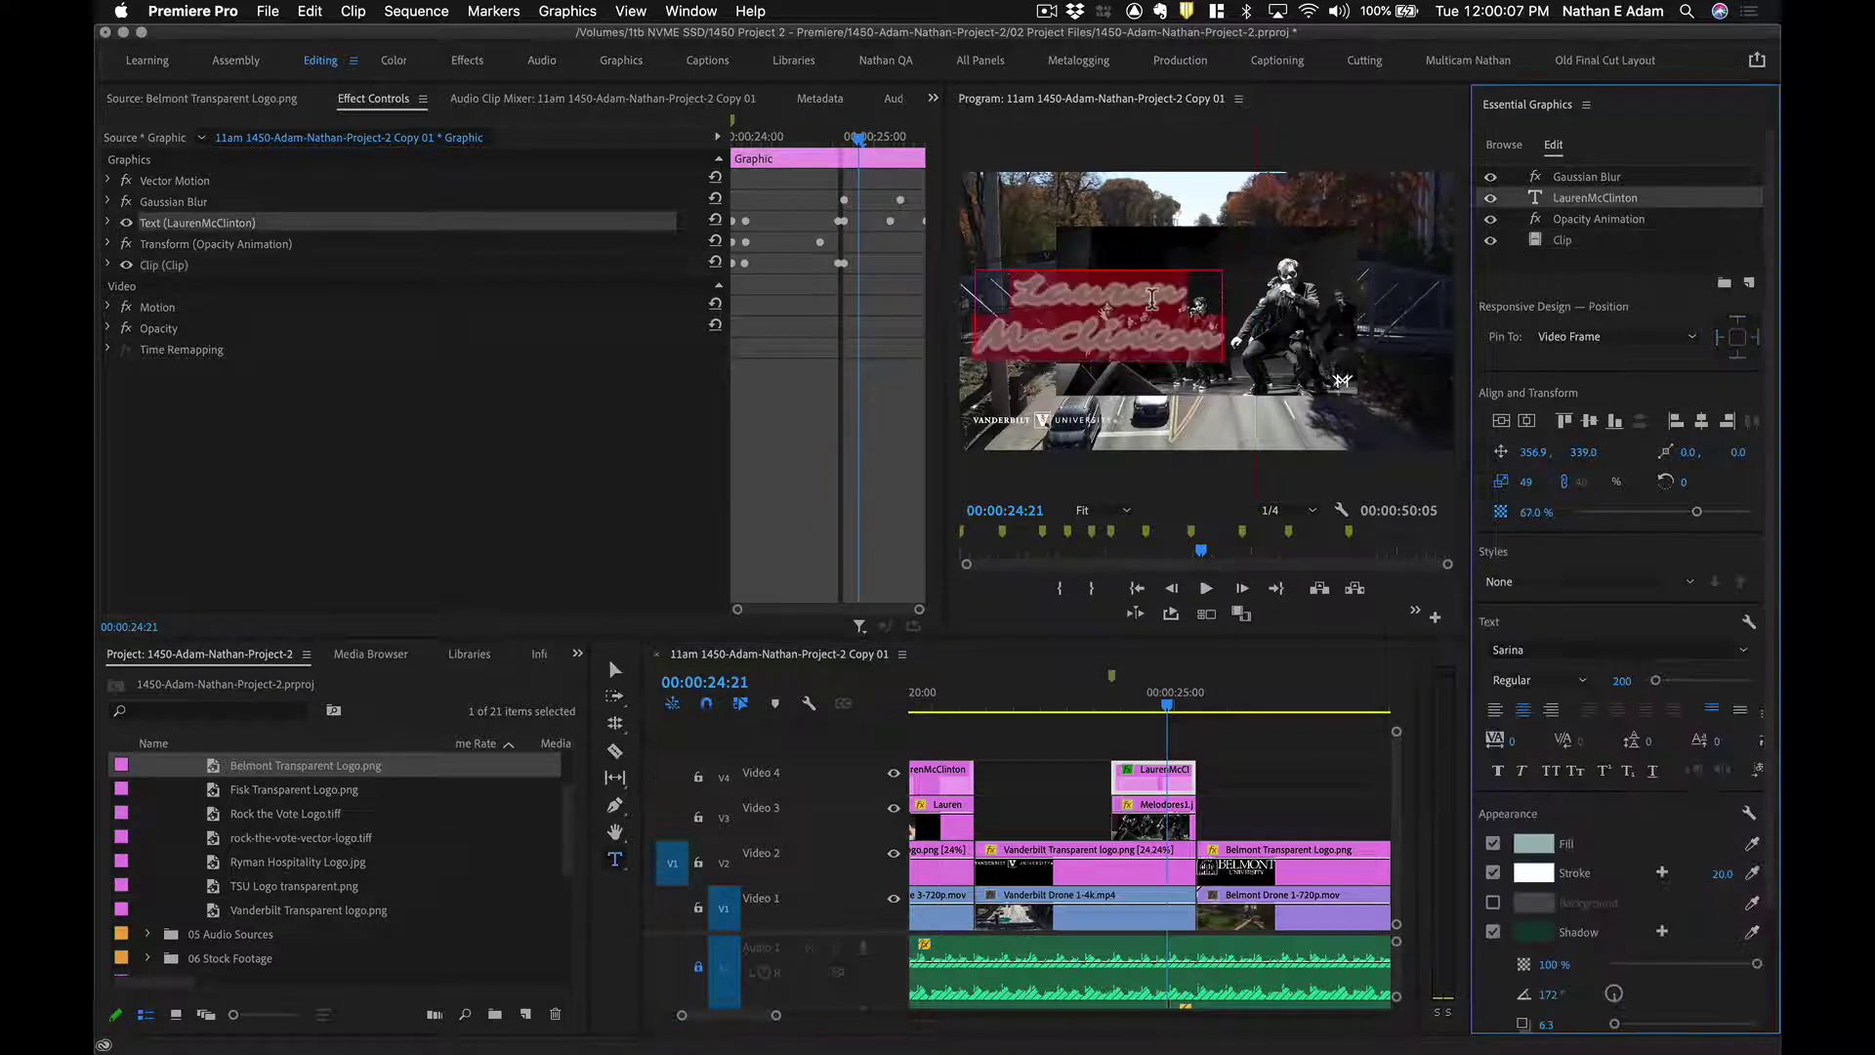
{"action": "type", "text": "Melodores"}
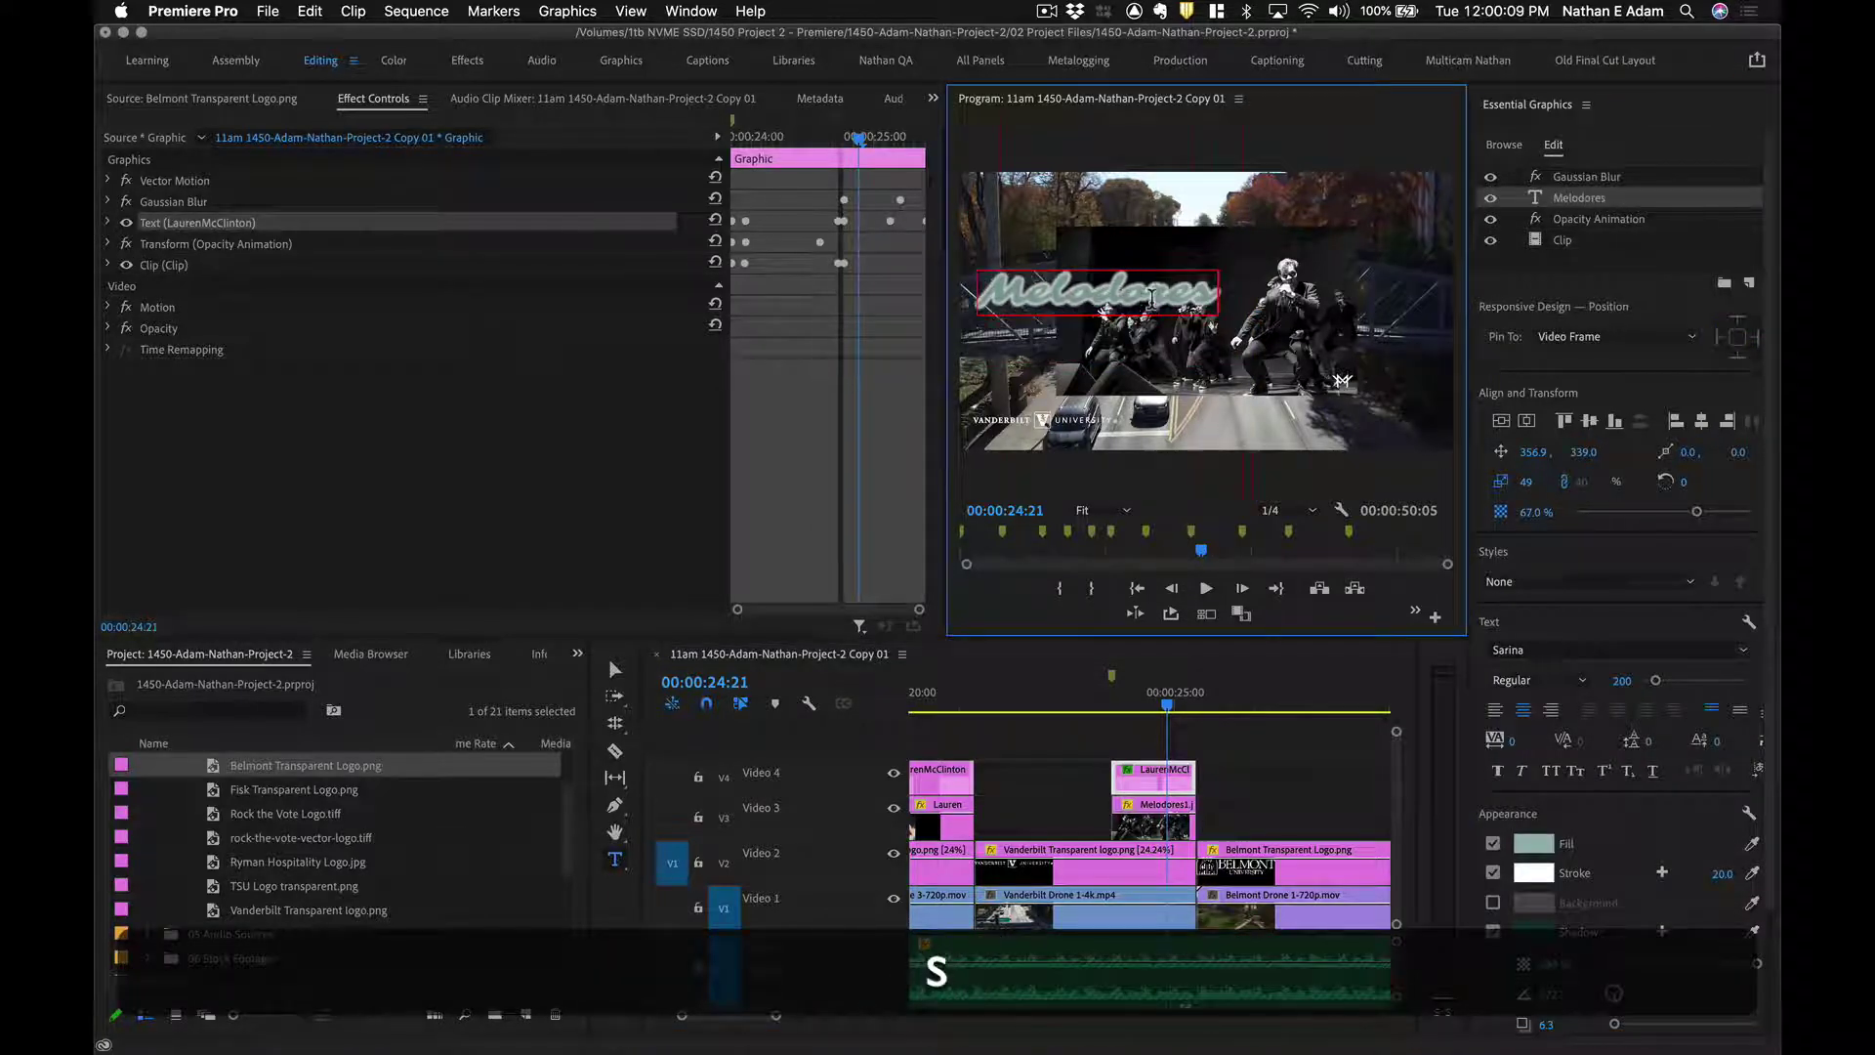
{"action": "left_click", "coordinate": [1170, 734]}
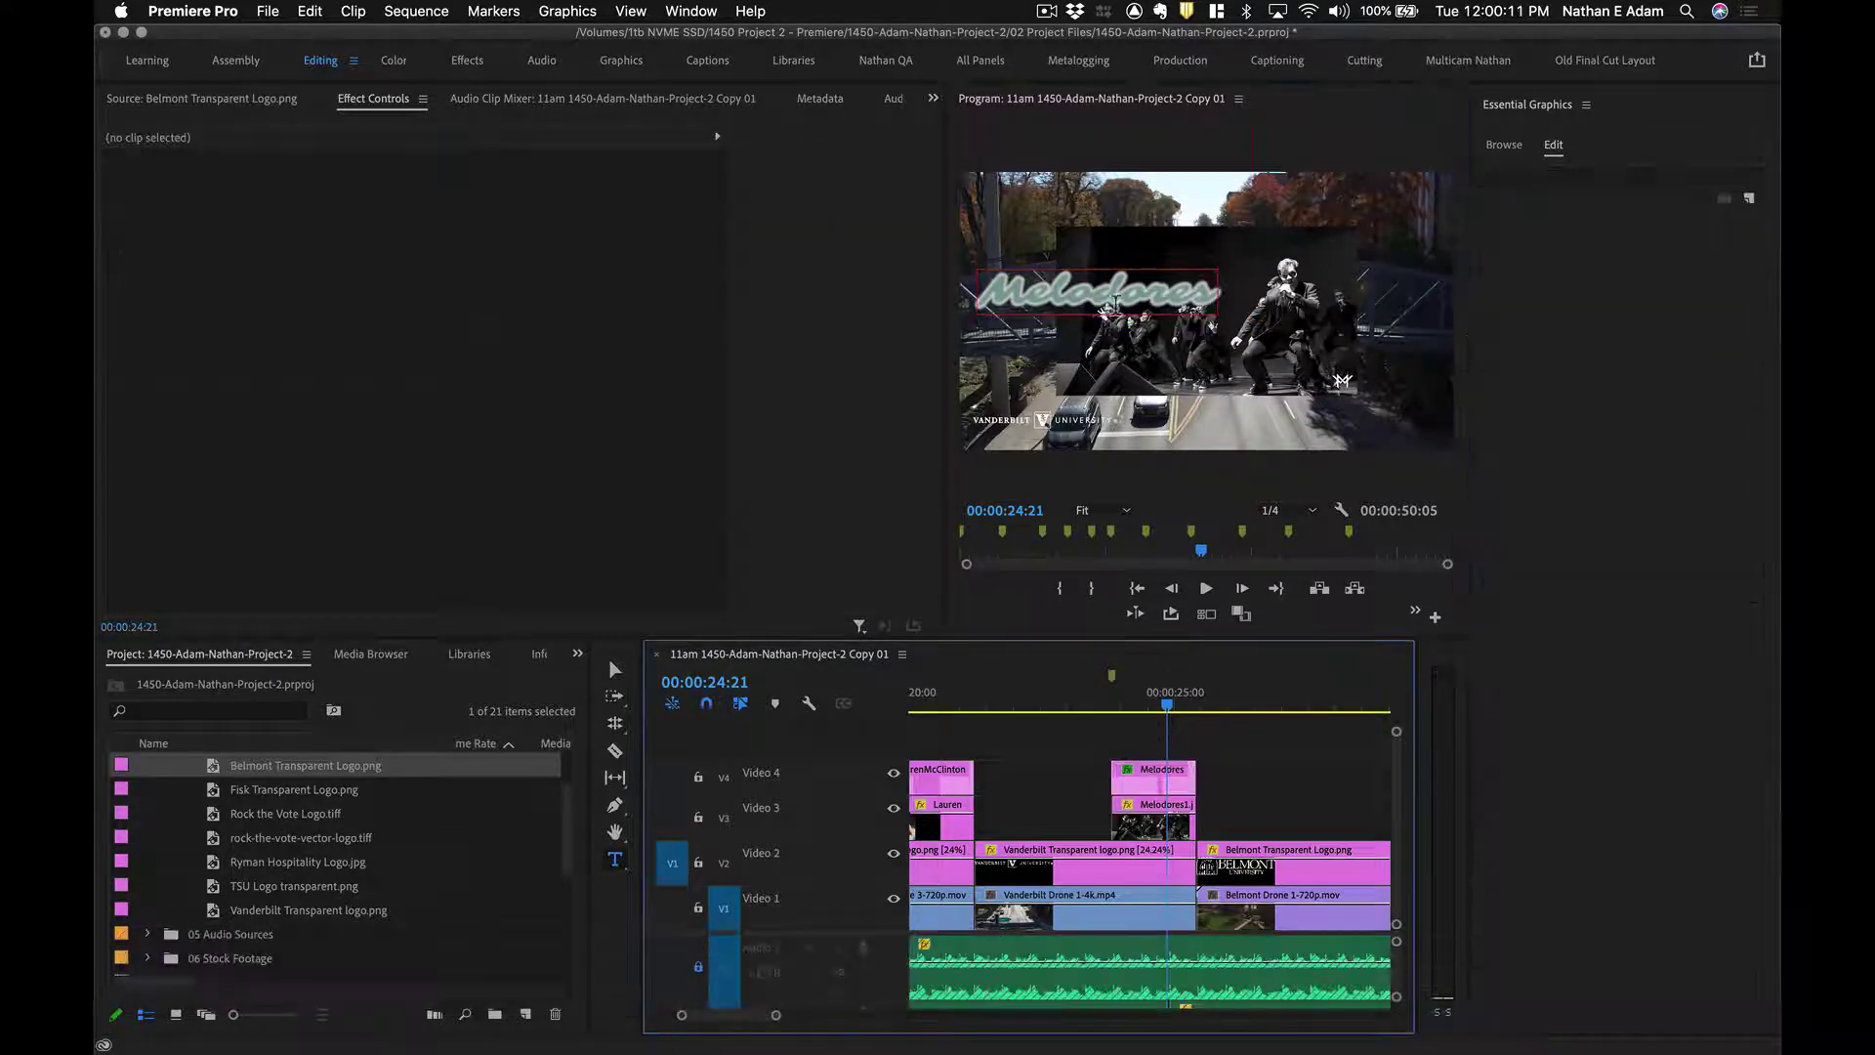
Try repositioning the Melodores title in the frame with its Motion effect, and undo the moves.
{"action": "left_click", "coordinate": [1154, 771]}
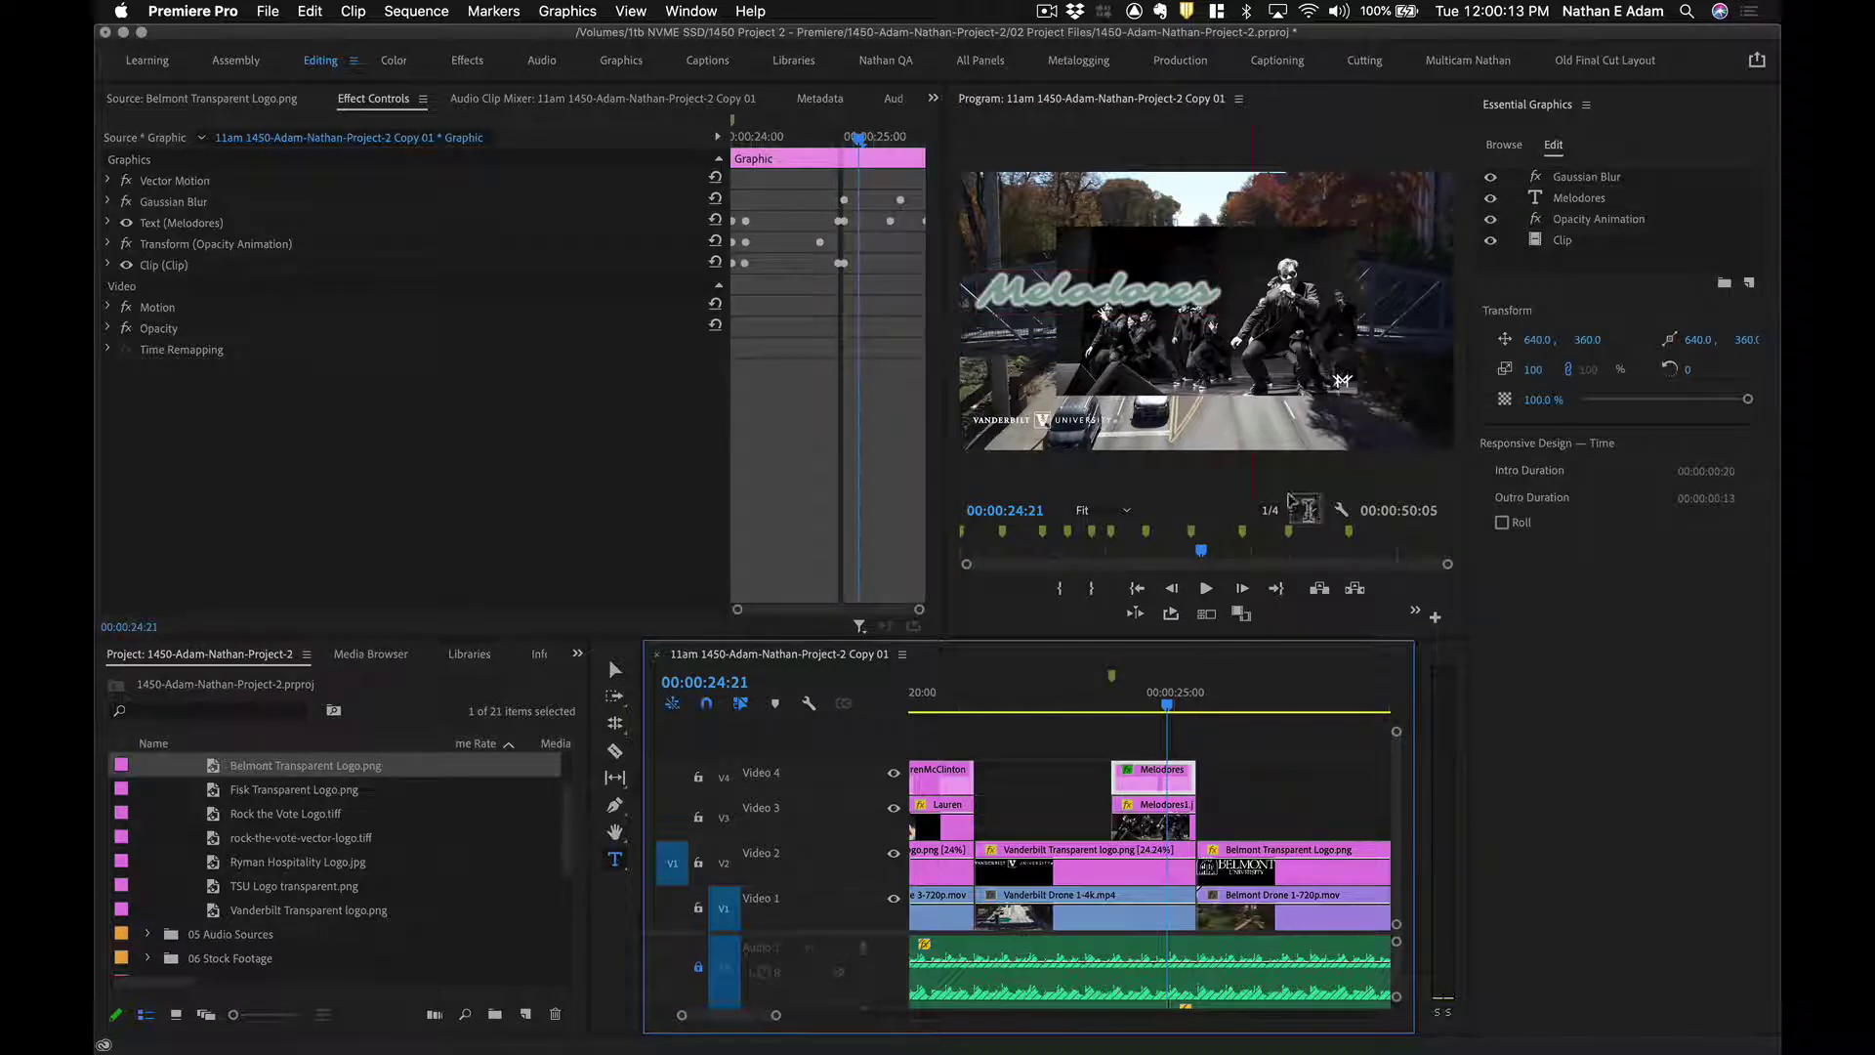
{"action": "left_click", "coordinate": [157, 308]}
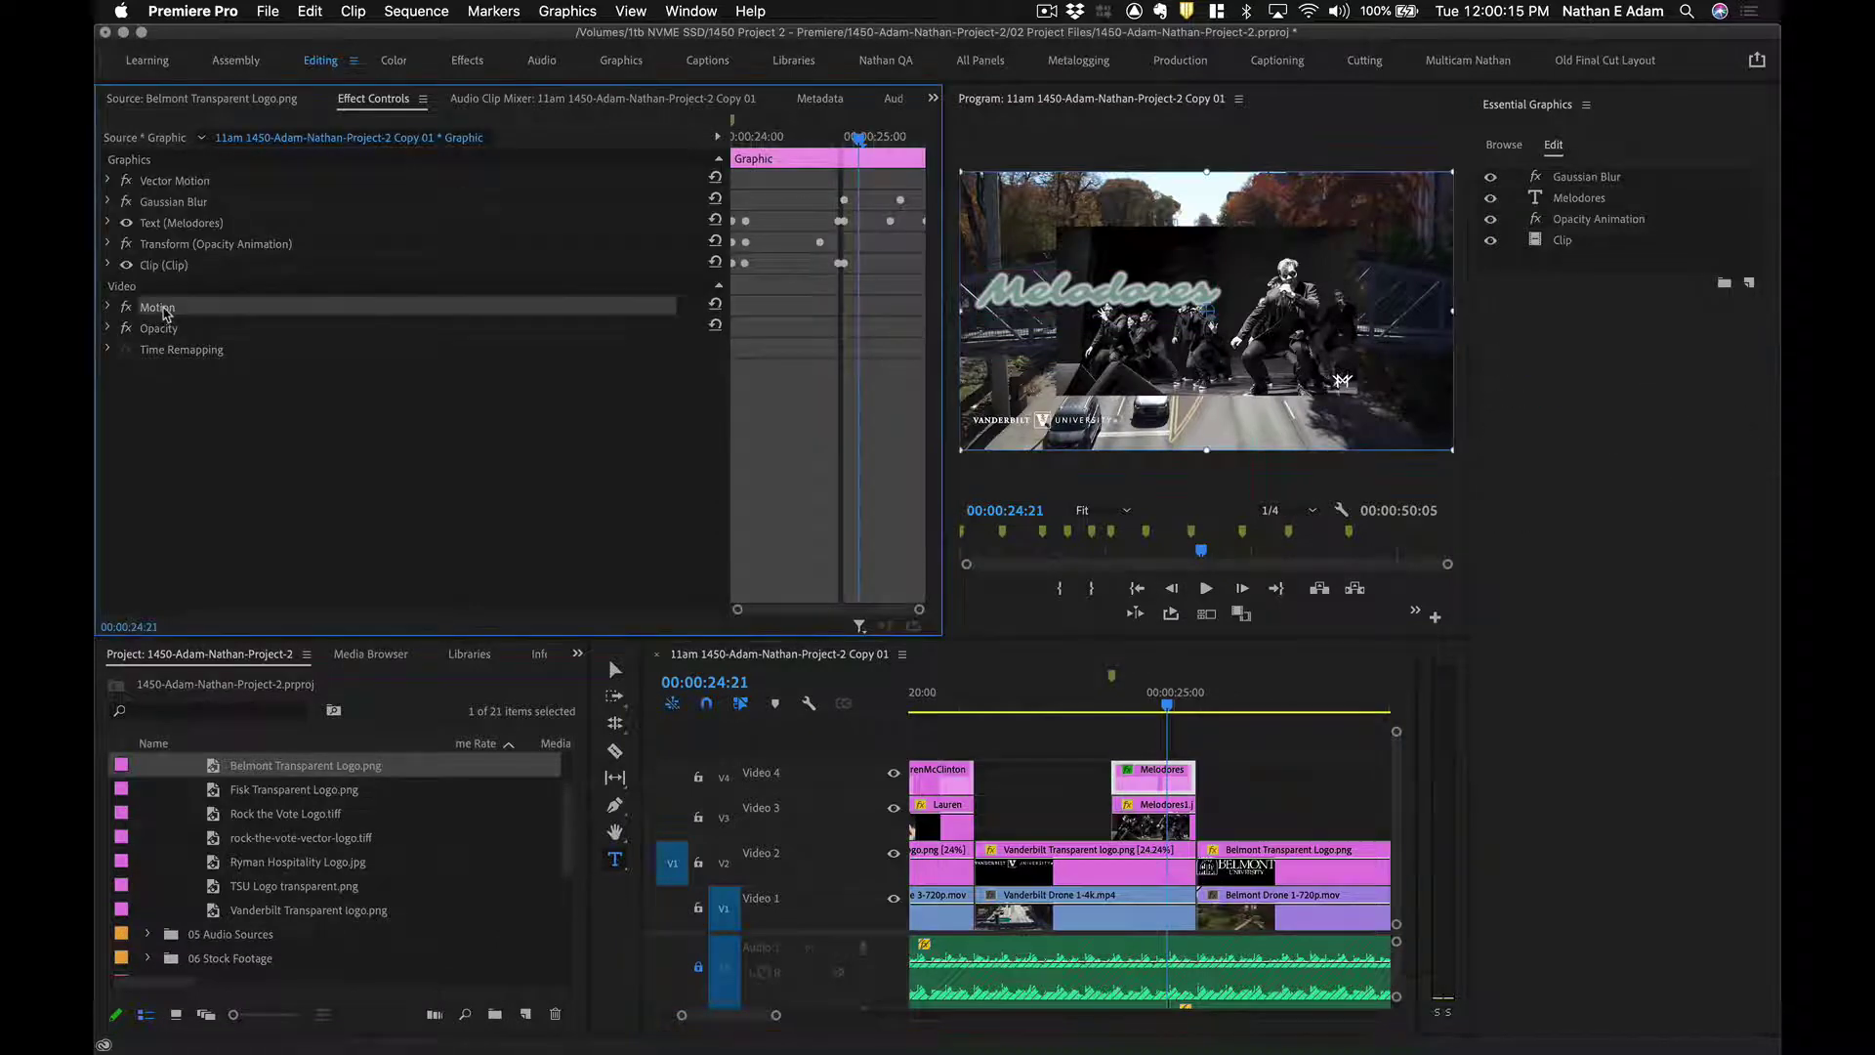
{"action": "left_click_drag", "start_coordinate": [1125, 276], "coordinate": [1237, 393]}
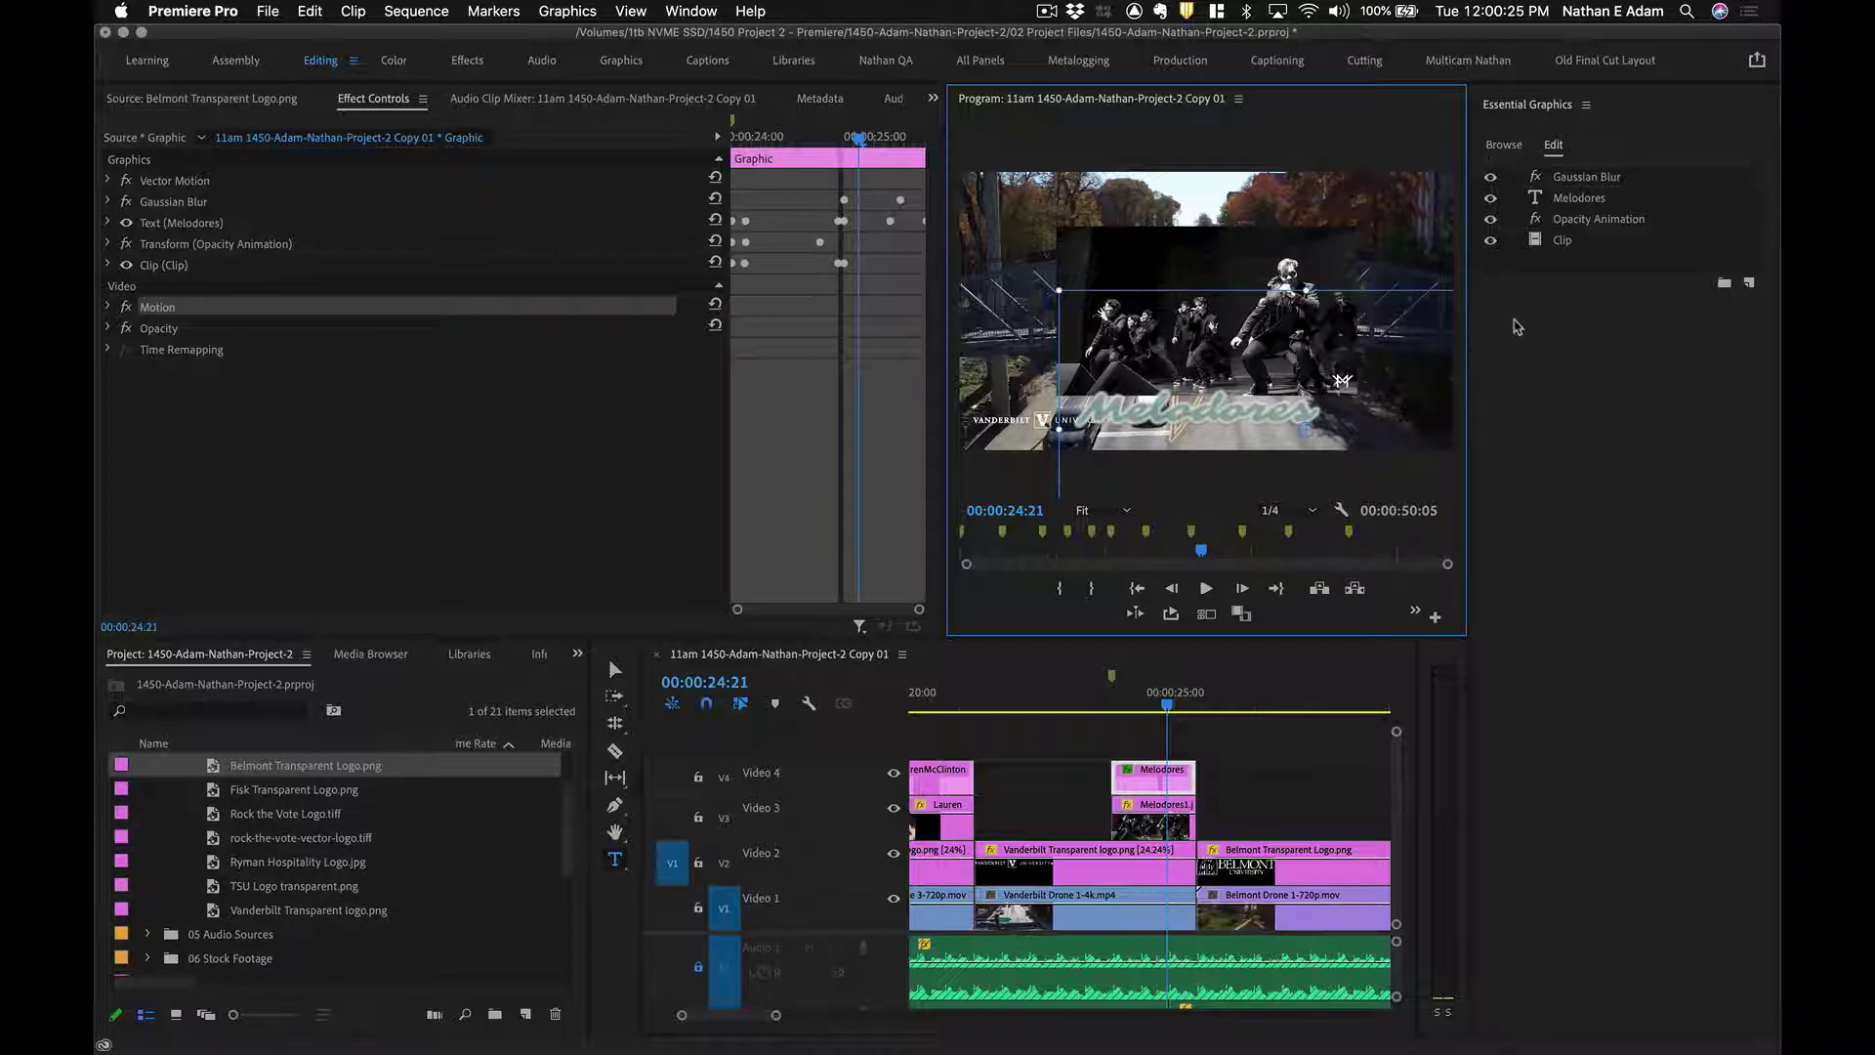
{"action": "left_click_drag", "start_coordinate": [1365, 360], "coordinate": [1257, 268]}
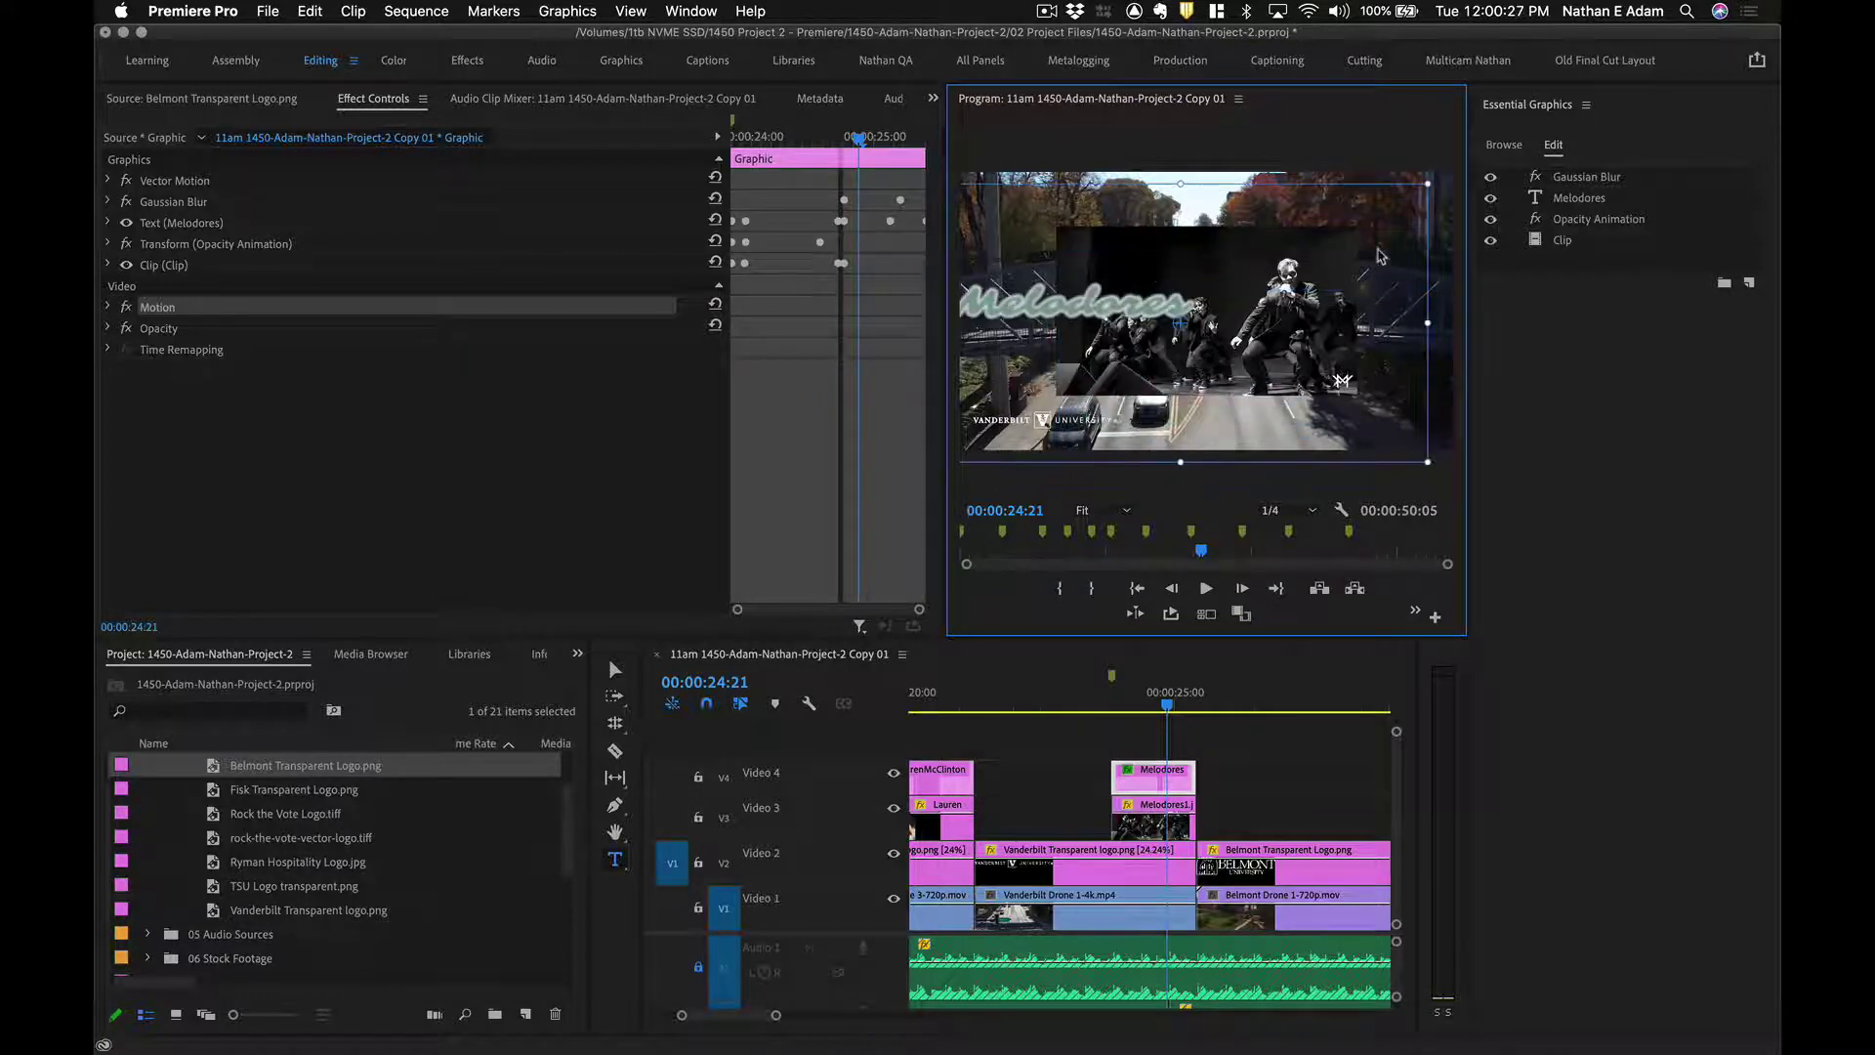
{"action": "key", "text": "super+z"}
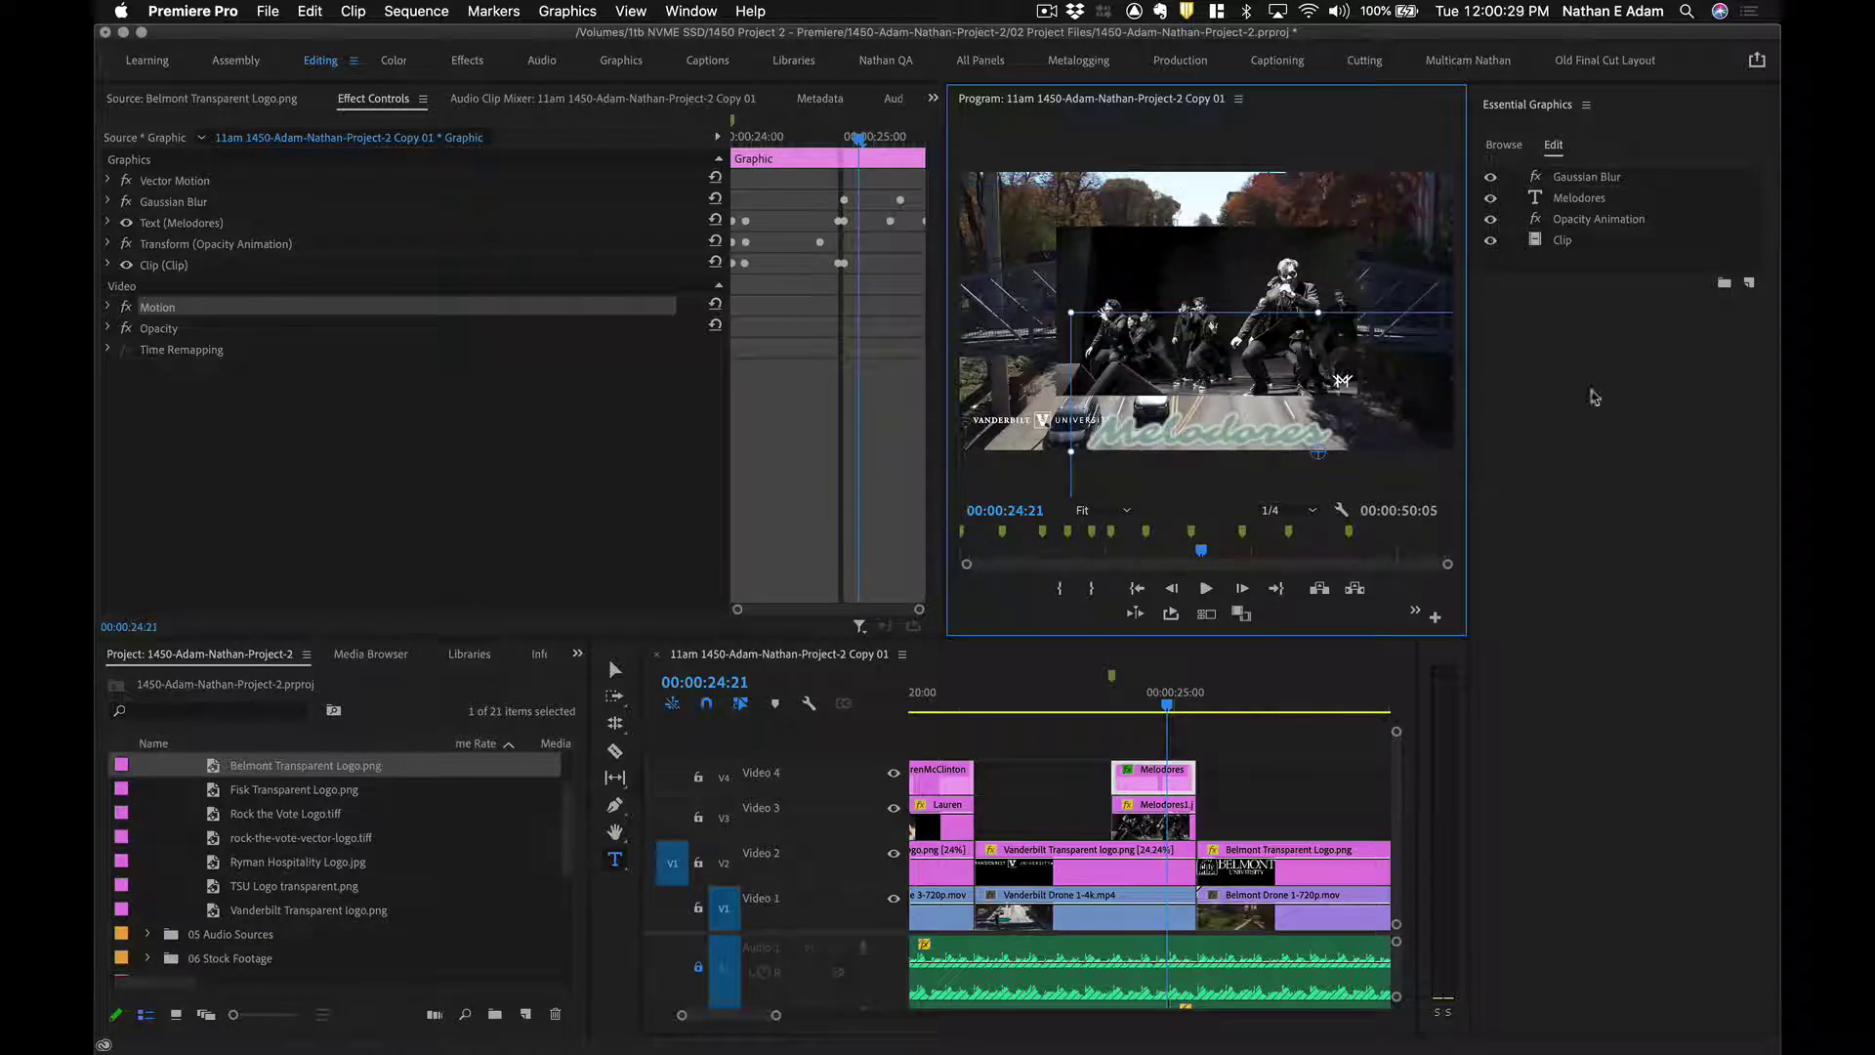
{"action": "key", "text": "super+z"}
{"action": "key", "text": "super+z"}
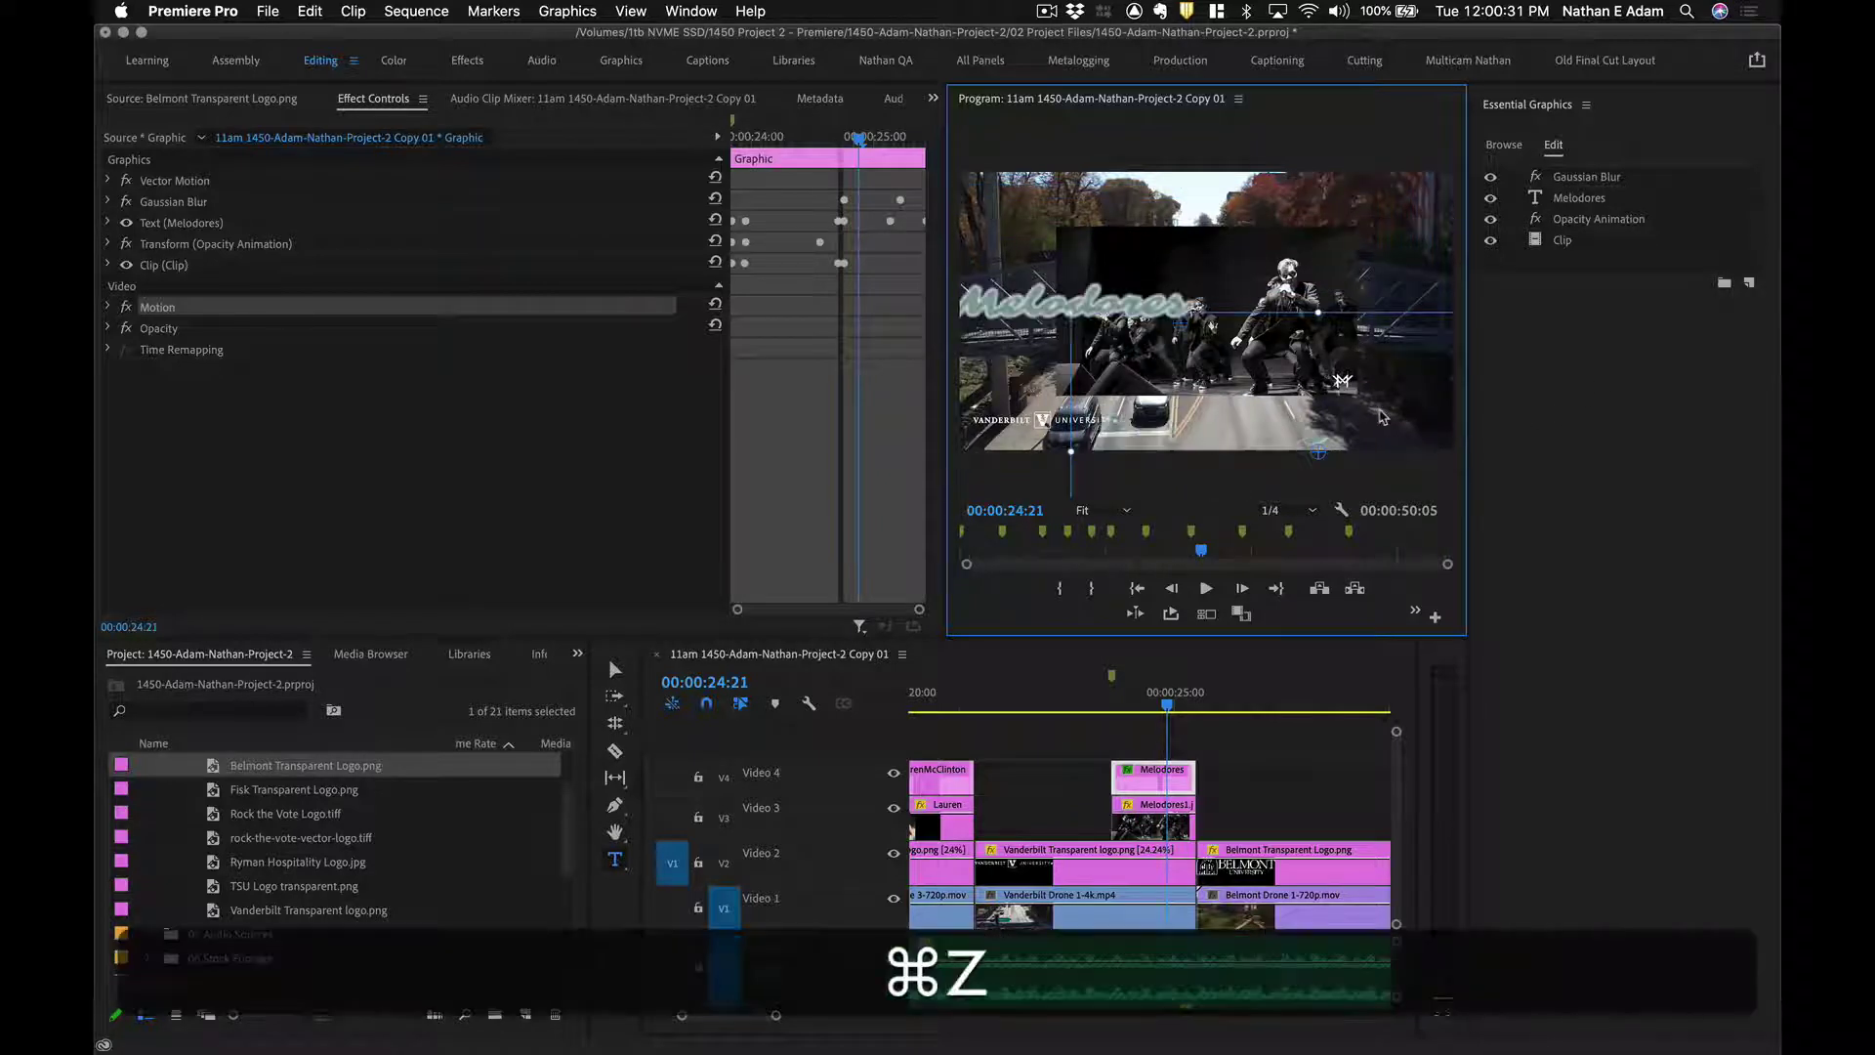
{"action": "key", "text": "super+z"}
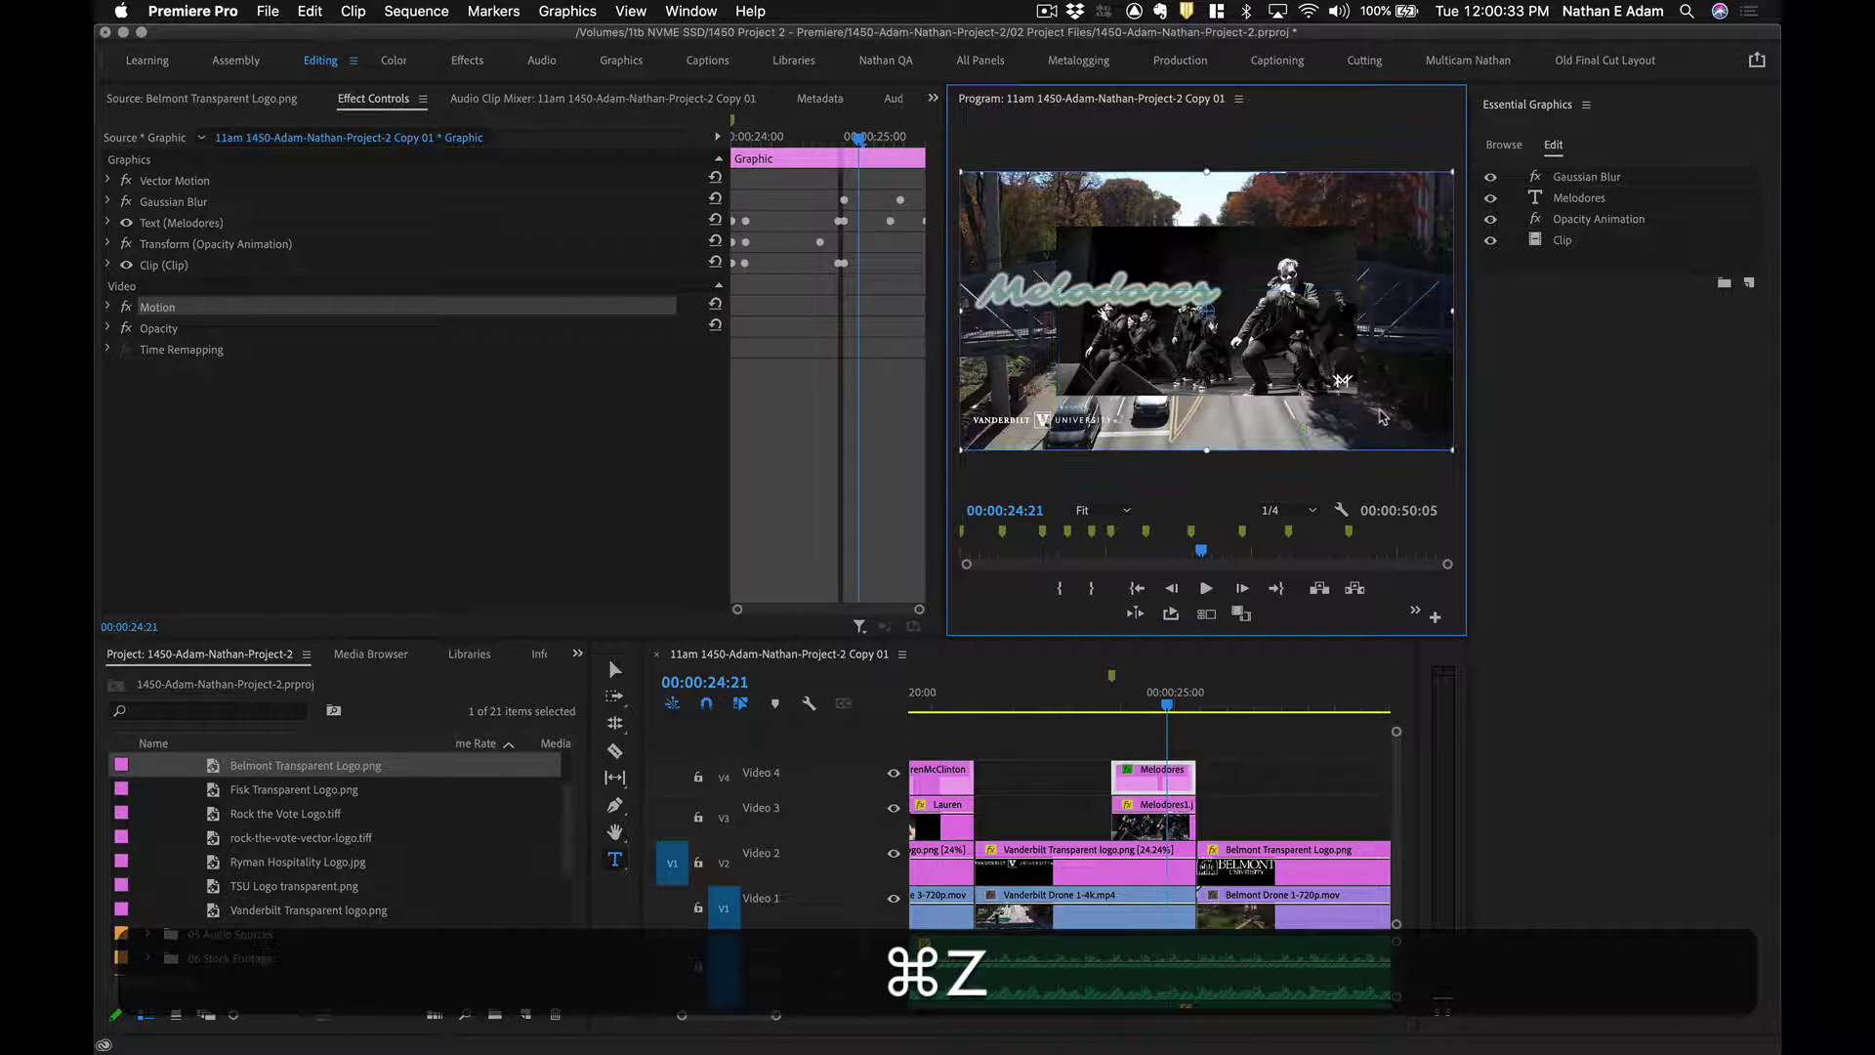
Try moving the Melodores title lower in the frame with Vector Motion, and undo the move.
{"action": "left_click", "coordinate": [194, 181]}
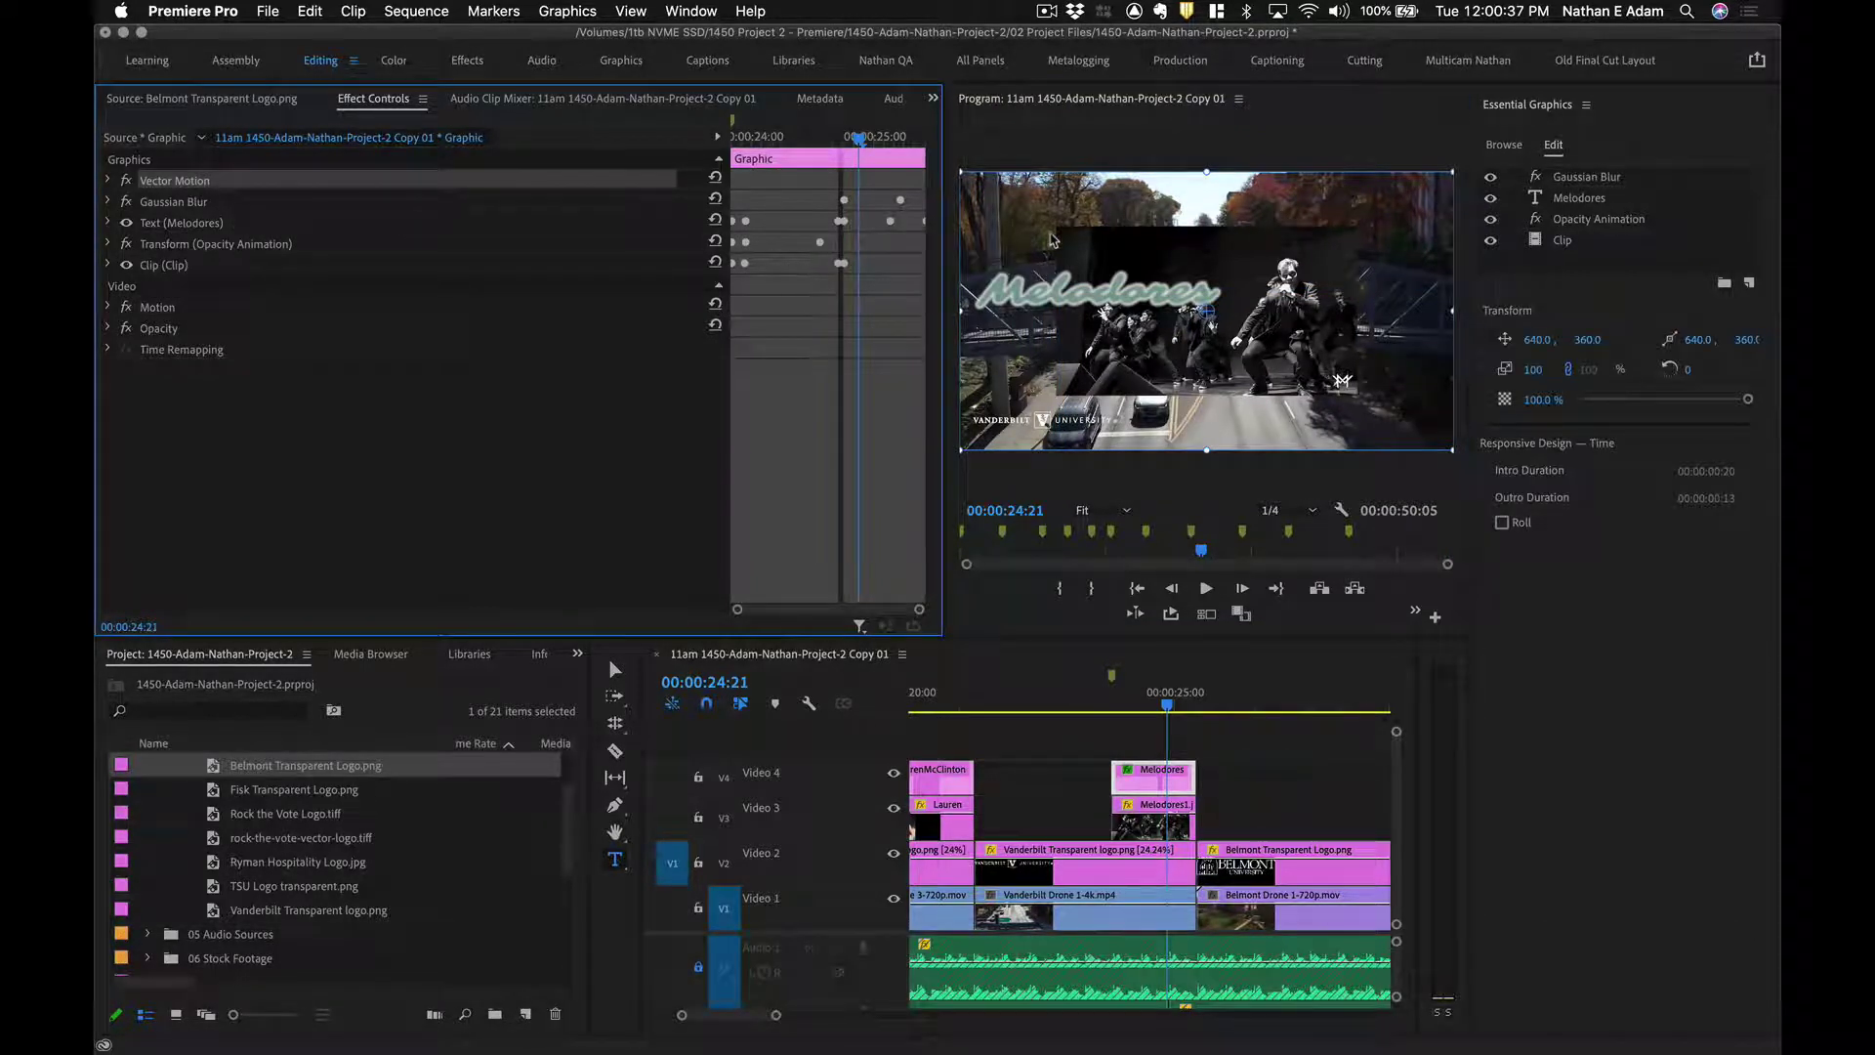
{"action": "left_click_drag", "start_coordinate": [1050, 240], "coordinate": [1045, 325]}
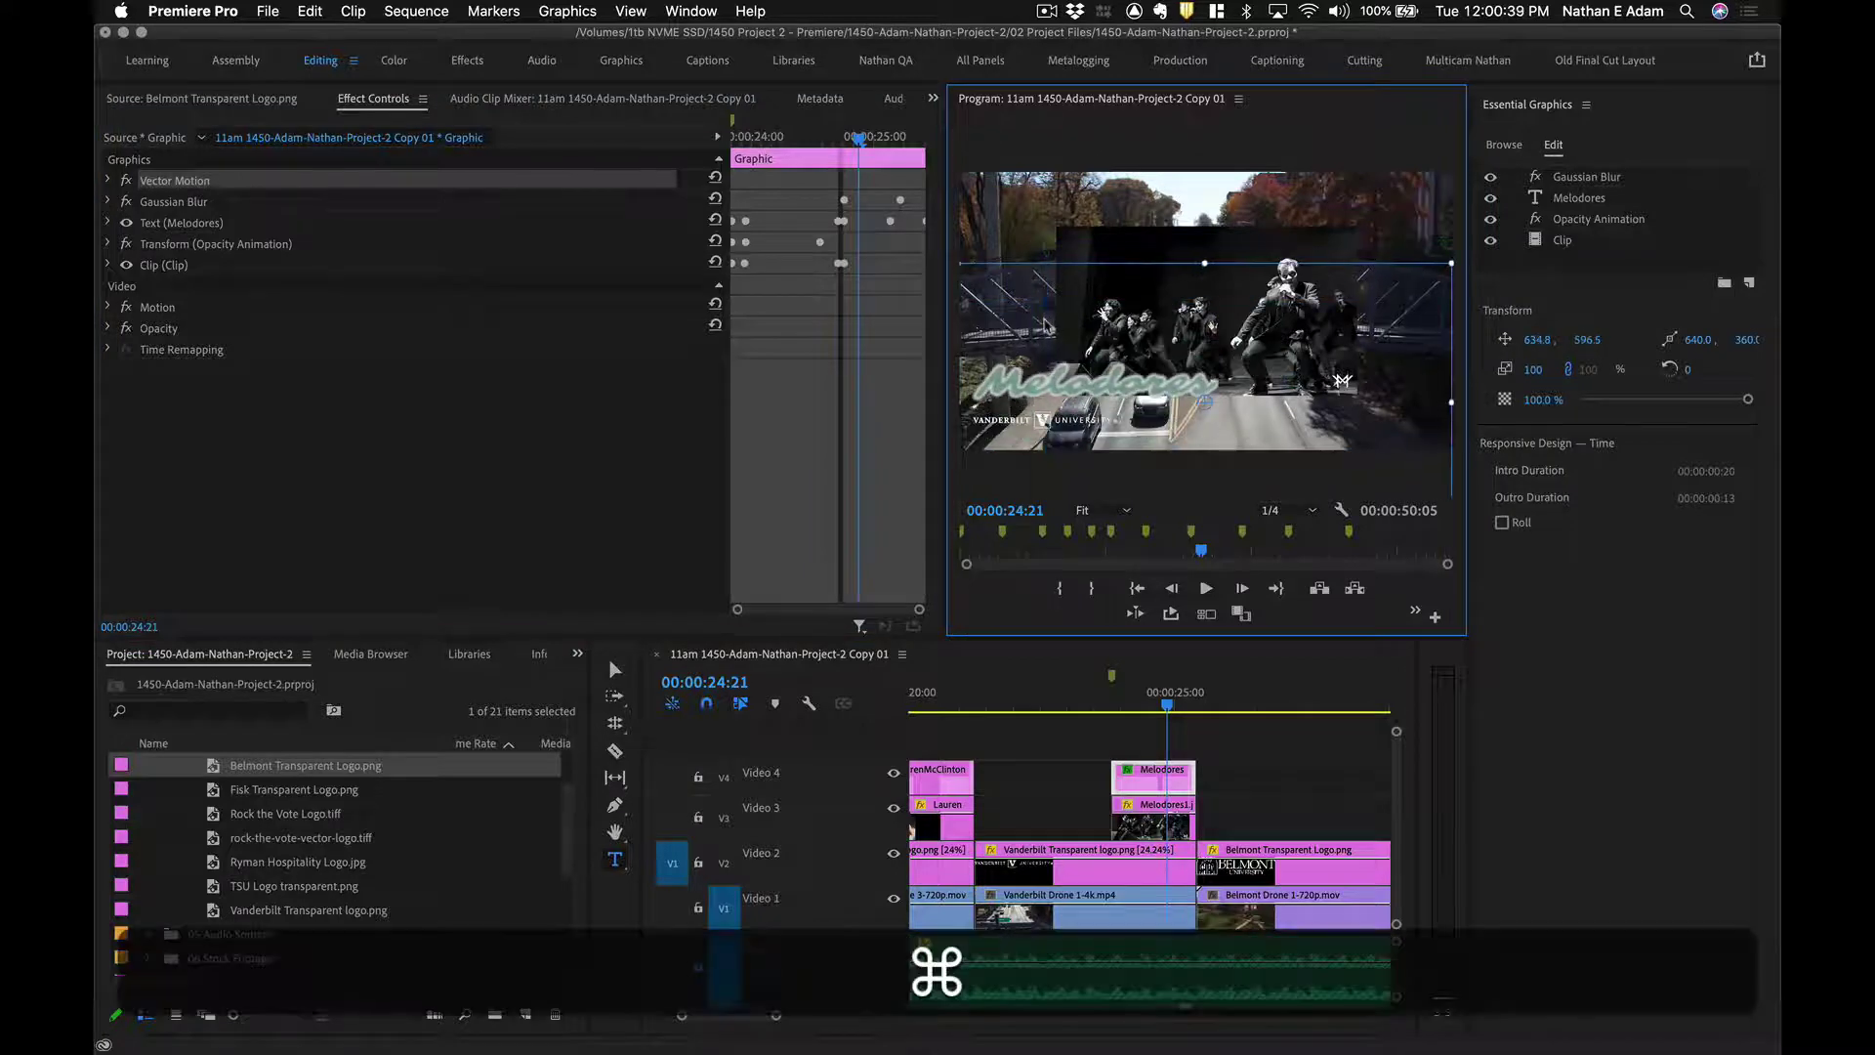
{"action": "key", "text": "super+z"}
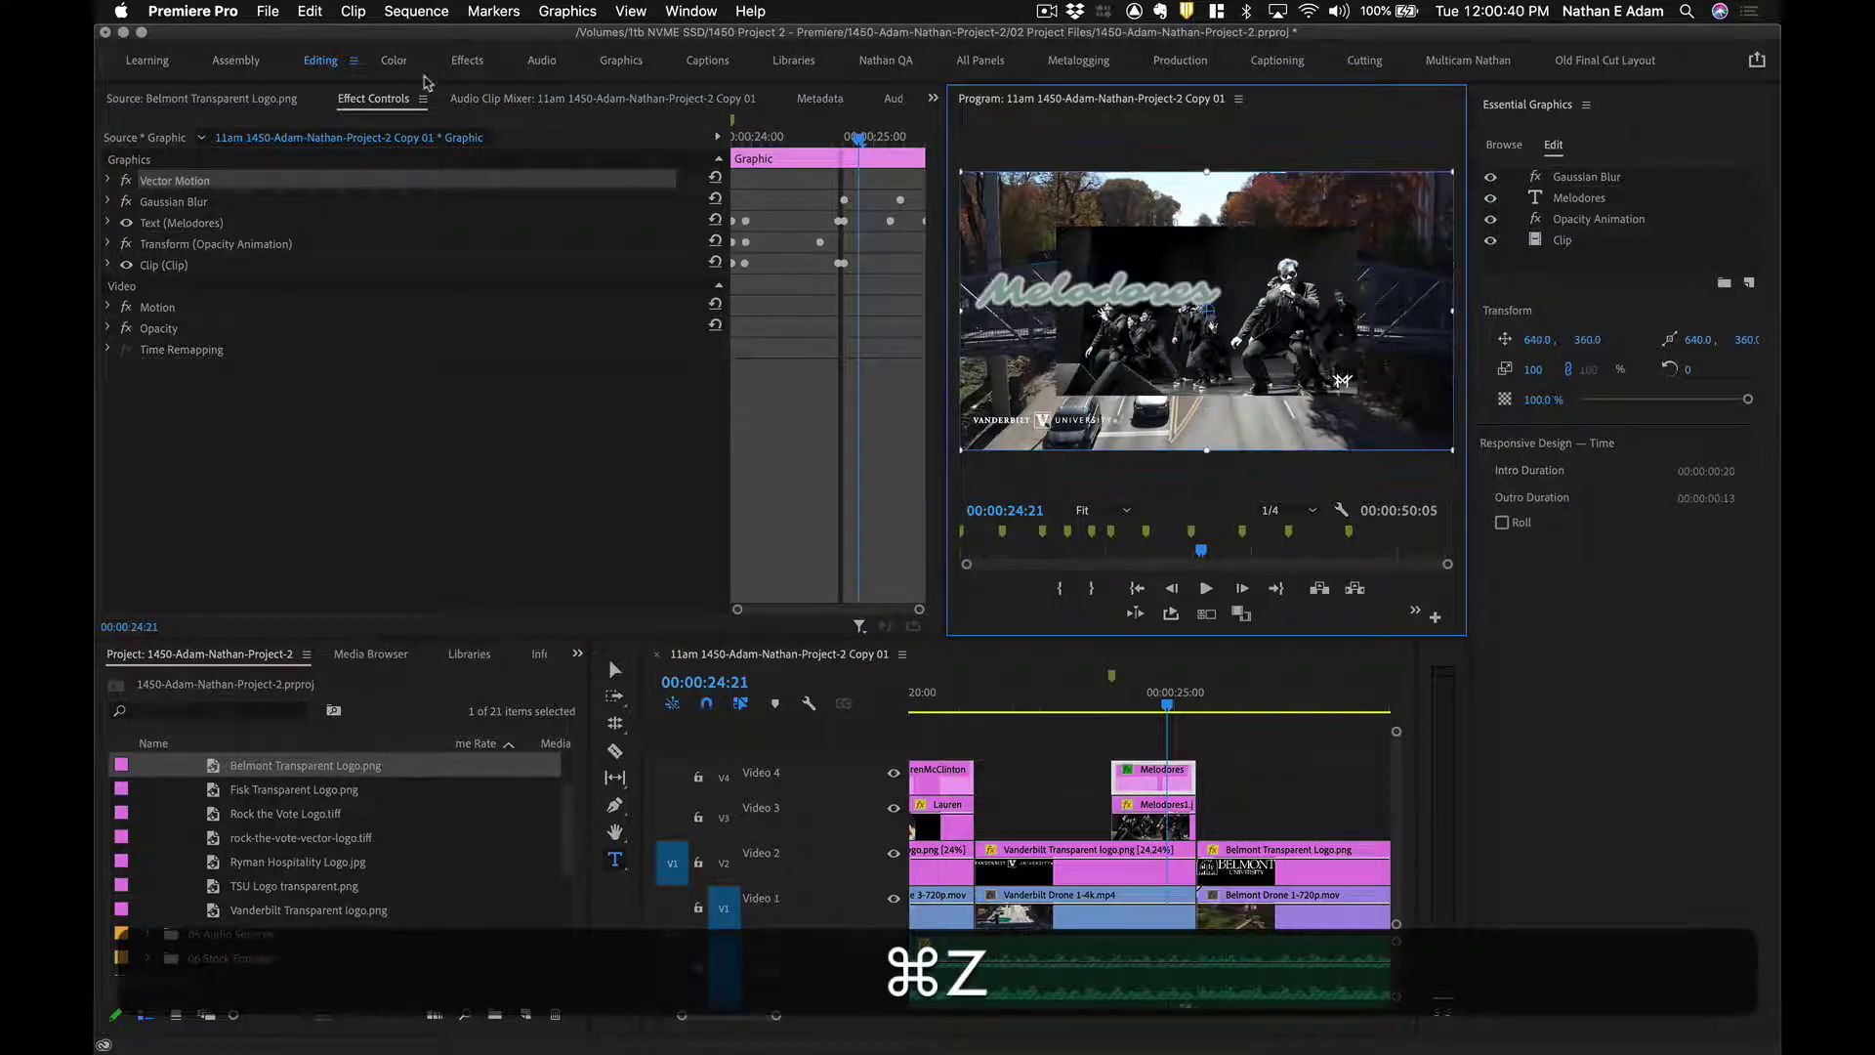
Try centring the Melodores text layer vertically and horizontally in the frame, and undo the alignment.
{"action": "left_click", "coordinate": [185, 223]}
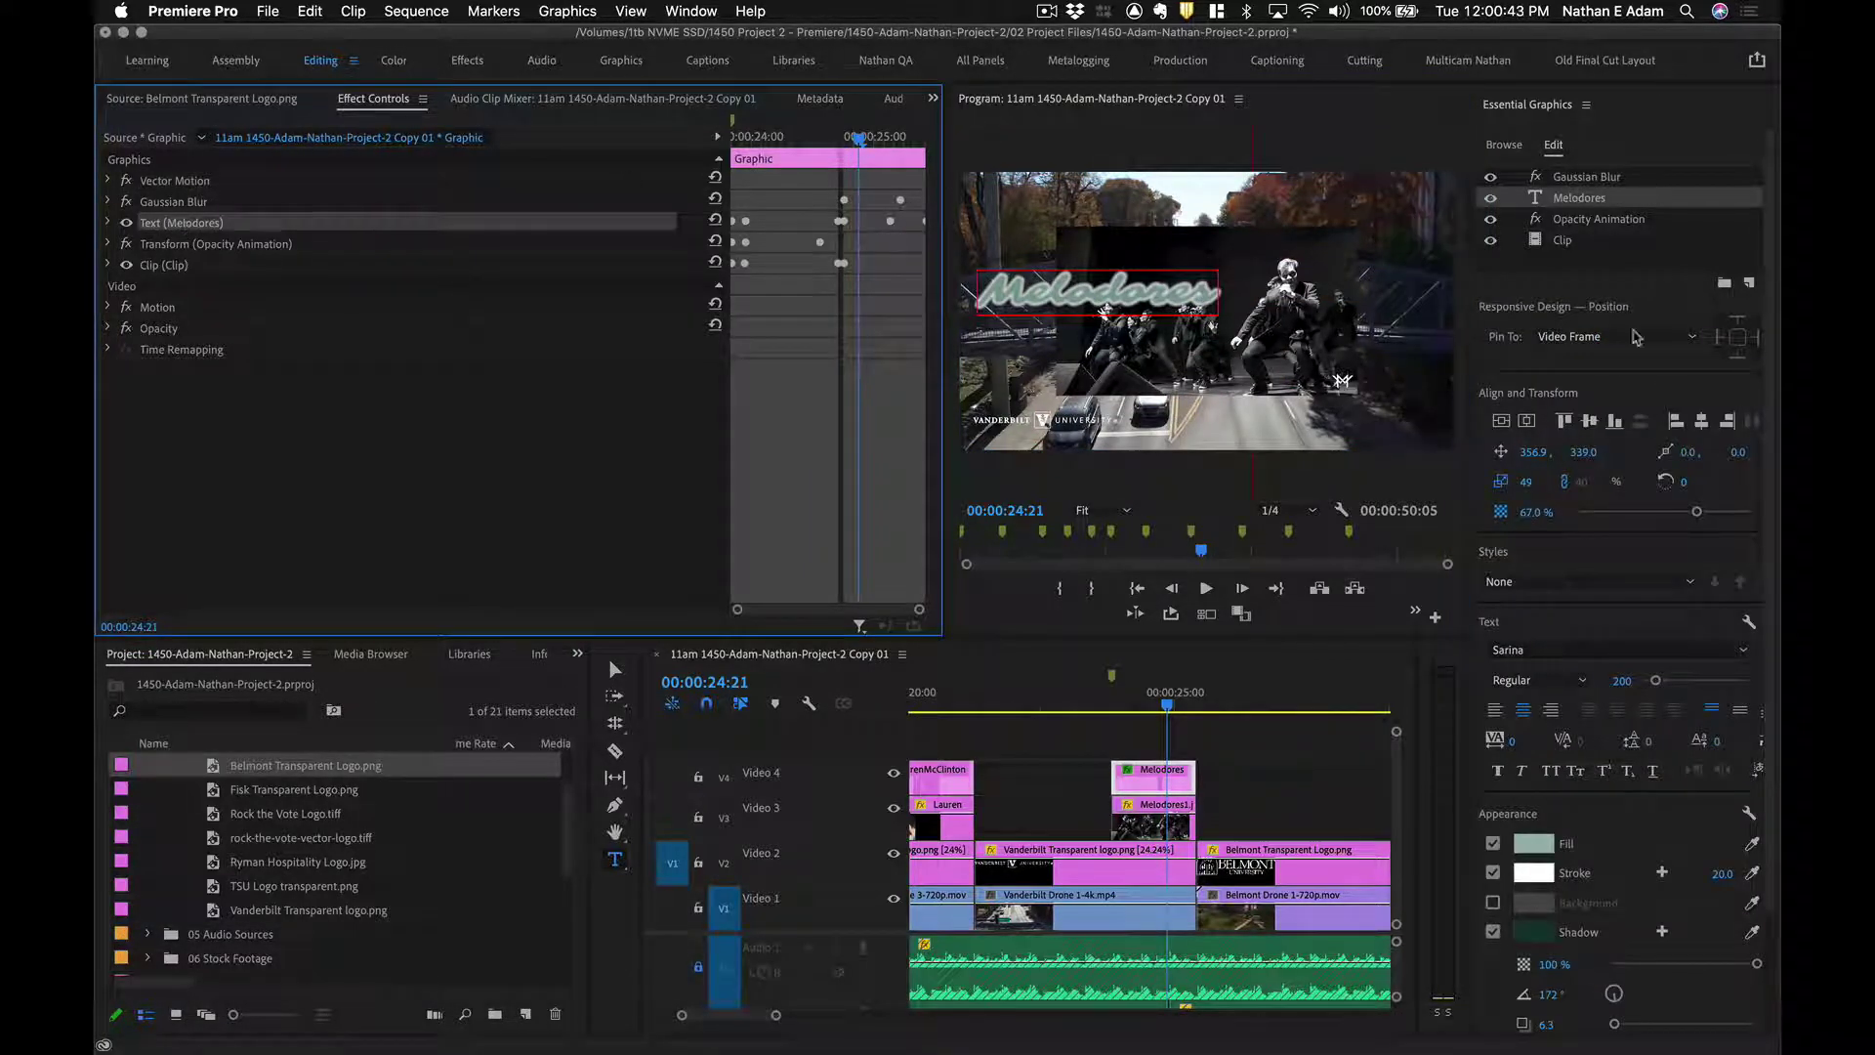
{"action": "left_click", "coordinate": [1501, 421]}
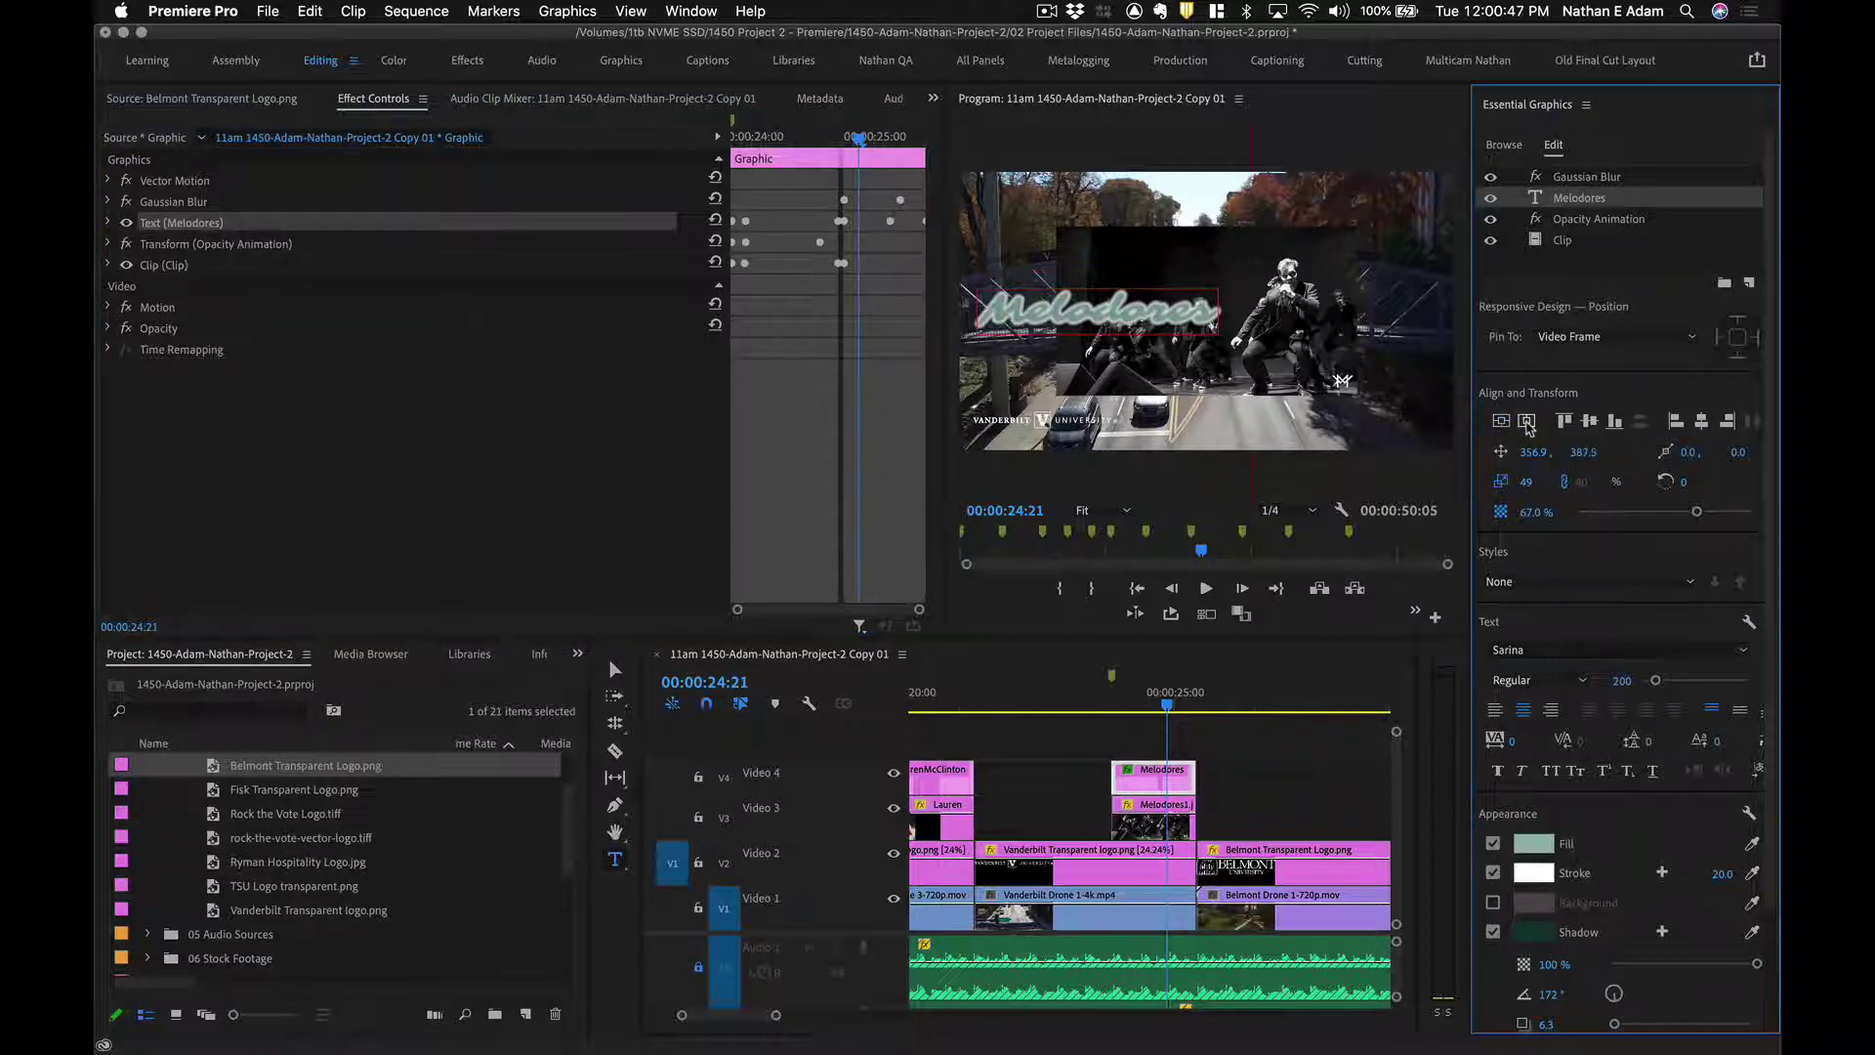
{"action": "left_click", "coordinate": [1526, 421]}
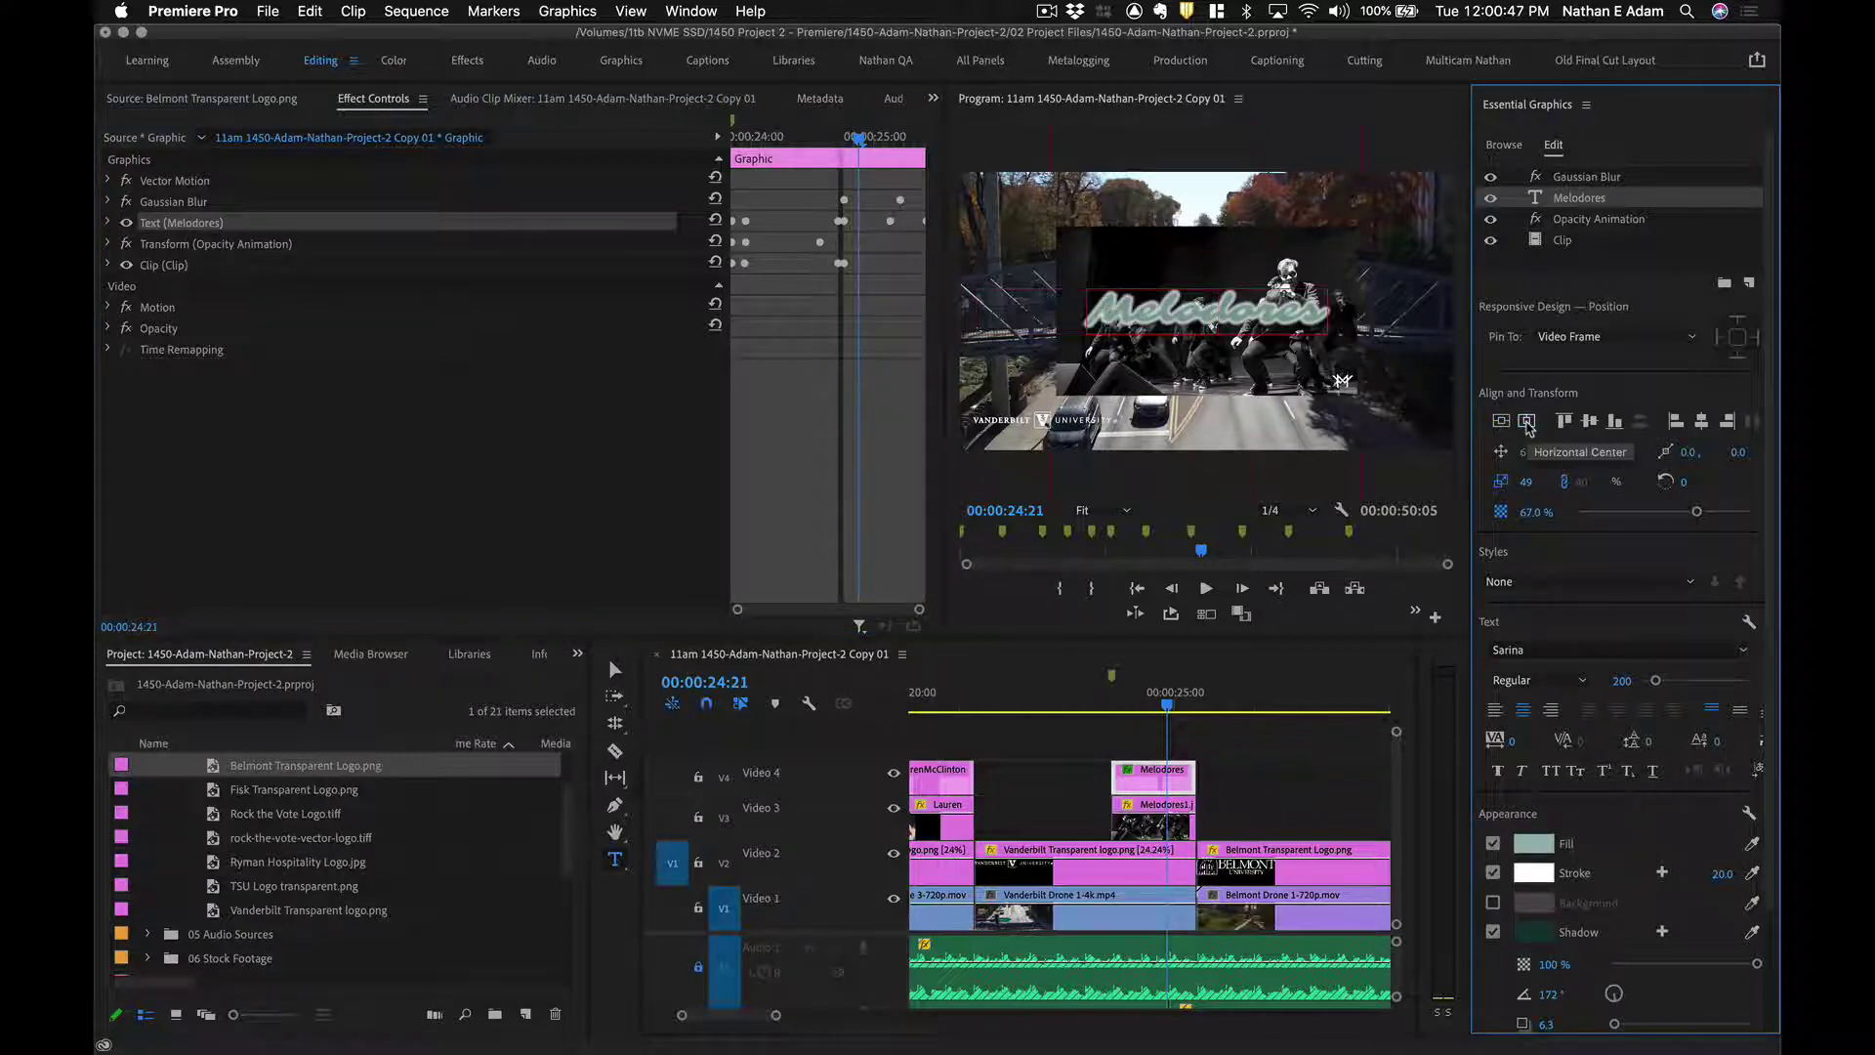
{"action": "left_click", "coordinate": [1591, 423]}
{"action": "key", "text": "super+z"}
{"action": "key", "text": "super+z"}
{"action": "key", "text": "super+z"}
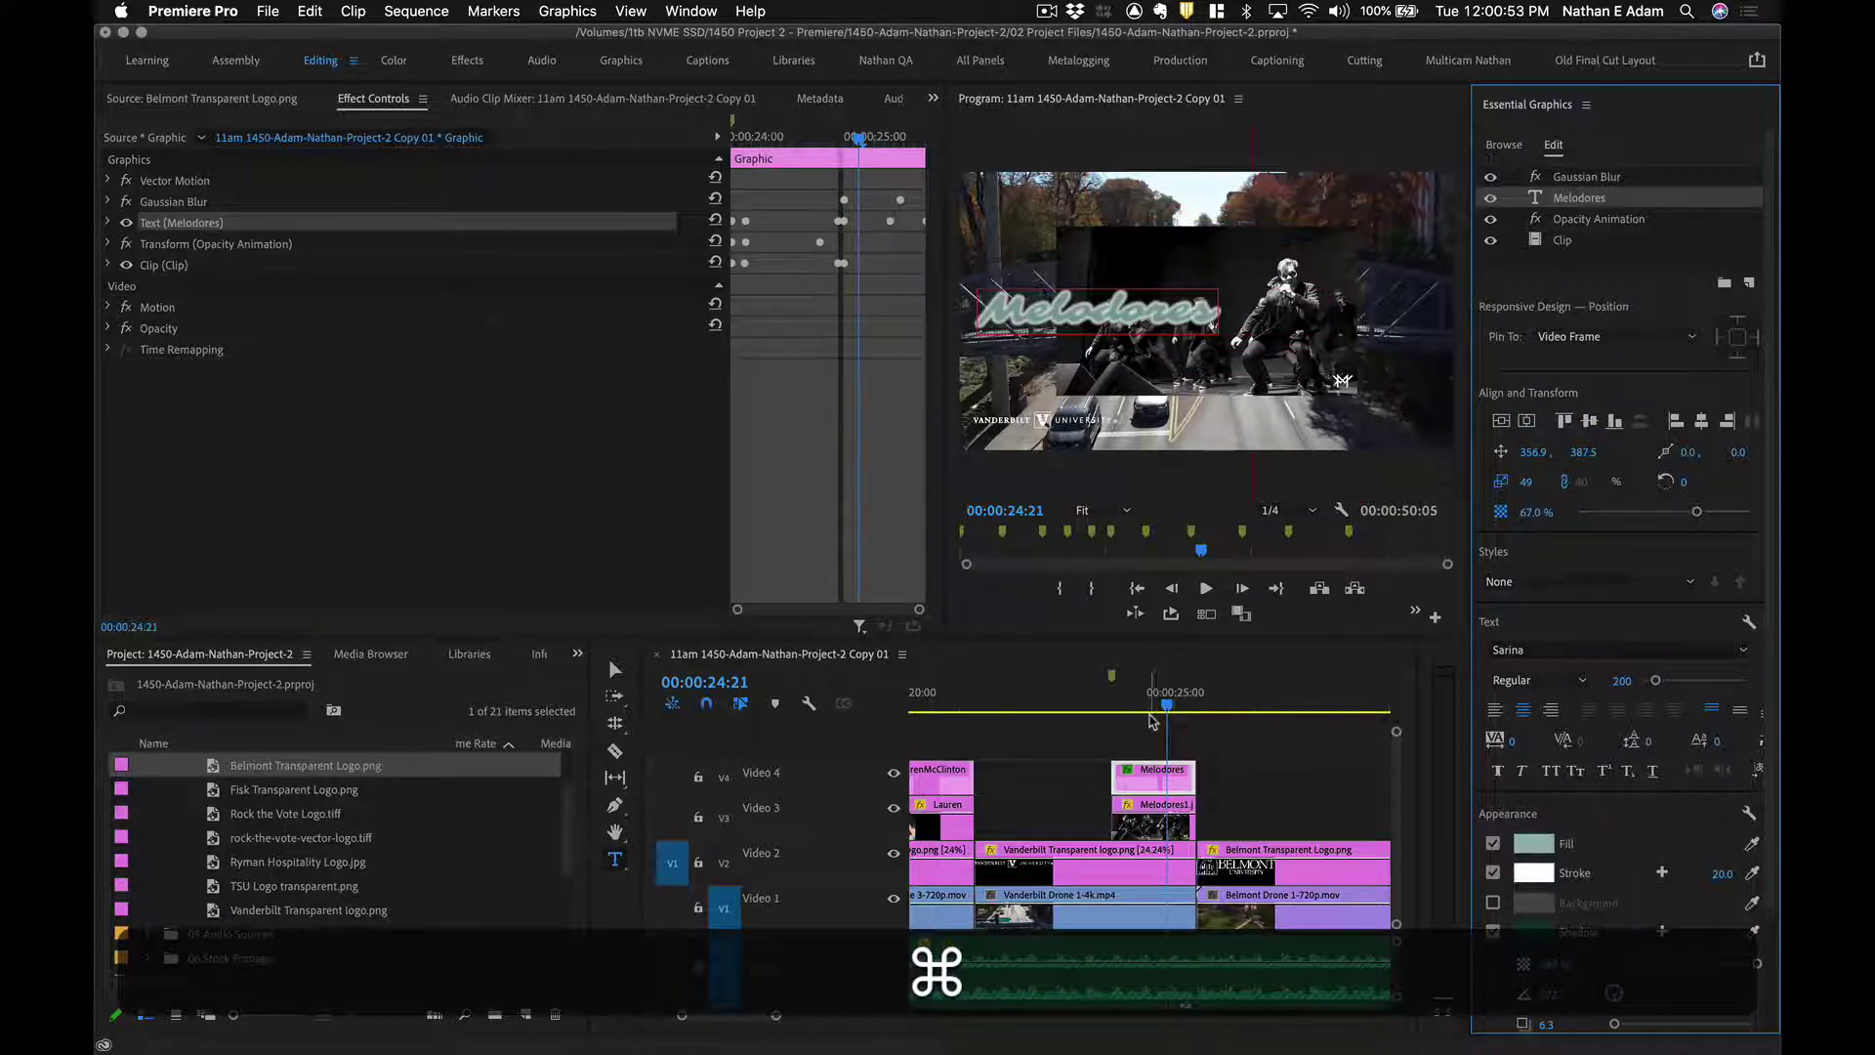
Move the Melodores text layer below the group photo to about position 662, 663.5 with the Selection tool.
{"action": "left_click", "coordinate": [1175, 656]}
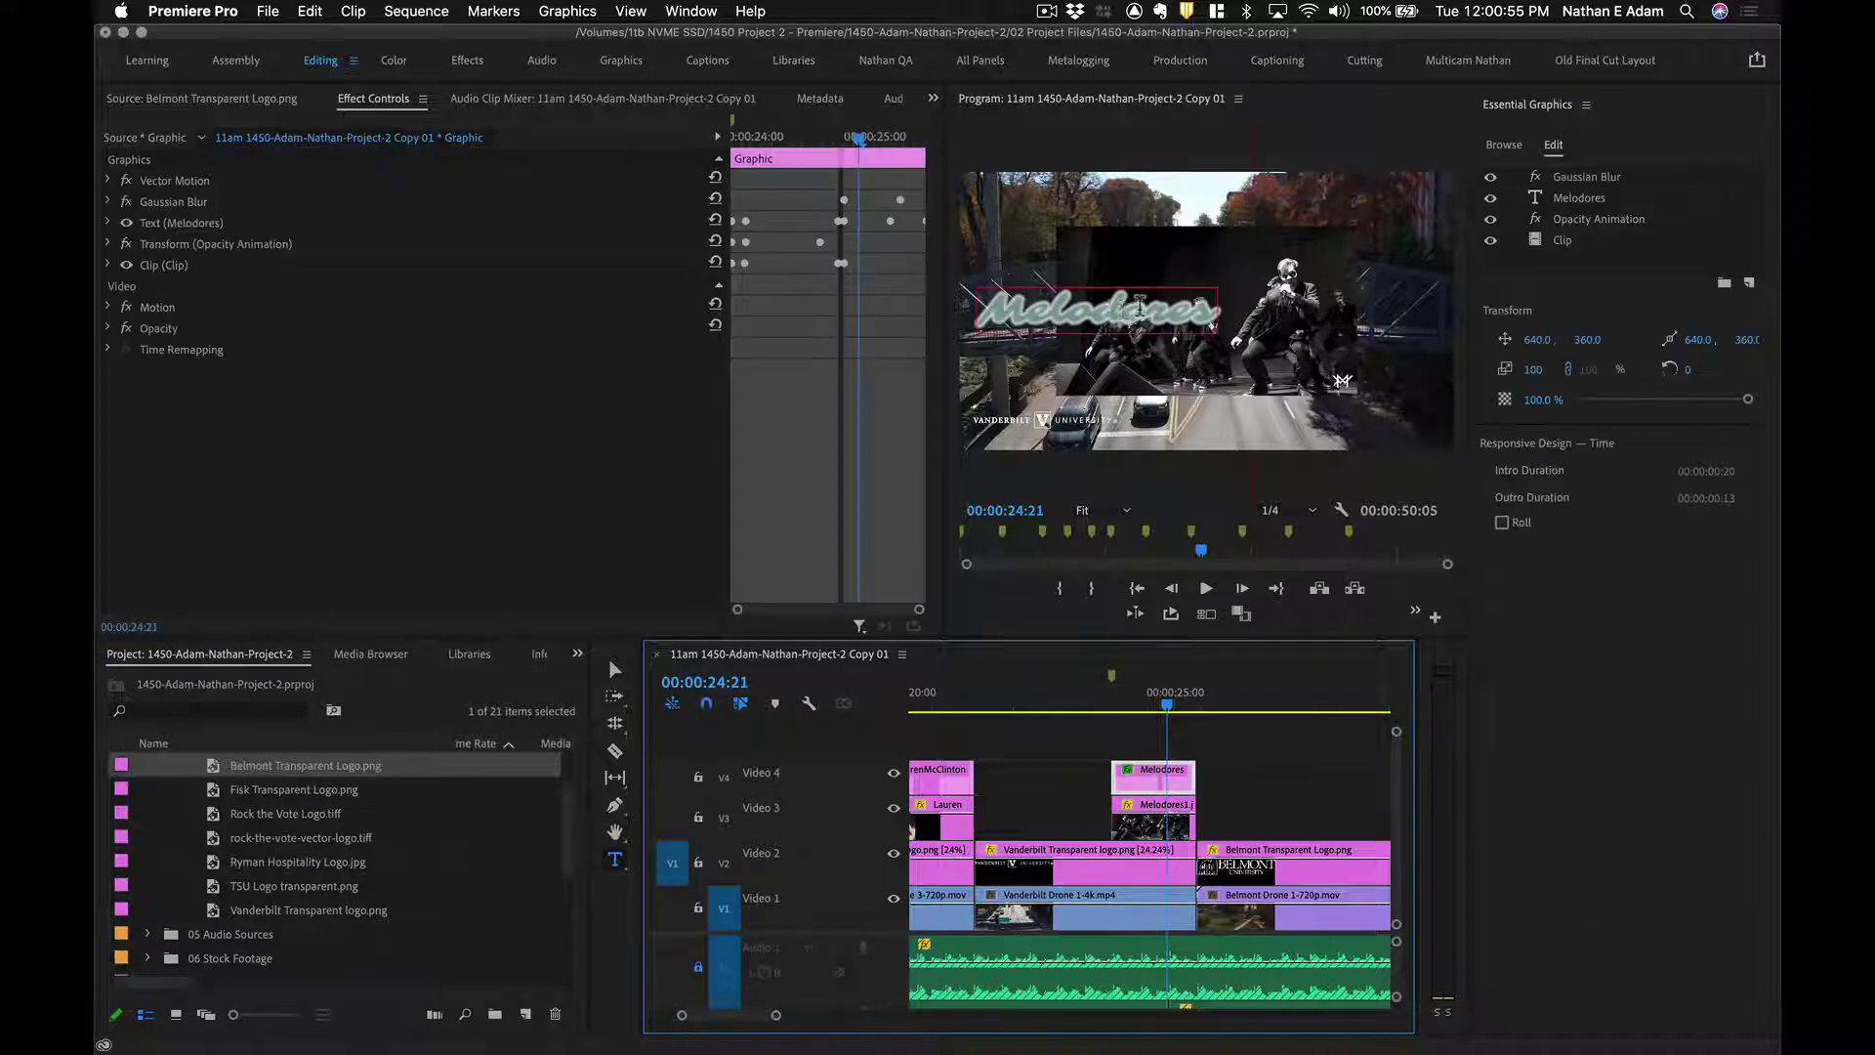
{"action": "key", "text": "v"}
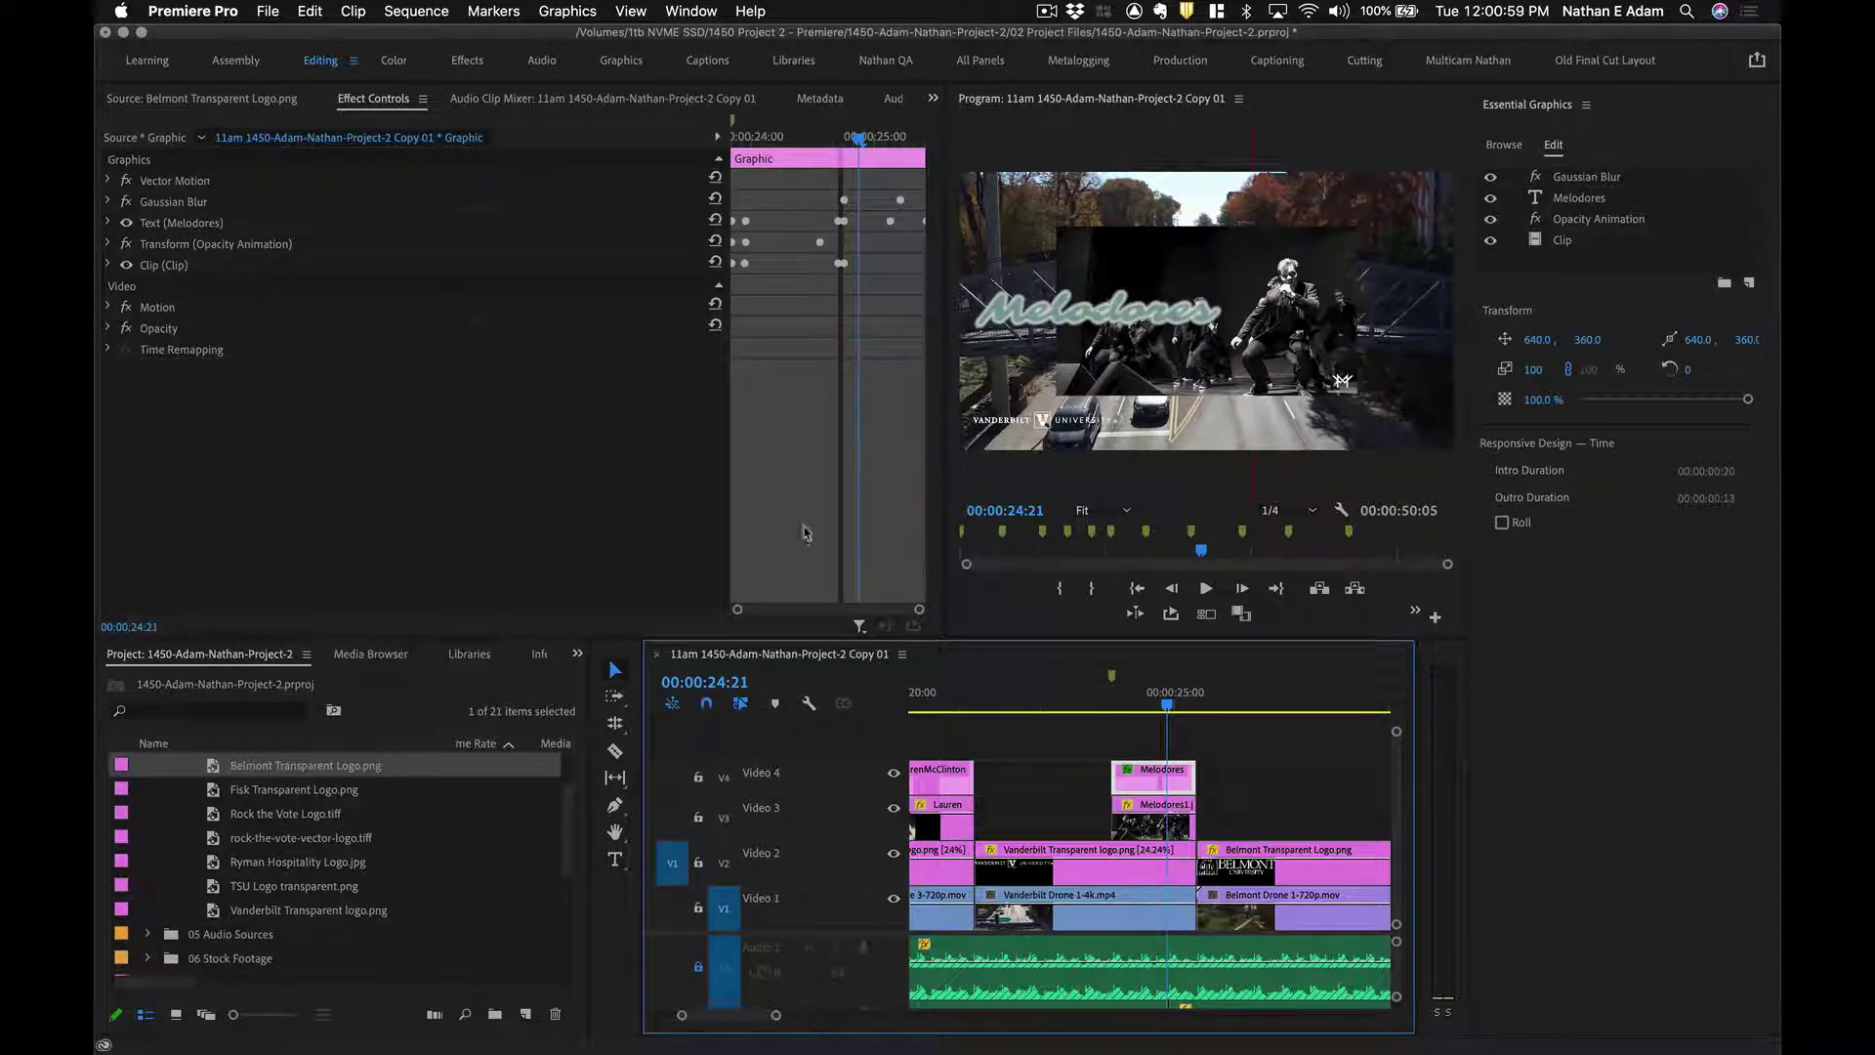
{"action": "left_click_drag", "start_coordinate": [1058, 322], "coordinate": [1214, 423]}
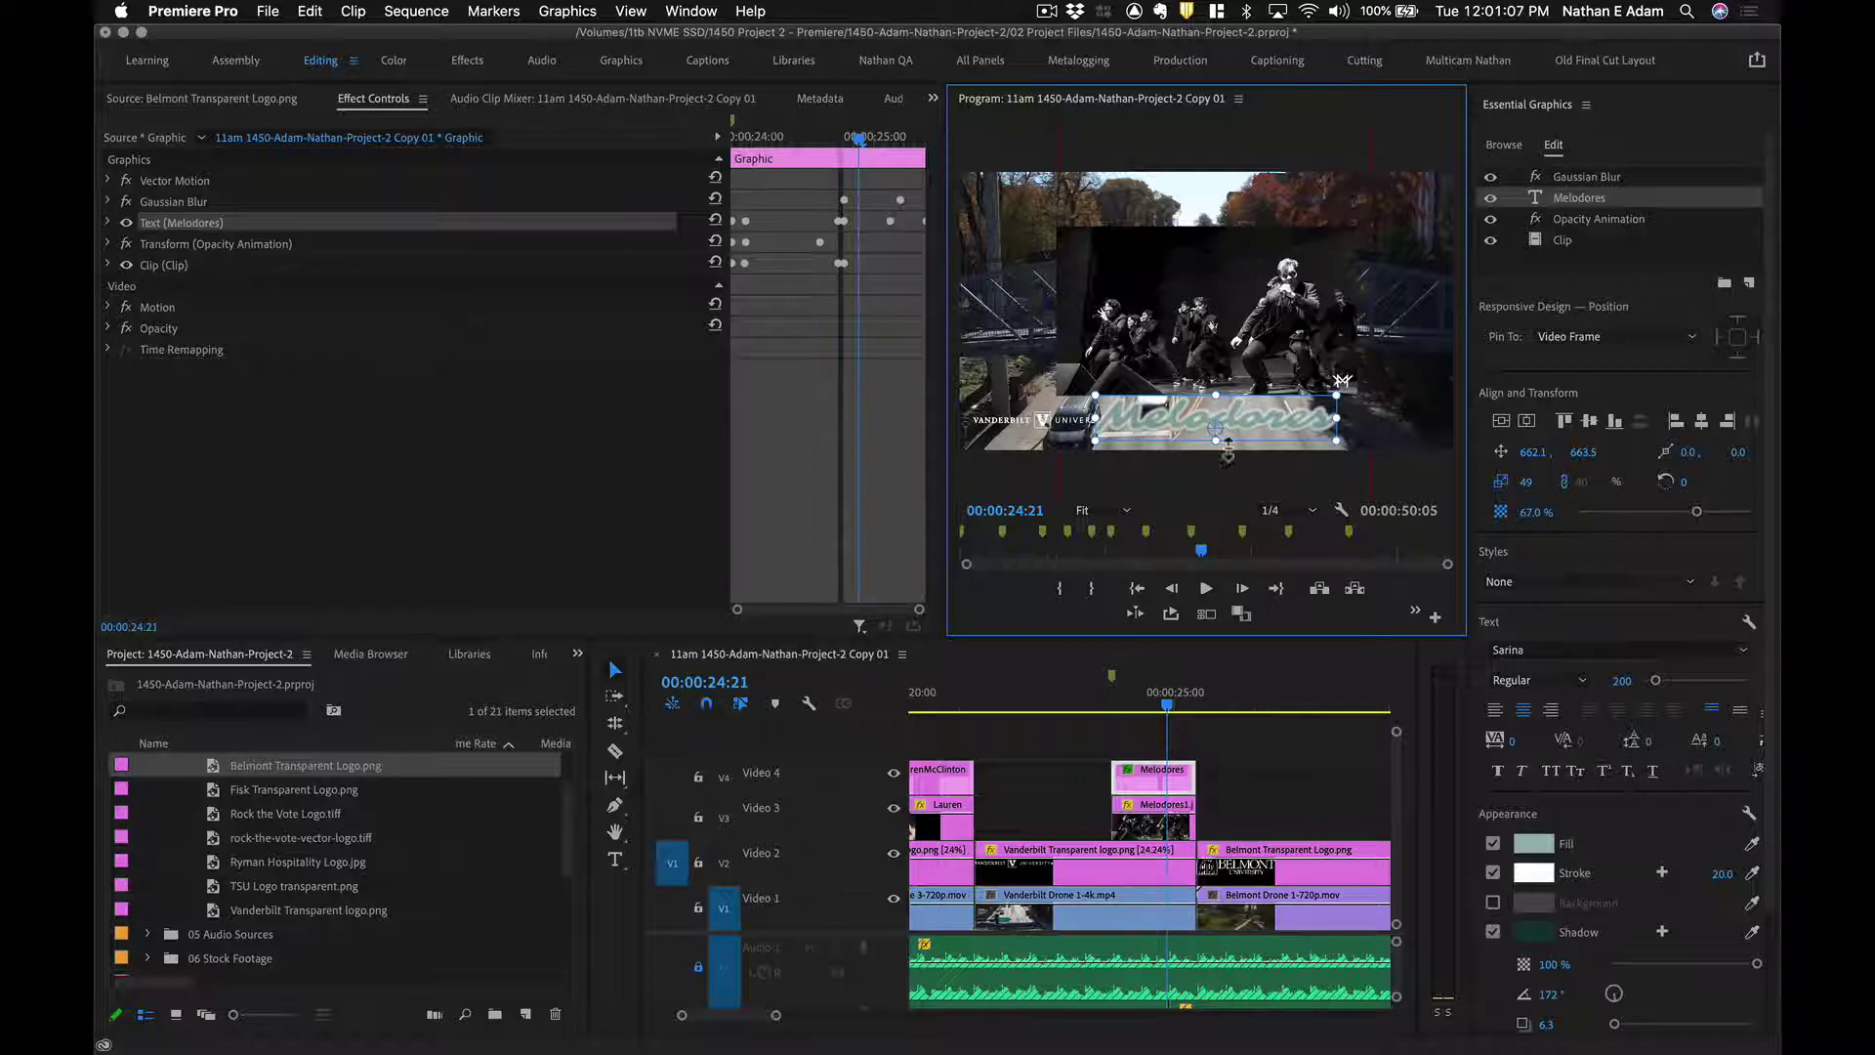
Scrub back through the Melodores title's animation to the clip start at 00:00:23:20 and save the project.
{"action": "left_click", "coordinate": [1111, 695]}
{"action": "left_click", "coordinate": [1138, 695]}
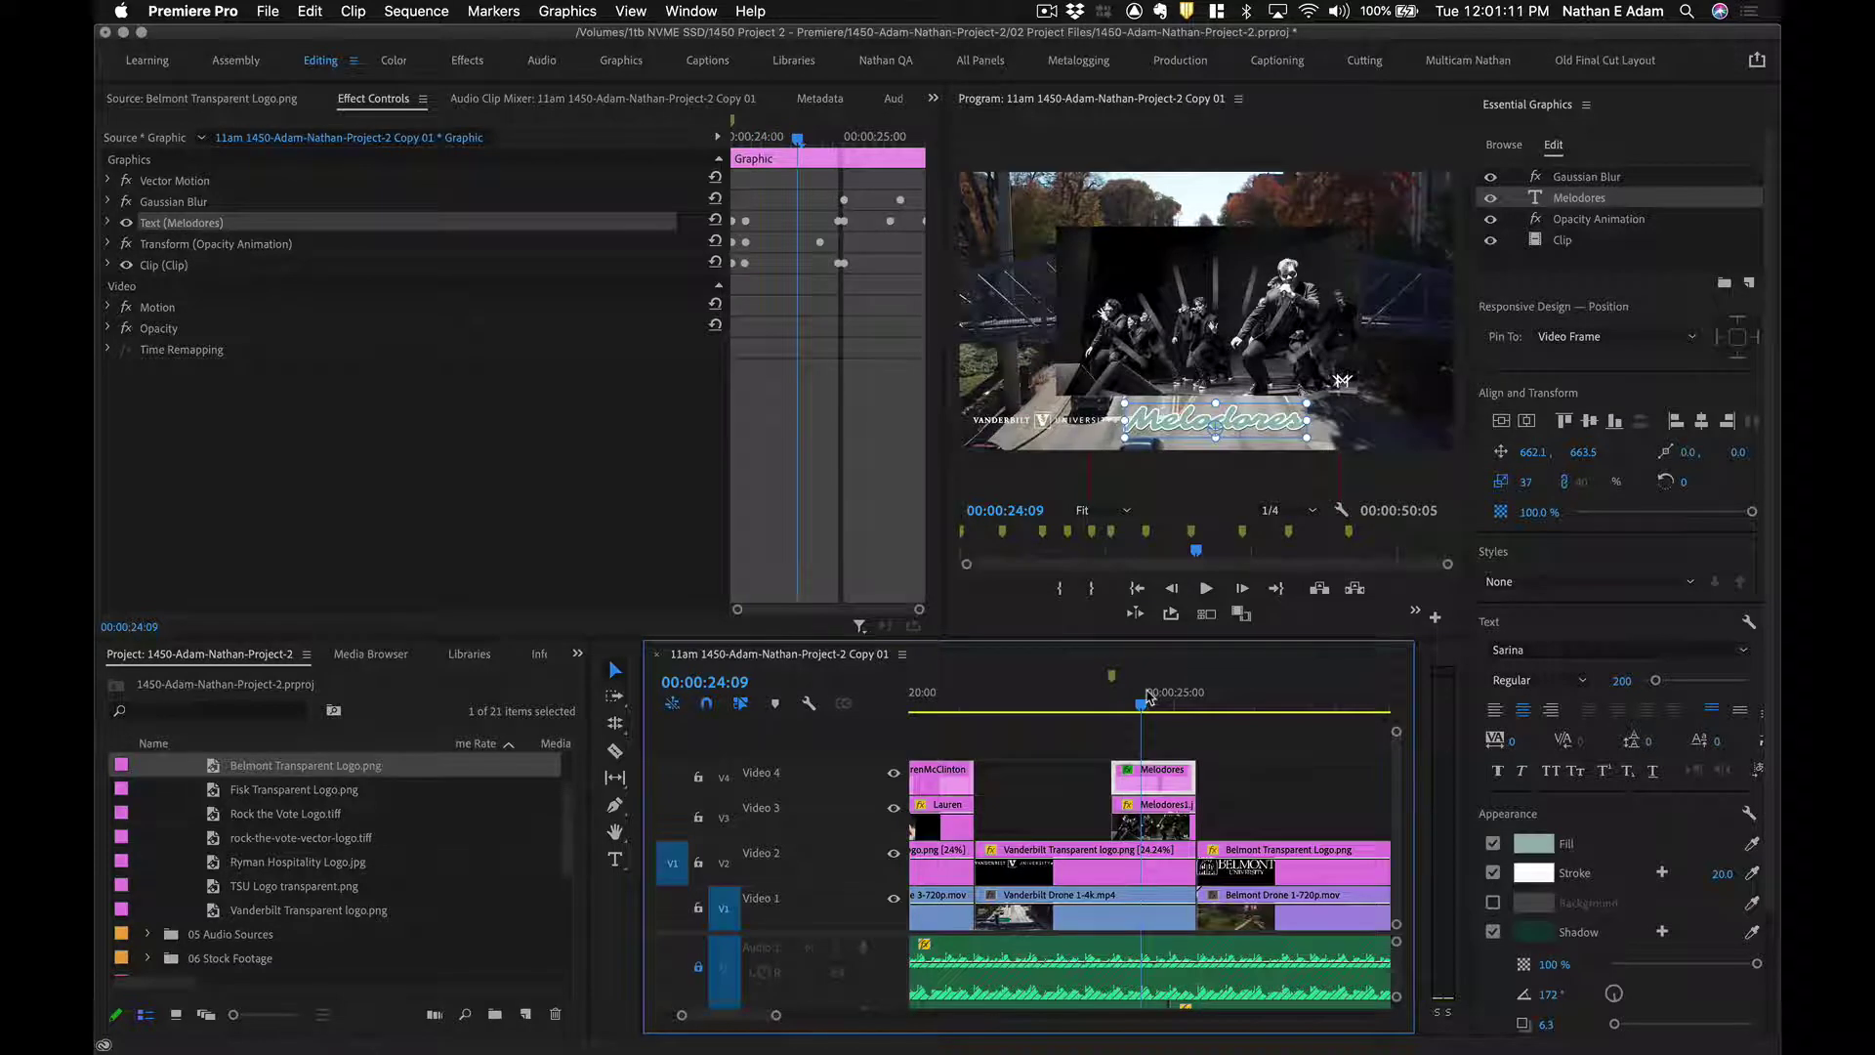
{"action": "mouse_move", "coordinate": [1126, 691]}
{"action": "left_mouse_down"}
{"action": "mouse_move", "coordinate": [1112, 701]}
{"action": "mouse_move", "coordinate": [1184, 703]}
{"action": "mouse_move", "coordinate": [1136, 719]}
{"action": "left_mouse_up"}
{"action": "key", "text": "super+s"}
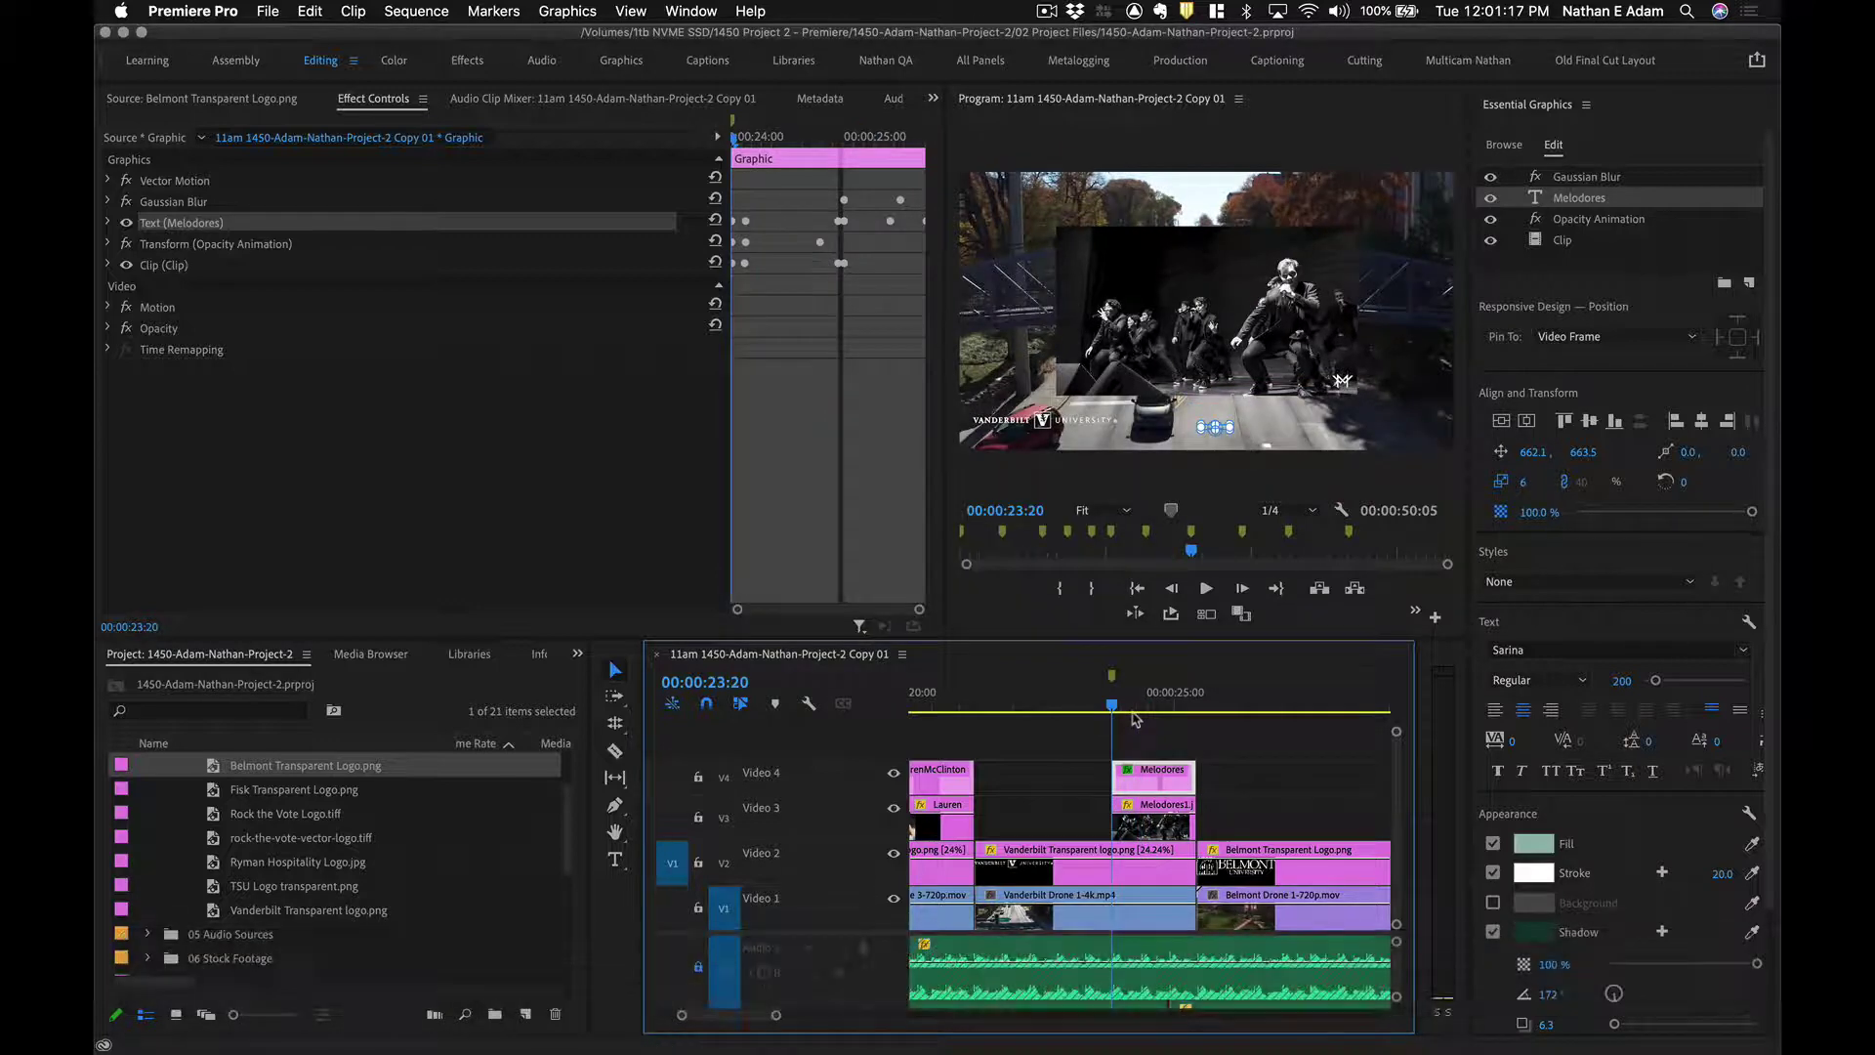
Duplicate the Melodores title on Video 4 above the photo in the Belmont section and place the playhead at 00:00:29:20.
{"action": "key", "text": "minus"}
{"action": "left_click_drag", "start_coordinate": [1145, 771], "coordinate": [1324, 781]}
{"action": "left_click", "coordinate": [1291, 689]}
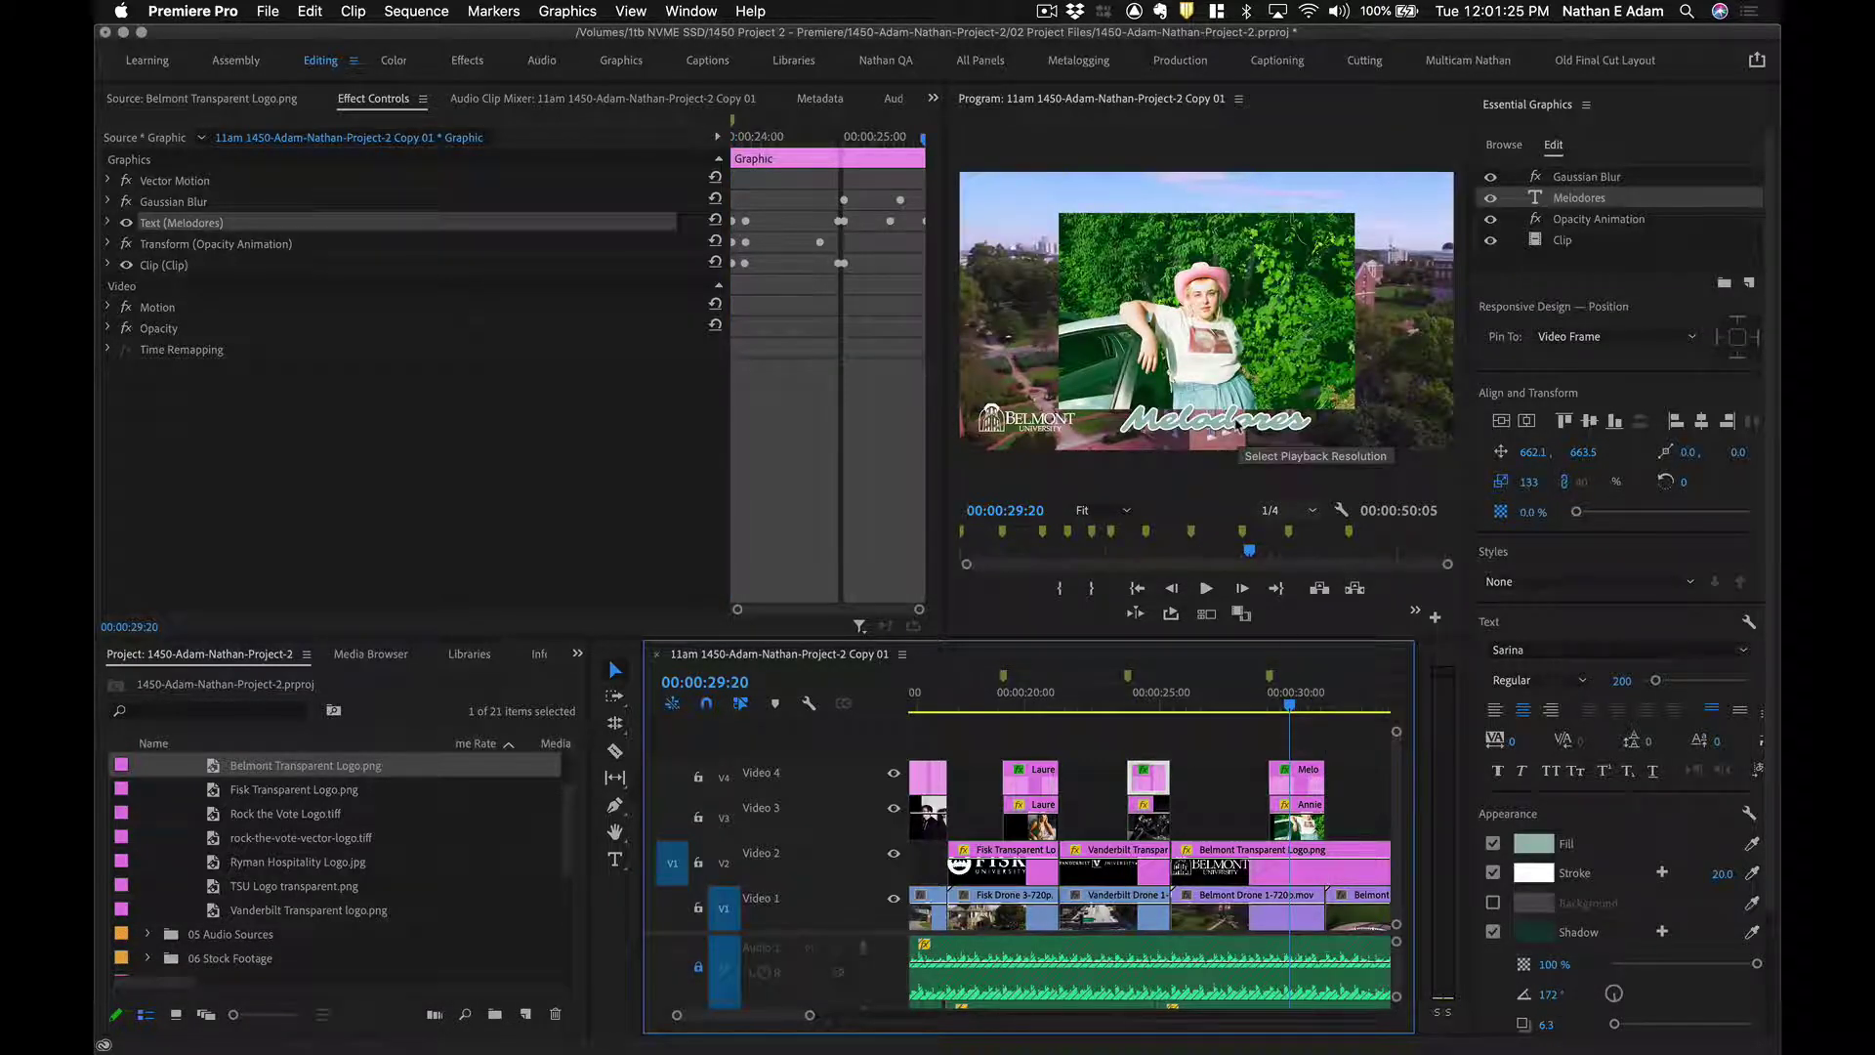
{"action": "key", "text": "t"}
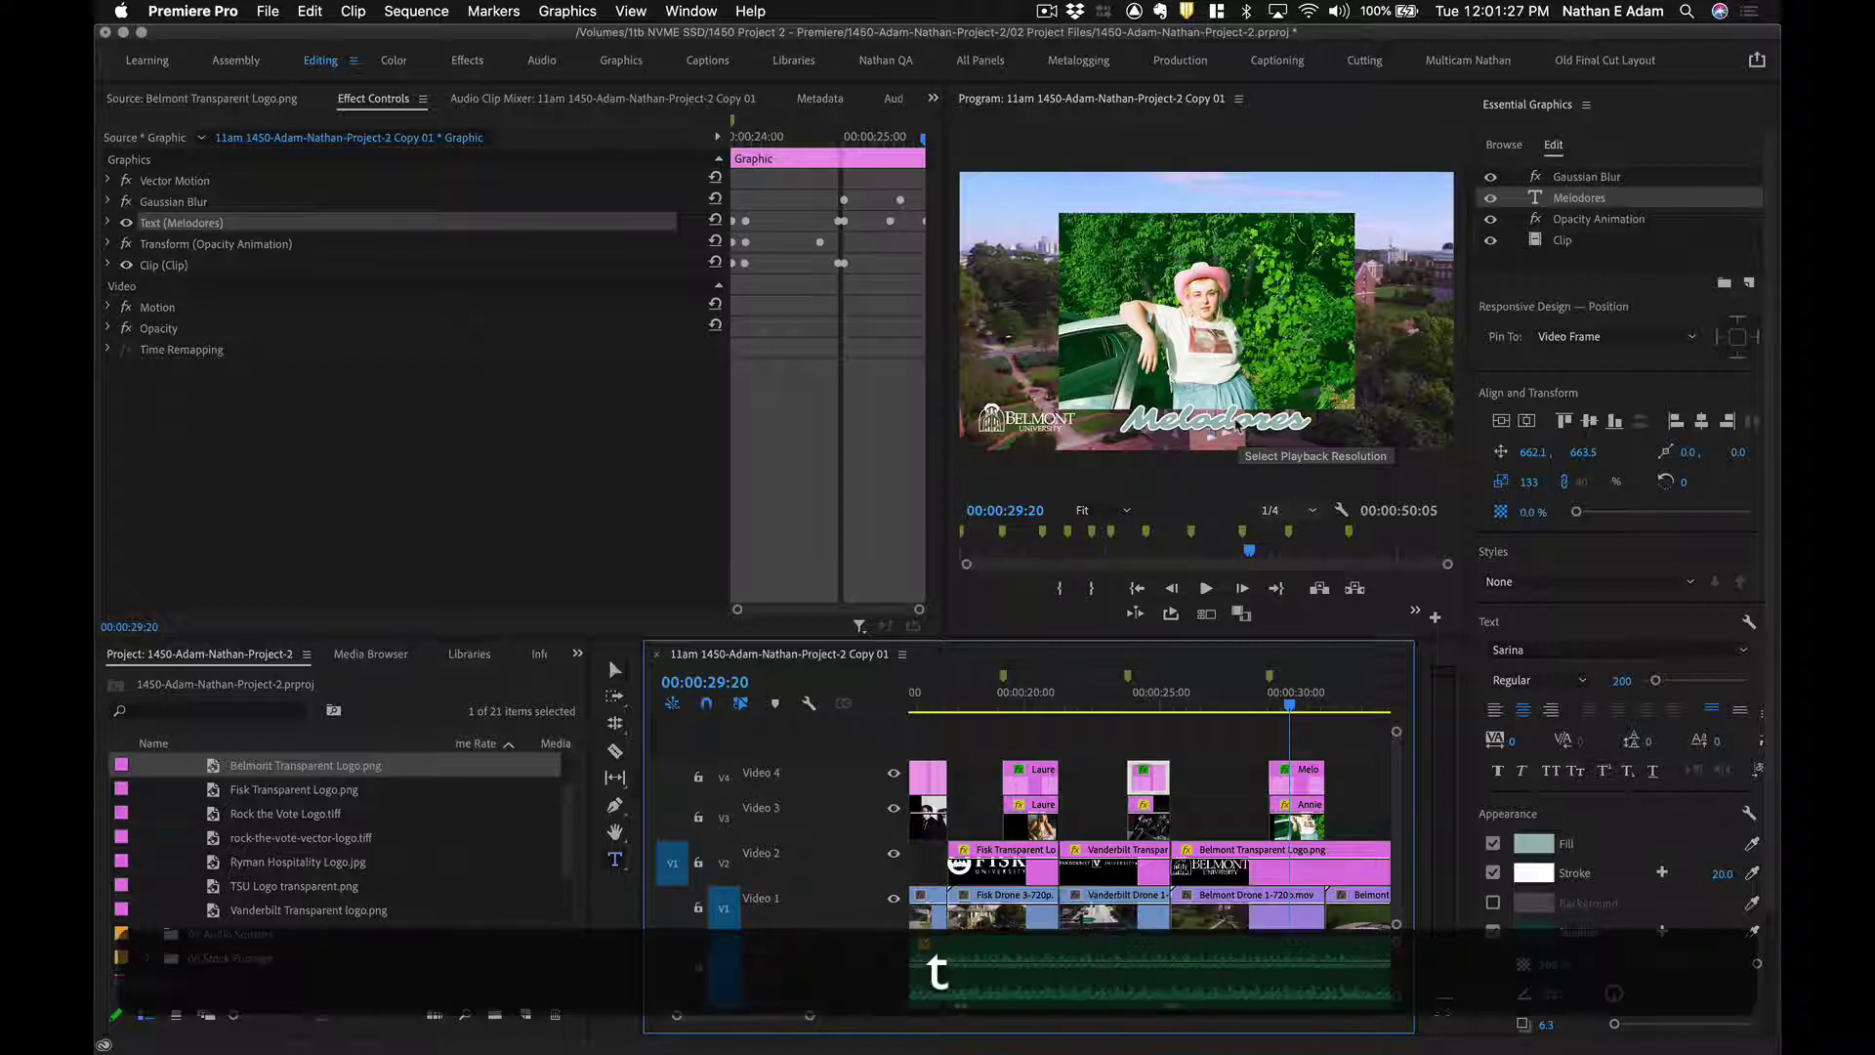
{"action": "left_click", "coordinate": [1228, 420]}
{"action": "key", "text": "ctrl+a"}
{"action": "type", "text": "Ann"}
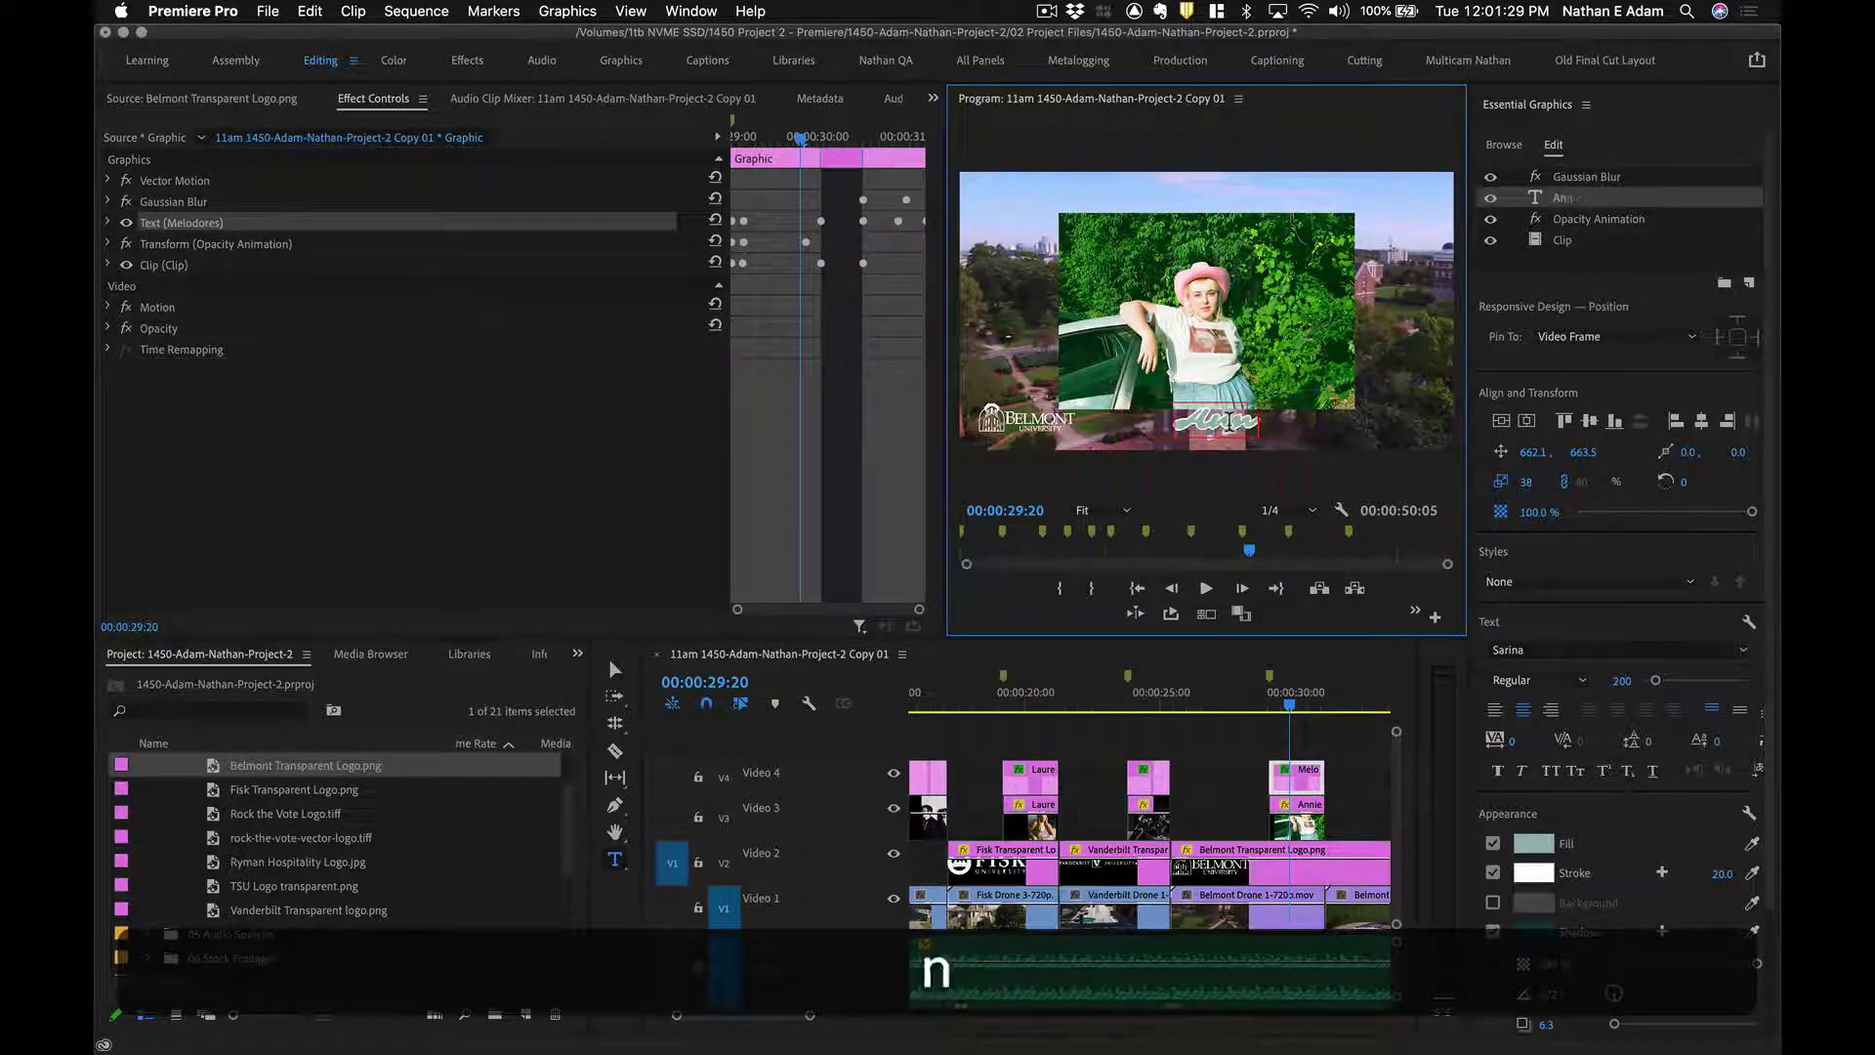
{"action": "type", "text": "ie Deruso"}
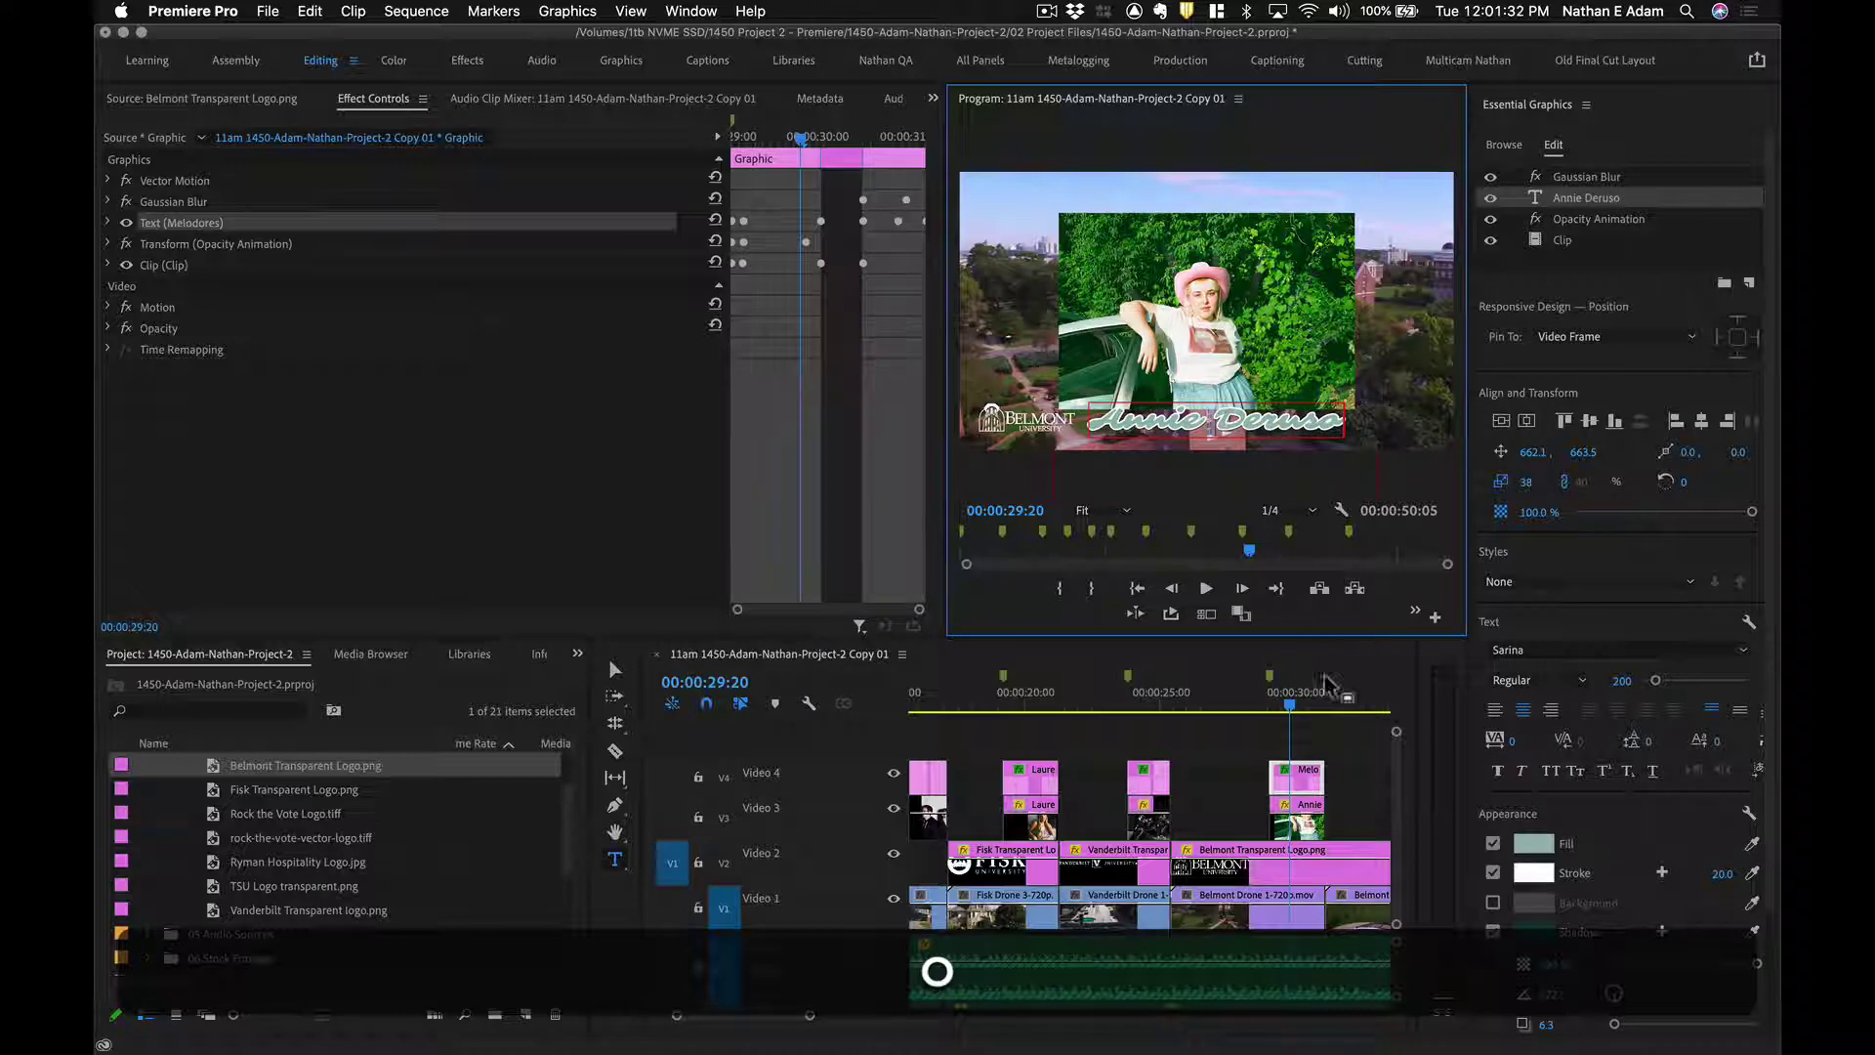
{"action": "scroll", "coordinate": [1172, 772], "scroll_direction": "right", "scroll_amount": 5}
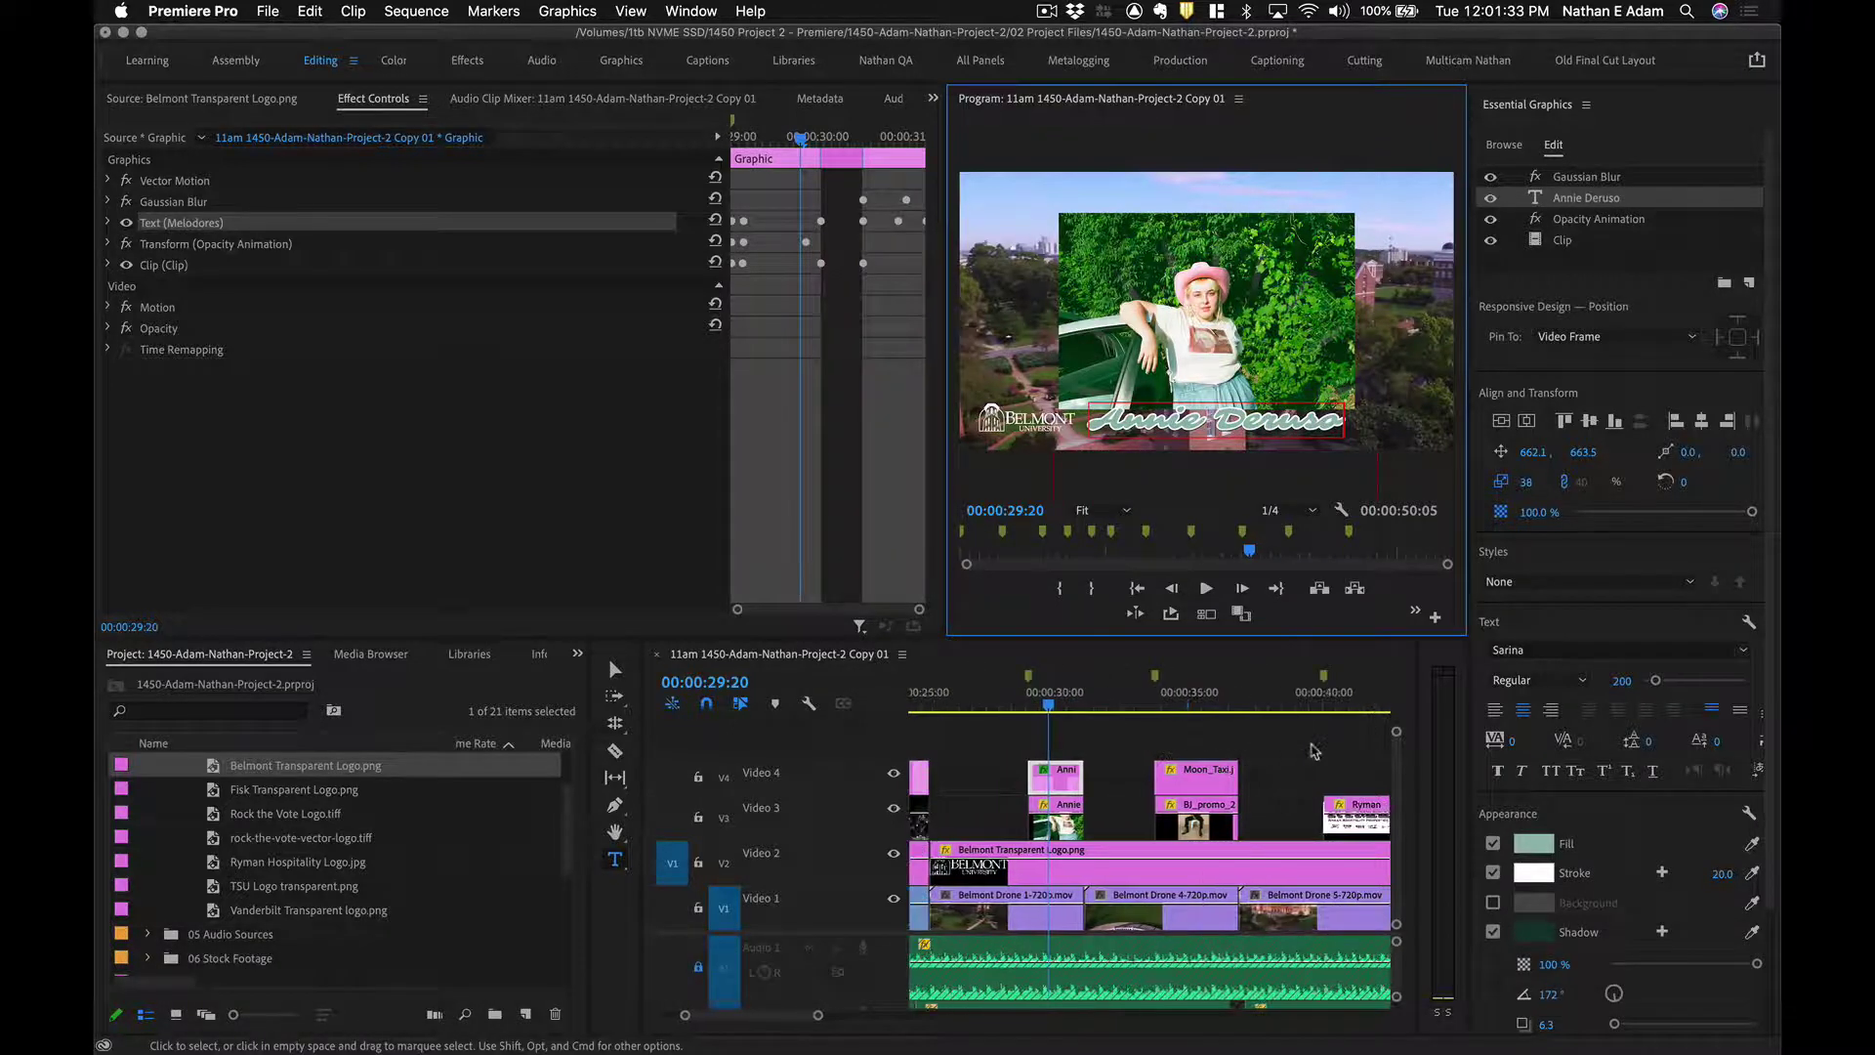
{"action": "key", "text": "alt"}
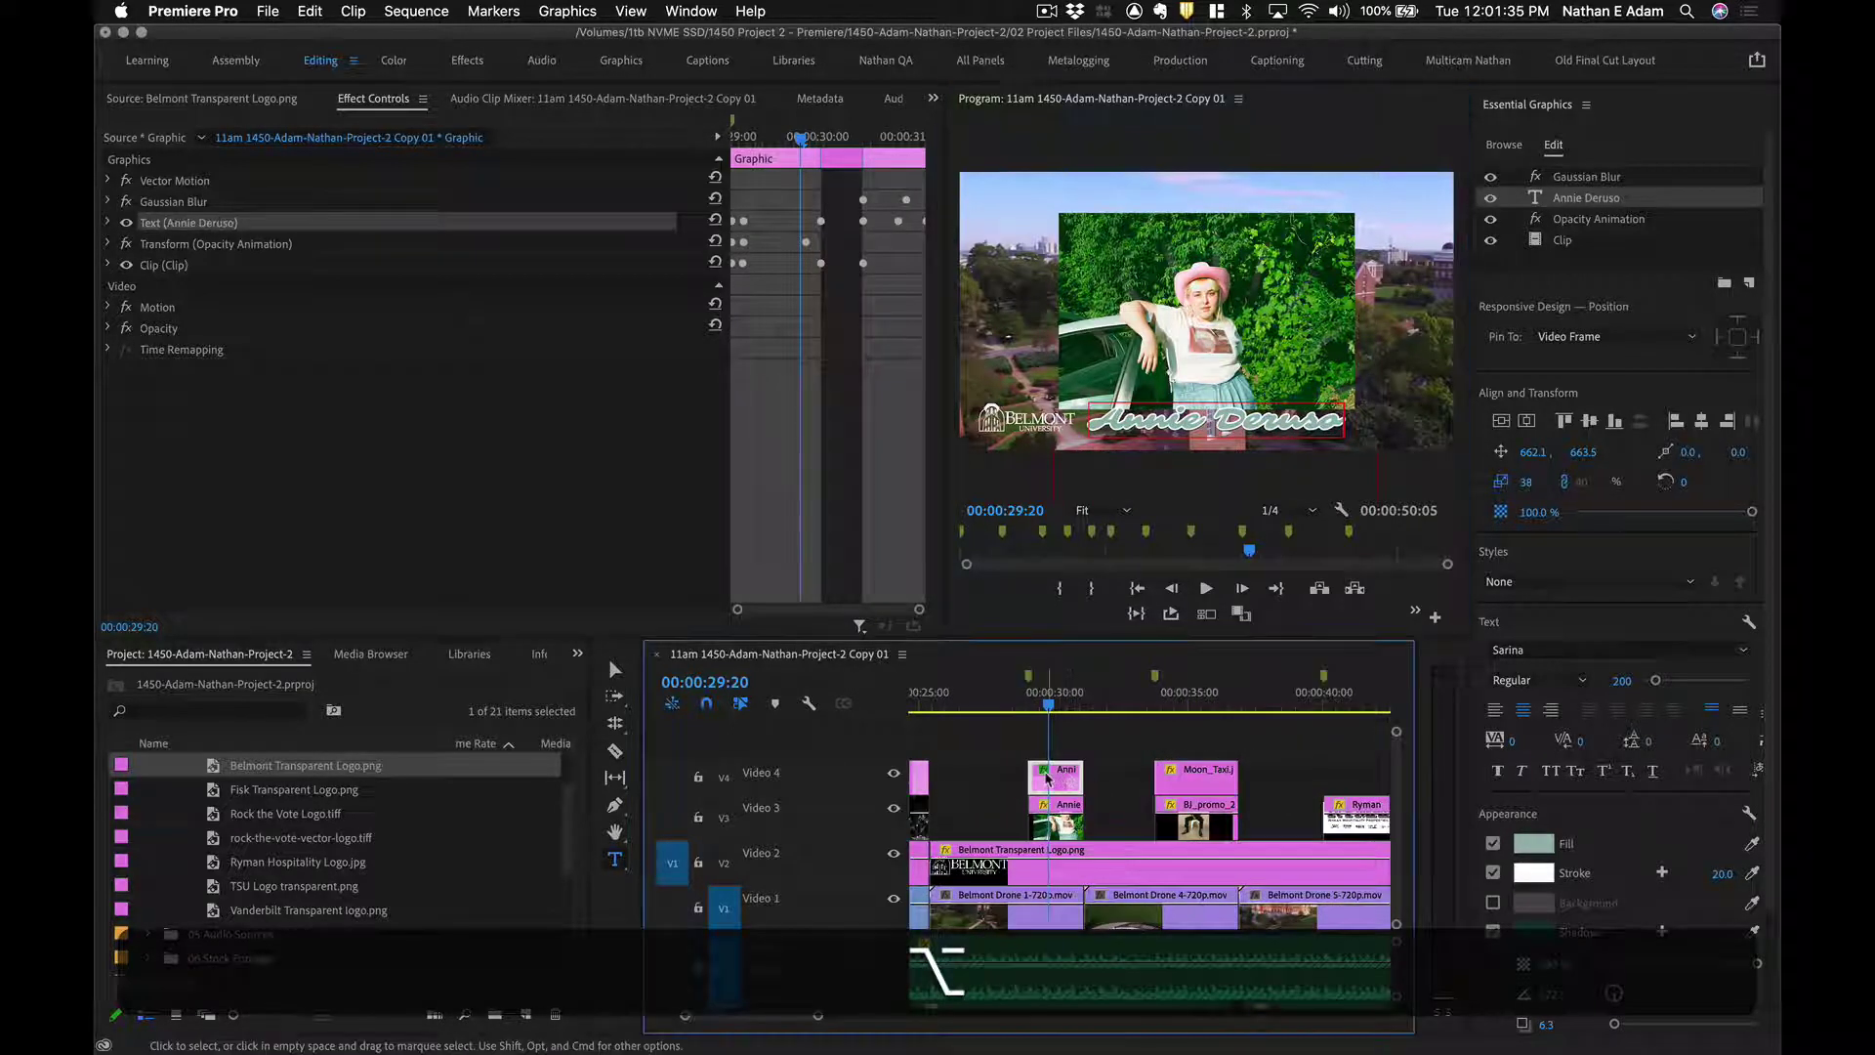
{"action": "left_click_drag", "start_coordinate": [1064, 776], "coordinate": [1236, 746]}
{"action": "left_click", "coordinate": [1195, 701]}
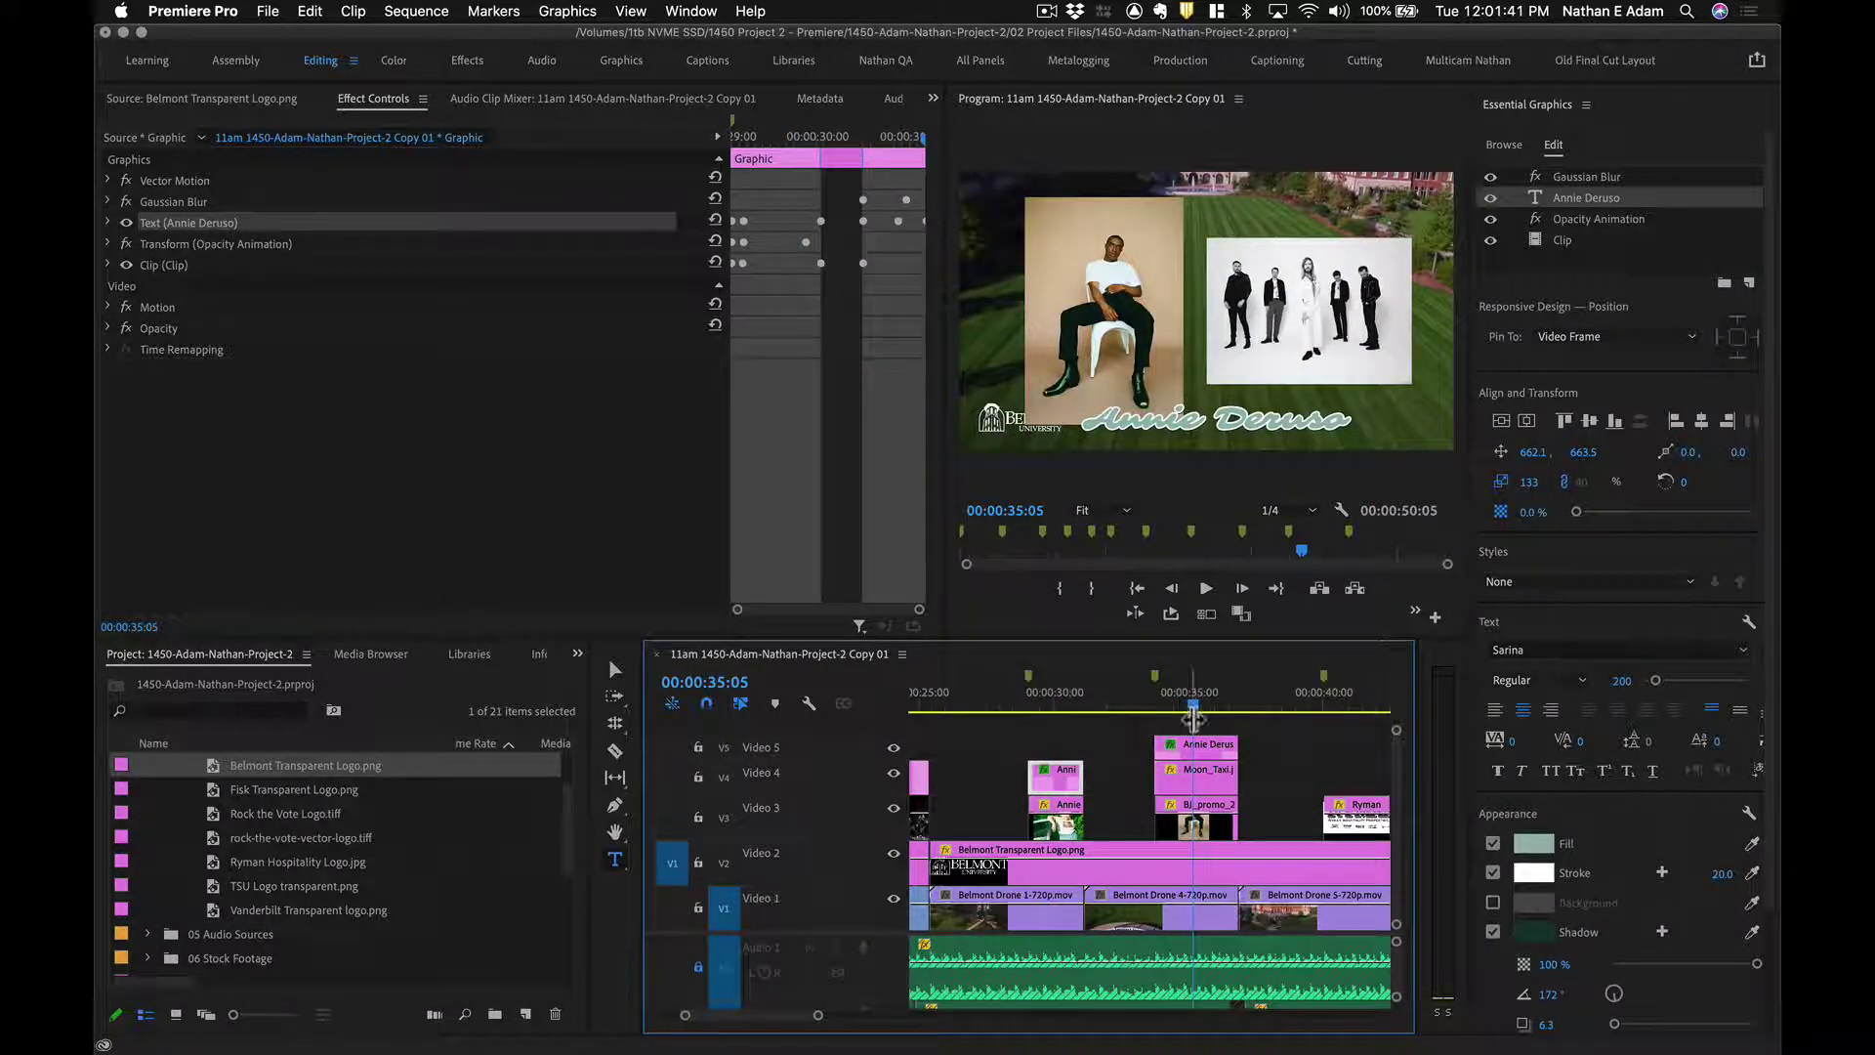
{"action": "key", "text": "grave"}
{"action": "left_click_drag", "start_coordinate": [660, 609], "coordinate": [655, 527]}
{"action": "key", "text": "grave"}
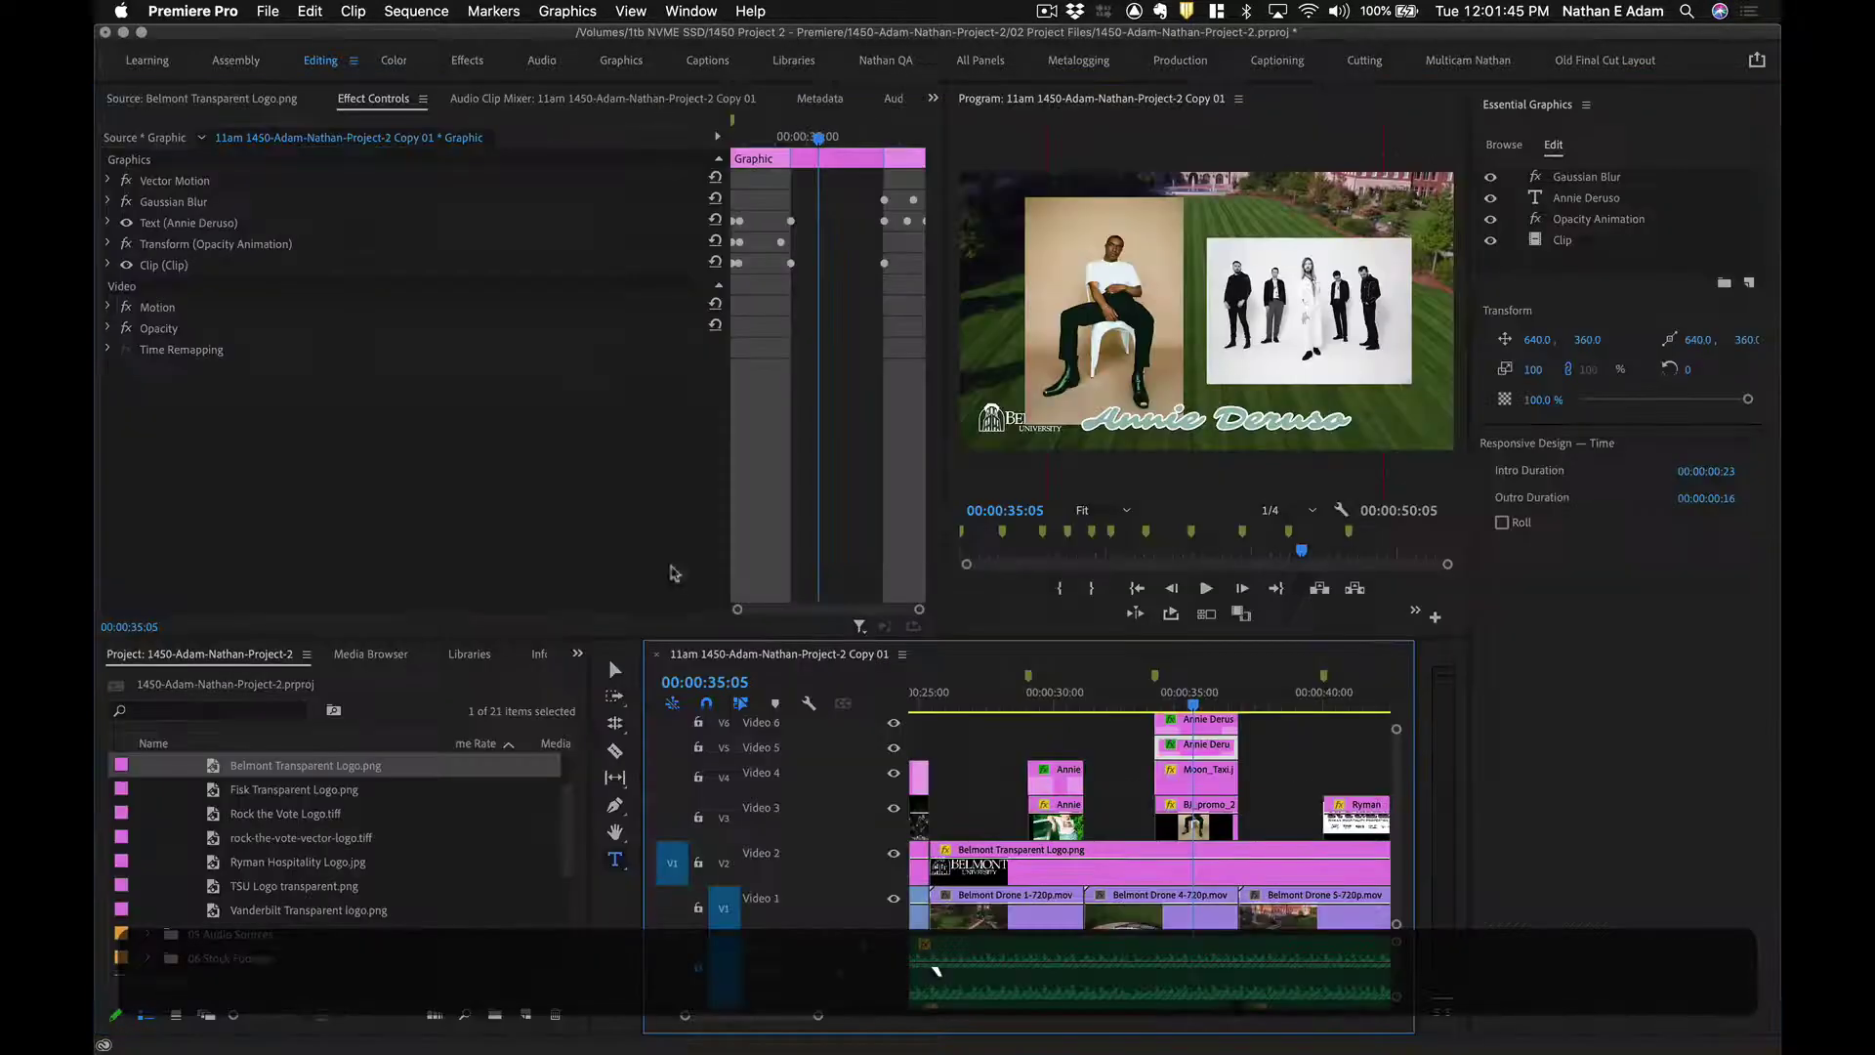
{"action": "left_click", "coordinate": [1191, 699]}
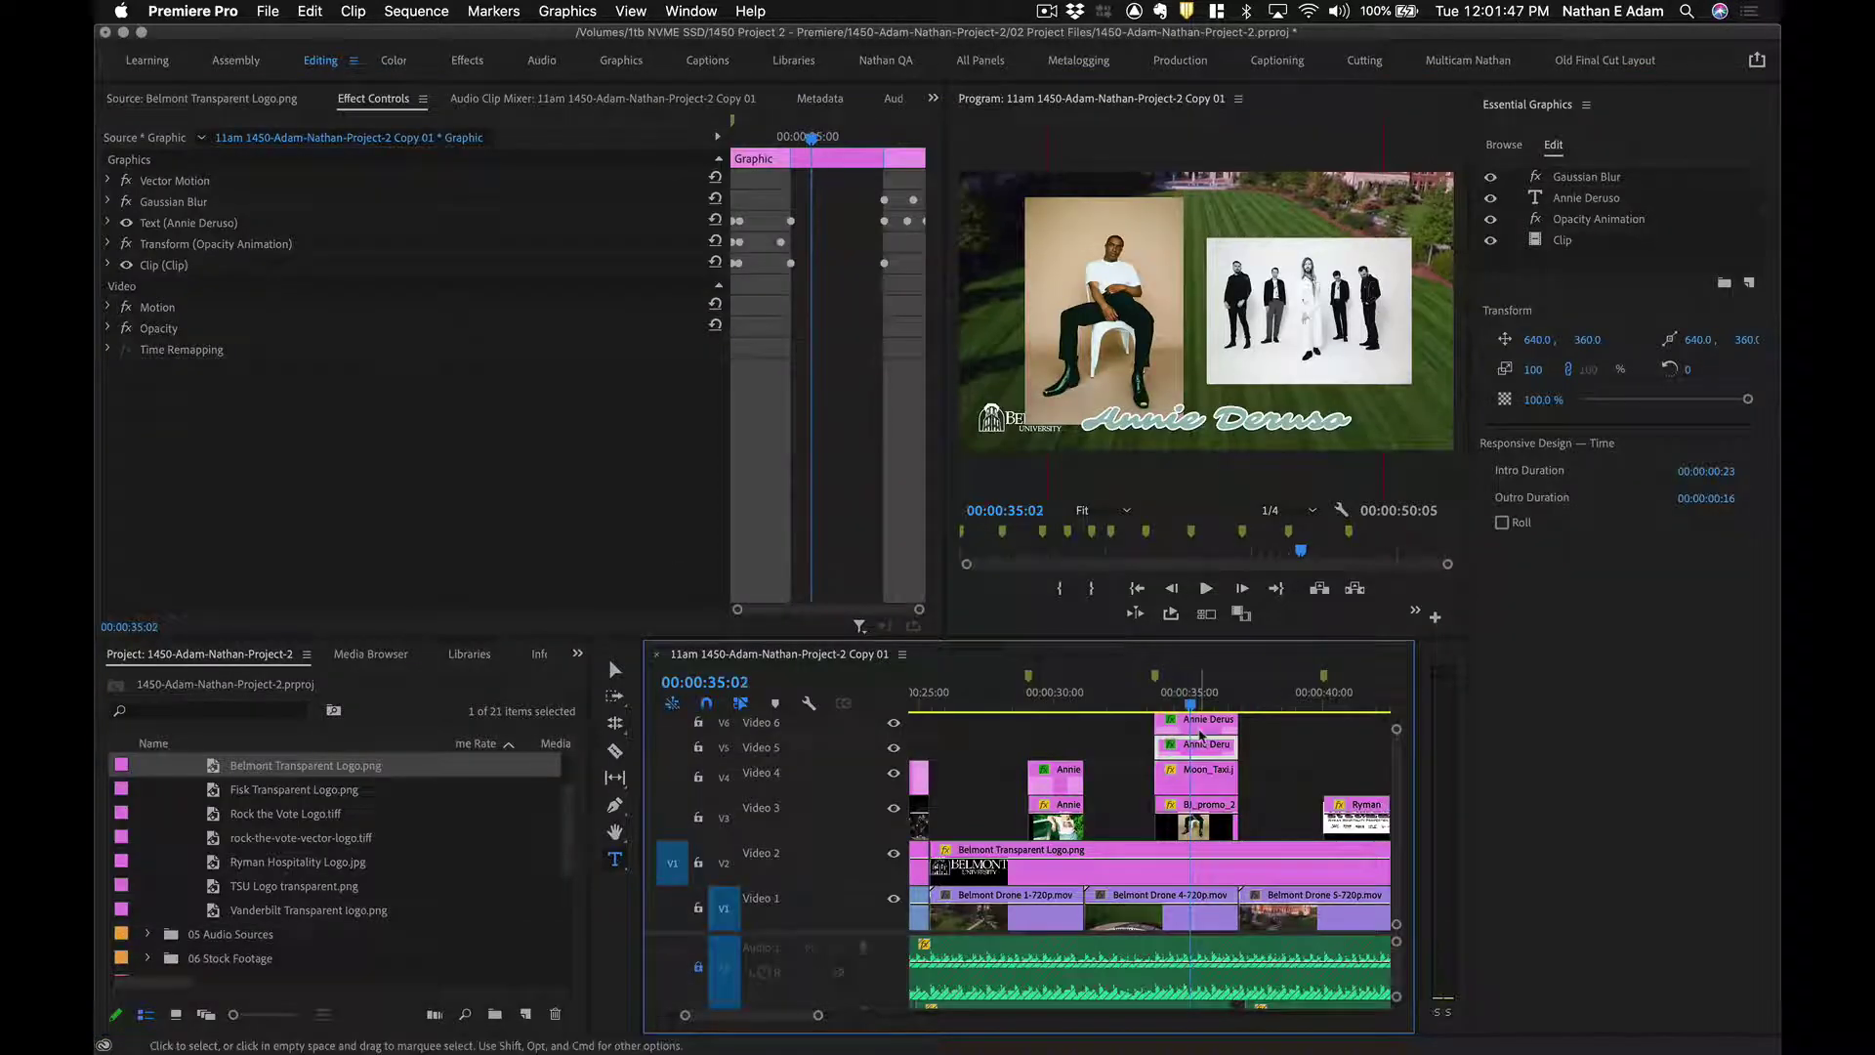
{"action": "key", "text": "t"}
{"action": "left_click", "coordinate": [1127, 420]}
{"action": "key", "text": "super+a"}
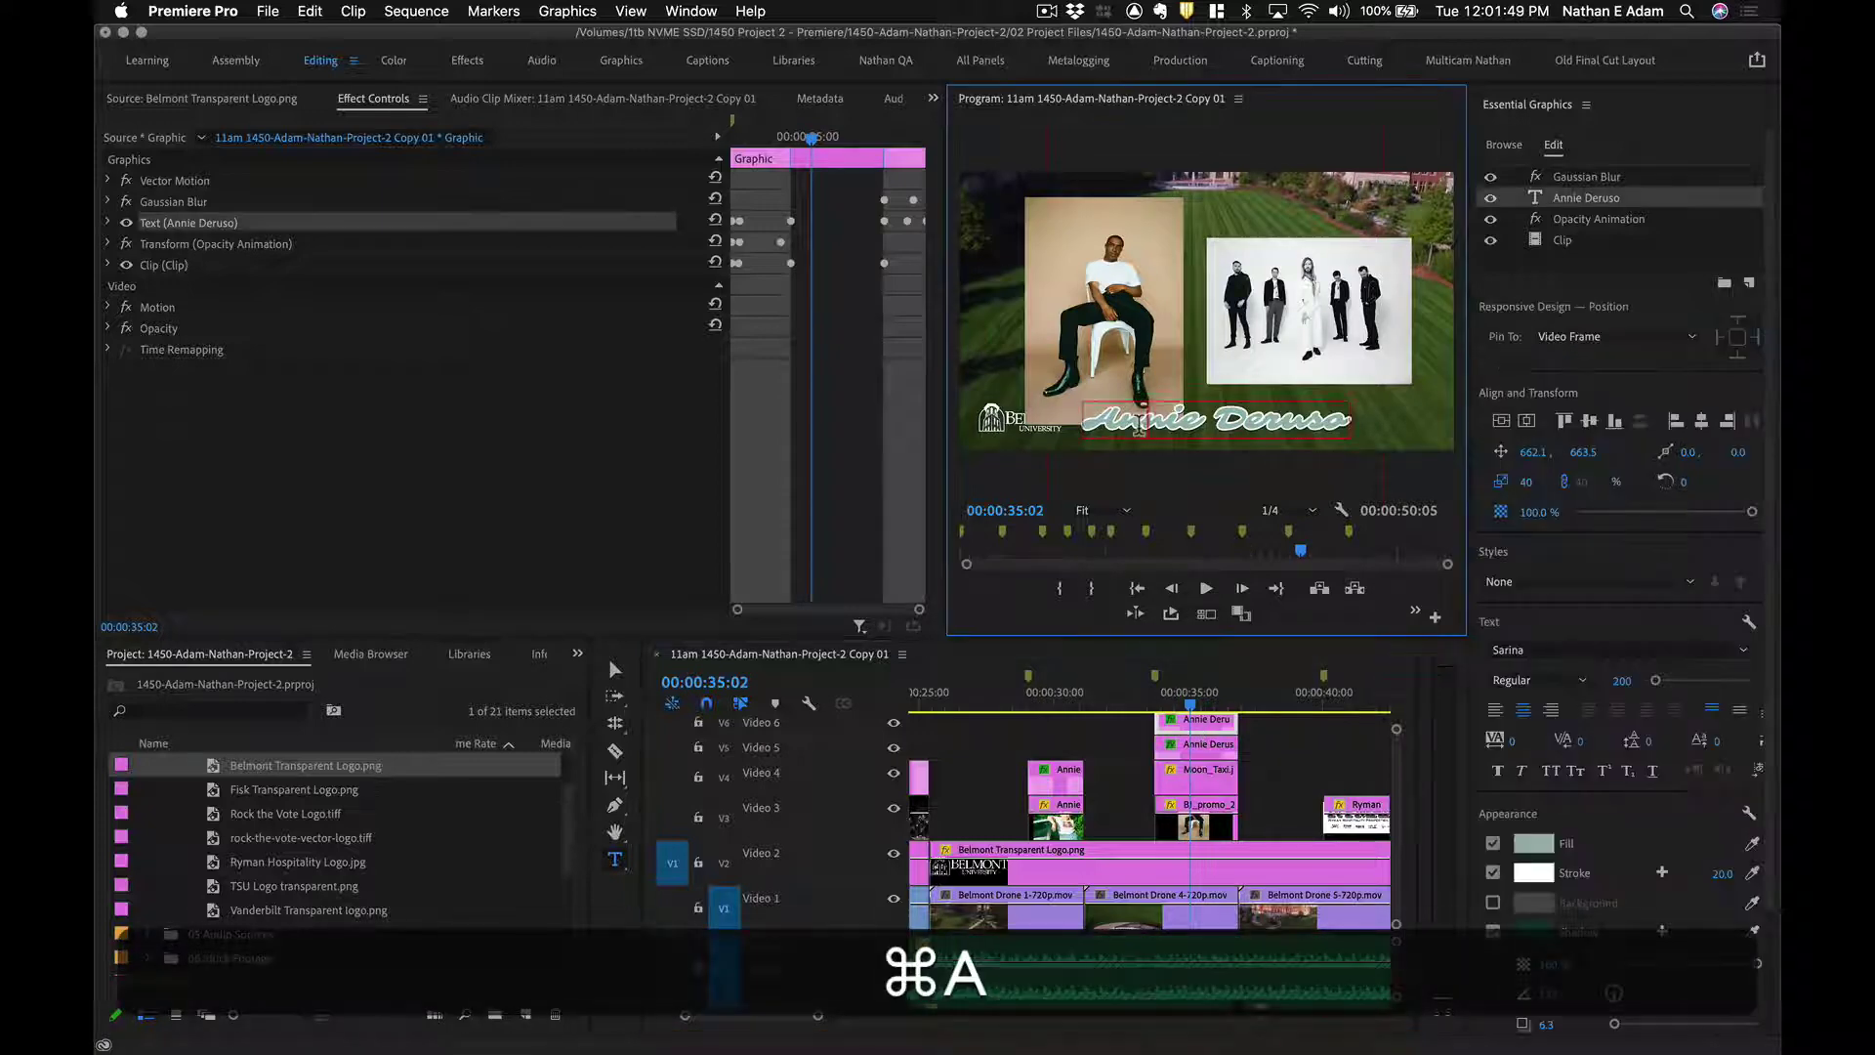
{"action": "type", "text": "Bryn Joy"}
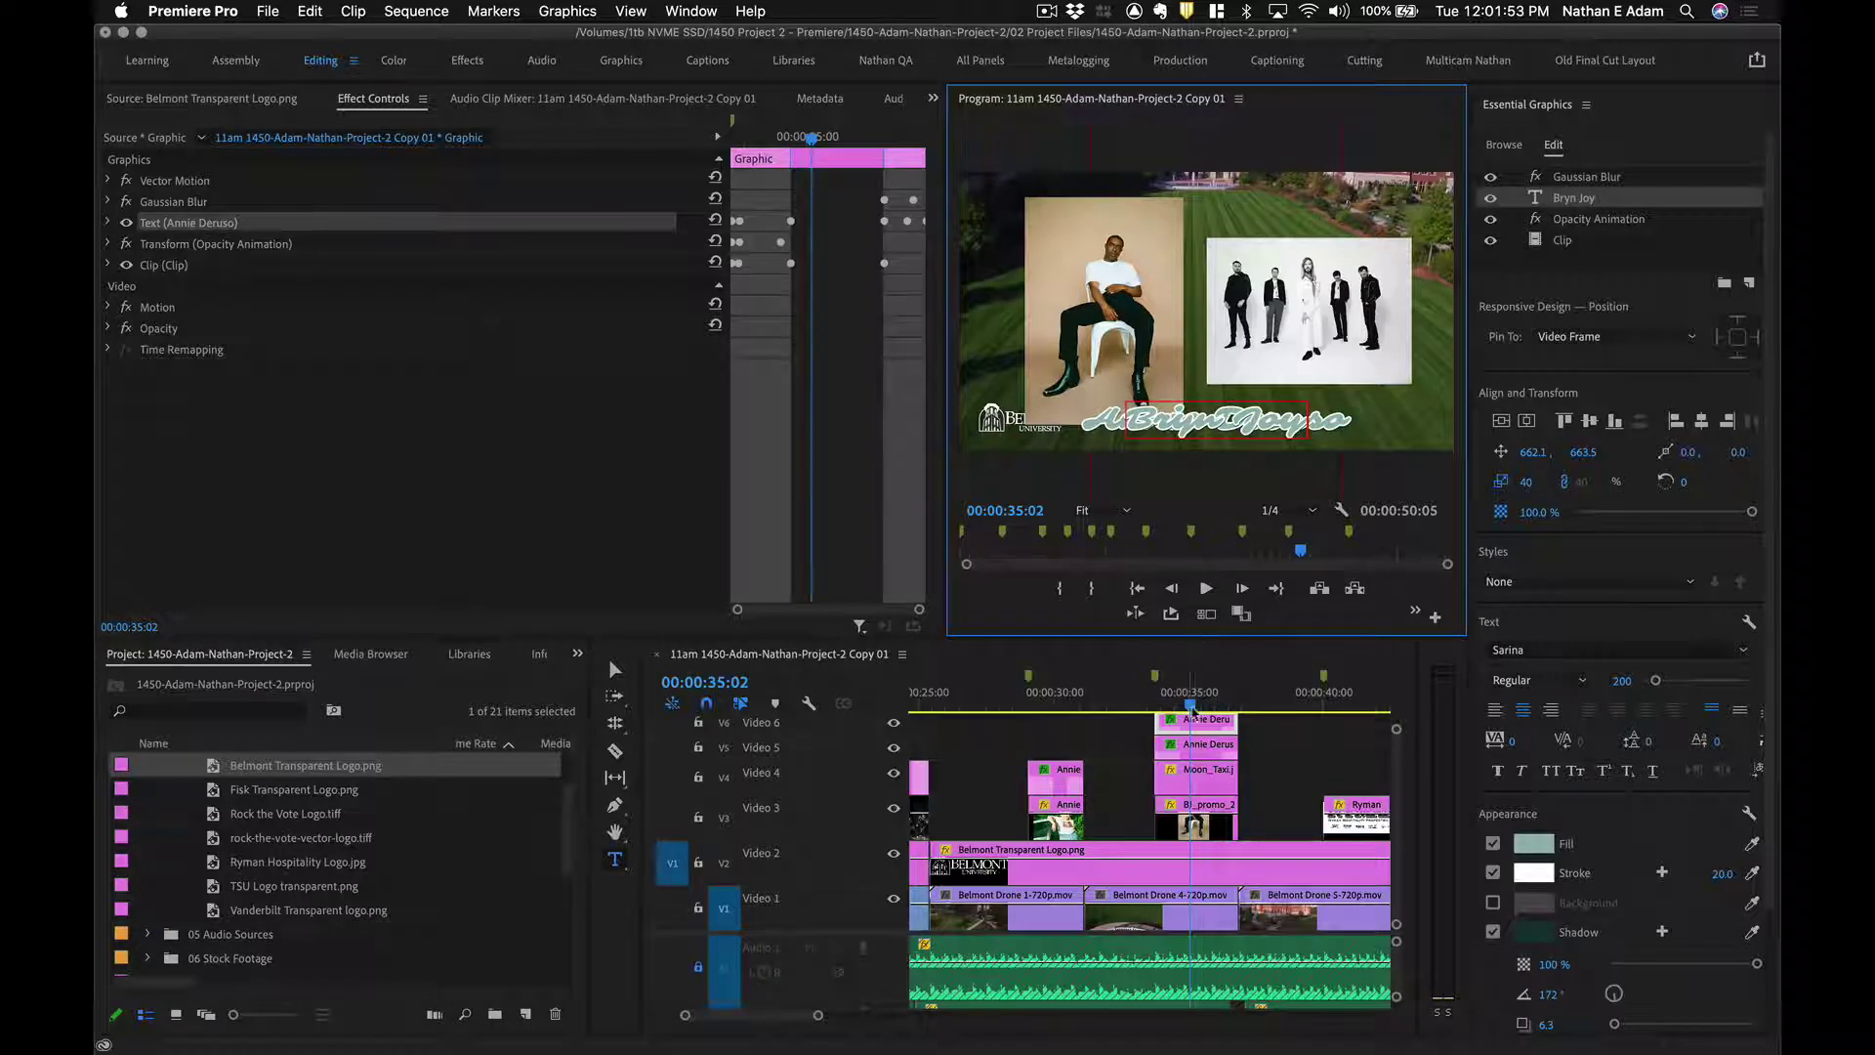
{"action": "left_click", "coordinate": [1199, 744]}
{"action": "key", "text": "t"}
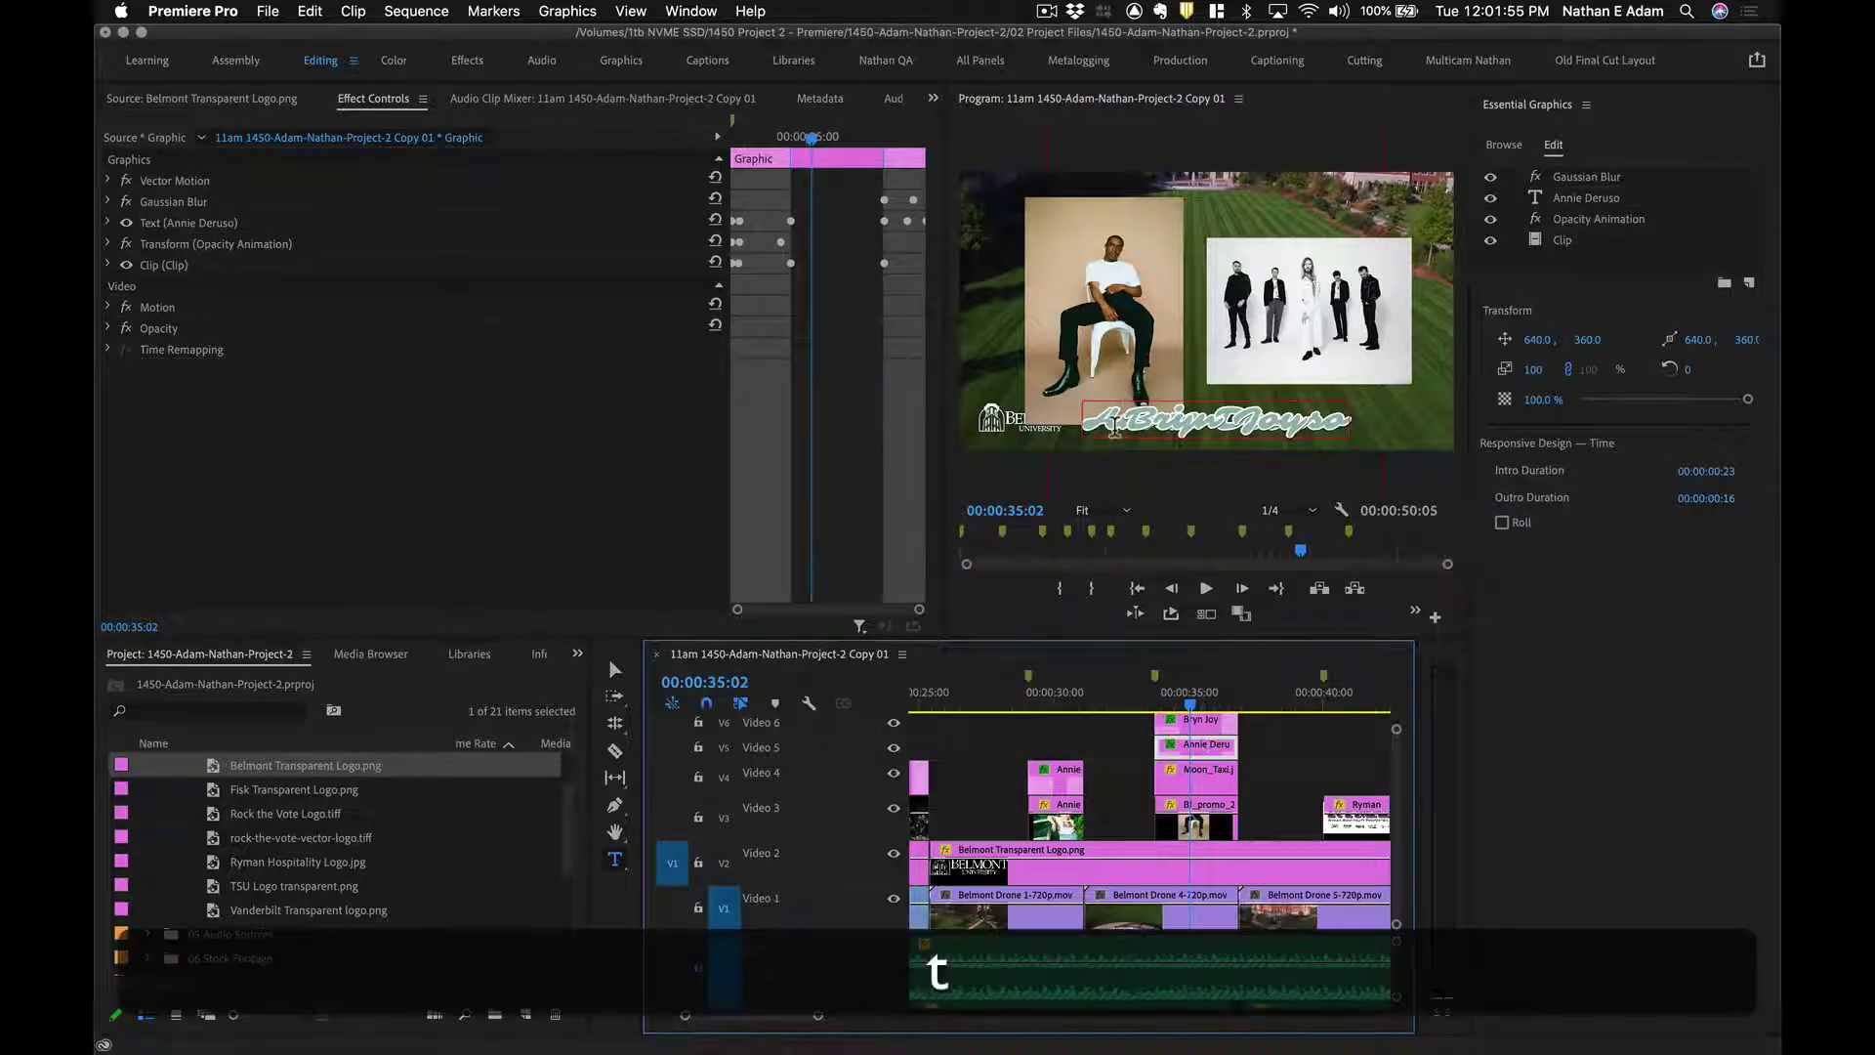
{"action": "left_click", "coordinate": [1111, 425]}
{"action": "key", "text": "shift+super+a"}
{"action": "type", "text": "Moon Taxi"}
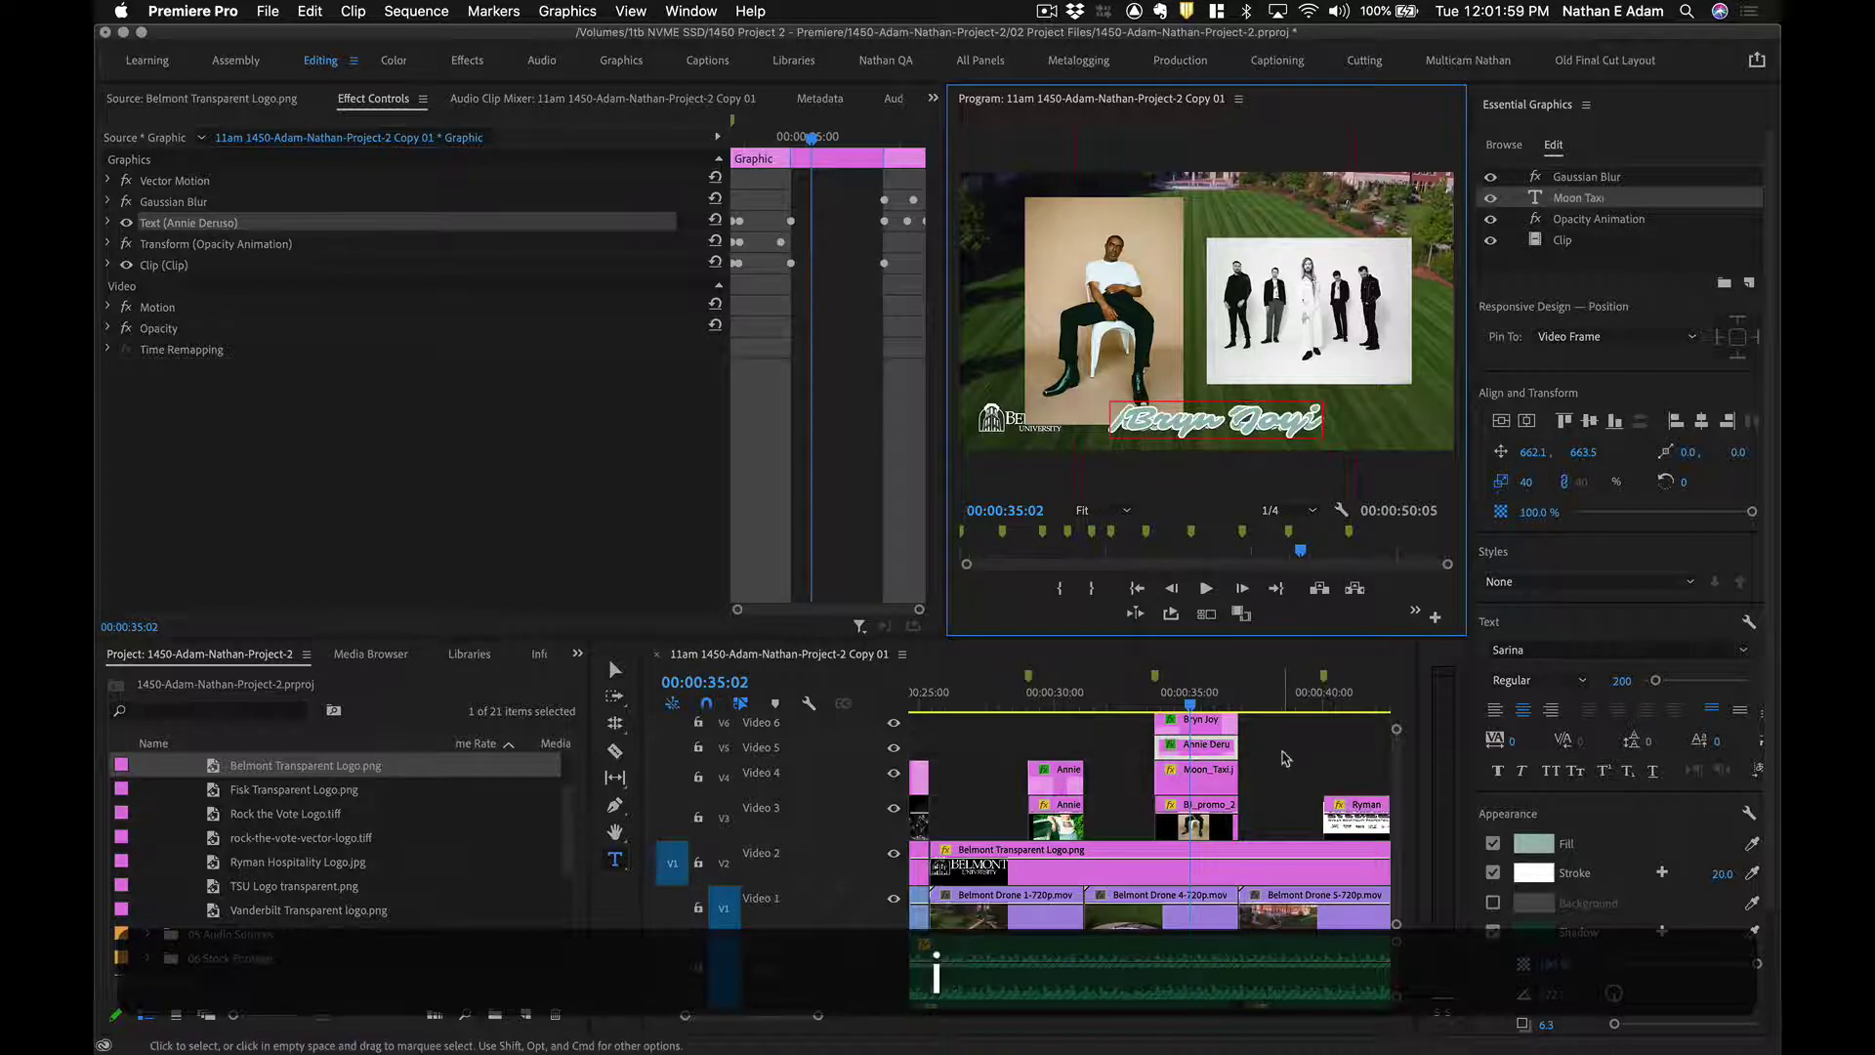
Move the Bryn Joy title up in the frame above the seated performer's photo with the Selection tool.
{"action": "left_click", "coordinate": [1197, 723]}
{"action": "key", "text": "v"}
{"action": "left_click_drag", "start_coordinate": [1229, 400], "coordinate": [1114, 210]}
Undo the stray move of the Bryn Joy clip layer and move the Moon Taxi text above the group photo to about 910, 132.5.
{"action": "left_click", "coordinate": [1181, 430]}
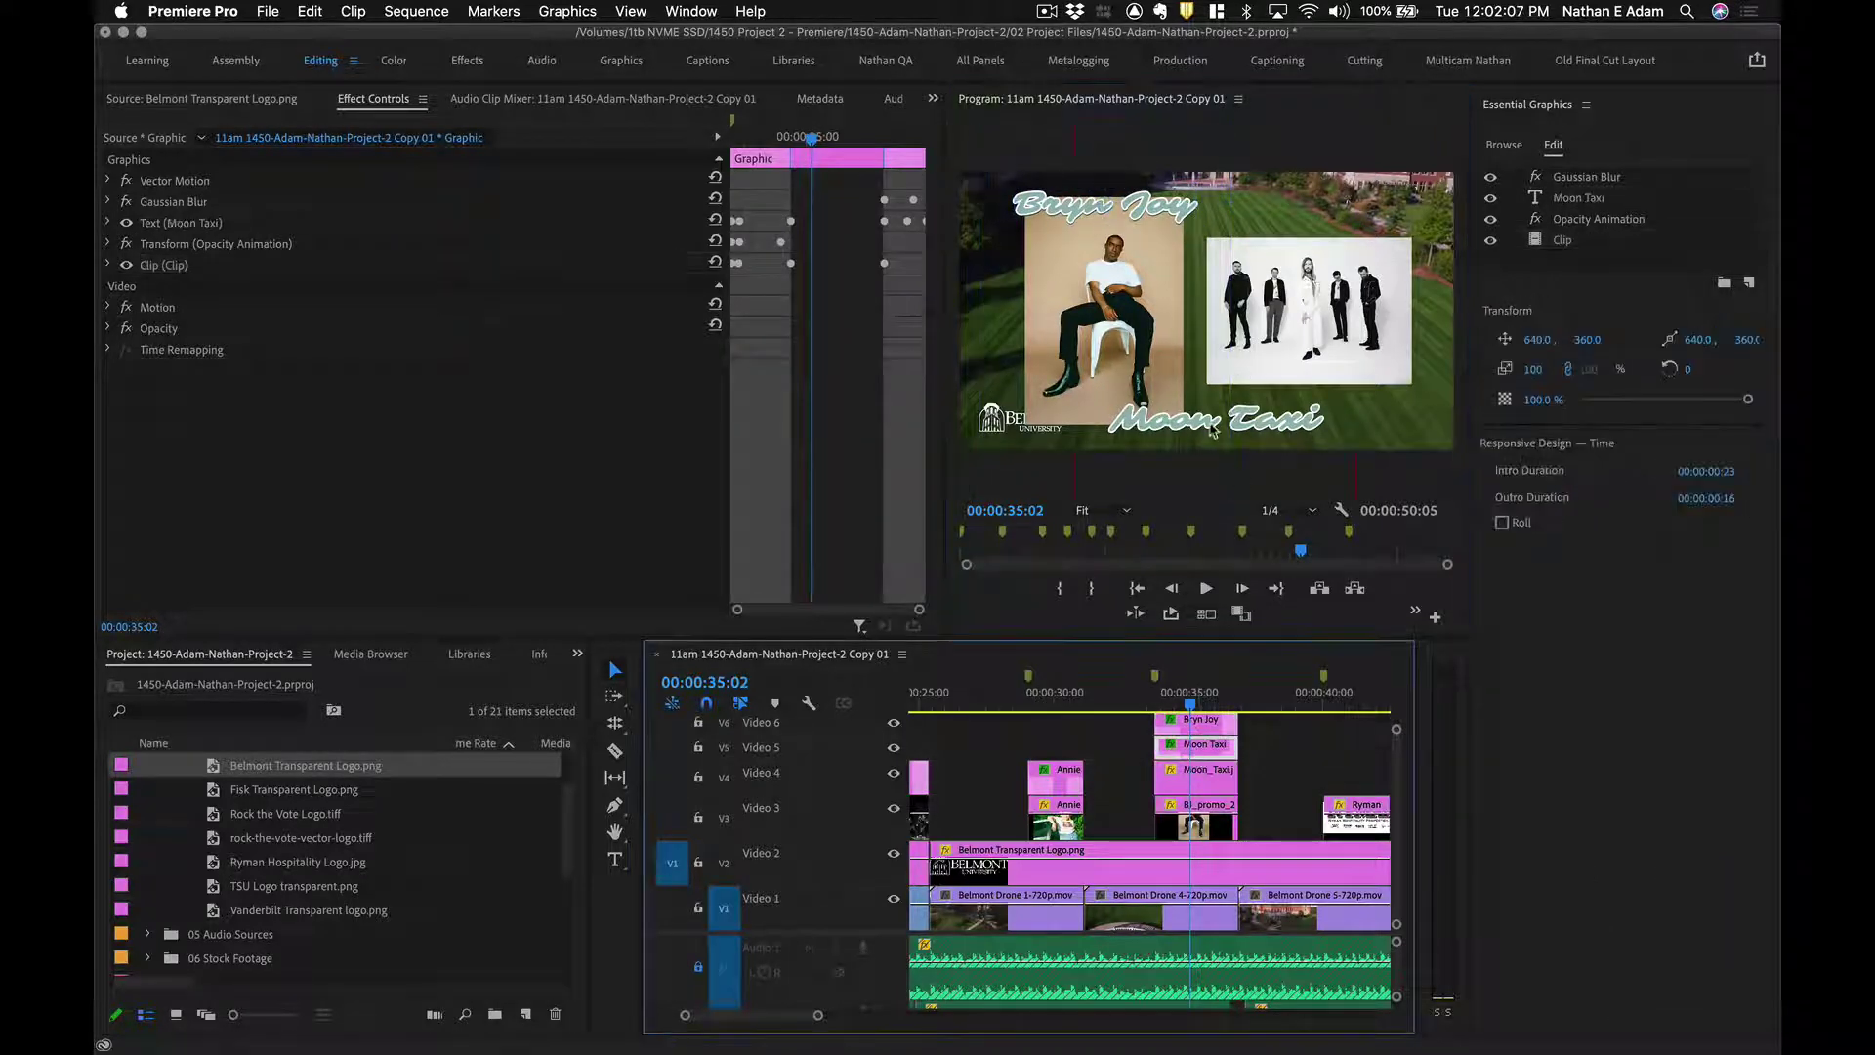
{"action": "key", "text": "v"}
{"action": "left_click", "coordinate": [1290, 318]}
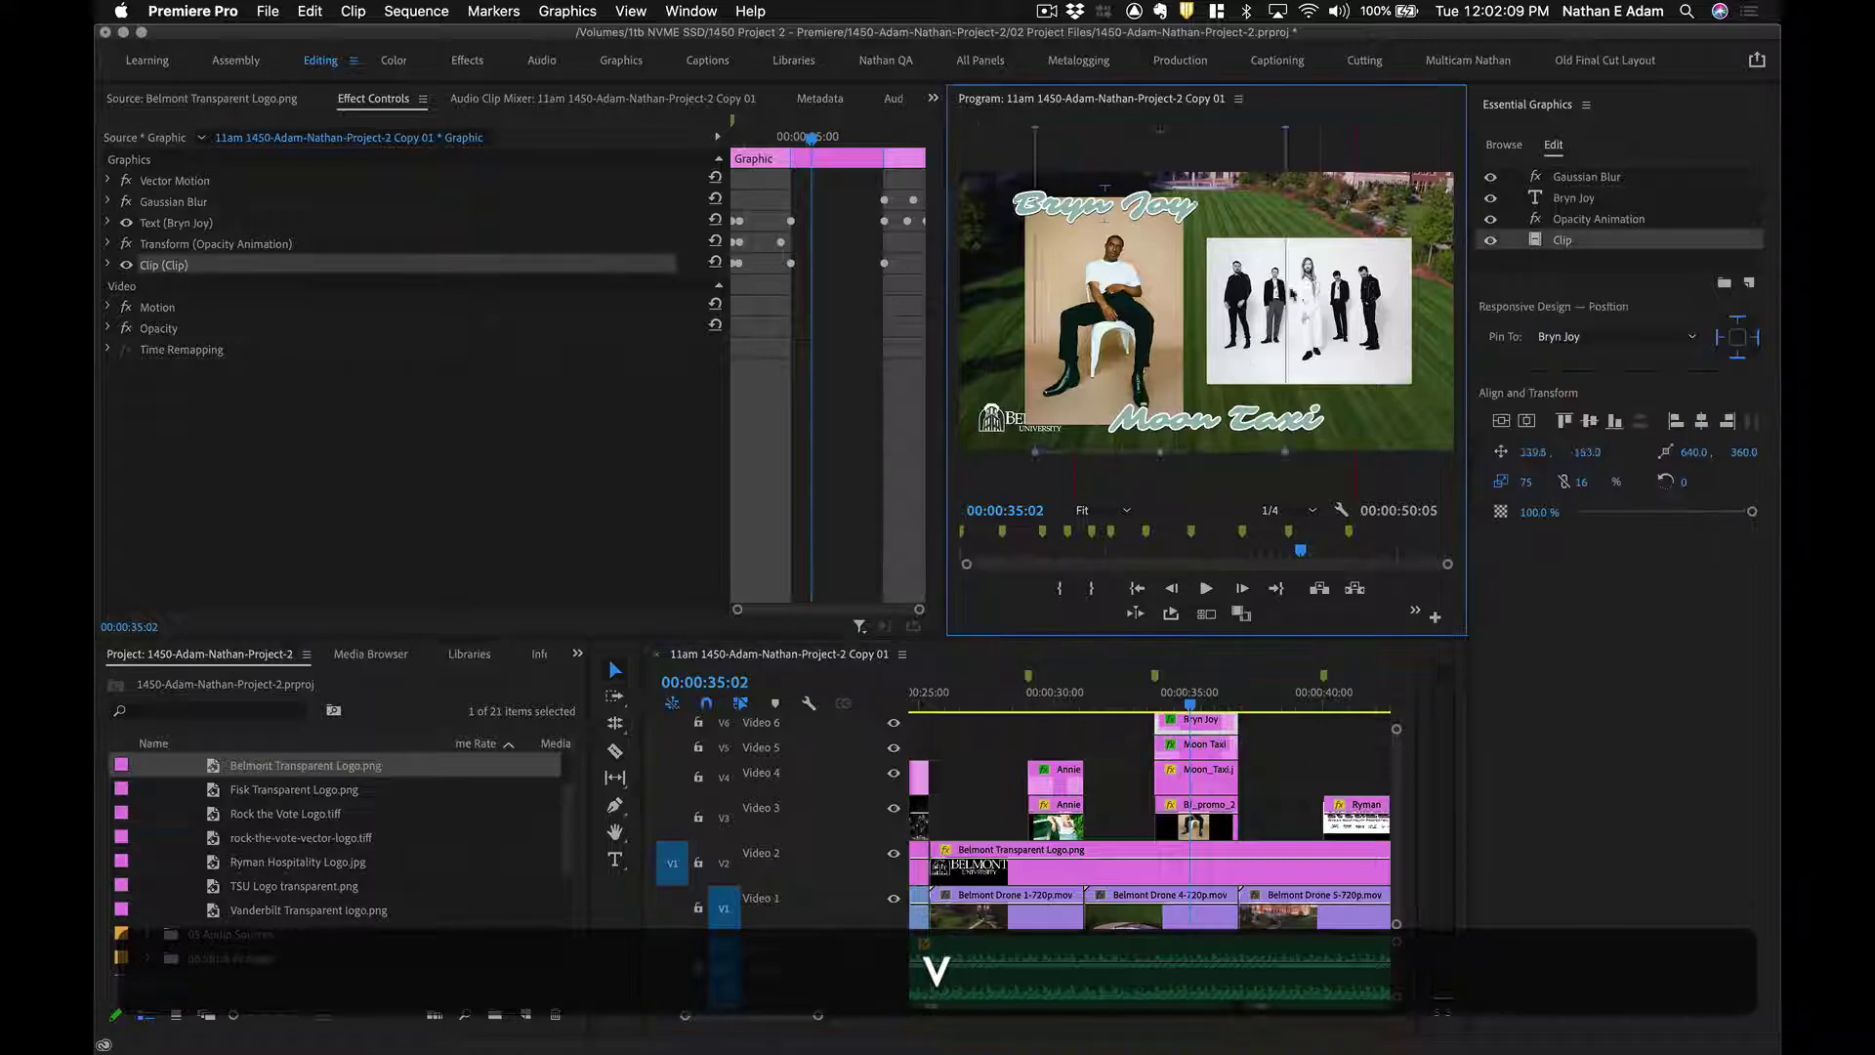
{"action": "key", "text": "super+z"}
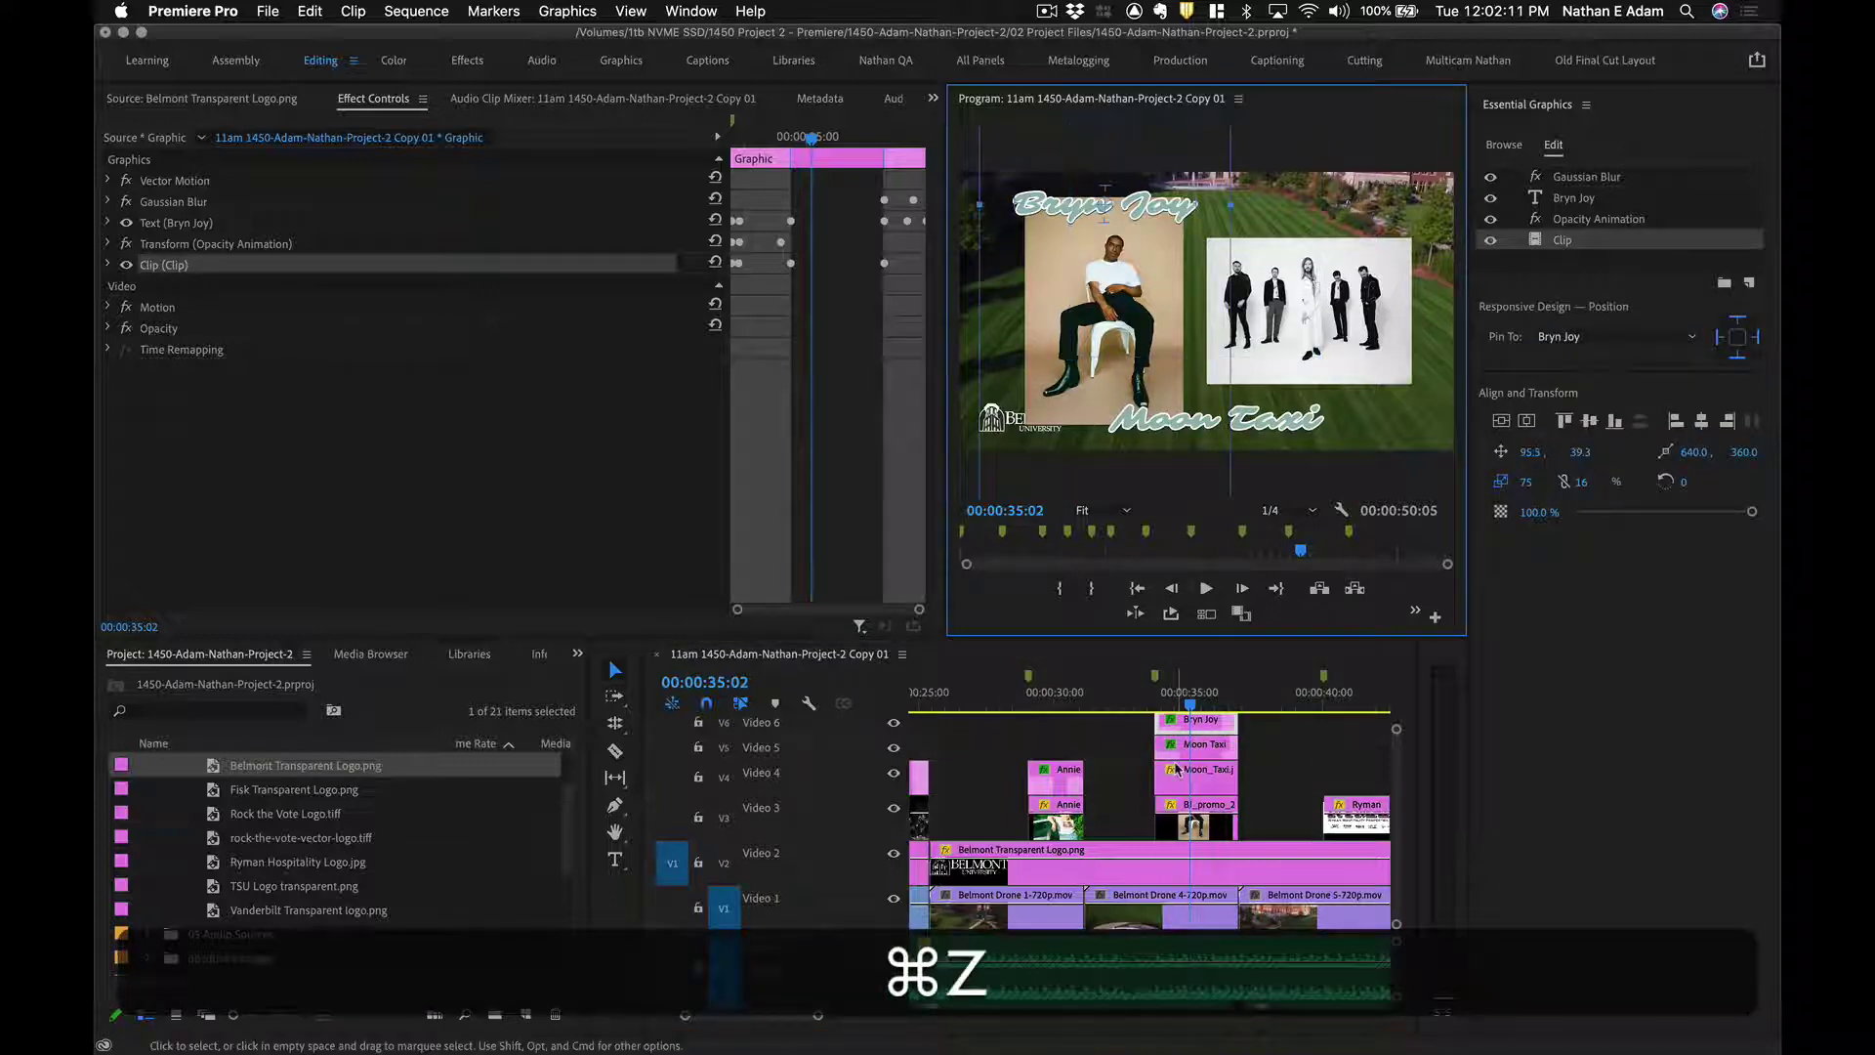
{"action": "left_click_drag", "start_coordinate": [1273, 437], "coordinate": [1367, 230]}
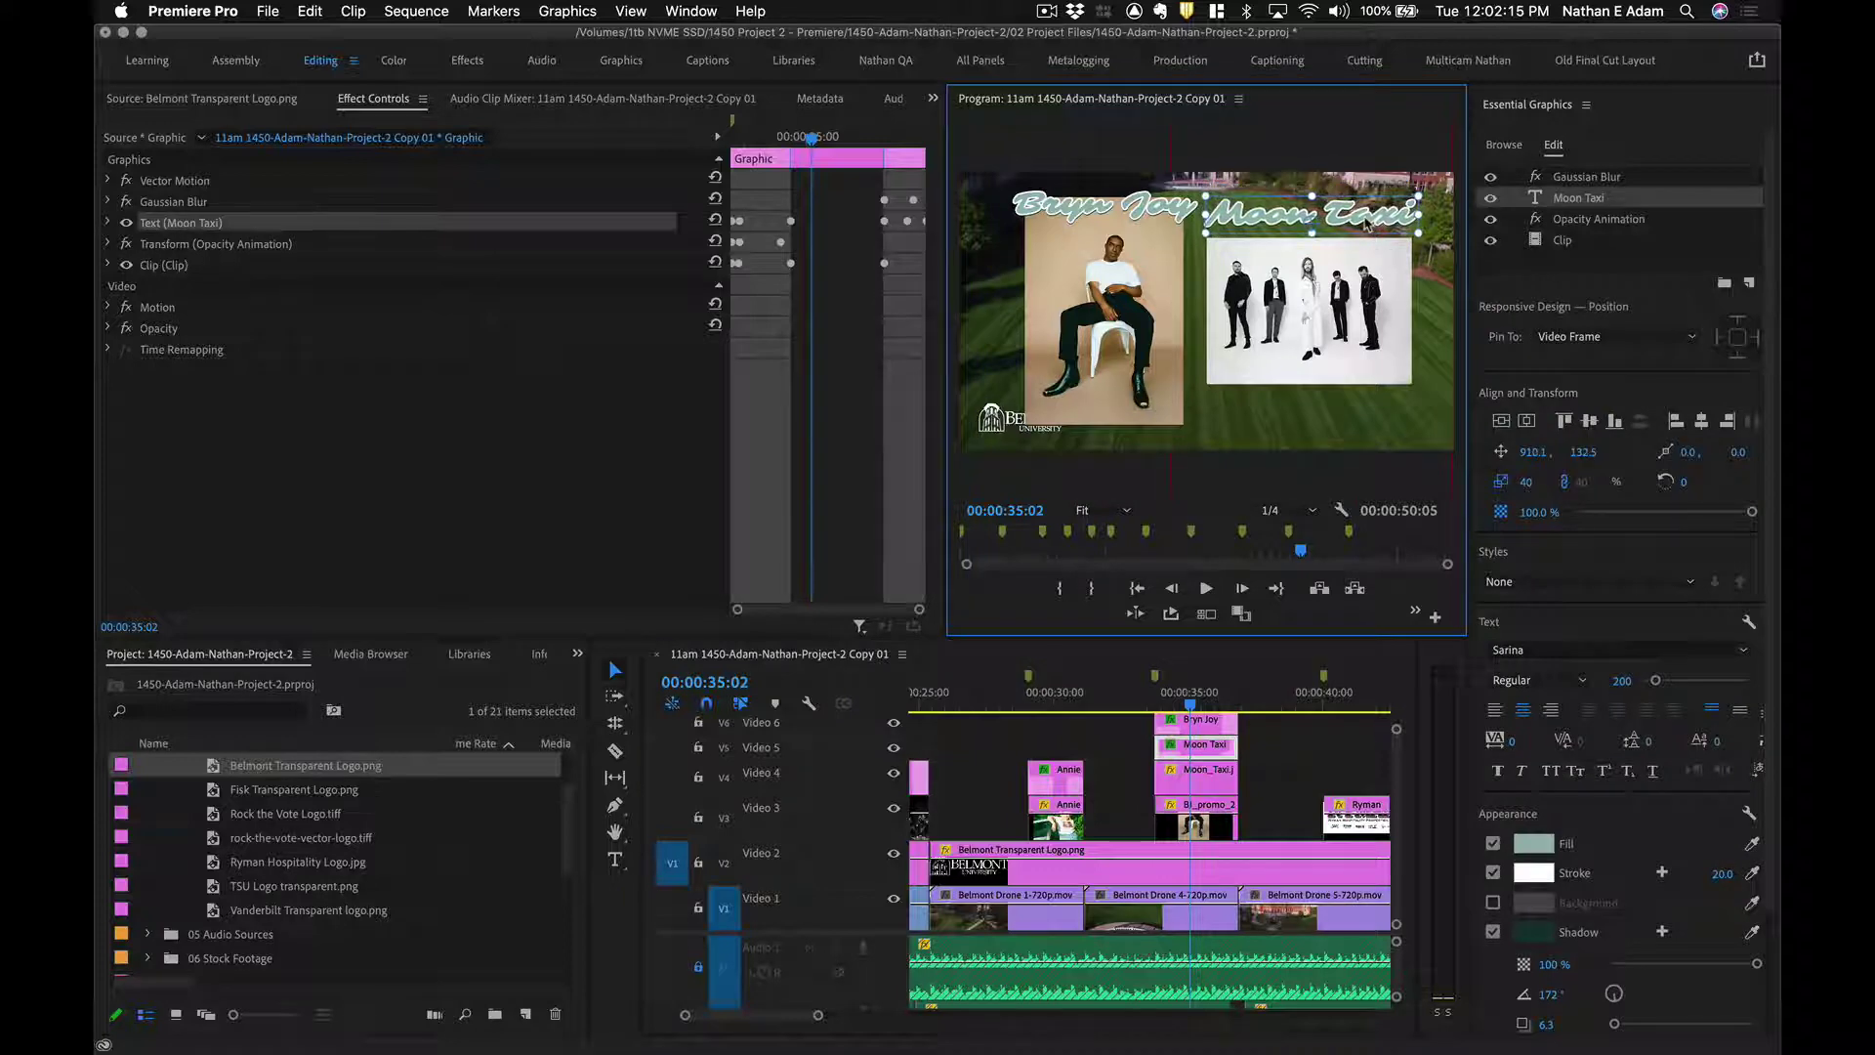
Set the scale of the BJ_promo_2020.jpg photo on Video 3 to 28 and save the project.
{"action": "left_click", "coordinate": [1216, 799]}
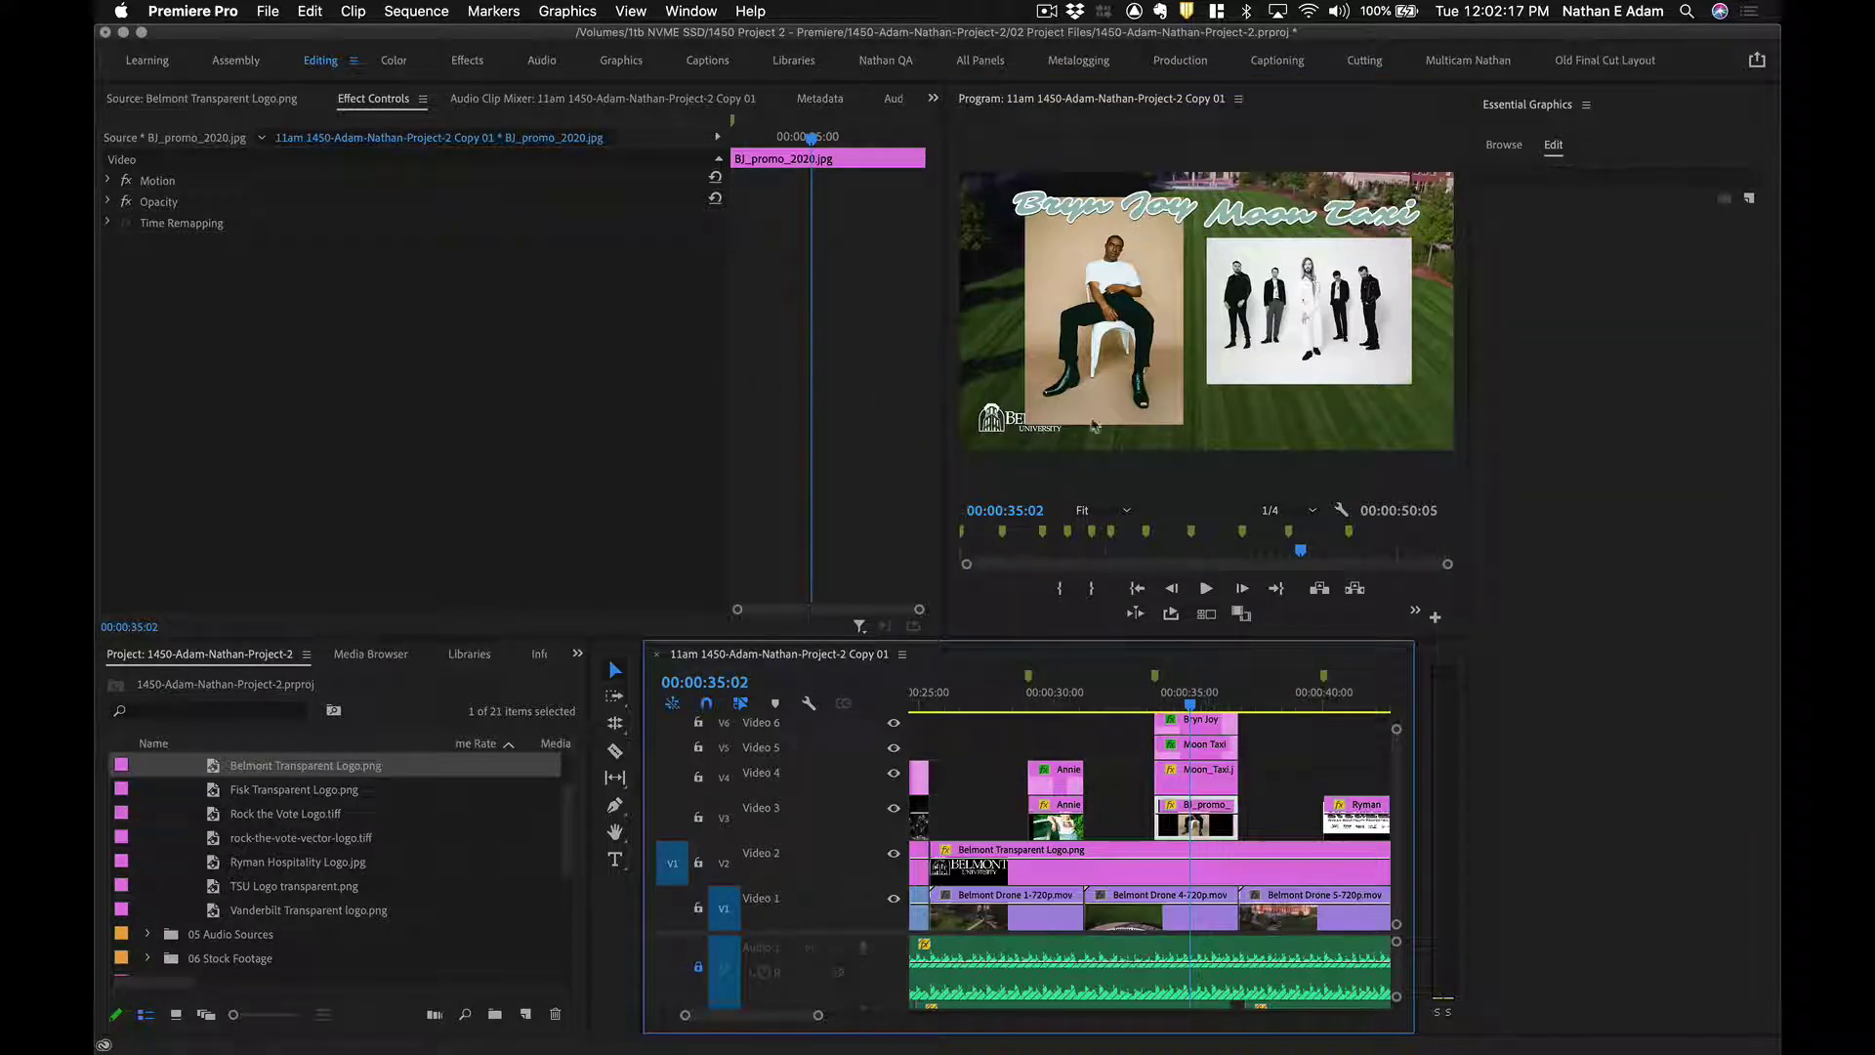
{"action": "left_click", "coordinate": [1102, 308]}
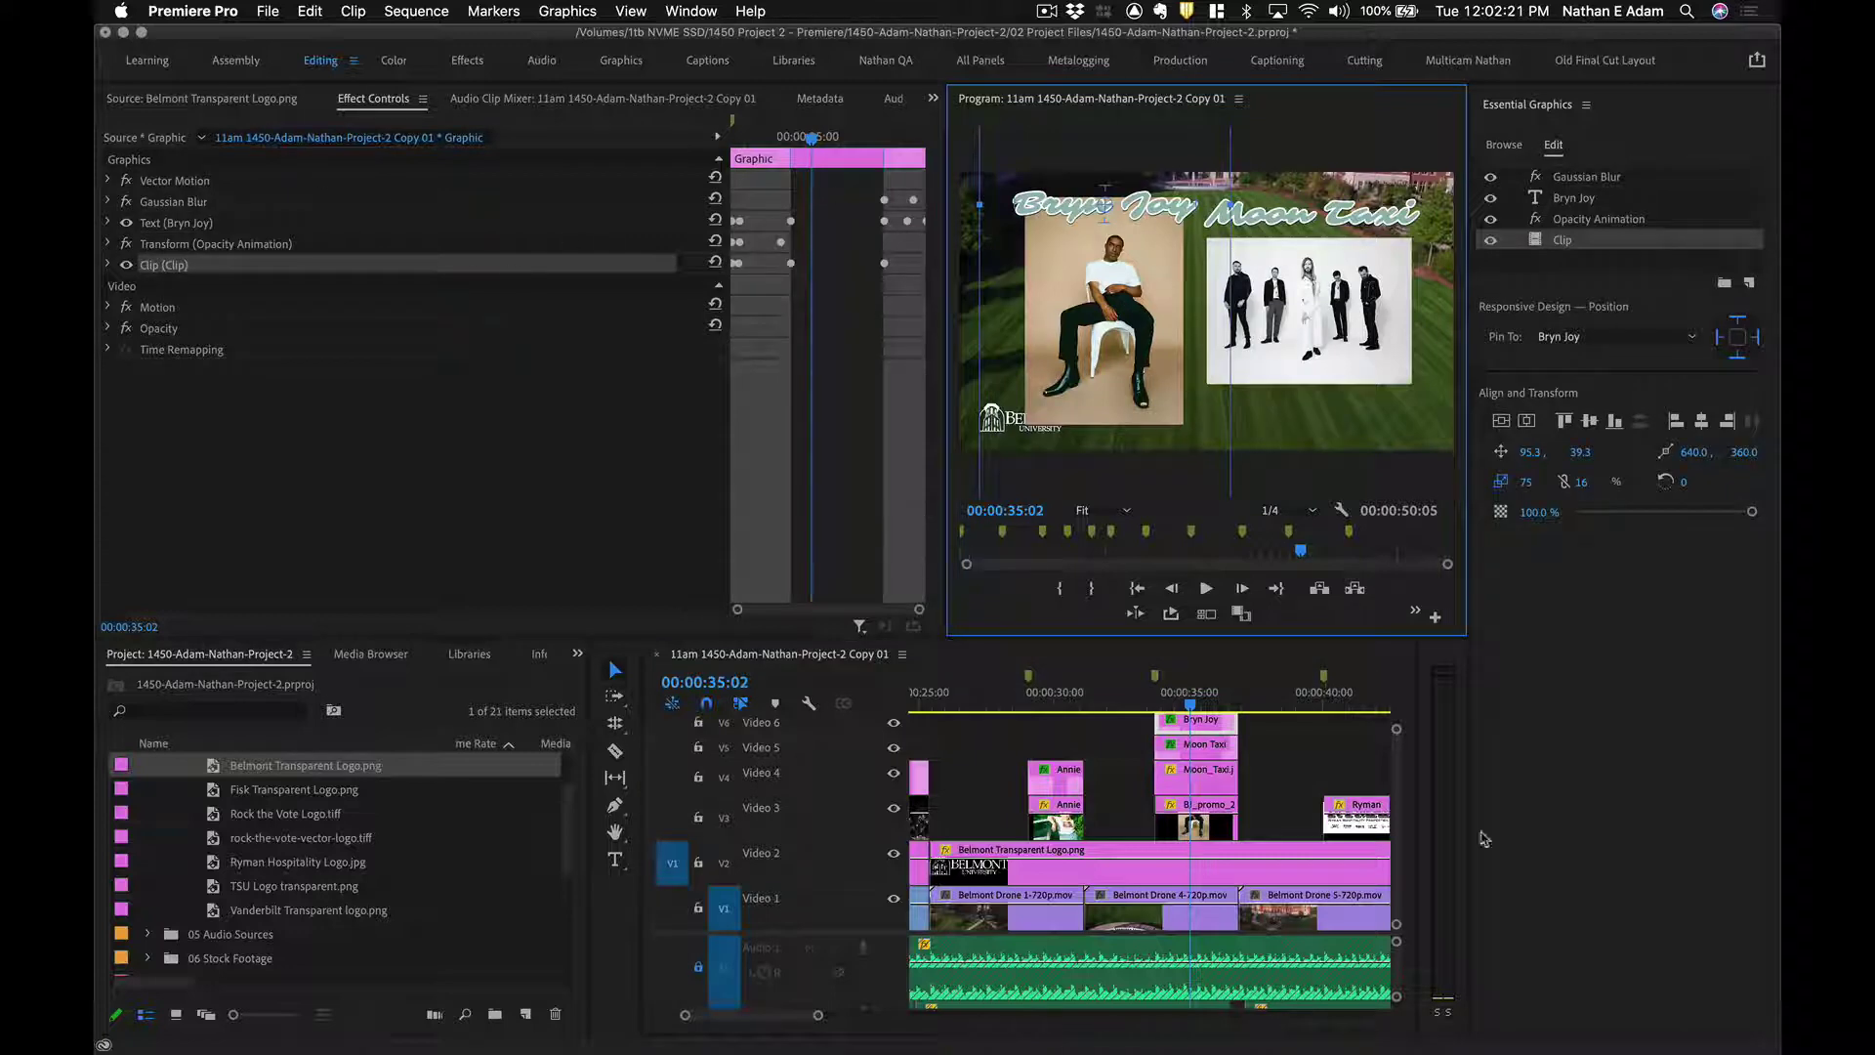
{"action": "left_click", "coordinate": [1217, 826]}
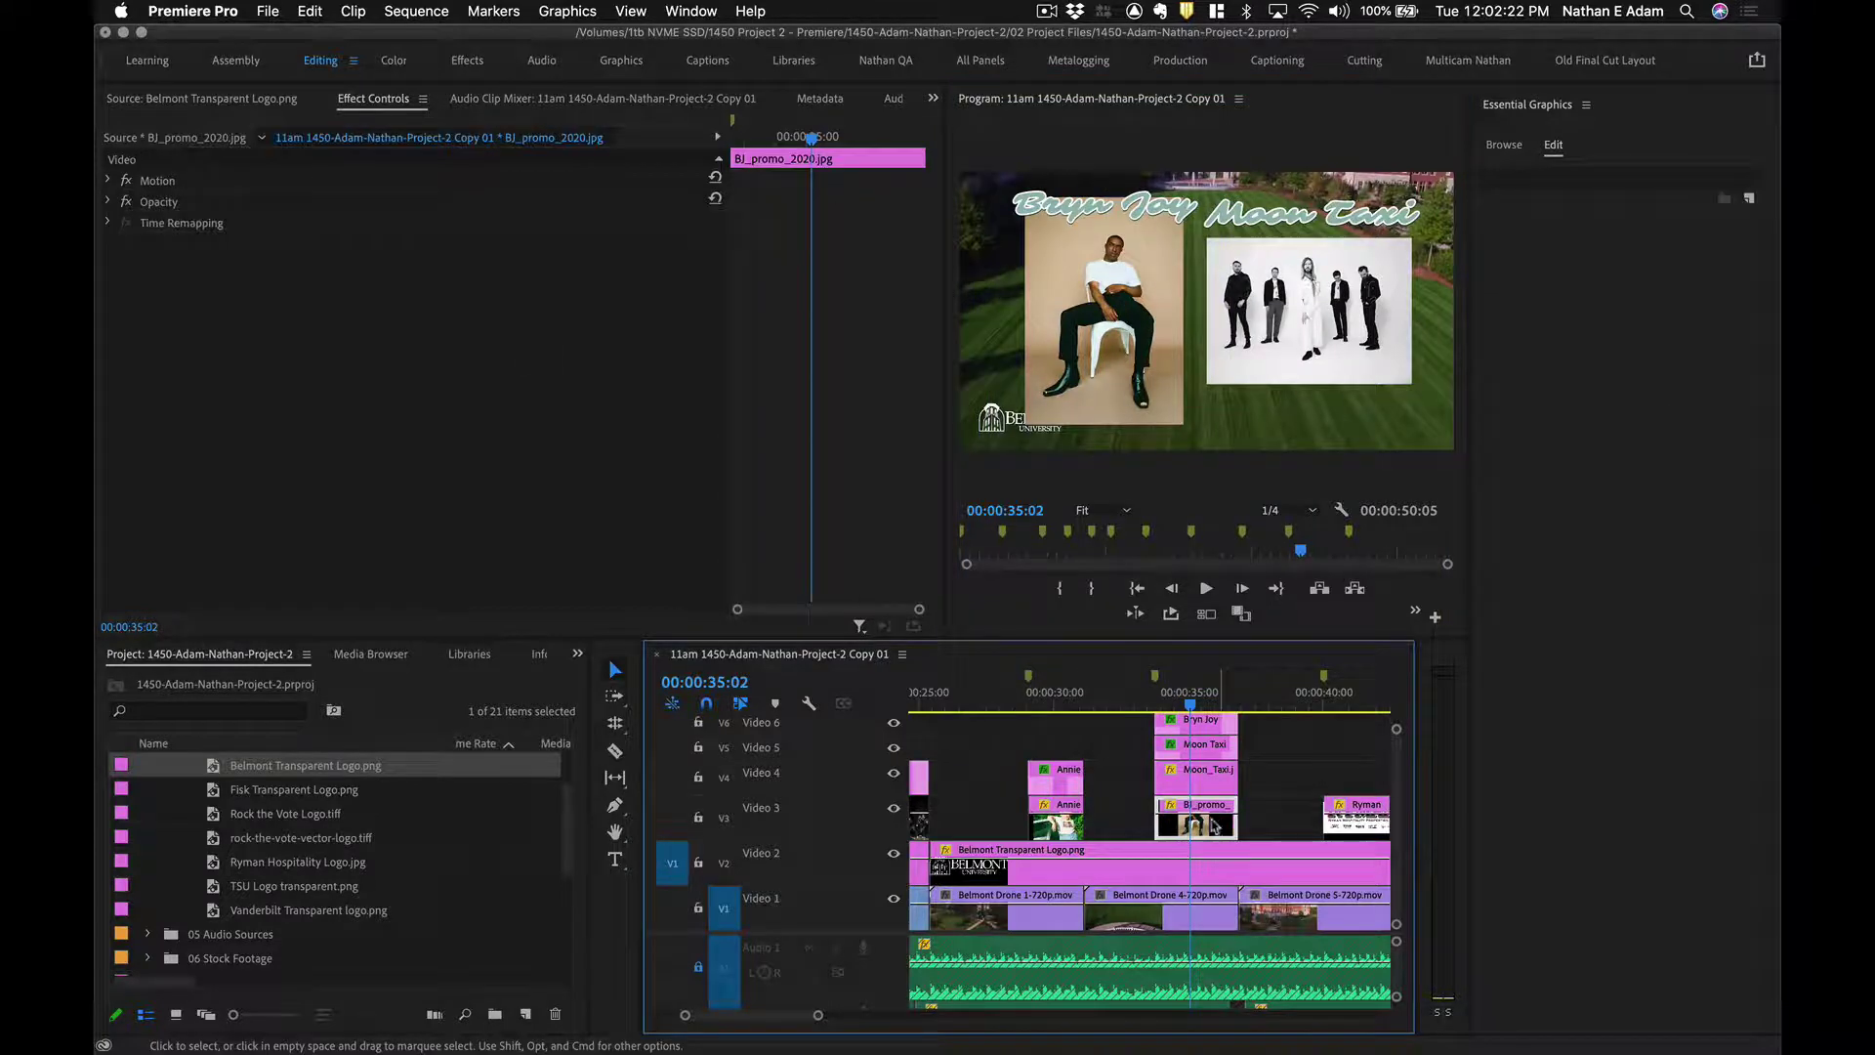
{"action": "left_click", "coordinate": [110, 179]}
{"action": "left_click", "coordinate": [158, 180]}
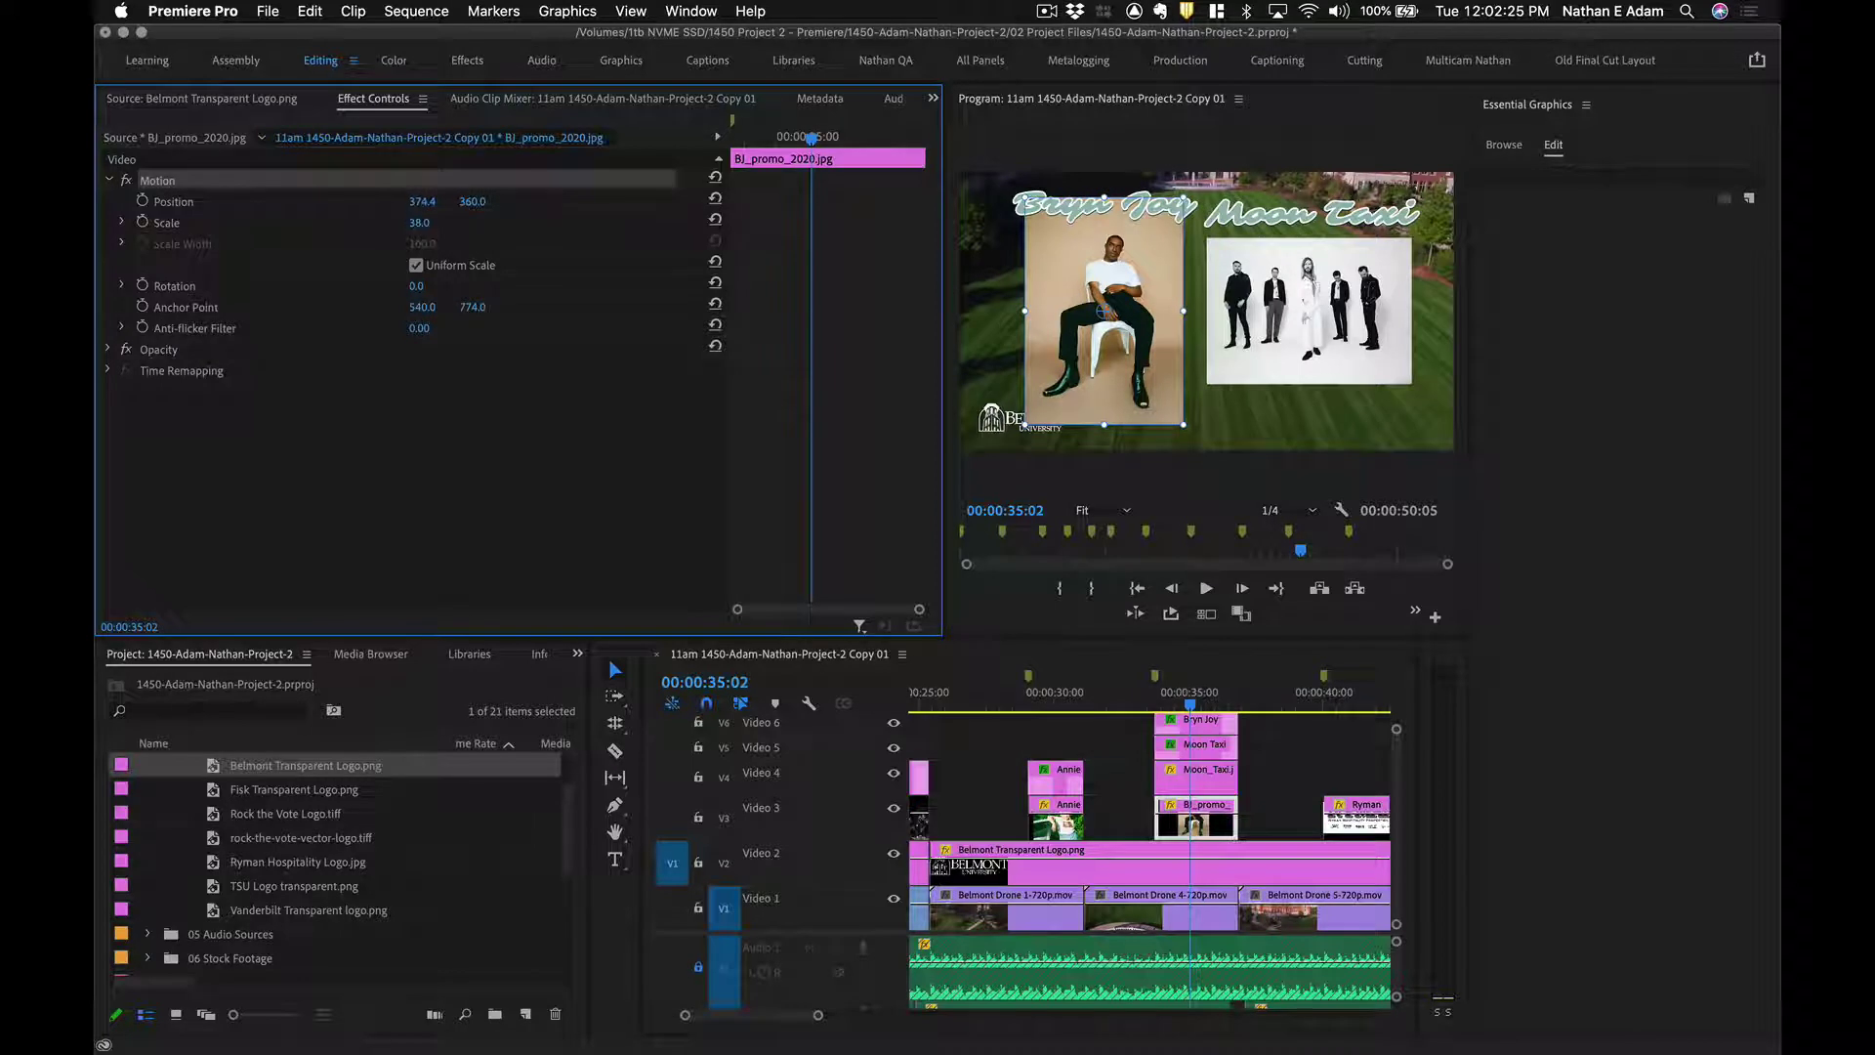
{"action": "mouse_move", "coordinate": [419, 223]}
{"action": "left_mouse_down"}
{"action": "mouse_move", "coordinate": [480, 223]}
{"action": "mouse_move", "coordinate": [410, 223]}
{"action": "left_mouse_up"}
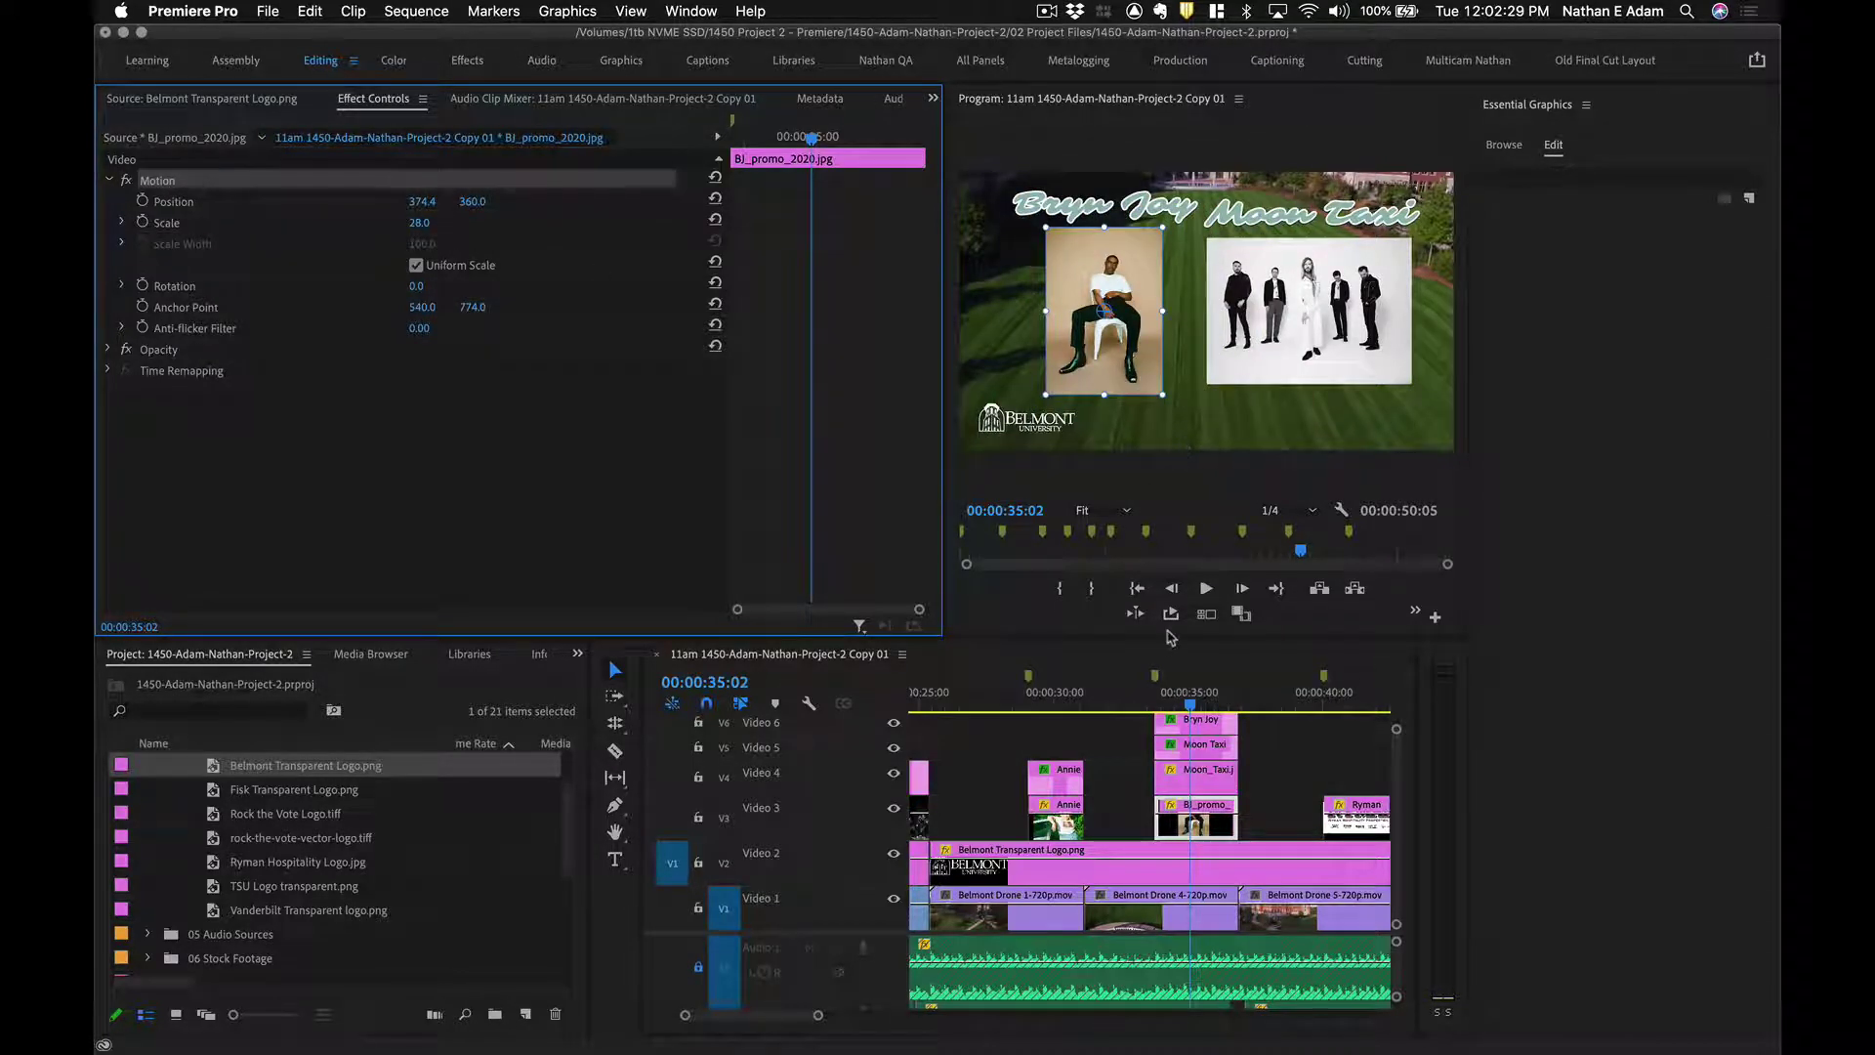
{"action": "left_click", "coordinate": [1201, 699]}
{"action": "key", "text": "super+s"}
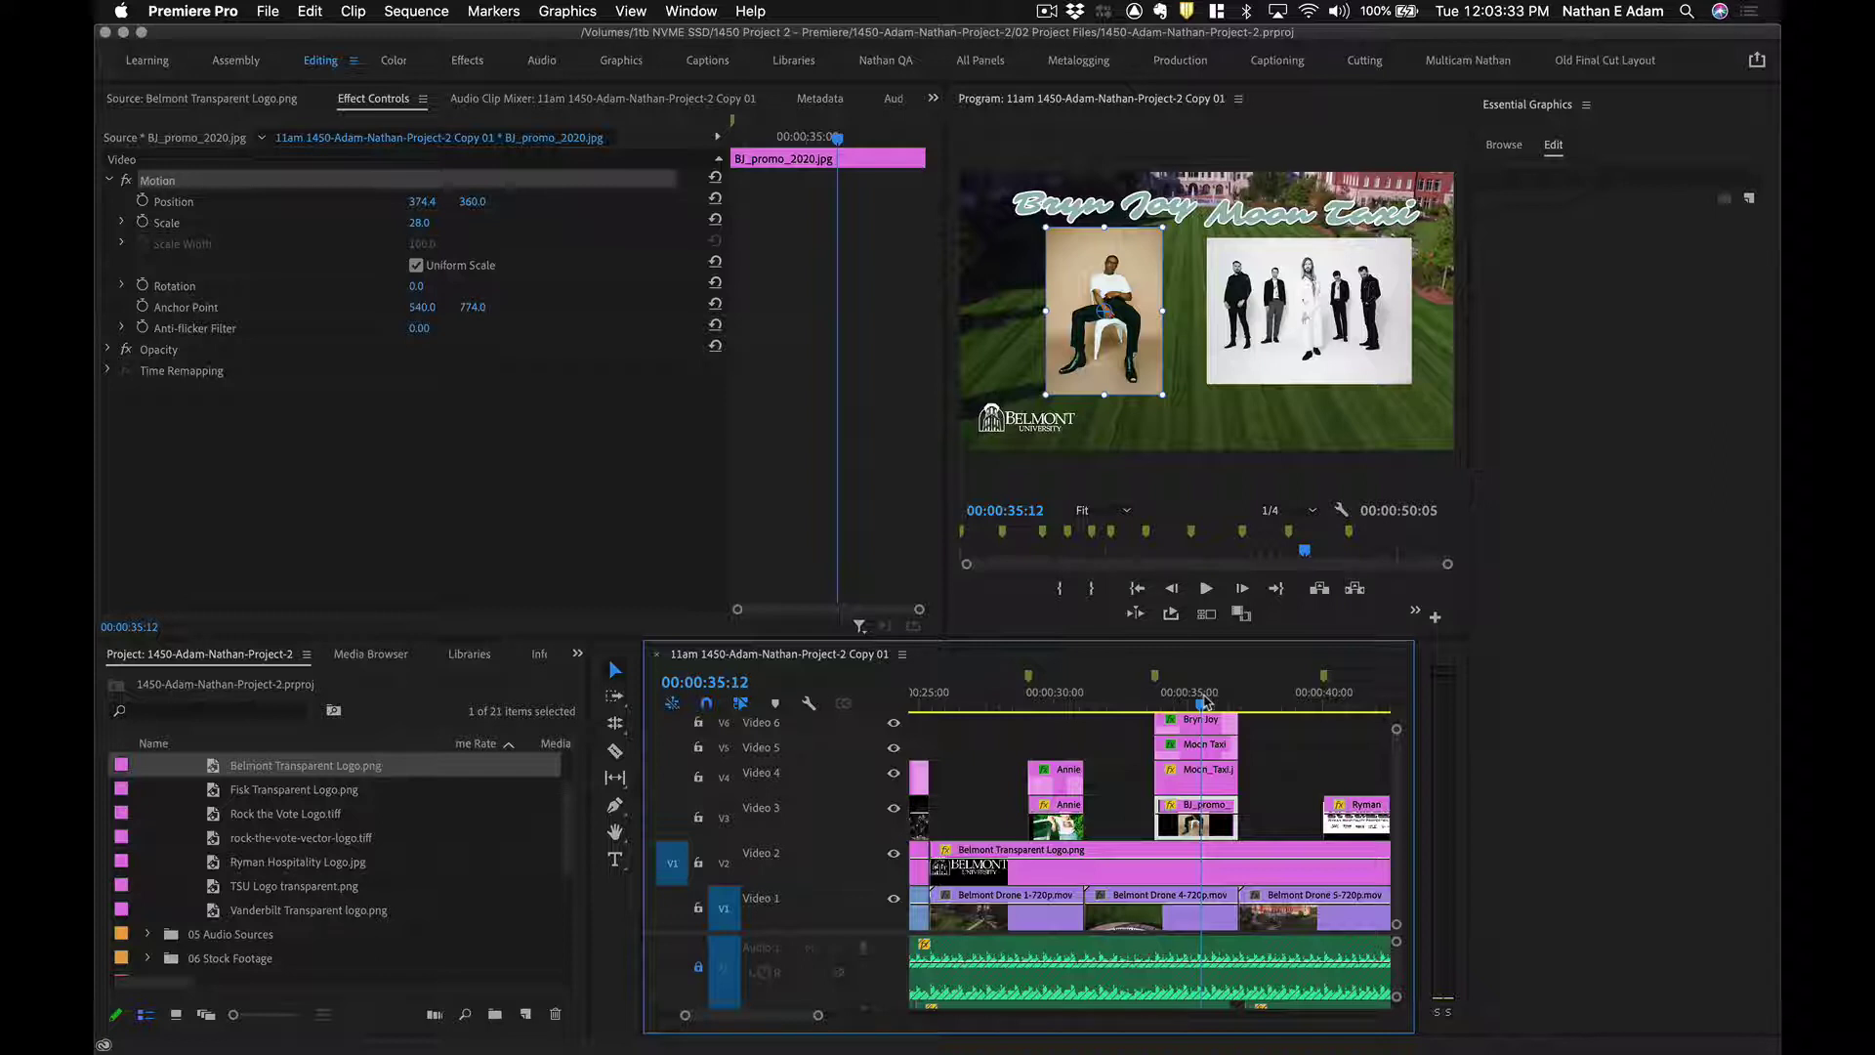
{"action": "key", "text": "super+s"}
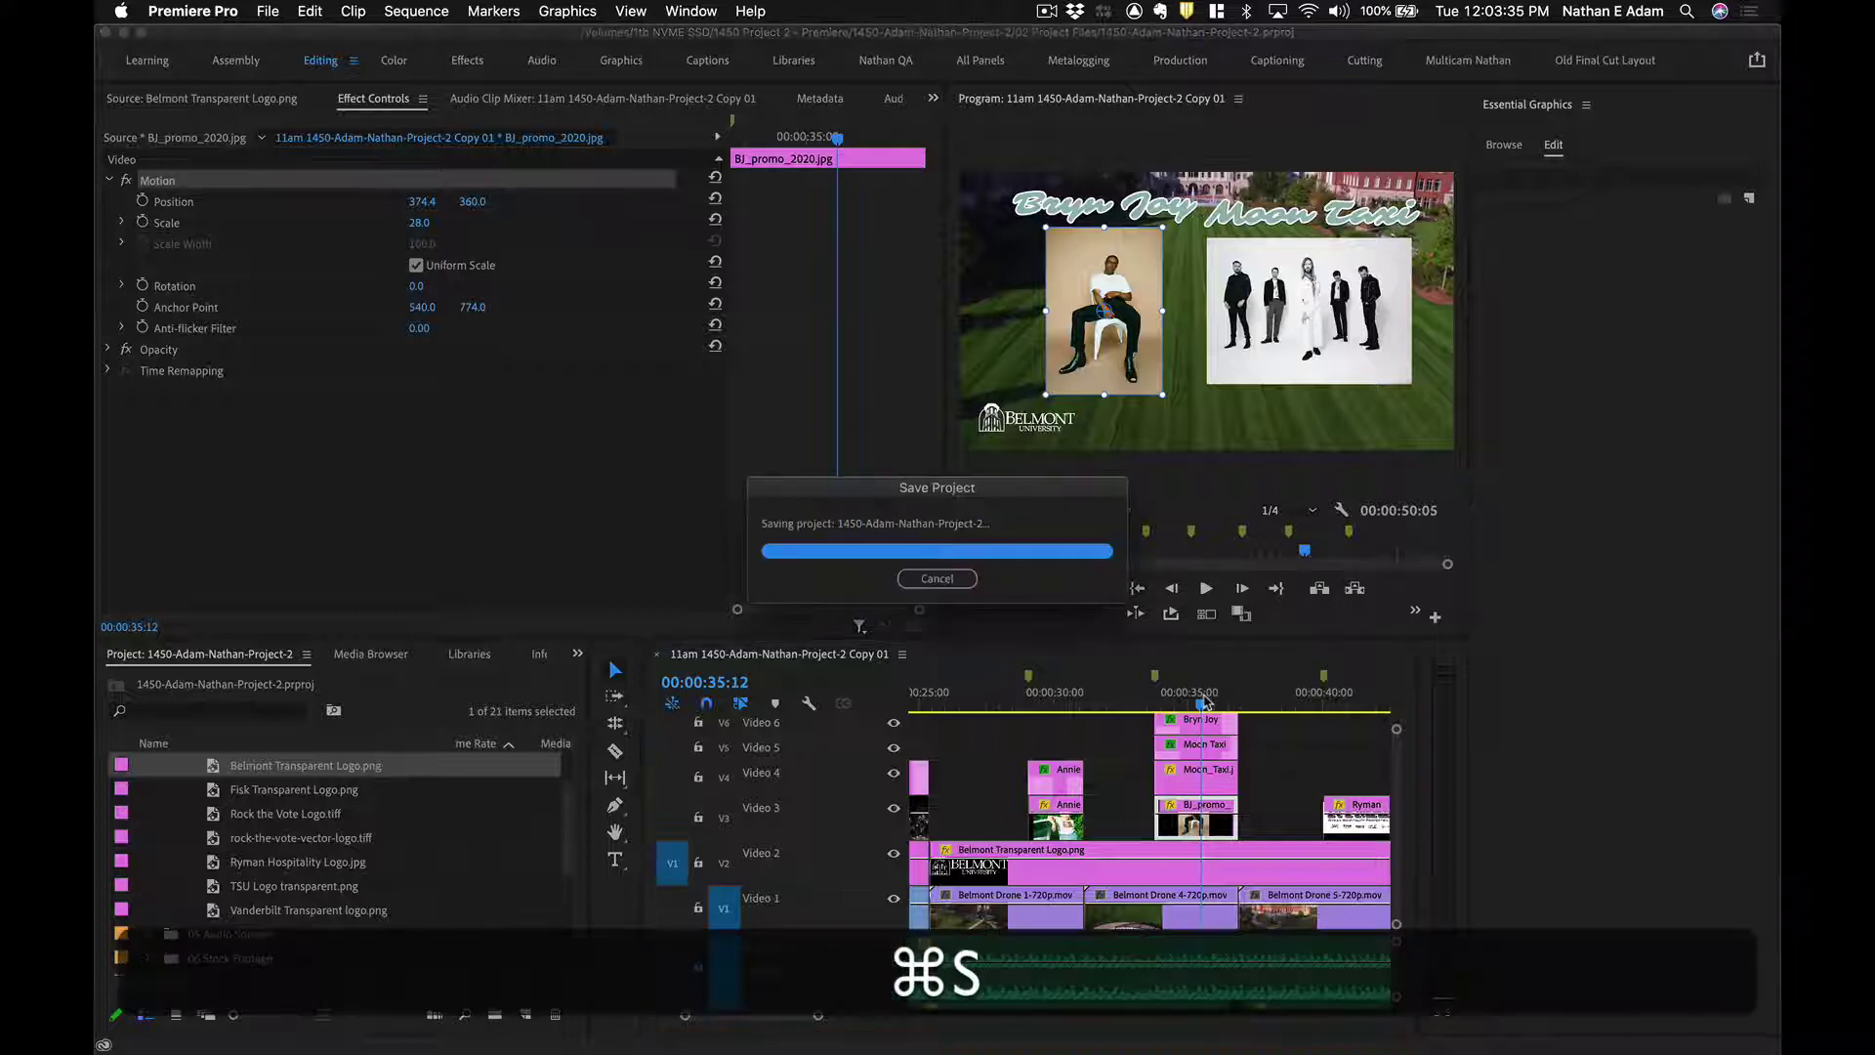
Play back the Bryn Joy and Moon Taxi section from the start of its titles and save the project.
{"action": "left_click_drag", "start_coordinate": [1207, 701], "coordinate": [1152, 703]}
{"action": "key", "text": "space"}
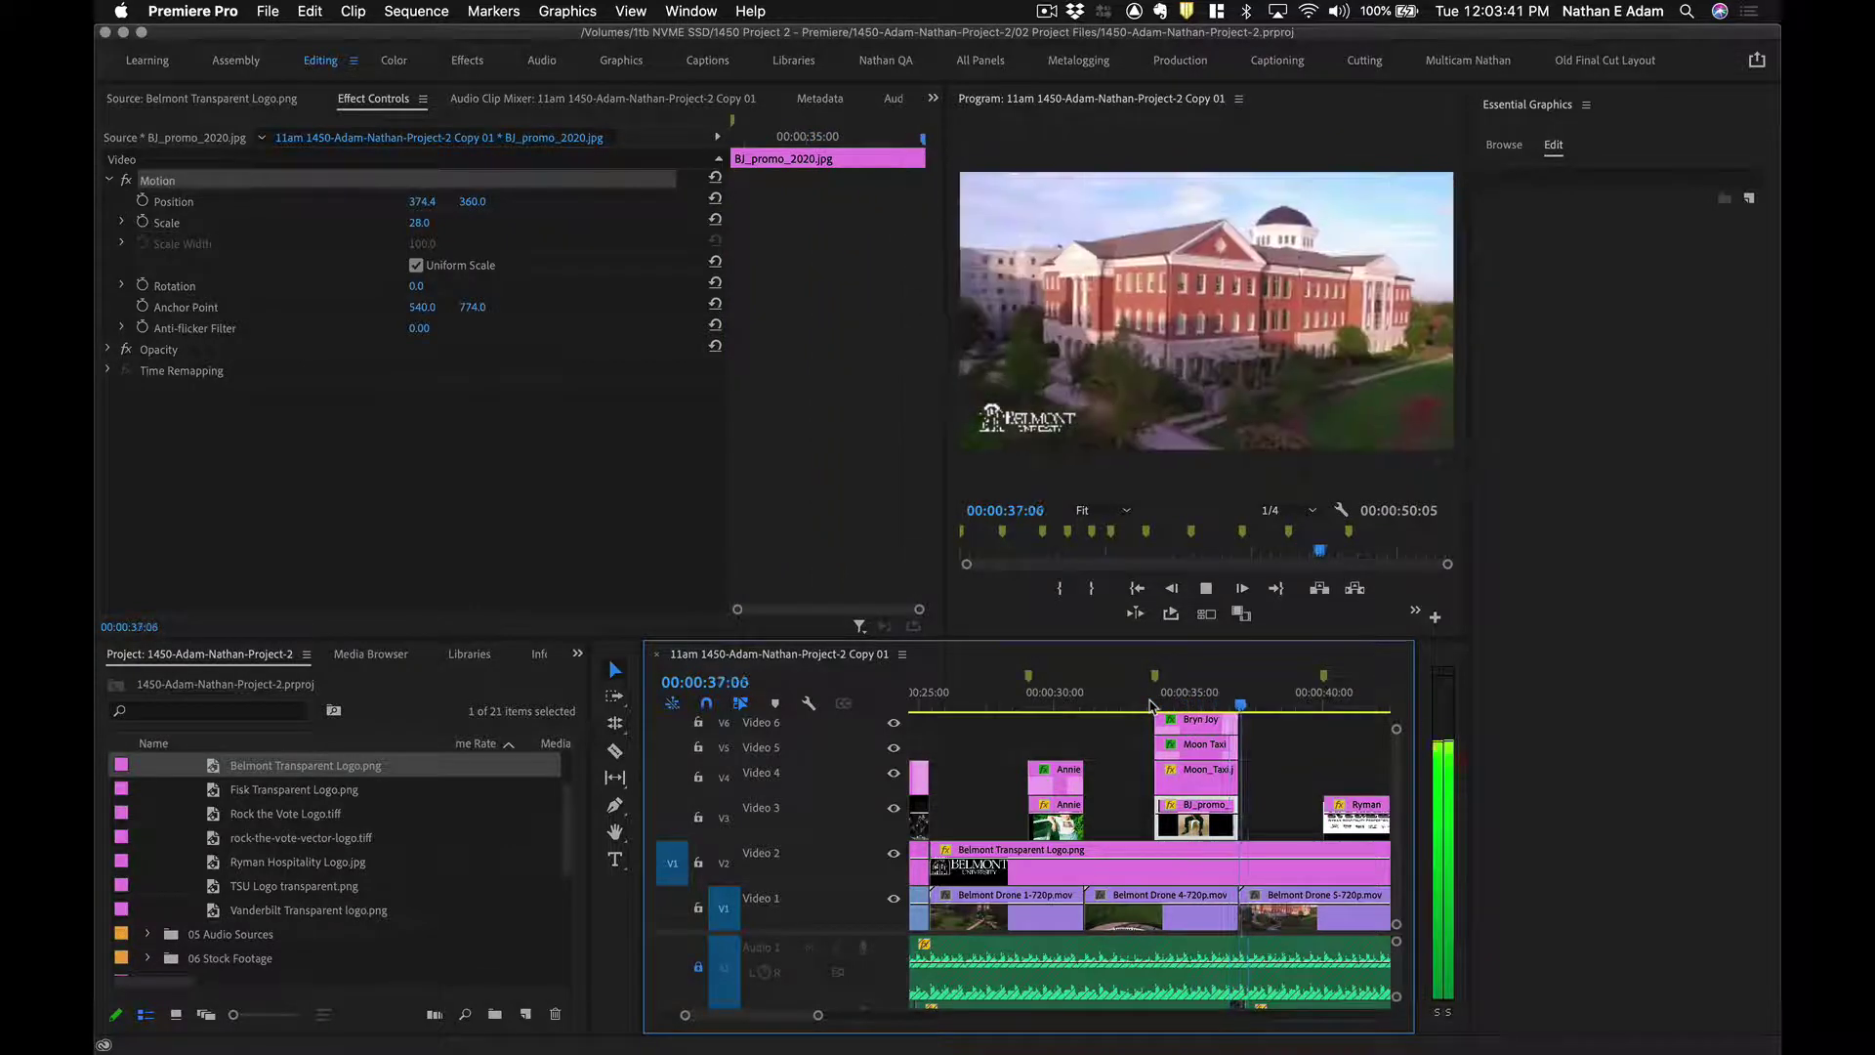
{"action": "key", "text": "super+s"}
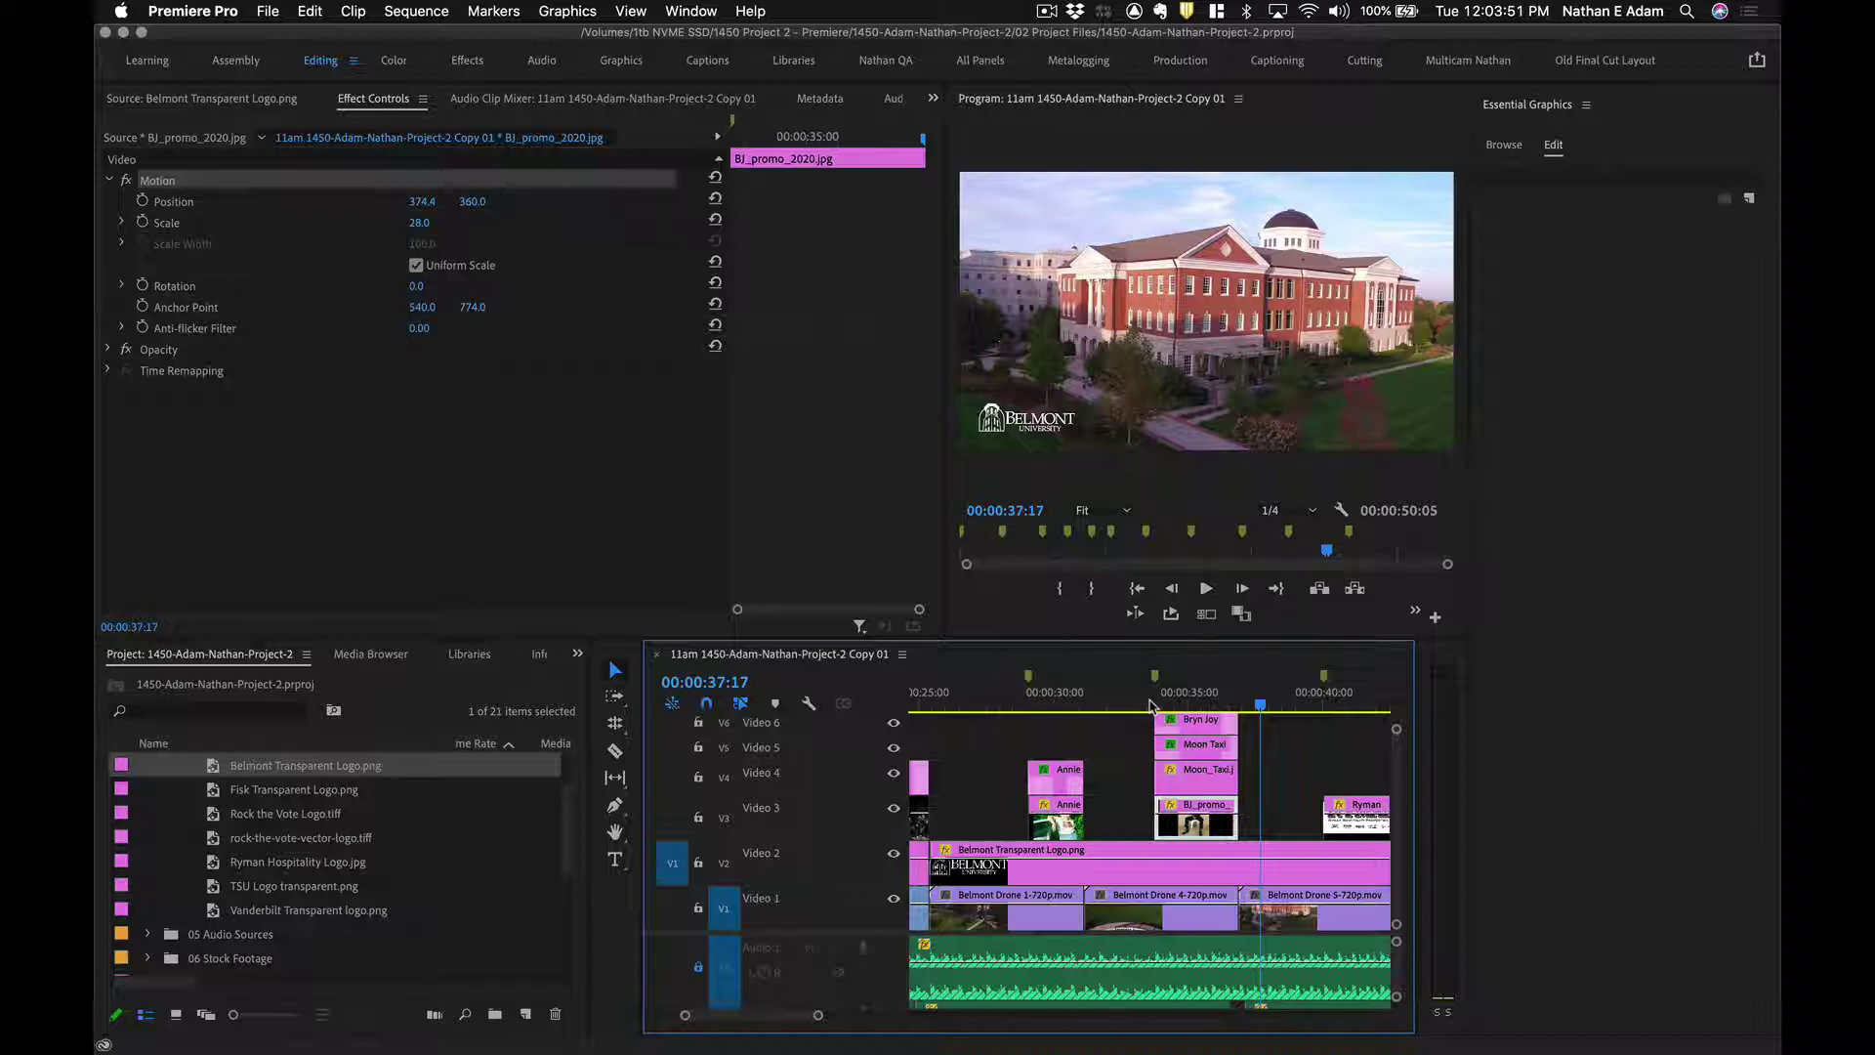
{"action": "key", "text": "super+s"}
{"action": "key", "text": "super+s"}
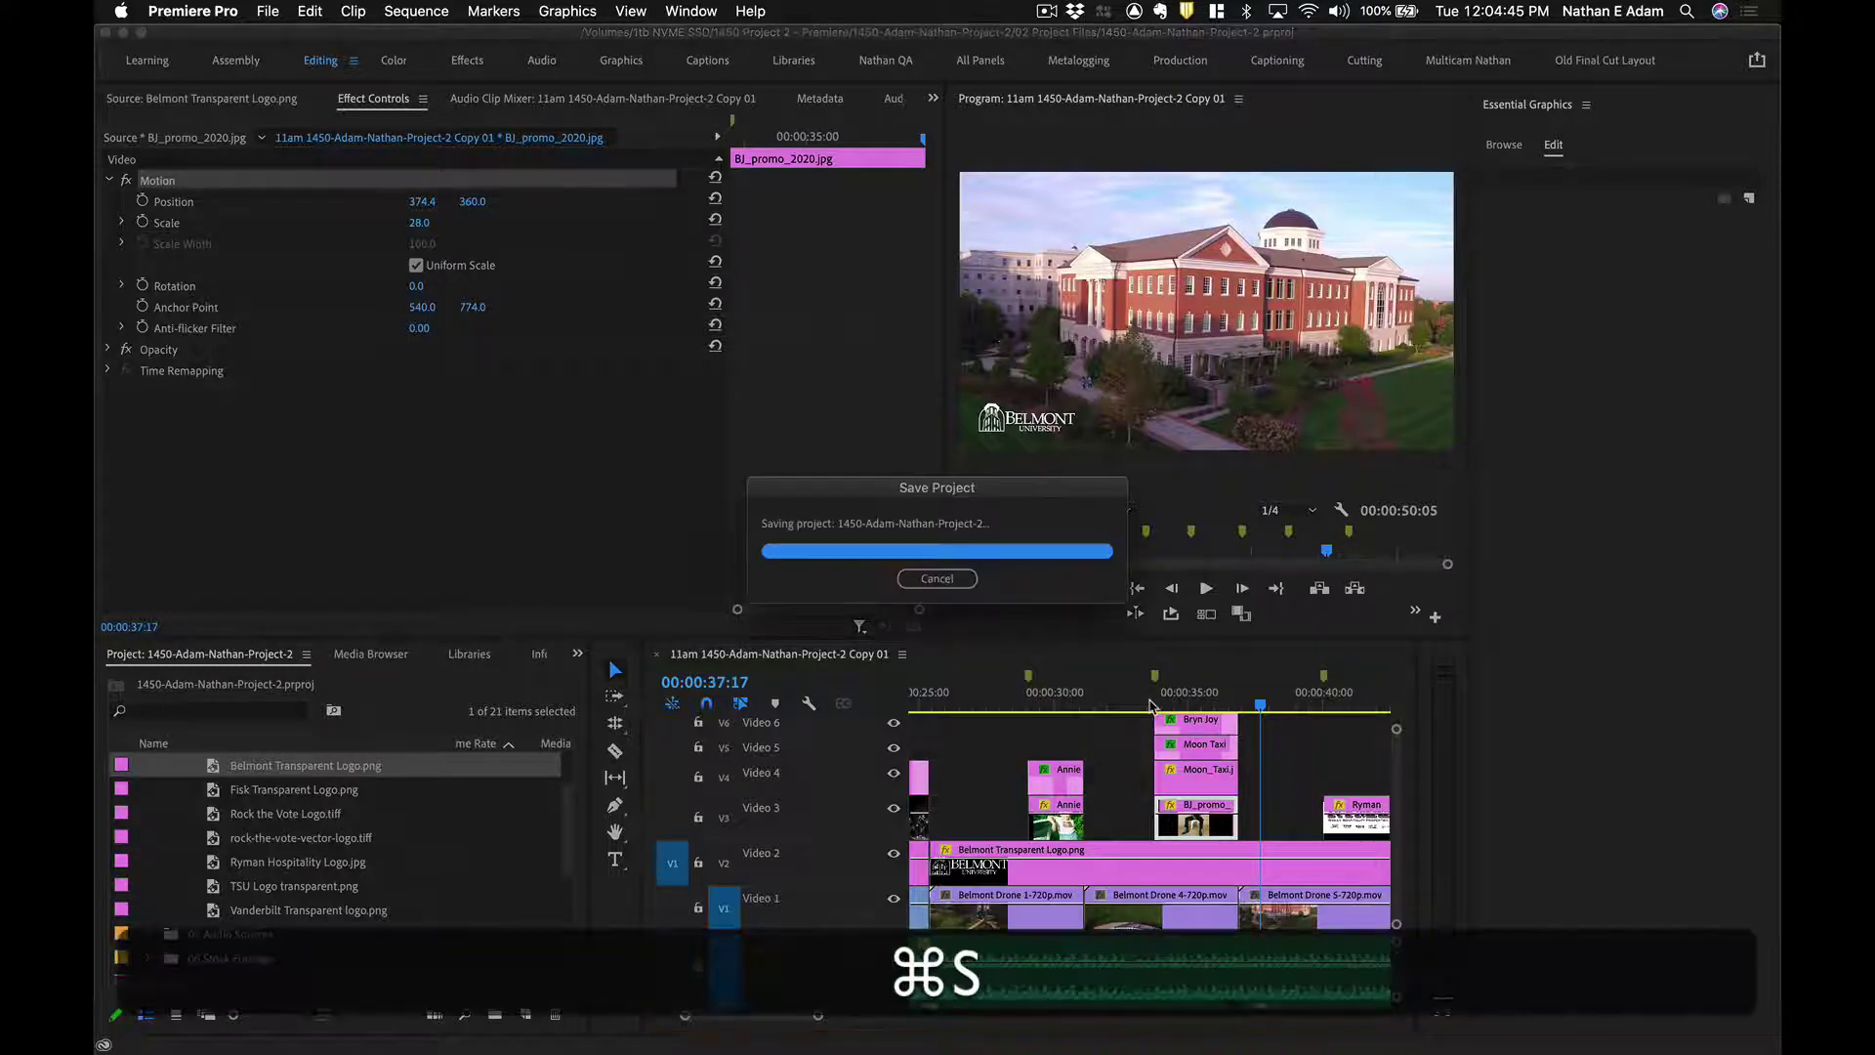
Examine the arrangement of titles and photos across the whole sequence in a maximized timeline zoomed to fit.
{"action": "key", "text": "grave"}
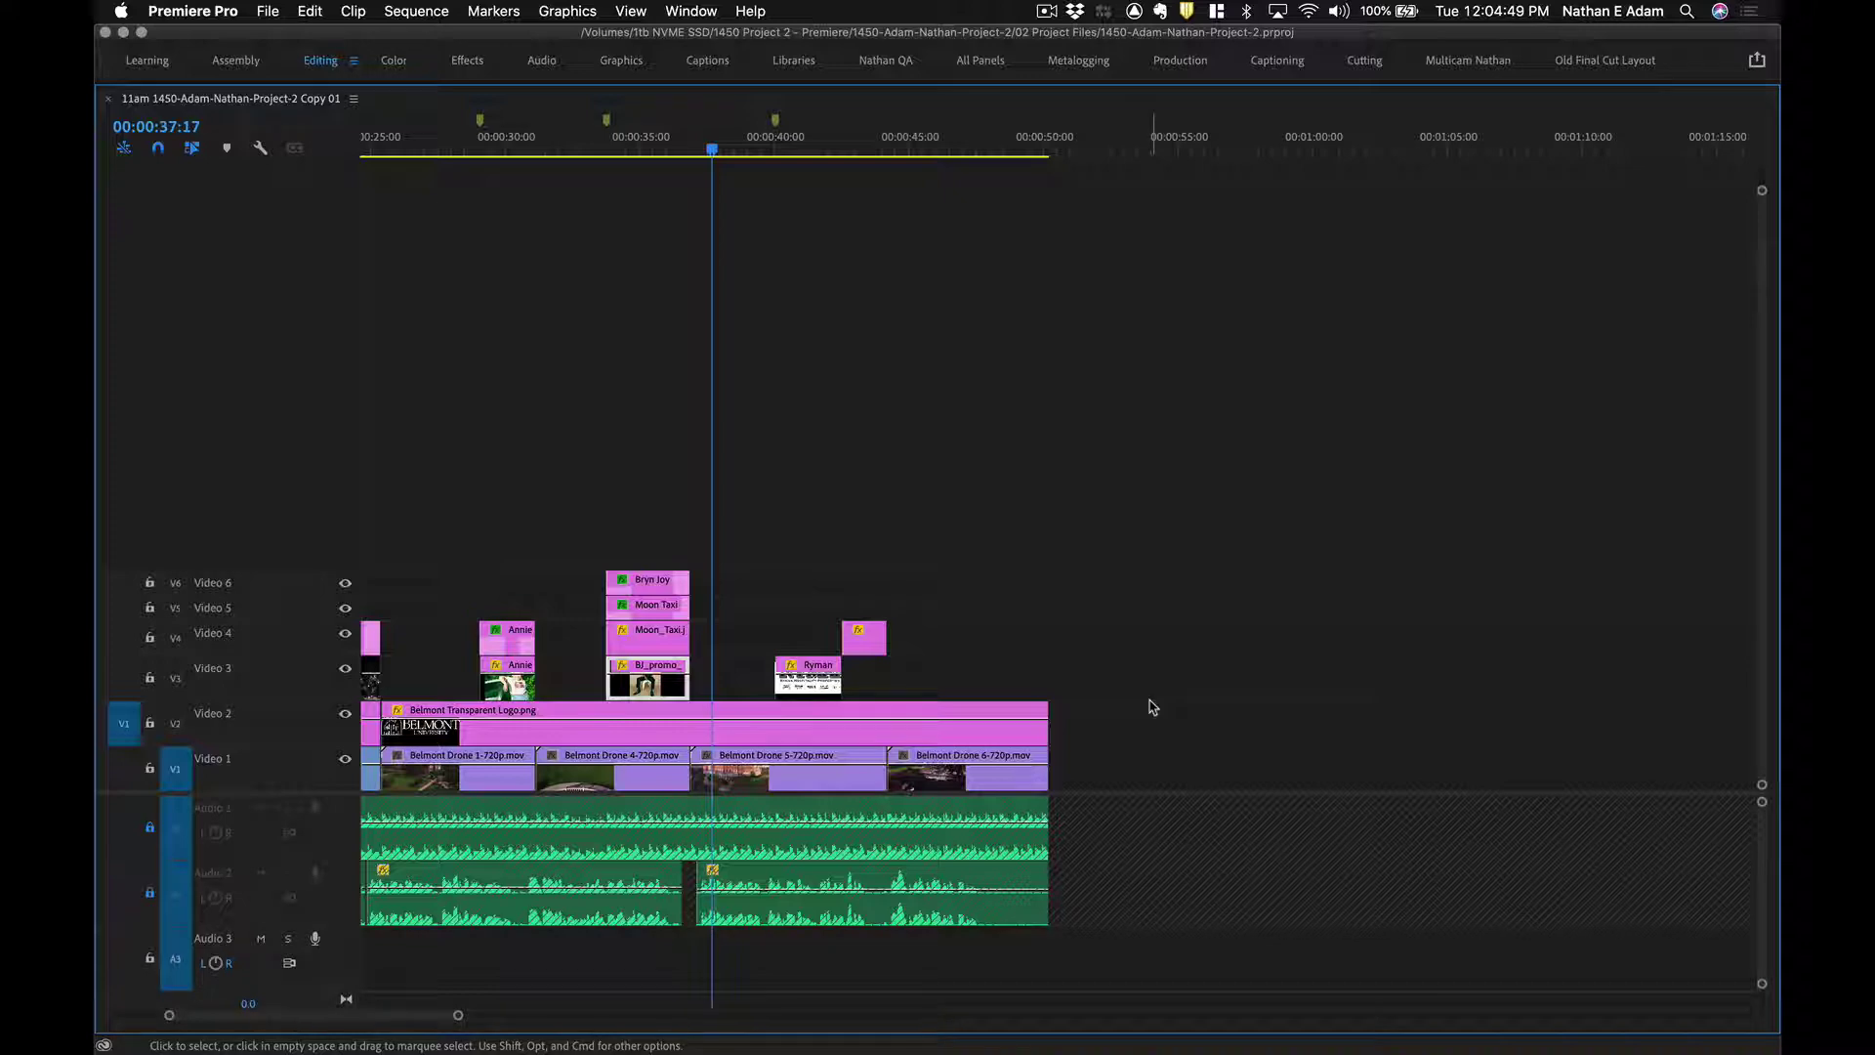
{"action": "key", "text": "grave"}
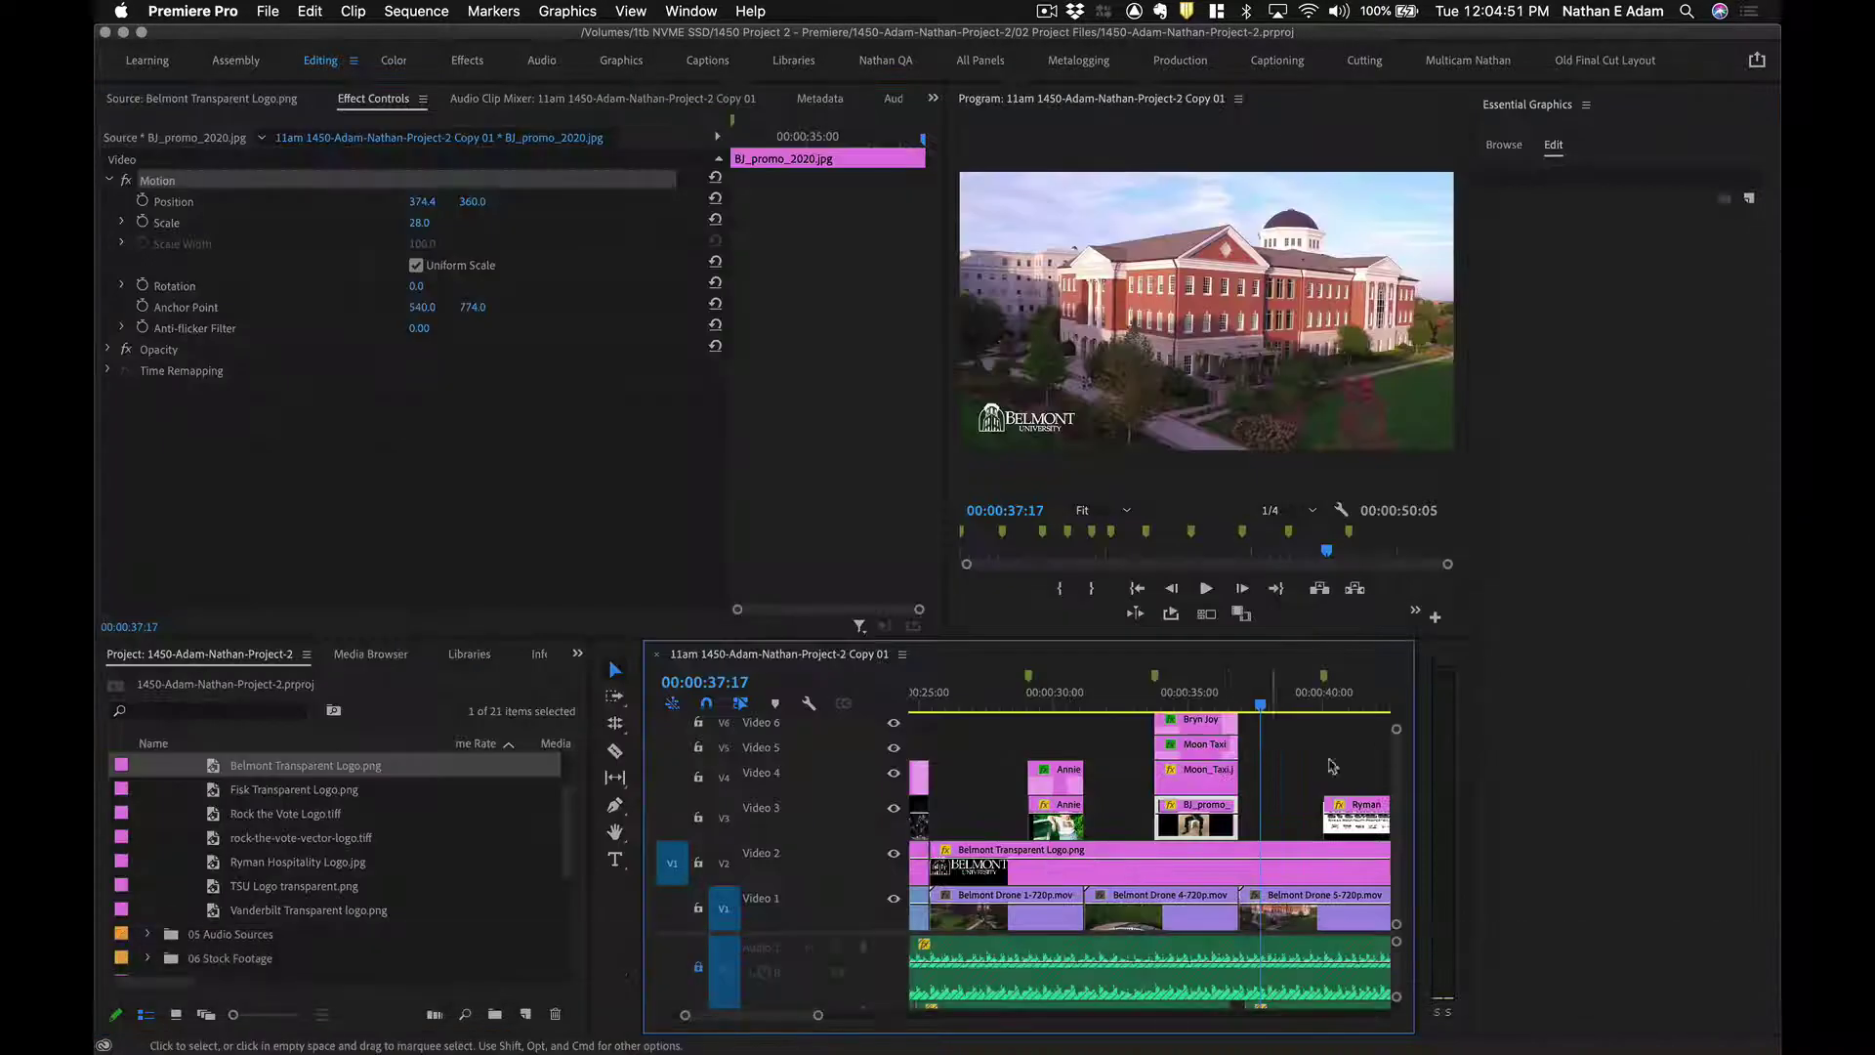
{"action": "key", "text": "grave"}
{"action": "key", "text": "grave"}
{"action": "key", "text": "grave"}
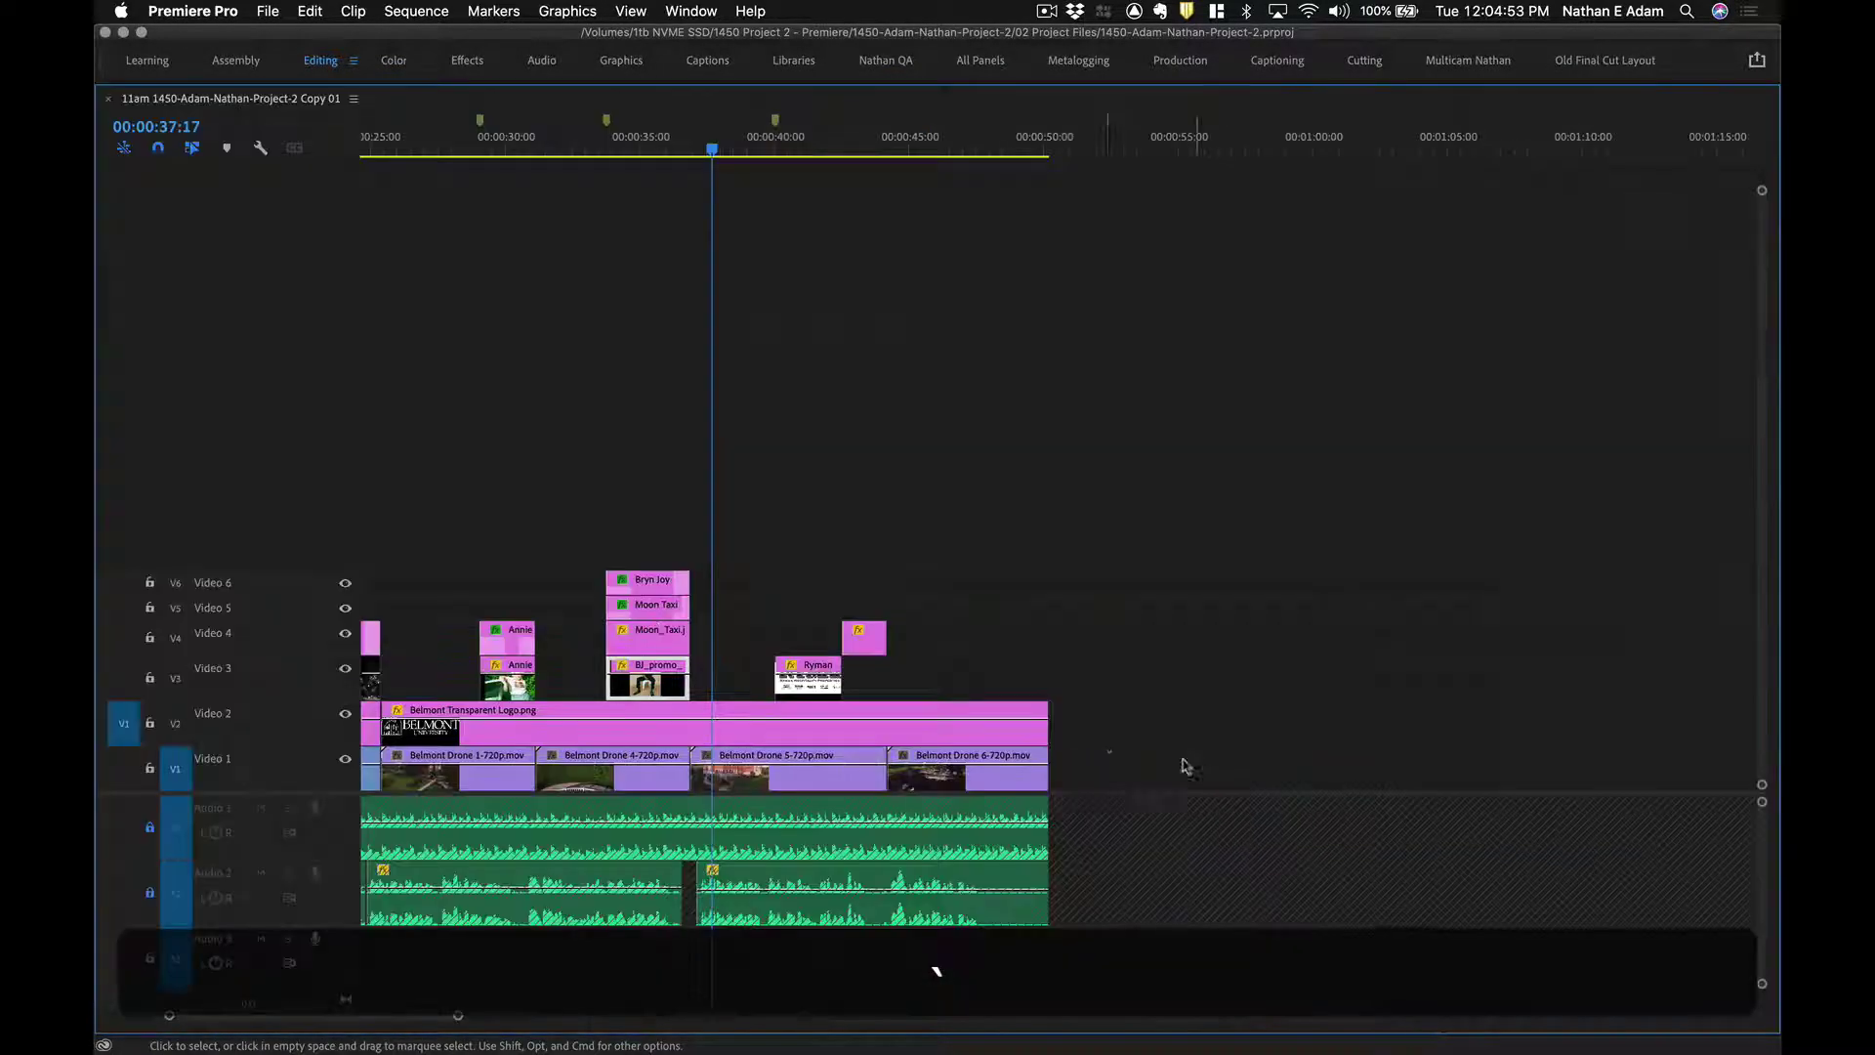
{"action": "key", "text": "backslash"}
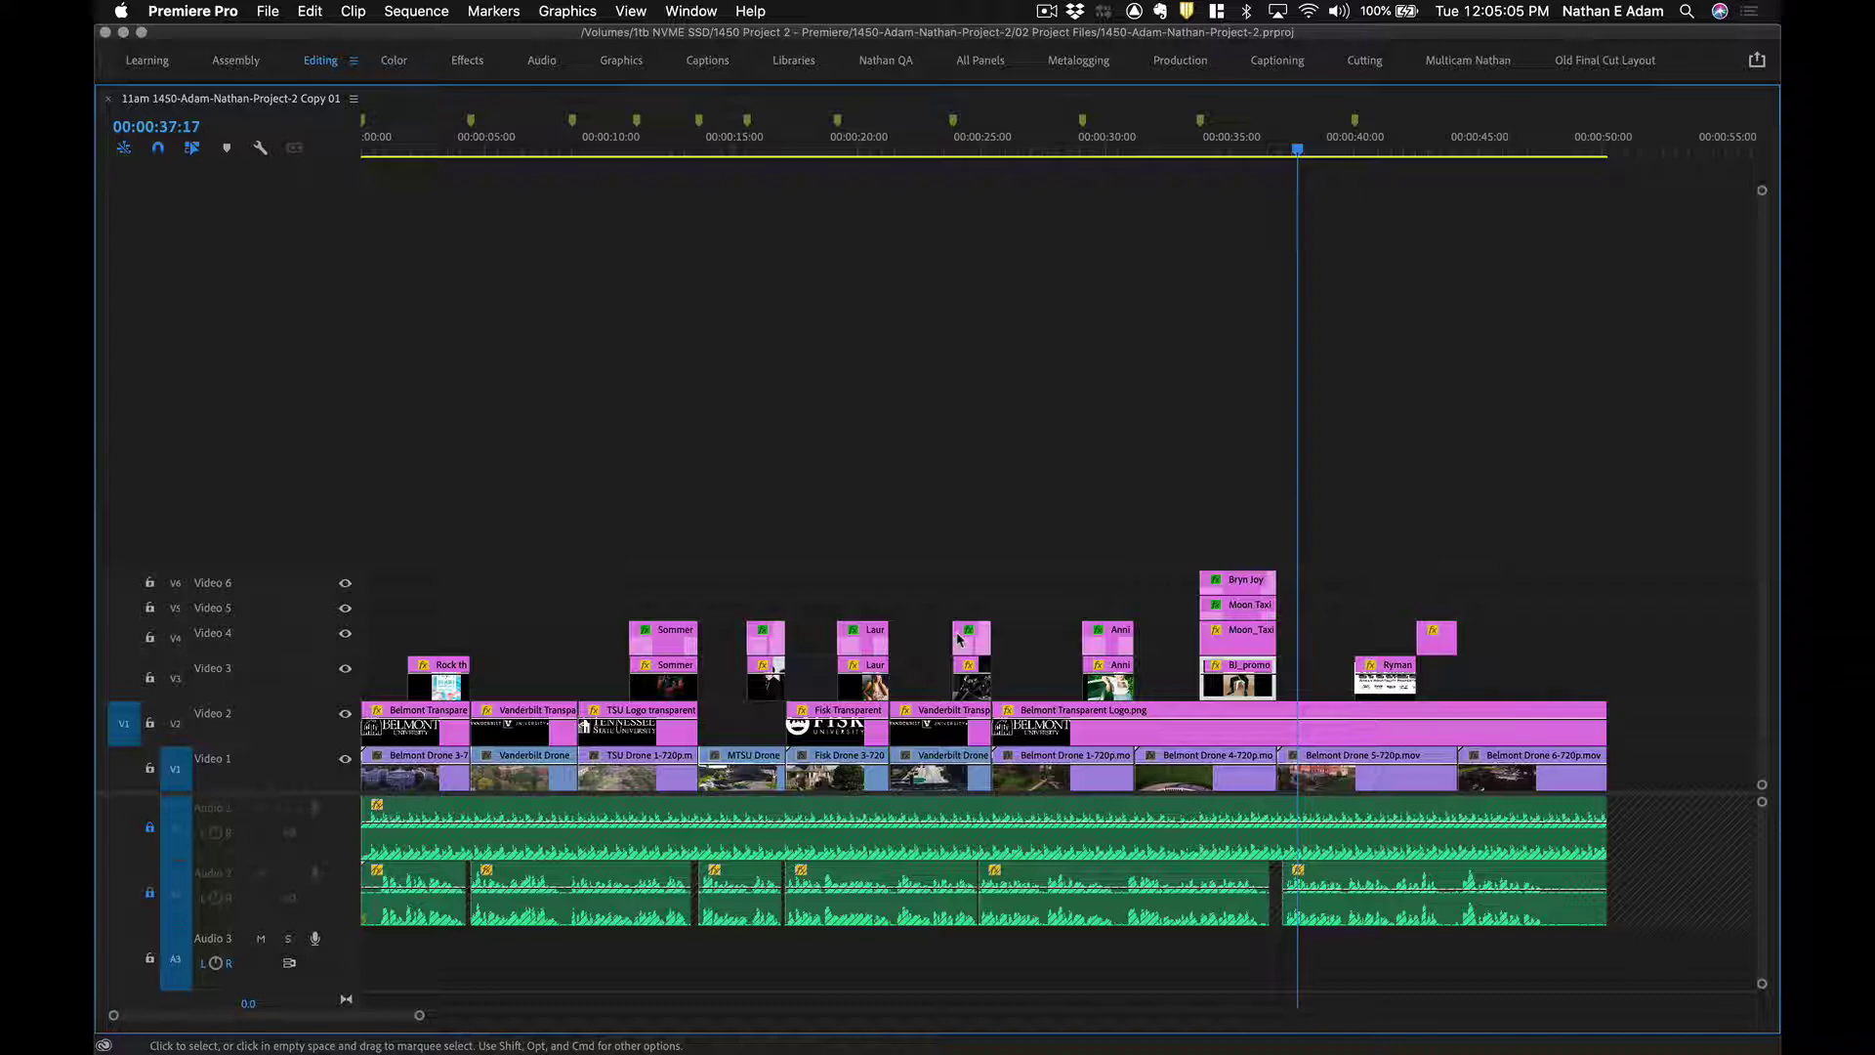
{"action": "key", "text": "grave"}
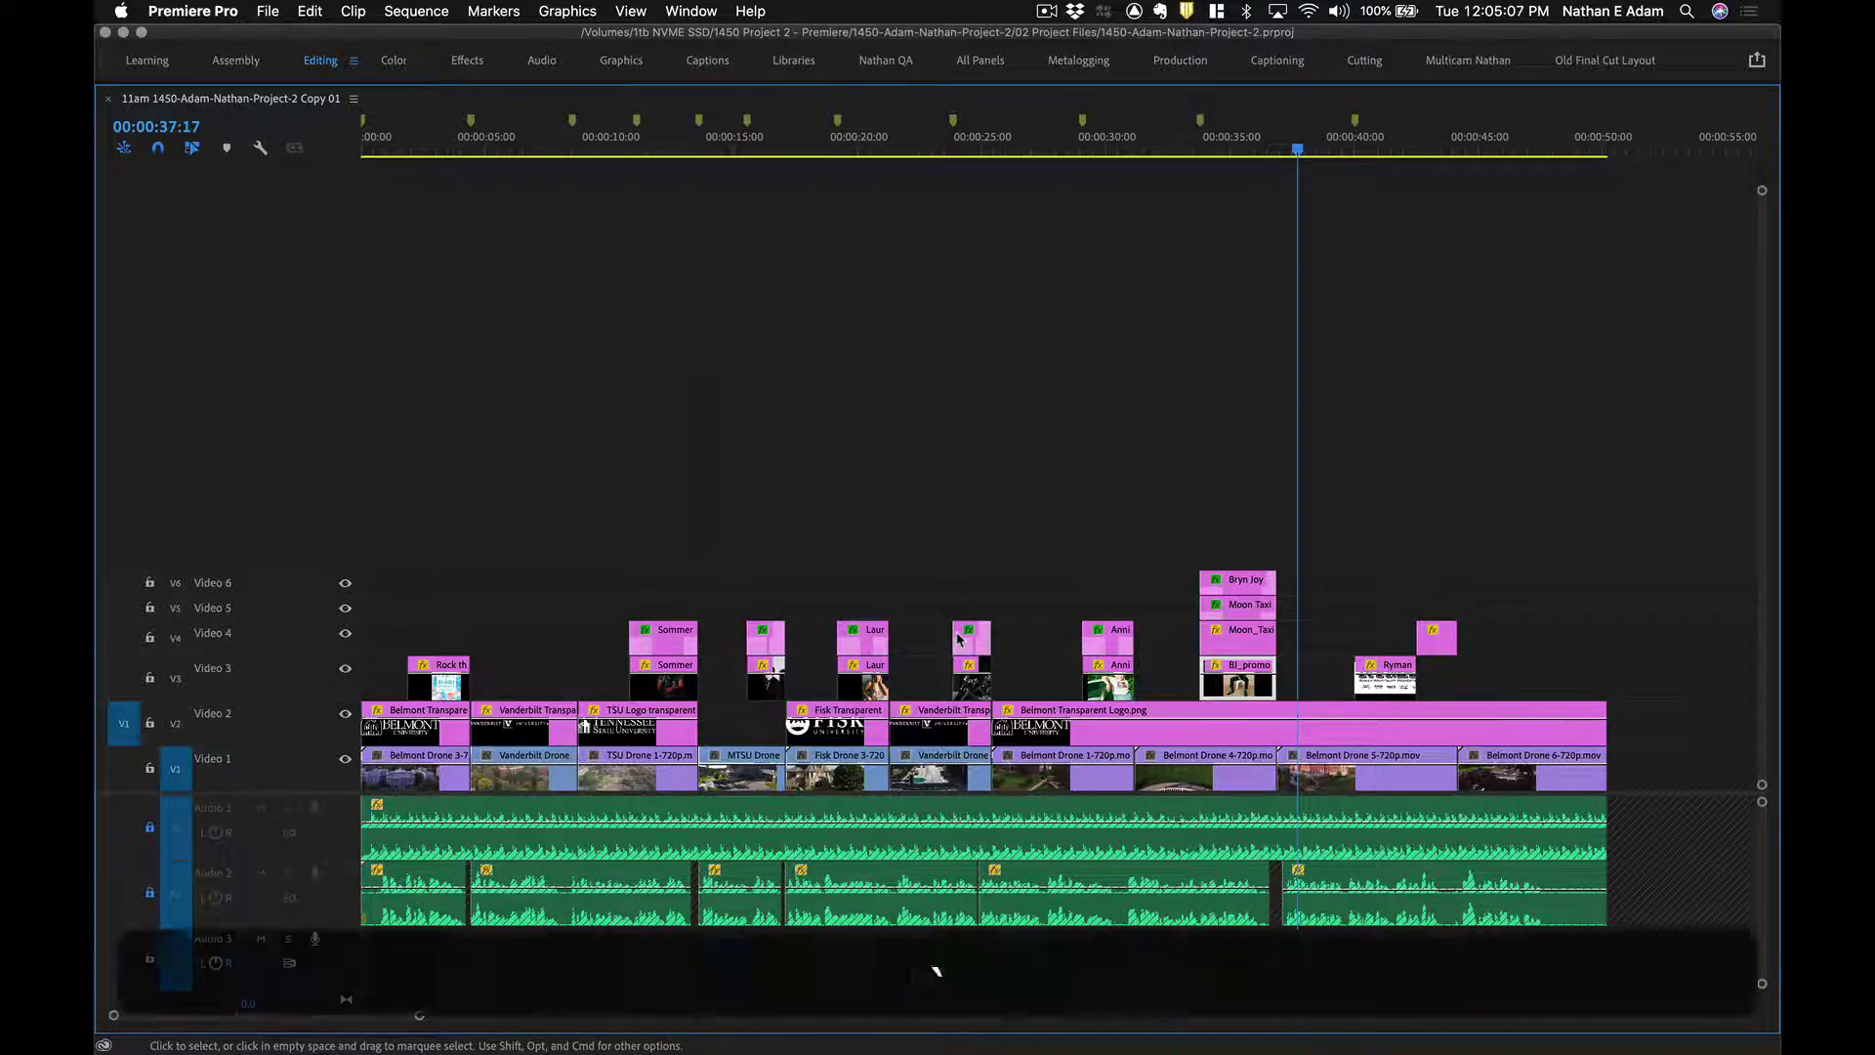
{"action": "key", "text": "grave"}
{"action": "key", "text": "grave"}
{"action": "key", "text": "grave"}
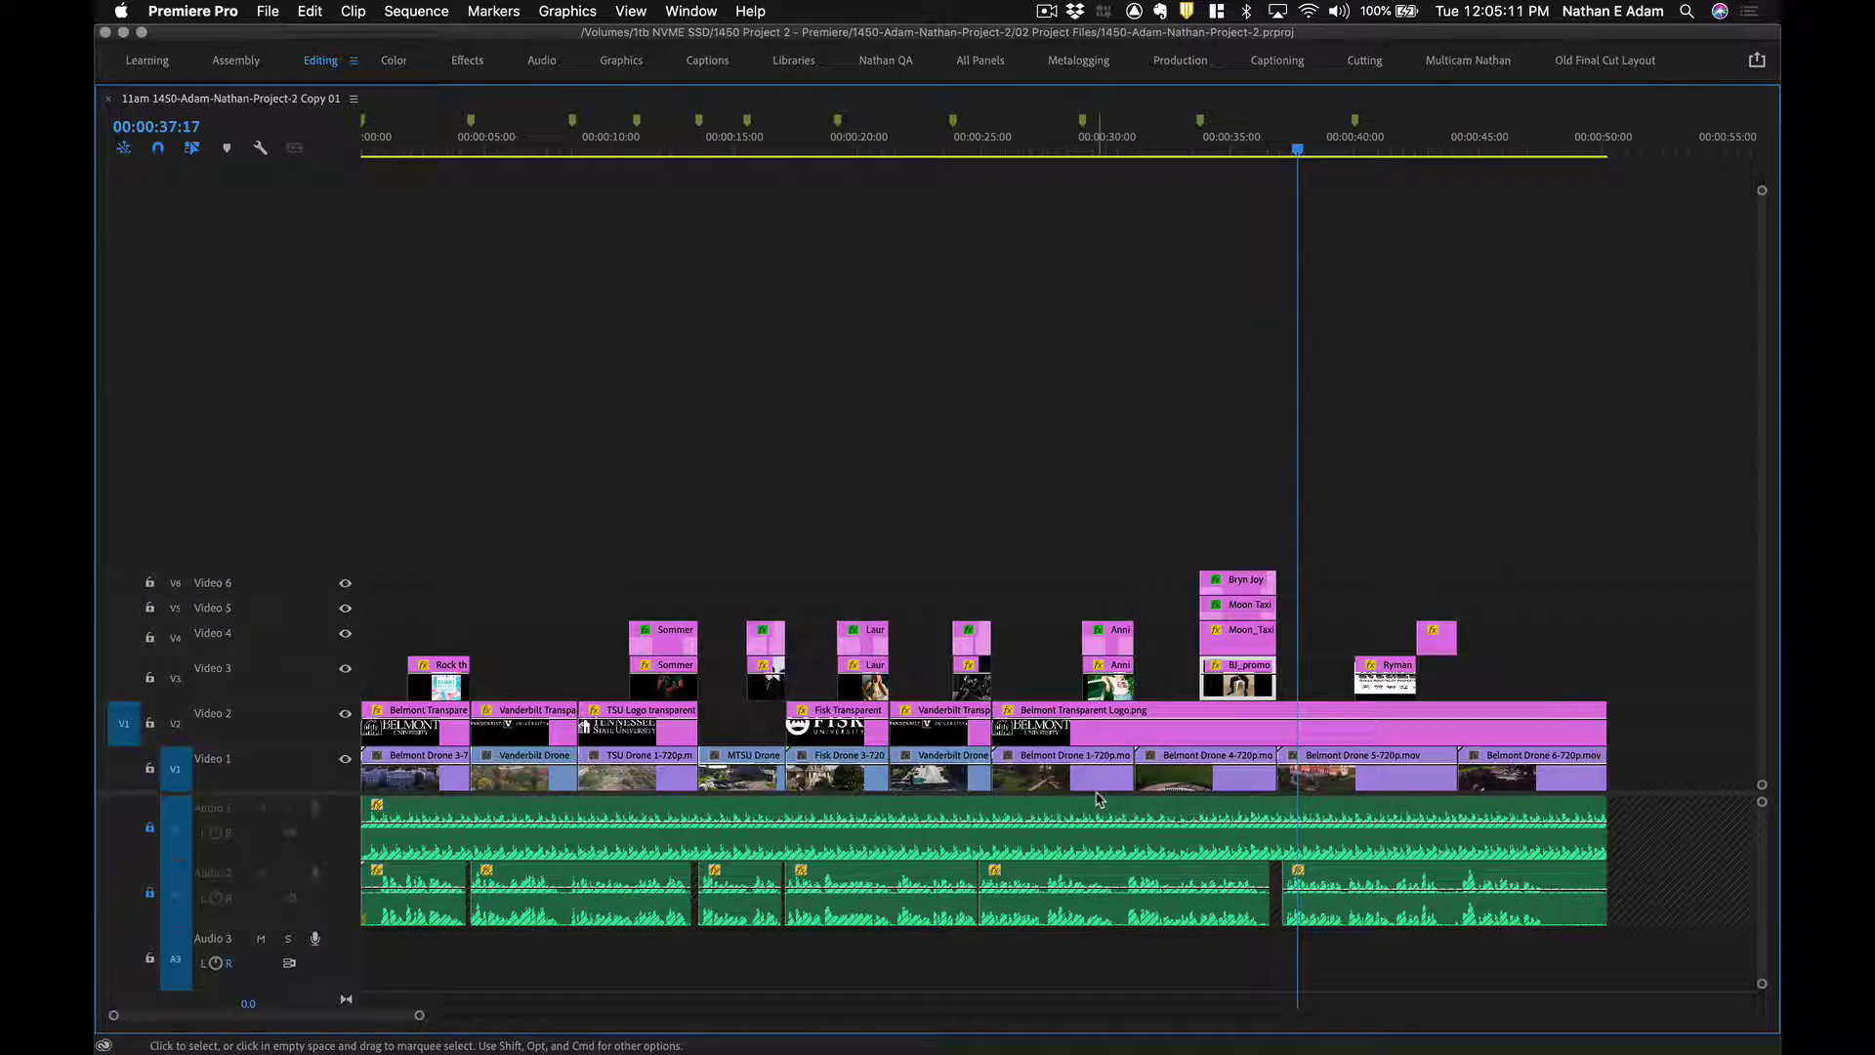
{"action": "key", "text": "grave"}
Scrub to the performer's title in the Tennessee State University section and play its animation from just before the title.
{"action": "left_click", "coordinate": [1101, 695]}
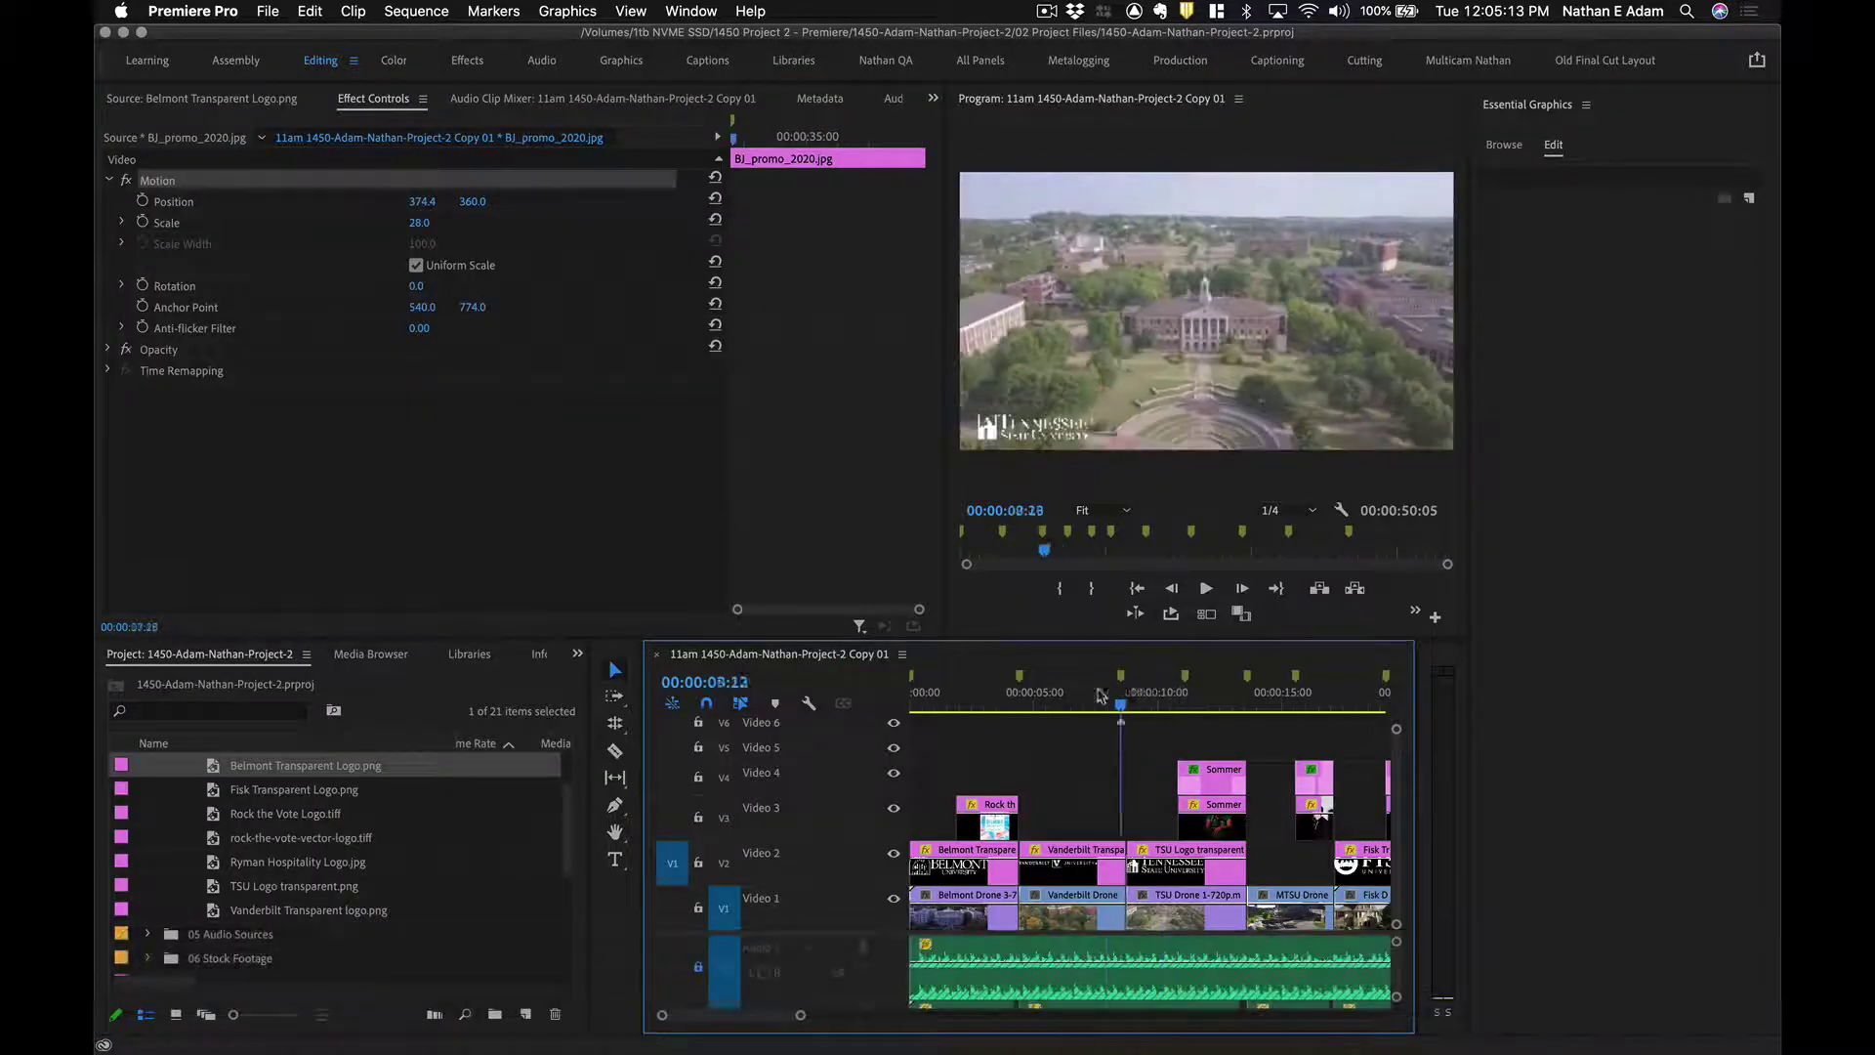
{"action": "left_click_drag", "start_coordinate": [1100, 695], "coordinate": [1212, 695]}
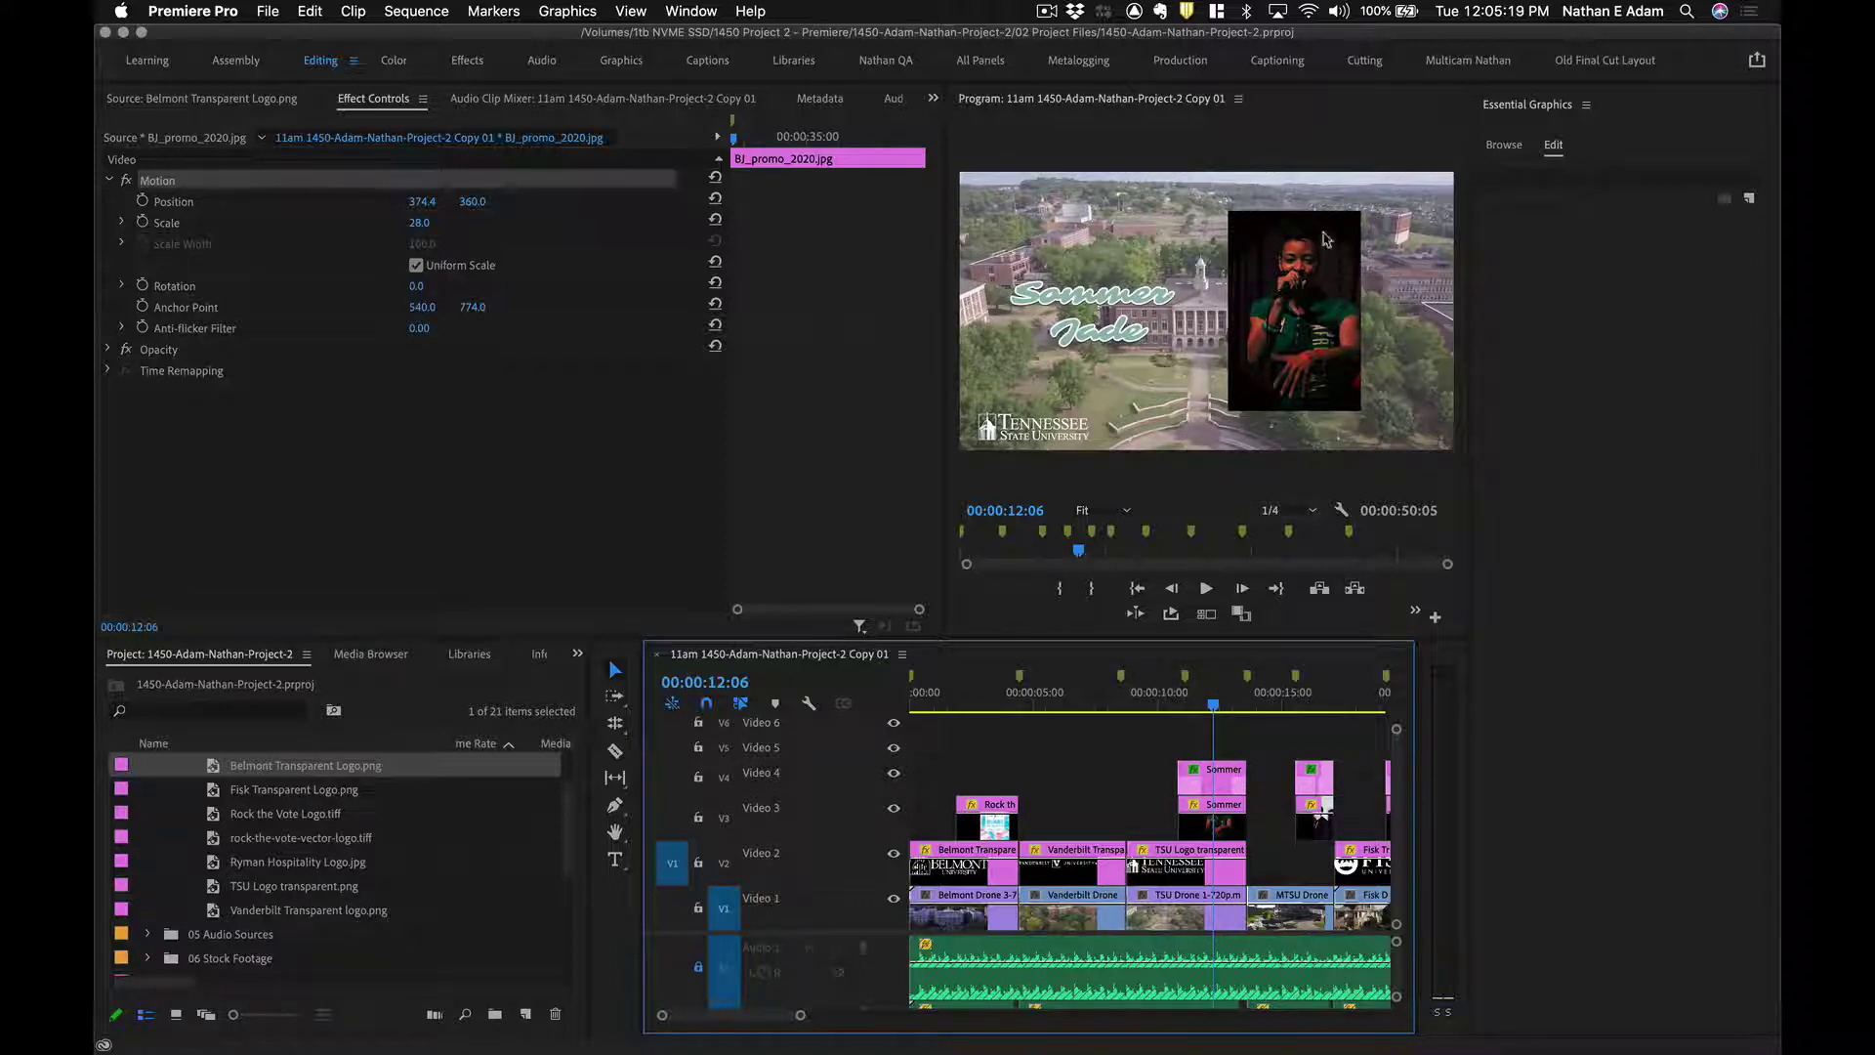
{"action": "left_click", "coordinate": [1163, 705]}
{"action": "key", "text": "space"}
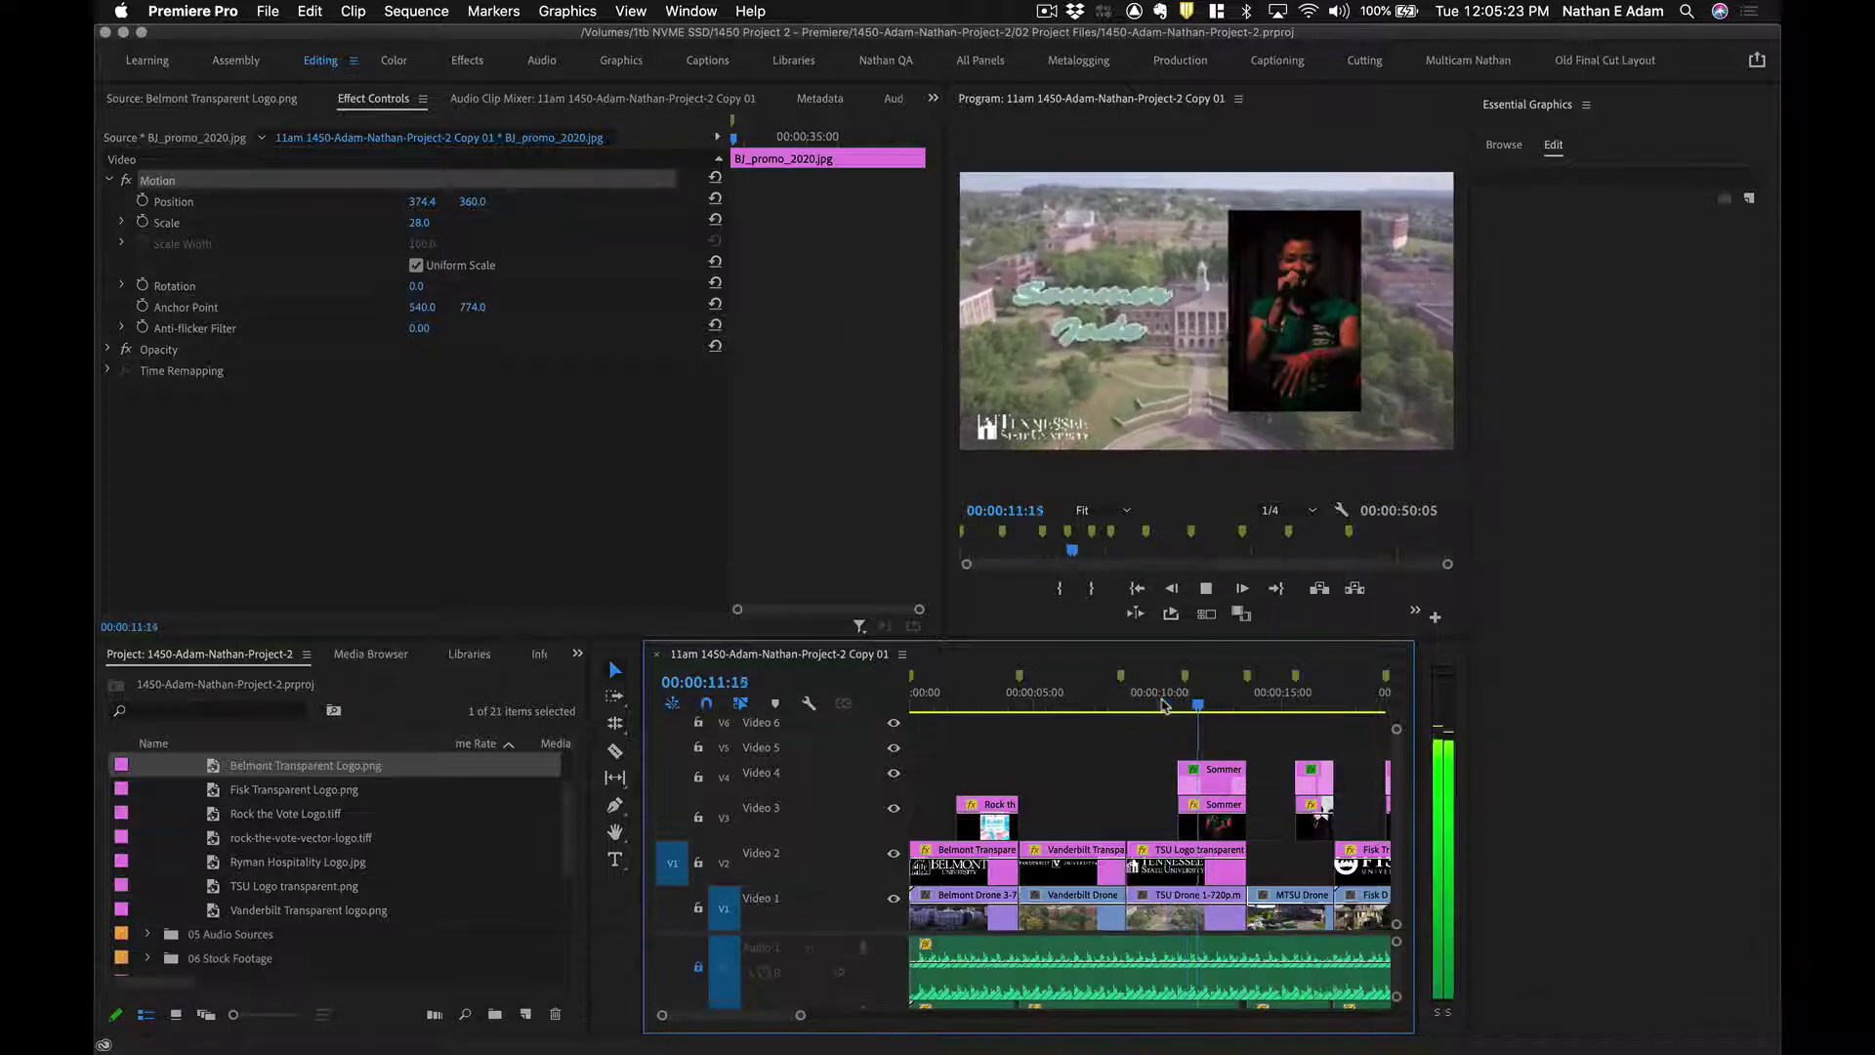
Stop playback, switch to Finder, and close the Drone Footage 720p and CC Libraries Downloads windows.
{"action": "key", "text": "space"}
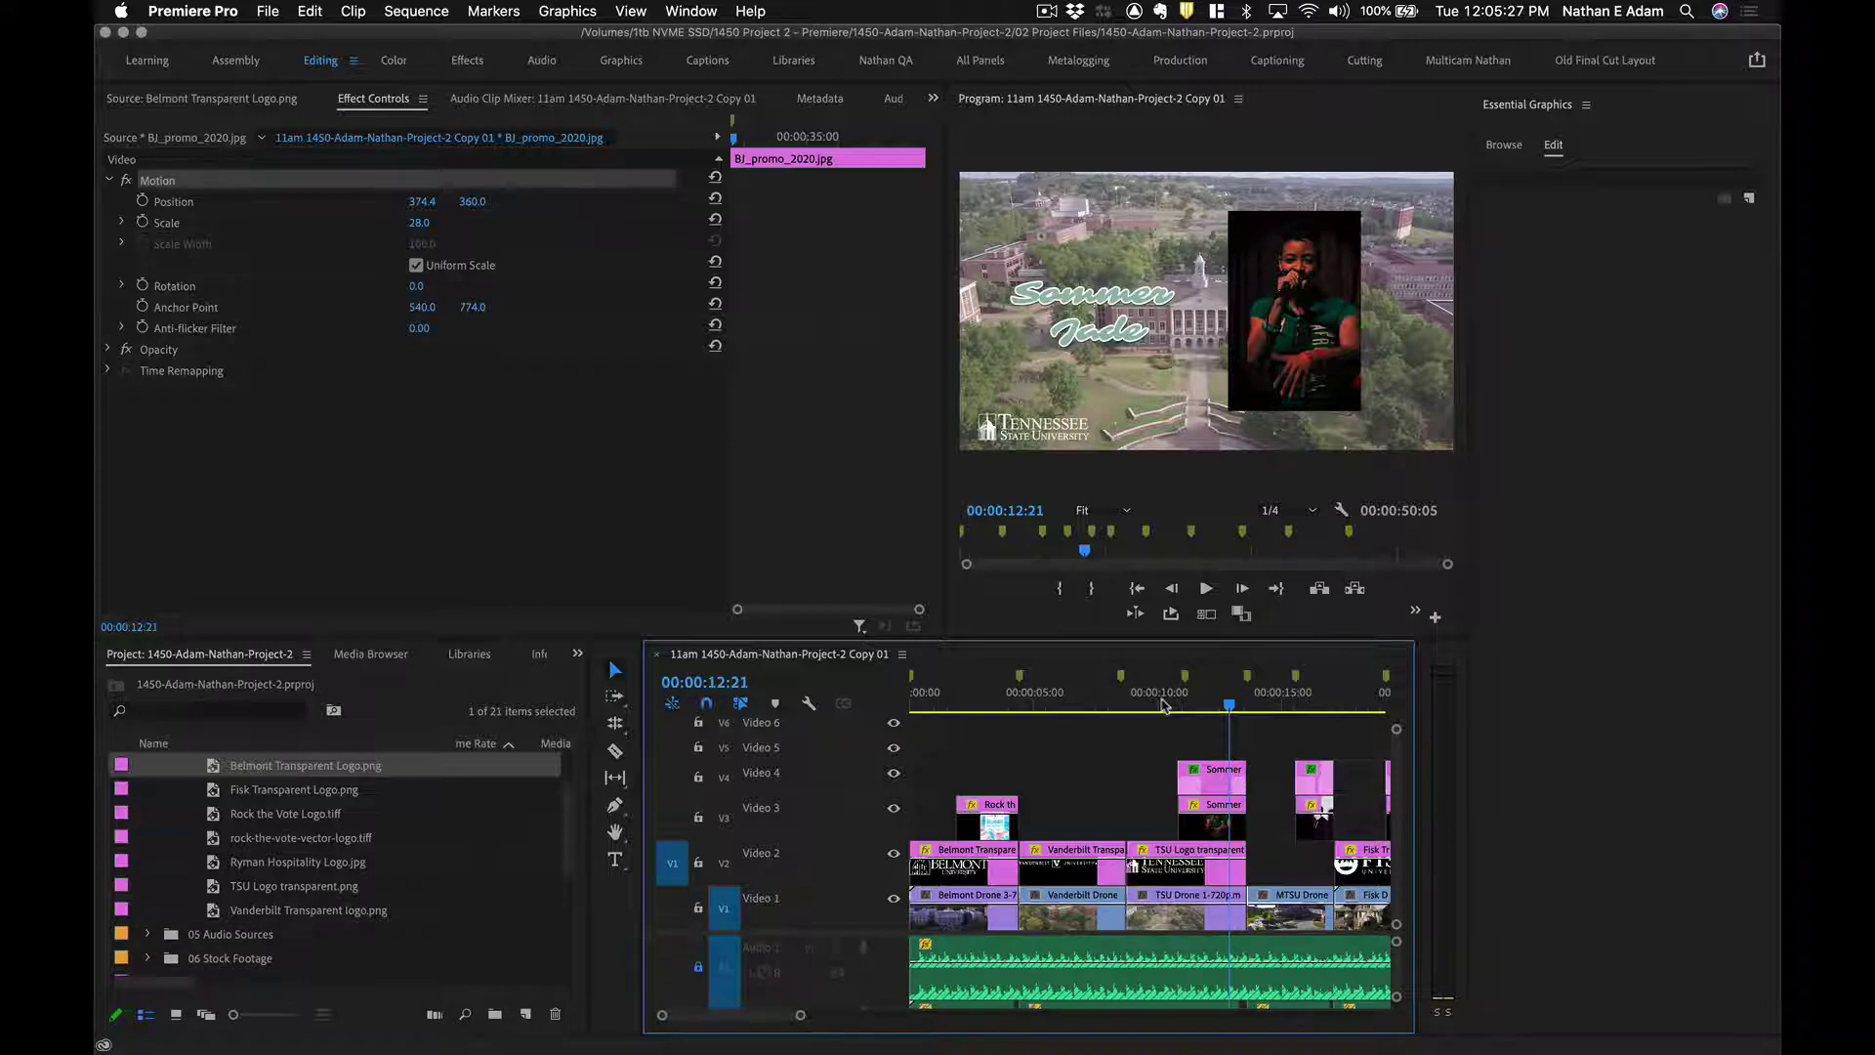
{"action": "key", "text": "super+Tab"}
{"action": "key", "text": "super+Tab"}
{"action": "key", "text": "super+Tab"}
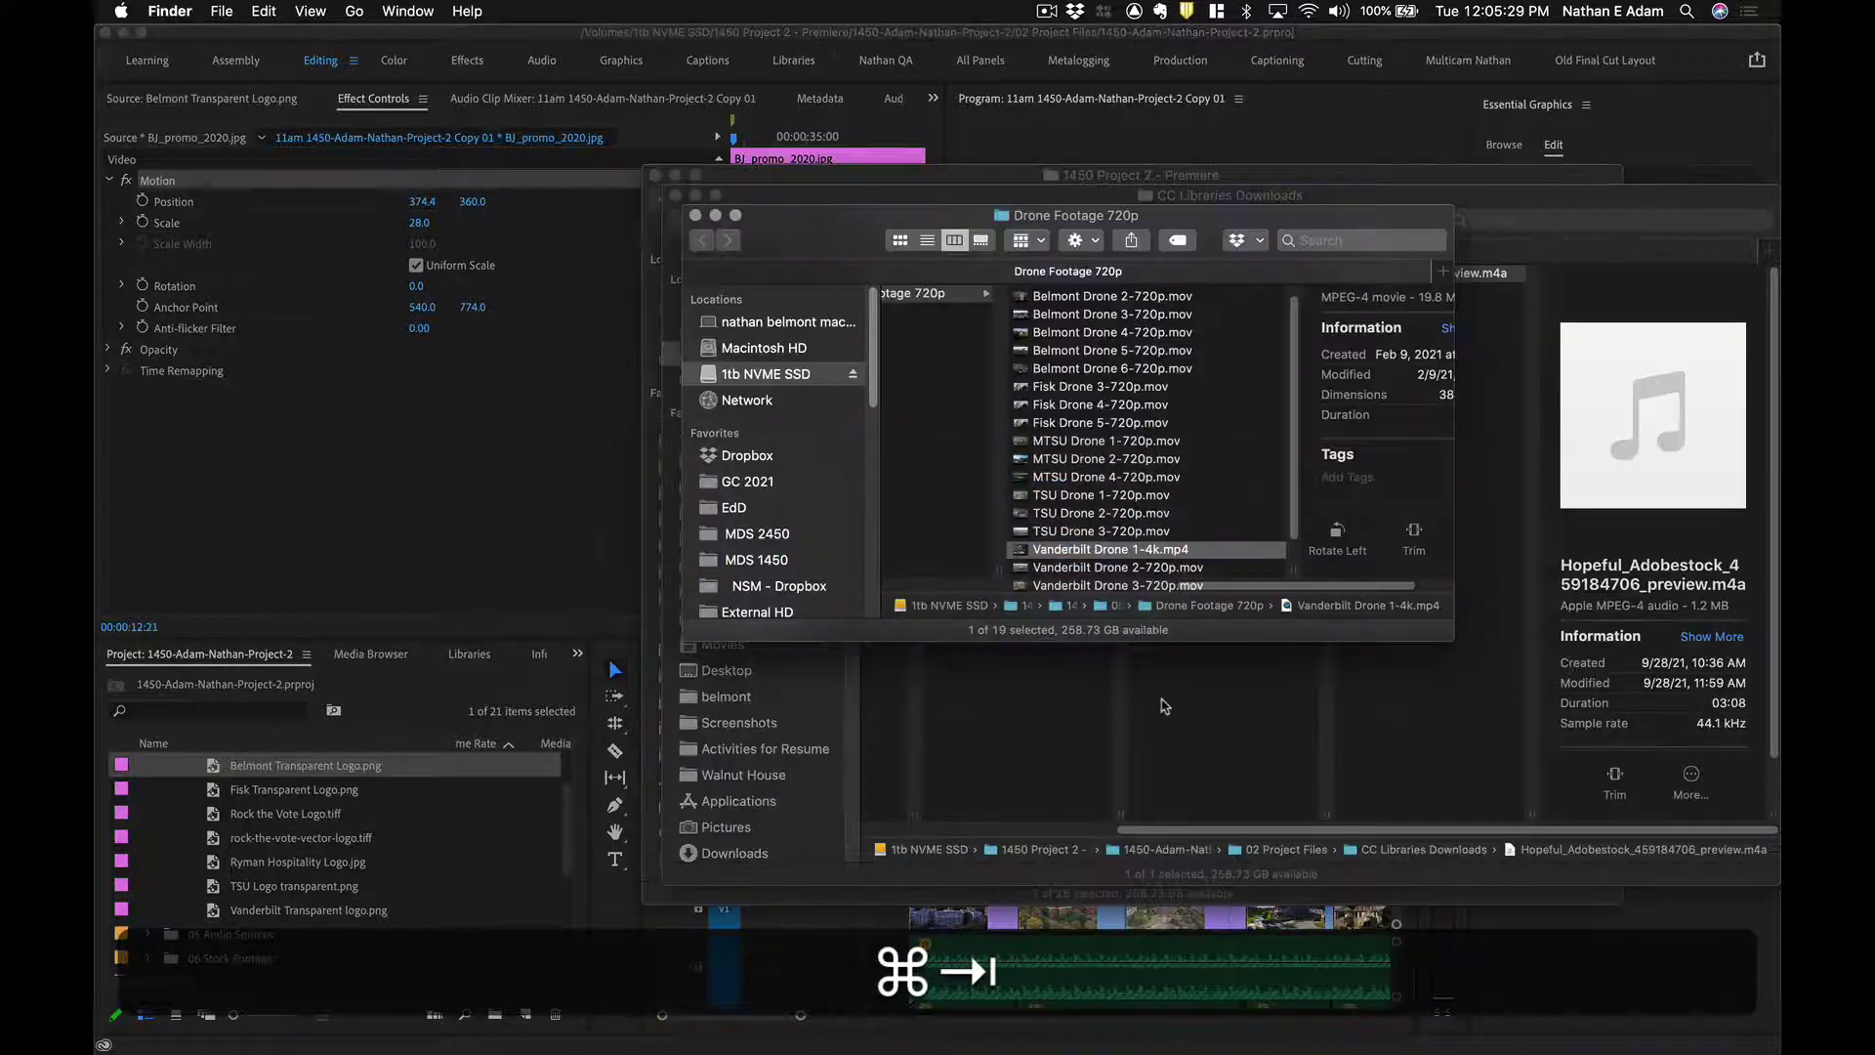
{"action": "scroll", "coordinate": [1157, 452], "scroll_direction": "left", "scroll_amount": 5}
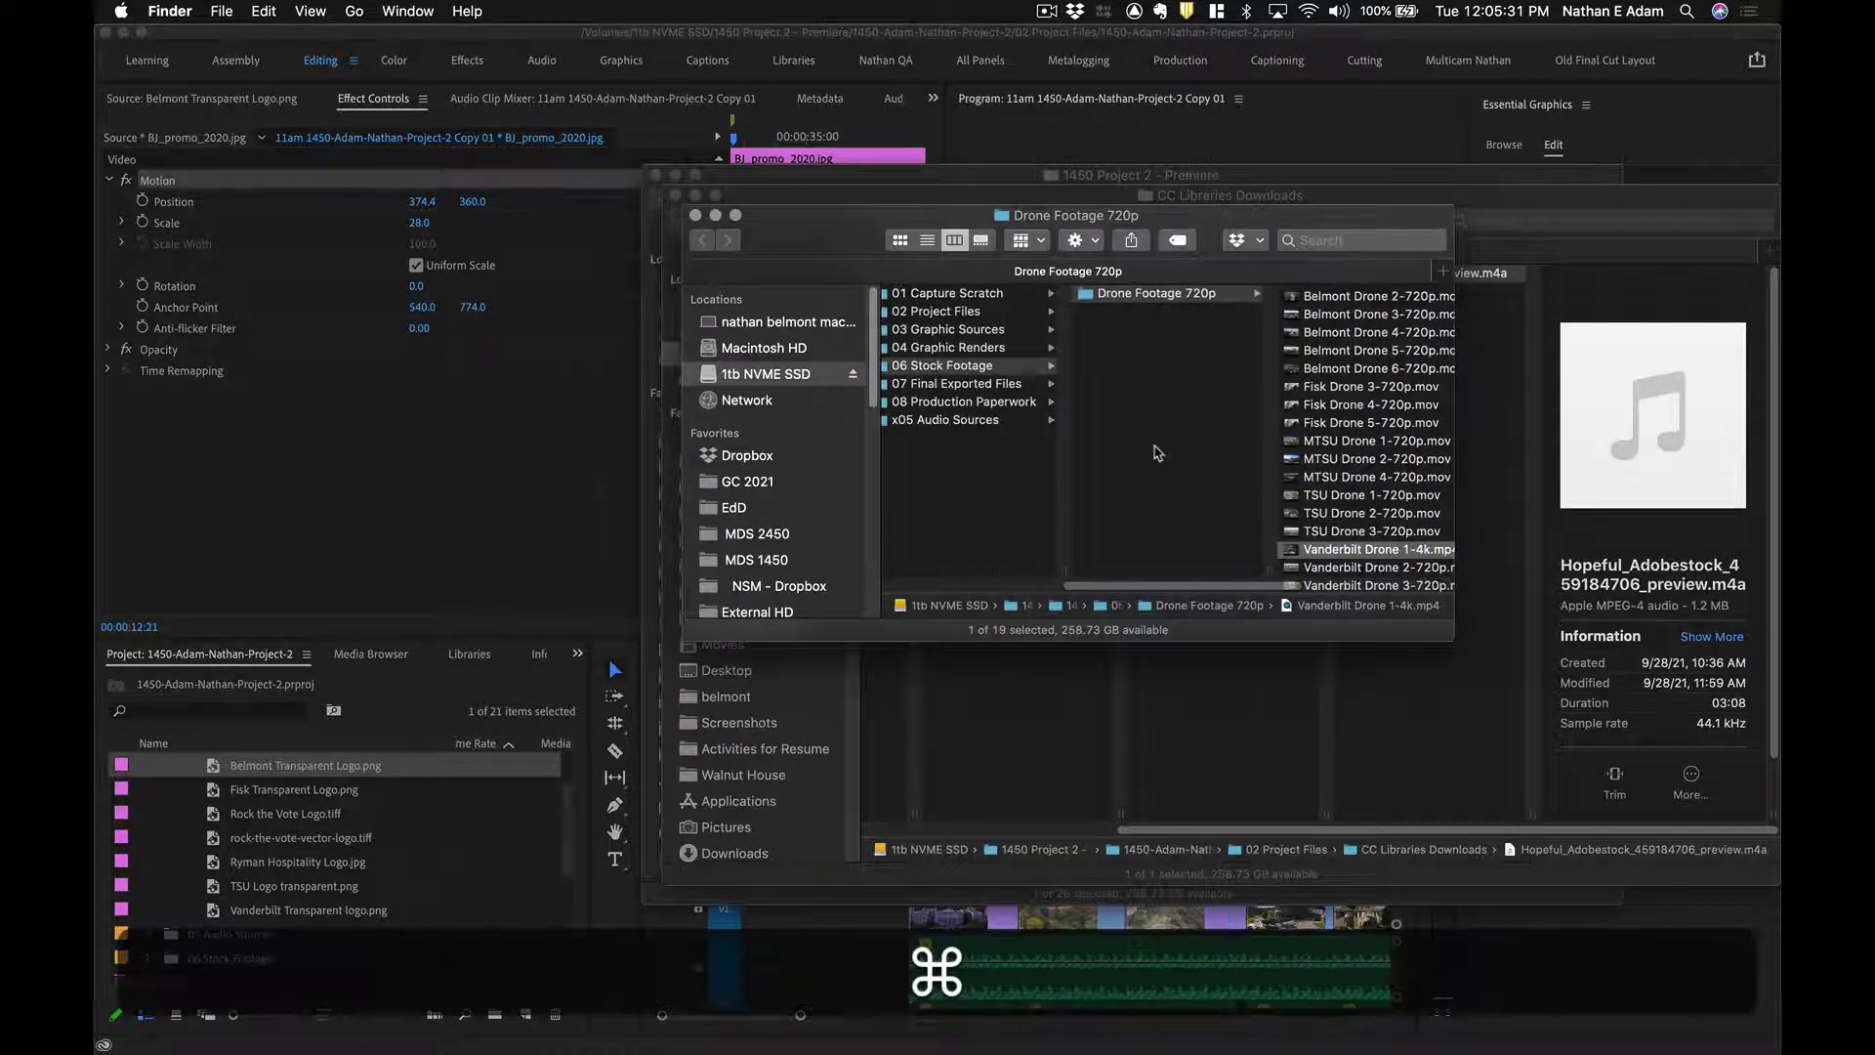
{"action": "key", "text": "super+w"}
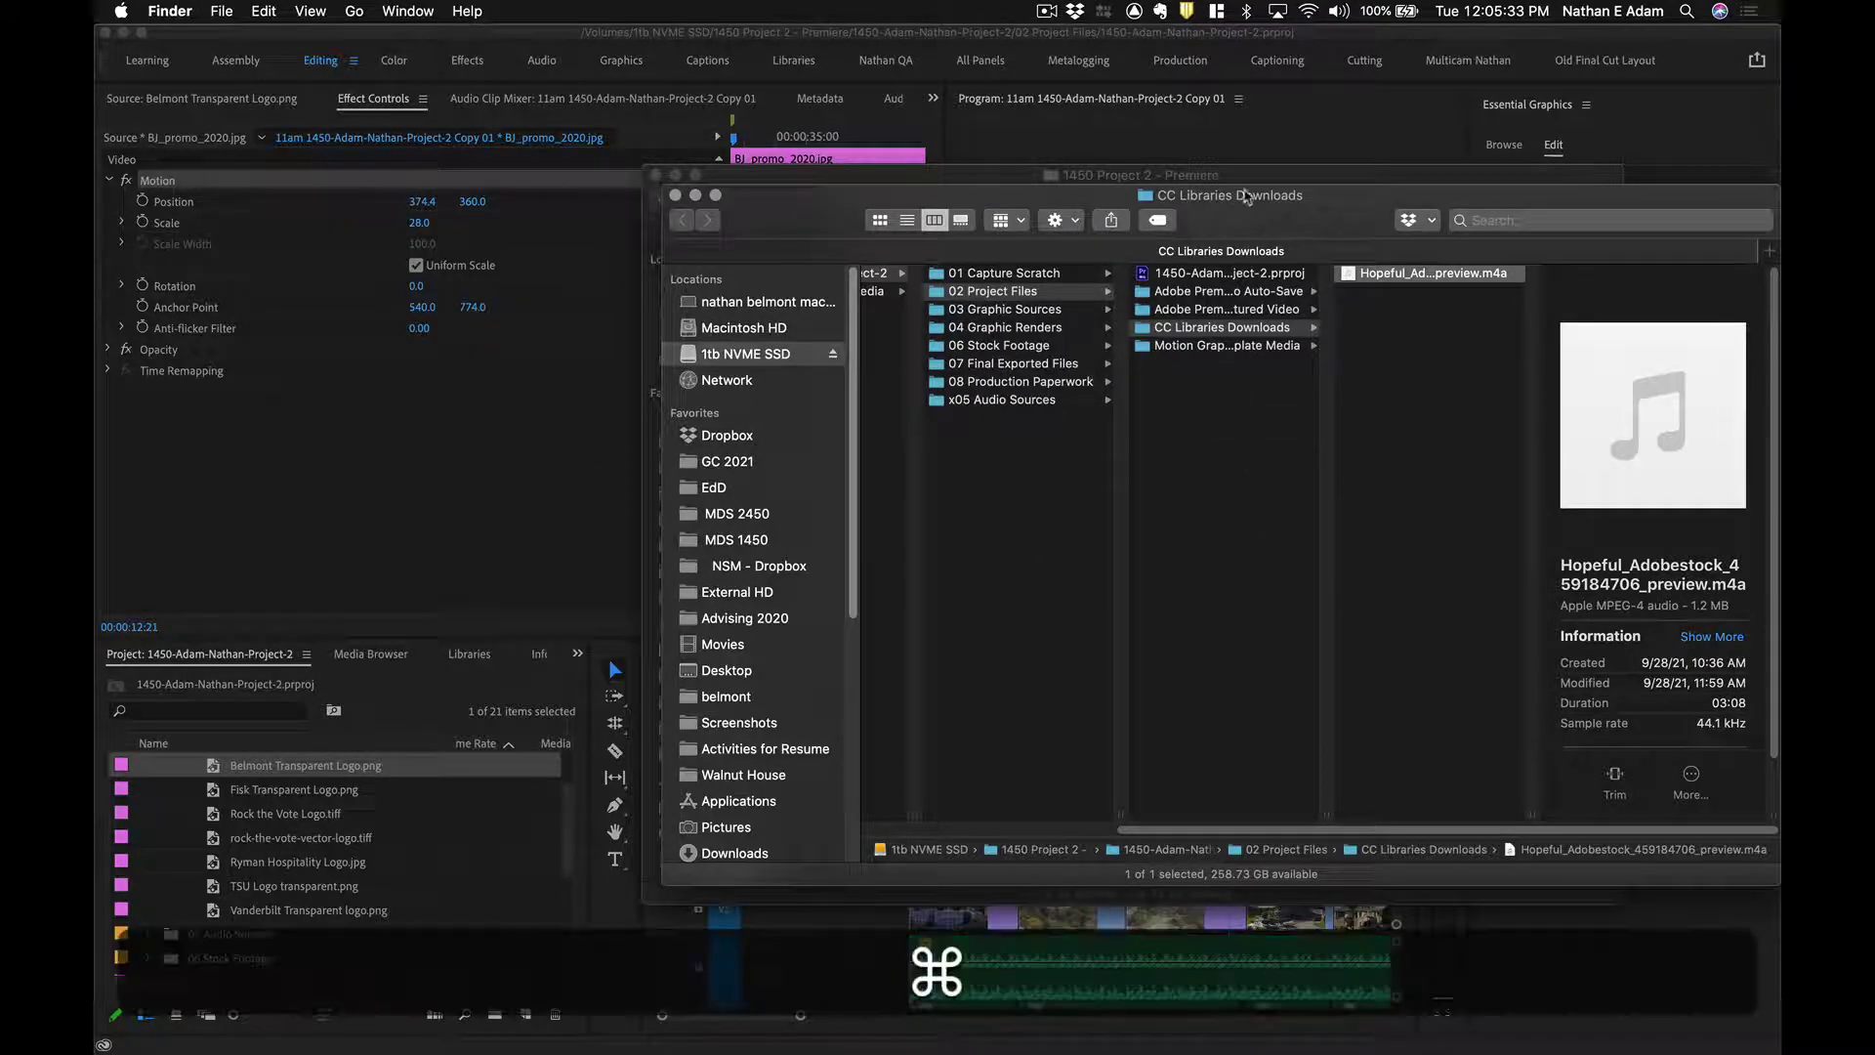
{"action": "key", "text": "super+w"}
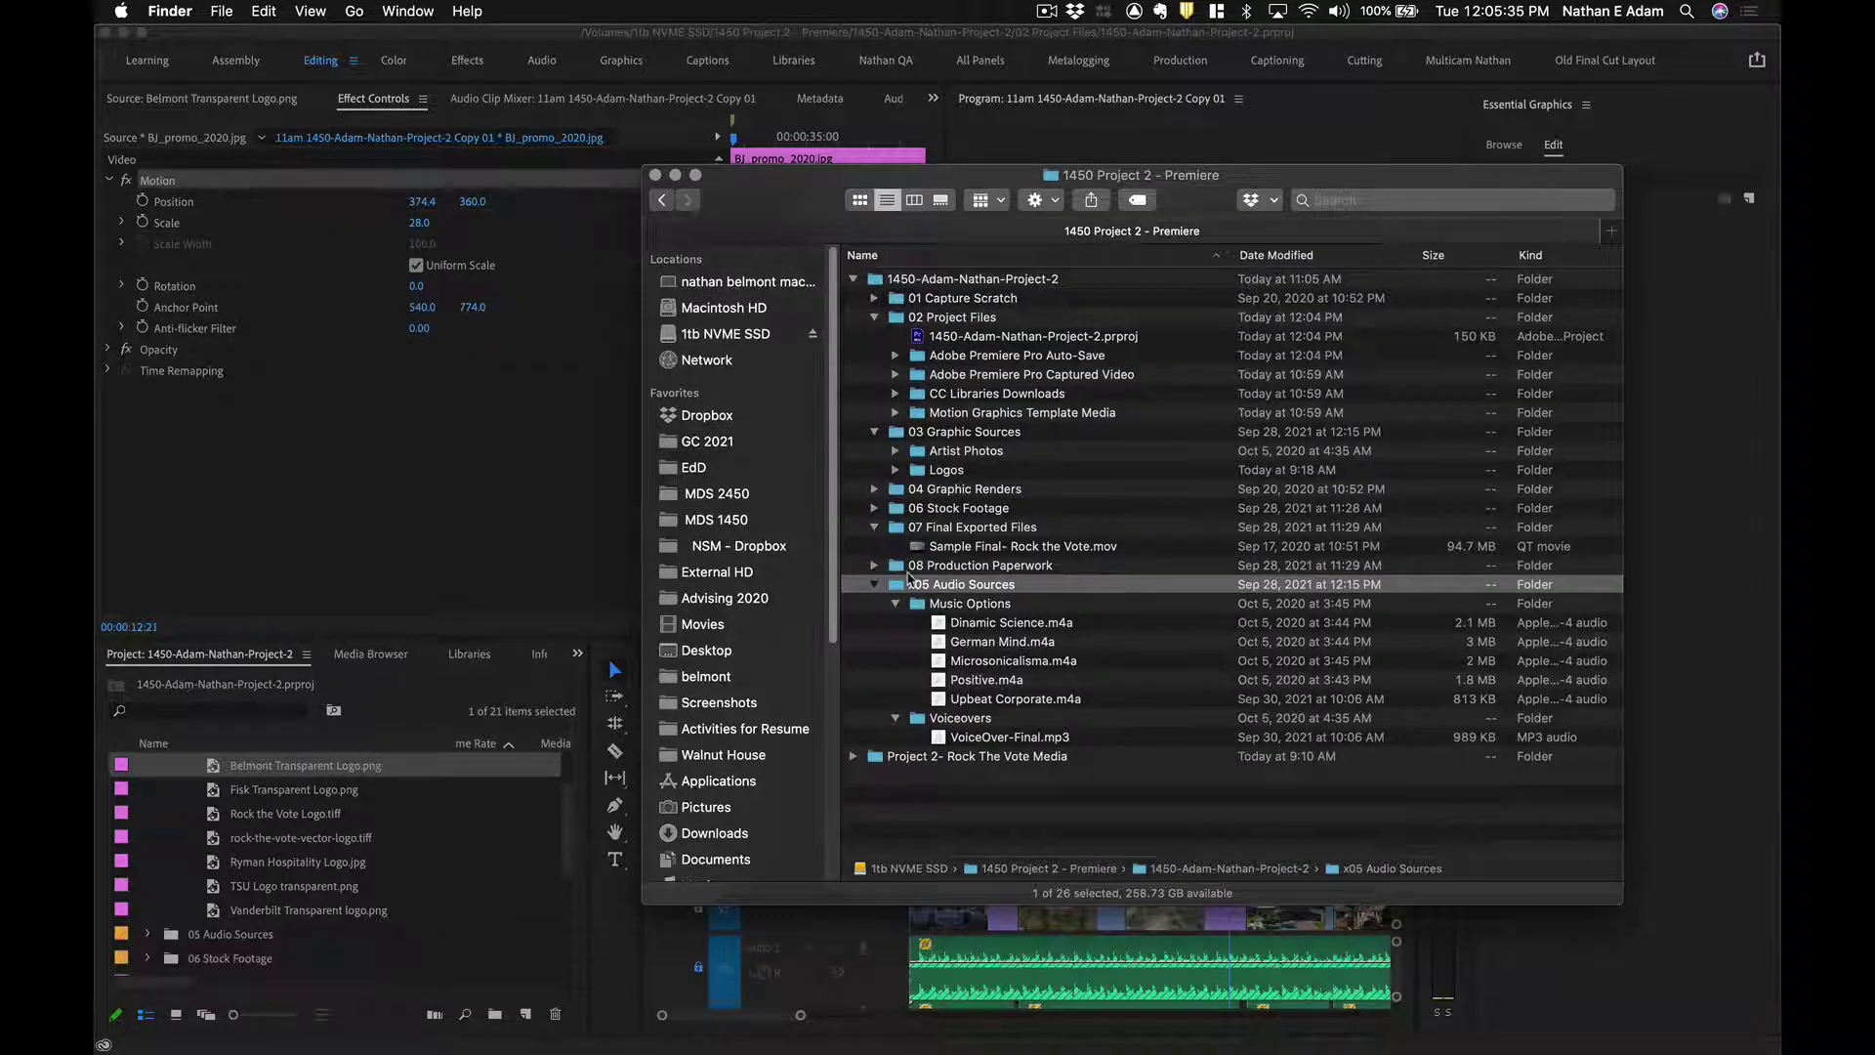
Preview Sample Final- Rock the Vote.mov up to the performer's photo over the blurred background and return to Premiere Pro.
{"action": "key", "text": "Left"}
{"action": "key", "text": "Up"}
{"action": "key", "text": "Up"}
{"action": "key", "text": "space"}
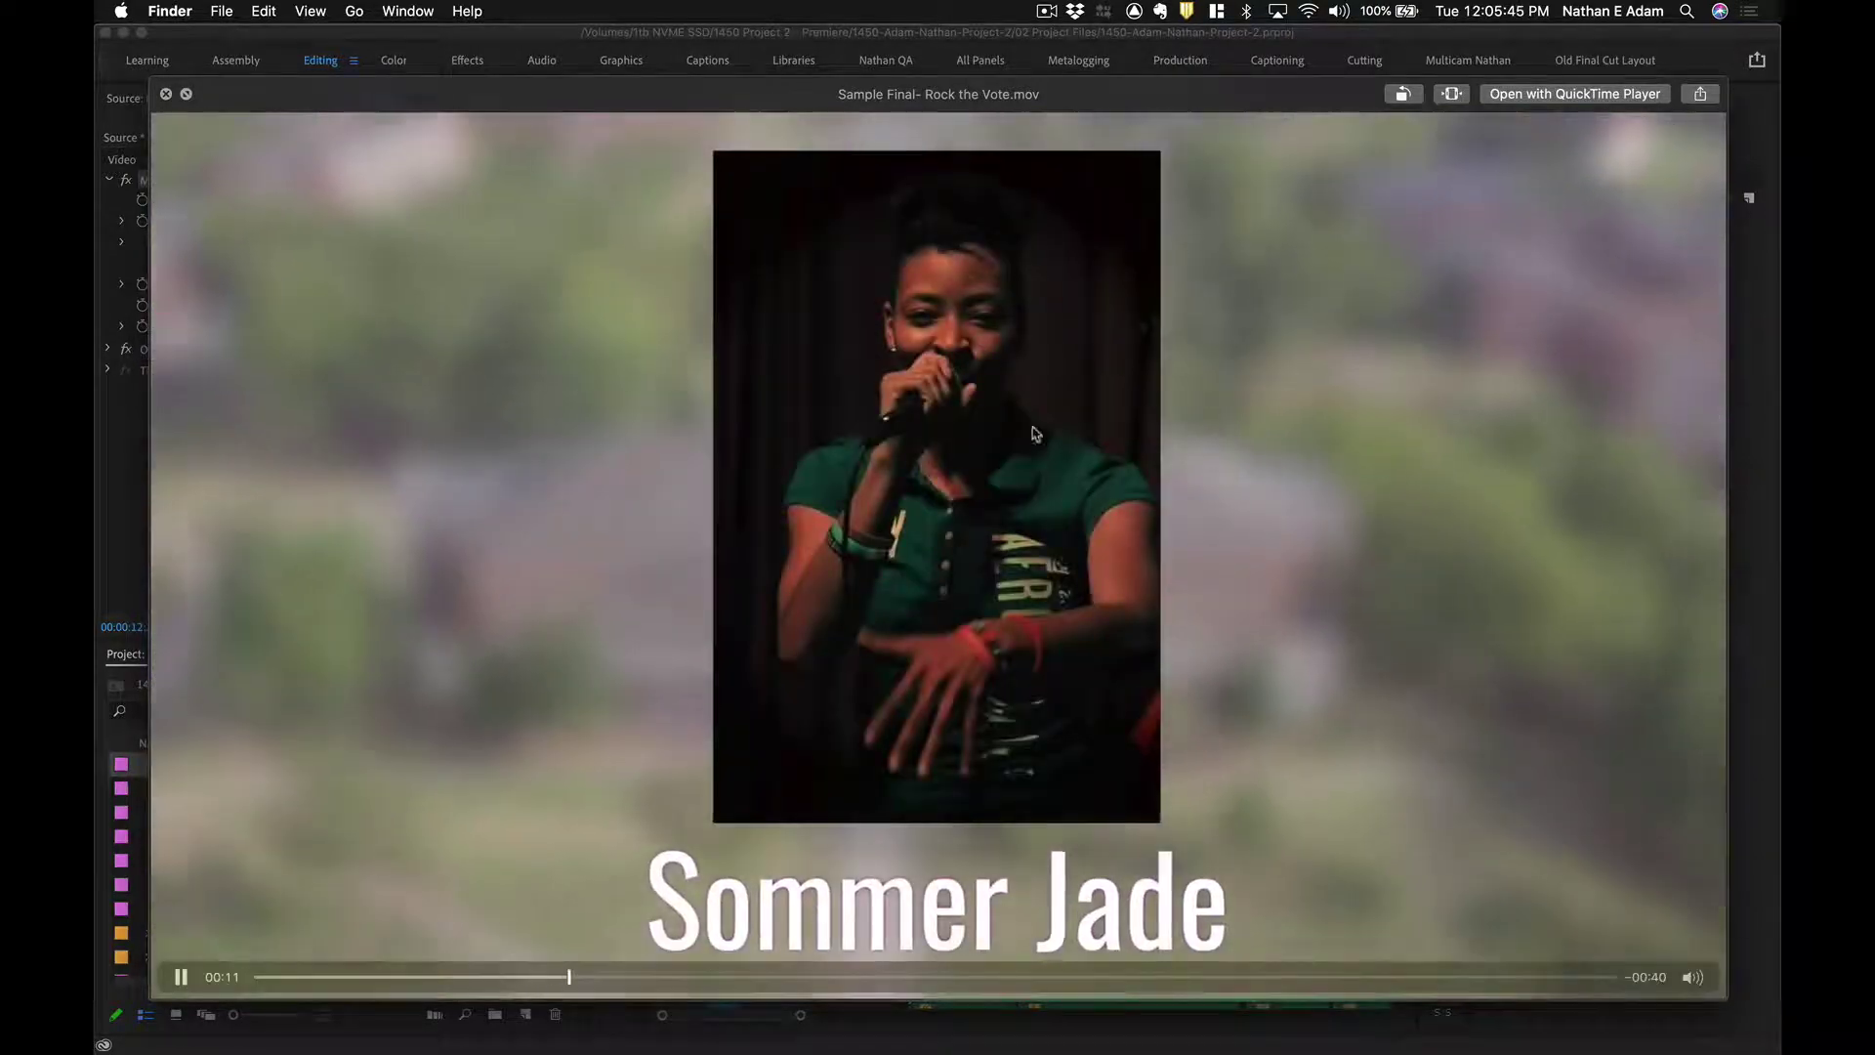
{"action": "key", "text": "space"}
{"action": "key", "text": "space"}
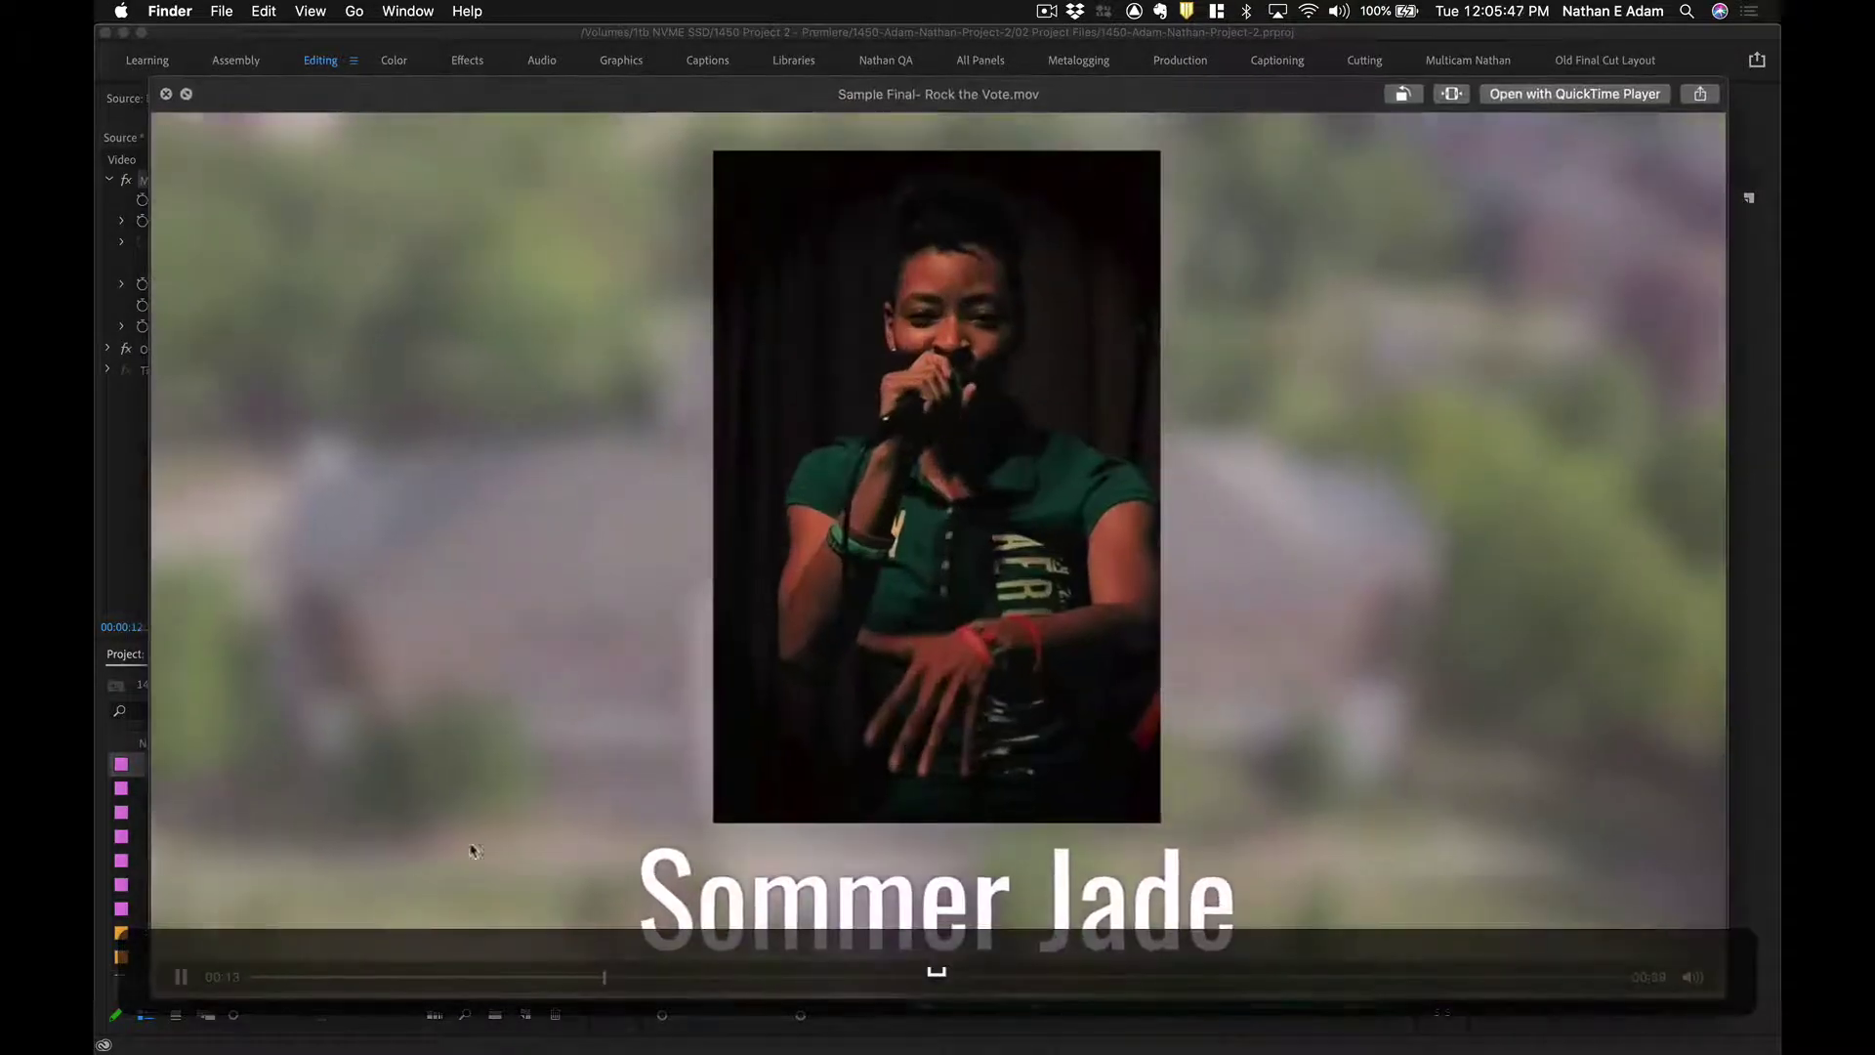
{"action": "key", "text": "super+Tab"}
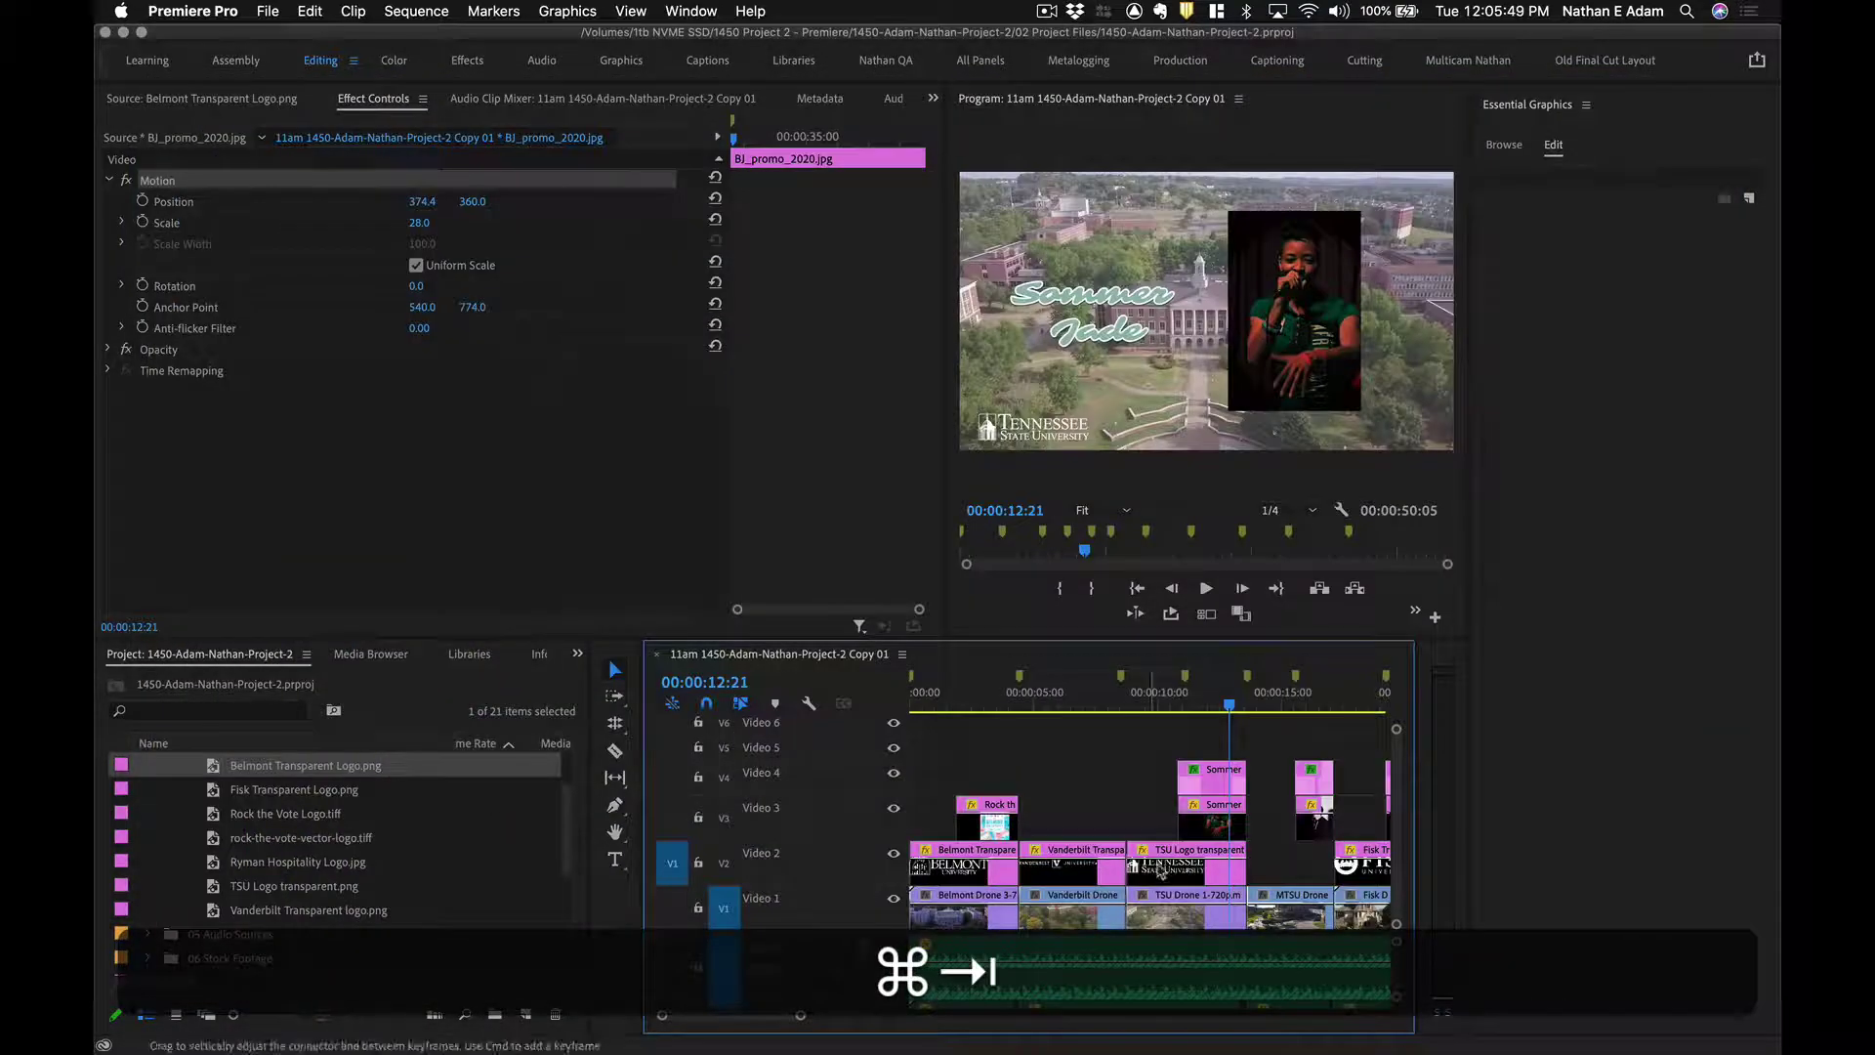
Move all title and photo clips above Video 2 up one track in the maximized timeline, leaving Video 3 empty.
{"action": "key", "text": "grave"}
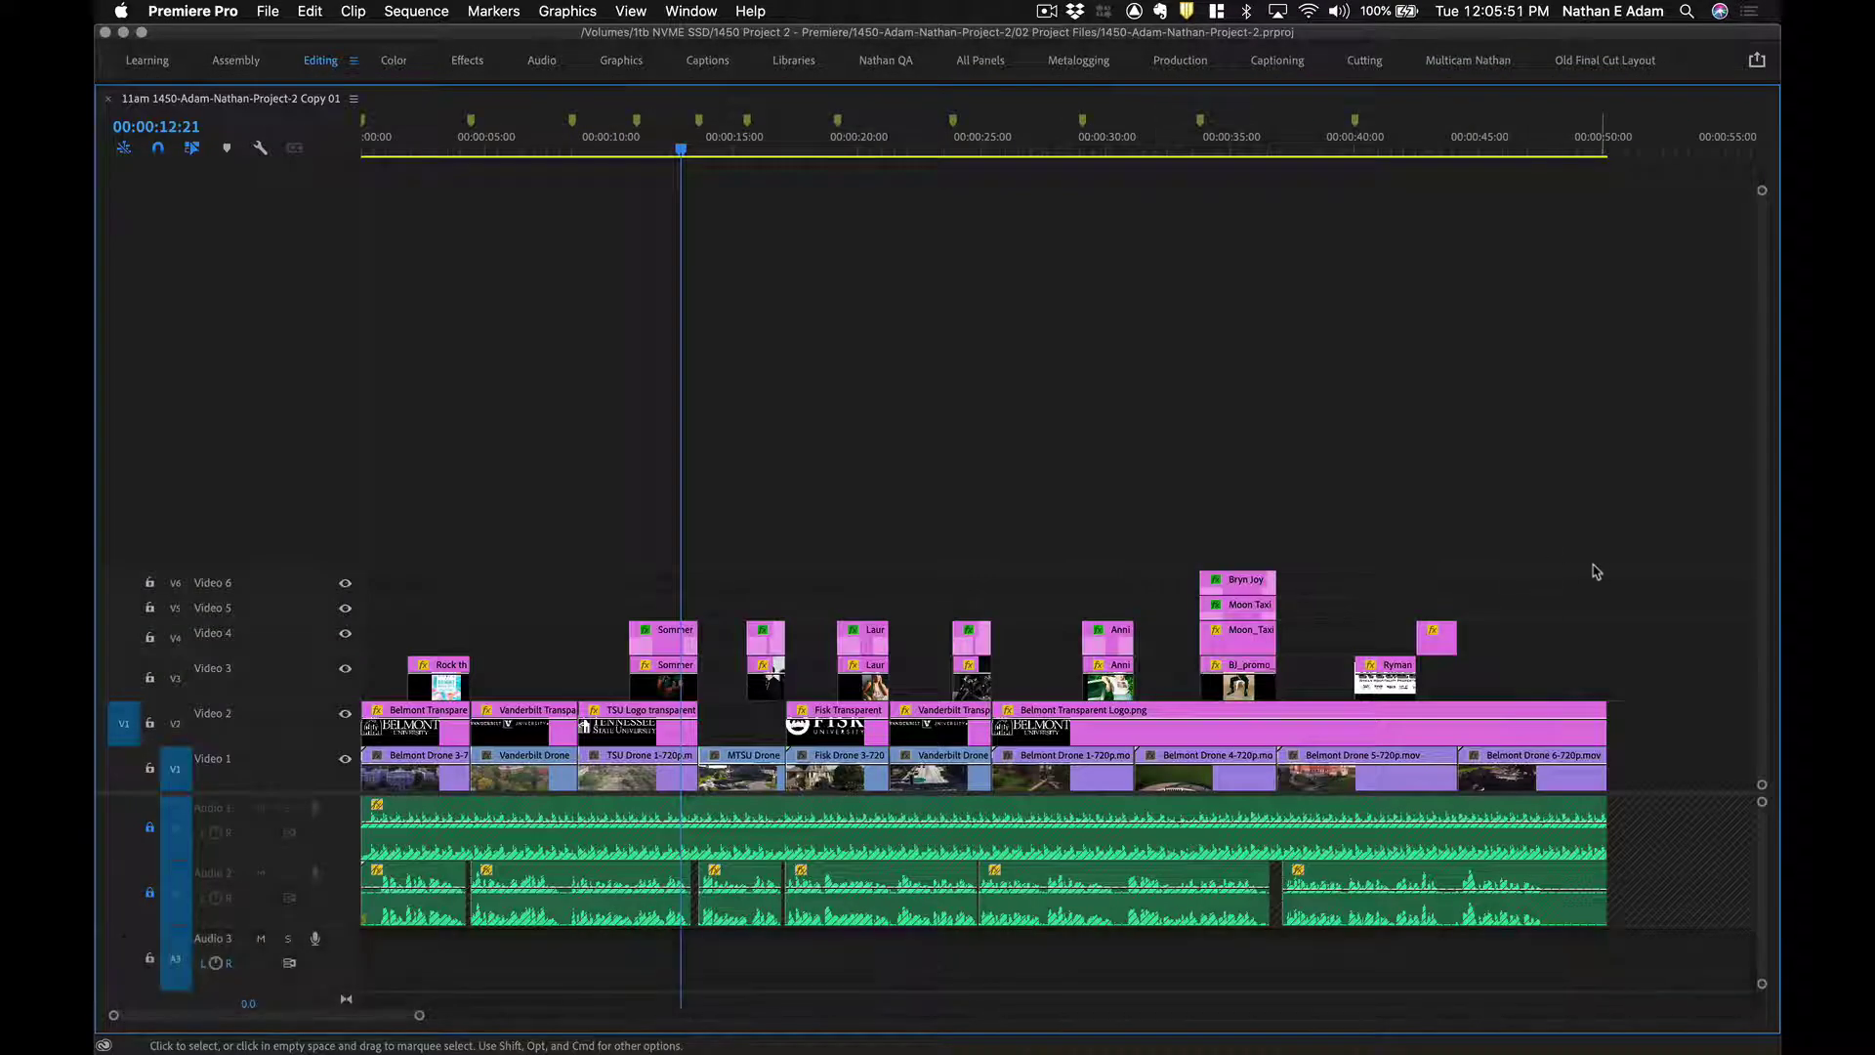
{"action": "left_click_drag", "start_coordinate": [1594, 571], "coordinate": [351, 684]}
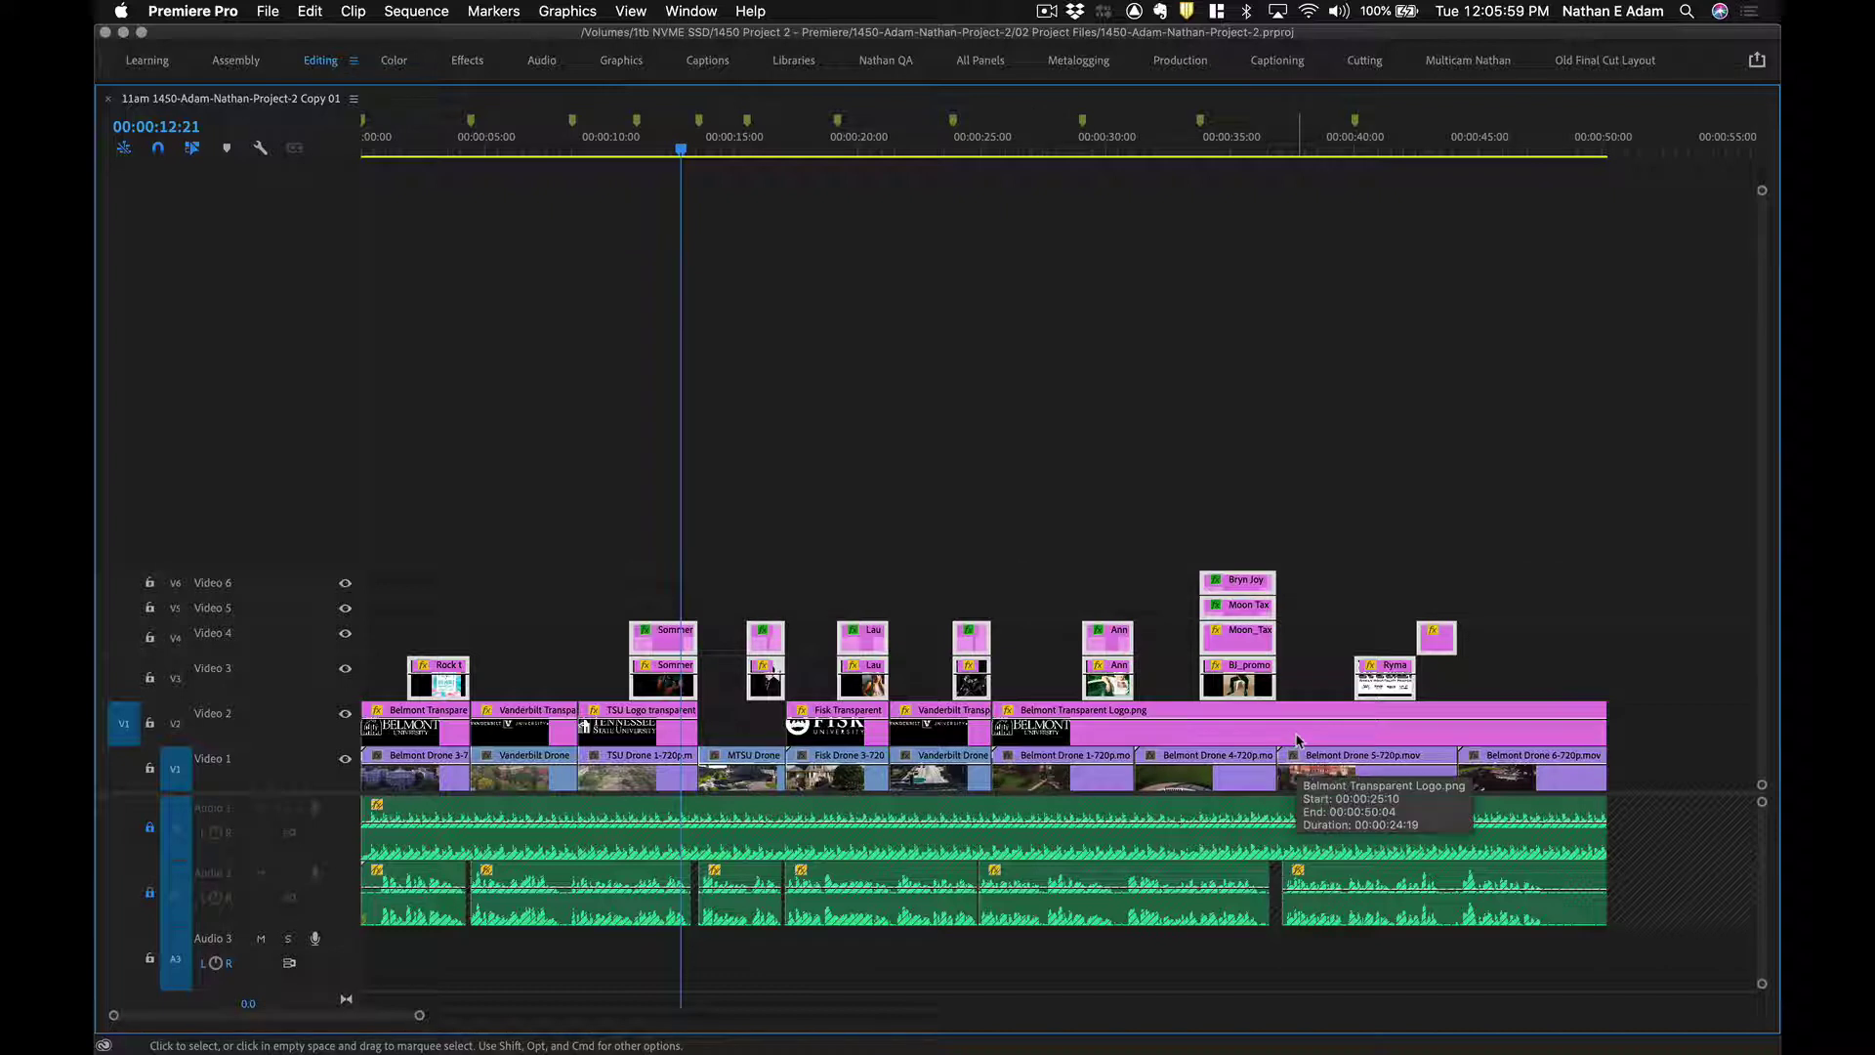
{"action": "key", "text": "alt+Up"}
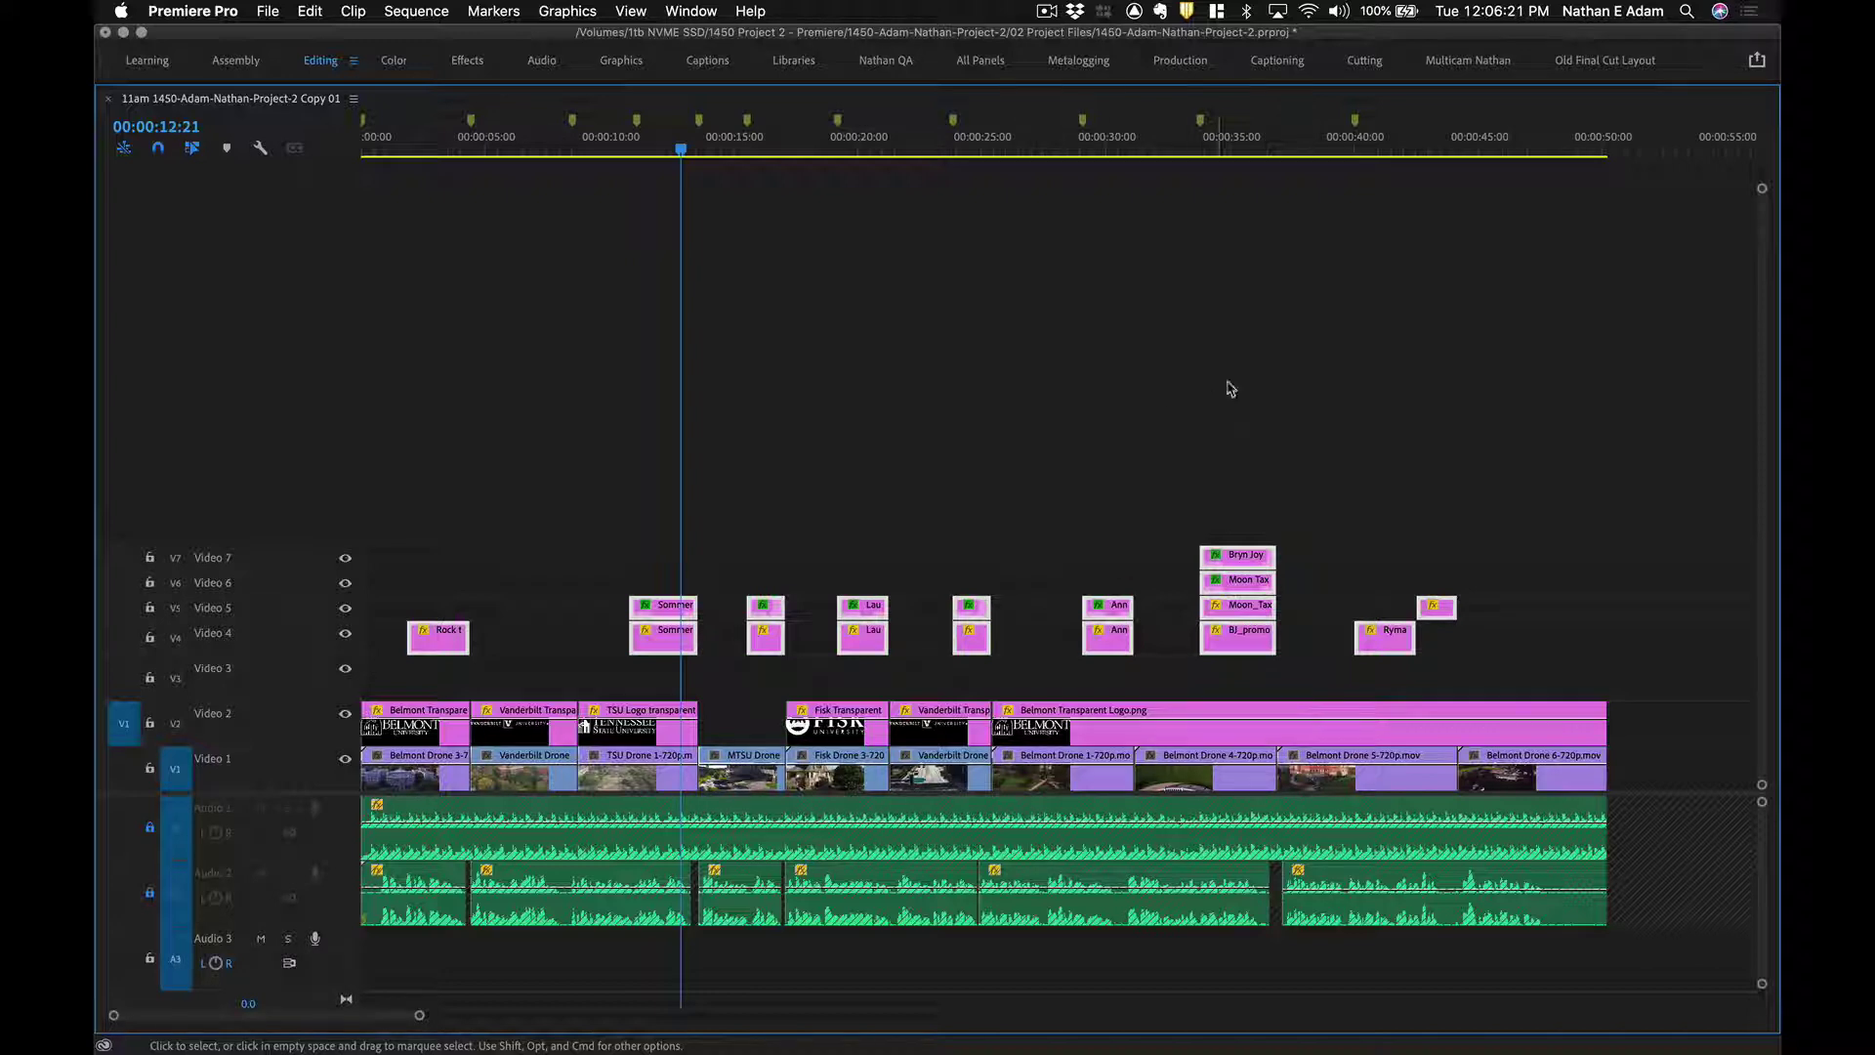
{"action": "key", "text": "grave"}
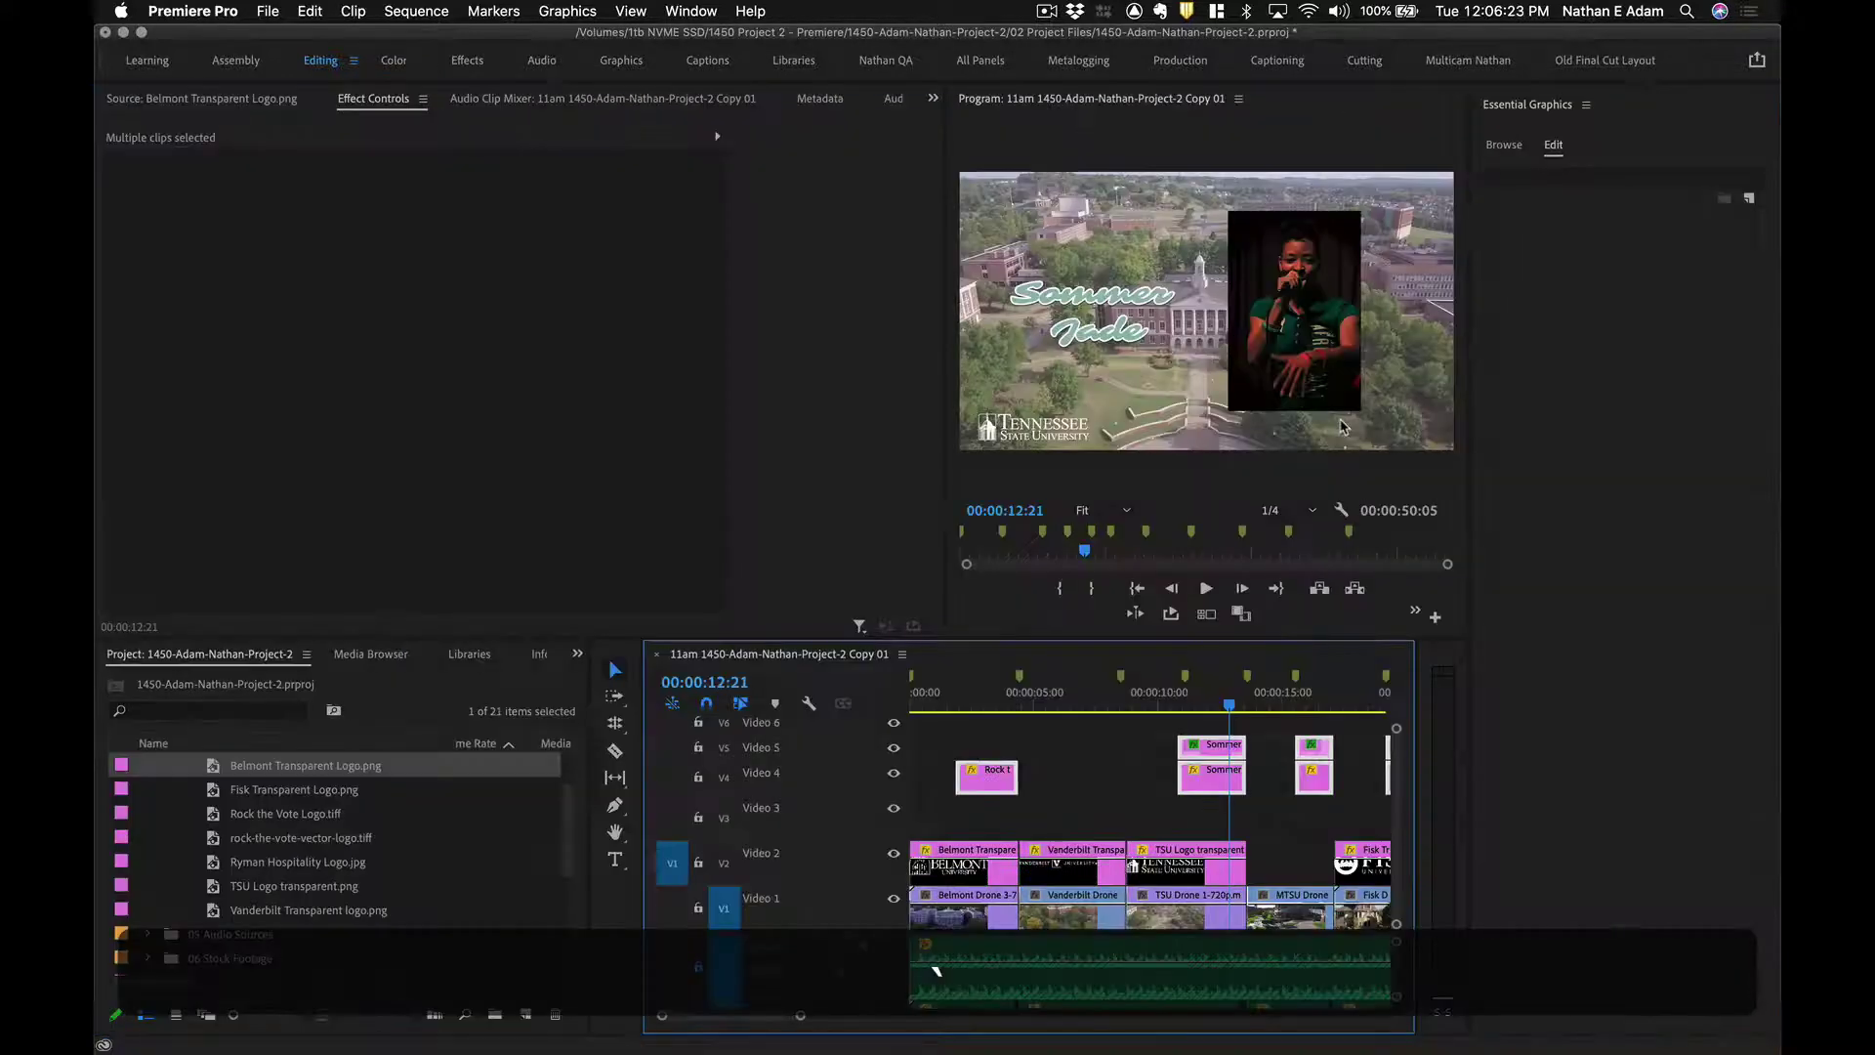
Create an adjustment layer of 1280 by 720 at 24.00 fps with square pixels in the 06 Stock Footage bin.
{"action": "left_click", "coordinate": [412, 691]}
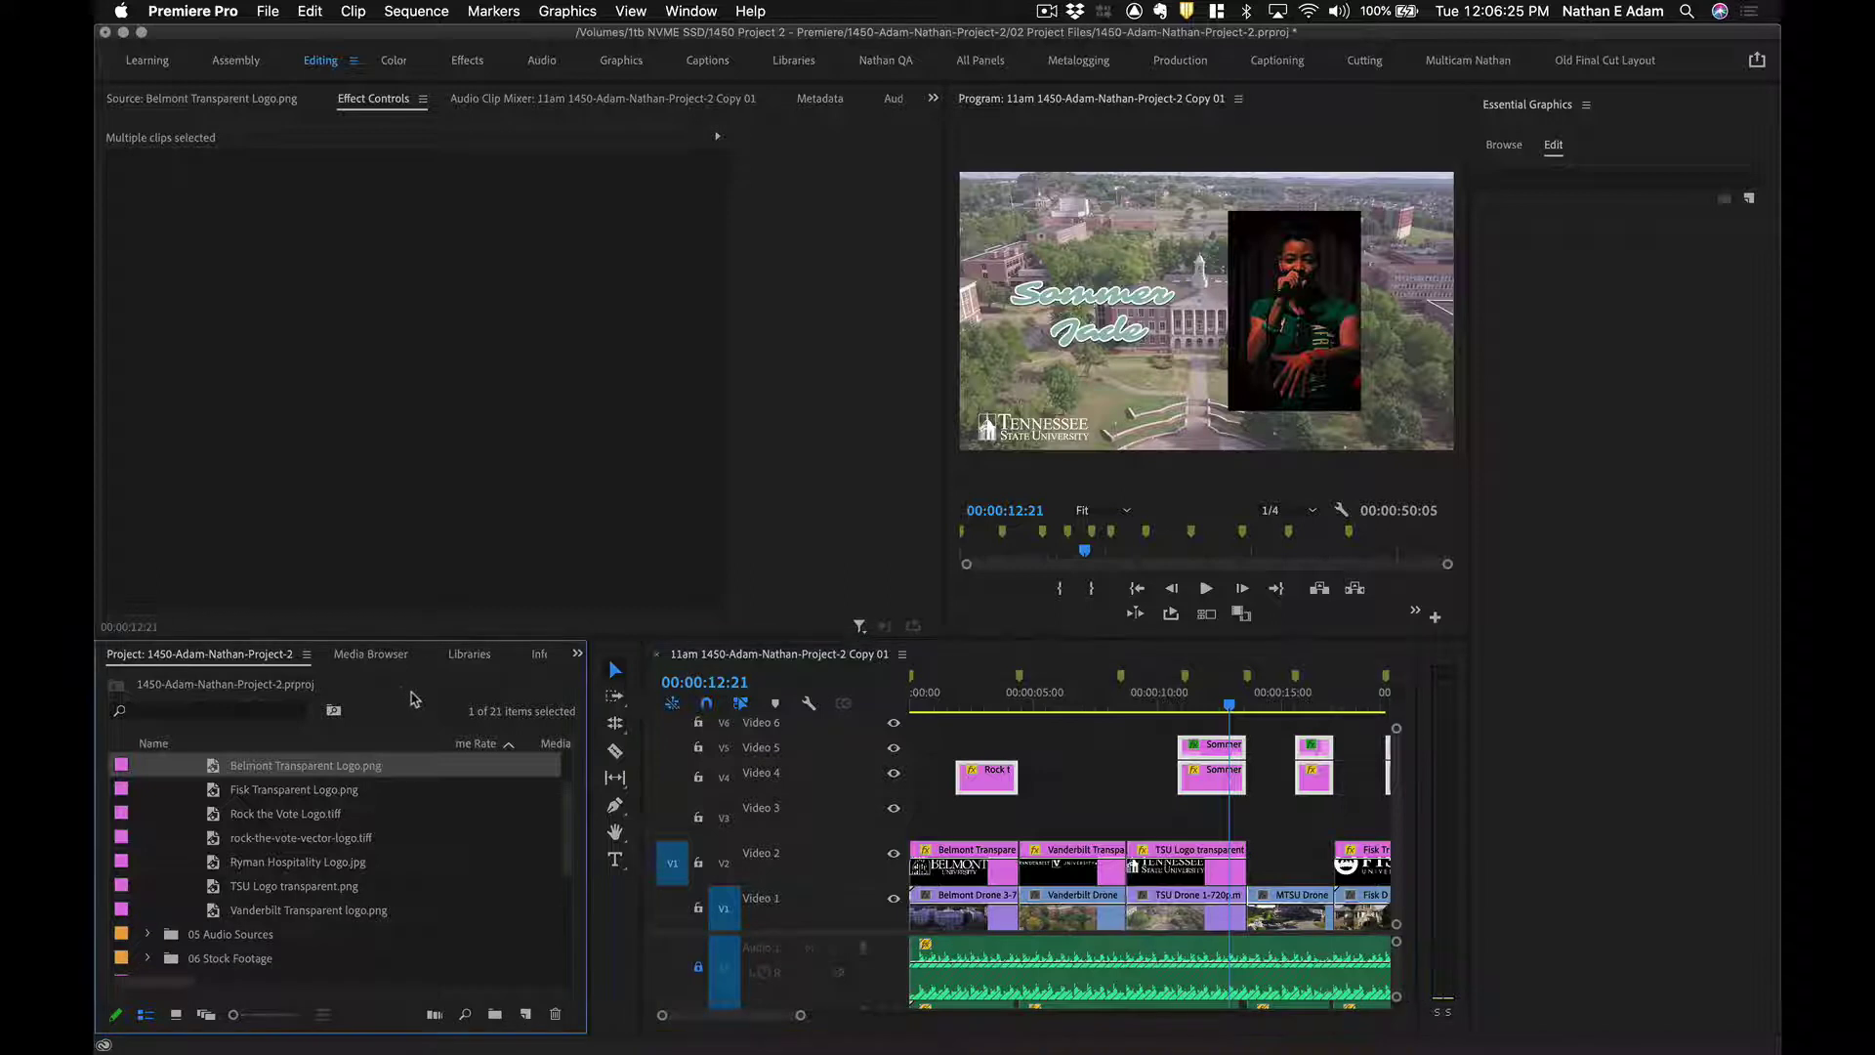
{"action": "key", "text": "shift+i"}
{"action": "left_click", "coordinate": [525, 1015]}
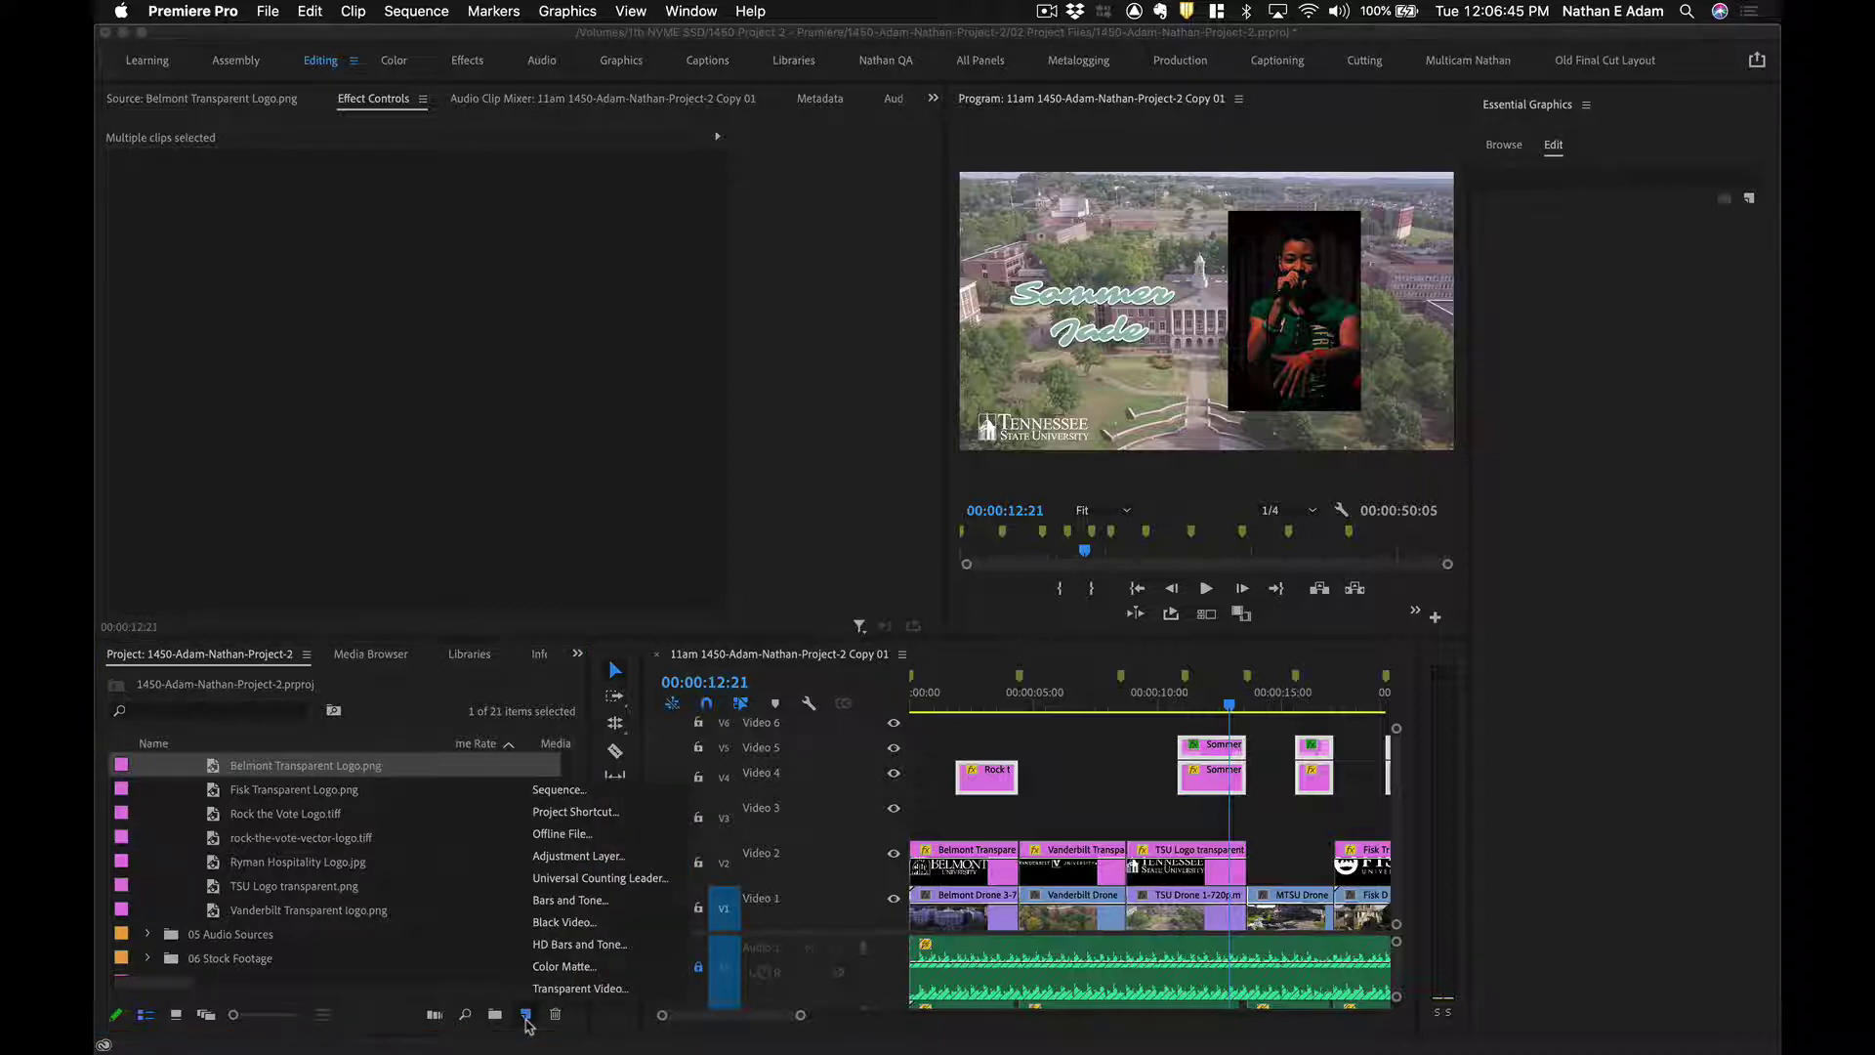
{"action": "left_click", "coordinate": [455, 963]}
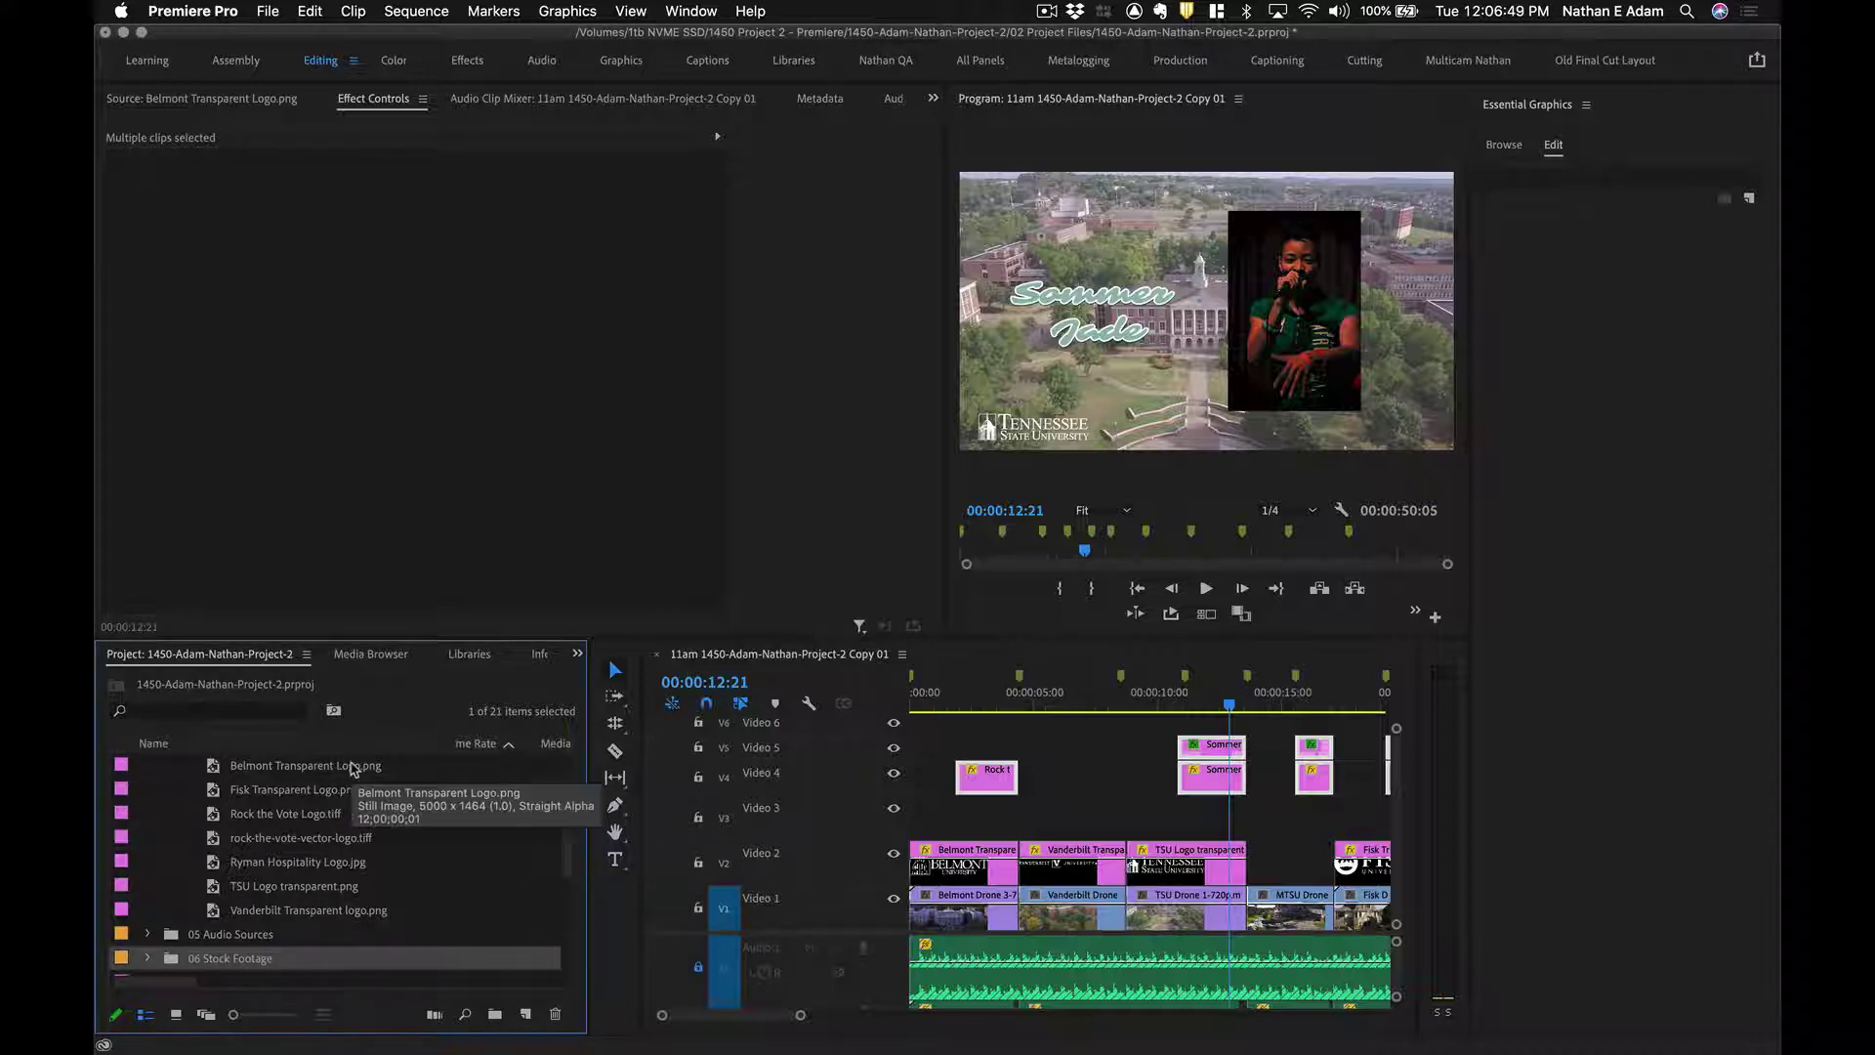
{"action": "key", "text": "shift"}
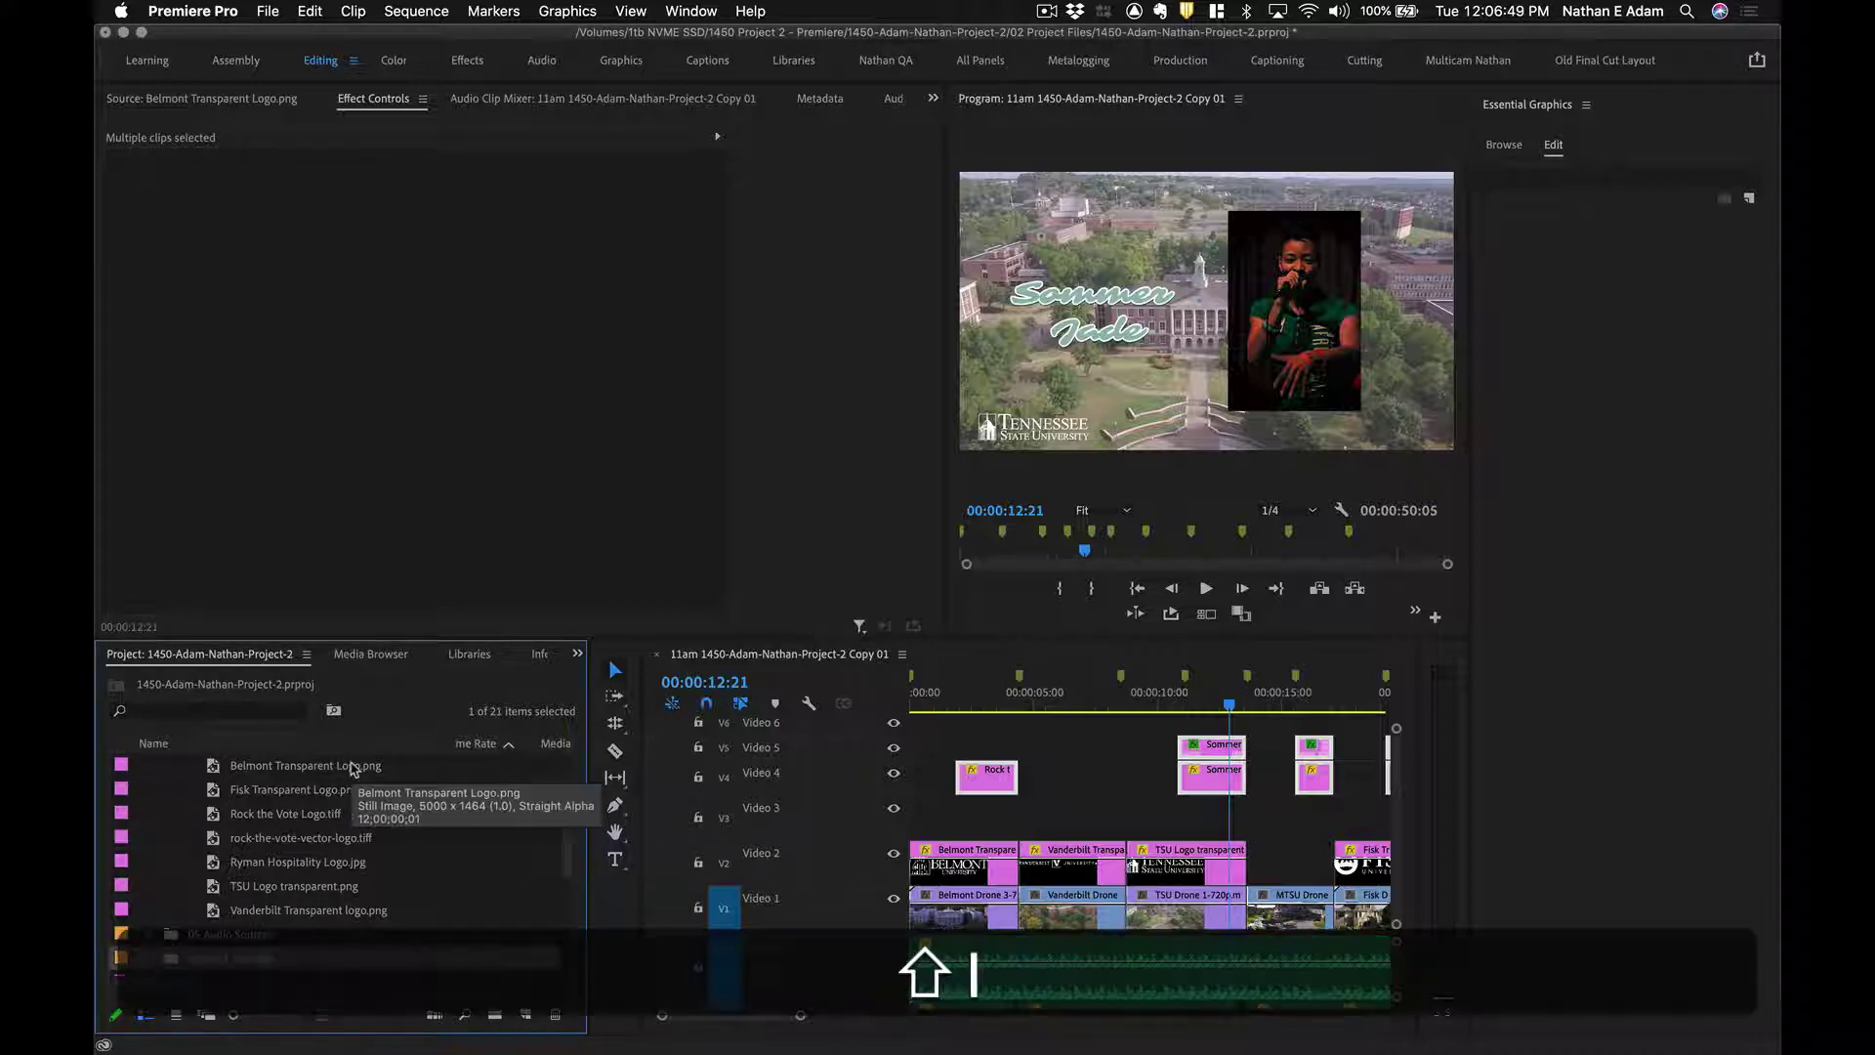
{"action": "left_click", "coordinate": [526, 1016]}
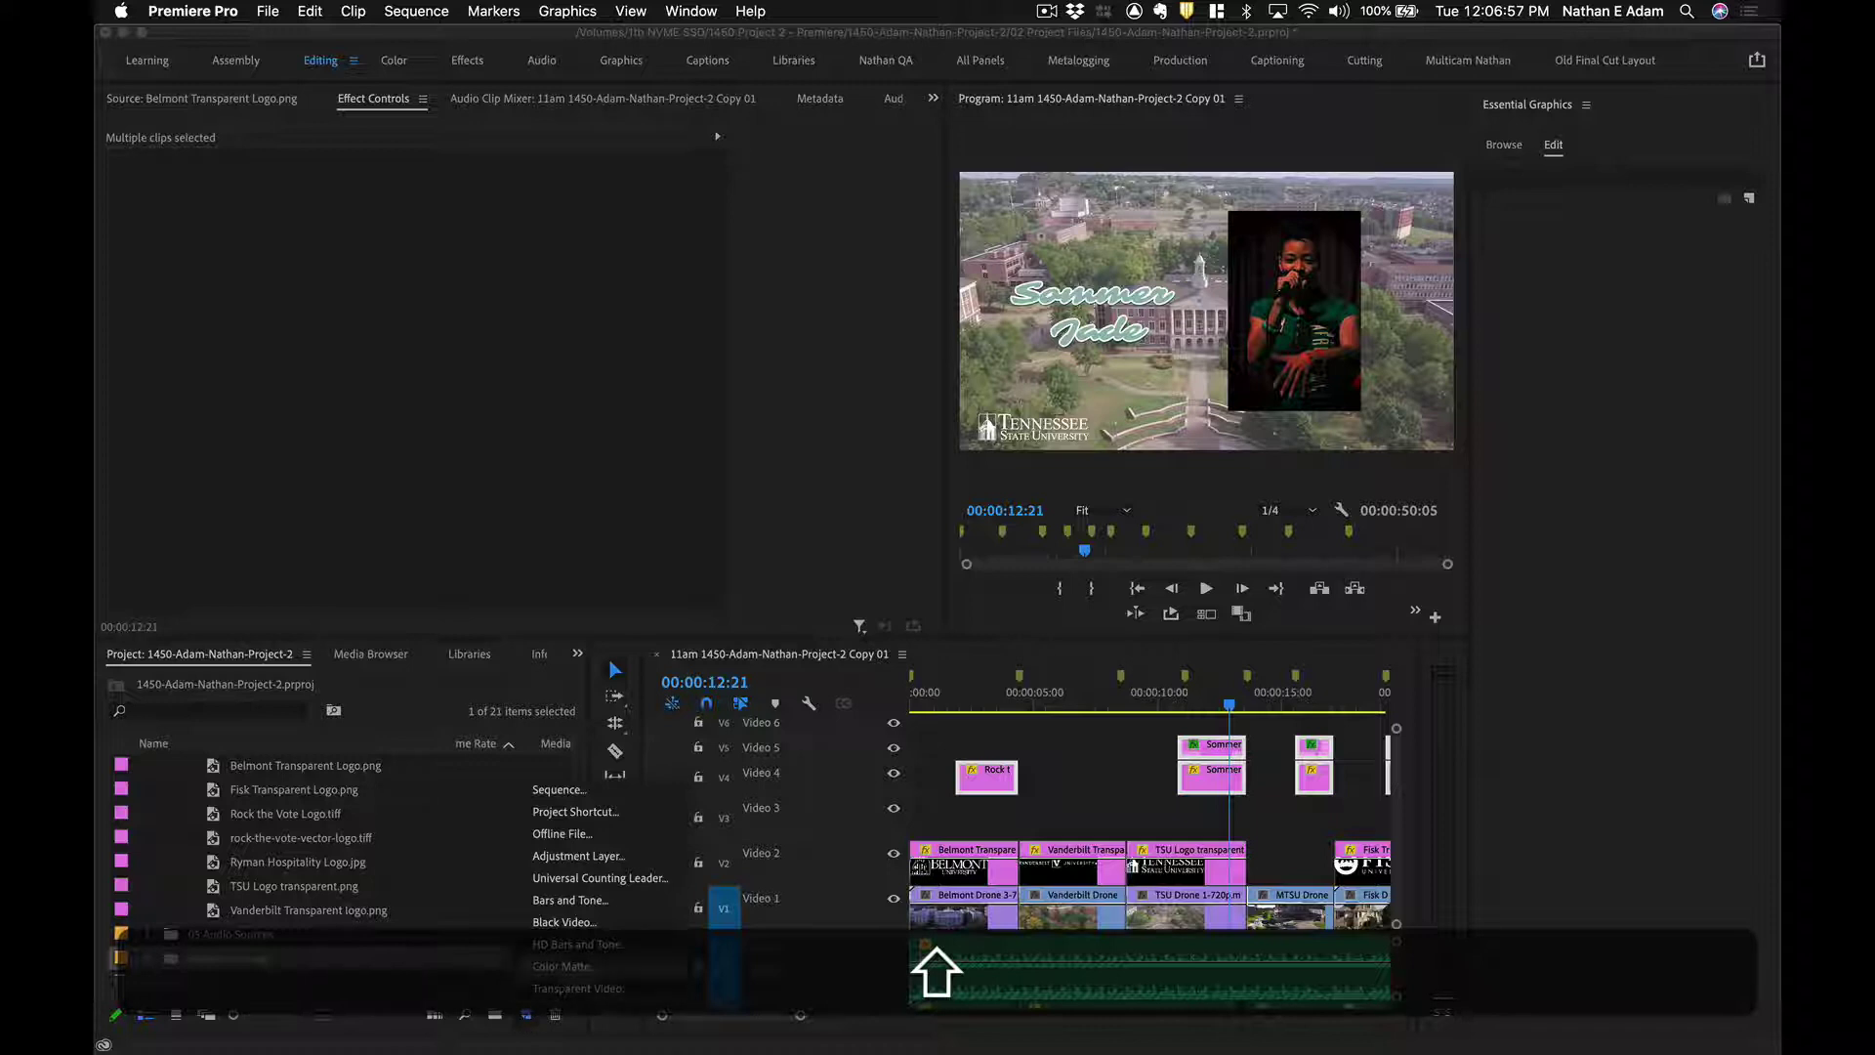
{"action": "left_click", "coordinate": [618, 856]}
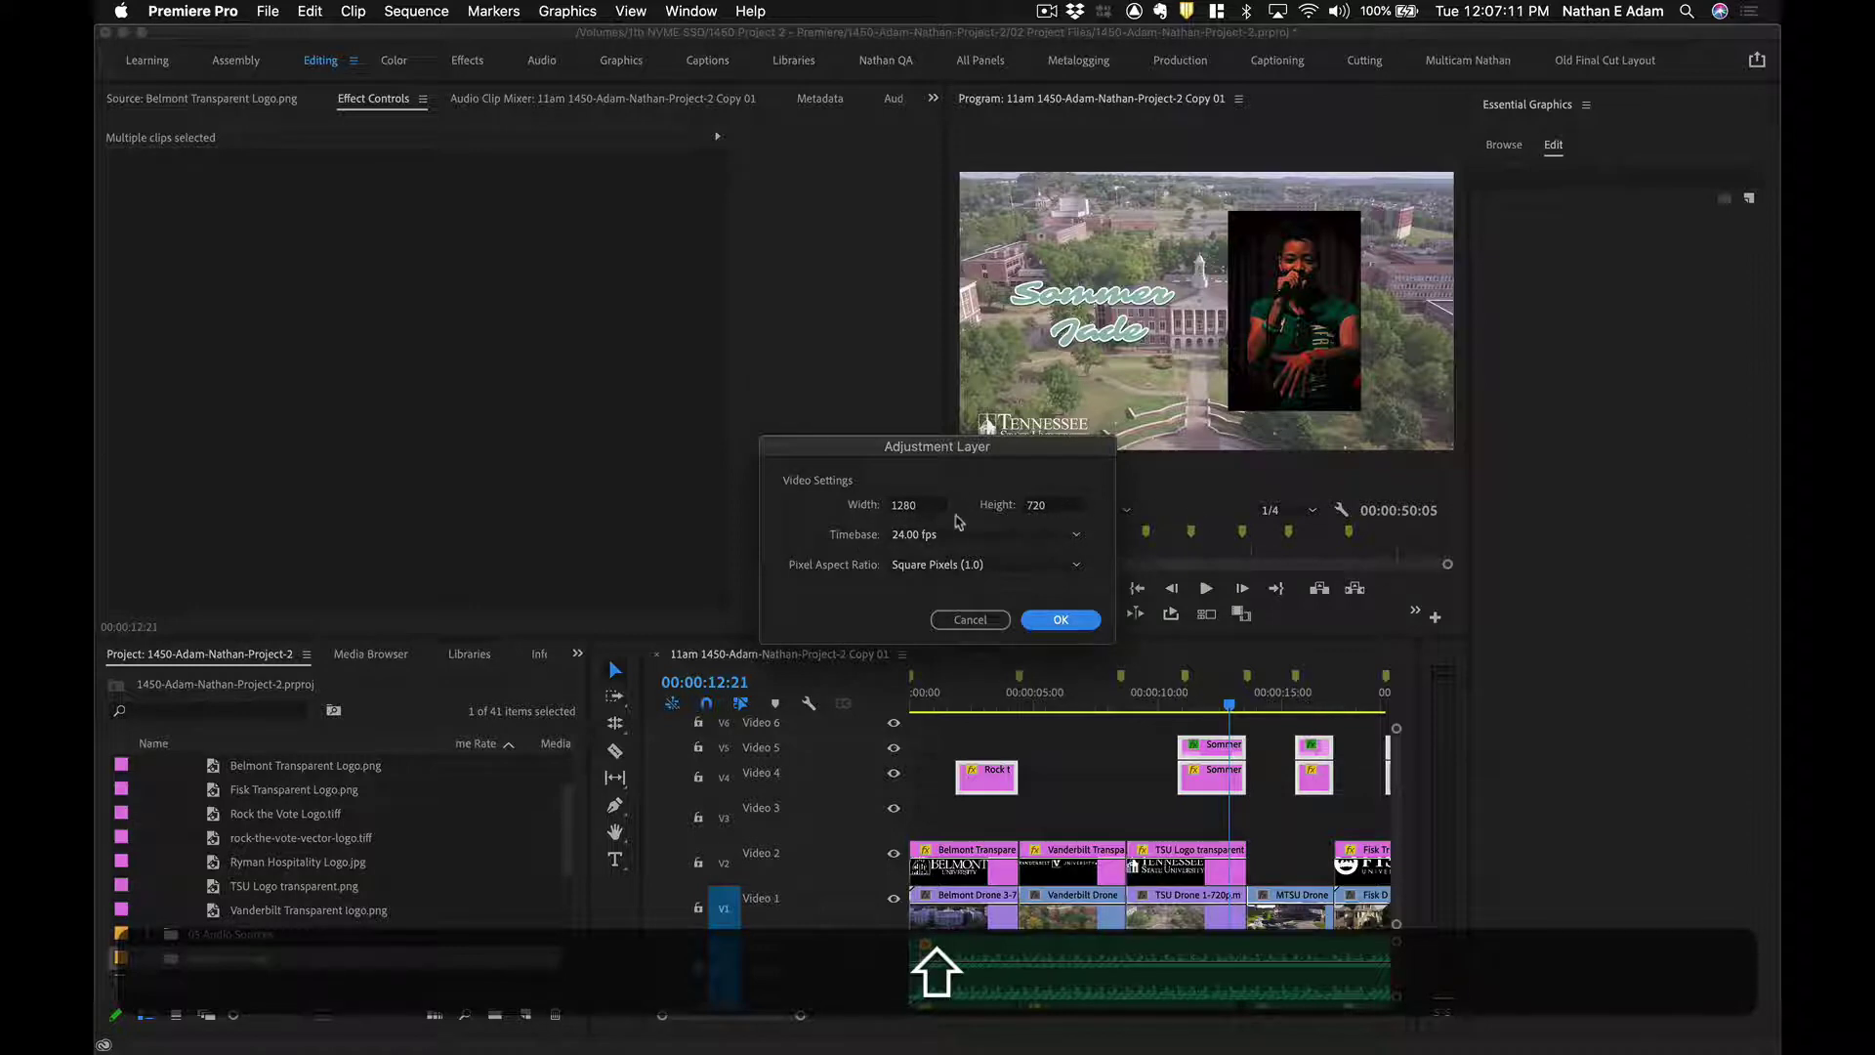
{"action": "left_click", "coordinate": [1066, 623]}
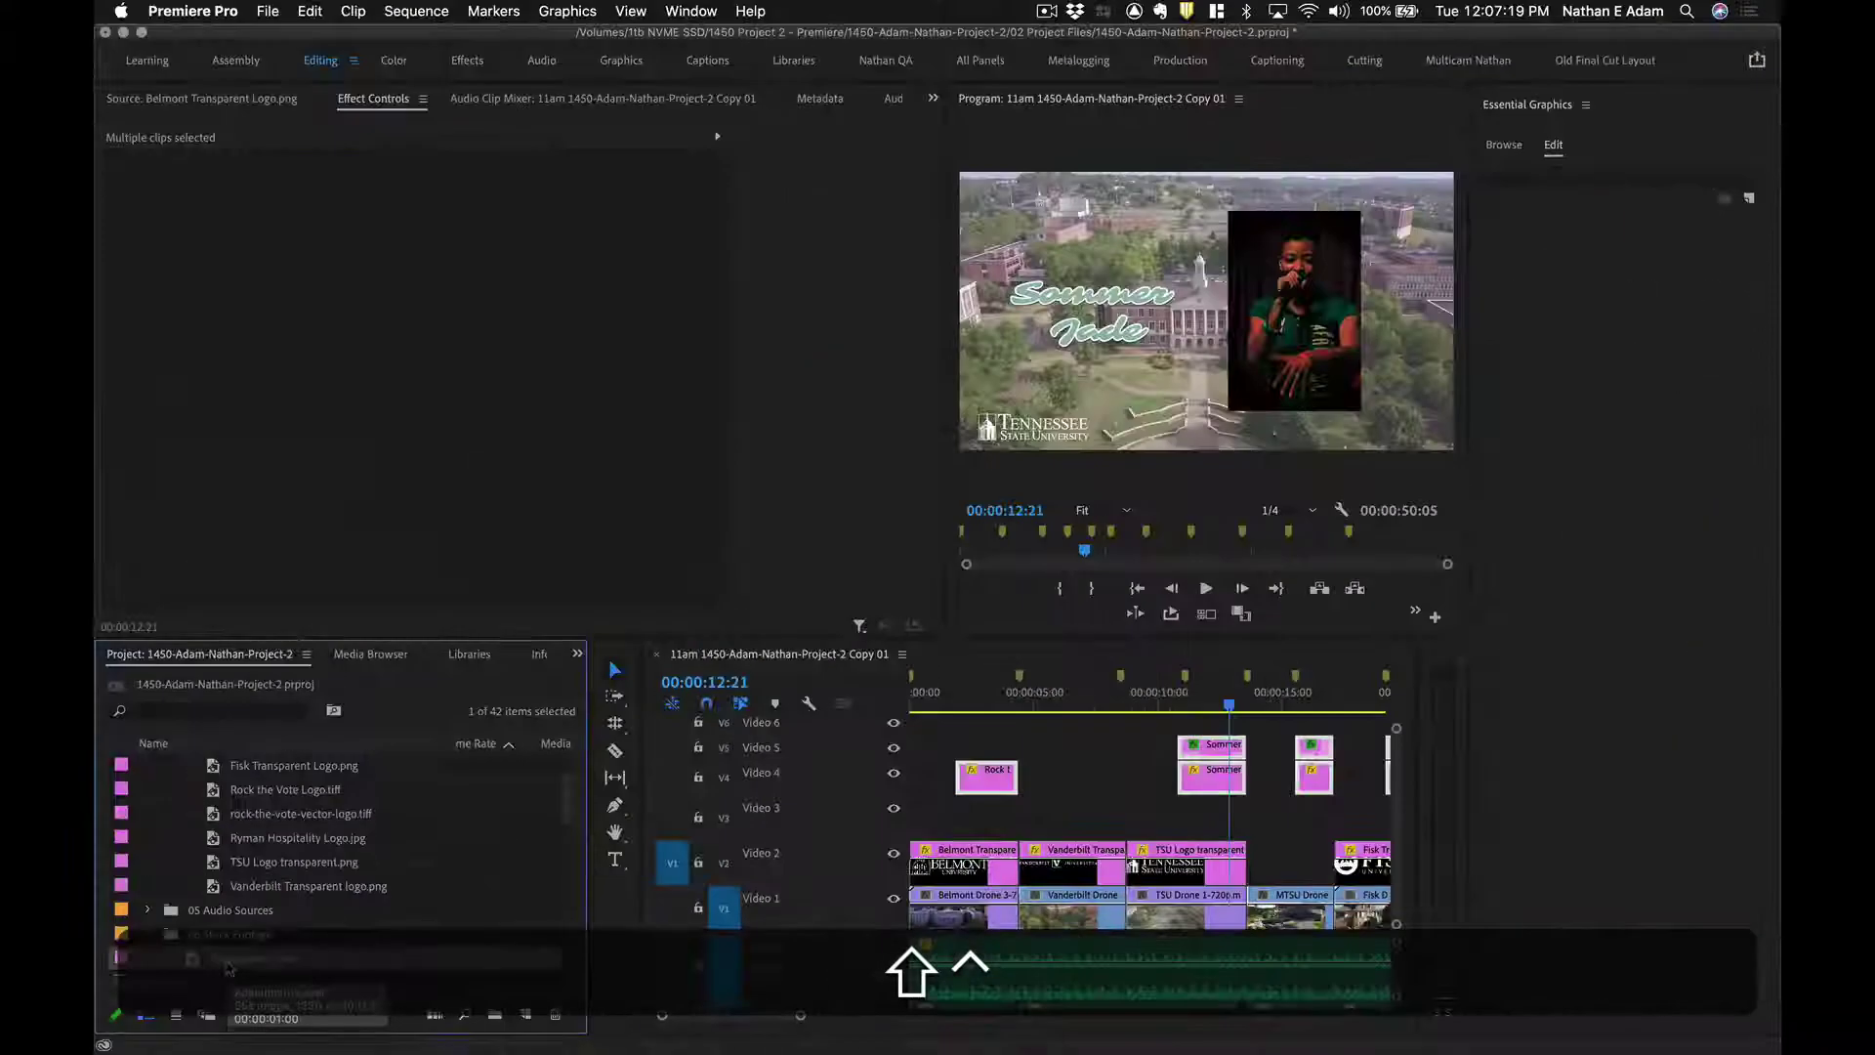
Rename the new adjustment layer in the project as BLUR LAYER.
{"action": "left_click", "coordinate": [227, 969]}
{"action": "key", "text": "shift+super+b"}
{"action": "type", "text": "B"}
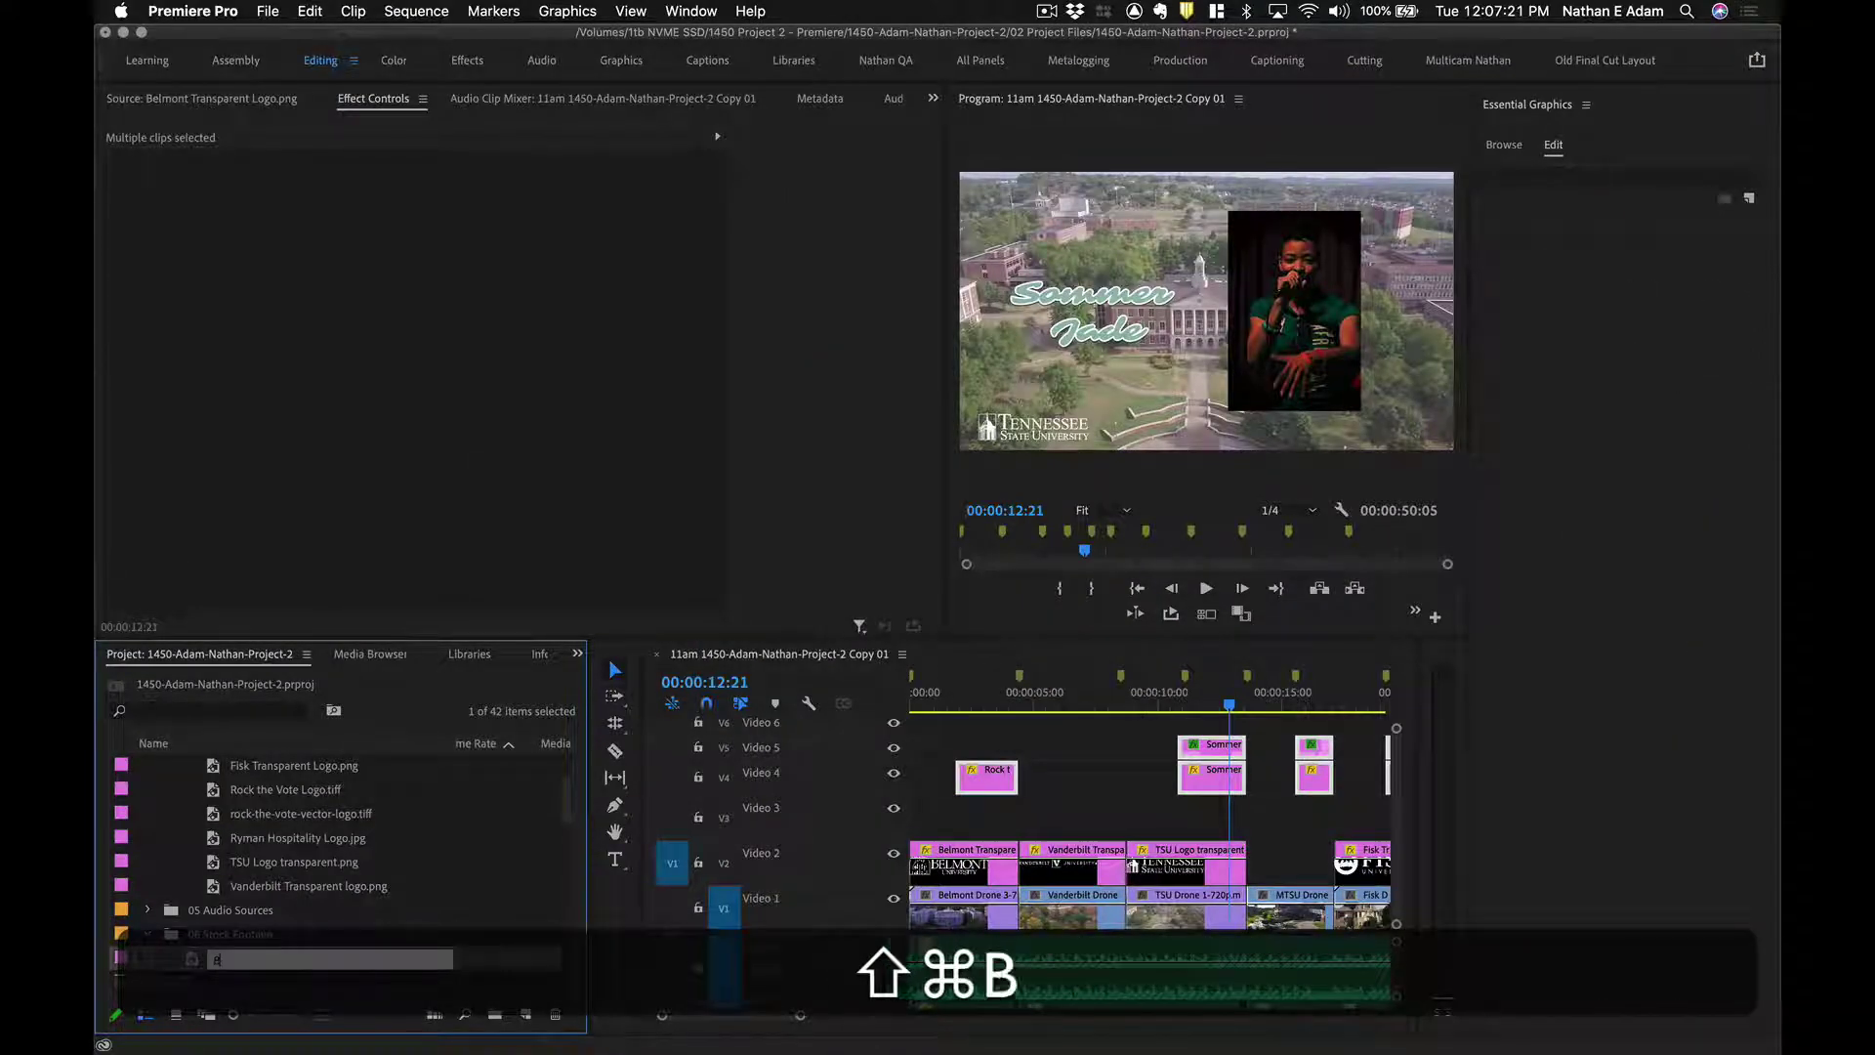
{"action": "type", "text": "LUR LAYER"}
{"action": "key", "text": "Return"}
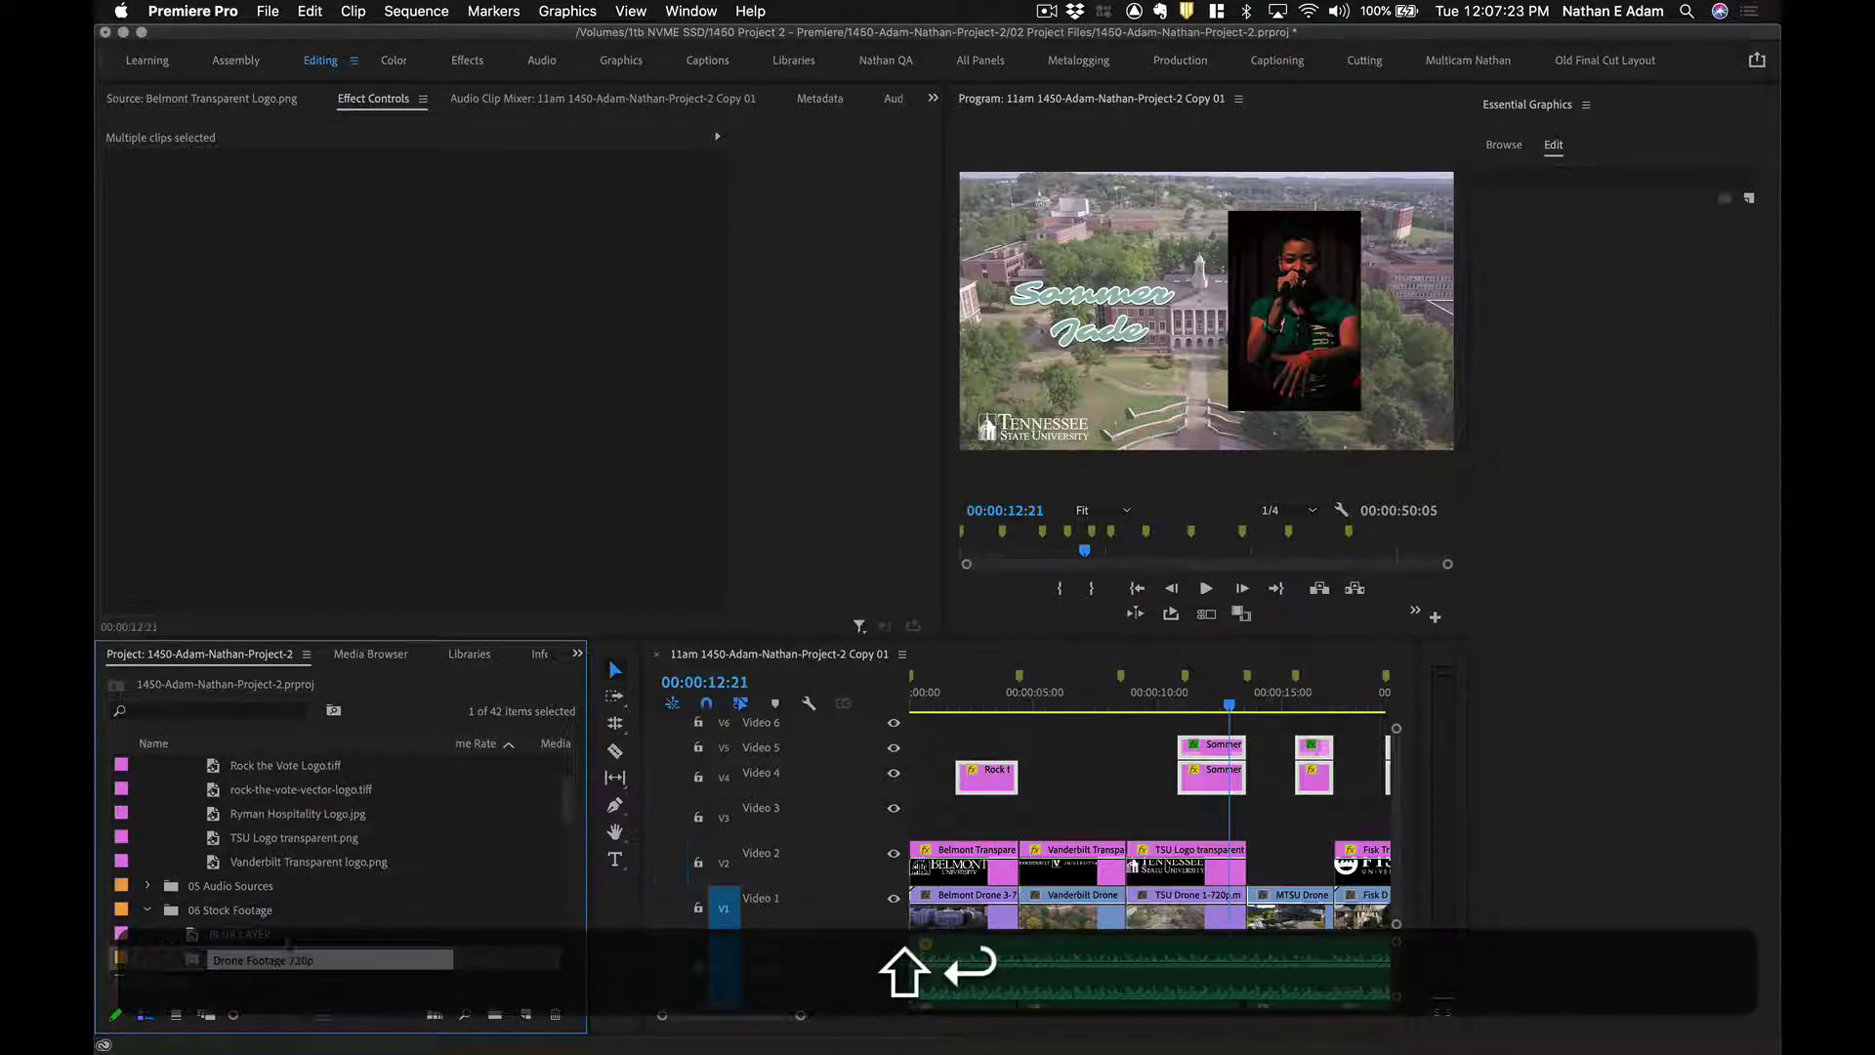
Place BLUR LAYER on the empty Video 3 track, starting below the Rock the Vote logo clip.
{"action": "left_click", "coordinate": [192, 936]}
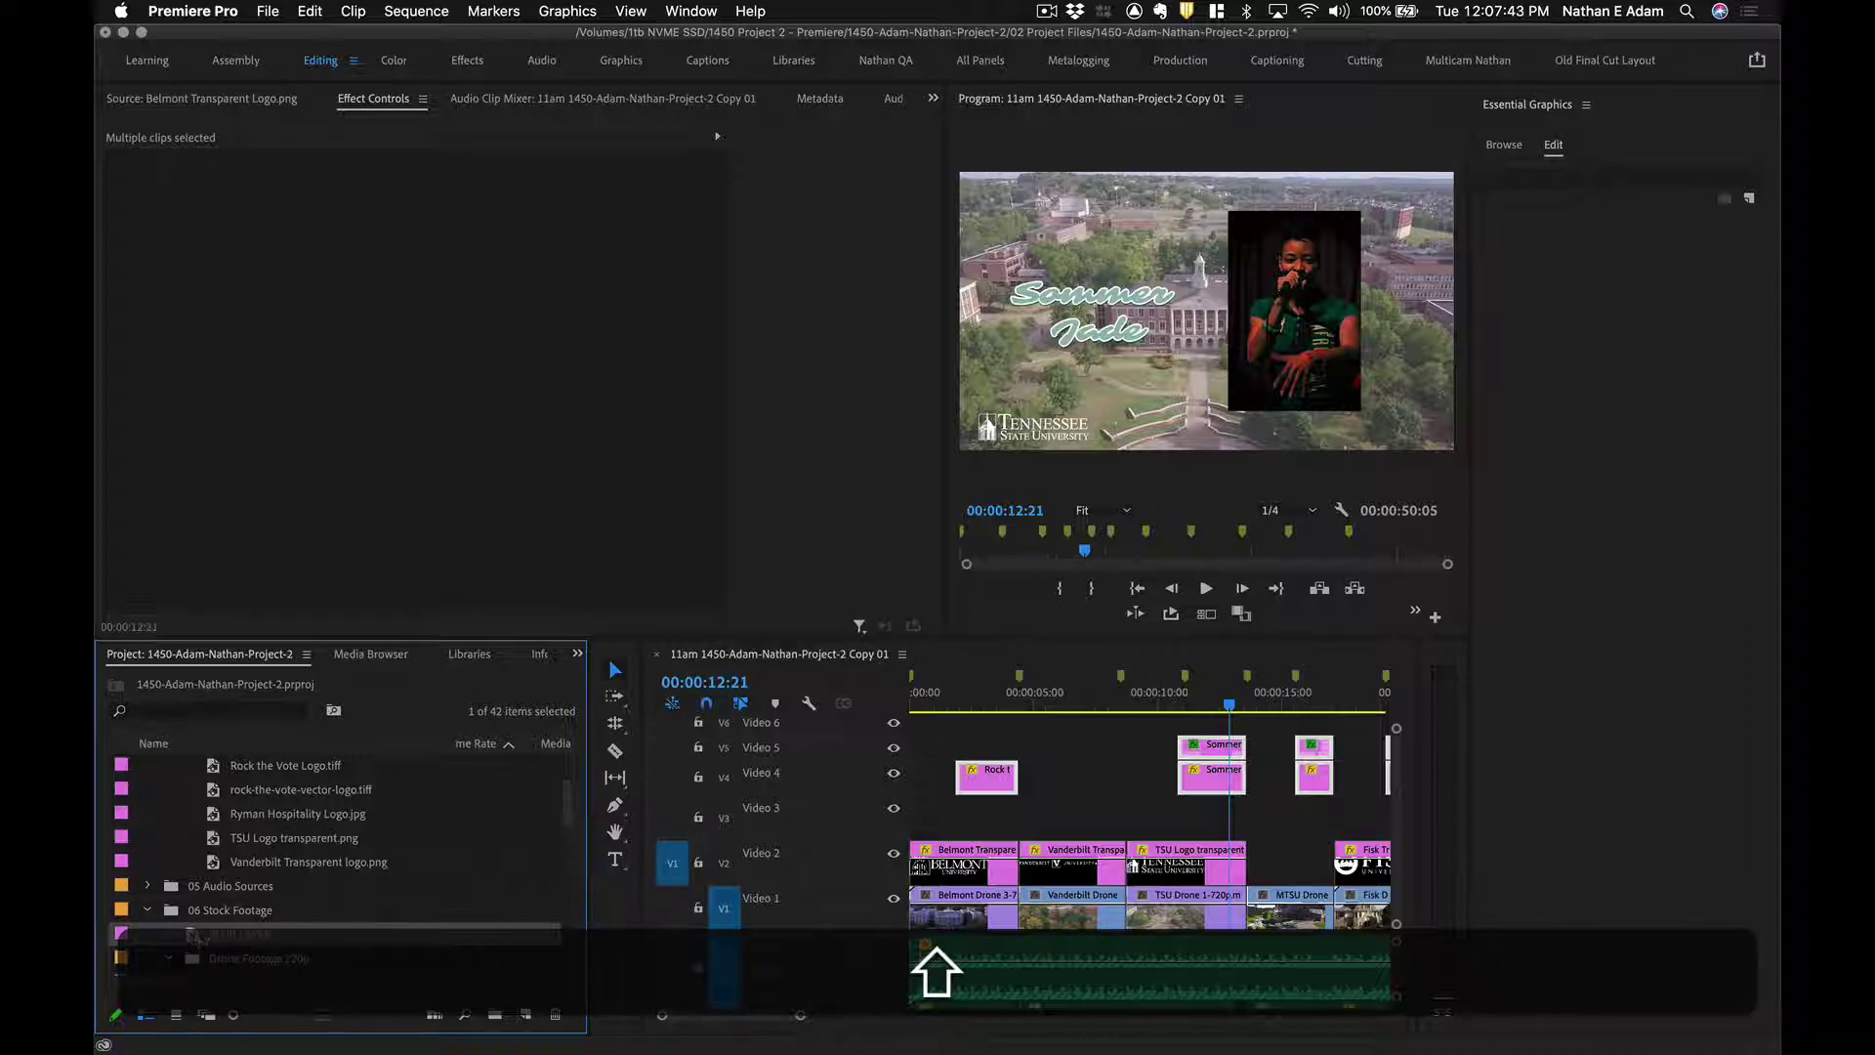
{"action": "left_click", "coordinate": [1067, 820]}
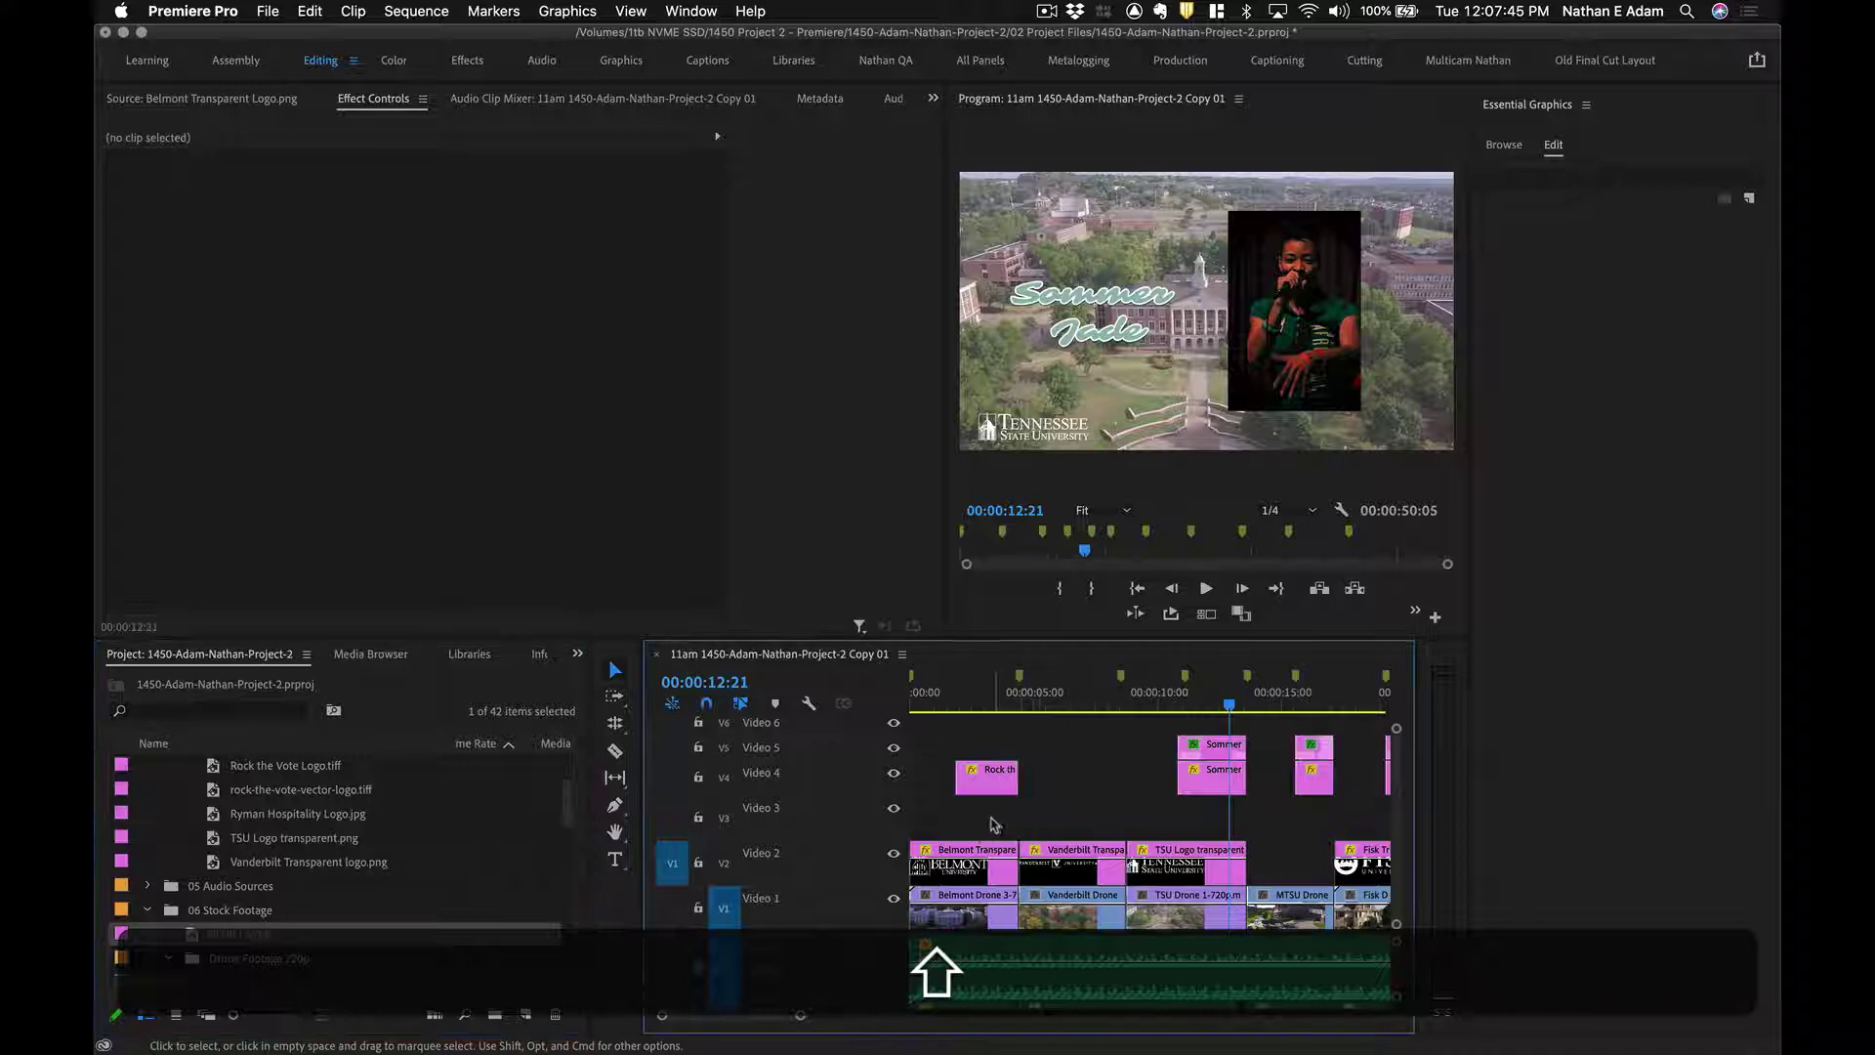
{"action": "key", "text": "minus"}
{"action": "key", "text": "minus"}
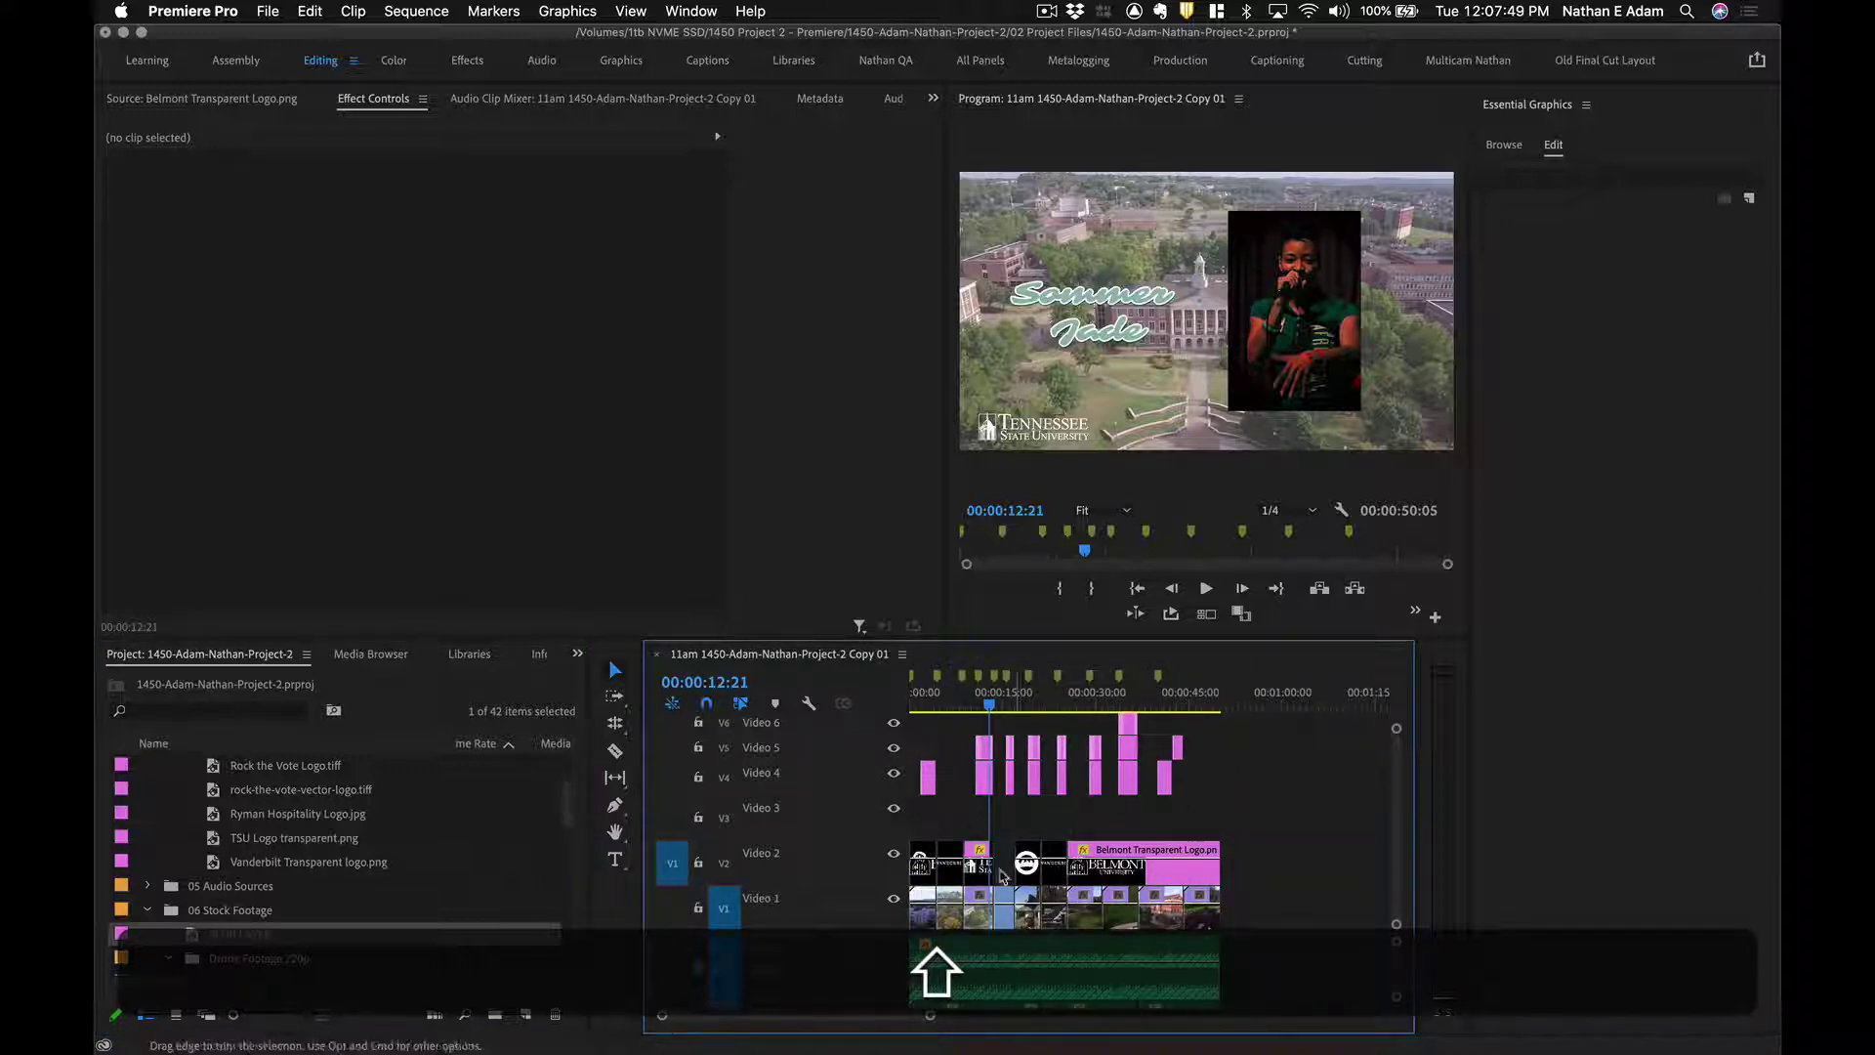
{"action": "left_click_drag", "start_coordinate": [193, 938], "coordinate": [923, 820]}
{"action": "key", "text": "shift+="}
{"action": "key", "text": "shift+="}
{"action": "key", "text": "shift+="}
{"action": "scroll", "coordinate": [1015, 831], "scroll_direction": "up", "scroll_amount": 1}
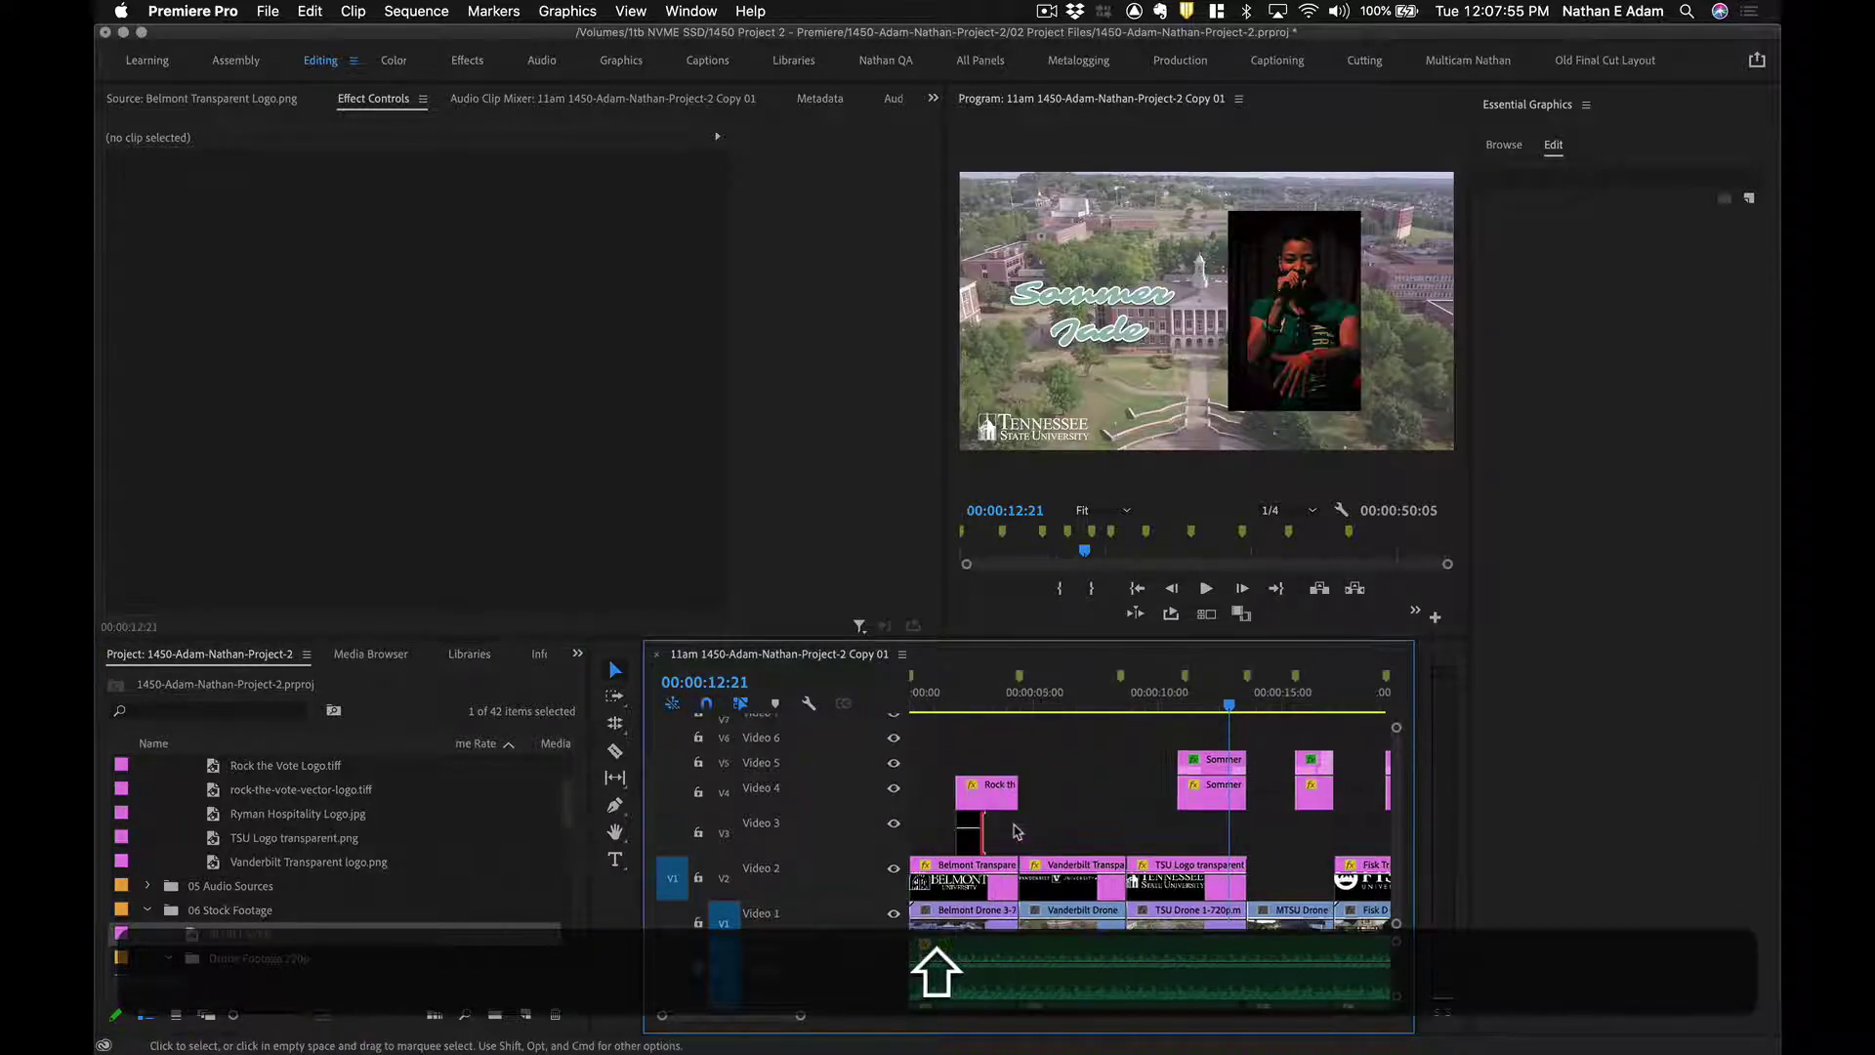
Extend BLUR LAYER on Video 3 from the very start to the end of the sequence.
{"action": "left_click_drag", "start_coordinate": [986, 832], "coordinate": [1168, 828]}
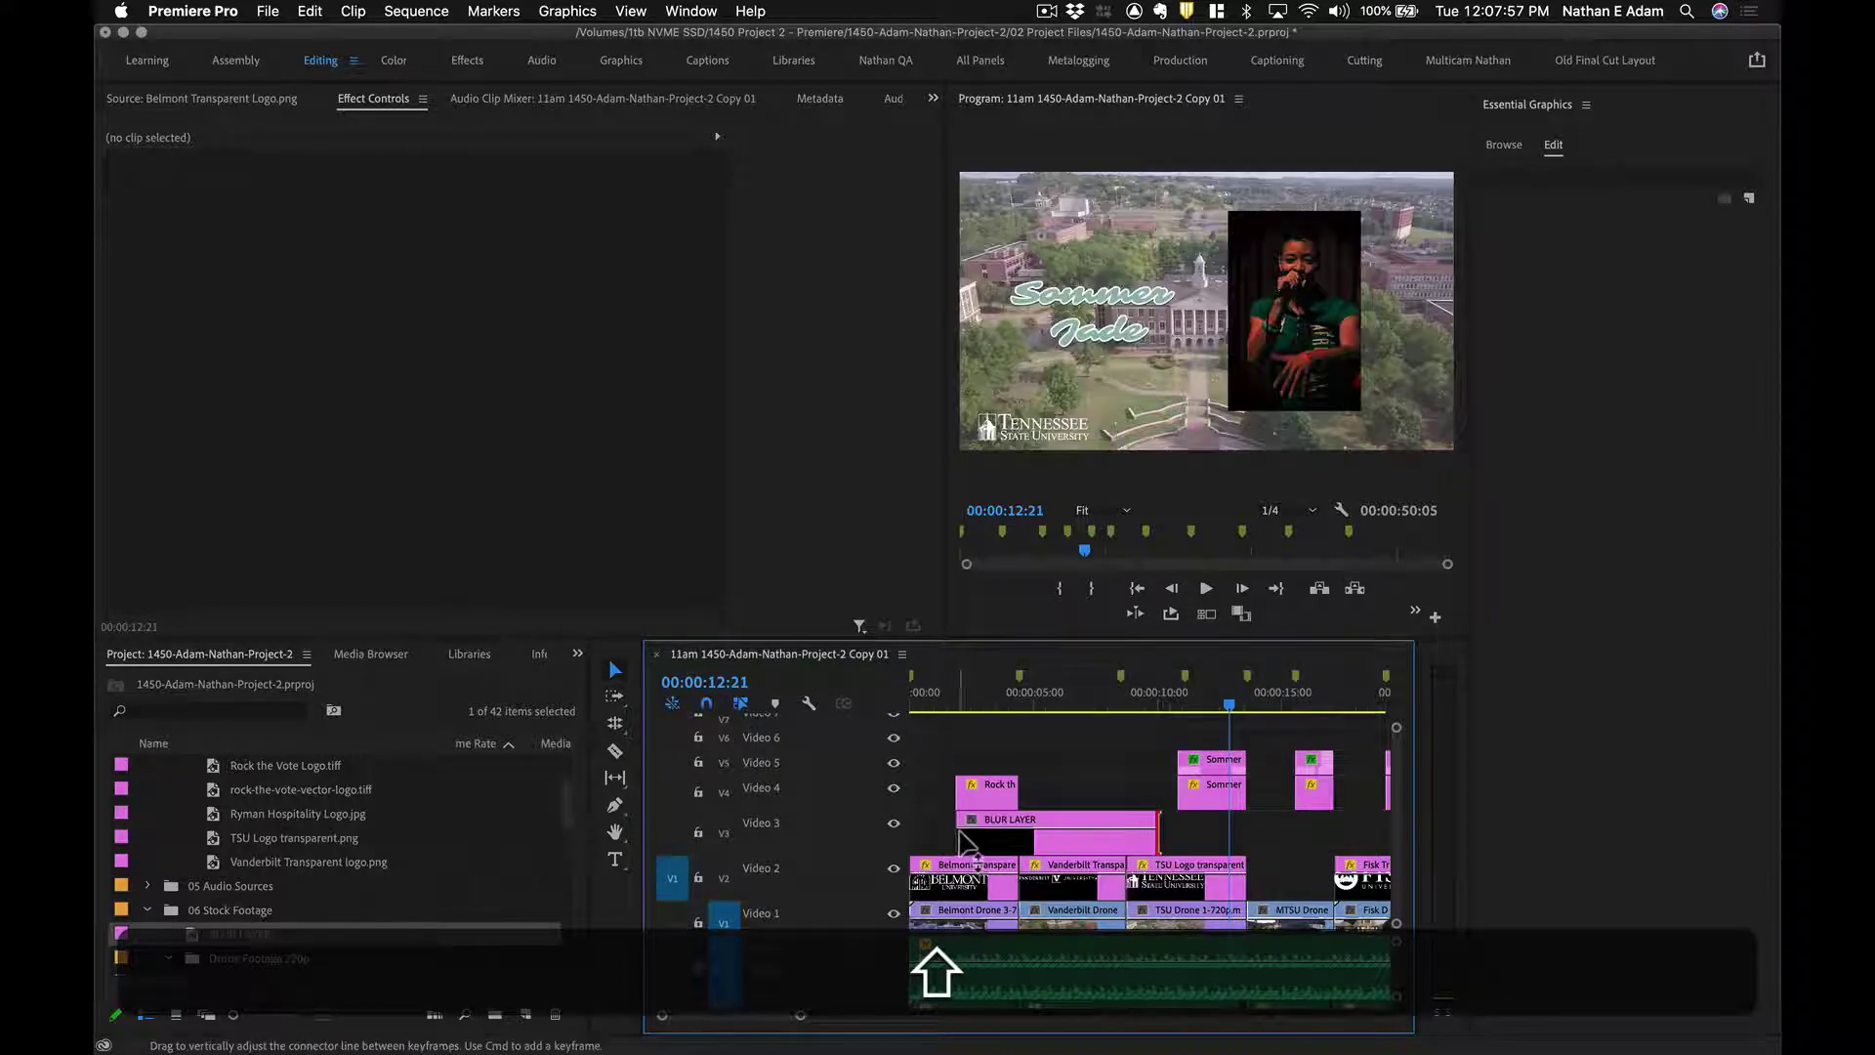
{"action": "left_click_drag", "start_coordinate": [958, 830], "coordinate": [898, 837]}
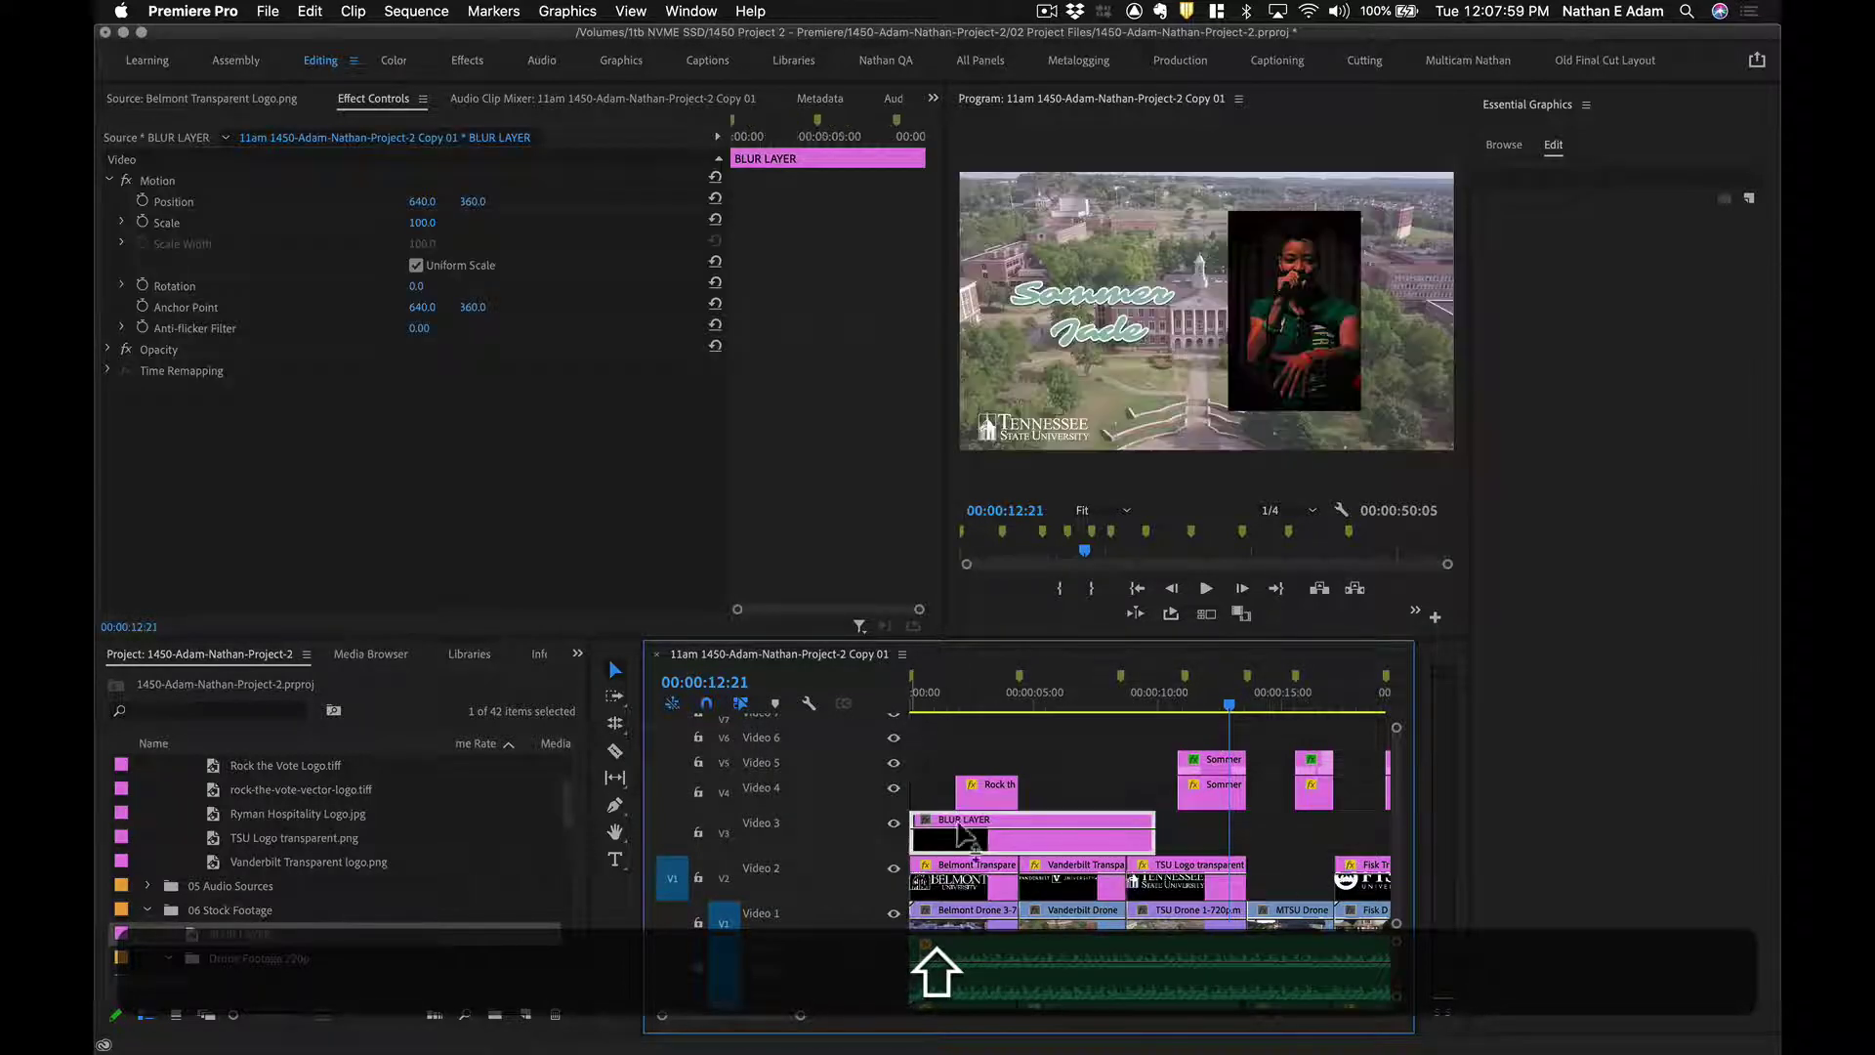
{"action": "left_click_drag", "start_coordinate": [1156, 841], "coordinate": [1445, 852]}
{"action": "key", "text": "minus"}
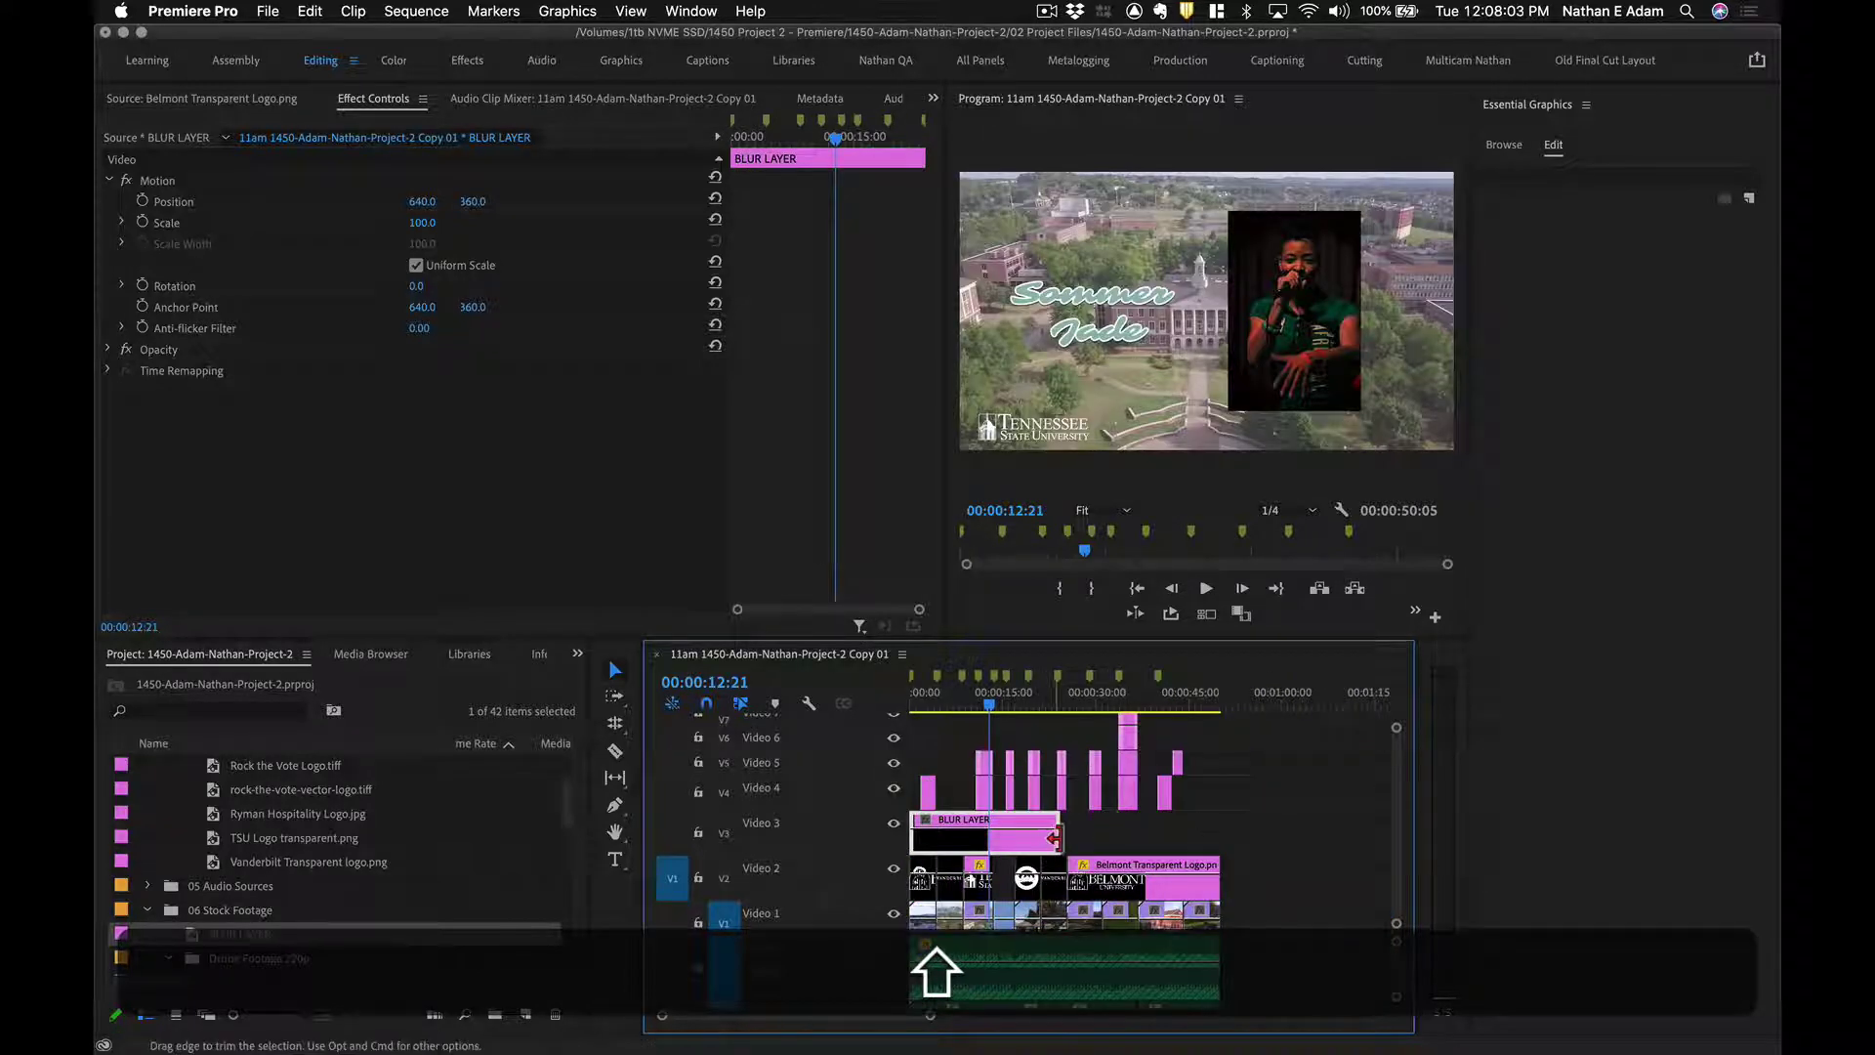
{"action": "left_click_drag", "start_coordinate": [1058, 840], "coordinate": [1210, 850]}
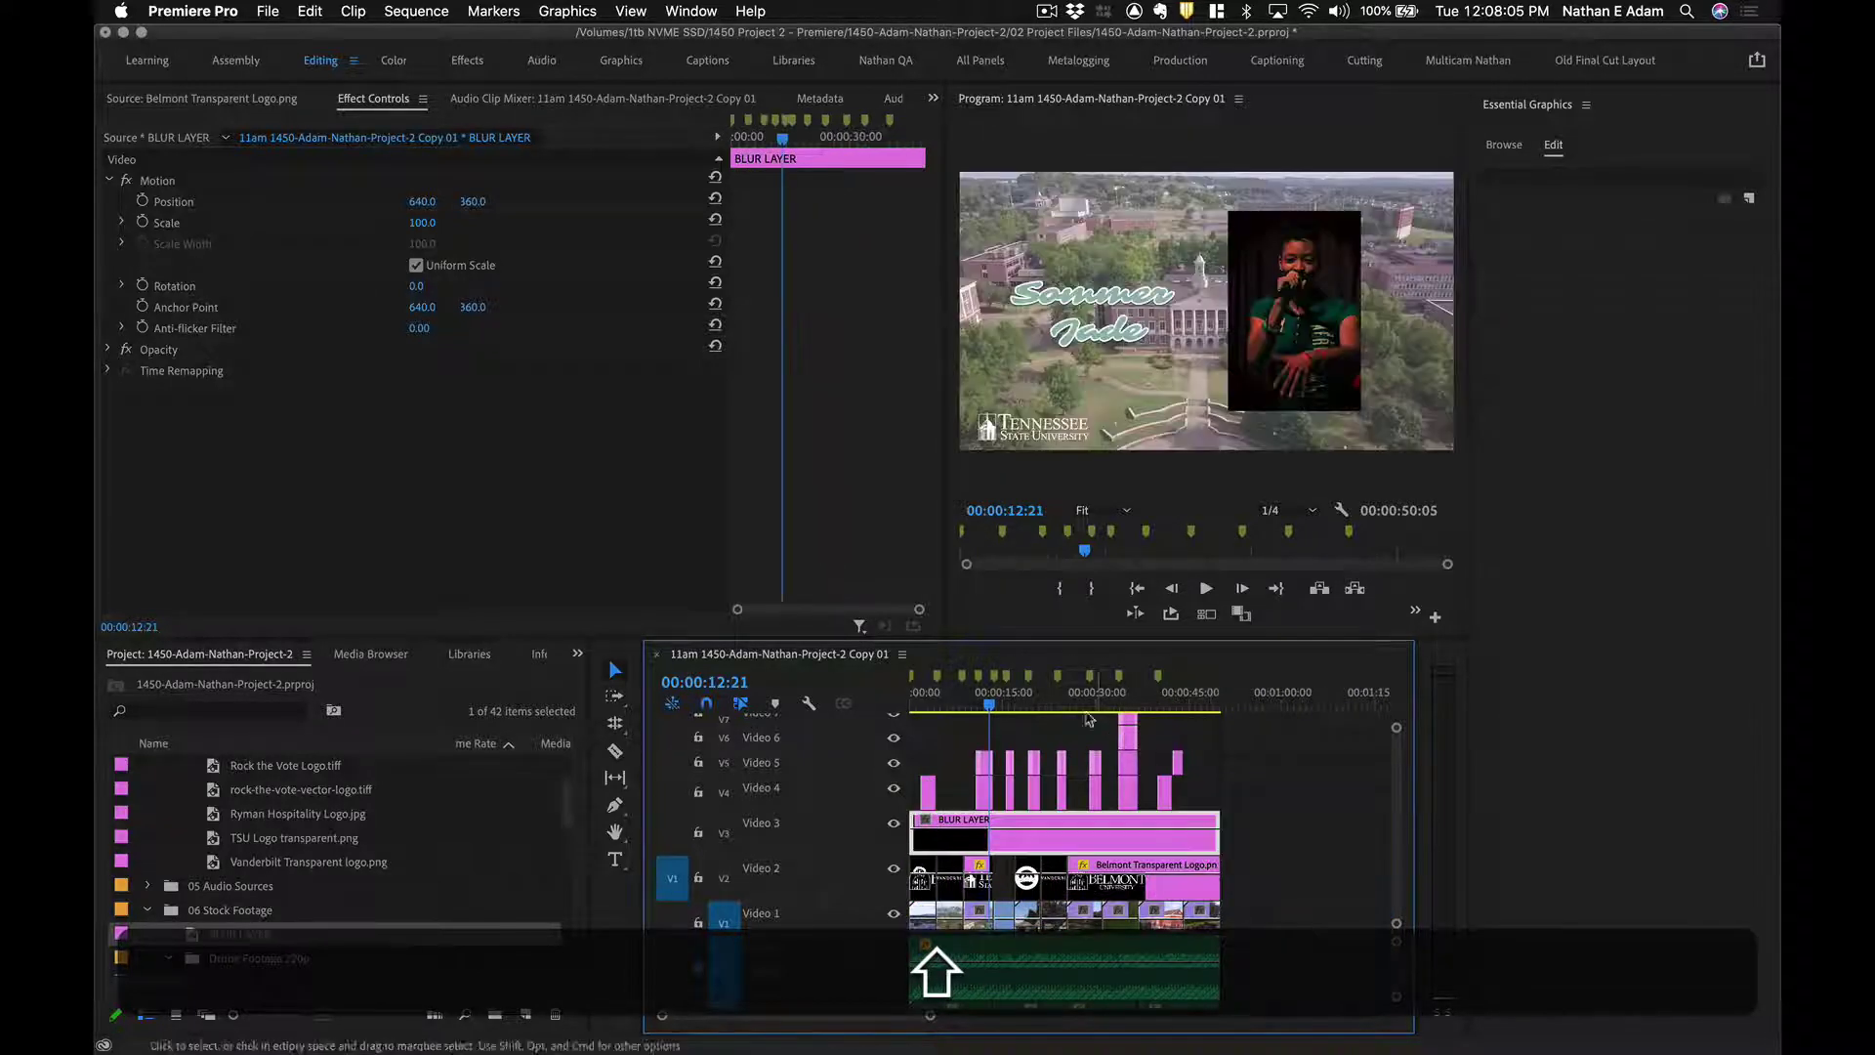
Move the playhead to 00:00:06:11 in the Vanderbilt section and save the project.
{"action": "left_click", "coordinate": [992, 696]}
{"action": "key", "text": "equal"}
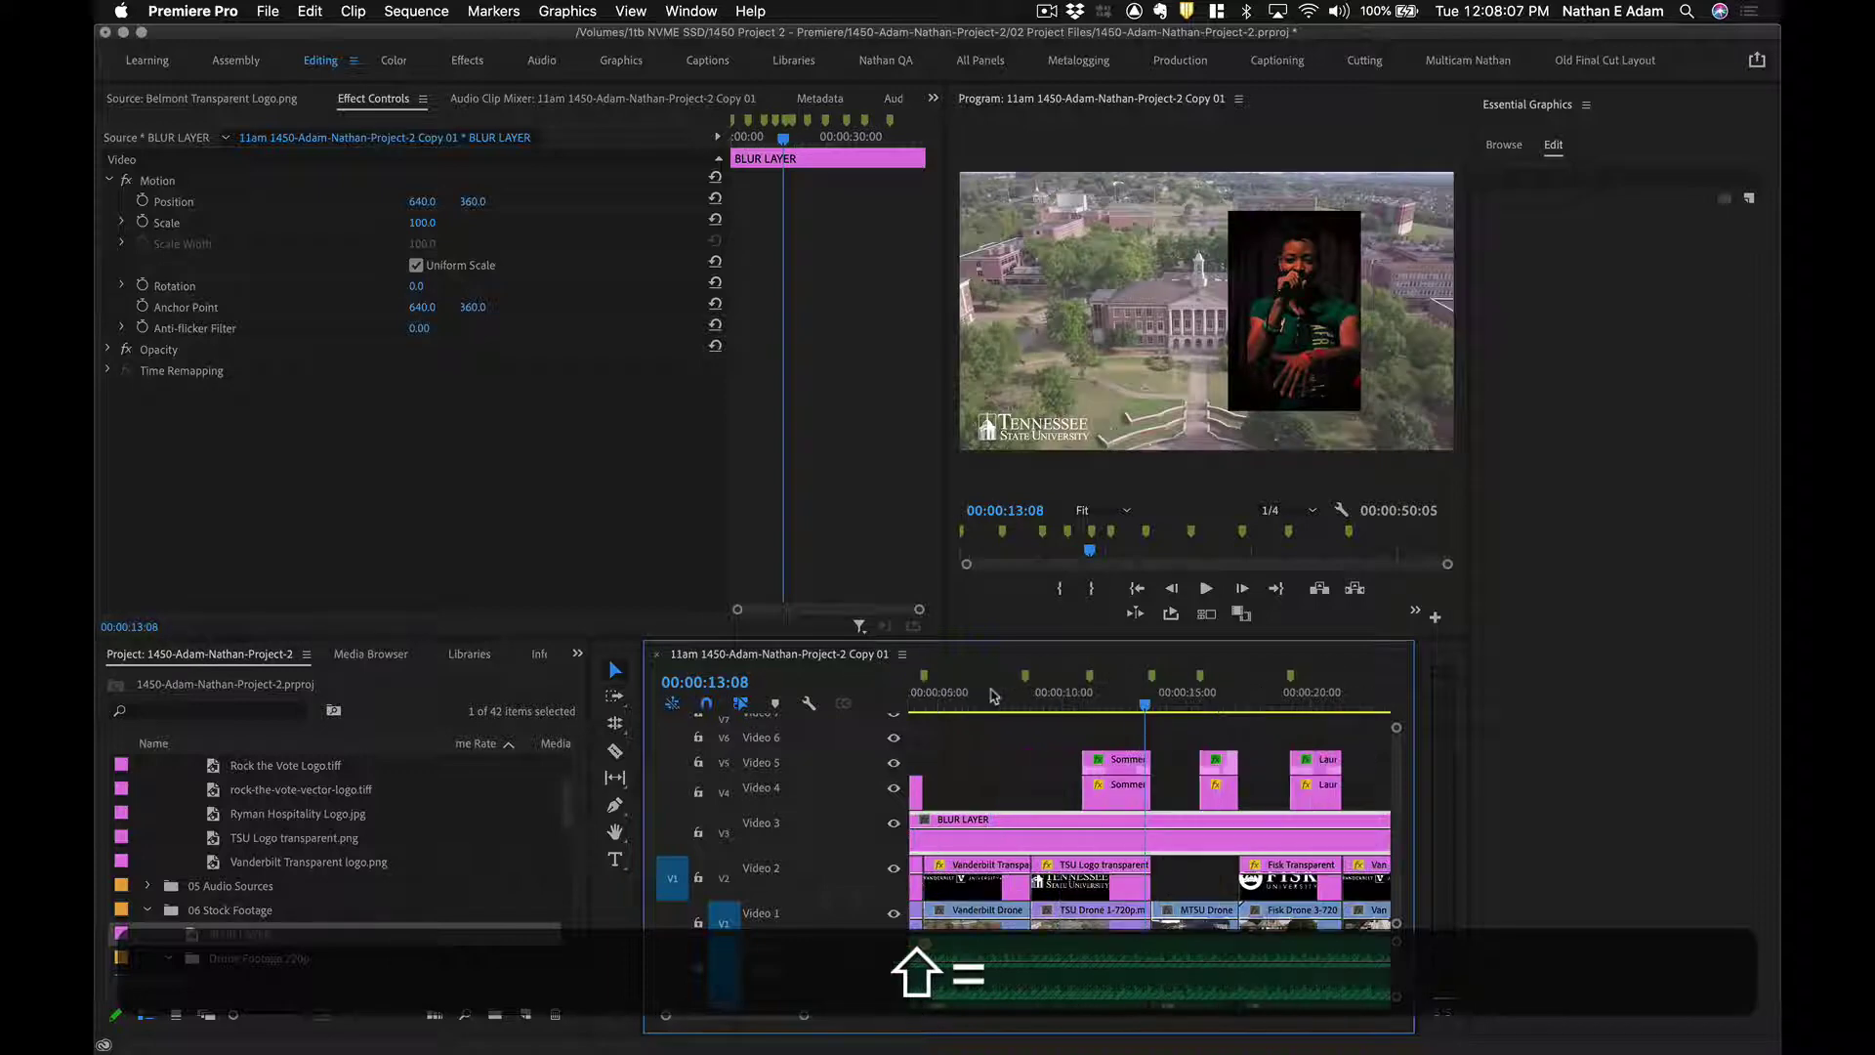
{"action": "scroll", "coordinate": [1035, 695], "scroll_direction": "left", "scroll_amount": 3}
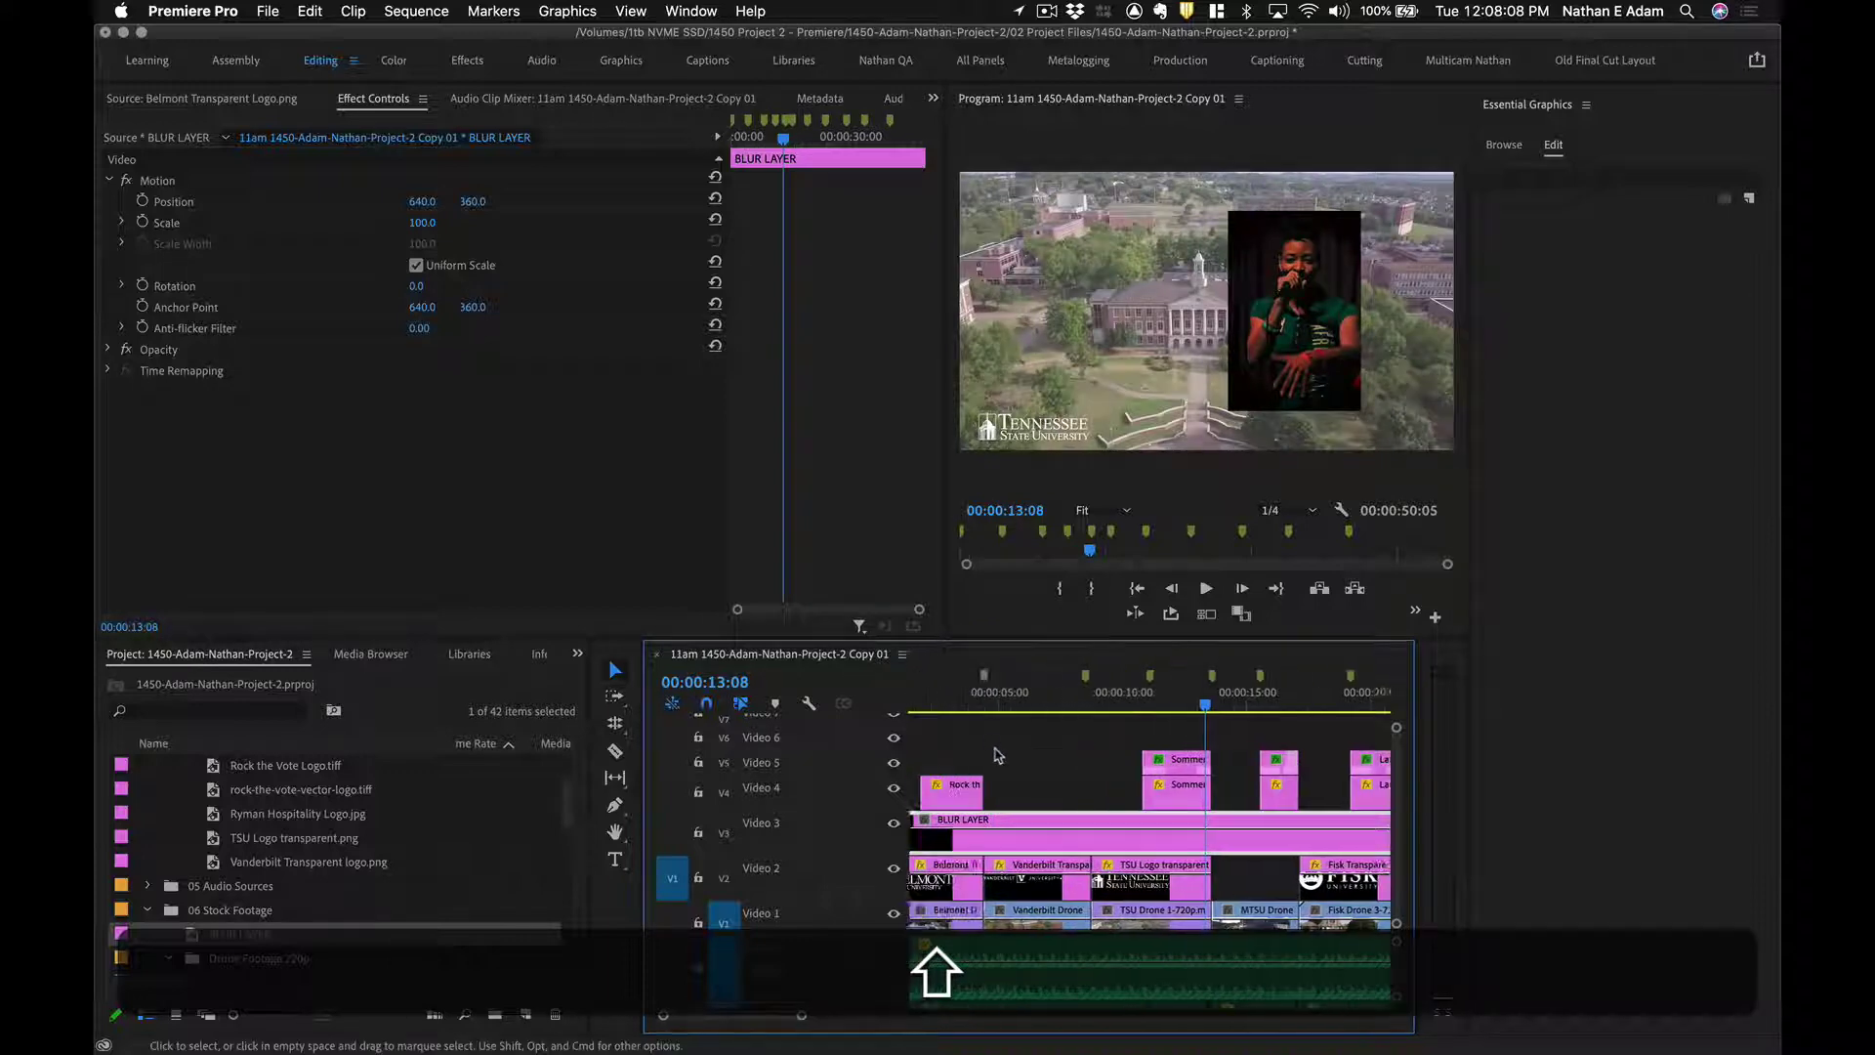
{"action": "left_click", "coordinate": [1074, 695]}
{"action": "key", "text": "shift+super+s"}
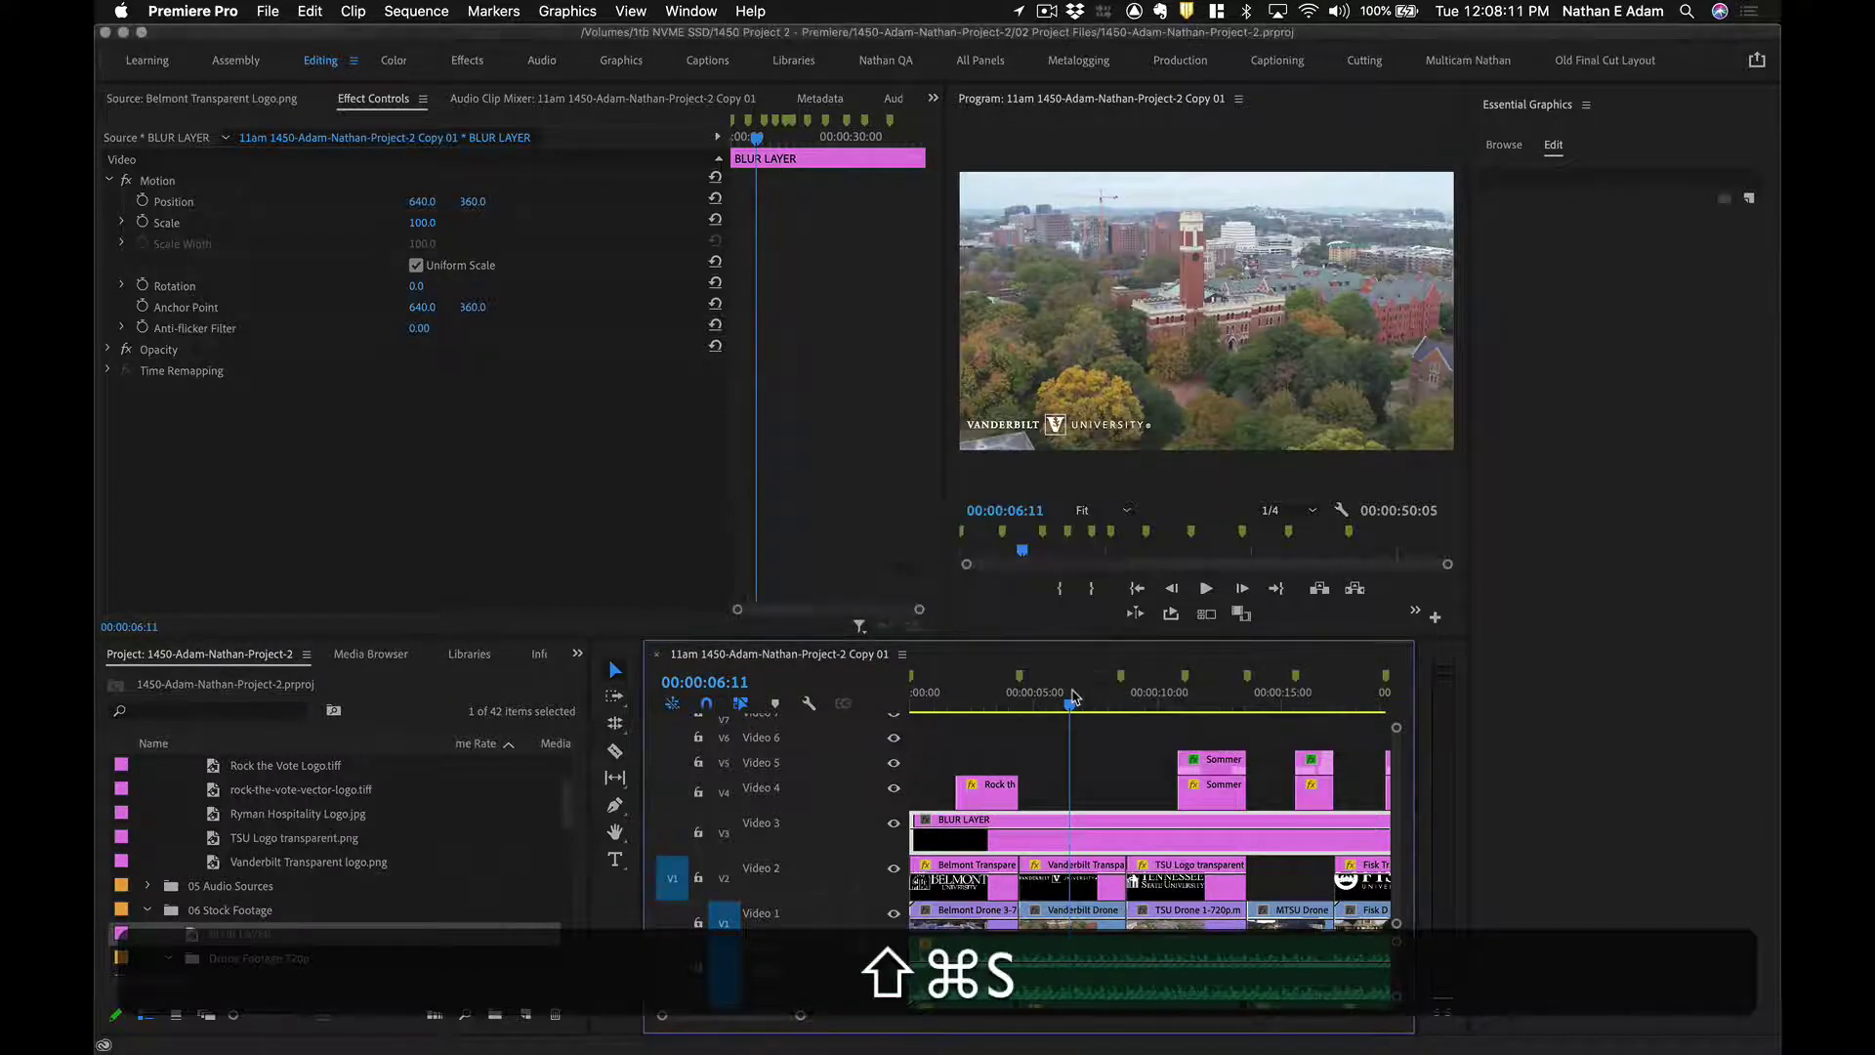
Examine BLUR LAYER's position between the university logos and the titles across the whole sequence in a maximized timeline.
{"action": "key", "text": "shift+grave"}
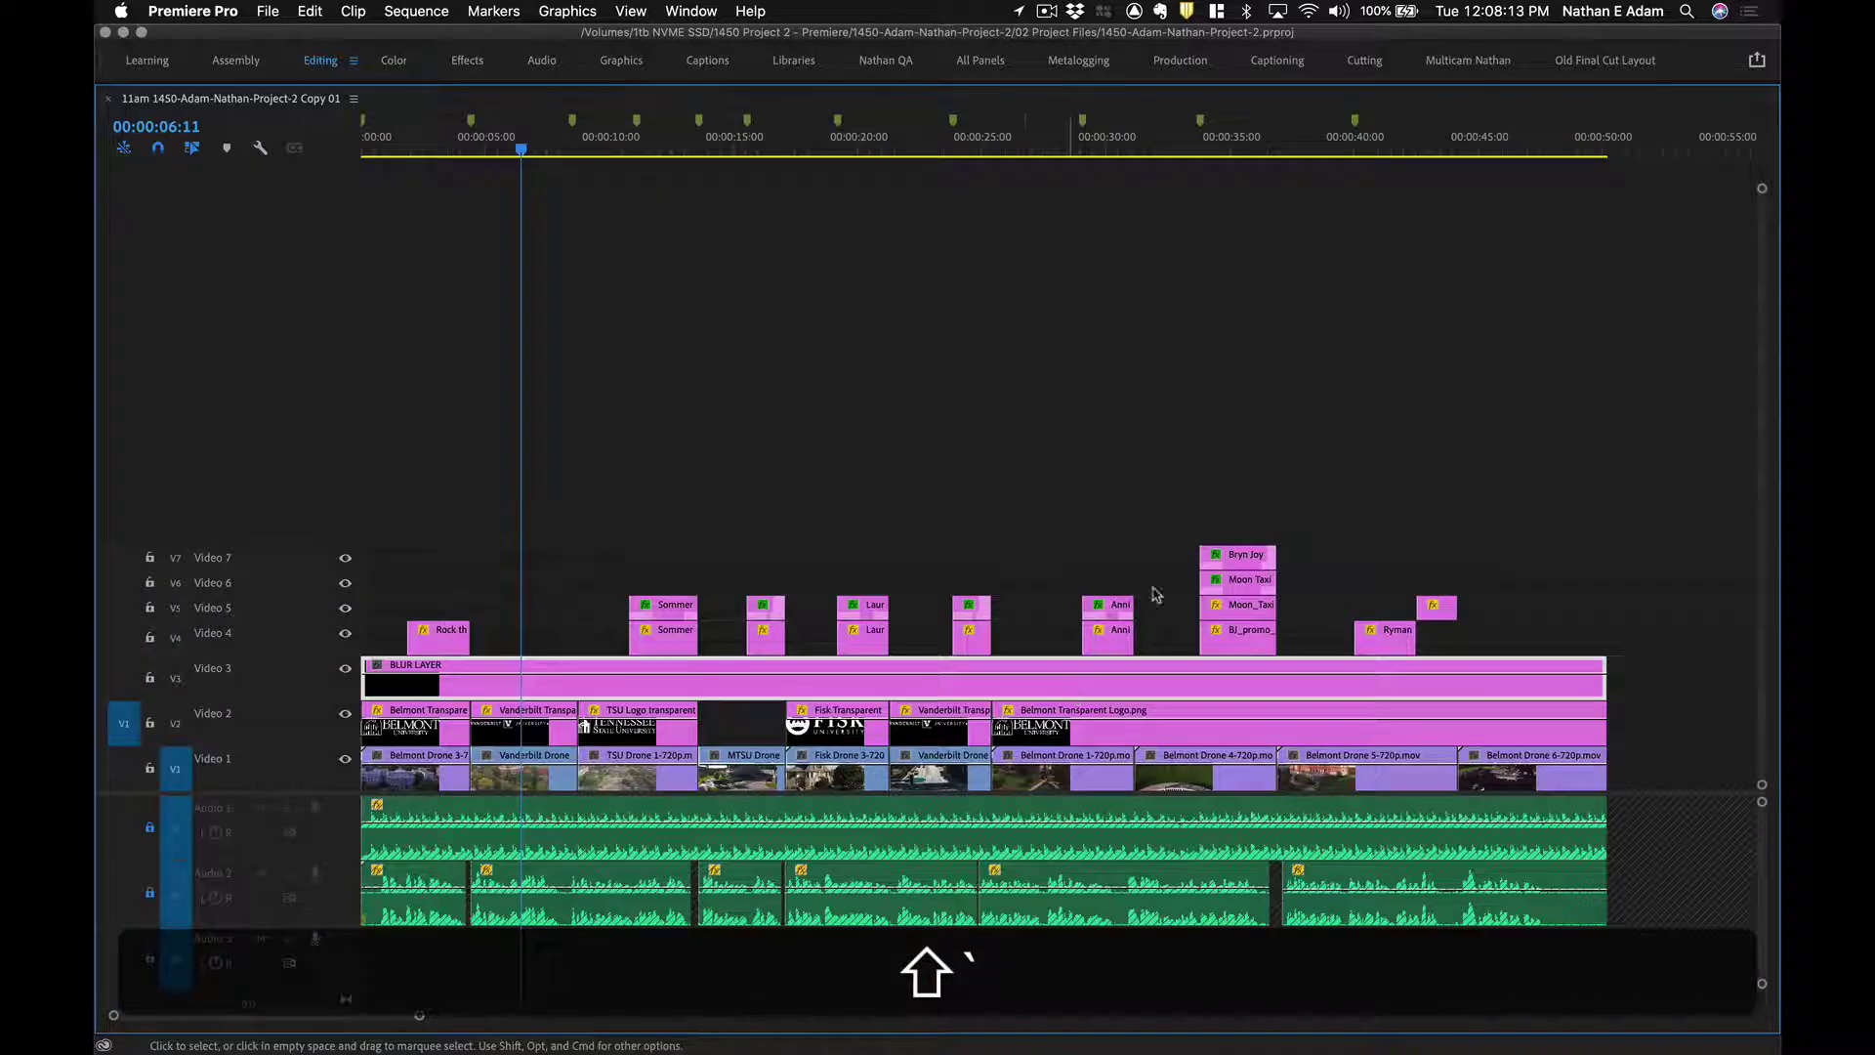
{"action": "left_click", "coordinate": [797, 693]}
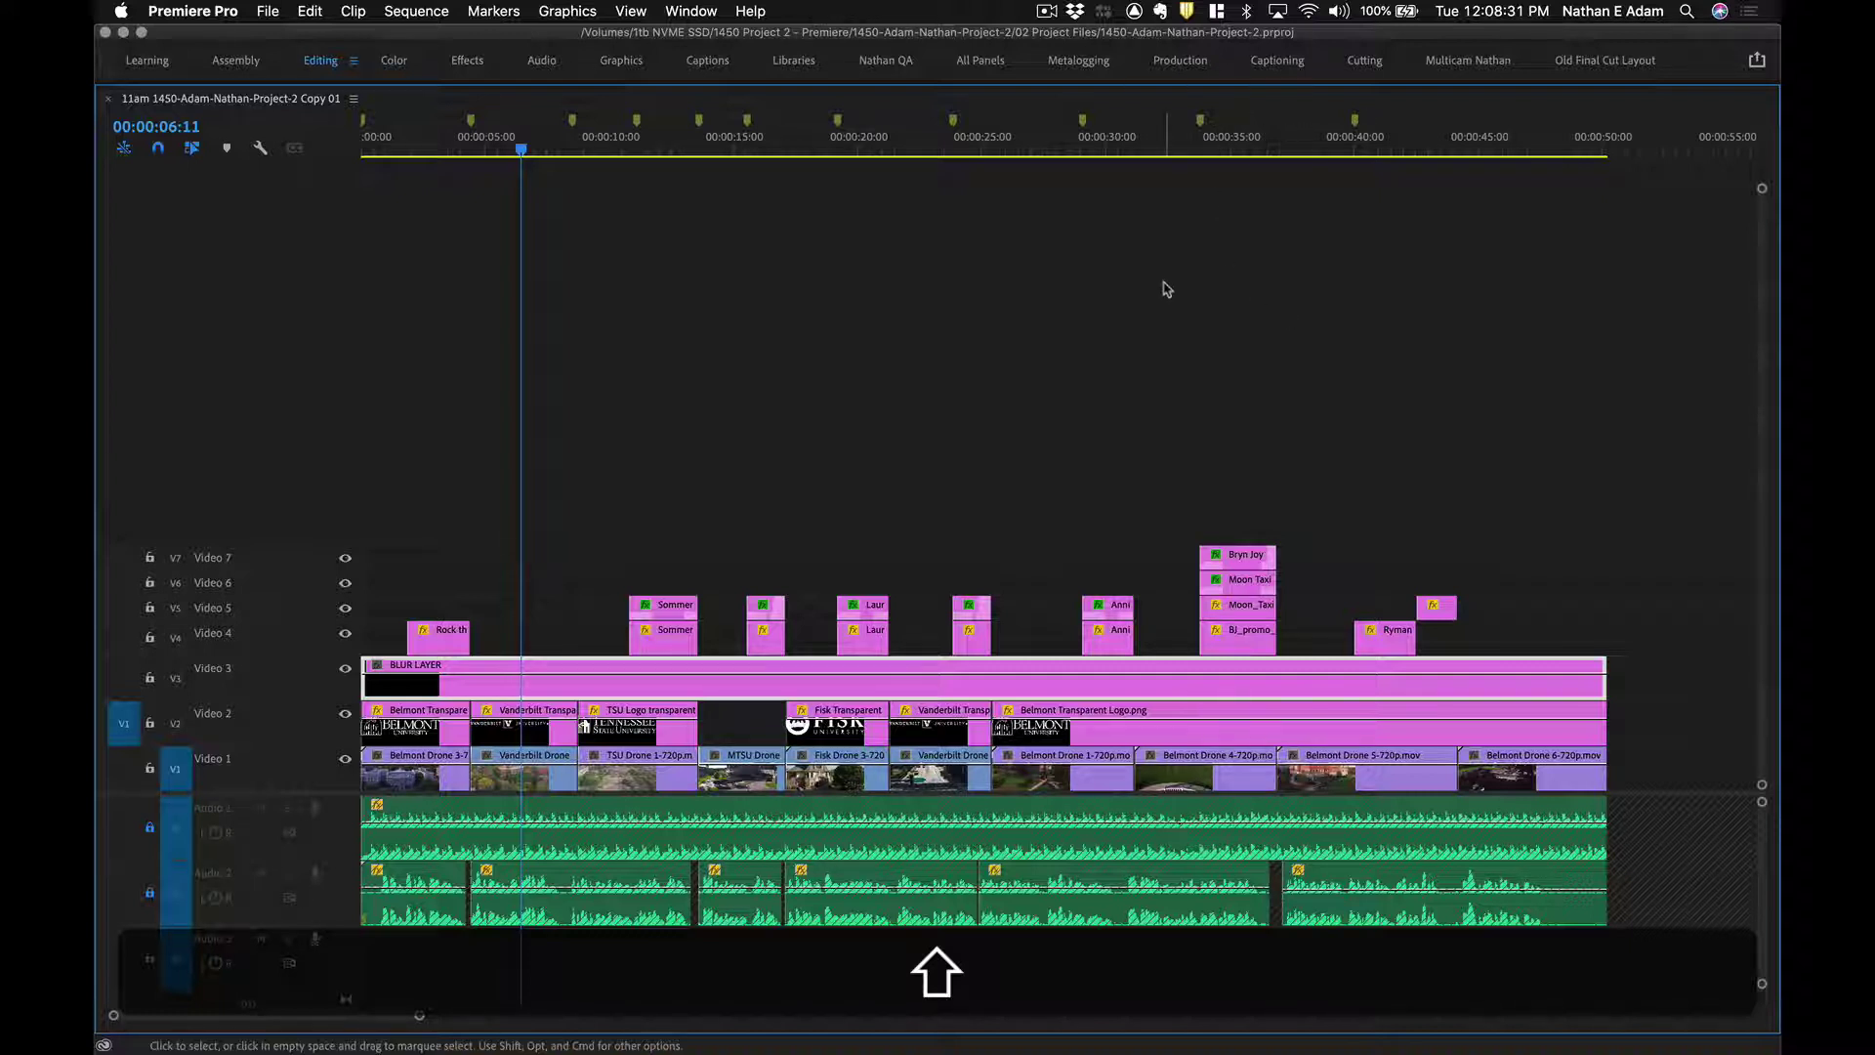
{"action": "key", "text": "shift+grave"}
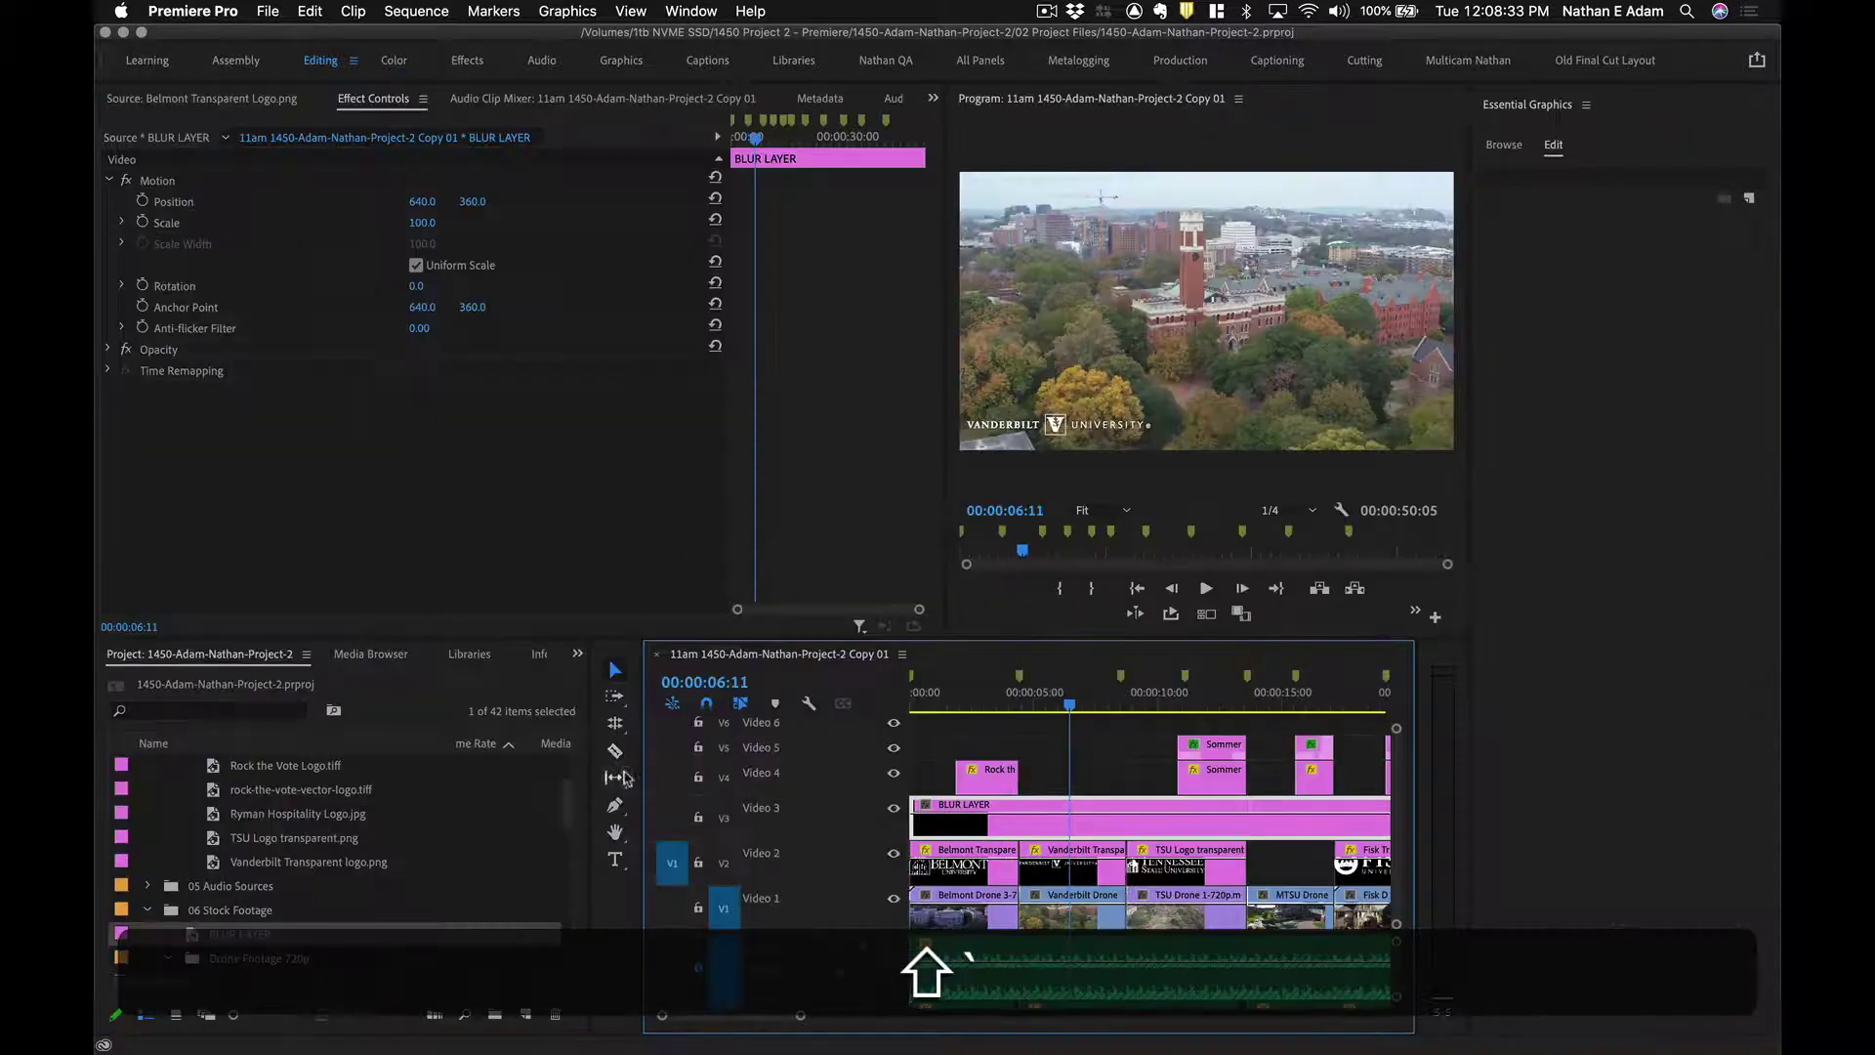
Review the BLUR LAYER item in the 06 Stock Footage bin, the new-item choices, and the layer's placement across the whole sequence.
{"action": "left_click", "coordinate": [381, 676]}
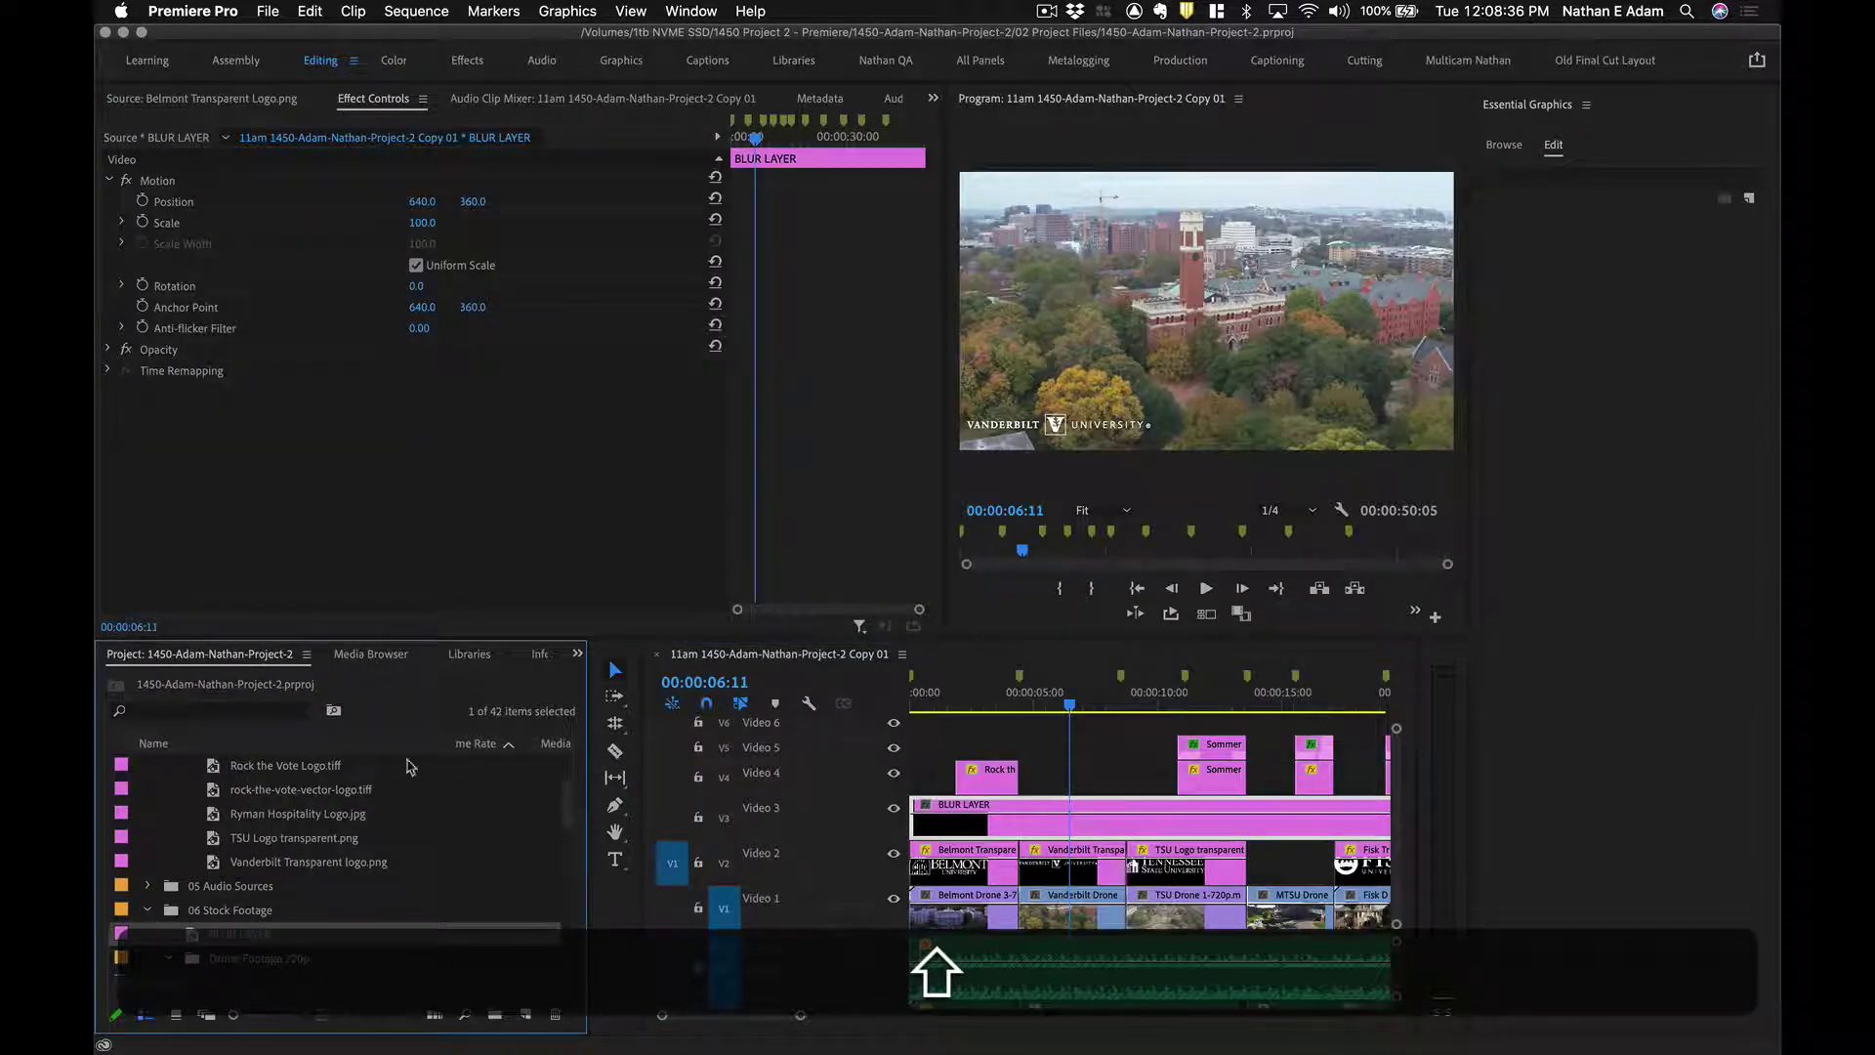
{"action": "left_click", "coordinate": [525, 1016]}
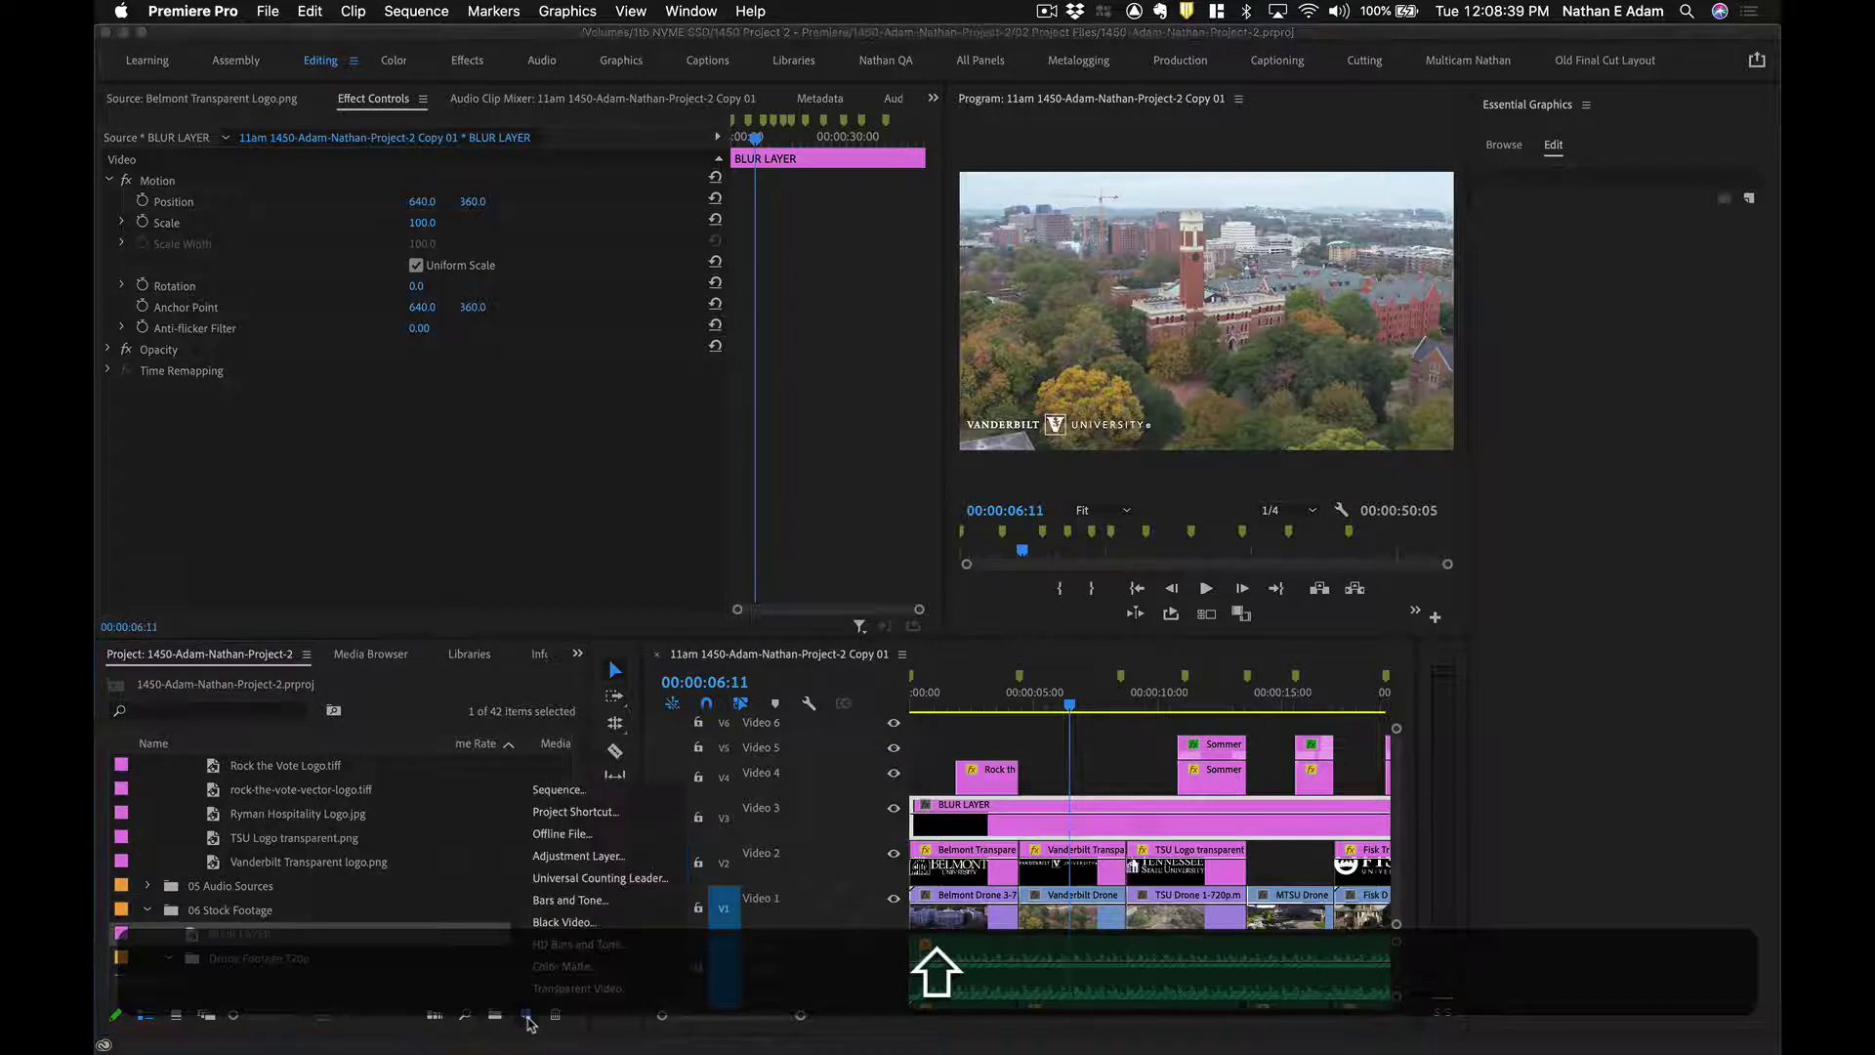
{"action": "left_click", "coordinate": [372, 842]}
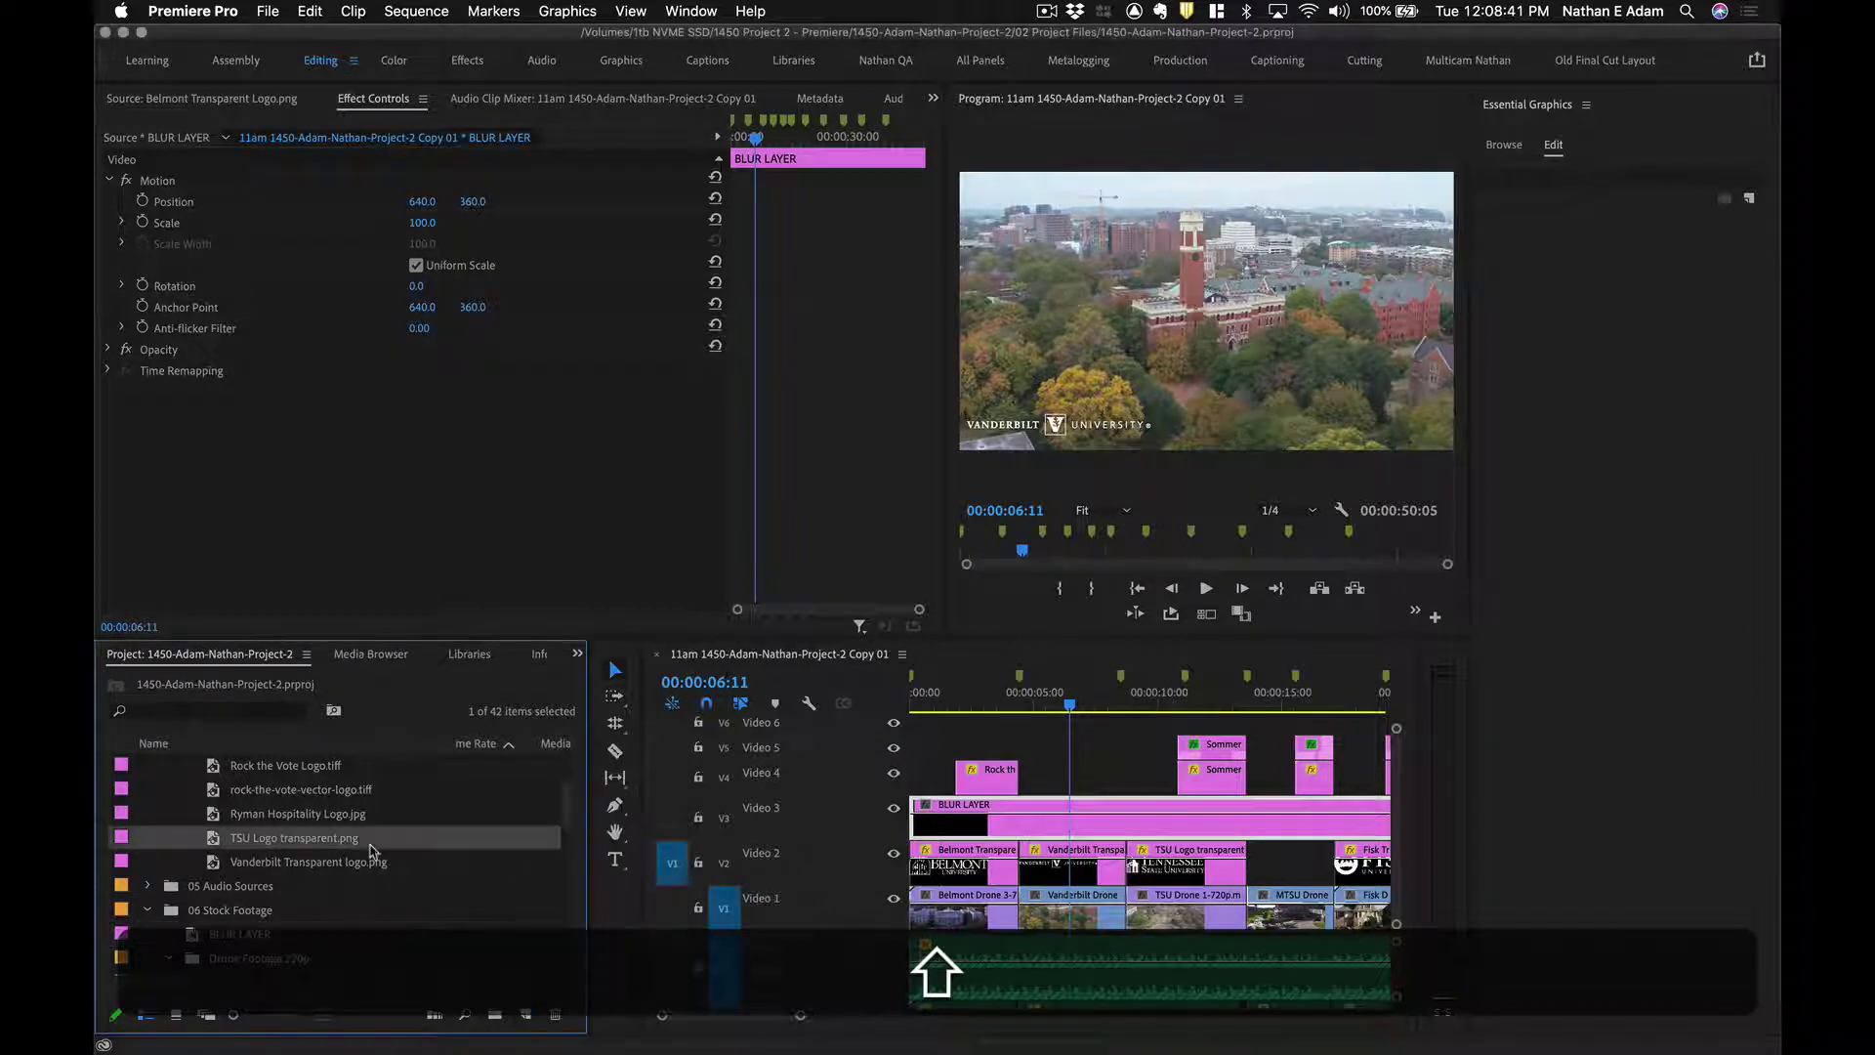
{"action": "scroll", "coordinate": [252, 863], "scroll_direction": "down", "scroll_amount": 2}
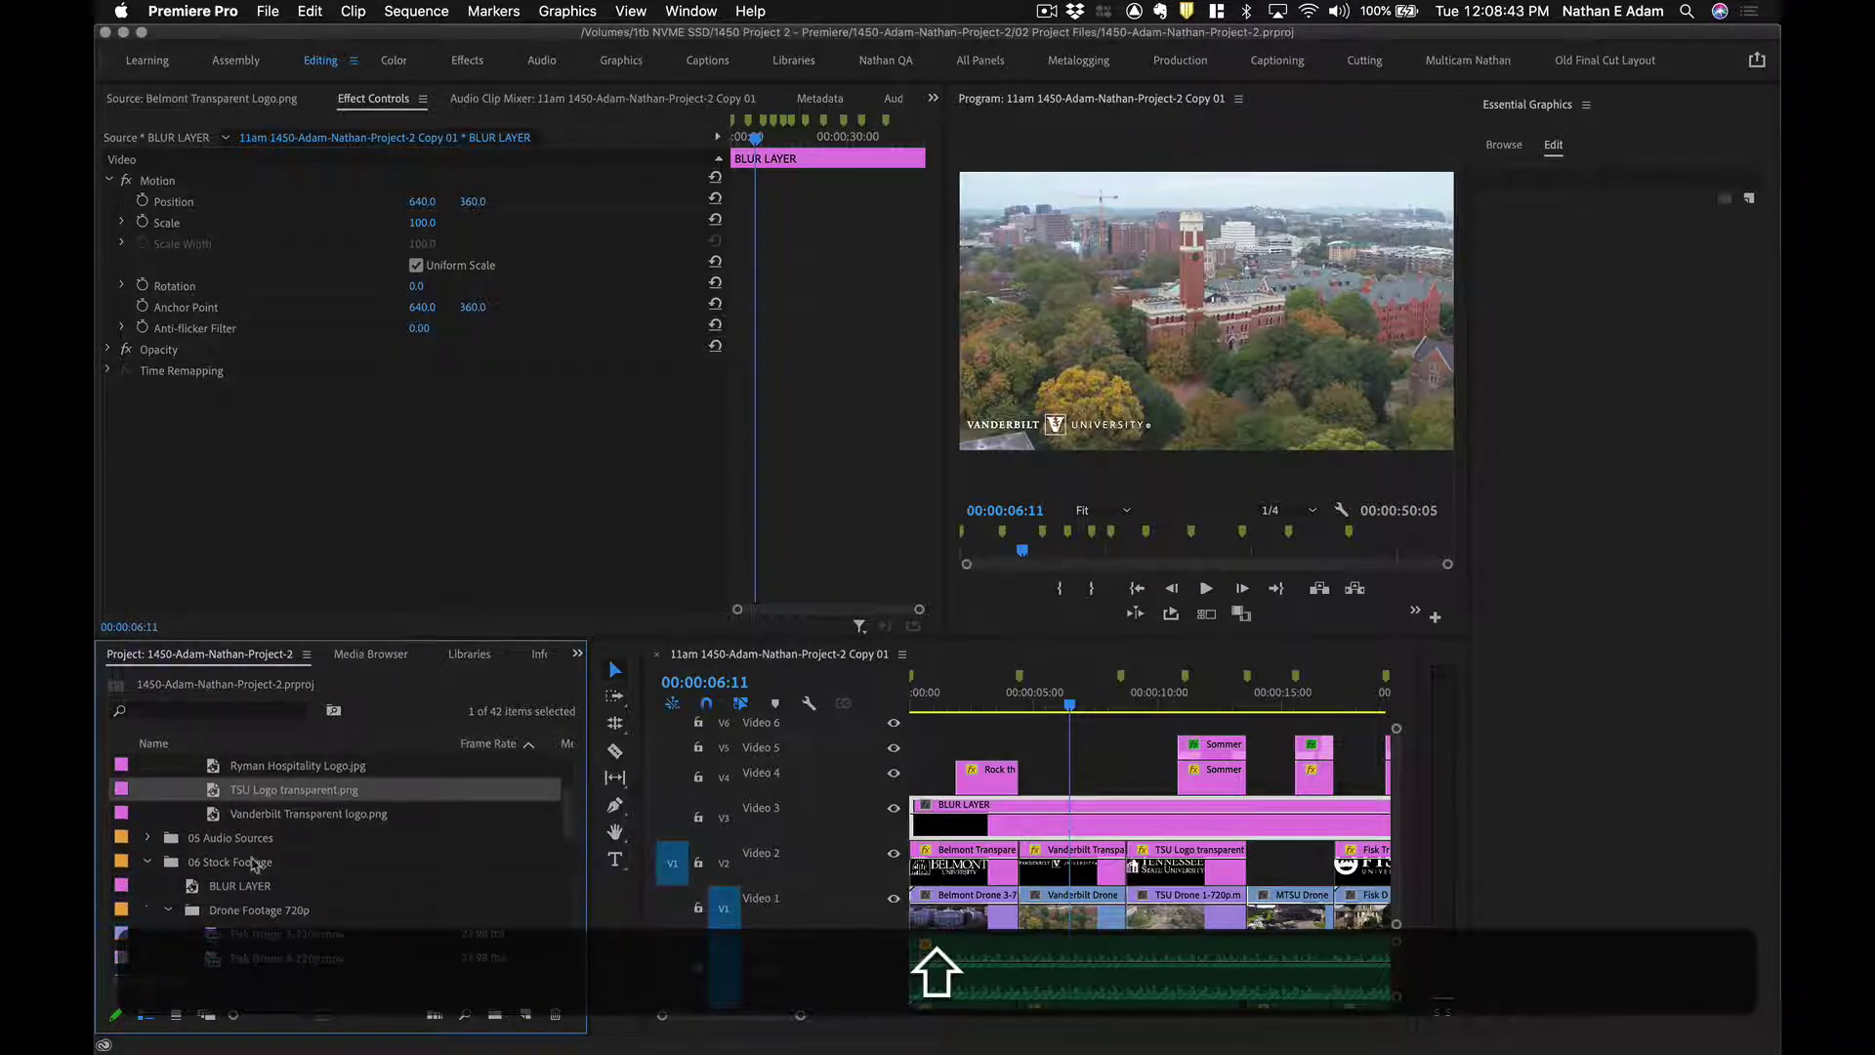
{"action": "left_click", "coordinate": [217, 881]}
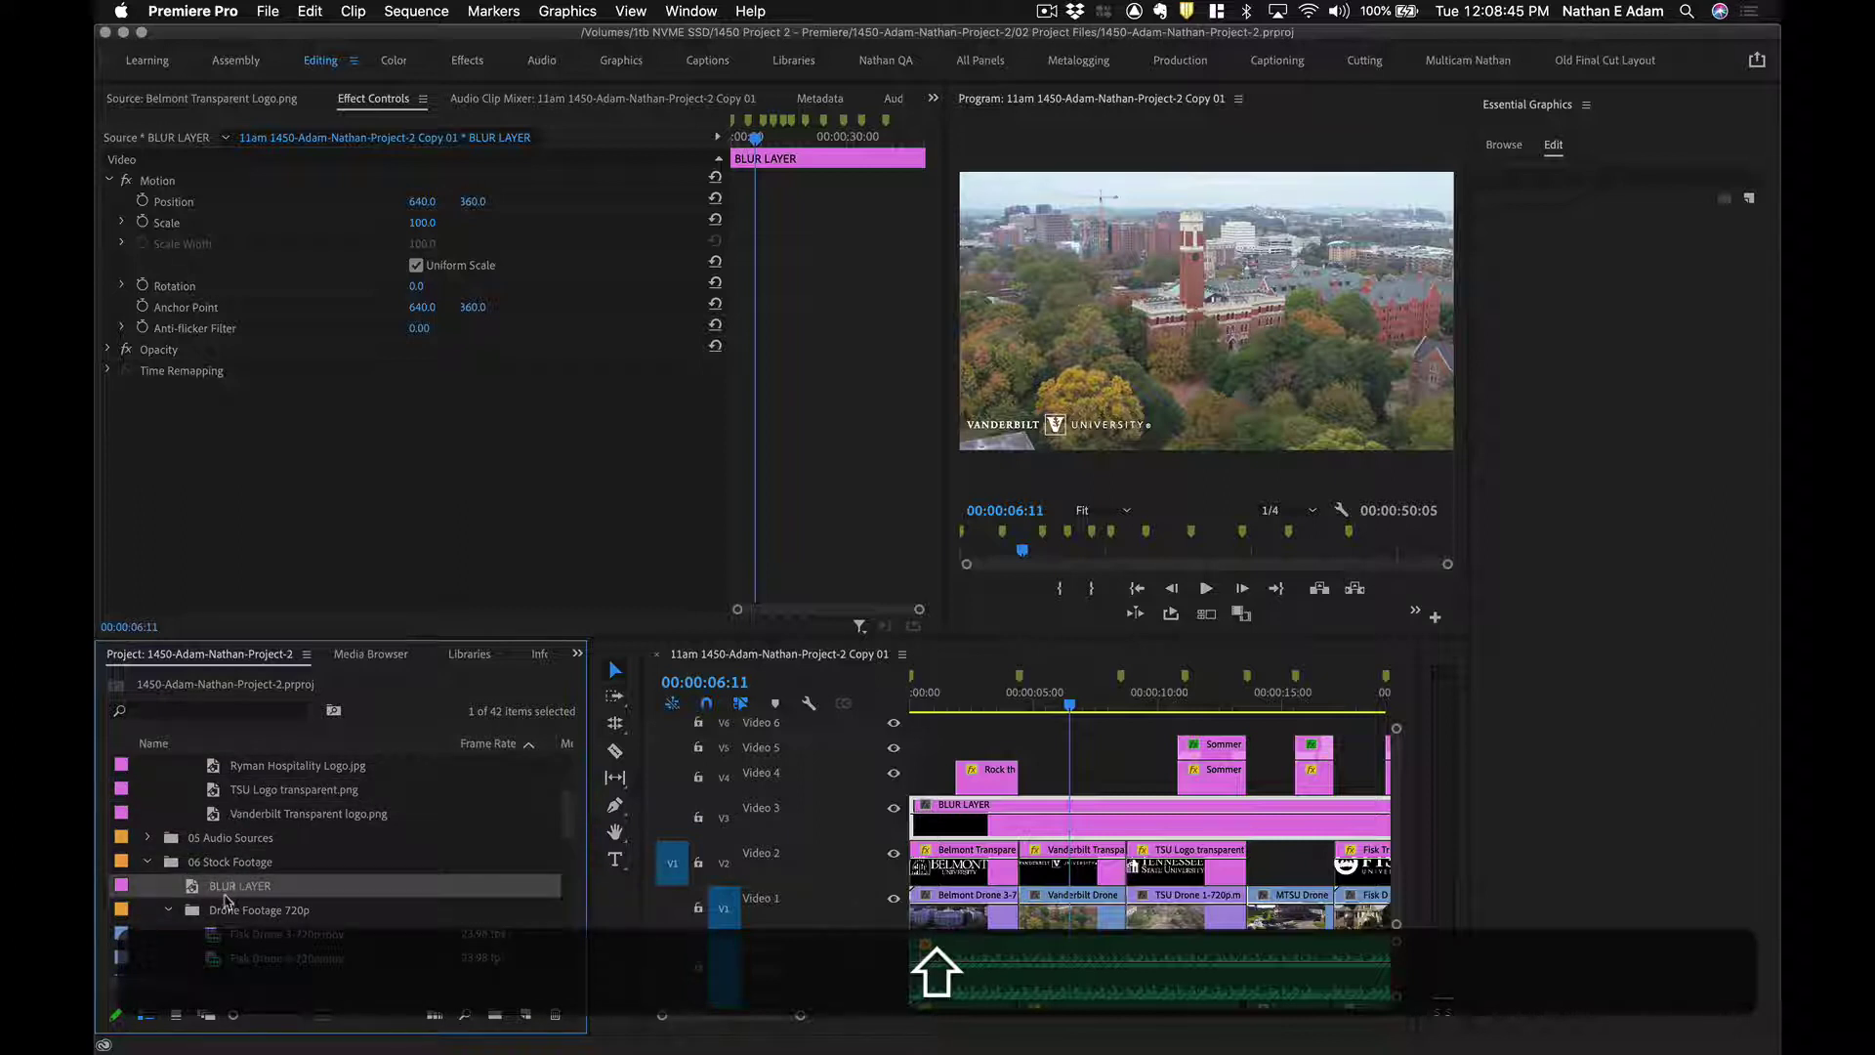
{"action": "left_click", "coordinate": [225, 898]}
{"action": "left_click", "coordinate": [192, 893]}
{"action": "left_click", "coordinate": [1123, 830]}
{"action": "key", "text": "shift+grave"}
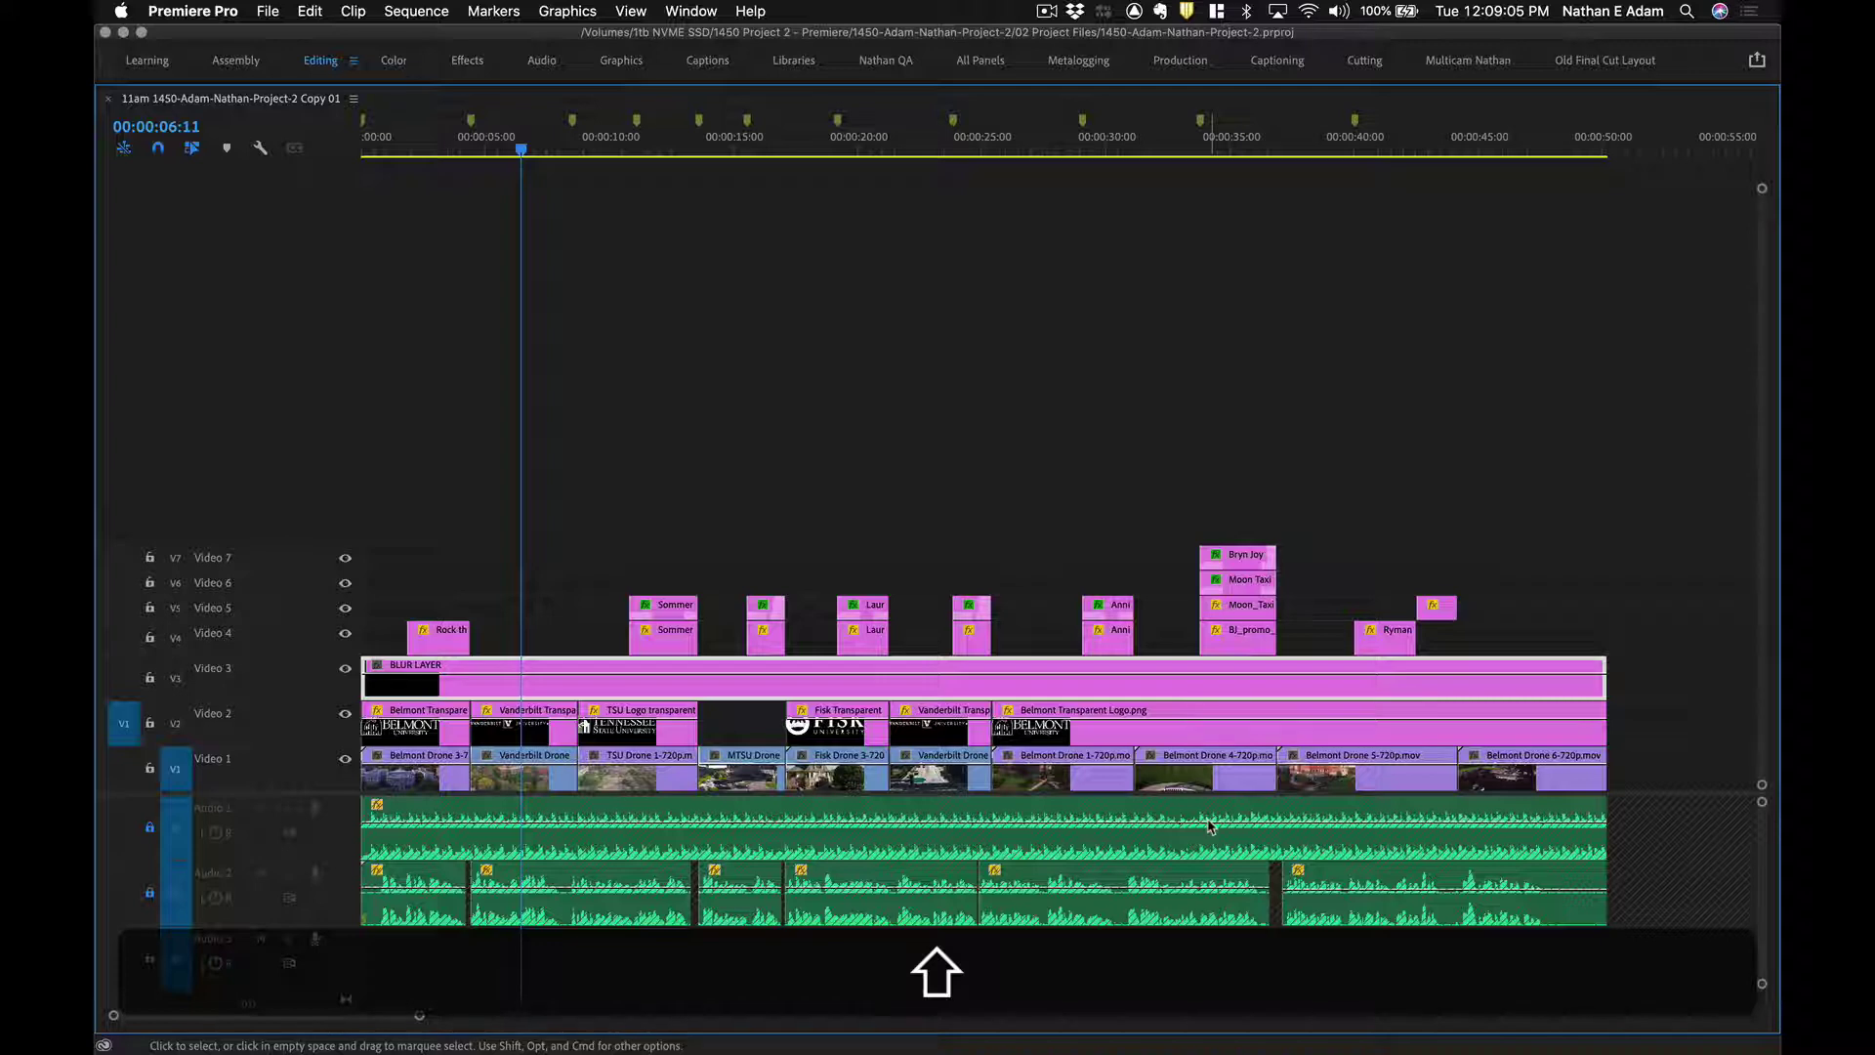
{"action": "key", "text": "shift+grave"}
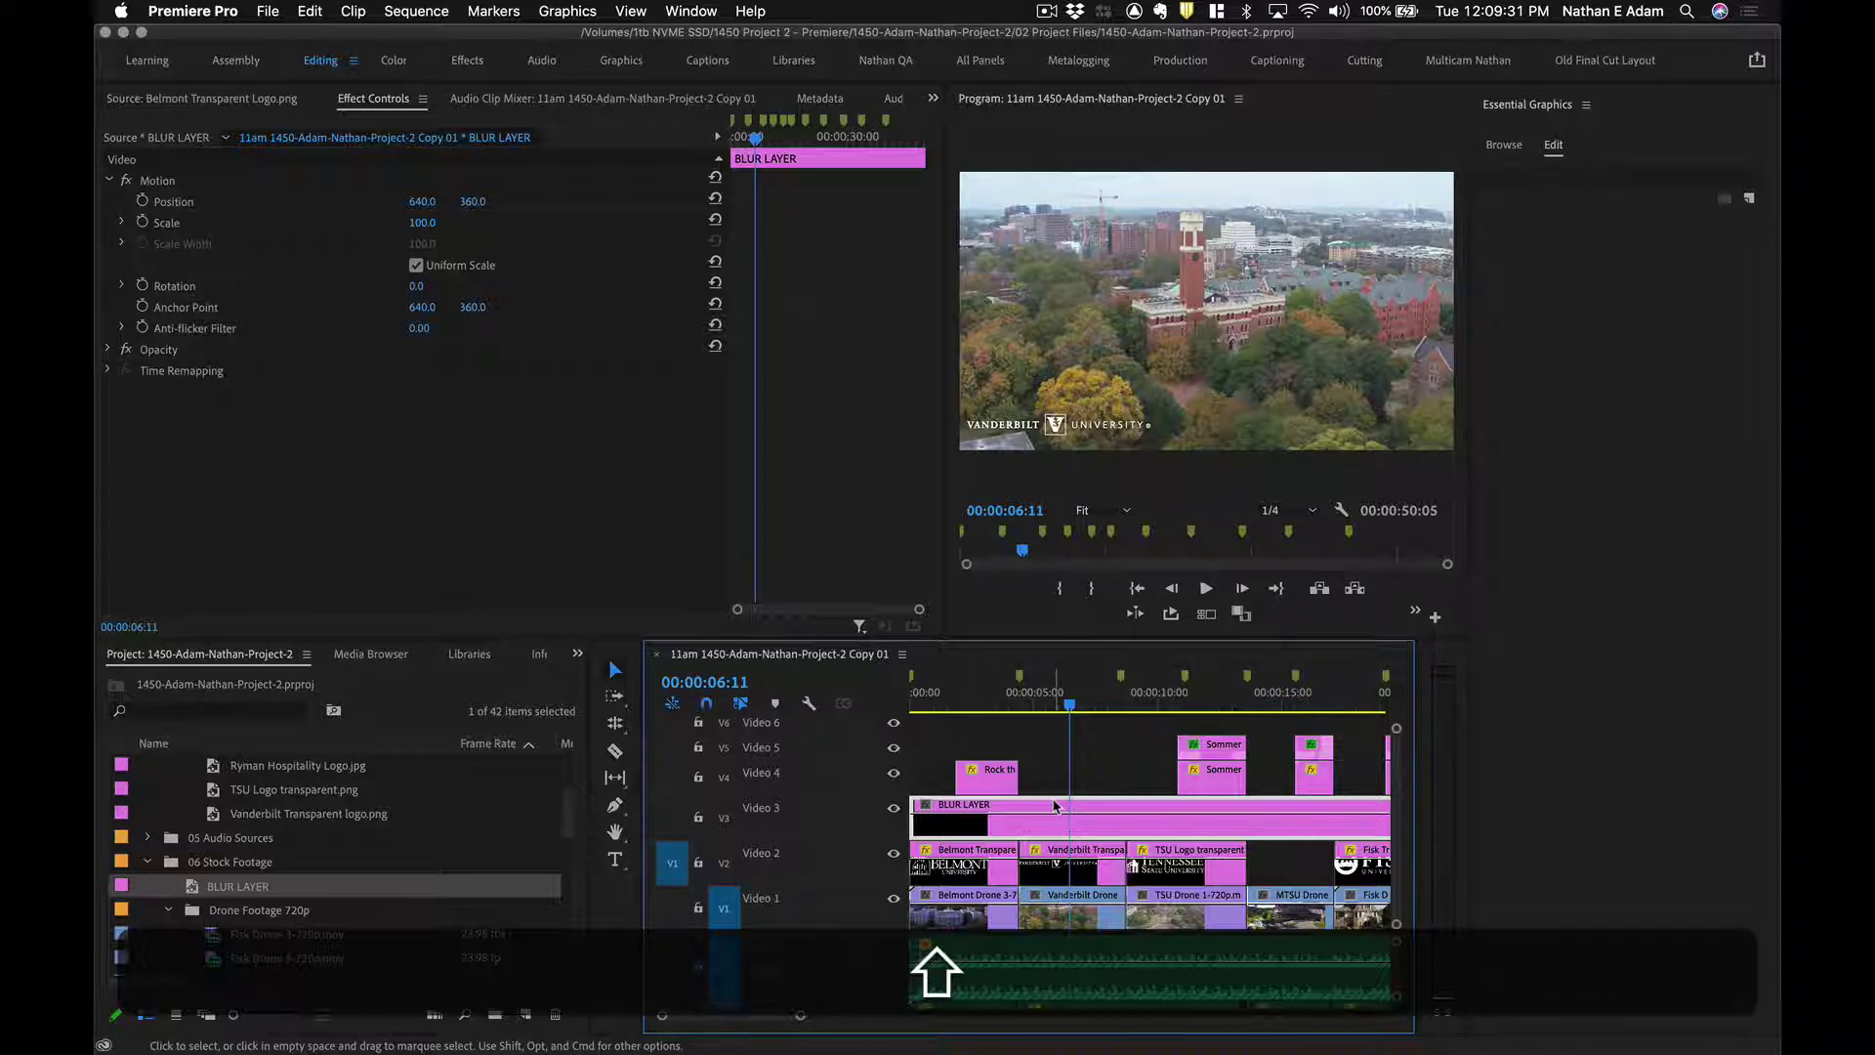
Bring up the Effects library in place of the project's media list.
{"action": "key", "text": "shift+7"}
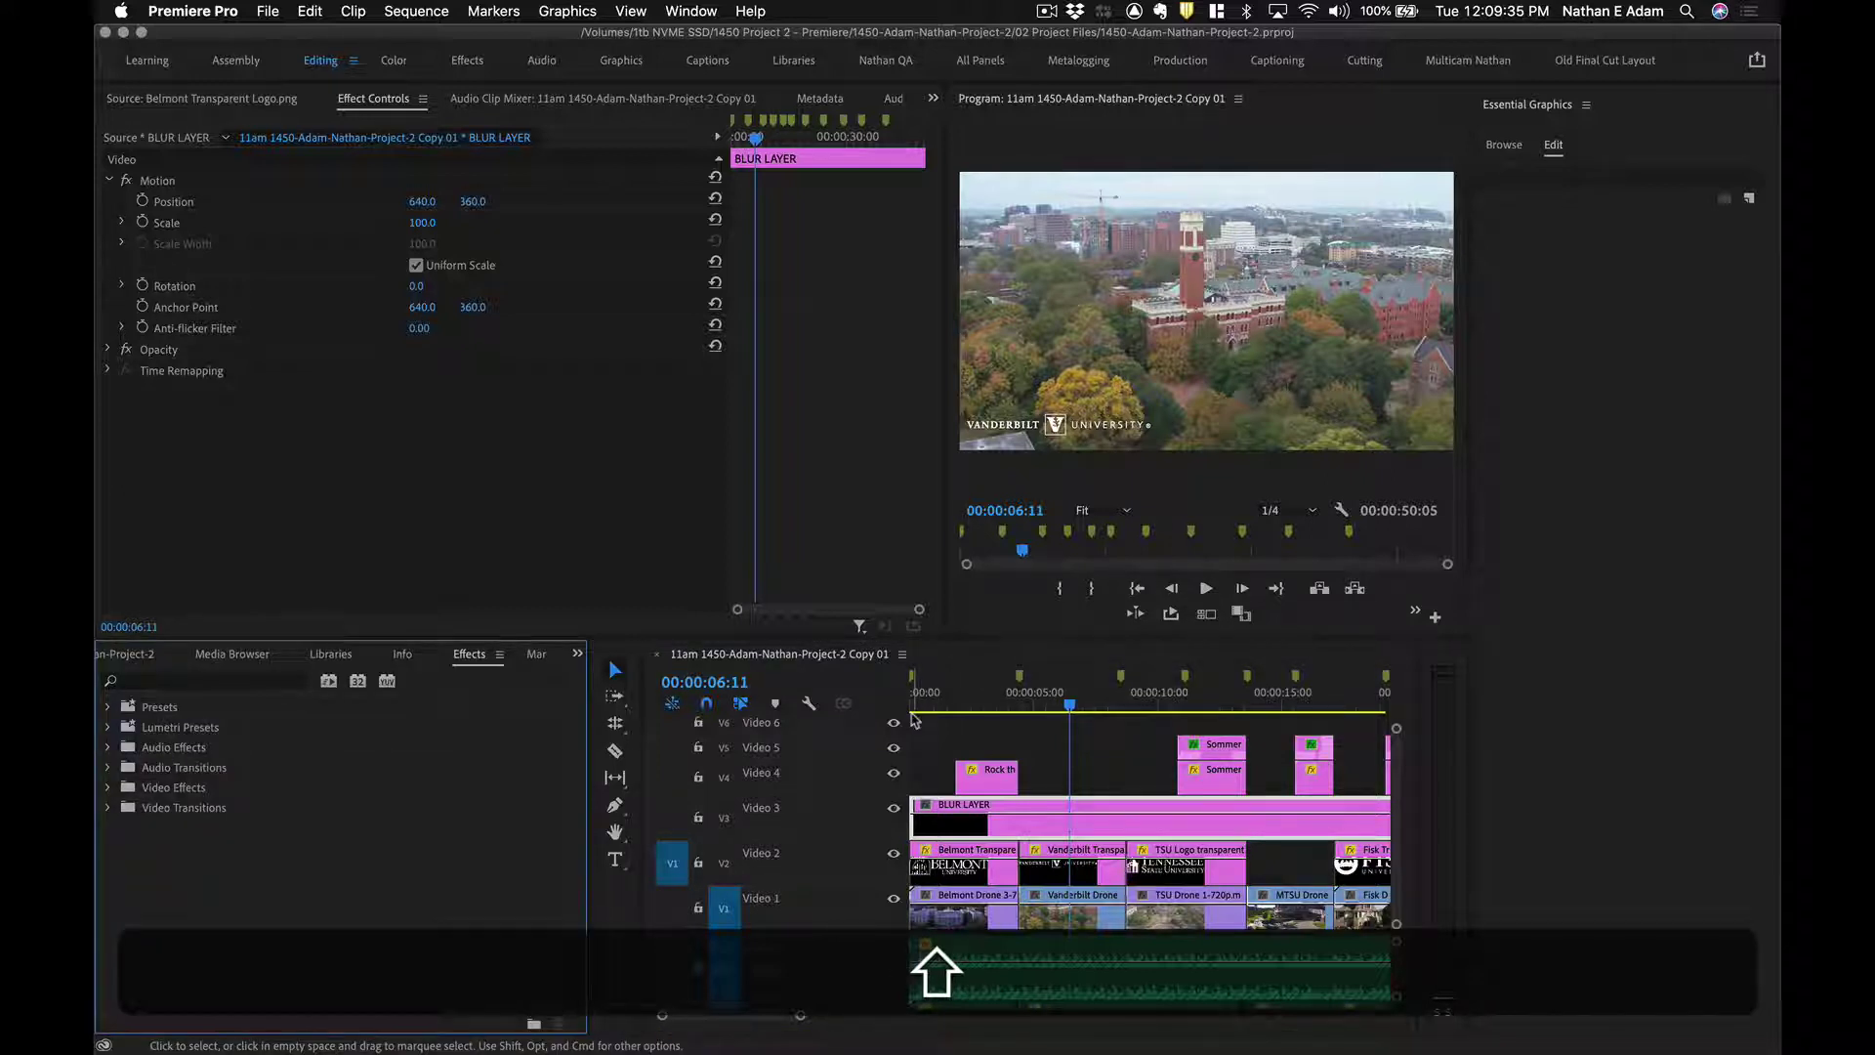
{"action": "left_click", "coordinate": [701, 10]}
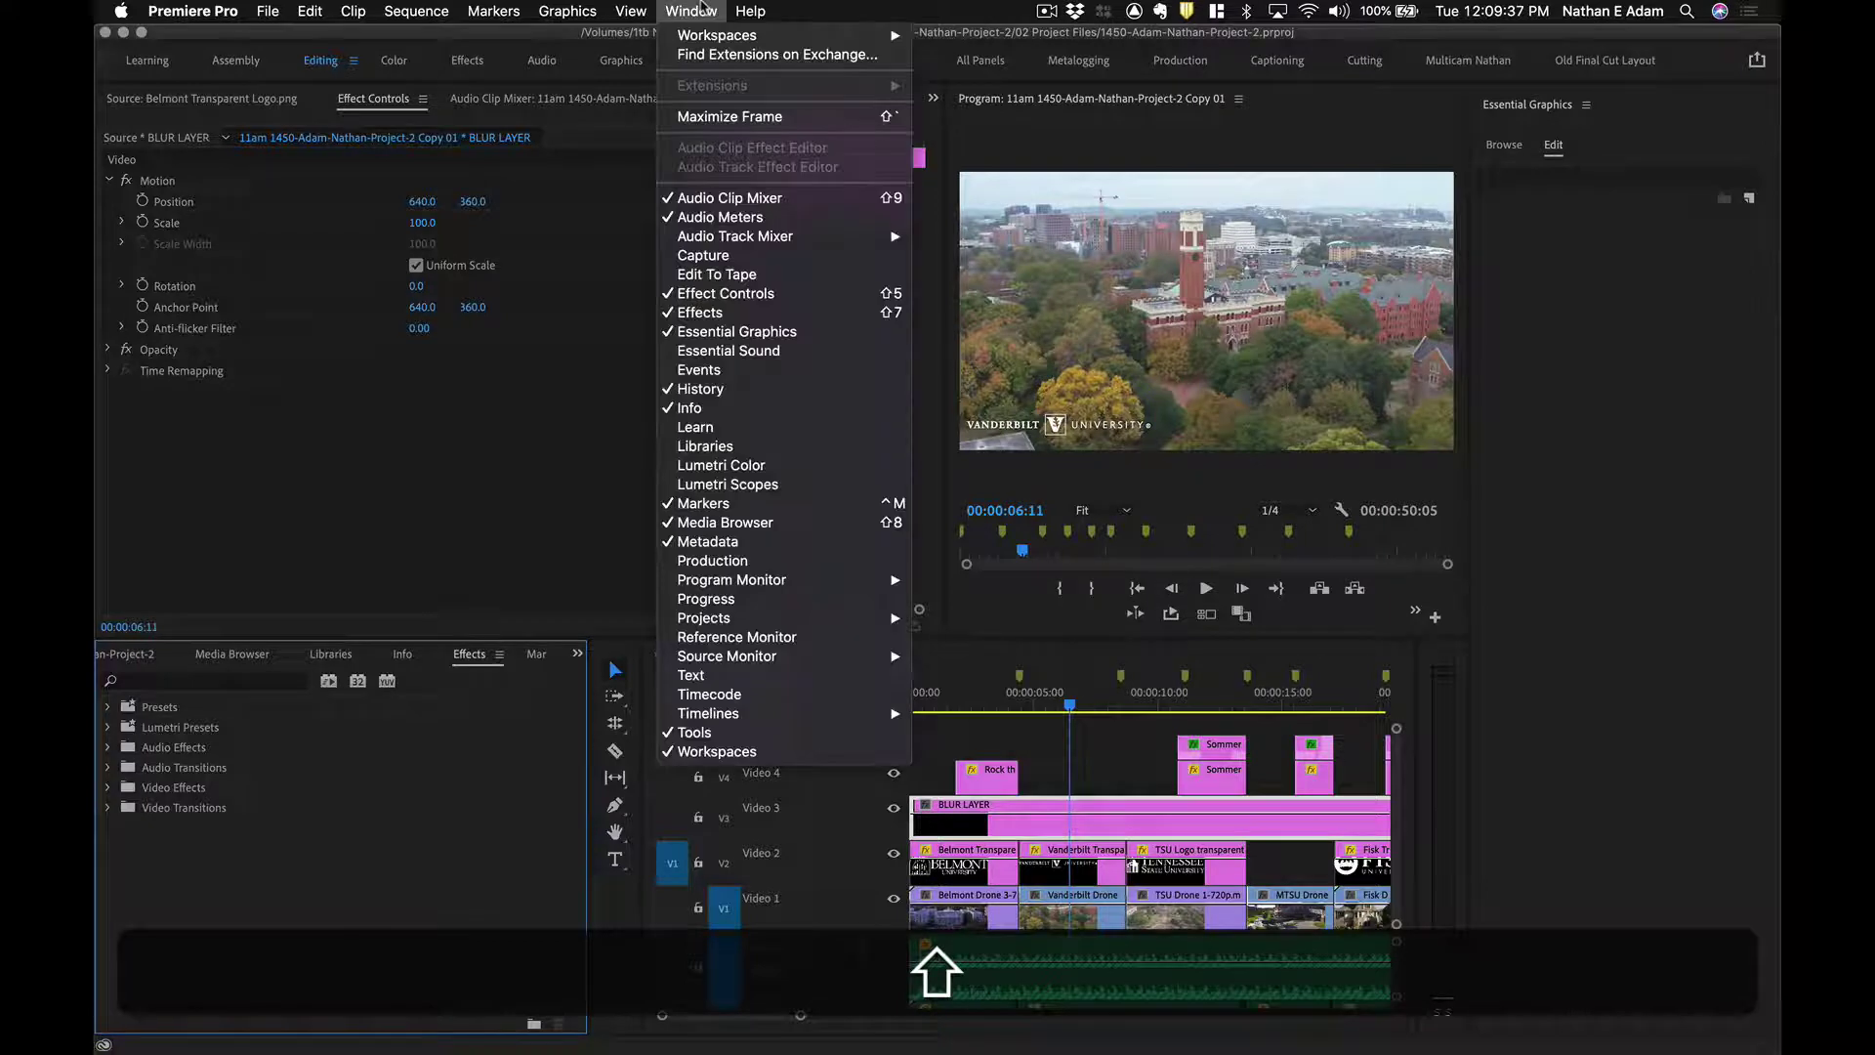
{"action": "left_click", "coordinate": [761, 315]}
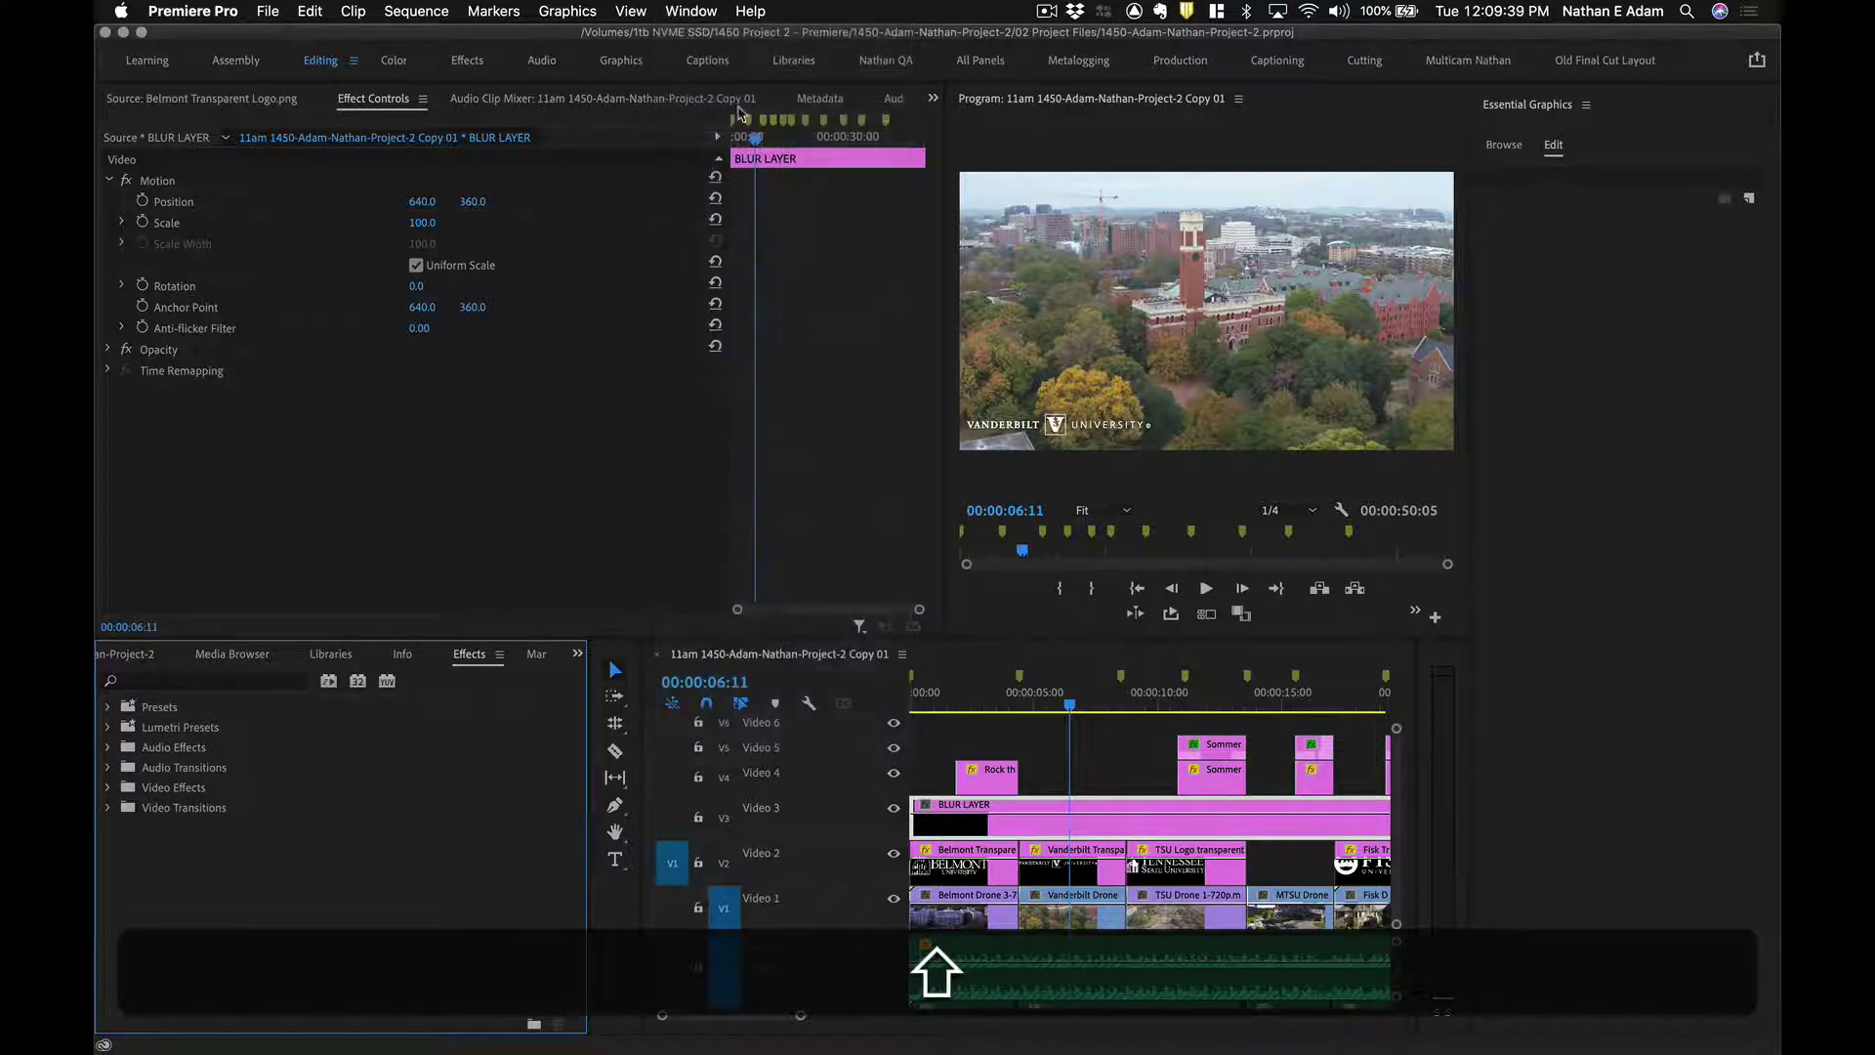
{"action": "left_click", "coordinate": [692, 11]}
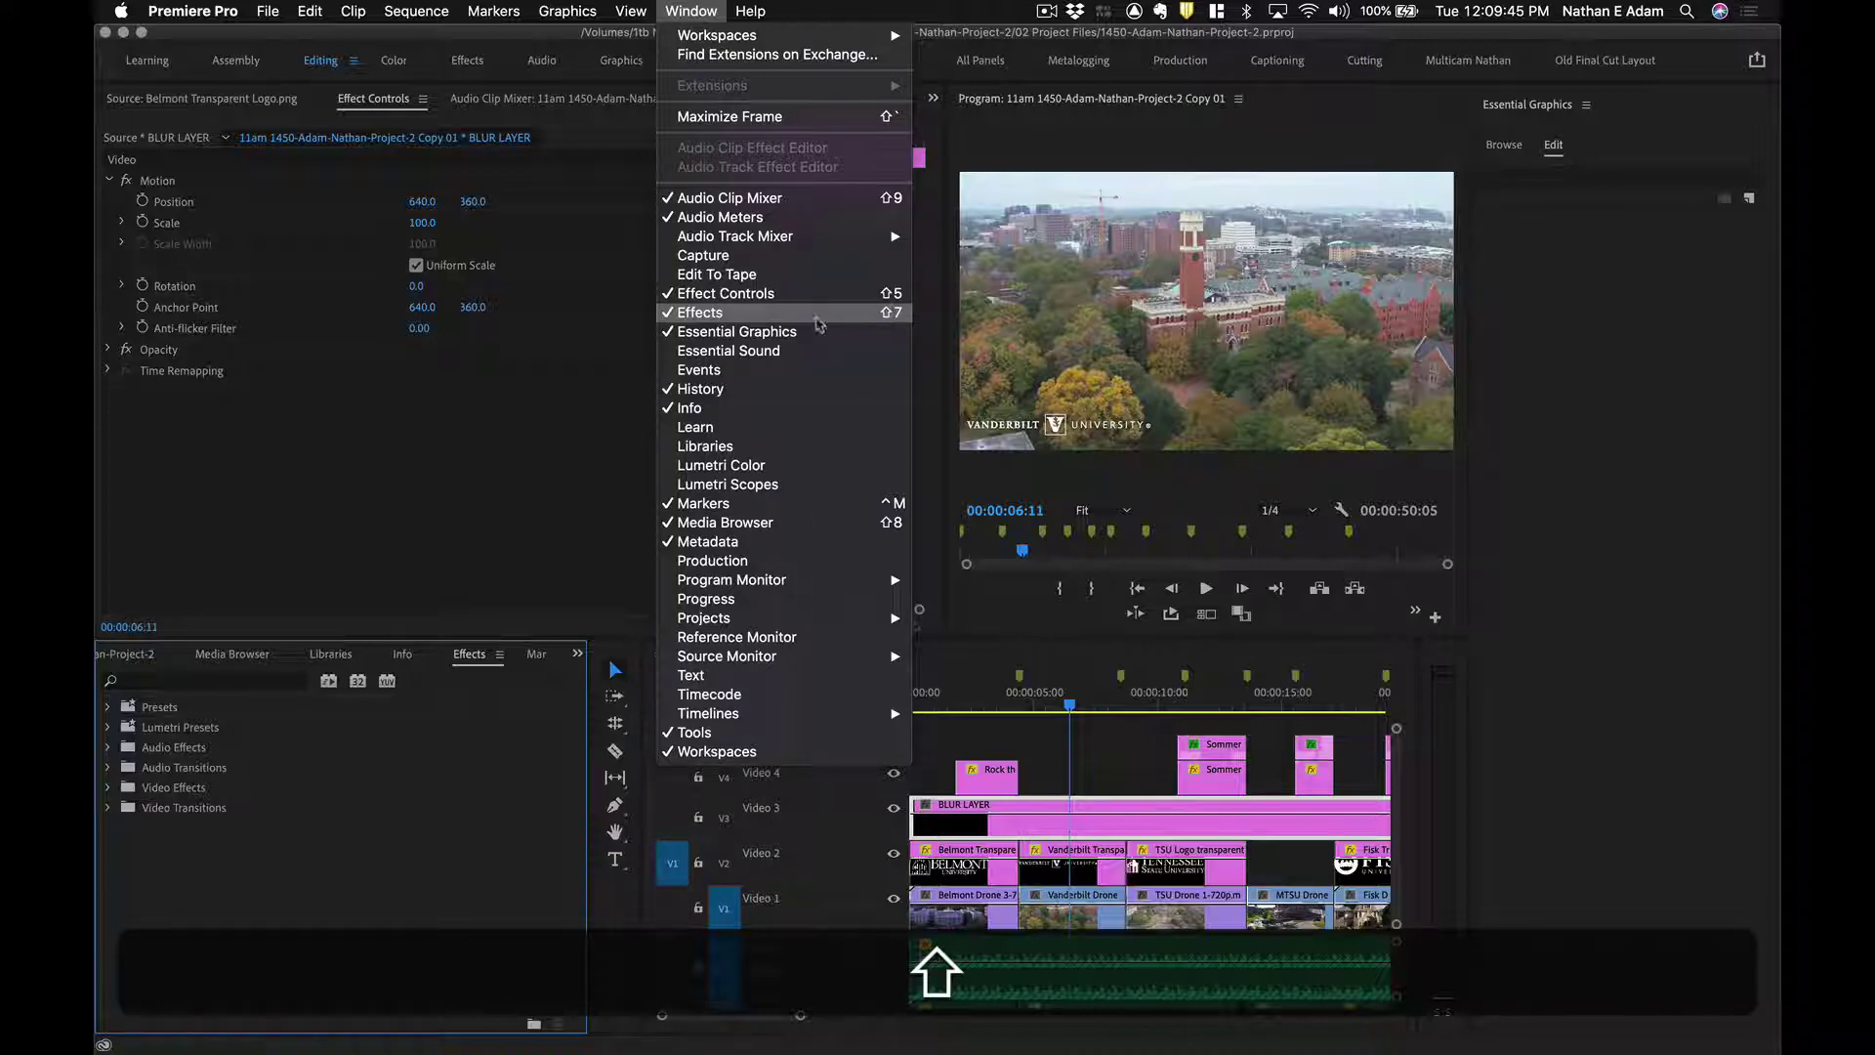
{"action": "left_click", "coordinate": [329, 922]}
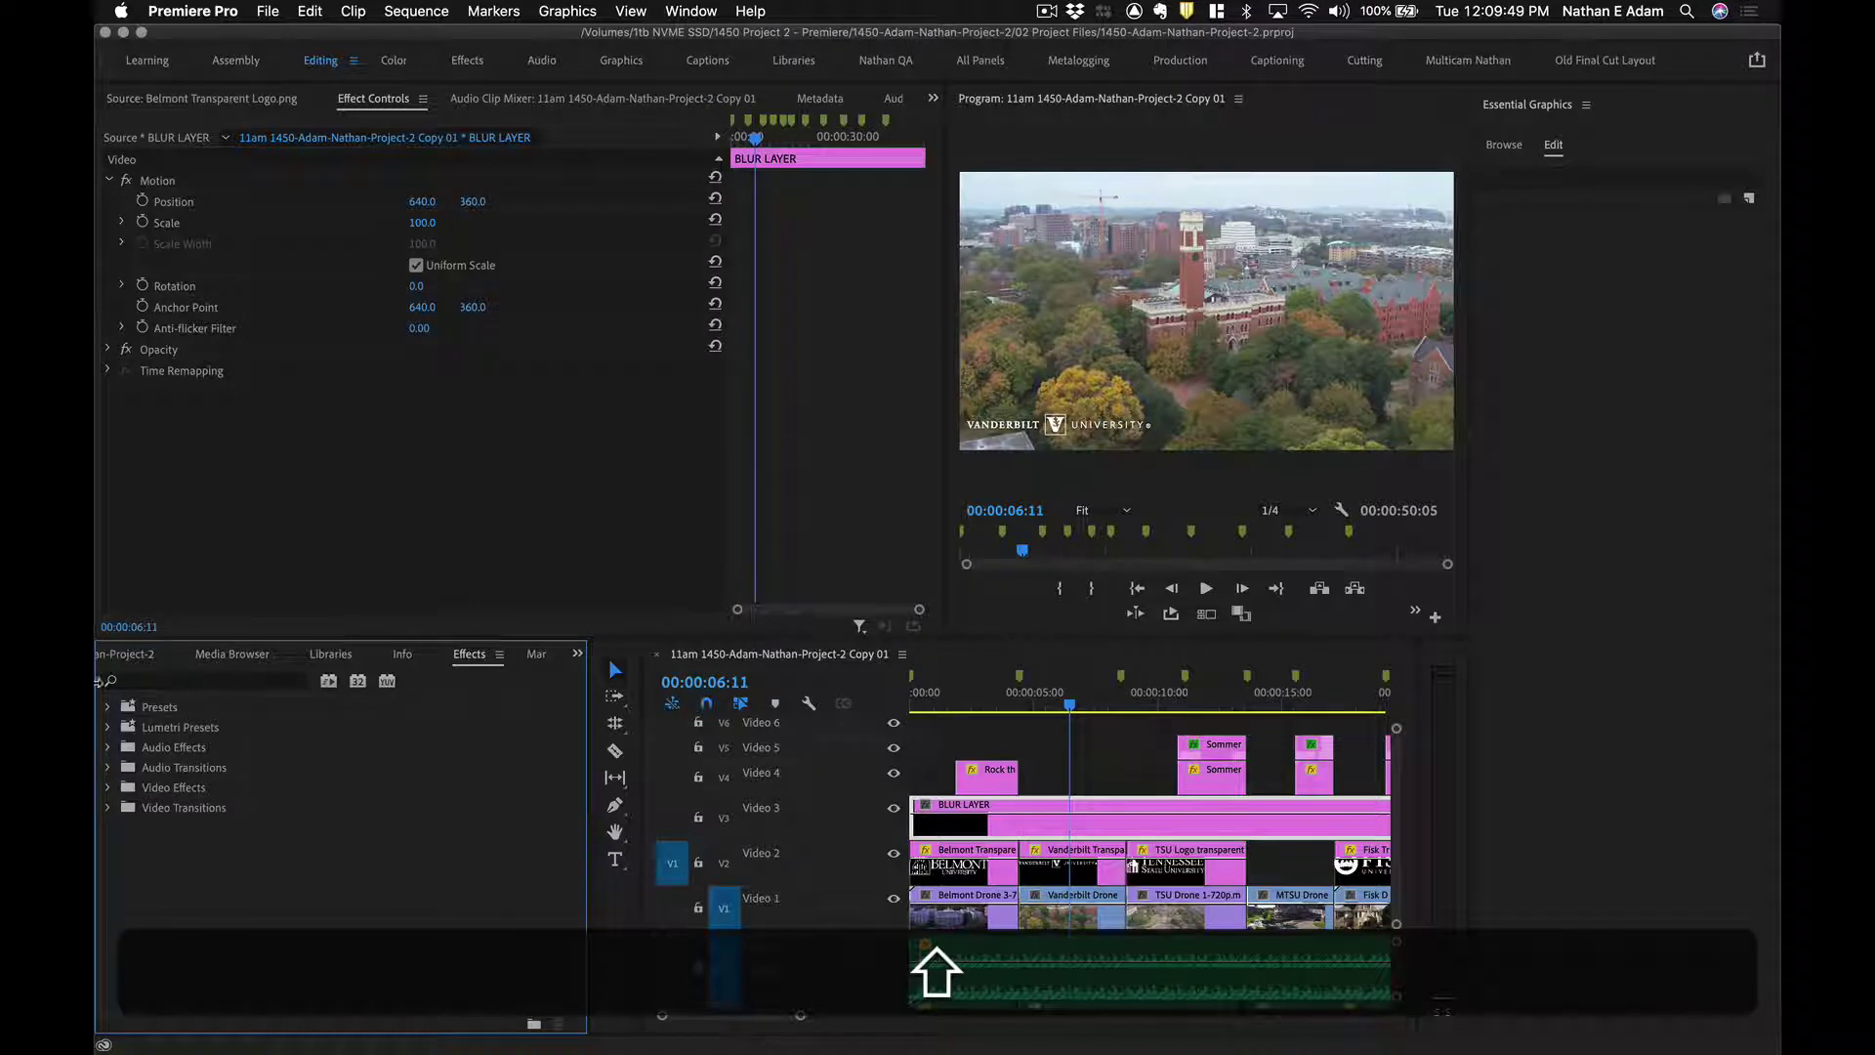
Look through the categories inside the Video Effects folder, and collapse it again.
{"action": "left_click", "coordinate": [111, 787]}
{"action": "scroll", "coordinate": [120, 807], "scroll_direction": "down", "scroll_amount": 3}
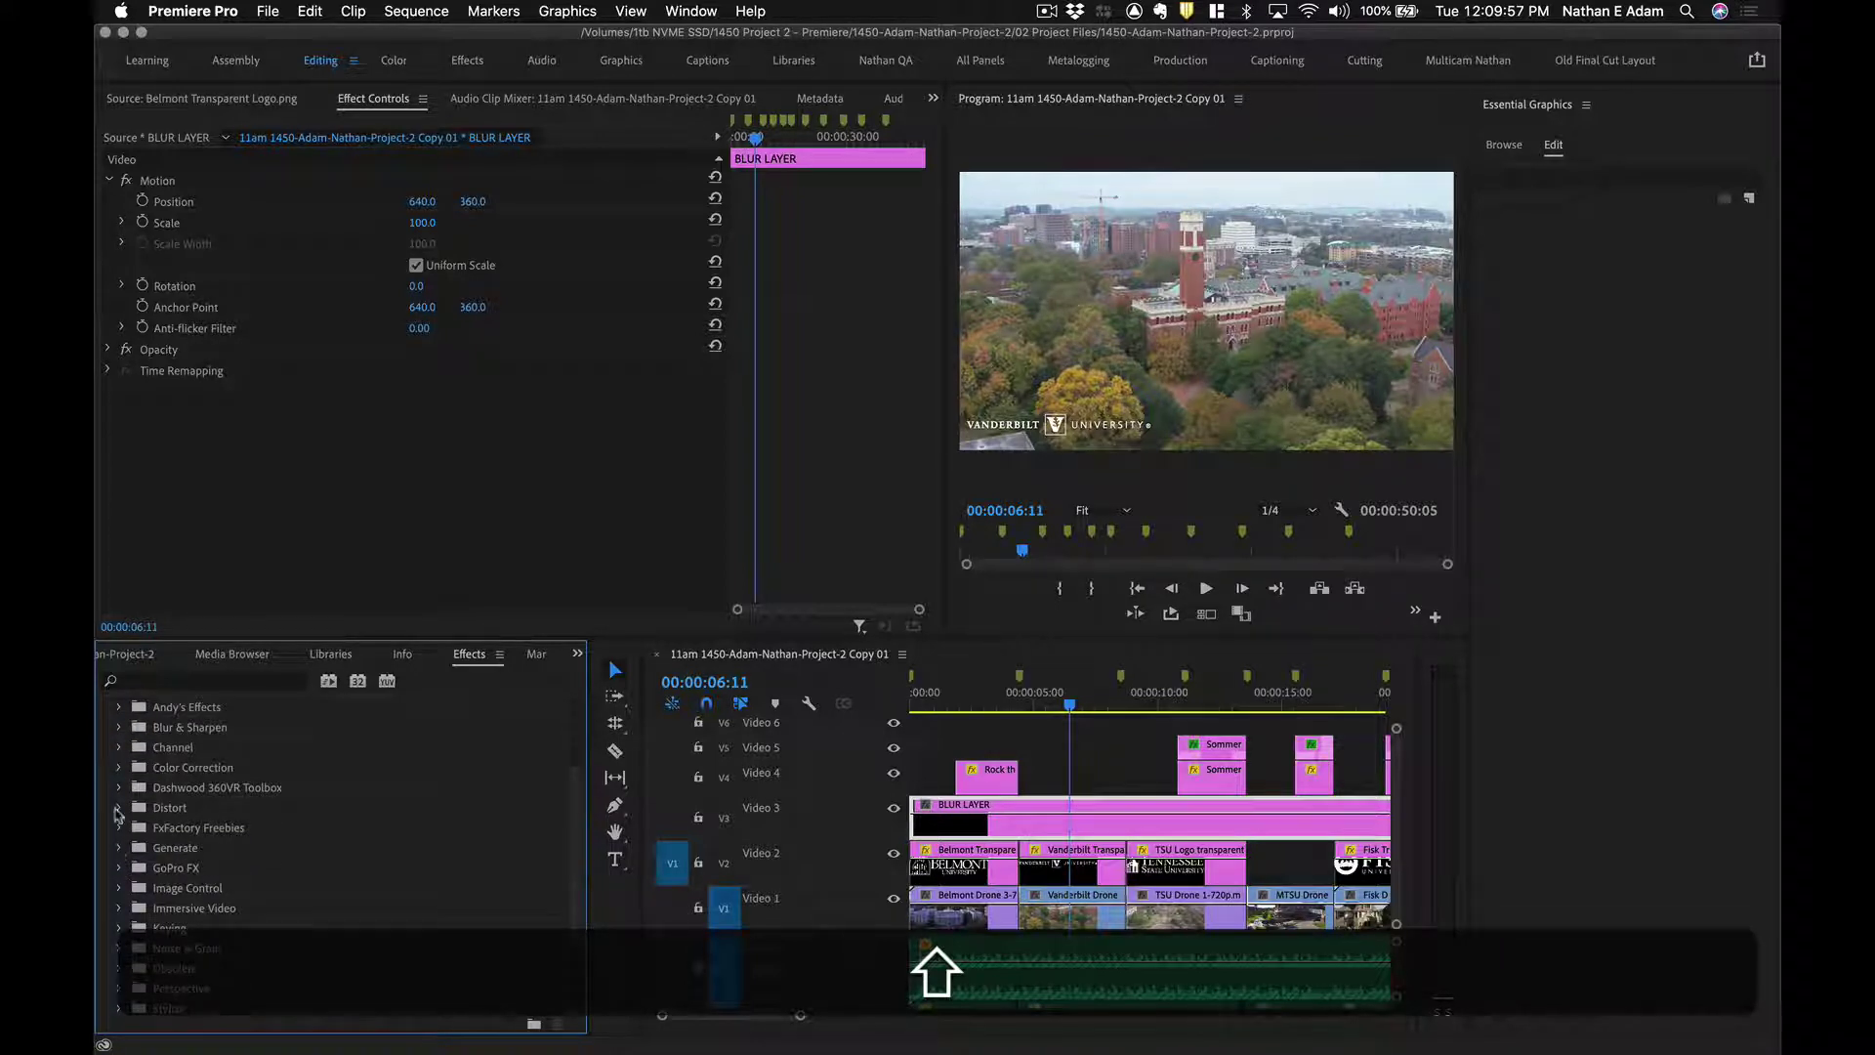
{"action": "scroll", "coordinate": [120, 826], "scroll_direction": "up", "scroll_amount": 3}
{"action": "scroll", "coordinate": [120, 825], "scroll_direction": "up", "scroll_amount": 1}
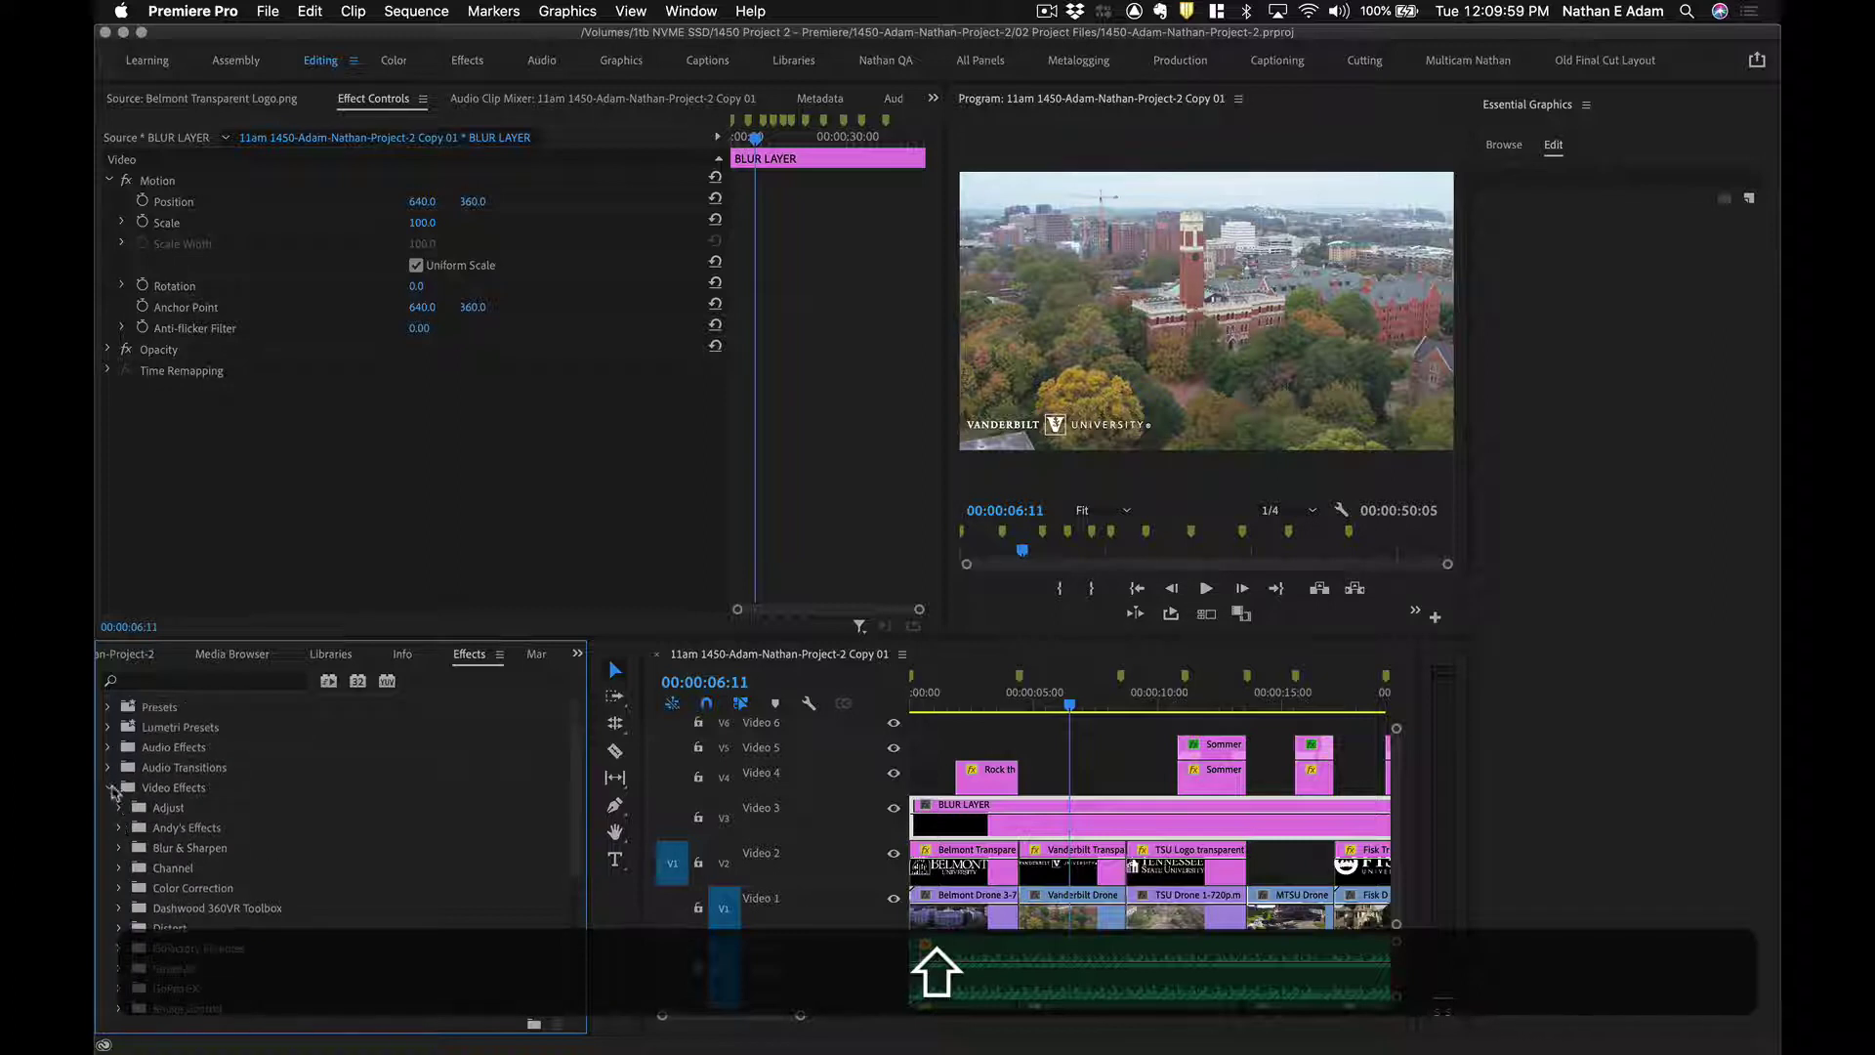
{"action": "left_click", "coordinate": [108, 788]}
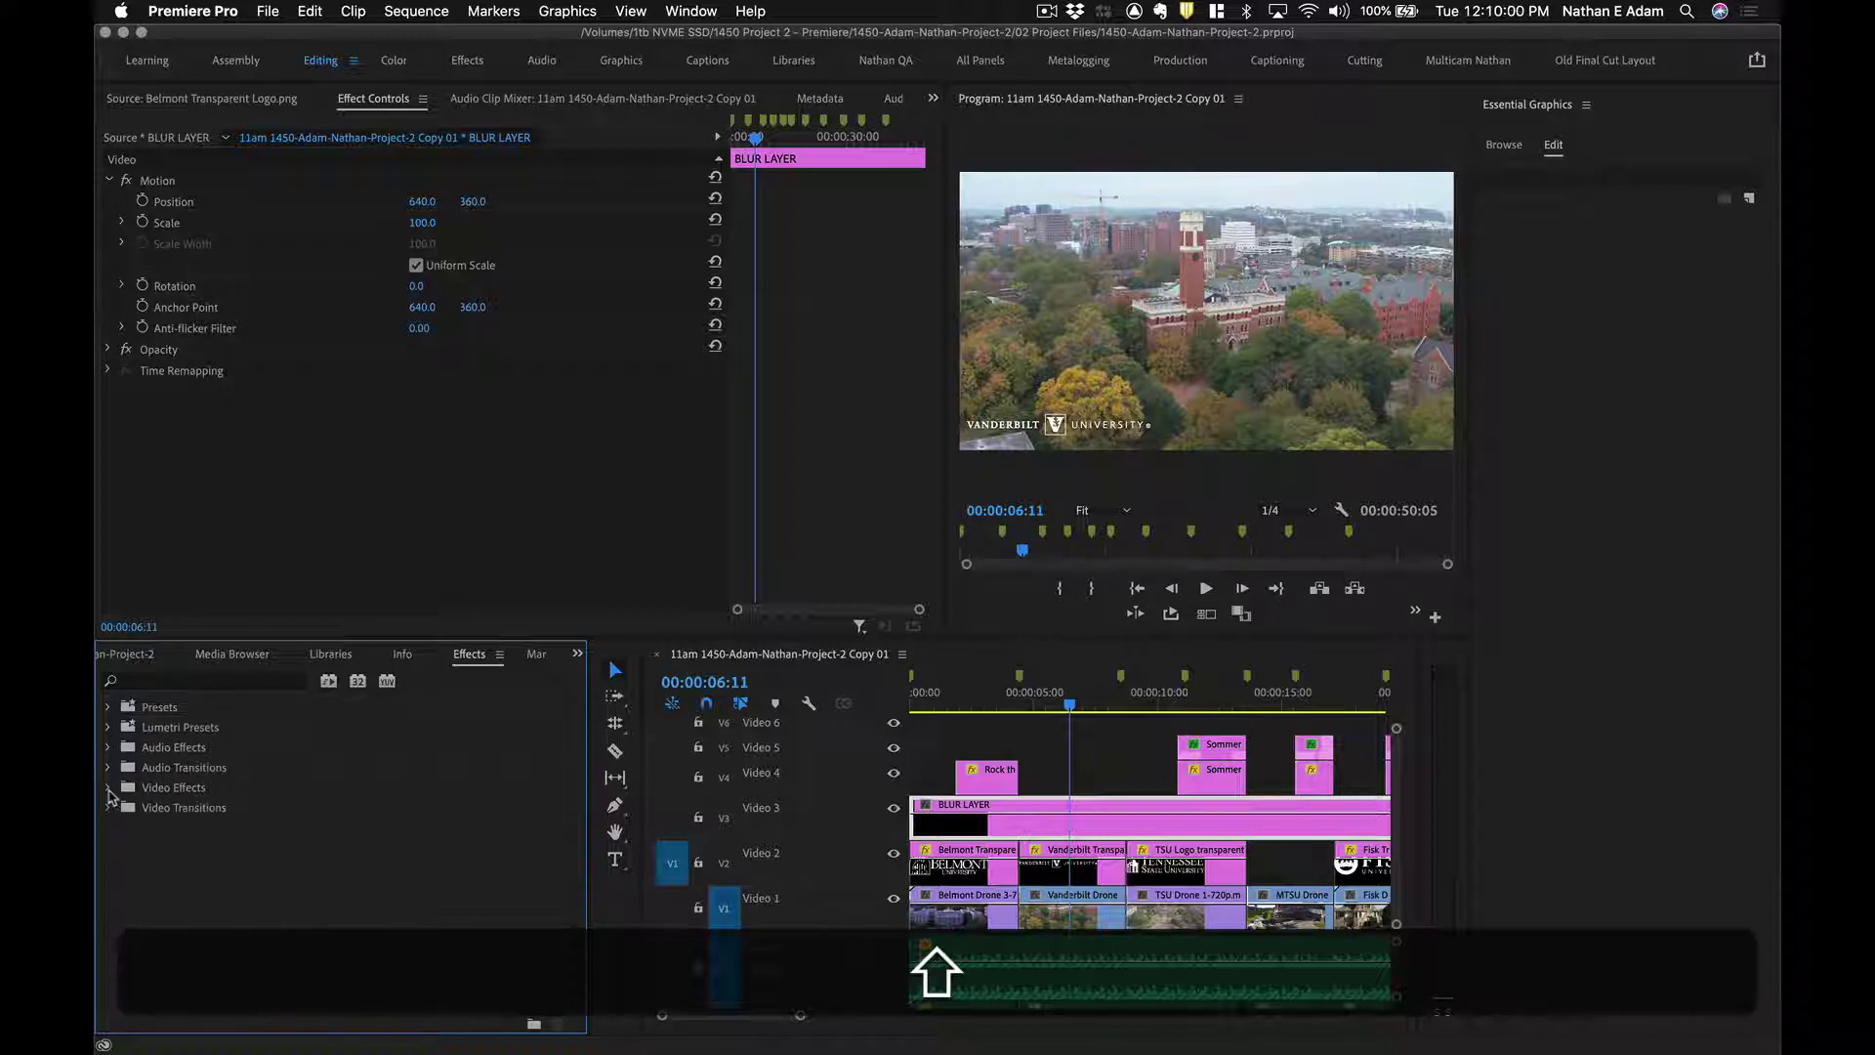
Search the effects for "GAUS" and apply the Gaussian Blur video effect to BLUR LAYER on Video 3.
{"action": "left_click", "coordinate": [161, 679]}
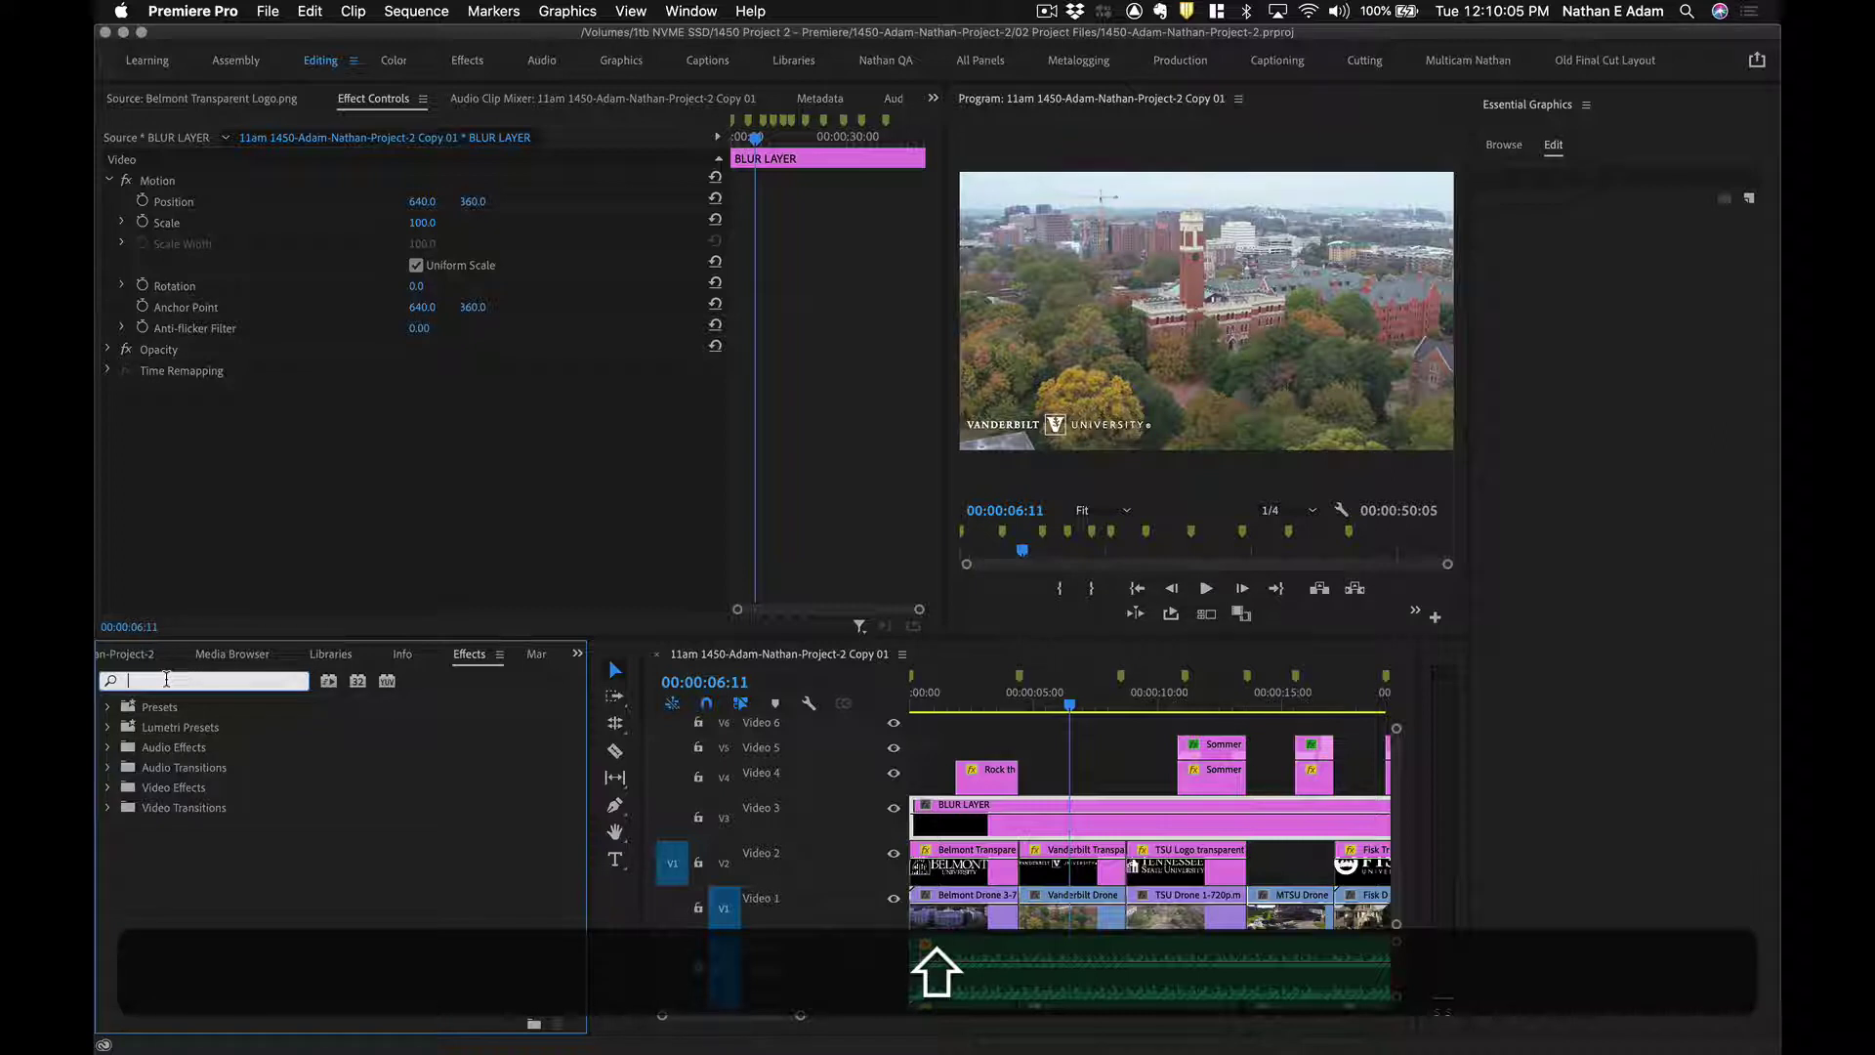
{"action": "type", "text": "GA"}
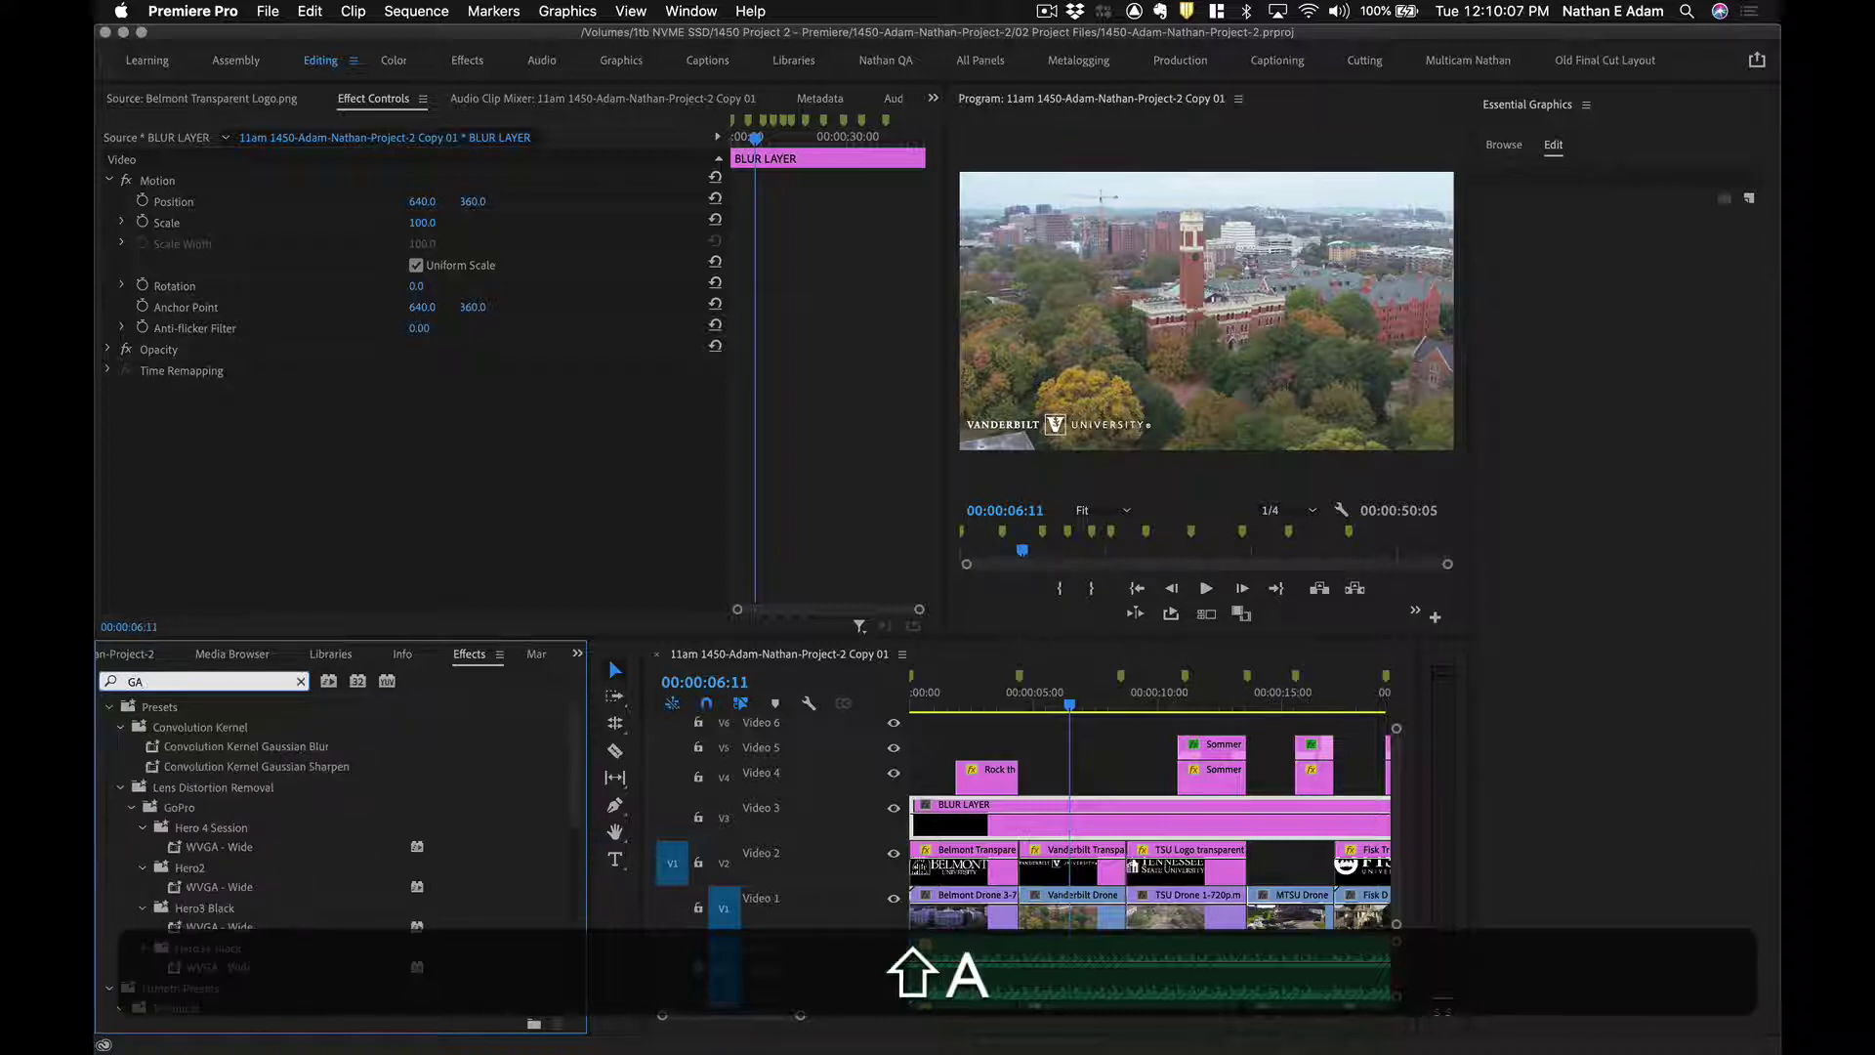
{"action": "type", "text": "US"}
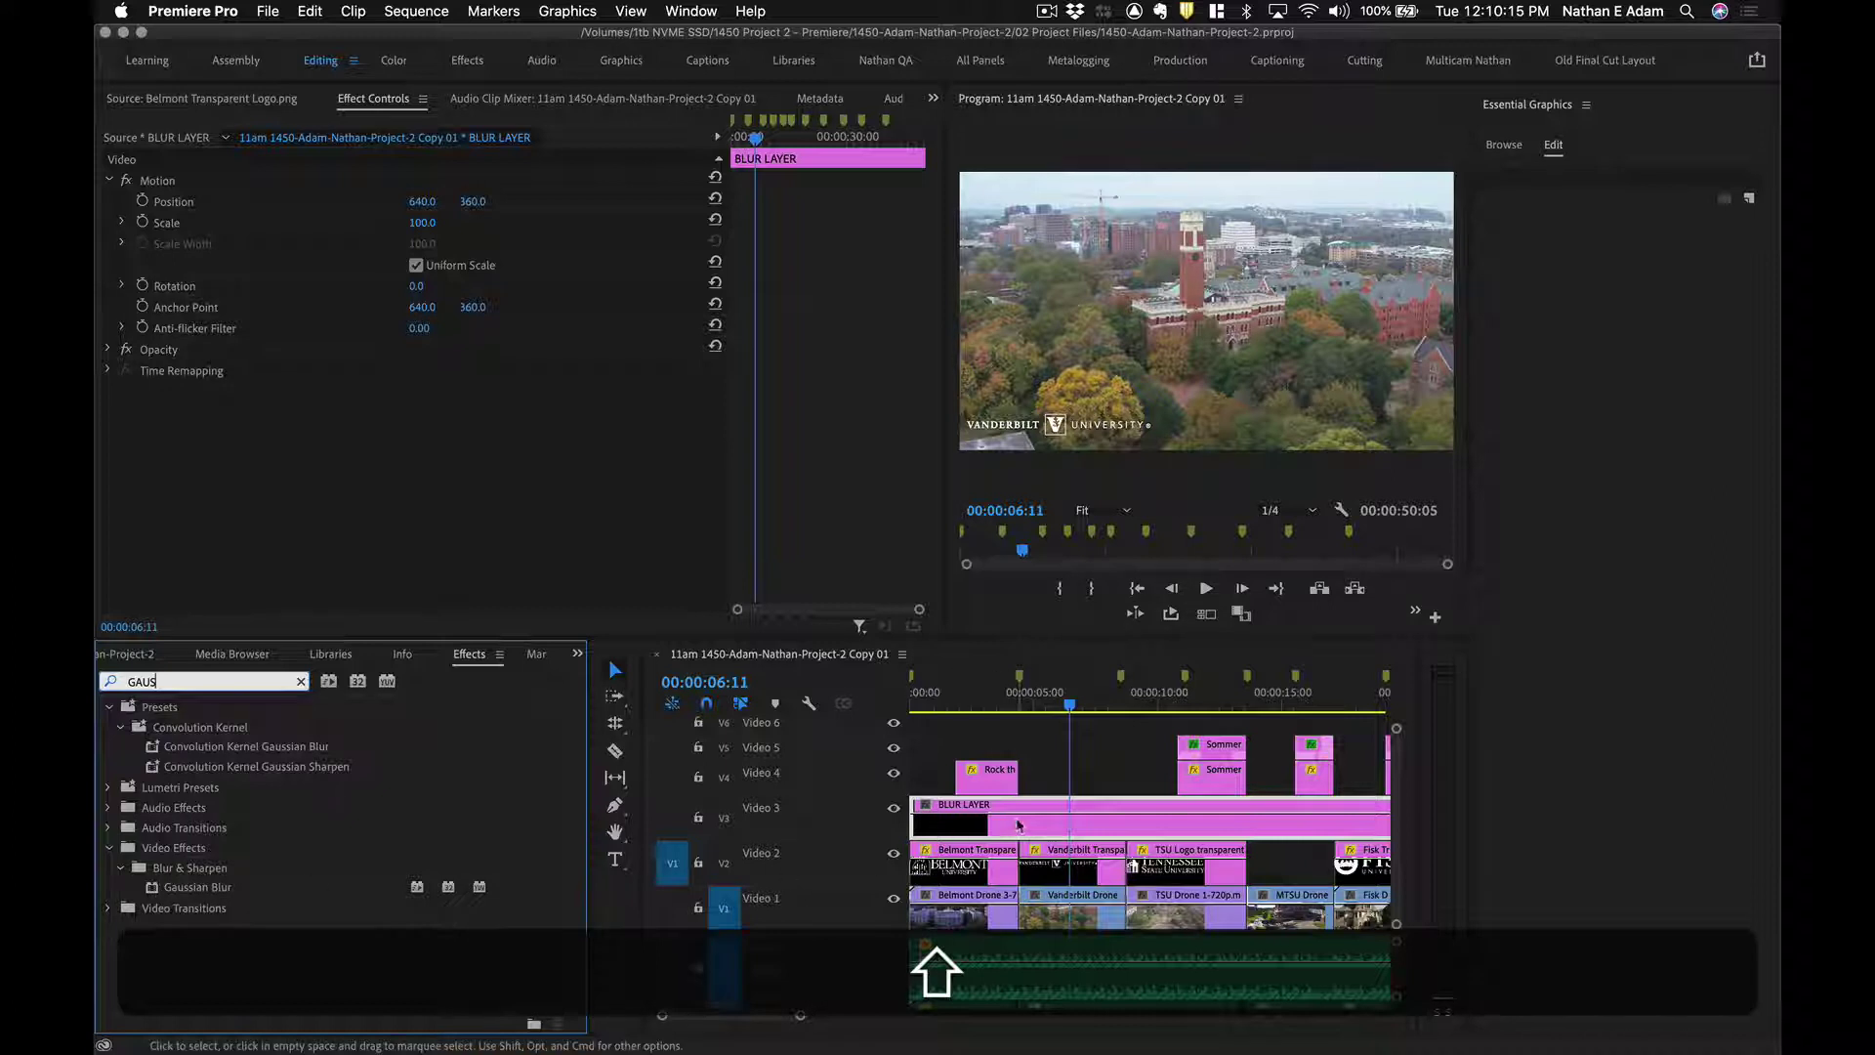
{"action": "left_click_drag", "start_coordinate": [177, 887], "coordinate": [1015, 825]}
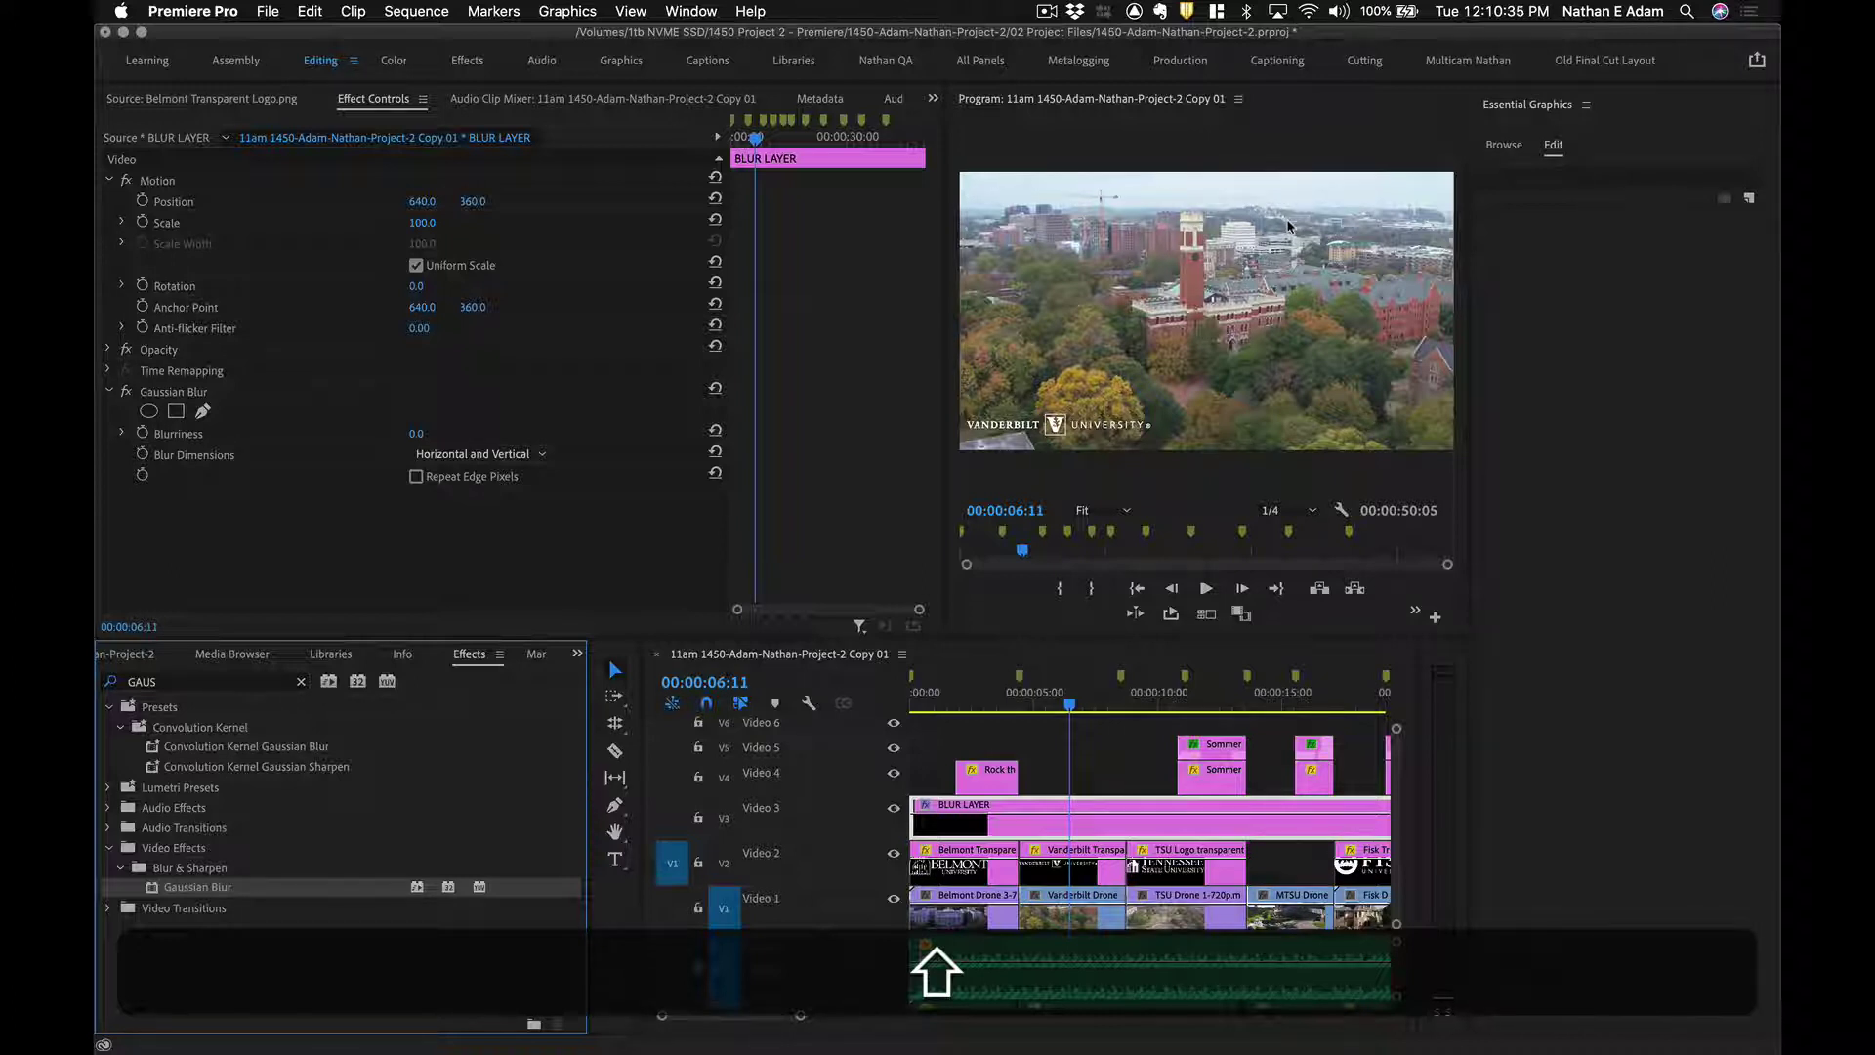
Set the Gaussian Blur's Blurriness on BLUR LAYER to 39.0.
{"action": "left_click", "coordinate": [1070, 833]}
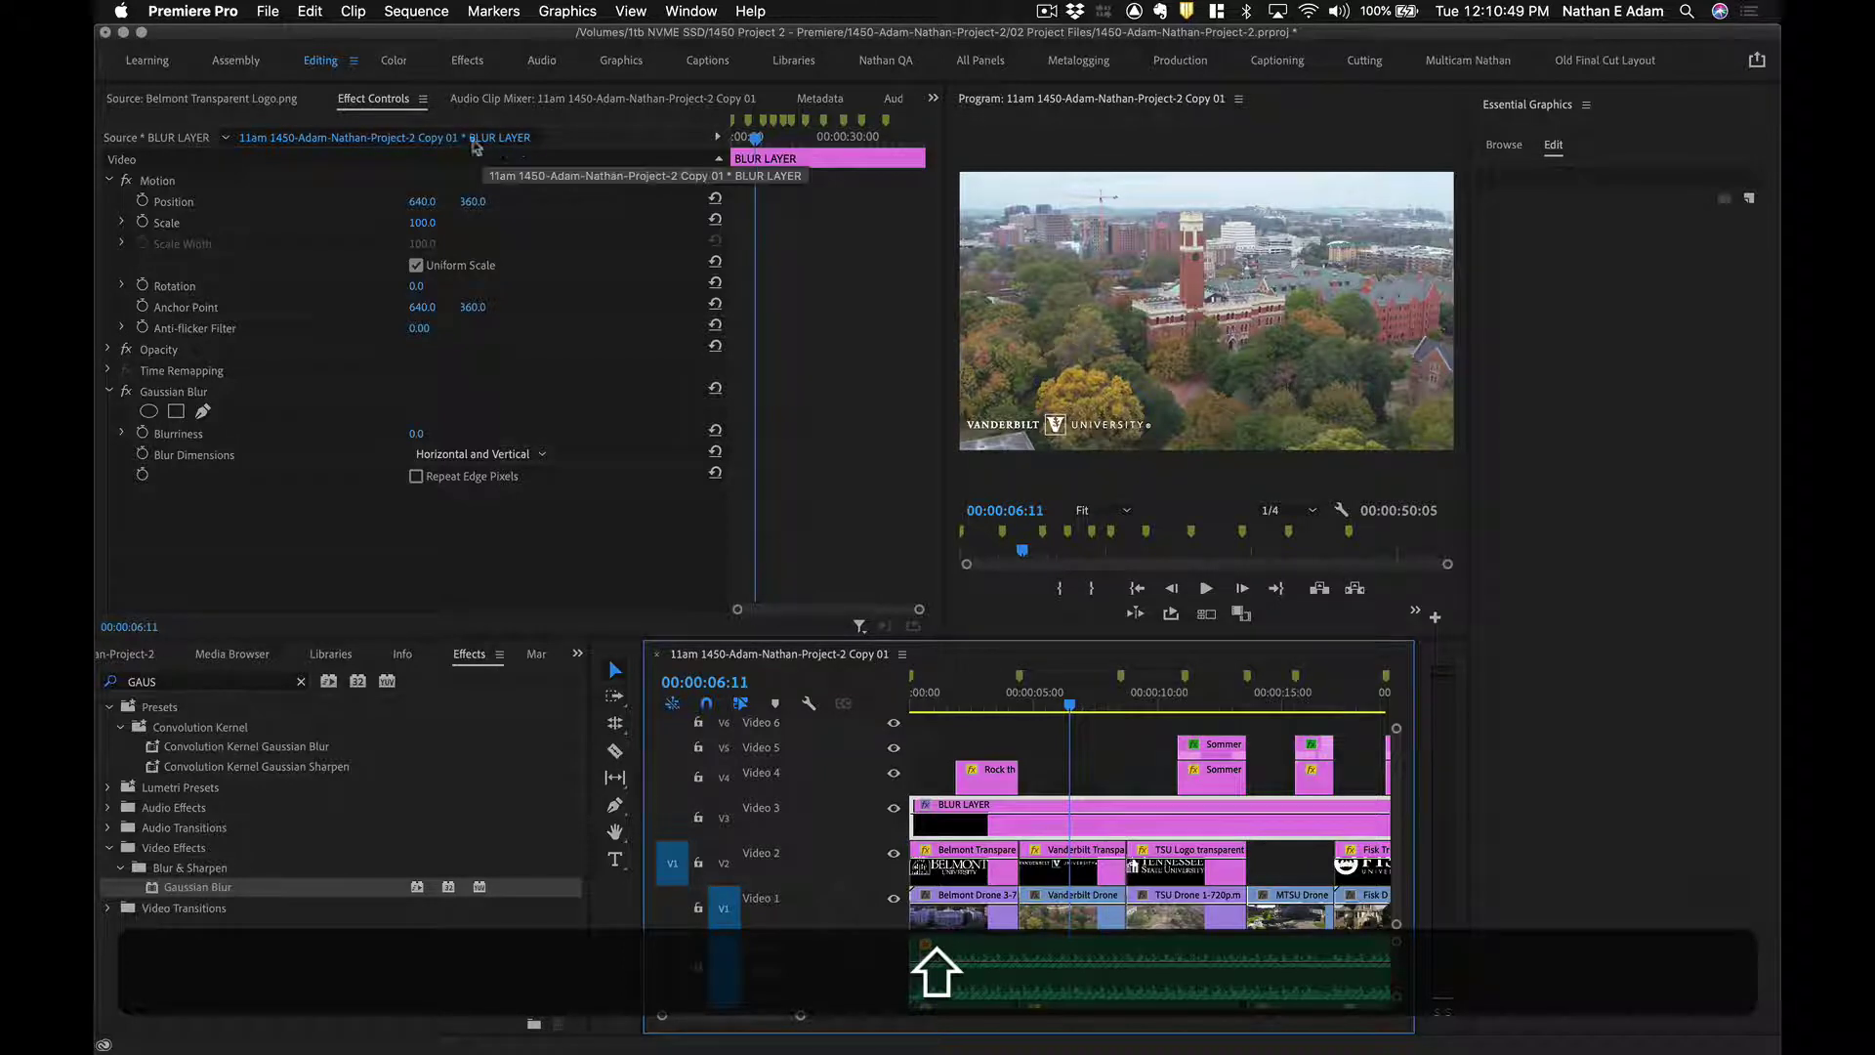
{"action": "left_click", "coordinate": [181, 390]}
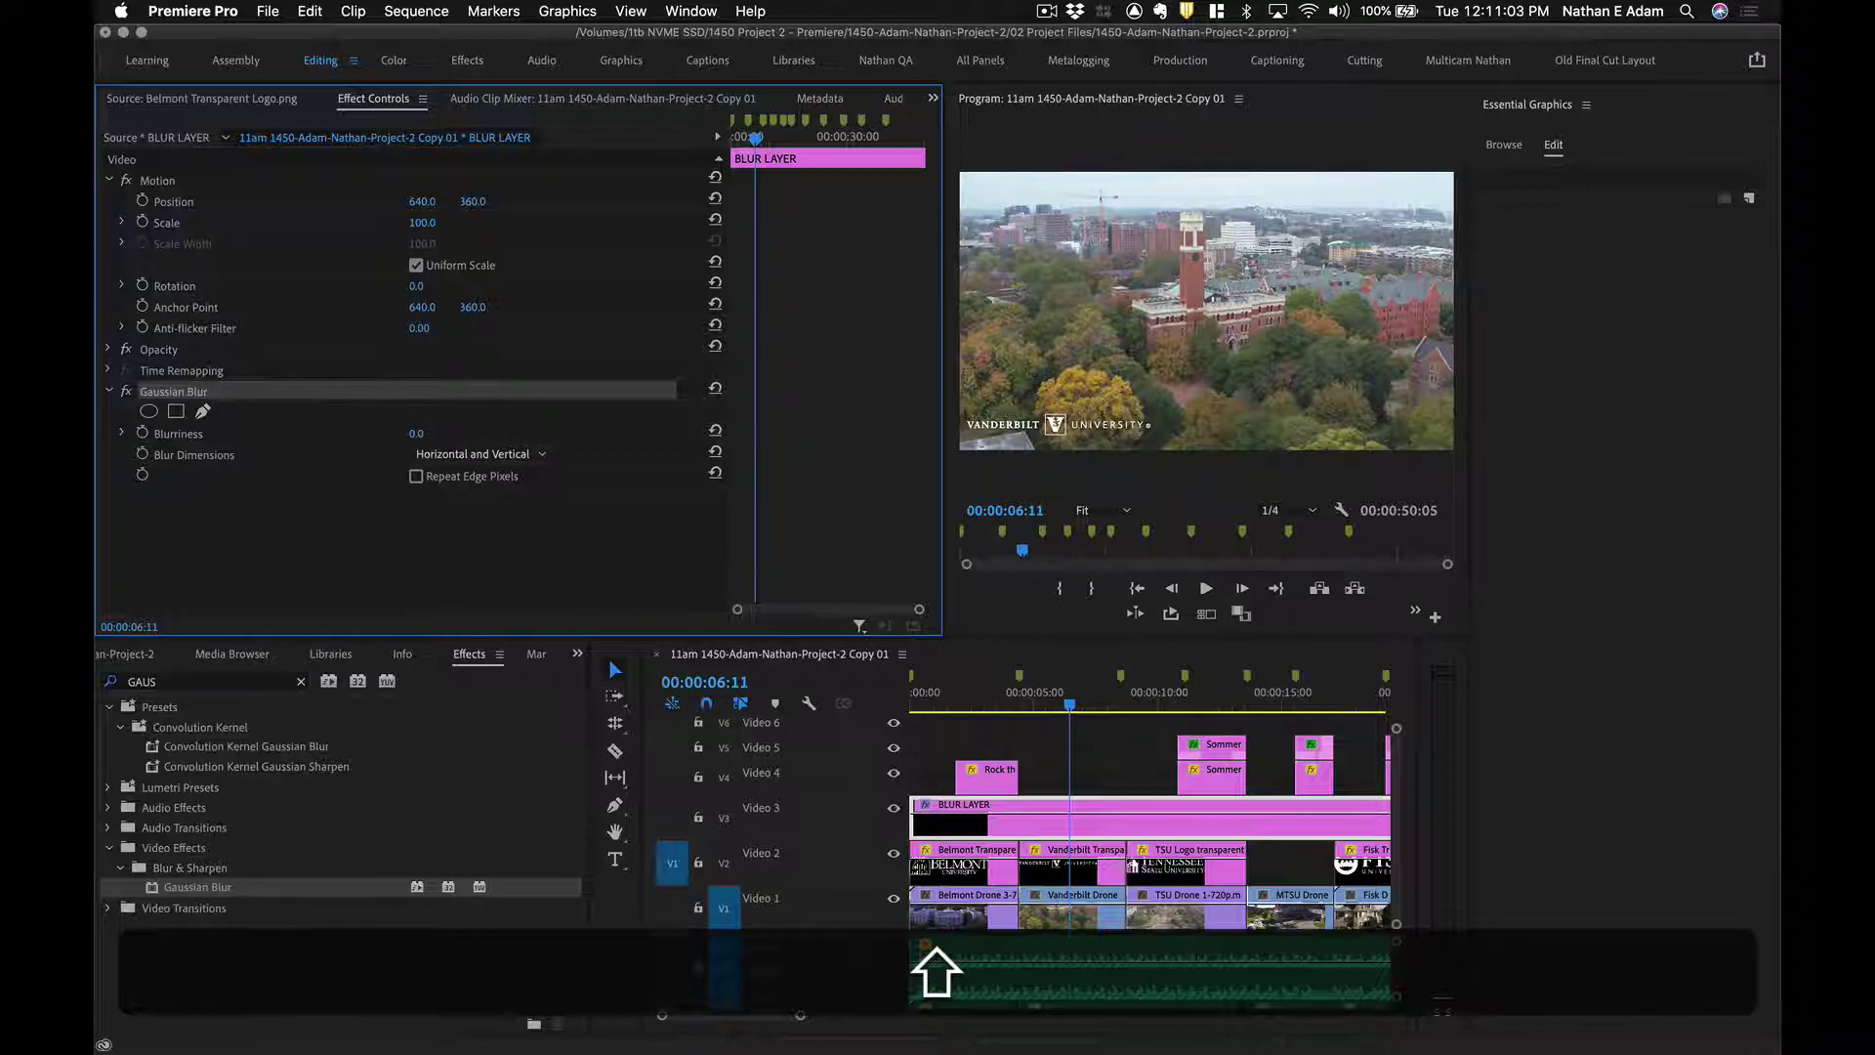
{"action": "mouse_move", "coordinate": [414, 434]}
{"action": "left_mouse_down"}
{"action": "mouse_move", "coordinate": [467, 433]}
{"action": "mouse_move", "coordinate": [422, 434]}
{"action": "mouse_move", "coordinate": [450, 434]}
{"action": "left_mouse_up"}
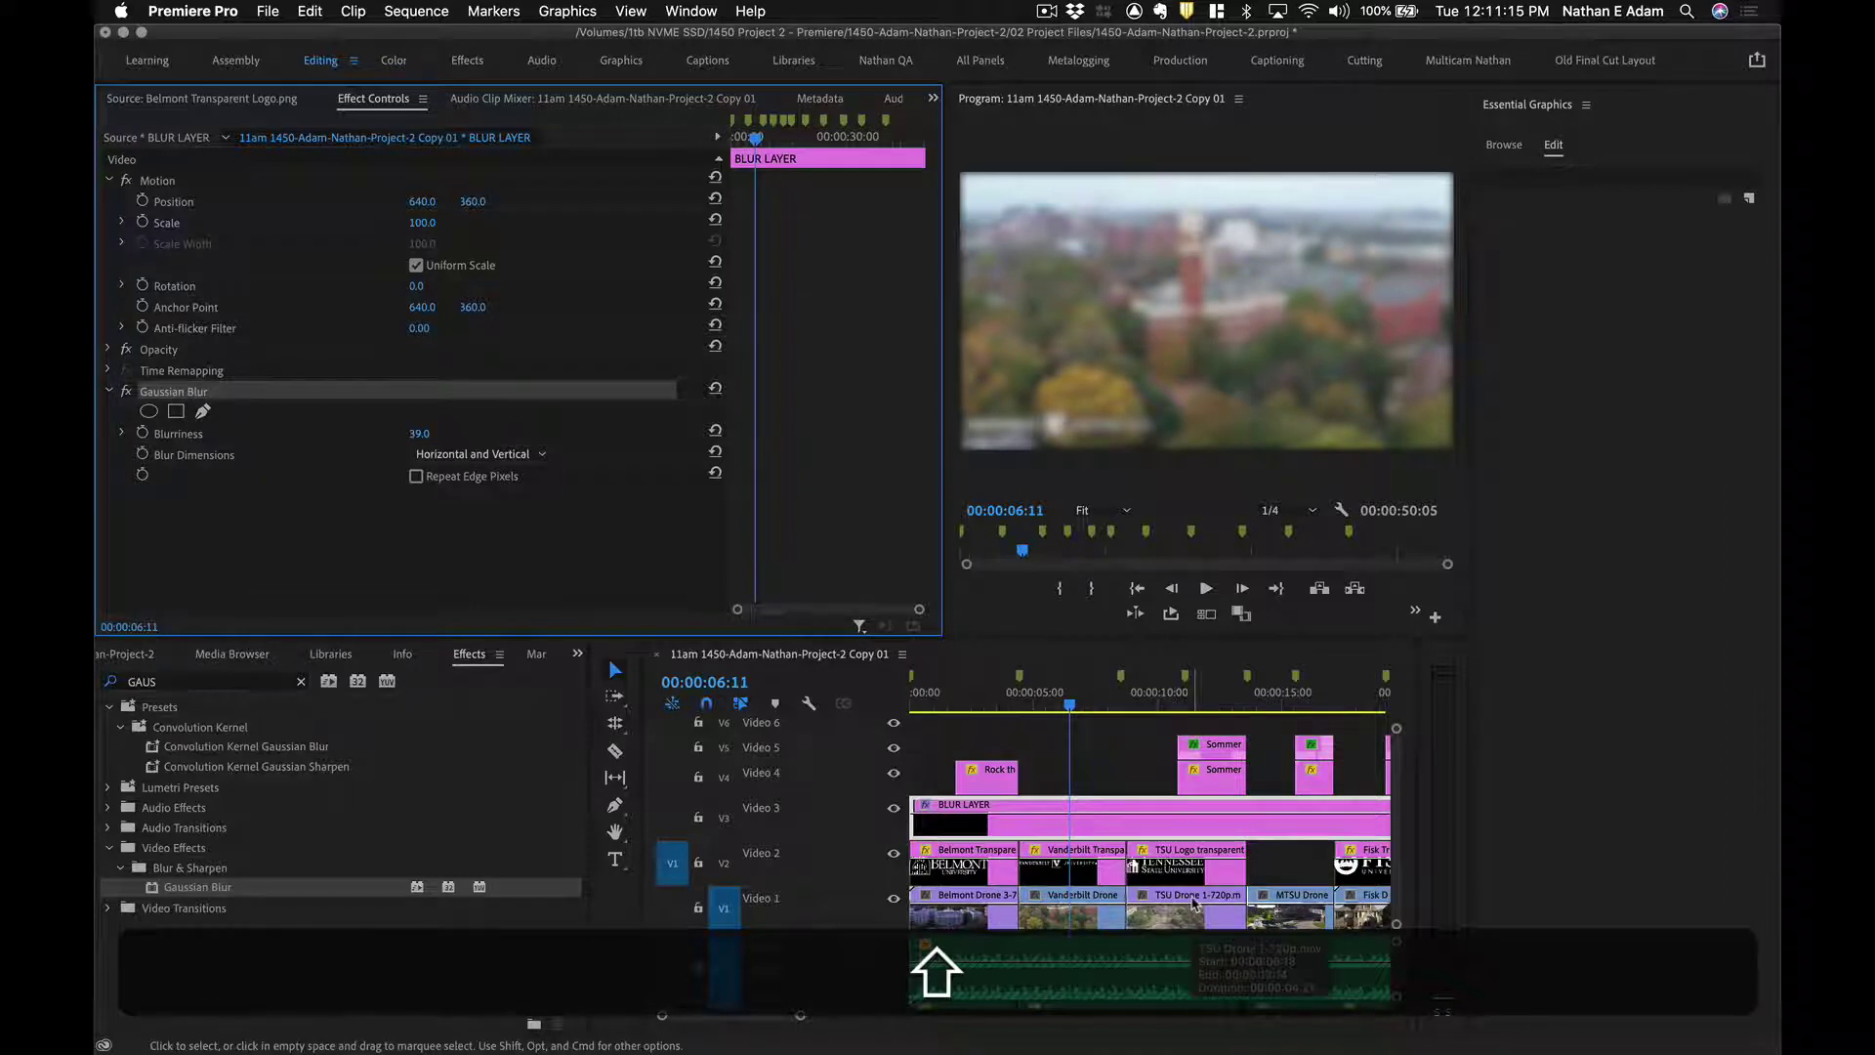
Play back the blurred sequence and stop at 00:00:12:02, under the first performer's photo and title.
{"action": "left_click", "coordinate": [957, 697]}
{"action": "key", "text": "space"}
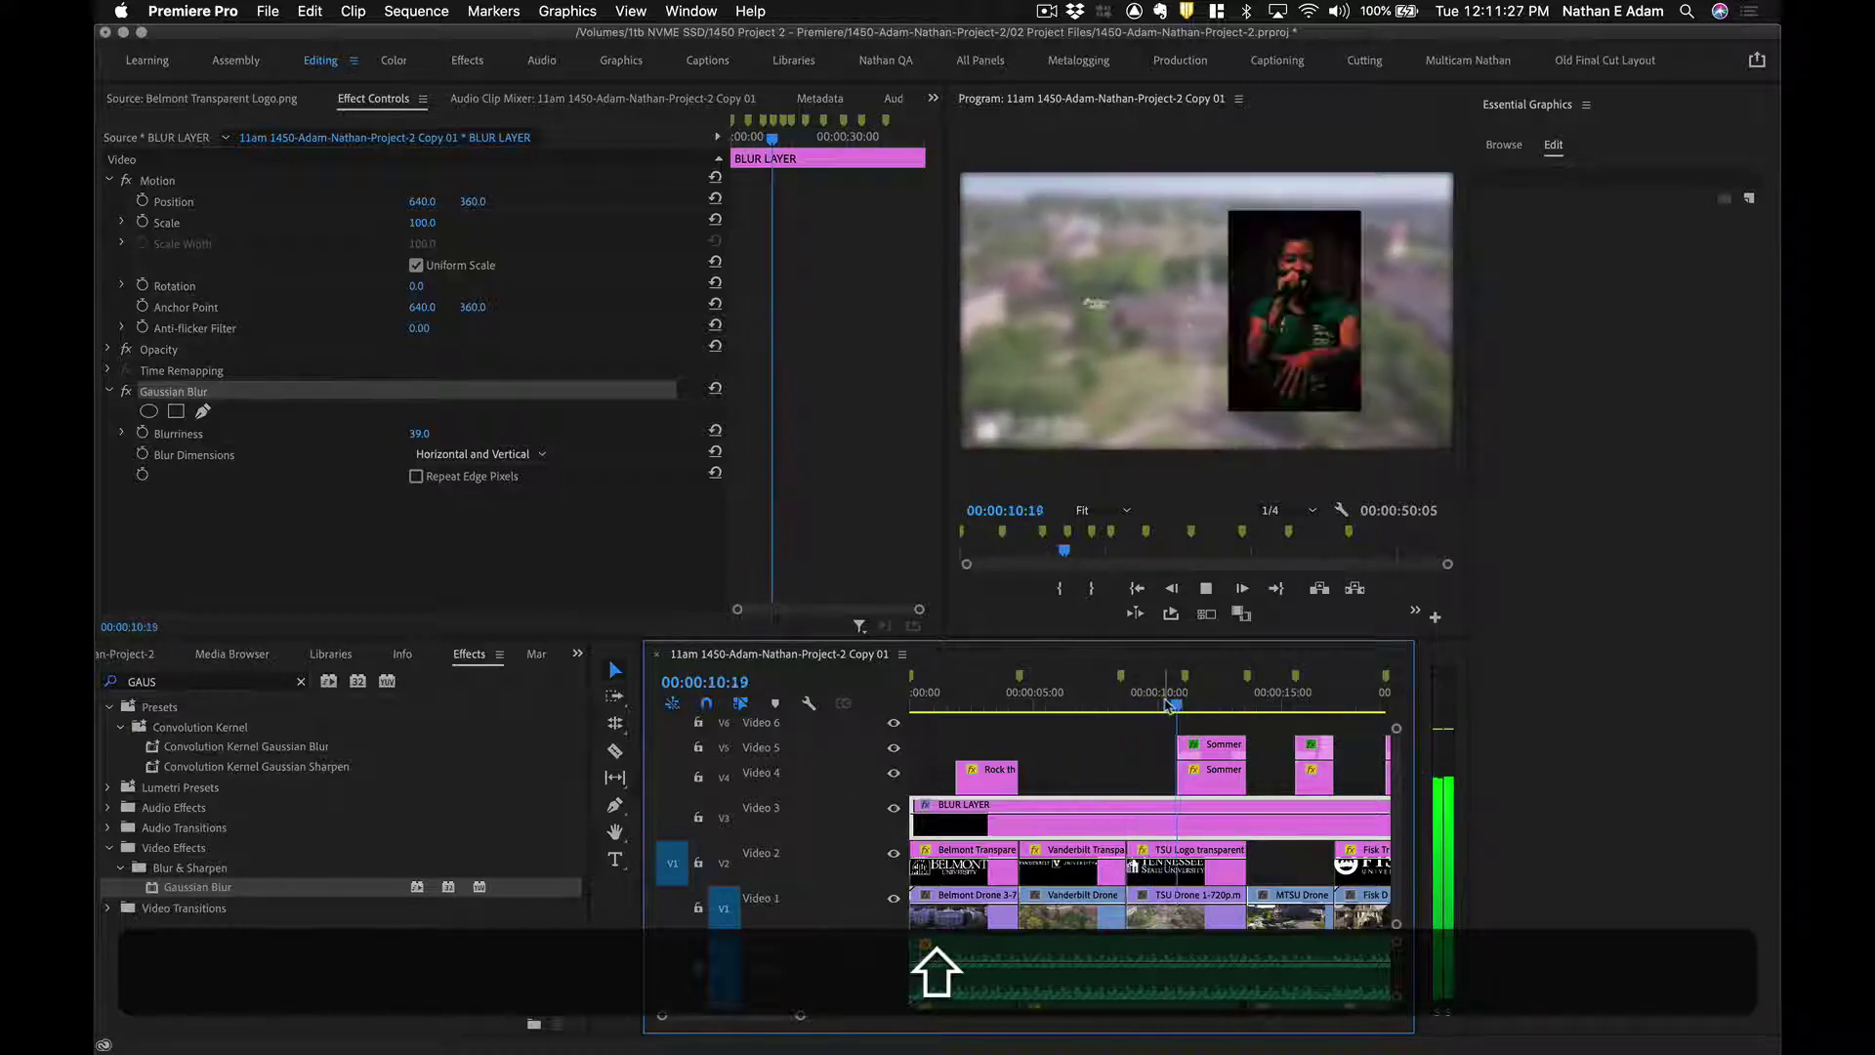
{"action": "key", "text": "space"}
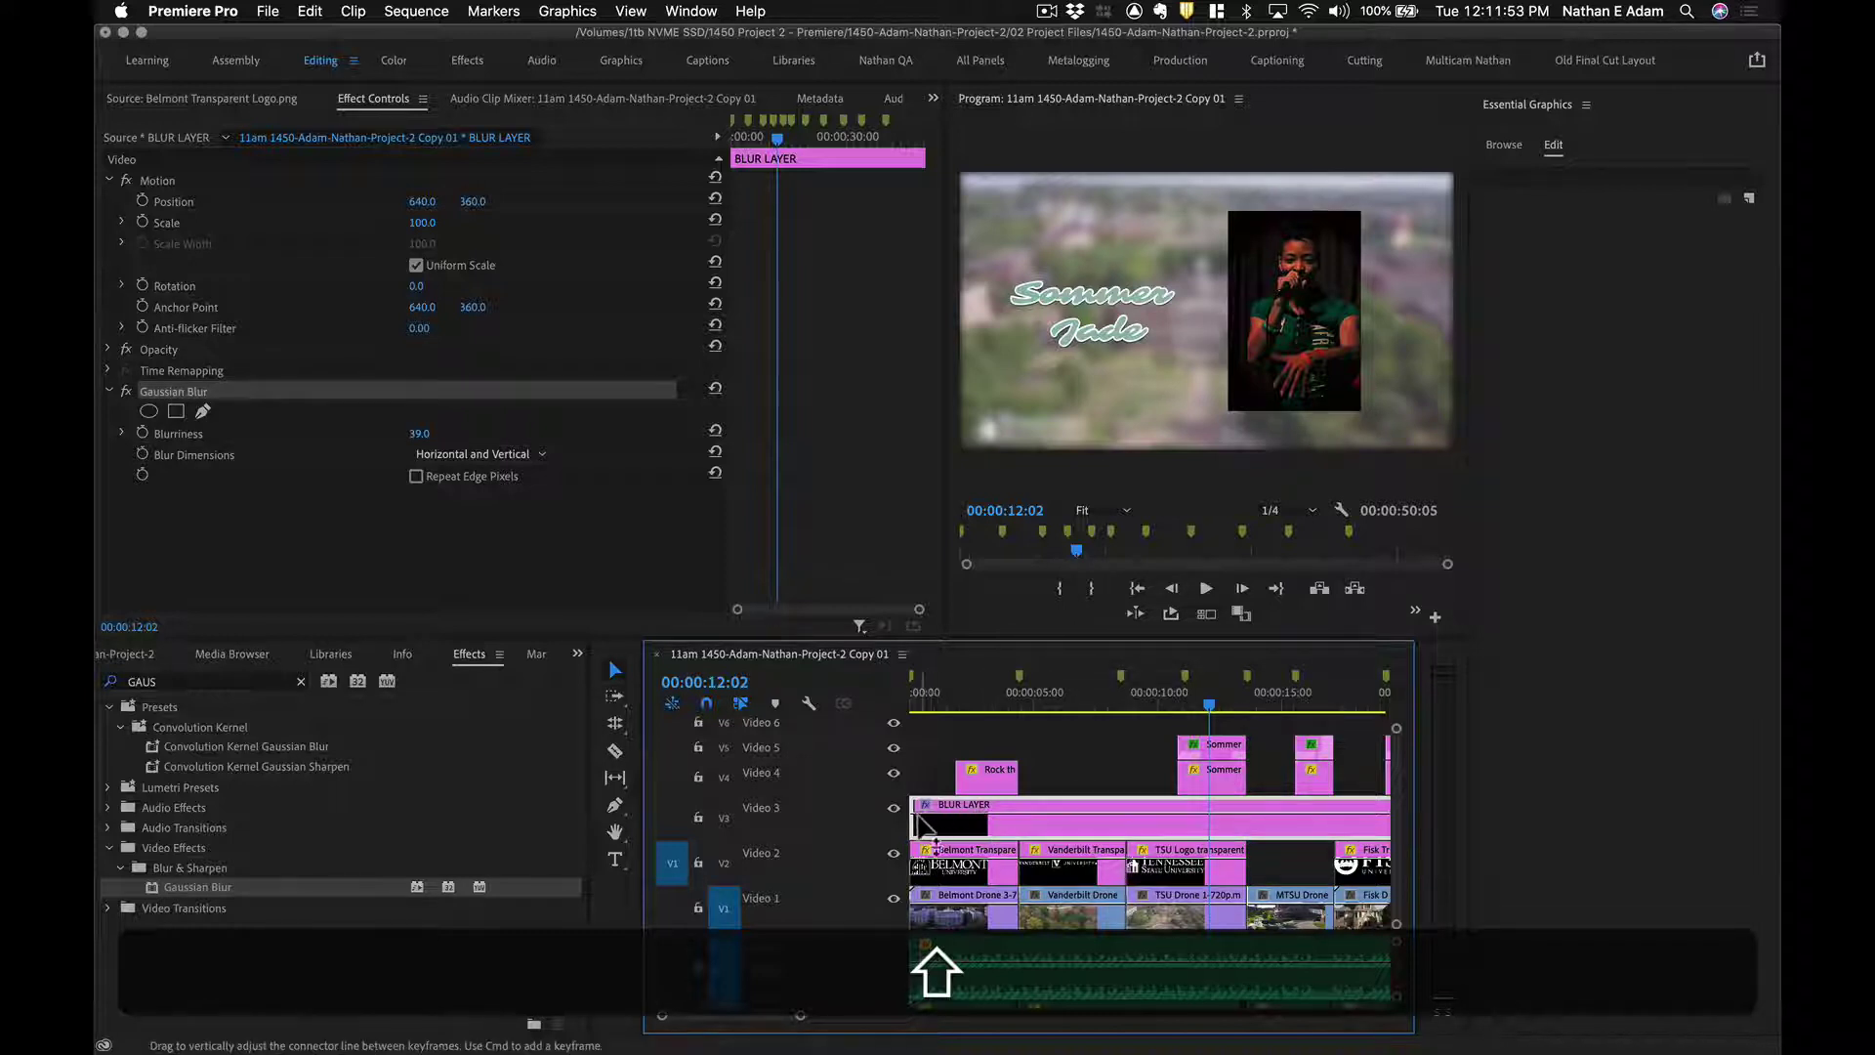
Trim the start of BLUR LAYER to line up with the start of the Rock the Vote logo clip.
{"action": "left_click_drag", "start_coordinate": [916, 823], "coordinate": [957, 823]}
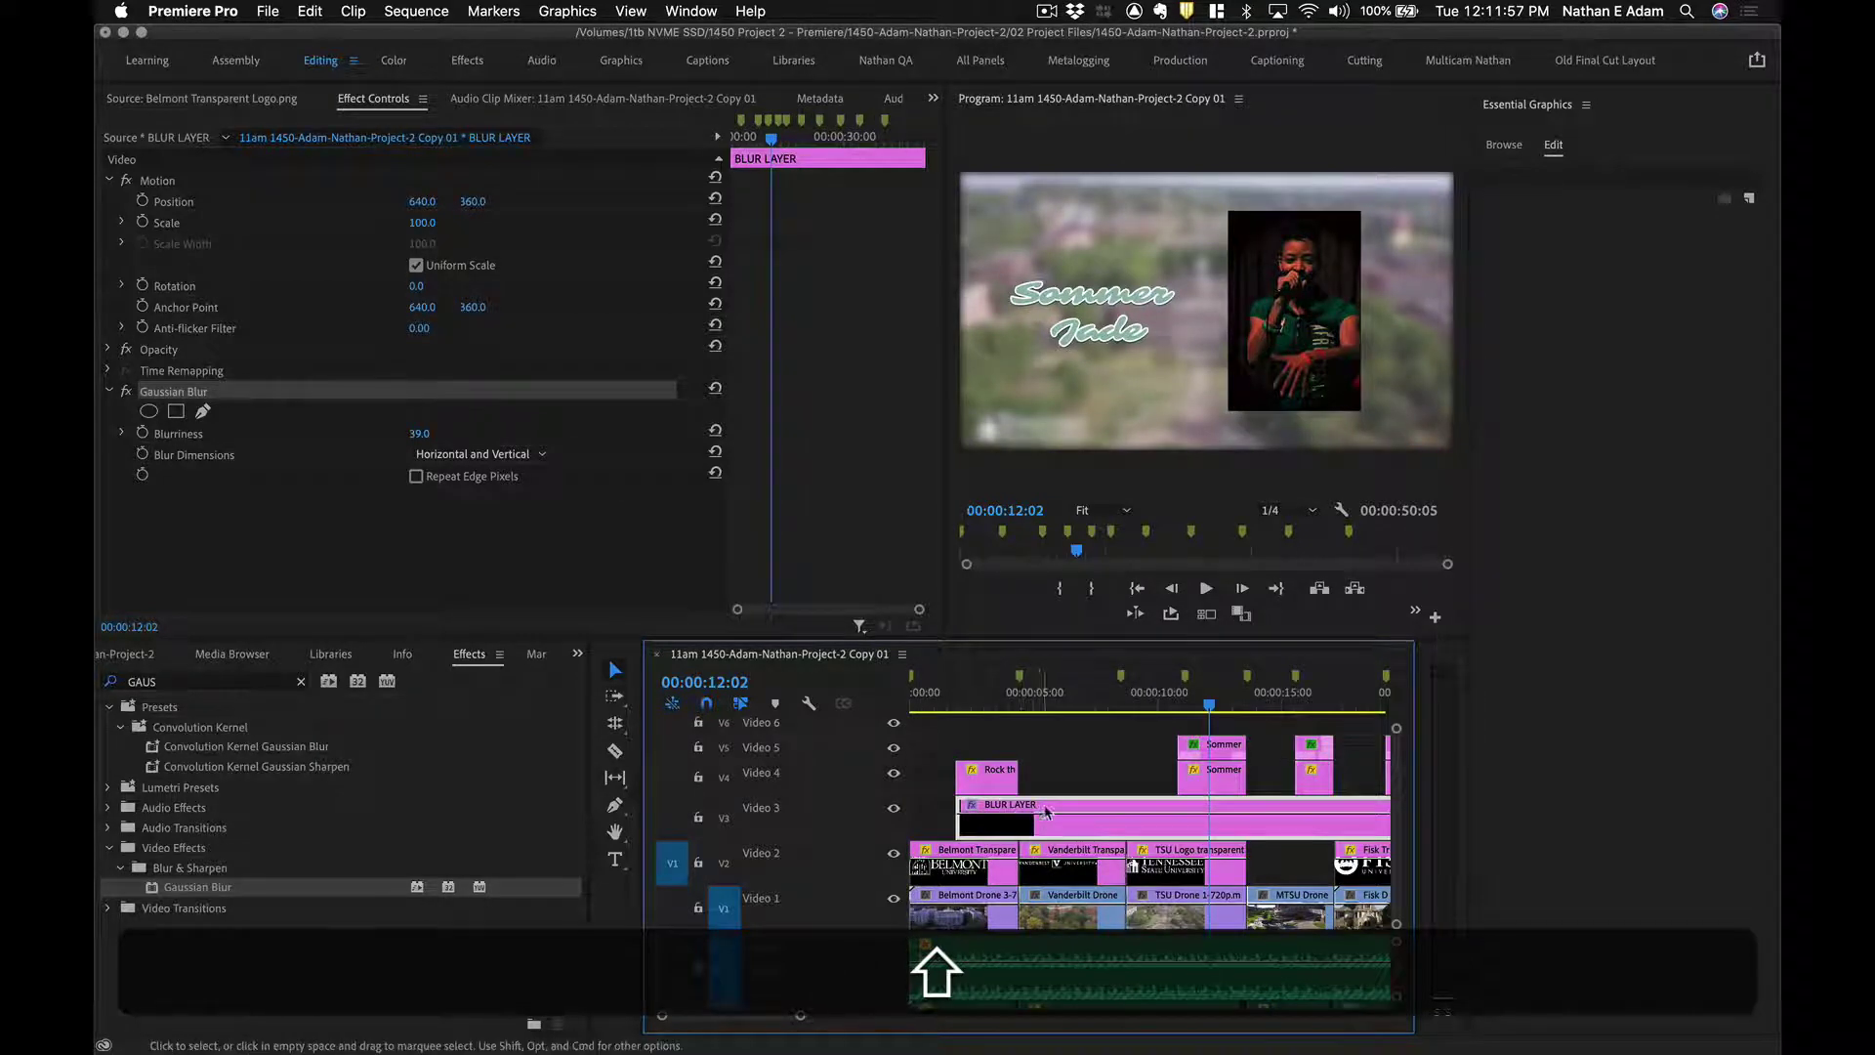
{"action": "key", "text": "shift+grave"}
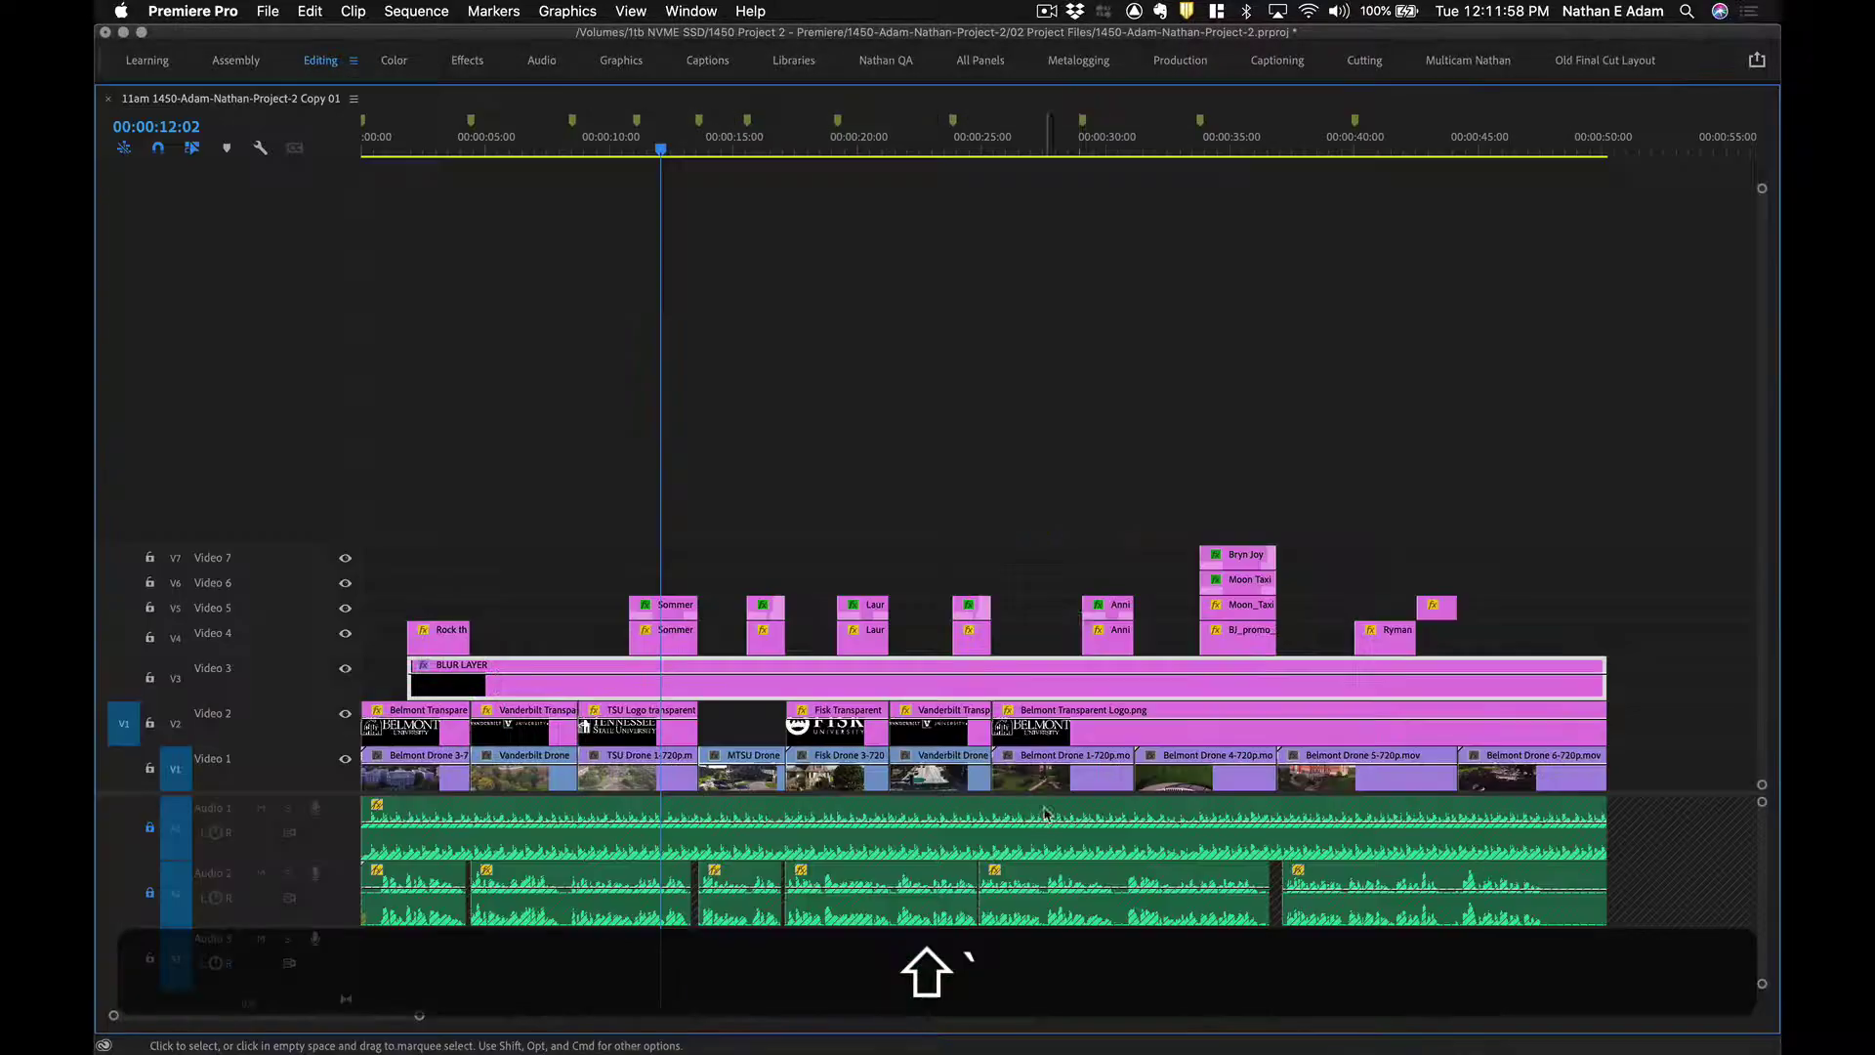
{"action": "left_click", "coordinate": [445, 649]}
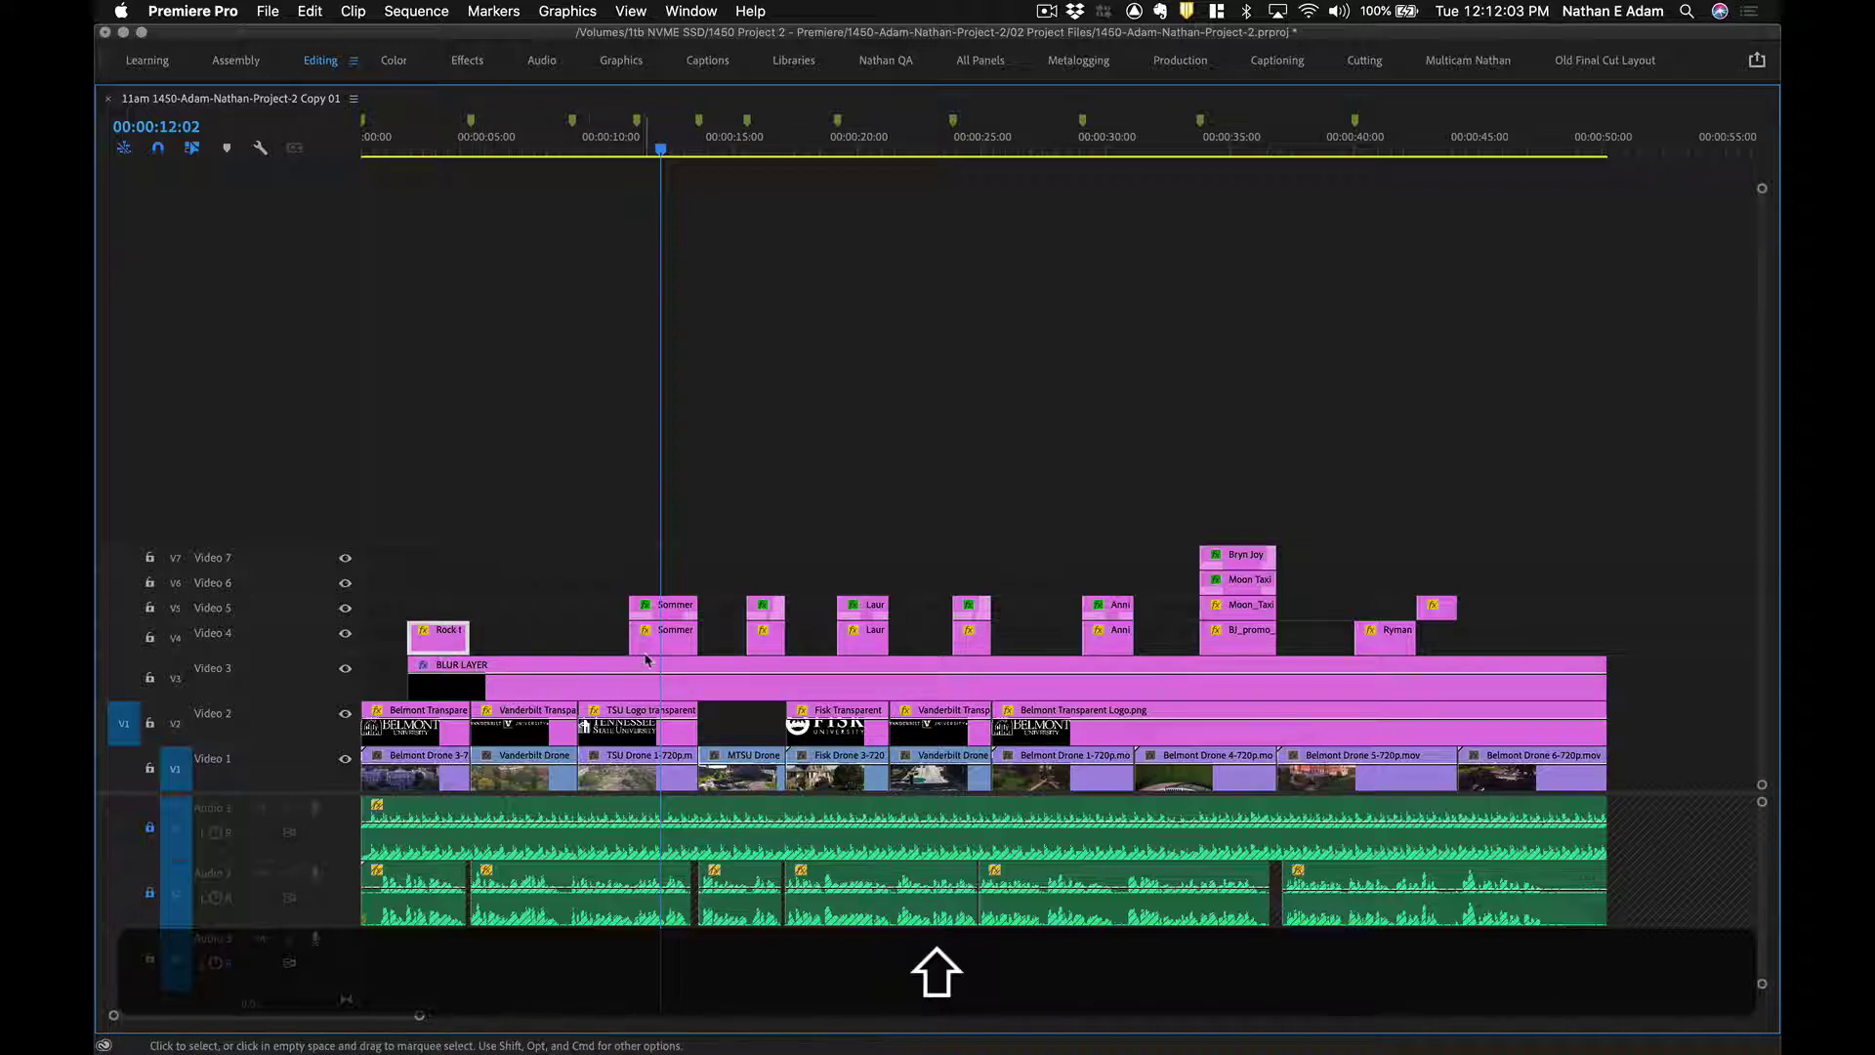
{"action": "left_click", "coordinate": [649, 606]}
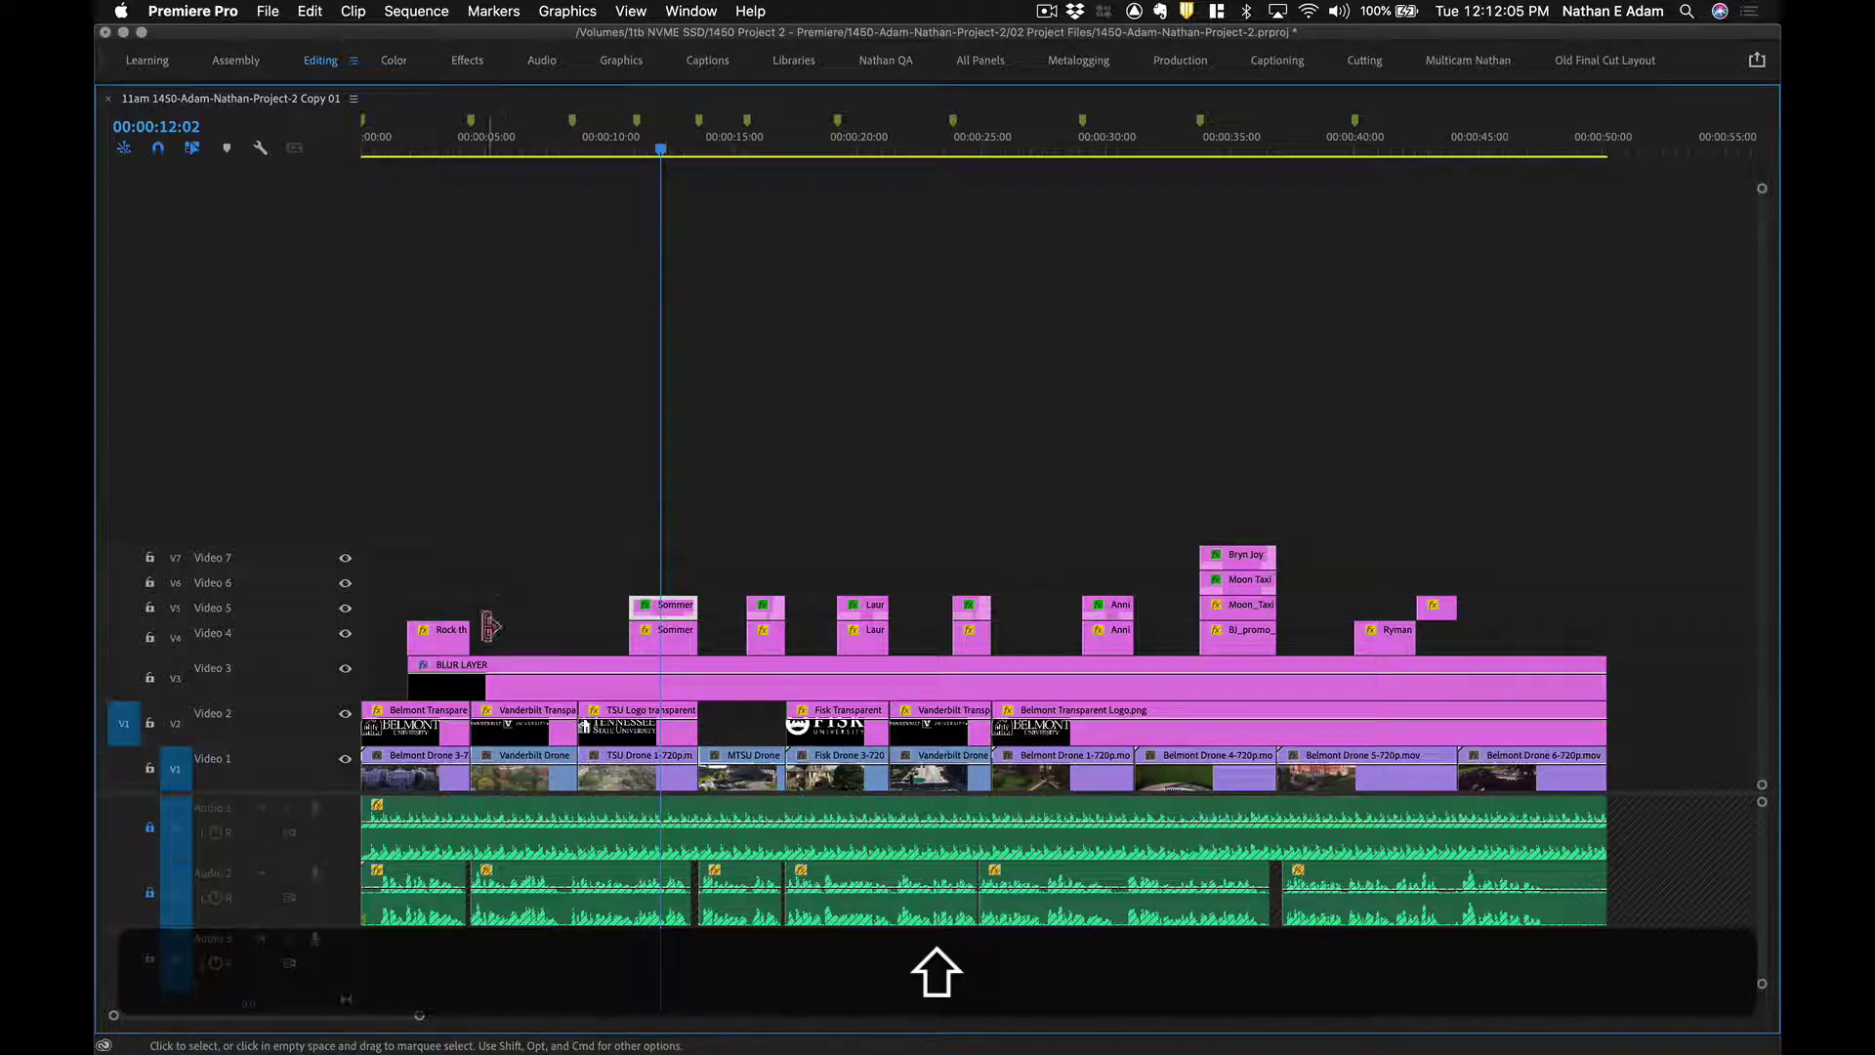
Cut out the section of BLUR LAYER between the end of the Rock the Vote logo and the start of the first performer's clips.
{"action": "key", "text": "shift+c"}
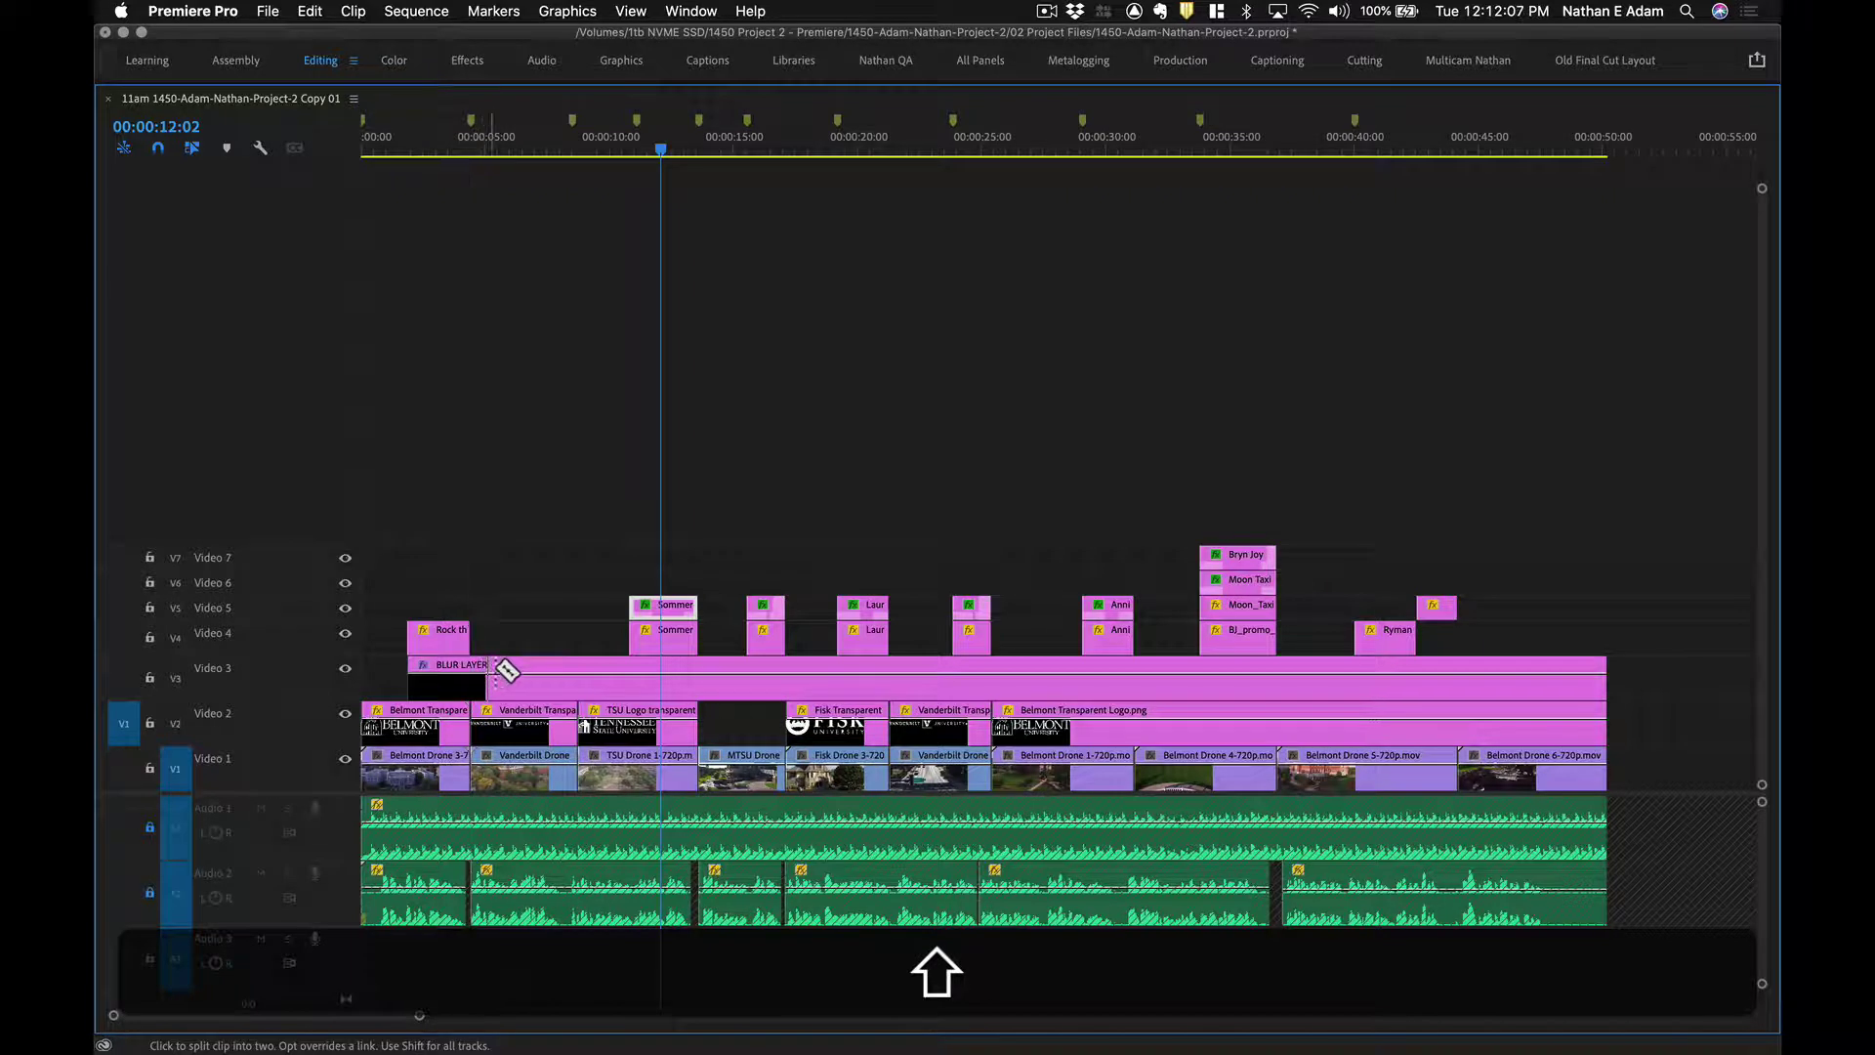
{"action": "left_click", "coordinate": [472, 674], "text": "shift"}
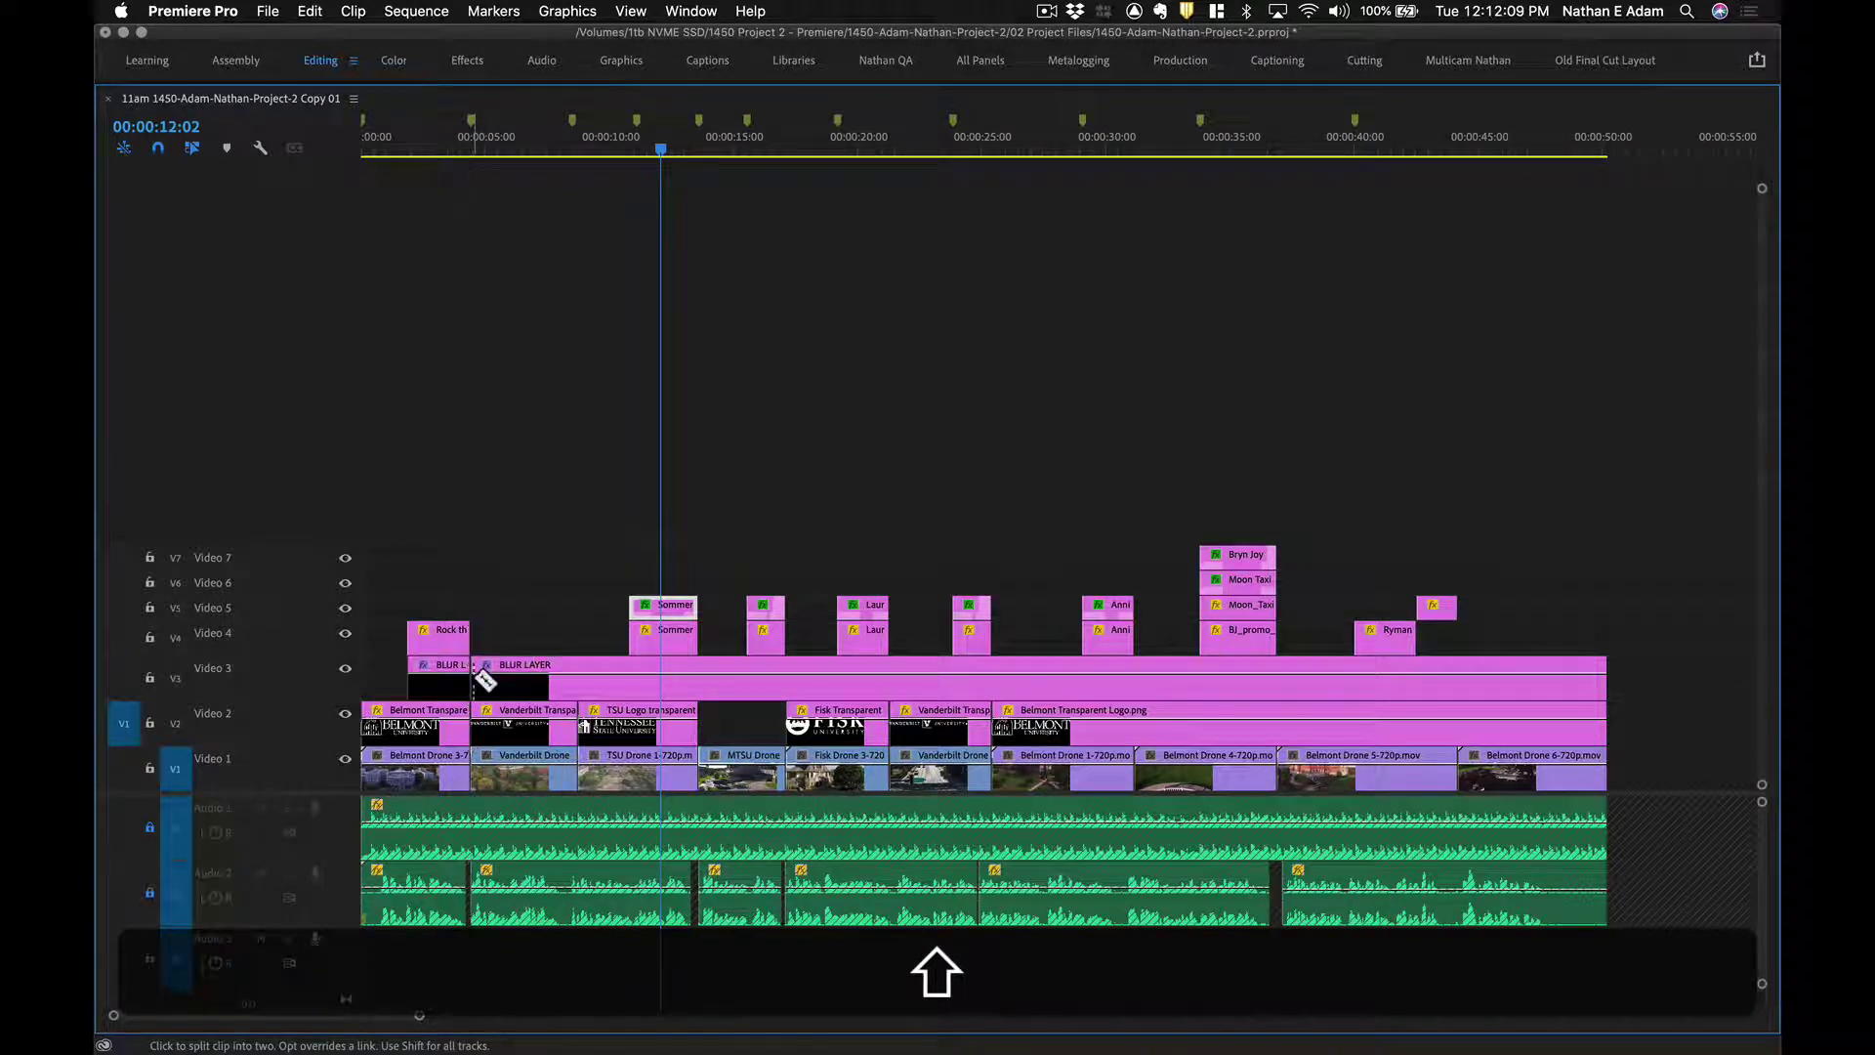
{"action": "left_click", "coordinate": [636, 679], "text": "shift"}
{"action": "key", "text": "shift+super+z"}
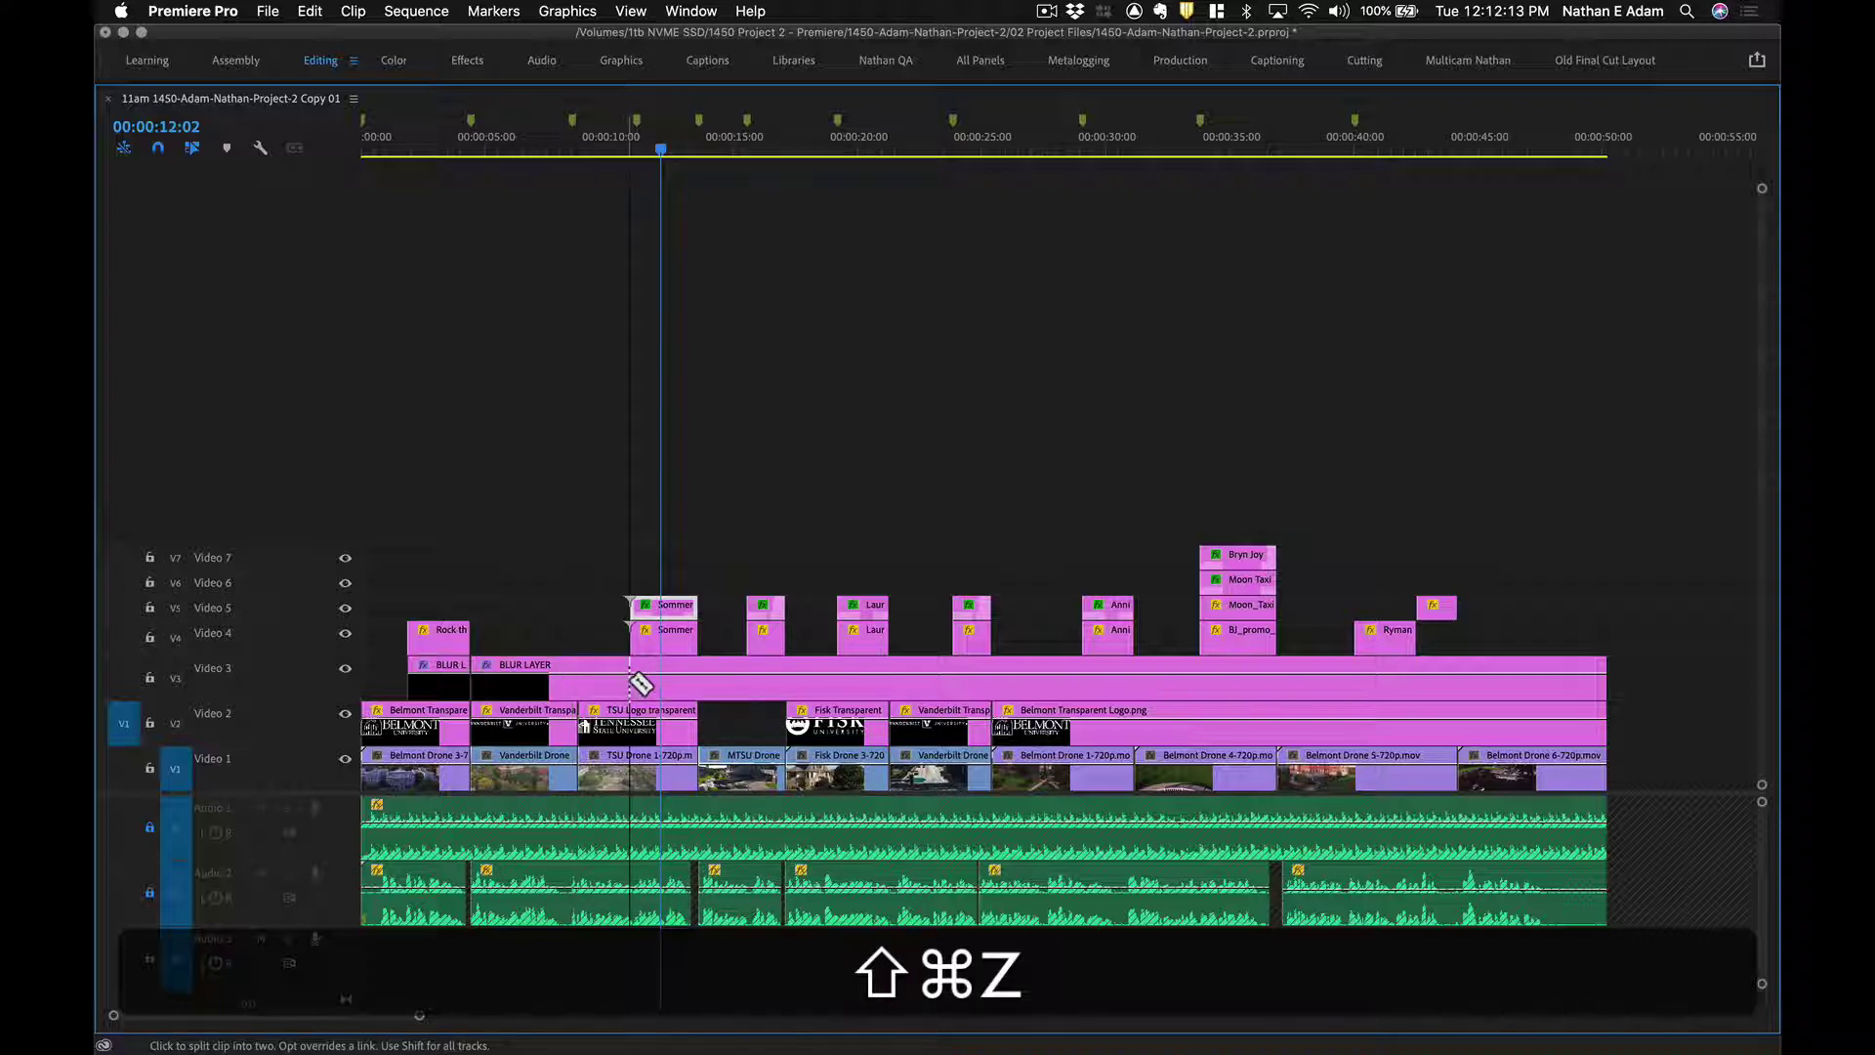
{"action": "key", "text": "shift+v"}
{"action": "left_click", "coordinate": [560, 689], "text": "shift"}
{"action": "key", "text": "shift+BackSpace"}
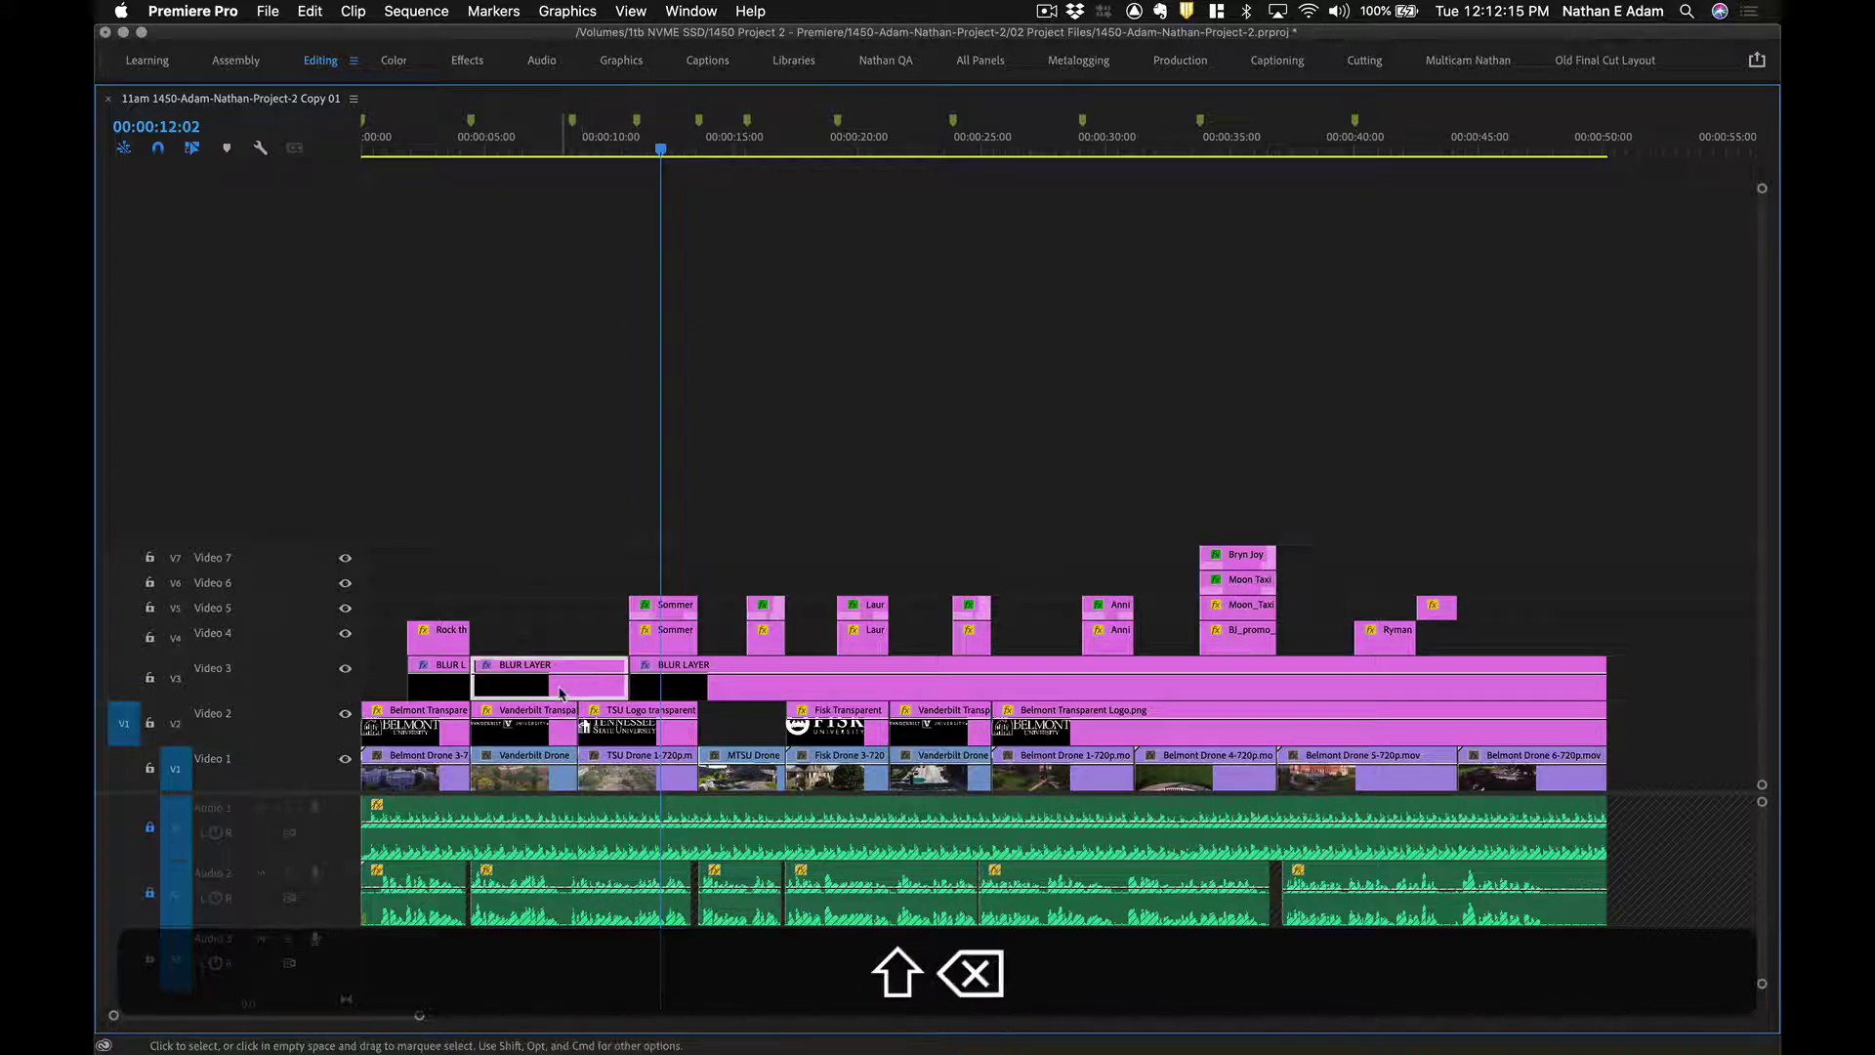
Cut out the section of BLUR LAYER between the first and second performers' photo and title clips.
{"action": "key", "text": "shift+c"}
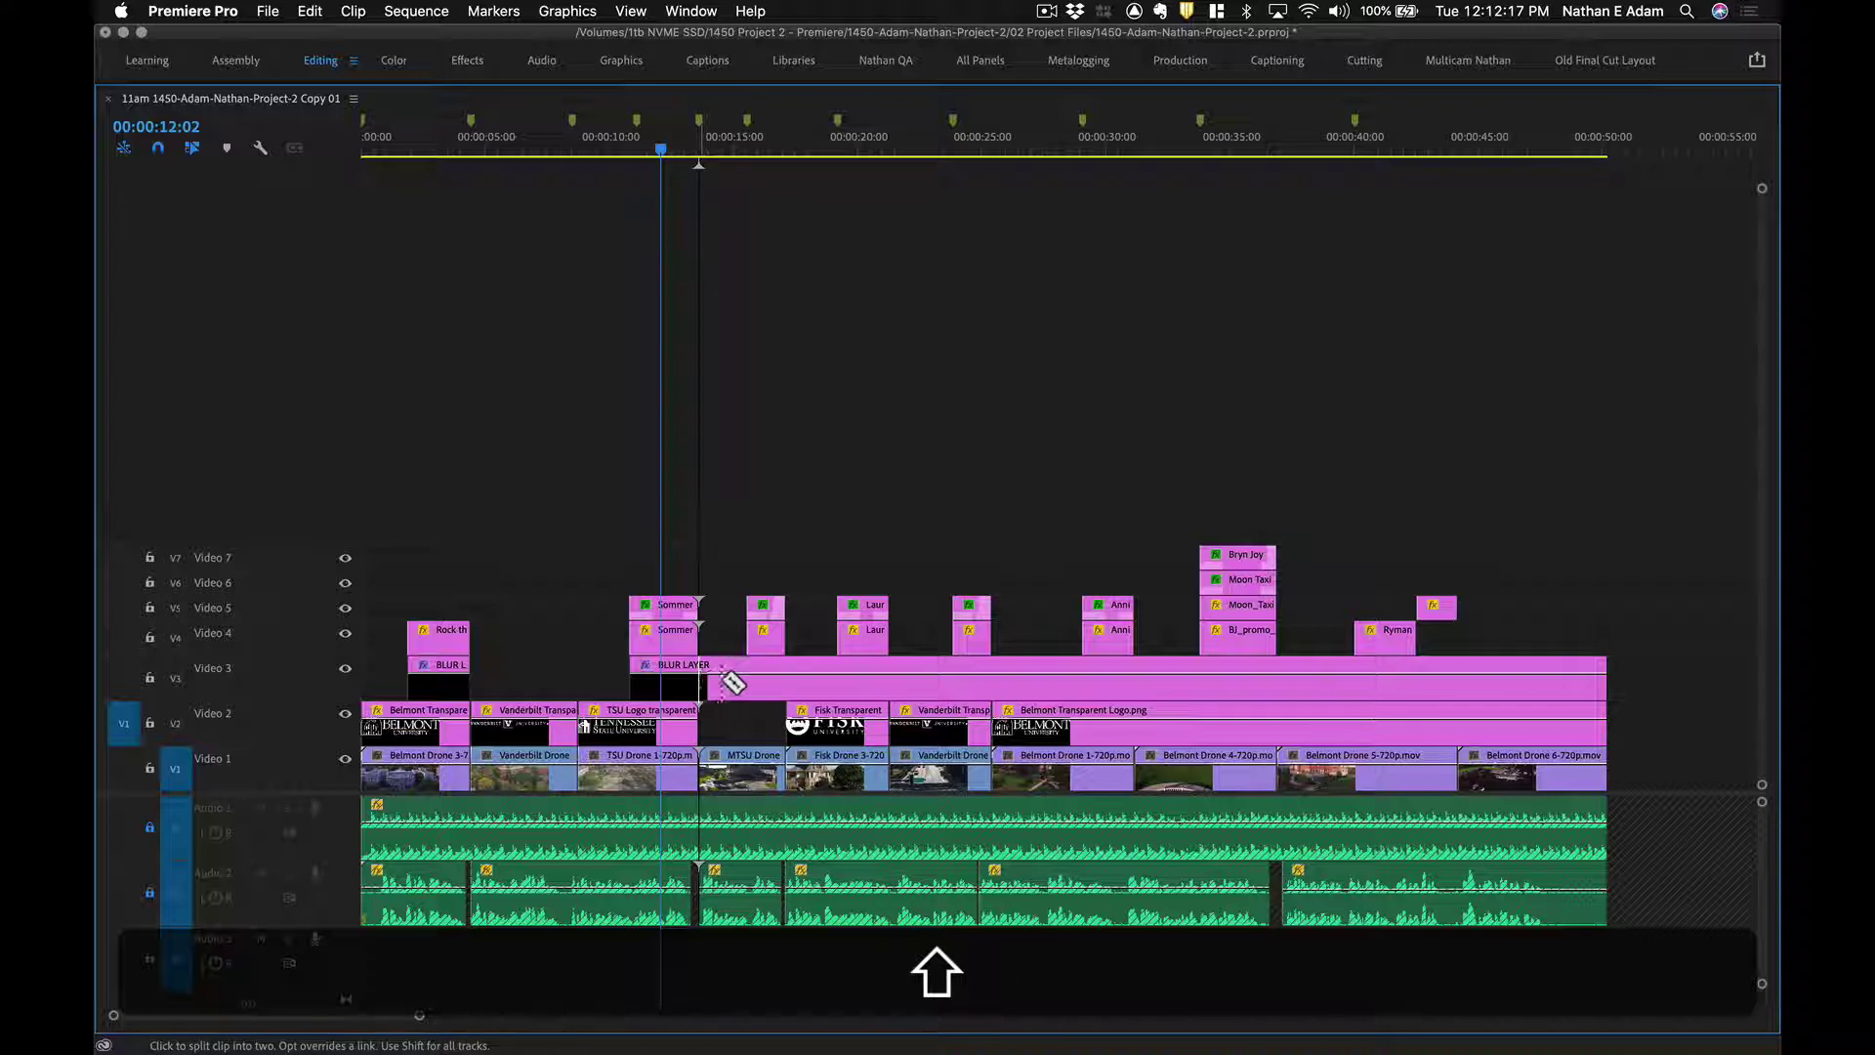
{"action": "left_click", "coordinate": [701, 683]}
{"action": "left_click", "coordinate": [744, 683]}
{"action": "key", "text": "shift+v"}
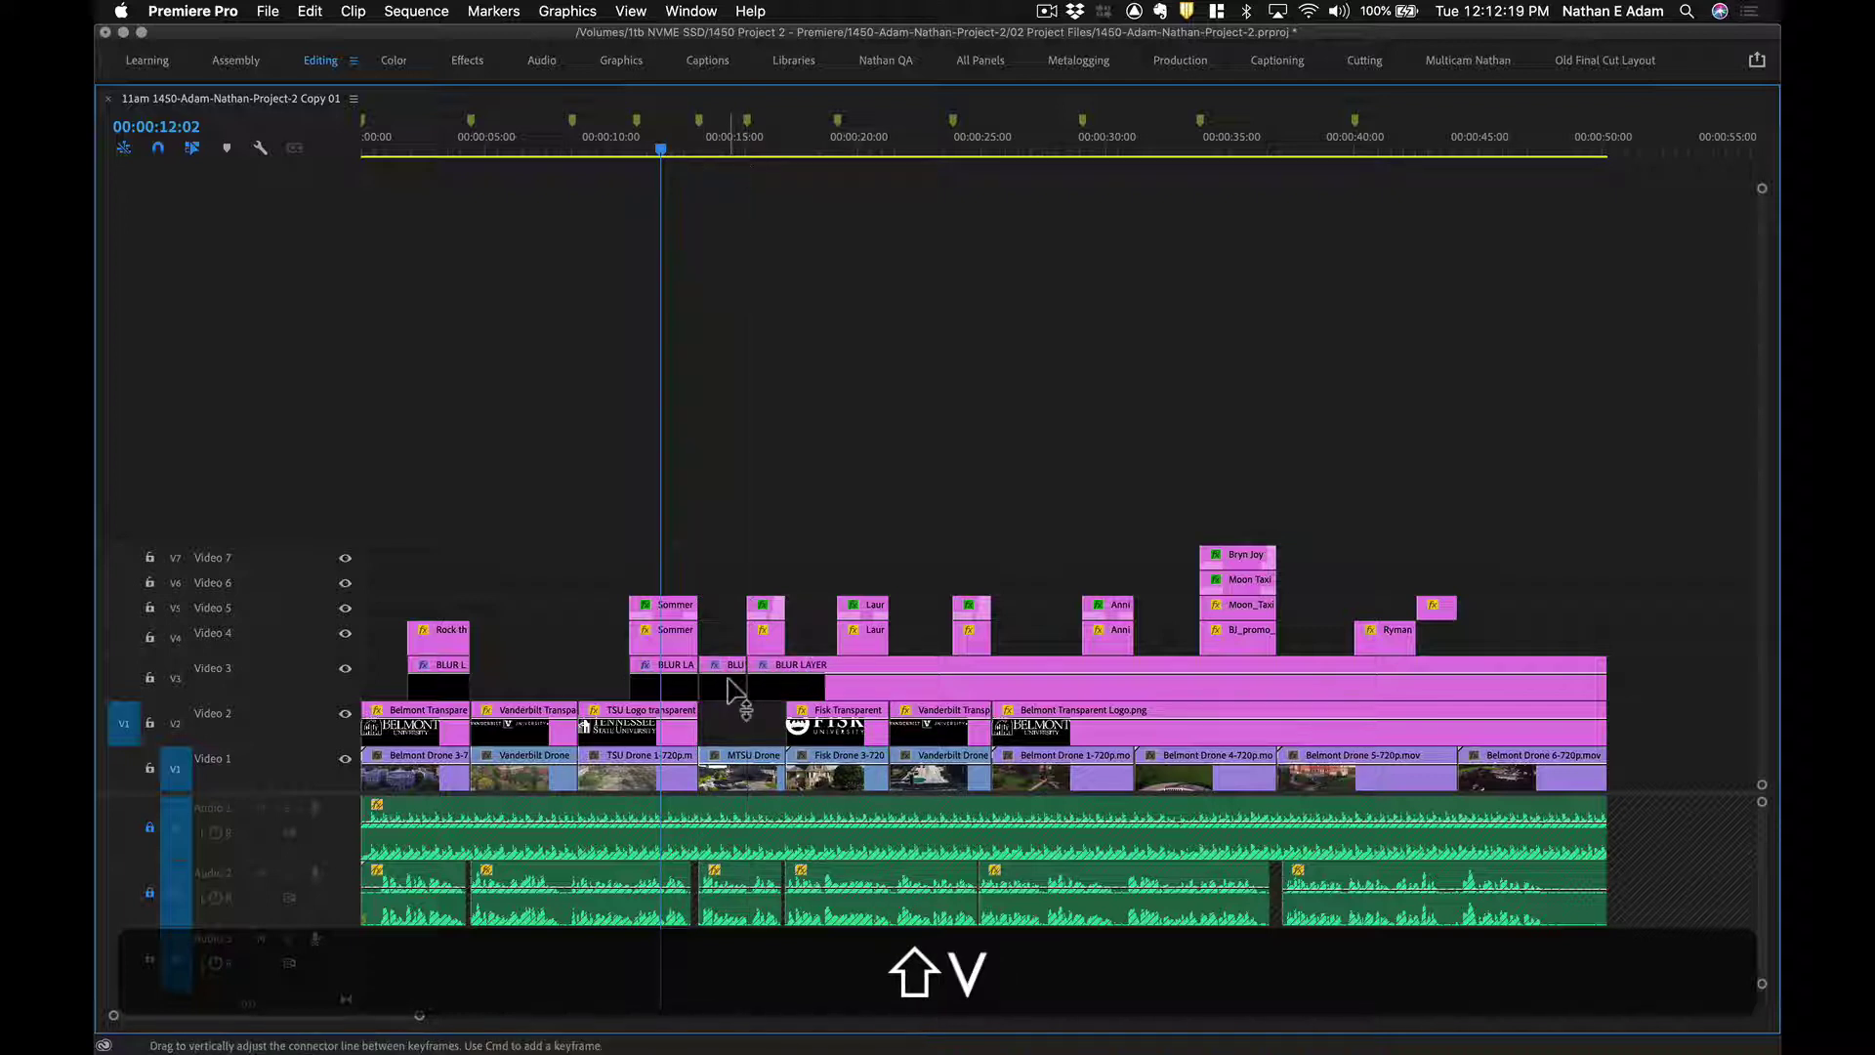
{"action": "left_click", "coordinate": [727, 689], "text": "shift"}
{"action": "key", "text": "shift+BackSpace"}
Cut out the section of BLUR LAYER between the second and third performers' photo and title clips.
{"action": "key", "text": "shift+c"}
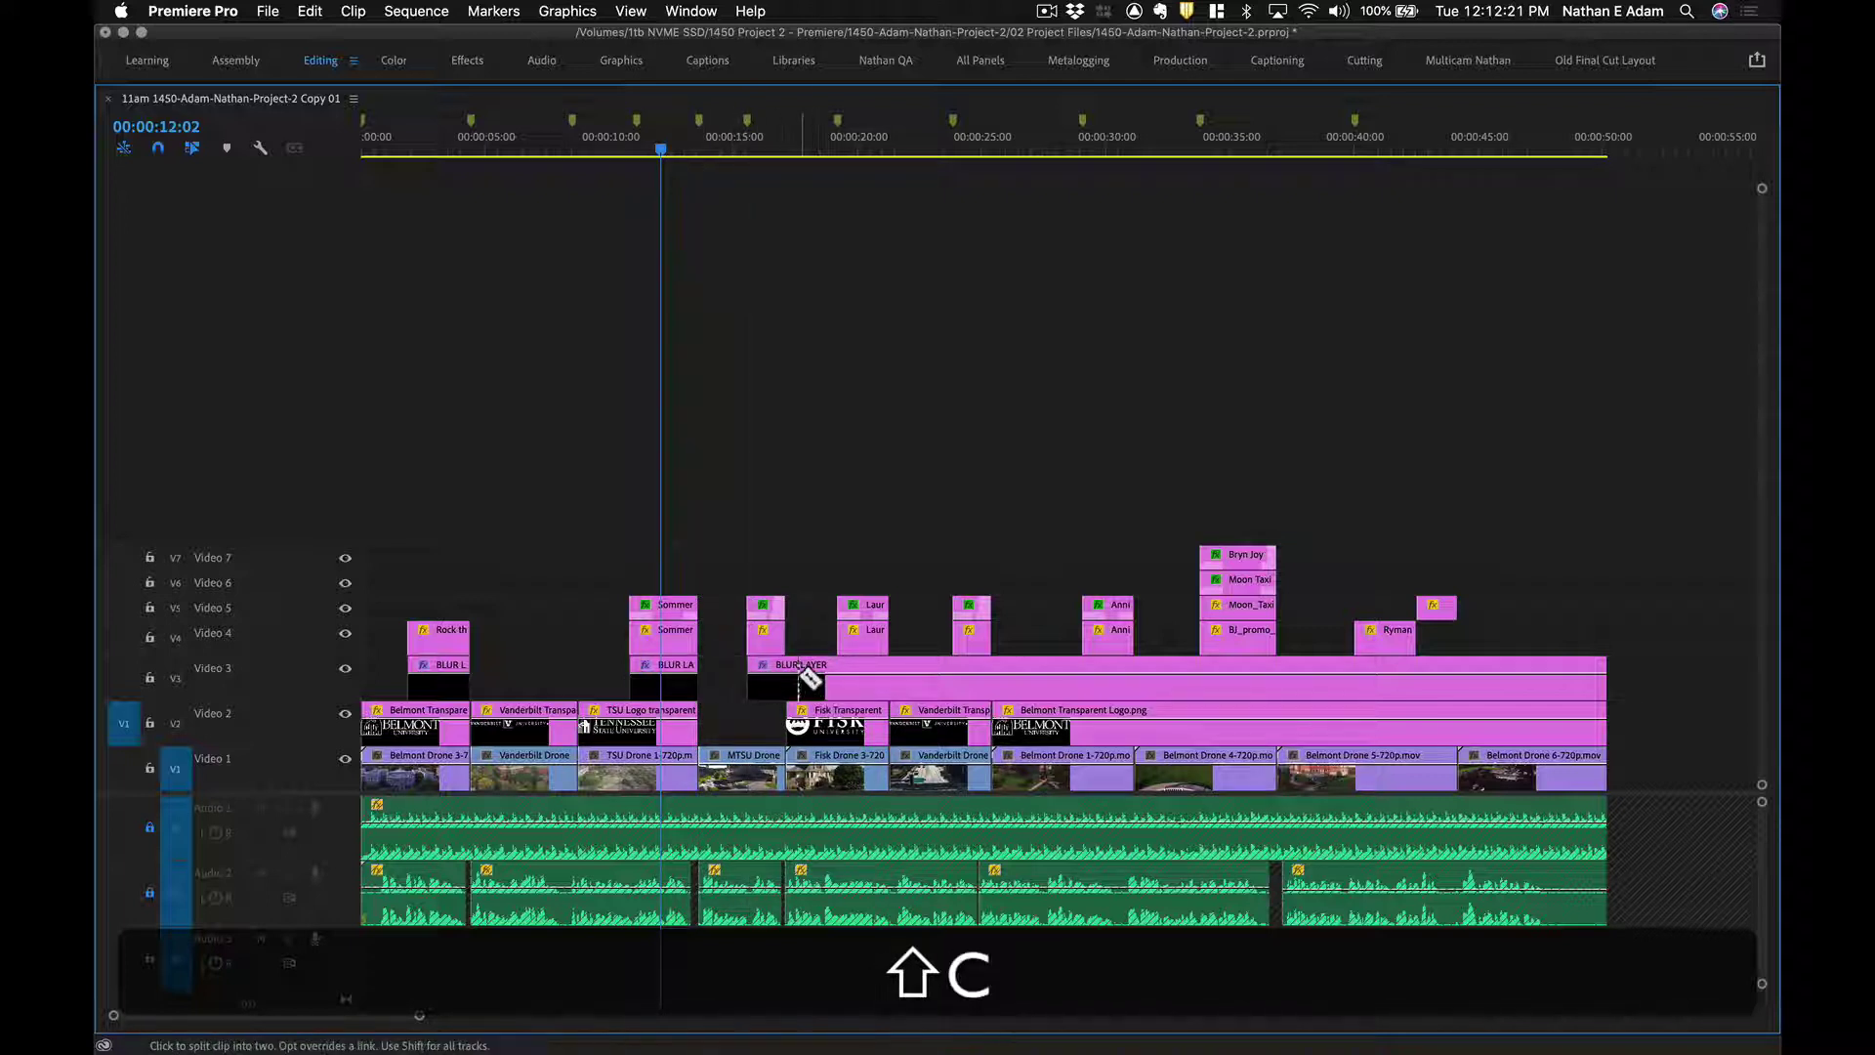
{"action": "left_click", "coordinate": [787, 684], "text": "shift"}
{"action": "left_click", "coordinate": [837, 684], "text": "shift"}
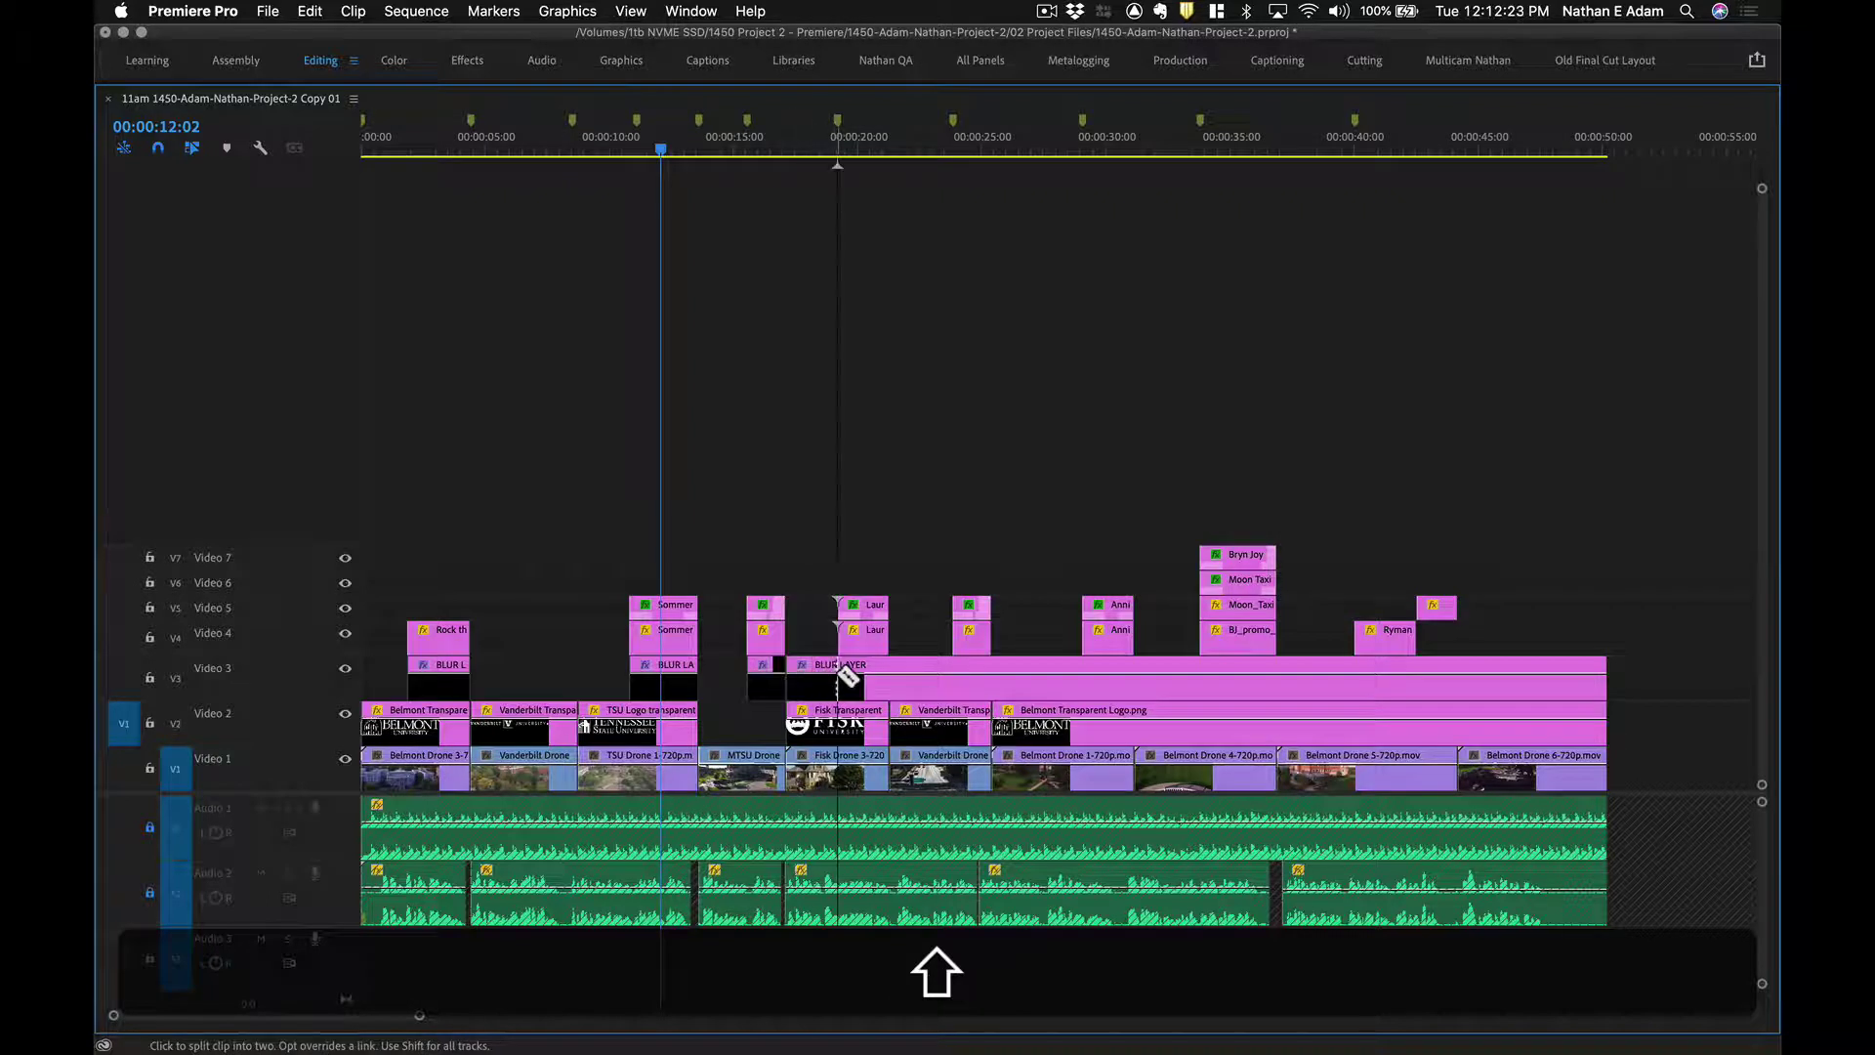
{"action": "key", "text": "shift+v"}
{"action": "left_click", "coordinate": [810, 681], "text": "shift"}
{"action": "key", "text": "shift+BackSpace"}
Cut out the section of BLUR LAYER between the third and fourth performers' photo and title clips.
{"action": "key", "text": "shift+c"}
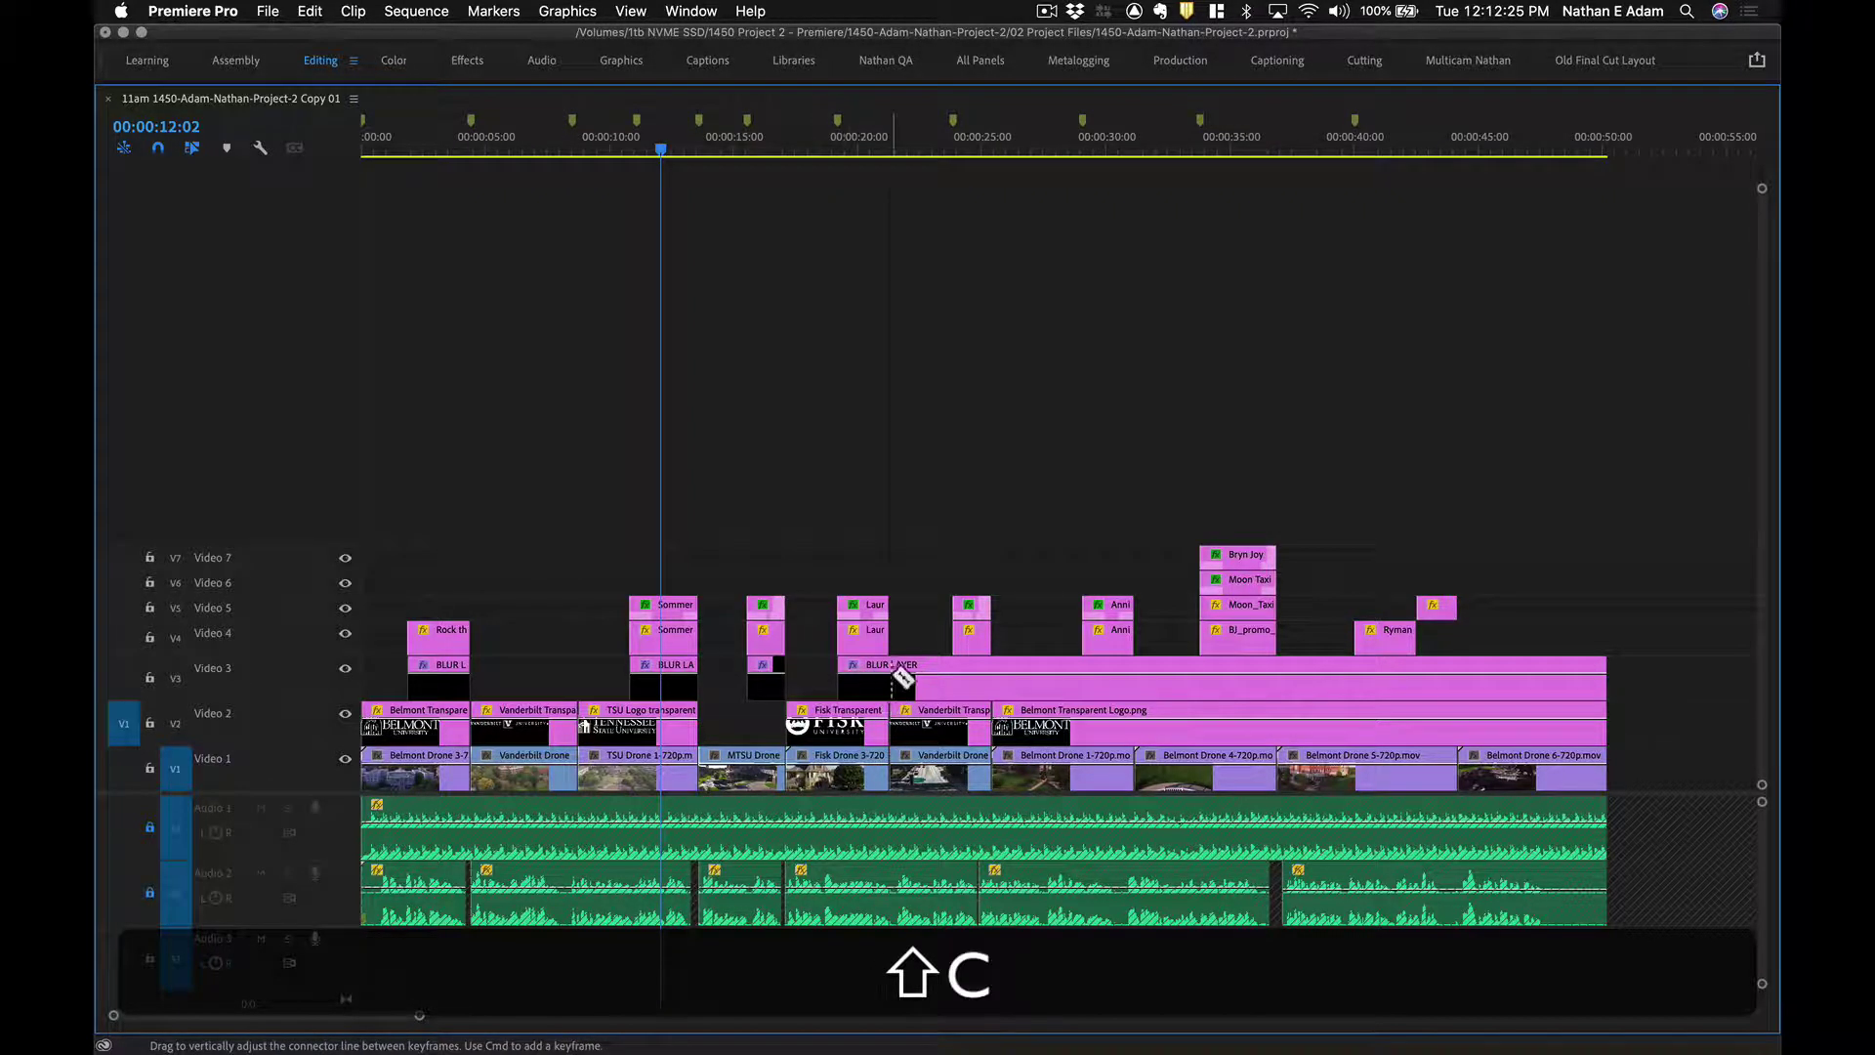
{"action": "left_click", "coordinate": [889, 674], "text": "shift"}
{"action": "left_click", "coordinate": [952, 674], "text": "shift"}
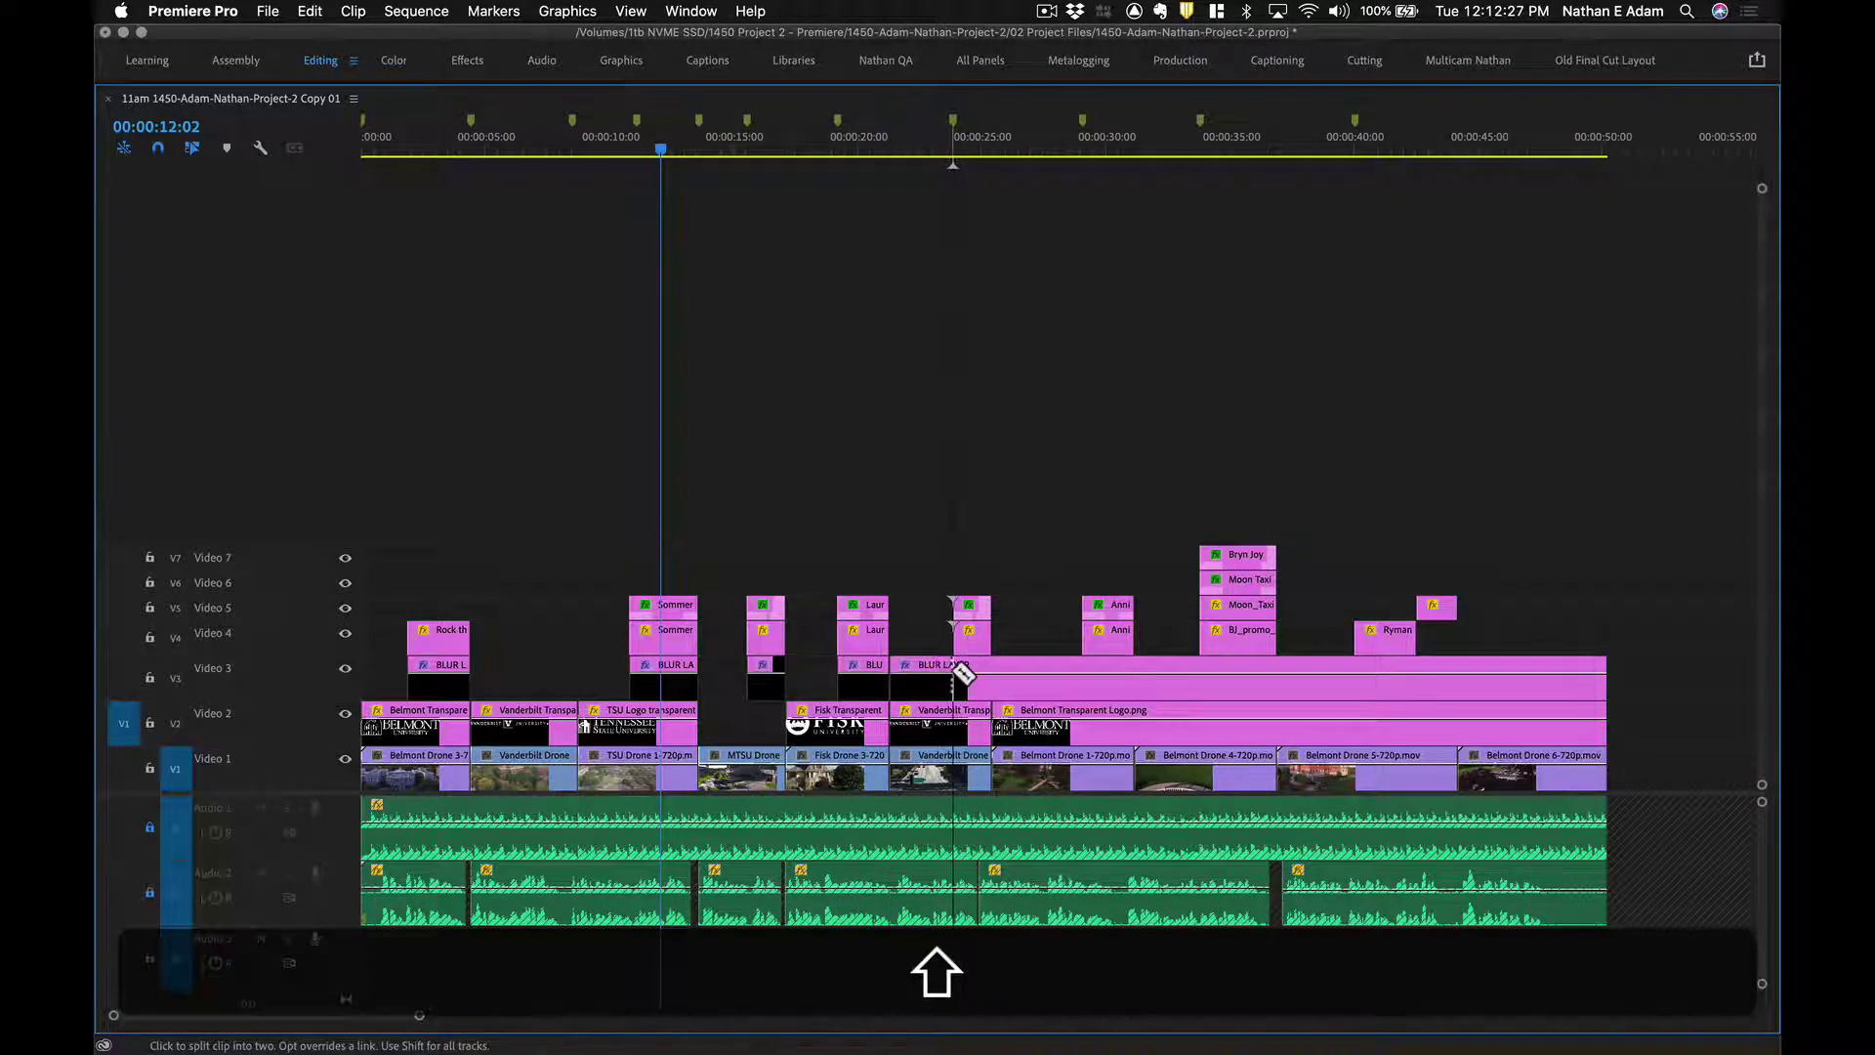
{"action": "key", "text": "shift+v"}
{"action": "left_click", "coordinate": [923, 684], "text": "shift"}
{"action": "key", "text": "shift+BackSpace"}
Cut out the section of BLUR LAYER between the fourth and fifth performers' photo and title clips.
{"action": "key", "text": "shift+c"}
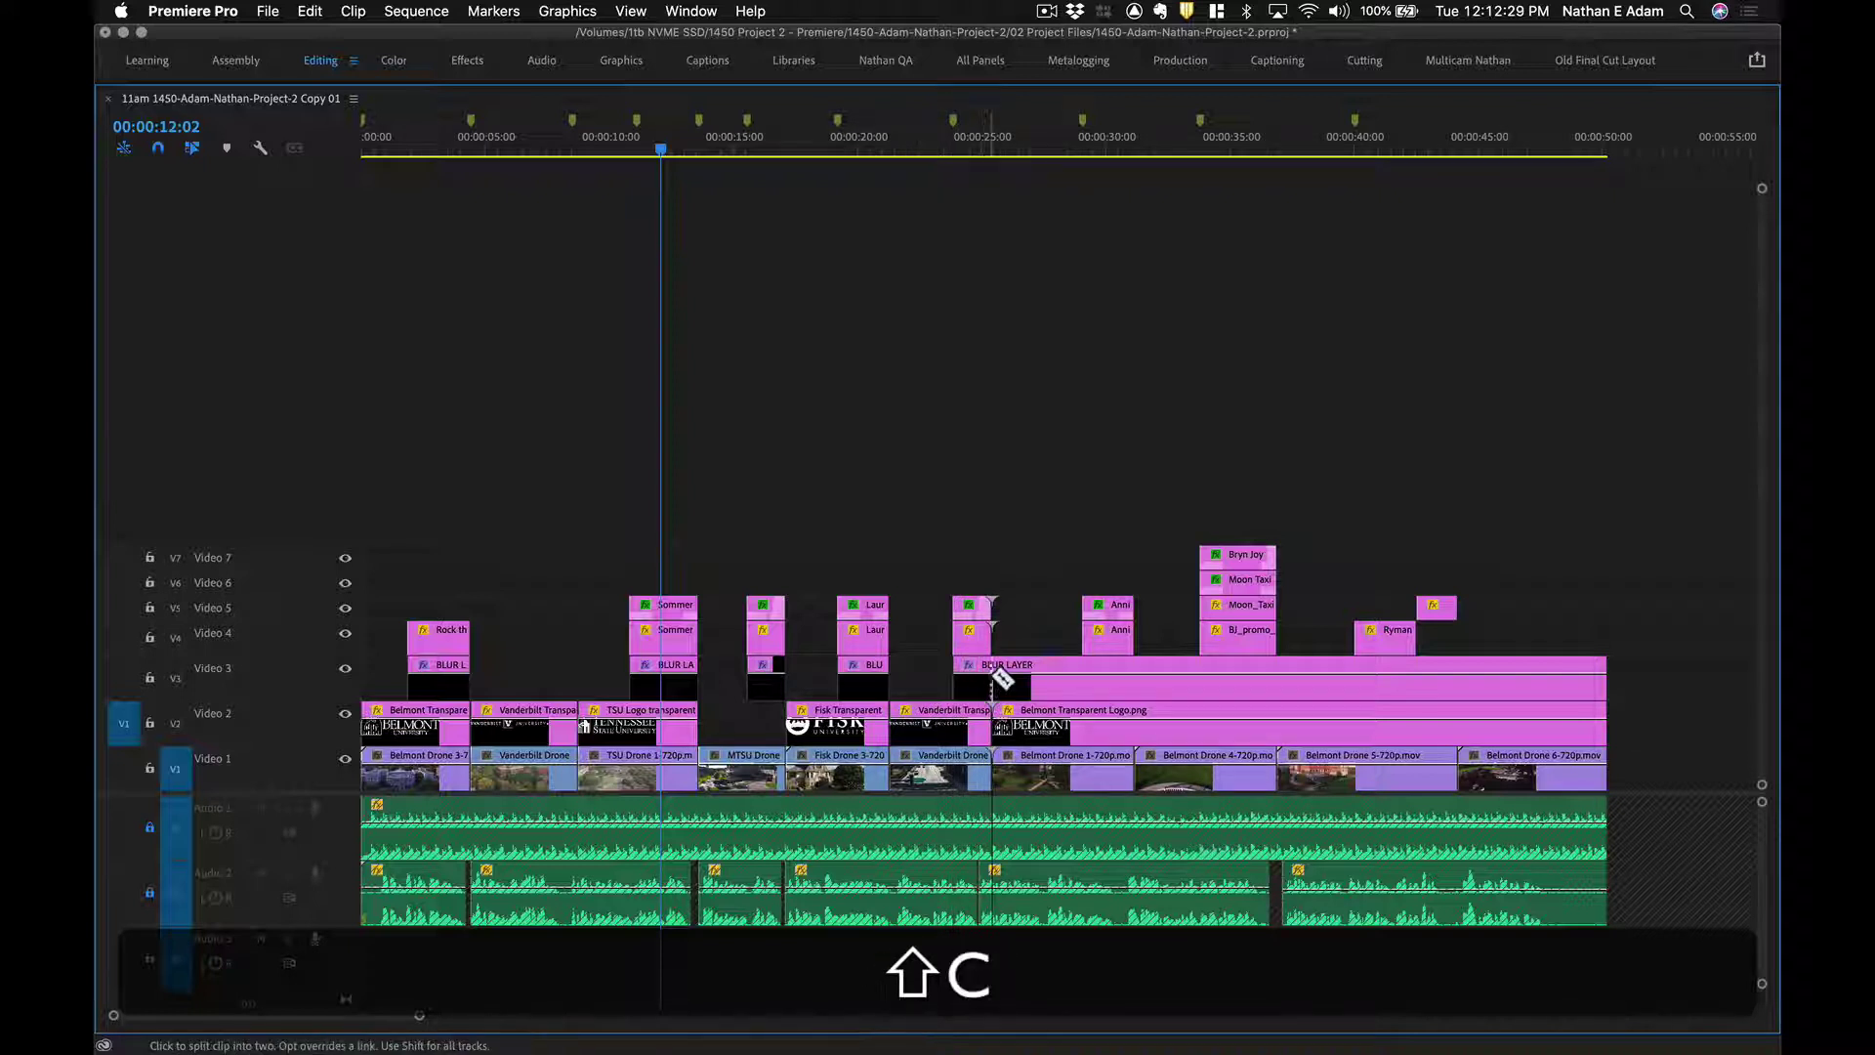
{"action": "left_click", "coordinate": [993, 673], "text": "shift"}
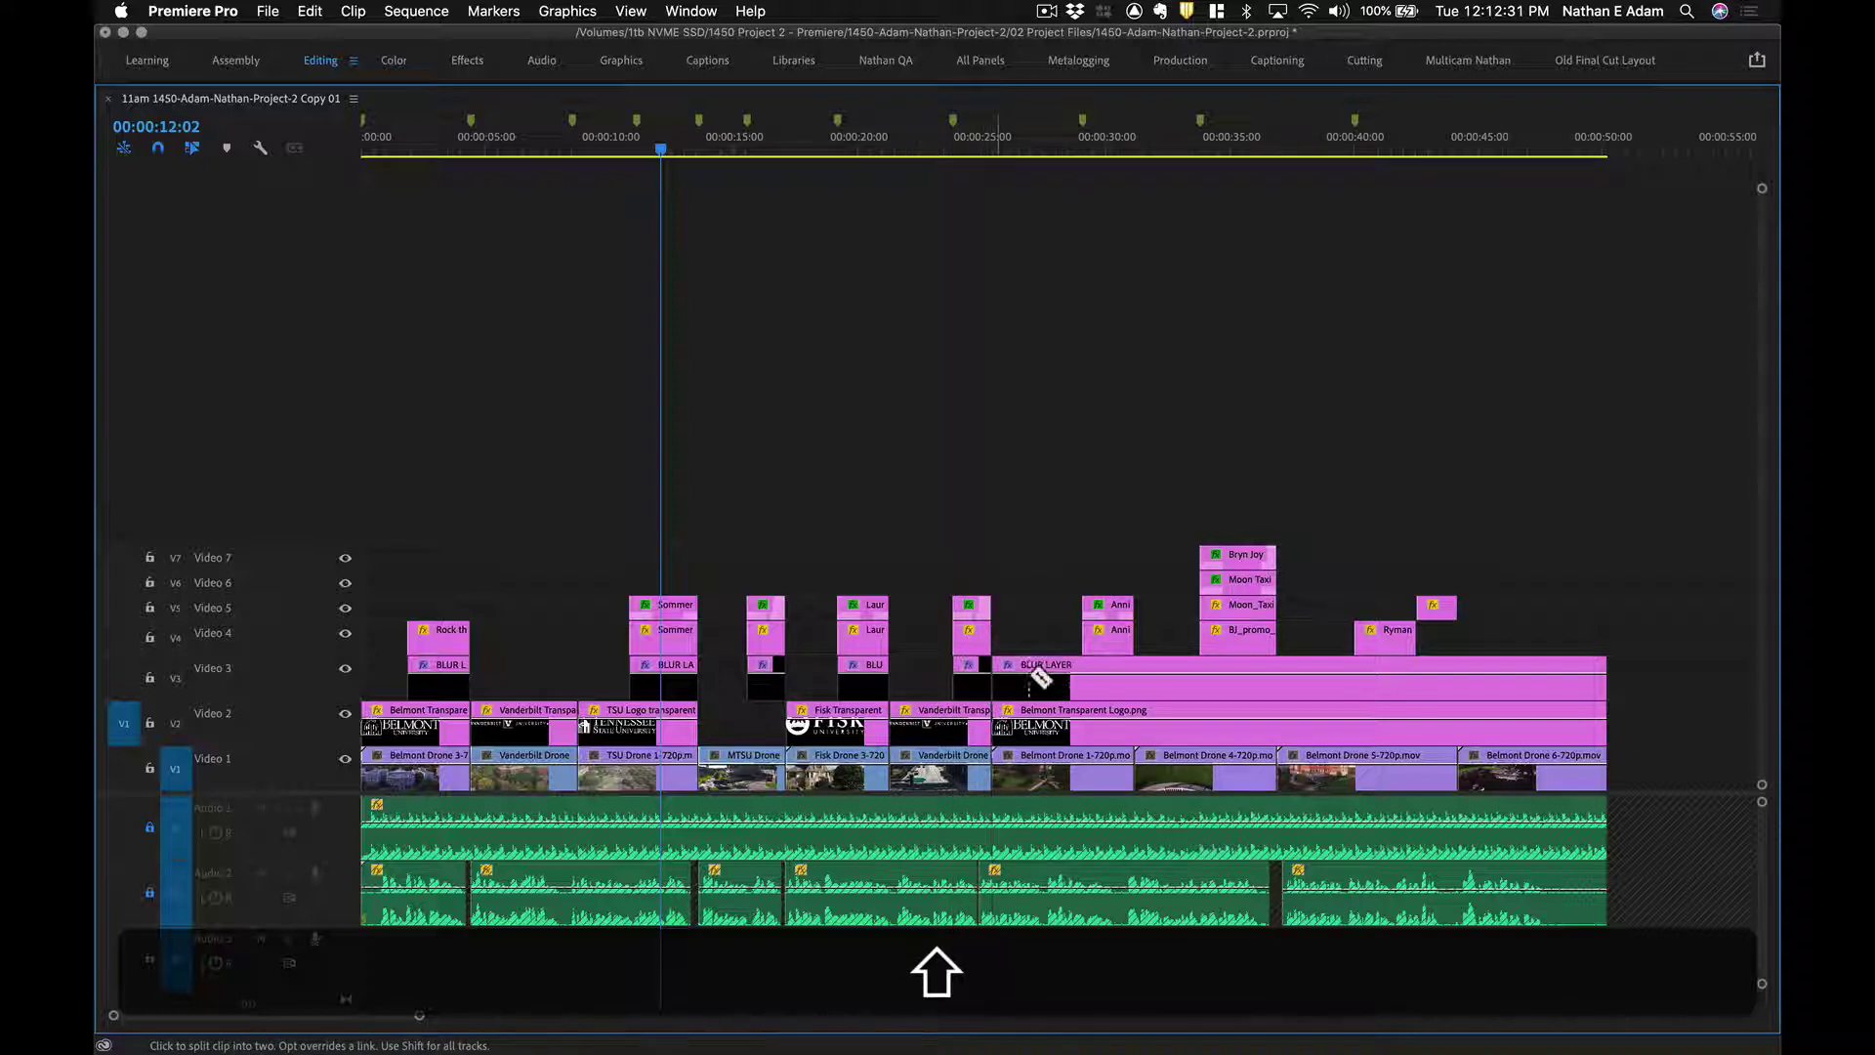
{"action": "left_click", "coordinate": [1080, 673], "text": "shift"}
{"action": "key", "text": "shift+v"}
{"action": "left_click", "coordinate": [1049, 686], "text": "shift"}
{"action": "key", "text": "shift+BackSpace"}
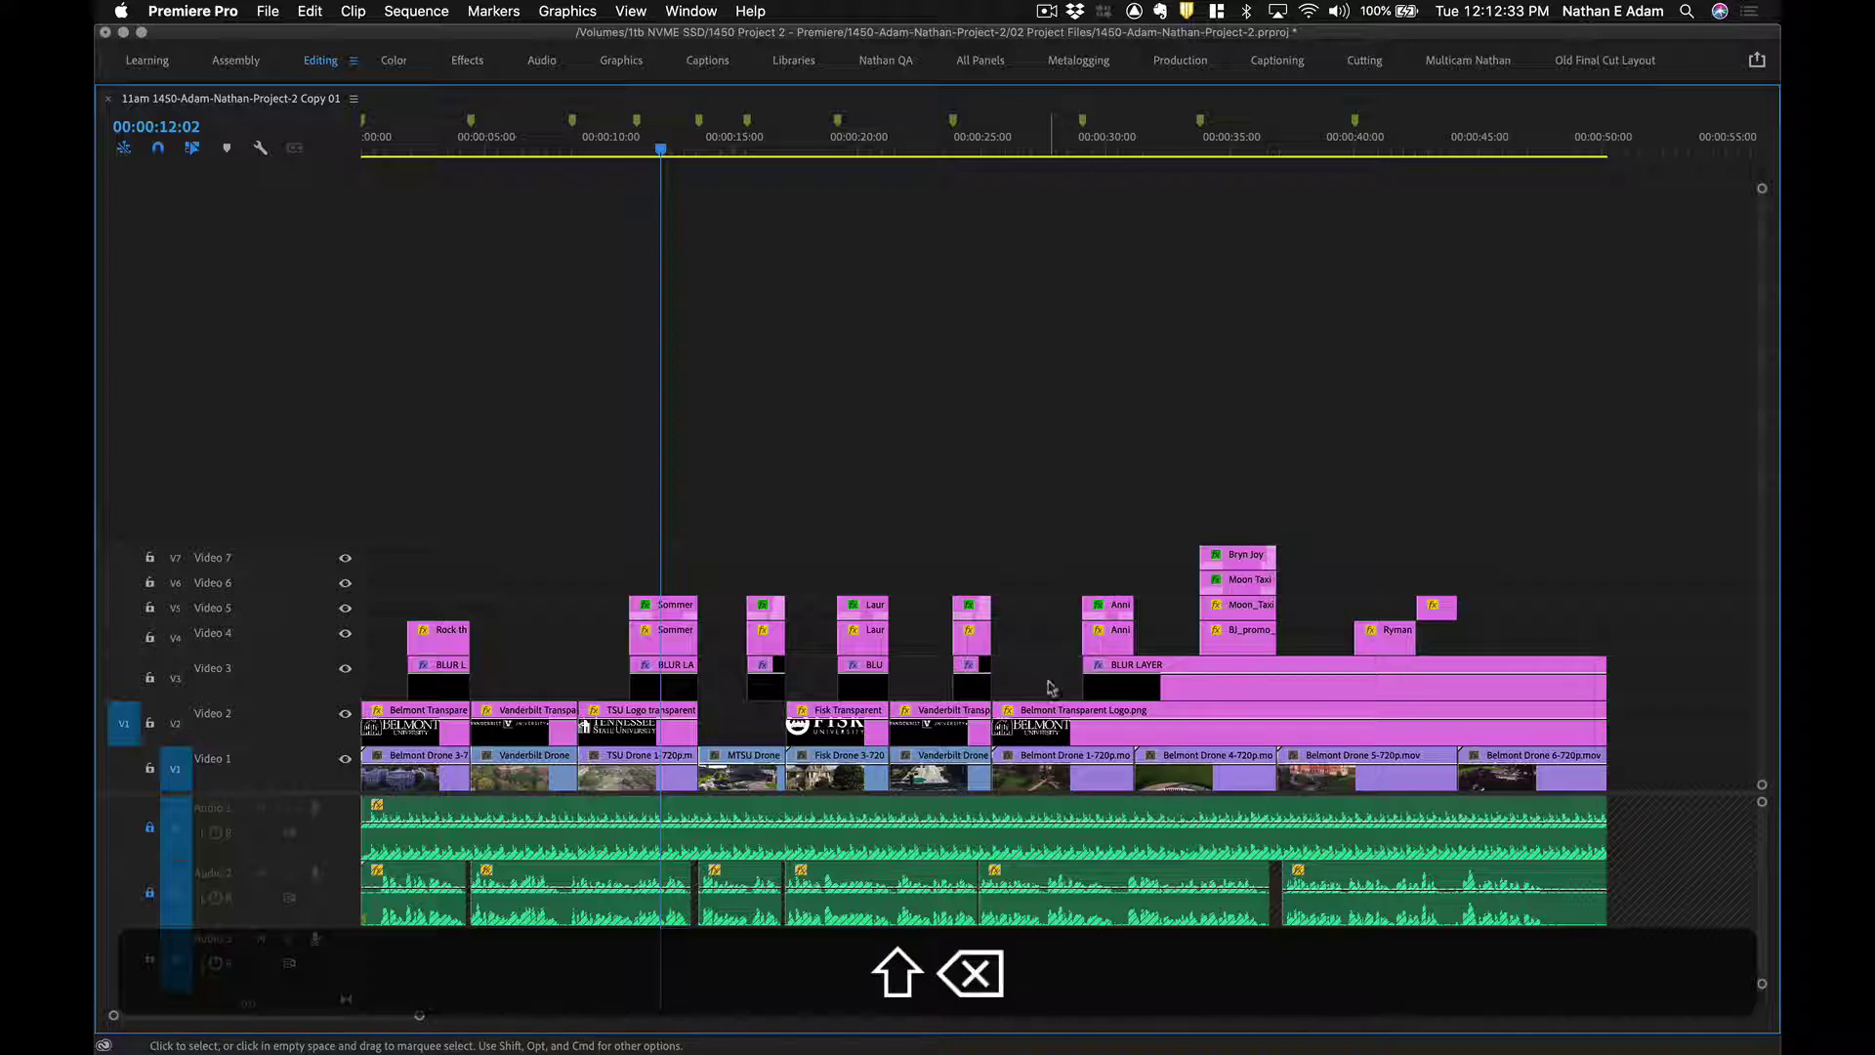
Cut out the section of BLUR LAYER between the fifth performer's clips and the four-track stack of Moon Taxi clips.
{"action": "key", "text": "shift+c"}
{"action": "left_click", "coordinate": [1135, 674], "text": "shift"}
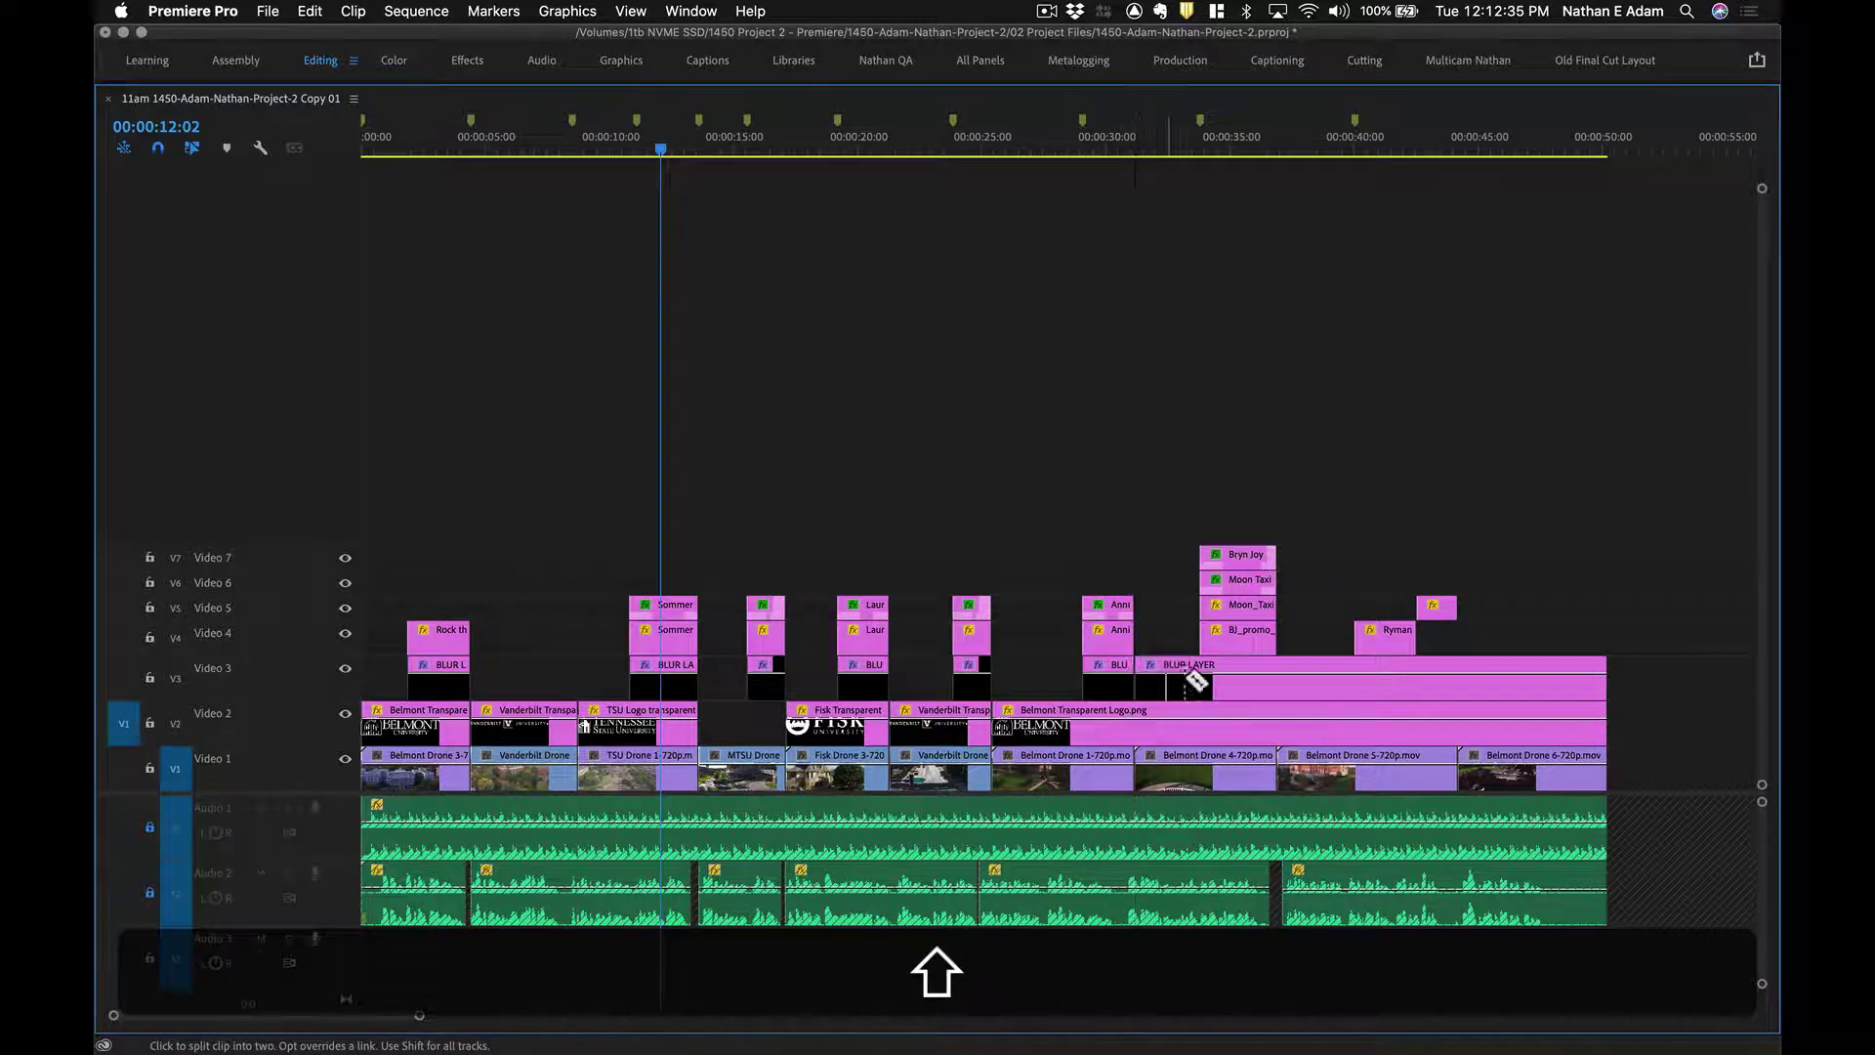
{"action": "left_click", "coordinate": [1199, 674], "text": "shift"}
{"action": "key", "text": "shift+v"}
{"action": "left_click", "coordinate": [1177, 688]}
{"action": "key", "text": "shift+BackSpace"}
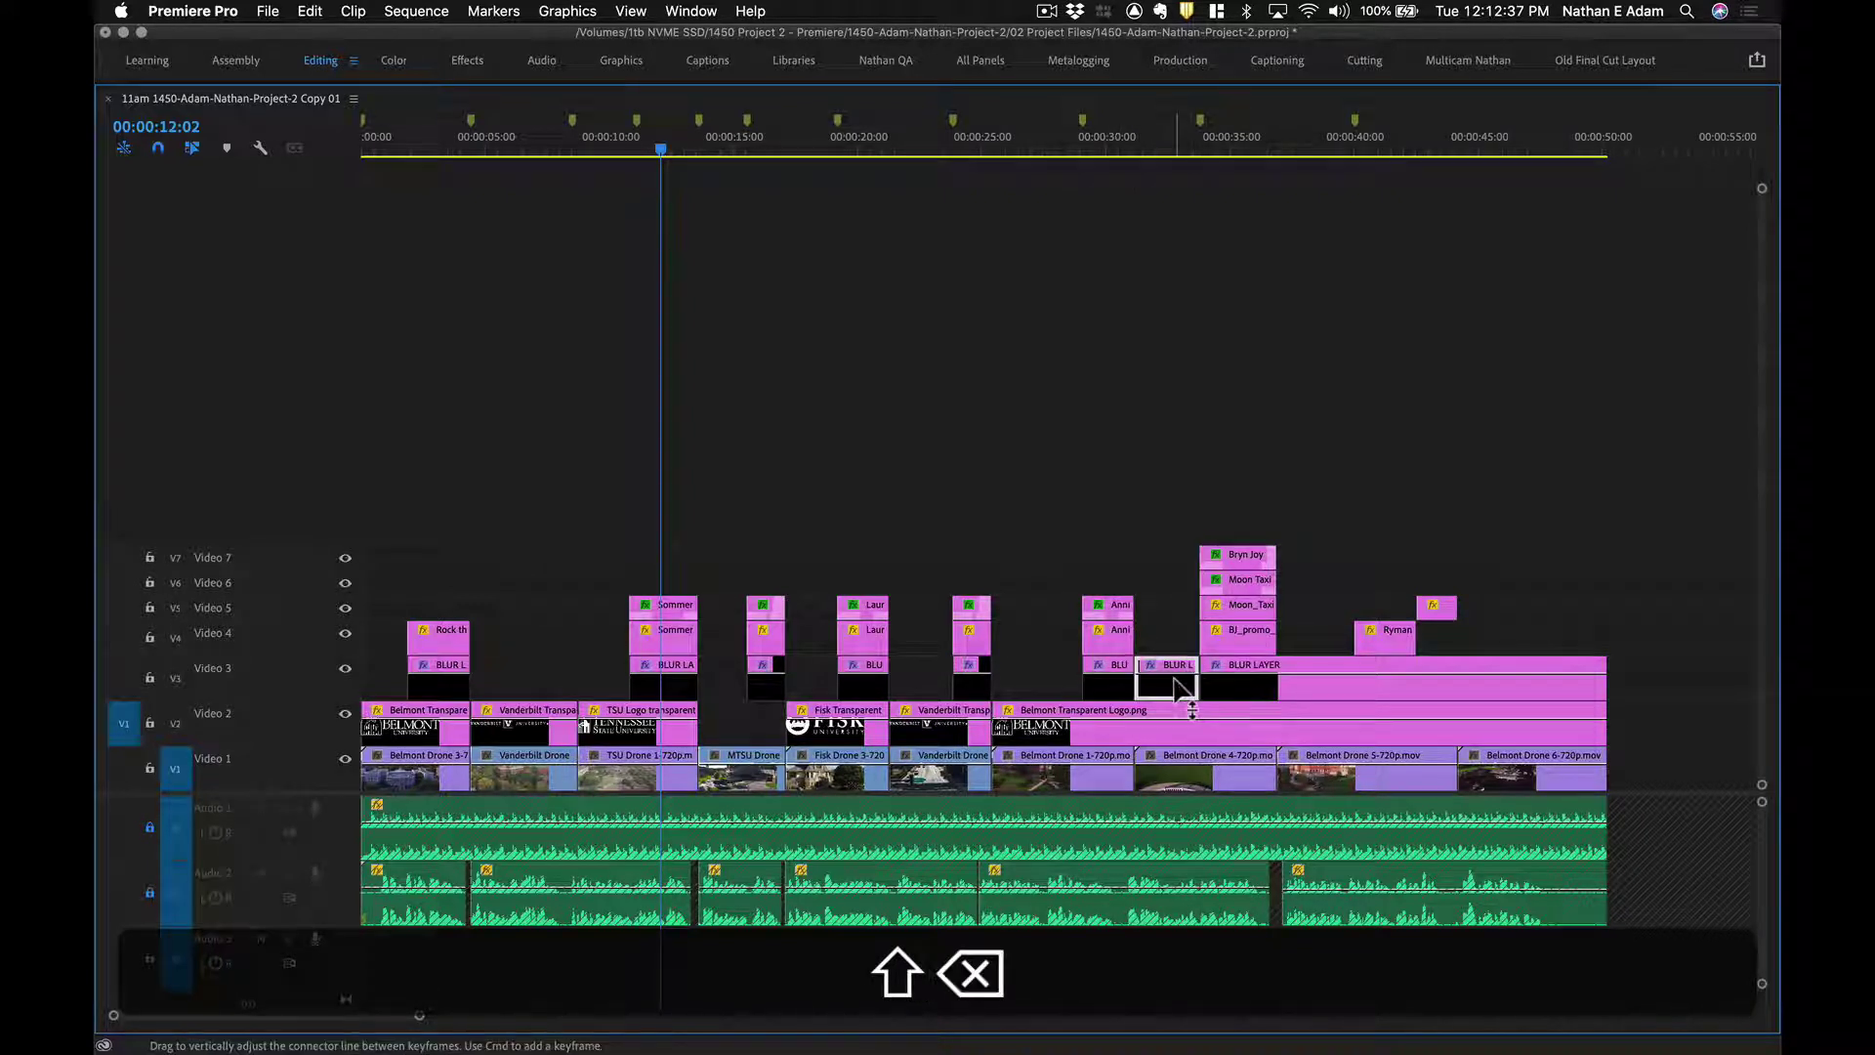
Cut out the section of BLUR LAYER between the end of the Moon Taxi stack and the start of the Ryman clip.
{"action": "key", "text": "shift+c"}
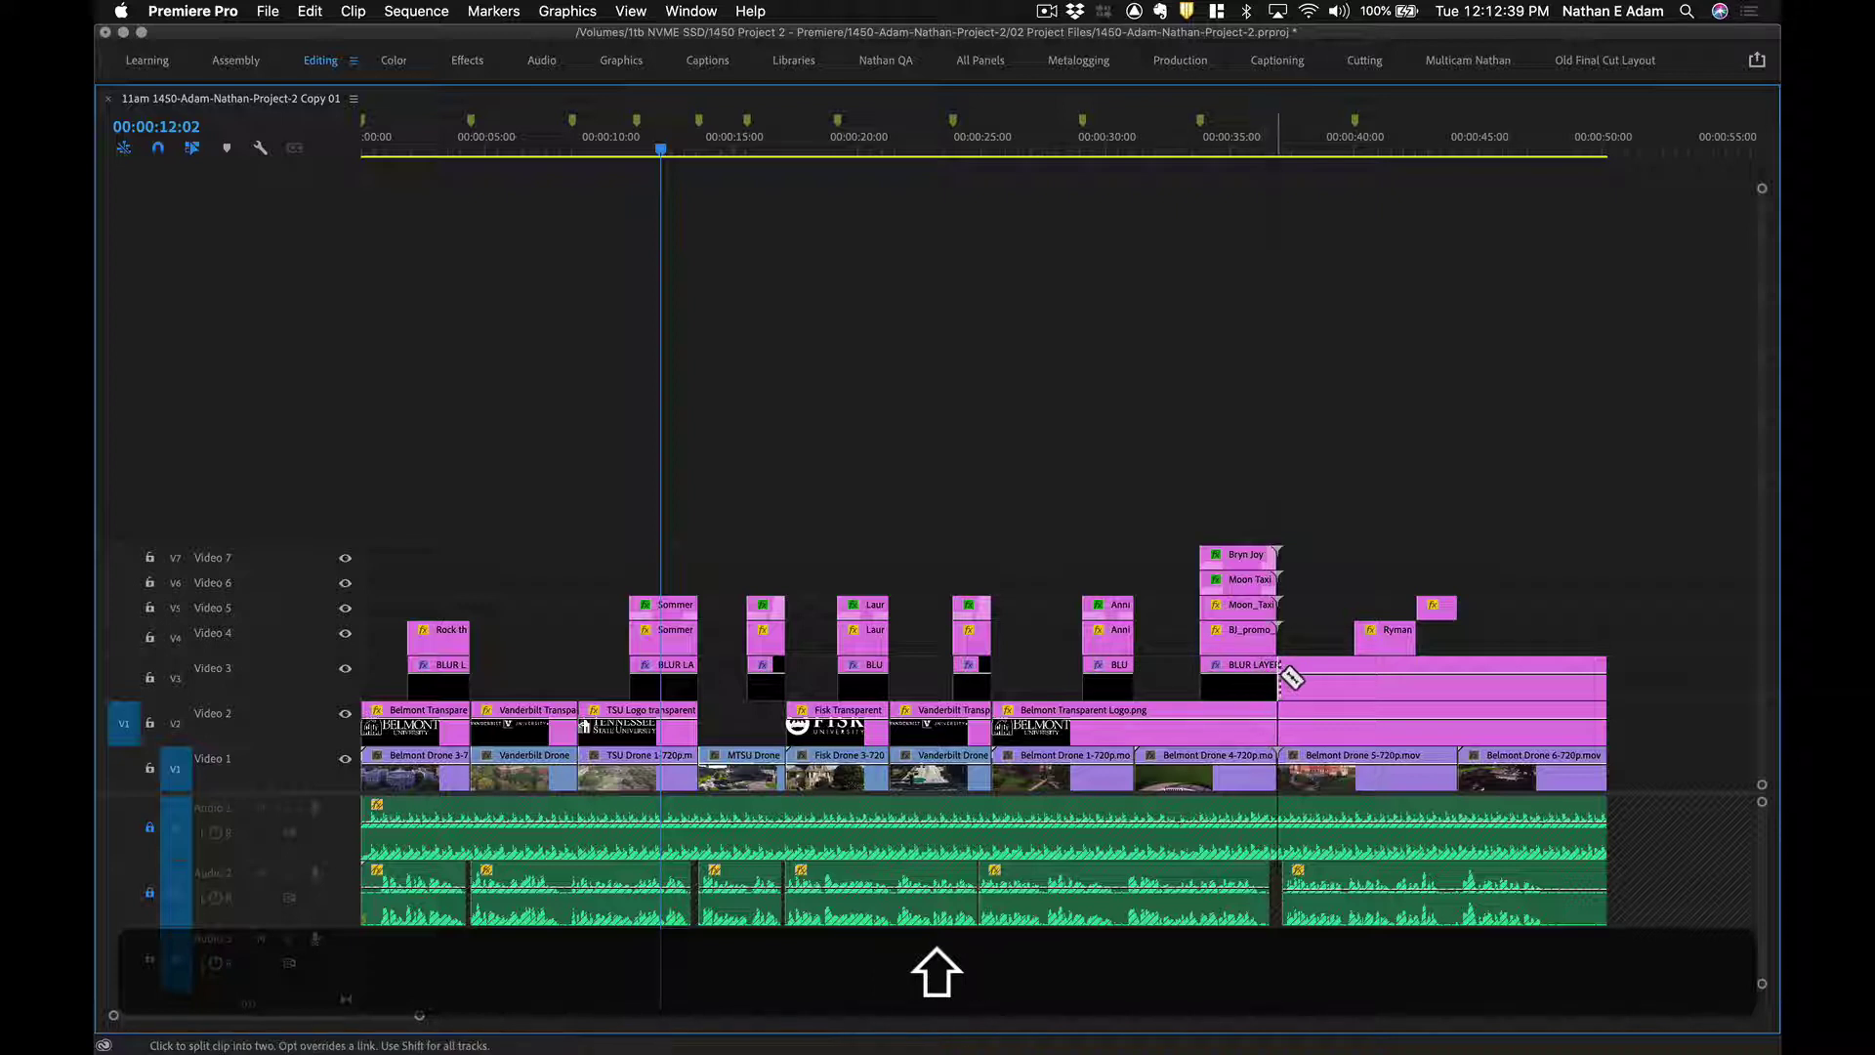
{"action": "left_click", "coordinate": [1277, 676], "text": "shift"}
{"action": "left_click", "coordinate": [1354, 684], "text": "shift"}
{"action": "key", "text": "shift+c"}
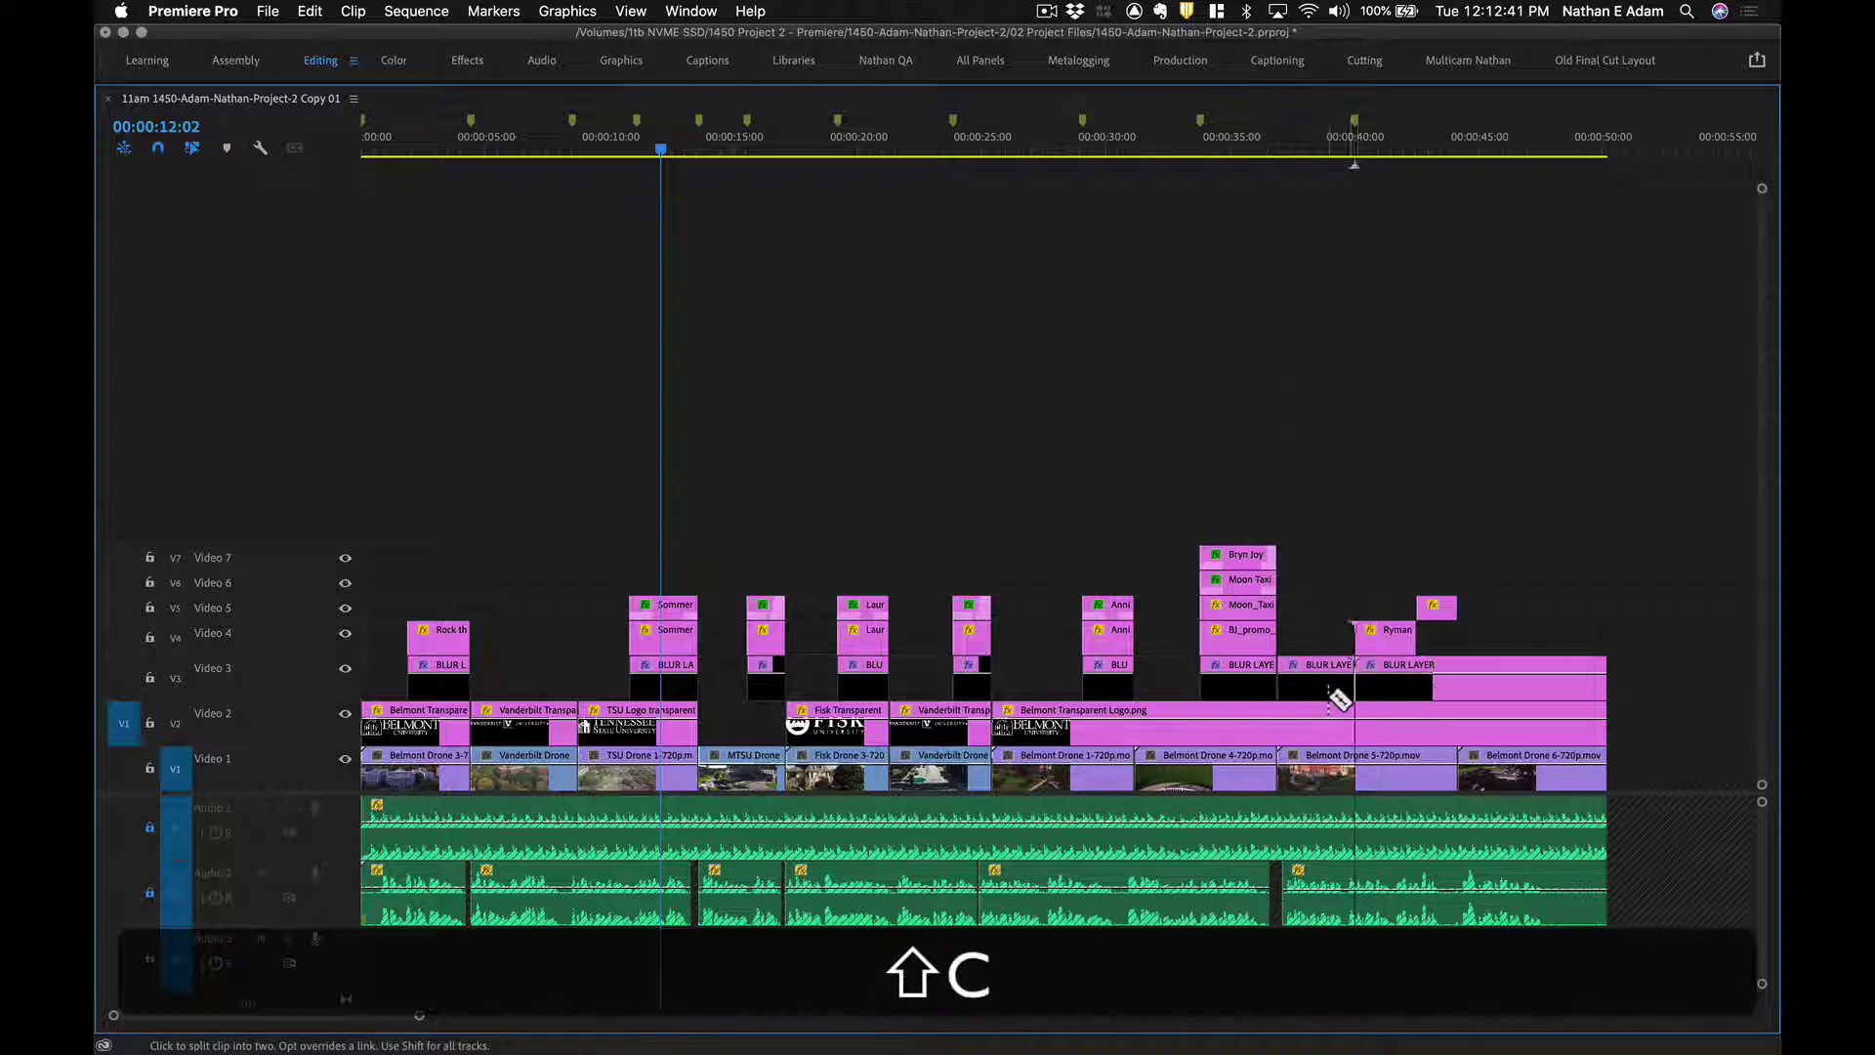
{"action": "key", "text": "shift+v"}
{"action": "left_click", "coordinate": [1328, 689]}
{"action": "key", "text": "shift+BackSpace"}
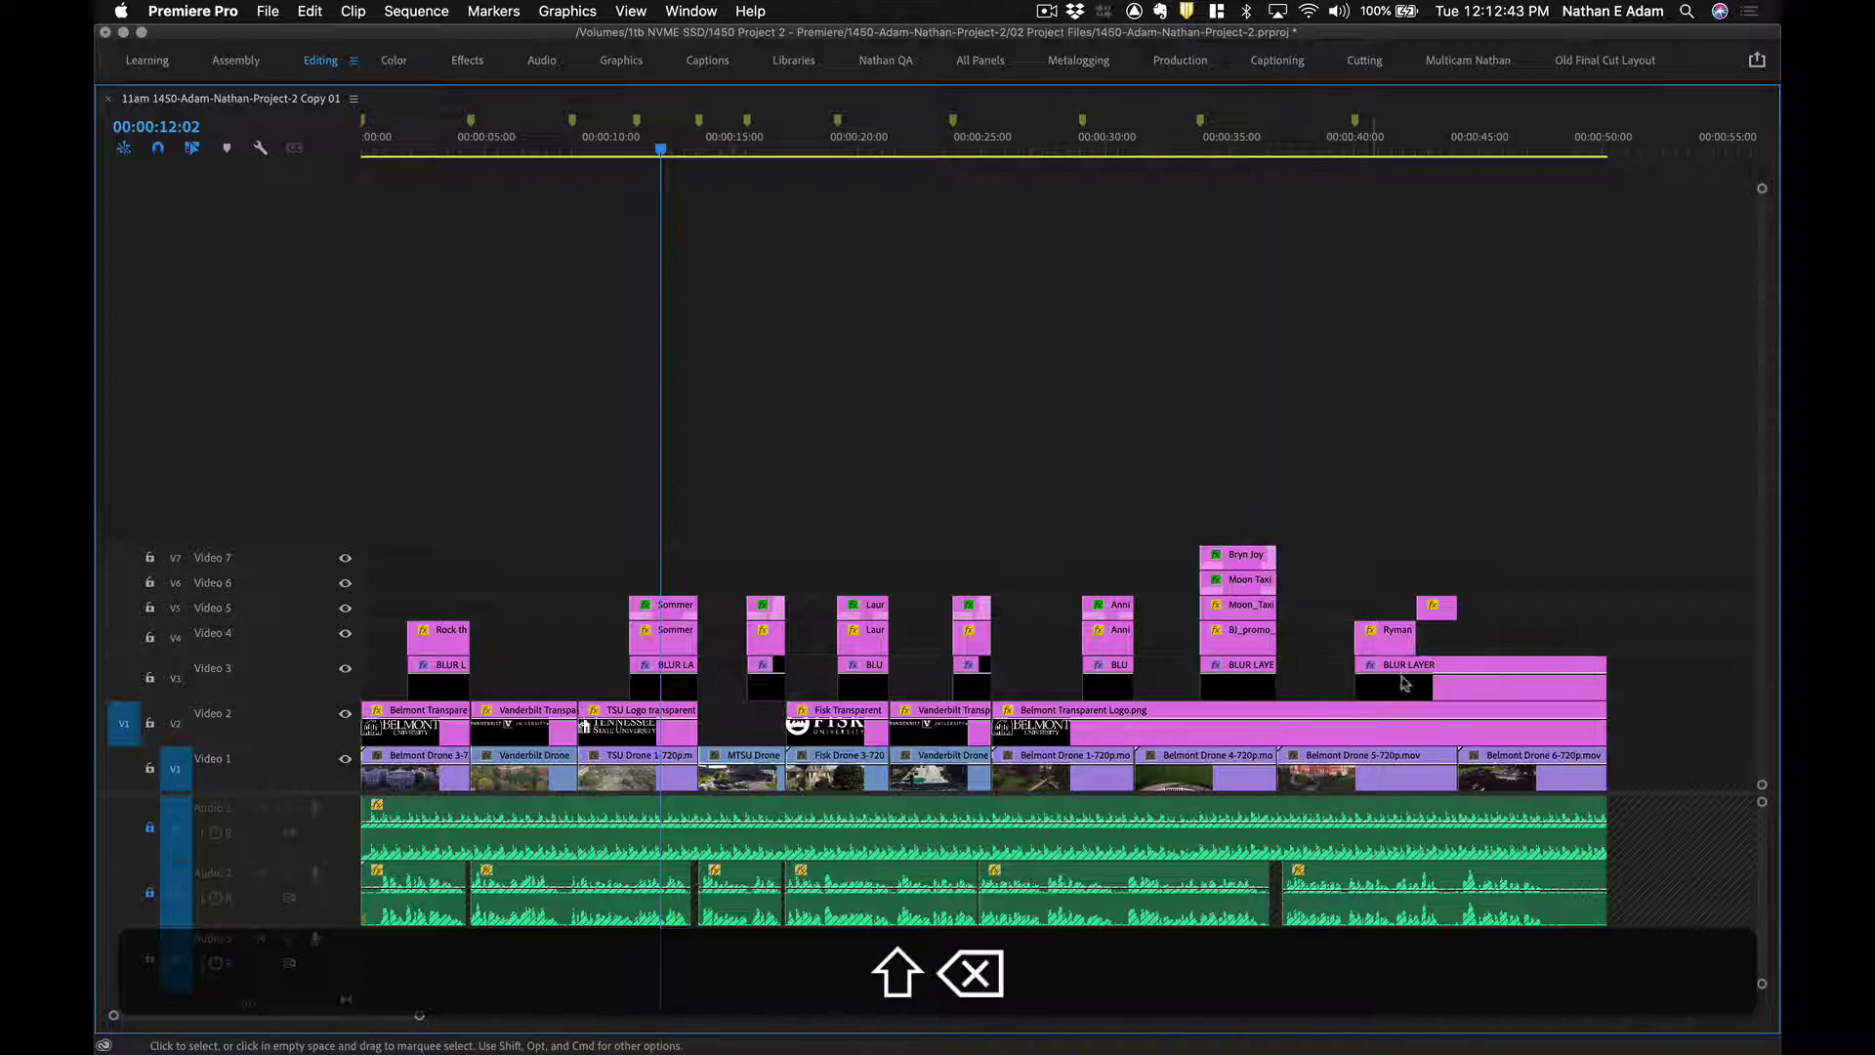
Split BLUR LAYER at the end of the last graphic clip on Video 5, delete the remainder, and save the project.
{"action": "key", "text": "shift+c"}
{"action": "left_click", "coordinate": [1457, 683], "text": "shift"}
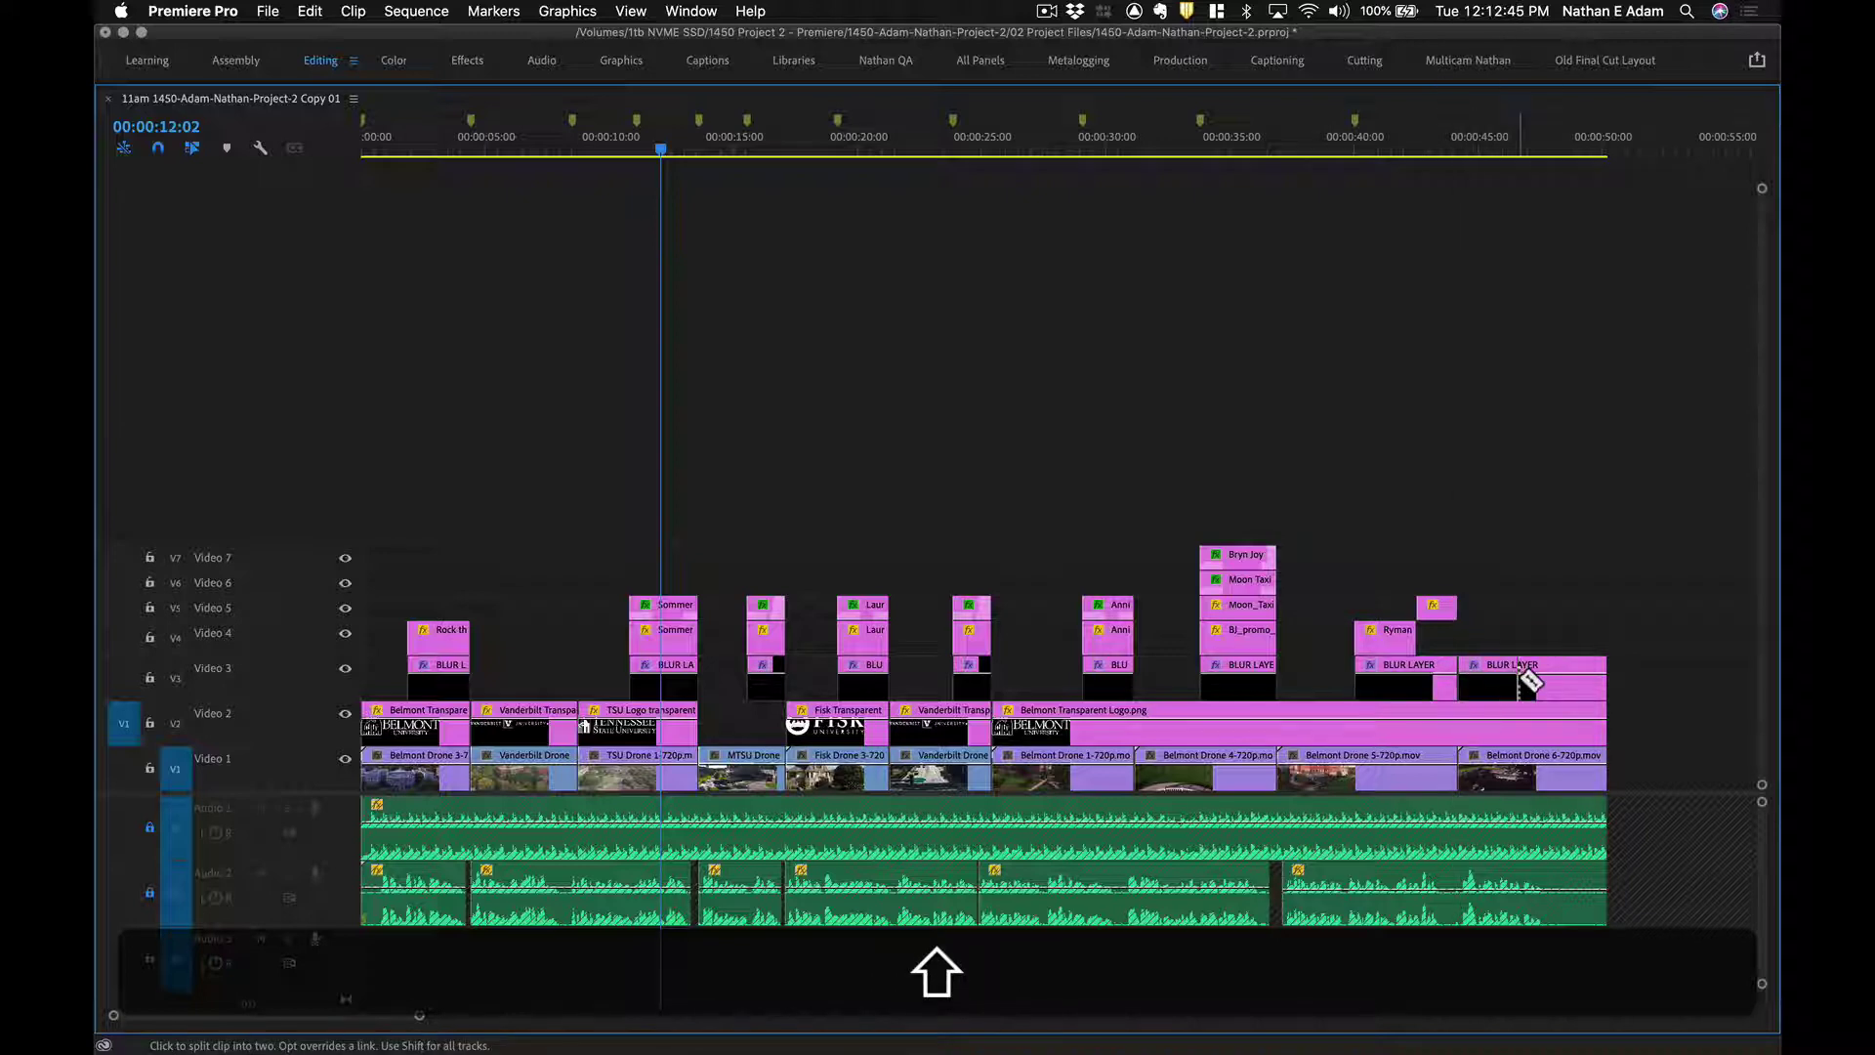
{"action": "key", "text": "shift+v"}
{"action": "left_click", "coordinate": [1505, 686]}
{"action": "key", "text": "shift+BackSpace"}
{"action": "key", "text": "shift+super+BackSpace"}
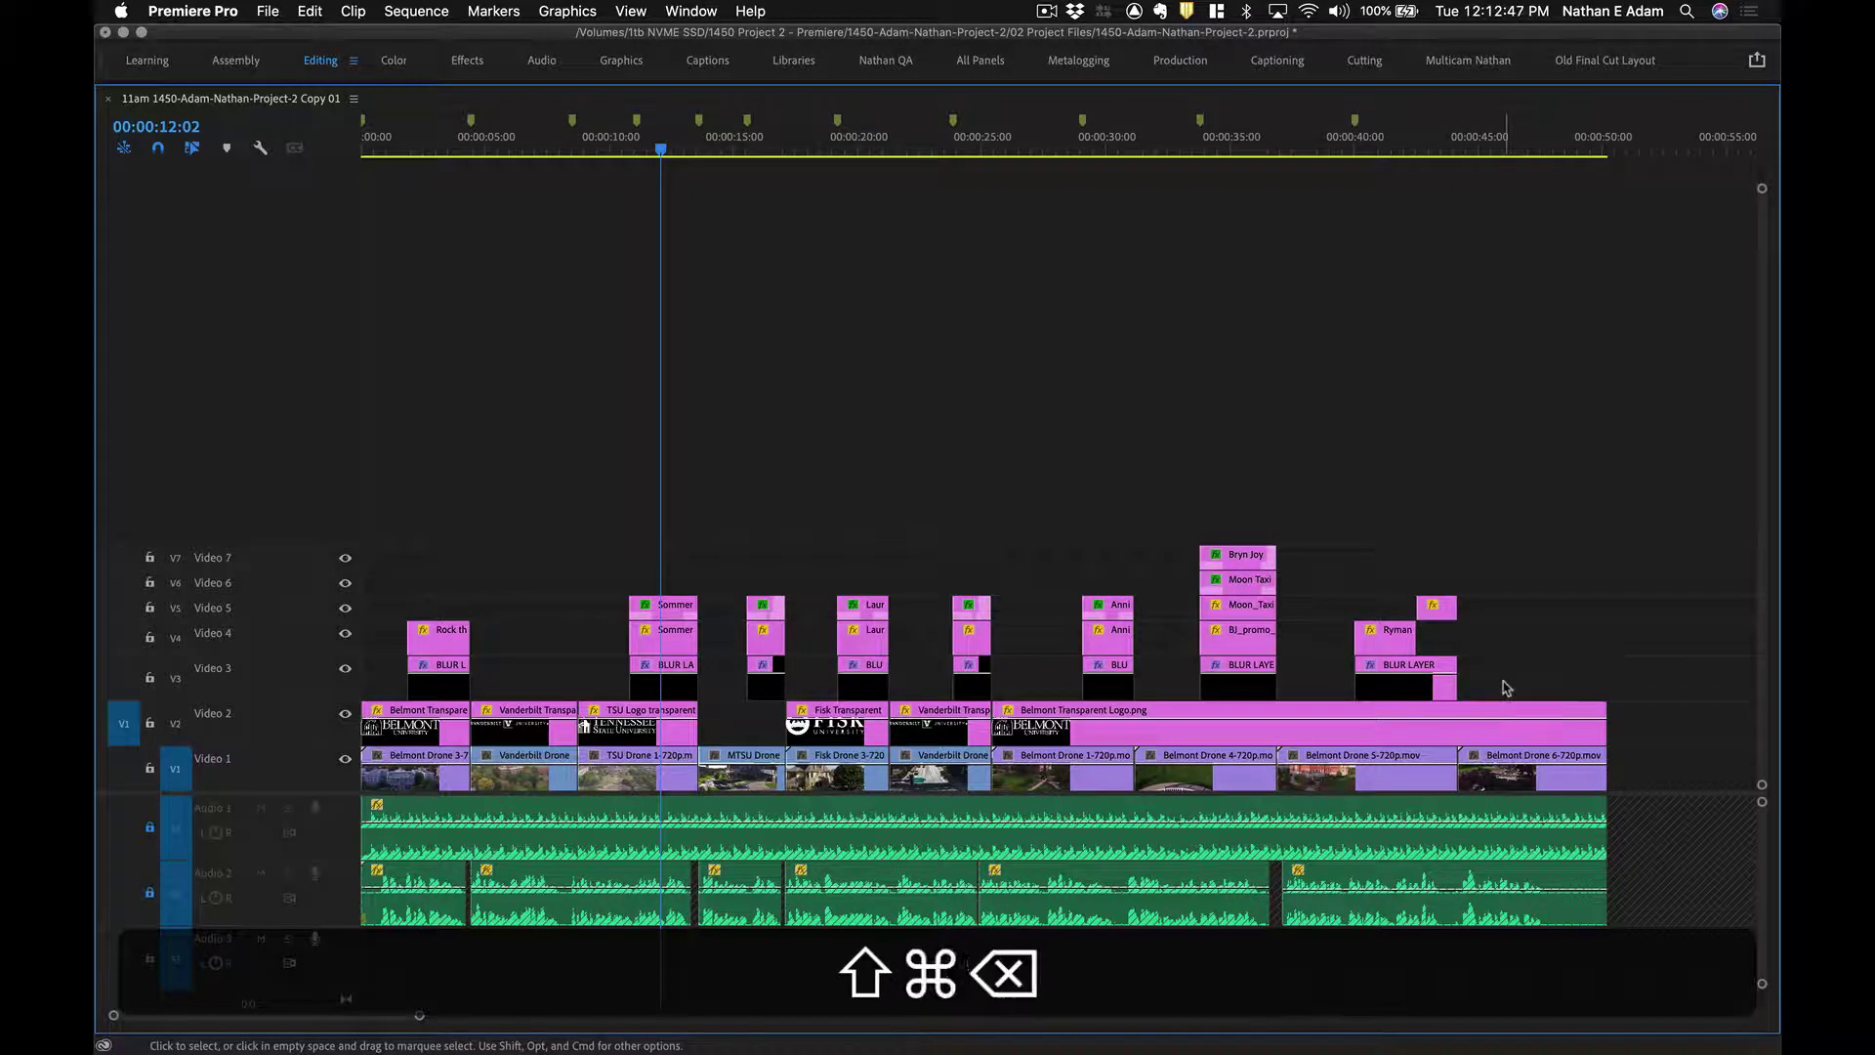
{"action": "key", "text": "shift+super+s"}
Restore the full workspace and play the sequence from about 00:00:10:00 into the first performer's blurred section.
{"action": "key", "text": "shift+grave"}
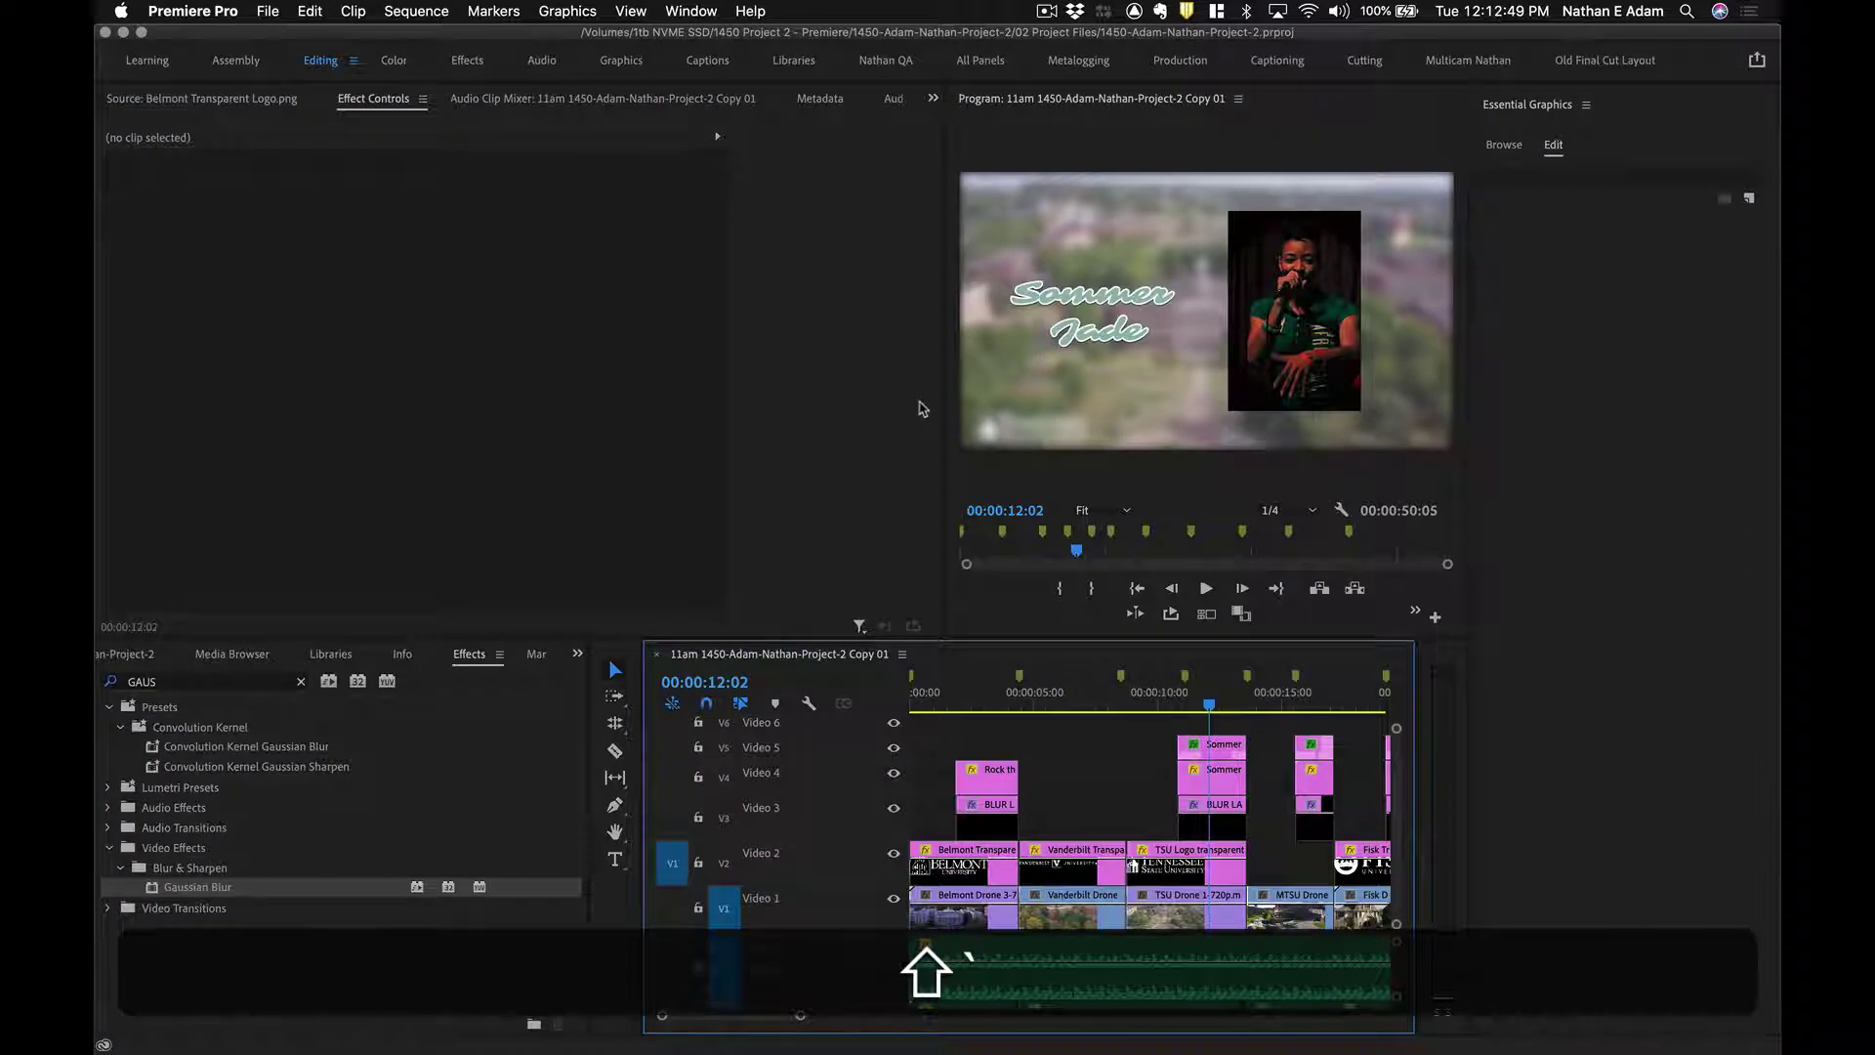
{"action": "key", "text": "shift+space"}
{"action": "left_click", "coordinate": [1172, 684]}
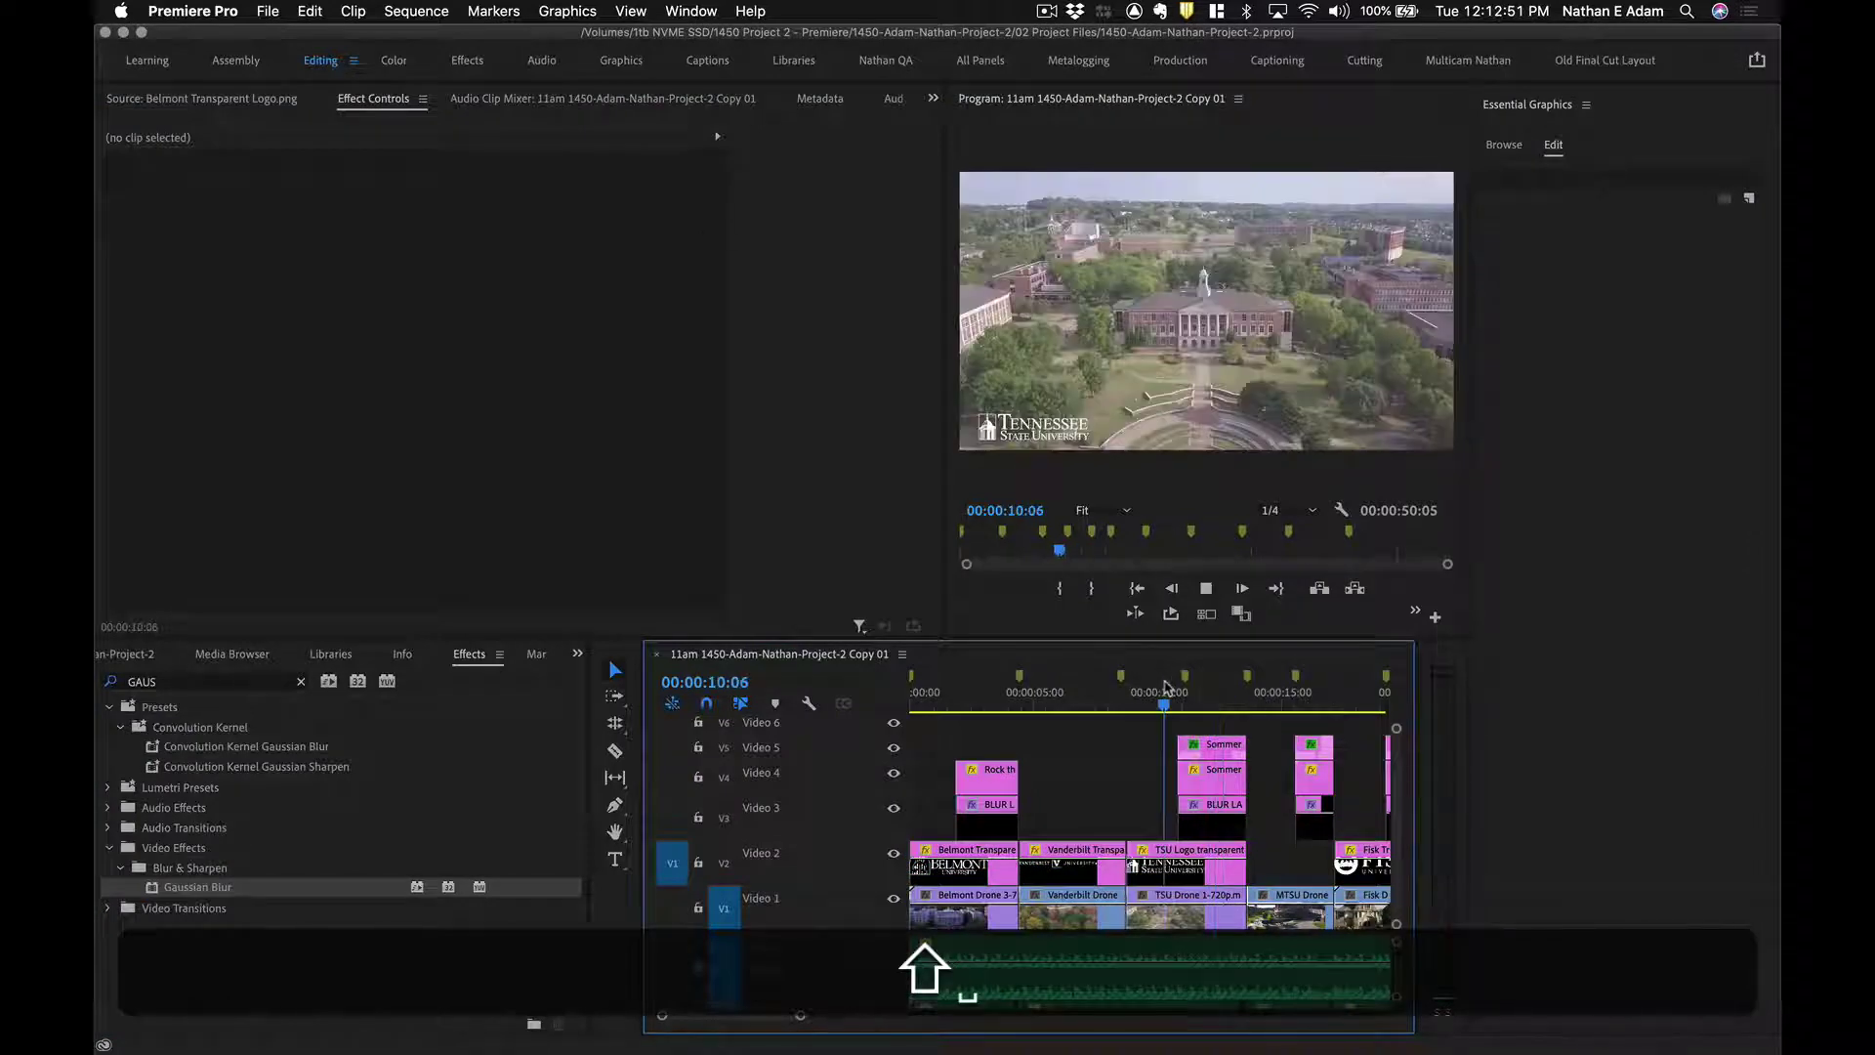
{"action": "key", "text": "shift+equal"}
{"action": "key", "text": "shift+equal"}
{"action": "key", "text": "shift+equal"}
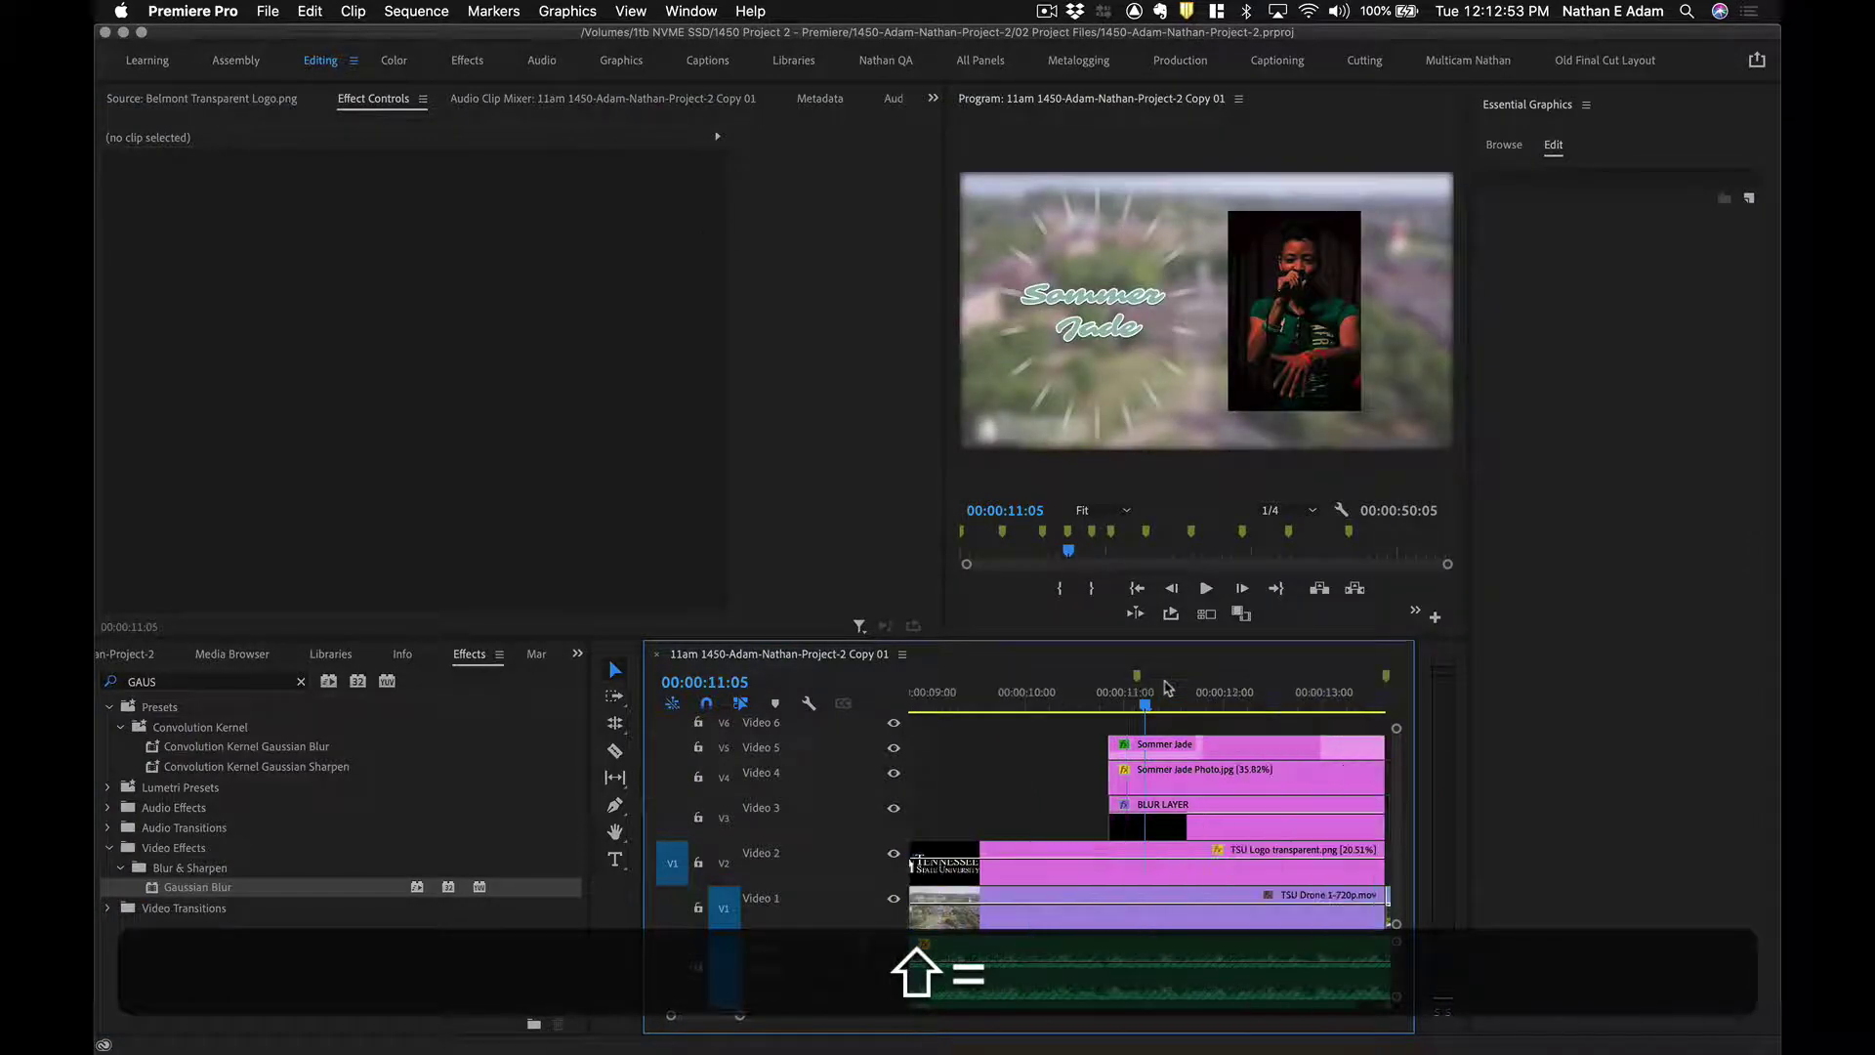
Play from just before the first performer's BLUR LAYER segment and stop at 00:00:19:16 on the third performer.
{"action": "left_click", "coordinate": [1091, 826]}
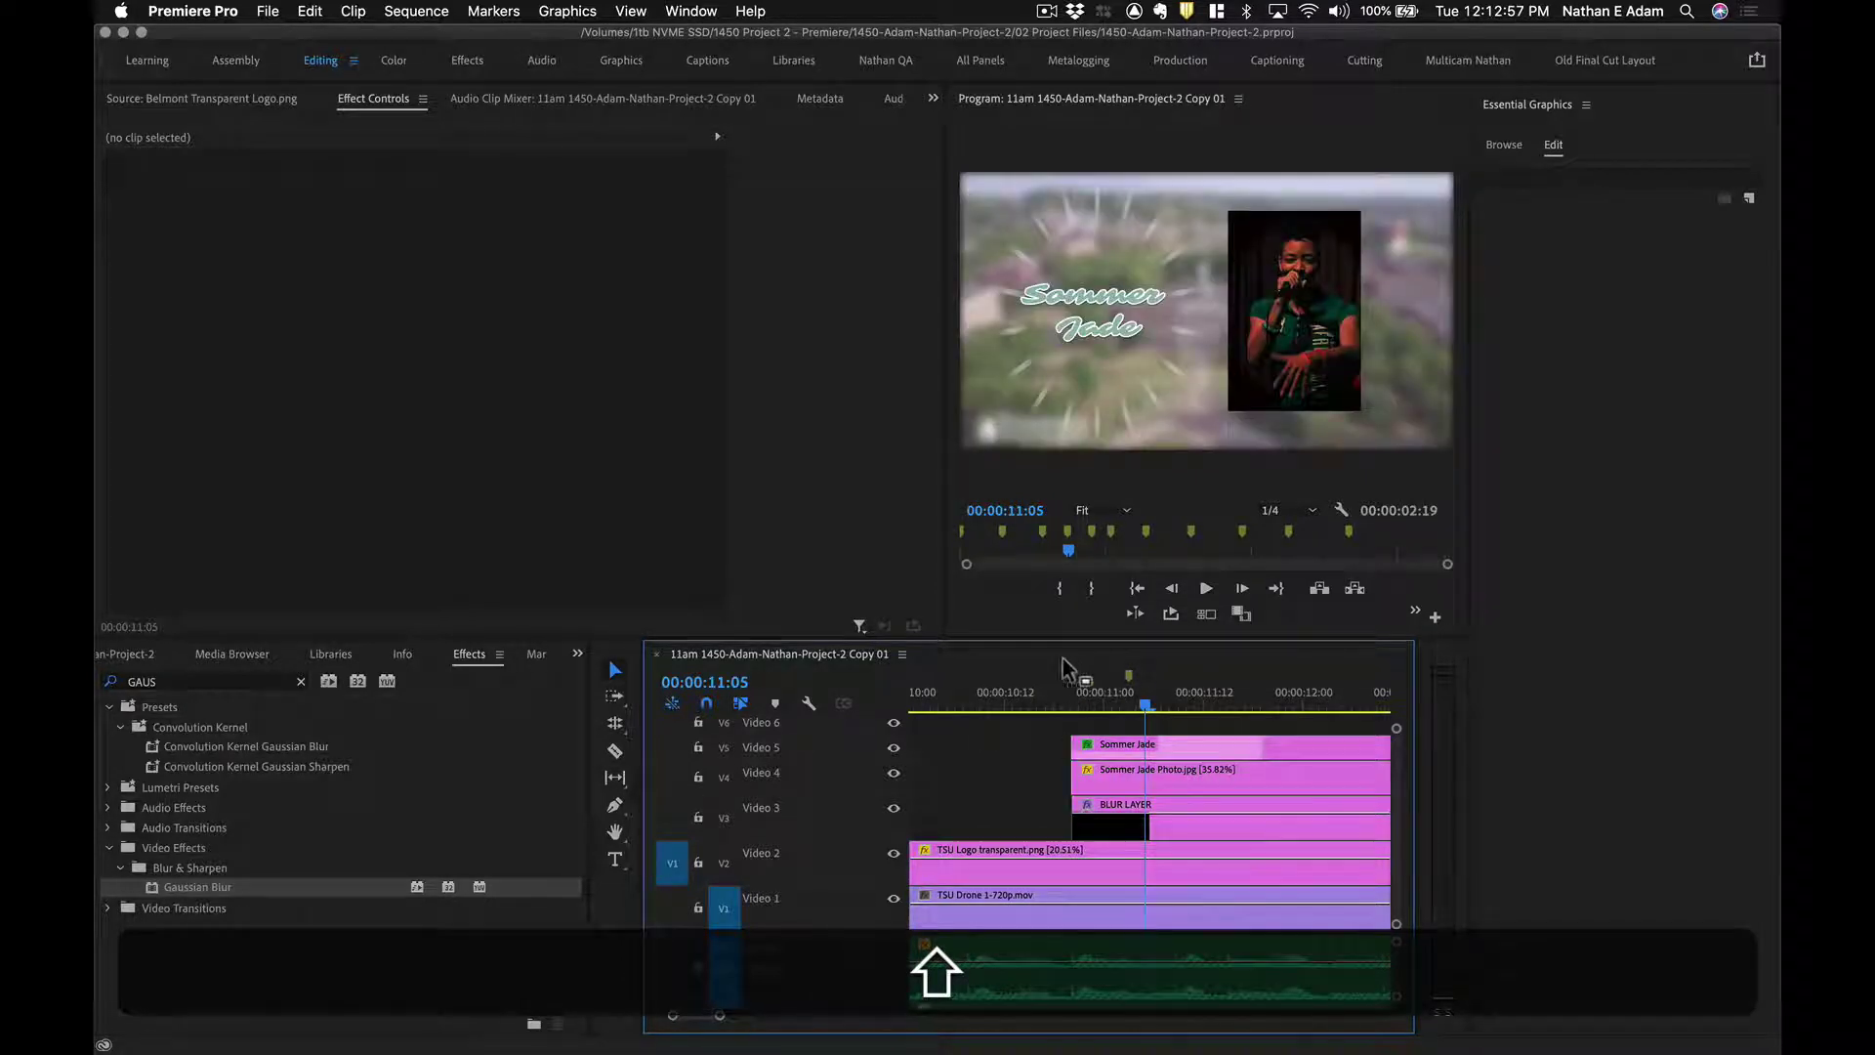
{"action": "left_click", "coordinate": [1043, 690]}
{"action": "key", "text": "space"}
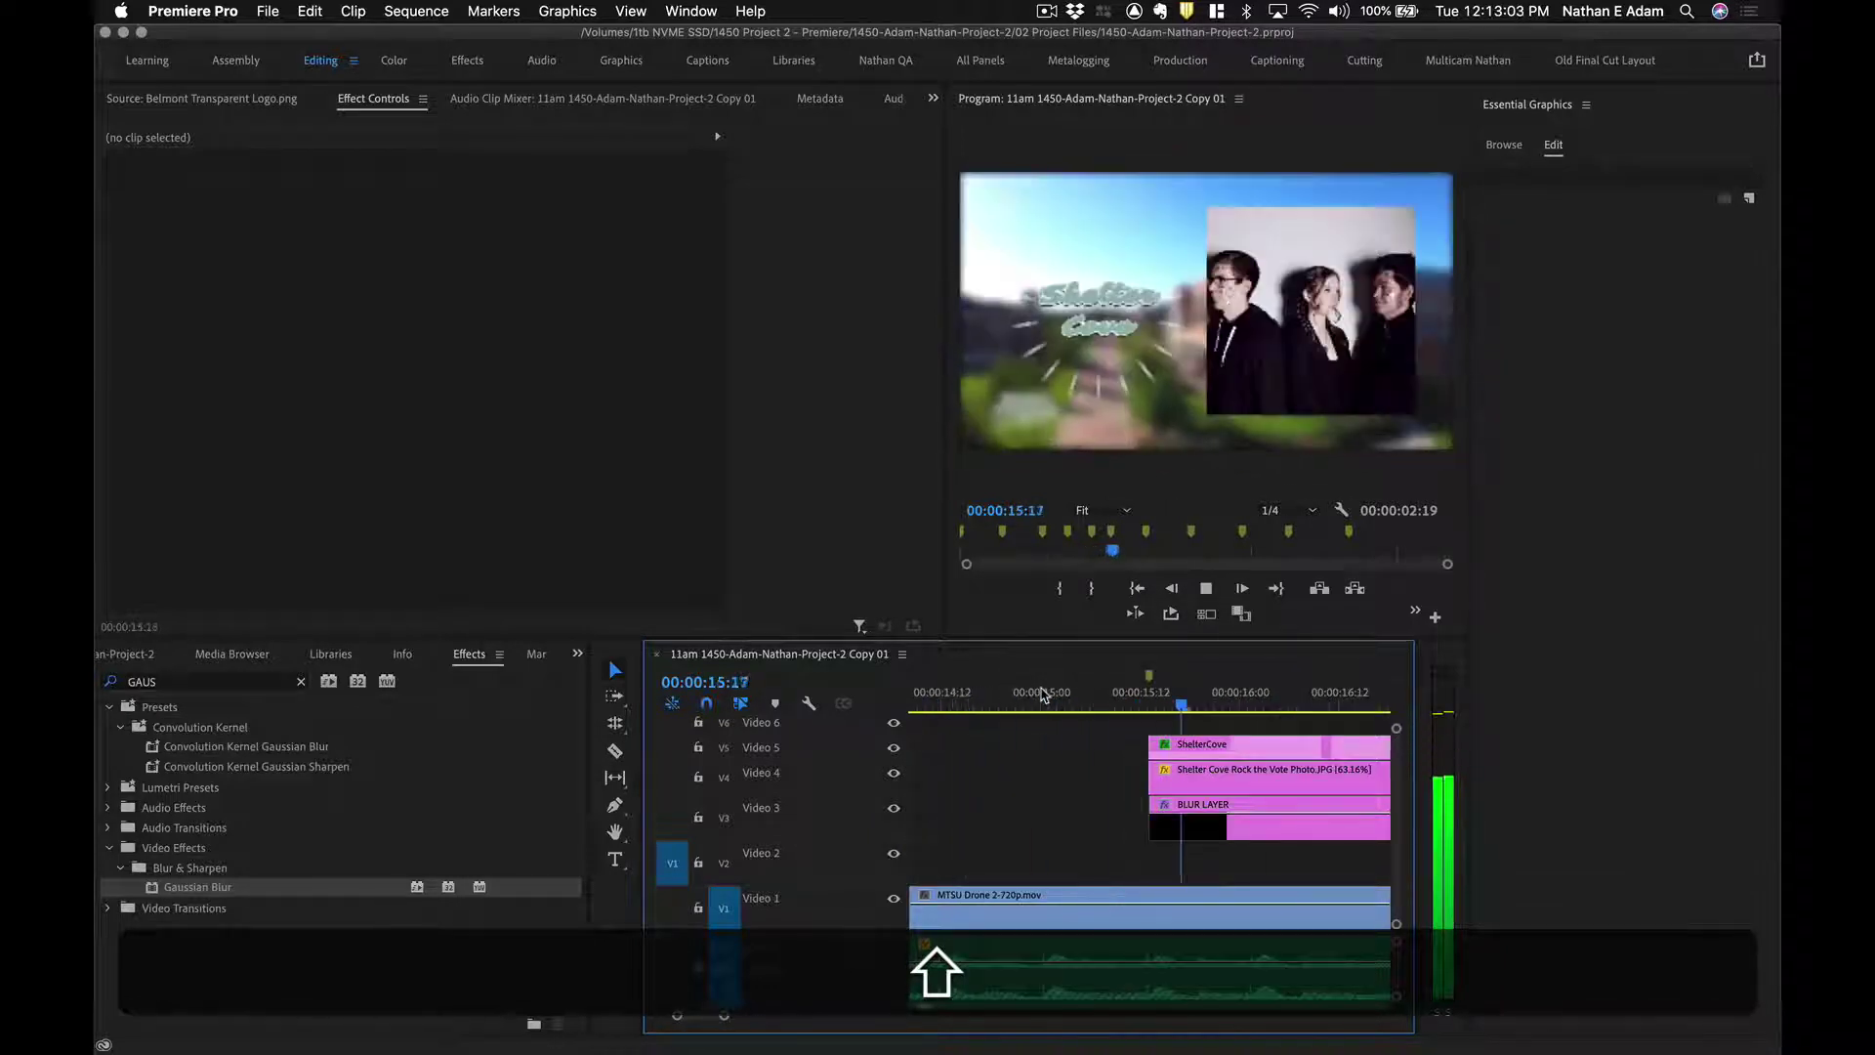
{"action": "key", "text": "space"}
{"action": "key", "text": "space"}
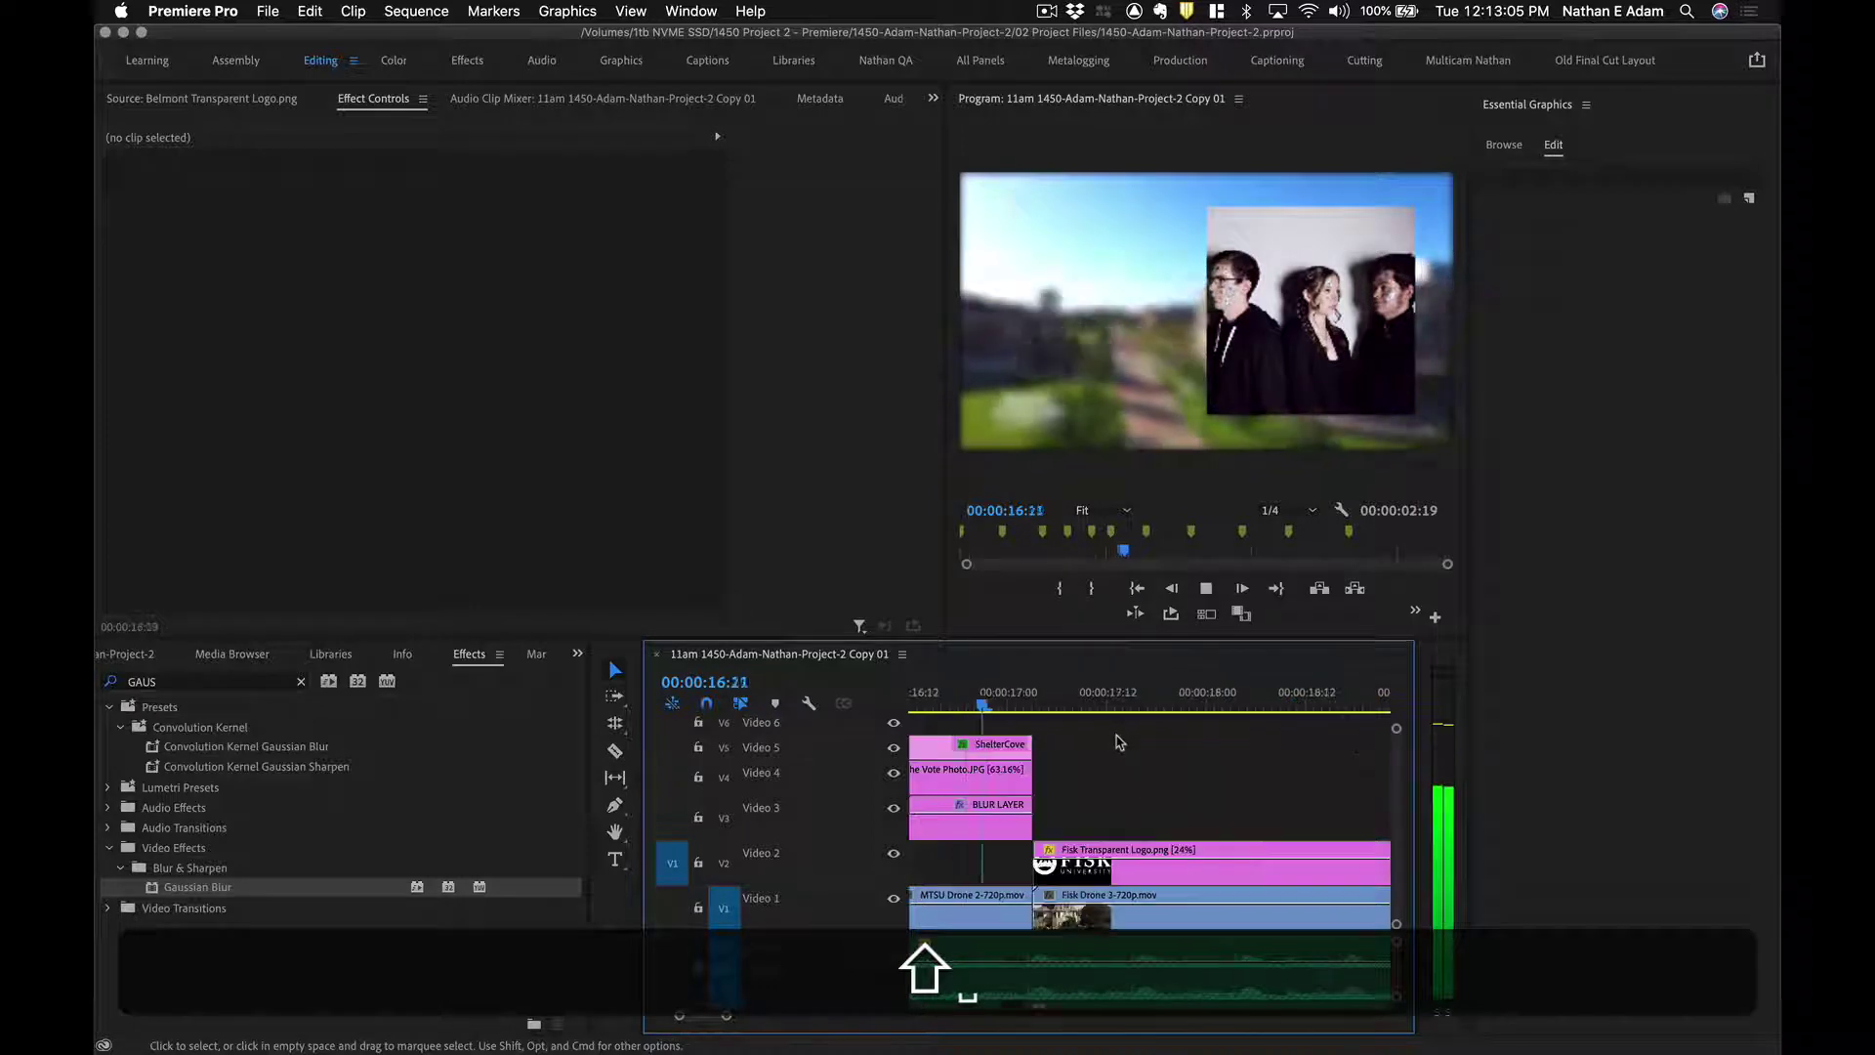
{"action": "key", "text": "minus"}
{"action": "key", "text": "minus"}
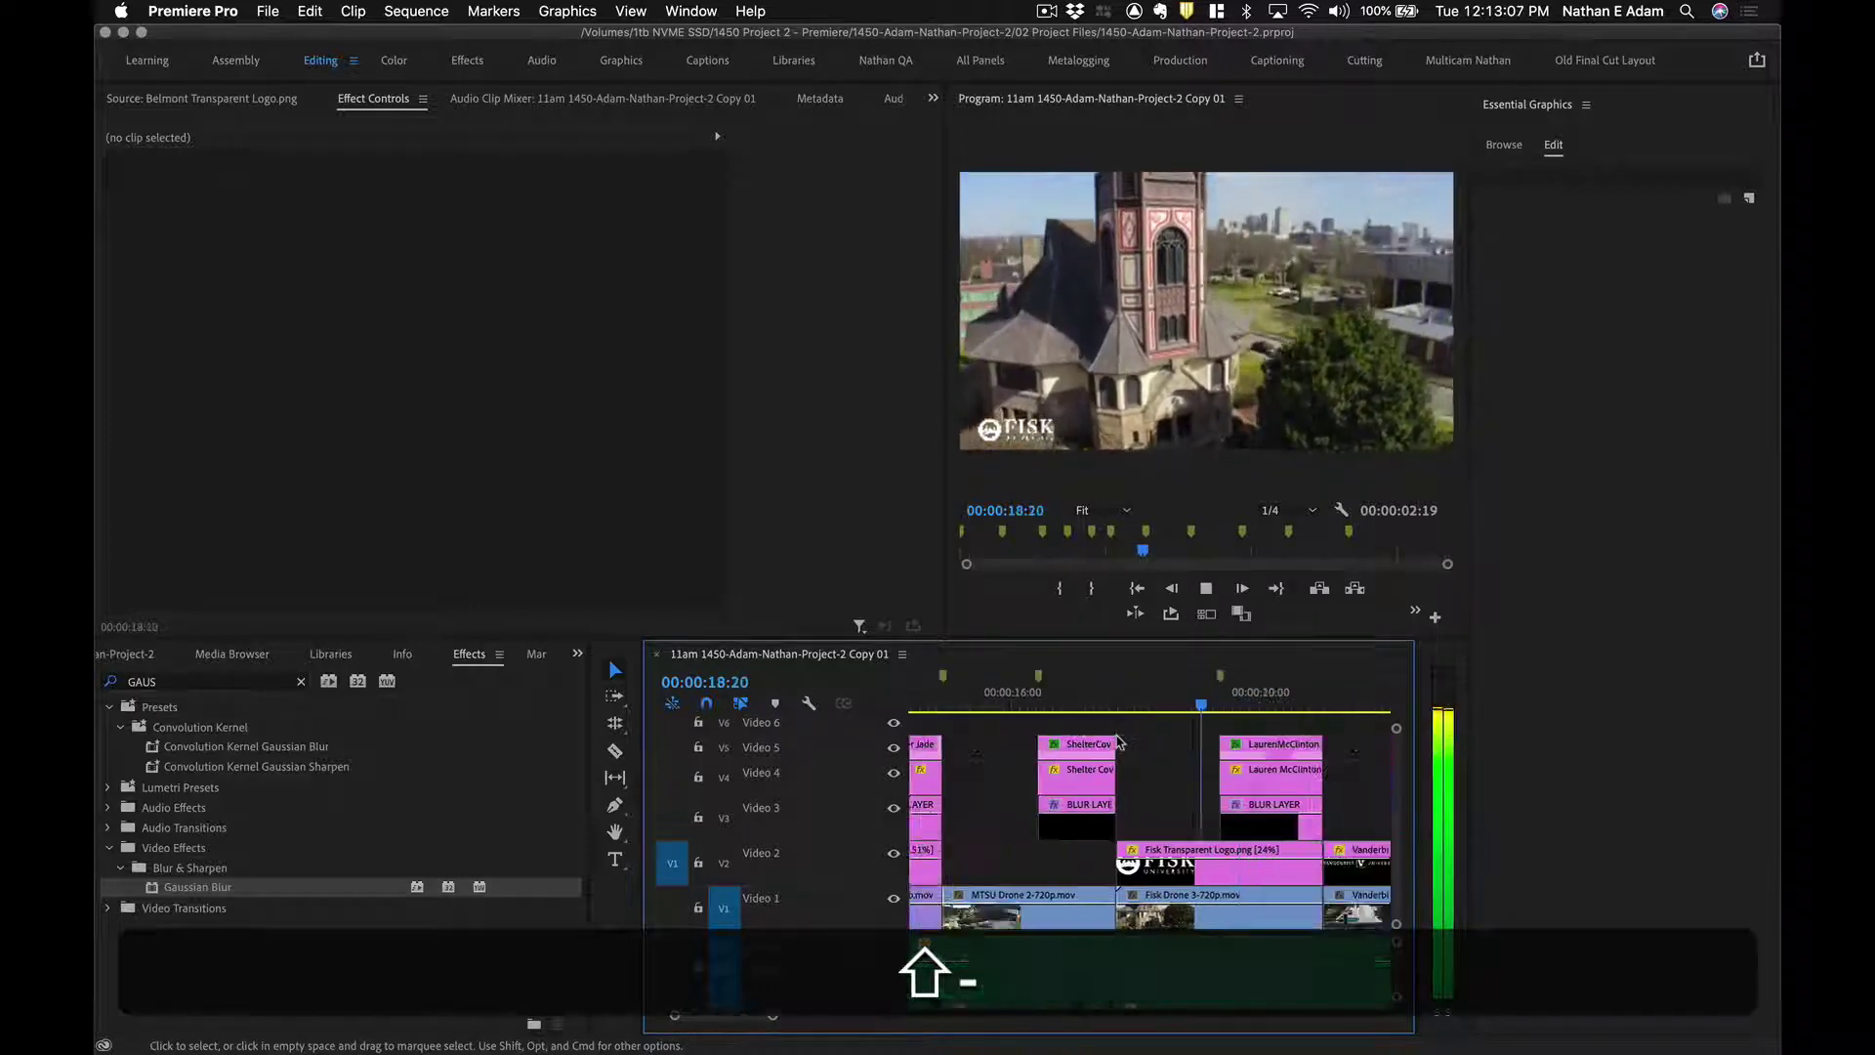
{"action": "key", "text": "space"}
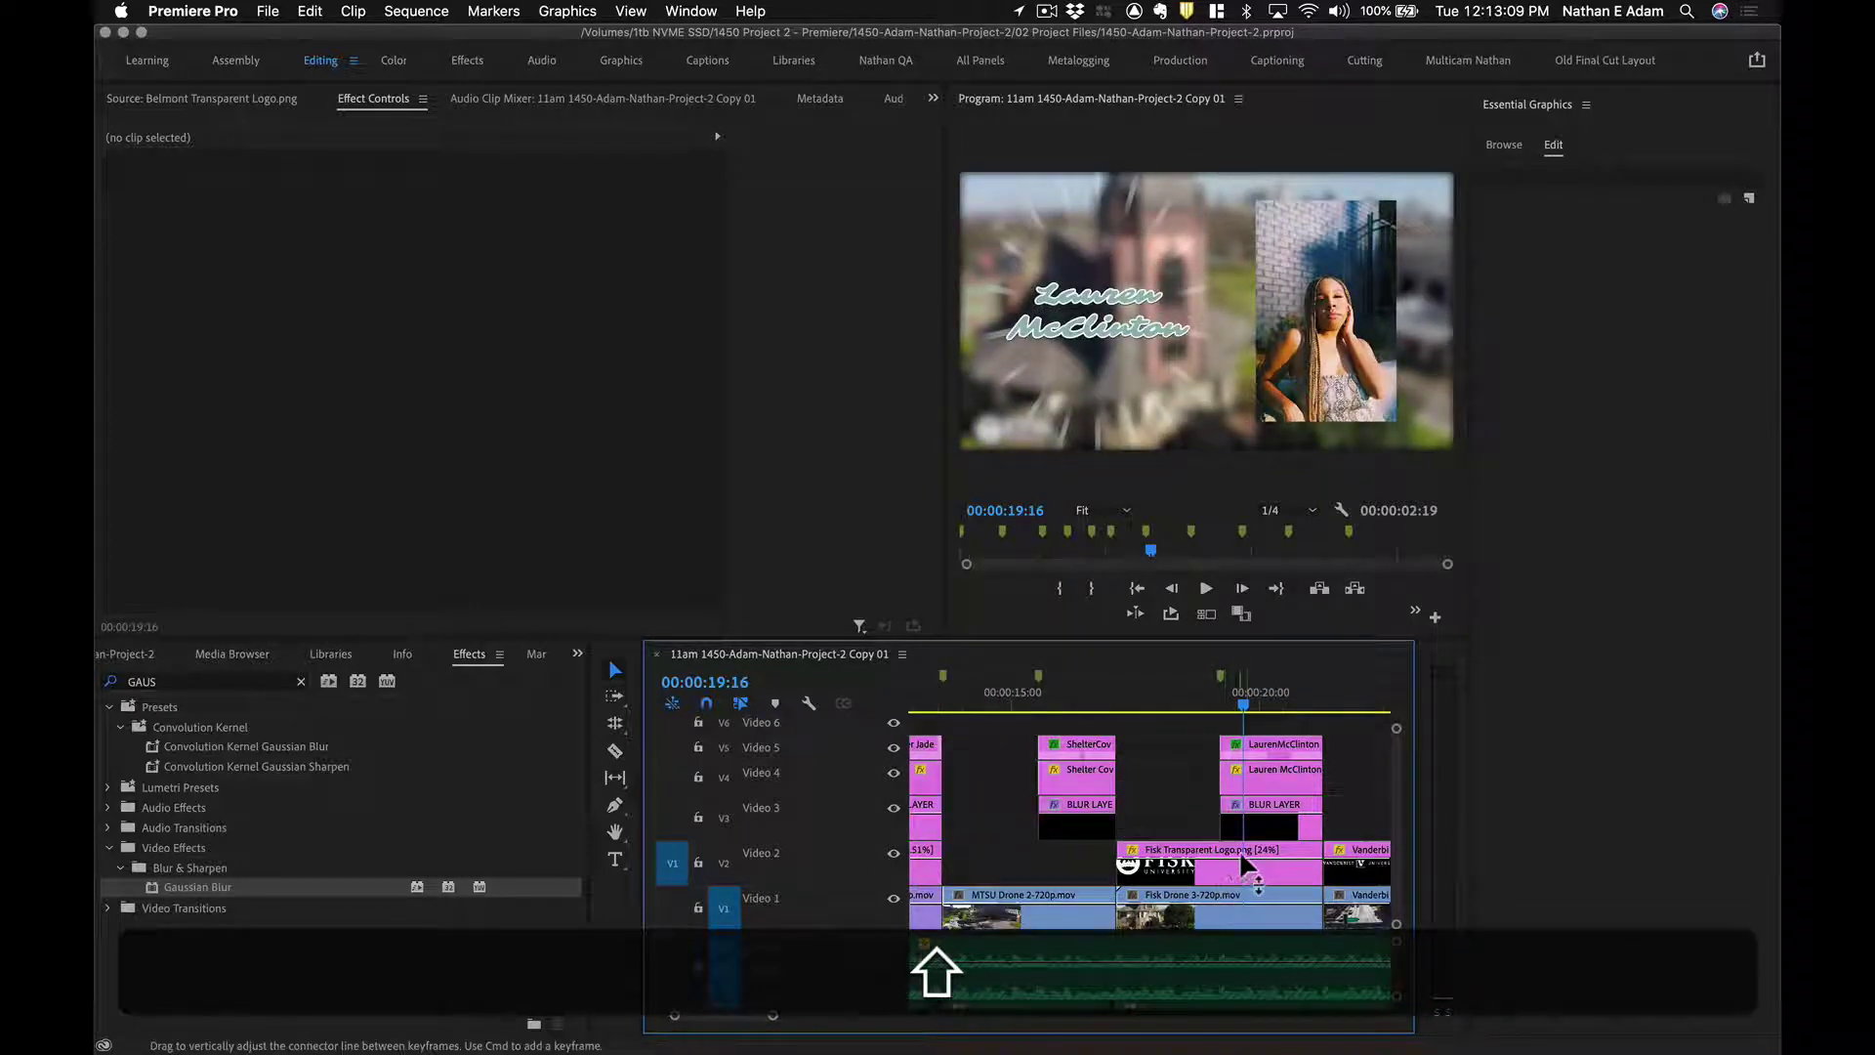
Save the project and play the sequence on to 00:00:22:00.
{"action": "key", "text": "super+shift+s"}
{"action": "key", "text": "shift+space"}
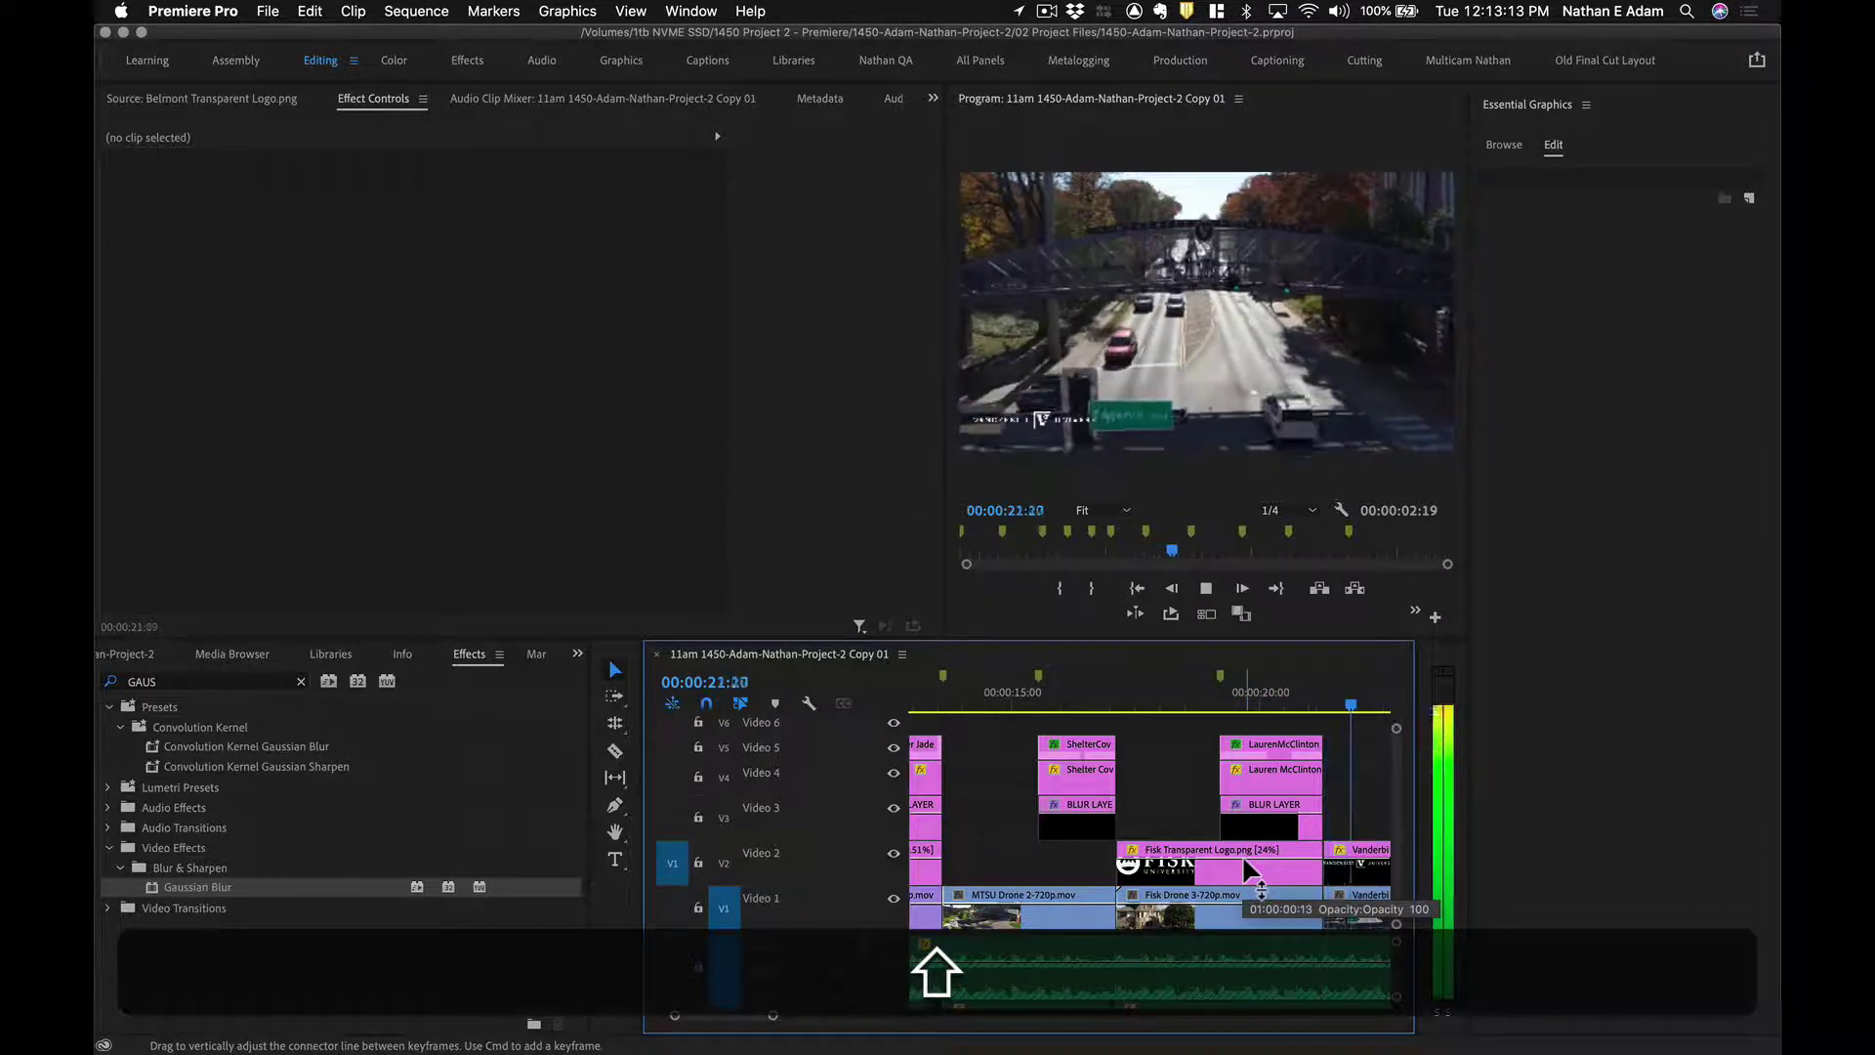
{"action": "key", "text": "super+shift+s"}
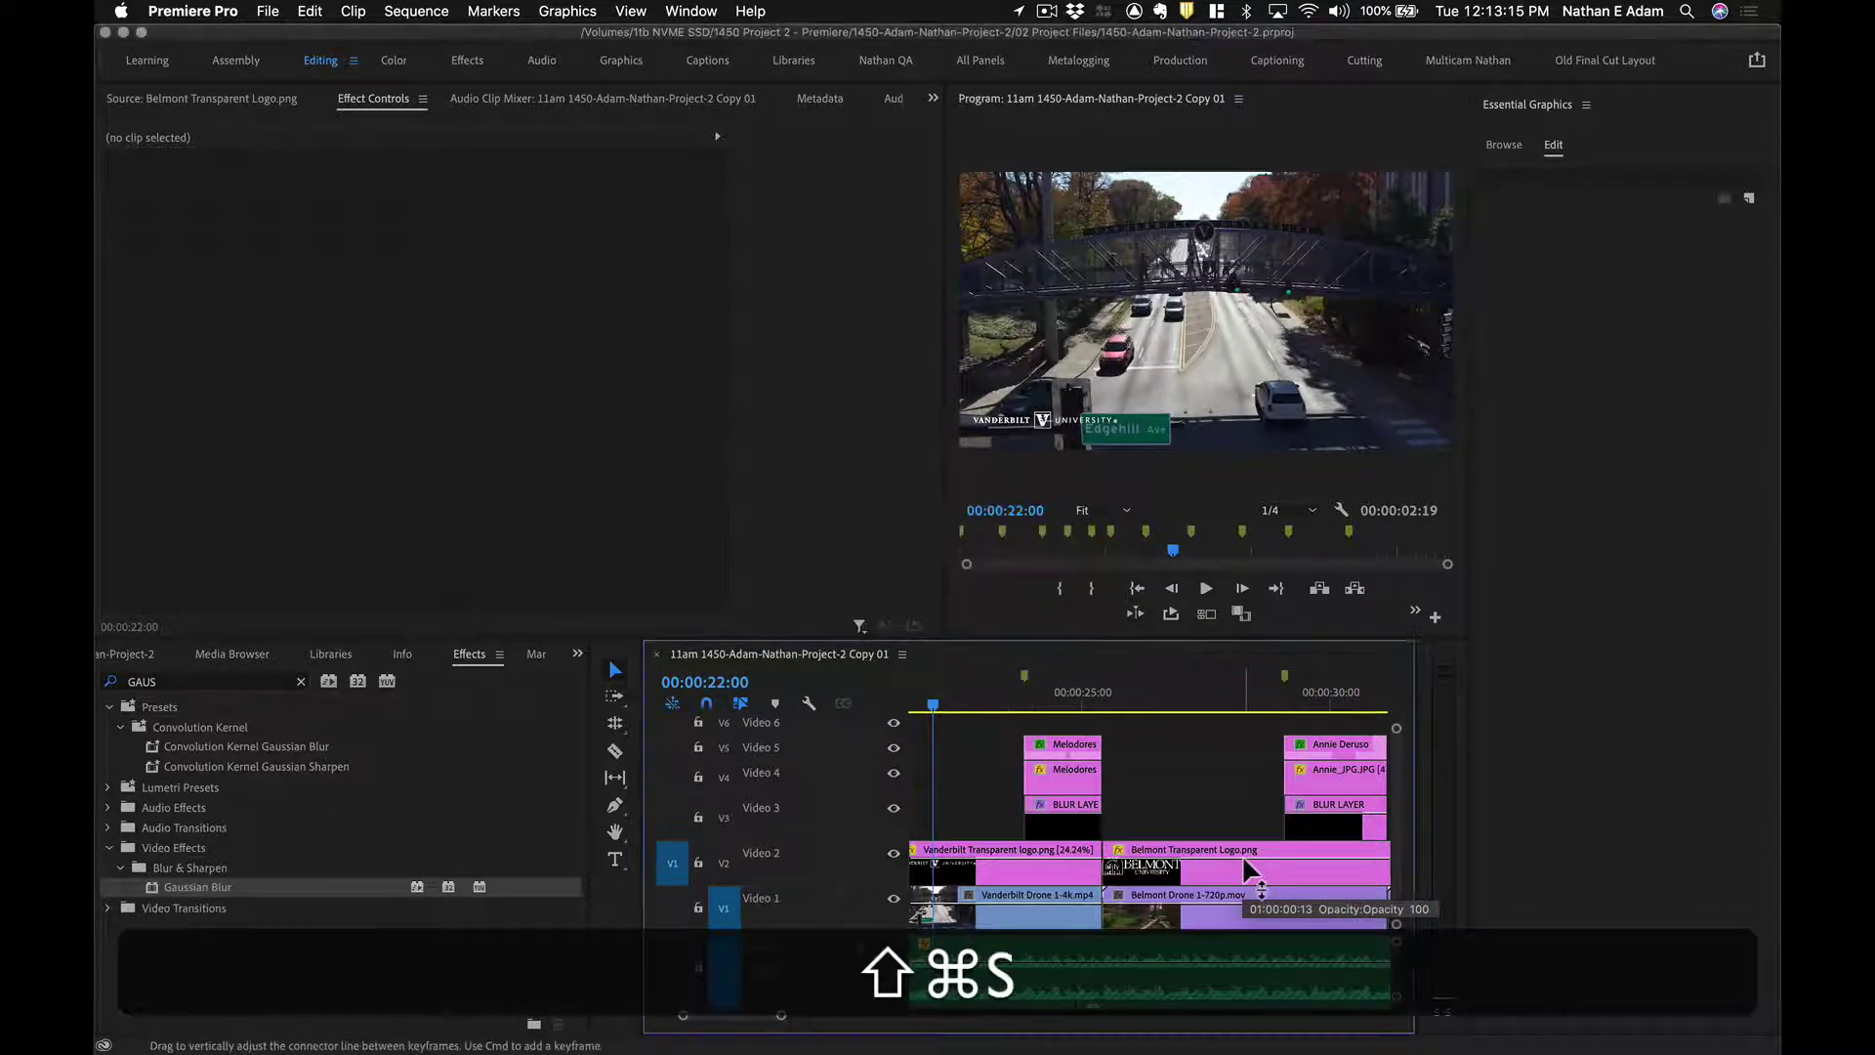
{"action": "key", "text": "minus"}
{"action": "key", "text": "minus"}
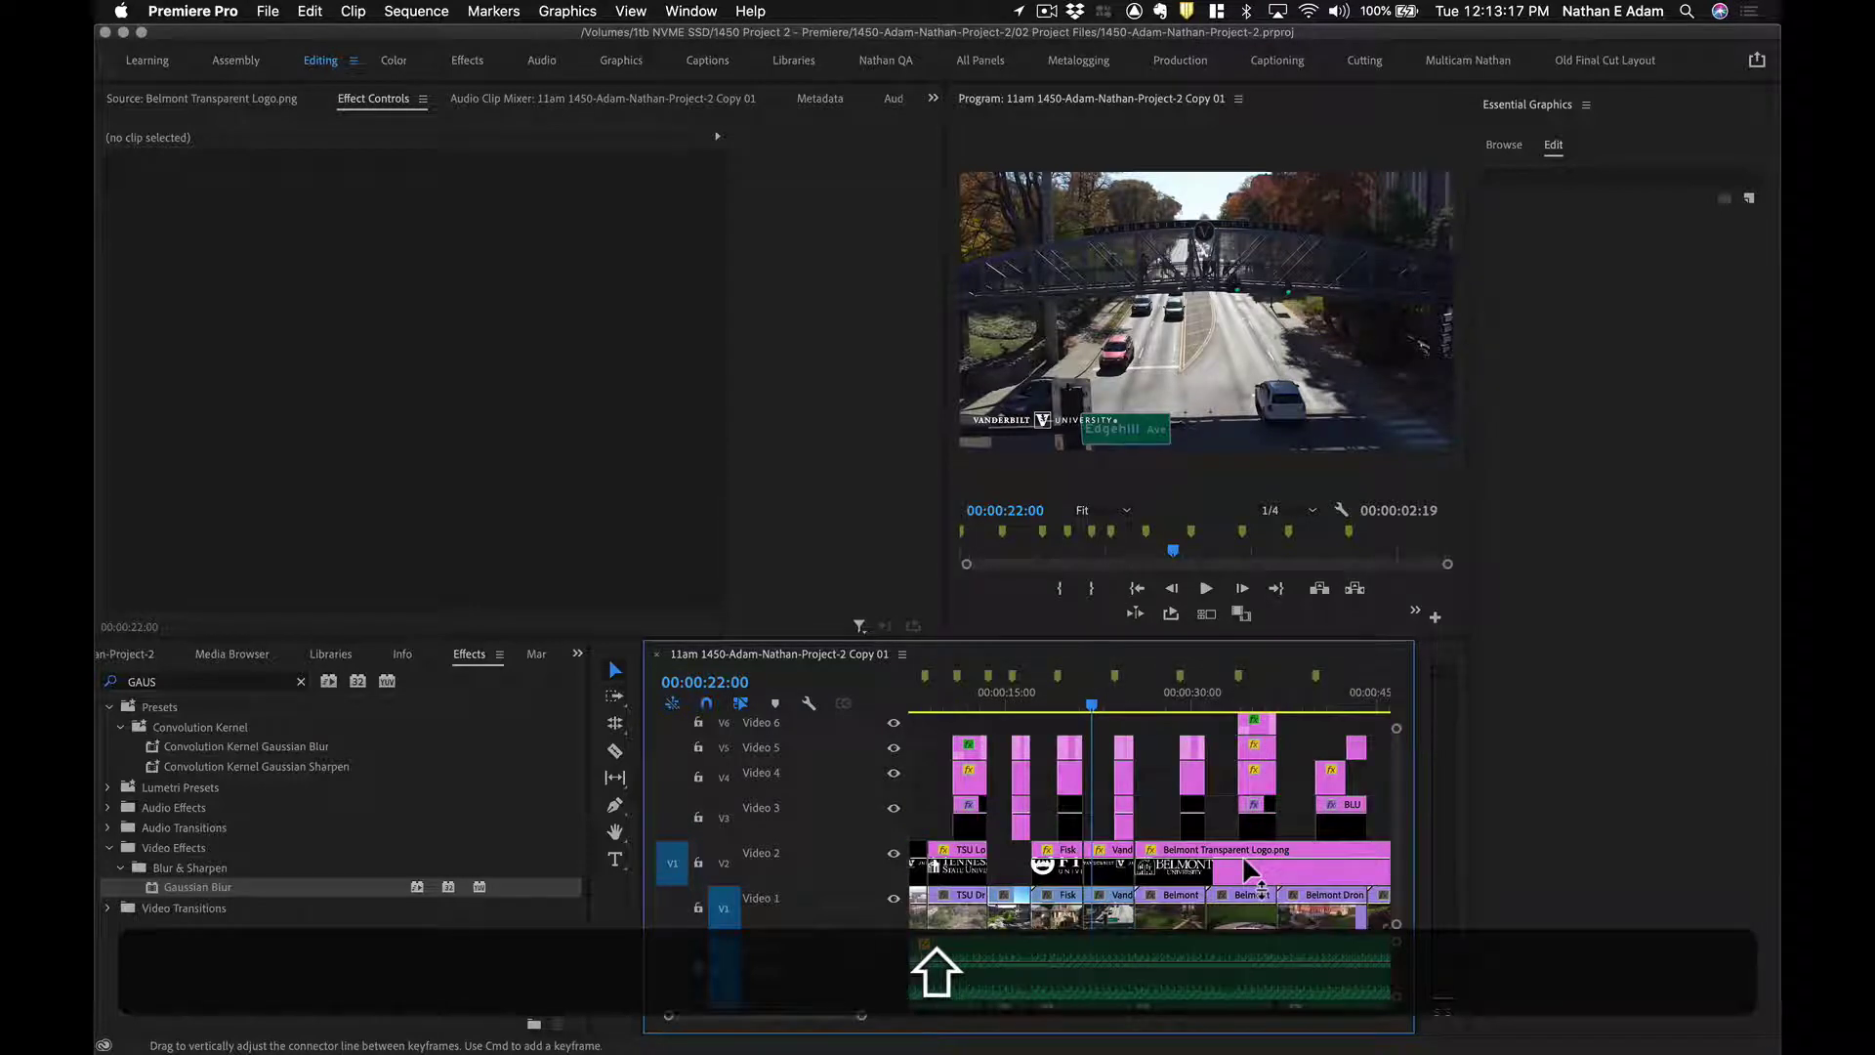
{"action": "key", "text": "super+shift+s"}
{"action": "key", "text": "shift+super+s"}
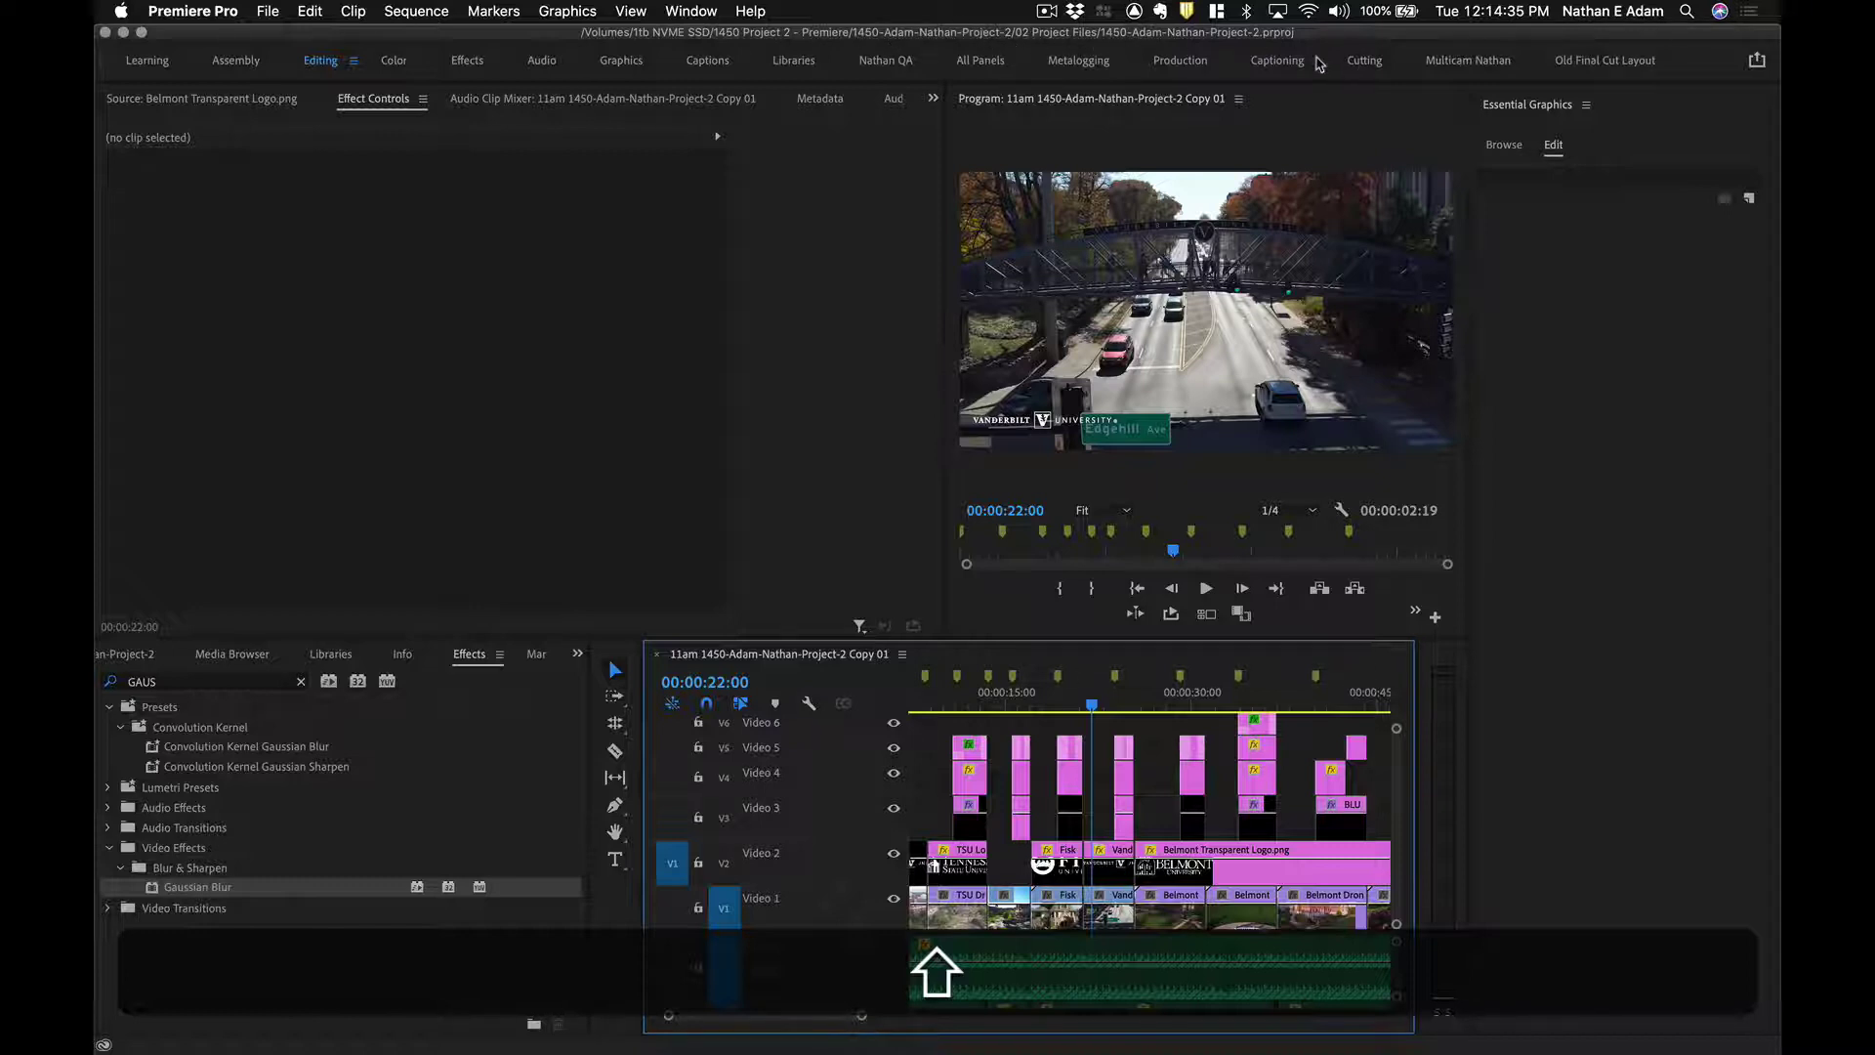
{"action": "key", "text": "shift+super+s"}
Quit Premiere Pro and switch to Finder to try to eject the 1tb NVME SSD drive.
{"action": "key", "text": "shift+super+q"}
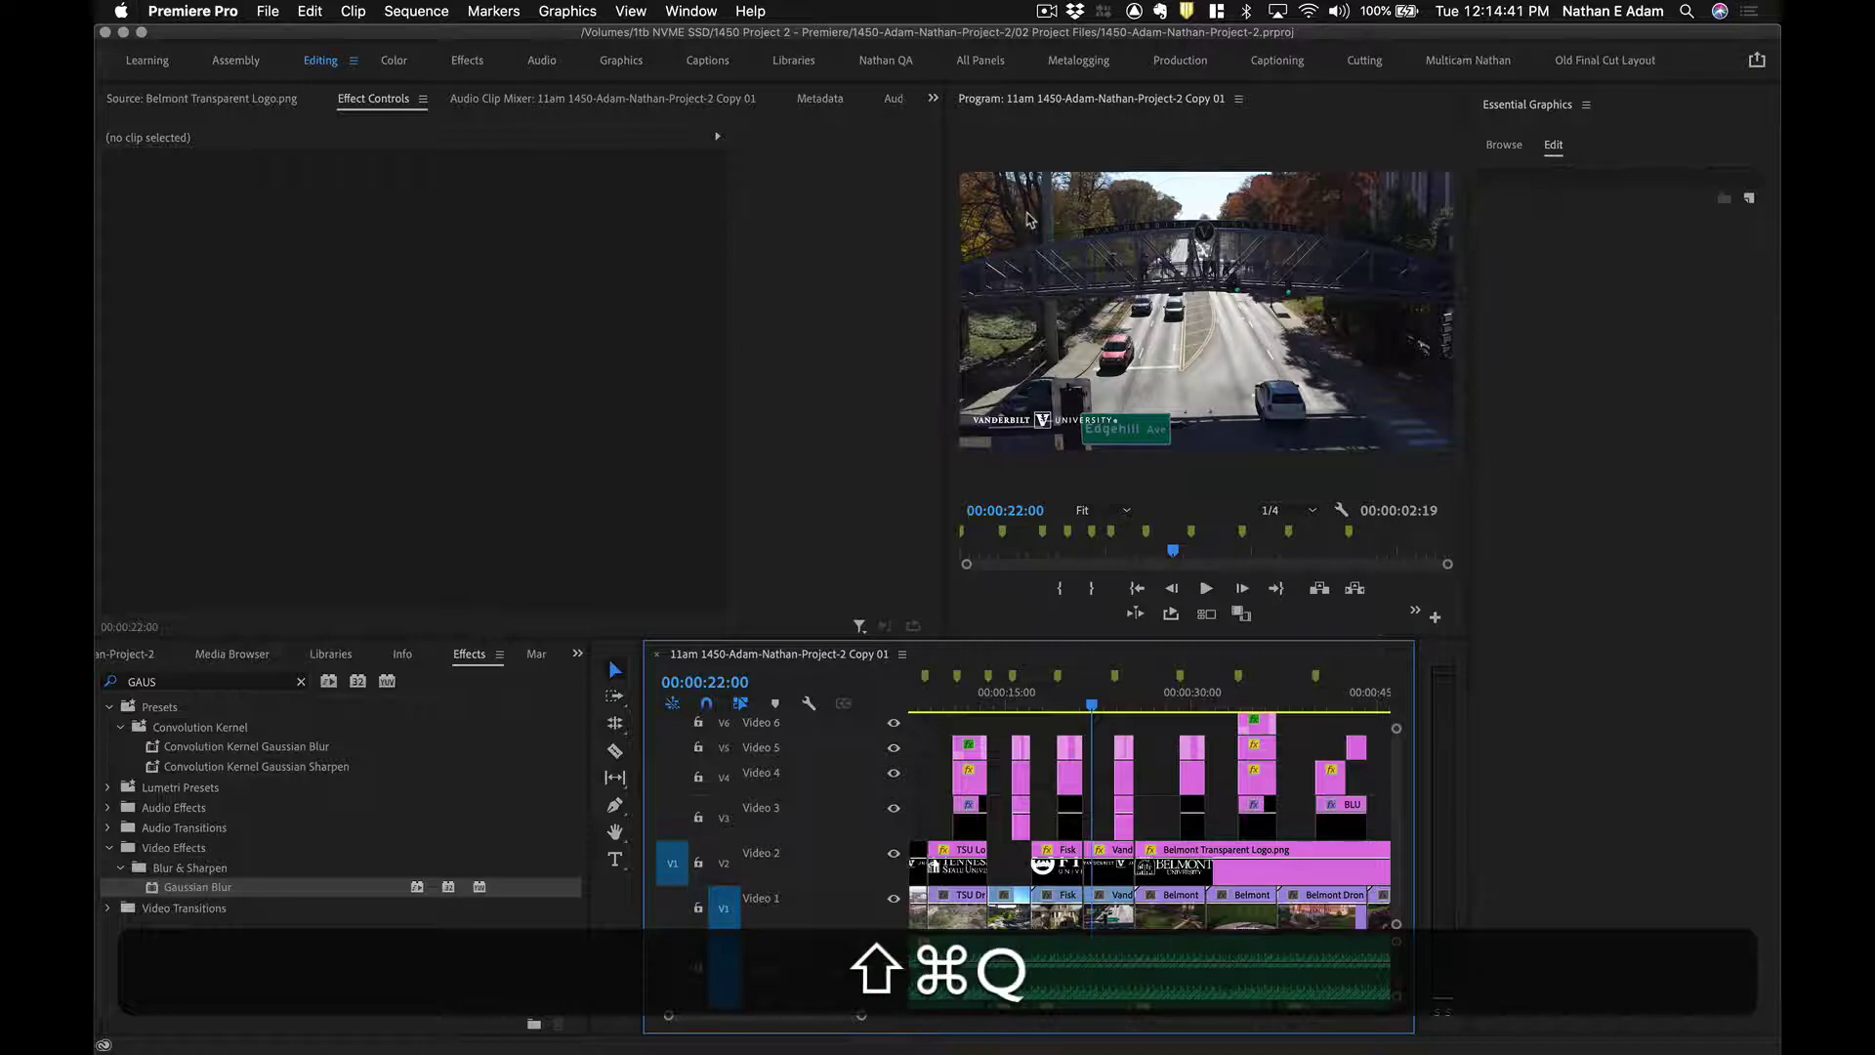
{"action": "key", "text": "shift+super+Tab"}
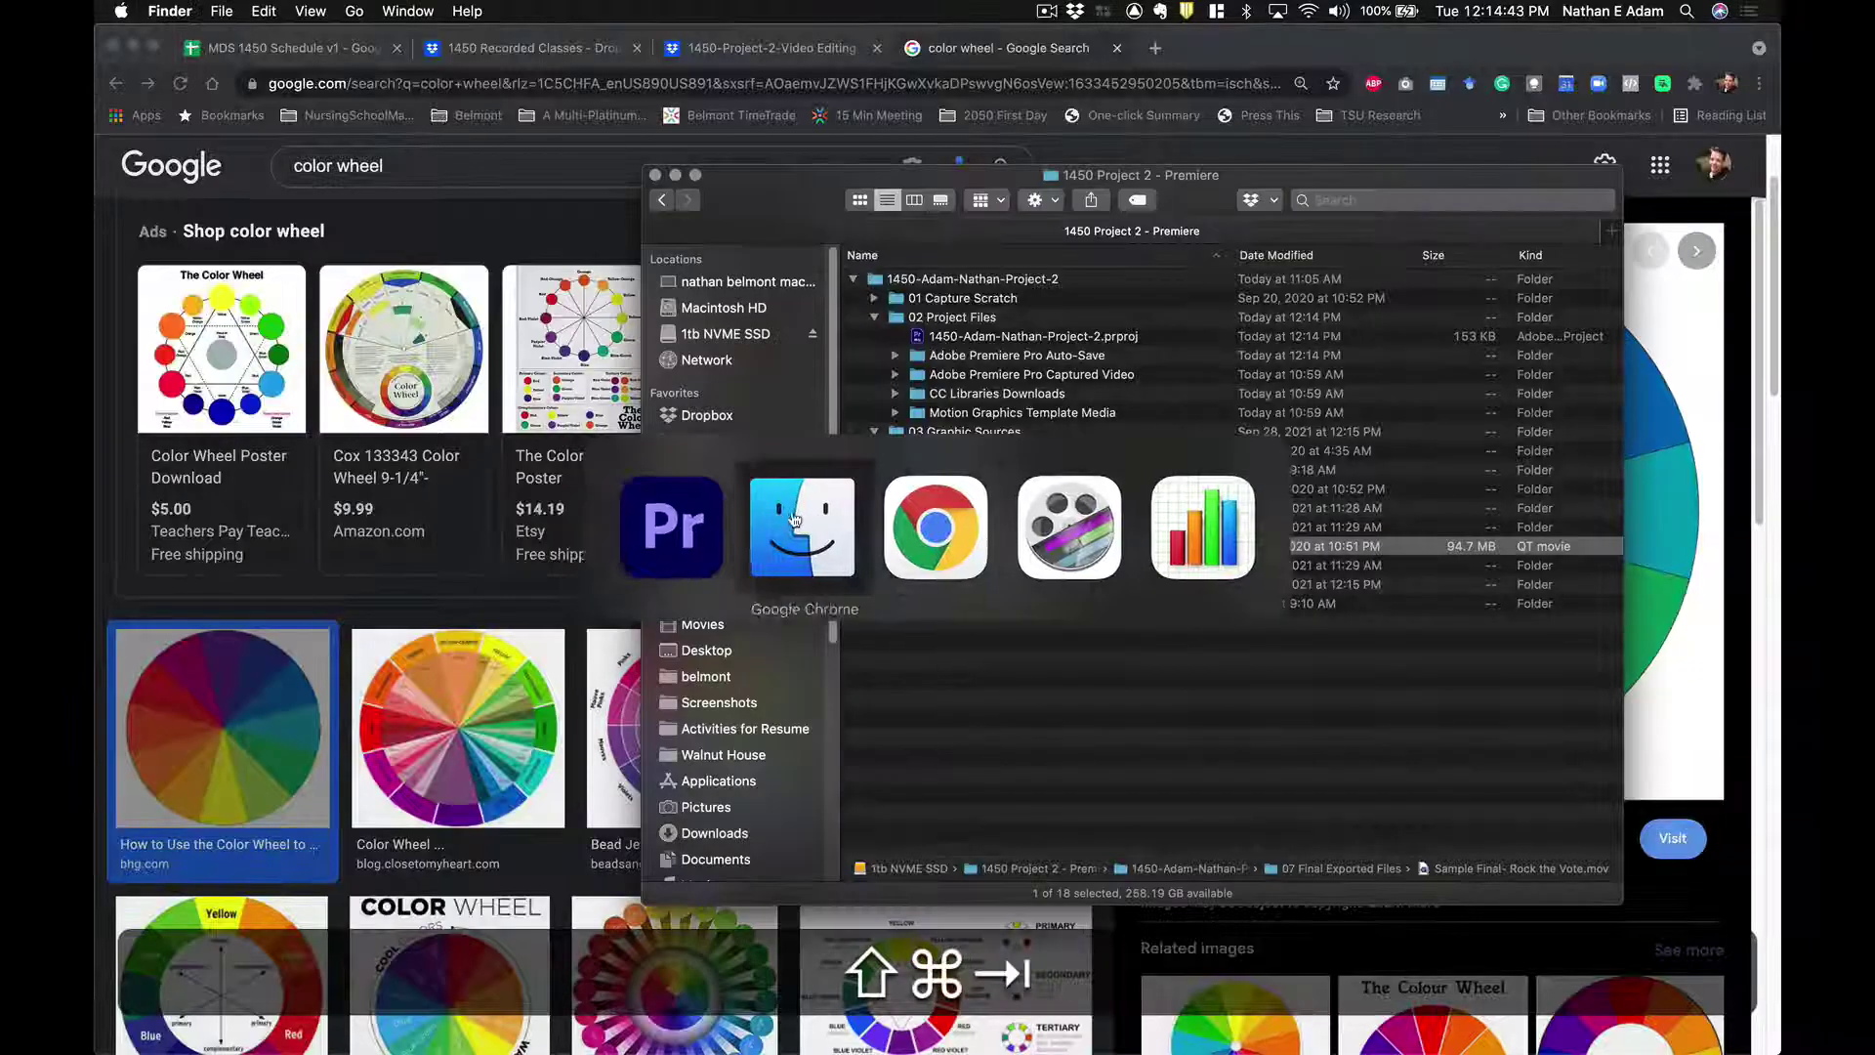
{"action": "key", "text": "shift+super+Tab"}
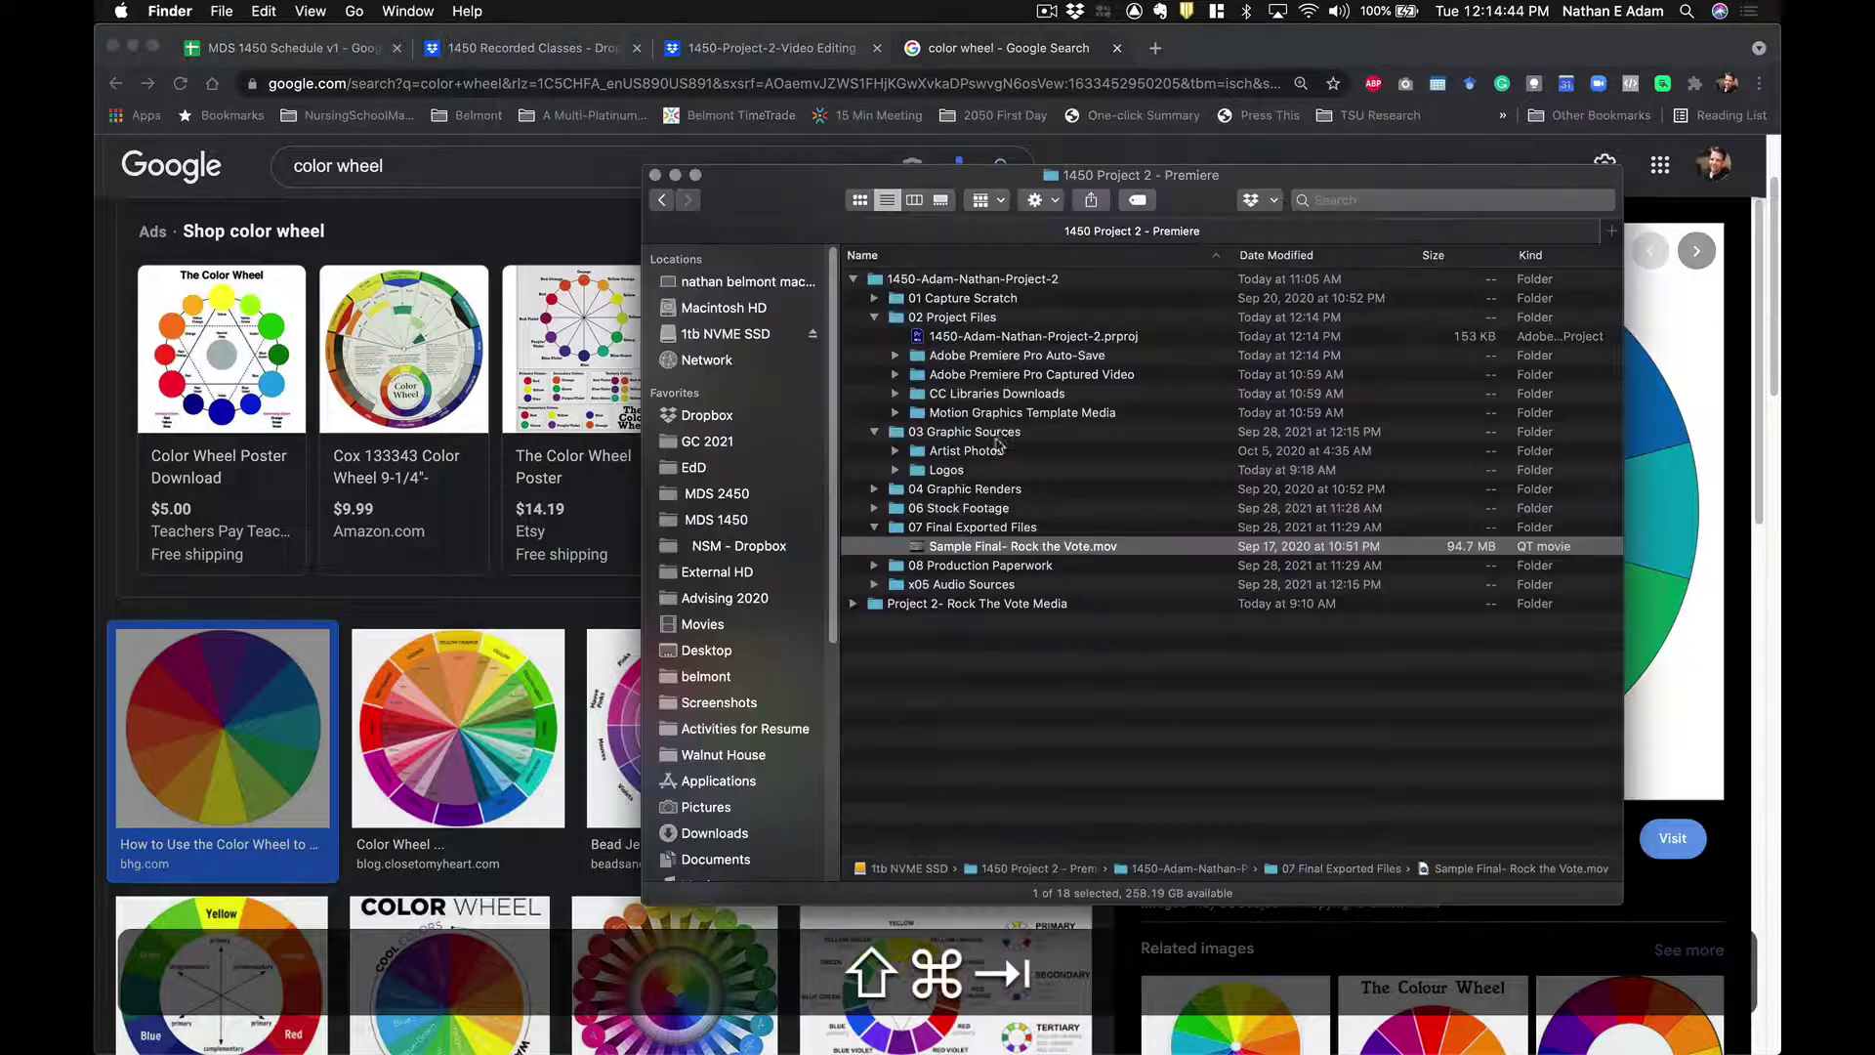
{"action": "left_click", "coordinate": [971, 338]}
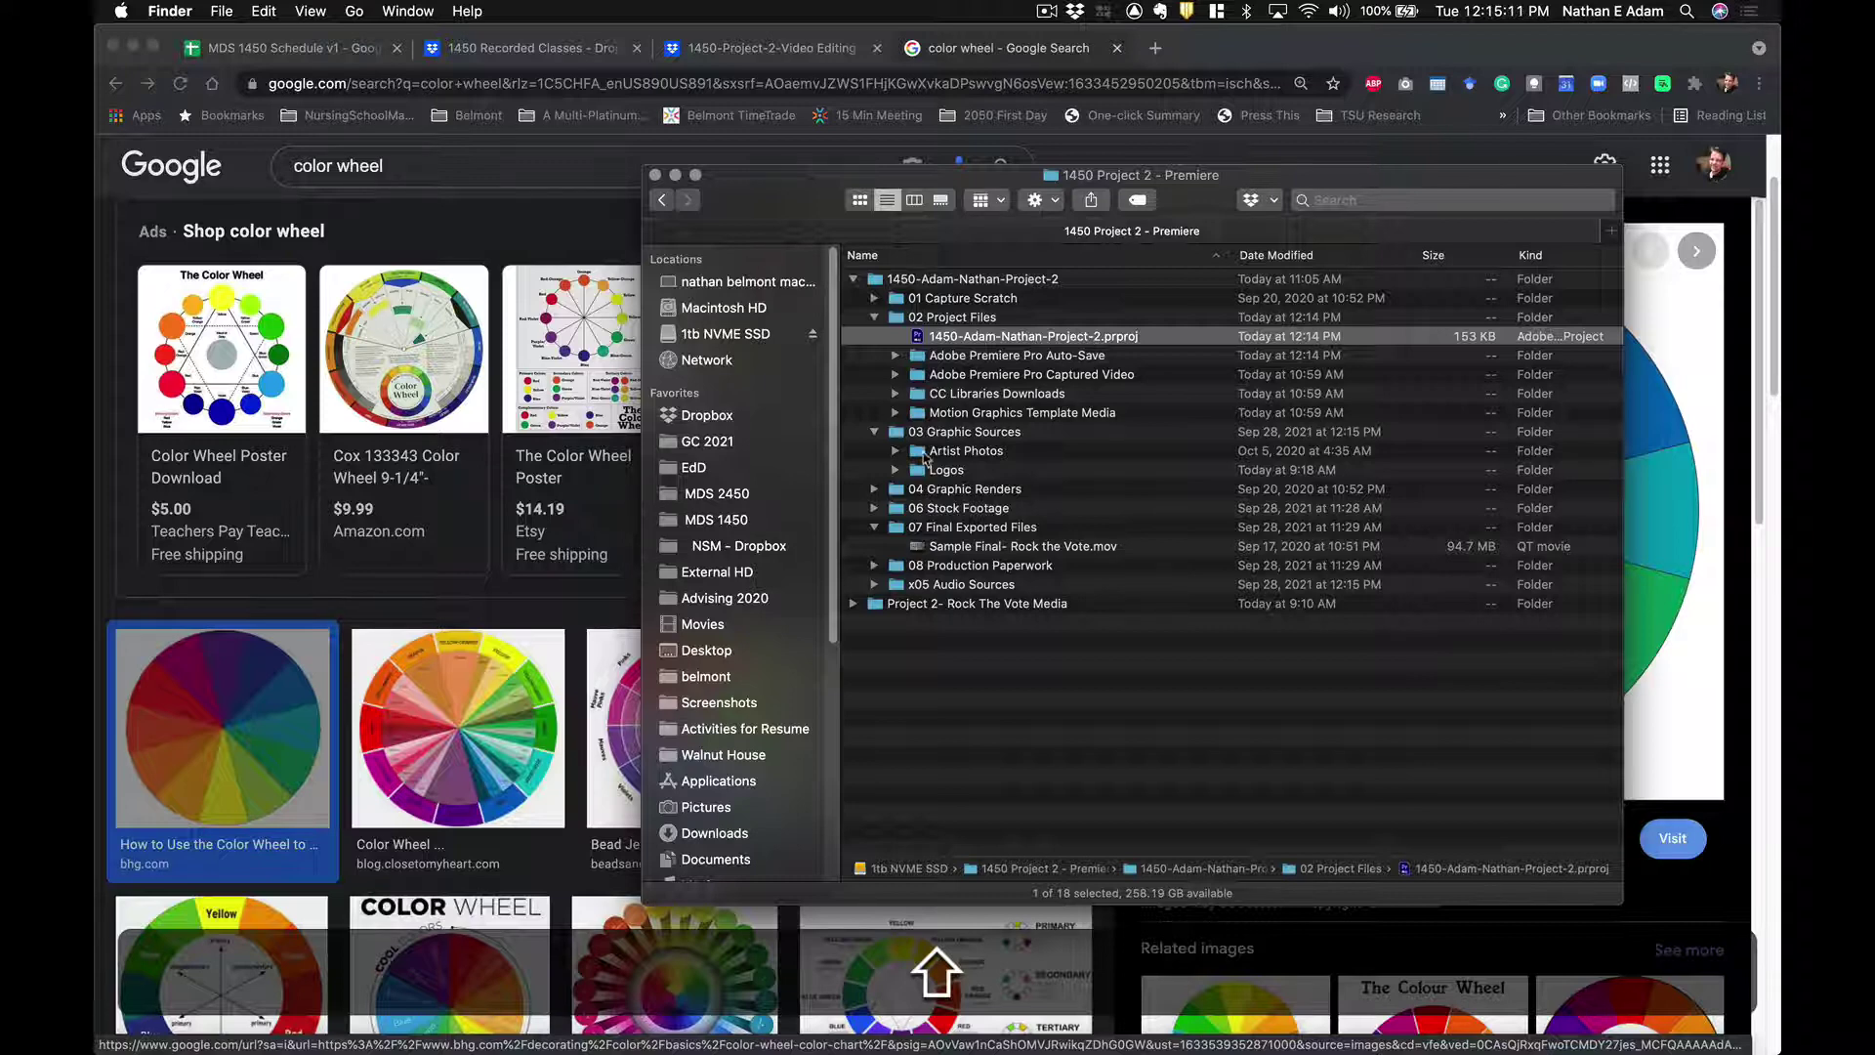
{"action": "left_click", "coordinate": [811, 334]}
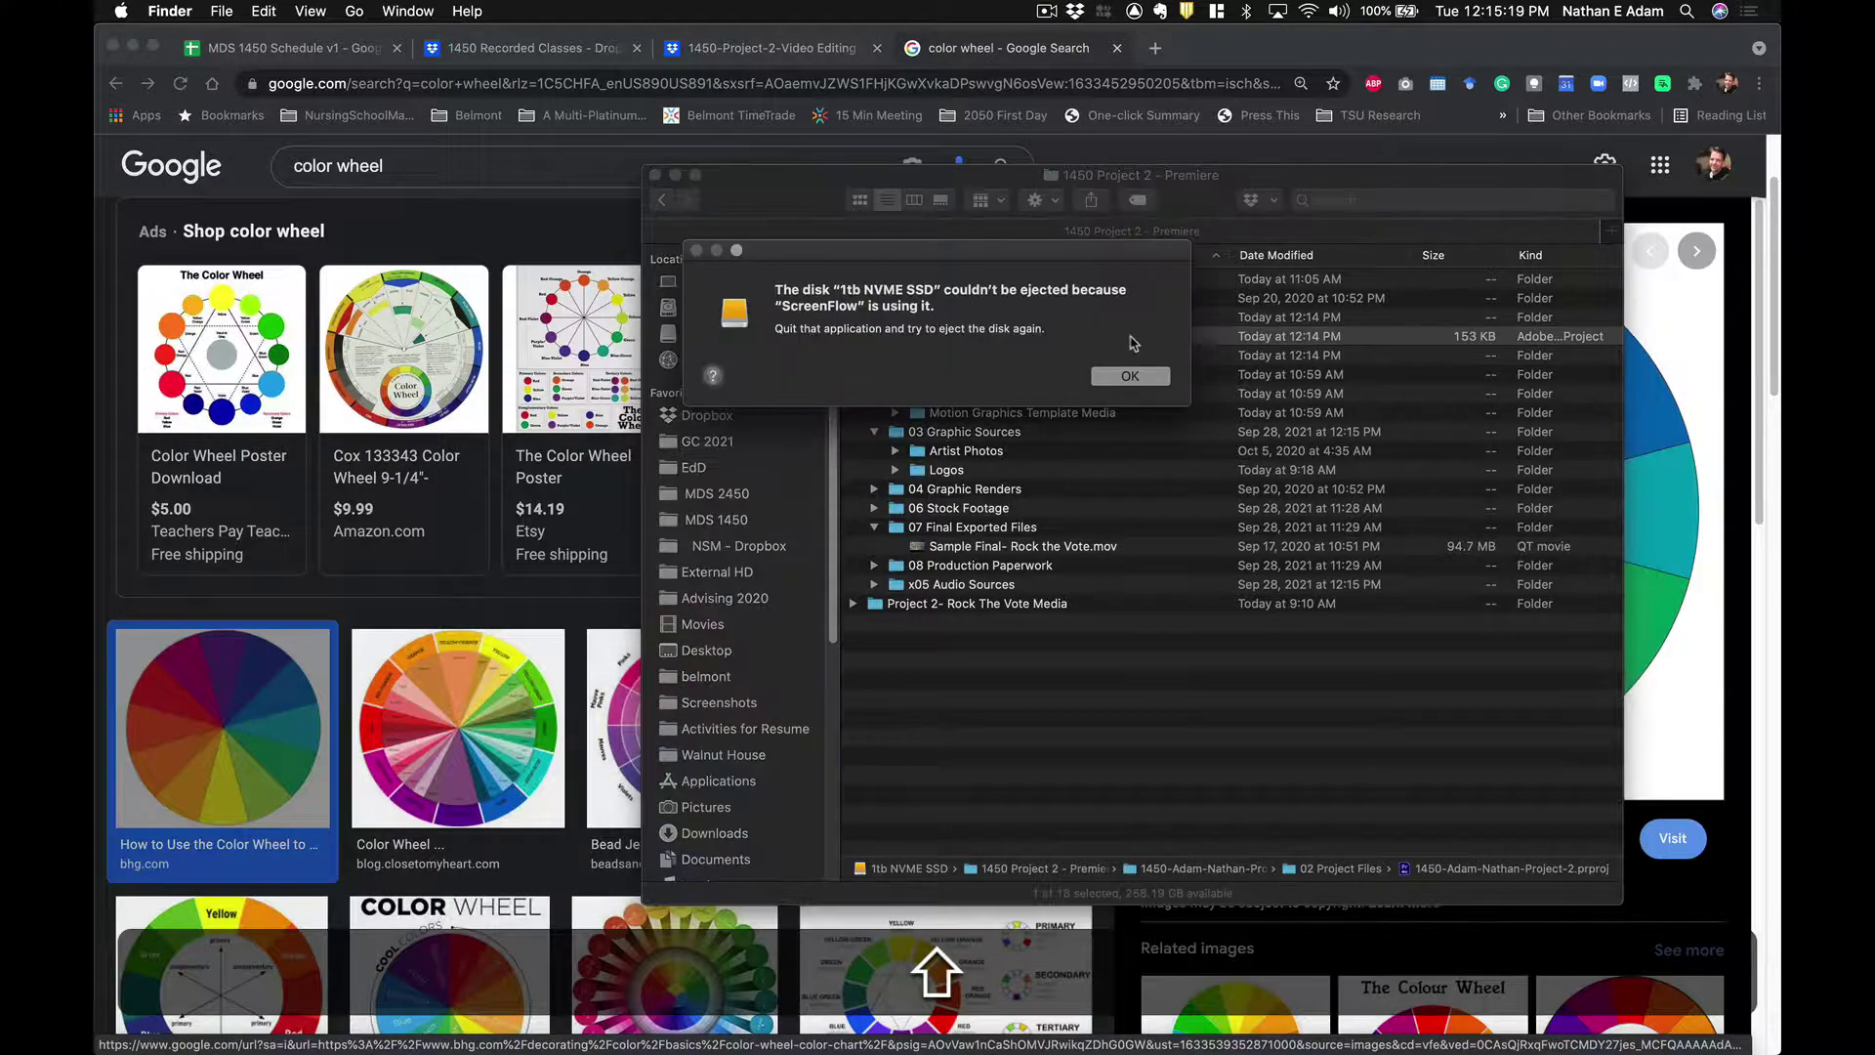